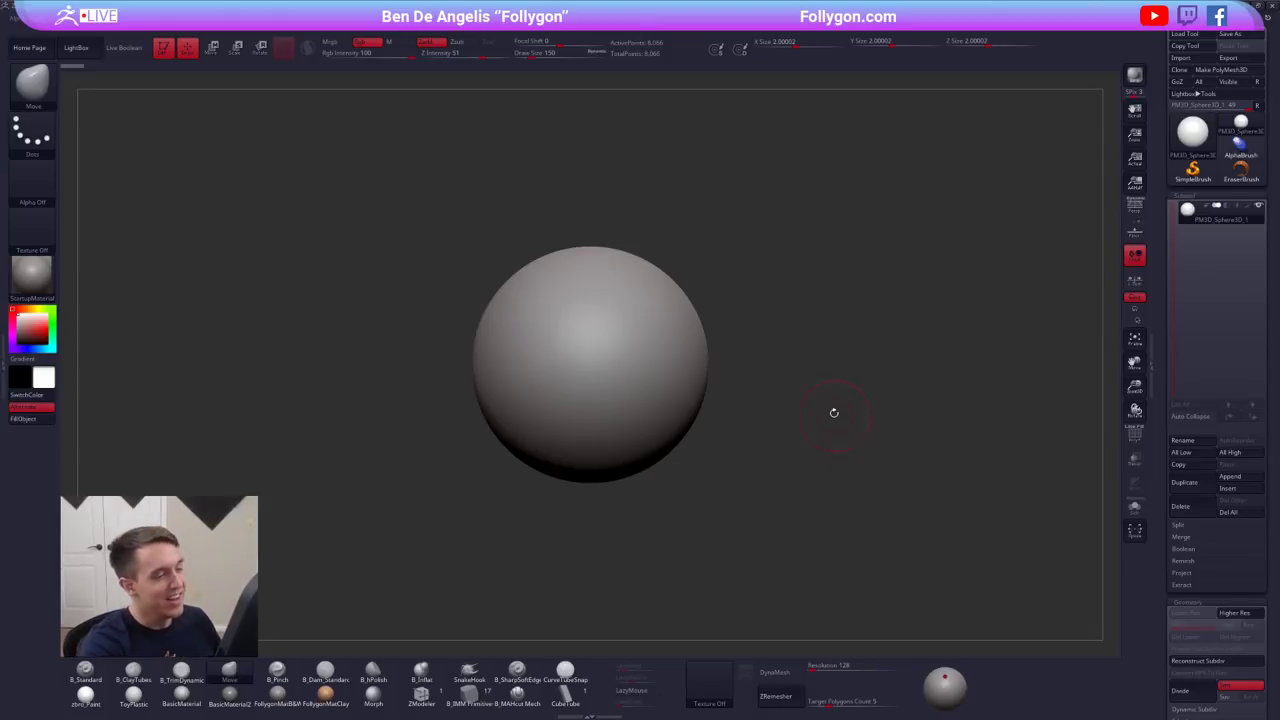
- Set the Move brush's draw size to 215 and recentre the sphere in the canvas
key(space)
drag(829, 372, 838, 374)
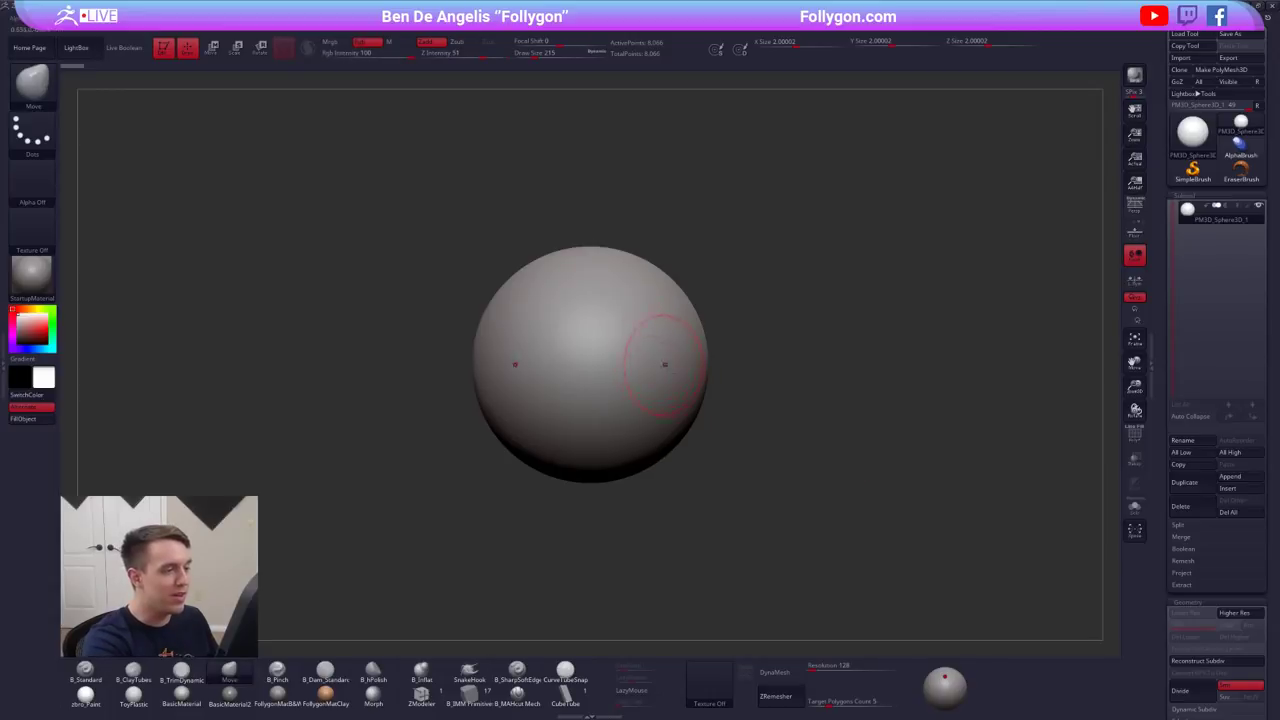
alt+right_drag(667, 365, 697, 380)
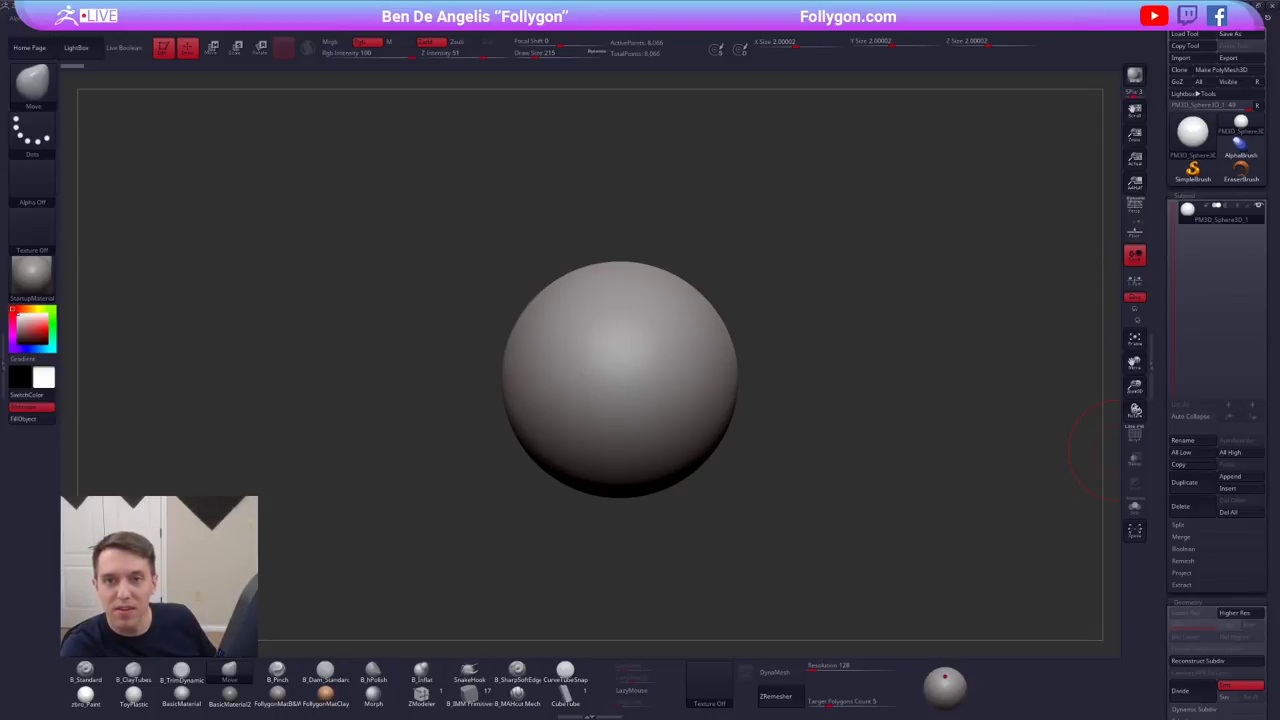
- Show the burger, pizza and waffle reference pictures over the canvas, and close all three image windows
drag(1279, 112, 834, 186)
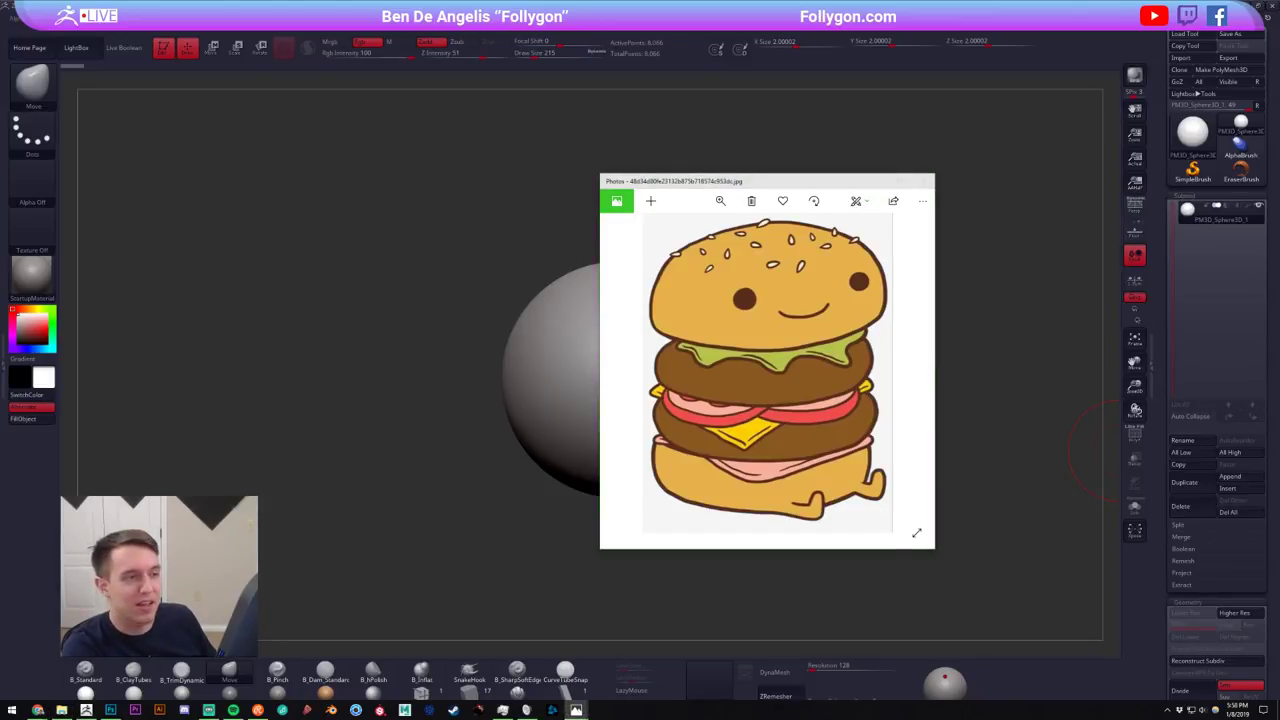
drag(1279, 125, 370, 172)
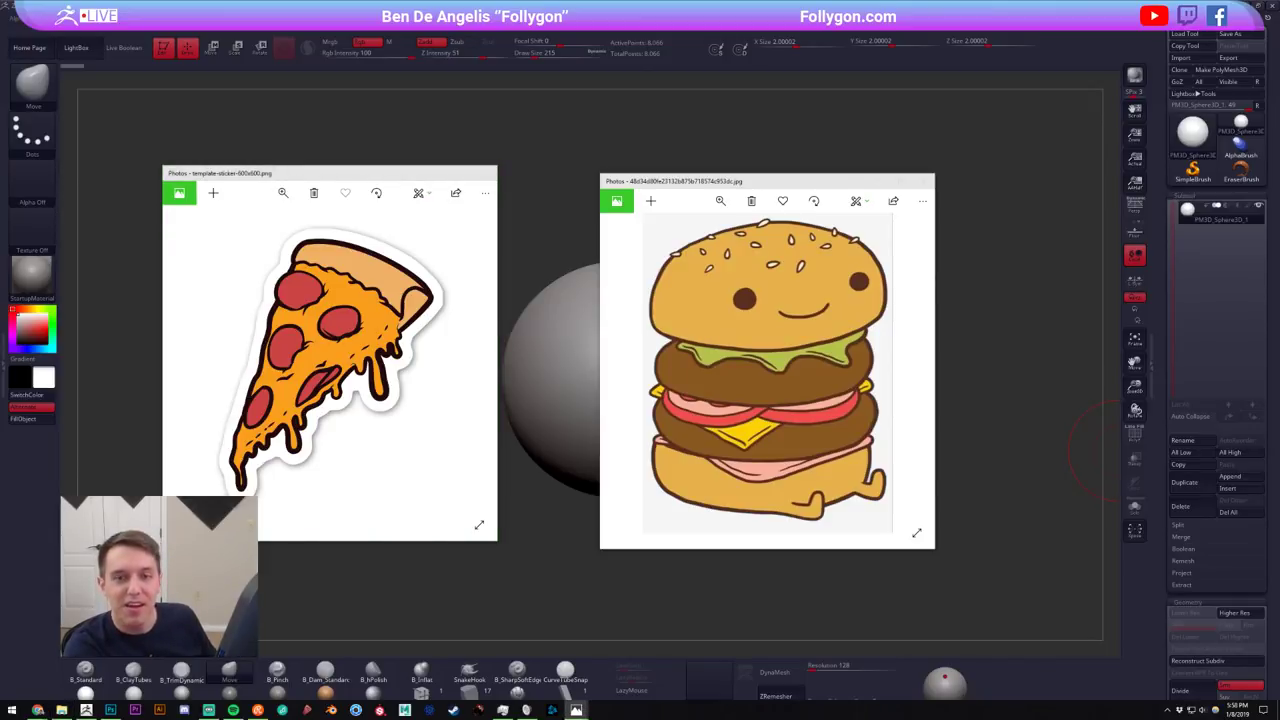
drag(838, 149, 591, 134)
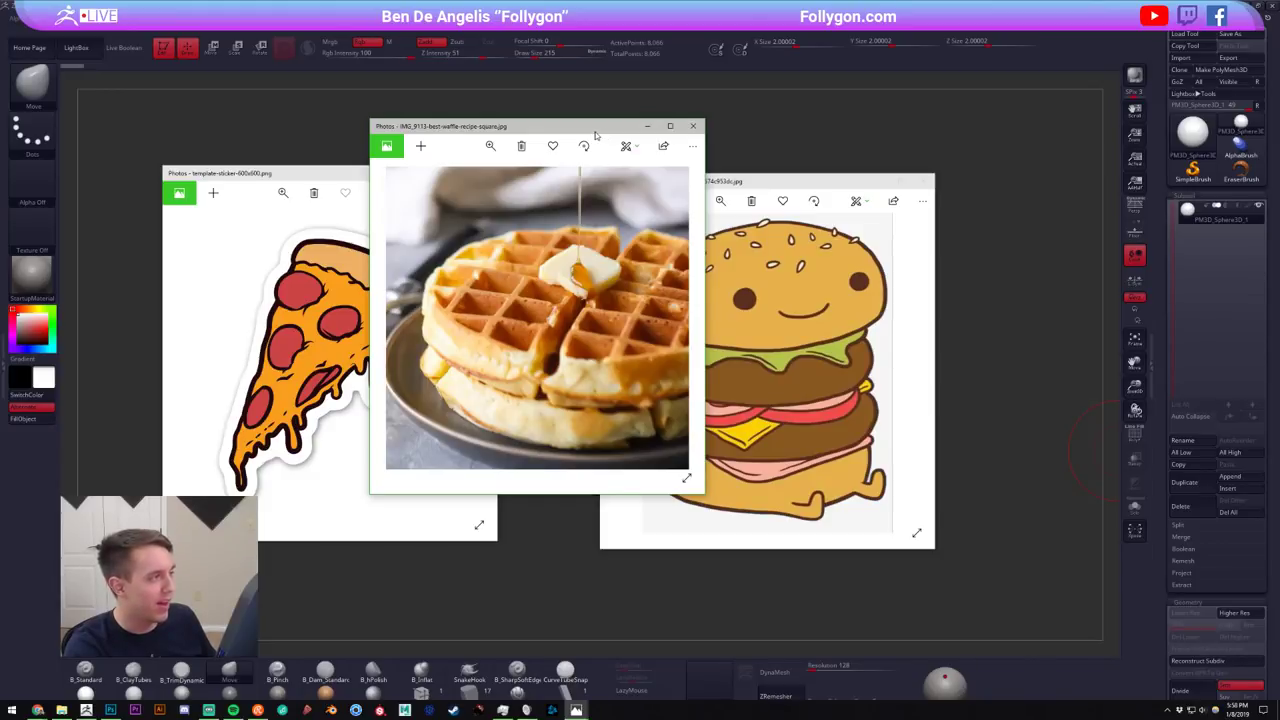
click(696, 126)
click(926, 180)
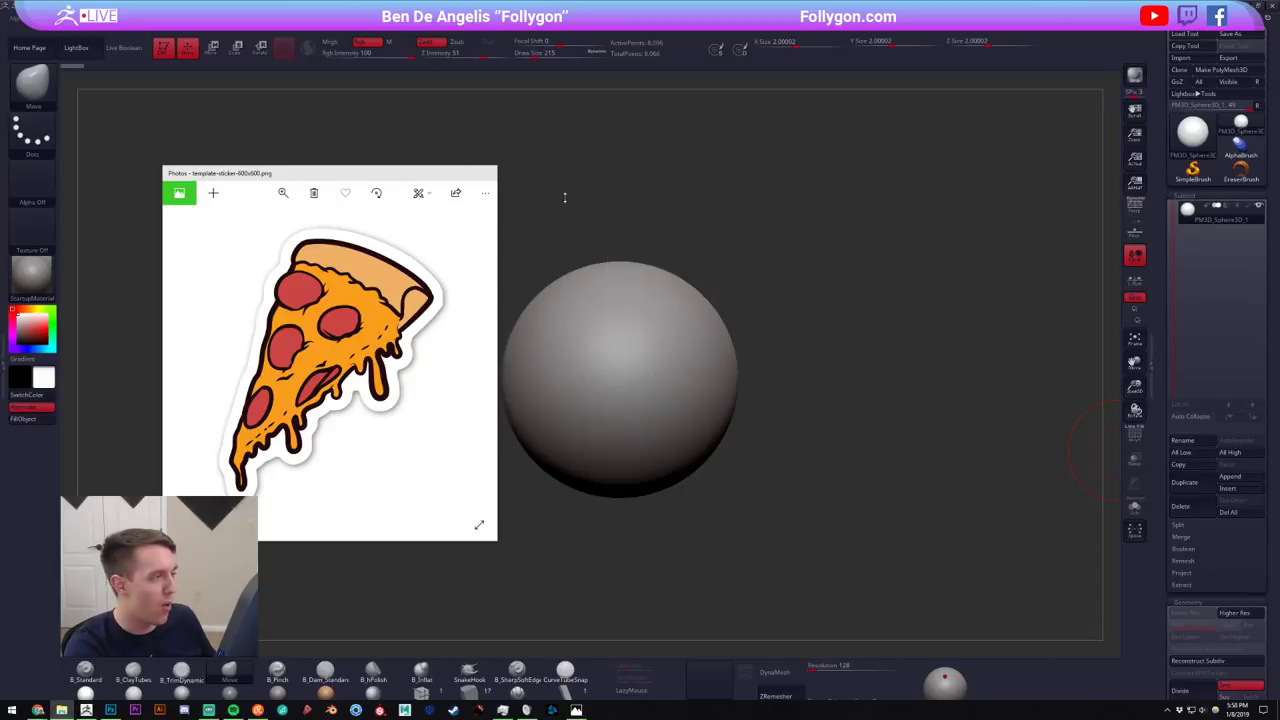
click(487, 173)
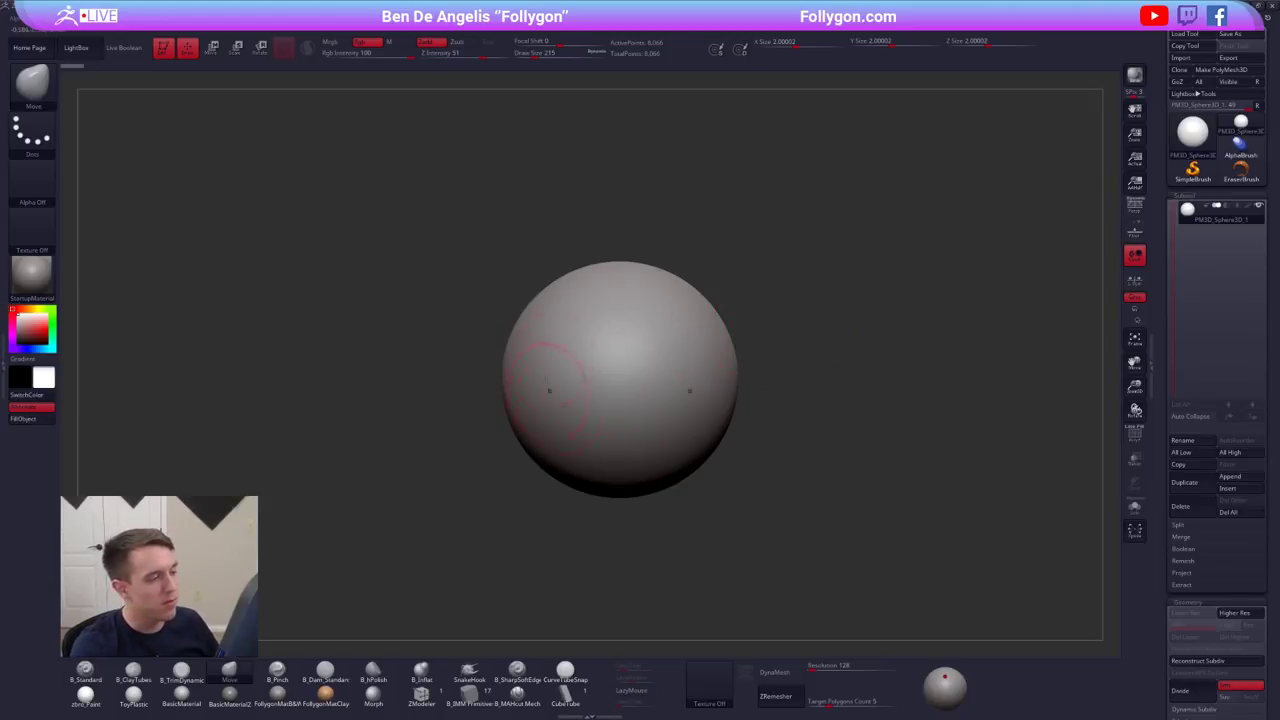
- View the finished character render, and look at the character's model in its Blender scene
key(ctrl+shift+space)
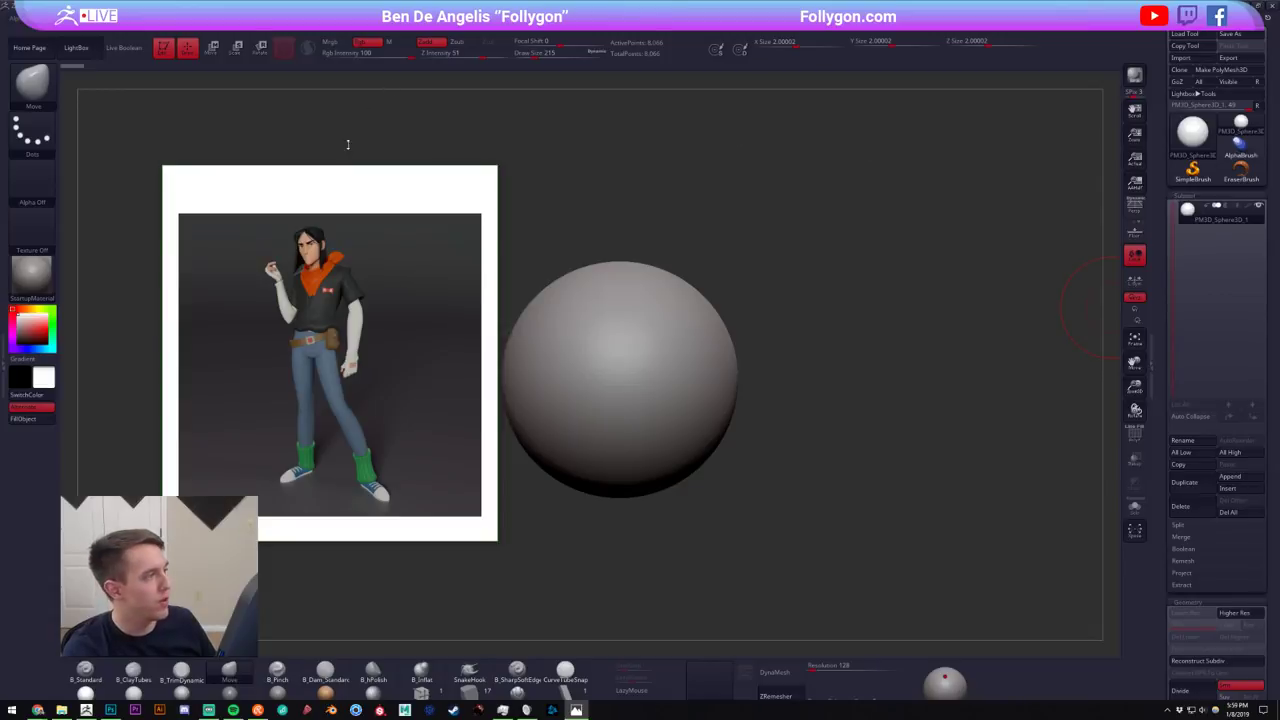
drag(377, 176, 628, 1)
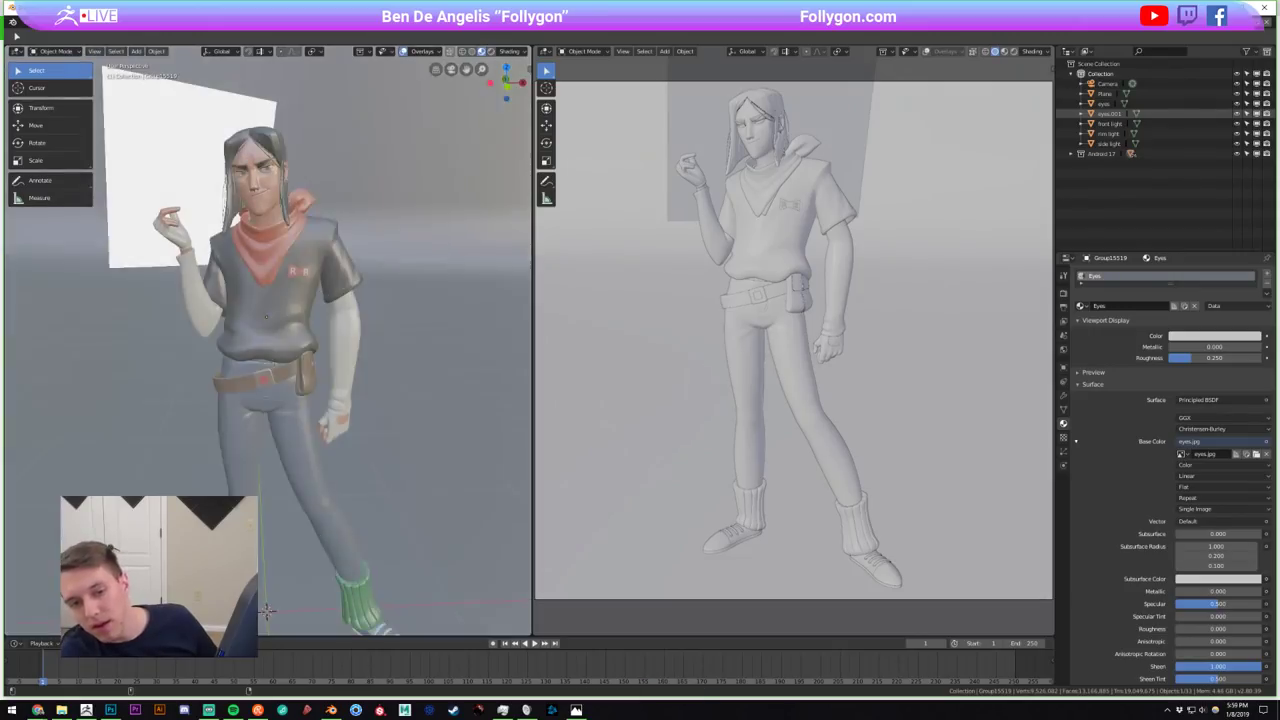
key(alt+Tab)
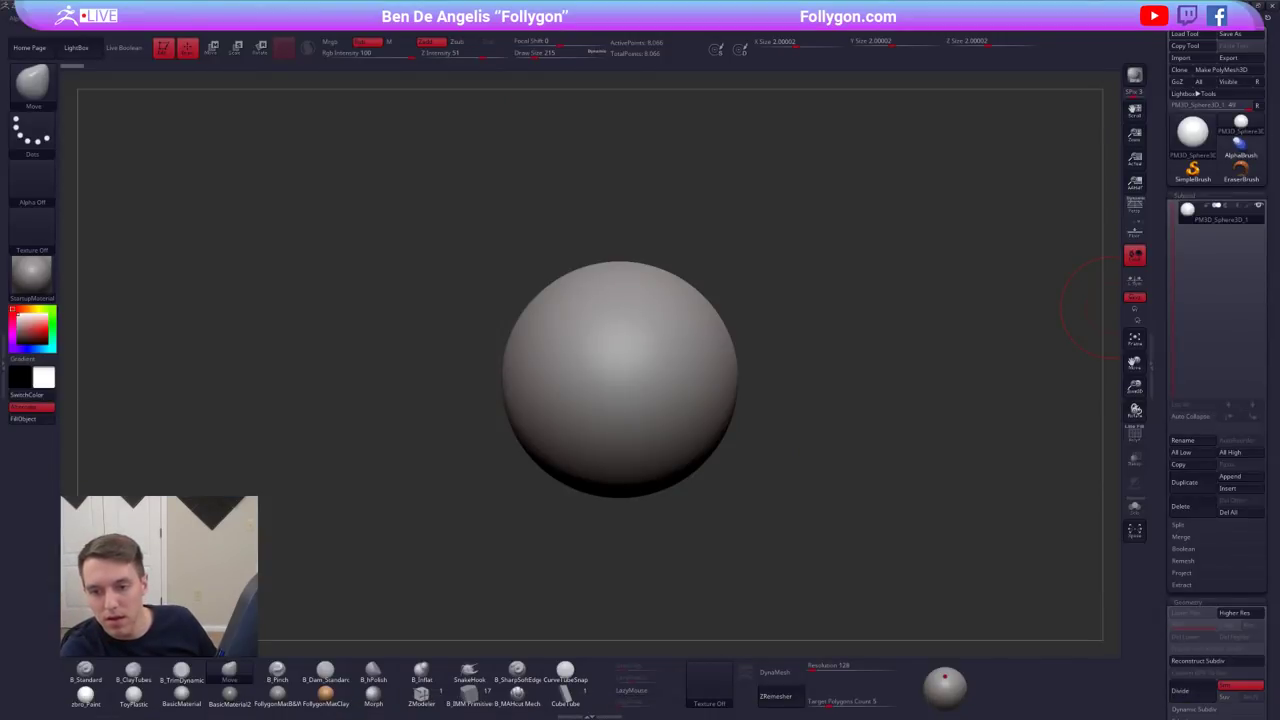
- Switch to Photos to examine the character render from head to shoes up close, and close the image
key(alt+Tab)
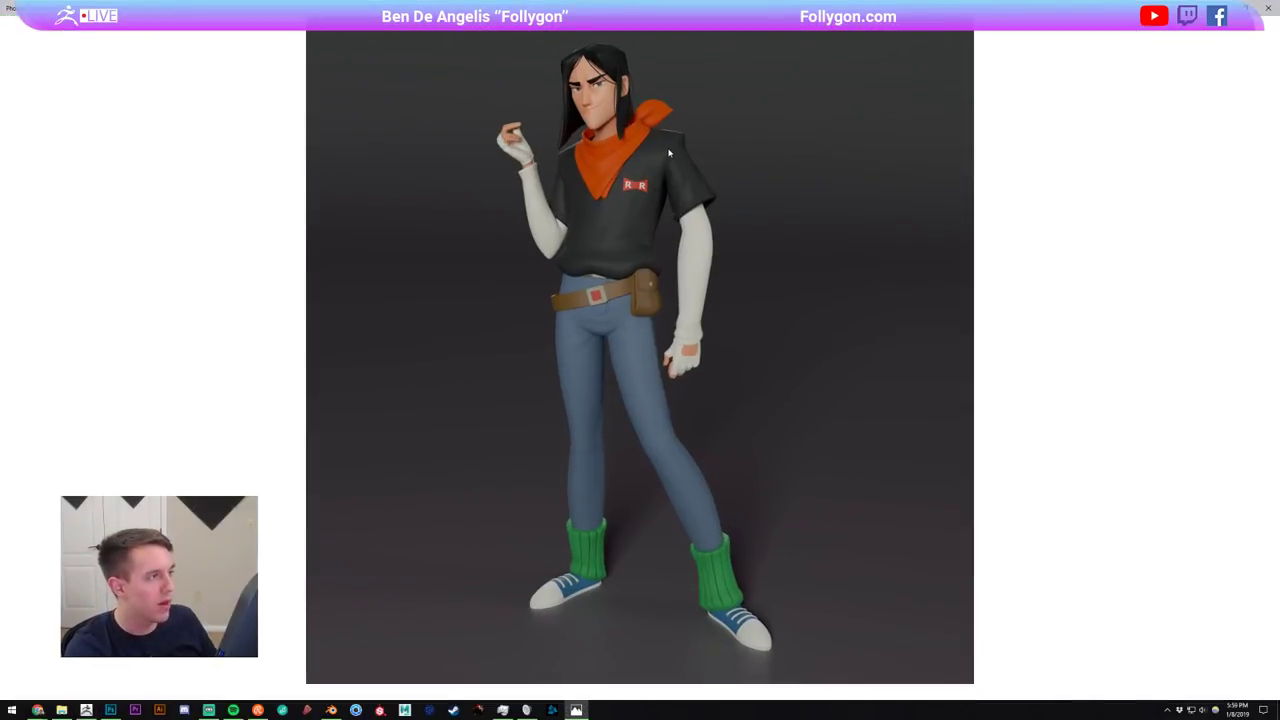
scroll(650, 140, up, 3)
scroll(647, 138, down, 3)
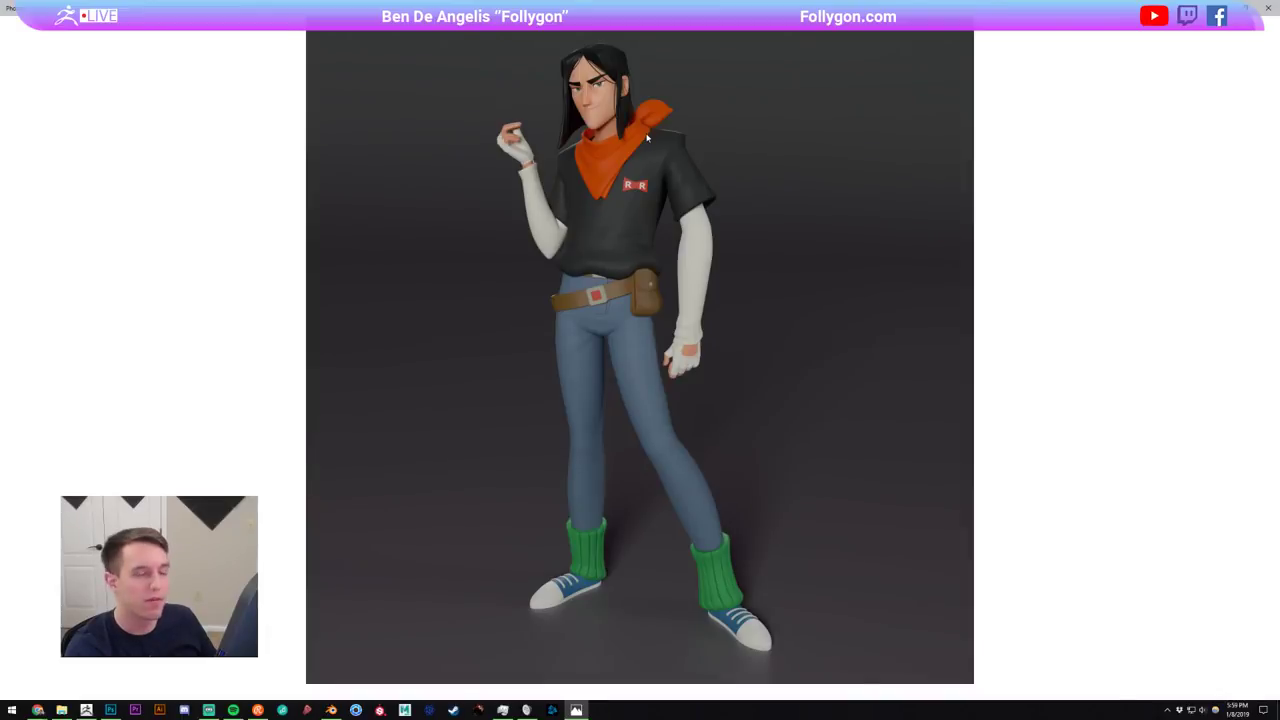
scroll(647, 137, up, 3)
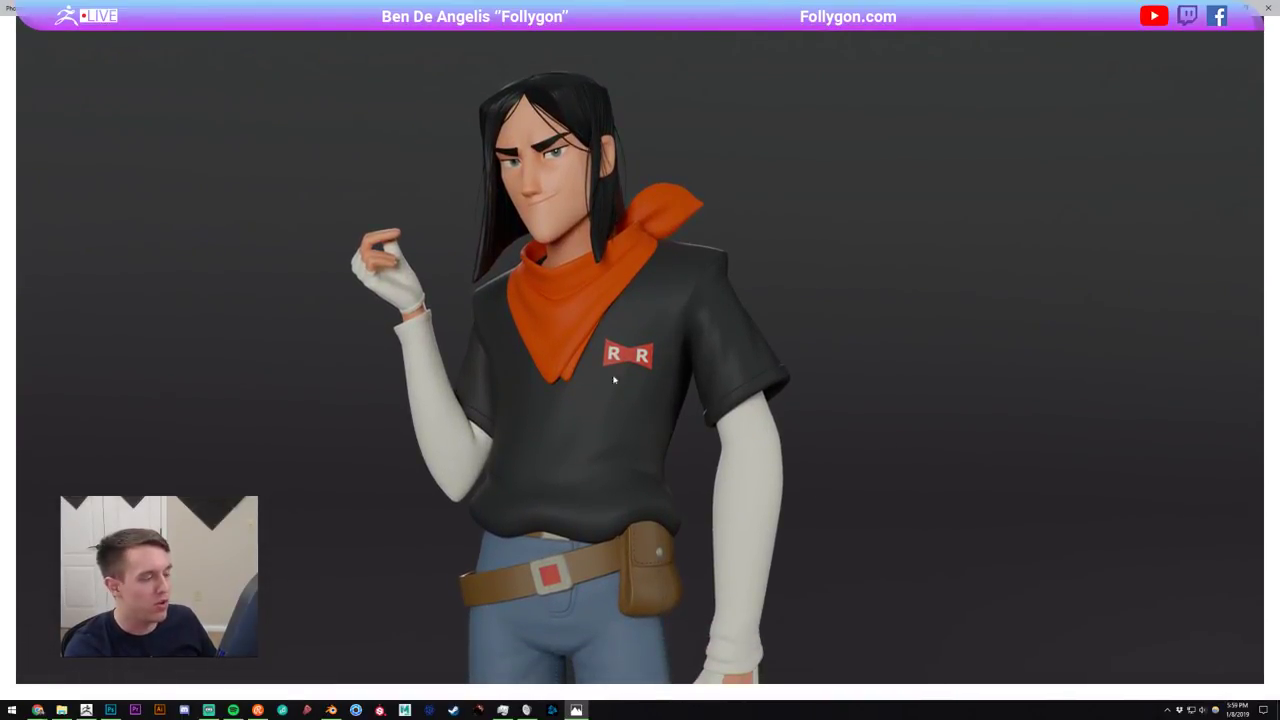
drag(632, 426, 612, 140)
drag(648, 480, 675, 280)
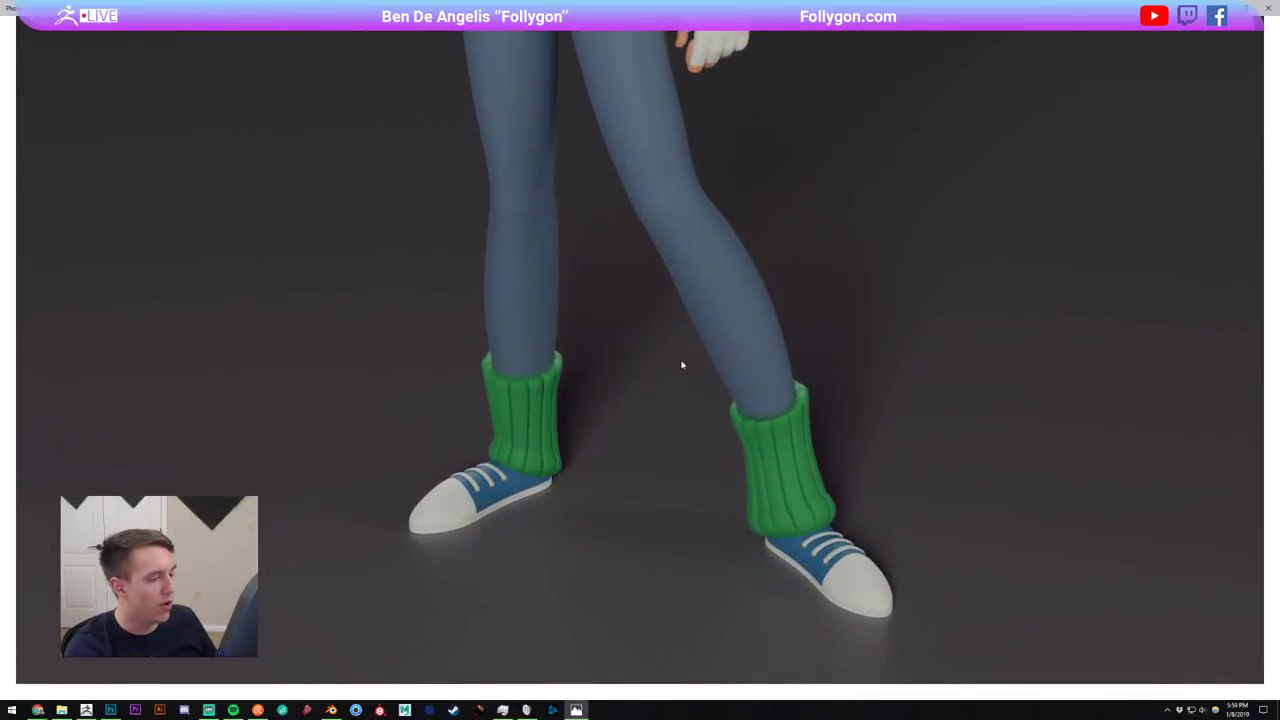
drag(664, 182, 660, 394)
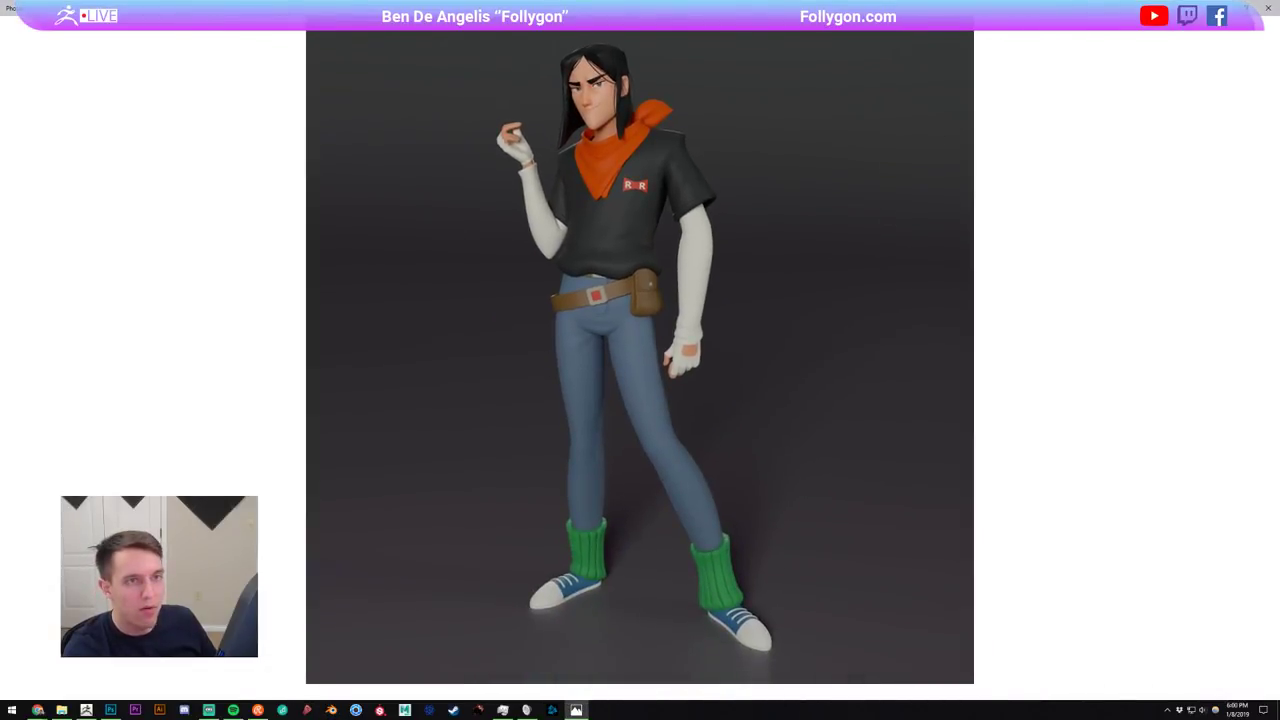
click(1270, 8)
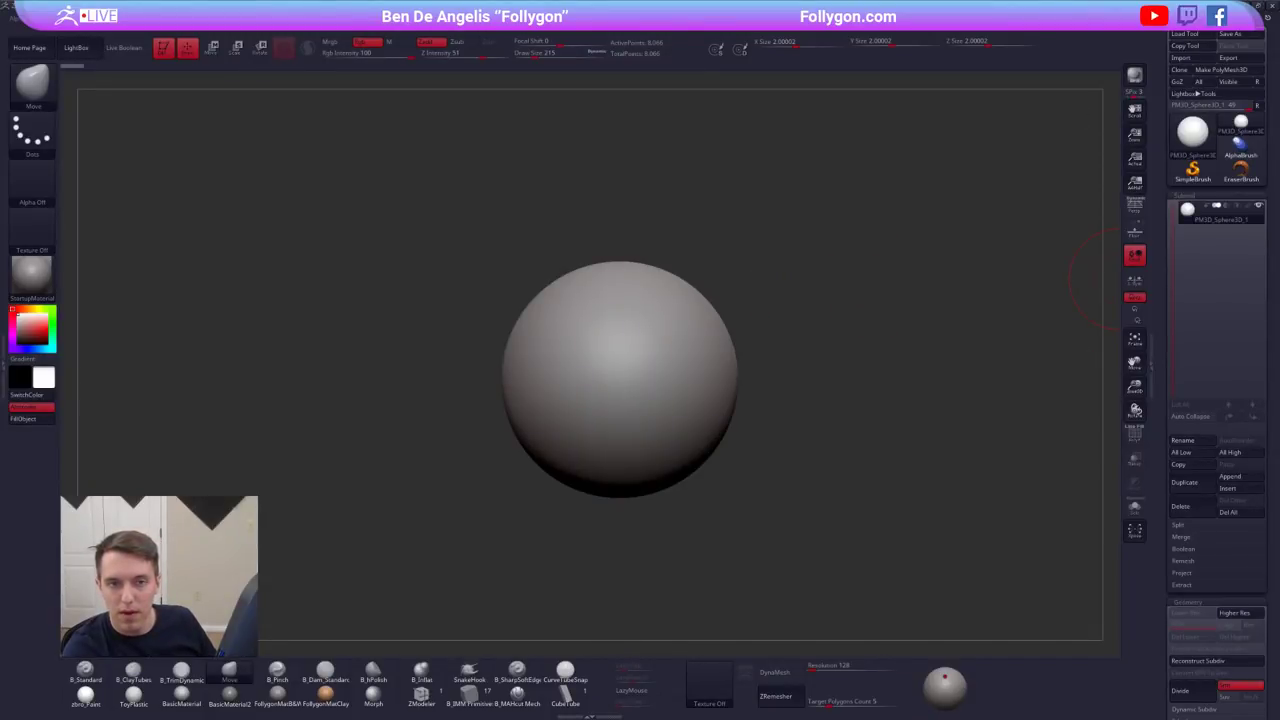
- Import the burger, waffle and pizza sticker images as textures
click(709, 682)
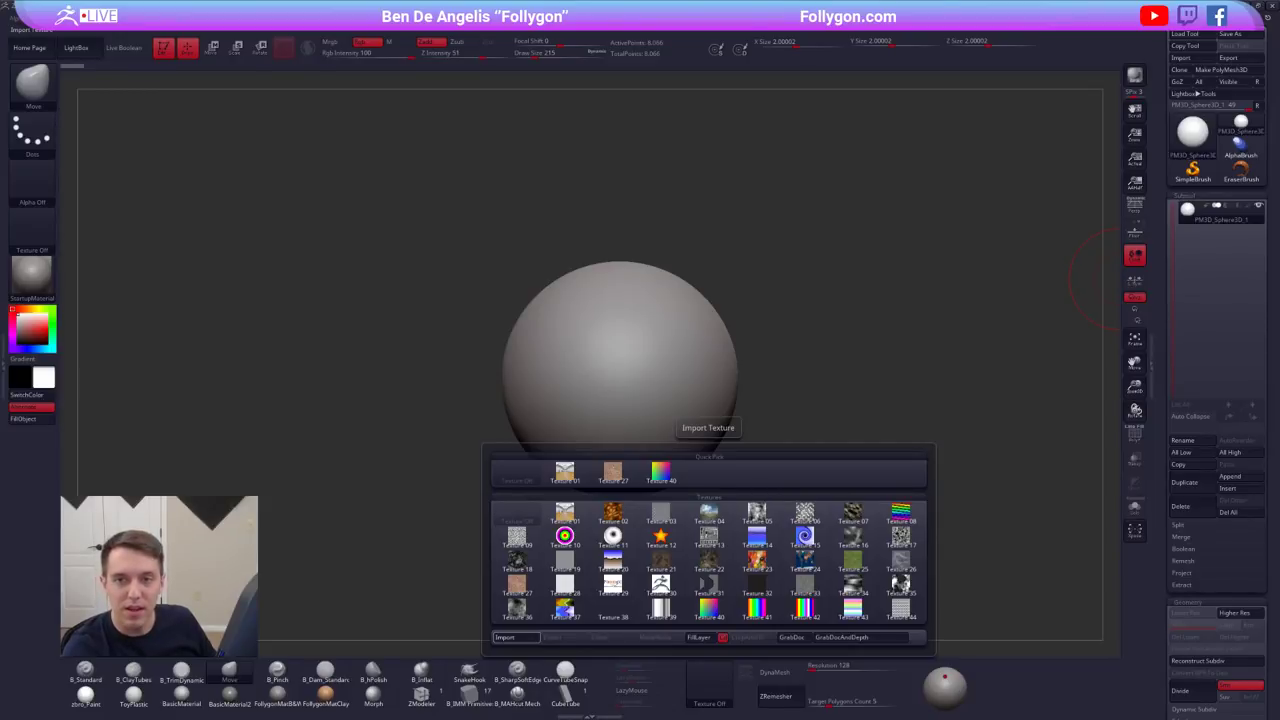
click(710, 676)
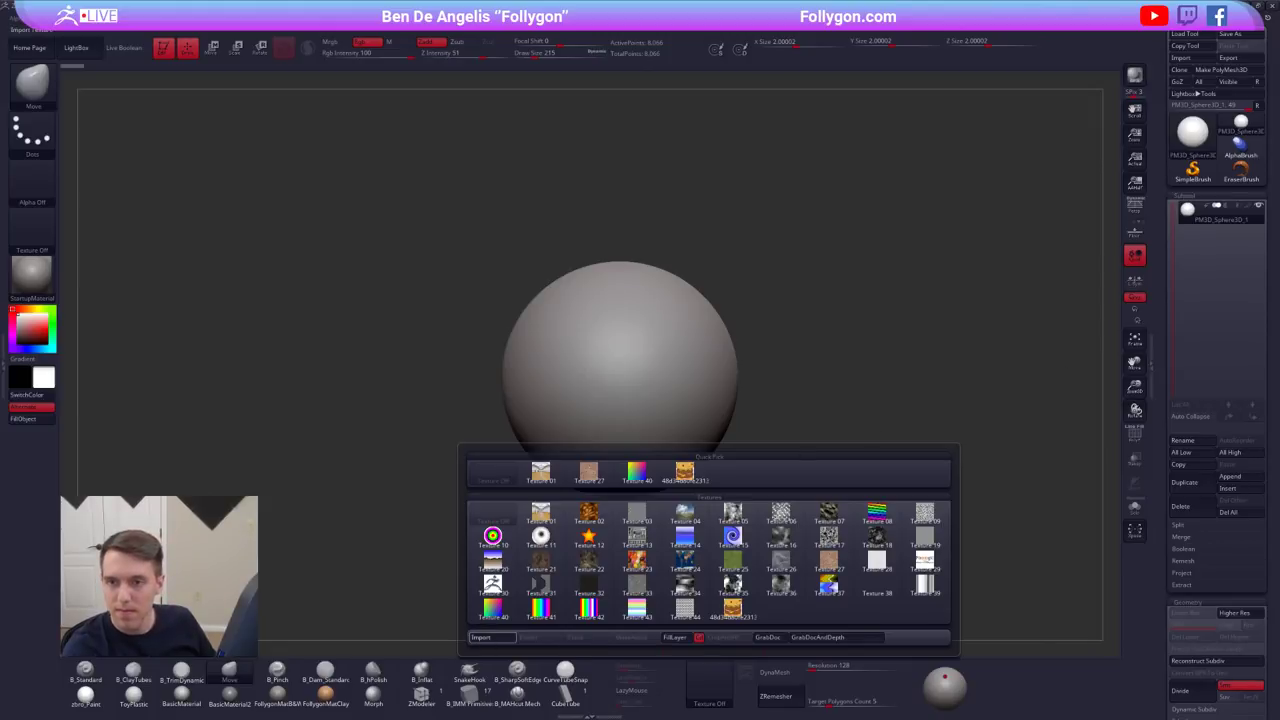
click(710, 682)
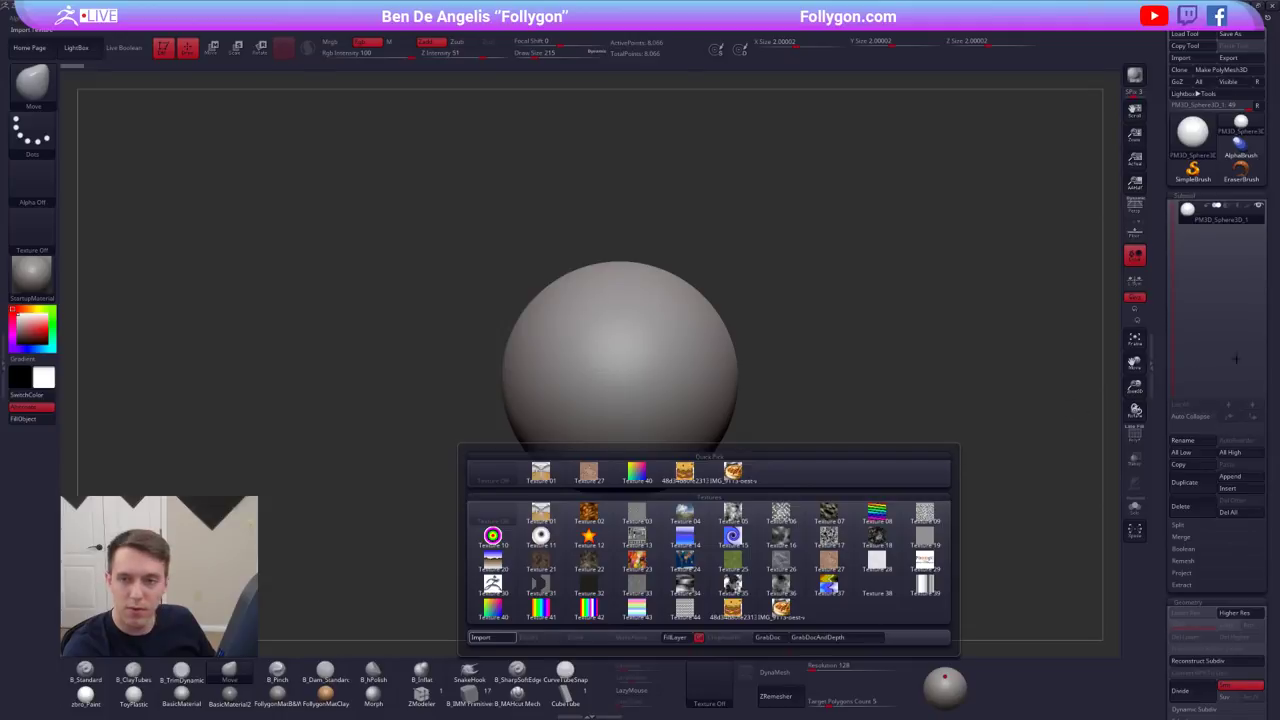
click(482, 637)
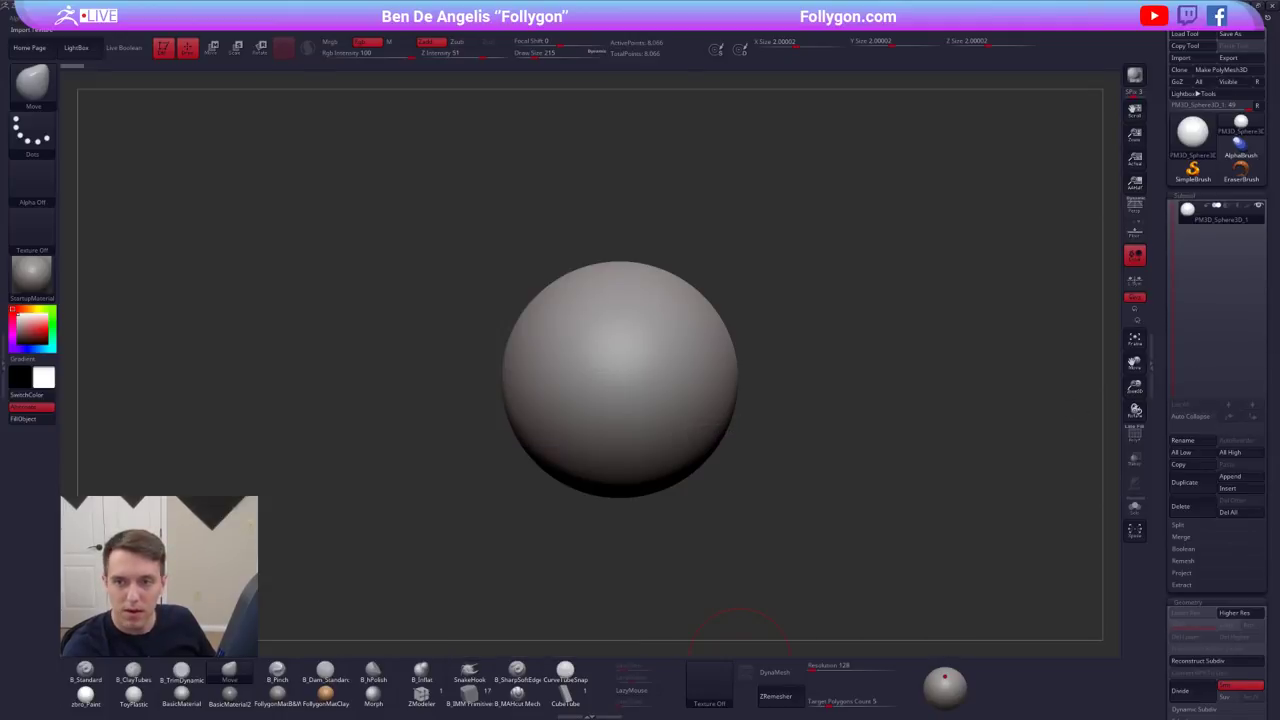
- Add the imported pizza sticker texture to Spotlight and hide LightBox
click(712, 682)
click(829, 606)
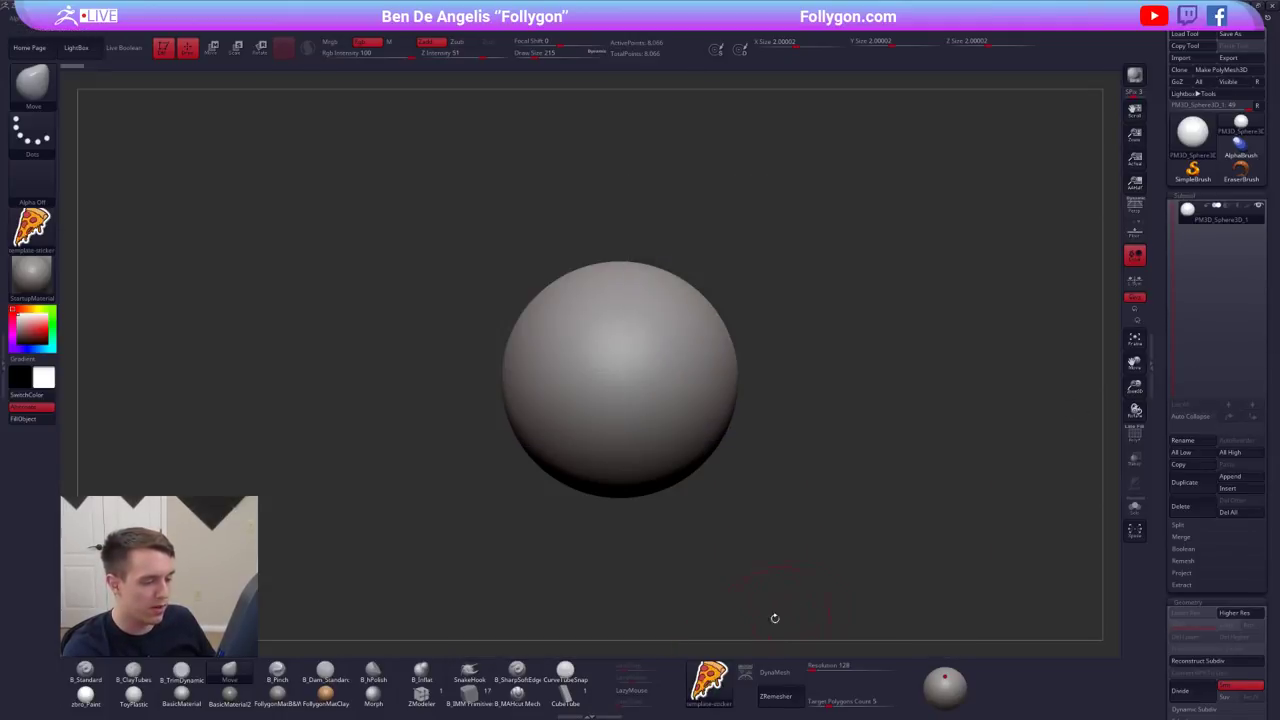
click(750, 671)
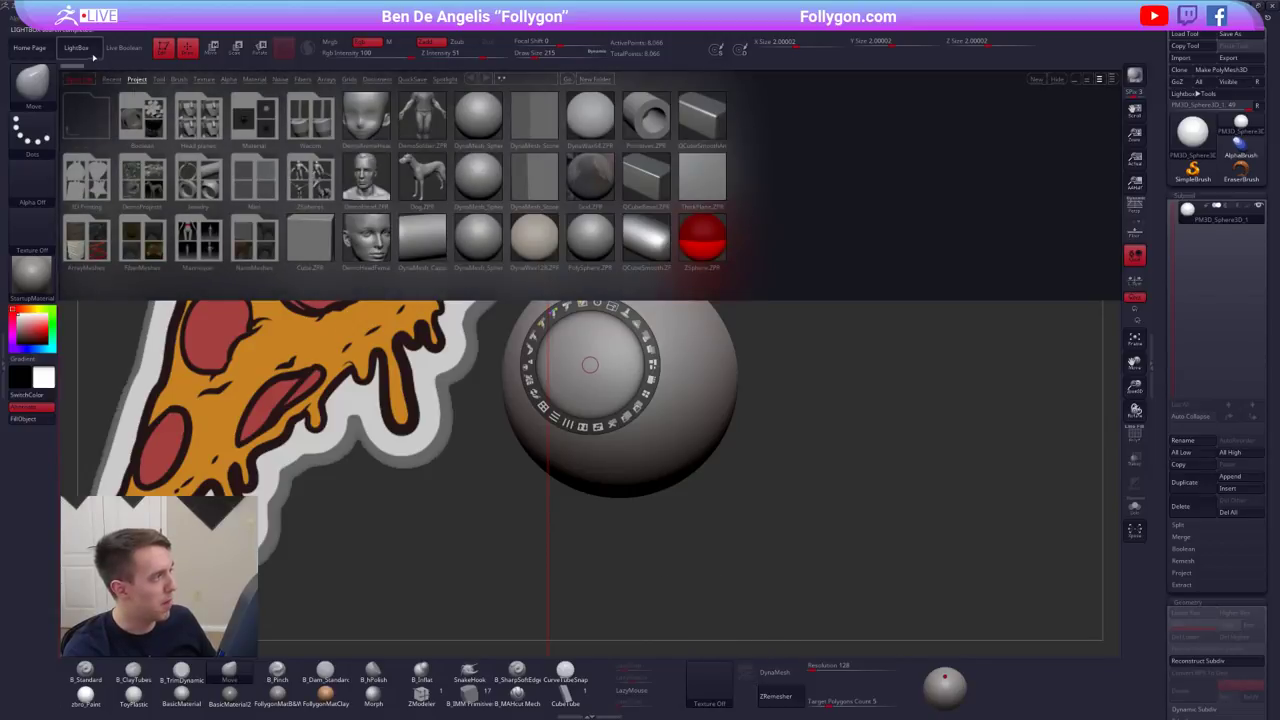
click(78, 48)
- Add the imported waffle and burger textures to Spotlight as well, hiding LightBox each time
click(723, 668)
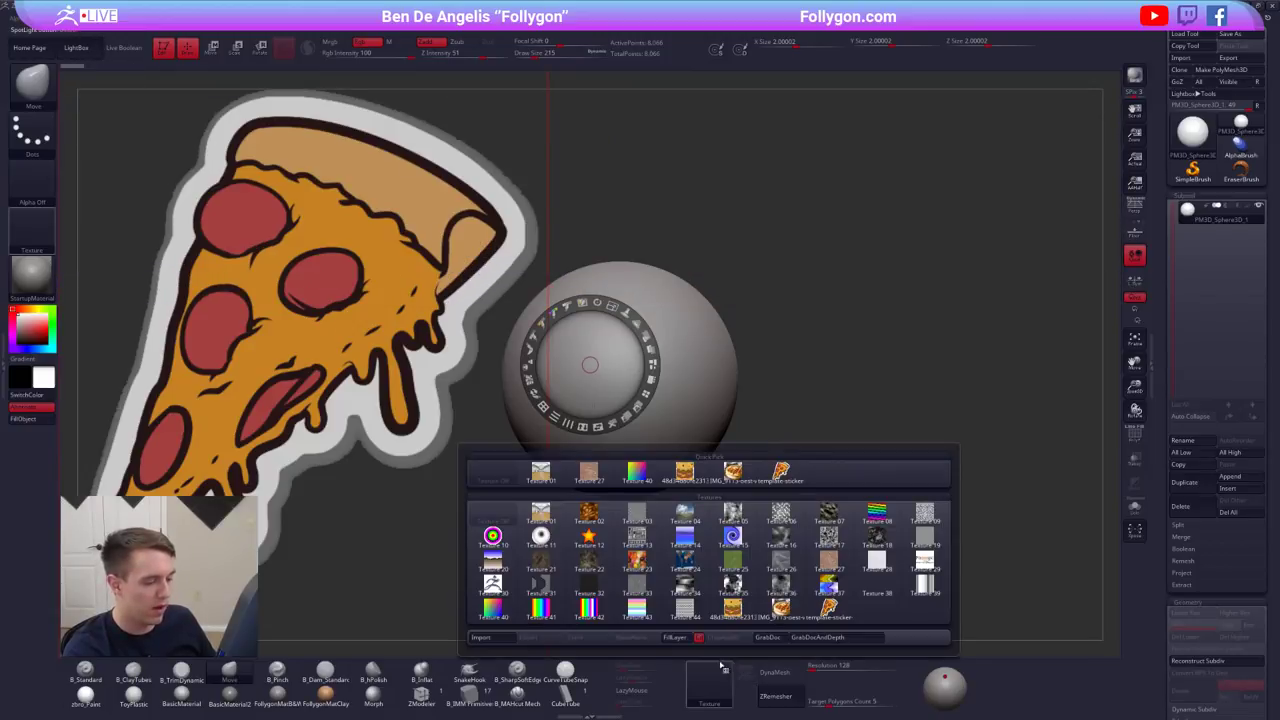
click(783, 607)
click(747, 671)
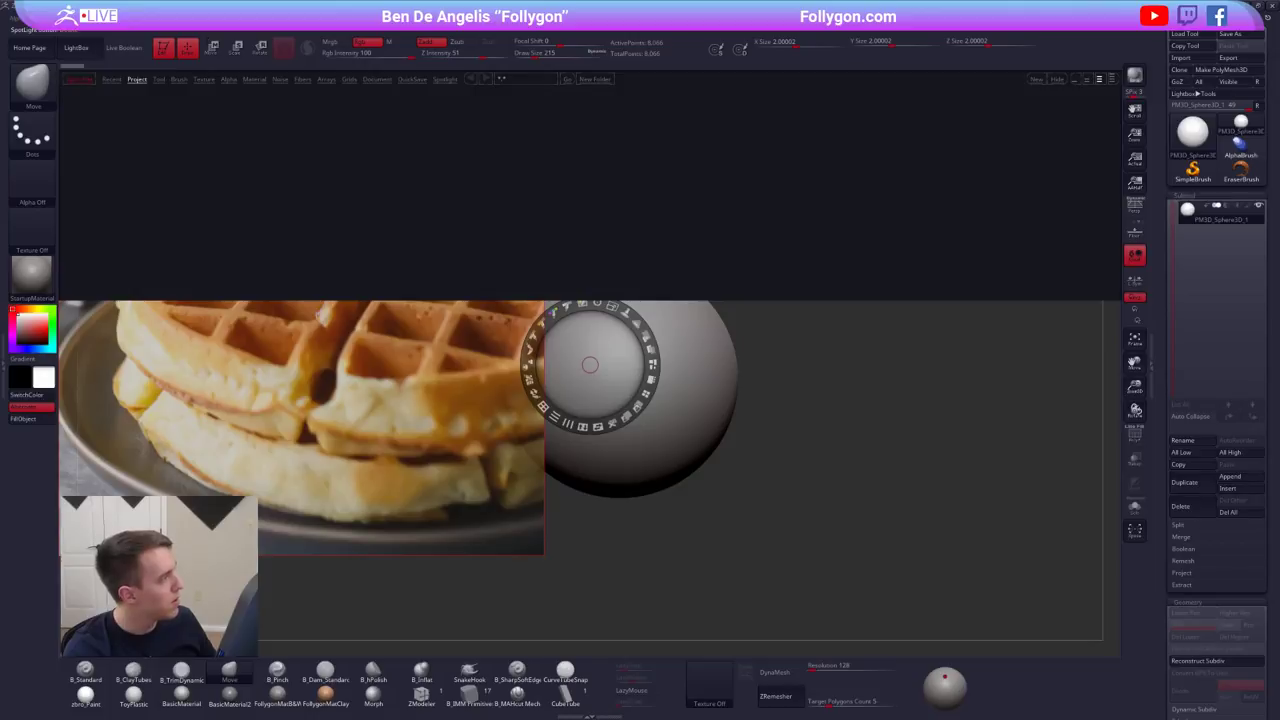
click(697, 672)
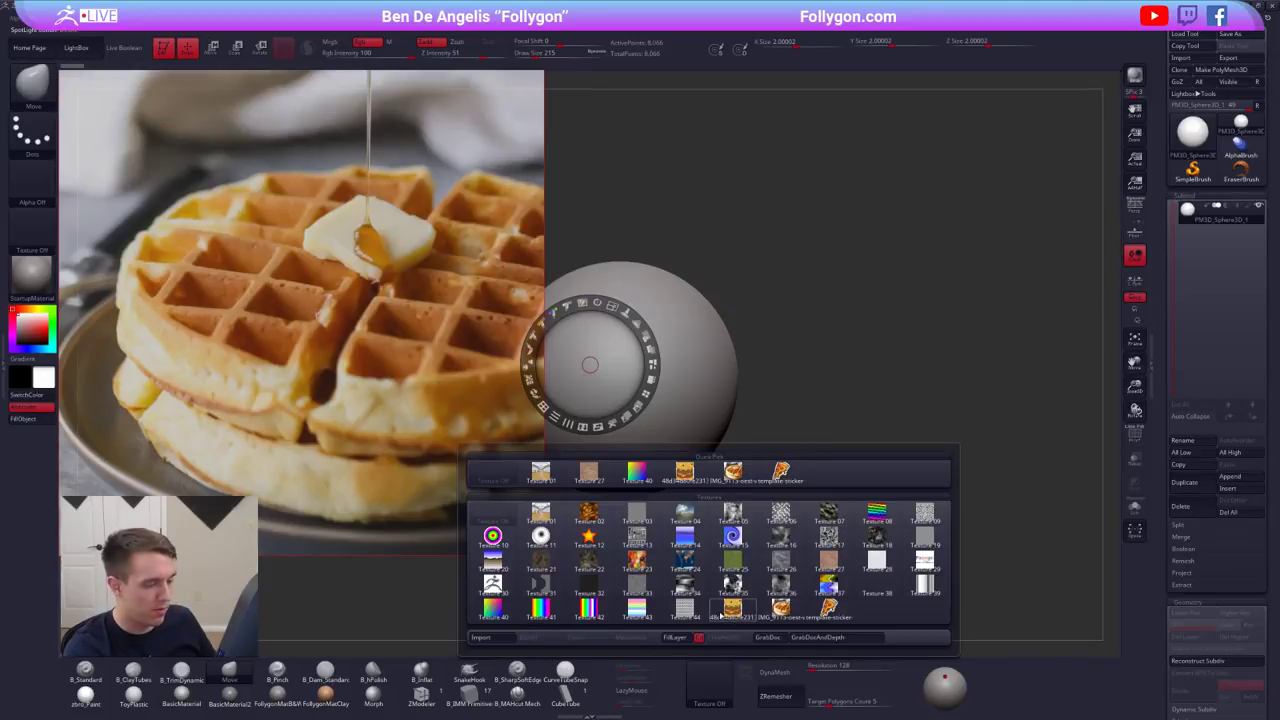
click(687, 607)
click(747, 671)
click(76, 48)
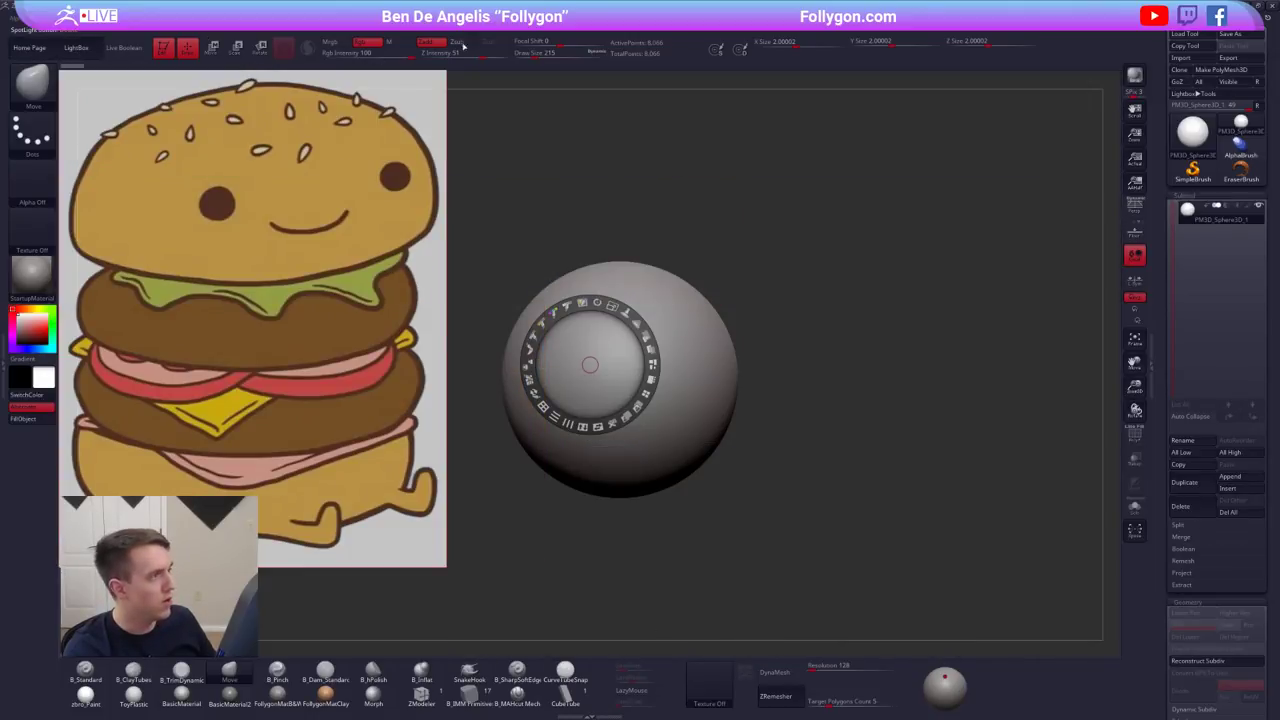
- Arrange the Spotlight images so only the pizza remains on the canvas, scaled down and placed to the upper left of the sphere
click(521, 21)
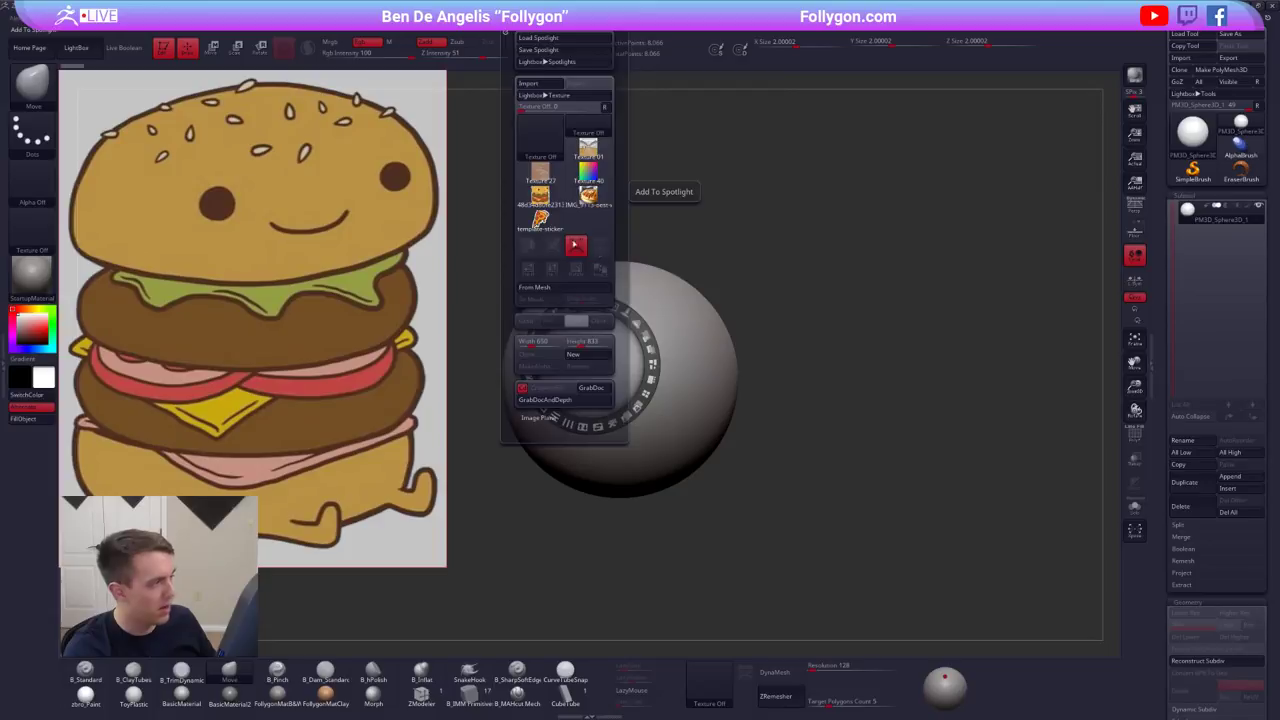
drag(593, 366, 551, 268)
drag(357, 262, 364, 220)
drag(160, 577, 840, 230)
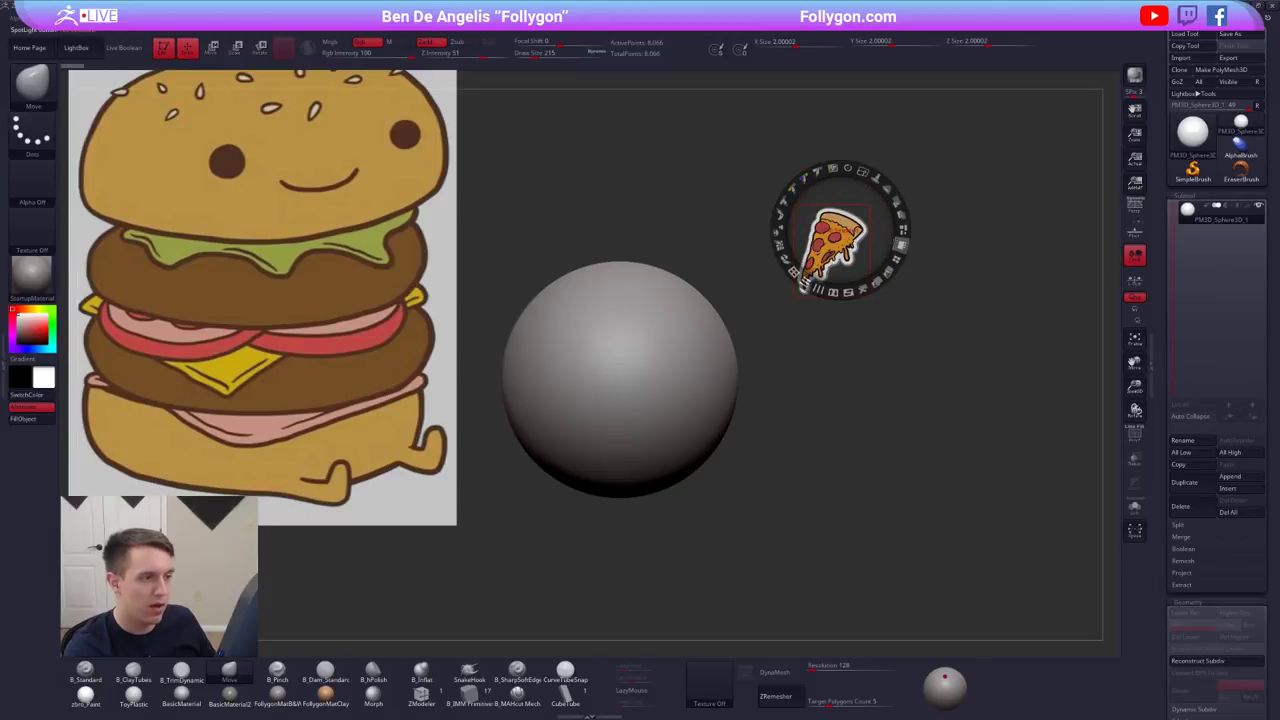
click(901, 245)
drag(376, 373, 398, 339)
drag(652, 311, 323, 262)
drag(347, 204, 319, 138)
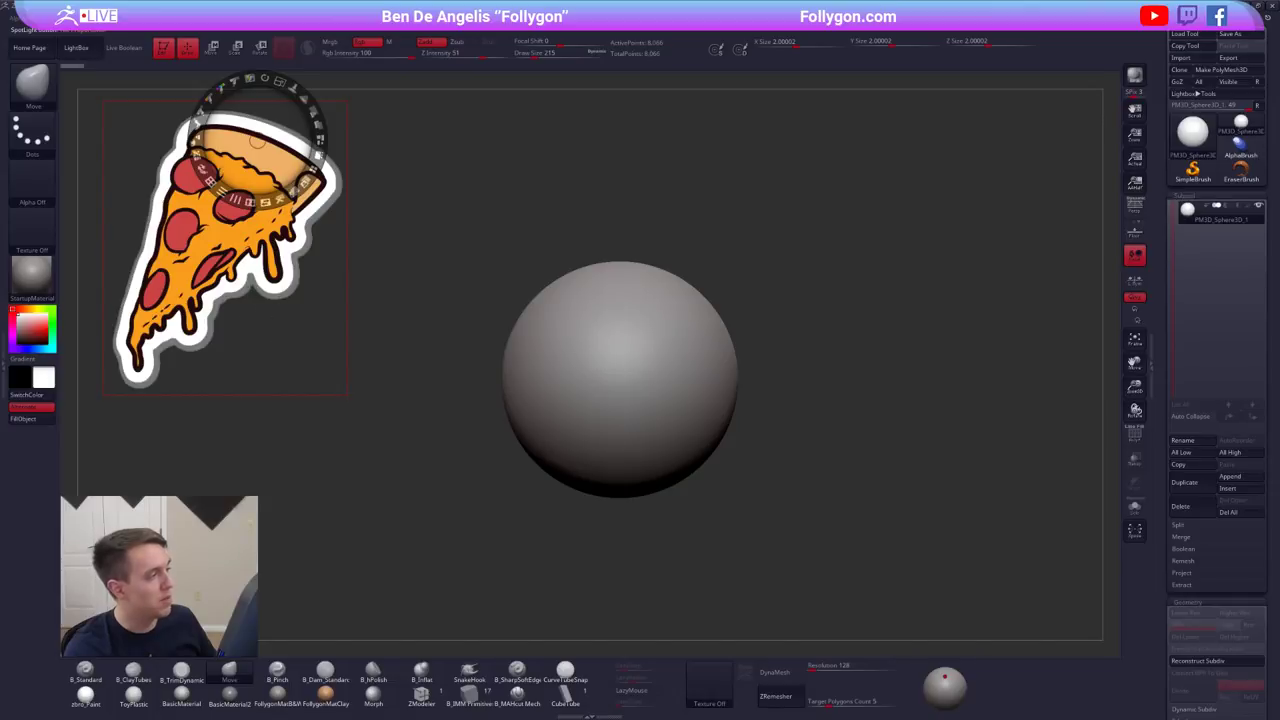
- Leave Spotlight editing with the pizza image still displayed, and set the Move brush's draw size to 160
key(z)
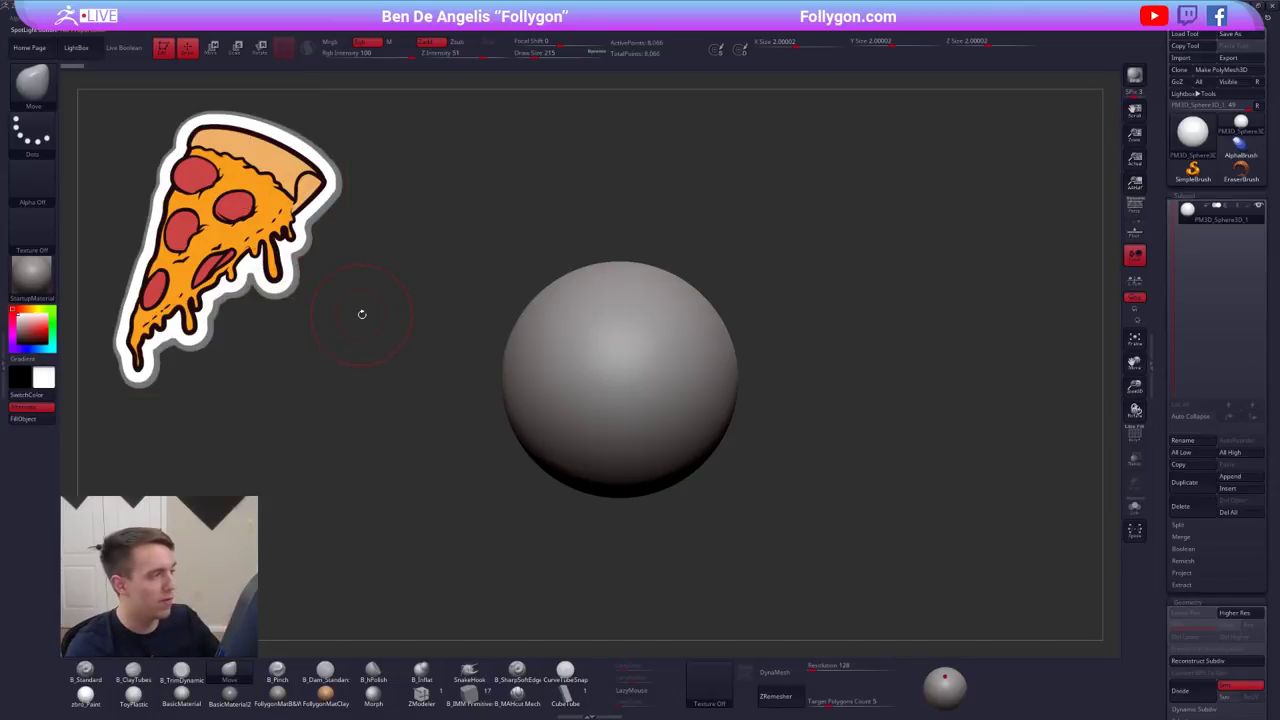
key(space)
drag(466, 276, 453, 265)
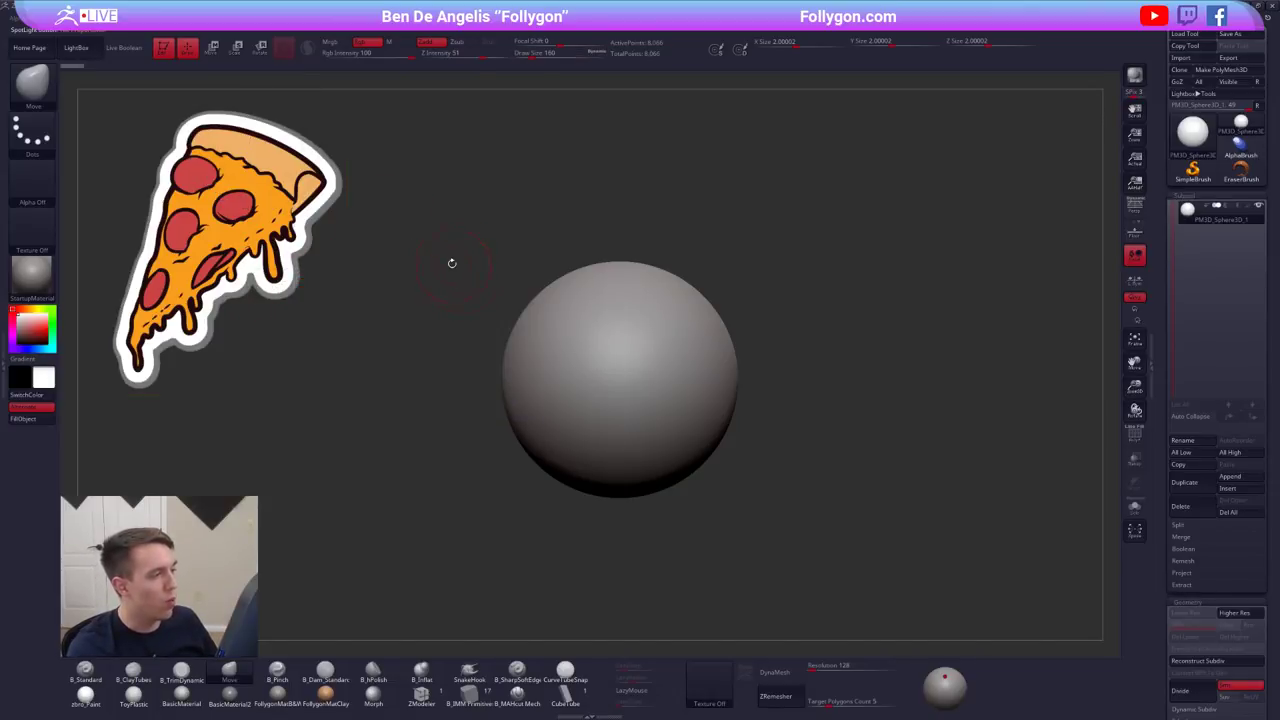
- Examine the brush sample settings to find the Spotlight Projection option
key(ctrl+shift+a)
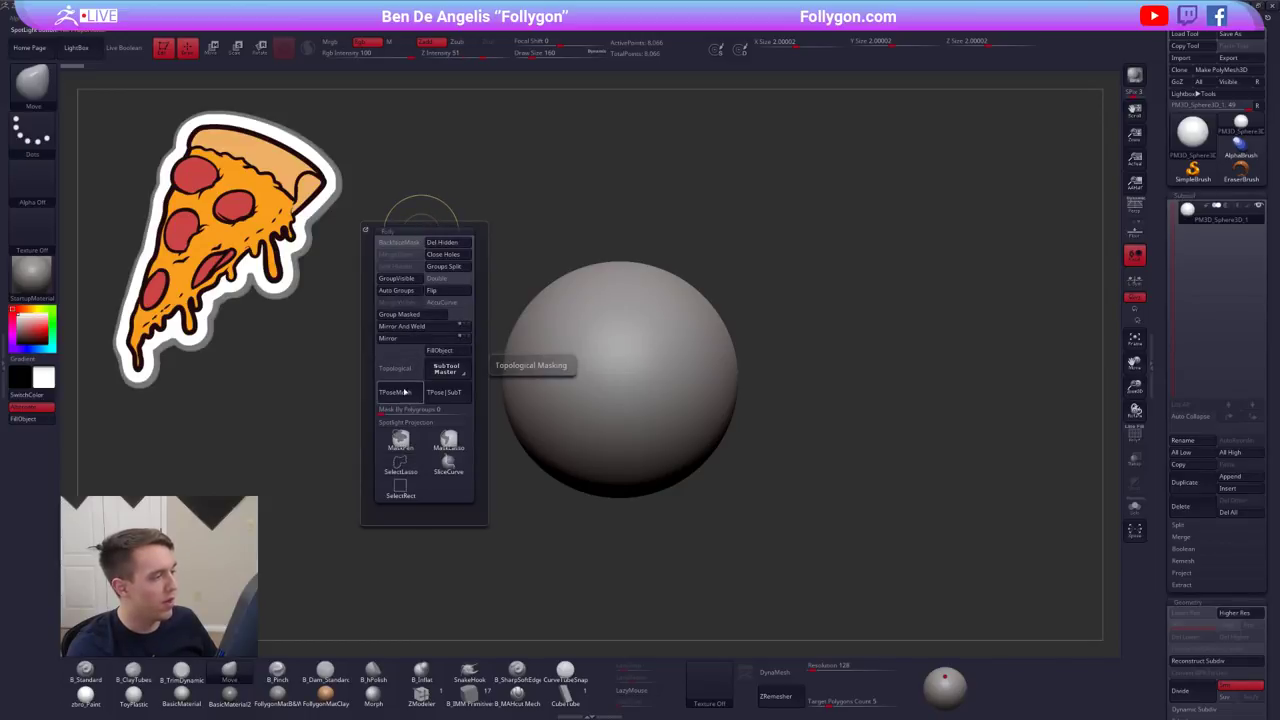
key(Tab)
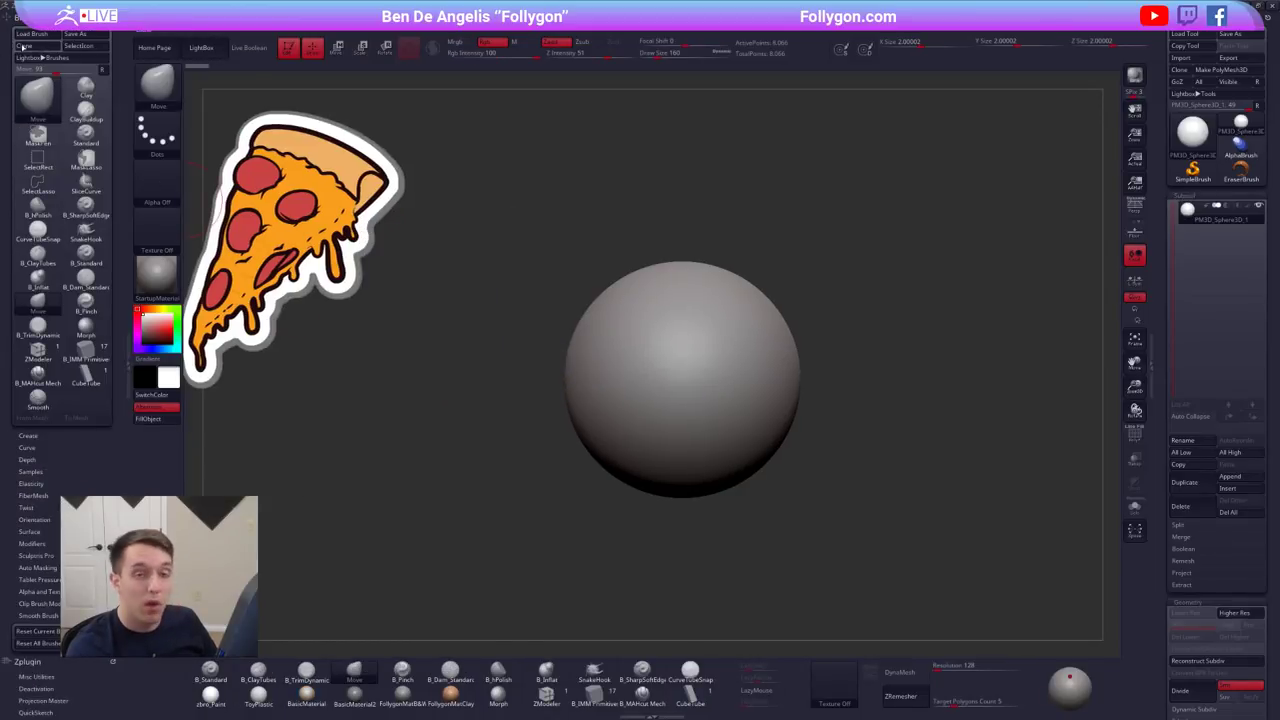
drag(78, 456, 64, 408)
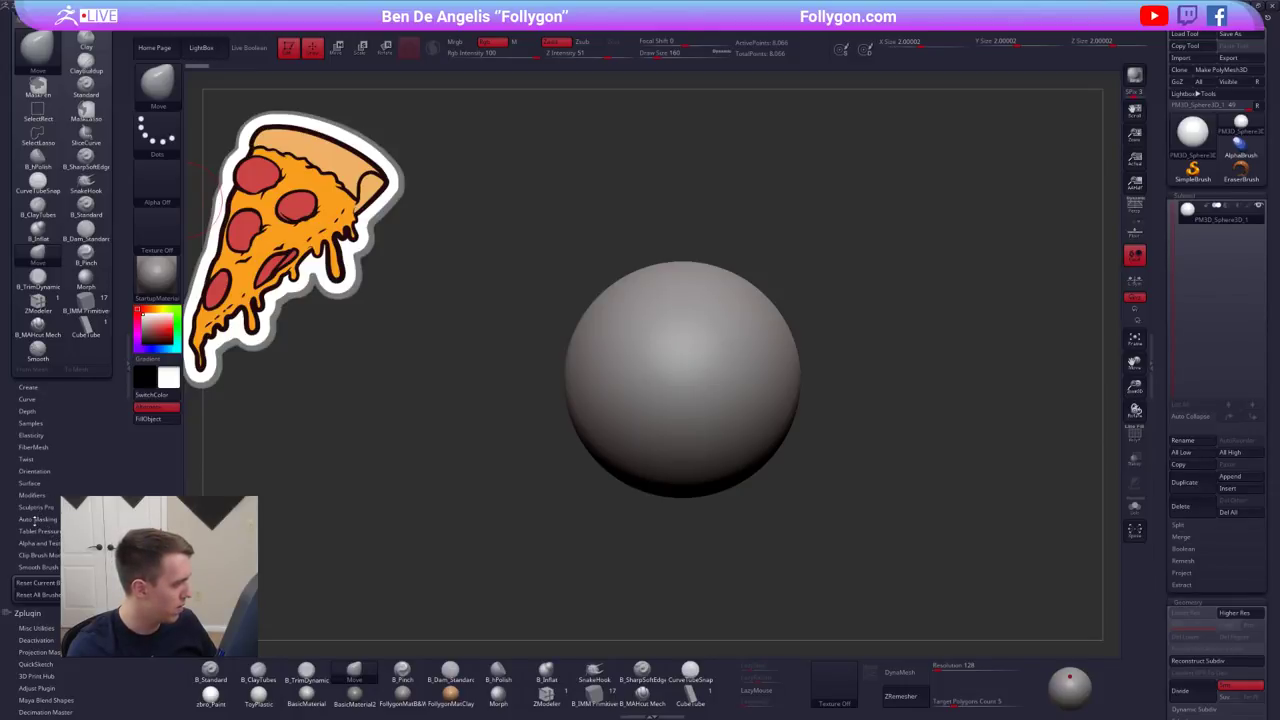
click(33, 424)
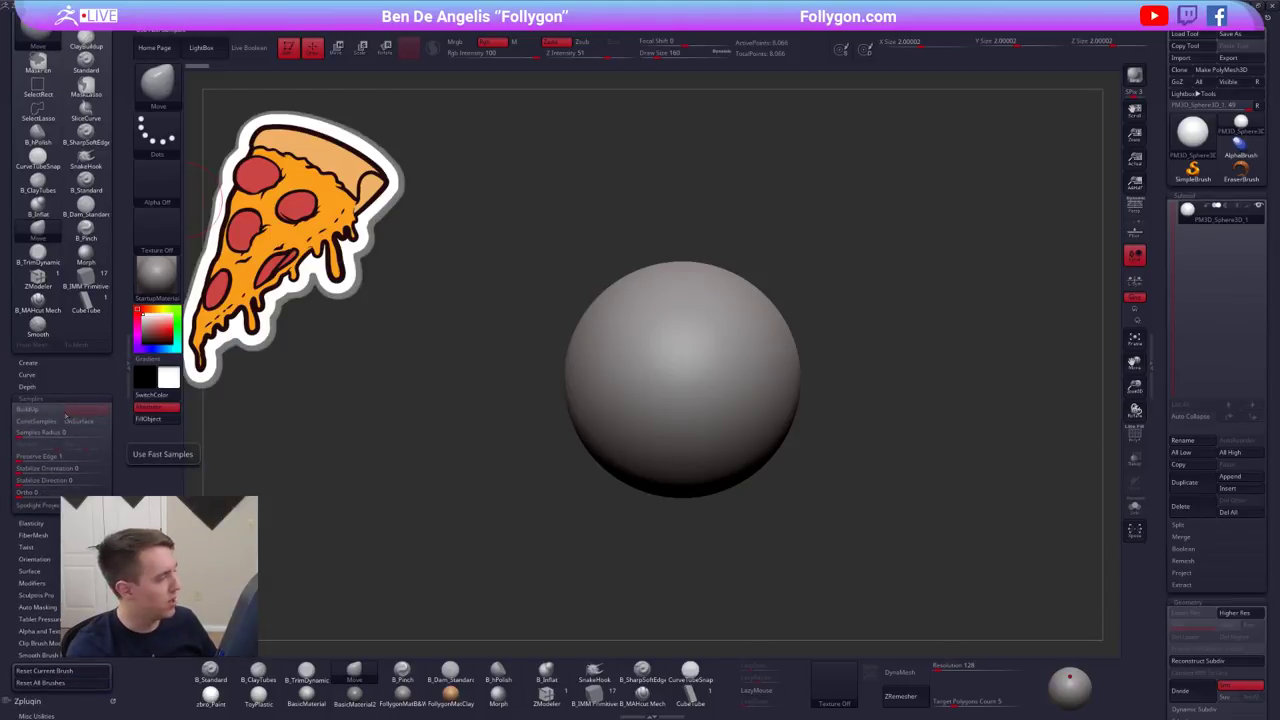
click(57, 398)
drag(58, 408, 63, 486)
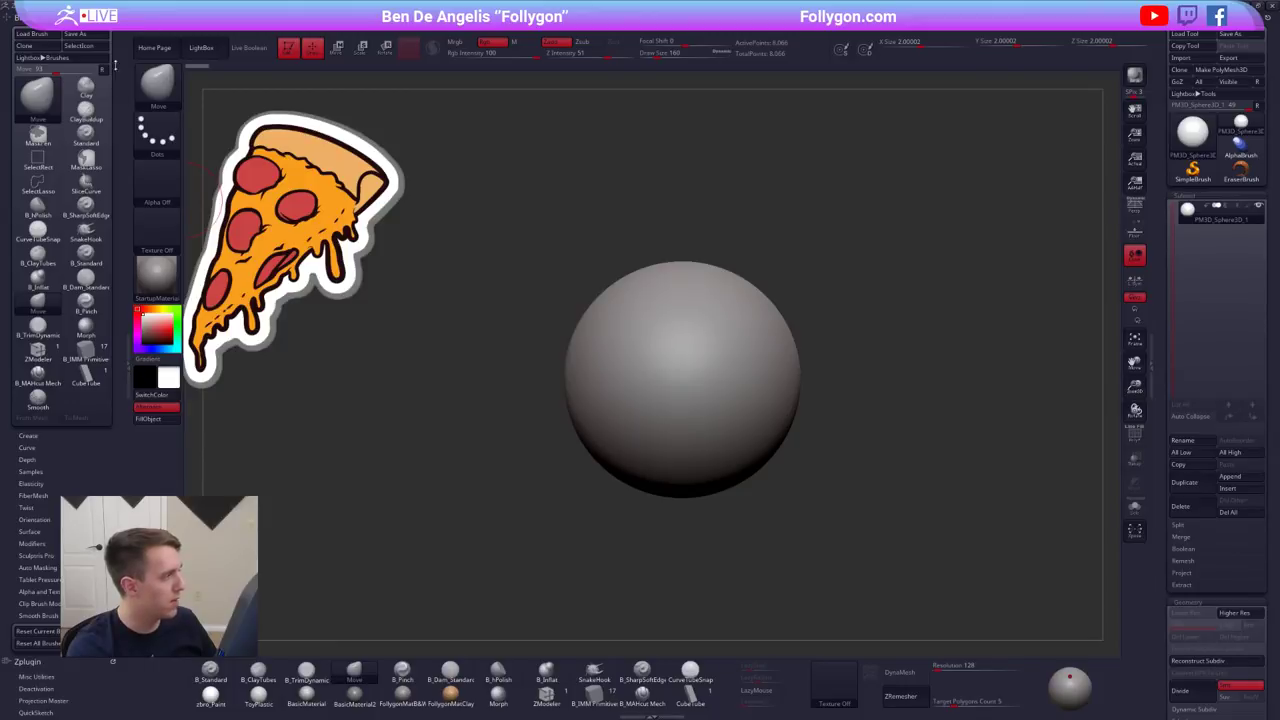
click(113, 17)
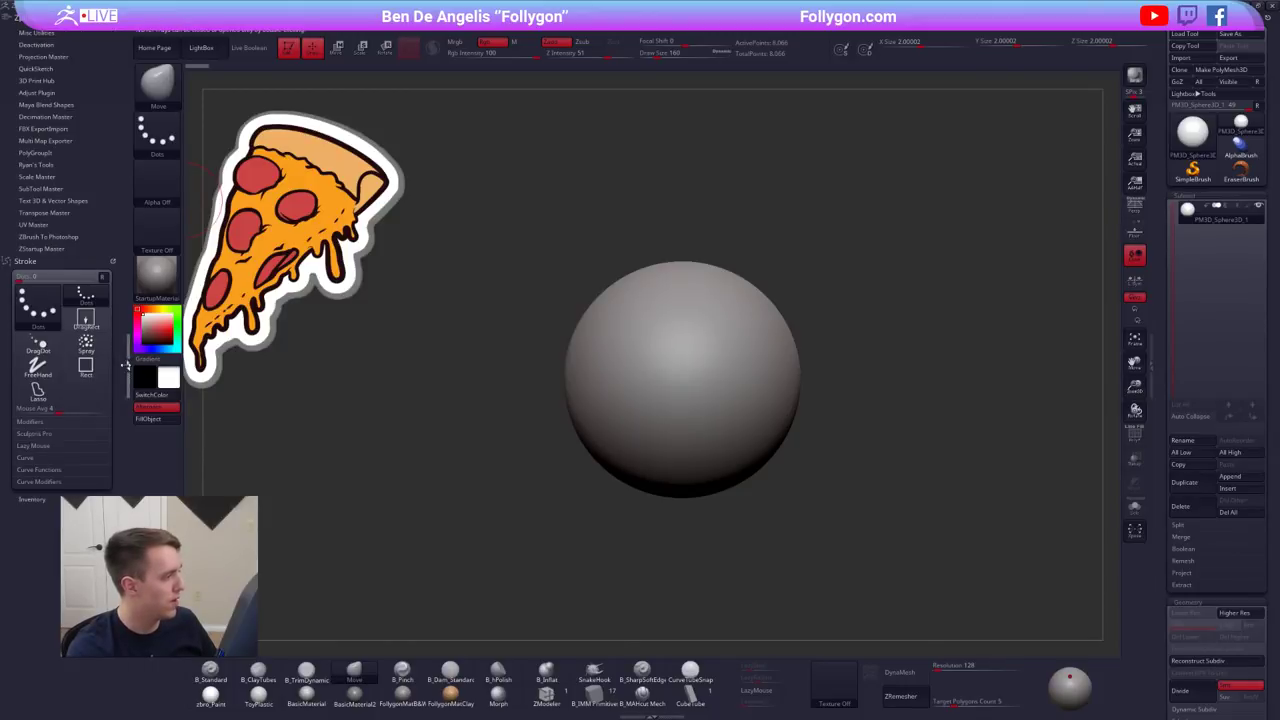
click(128, 366)
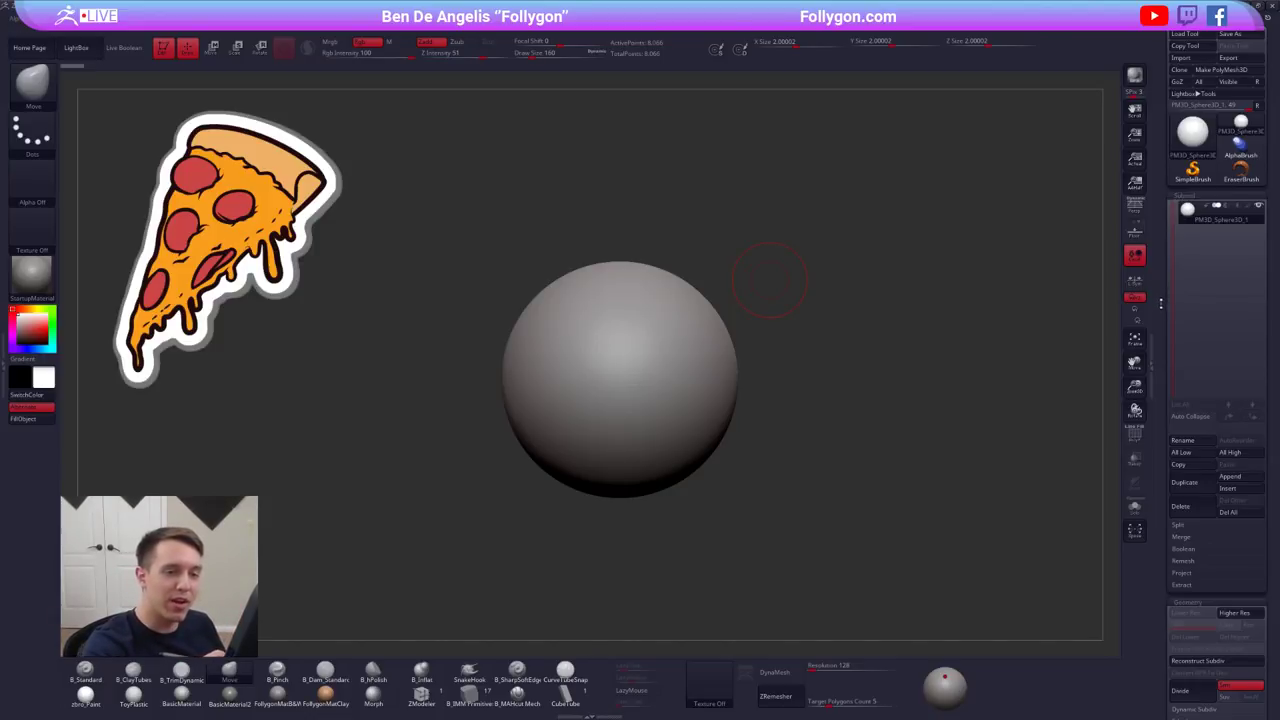
- Replace the sphere with a quick cube (QCube) using X, Y and Z resolution 1
mouse_move(713, 444)
ctrl+right_down()
mouse_move(714, 422)
mouse_move(734, 415)
ctrl+right_up()
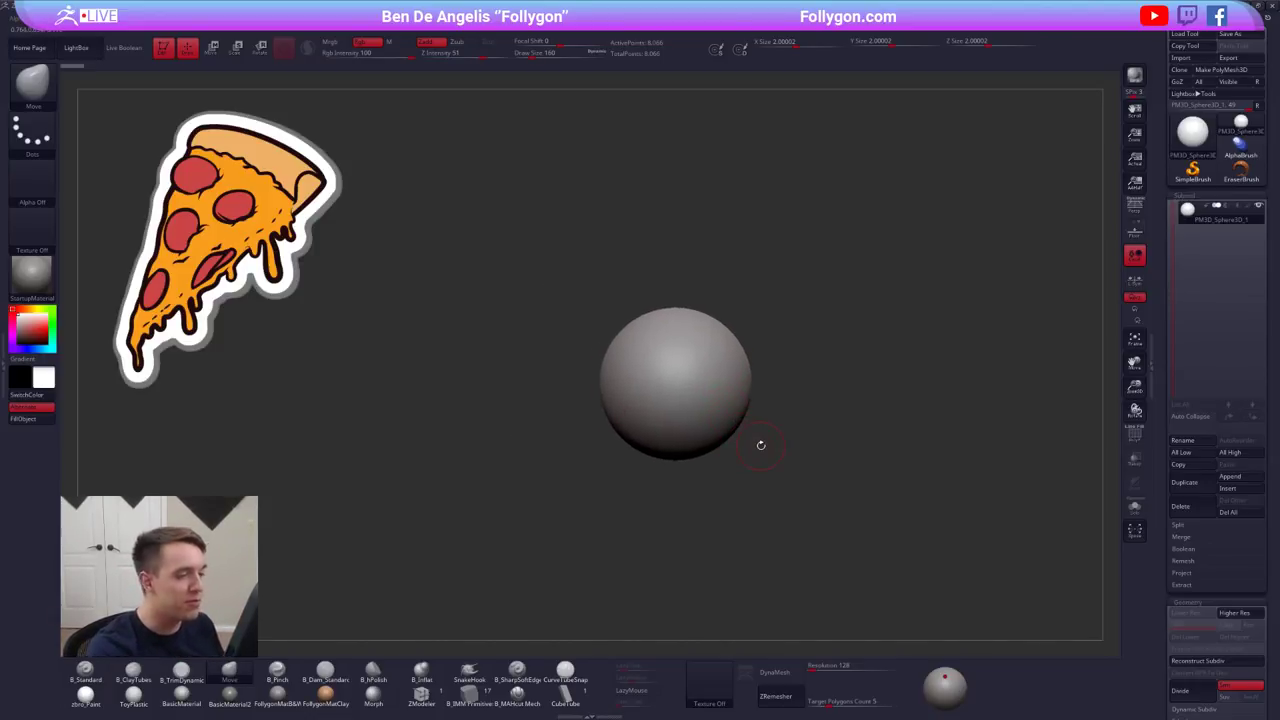
drag(1163, 612, 1163, 302)
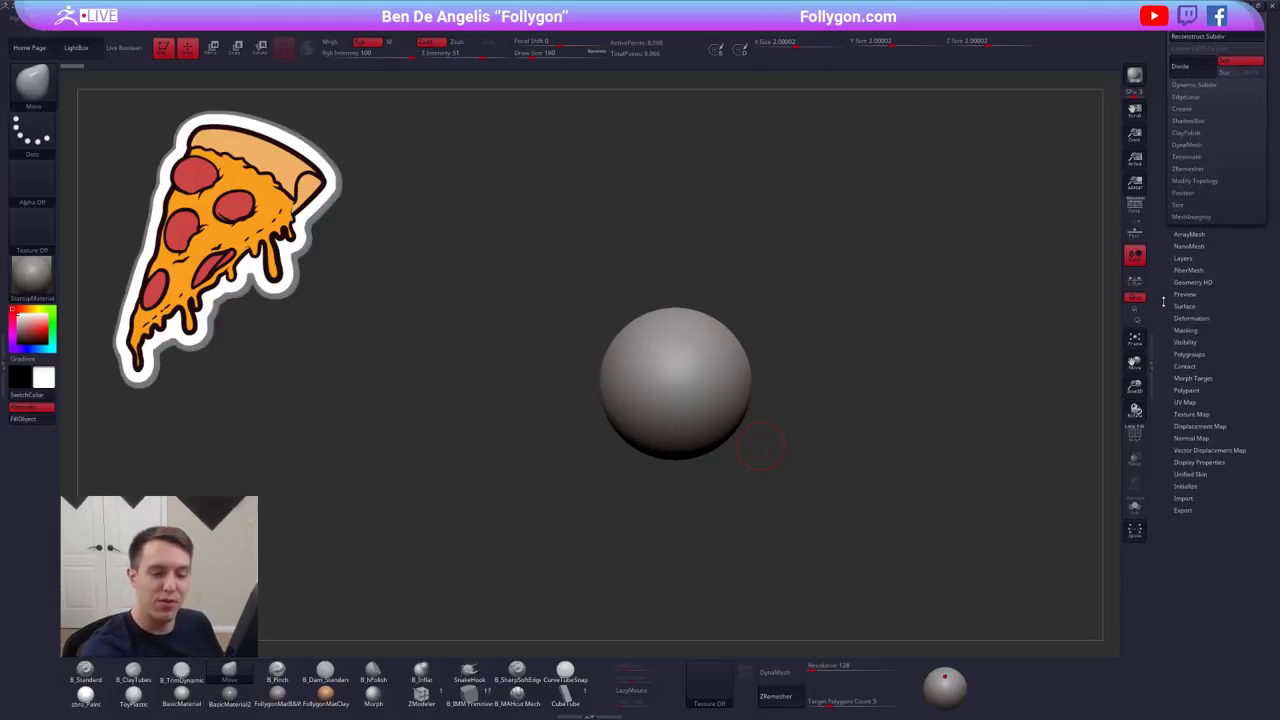
click(1200, 486)
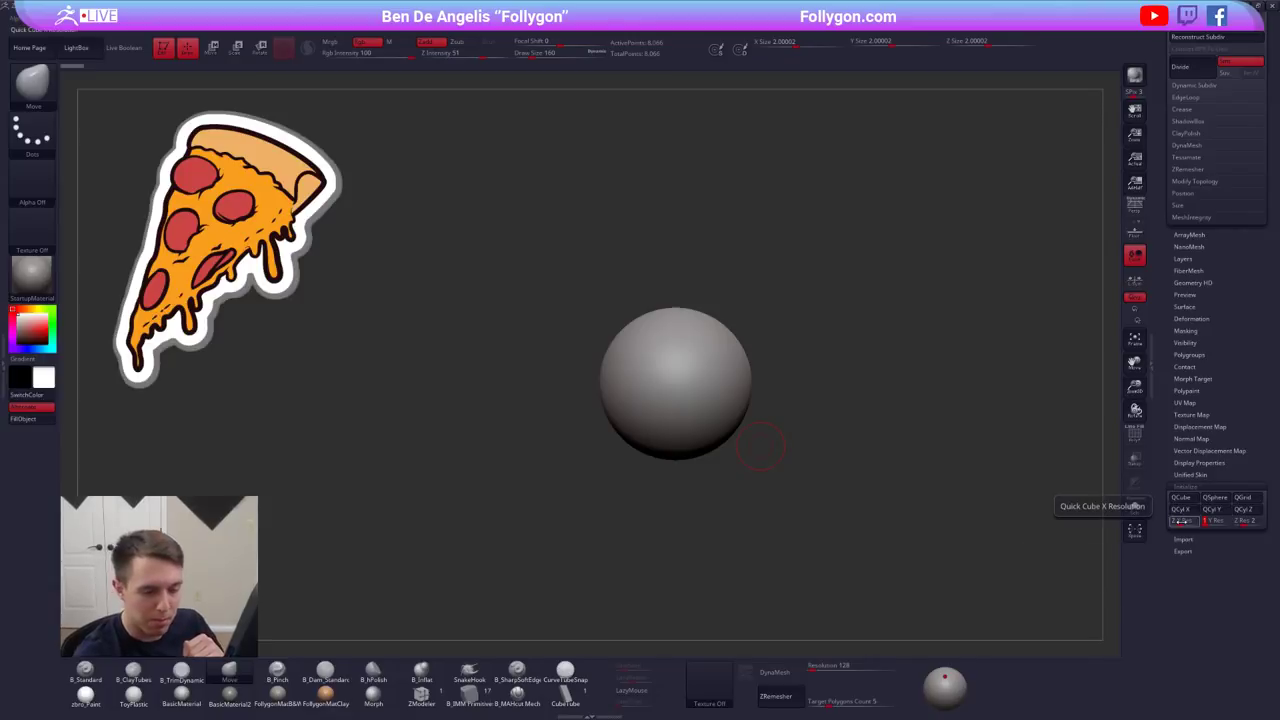
drag(1181, 521, 1162, 558)
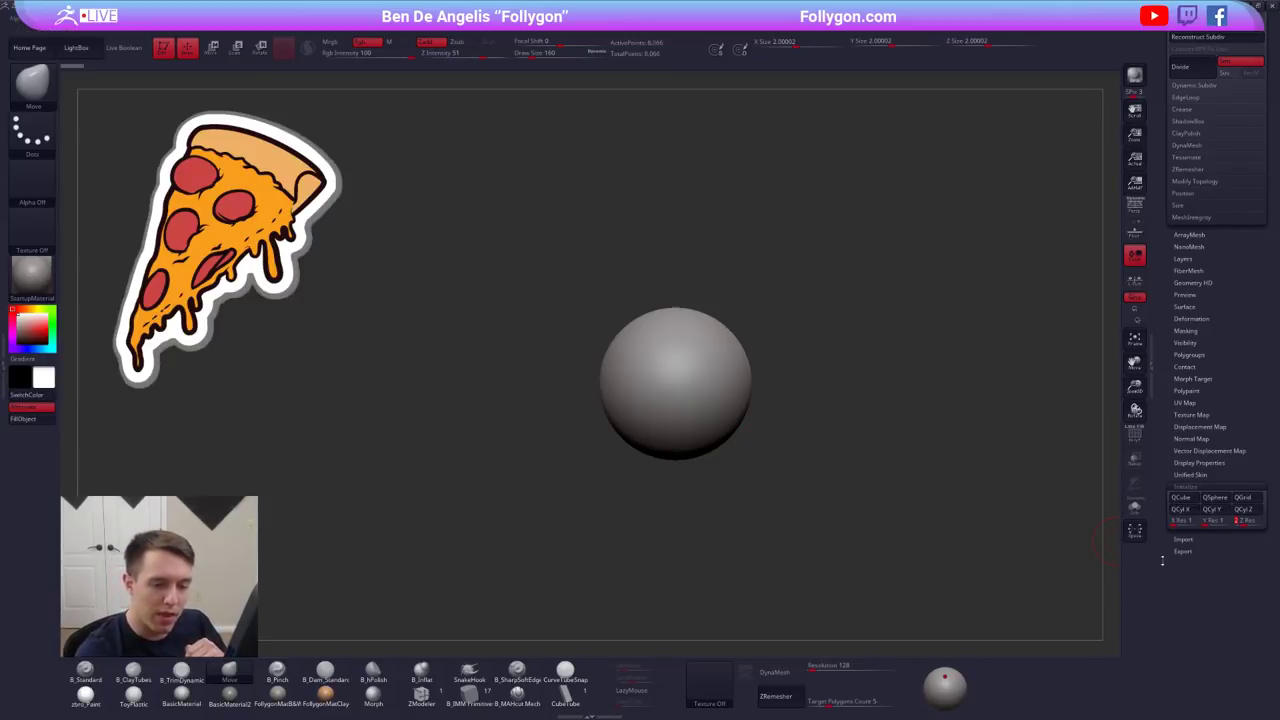
click(1181, 497)
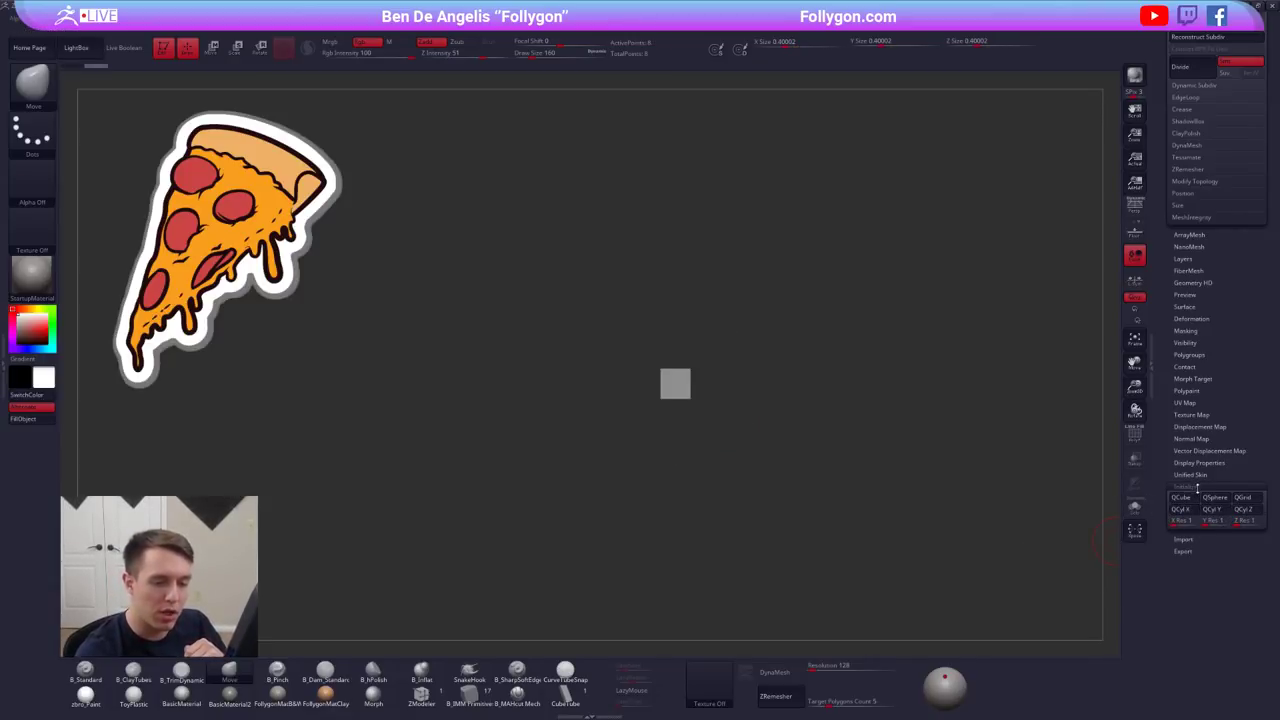
- Show the cube's polyframe, reduce the Move brush's draw size and assign the whole cube to one new polygroup
drag(1198, 544, 1192, 700)
mouse_move(737, 418)
mouse_down()
mouse_move(722, 432)
mouse_move(724, 461)
mouse_up()
key(shift+f)
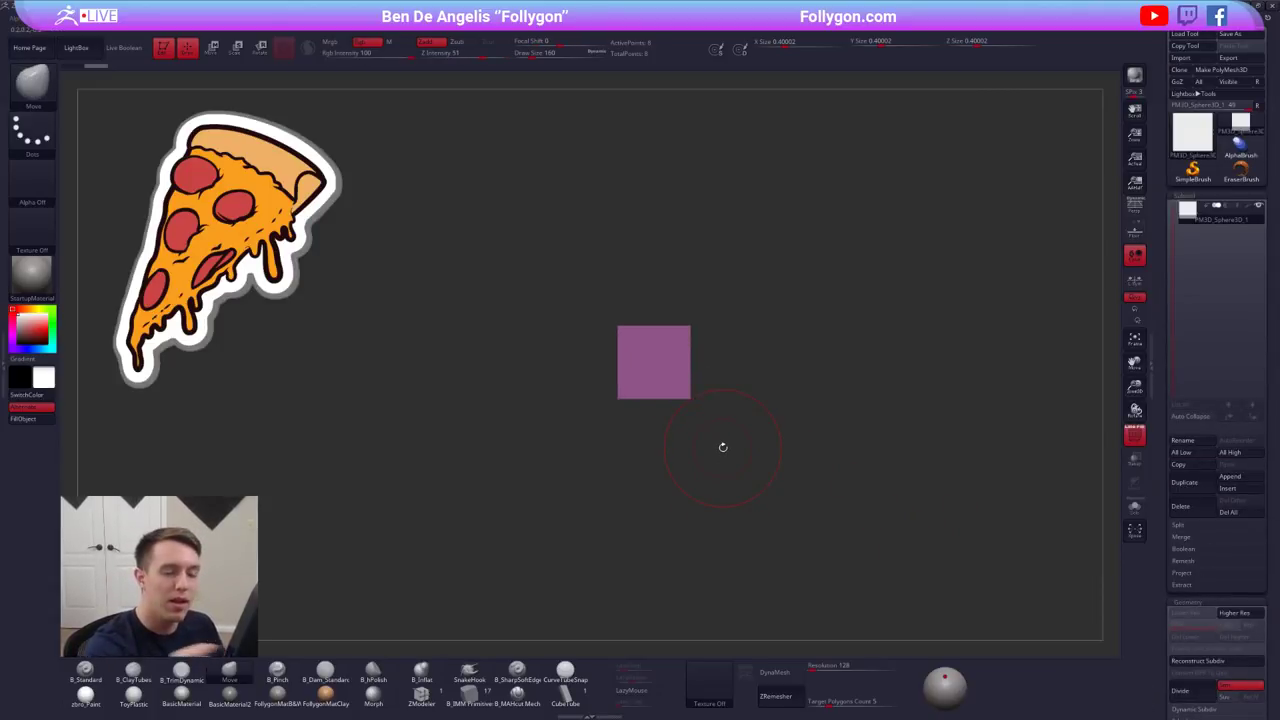
mouse_move(695, 346)
alt+mouse_down()
mouse_move(723, 369)
mouse_move(743, 350)
alt+mouse_up()
key(s)
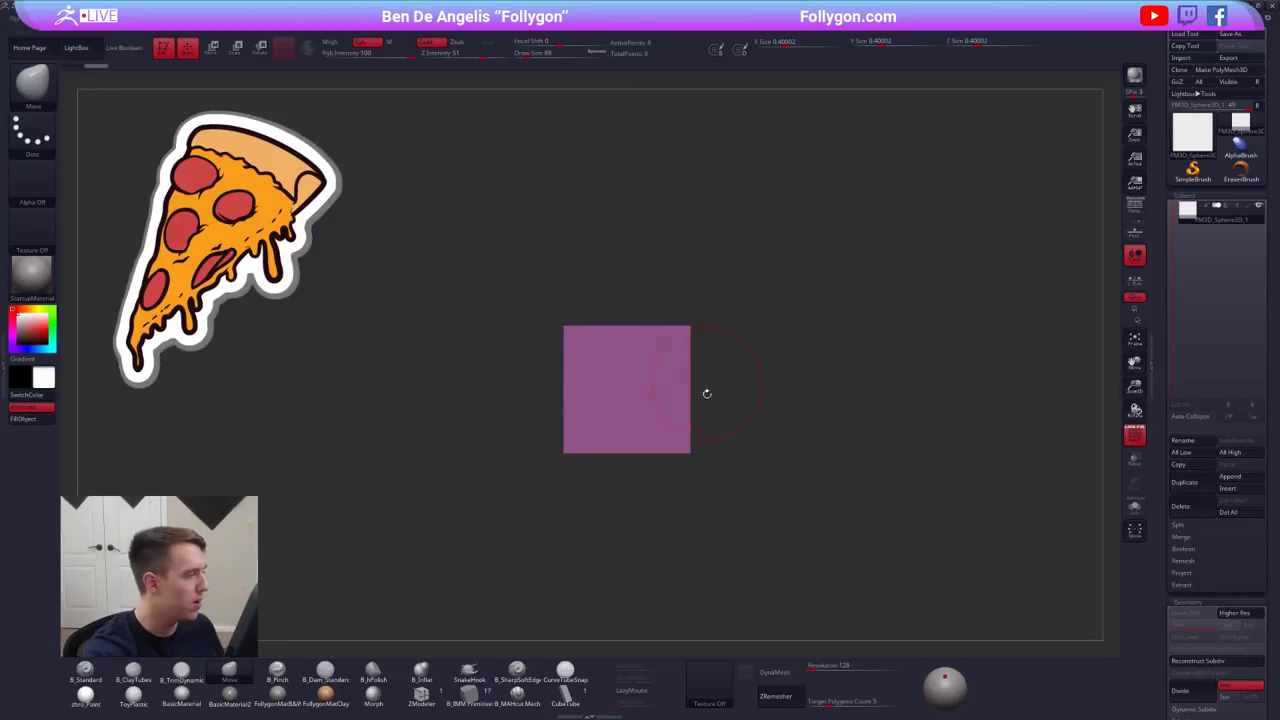
key(ctrl+w)
mouse_move(749, 418)
alt+mouse_down()
mouse_move(746, 391)
mouse_move(734, 405)
alt+mouse_up()
- Flatten the cube vertically into a thin slab with the Transpose line instead of the gizmo, to a Y size of about 0.037
key(w)
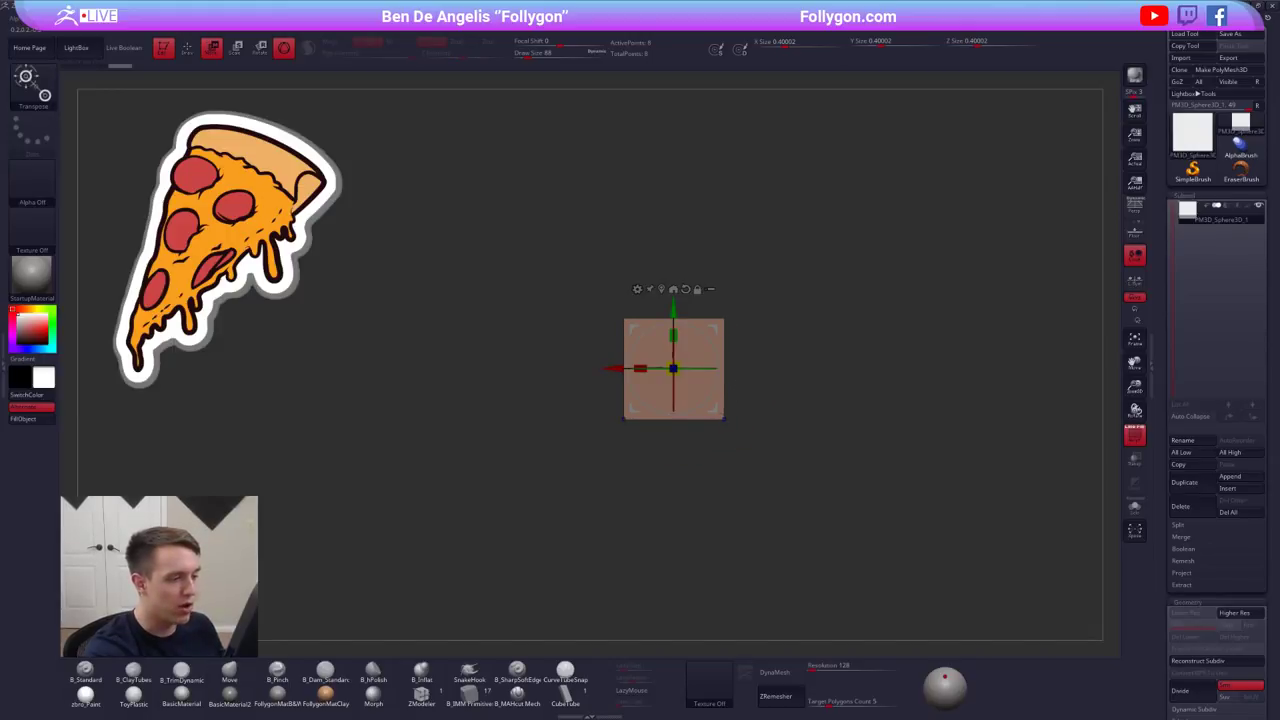
click(287, 52)
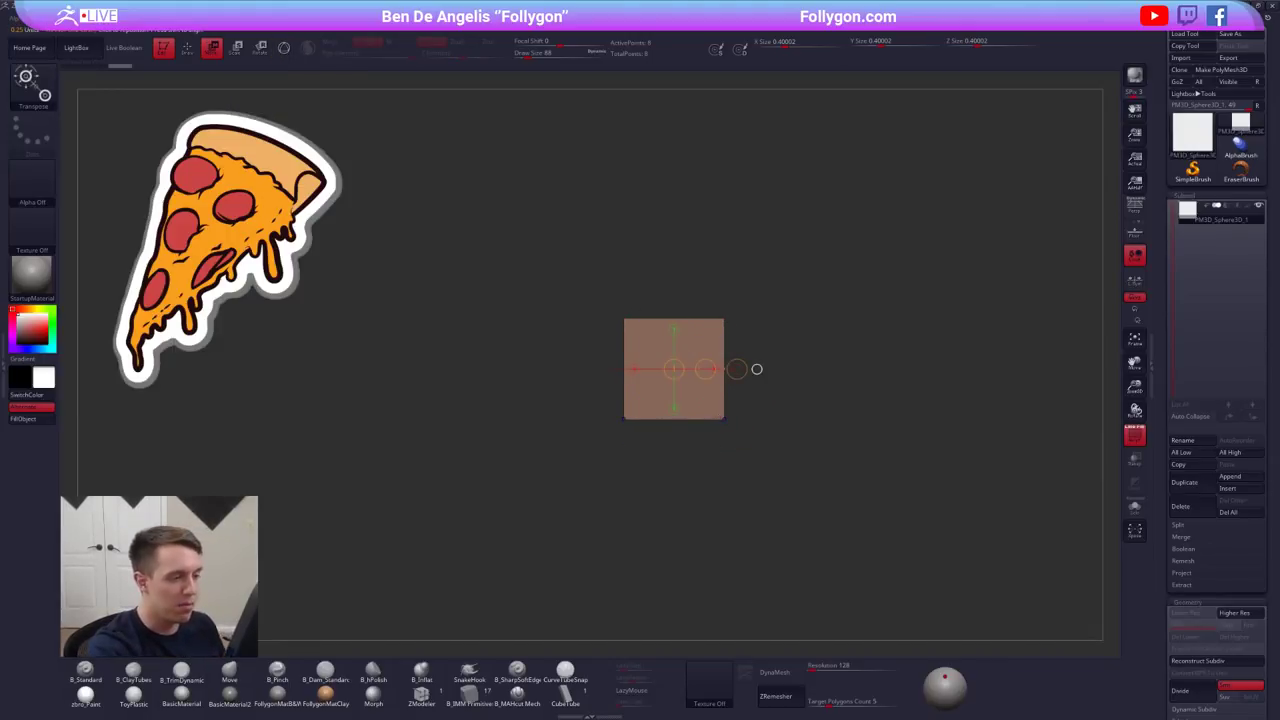
mouse_move(724, 419)
mouse_down()
mouse_move(724, 300)
mouse_move(724, 410)
mouse_up()
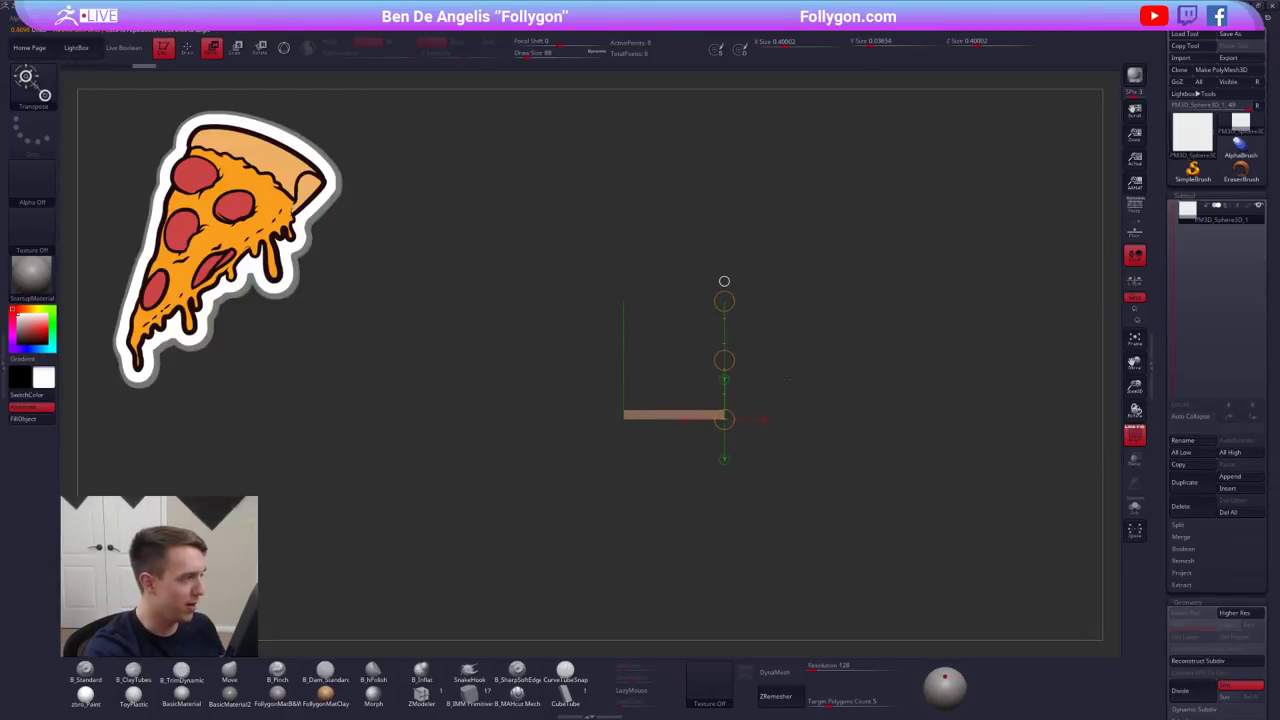
- From the top view, stretch the slab lengthwise into a long rectangle with a Z size of about 0.973
shift+drag(788, 378, 784, 469)
key(q)
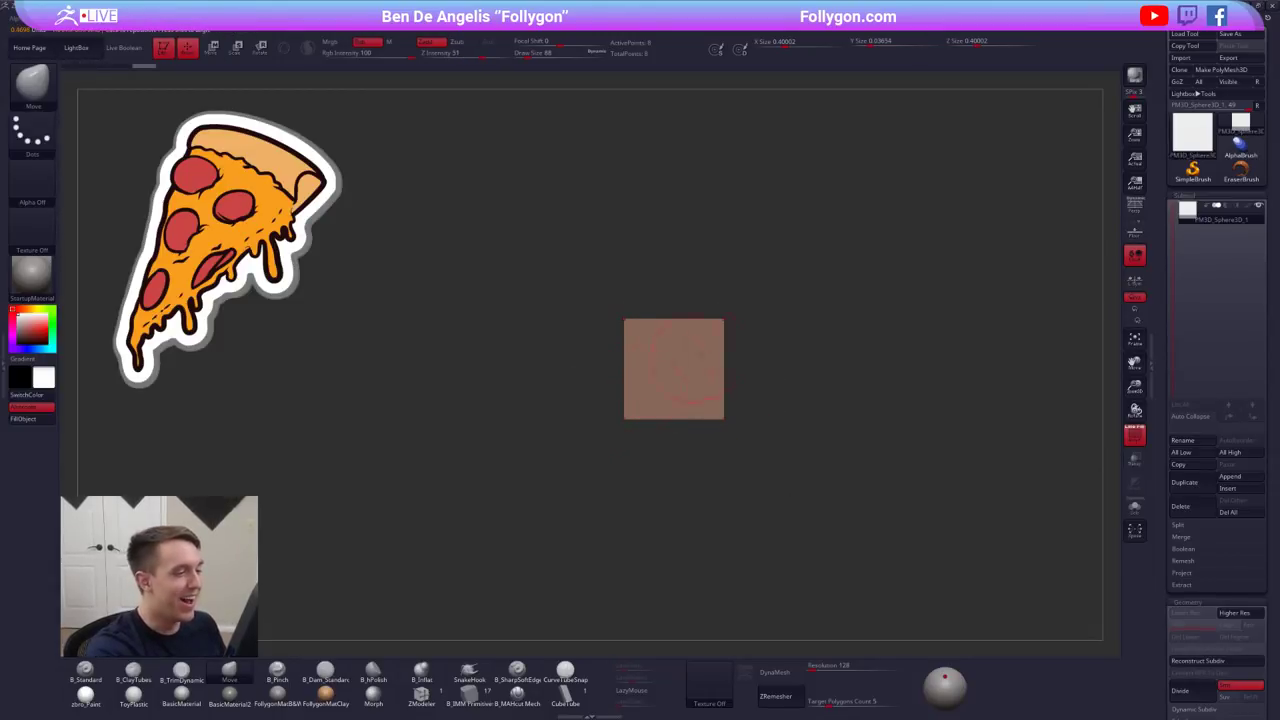
key(w)
drag(724, 319, 724, 636)
alt+right_drag(724, 463, 743, 466)
key(q)
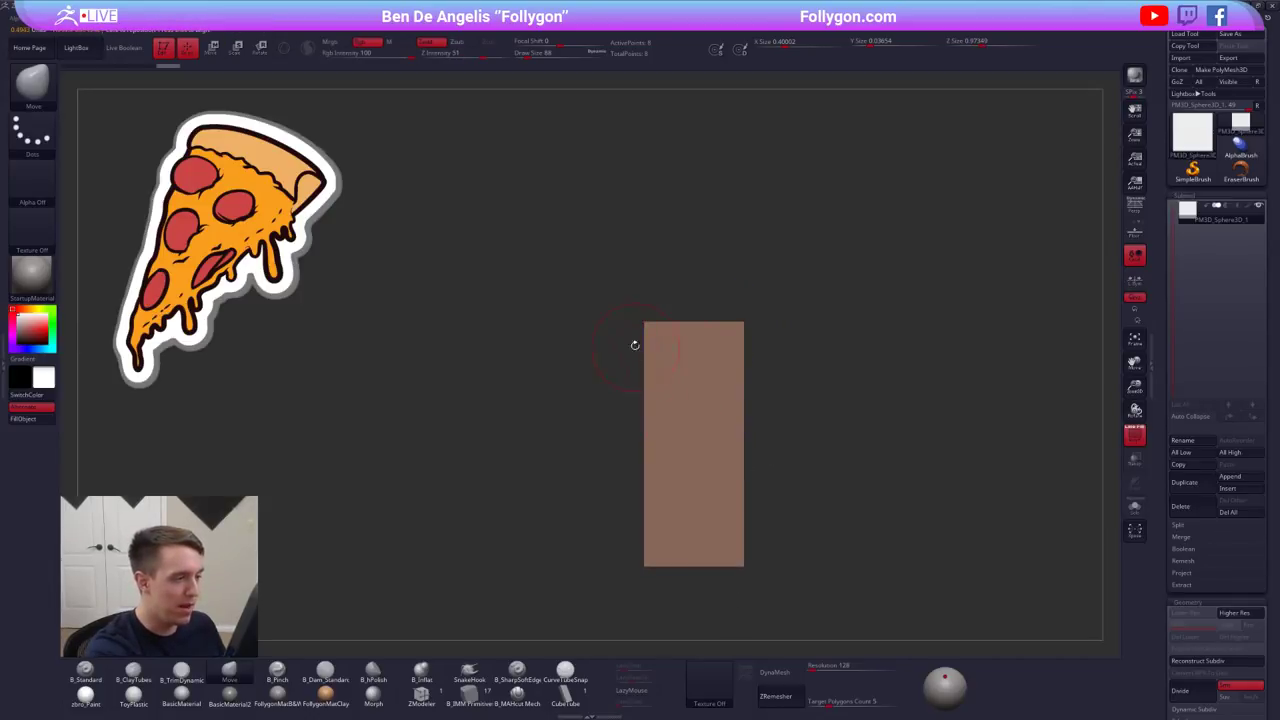
- Mask one end of the slab and scale the opposite end wider, to an X size of about 0.918
mouse_move(629, 299)
ctrl+mouse_down()
mouse_move(645, 337)
mouse_move(831, 291)
ctrl+mouse_up()
key(w)
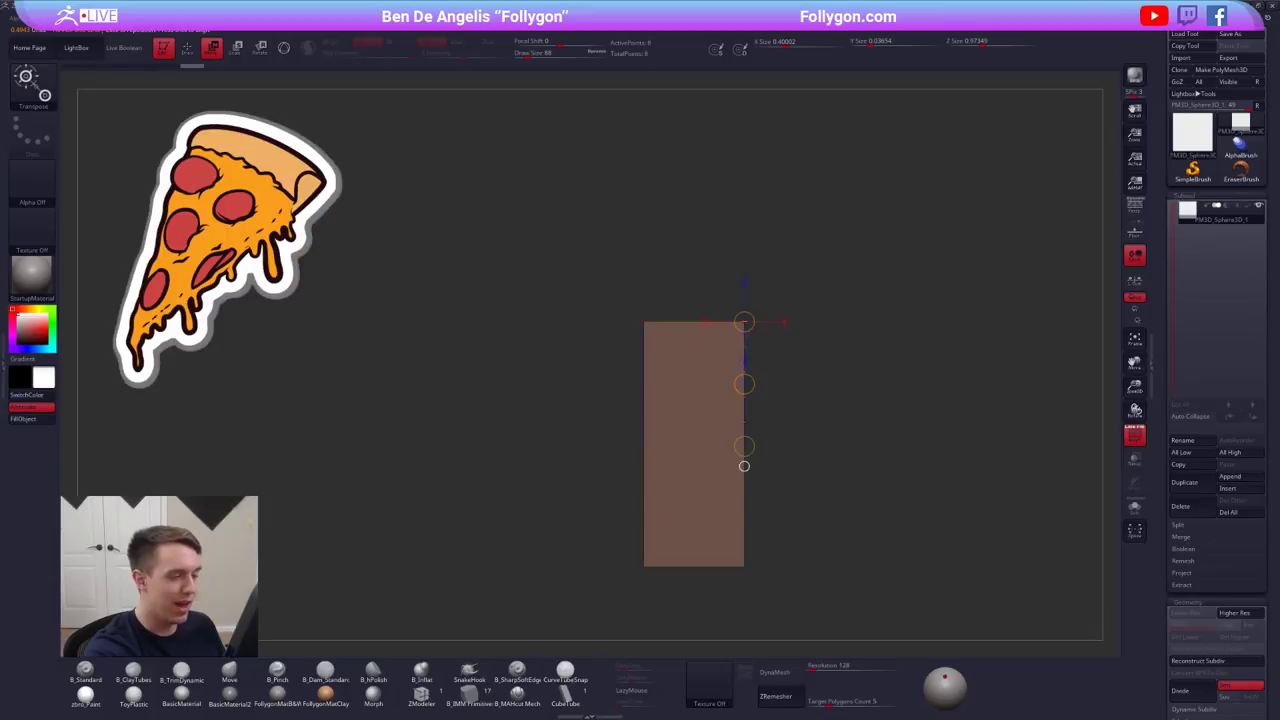
drag(740, 346, 850, 346)
alt+right_drag(767, 544, 769, 468)
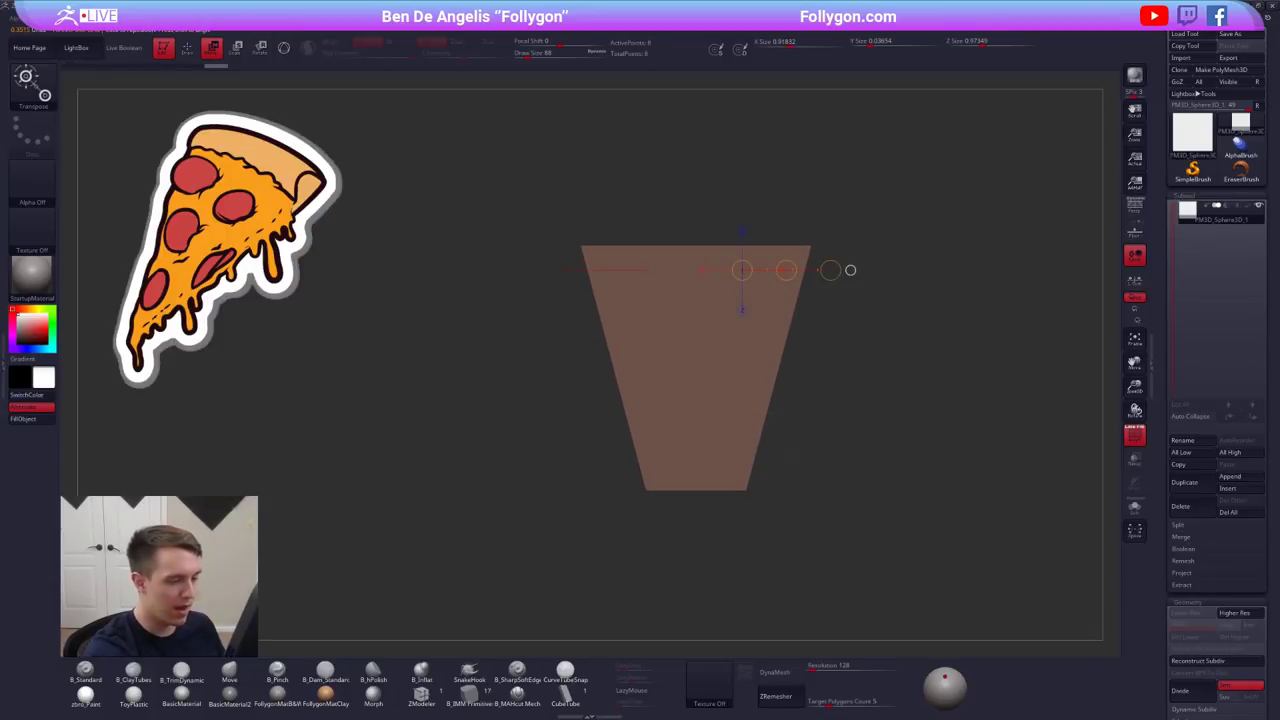
- Invert the mask, scale the slab's narrow end down to a small blunt tip, and clear the mask
key(ctrl+i)
mouse_move(746, 491)
mouse_down()
mouse_move(823, 491)
mouse_move(744, 491)
mouse_up()
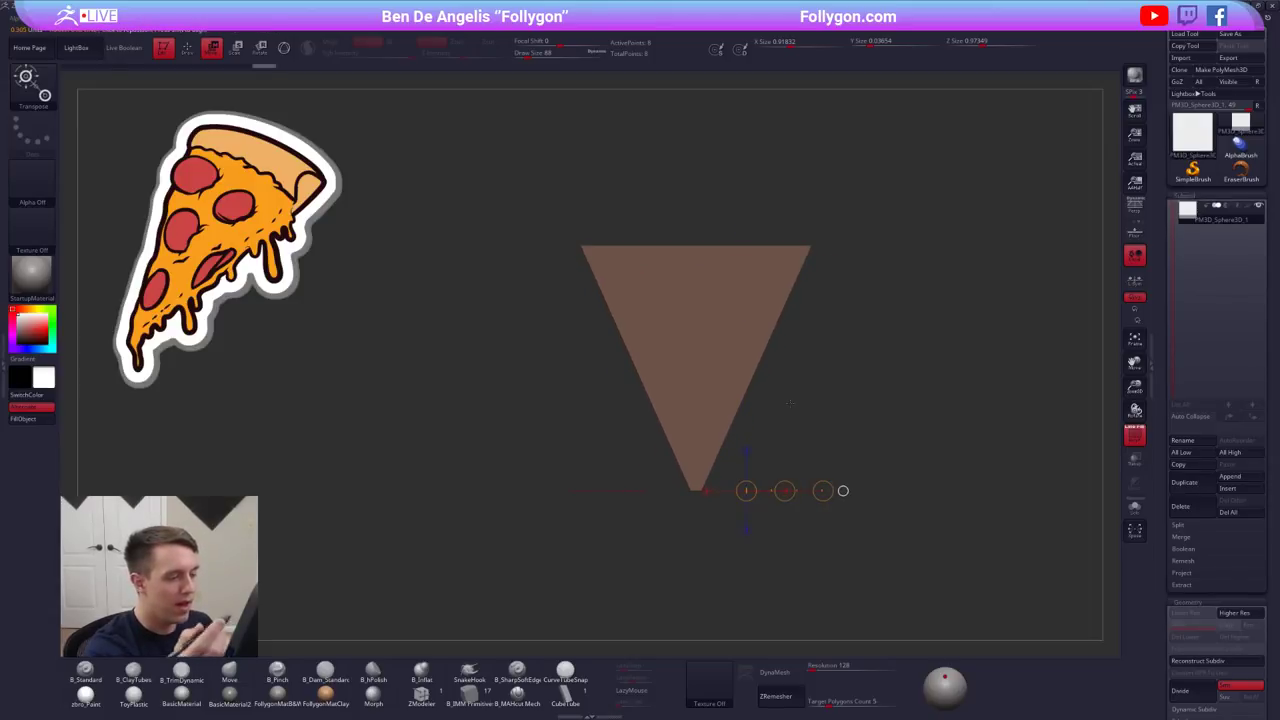
key(q)
ctrl+drag(771, 431, 826, 460)
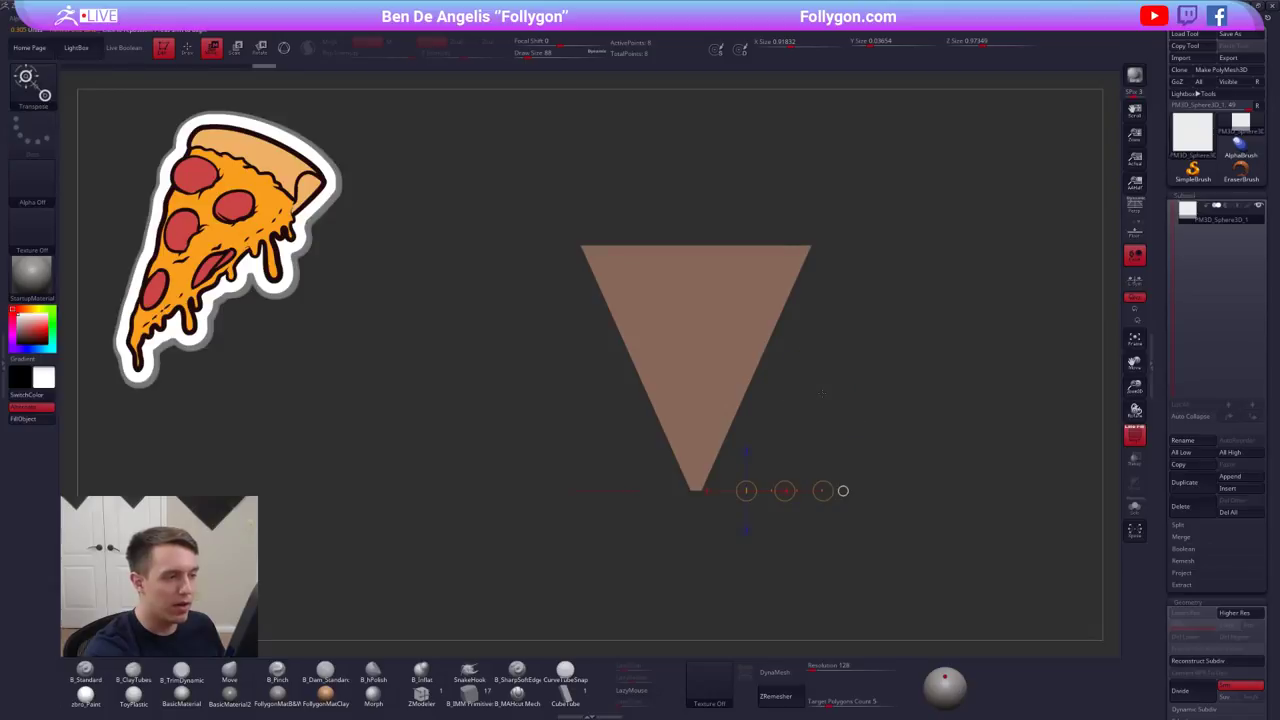
- Preview the wedge with dynamic subdivision and inspect its shape from an angle before turning the smoothing off
key(d)
click(652, 223)
key(q)
drag(821, 412, 823, 323)
key(shift+d)
mouse_move(743, 469)
mouse_down()
mouse_move(721, 469)
mouse_move(762, 506)
mouse_move(664, 472)
mouse_up()
- Switch to the ZModeler brush and set its edge action to Crease with the single Edge target
key(space)
click(815, 451)
click(422, 696)
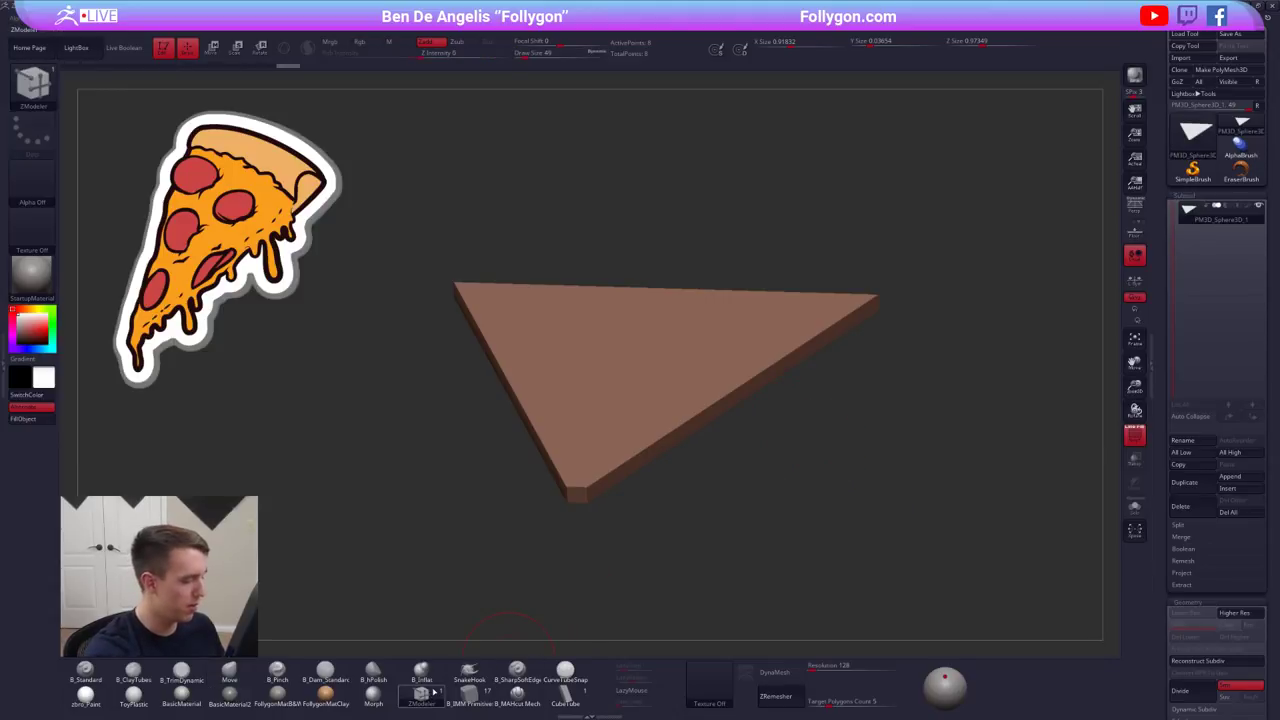
key(space)
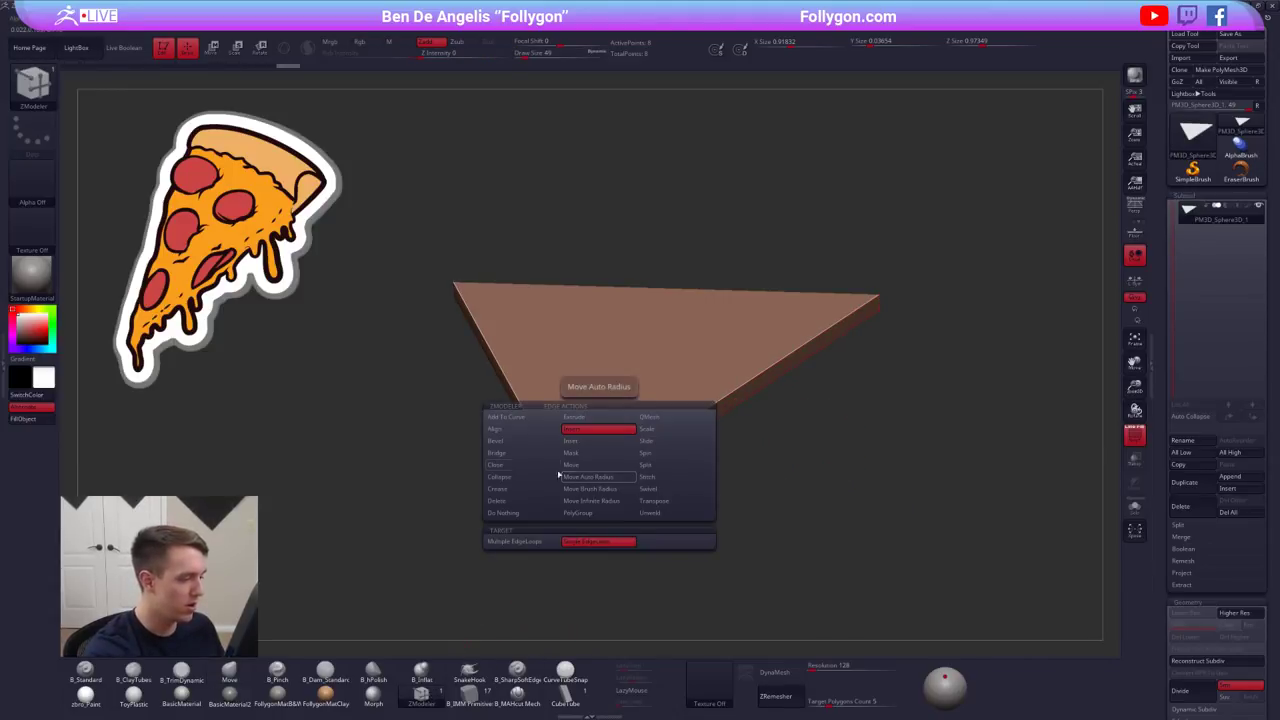
click(534, 489)
click(530, 553)
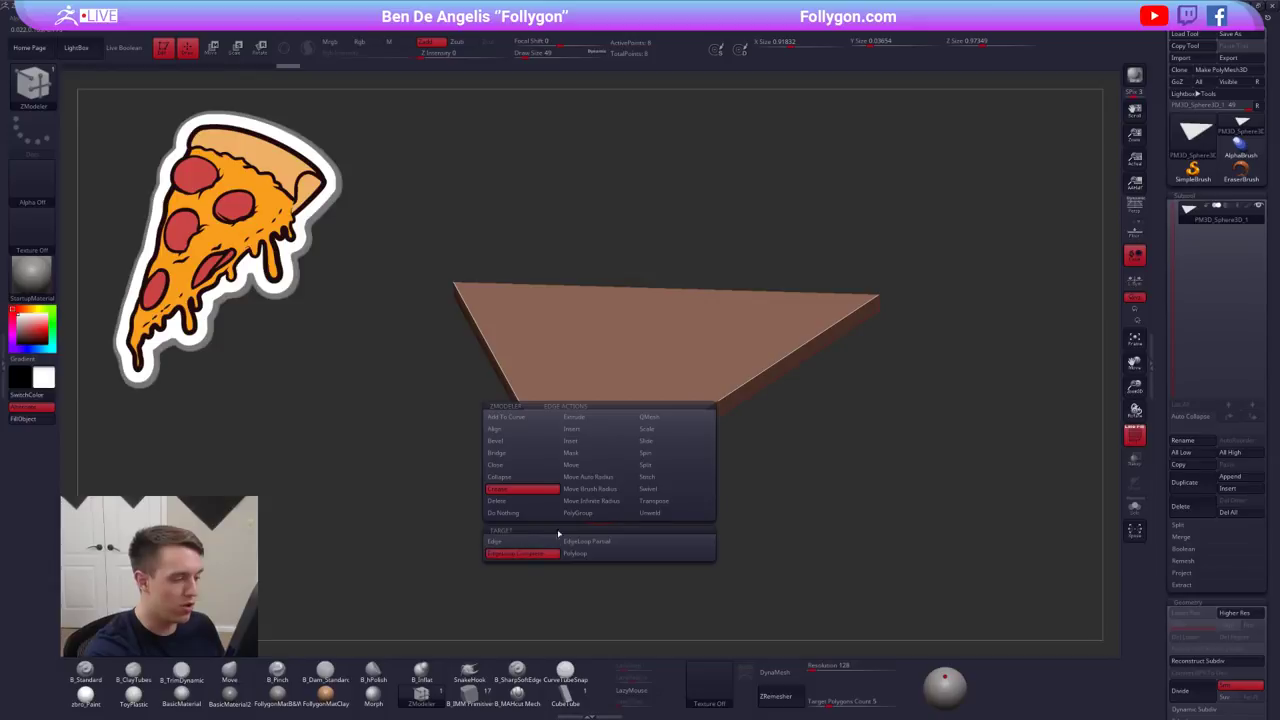
click(547, 543)
- Crease the edges on the upper side of the wedge's narrow tip, comparing with the dynamic subdivision preview
key(d)
key(shift+d)
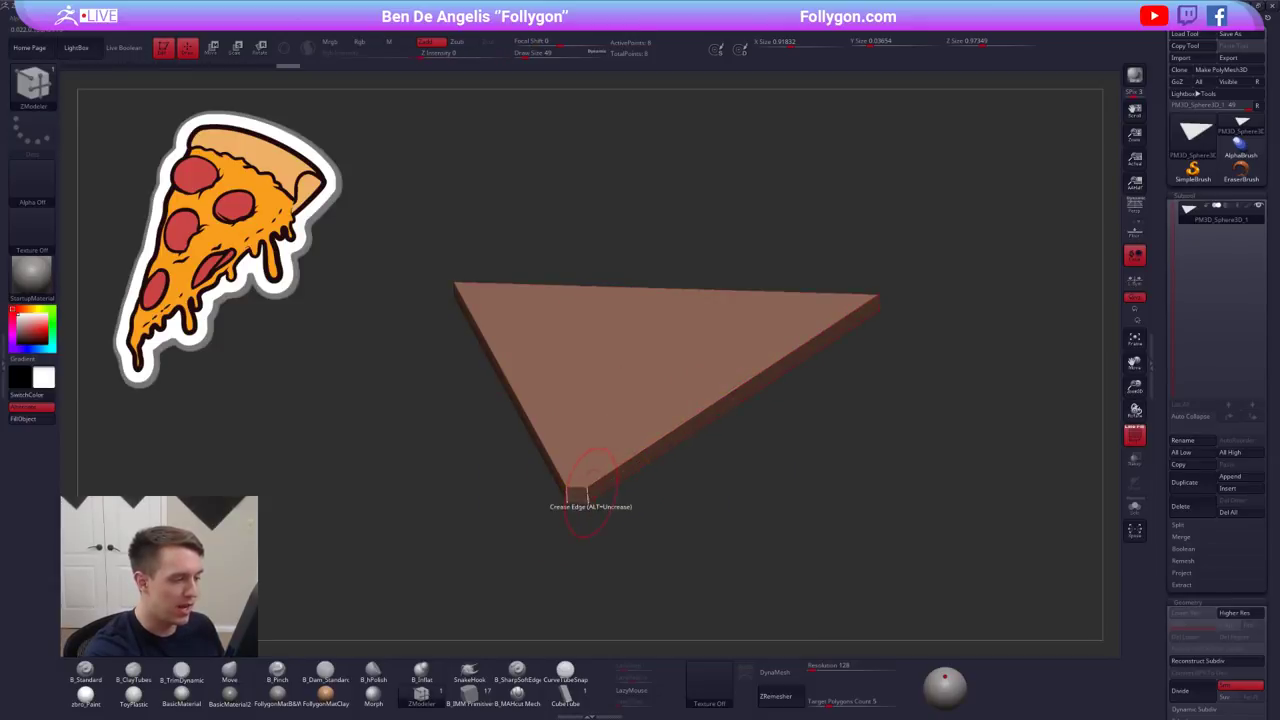
key(d)
key(shift+d)
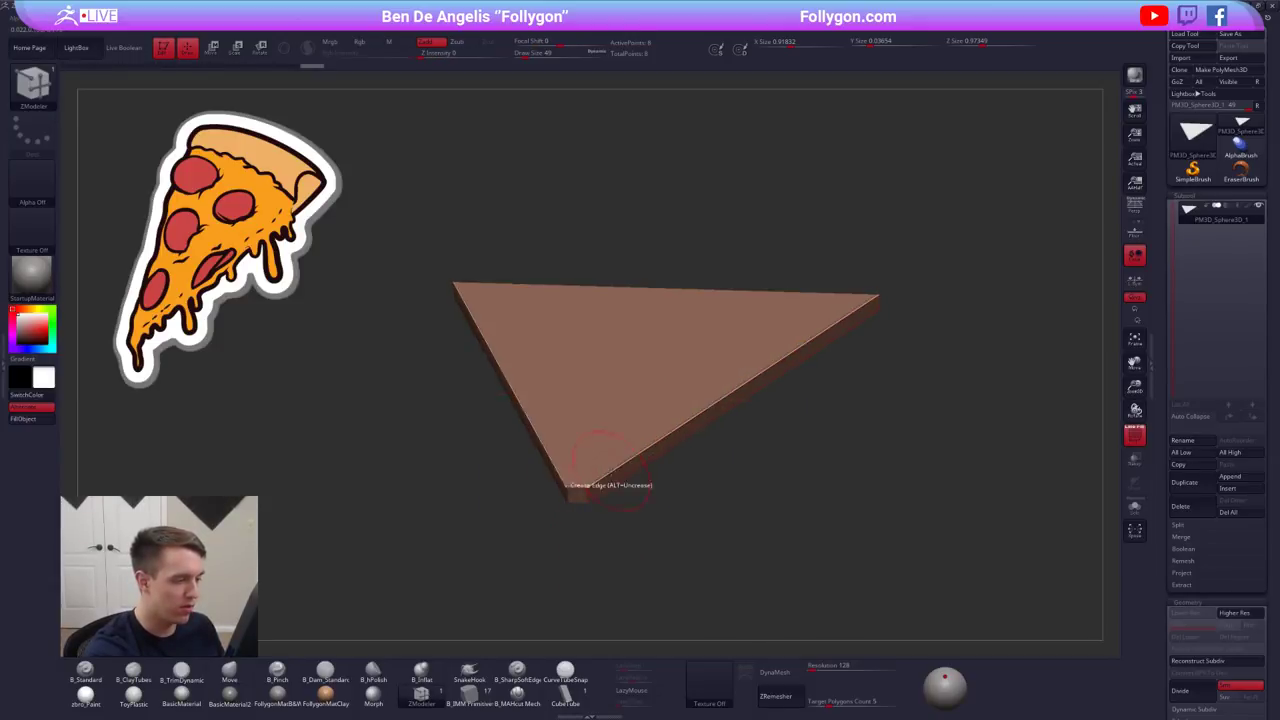
click(611, 472)
click(617, 485)
- Crease the edges on the underside of the tip and check the wedge in the dynamic subdivision preview
drag(680, 545, 643, 417)
key(d)
key(shift+d)
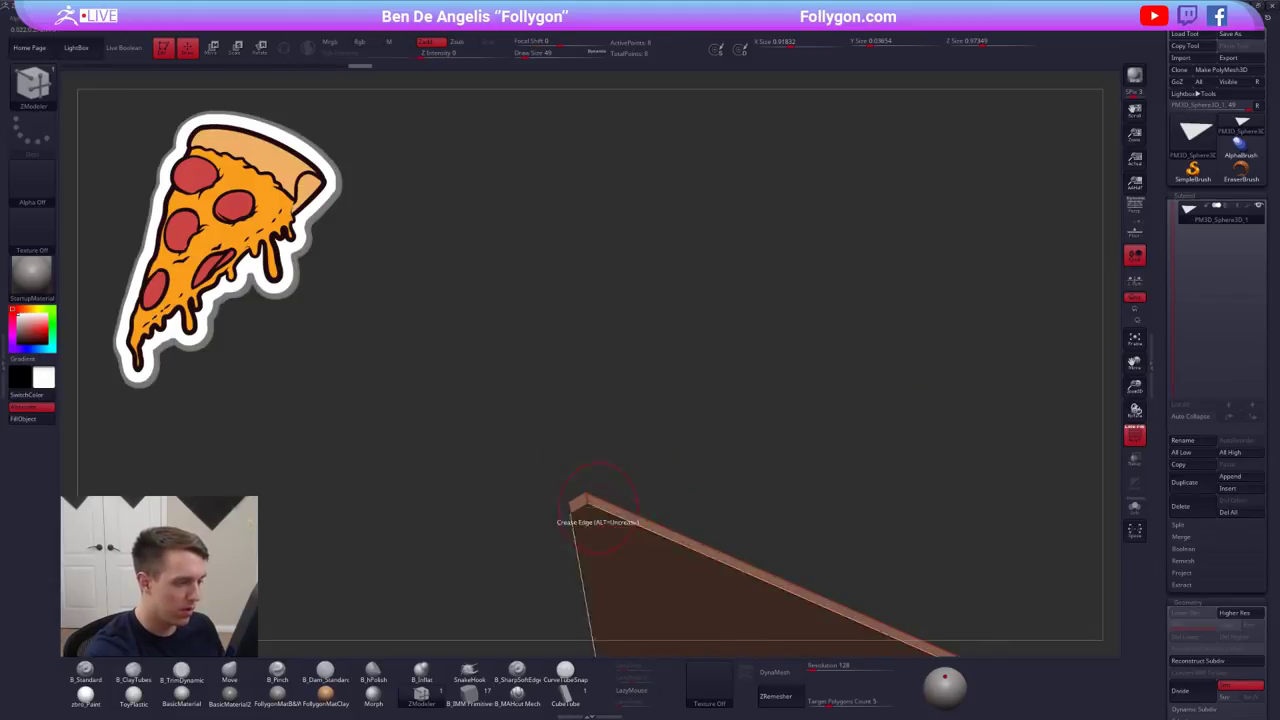
click(580, 508)
click(580, 499)
key(d)
drag(600, 500, 613, 606)
right_drag(613, 605, 623, 537)
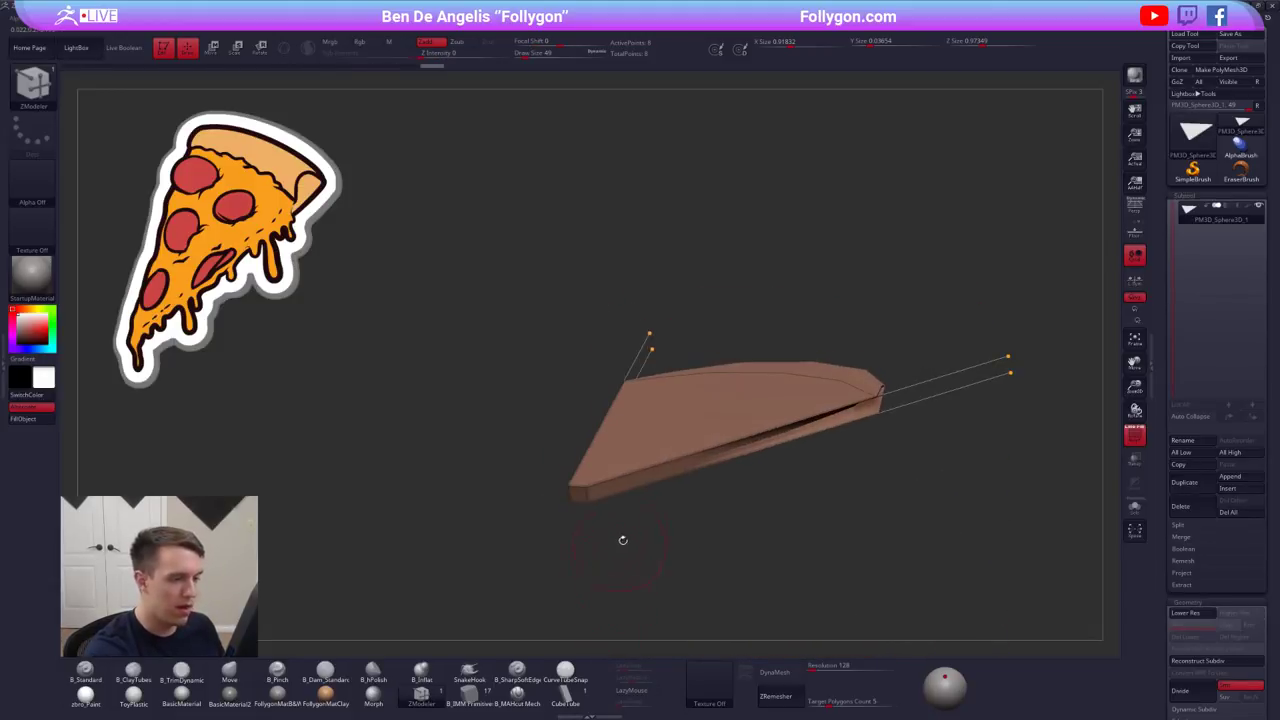
key(shift+d)
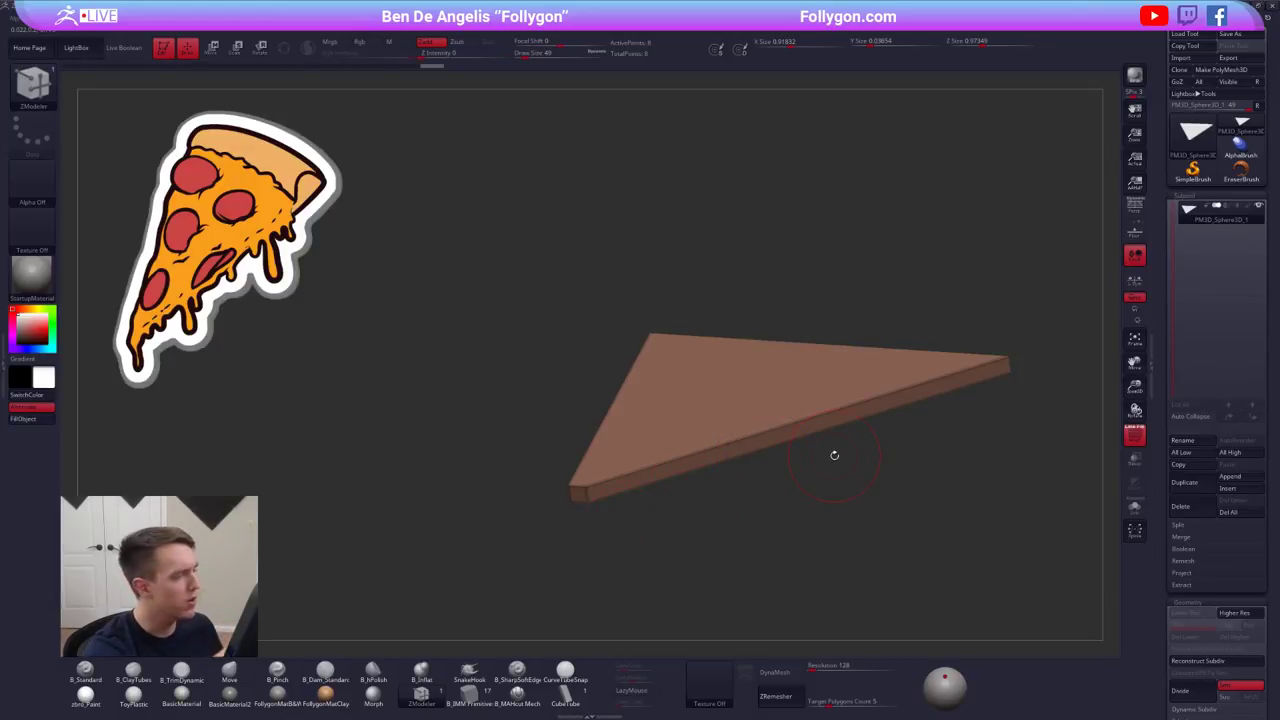
- Duplicate the wedge subtool while viewing it flat from the top
mouse_move(785, 480)
mouse_down()
mouse_move(820, 471)
mouse_move(820, 520)
mouse_move(800, 449)
mouse_move(766, 532)
mouse_move(821, 543)
mouse_up()
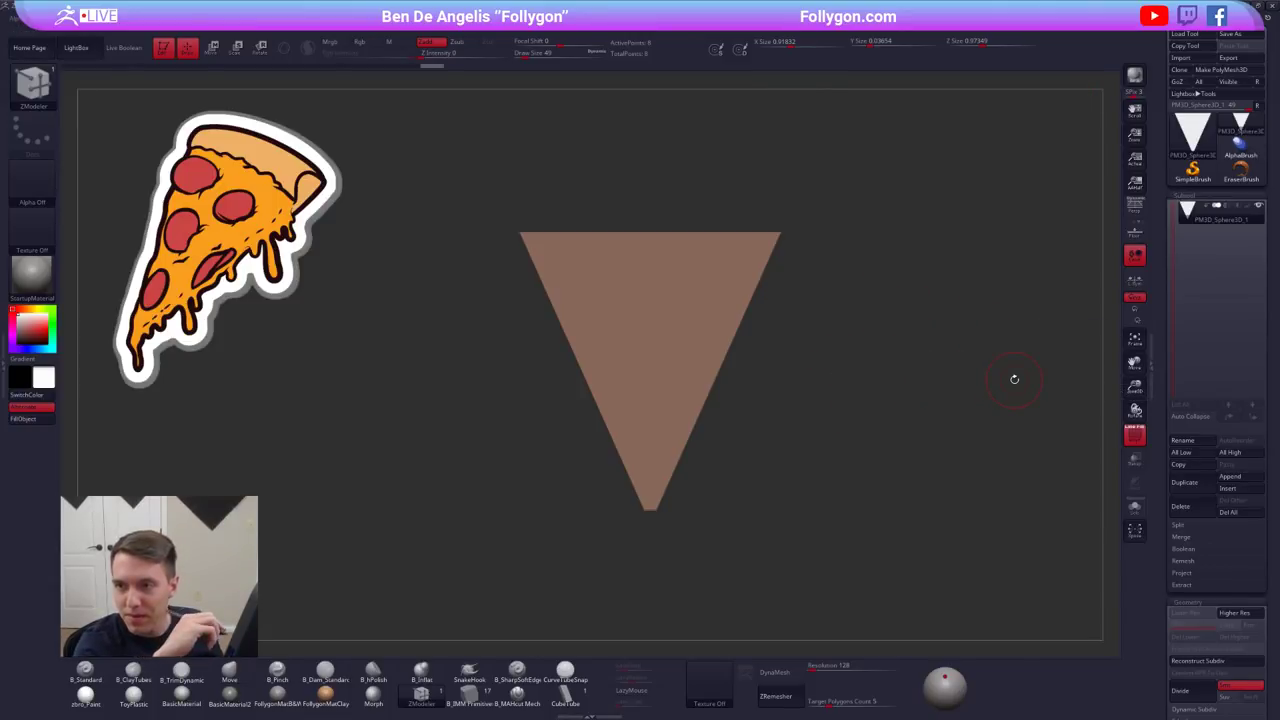
alt+drag(733, 360, 794, 397)
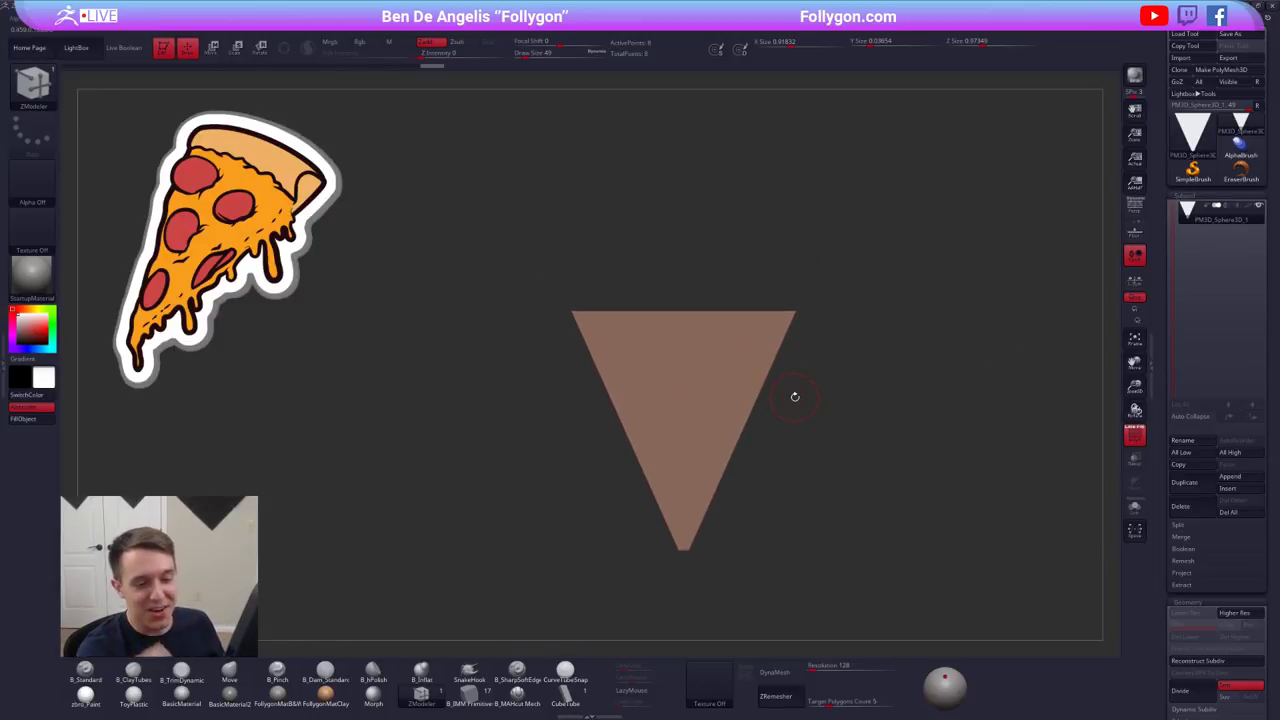
click(1205, 483)
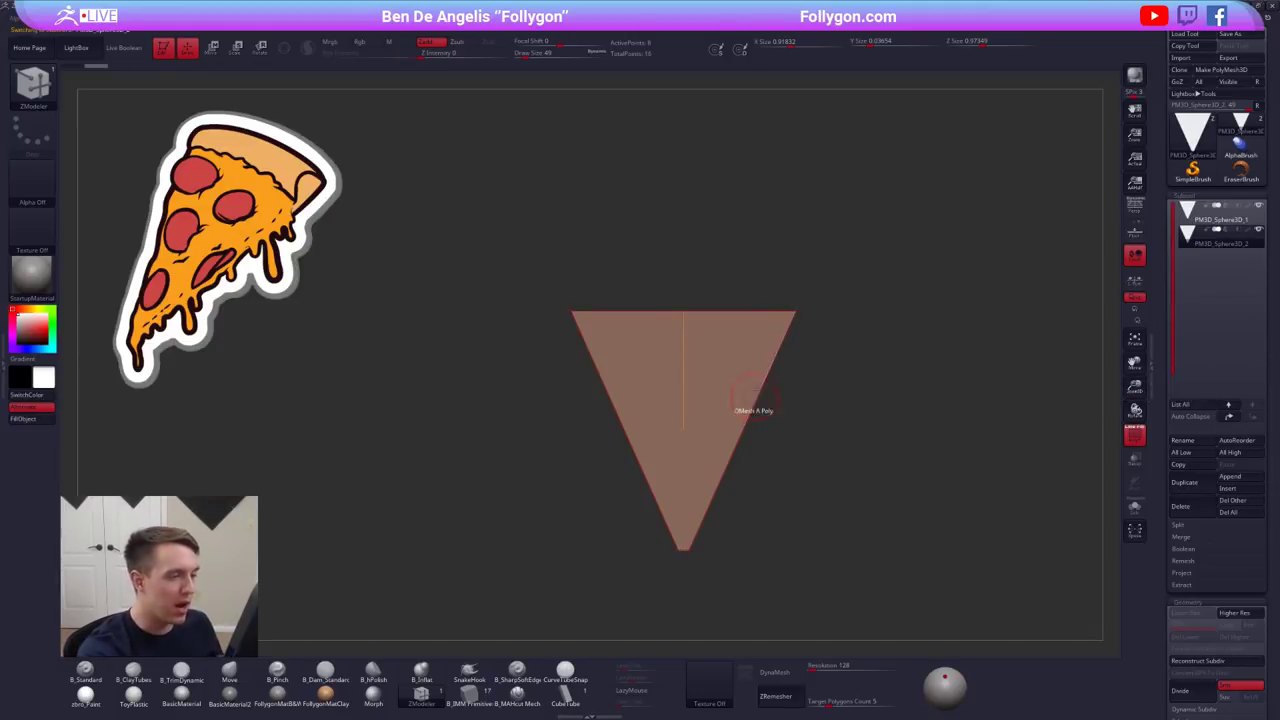
- Slice the duplicated wedge straight across near its wide end with SliceCurve to separate a crust strip
alt+drag(785, 357, 810, 382)
key(ctrl+shift+f)
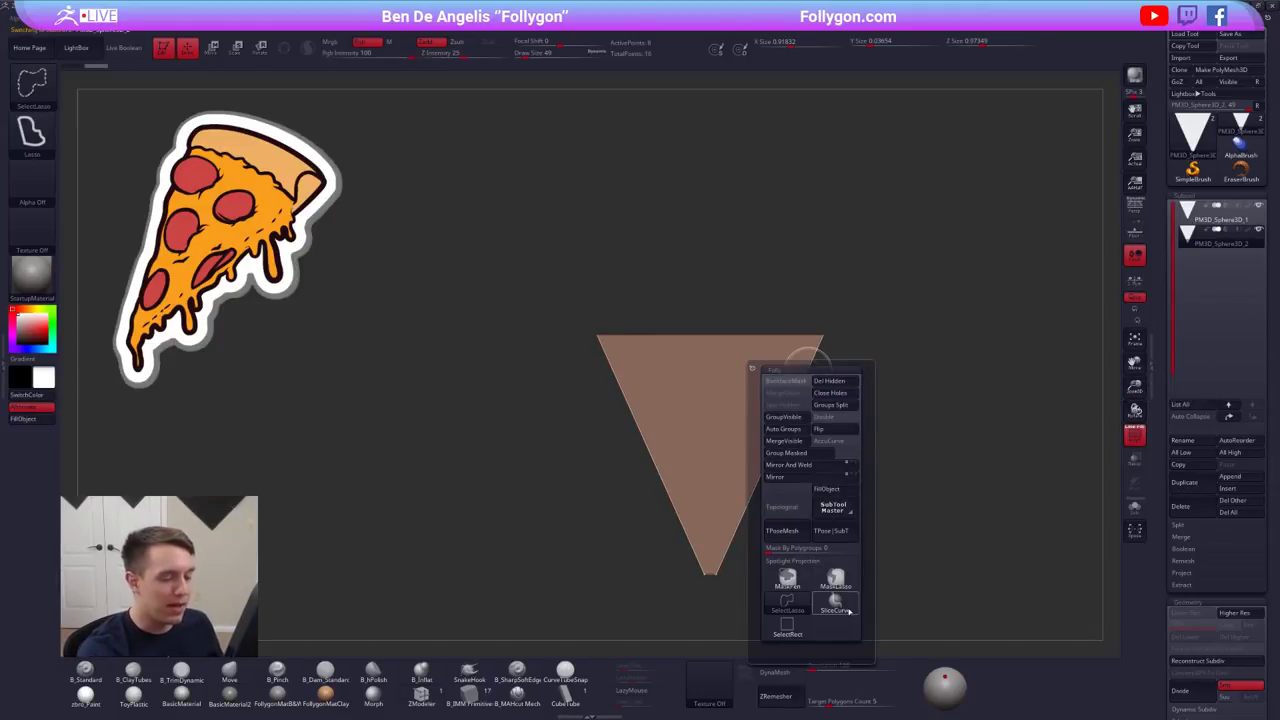
click(843, 608)
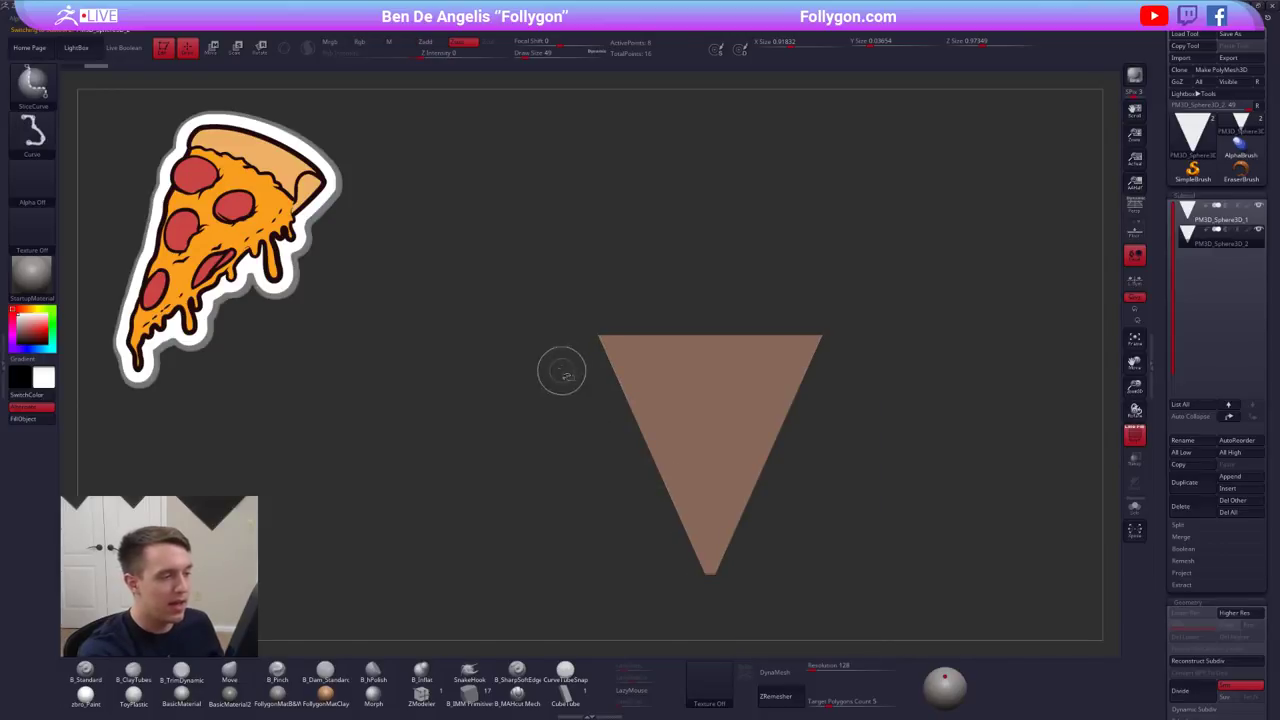
drag(590, 360, 843, 359)
alt+drag(815, 445, 777, 419)
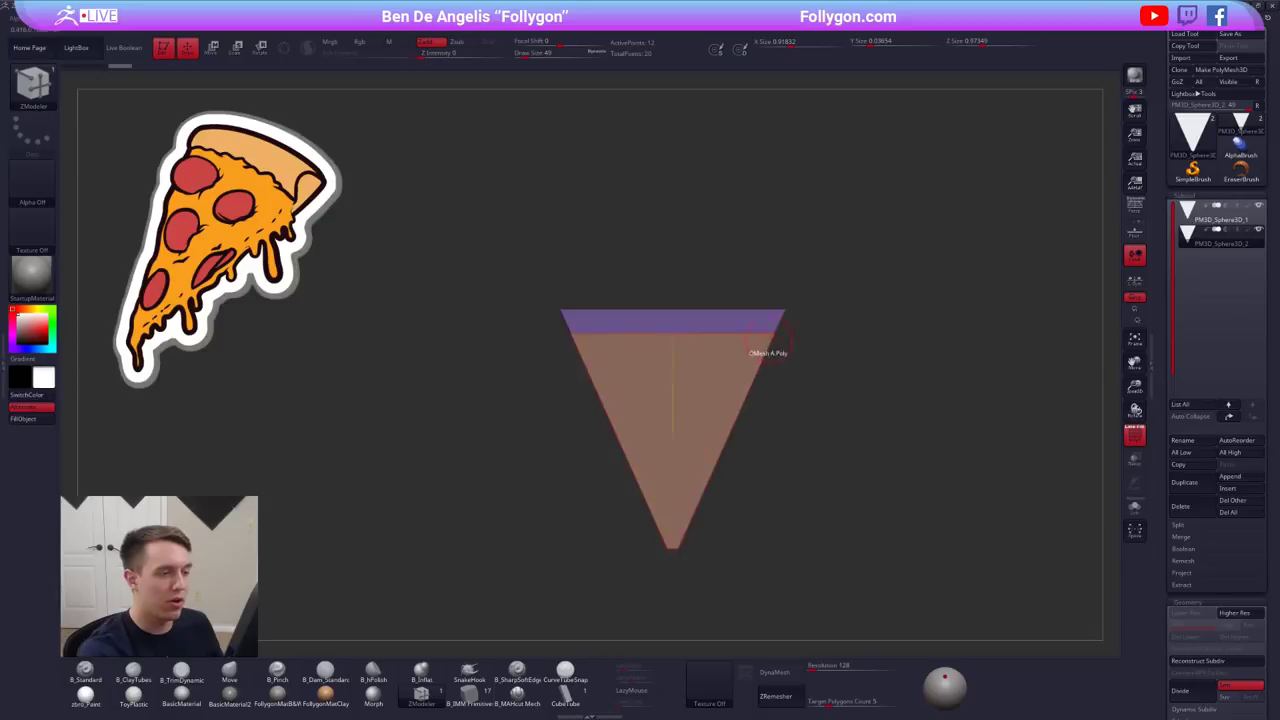
- Remove the pointed part of the duplicate, keeping only the crust strip, and compare it with the original wedge using Solo
drag(770, 352, 797, 360)
key(alt+s)
alt+right_drag(750, 380, 706, 347)
click(706, 349)
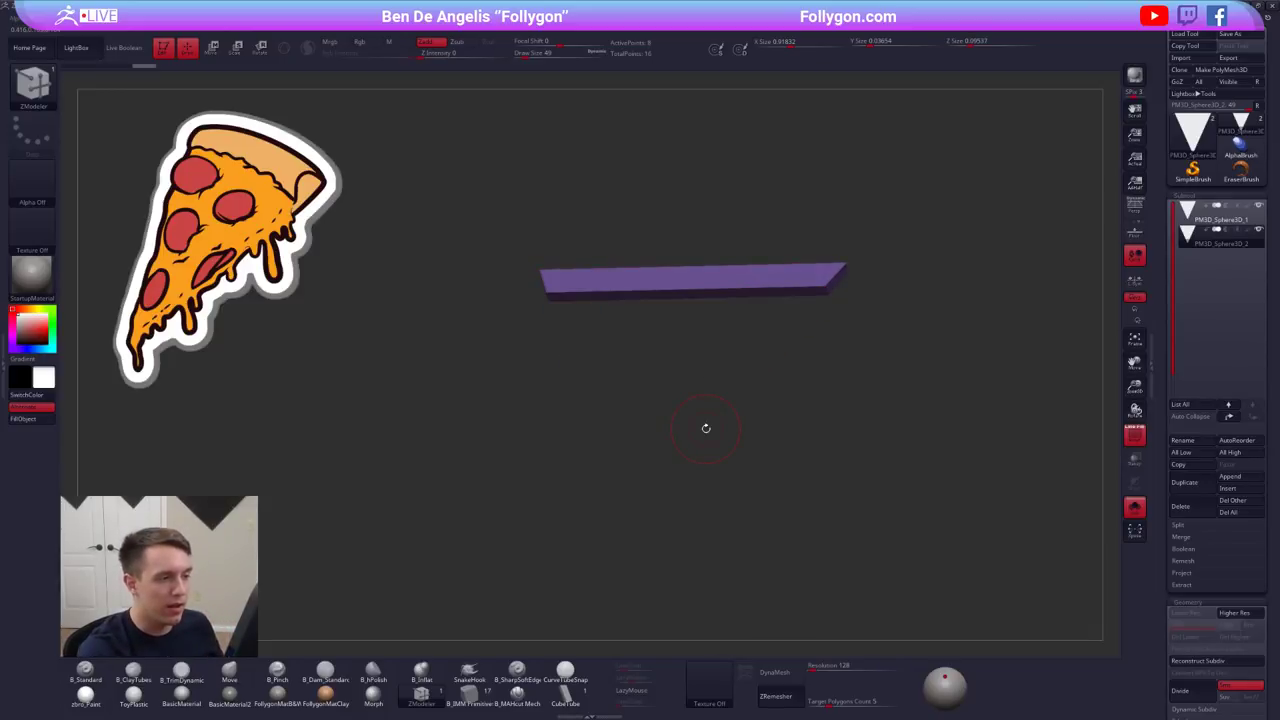
key(alt+s)
key(alt+s)
key(alt+s)
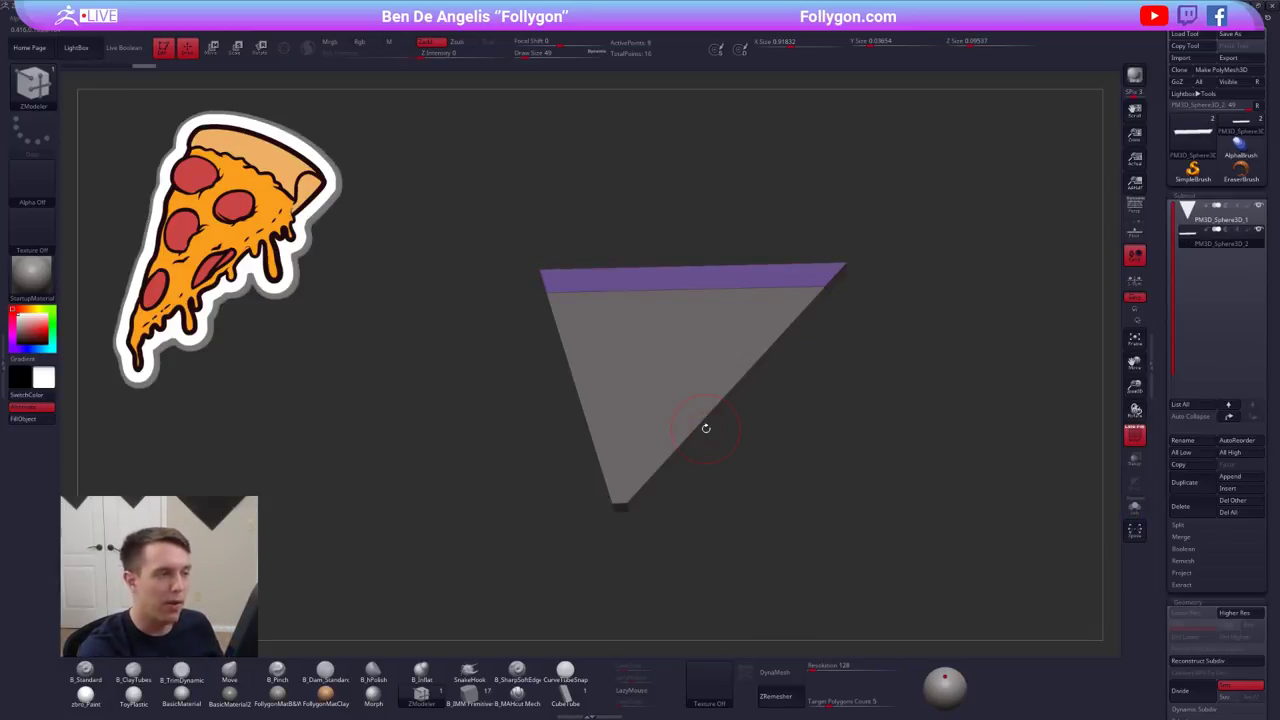
right_drag(772, 352, 774, 420)
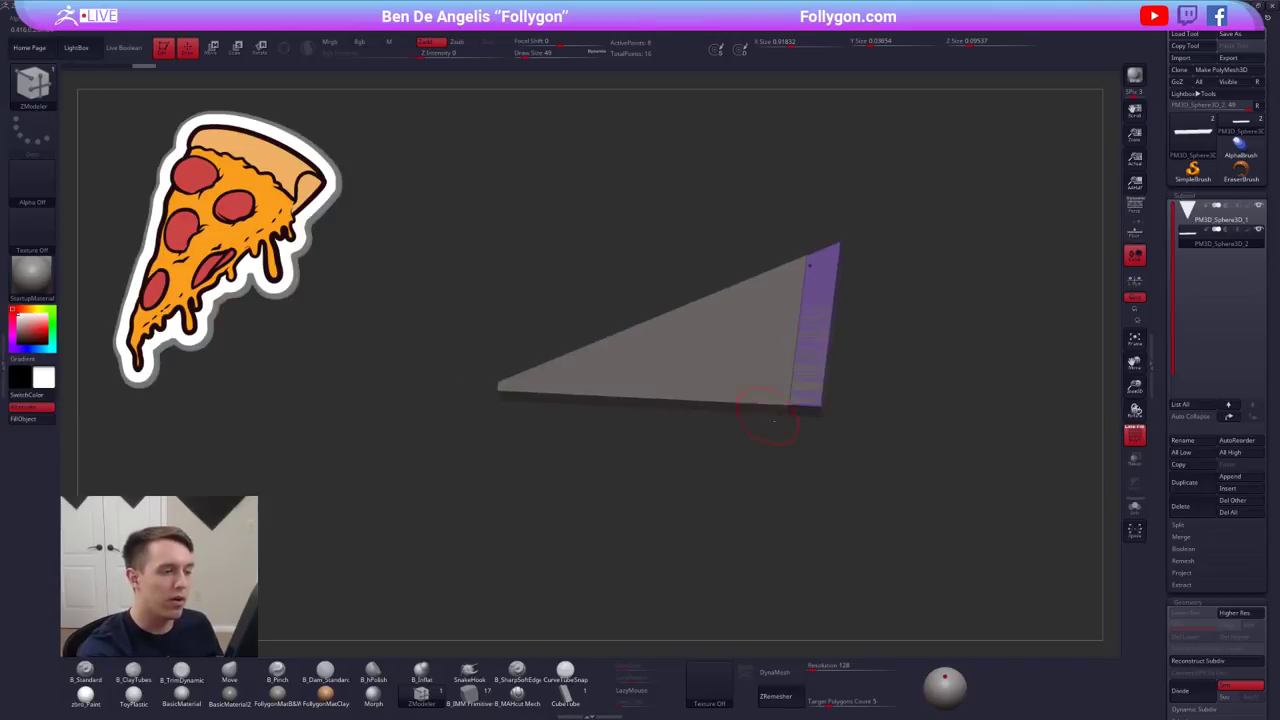
- Stretch the crust strip upward from the side view to a Y size of about 0.09
drag(773, 421, 780, 511)
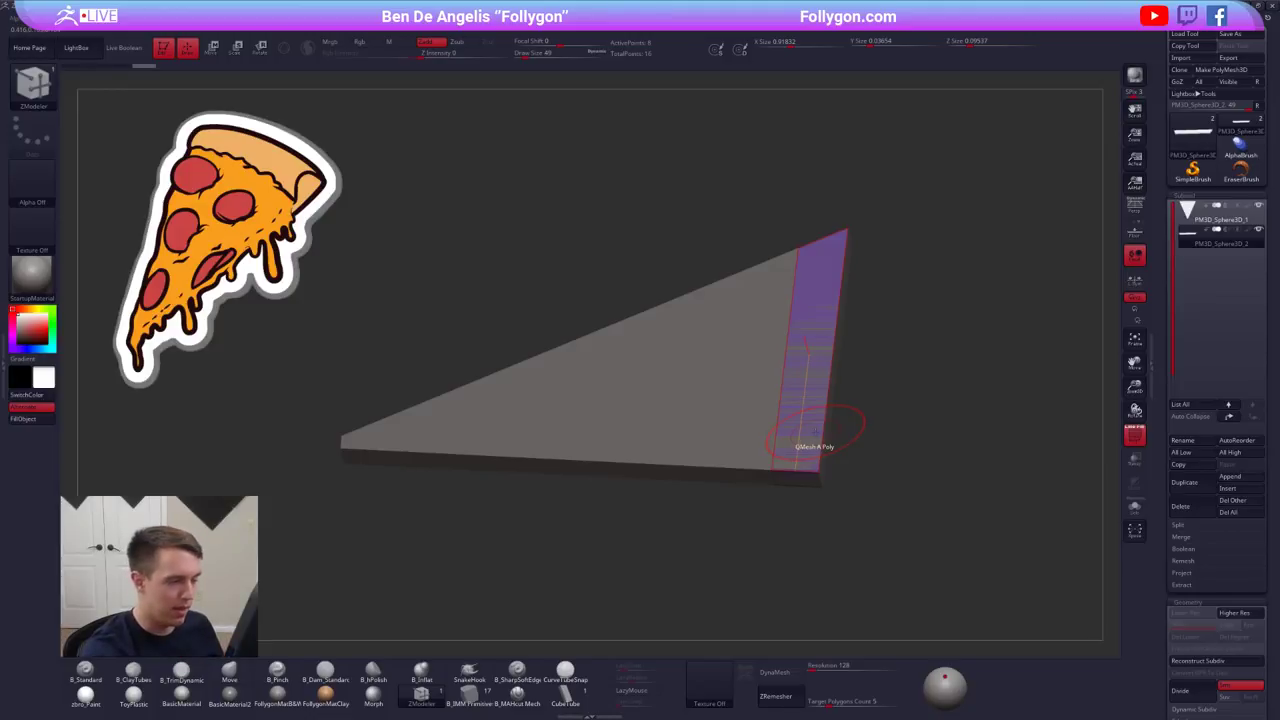
shift+right_drag(812, 430, 791, 463)
key(w)
mouse_move(821, 489)
shift+mouse_down()
mouse_move(821, 658)
mouse_move(822, 630)
shift+mouse_up()
key(q)
ctrl+right_click(868, 420)
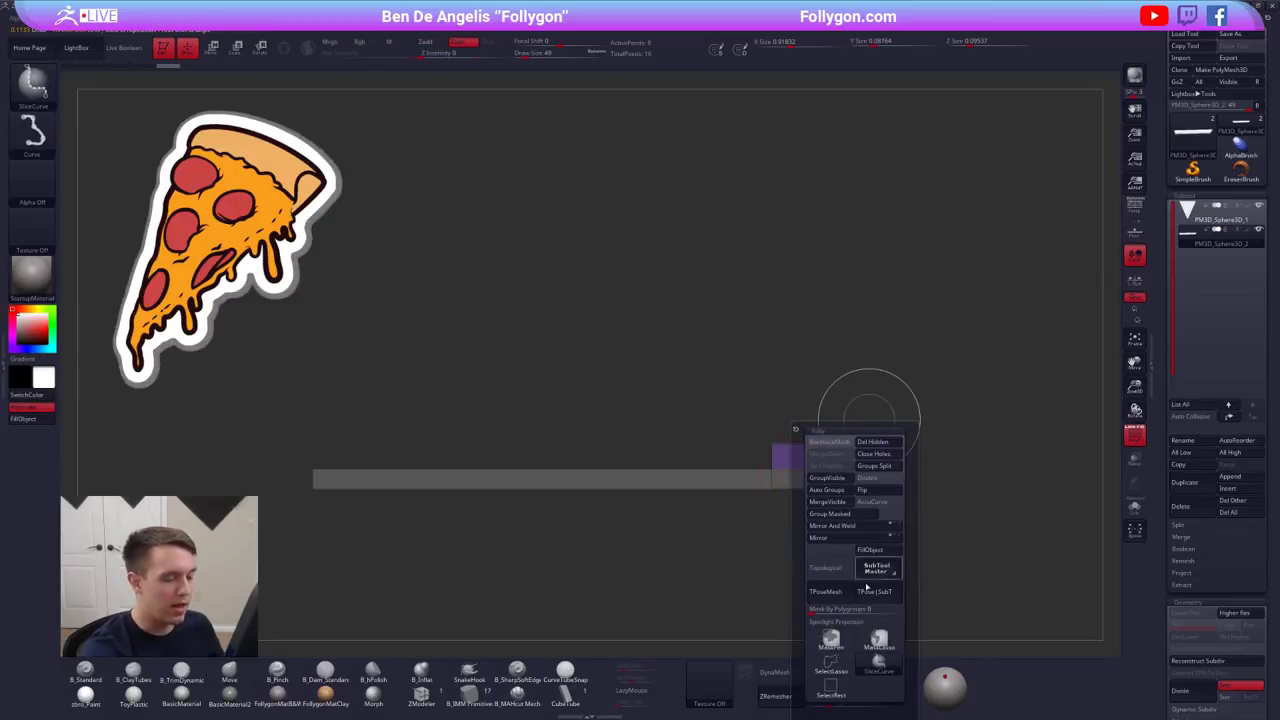
alt+right_drag(916, 439, 950, 337)
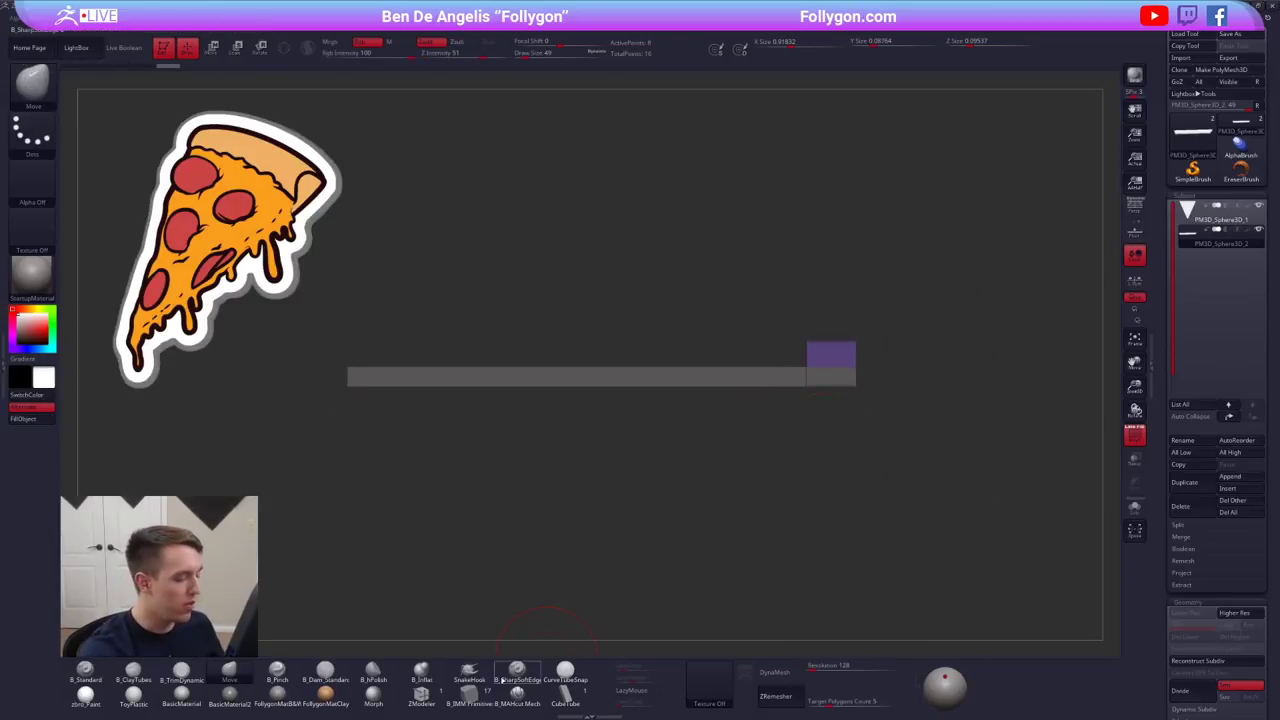
- Insert a lengthwise edge loop along the middle of the crust strip with ZModeler's Insert Polyloops action and Polyloop target
click(421, 696)
key(alt+s)
right_drag(820, 349, 833, 359)
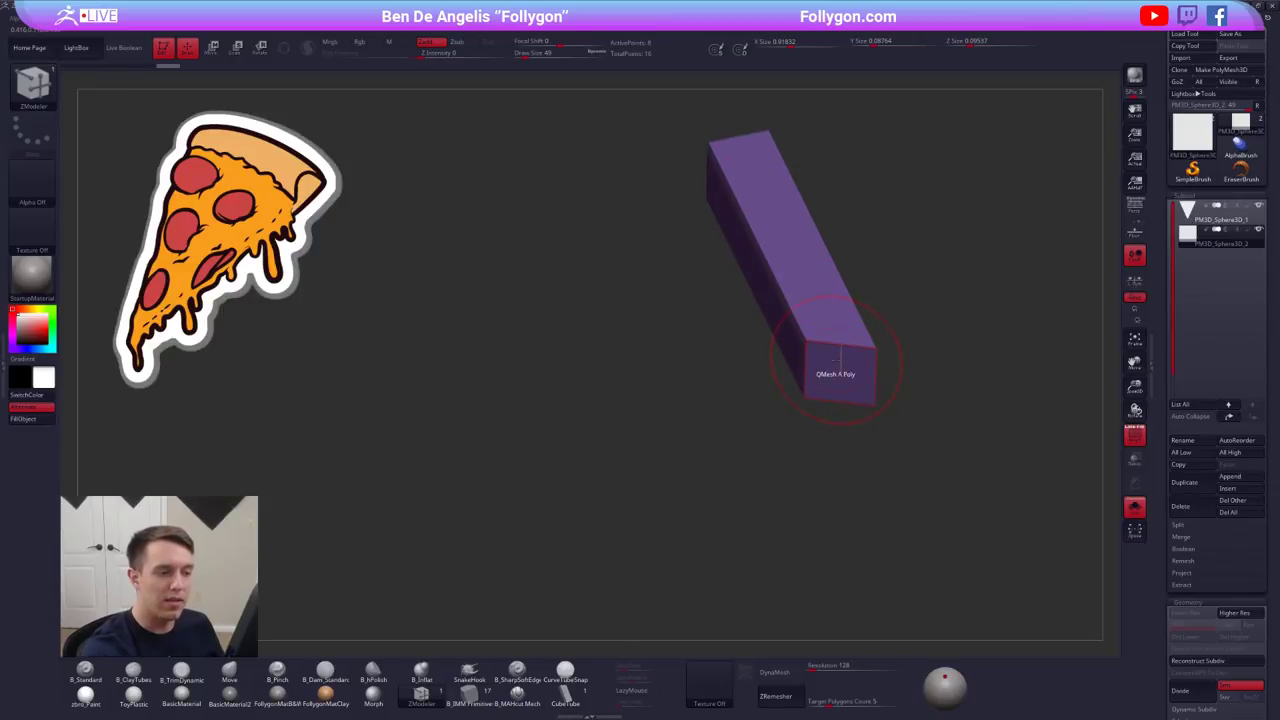
key(space)
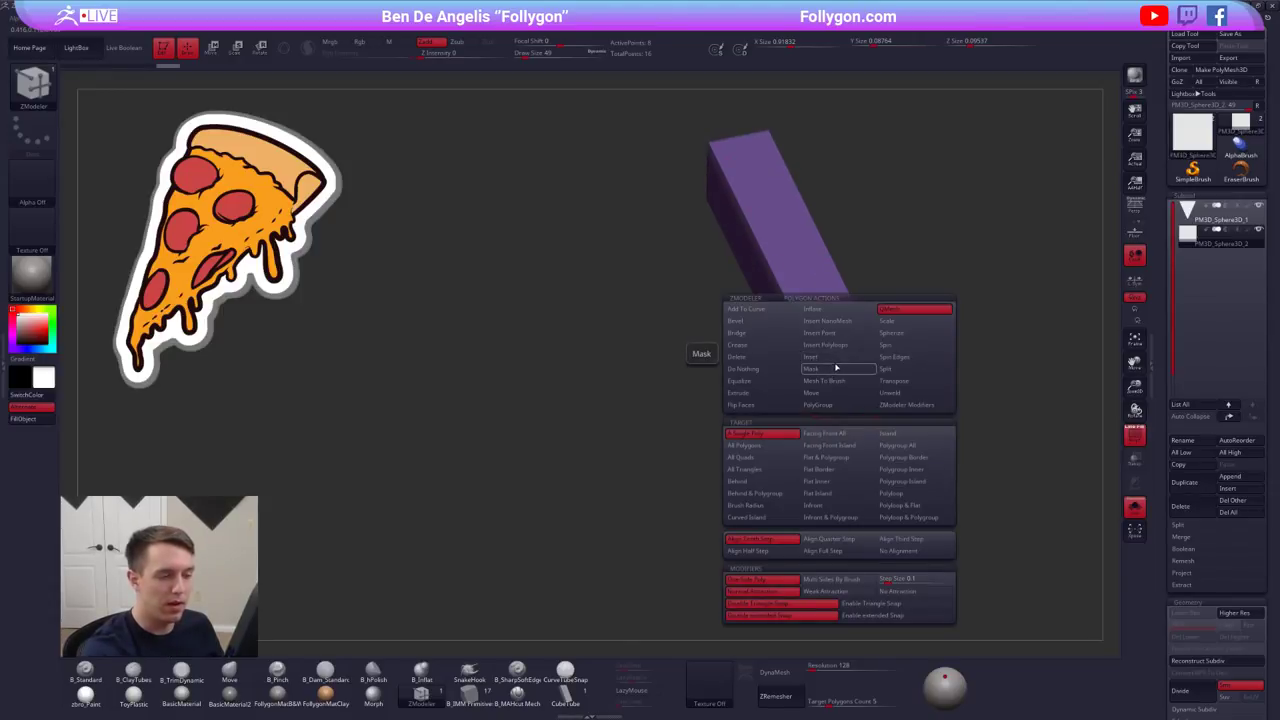
key(space)
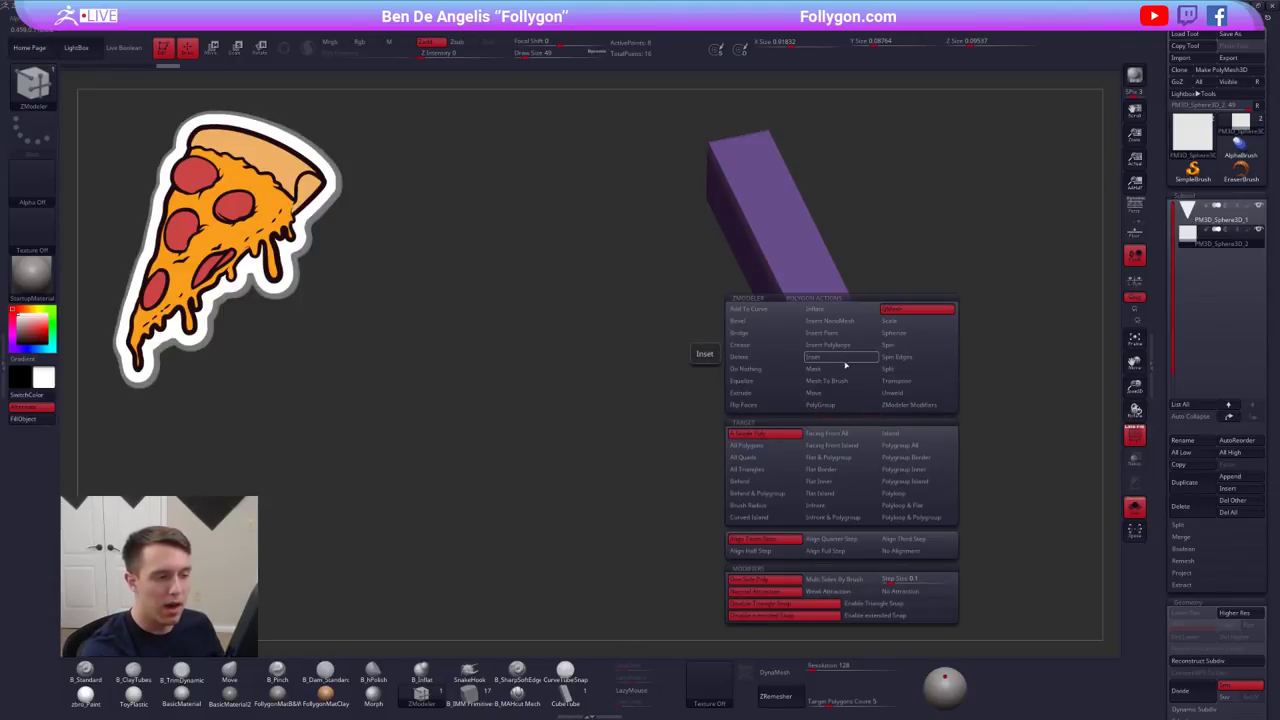
click(840, 344)
click(910, 493)
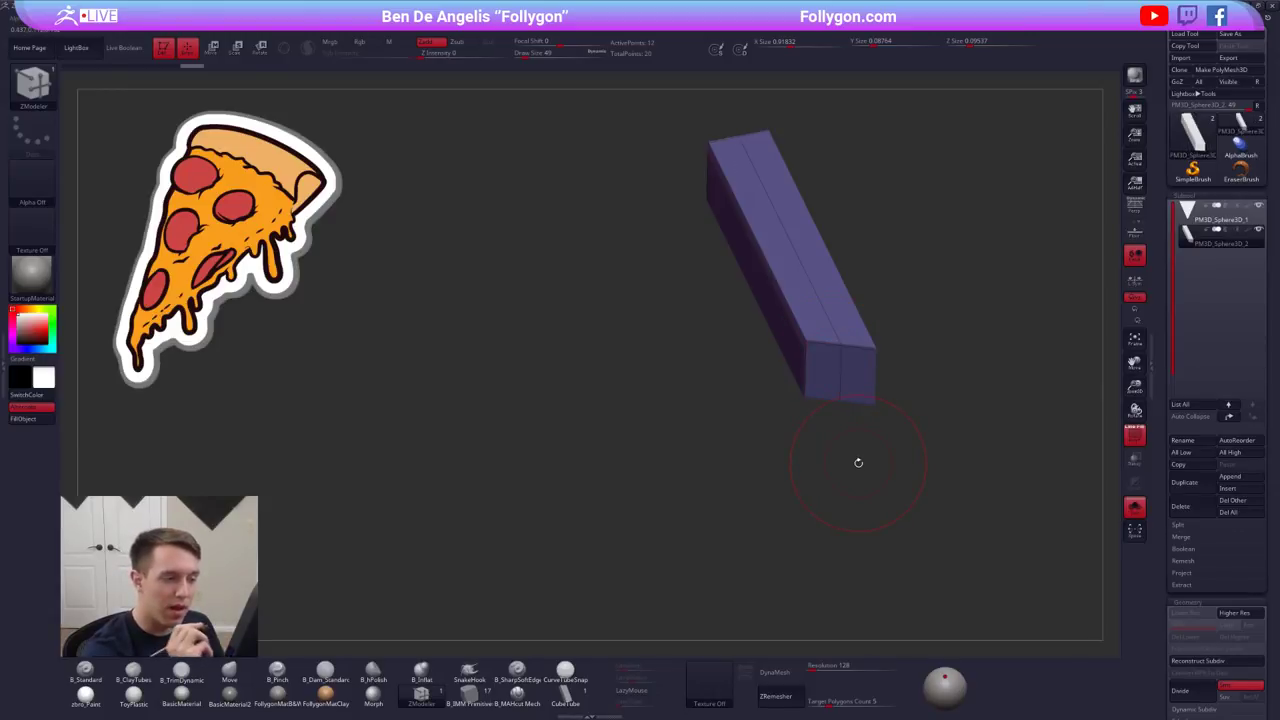
- Switch to the Move brush with a draw size of 7, viewing the crust strip from its end
mouse_move(851, 417)
alt+mouse_down()
mouse_move(809, 487)
mouse_move(821, 515)
alt+mouse_up()
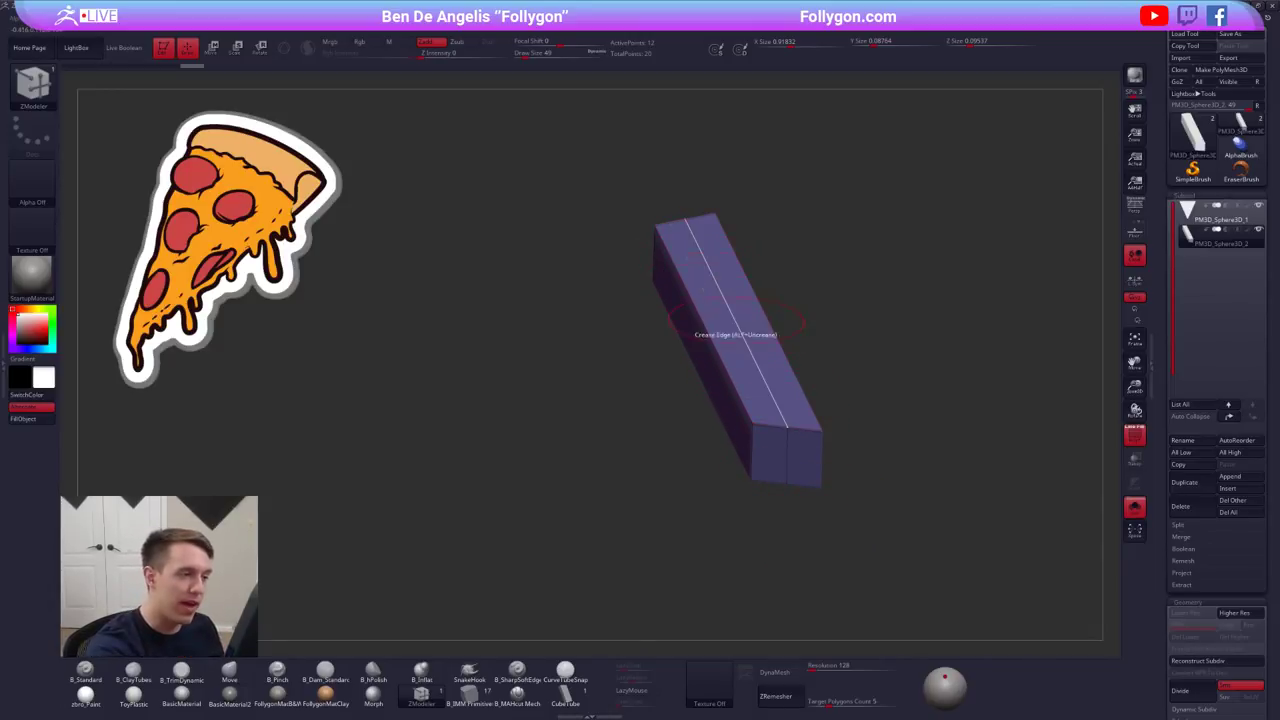
shift+drag(764, 514, 780, 471)
key(alt+s)
mouse_move(766, 366)
alt+mouse_down()
mouse_move(742, 411)
mouse_move(763, 408)
mouse_move(755, 442)
alt+mouse_up()
key(w)
click(852, 621)
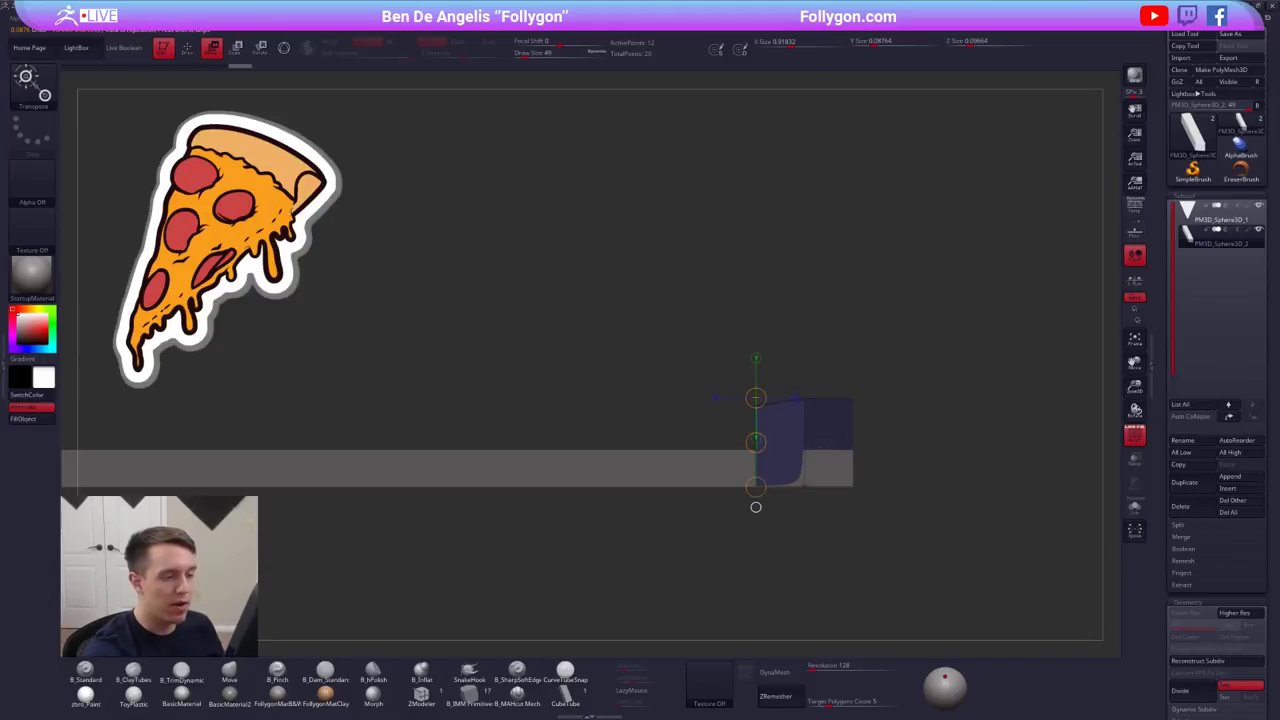
key(q)
key(space)
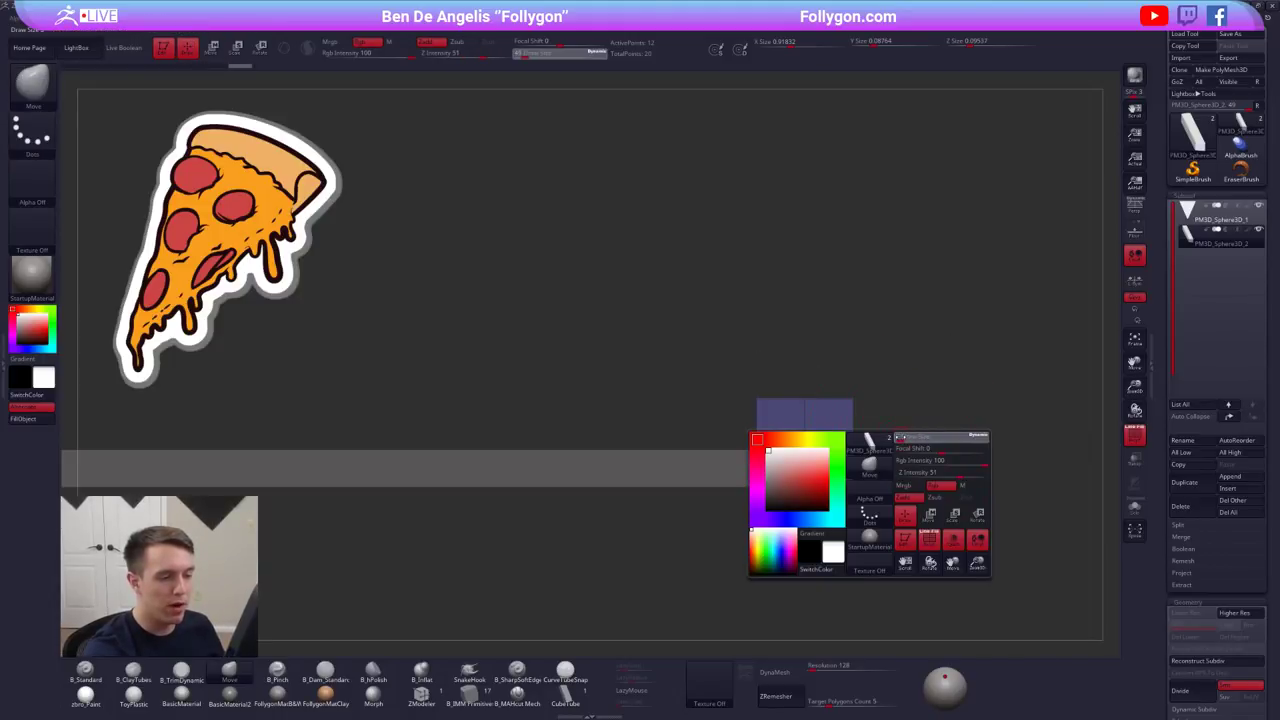
key(space)
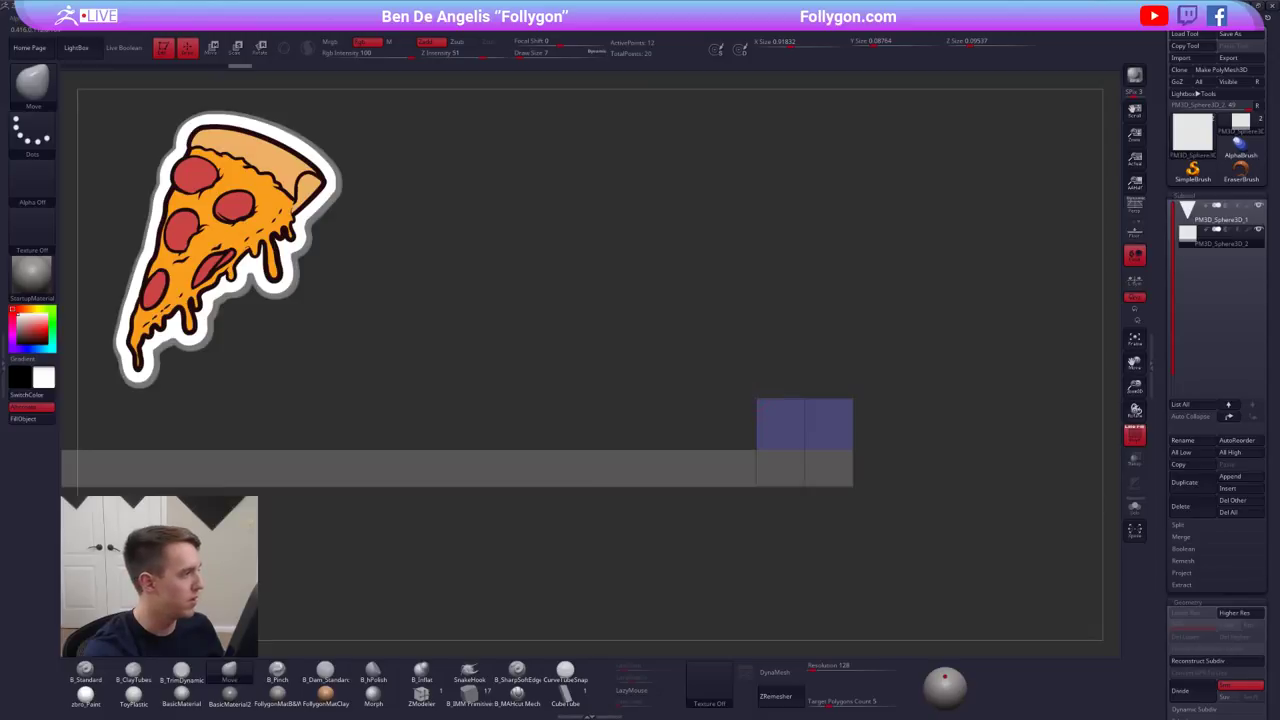
- Pull both upper outer corners of the crust strip down into a peaked profile and check it in the dynamic subdivision preview
mouse_move(756, 400)
mouse_down()
mouse_move(754, 418)
mouse_move(715, 415)
mouse_move(715, 445)
mouse_move(715, 390)
mouse_move(761, 420)
mouse_up()
key(ctrl+z)
drag(854, 405, 856, 434)
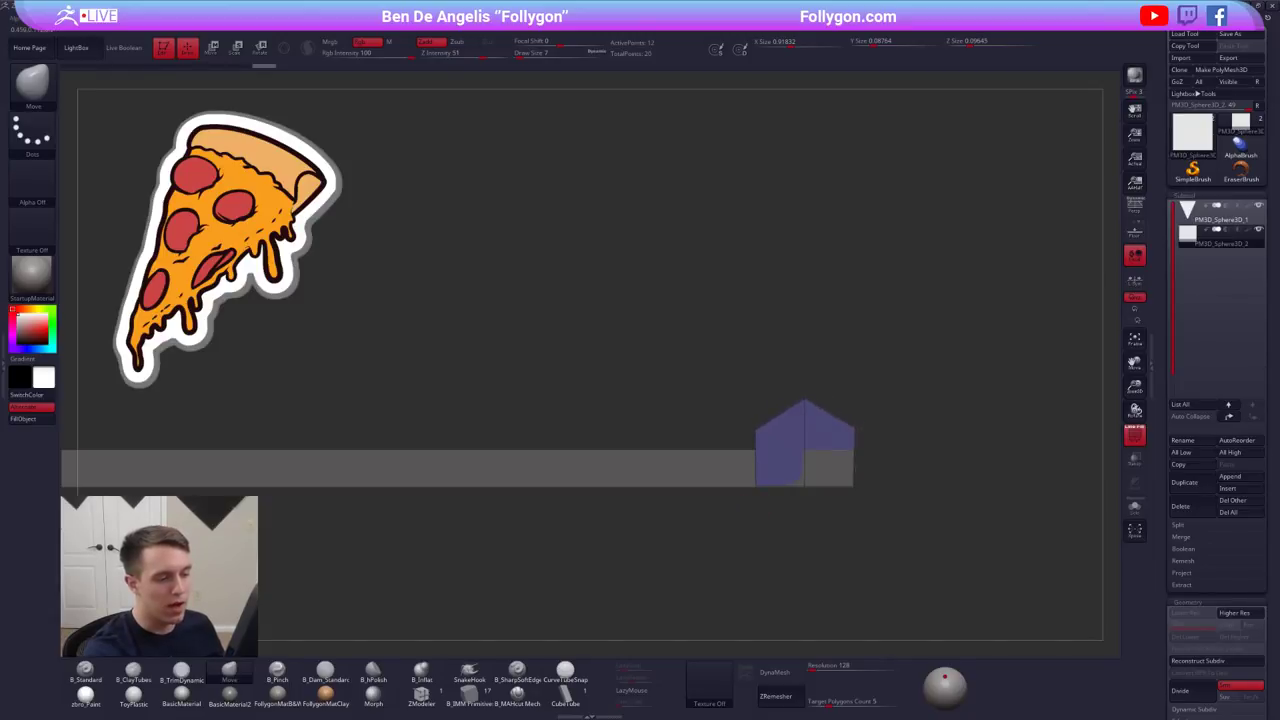
key(d)
drag(801, 493, 845, 515)
key(shift+d)
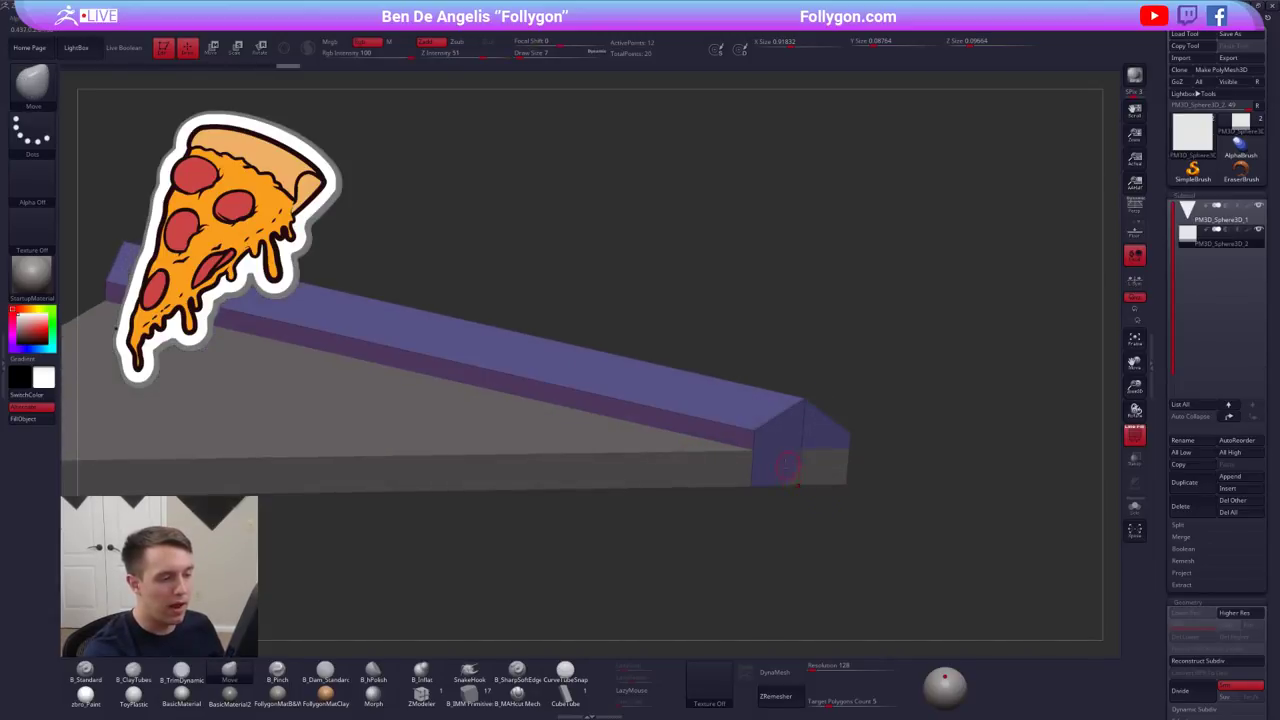
- Crease the edges at the end of the crust strip with ZModeler and inspect both ends in the dynamic subdivision preview
key(alt+s)
click(423, 695)
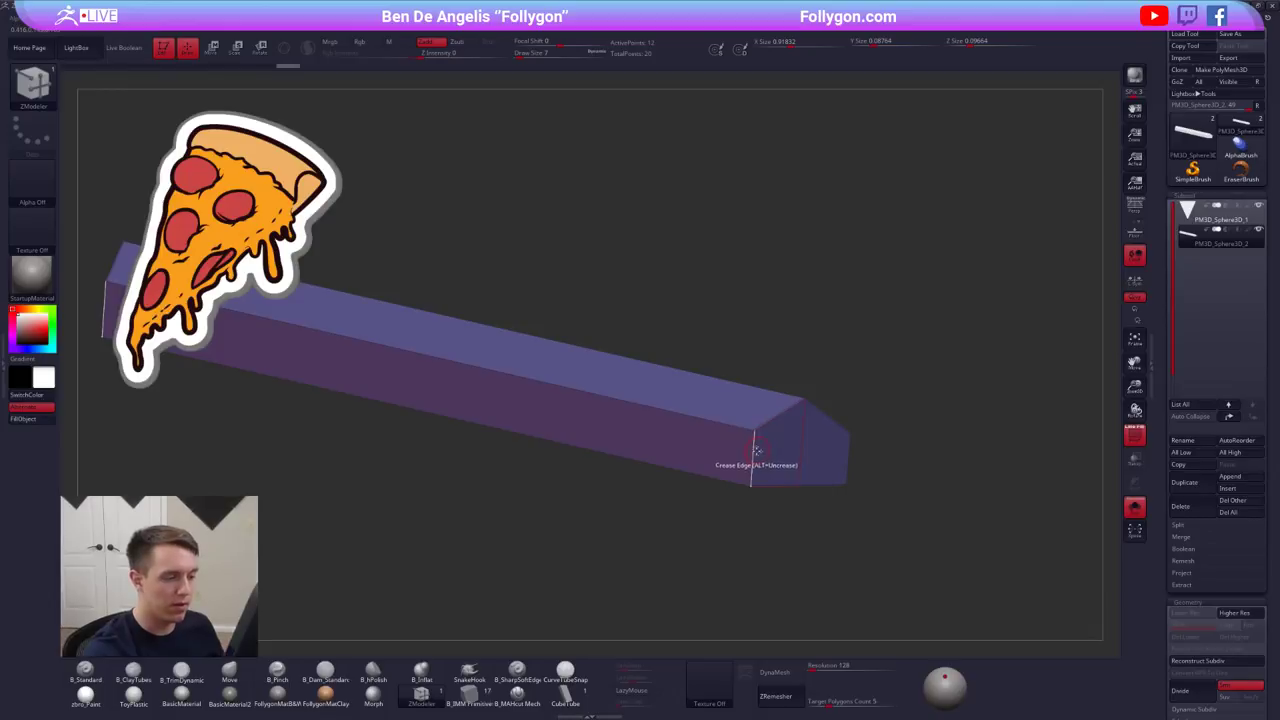
key(space)
click(675, 553)
click(752, 460)
key(d)
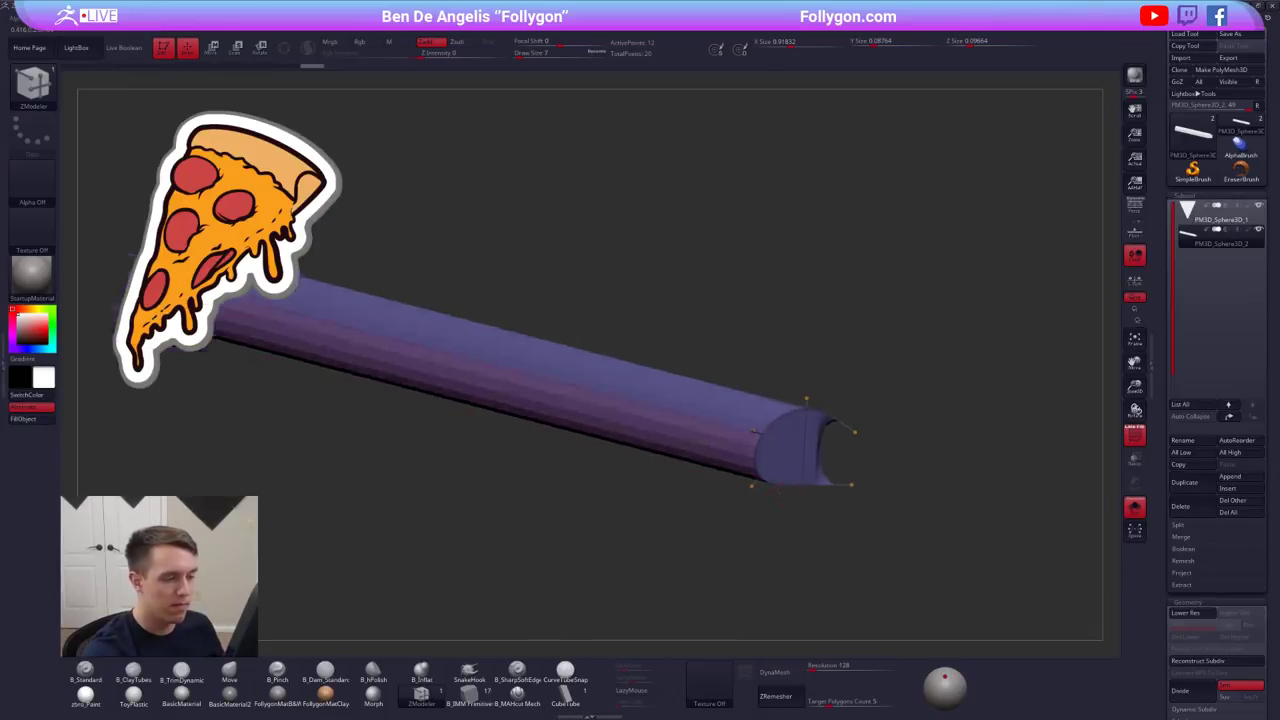
drag(905, 475, 822, 465)
key(shift+d)
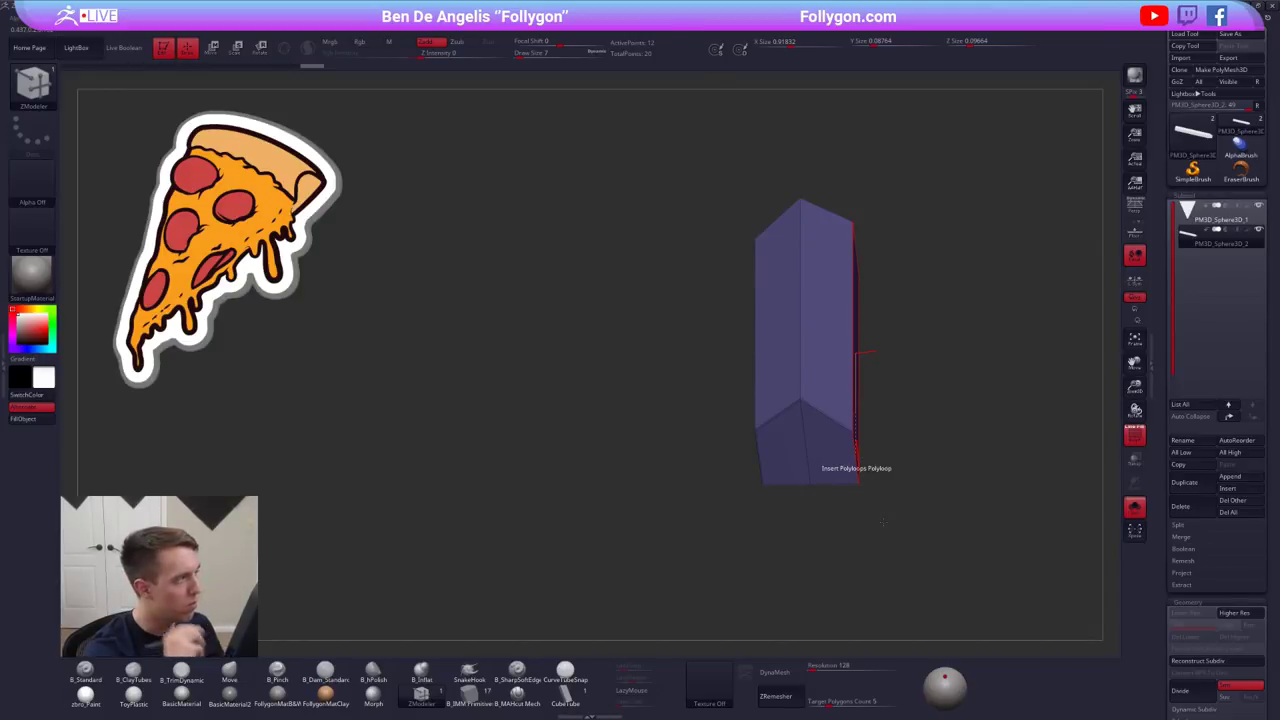
- Return to the restarted ZBrush, dismiss the home page and session note, and close the QuickSave file browser
key(alt+Tab)
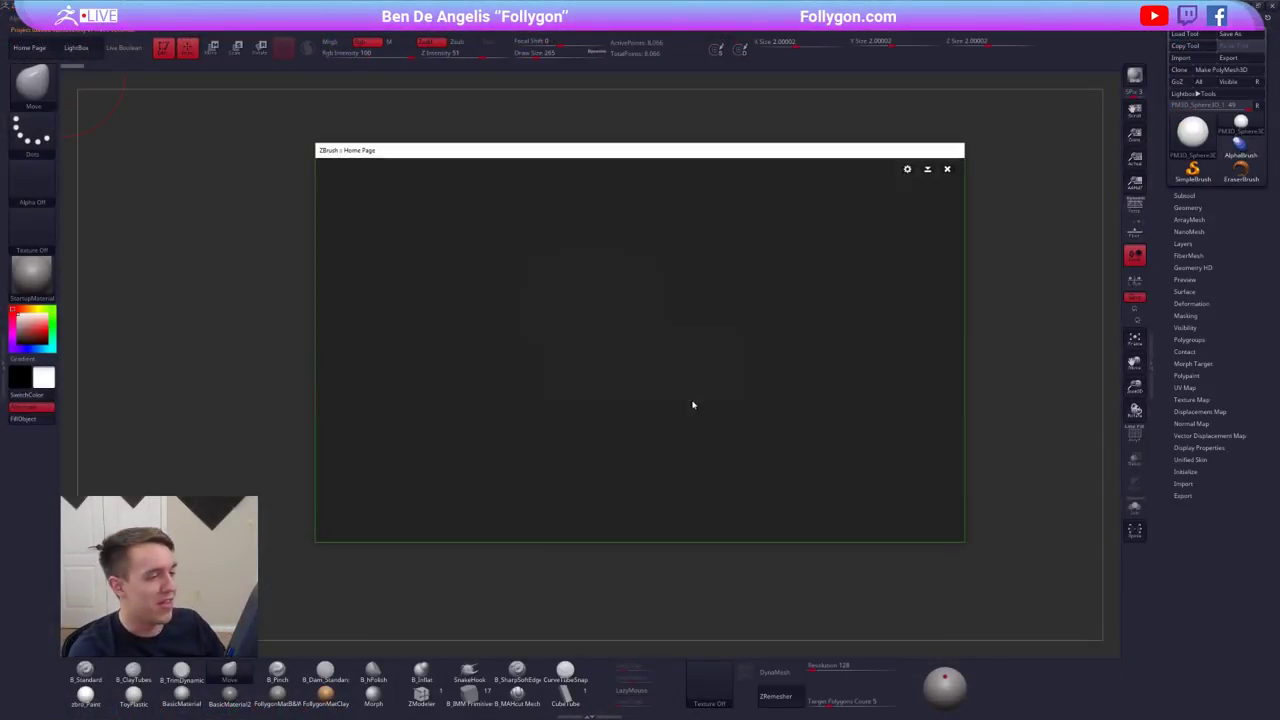
click(948, 169)
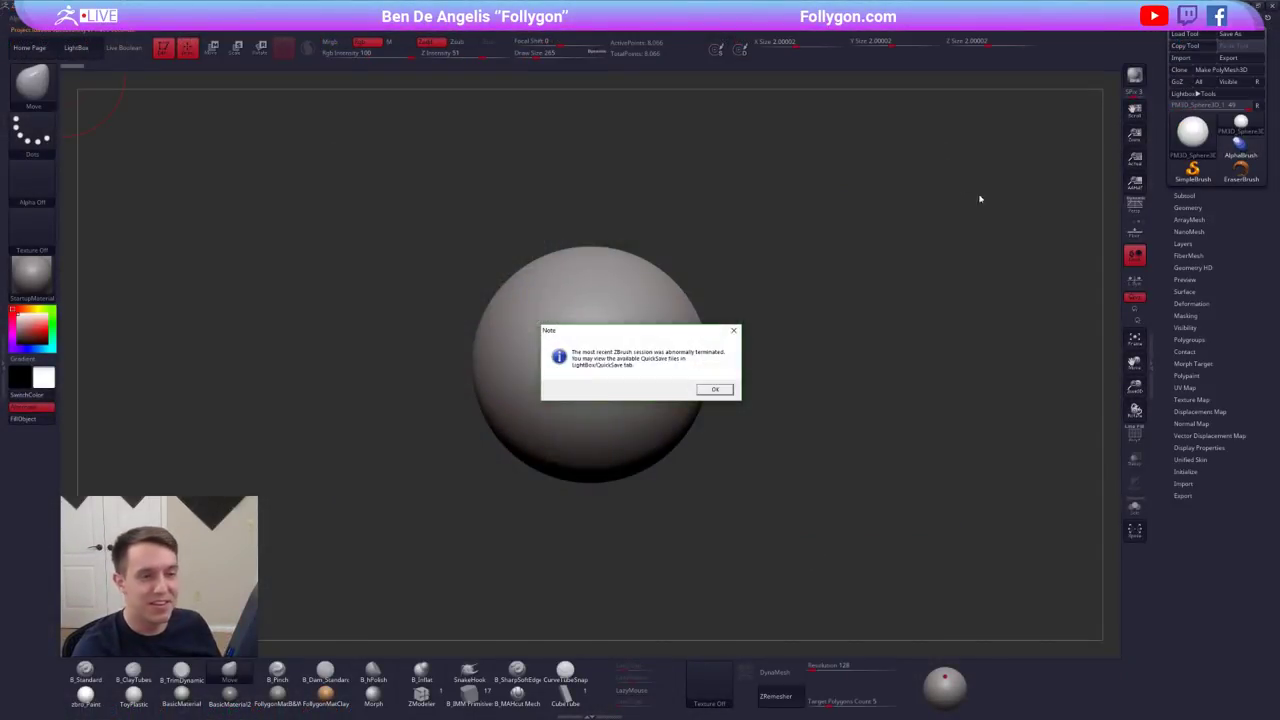
click(718, 391)
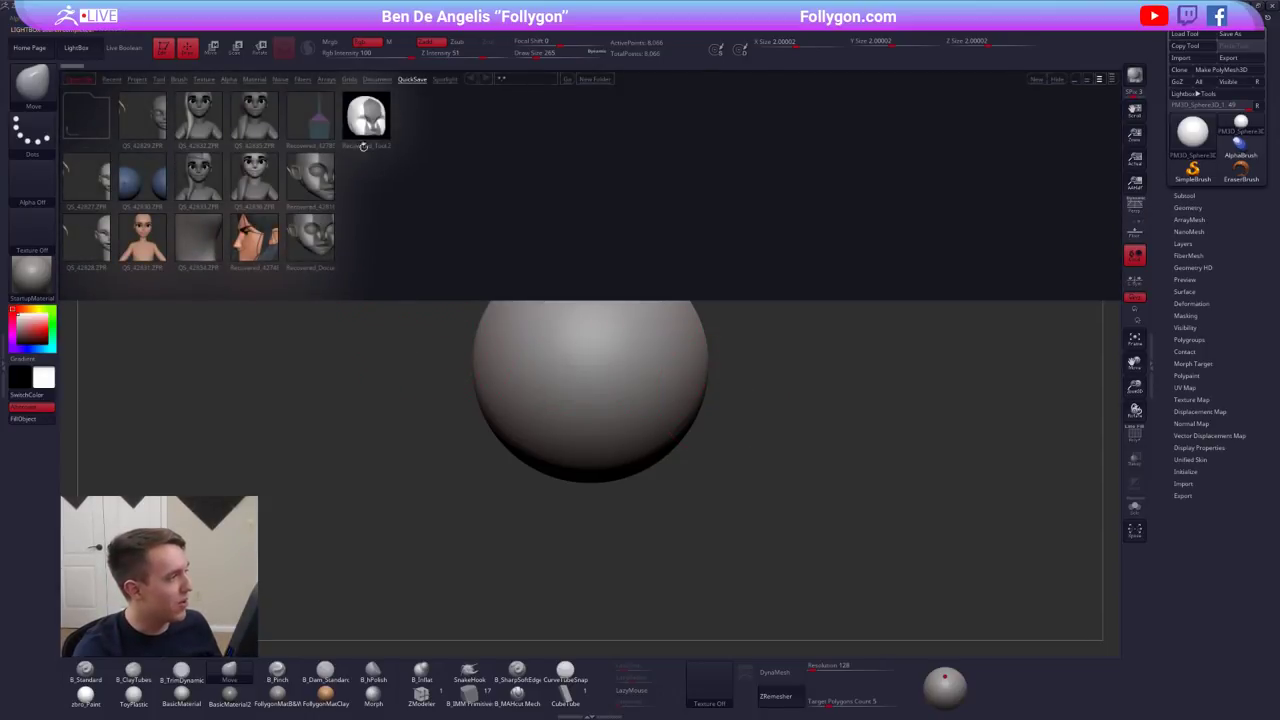
click(84, 49)
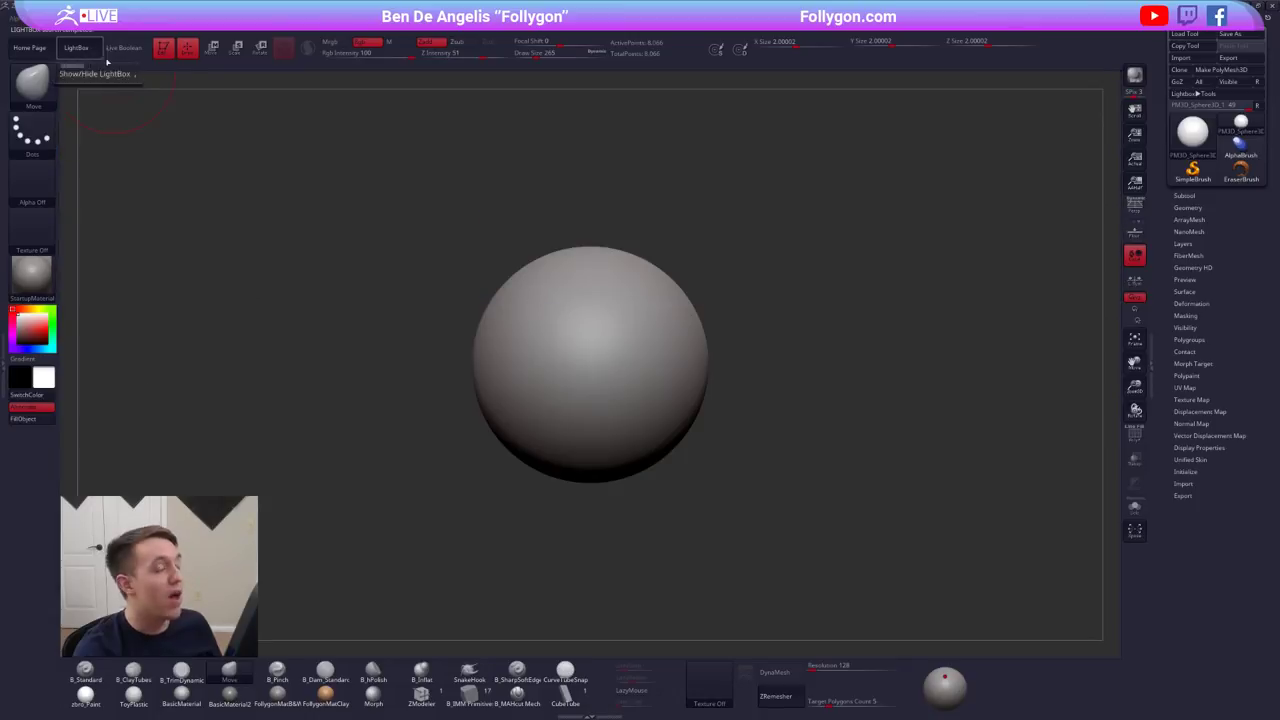
- Initialize the default sphere as a QCube and return to its subtool list
click(1207, 199)
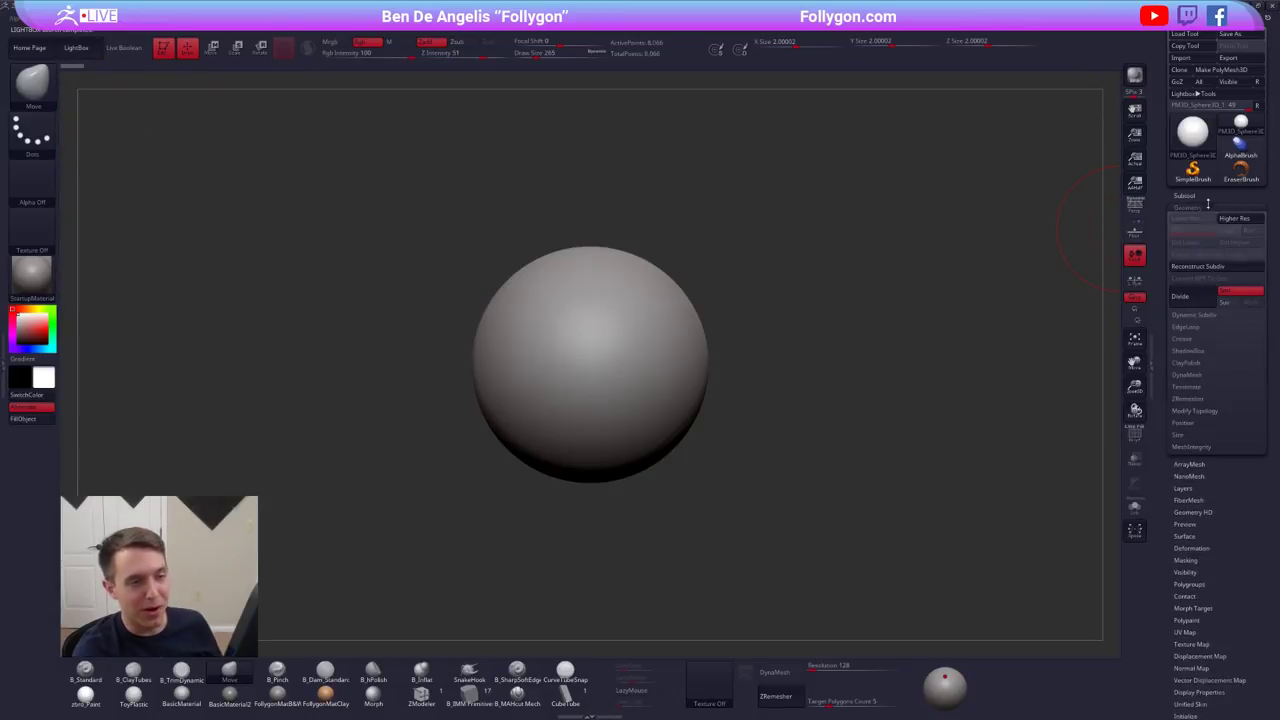
drag(1165, 365, 1173, 204)
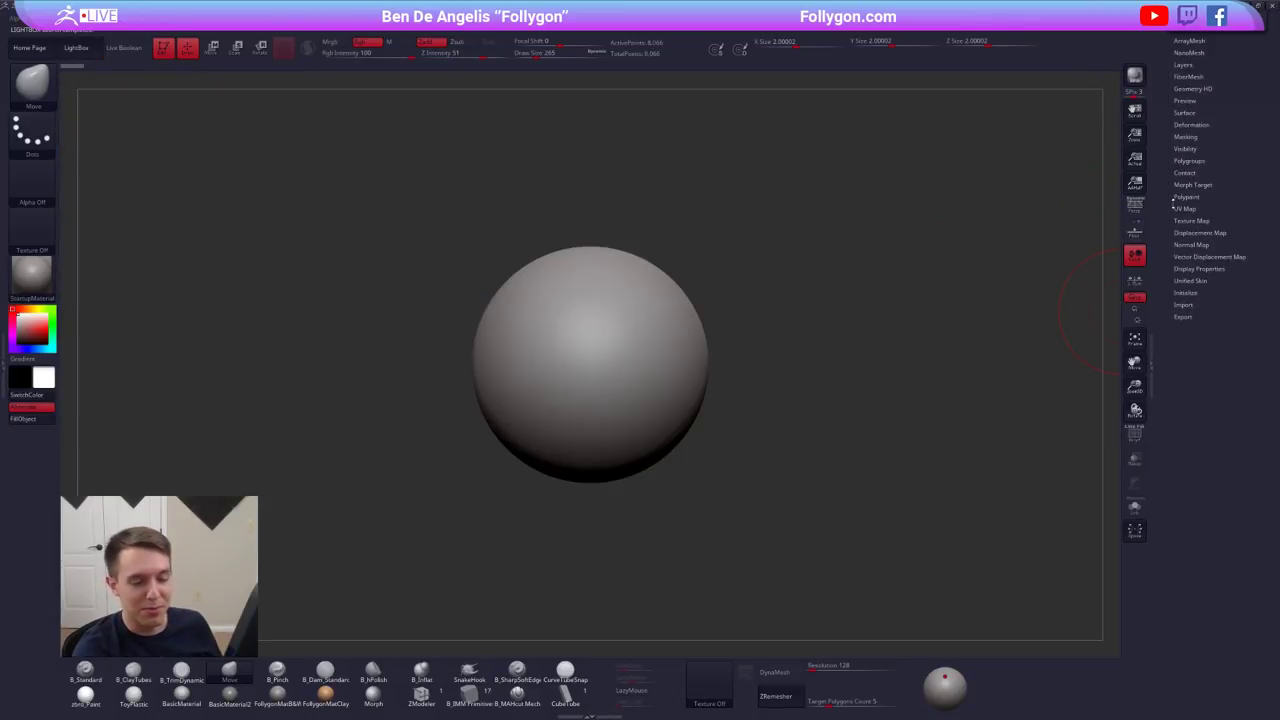
click(1200, 293)
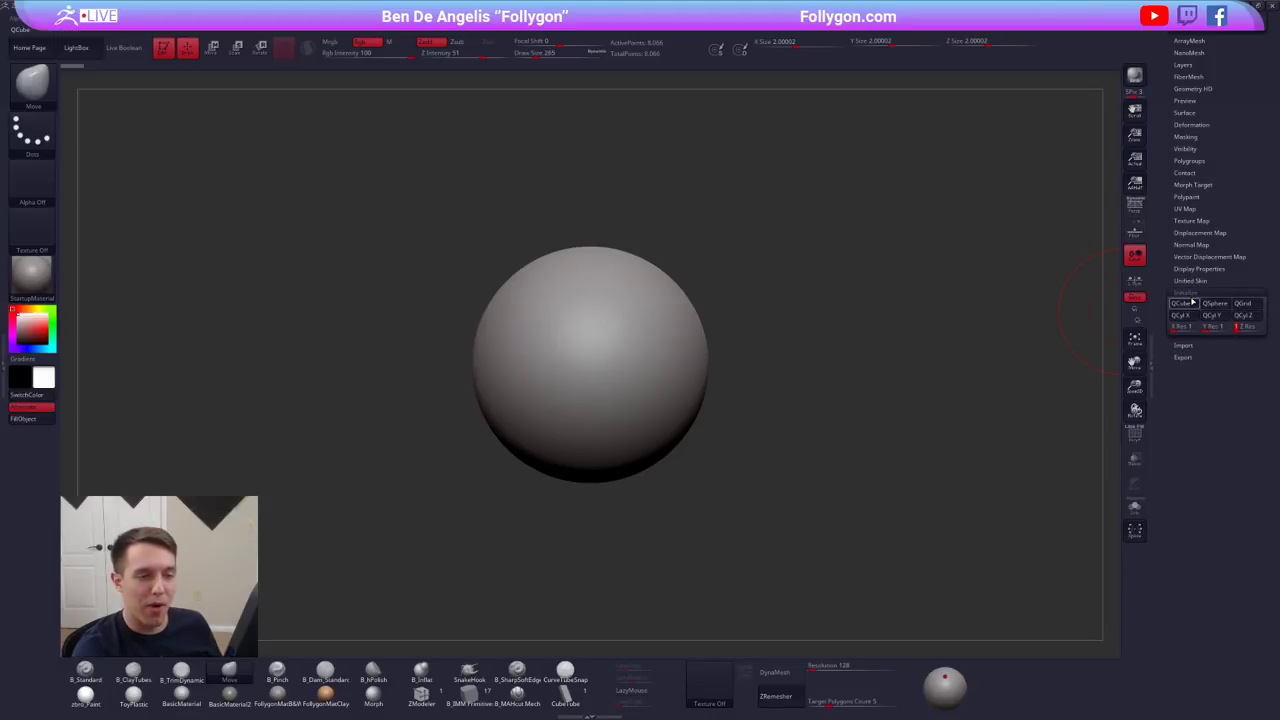
click(1181, 303)
click(1186, 292)
drag(1224, 215, 1196, 514)
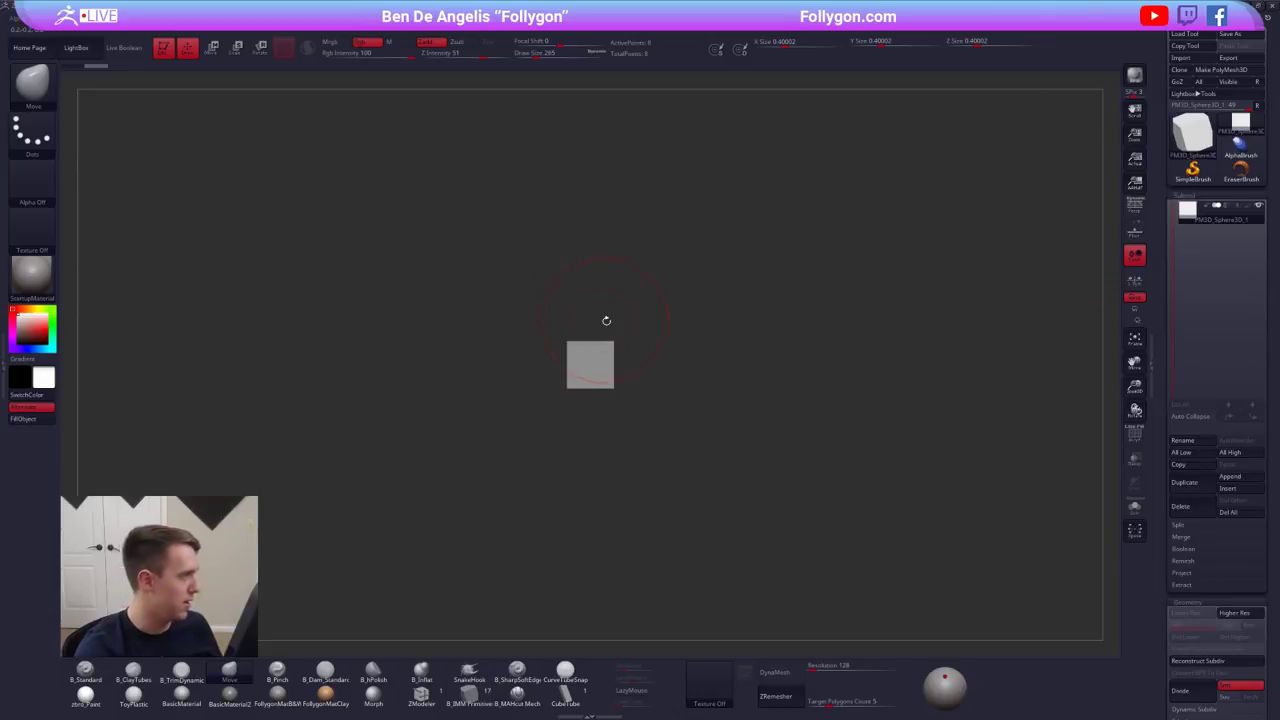
- Flatten the cube vertically with the transpose line into a thin slab with a Y size of about 0.03
mouse_move(621, 379)
ctrl+right_down()
mouse_move(697, 453)
mouse_move(760, 449)
ctrl+right_up()
key(space)
drag(790, 393, 774, 393)
key(w)
click(281, 54)
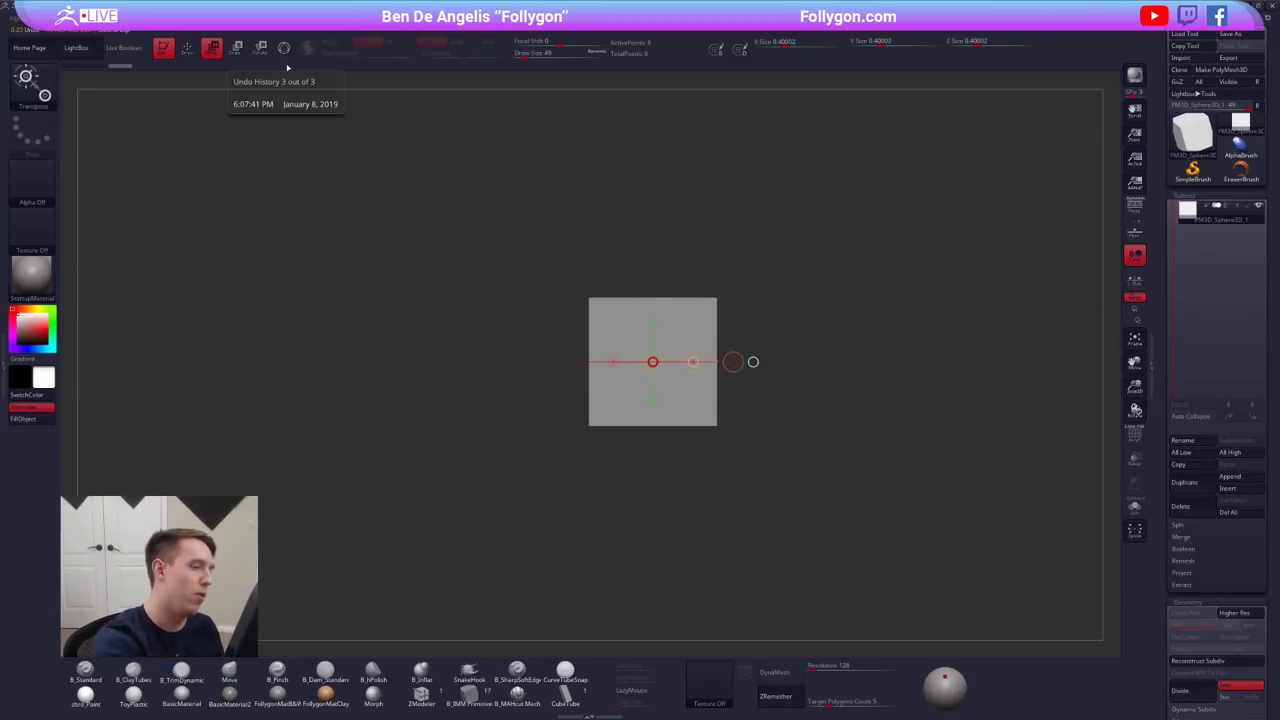
mouse_move(717, 426)
shift+mouse_down()
mouse_move(717, 258)
mouse_move(720, 394)
shift+mouse_up()
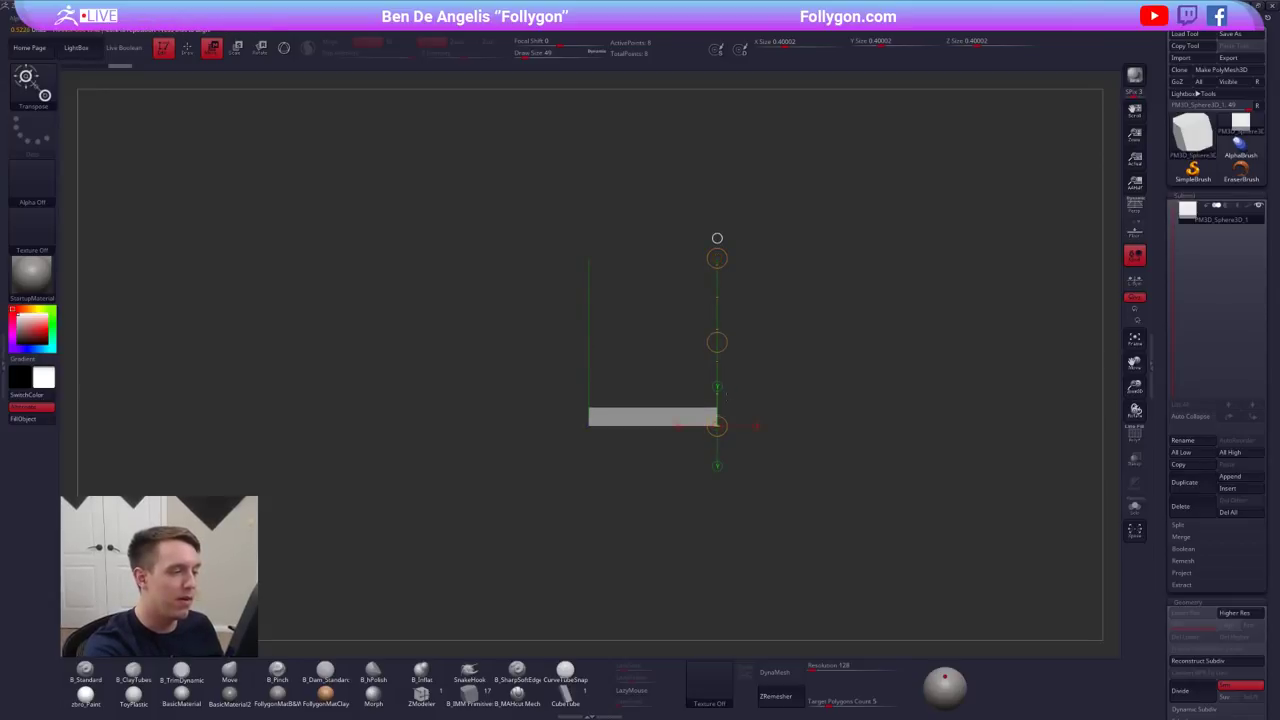
drag(717, 258, 748, 414)
- Lengthen the slab along its depth, seen flat from above, to a Z size of about 0.89
ctrl+right_drag(717, 426, 699, 426)
drag(717, 355, 717, 512)
key(q)
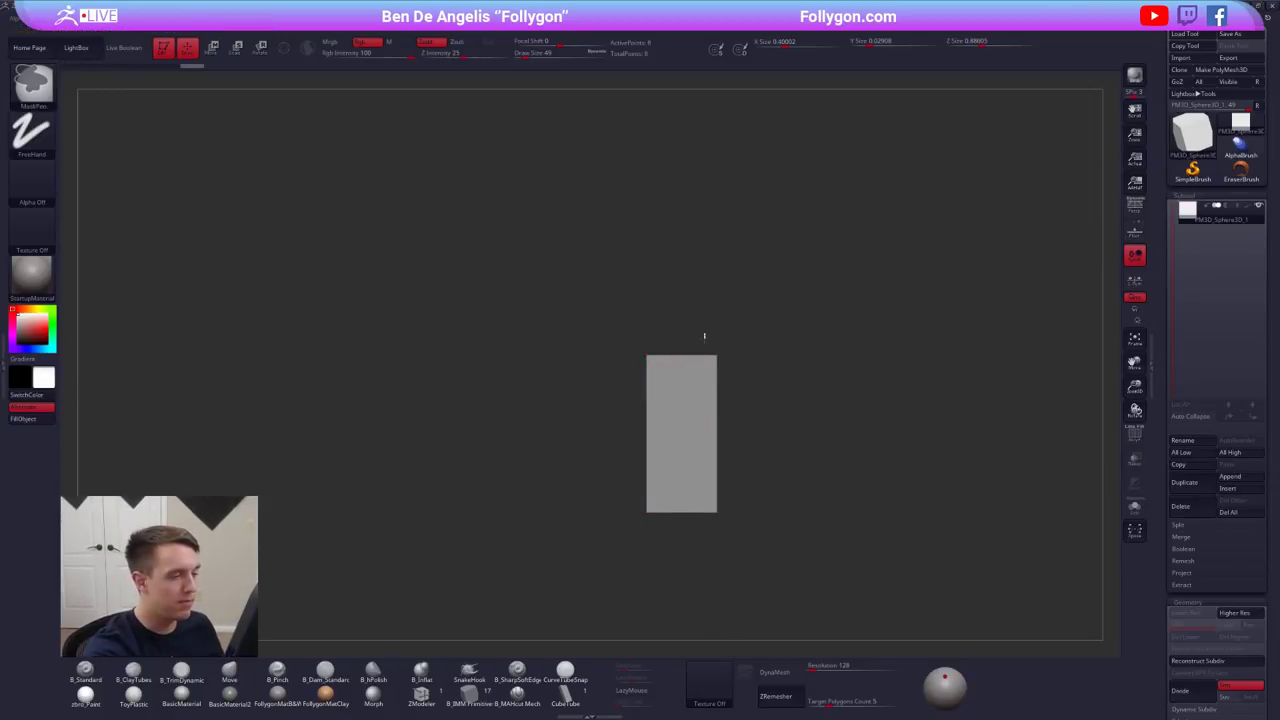
- Use a mask to isolate one short end of the slab and widen it to an X size of about 0.83
ctrl+drag(705, 334, 783, 376)
key(w)
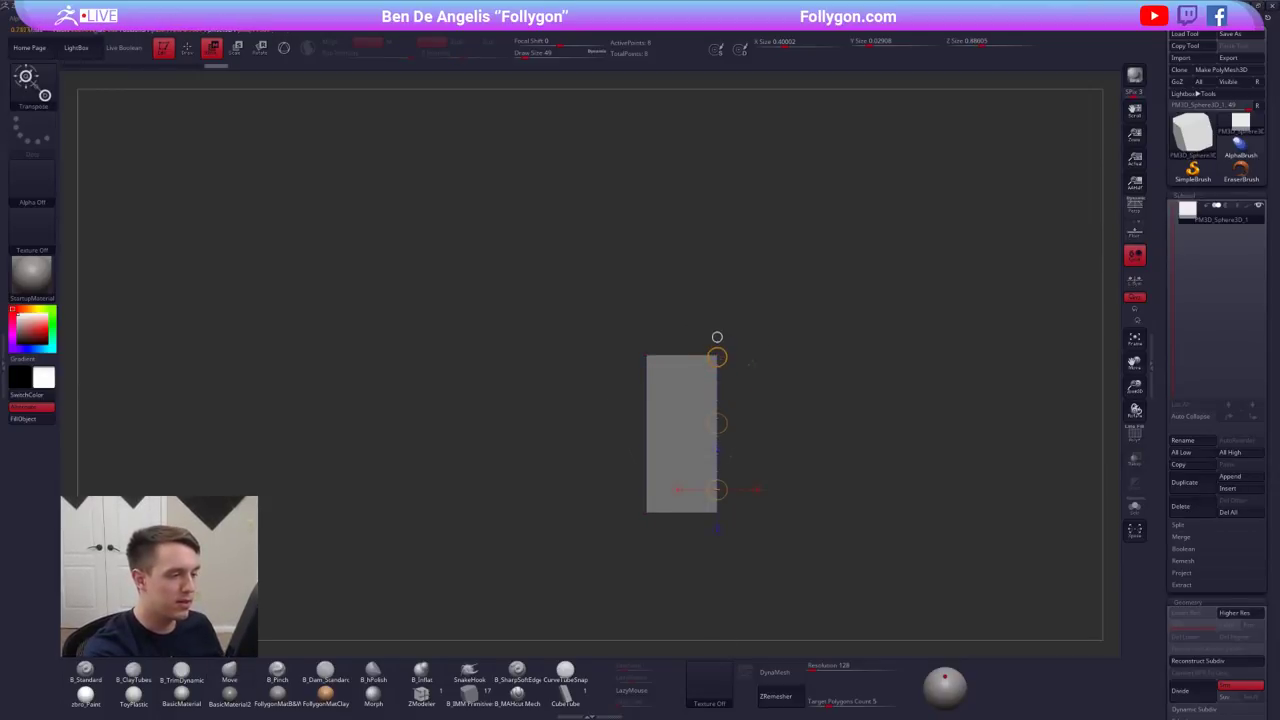
drag(717, 340, 781, 337)
mouse_move(717, 369)
shift+mouse_down()
mouse_move(853, 369)
mouse_move(797, 372)
shift+mouse_up()
- Mask for the opposite short end of the slab and narrow it to form the tip of the wedge
key(q)
mouse_move(743, 510)
ctrl+mouse_down()
mouse_move(743, 528)
mouse_move(712, 517)
mouse_move(686, 542)
mouse_move(803, 512)
ctrl+mouse_up()
key(w)
drag(760, 512, 727, 514)
key(q)
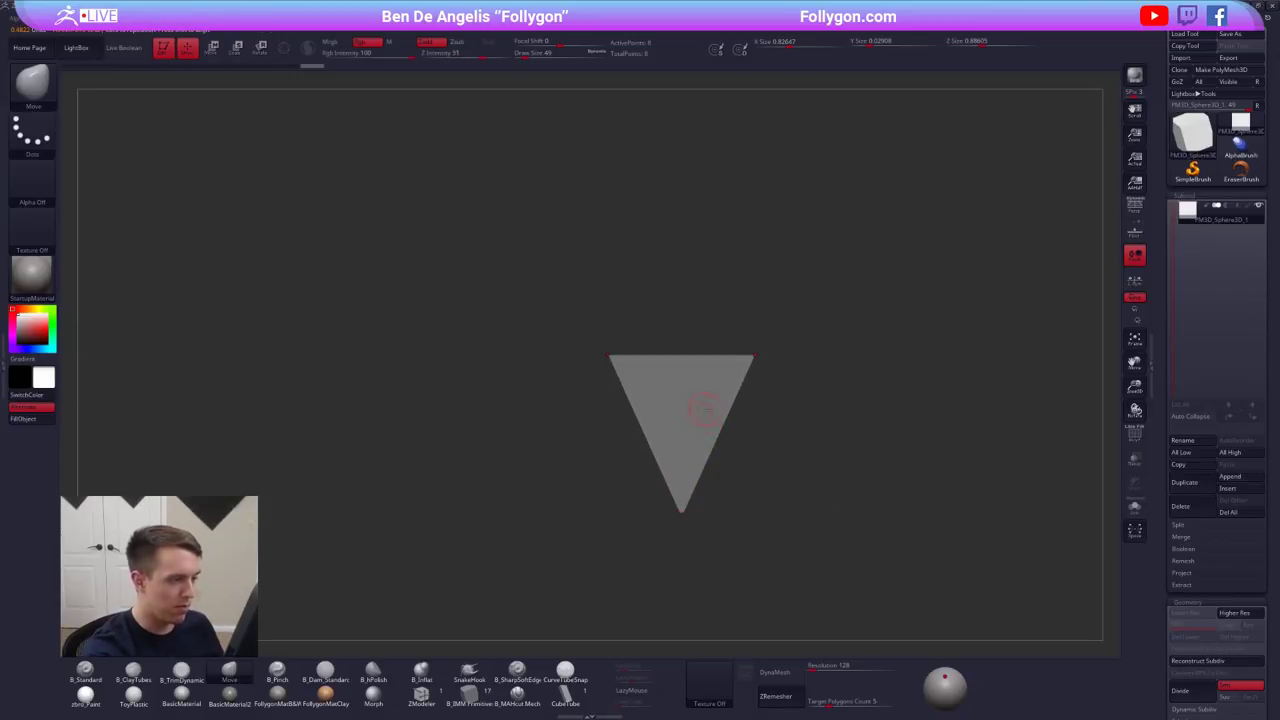
- Clear the mask on the wedge and turn off Spotlight Projection
ctrl+right_drag(703, 409, 766, 449)
ctrl+drag(766, 450, 754, 470)
alt+right_drag(735, 457, 769, 374)
key(ctrl+shift+f)
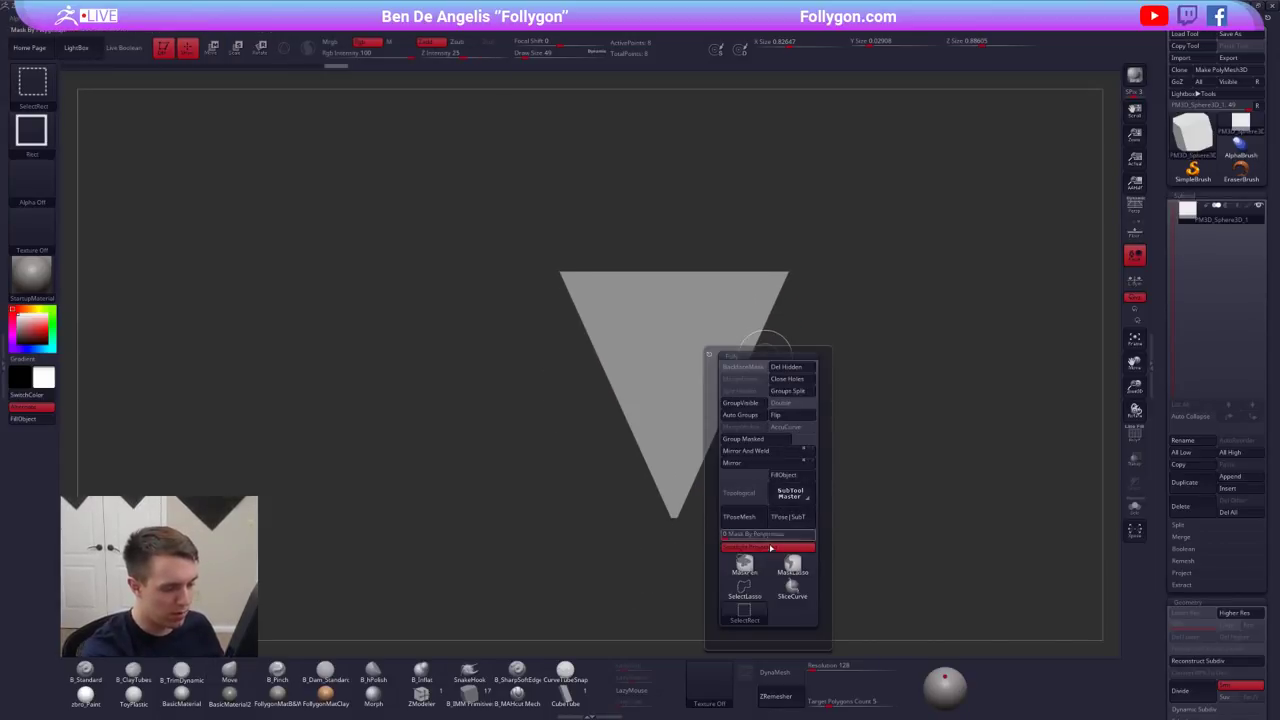
click(767, 547)
- Allow Dynamic Subdiv to activate always, and switch the wedge back to its unsubdivided display
right_drag(905, 450, 926, 470)
right_drag(740, 446, 759, 374)
key(d)
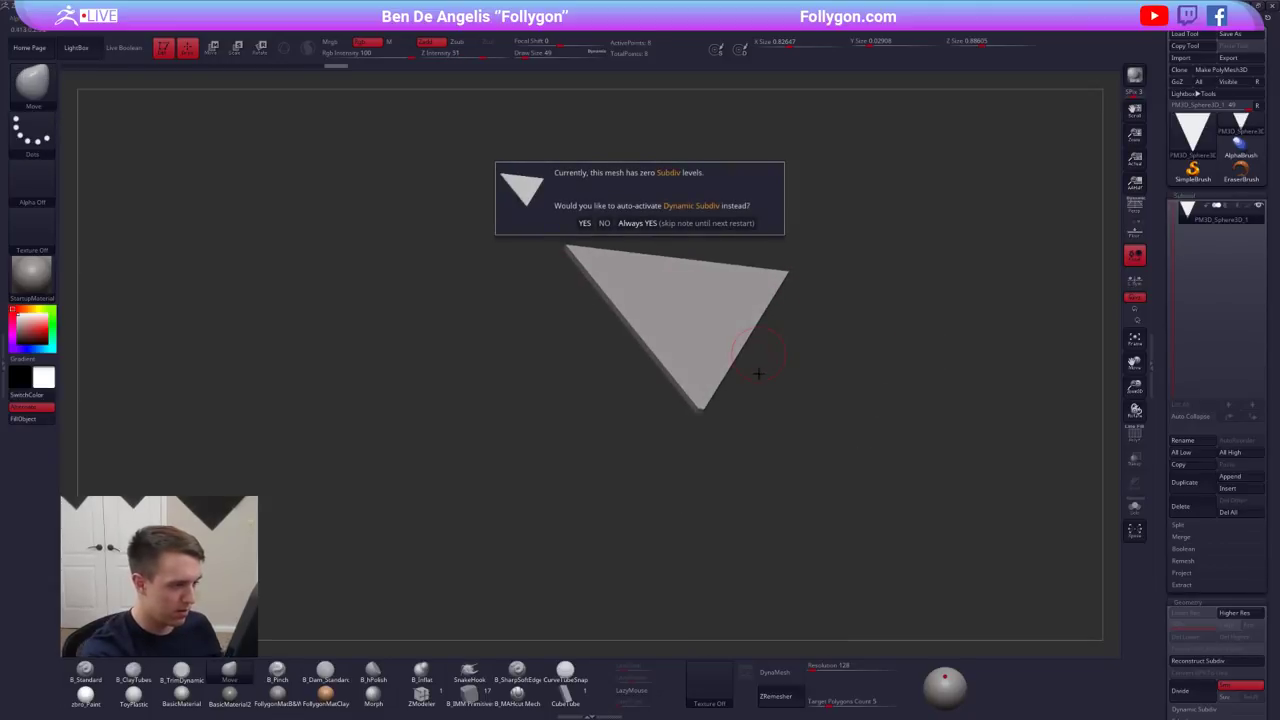
click(711, 224)
key(shift+d)
- Show the polyframe on the wedge and choose the SliceCurve brush for cutting
right_drag(763, 286, 737, 418)
key(shift+f)
alt+right_drag(761, 324, 686, 477)
key(space)
ctrl+shift+click(778, 586)
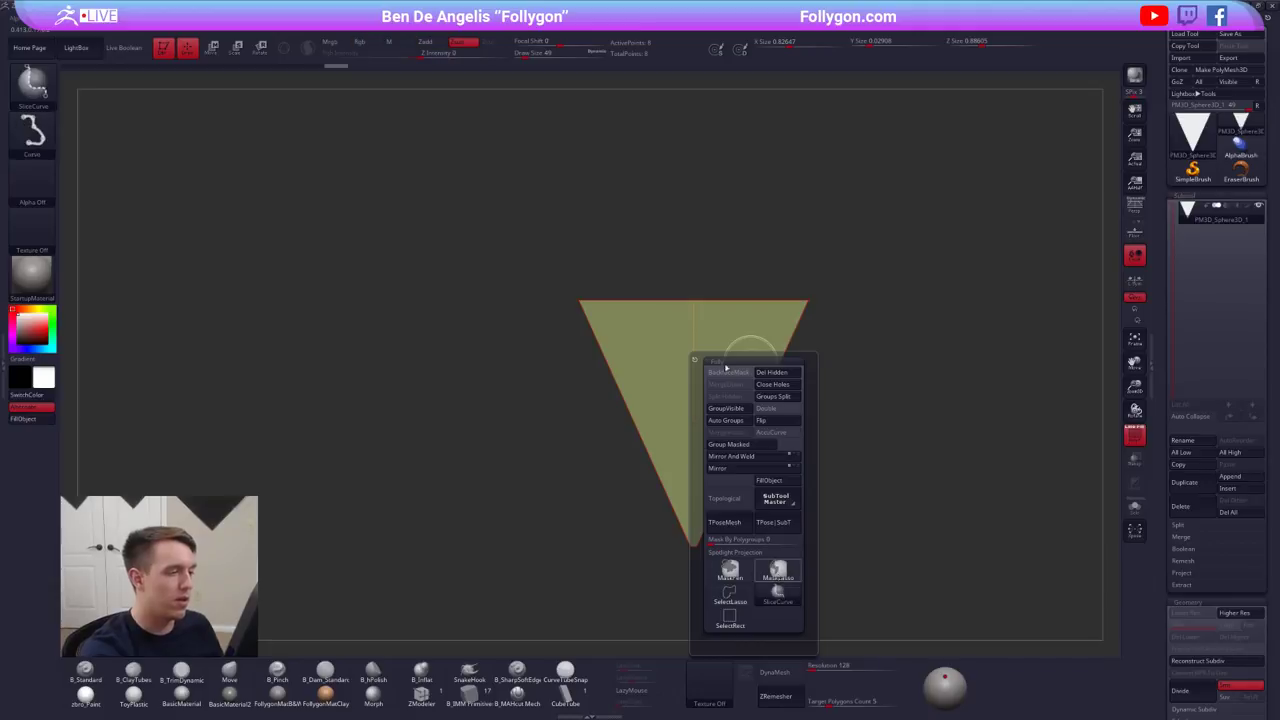
ctrl+shift+drag(574, 327, 826, 325)
alt+right_drag(817, 396, 791, 438)
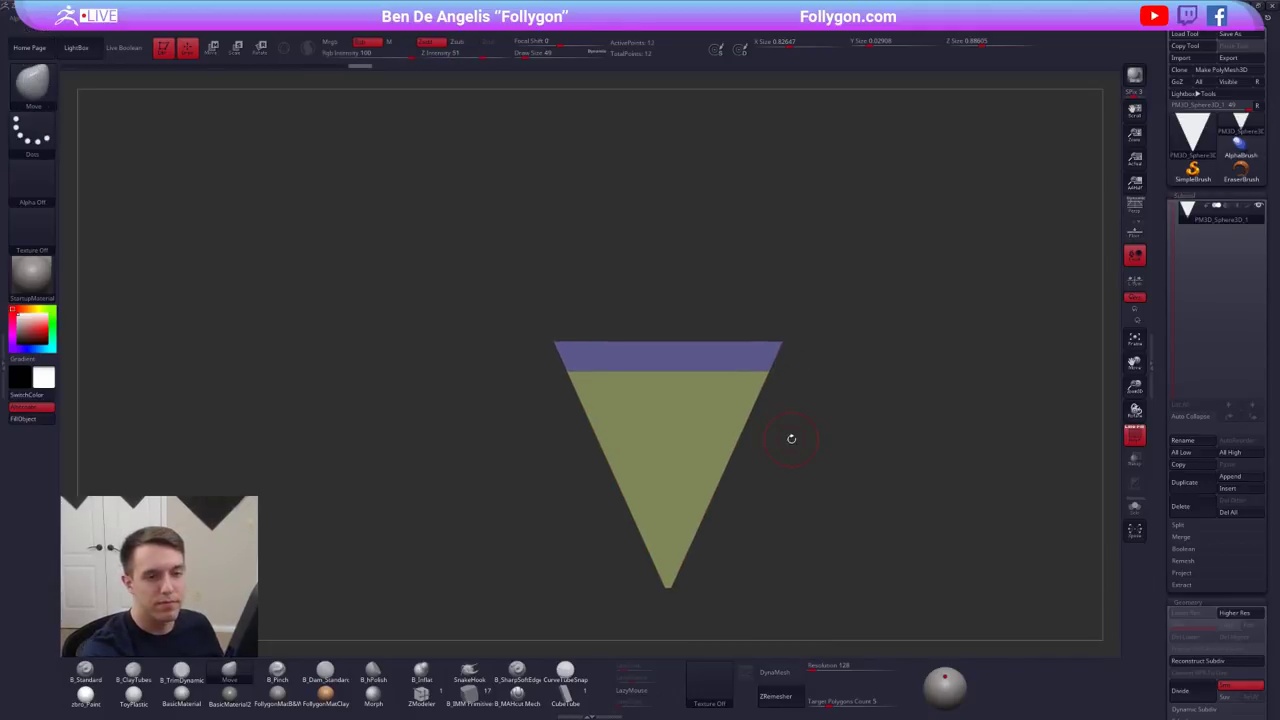
key(ctrl+z)
- Duplicate the wedge subtool and slice one copy straight across near its wide end
click(1183, 480)
mouse_move(543, 366)
ctrl+shift+mouse_down()
mouse_move(780, 361)
mouse_move(800, 372)
ctrl+shift+mouse_up()
- Remove the large triangular part of the sliced copy with ZModeler QMesh, keeping only the crust strip
click(424, 694)
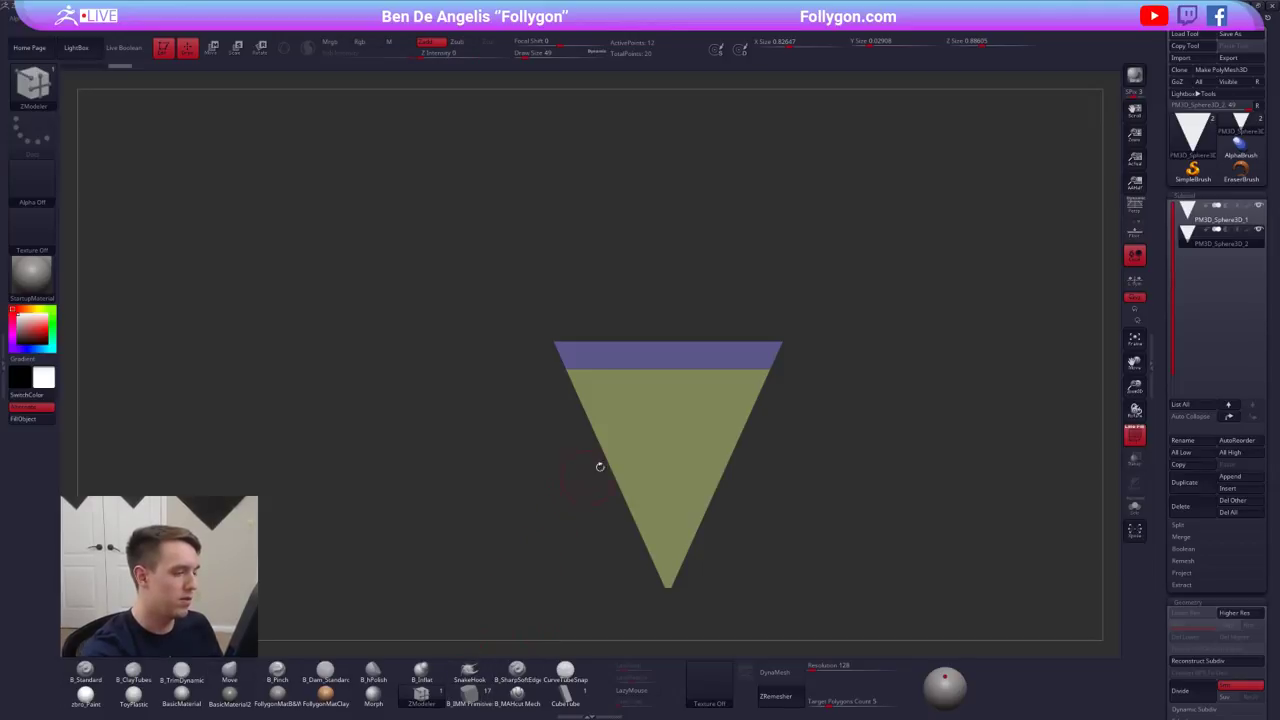
right_drag(592, 490, 622, 402)
drag(655, 445, 661, 523)
- Isolate the crust strip and assign it a single polygroup
key(alt+s)
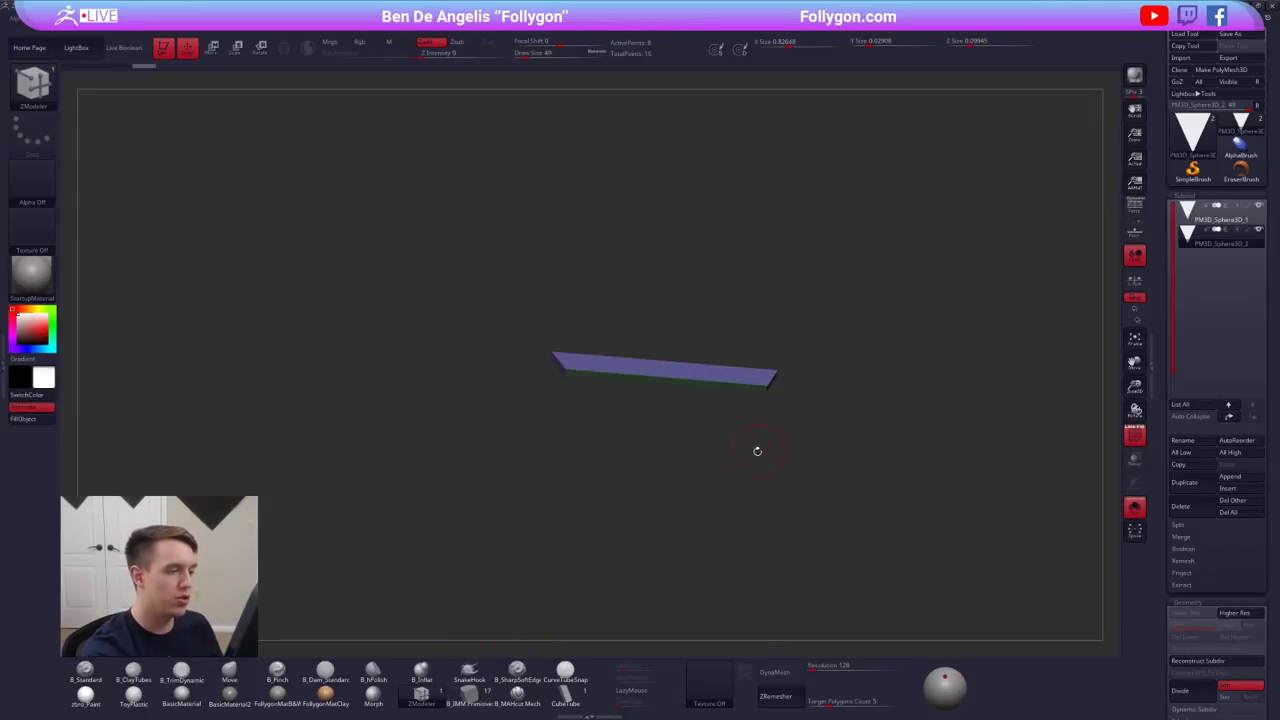
right_drag(757, 451, 734, 426)
key(ctrl+w)
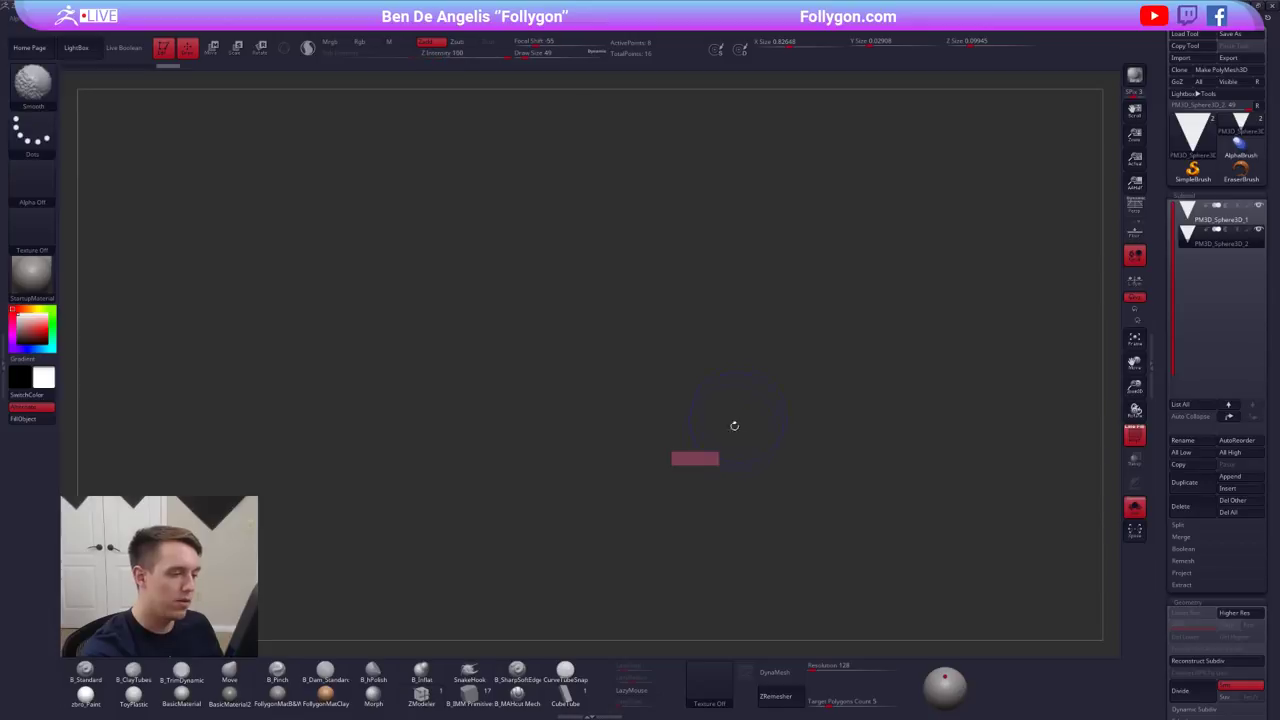
- Slice the crust strip lengthwise near its middle with SliceCurve, as seen from its end, keeping only this one cut
key(ctrl+space)
mouse_move(734, 371)
alt+right_down()
mouse_move(746, 361)
mouse_move(723, 477)
alt+right_up()
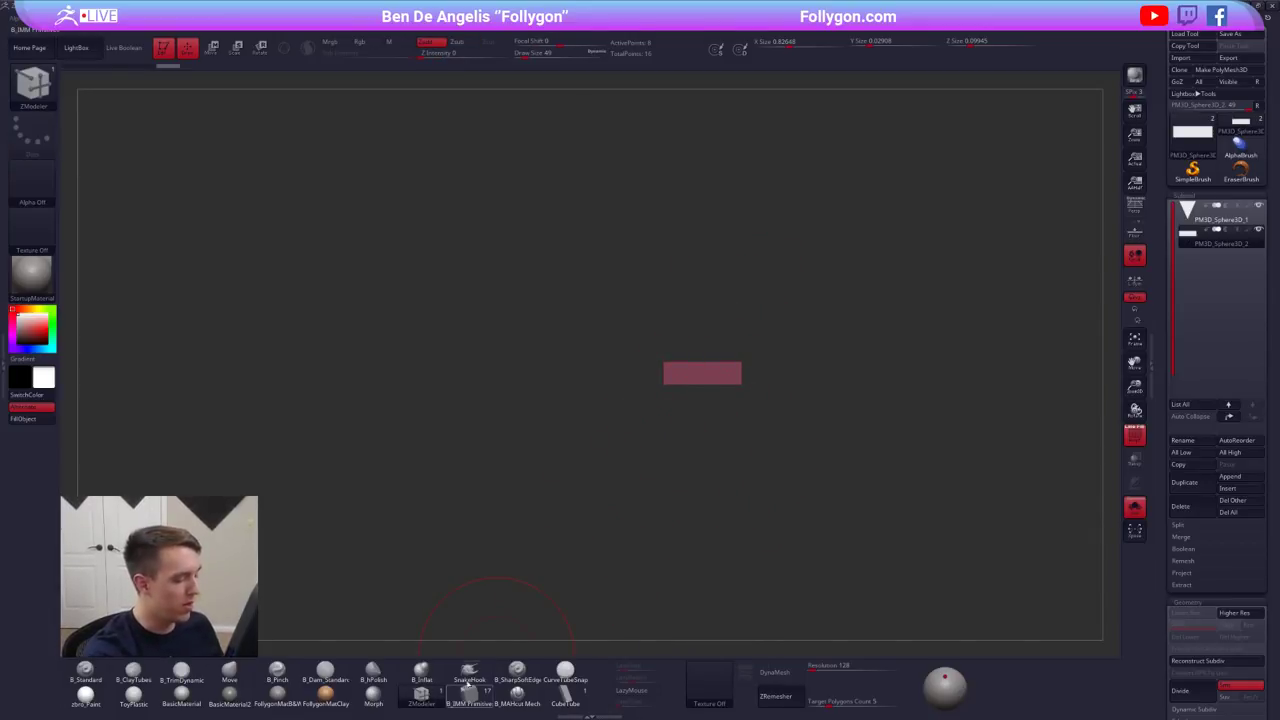
key(ctrl+shift+space)
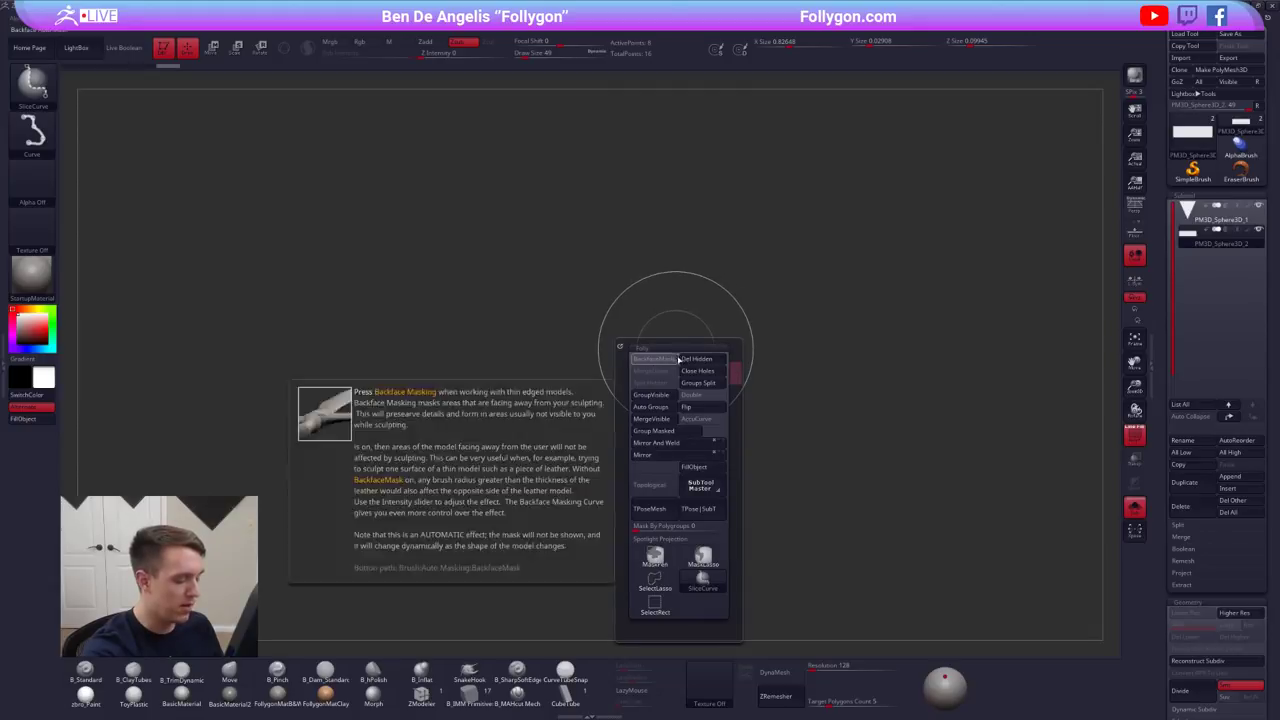
ctrl+shift+drag(700, 325, 701, 530)
mouse_move(687, 486)
right_down()
mouse_move(710, 490)
mouse_move(723, 526)
mouse_move(689, 477)
right_up()
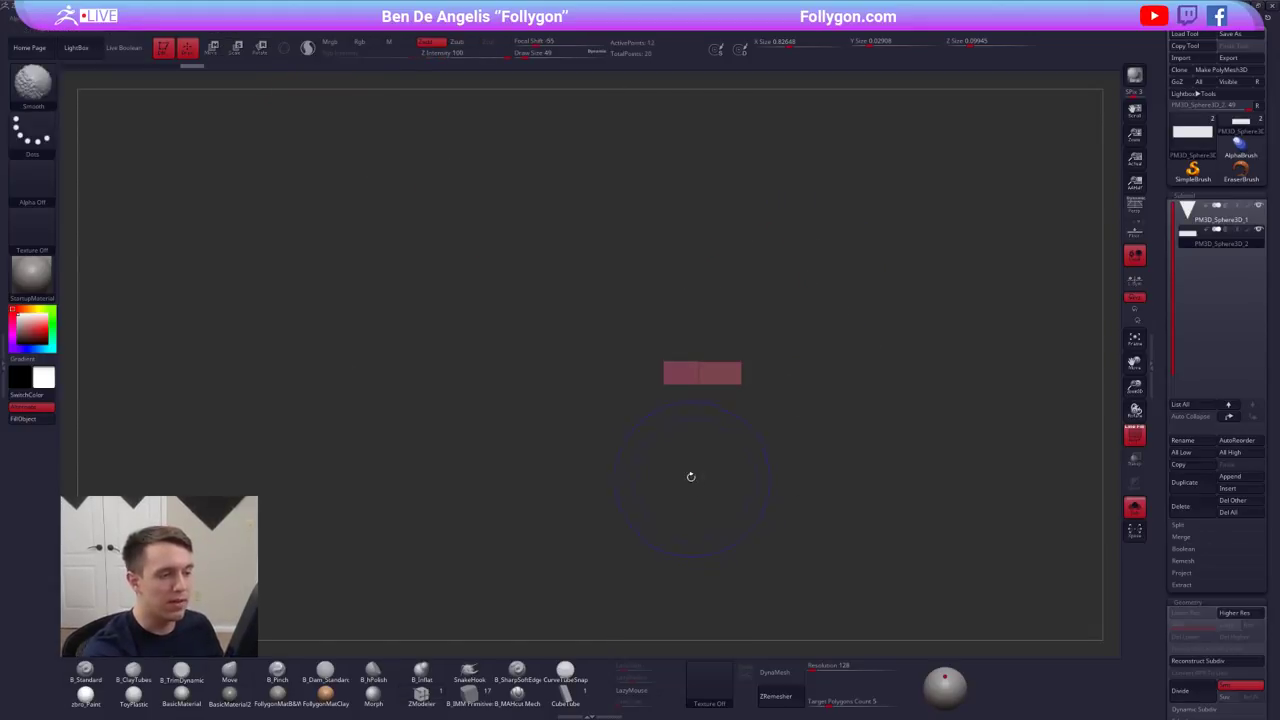
mouse_move(715, 321)
ctrl+shift+mouse_down()
mouse_move(720, 522)
mouse_move(700, 515)
mouse_move(723, 529)
mouse_move(674, 543)
mouse_move(731, 534)
mouse_move(702, 544)
ctrl+shift+mouse_up()
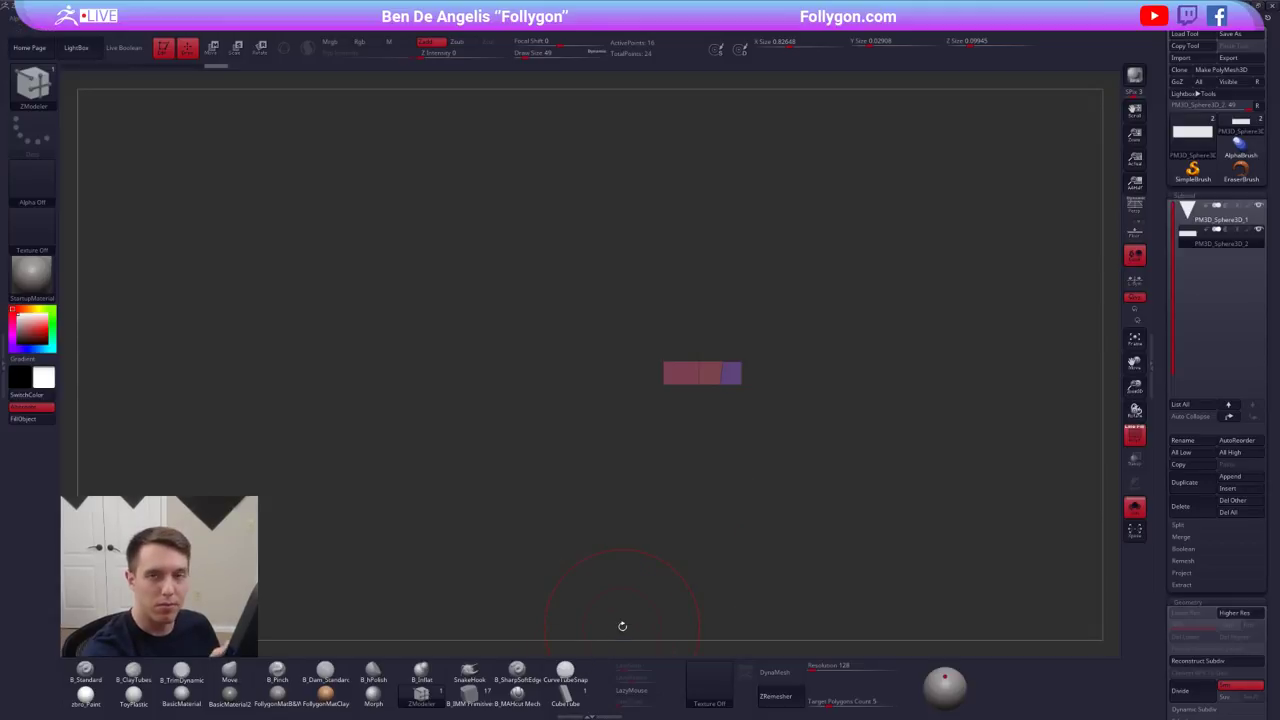
key(ctrl+z)
- Show the wedge again and stretch the crust strip vertically to a Y size of about 0.12
alt+drag(693, 434, 718, 473)
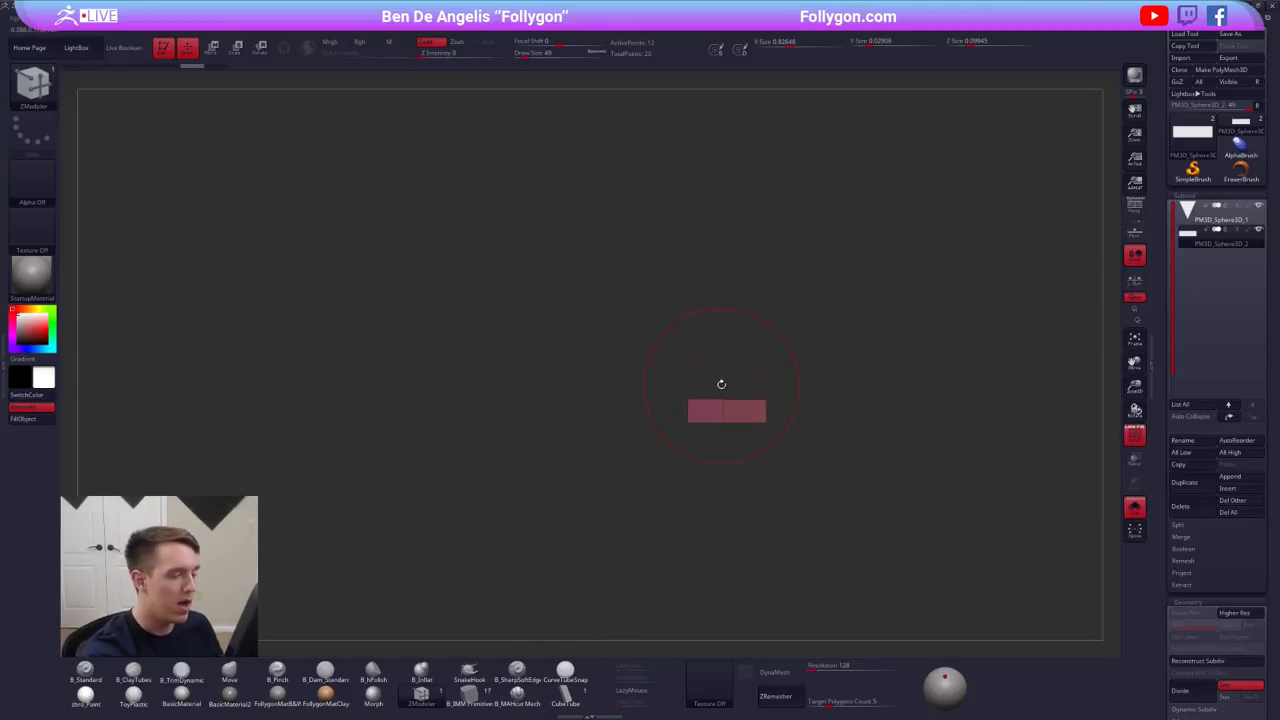
key(alt+s)
key(w)
mouse_move(766, 423)
mouse_down()
mouse_move(766, 569)
mouse_move(766, 404)
mouse_up()
mouse_move(766, 493)
mouse_down()
mouse_move(766, 596)
mouse_move(766, 436)
mouse_move(801, 460)
mouse_move(801, 408)
mouse_up()
key(q)
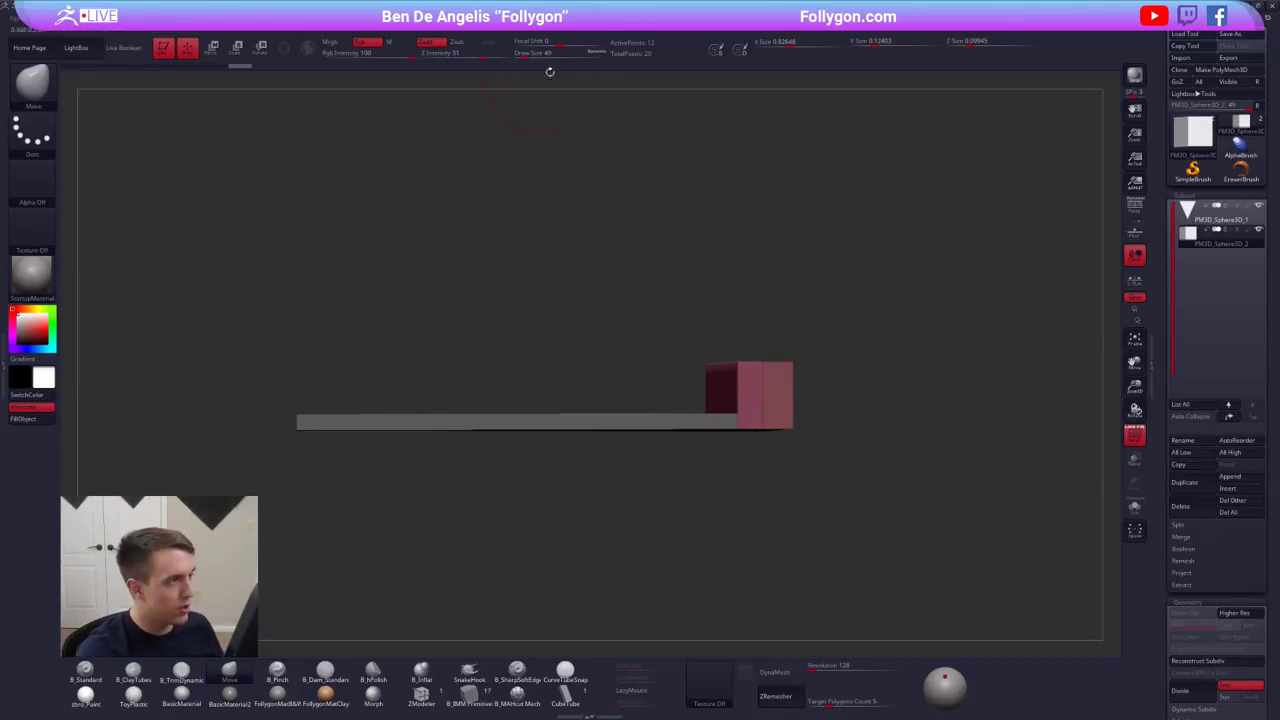
- Add the pizza template-sticker texture to Spotlight as a reference image and hide LightBox
mouse_move(514, 21)
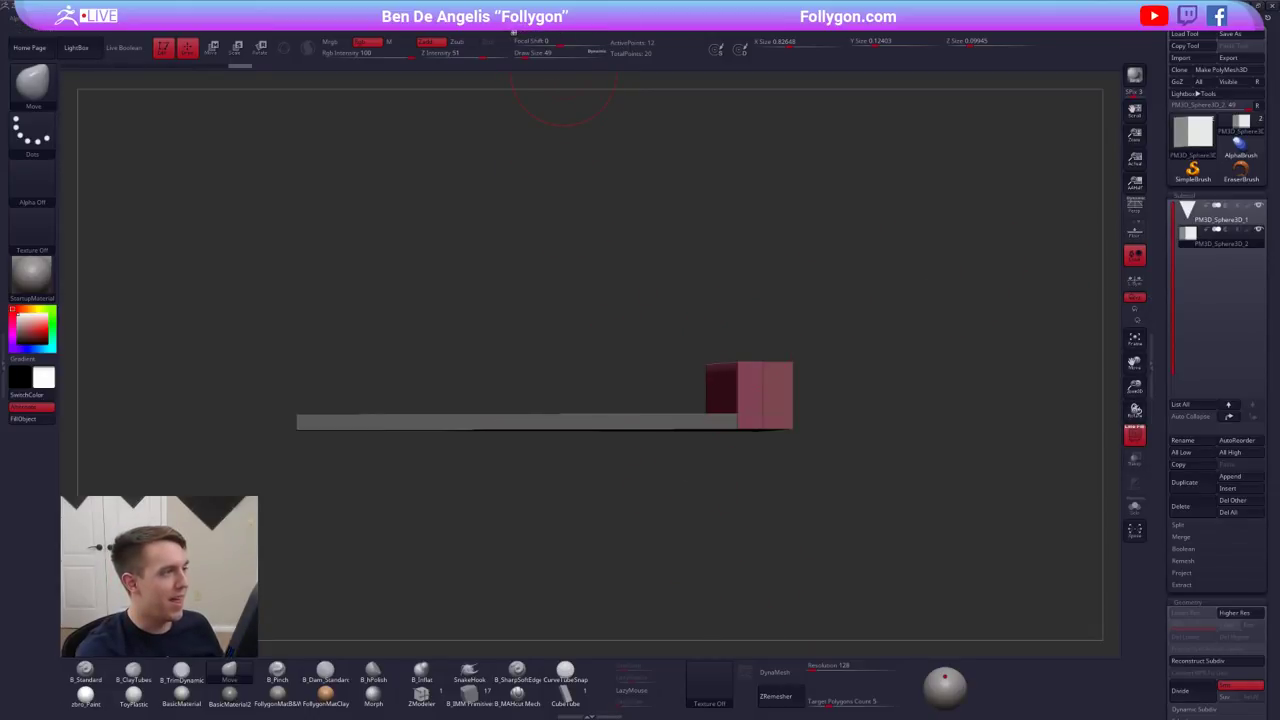
click(546, 197)
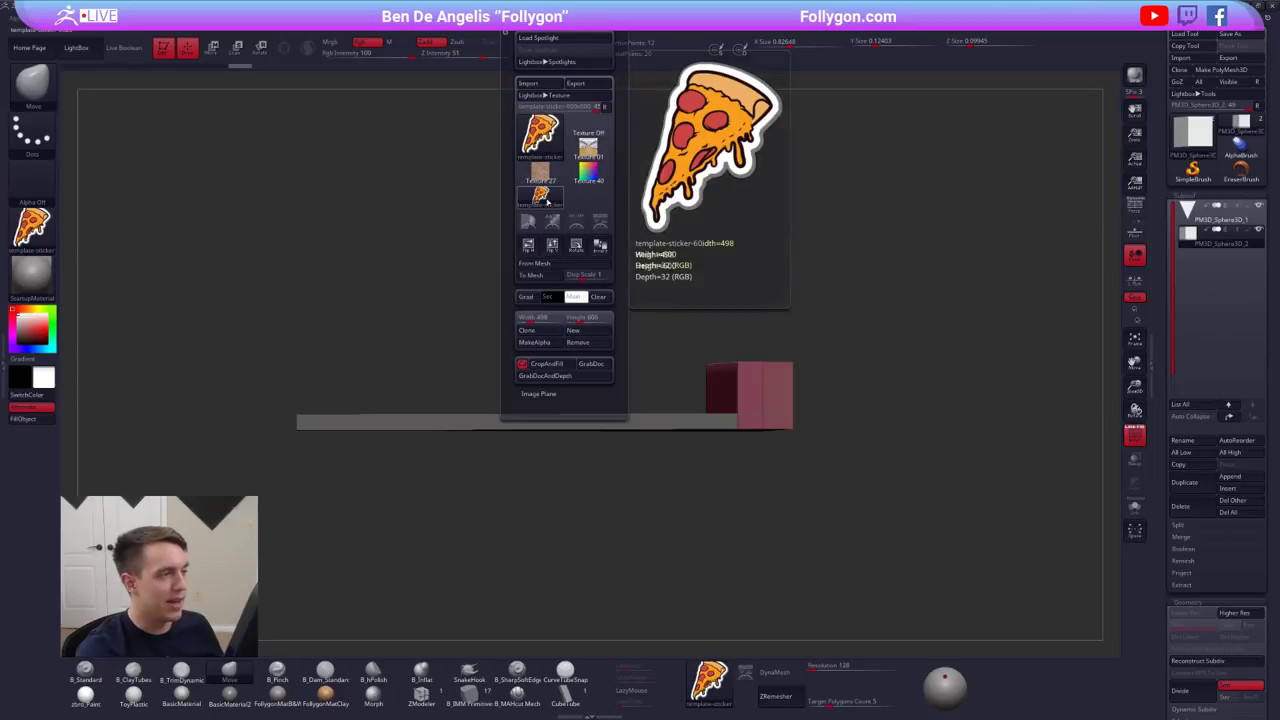
click(600, 225)
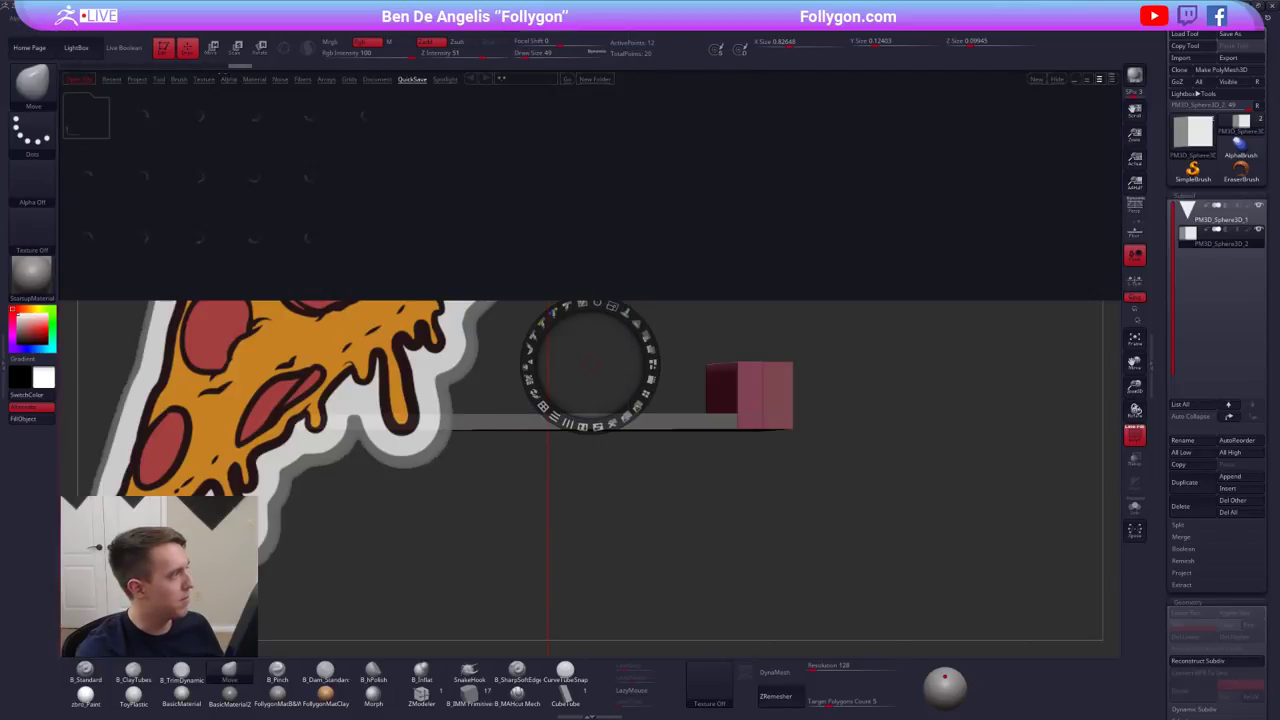
click(77, 48)
click(384, 253)
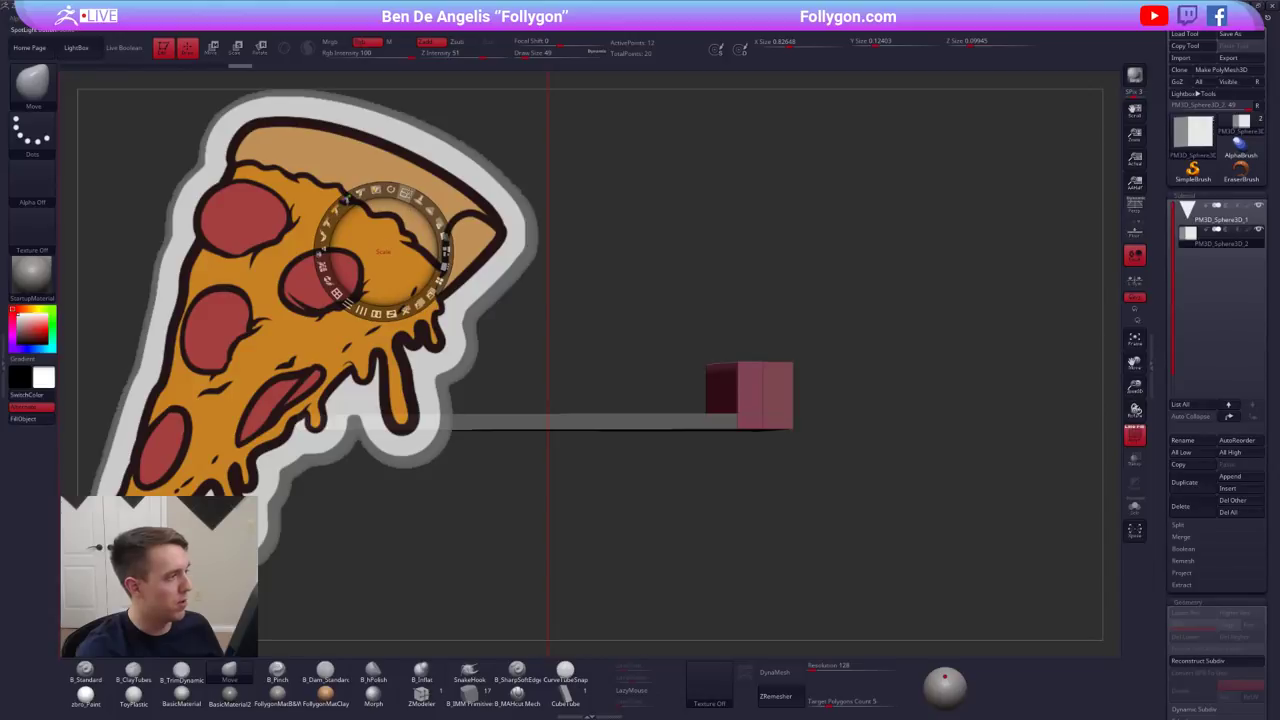
- Scale down the pizza reference image, leave Spotlight editing and turn off Spotlight Projection
drag(405, 193, 312, 222)
key(z)
key(space)
click(484, 371)
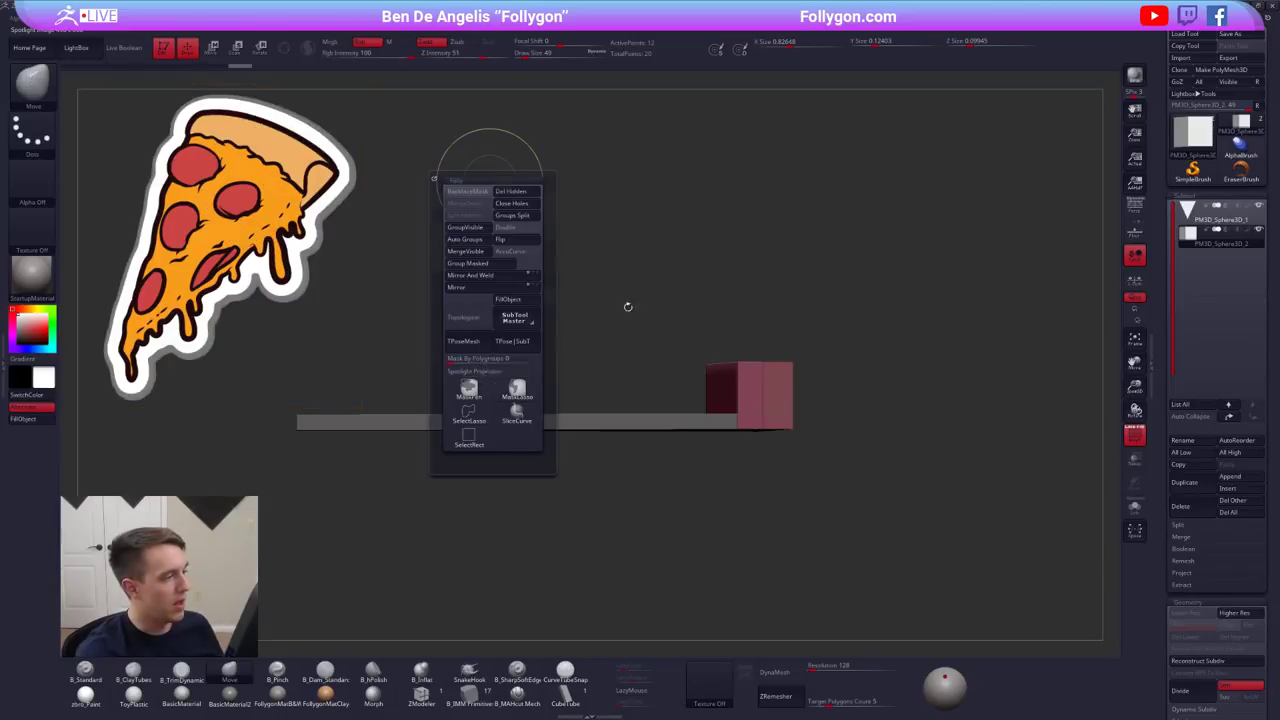
- Using the Move brush at draw size 25, lower the crust's upper corners into a peaked profile about 0.11 high
shift+drag(765, 334, 788, 418)
key(space)
click(775, 406)
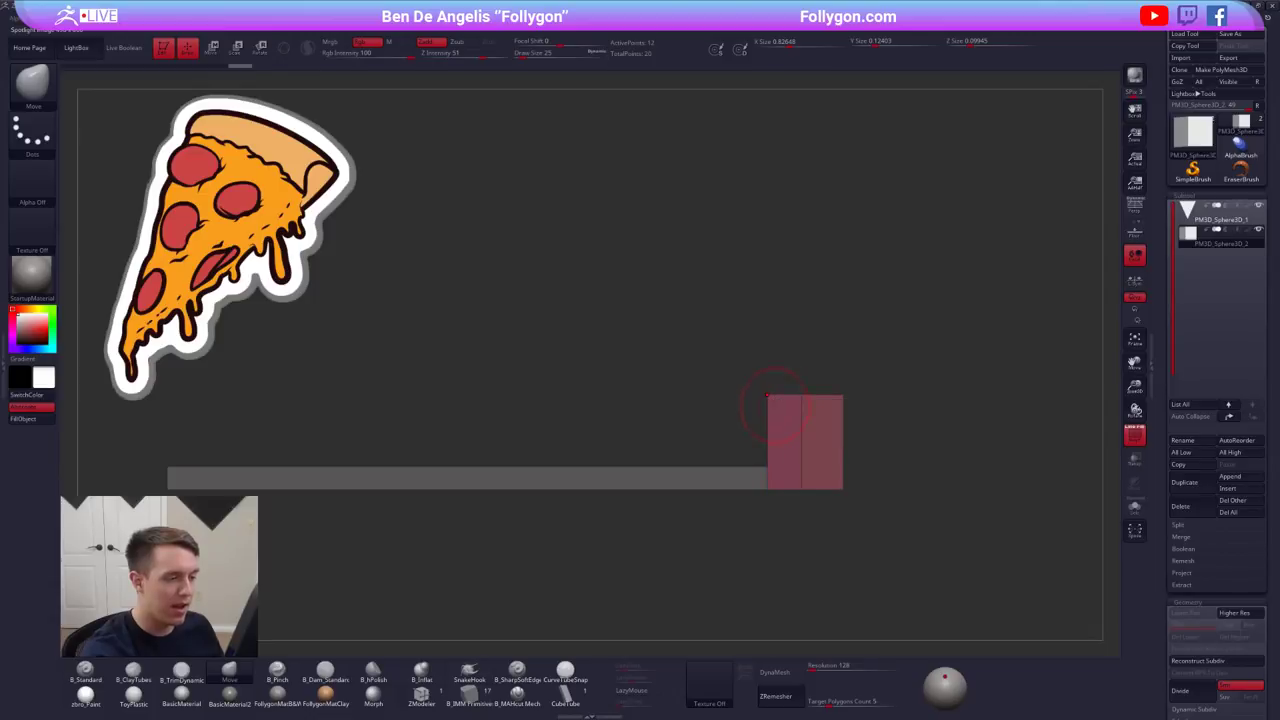
drag(765, 406, 760, 434)
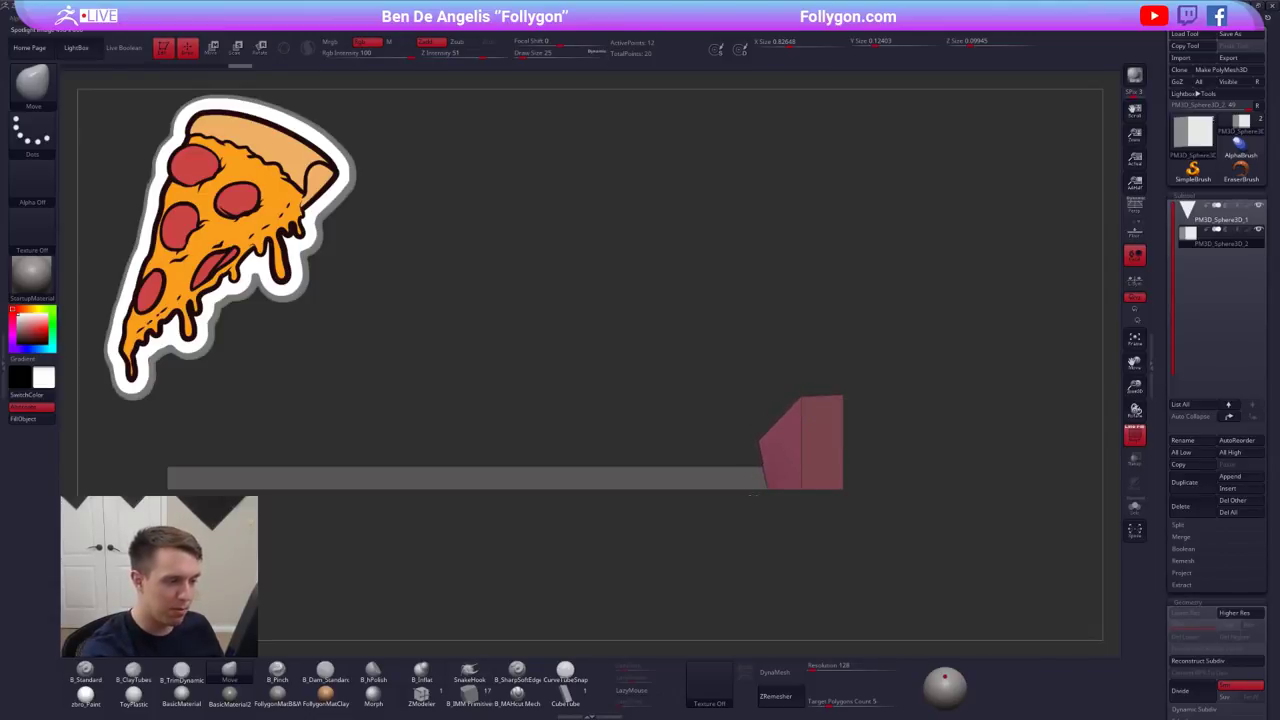
drag(850, 418, 859, 477)
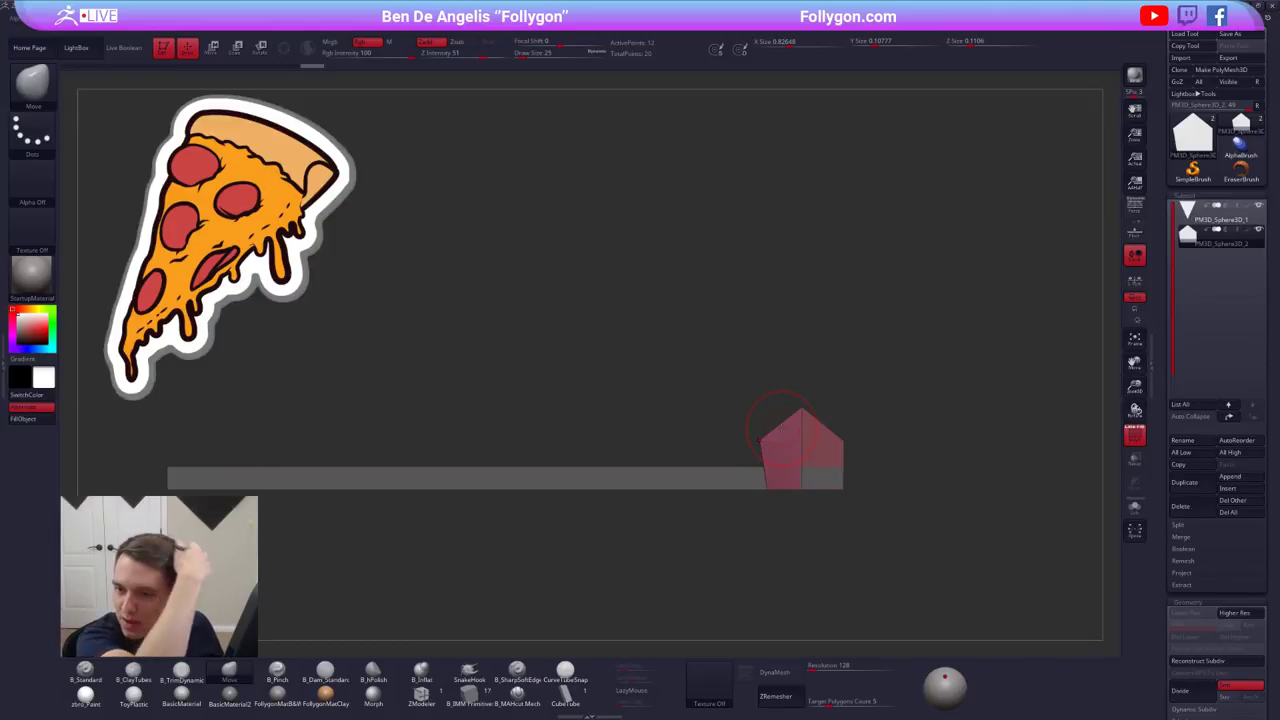
- Isolate the crust and set ZModeler's edge action to Crease
mouse_move(785, 438)
ctrl+right_down()
mouse_move(780, 485)
mouse_move(876, 488)
ctrl+right_up()
key(d)
key(shift+d)
click(425, 694)
key(alt+s)
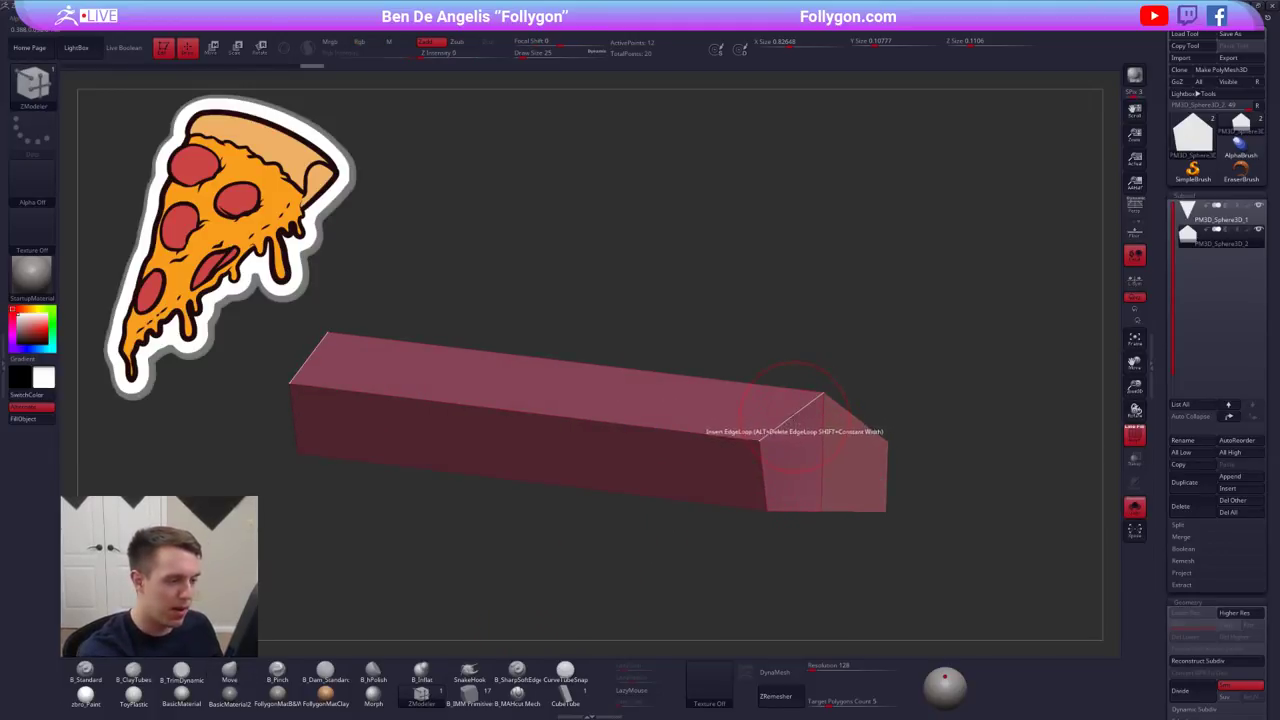
key(space)
click(716, 490)
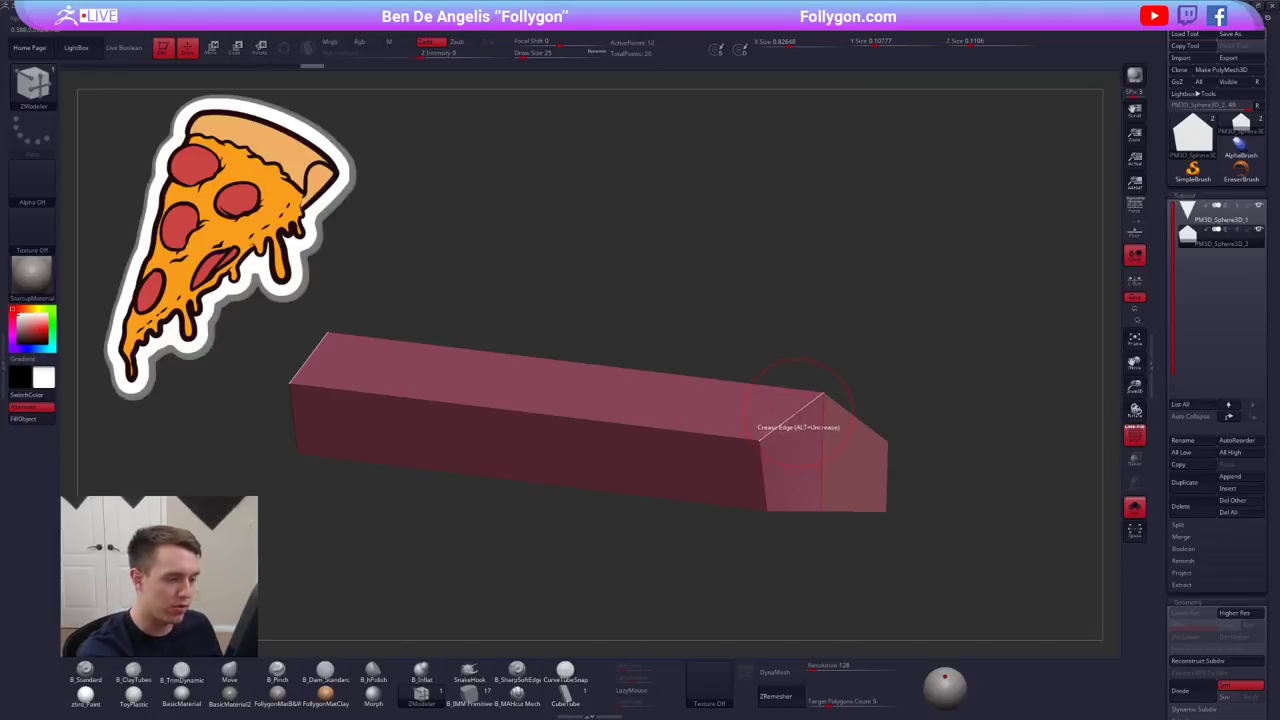
- Crease the sloped upper edges of the crust's end faces and check the Dynamic Subdiv result
click(798, 416)
right_drag(800, 418, 705, 450)
click(859, 425)
key(d)
key(shift+d)
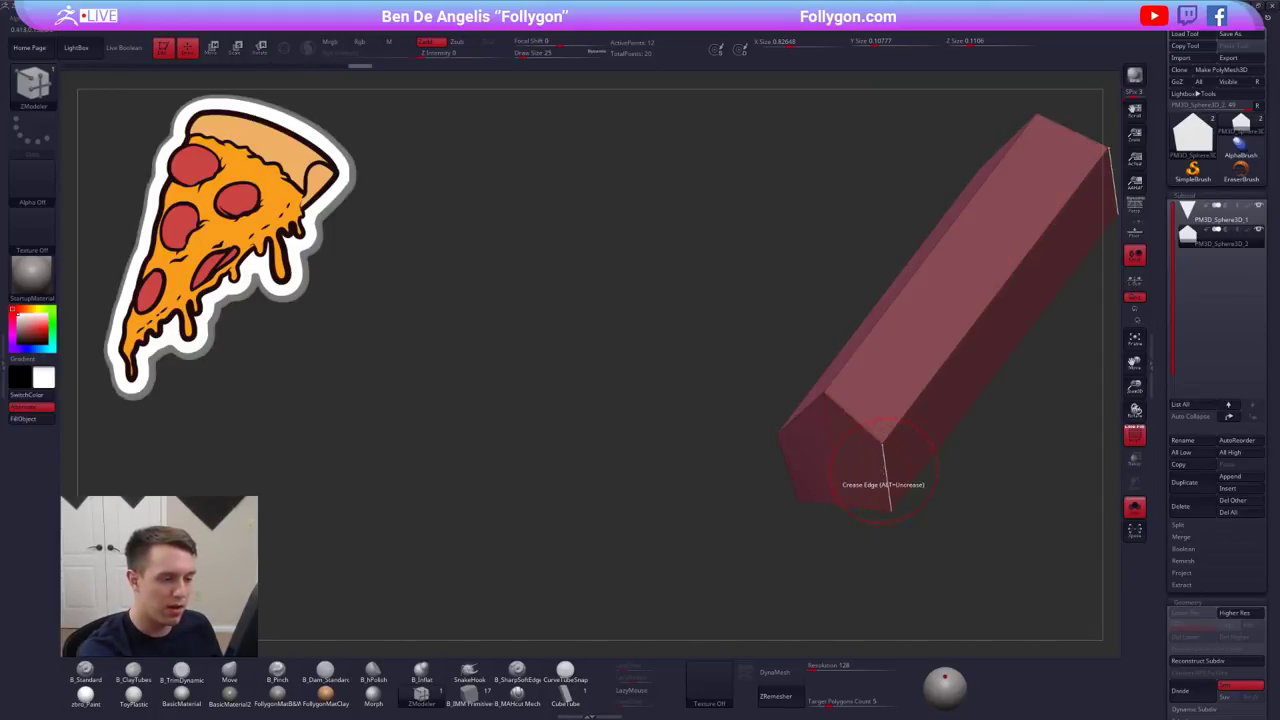
- Crease the remaining side and bottom edges of the crust's end faces and preview the smoothed shape
right_drag(800, 440, 878, 468)
click(765, 471)
key(d)
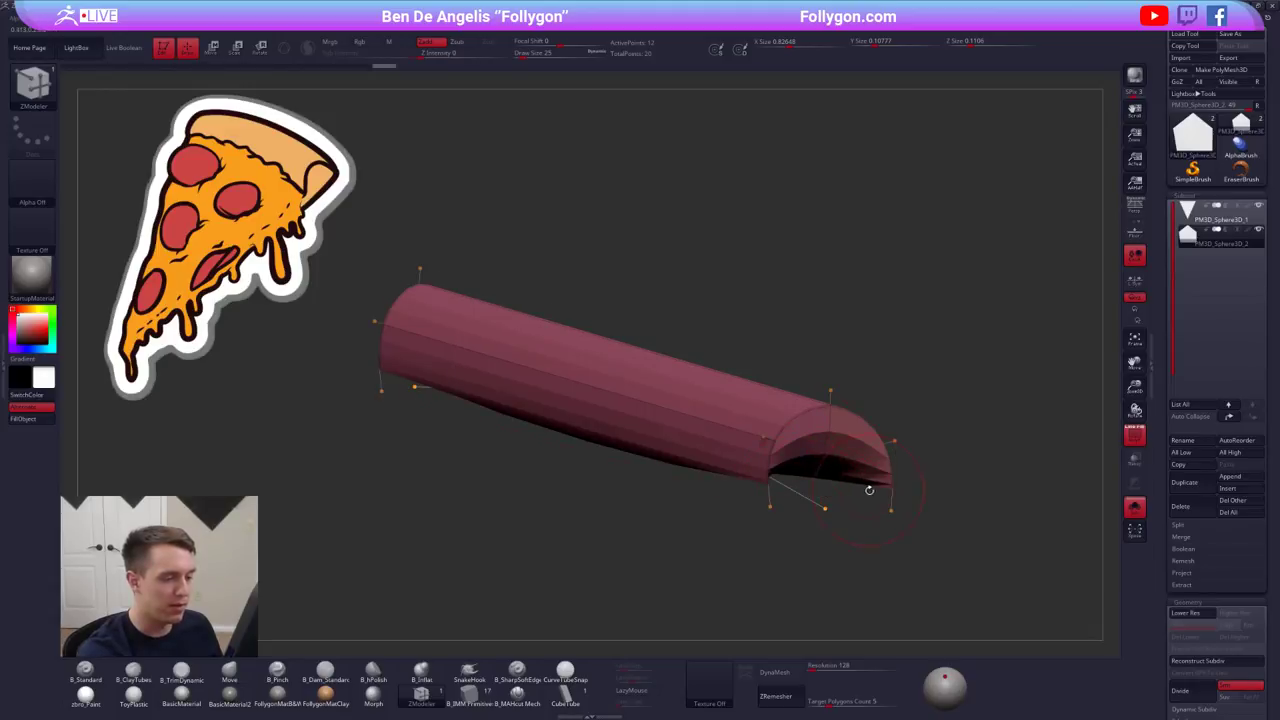
key(shift+d)
click(806, 504)
click(849, 505)
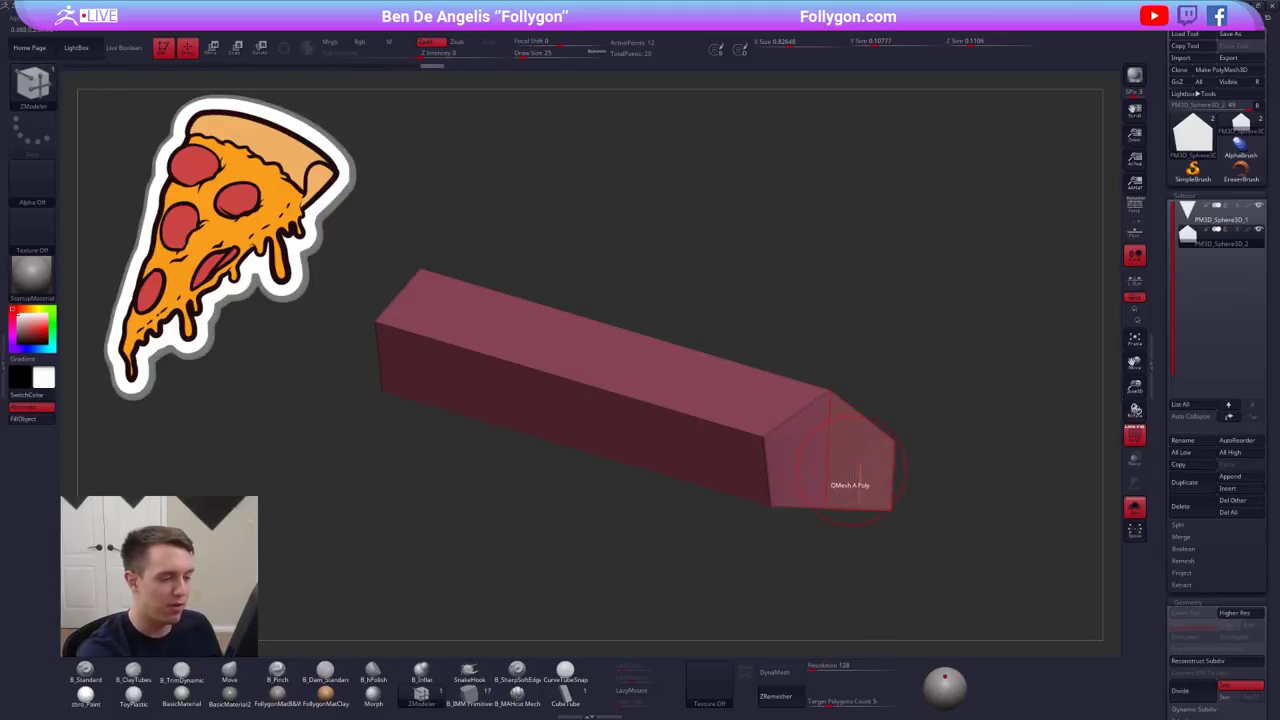
key(d)
- Pull the crust's lower inner corner slightly outward with the Move brush in the side view beside the slice
ctrl+right_drag(868, 488, 802, 507)
key(shift+d)
key(shift+s)
key(b)
key(m)
key(v)
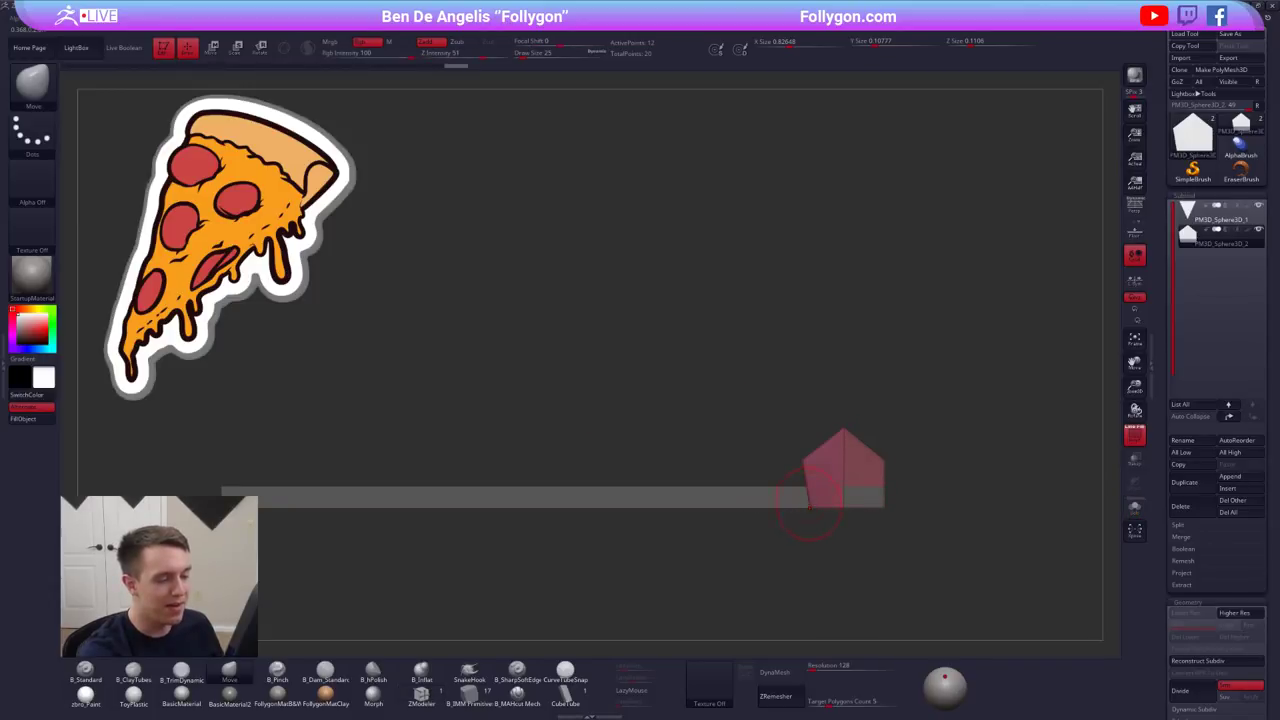
drag(794, 508, 792, 510)
mouse_move(792, 510)
right_down()
mouse_move(846, 517)
mouse_move(838, 495)
mouse_move(786, 553)
right_up()
alt+drag(802, 532, 805, 465)
mouse_move(753, 521)
mouse_down()
mouse_move(756, 562)
mouse_move(778, 527)
mouse_move(789, 560)
mouse_move(784, 458)
mouse_move(751, 351)
mouse_move(752, 531)
mouse_up()
alt+drag(817, 421, 829, 463)
- Stretch the crust with the transpose line along the wedge's side edge to a Z size of about 0.16
key(w)
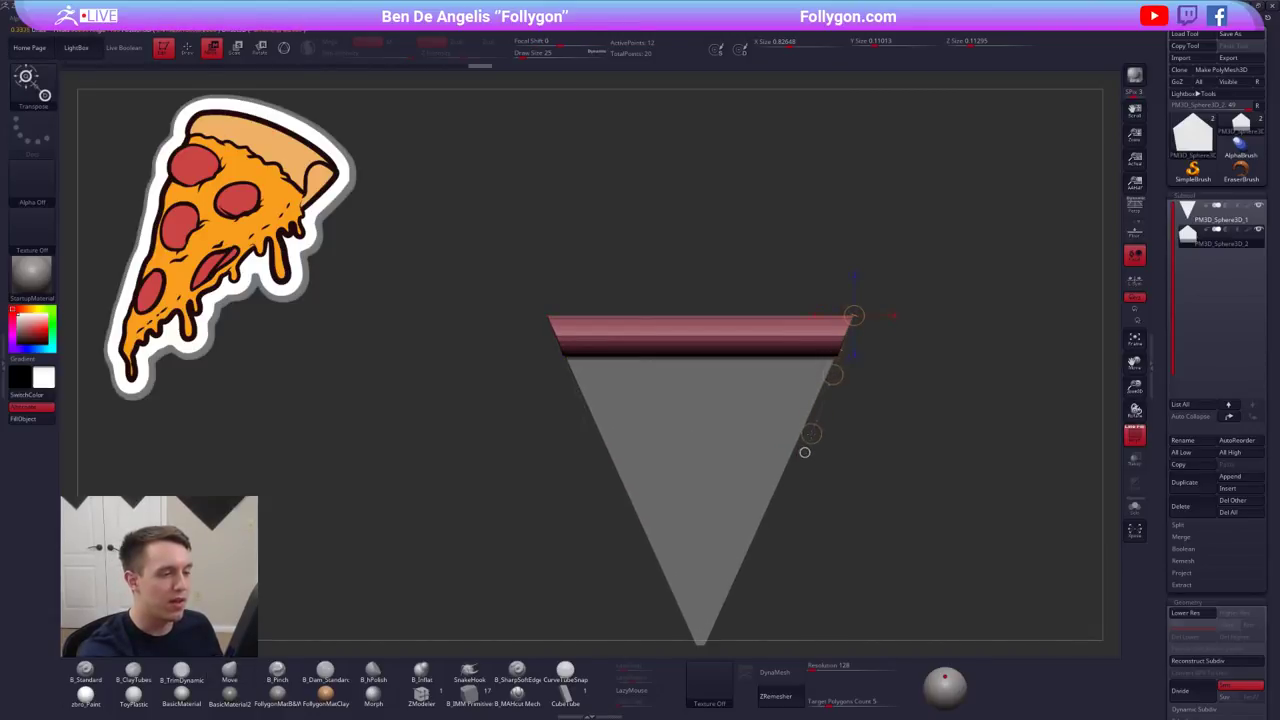
mouse_move(791, 464)
mouse_down()
mouse_move(772, 506)
mouse_move(782, 487)
mouse_up()
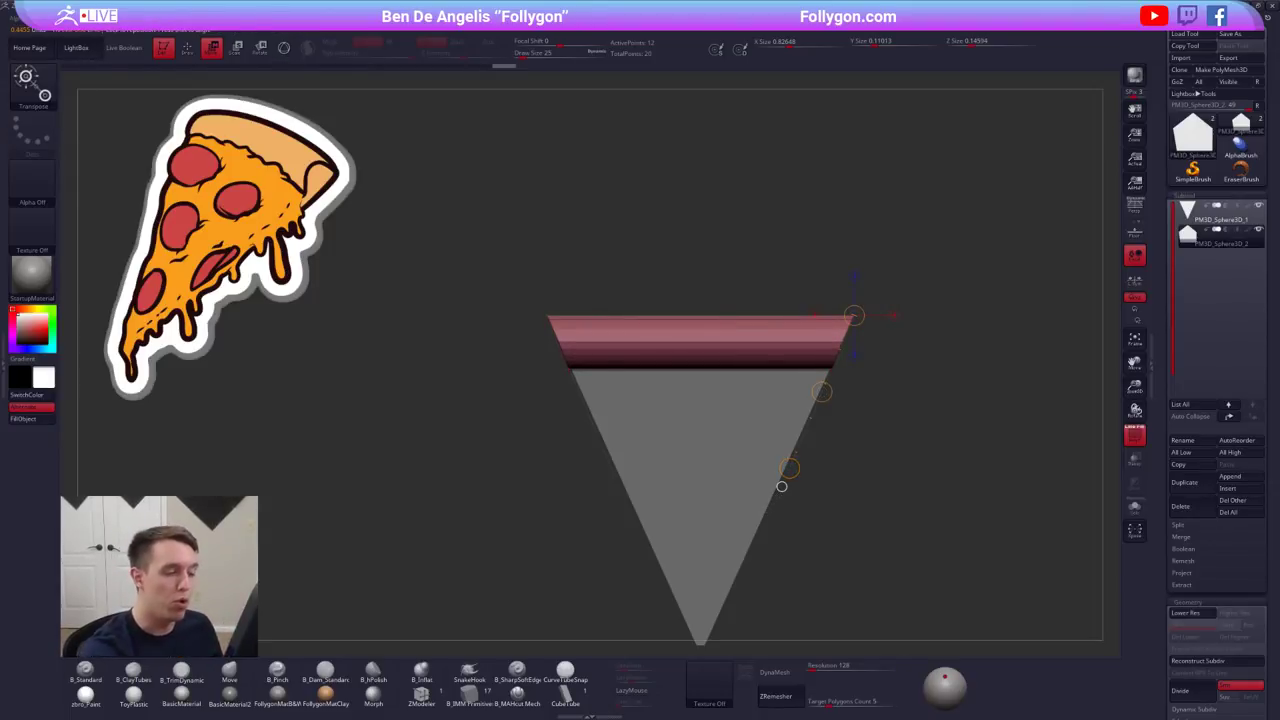
key(alt+s)
right_drag(782, 487, 782, 487)
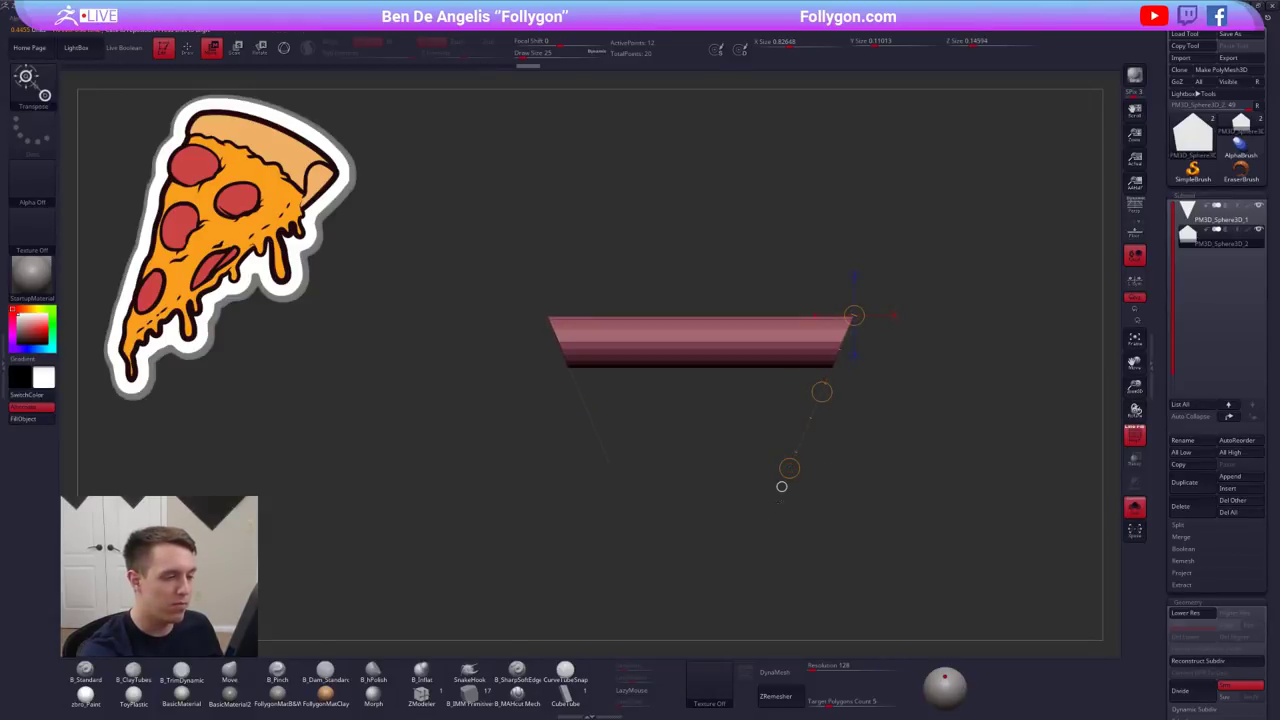
drag(789, 468, 779, 491)
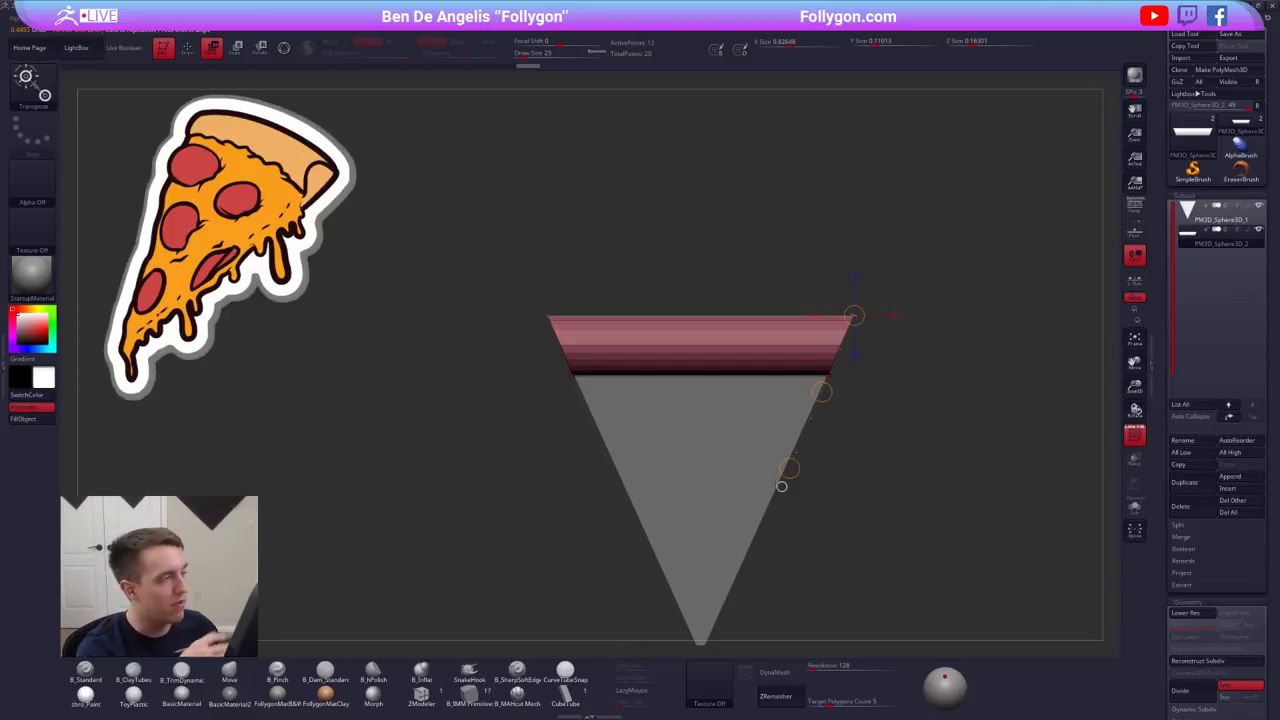
- Examine the crust's profile and its fit on the wedge from the side and below, with and without Dynamic Subdiv
drag(940, 480, 934, 405)
key(q)
mouse_move(854, 537)
mouse_down()
mouse_move(880, 517)
mouse_move(843, 551)
mouse_up()
key(b)
key(m)
key(v)
alt+drag(816, 409, 818, 507)
alt+drag(812, 448, 819, 474)
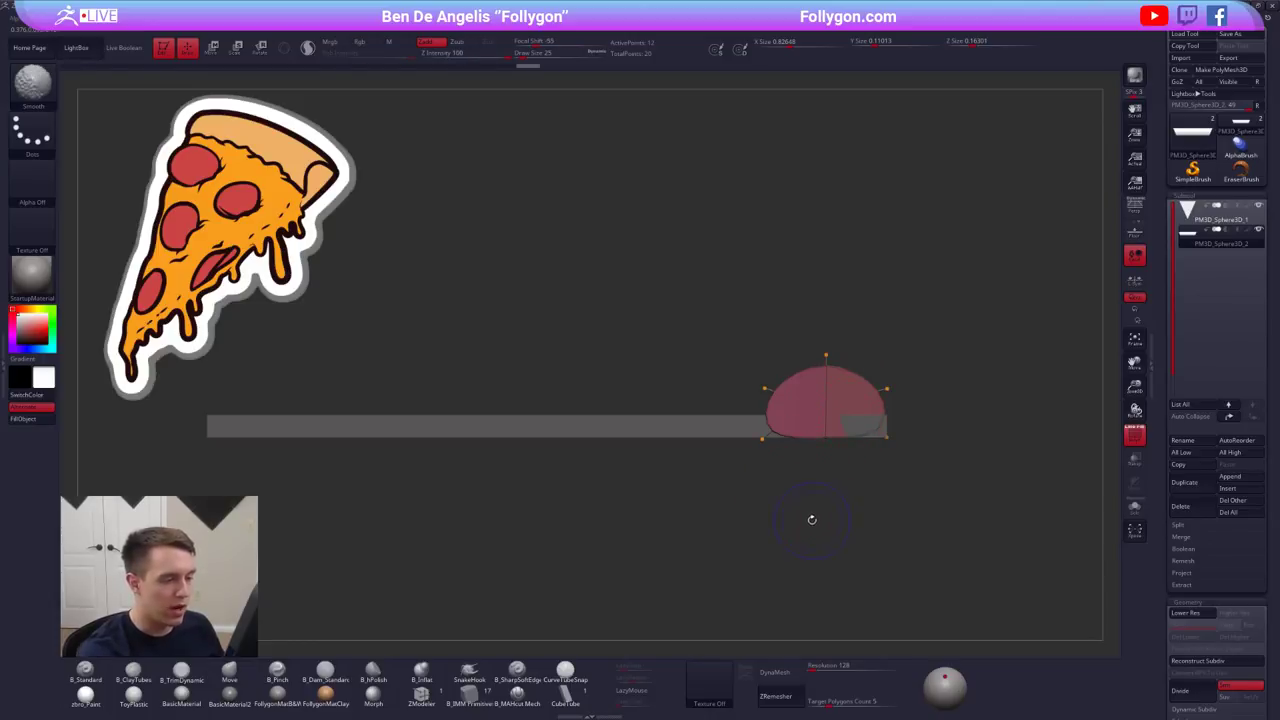
key(shift+d)
drag(811, 520, 905, 500)
mouse_move(819, 436)
right_down()
mouse_move(835, 490)
mouse_move(810, 442)
right_up()
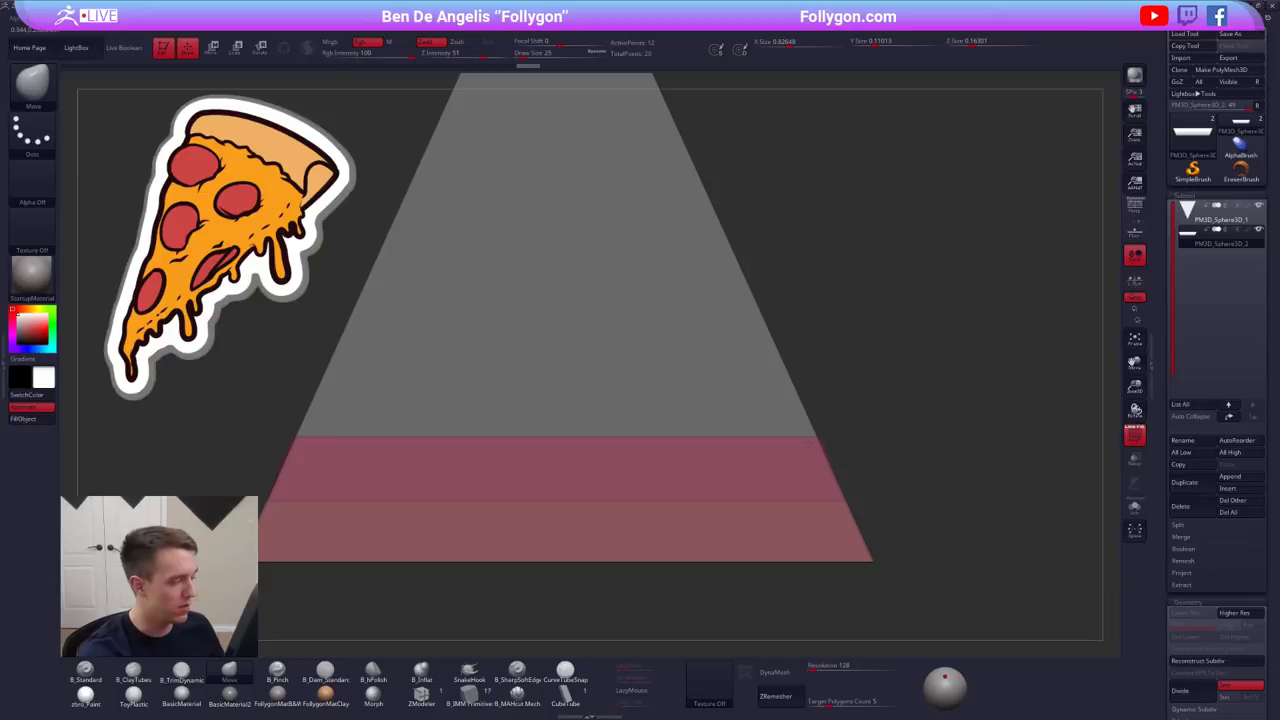
mouse_move(803, 498)
shift+right_down()
mouse_move(812, 441)
mouse_move(783, 443)
mouse_move(762, 474)
mouse_move(778, 466)
mouse_move(783, 434)
mouse_move(805, 508)
mouse_move(789, 489)
shift+right_up()
- Smooth the crust with Dynamic Subdiv, isolate the wedge and stretch it lengthwise to a Z size of about 1.16
key(d)
alt+click(790, 464)
alt+right_drag(789, 489, 827, 445)
key(w)
key(alt+s)
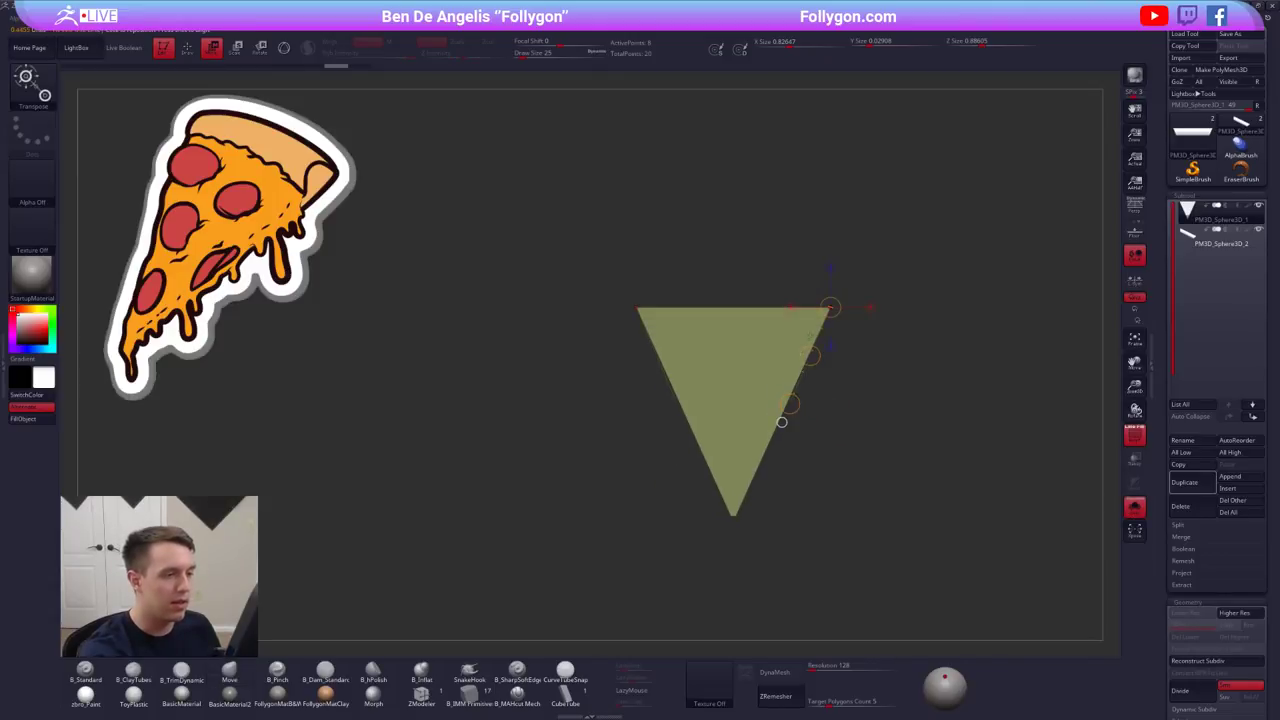
drag(787, 354, 785, 412)
mouse_move(831, 307)
mouse_down()
mouse_move(831, 434)
mouse_move(832, 406)
mouse_move(831, 427)
mouse_move(802, 382)
mouse_up()
key(alt+s)
- Select the crust and adjust it with the transpose line against the wedge's wide end, ending with the wedge active
alt+click(795, 332)
key(q)
mouse_move(802, 382)
alt+mouse_down()
mouse_move(806, 466)
mouse_move(763, 444)
mouse_move(775, 443)
alt+mouse_up()
key(w)
mouse_move(856, 418)
mouse_down()
mouse_move(697, 418)
mouse_move(828, 410)
mouse_move(828, 375)
mouse_up()
key(q)
drag(706, 444, 757, 428)
alt+click(768, 442)
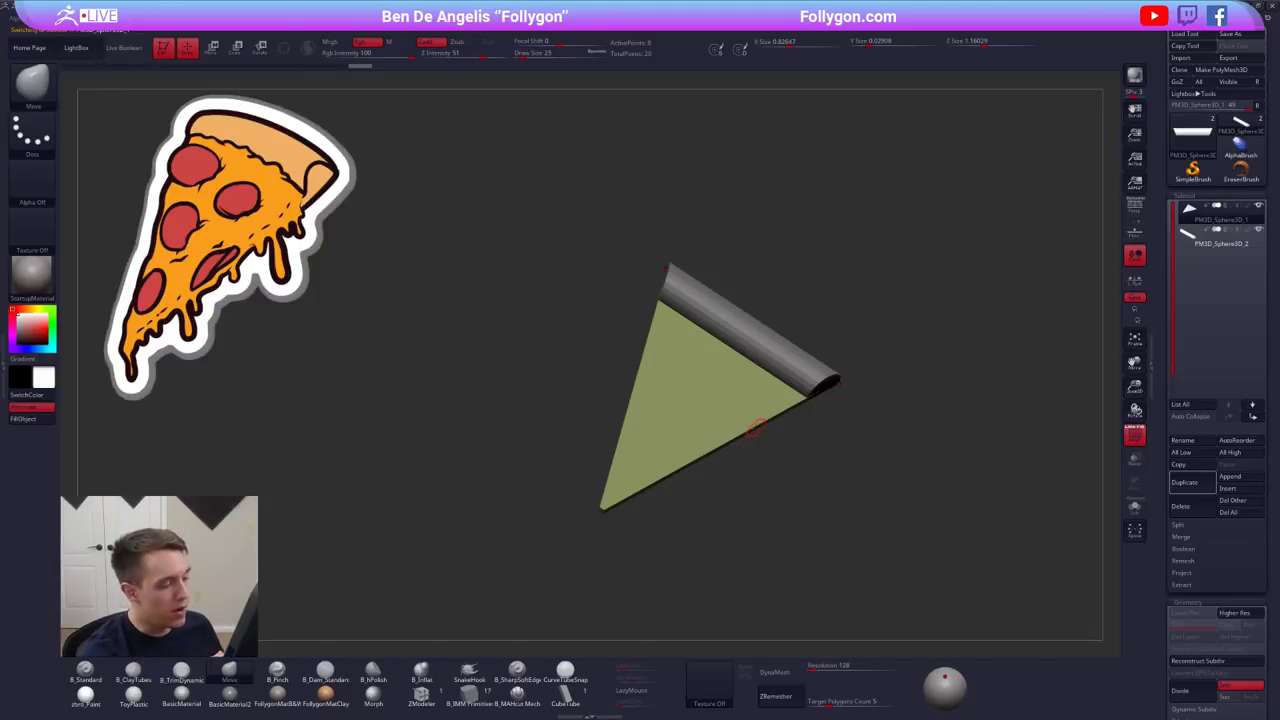
- Duplicate the wedge subtool below the crust, hide the polyframe lines and check the copy in isolation
alt+drag(668, 484, 693, 438)
alt+drag(760, 534, 678, 526)
key(d)
key(shift+d)
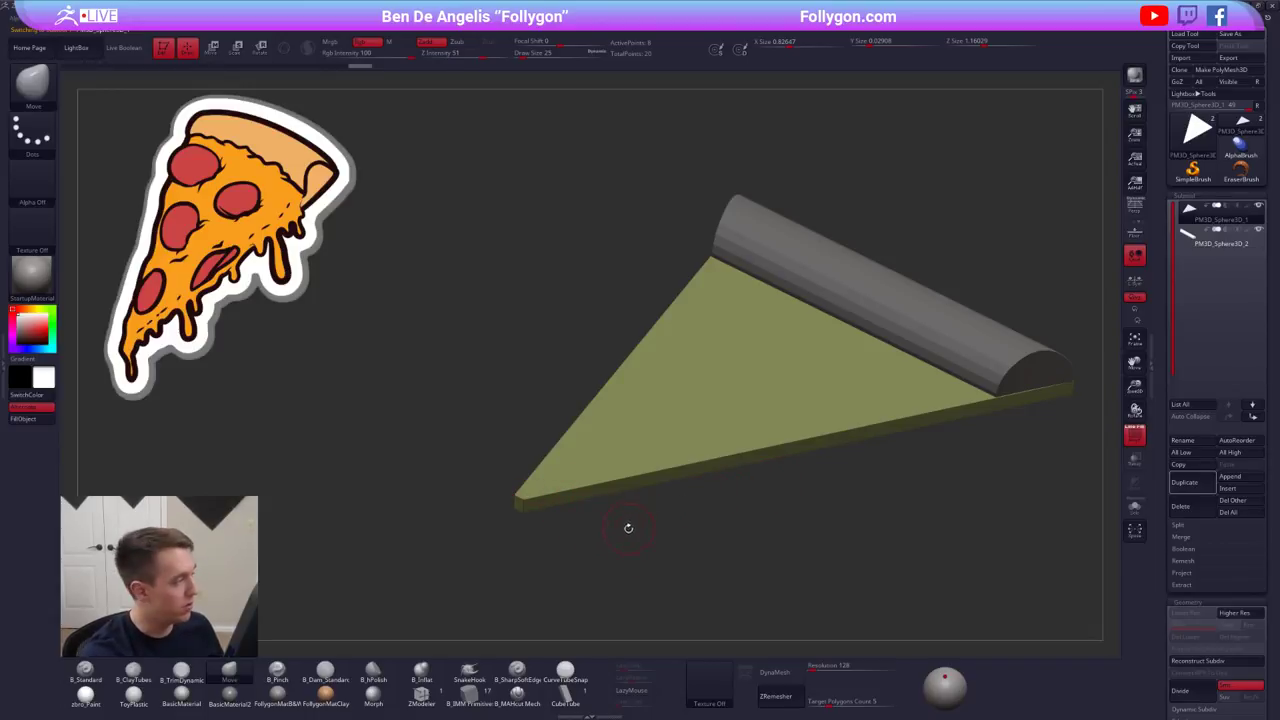
alt+drag(625, 502, 631, 447)
key(shift+f)
alt+drag(831, 547, 848, 494)
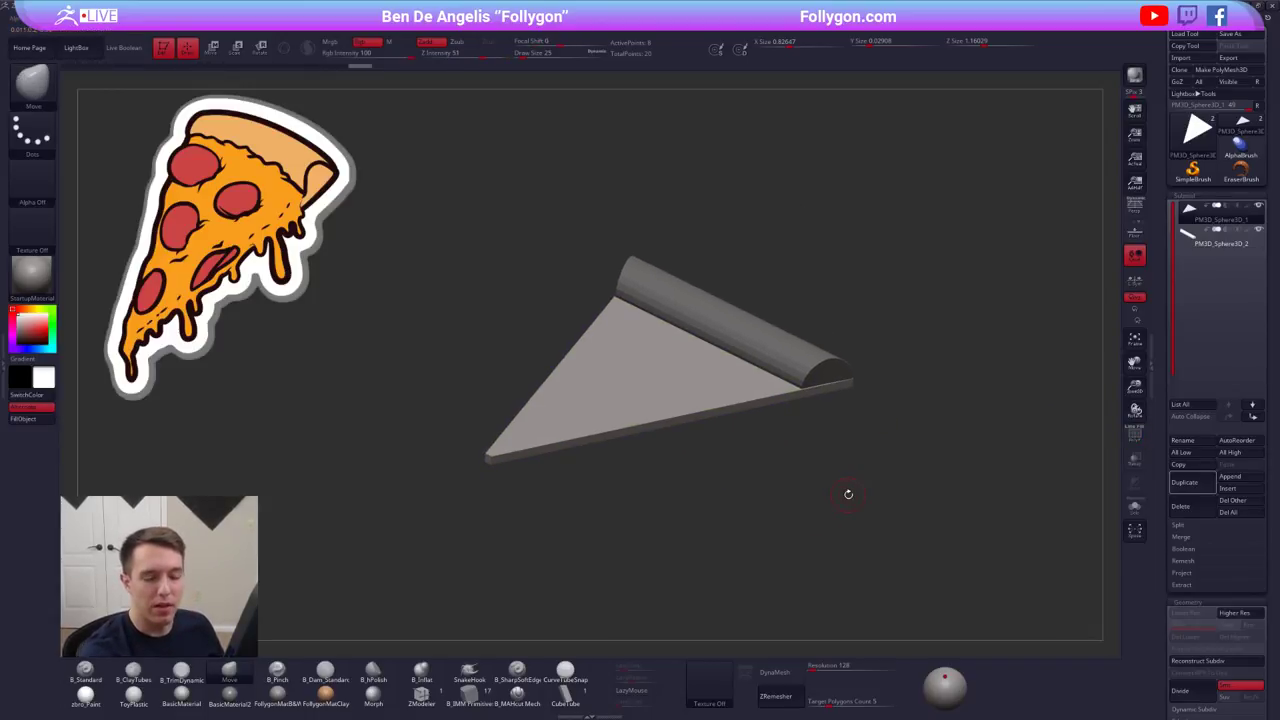
click(1198, 485)
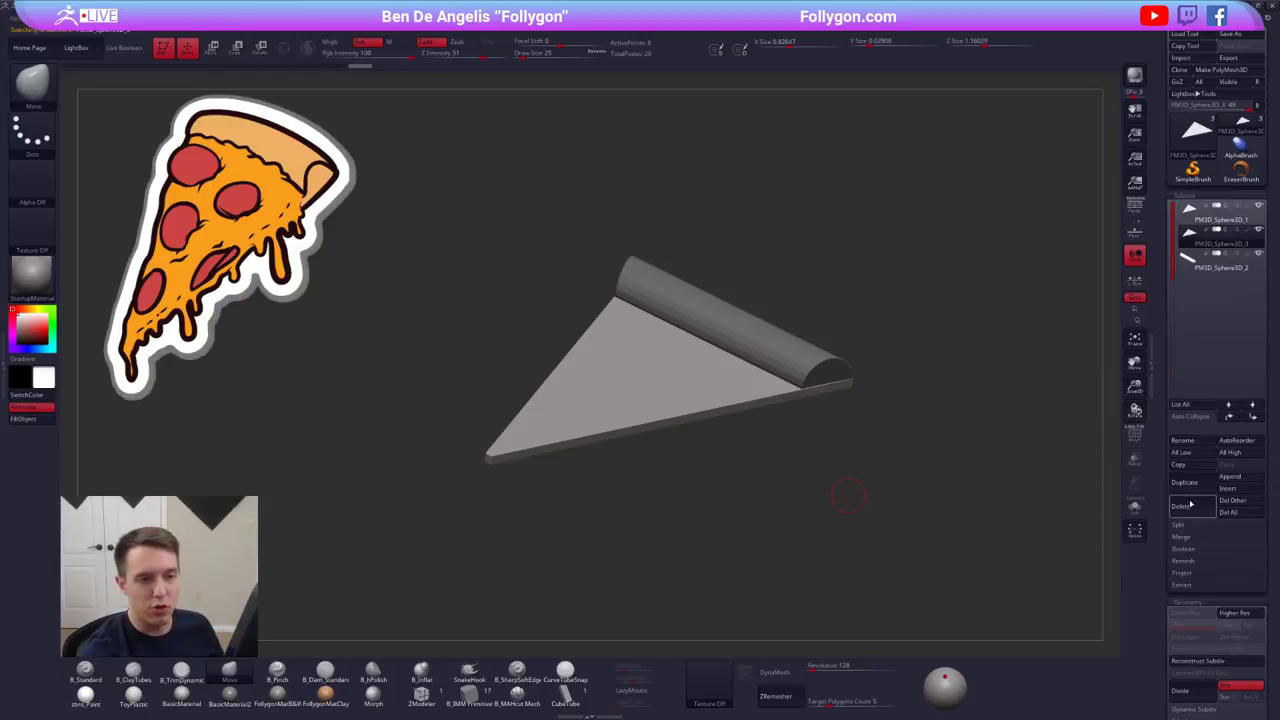
key(alt+s)
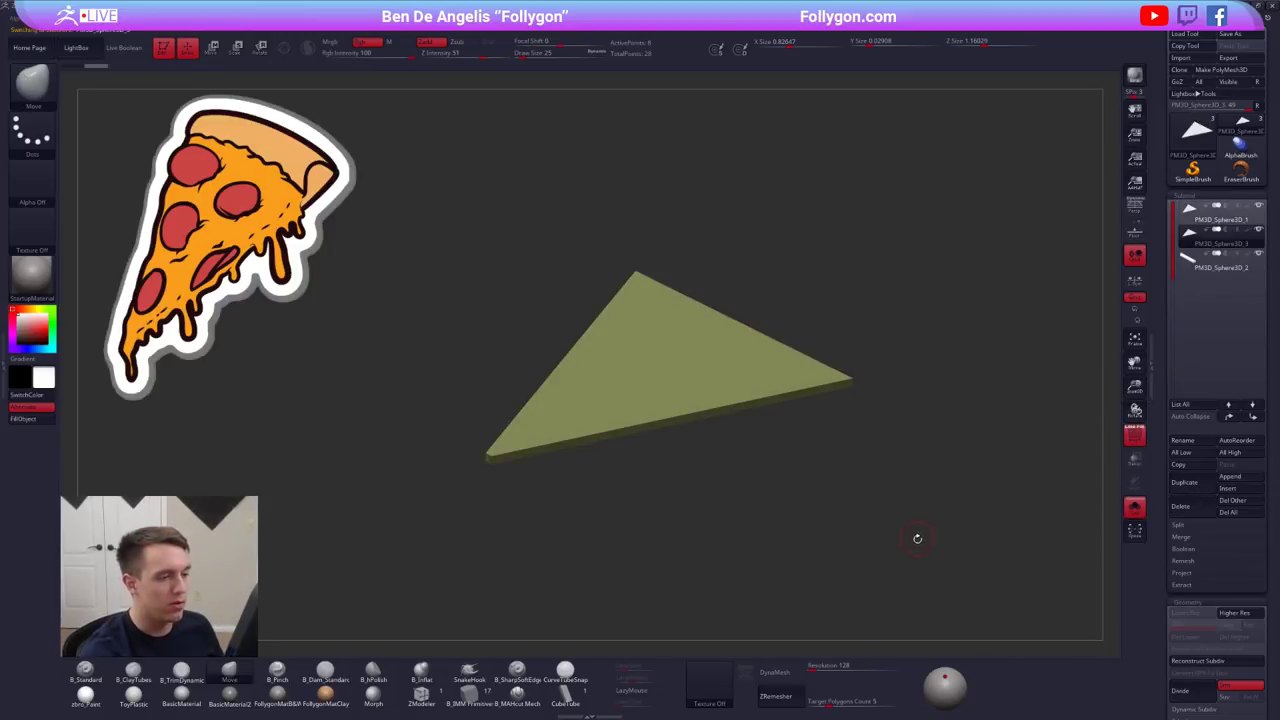
key(alt+s)
- Shift the duplicated wedge vertically against the original with the transpose line in side view
mouse_move(917, 535)
shift+mouse_down()
mouse_move(875, 491)
mouse_move(875, 526)
shift+mouse_up()
key(w)
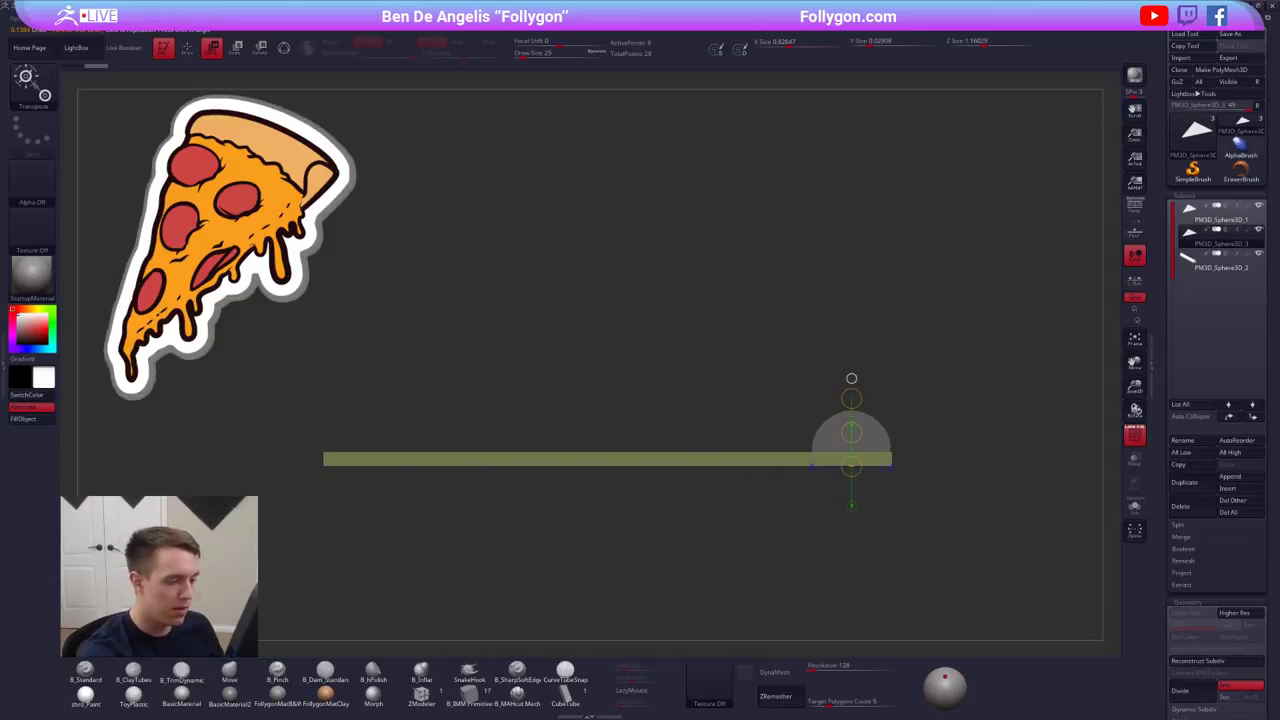
mouse_move(714, 467)
shift+mouse_down()
mouse_move(714, 541)
mouse_move(714, 483)
mouse_move(786, 437)
mouse_move(777, 534)
shift+mouse_up()
key(q)
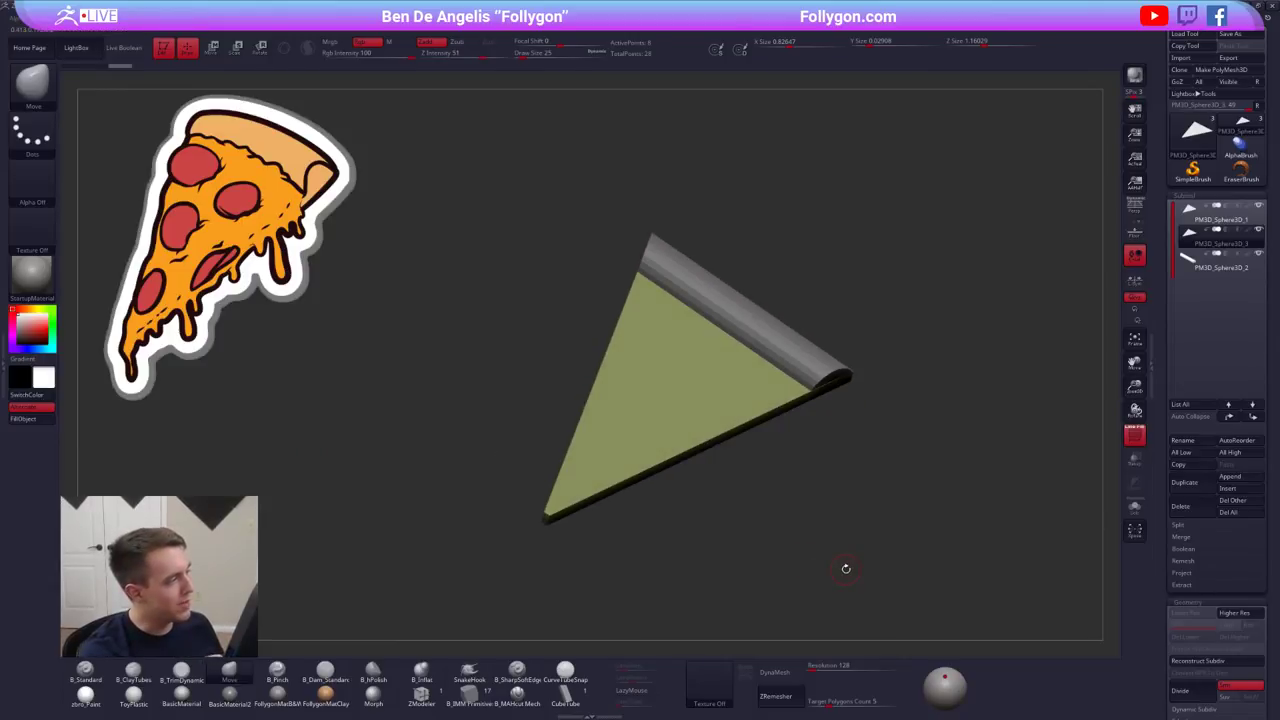
- Try to subdivide the isolated duplicate wedge with smoothing on
key(ctrl+d)
key(ctrl+d)
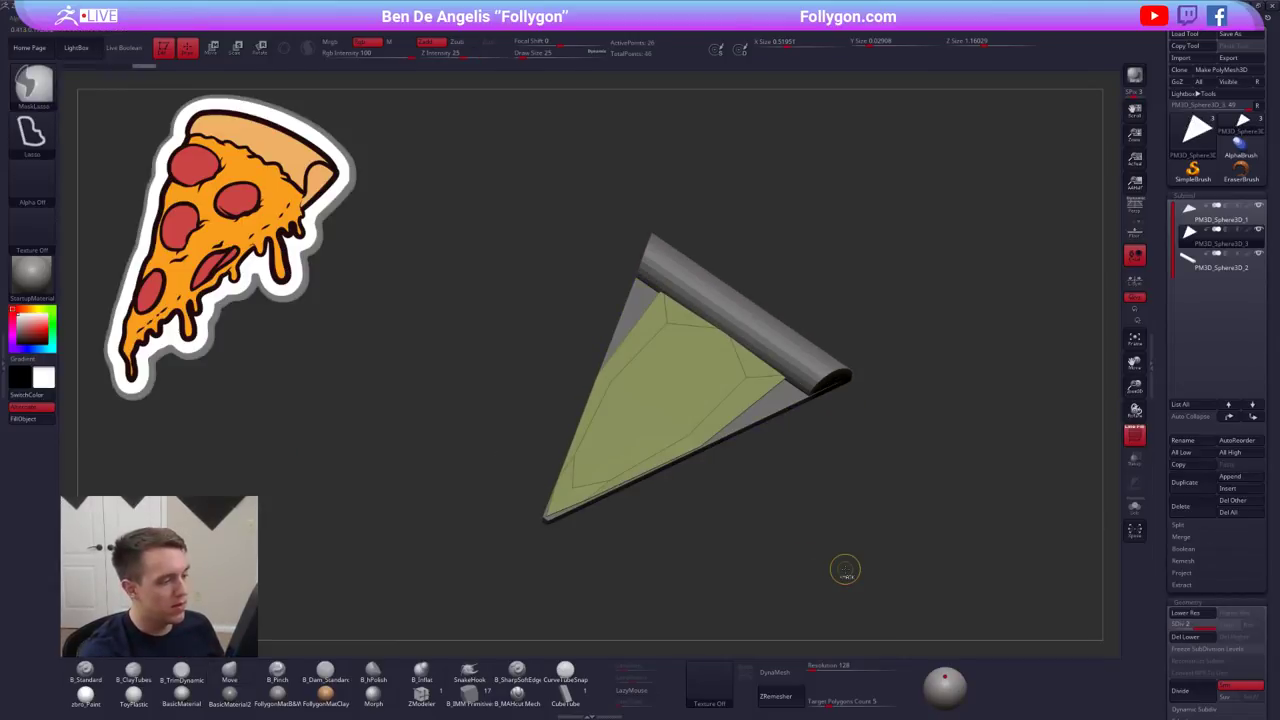
key(alt+s)
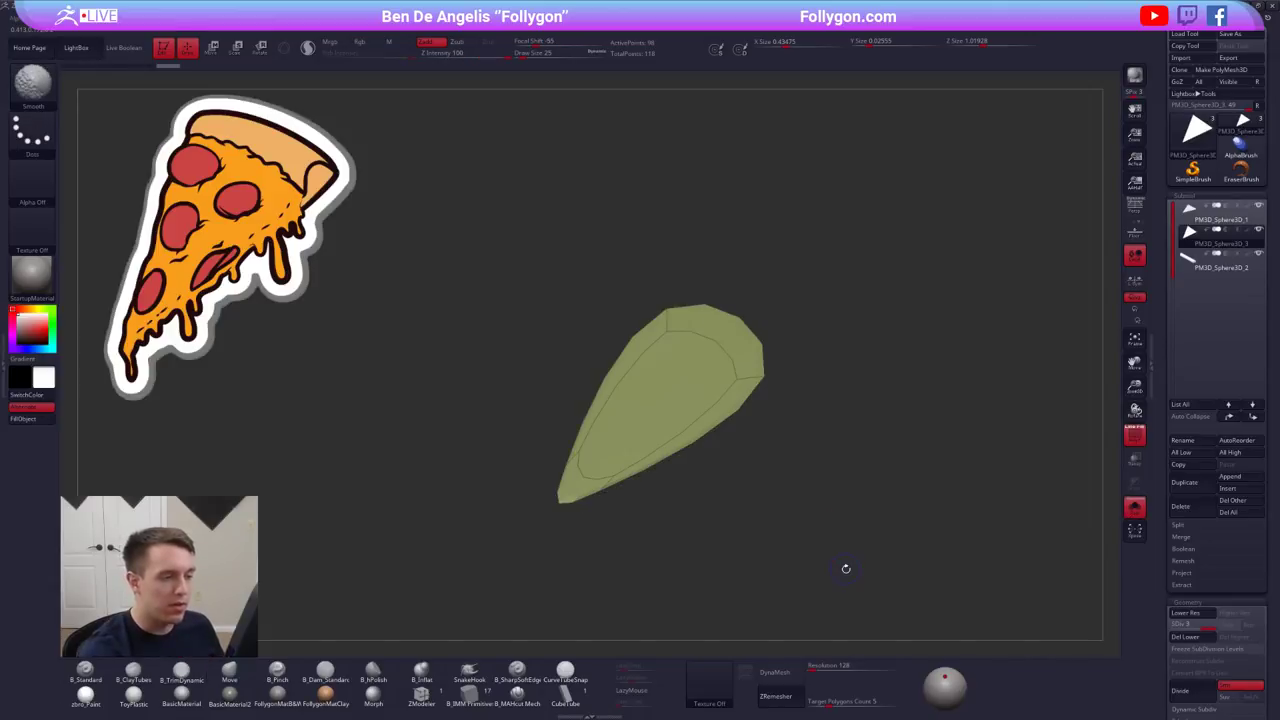
key(shift+f)
key(ctrl+d)
key(ctrl+d)
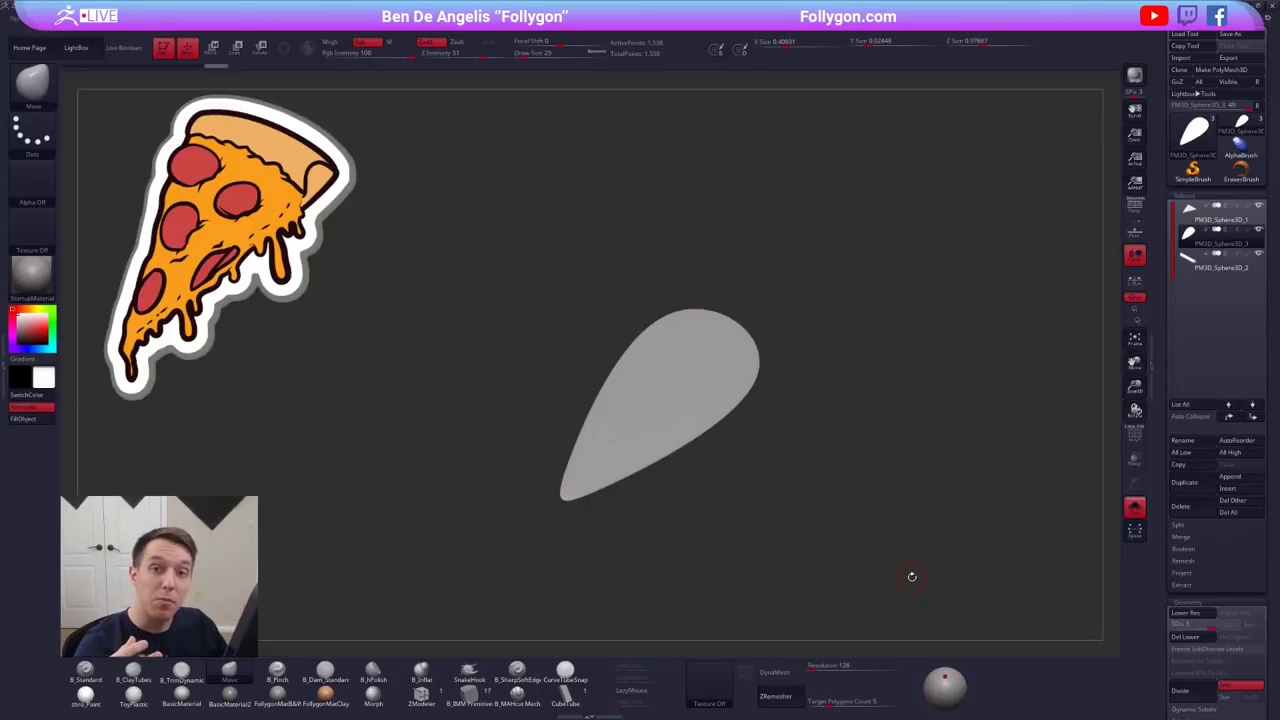
right_drag(668, 368, 720, 423)
key(ctrl+z)
key(ctrl+z)
key(ctrl+z)
key(ctrl+z)
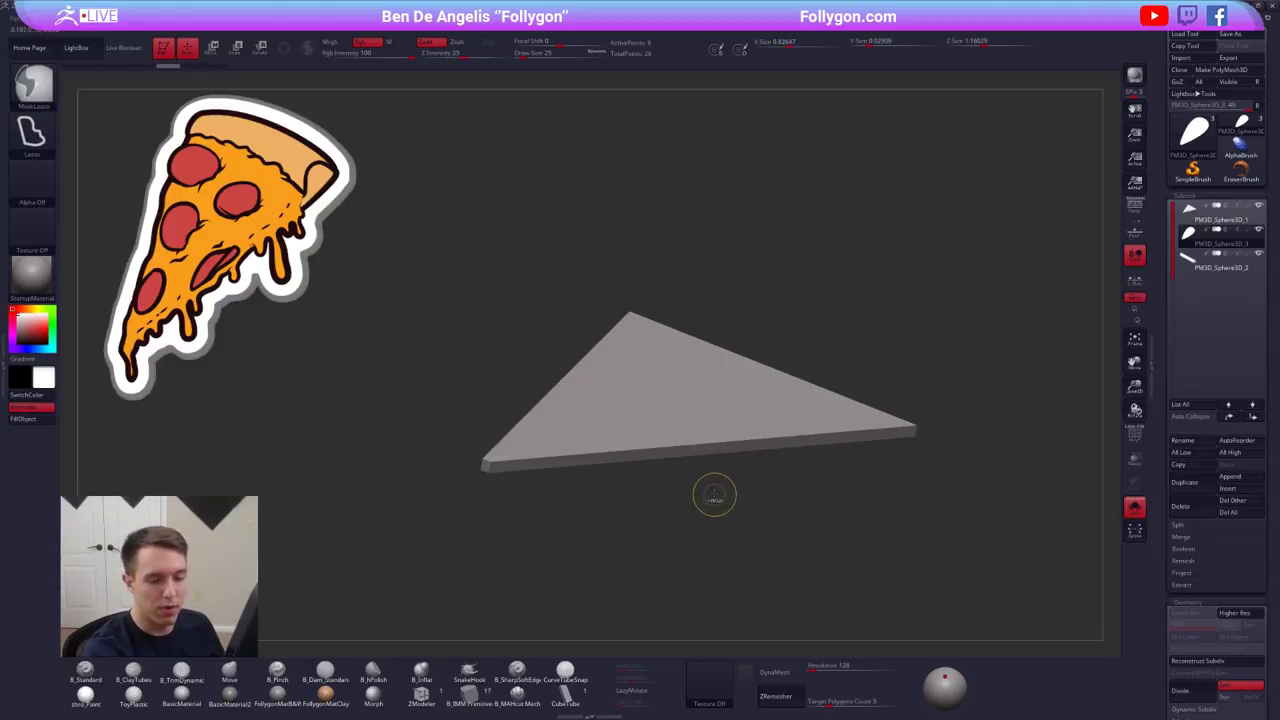
key(space)
click(738, 423)
shift+drag(608, 432, 701, 384)
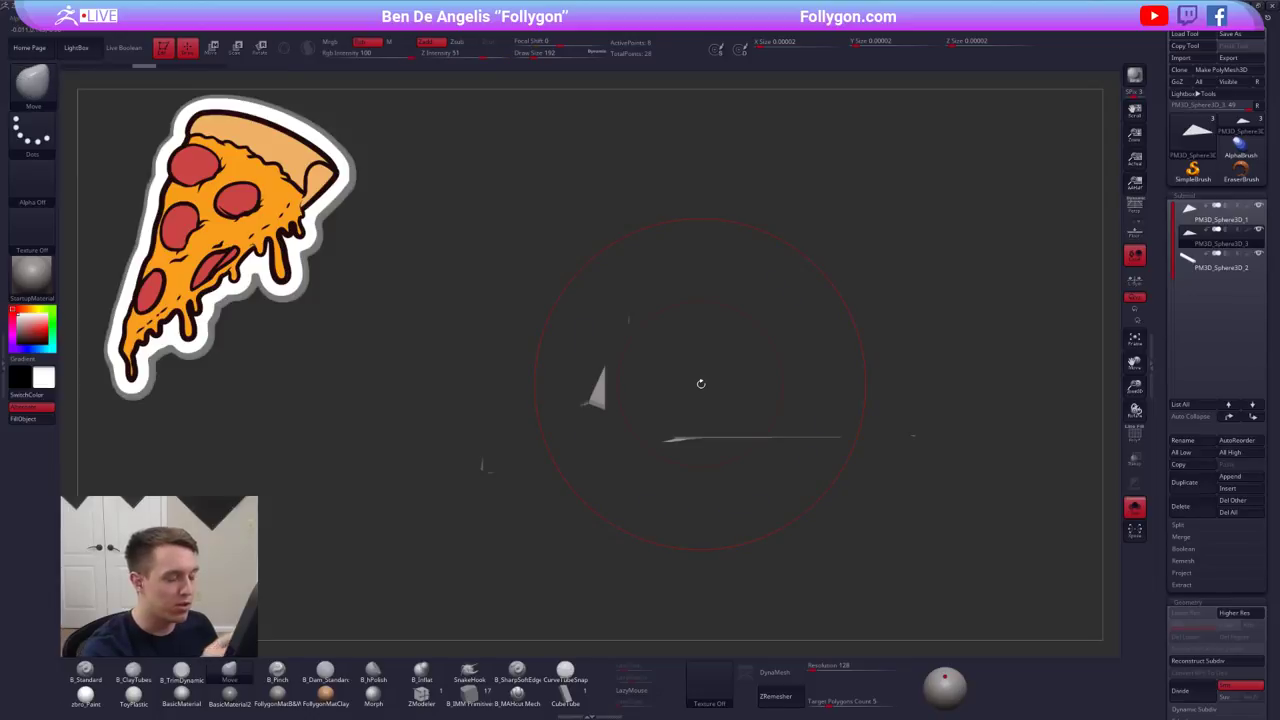
key(ctrl+z)
- Set the draw size to 54, turn off subdivision smoothing and divide the duplicated wedge up to SDiv 5
key(space)
mouse_move(946, 337)
mouse_down()
mouse_move(938, 360)
mouse_move(928, 314)
mouse_up()
drag(1168, 409, 1168, 107)
click(1247, 388)
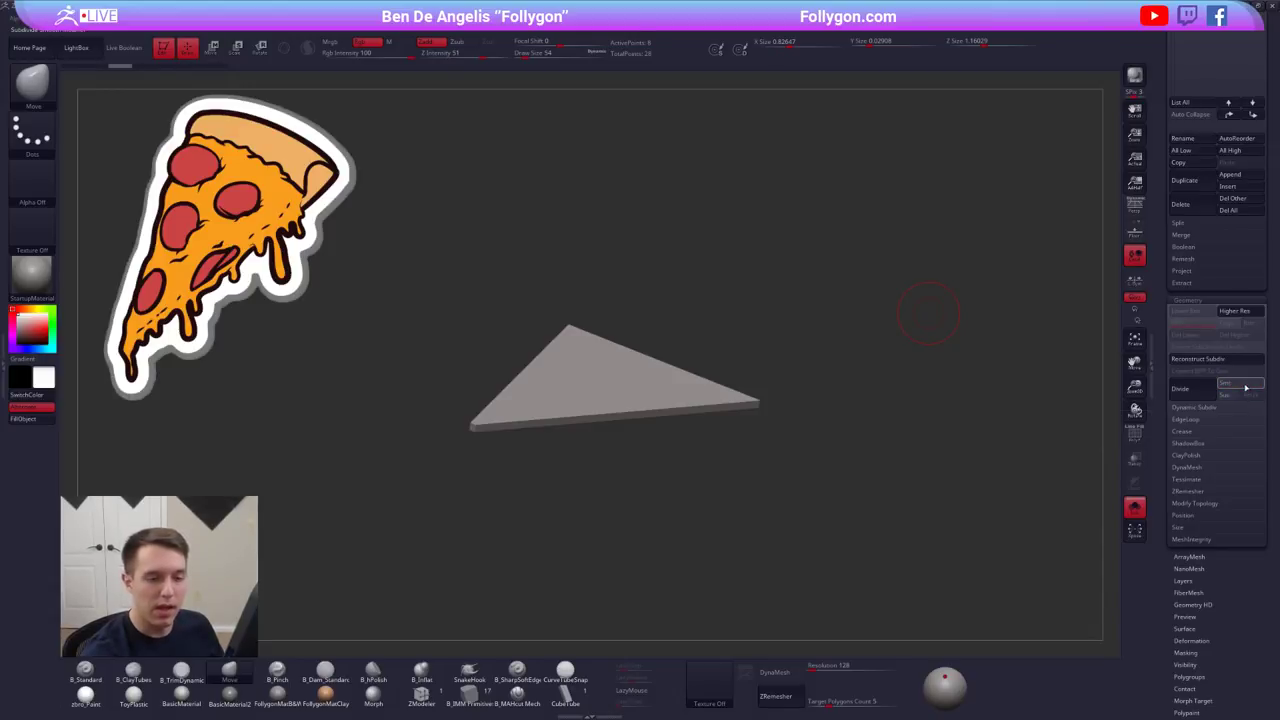
click(1189, 394)
click(1191, 391)
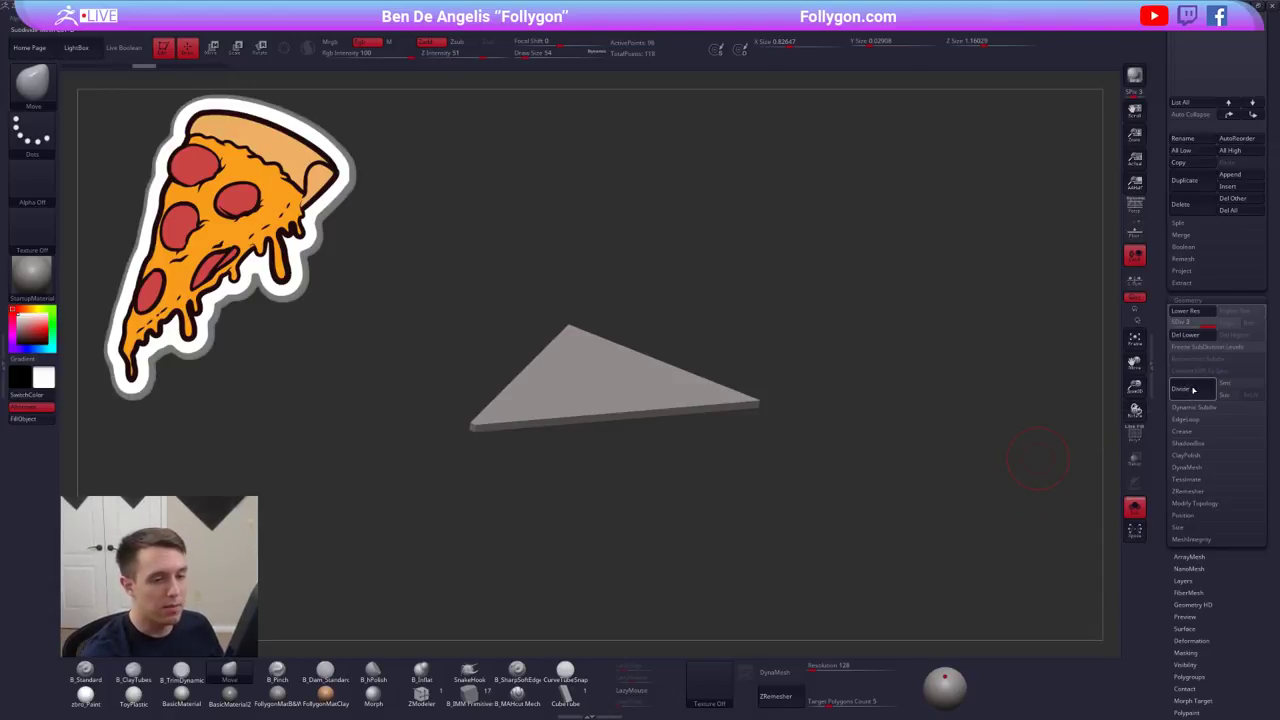
click(1191, 396)
- Choose the ClayTubes brush with a draw size of 38 and try a few strokes on the duplicate's top face
key(2)
mouse_move(646, 397)
right_down()
mouse_move(786, 426)
mouse_move(758, 447)
mouse_move(723, 440)
right_up()
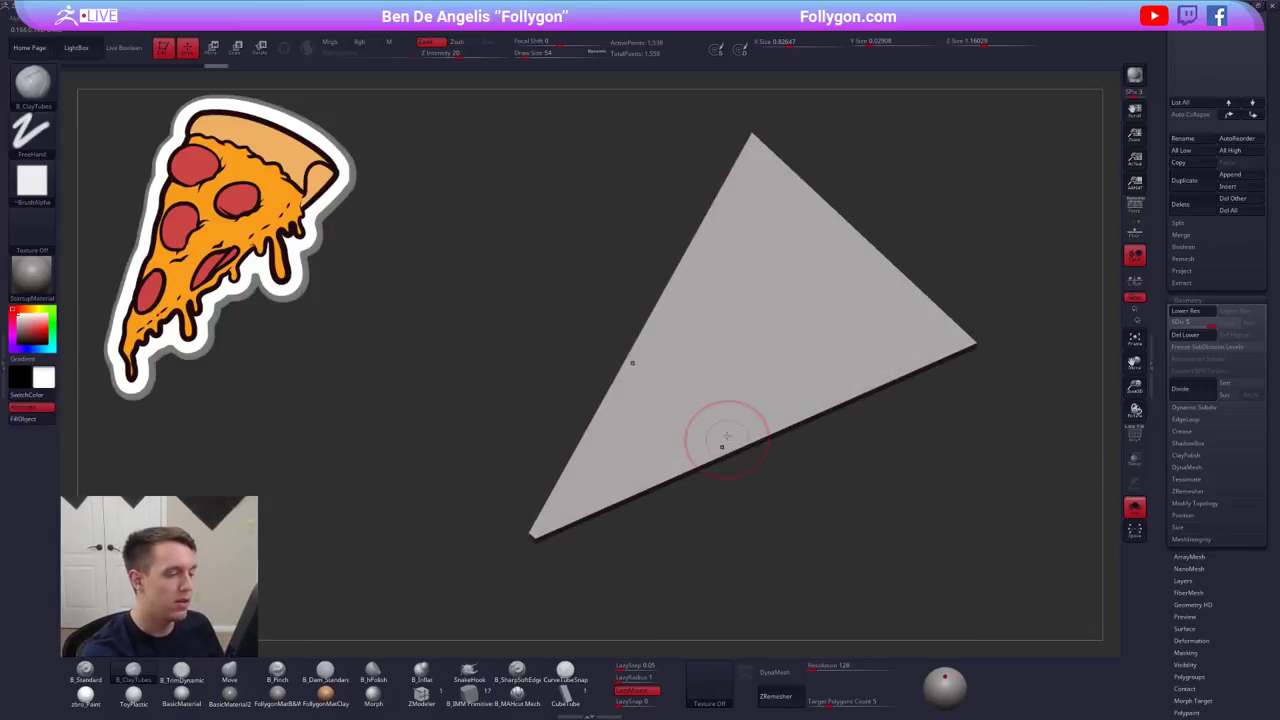
key(space)
mouse_move(752, 455)
mouse_down()
mouse_move(740, 455)
mouse_move(825, 361)
mouse_up()
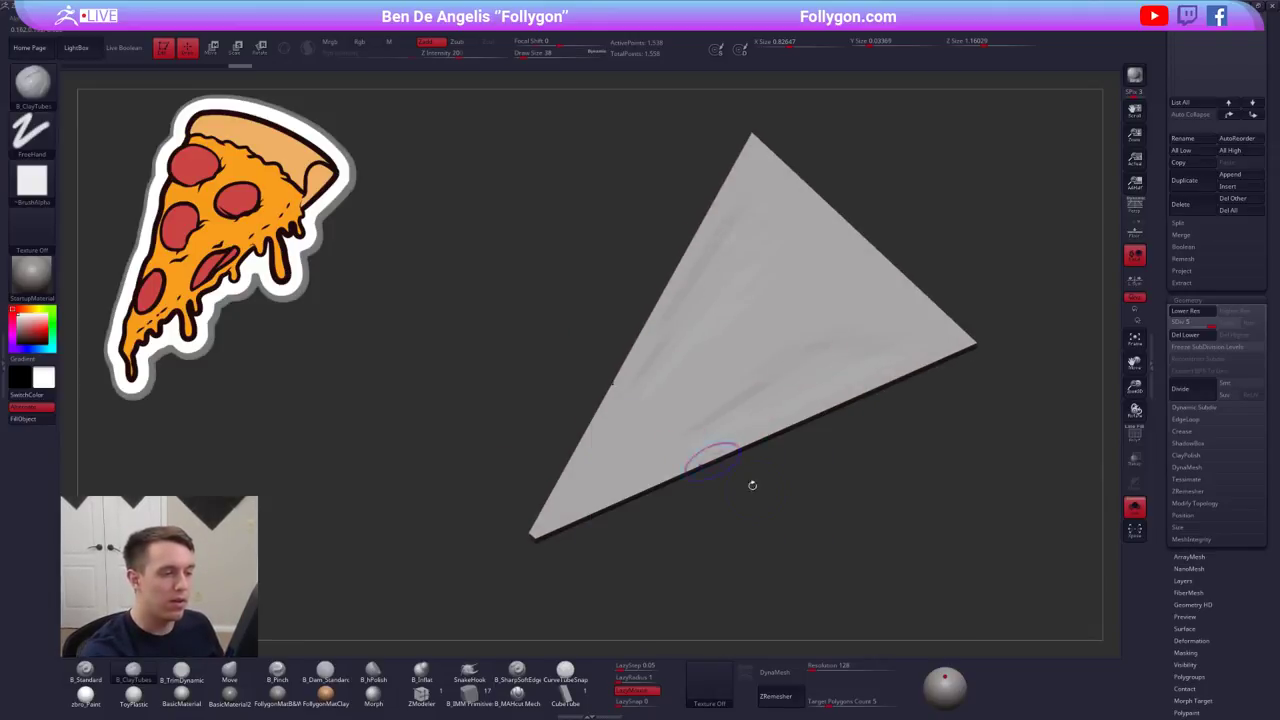
key(shift+f)
key(ctrl+z)
- Subdivide the duplicated wedge four more times without smoothing and hide the polyframe lines
click(1195, 392)
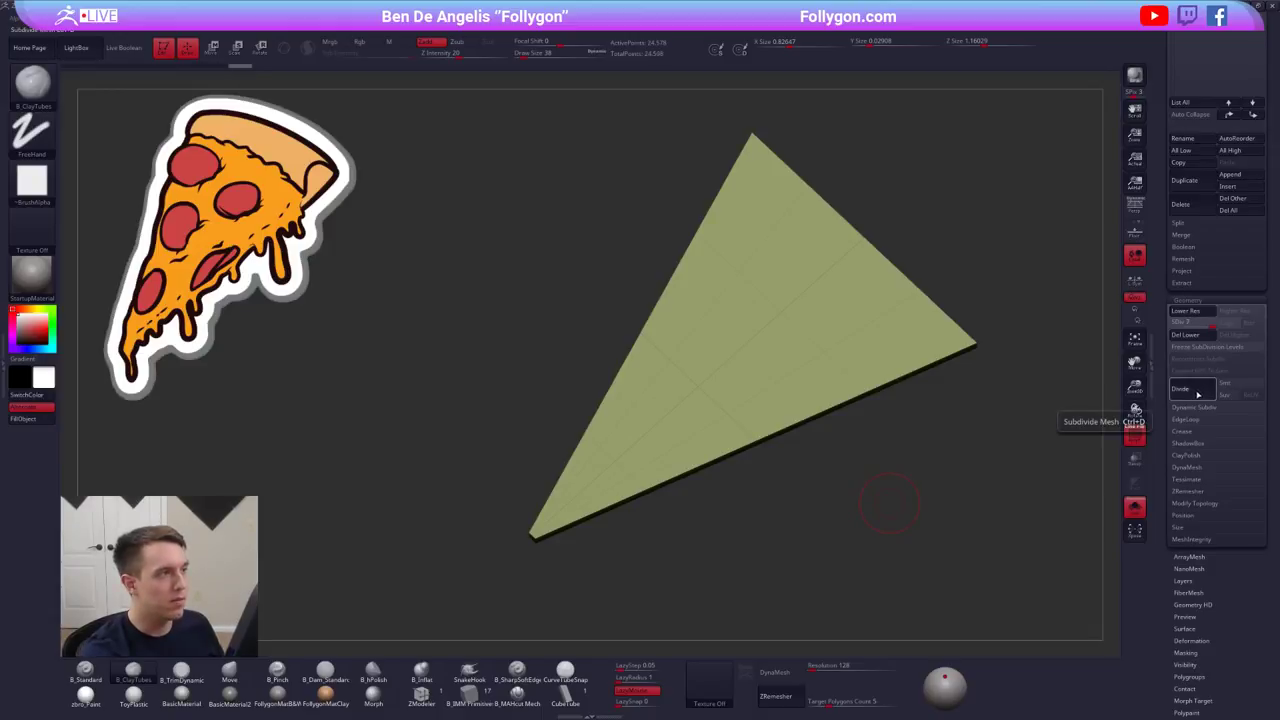
click(1197, 394)
click(1197, 394)
click(1190, 396)
key(shift+f)
- Build up uneven ClayTubes streaks across the duplicate's top face and bring the other subtools back into view
drag(710, 422, 866, 342)
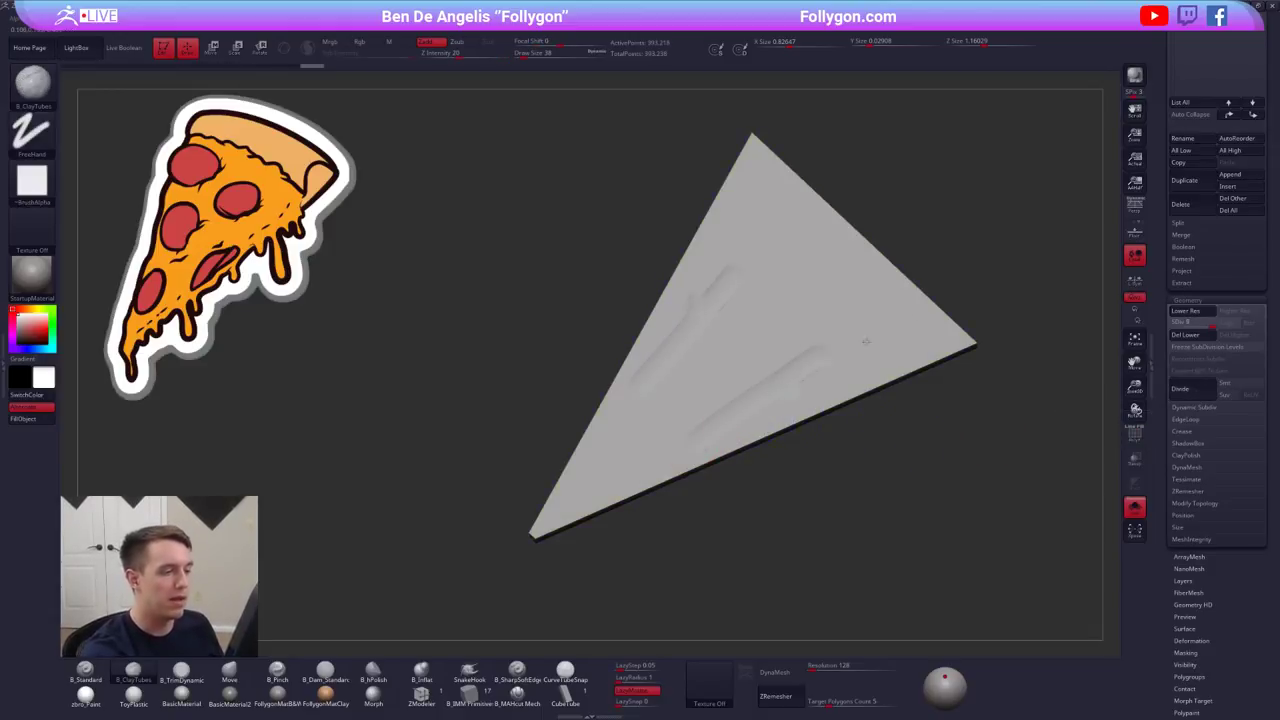
drag(710, 386, 700, 432)
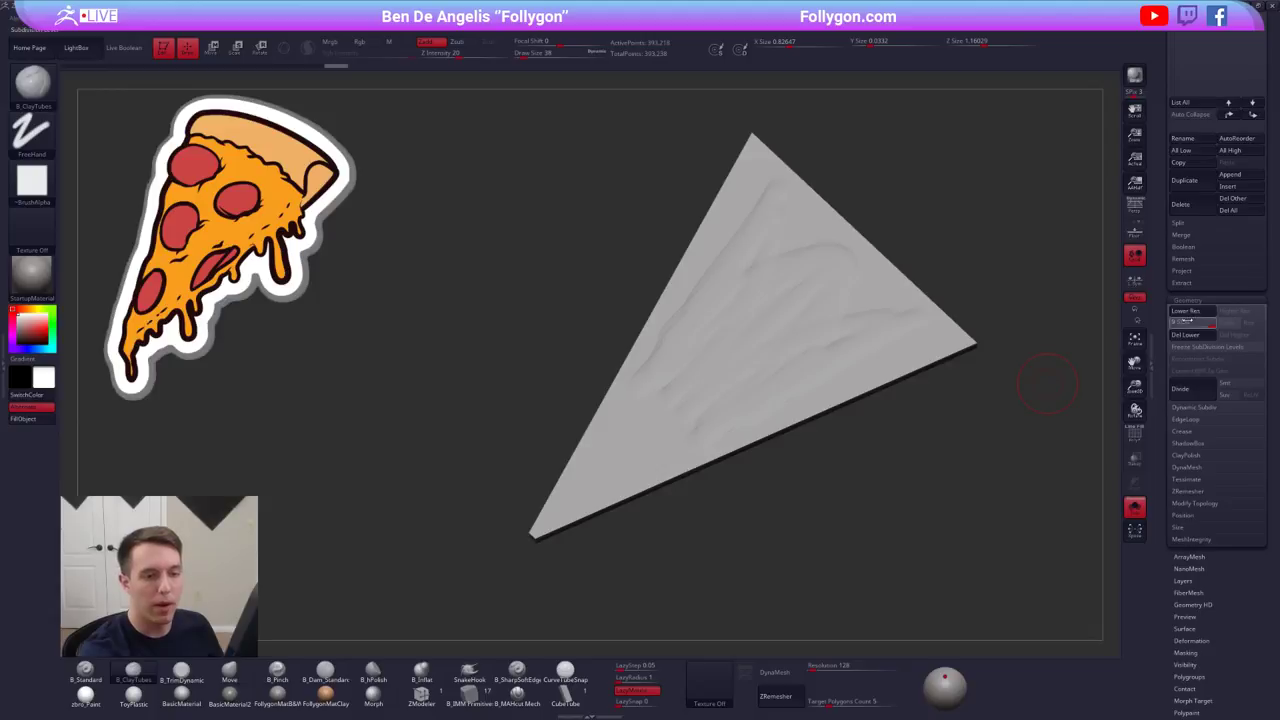
drag(1173, 296, 1173, 598)
ctrl+right_drag(840, 412, 783, 386)
key(shift+f)
key(alt+s)
key(shift+f)
key(bracketright)
key(bracketright)
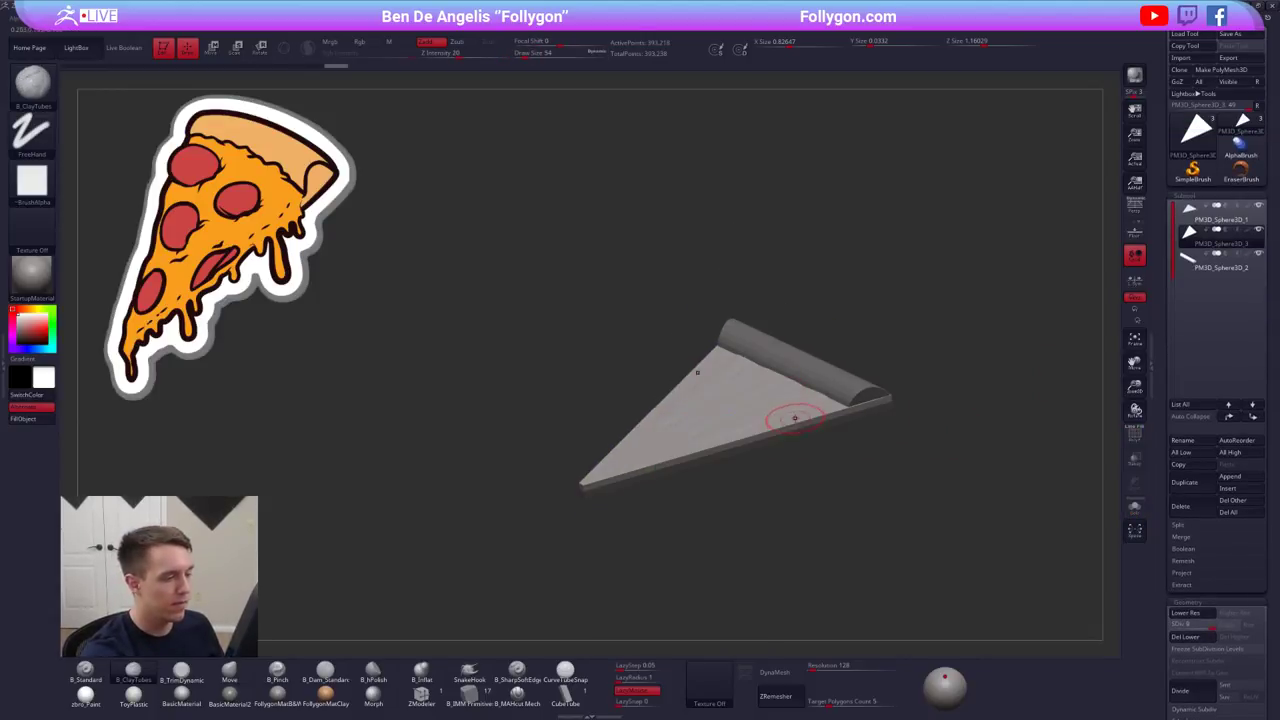
alt+right_drag(772, 447, 828, 458)
right_click(790, 454)
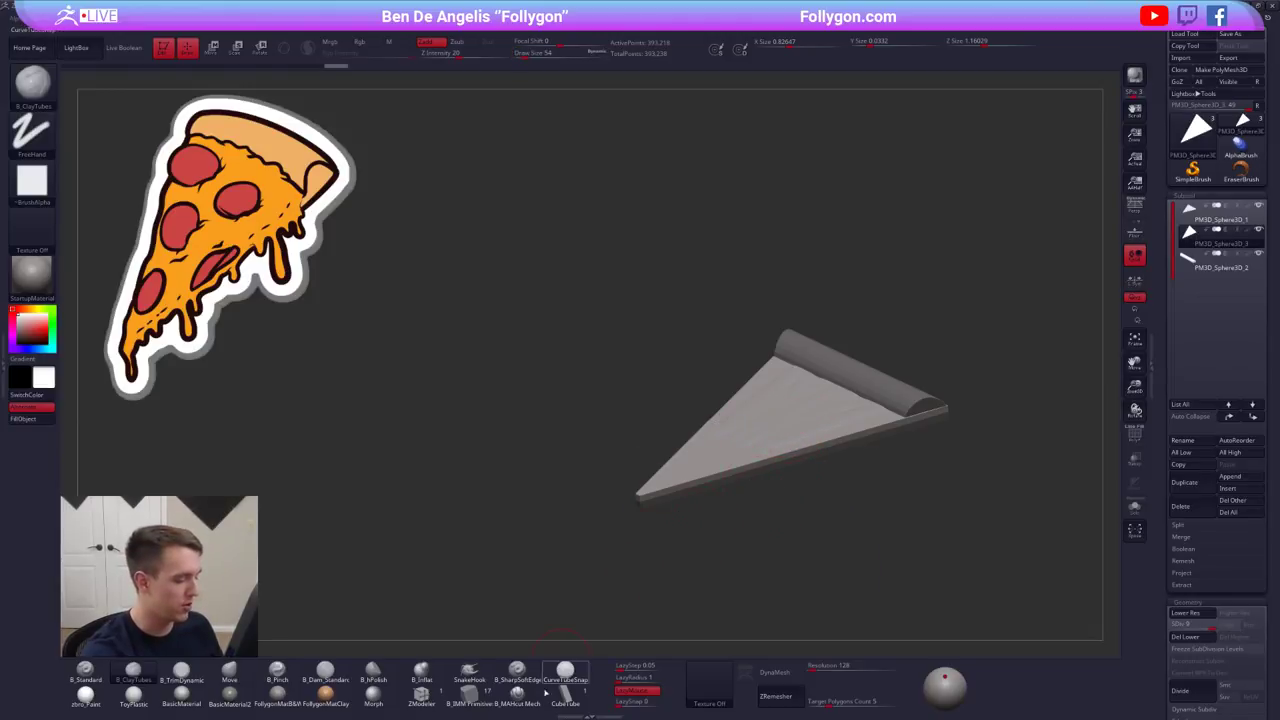
- Pull the cheese layer's pointed tip down into a drip using SnakeHook at a draw size of 29
click(469, 670)
key(space)
ctrl+right_drag(642, 486, 628, 512)
key(space)
drag(632, 503, 624, 507)
right_drag(624, 508, 625, 518)
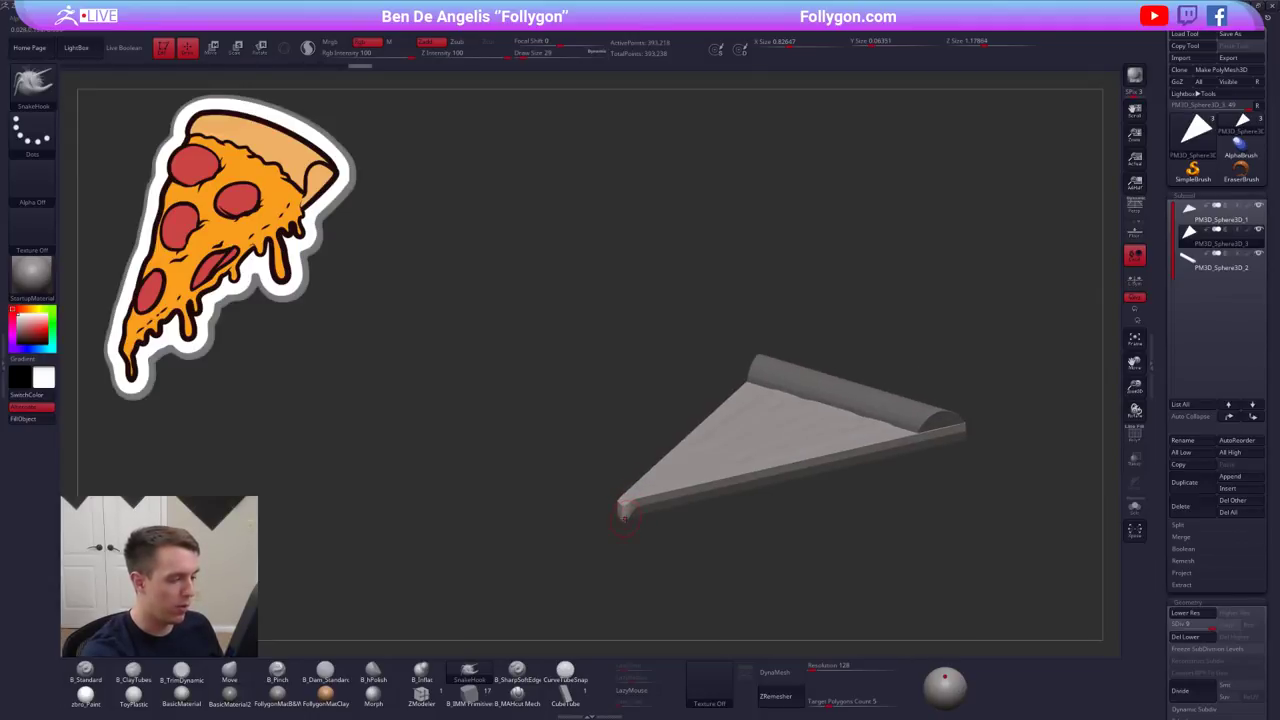
drag(622, 536, 623, 538)
right_drag(657, 525, 649, 518)
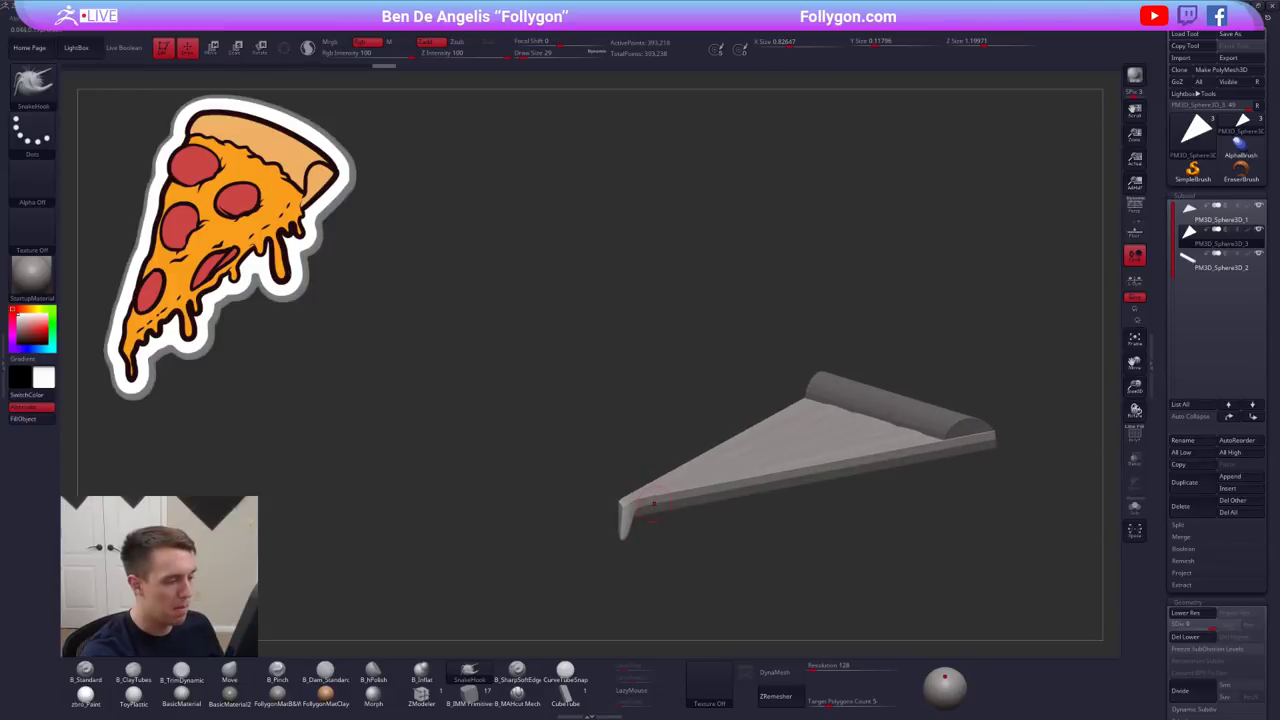
- Pull small wavy drips and one longer drip from the cheese's side edge near the tip, with draw size 43
key(s)
drag(680, 500, 732, 500)
key(space)
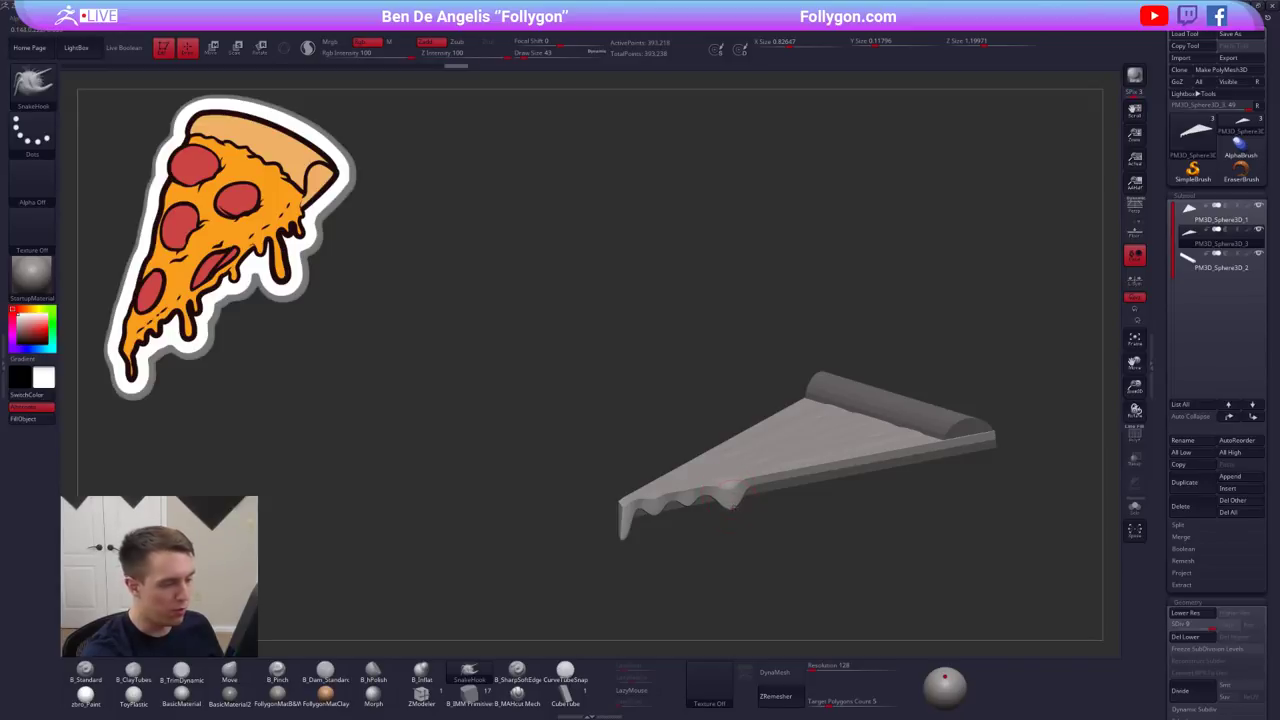
ctrl+right_drag(728, 523, 728, 561)
drag(723, 522, 712, 498)
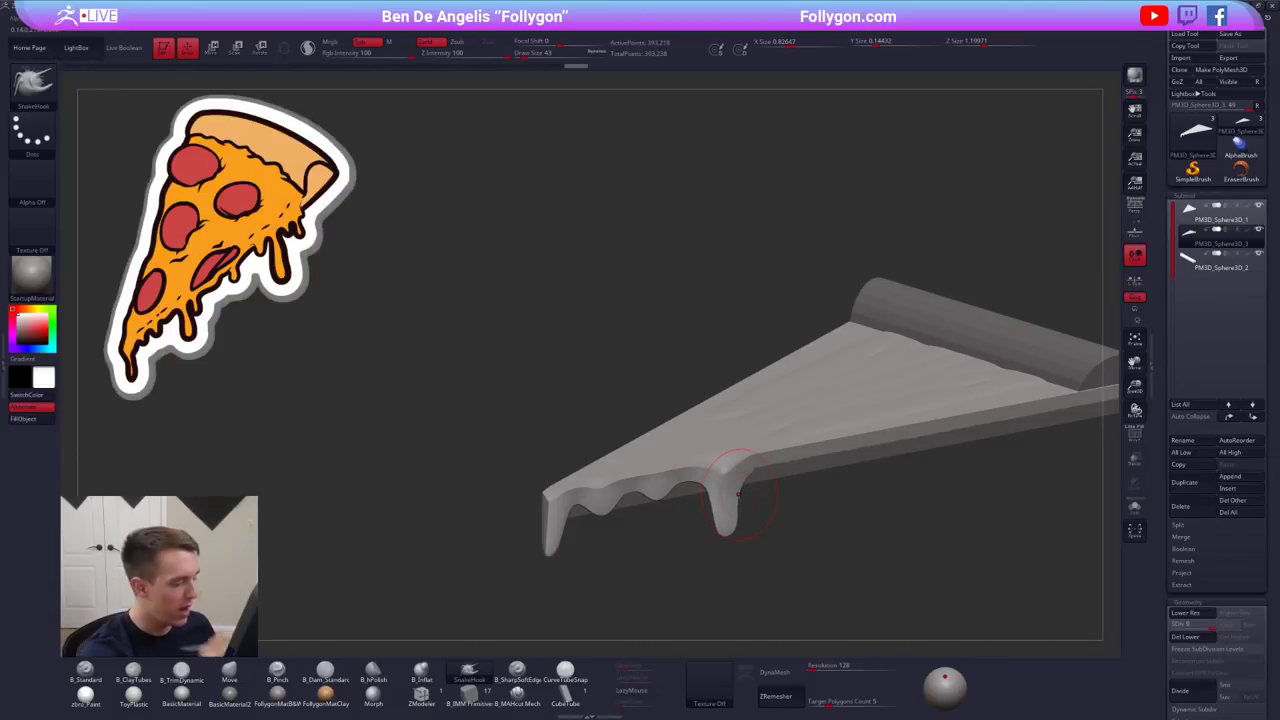
- Reduce the draw size to 25 and pull a shorter drip beside the long one on the cheese's side edge
alt+right_drag(793, 492, 717, 466)
key(space)
drag(720, 458, 713, 456)
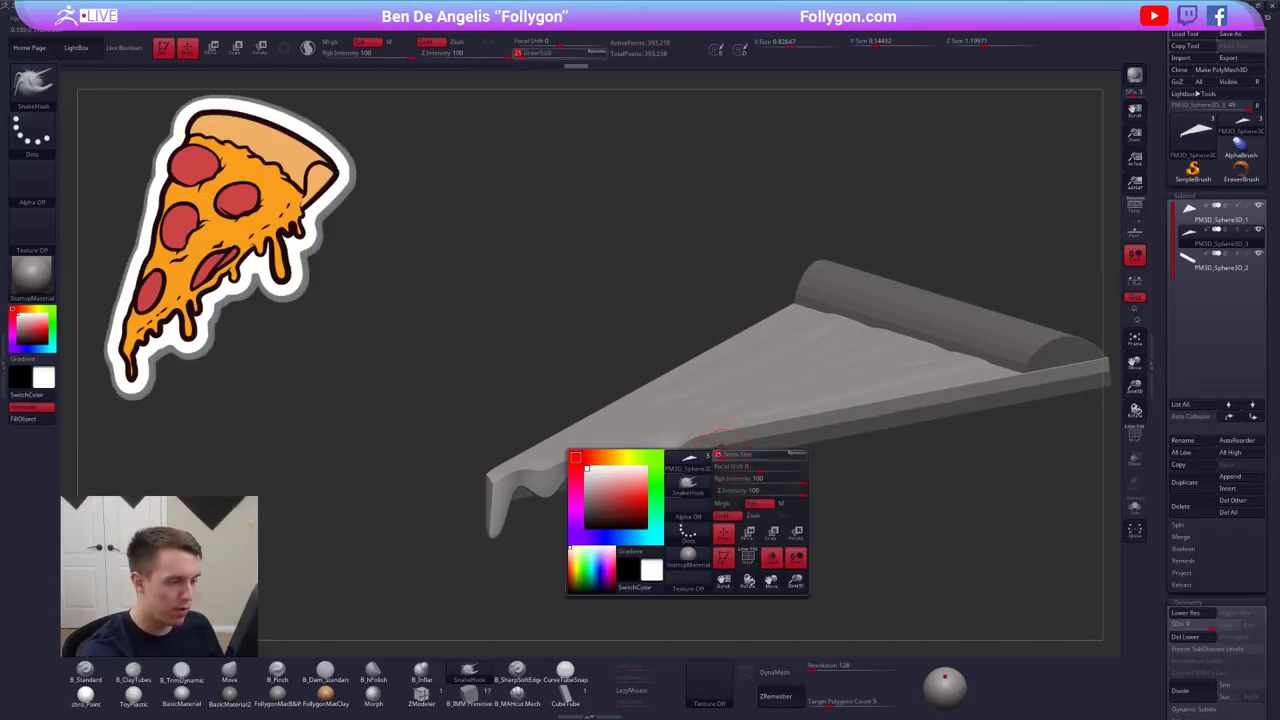
right_drag(713, 452, 700, 476)
drag(711, 446, 713, 465)
right_drag(713, 466, 713, 440)
drag(713, 452, 716, 467)
alt+right_drag(795, 447, 753, 455)
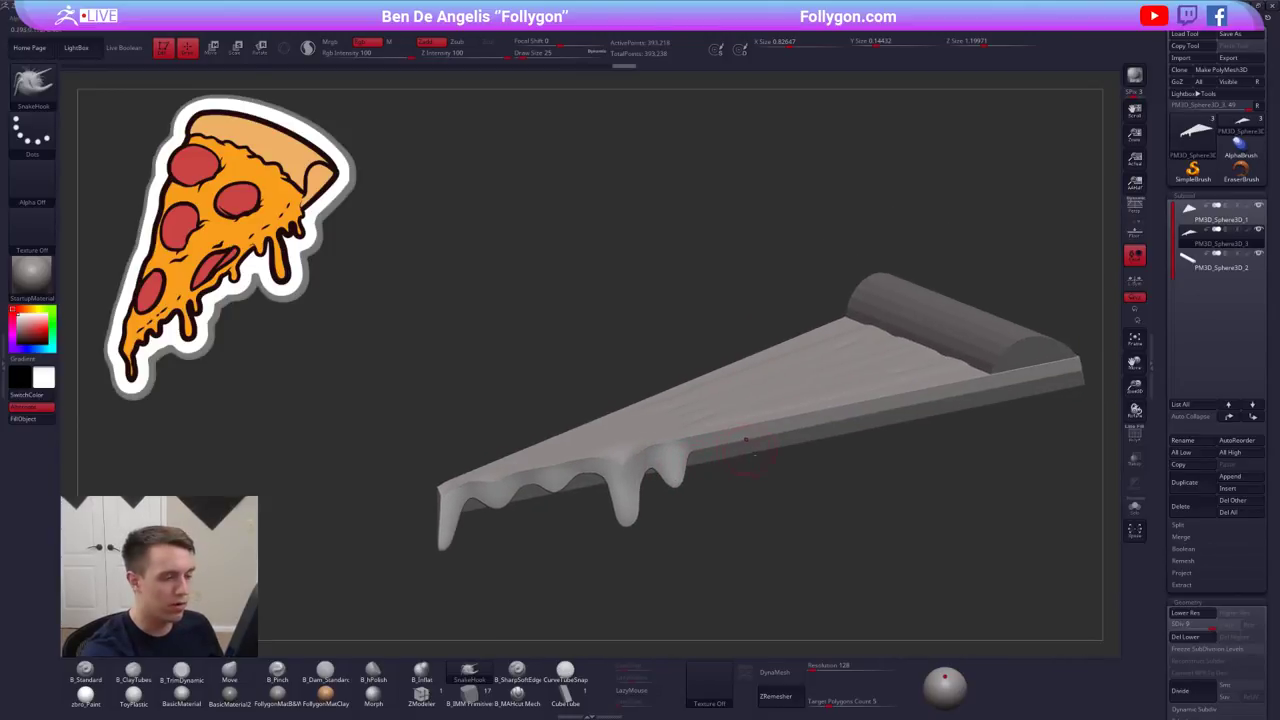
- Add a shallow bulge and a long drip farther toward the crust, and refine the first long drip's shape
drag(739, 441, 741, 450)
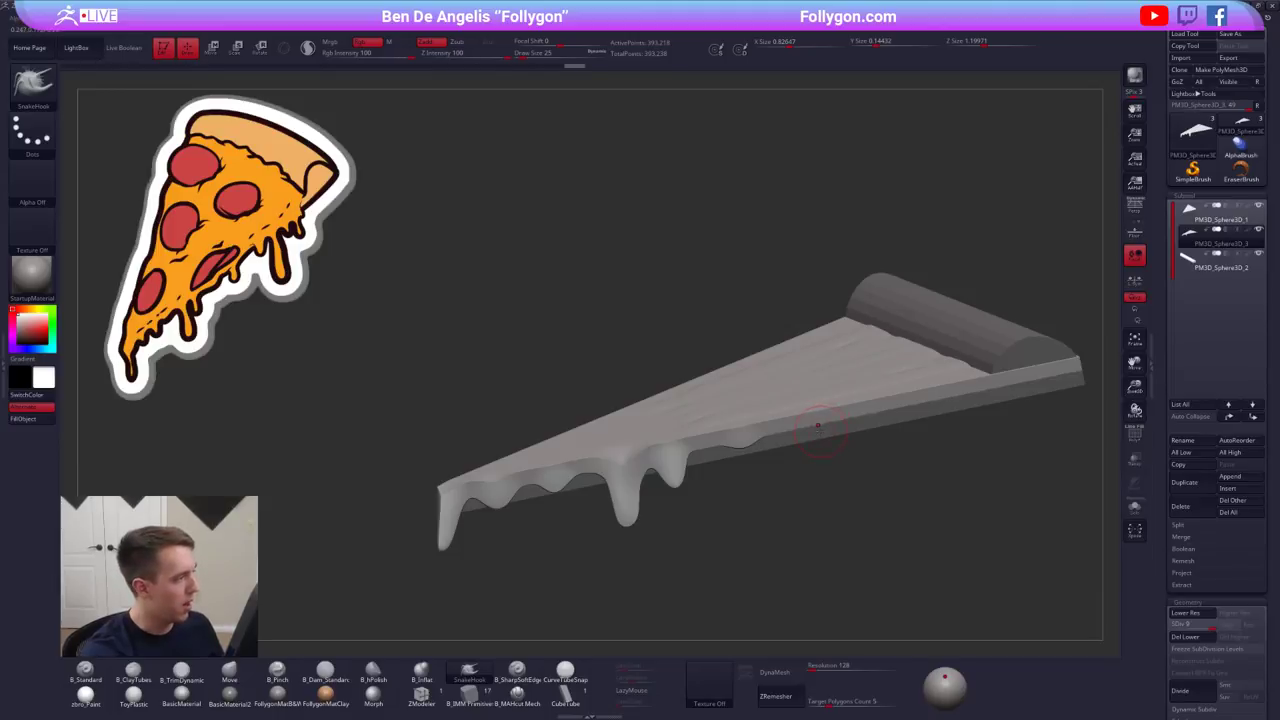
mouse_move(818, 426)
mouse_down()
mouse_move(820, 474)
mouse_move(809, 447)
mouse_move(829, 436)
mouse_up()
key(space)
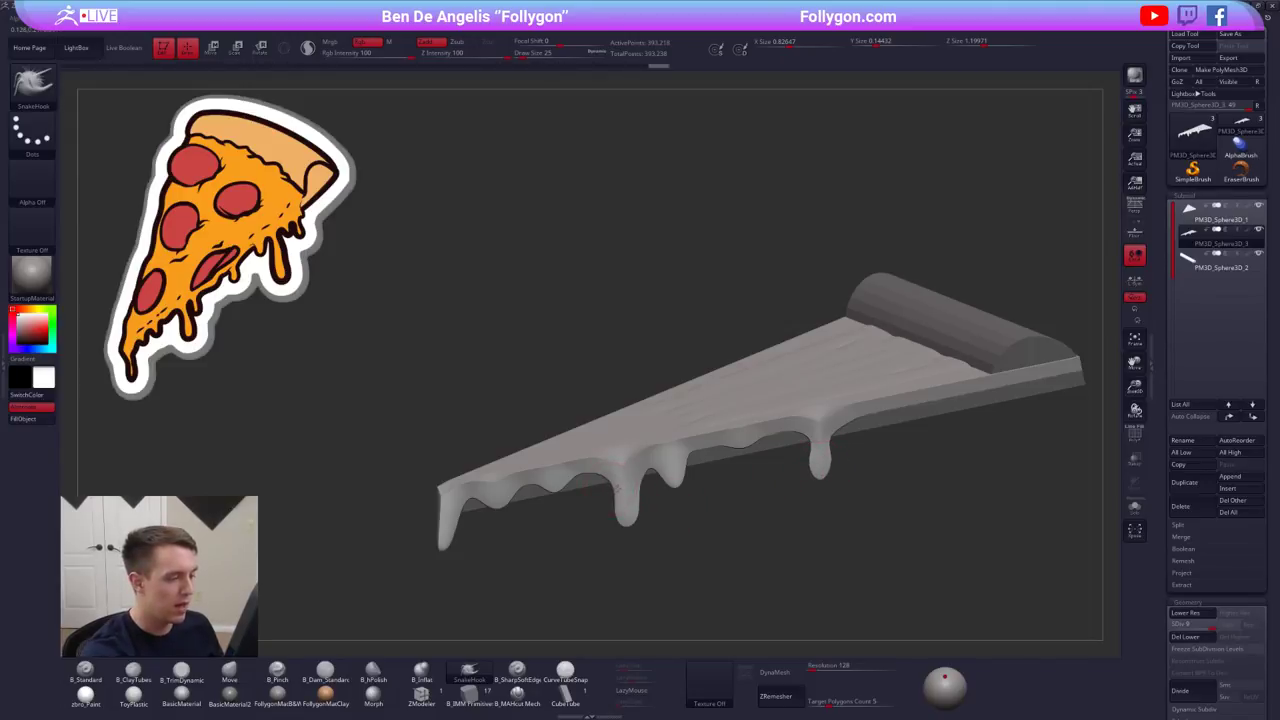
mouse_move(636, 489)
mouse_down()
mouse_move(621, 491)
mouse_move(665, 510)
mouse_move(715, 502)
mouse_move(641, 503)
mouse_up()
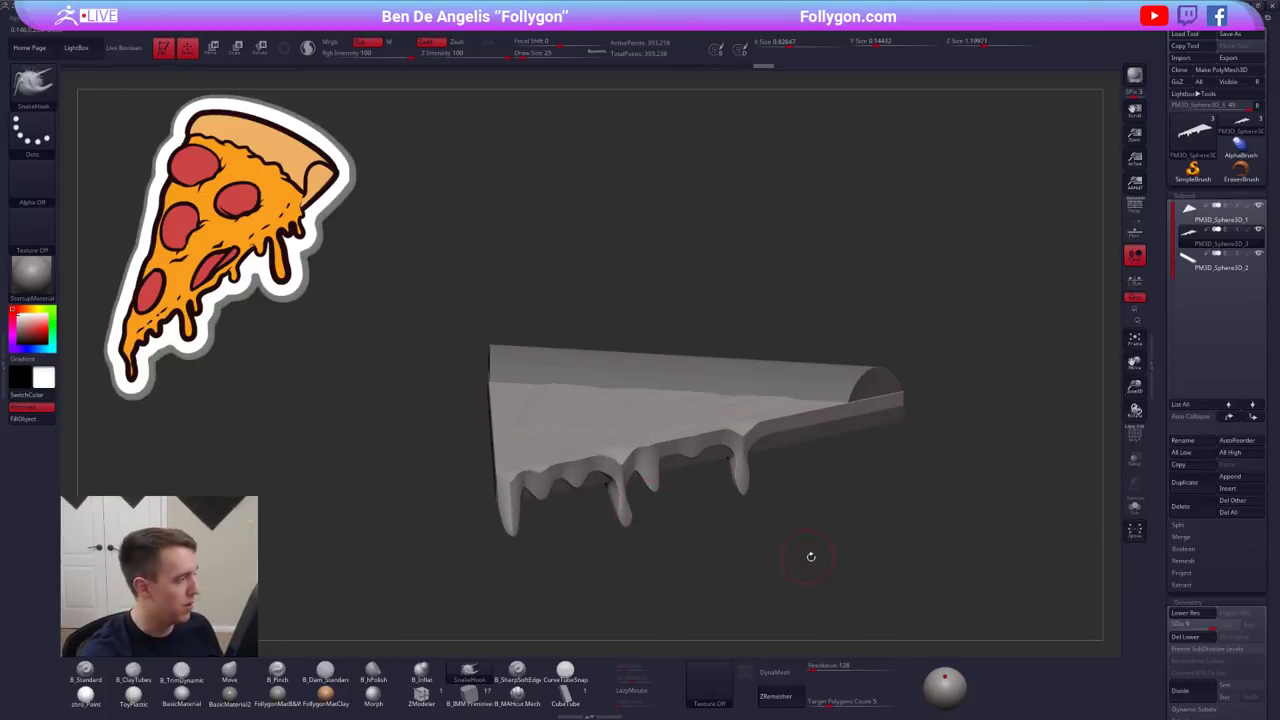
- Check the drips from several angles and pull a long, thin drip from the side edge closer to the crust
drag(818, 552, 793, 529)
alt+drag(793, 529, 707, 537)
mouse_move(776, 480)
mouse_down()
mouse_move(760, 464)
mouse_move(784, 471)
mouse_move(720, 478)
mouse_move(740, 522)
mouse_up()
key(space)
drag(768, 458, 757, 458)
mouse_move(757, 478)
mouse_down()
mouse_move(758, 447)
mouse_move(755, 487)
mouse_up()
- Adjust the SnakeHook size and pull a short drip between the thin drip and the crust
key(space)
right_click(754, 512)
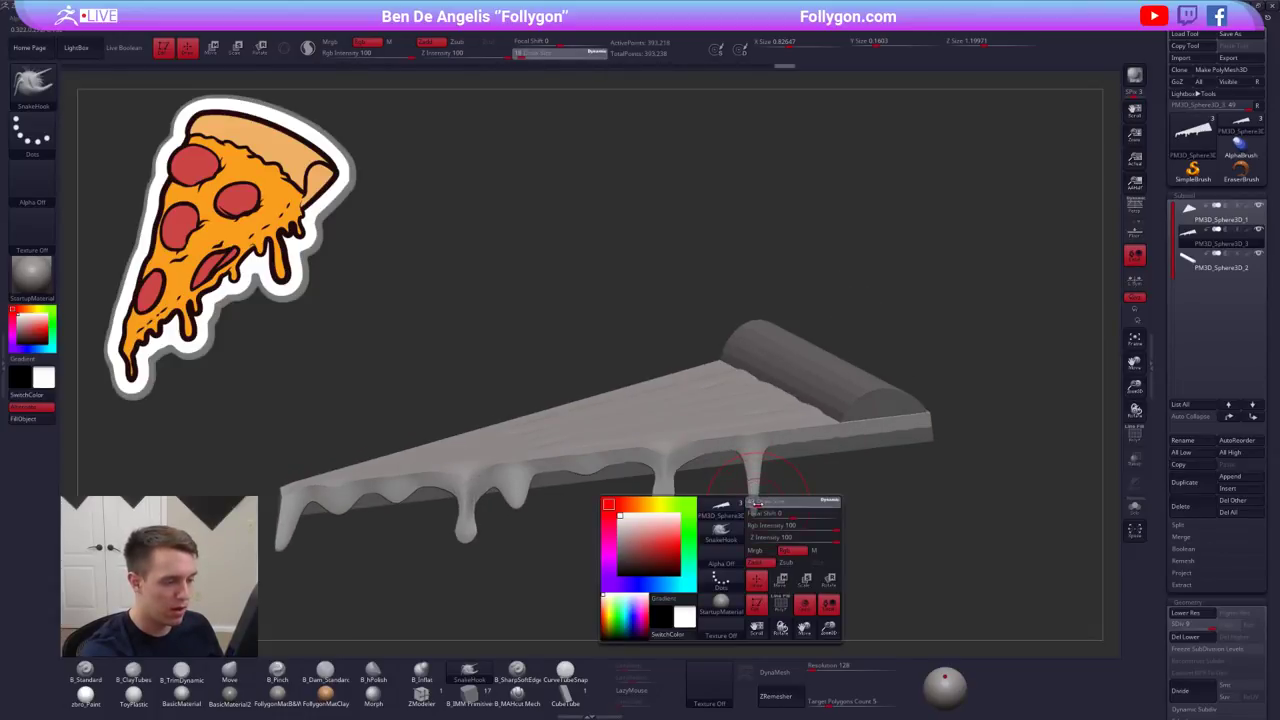
right_click(788, 448)
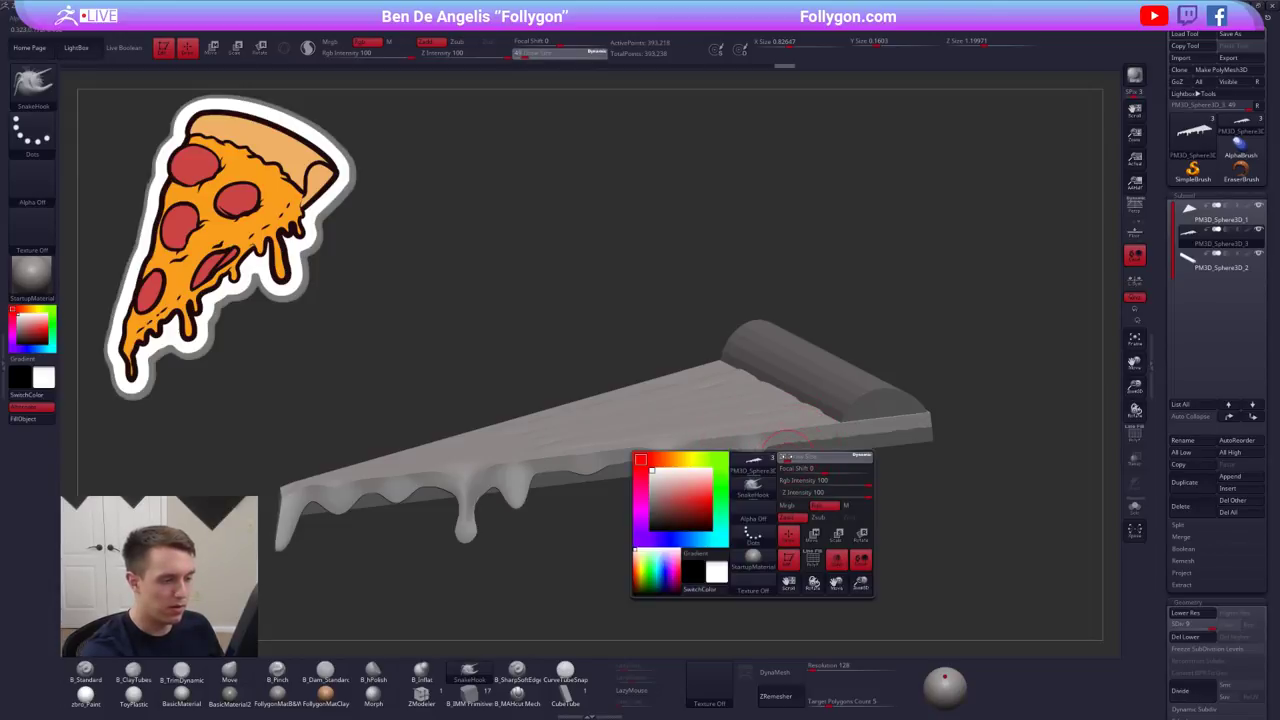
drag(787, 457, 791, 445)
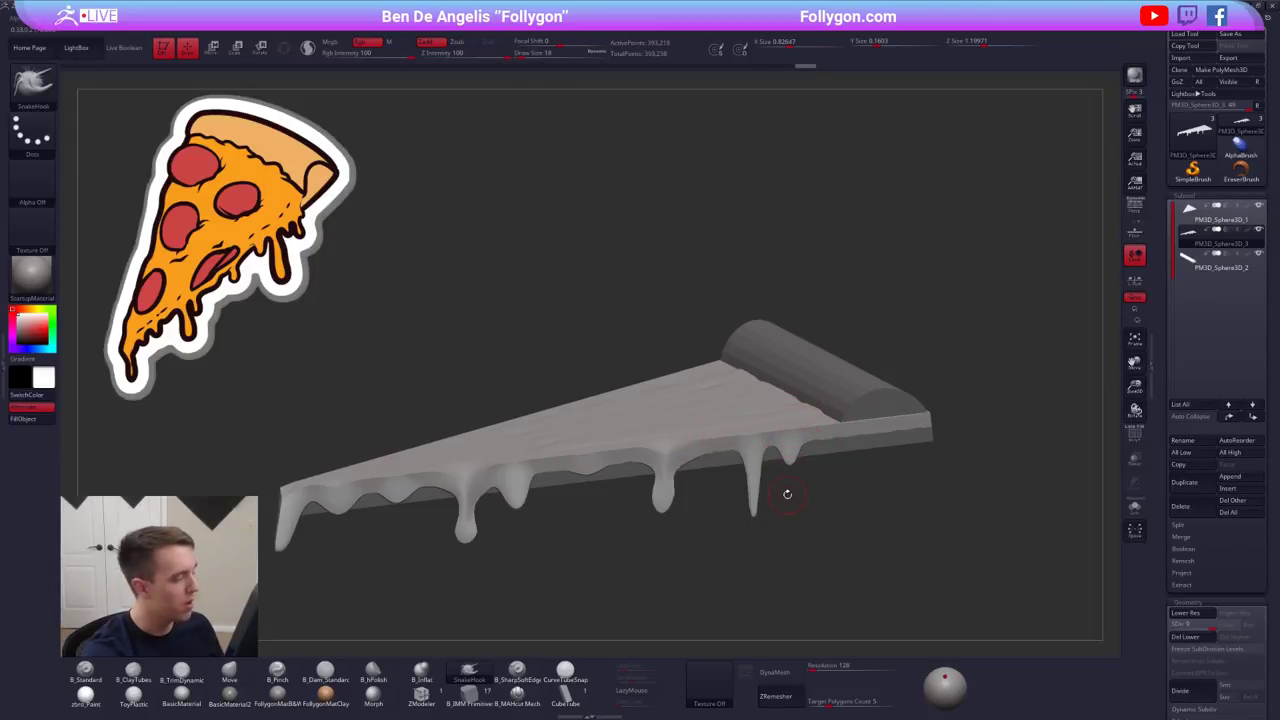
- Turn on perspective and pull another small drip from the cheese's side edge next to the crust
click(1134, 206)
alt+drag(801, 473, 790, 425)
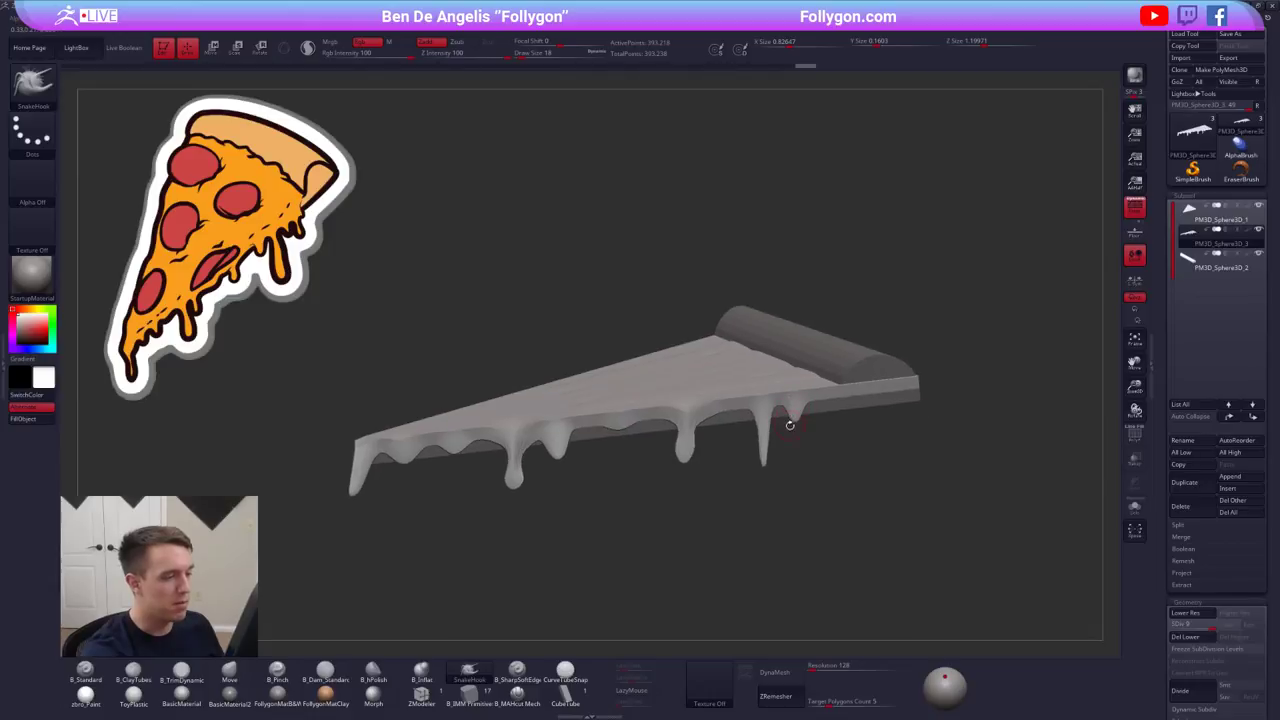
right_drag(820, 412, 809, 416)
right_click(831, 399)
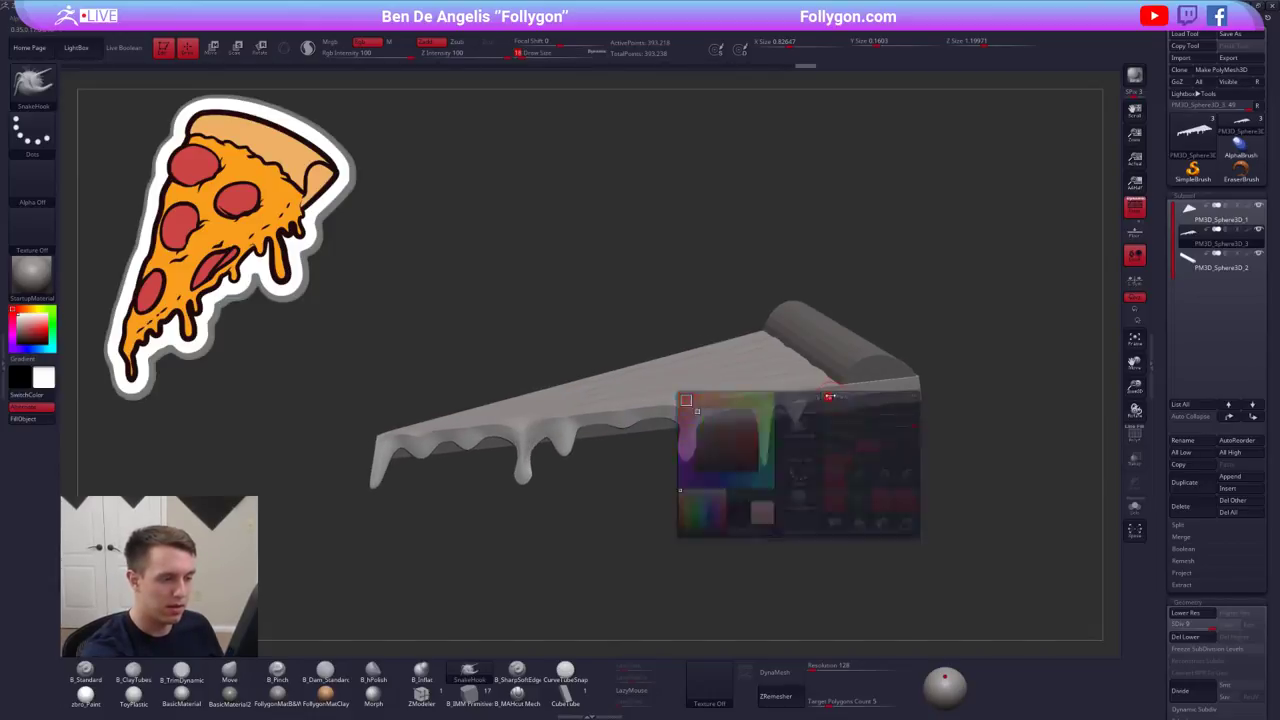
drag(829, 399, 827, 414)
mouse_move(795, 452)
right_down()
mouse_move(930, 452)
mouse_move(922, 472)
mouse_move(840, 500)
mouse_move(772, 441)
right_up()
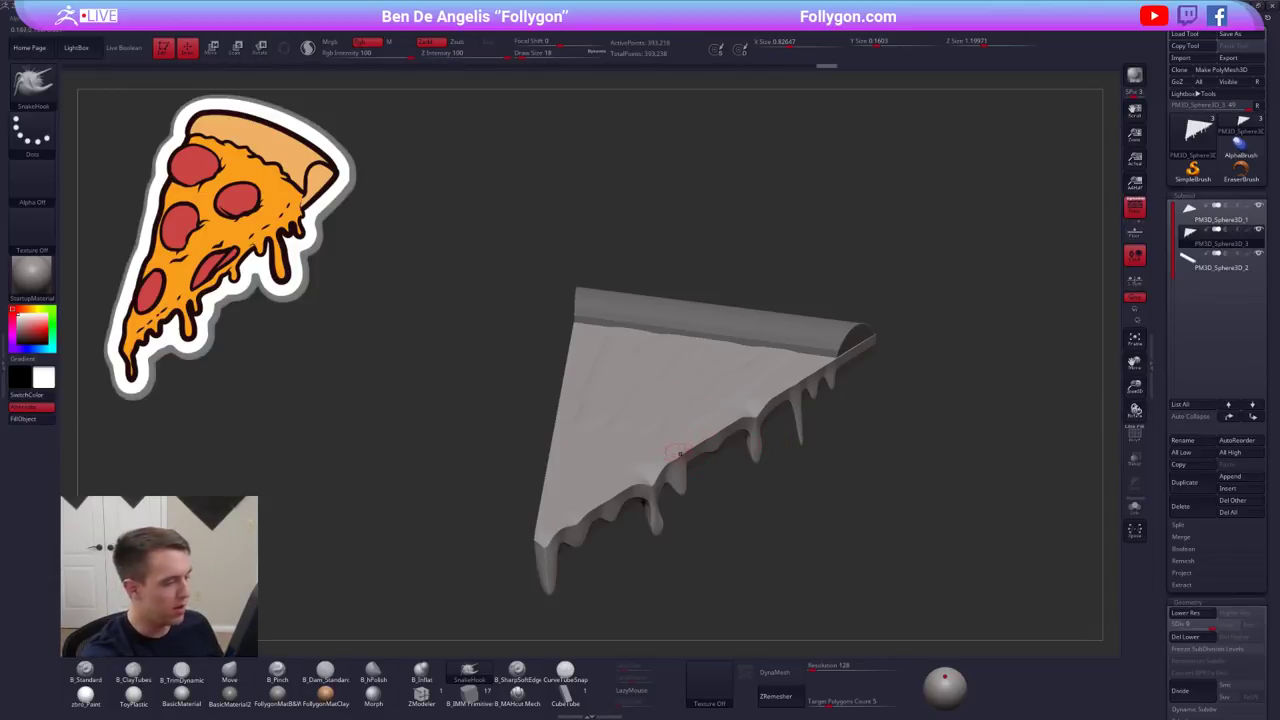
- Resize the SnakeHook brush and pull the drip at the slice's tip inward, closer to vertical
right_drag(680, 449, 814, 441)
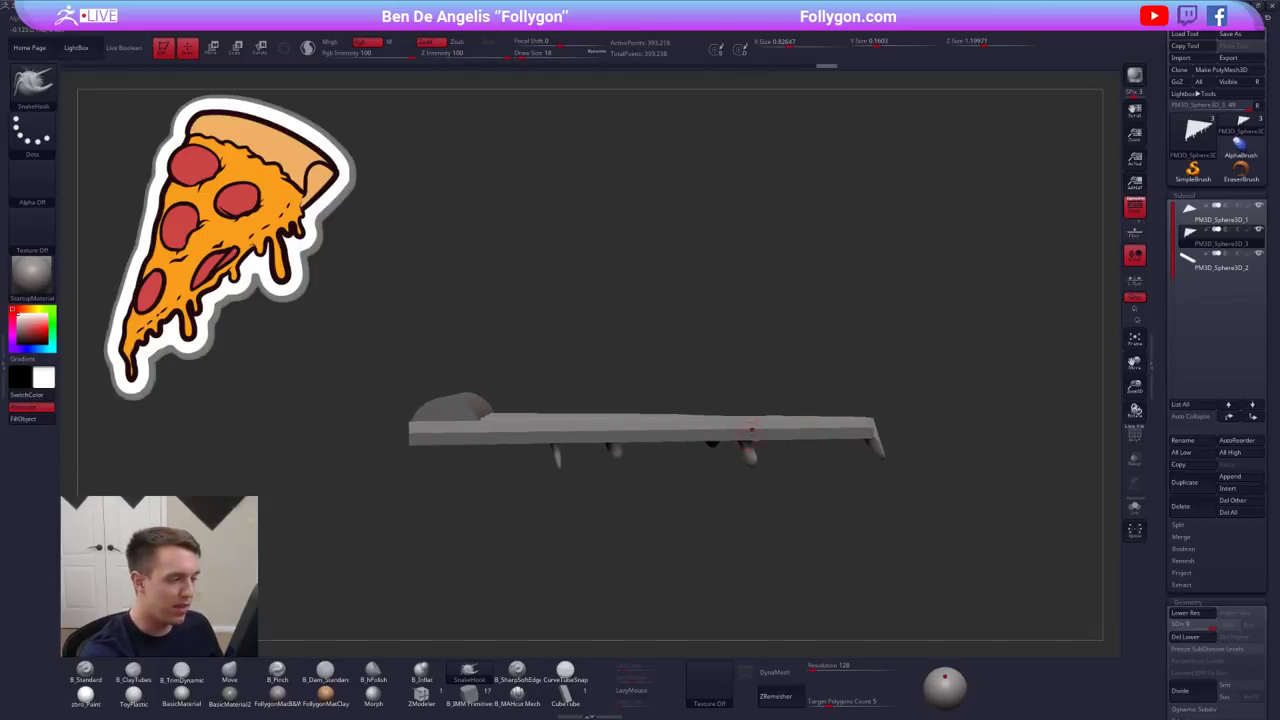
key(space)
mouse_move(868, 457)
mouse_down()
mouse_move(880, 457)
mouse_move(825, 433)
mouse_up()
key(space)
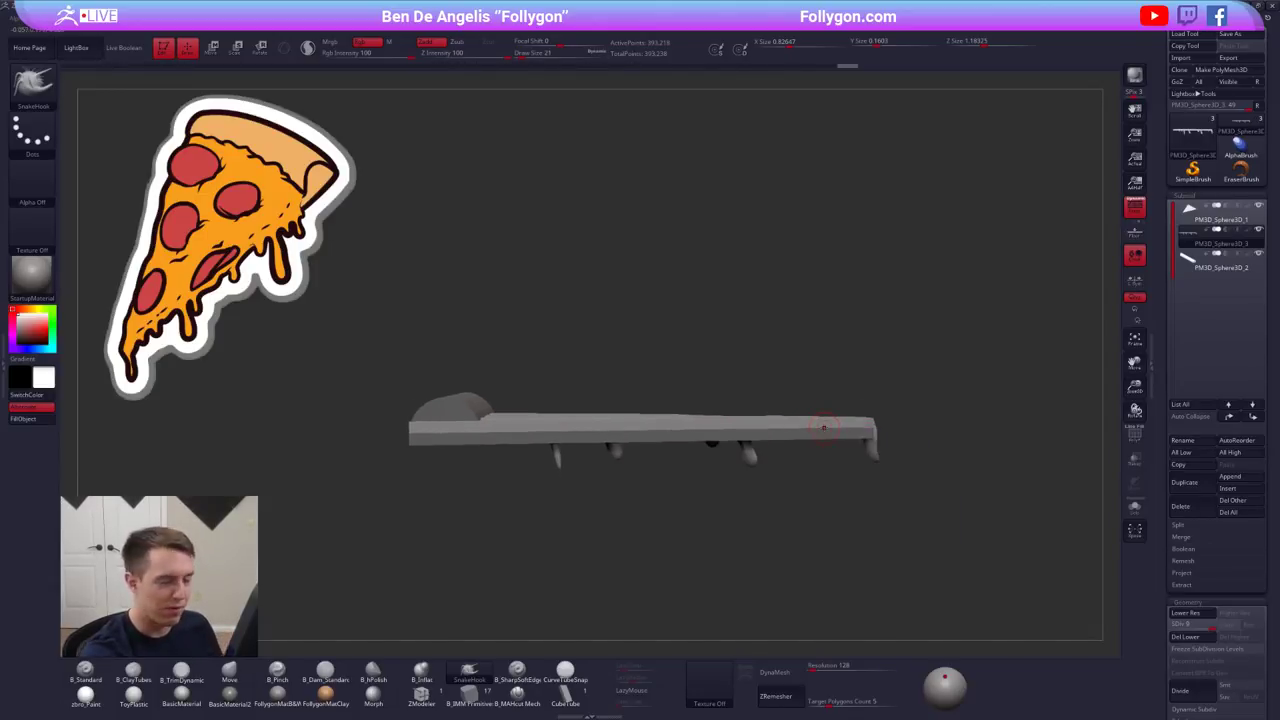
- Adjust the SnakeHook size and pull a thin drip down from the opposite side edge of the cheese near the slice's tip
right_drag(824, 428, 797, 438)
key(space)
drag(828, 431, 824, 431)
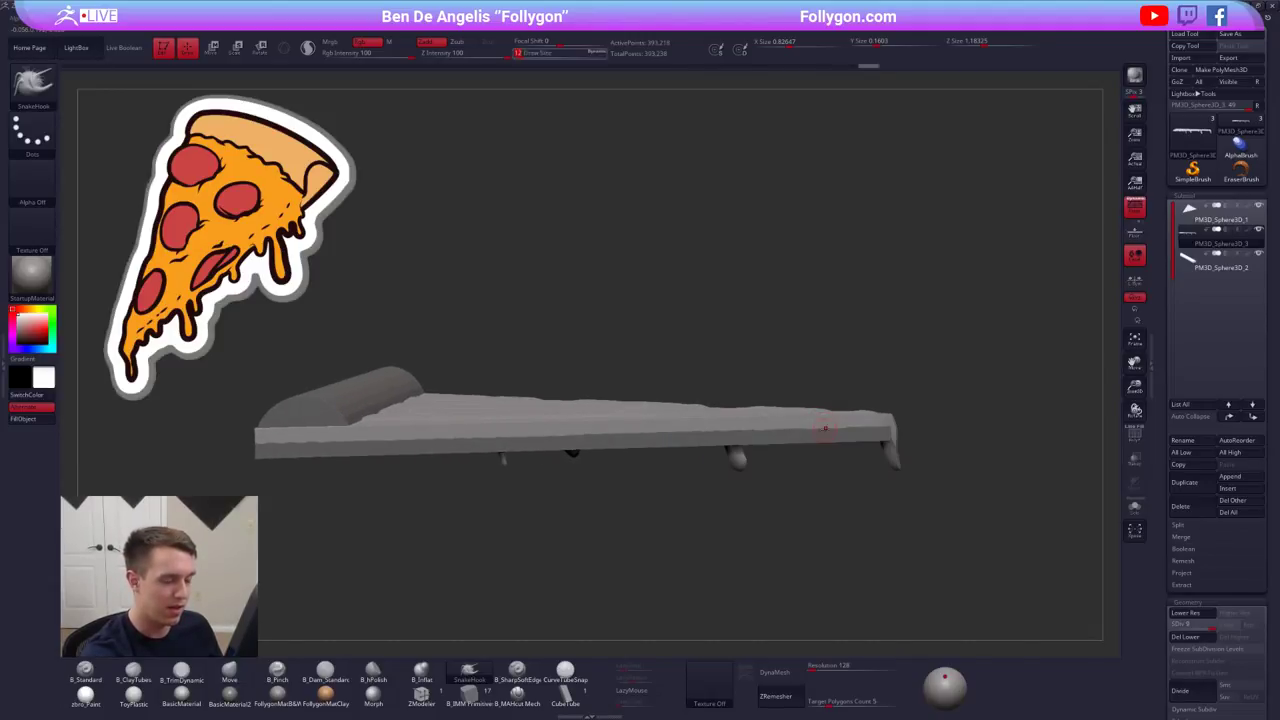
right_drag(825, 428, 819, 433)
key(space)
drag(825, 433, 826, 454)
- Pull a wide drip at draw size 29 beside the thin one, plus a smaller drip at size 21 farther toward the crust
key(space)
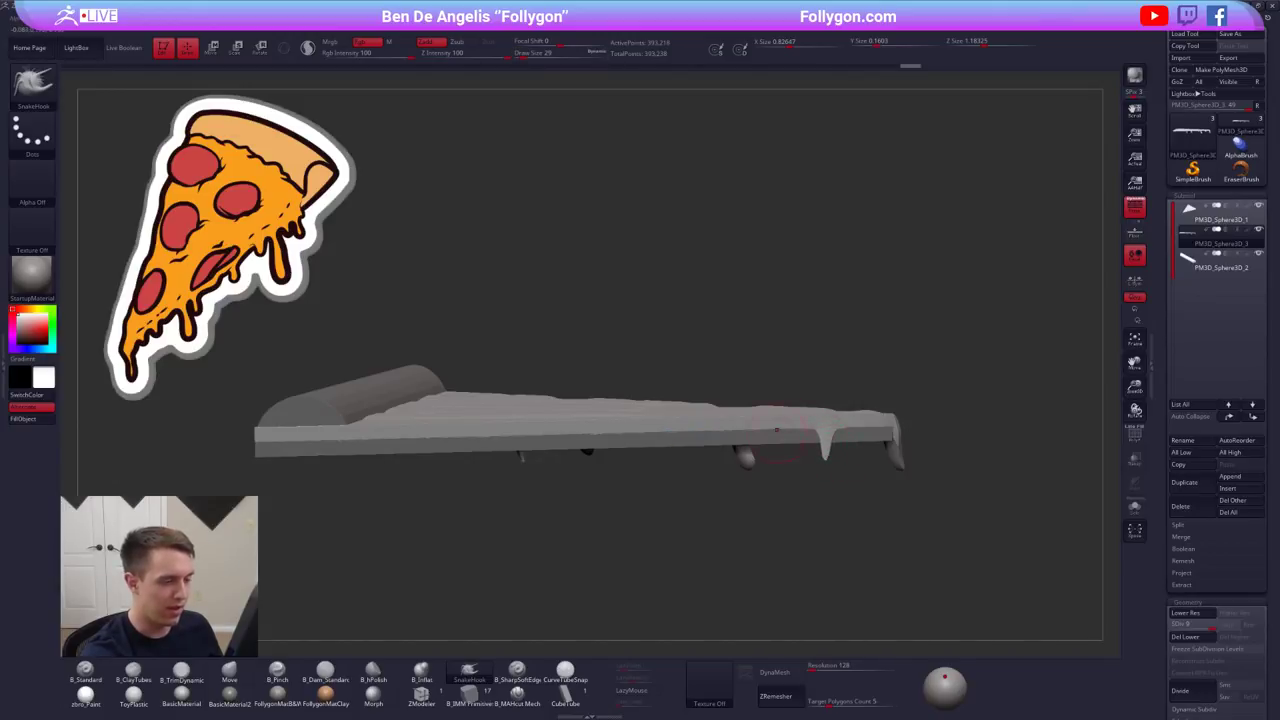
drag(757, 430, 758, 460)
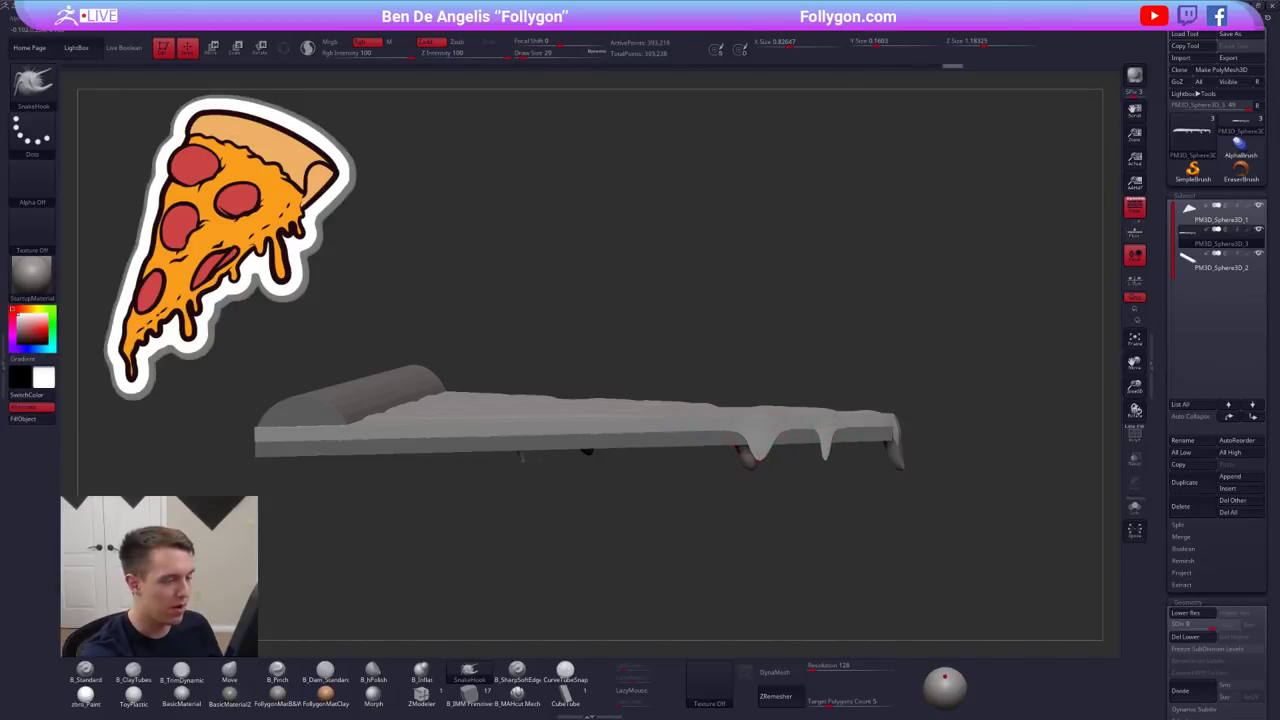
alt+right_drag(758, 459, 816, 467)
key(space)
drag(742, 438, 738, 438)
key(space)
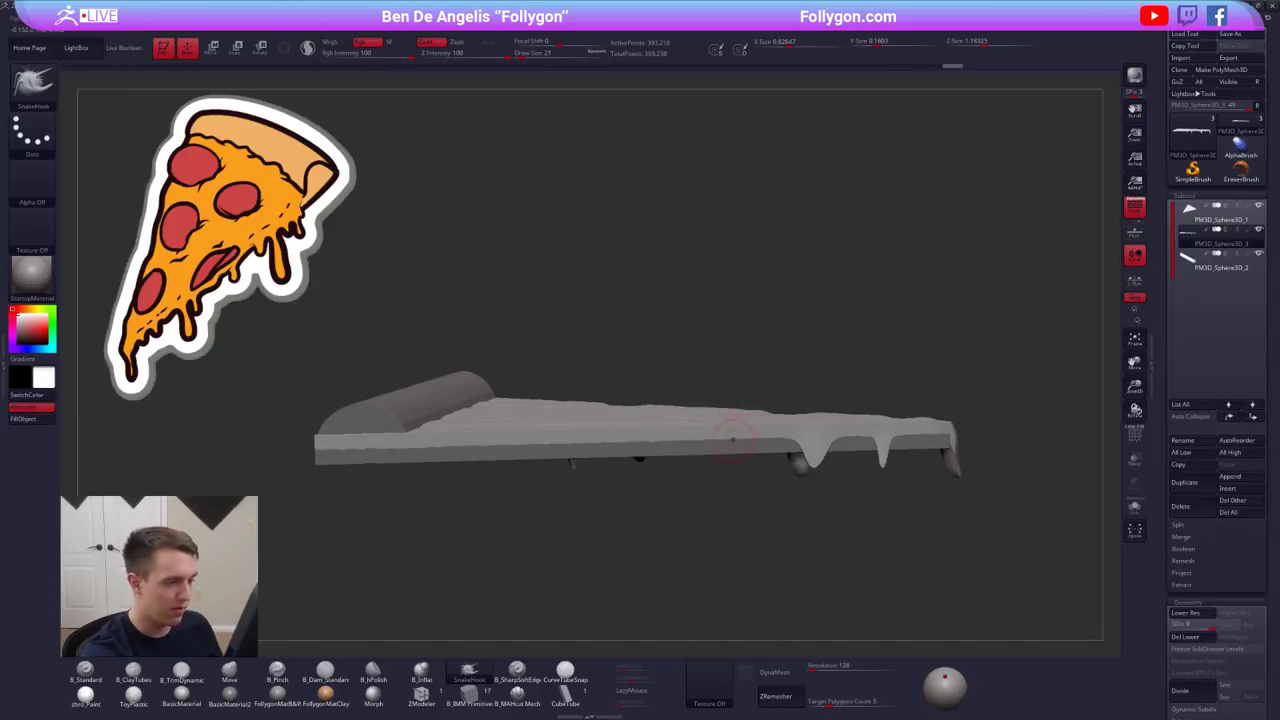
right_drag(733, 440, 731, 452)
drag(716, 442, 717, 464)
alt+right_drag(717, 464, 808, 456)
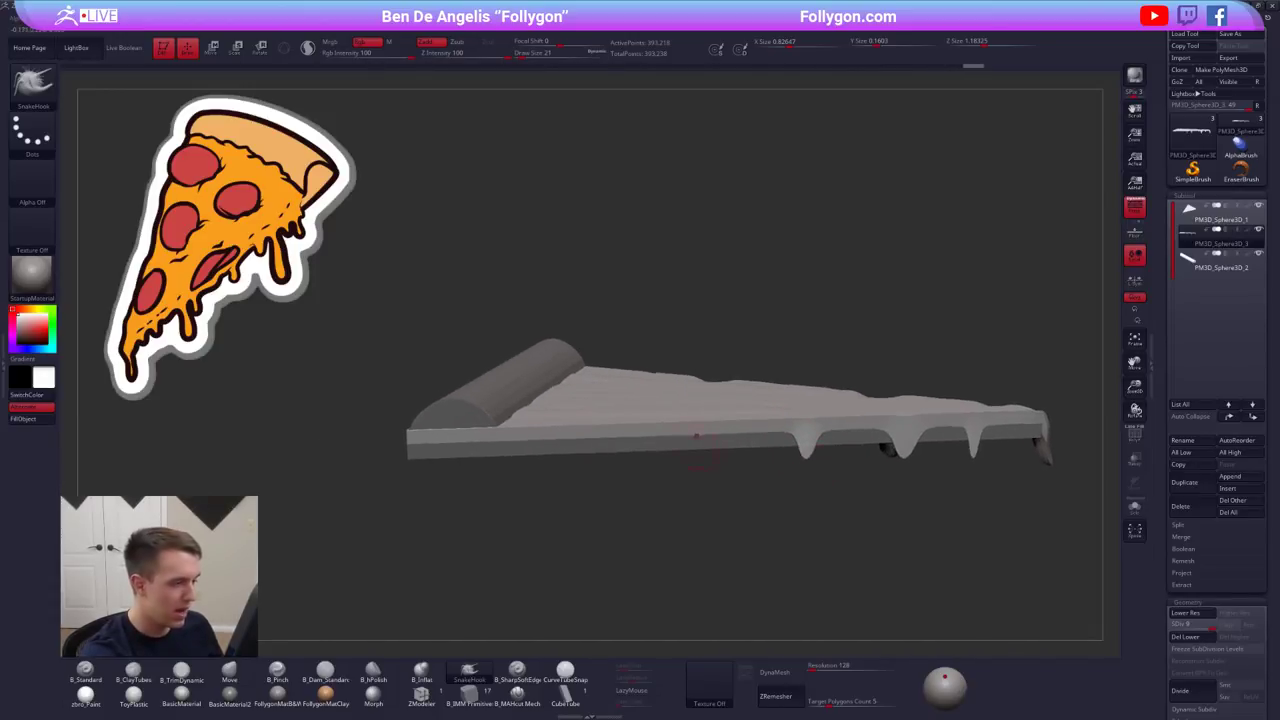
- Pull two long drips from the same edge farther toward the crust, and lengthen the wide drip nearer the tip
drag(697, 435, 686, 482)
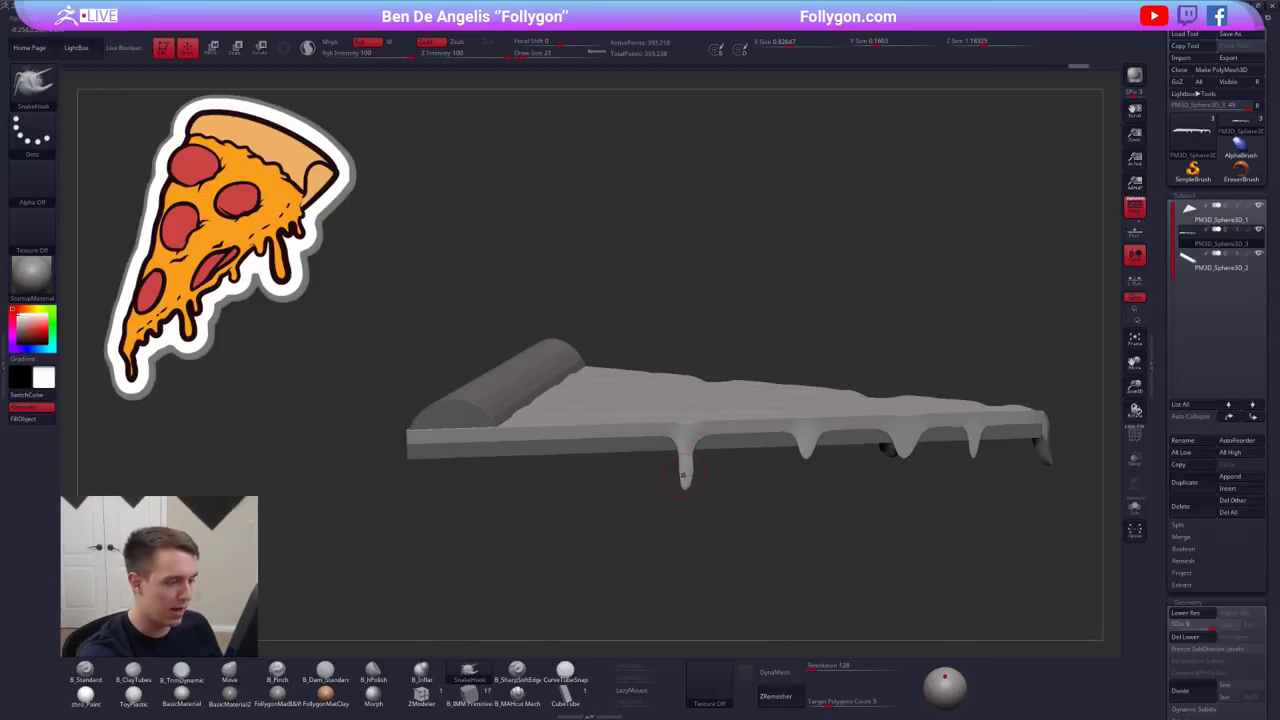
drag(565, 430, 567, 490)
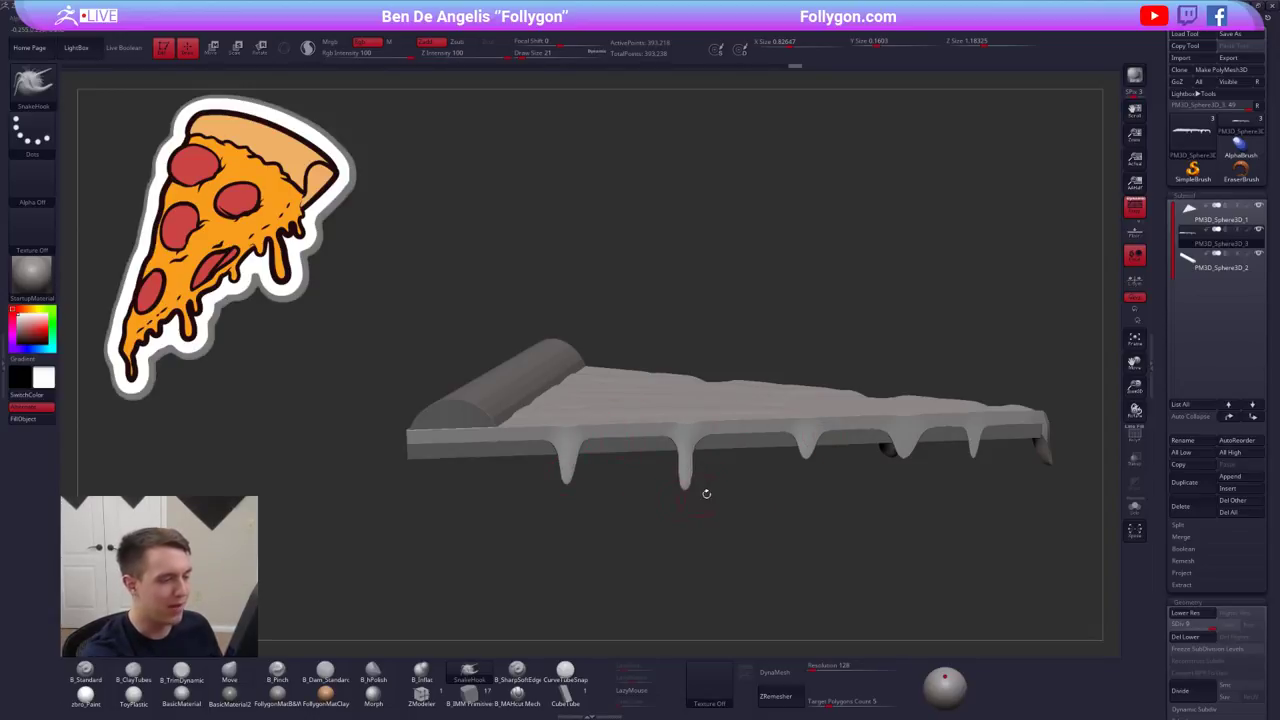
mouse_move(706, 494)
mouse_down()
mouse_move(671, 494)
mouse_move(689, 471)
mouse_move(722, 525)
mouse_move(739, 466)
mouse_move(781, 450)
mouse_up()
drag(835, 494, 836, 517)
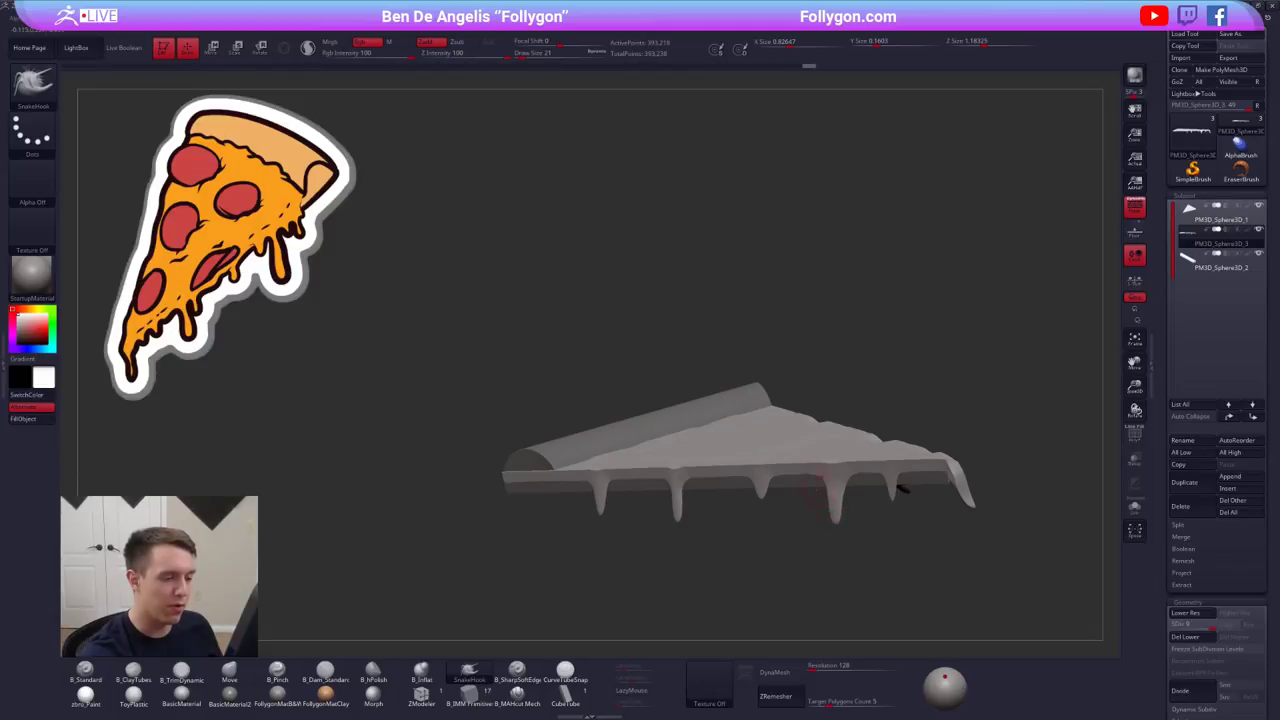
- Reduce the brush to draw size 14 and pull two small drips between the longer ones on that edge
key(space)
drag(786, 472, 781, 489)
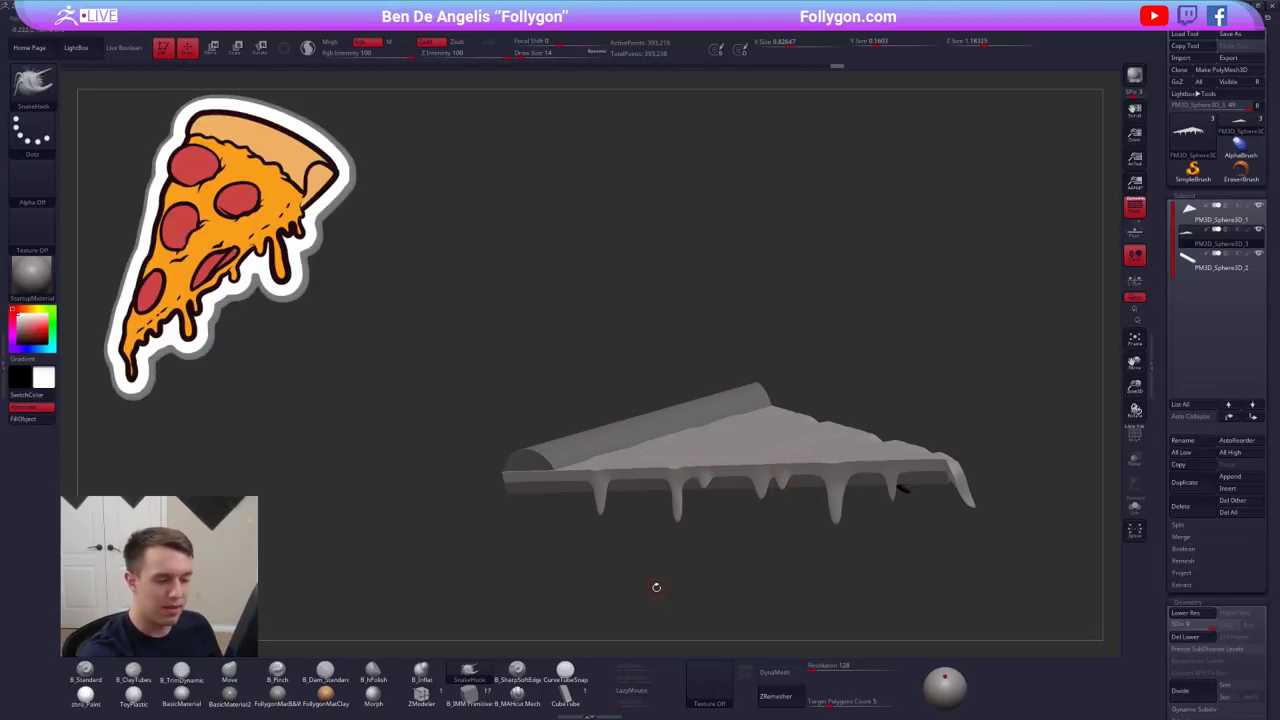
drag(656, 587, 361, 576)
drag(361, 576, 375, 625)
- Switch to the ClayTubes brush at draw size 33 and turn on smooth subdivision for the cheese layer
key(2)
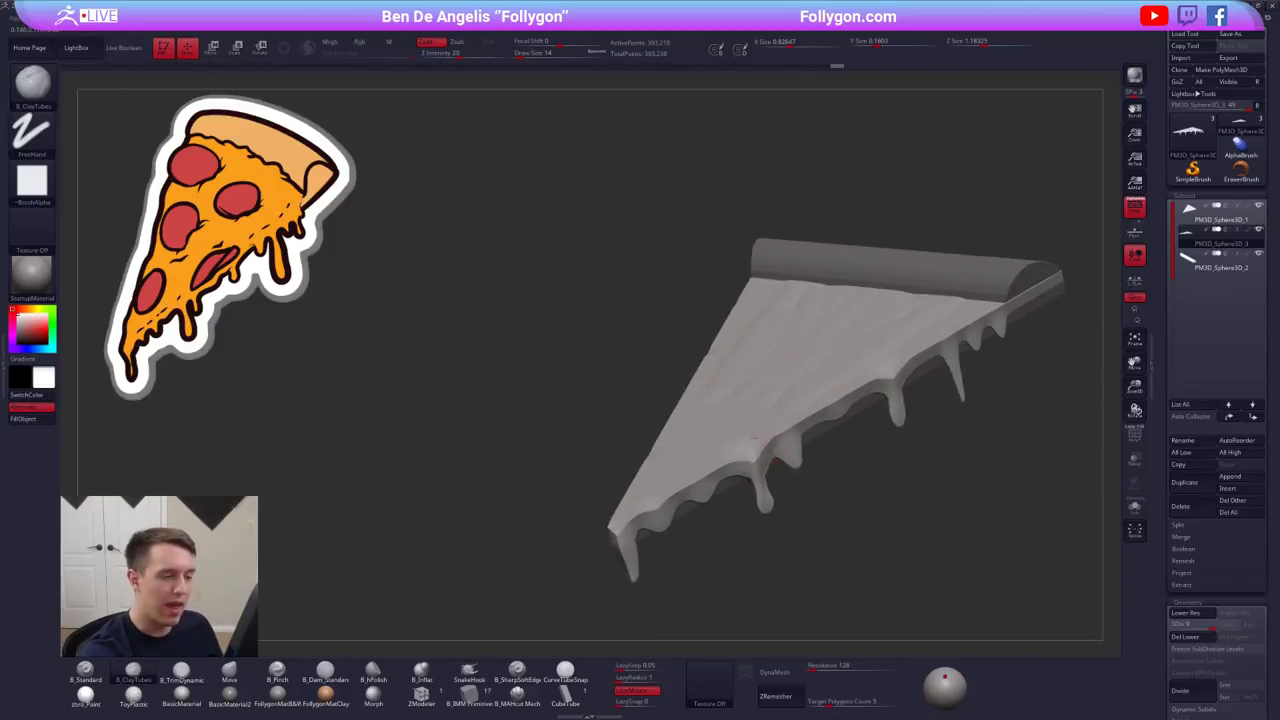
alt+drag(750, 580, 745, 515)
key(space)
click(808, 480)
alt+drag(835, 472, 731, 504)
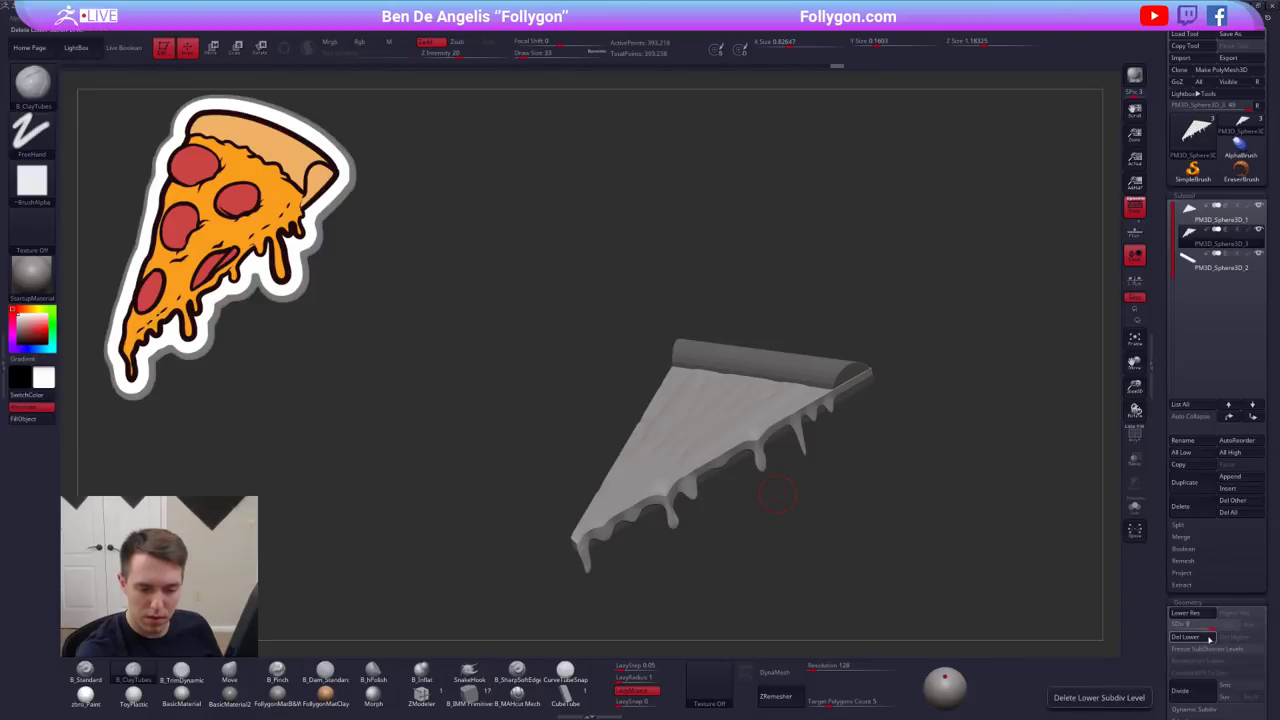
drag(1168, 644, 1168, 542)
click(1250, 587)
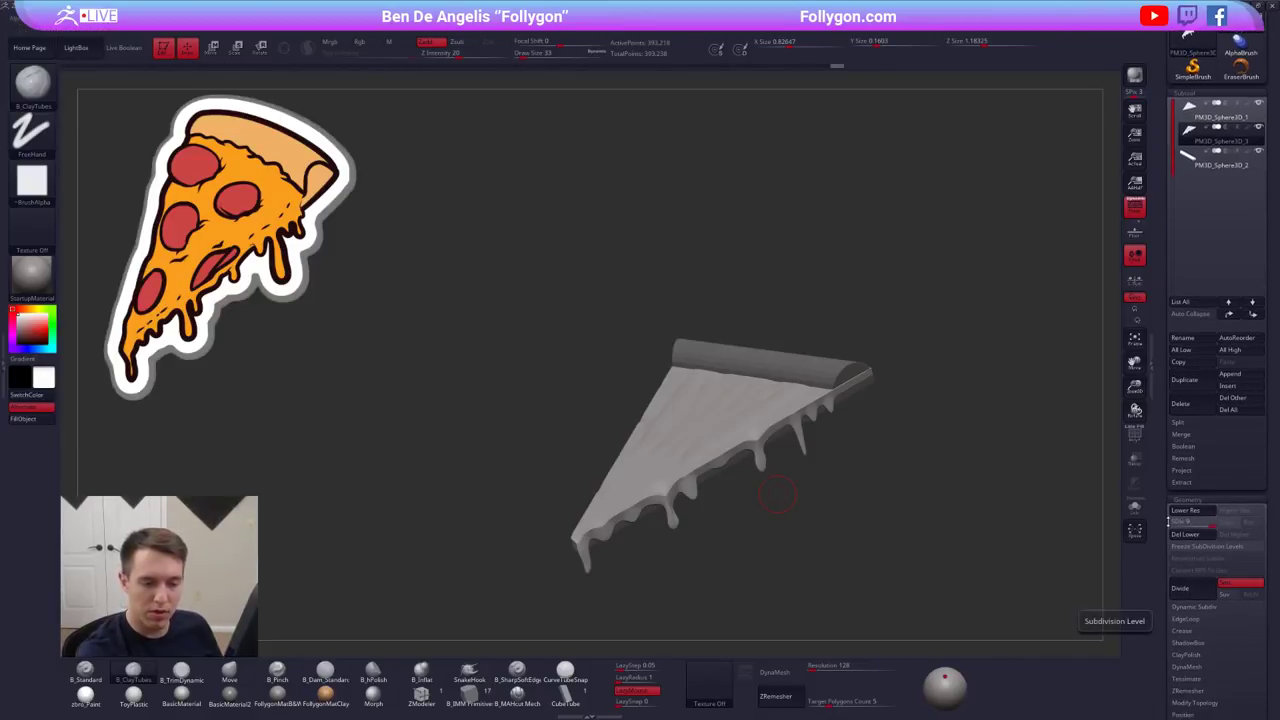
scroll(1168, 520, up, 2)
- Isolate the cheese layer, inspect its wireframe, and build up its top surface with ClayTubes at draw size 67
right_drag(655, 450, 675, 507)
key(alt+s)
key(shift+f)
alt+right_drag(936, 407, 840, 364)
key(shift+f)
key(space)
drag(688, 371, 697, 371)
alt+right_drag(697, 371, 777, 434)
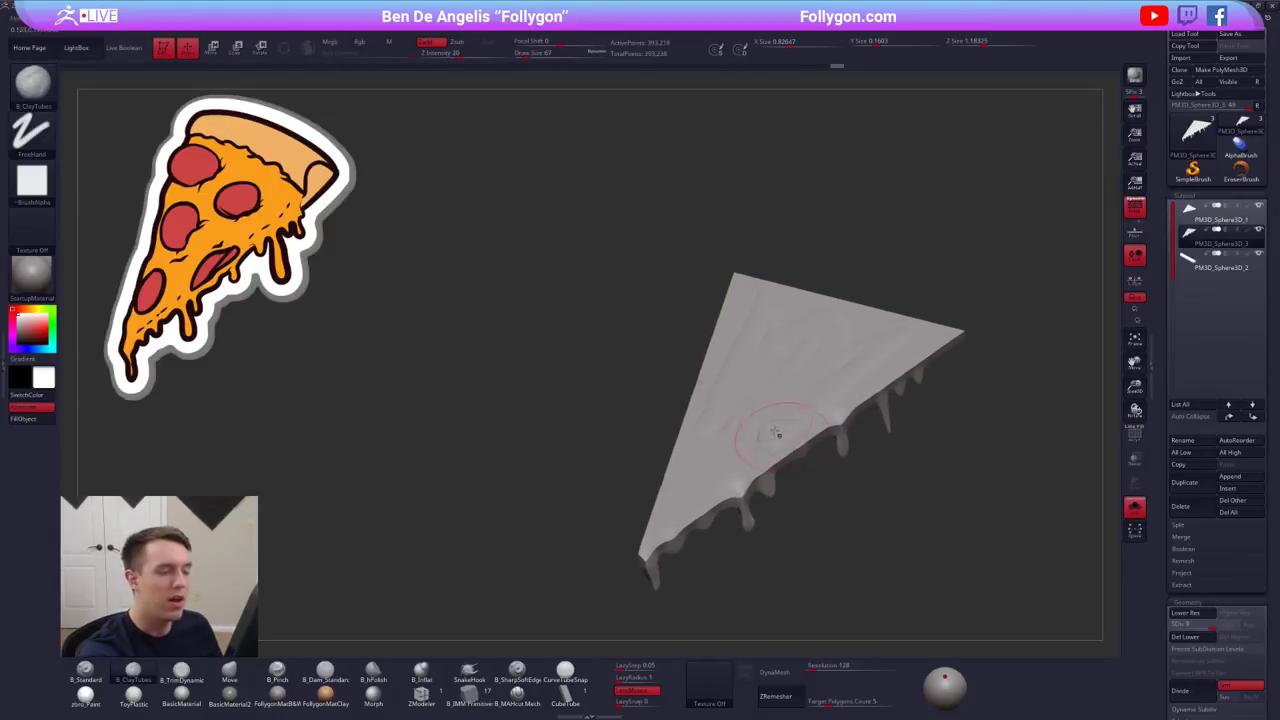
key(shift+s)
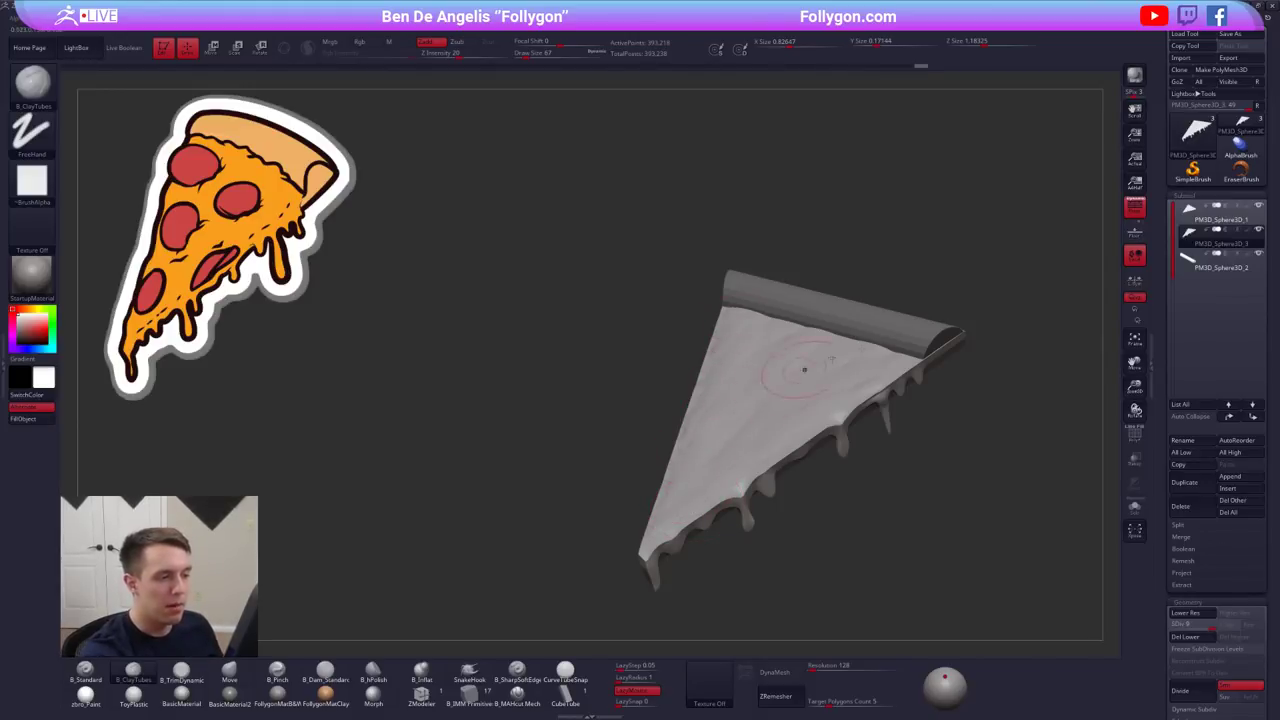
- Add uneven ClayTubes strokes along the crust side of the cheese, then isolate the layer and check its surface from several angles
mouse_move(747, 350)
right_down()
mouse_move(802, 425)
mouse_move(756, 430)
right_up()
mouse_move(716, 286)
mouse_down()
mouse_move(703, 272)
mouse_move(735, 292)
mouse_move(712, 240)
mouse_move(787, 285)
mouse_move(796, 328)
mouse_move(894, 323)
mouse_up()
key(alt+s)
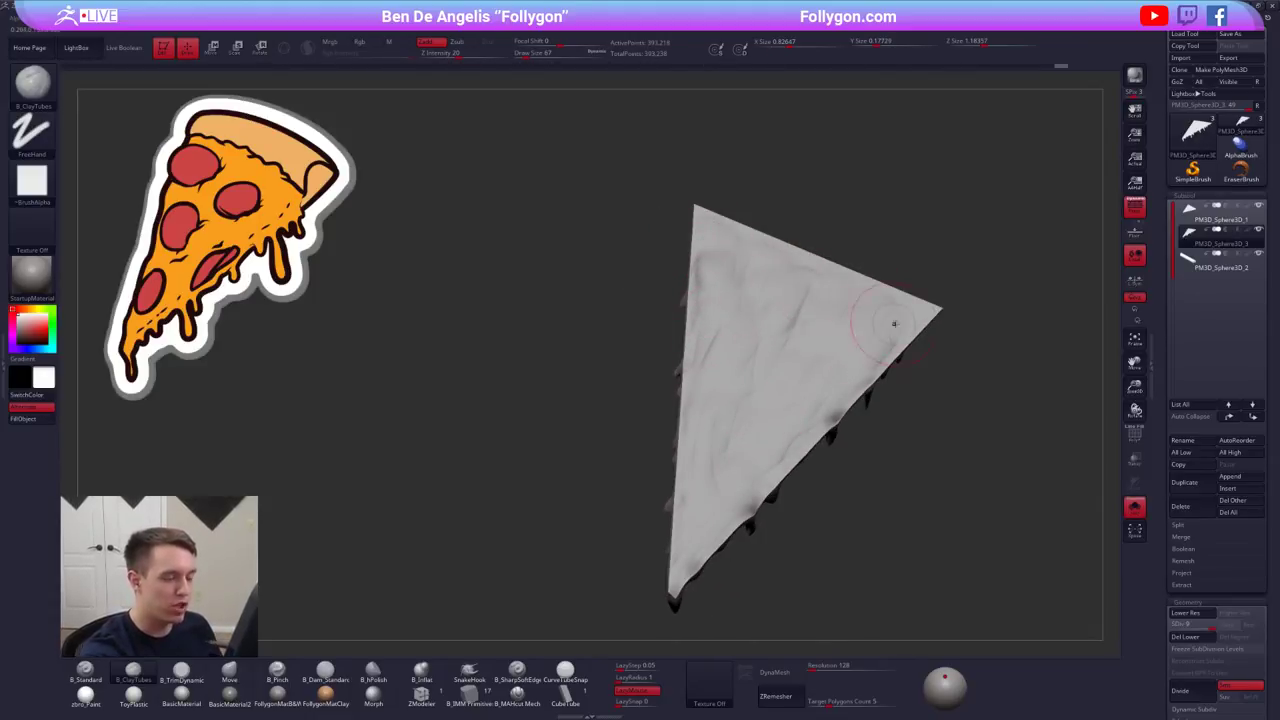
drag(772, 398, 728, 500)
mouse_move(694, 560)
mouse_down()
mouse_move(712, 510)
mouse_move(752, 504)
mouse_move(777, 460)
mouse_up()
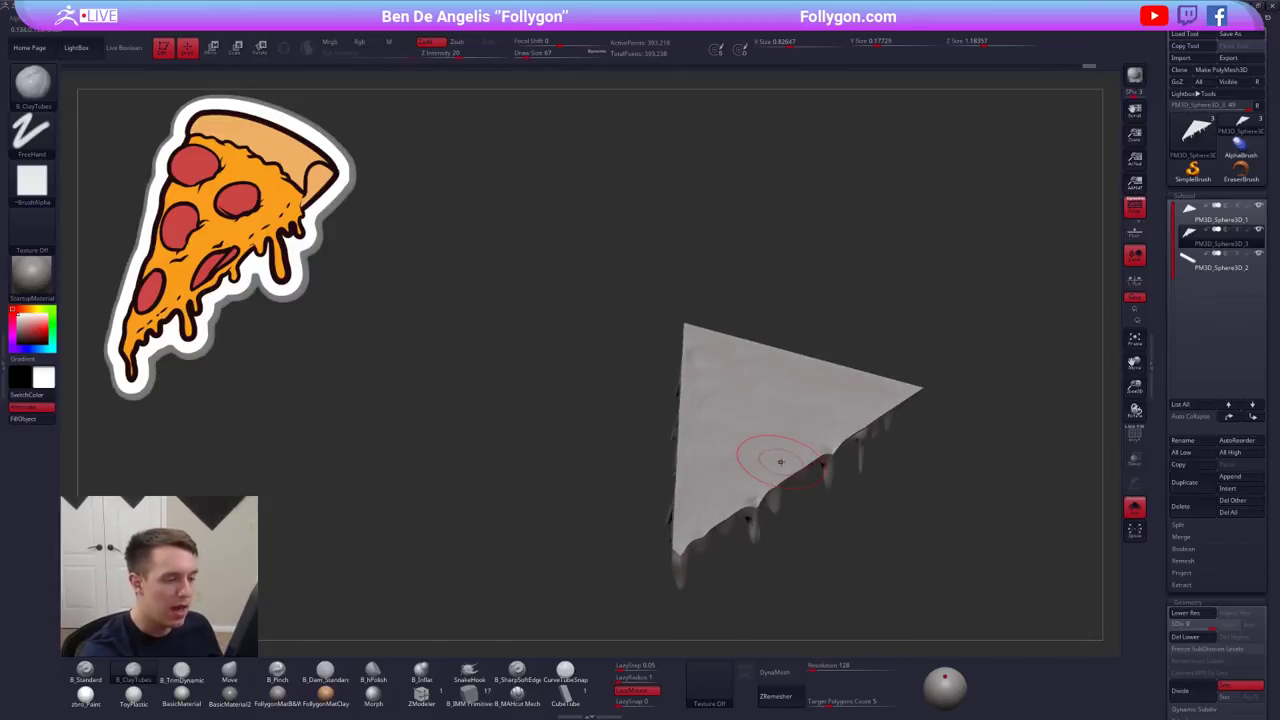
drag(794, 512, 743, 517)
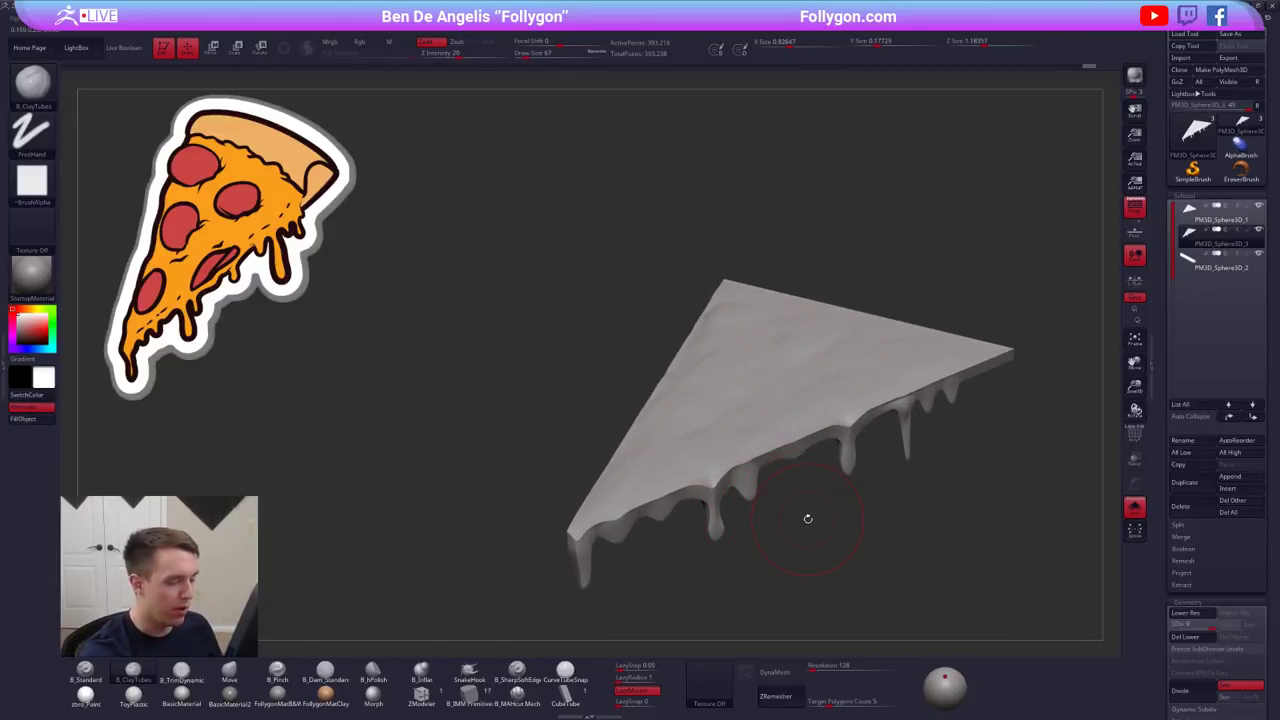
- Try DynaMesh on the cheese layer at resolution 128 without freezing subdivision levels, and undo it
alt+drag(822, 518, 790, 435)
click(773, 672)
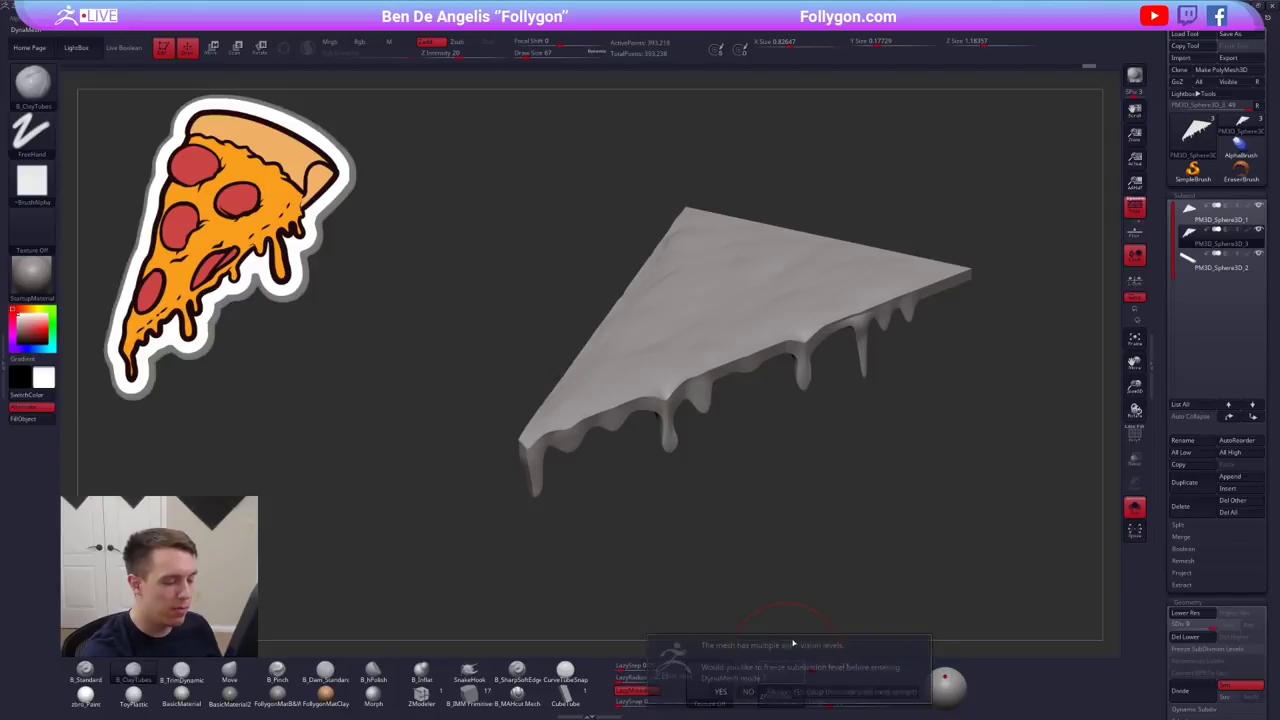
click(748, 691)
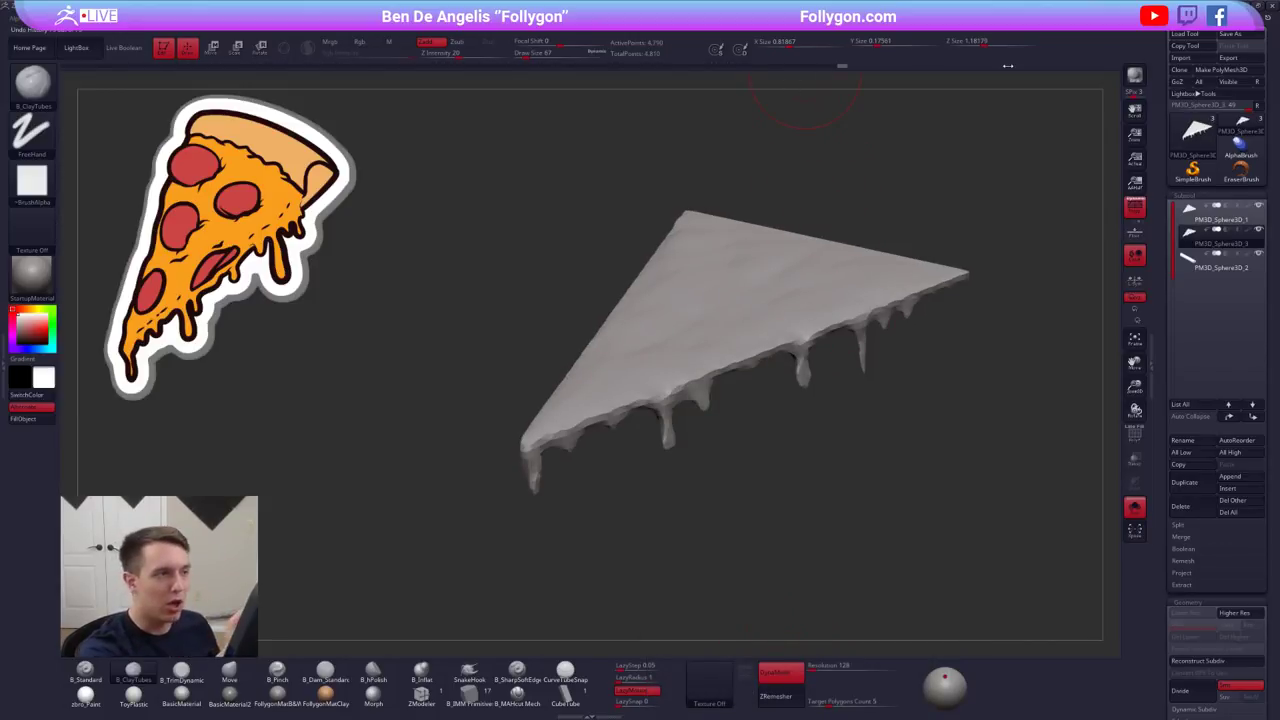
key(ctrl+z)
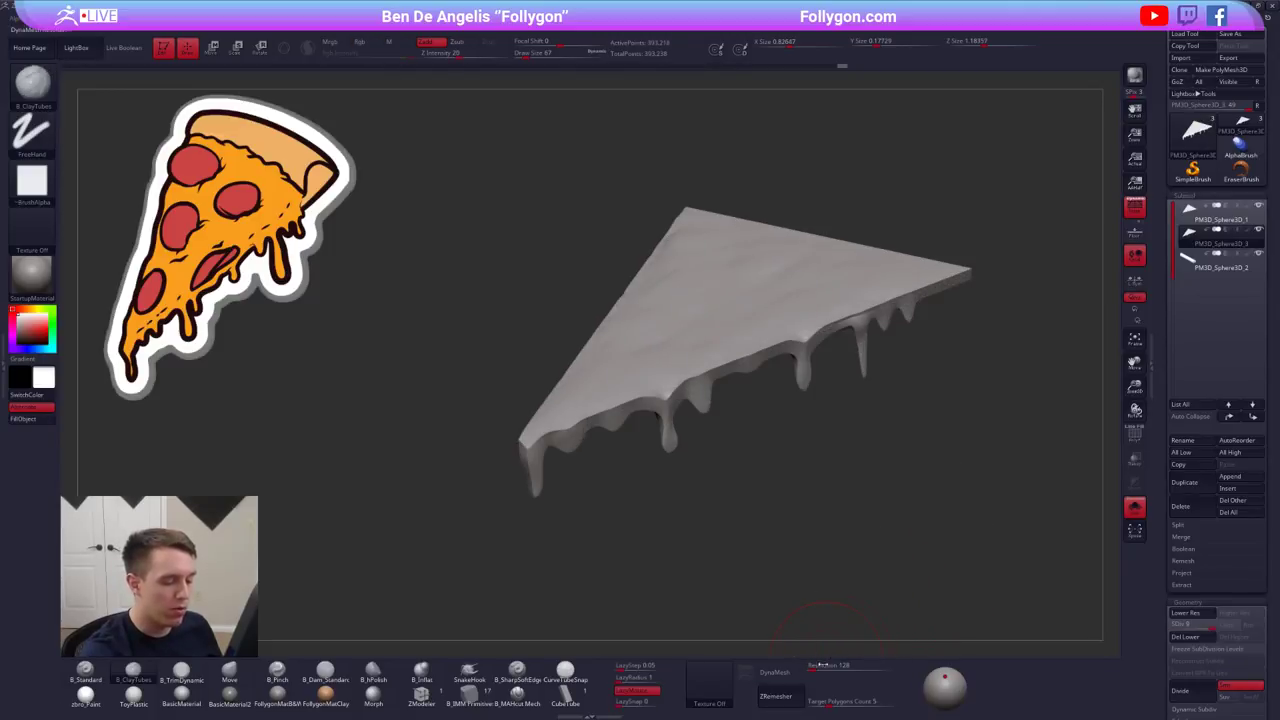
- DynaMesh the cheese layer at resolution 432 without freezing subdivision levels, and inspect the new wireframe
click(822, 675)
click(778, 671)
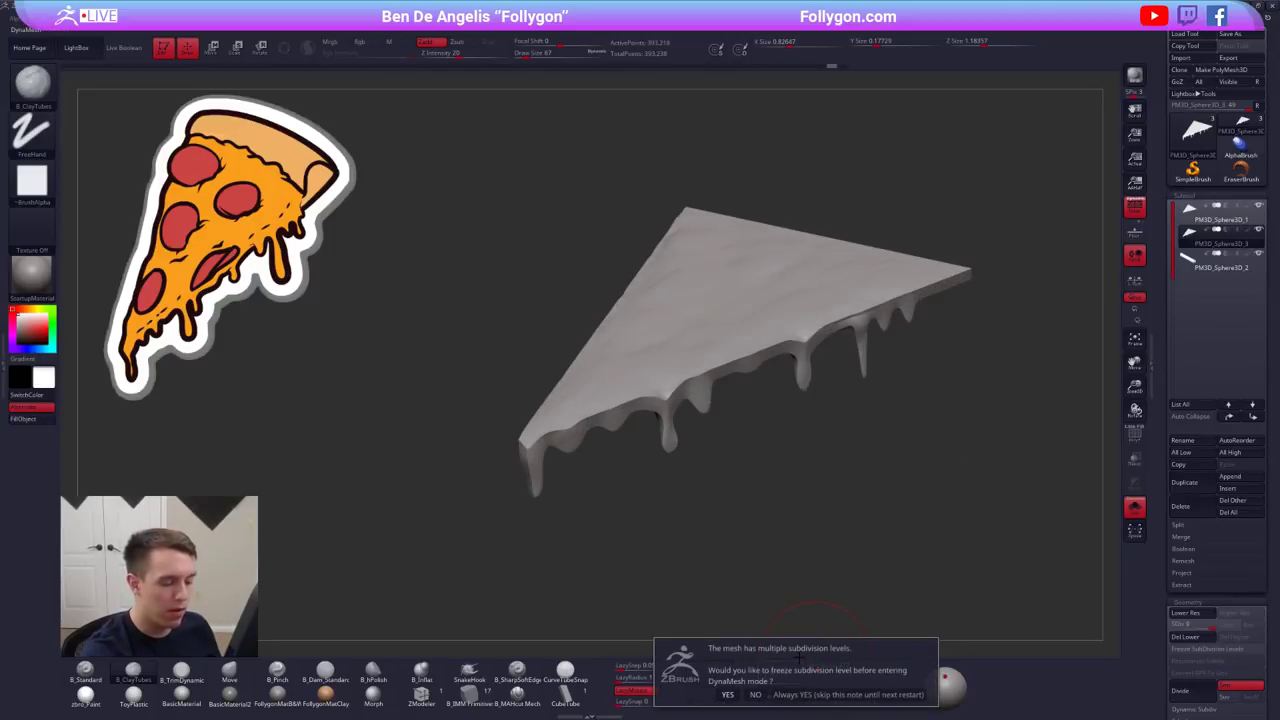
click(756, 694)
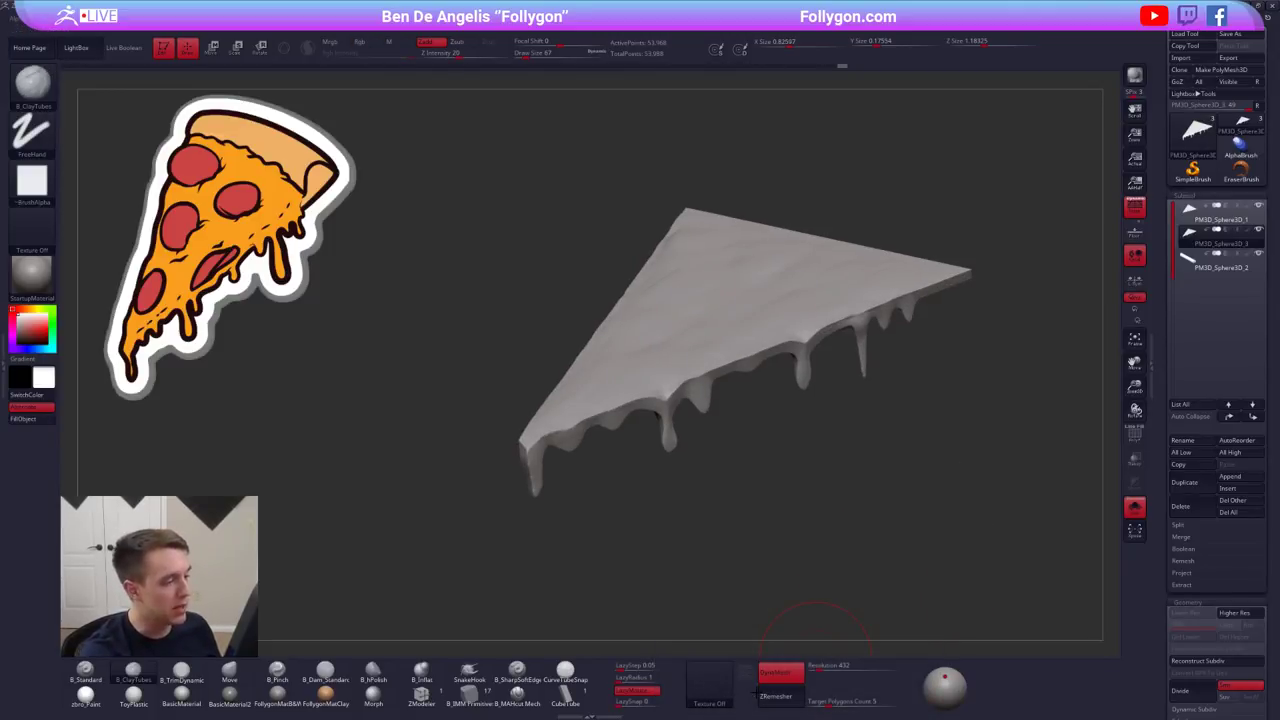
key(shift+f)
key(shift+f)
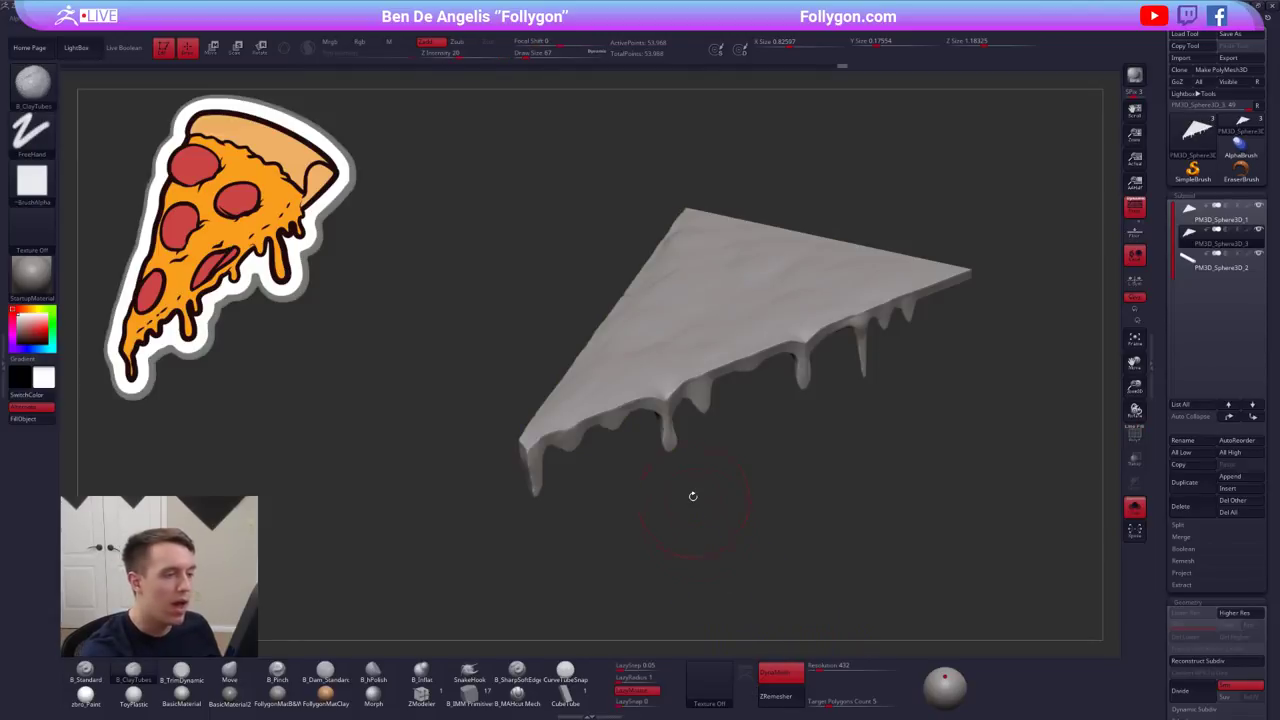
- Adjust the brush size and smooth the cheese's hard side edges and the tops of the drips
key(s)
drag(677, 354, 652, 354)
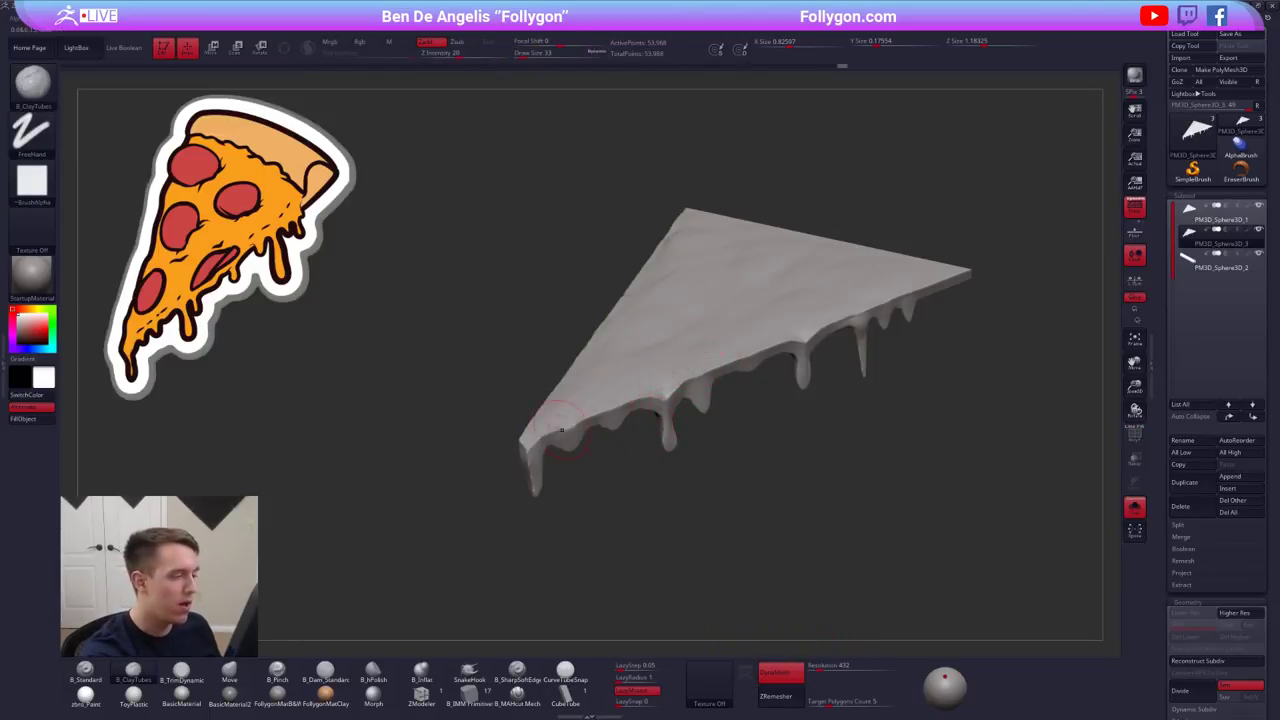
key(space)
drag(562, 435, 956, 278)
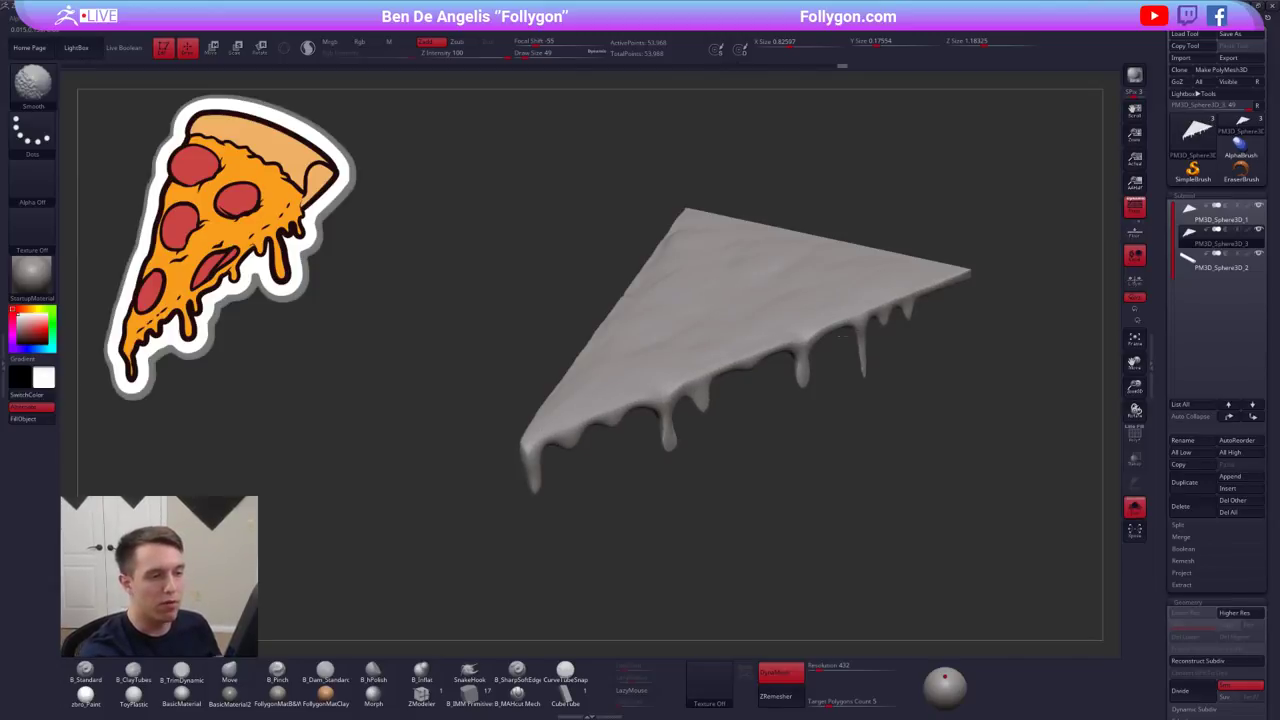
drag(560, 350, 783, 354)
mouse_move(605, 393)
alt+mouse_down()
mouse_move(808, 448)
mouse_move(716, 440)
mouse_move(506, 268)
mouse_move(692, 434)
mouse_move(718, 480)
alt+mouse_up()
mouse_move(960, 430)
mouse_down()
mouse_move(850, 475)
mouse_move(910, 400)
mouse_up()
drag(750, 528, 867, 545)
- Build up soft lumps across the cheese's top surface with ClayTubes at draw size 81 and smooth them out
mouse_move(779, 424)
right_down()
mouse_move(797, 440)
mouse_move(711, 417)
mouse_move(717, 377)
right_up()
key(space)
drag(717, 375, 726, 365)
key(shift)
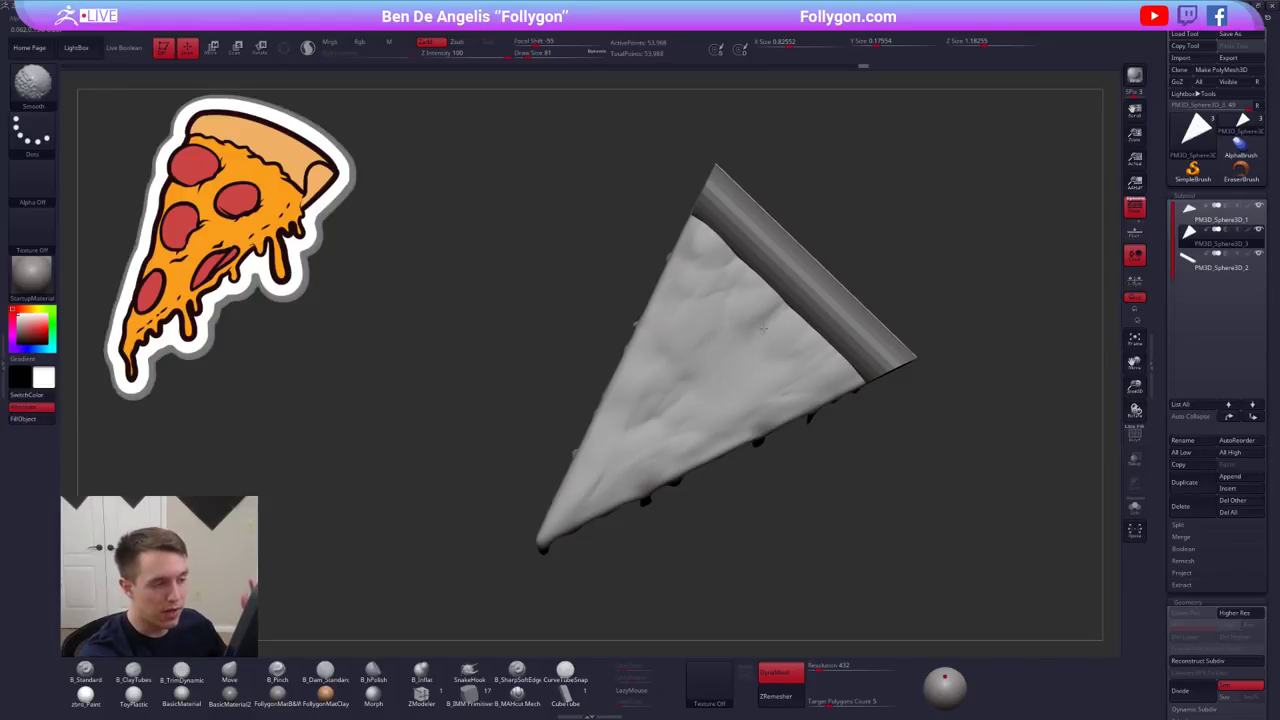
key(ctrl+shift)
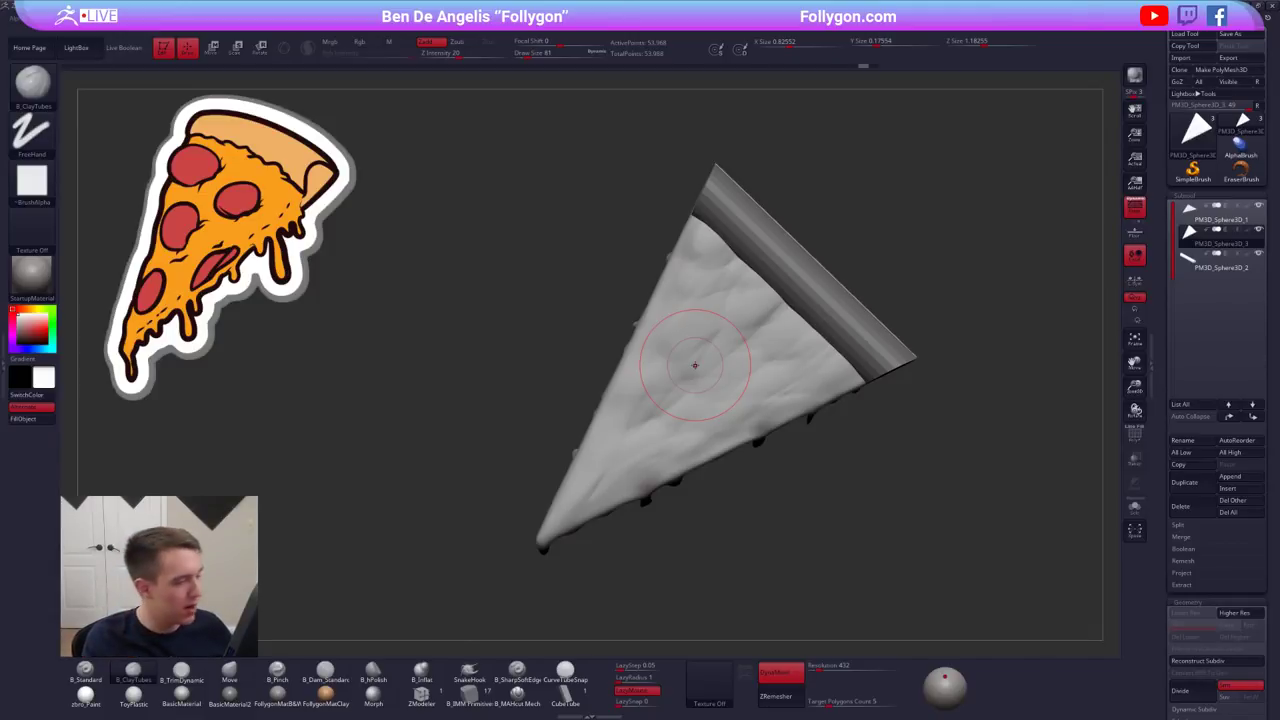
right_click(697, 324)
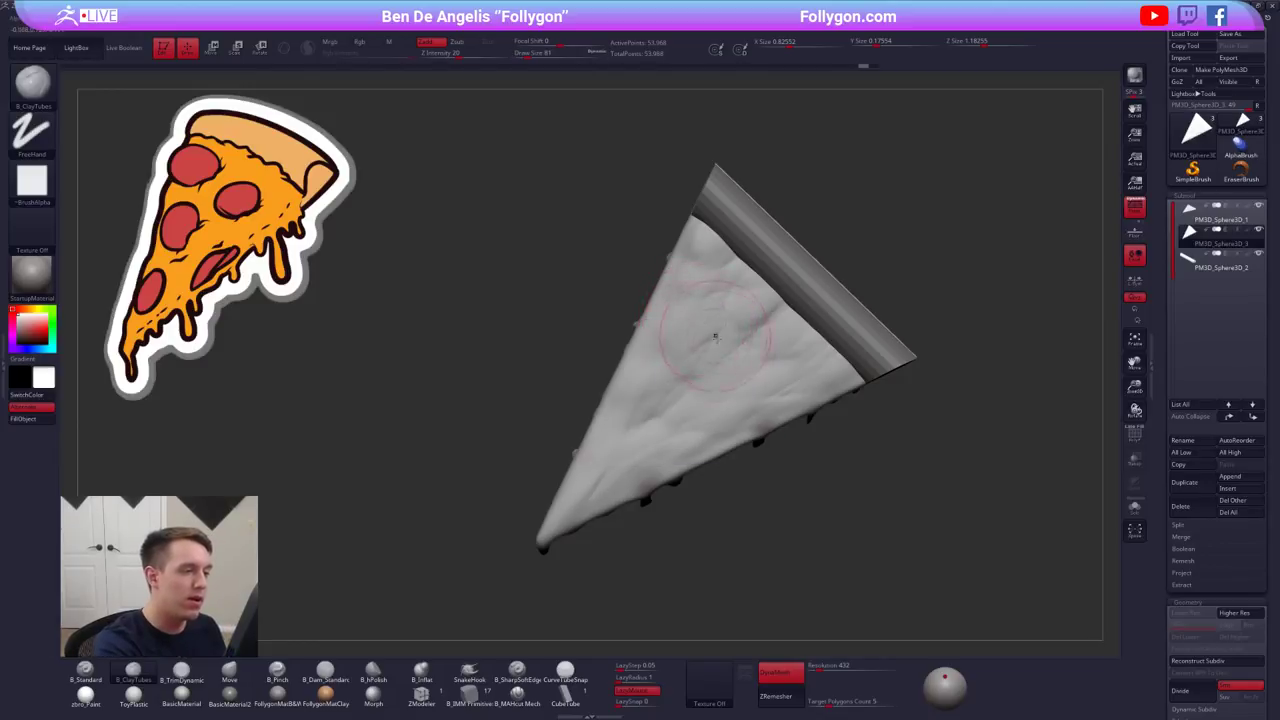
mouse_move(715, 337)
right_down()
mouse_move(722, 348)
mouse_move(716, 312)
right_up()
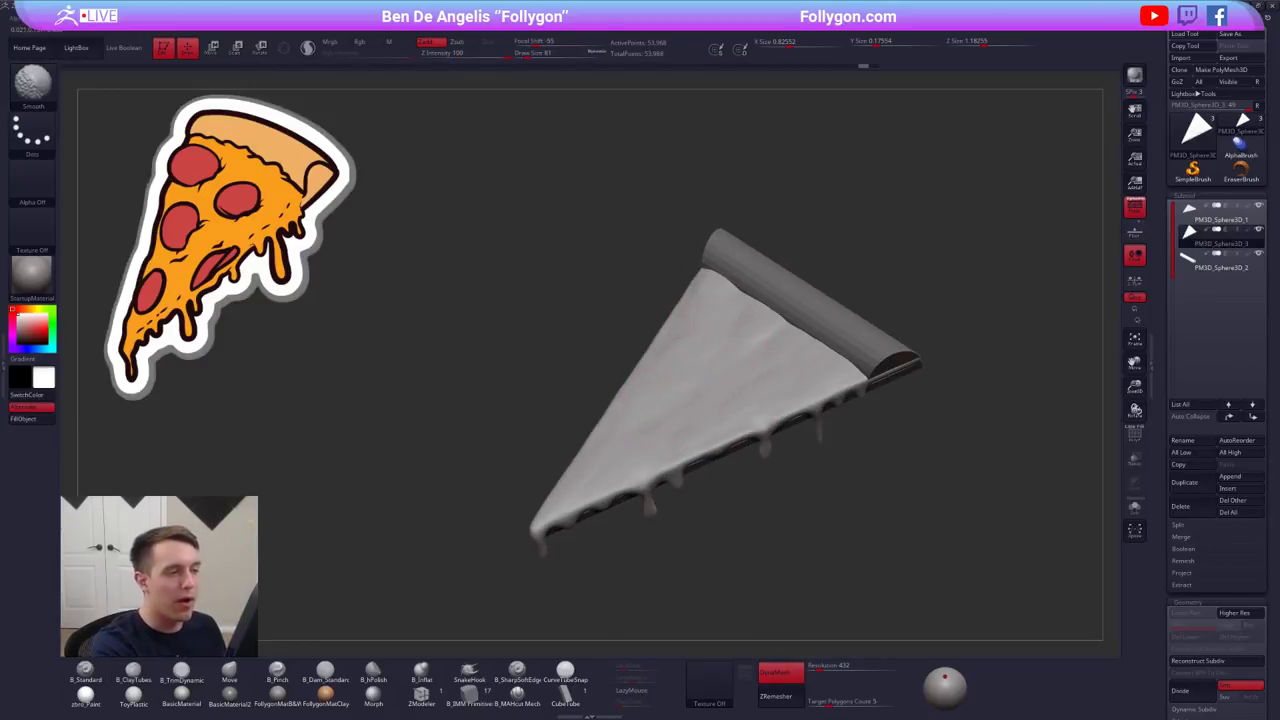
shift+drag(725, 360, 785, 380)
right_drag(745, 430, 748, 420)
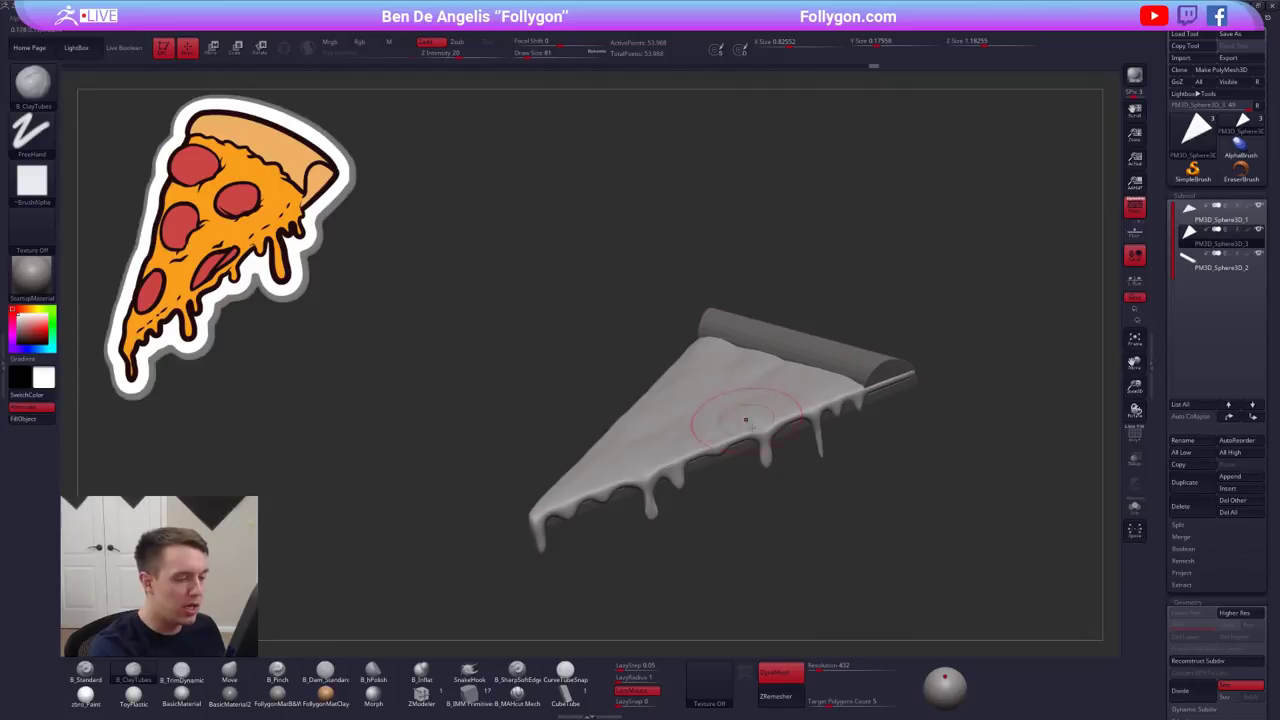
- Switch to the Inflat brush, adjust its size, and start swelling the end of a long drip near the slice's tip
right_click(757, 454)
click(768, 449)
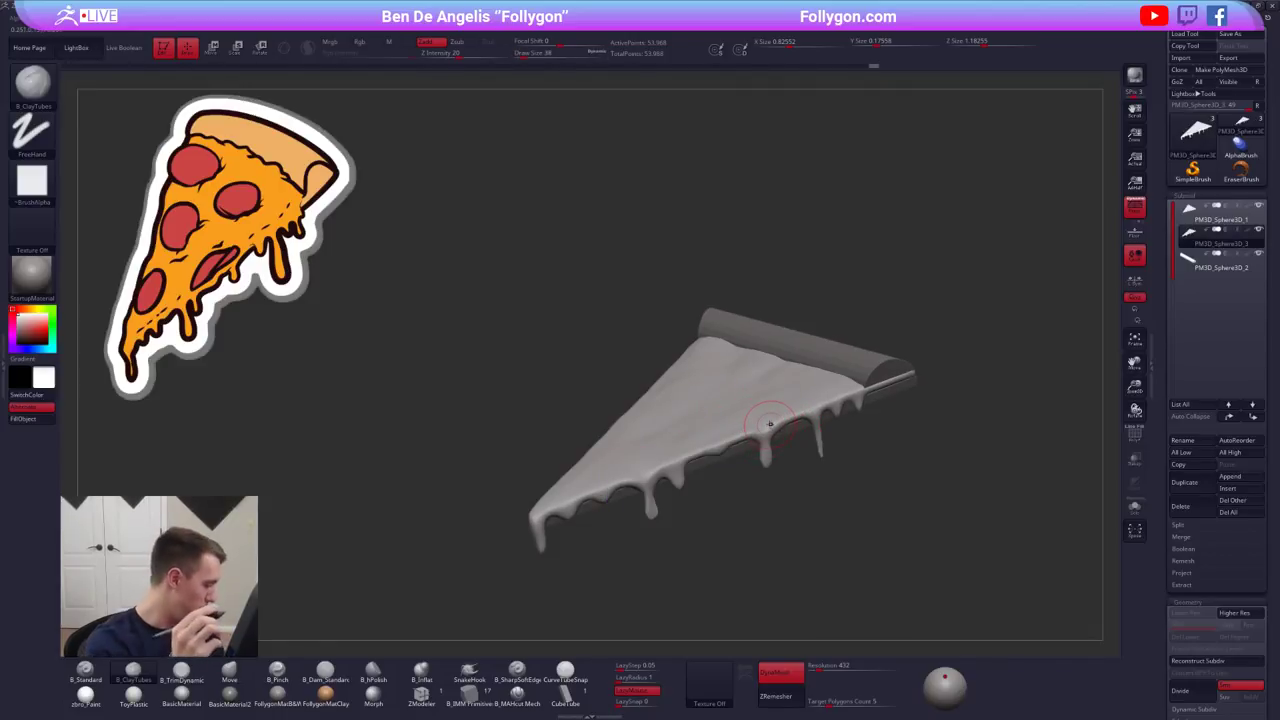
click(422, 671)
mouse_move(573, 606)
right_down()
mouse_move(573, 580)
mouse_move(590, 620)
mouse_move(645, 580)
mouse_move(675, 515)
right_up()
right_click(651, 530)
click(656, 525)
drag(691, 456, 693, 455)
- Swell the lower end of the drip at the slice's tip into a rounded drop, using Inflat at draw size 29
right_drag(693, 480, 850, 482)
right_drag(693, 455, 560, 488)
drag(653, 430, 650, 418)
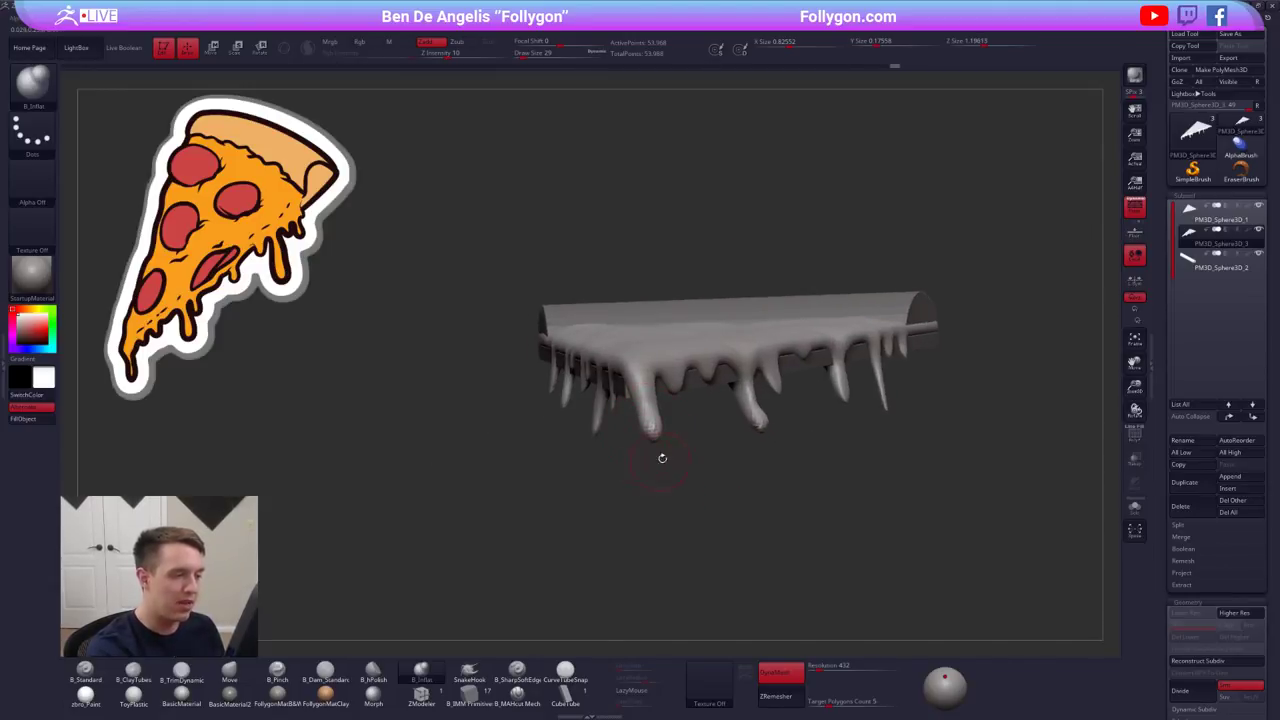
right_drag(663, 458, 590, 445)
drag(649, 426, 656, 435)
- Inflate the short bulges between the tip drip and the first long drip, and the short drip beyond it
drag(704, 385, 768, 379)
alt+right_drag(771, 415, 613, 455)
drag(738, 414, 740, 426)
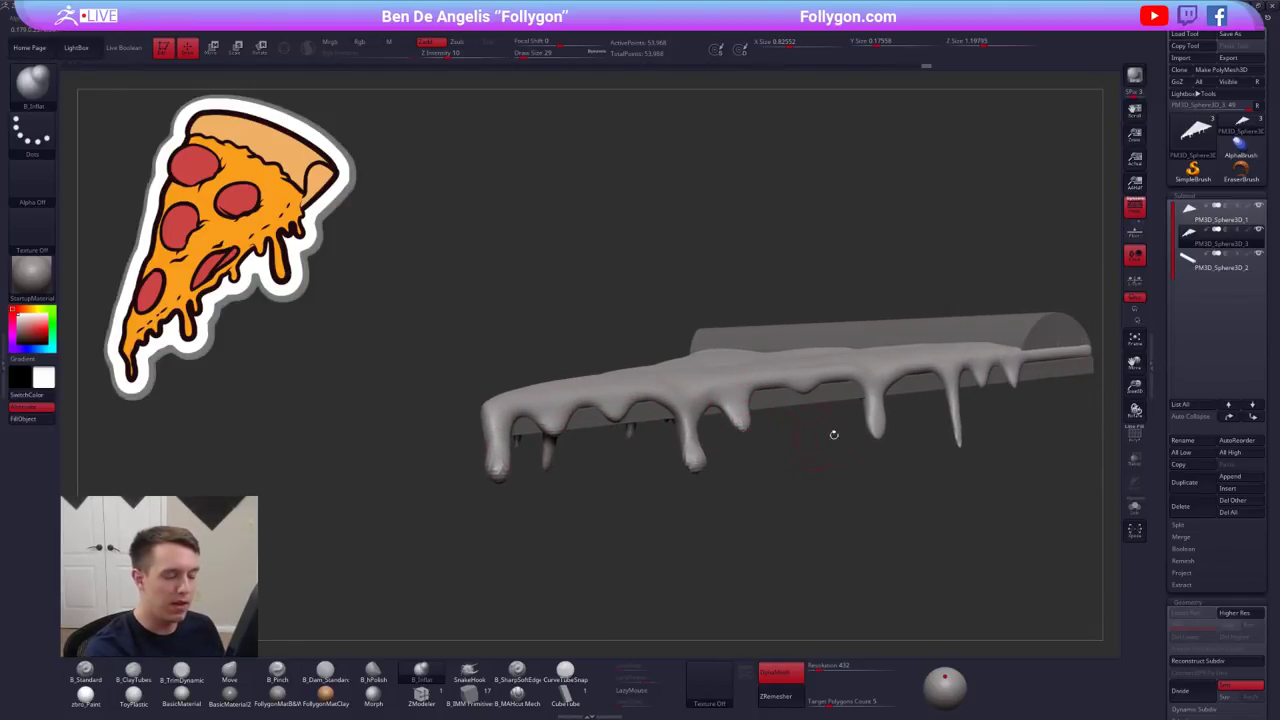
- Inflate the ends of the two long drips and the short drips toward the crust, remeshing the cheese with DynaMesh between strokes
drag(876, 432, 878, 420)
alt+right_drag(905, 450, 735, 475)
mouse_move(796, 455)
mouse_down()
mouse_move(796, 469)
mouse_move(797, 450)
mouse_up()
ctrl+drag(866, 486, 944, 470)
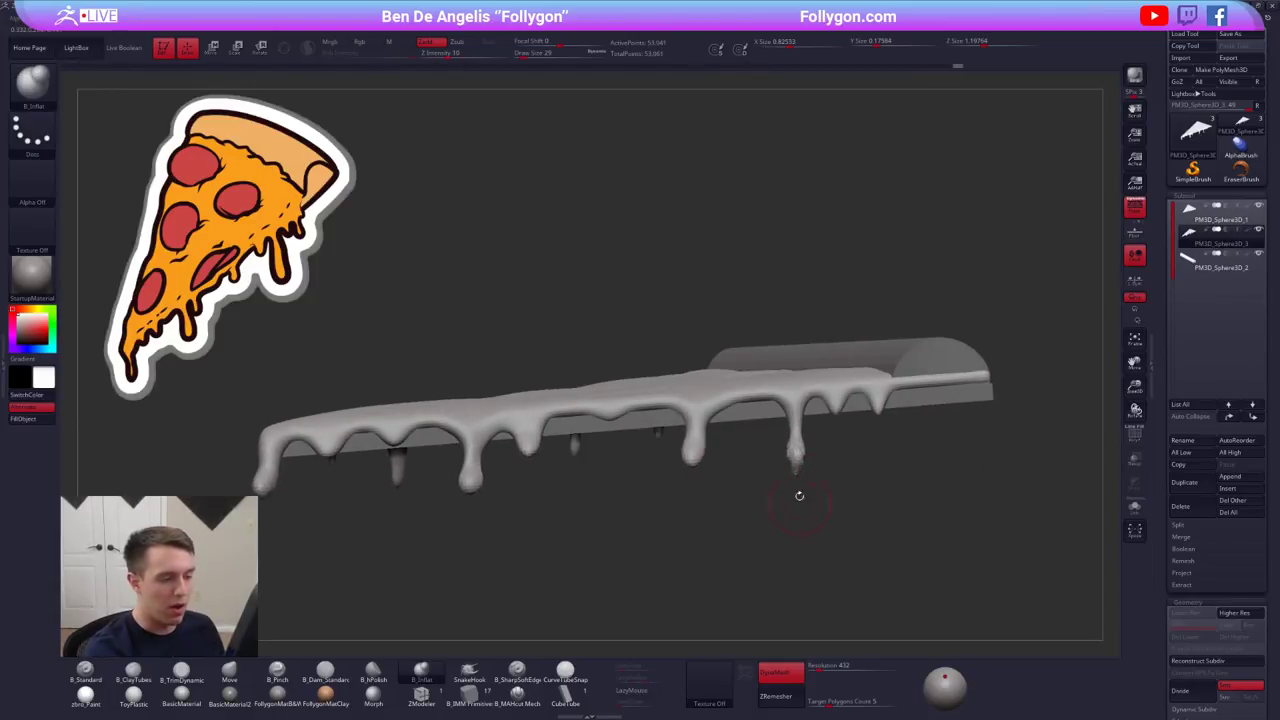
mouse_move(797, 468)
mouse_down()
mouse_move(796, 456)
mouse_move(797, 468)
mouse_up()
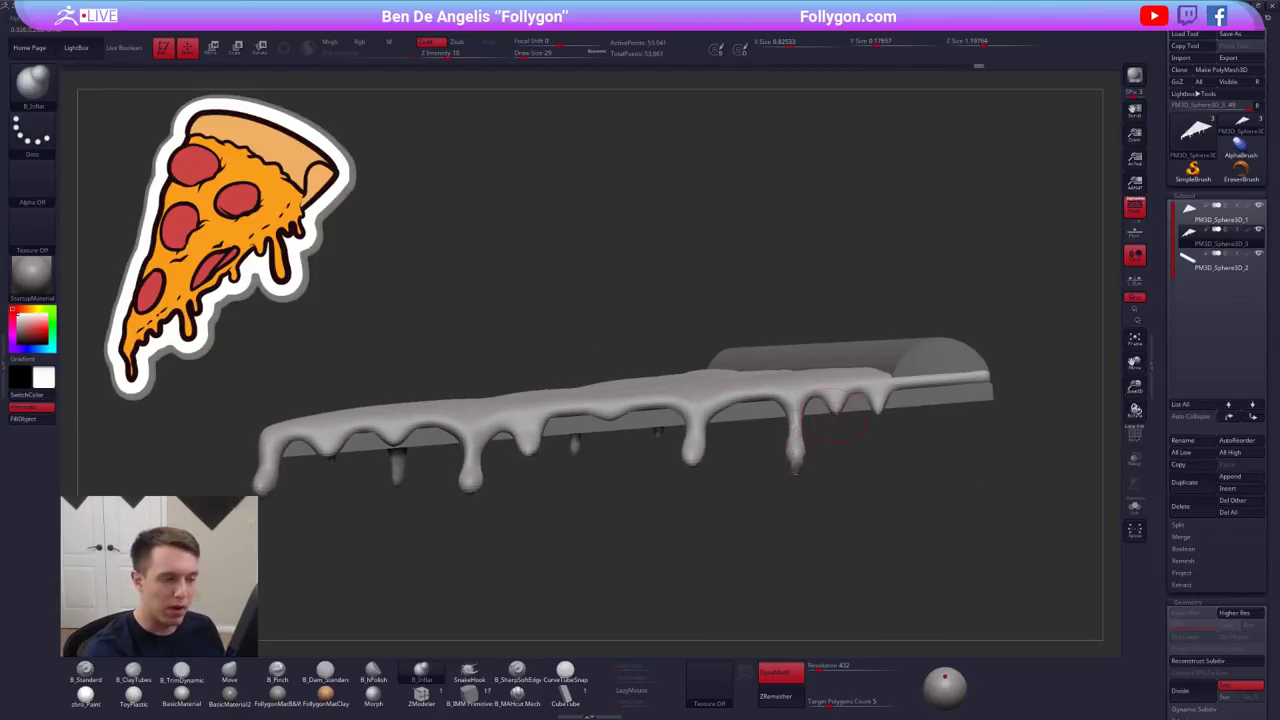
mouse_move(837, 416)
mouse_down()
mouse_move(833, 405)
mouse_move(877, 402)
mouse_move(878, 420)
mouse_up()
- Switch to the Move brush at draw size 54 and turn off perspective distortion
key(b)
key(m)
key(v)
drag(780, 525, 1000, 510)
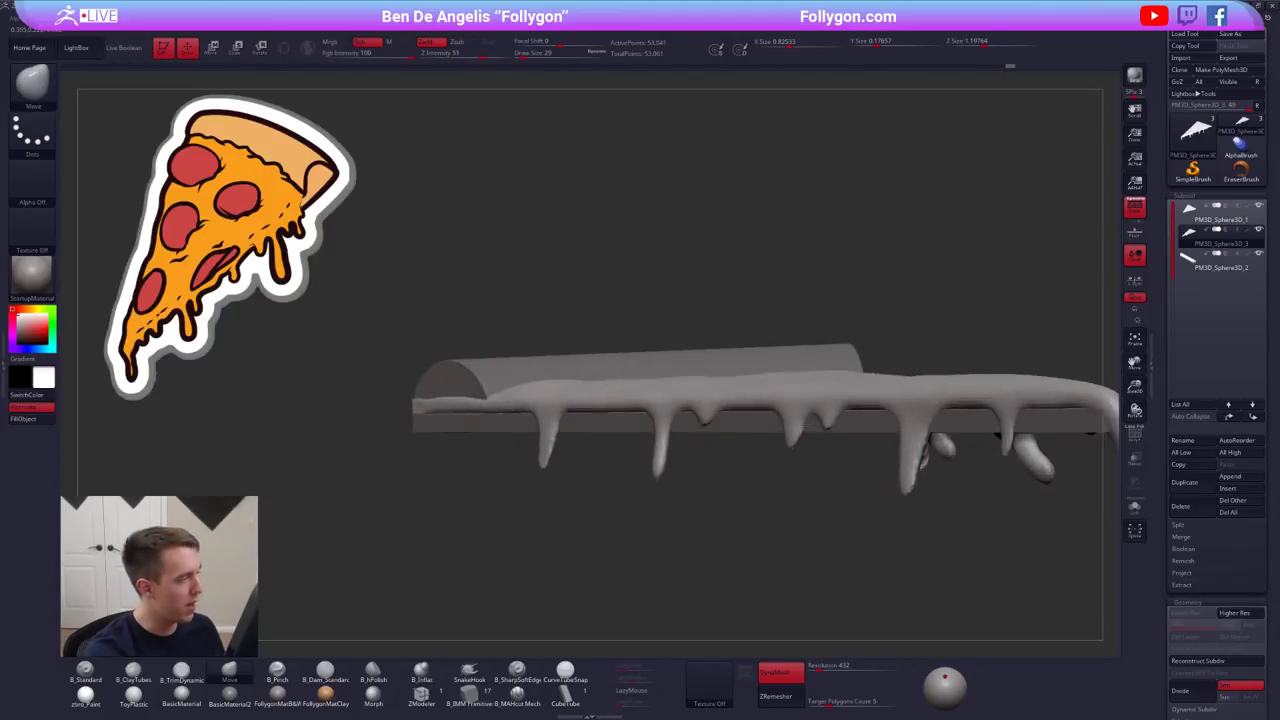
drag(757, 464, 611, 495)
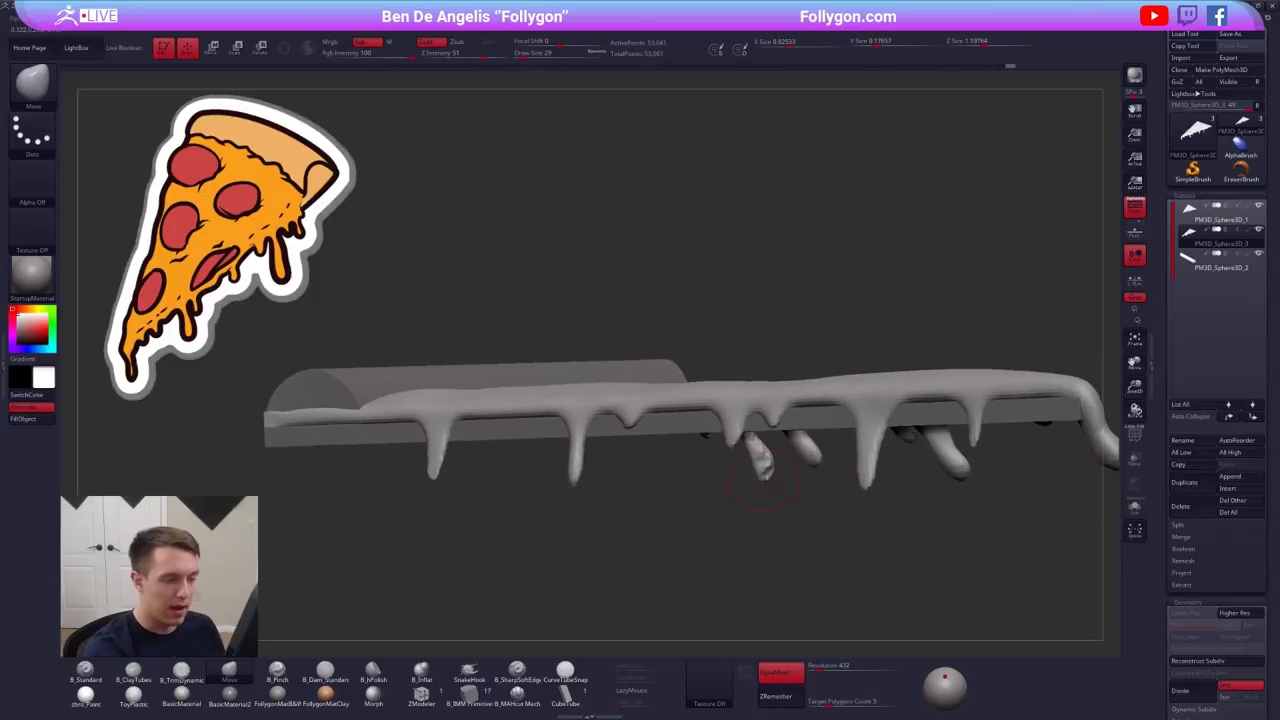
mouse_move(900, 485)
mouse_down()
mouse_move(735, 482)
mouse_move(691, 463)
mouse_up()
key(space)
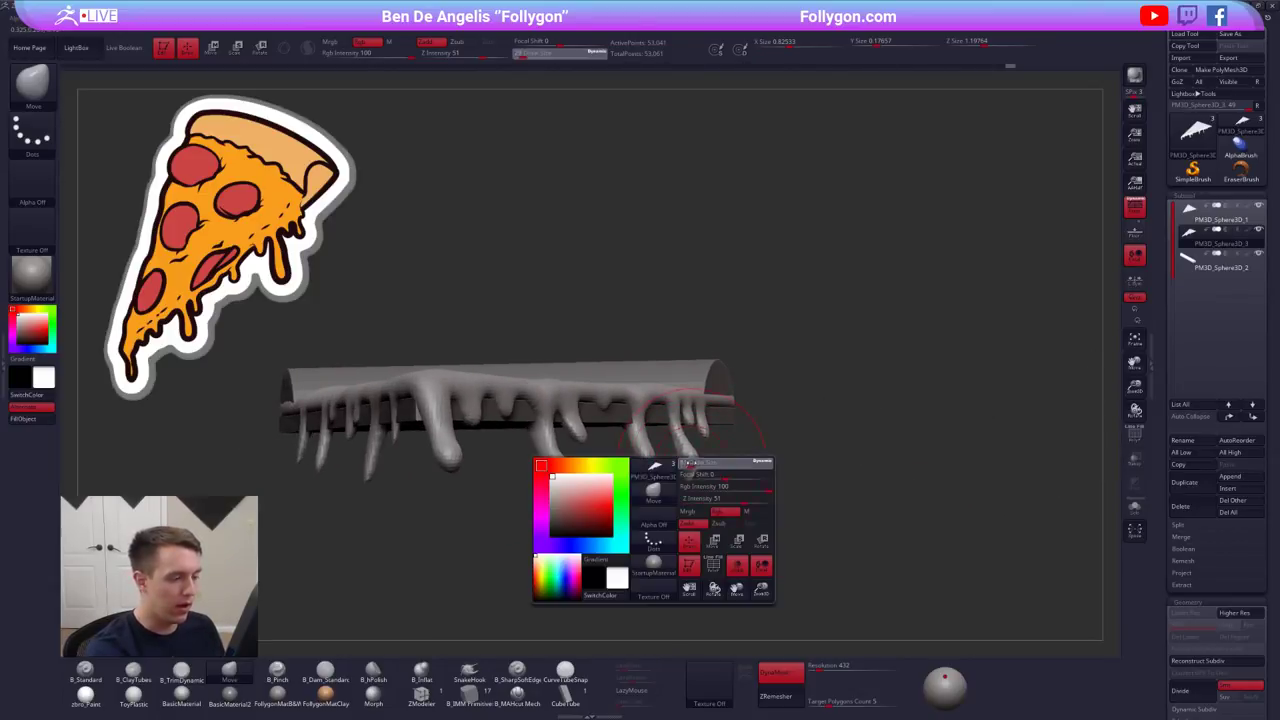
mouse_move(640, 510)
mouse_down()
mouse_move(735, 495)
mouse_move(683, 476)
mouse_up()
key(space)
mouse_move(800, 462)
mouse_down()
mouse_move(647, 451)
mouse_move(757, 465)
mouse_move(797, 455)
mouse_move(740, 462)
mouse_up()
mouse_move(740, 462)
alt+mouse_down()
mouse_move(838, 468)
mouse_move(804, 438)
alt+mouse_up()
key(space)
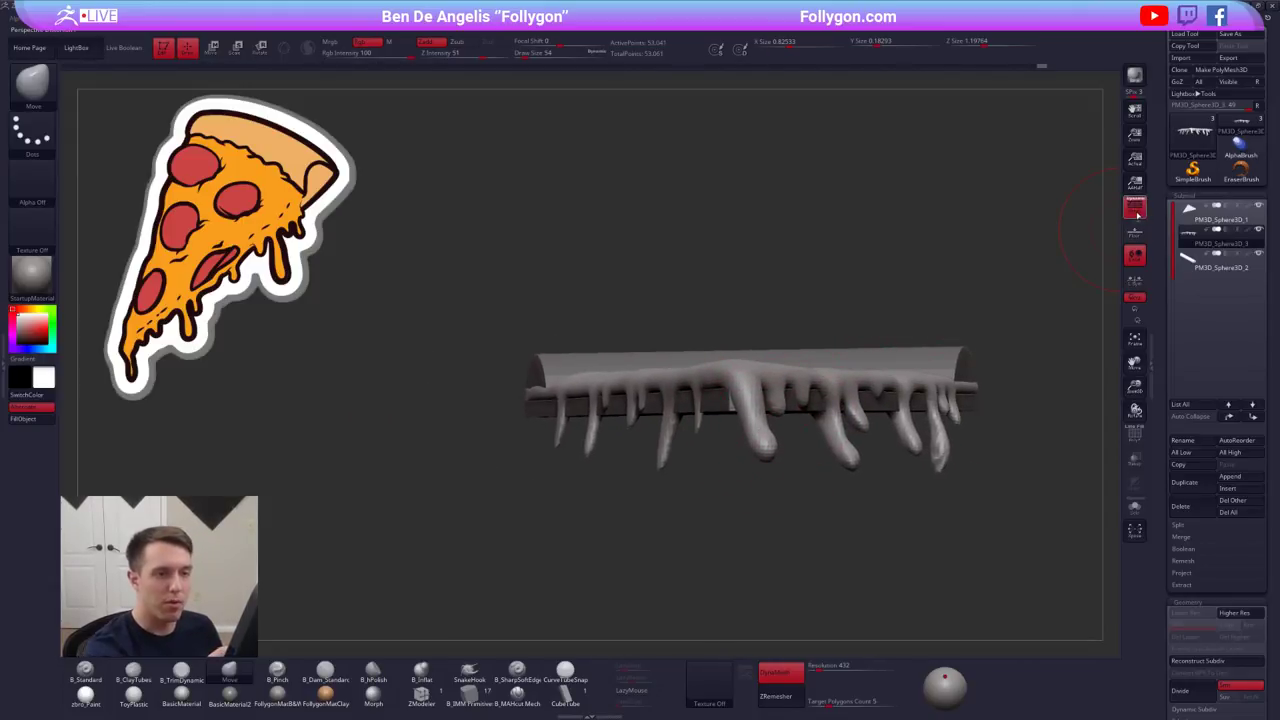
click(1135, 209)
- Pull the outward-curving drip at the slice's tip back so it hangs vertically, using Move at draw size 38
mouse_move(682, 428)
mouse_down()
mouse_move(745, 414)
mouse_move(736, 426)
mouse_up()
key(space)
right_drag(735, 427, 745, 422)
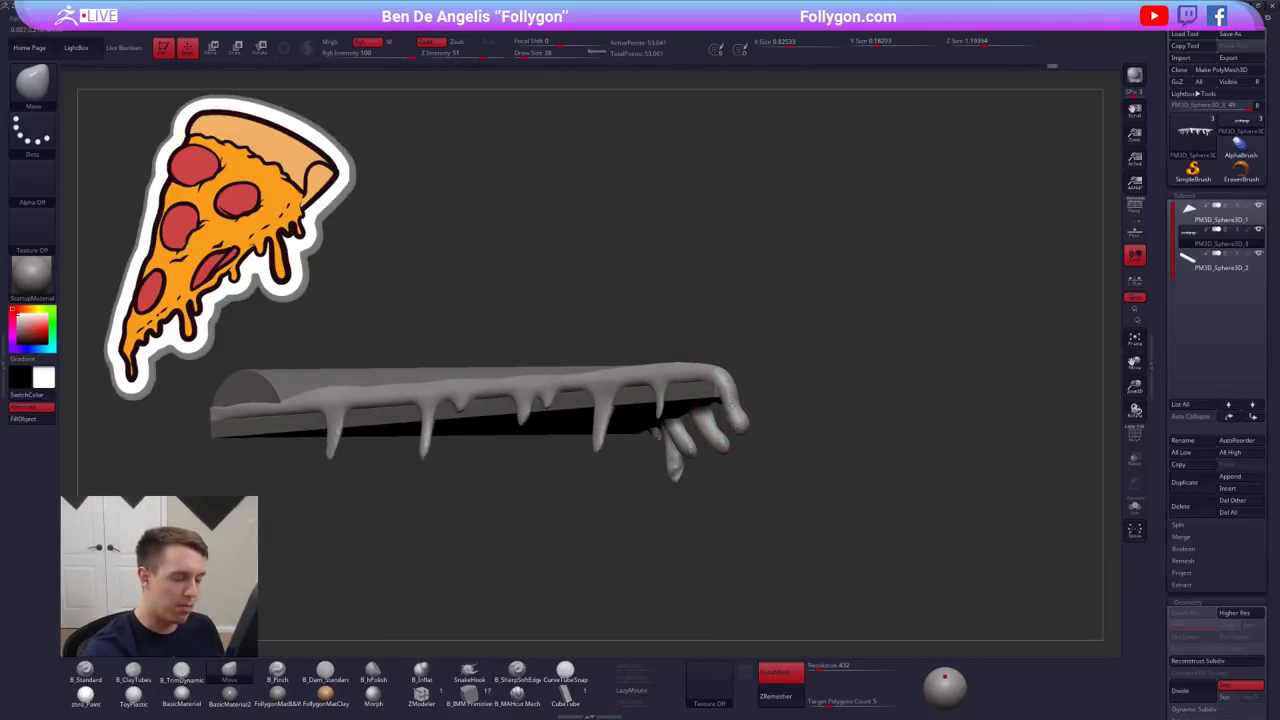
drag(742, 426, 729, 408)
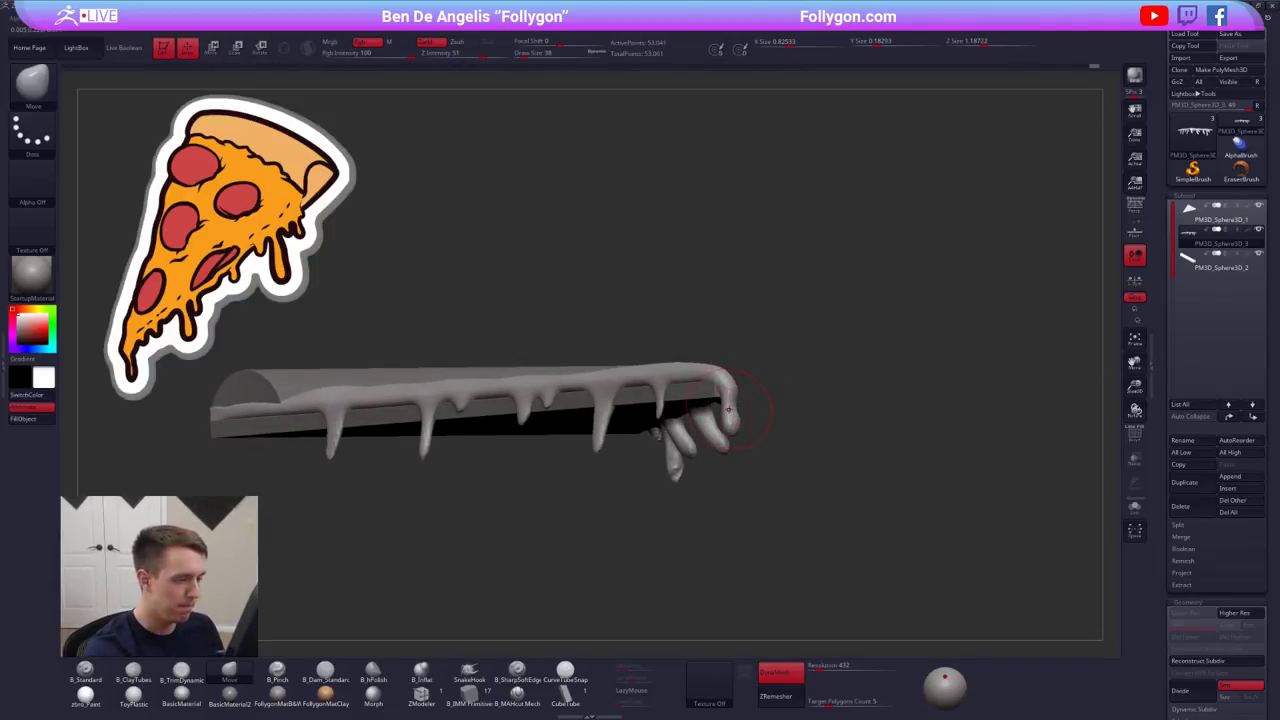
key(space)
right_drag(830, 432, 735, 428)
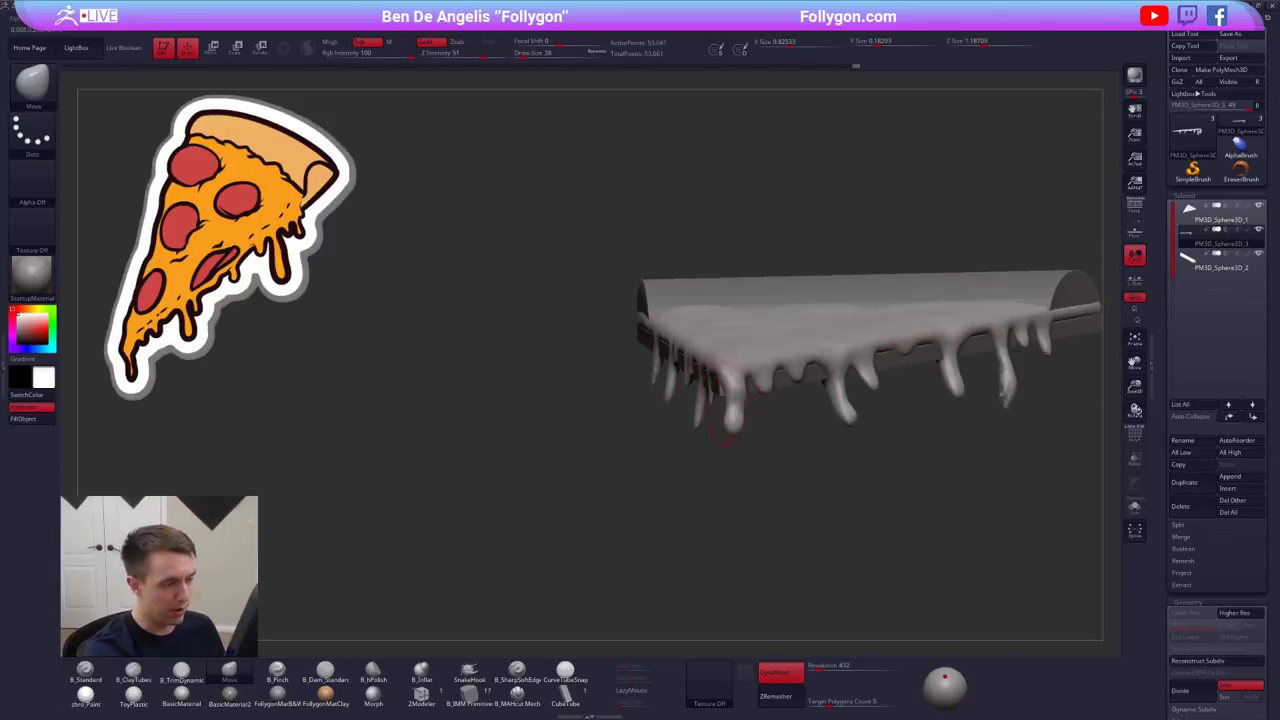
- Nudge the tip drip sideways into line with Move at draw size 25, and leave perspective distortion off
mouse_move(733, 416)
mouse_down()
mouse_move(731, 400)
mouse_move(742, 402)
mouse_up()
key(space)
right_drag(665, 428, 743, 390)
drag(743, 390, 746, 386)
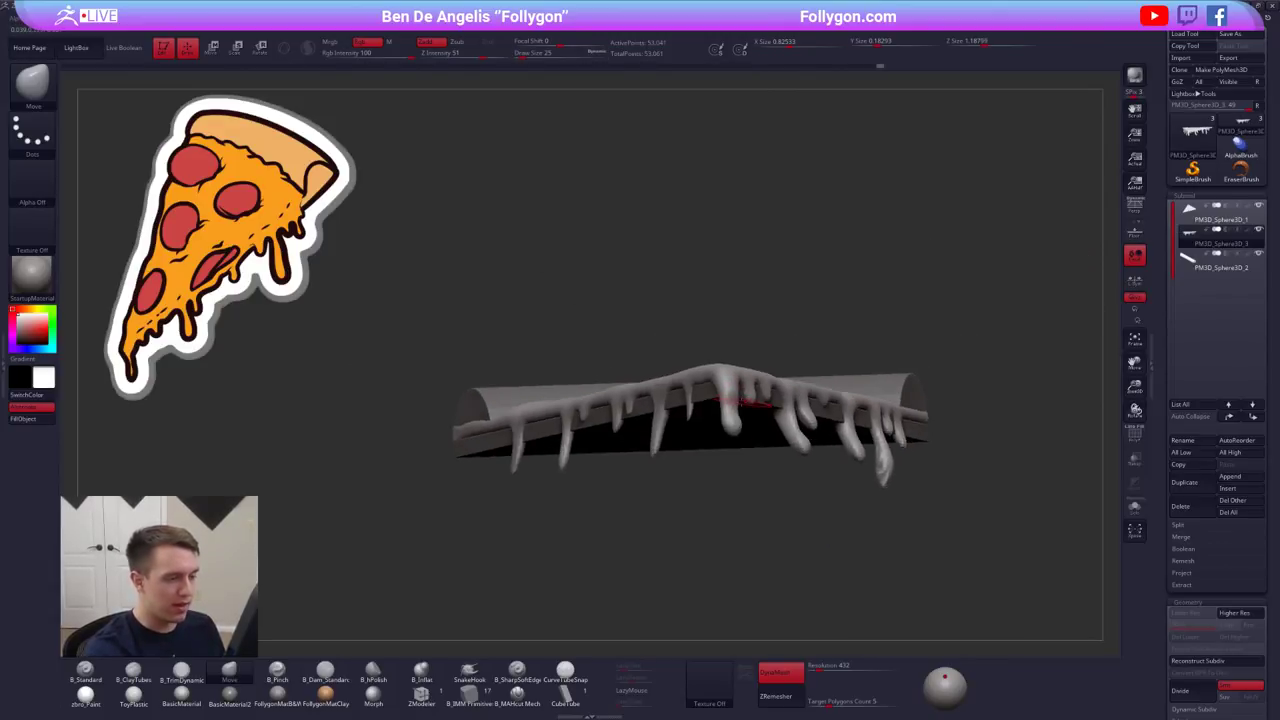
right_drag(740, 388, 745, 401)
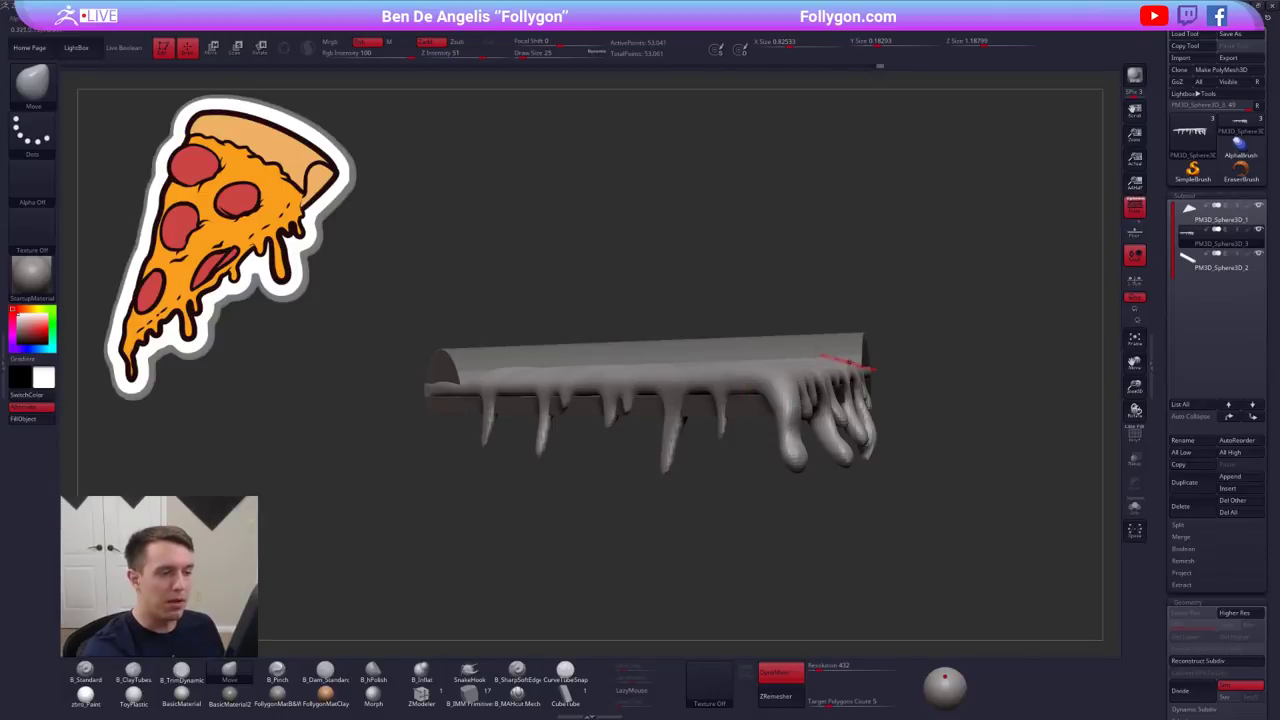
right_drag(855, 367, 774, 424)
click(1134, 208)
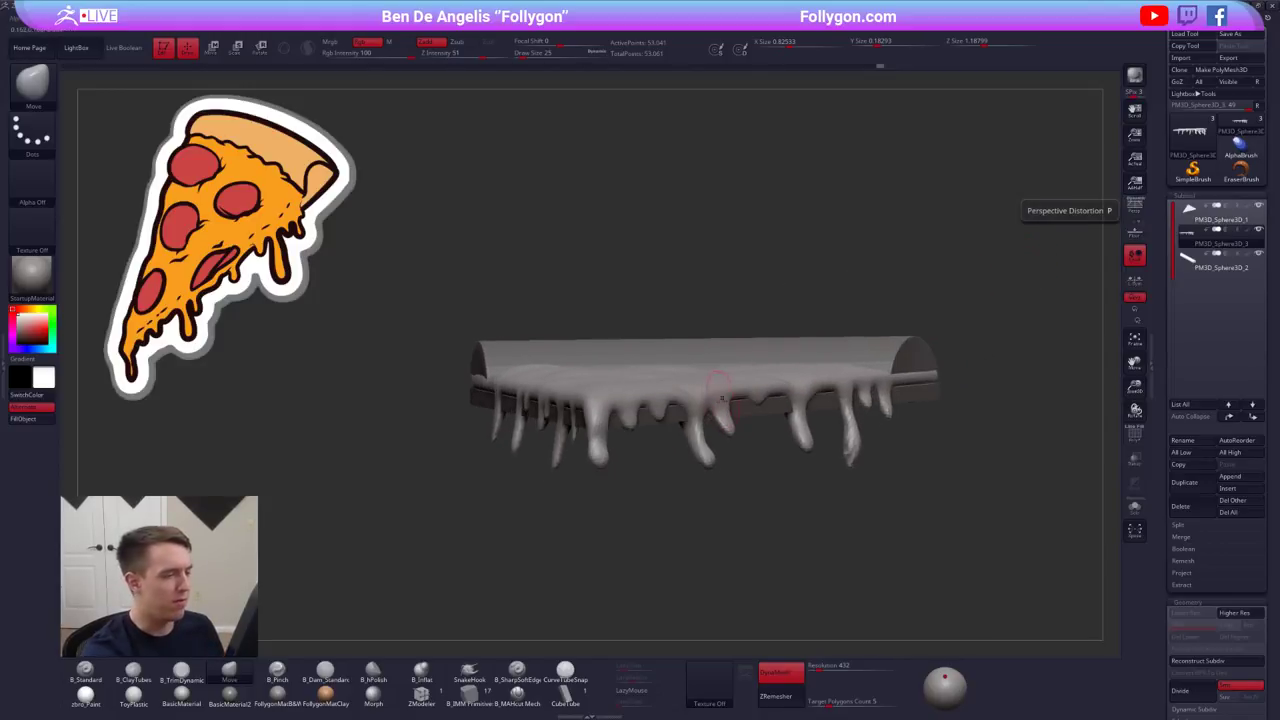
- Shift the slanted drips beside the slice's tip inward with the Move brush at draw size 38
right_drag(660, 410, 711, 433)
key(s)
drag(709, 427, 713, 420)
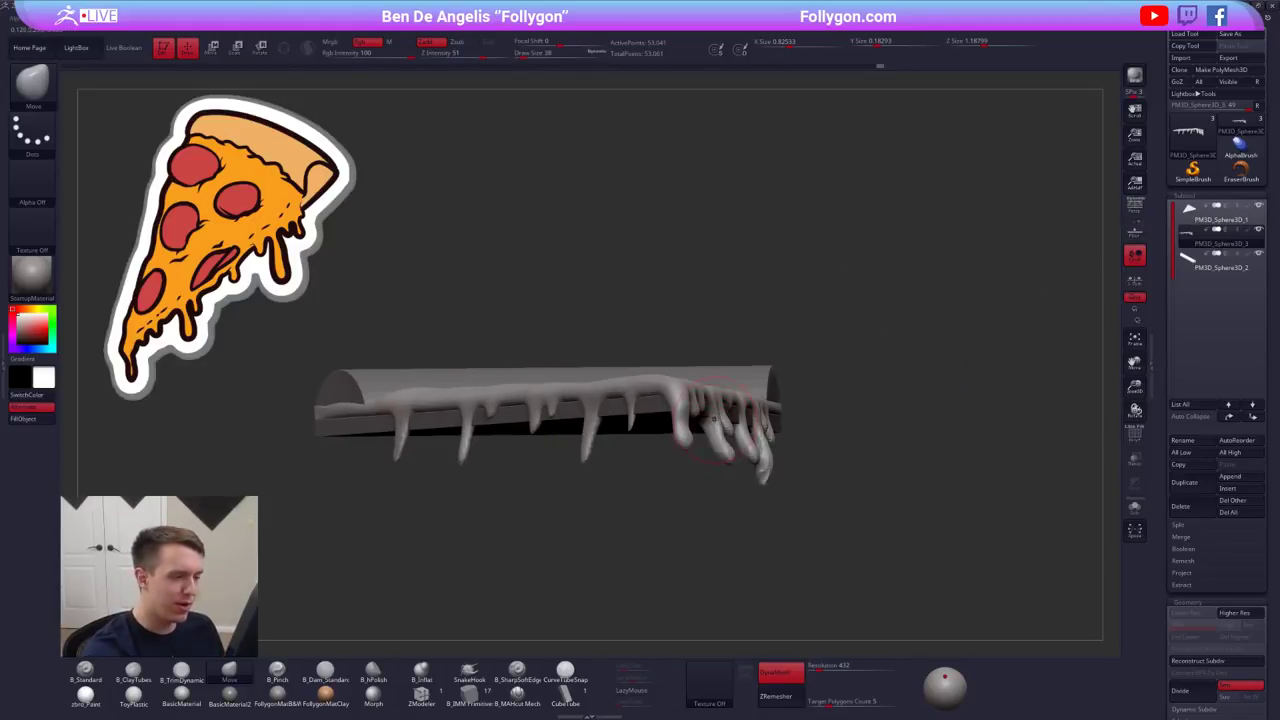
mouse_move(717, 430)
ctrl+right_down()
mouse_move(727, 459)
mouse_move(731, 433)
mouse_move(728, 447)
mouse_move(761, 448)
mouse_move(753, 430)
ctrl+right_up()
key(2)
key(alt+s)
key(alt+s)
key(space)
drag(752, 440, 762, 440)
right_drag(757, 425, 762, 438)
key(4)
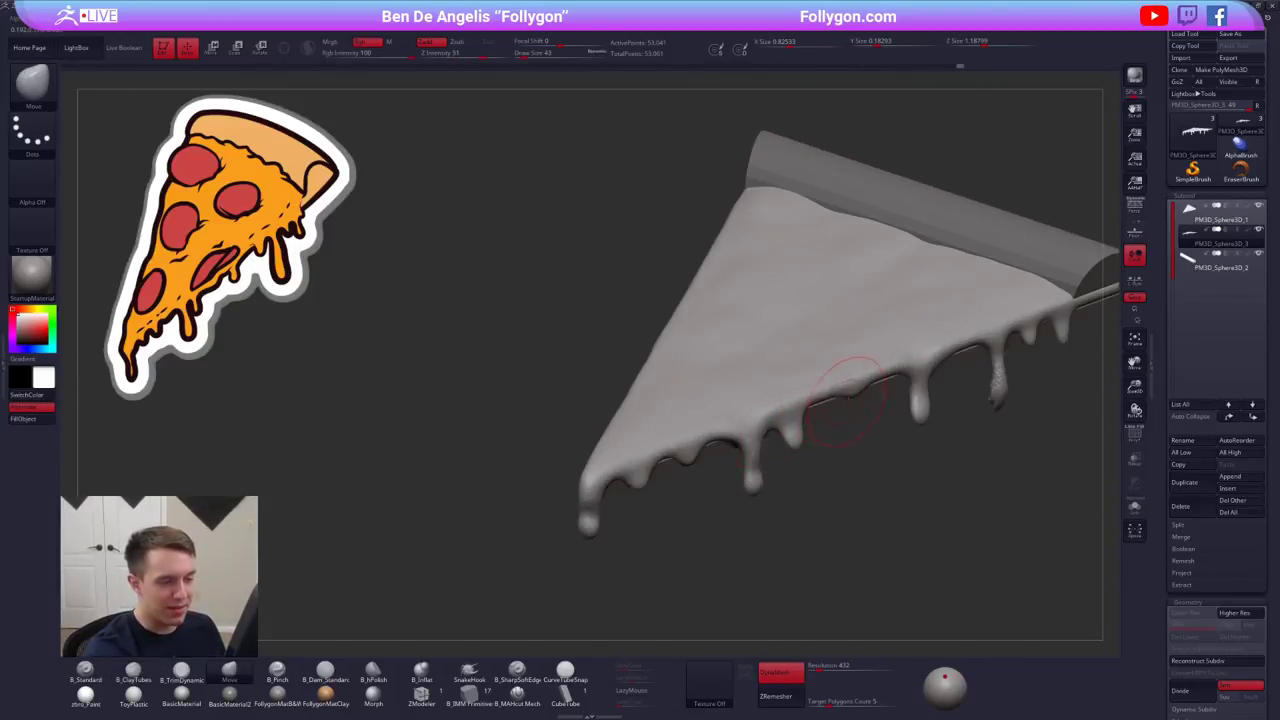
- Switch to the ClayTubes brush and isolate the cheese layer in Solo mode
key(space)
drag(862, 396, 854, 396)
right_drag(854, 396, 846, 455)
key(space)
drag(852, 465, 868, 465)
right_drag(850, 455, 844, 480)
key(2)
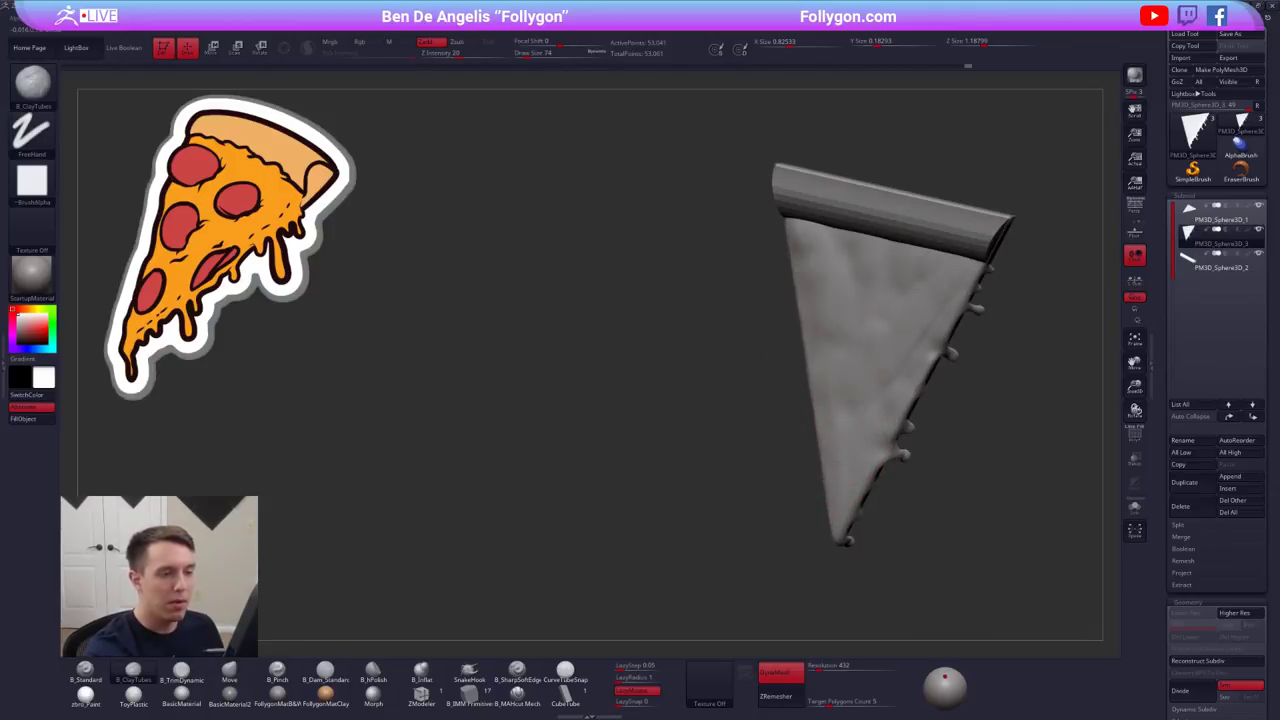
right_drag(858, 248, 874, 286)
key(alt+s)
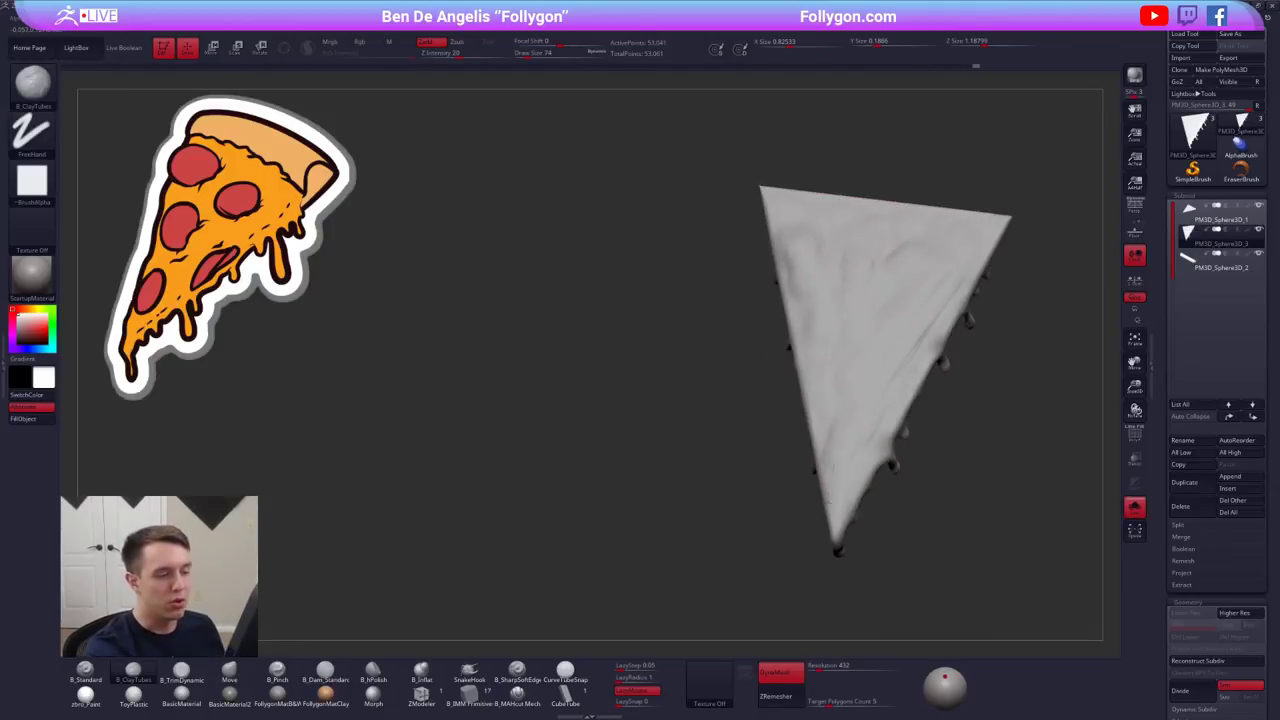
- Build up long soft streaks across the cheese's top surface with ClayTubes, and show the base and crust again
right_drag(906, 371, 896, 360)
key(space)
drag(896, 360, 889, 359)
alt+right_drag(894, 330, 771, 403)
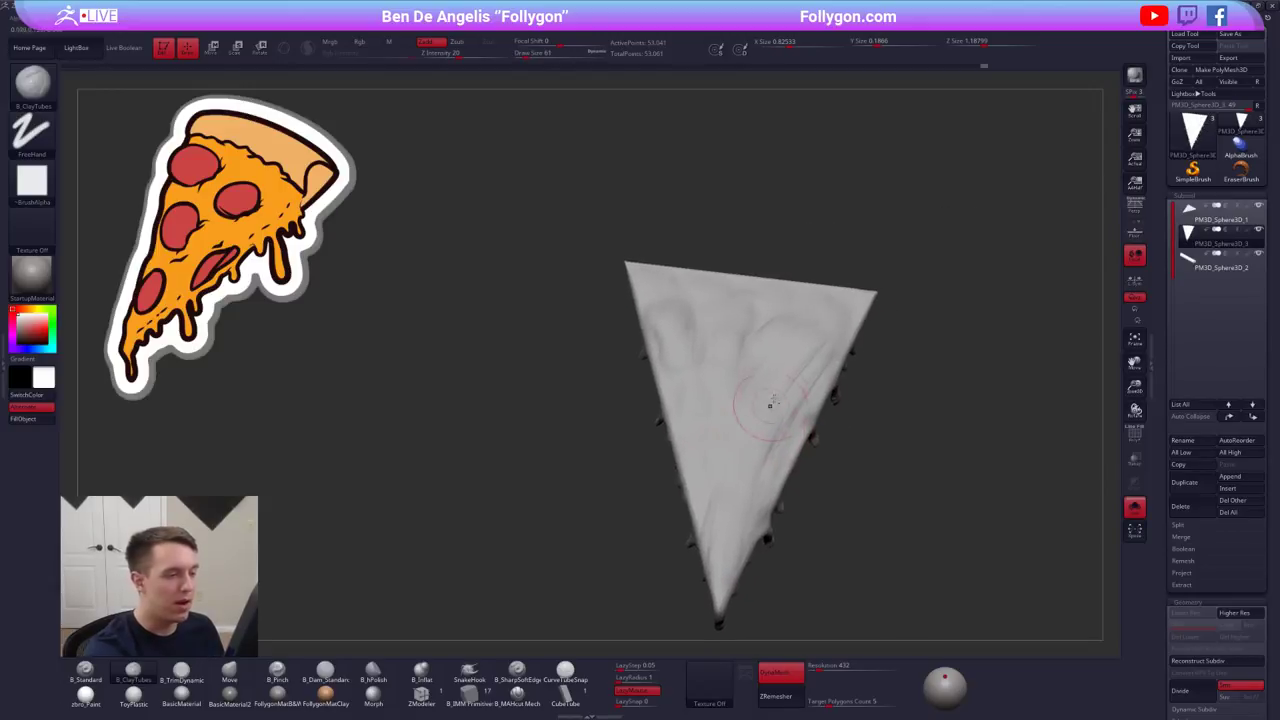
mouse_move(856, 312)
mouse_down()
mouse_move(817, 346)
mouse_move(788, 436)
mouse_move(714, 550)
mouse_move(653, 296)
mouse_move(700, 292)
mouse_move(727, 352)
mouse_up()
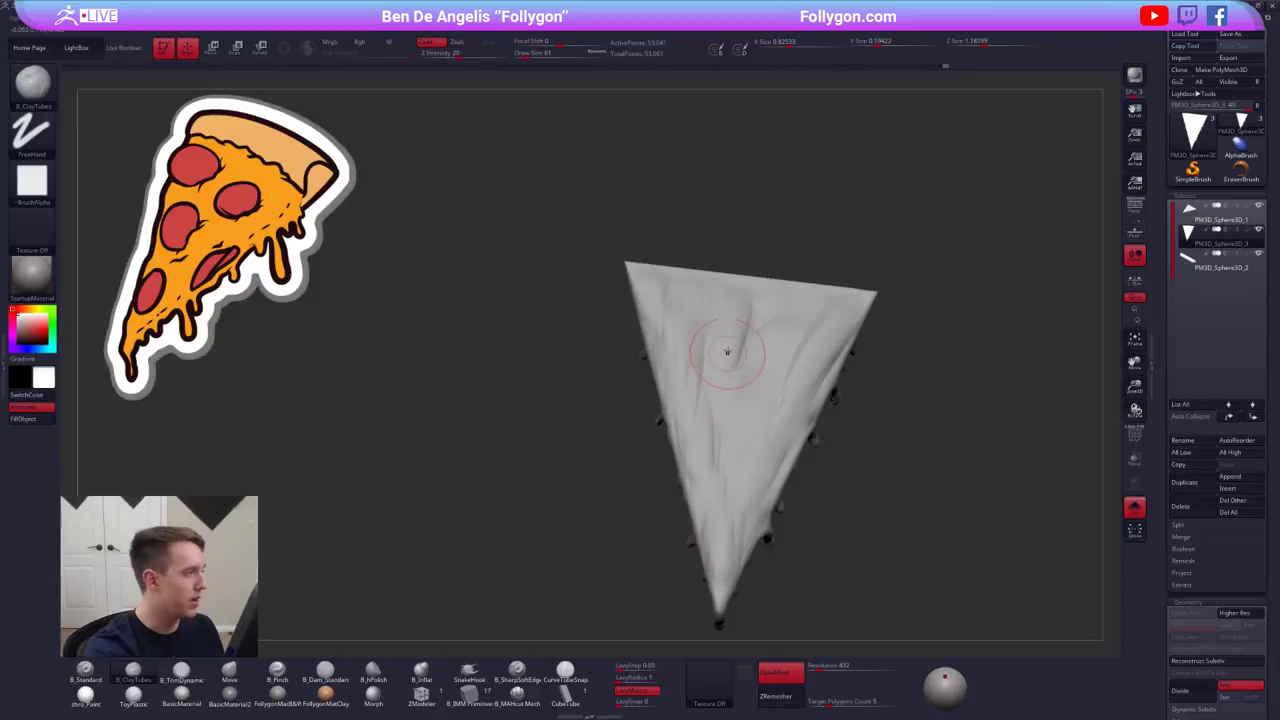
right_drag(729, 376, 730, 349)
drag(730, 350, 723, 405)
right_drag(766, 358, 732, 302)
key(alt+s)
- Inflate the whole cheese layer slightly with the Inflate deformation and remesh it with DynaMesh at resolution 784
scroll(1193, 362, down, 10)
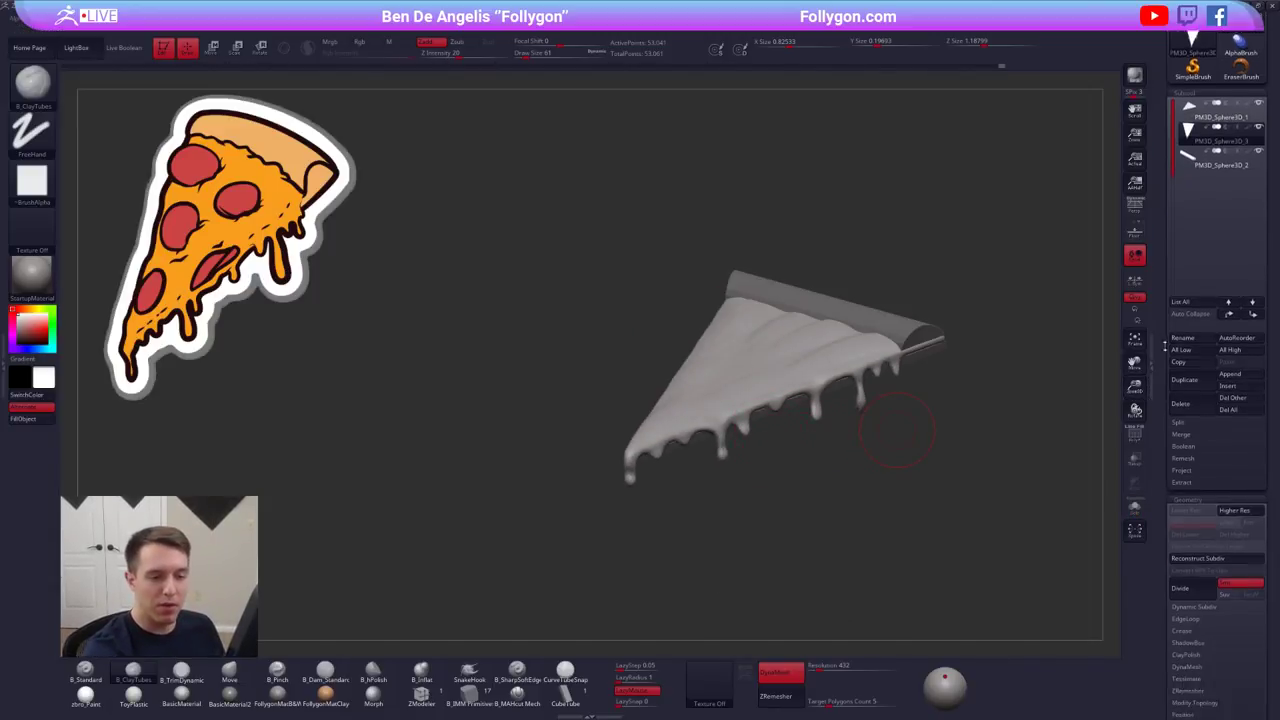
click(1193, 354)
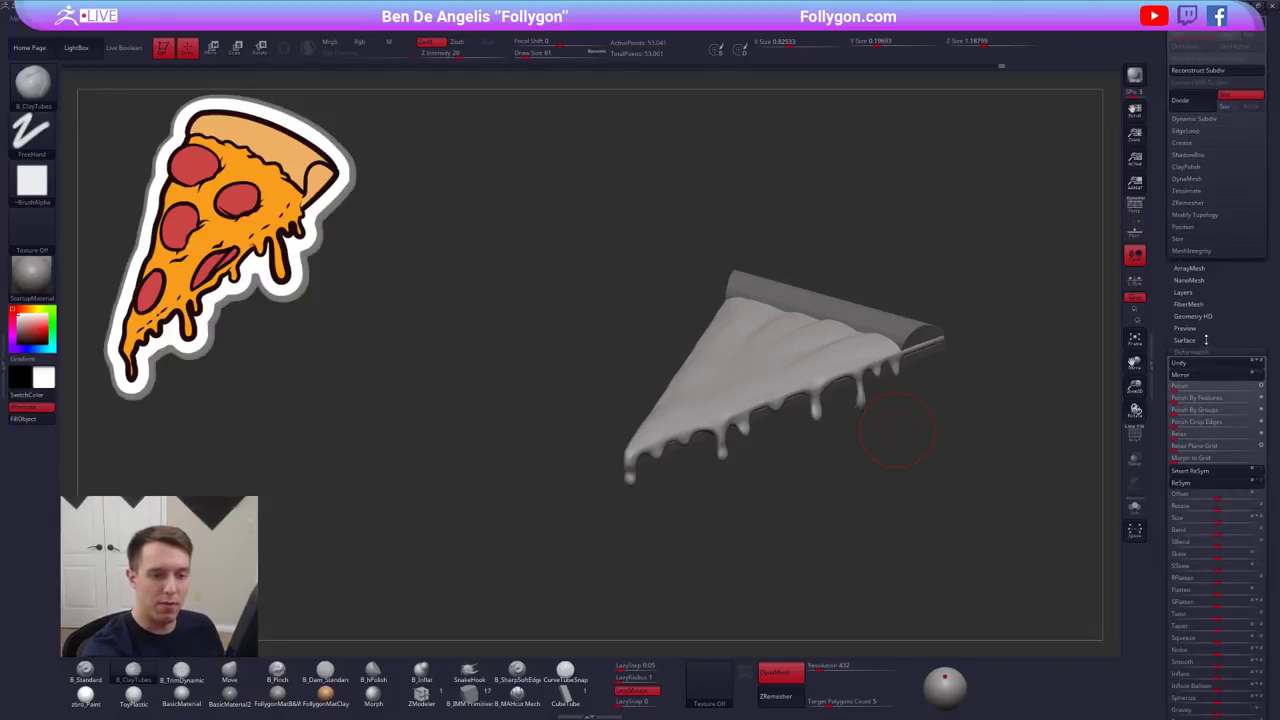
drag(1204, 340, 1204, 229)
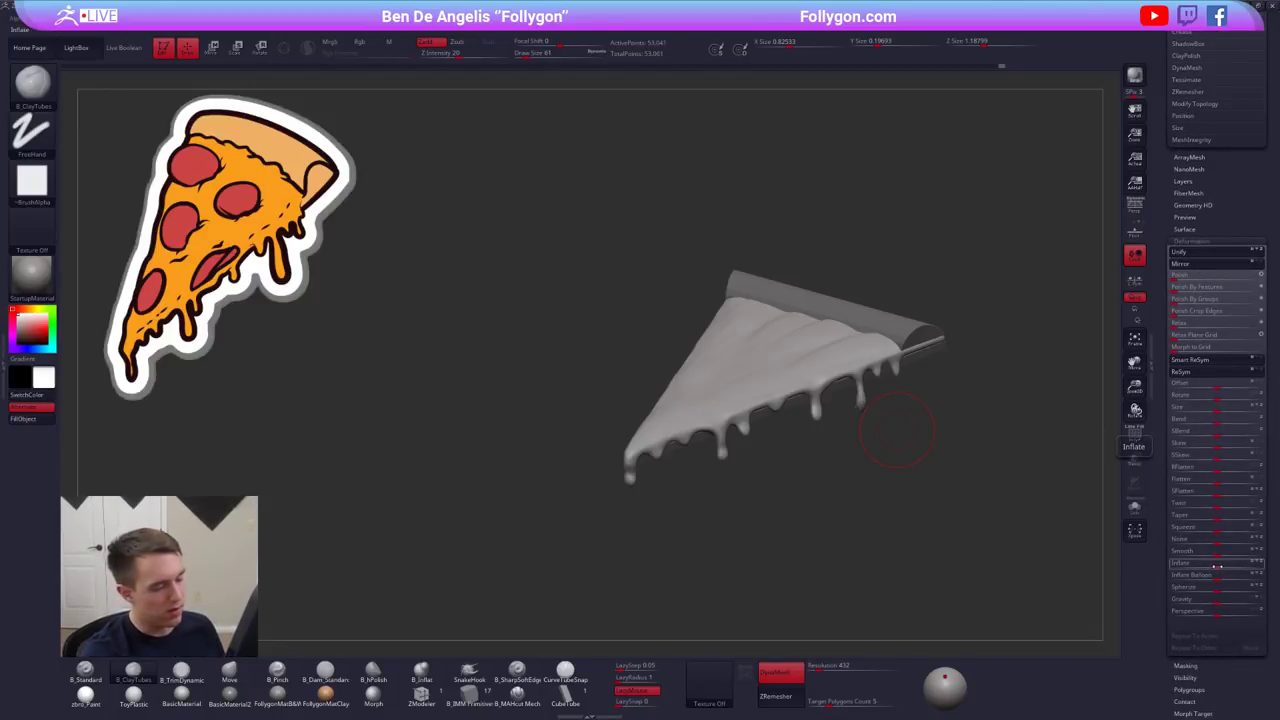
drag(1217, 566, 1220, 567)
drag(822, 669, 827, 669)
ctrl+drag(838, 598, 849, 579)
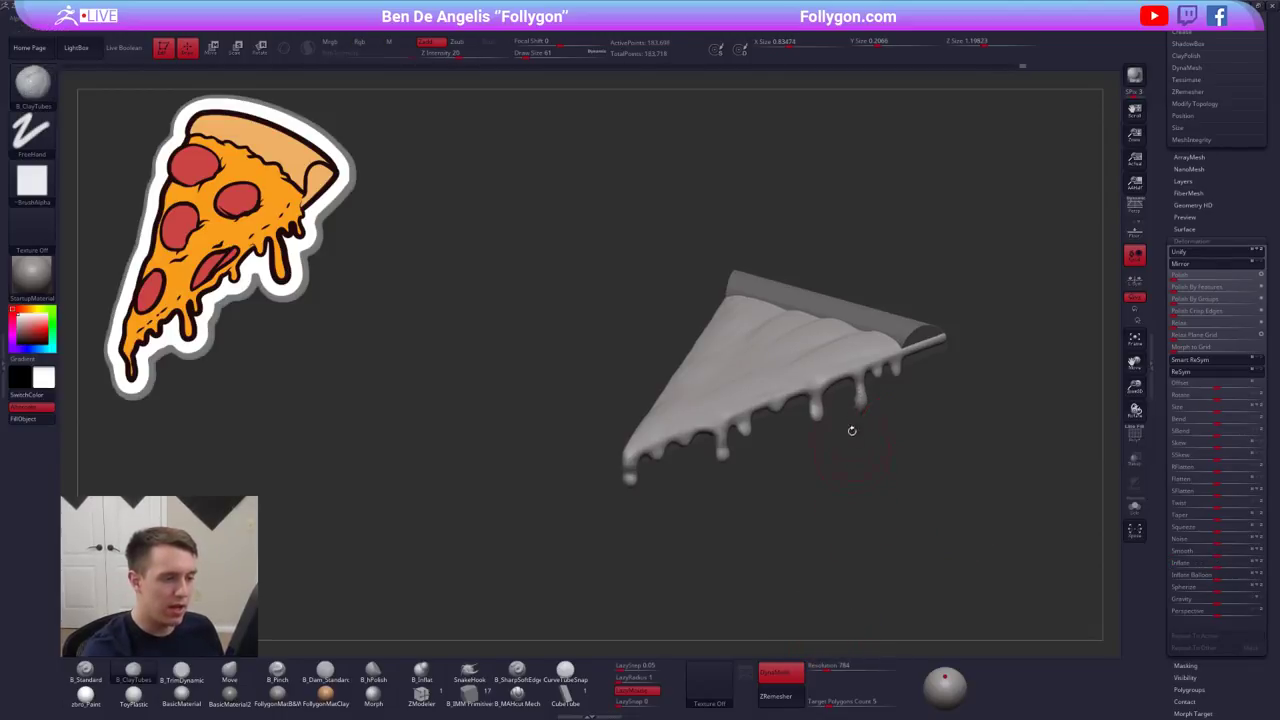
- Smooth the cheese edge in the notch beside the tip drip
drag(948, 585, 948, 535)
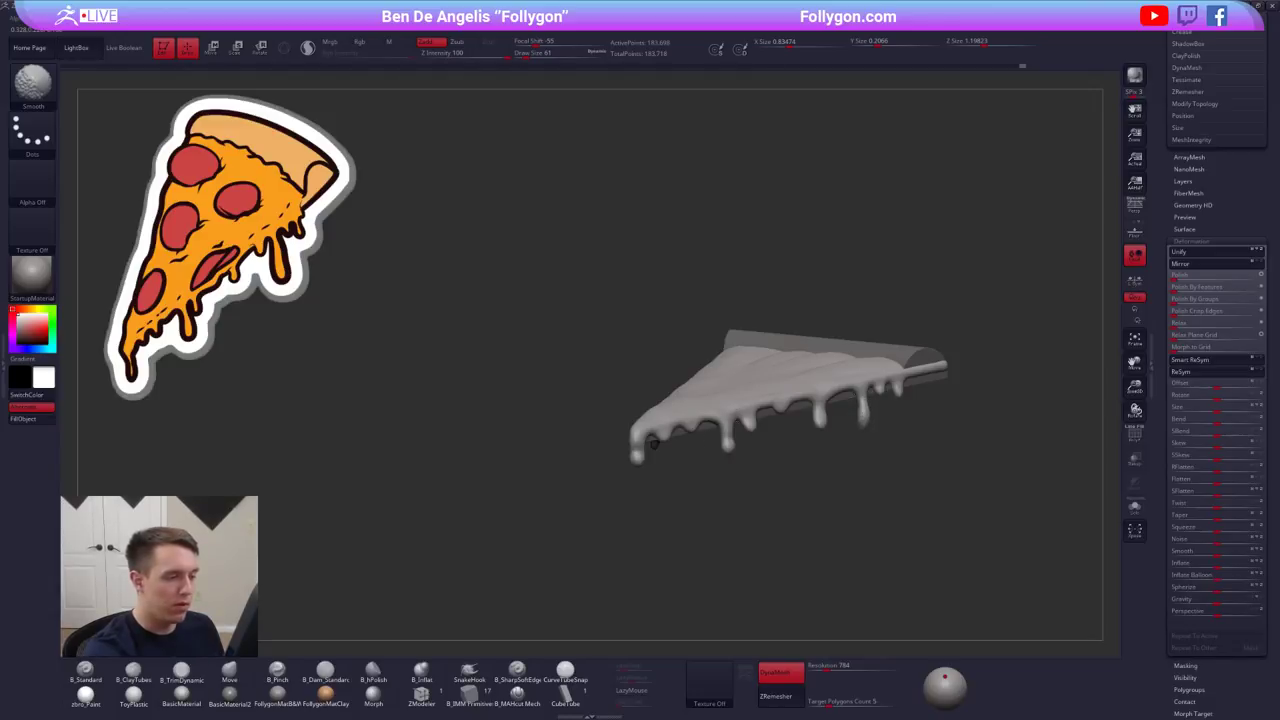
shift+drag(654, 444, 655, 446)
drag(624, 486, 743, 451)
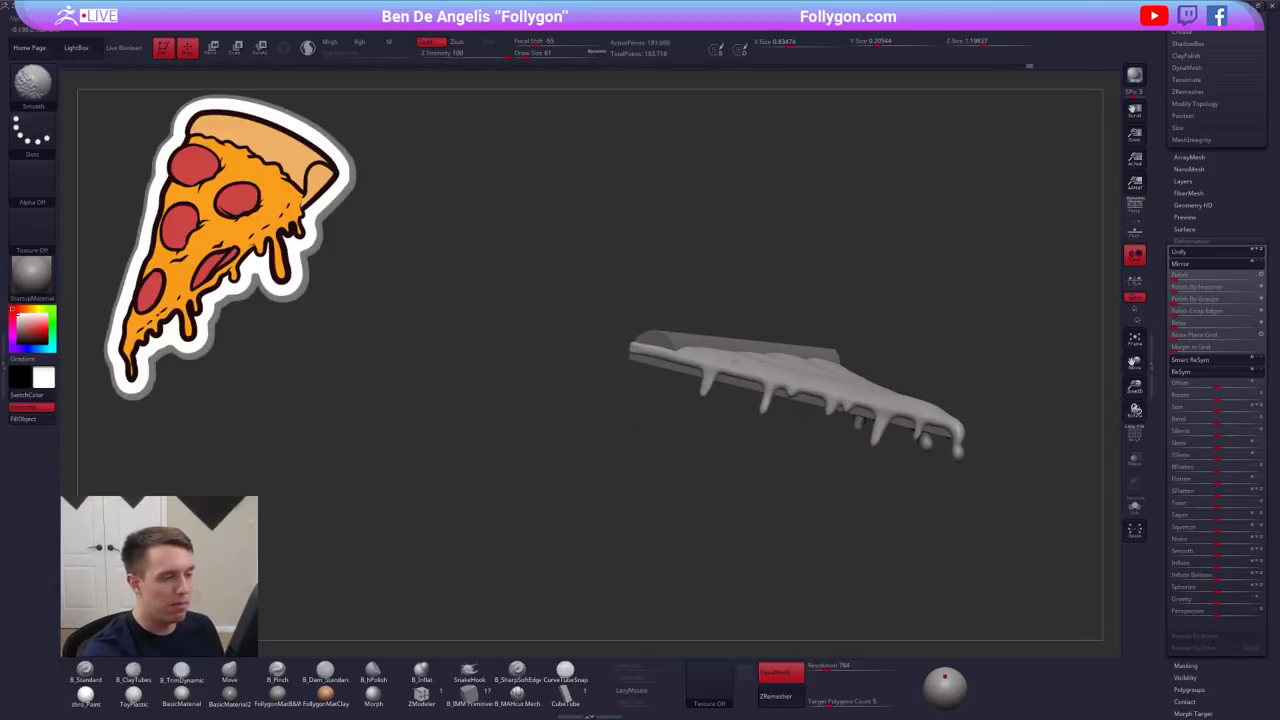
- Switch to the Move brush and adjust the drip nearest the crust on the slice's other edge, using draw size 43
right_drag(745, 470, 655, 415)
key(space)
click(674, 391)
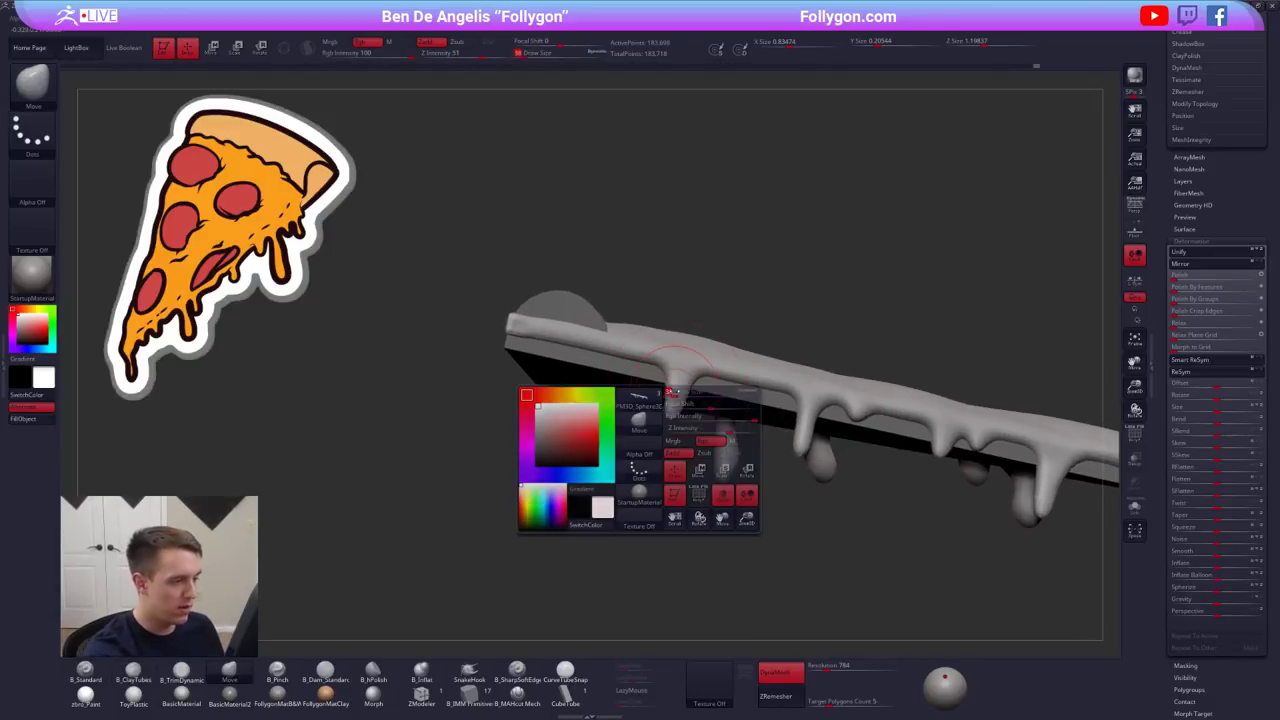
drag(676, 396, 686, 389)
key(space)
key(space)
right_drag(686, 389, 790, 392)
key(space)
drag(673, 395, 671, 396)
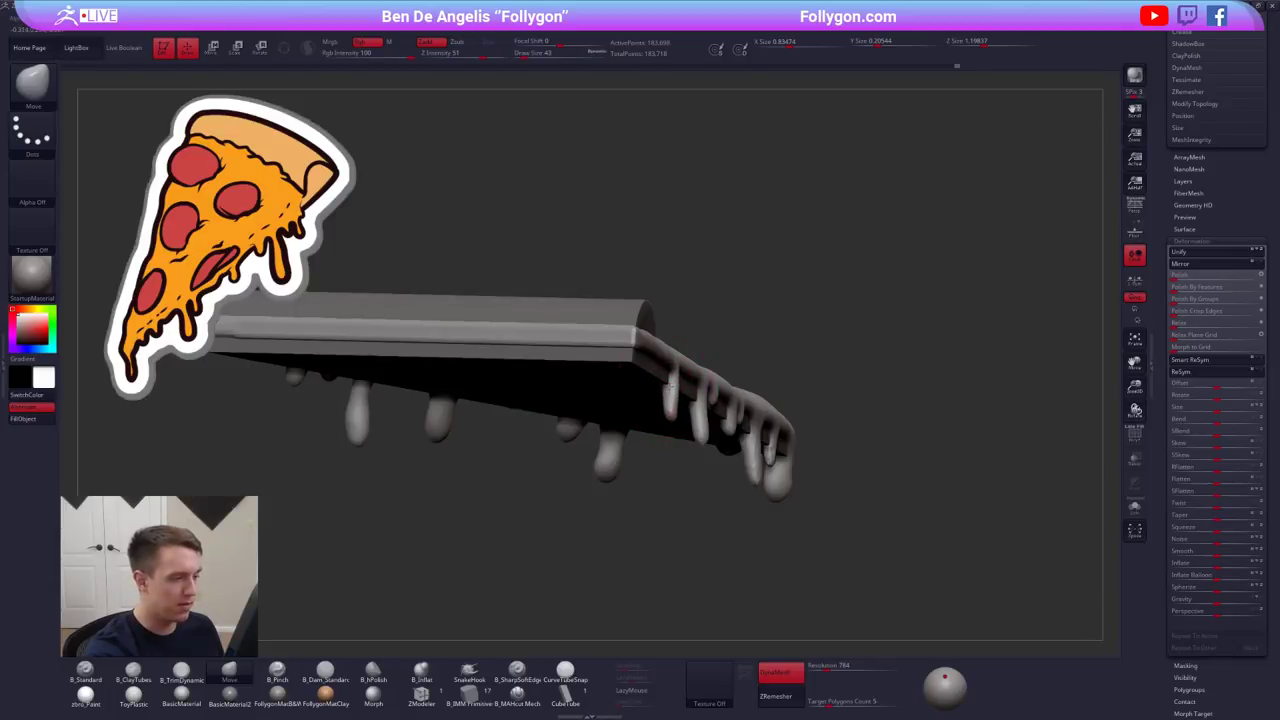
- Set the Move brush's draw size to 29 and open its Auto Masking options at BackfaceMask
alt+right_drag(696, 402, 753, 408)
shift+drag(812, 442, 817, 442)
key(space)
ctrl+right_drag(819, 442, 817, 432)
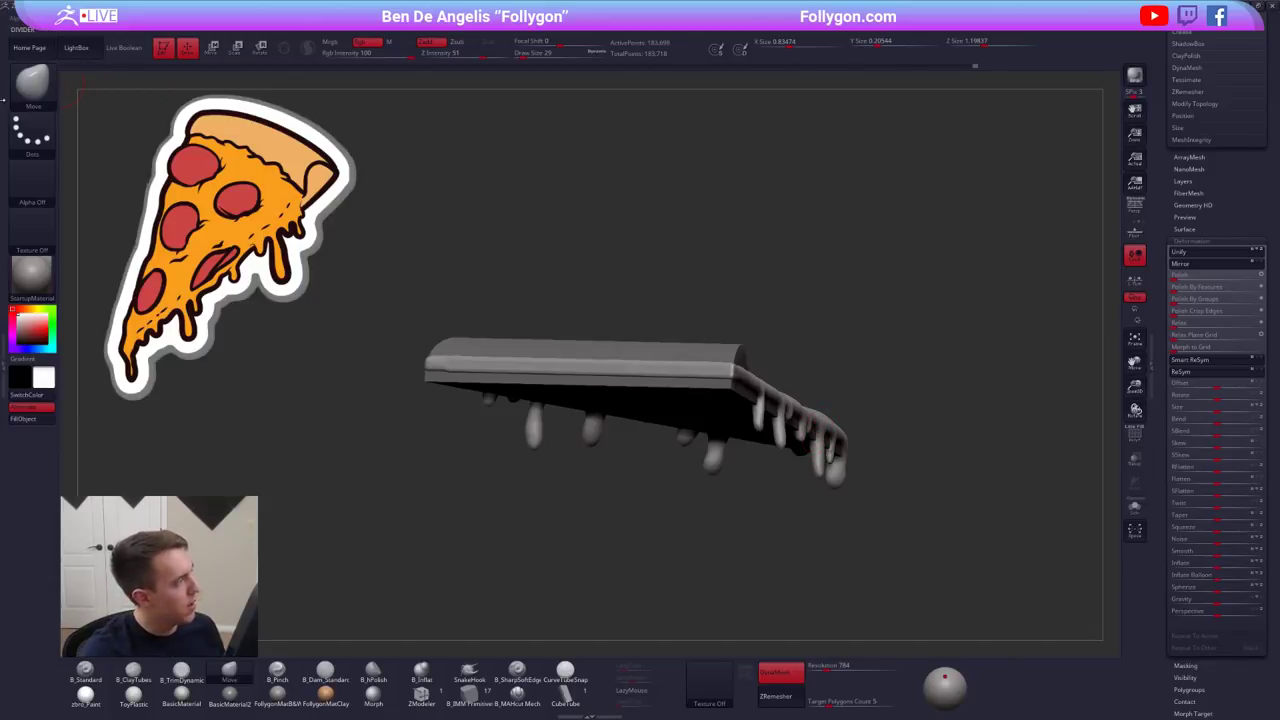
click(46, 19)
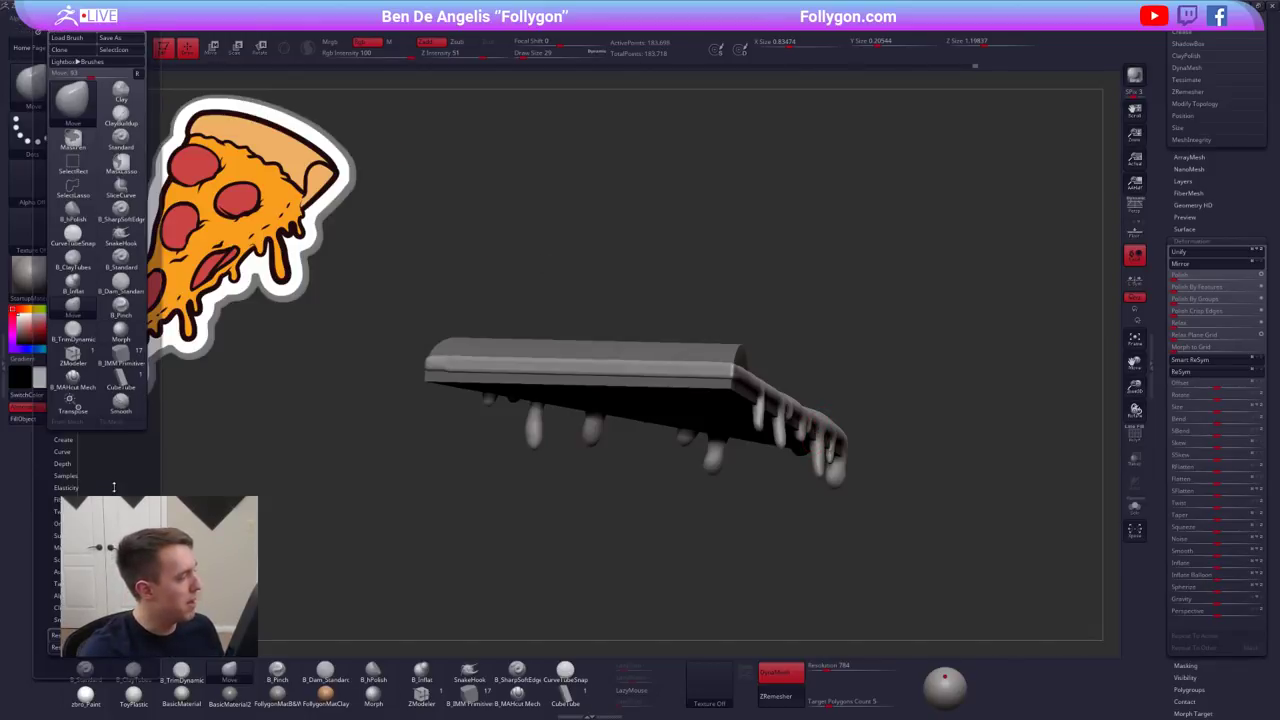
mouse_move(100, 464)
mouse_down()
mouse_move(95, 409)
mouse_move(105, 437)
mouse_move(93, 470)
mouse_up()
click(75, 491)
drag(73, 524, 72, 418)
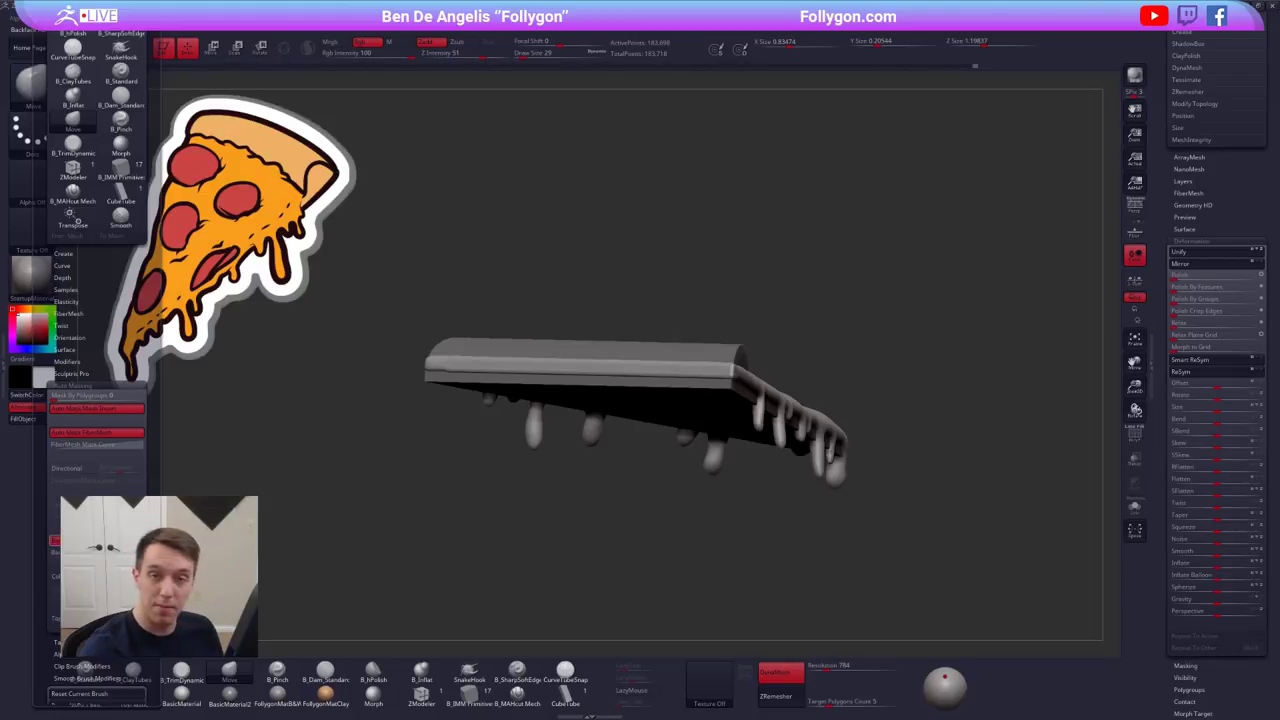
- Isolate the cheese layer, undo a too-strong pull on the drip nearest the crust, and reshape its end with Move at draw size 21
click(1135, 507)
mouse_move(764, 416)
right_down()
mouse_move(638, 405)
mouse_move(668, 433)
mouse_move(730, 448)
mouse_move(700, 457)
right_up()
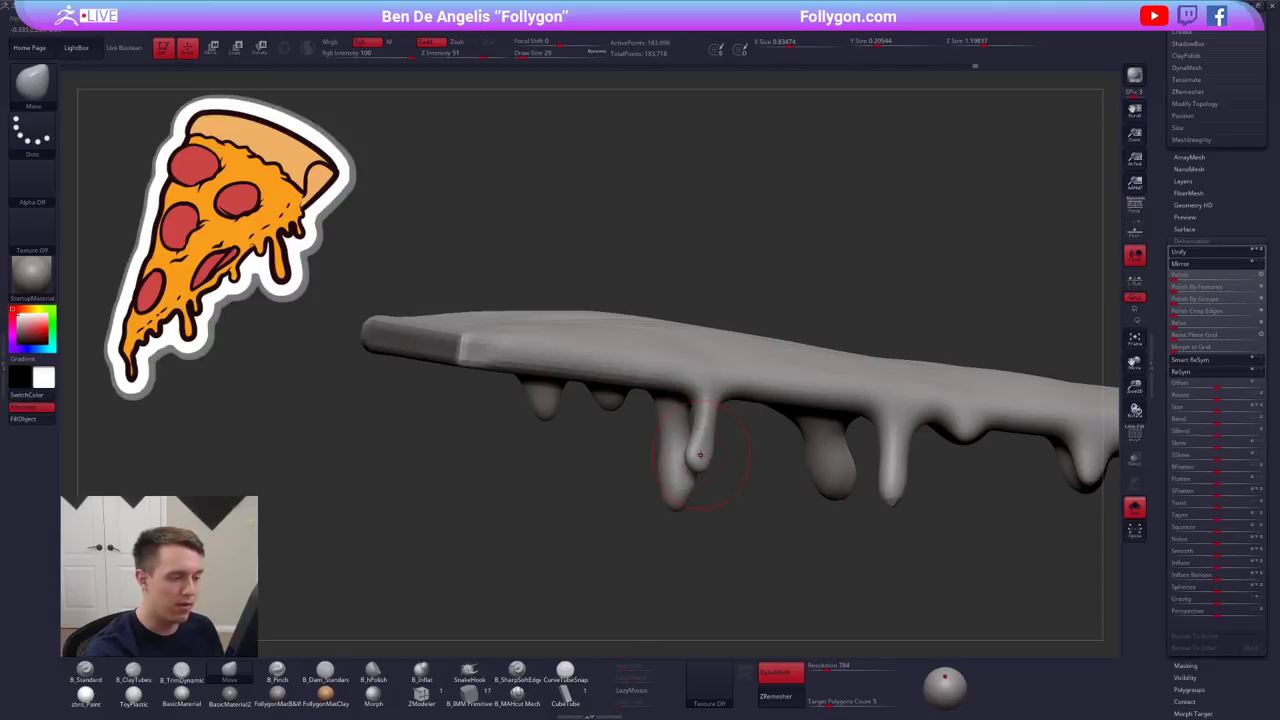
drag(698, 452, 684, 462)
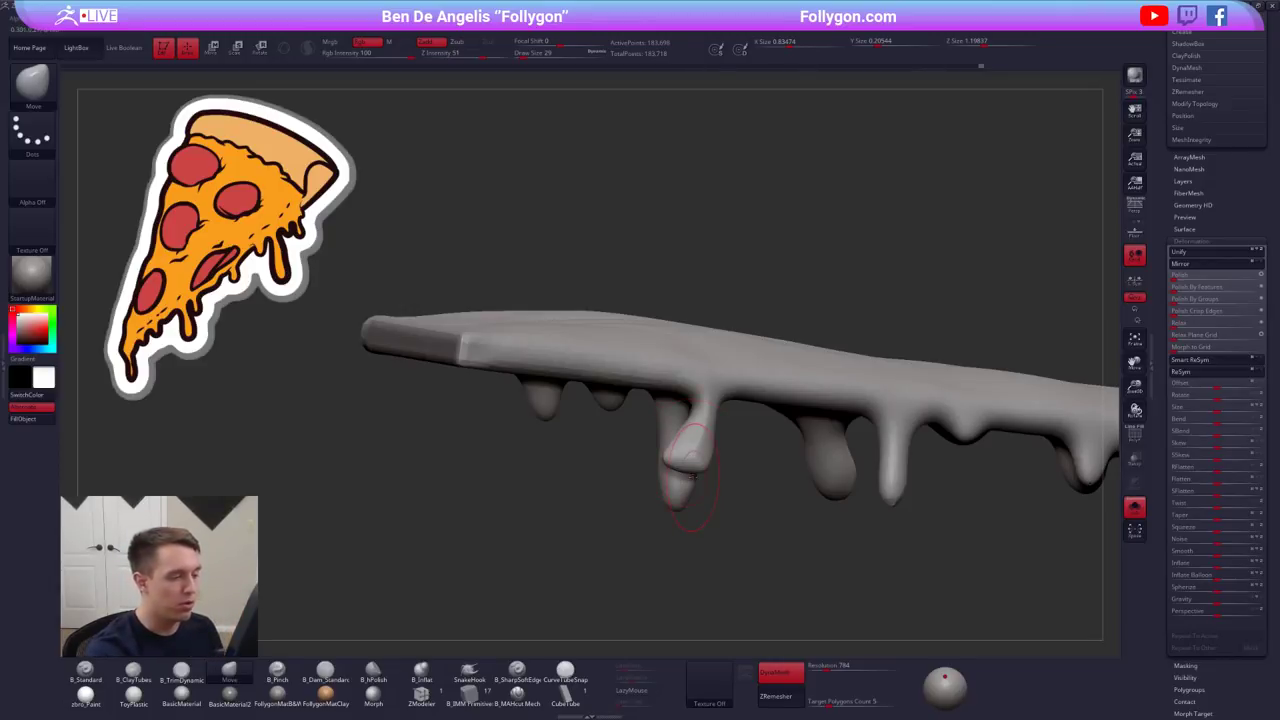
key(ctrl+z)
key(s)
drag(699, 455, 712, 461)
right_drag(706, 462, 822, 454)
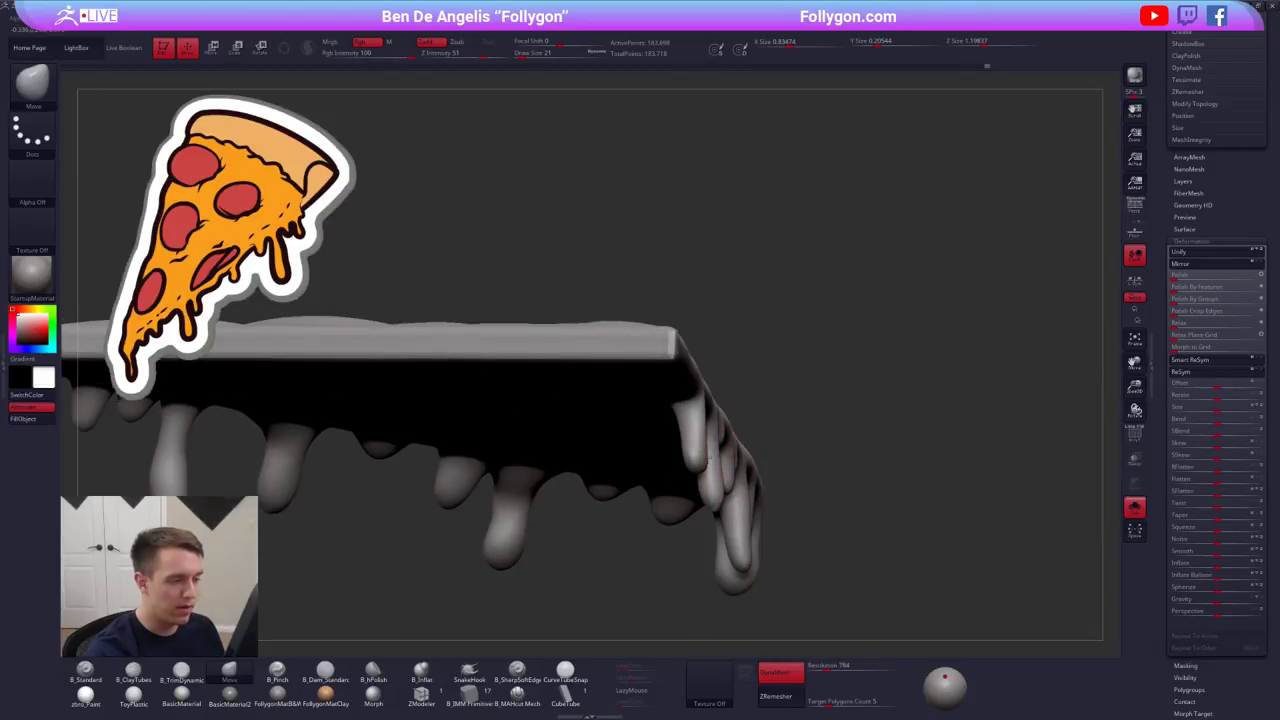
- Widen the ends of the next long drip and the short drip midway along the same edge into rounder drops
right_drag(688, 460, 600, 482)
drag(718, 498, 713, 502)
mouse_move(785, 470)
right_down()
mouse_move(724, 459)
mouse_move(688, 486)
mouse_move(758, 460)
mouse_move(690, 466)
right_up()
drag(768, 468, 775, 469)
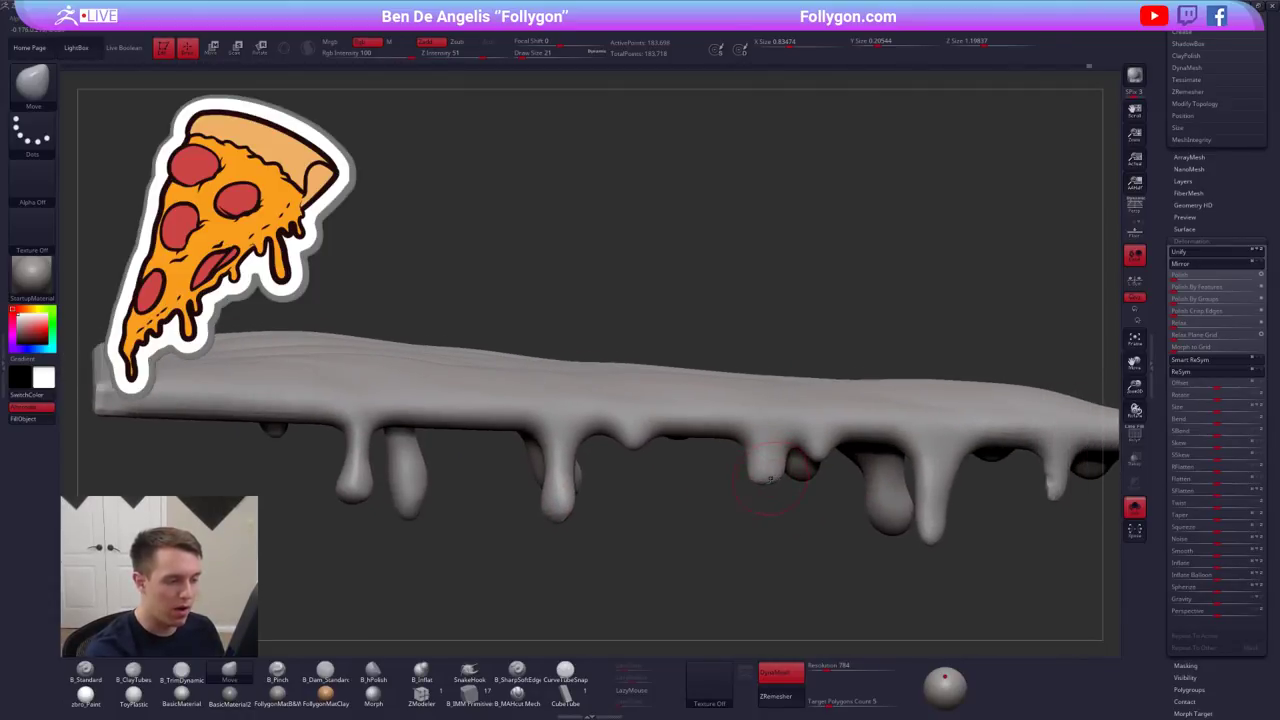
mouse_move(690, 476)
right_down()
mouse_move(790, 468)
mouse_move(692, 474)
right_up()
drag(761, 480, 754, 480)
- Widen the lower end of the long tapered drip closer to the tip on that edge, using Move at draw size 33
mouse_move(768, 478)
right_down()
mouse_move(684, 478)
mouse_move(722, 478)
mouse_move(704, 484)
mouse_move(754, 528)
mouse_move(727, 490)
right_up()
key(s)
drag(781, 546, 787, 546)
drag(818, 472, 830, 474)
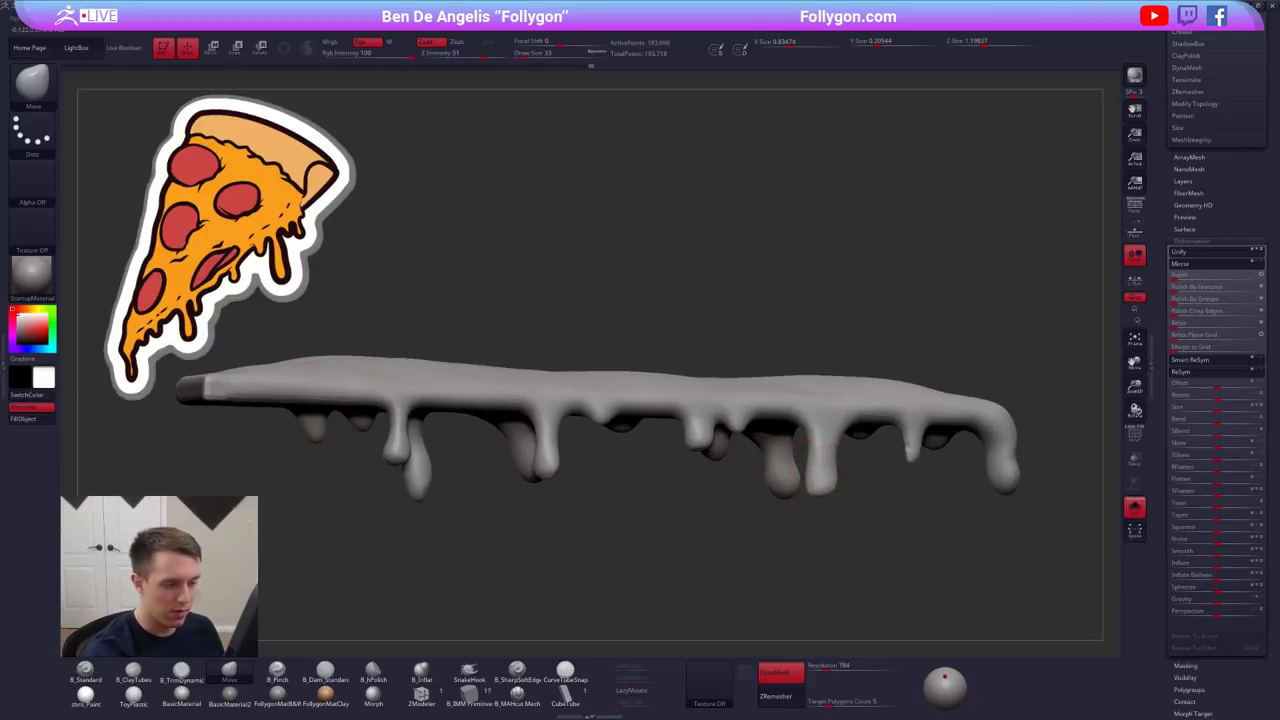
right_drag(790, 490, 844, 450)
drag(815, 468, 823, 467)
right_drag(774, 484, 816, 486)
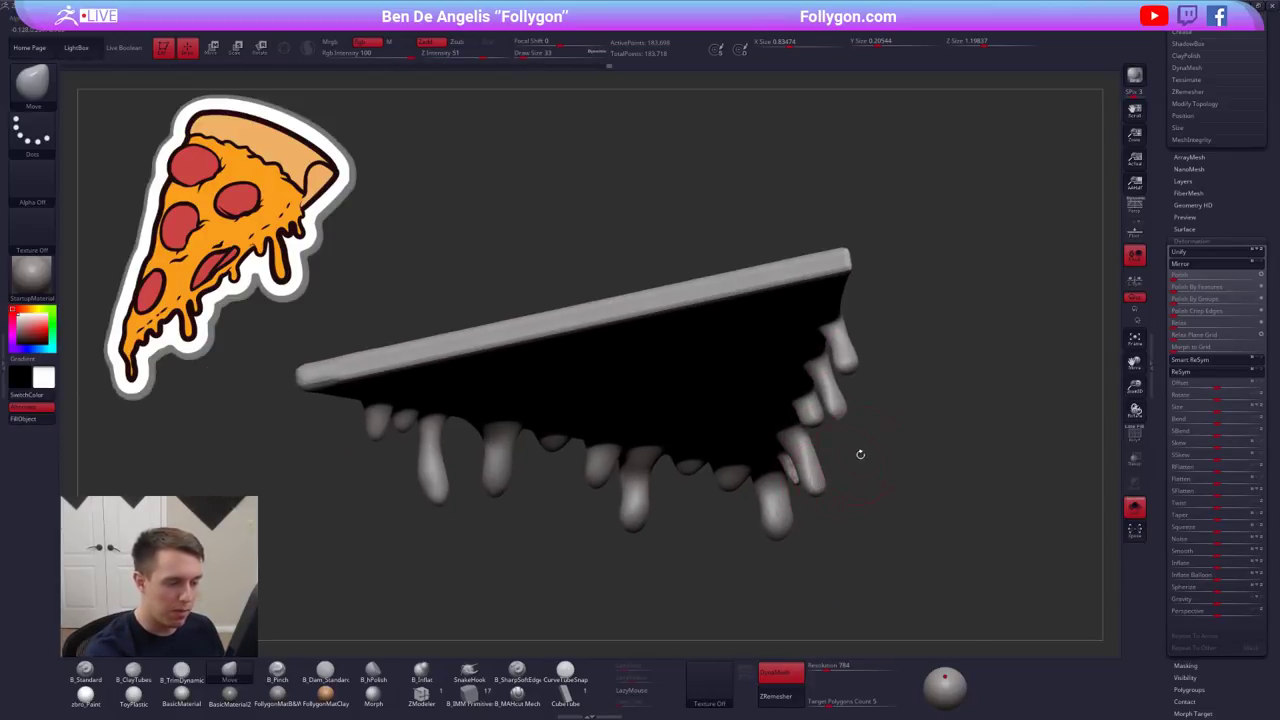
- Toggle BackfaceMask for the Move brush, bring the hidden slice parts back into view, and set the draw size to 21
key(ctrl+shift+a)
key(ctrl+shift+a)
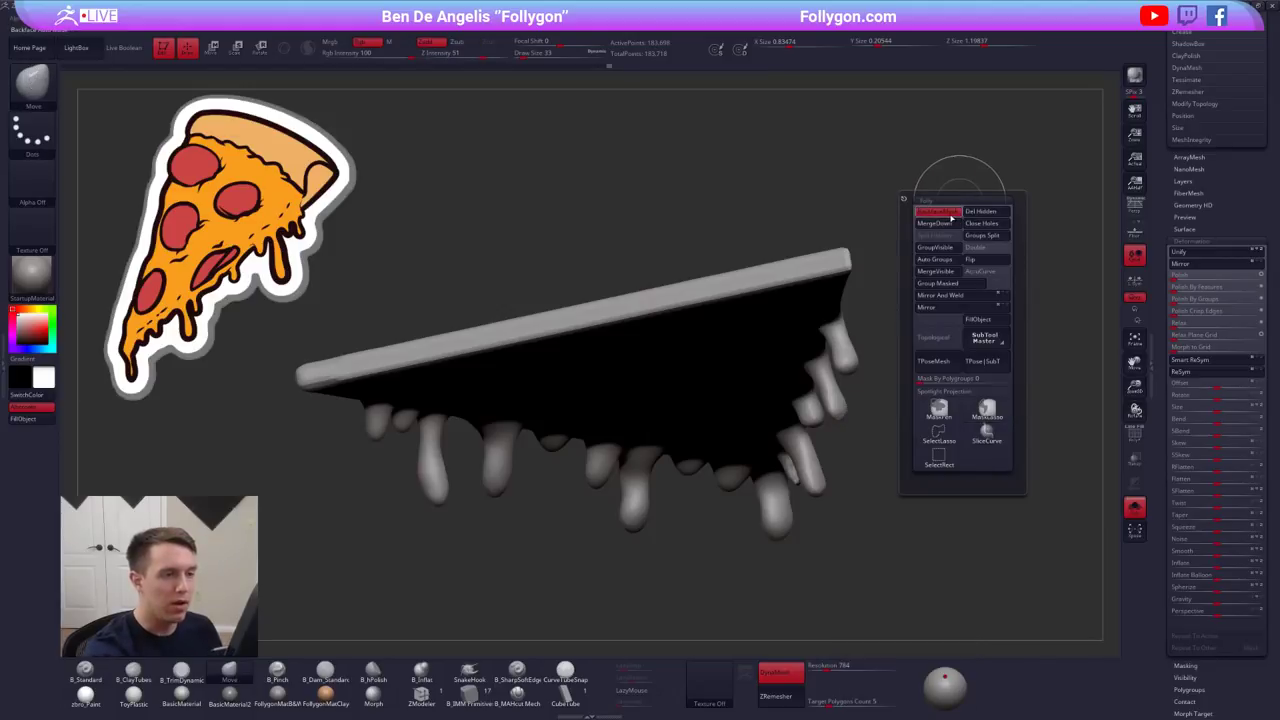
click(949, 213)
right_drag(883, 306, 845, 420)
ctrl+right_drag(827, 489, 730, 512)
key(alt+s)
key(space)
drag(730, 512, 725, 512)
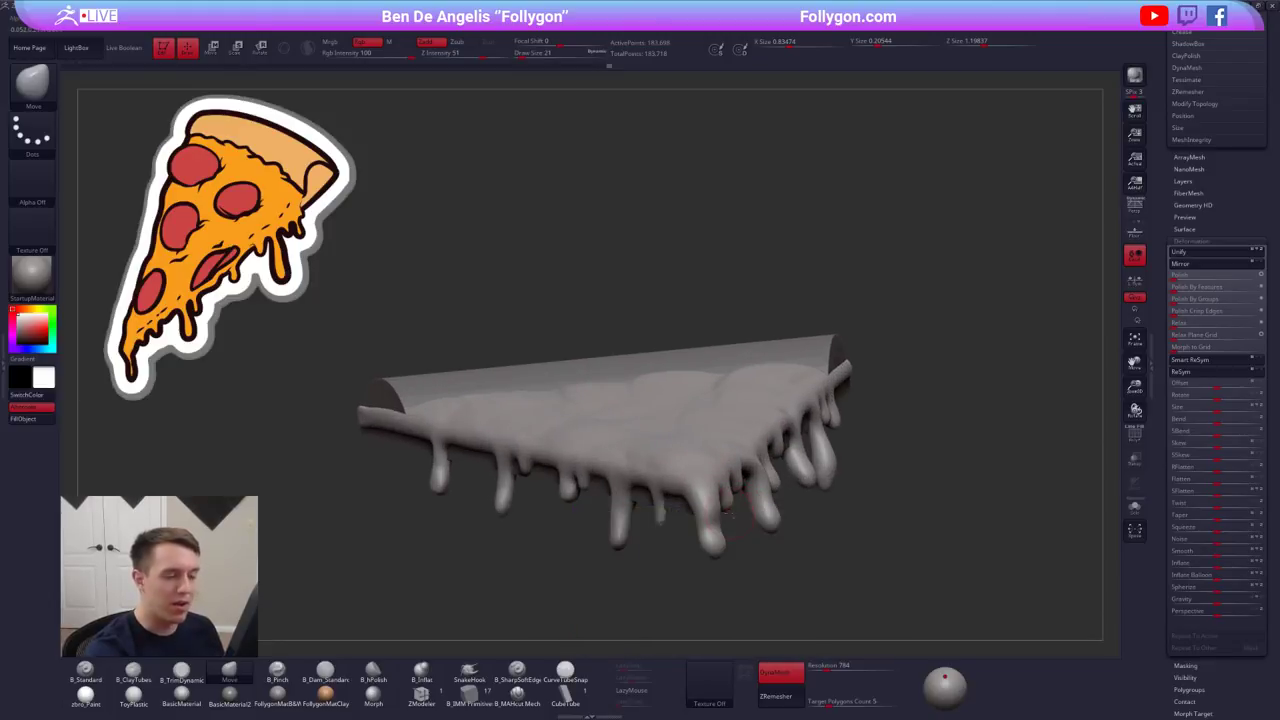
- Smooth the drip hanging from the slice's tip with the ClayTubes brush's smoothing mode
mouse_move(728, 512)
alt+right_down()
mouse_move(754, 450)
mouse_move(748, 412)
alt+right_up()
ctrl+right_drag(748, 412, 740, 466)
key(2)
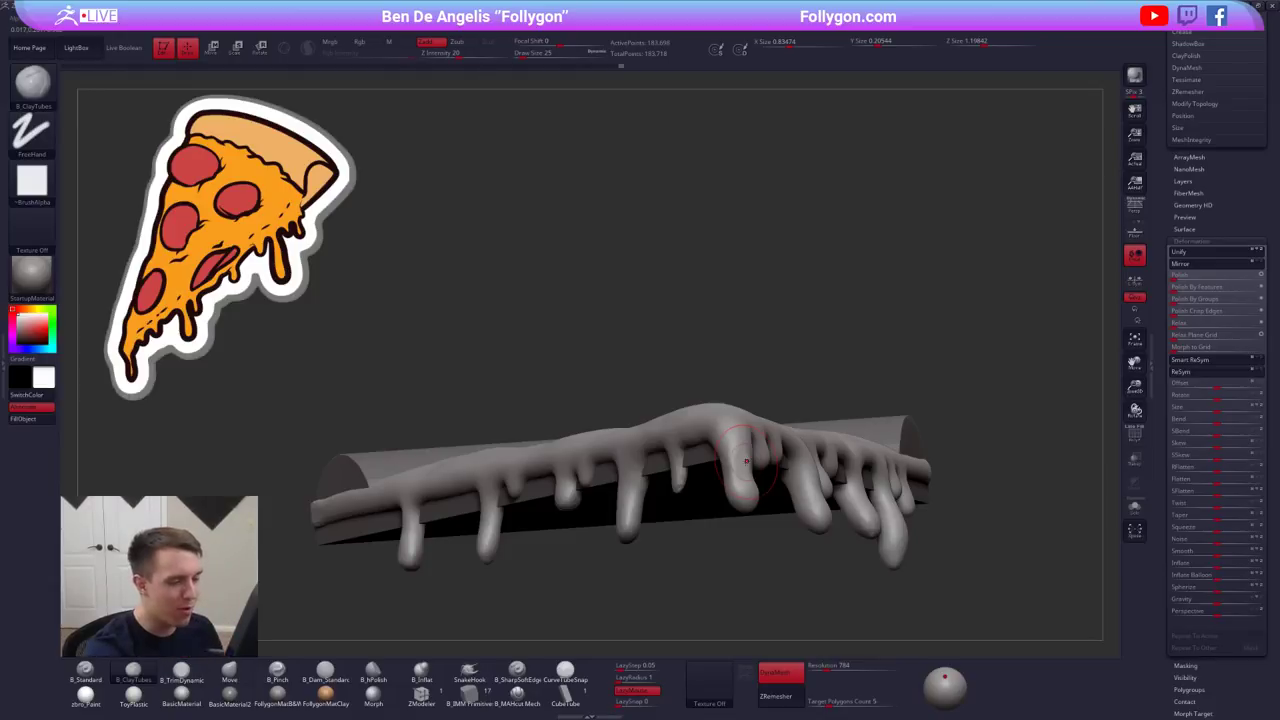
shift+drag(746, 461, 738, 455)
ctrl+right_drag(738, 468, 714, 434)
key(space)
drag(702, 466, 701, 467)
- Enlarge the Move brush to draw size 40 and nudge a short drip midway along the cheese layer's side edge
key(1)
key(space)
right_drag(701, 467, 683, 472)
key(space)
drag(683, 472, 677, 474)
mouse_move(677, 474)
right_down()
mouse_move(692, 466)
mouse_move(681, 471)
right_up()
key(space)
drag(678, 472, 681, 473)
right_drag(680, 476, 636, 491)
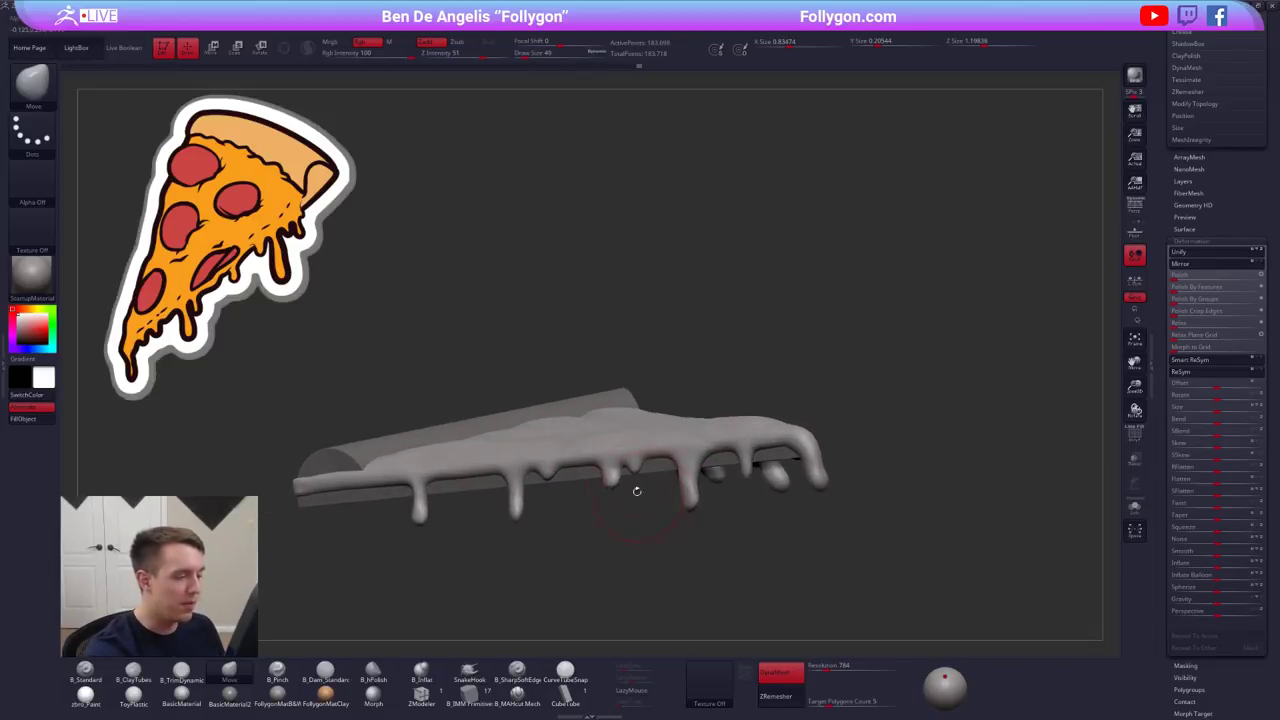
drag(613, 477, 609, 478)
right_drag(609, 508, 684, 544)
mouse_move(813, 546)
right_down()
mouse_move(802, 600)
mouse_move(827, 563)
right_up()
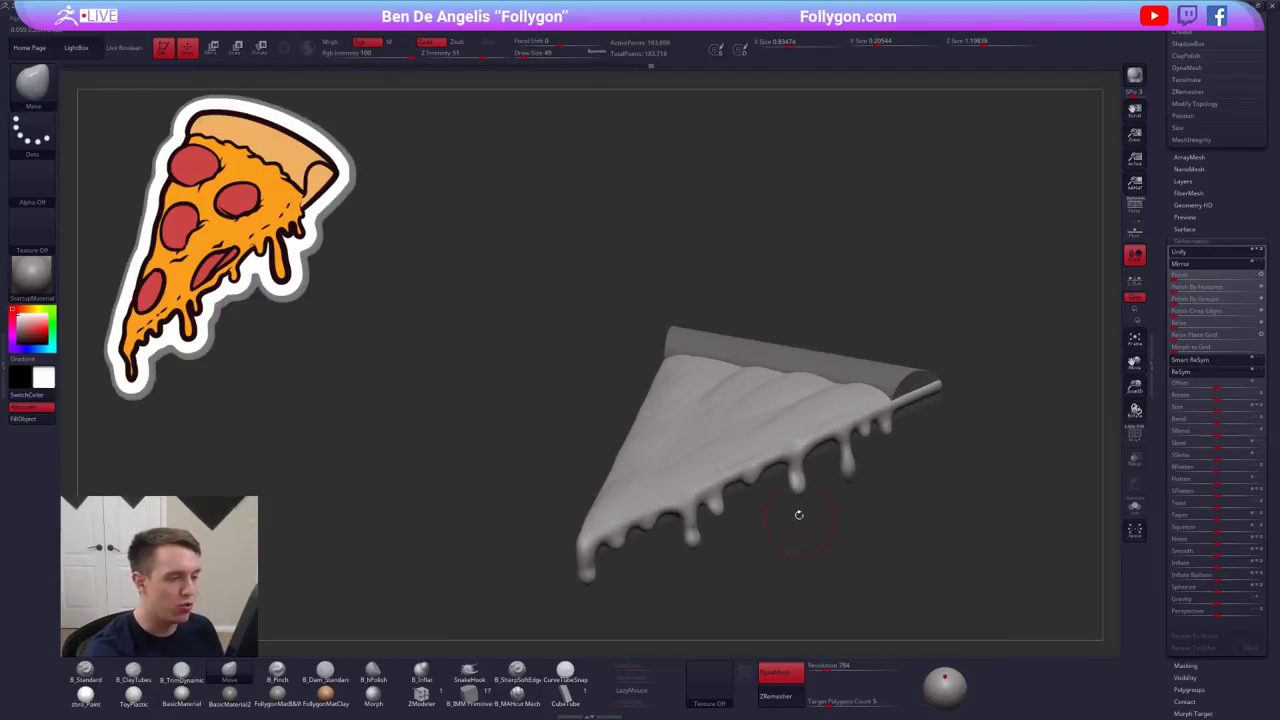
- Enlarge the Move brush to draw size 61, turn off DynaMesh for the cheese layer and set Target Polygons Count to 1
key(space)
drag(760, 424, 762, 424)
mouse_move(764, 372)
right_down()
mouse_move(770, 434)
mouse_move(765, 391)
right_up()
mouse_move(765, 391)
ctrl+right_down()
mouse_move(762, 423)
mouse_move(750, 366)
mouse_move(710, 319)
ctrl+right_up()
click(785, 672)
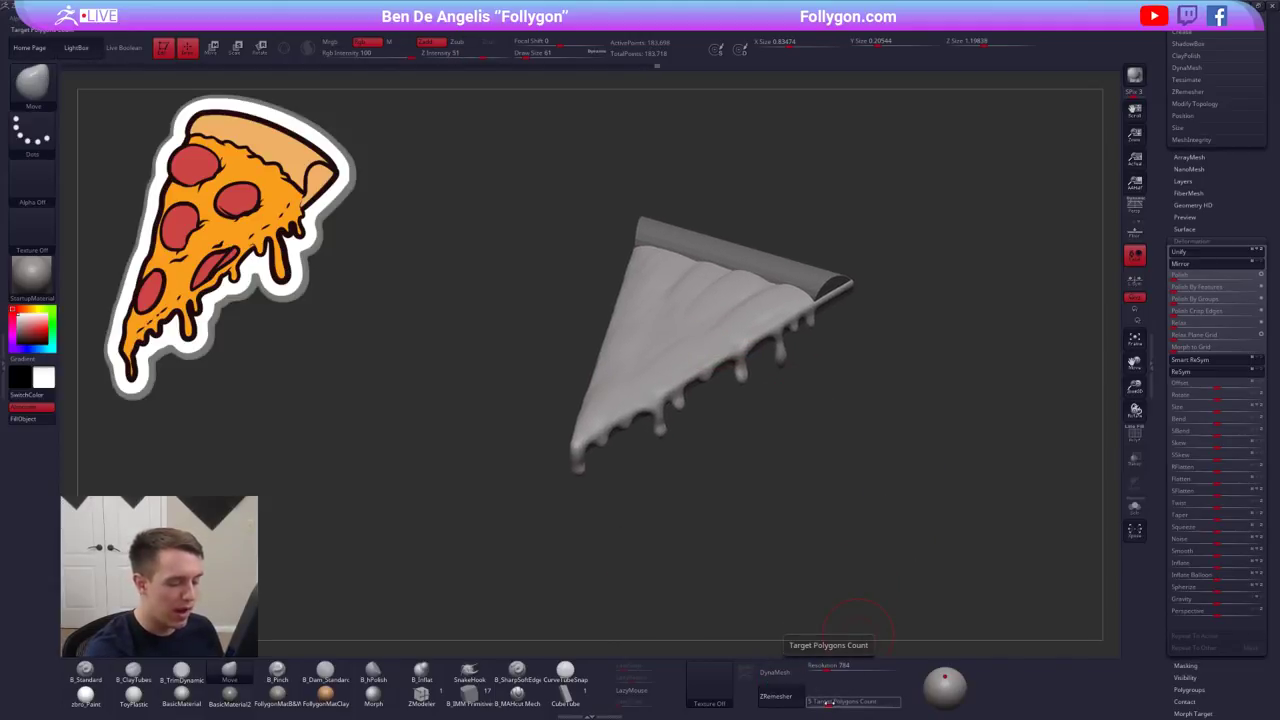
text(1)
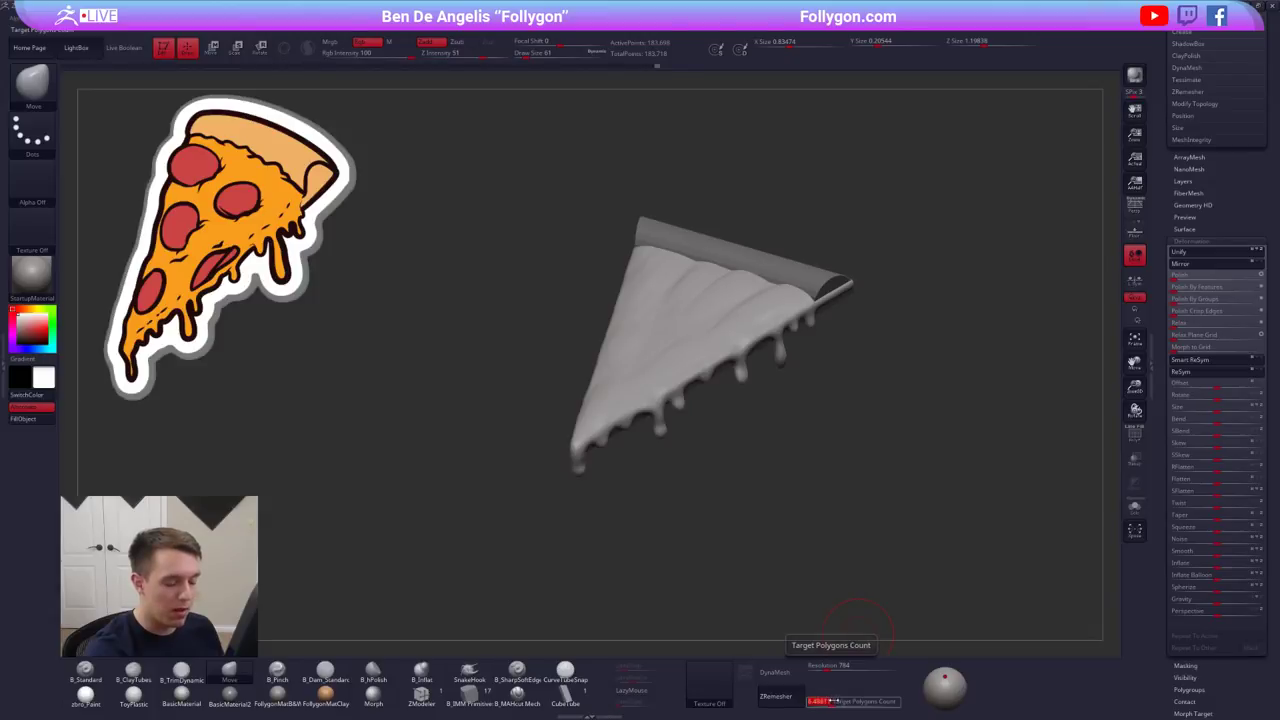
key(Return)
- Isolate the cheese layer, remesh it with ZRemesher at the reduced target polygon count, and check its wireframe
mouse_move(923, 548)
right_down()
mouse_move(910, 562)
mouse_move(906, 545)
right_up()
ctrl+right_drag(906, 545, 911, 583)
key(alt+shift+s)
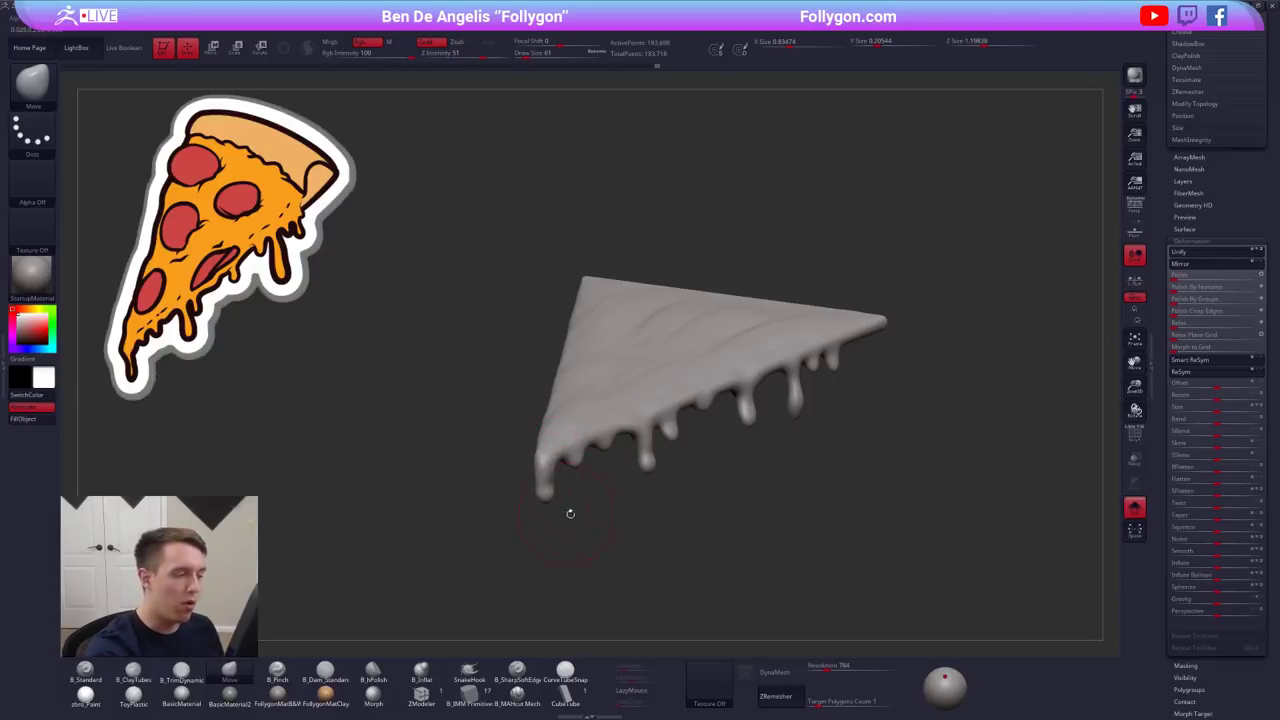
alt+right_drag(678, 527, 692, 590)
key(space)
mouse_move(582, 481)
mouse_down()
mouse_move(566, 481)
mouse_move(549, 515)
mouse_up()
key(2)
ctrl+right_drag(662, 610, 660, 565)
alt+right_drag(660, 565, 616, 483)
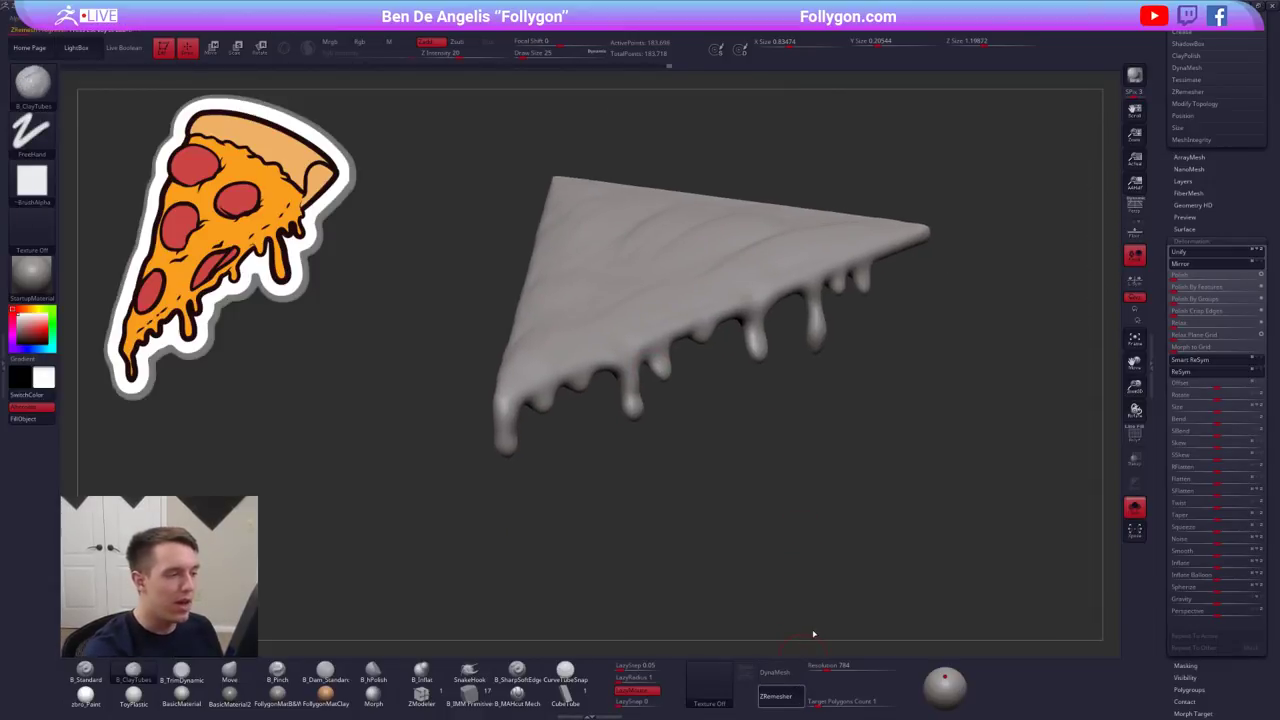
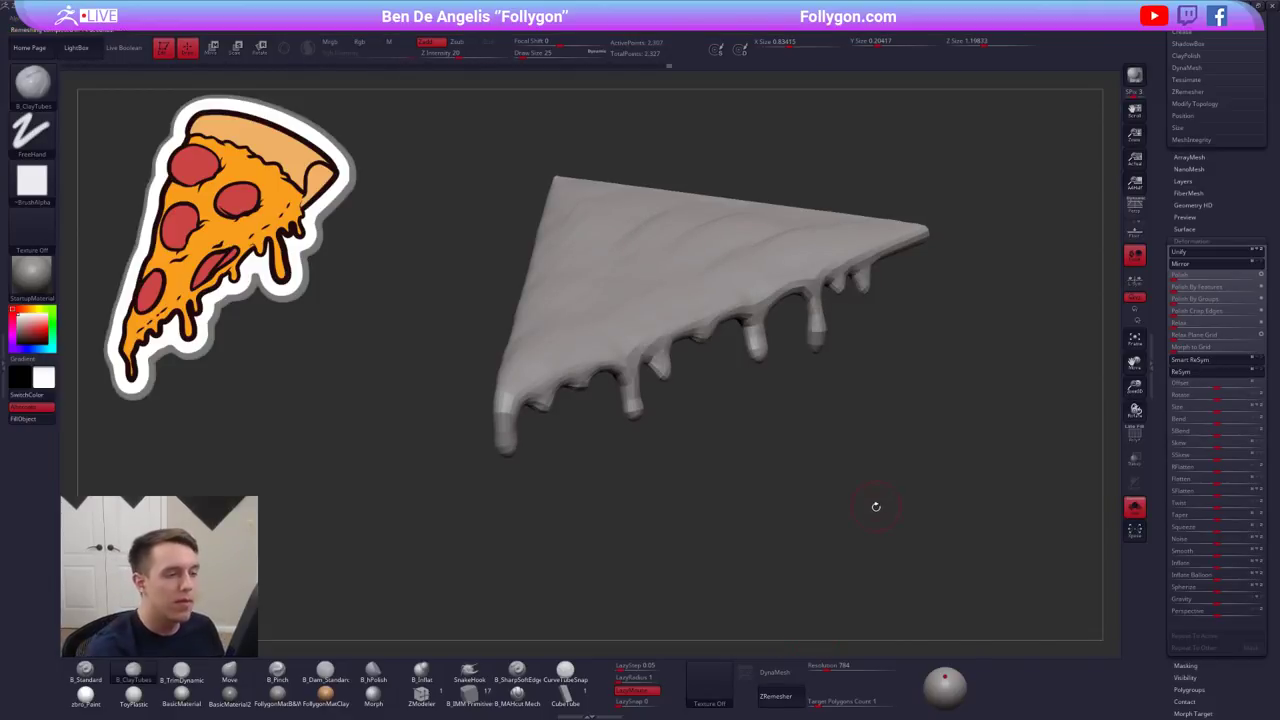
key(shift+f)
key(shift+f)
- Subdivide the remeshed cheese layer four times, show the whole slice again, and set ClayTubes to draw size 40
key(ctrl+d)
key(ctrl+d)
key(ctrl+d)
key(ctrl+d)
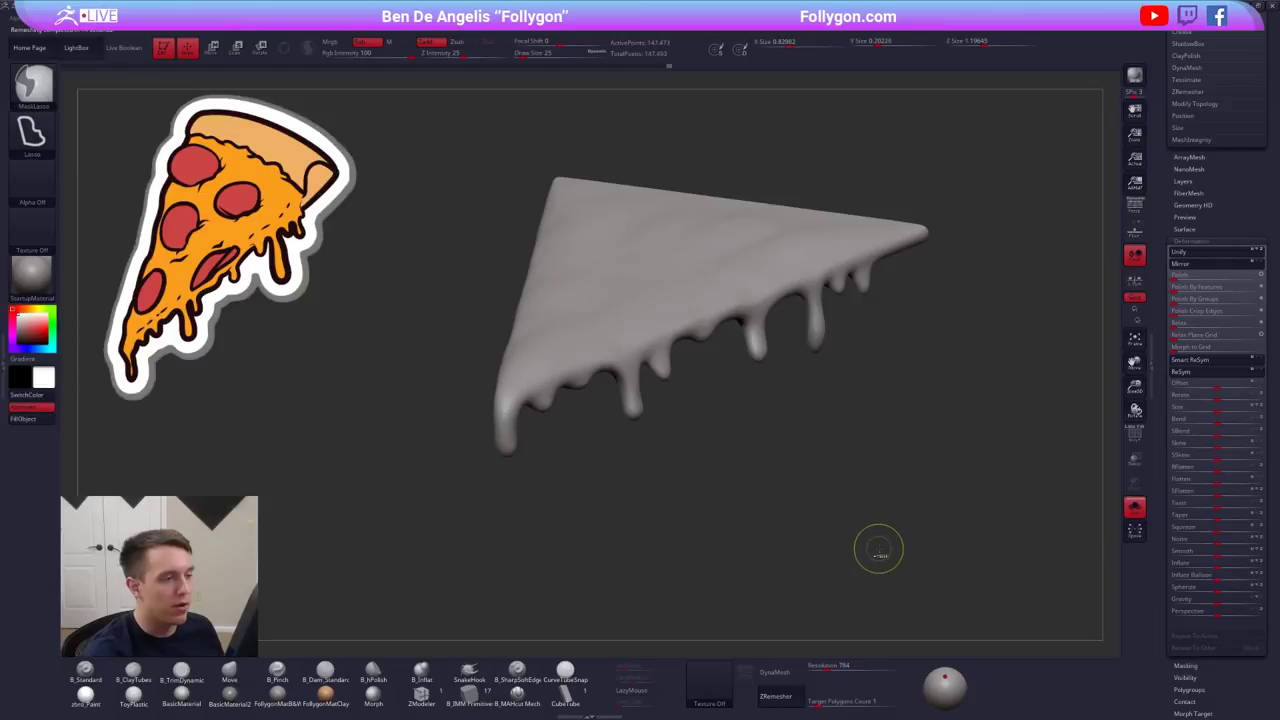
key(alt+s)
alt+drag(881, 547, 931, 585)
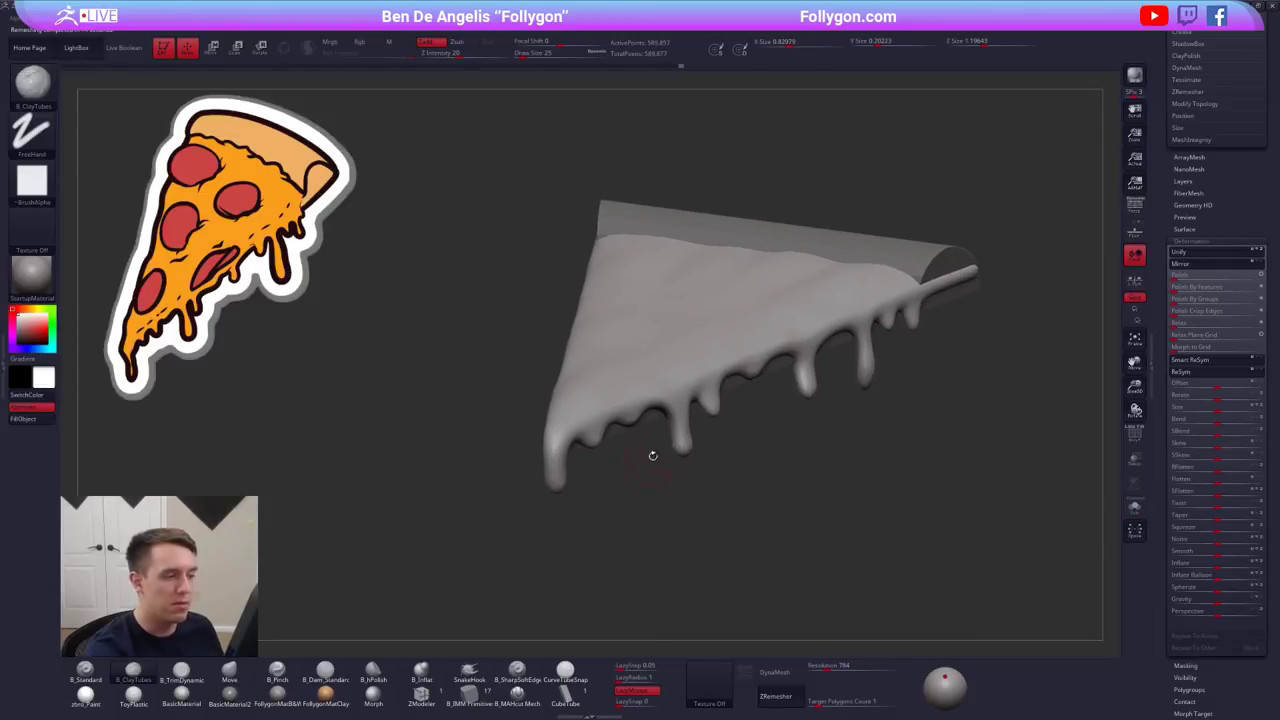
mouse_move(718, 464)
mouse_down()
mouse_move(725, 503)
mouse_move(693, 354)
mouse_move(739, 468)
mouse_up()
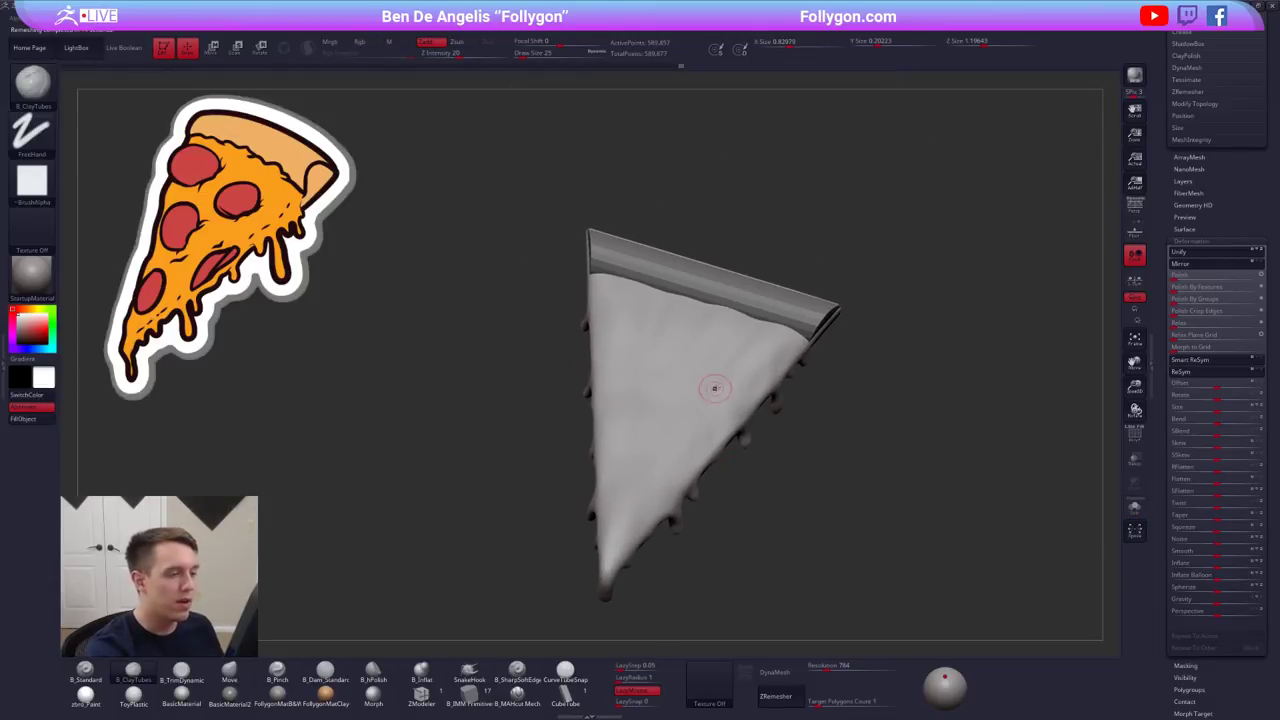
key(space)
drag(714, 386, 722, 386)
mouse_move(682, 418)
right_down()
mouse_move(757, 436)
mouse_move(708, 434)
right_up()
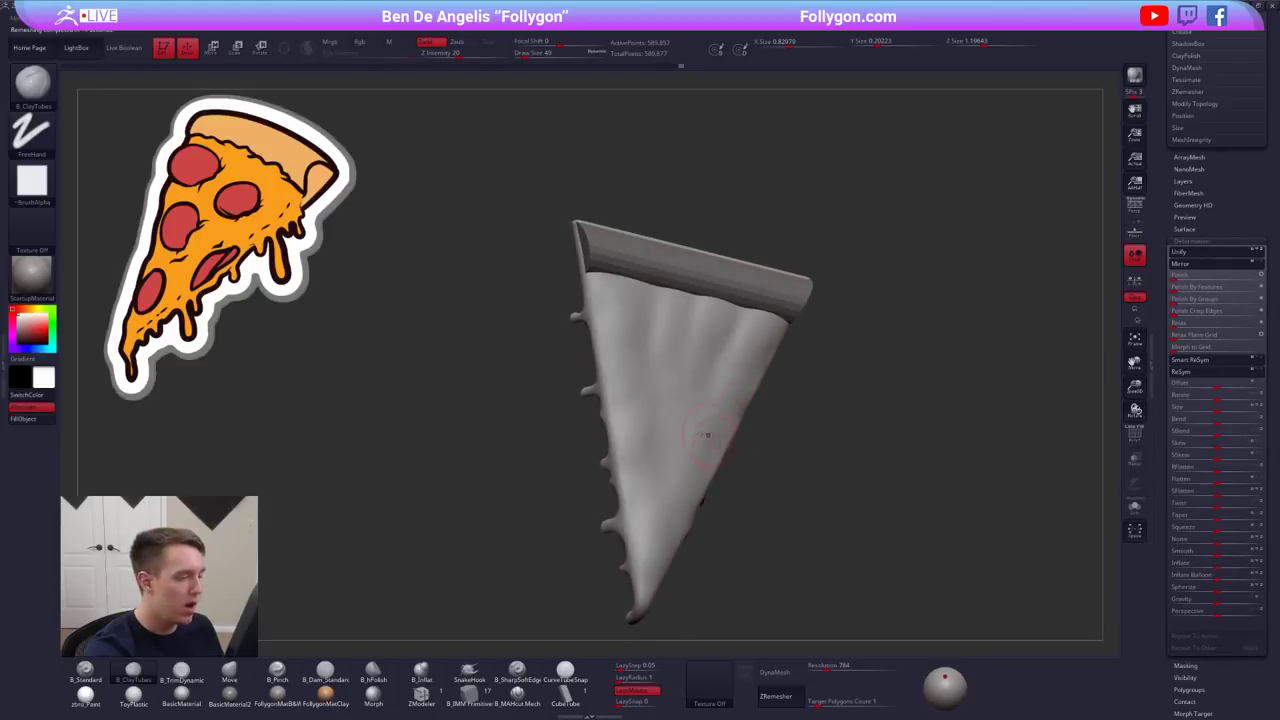
- Preview the slice with BasicMaterial, and switch it to the Follygon material listed beside BasicMaterial2
click(183, 696)
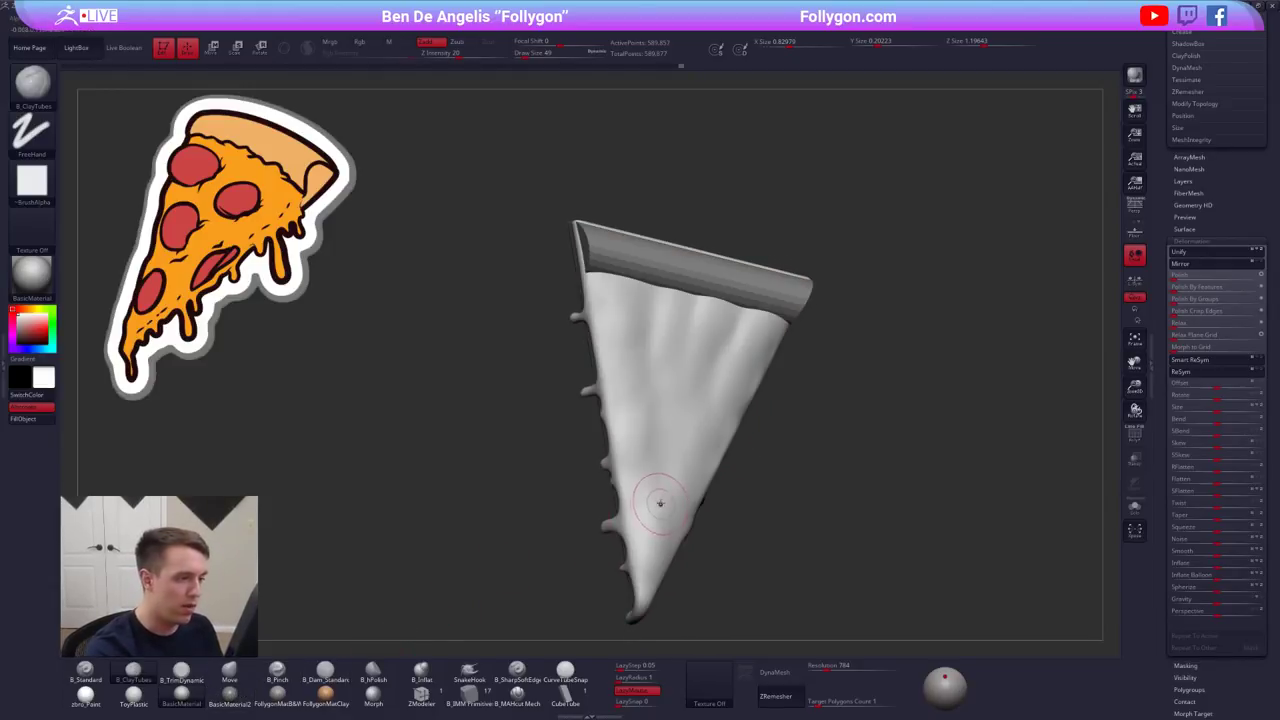
mouse_move(660, 503)
right_down()
mouse_move(687, 502)
mouse_move(663, 498)
mouse_move(688, 474)
mouse_move(640, 490)
mouse_move(610, 458)
mouse_move(690, 460)
right_up()
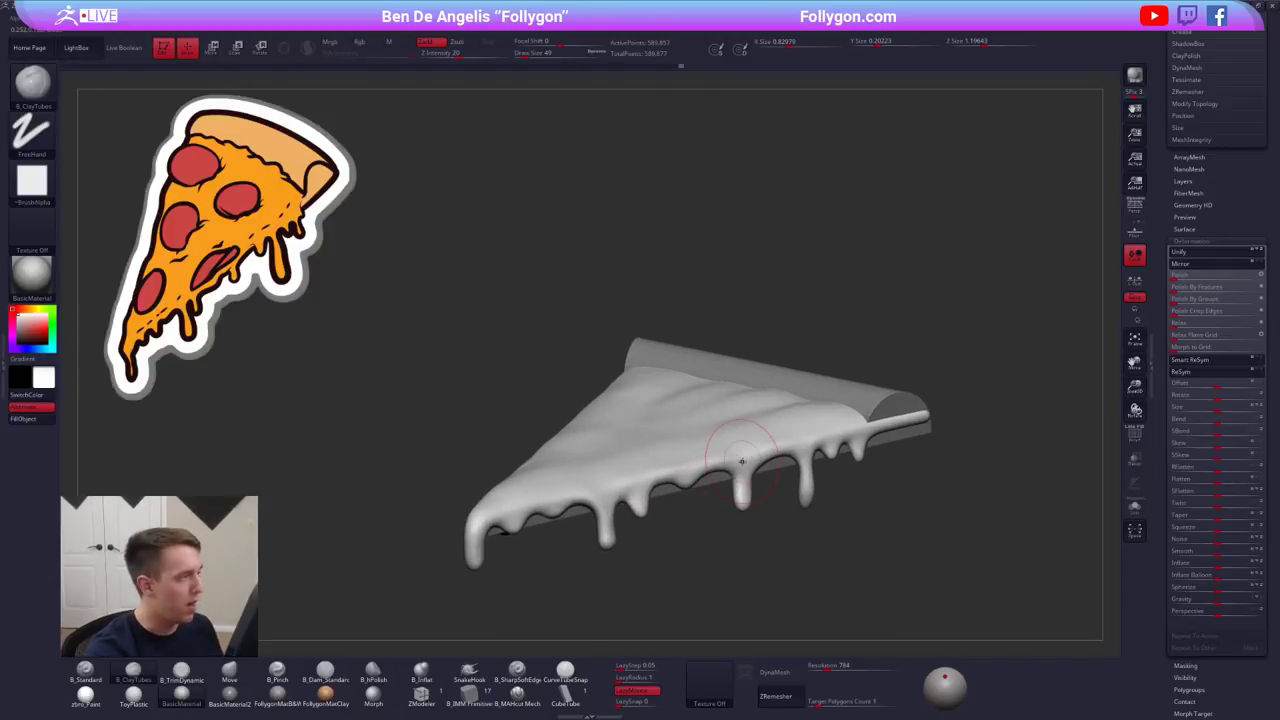
alt+right_drag(795, 556, 791, 525)
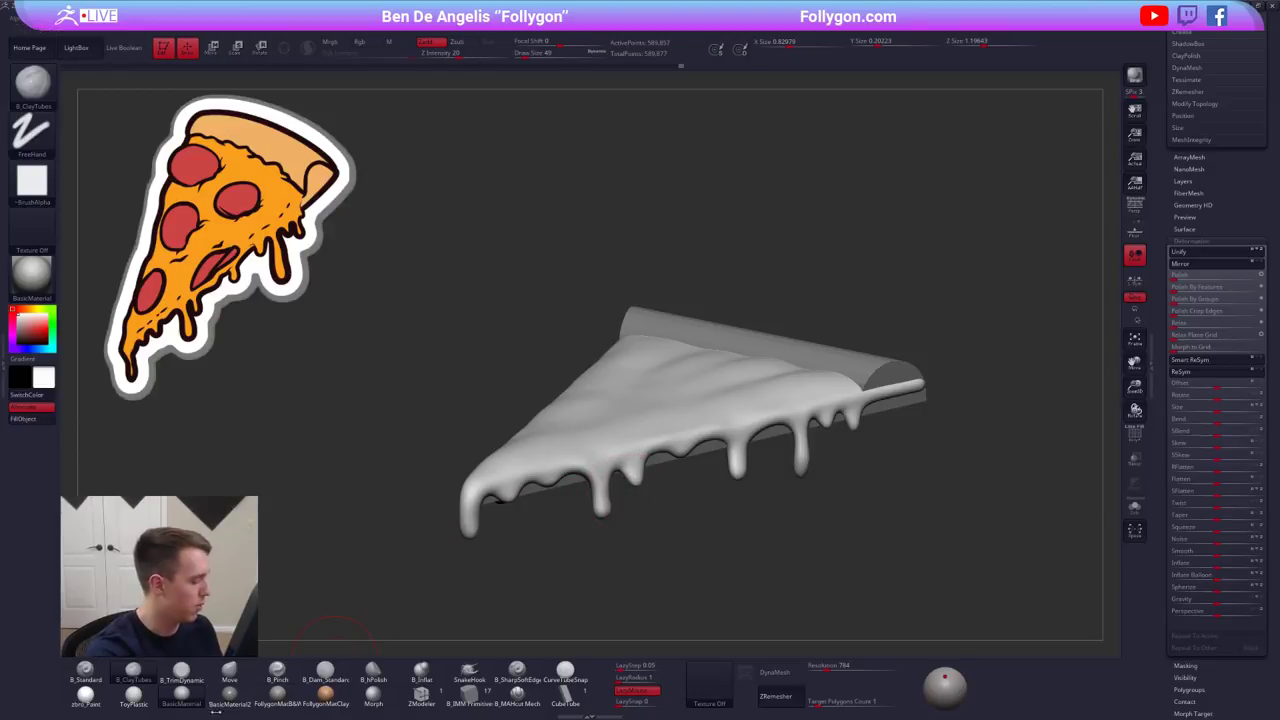
click(278, 697)
alt+right_drag(742, 438, 738, 416)
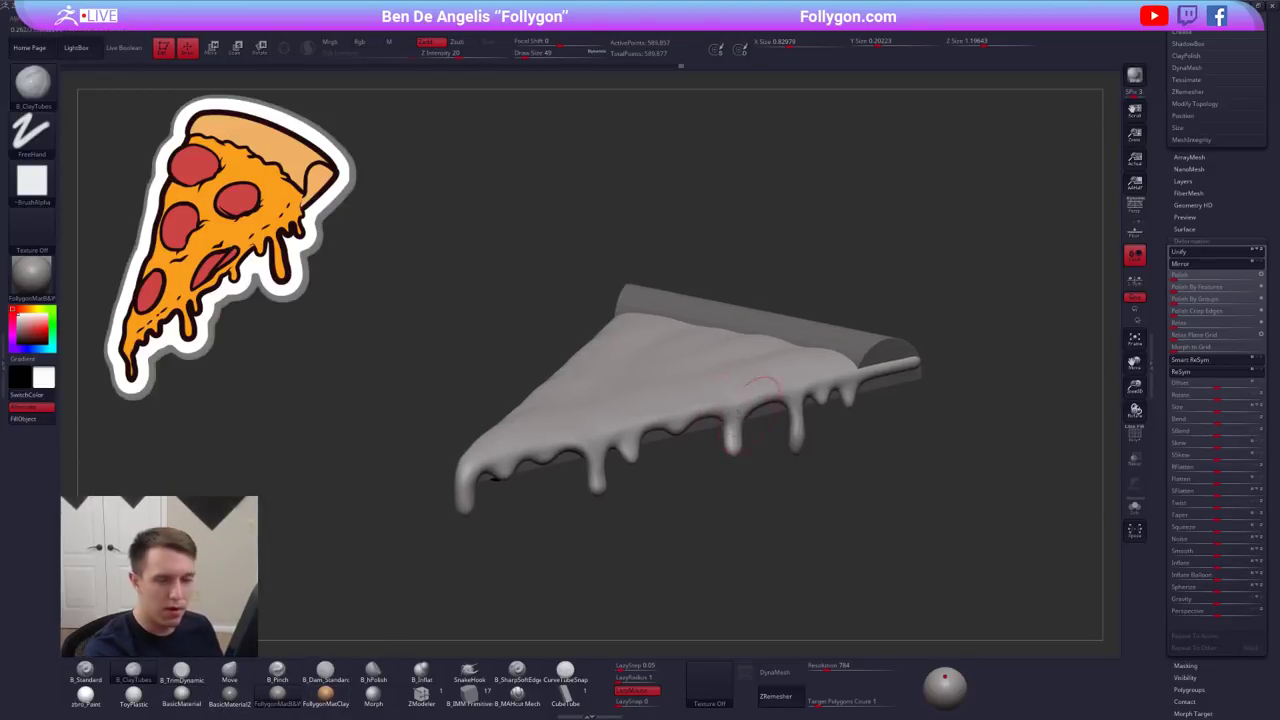
- Select the crust subtool, turn on its wireframe display, and isolate it from the other parts
drag(1195, 218, 1183, 463)
right_drag(808, 420, 831, 423)
drag(836, 420, 886, 333)
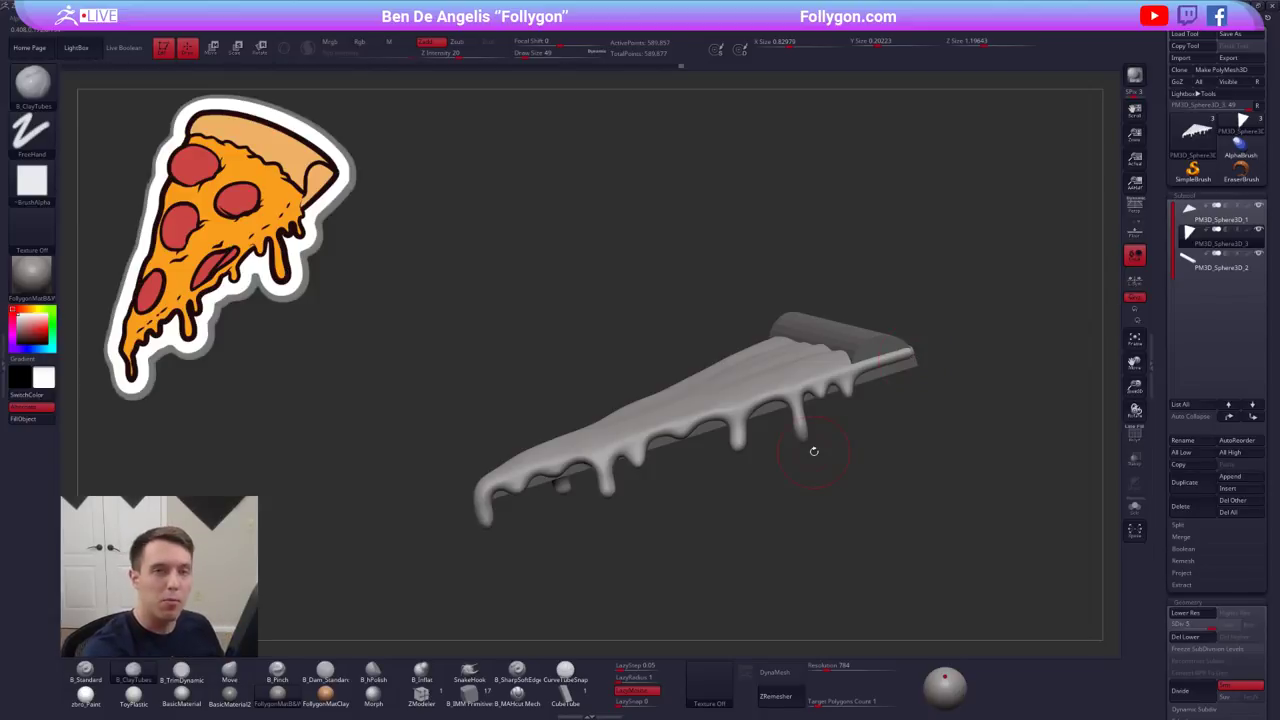
drag(814, 451, 789, 482)
alt+click(790, 324)
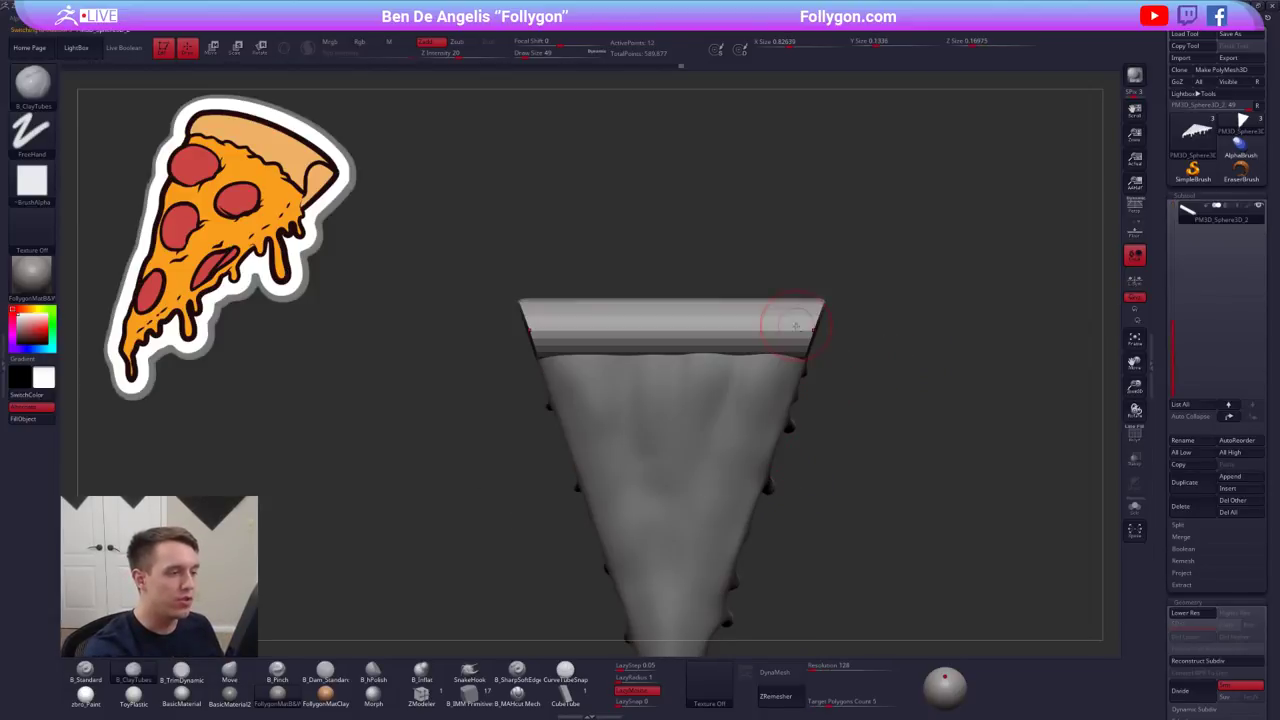
ctrl+right_drag(790, 324, 791, 337)
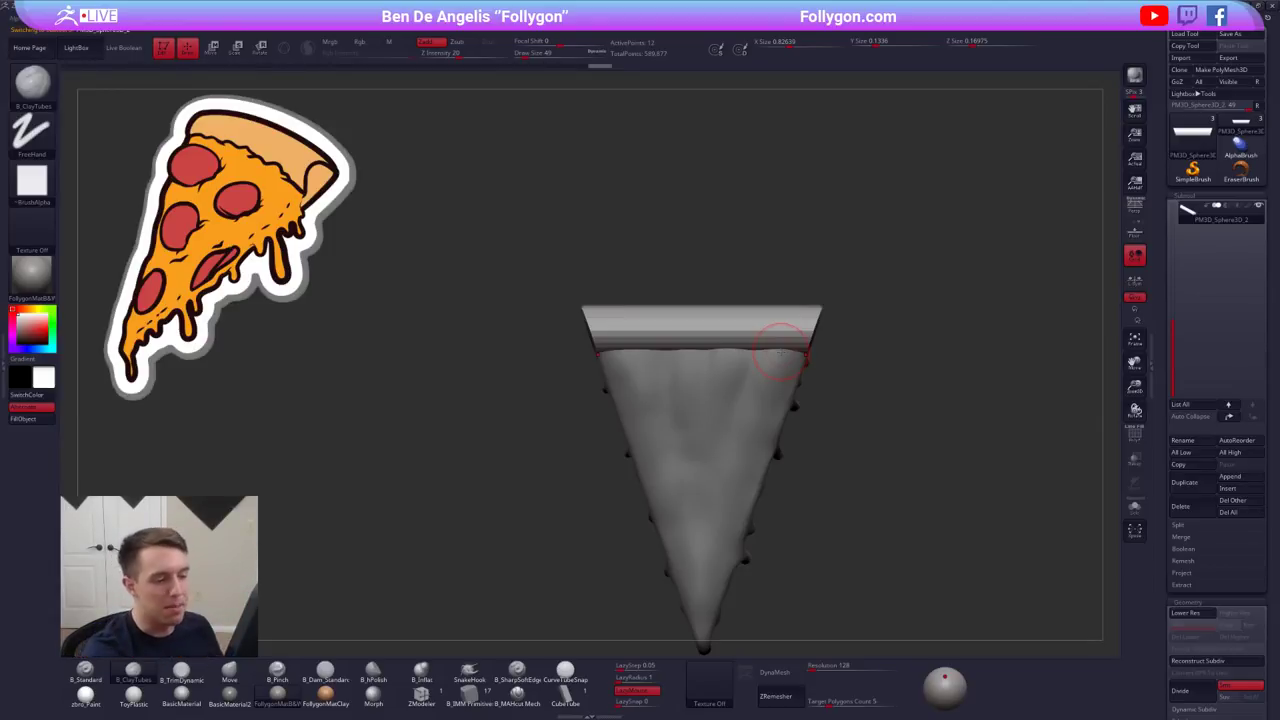
mouse_move(862, 530)
mouse_down()
mouse_move(872, 494)
mouse_move(892, 514)
mouse_move(881, 572)
mouse_move(894, 533)
mouse_move(877, 515)
mouse_up()
key(shift+f)
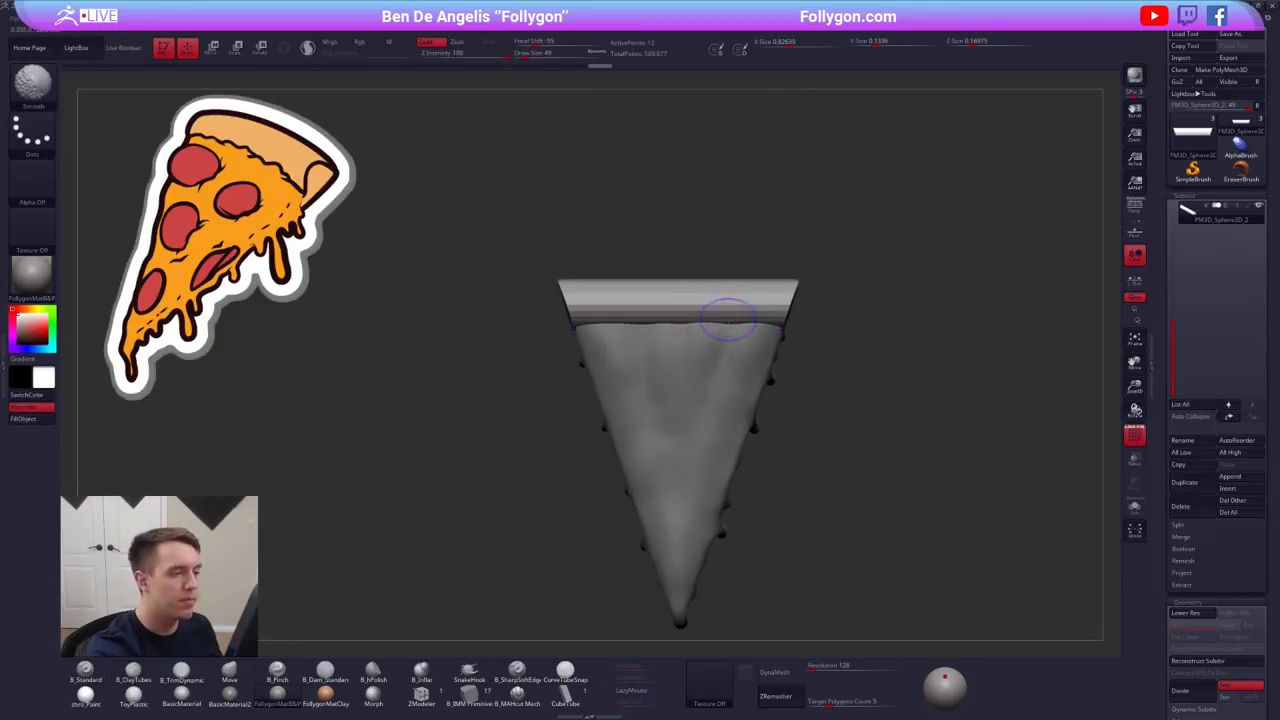
key(alt+s)
drag(837, 406, 843, 345)
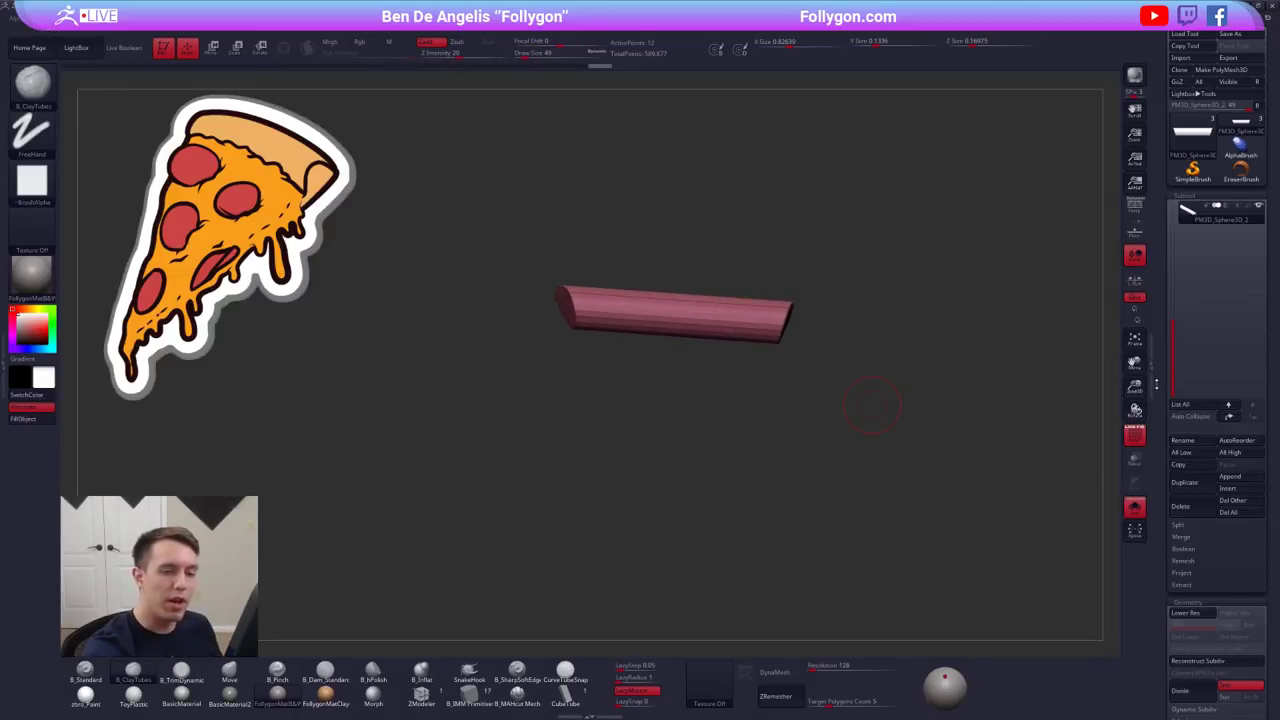
- Apply Mirror And Weld to the crust to give it a centre edge
drag(1175, 656, 1175, 277)
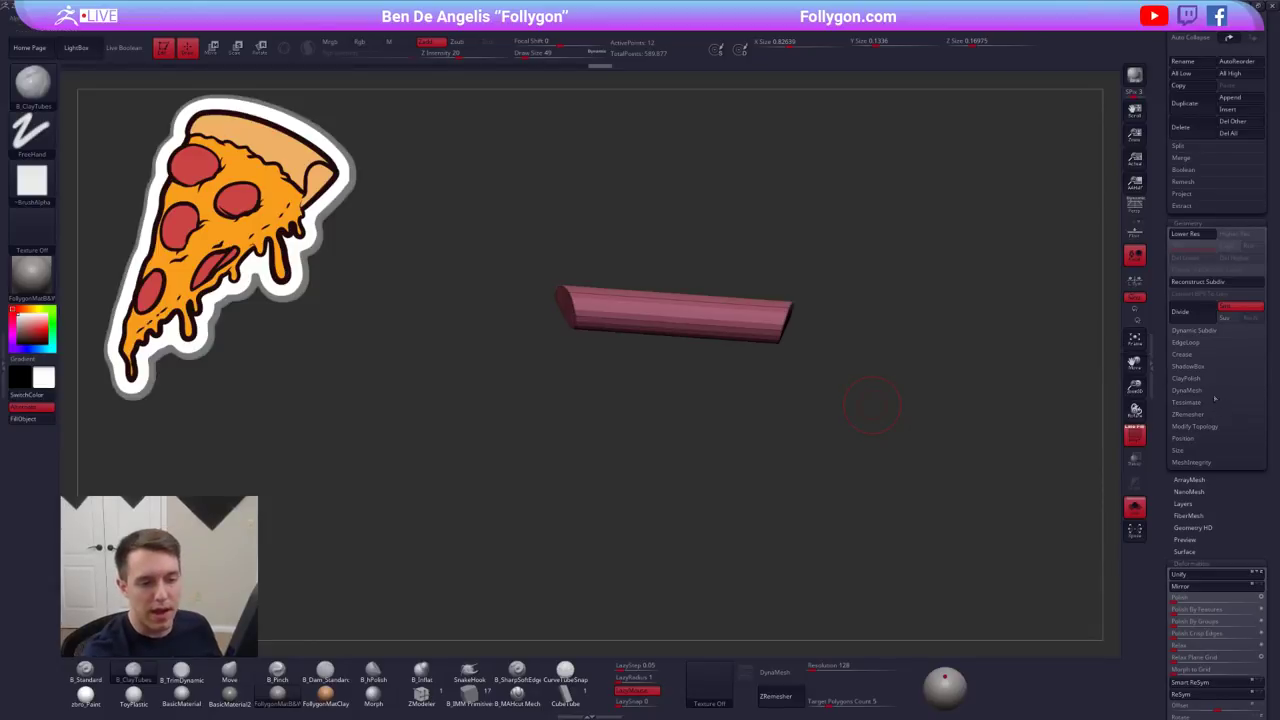
click(1215, 427)
click(1195, 462)
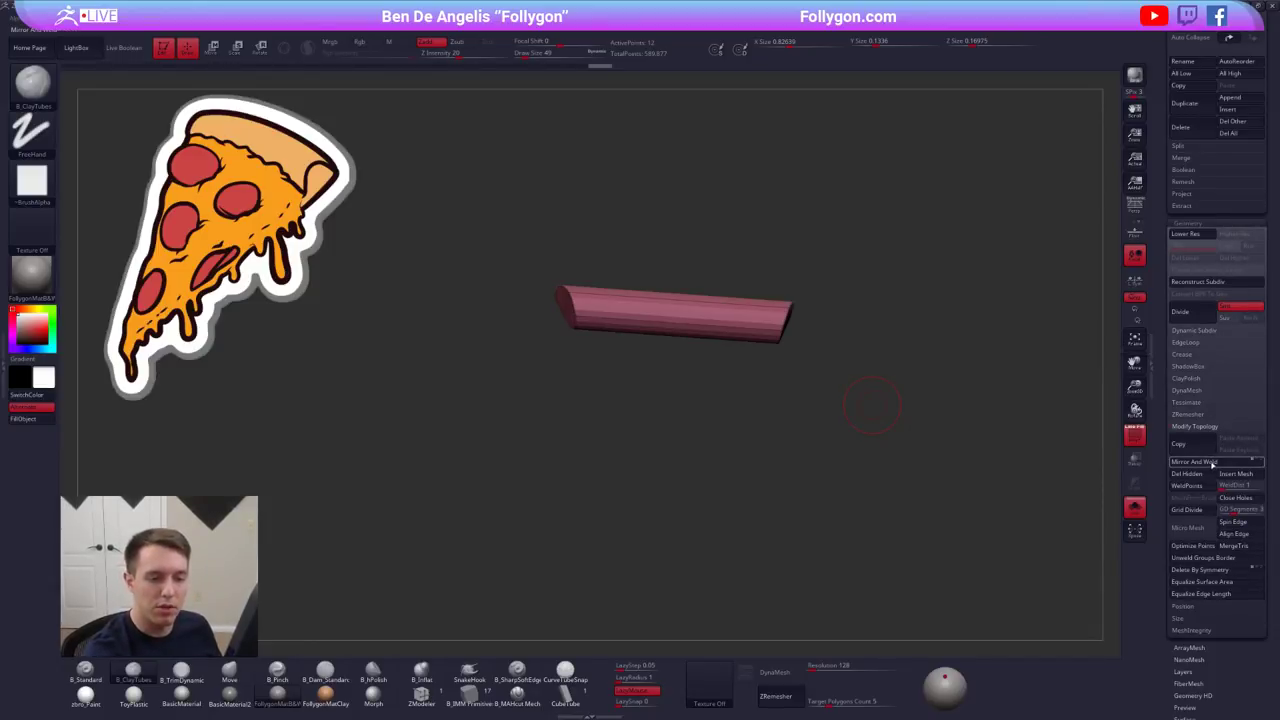
scroll(1198, 436, up, 5)
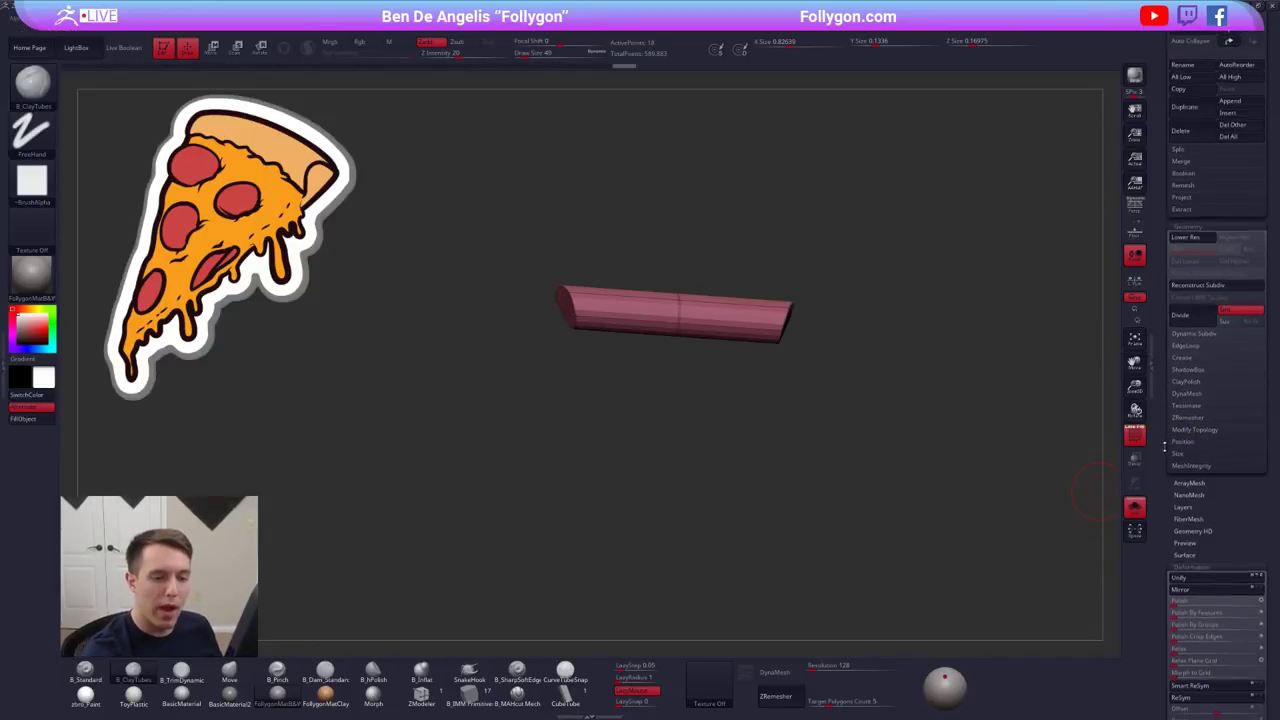
- Try a ZModeler edge action on the crust's centre edge at its lowest subdivision level, and undo it
key(shift+d)
drag(731, 470, 710, 508)
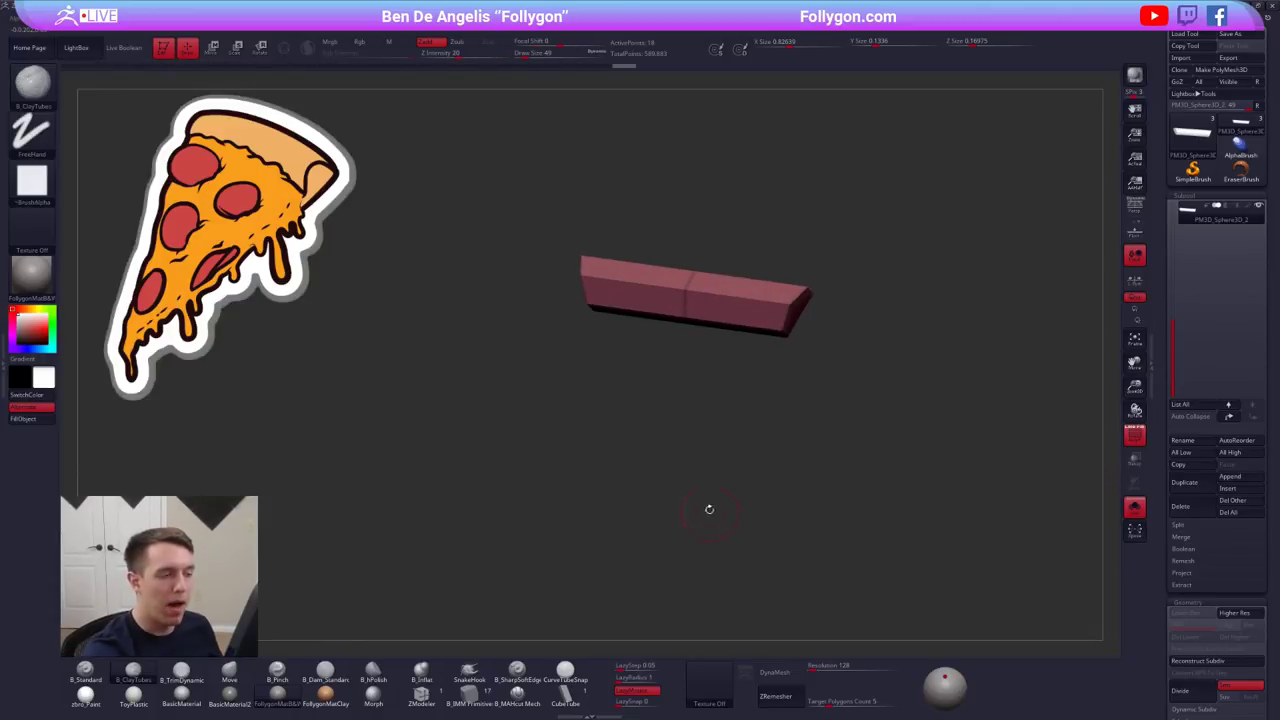
alt+drag(688, 414, 710, 502)
mouse_move(717, 434)
shift+mouse_down()
mouse_move(720, 418)
mouse_move(637, 500)
shift+mouse_up()
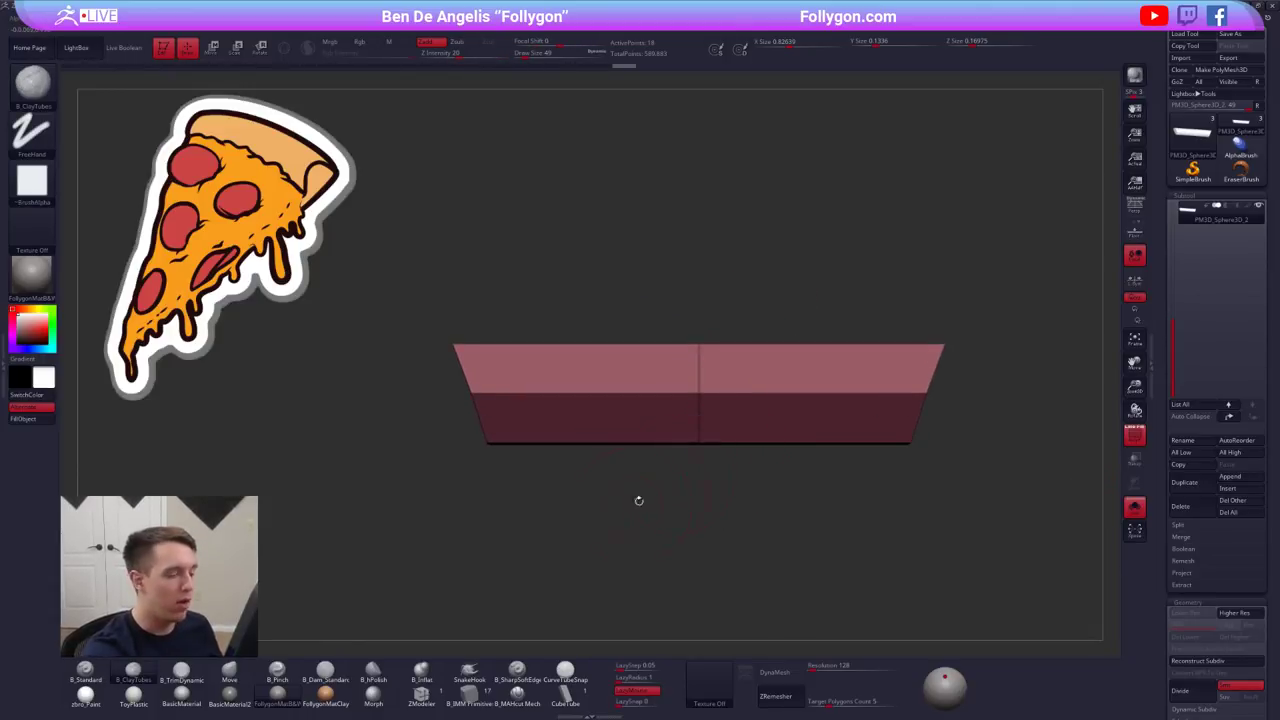
click(422, 694)
key(space)
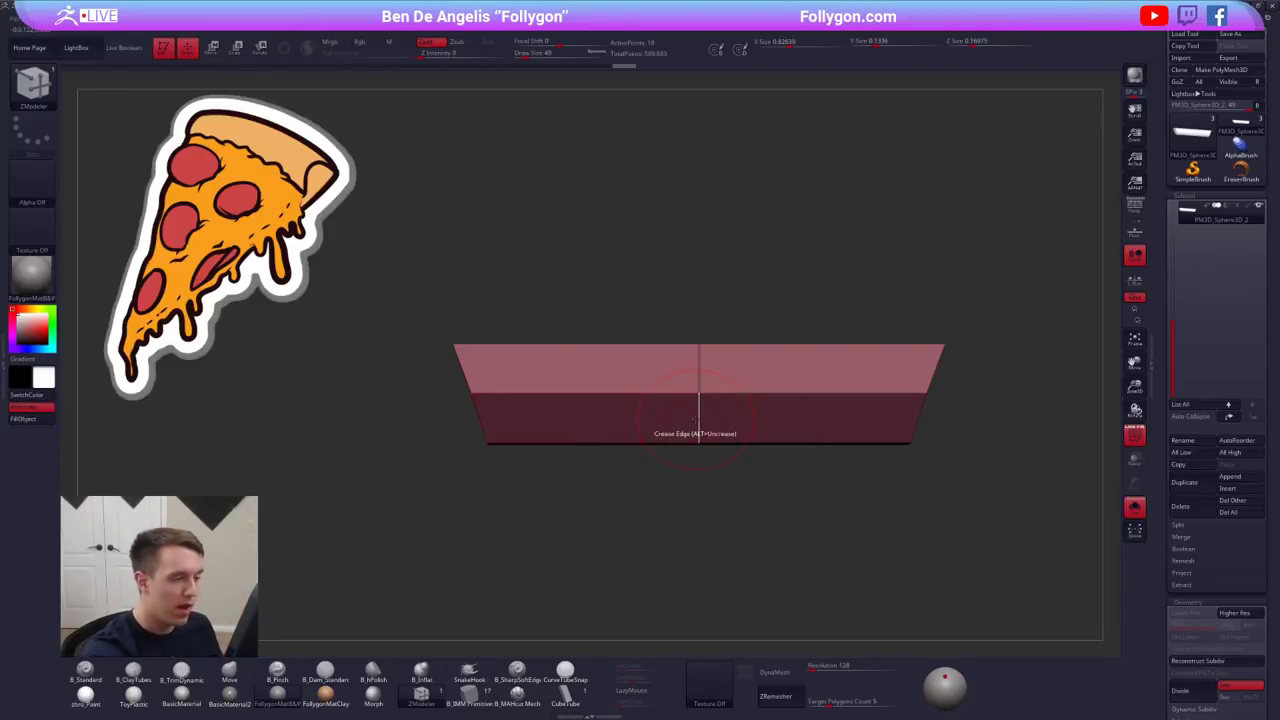
key(space)
click(614, 552)
key(ctrl+z)
key(ctrl+z)
key(d)
- Show the whole slice with the crust at a higher subdivision level, and choose the Move brush at draw size 152
alt+drag(740, 614, 763, 469)
key(shift+d)
key(alt+s)
key(d)
alt+drag(842, 472, 826, 420)
key(b)
key(m)
key(v)
key(s)
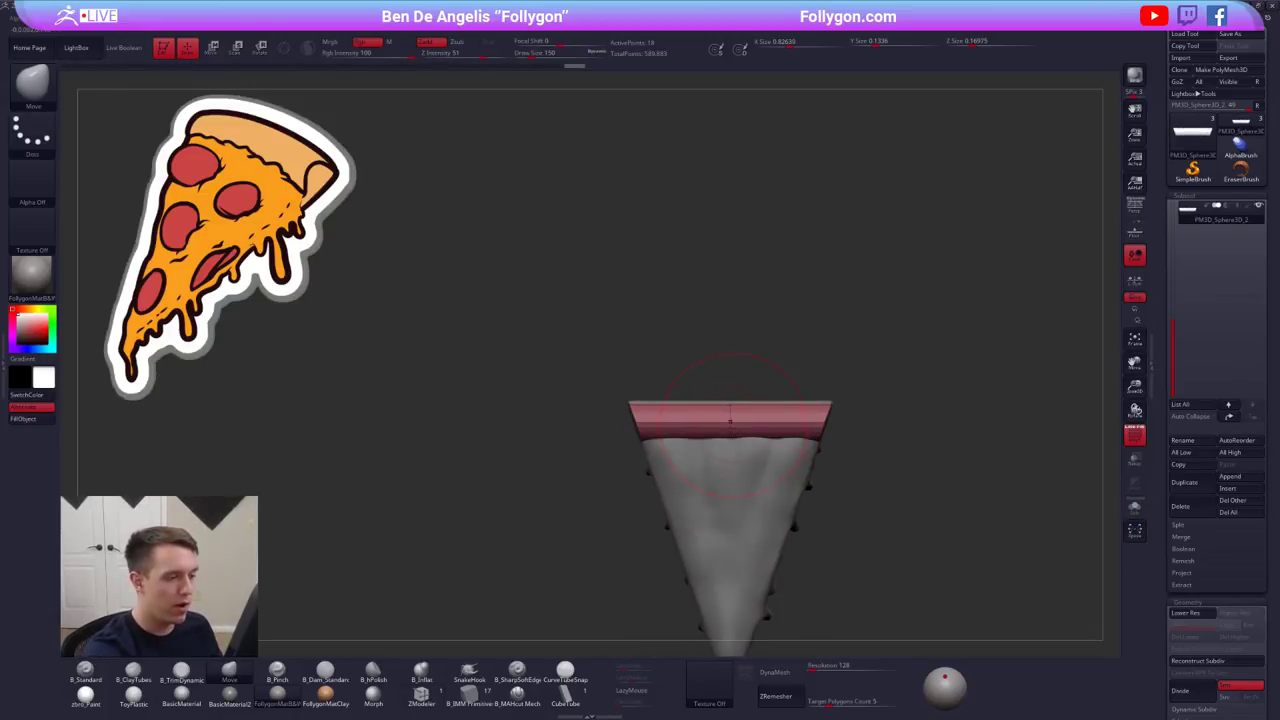
key(s)
- Mask part of the crust and move its middle outward with Transpose so that the outer edge bows
mouse_move(722, 373)
ctrl+mouse_down()
mouse_move(749, 450)
mouse_move(755, 385)
mouse_move(765, 517)
ctrl+mouse_up()
ctrl+click(770, 354)
key(w)
drag(765, 472, 765, 469)
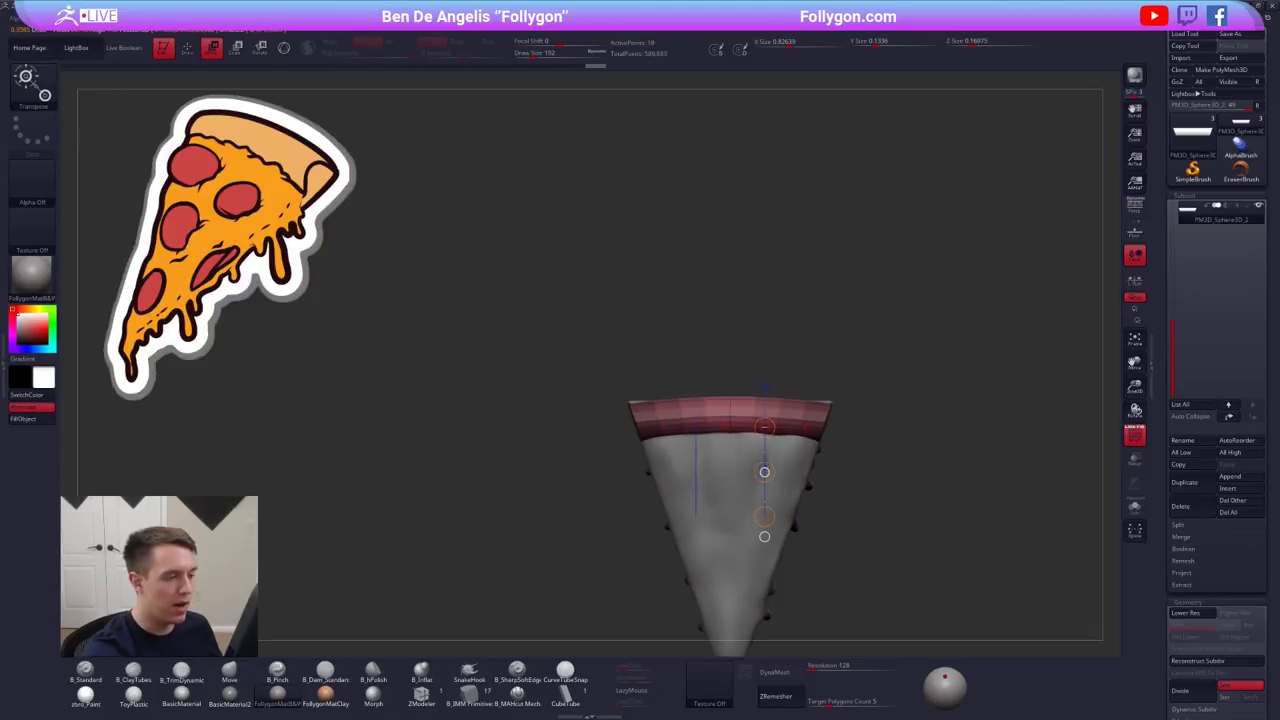
key(q)
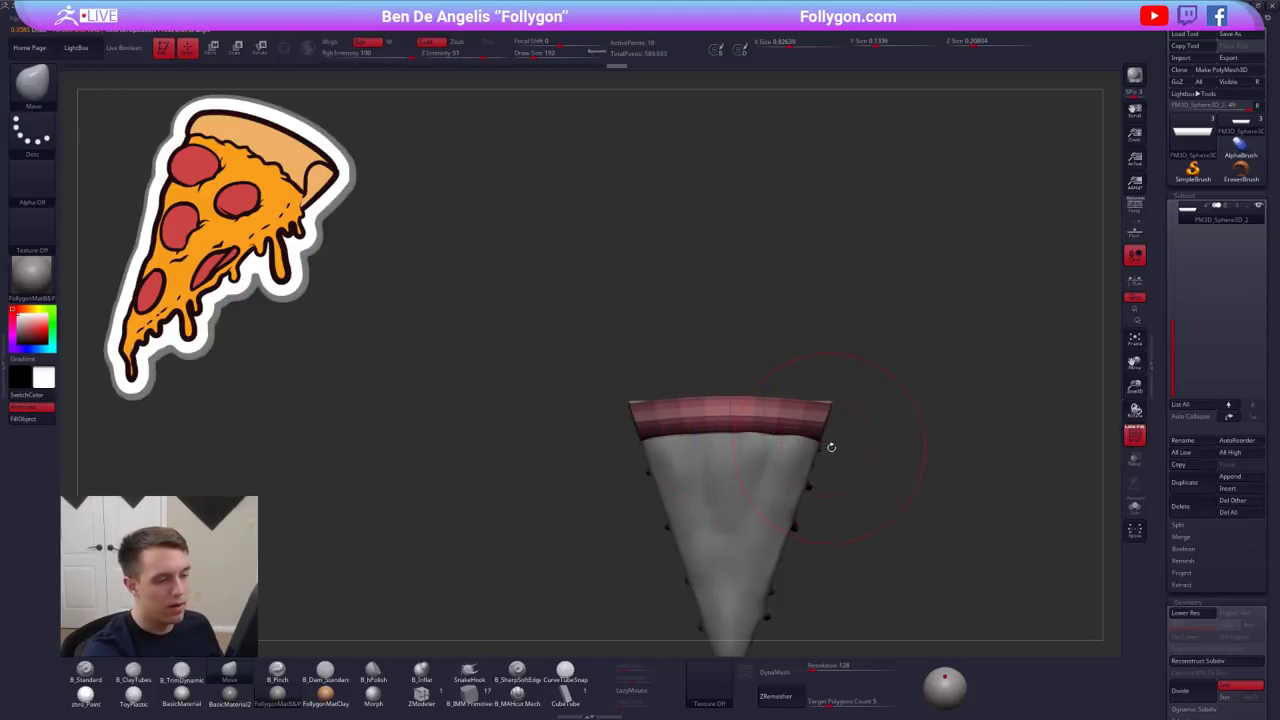
- Bow the crust further into an outward arc with Transpose, turn off the wireframe display and return to the Move brush
ctrl+drag(842, 470, 868, 496)
key(w)
shift+drag(818, 442, 818, 536)
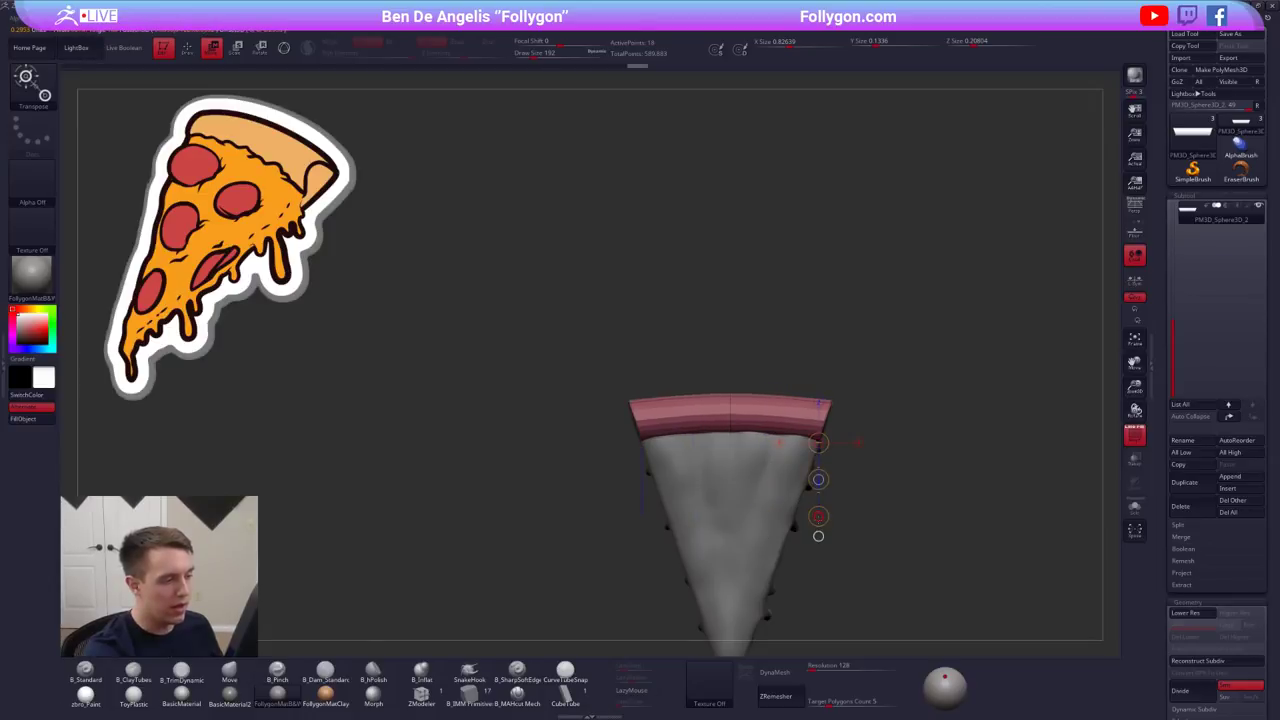
key(shift+f)
right_drag(818, 536, 823, 505)
key(q)
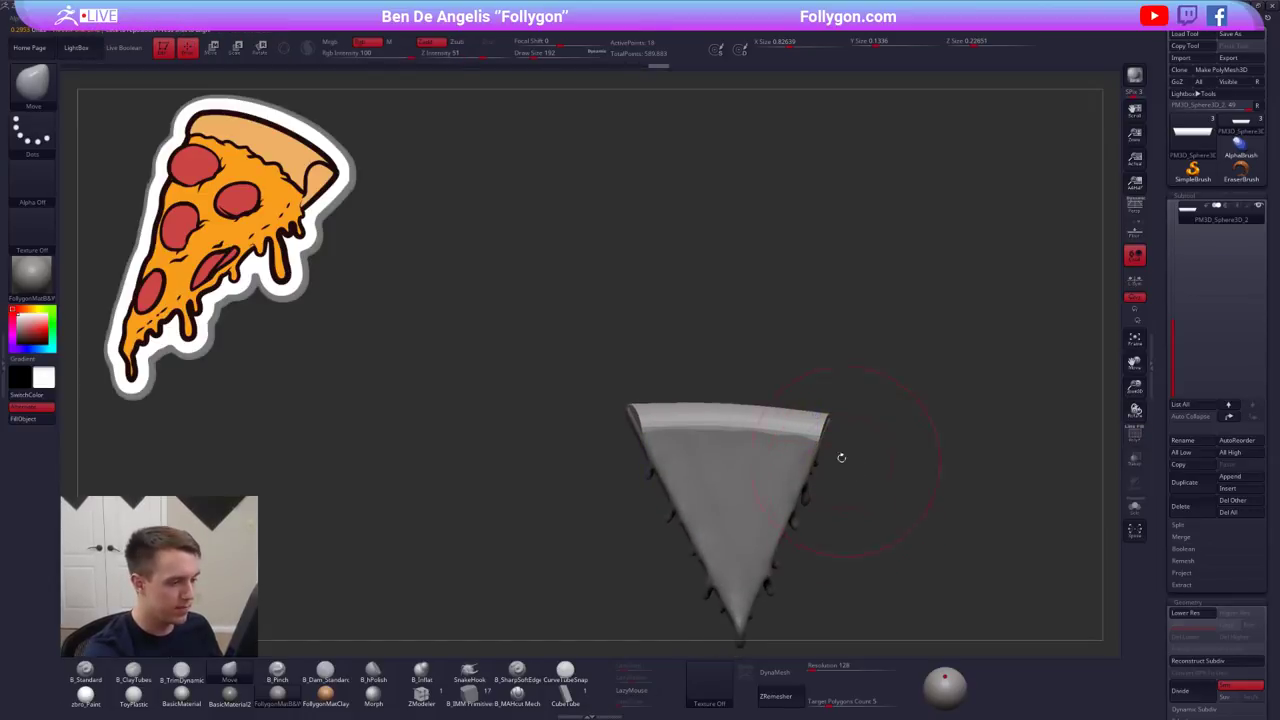
alt+right_drag(841, 458, 809, 408)
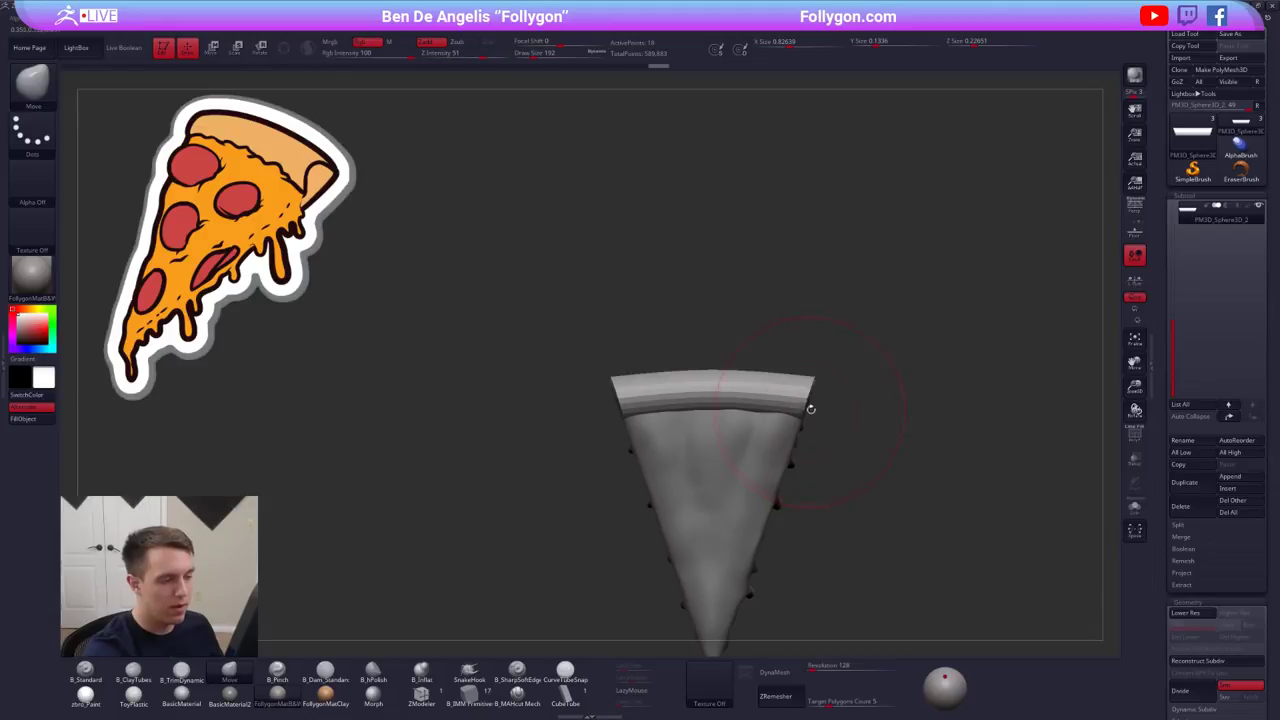
- Reshape the crust's ends and outline with the Move brush, checking it from above and the side, and reduce the draw size to 81
drag(813, 404, 819, 412)
right_drag(819, 412, 780, 304)
key(space)
drag(823, 394, 815, 391)
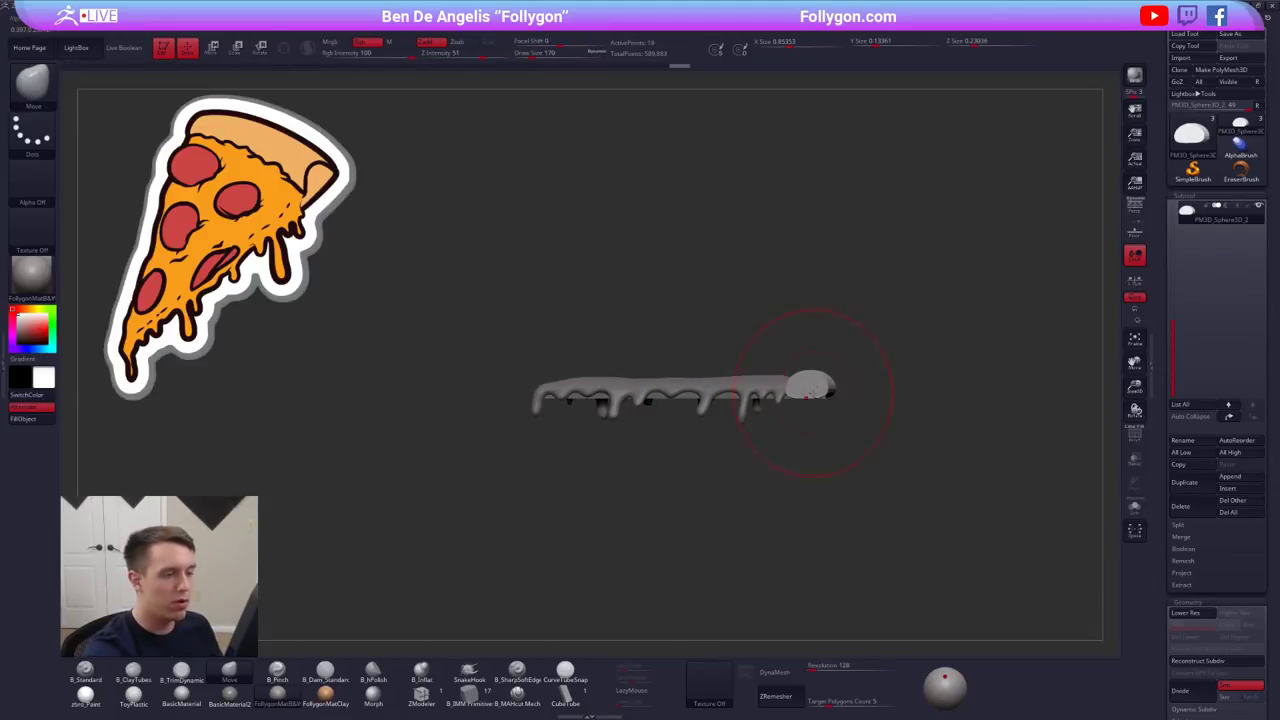
mouse_move(815, 391)
right_down()
mouse_move(838, 418)
mouse_move(826, 427)
right_up()
key(space)
drag(826, 427, 800, 427)
mouse_move(798, 426)
right_down()
mouse_move(801, 374)
mouse_move(801, 422)
mouse_move(772, 468)
mouse_move(759, 457)
right_up()
alt+right_drag(759, 457, 809, 483)
drag(809, 483, 768, 464)
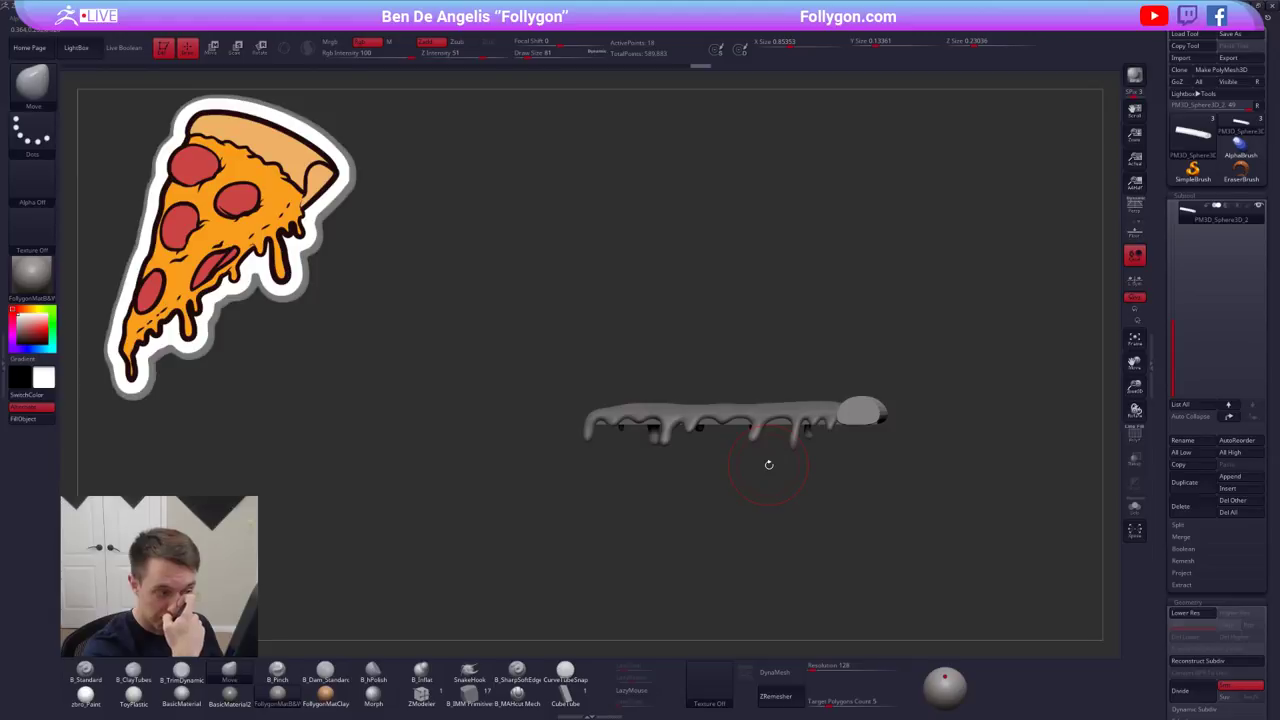
- Isolate the wedge base subtool, turn off smoothing for subdivision and divide the base up to subdivision level 7
drag(1173, 360, 1174, 251)
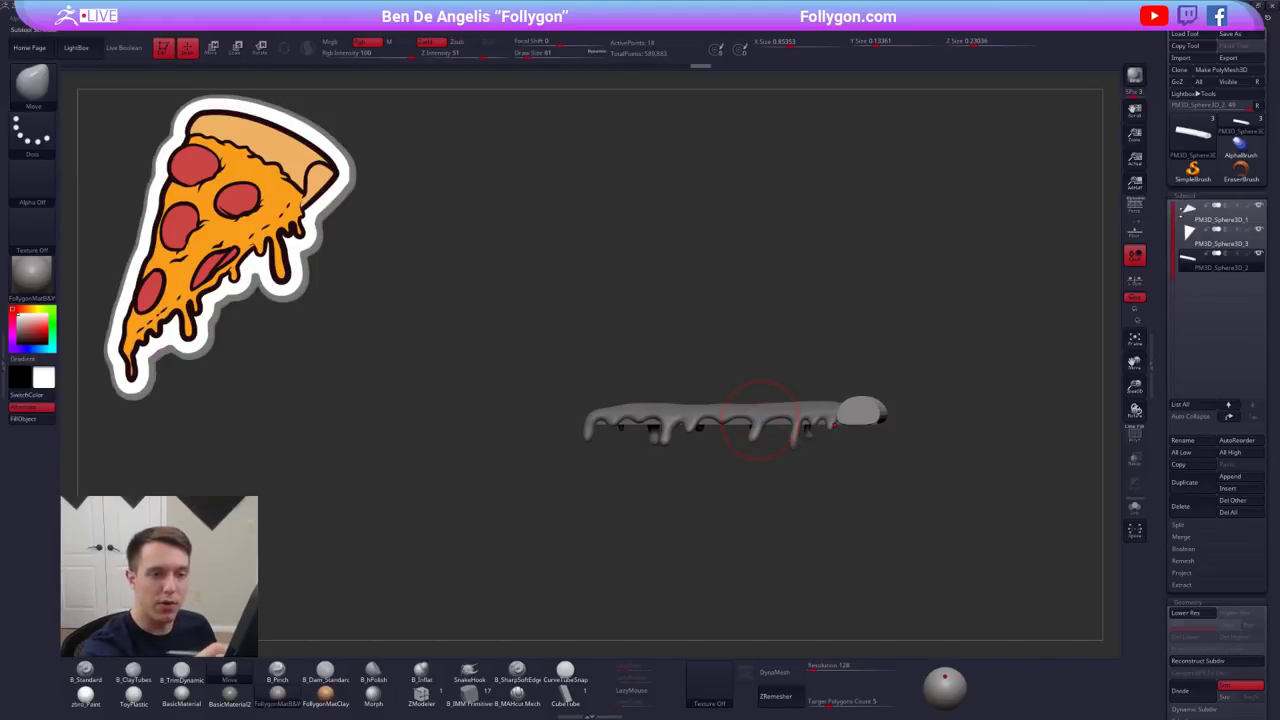
click(1189, 234)
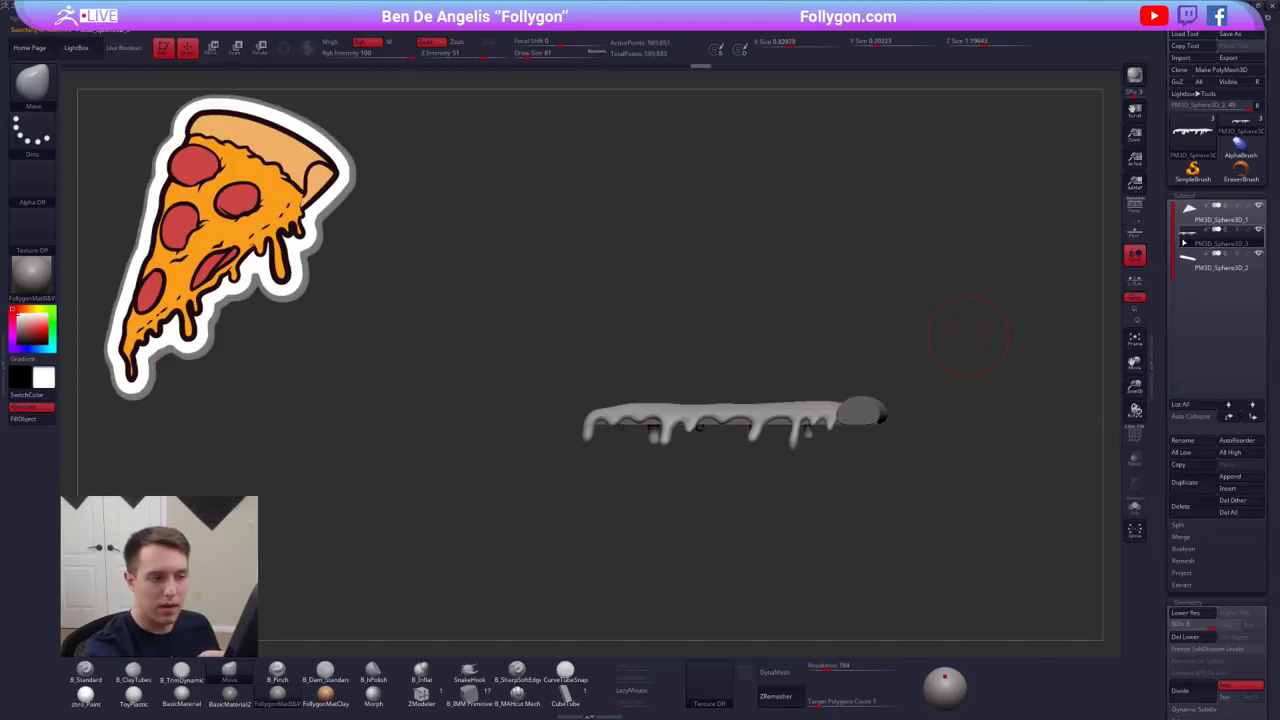
click(1194, 216)
drag(826, 394, 883, 518)
drag(1162, 513, 1163, 232)
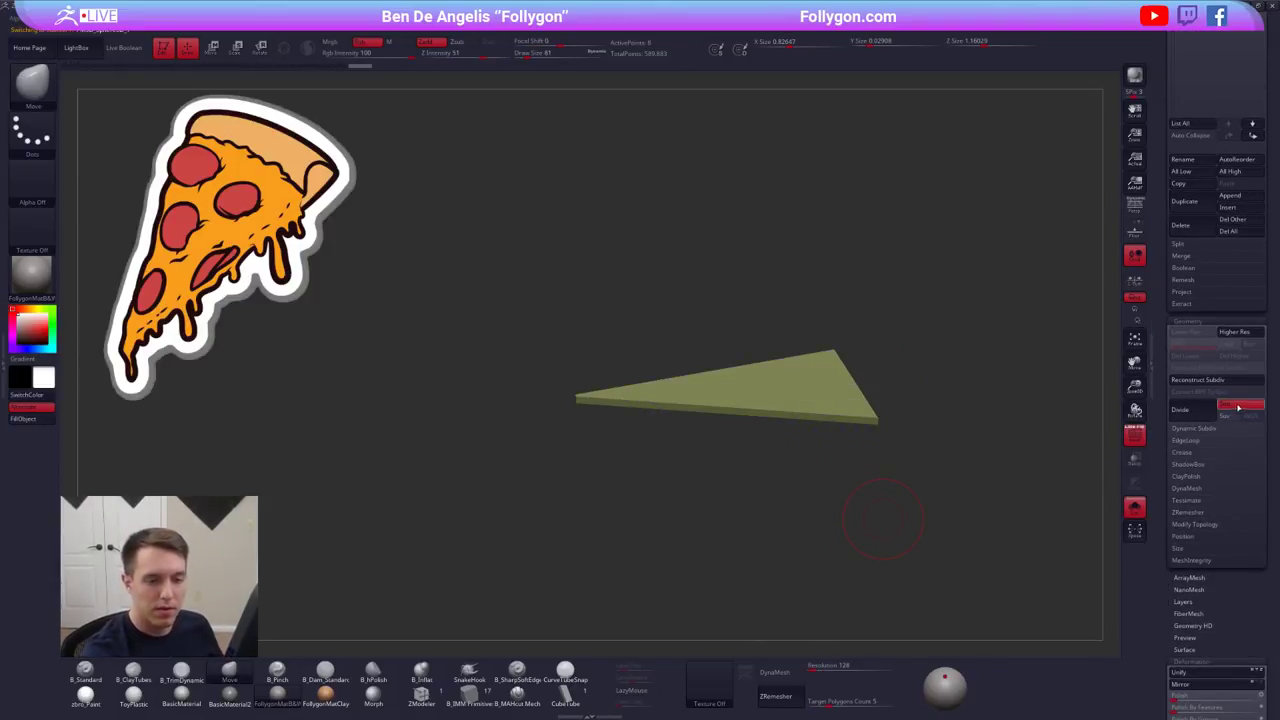
click(1237, 405)
click(1201, 413)
click(1198, 415)
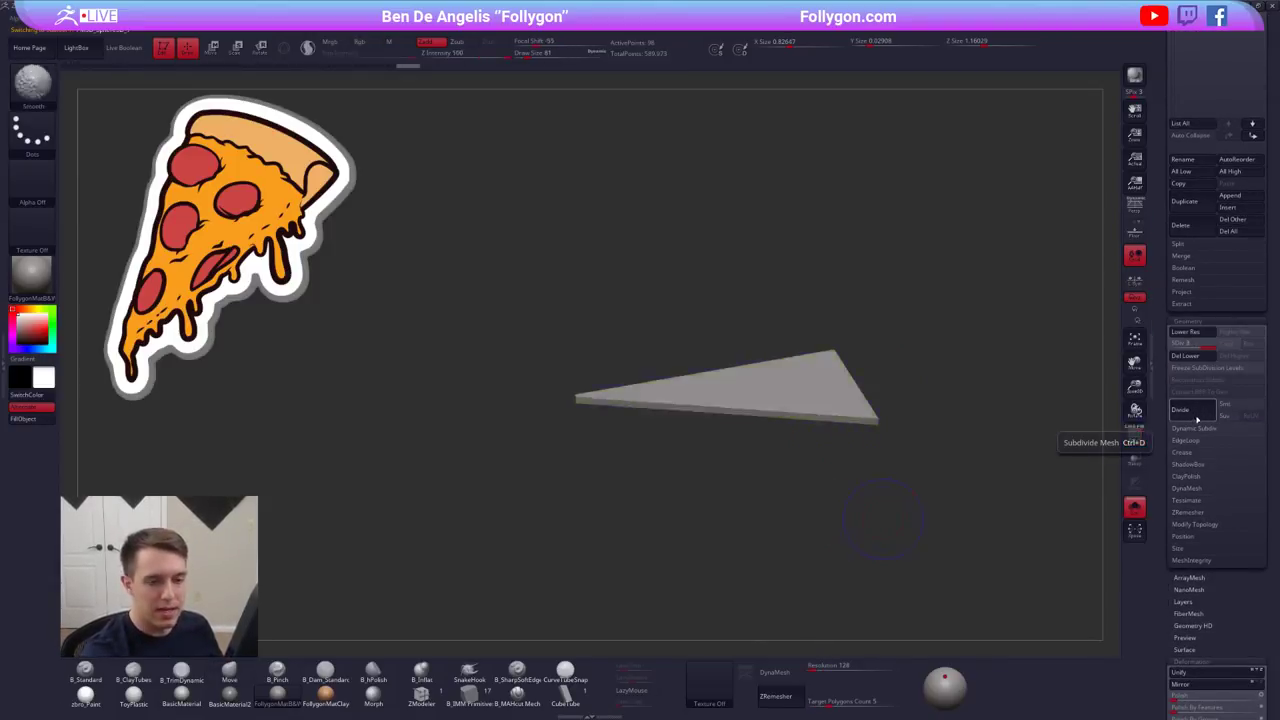
click(1197, 417)
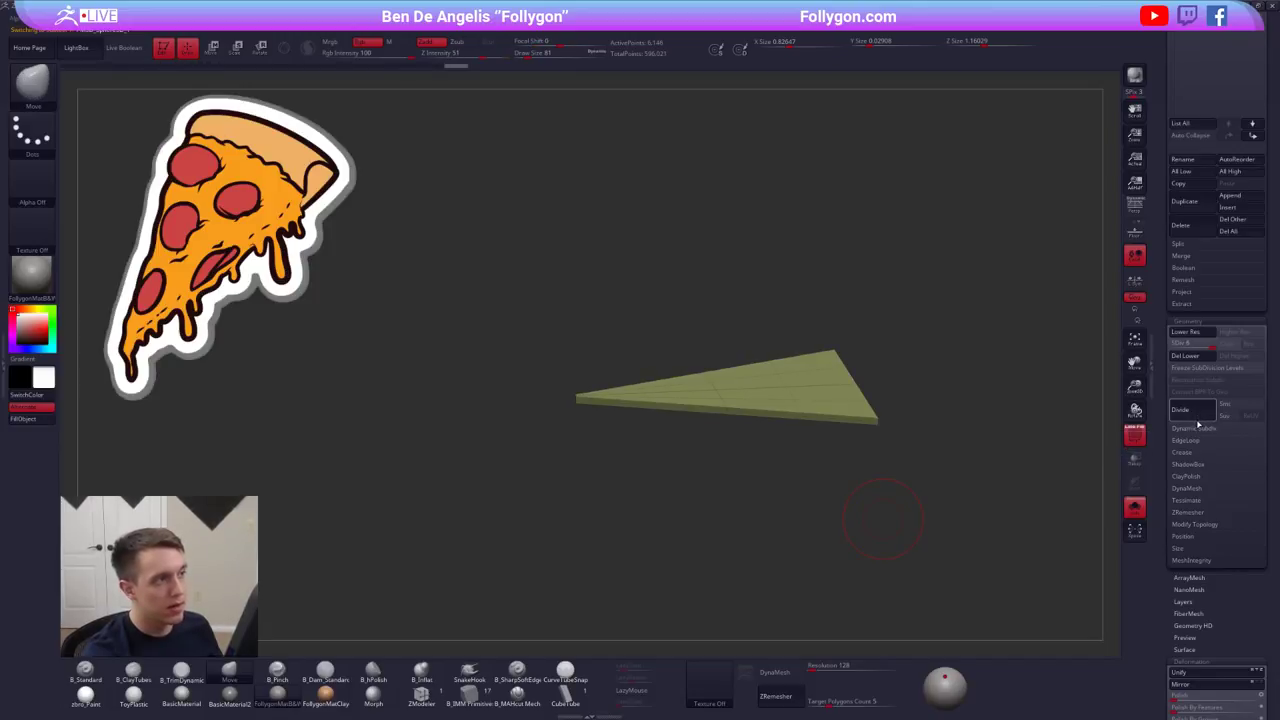
click(1198, 418)
scroll(1168, 530, up, 5)
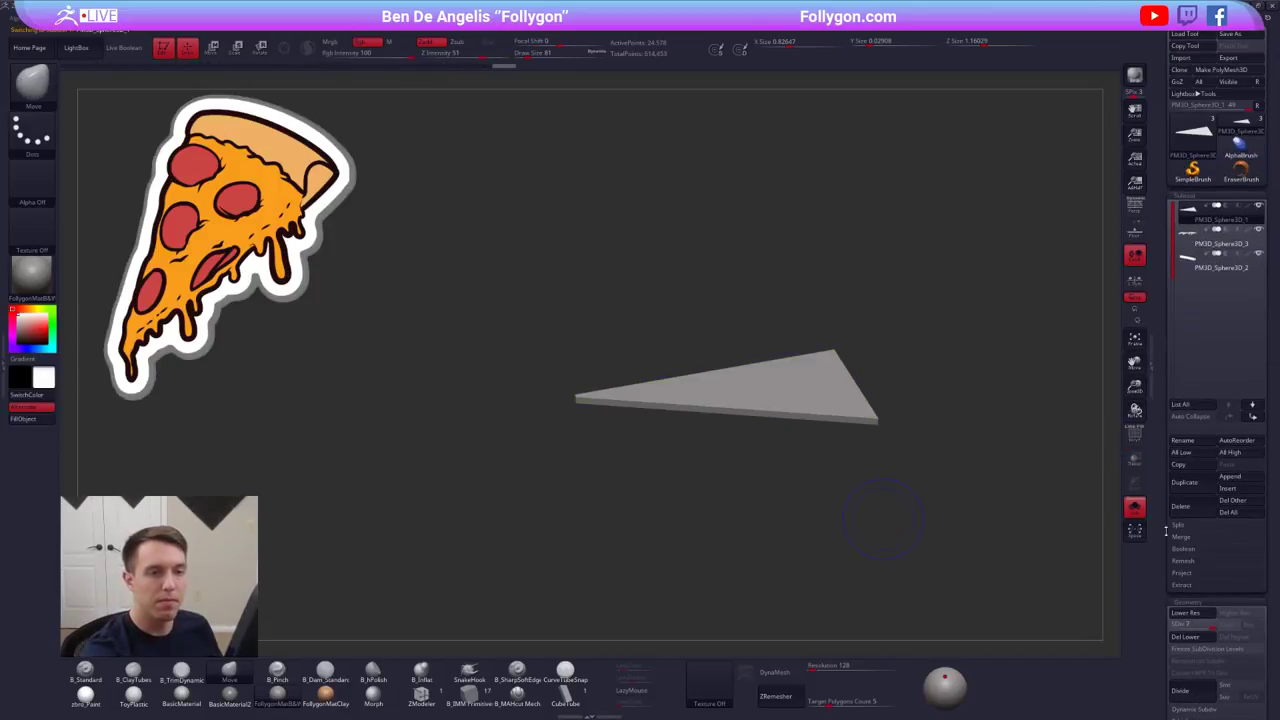
- Show all parts again, set the draw size to 54, and subdivide the crust up to level 6
click(1135, 508)
drag(880, 510, 806, 456)
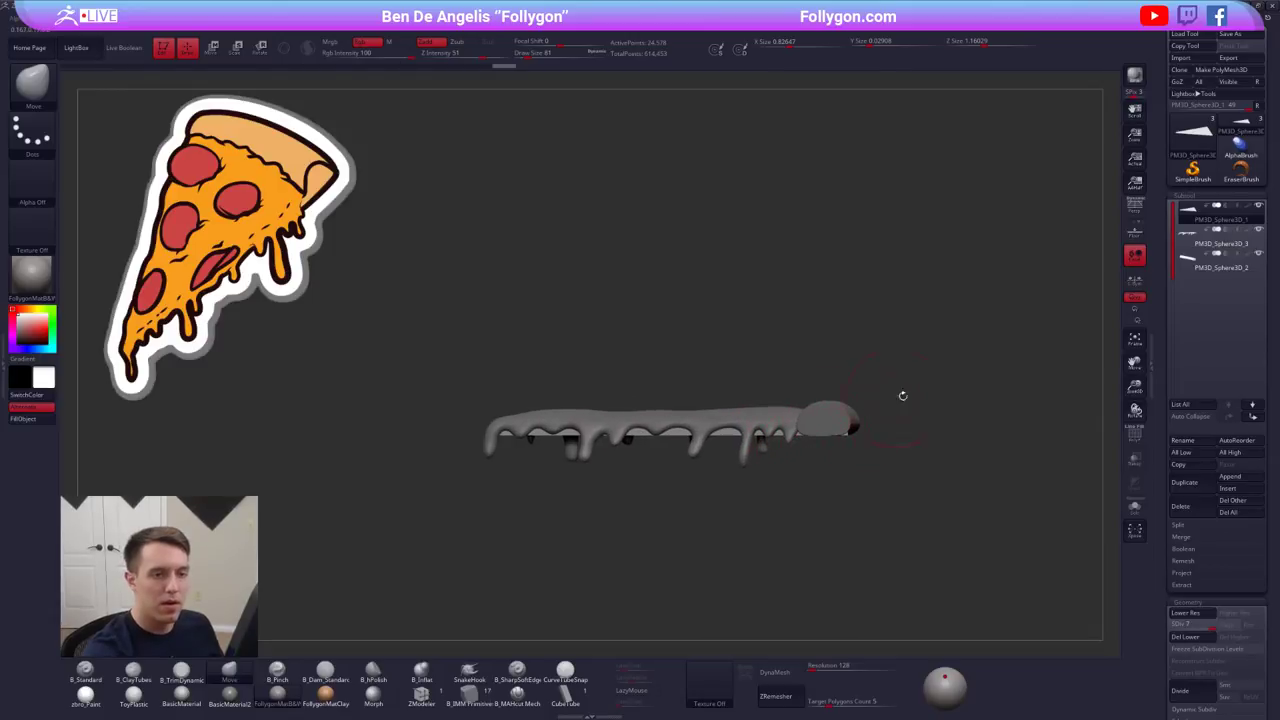
key(s)
drag(904, 396, 899, 396)
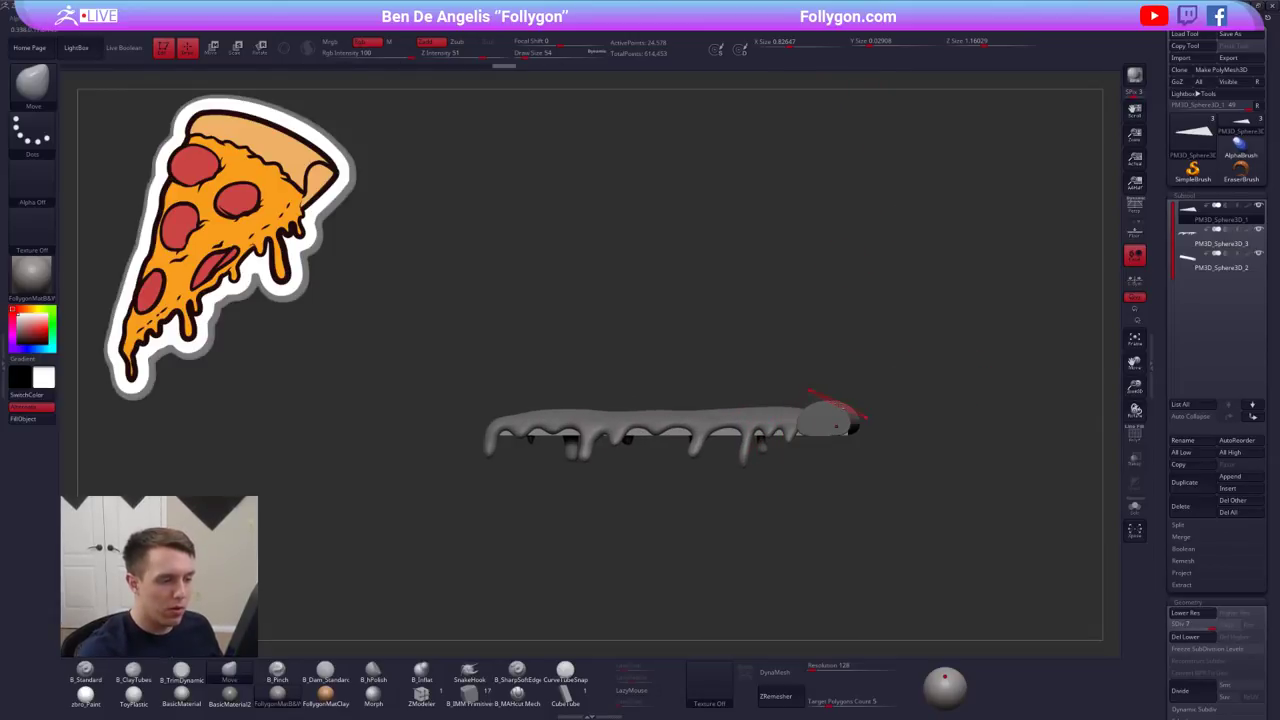
alt+click(840, 406)
key(shift+d)
key(ctrl+d)
key(ctrl+d)
key(ctrl+d)
key(ctrl+d)
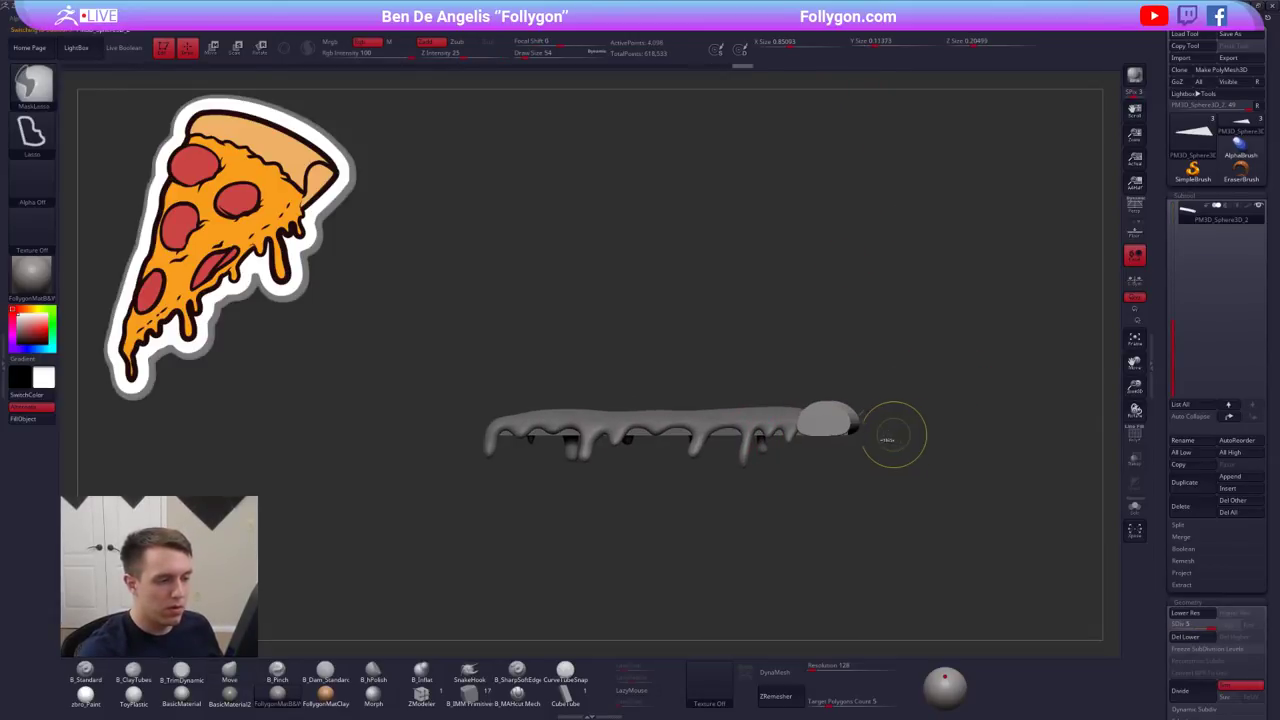
key(ctrl+d)
mouse_move(894, 435)
mouse_down()
mouse_move(882, 498)
mouse_move(888, 440)
mouse_up()
alt+drag(888, 440, 910, 401)
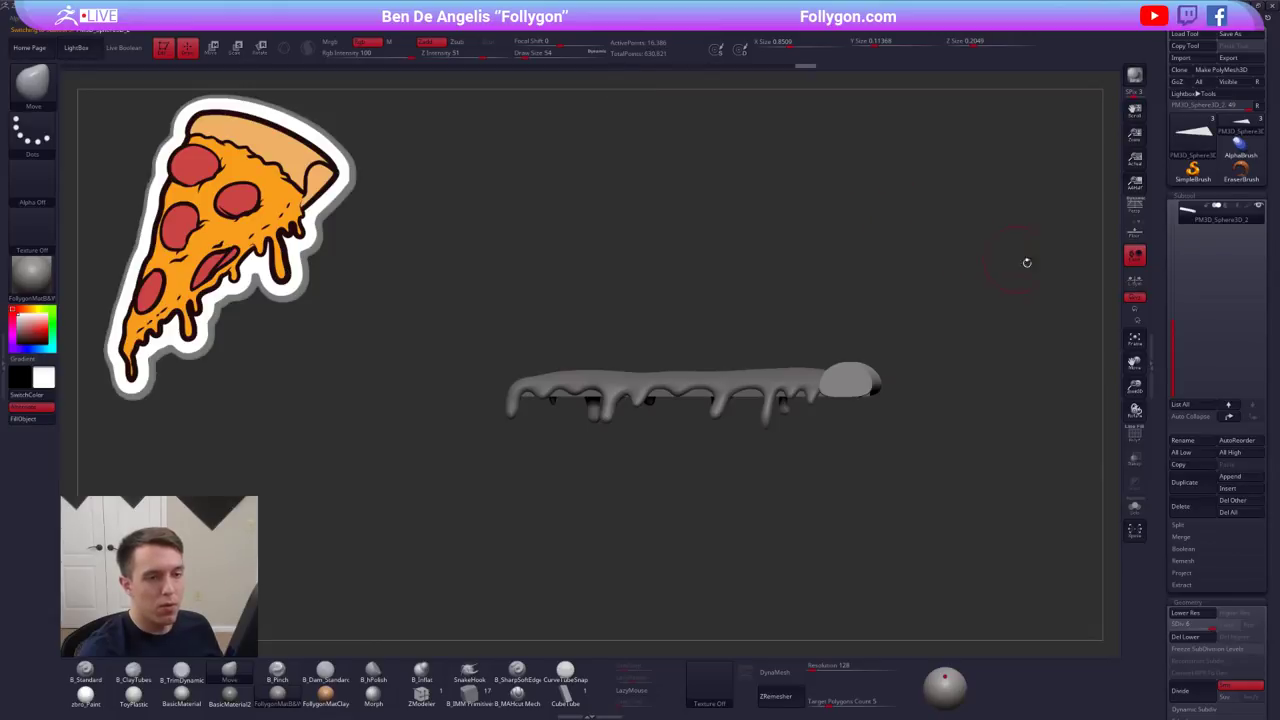
- Merge the wedge base down into the cheese subtool and accept the merge
drag(1170, 309, 1173, 240)
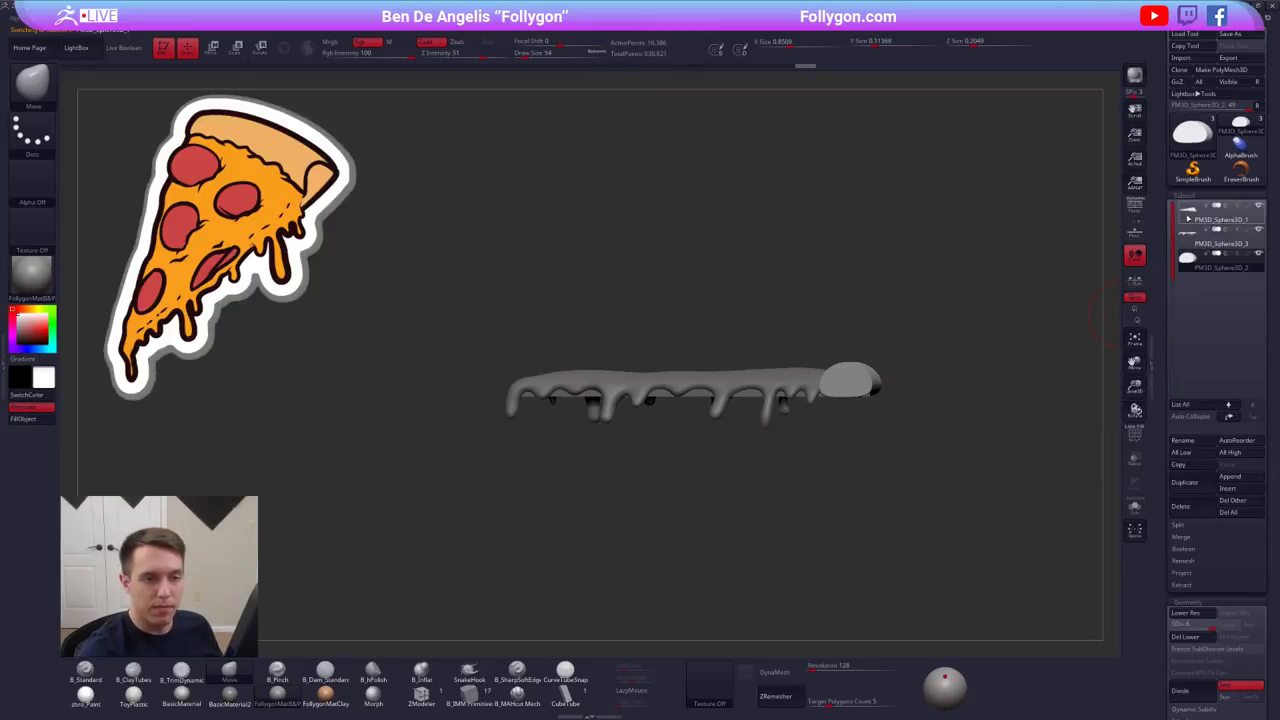
click(1192, 219)
click(1192, 247)
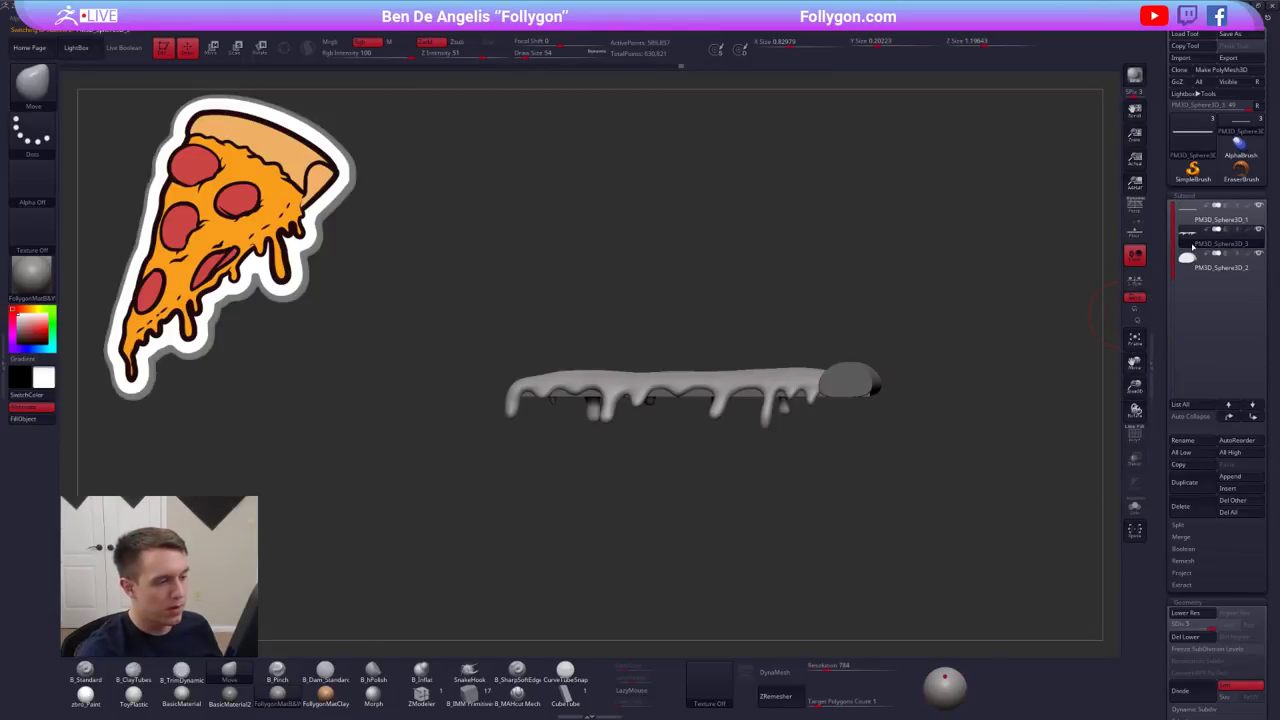
click(1185, 218)
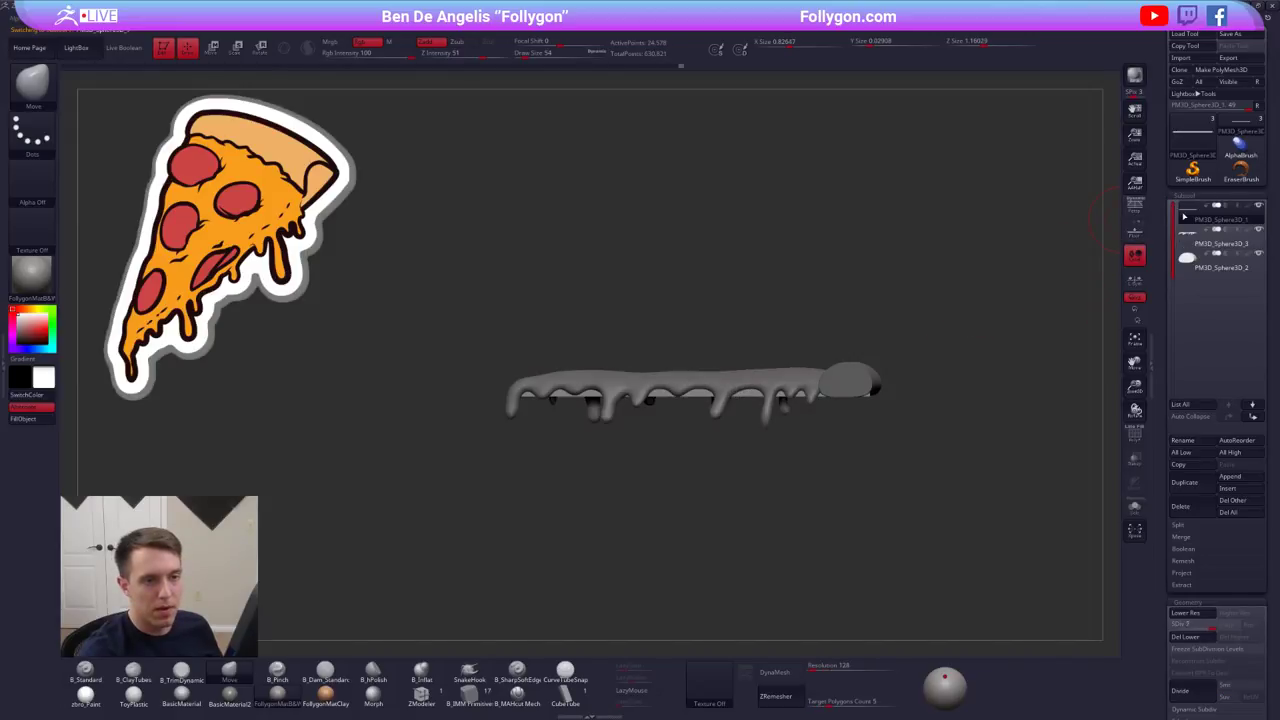
key(ctrl+shift+f)
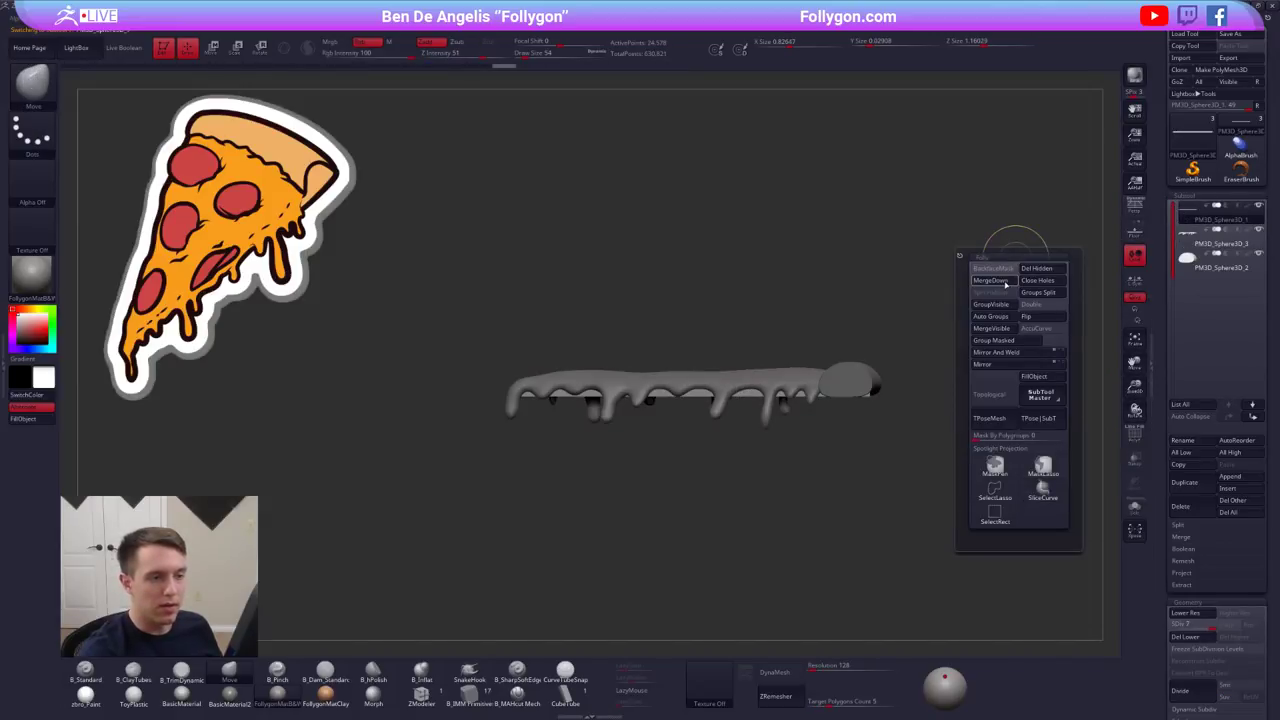
click(1005, 284)
click(967, 303)
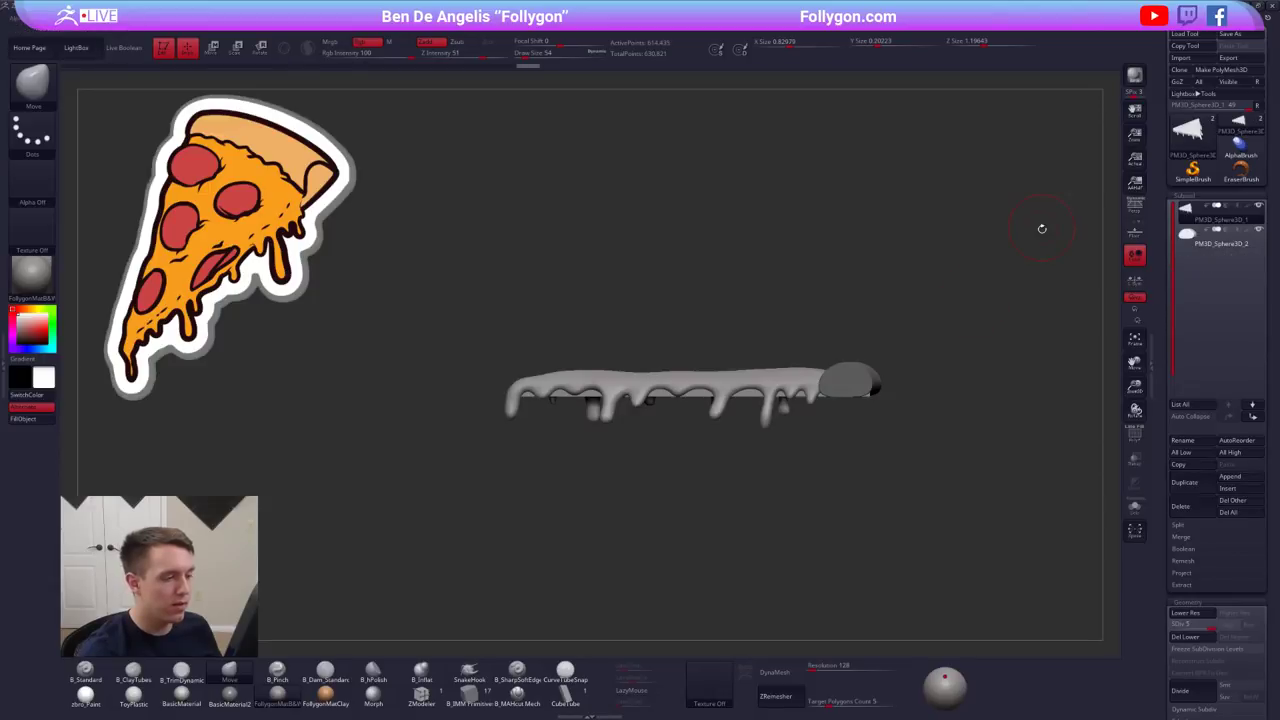
- Isolate the merged cheese and base for a check, show the crust again and activate the Gizmo 3D for moving
key(alt+s)
drag(894, 338, 914, 312)
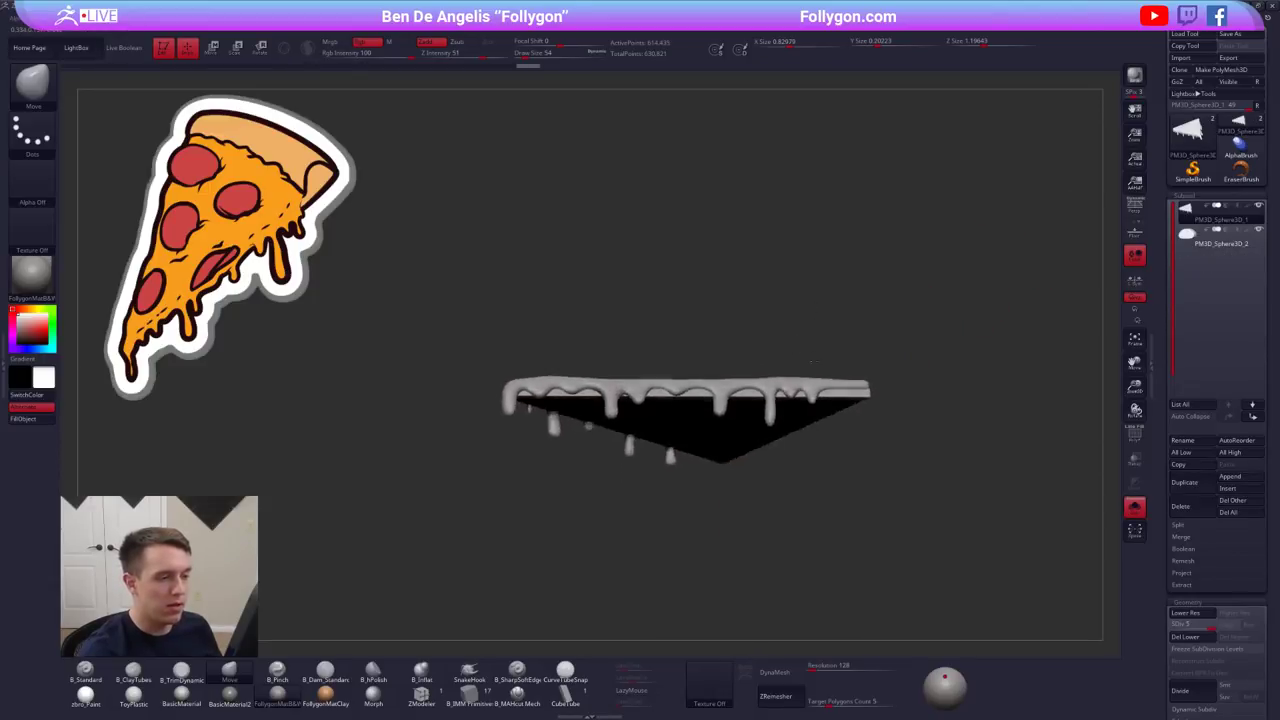
mouse_move(814, 361)
right_down()
mouse_move(791, 367)
mouse_move(865, 382)
mouse_move(819, 307)
right_up()
key(alt+s)
key(w)
click(284, 48)
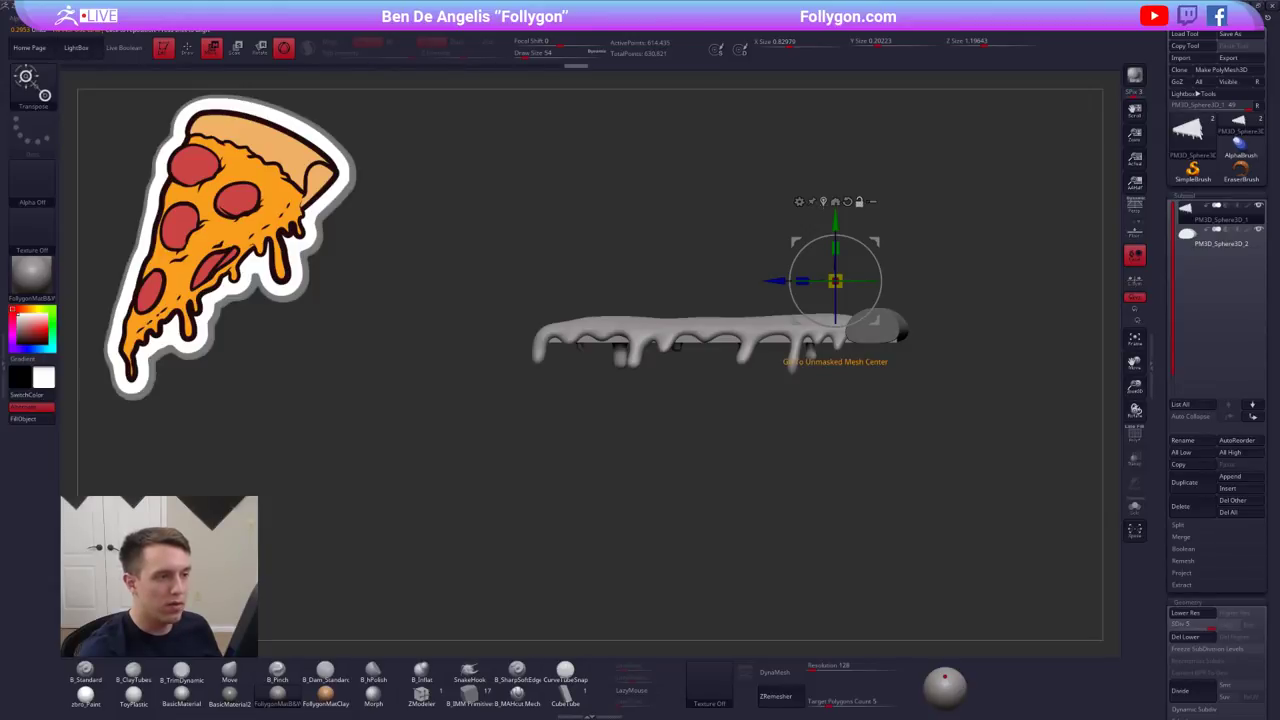
right_drag(836, 165, 788, 210)
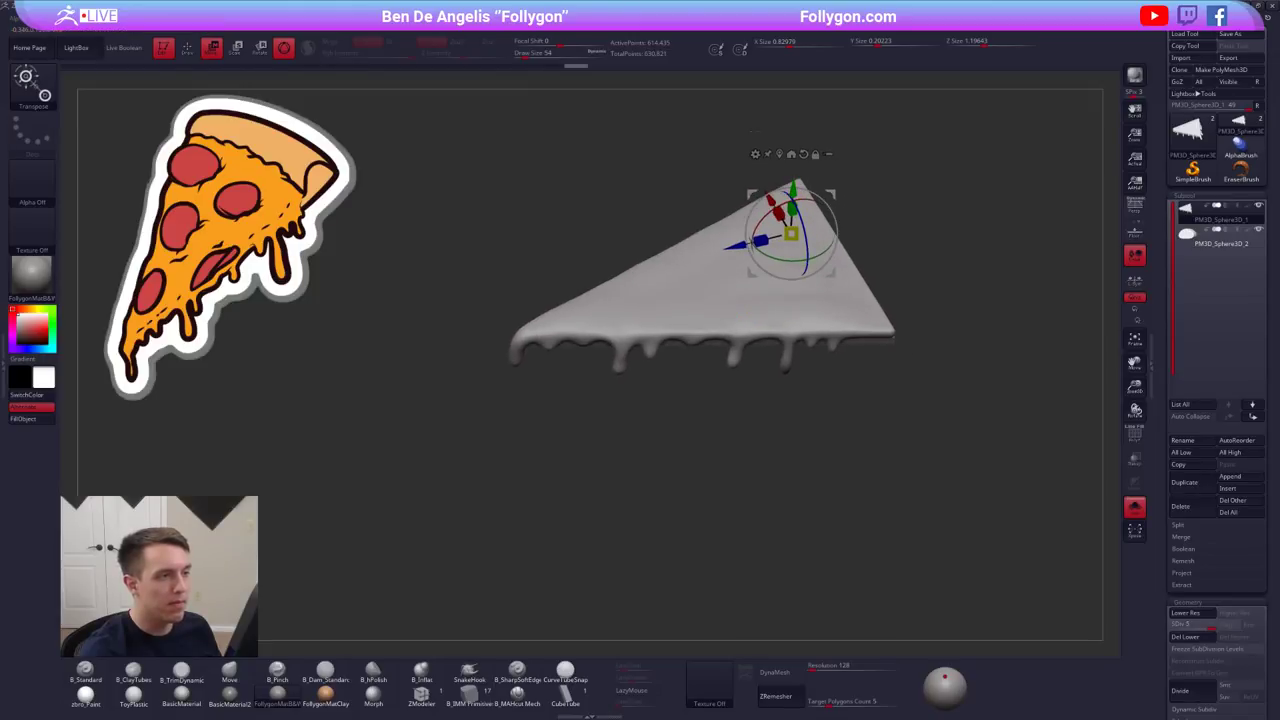
- Try centring the gizmo on the unmasked mesh of the merged piece, and undo it
click(779, 154)
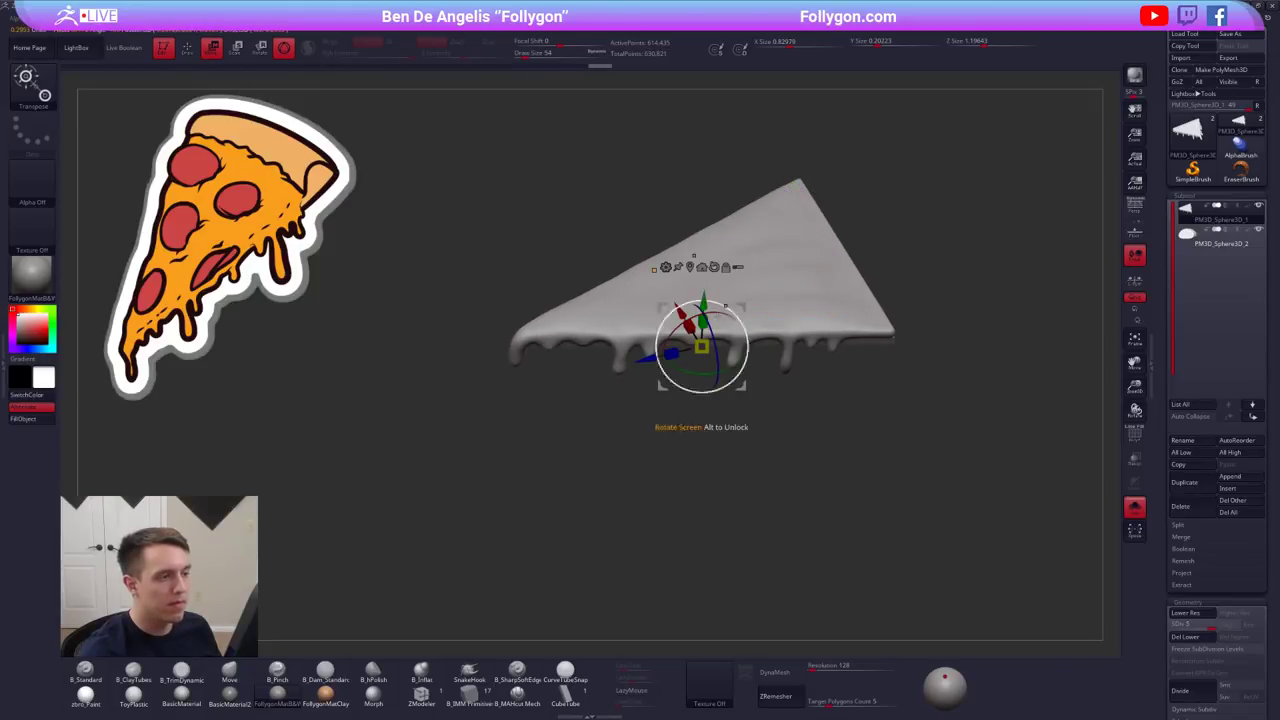
shift+right_drag(714, 306, 703, 272)
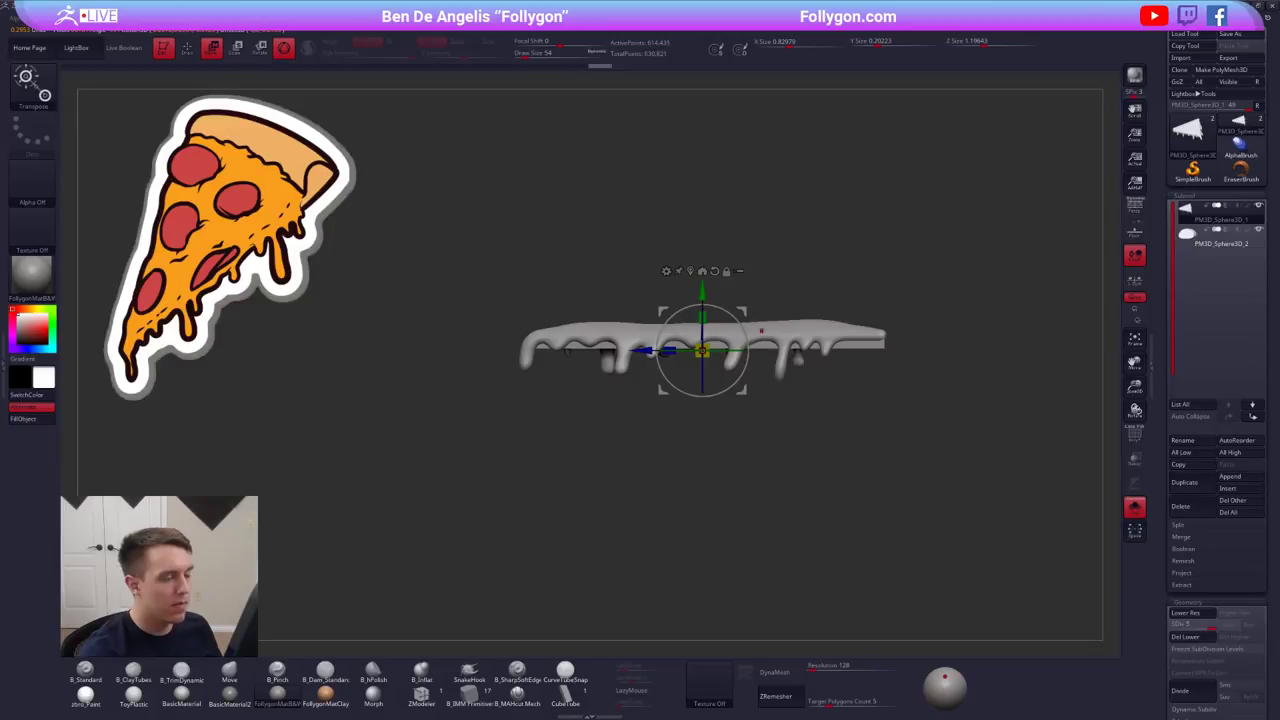
mouse_move(763, 332)
right_down()
mouse_move(804, 362)
mouse_move(760, 317)
mouse_move(766, 372)
right_up()
alt+right_drag(747, 462, 757, 323)
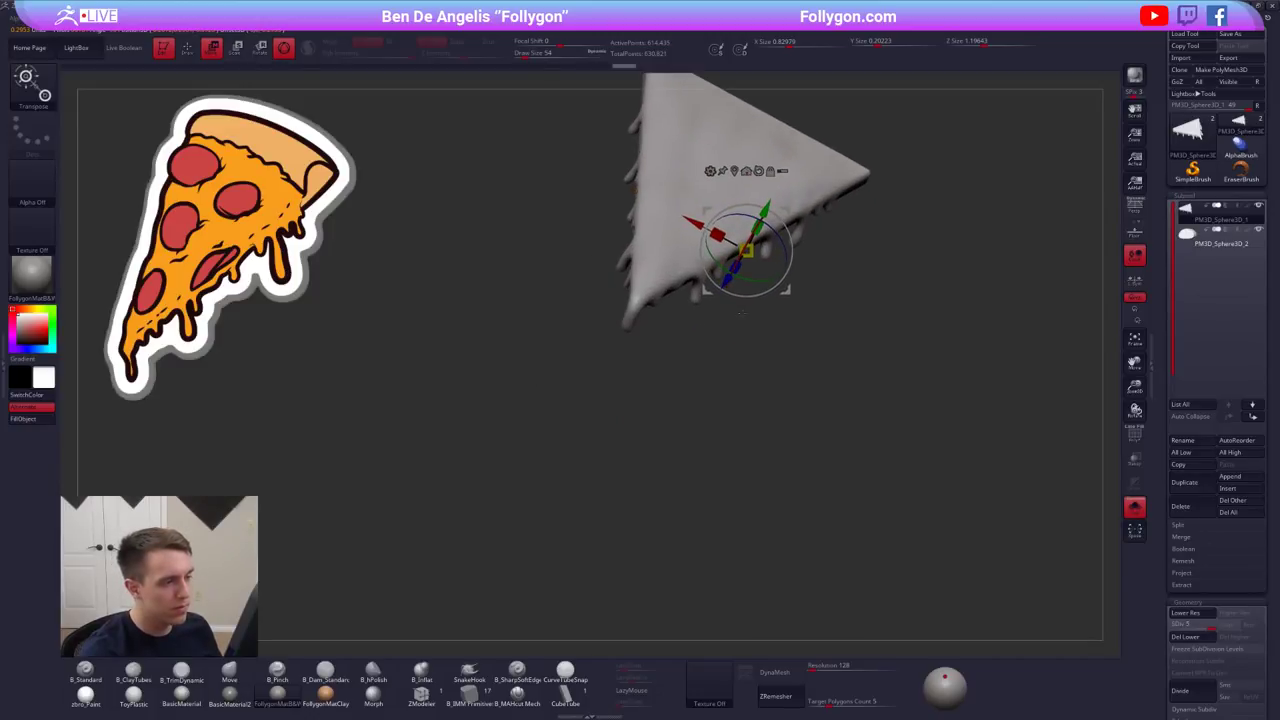
key(ctrl+z)
alt+click(739, 310)
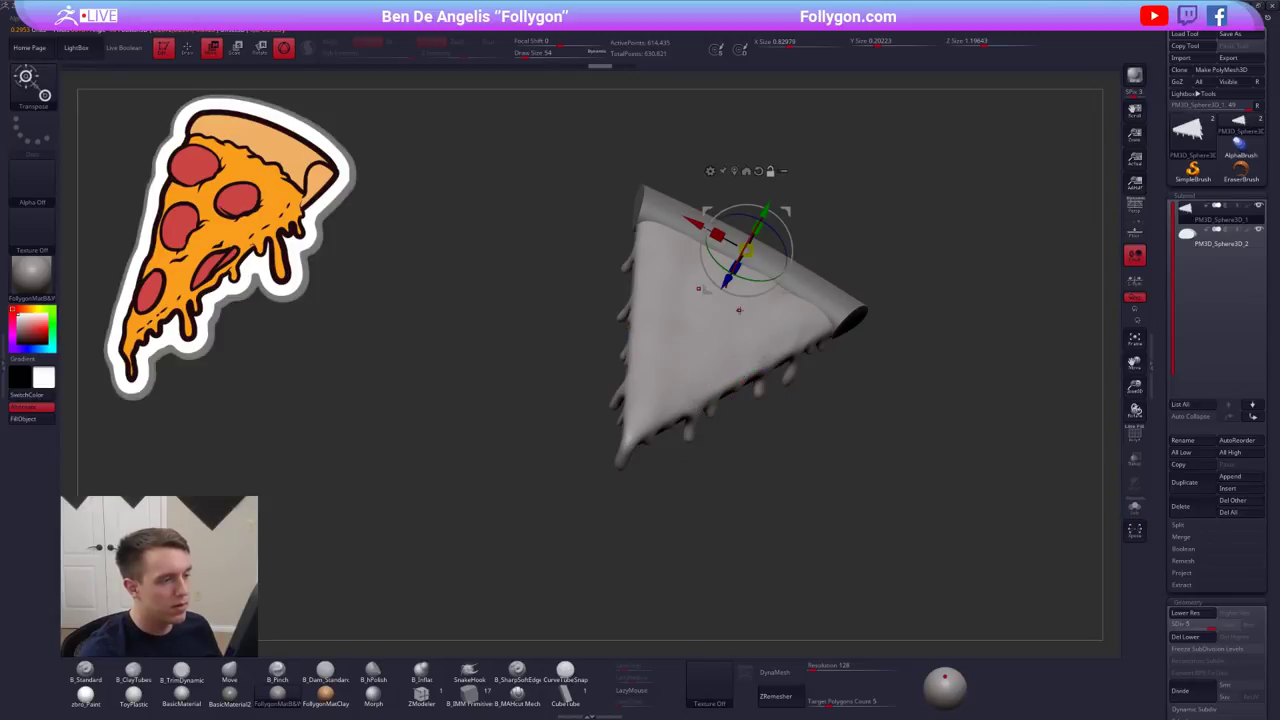
right_drag(753, 327, 712, 293)
click(702, 263)
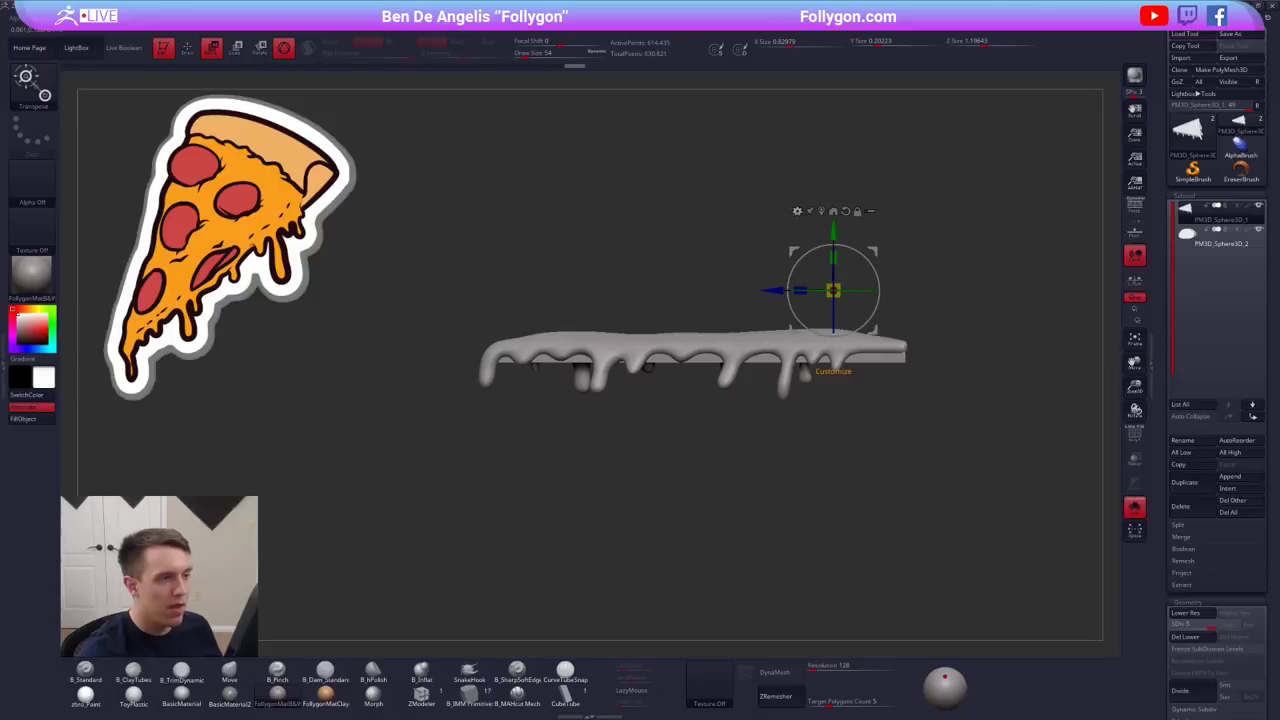
- Apply the Bend Curve deformer to the merged cheese and base from a side view
click(797, 211)
click(829, 243)
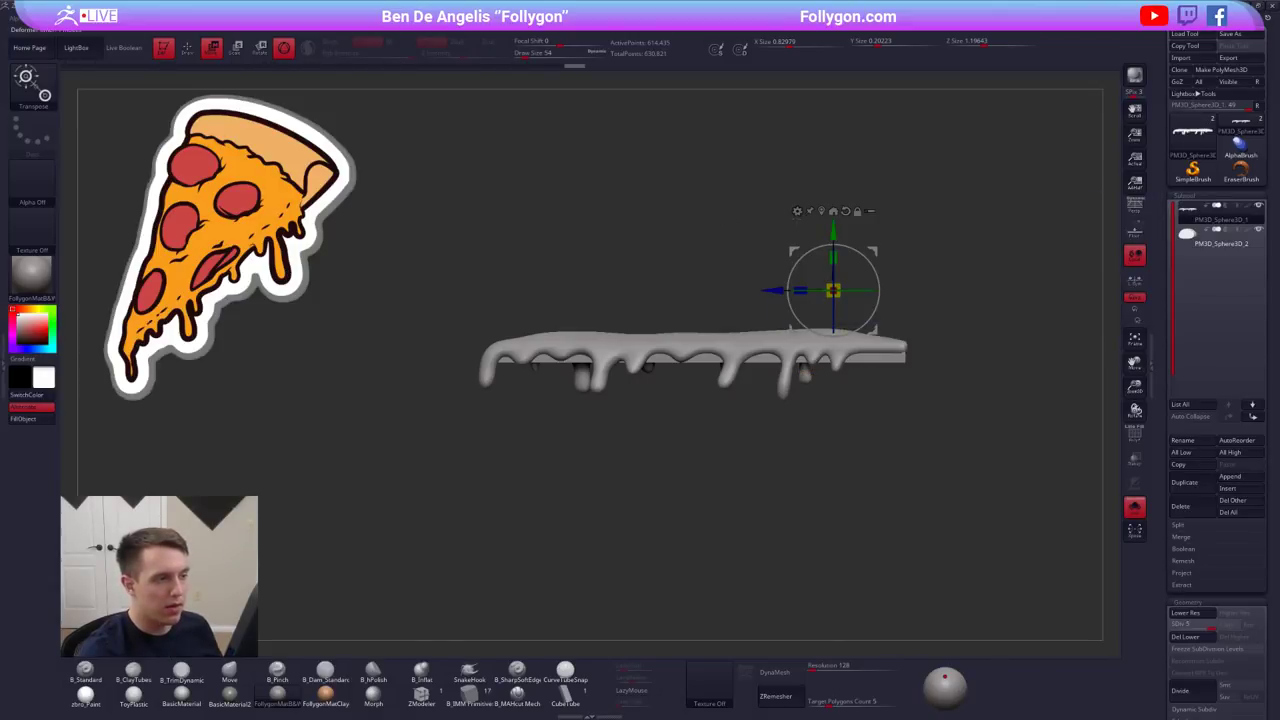
click(797, 211)
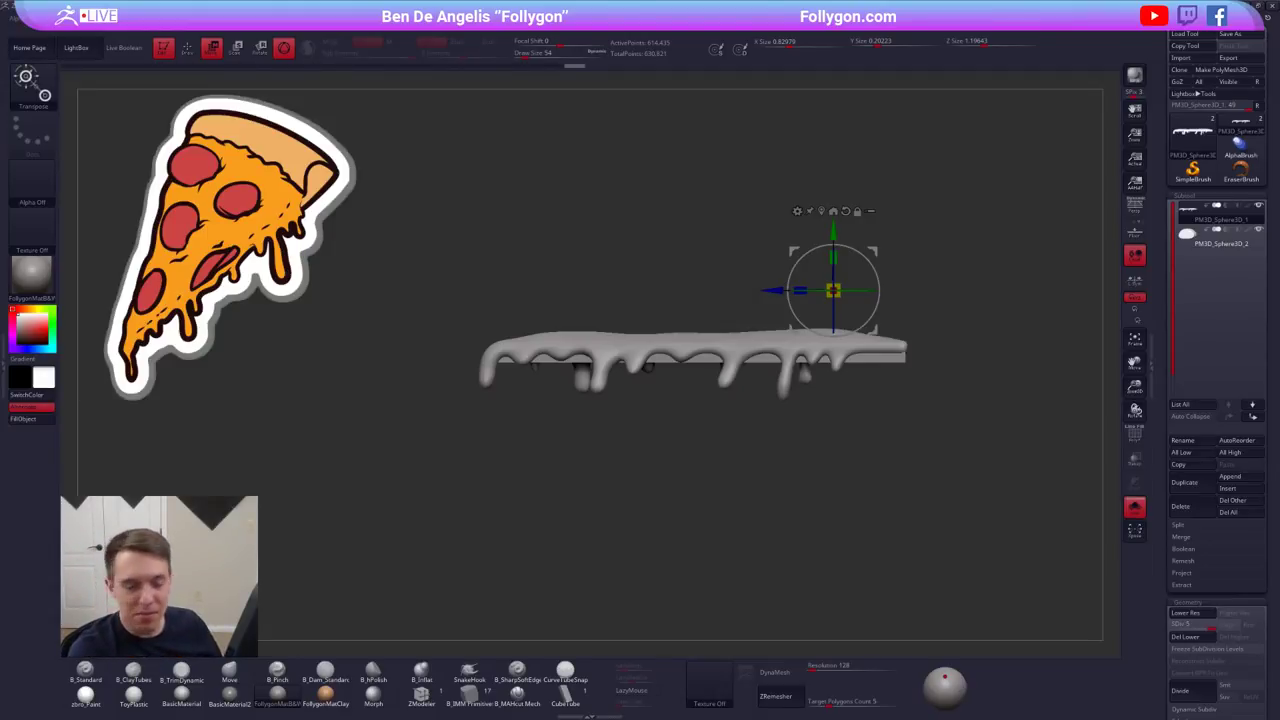
ctrl+right_drag(868, 140, 884, 232)
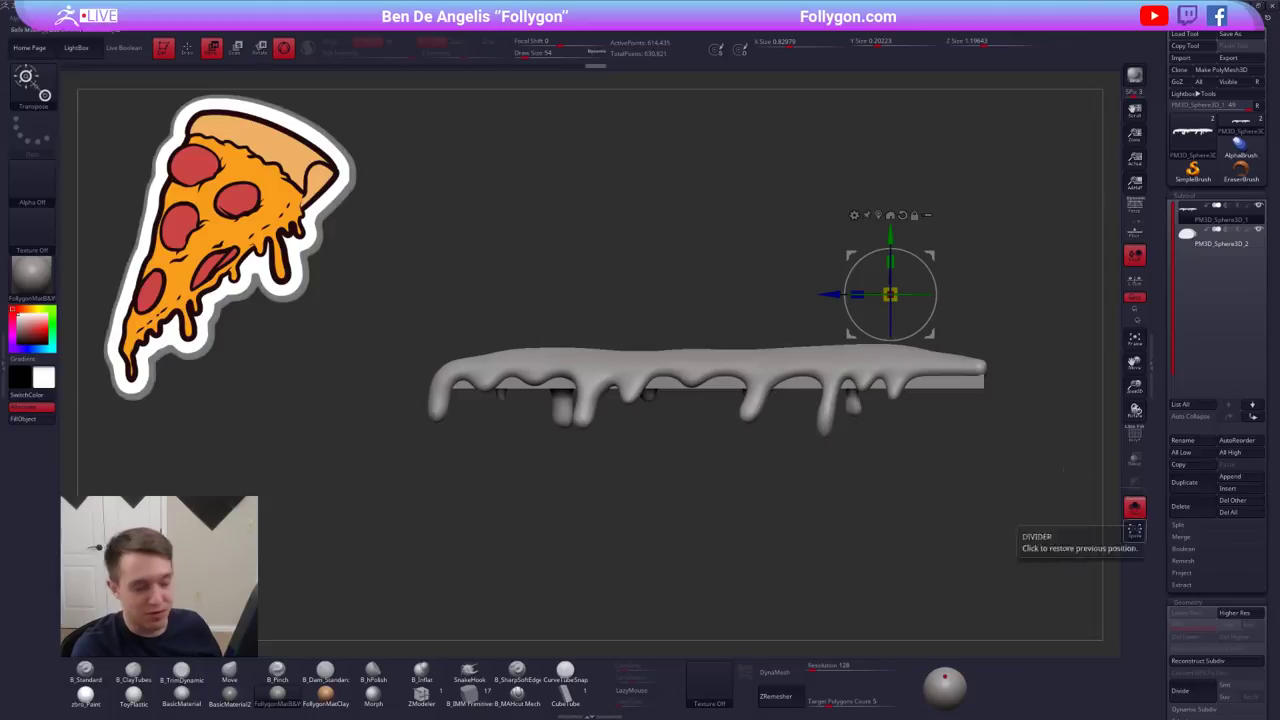
click(854, 215)
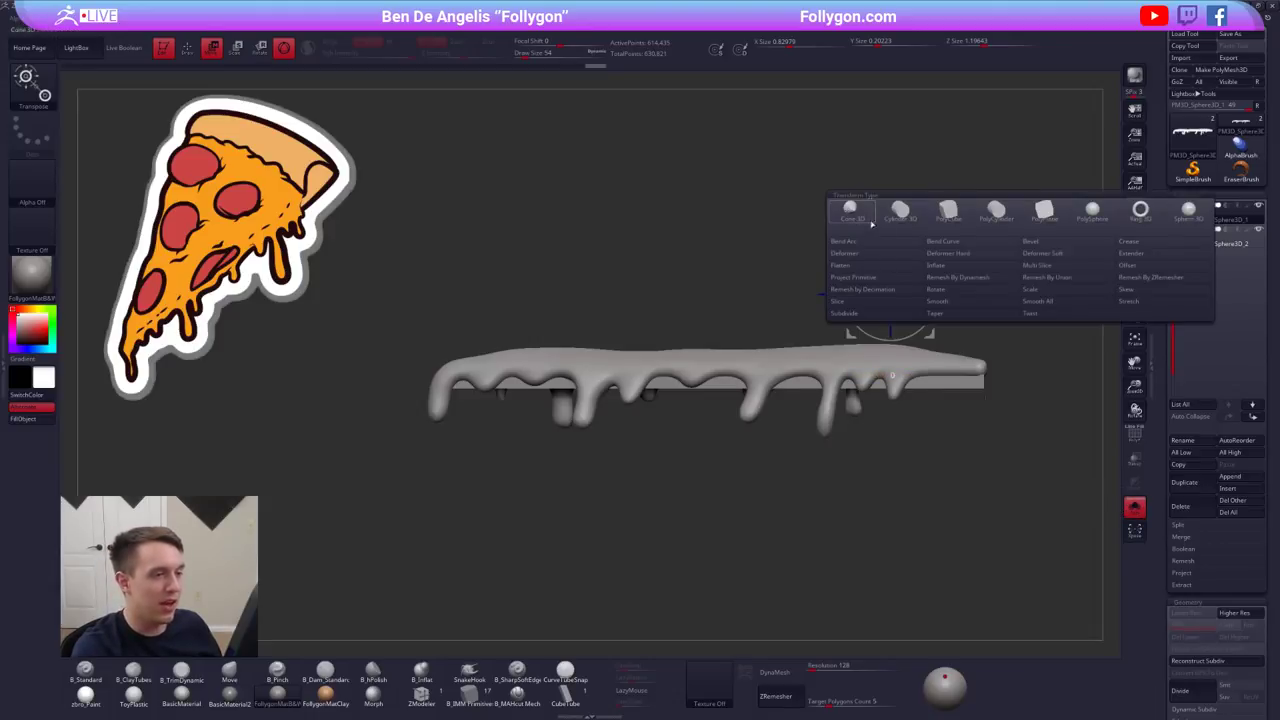
click(959, 241)
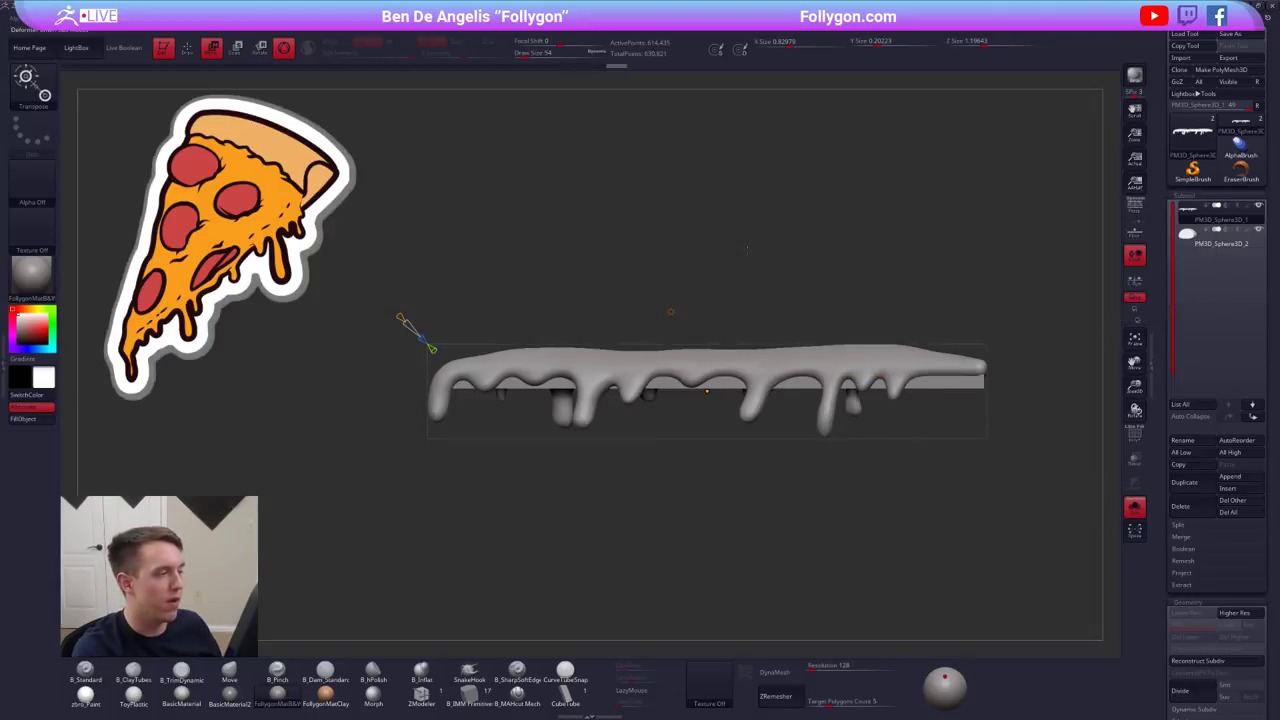
- Try axis 2 (Y) for the Bend Curve deformer while viewing the slice from above, and return to the original axis
right_drag(747, 248, 760, 303)
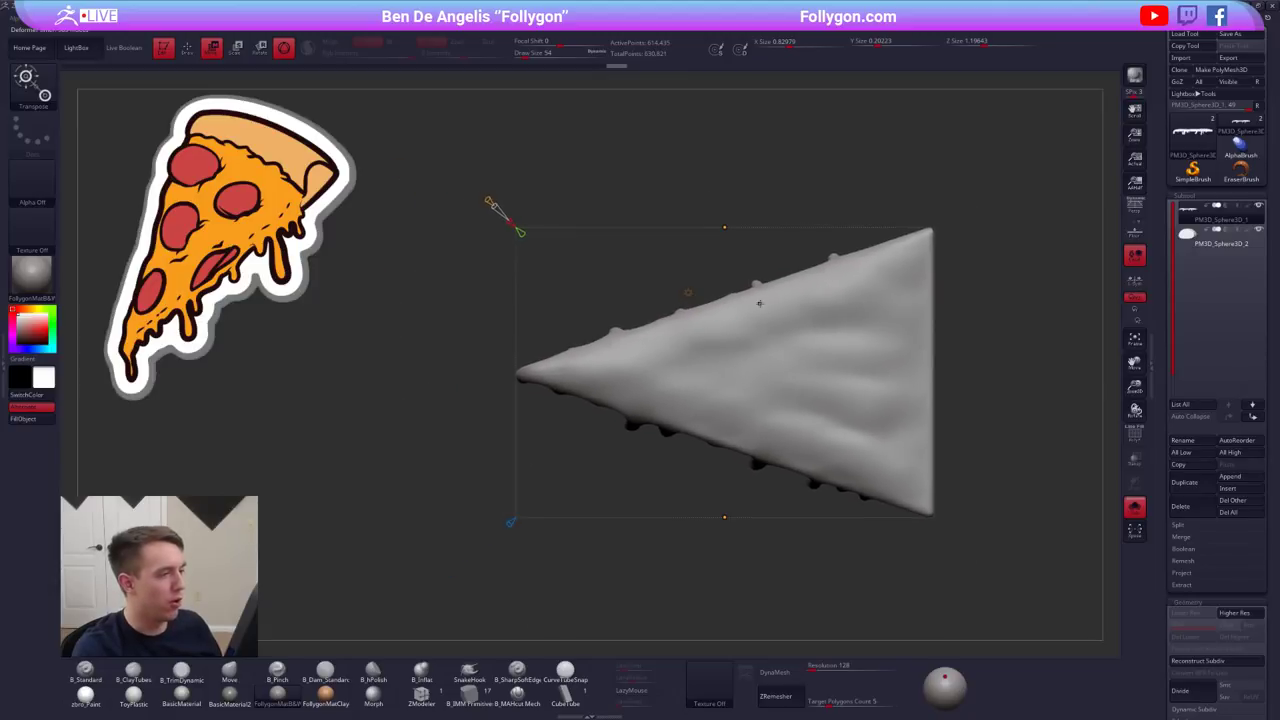
mouse_move(488, 201)
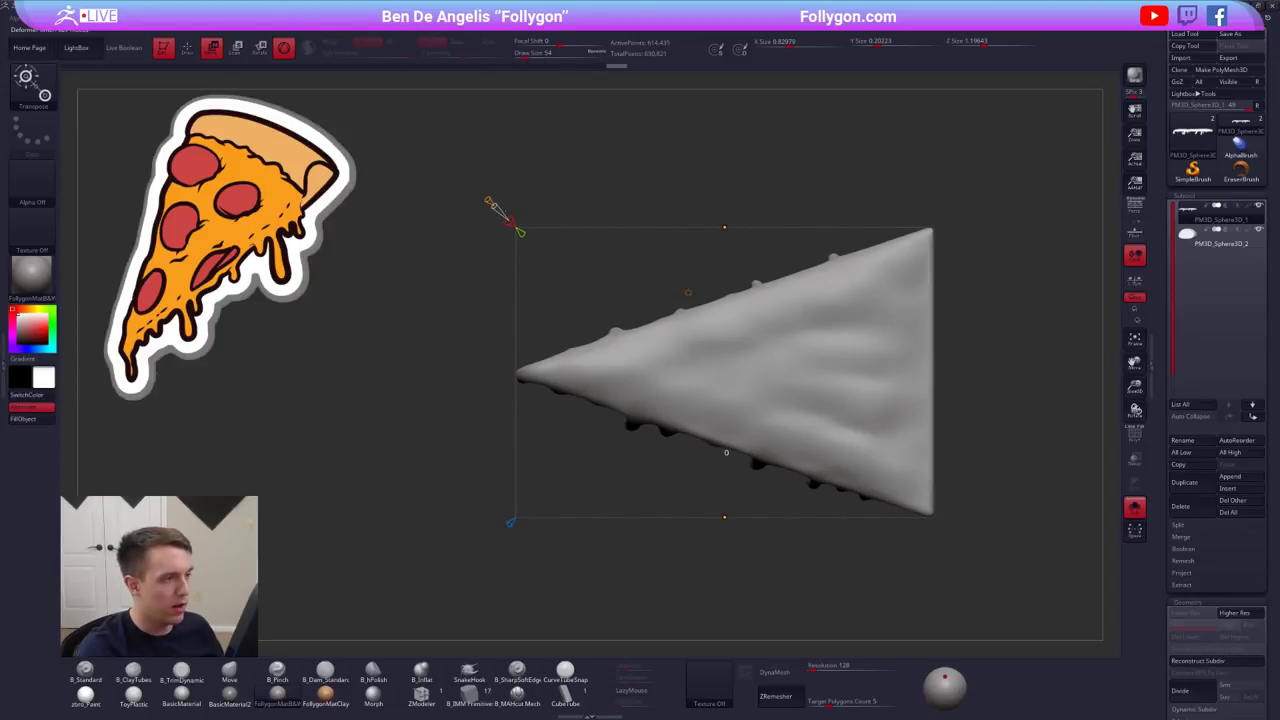
drag(510, 222, 501, 212)
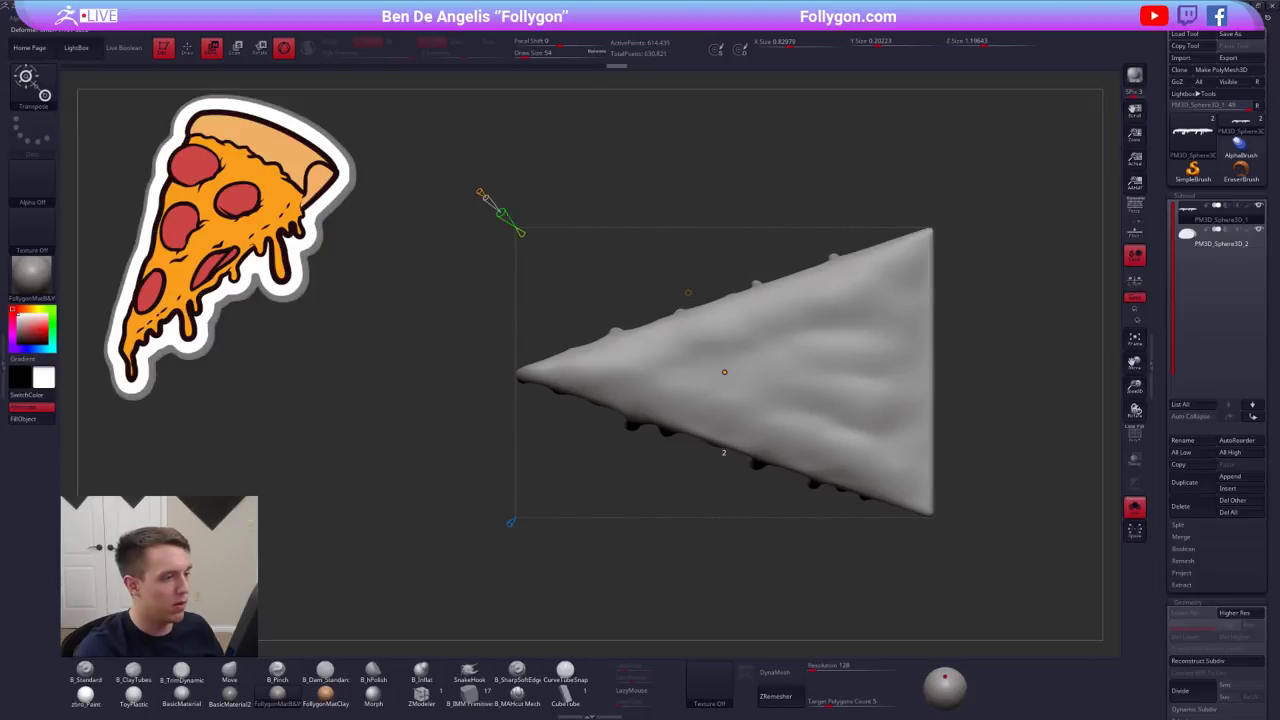
drag(501, 212, 510, 222)
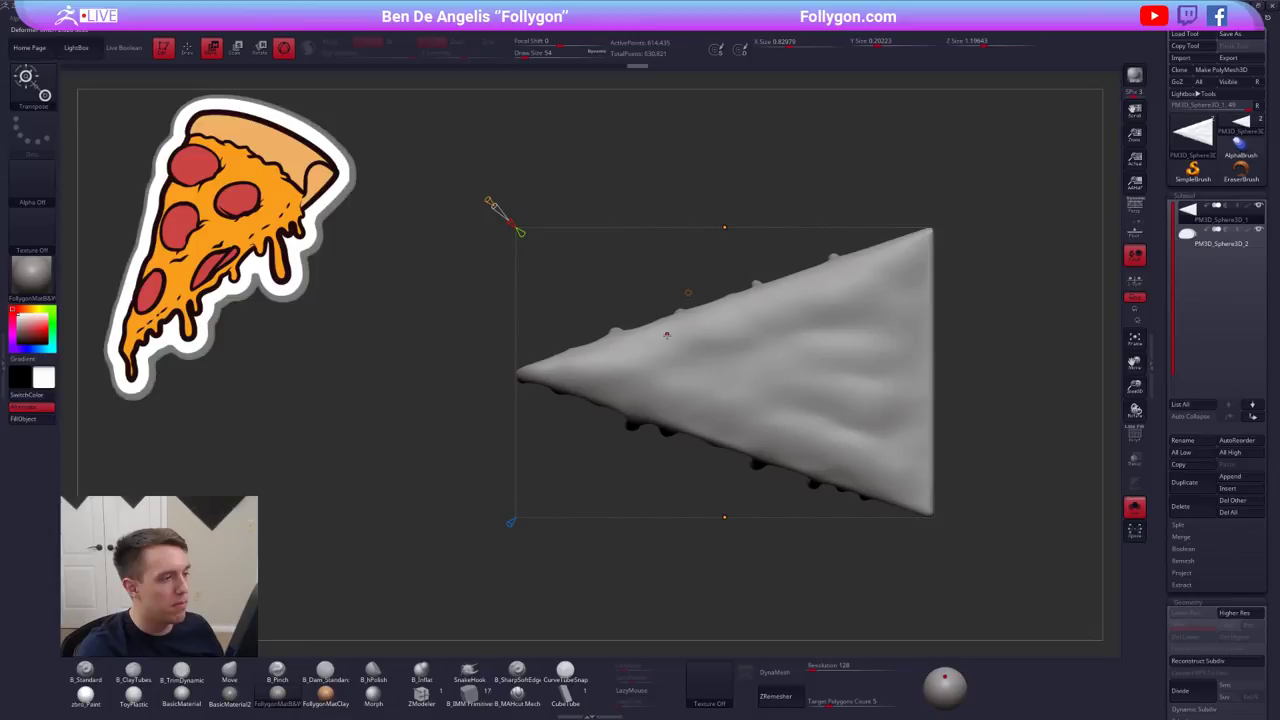
right_drag(667, 335, 726, 453)
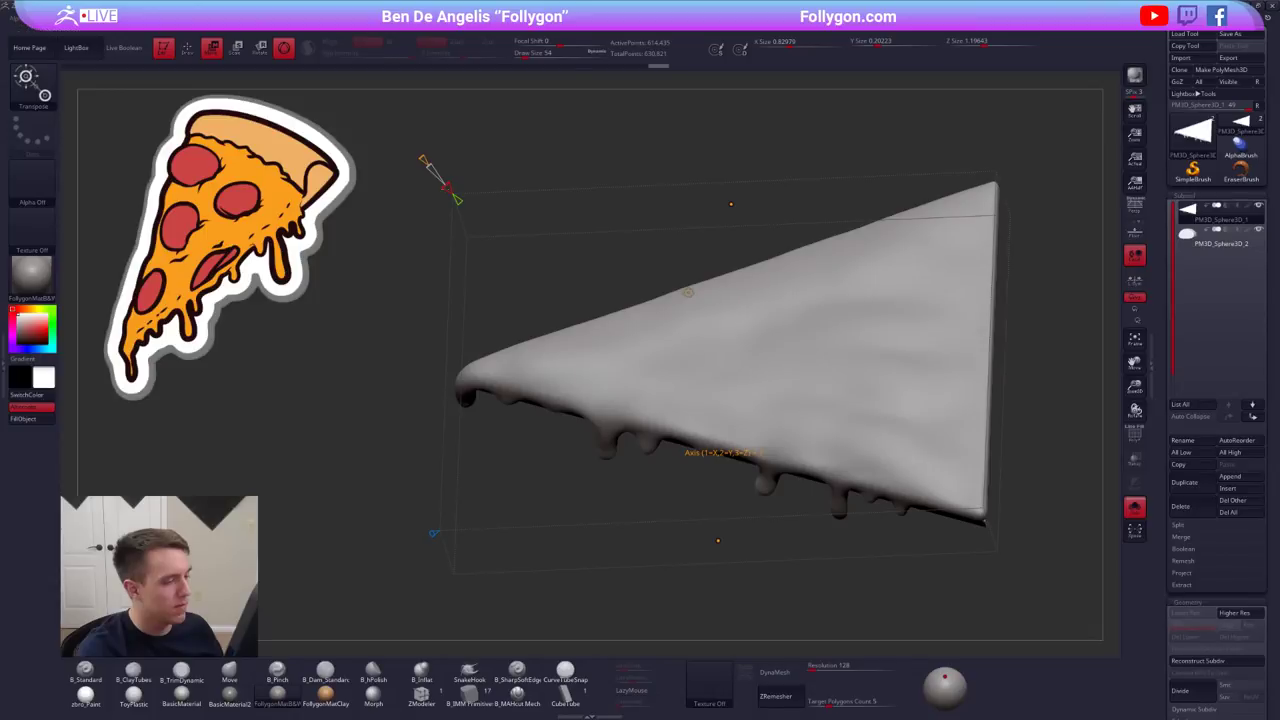
- Delete the Bend Curve deformer from the merged cheese and base, and switch from the Gizmo 3D to the Transpose line
key(q)
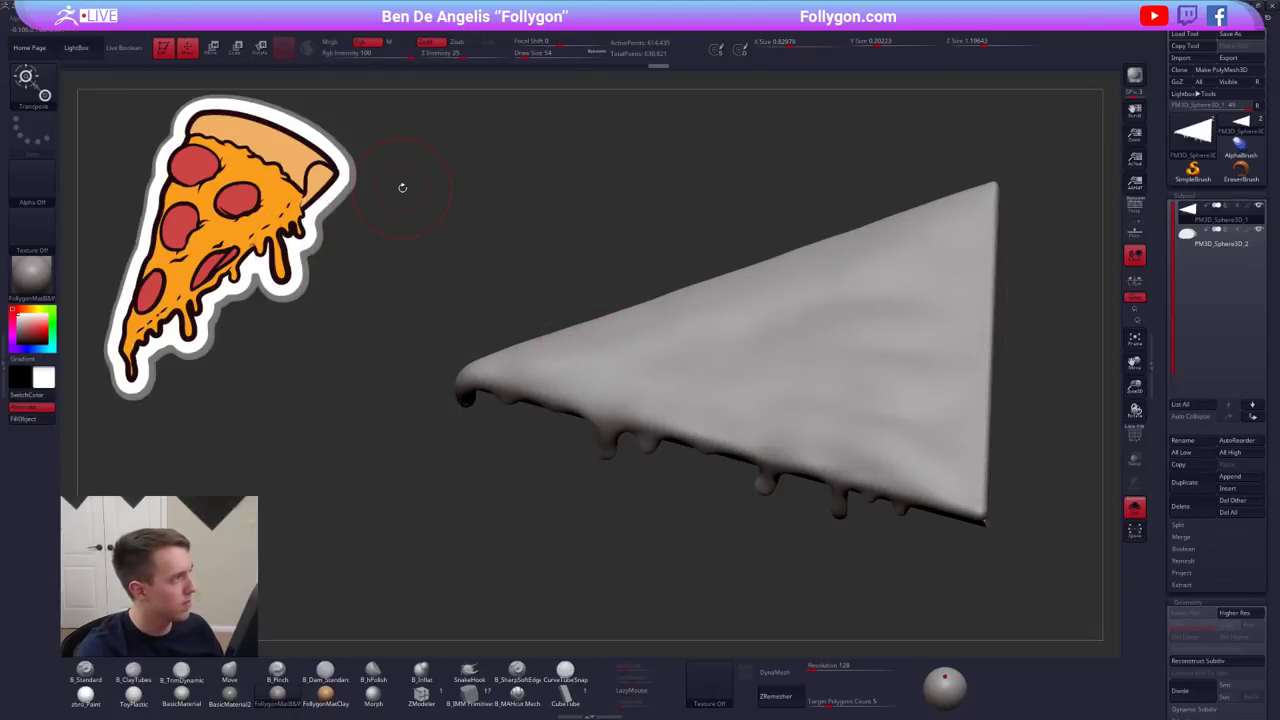
key(w)
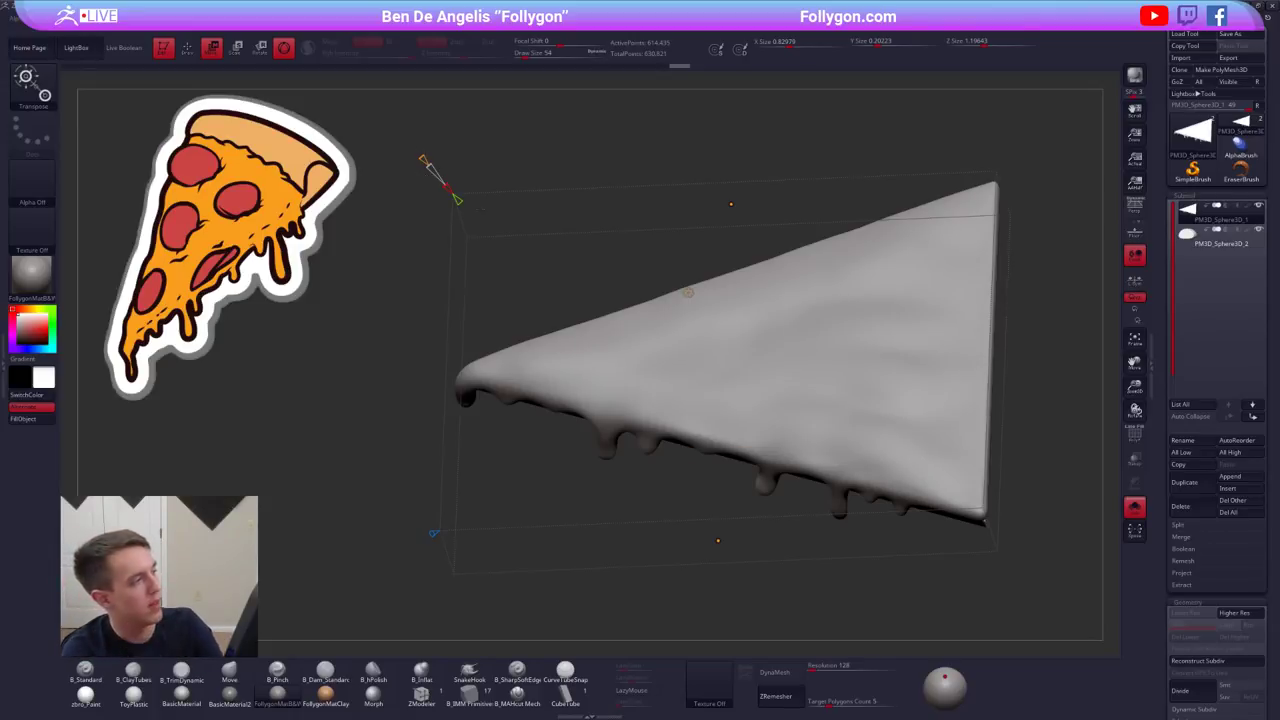
click(688, 292)
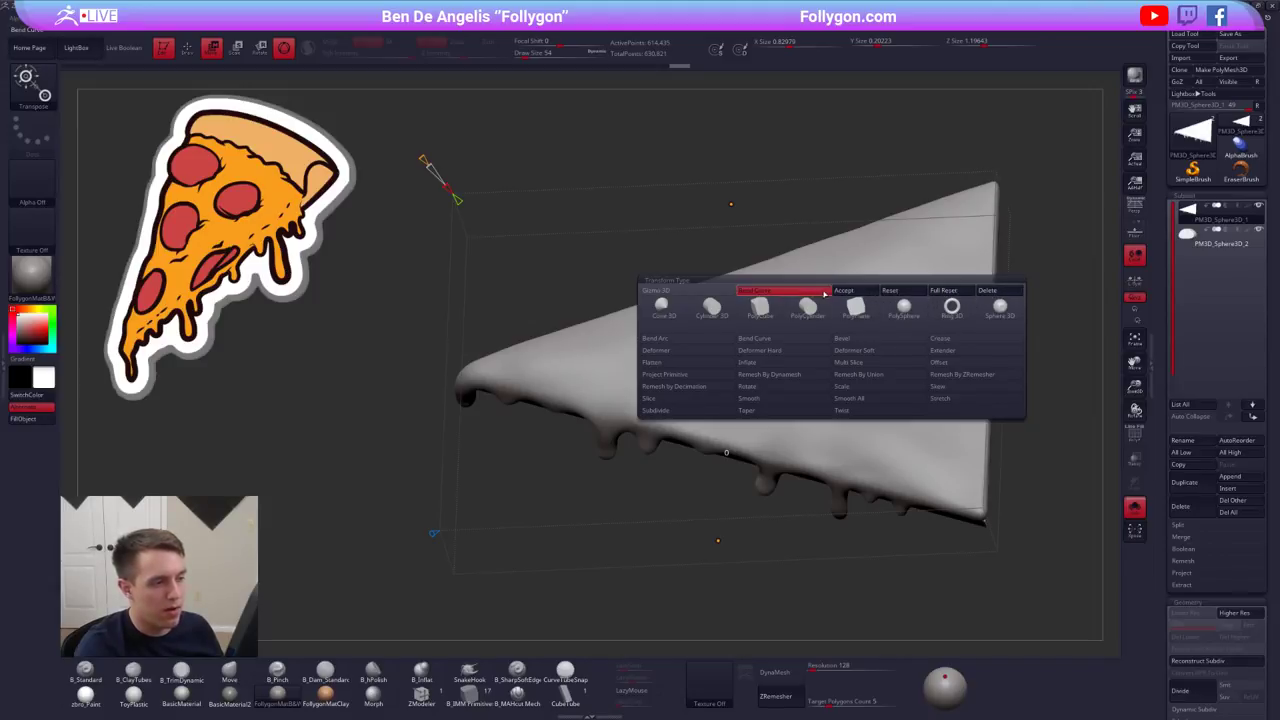
click(985, 291)
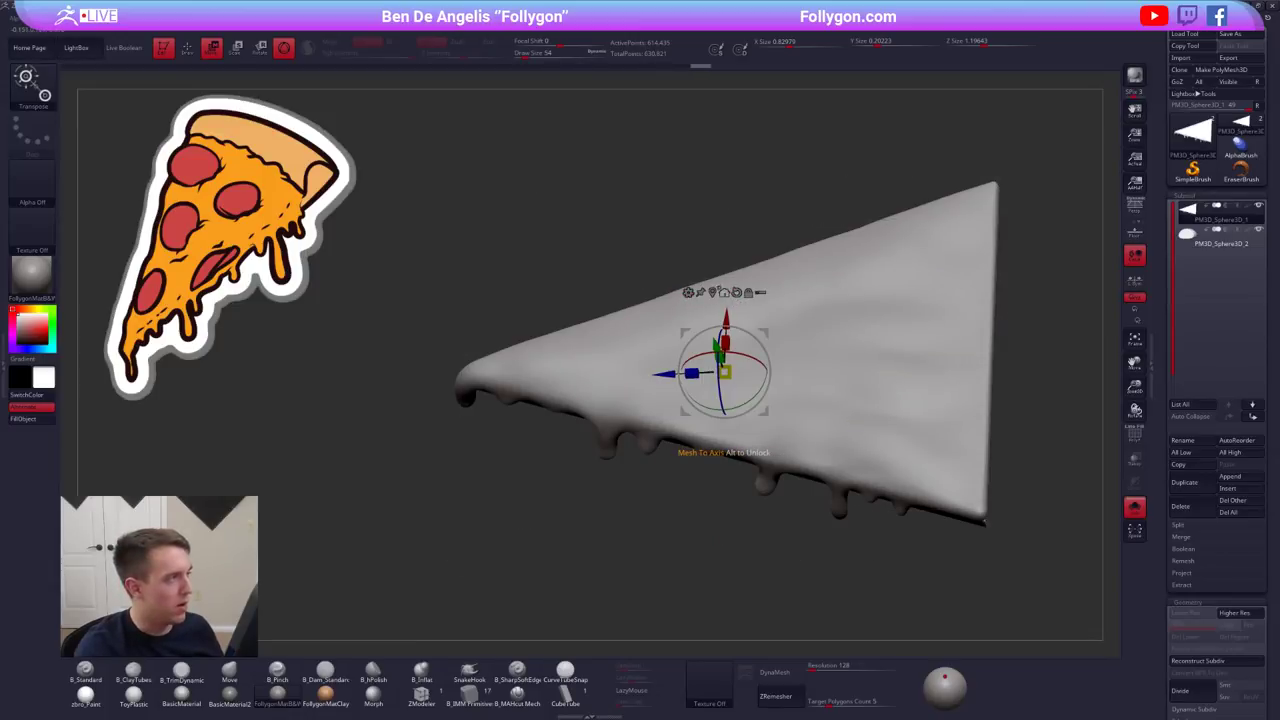
click(284, 48)
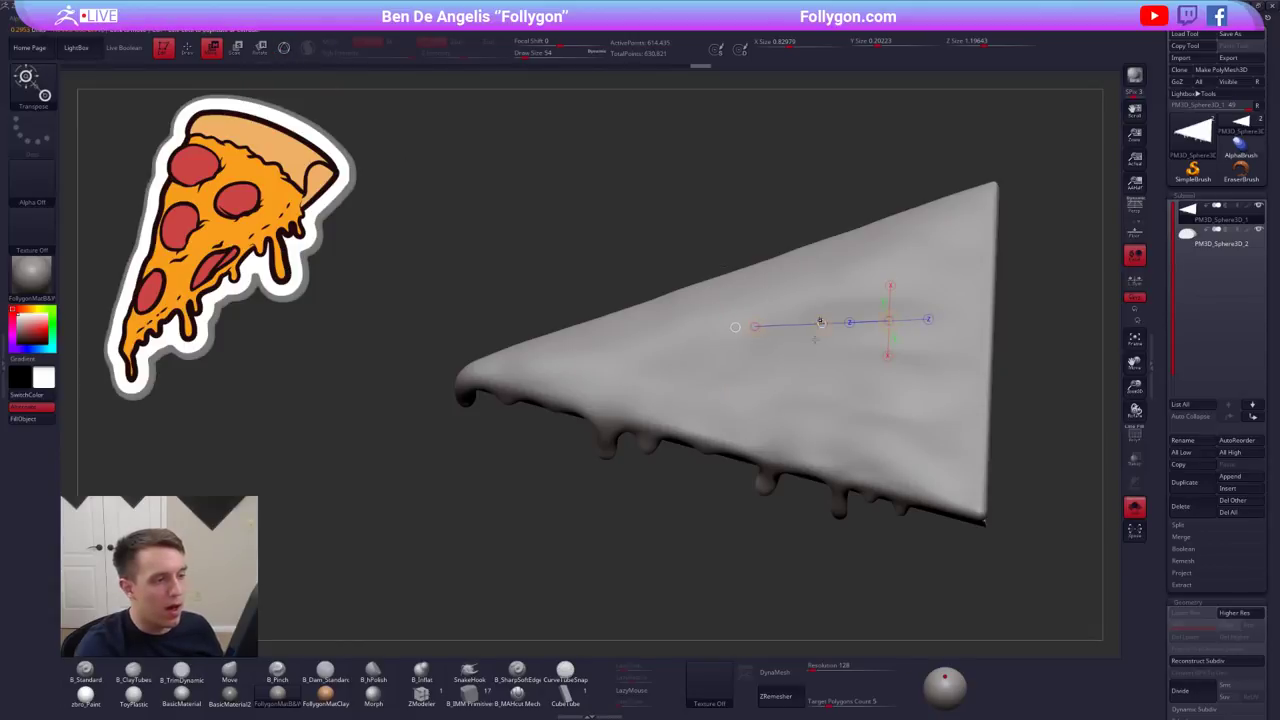
- Reconstruct the lower subdivision levels of the merged cheese and base, and work at level 1 from the side
shift+right_drag(821, 322, 818, 235)
key(ctrl)
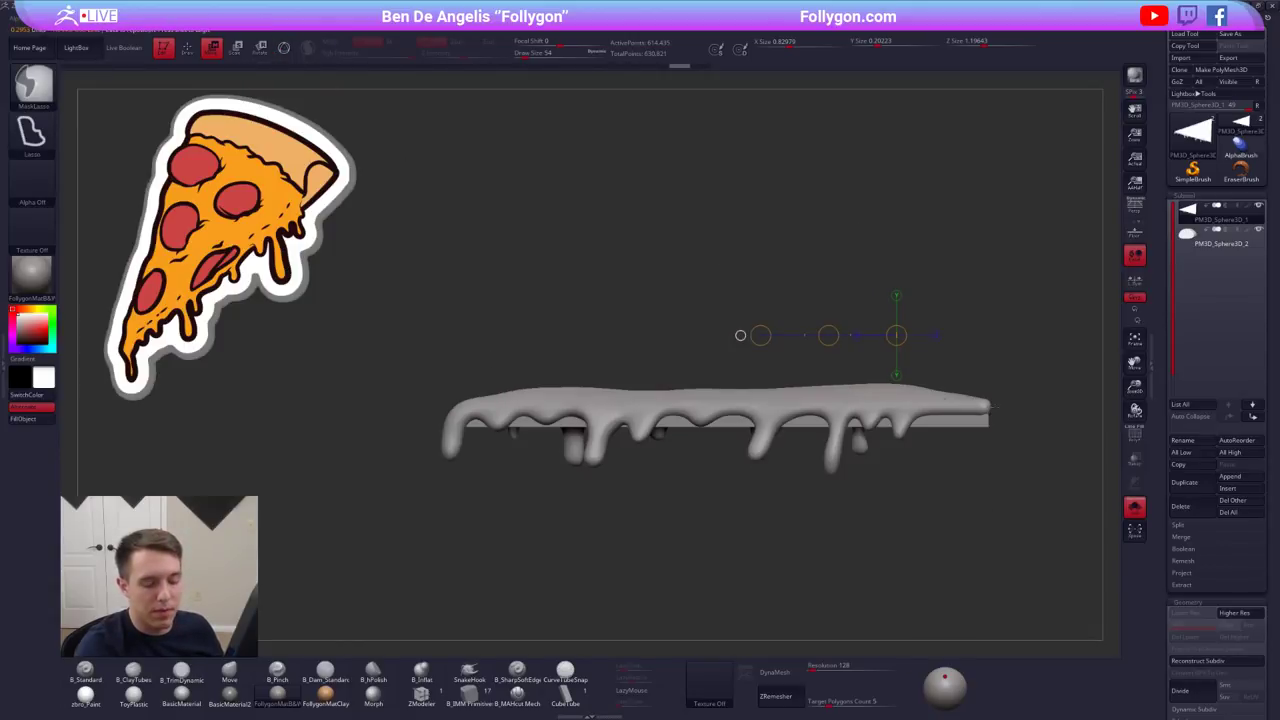
key(q)
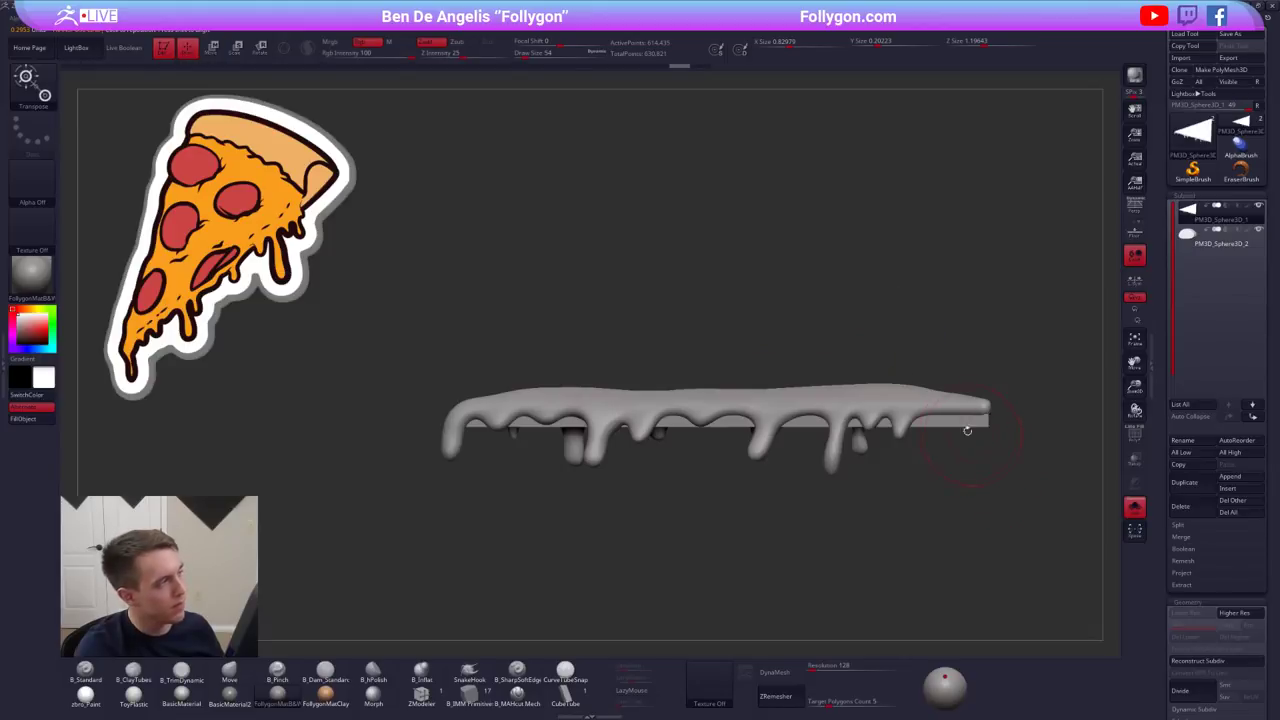
alt+right_drag(919, 349, 906, 325)
click(1215, 661)
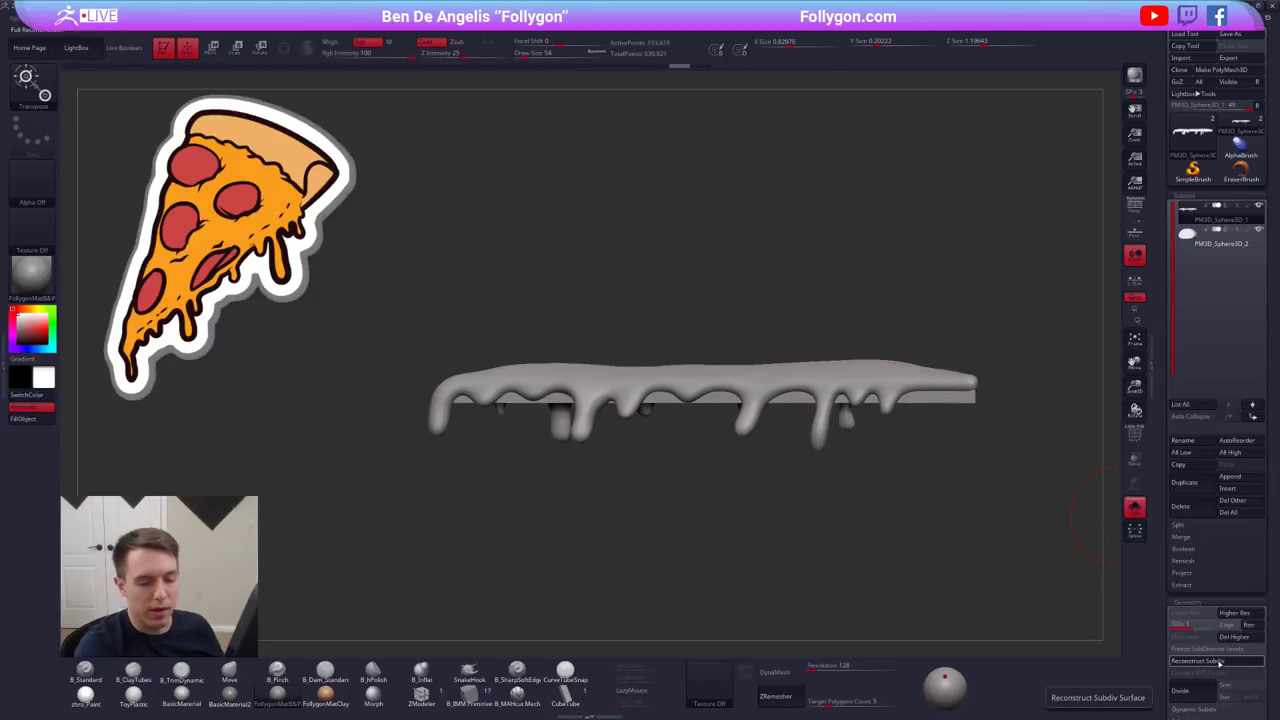
click(1219, 664)
click(1219, 664)
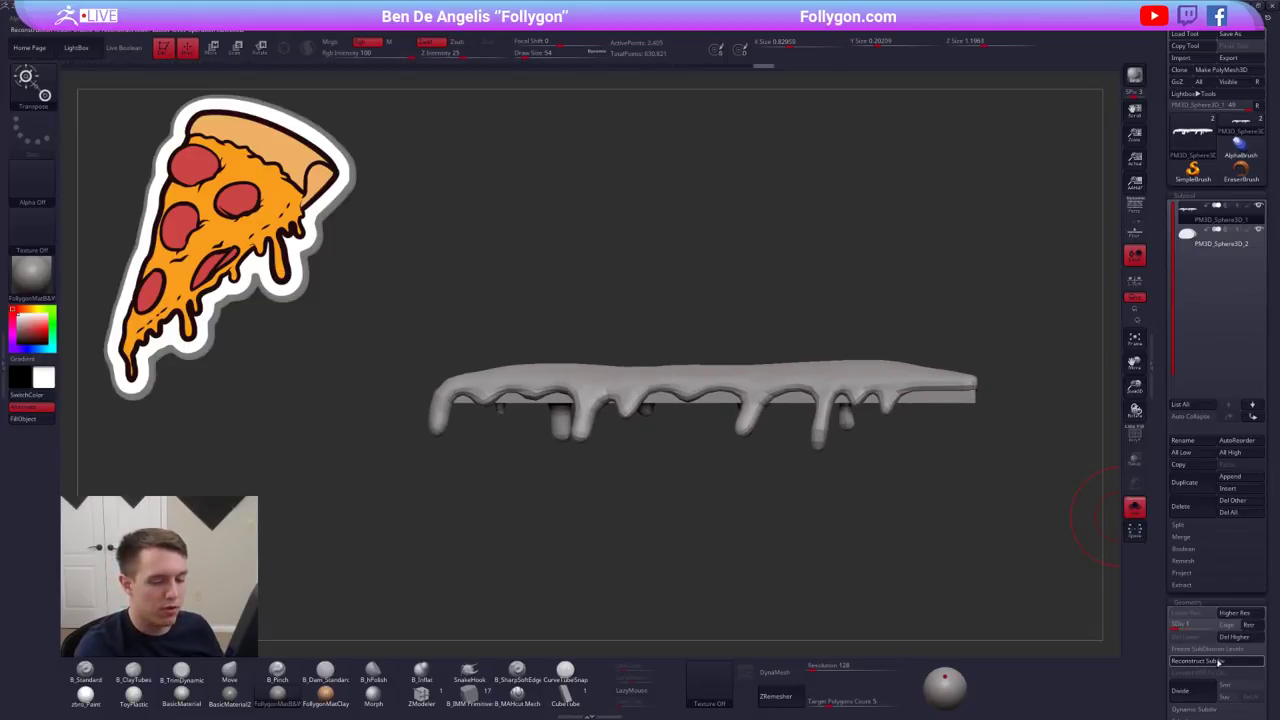
drag(1180, 624, 1173, 624)
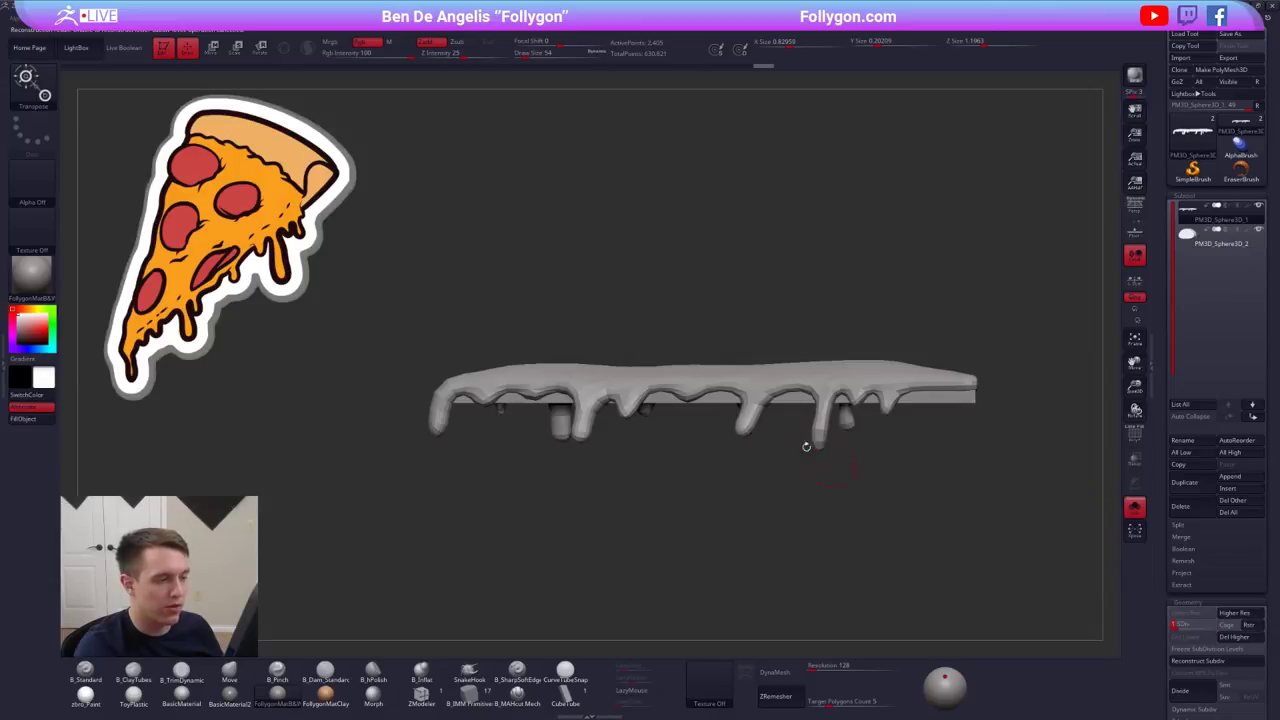
- Try masking the pointed half of the merged slice with a lasso mask, and clear the mask
ctrl+right_drag(733, 418, 702, 375)
key(w)
key(q)
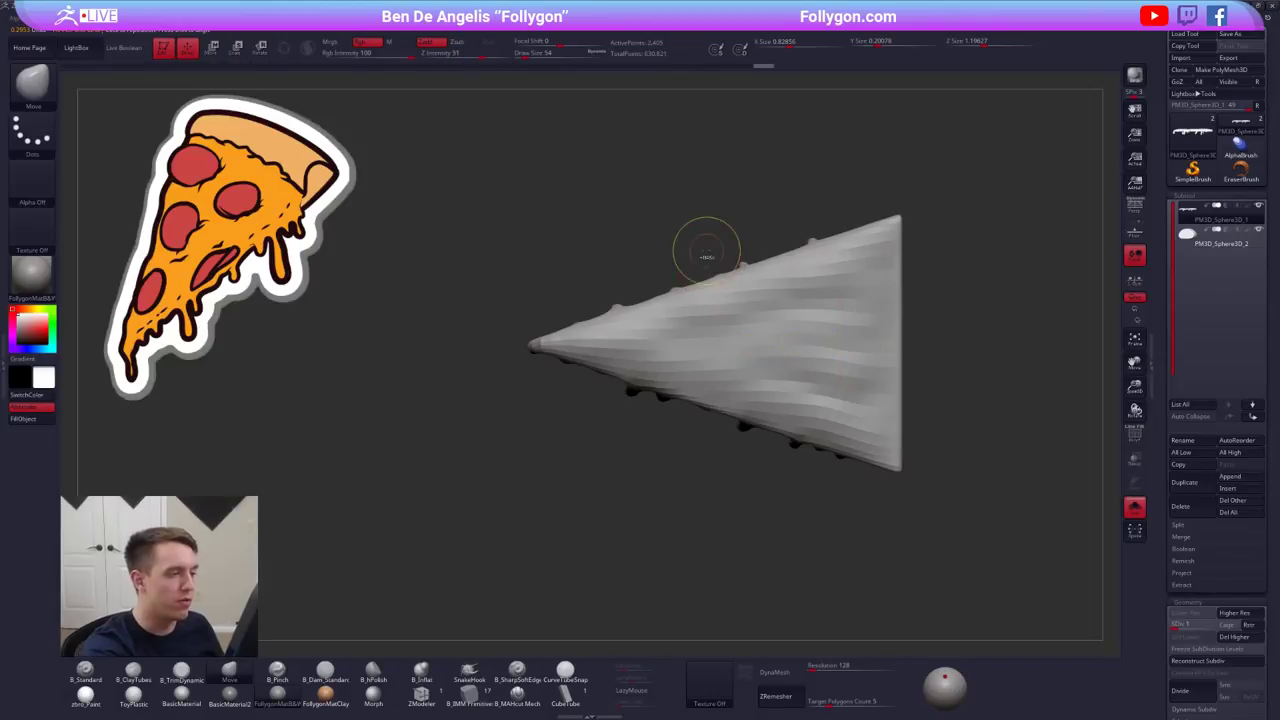
mouse_move(705, 250)
ctrl+mouse_down()
mouse_move(711, 395)
mouse_move(618, 166)
ctrl+mouse_up()
shift+right_drag(717, 440, 731, 391)
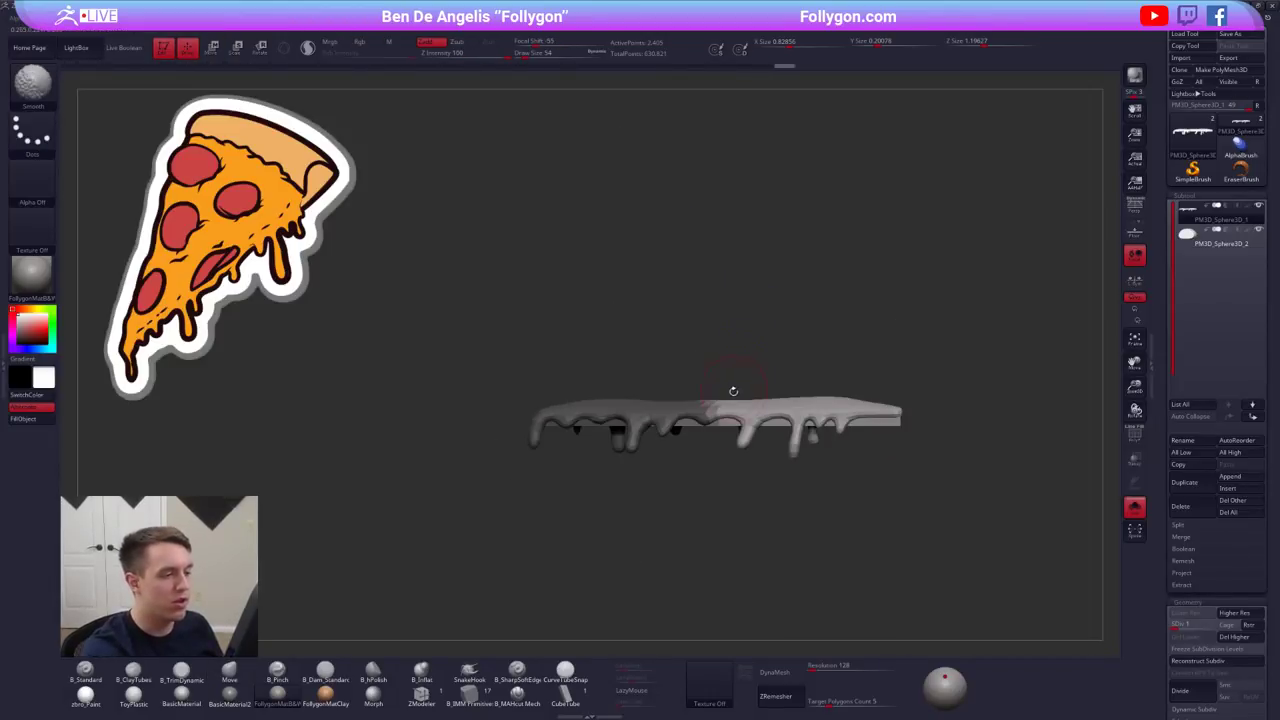
ctrl+click(728, 448)
mouse_move(726, 448)
ctrl+mouse_down()
mouse_move(731, 458)
mouse_move(718, 405)
ctrl+mouse_up()
- Arch the merged slice at subdivision level 1 with a large Move brush, draw size about 308, working from the side
key(space)
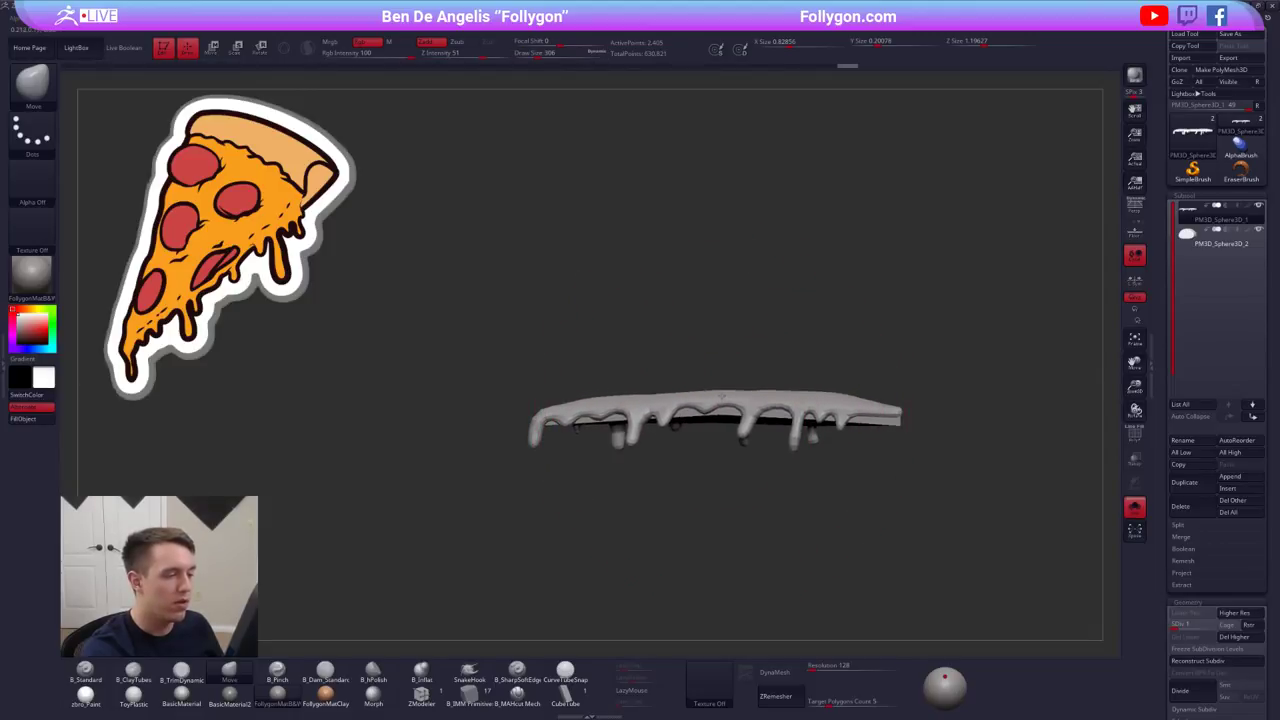
mouse_move(718, 405)
right_down()
mouse_move(700, 412)
mouse_move(890, 404)
right_up()
drag(718, 418, 717, 405)
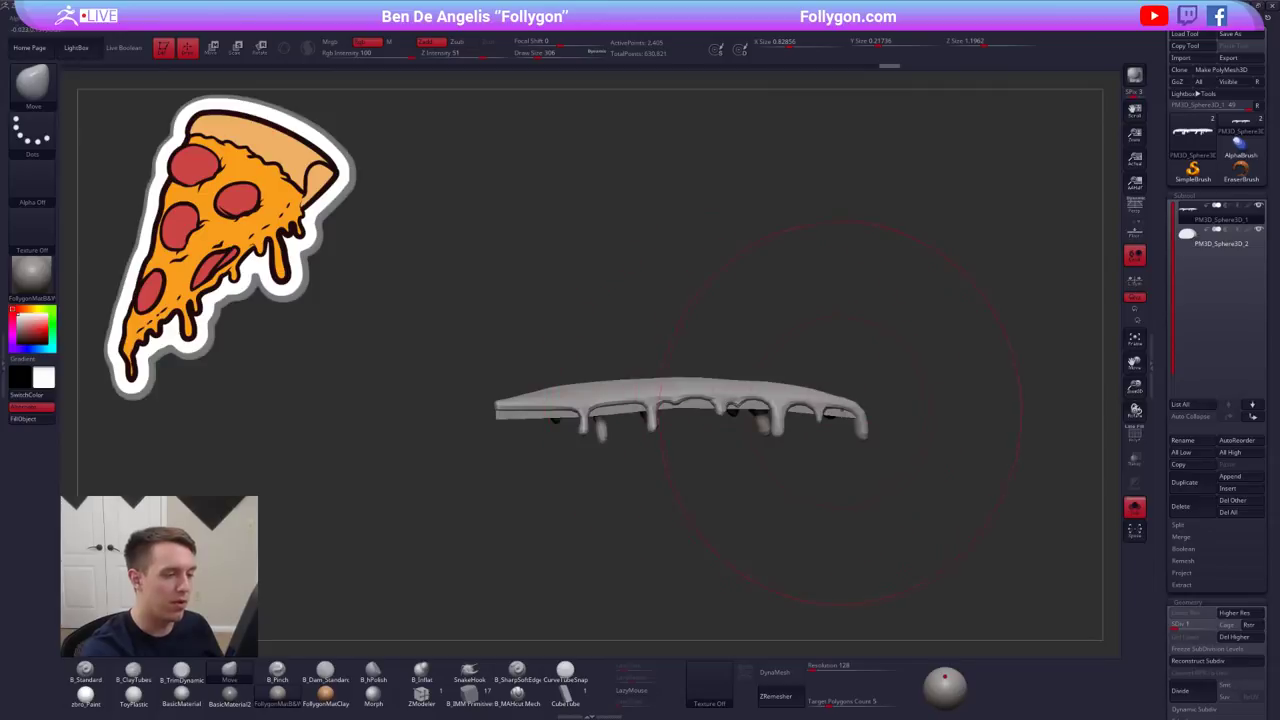
key(space)
drag(827, 434, 778, 411)
- Go up to subdivision level 2 and even out the slice's arch from both sides with a Move brush sized about 160 to 203
key(d)
right_drag(778, 411, 975, 405)
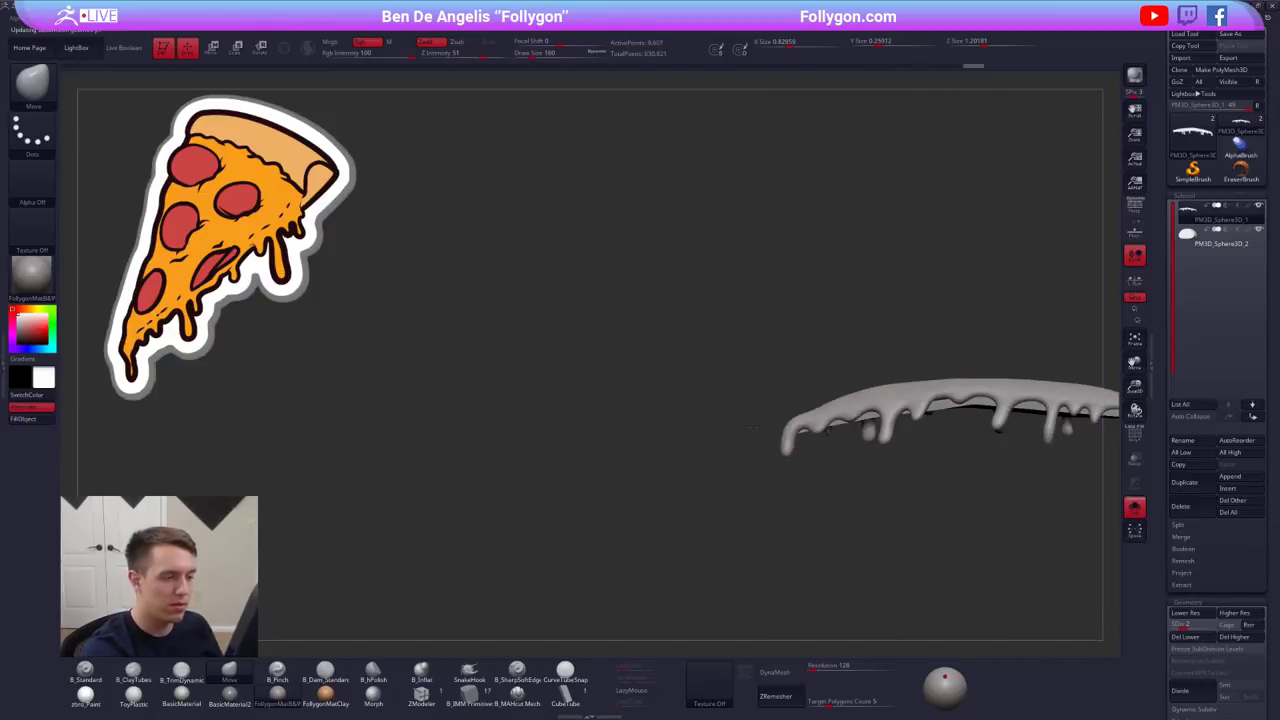
drag(980, 402, 980, 397)
drag(864, 416, 864, 405)
alt+right_drag(885, 406, 776, 410)
drag(848, 410, 830, 403)
key(space)
drag(724, 432, 722, 428)
mouse_move(910, 376)
right_down()
mouse_move(922, 444)
mouse_move(780, 434)
right_up()
key(space)
drag(736, 416, 742, 416)
right_drag(742, 416, 760, 397)
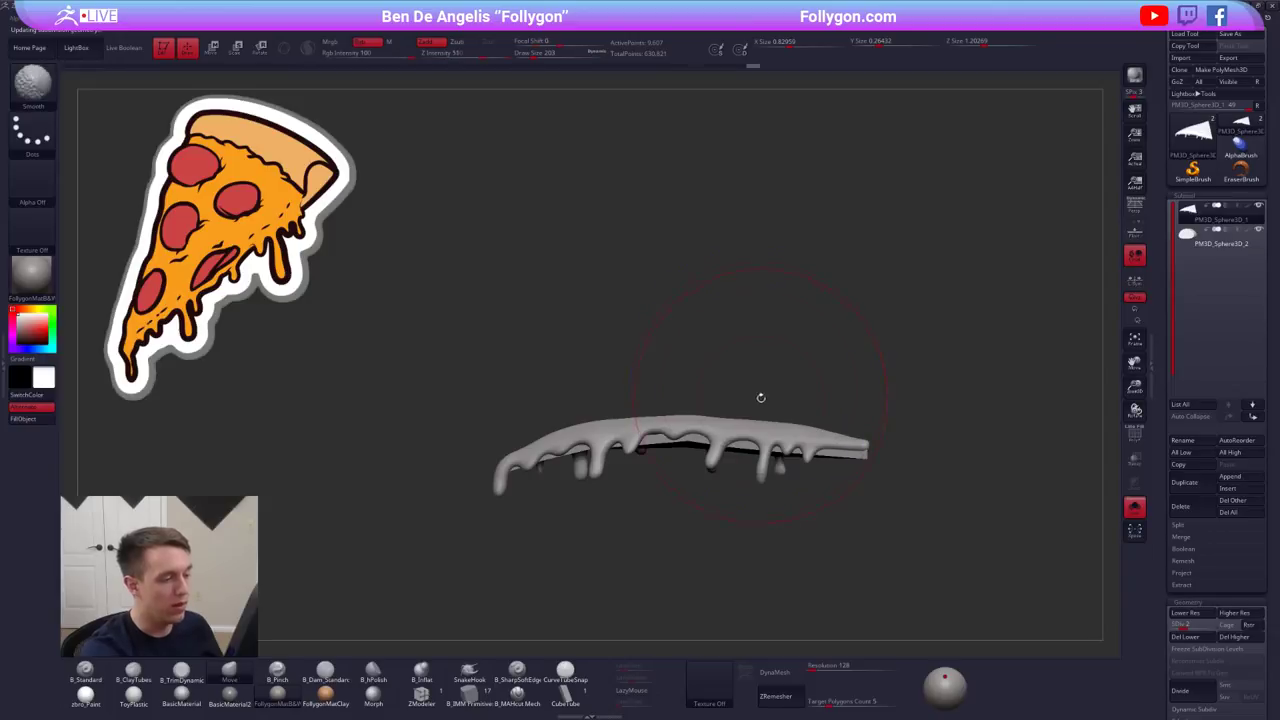
- Show the crust again and pull the slice's tip down with the Move brush at draw size 321
key(alt+s)
key(space)
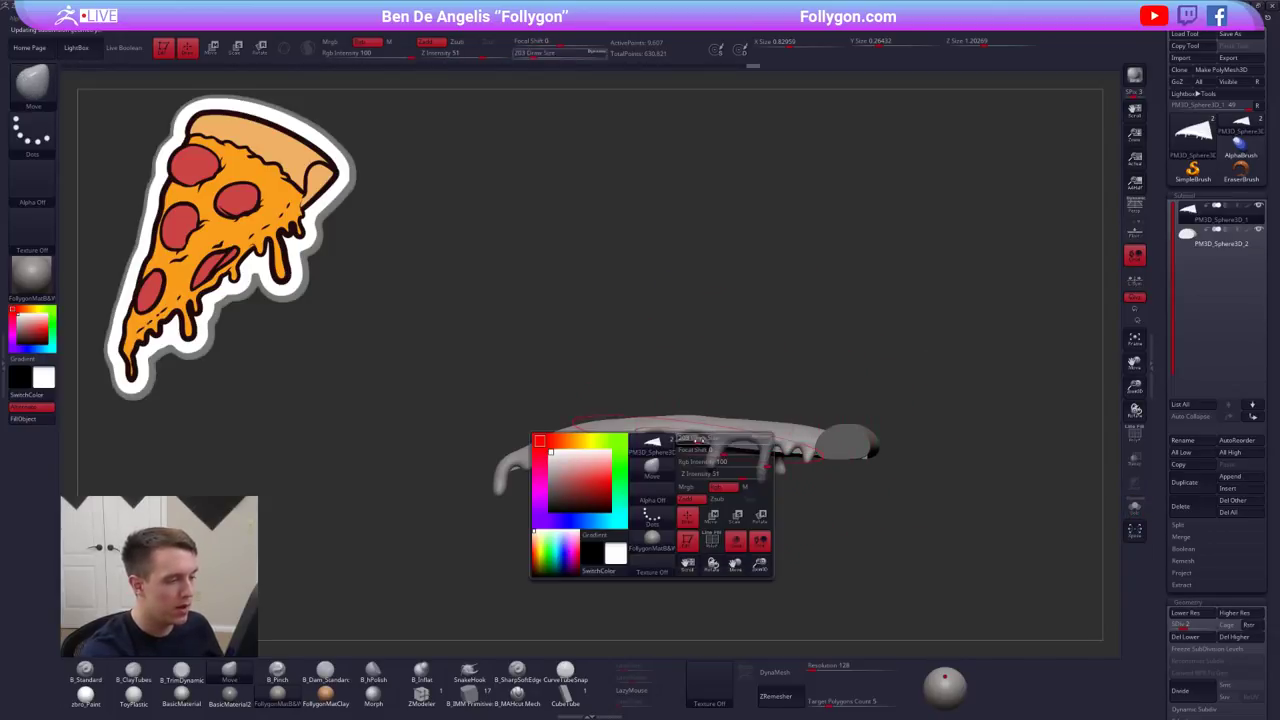
drag(682, 438, 694, 438)
drag(525, 461, 522, 482)
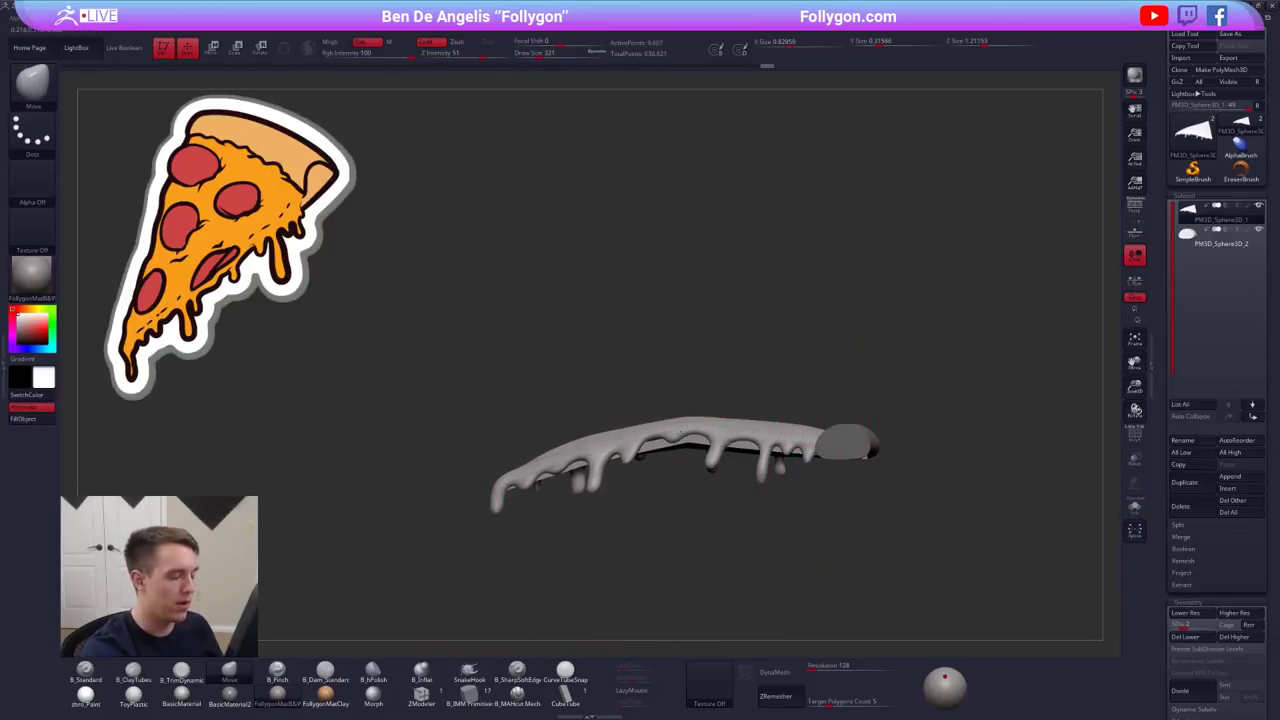
mouse_move(660, 452)
mouse_down()
mouse_move(666, 466)
mouse_move(676, 453)
mouse_move(659, 454)
mouse_up()
- Go up to subdivision level 3 and adjust the middle of the arched slice with the Move brush at draw size 130
key(d)
key(space)
key(shift+f)
key(space)
right_drag(660, 450, 700, 458)
key(shift+f)
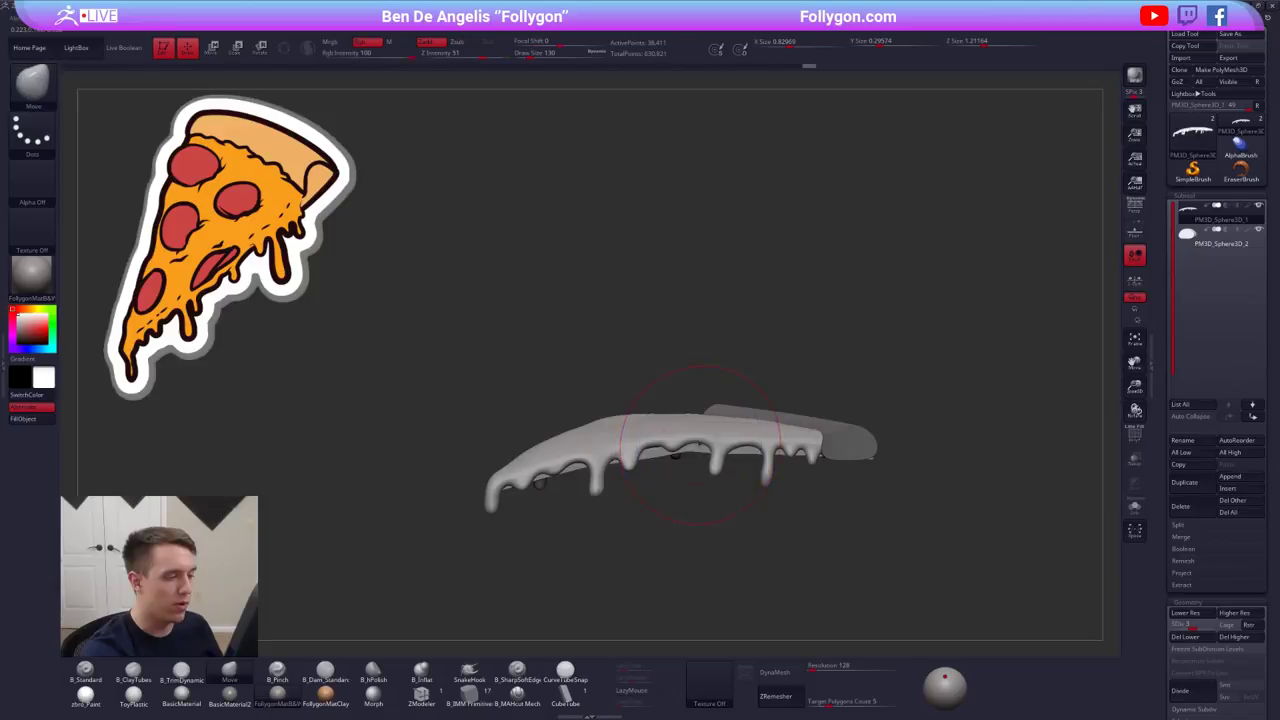
key(space)
drag(704, 440, 695, 450)
key(space)
- Reshape the underside of the slice at subdivision level 4 with the Move brush, starting at draw size 104
right_drag(696, 452, 698, 350)
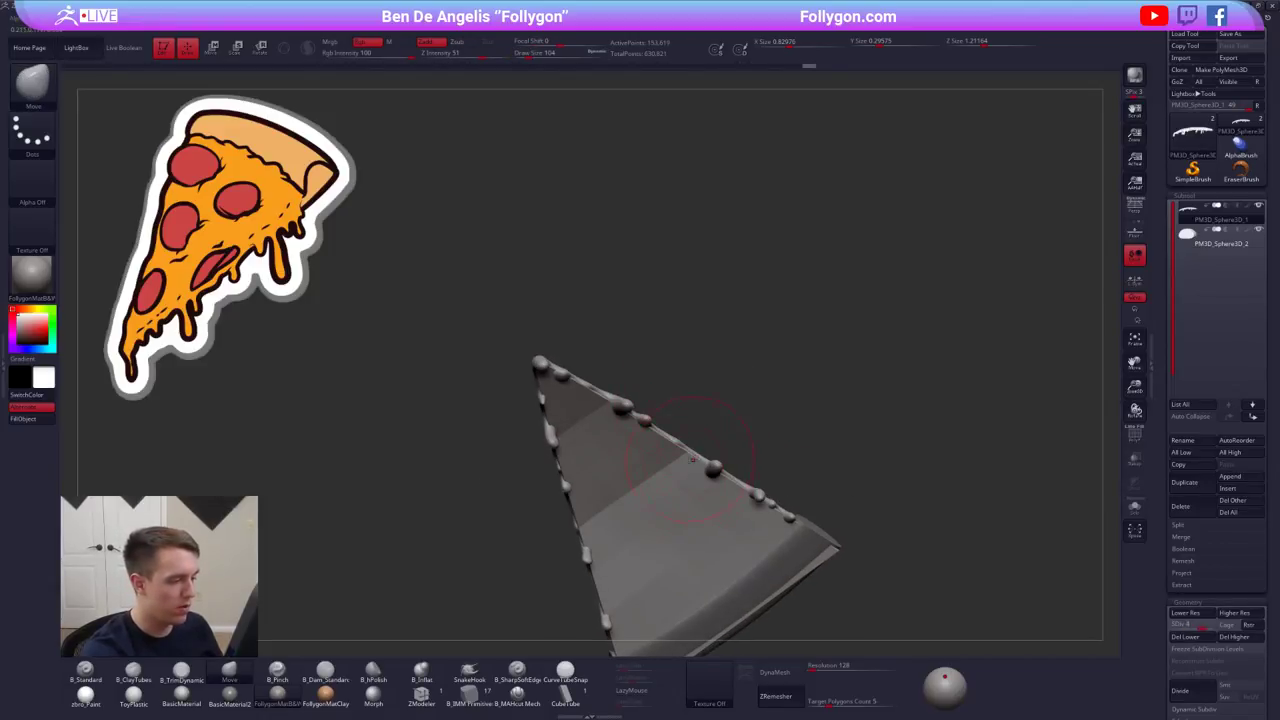
mouse_move(692, 460)
mouse_down()
mouse_move(640, 446)
mouse_move(626, 480)
mouse_up()
mouse_move(630, 480)
right_down()
mouse_move(732, 469)
mouse_move(682, 470)
right_up()
key(space)
drag(735, 474, 724, 474)
right_drag(745, 455, 716, 448)
- Turn the slice to a side profile and enlarge the Move brush to draw size 192
ctrl+right_drag(716, 448, 852, 527)
mouse_move(722, 423)
right_down()
mouse_move(757, 440)
mouse_move(712, 338)
right_up()
ctrl+right_drag(770, 425, 745, 400)
key(space)
drag(741, 408, 749, 408)
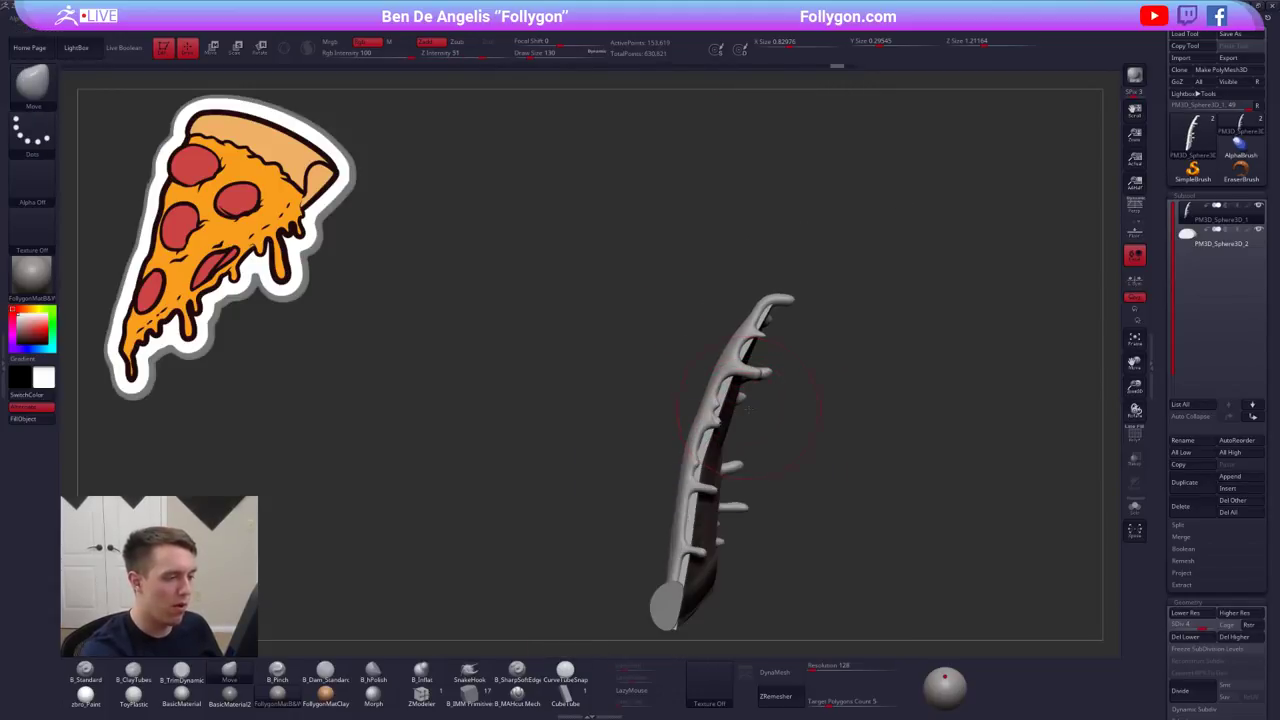
right_drag(742, 420, 708, 430)
key(space)
drag(706, 432, 718, 432)
- Rotate the merged cheese and base downward around the crust end using a Transpose line laid along the slice
key(r)
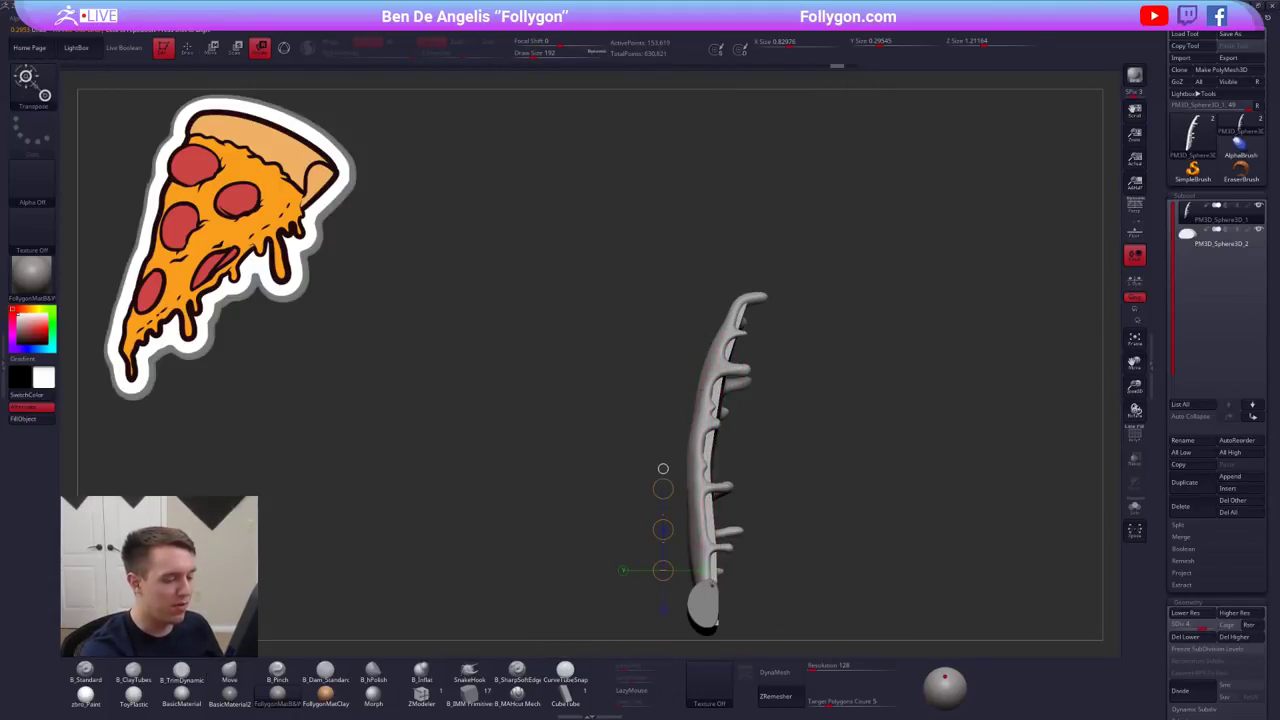
drag(714, 585, 770, 257)
drag(770, 257, 822, 266)
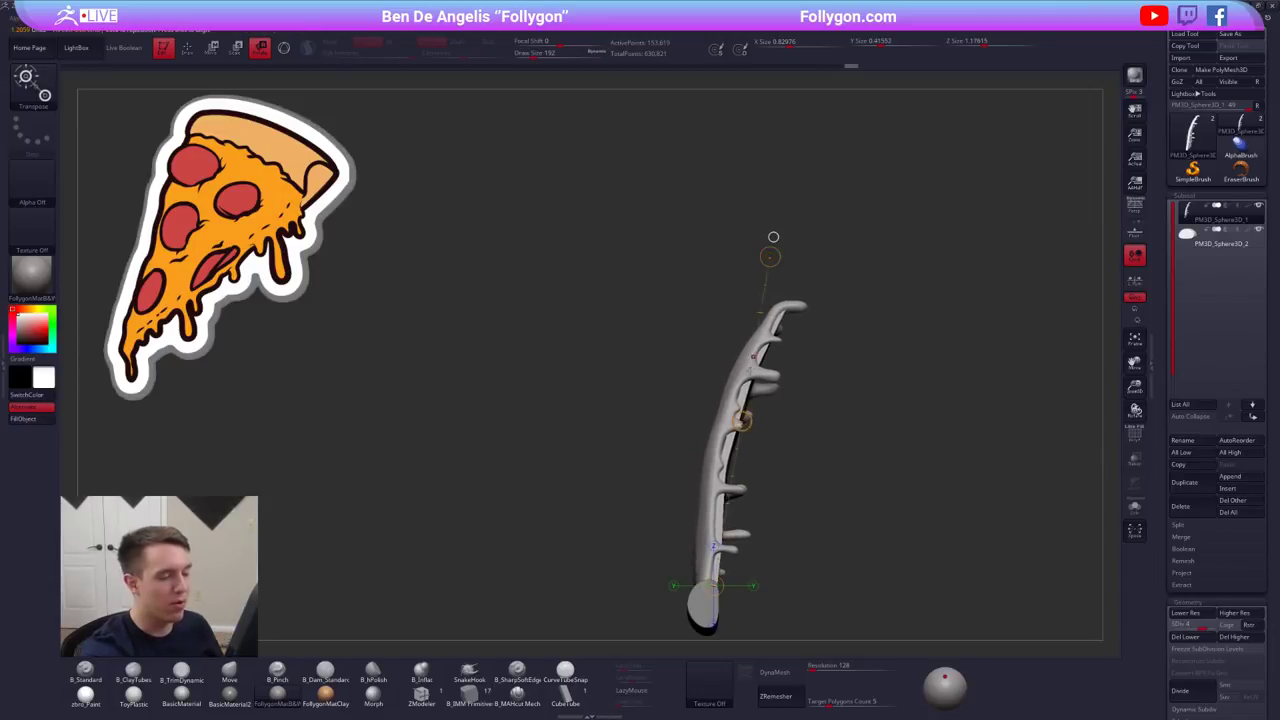
key(q)
mouse_move(800, 380)
right_down()
mouse_move(690, 520)
mouse_move(650, 500)
mouse_move(814, 477)
mouse_move(715, 501)
right_up()
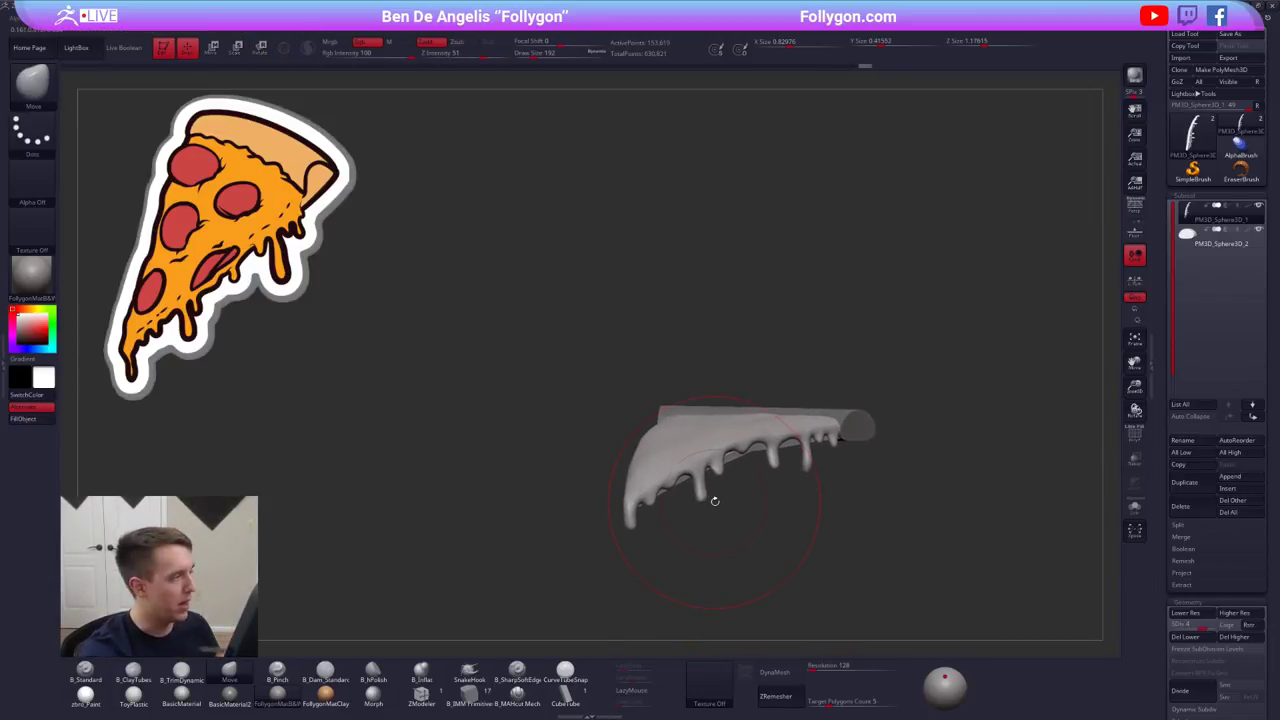
- Refine the drooping curve of the slice with the Move brush at draw size about 181, going up to subdivision level 5
mouse_move(735, 435)
right_down()
mouse_move(774, 477)
mouse_move(738, 438)
right_up()
key(space)
drag(700, 445, 664, 457)
key(d)
key(space)
mouse_move(612, 490)
mouse_down()
mouse_move(615, 500)
mouse_move(637, 478)
mouse_up()
key(space)
mouse_move(772, 456)
mouse_down()
mouse_move(760, 456)
mouse_move(769, 437)
mouse_up()
key(space)
right_drag(771, 437, 811, 433)
drag(811, 433, 815, 450)
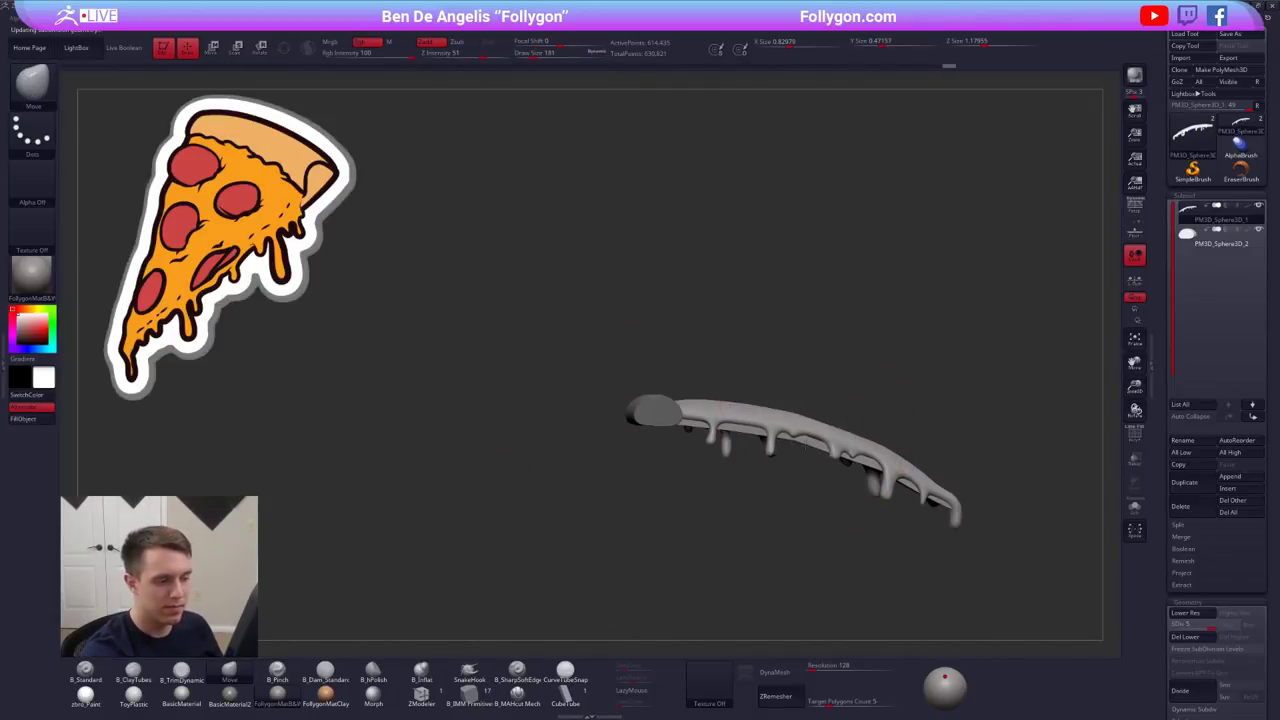
- Examine the bent slice against the crust from the side and reduce the Move brush to draw size 67
alt+right_drag(826, 474, 686, 466)
mouse_move(960, 485)
right_down()
mouse_move(877, 501)
mouse_move(729, 477)
mouse_move(678, 487)
right_up()
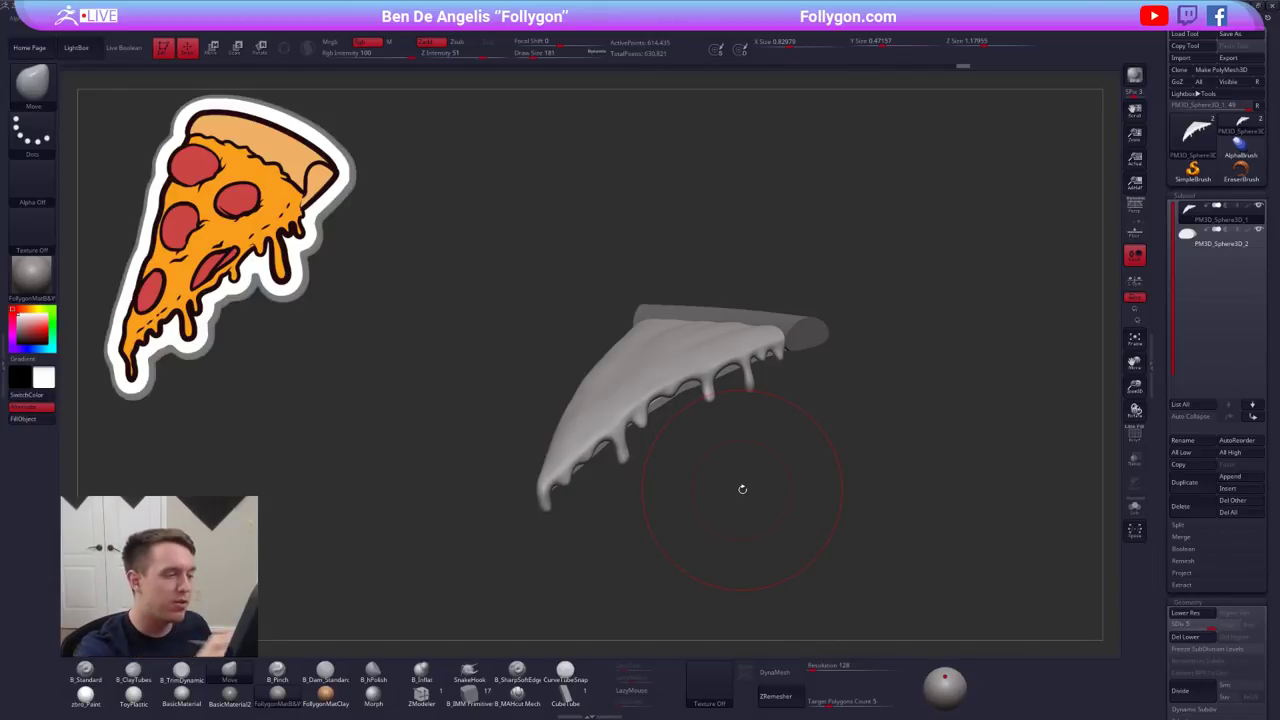
key(space)
drag(652, 428, 642, 428)
mouse_move(661, 414)
alt+right_down()
mouse_move(728, 430)
mouse_move(700, 370)
mouse_move(757, 432)
alt+right_up()
key(space)
drag(757, 432, 750, 431)
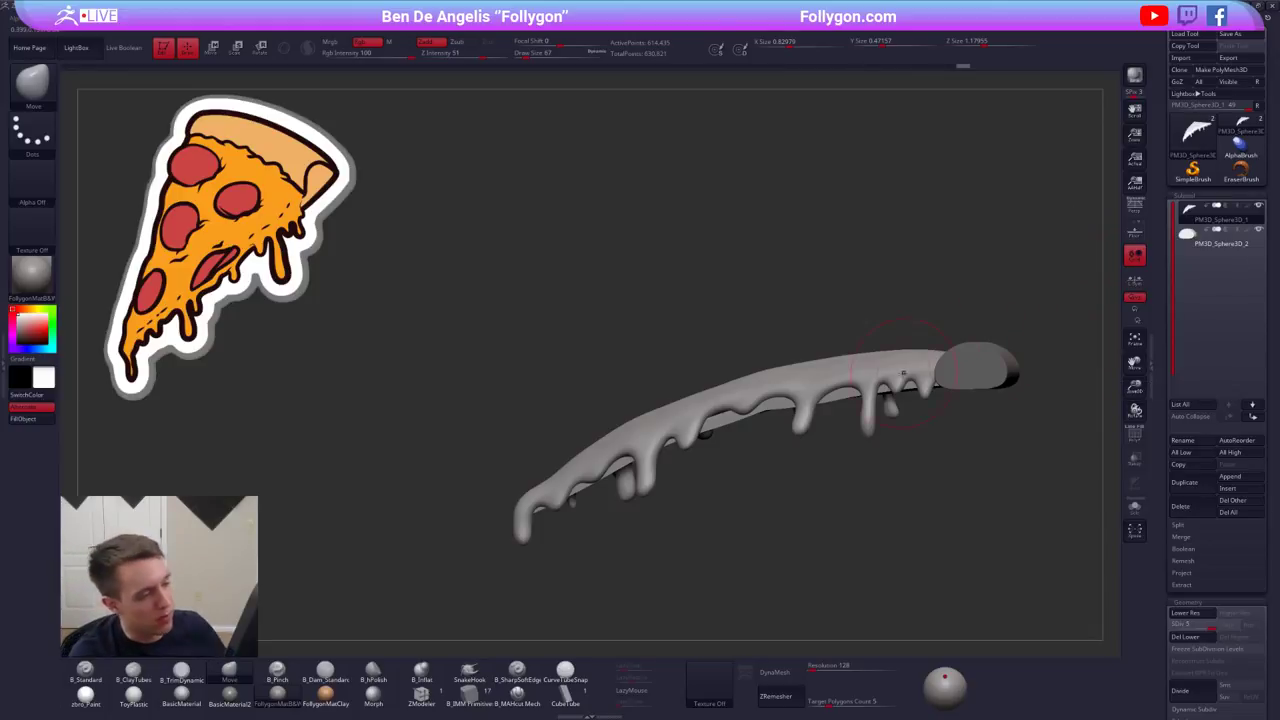
ctrl+right_drag(915, 362, 885, 340)
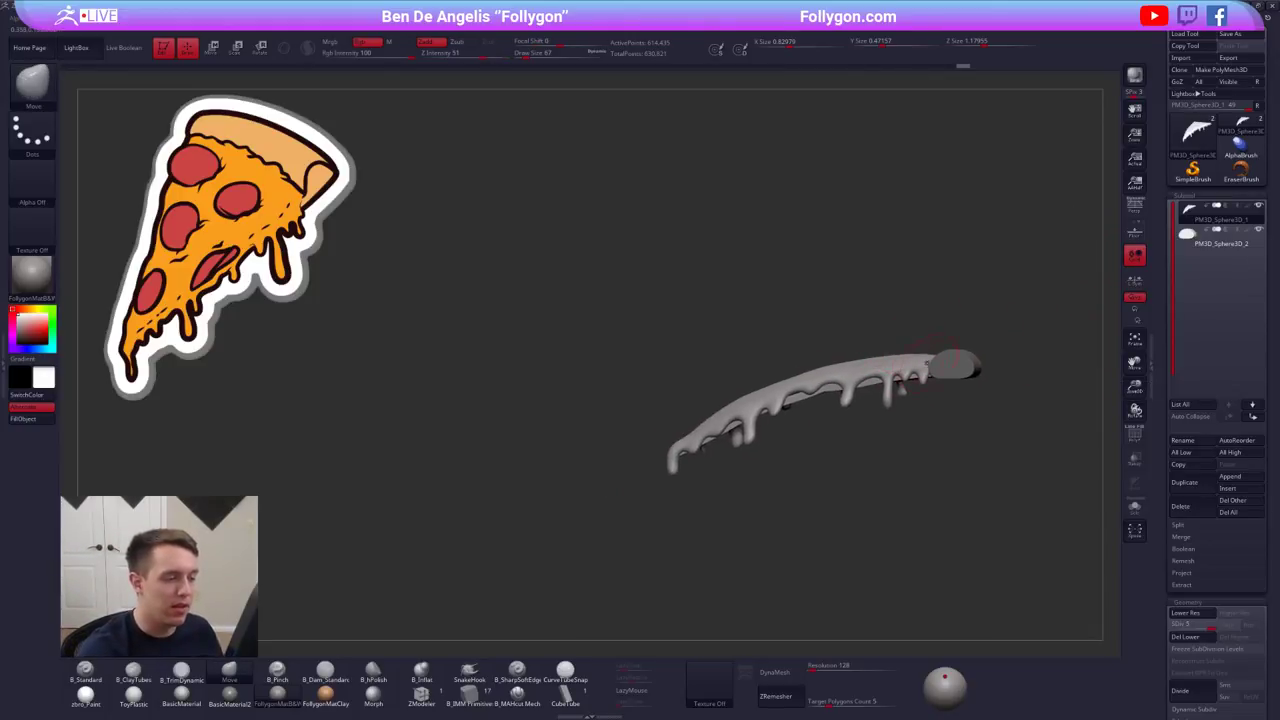
- Try bending the slice twice with a Transpose line laid from the crust past the tip, and undo both attempts
key(w)
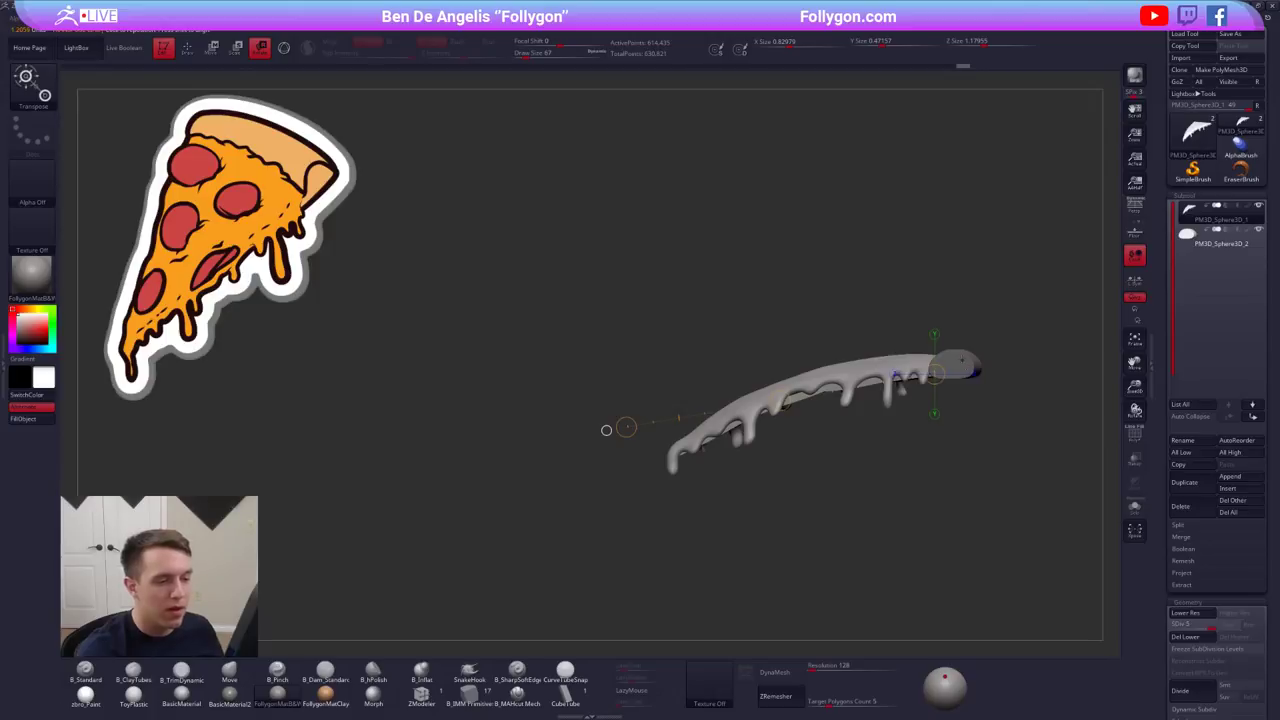
drag(962, 360, 613, 492)
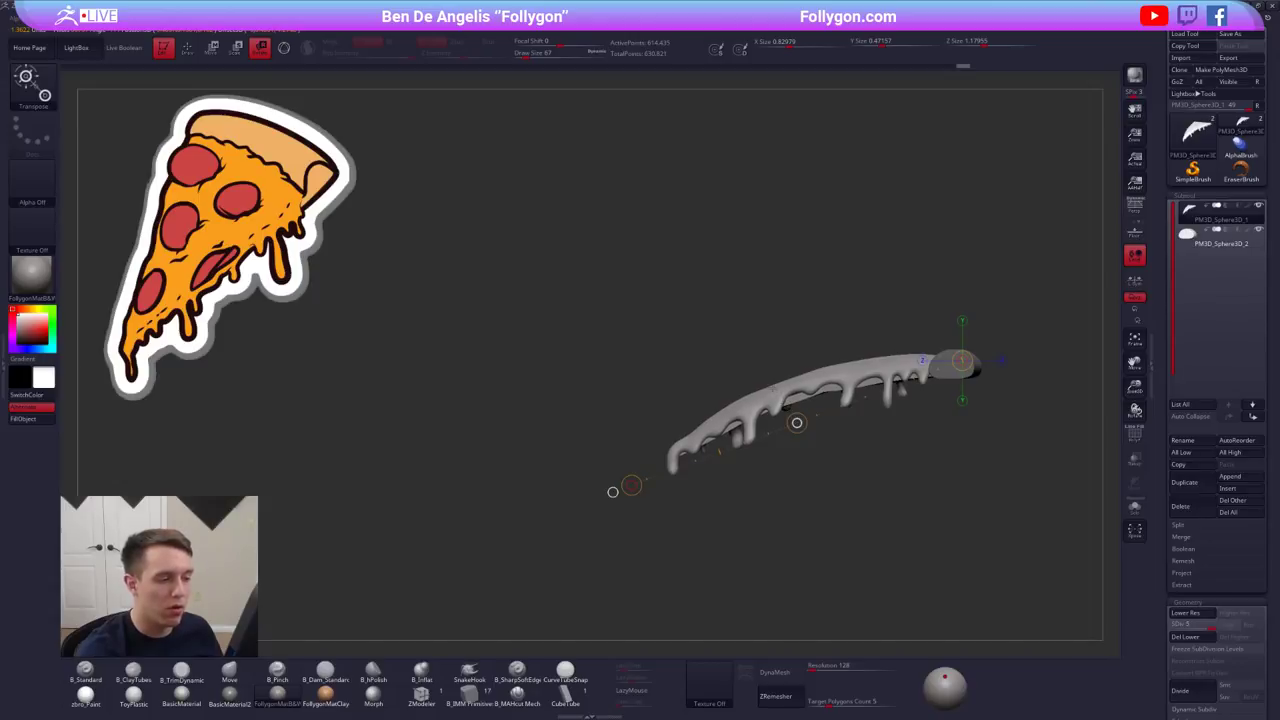
key(w)
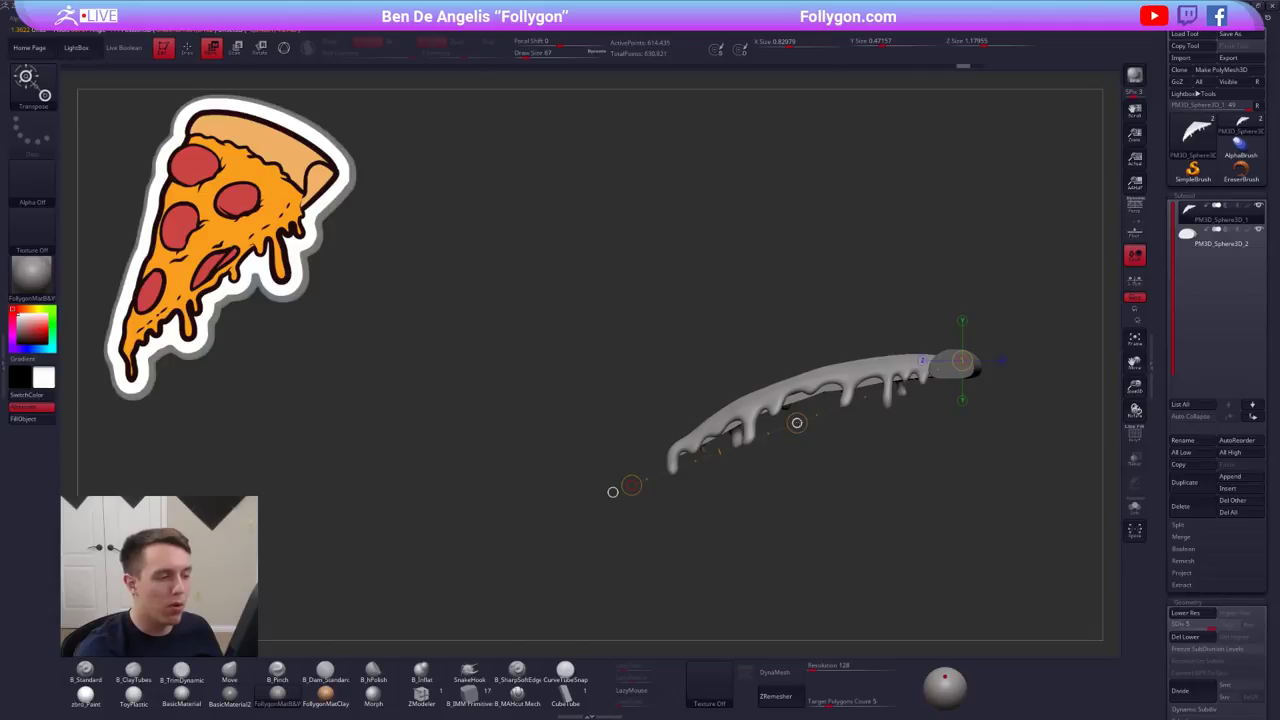
mouse_move(797, 423)
alt+mouse_down()
mouse_move(797, 442)
mouse_move(797, 400)
mouse_move(797, 465)
mouse_move(797, 412)
alt+mouse_up()
key(ctrl+z)
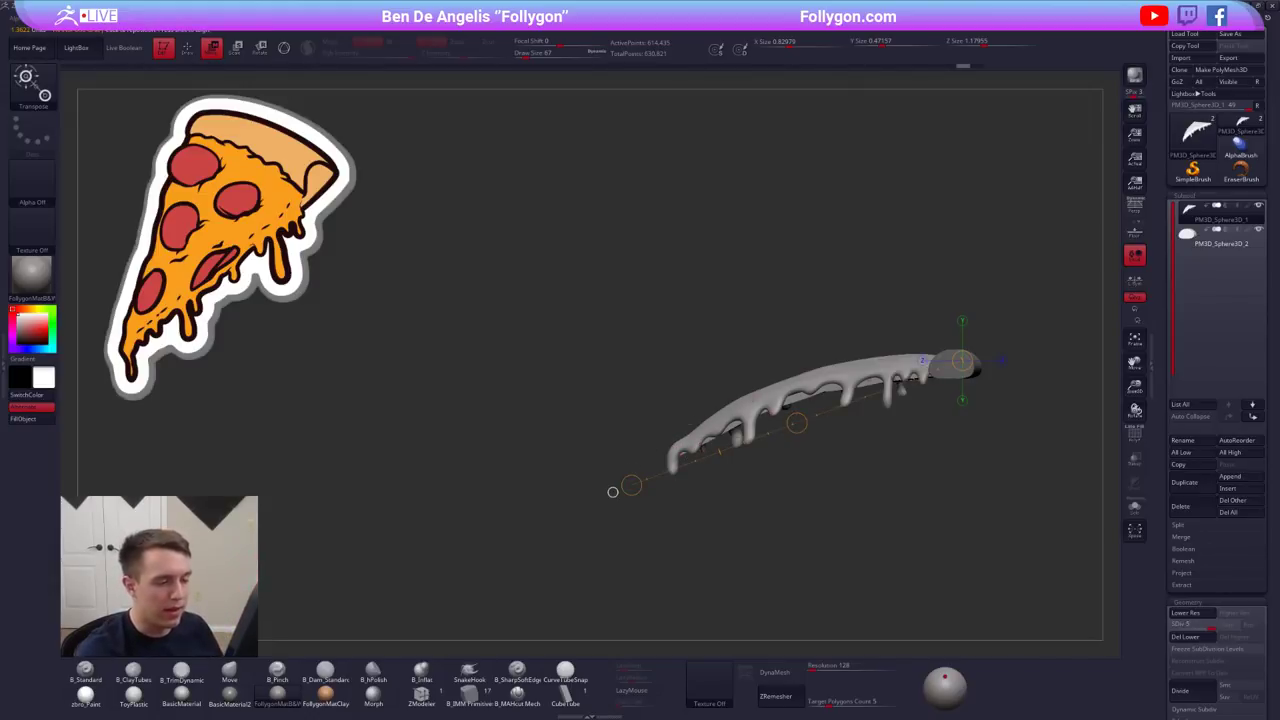
alt+drag(797, 423, 883, 431)
key(ctrl+z)
- Adjust the slice's bend with a Transpose line laid from beyond the crust past the dripping tip
ctrl+right_drag(883, 431, 882, 458)
drag(928, 368, 548, 516)
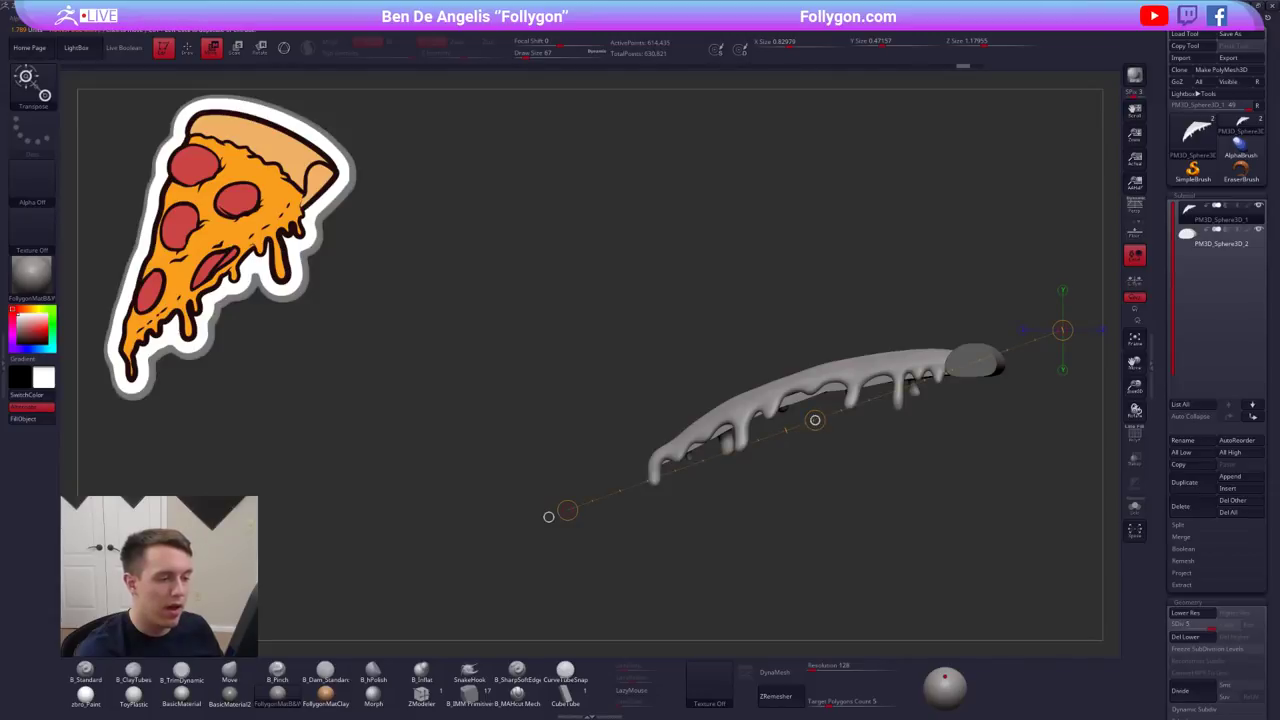
drag(815, 418, 808, 410)
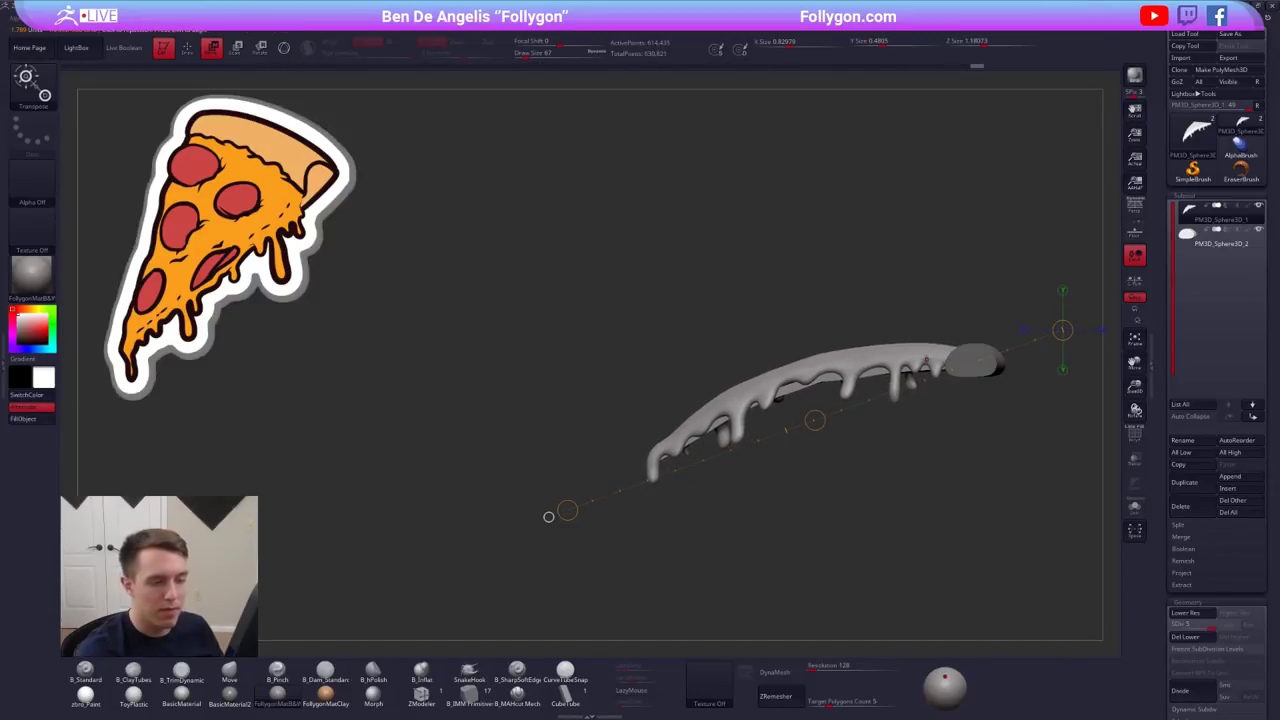
mouse_move(910, 370)
mouse_down()
mouse_move(909, 440)
mouse_move(909, 411)
mouse_up()
- Try deforming the slice with a shorter Transpose line from its middle past the tip, undo the attempts and return to the Move brush
drag(815, 387, 559, 498)
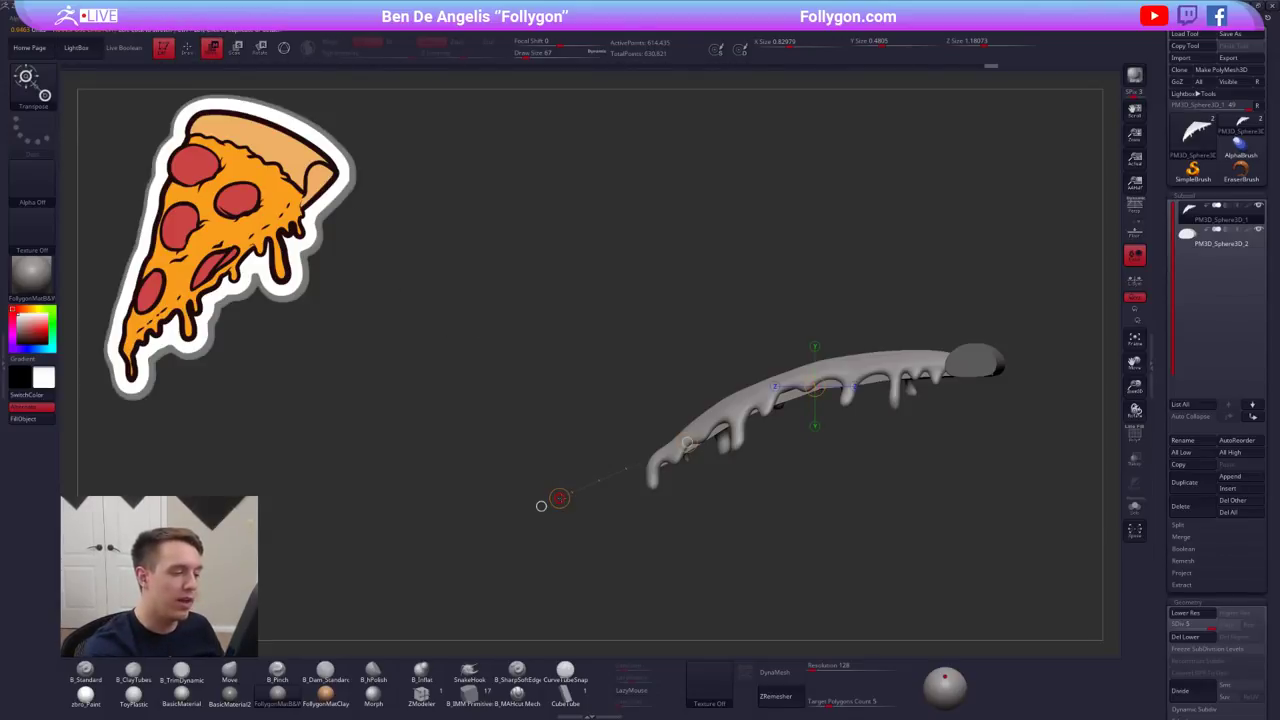
right_drag(688, 443, 685, 441)
right_drag(561, 500, 560, 499)
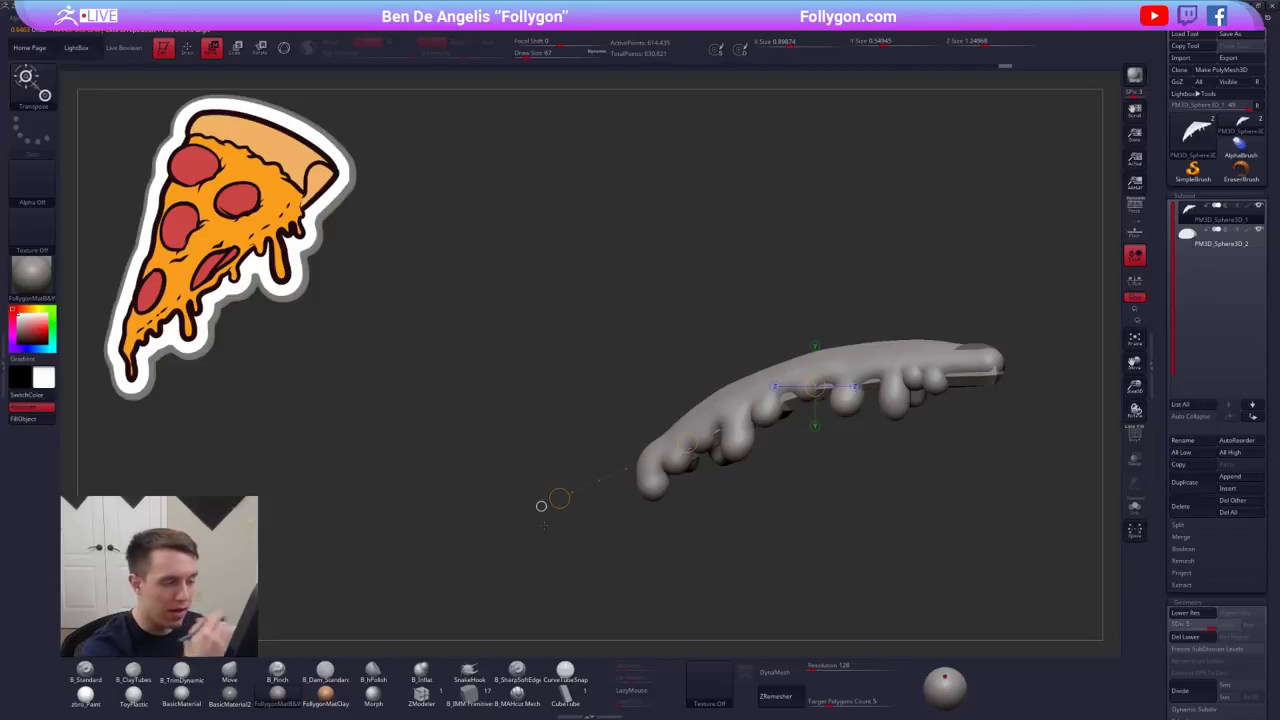
key(ctrl+z)
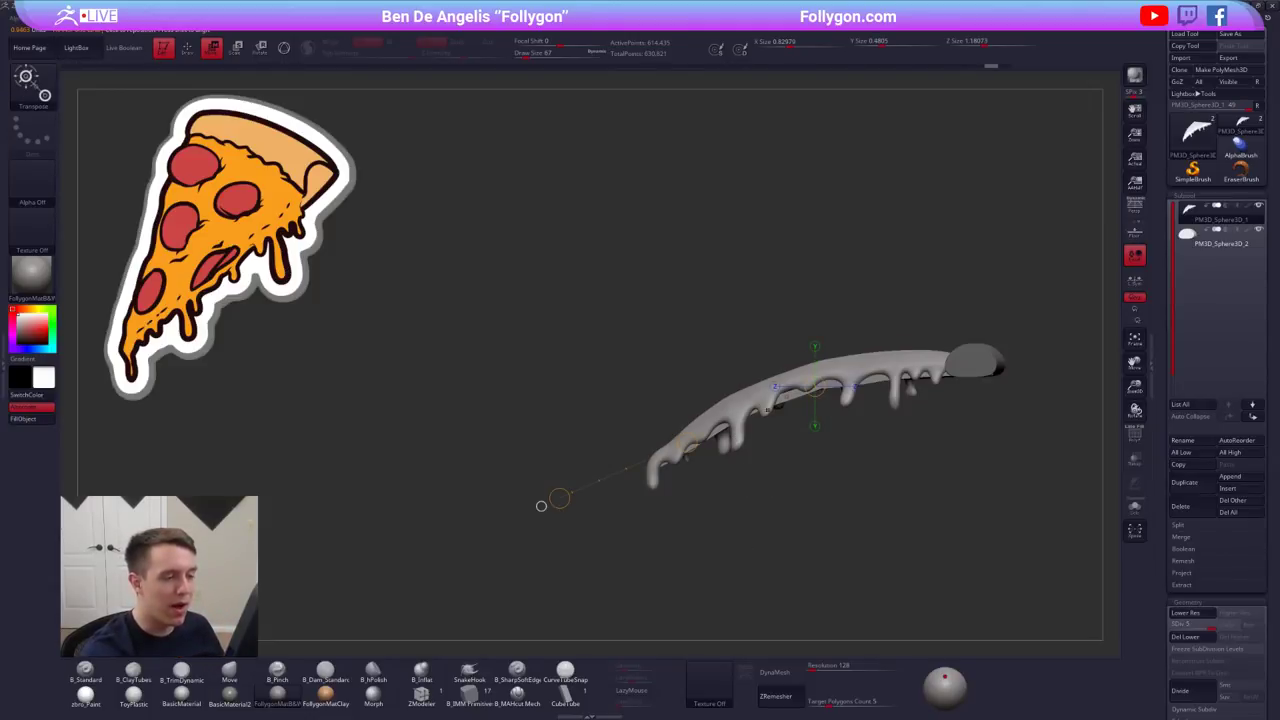
right_drag(815, 387, 816, 386)
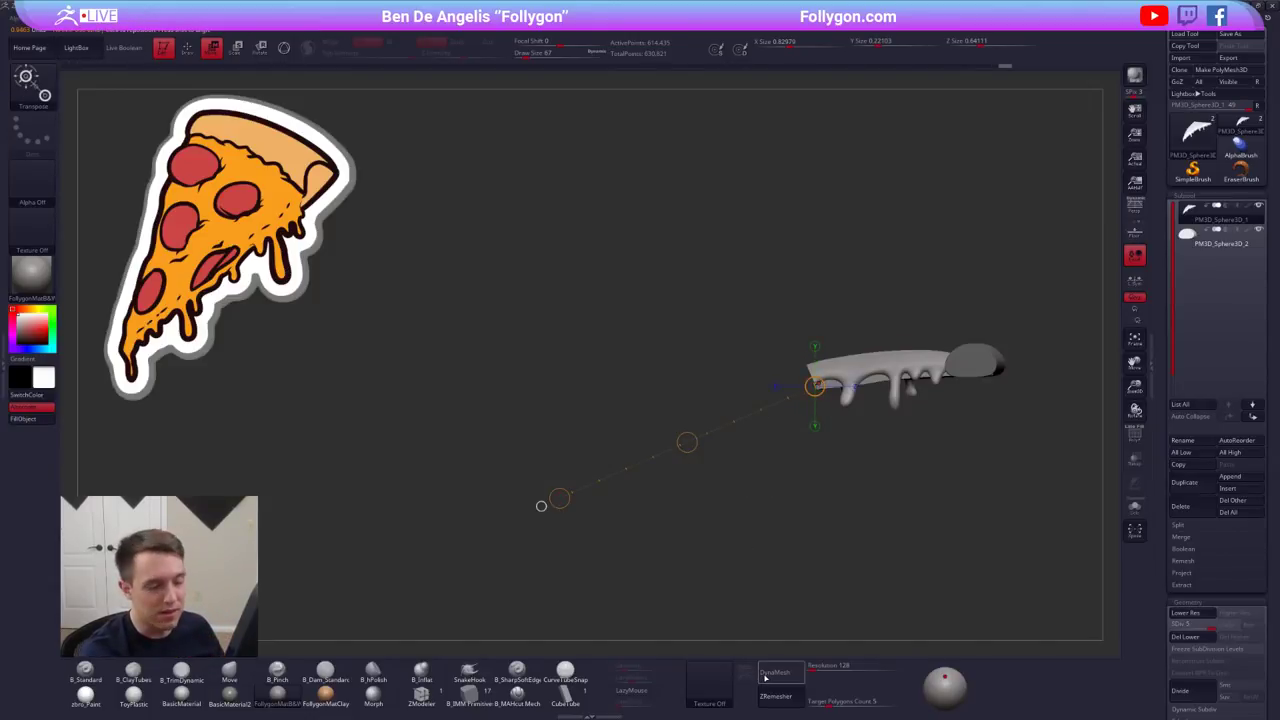
drag(541, 505, 631, 525)
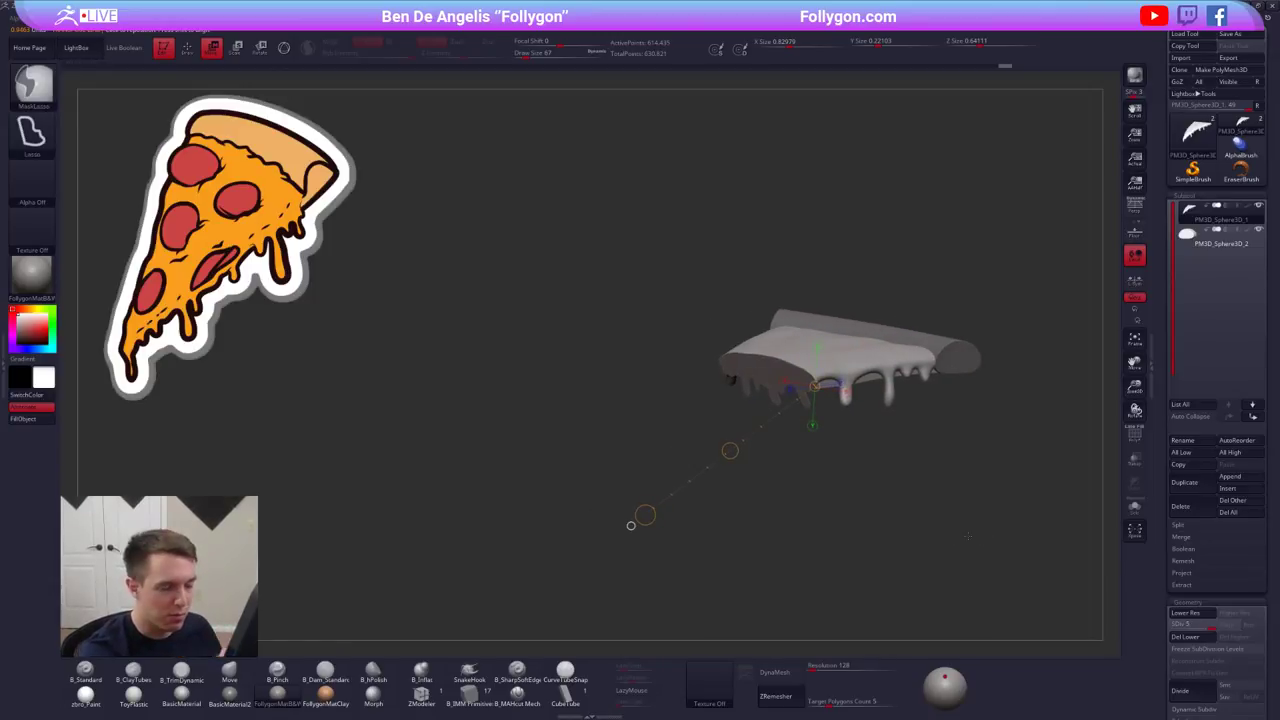
key(ctrl+z)
key(q)
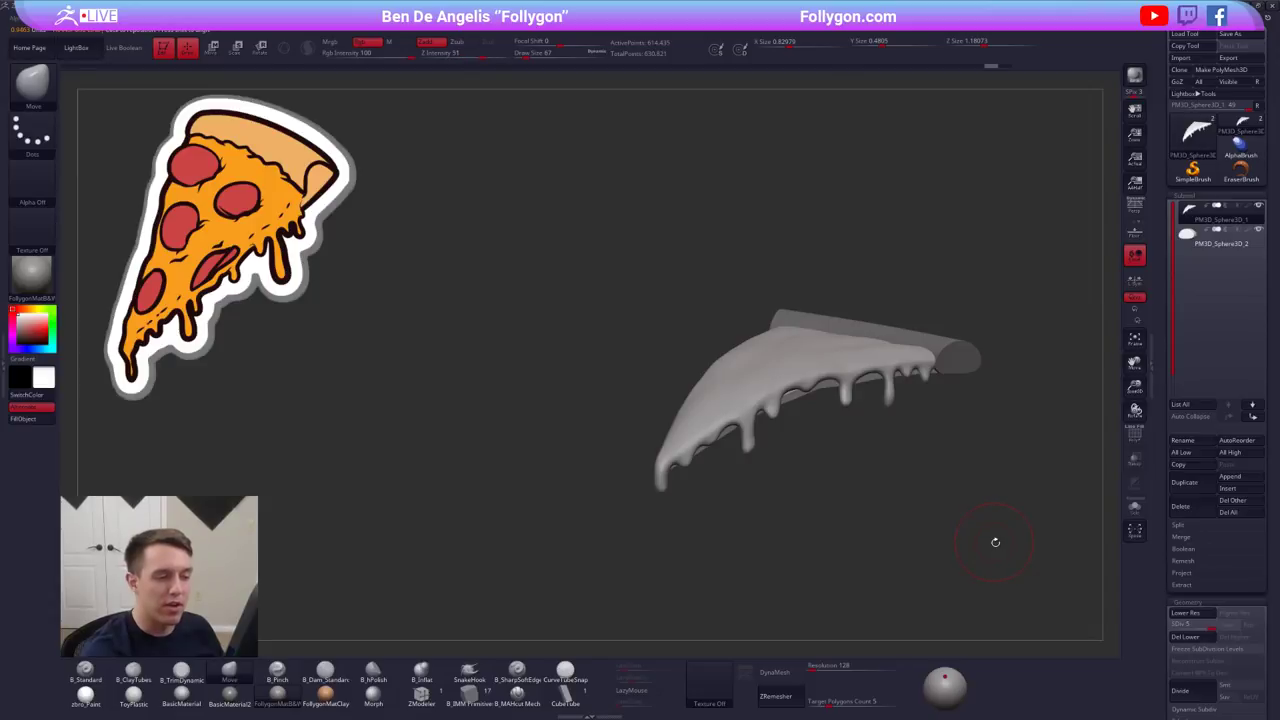
- Mask the cheese polygroup in Transpose mode so only the base underneath stays editable, checking the groups with the polyframe
alt+drag(925, 572, 863, 567)
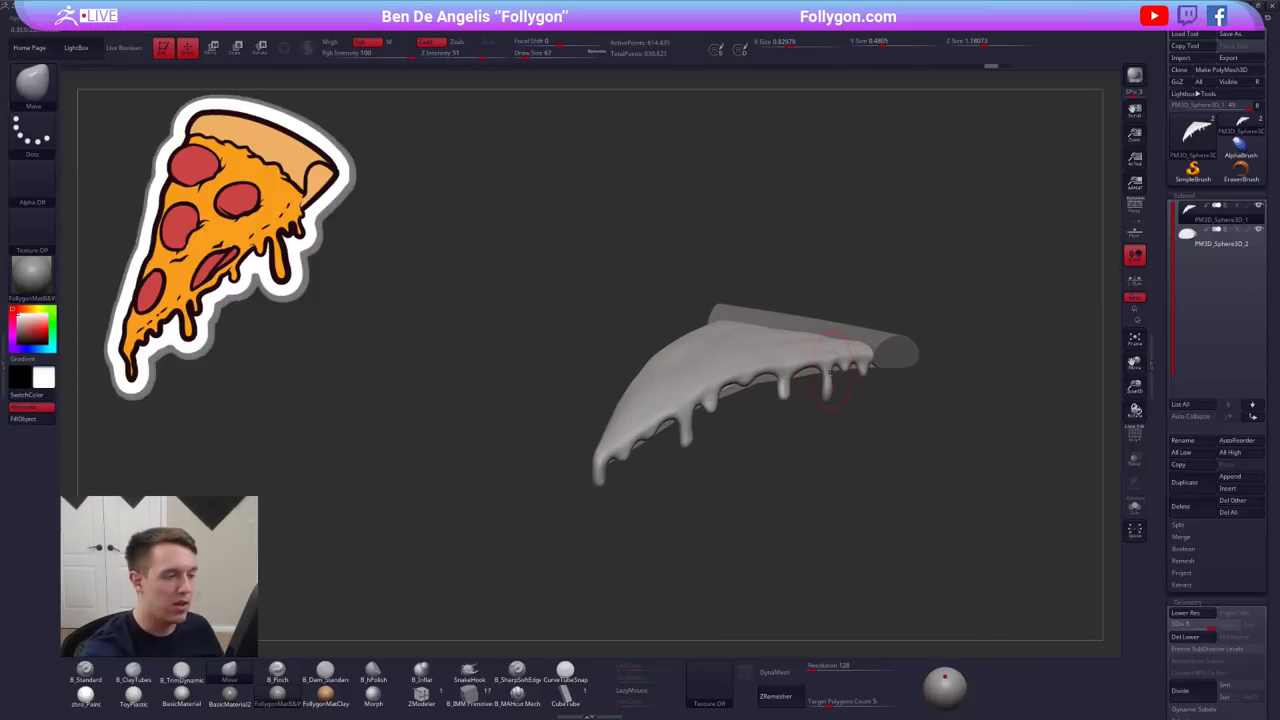
right_drag(828, 394, 845, 419)
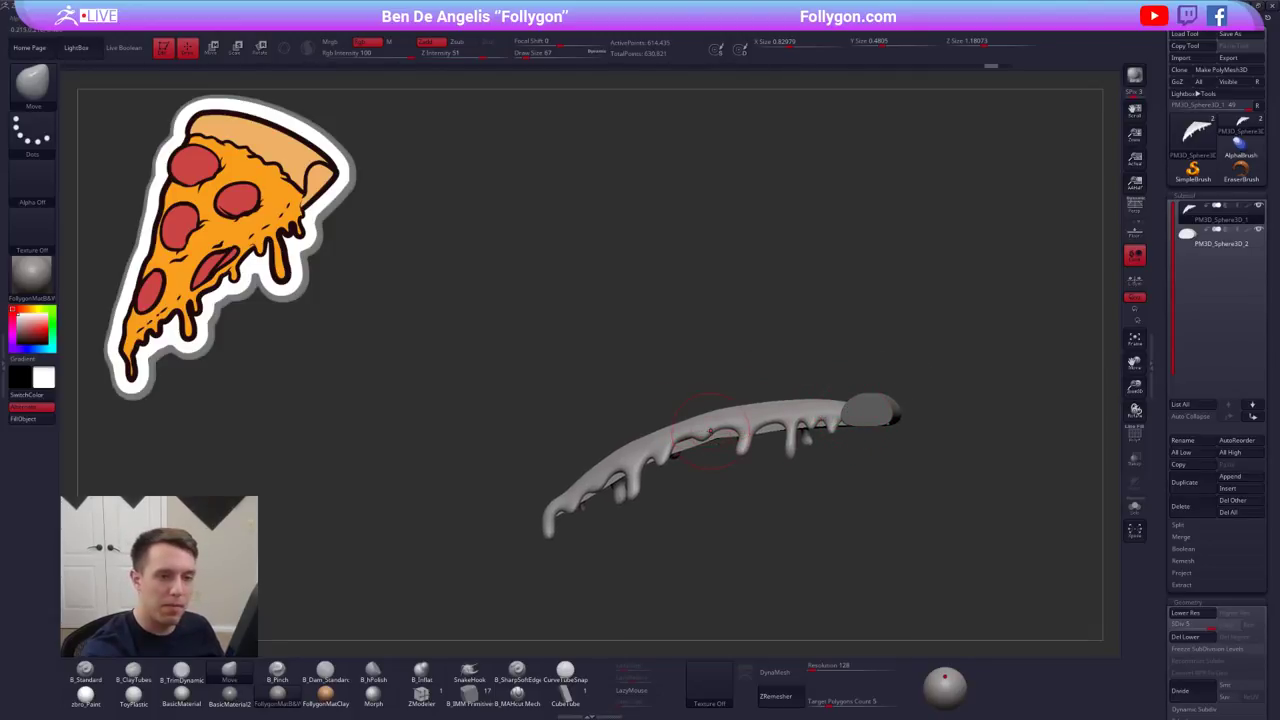
key(shift+f)
ctrl+right_drag(714, 434, 755, 457)
ctrl+click(297, 614)
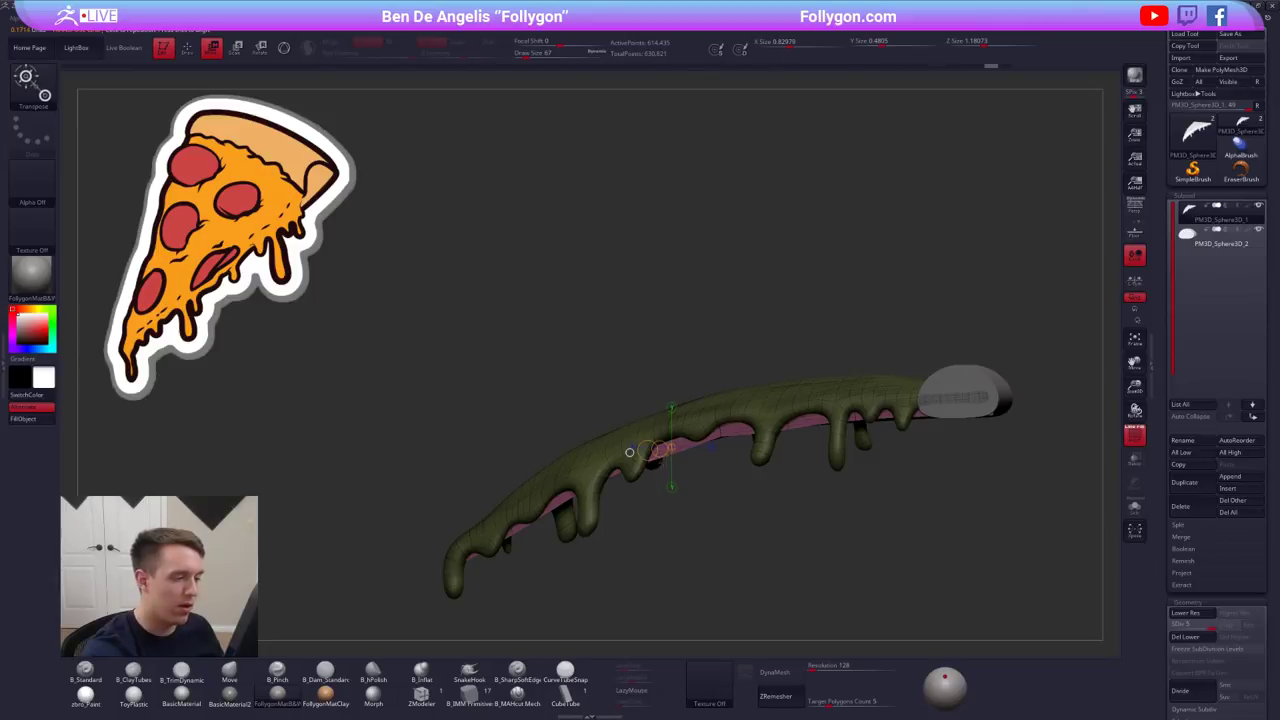
key(space)
key(shift+f)
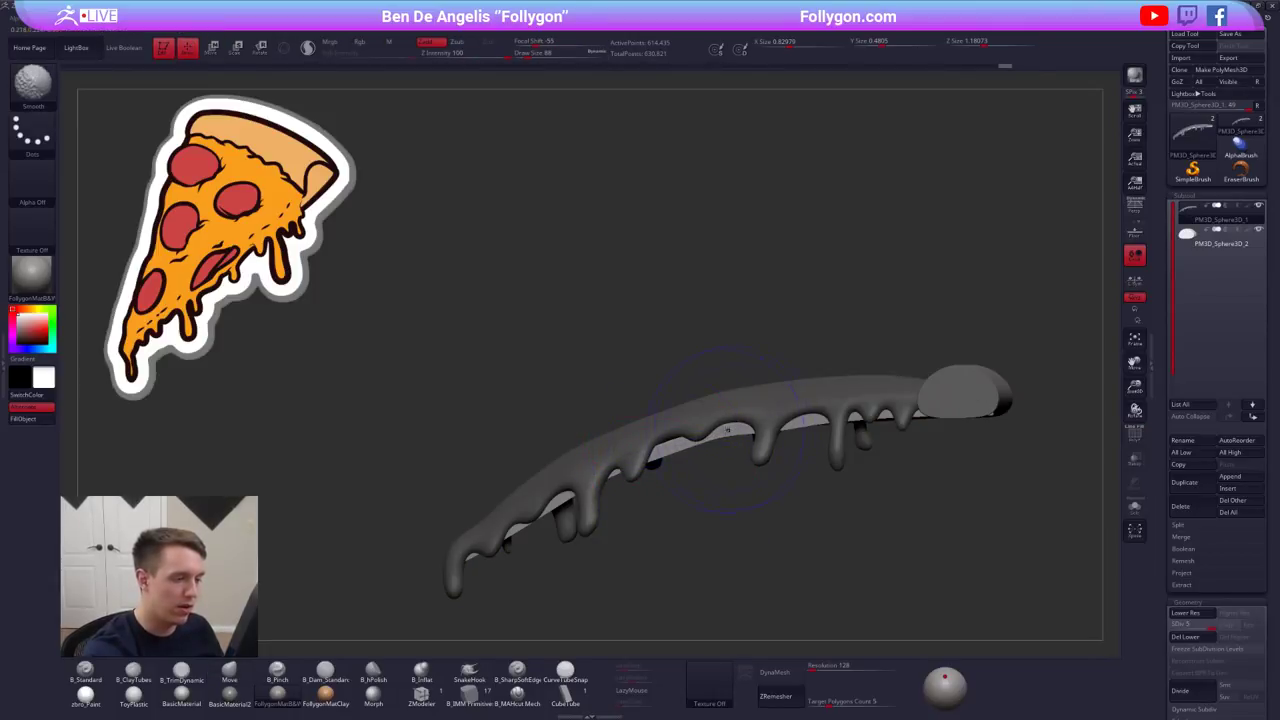
- Smooth the unmasked base along the slice's side and adjust its lower edge with the Move brush at draw size 121
shift+drag(728, 430, 883, 407)
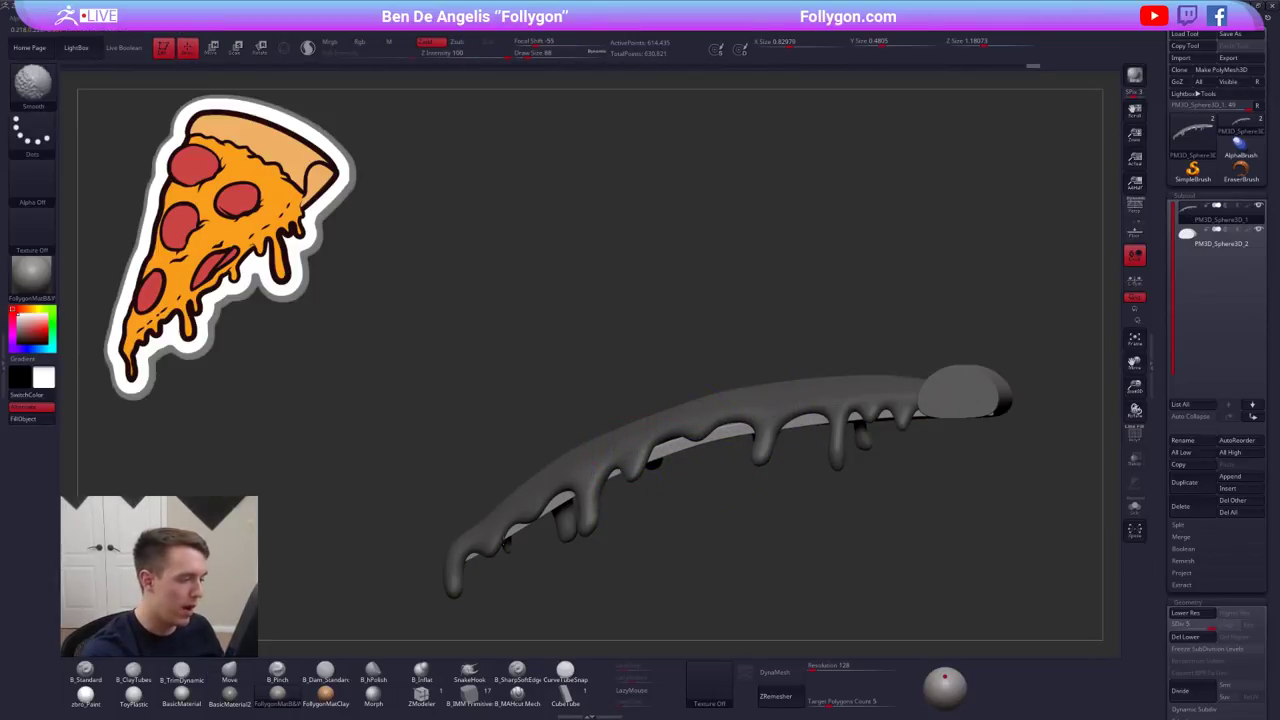
key(space)
drag(650, 449, 715, 432)
drag(800, 424, 807, 421)
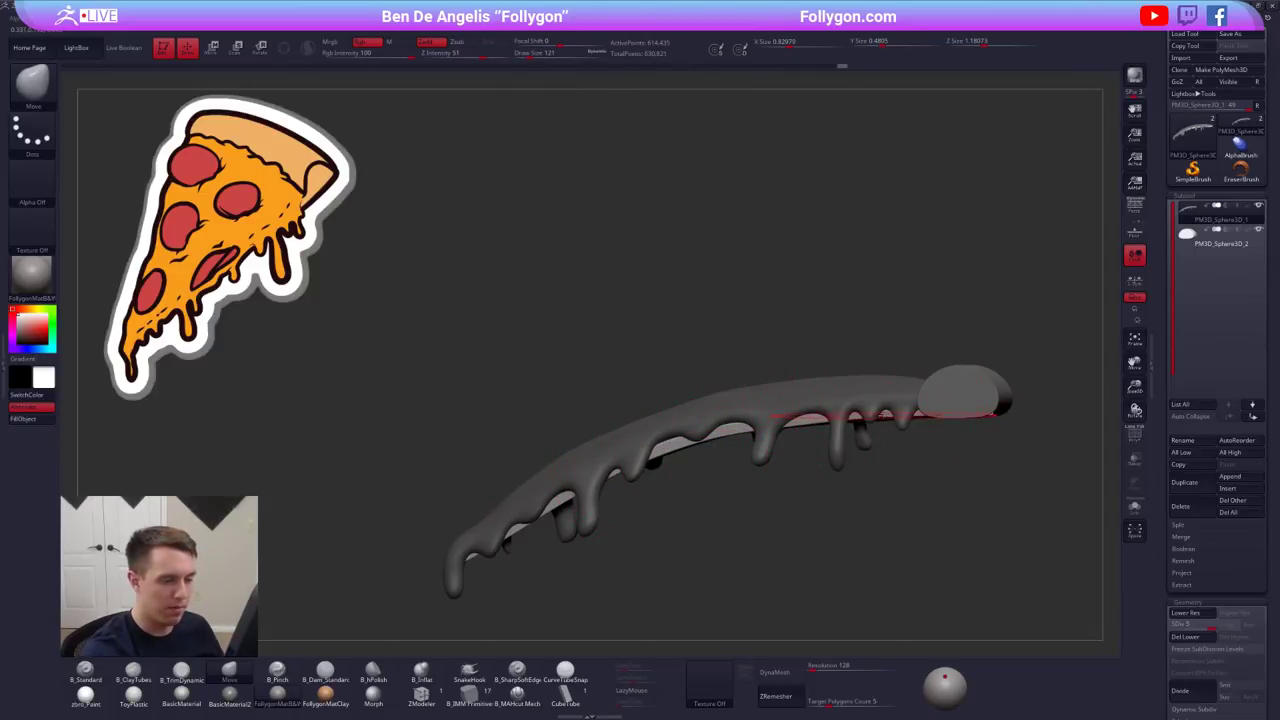
drag(995, 414, 1097, 402)
drag(905, 417, 910, 413)
drag(700, 442, 706, 438)
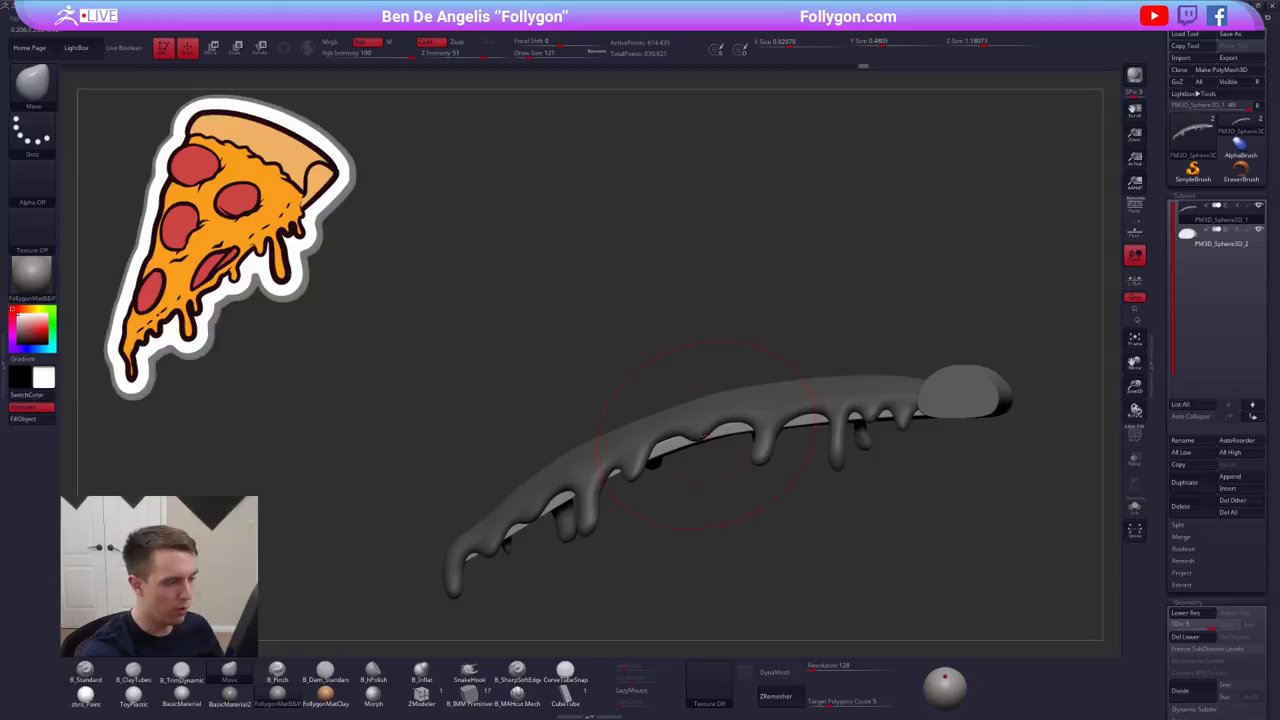
- Smooth and reshape the exposed base edge on the opposite side of the slice
mouse_move(700, 445)
alt+right_down()
mouse_move(800, 422)
mouse_move(785, 448)
mouse_move(815, 437)
alt+right_up()
mouse_move(720, 452)
mouse_down()
mouse_move(727, 444)
mouse_move(665, 438)
mouse_up()
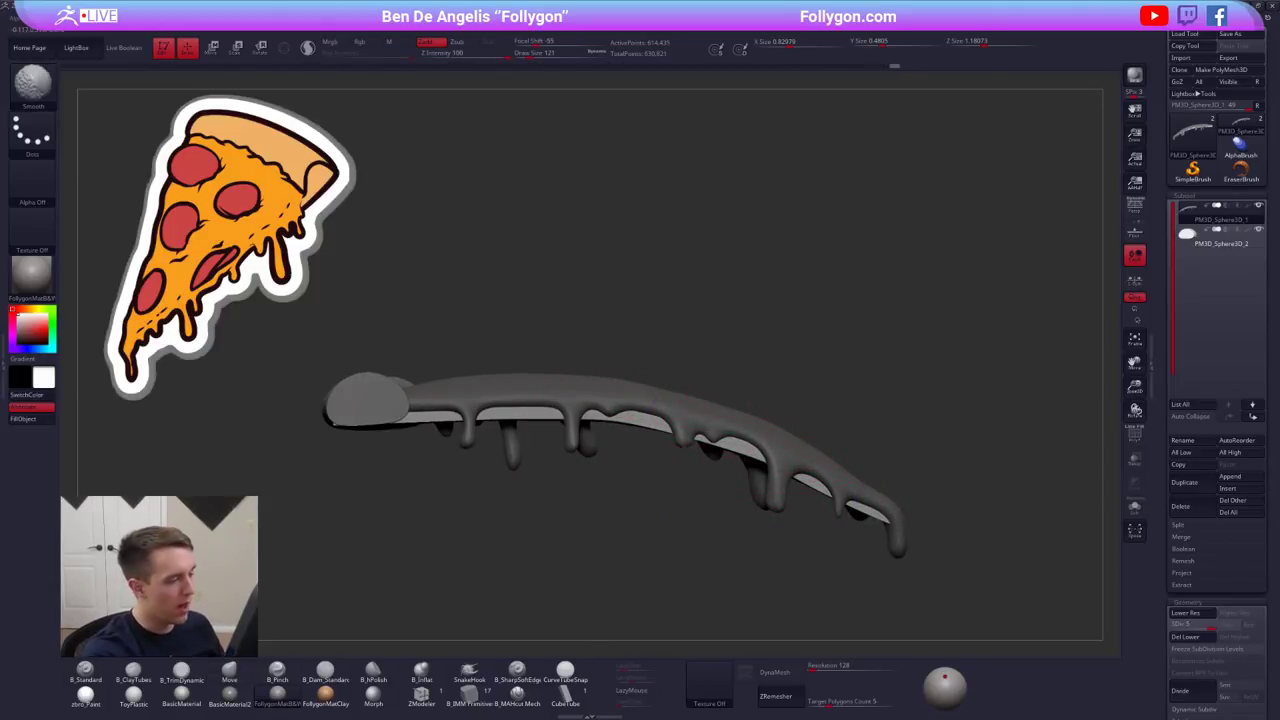
drag(530, 412, 546, 412)
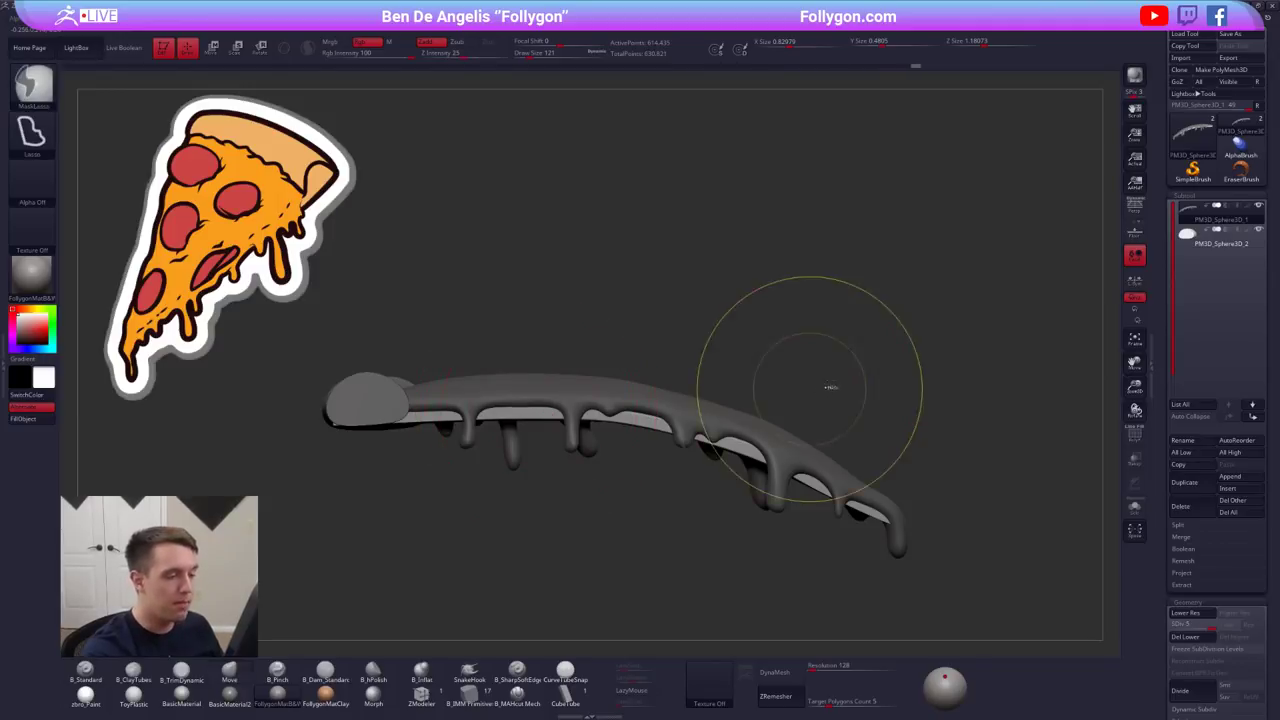
- Clear the mask, then mask the cheese again by its polygroup and return to the Move brush
ctrl+drag(830, 386, 903, 371)
key(w)
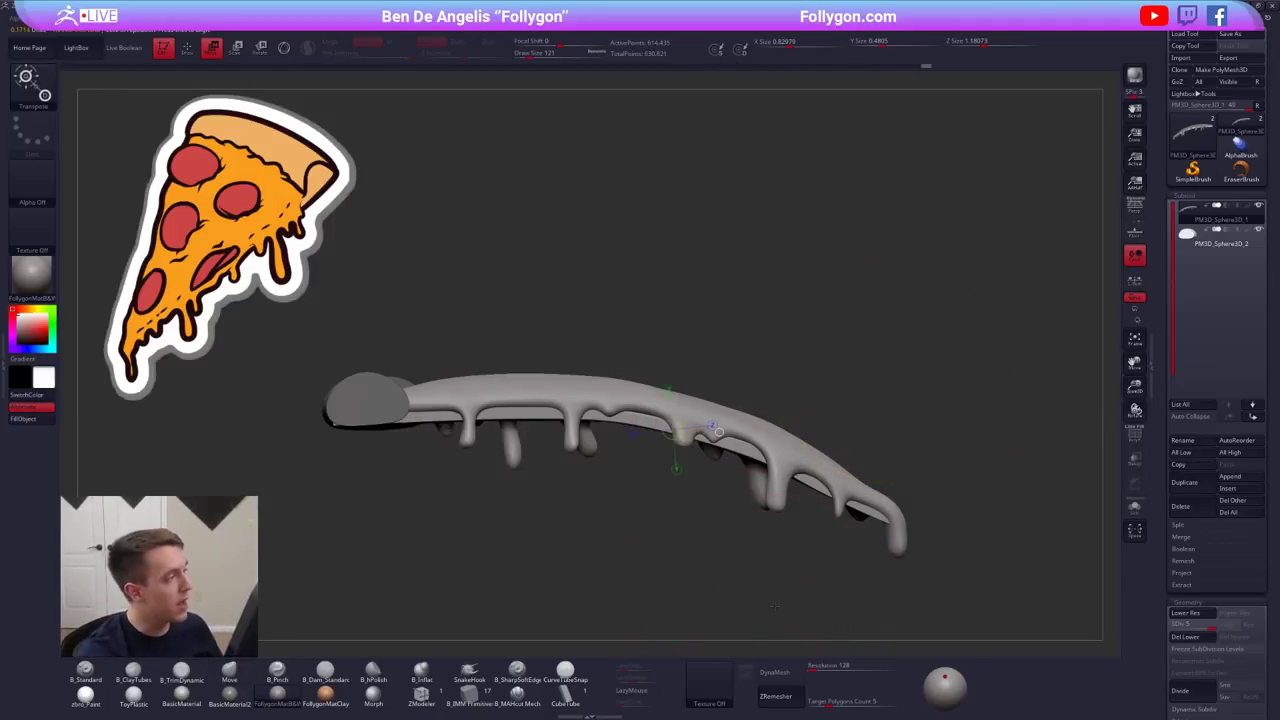
right_drag(759, 420, 744, 412)
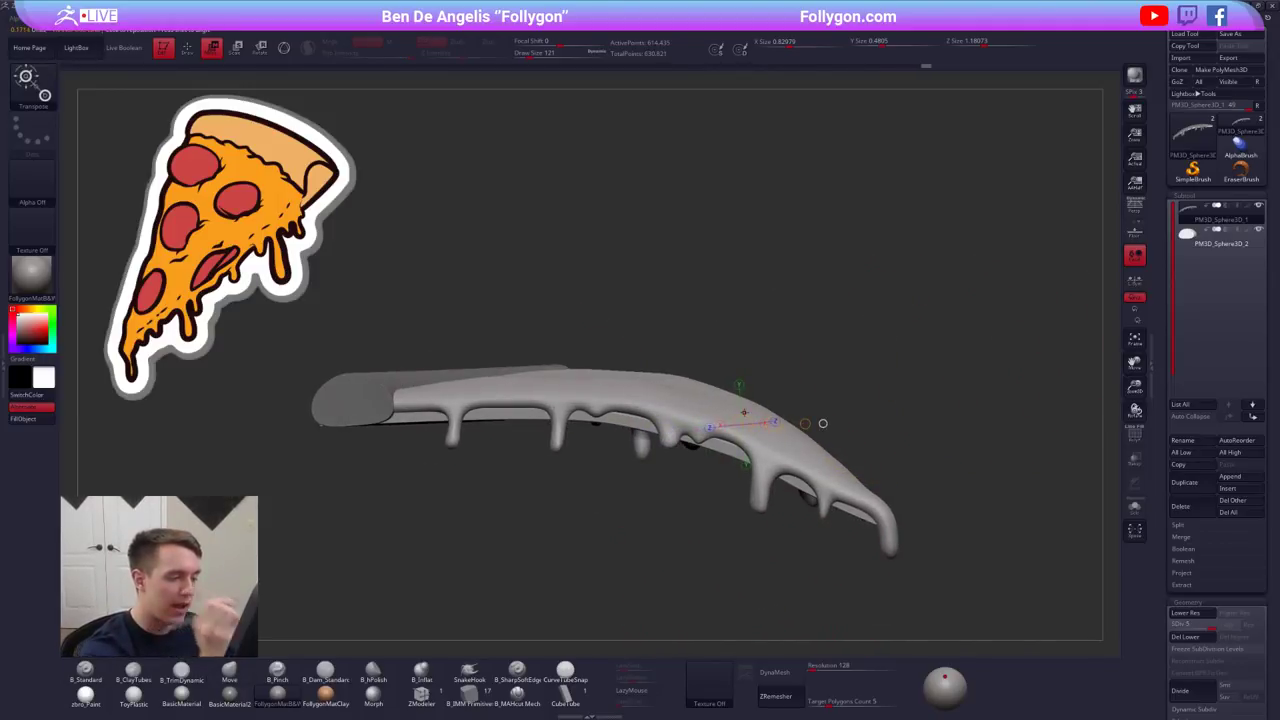
ctrl+click(721, 452)
key(q)
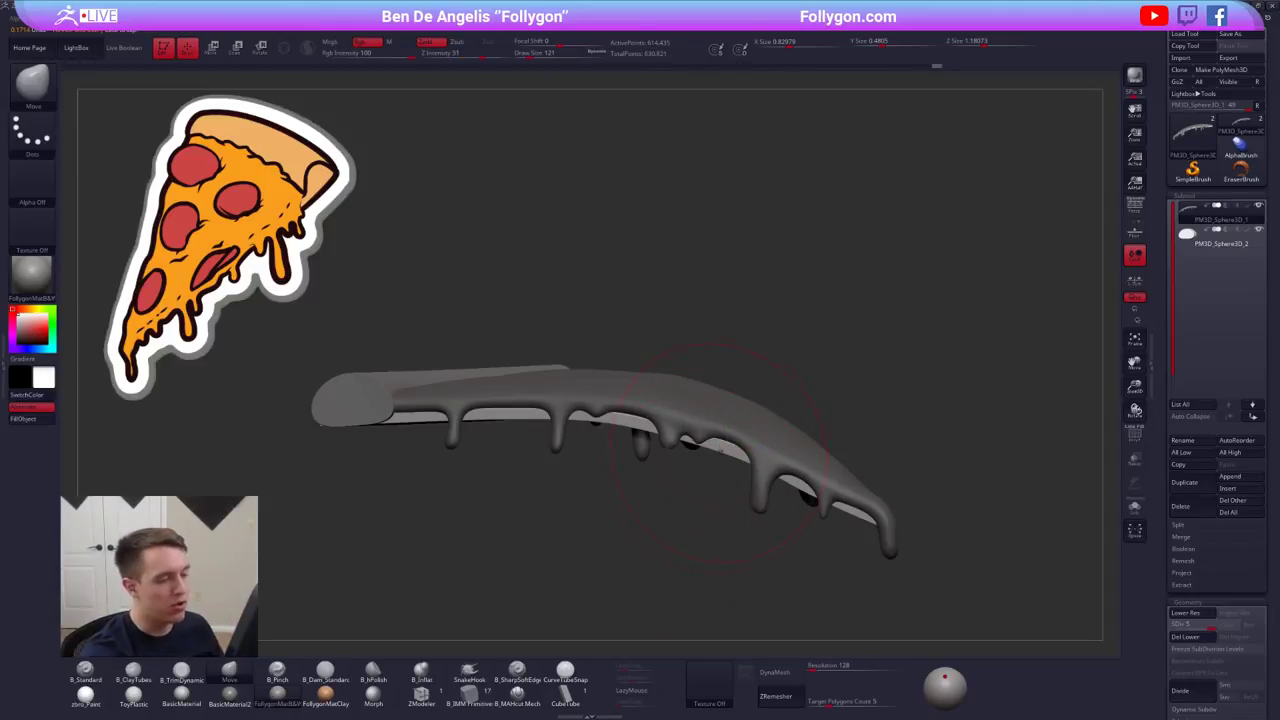
- Push the base's edge up under the cheese near the tip and clear the mask
mouse_move(704, 499)
right_down()
mouse_move(748, 512)
mouse_move(715, 481)
right_up()
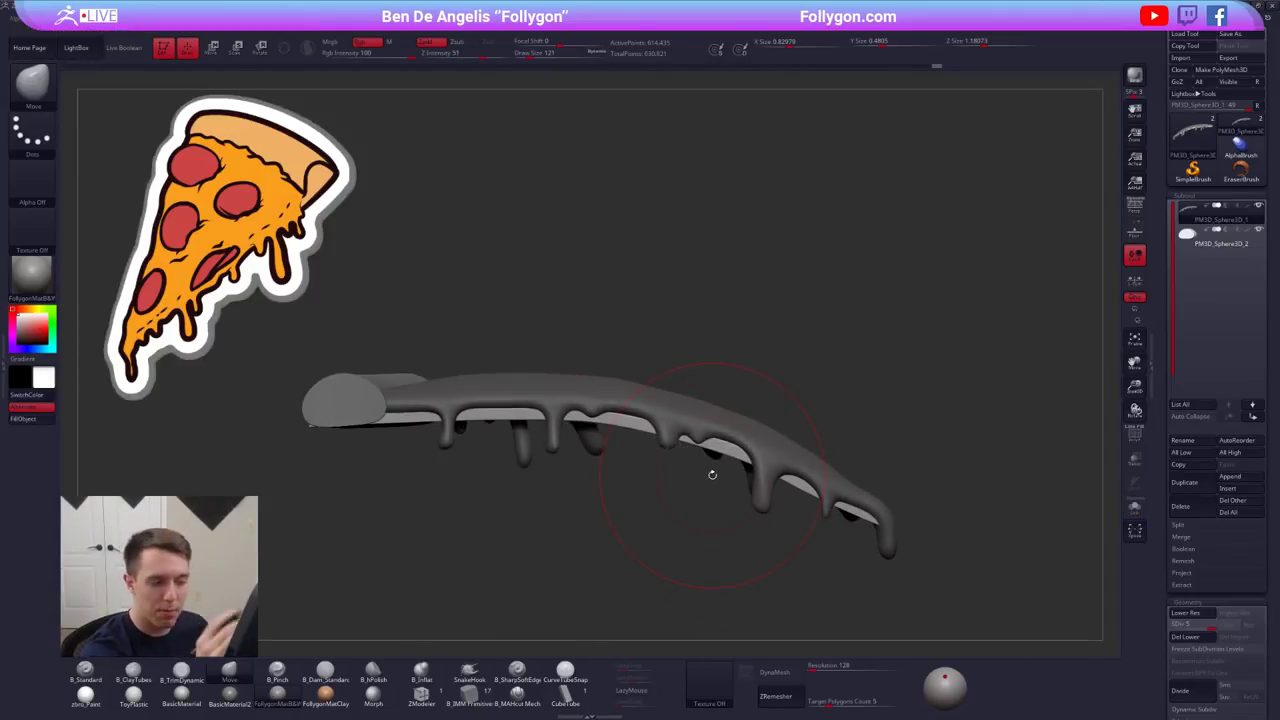
mouse_move(715, 458)
mouse_down()
mouse_move(731, 446)
mouse_move(856, 512)
mouse_move(650, 428)
mouse_move(720, 448)
mouse_up()
mouse_move(800, 540)
mouse_down()
mouse_move(730, 520)
mouse_move(718, 480)
mouse_move(790, 520)
mouse_move(737, 493)
mouse_move(681, 521)
mouse_move(808, 459)
mouse_move(812, 520)
mouse_up()
mouse_move(810, 467)
mouse_down()
mouse_move(810, 448)
mouse_move(791, 453)
mouse_up()
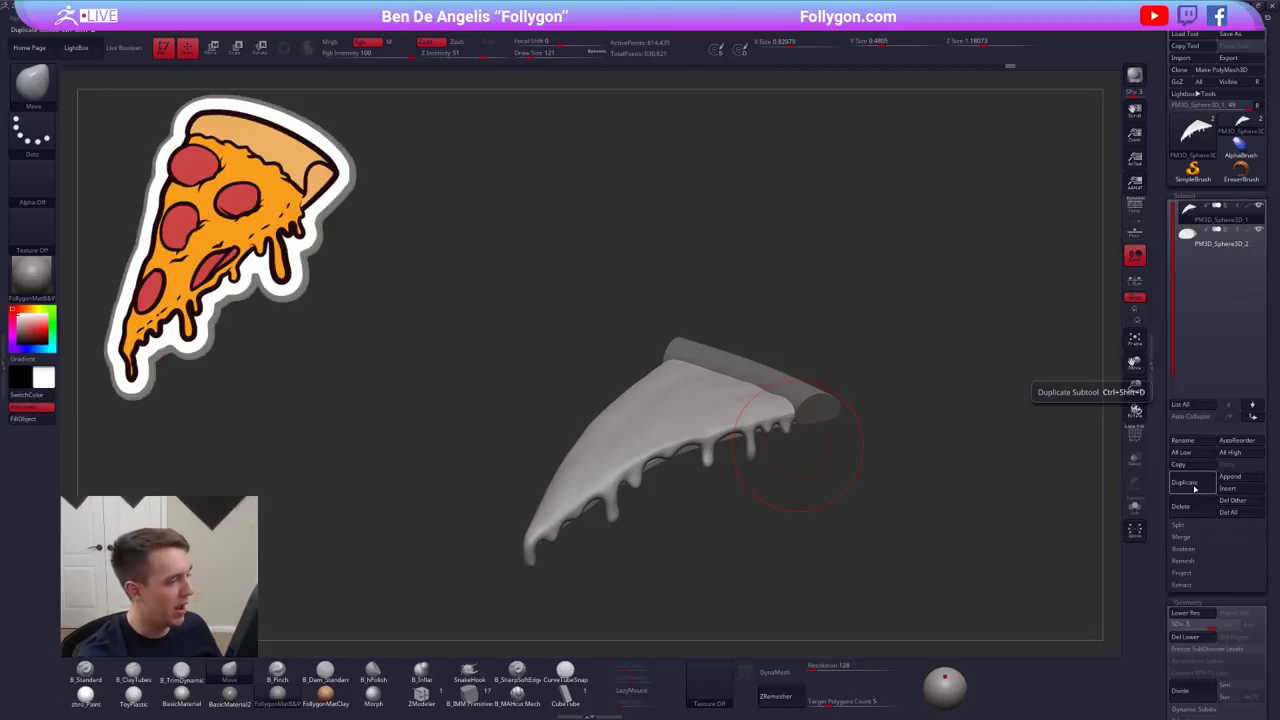
- Duplicate the crust subtool and delete the copy's lower subdivision levels
ctrl+right_drag(625, 457, 669, 461)
key(space)
drag(669, 461, 662, 463)
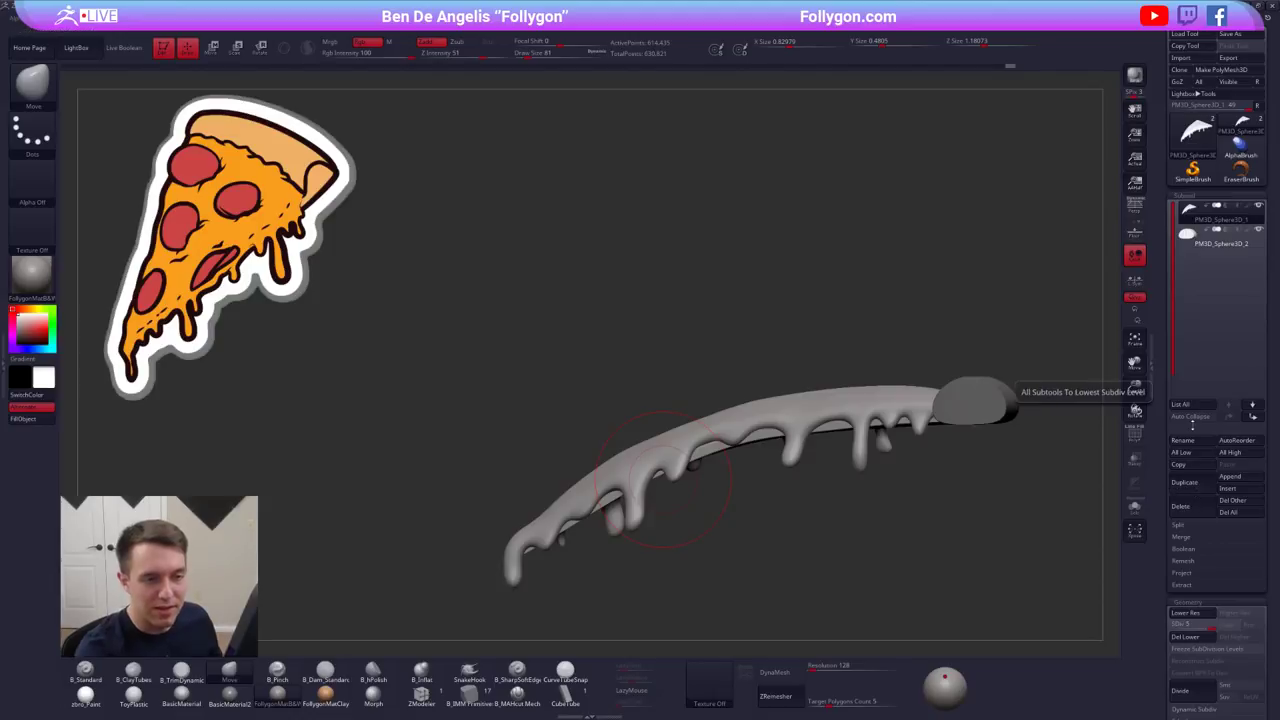
click(1188, 242)
click(1193, 488)
click(1194, 637)
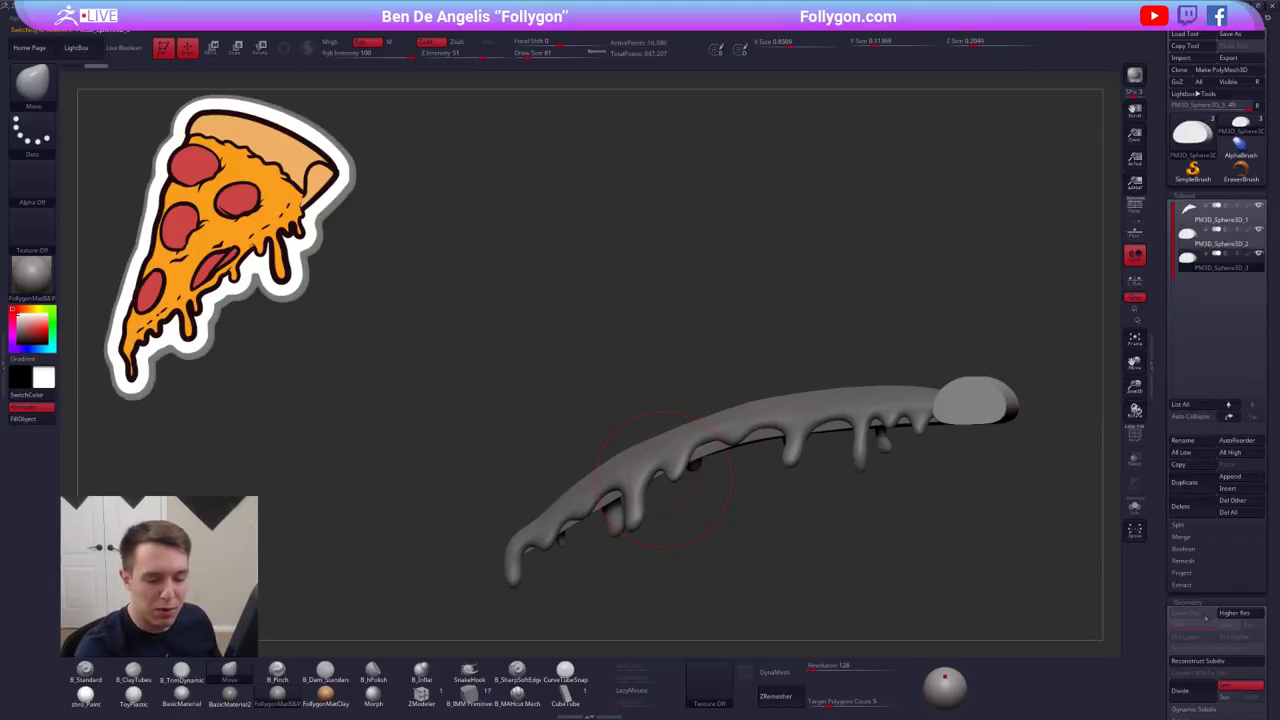
- Insert a cylinder on the cheese toward the tip with the IMM Primitives brush, undoing the first mirrored pair
alt+right_drag(787, 416, 797, 374)
click(471, 696)
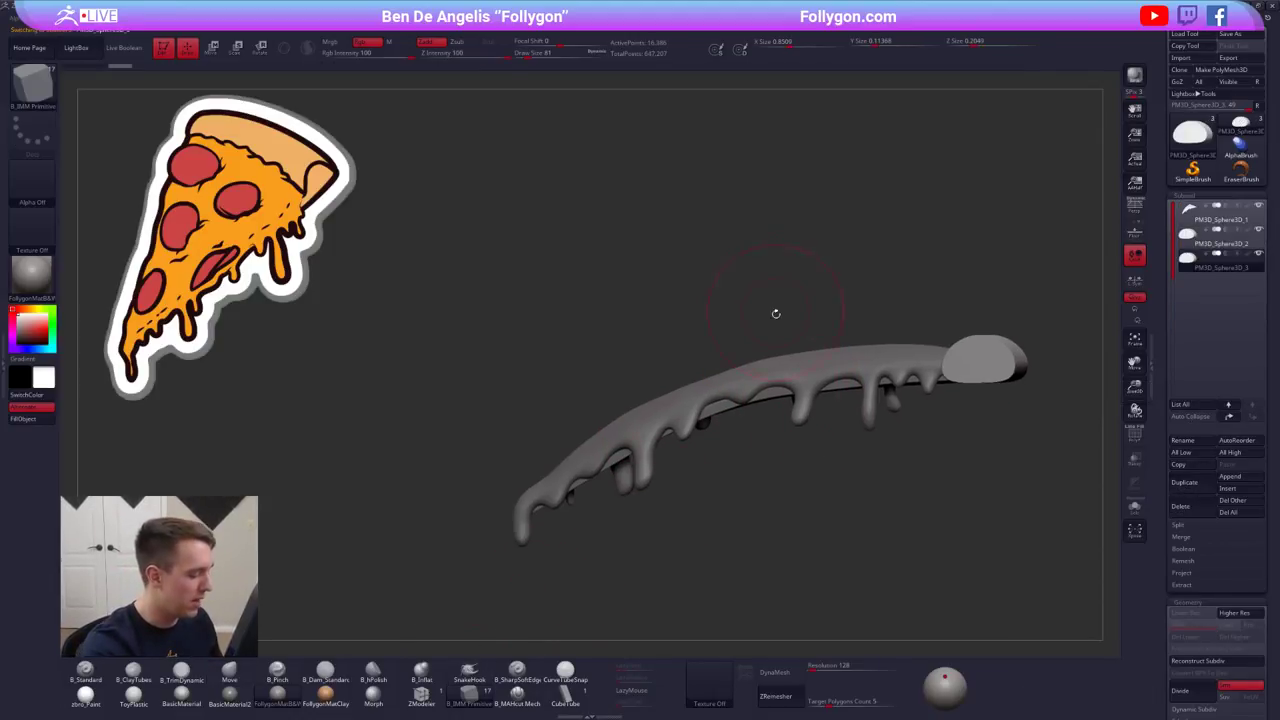
key(m)
click(921, 434)
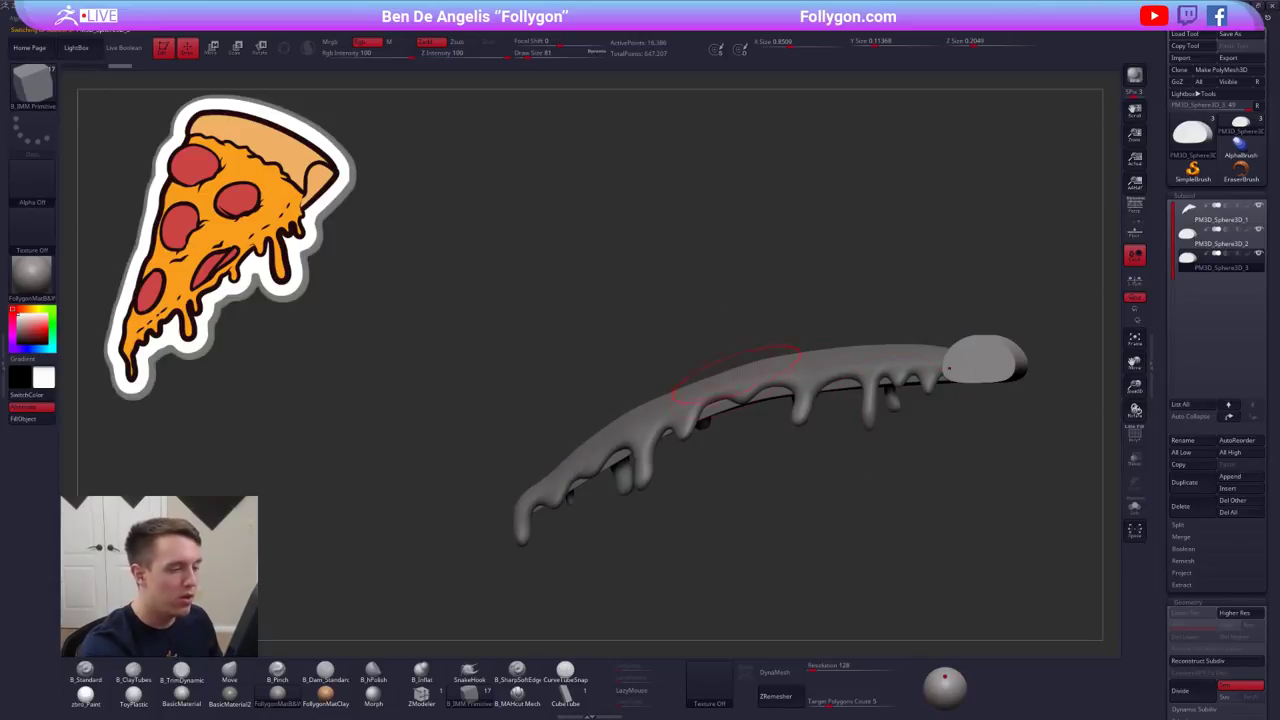
right_drag(737, 350, 713, 400)
drag(745, 395, 754, 414)
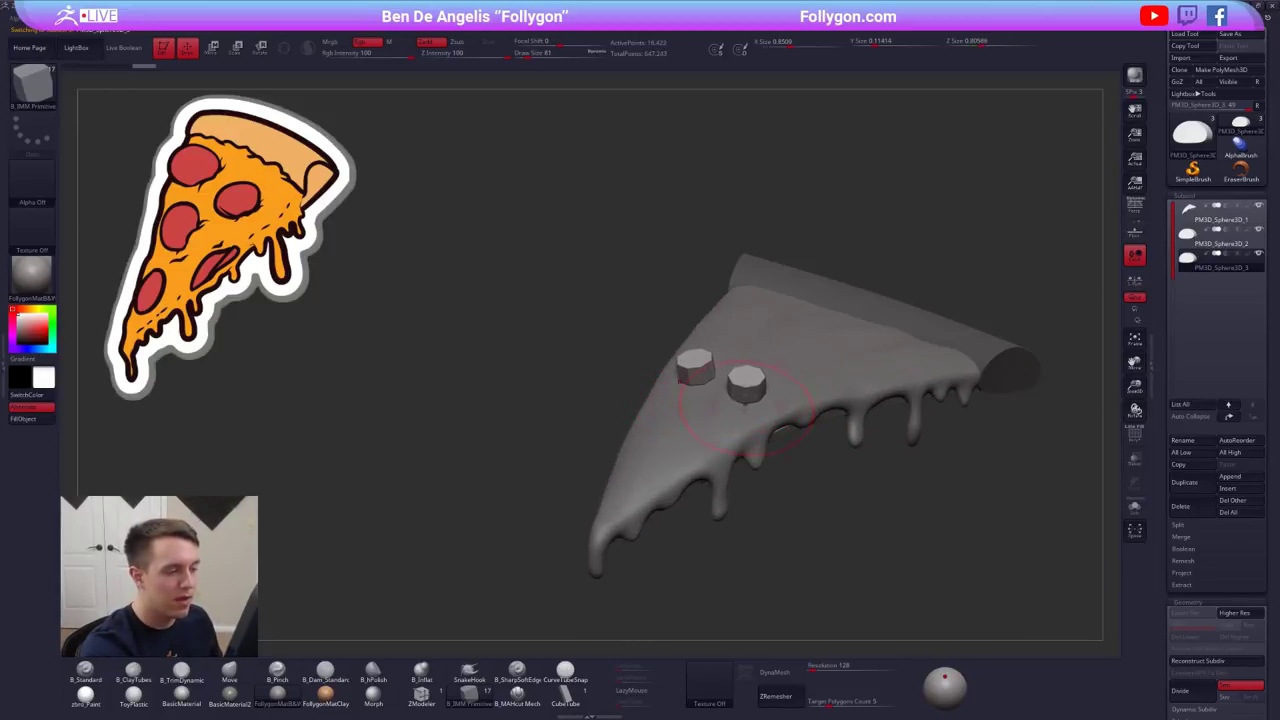
key(ctrl+z)
right_drag(775, 385, 856, 410)
drag(813, 474, 818, 499)
- Give the inserted cylinder its own polygroup, isolate it and delete the hidden crust copy from the subtool
mouse_move(816, 490)
alt+right_down()
mouse_move(737, 456)
mouse_move(742, 405)
mouse_move(733, 454)
mouse_move(713, 413)
mouse_move(728, 442)
alt+right_up()
key(shift+f)
key(ctrl+i)
key(ctrl+w)
ctrl+shift+click(750, 438)
key(space)
click(823, 449)
- Show only the cylinder in Solo mode and lay a Transpose line outward from the centre of its end face
key(w)
key(alt+s)
click(725, 413)
drag(773, 422, 833, 403)
click(718, 405)
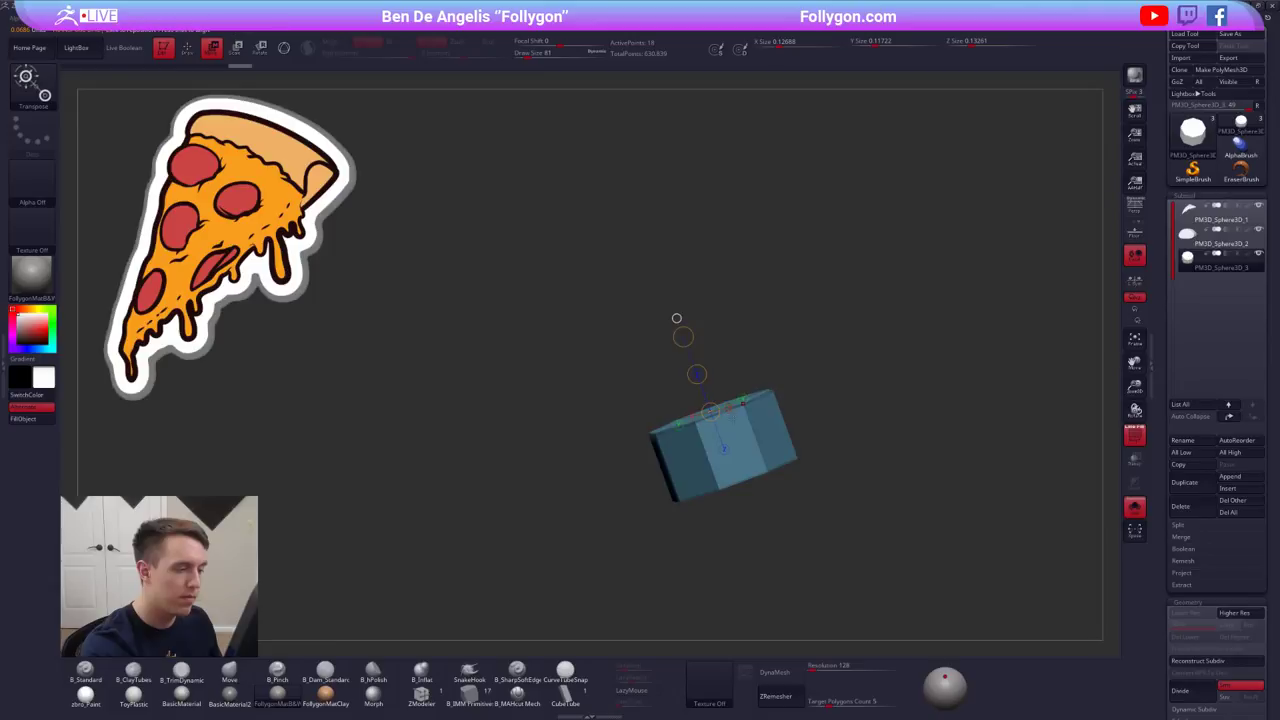
right_drag(718, 405, 725, 375)
click(739, 502)
right_drag(819, 488, 803, 508)
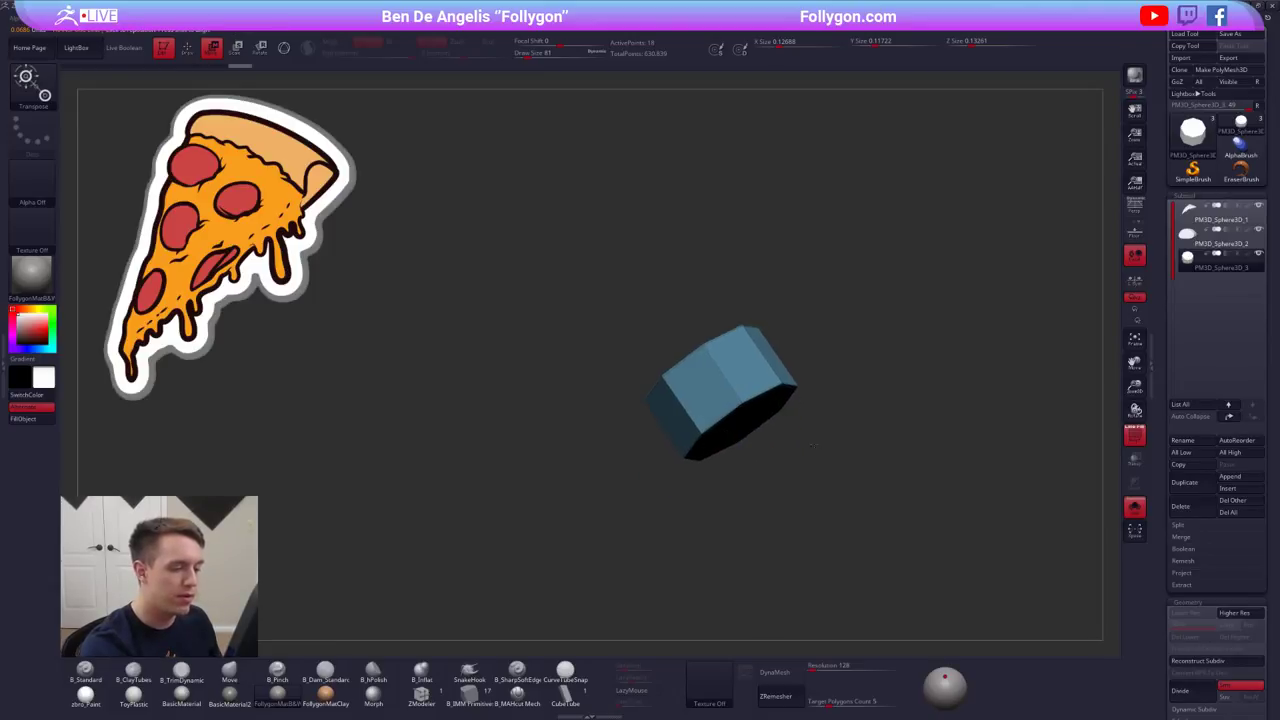
- Flatten the cylinder into a thin disc along the Transpose line and subdivide it to round its outline
drag(786, 487, 759, 449)
key(alt+s)
key(alt+s)
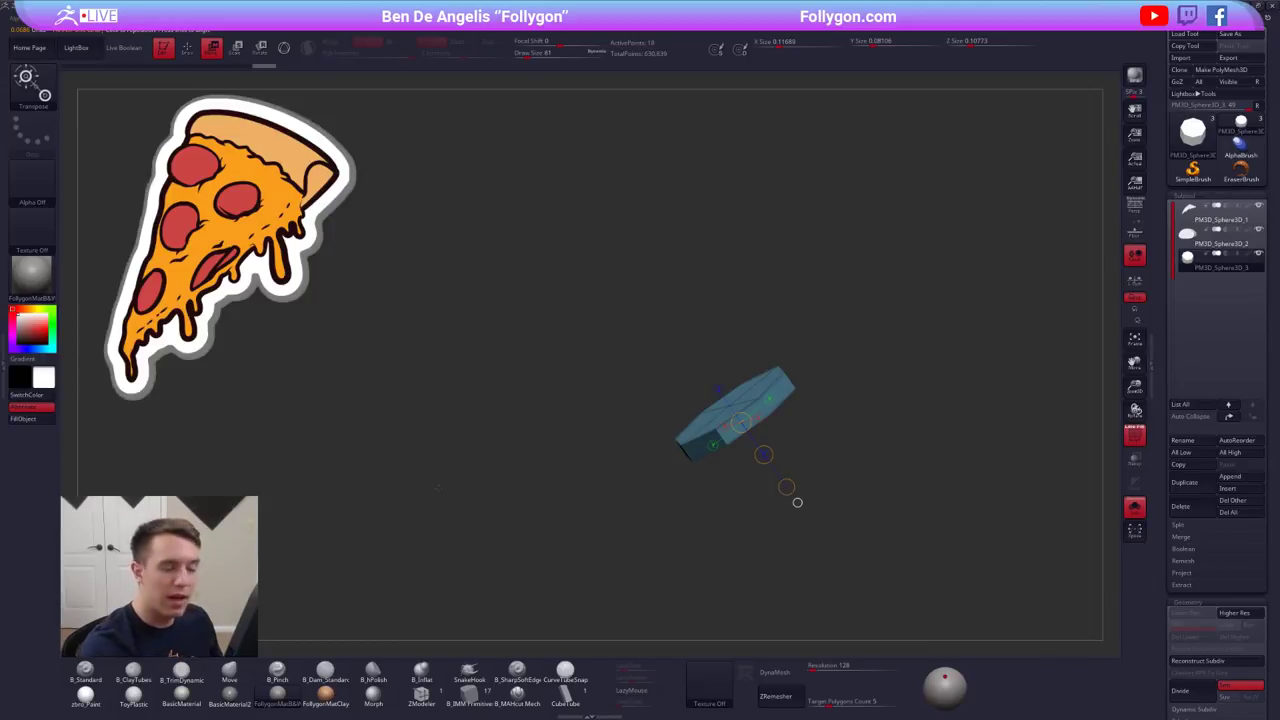
drag(786, 487, 764, 461)
key(ctrl+d)
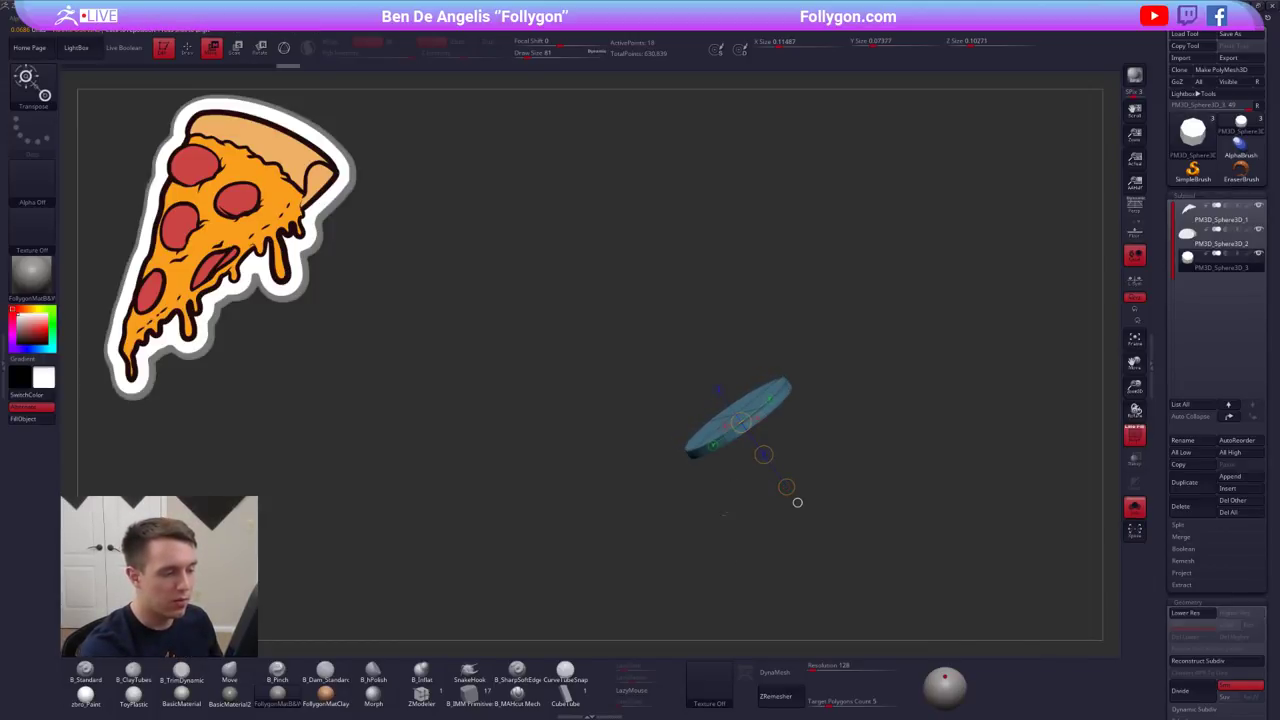
- Show the whole slice again, hide the polyframe and set the Move brush to draw size 43 for the pepperoni disc
drag(768, 493, 760, 503)
key(q)
key(alt+shift+s)
key(space)
drag(785, 438, 768, 437)
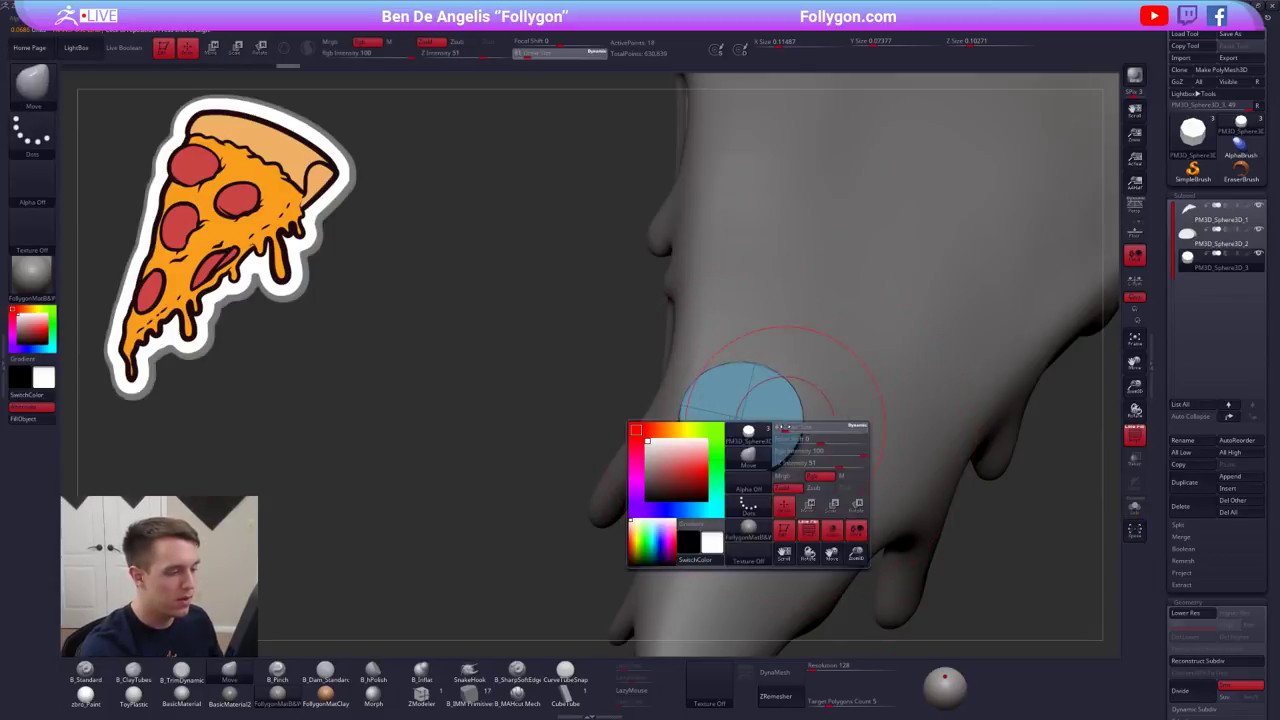
mouse_move(760, 422)
ctrl+right_down()
mouse_move(848, 448)
mouse_move(843, 426)
mouse_move(789, 395)
mouse_move(769, 434)
mouse_move(752, 420)
mouse_move(770, 430)
mouse_move(781, 357)
ctrl+right_up()
key(shift+f)
key(space)
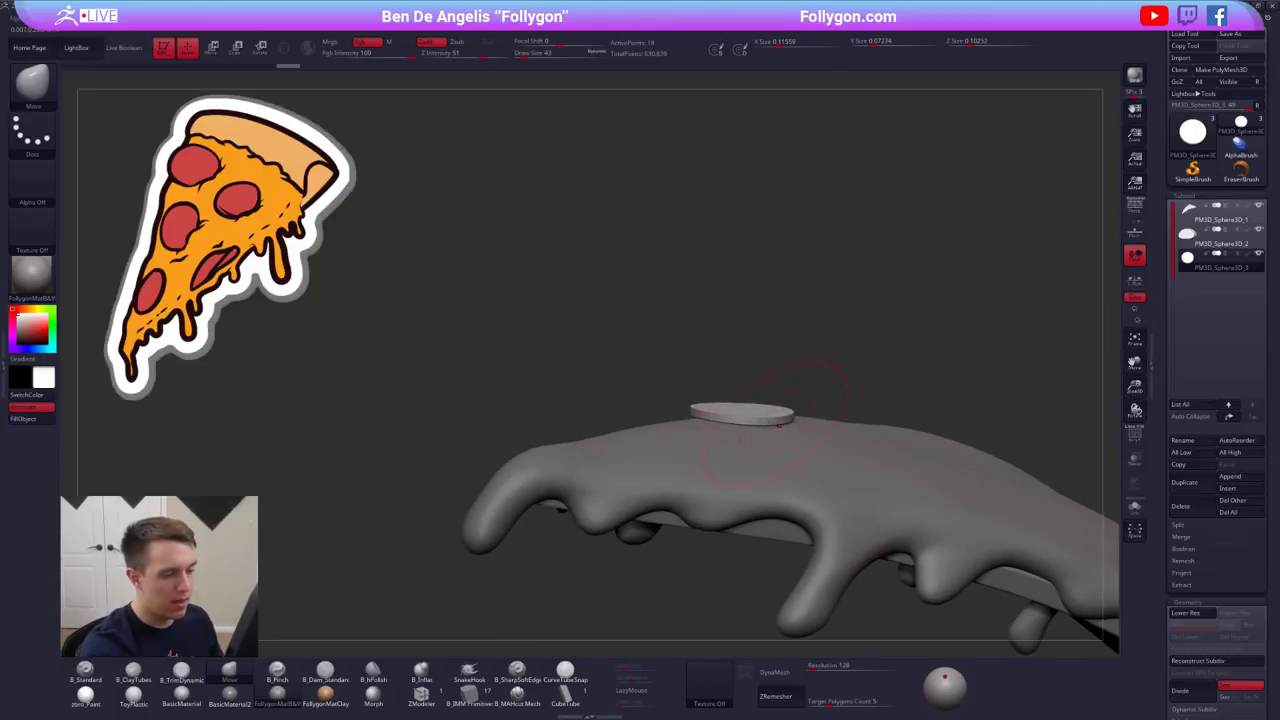
- Shape the pepperoni disc's edges all around with small Move brush strokes so it follows the curve of the cheese
drag(780, 426, 781, 420)
mouse_move(781, 420)
right_down()
mouse_move(768, 428)
mouse_move(800, 420)
right_up()
drag(800, 420, 802, 413)
mouse_move(802, 413)
right_down()
mouse_move(780, 405)
mouse_move(788, 425)
mouse_move(752, 428)
right_up()
drag(752, 428, 752, 421)
right_drag(752, 421, 631, 419)
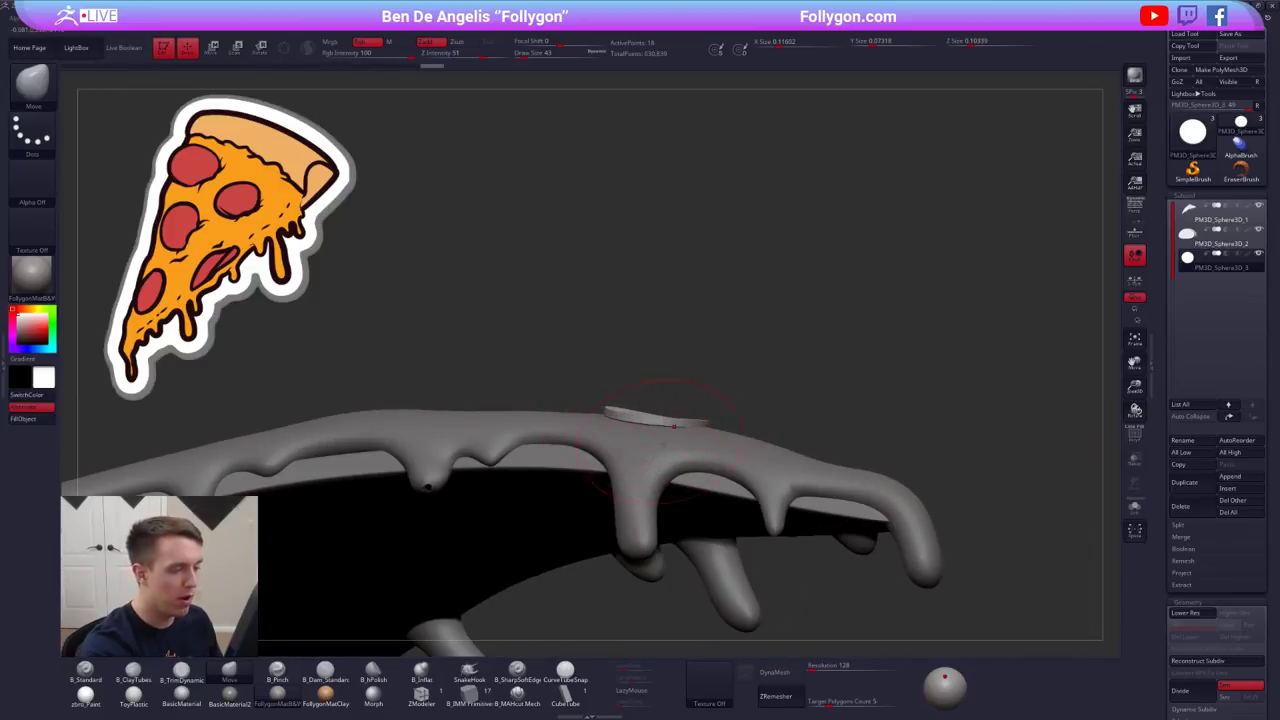
drag(674, 427, 674, 424)
ctrl+right_drag(674, 424, 690, 426)
drag(690, 426, 690, 421)
right_drag(690, 421, 714, 414)
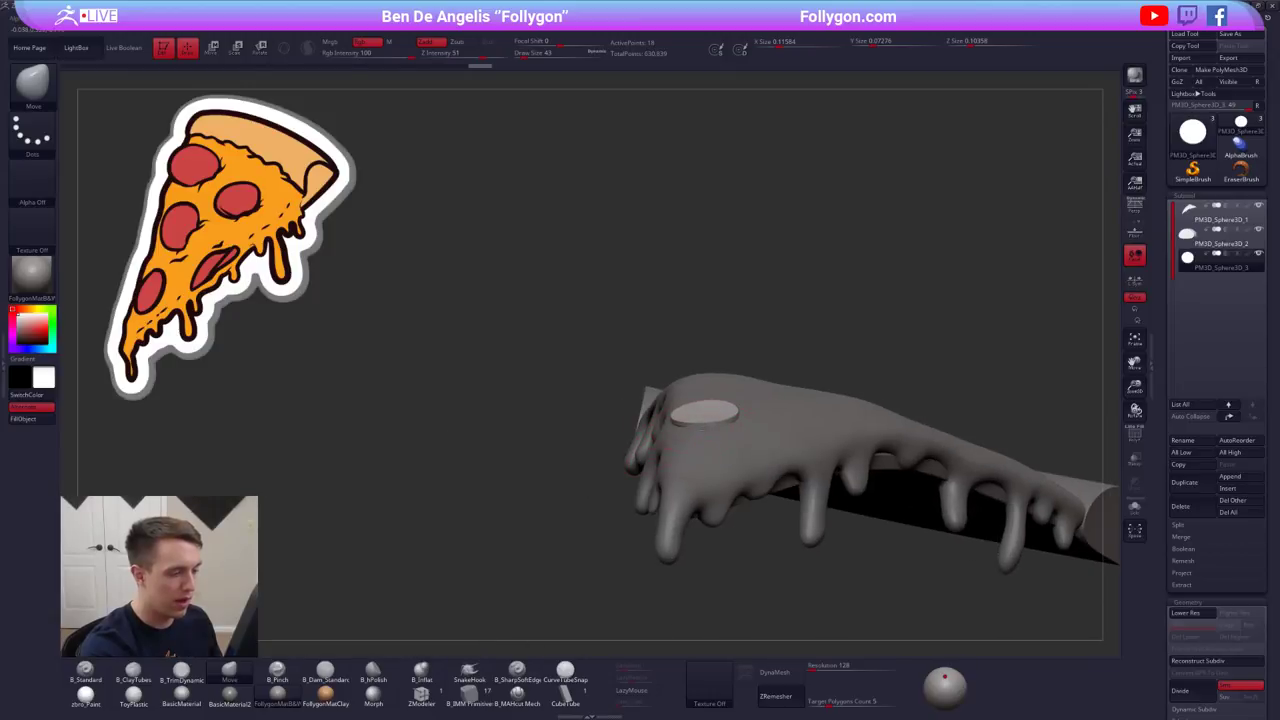
drag(714, 414, 714, 409)
mouse_move(714, 409)
right_down()
mouse_move(720, 424)
mouse_move(747, 400)
right_up()
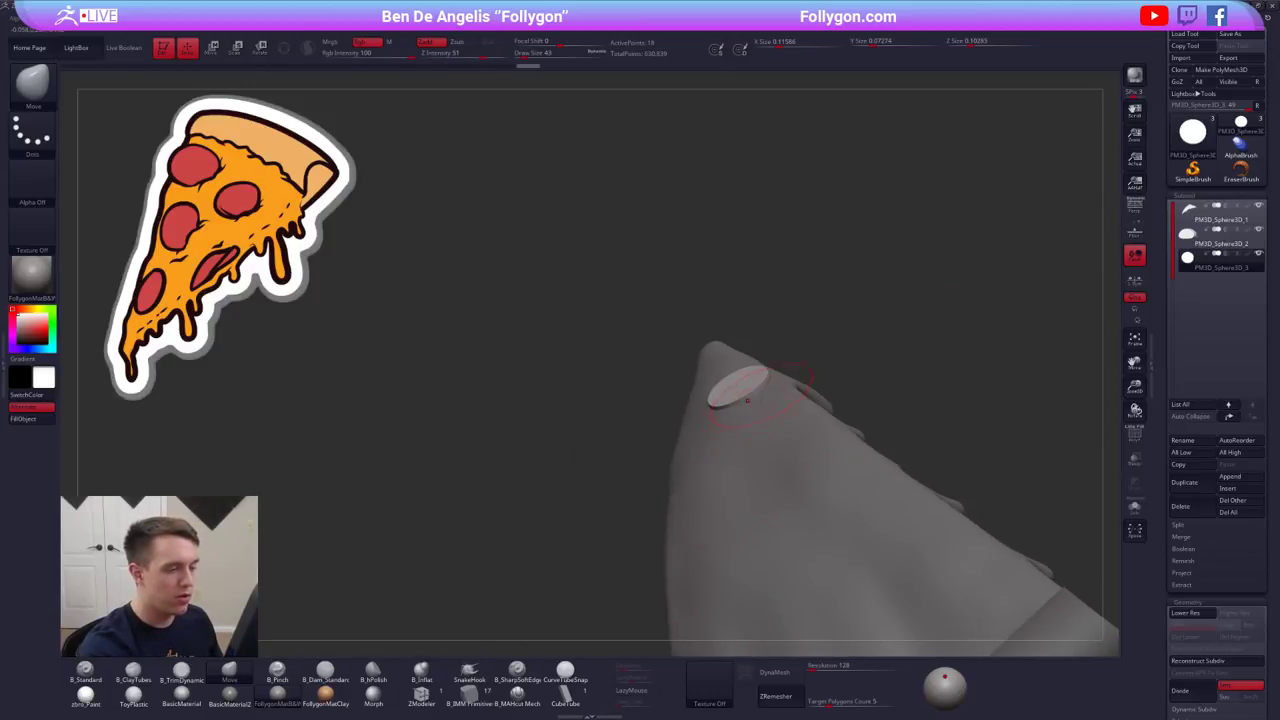
drag(772, 372, 777, 369)
mouse_move(777, 369)
right_down()
mouse_move(776, 398)
mouse_move(640, 445)
mouse_move(715, 505)
mouse_move(695, 477)
right_up()
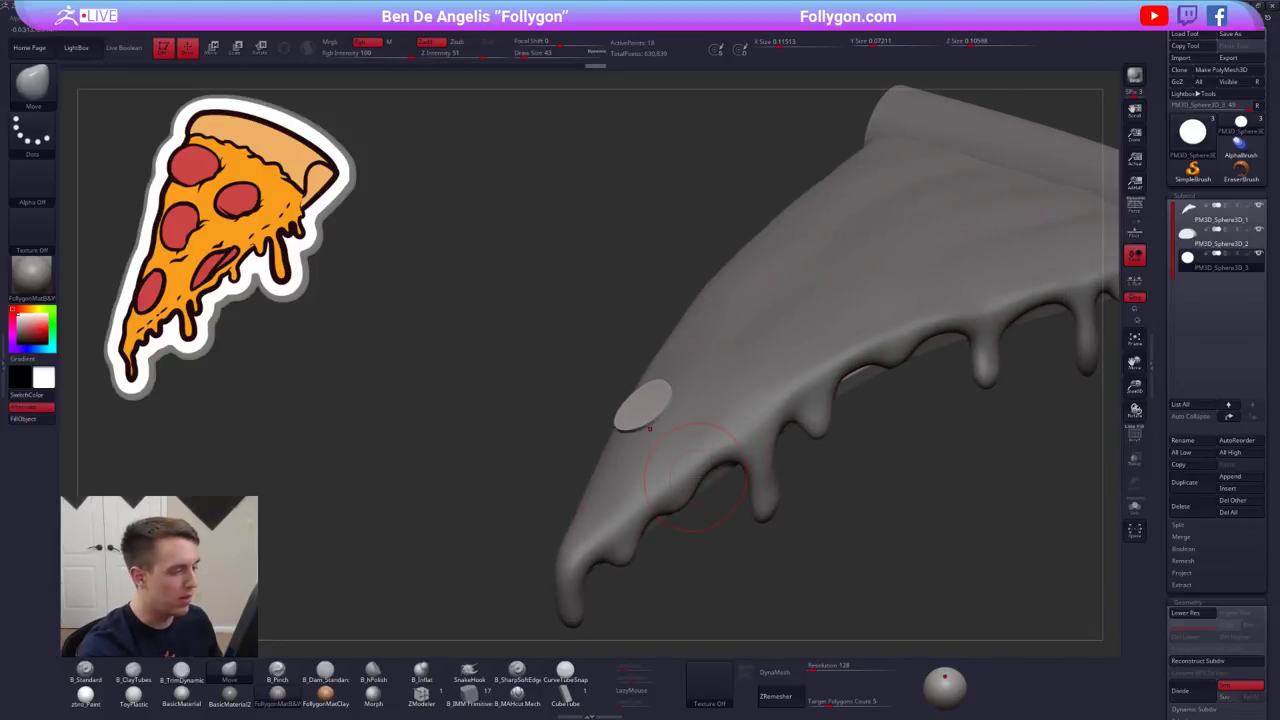
drag(668, 388, 664, 390)
mouse_move(664, 390)
right_down()
mouse_move(690, 430)
mouse_move(720, 420)
mouse_move(711, 503)
right_up()
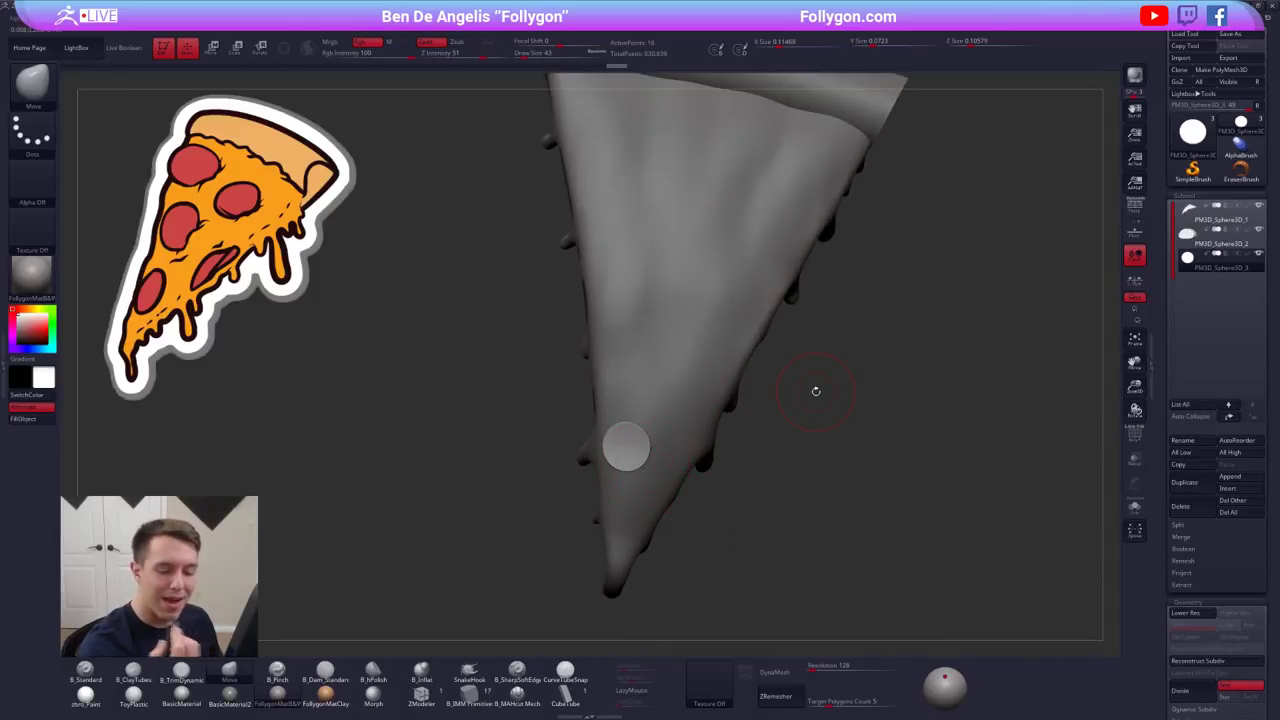
- Duplicate the pepperoni disc with a Transpose line and place the copy farther up the slice toward its dripping edge
key(w)
right_drag(641, 429, 653, 455)
drag(646, 437, 646, 523)
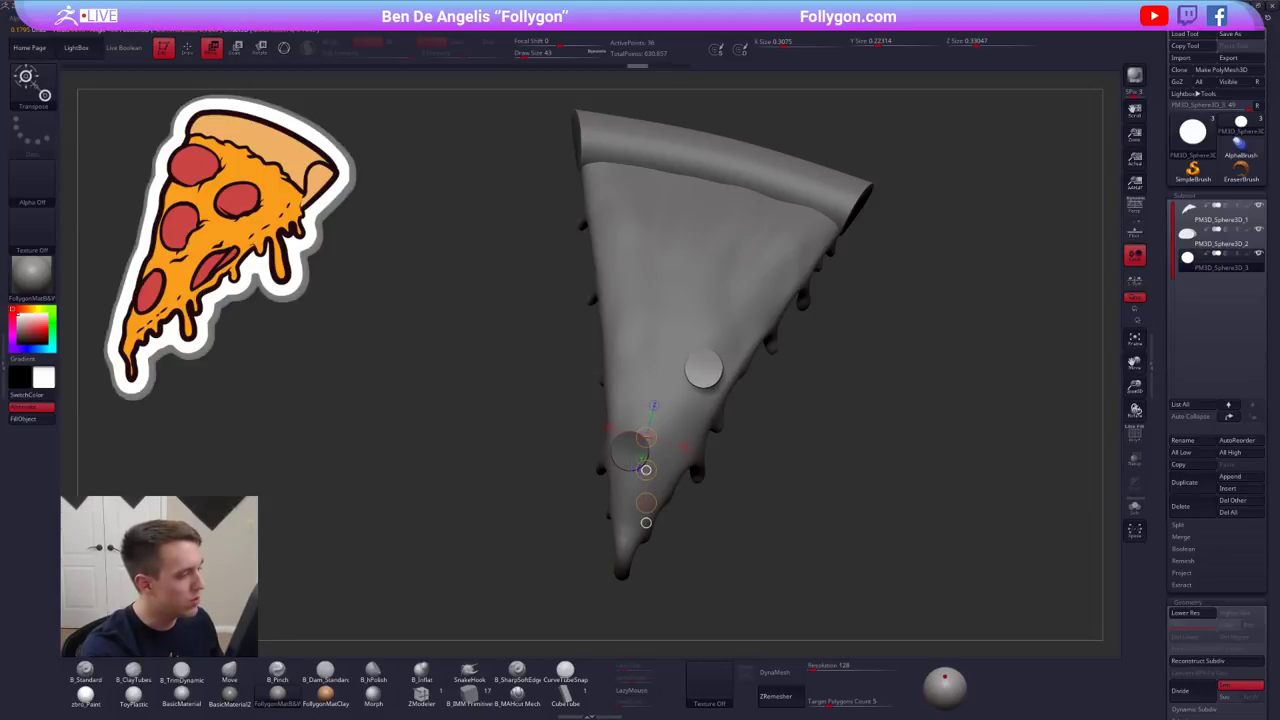
drag(646, 470, 644, 472)
mouse_move(646, 472)
right_down()
mouse_move(650, 385)
mouse_move(590, 390)
mouse_move(600, 450)
mouse_move(515, 380)
right_up()
- Settle the copied pepperoni disc on the cheese and rotate it with a Transpose line to follow the surface slope
mouse_move(722, 400)
mouse_down()
mouse_move(722, 464)
mouse_move(722, 430)
mouse_move(709, 450)
mouse_up()
mouse_move(709, 450)
right_down()
mouse_move(800, 445)
mouse_move(805, 478)
mouse_move(785, 448)
right_up()
key(r)
mouse_move(669, 435)
mouse_down()
mouse_move(789, 403)
mouse_move(732, 426)
mouse_move(796, 430)
mouse_move(730, 424)
mouse_up()
key(w)
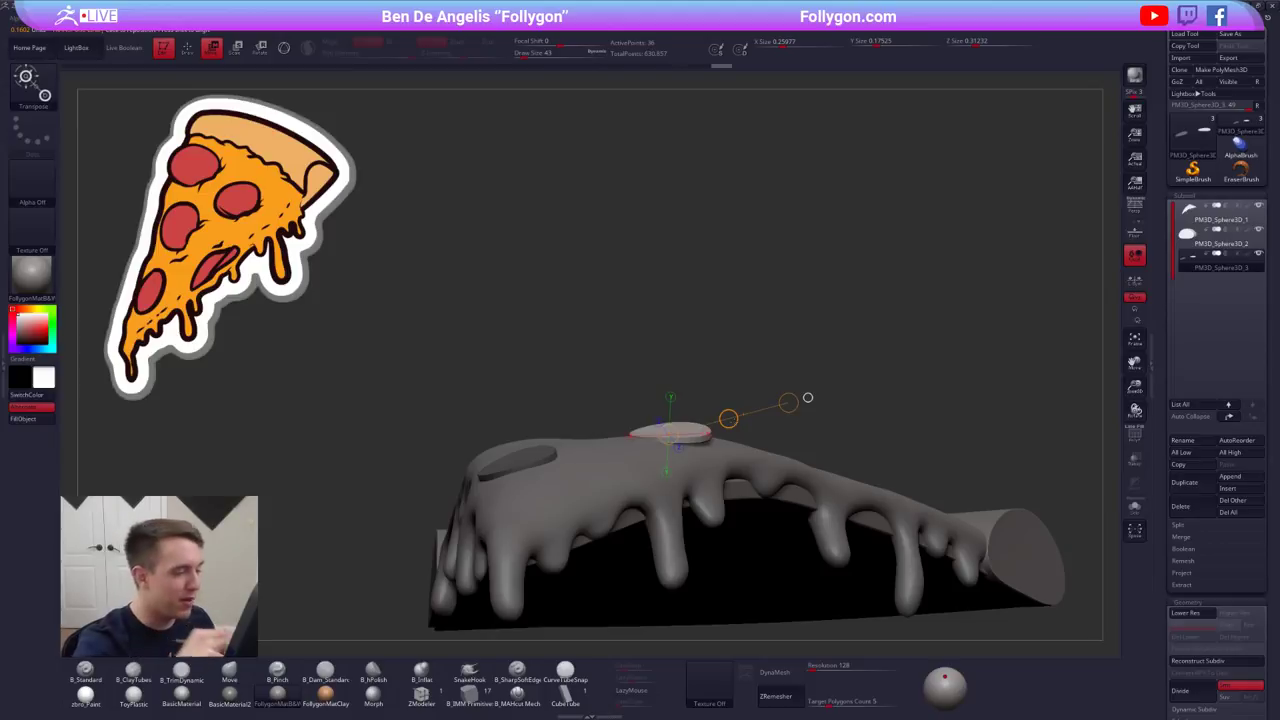
- Fit the second pepperoni slice against the curved cheese surface by nudging its edges with the Move brush
key(q)
mouse_move(745, 409)
right_down()
mouse_move(714, 438)
mouse_move(756, 424)
right_up()
drag(756, 424, 743, 436)
right_drag(775, 425, 695, 444)
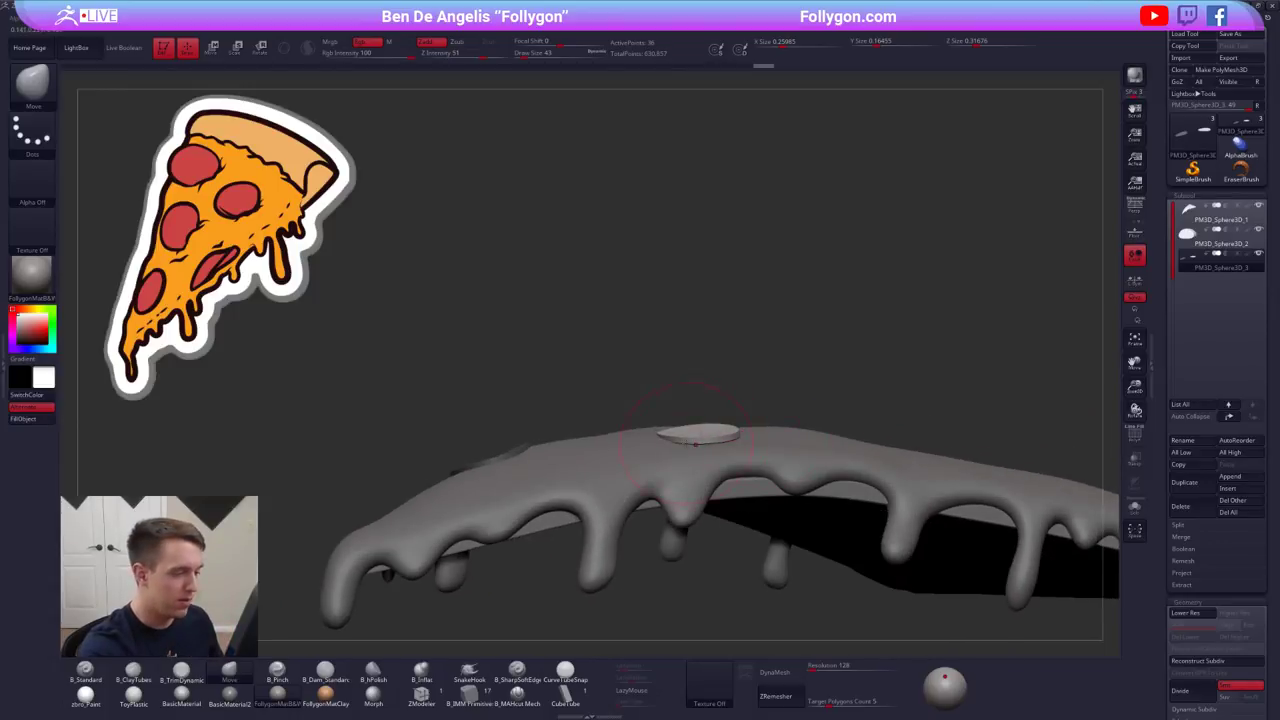
drag(683, 433, 680, 436)
right_drag(652, 436, 687, 437)
drag(680, 432, 640, 435)
mouse_move(655, 433)
right_down()
mouse_move(672, 500)
mouse_move(686, 417)
right_up()
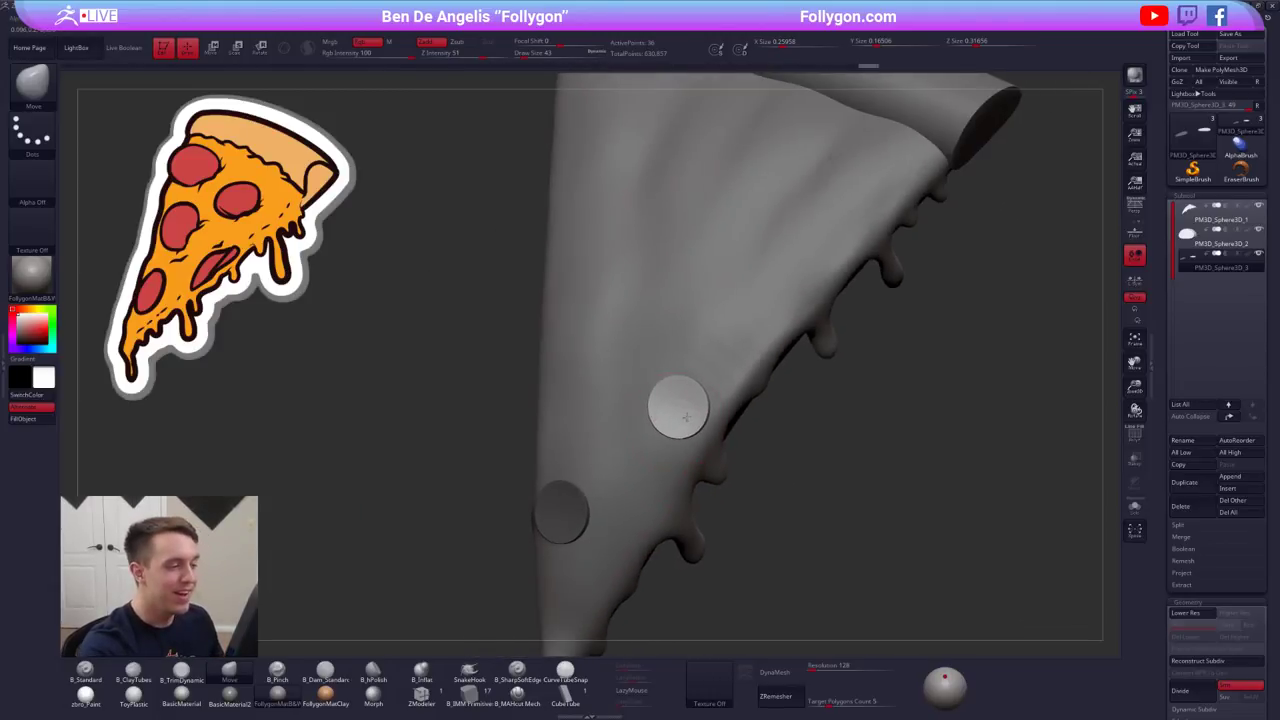
- Scale up the second pepperoni slightly so it is larger than the one near the pizza's tip
mouse_move(686, 417)
mouse_down()
mouse_move(674, 405)
mouse_move(828, 446)
mouse_up()
key(e)
key(q)
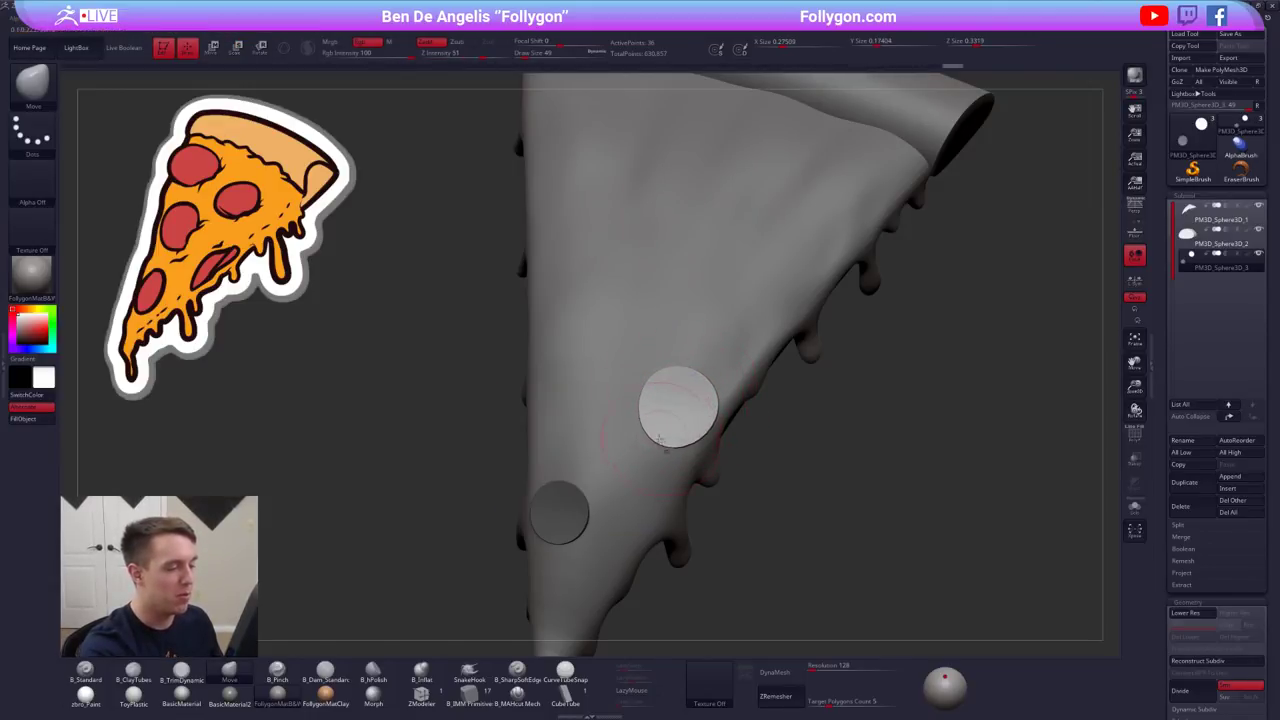
mouse_move(653, 433)
right_down()
mouse_move(700, 435)
mouse_move(660, 436)
right_up()
- Duplicate the second pepperoni up and across to the slice's opposite edge, and lower the copy onto the cheese
ctrl+right_drag(660, 436, 727, 483)
key(w)
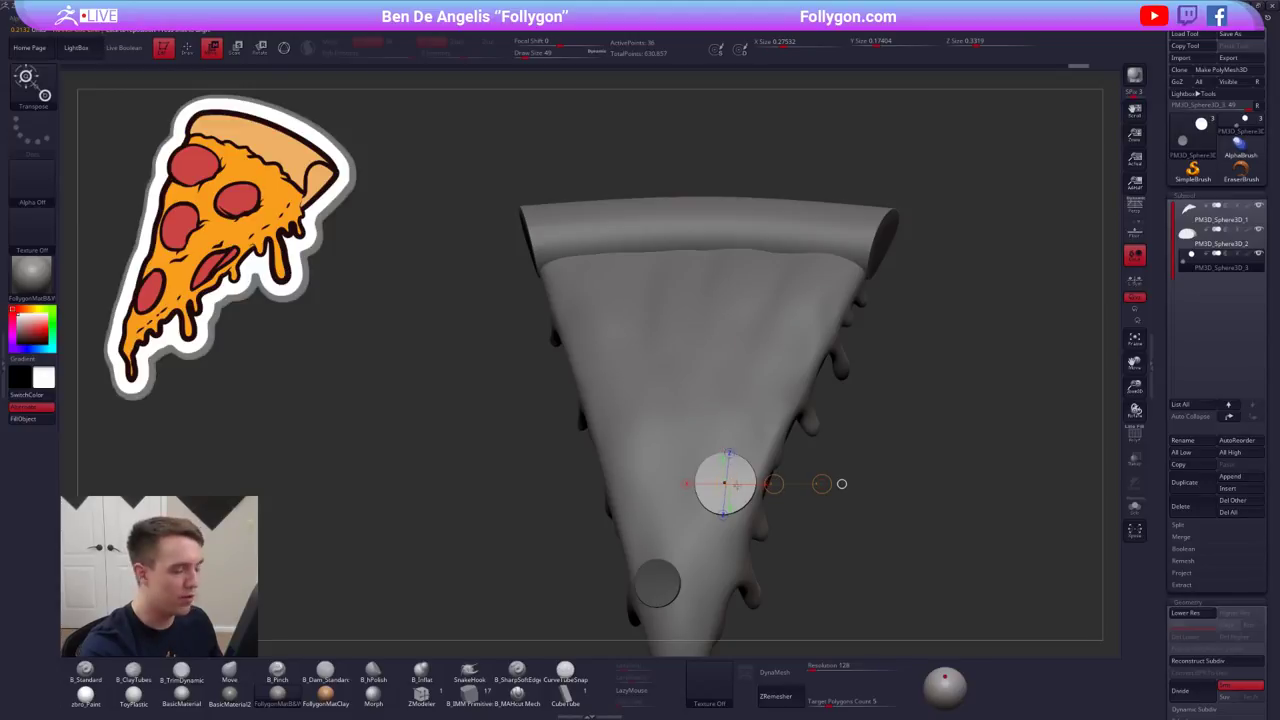
mouse_move(739, 470)
mouse_down()
mouse_move(720, 517)
mouse_move(713, 469)
mouse_move(649, 430)
mouse_up()
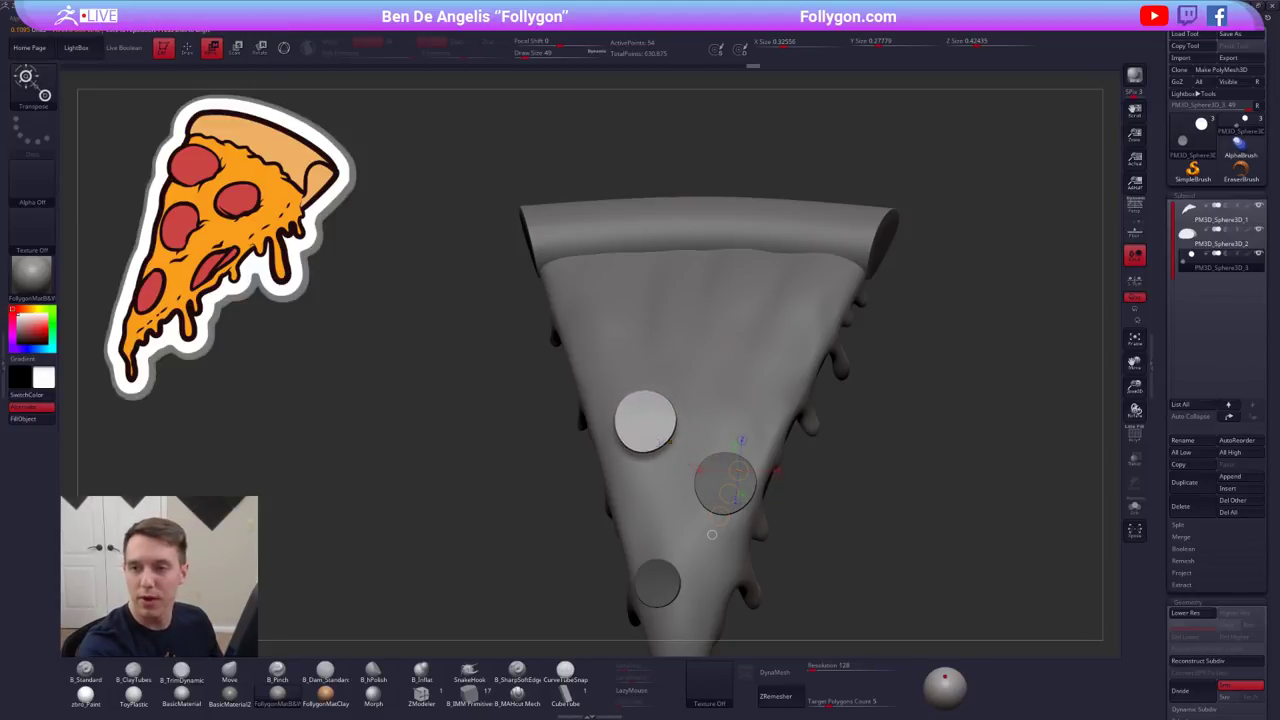
right_drag(664, 441, 780, 352)
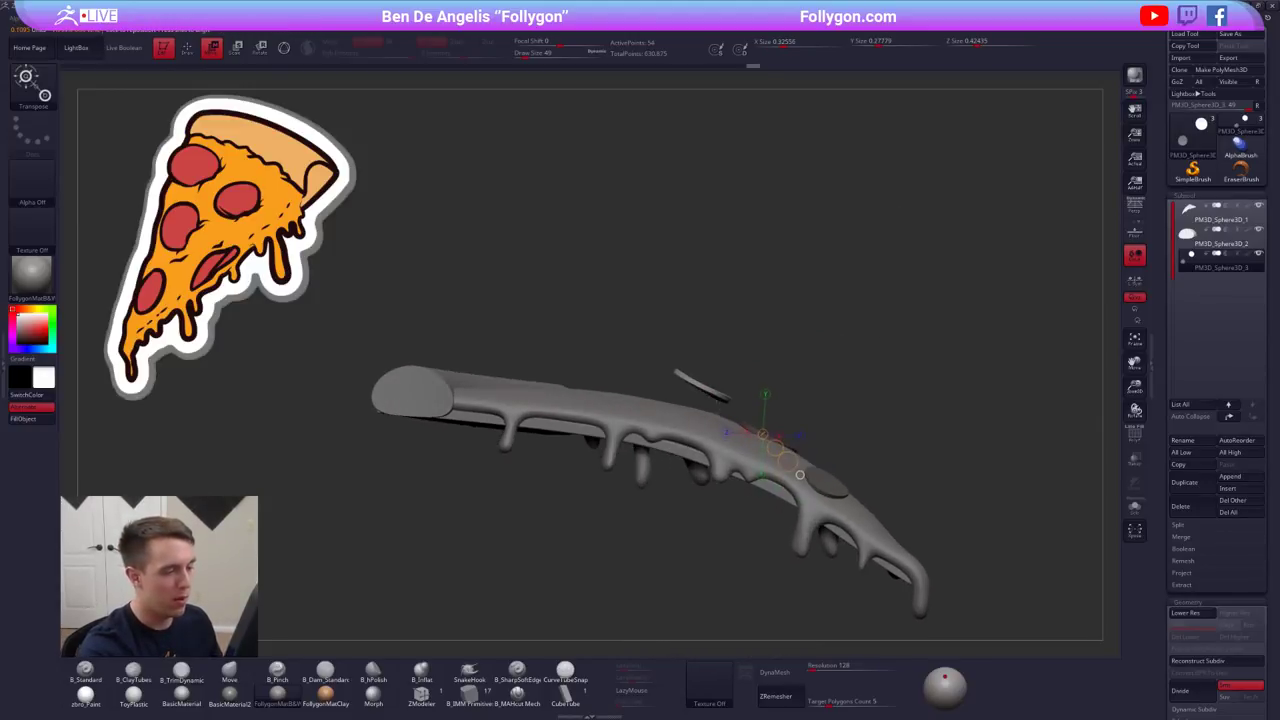
mouse_move(706, 388)
mouse_down()
mouse_move(680, 452)
mouse_move(681, 432)
mouse_move(671, 439)
mouse_up()
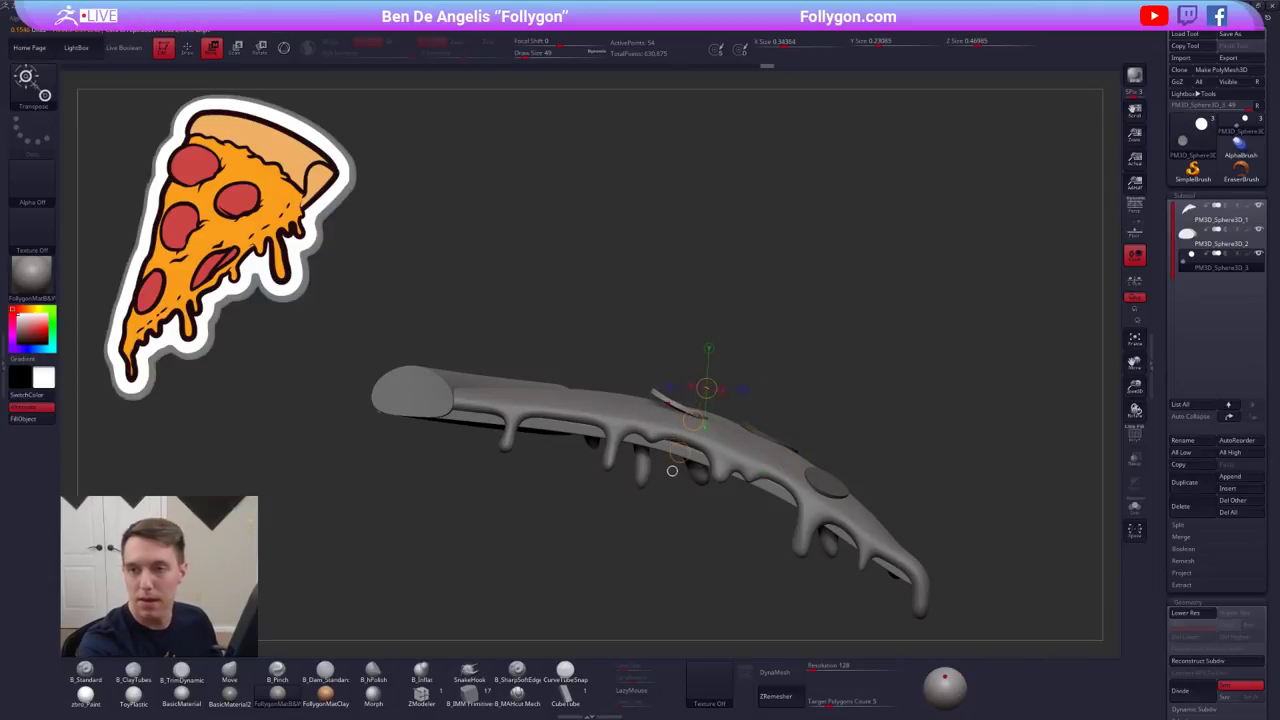
- Rotate the third pepperoni so it tilts to match the slope of the cheese beneath it
mouse_move(672, 471)
ctrl+right_down()
mouse_move(683, 503)
mouse_move(671, 473)
ctrl+right_up()
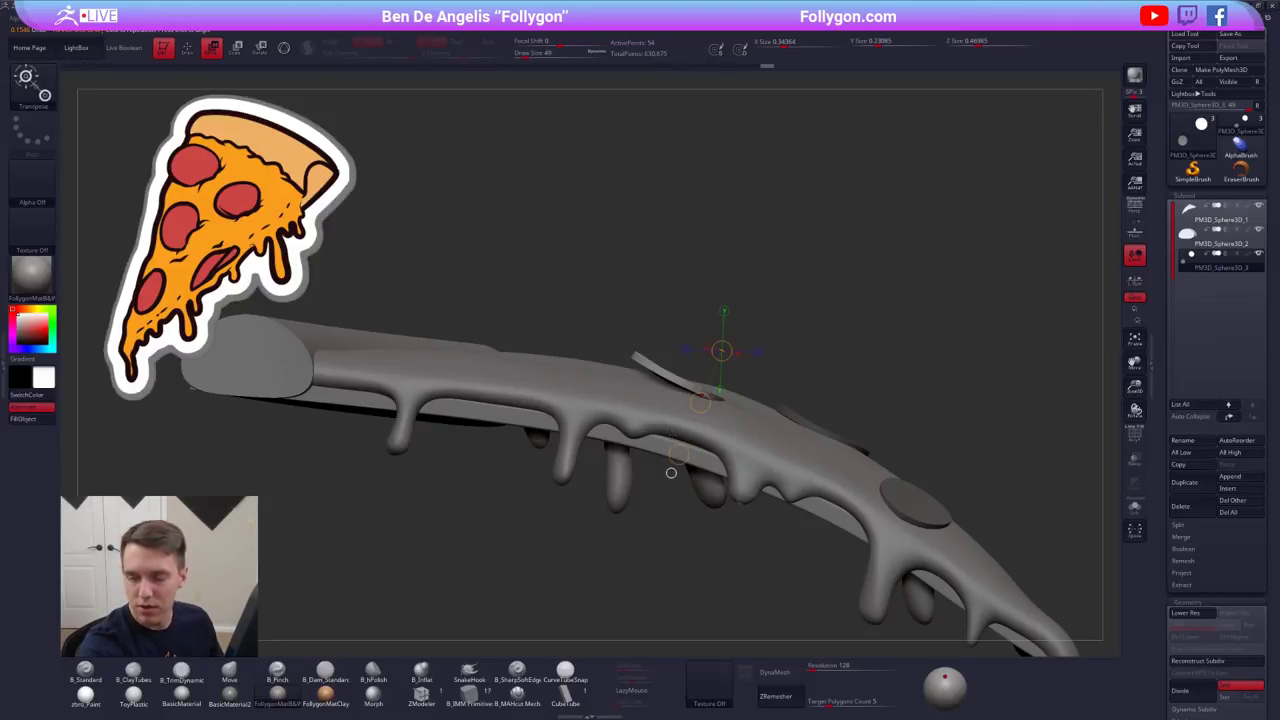
key(r)
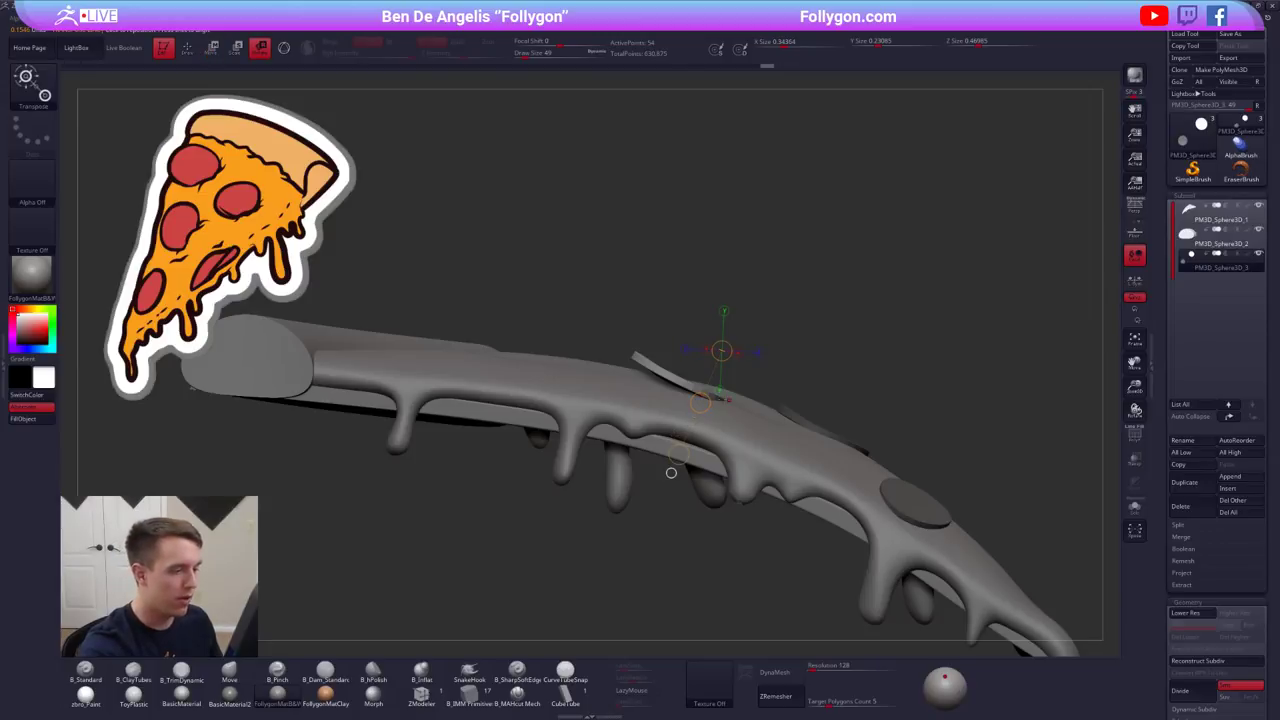
mouse_move(725, 407)
mouse_down()
mouse_move(857, 376)
mouse_move(849, 347)
mouse_up()
key(q)
- Push the third pepperoni's raised edges down towards the cheese with the Move brush, adjusting the brush size
drag(655, 388, 657, 395)
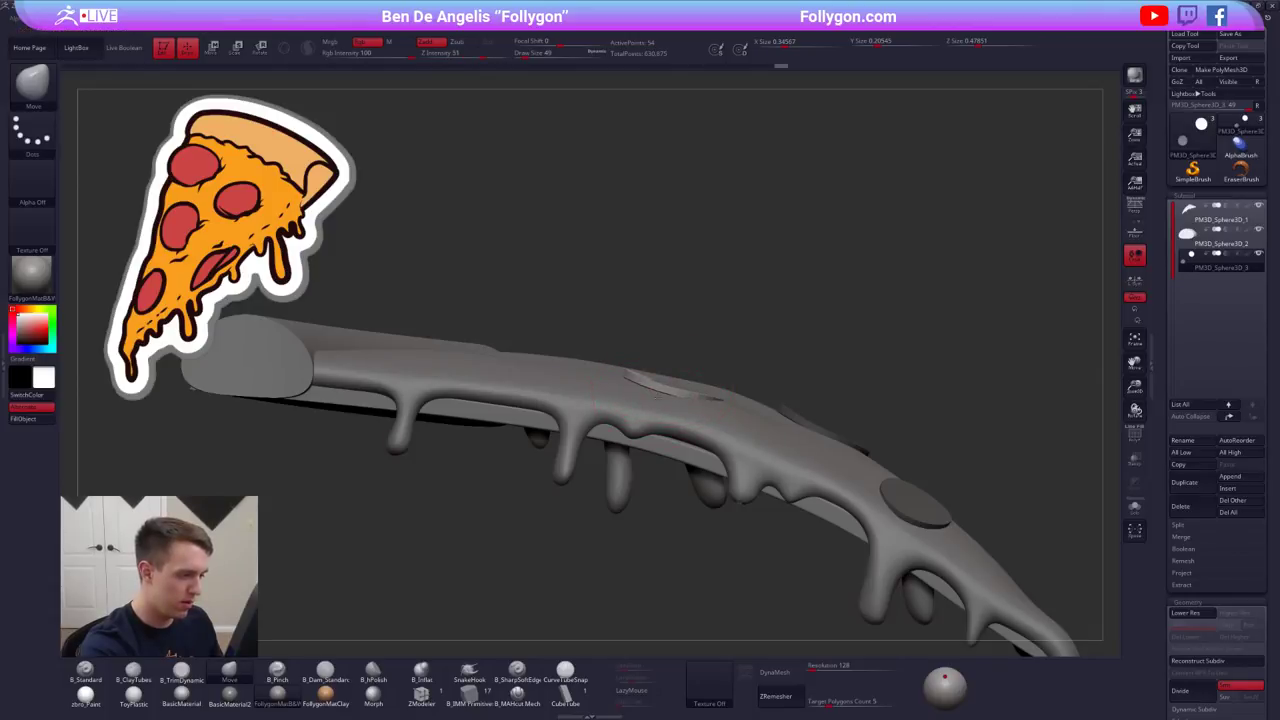
mouse_move(654, 391)
right_down()
mouse_move(662, 520)
mouse_move(630, 555)
right_up()
drag(718, 353, 767, 352)
right_drag(766, 361, 727, 415)
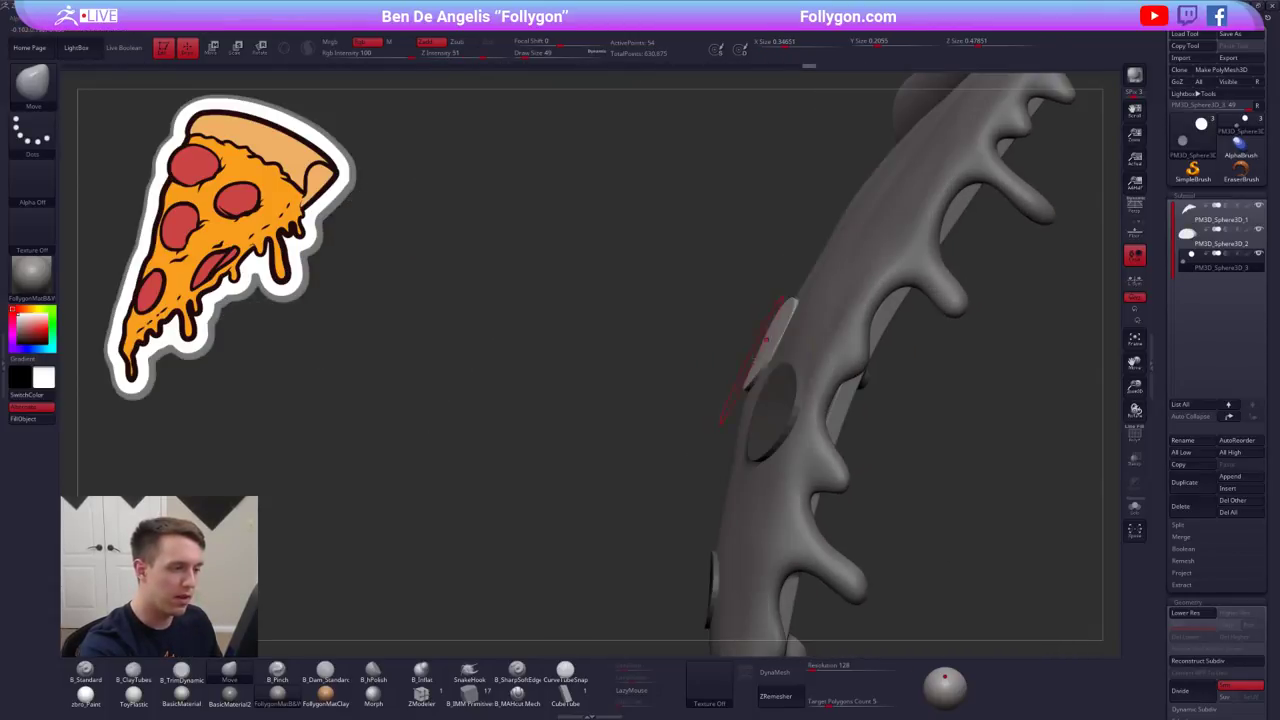
key(s)
drag(727, 420, 737, 420)
drag(788, 322, 783, 320)
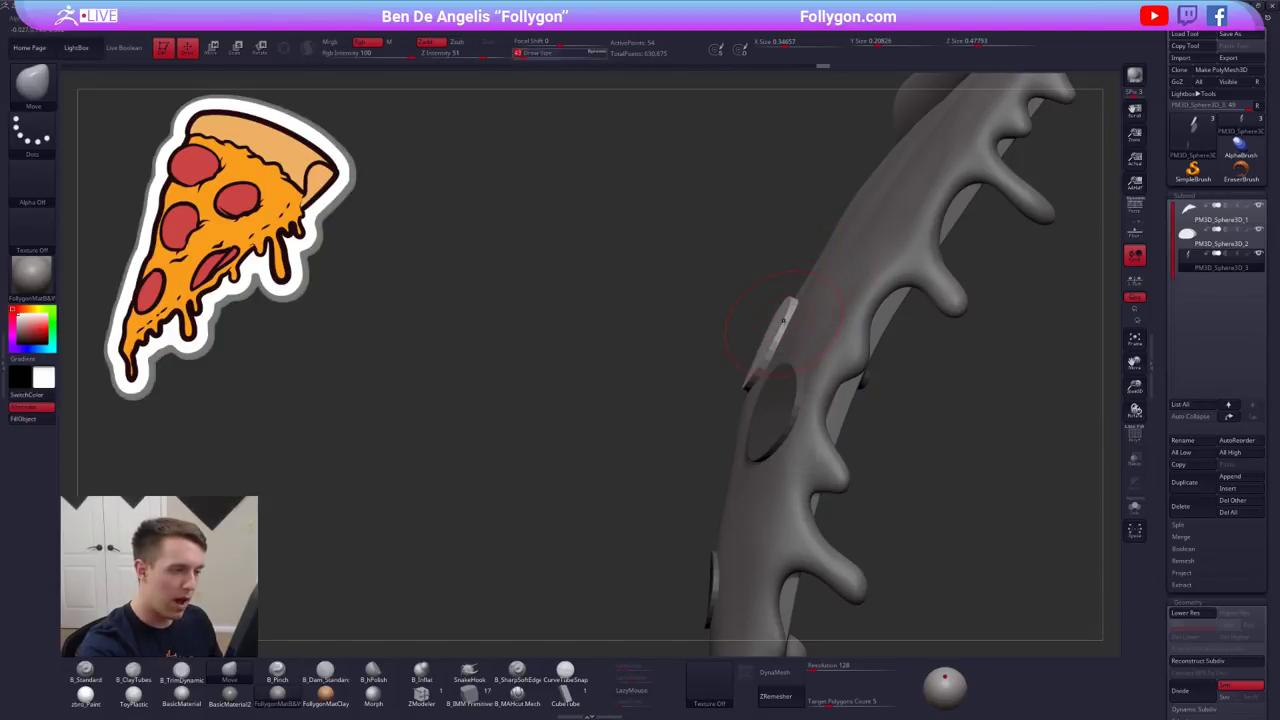
- Refine the third pepperoni's bend from the opposite sides with a resized Move brush so it hugs the cheese
right_drag(788, 325, 890, 325)
drag(672, 385, 680, 380)
right_drag(690, 385, 680, 250)
right_drag(648, 412, 728, 418)
key(space)
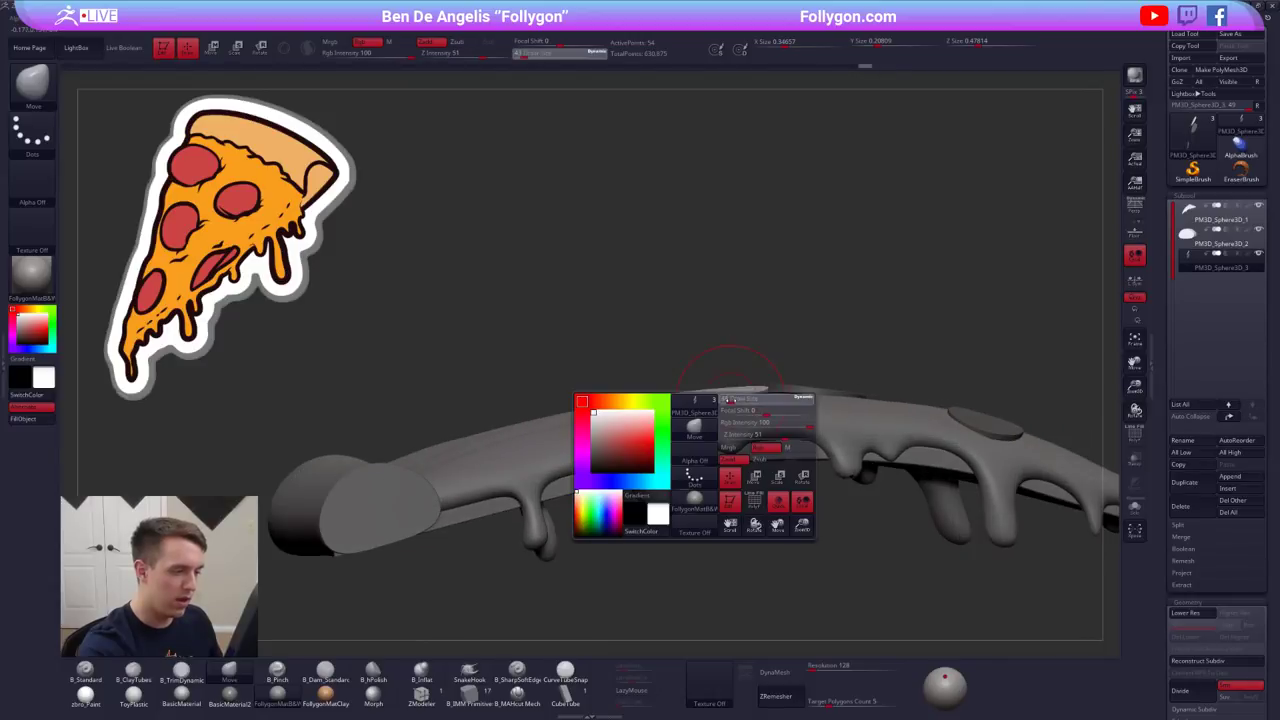
drag(728, 418, 732, 418)
right_drag(722, 405, 775, 406)
ctrl+right_drag(775, 406, 770, 365)
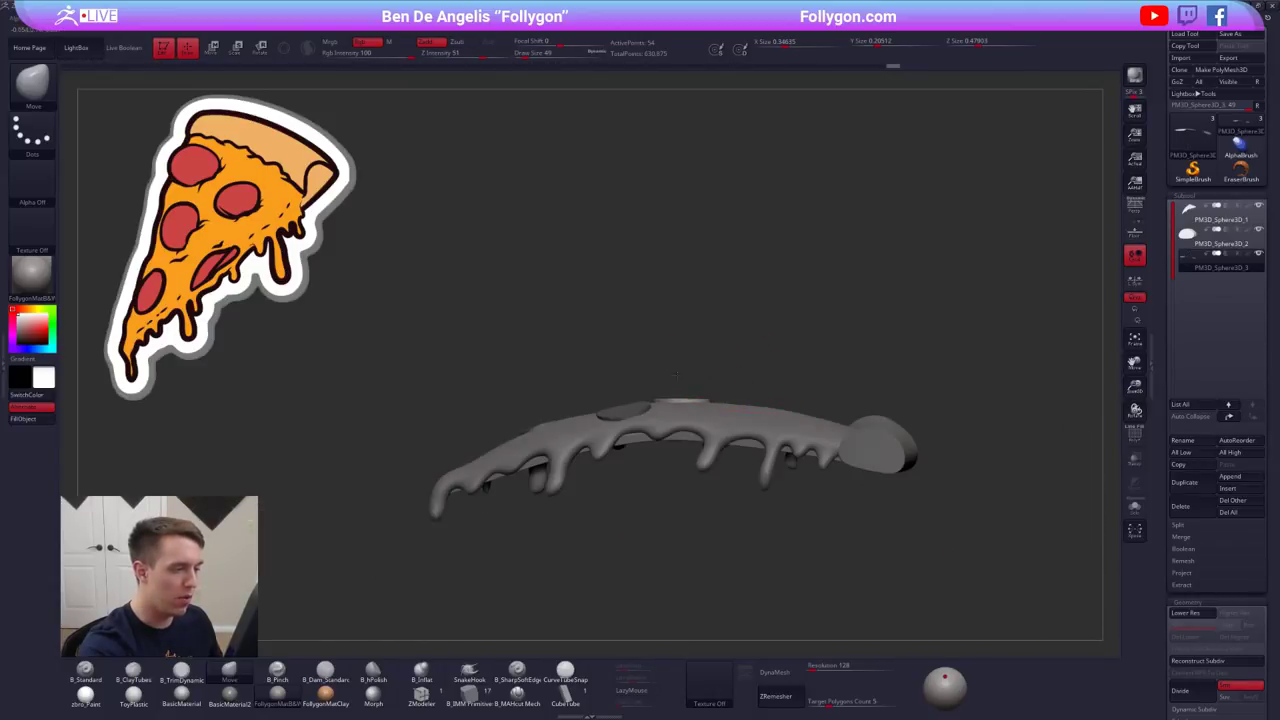
- Widen the third pepperoni's outline towards the middle of the slice with the Move brush at draw size 54
right_drag(665, 405, 728, 454)
ctrl+right_drag(958, 423, 952, 372)
right_drag(952, 372, 876, 404)
ctrl+right_drag(720, 415, 718, 467)
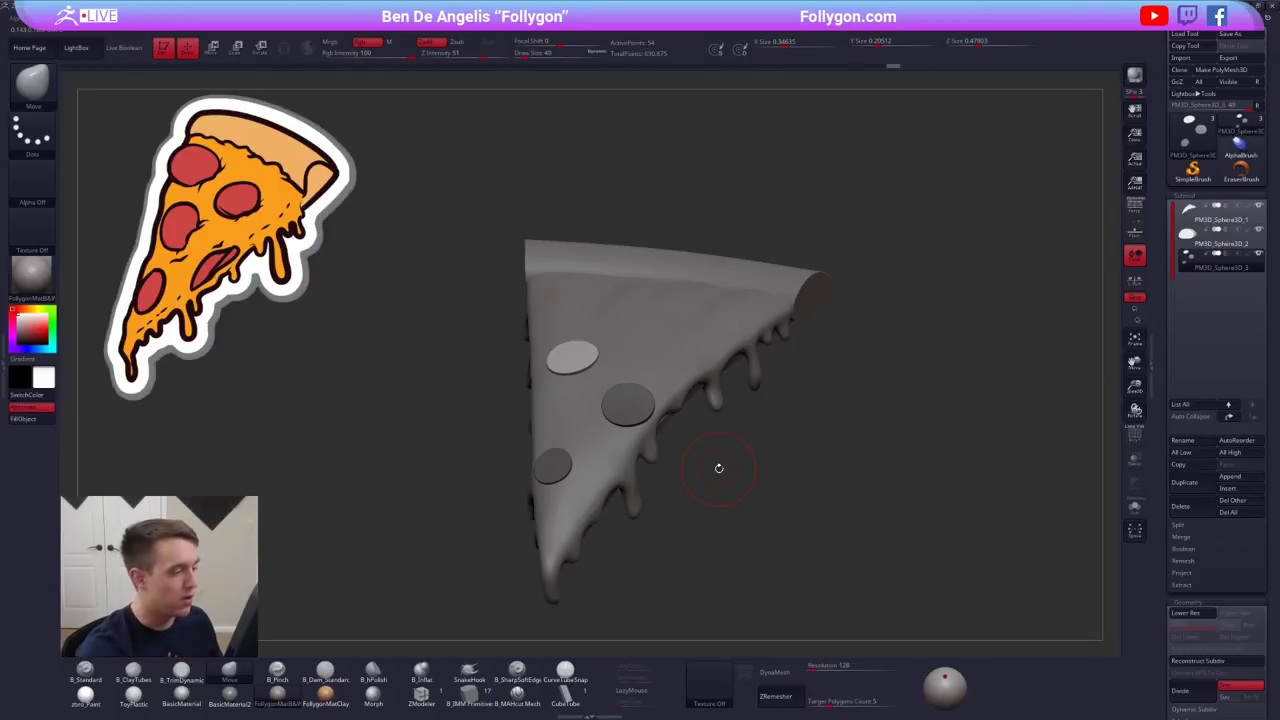
alt+right_drag(719, 468, 821, 517)
right_drag(694, 408, 729, 486)
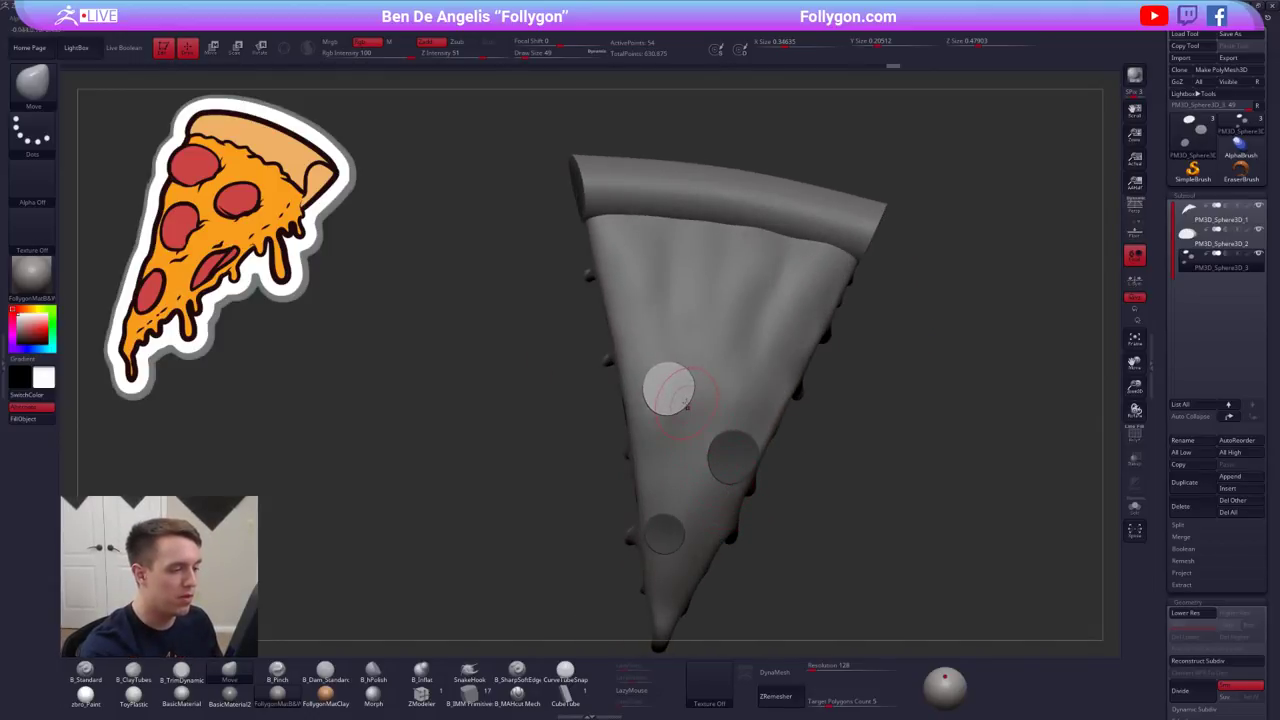
key(space)
drag(686, 399, 692, 399)
mouse_move(688, 386)
mouse_down()
mouse_move(700, 382)
mouse_move(690, 410)
mouse_move(702, 375)
mouse_up()
key(space)
right_drag(704, 424, 648, 358)
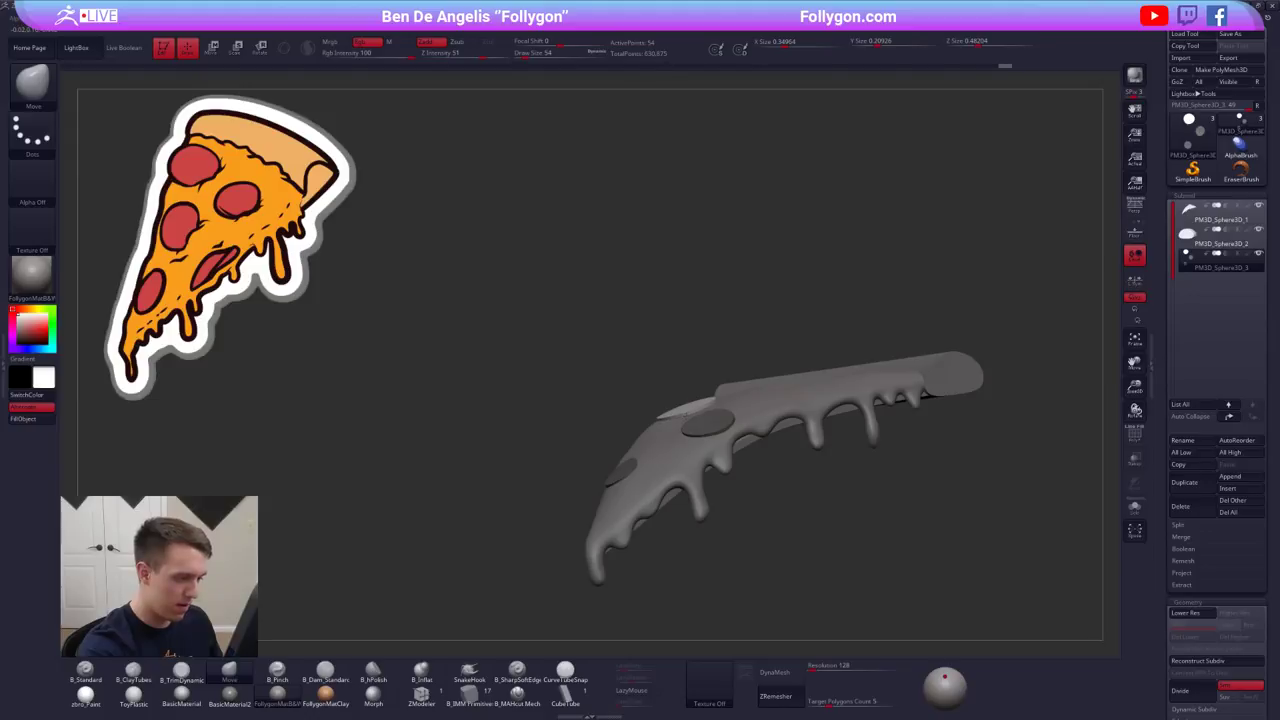
mouse_move(686, 414)
alt+right_down()
mouse_move(626, 416)
mouse_move(648, 442)
mouse_move(730, 468)
mouse_move(716, 422)
alt+right_up()
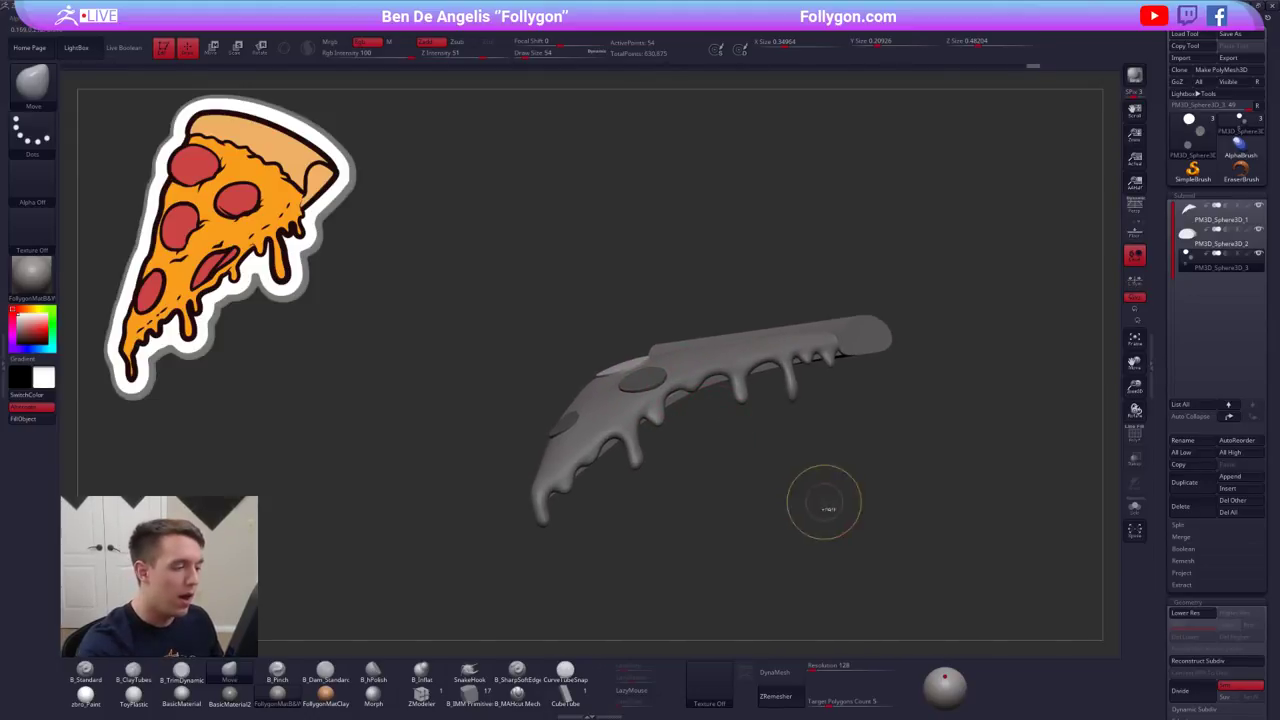
- Clear the mask from the pepperoni subtool so all three pepperoni are editable
ctrl+drag(824, 502, 857, 489)
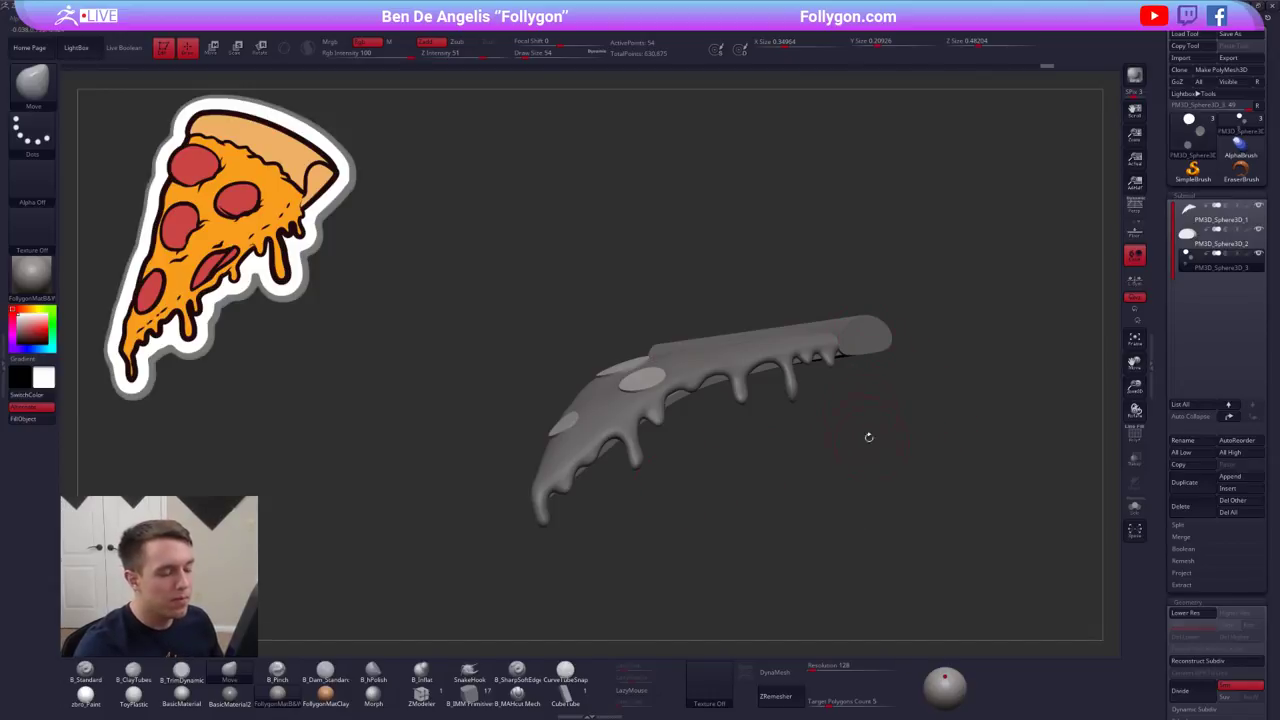
right_drag(903, 288, 923, 215)
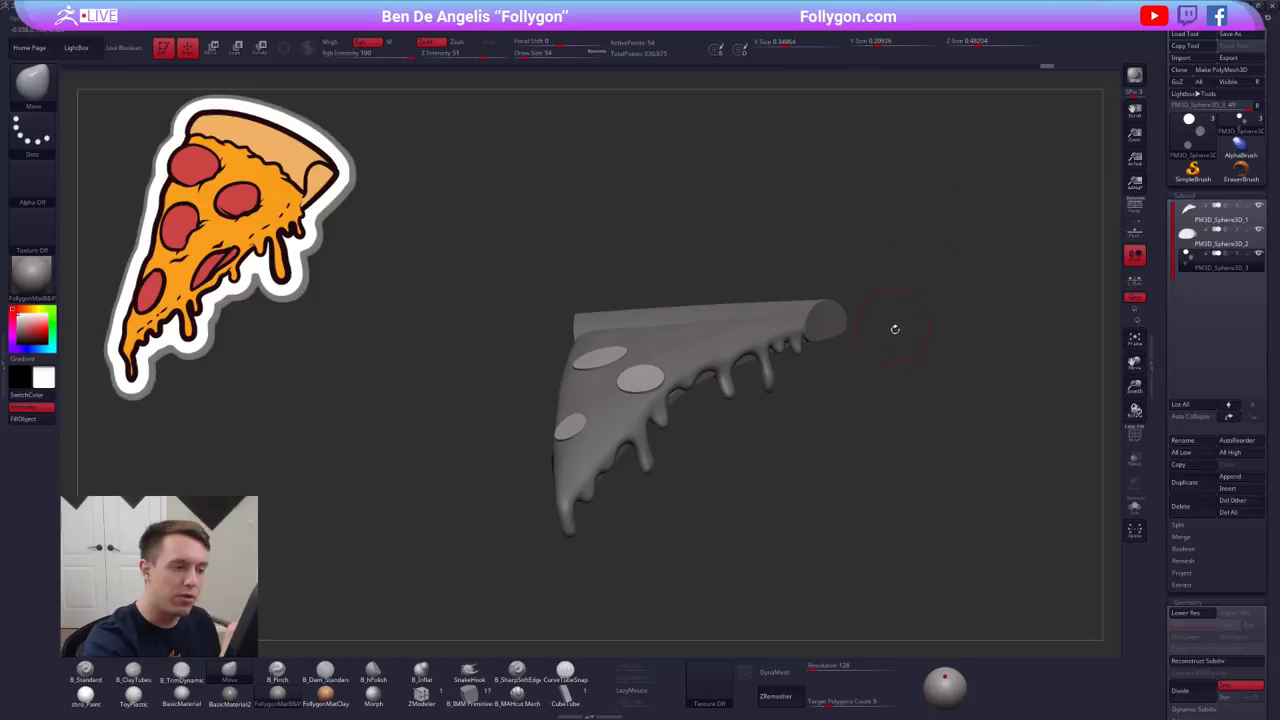
ctrl+right_drag(895, 330, 921, 345)
mouse_move(876, 406)
right_down()
mouse_move(940, 400)
mouse_move(893, 408)
right_up()
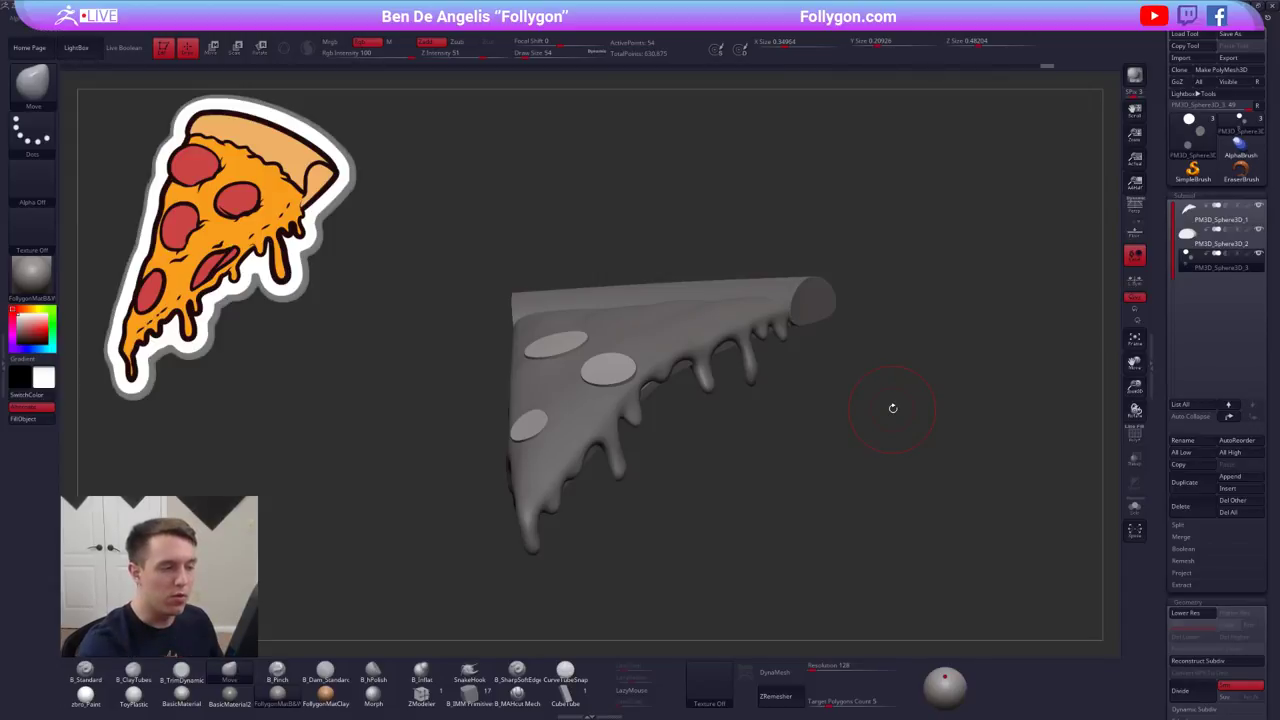
alt+right_drag(688, 353, 712, 379)
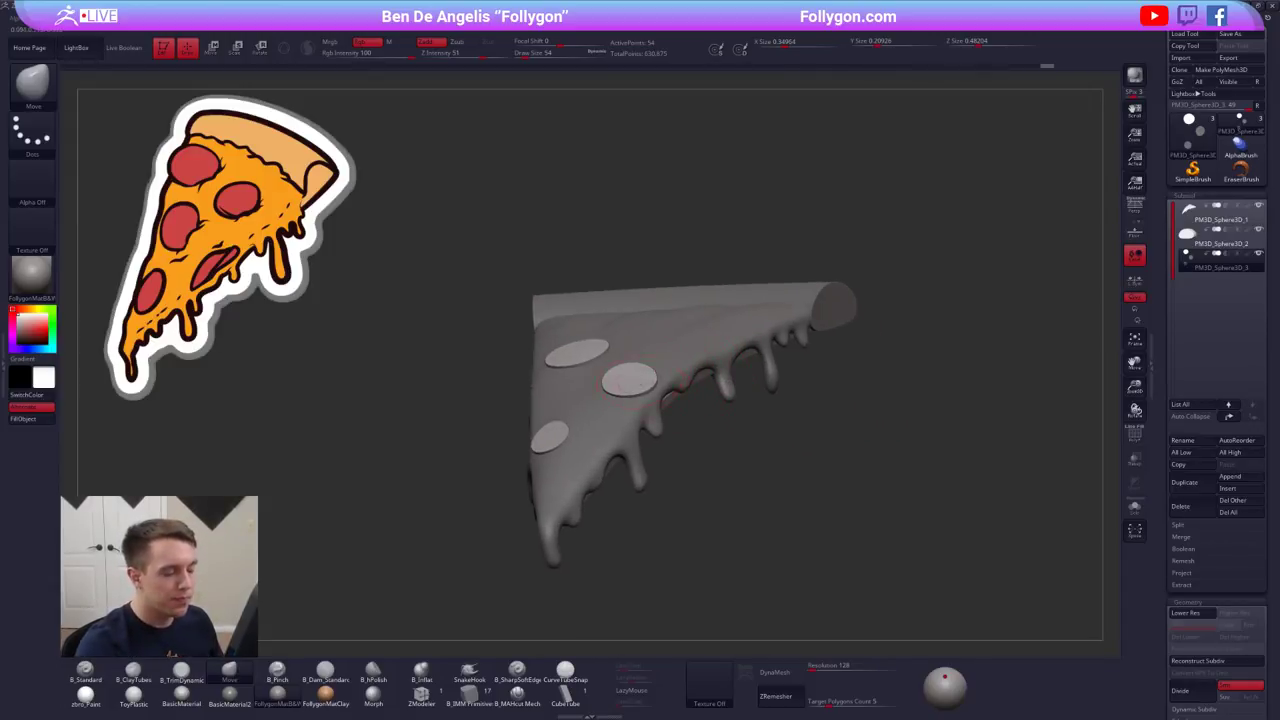
right_drag(588, 376, 592, 404)
mouse_move(606, 328)
right_down()
mouse_move(594, 348)
mouse_move(644, 350)
right_up()
alt+click(670, 352)
key(2)
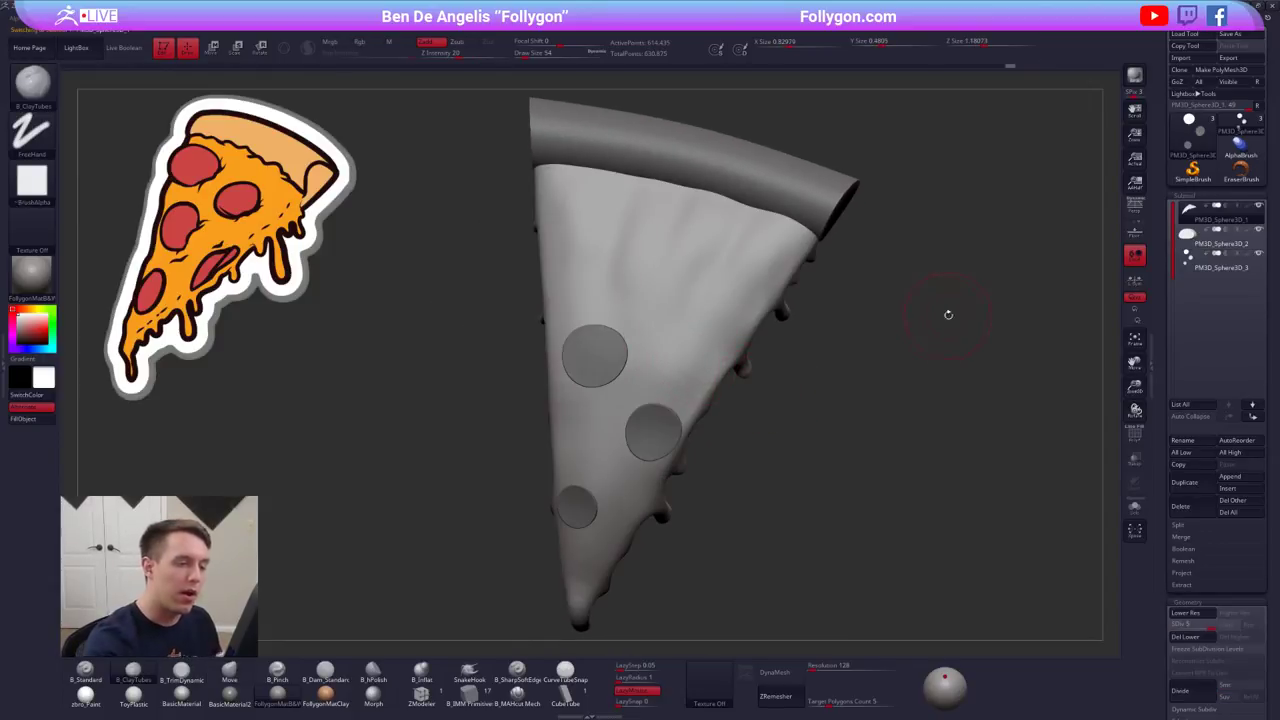
mouse_move(963, 305)
right_down()
mouse_move(868, 292)
mouse_move(848, 276)
mouse_move(967, 270)
mouse_move(955, 274)
right_up()
drag(700, 294, 695, 292)
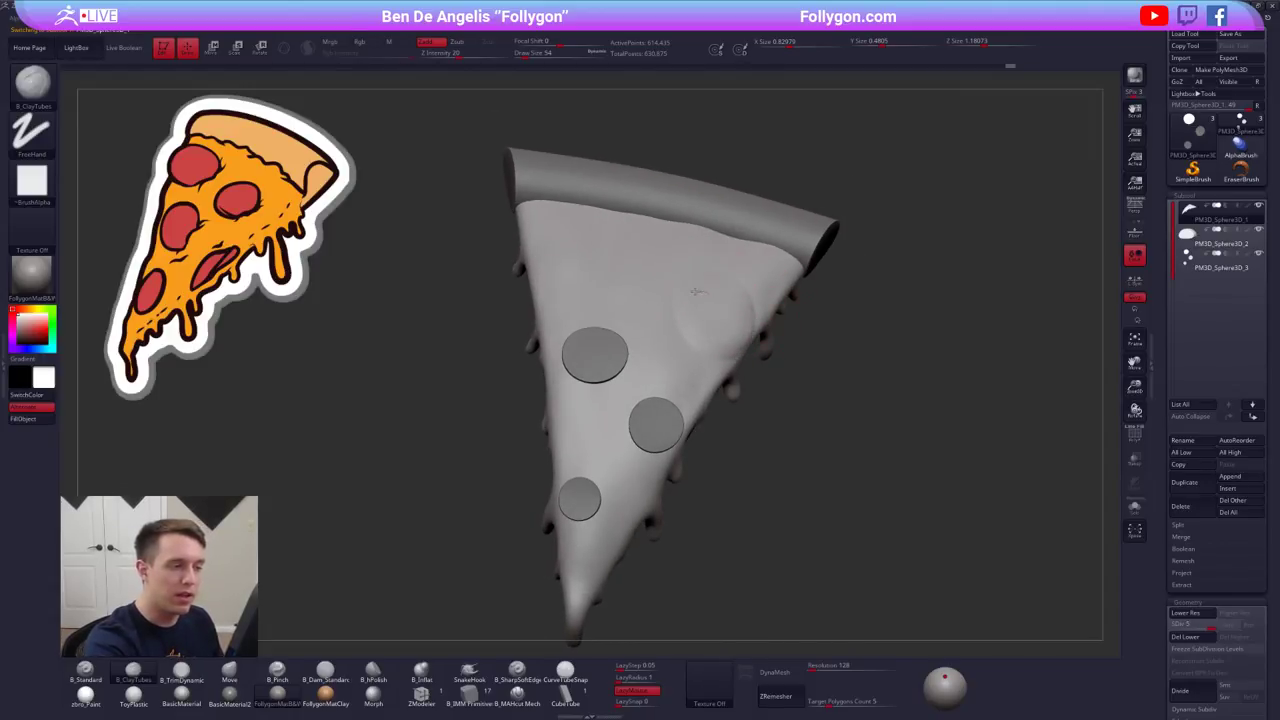
key(ctrl+z)
mouse_move(768, 316)
right_down()
mouse_move(684, 297)
mouse_move(811, 392)
mouse_move(780, 377)
mouse_move(794, 391)
mouse_move(772, 354)
mouse_move(763, 368)
mouse_move(782, 368)
mouse_move(604, 298)
right_up()
mouse_move(680, 320)
right_down()
mouse_move(717, 329)
mouse_move(594, 389)
right_up()
- Select the pepperoni subtool, mask all but the third pepperoni, and nudge it with a resized Move brush
alt+click(682, 362)
key(b)
key(m)
key(v)
ctrl+click(660, 372)
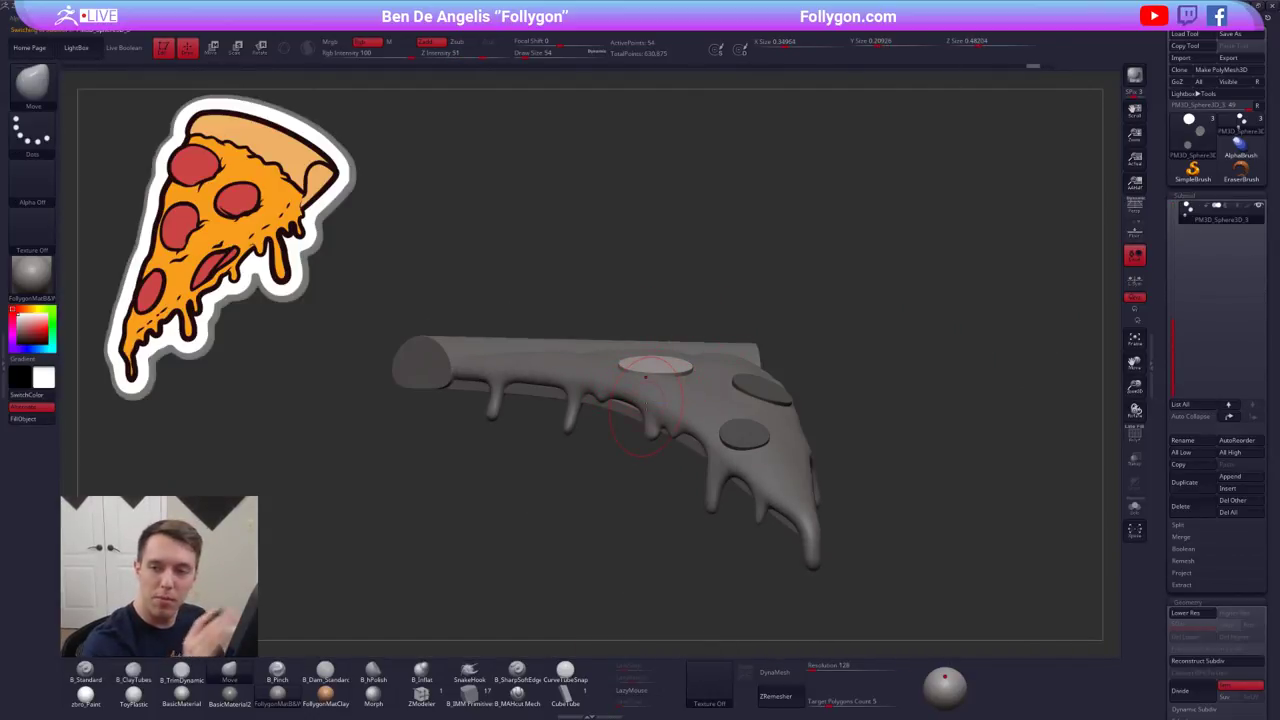
key(space)
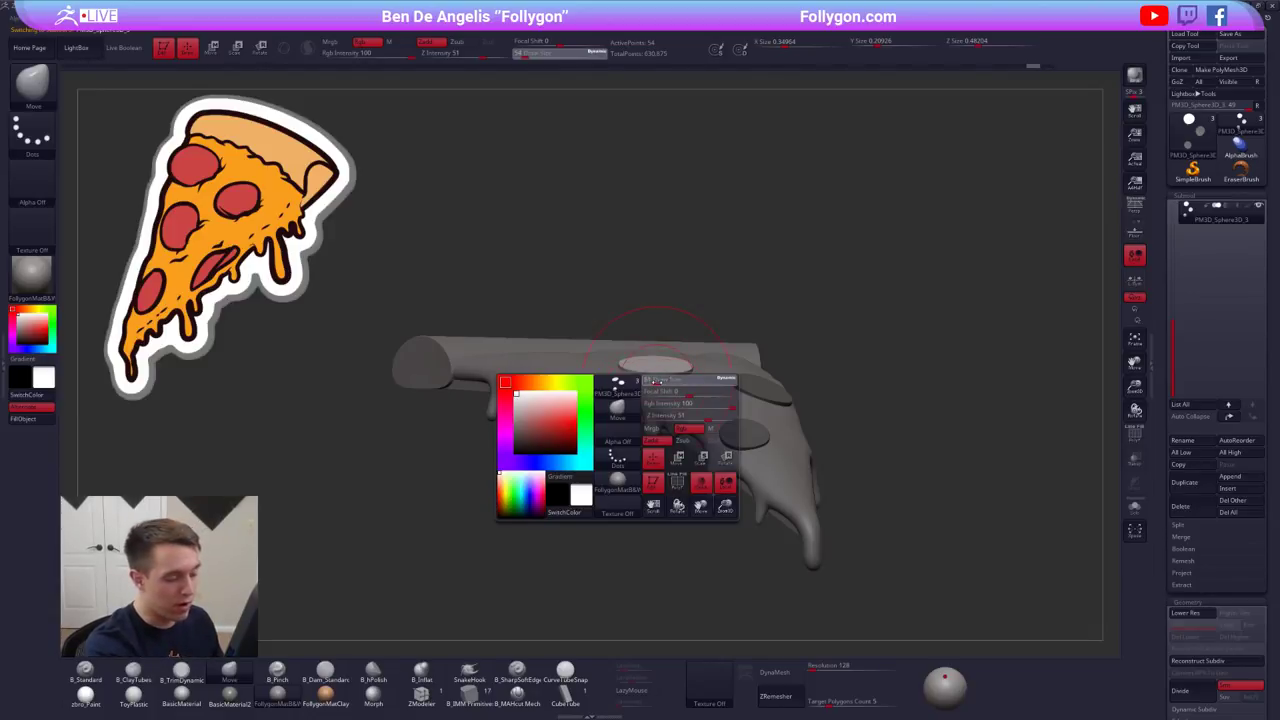
key(space)
drag(655, 364, 652, 364)
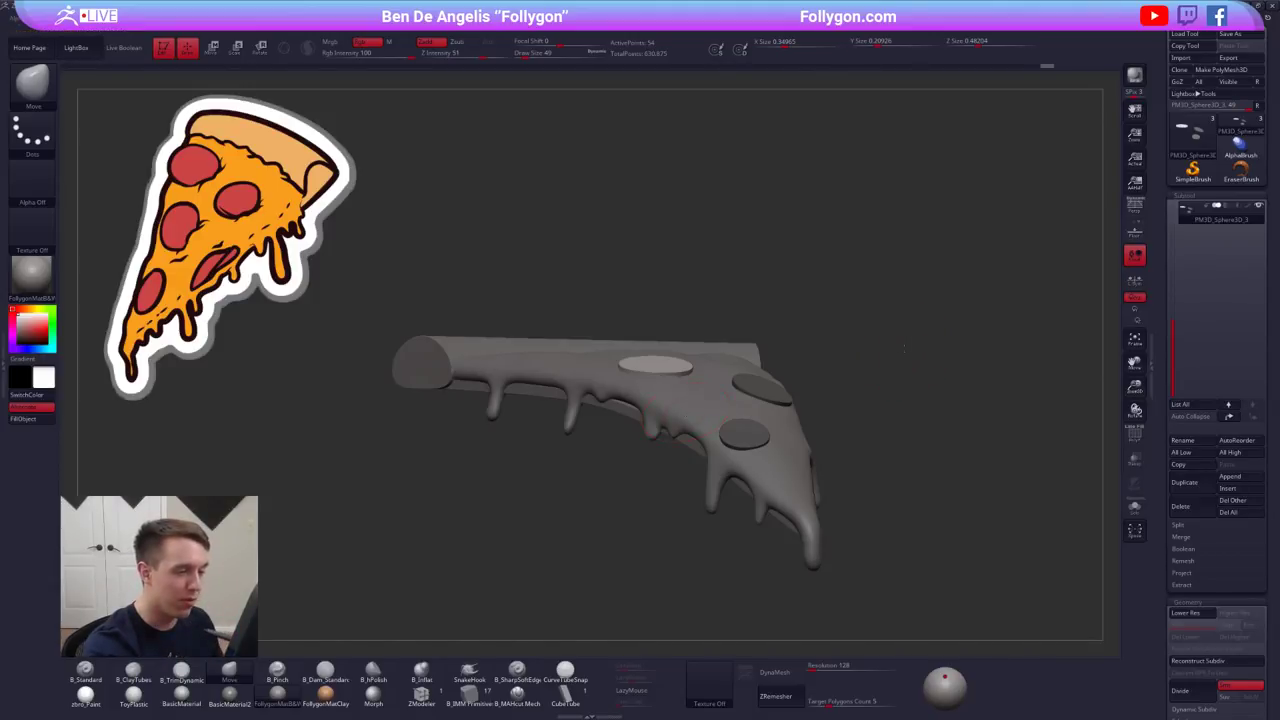
- Duplicate the third pepperoni to the middle of the cheese, closer to the crust
drag(938, 325, 897, 354)
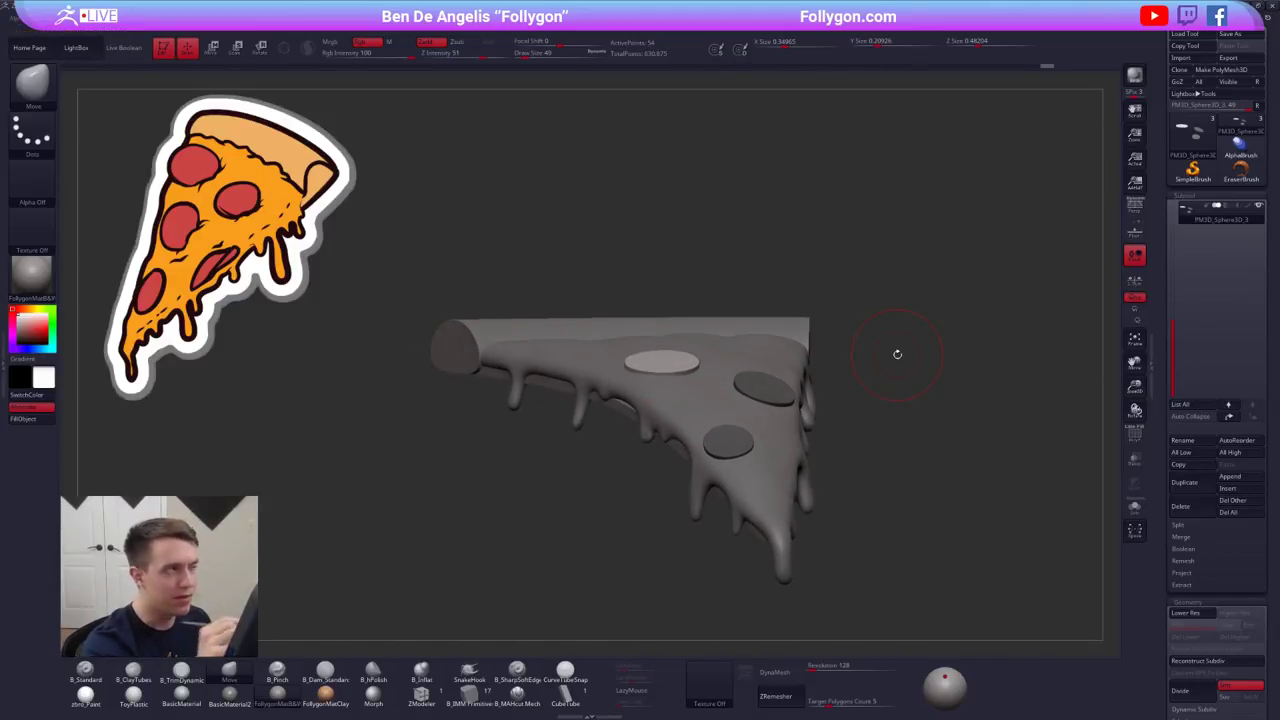
drag(908, 348, 913, 366)
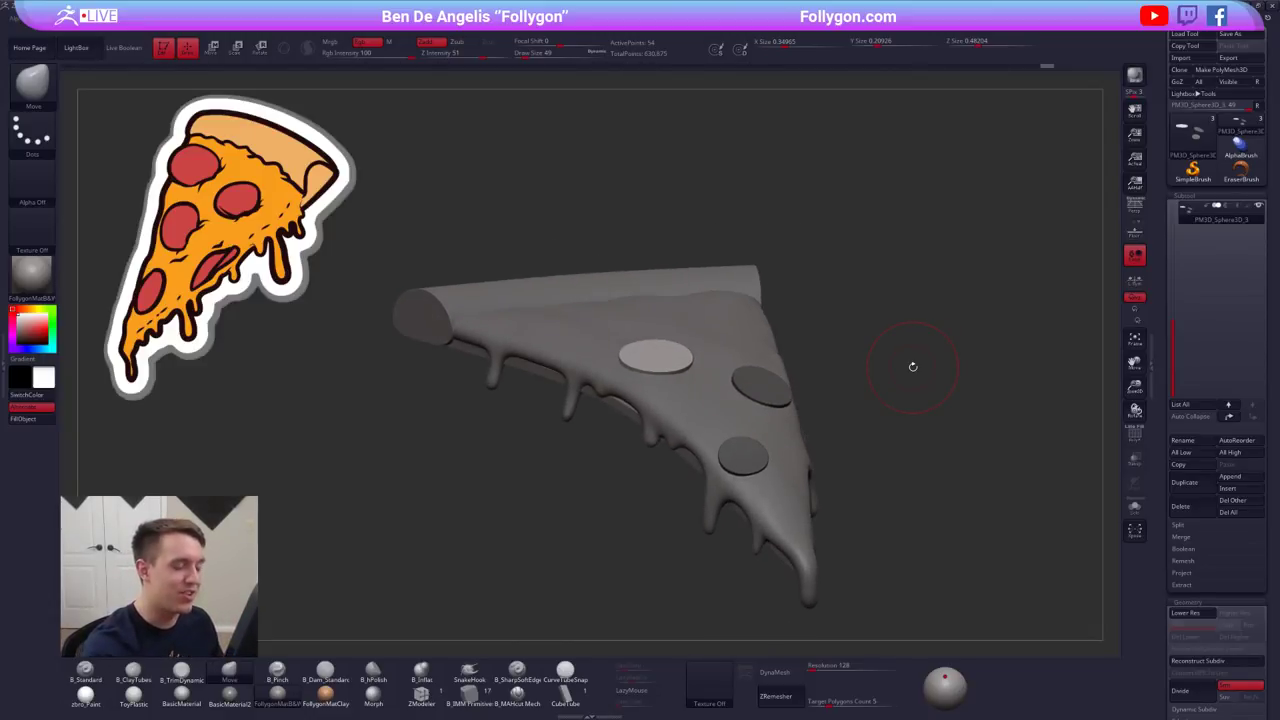
drag(918, 367, 825, 372)
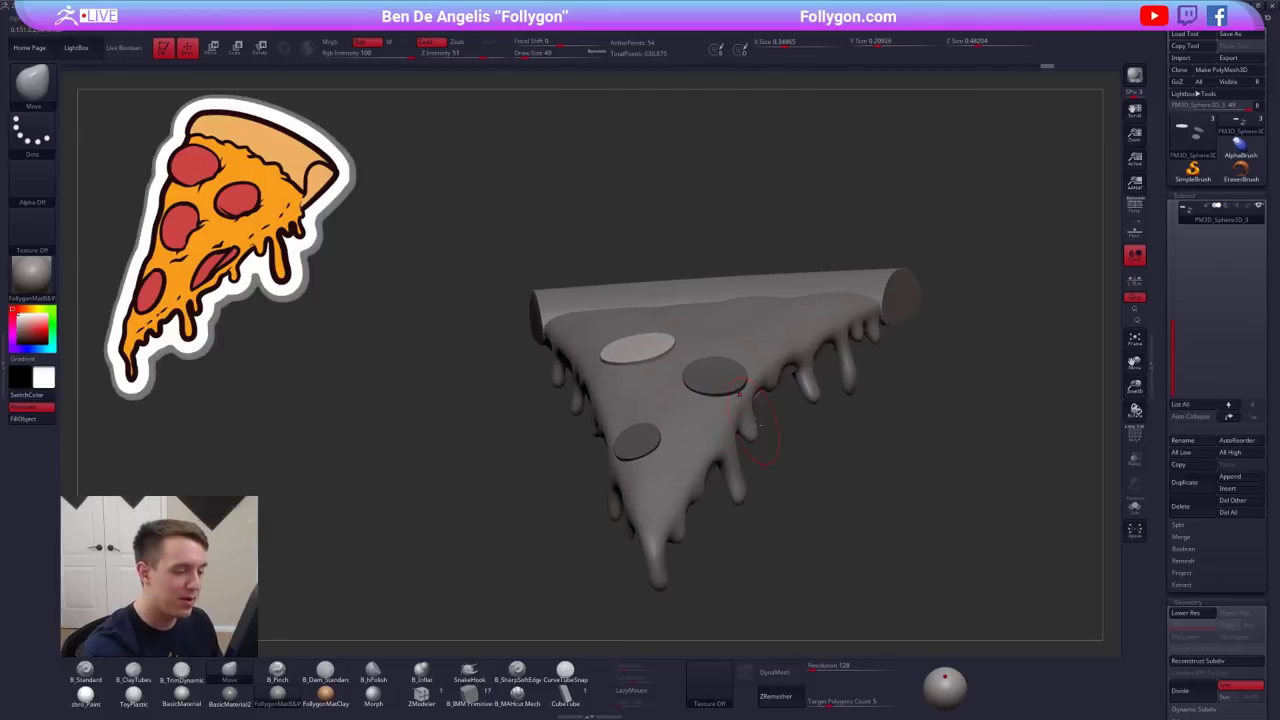
mouse_move(757, 402)
alt+mouse_down()
mouse_move(728, 449)
mouse_move(685, 455)
mouse_move(709, 523)
alt+mouse_up()
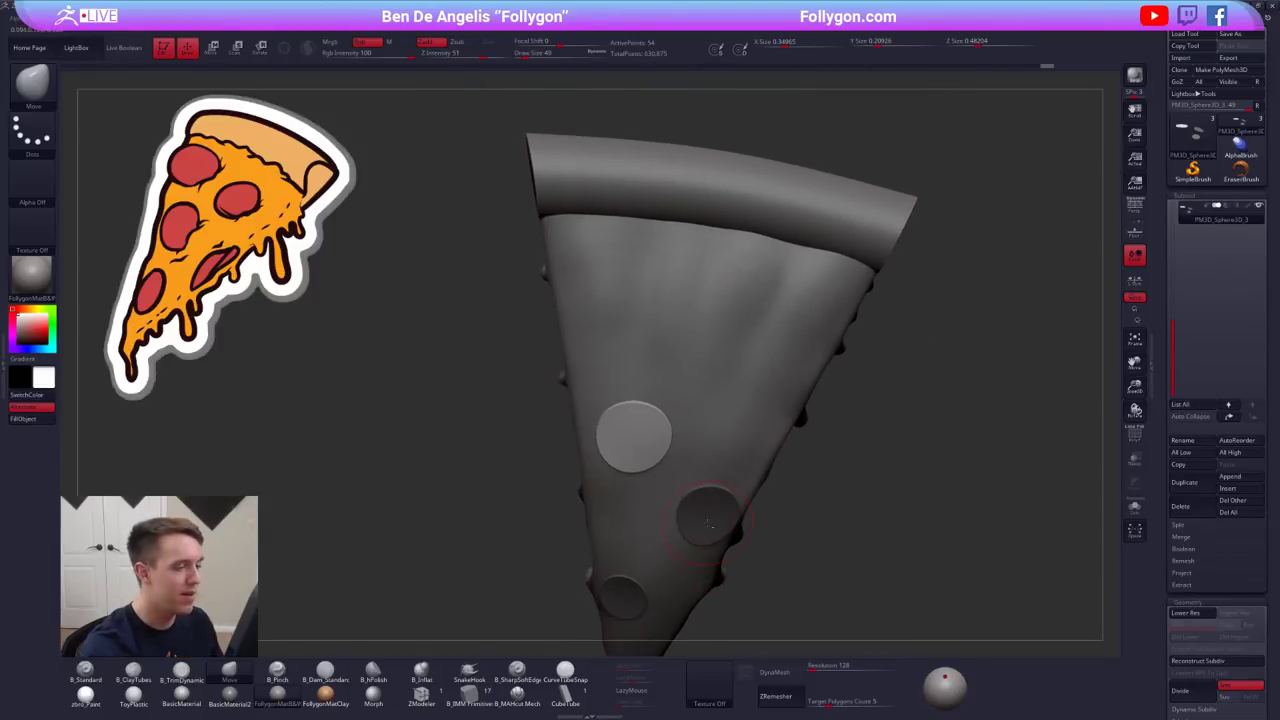
right_drag(709, 523, 700, 492)
key(w)
click(648, 438)
ctrl+drag(648, 477, 736, 402)
- Scale up the fourth pepperoni slightly around its centre
right_drag(728, 374, 724, 358)
key(e)
click(717, 361)
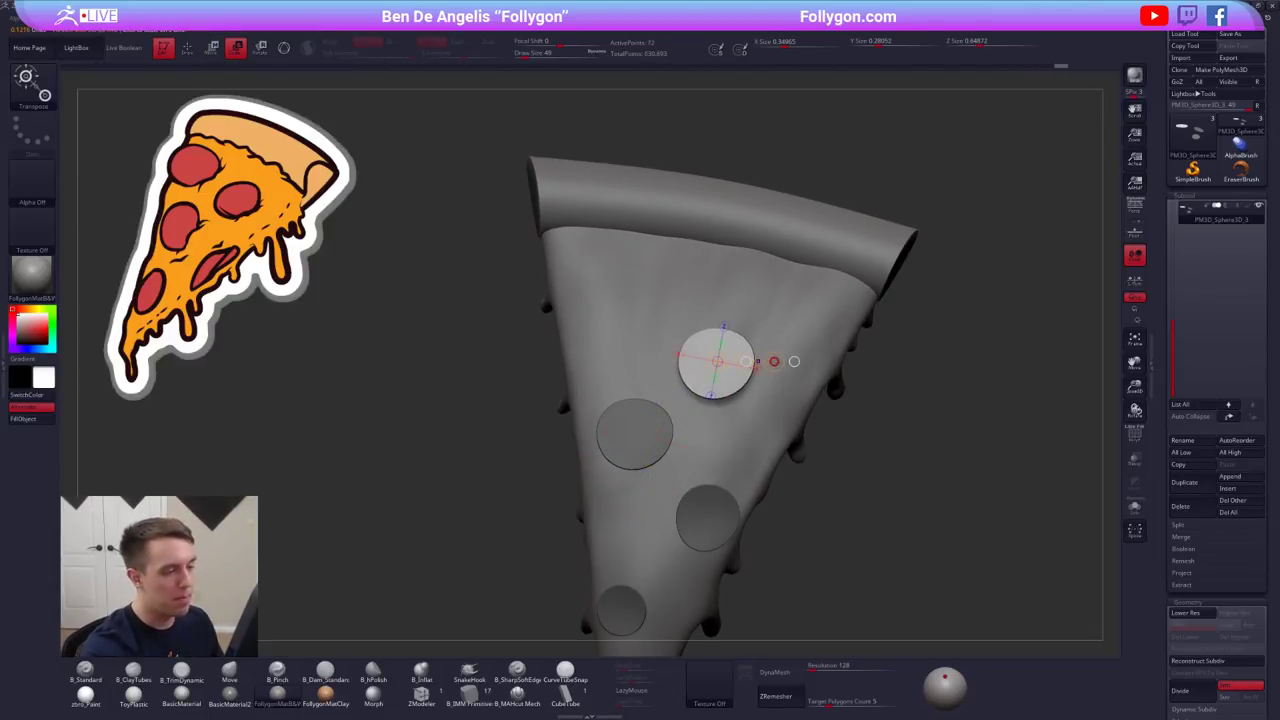
drag(774, 361, 793, 362)
right_drag(793, 362, 757, 325)
- Rotate the fourth pepperoni in side view to follow the slope of the cheese near the crust
key(q)
alt+right_drag(742, 418, 708, 433)
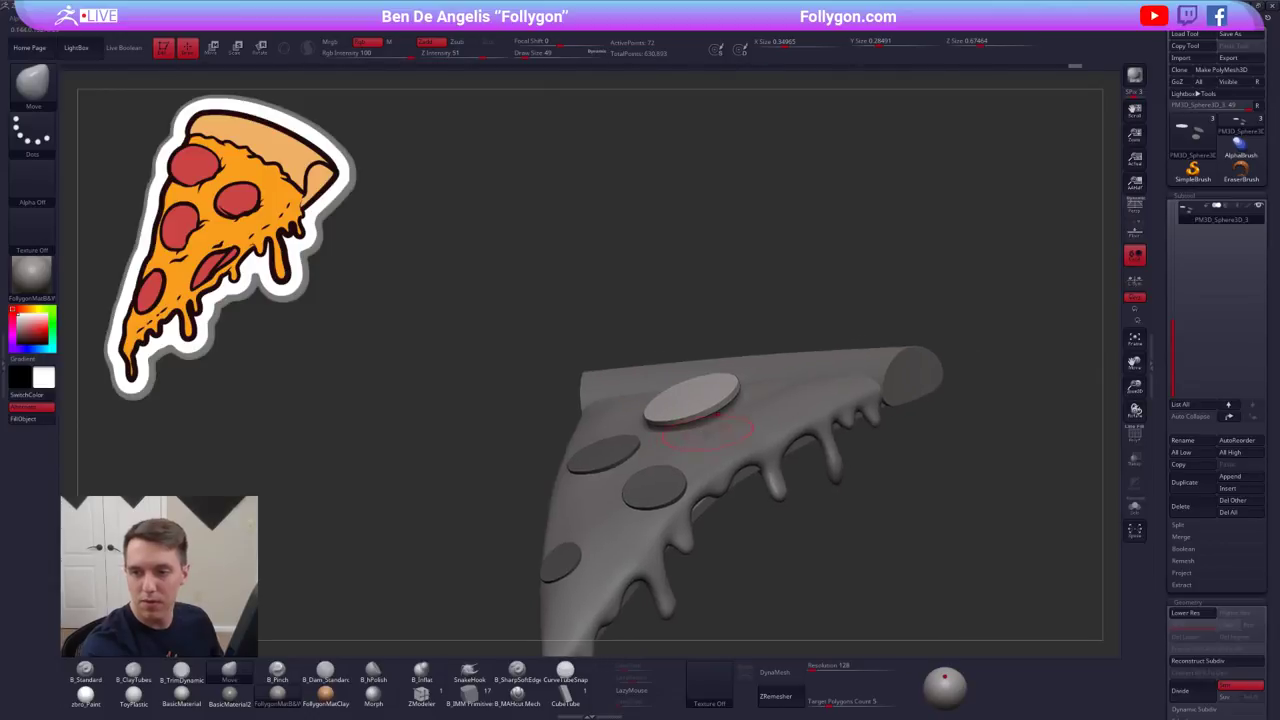
right_drag(700, 490, 740, 405)
key(w)
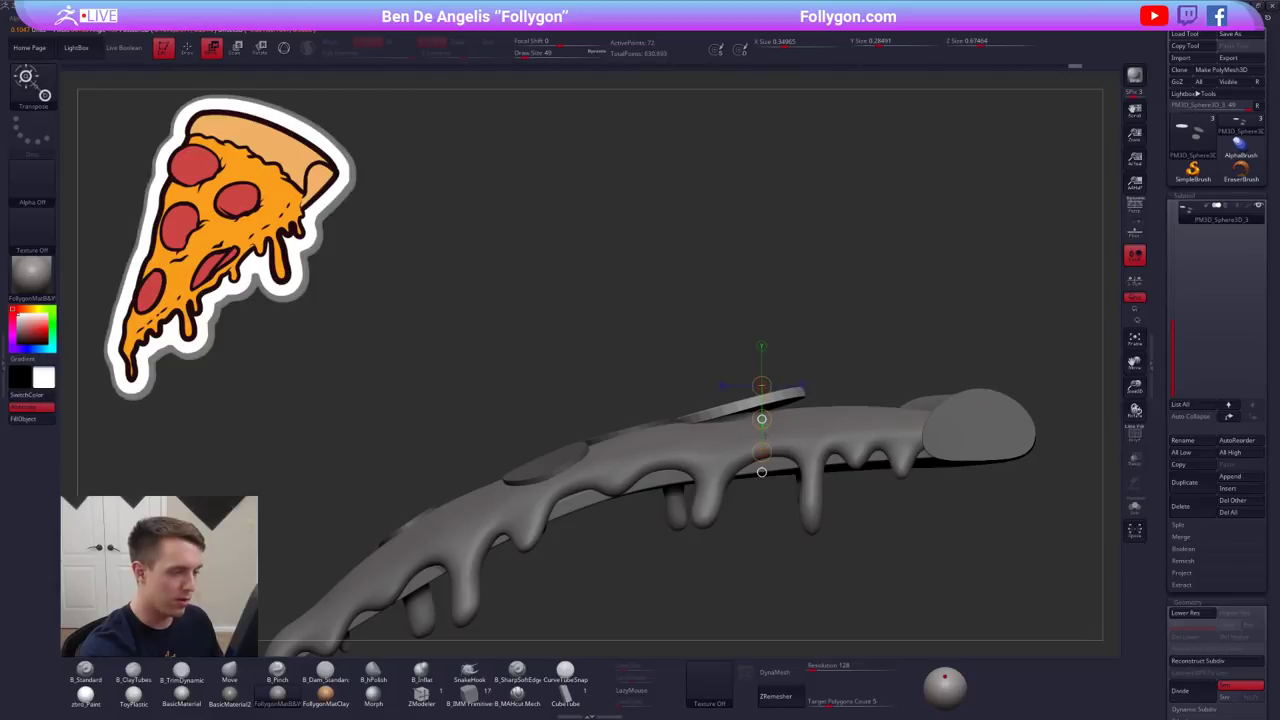
key(r)
drag(879, 368, 879, 366)
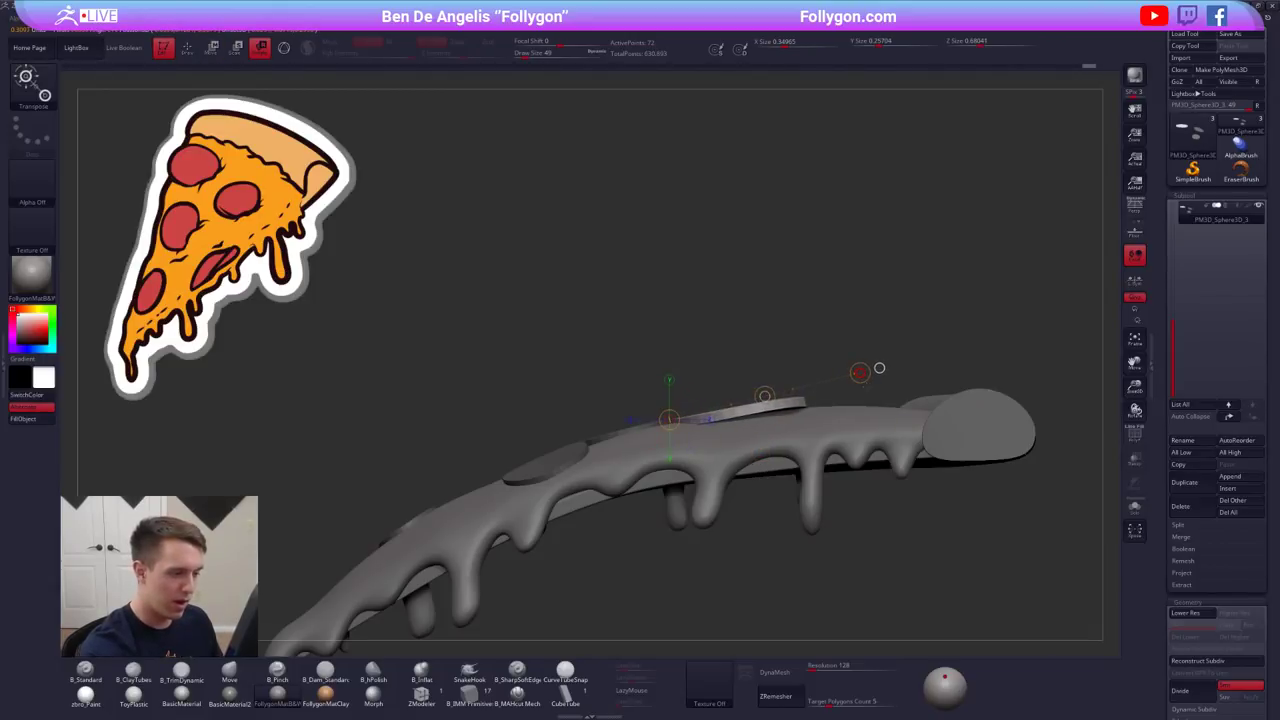
- Seat the fourth pepperoni on the cheese with a resized Move brush and shift it slightly away from the crust
key(q)
key(space)
drag(757, 403, 768, 418)
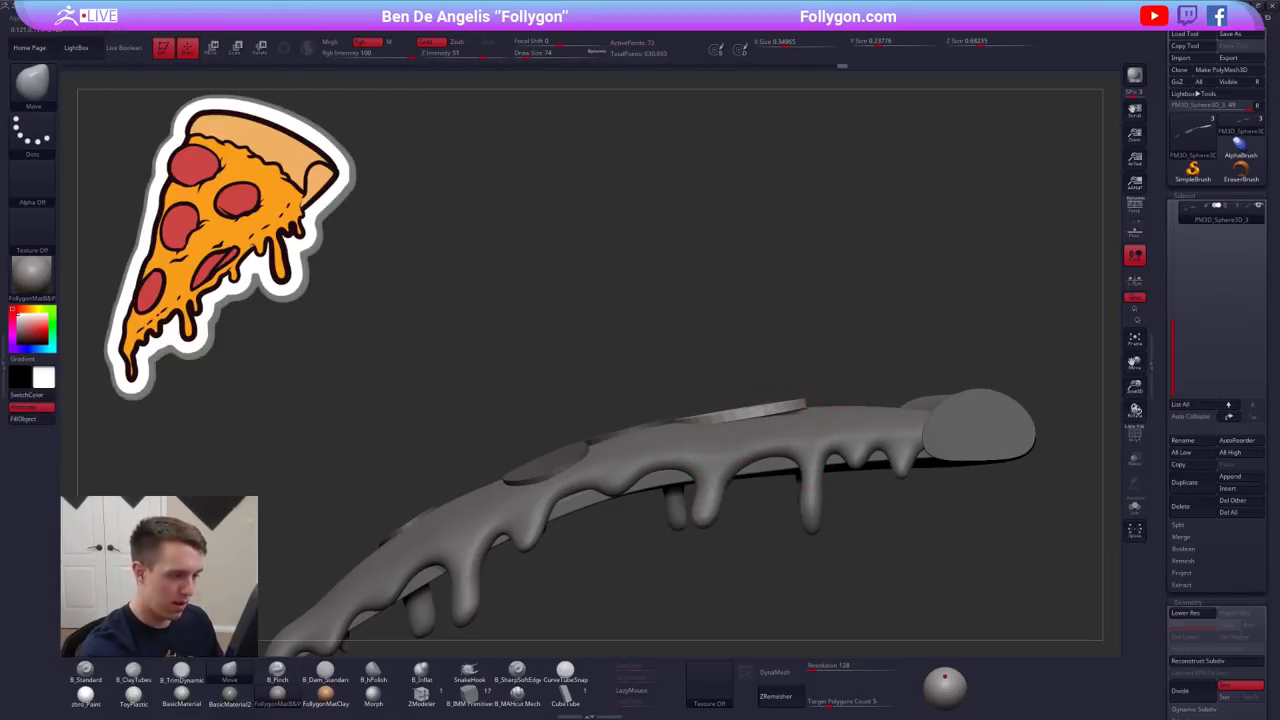
drag(520, 290, 730, 350)
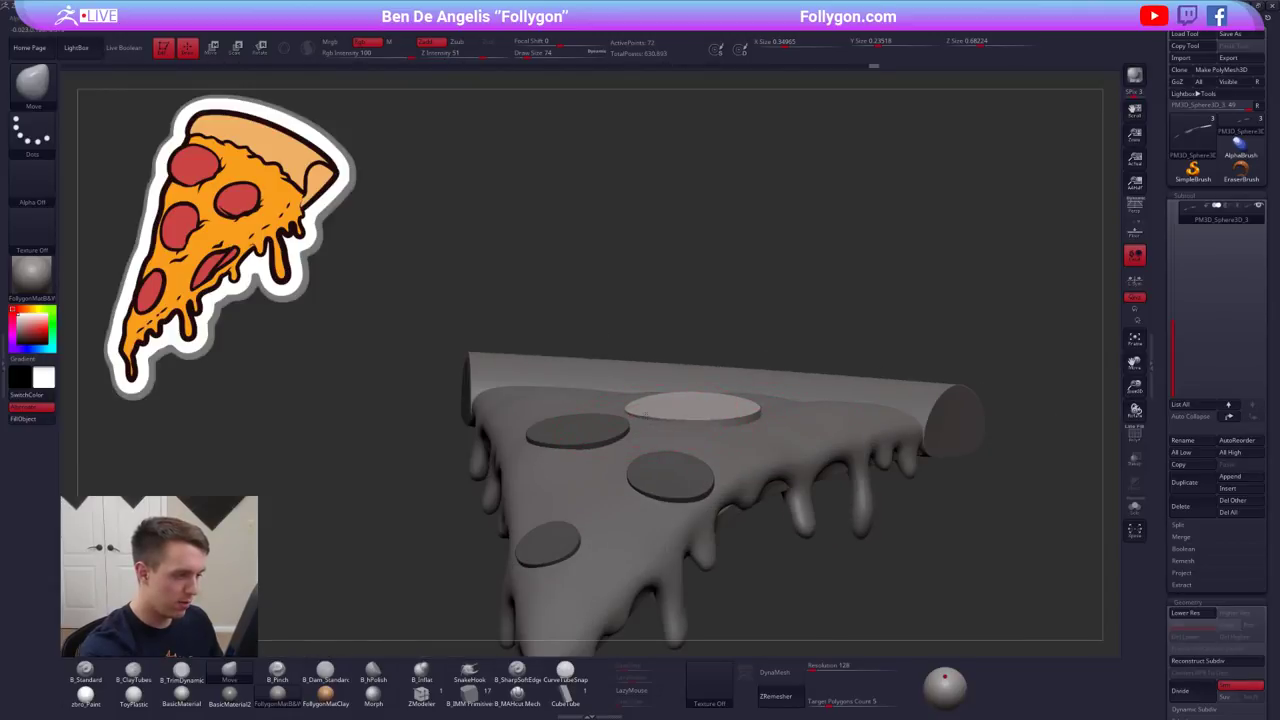
alt+drag(500, 280, 670, 397)
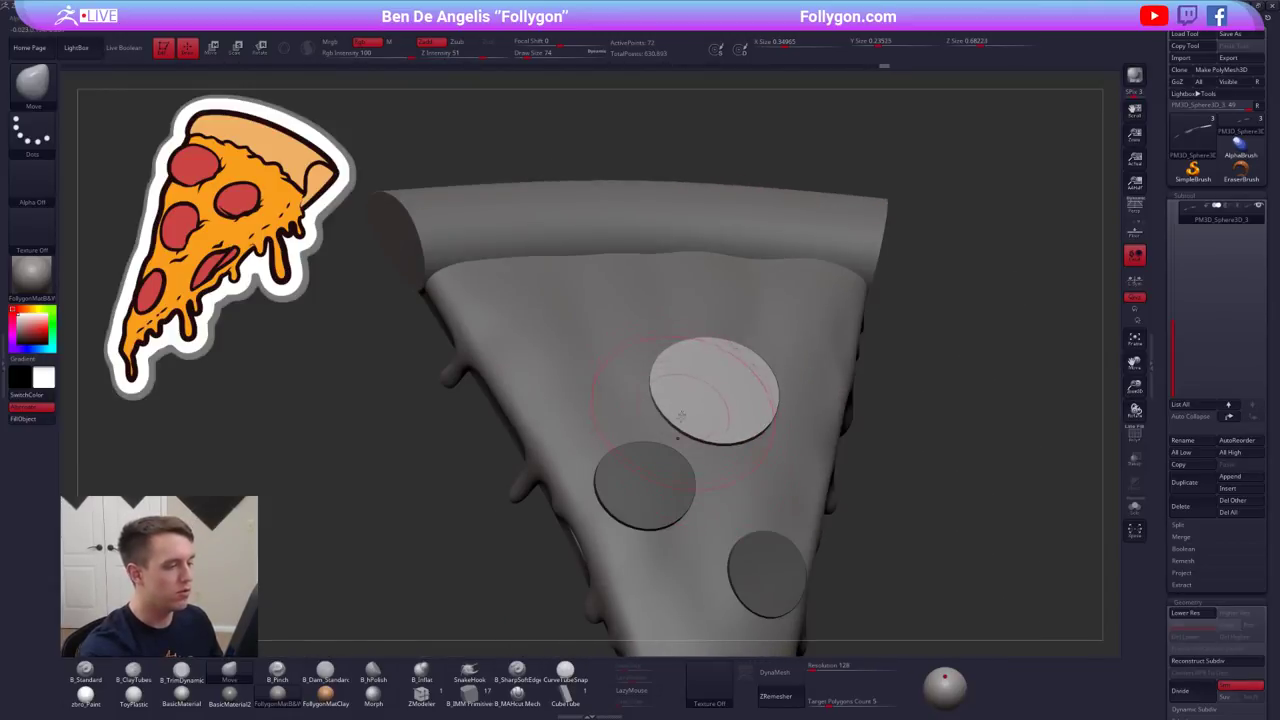
mouse_move(790, 400)
right_down()
mouse_move(722, 388)
mouse_move(722, 470)
right_up()
key(w)
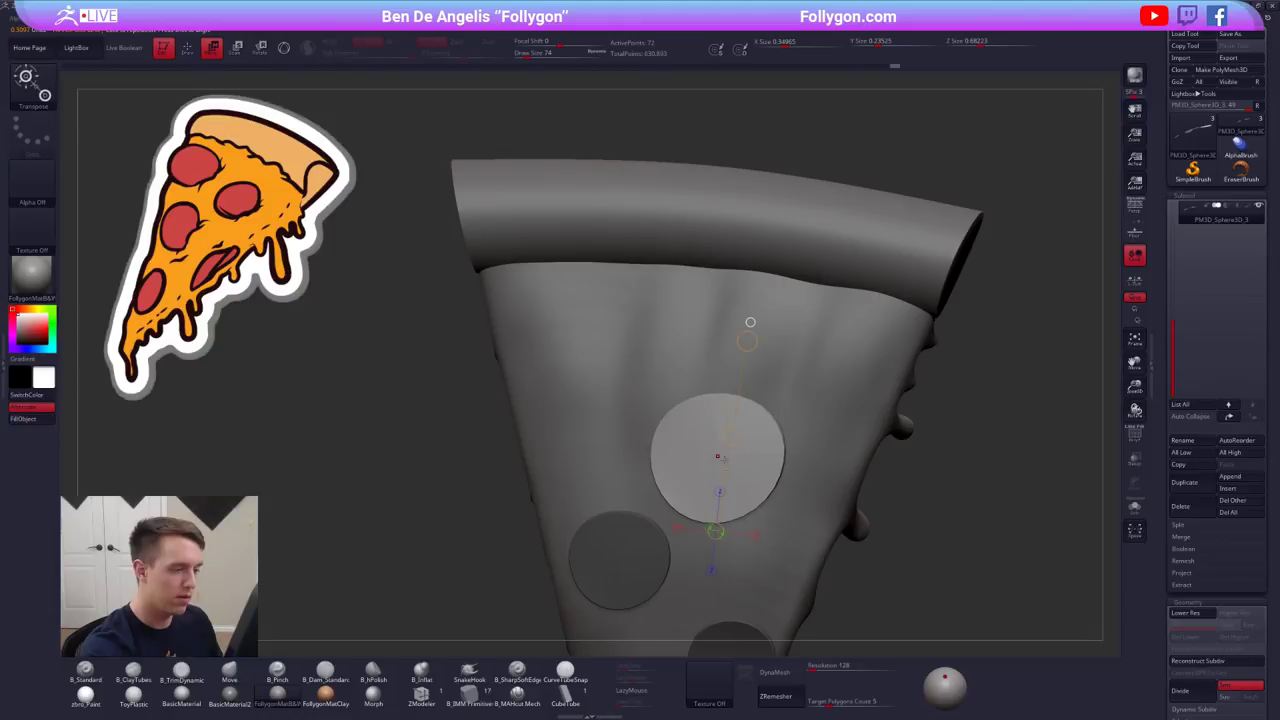
mouse_move(720, 458)
mouse_down()
mouse_move(717, 529)
mouse_move(734, 476)
mouse_up()
right_drag(738, 410, 738, 370)
key(q)
mouse_move(692, 439)
mouse_down()
mouse_move(746, 512)
mouse_move(657, 431)
mouse_up()
key(ctrl+z)
- Reselect and resize the Move brush, and duplicate the fourth pepperoni to the free cheese corner beside the crust
key(b)
key(m)
key(v)
key(space)
key(w)
right_drag(657, 431, 650, 402)
mouse_move(650, 402)
alt+right_down()
mouse_move(708, 394)
mouse_move(716, 445)
mouse_move(915, 425)
mouse_move(893, 425)
alt+right_up()
mouse_move(695, 365)
mouse_down()
mouse_move(760, 345)
mouse_move(701, 366)
mouse_up()
- Push the fifth pepperoni down onto the cheese with the Move brush, working from the side
key(q)
right_drag(686, 397, 667, 354)
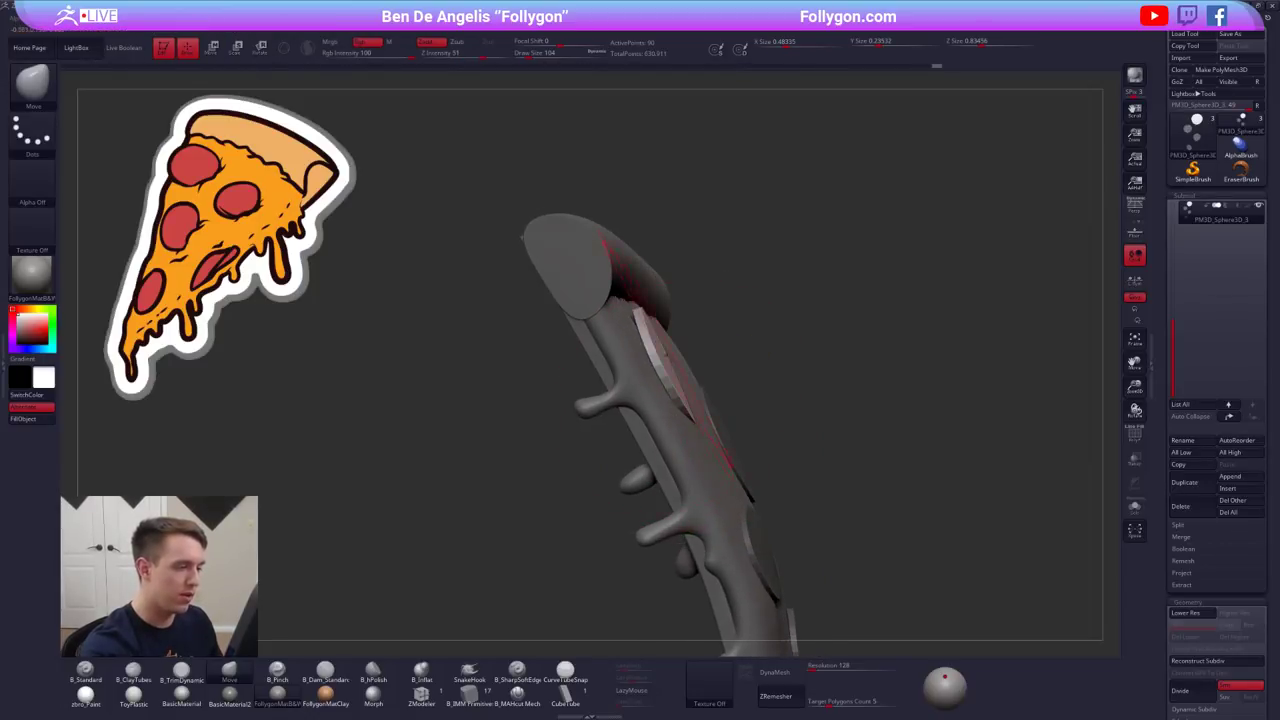
drag(666, 354, 653, 361)
right_drag(840, 372, 666, 355)
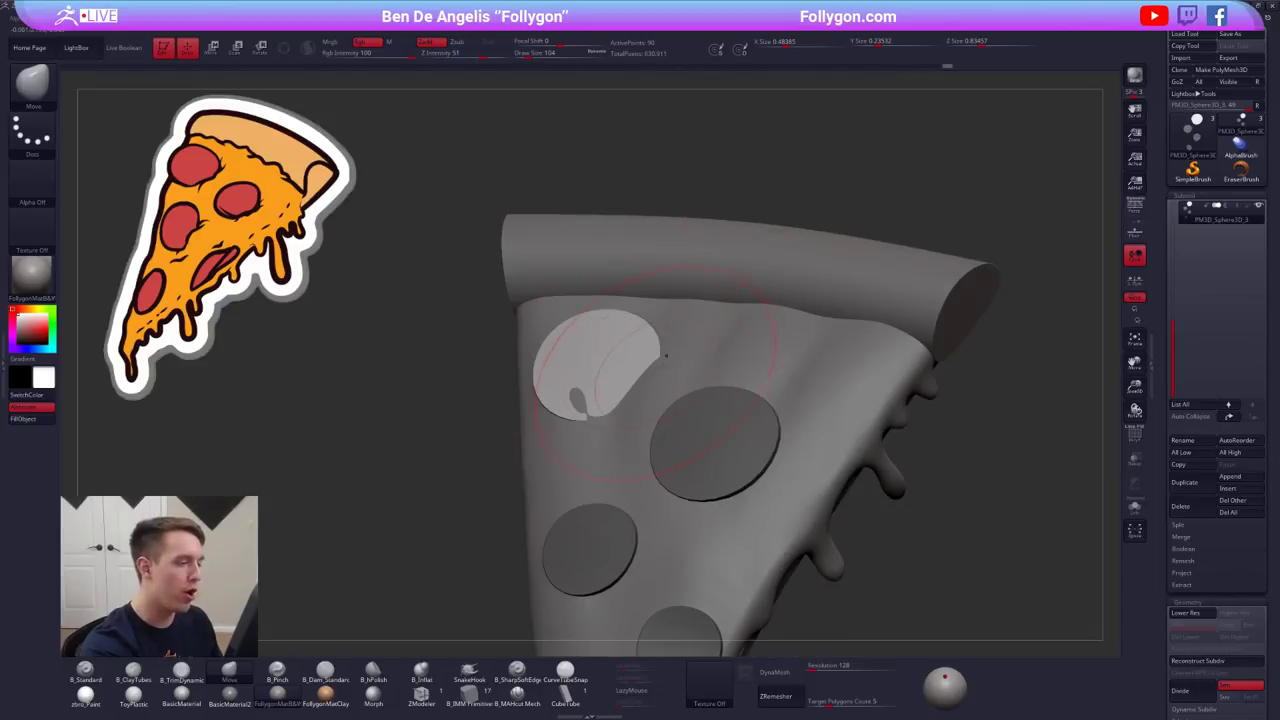
mouse_move(655, 372)
alt+mouse_down()
mouse_move(640, 404)
mouse_move(648, 393)
alt+mouse_up()
- Adjust the crust-side edge of the fifth pepperoni with a smaller Move brush to match the cheese slope
key(space)
right_drag(648, 393, 762, 400)
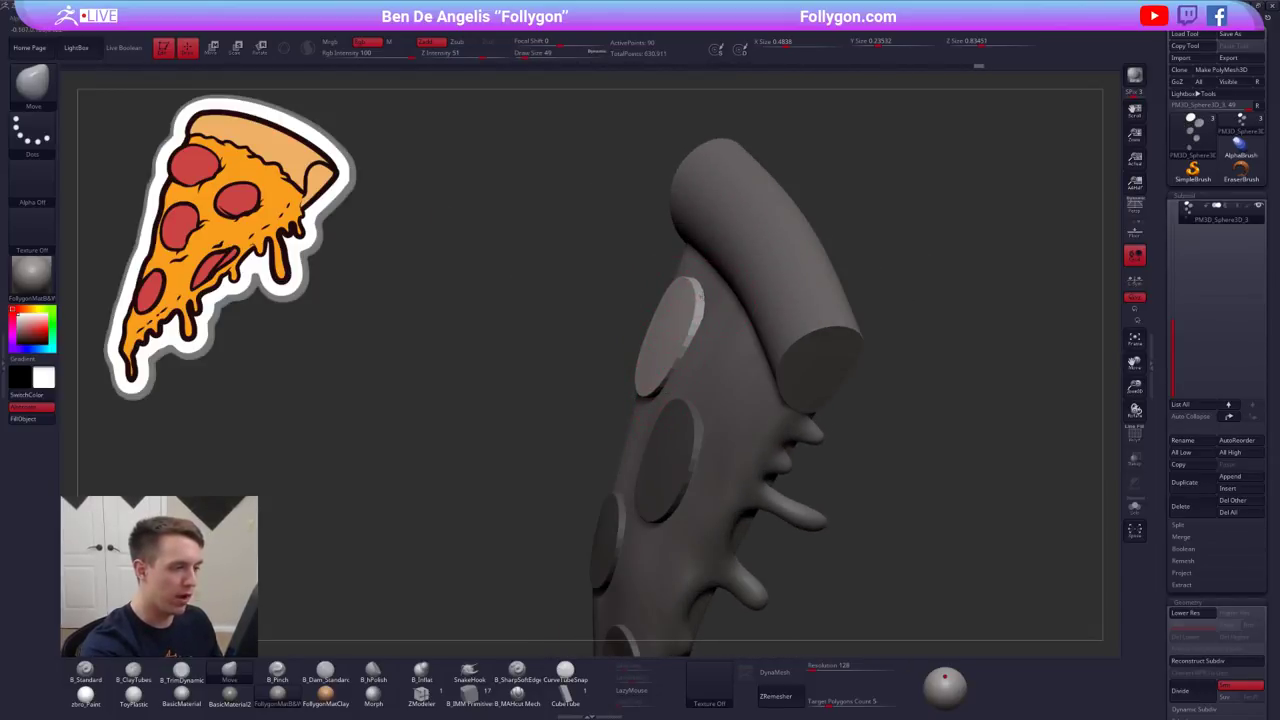
drag(700, 296, 708, 292)
right_drag(708, 292, 768, 293)
drag(702, 282, 699, 288)
mouse_move(699, 288)
right_down()
mouse_move(705, 345)
mouse_move(690, 366)
mouse_move(716, 400)
right_up()
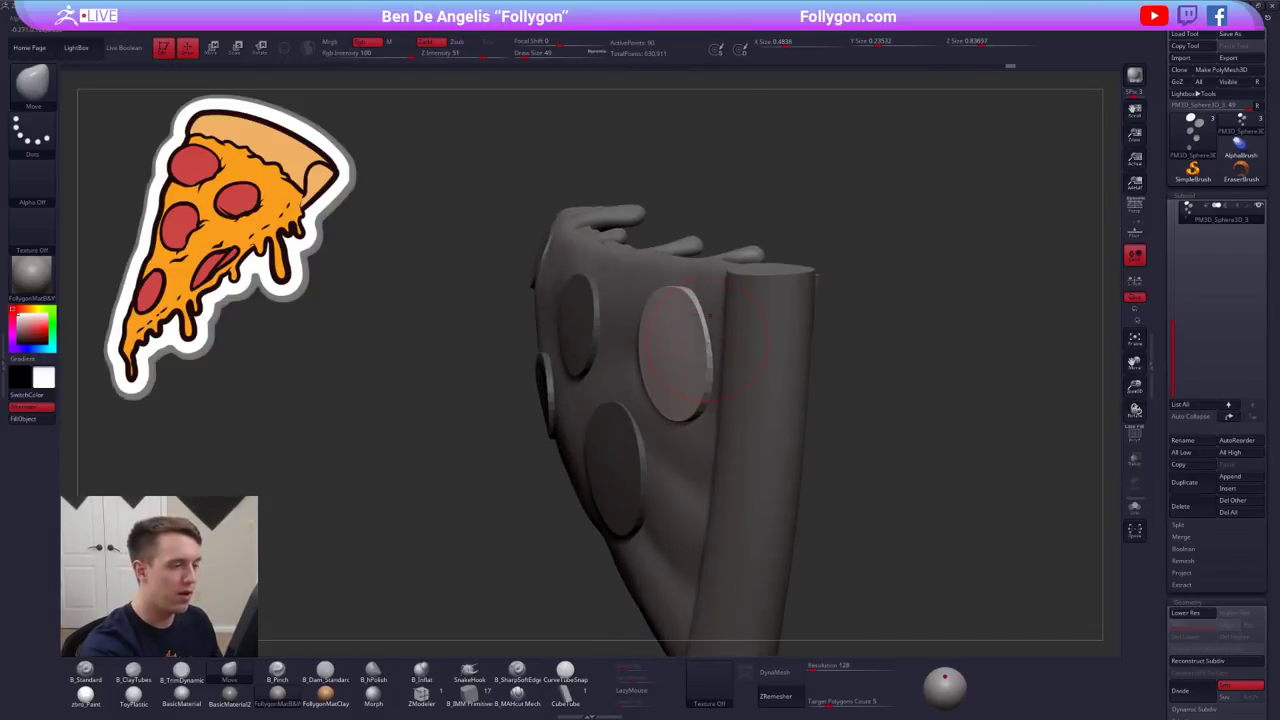
- Refine the rim of the fifth pepperoni from edge-on angles so that it hugs the cheese
right_drag(710, 316, 697, 342)
drag(703, 319, 698, 322)
drag(691, 273, 690, 274)
right_drag(690, 274, 692, 325)
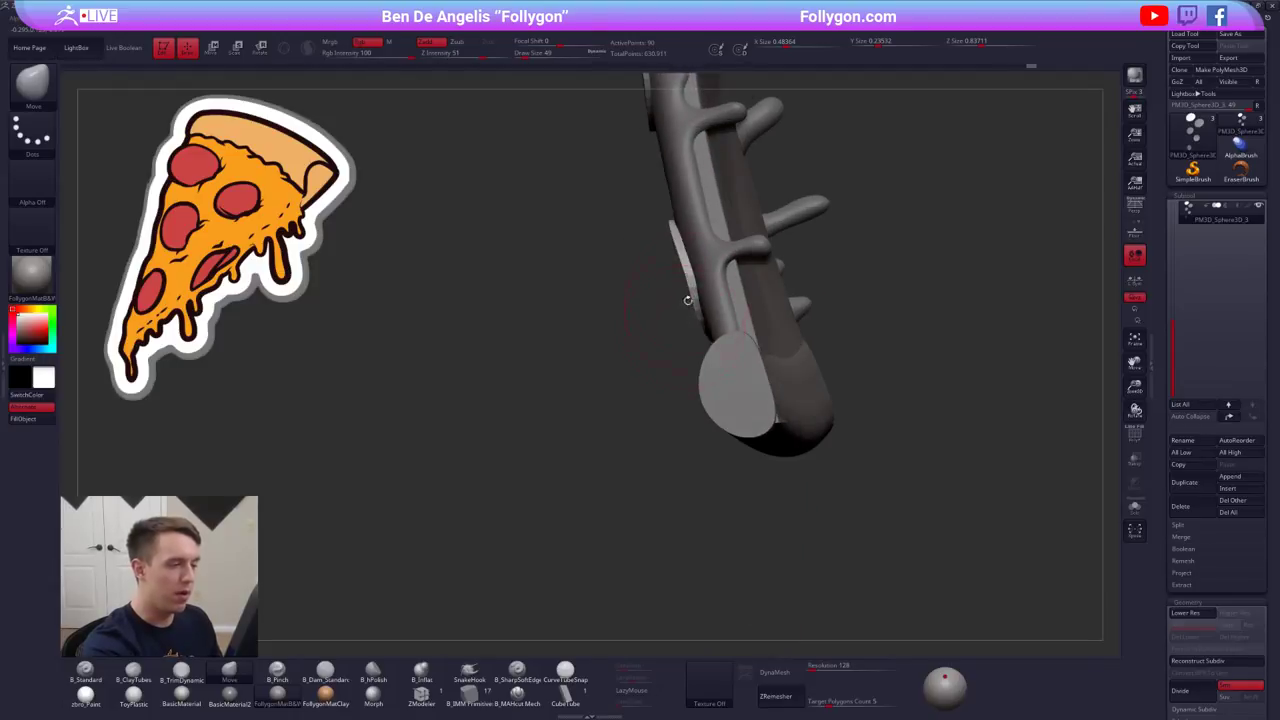
drag(688, 274, 681, 267)
mouse_move(681, 267)
right_down()
mouse_move(805, 278)
mouse_move(790, 250)
right_up()
- Nudge the fifth pepperoni with the Move brush at draw size 67 and clear the mask from the pepperoni subtool
mouse_move(790, 250)
ctrl+right_down()
mouse_move(746, 300)
mouse_move(735, 360)
ctrl+right_up()
key(space)
drag(606, 374, 616, 374)
alt+right_drag(673, 318, 720, 366)
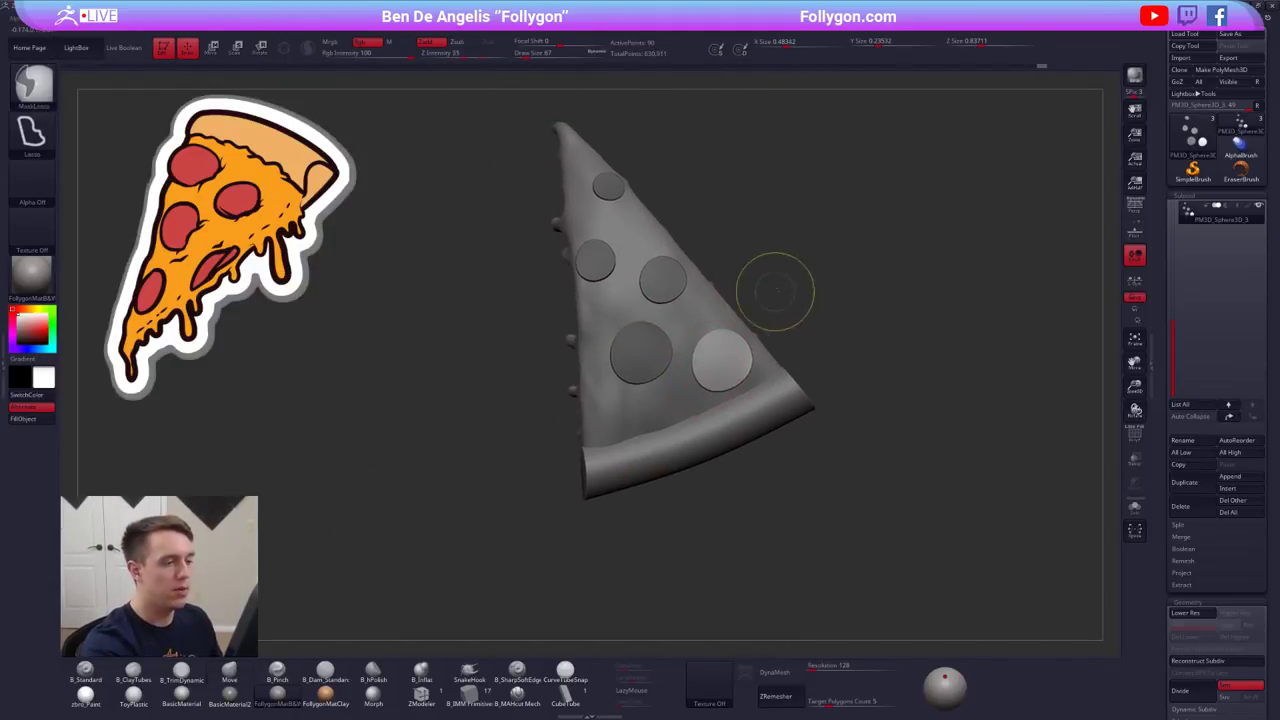
ctrl+drag(775, 293, 815, 350)
right_drag(852, 491, 926, 506)
drag(927, 507, 878, 538)
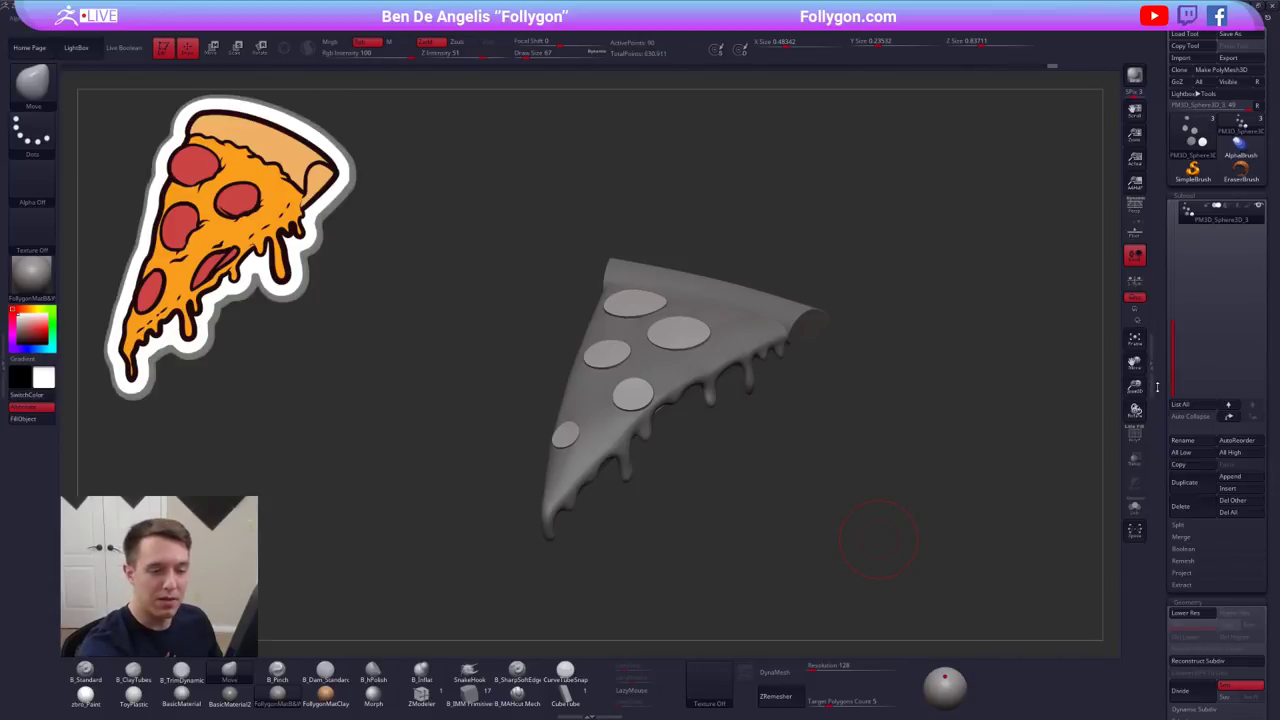
drag(1173, 346, 1173, 235)
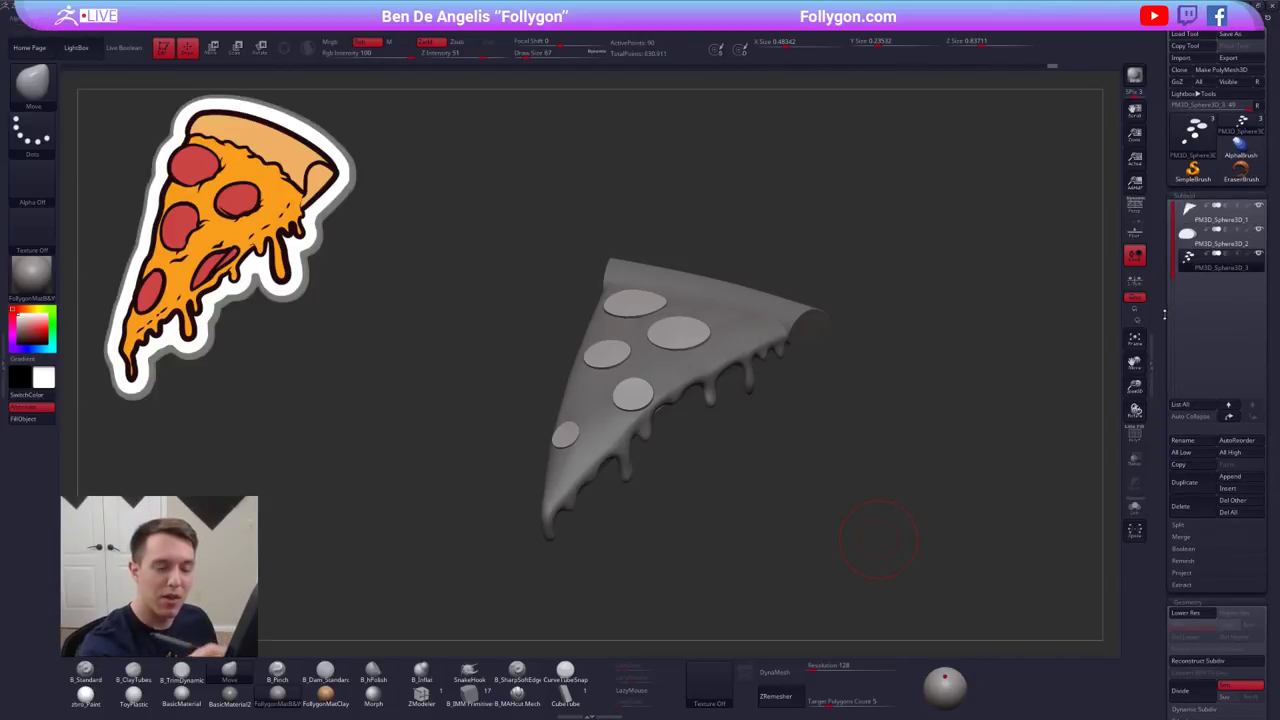
drag(1164, 314, 1164, 120)
drag(1164, 508, 1164, 222)
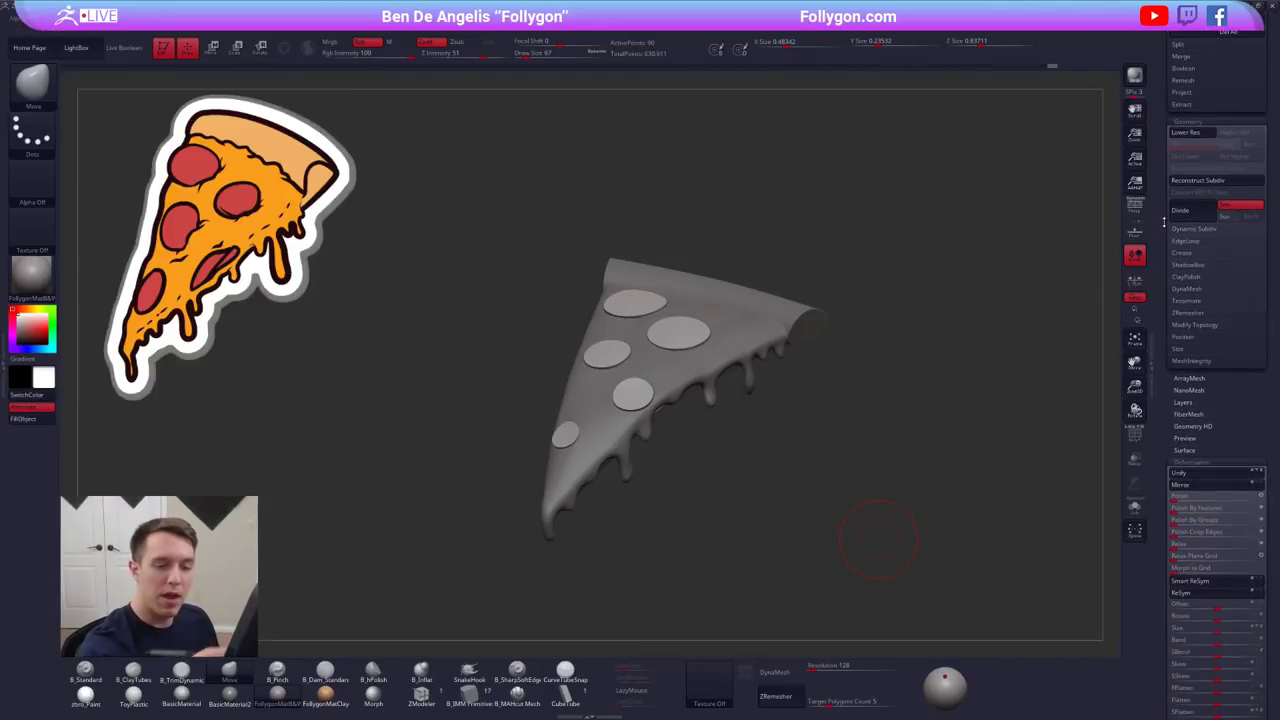
click(1202, 462)
drag(1200, 510, 1201, 615)
click(1208, 472)
- Try assigning all five pepperoni slices to a single polygroup with the polyframe displayed
key(shift+f)
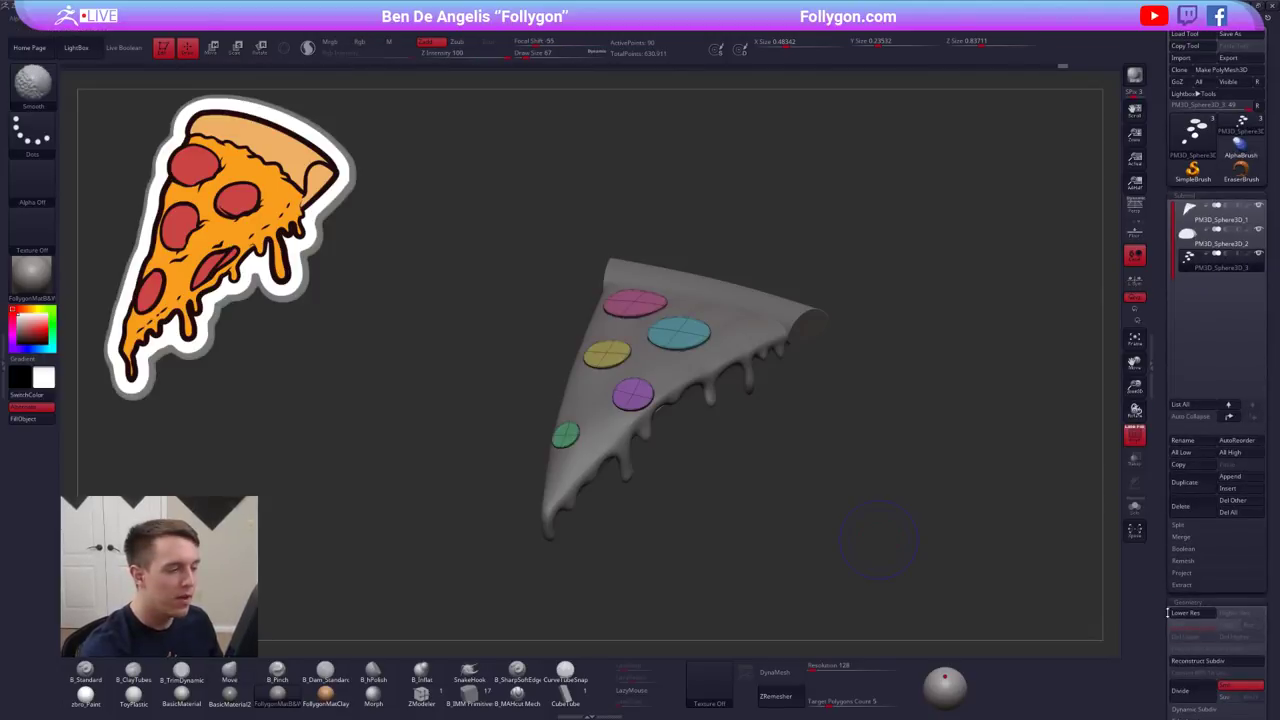
key(ctrl+w)
key(ctrl+z)
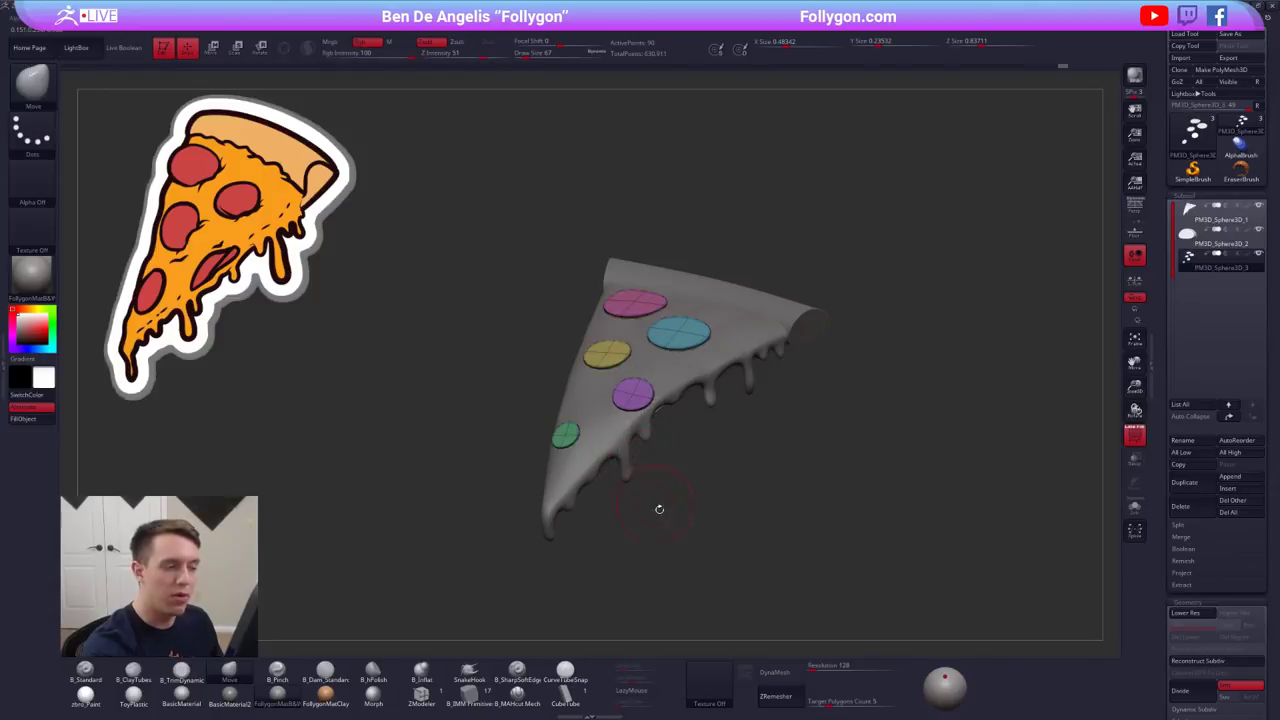
alt+right_drag(706, 410, 740, 463)
key(shift+f)
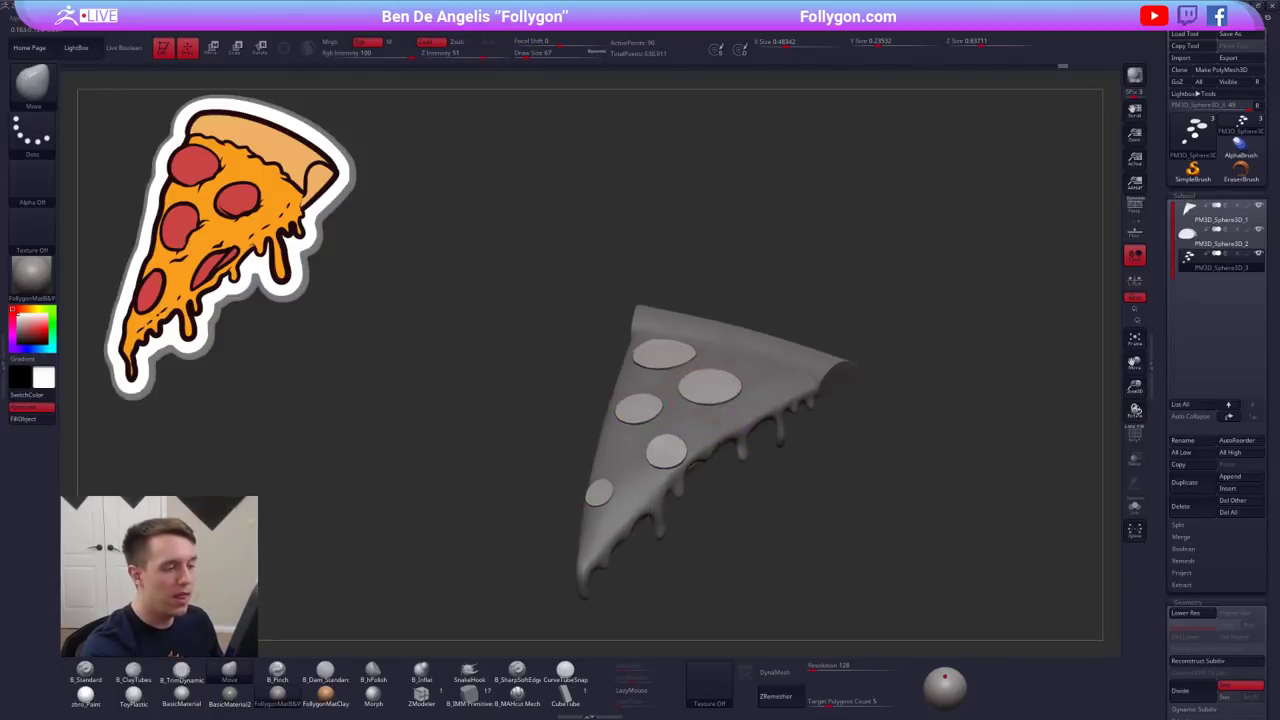
- Try isolating the pepperoni nearest the dripping edge with a topology mask
right_drag(700, 320, 708, 393)
key(w)
ctrl+click(712, 378)
ctrl+click(672, 470)
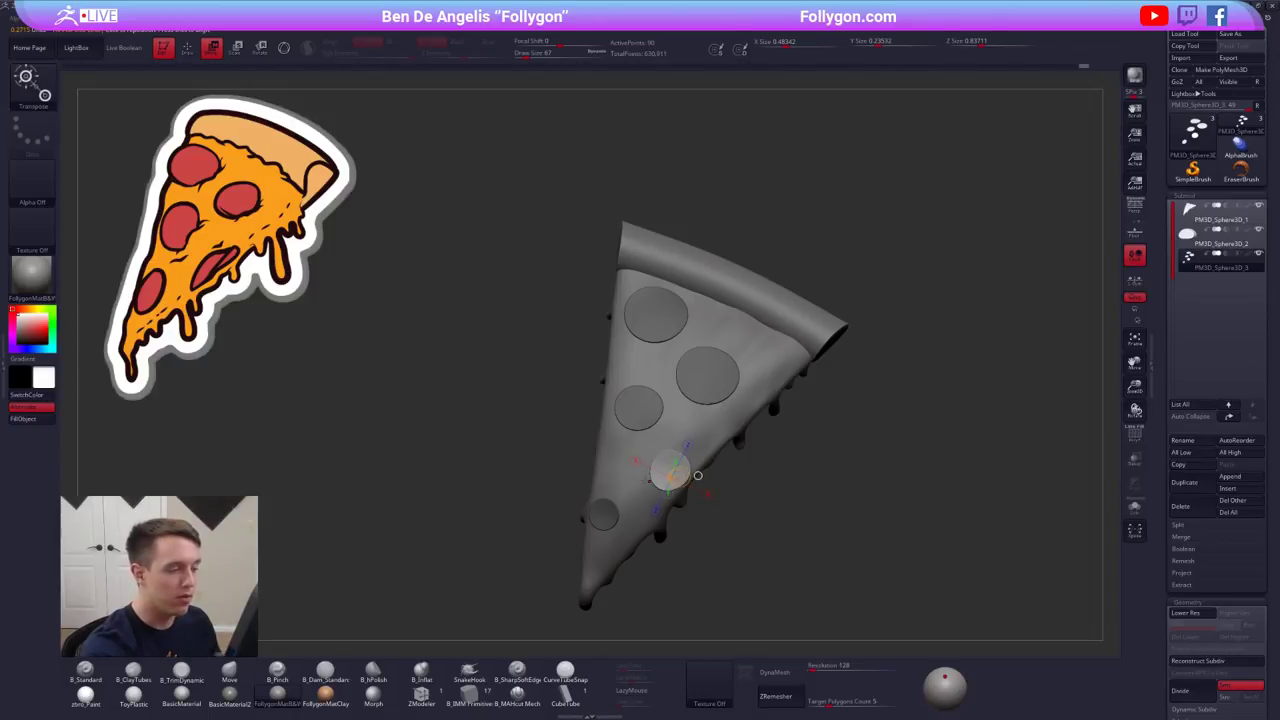
key(q)
ctrl+click(785, 437)
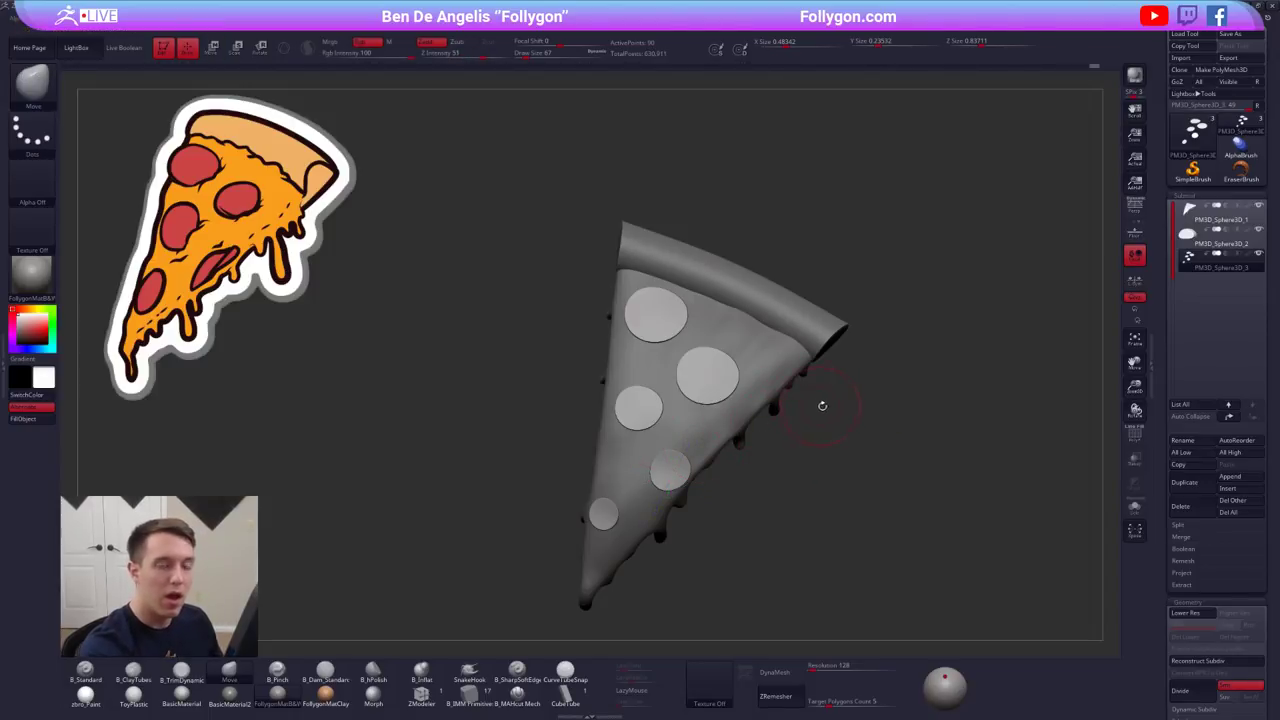
- Examine the placement of the five pepperoni slices against the reference picture from several angles
key(space)
key(space)
drag(822, 406, 824, 410)
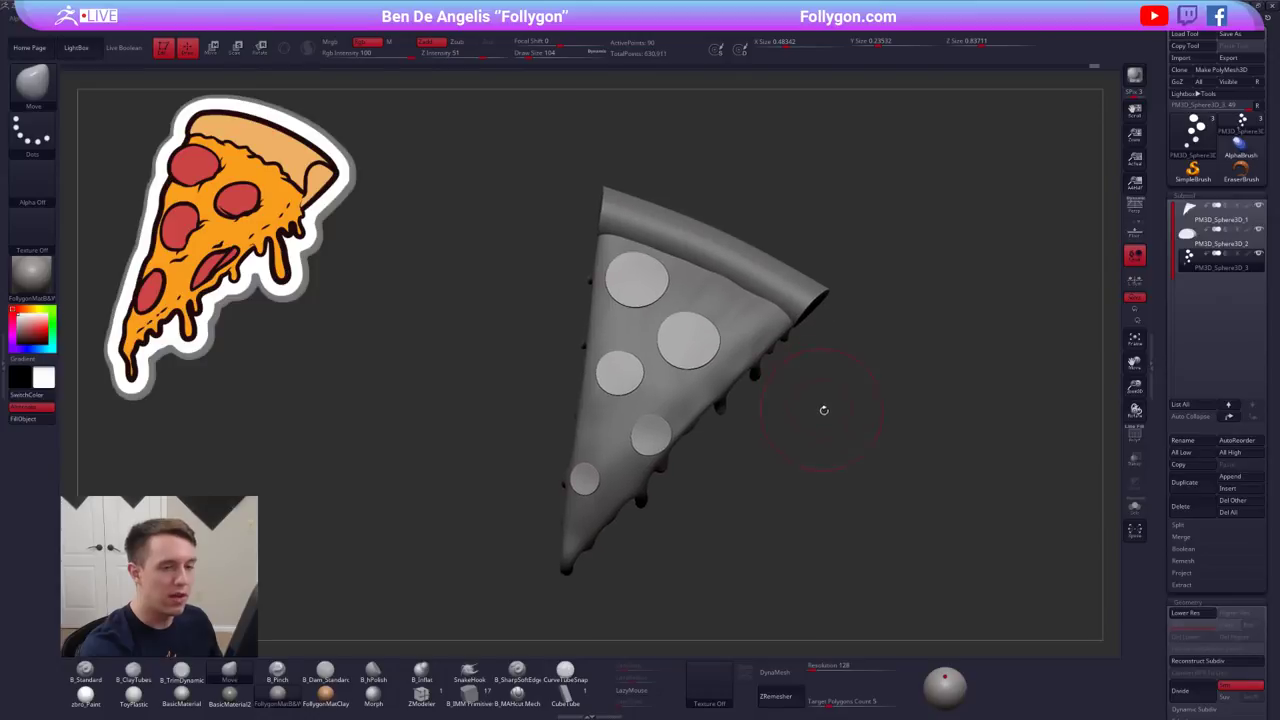
key(space)
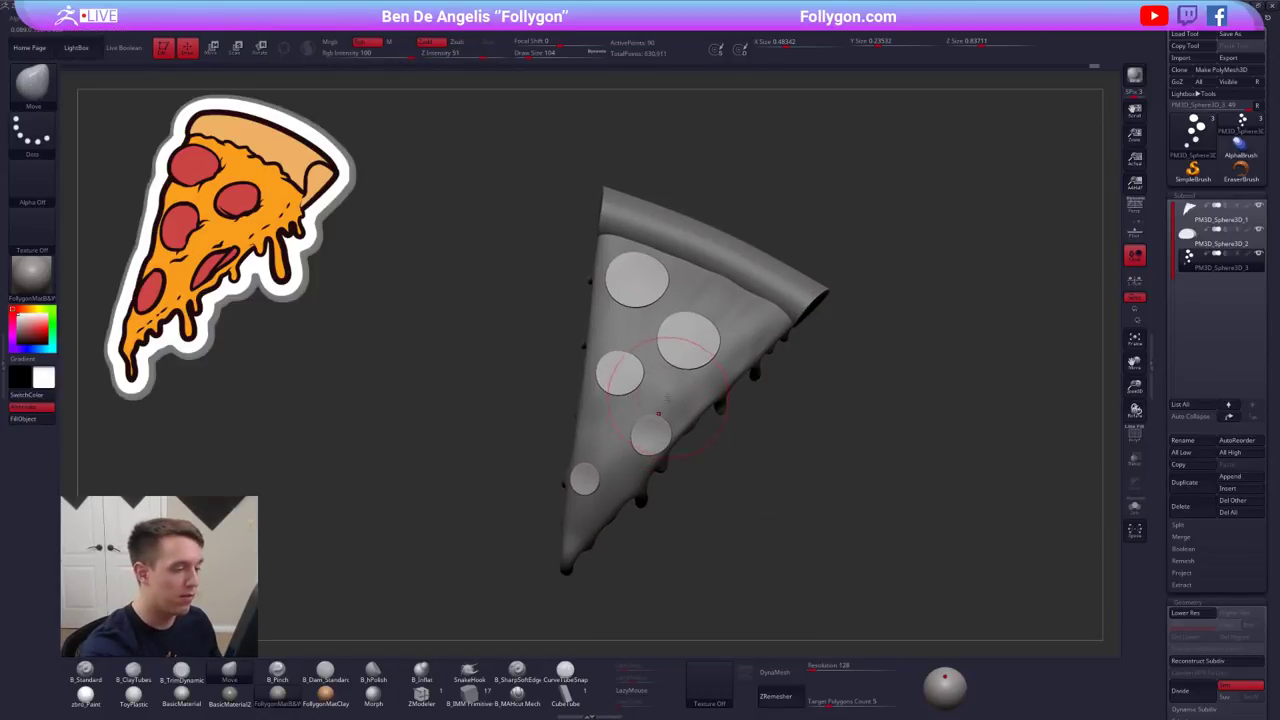
mouse_move(667, 398)
alt+mouse_down()
mouse_move(714, 390)
mouse_move(685, 421)
mouse_move(702, 428)
alt+mouse_up()
key(space)
key(space)
right_drag(709, 432, 710, 382)
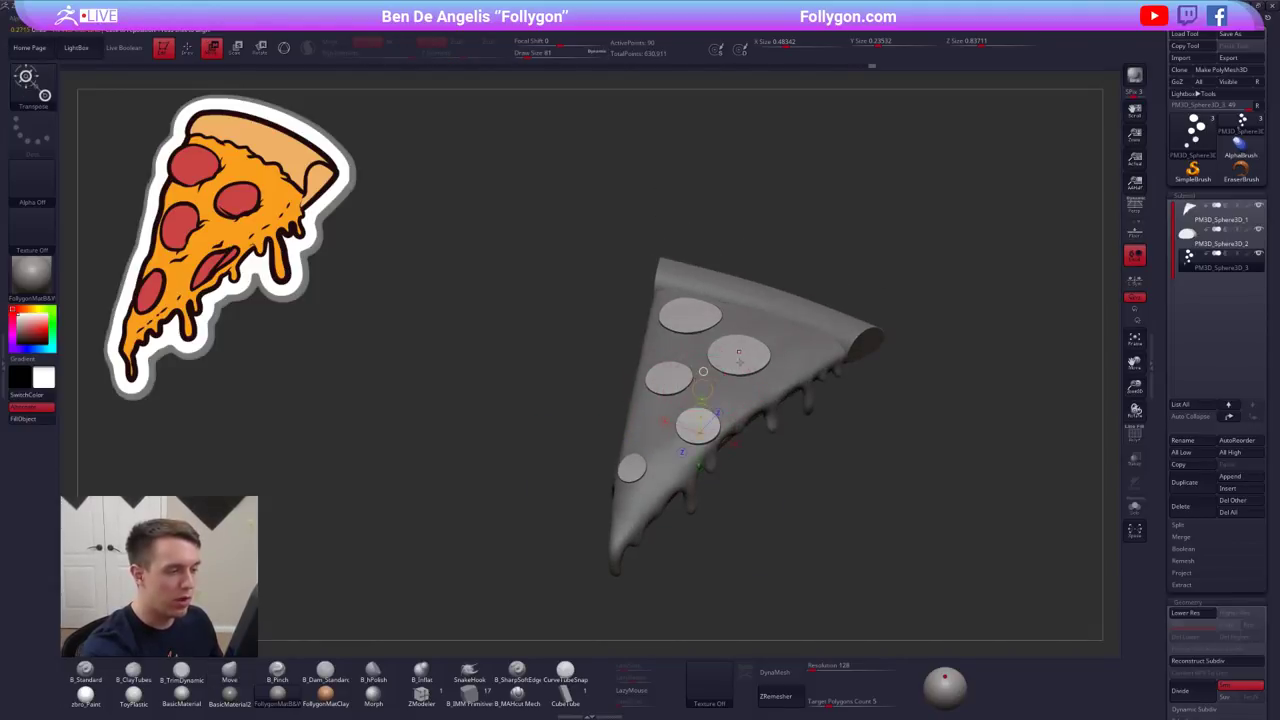
ctrl+drag(697, 423, 690, 315)
mouse_move(773, 363)
right_down()
mouse_move(797, 356)
mouse_move(815, 402)
right_up()
ctrl+drag(842, 413, 854, 423)
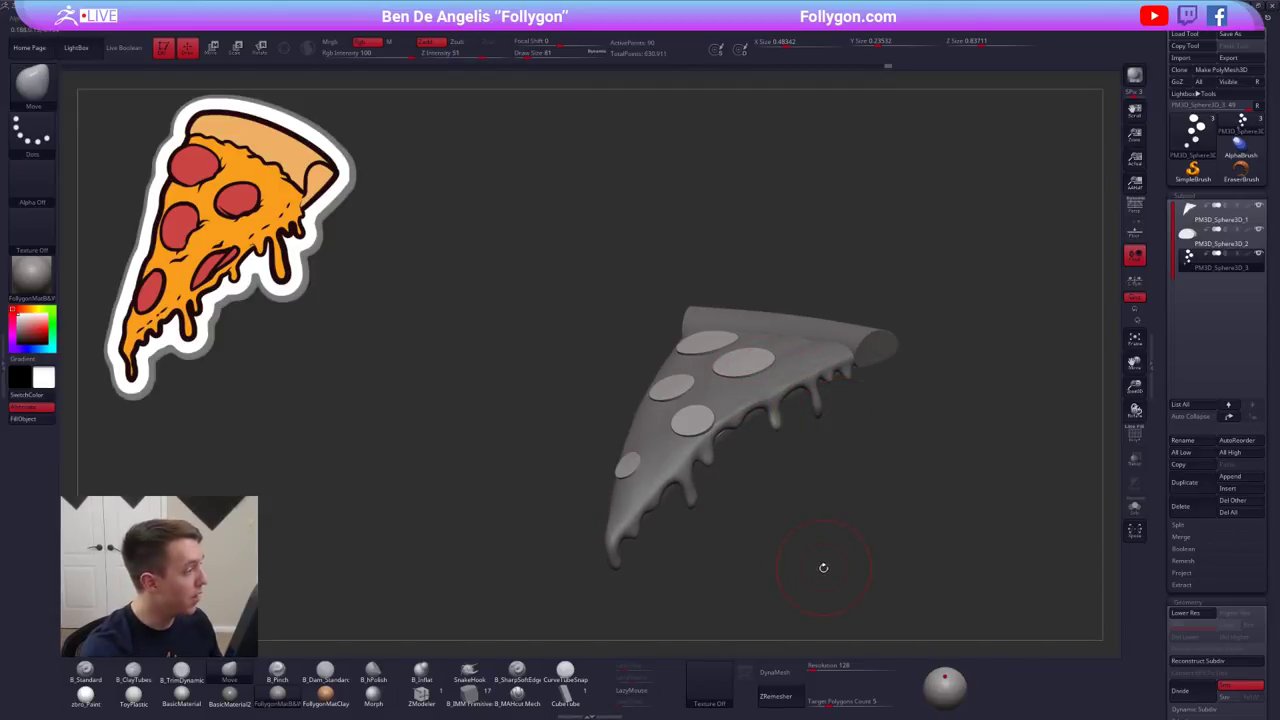
right_drag(833, 560, 818, 535)
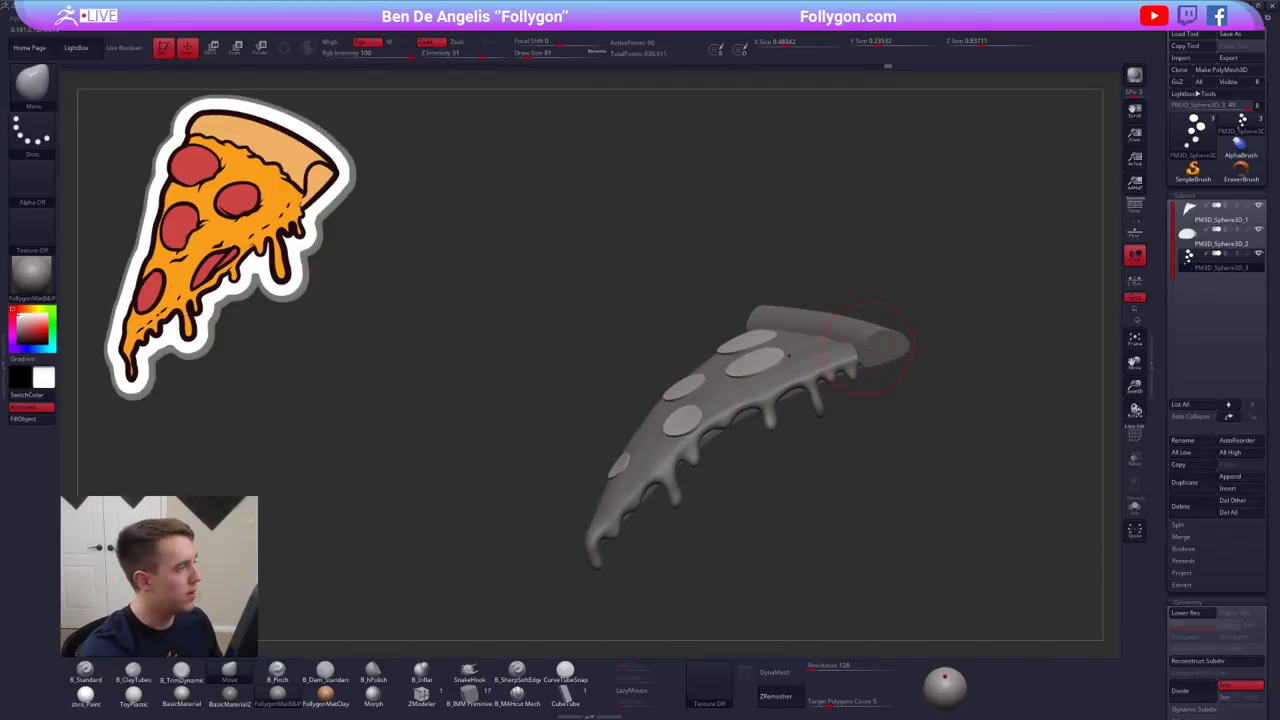
mouse_move(868, 353)
right_down()
mouse_move(845, 402)
mouse_move(832, 401)
mouse_move(882, 405)
mouse_move(824, 415)
right_up()
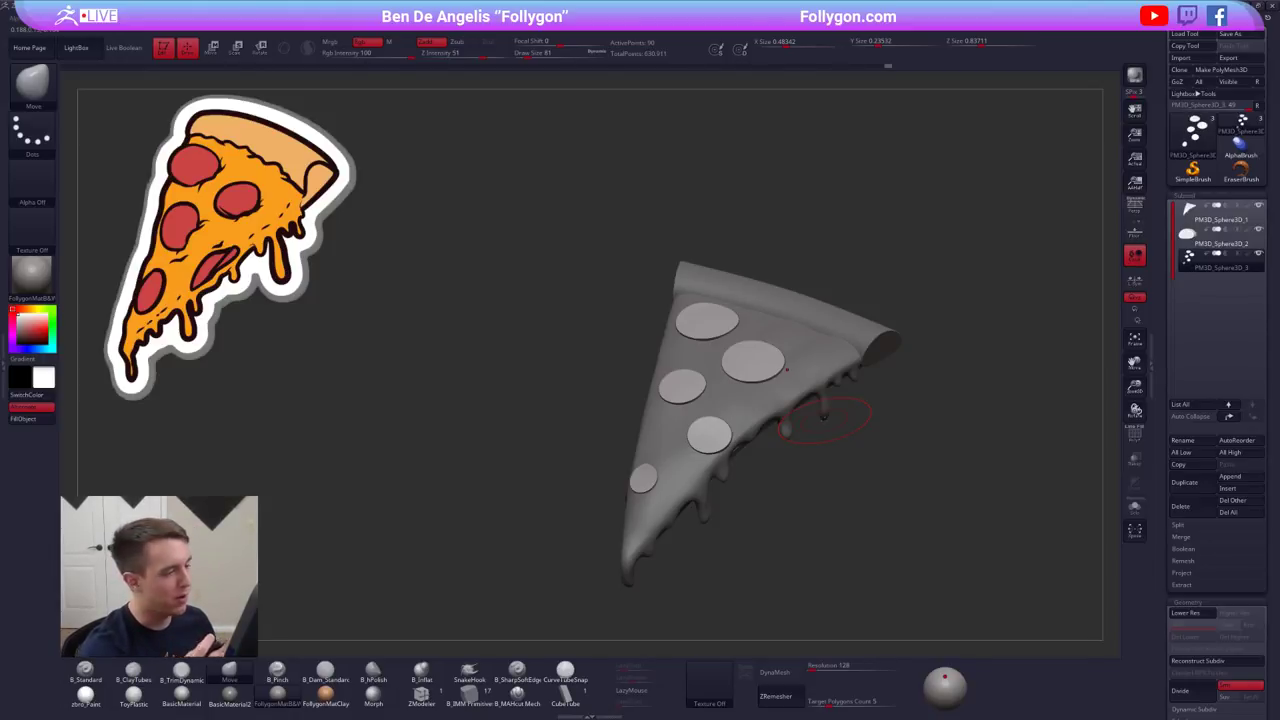
mouse_move(729, 360)
ctrl+right_down()
mouse_move(757, 364)
mouse_move(737, 377)
mouse_move(772, 370)
mouse_move(775, 390)
mouse_move(722, 358)
ctrl+right_up()
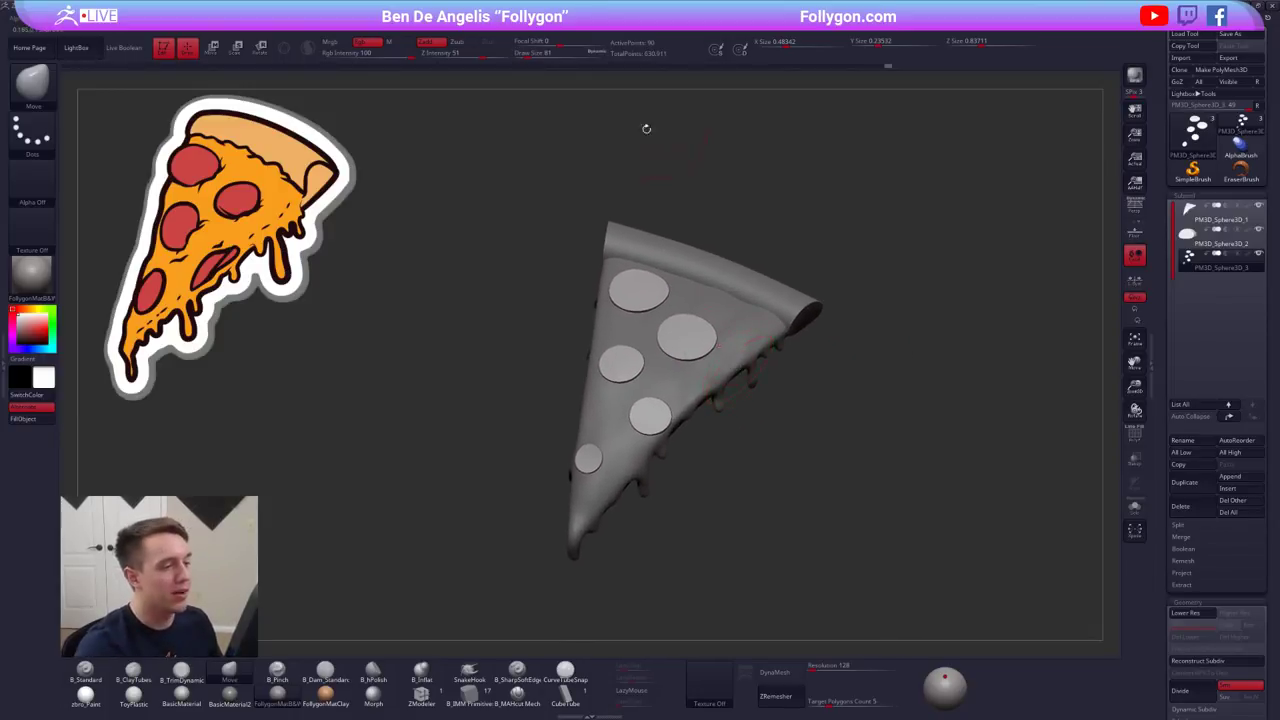
- Pick the pepperoni red from the reference picture as the active colour, moving the Spotlight dial clear of the image
key(shift+z)
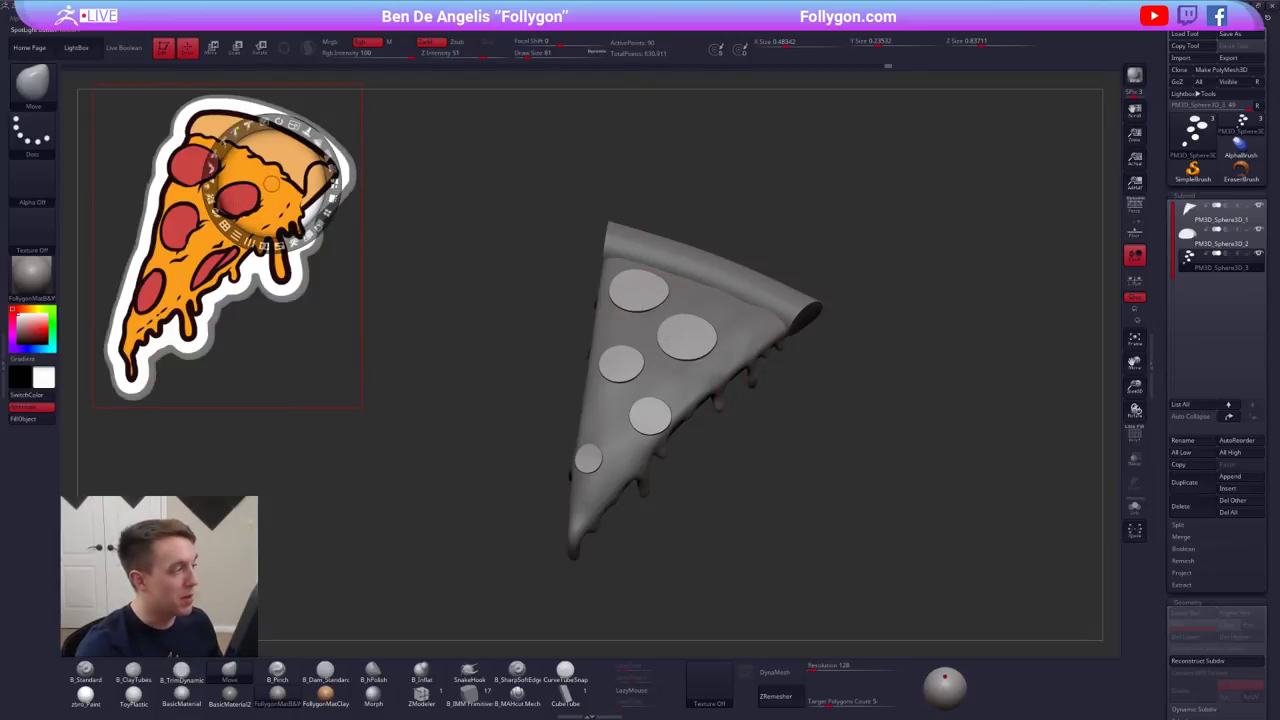
key(z)
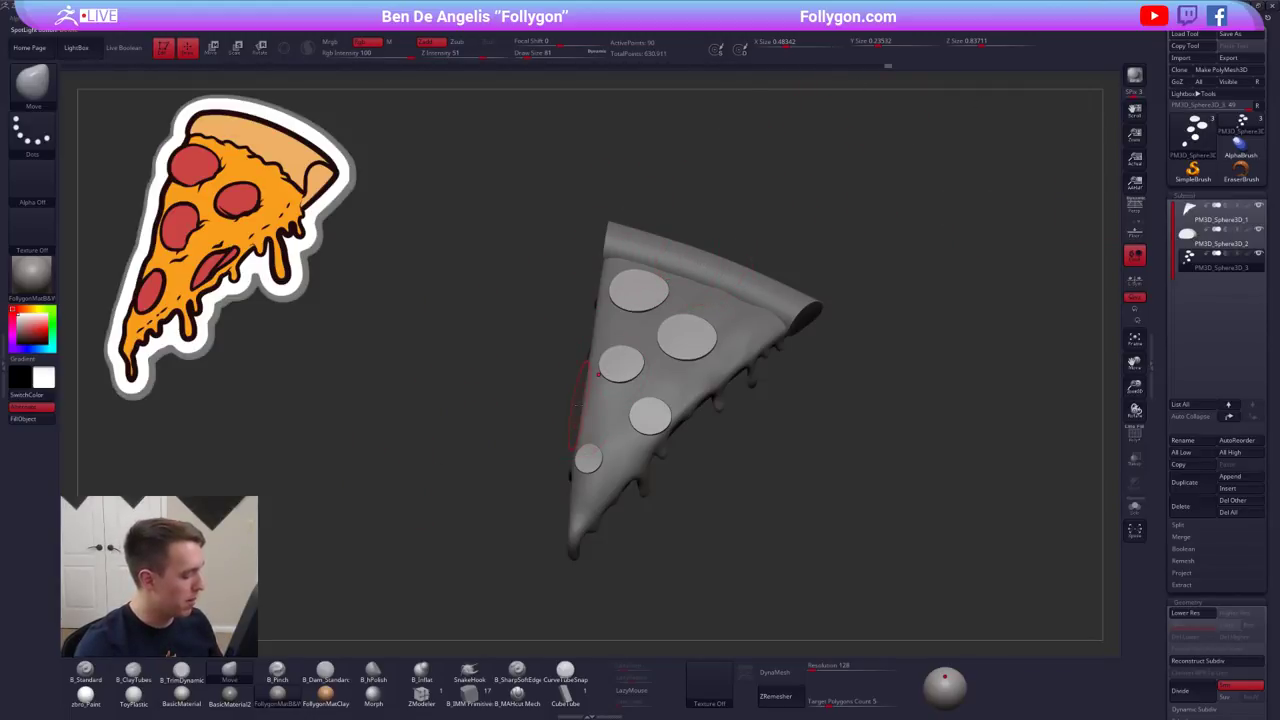
key(c)
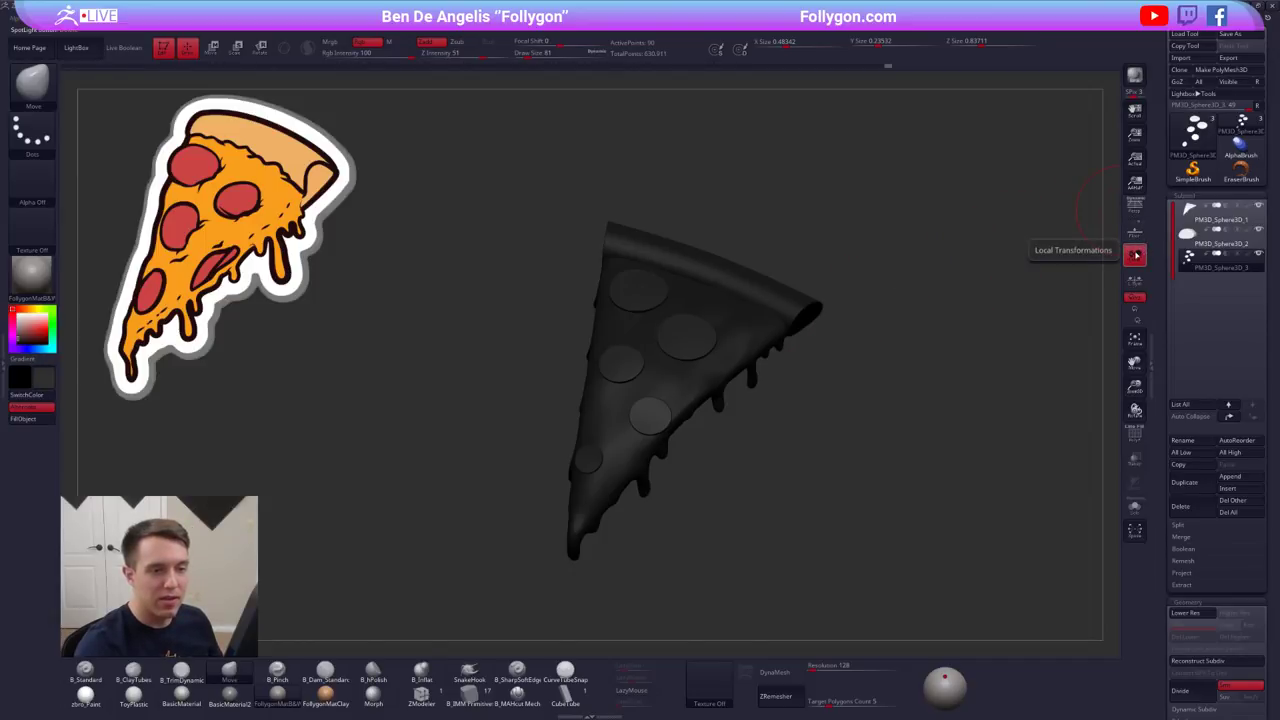
key(c)
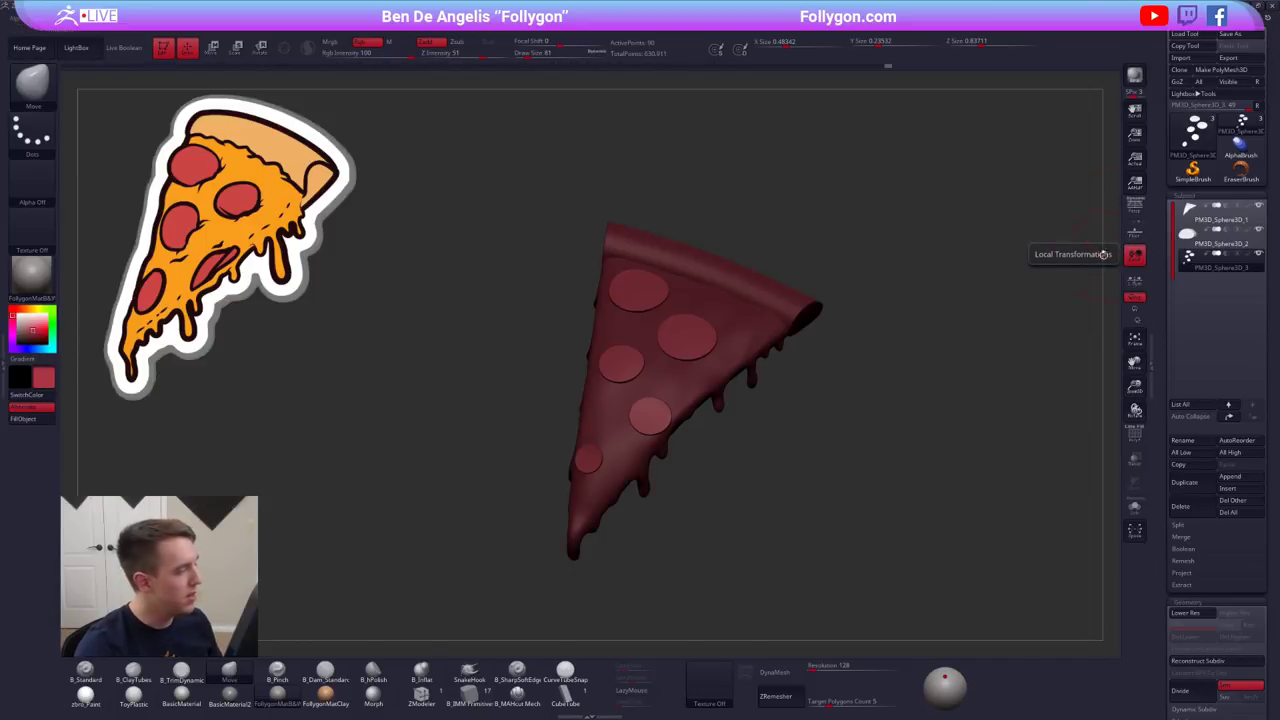
key(z)
click(483, 336)
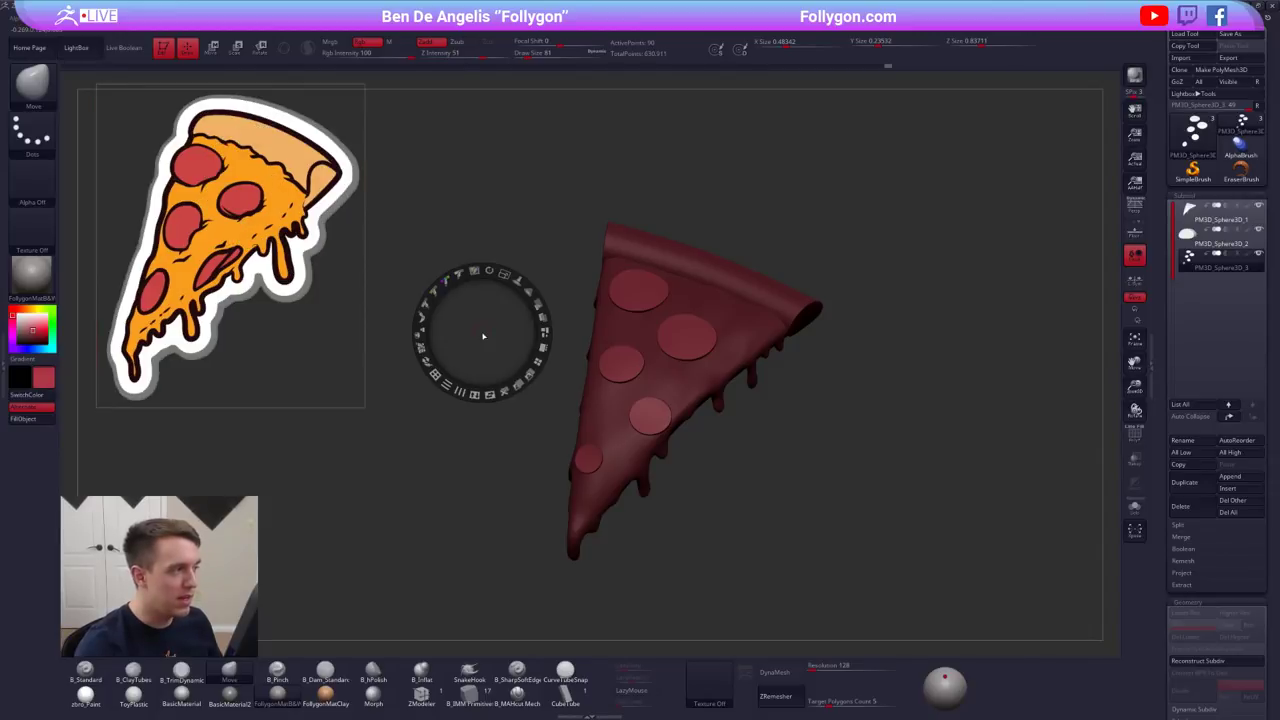
click(472, 234)
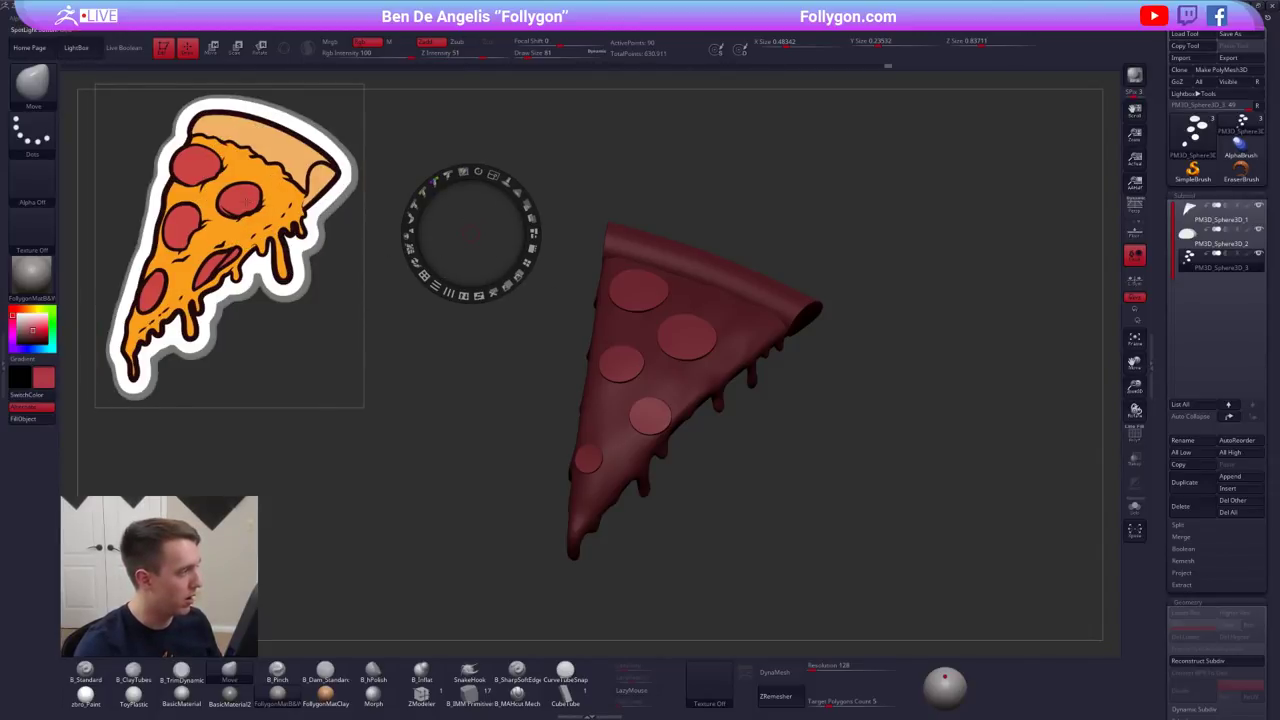
key(z)
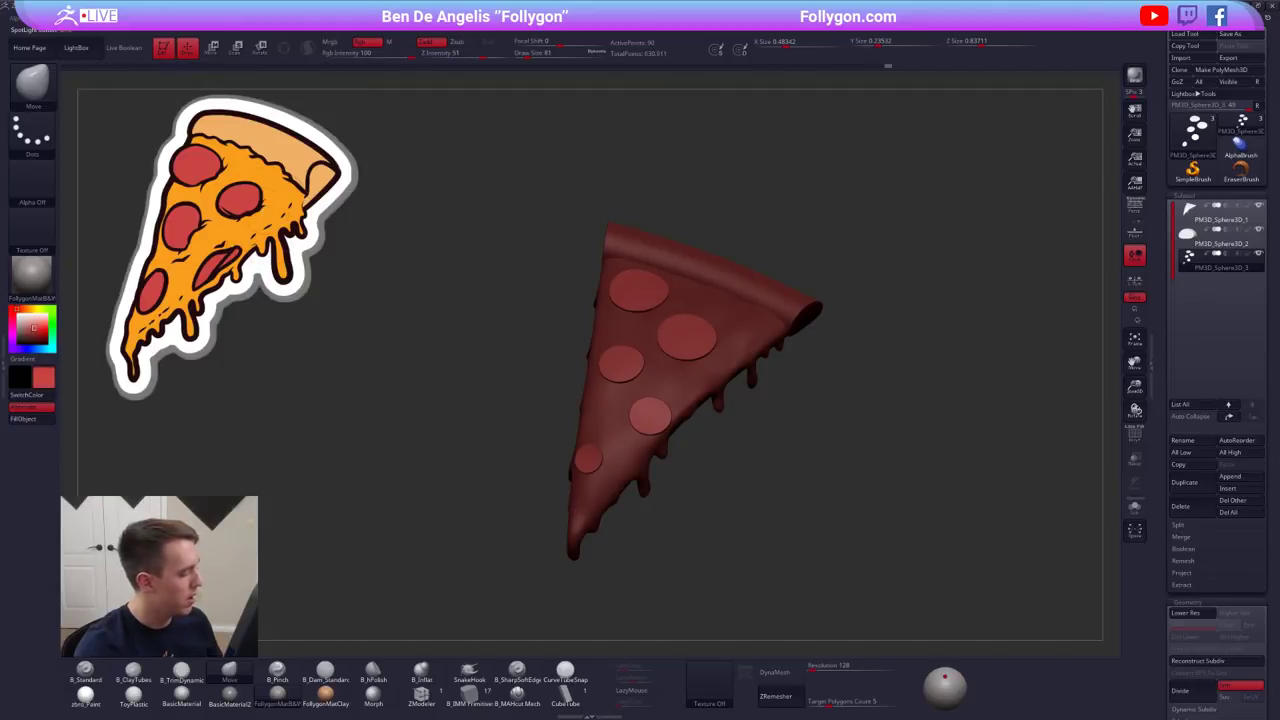
- Select the zbro_Paint material and set the B_Standard brush to Mrgb with Zadd off
click(86, 695)
key(1)
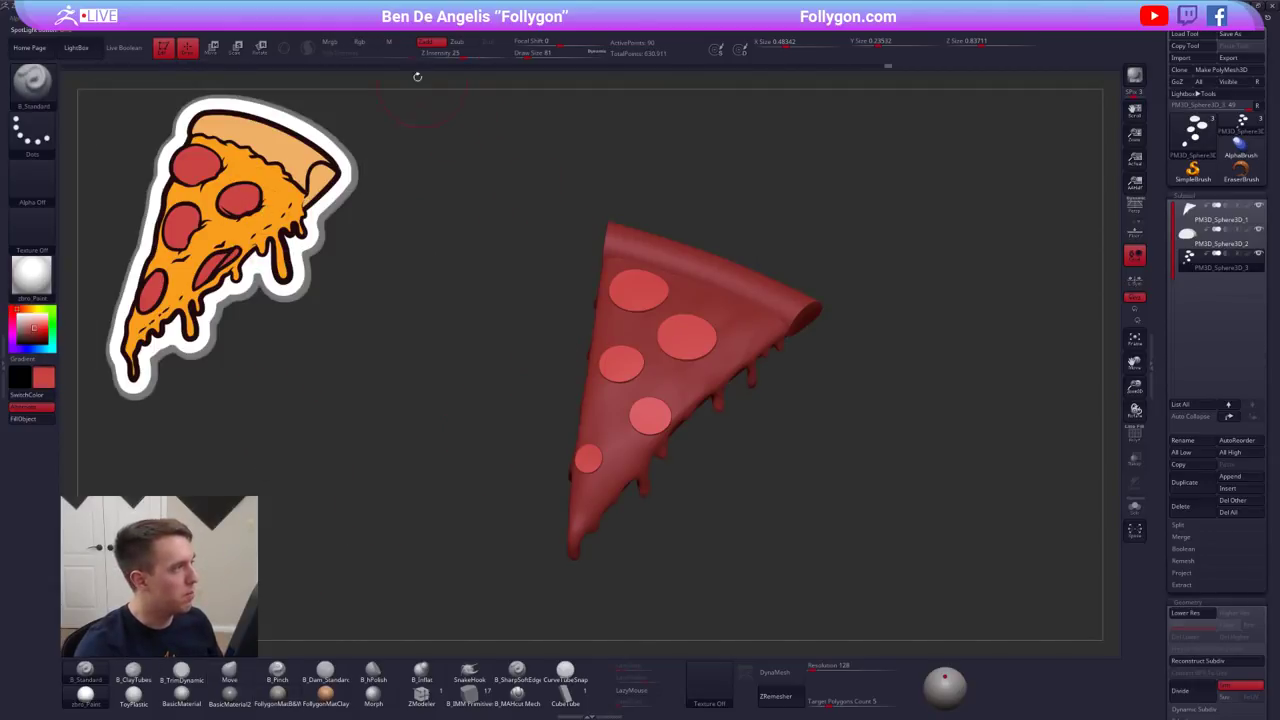
click(345, 46)
click(425, 46)
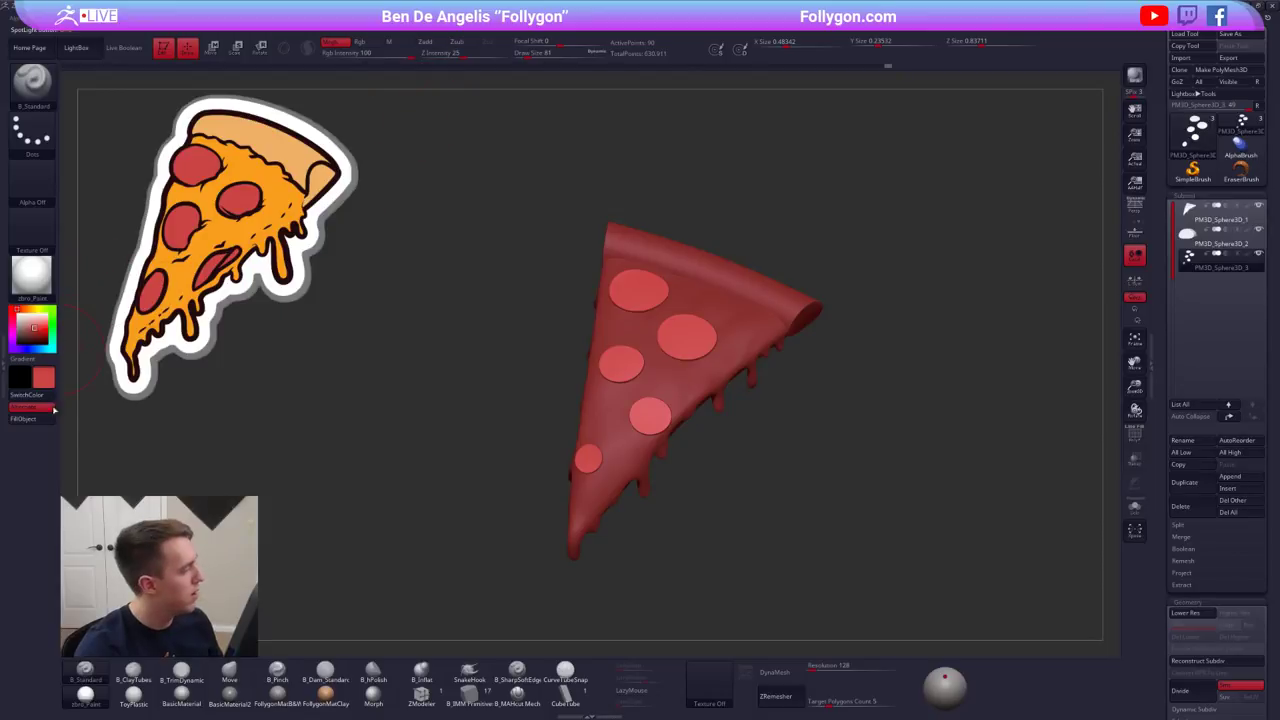
key(shift+z)
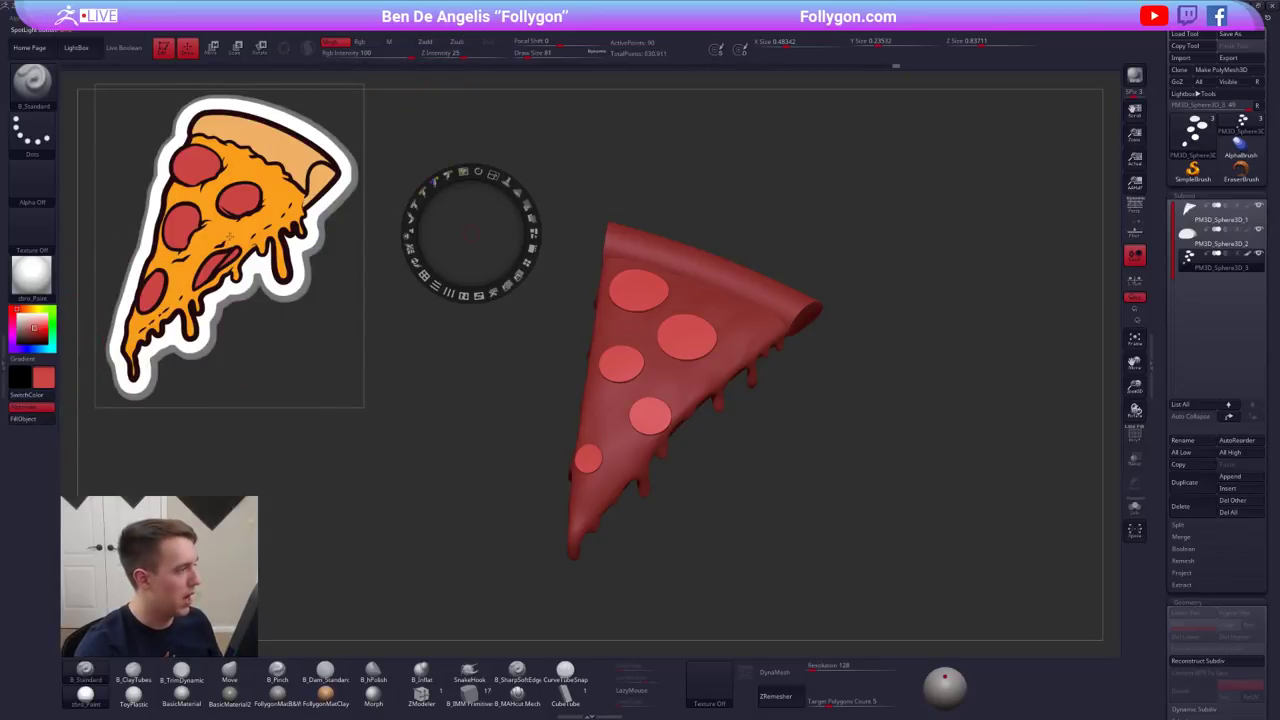
- Pick the cheese orange from the reference picture and fill the cheese subtool with it
key(c)
key(shift+z)
alt+click(690, 377)
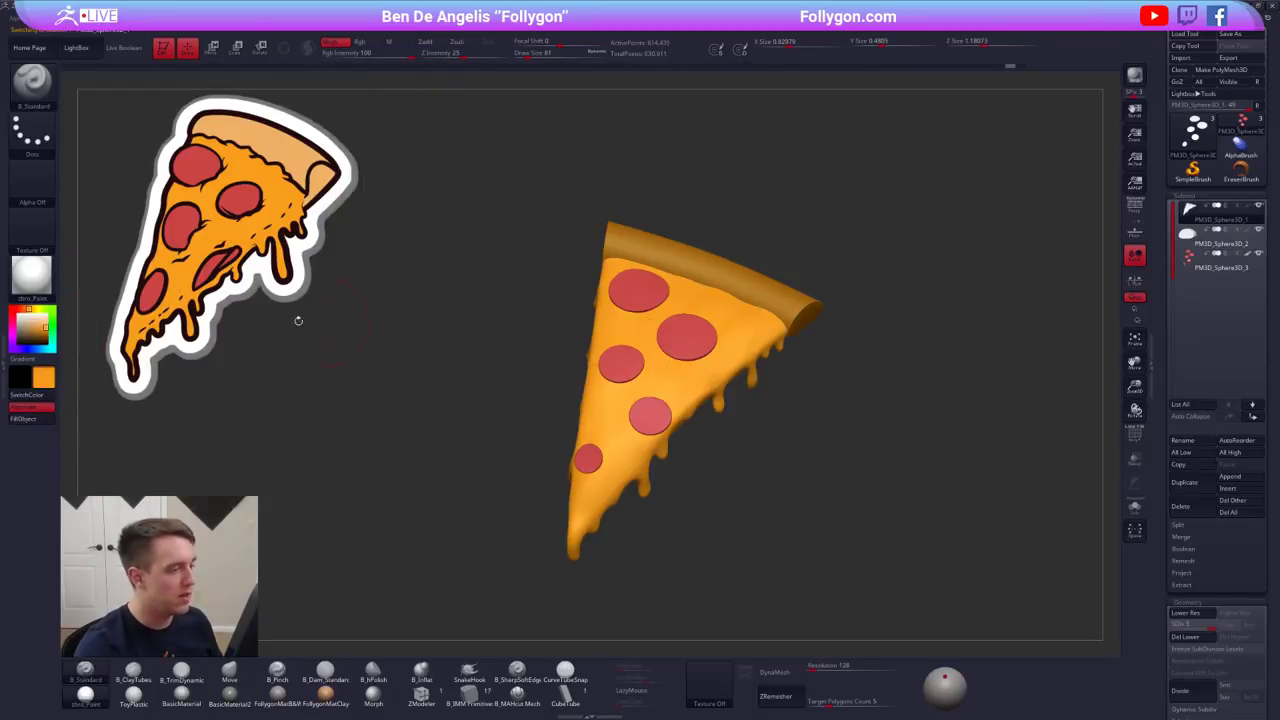
click(49, 423)
- Pick the light crust tan from the reference picture and fill the crust subtool with it
key(shift+z)
key(c)
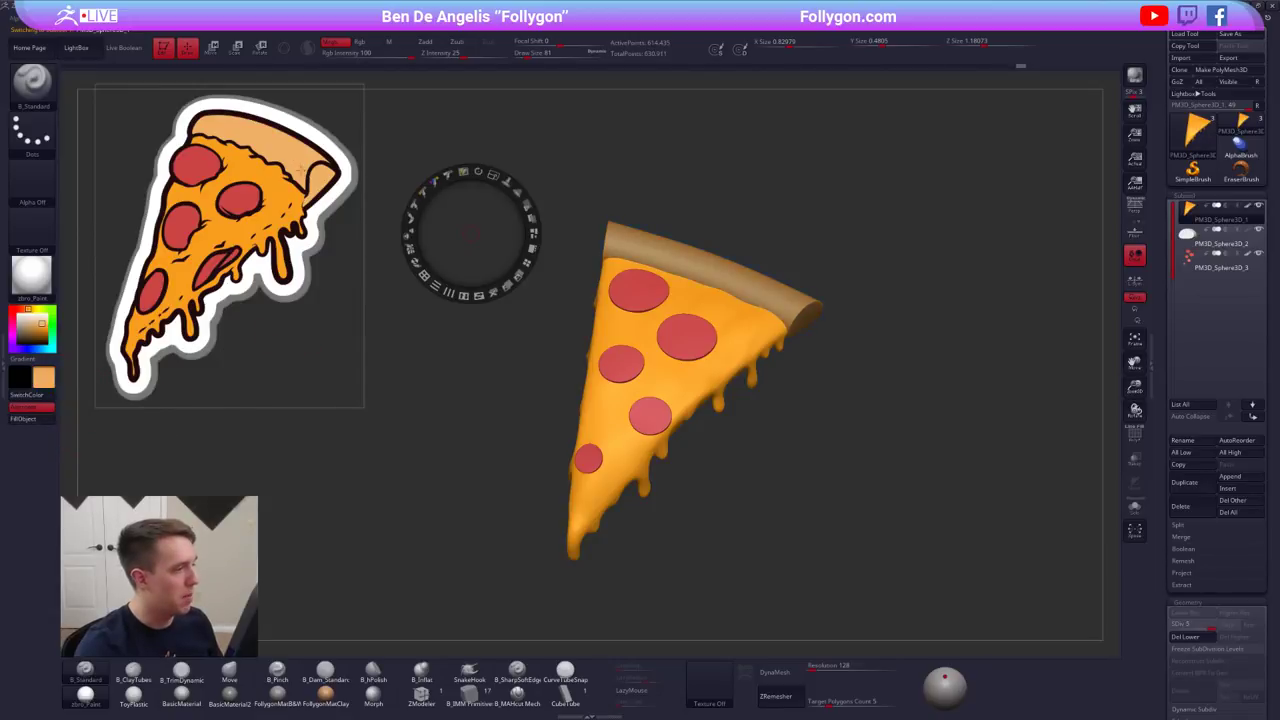
key(shift+z)
alt+click(700, 285)
right_drag(700, 285, 655, 293)
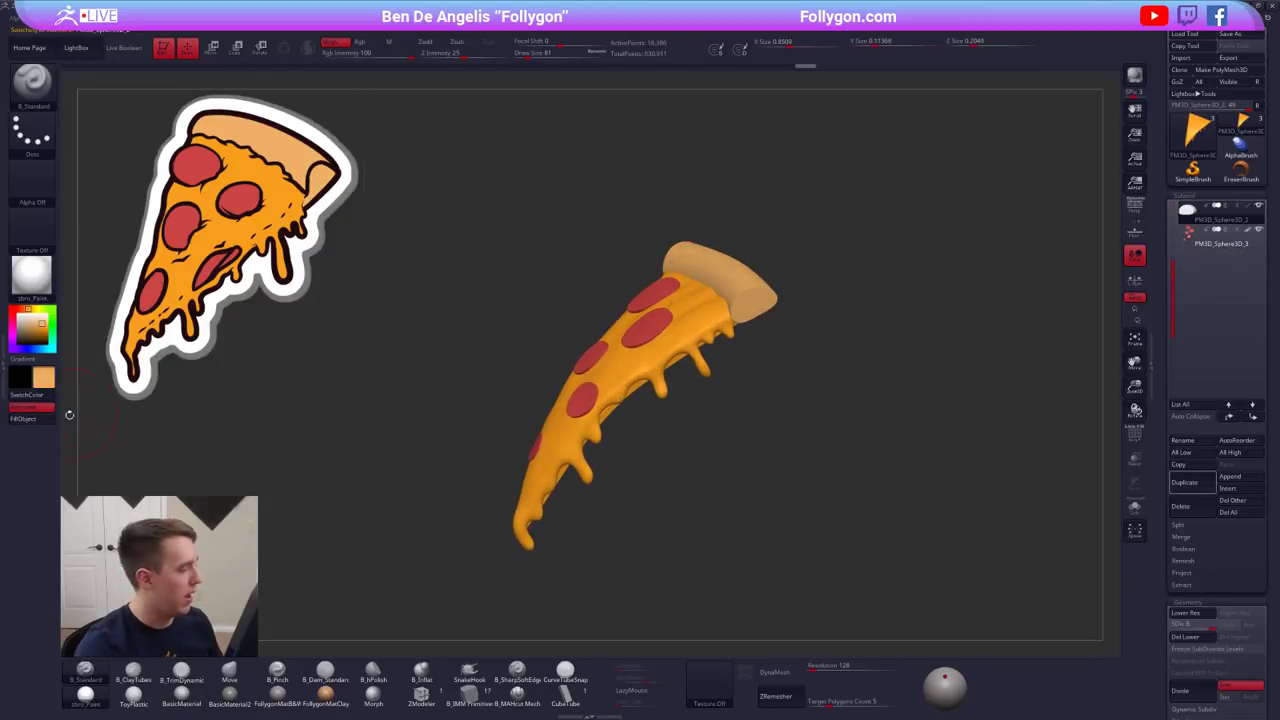
click(48, 423)
- Mask the cheese's top surface and fill only the slice's underside with the crust tan, clearing the mask
right_drag(540, 410, 668, 354)
alt+click(630, 390)
key(shift+f)
key(w)
ctrl+click(668, 354)
key(q)
ctrl+click(497, 367)
key(shift+f)
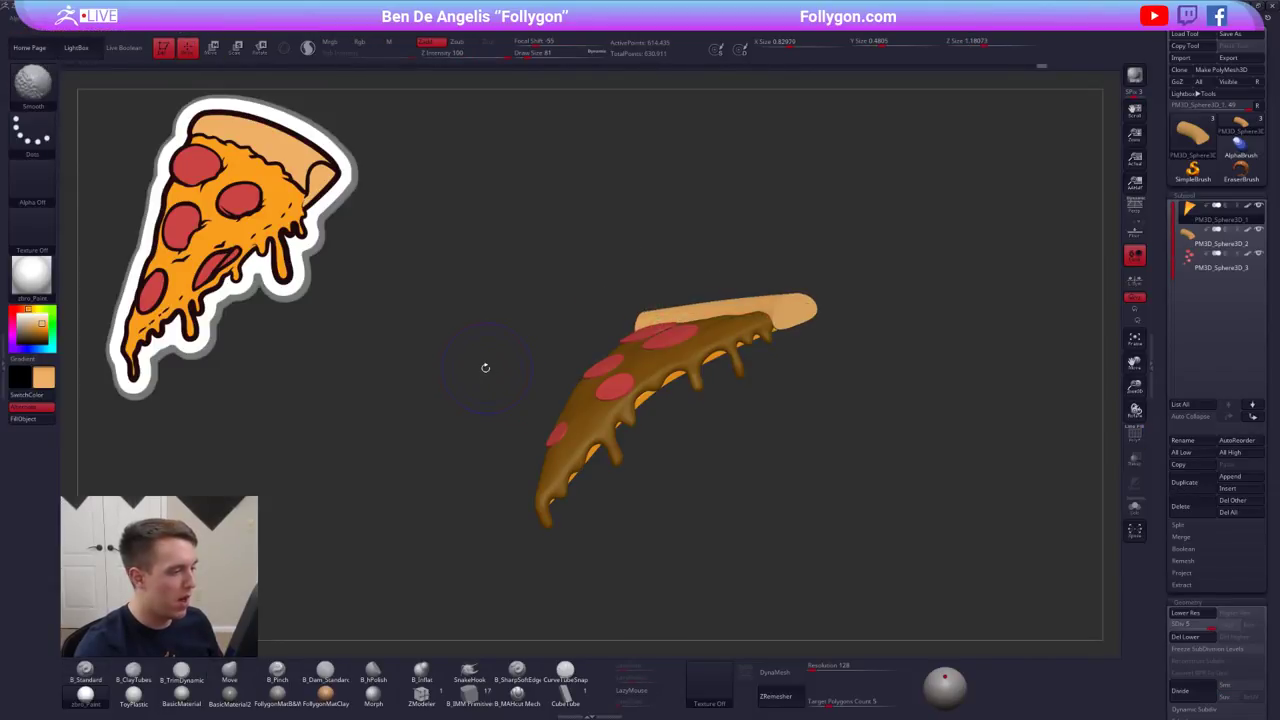
key(1)
click(38, 422)
ctrl+drag(432, 441, 464, 443)
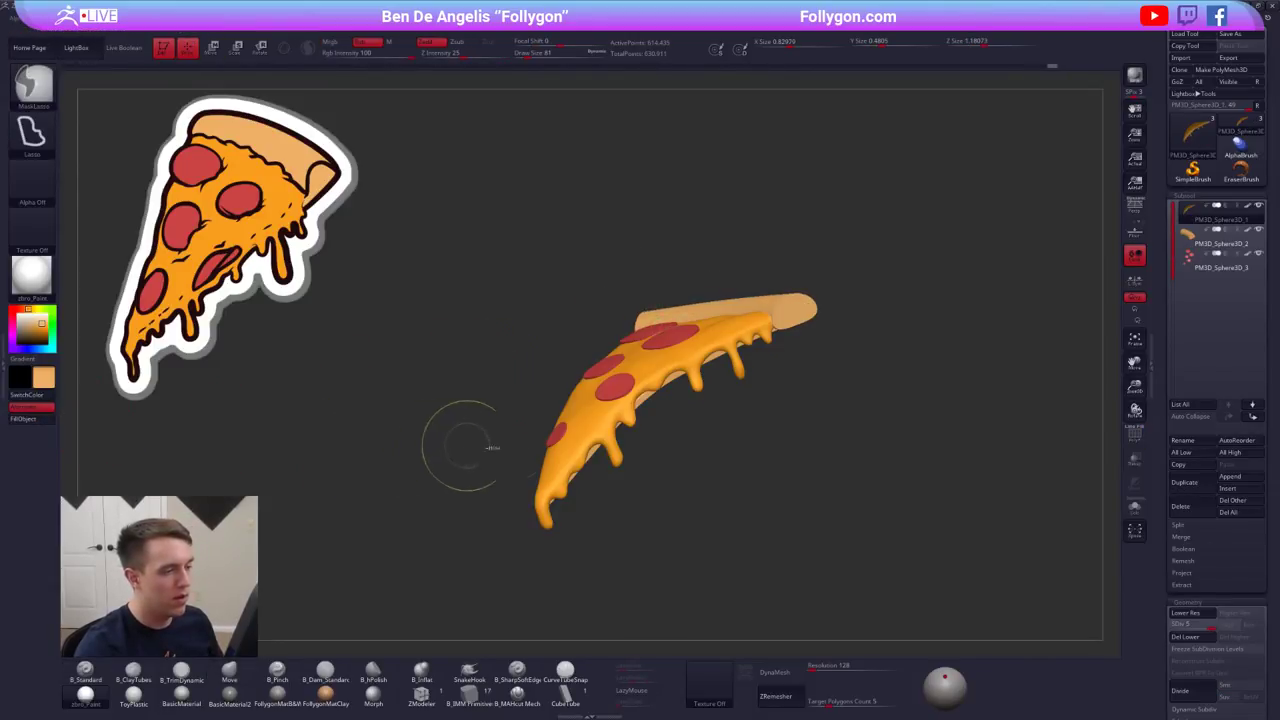
- Try darkening a patch of cheese around the large pepperoni nearest the dripping side
mouse_move(491, 446)
right_down()
mouse_move(680, 412)
mouse_move(558, 406)
mouse_move(631, 409)
right_up()
drag(631, 408, 660, 409)
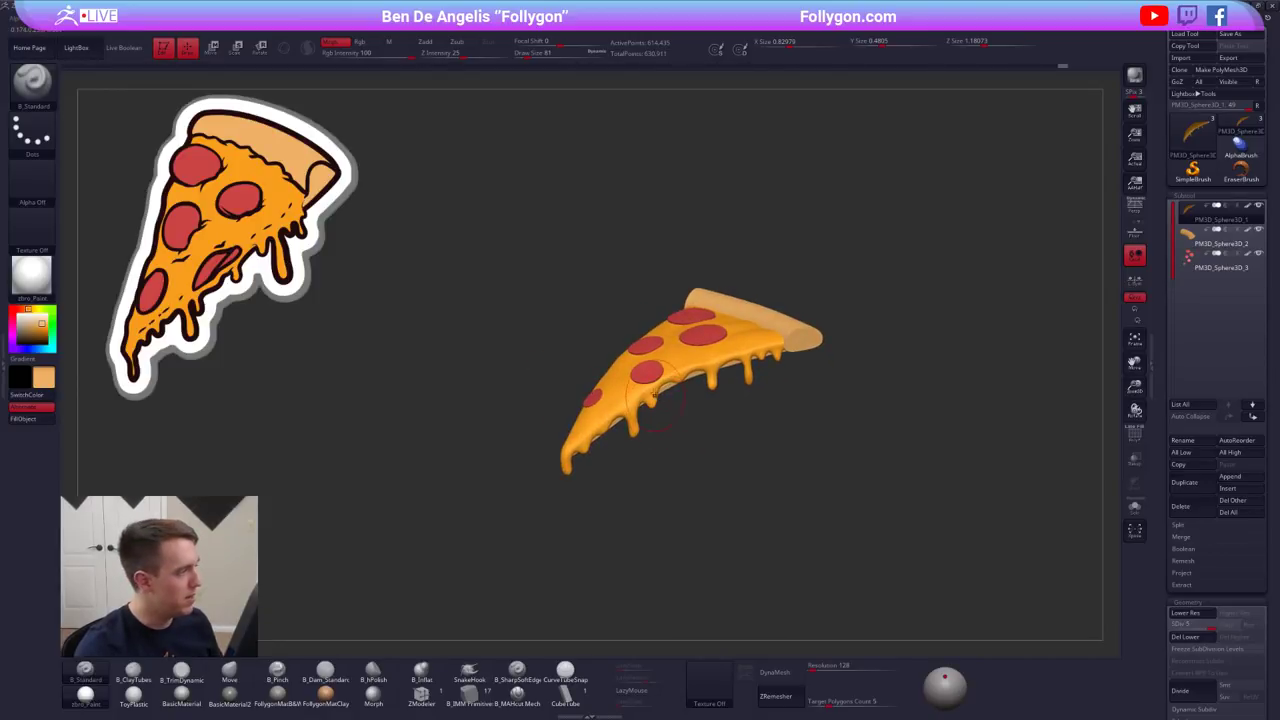
ctrl+right_drag(654, 394, 671, 398)
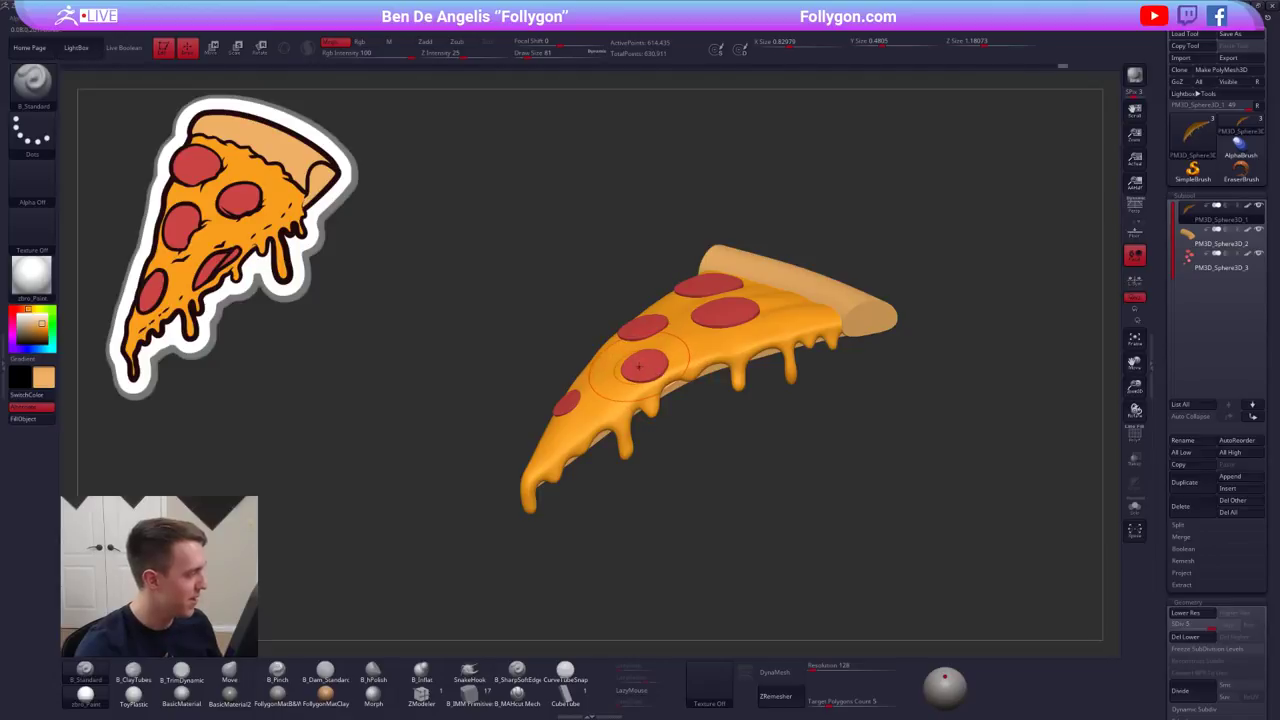
right_drag(626, 350, 640, 395)
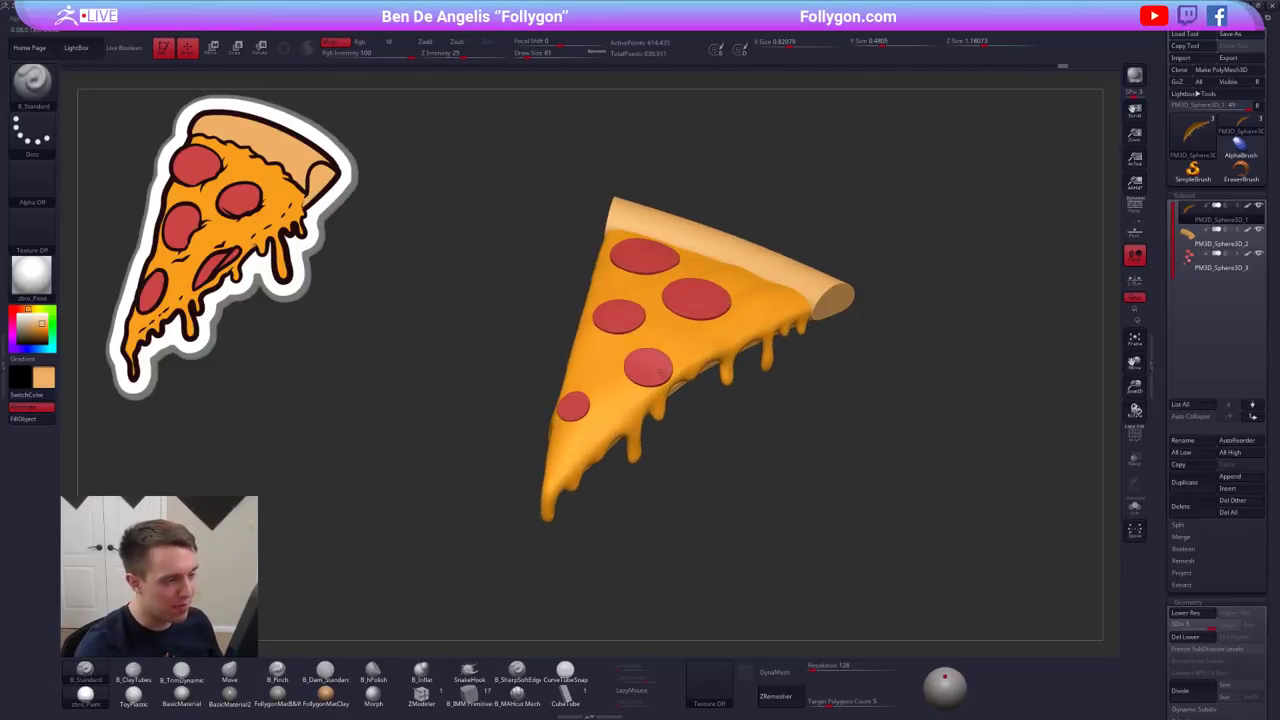
alt+click(690, 299)
key(shift+f)
key(shift+f)
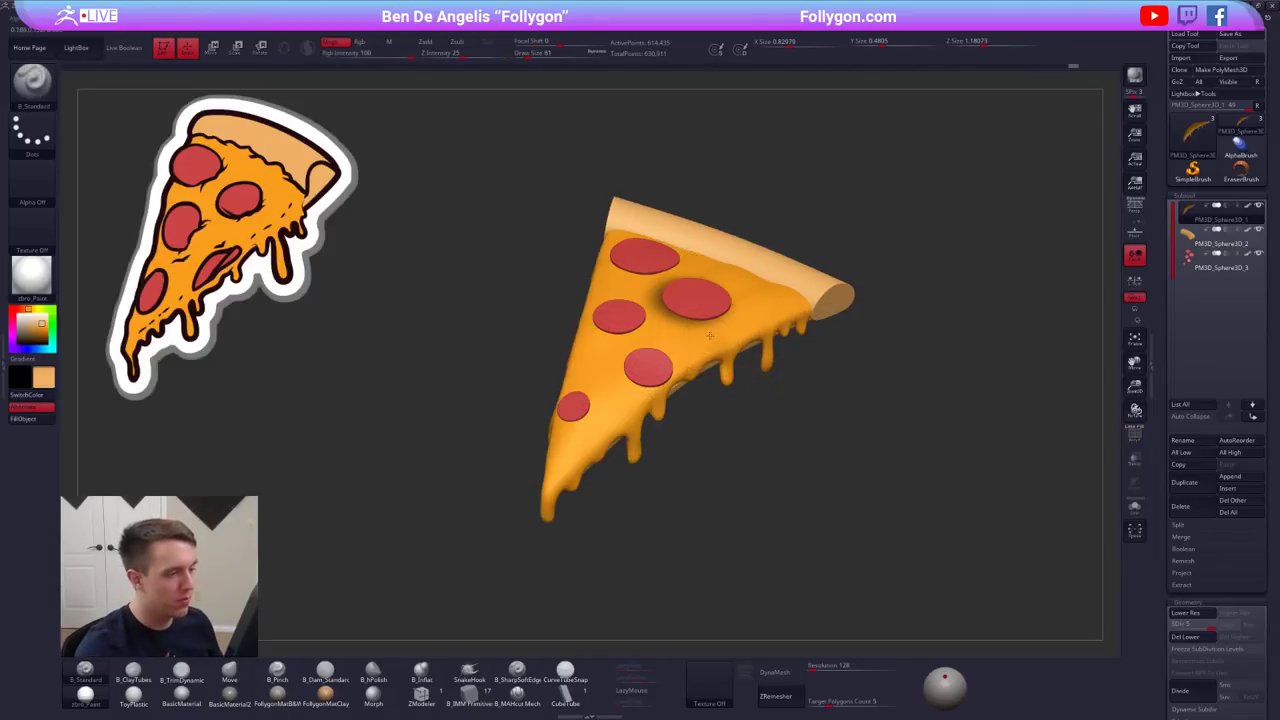
key(ctrl+z)
- Set the active colour to white and select the Move brush
drag(28, 318, 17, 313)
key(b)
key(m)
key(v)
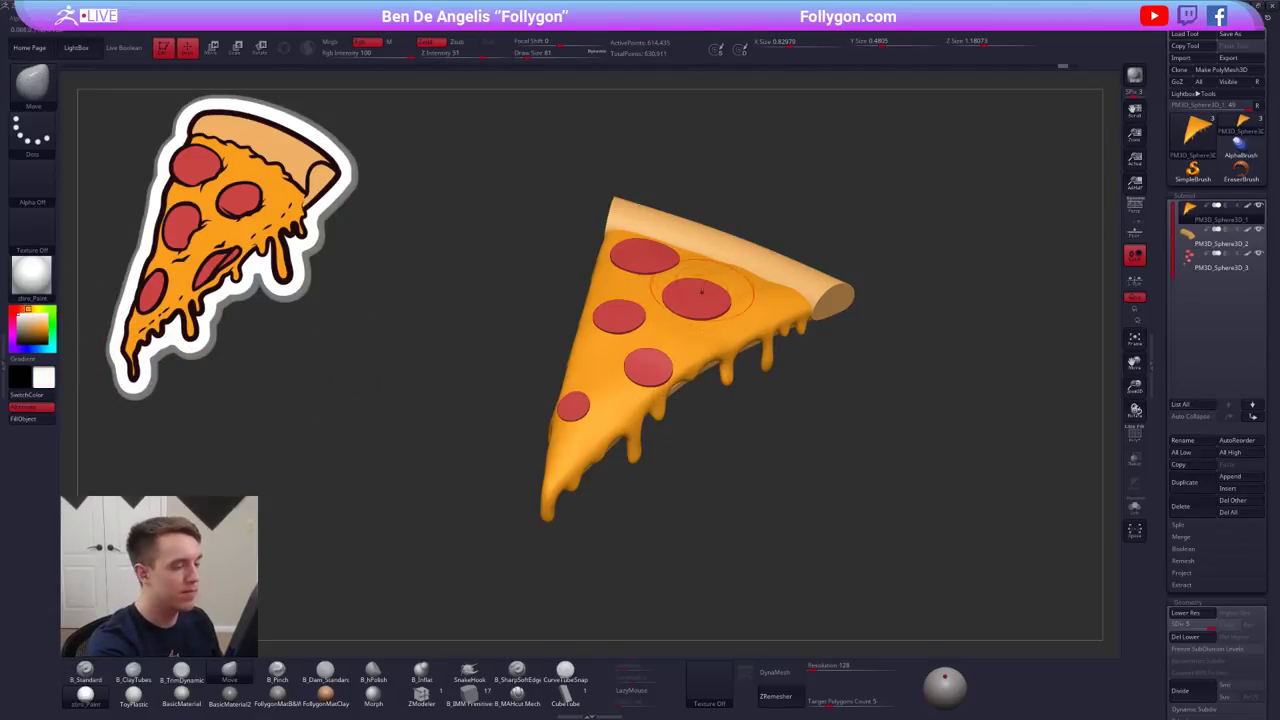
- Select the pepperoni subtool and subdivide its slices four times, checking the low-resolution wireframe first
right_drag(702, 292, 708, 295)
alt+click(707, 294)
key(shift+d)
key(shift+d)
key(shift+d)
key(shift+f)
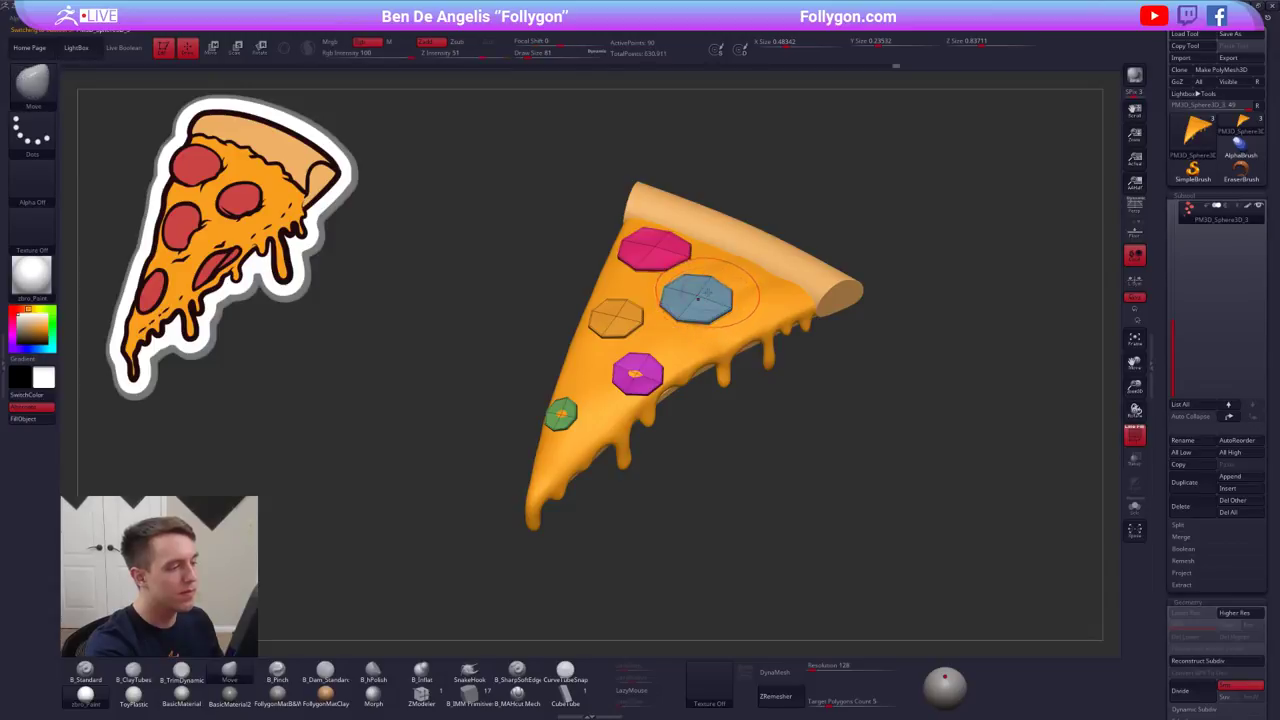
key(ctrl+d)
key(ctrl+d)
key(ctrl+d)
key(ctrl+d)
key(shift+f)
- Duplicate the pepperoni subtool and delete the lower subdivision levels of the active copy
right_drag(708, 294, 757, 386)
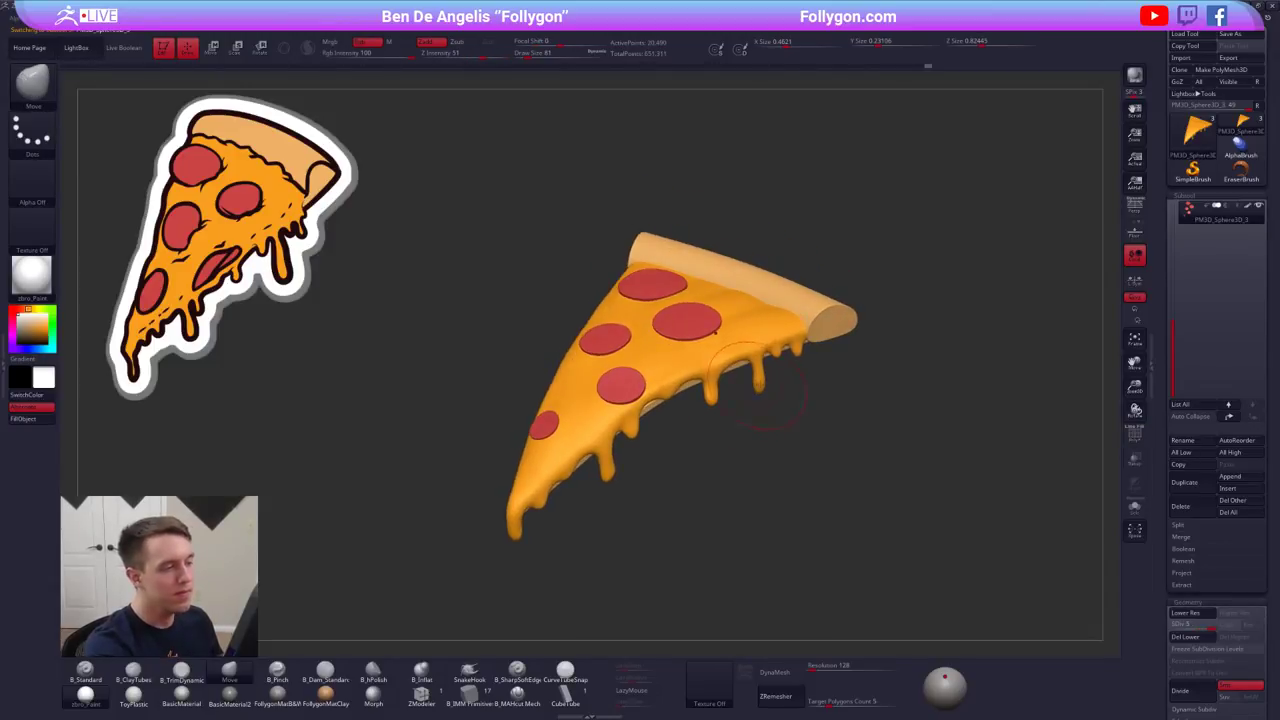
click(1196, 485)
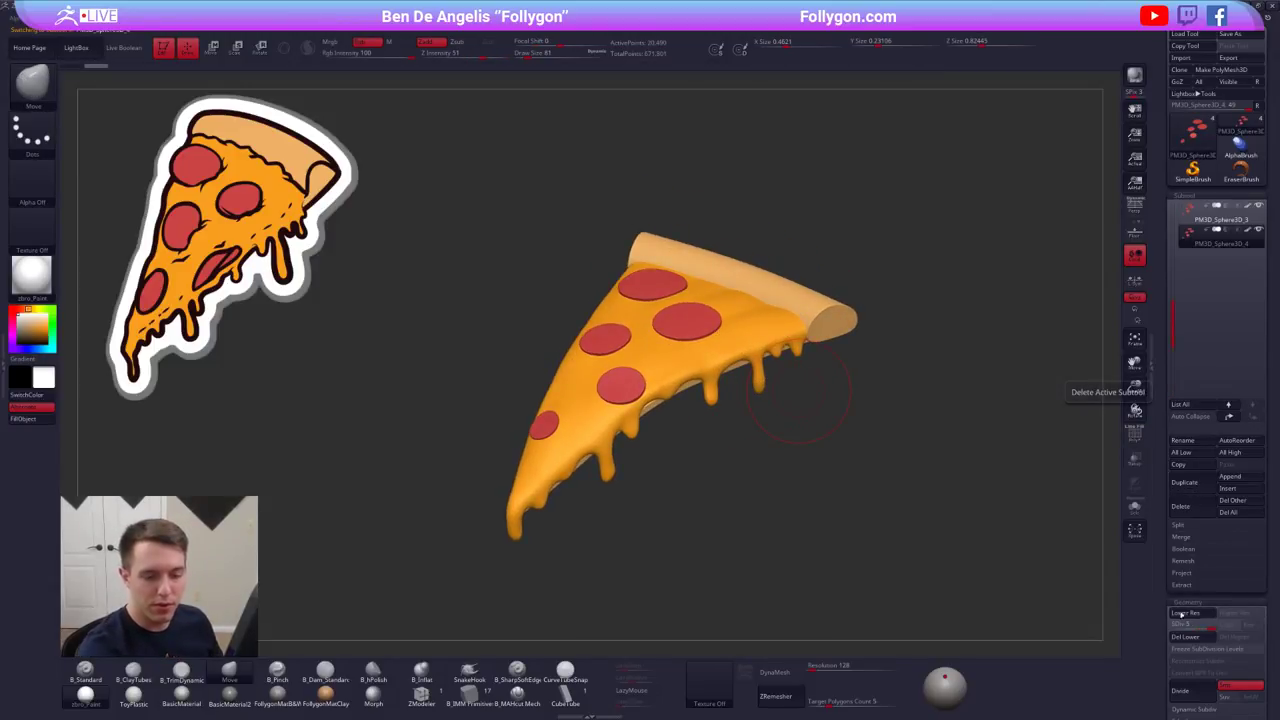
click(1185, 634)
- Select the B_IMM Primitive brush with its Insert Sphere mesh and make black the active colour
click(470, 692)
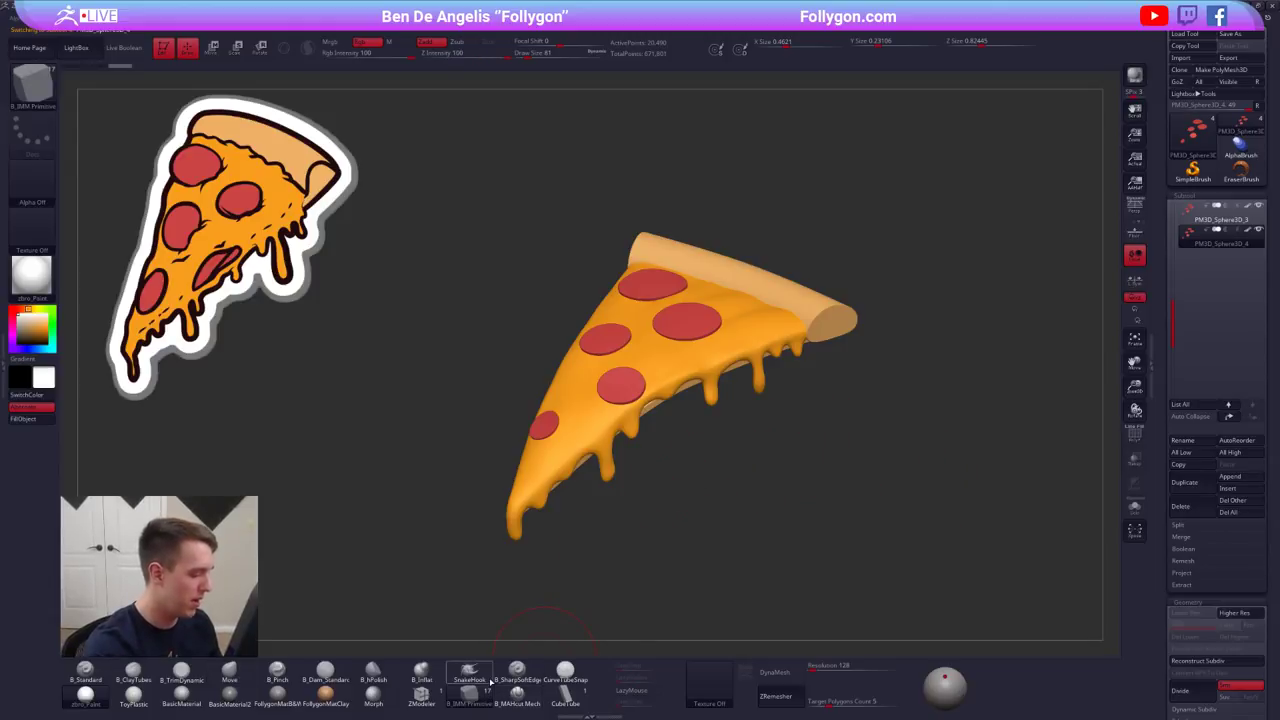
key(m)
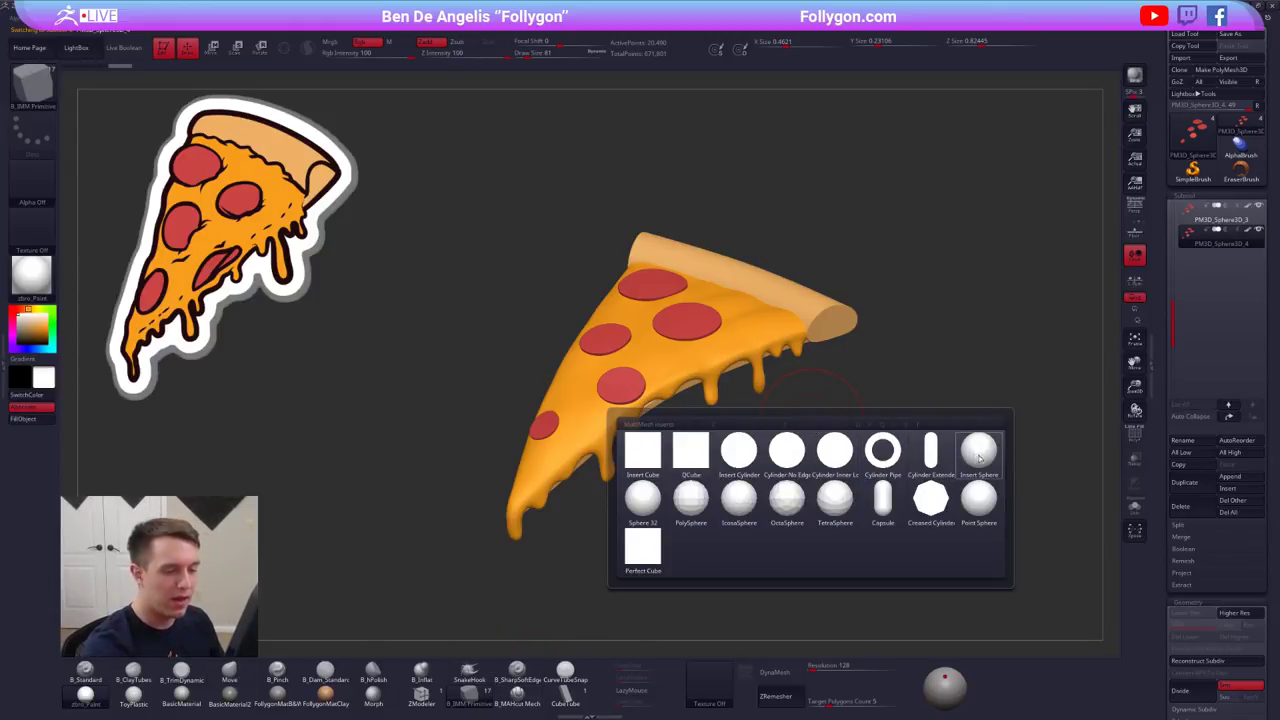
click(979, 457)
right_drag(430, 305, 435, 394)
key(v)
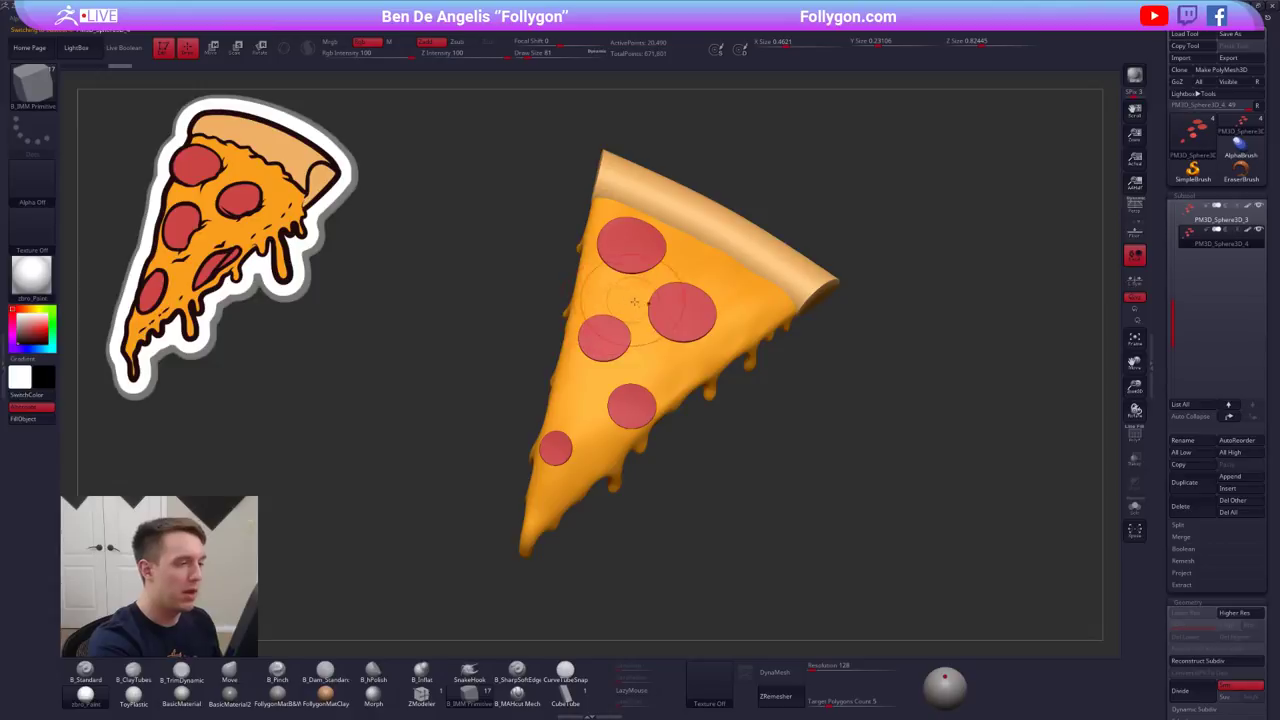
- Reduce the draw size to 9 and try a small black sphere near the edge of the pepperoni above the drips
alt+right_drag(634, 302, 702, 365)
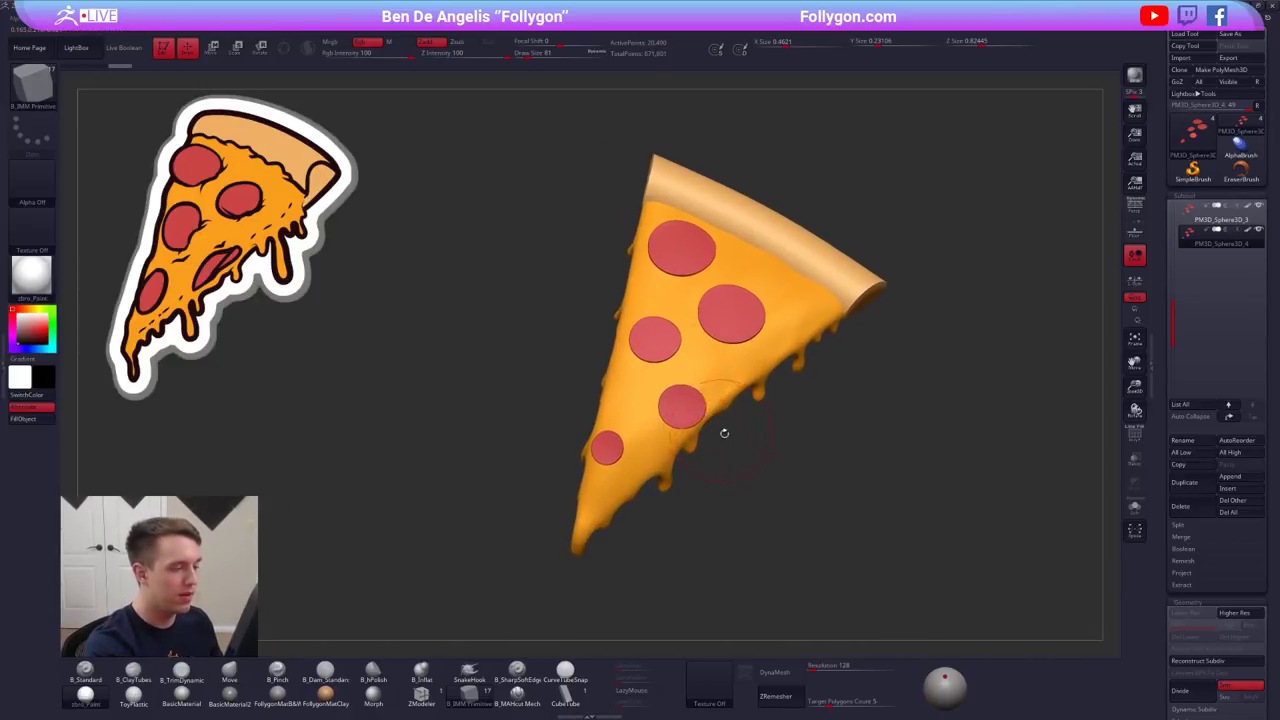
key(space)
click(750, 448)
ctrl+right_drag(740, 446, 749, 544)
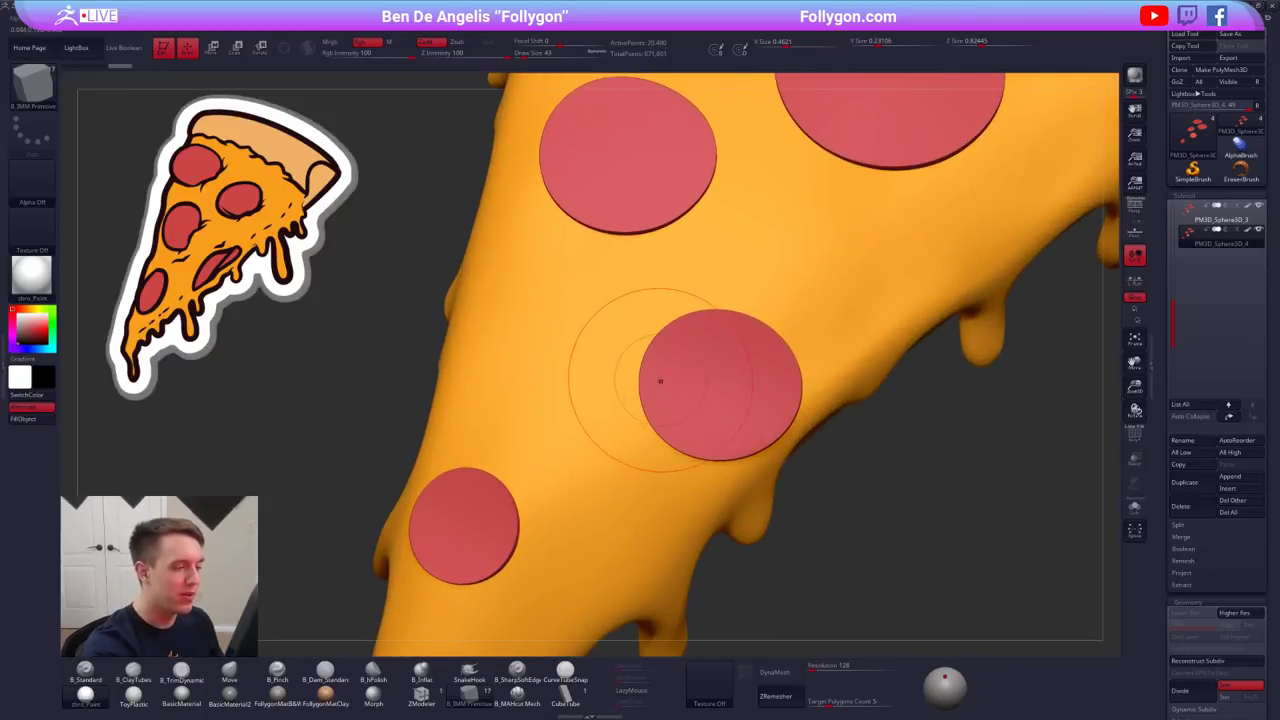
key(space)
mouse_move(660, 382)
mouse_down()
mouse_move(643, 382)
mouse_move(668, 393)
mouse_up()
key(space)
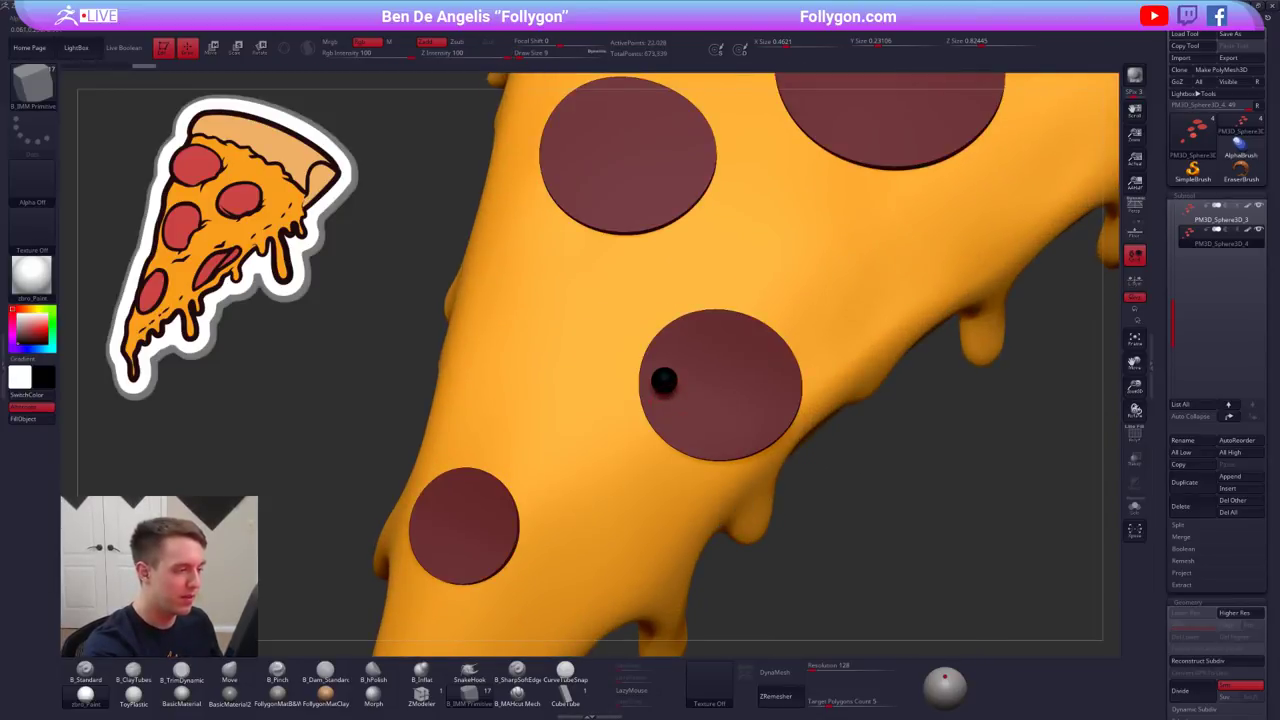
right_drag(668, 440, 672, 390)
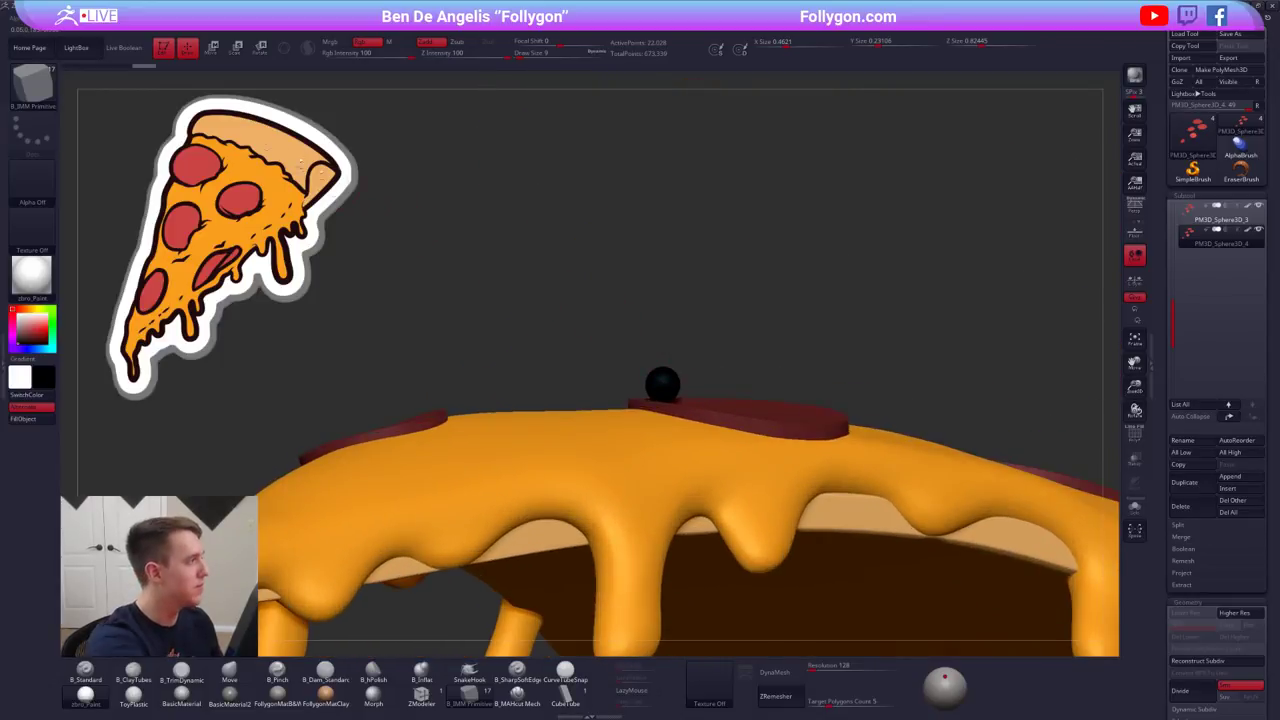
- Look through the insert brush's auto-masking settings and open its depth settings
mouse_move(44, 19)
click(80, 573)
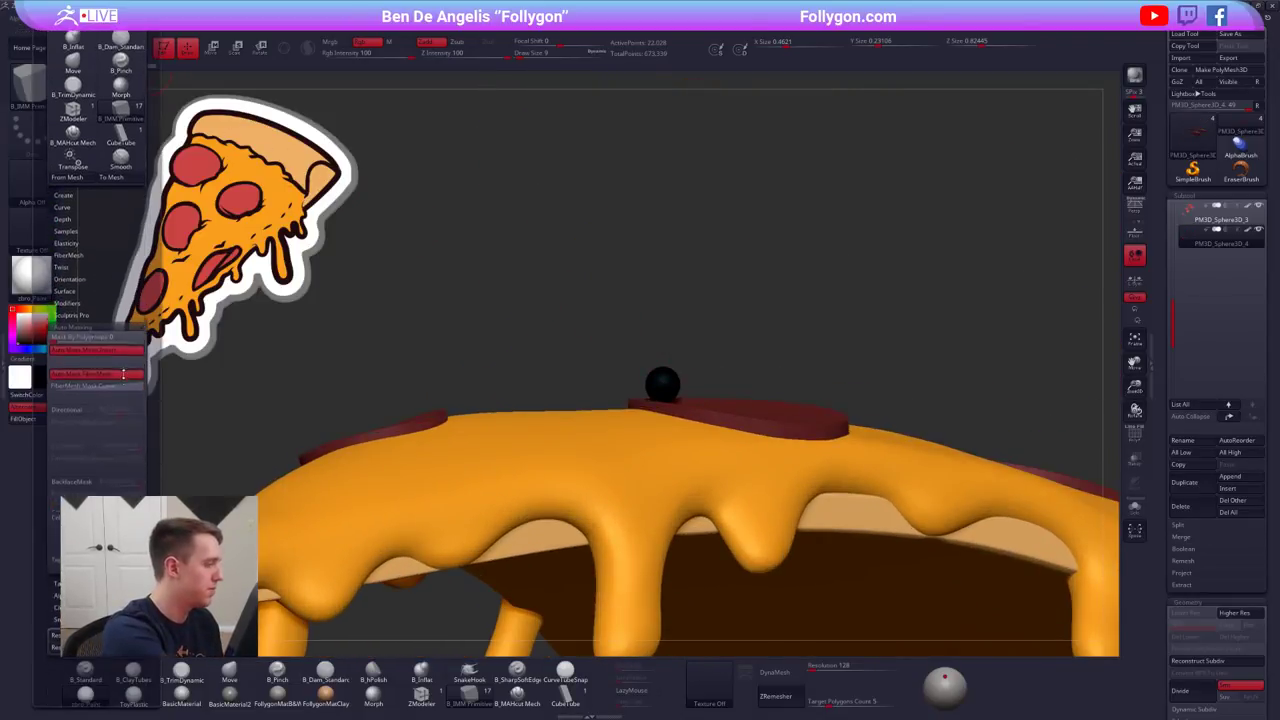
drag(126, 394, 125, 374)
scroll(97, 243, up, 2)
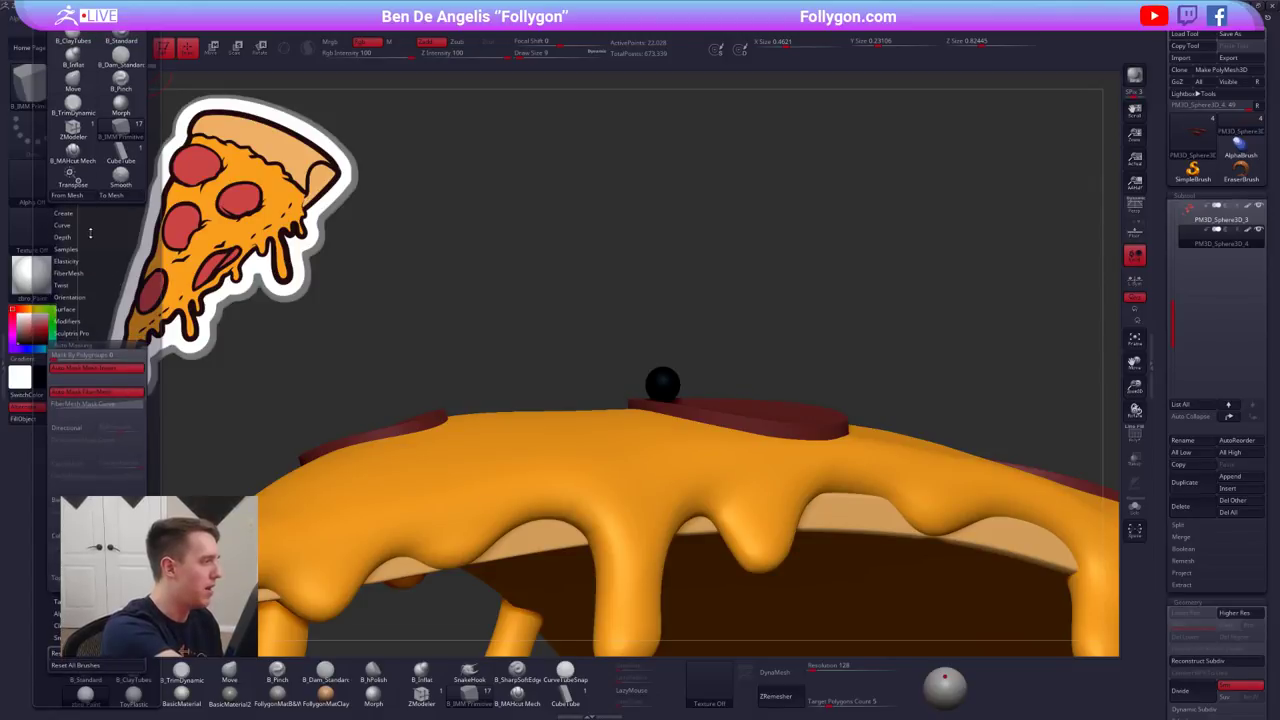
click(83, 234)
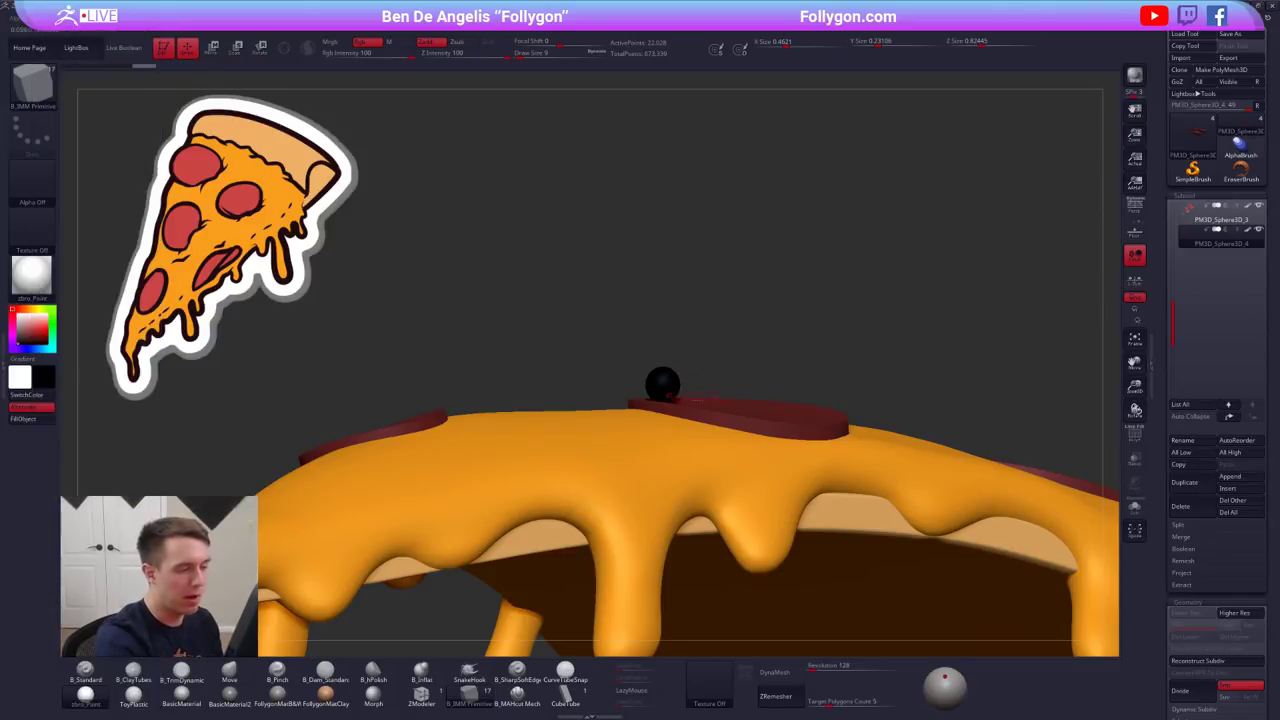
- Redraw the small sphere and try two more black spheres of different sizes across the same pepperoni, the third at draw size 4
key(ctrl+z)
drag(693, 392, 637, 470)
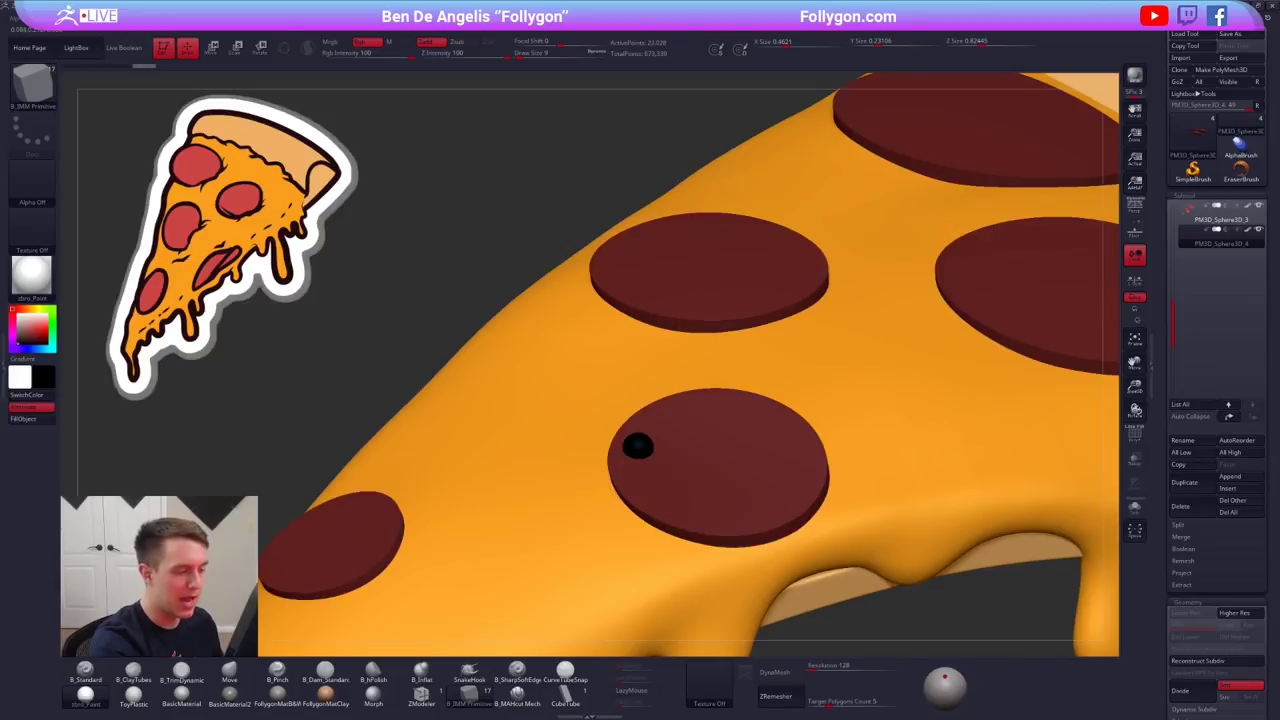
right_drag(660, 525, 638, 483)
drag(690, 383, 695, 400)
key(ctrl)
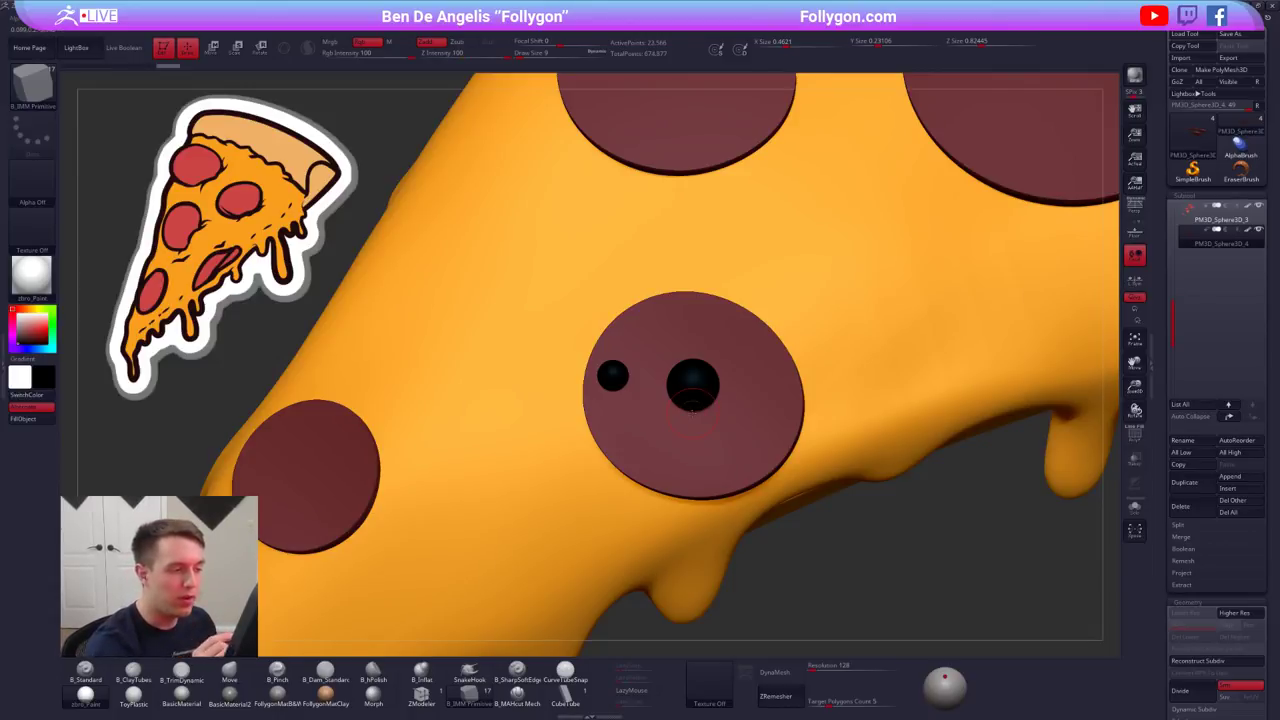
key(space)
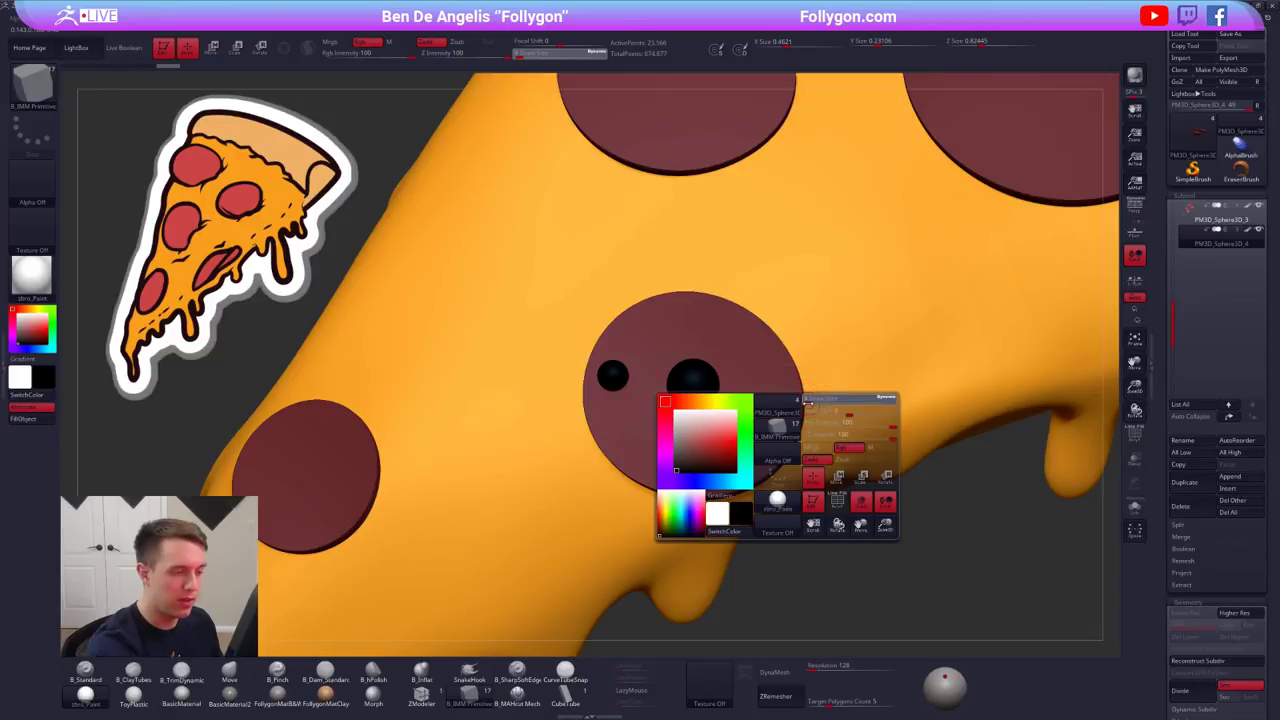
drag(808, 403, 767, 402)
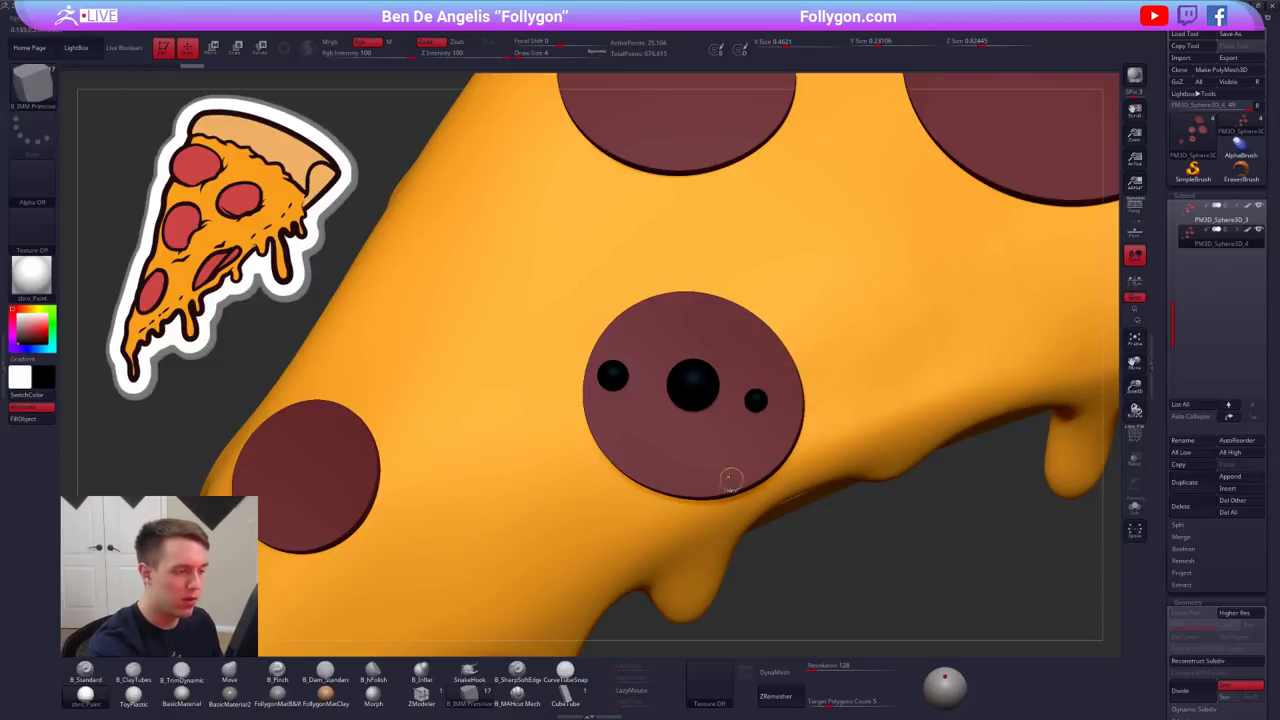
- Undo the three trial spheres on the pepperoni
key(ctrl+z)
key(ctrl+z)
key(ctrl+z)
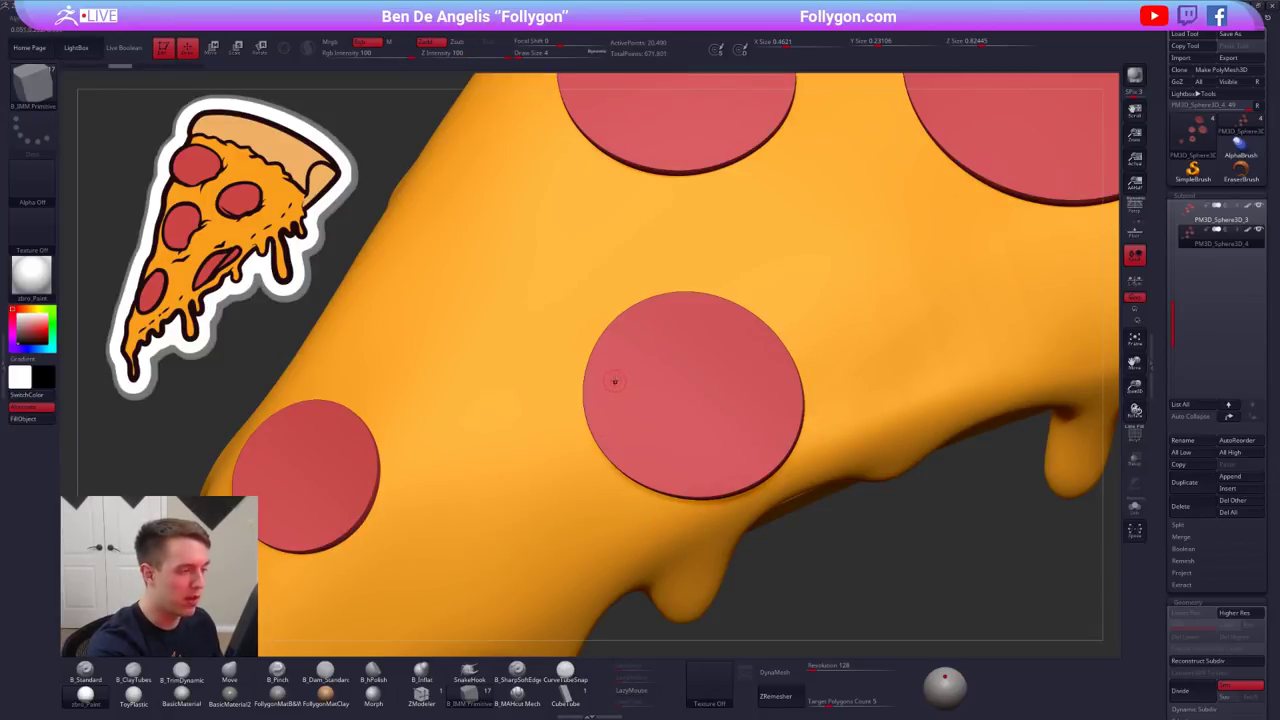
- Try placing small black spheres at a fixed size on opposite sides of the same pepperoni
click(607, 382)
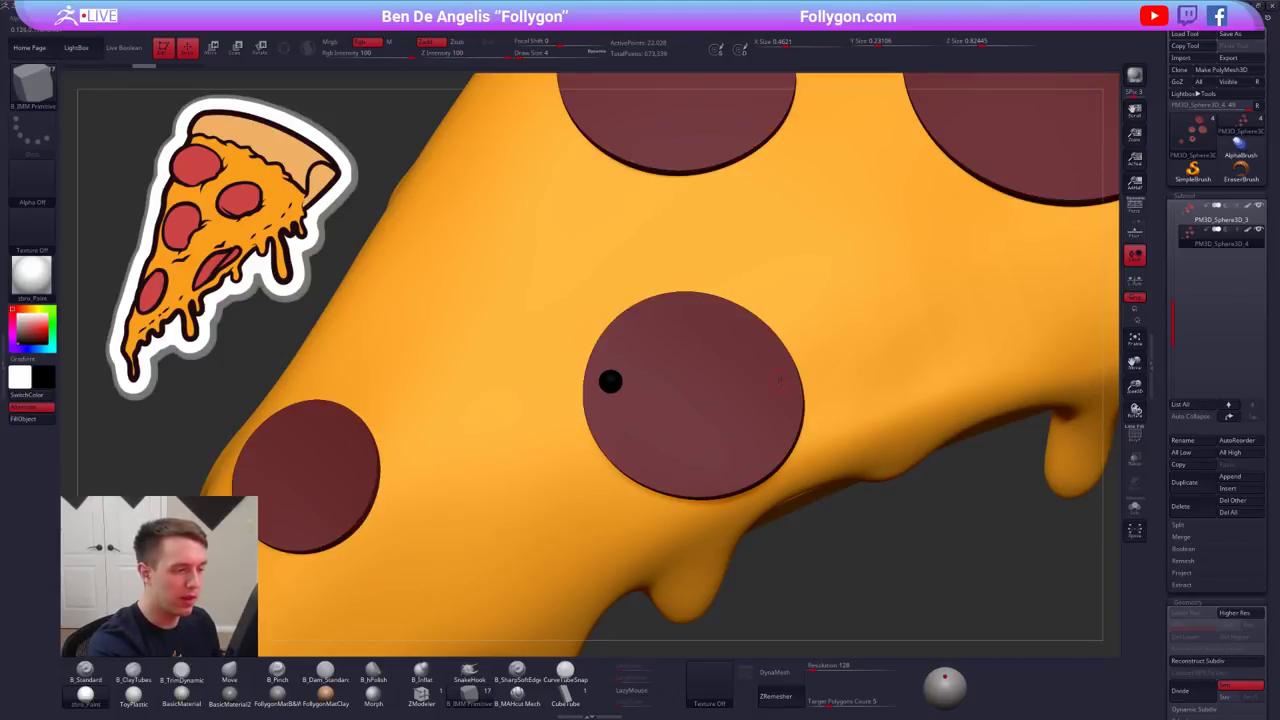
click(778, 381)
drag(865, 605, 860, 655)
alt+drag(800, 512, 794, 460)
key(ctrl+z)
key(ctrl+z)
key(ctrl+z)
- Enlarge the insert brush and place one black sphere at the centre of the pepperoni nearest the crust's left end
mouse_move(720, 462)
right_down()
mouse_move(749, 394)
mouse_move(724, 512)
right_up()
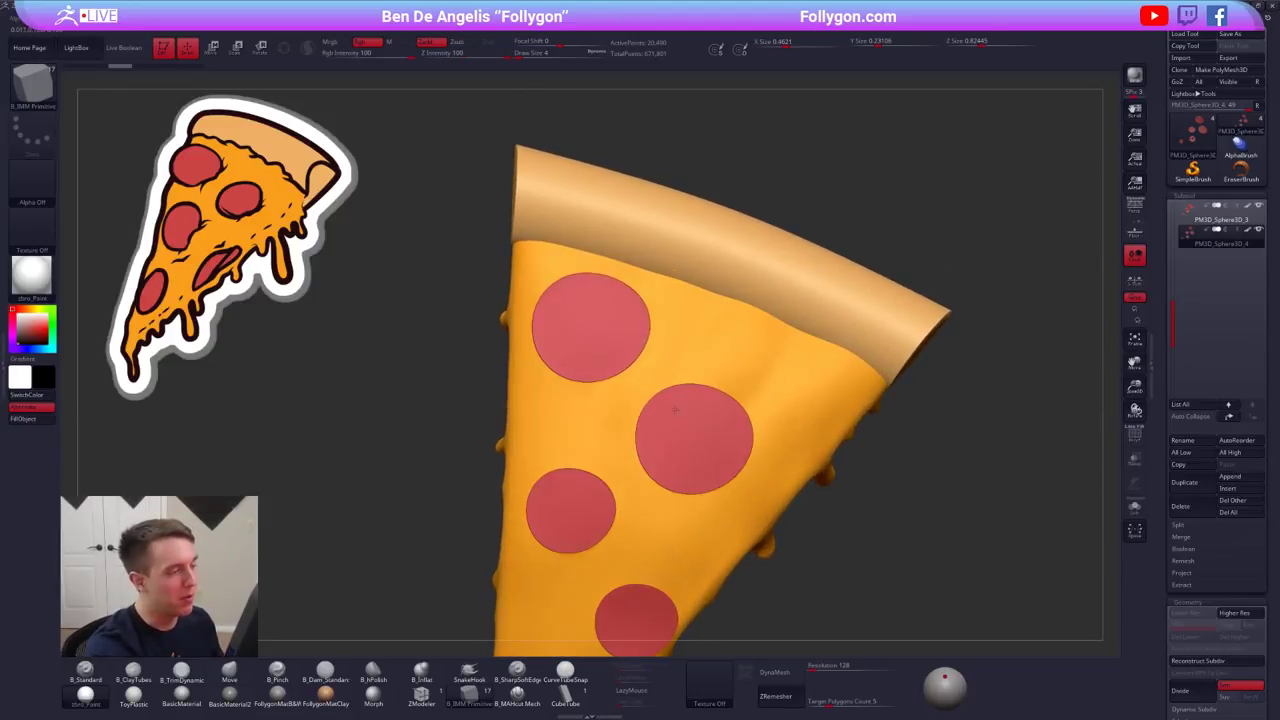
right_drag(646, 435, 634, 330)
alt+right_drag(634, 400, 630, 332)
right_drag(630, 332, 636, 420)
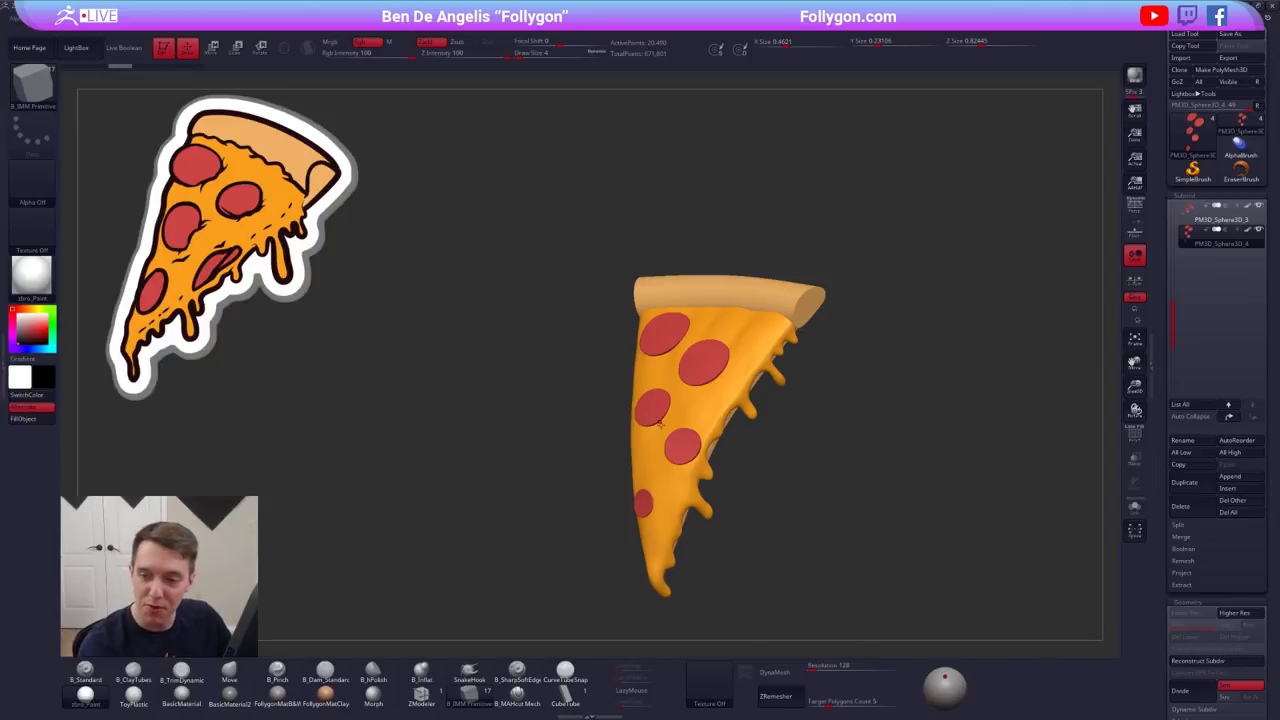
right_drag(684, 355, 740, 400)
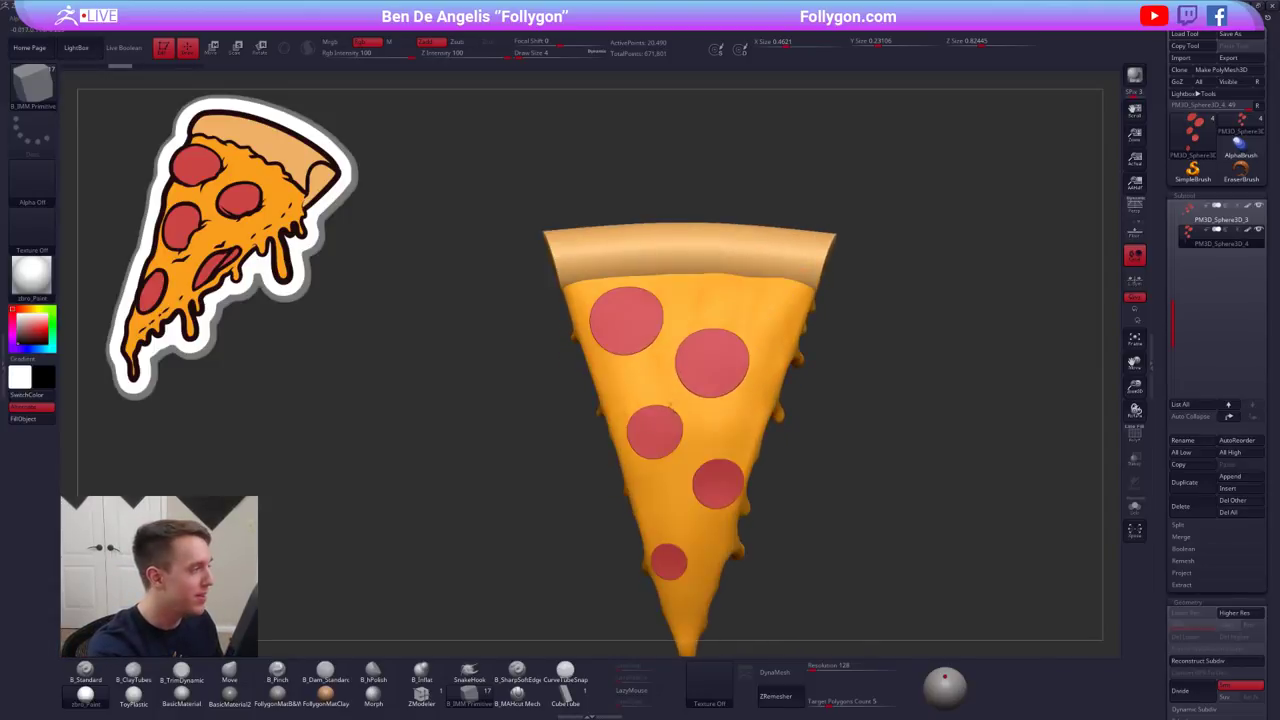
key(space)
drag(643, 301, 646, 297)
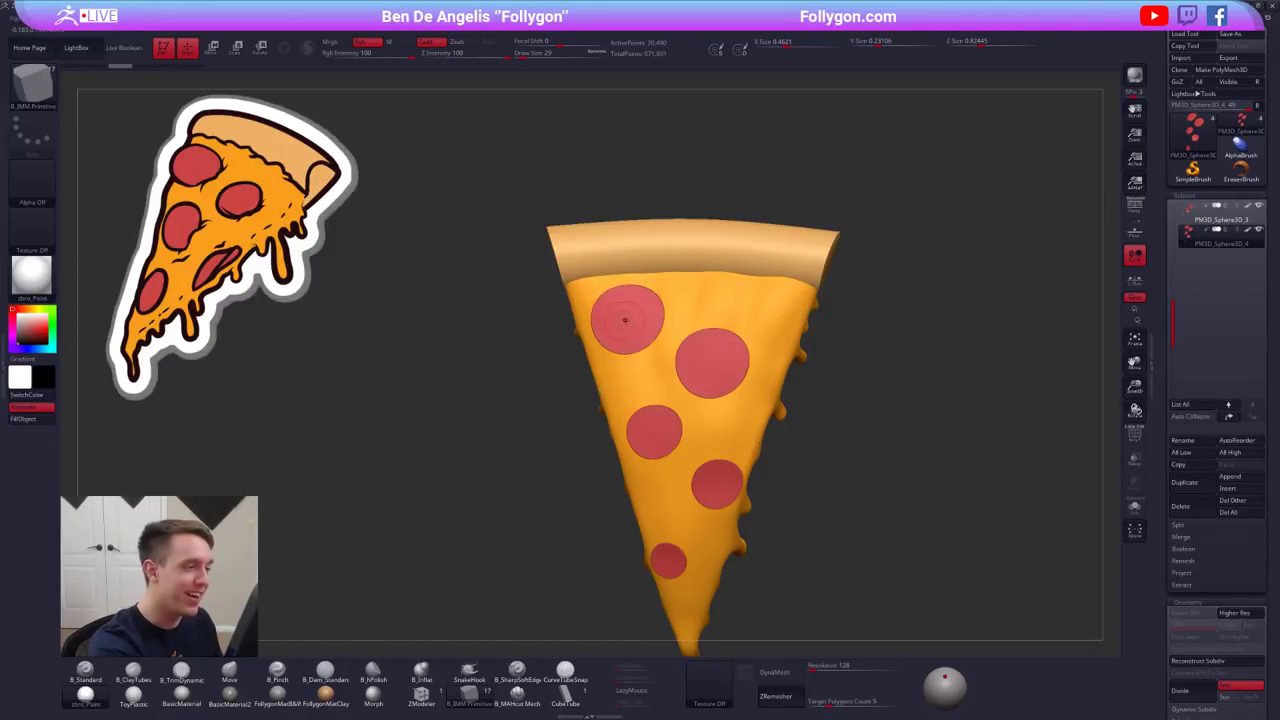
drag(625, 318, 644, 322)
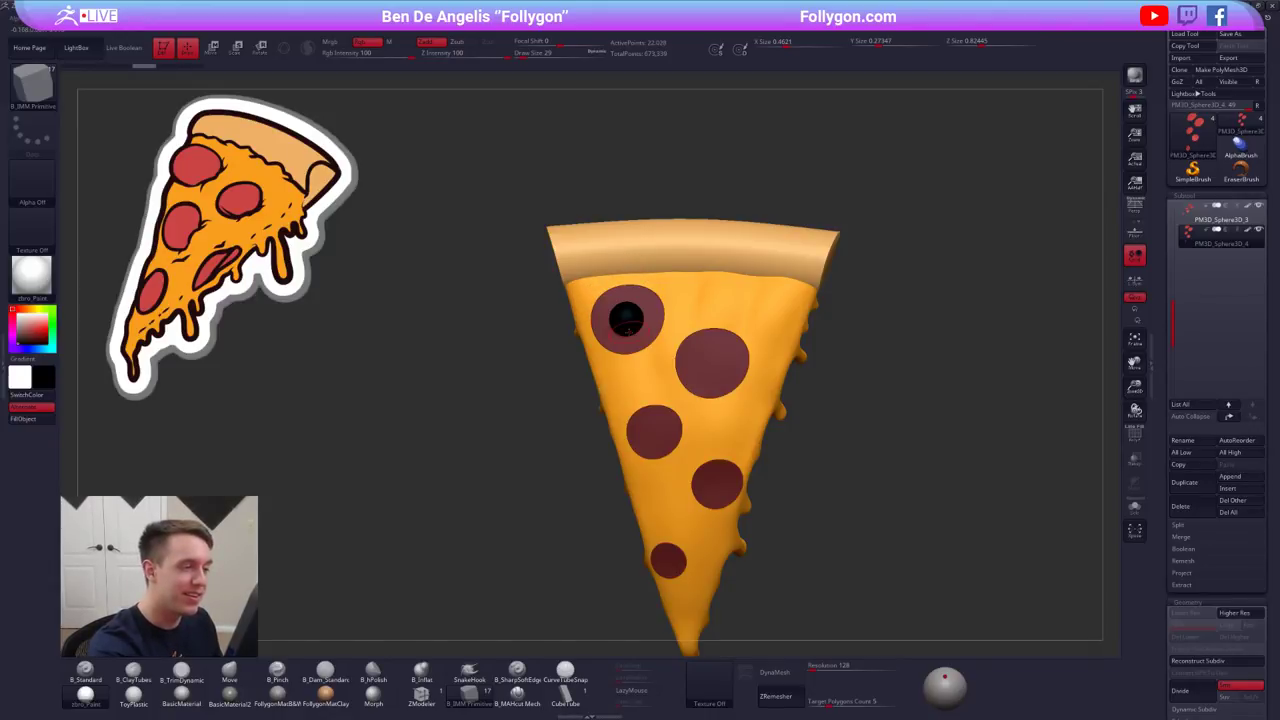
- Duplicate the black sphere across to the opposite upper side of the cheese and seat it on the surface
key(w)
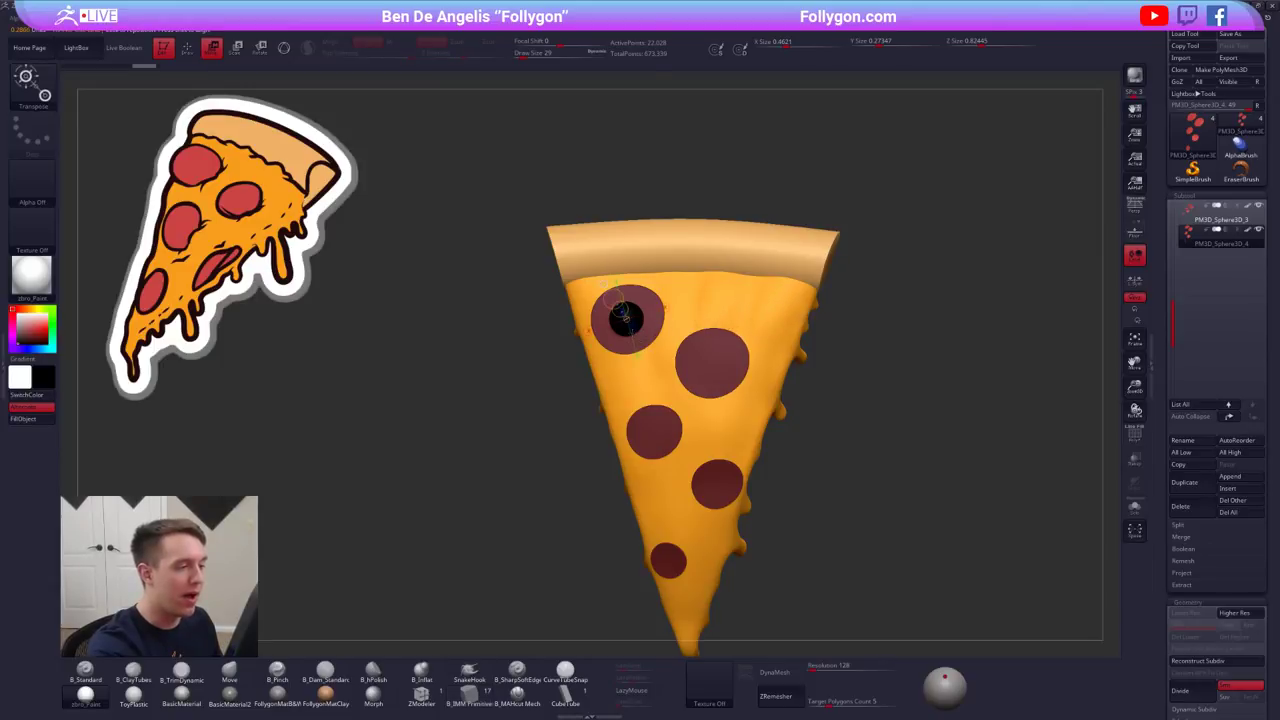
drag(643, 315, 781, 352)
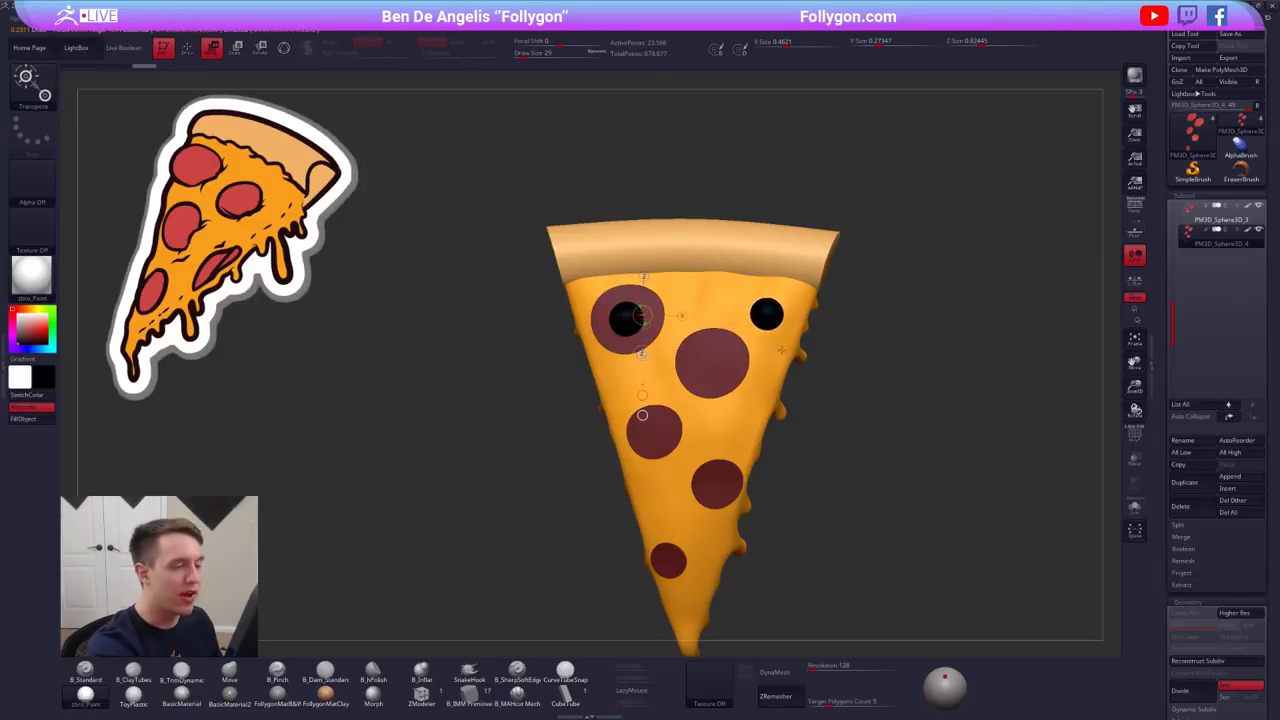
mouse_move(782, 350)
right_down()
mouse_move(752, 338)
mouse_move(737, 306)
mouse_move(792, 356)
right_up()
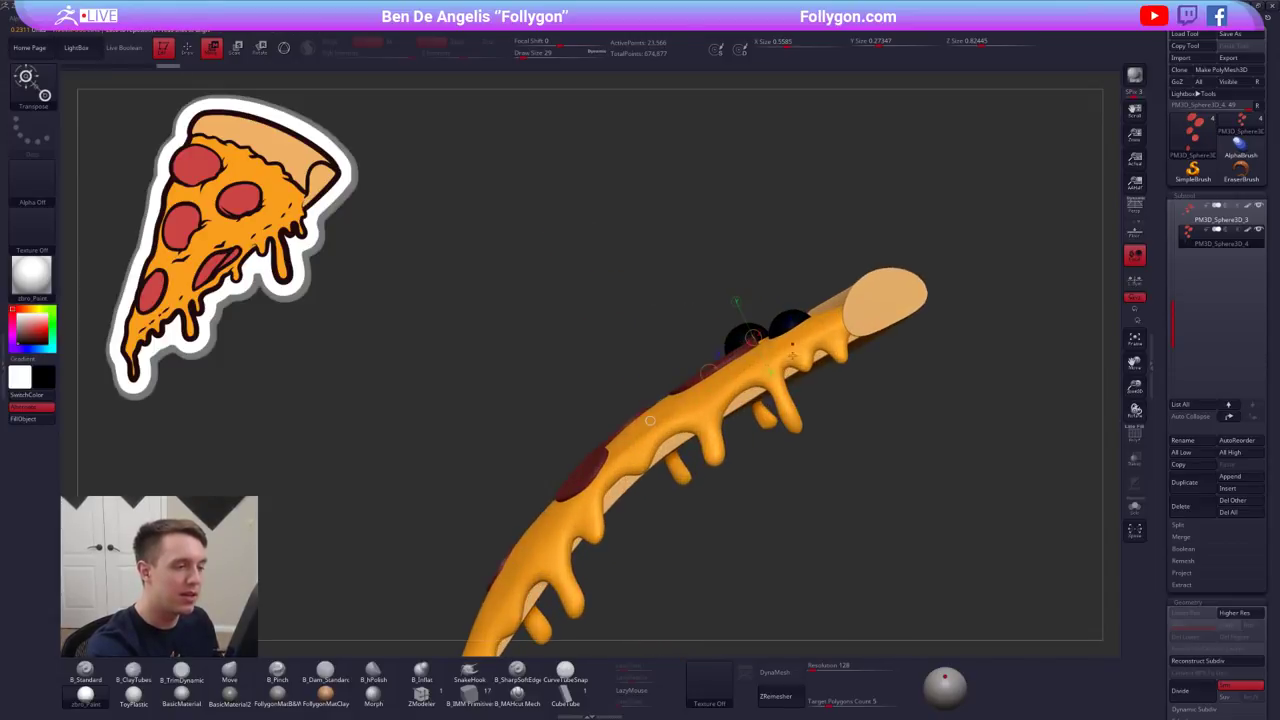
right_drag(650, 420, 622, 422)
drag(796, 331, 830, 416)
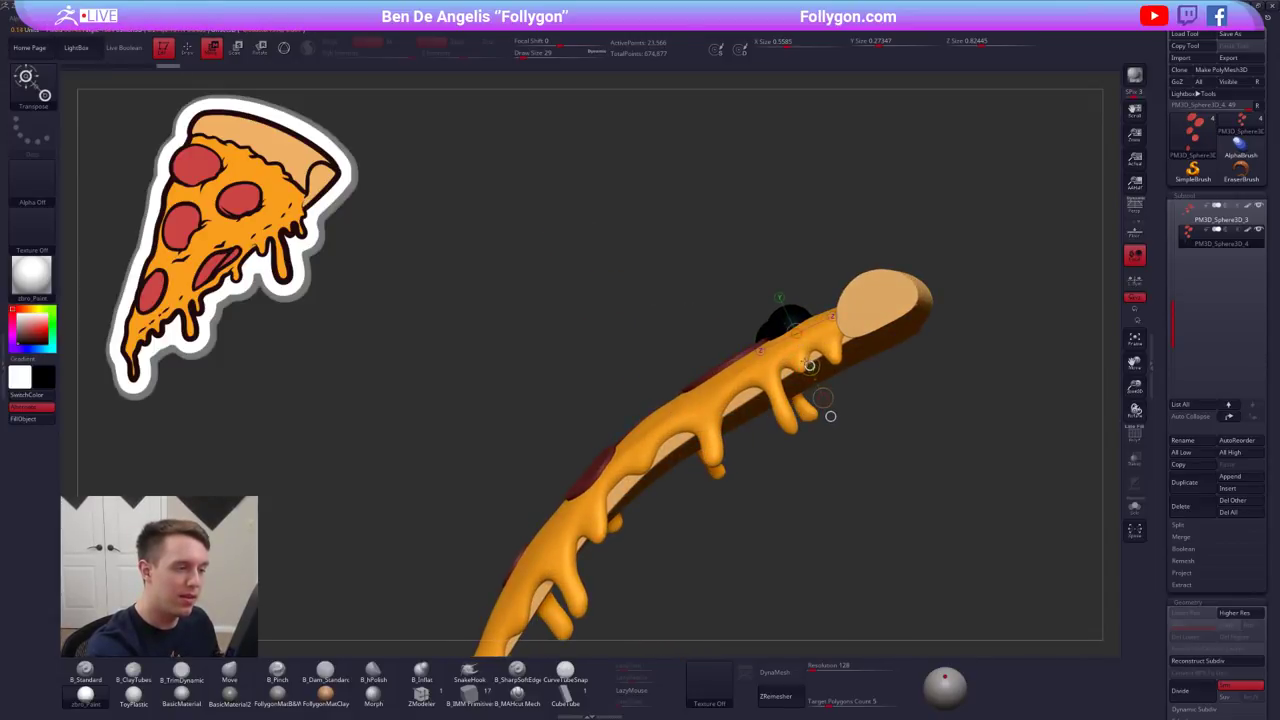
key(q)
mouse_move(772, 332)
right_down()
mouse_move(818, 350)
mouse_move(808, 322)
right_up()
ctrl+drag(887, 374, 921, 355)
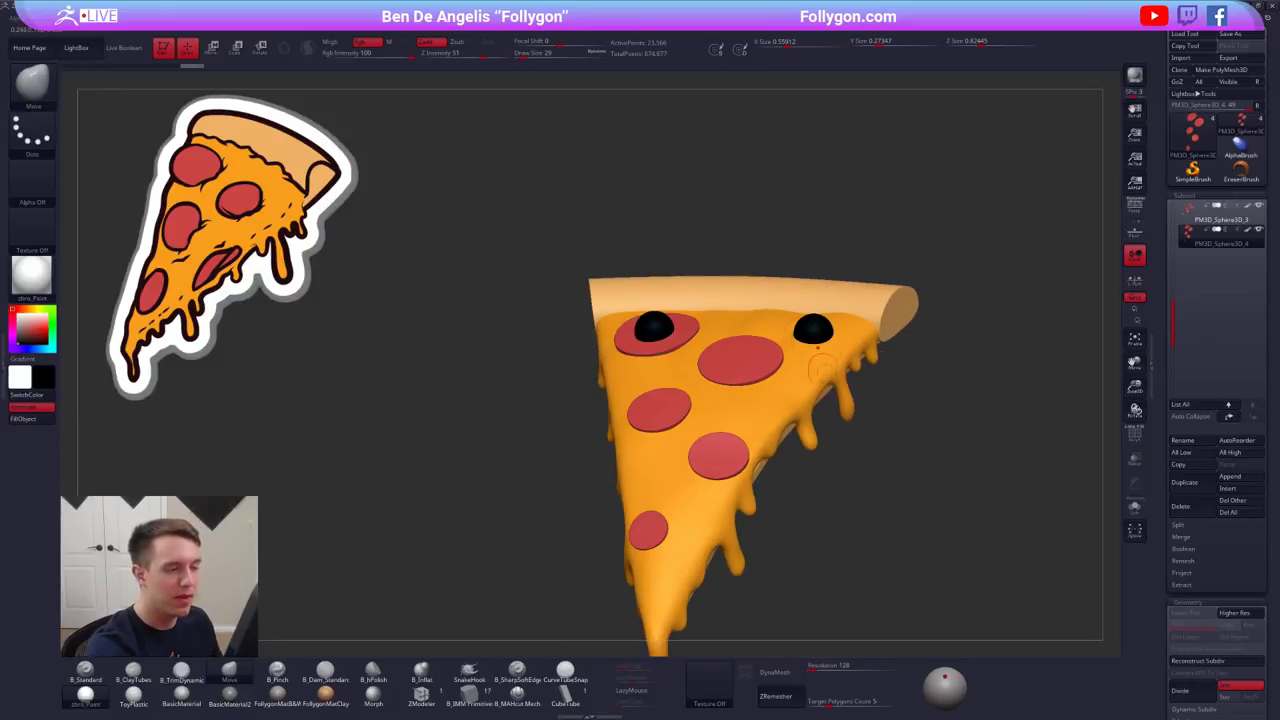
- Isolate the two black spheres by polygroup and delete the hidden duplicate pepperoni from their subtool
key(alt+s)
key(shift+f)
ctrl+right_drag(790, 330, 808, 356)
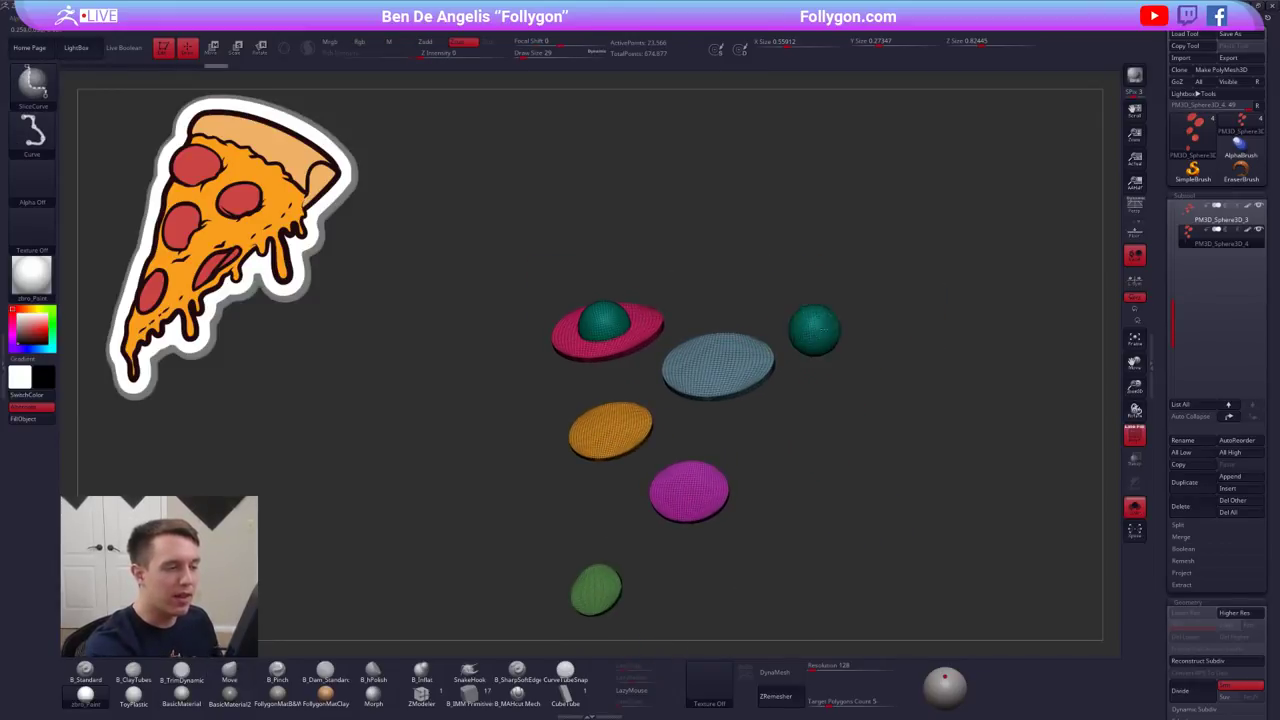
ctrl+shift+click(820, 330)
right_click(868, 350)
alt+right_drag(951, 342, 919, 297)
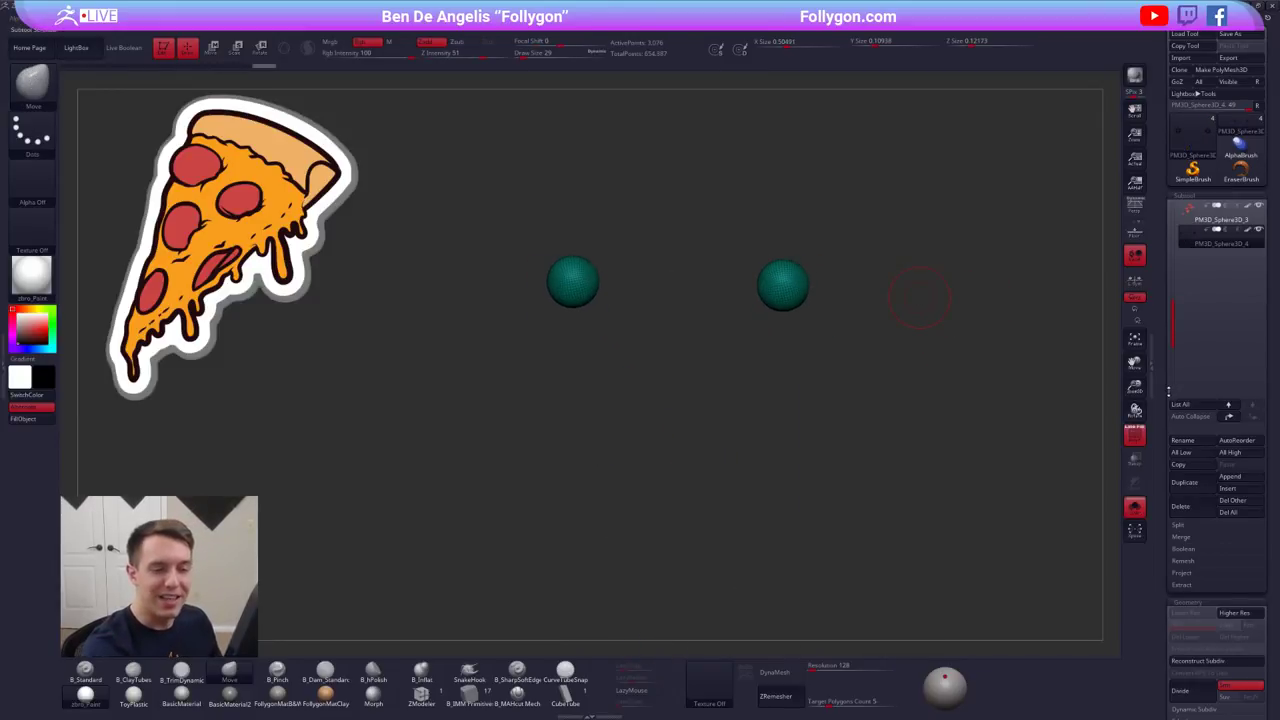
- Look through the geometry's Modify Topology options to locate the Delete Hidden command
drag(1168, 392, 1160, 333)
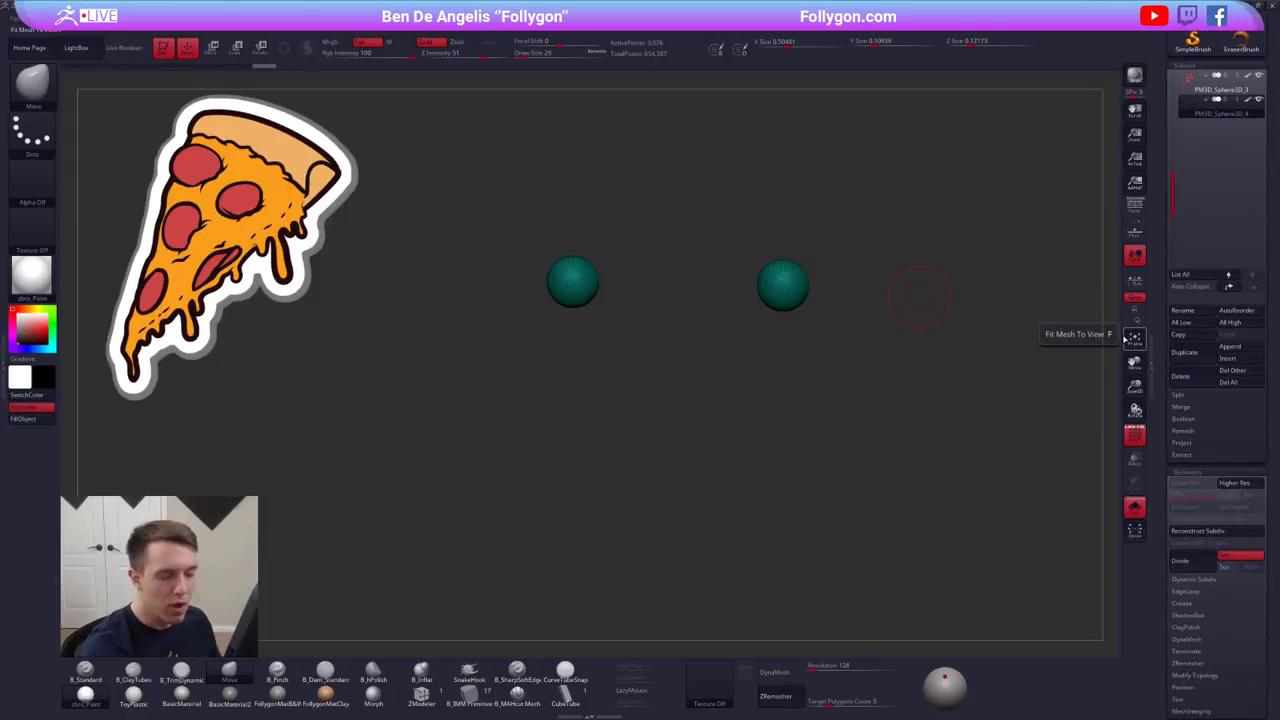
key(ctrl+z)
ctrl+shift+click(783, 286)
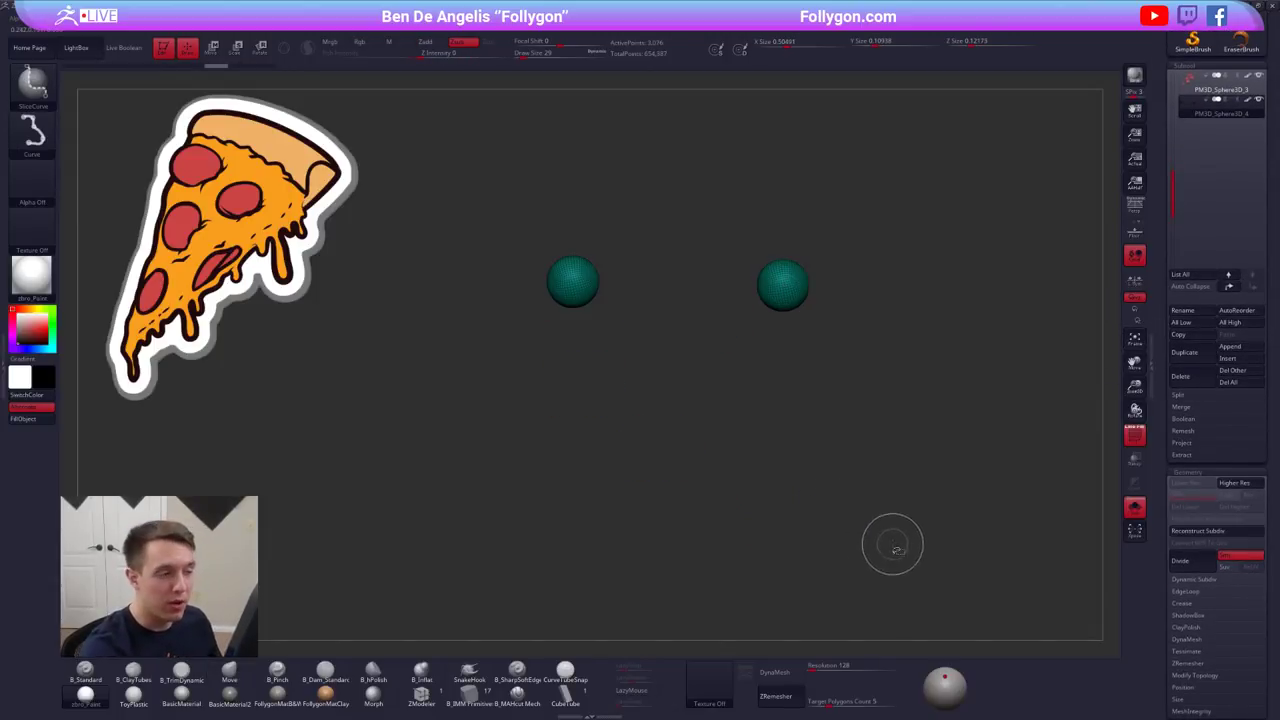
drag(1166, 480, 1168, 427)
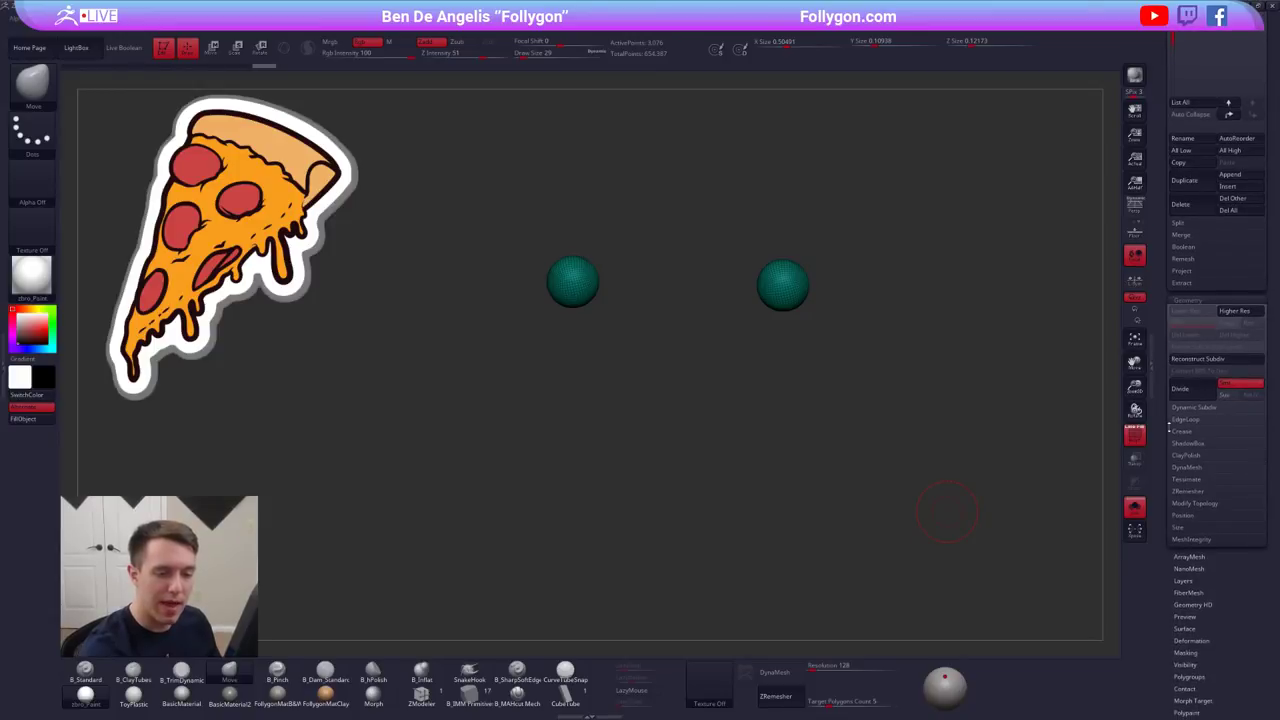
click(1211, 505)
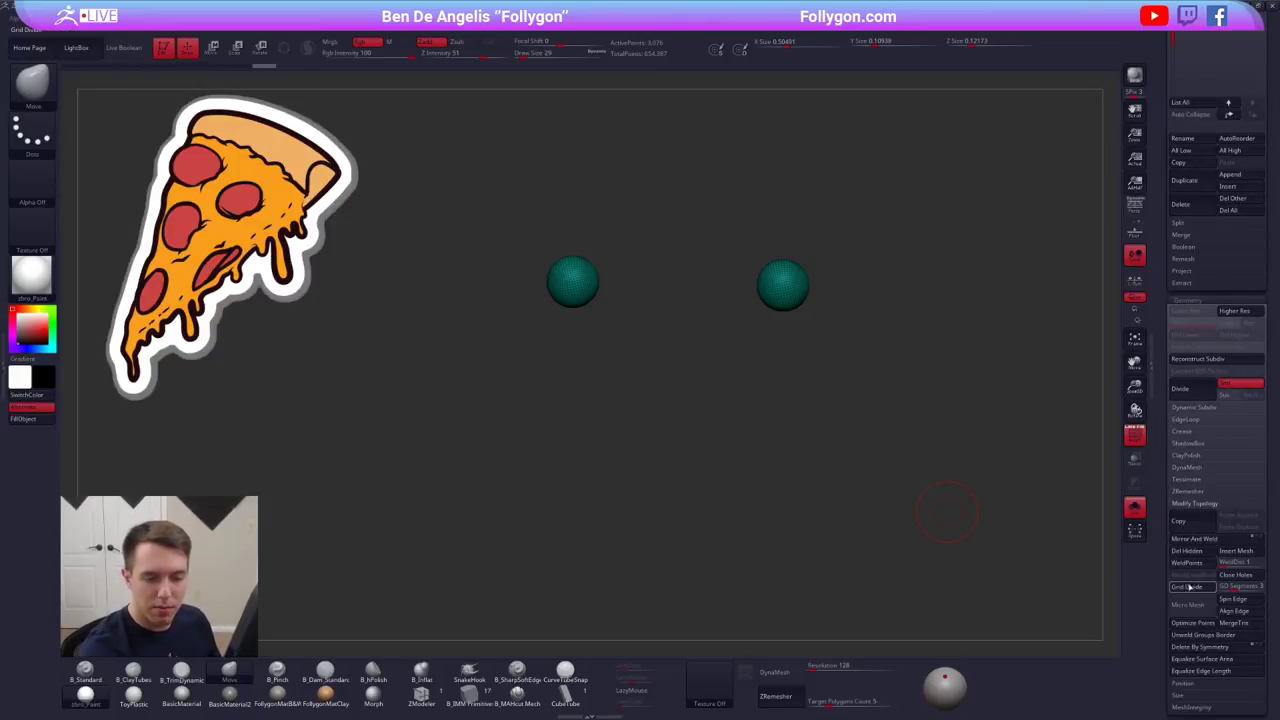
click(1200, 551)
click(1200, 556)
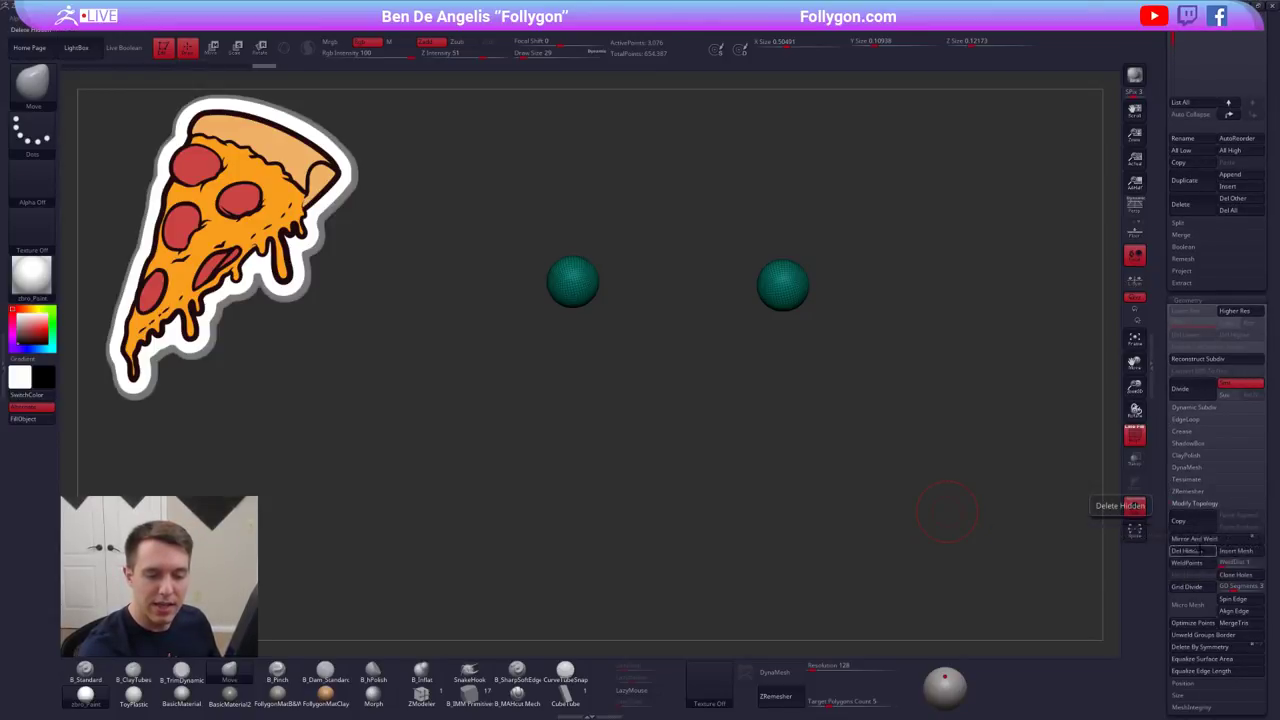
click(1206, 504)
drag(1164, 461, 1161, 560)
- Show the whole pizza slice again and turn off the polygroup wireframe display
click(1134, 507)
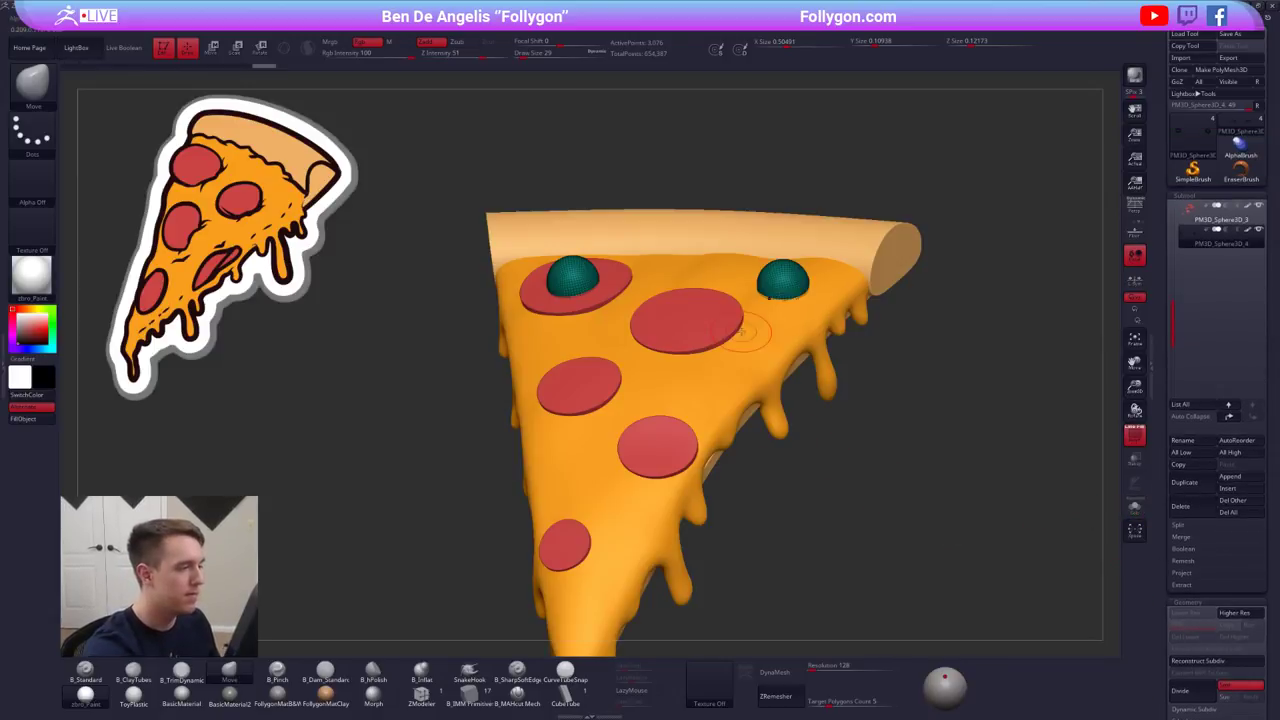
key(shift+f)
ctrl+right_drag(764, 337, 773, 417)
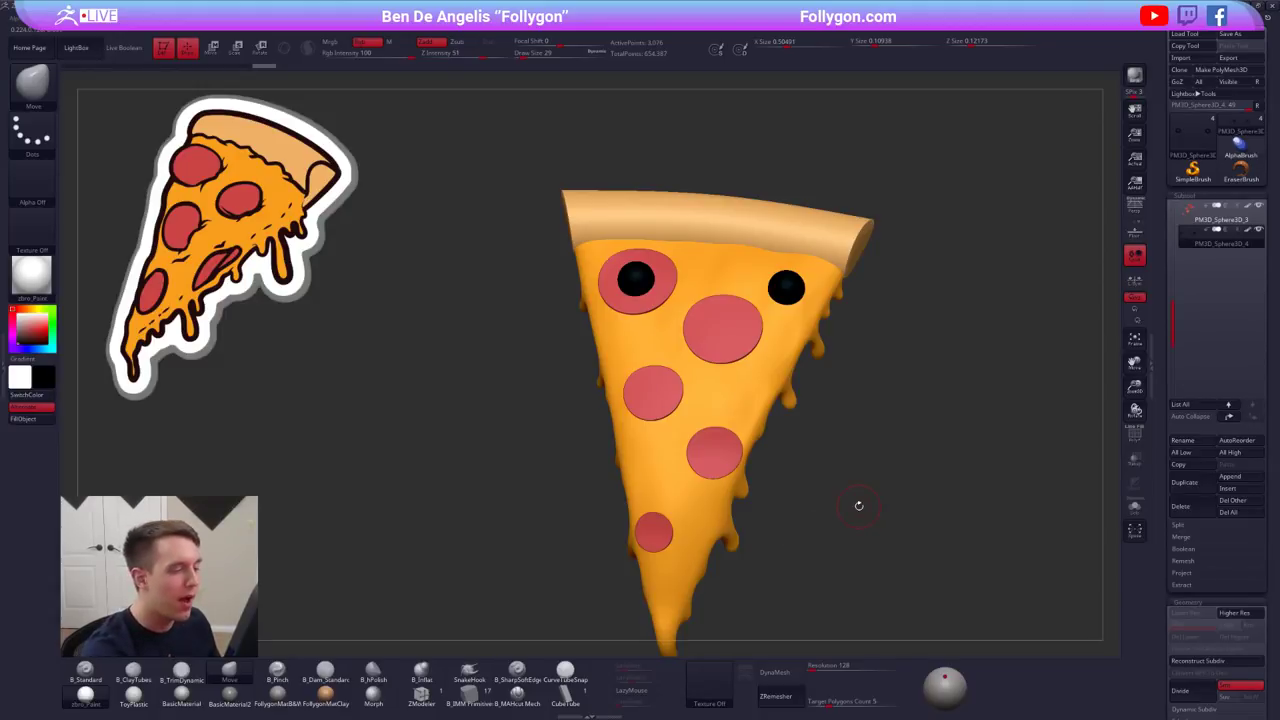
- Make the cheese the active subtool and switch to the SharpSoftEdge brush
alt+click(702, 487)
right_drag(702, 487, 708, 486)
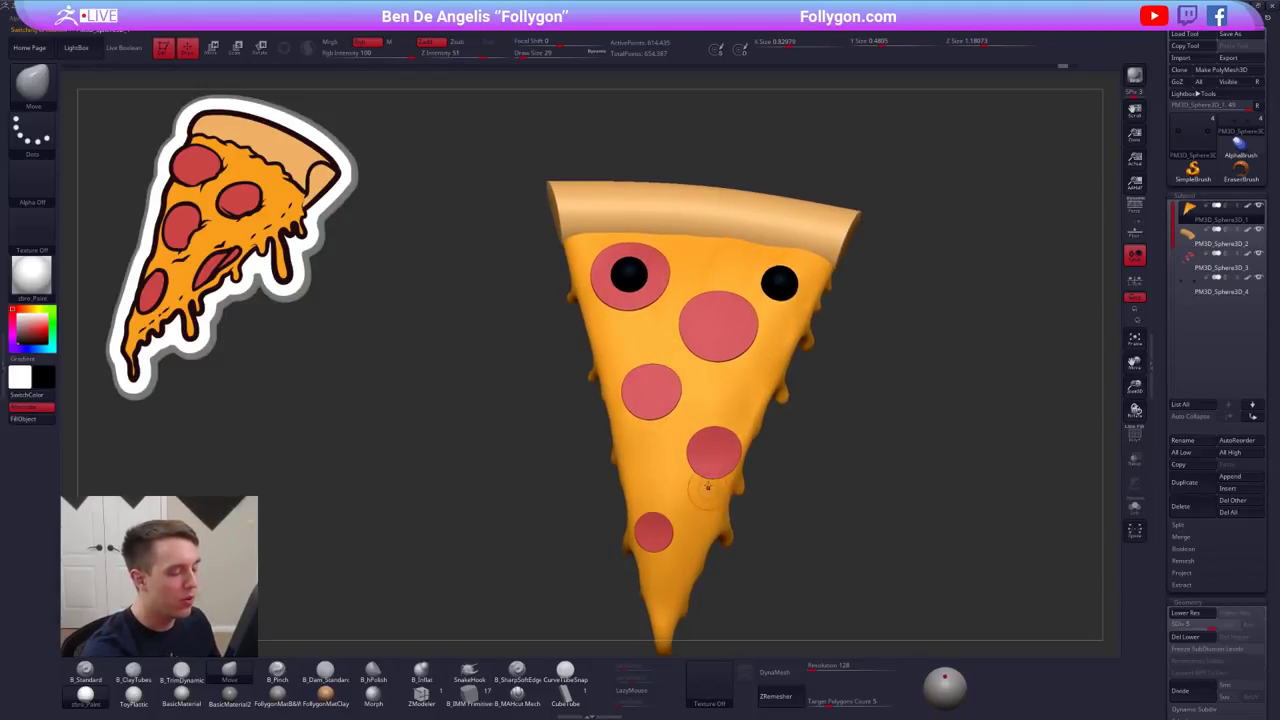
click(516, 671)
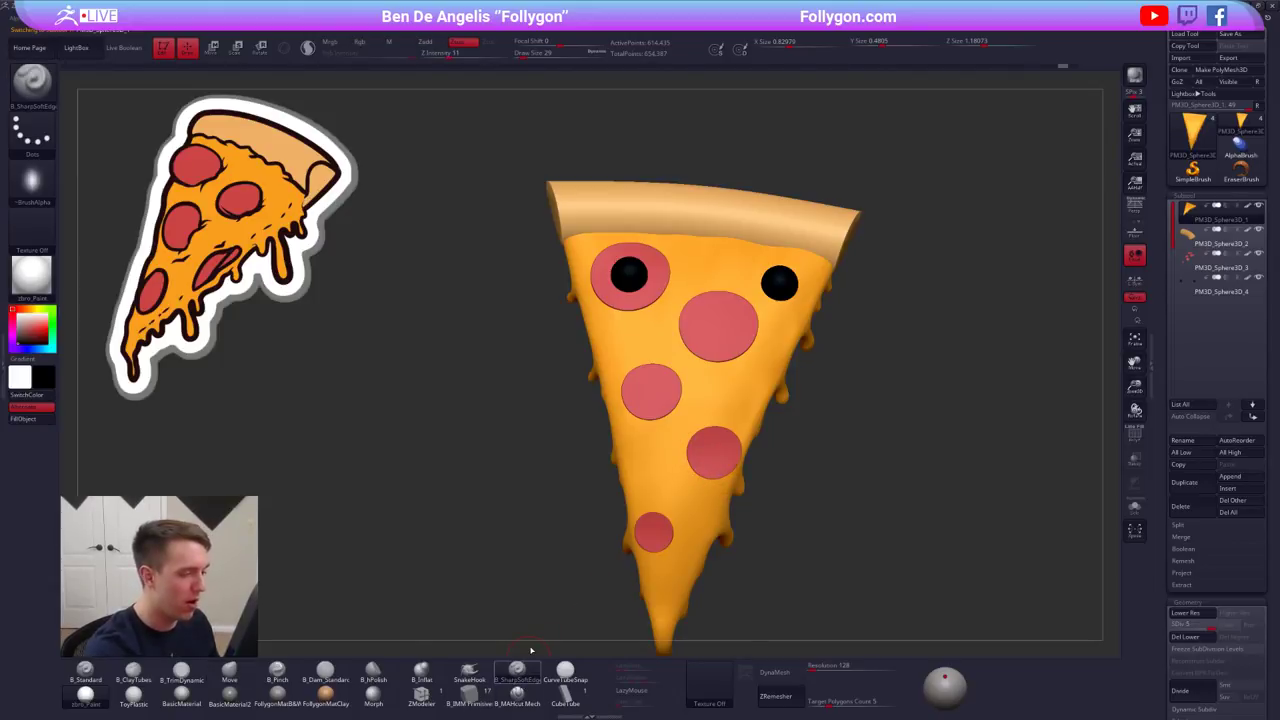
drag(711, 404, 734, 385)
drag(663, 434, 686, 462)
key(ctrl+z)
key(ctrl+z)
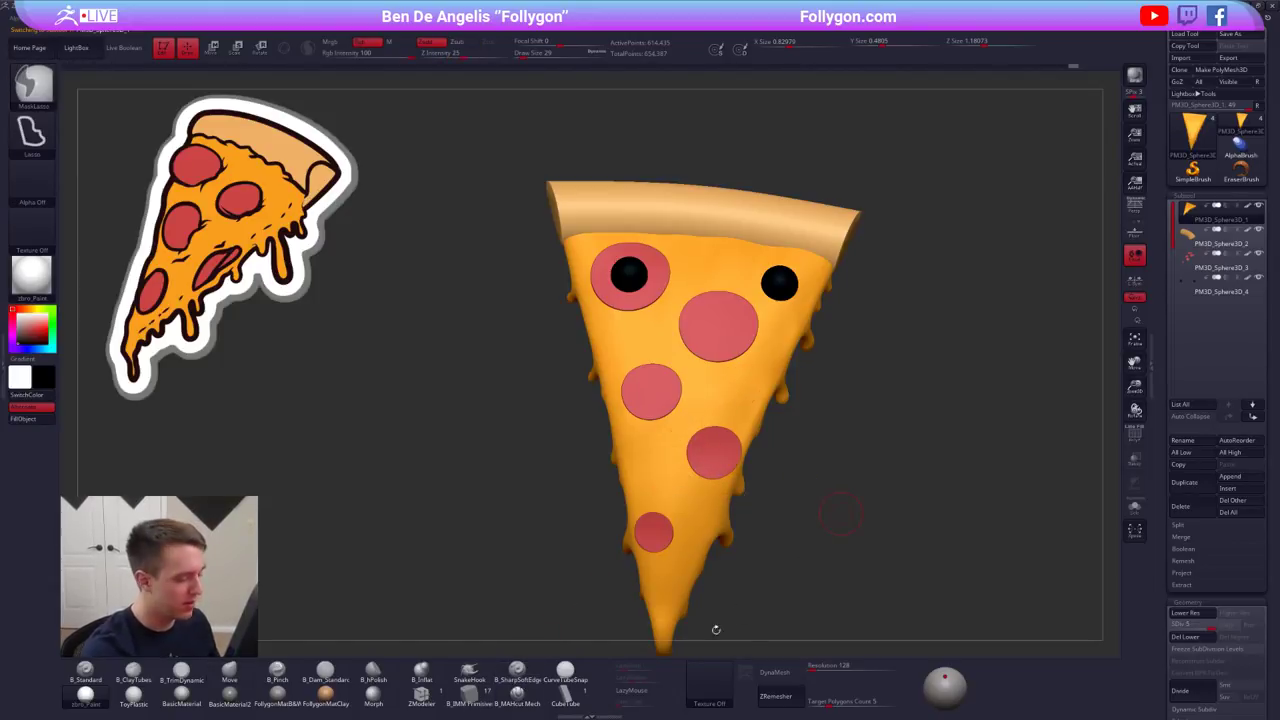
- Turn on LazyMouse for the SharpSoftEdge brush and set the draw size to 33
click(637, 690)
key(space)
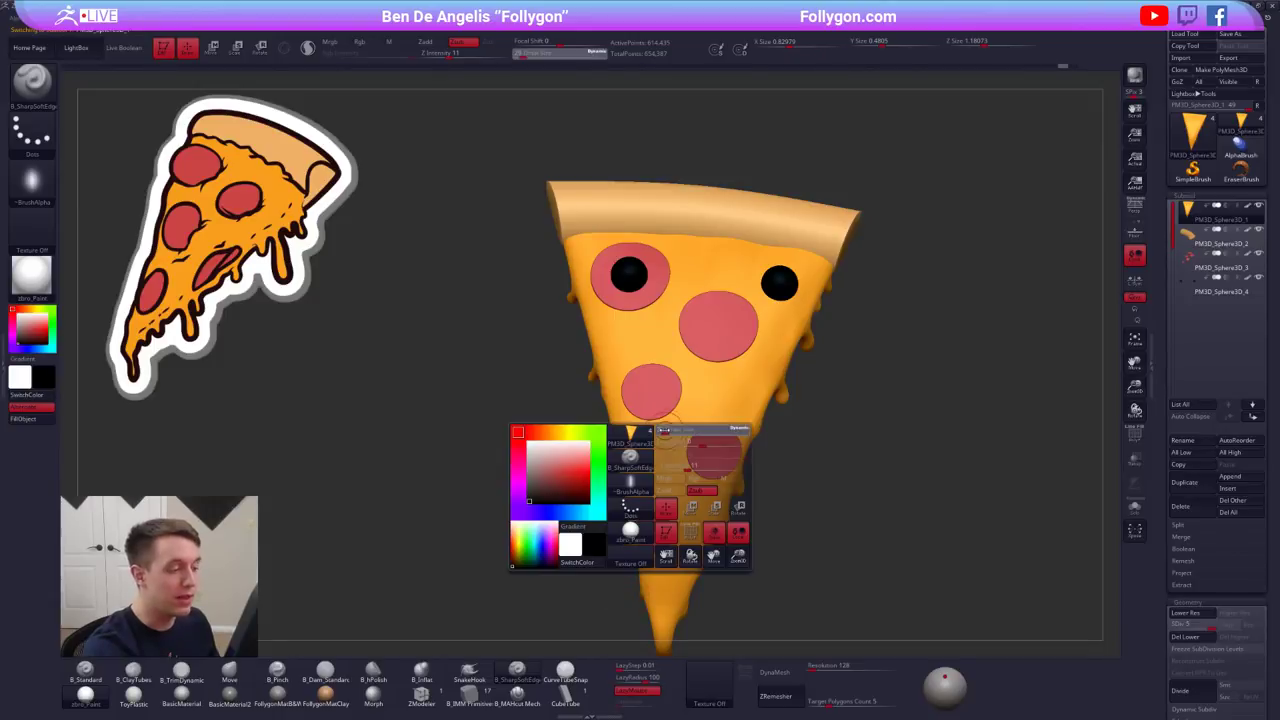
key(space)
click(661, 435)
ctrl+right_drag(658, 440, 642, 482)
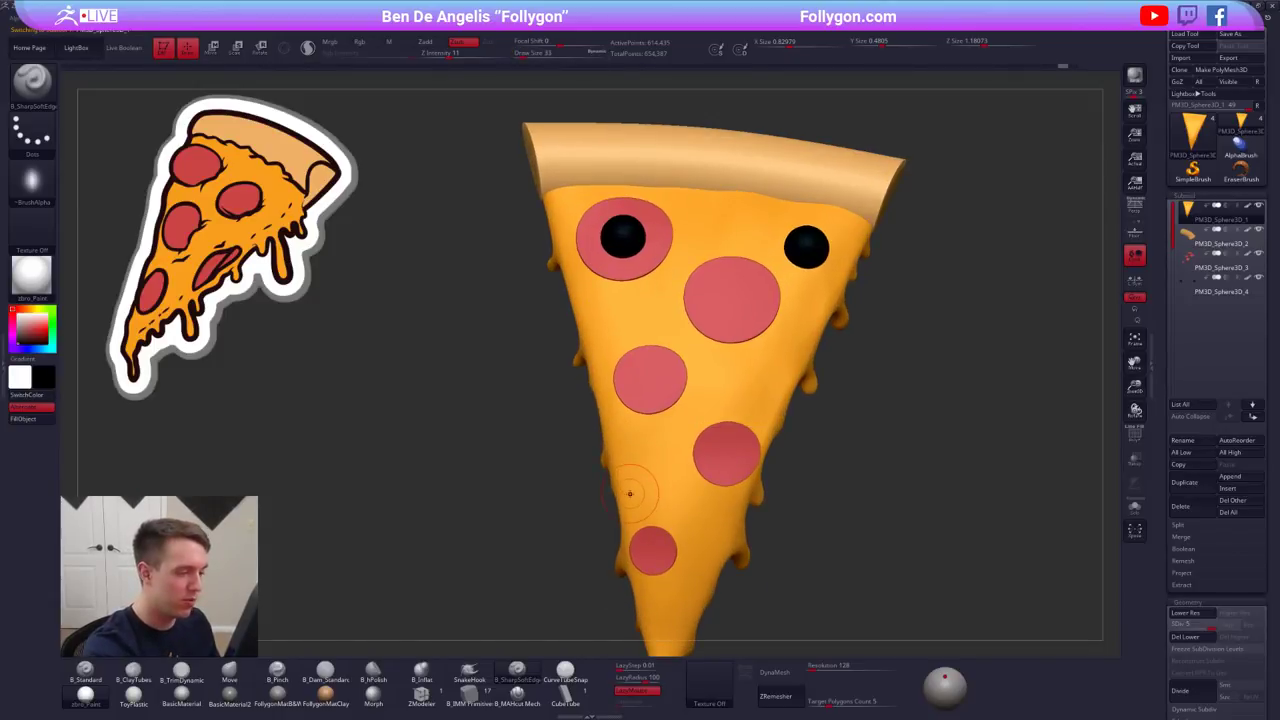
- Try carving a long downturned mouth curve across the cheese between the lower pepperoni, and undo it
mouse_move(632, 485)
mouse_down()
mouse_move(652, 446)
mouse_move(808, 384)
mouse_up()
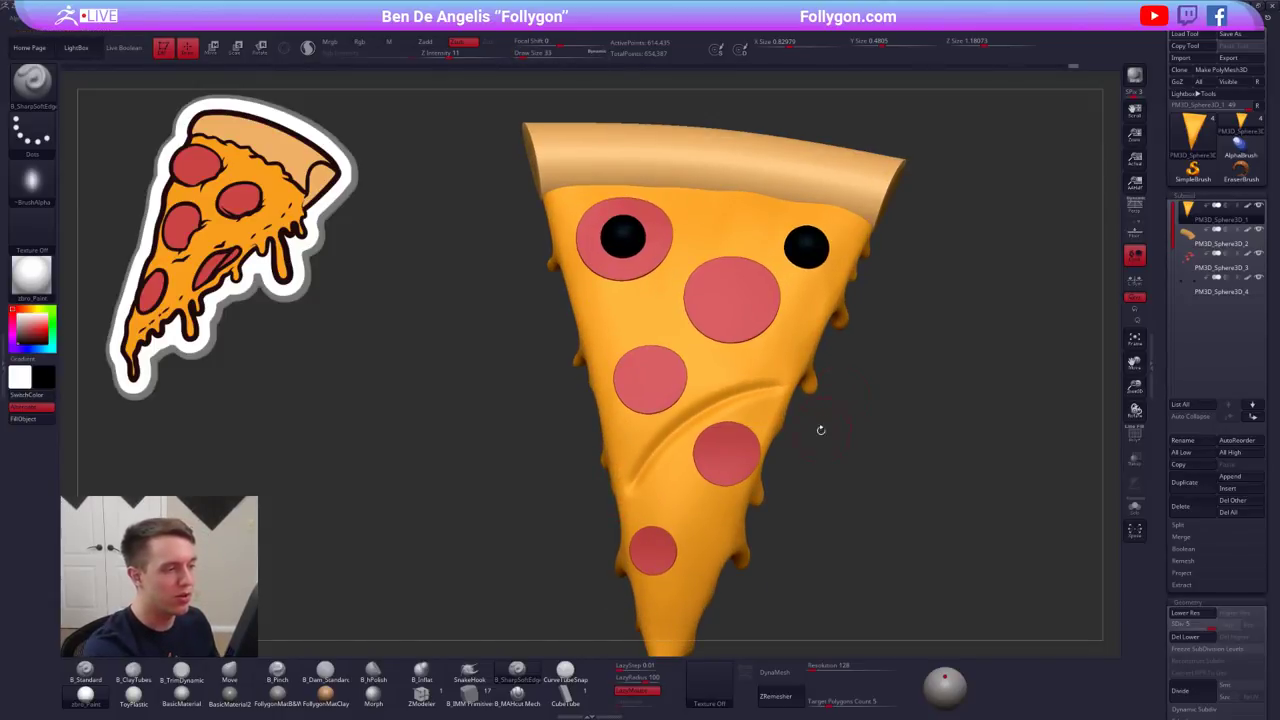
mouse_move(811, 519)
right_down()
mouse_move(648, 450)
mouse_move(686, 523)
right_up()
key(ctrl+z)
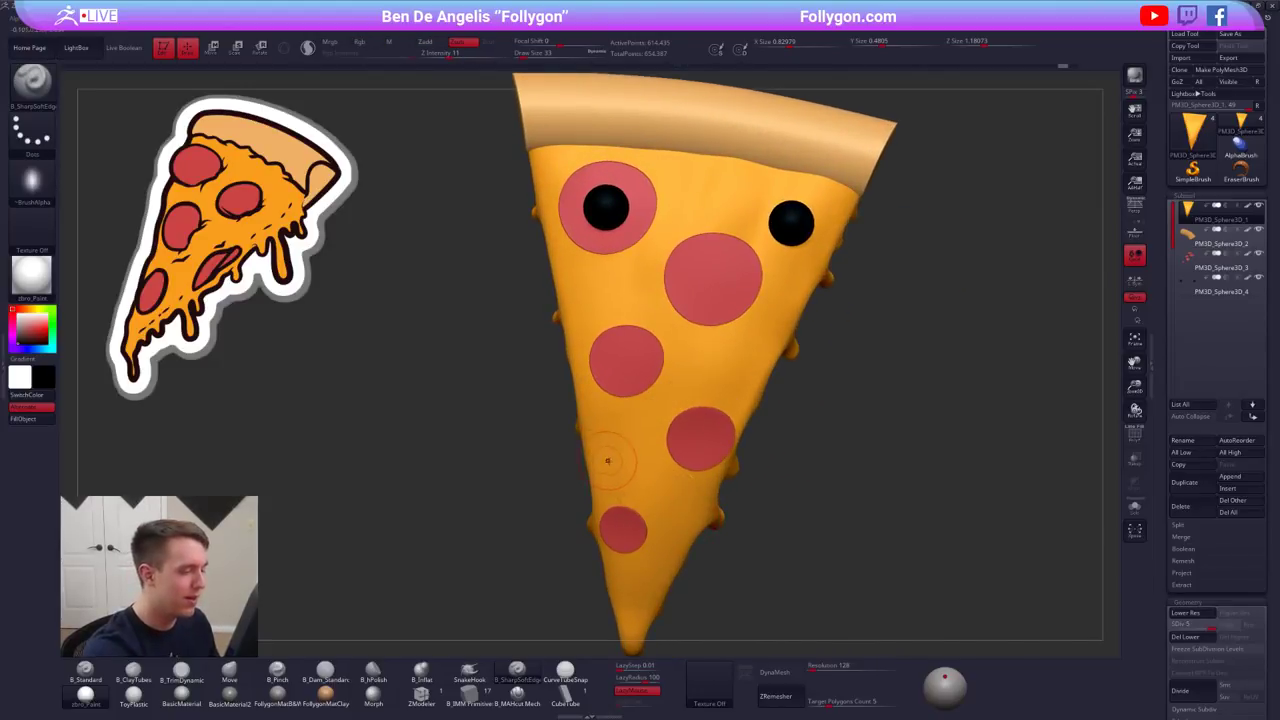
- Set the draw size to 25 and carve a short curved smile into the cheese between the two lowest pepperoni
key(space)
drag(614, 460, 616, 460)
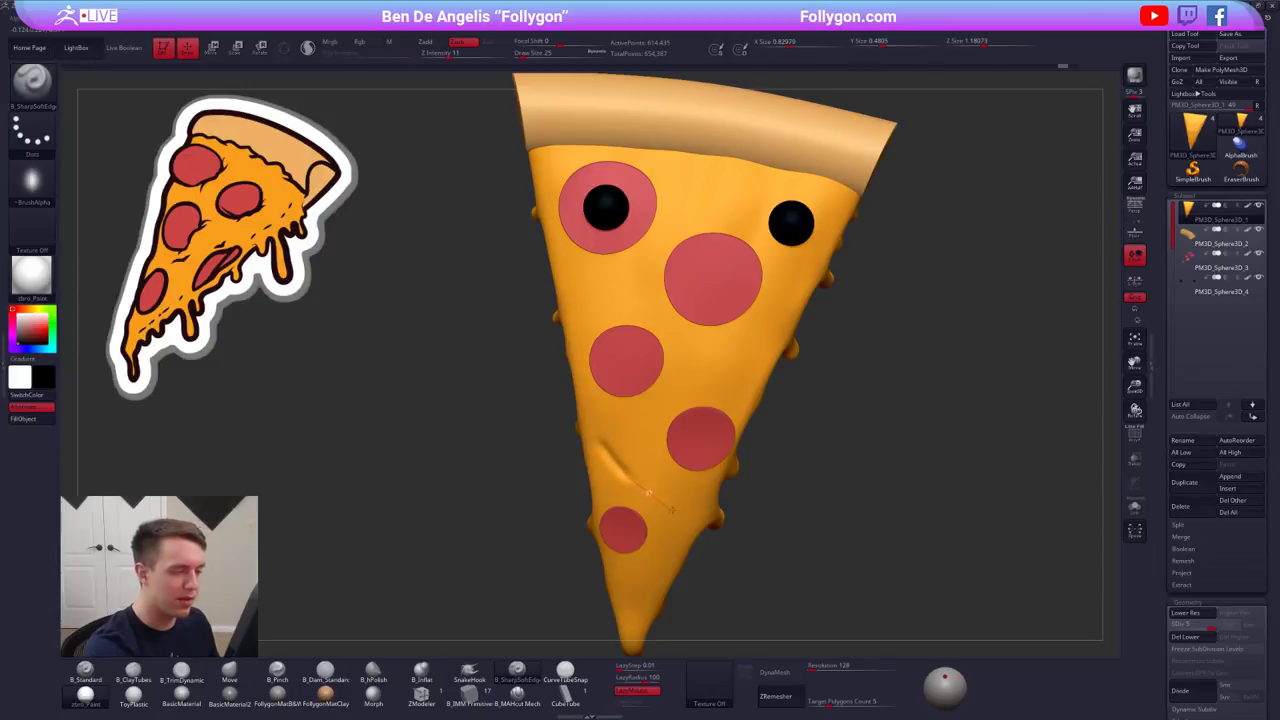
drag(672, 510, 708, 499)
- Review the carved smile and black sphere eyes on the slice from several angles
right_drag(772, 568, 790, 532)
ctrl+right_drag(790, 532, 782, 506)
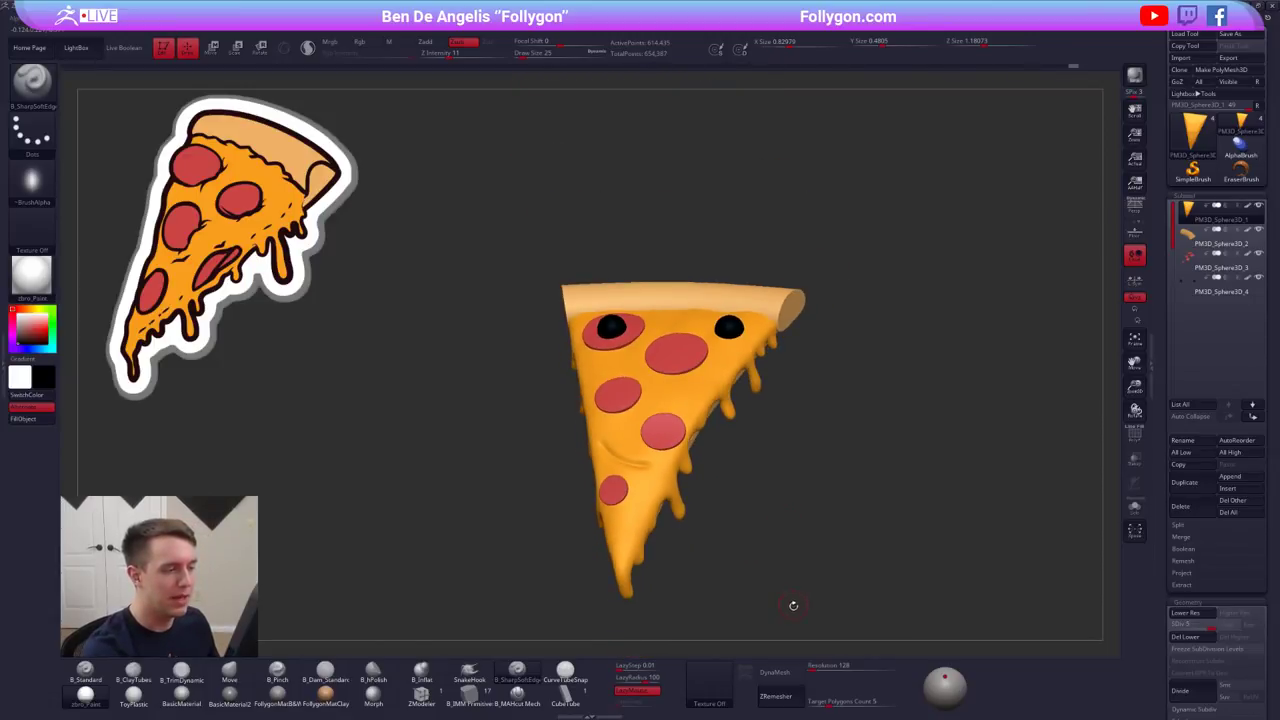
right_drag(794, 606, 737, 595)
right_drag(715, 548, 764, 512)
mouse_move(679, 529)
right_down()
mouse_move(612, 524)
mouse_move(700, 560)
mouse_move(738, 542)
mouse_move(725, 500)
right_up()
mouse_move(815, 562)
mouse_down()
mouse_move(883, 503)
mouse_move(812, 587)
mouse_move(807, 541)
mouse_move(841, 518)
mouse_move(1052, 498)
mouse_move(922, 528)
mouse_move(883, 499)
mouse_up()
key(ctrl+z)
key(ctrl+z)
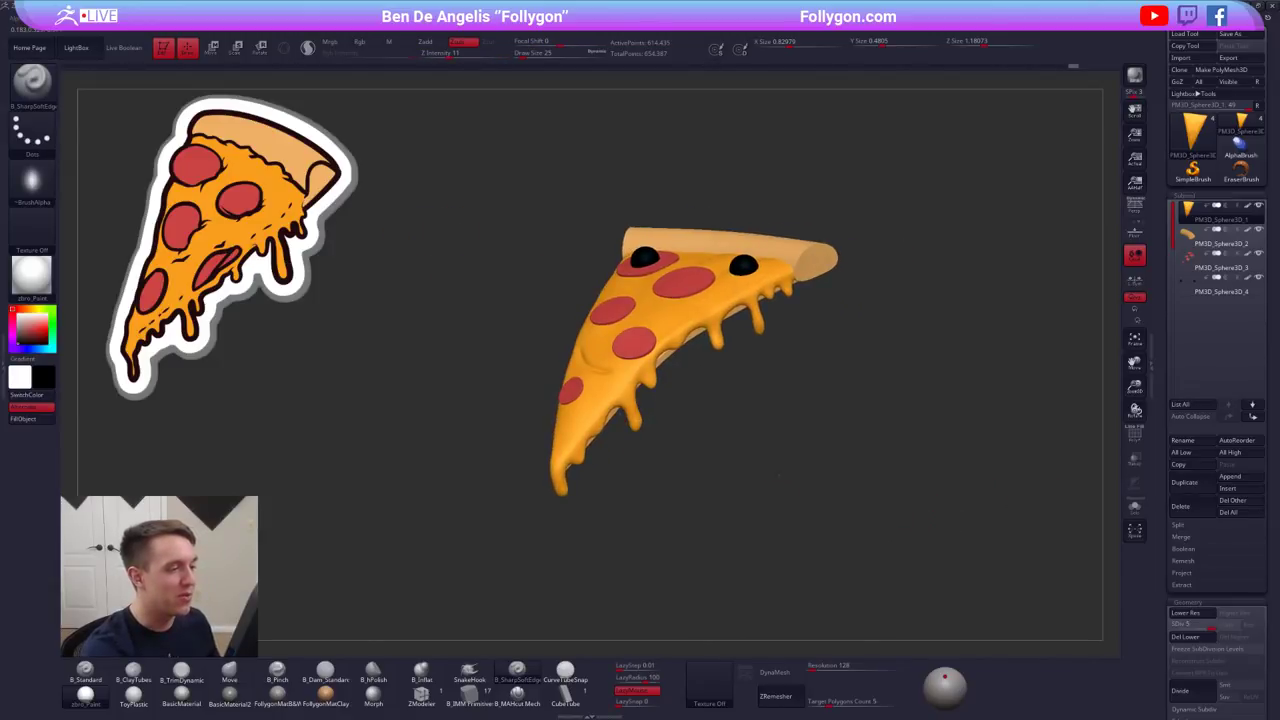
alt+drag(755, 411, 792, 434)
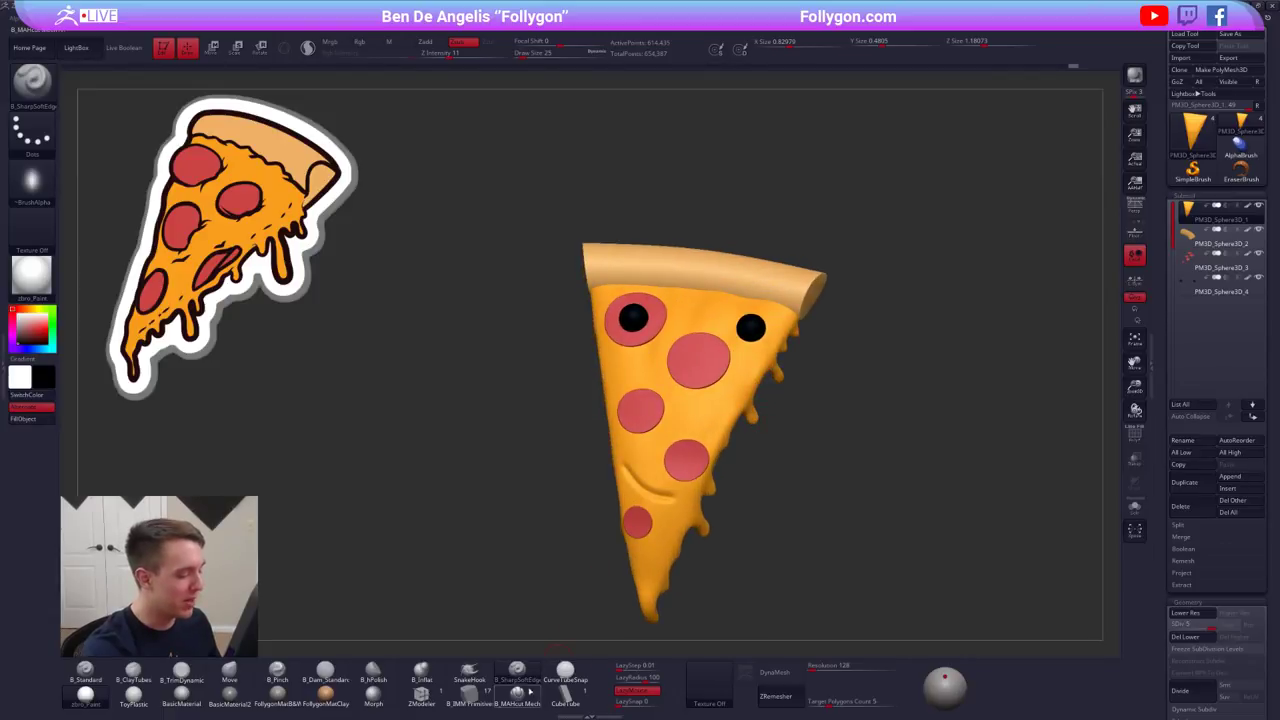
- Switch to the SnakeHook brush at draw size 38, try pulling out the cheese's right edge, and undo the stroke
click(472, 670)
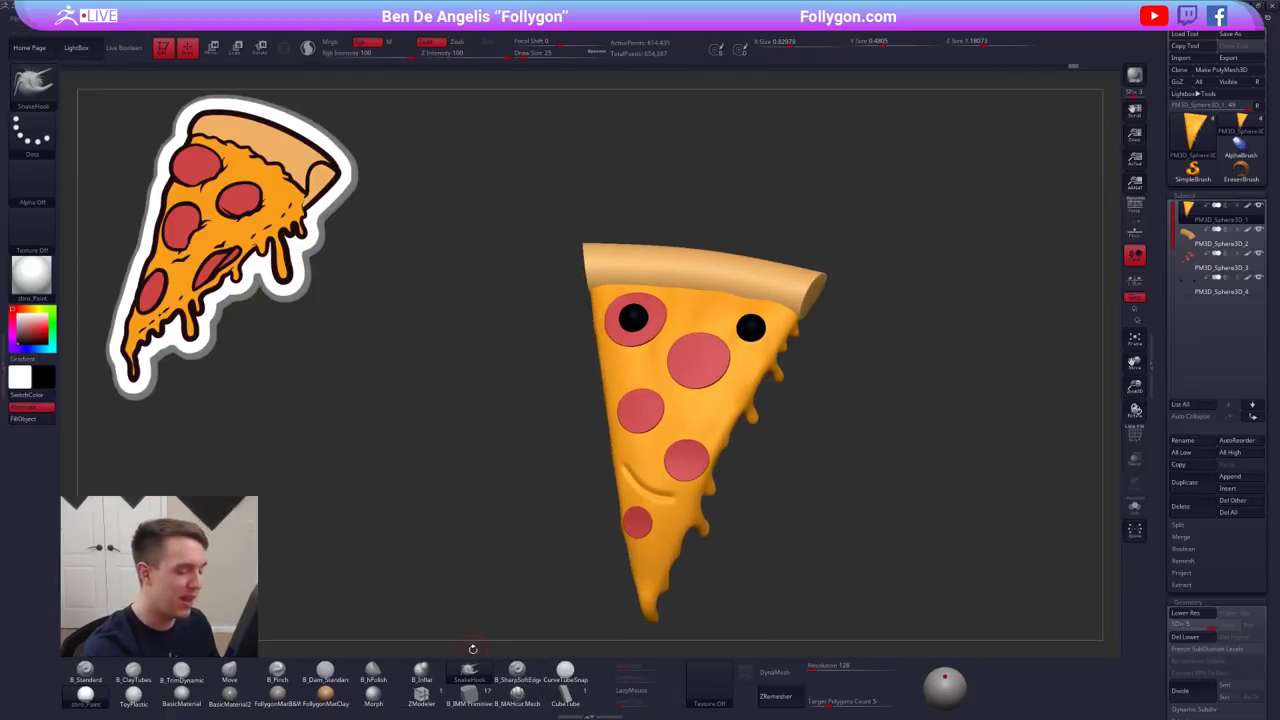
ctrl+right_drag(750, 361, 747, 405)
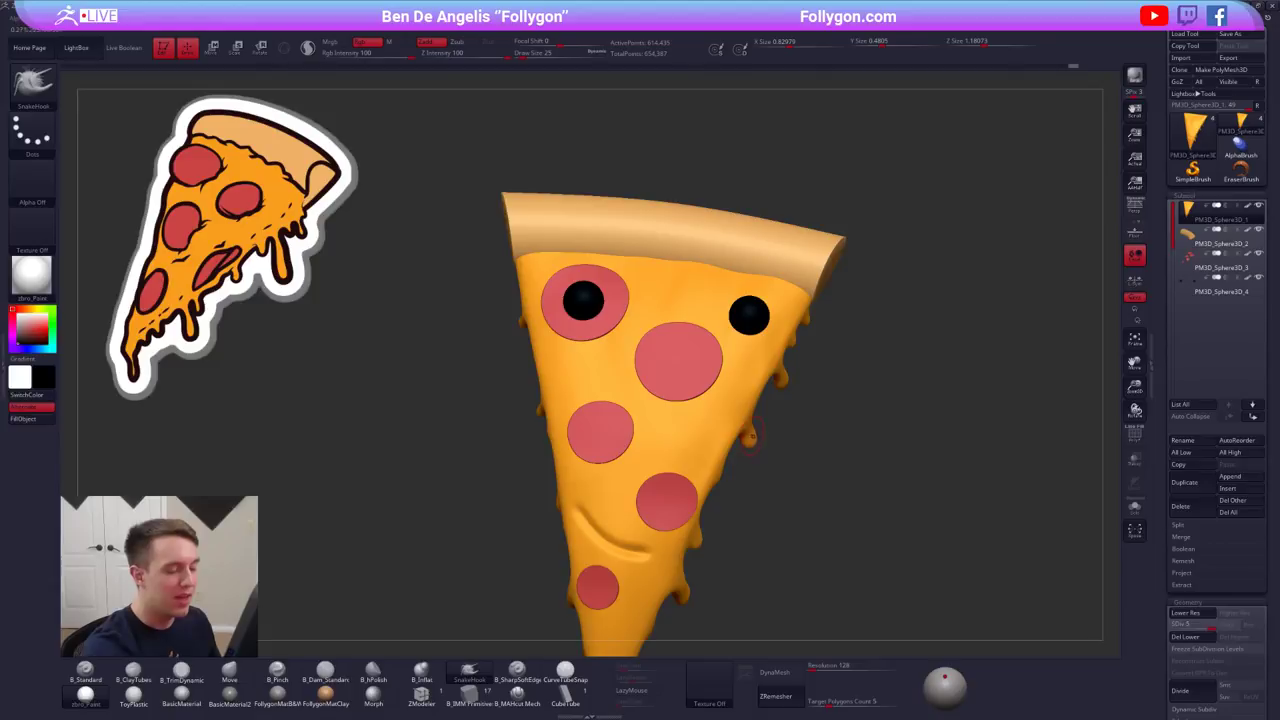
key(space)
drag(745, 426, 788, 428)
key(ctrl+z)
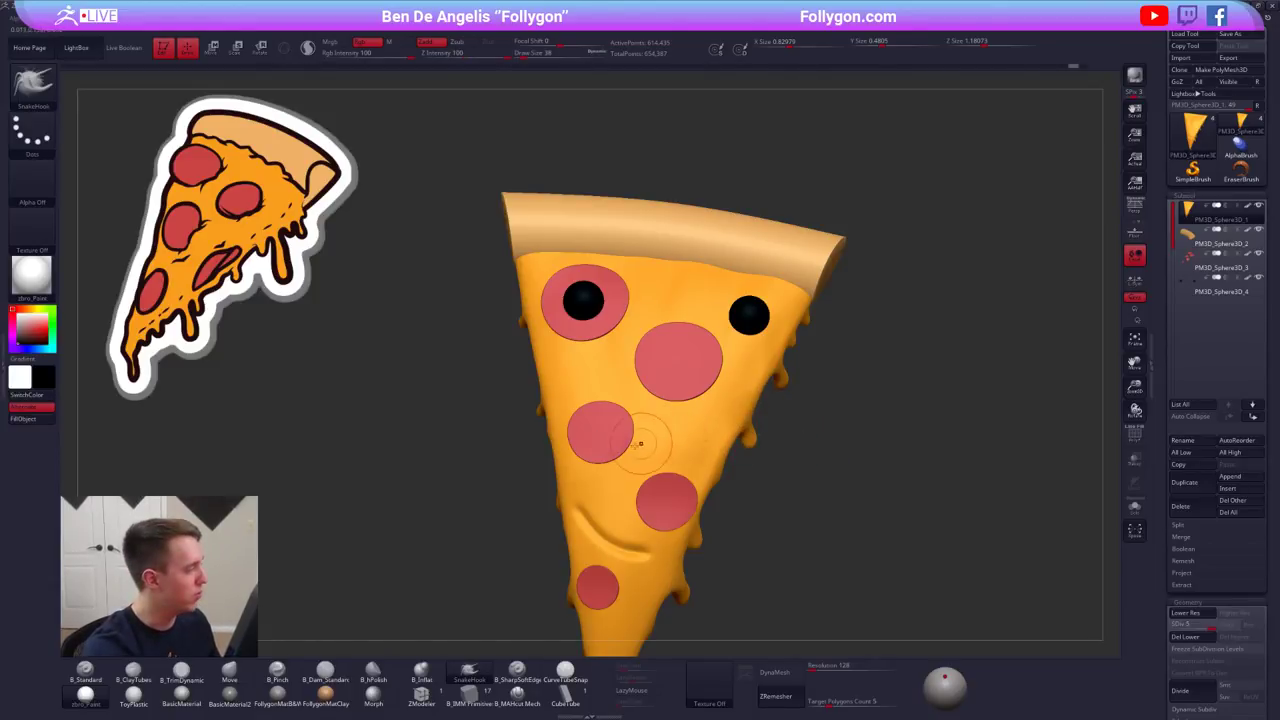
- Turn off RGB painting for the brush and pull a long, thin arm outward from the cheese's right edge
key(v)
click(378, 42)
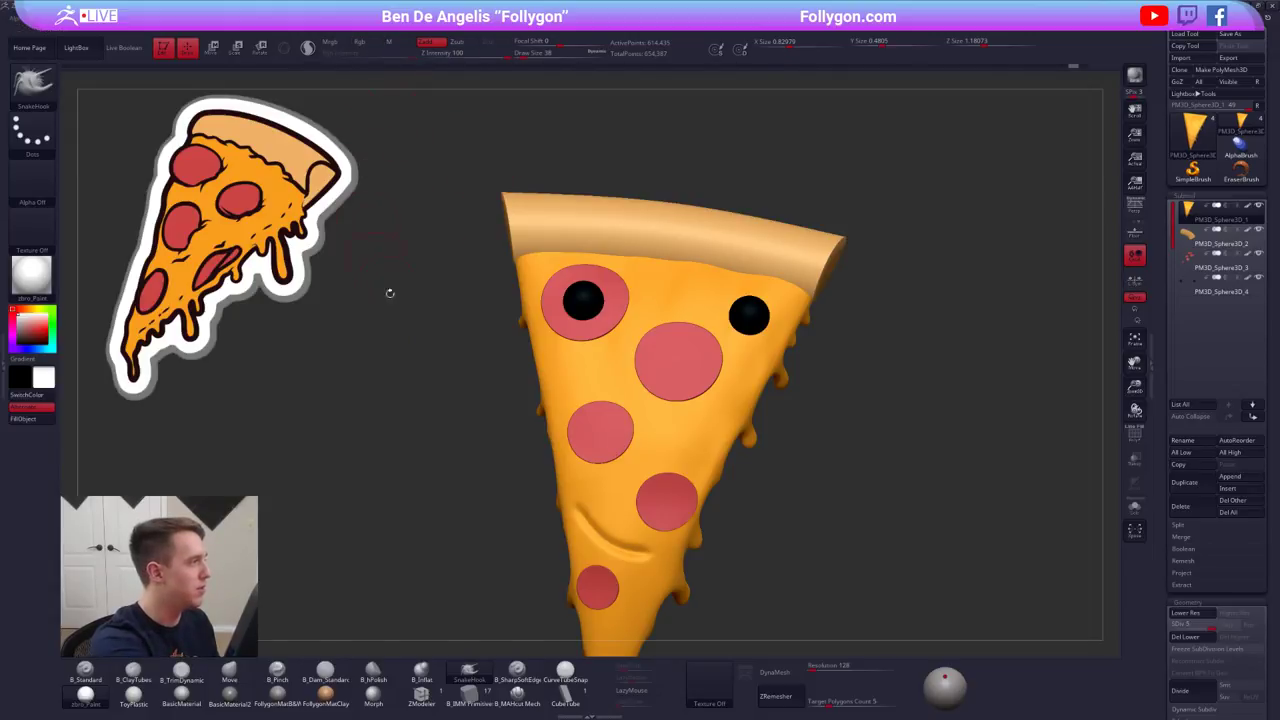
drag(752, 440, 848, 438)
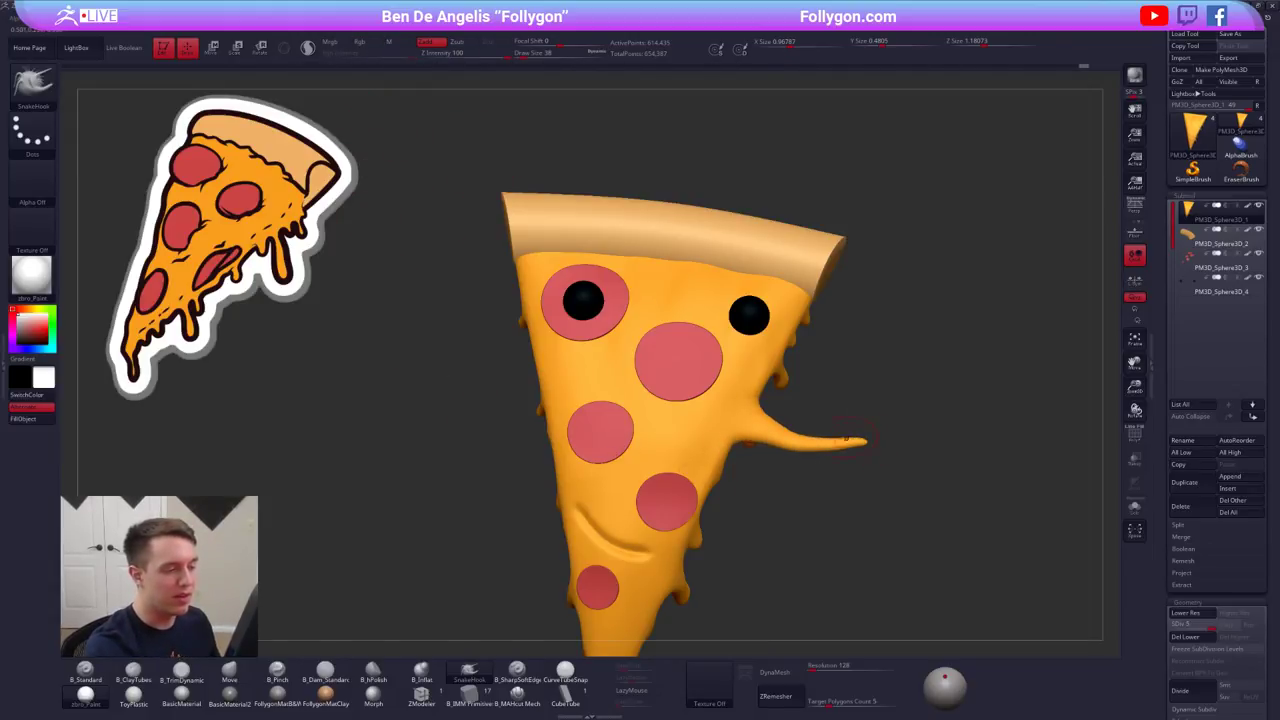
- Pull a second long, thin arm outward from the cheese's left edge and review the finished pizza character
drag(545, 402, 404, 387)
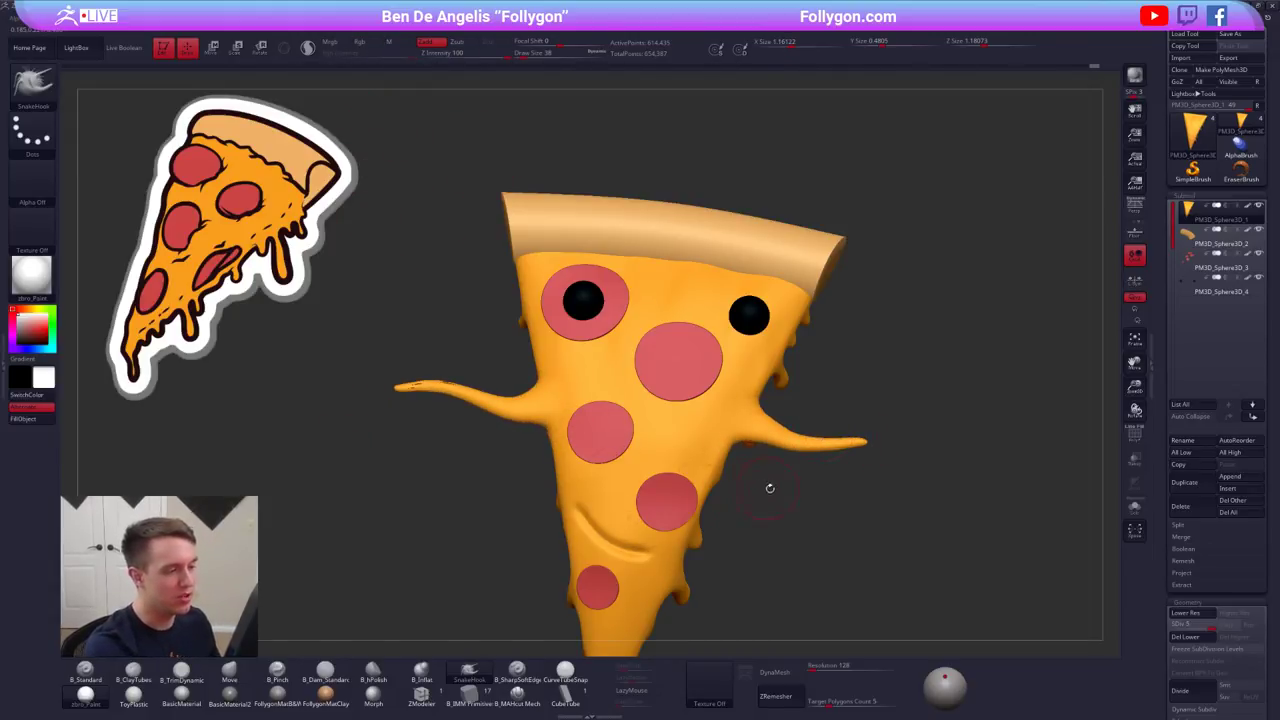
alt+drag(770, 488, 796, 451)
alt+drag(796, 451, 803, 538)
drag(733, 429, 718, 397)
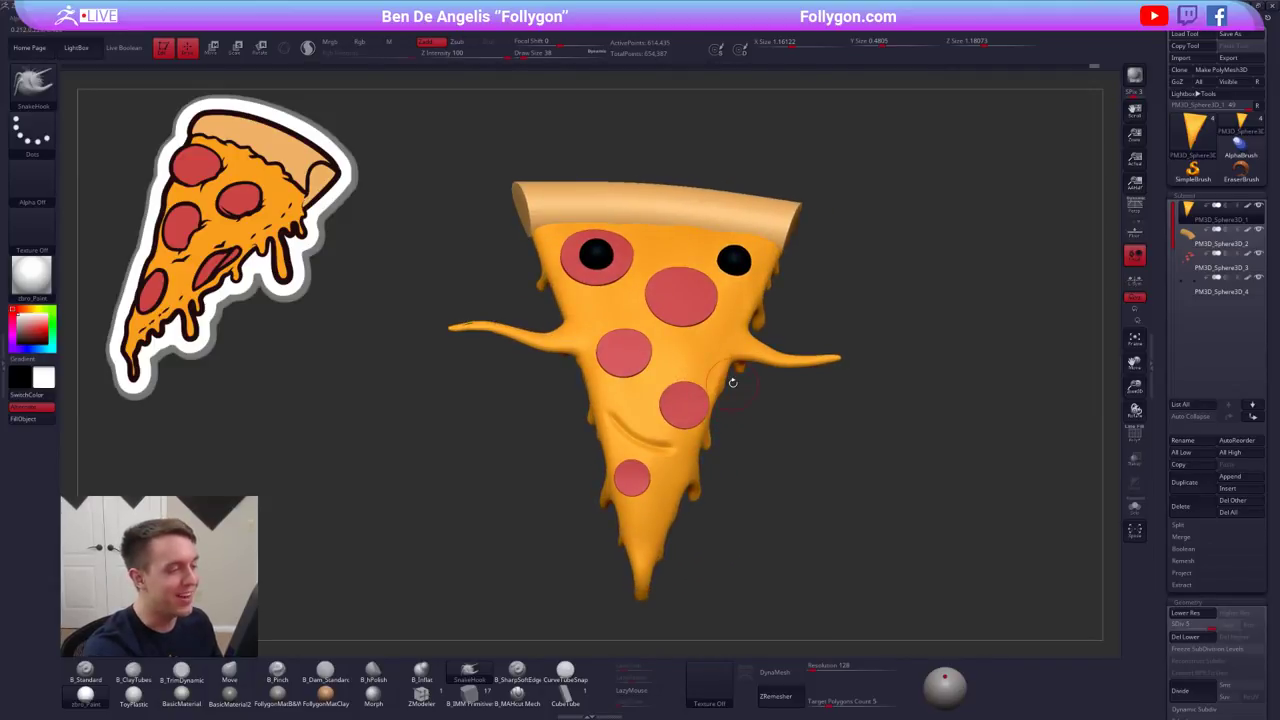
drag(811, 464, 836, 495)
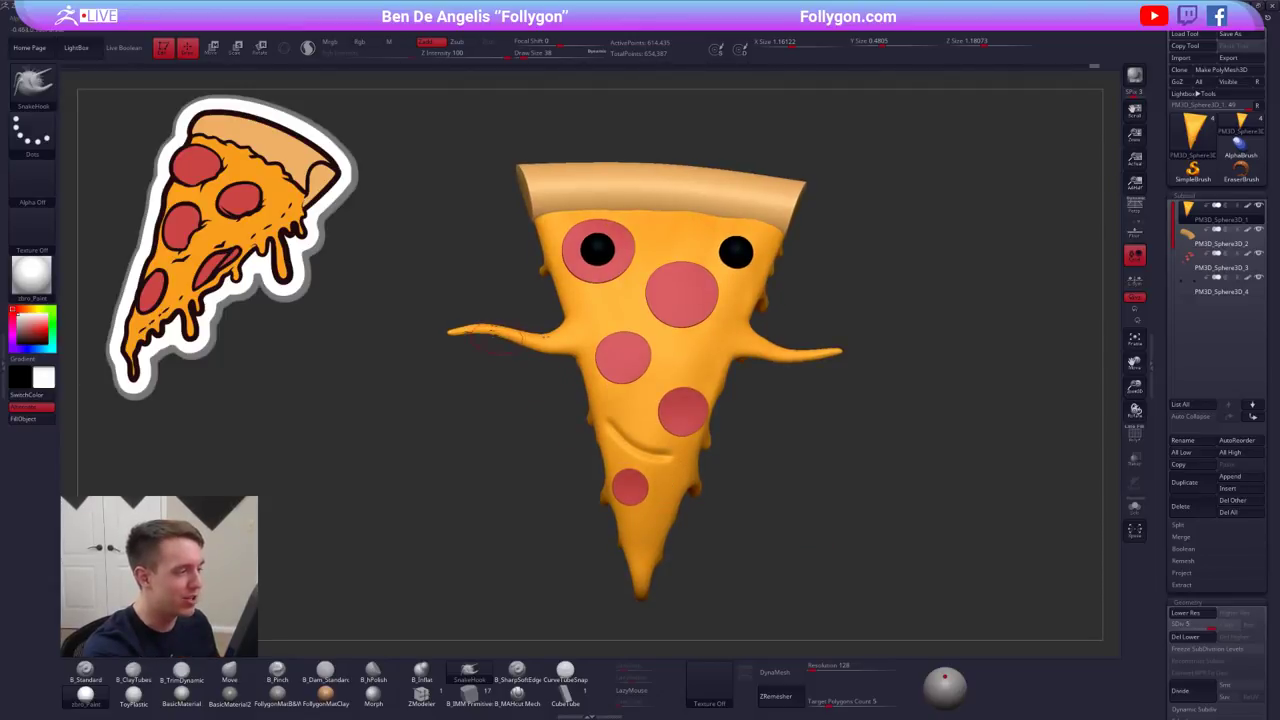
drag(788, 612, 842, 560)
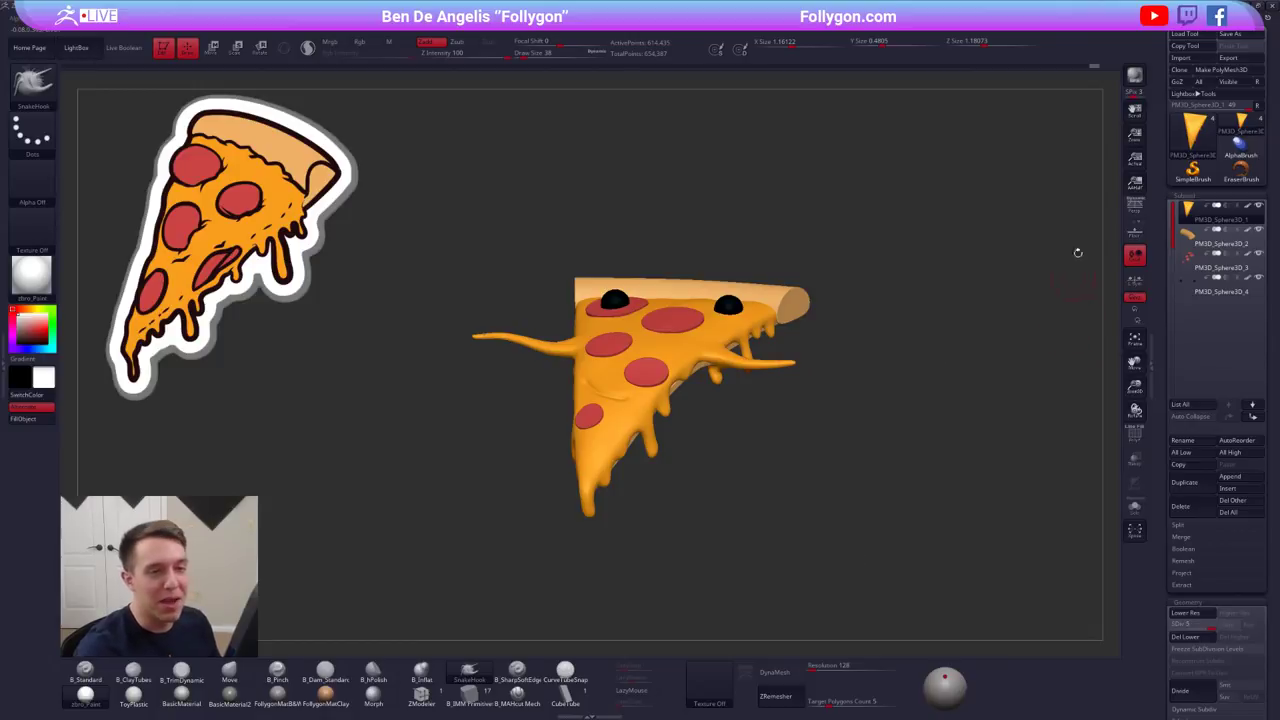
key(shift)
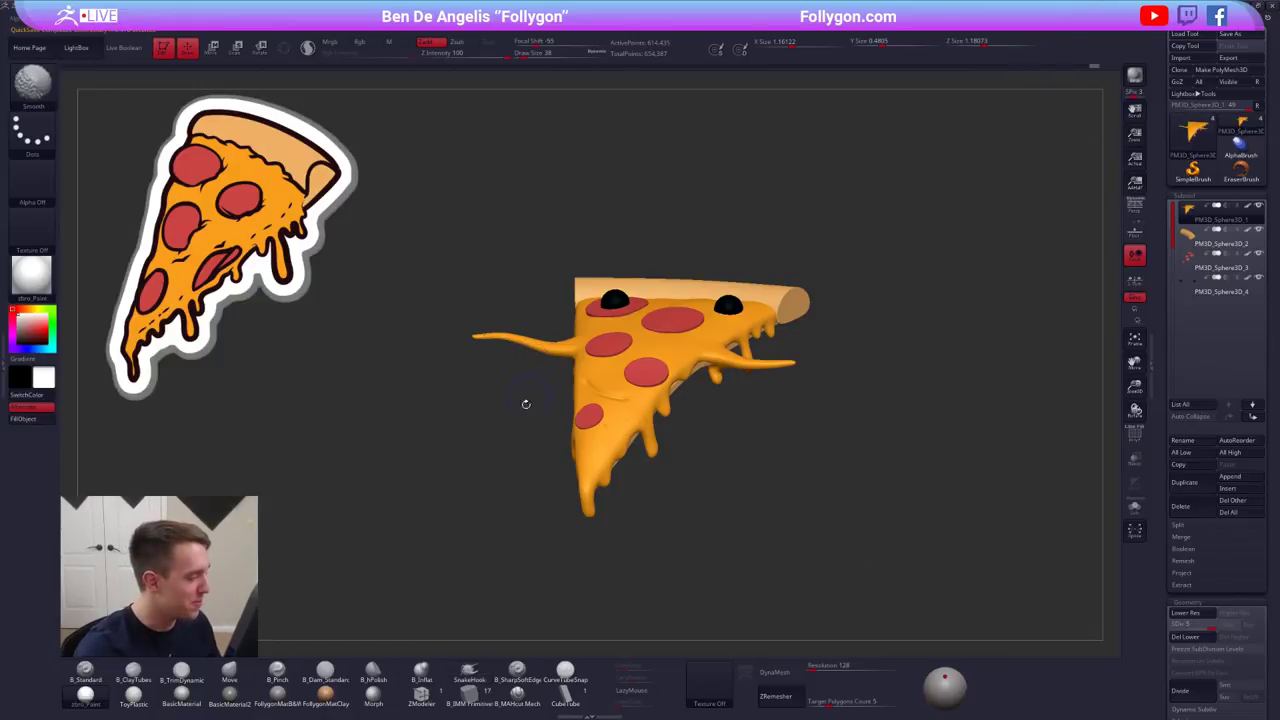
- Load the waffle photo as a texture and add it to Spotlight in place of the pizza reference
click(729, 666)
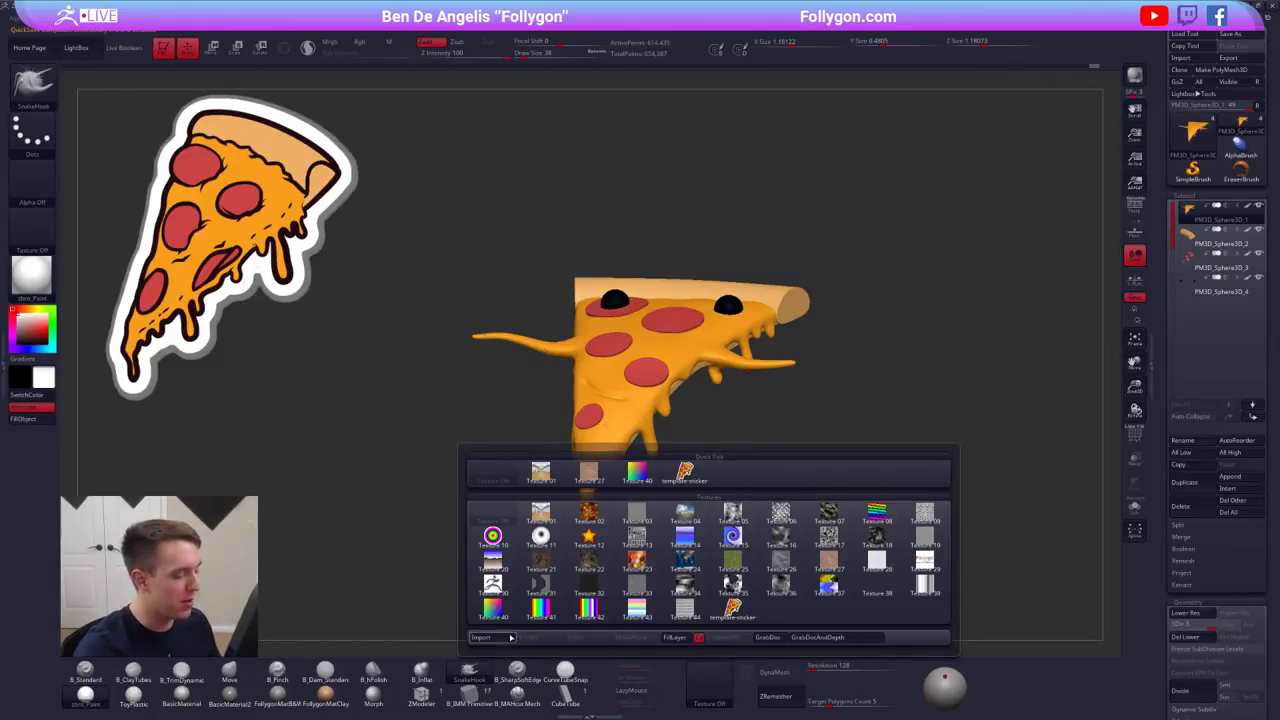
key(Escape)
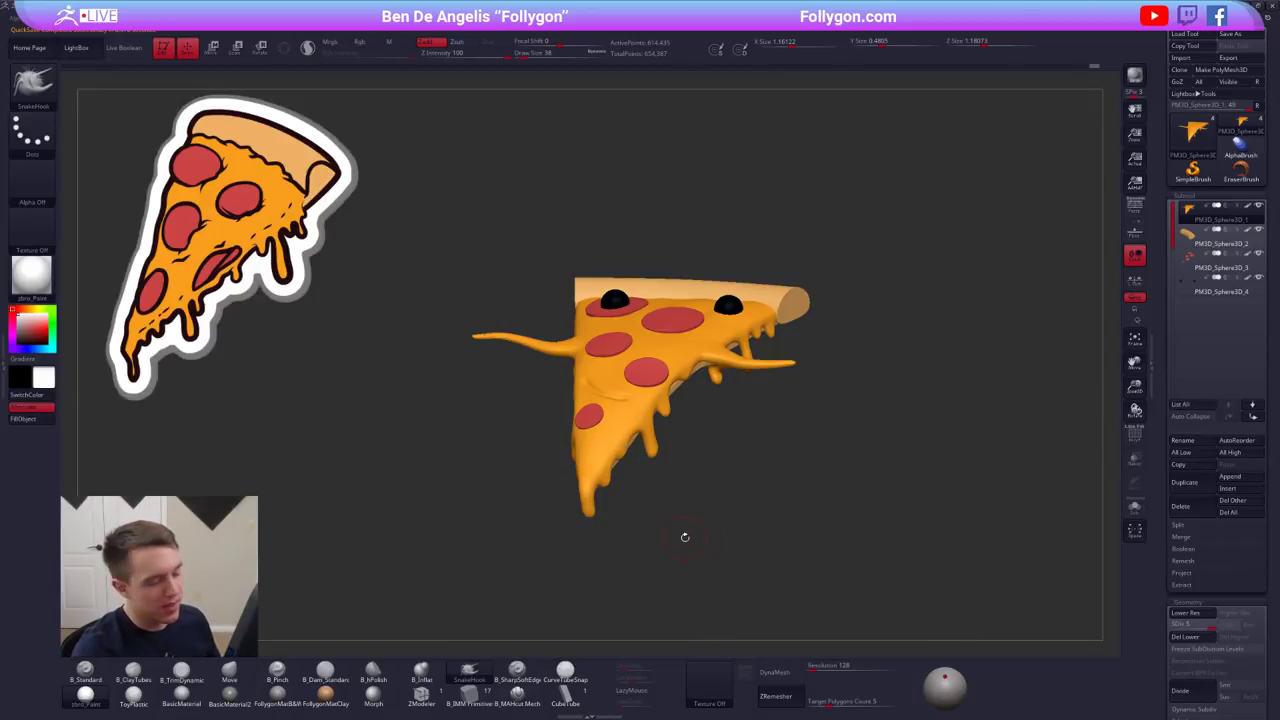
click(713, 667)
click(768, 616)
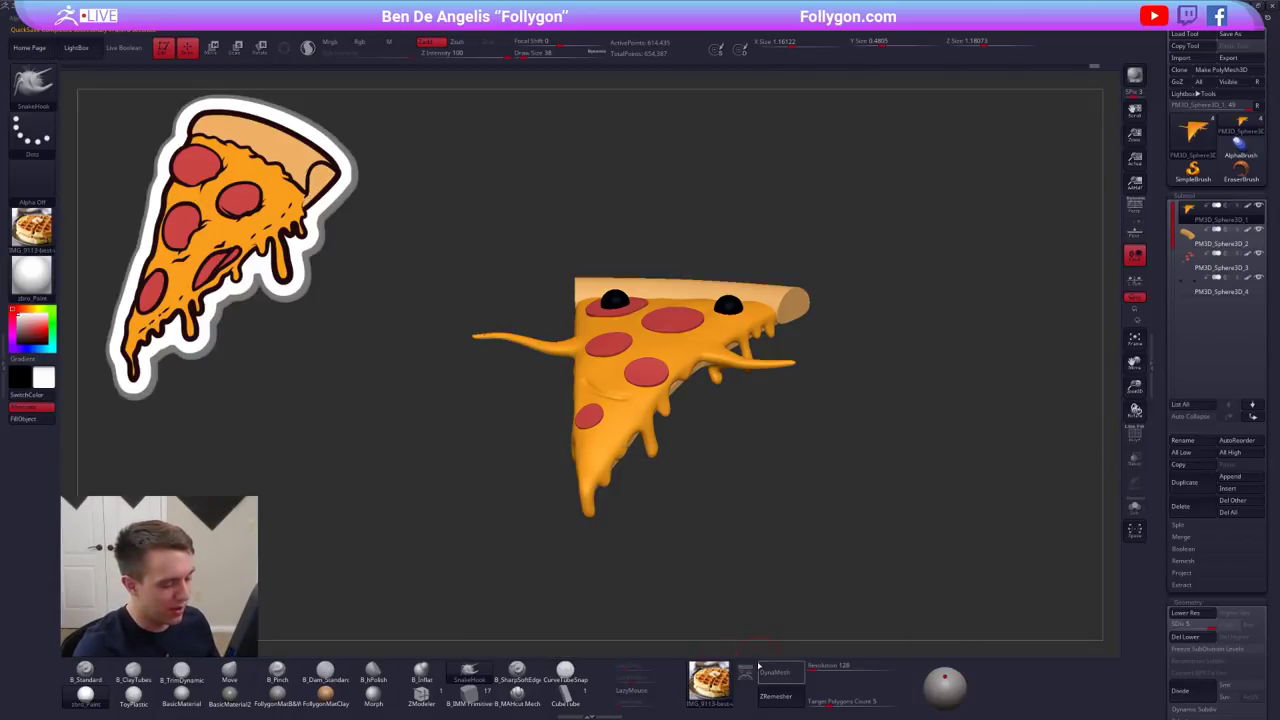
click(750, 673)
click(81, 48)
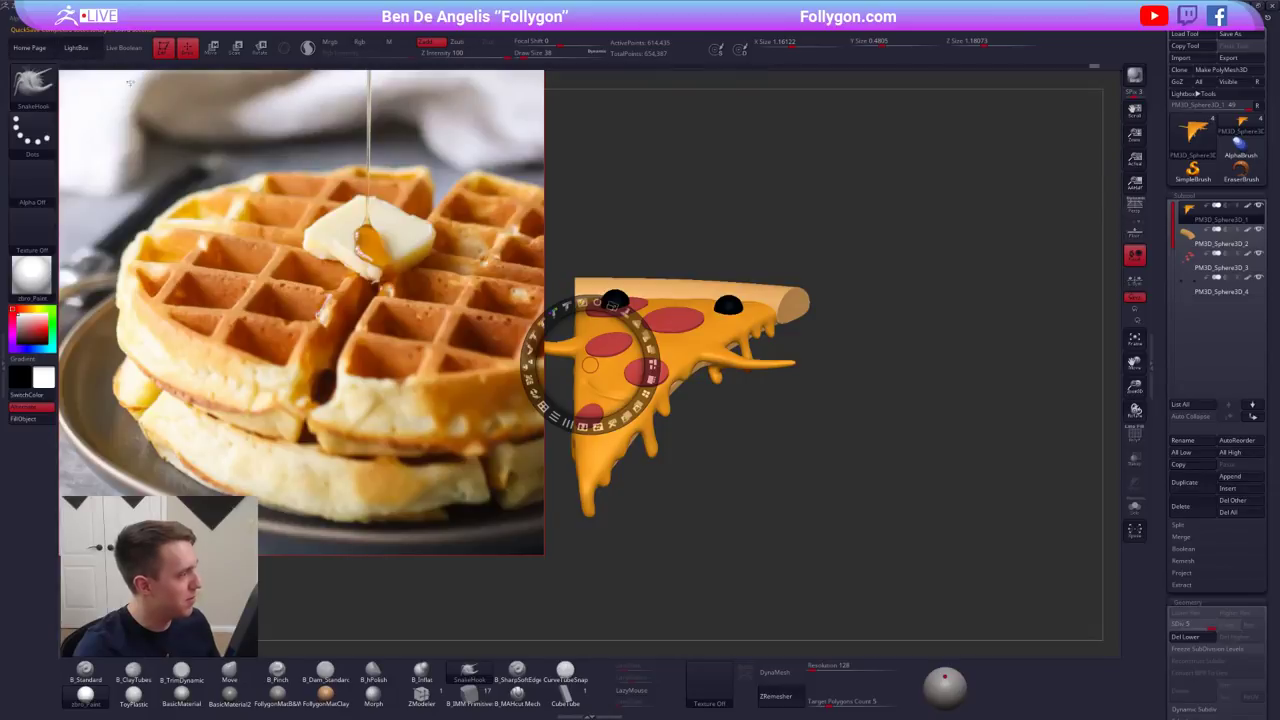
- Shrink the waffle reference image in Spotlight and park it in the canvas's upper-left corner, leaving the model area free
key(z)
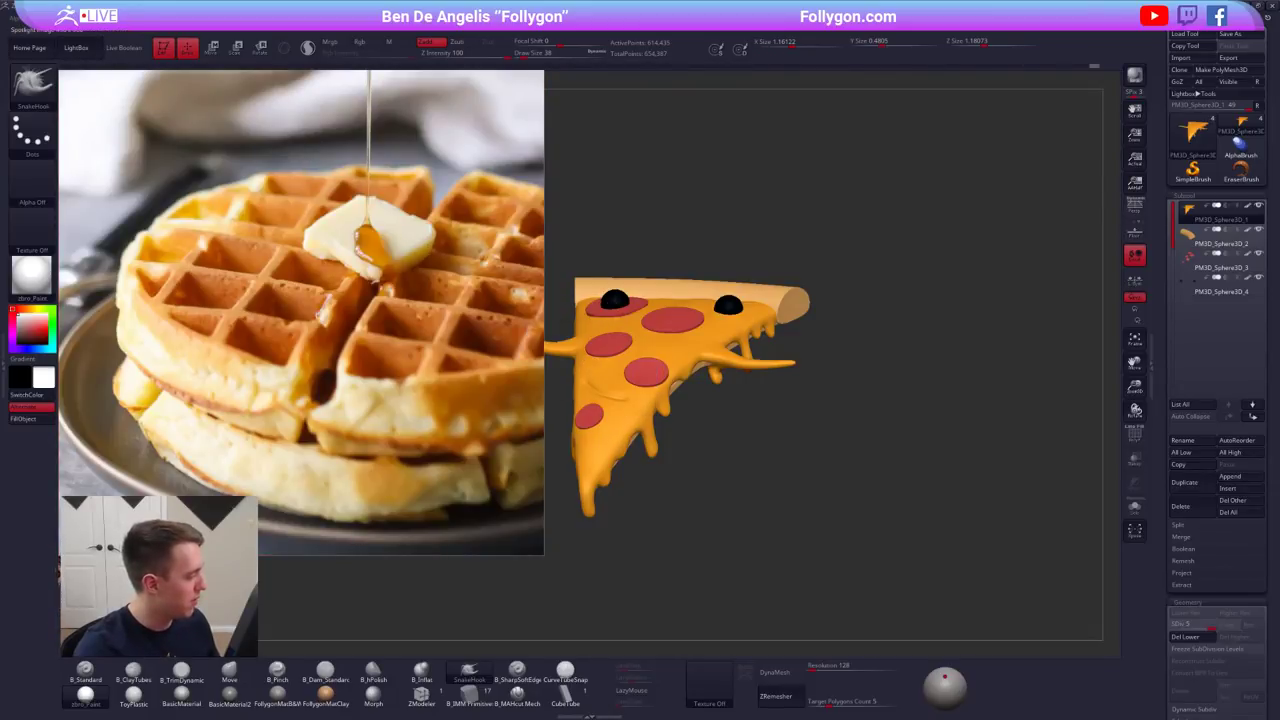
key(z)
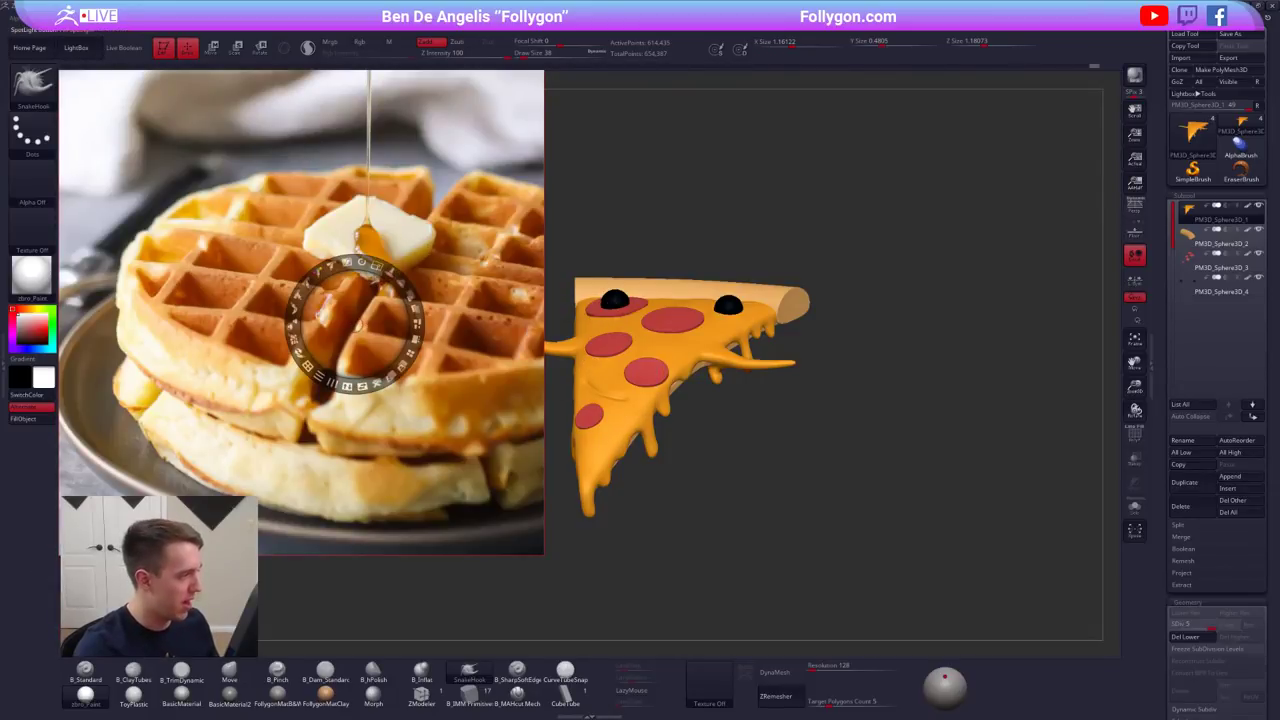
drag(377, 266, 349, 263)
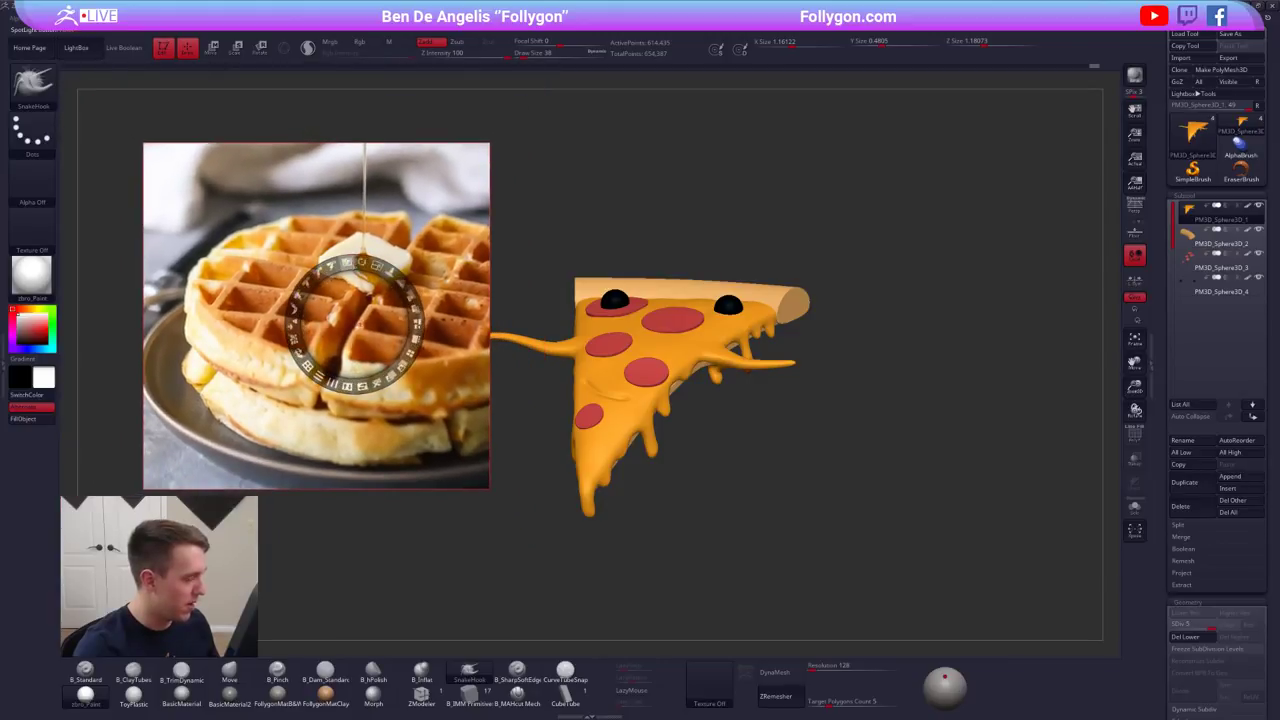
drag(439, 233, 363, 165)
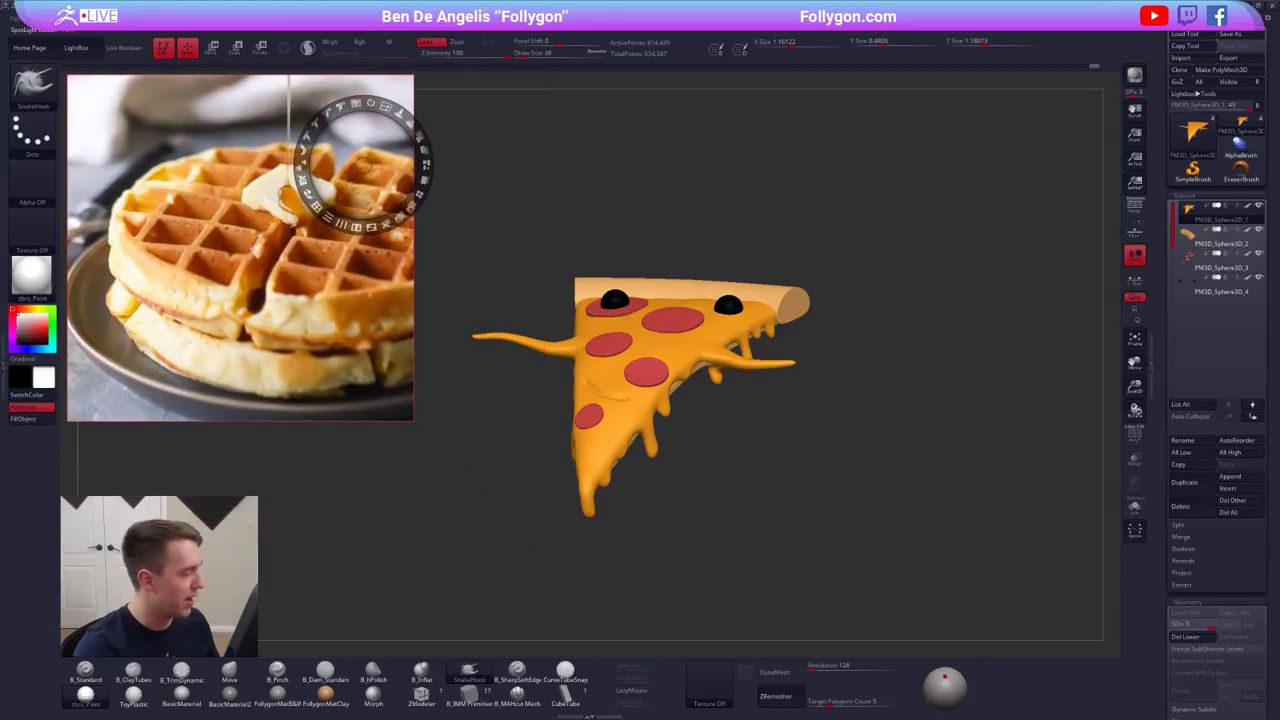
key(z)
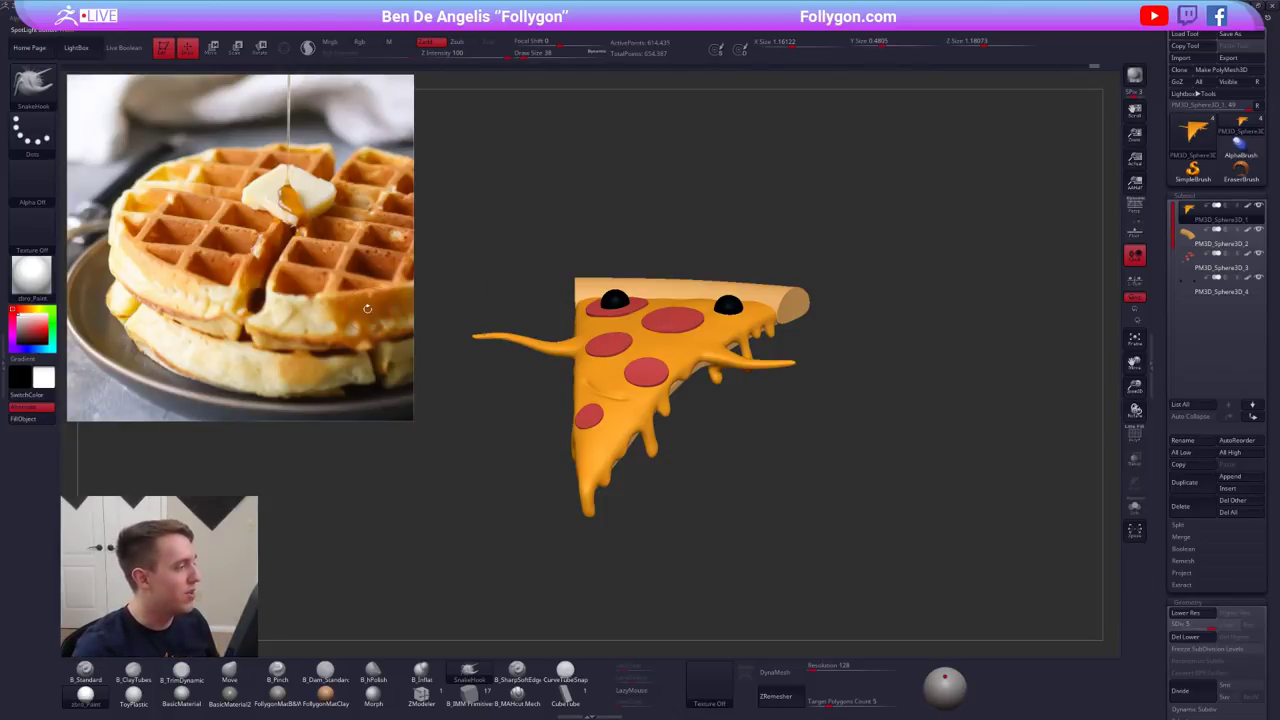
key(z)
click(385, 320)
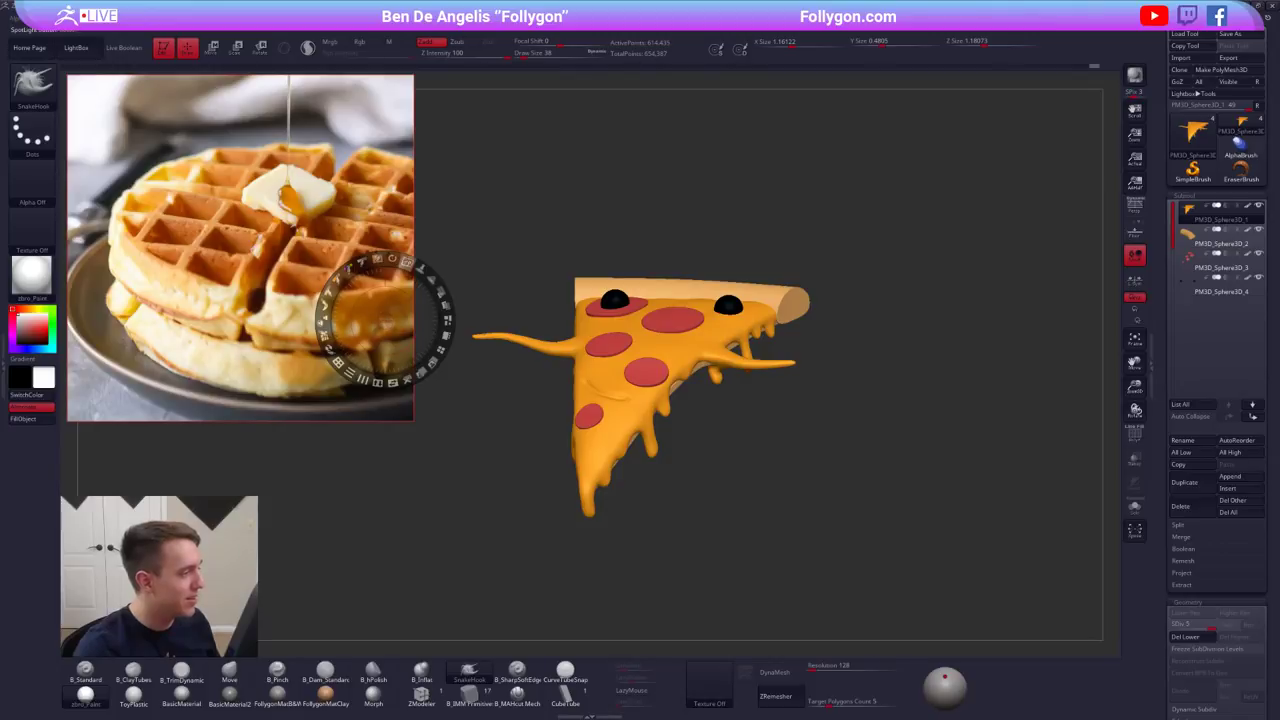
drag(406, 261, 397, 258)
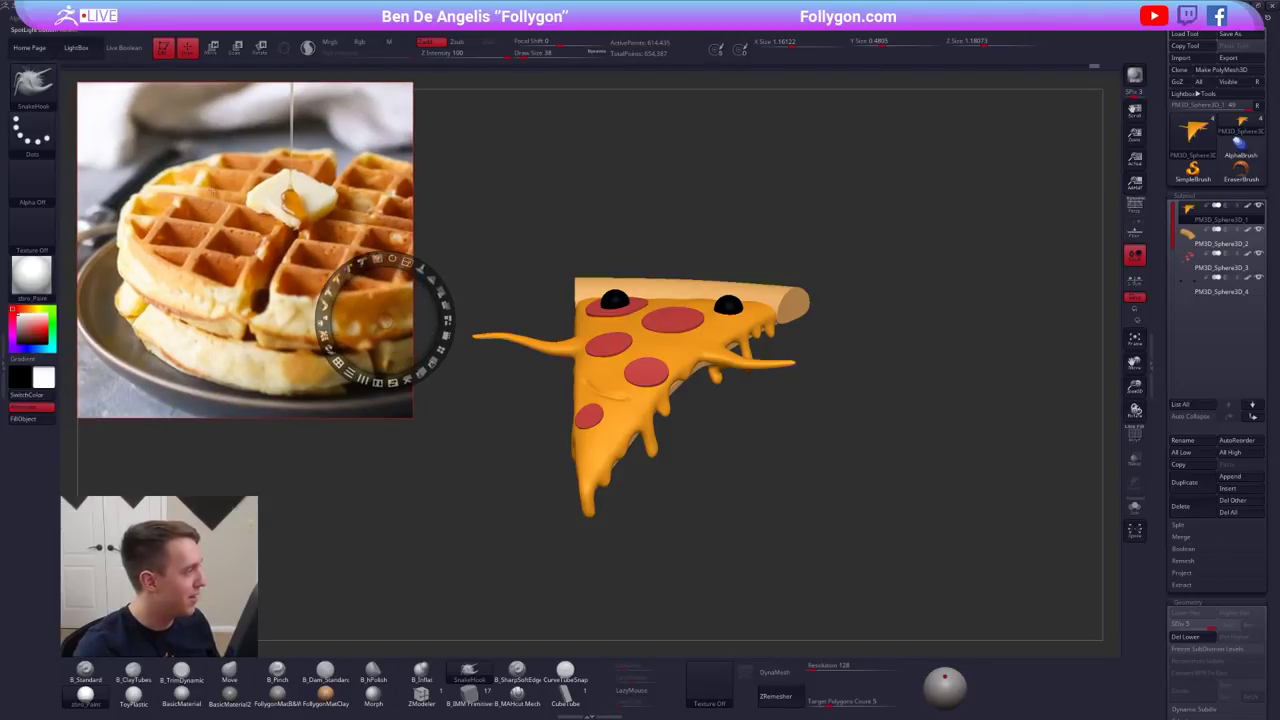
key(z)
key(z)
drag(289, 271, 277, 263)
key(z)
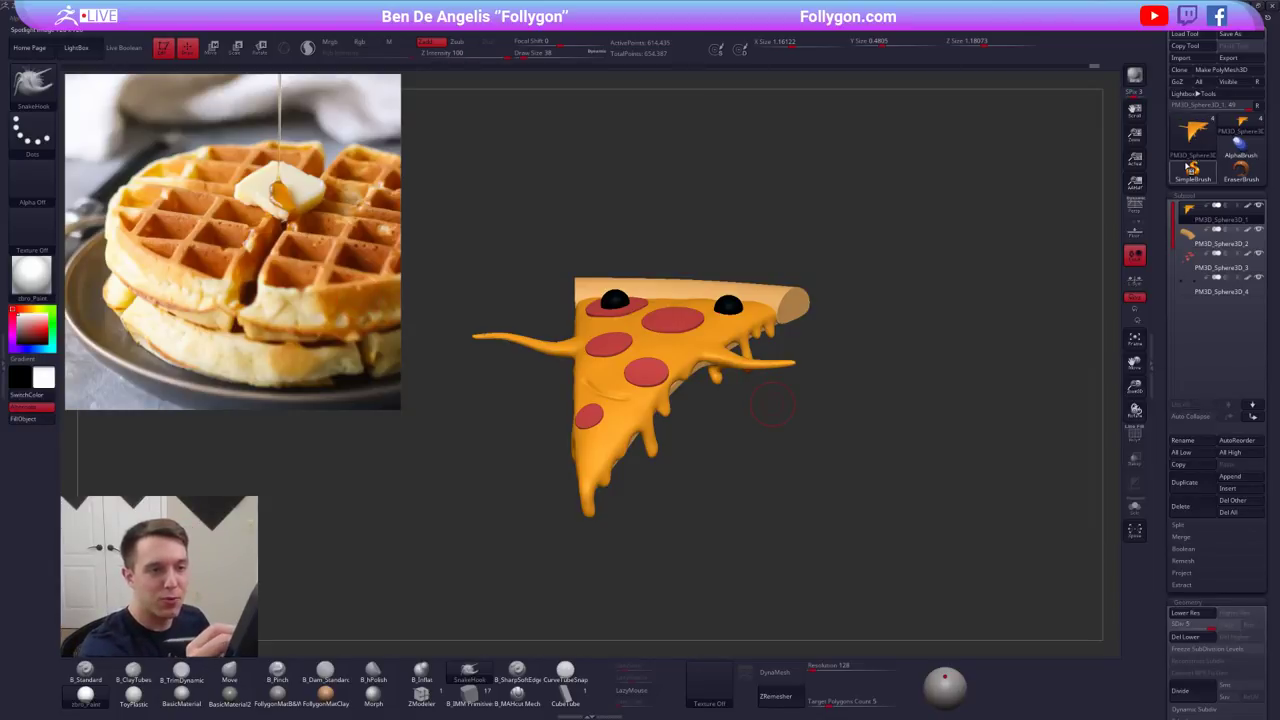
- Start a new Sphere3D tool, give it the grey Follygon material, and convert it to a PolyMesh3D
click(1195, 132)
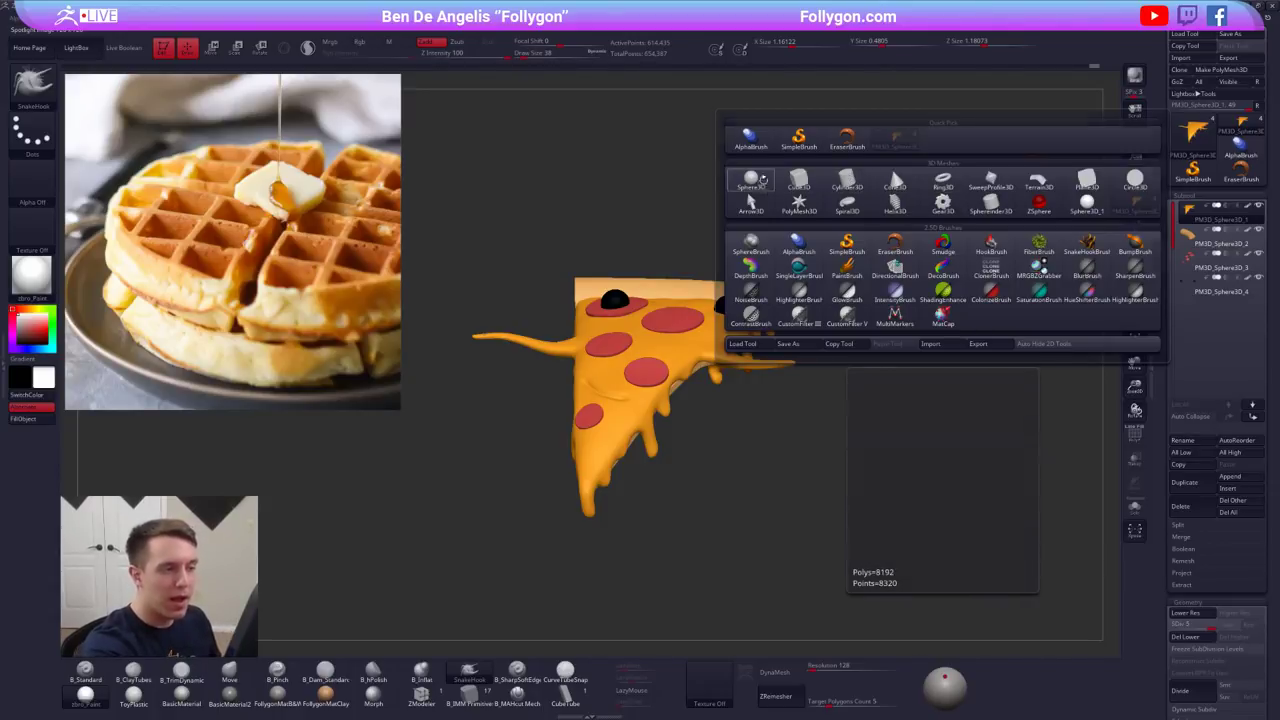
click(752, 182)
alt+drag(966, 297, 847, 336)
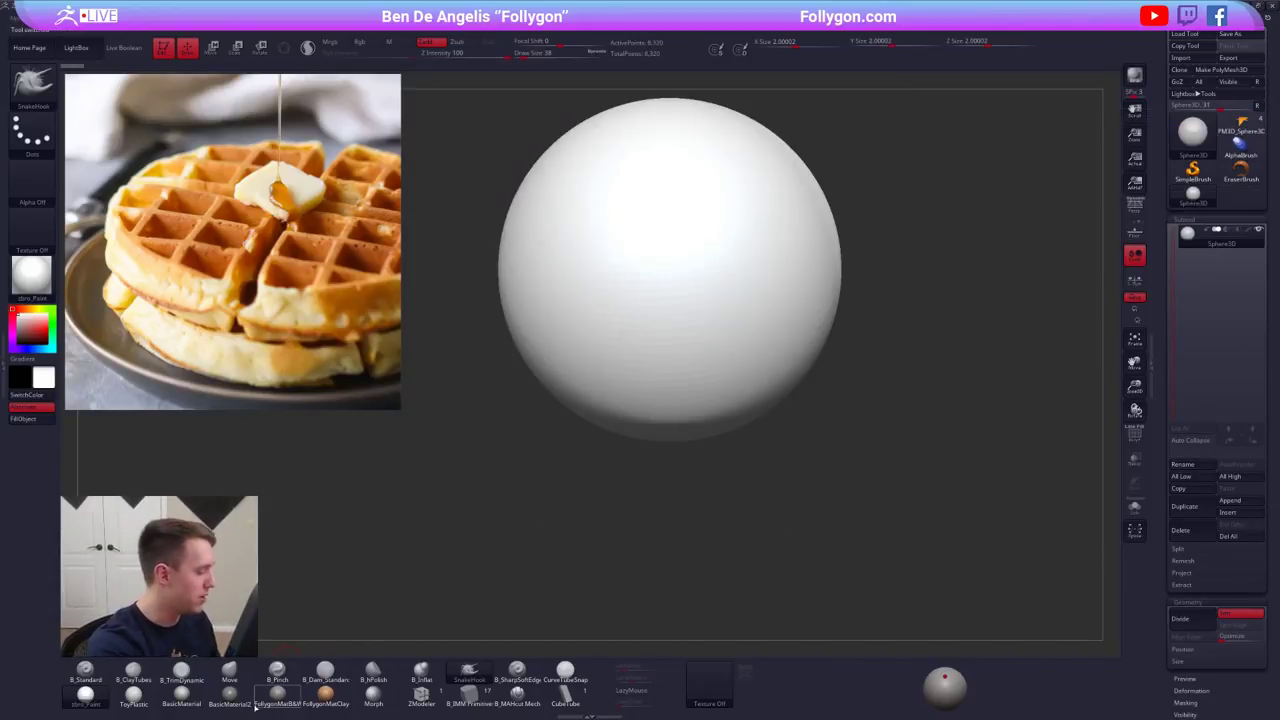
click(290, 692)
alt+drag(762, 478, 771, 477)
key(shift+f)
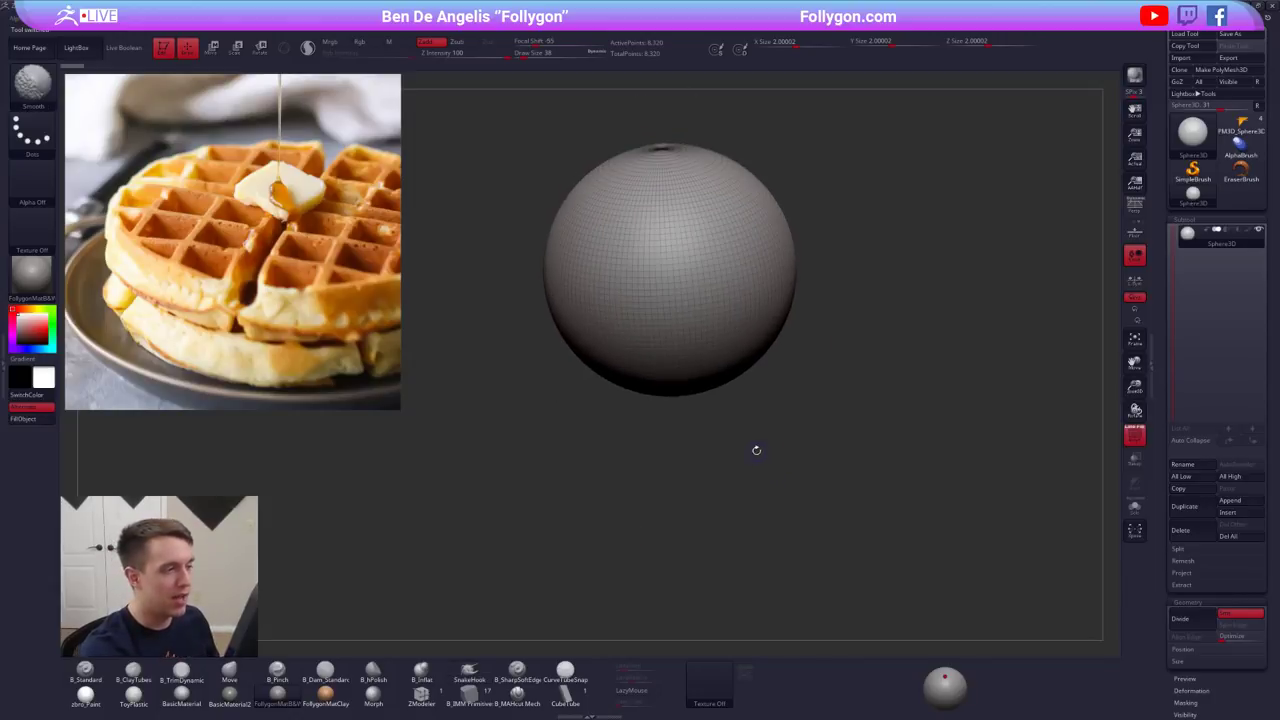
key(shift+f)
click(1236, 71)
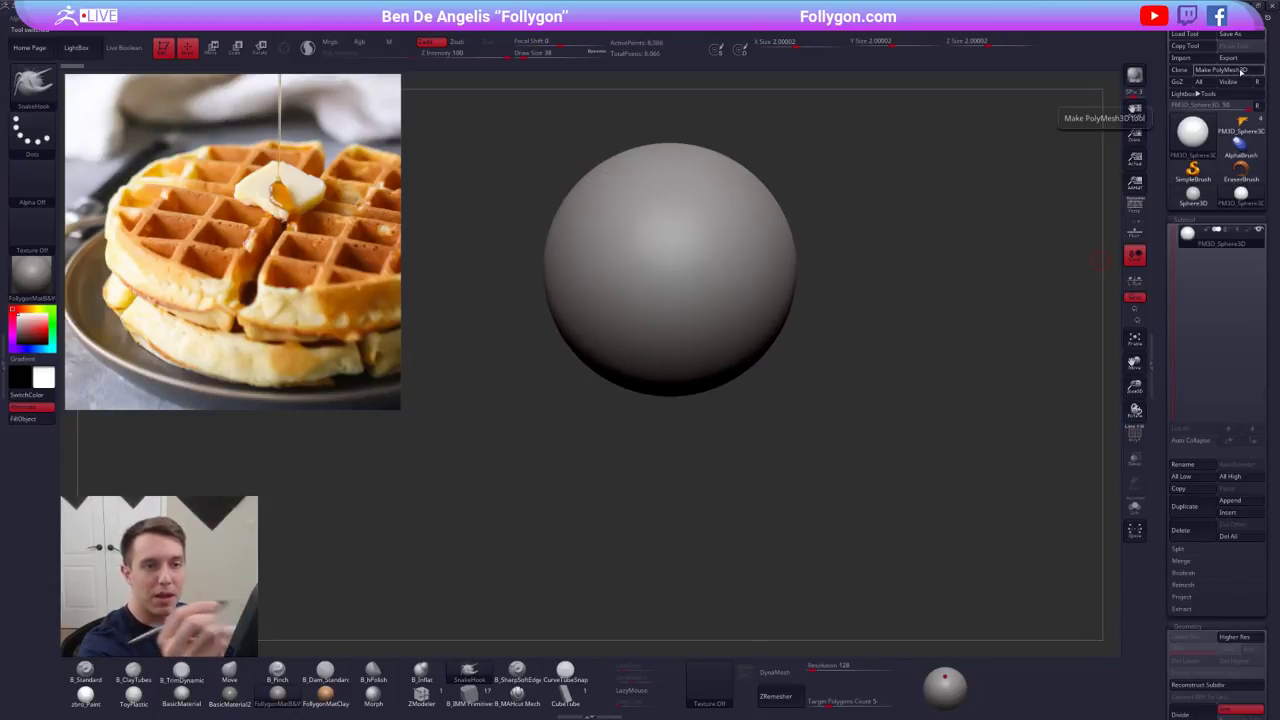
- Initialize the mesh as a quick Y-axis cylinder (QCyl Y) with resolution X 2, Y 1, Z 2
drag(1161, 371, 1162, 239)
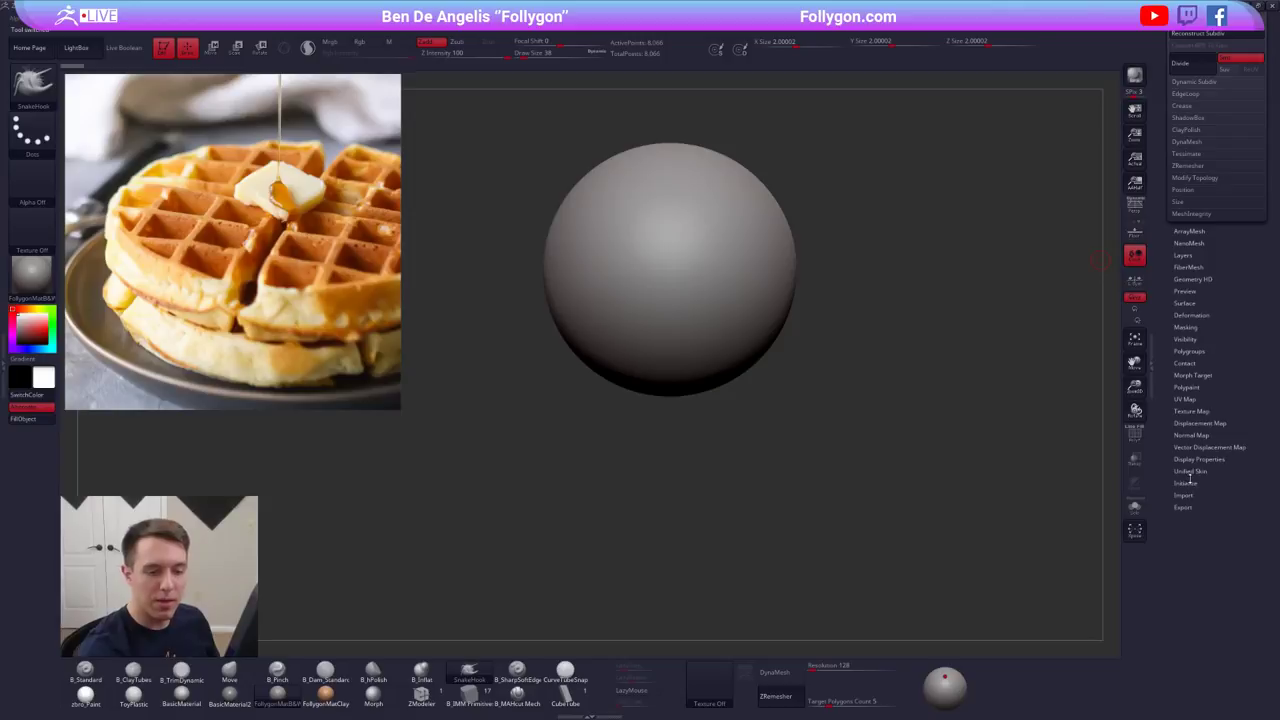
click(1188, 482)
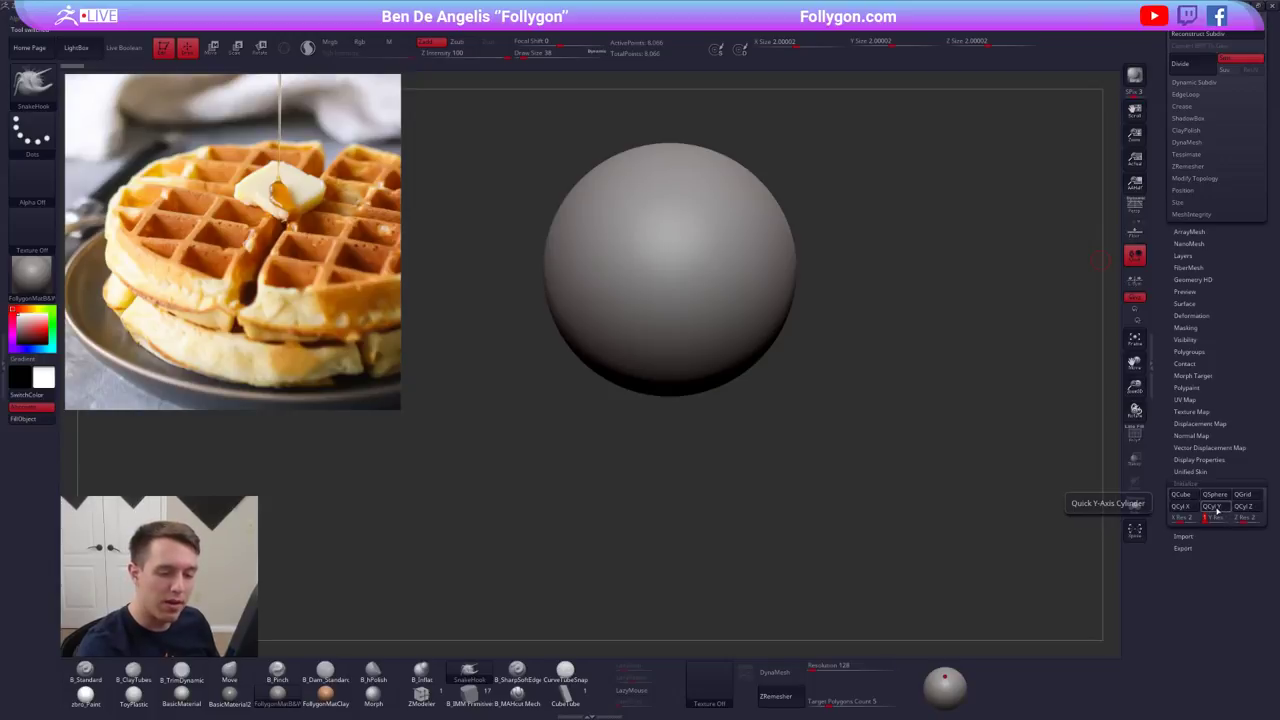
click(1212, 508)
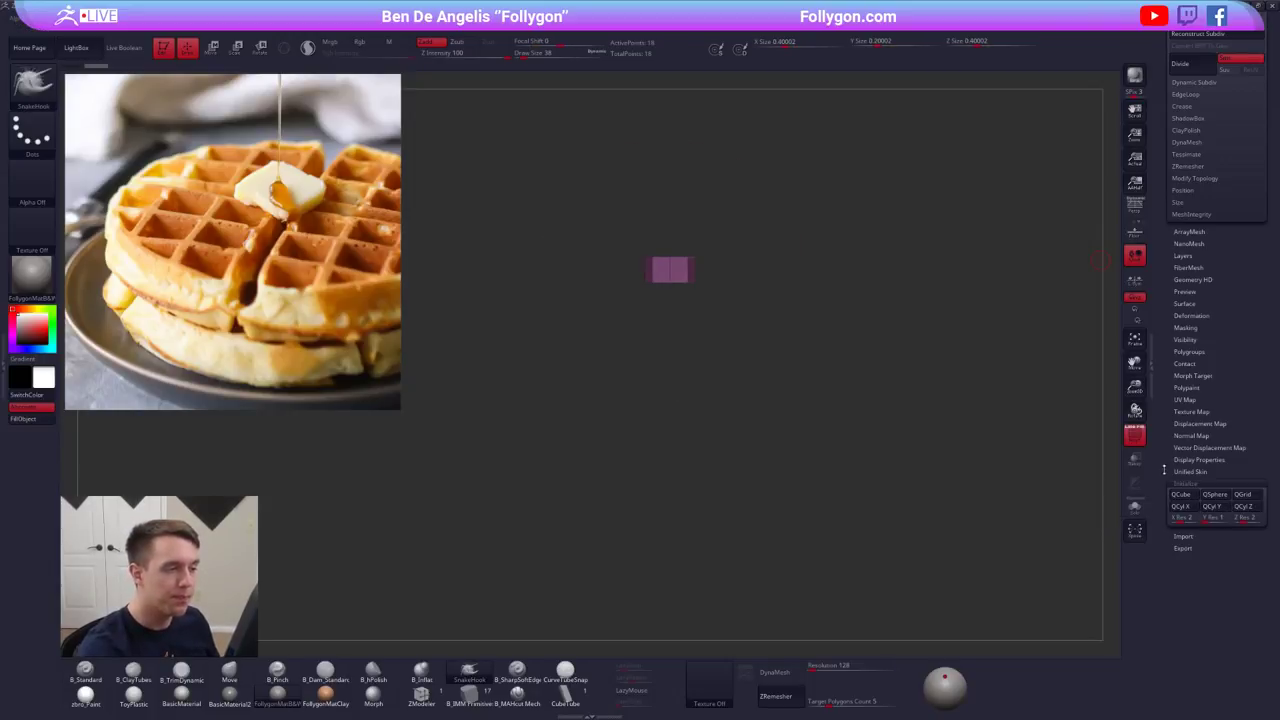
click(1189, 482)
drag(1194, 312, 1180, 513)
alt+drag(741, 306, 737, 452)
- Check the crease options for the cylinder and turn on its dynamic subdivision preview
drag(1172, 667, 1172, 298)
click(1189, 397)
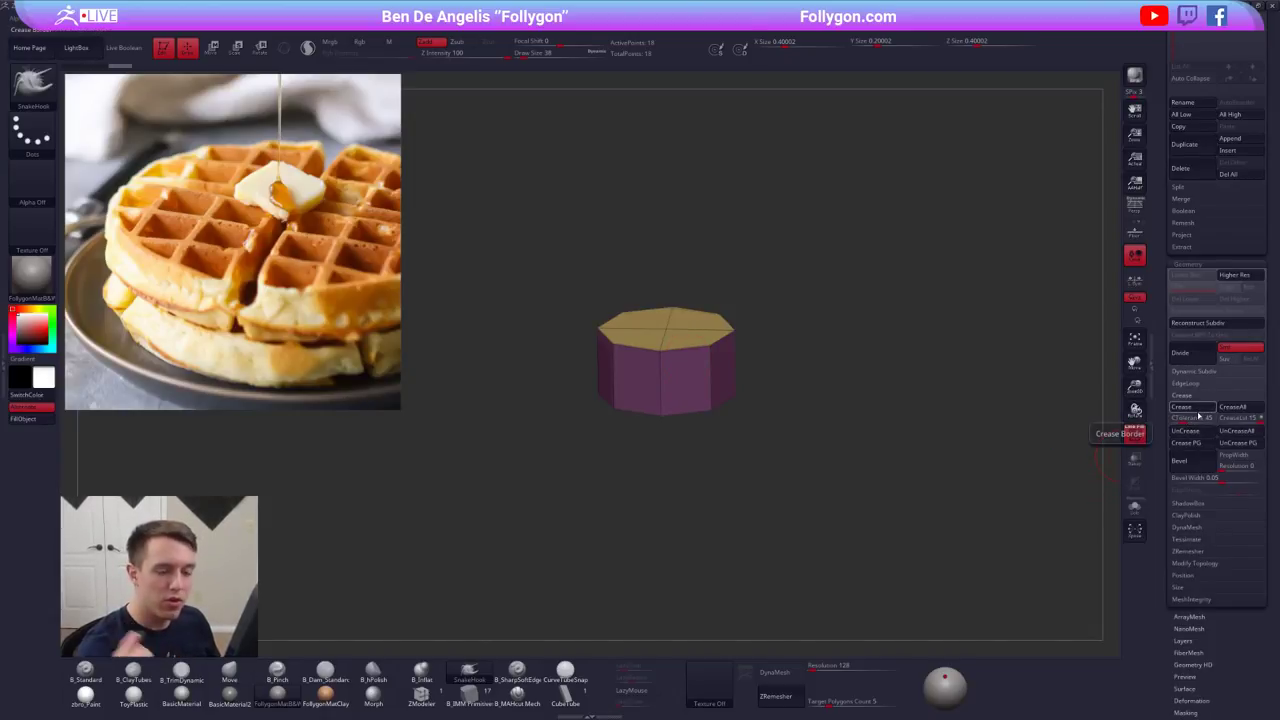
click(1190, 398)
key(d)
key(shift+d)
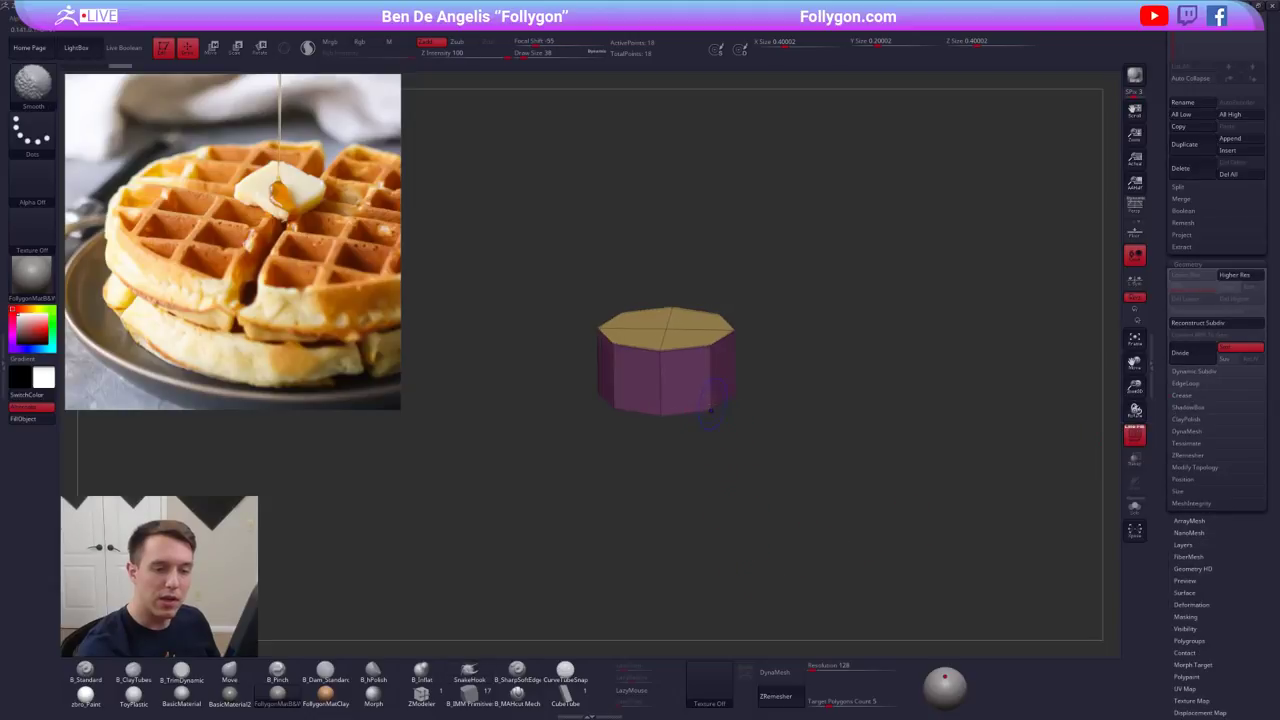
key(d)
key(shift+d)
key(d)
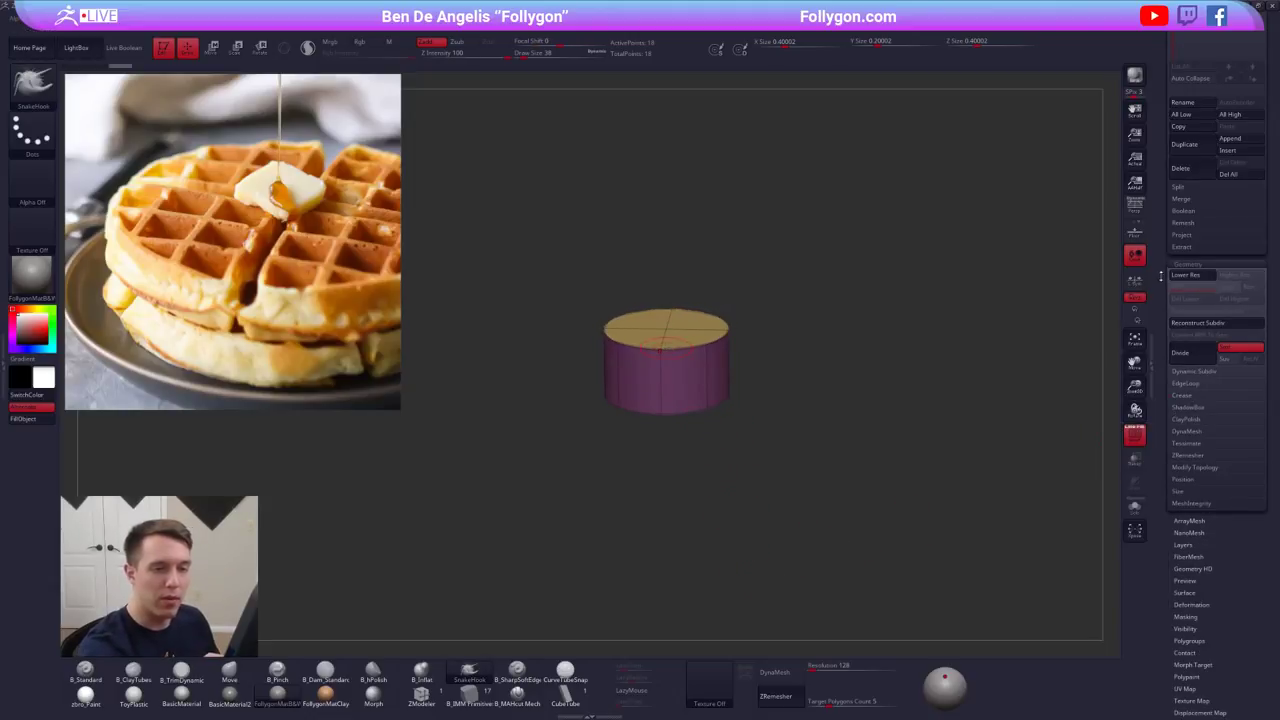
drag(1161, 276, 1161, 476)
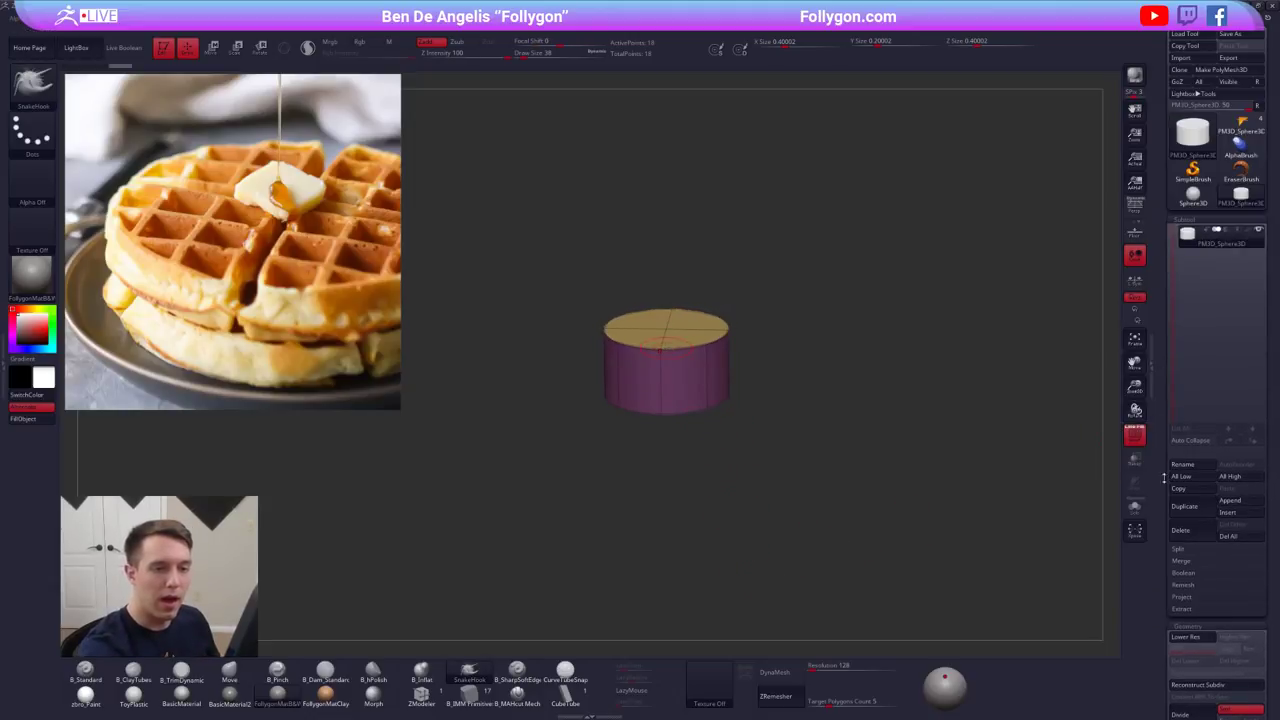
- Widen the cylinder into a disc about 0.87 across and 0.19 high
shift+right_drag(683, 374, 684, 366)
alt+right_drag(684, 366, 725, 412)
key(w)
mouse_move(727, 426)
shift+mouse_down()
mouse_move(727, 498)
mouse_move(727, 460)
shift+mouse_up()
ctrl+right_drag(727, 461, 660, 446)
click(727, 490)
key(e)
drag(672, 437, 642, 481)
shift+right_drag(642, 481, 677, 406)
key(r)
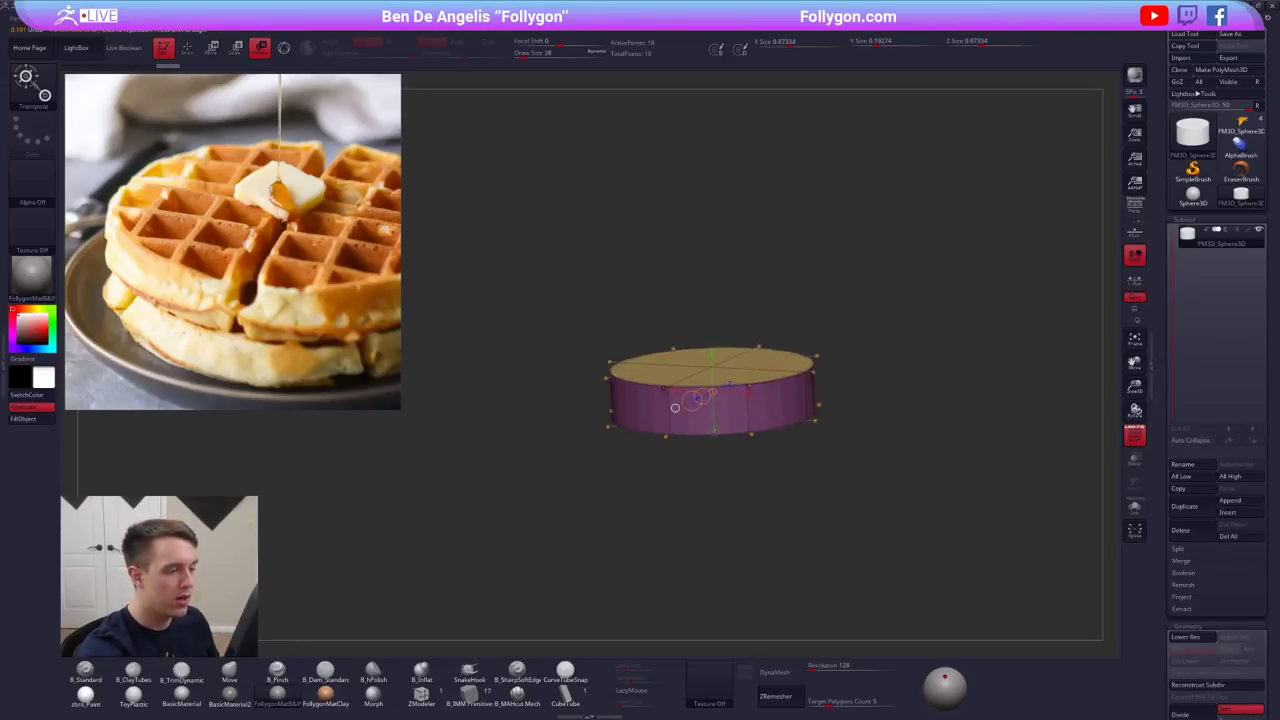
- Scale the disc up proportionally to about 1.32 across and 0.29 high
drag(677, 406, 680, 406)
key(ctrl+z)
key(e)
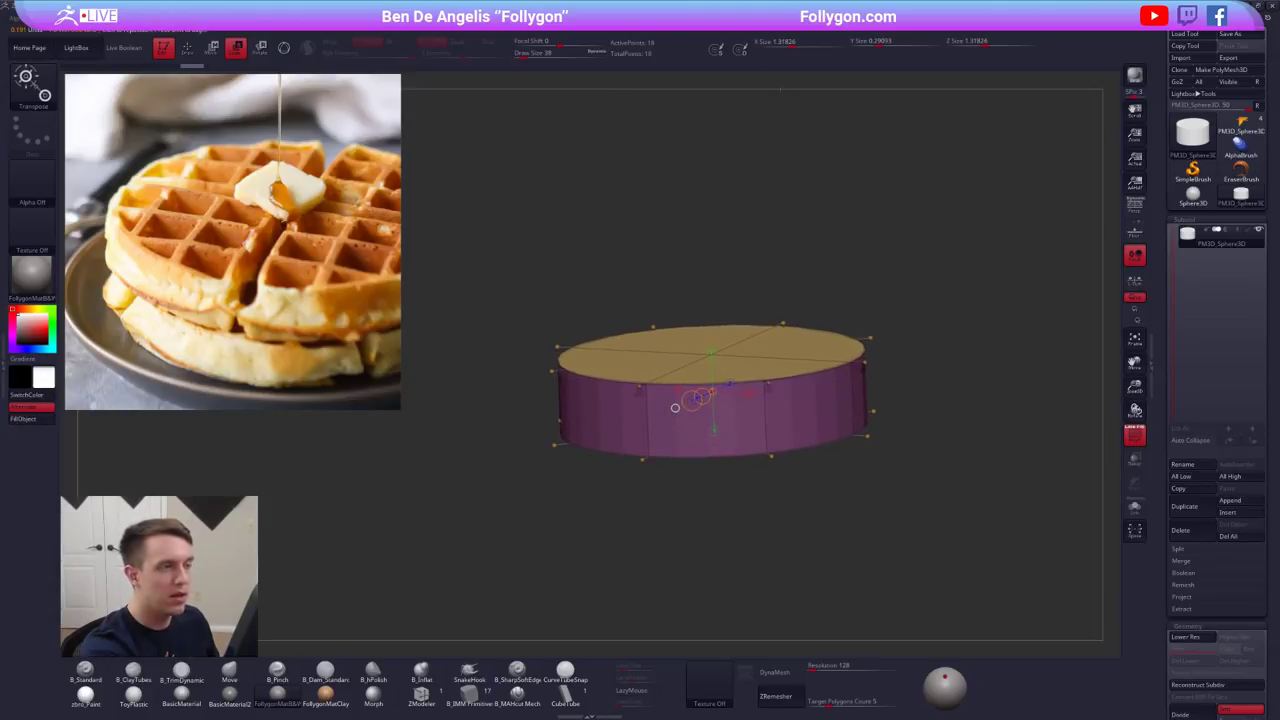
- Flatten the disc vertically to about 0.13 high to match a waffle's thickness
right_drag(675, 408, 640, 418)
alt+right_drag(761, 383, 813, 355)
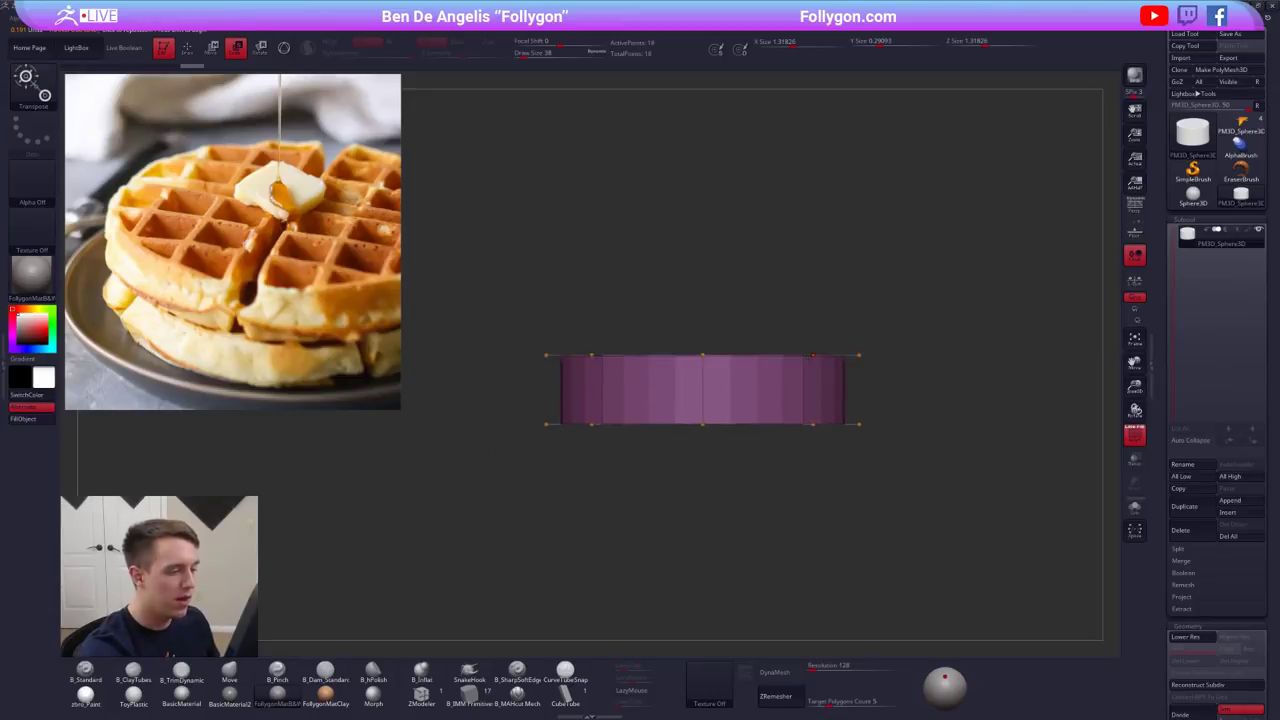
key(w)
mouse_move(703, 345)
shift+mouse_down()
mouse_move(703, 303)
mouse_move(703, 350)
shift+mouse_up()
key(q)
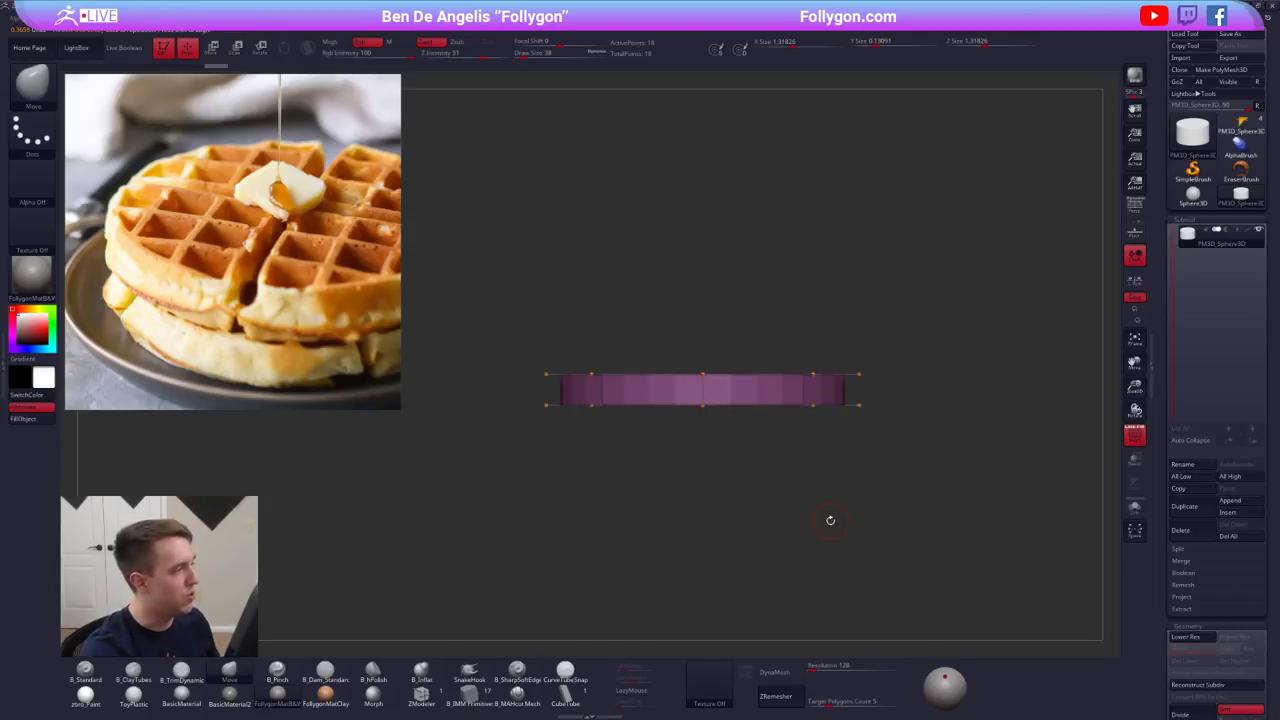
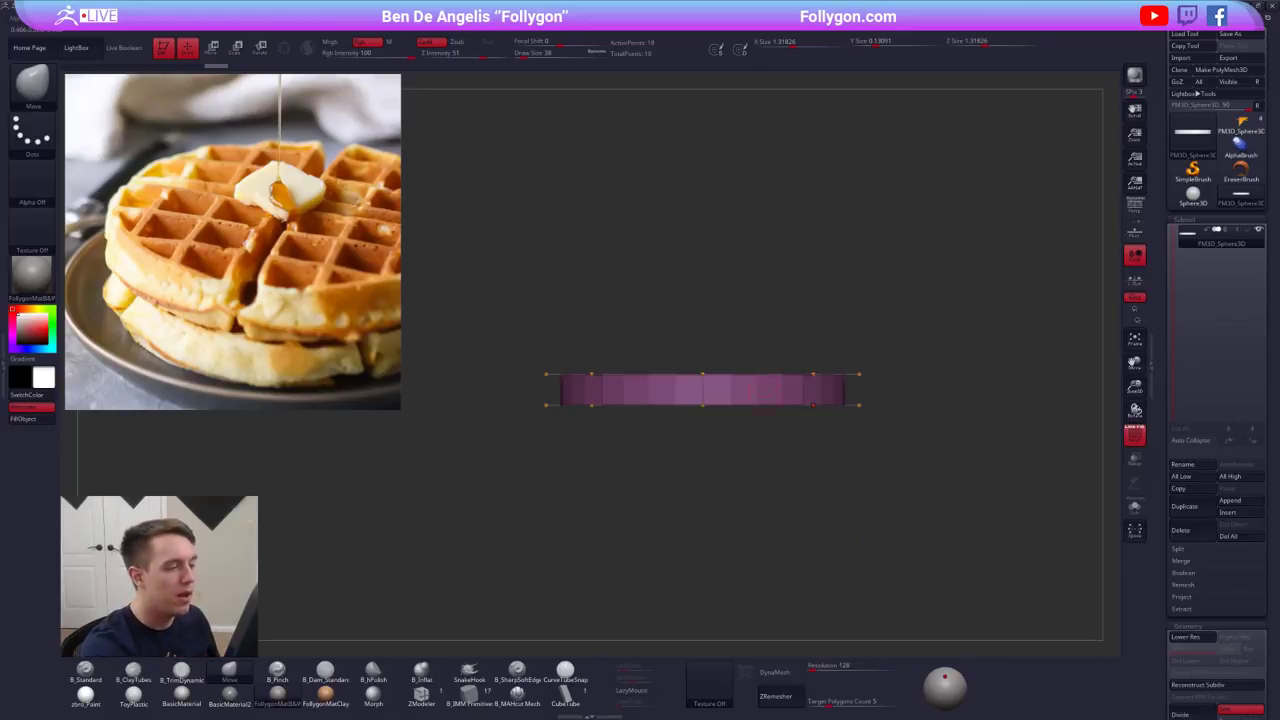
- Turn off the subdivision preview and insert an edge loop midway around the disc's side with the ZModeler brush
alt+drag(762, 413, 784, 448)
key(shift+d)
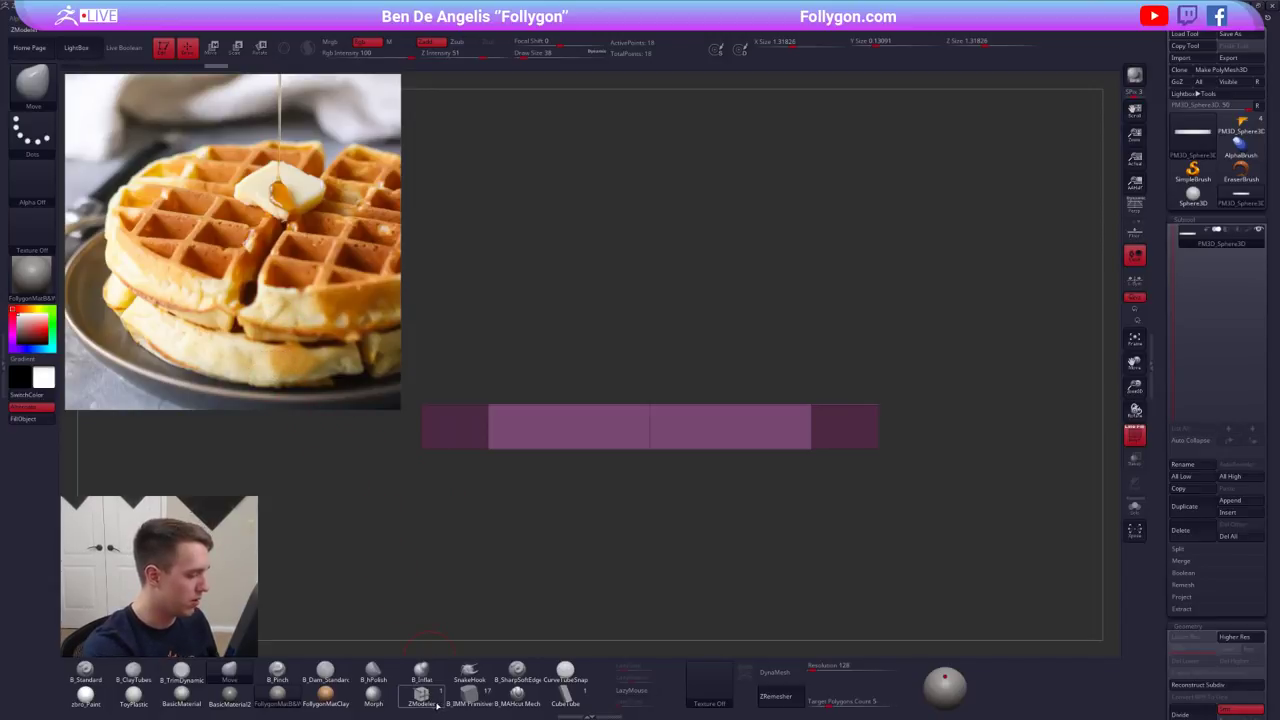
click(435, 704)
key(space)
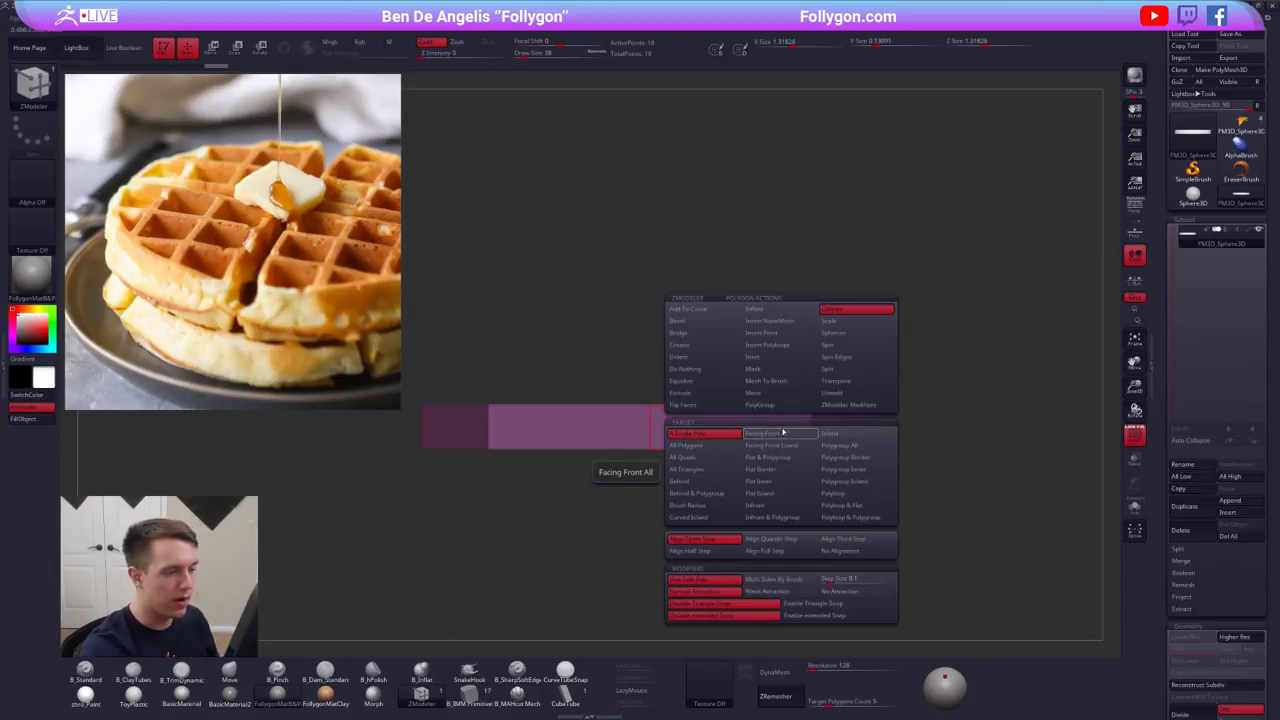
right_click(772, 424)
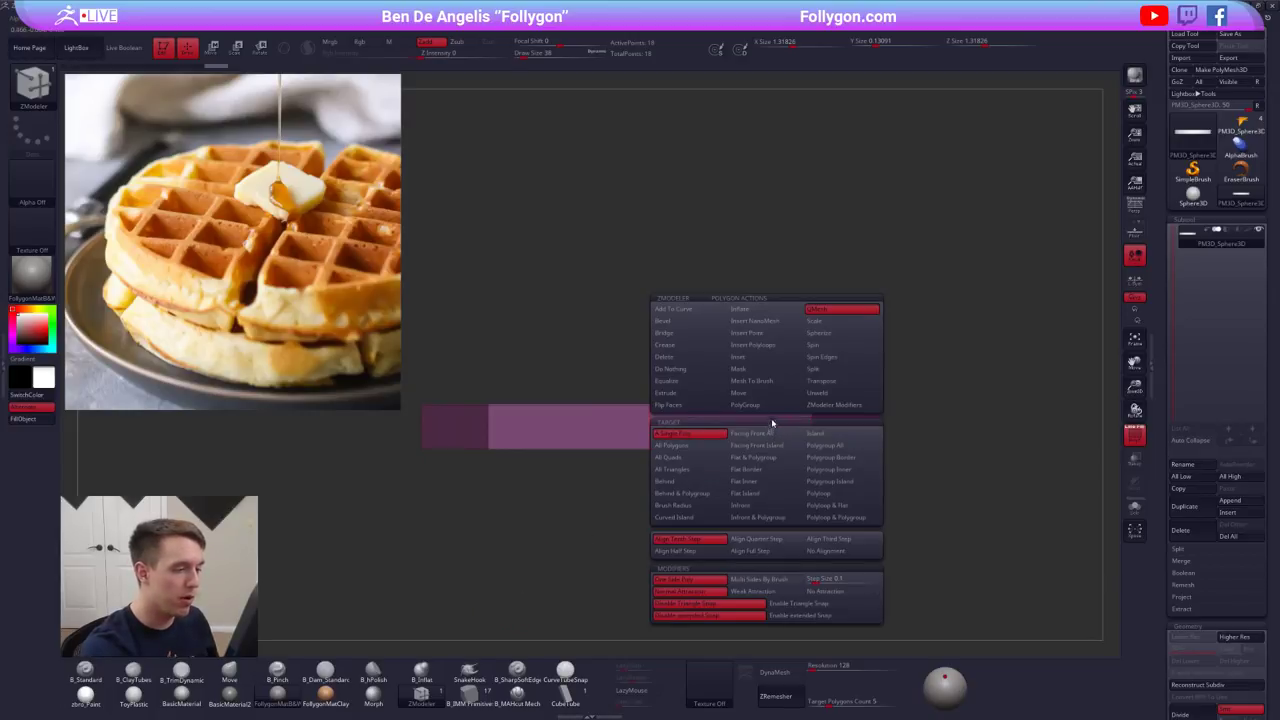
click(820, 493)
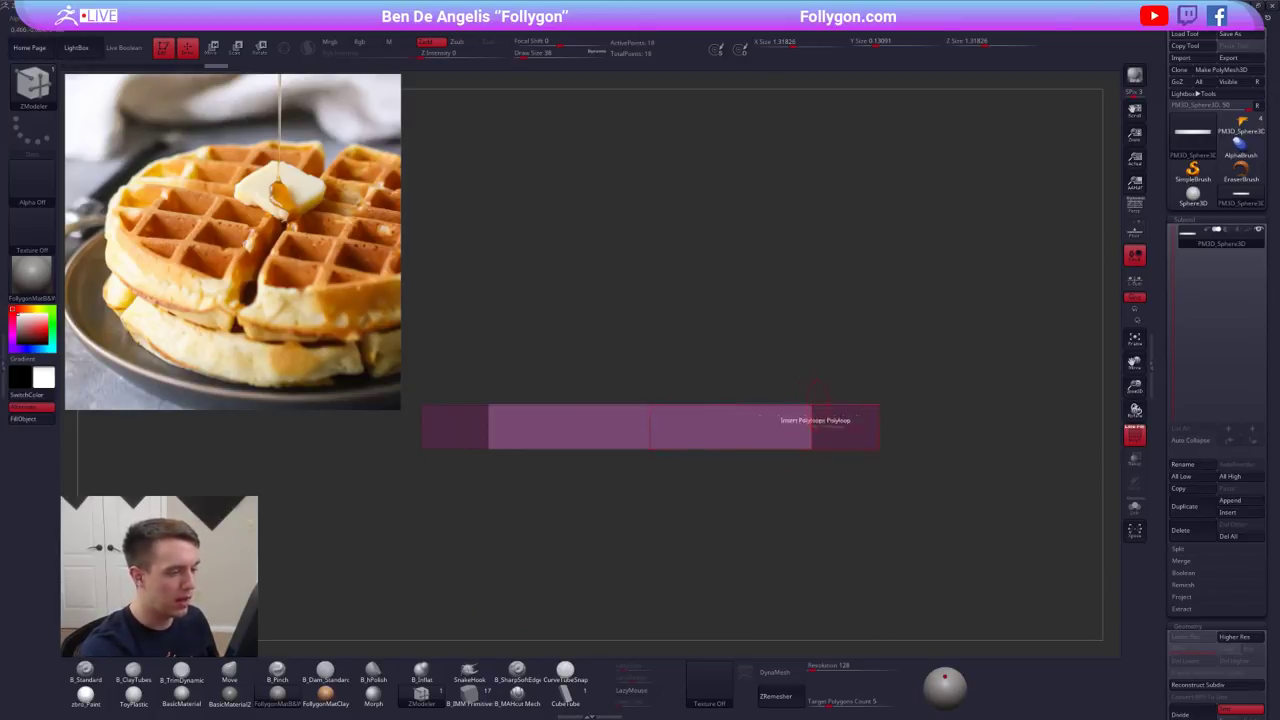
click(780, 427)
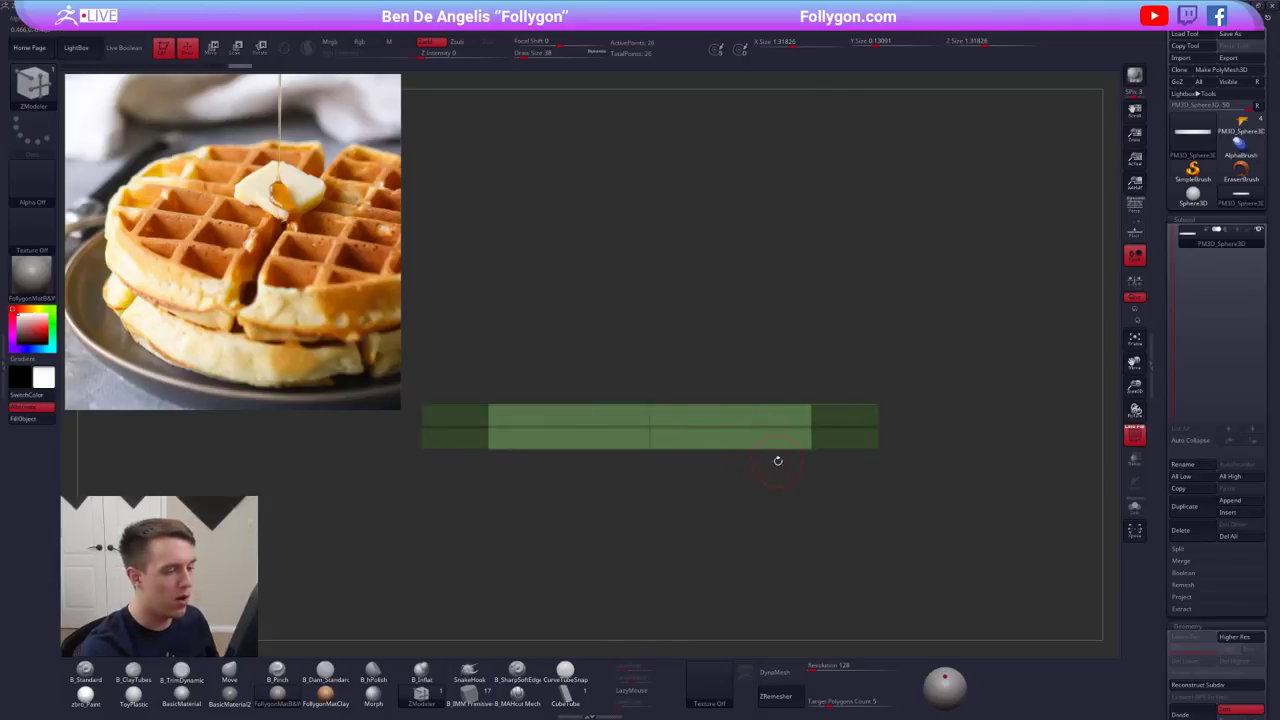
- Scale the complete middle edge loop outward to make the disc about 1.36 across, checking it in the smoothed preview
key(space)
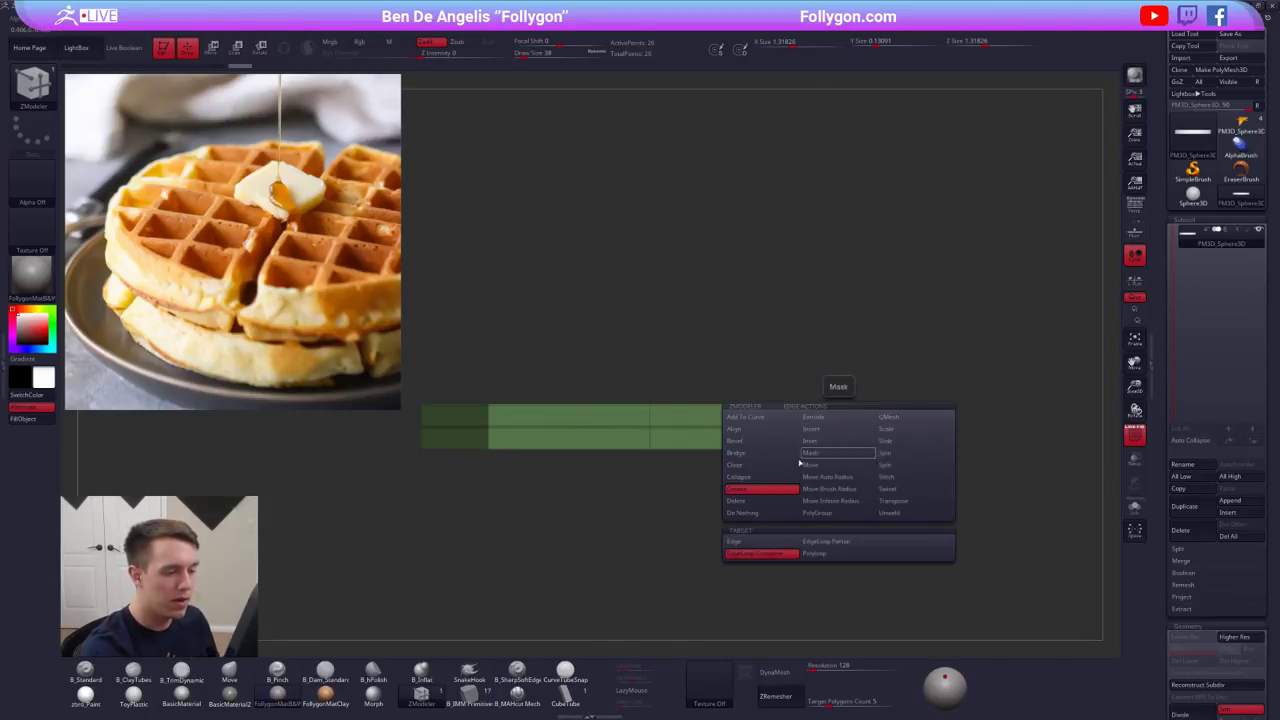
click(893, 431)
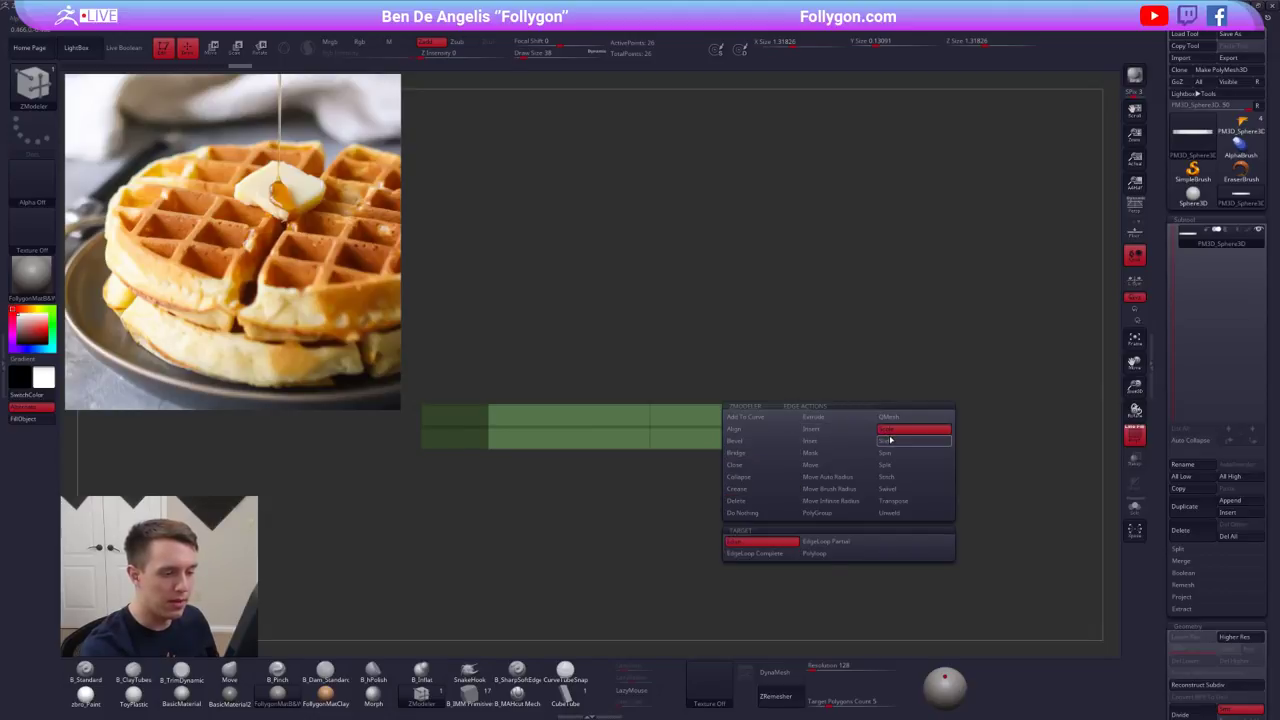
click(767, 553)
drag(814, 428, 823, 494)
key(d)
key(shift+f)
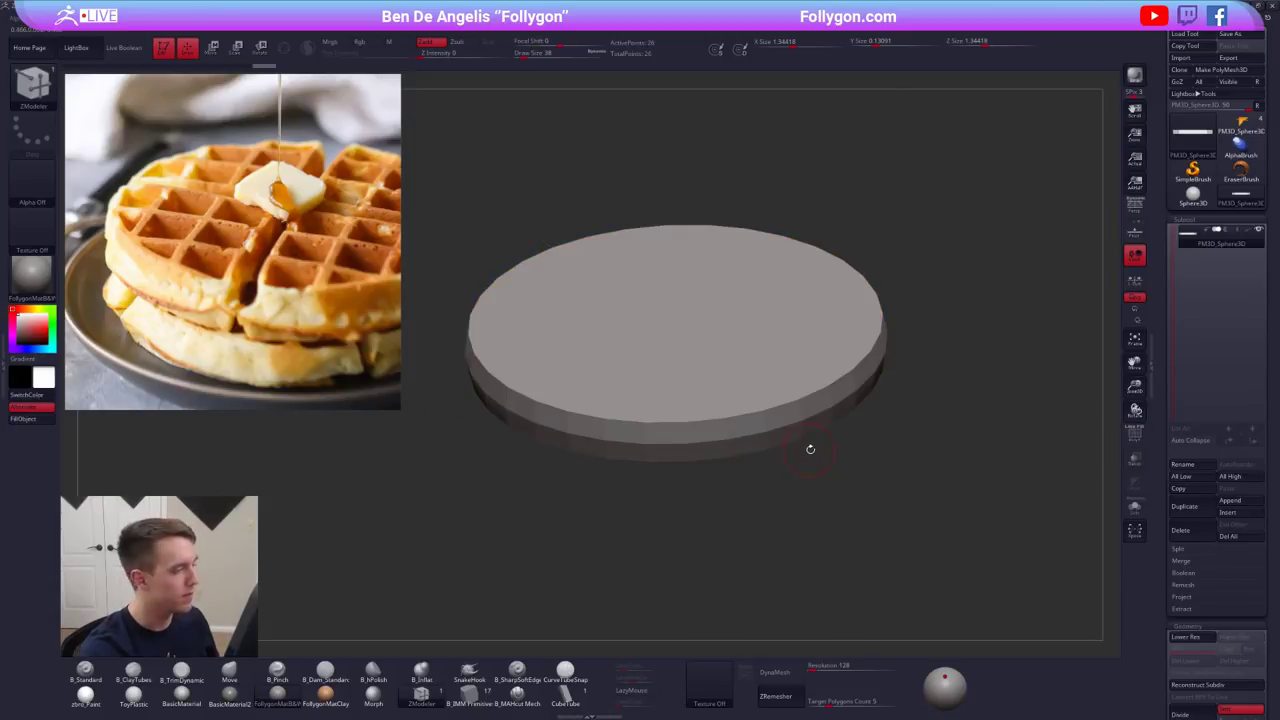
drag(822, 447, 855, 408)
key(shift+d)
key(shift+f)
drag(842, 470, 838, 448)
alt+drag(838, 490, 805, 490)
alt+drag(718, 467, 733, 463)
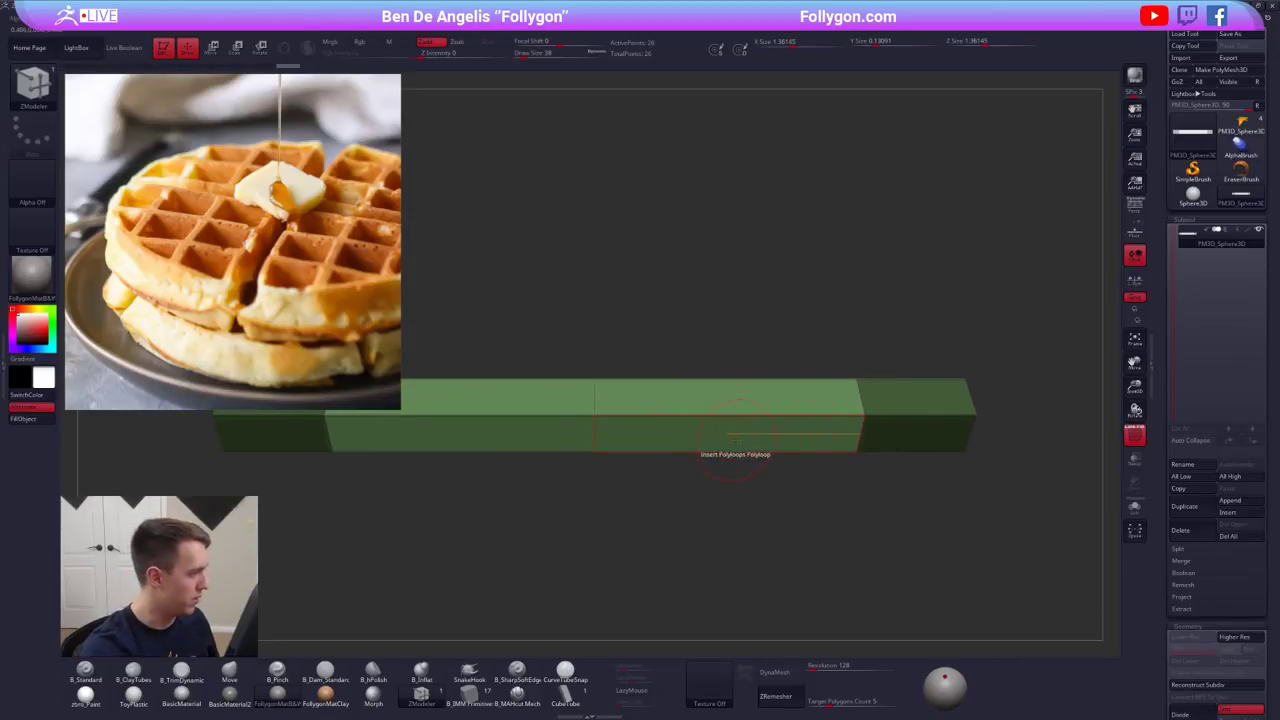
- Set the ZModeler edge action to Bevel for complete edge loops on the disc's rim
key(d)
key(shift+d)
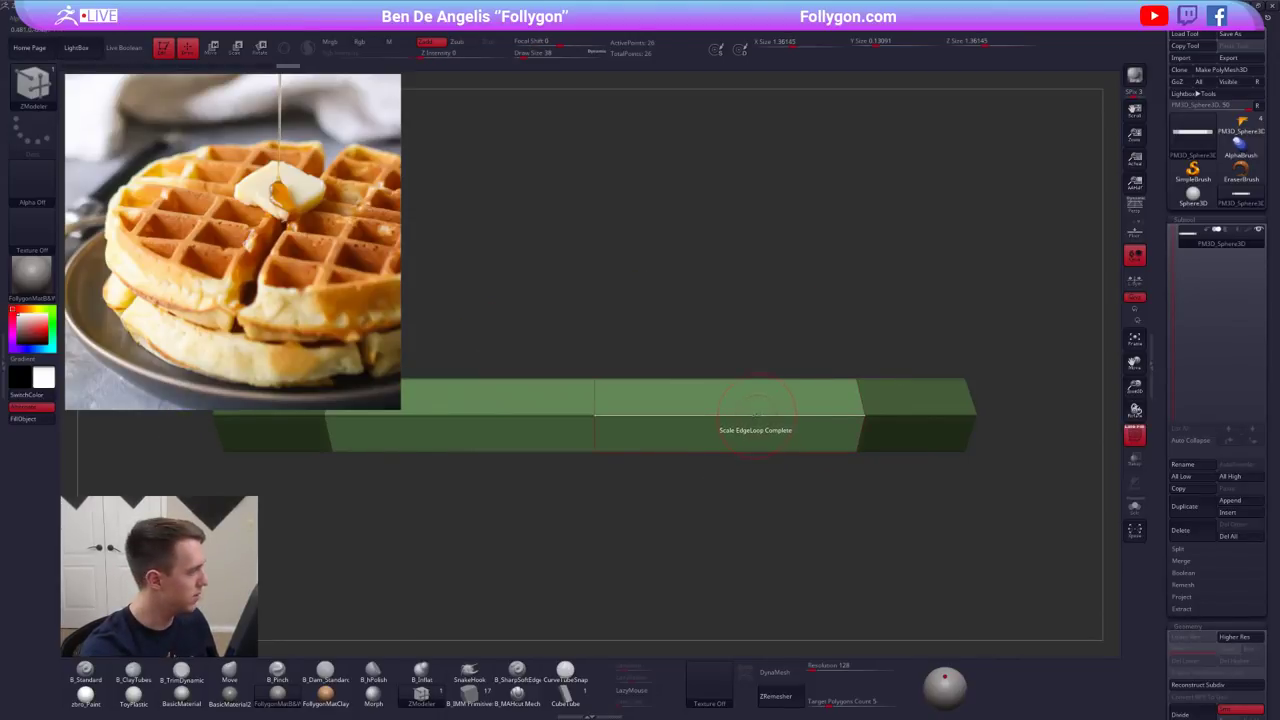
key(space)
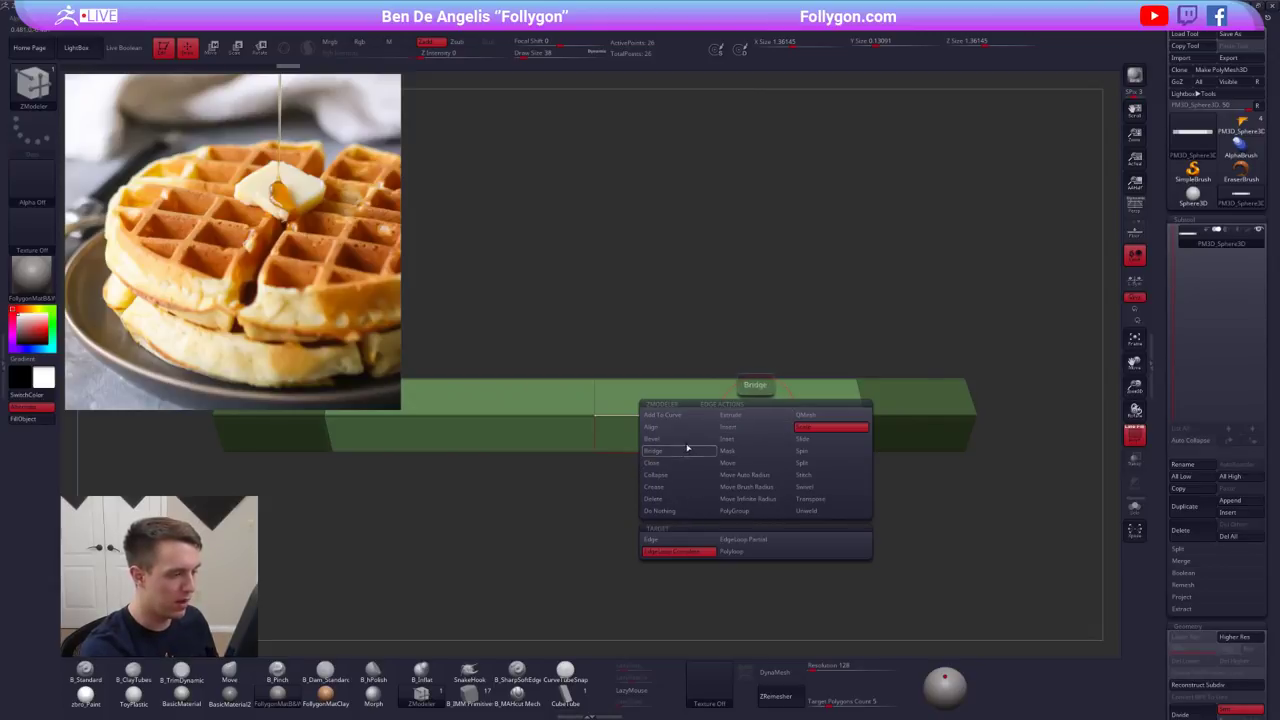
click(681, 442)
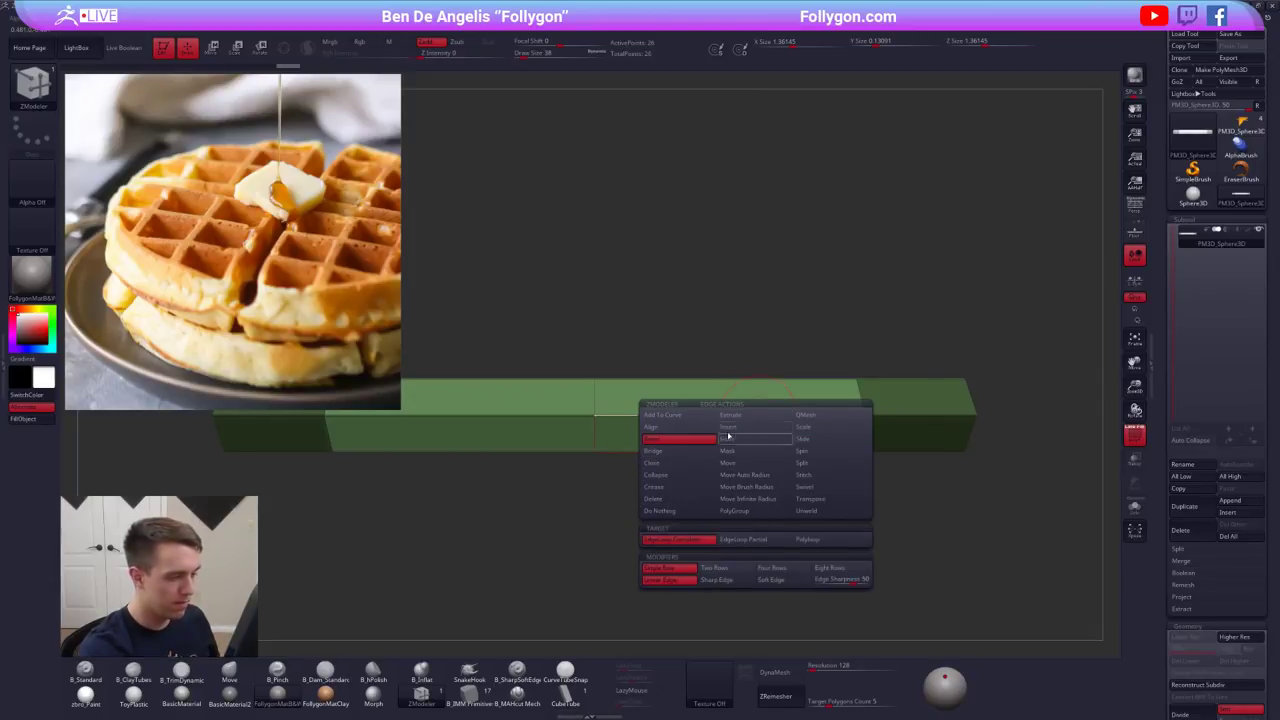
ctrl+right_drag(778, 435, 784, 415)
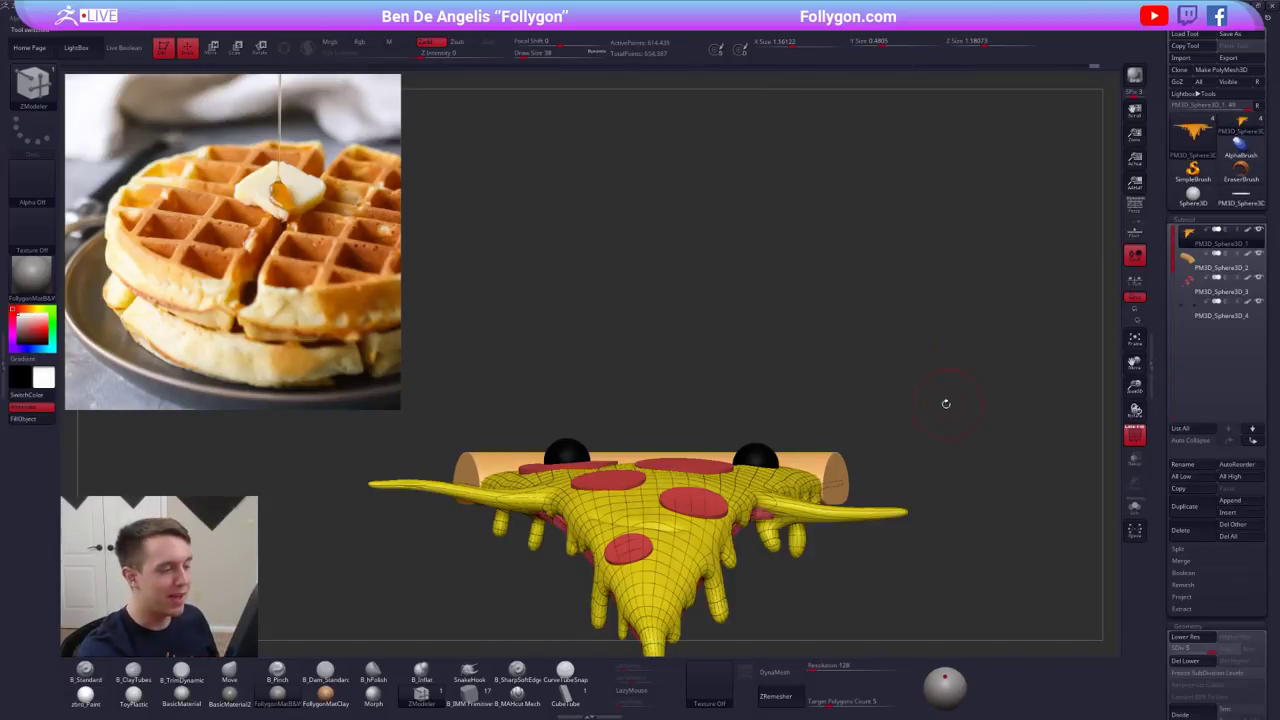
mouse_move(943, 400)
mouse_down()
mouse_move(871, 517)
mouse_move(867, 603)
mouse_move(868, 434)
mouse_move(877, 517)
mouse_move(866, 537)
mouse_move(877, 491)
mouse_up()
key(ctrl+z)
key(ctrl+z)
key(ctrl+z)
key(ctrl+shift+z)
key(ctrl+shift+z)
key(ctrl+shift+z)
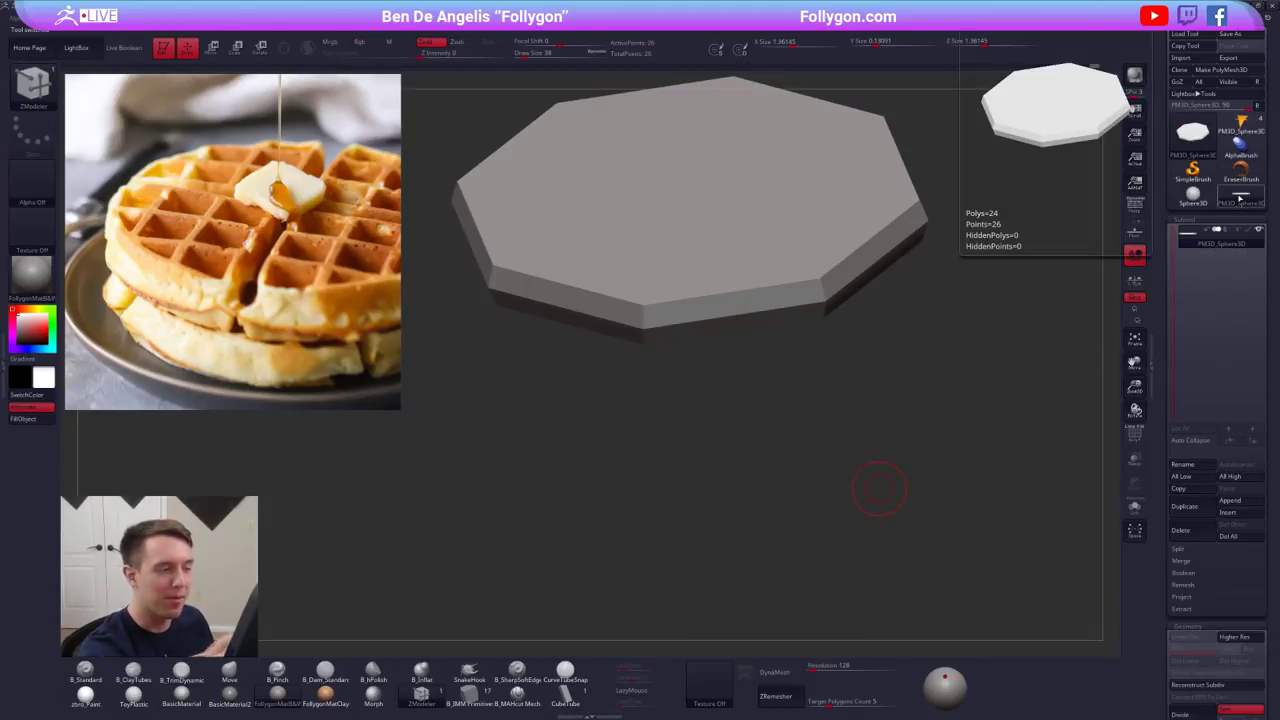
- Bevel the disc's middle edge loop into a narrow band around the rim
shift+drag(877, 491, 778, 300)
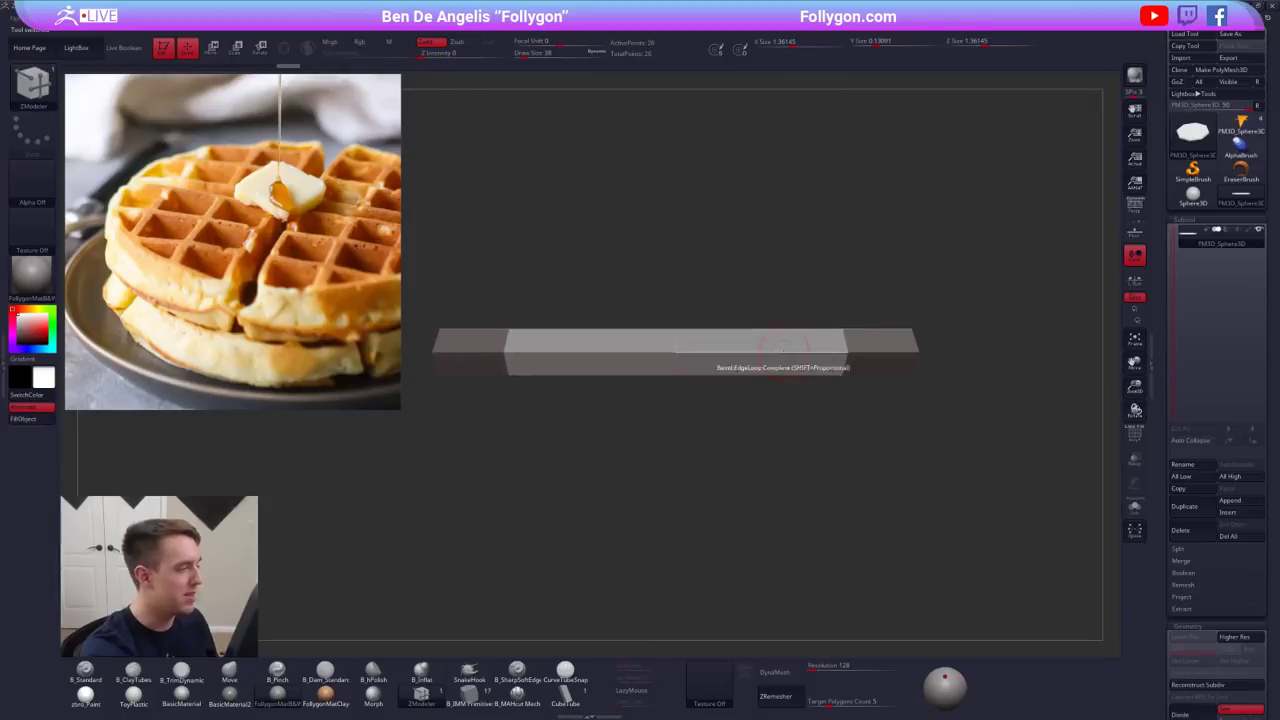
alt+drag(743, 378, 788, 461)
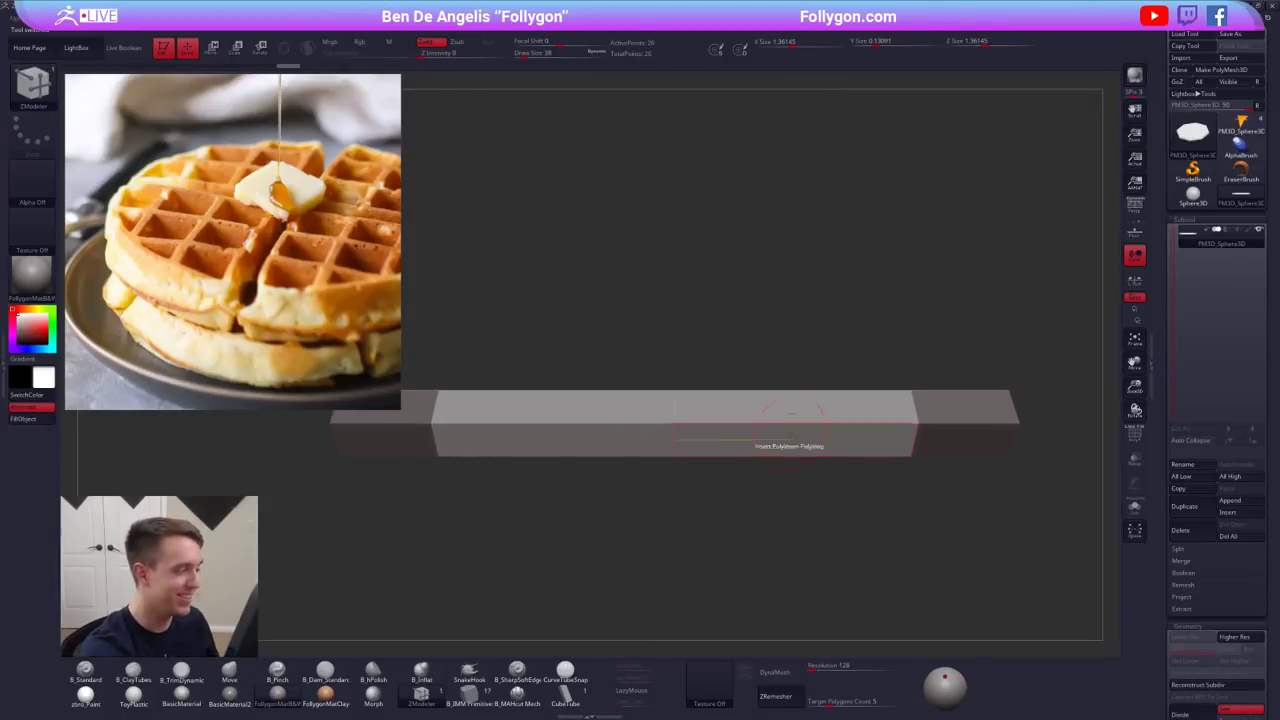
key(shift+f)
key(shift+f)
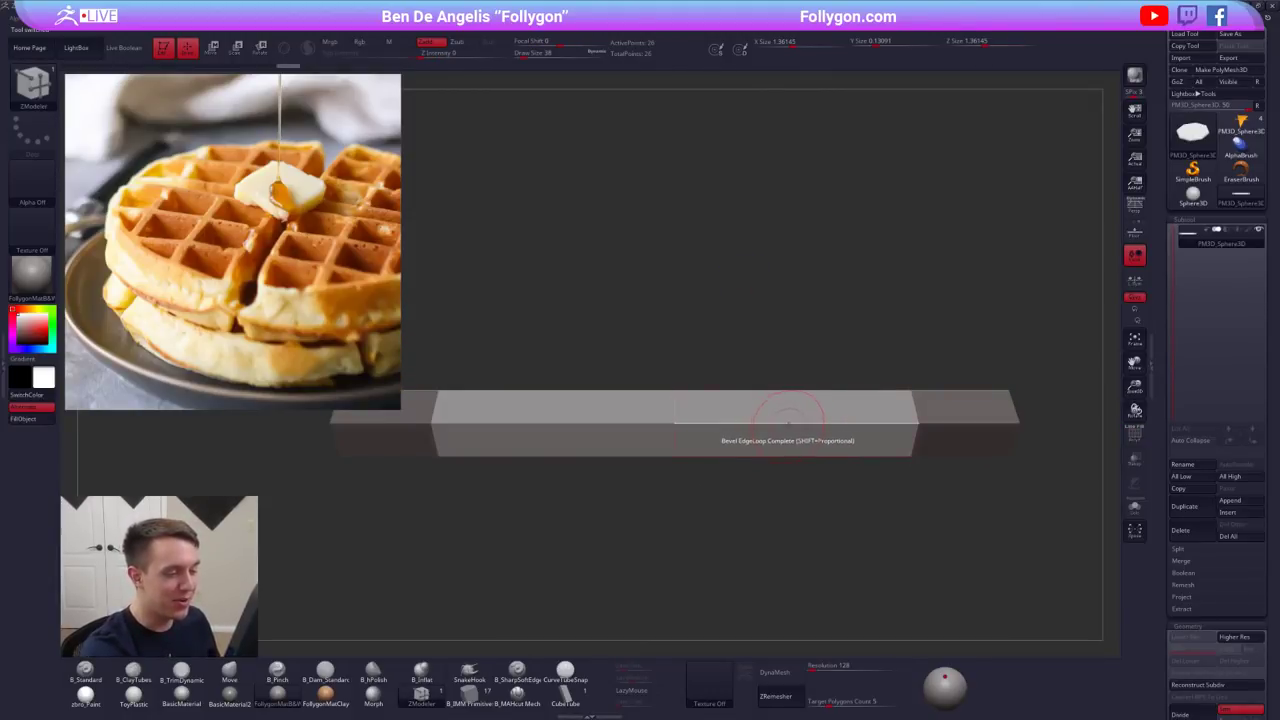
key(shift+f)
ctrl+right_drag(791, 428, 820, 428)
drag(820, 420, 806, 427)
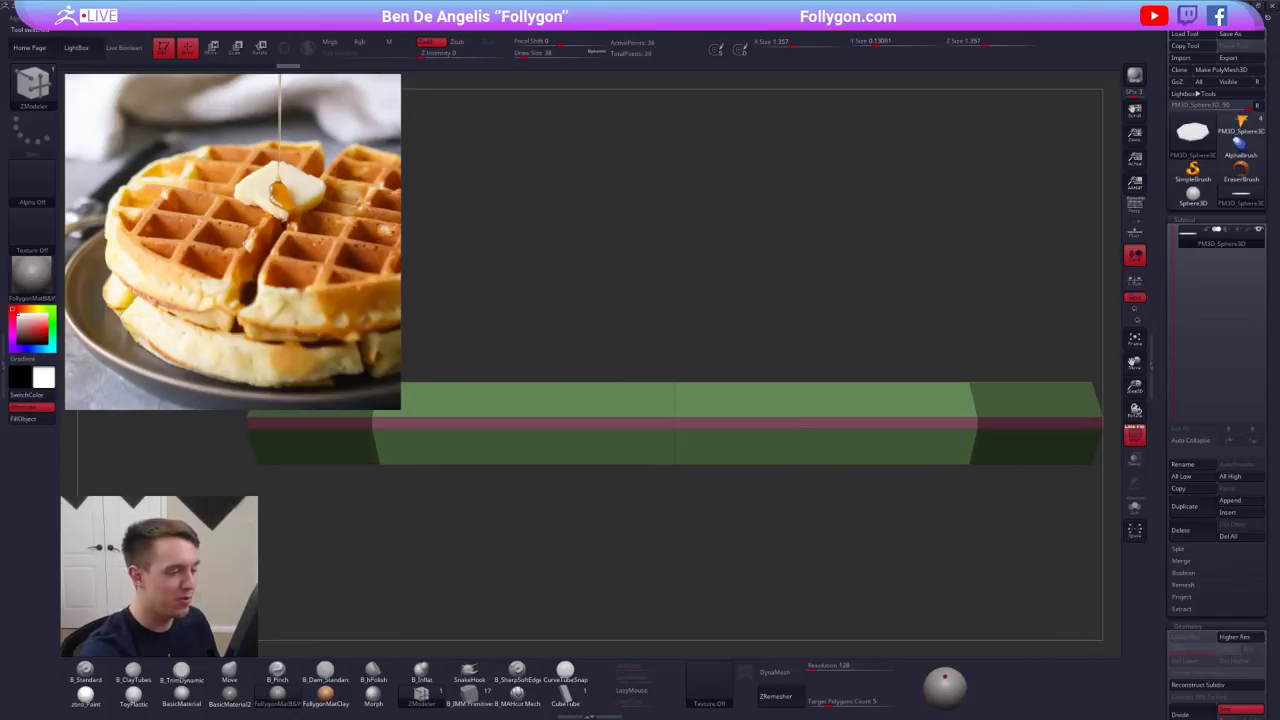
ctrl+right_drag(786, 422, 788, 438)
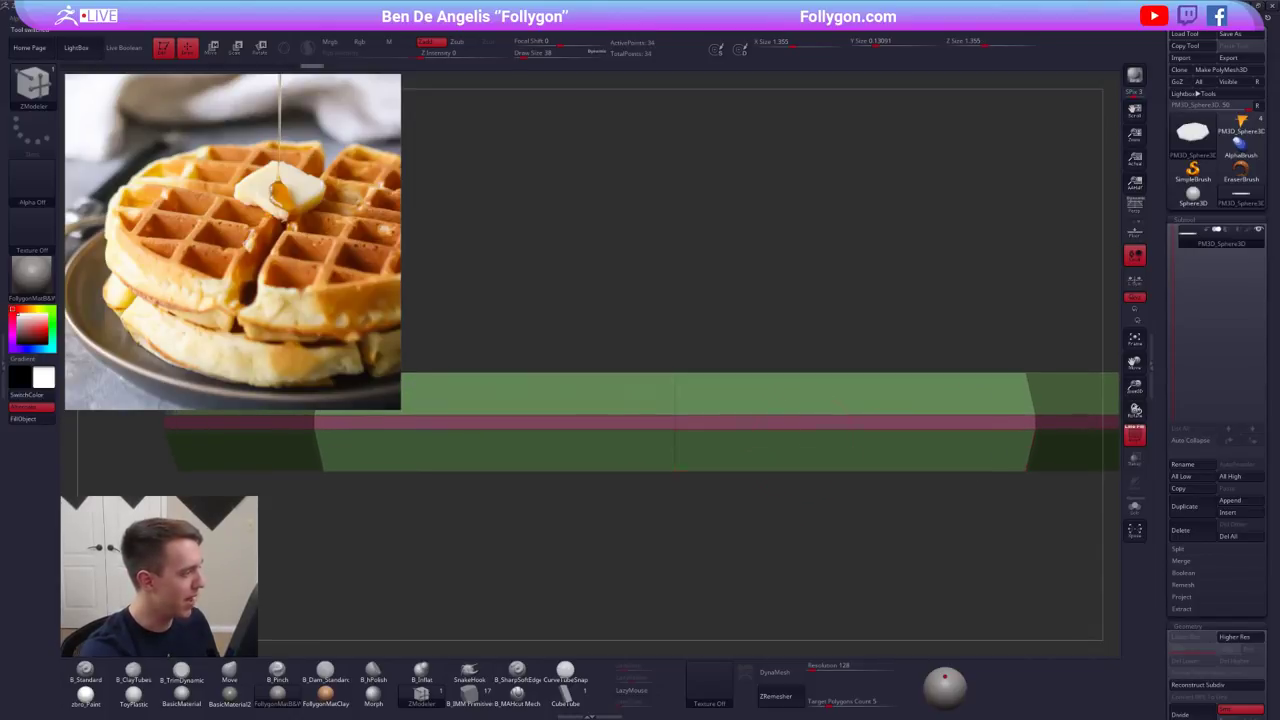
- Crease the complete edge loop along the upper side of the narrow band and check the smoothed shape
key(space)
click(744, 490)
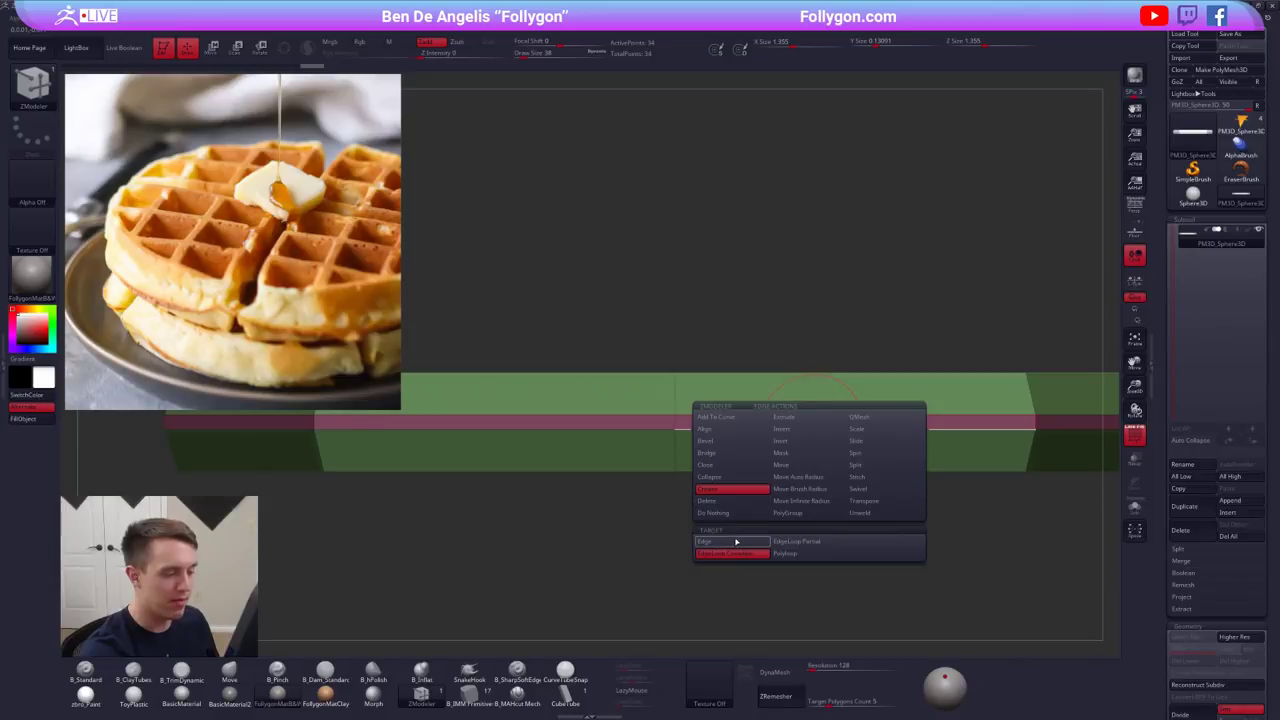
click(820, 416)
key(d)
key(shift+f)
ctrl+right_drag(834, 474, 866, 546)
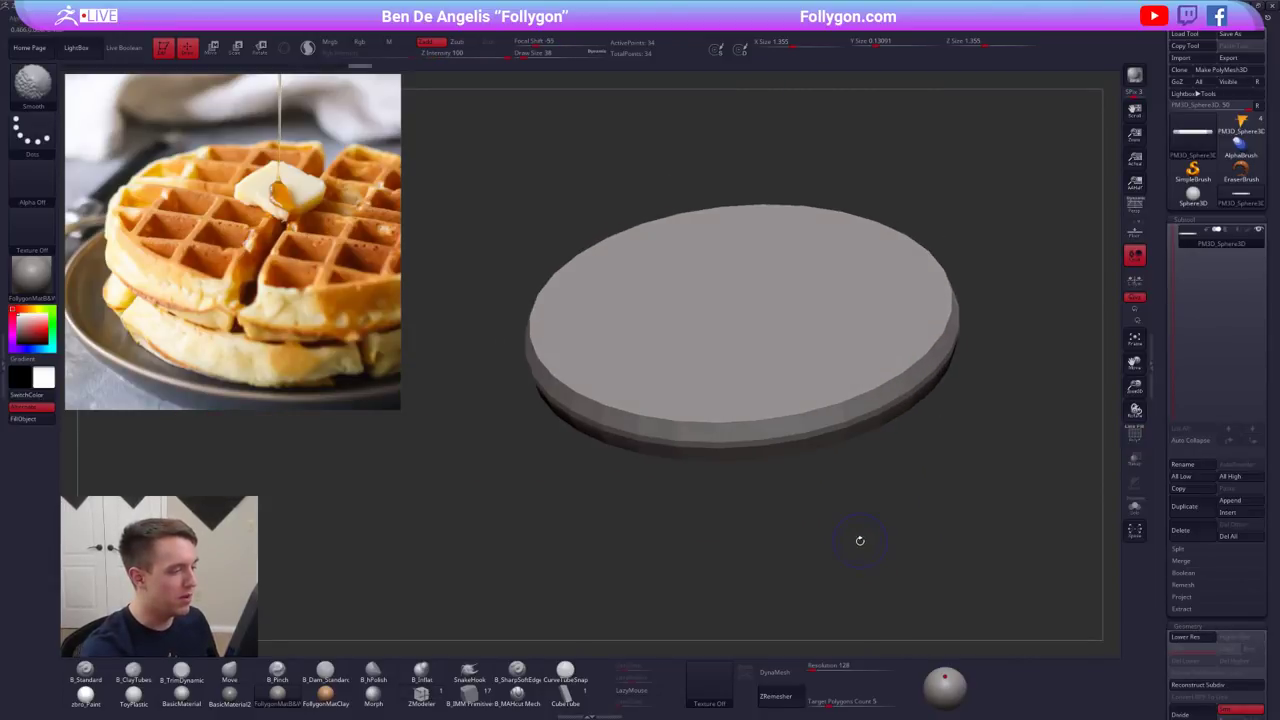
drag(863, 535, 838, 562)
shift+right_drag(763, 497, 804, 466)
key(shift+f)
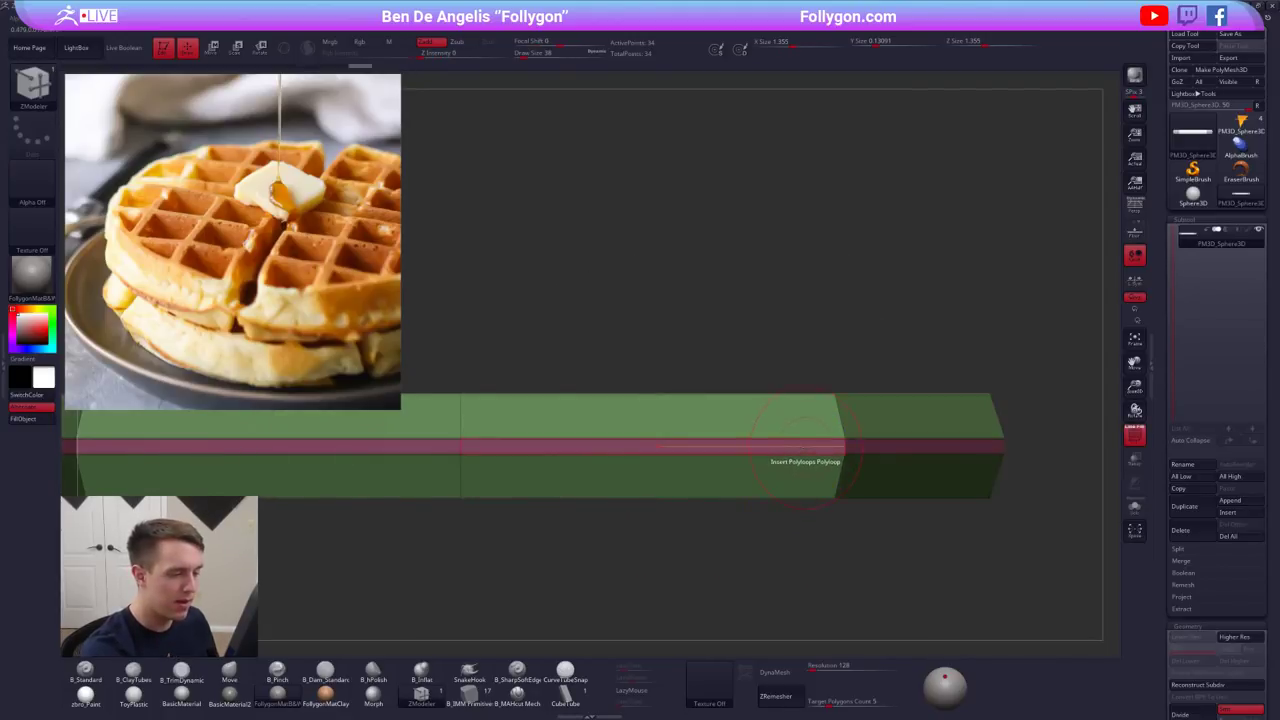
- Extrude the narrow band outward as a polyloop to form a lip, widening the disc to about 1.38
key(space)
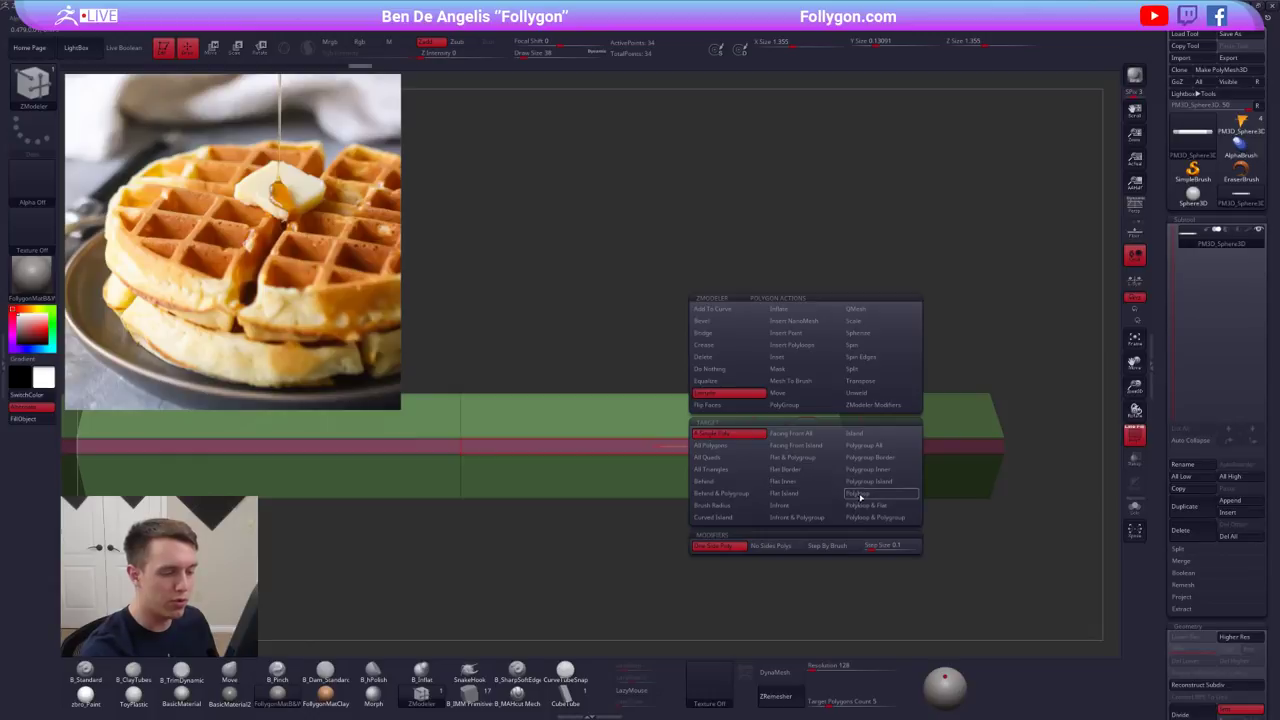
click(860, 497)
right_drag(728, 460, 748, 476)
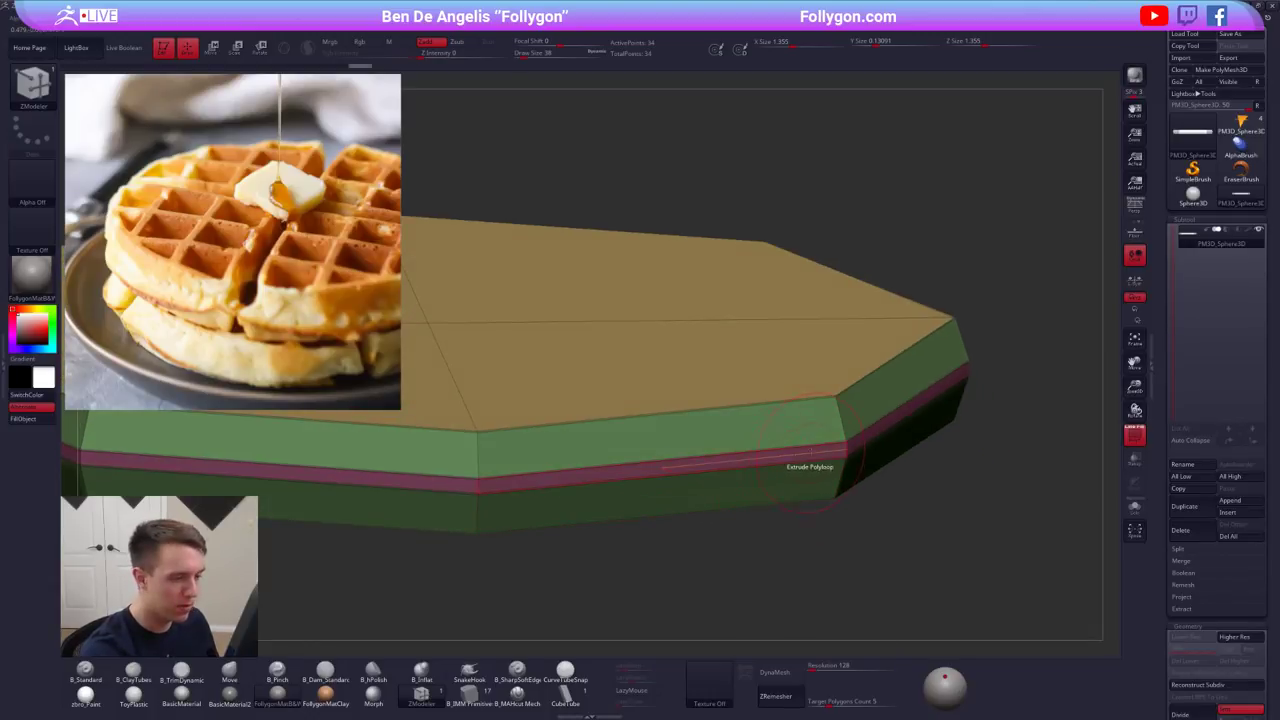
drag(822, 452, 825, 462)
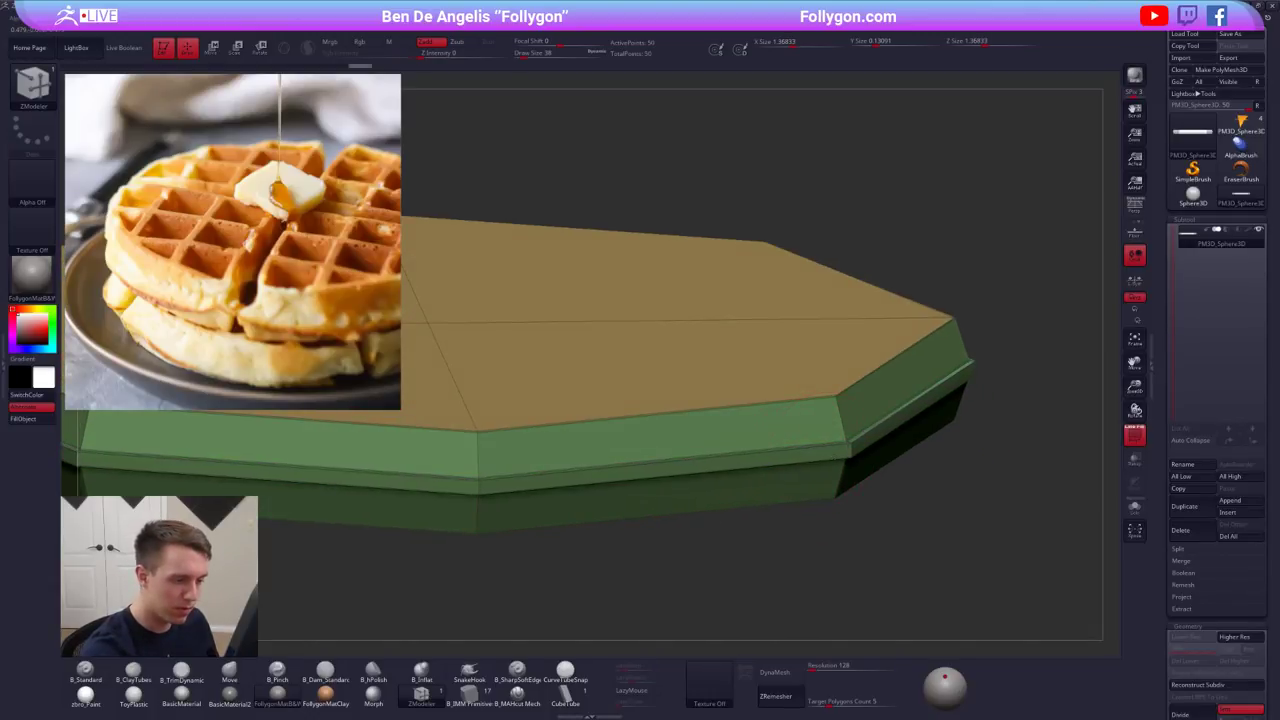
key(d)
key(shift+f)
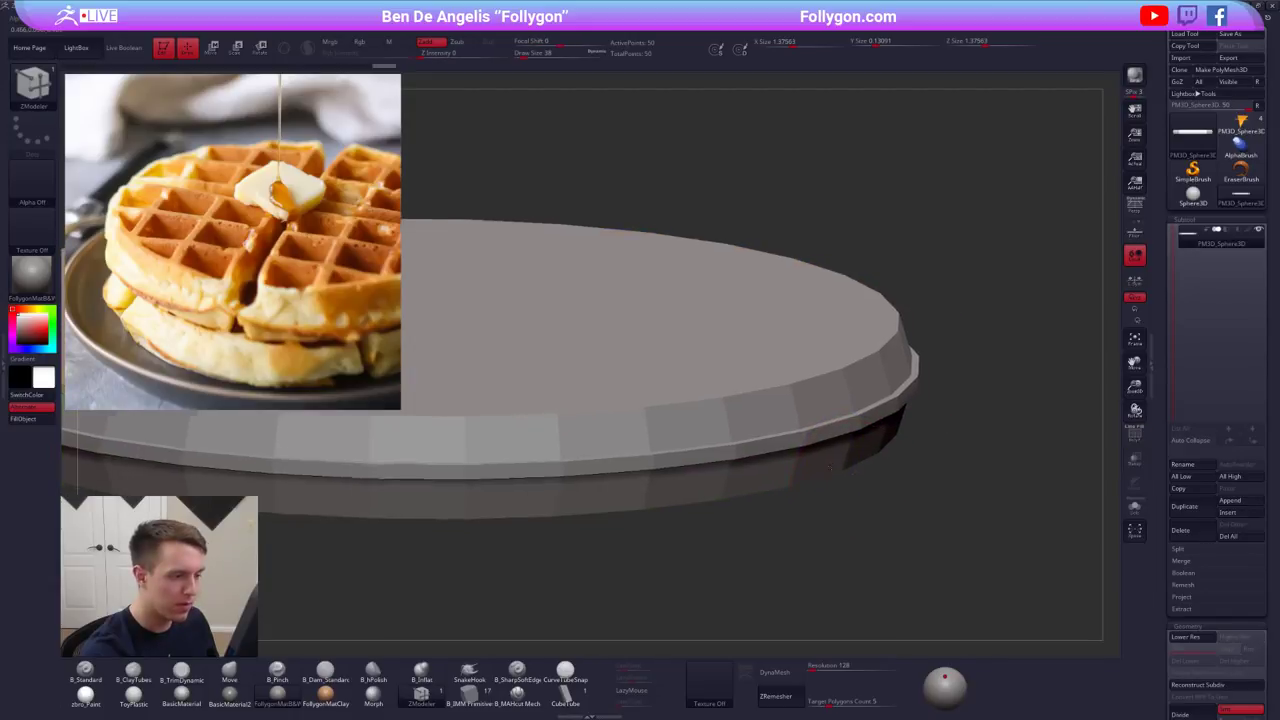
key(f)
key(f)
key(shift+f)
- Bevel the complete edge loop along the lip's upper edge and check the result with and without smoothing
right_drag(758, 440, 737, 457)
key(shift+d)
key(space)
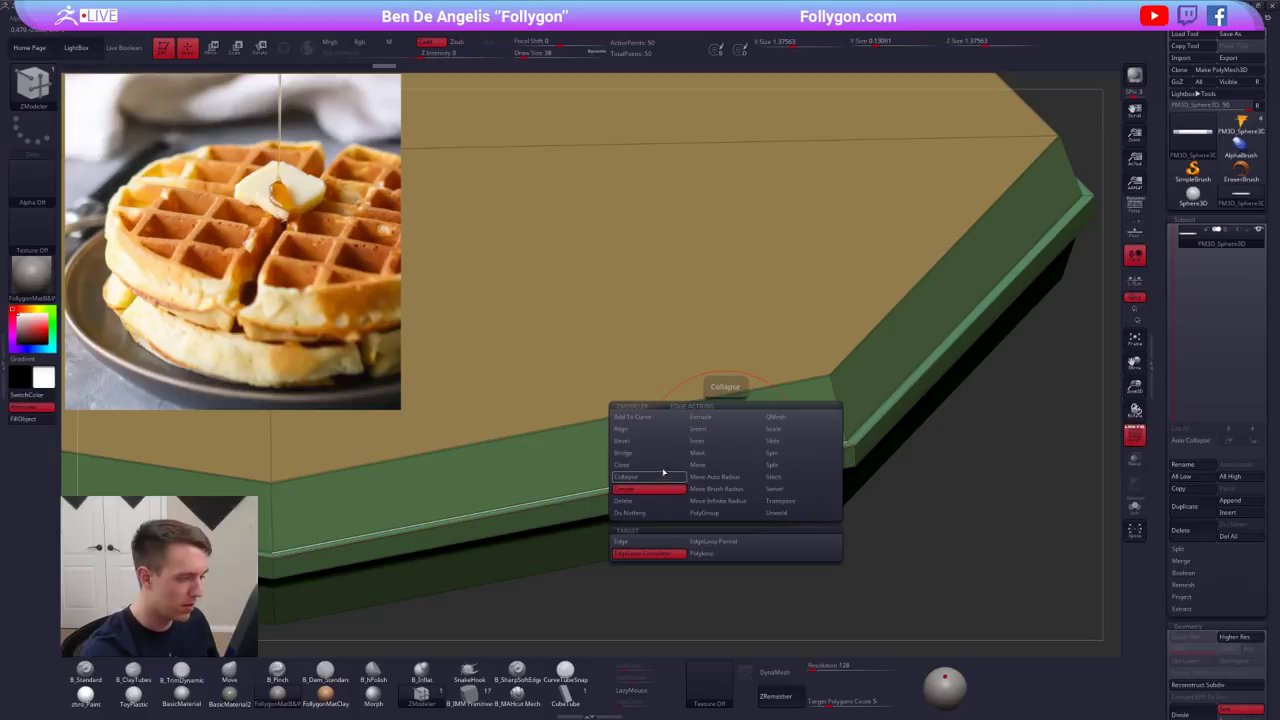
click(663, 442)
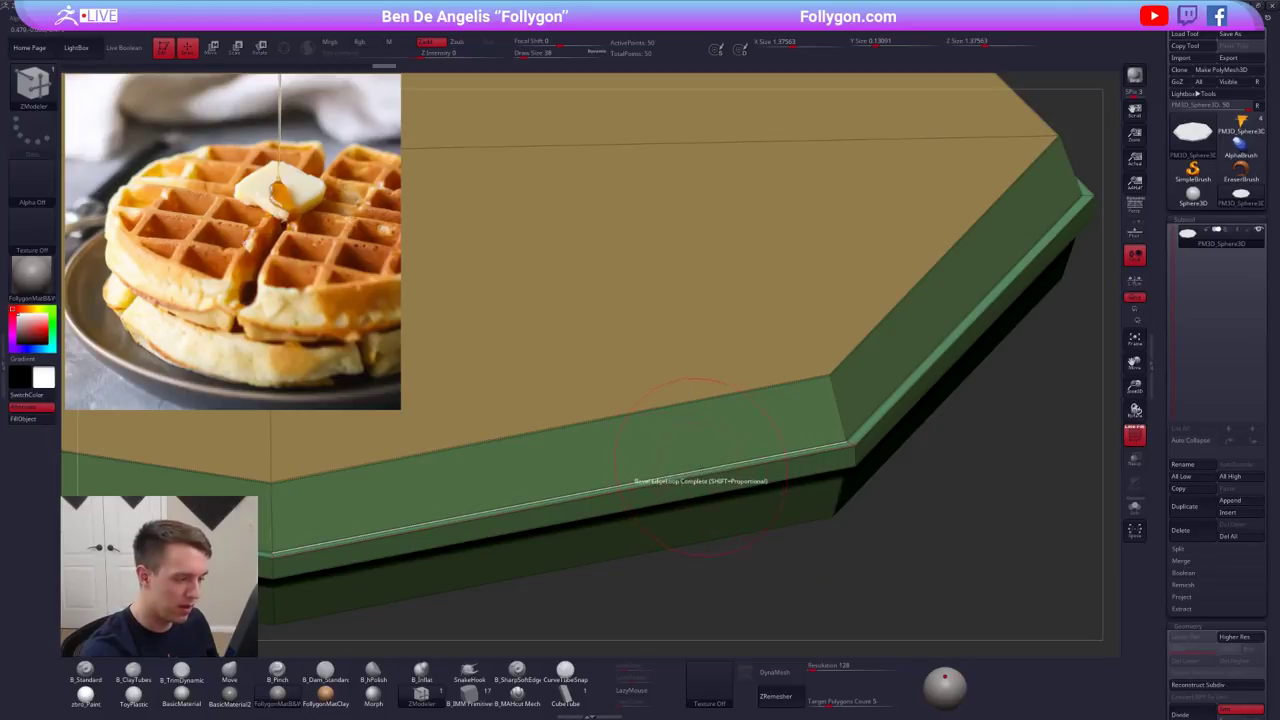
drag(696, 470, 704, 483)
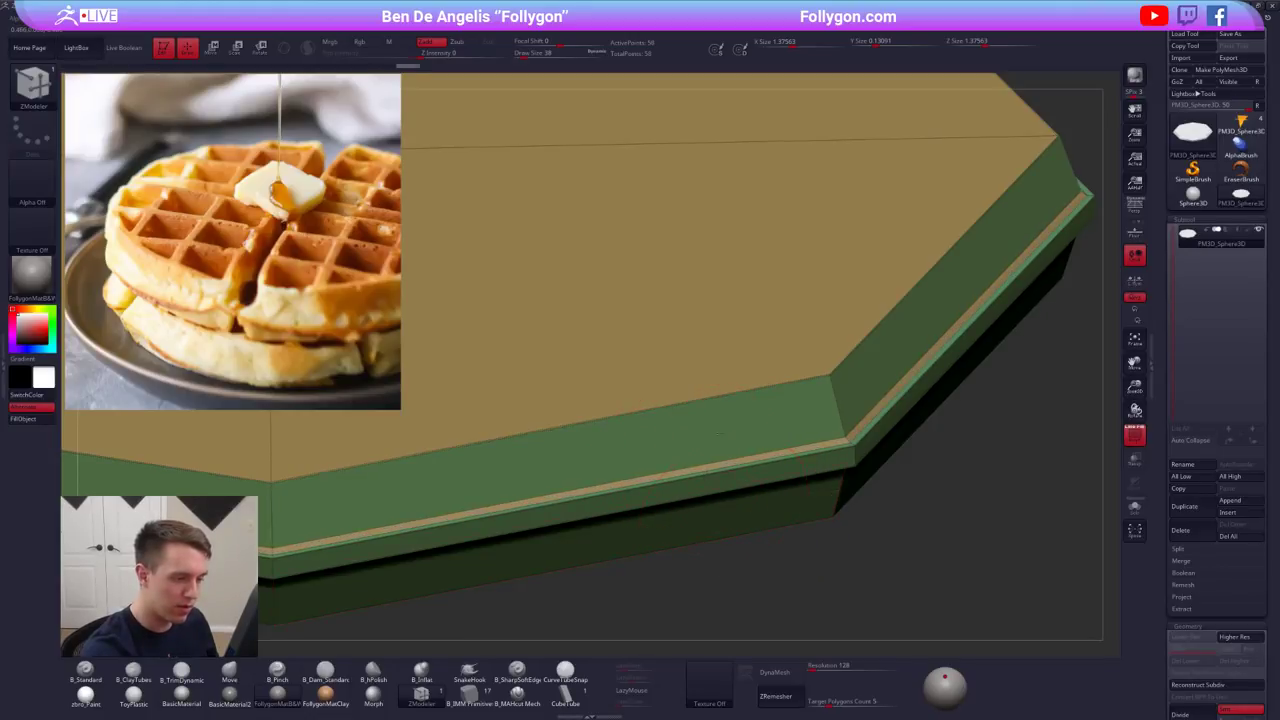
right_drag(708, 585, 785, 529)
key(d)
key(shift+f)
key(shift+d)
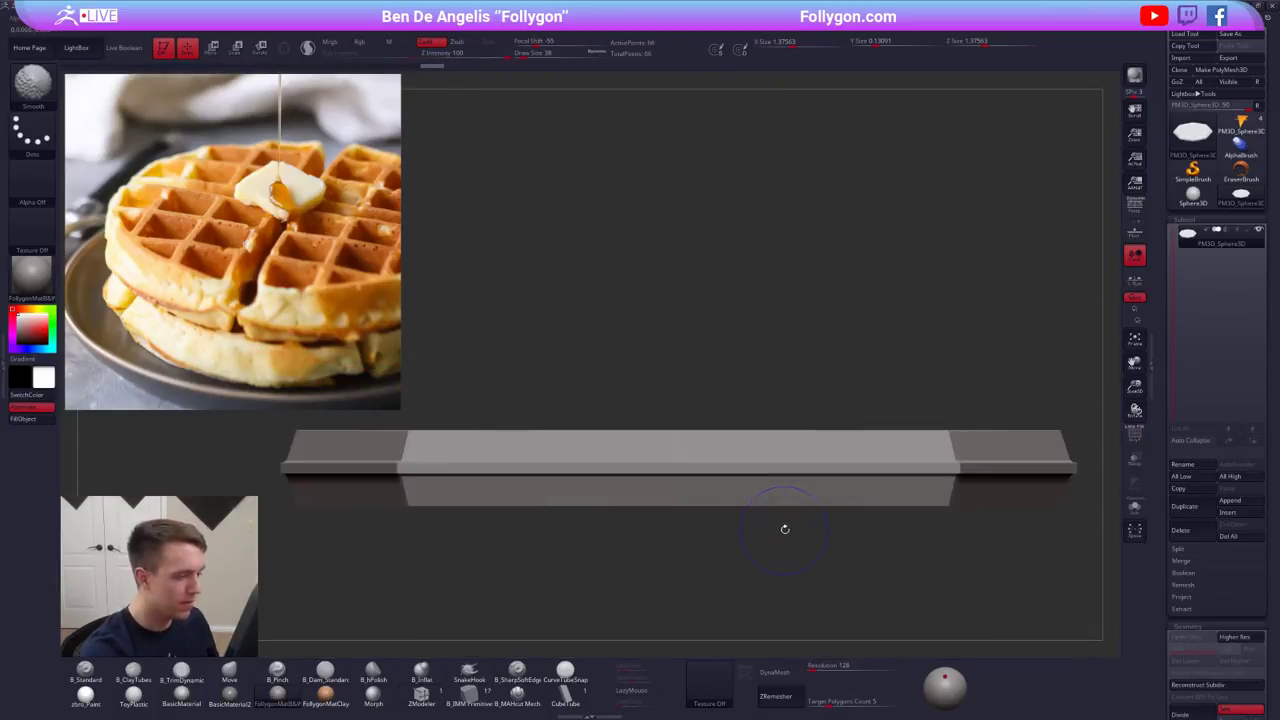
key(shift+f)
mouse_move(678, 464)
ctrl+right_down()
mouse_move(682, 486)
mouse_move(679, 458)
ctrl+right_up()
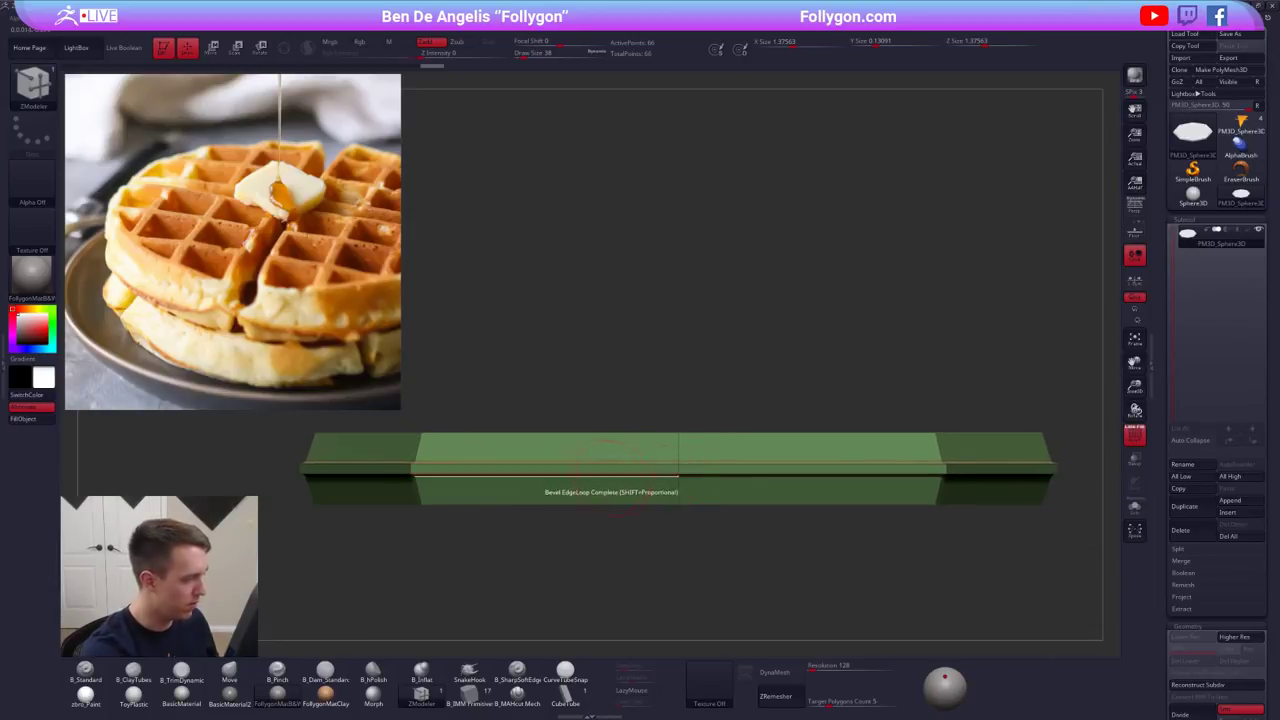
- Flatten the whole disc vertically to about 0.08 high with the transpose scaling line
key(w)
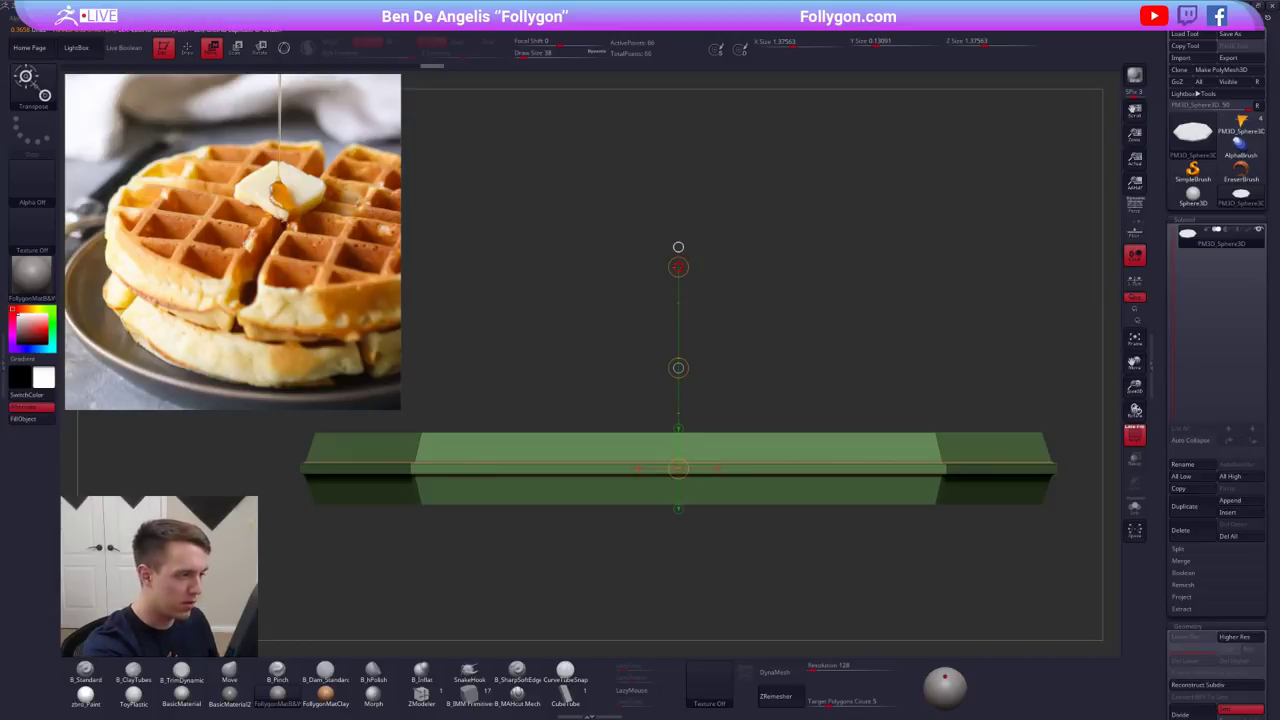
drag(678, 268, 672, 351)
mouse_move(675, 350)
ctrl+right_down()
mouse_move(702, 315)
mouse_move(700, 350)
mouse_move(731, 287)
ctrl+right_up()
key(ctrl+z)
key(ctrl+shift+z)
key(q)
alt+right_drag(568, 431, 493, 442)
alt+right_drag(493, 442, 510, 463)
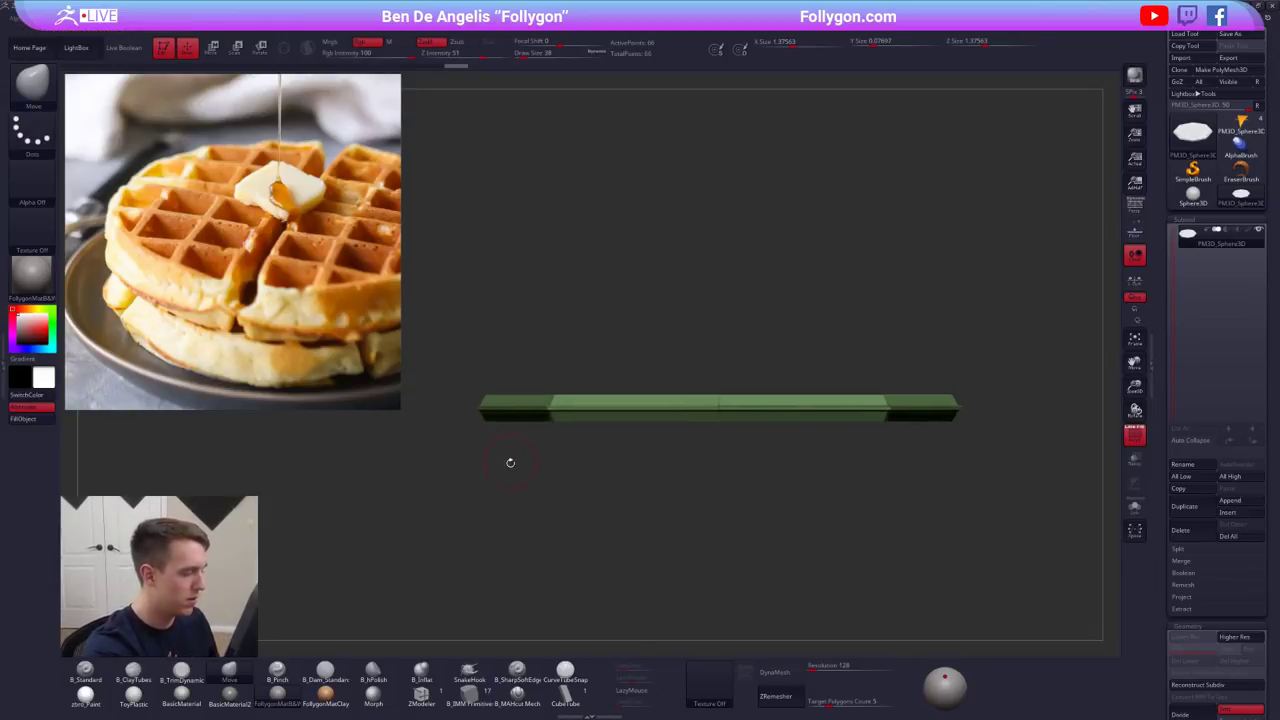
- Shrink the waffle reference image in Spotlight and move it clear of the modelling area
key(shift+z)
key(shift+z)
key(z)
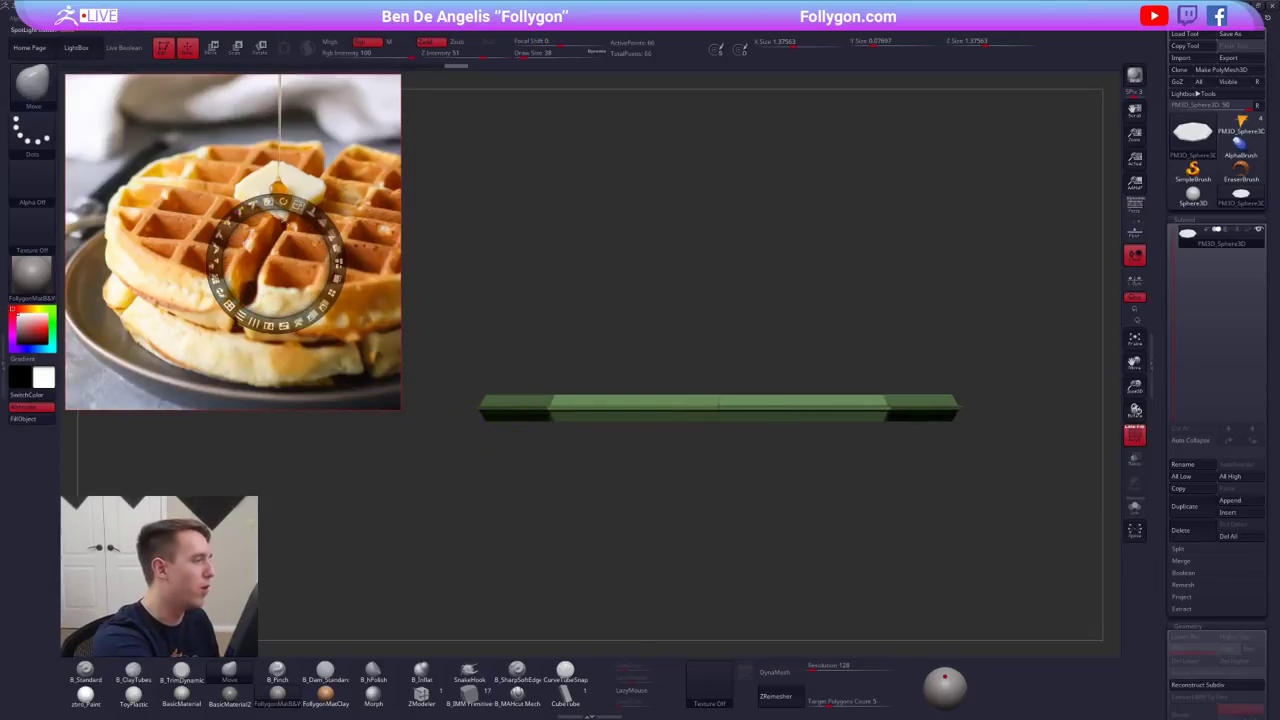
drag(299, 204, 232, 218)
drag(334, 337, 271, 281)
key(z)
- Mask the disc's protruding lip with a lasso and stretch the unmasked body vertically to about 0.11 high
alt+right_drag(706, 430, 675, 447)
key(ctrl+space)
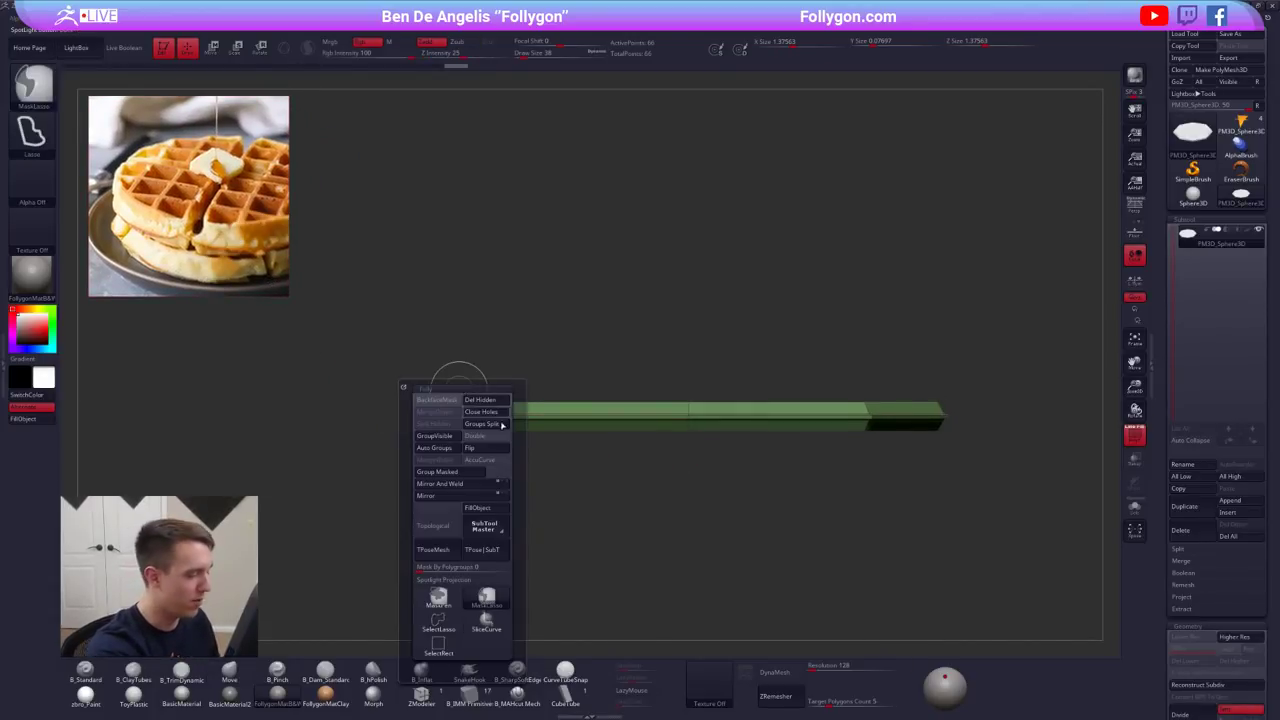
click(440, 598)
ctrl+drag(411, 335, 995, 406)
ctrl+drag(408, 479, 966, 427)
key(w)
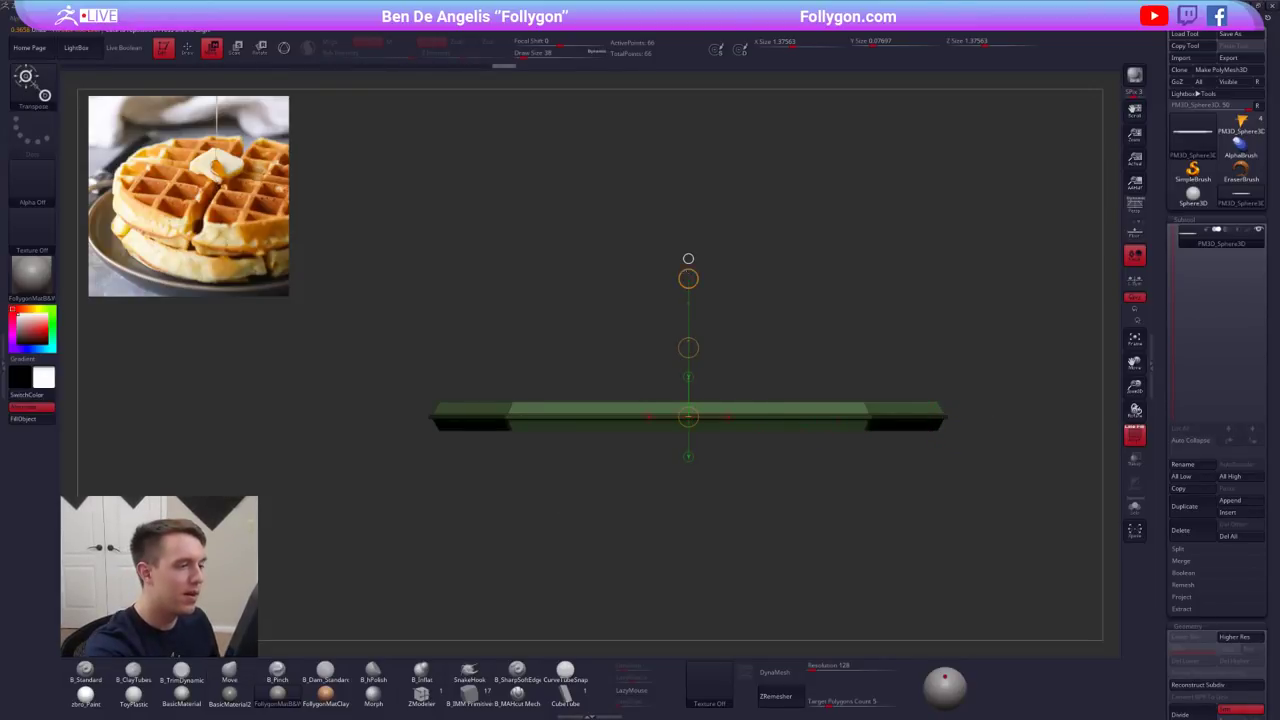
drag(688, 279, 697, 224)
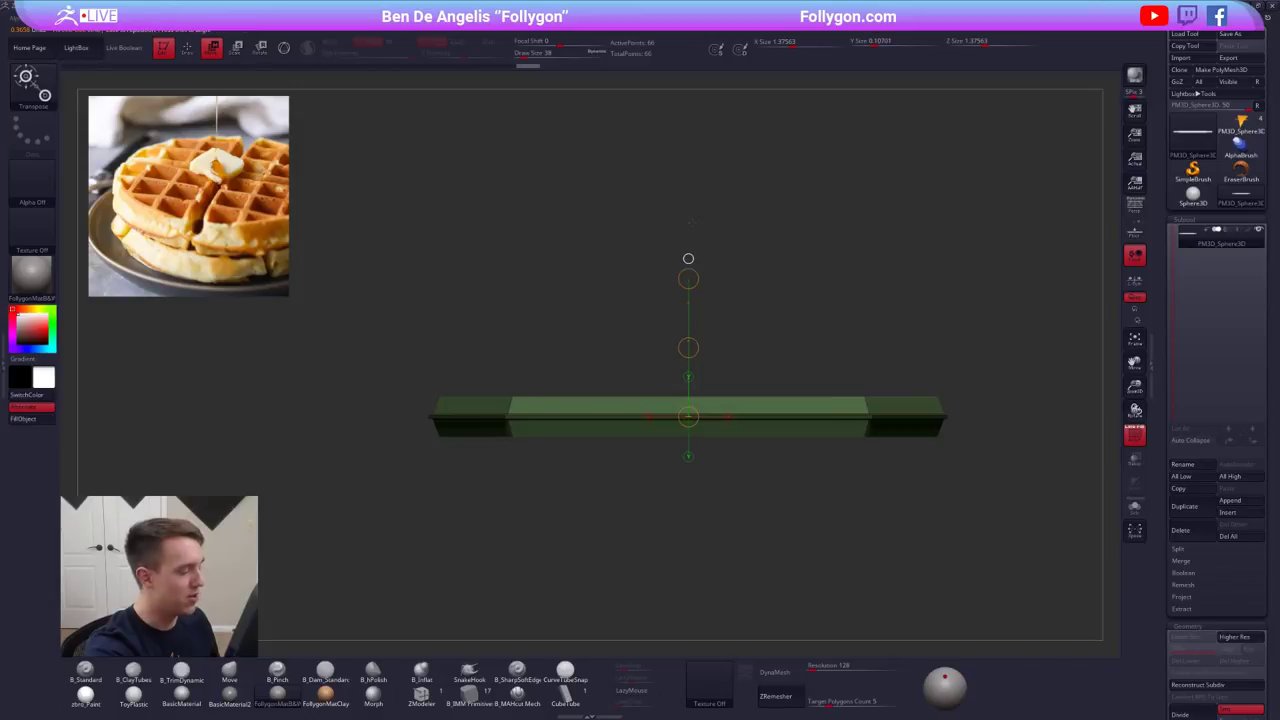
- Clear the mask and subdivide the disc repeatedly to check the smoothed rim
key(ctrl+d)
key(ctrl+d)
key(shift+f)
drag(888, 486, 884, 560)
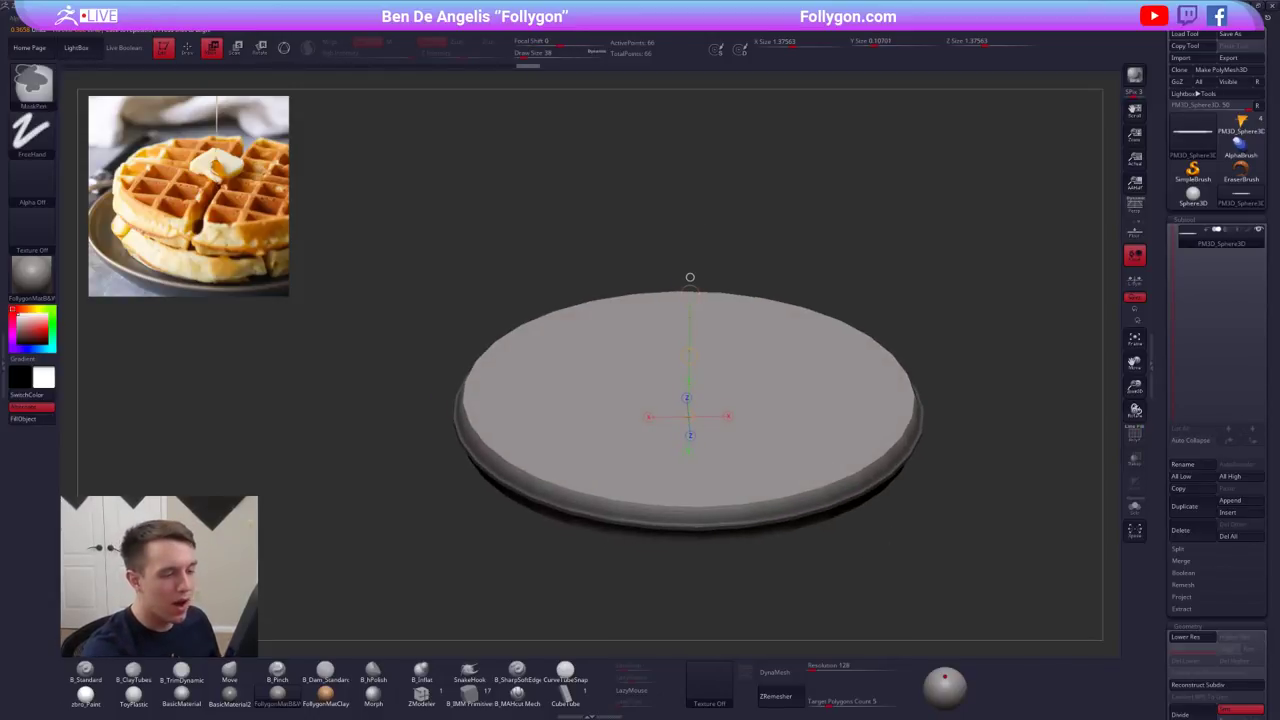
ctrl+drag(690, 277, 690, 284)
key(q)
mouse_move(916, 556)
alt+mouse_down()
mouse_move(908, 503)
mouse_move(890, 565)
alt+mouse_up()
key(shift+d)
key(ctrl+d)
key(ctrl+d)
key(ctrl+d)
key(ctrl+d)
key(ctrl+d)
key(ctrl+d)
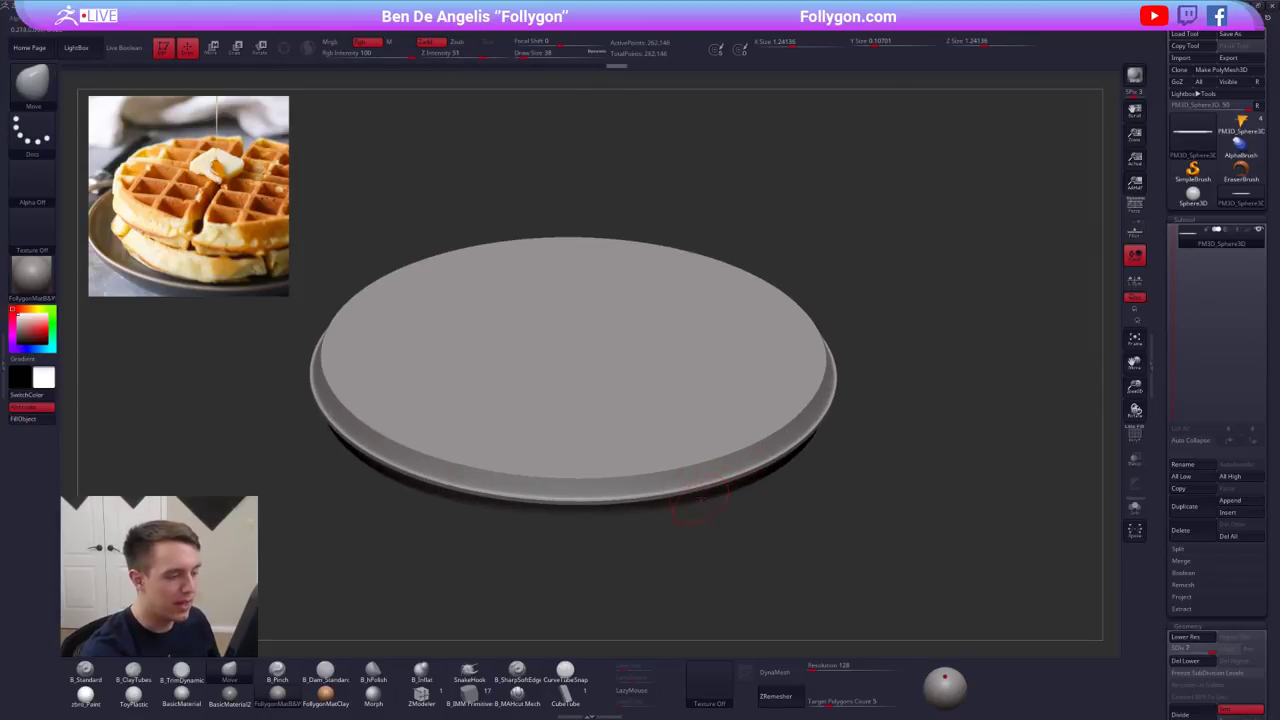
key(s)
drag(668, 558, 686, 558)
key(shift+d)
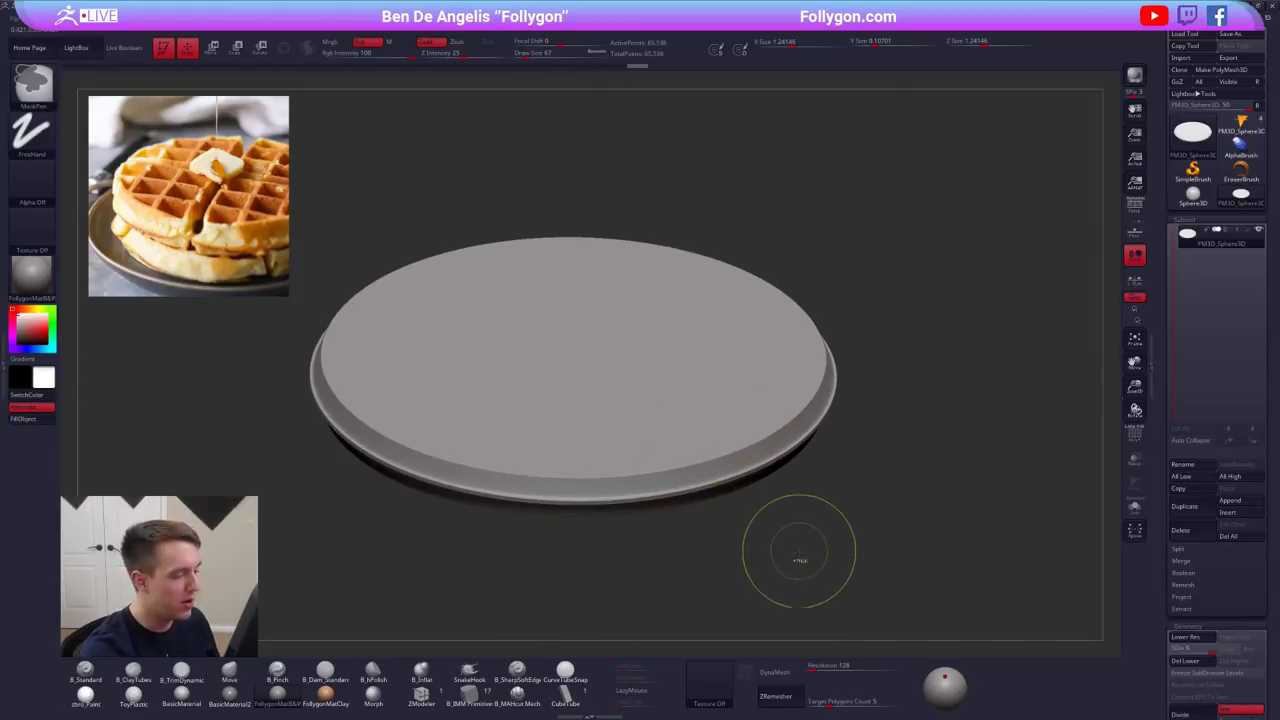
- Undo the subdivisions back to the low-poly disc
key(ctrl+z)
key(ctrl+z)
key(ctrl+z)
key(ctrl+z)
key(ctrl+z)
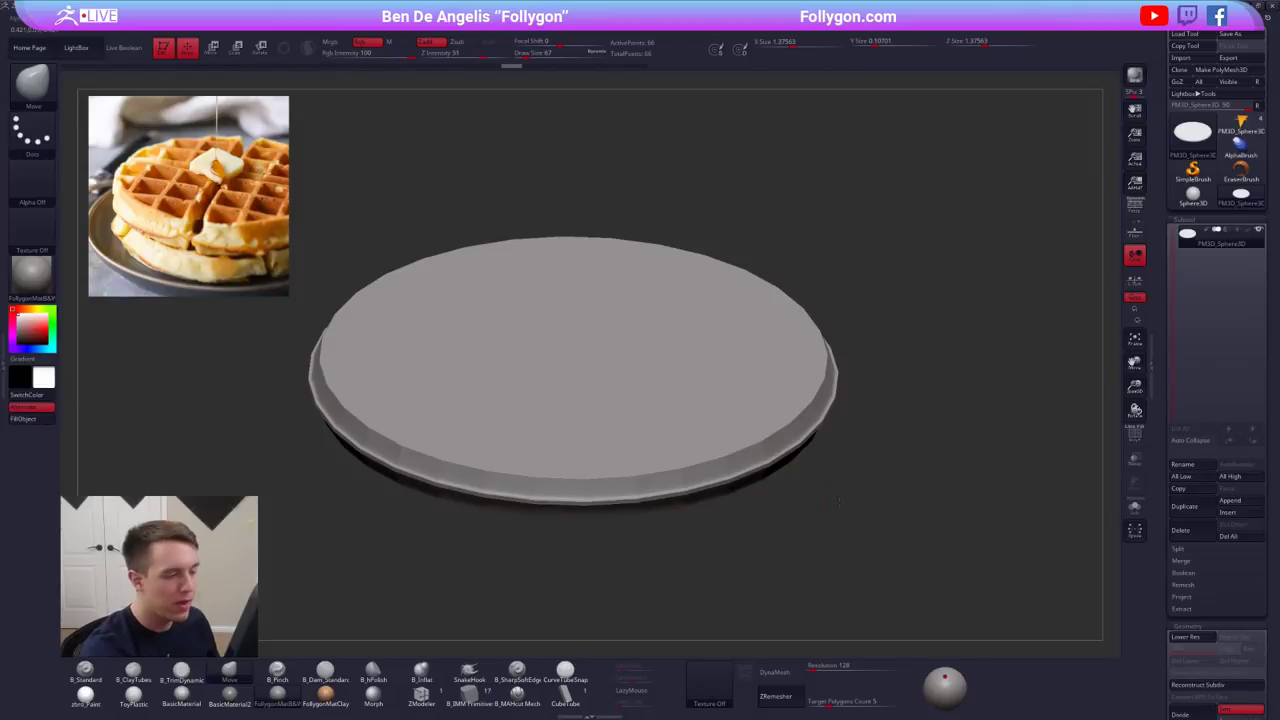
key(ctrl+z)
- Switch to the pizza character to look at it, and return to the waffle disc
shift+drag(839, 504, 829, 569)
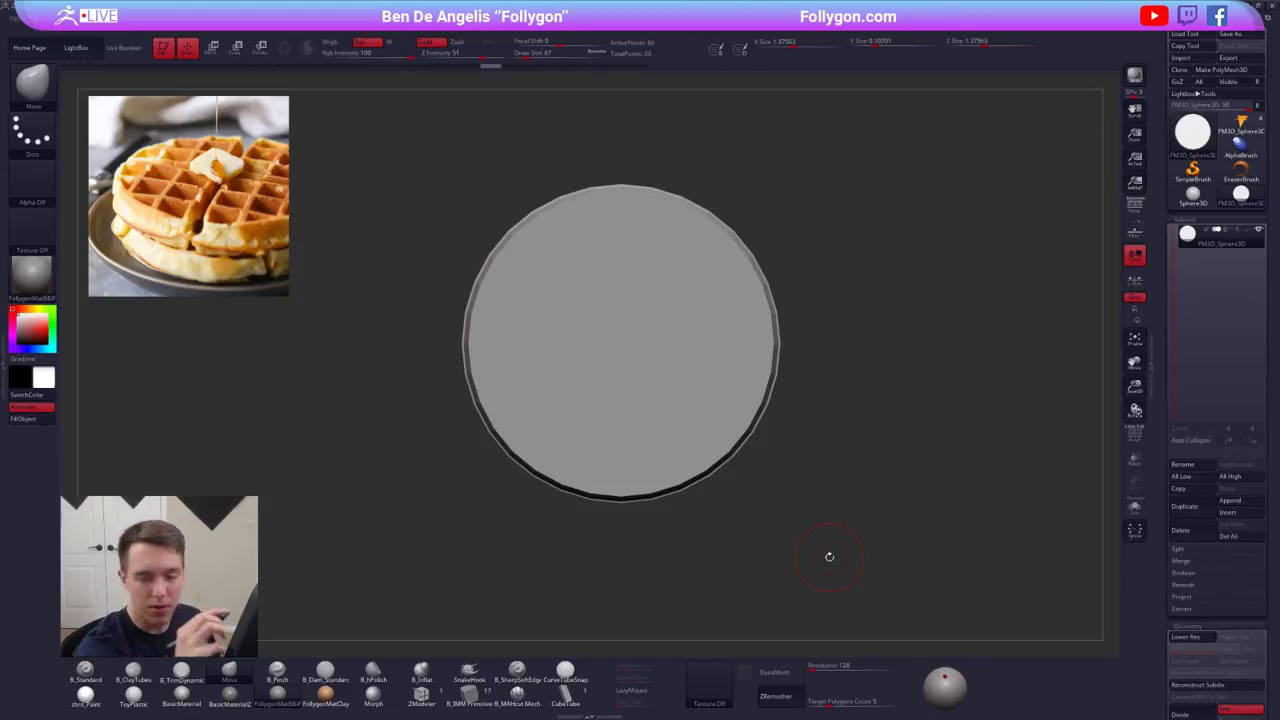
alt+drag(781, 411, 806, 450)
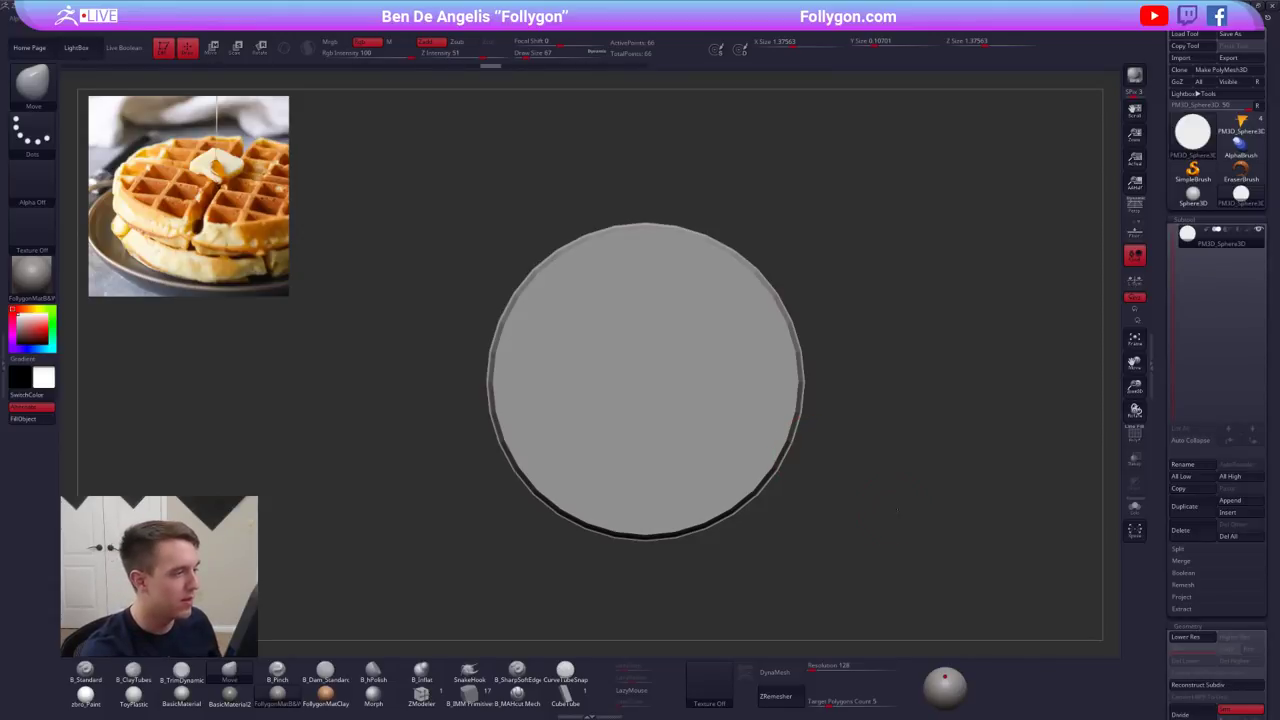
alt+drag(897, 510, 909, 505)
click(1241, 124)
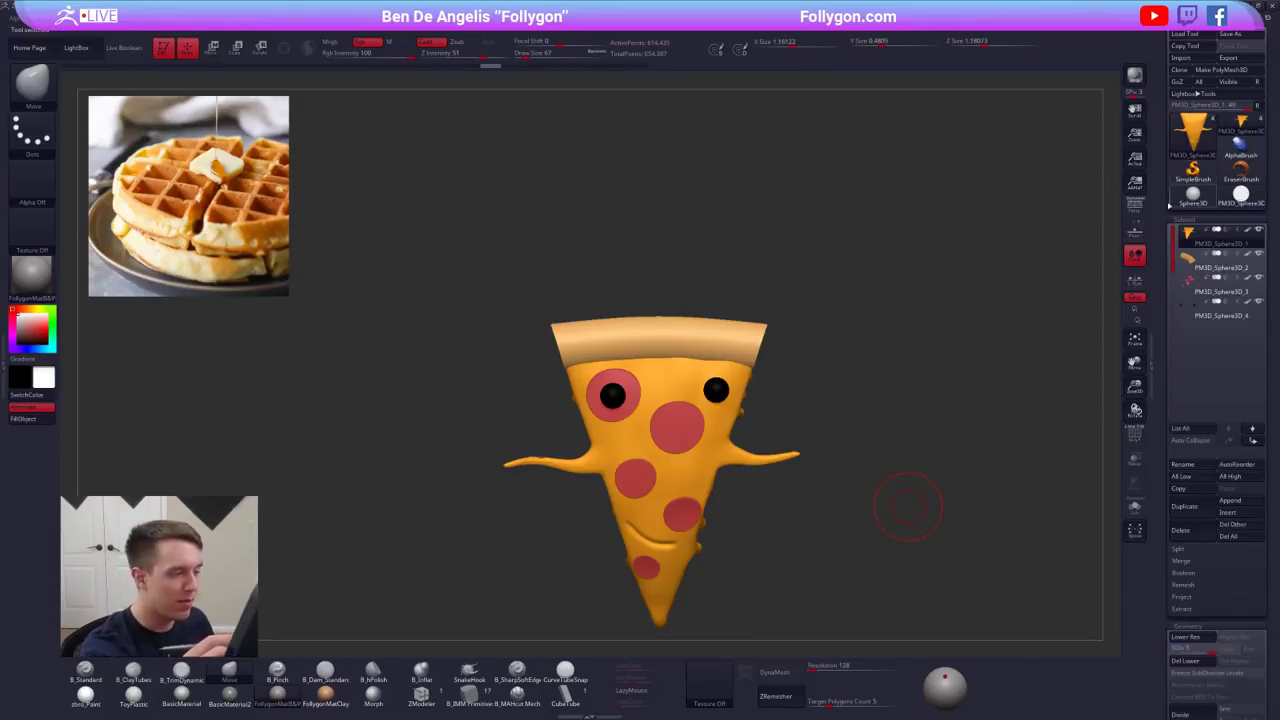
alt+drag(991, 331, 997, 272)
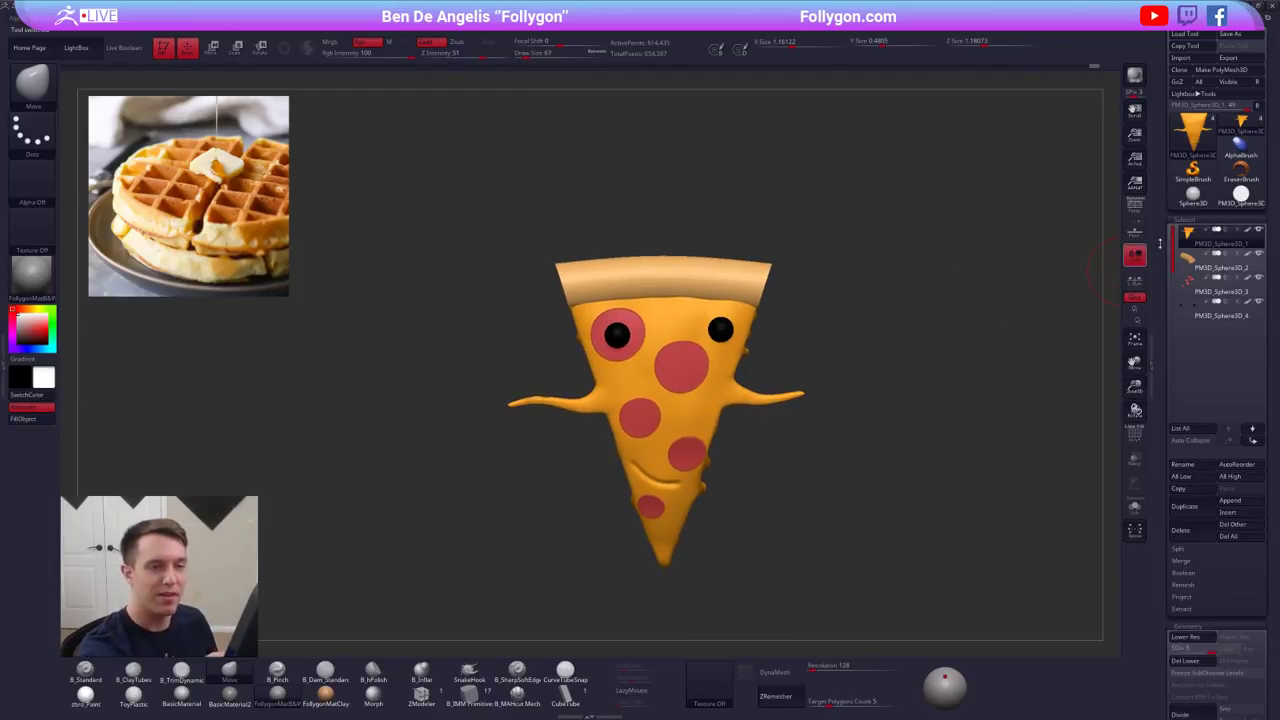
click(1241, 198)
- Thicken the whole disc vertically to about 0.18 high with the transpose scaling line
mouse_move(896, 468)
alt+mouse_down()
mouse_move(866, 557)
mouse_move(832, 500)
mouse_move(828, 430)
alt+mouse_up()
key(shift+f)
key(w)
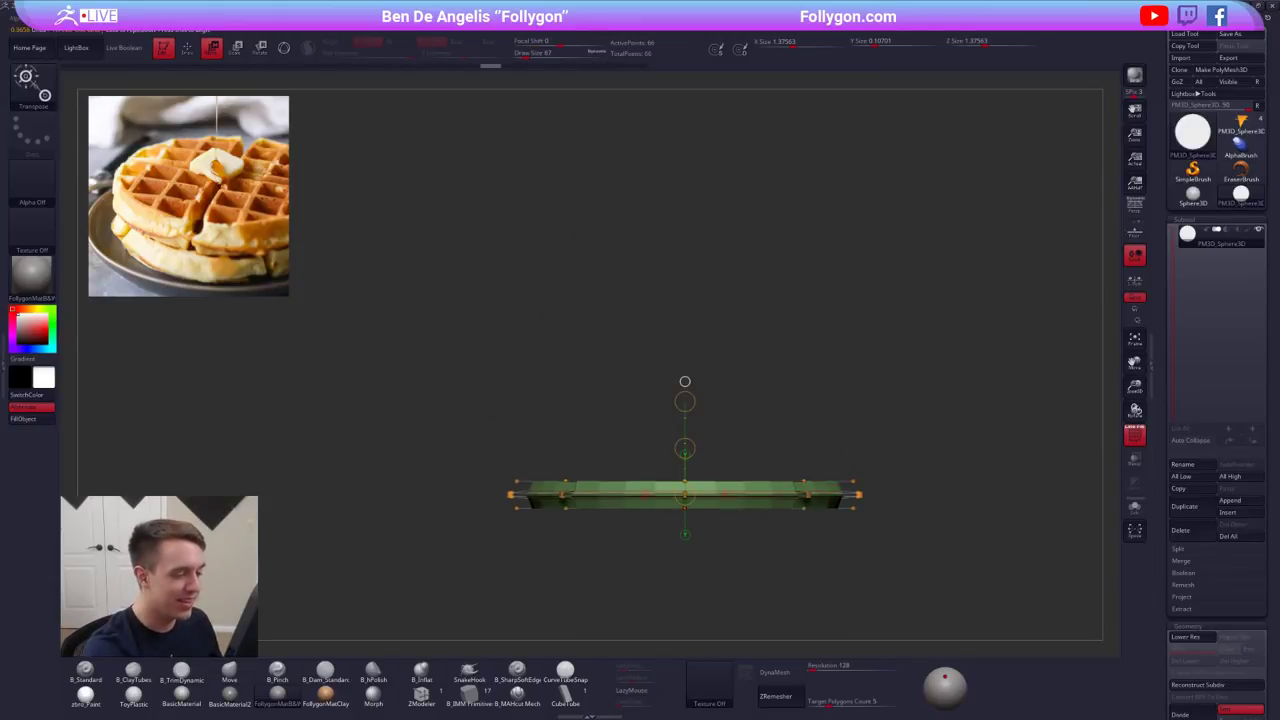
drag(685, 401, 685, 338)
key(shift+f)
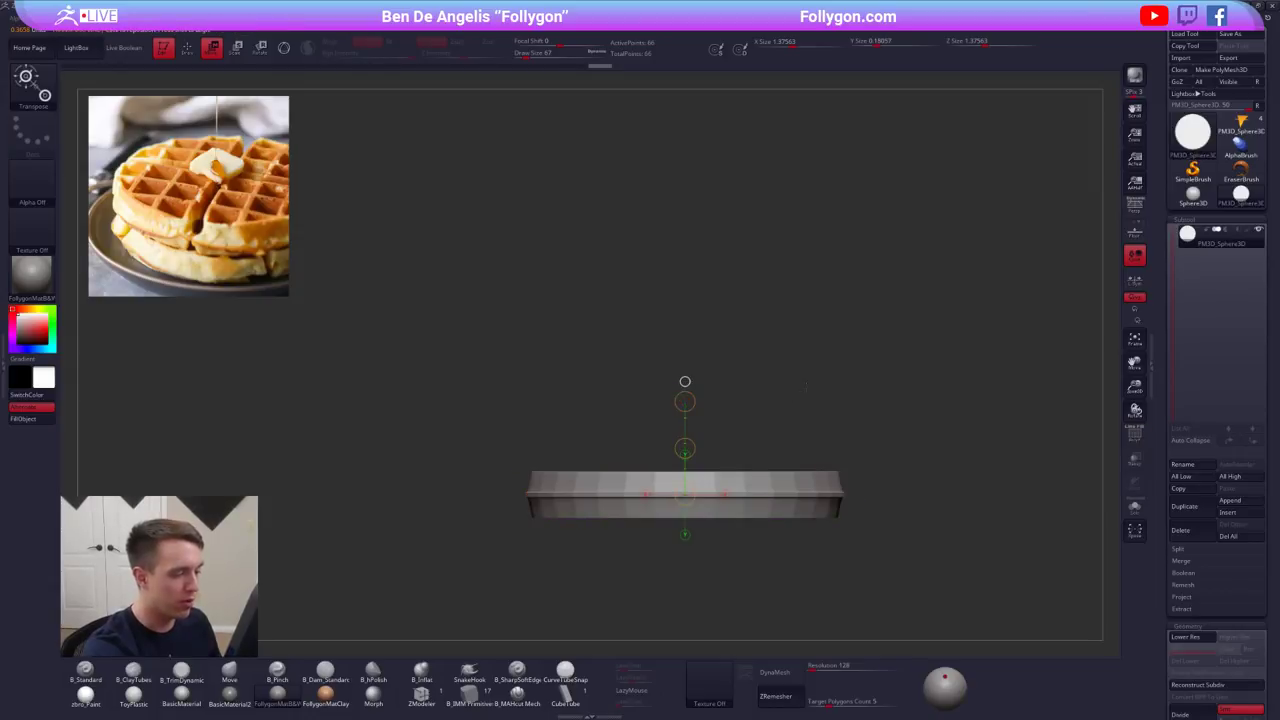
mouse_move(804, 425)
shift+mouse_down()
mouse_move(807, 516)
mouse_move(868, 416)
mouse_move(885, 434)
shift+mouse_up()
key(q)
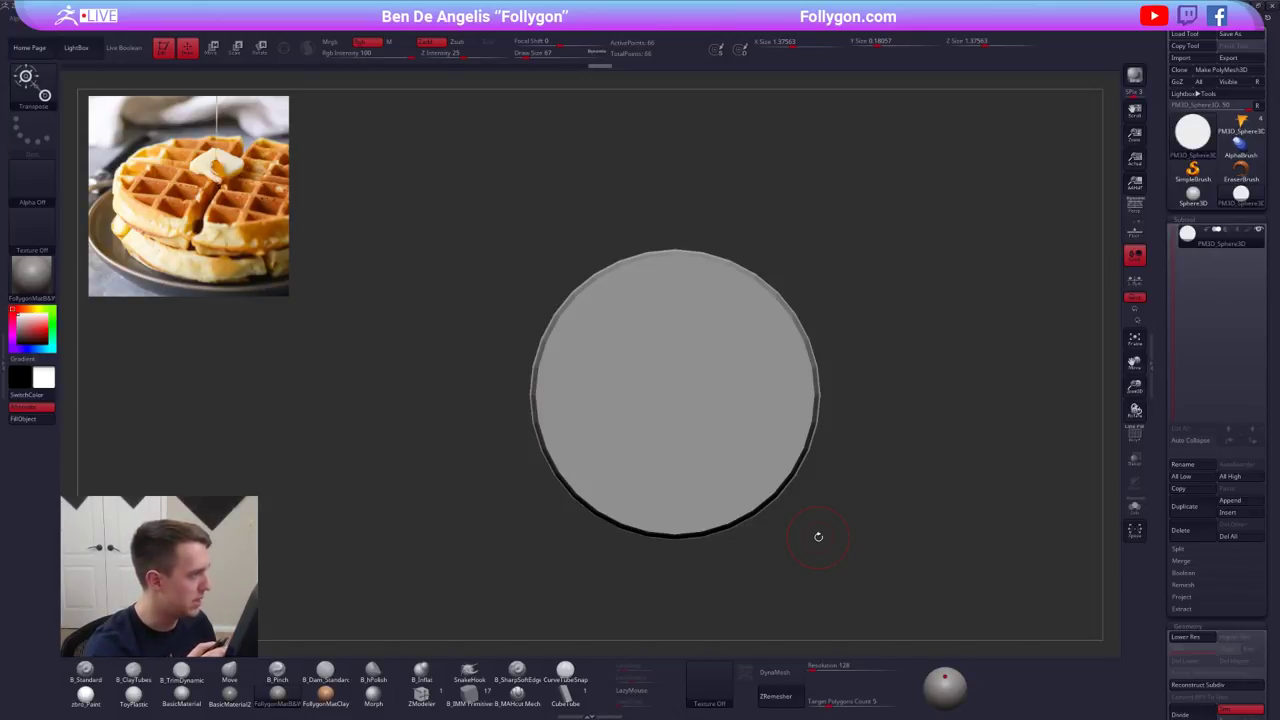
- Duplicate the disc subtool and show the copy alone, unsmoothed and with its polyframe
alt+right_drag(768, 390, 782, 418)
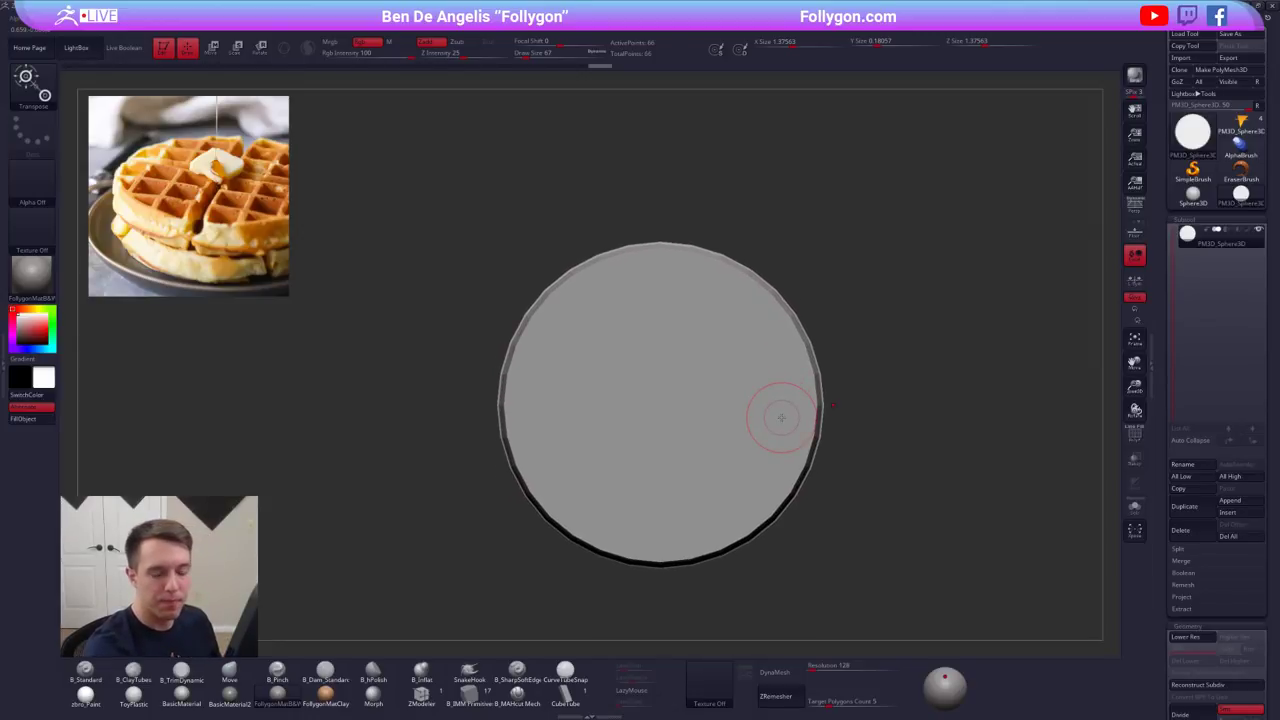
click(1180, 507)
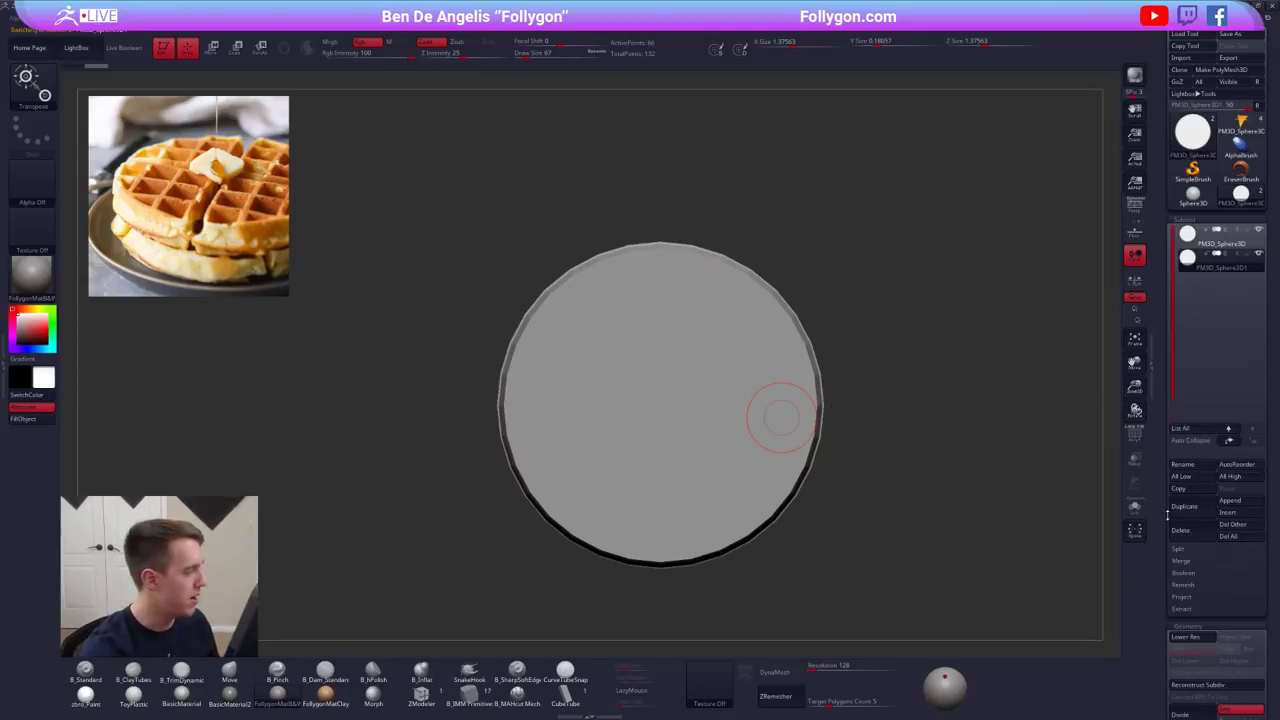
alt+right_drag(762, 540, 754, 558)
alt+right_drag(754, 558, 754, 508)
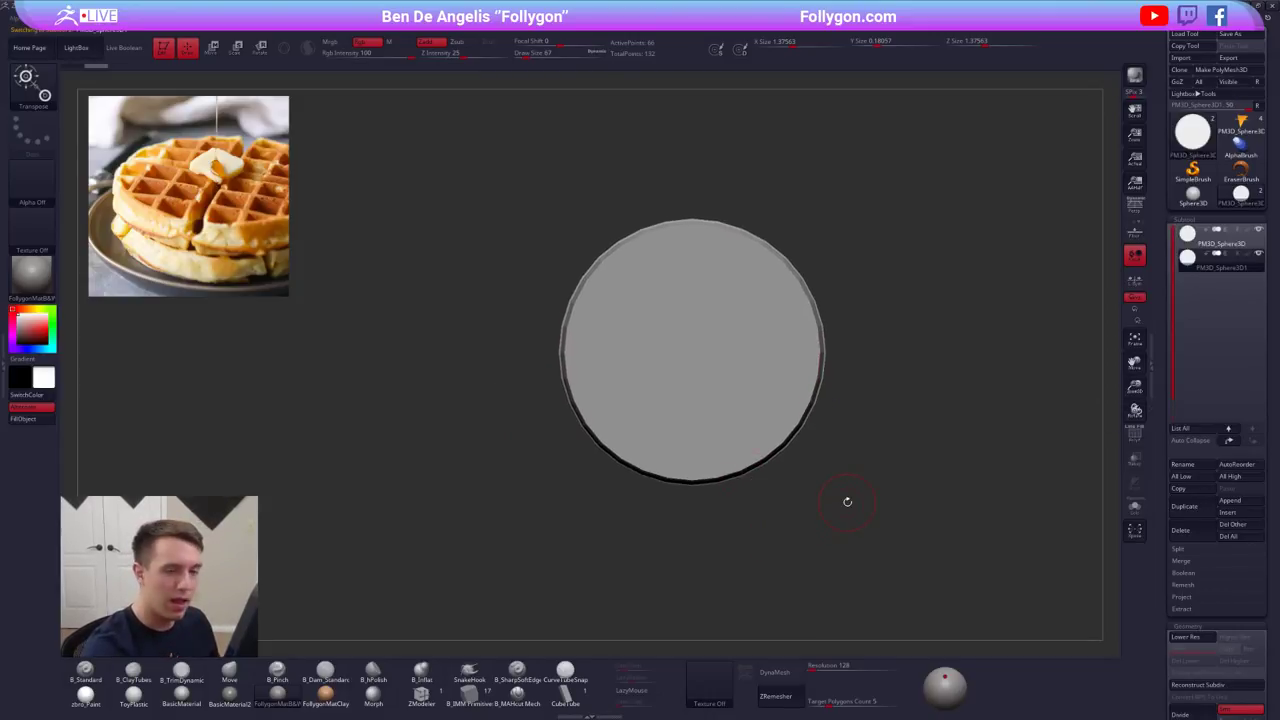
key(shift+d)
key(shift+f)
key(w)
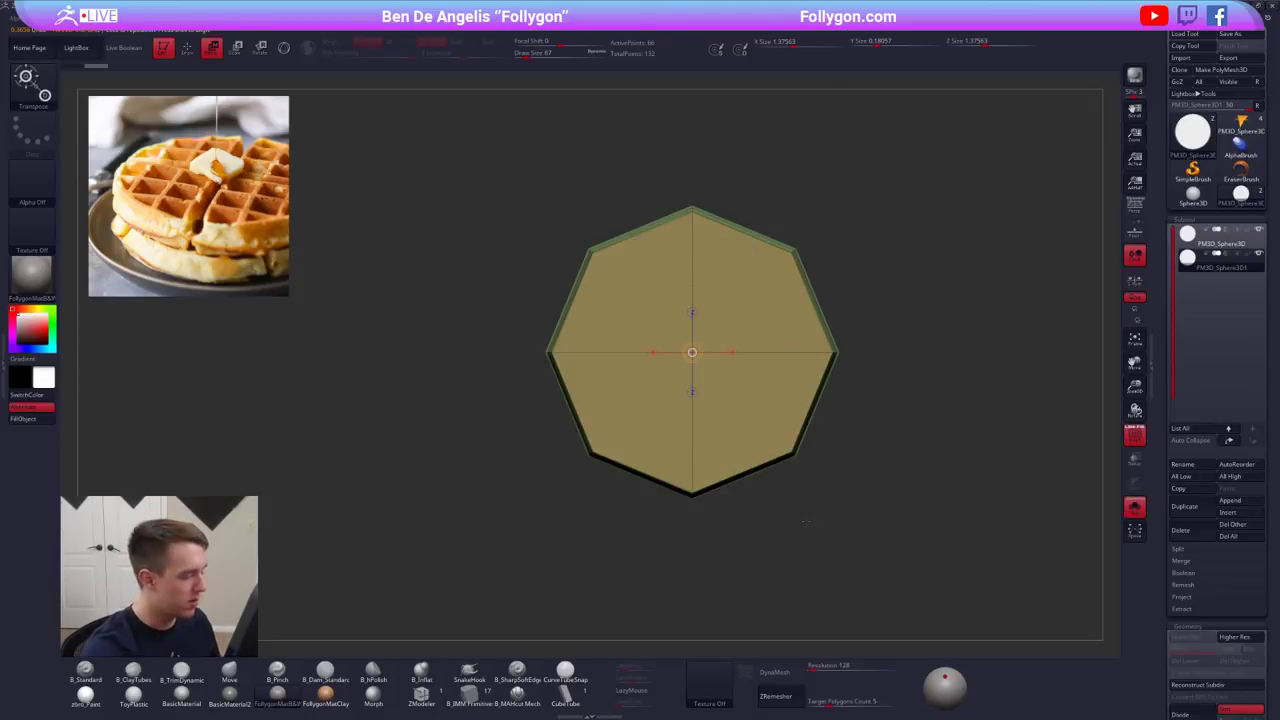
- Insert a Perfect Cube about 0.23 wide at the centre of the duplicate disc's top face
key(q)
click(466, 698)
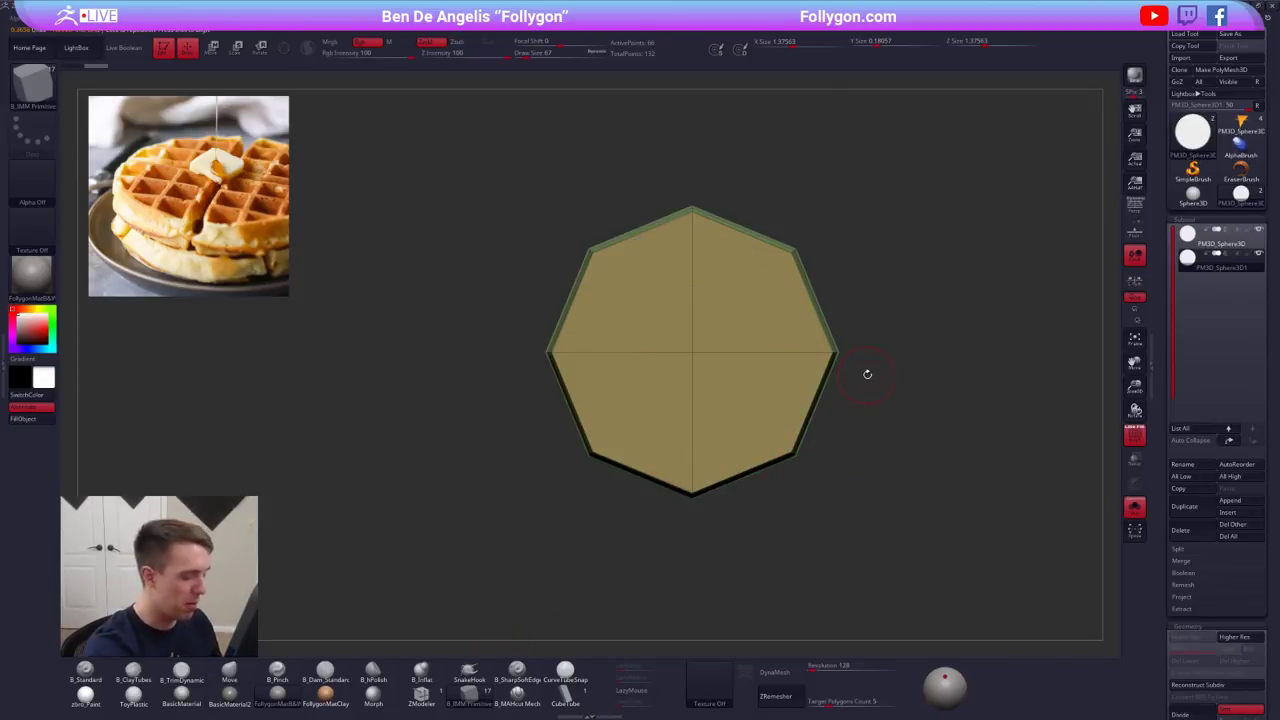
key(m)
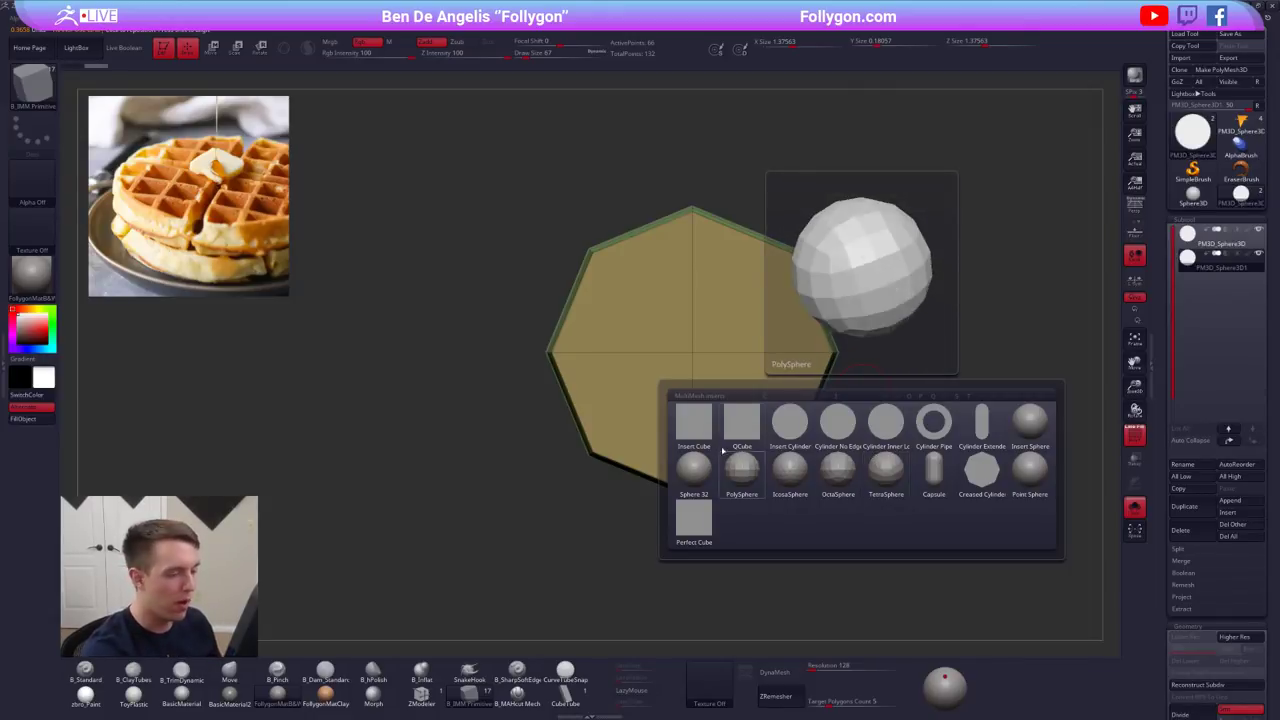
click(696, 520)
drag(692, 352, 692, 392)
mouse_move(771, 515)
shift+mouse_down()
mouse_move(767, 433)
mouse_move(738, 452)
mouse_move(724, 490)
shift+mouse_up()
- Isolate the inserted cube and delete the hidden disc geometry from the duplicate subtool
key(ctrl+w)
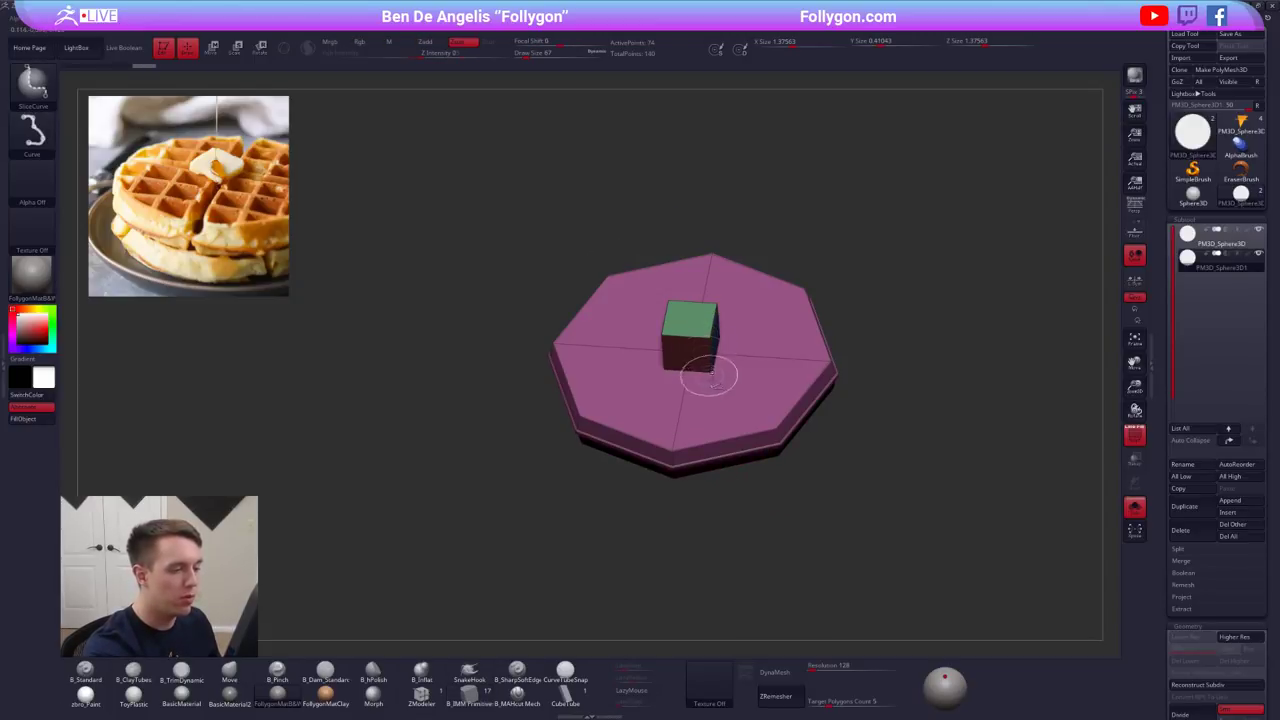
ctrl+shift+click(680, 448)
ctrl+shift+drag(818, 465, 914, 456)
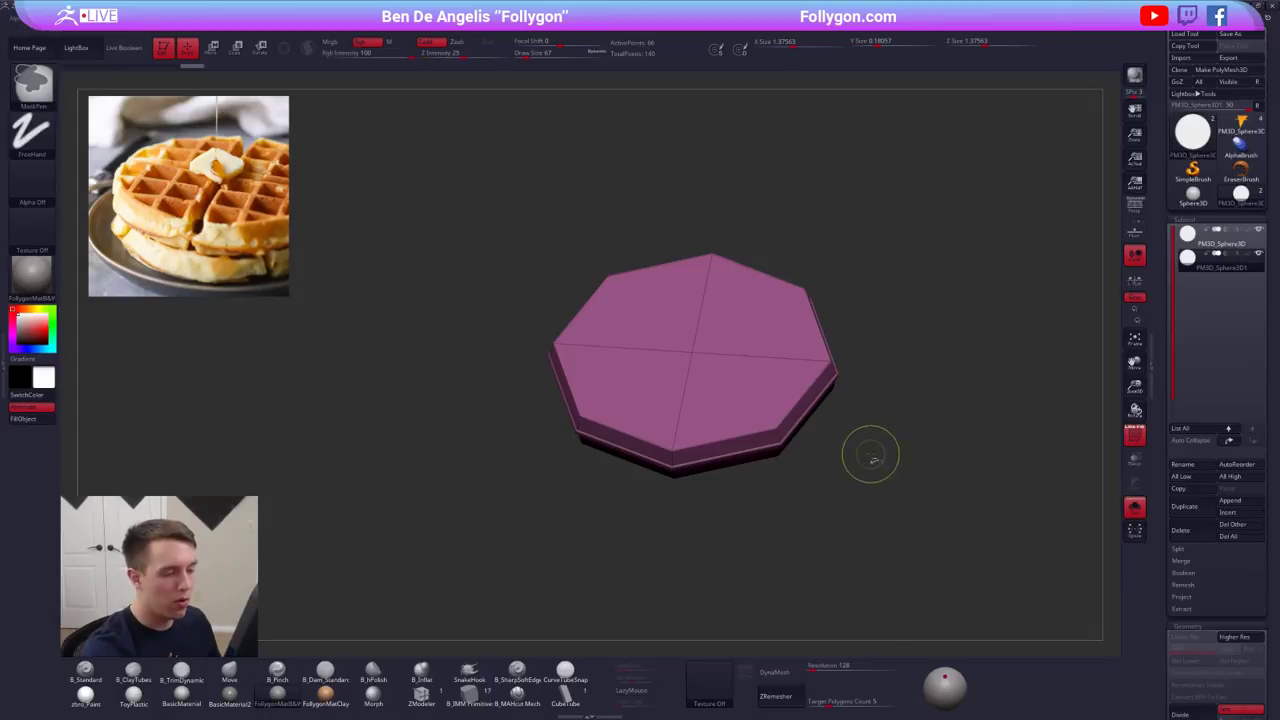
key(space)
click(849, 664)
ctrl+shift+drag(748, 514, 812, 499)
key(space)
click(922, 391)
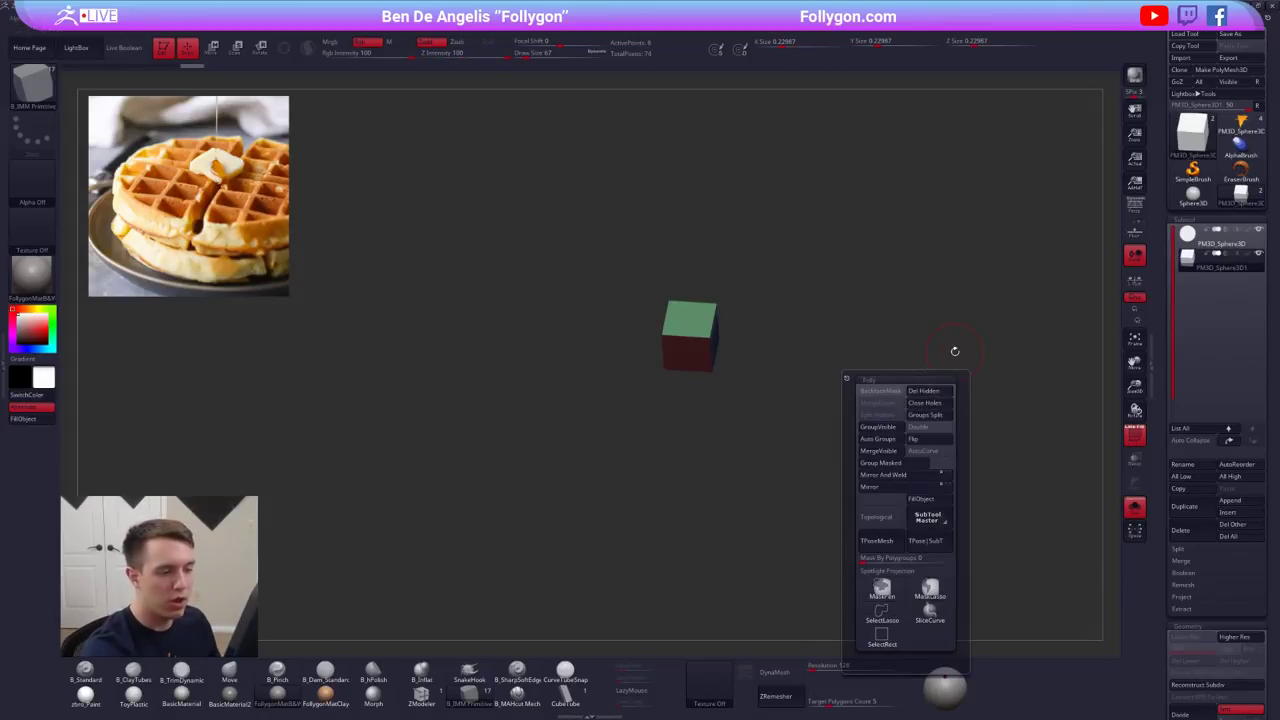
- Show the original disc again and stretch the cube across it into a bar about 1.53 long
shift+right_drag(716, 376, 688, 356)
key(alt+s)
key(w)
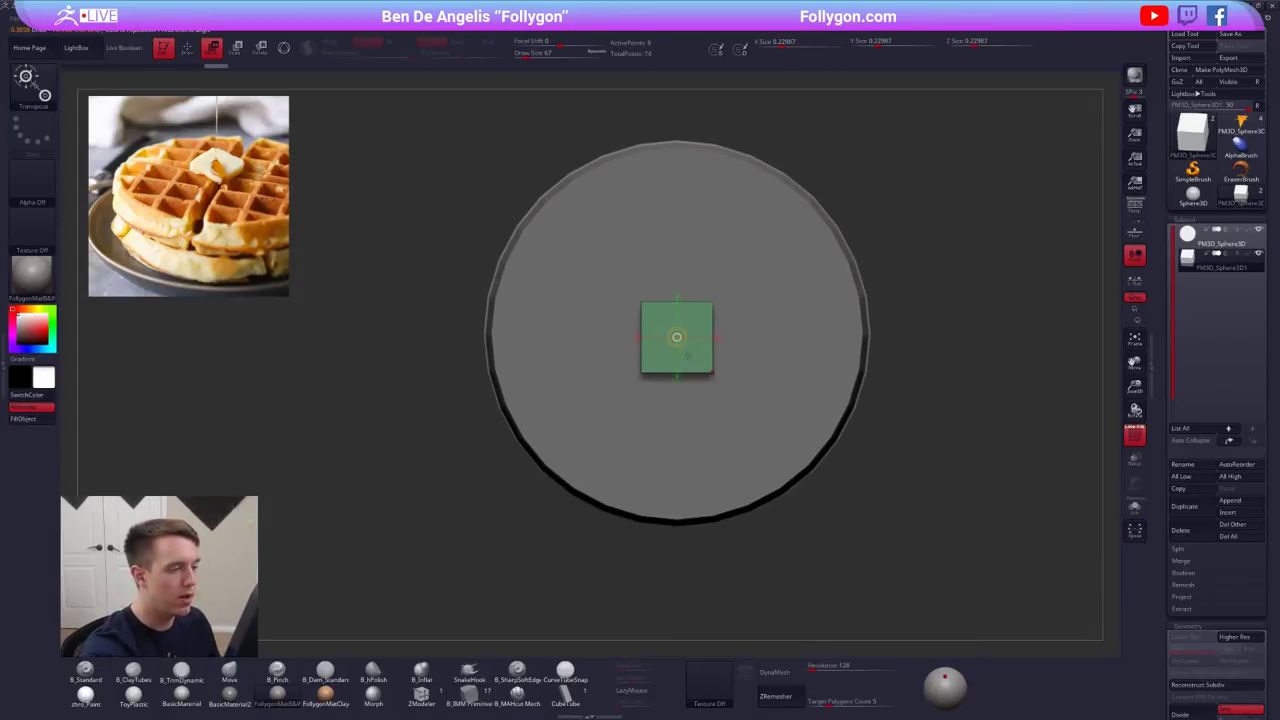
drag(677, 224, 678, 119)
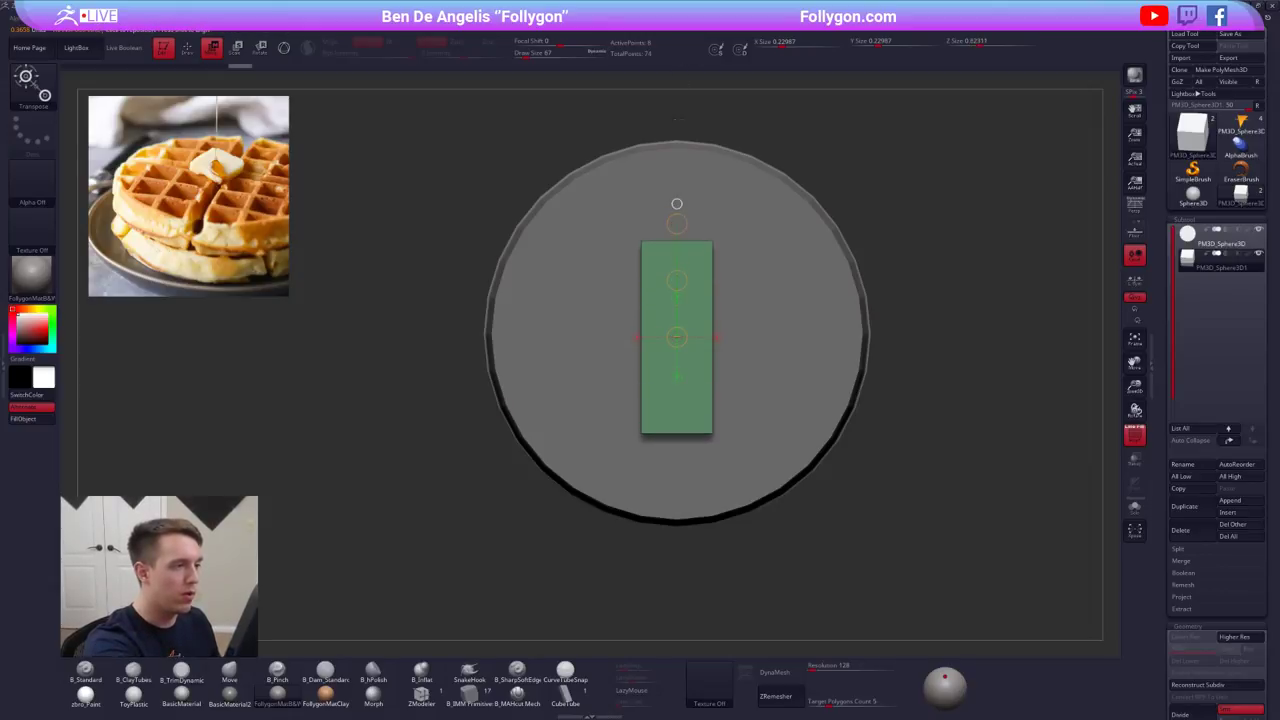
drag(677, 224, 677, 95)
alt+right_drag(680, 240, 705, 226)
drag(705, 230, 705, 217)
right_drag(705, 217, 731, 363)
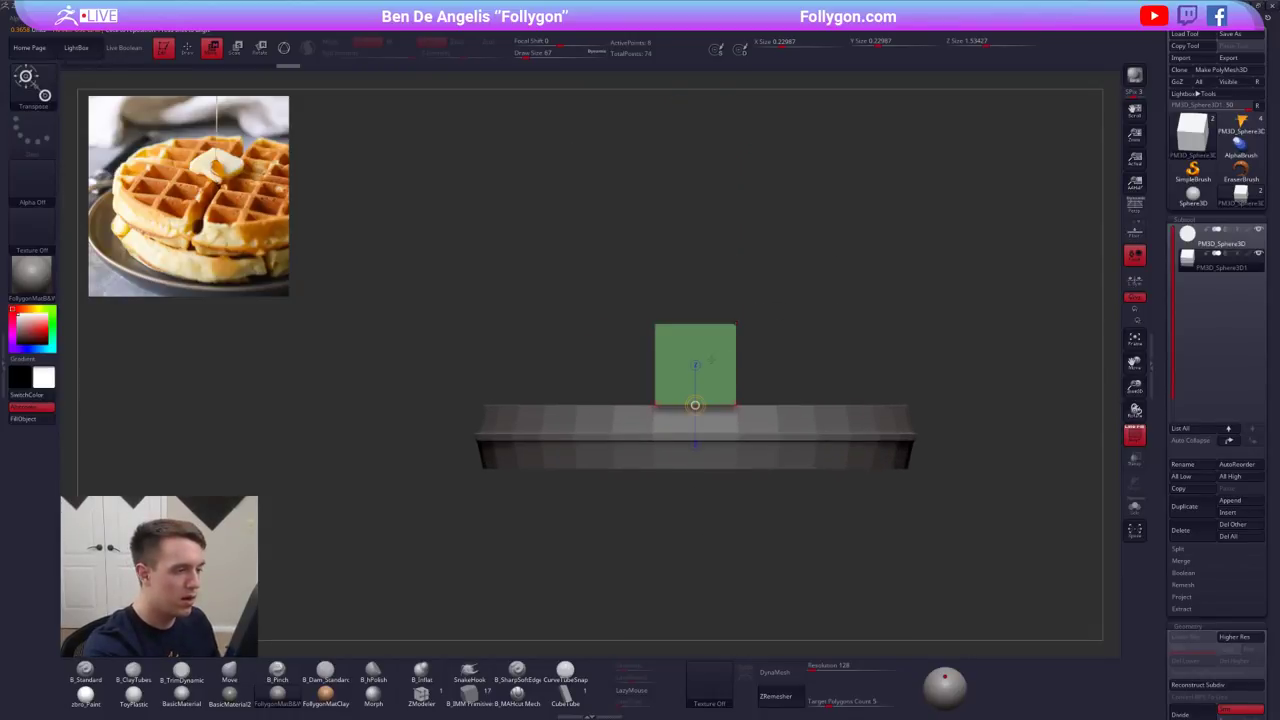
- Narrow the bar to about 0.13 wide, keeping it centred on the disc
shift+drag(735, 384, 829, 380)
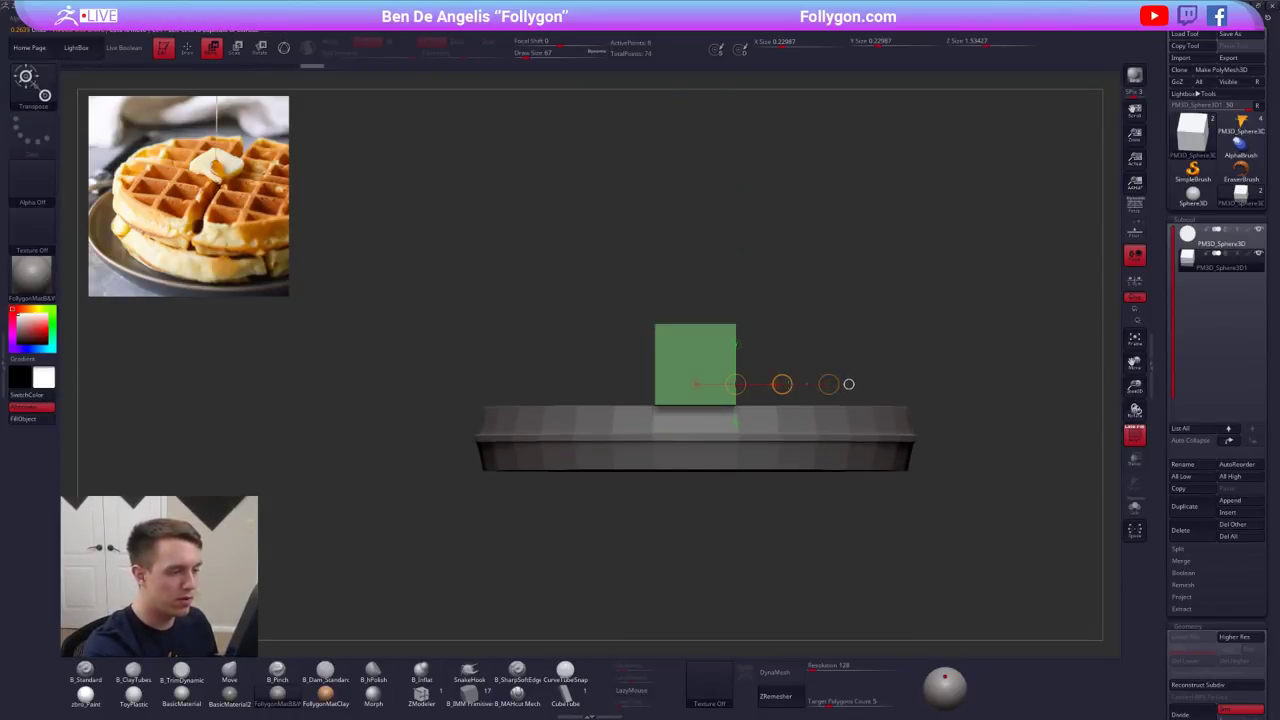
mouse_move(695, 364)
mouse_down()
mouse_move(808, 364)
mouse_move(748, 364)
mouse_up()
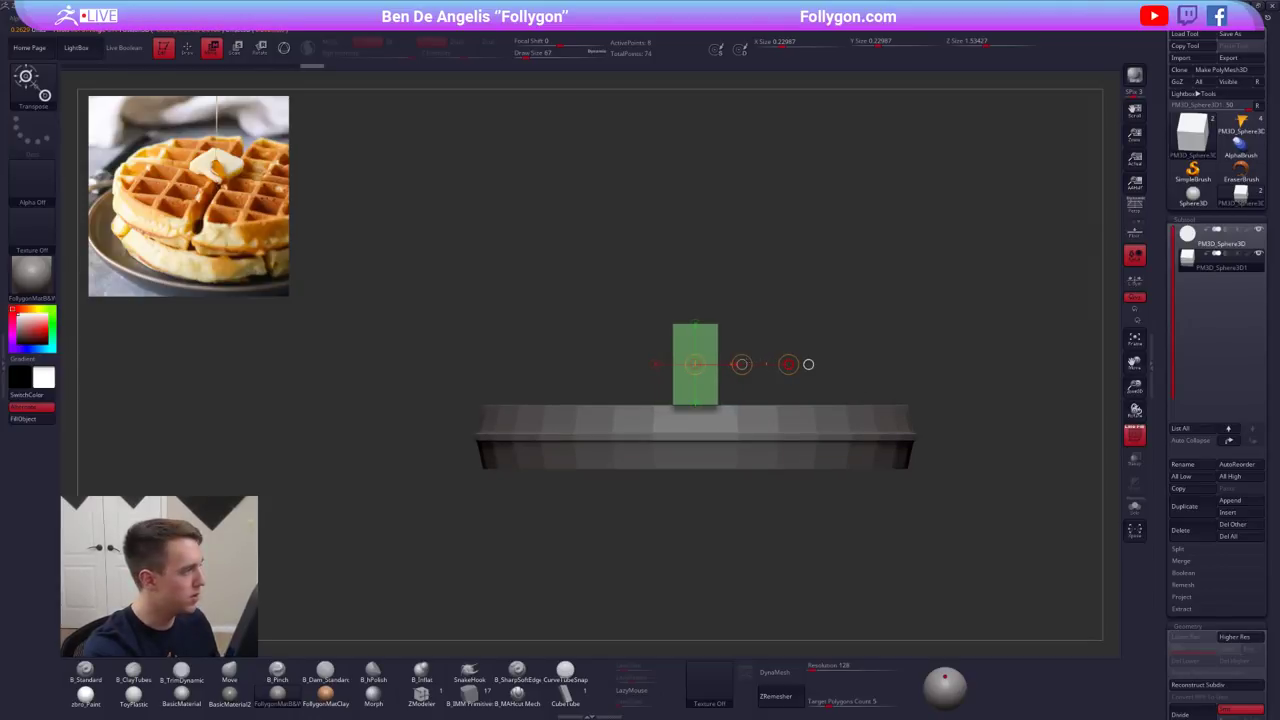
alt+right_drag(717, 404, 753, 421)
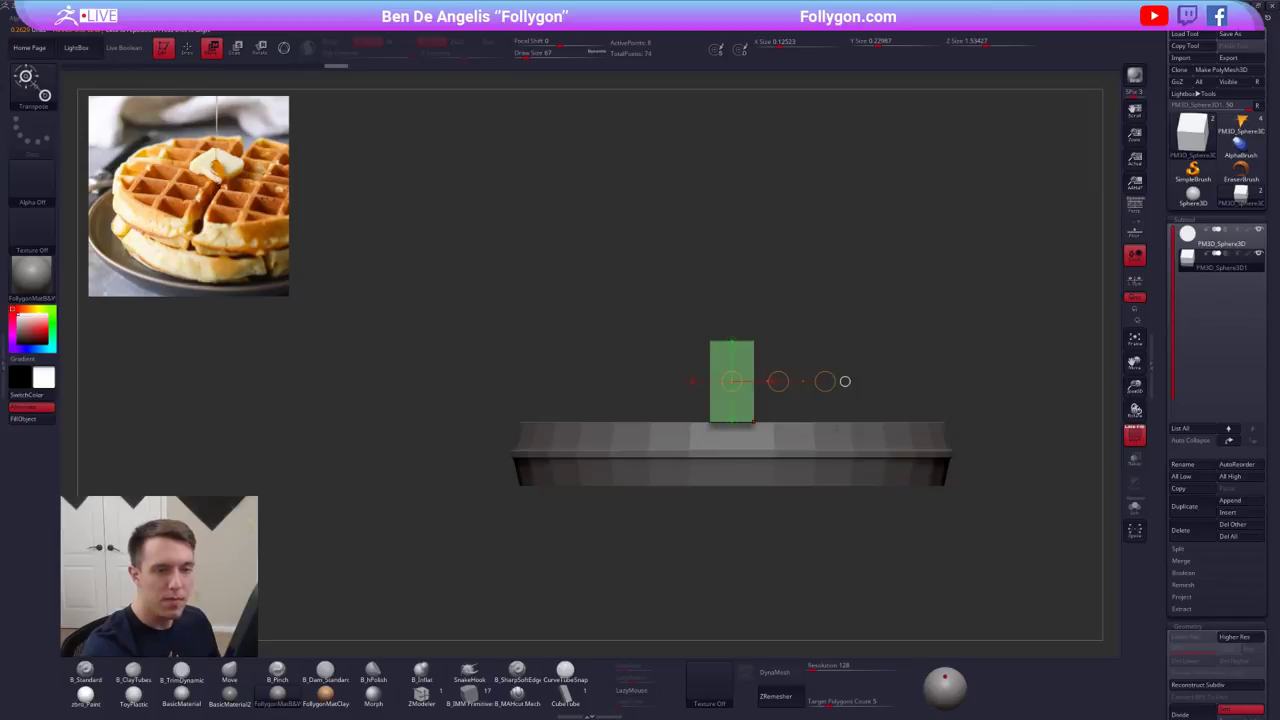
- Set the bar subtool to subtract, turn on Live Boolean and hide the polyframe
click(1226, 256)
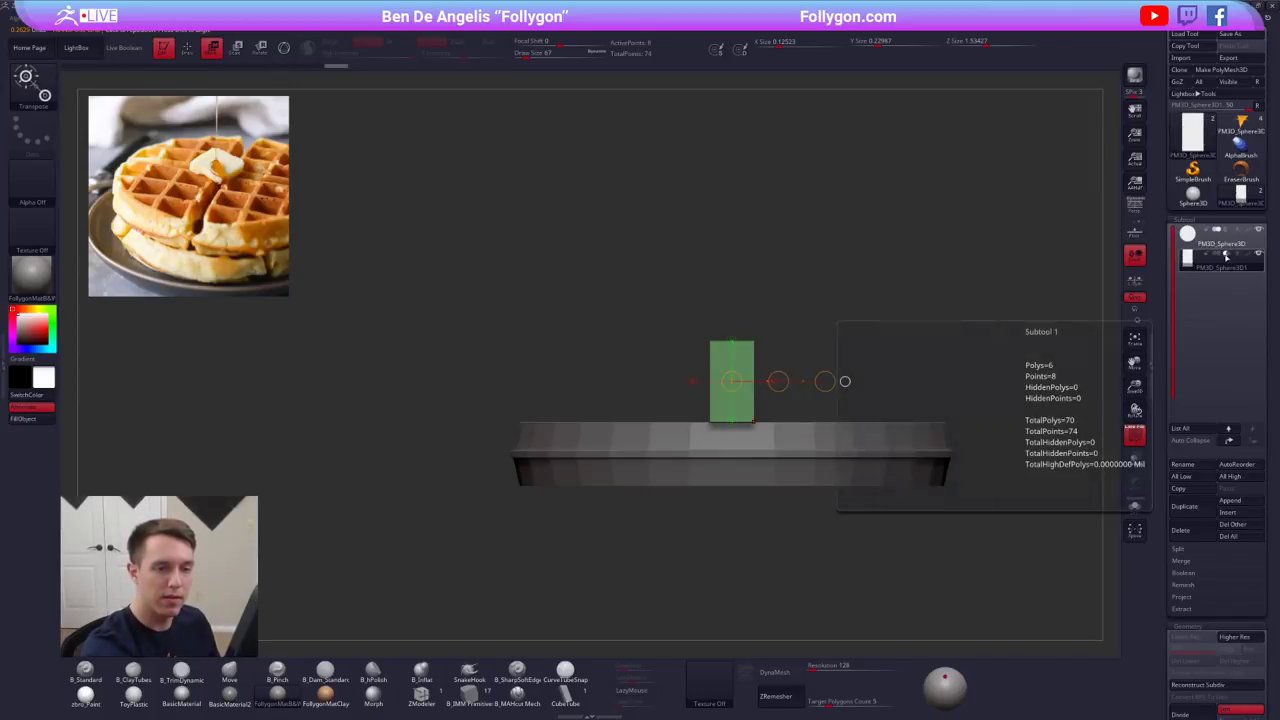
click(140, 54)
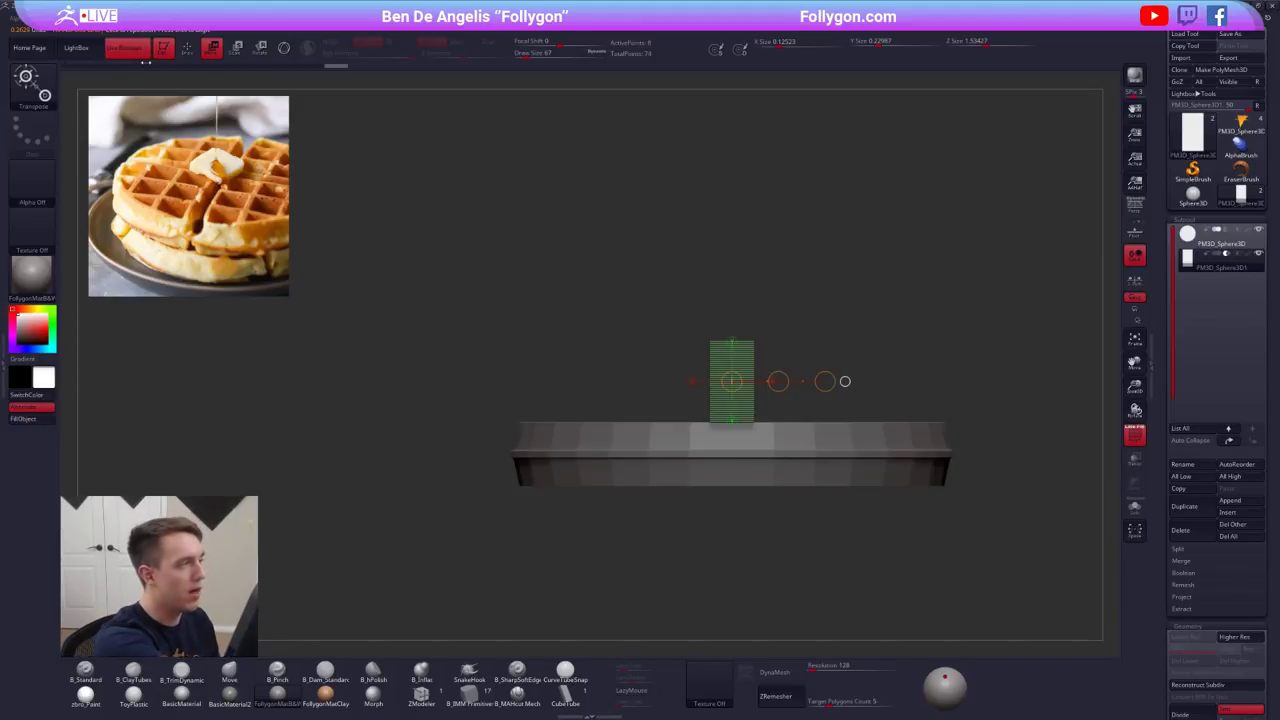
key(shift+f)
- Lower the bar slightly into the disc to cut a shallow straight groove across its top
mouse_move(754, 422)
alt+right_down()
mouse_move(760, 385)
mouse_move(768, 412)
alt+right_up()
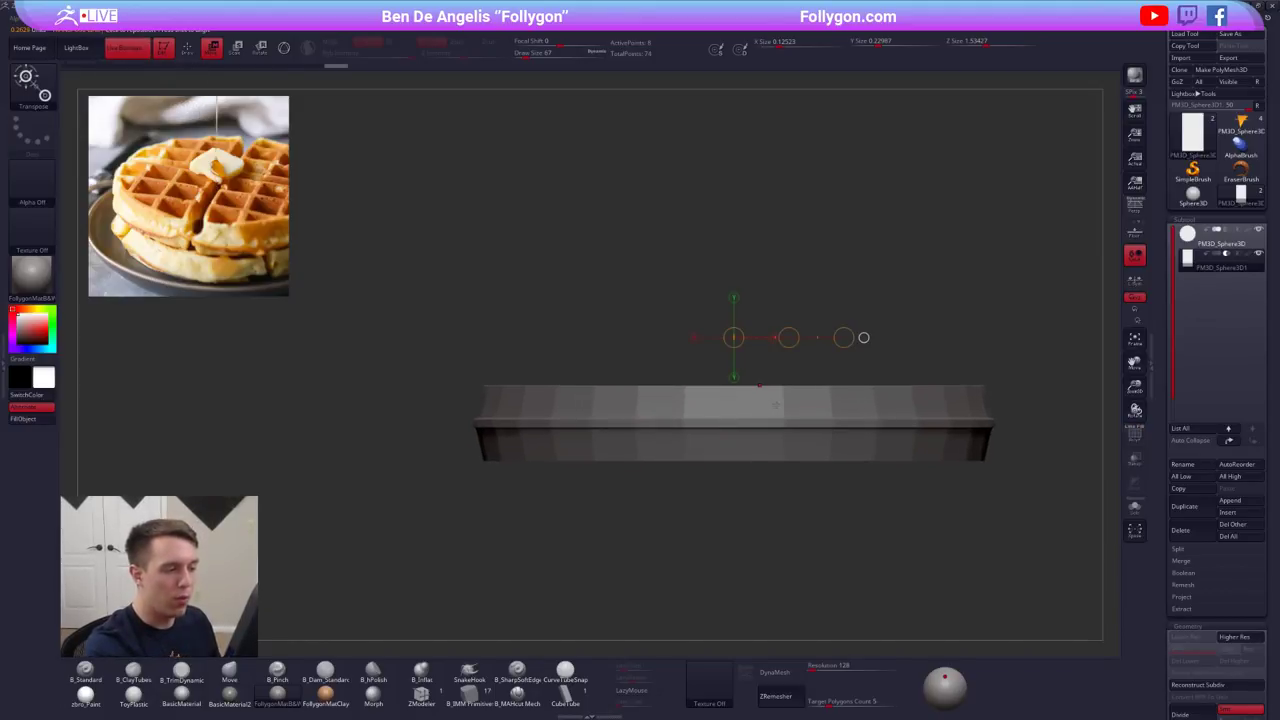
shift+drag(796, 408, 796, 507)
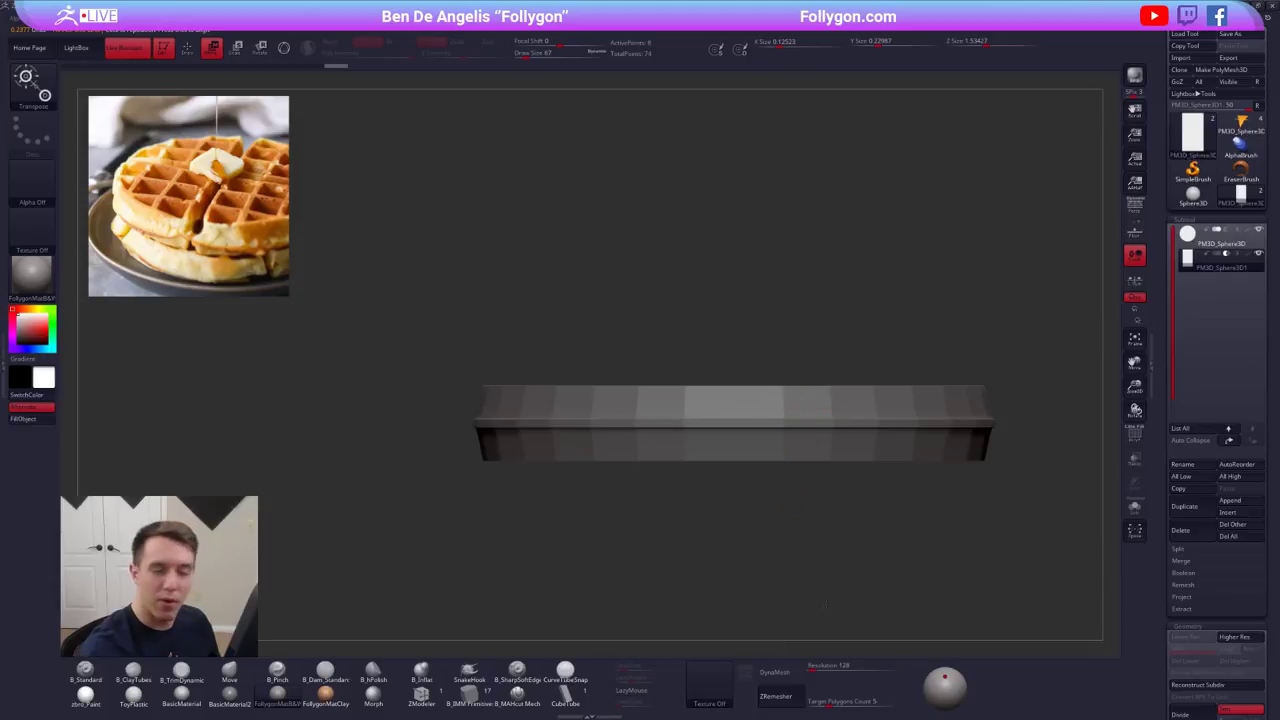
alt+right_drag(836, 551, 820, 599)
key(shift+f)
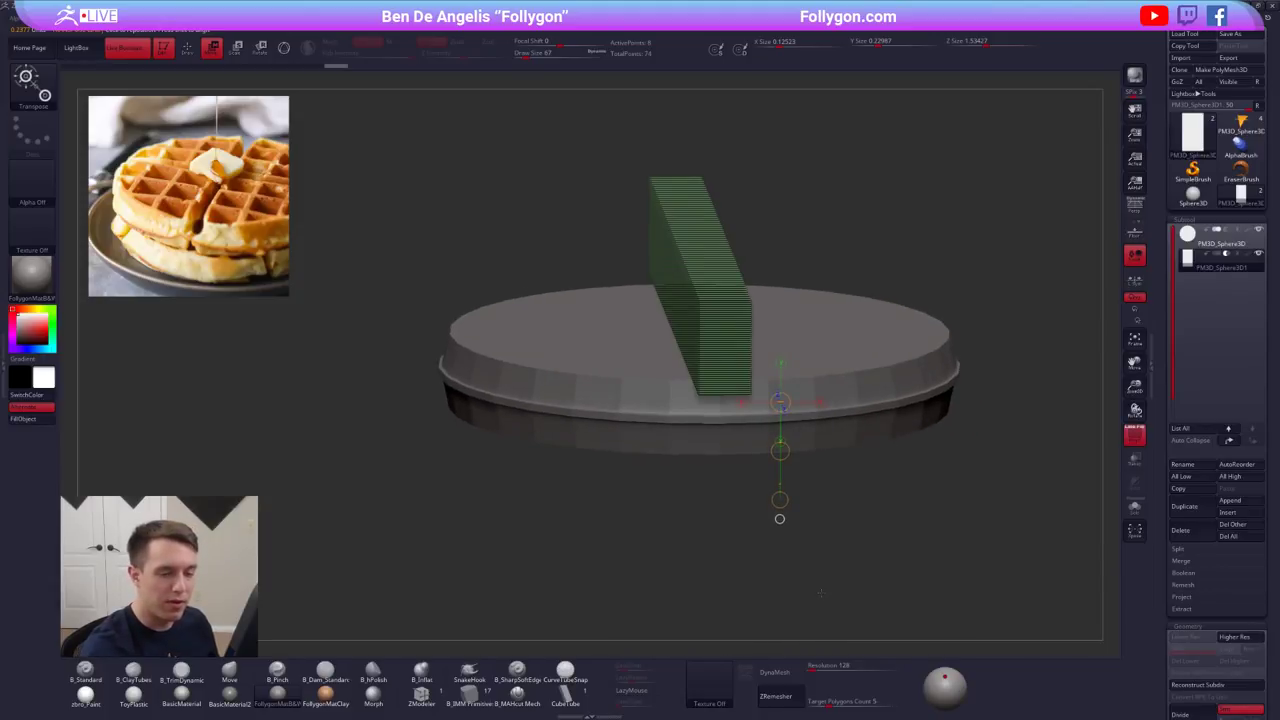
drag(780, 451, 780, 457)
key(shift+f)
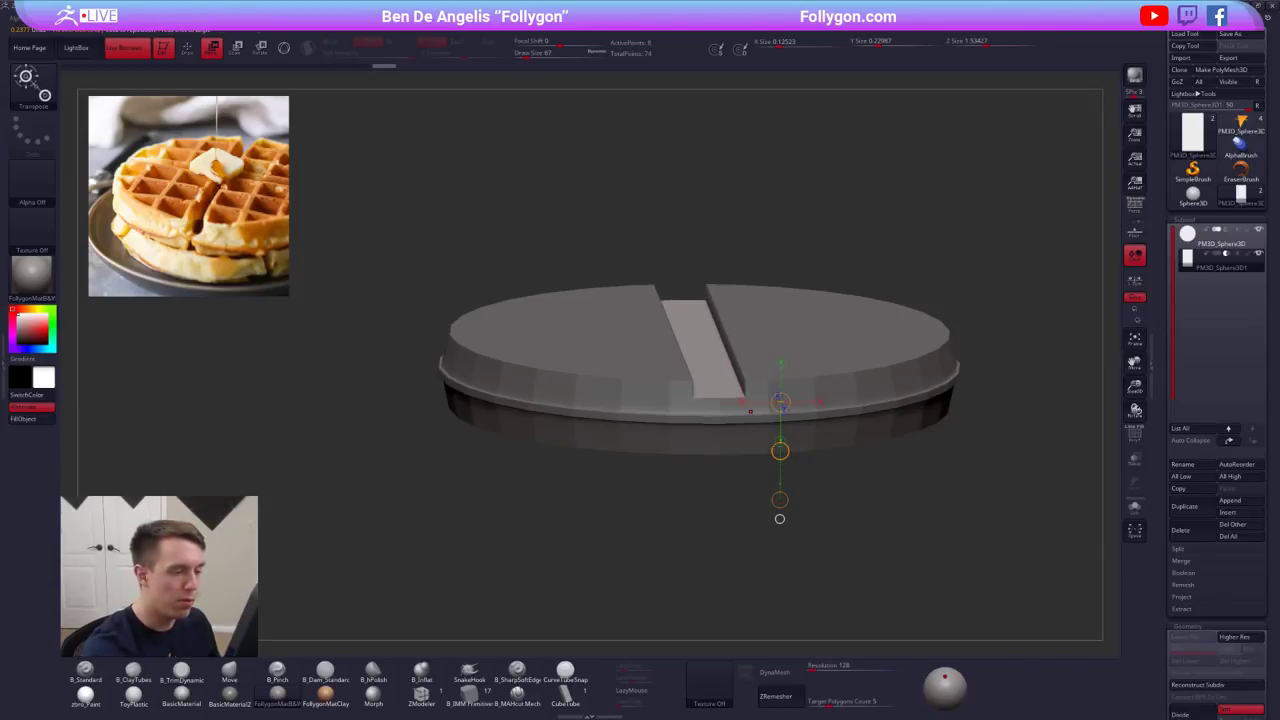
- Mirror and weld the bar across its width so it gains a central lengthwise edge loop
shift+right_drag(750, 412, 744, 396)
key(ctrl+q)
click(826, 435)
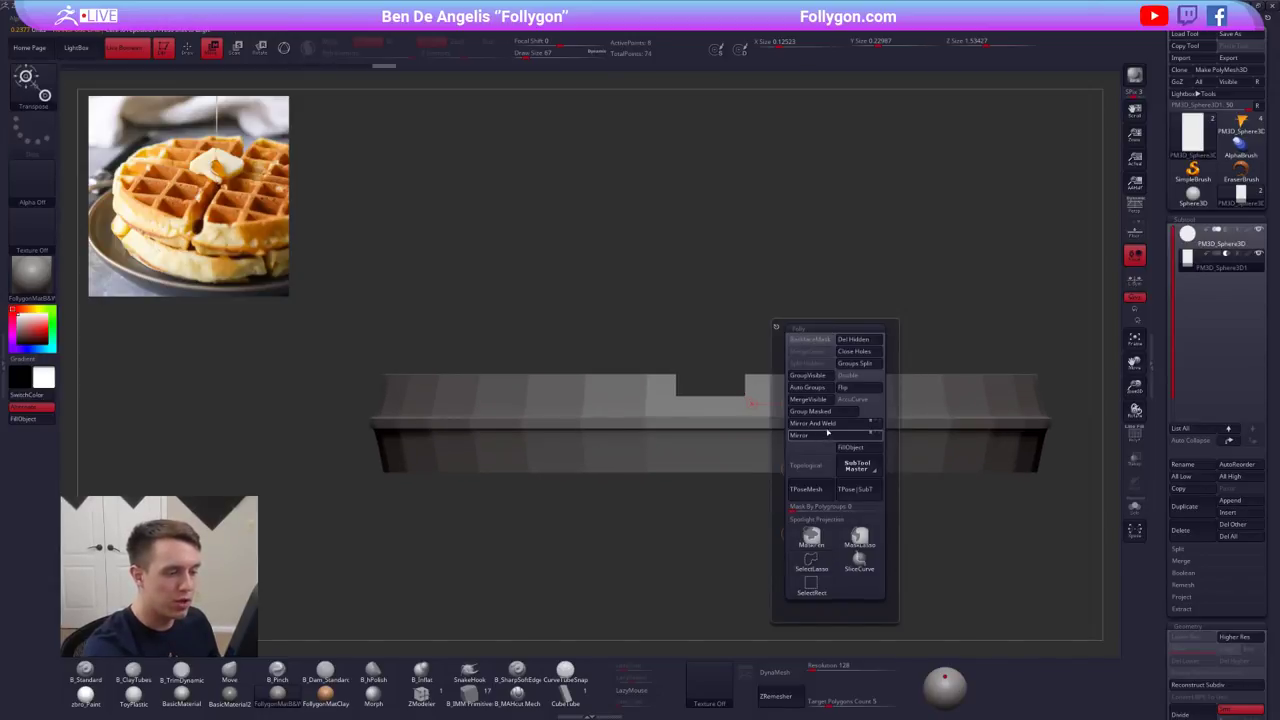
- Narrow the bar to about 0.067 wide, keeping it centred, and lower it a little deeper into the disc
shift+drag(745, 396, 834, 396)
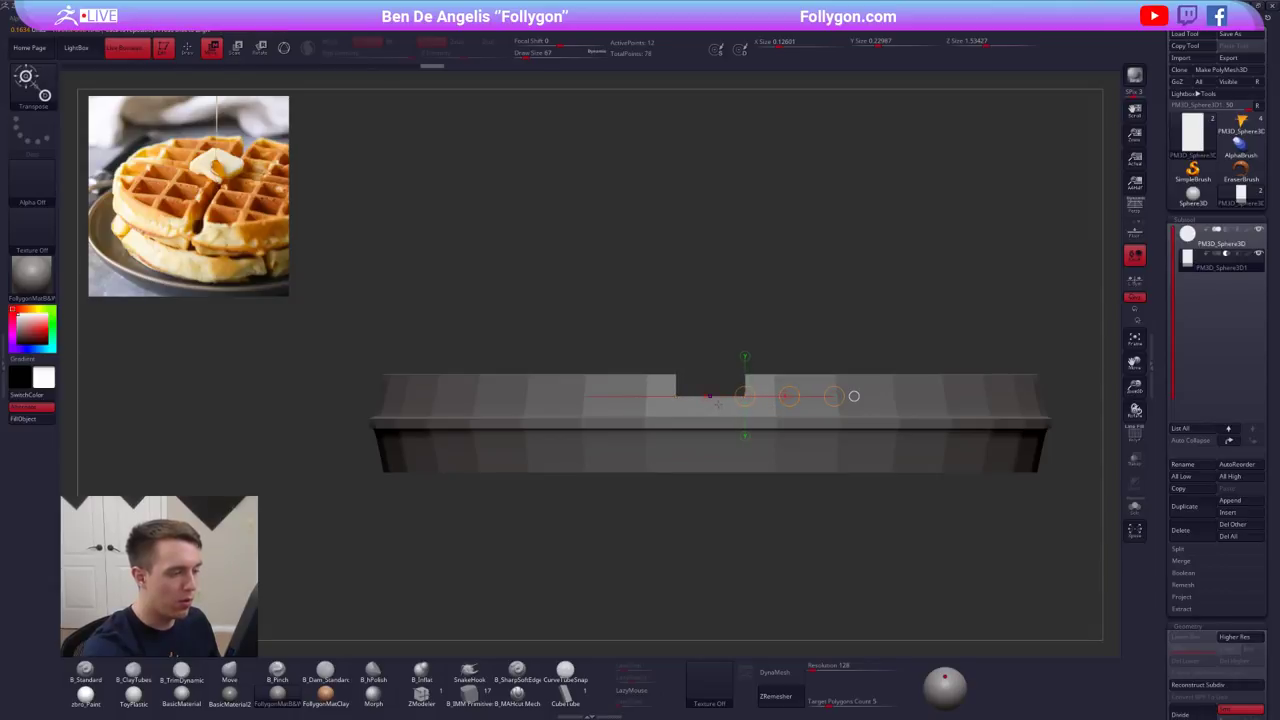
key(shift+f)
key(alt+s)
shift+drag(711, 270, 819, 270)
key(shift+f)
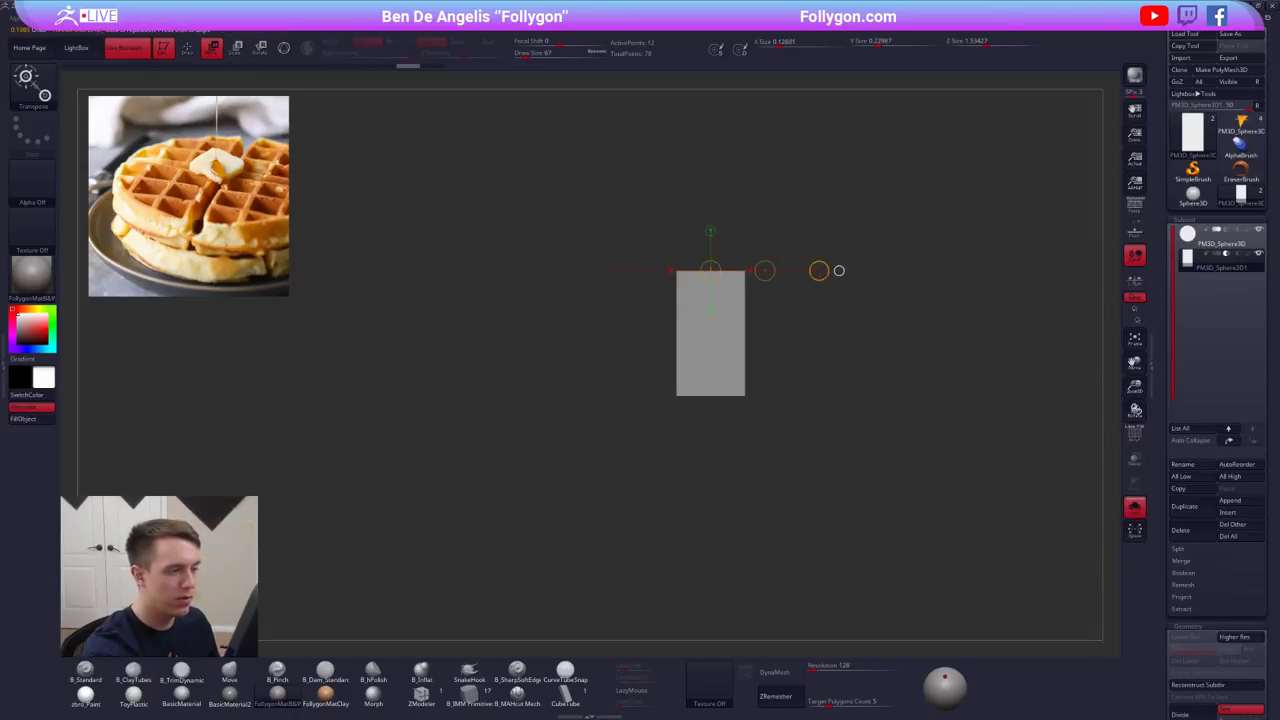
key(alt+s)
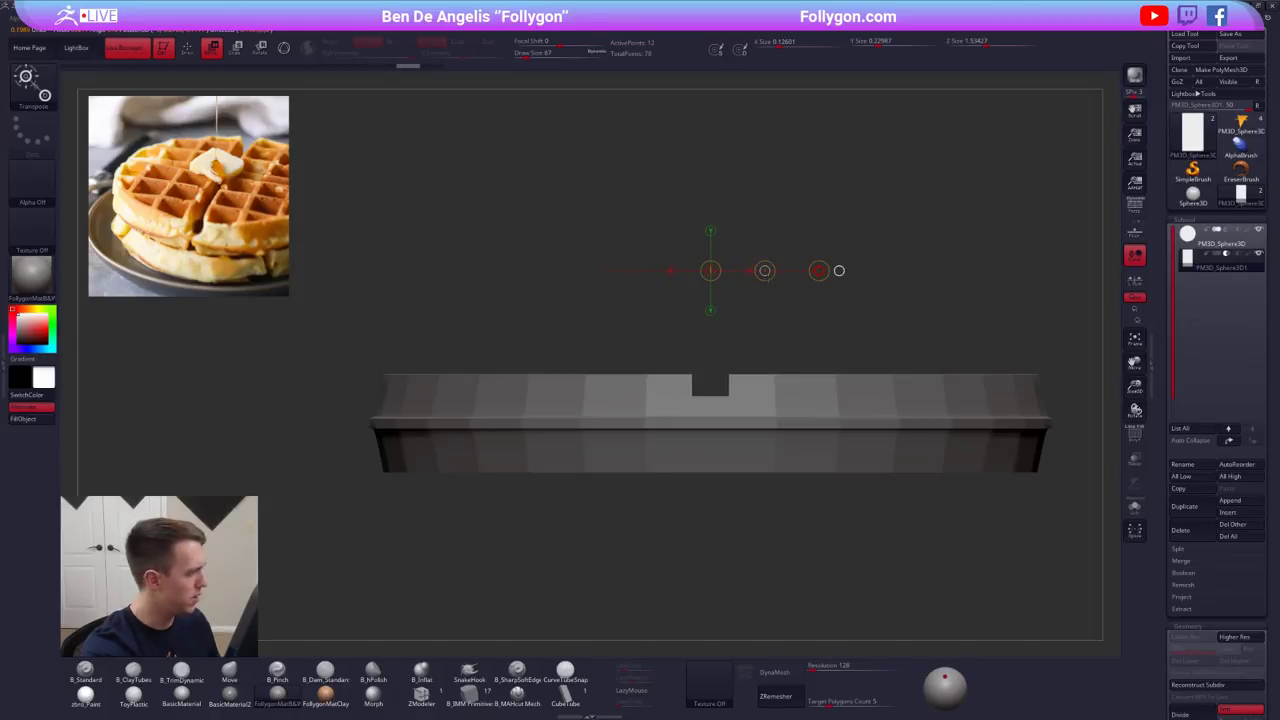
drag(765, 271, 766, 271)
mouse_move(730, 381)
shift+mouse_down()
mouse_move(722, 433)
mouse_move(729, 425)
shift+mouse_up()
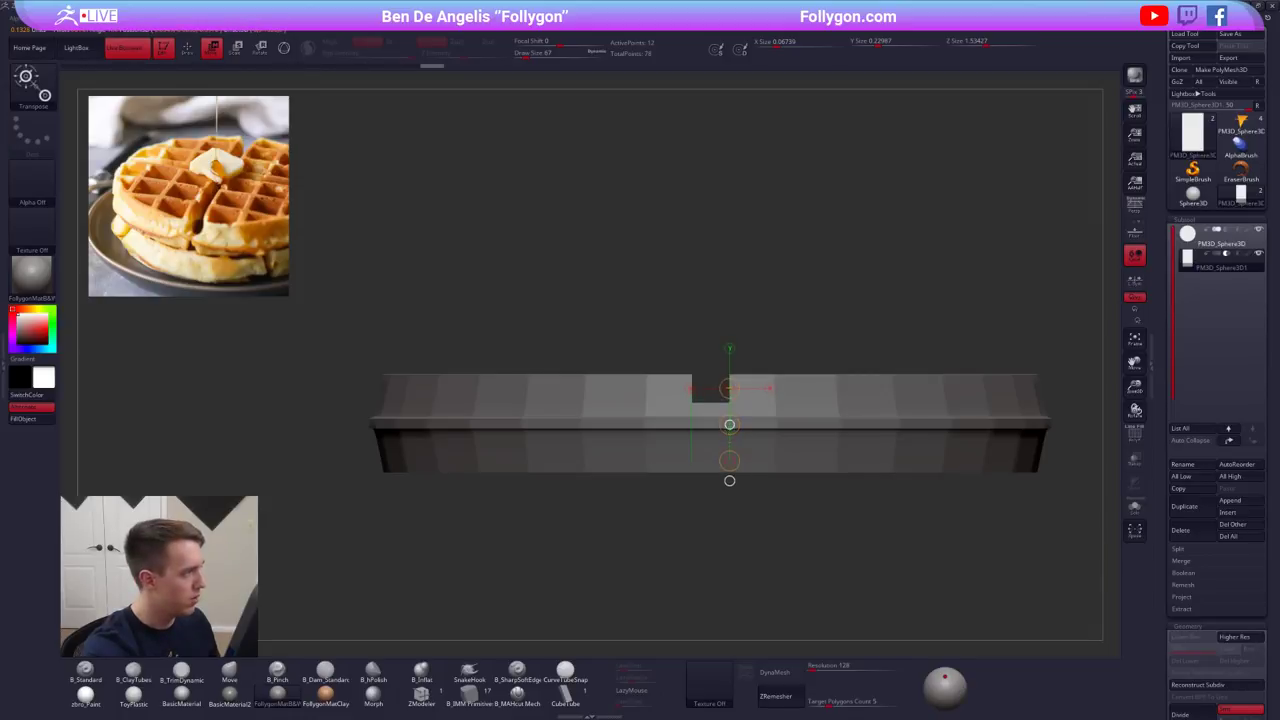
- Isolate the bar and use MaskLasso to mask everything except its bottom centre edge
key(q)
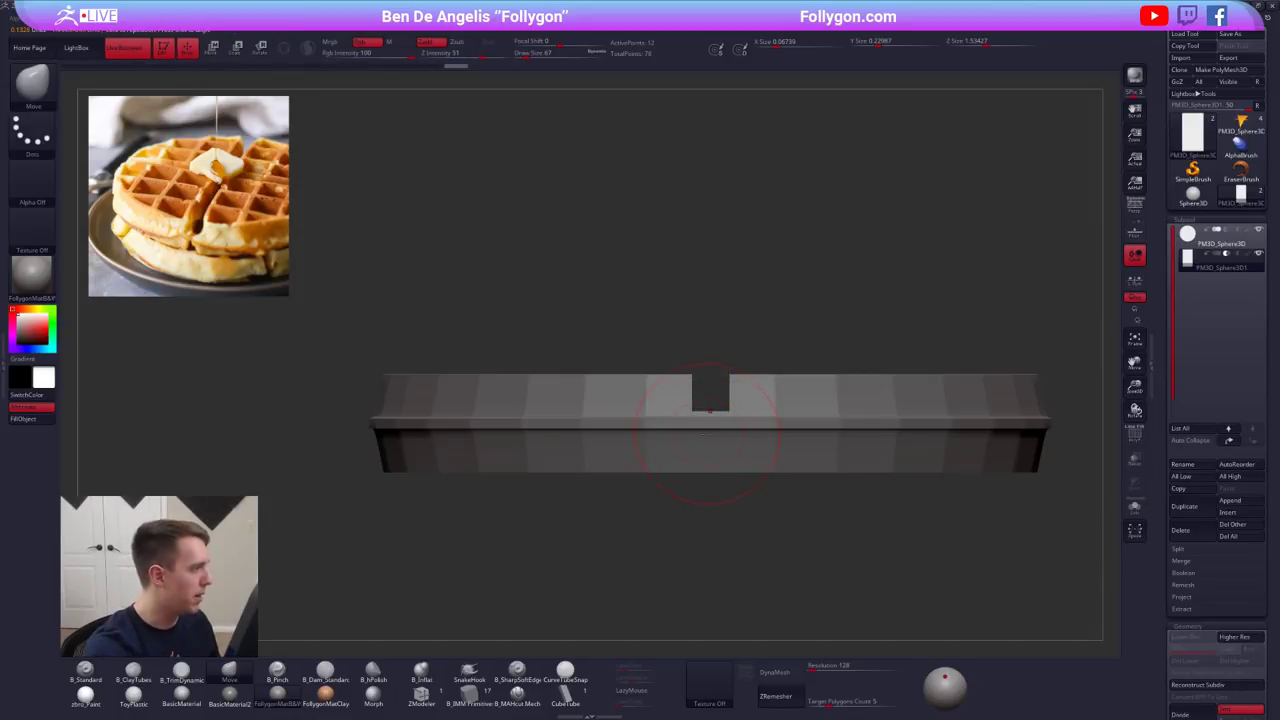
key(alt+s)
key(shift+f)
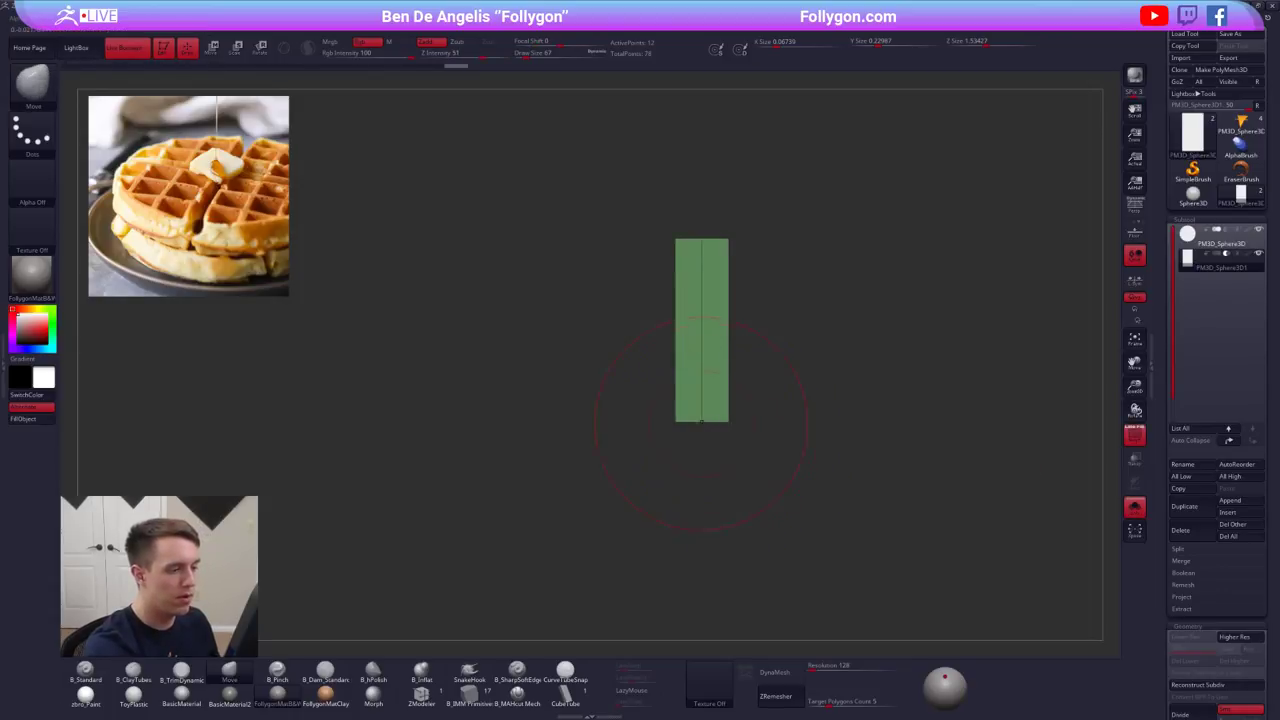
key(ctrl+f)
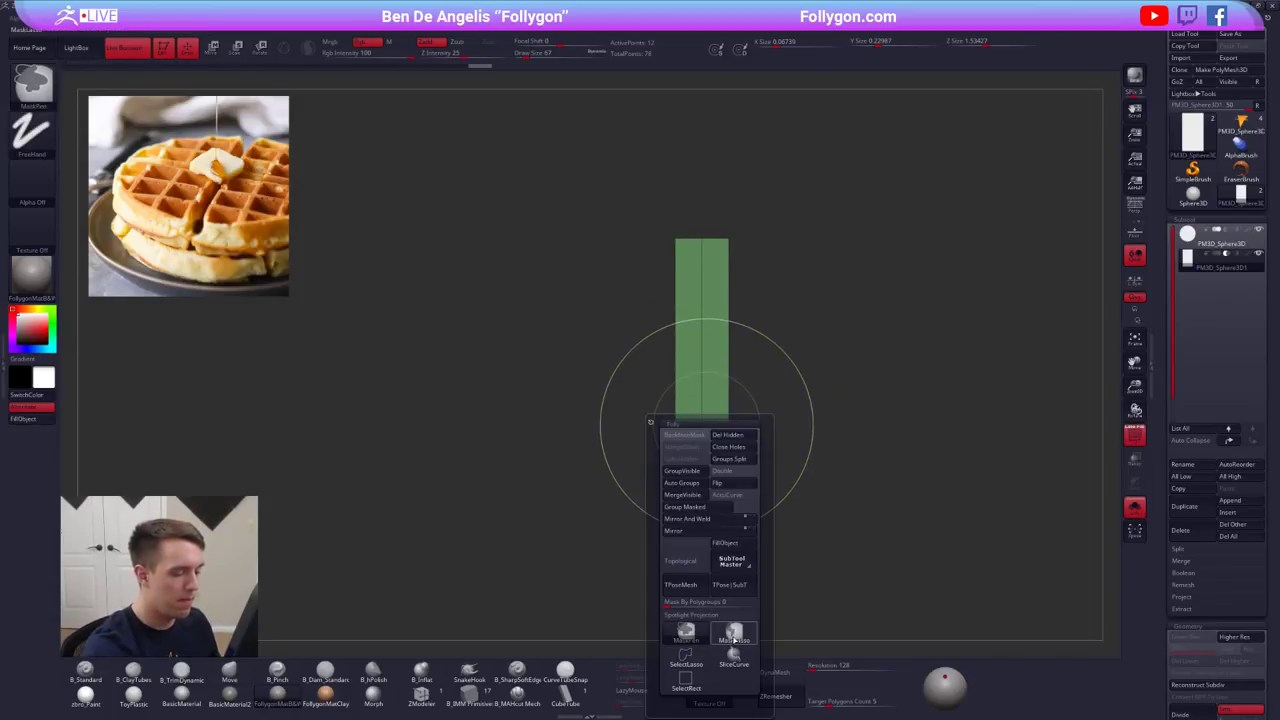
click(733, 633)
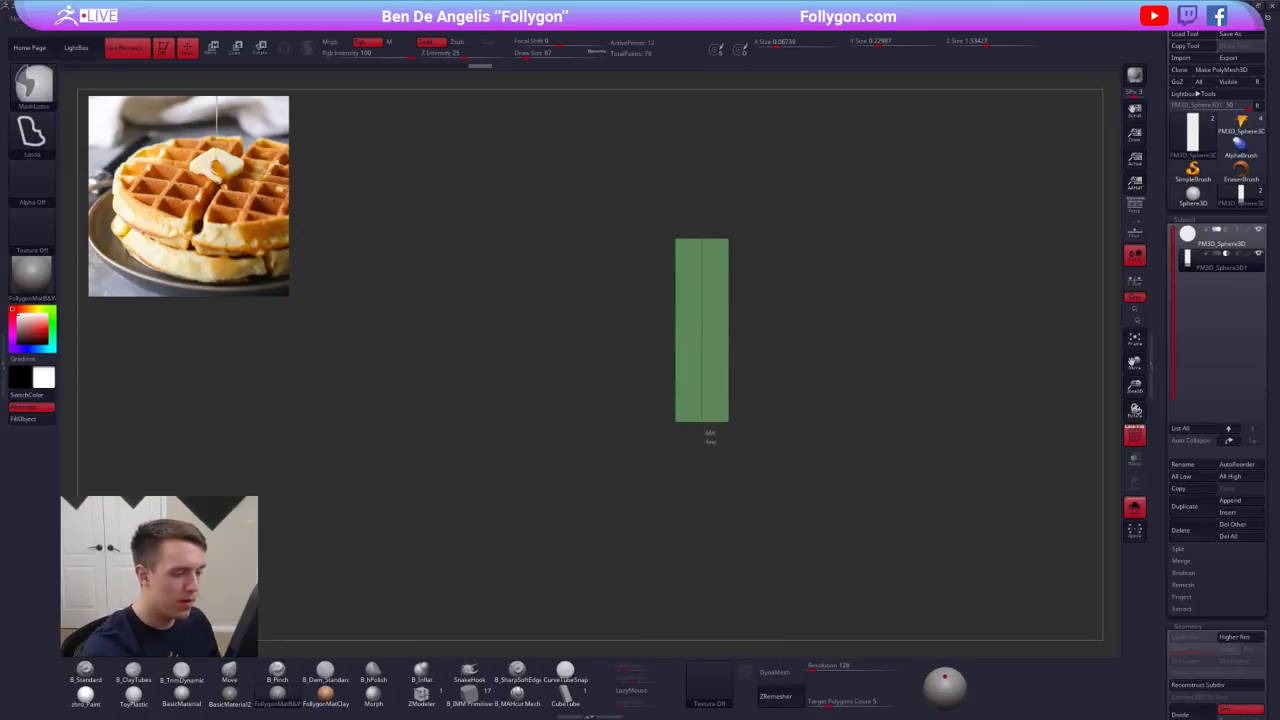
ctrl+drag(694, 443, 698, 446)
ctrl+click(698, 446)
- Pull the bar's bottom centre edge down into a shallow point about 0.243 high overall, check it smoothed, and clear the mask
mouse_move(700, 447)
ctrl+right_down()
mouse_move(717, 460)
mouse_move(726, 432)
ctrl+right_up()
key(w)
click(748, 508)
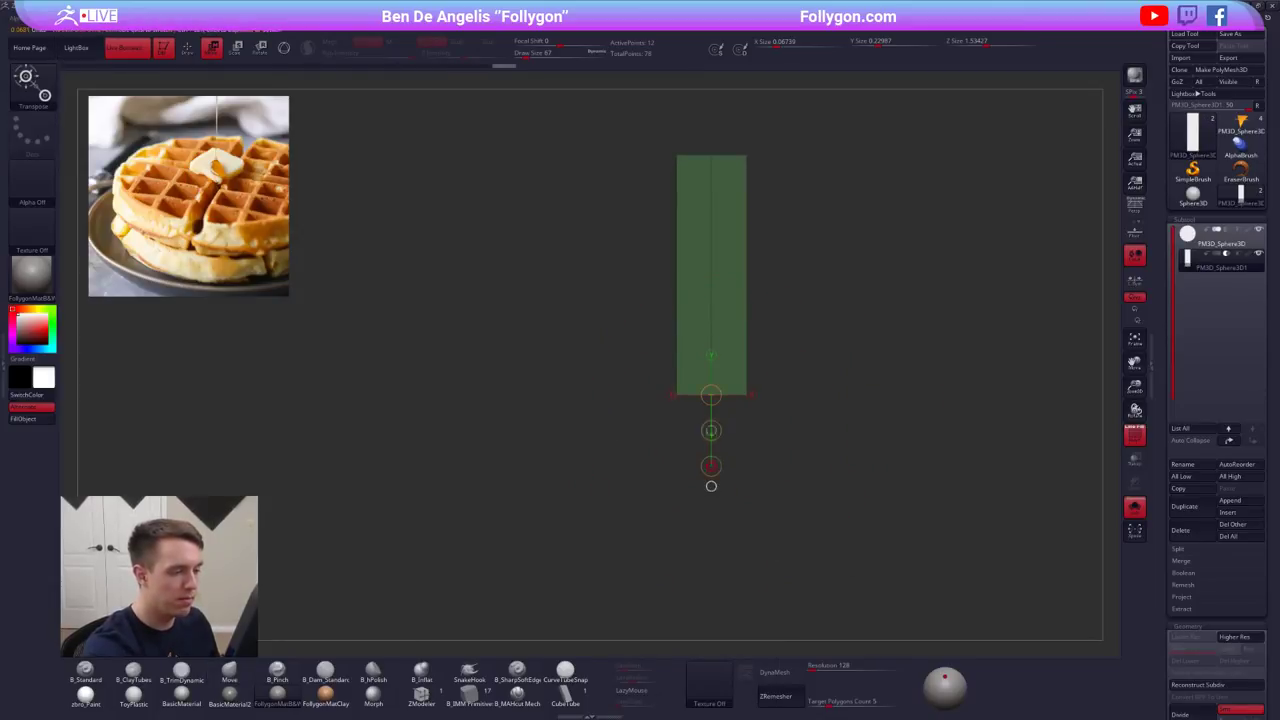
key(alt+s)
key(d)
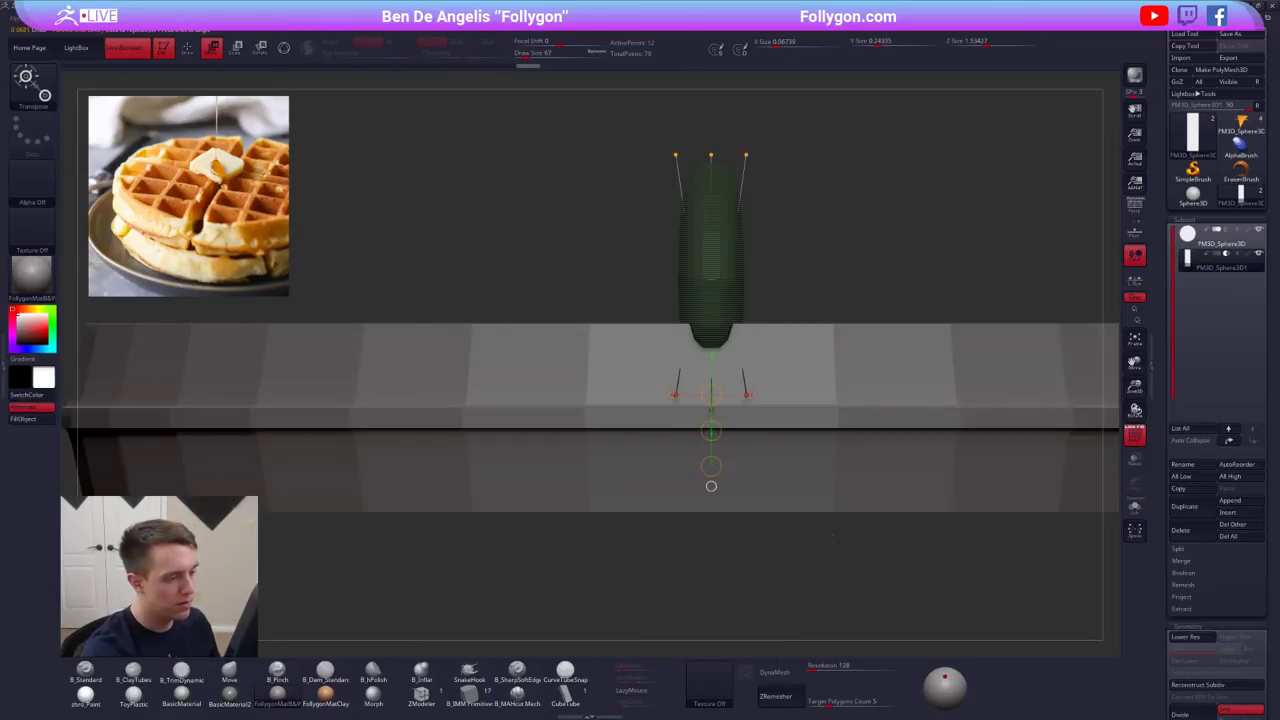
key(shift+d)
key(q)
key(s)
drag(794, 371, 753, 371)
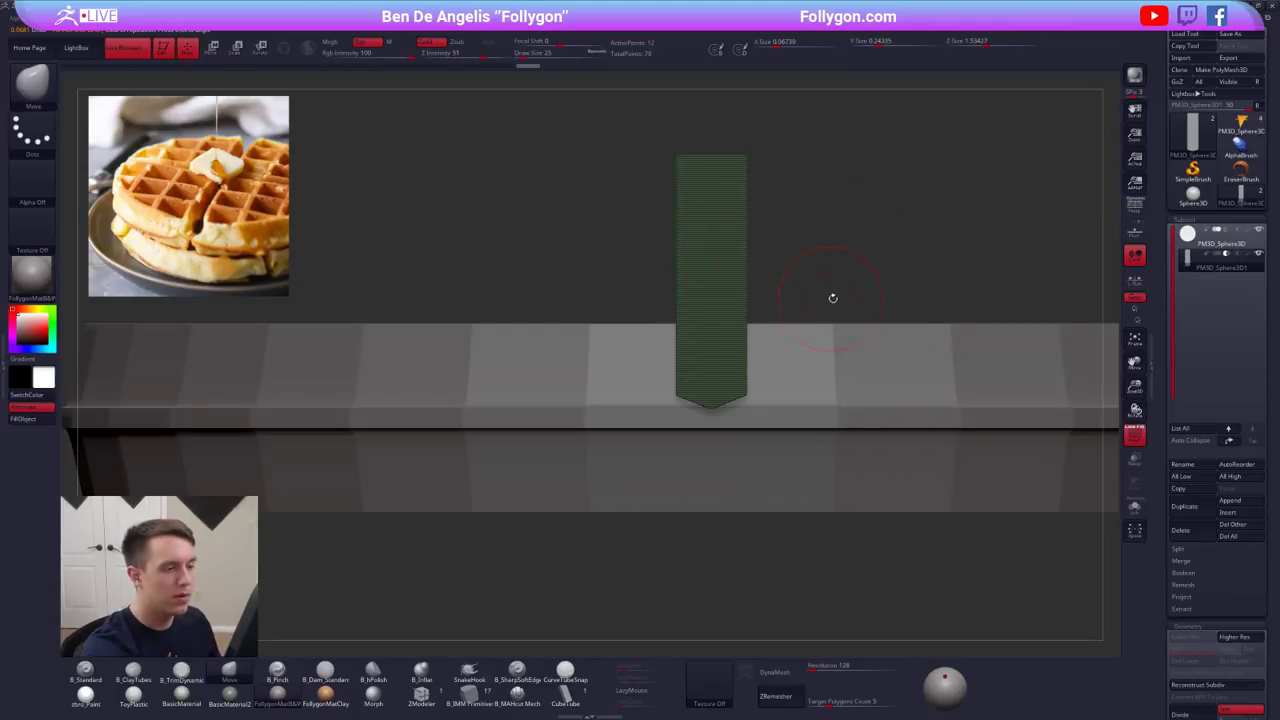
ctrl+drag(831, 297, 860, 280)
ctrl+right_drag(824, 432, 725, 452)
- Bevel the bar's central edge loop and its lengthwise corner edges with ZModeler, using complete edge loops
key(alt+s)
mouse_move(743, 410)
ctrl+right_down()
mouse_move(750, 440)
mouse_move(723, 452)
mouse_move(728, 400)
ctrl+right_up()
click(421, 696)
key(space)
click(655, 469)
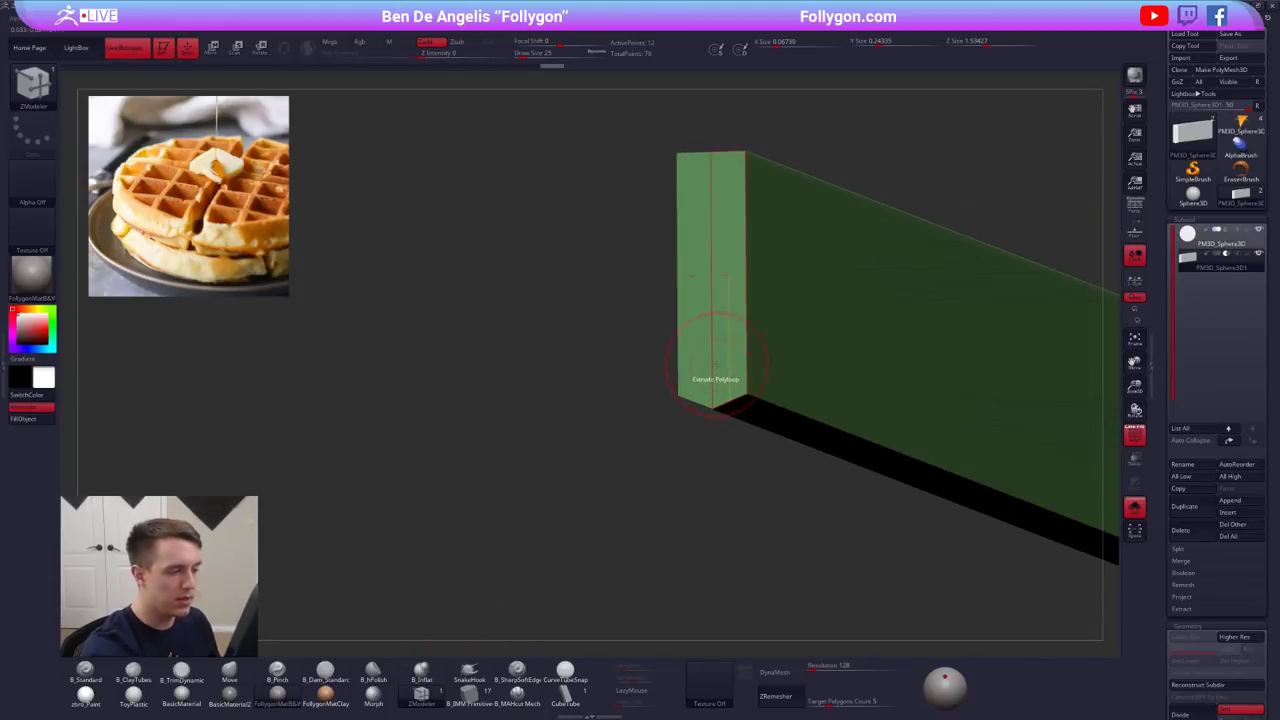
key(space)
click(653, 387)
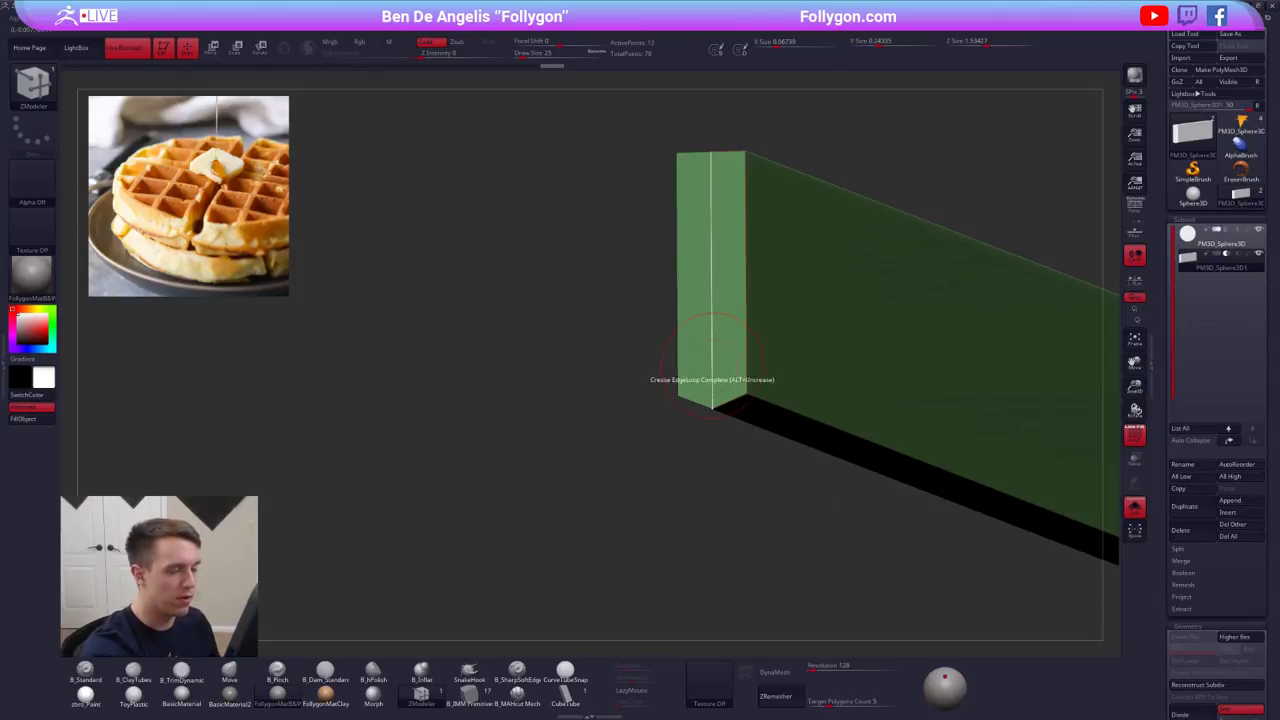
drag(711, 340, 709, 332)
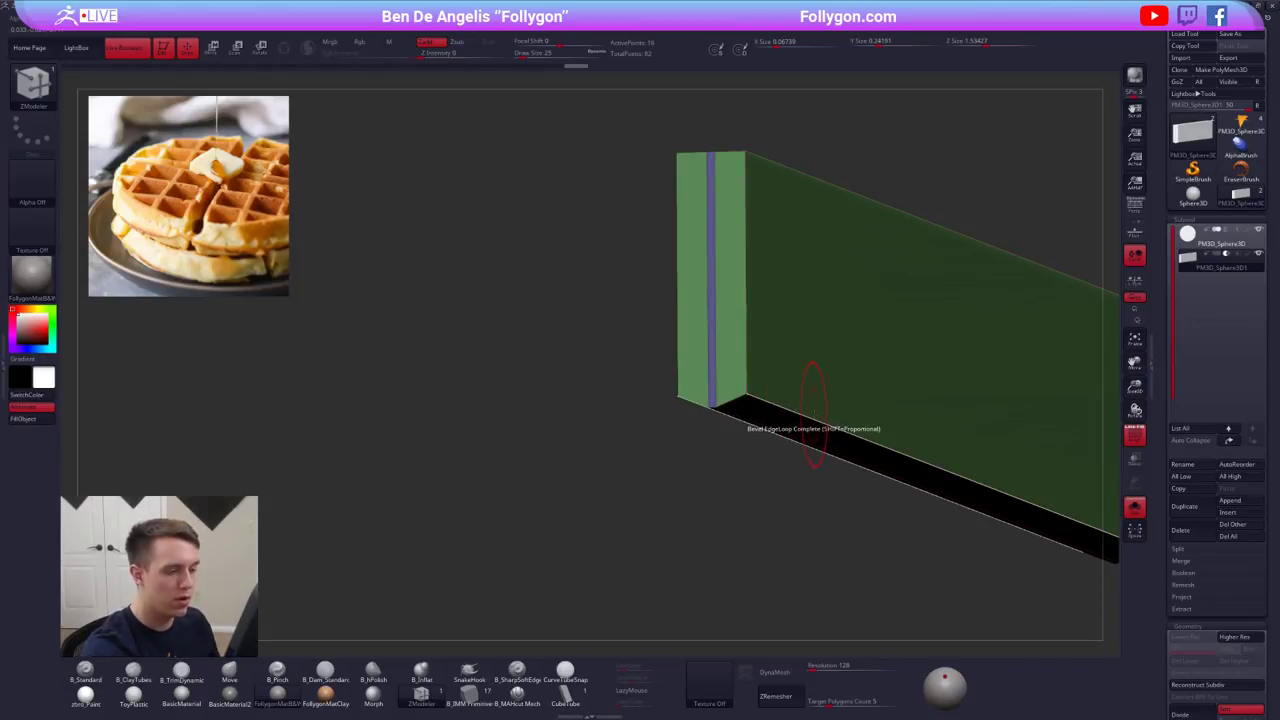
click(812, 421)
drag(814, 421, 738, 462)
- Merge the bar into one polygroup and crease the complete edge loop around its near end
key(space)
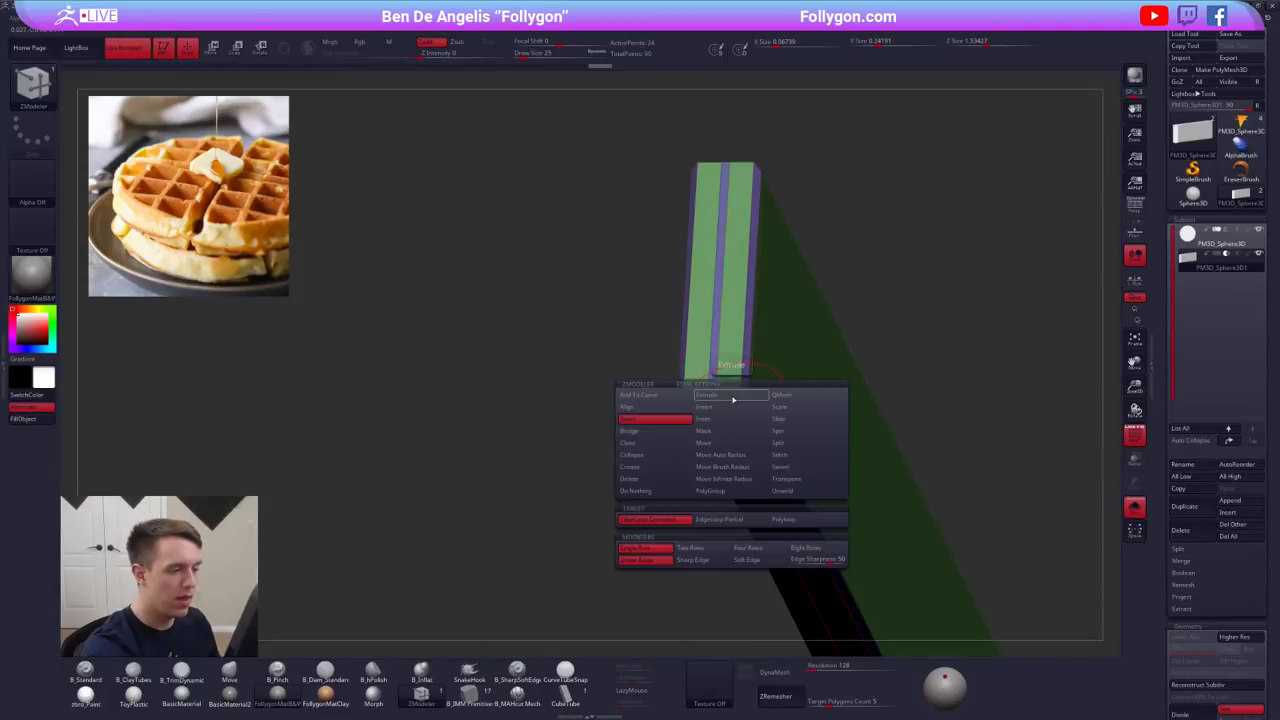
click(674, 468)
click(671, 535)
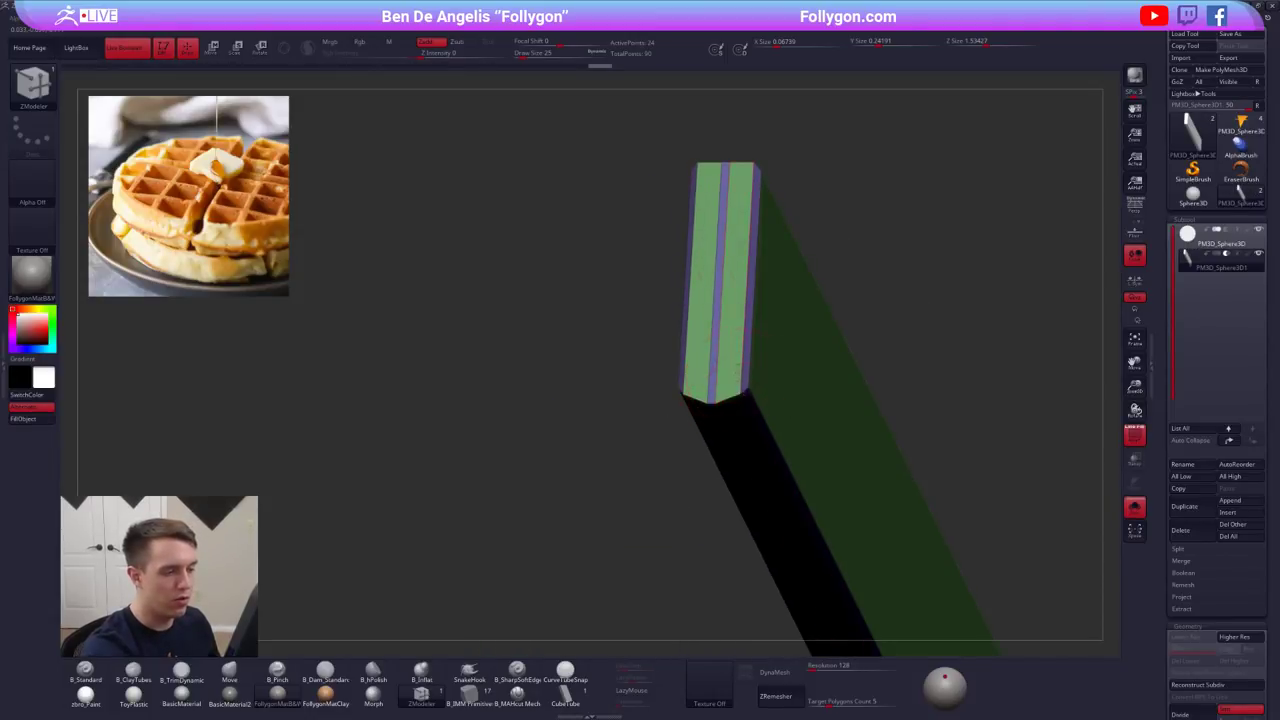
right_drag(732, 384, 727, 411)
key(ctrl+w)
click(732, 391)
key(d)
- Examine both ends of the bar with the subdivision preview on and off to check the crease
right_drag(718, 463, 703, 359)
alt+right_drag(703, 359, 860, 490)
key(shift+d)
alt+right_drag(626, 458, 655, 520)
right_drag(655, 520, 645, 436)
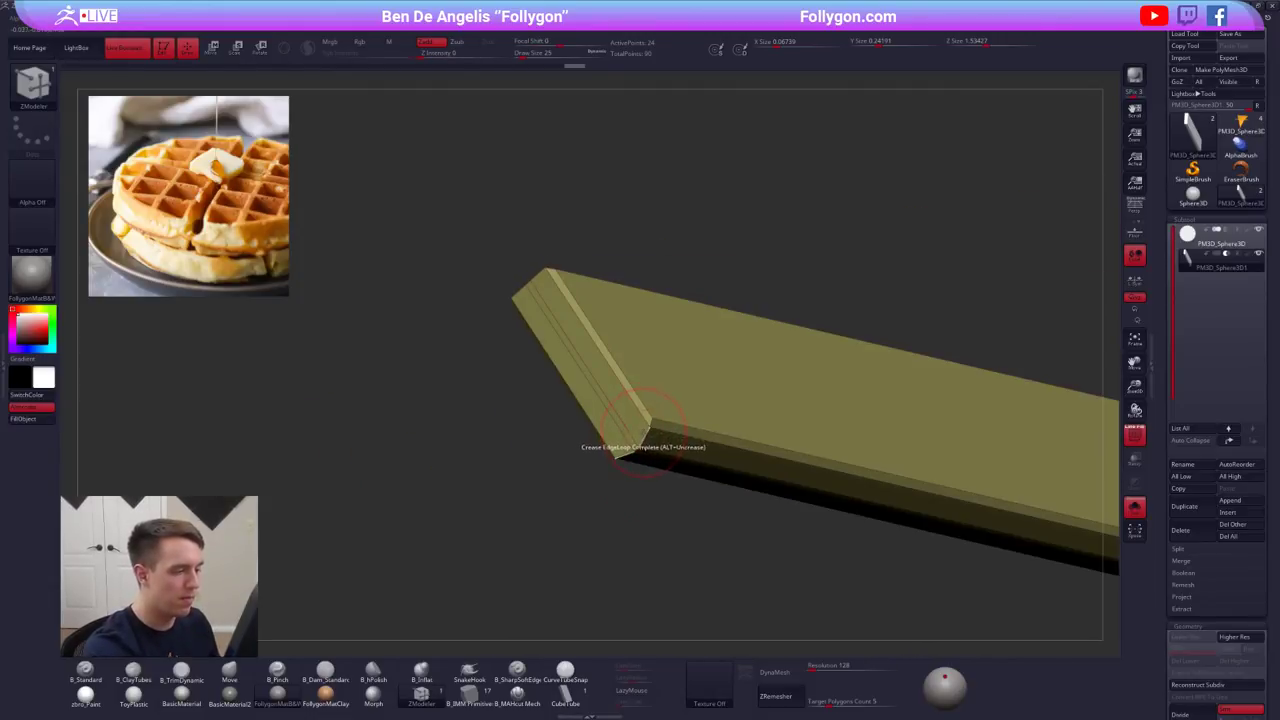
key(d)
key(shift+d)
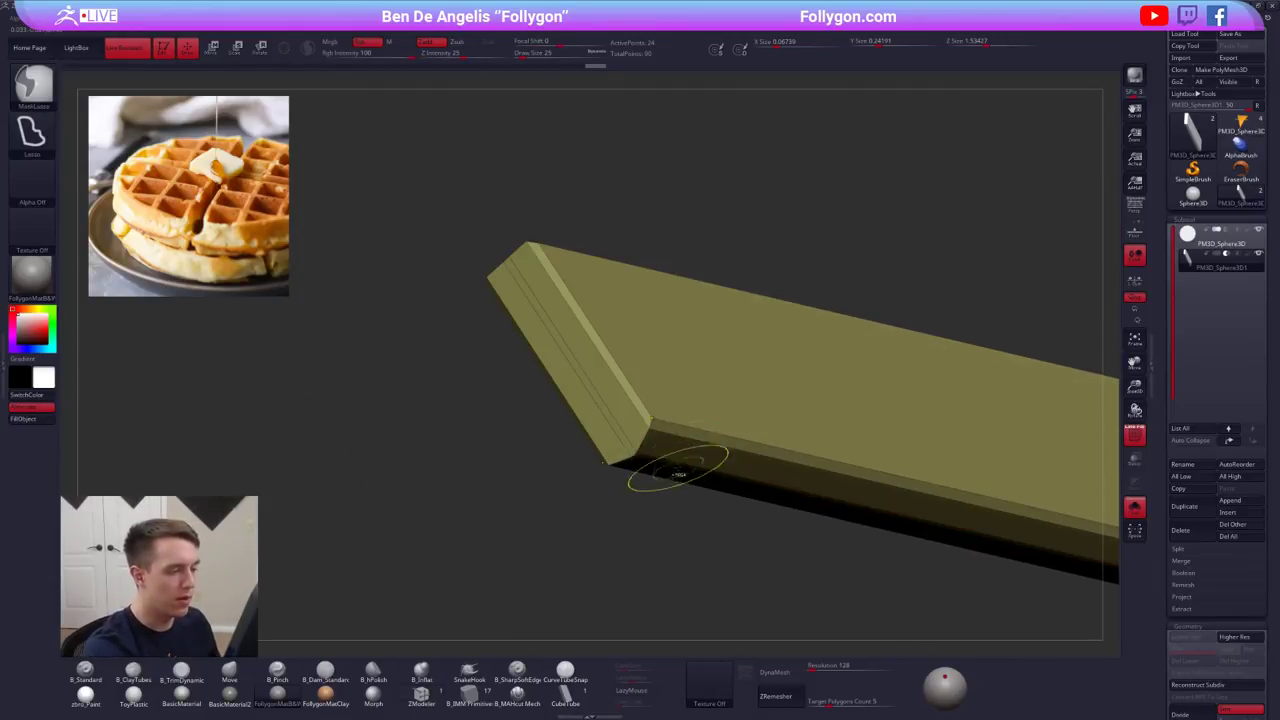
mouse_move(627, 464)
alt+right_down()
mouse_move(674, 479)
mouse_move(690, 465)
mouse_move(693, 497)
mouse_move(690, 440)
alt+right_up()
alt+right_drag(822, 464, 670, 462)
alt+right_drag(670, 462, 520, 479)
mouse_move(824, 440)
ctrl+right_down()
mouse_move(822, 477)
mouse_move(840, 474)
mouse_move(836, 438)
ctrl+right_up()
key(d)
alt+right_drag(836, 438, 900, 434)
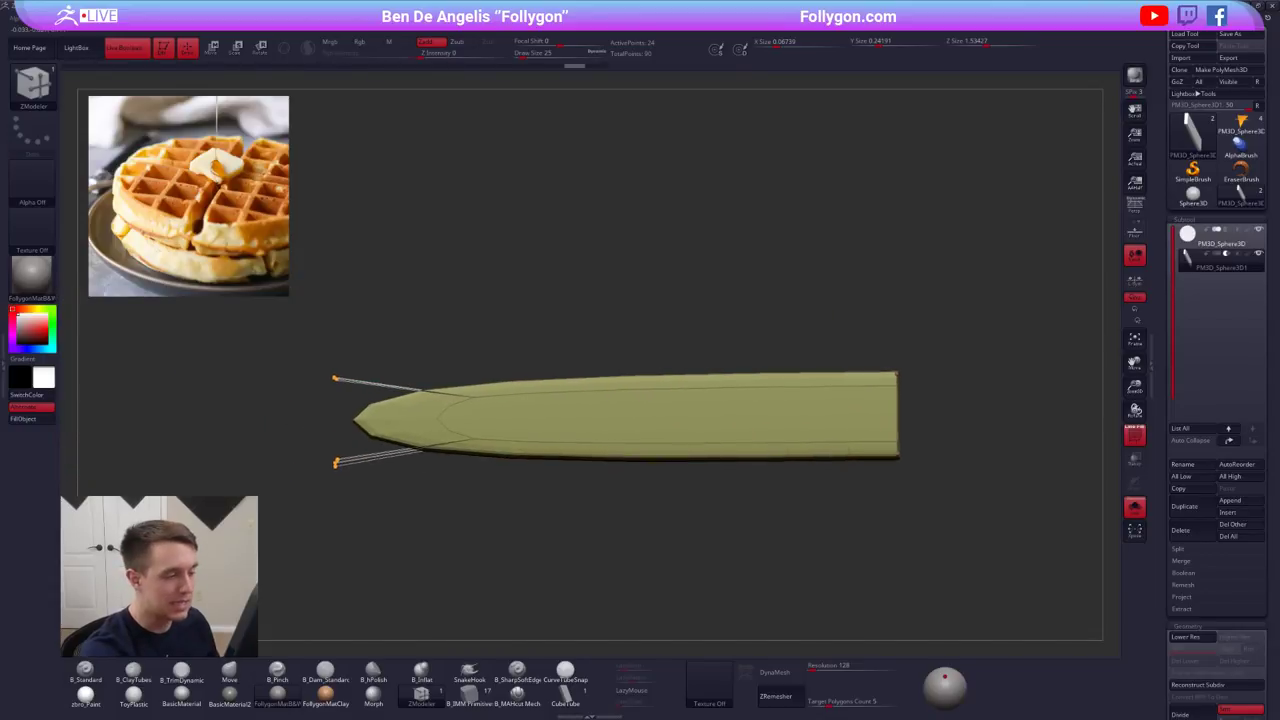
key(shift+d)
mouse_move(346, 426)
alt+right_down()
mouse_move(628, 430)
mouse_move(474, 442)
mouse_move(431, 464)
mouse_move(346, 431)
alt+right_up()
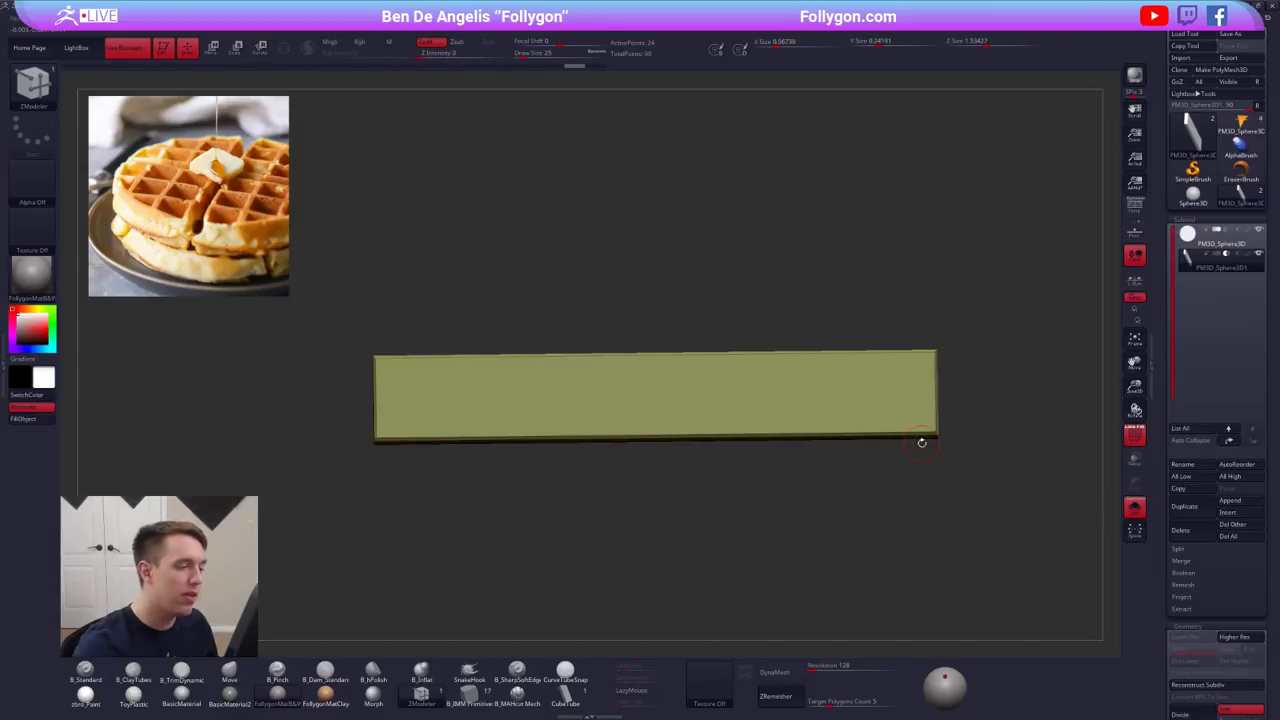
- Mirror and weld the bar along its length so that both ends share the creased edge
key(space)
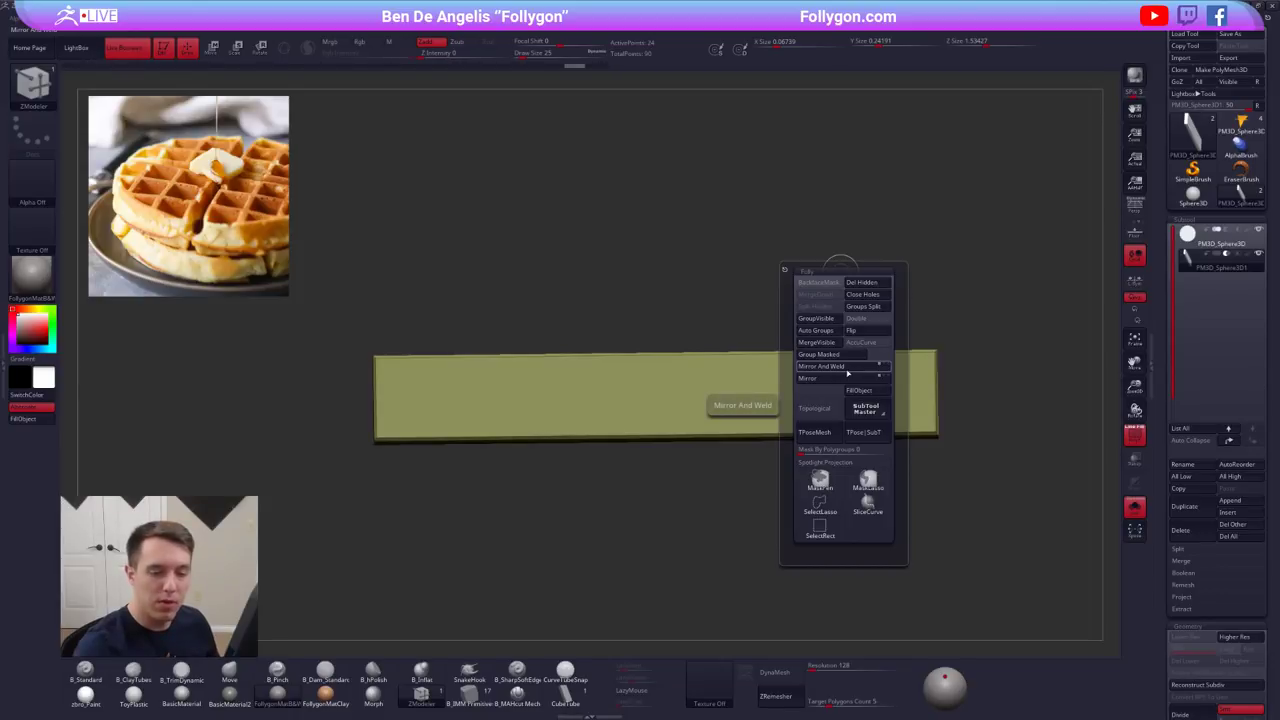
drag(1205, 562, 1206, 306)
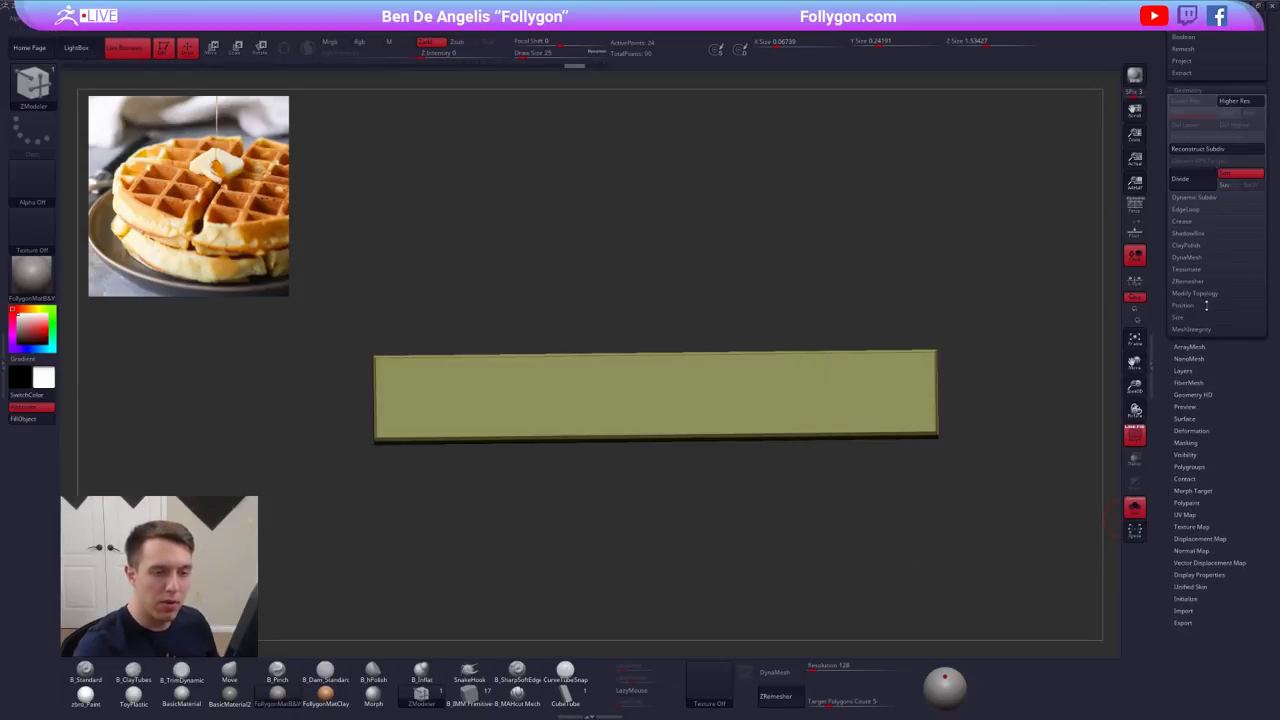
click(1197, 292)
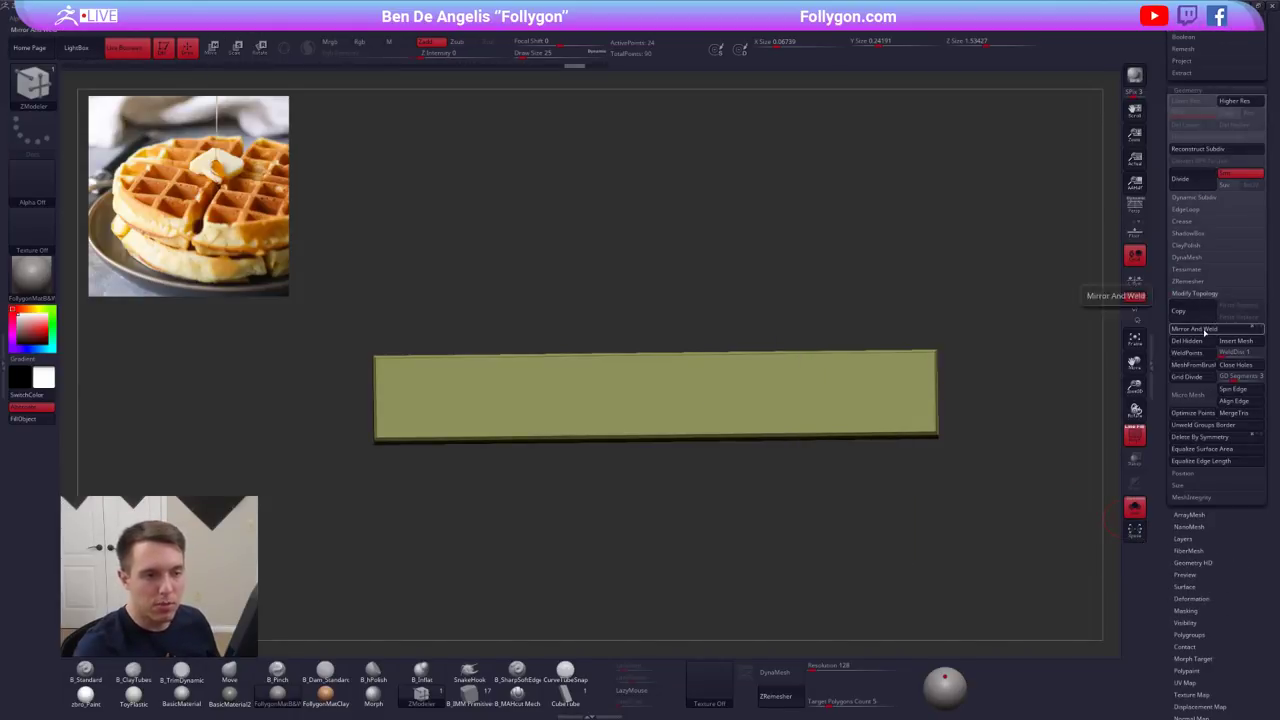
click(1187, 293)
drag(1172, 272, 1153, 498)
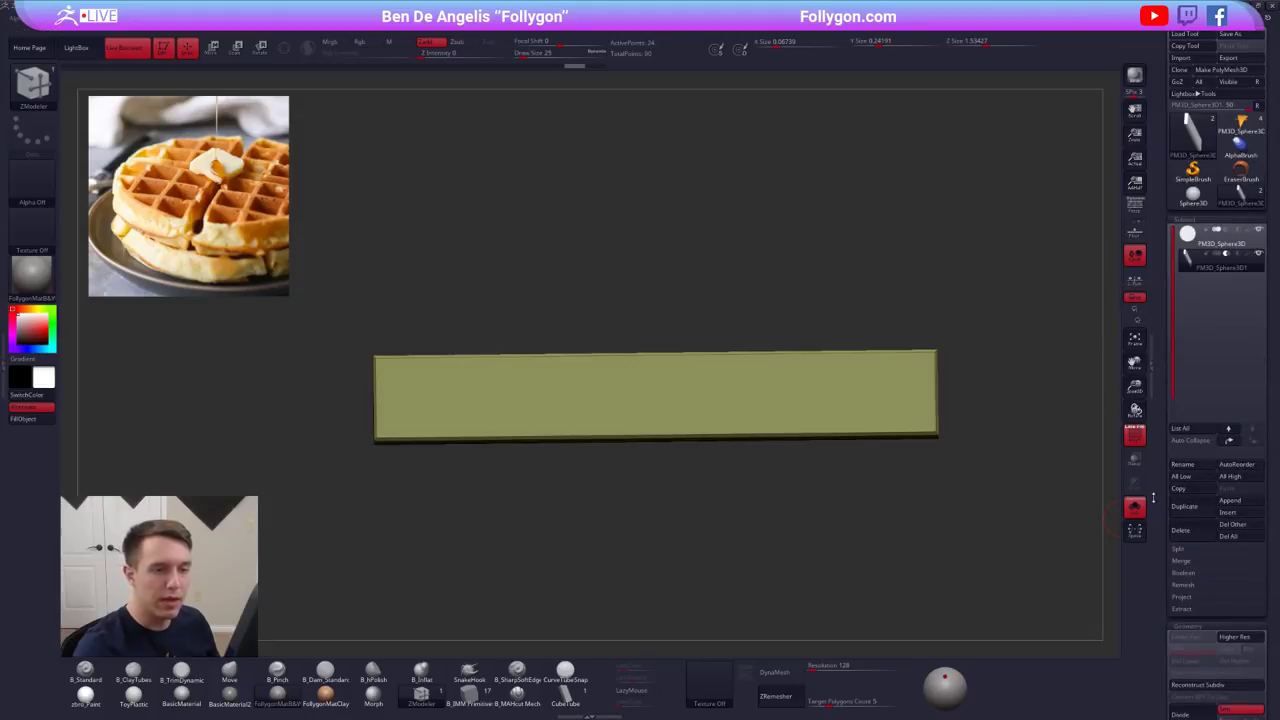
key(ctrl+shift+f)
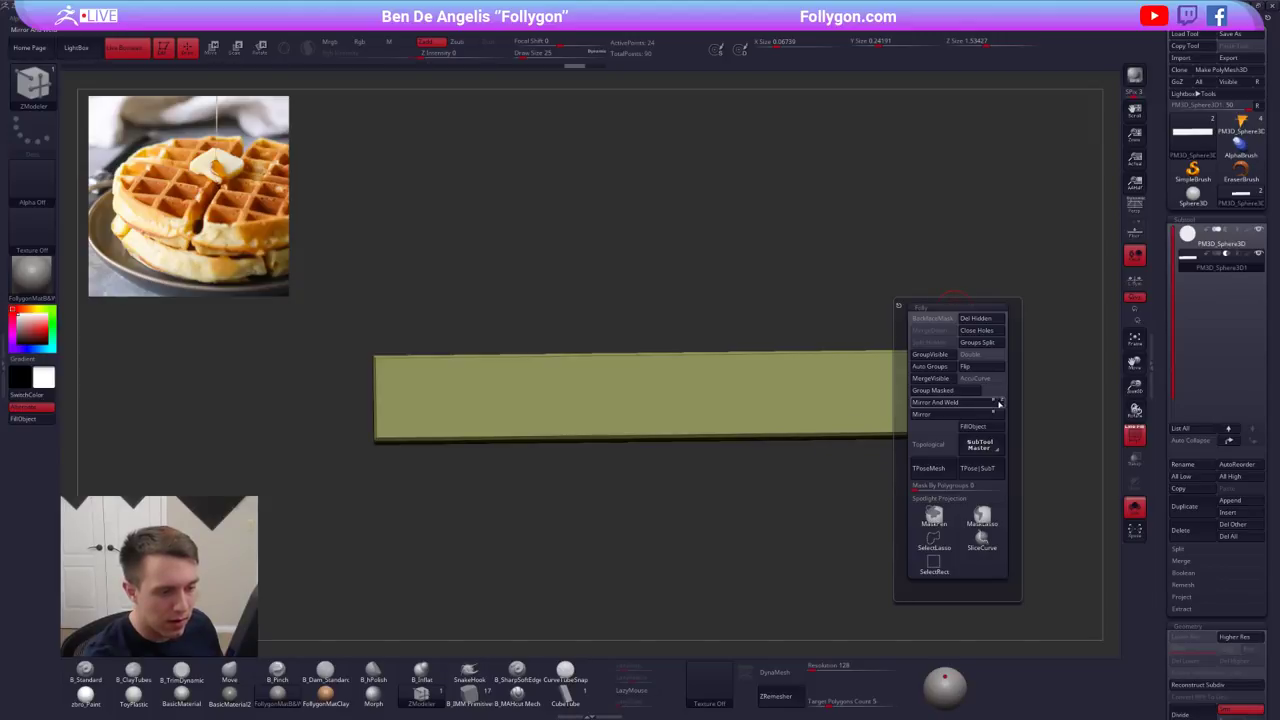
click(976, 403)
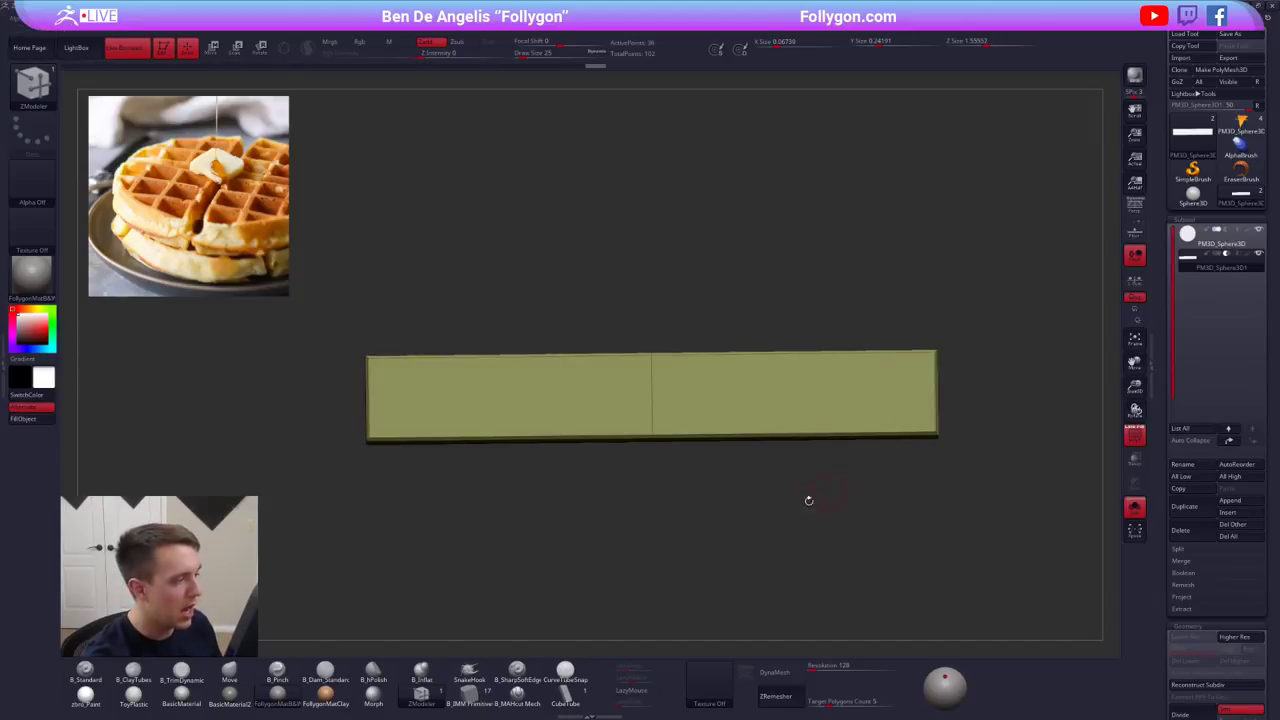
- Turn on the bar's subdivision preview, show the disc again and slim the rounded groove to about 0.066 wide
key(d)
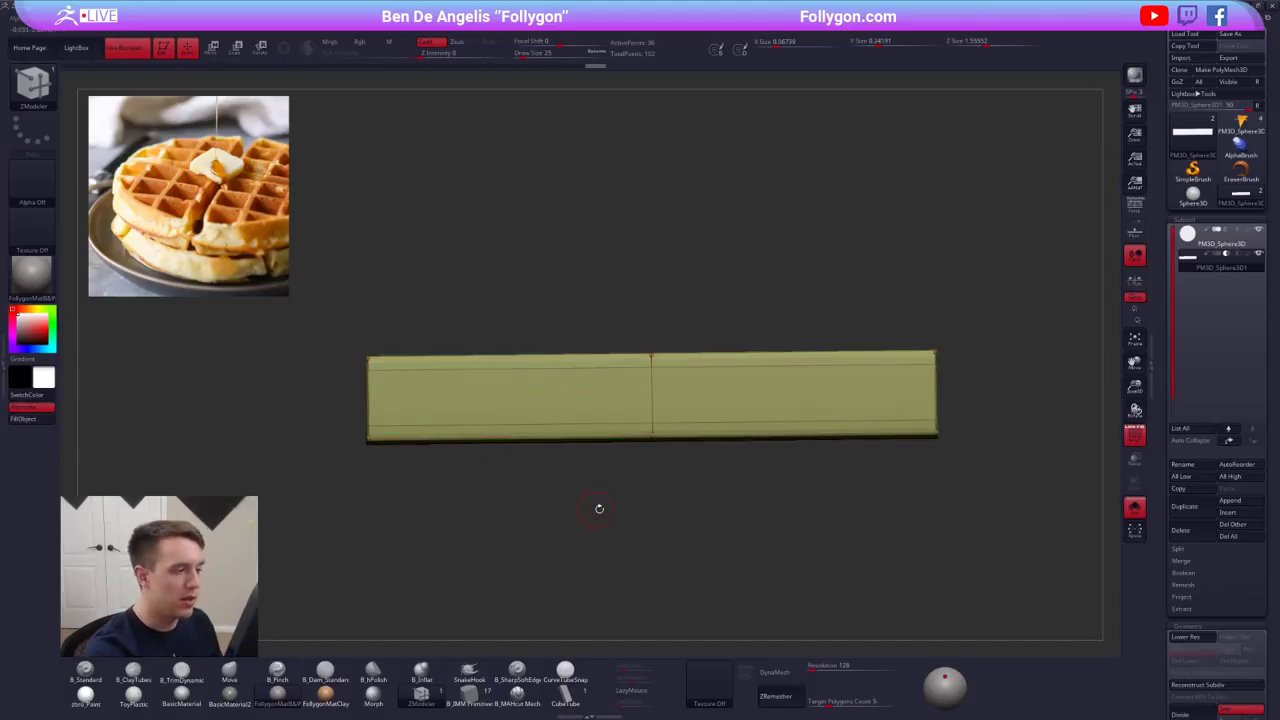
click(1135, 507)
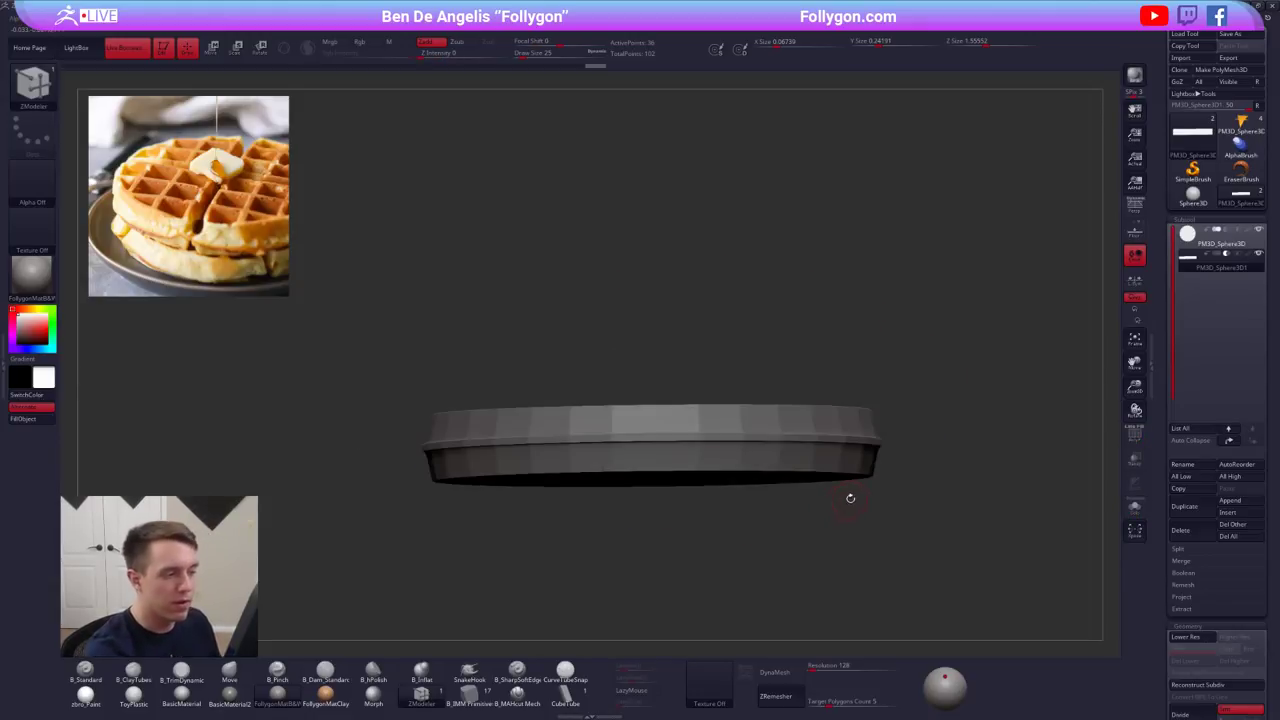
drag(848, 497, 562, 480)
alt+drag(806, 523, 890, 452)
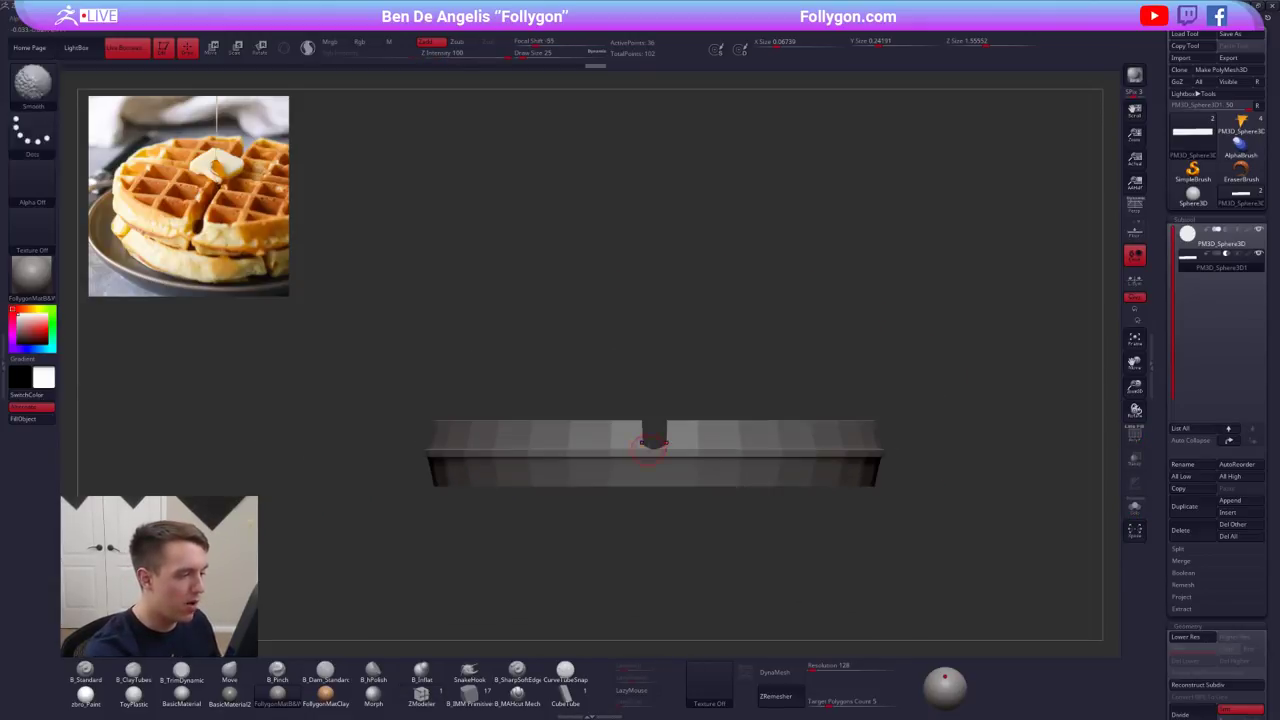
ctrl+right_drag(662, 446, 708, 460)
key(w)
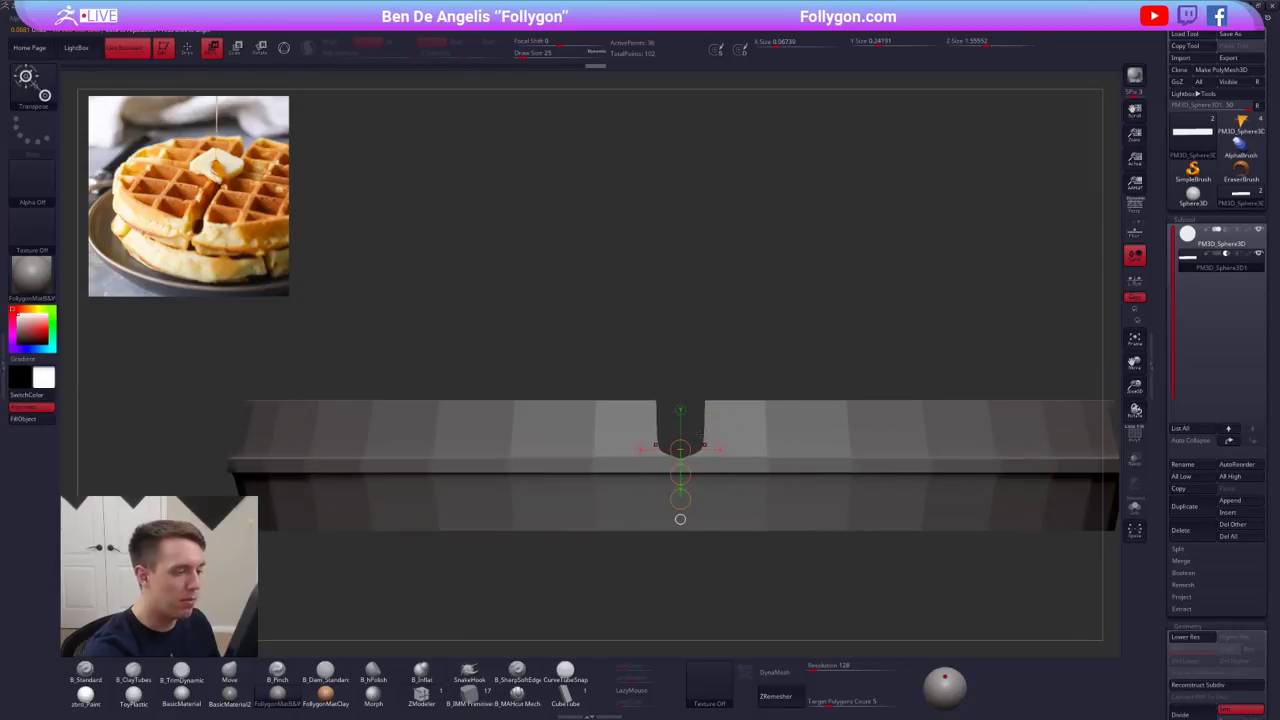
drag(701, 432, 807, 445)
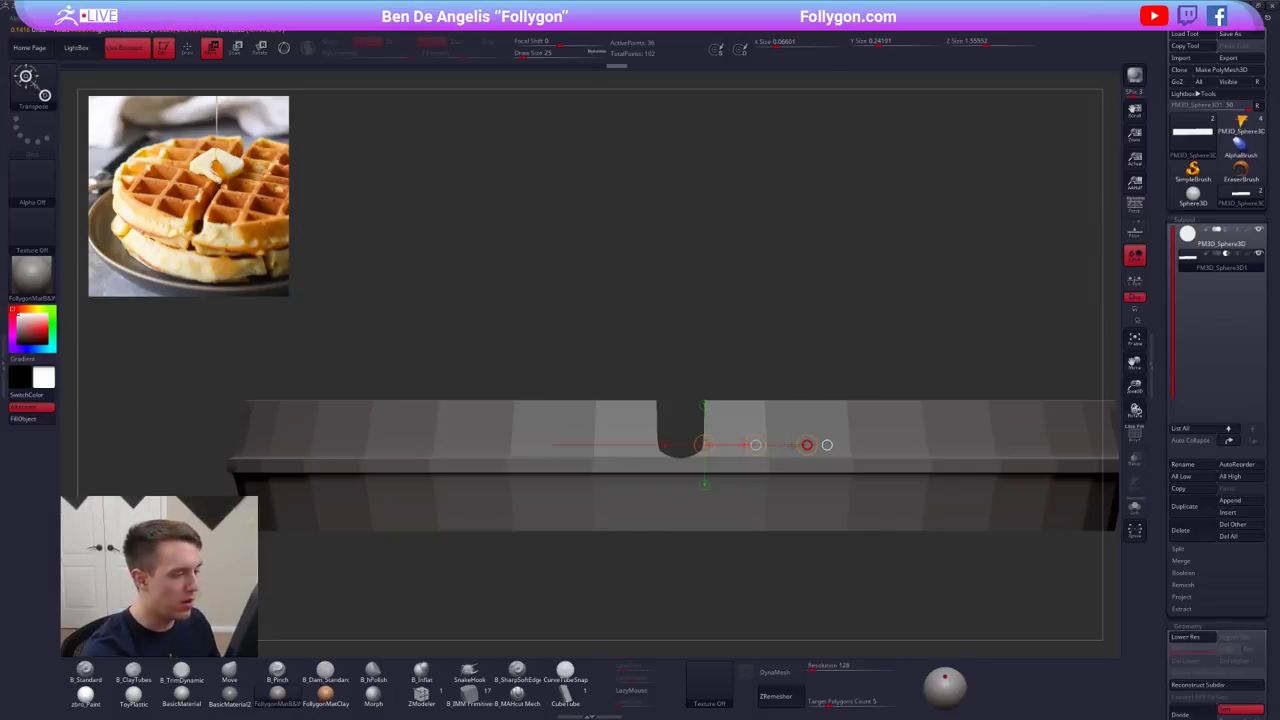
- Isolate the bar and slim it to about 0.051 wide by masking part of it and moving the unmasked side inward
key(alt+shift+s)
key(shift+f)
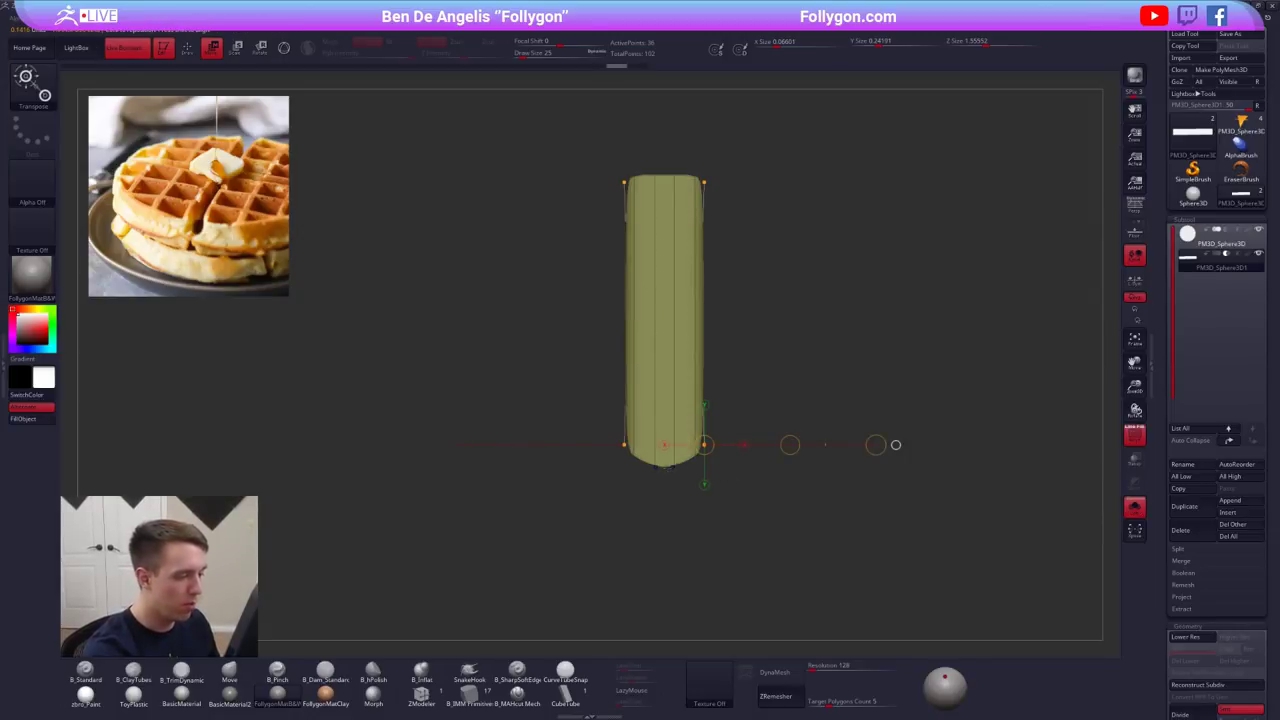
key(shift+d)
key(q)
mouse_move(686, 474)
ctrl+mouse_down()
mouse_move(799, 360)
mouse_move(687, 130)
ctrl+mouse_up()
ctrl+click(688, 134)
alt+drag(731, 350, 781, 367)
key(w)
mouse_move(722, 484)
shift+mouse_down()
mouse_move(836, 485)
mouse_move(806, 488)
shift+mouse_up()
key(d)
drag(705, 485, 571, 484)
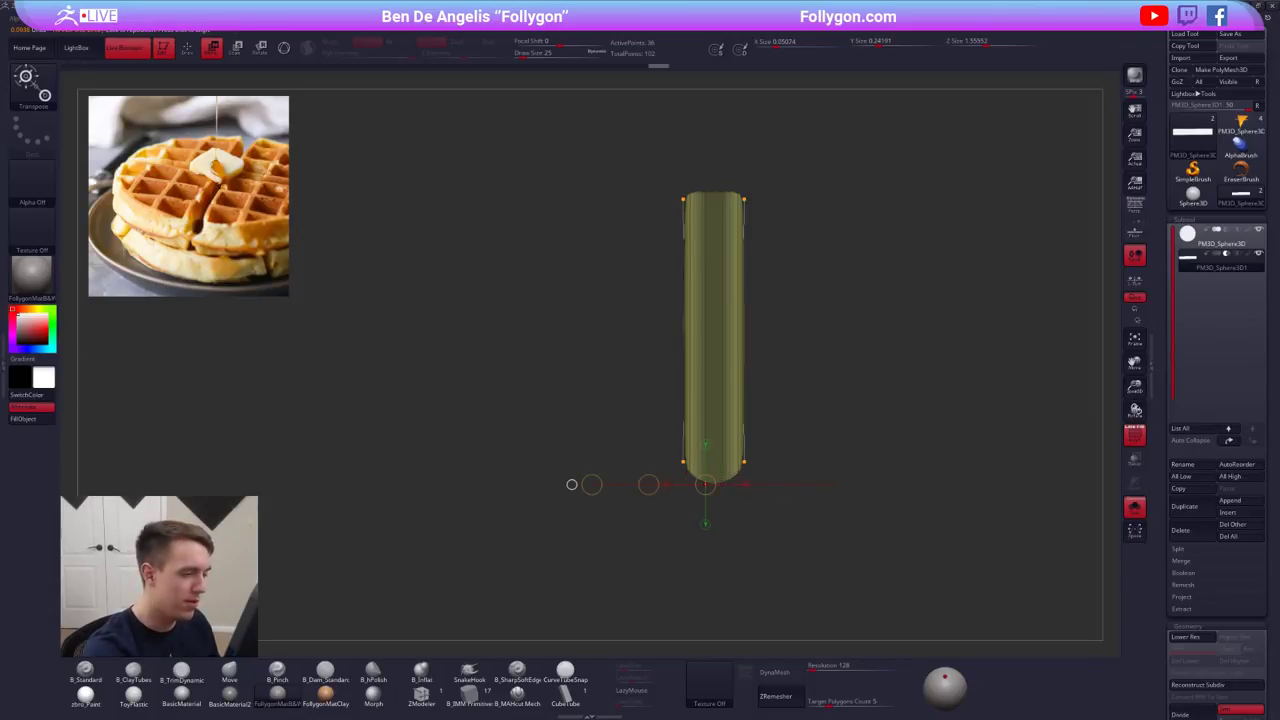
- Narrow the smoothed bar further to about 0.047 and show the disc with its groove again
drag(717, 457, 829, 457)
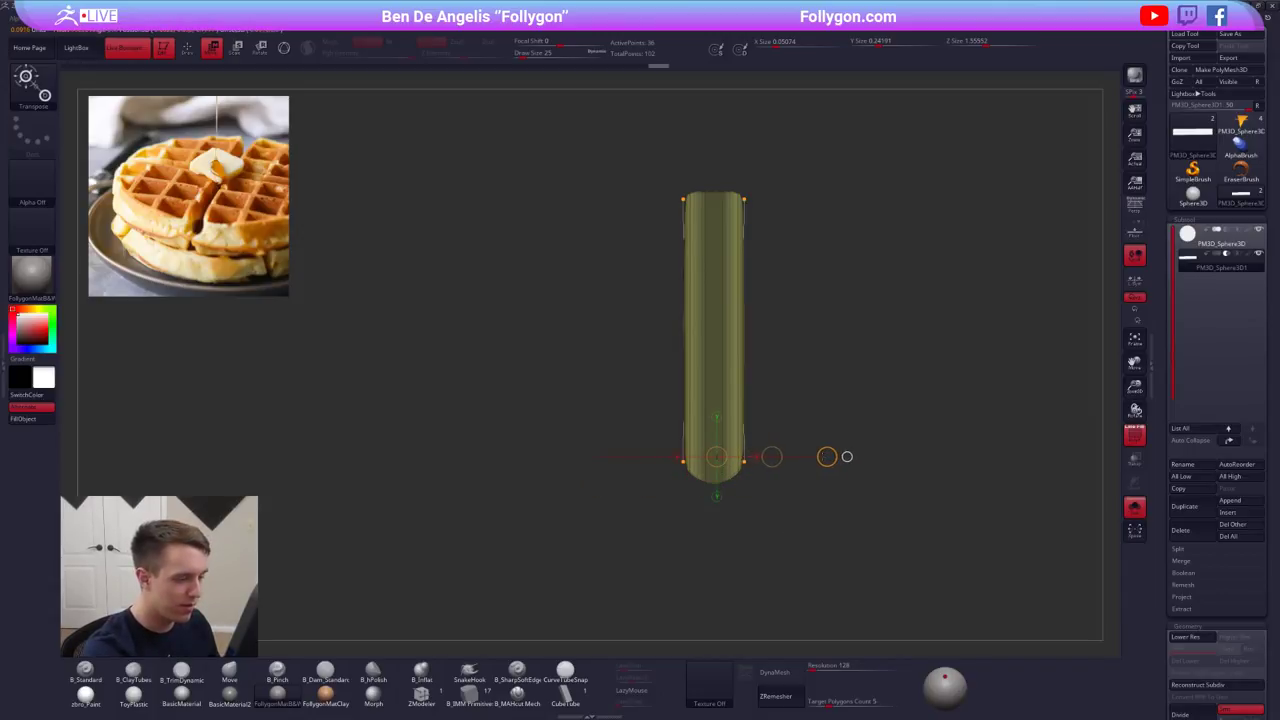
key(shift+f)
key(q)
ctrl+right_drag(848, 457, 775, 453)
key(shift+d)
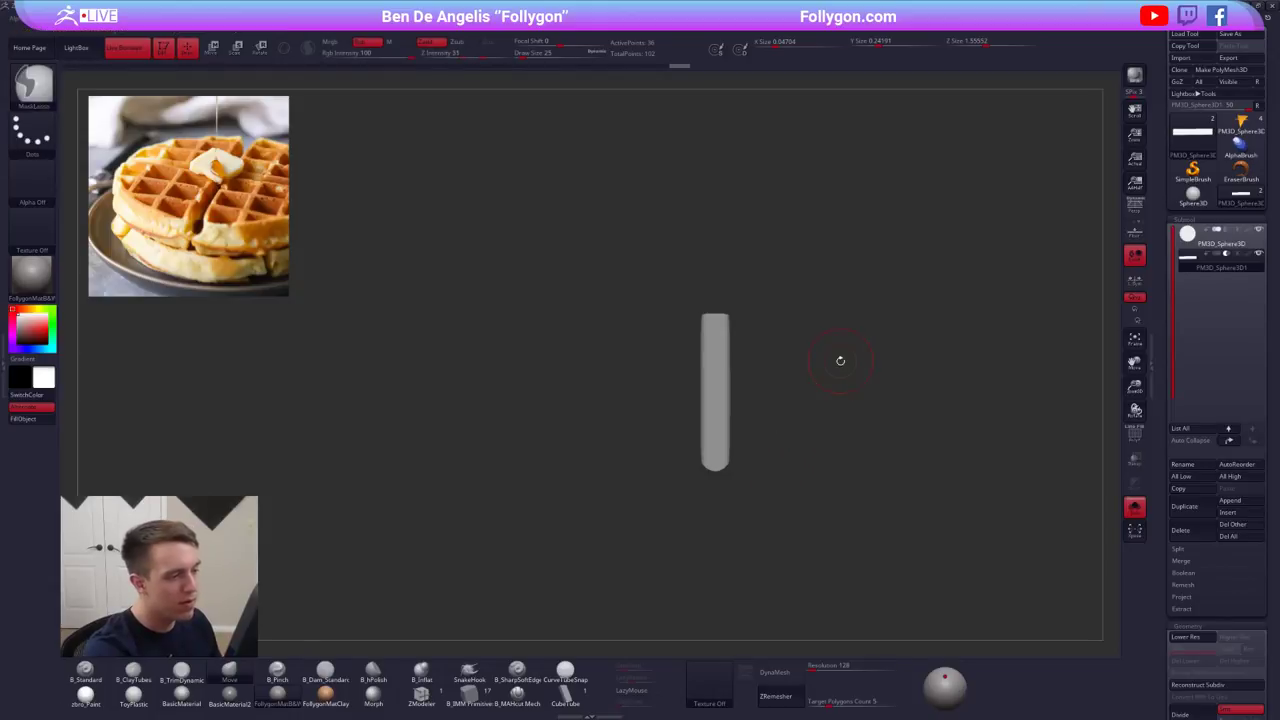
key(alt+s)
right_drag(806, 506, 805, 562)
alt+right_drag(808, 480, 814, 563)
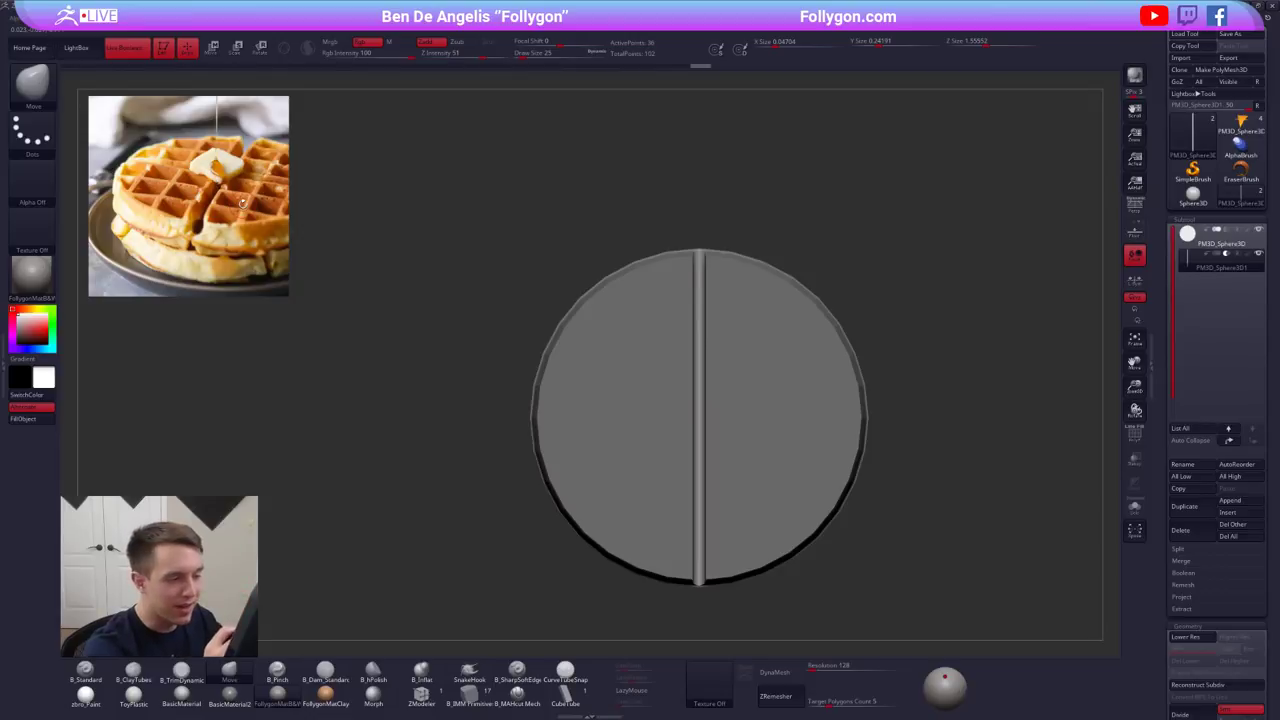
- Duplicate the bar and rotate the copy 90 degrees about the disc's centre so that the two bars cross
click(1184, 506)
key(r)
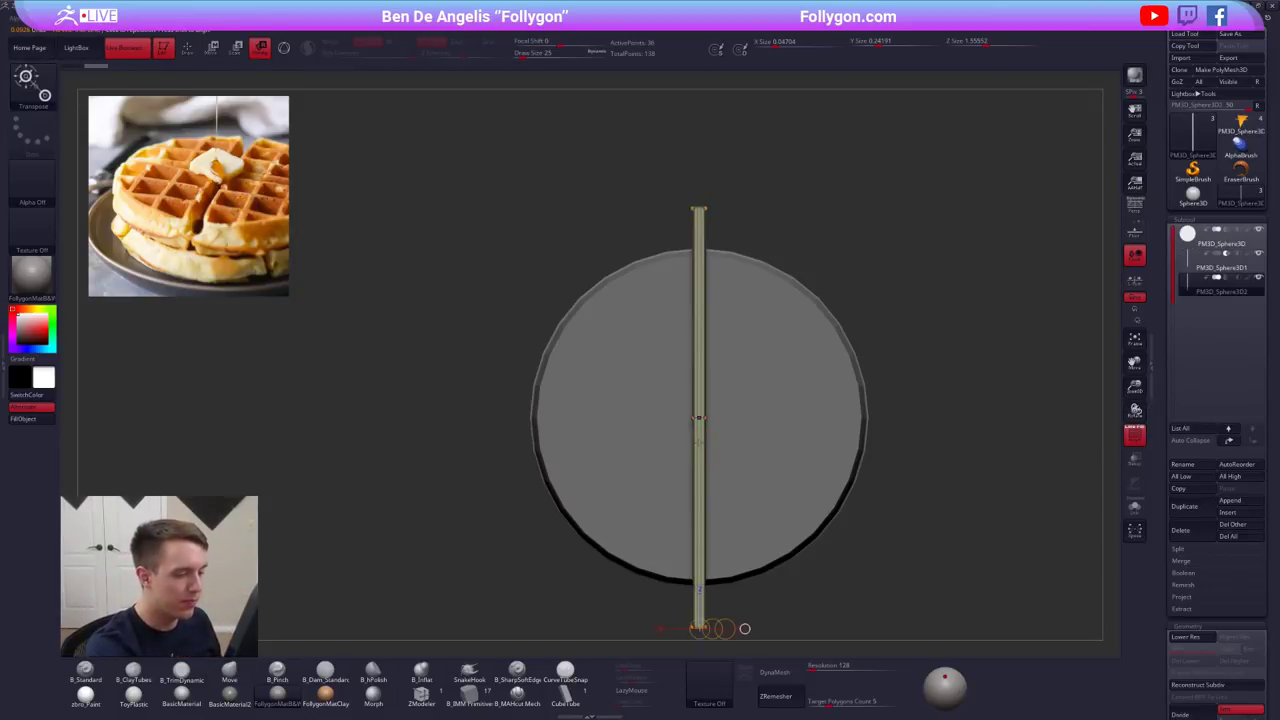
shift+drag(701, 443, 904, 443)
click(924, 444)
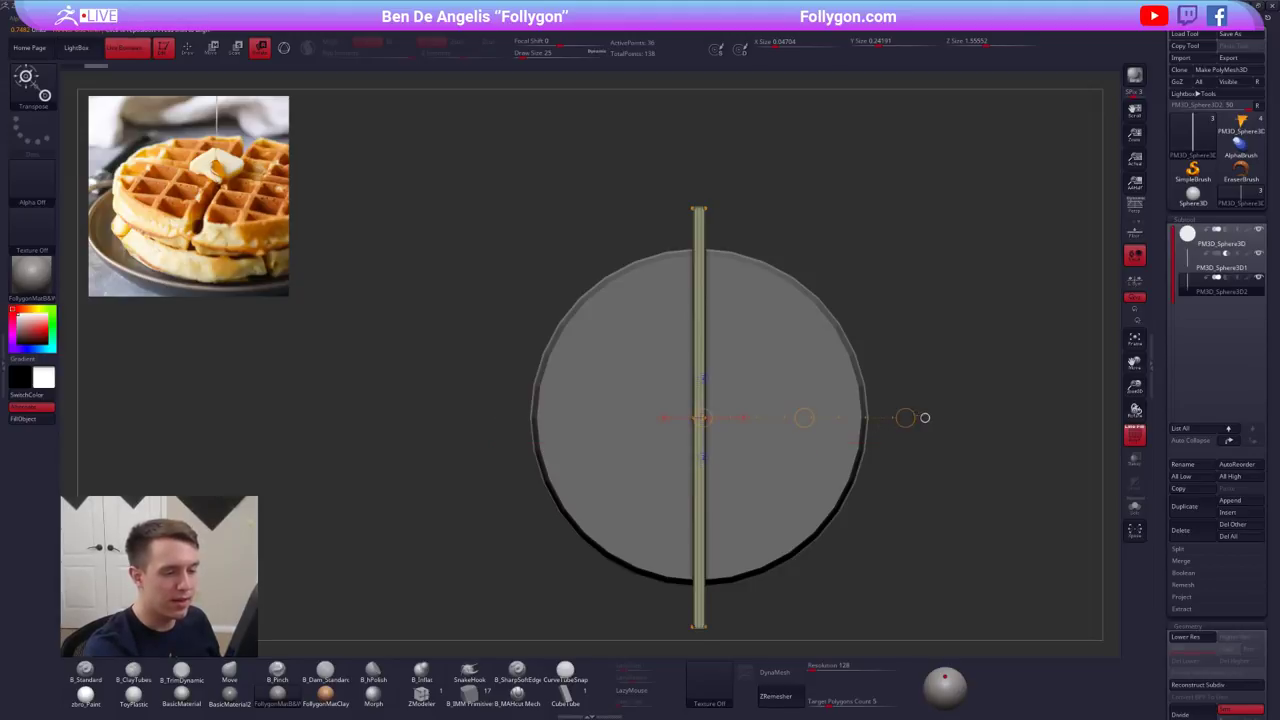
click(702, 457)
click(740, 418)
drag(902, 418, 699, 585)
key(shift+f)
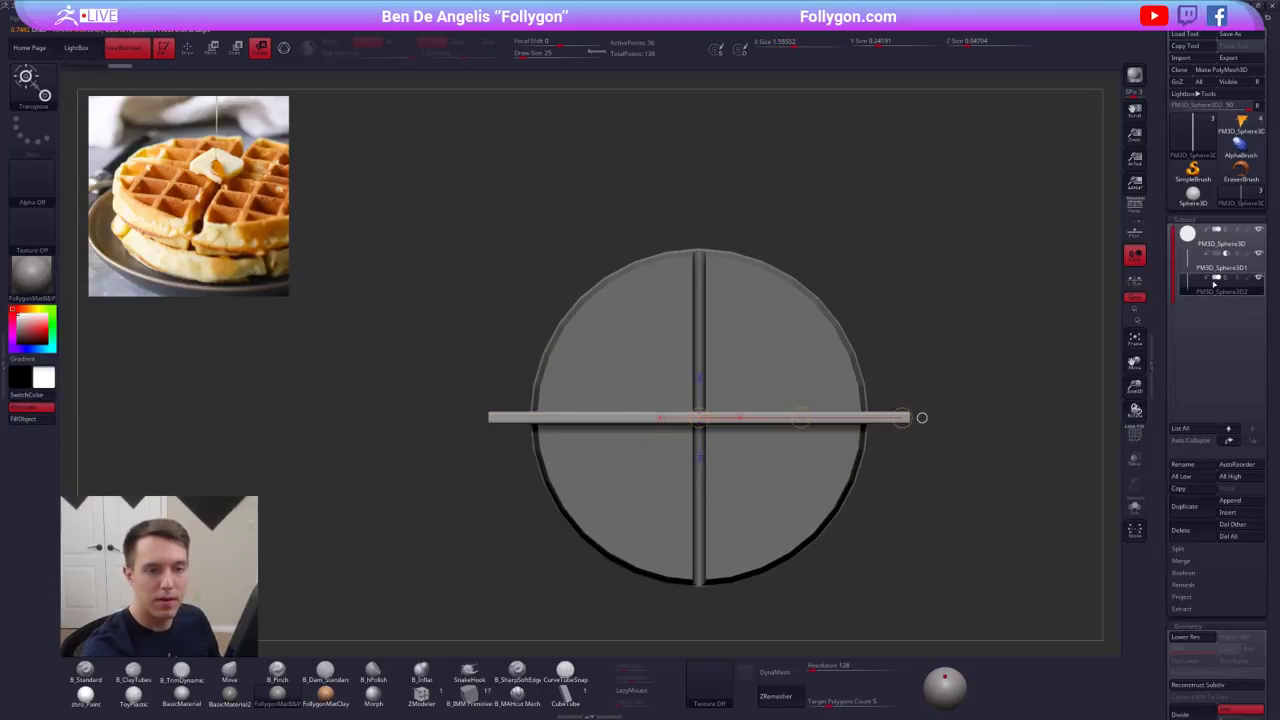
- Set the crosswise bar to subtract from the disc, select the disc and inspect the crossing grooves
click(1226, 278)
click(1217, 241)
key(q)
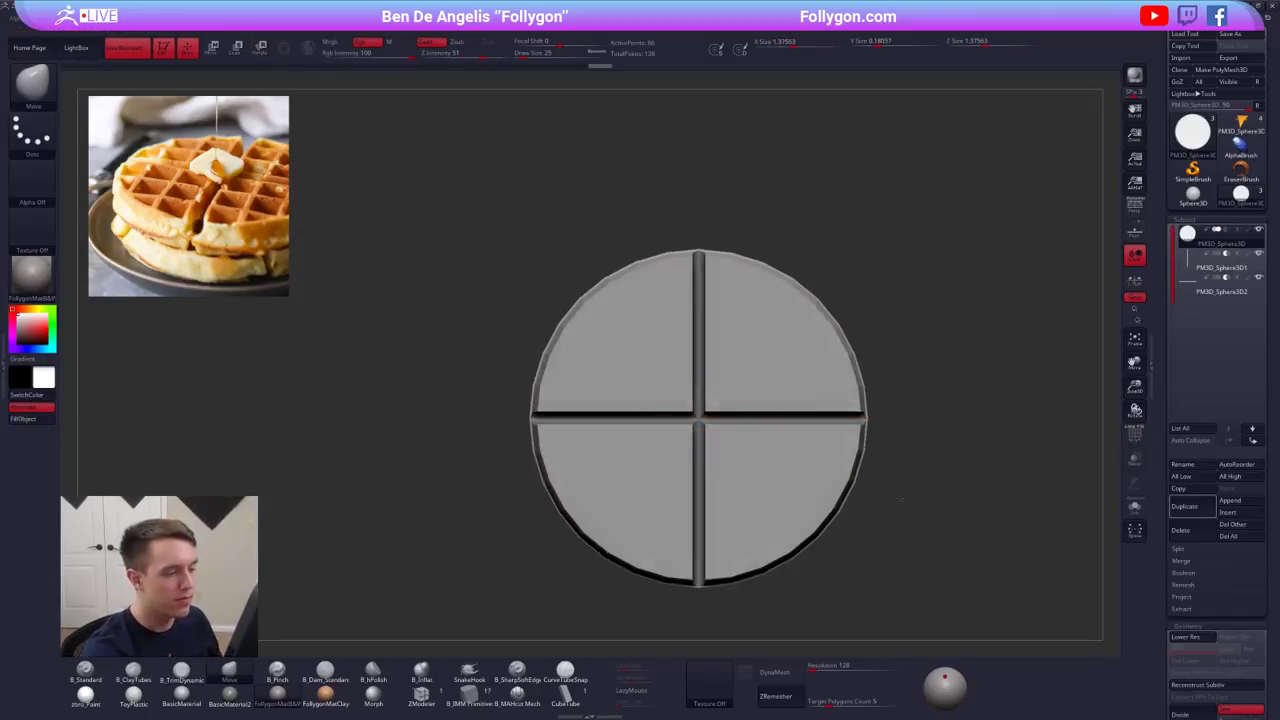
mouse_move(916, 545)
mouse_down()
mouse_move(904, 464)
mouse_move(898, 543)
mouse_up()
right_drag(722, 432, 780, 579)
drag(778, 577, 777, 578)
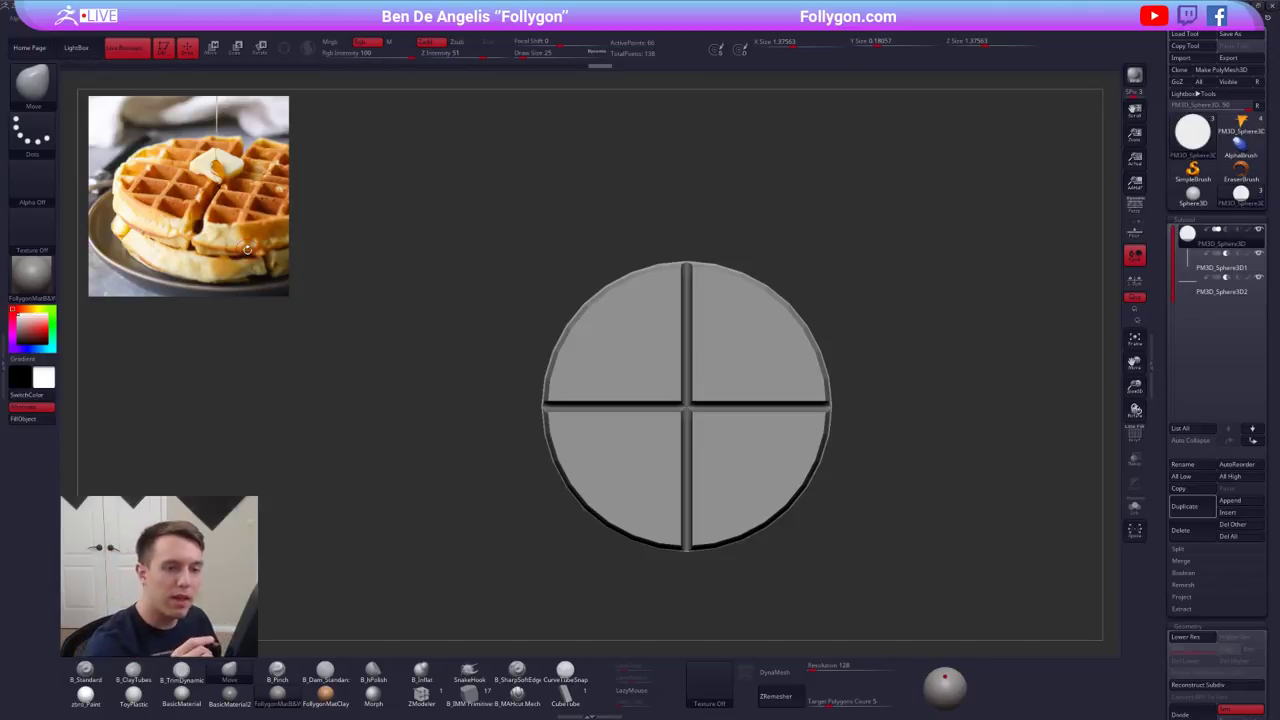
- Isolate the crosswise bar, switch it to additive mode and toggle Live Boolean off and on
click(1201, 286)
drag(986, 397, 987, 339)
key(alt+s)
alt+drag(922, 456, 937, 471)
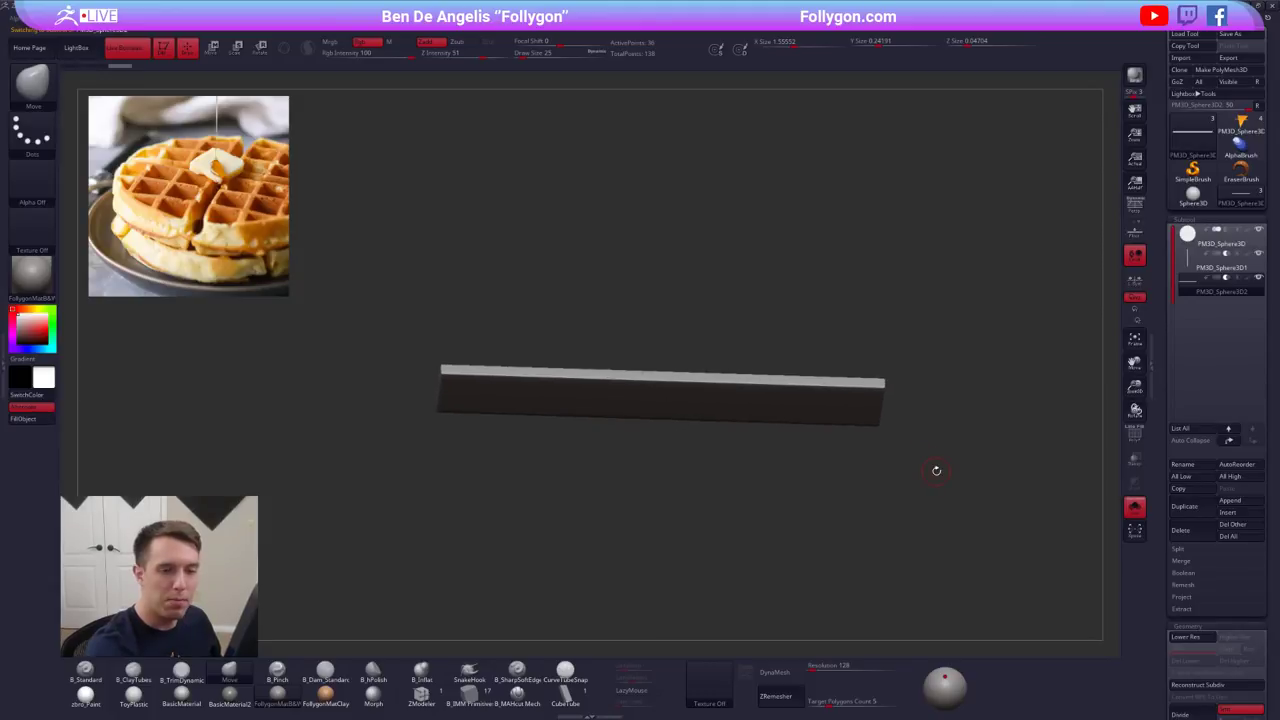
click(1217, 278)
alt+drag(957, 413, 926, 405)
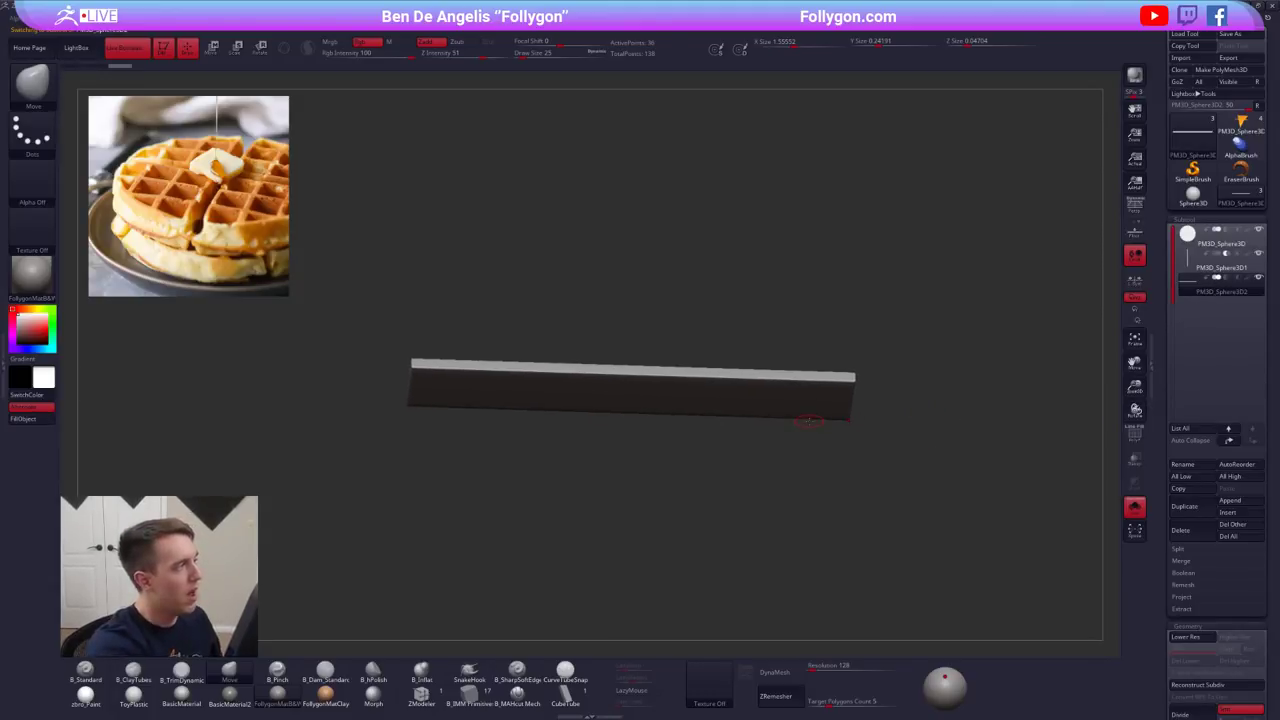
click(137, 51)
click(131, 54)
click(131, 54)
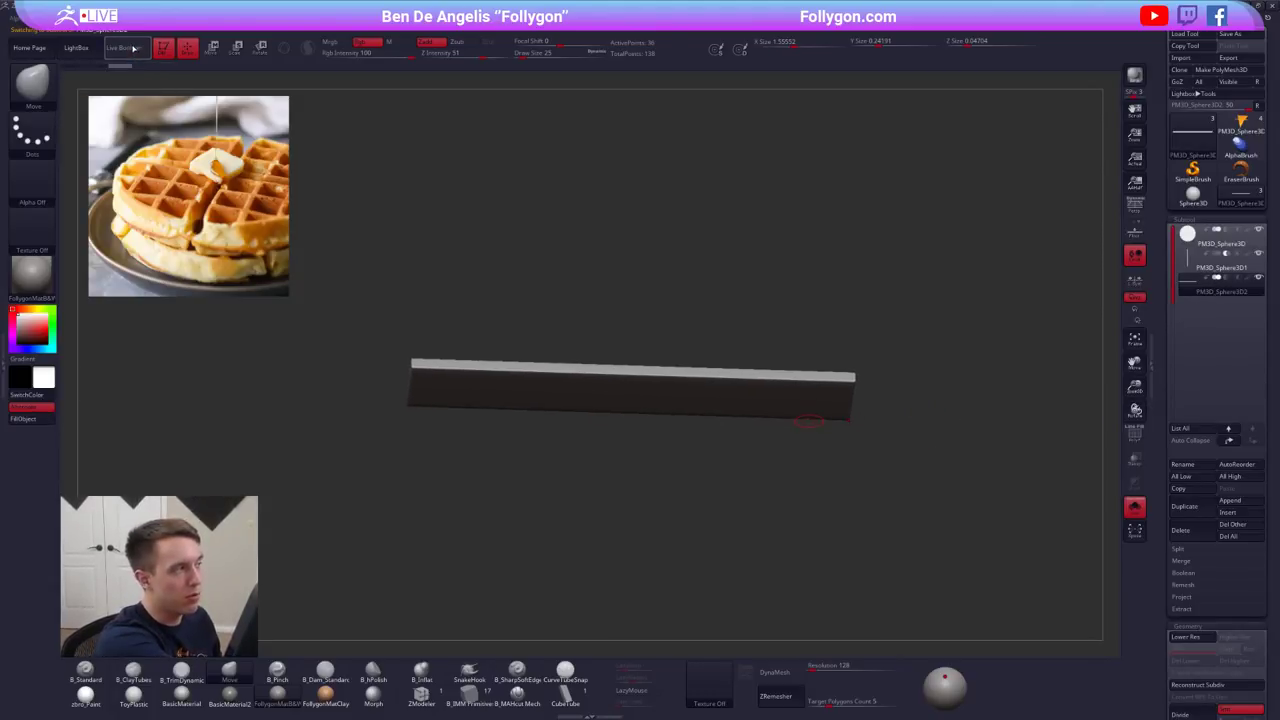
click(130, 54)
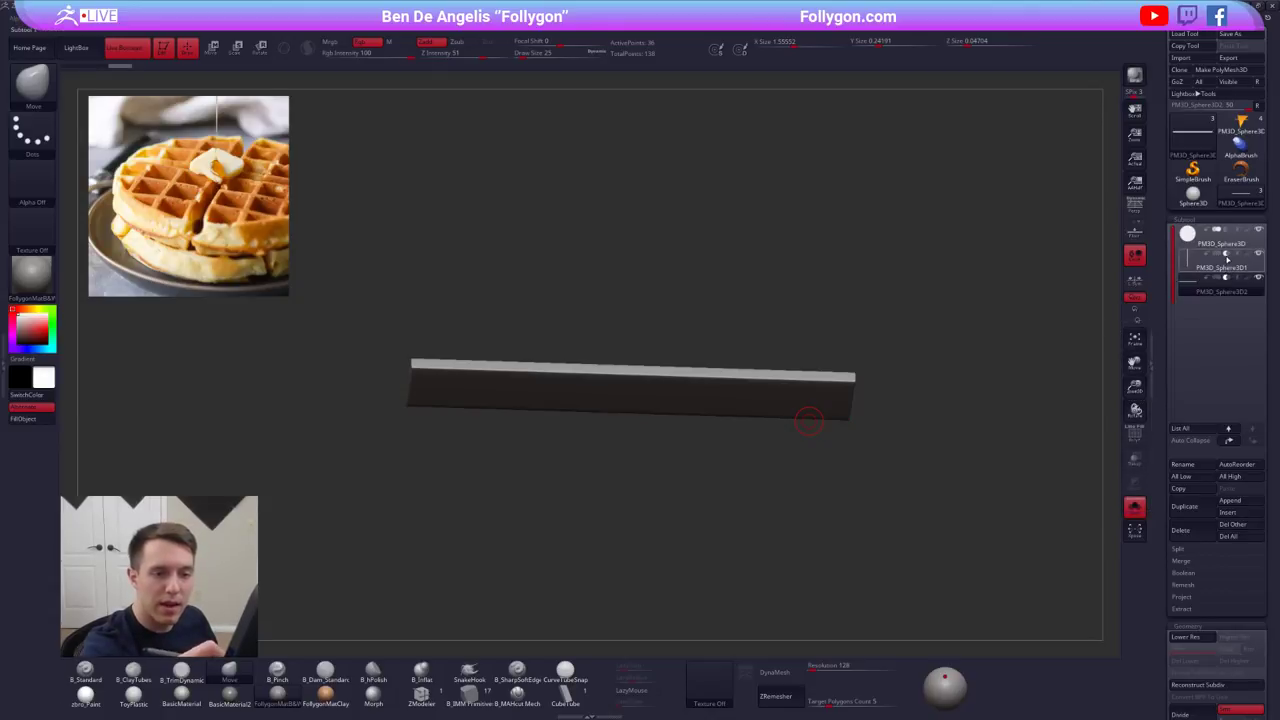
- Try both bars in intersection mode with all subtools shown
click(1239, 255)
click(1238, 278)
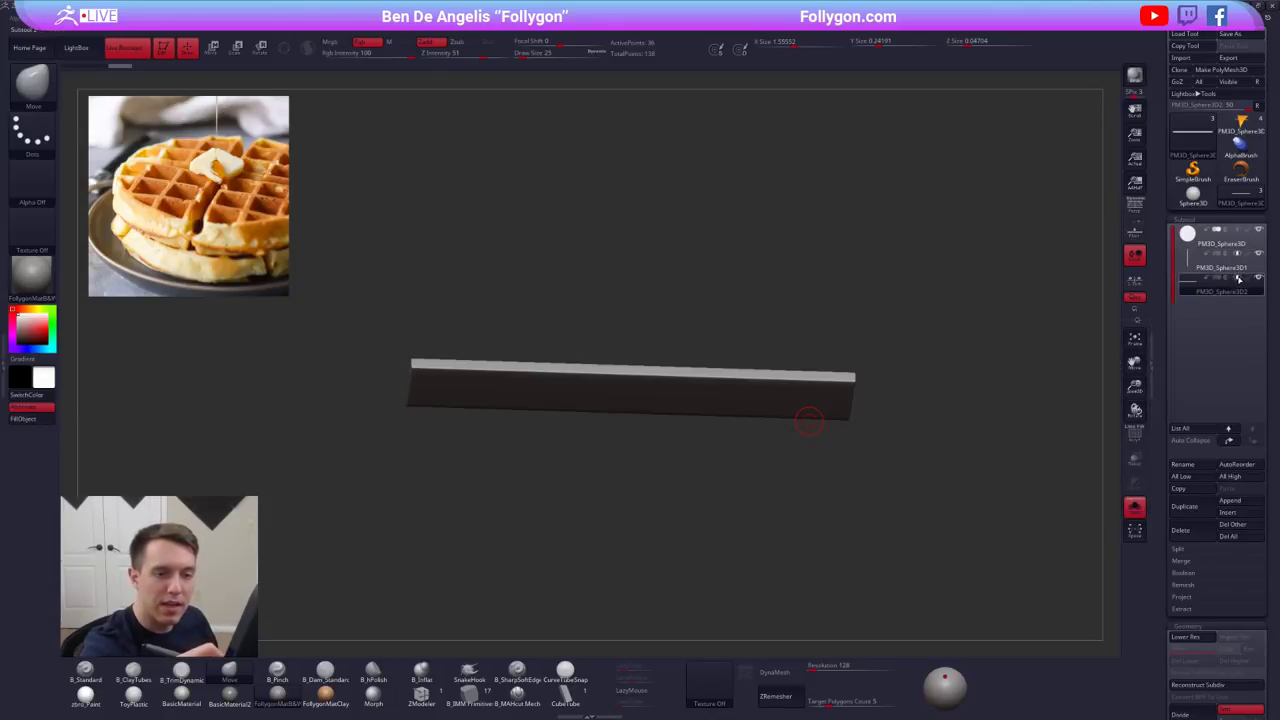
click(1134, 508)
drag(848, 420, 928, 392)
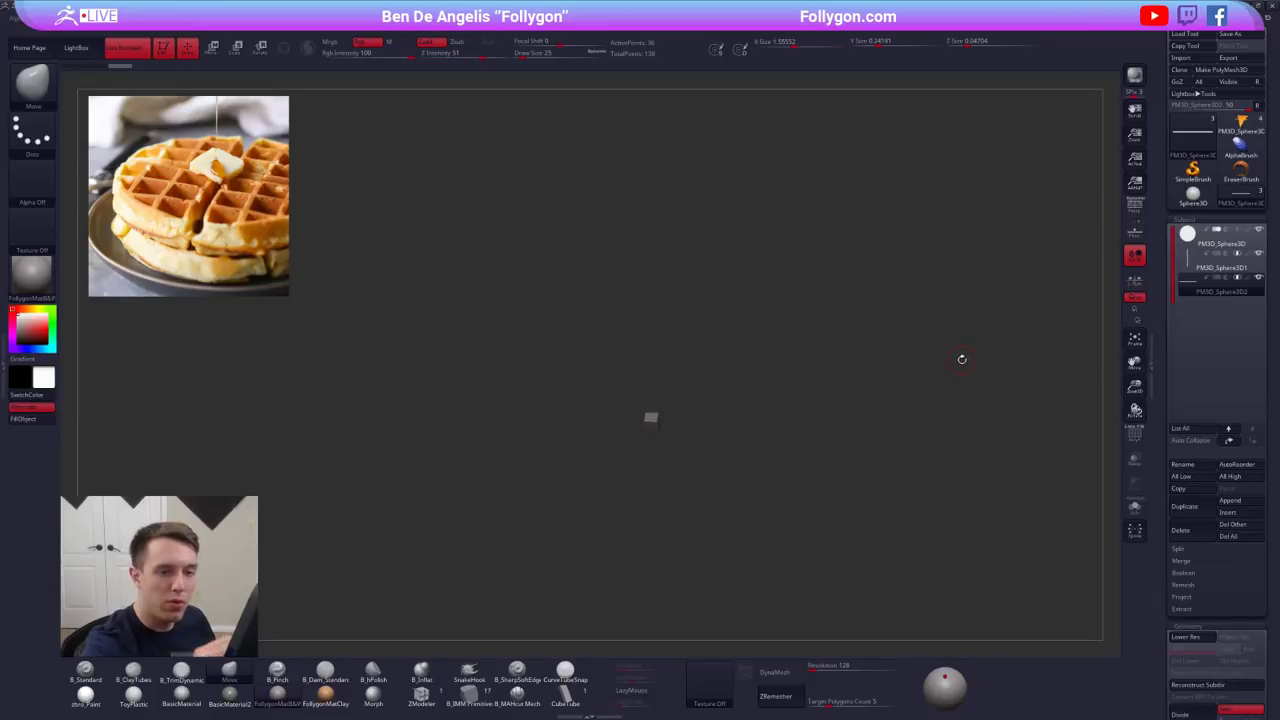
- Return both bars to subtraction, with both grooves shown, and reselect the disc
click(1191, 268)
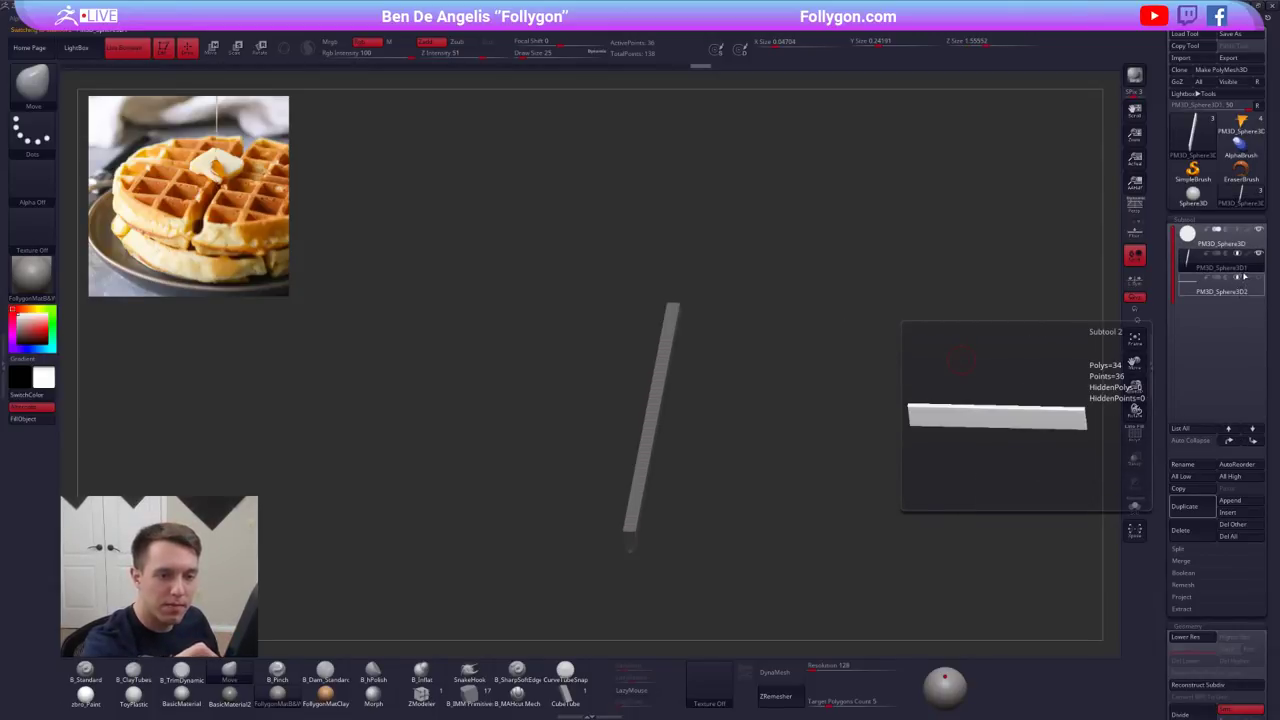
click(1195, 290)
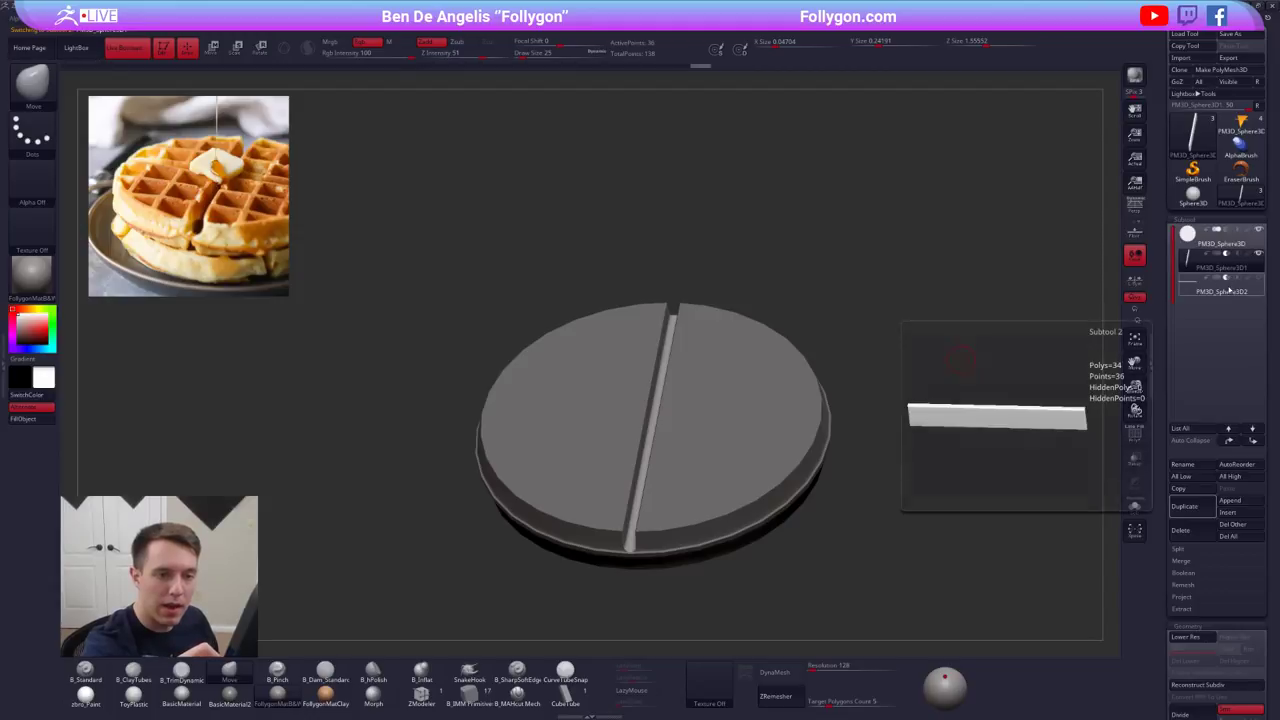
click(1190, 241)
drag(945, 370, 895, 456)
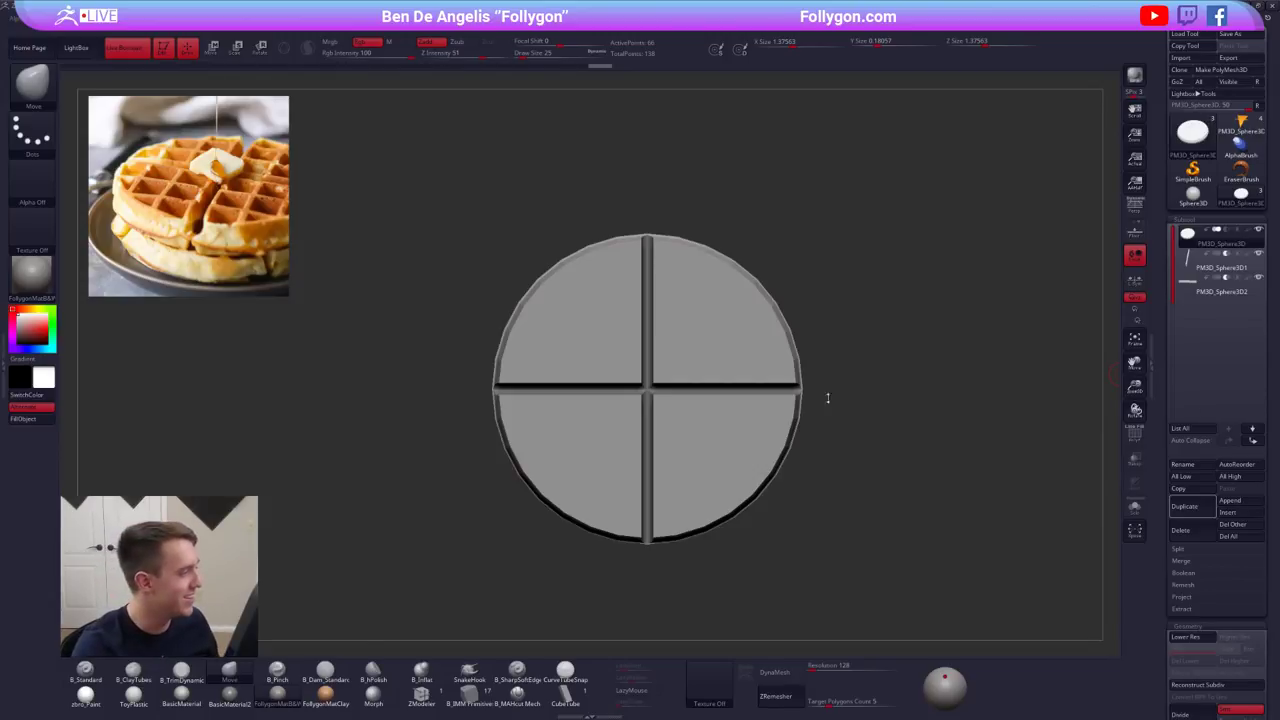
- Duplicate the disc and move the copy to the end of the subtool list
mouse_move(712, 378)
right_down()
mouse_move(738, 382)
mouse_move(700, 380)
right_up()
alt+right_drag(700, 380, 744, 396)
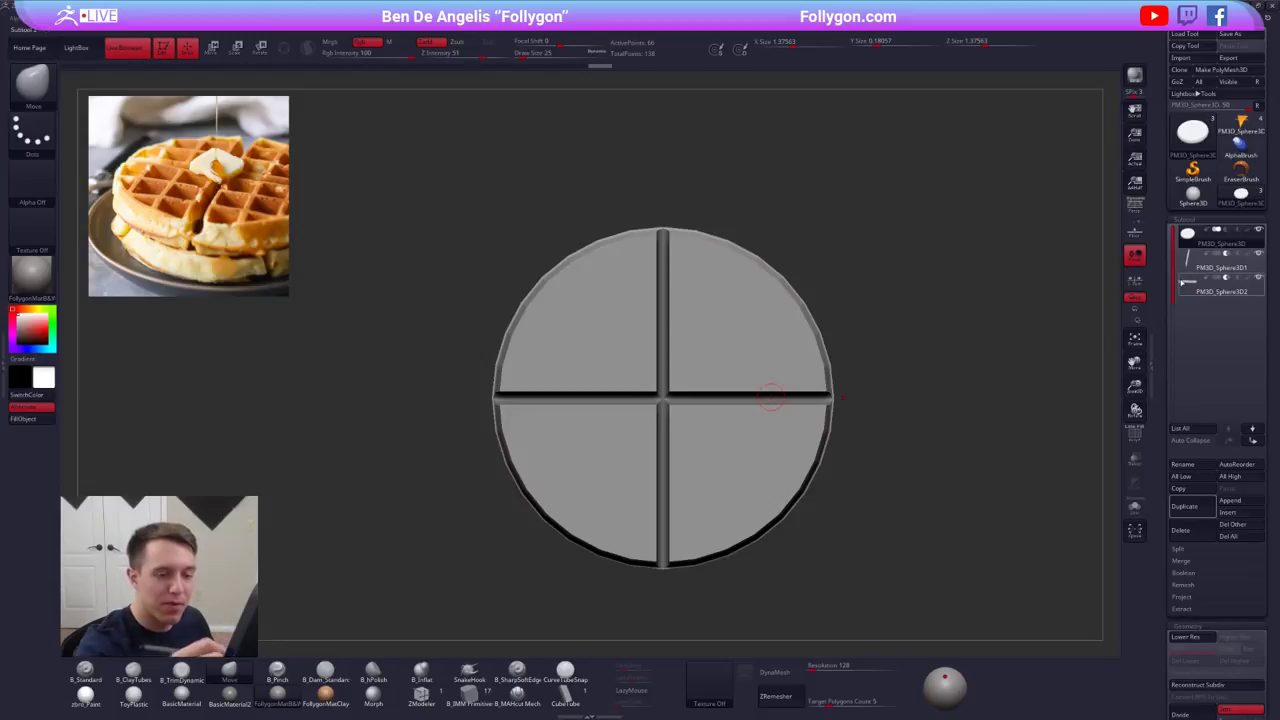
click(1203, 510)
click(1252, 445)
click(1252, 445)
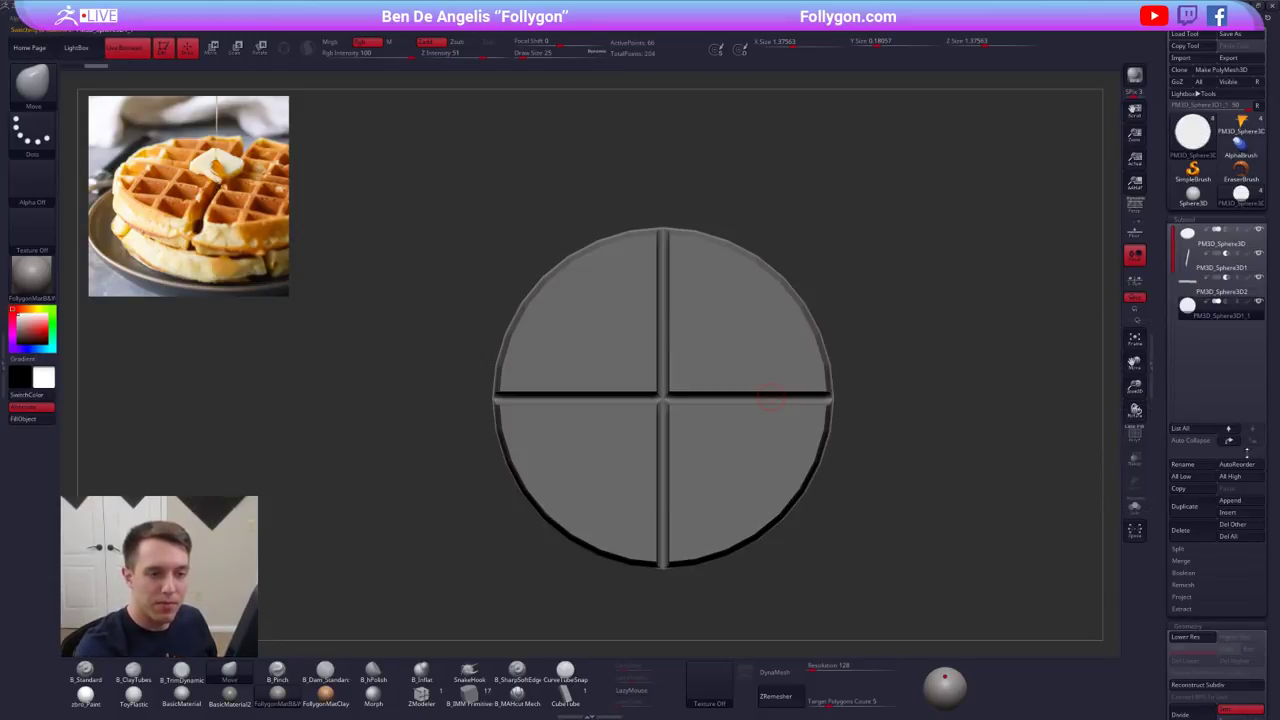
- Isolate the duplicated disc and insert a Perfect Cube about 0.32 in size at its centre
click(484, 700)
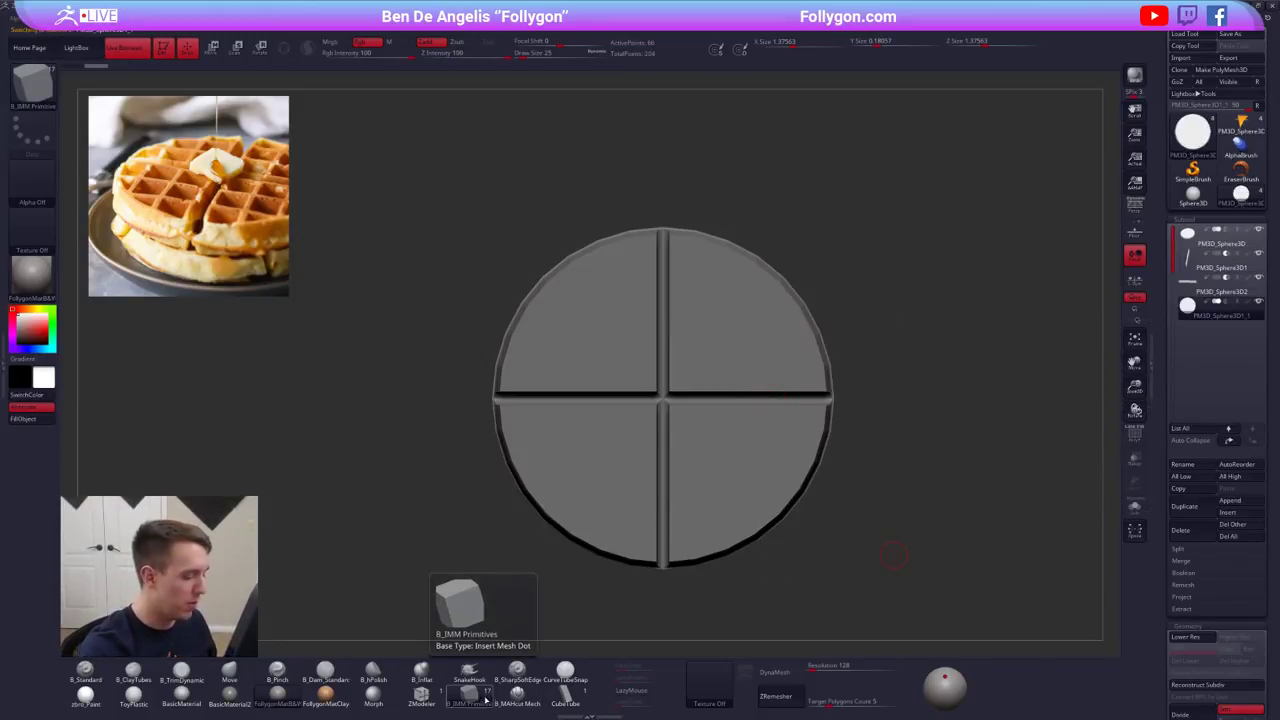
key(m)
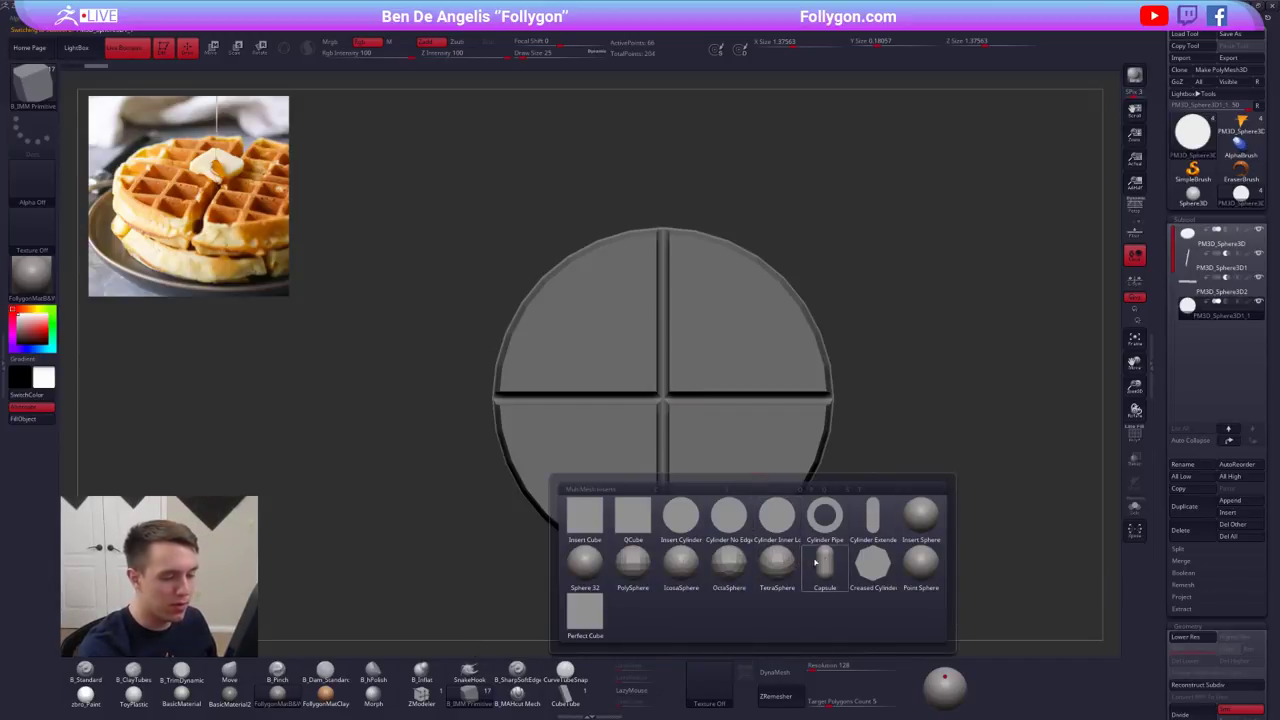
click(601, 619)
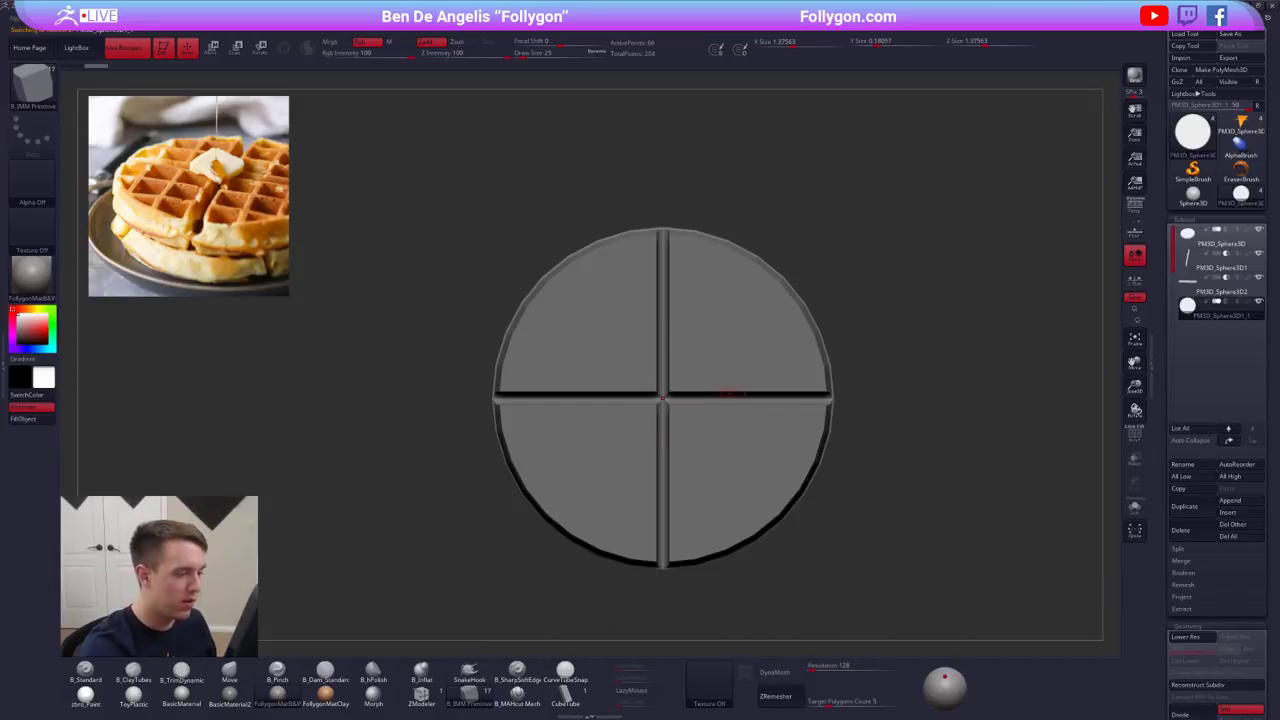
key(alt+s)
key(shift+f)
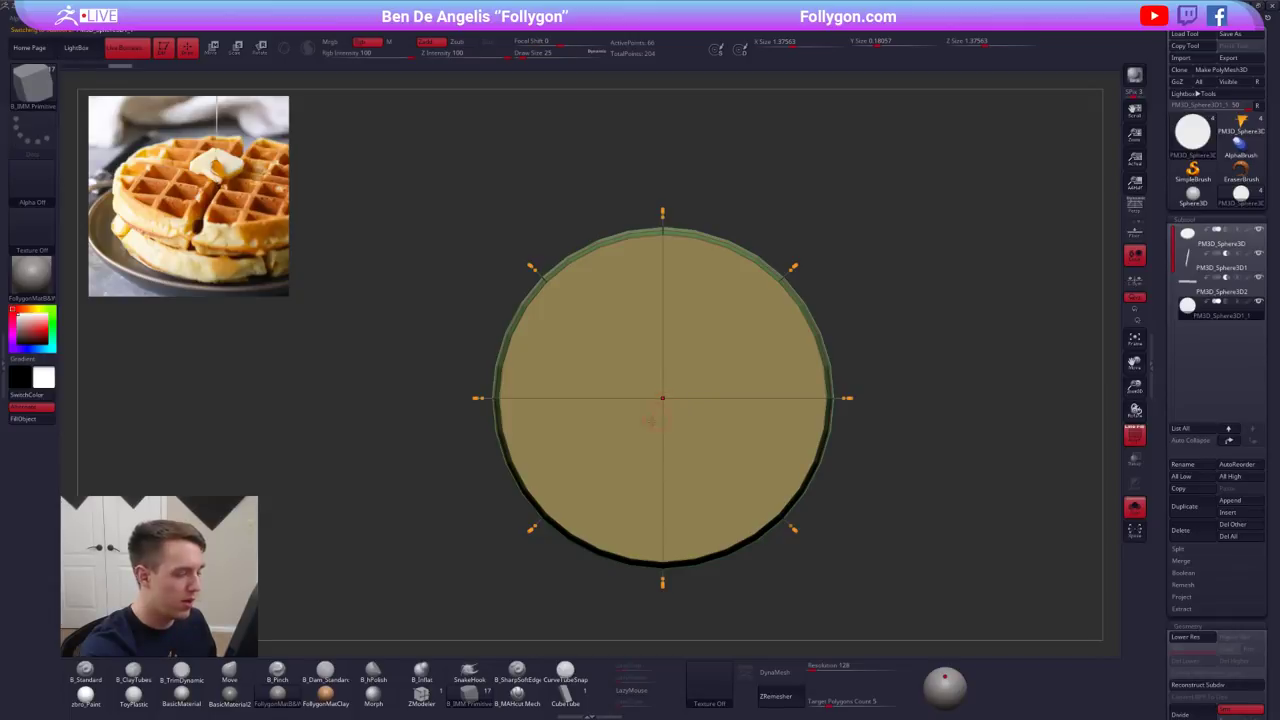
drag(663, 398, 662, 441)
shift+right_drag(703, 470, 716, 420)
- Clear the mask, hide the disc's polygroup and delete the hidden geometry so that only the cube is left
ctrl+drag(724, 392, 730, 373)
ctrl+click(740, 347)
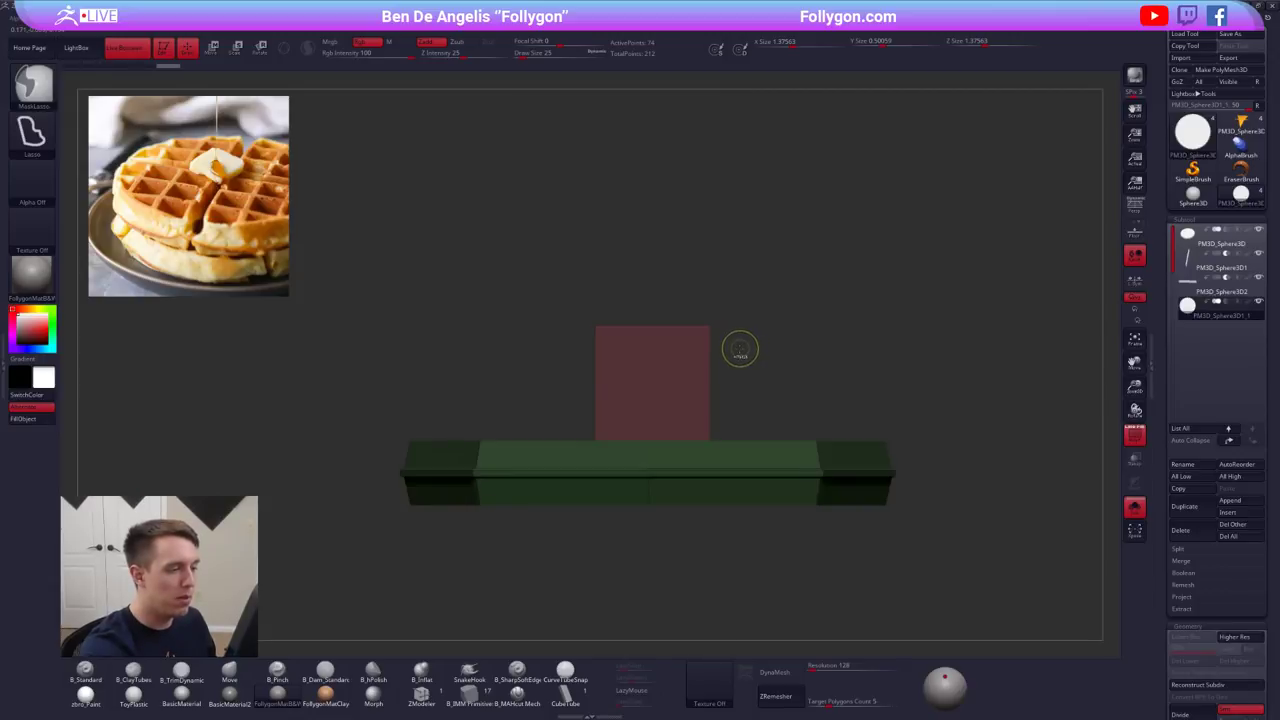
ctrl+click(735, 349)
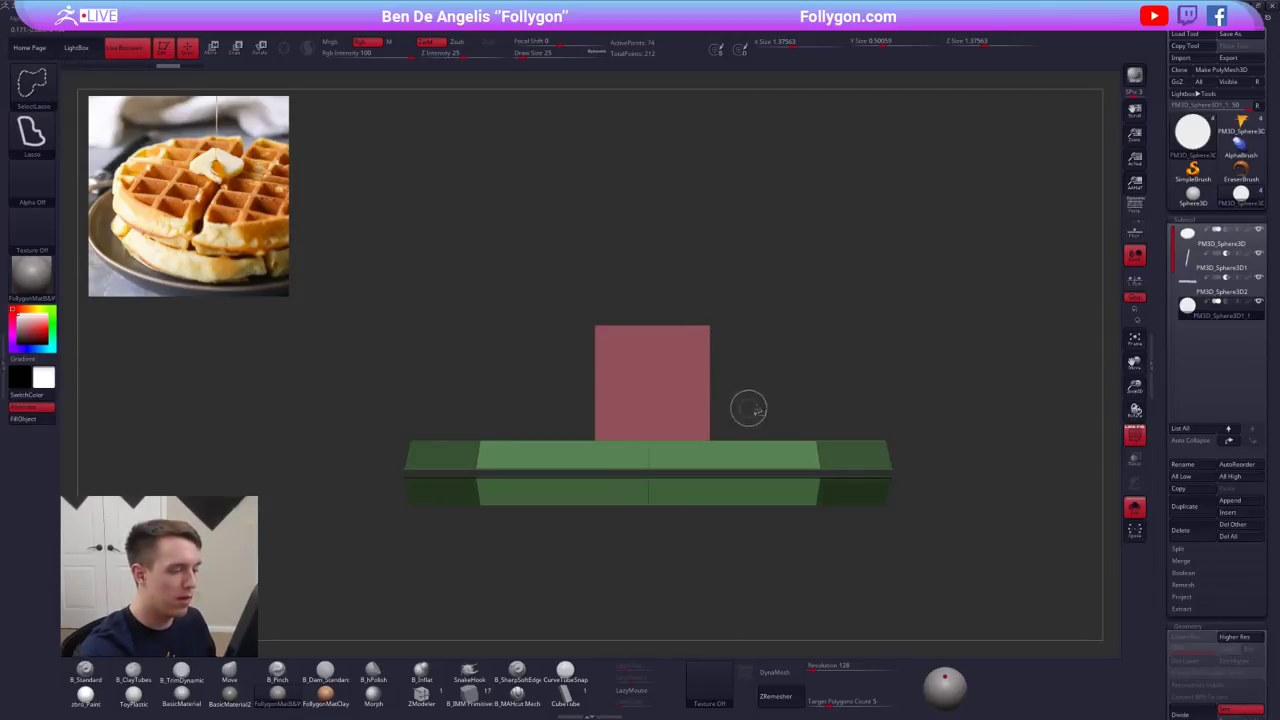
ctrl+shift+click(830, 447)
mouse_move(834, 423)
ctrl+shift+mouse_down()
mouse_move(880, 369)
mouse_move(938, 347)
ctrl+shift+mouse_up()
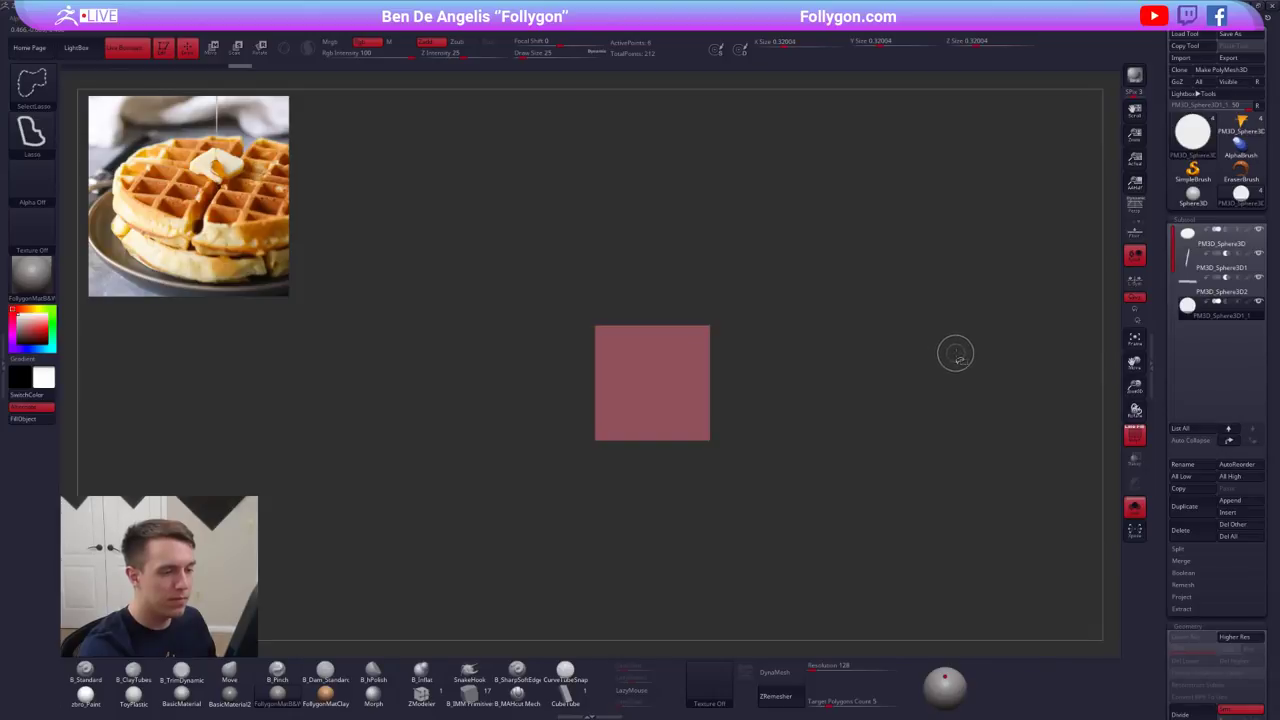
key(space)
click(975, 361)
- Scale the cube down uniformly from its centre to about 0.184
mouse_move(719, 393)
alt+right_down()
mouse_move(736, 403)
mouse_move(729, 393)
alt+right_up()
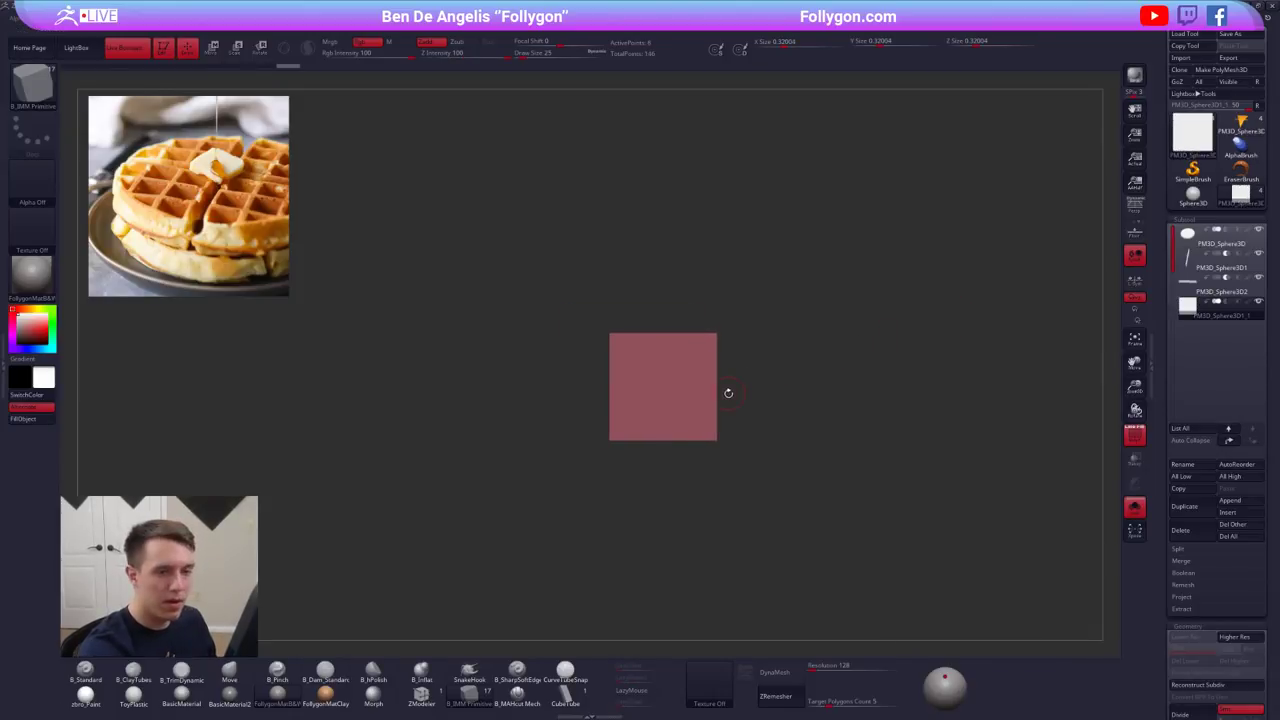
mouse_move(1193, 309)
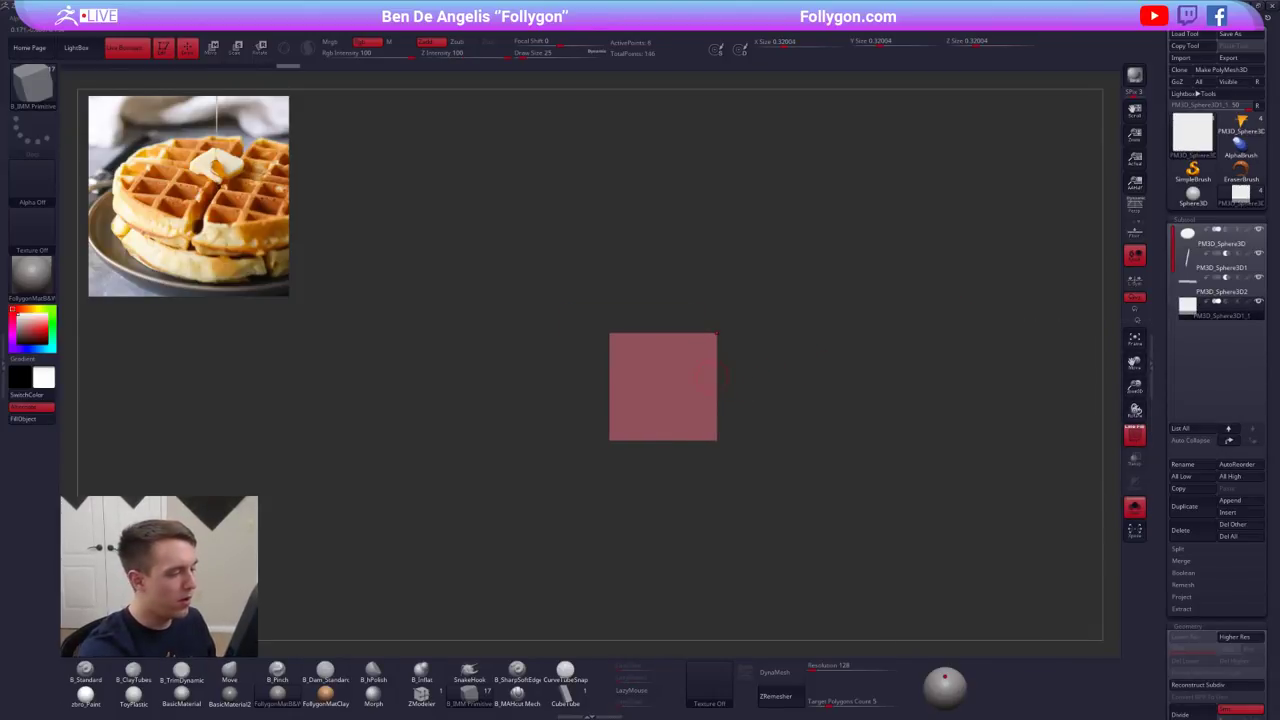
key(w)
click(663, 168)
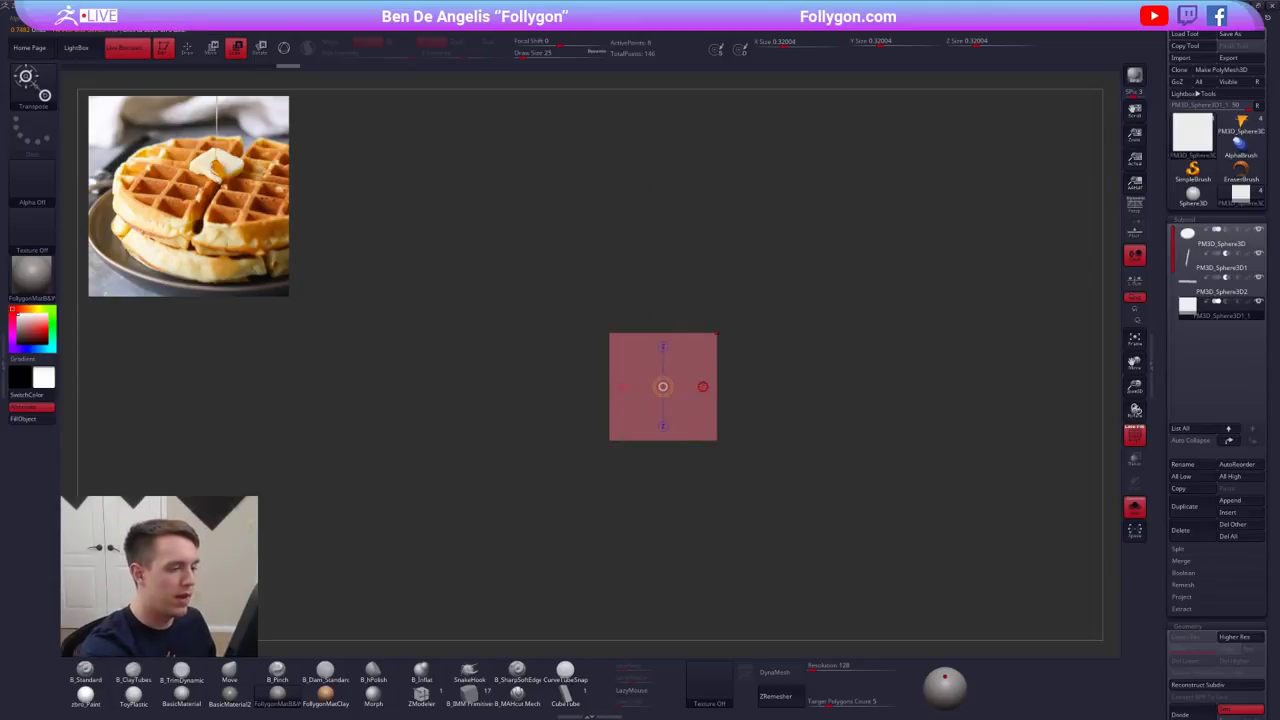
click(703, 386)
drag(915, 386, 807, 386)
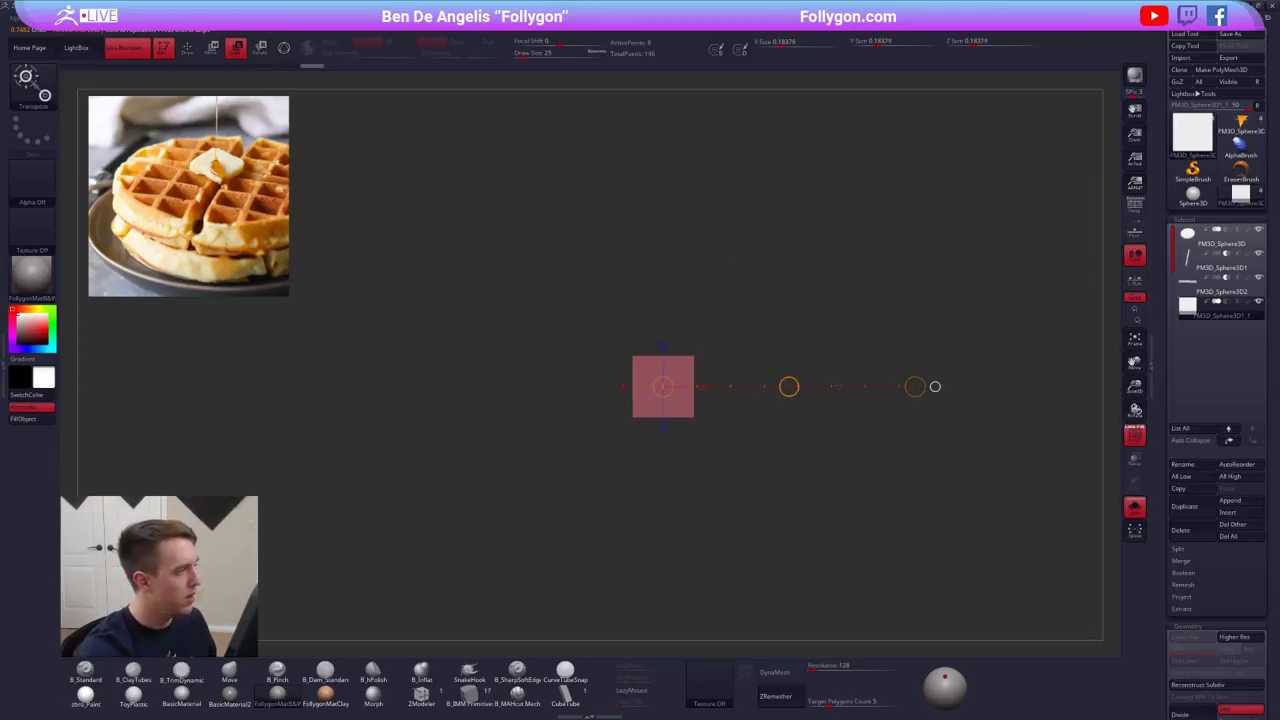
right_drag(765, 430, 767, 563)
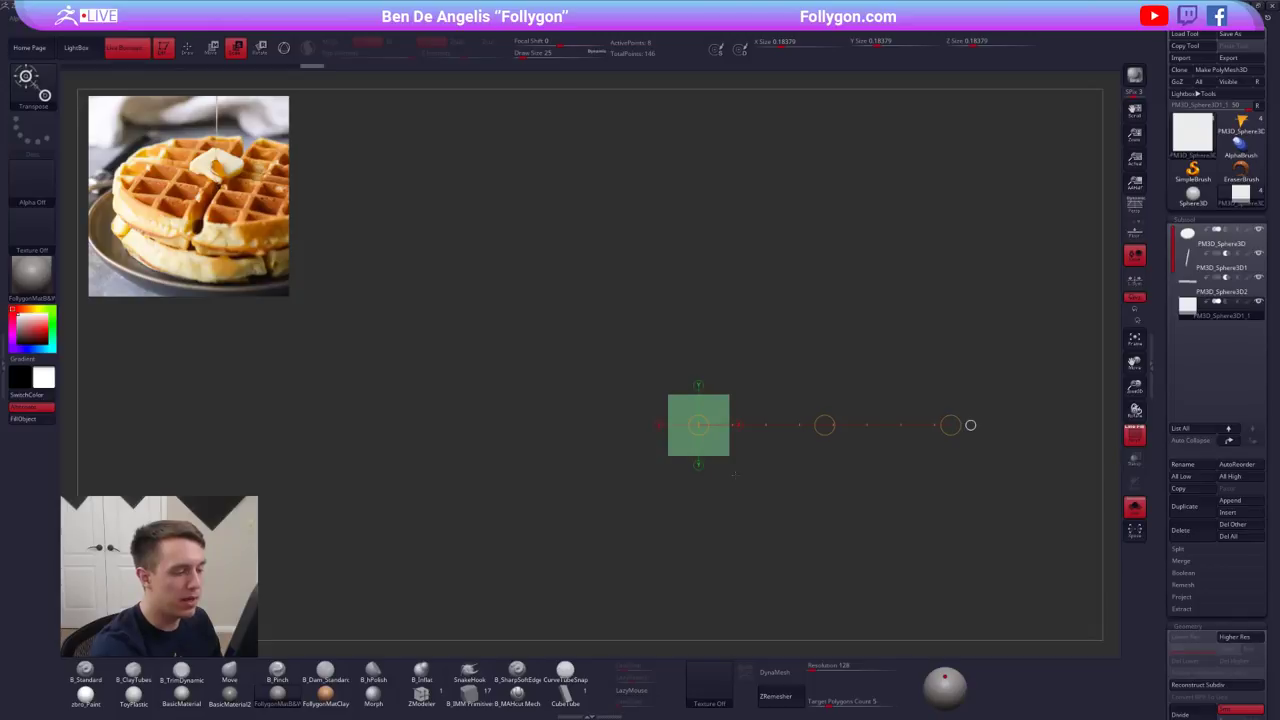
- Show the grooved disc again and move the cube into its lower-left quarter, beside the crossing of the grooves
key(shift+s)
mouse_move(970, 425)
ctrl+right_down()
mouse_move(975, 455)
mouse_move(995, 395)
ctrl+right_up()
key(w)
mouse_move(740, 390)
shift+mouse_down()
mouse_move(740, 461)
mouse_move(736, 427)
mouse_move(670, 488)
shift+mouse_up()
drag(678, 483, 679, 482)
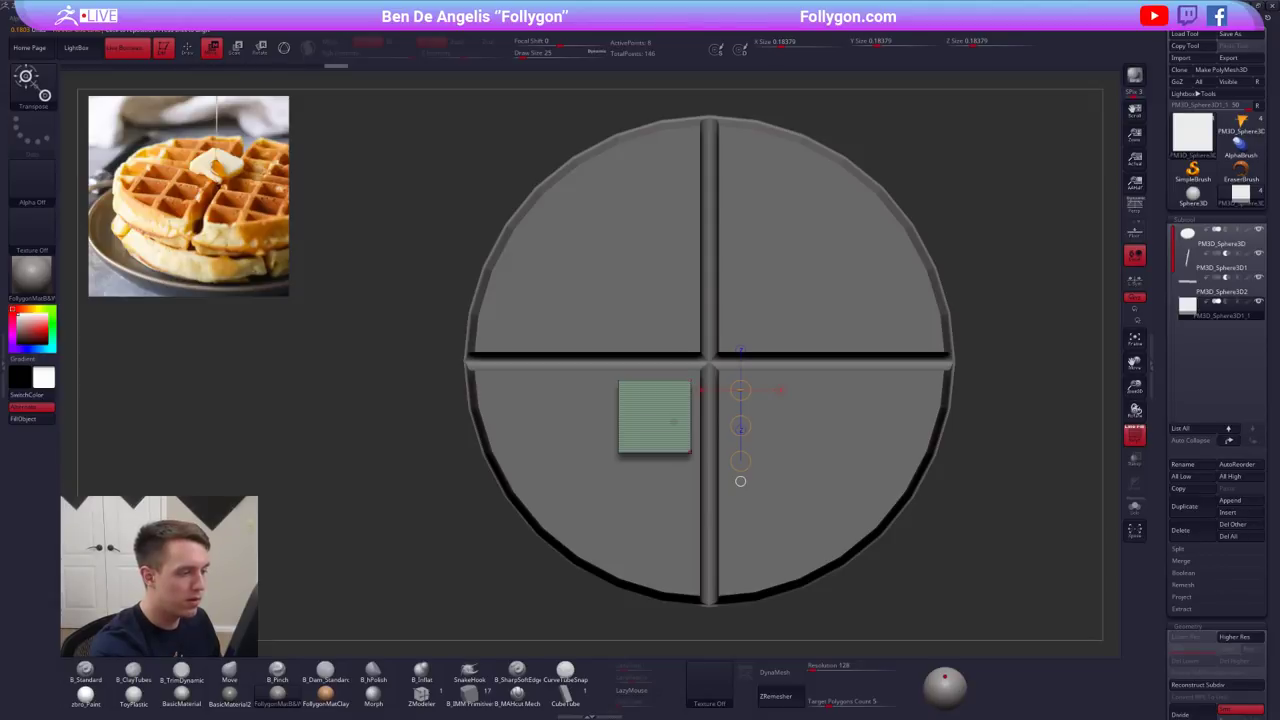
key(ctrl+z)
mouse_move(750, 323)
mouse_down()
mouse_move(583, 489)
mouse_move(609, 462)
mouse_up()
ctrl+right_drag(683, 446, 682, 467)
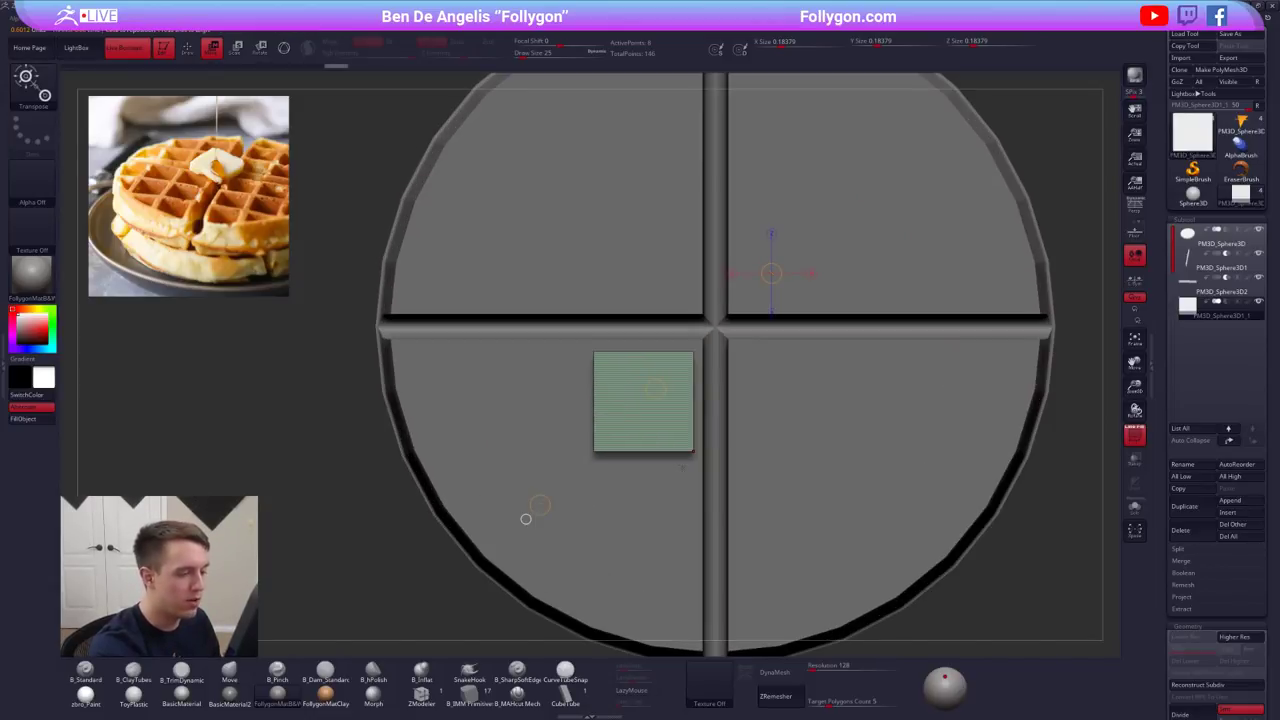
- Nudge the cube up towards the groove crossing and scale it down uniformly to about 0.163
drag(693, 488, 693, 508)
drag(694, 483, 693, 480)
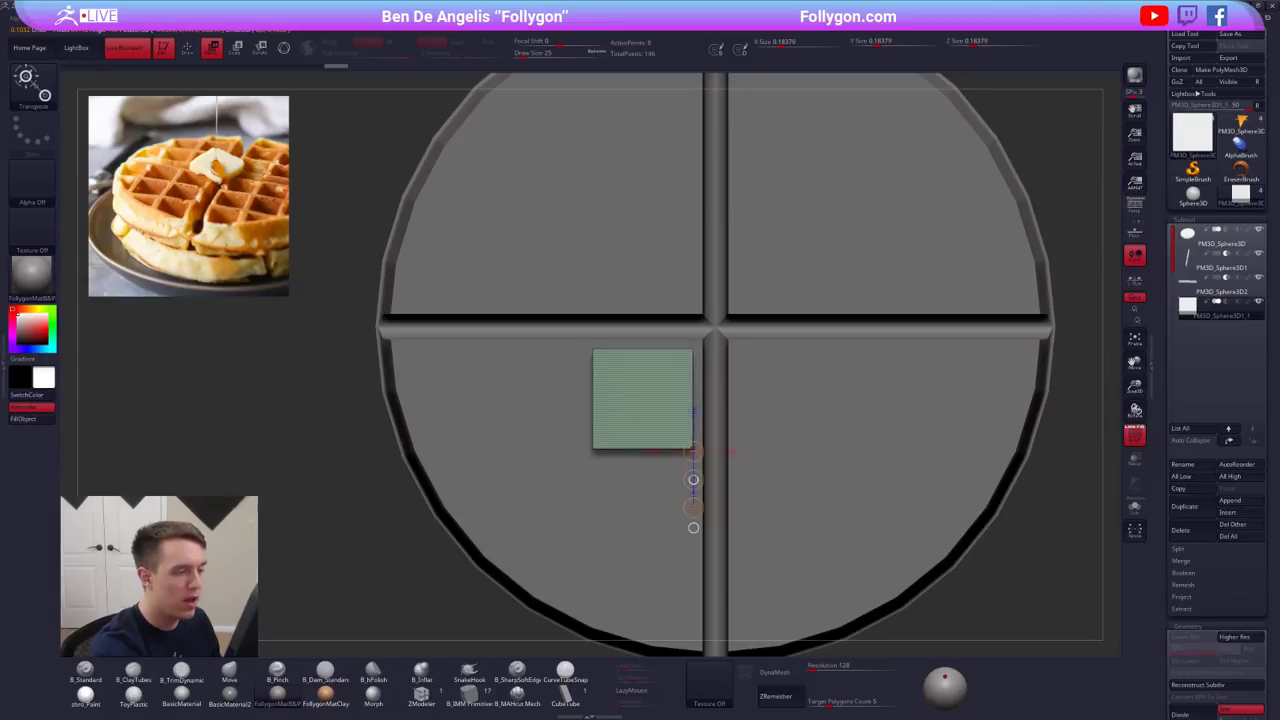
click(693, 528)
click(683, 398)
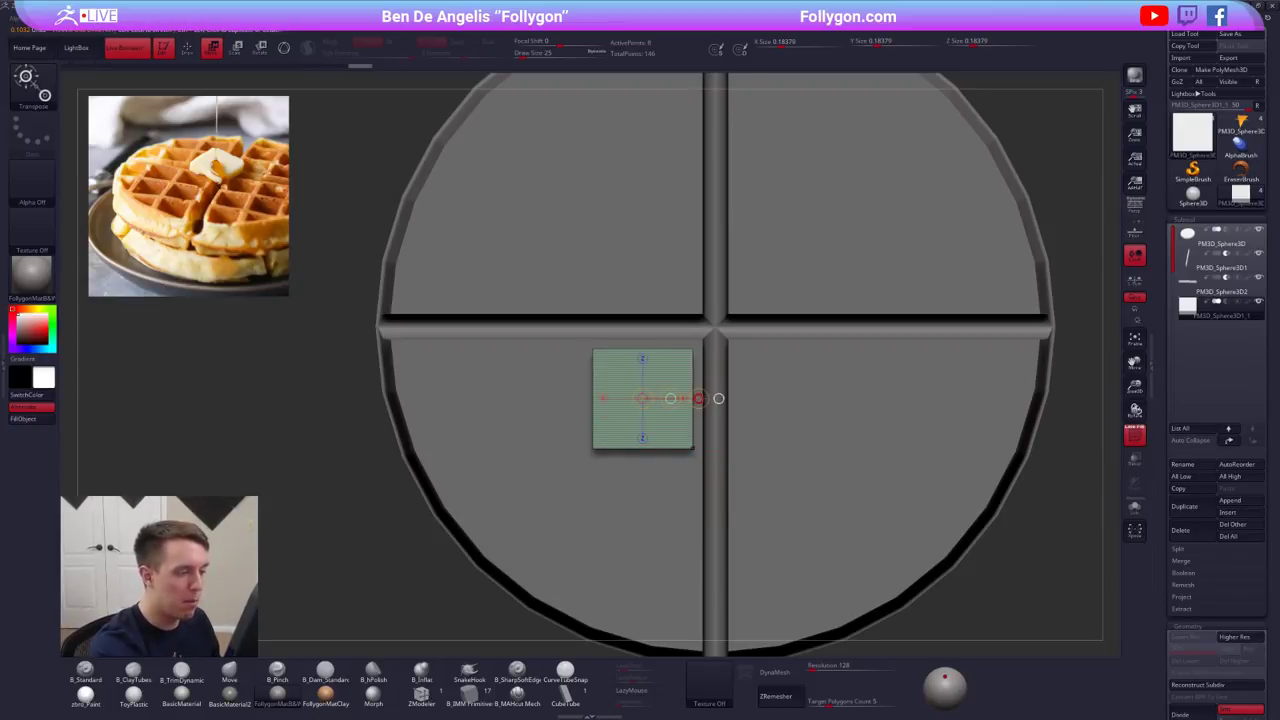
key(e)
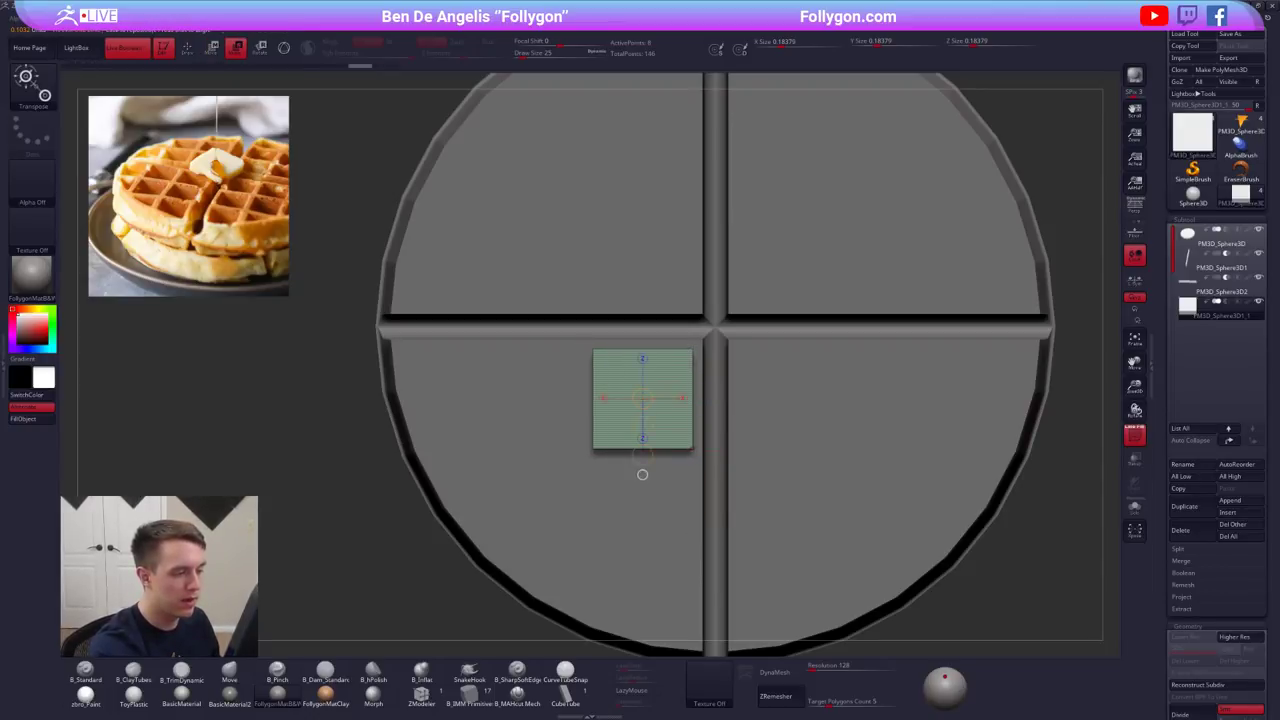
click(684, 398)
drag(700, 398, 693, 398)
ctrl+right_drag(687, 443, 688, 385)
- Copy the cube downward, then copy the pair to the left, forming an evenly spaced 2 by 2 block, and clear the mask
key(w)
drag(675, 425, 675, 500)
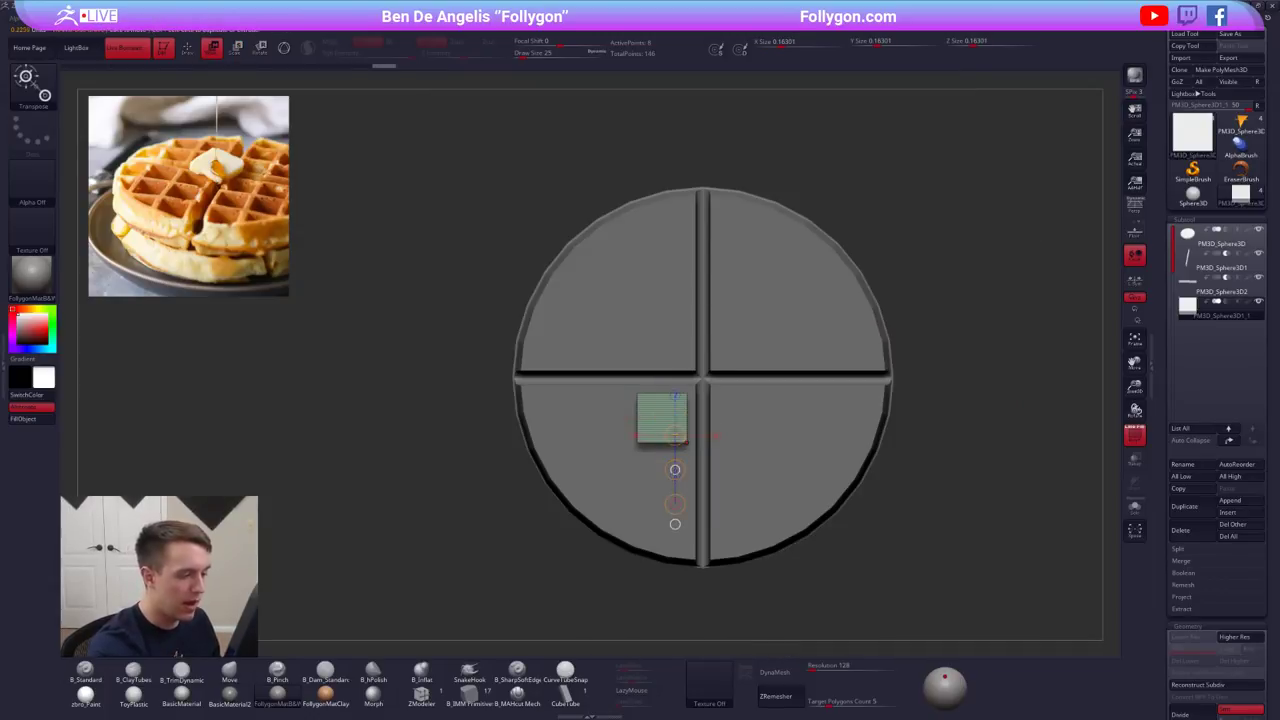
ctrl+drag(675, 448, 675, 504)
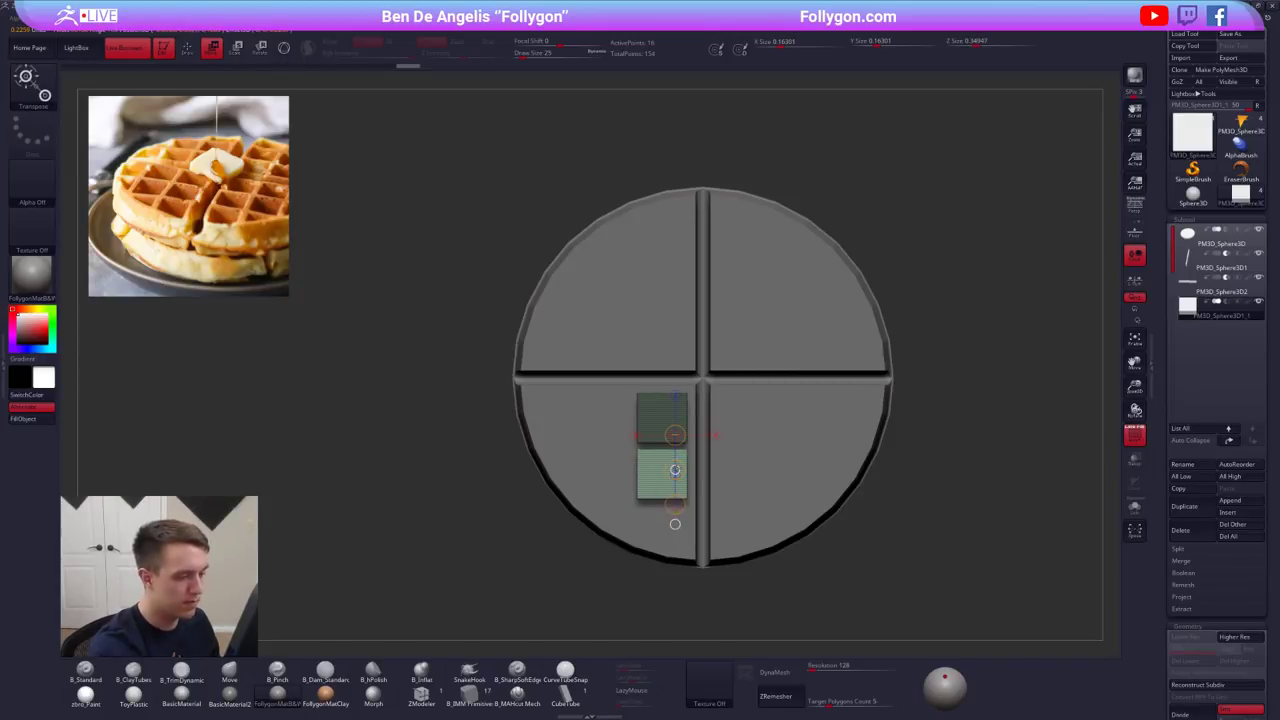
ctrl+drag(606, 564, 614, 574)
mouse_move(659, 489)
mouse_down()
mouse_move(737, 489)
mouse_move(639, 489)
mouse_up()
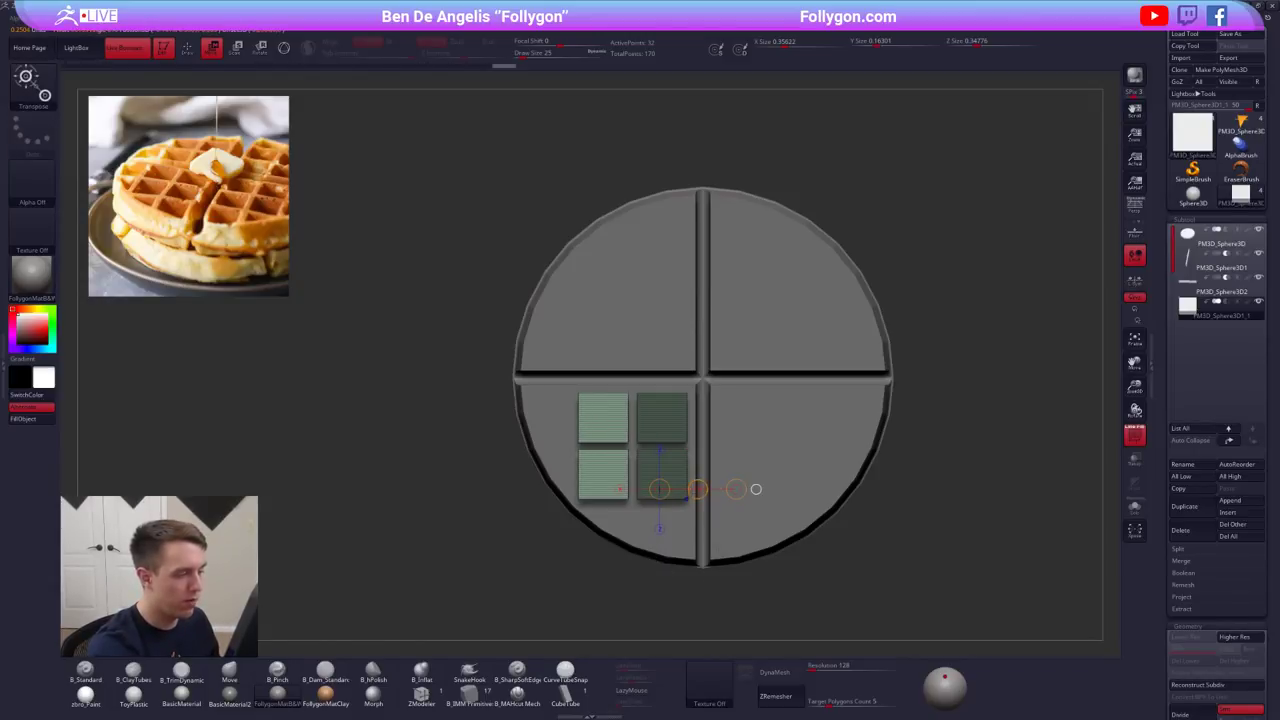
key(q)
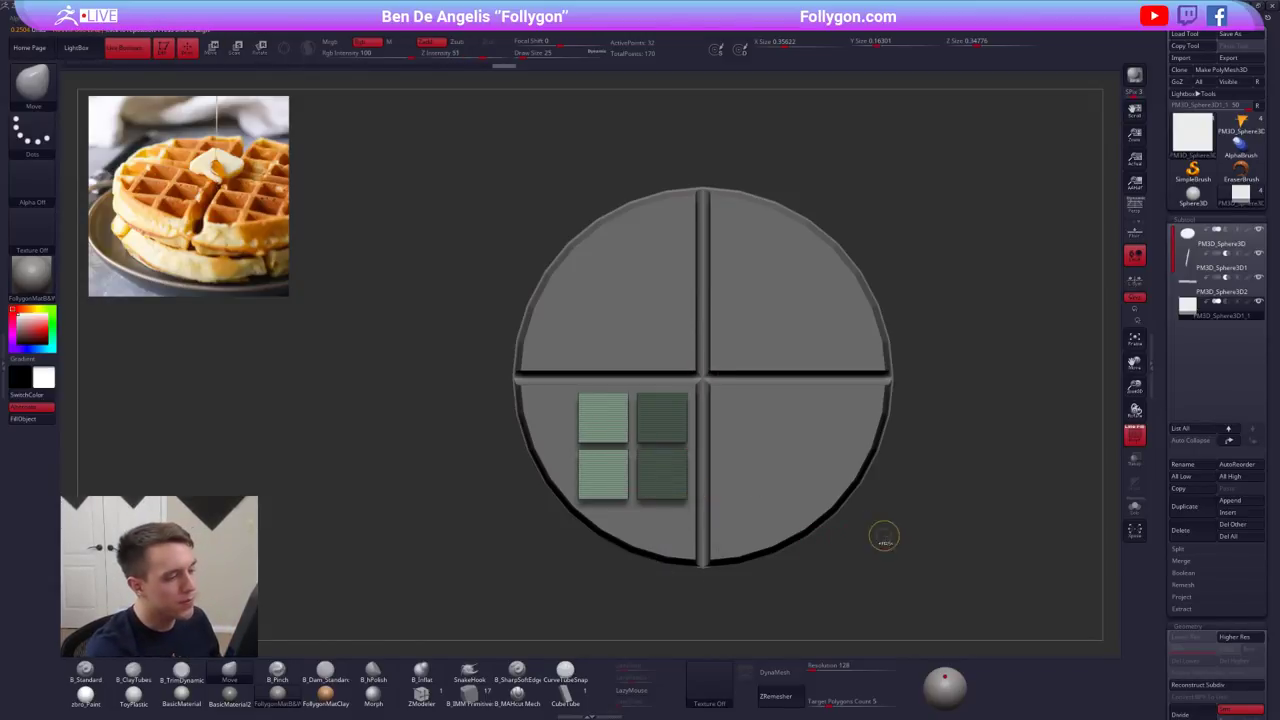
mouse_move(885, 535)
ctrl+mouse_down()
mouse_move(867, 586)
mouse_move(858, 542)
ctrl+mouse_up()
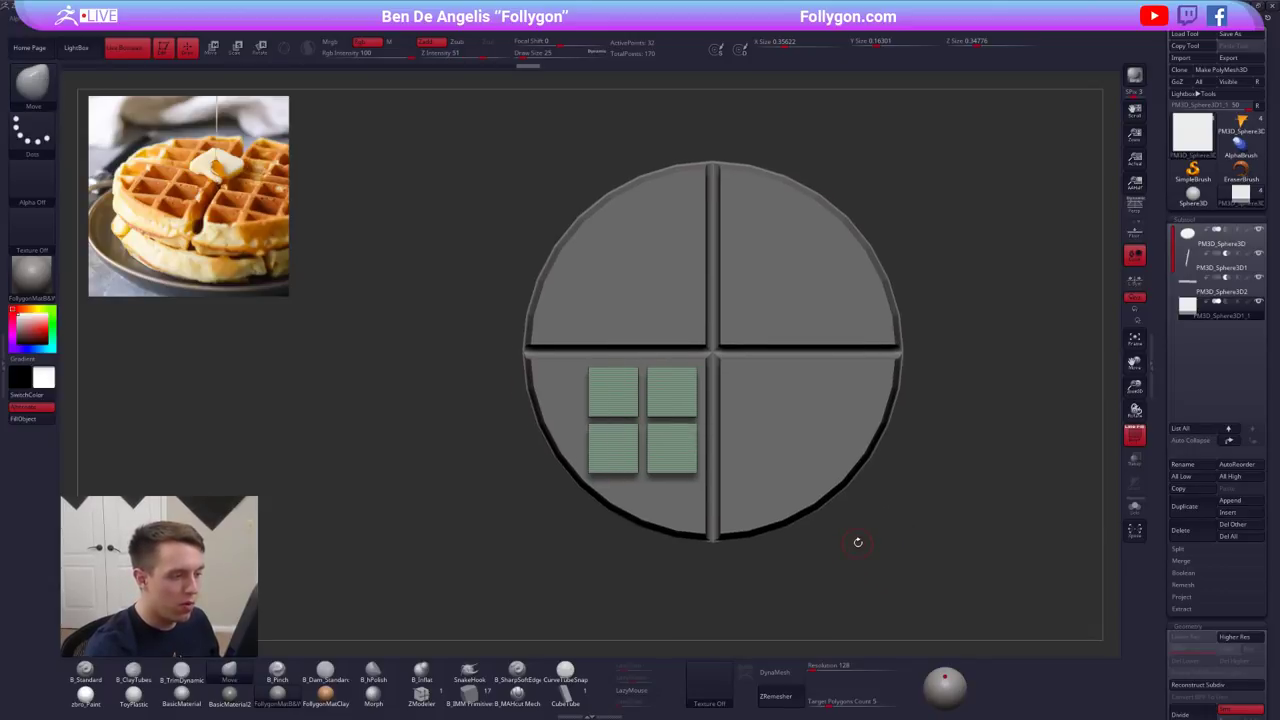
- Try to mirror and weld the 2 by 2 block of cubes into the other three quarters of the disc
key(ctrl+shift+f)
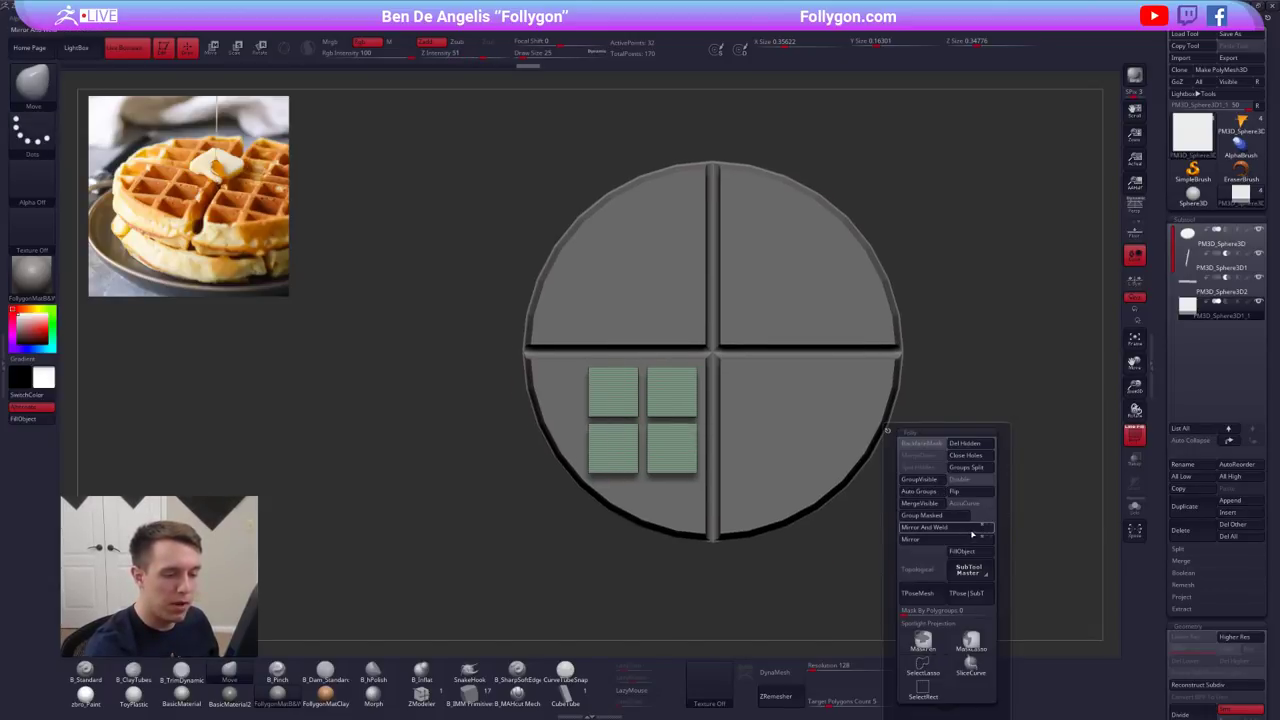
key(ctrl+shift+f)
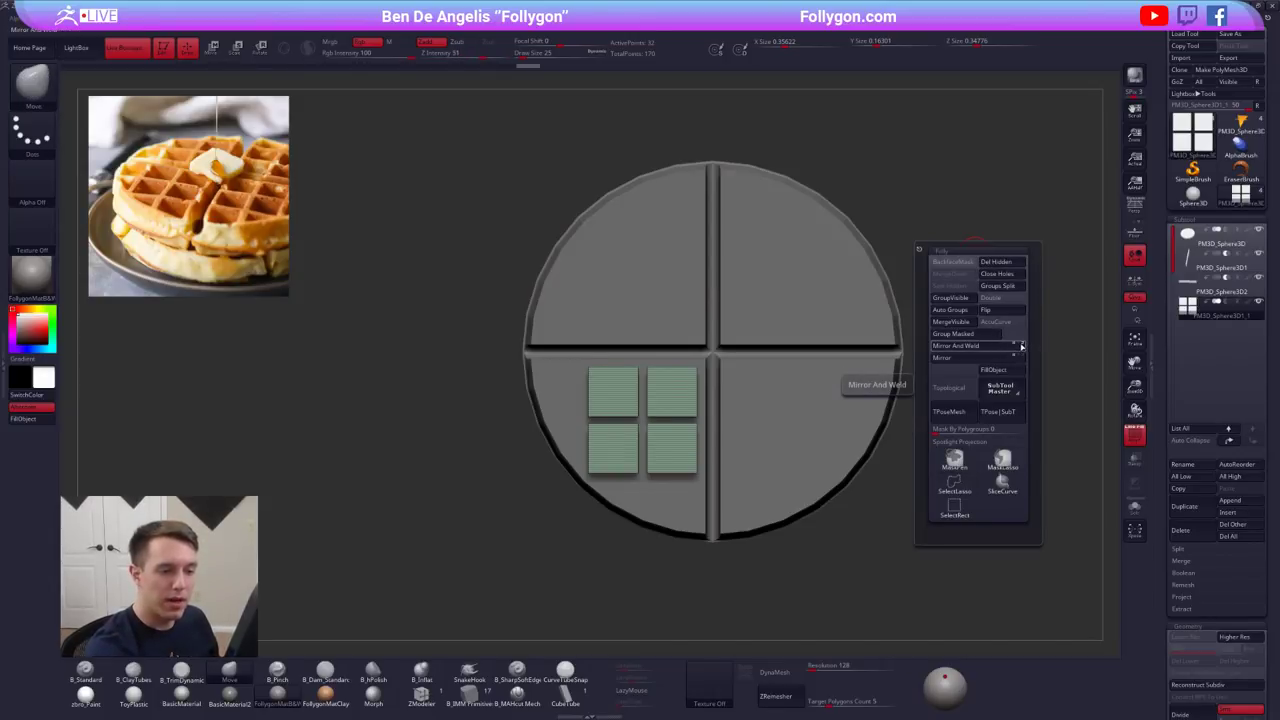
click(993, 347)
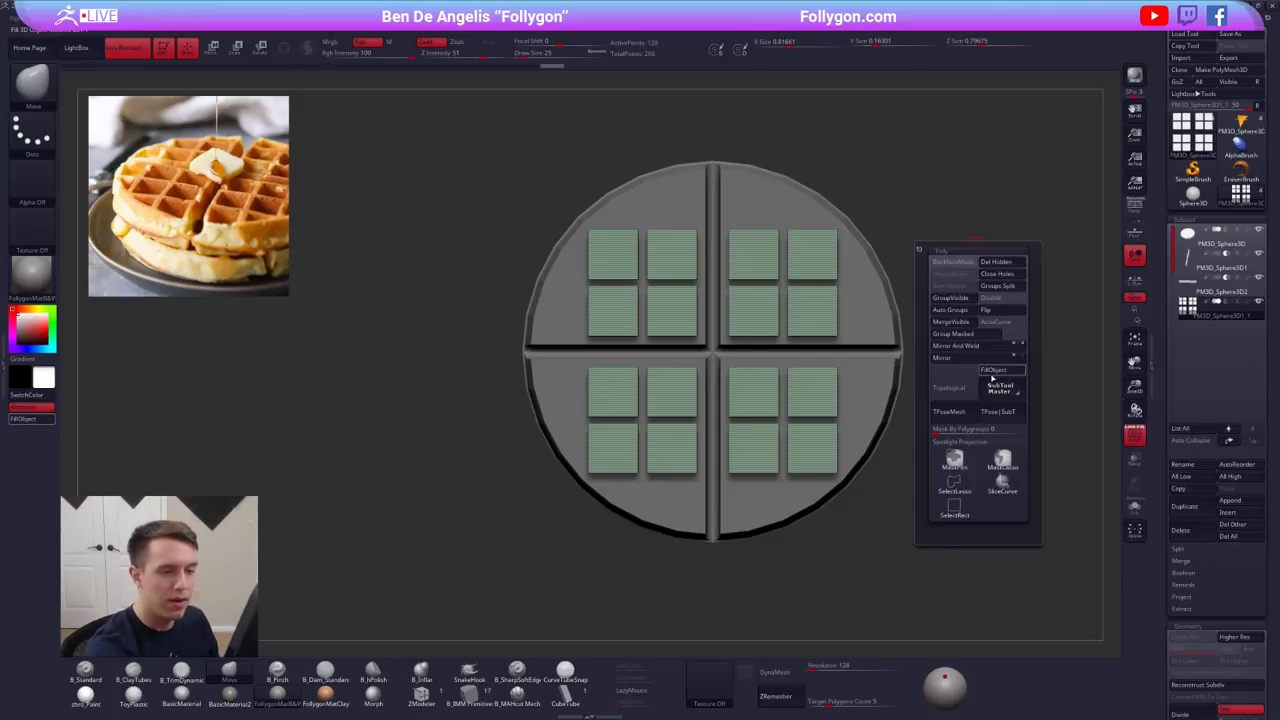
key(ctrl+z)
- Copy the 2 by 2 block to the left and both blocks downward, forming a 4 by 4 grid of cubes, and clear the mask
key(w)
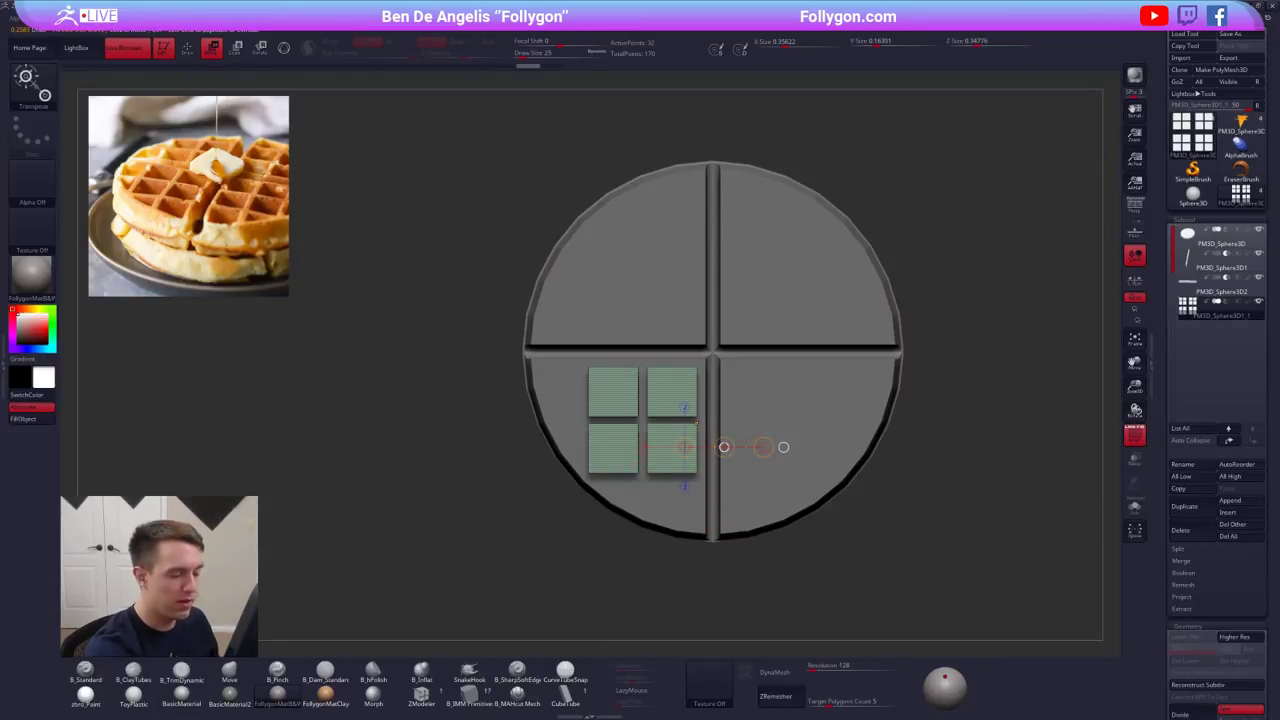
ctrl+drag(722, 447, 603, 448)
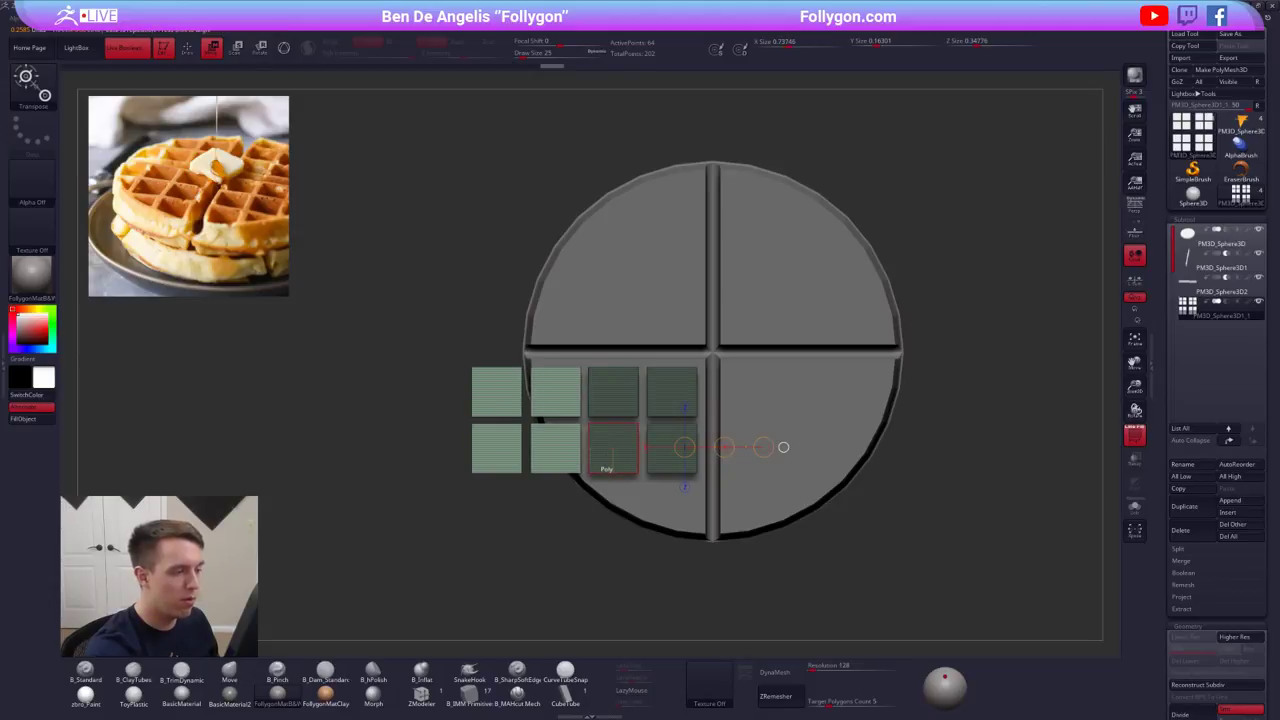
ctrl+drag(606, 560, 624, 578)
drag(614, 454, 614, 578)
ctrl+drag(614, 506, 610, 619)
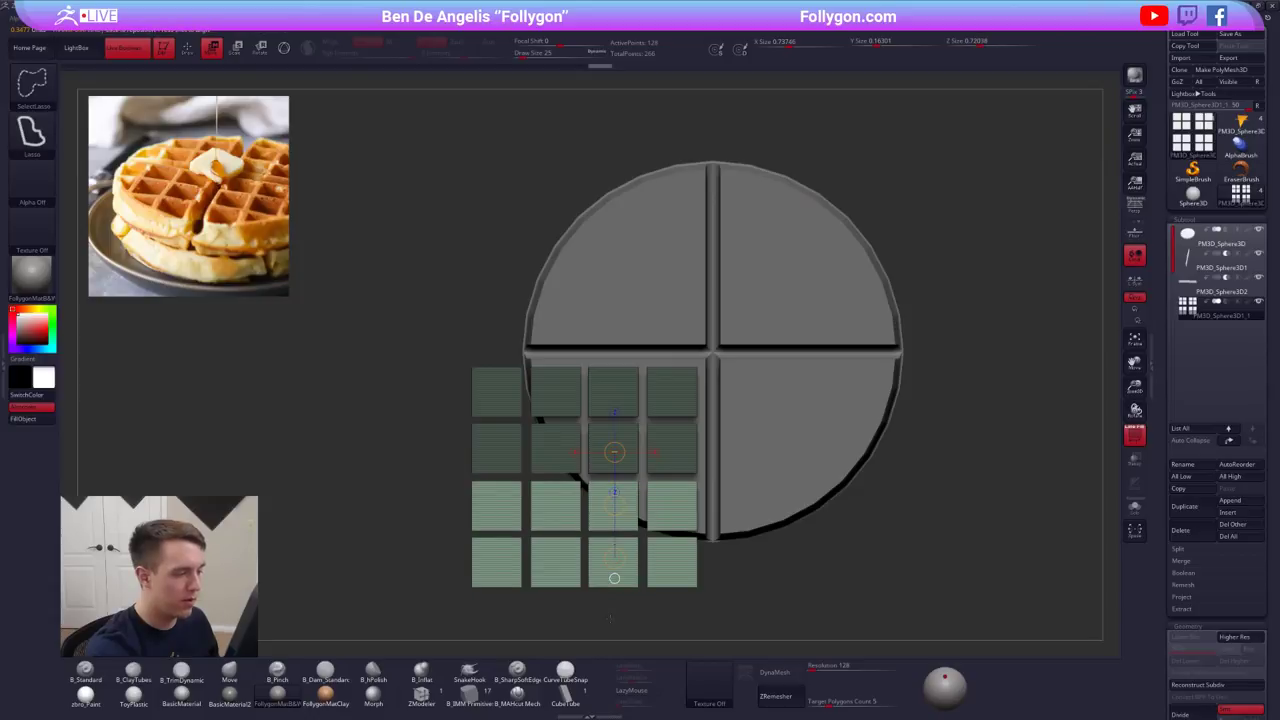
key(q)
mouse_move(800, 526)
ctrl+mouse_down()
mouse_move(846, 523)
mouse_move(817, 536)
ctrl+mouse_up()
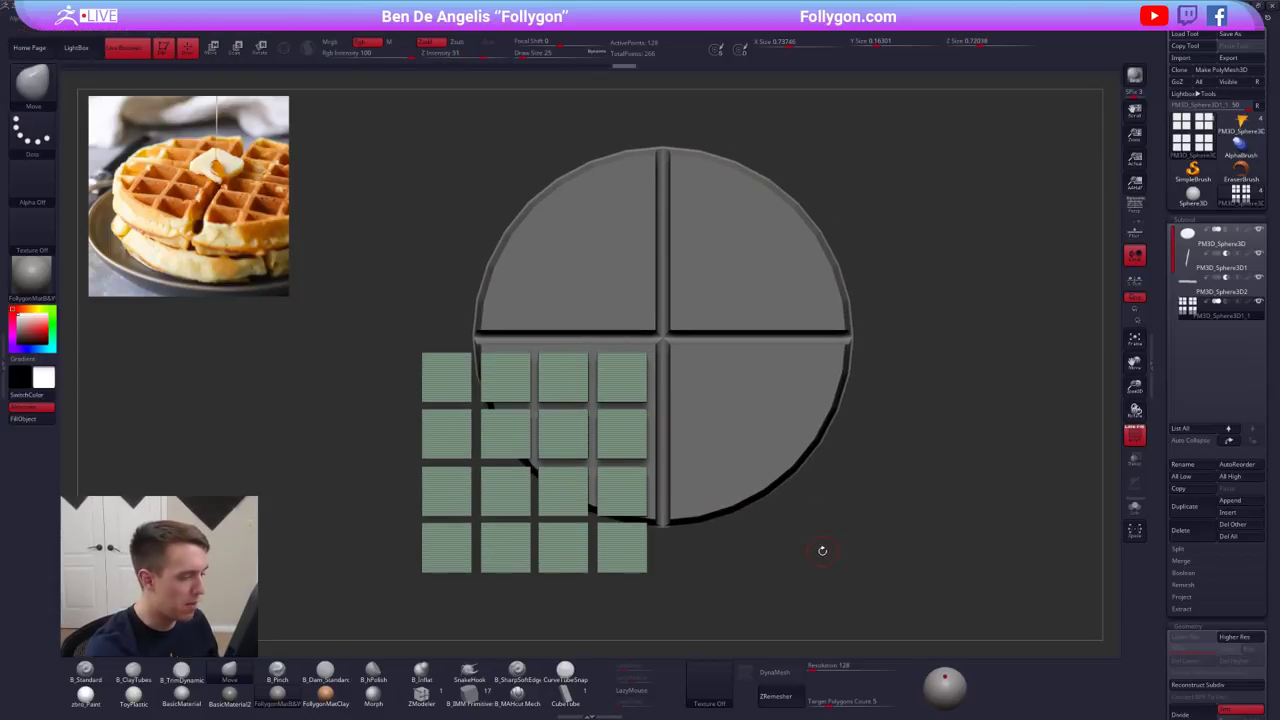
- Try to scale the 4 by 4 grid up slightly from its corner nearest the groove crossing
key(e)
drag(647, 352, 760, 306)
key(q)
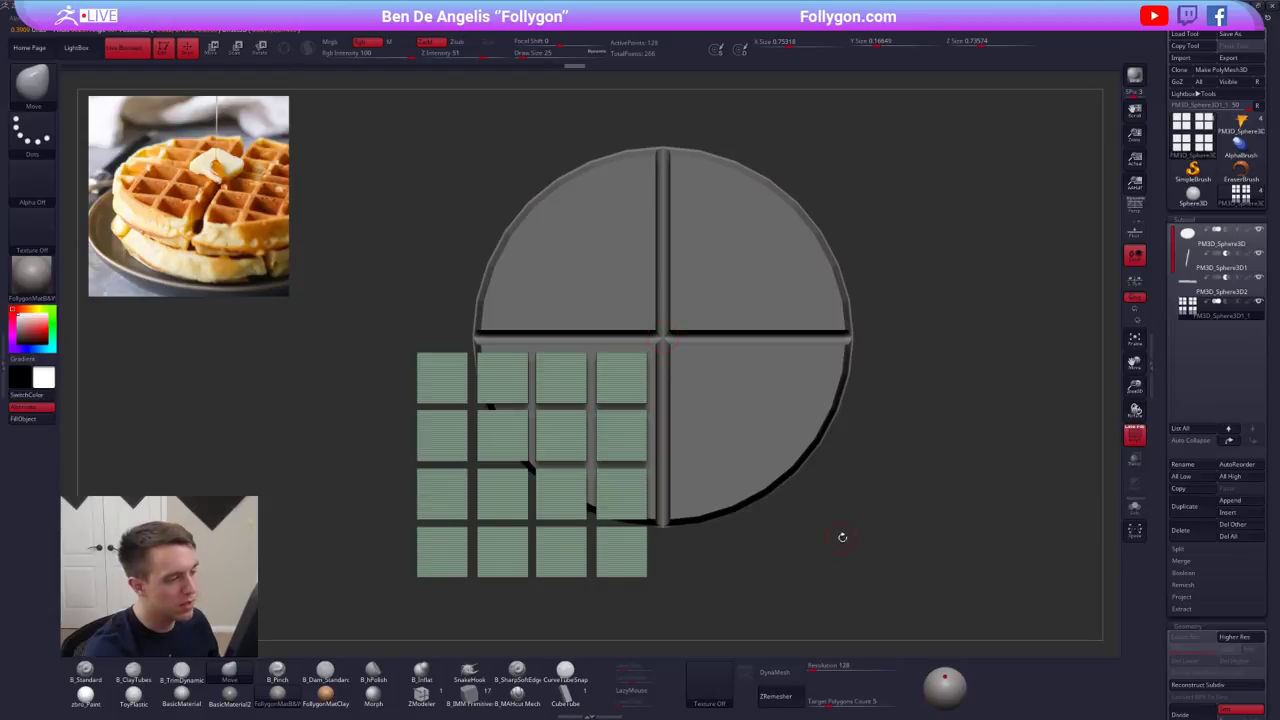
key(ctrl+z)
- Mirror and weld the 4 by 4 grid across both axes so that cubes cover all four quarters of the disc
drag(840, 543, 849, 432)
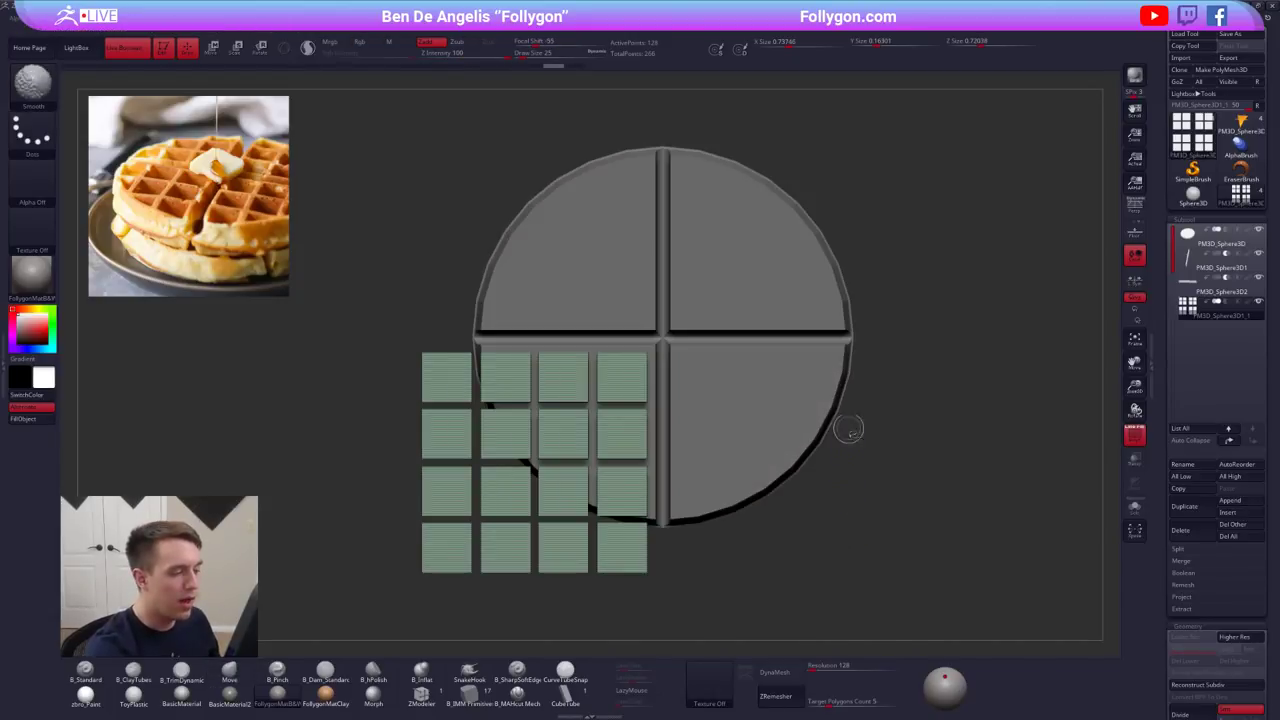
key(space)
click(887, 512)
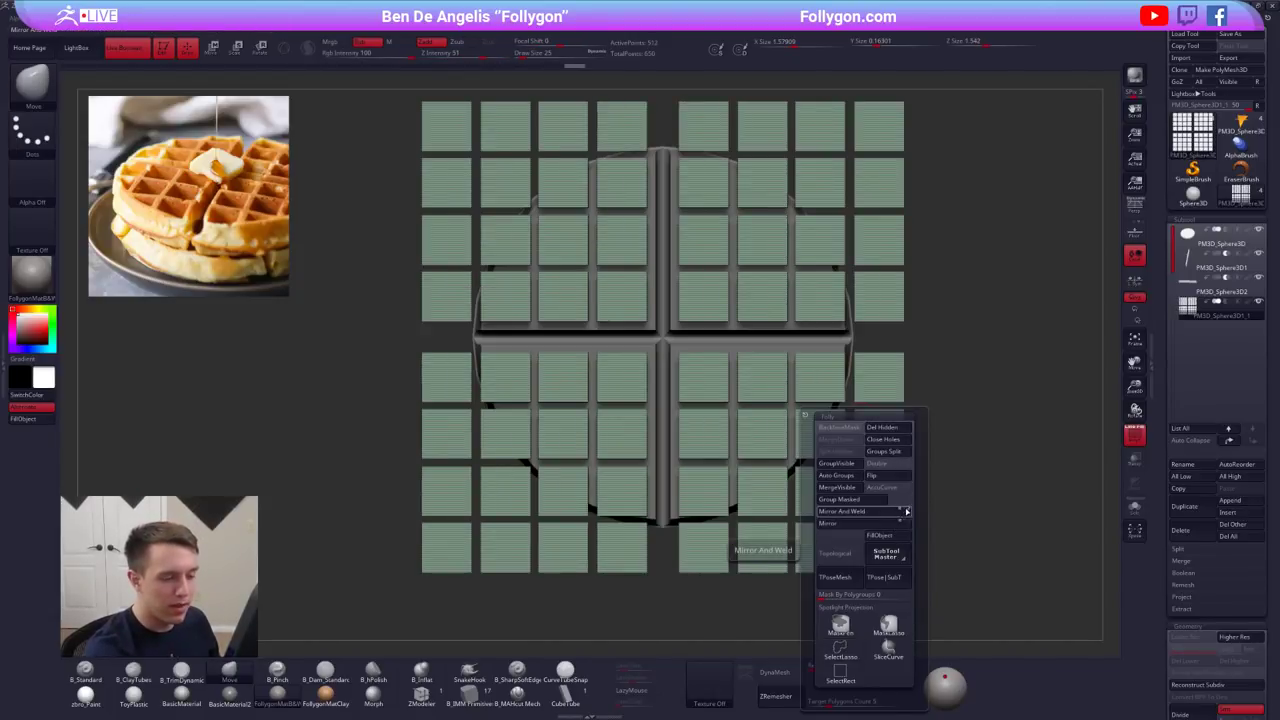
drag(966, 437, 935, 378)
alt+drag(935, 378, 958, 459)
key(shift+f)
shift+drag(903, 500, 903, 443)
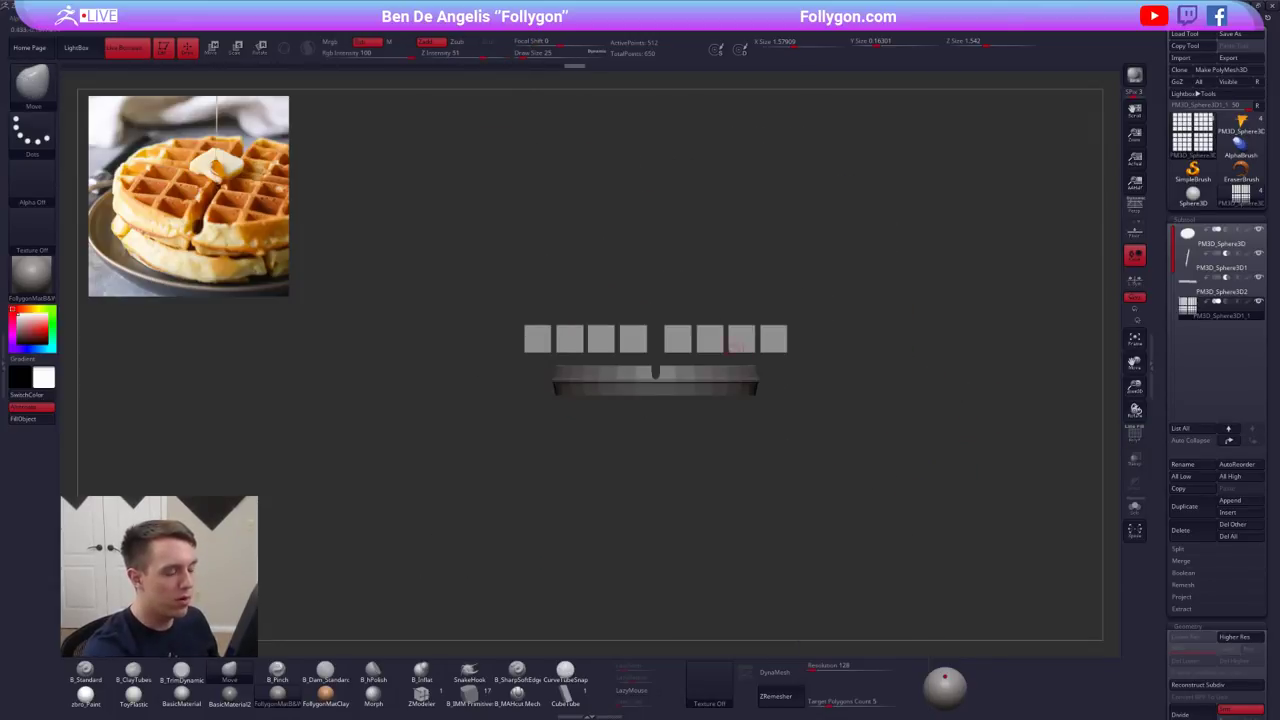
ctrl+right_drag(728, 328, 761, 520)
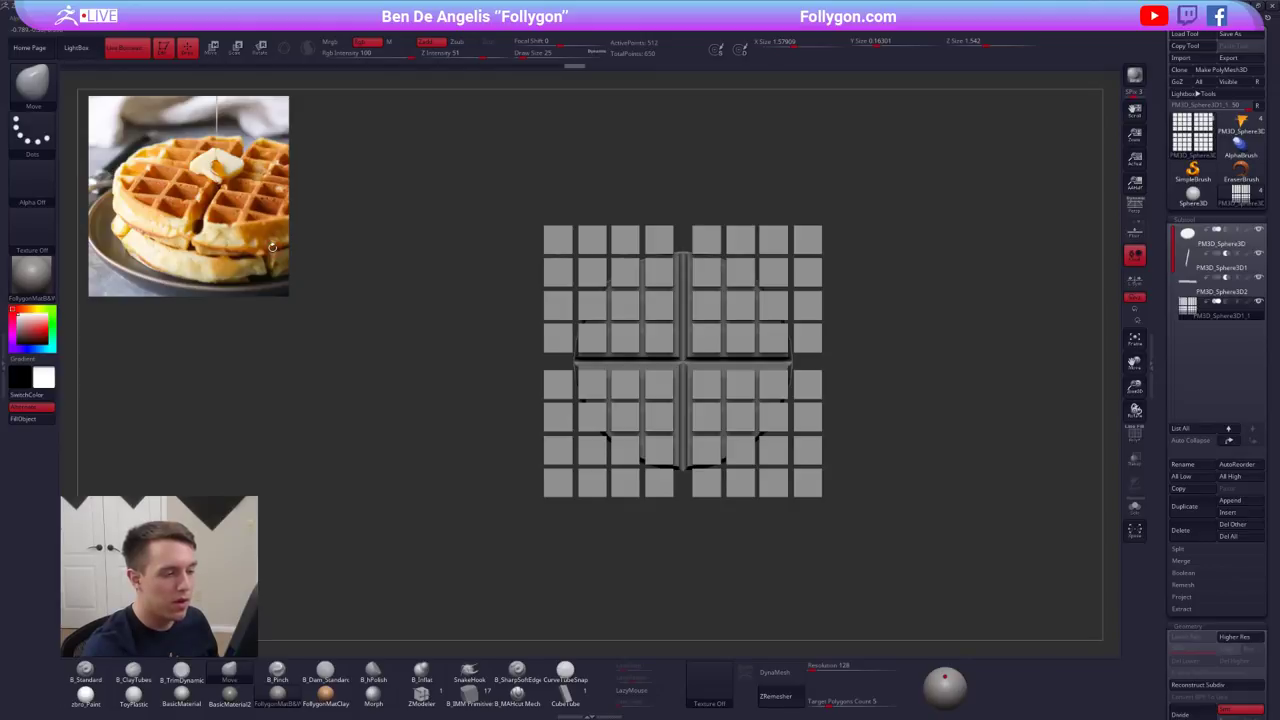
mouse_move(1165, 520)
mouse_down()
mouse_move(1166, 481)
mouse_move(1160, 530)
mouse_up()
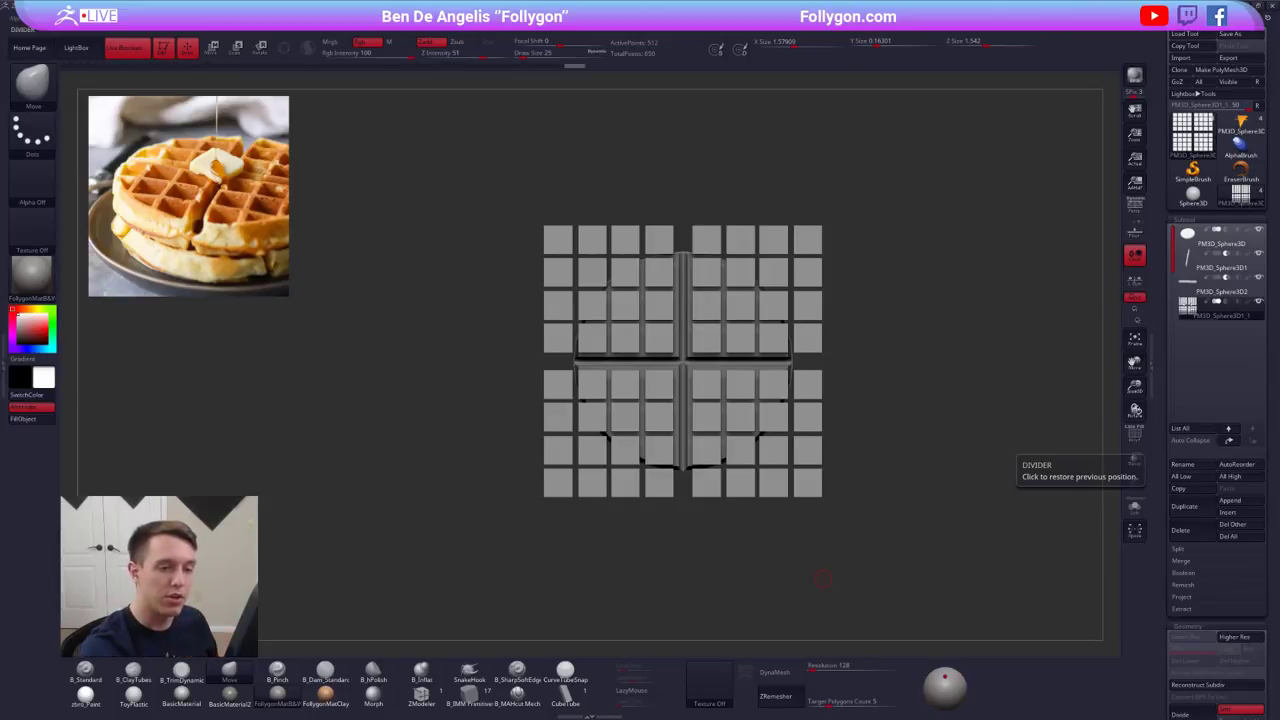
- Isolate the disc and show it with wireframe and polygroups at its unsmoothed octagonal level
click(1134, 507)
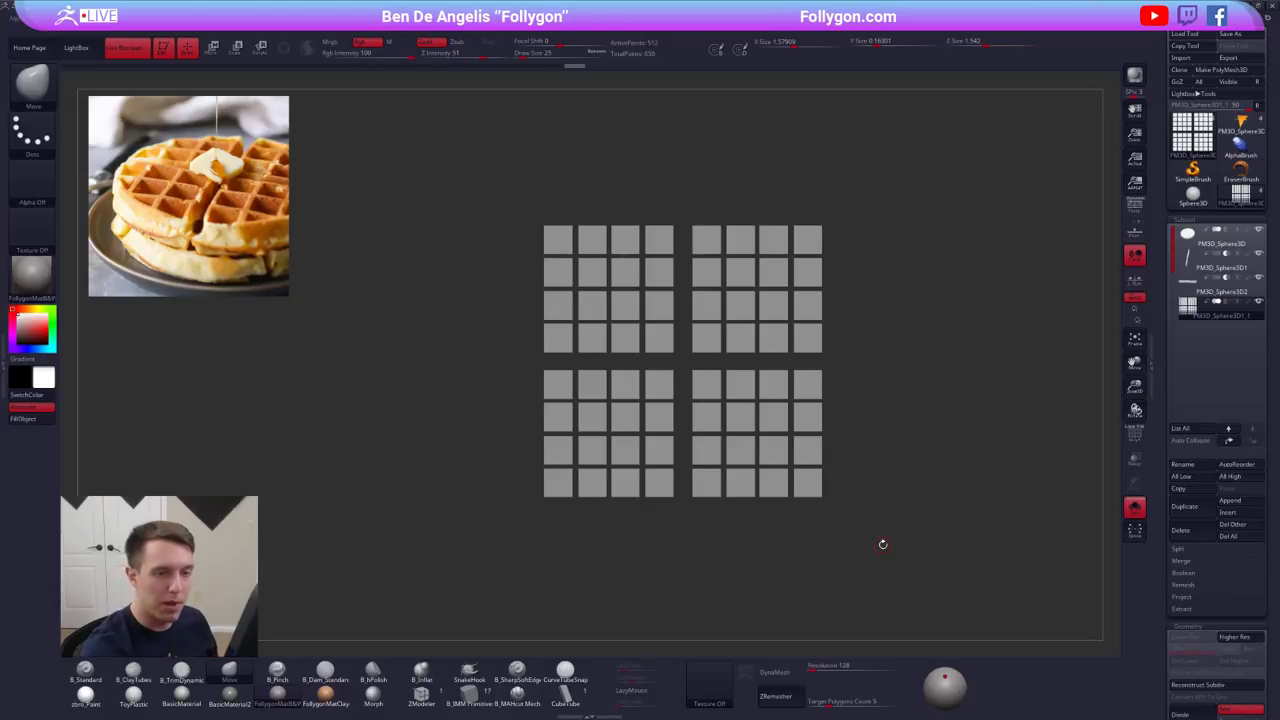
click(1217, 240)
mouse_move(773, 454)
alt+mouse_down()
mouse_move(781, 464)
mouse_move(734, 474)
mouse_move(765, 541)
alt+mouse_up()
key(shift+d)
key(shift+f)
right_drag(699, 412, 714, 397)
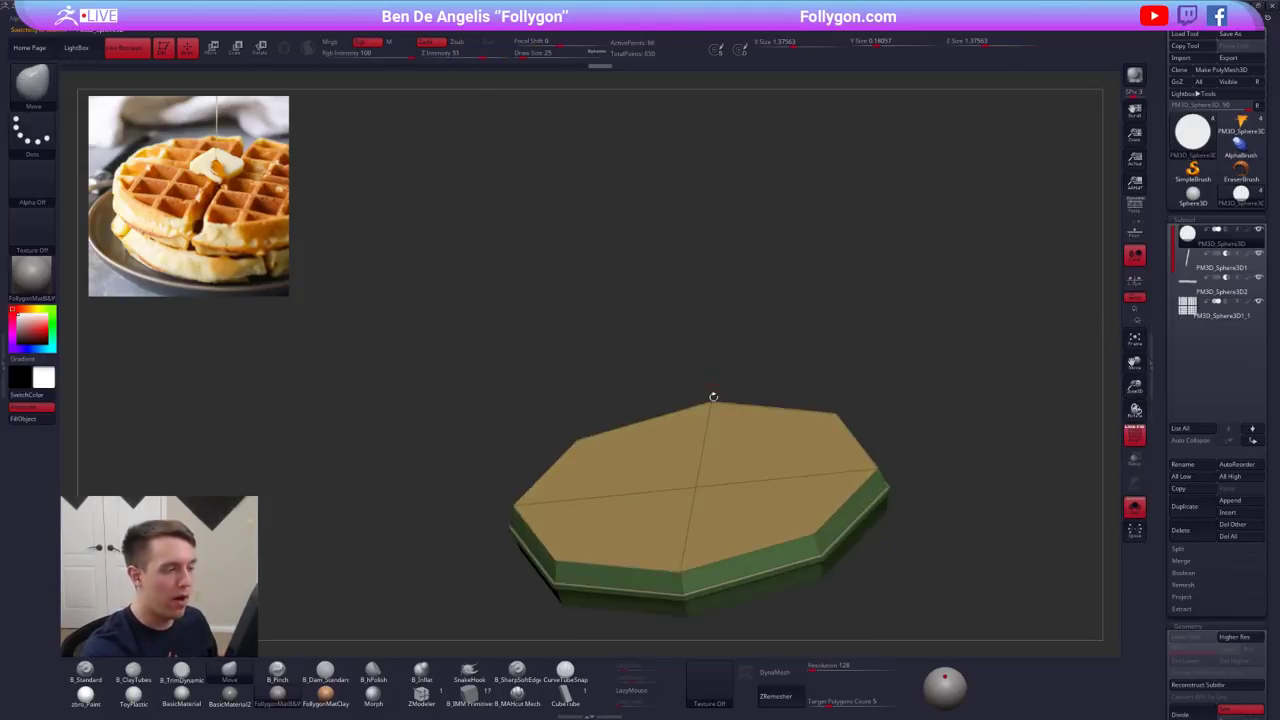
key(d)
mouse_move(757, 531)
shift+right_down()
mouse_move(768, 583)
mouse_move(754, 508)
shift+right_up()
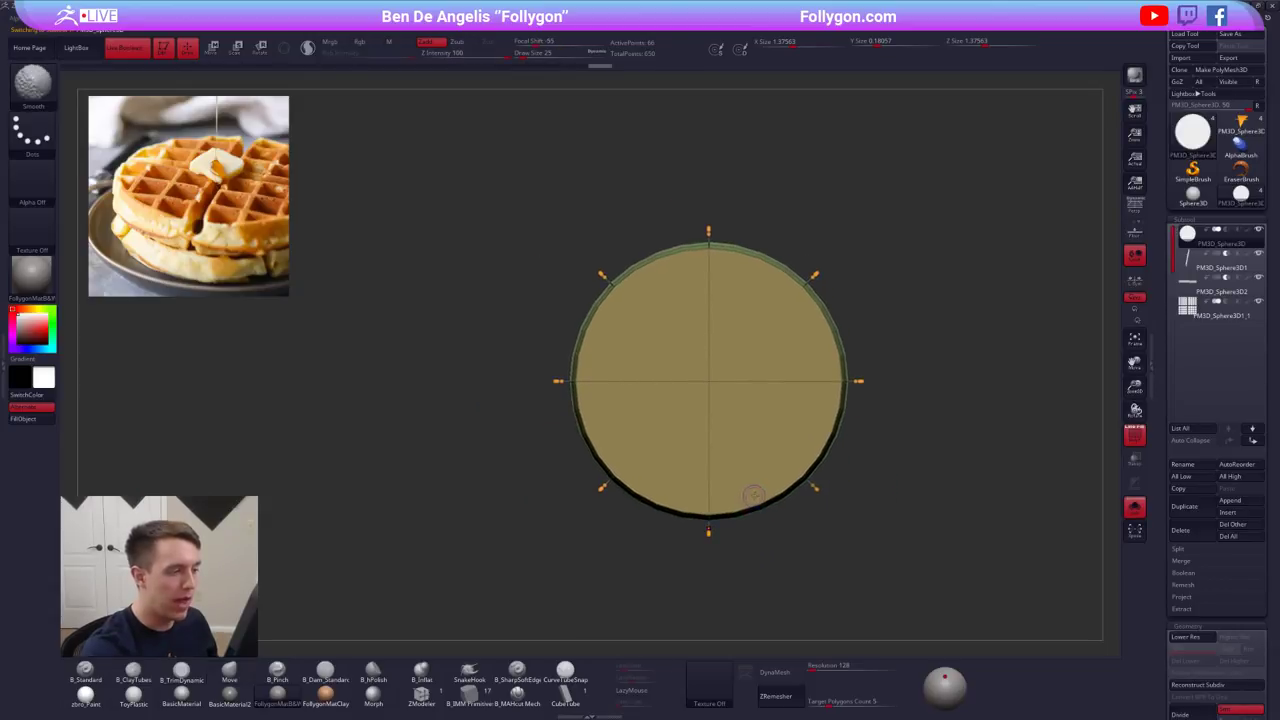
key(shift+f)
key(shift+f)
key(shift+d)
- Split the centre point of the disc's top face with ZModeler to form a narrow band inside the rim, and compare it with the cube grid
click(431, 700)
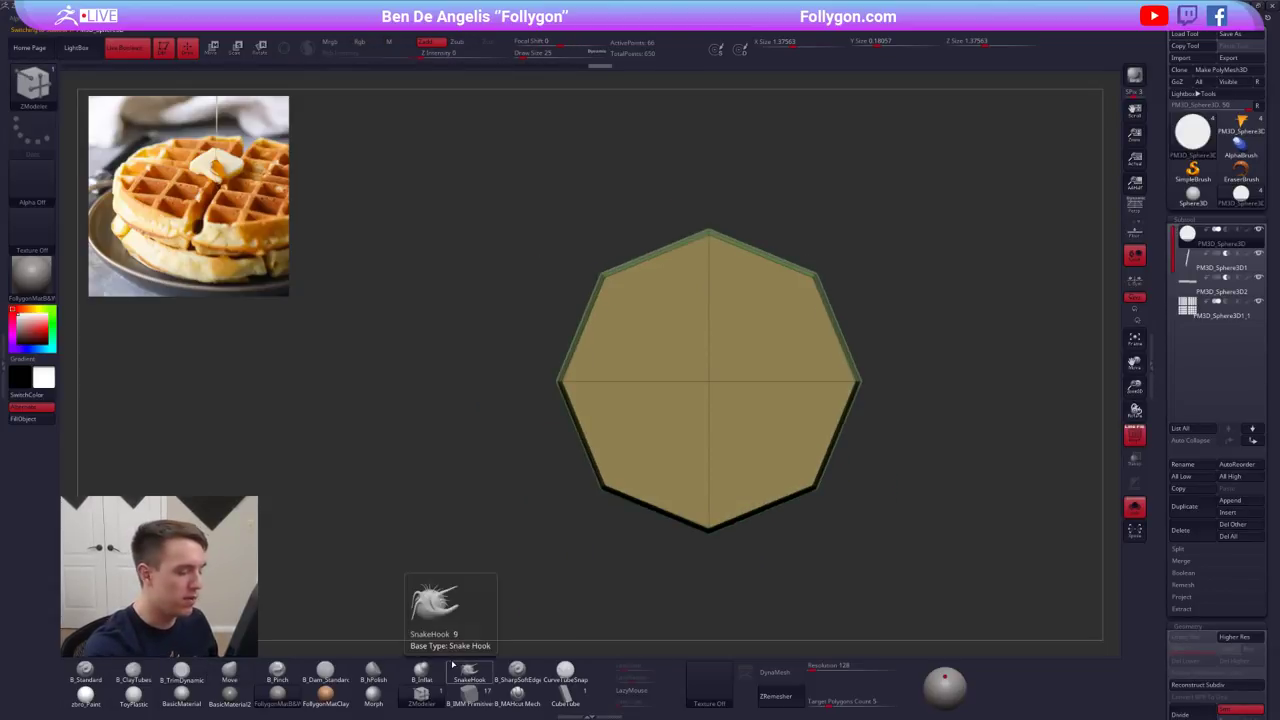
ctrl+right_drag(696, 440, 711, 391)
key(space)
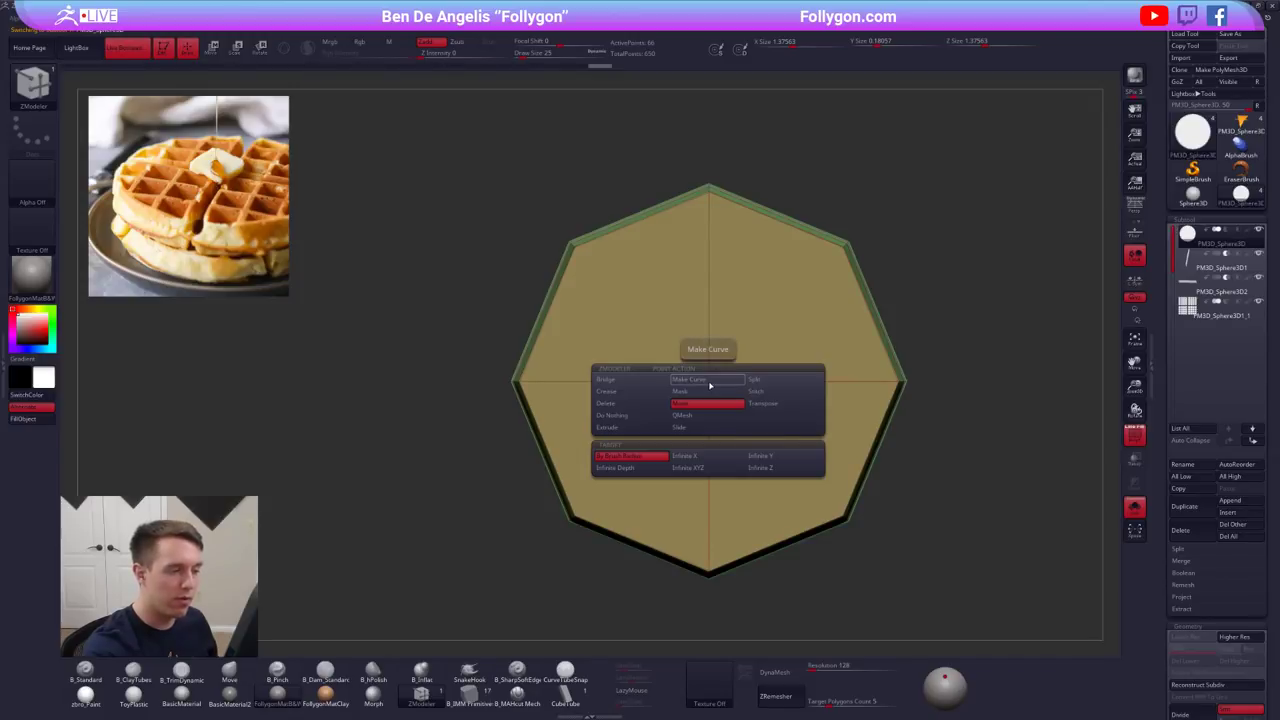
click(768, 382)
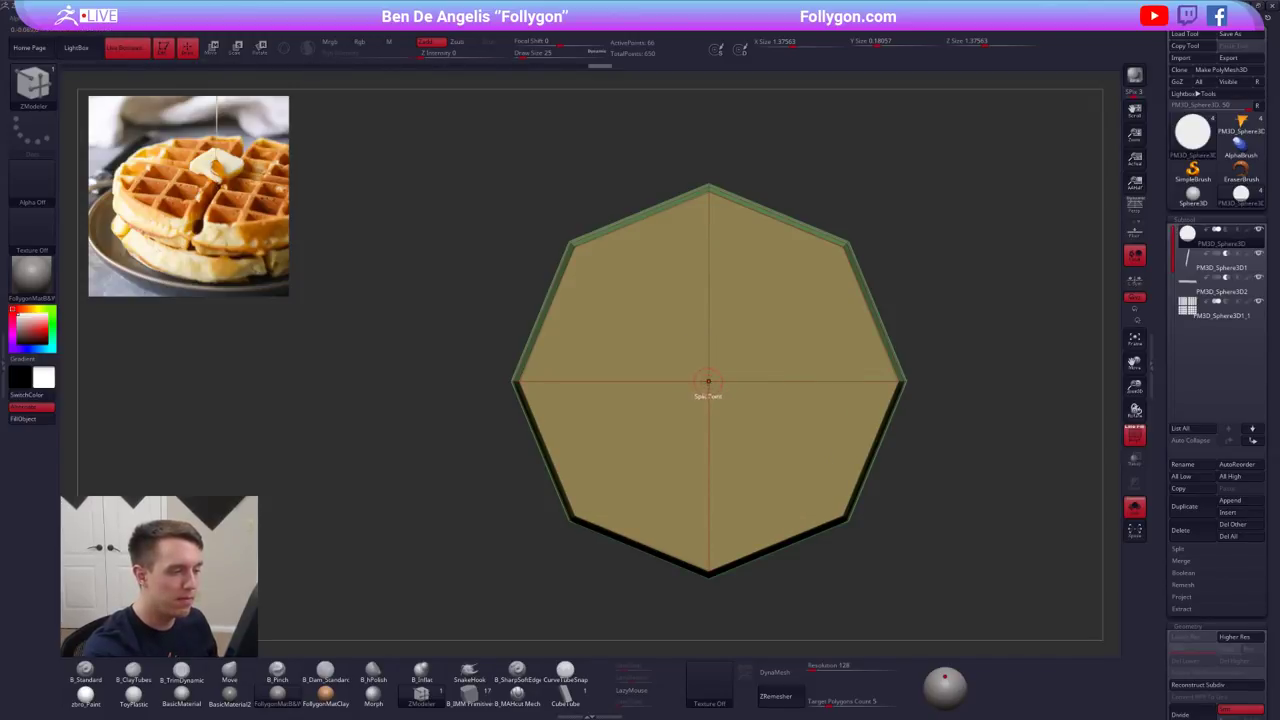
drag(708, 381, 812, 530)
key(d)
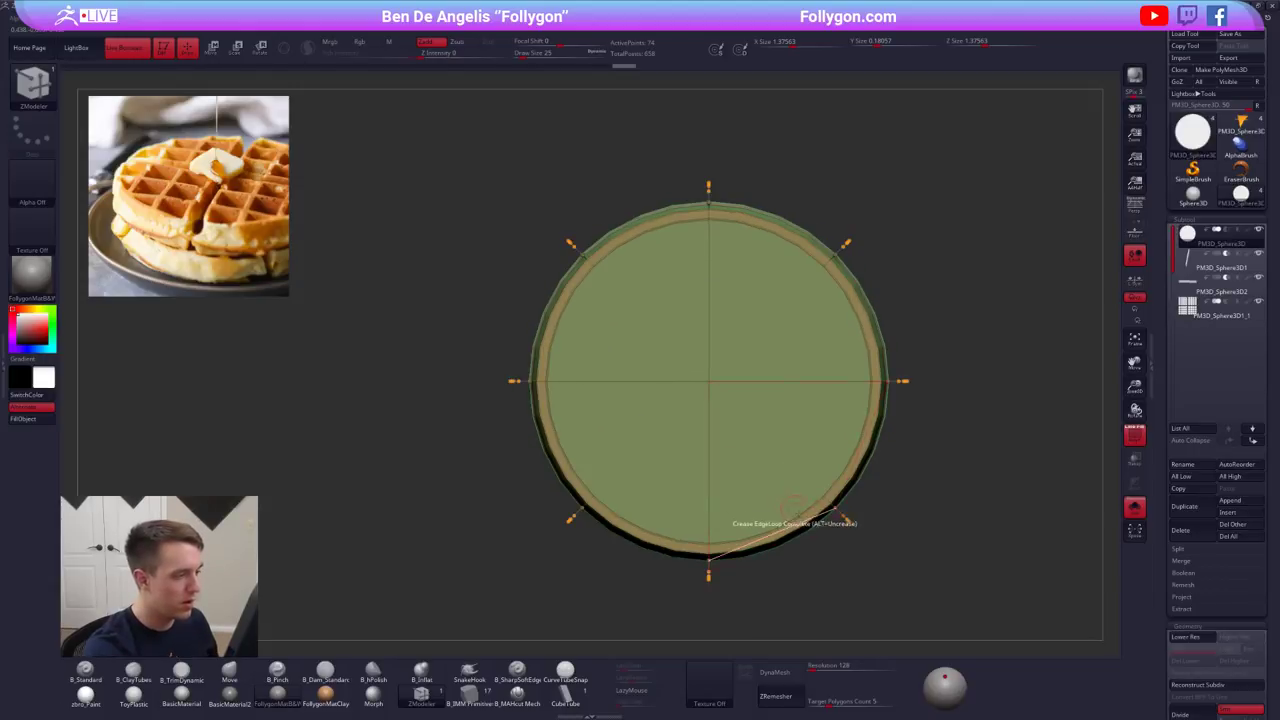
key(alt+s)
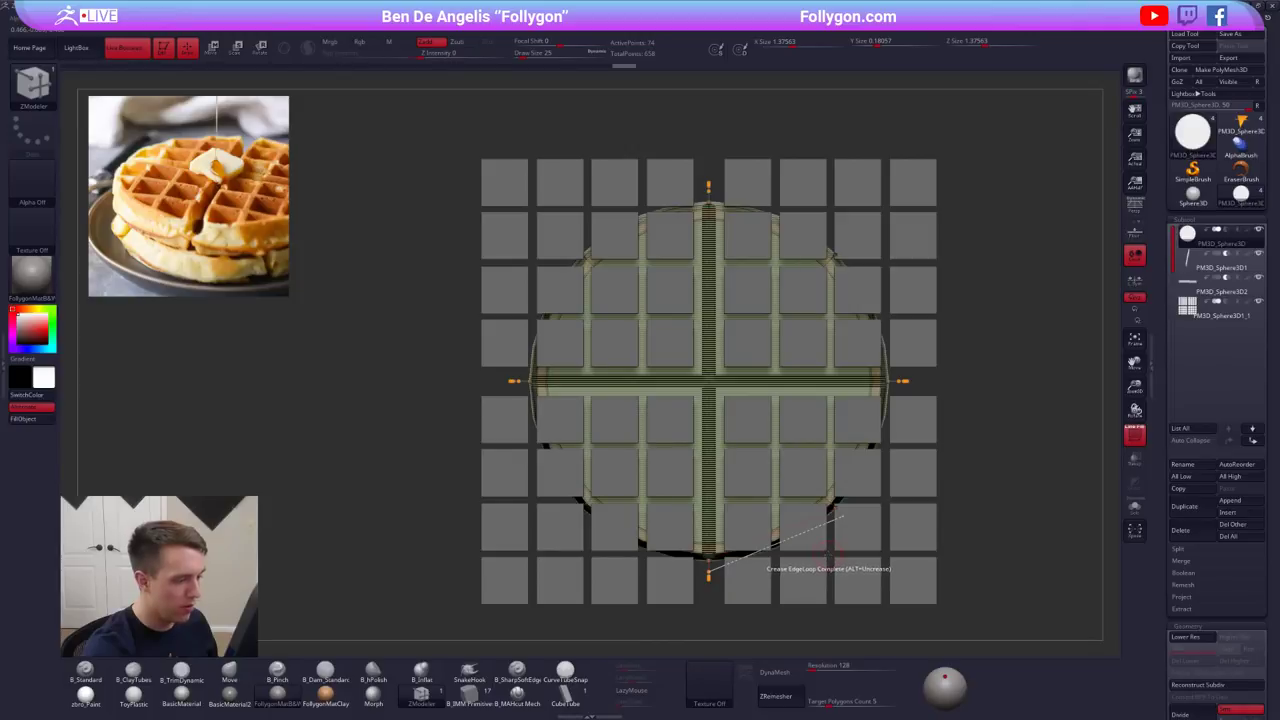
key(alt+s)
mouse_move(911, 494)
mouse_down()
mouse_move(938, 462)
mouse_move(928, 456)
mouse_move(905, 498)
mouse_up()
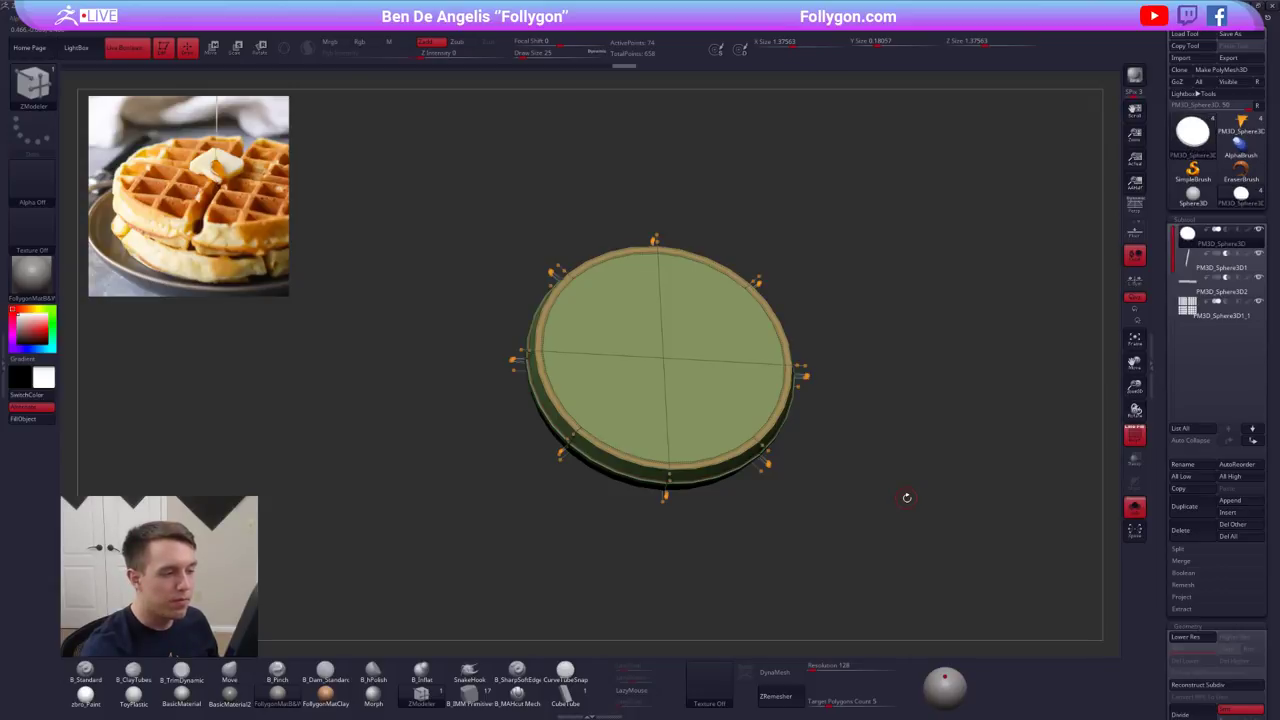
- Duplicate the disc, move the copy to the end of the subtool list and turn off its smoothing preview
click(1190, 506)
shift+click(1253, 440)
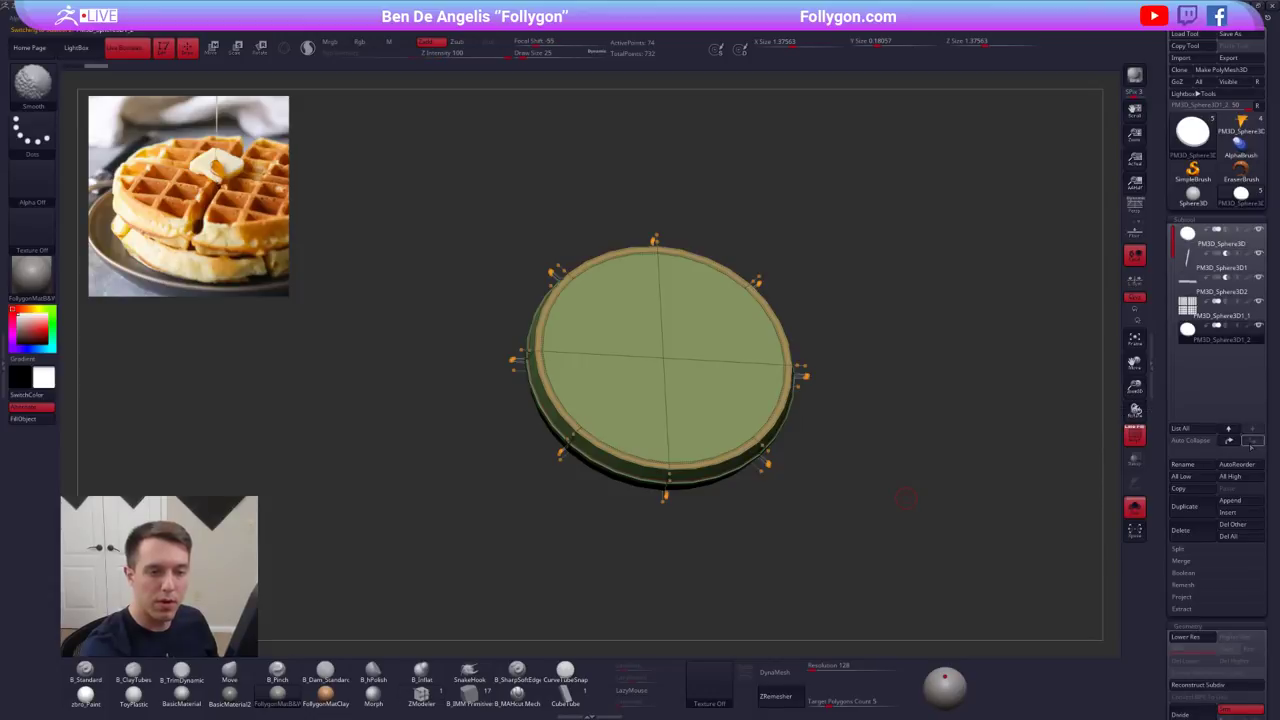
right_drag(820, 510, 777, 467)
key(shift+d)
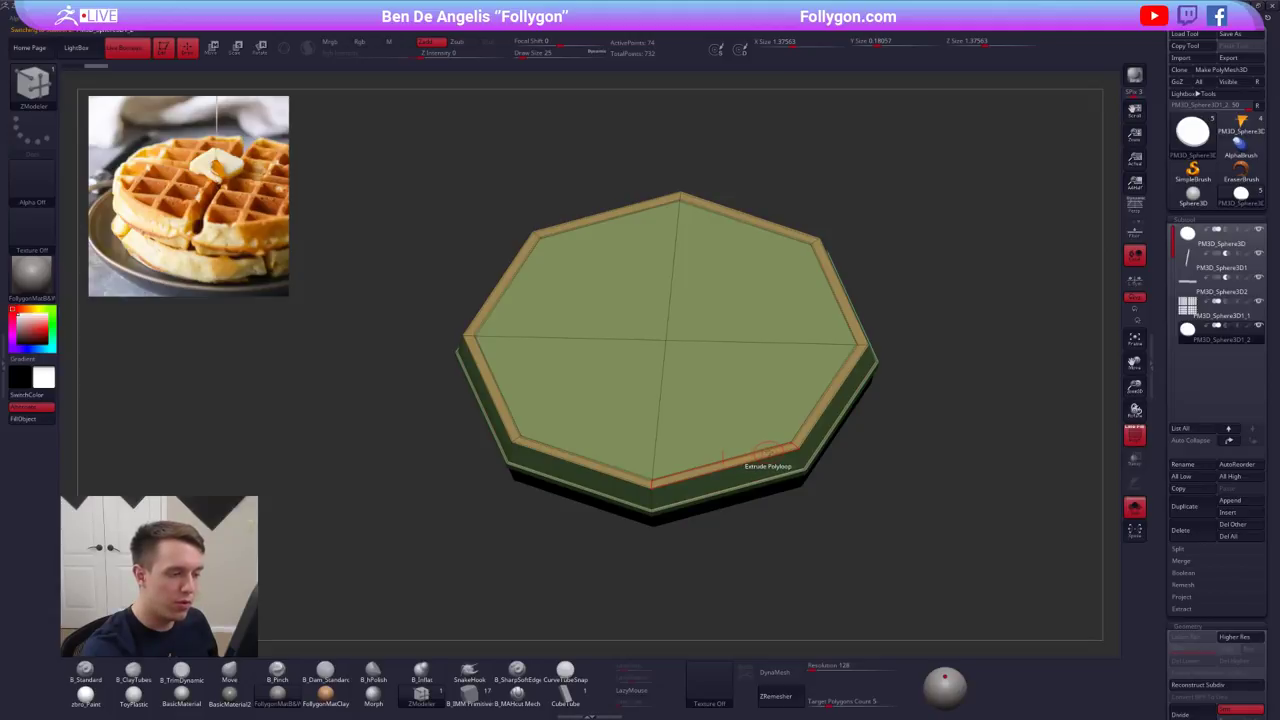
- Extrude the copy's rim band upward to a total height of about 0.436, then extrude the outer wall outward into a wide ring
drag(767, 452, 780, 328)
right_drag(780, 328, 788, 282)
ctrl+right_drag(788, 450, 784, 418)
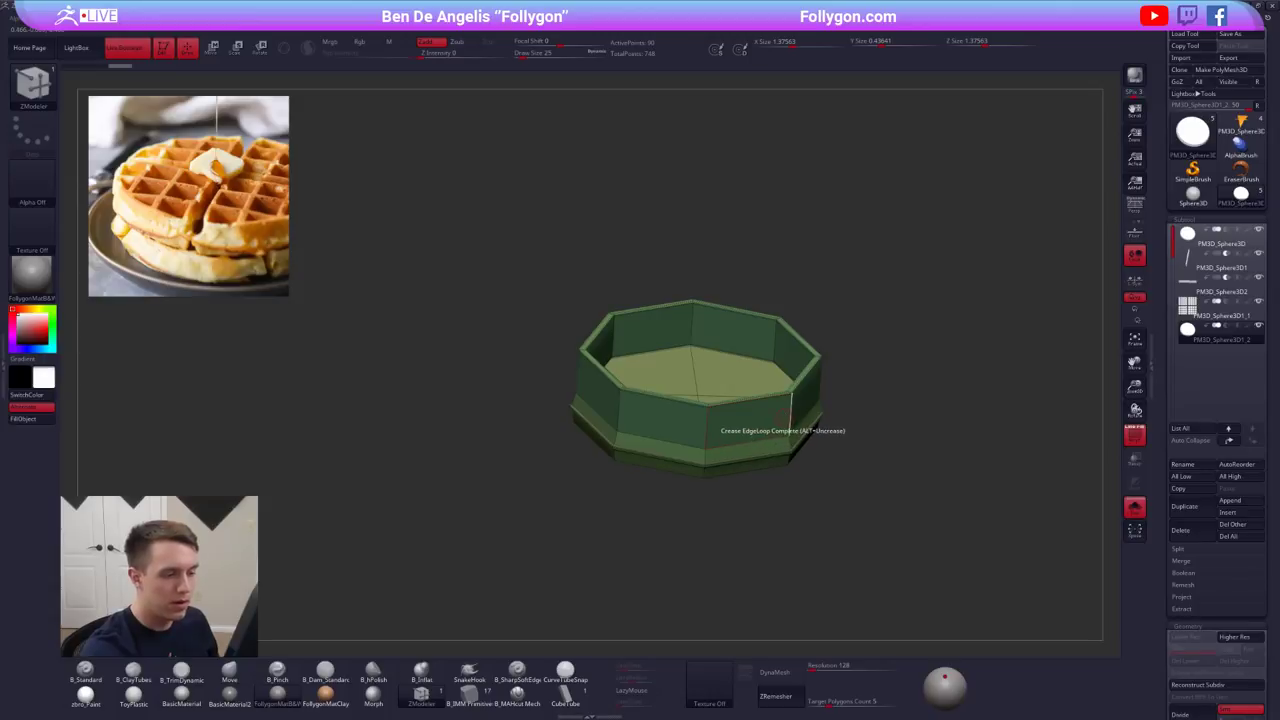
drag(776, 422, 931, 487)
right_drag(888, 463, 885, 506)
- Divide the ring-shaped copy repeatedly into a dense, smoothly rounded mesh
key(ctrl+d)
key(ctrl+d)
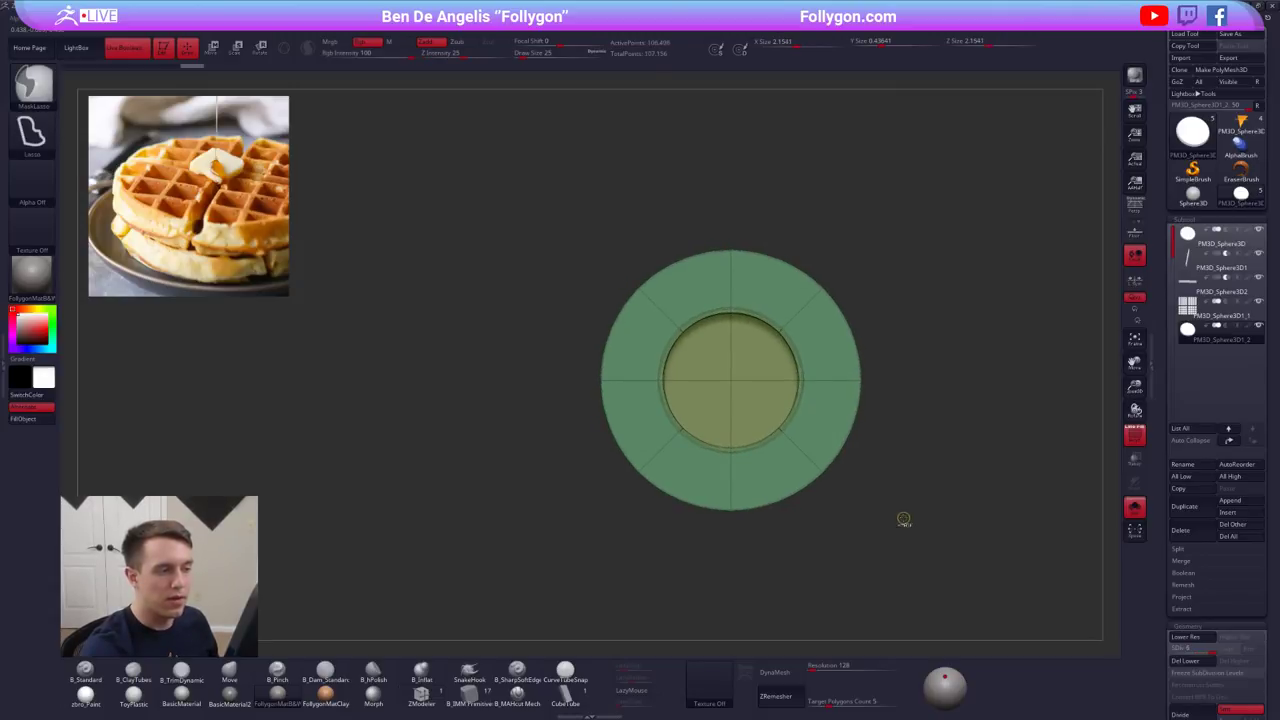
key(ctrl+d)
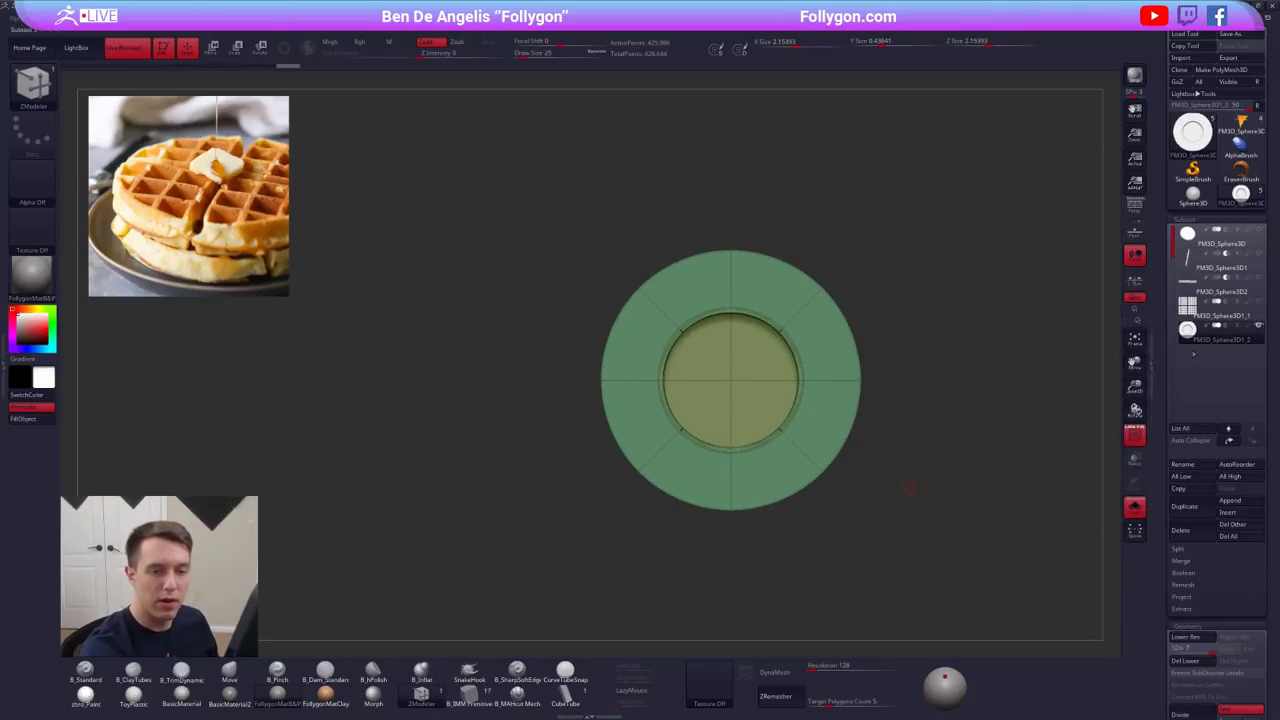
- Show the cube grid alongside the ring, set the ring to subtract, and preview the grid trimmed to a round outline
click(1198, 310)
click(1198, 338)
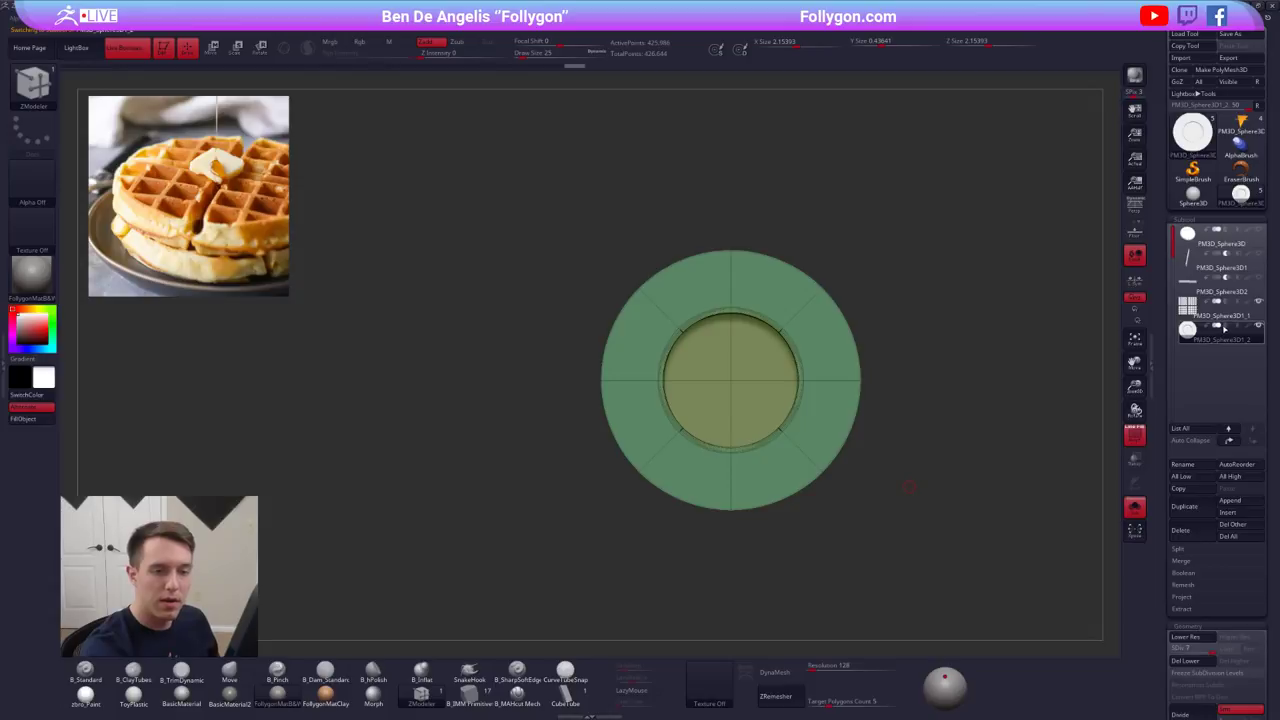
click(1196, 315)
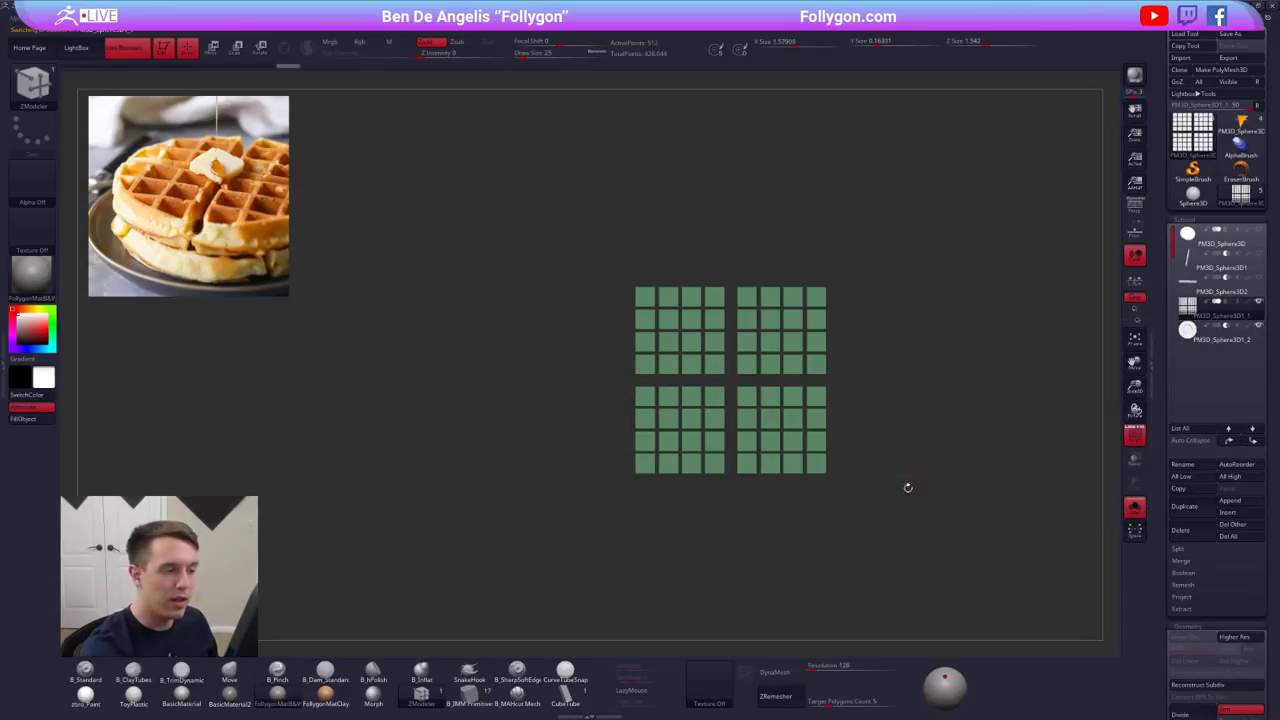
key(shift+f)
key(shift+s)
mouse_move(939, 530)
mouse_down()
mouse_move(946, 437)
mouse_move(958, 452)
mouse_move(950, 520)
mouse_up()
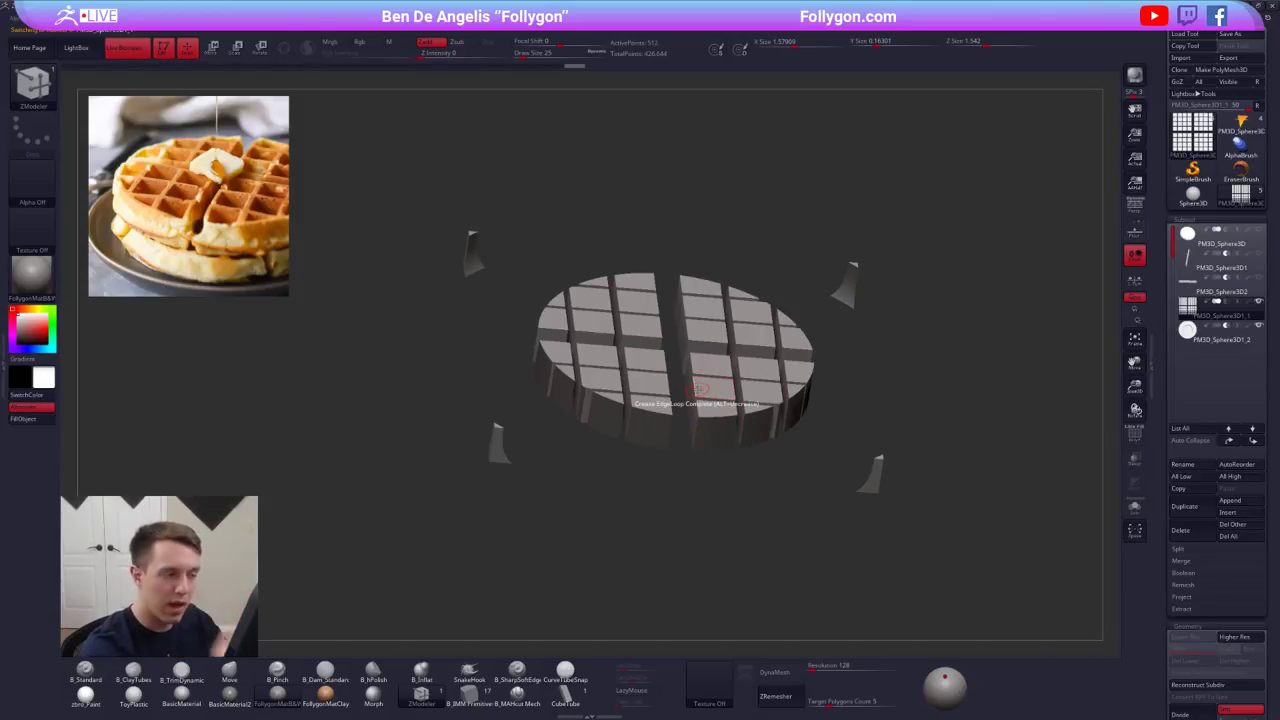
shift+drag(827, 521, 865, 499)
- Divide the cube grid with smoothing off up to level 4, then with smoothing on to level 7 to round its edges
drag(1163, 448, 1174, 335)
click(1241, 335)
key(f)
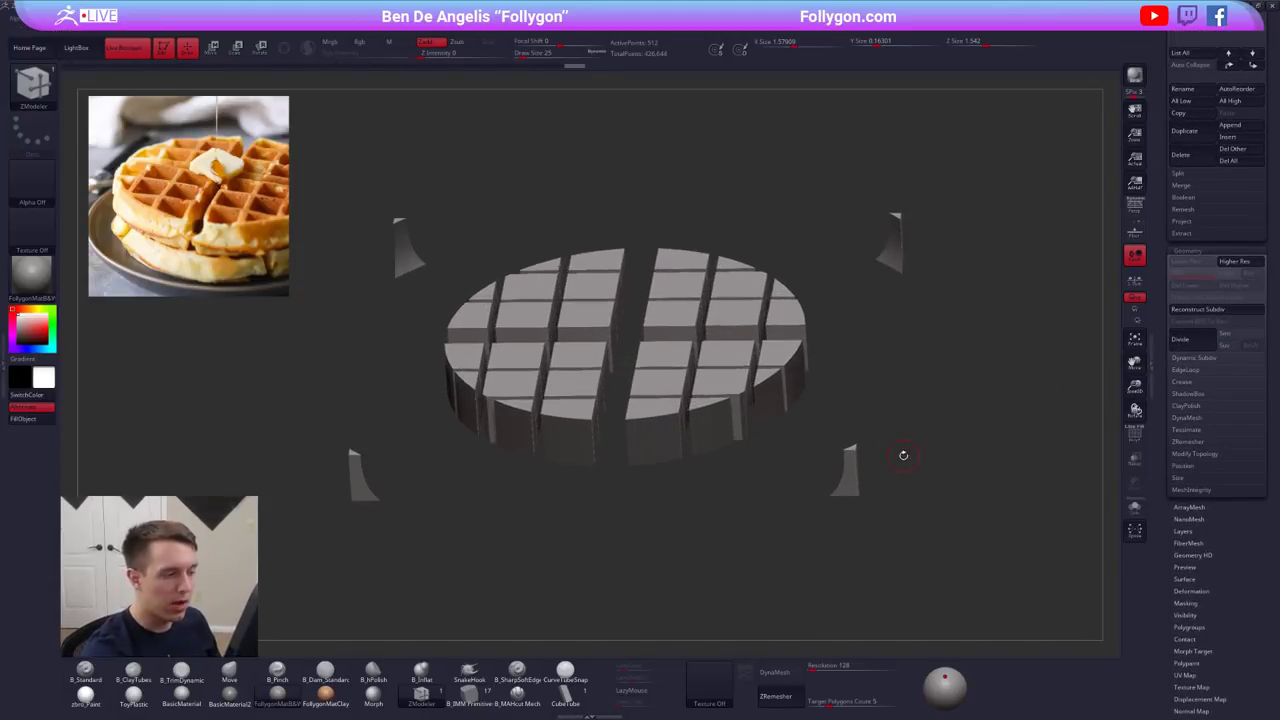
key(shift+f)
key(shift+f)
mouse_move(704, 496)
alt+mouse_down()
mouse_move(758, 505)
mouse_move(766, 540)
mouse_move(764, 518)
alt+mouse_up()
key(alt+s)
ctrl+right_drag(767, 477, 757, 463)
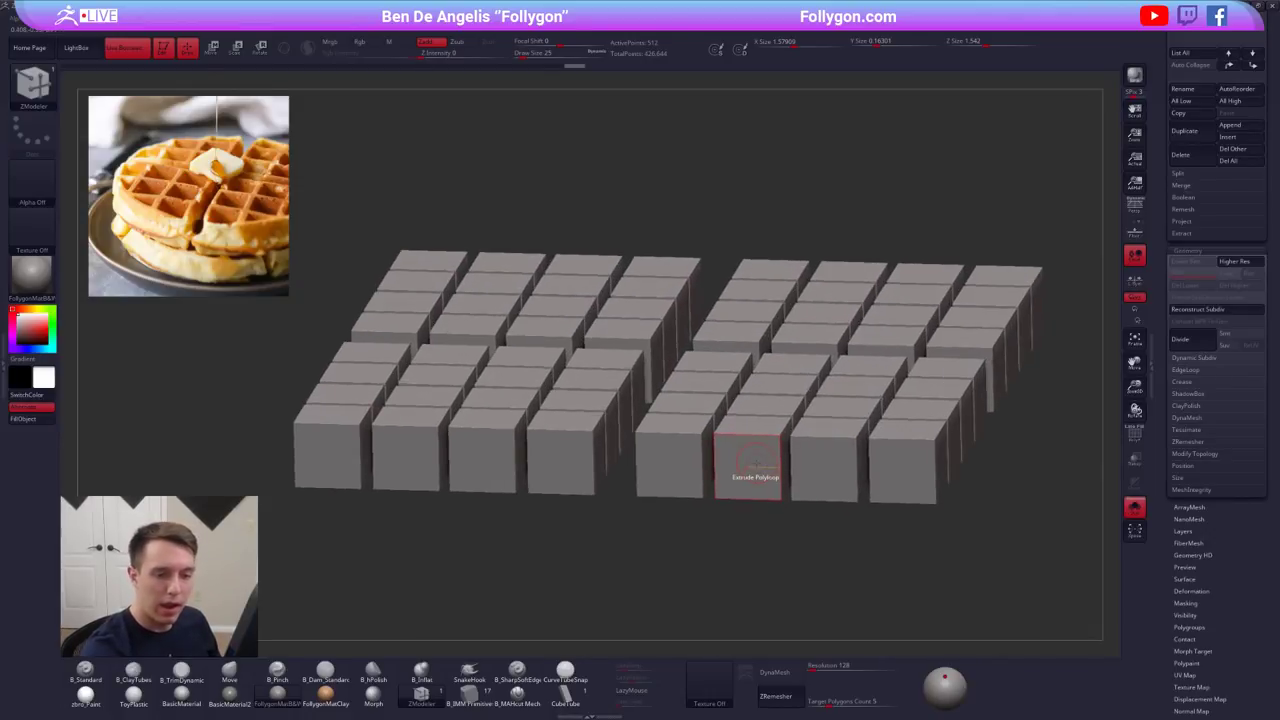
alt+drag(909, 542, 868, 533)
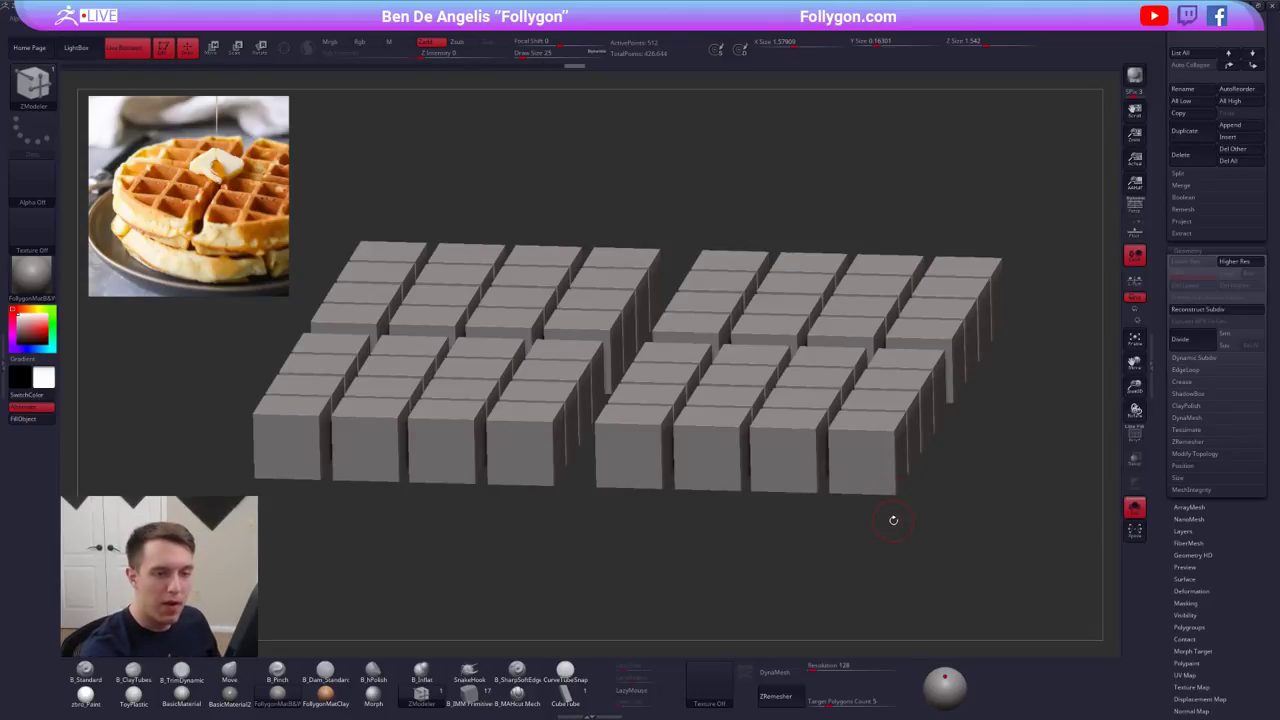
click(1199, 347)
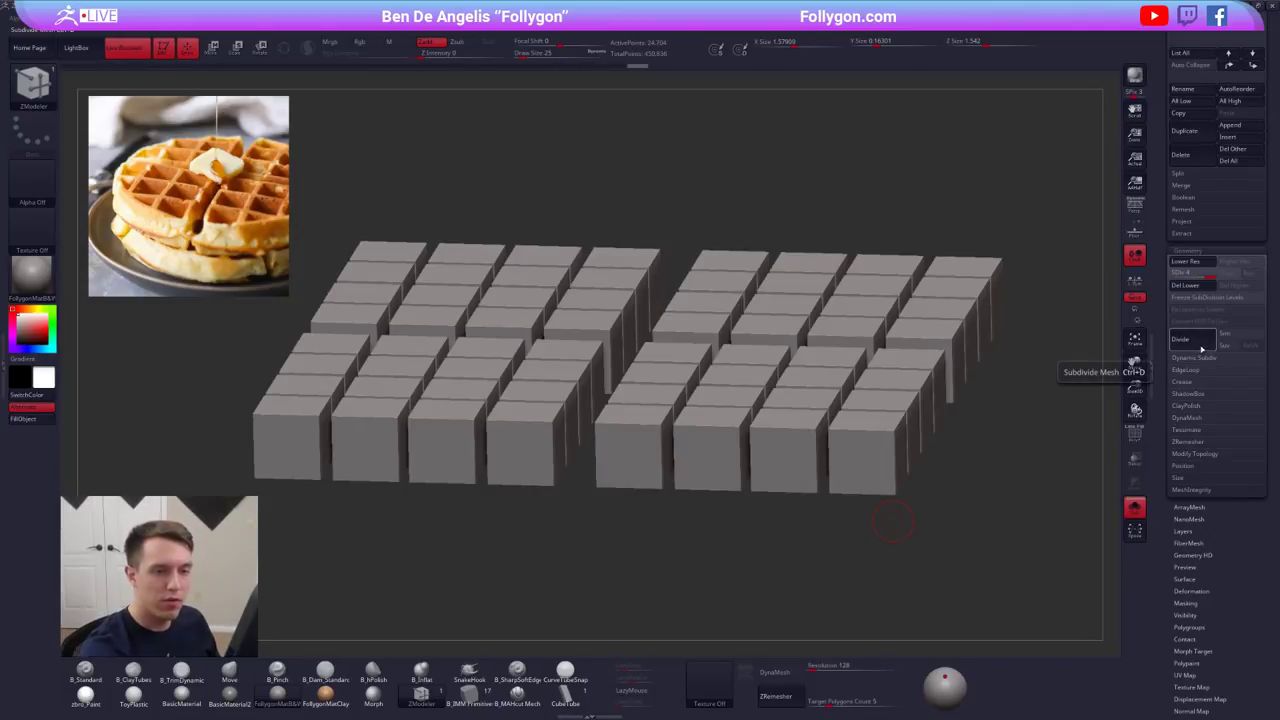
click(1201, 347)
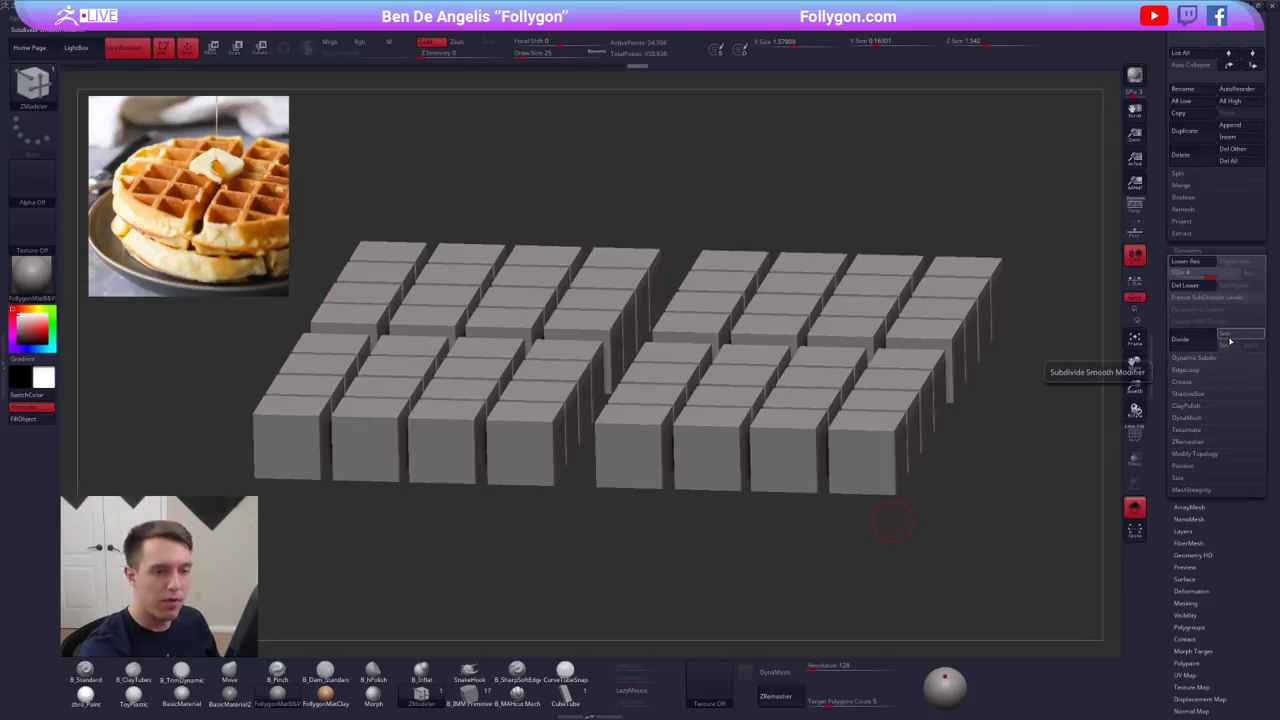
click(1204, 349)
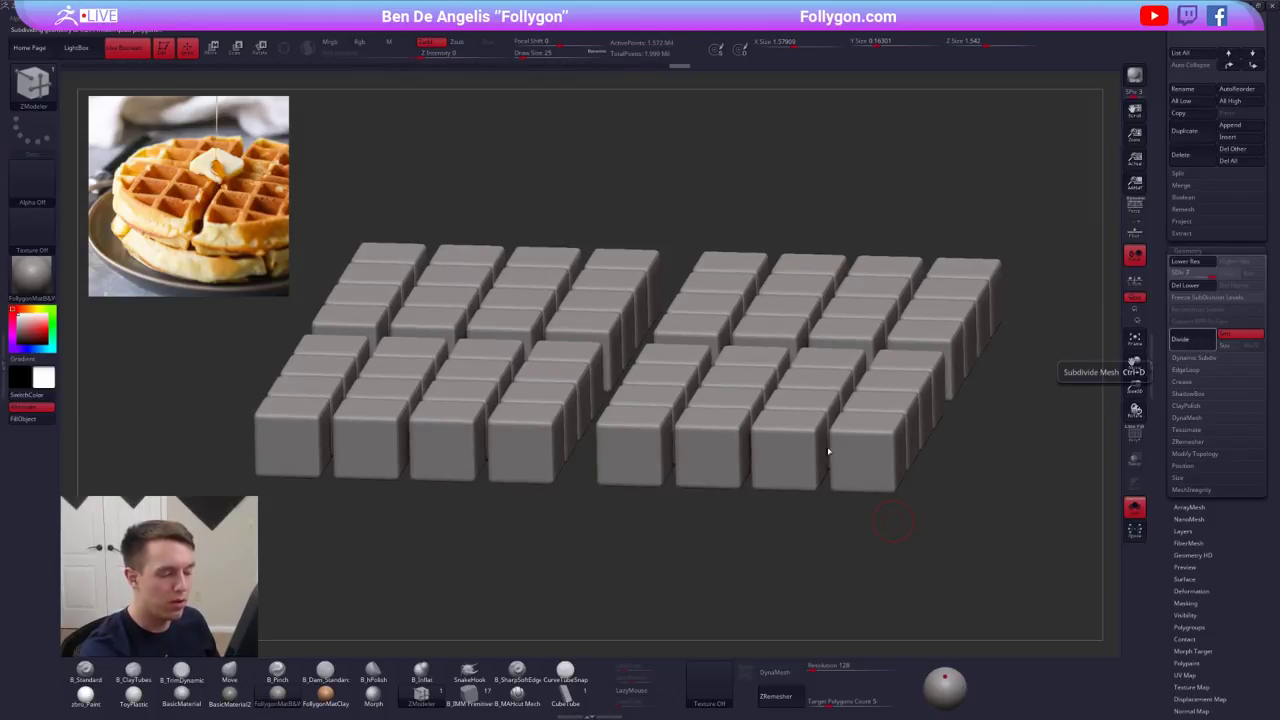
key(ctrl+z)
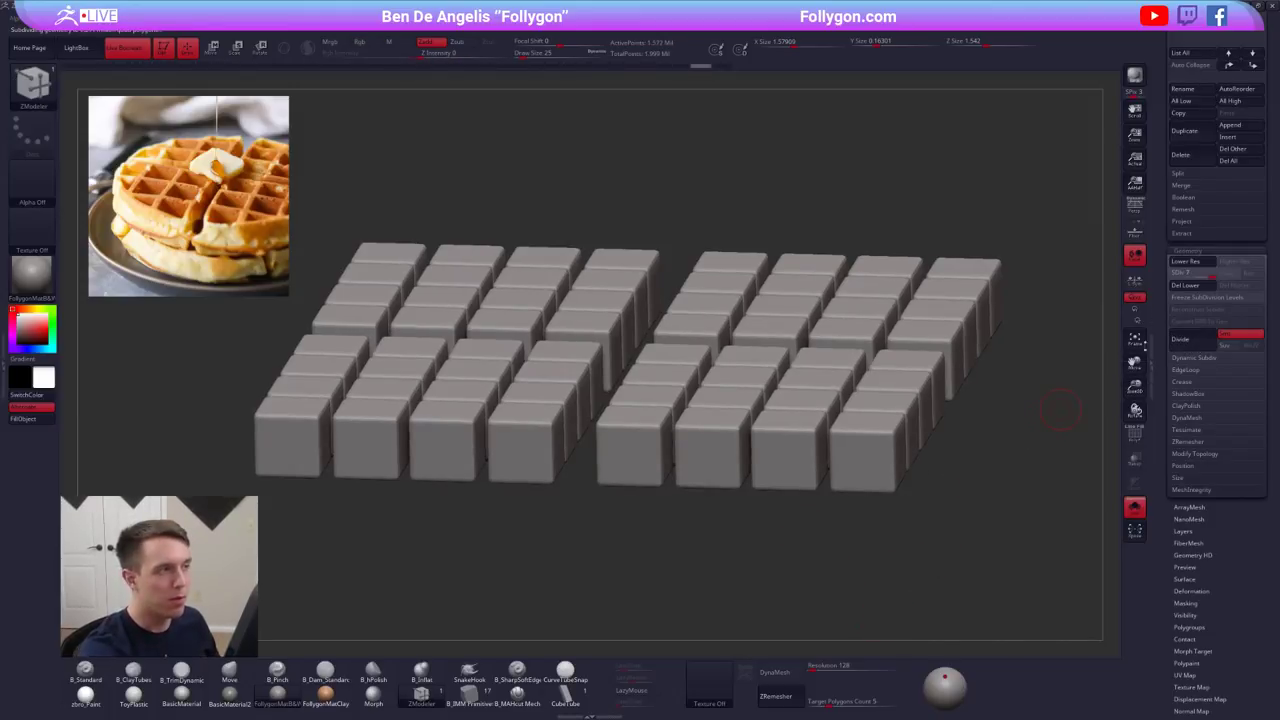
- Check the ring-trimmed cube grid from above and make a Boolean mesh from it
drag(1164, 300, 1165, 437)
alt+drag(1030, 437, 955, 396)
key(alt+s)
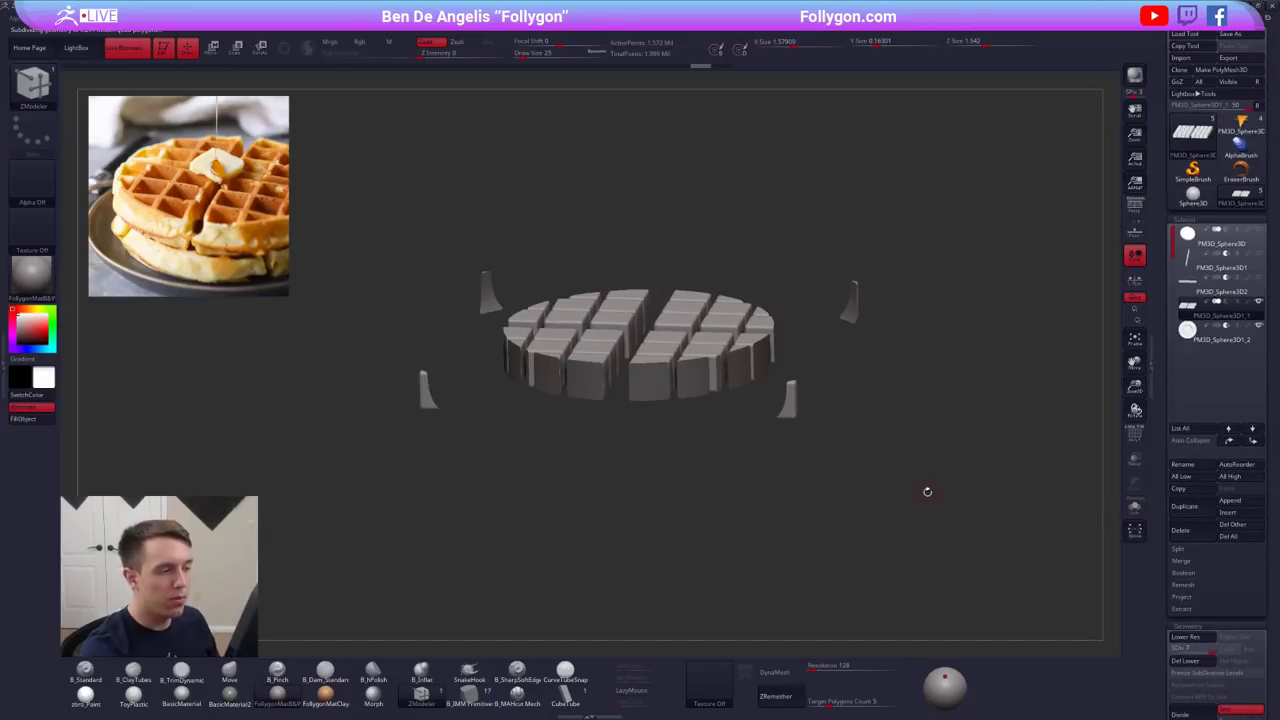
drag(926, 491, 891, 506)
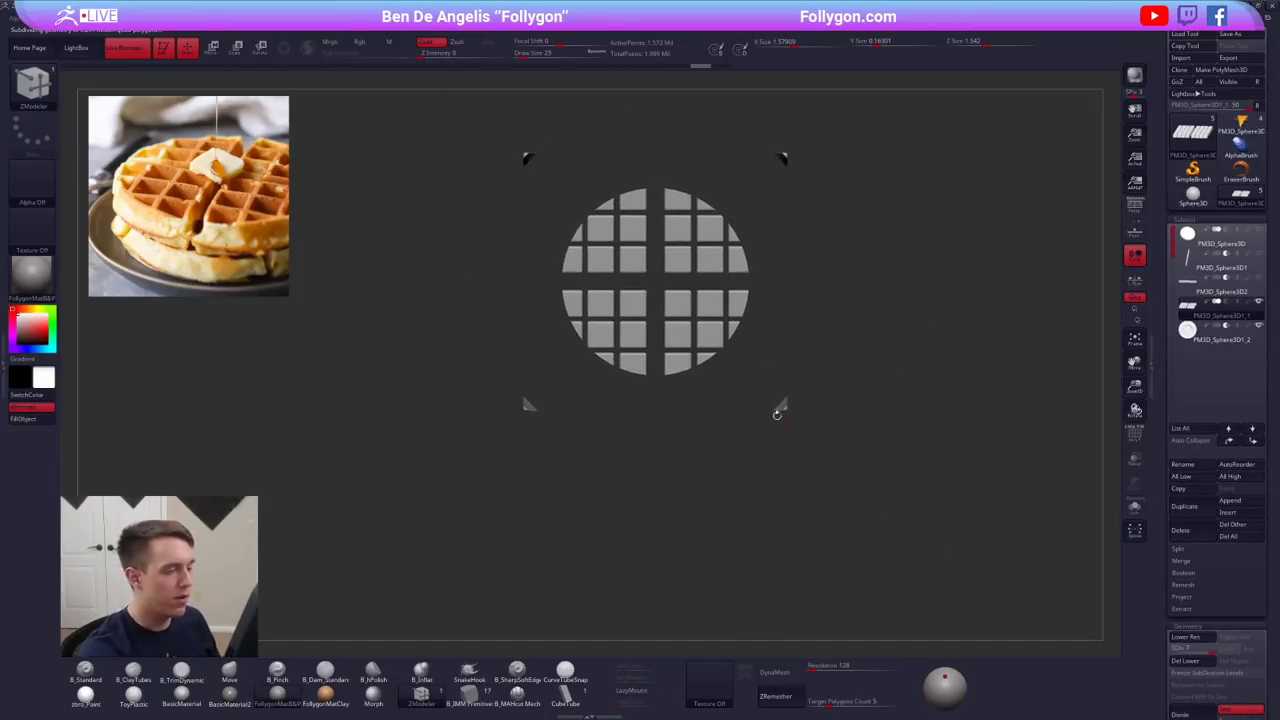
mouse_move(777, 415)
alt+mouse_down()
mouse_move(783, 426)
mouse_move(765, 398)
alt+mouse_up()
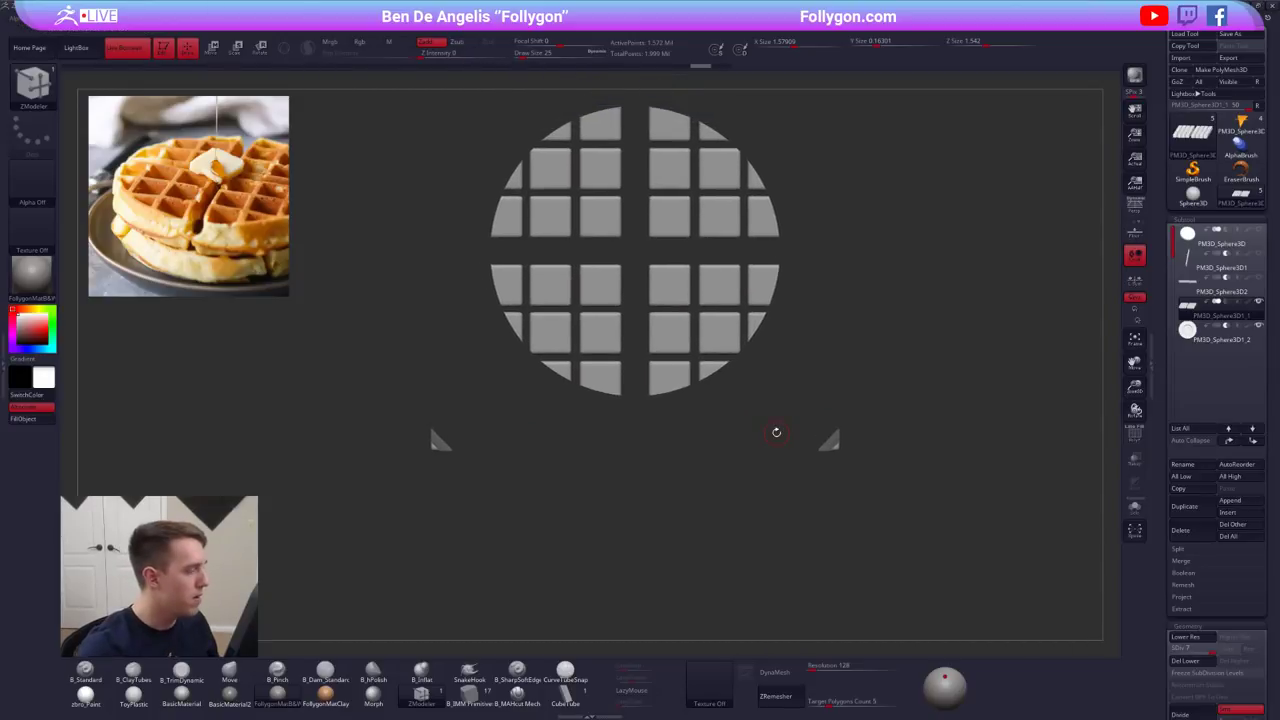
drag(1186, 354, 1186, 306)
scroll(1186, 306, down, 3)
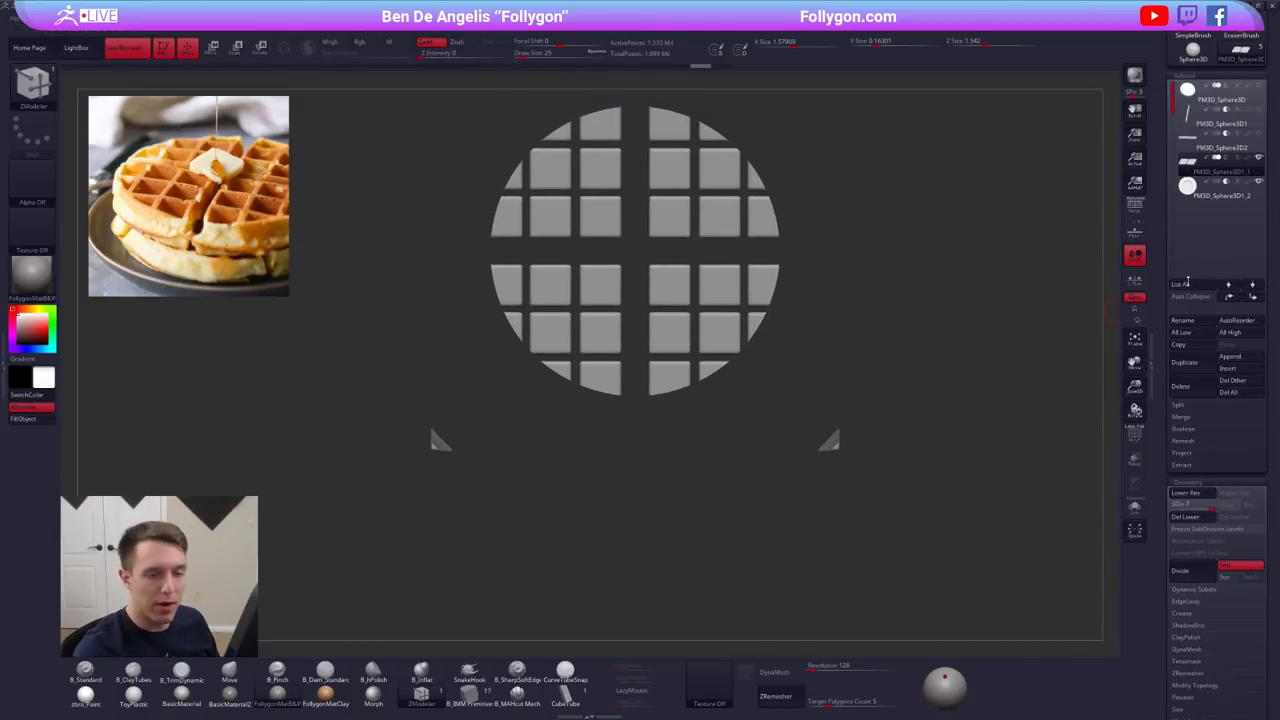
drag(1166, 223, 1163, 406)
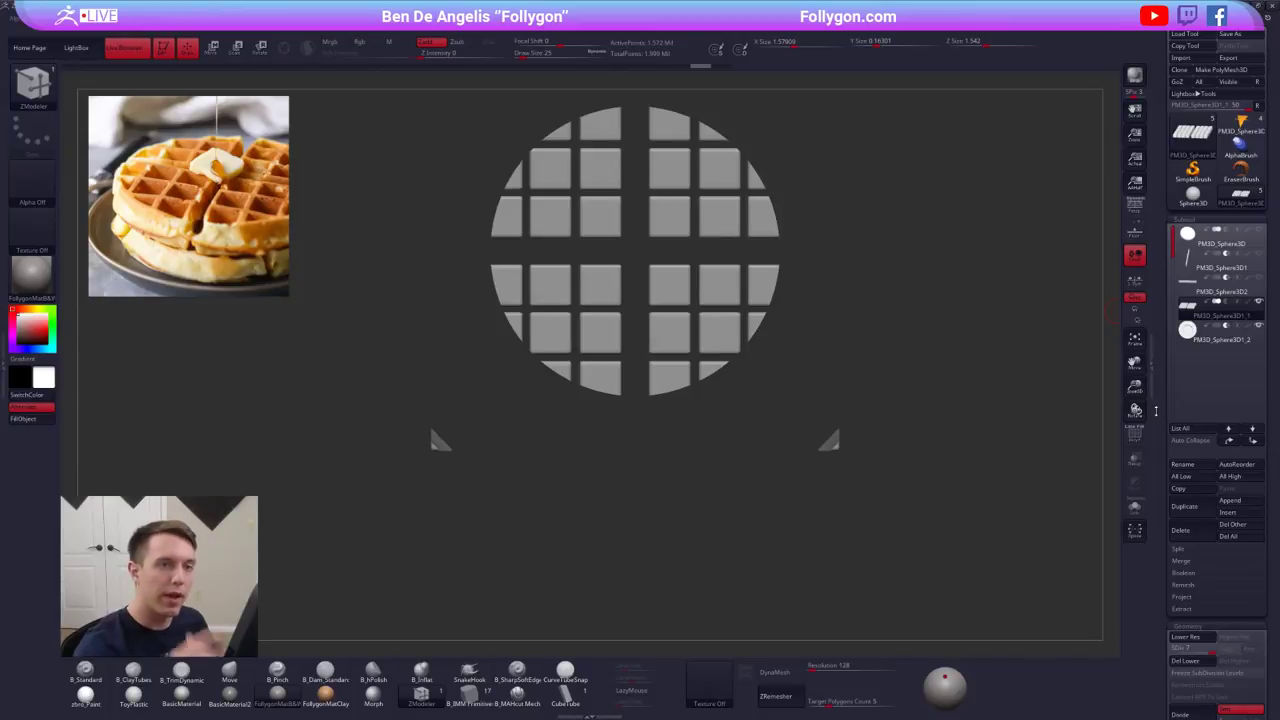
drag(1166, 249, 1166, 223)
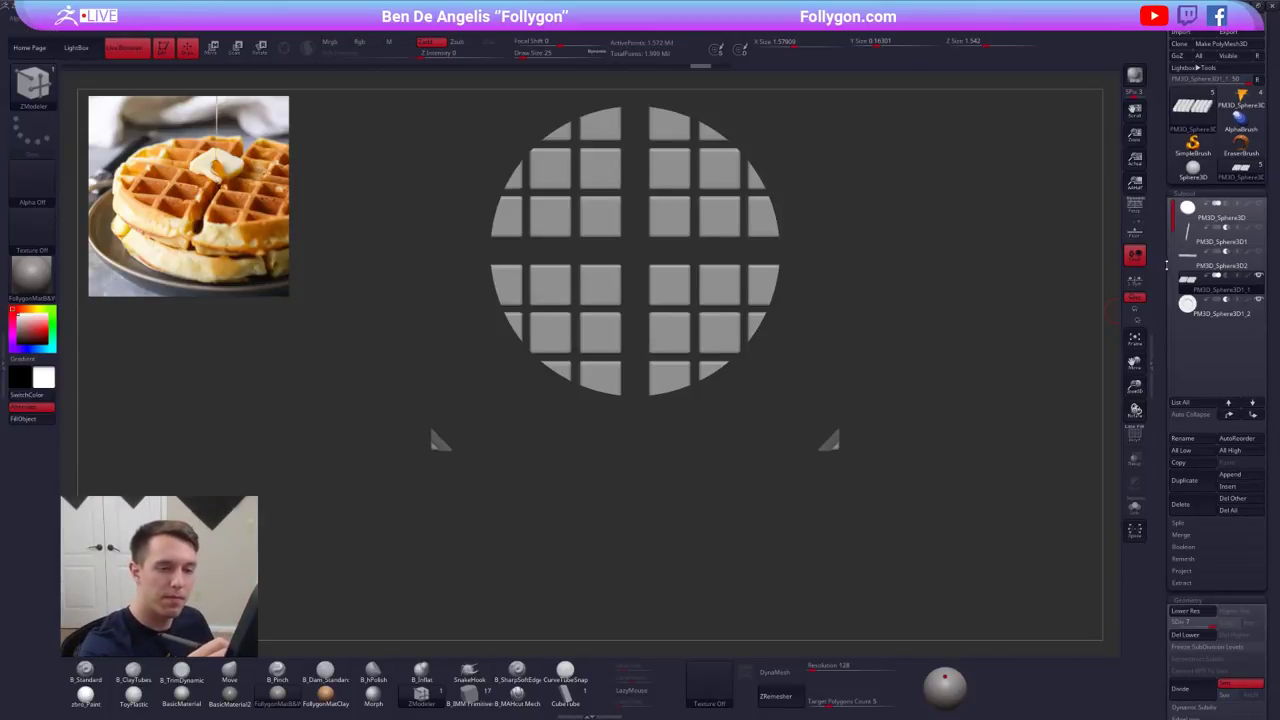
scroll(1166, 263, down, 3)
click(1196, 416)
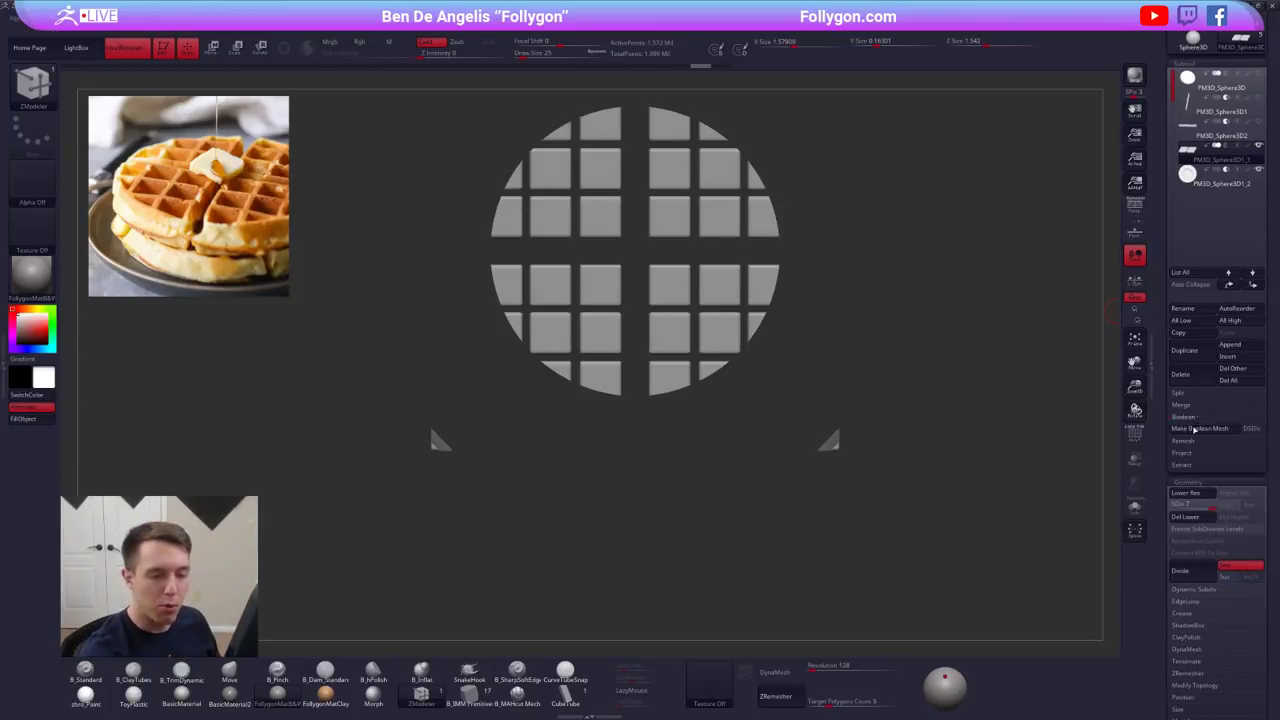
click(1210, 429)
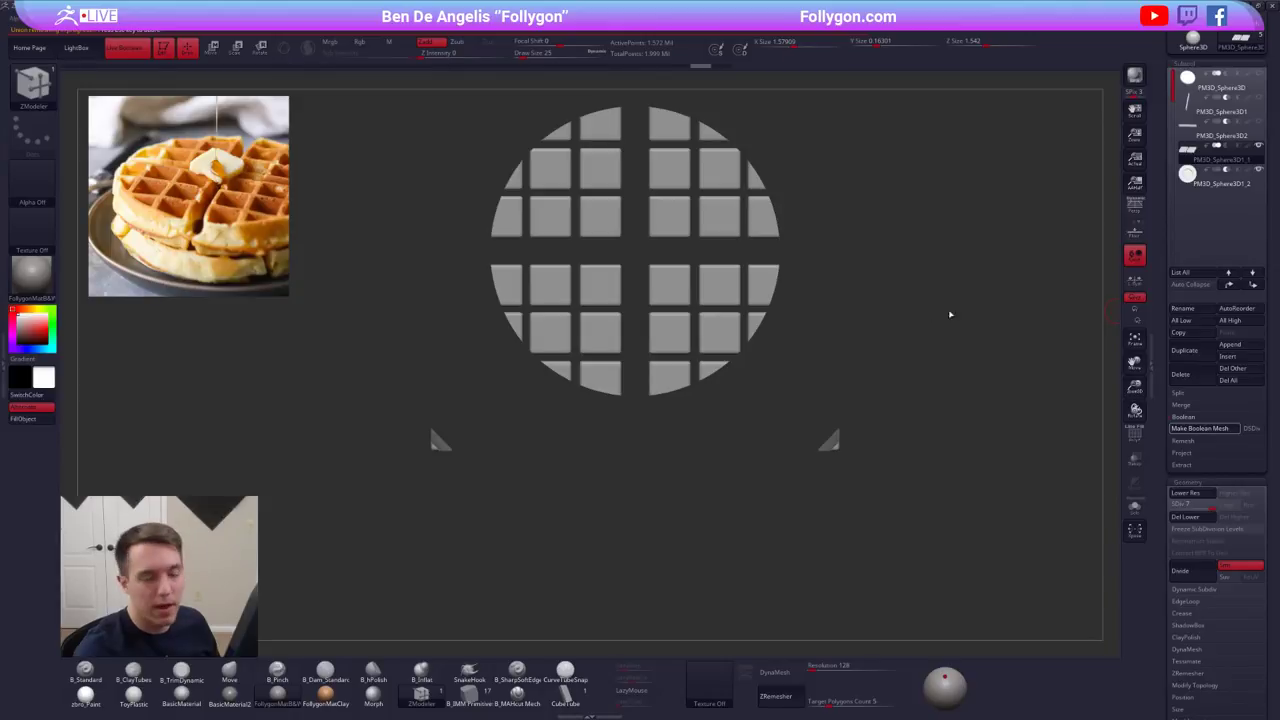
- Load the new Boolean mesh as the active tool, choose the Move brush and inspect its polygroups from above
scroll(1174, 338, up, 4)
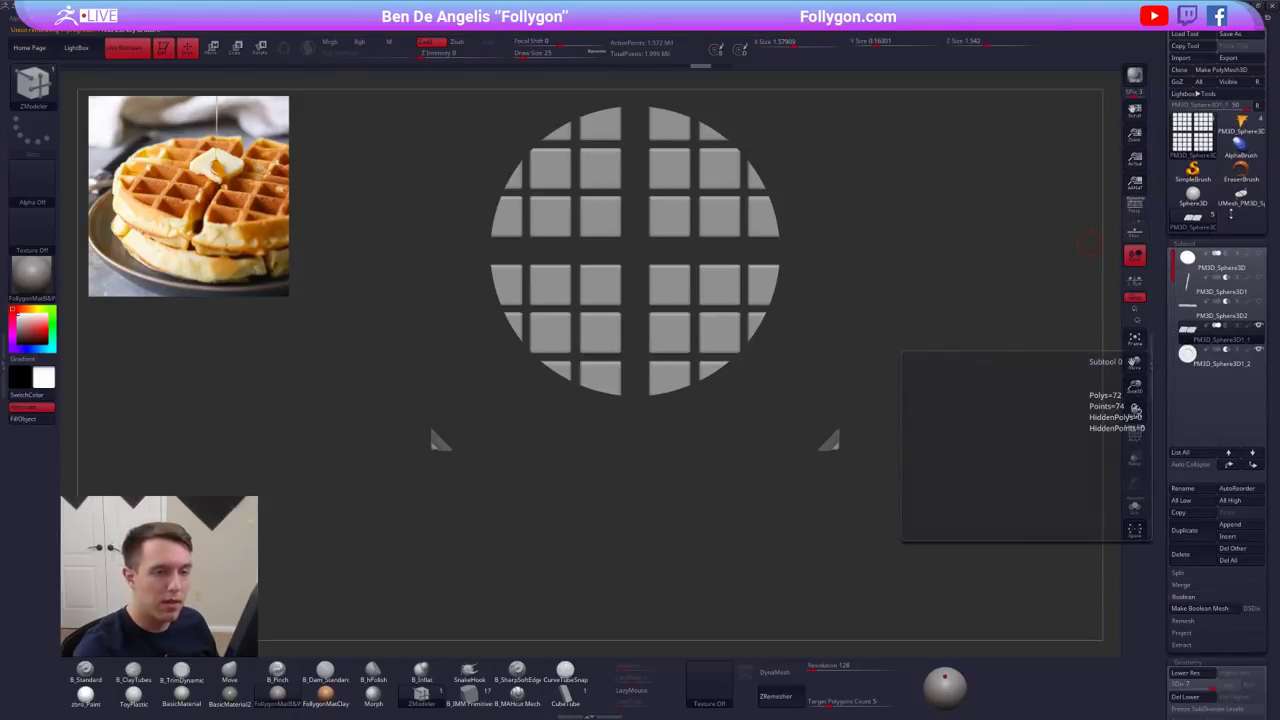
click(1238, 205)
mouse_move(715, 370)
right_down()
mouse_move(698, 290)
mouse_move(782, 378)
mouse_move(790, 318)
right_up()
key(shift+f)
key(b)
key(m)
key(v)
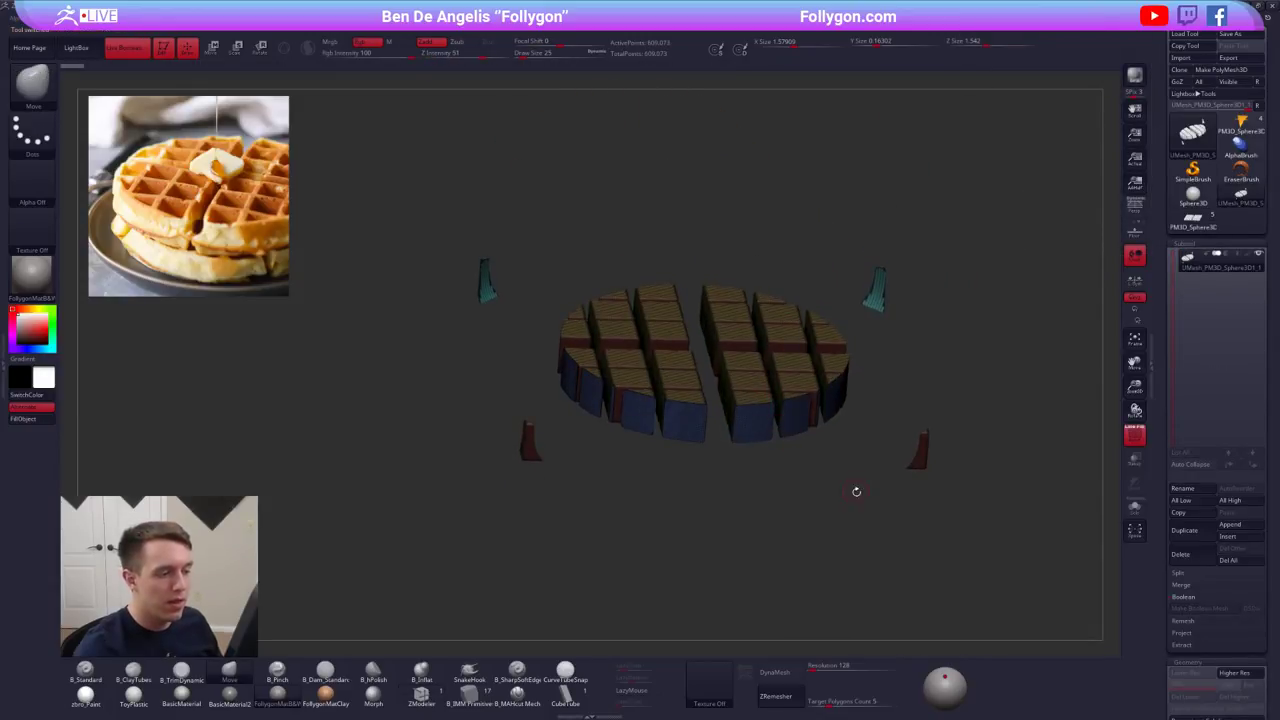
mouse_move(857, 490)
right_down()
mouse_move(786, 408)
mouse_move(808, 372)
mouse_move(799, 412)
mouse_move(787, 409)
right_up()
alt+right_drag(787, 409, 723, 437)
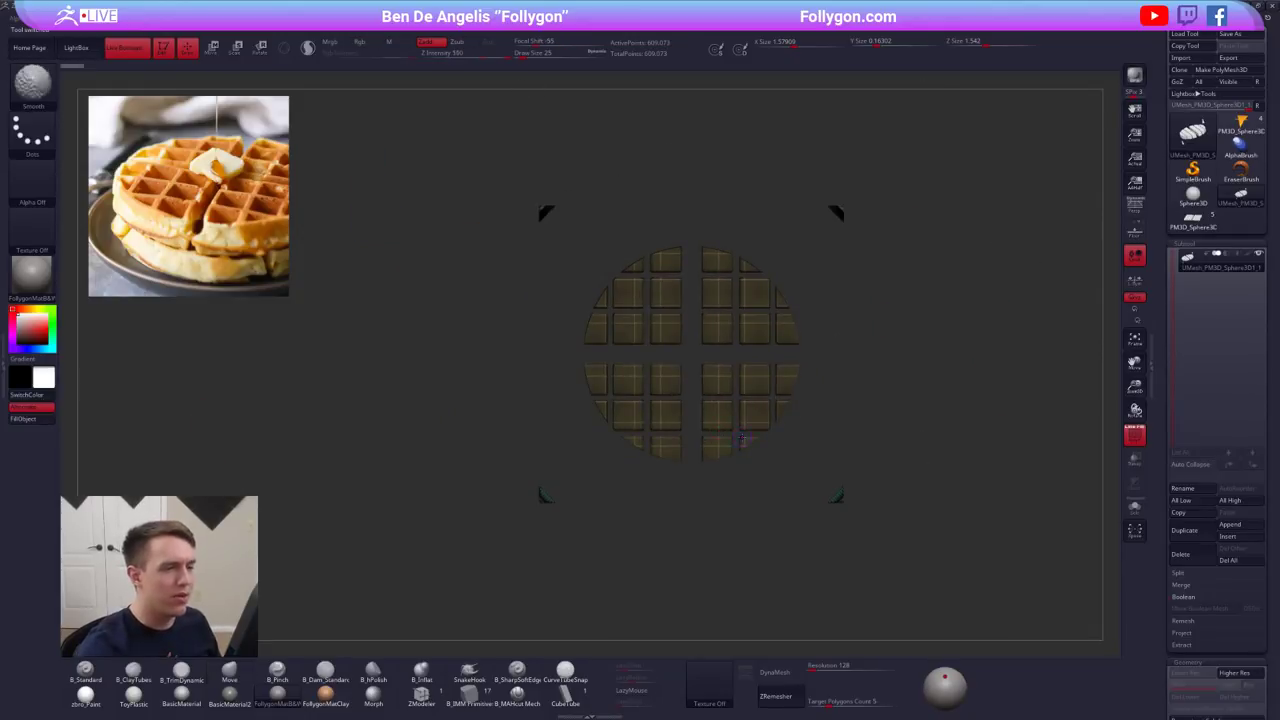
key(shift+f)
- Hide the four stray corner pieces around the round grid with lasso selections and delete them
ctrl+alt+shift+drag(797, 217, 843, 150)
ctrl+alt+shift+drag(592, 213, 598, 152)
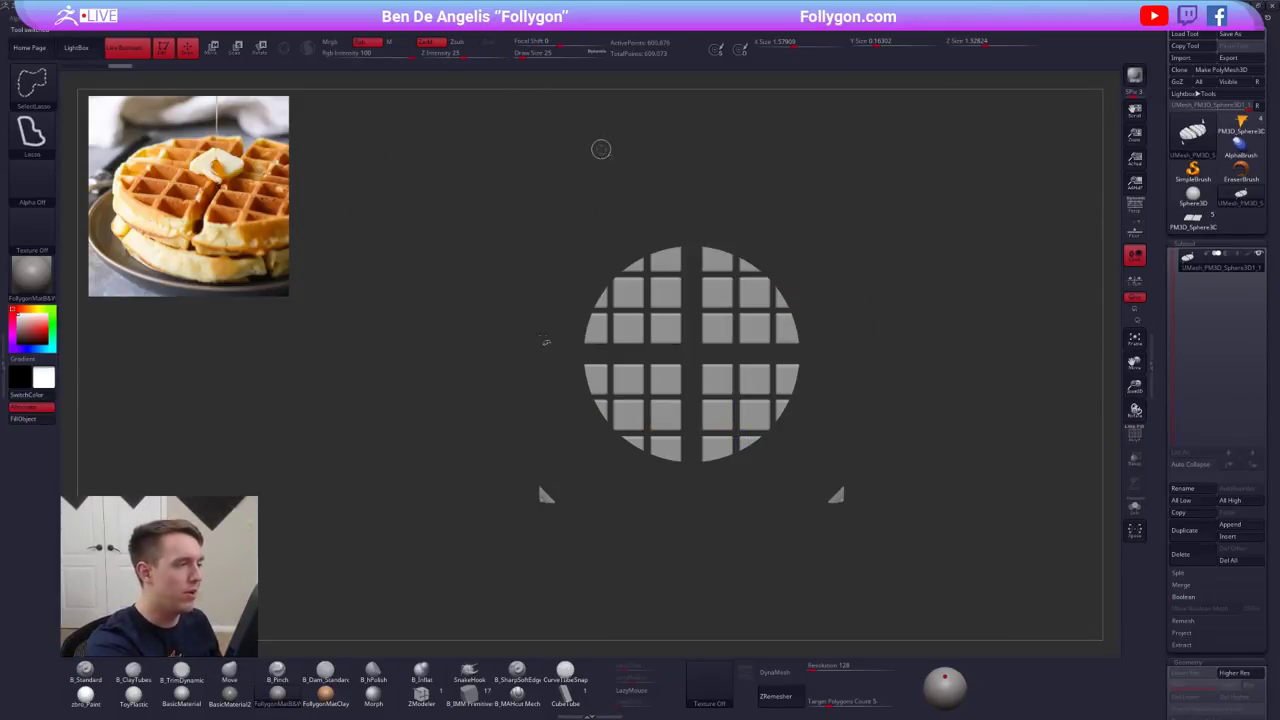
mouse_move(524, 424)
ctrl+alt+shift+mouse_down()
mouse_move(532, 541)
mouse_move(566, 514)
ctrl+alt+shift+mouse_up()
ctrl+alt+shift+drag(808, 487, 914, 458)
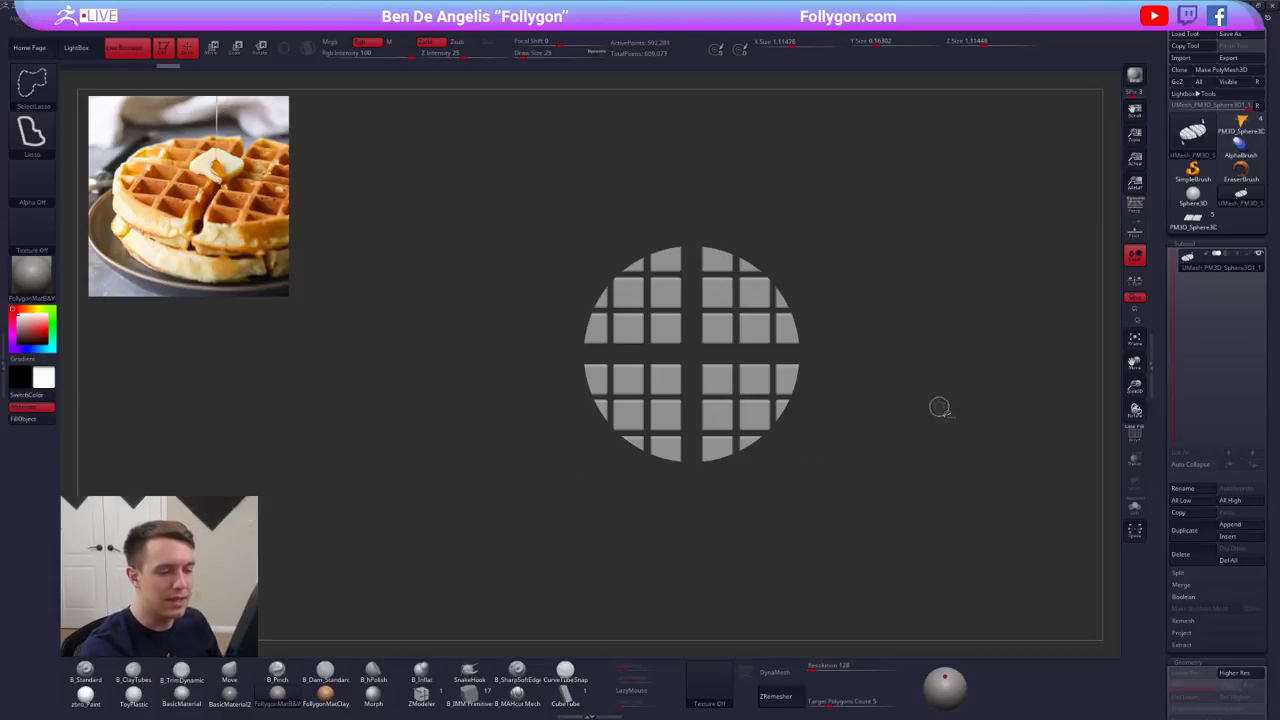
key(ctrl+shift+d)
click(978, 409)
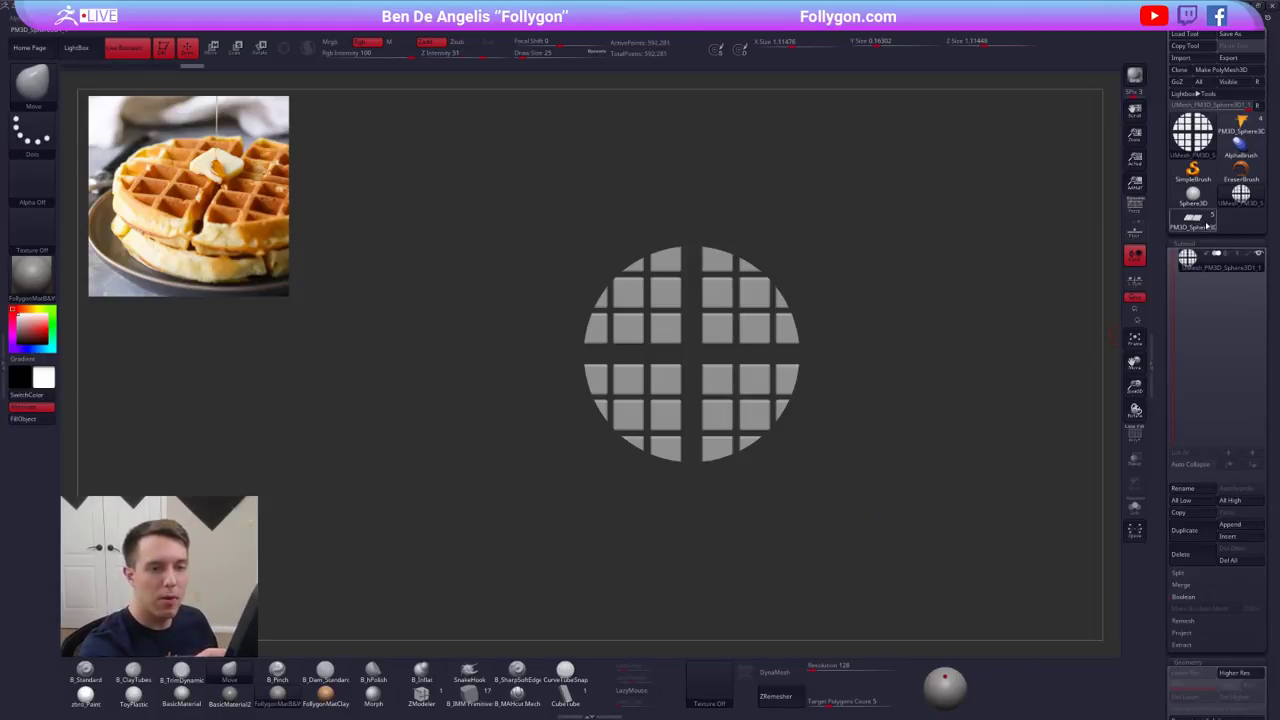
- Return to the multi-part waffle tool, show the disc with its groove cutters and make the disc active with the ring hidden
click(1206, 226)
drag(972, 430, 964, 304)
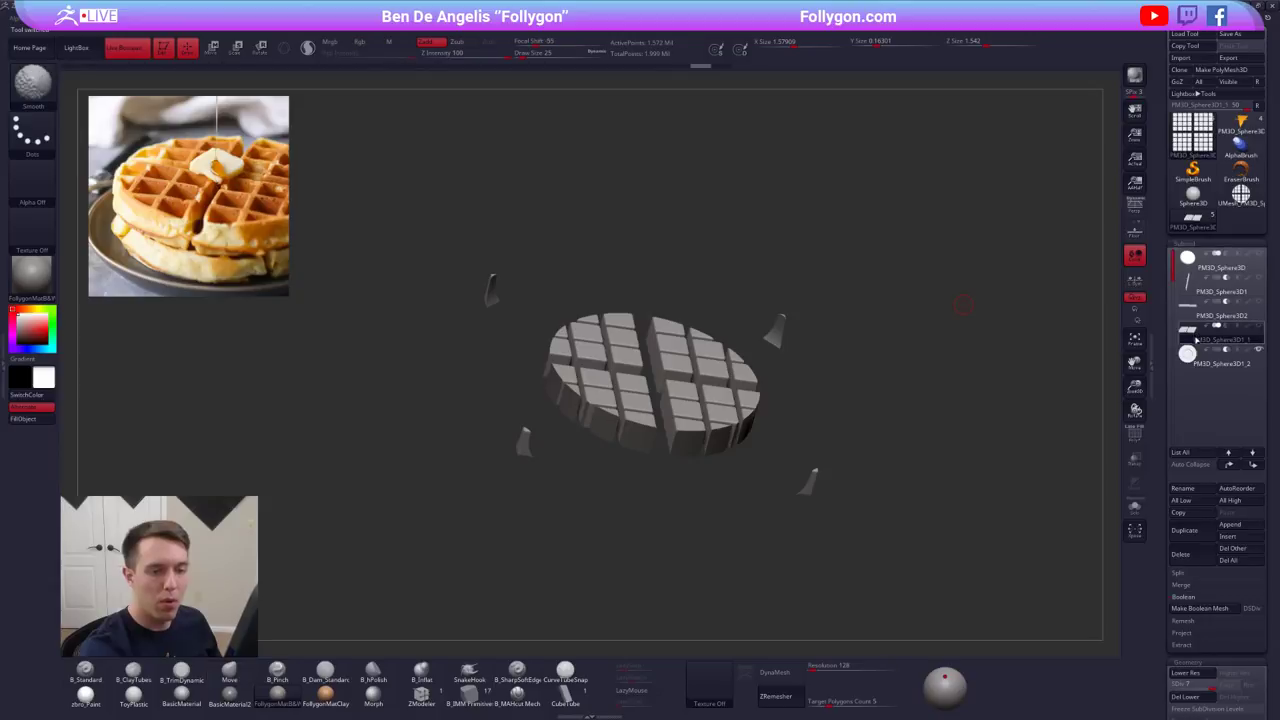
shift+click(1258, 349)
drag(1077, 394, 952, 432)
alt+drag(866, 473, 817, 435)
click(1190, 359)
click(1189, 332)
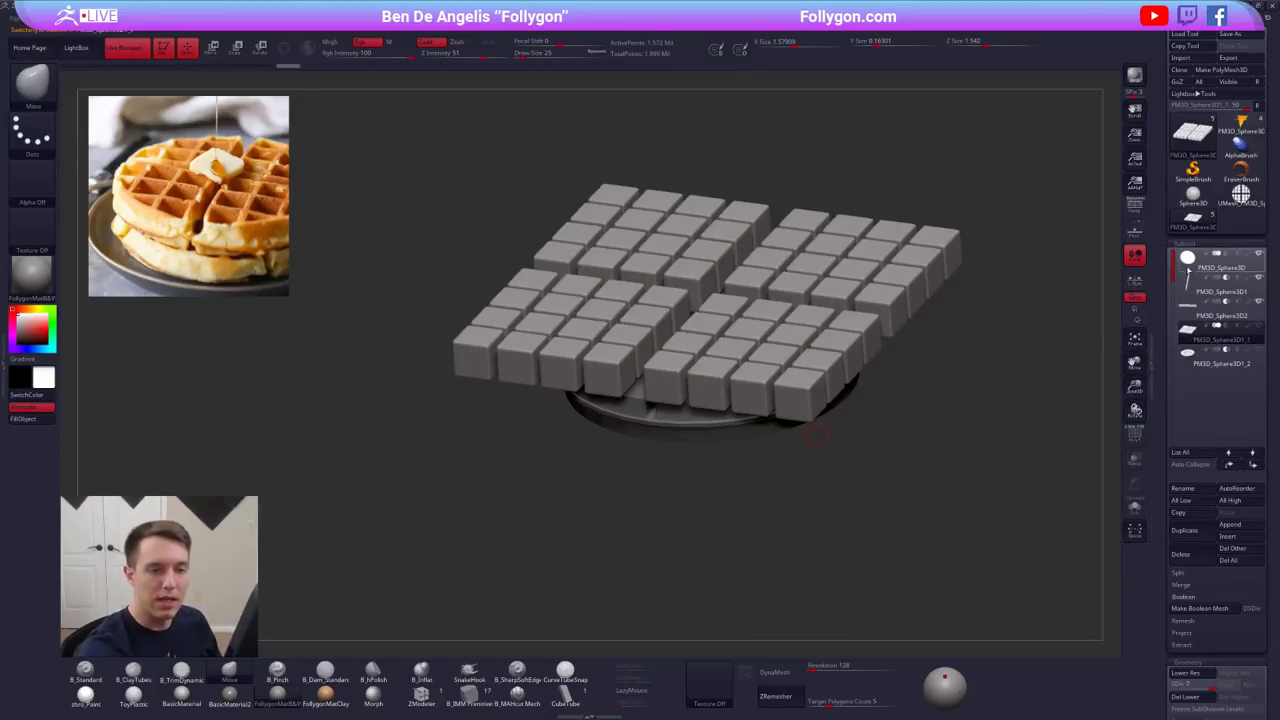
click(1188, 270)
alt+drag(956, 425, 906, 398)
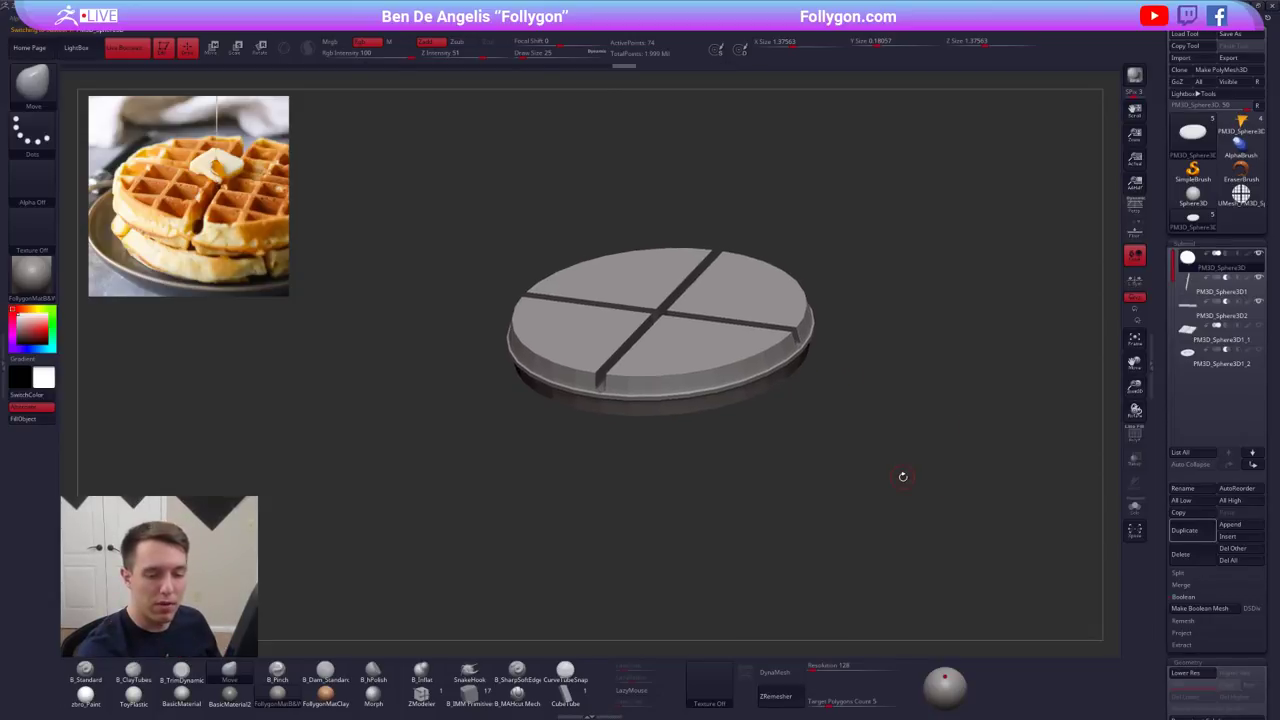
- Append the cleaned round grid mesh as a subtool and set it to subtract from the disc
click(1238, 527)
click(867, 579)
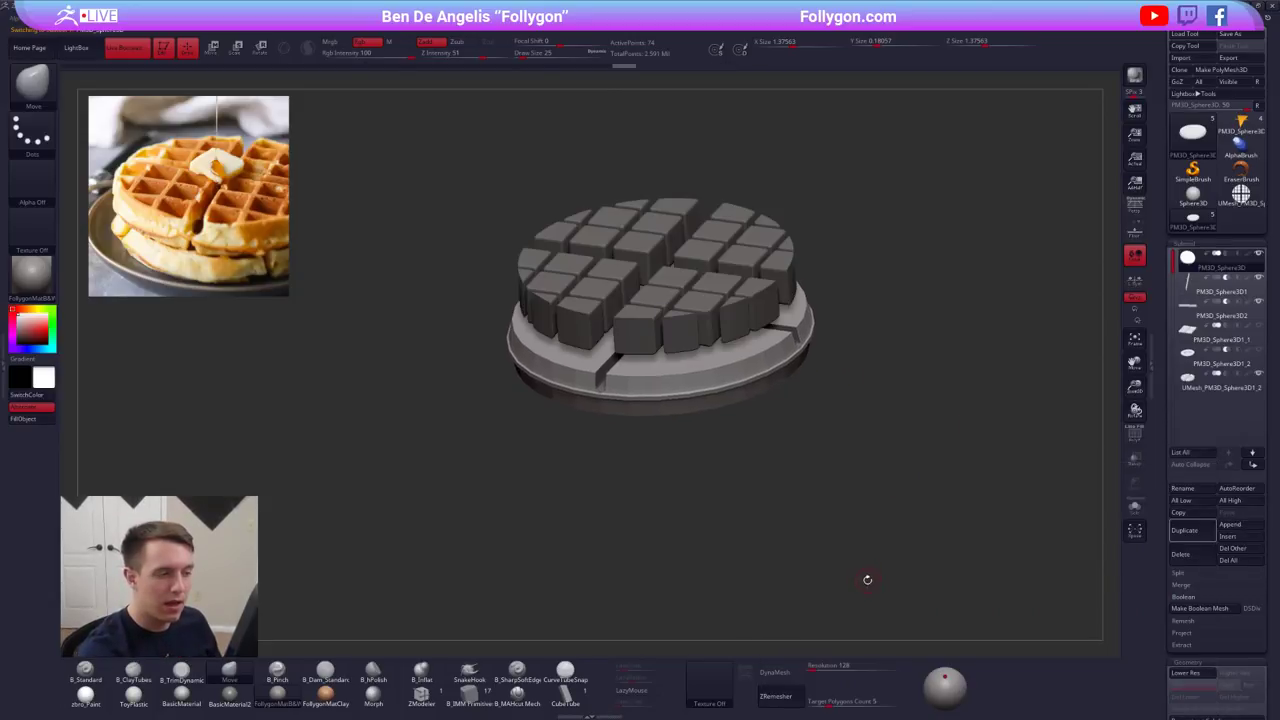
click(1192, 387)
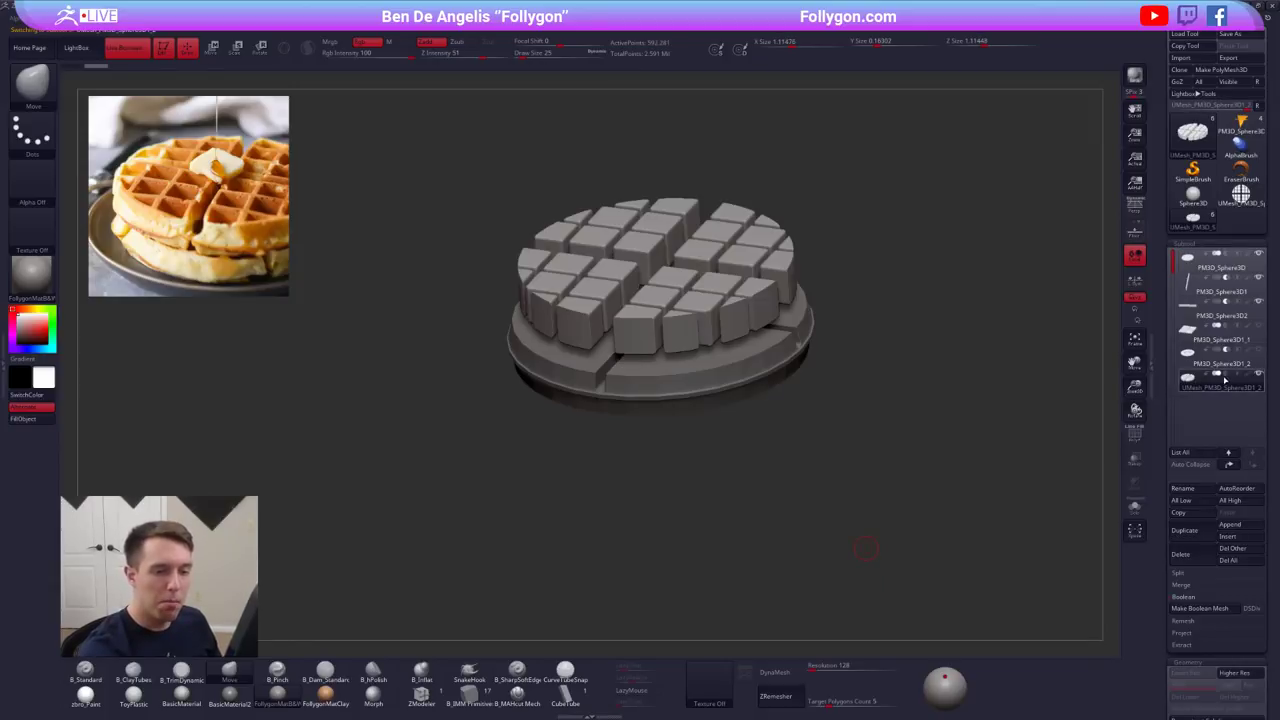
click(1226, 376)
- Move the round grid down into the disc so that it cuts shallow square pockets between the grooves
mouse_move(861, 495)
shift+mouse_down()
mouse_move(786, 437)
mouse_move(883, 397)
shift+mouse_up()
key(shift+f)
key(w)
mouse_move(732, 348)
shift+mouse_down()
mouse_move(732, 464)
mouse_move(798, 536)
shift+mouse_up()
key(shift+f)
mouse_move(733, 398)
mouse_down()
mouse_move(733, 411)
mouse_move(733, 398)
mouse_up()
drag(754, 440, 757, 497)
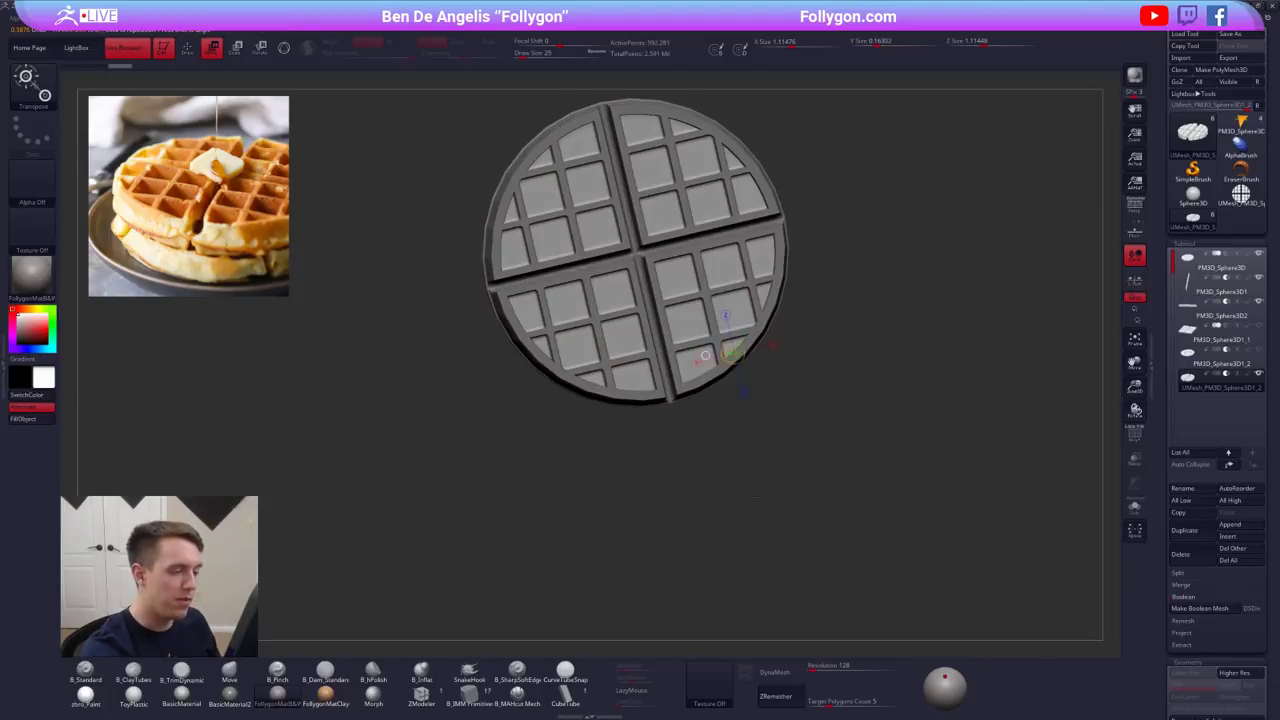
mouse_move(705, 356)
mouse_down()
mouse_move(766, 423)
mouse_move(755, 394)
mouse_move(735, 393)
mouse_move(717, 459)
mouse_move(802, 477)
mouse_move(780, 508)
mouse_move(784, 532)
mouse_move(806, 542)
mouse_move(815, 528)
mouse_up()
- Inspect the disc's wireframe, reselect the round grid and examine the pocket cuts from several angles
click(1192, 263)
key(shift+f)
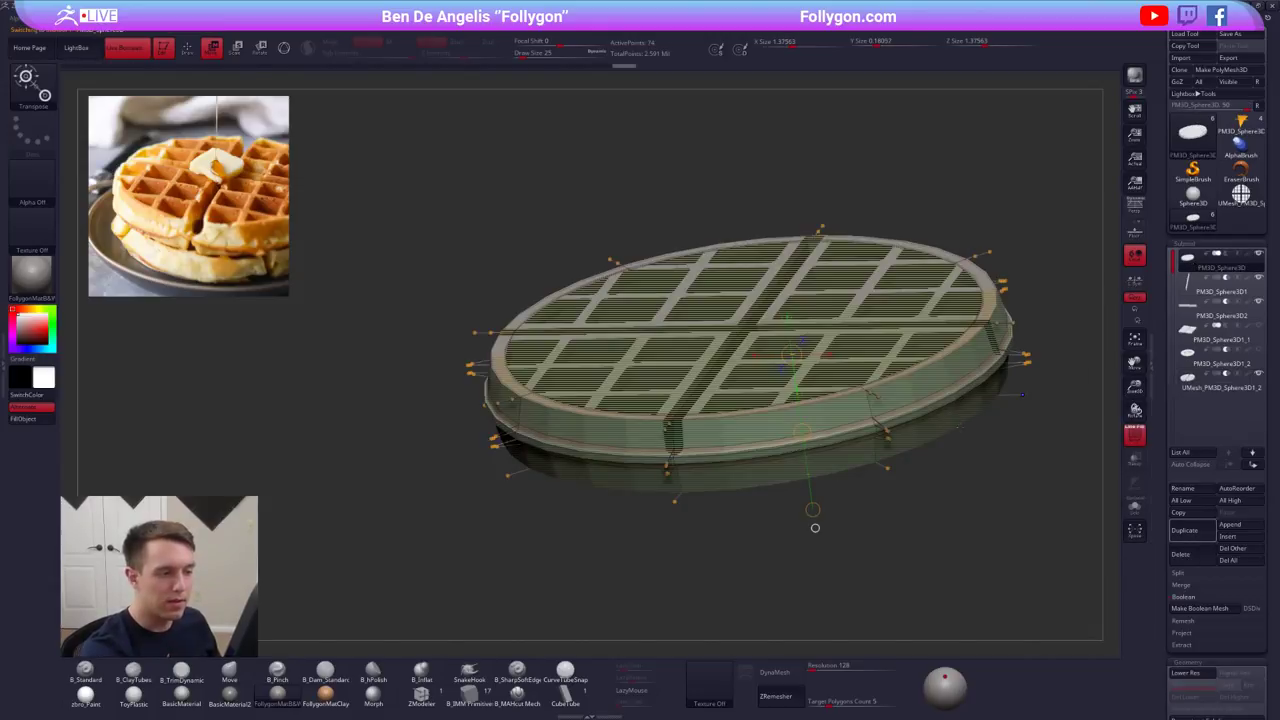
key(shift+f)
click(1190, 379)
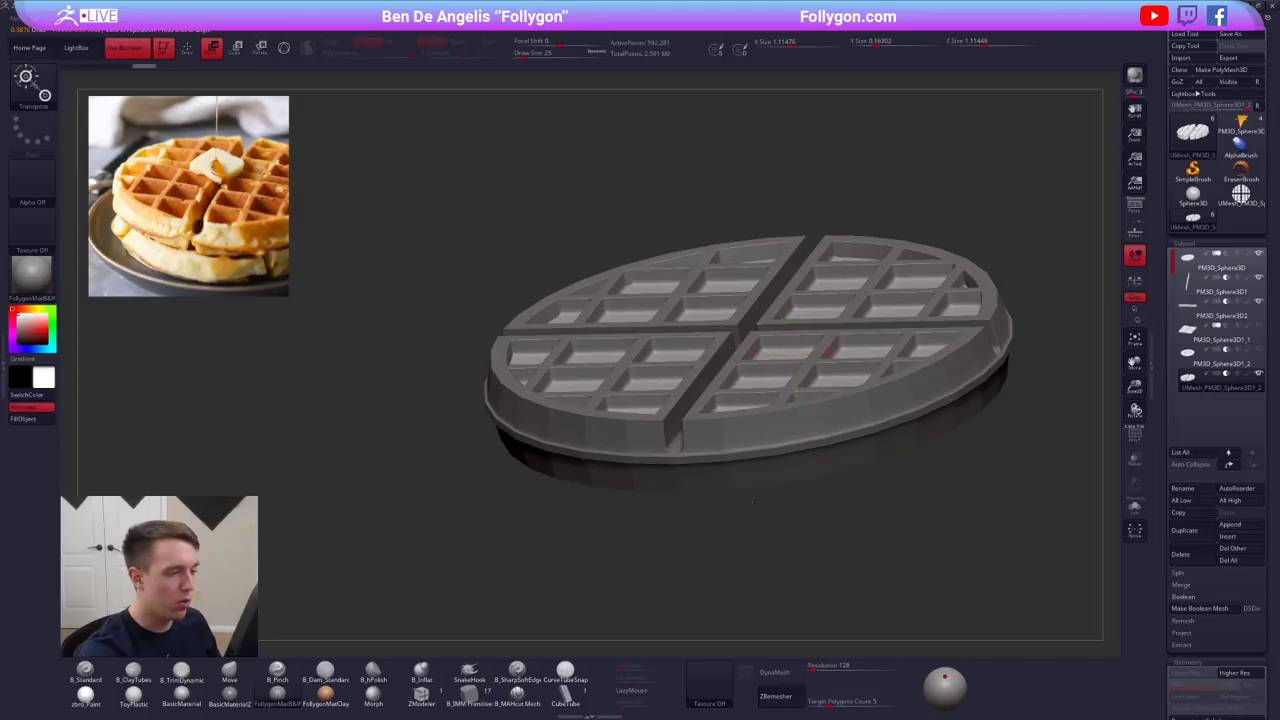
drag(808, 492, 785, 600)
mouse_move(785, 600)
alt+mouse_down()
mouse_move(722, 470)
mouse_move(793, 348)
mouse_move(790, 450)
alt+mouse_up()
key(q)
drag(840, 520, 864, 462)
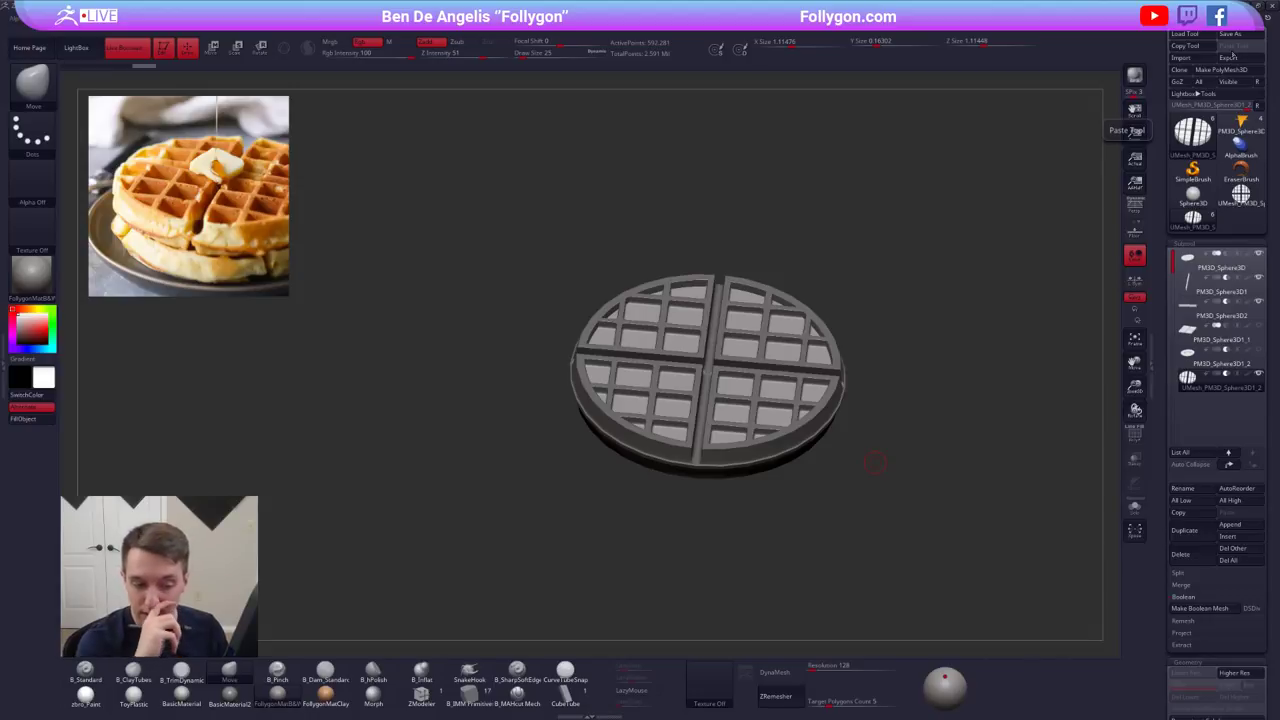
click(1185, 598)
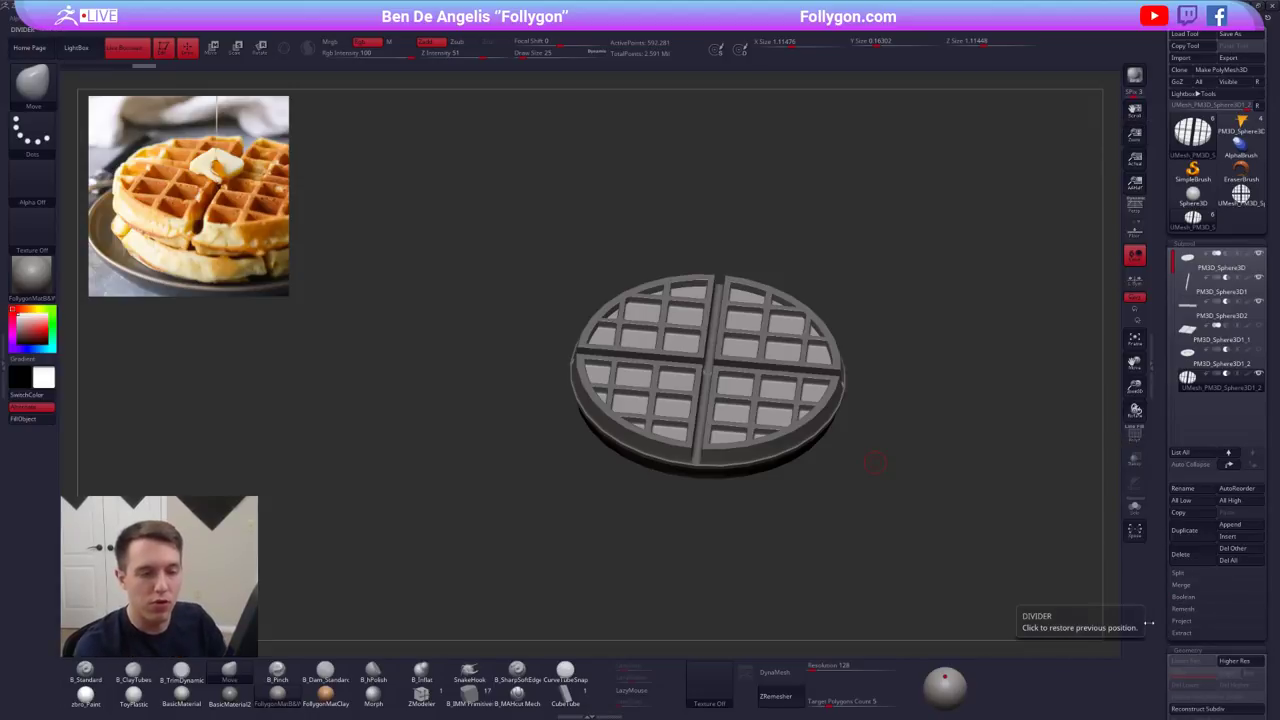
drag(957, 444, 972, 377)
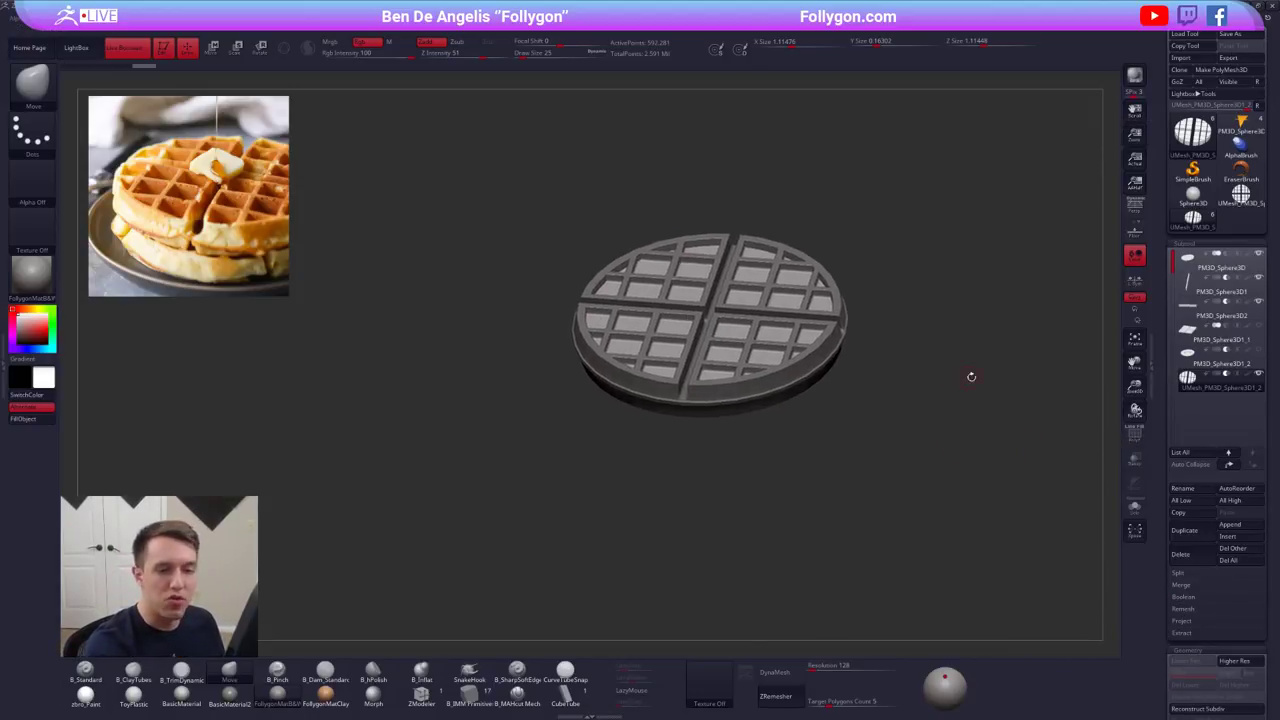
- Isolate the base disc in Solo mode with its polygon wireframe shown, and duplicate it as a new subtool
click(1193, 262)
click(1135, 507)
alt+drag(797, 436, 800, 494)
key(shift+f)
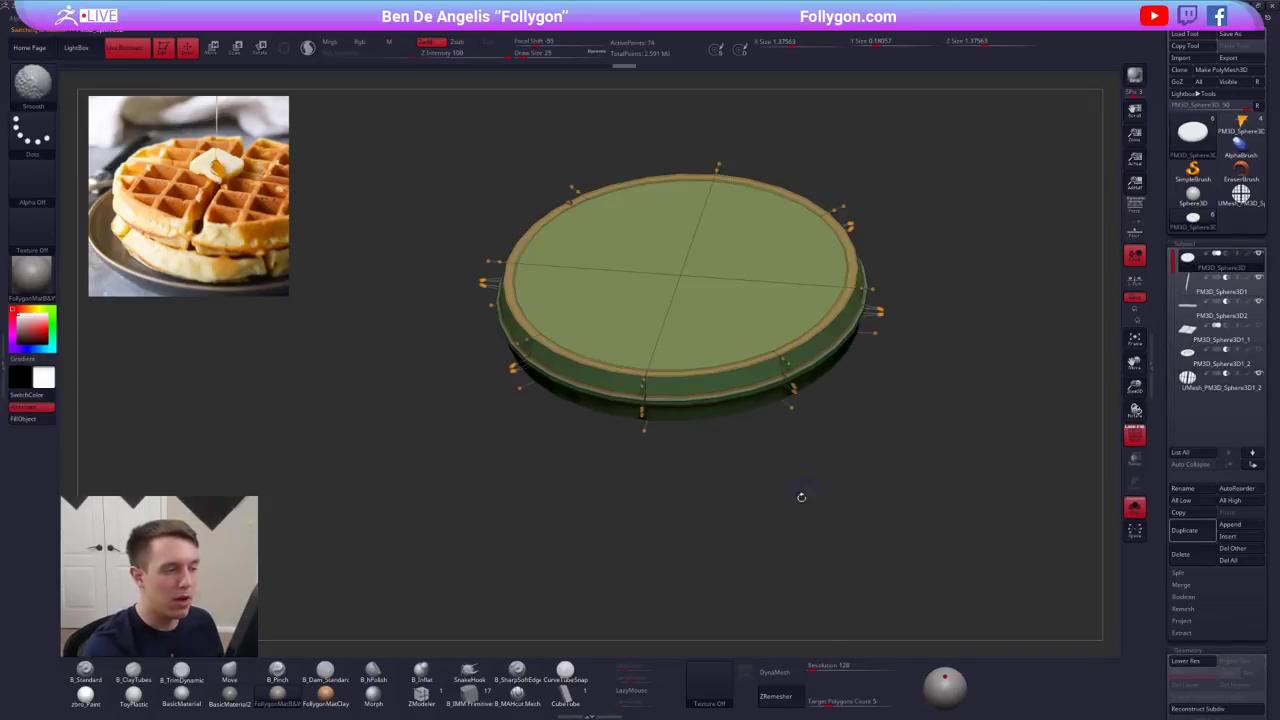
click(1185, 532)
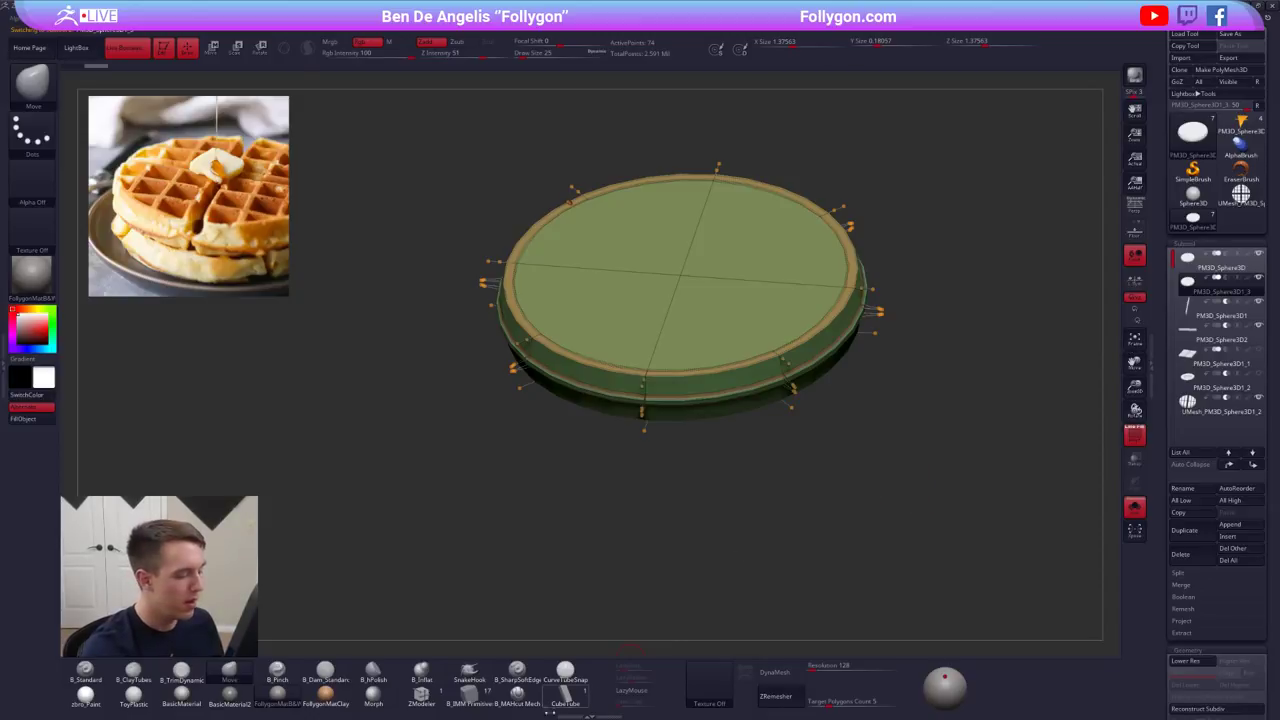
- Insert a cube primitive at the edge of the duplicated disc with the IMM Primitive brush and clear the resulting mask
click(469, 692)
drag(834, 342, 819, 430)
ctrl+drag(773, 575, 746, 560)
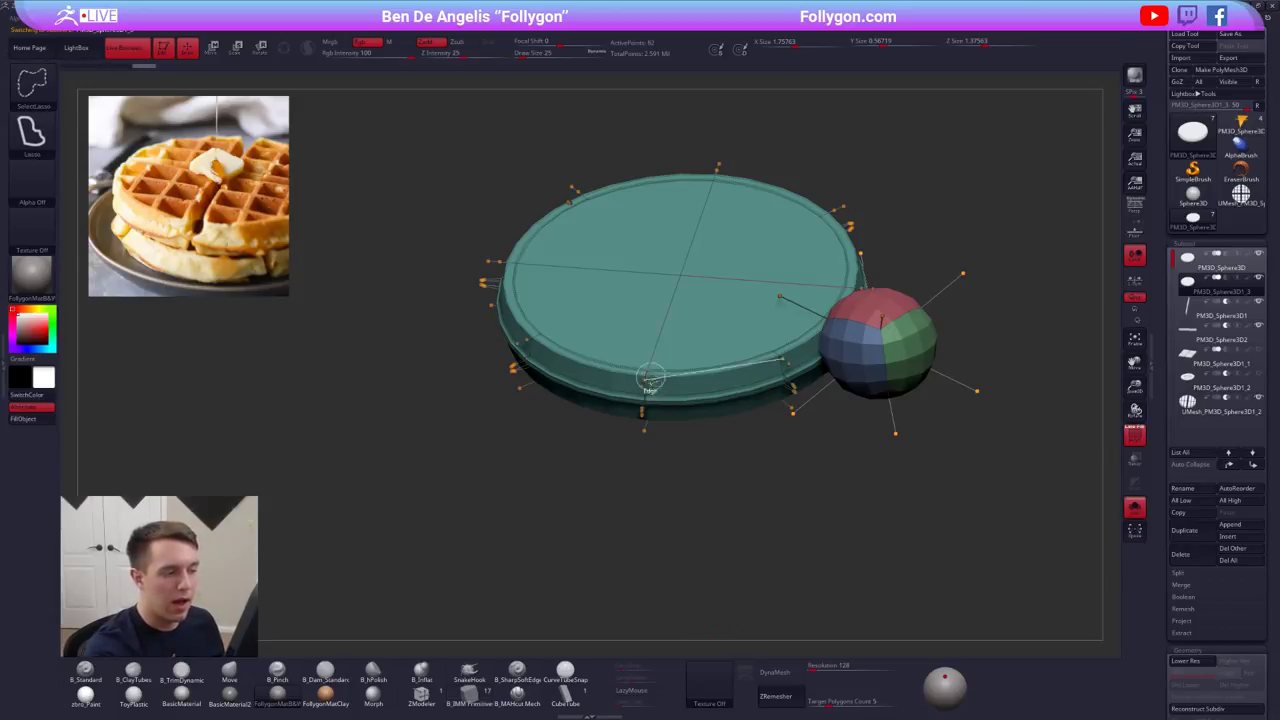
- Isolate the inserted cube without subdivision smoothing by hiding the duplicated disc, and expand the Modify Topology options
key(shift+d)
key(d)
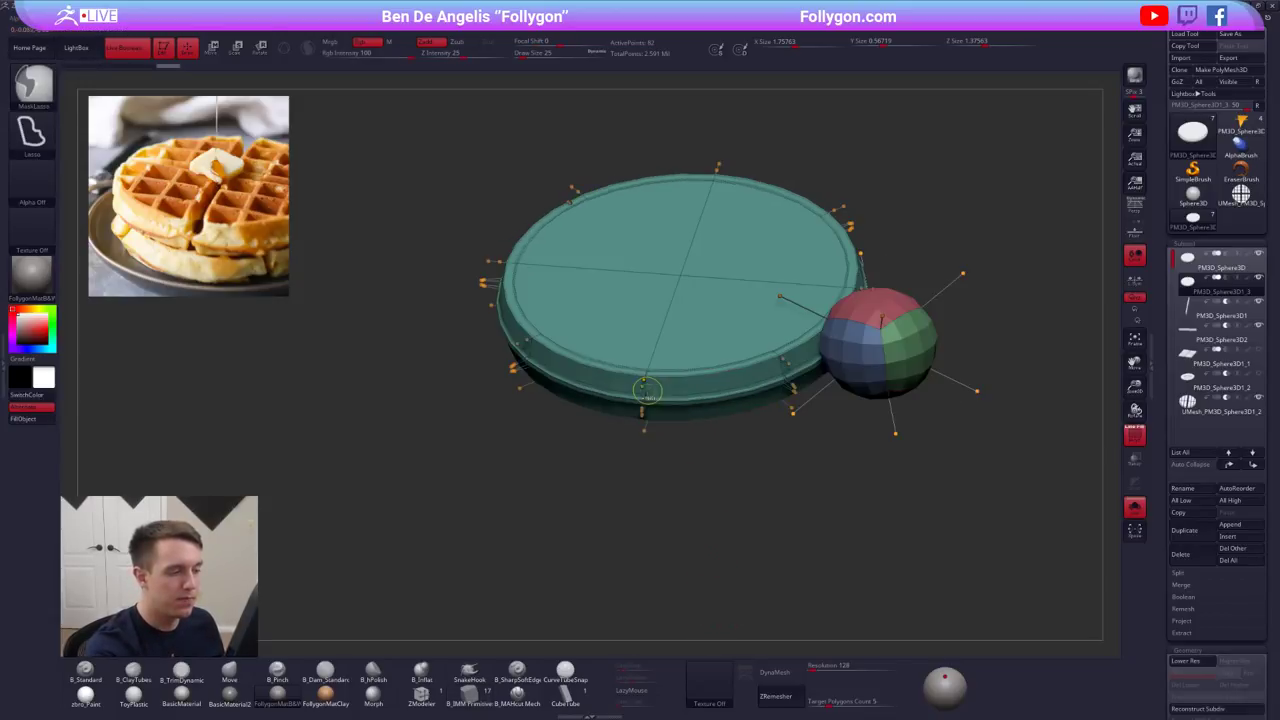
key(shift+d)
key(d)
key(ctrl+space)
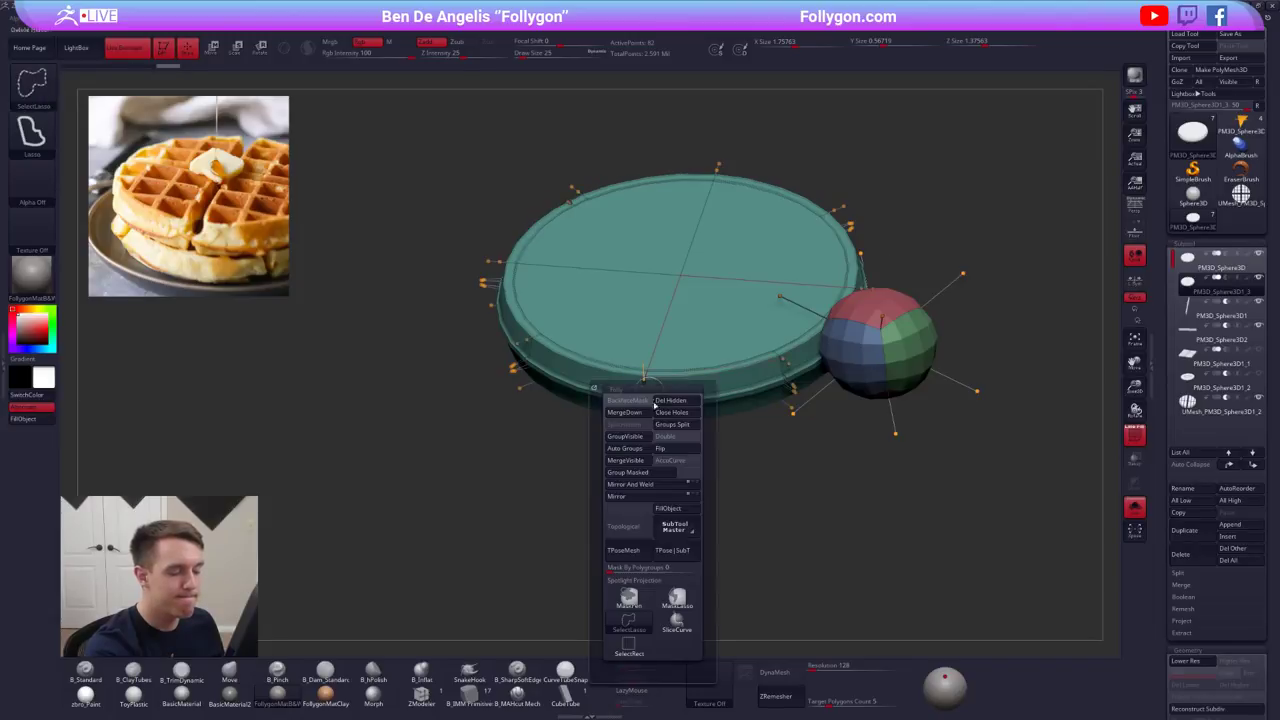
click(638, 647)
ctrl+shift+click(655, 378)
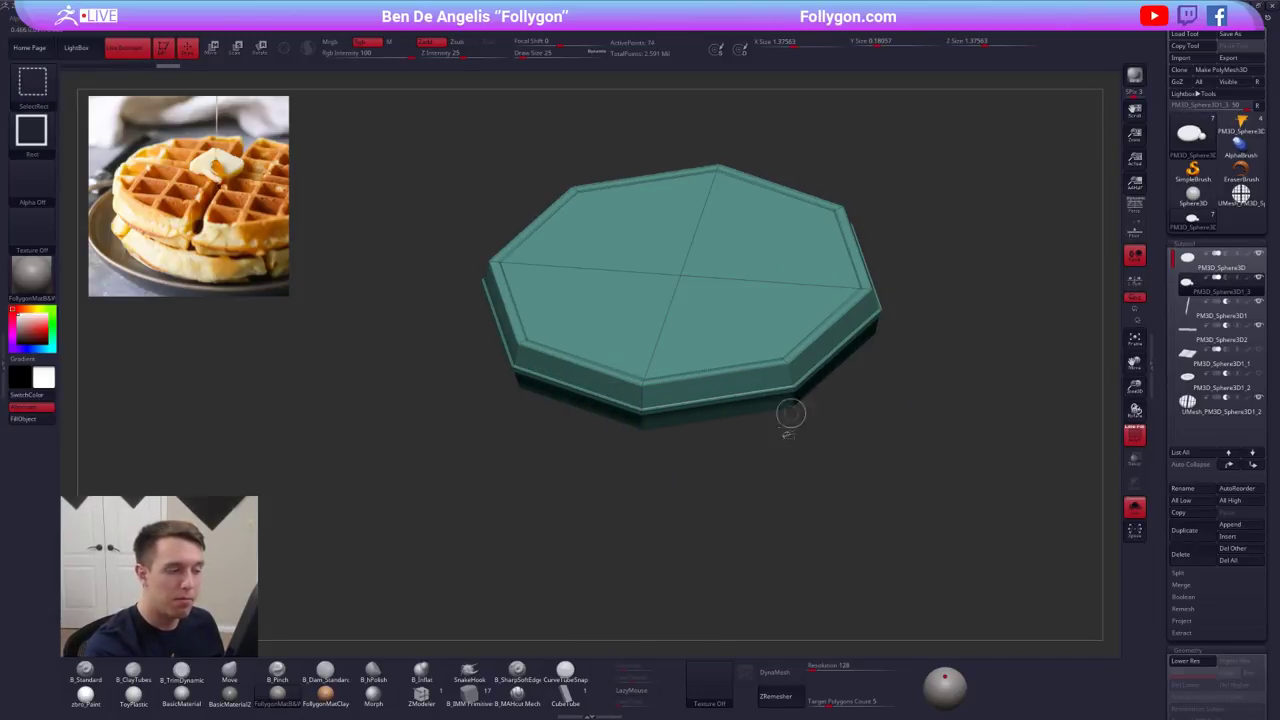
ctrl+shift+drag(793, 437, 784, 500)
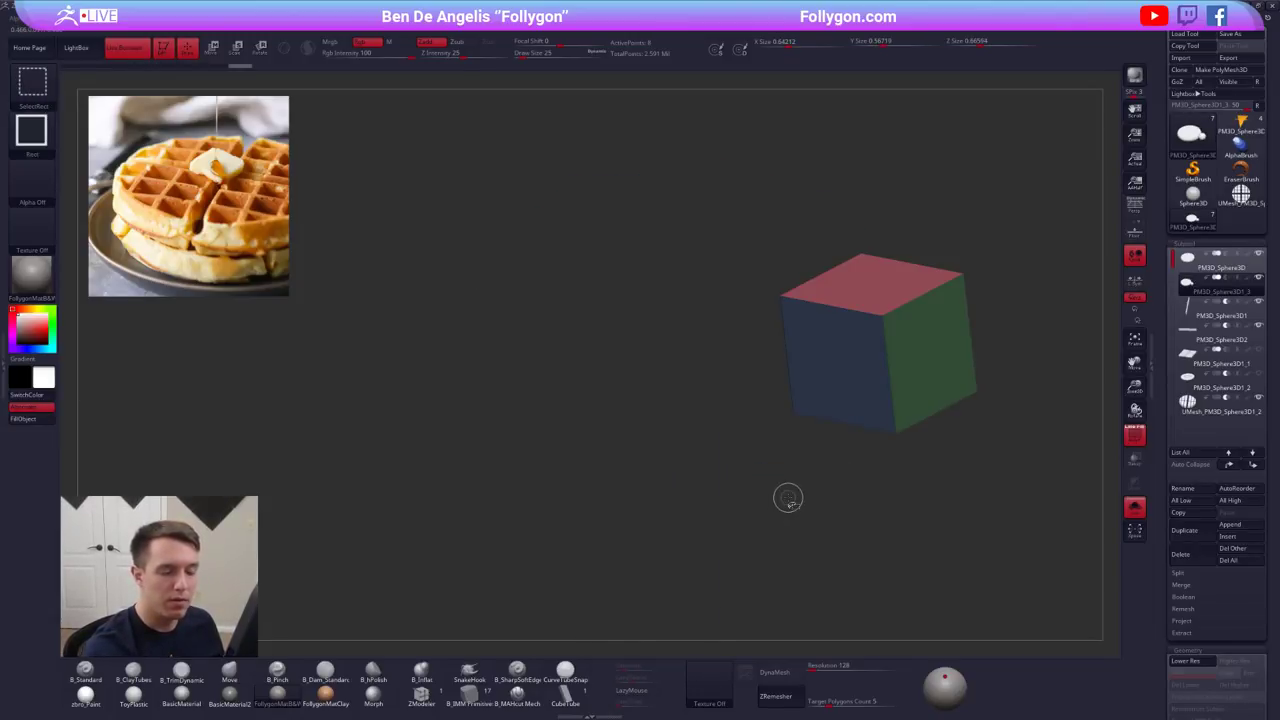
mouse_move(1171, 441)
mouse_down()
mouse_move(1171, 217)
mouse_move(1168, 279)
mouse_up()
click(1198, 473)
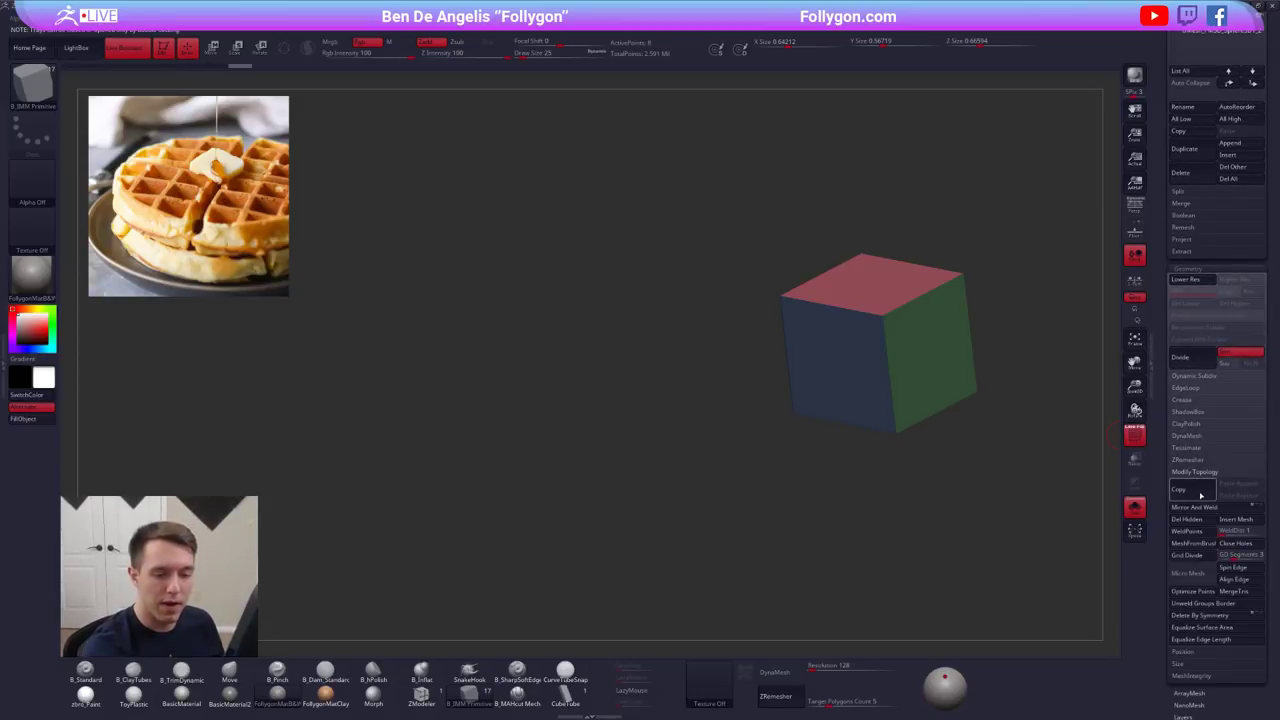
- Bring the whole waffle back into view and delete the cube subtool overlapping its edge
click(1197, 520)
click(1197, 473)
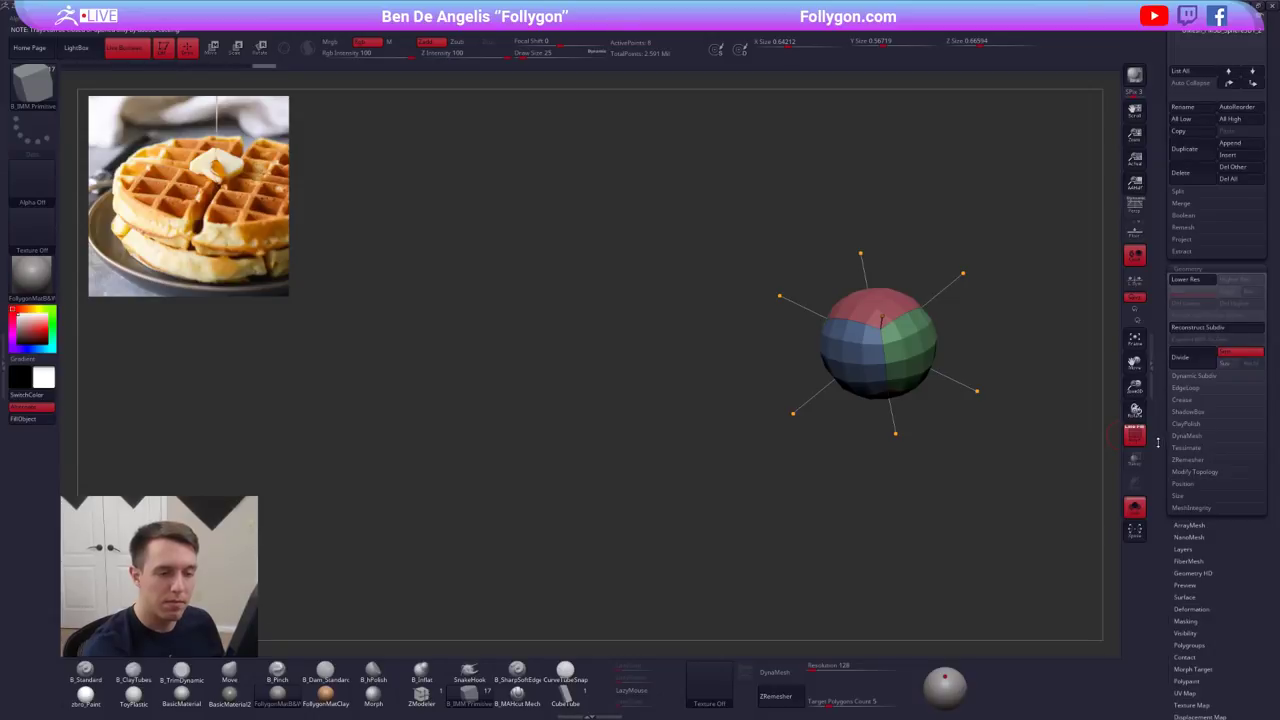
drag(1158, 442, 1122, 570)
click(1135, 508)
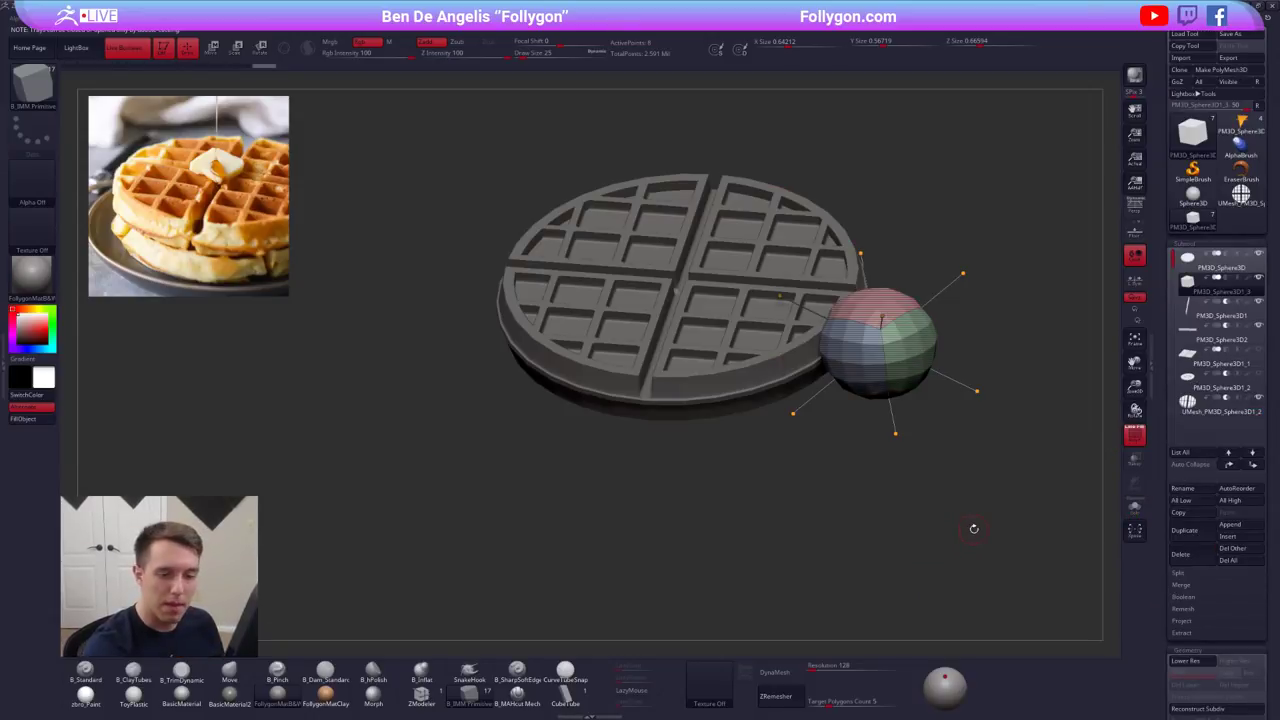
click(1183, 555)
click(1101, 580)
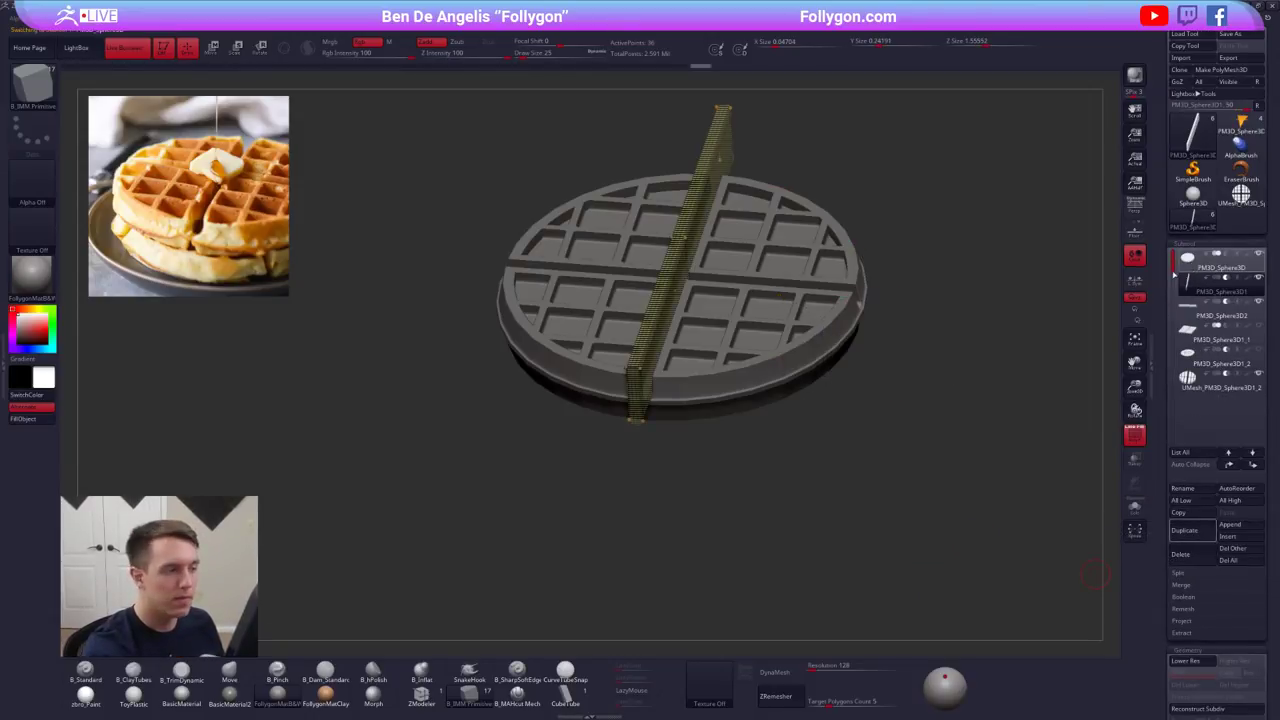
- Select the PM3D_Sphere3D waffle base, turn off its polyframe display, and subdivide it to level 6
click(1221, 261)
key(shift+f)
alt+drag(852, 431, 780, 498)
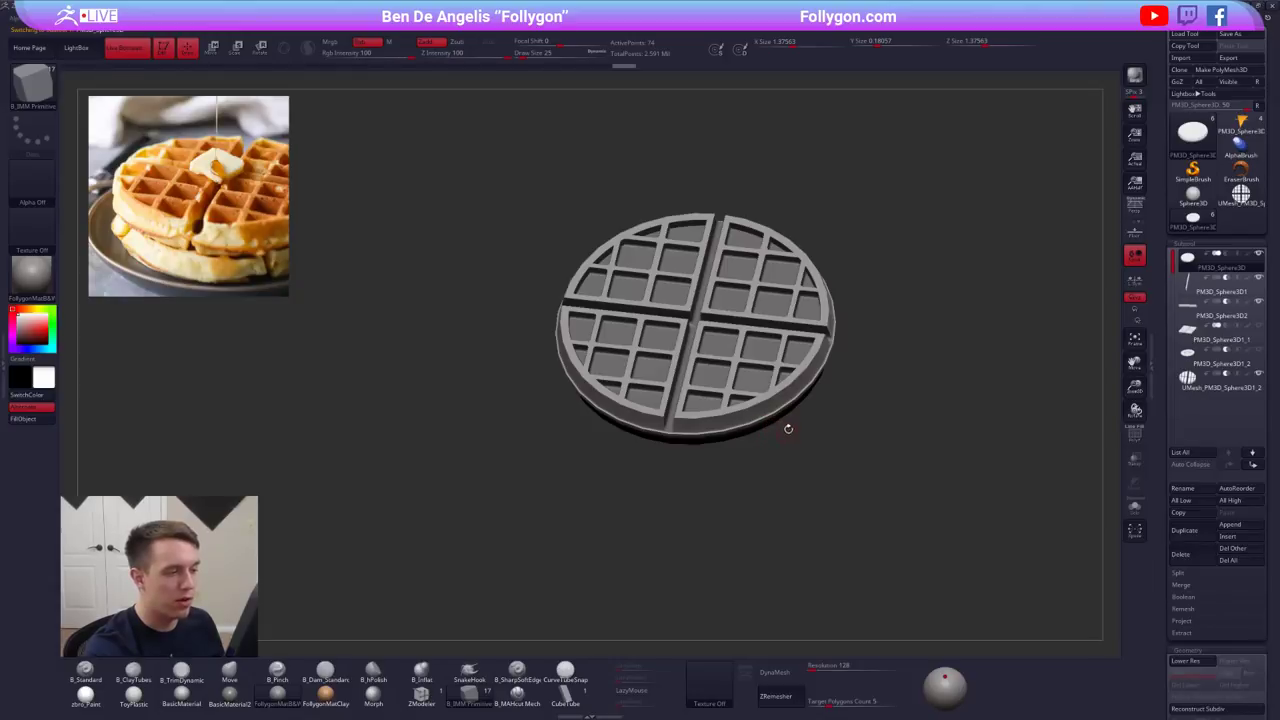
key(ctrl+shift+f)
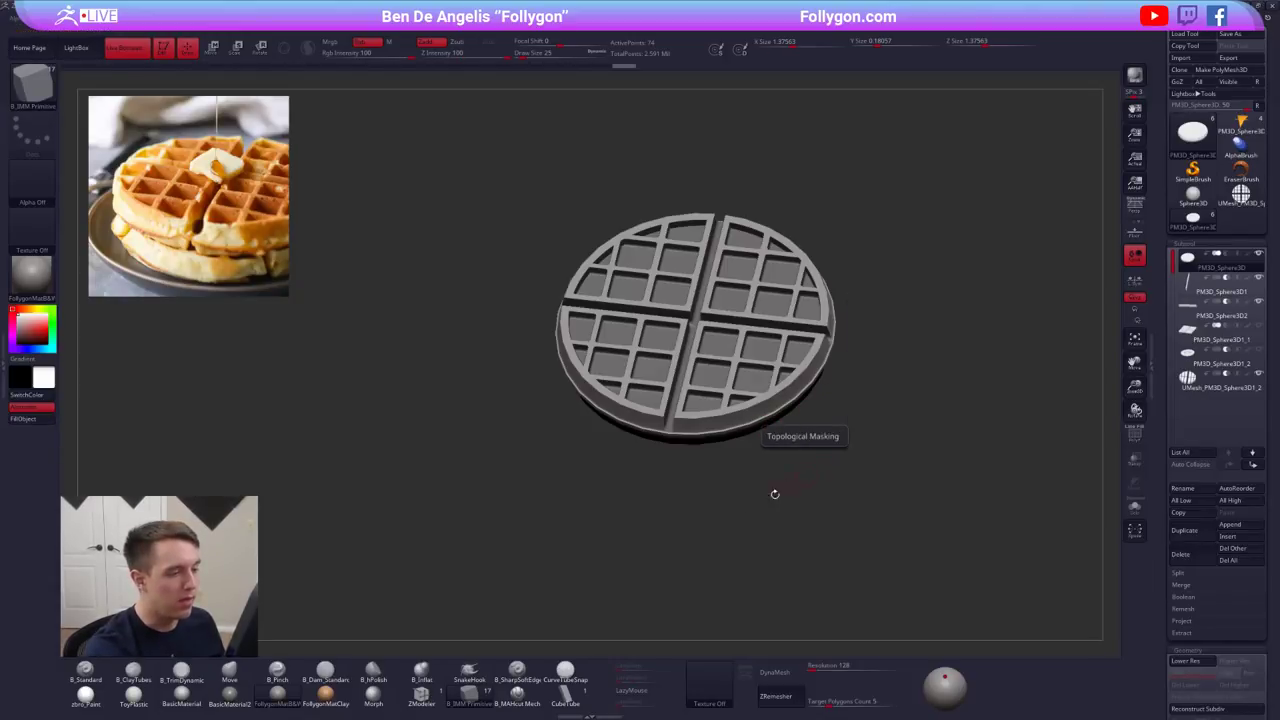
alt+drag(774, 494, 788, 504)
key(shift+d)
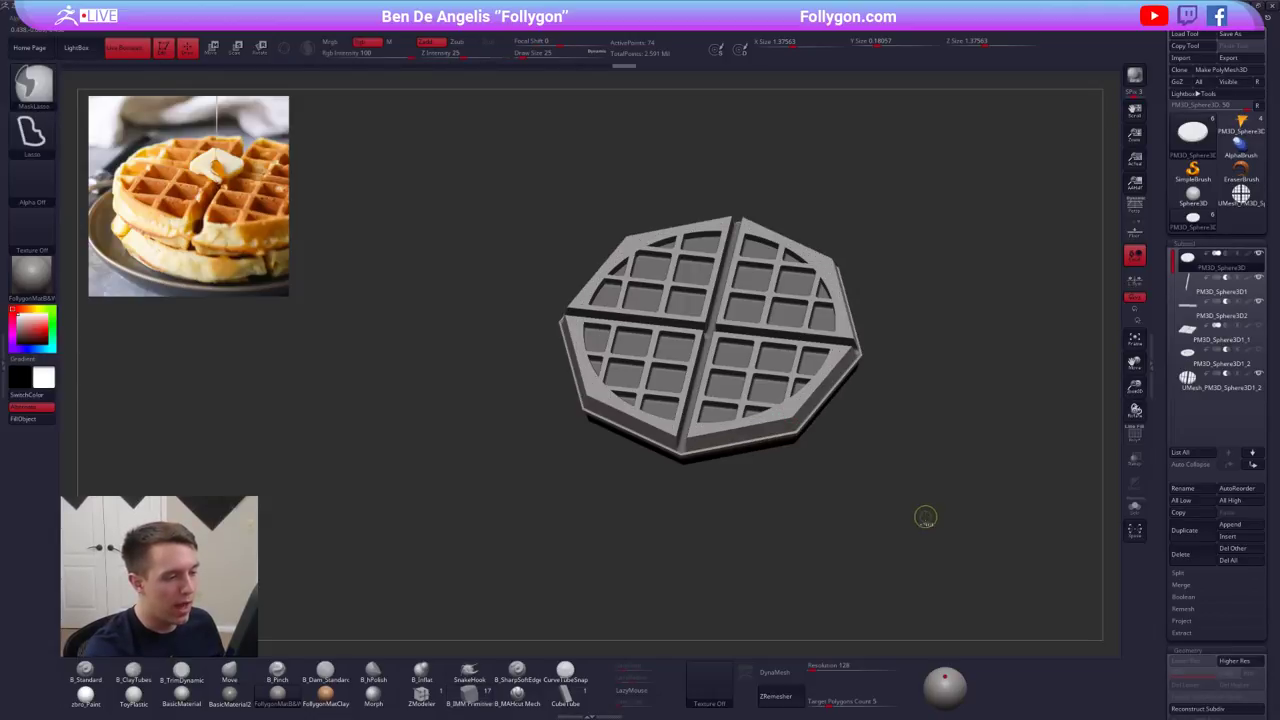
key(ctrl+d)
key(ctrl+d)
key(ctrl+d)
key(ctrl+d)
key(ctrl+d)
mouse_move(912, 524)
mouse_down()
mouse_move(880, 460)
mouse_move(892, 530)
mouse_up()
- Select the Move brush and set its draw size to 113
key(b)
key(m)
key(v)
key(space)
drag(729, 420, 736, 420)
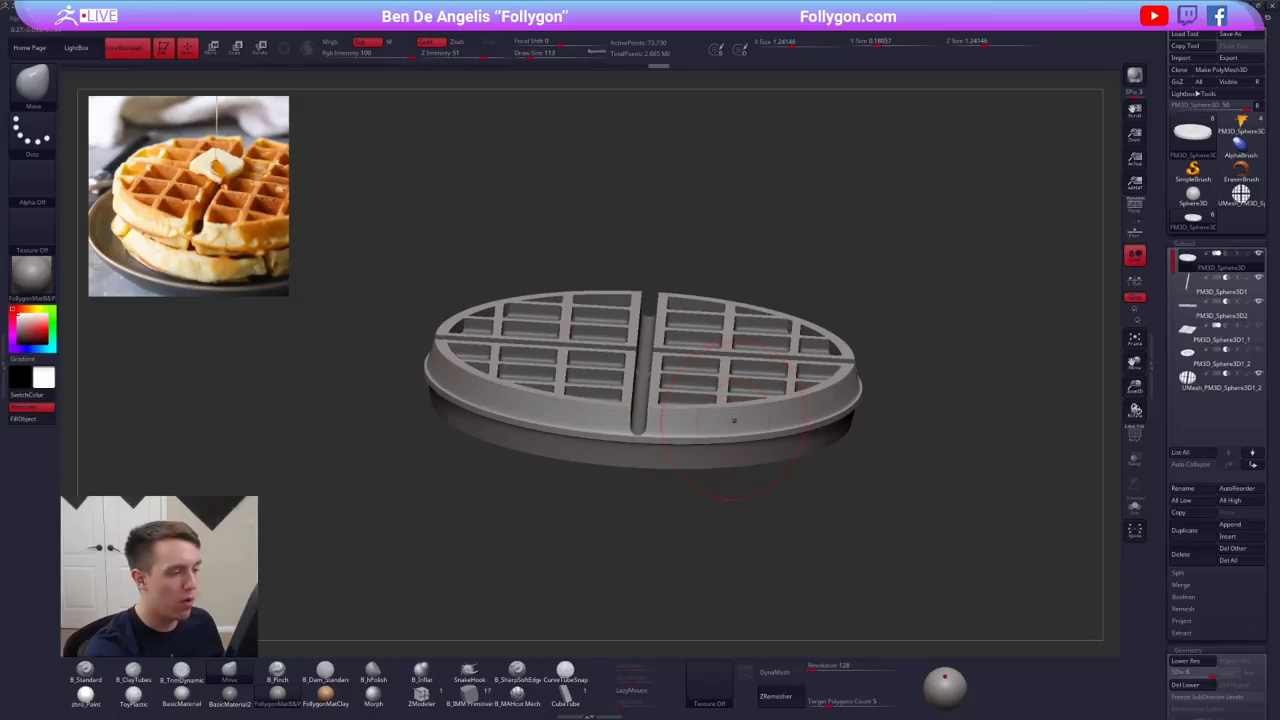
- Subdivide the waffle base once more to level 7
mouse_move(731, 420)
right_down()
mouse_move(710, 450)
mouse_move(743, 503)
right_up()
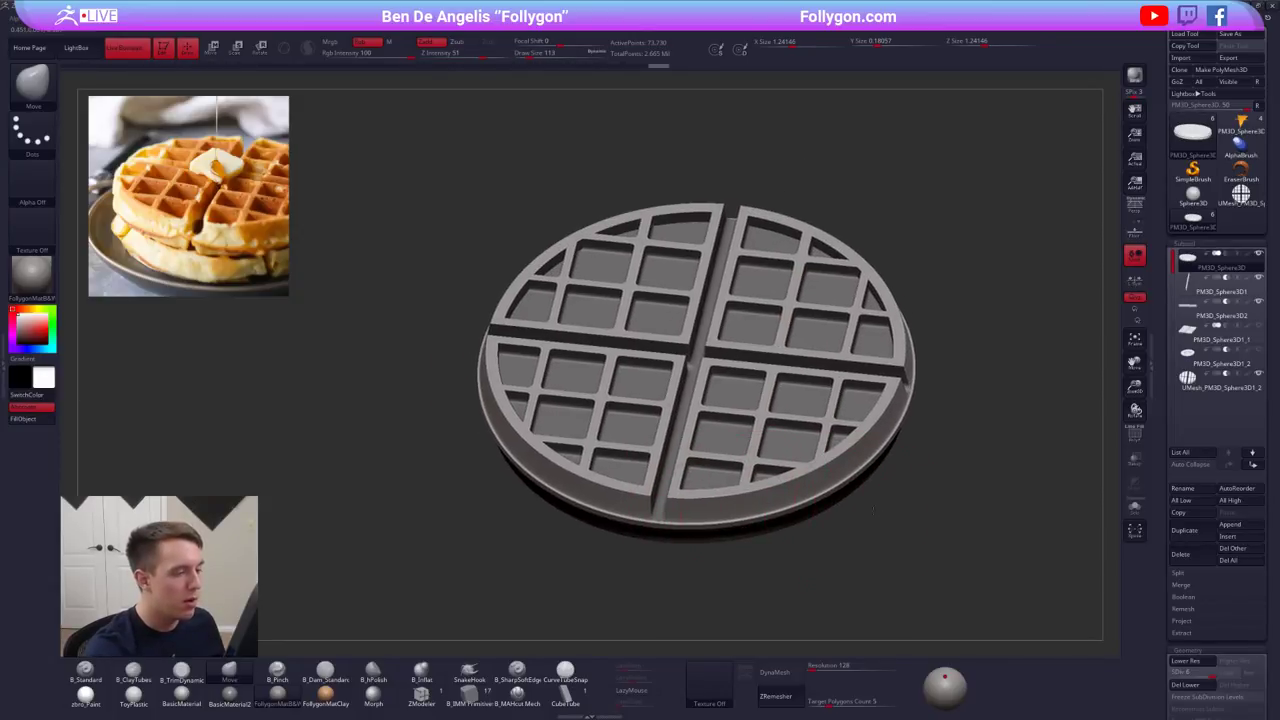
drag(873, 508, 865, 515)
ctrl+right_drag(872, 516, 852, 494)
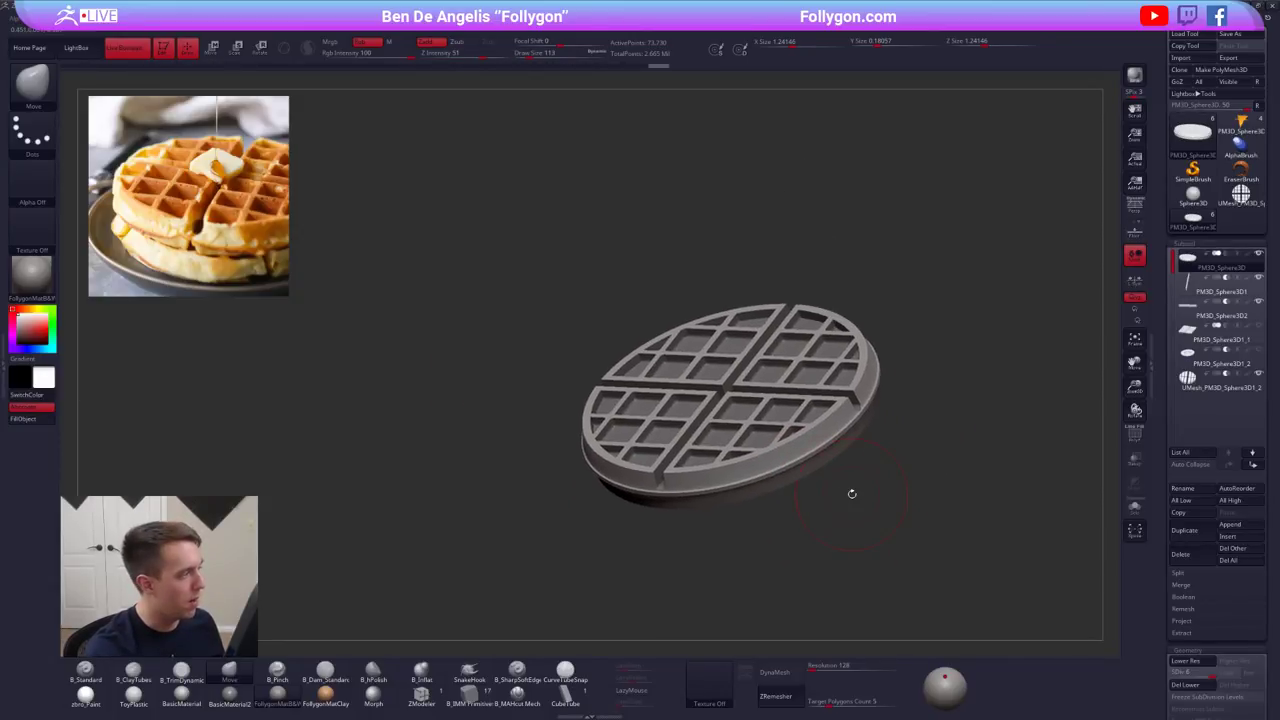
mouse_move(807, 430)
right_down()
mouse_move(811, 458)
mouse_move(826, 432)
mouse_move(820, 468)
mouse_move(821, 453)
right_up()
alt+right_drag(701, 336, 724, 336)
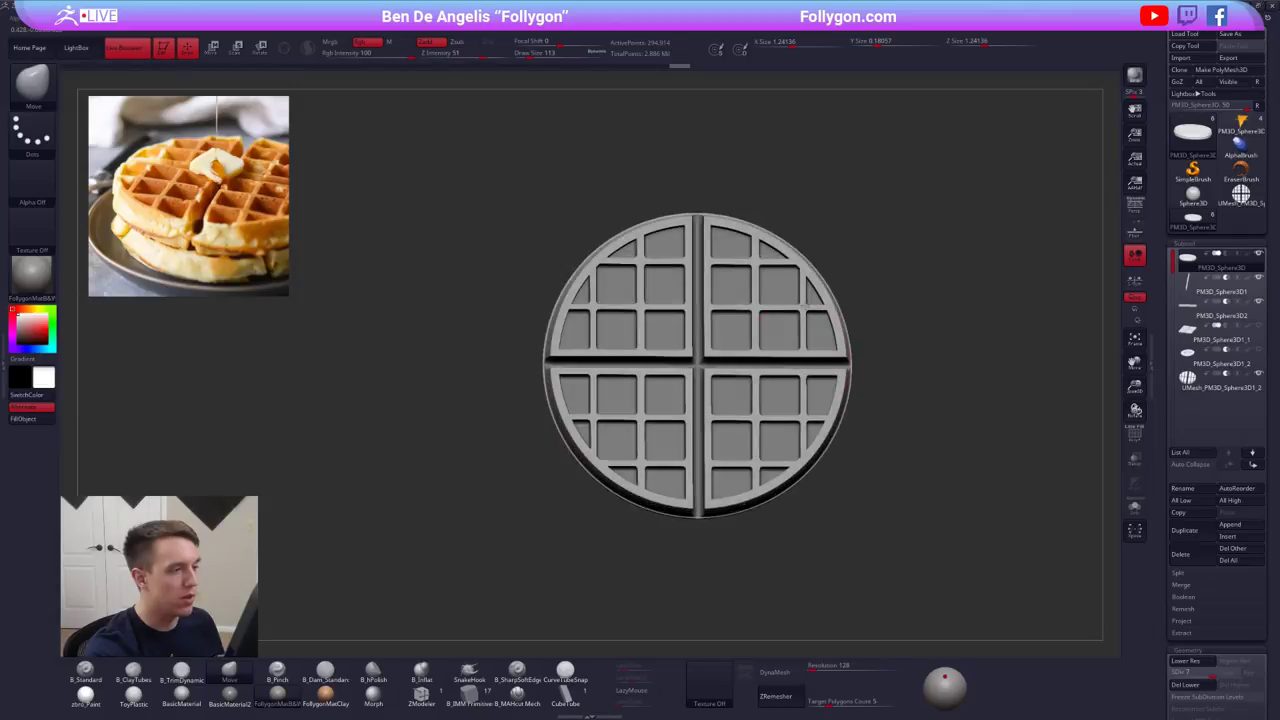
- Turn on perspective and set the Move brush's draw size to 81
mouse_move(860, 362)
right_down()
mouse_move(862, 320)
mouse_move(866, 352)
right_up()
click(1135, 207)
key(s)
drag(866, 352, 863, 350)
alt+right_drag(876, 362, 866, 374)
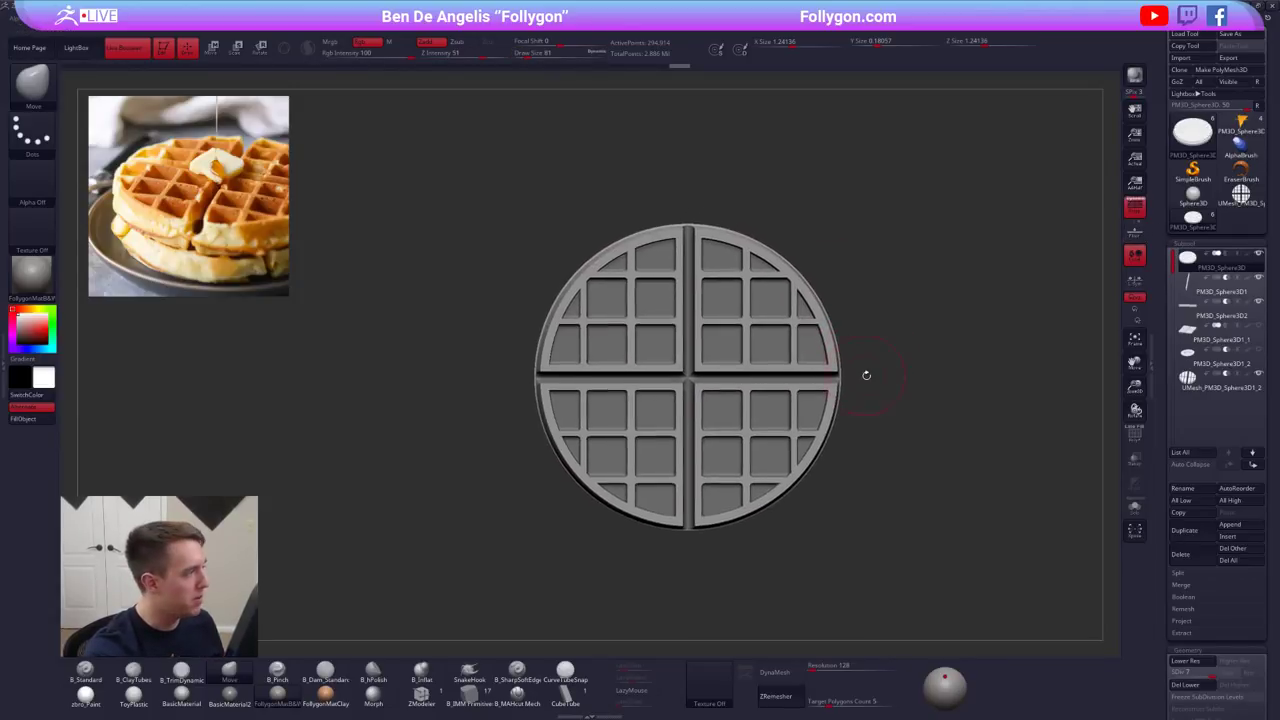
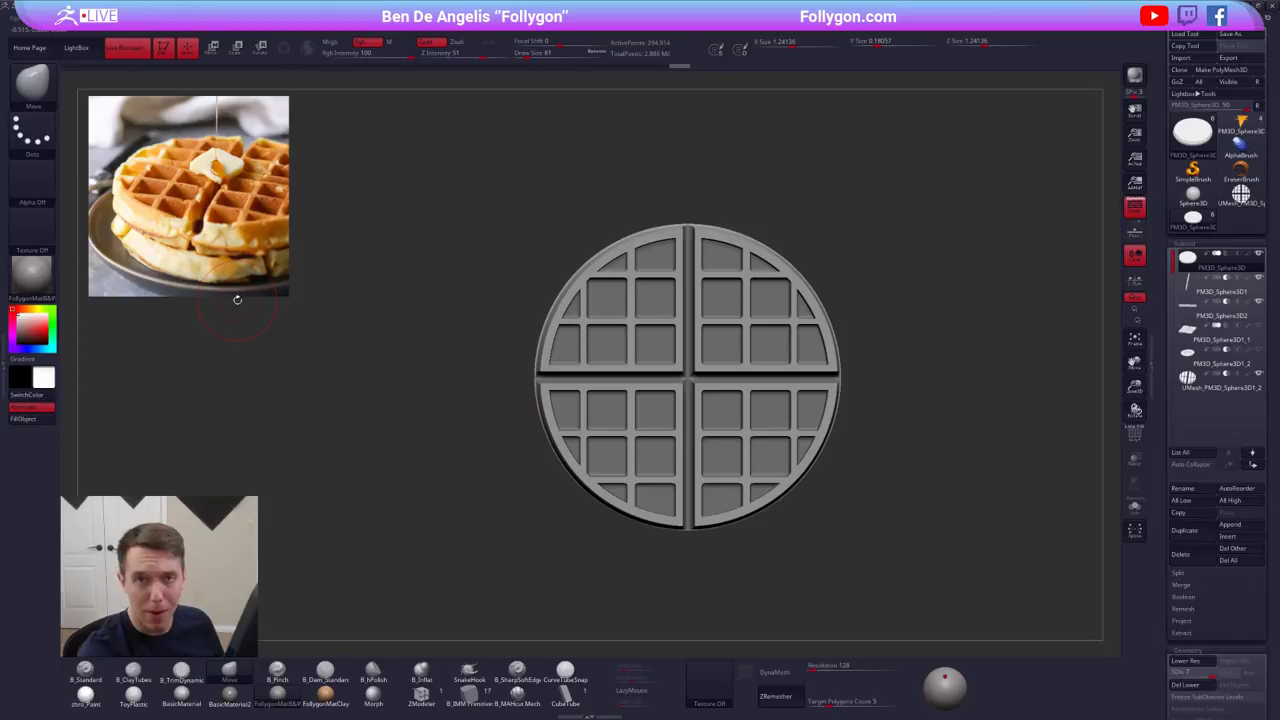
- Delete the mesh of the separate UMesh grid tool and return to the PM3D_Sphere3D waffle tool
click(1241, 197)
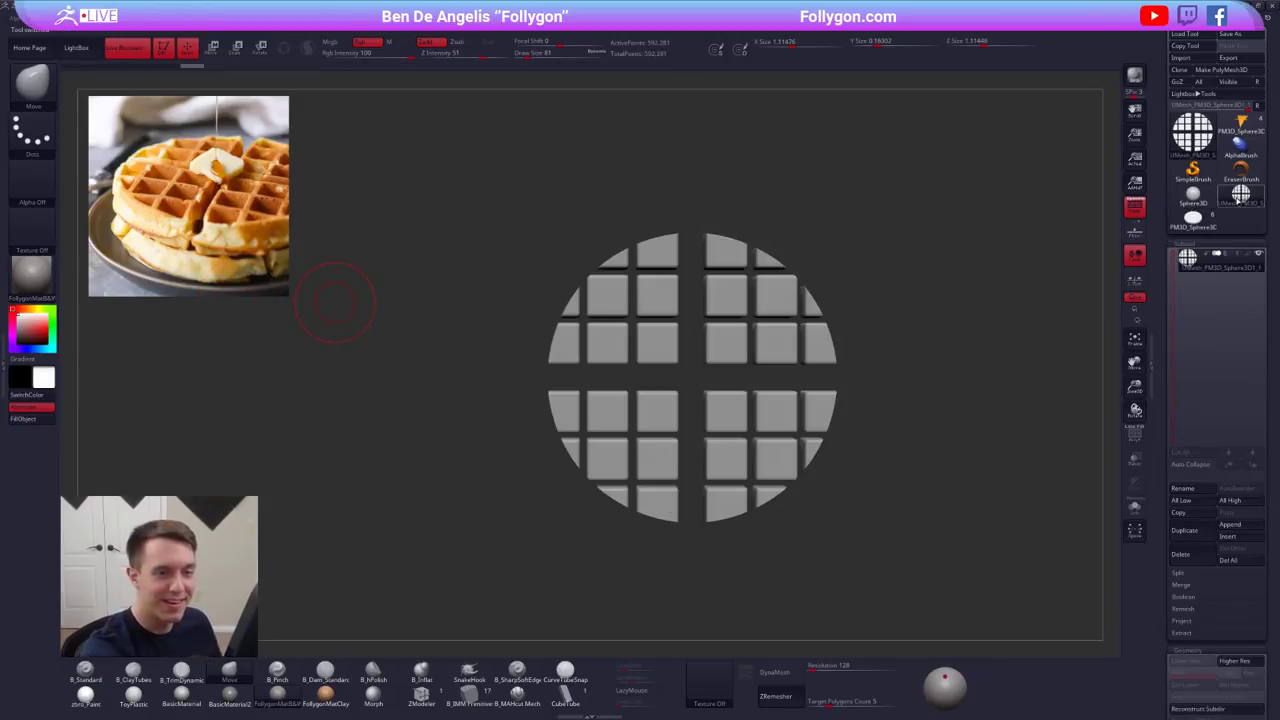
click(1191, 557)
click(1100, 578)
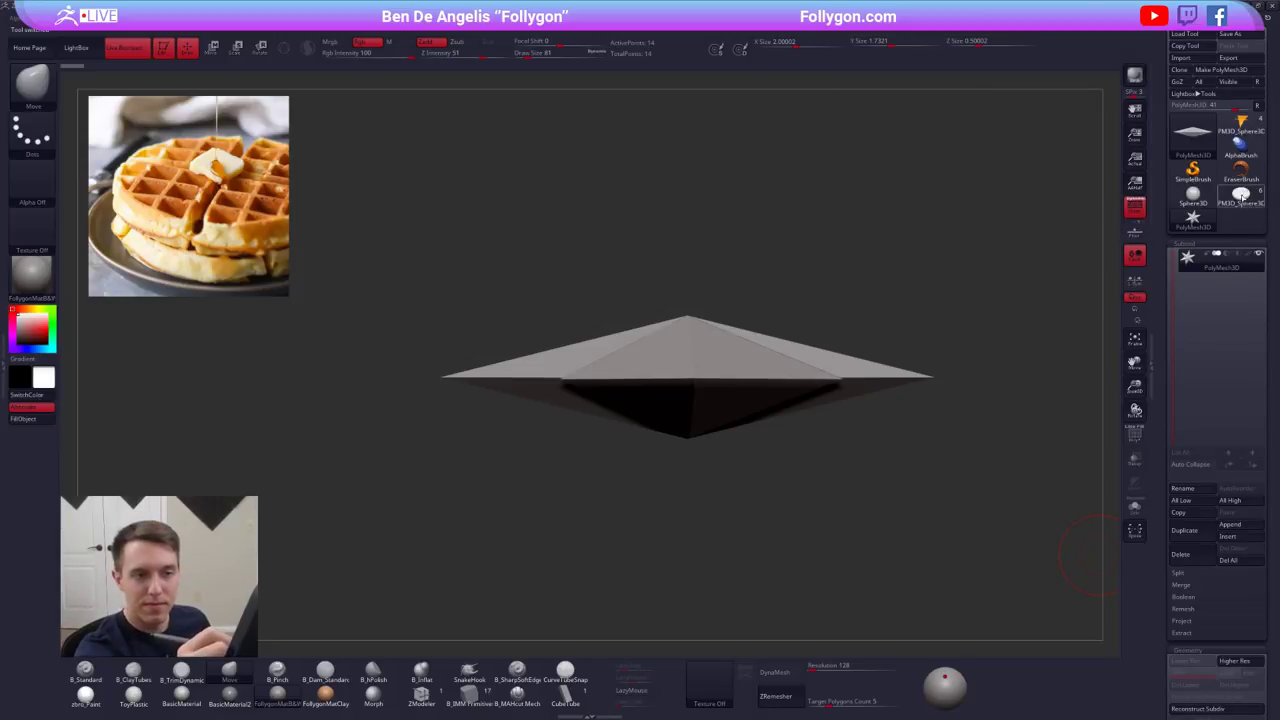
click(1241, 196)
alt+right_drag(810, 327, 821, 386)
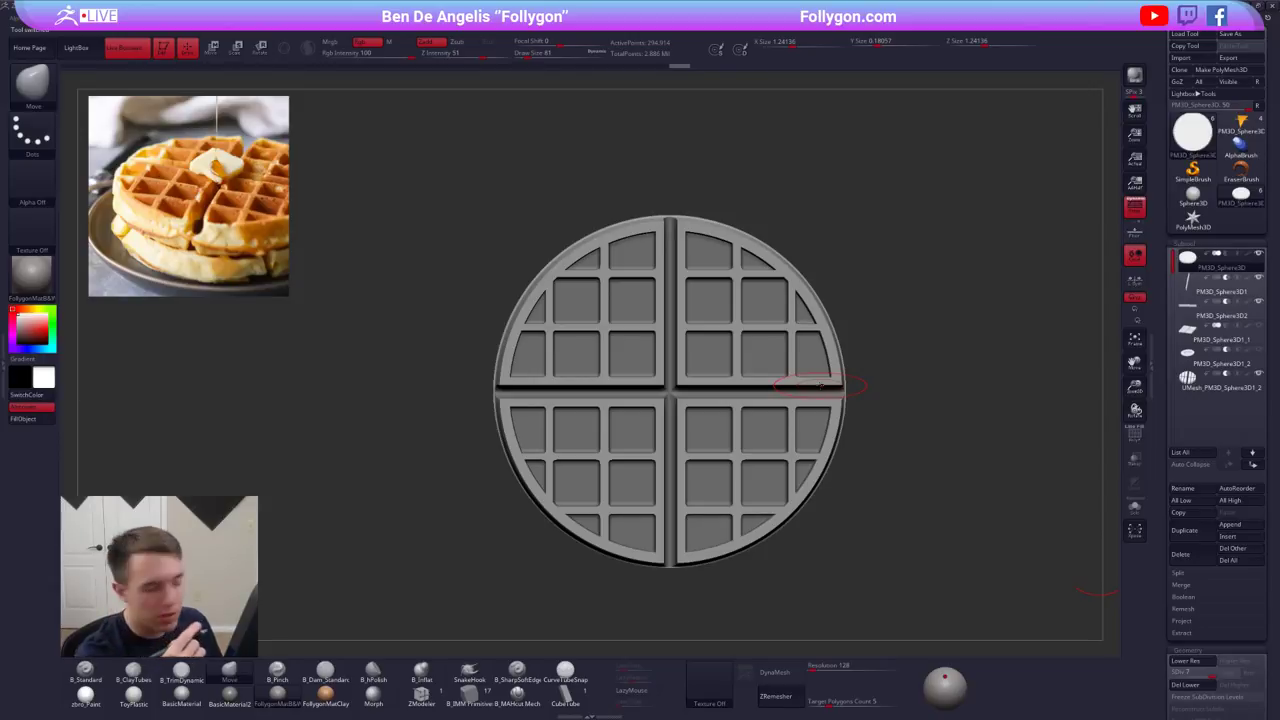
alt+right_drag(802, 435, 811, 411)
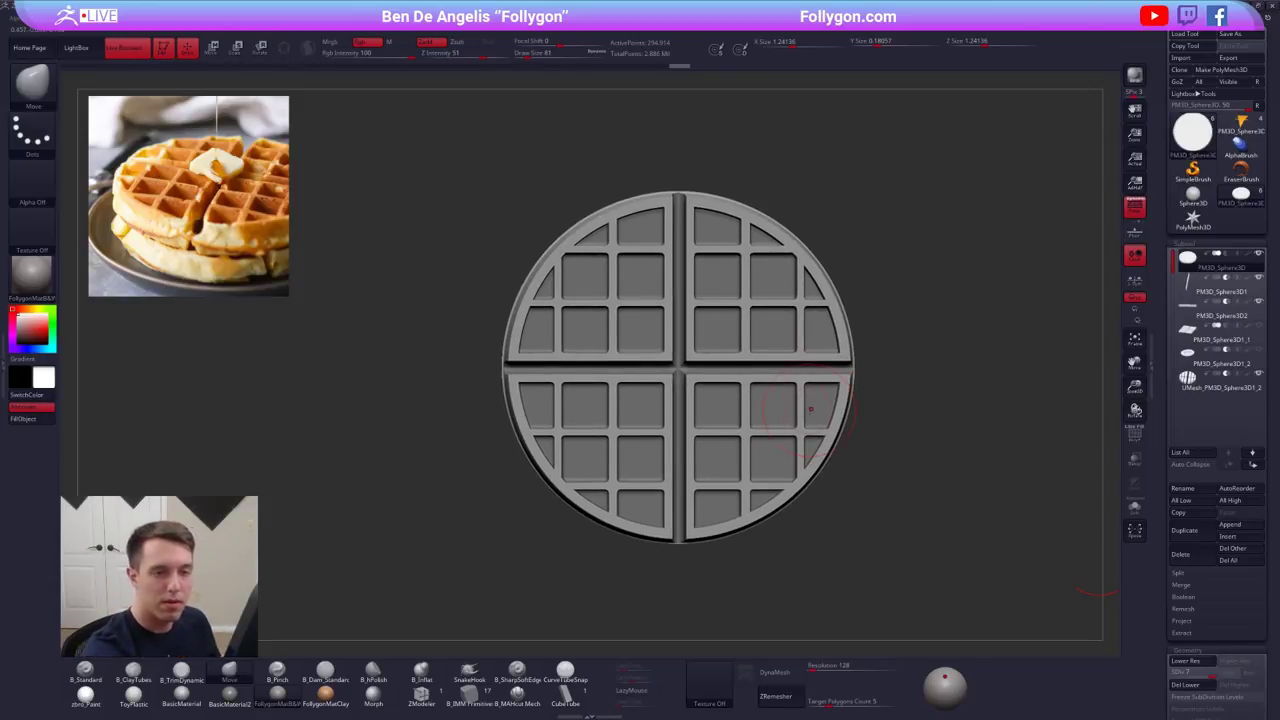
- Set the brush draw size to 67 and duplicate the waffle base subtool
key(space)
drag(1004, 360, 1001, 360)
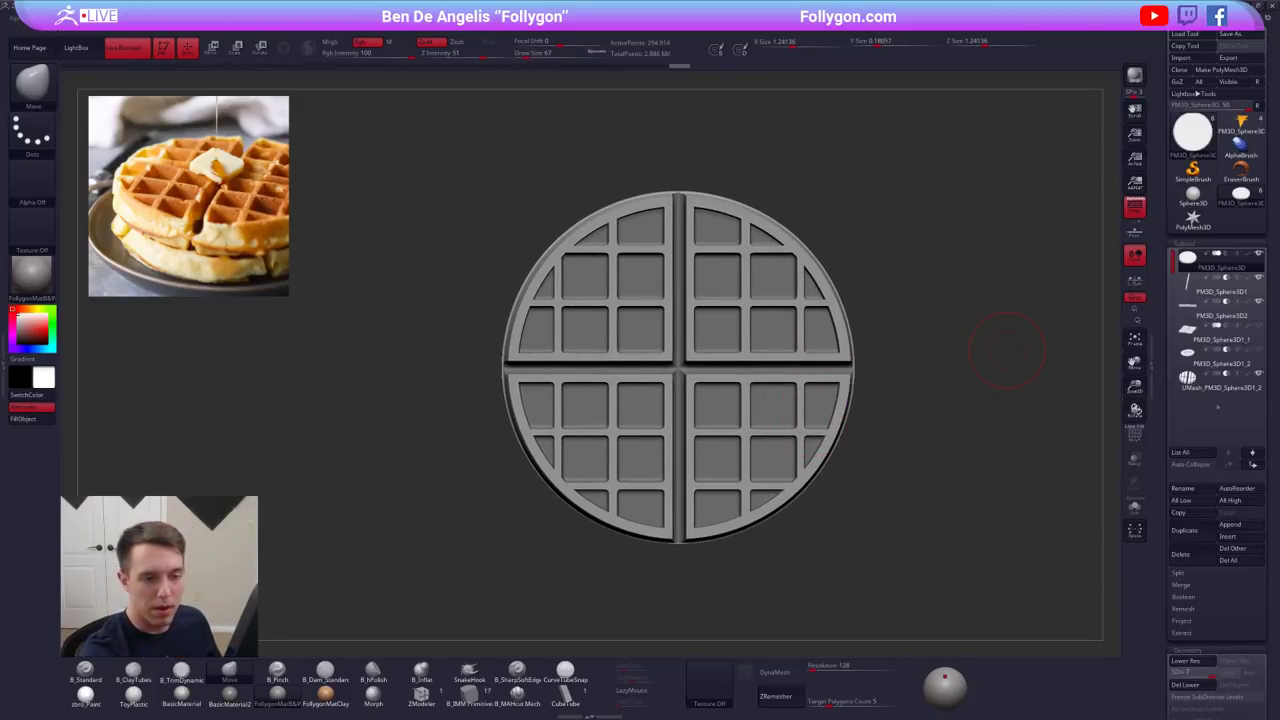
click(1210, 535)
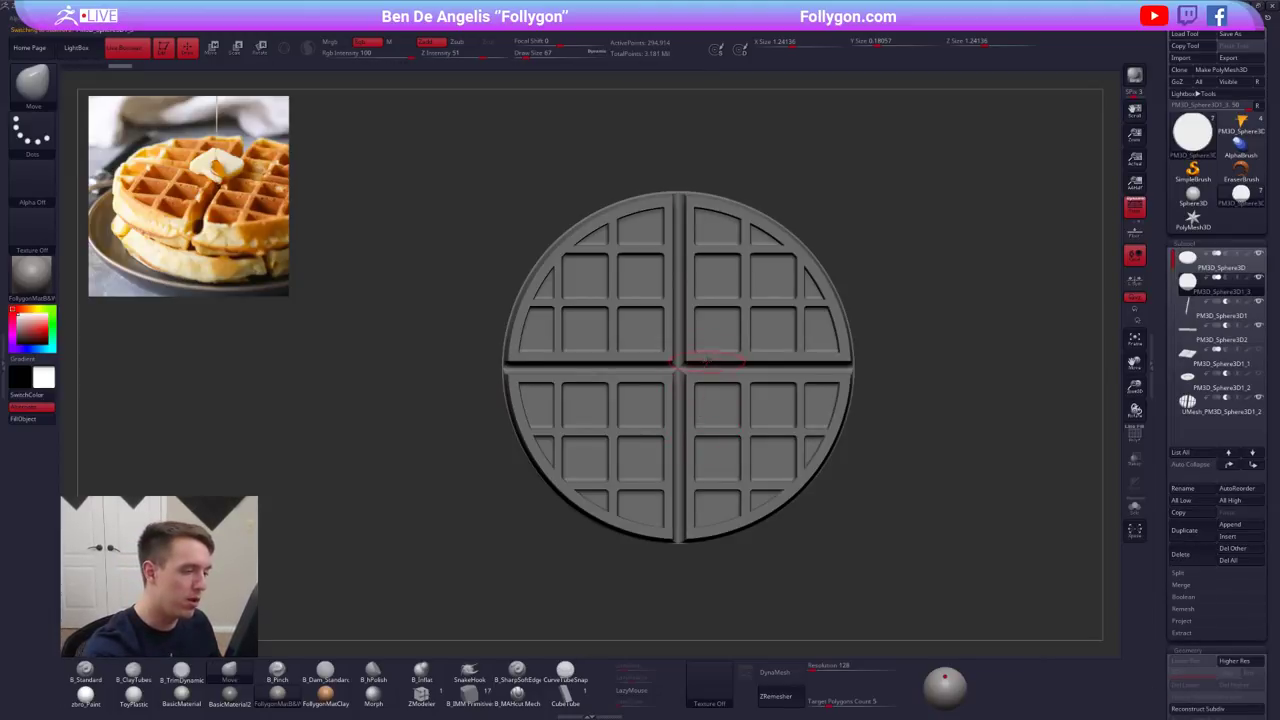
- Insert a cube at the centre of the waffle's top using the B_IMM Primitives brush
click(469, 692)
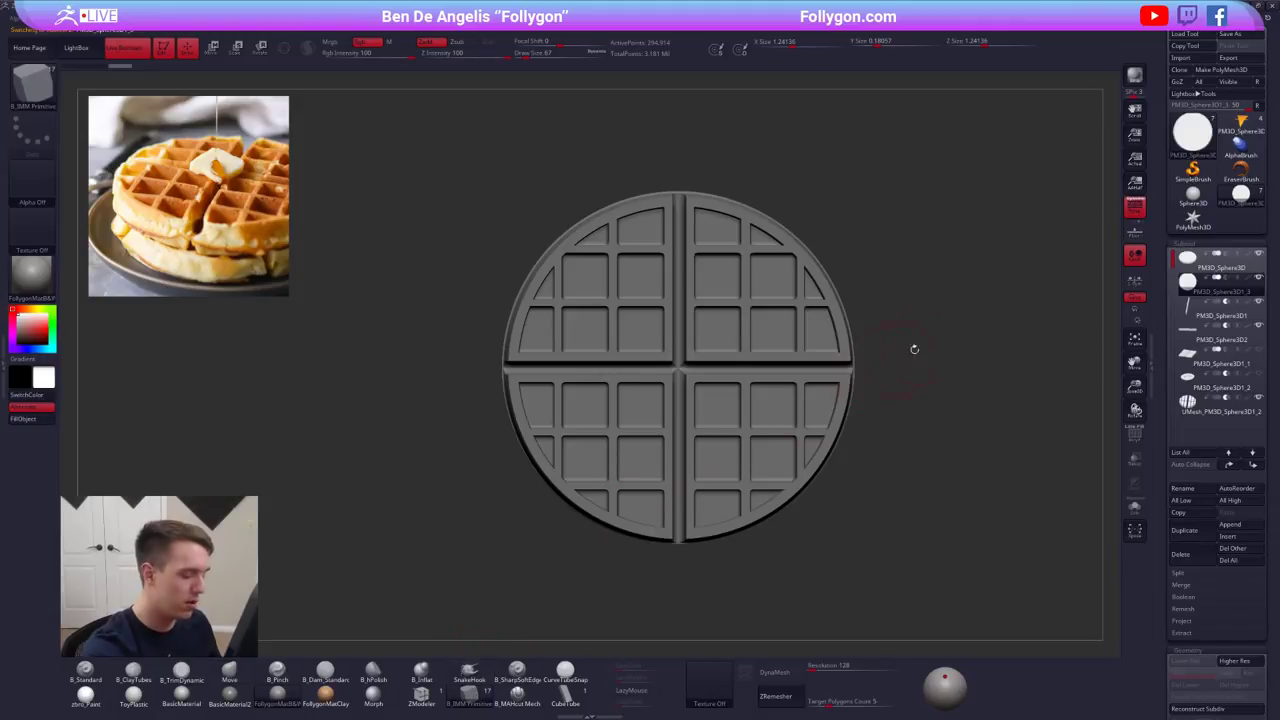
key(m)
click(818, 403)
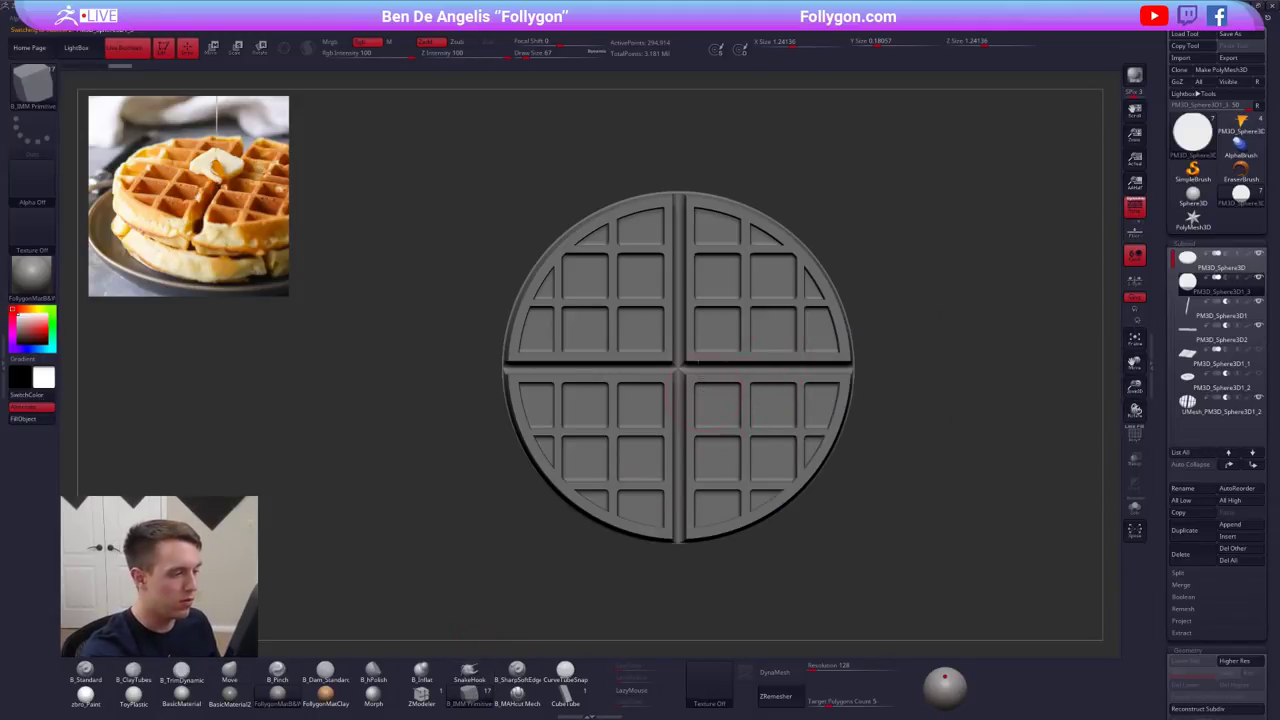
right_drag(698, 360, 685, 370)
key(alt+s)
drag(677, 366, 688, 400)
right_drag(688, 398, 690, 335)
ctrl+right_drag(690, 340, 714, 411)
- Flatten the inserted cube into a thin slab resting on the waffle and clear the mask
key(w)
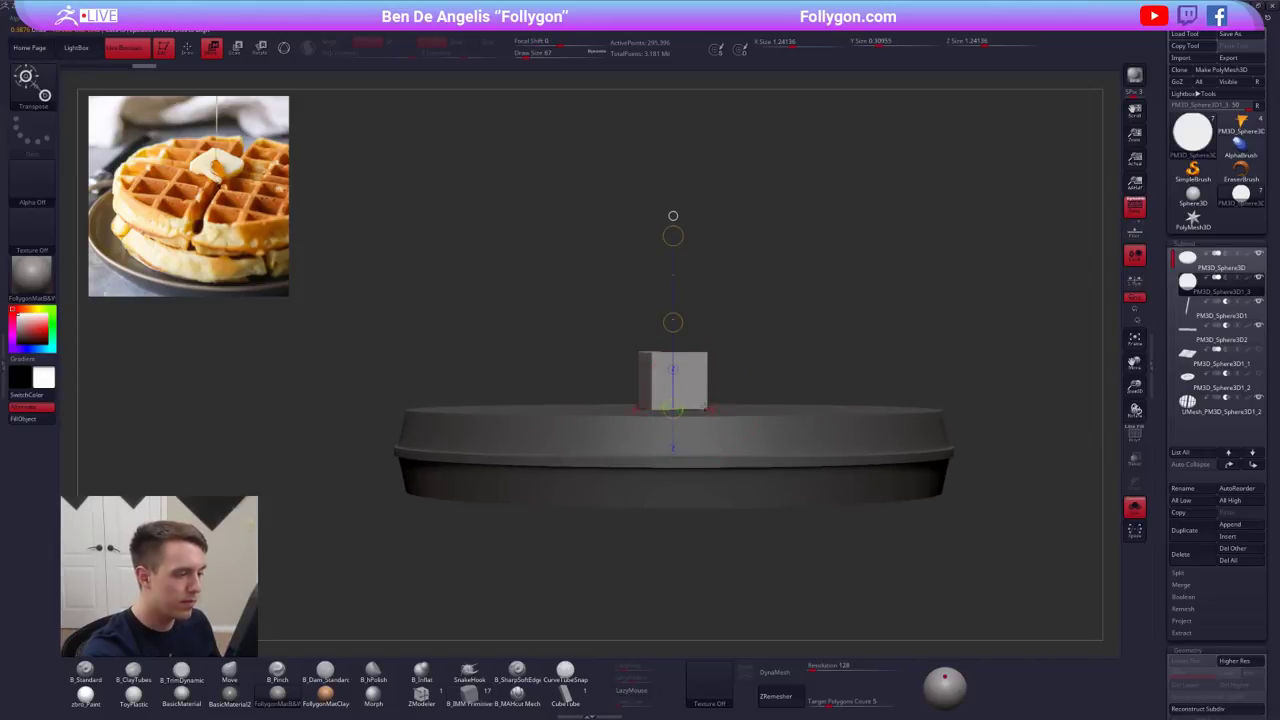
mouse_move(705, 409)
shift+mouse_down()
mouse_move(705, 340)
mouse_move(705, 386)
mouse_move(745, 362)
shift+mouse_up()
ctrl+click(735, 352)
key(q)
- Isolate the slab by deleting the hidden waffle geometry, and ready the Move brush at draw size 33
ctrl+shift+click(706, 394)
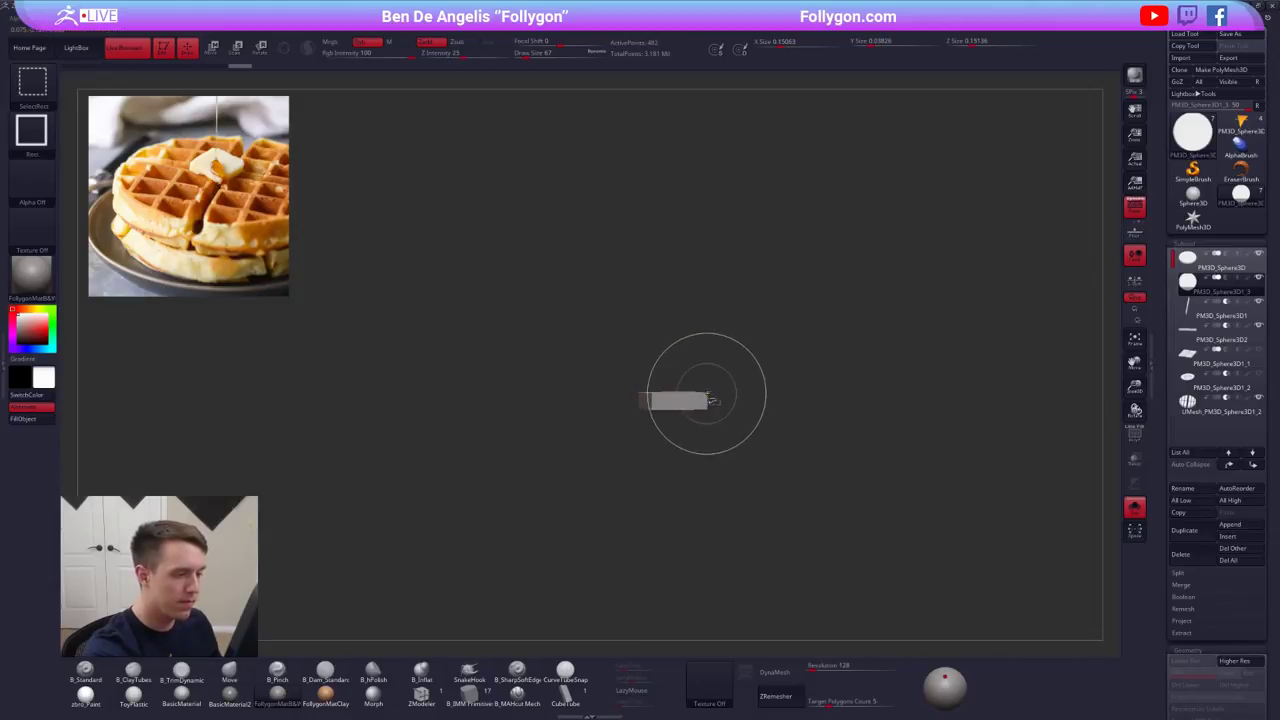
key(space)
click(772, 377)
mouse_move(819, 277)
right_down()
mouse_move(812, 305)
mouse_move(747, 380)
right_up()
key(s)
mouse_move(714, 382)
mouse_down()
mouse_move(692, 382)
mouse_move(768, 409)
mouse_move(734, 447)
mouse_move(758, 478)
mouse_up()
- Subdivide the slab to level 6 with subdivision smoothing turned off to preserve its hard edges
drag(1158, 461, 1173, 344)
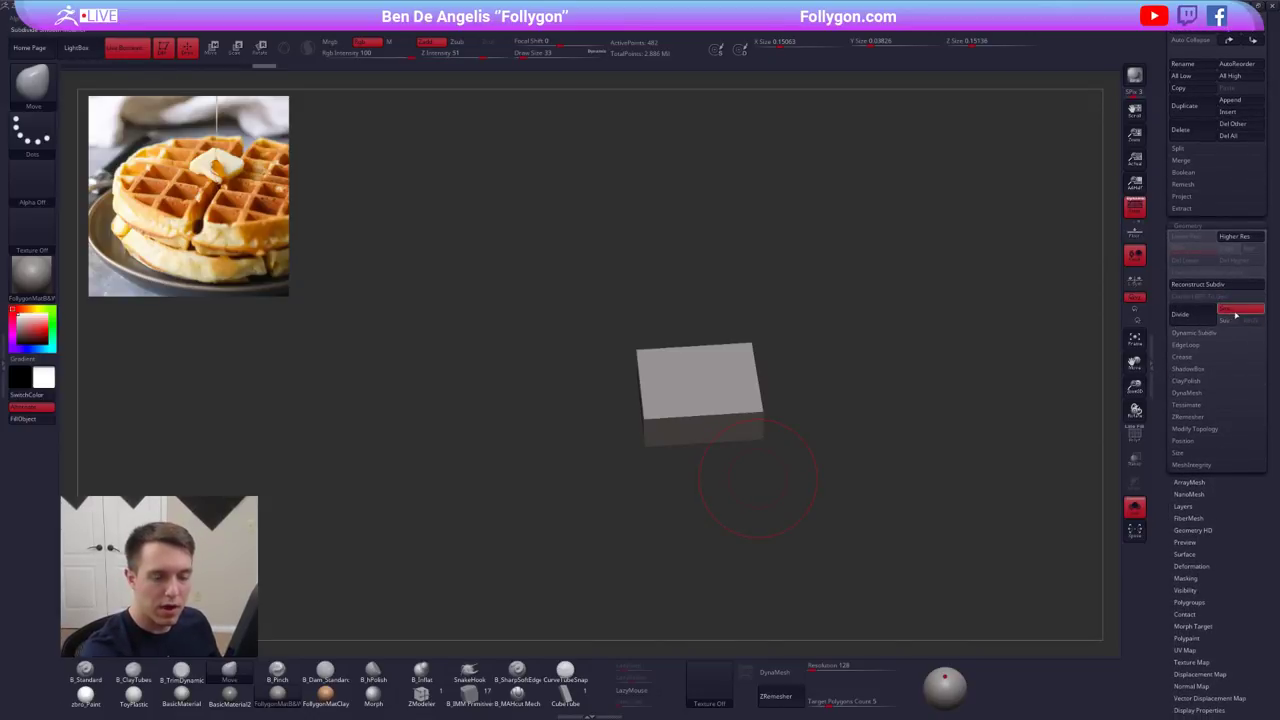
click(1195, 317)
click(1198, 322)
click(1198, 322)
click(1200, 322)
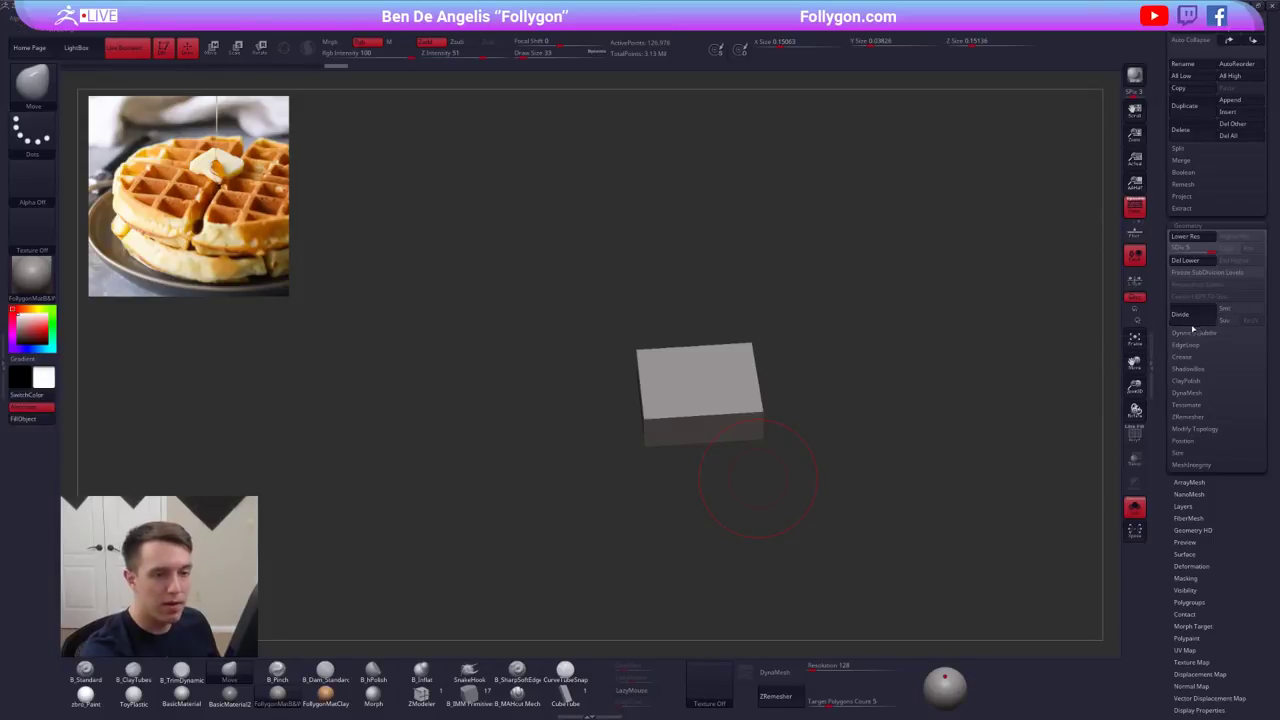
click(1194, 324)
- Turn subdivision smoothing back on and return the slab to subdivision level 6
key(ctrl+d)
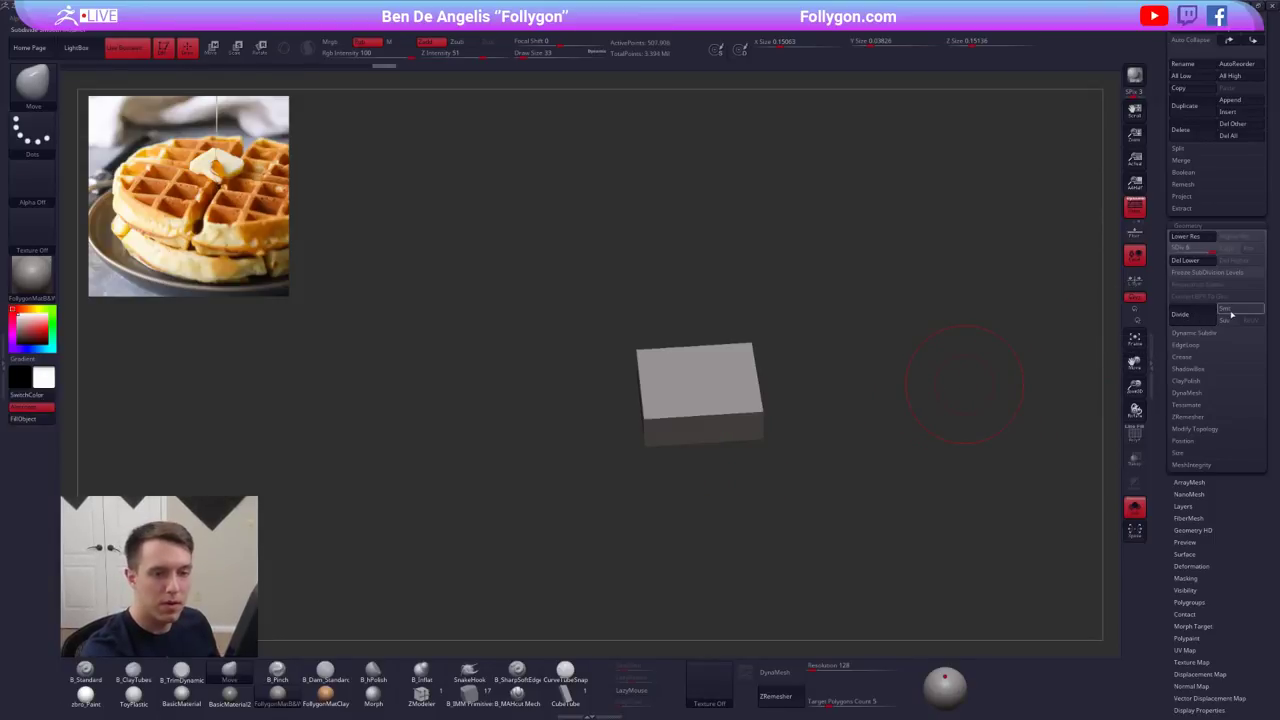
key(ctrl+z)
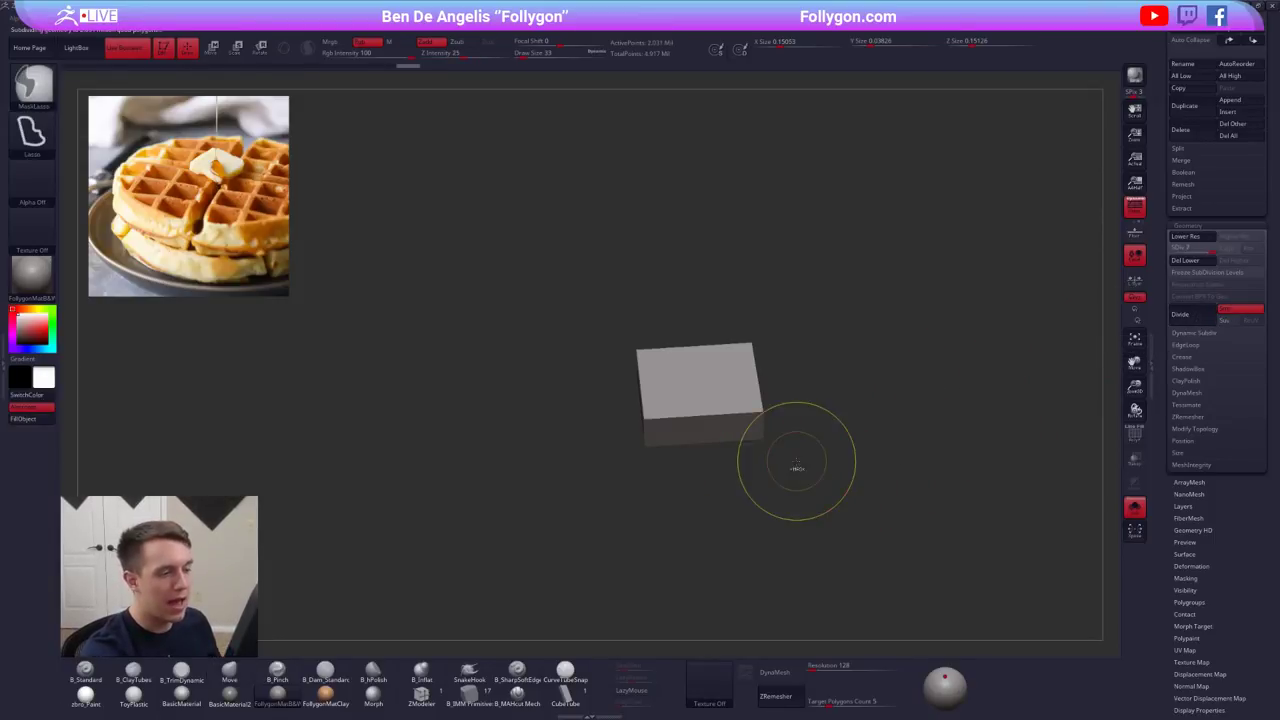
shift+drag(706, 409, 708, 424)
alt+drag(748, 473, 775, 450)
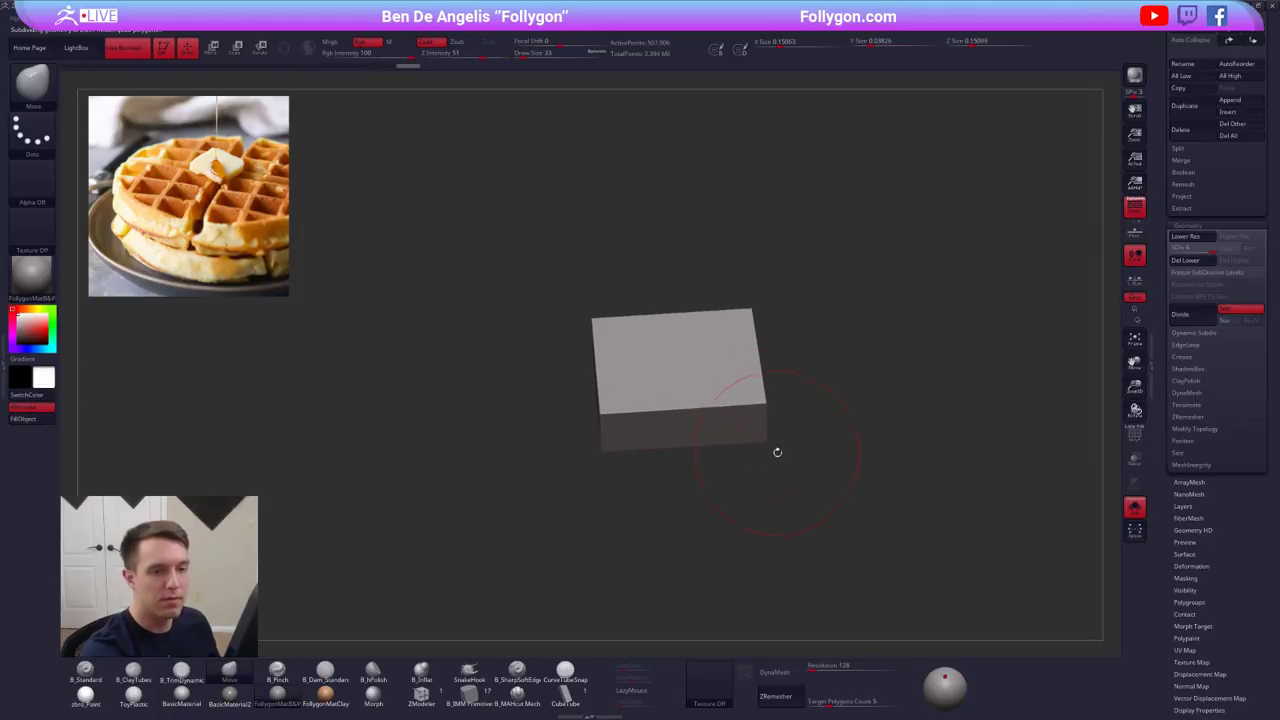
key(shift+f)
key(shift+f)
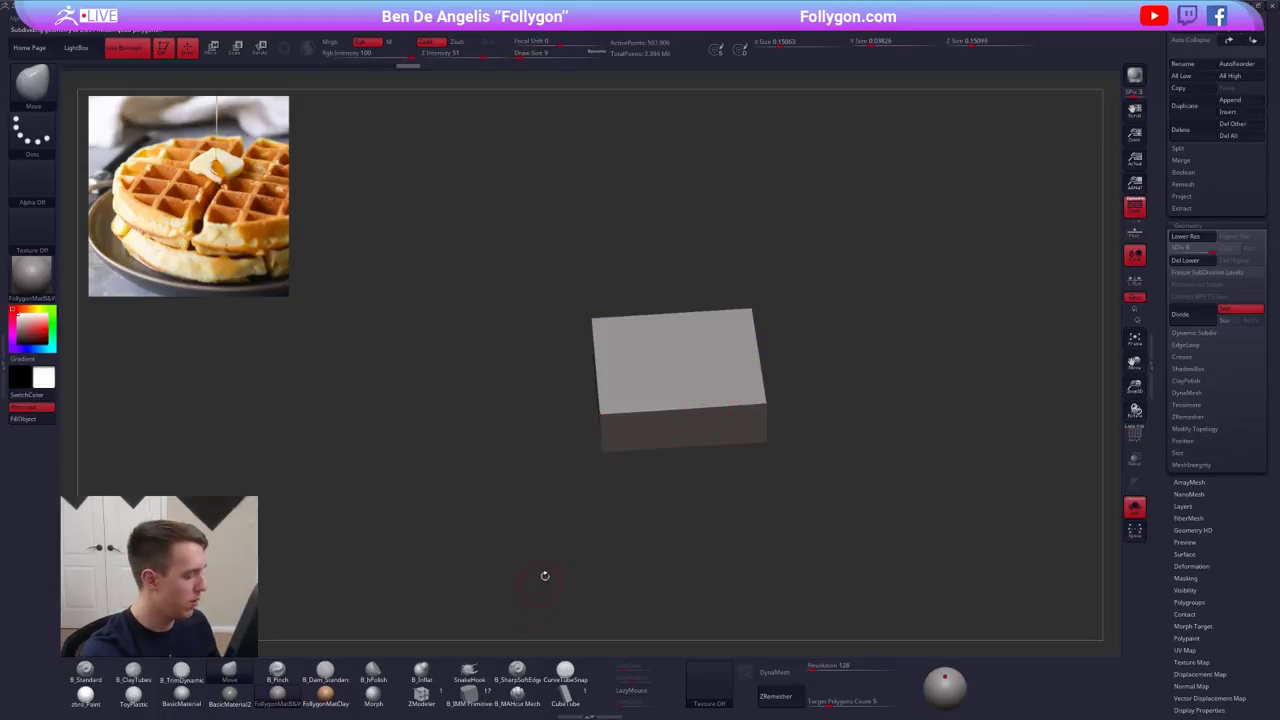
- Carve uneven chips into the slab's first side and its edges with the ClayBuildup brush at draw size 9
key(b)
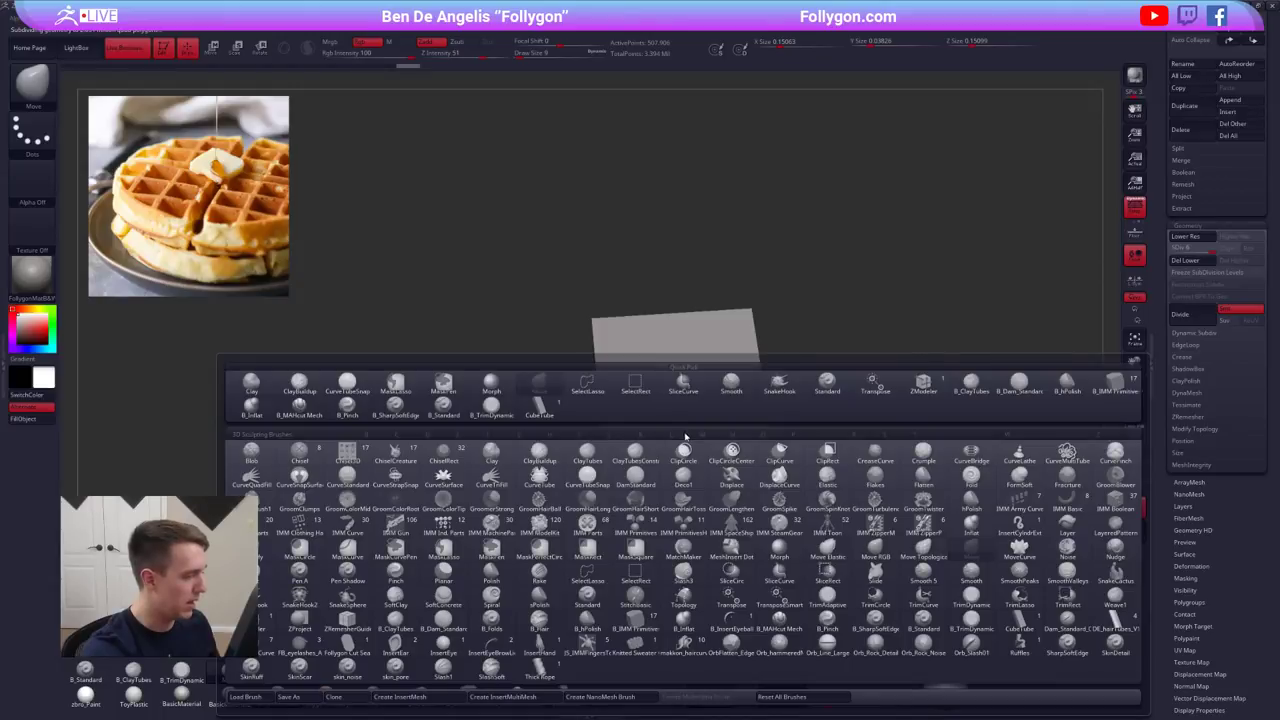
key(c)
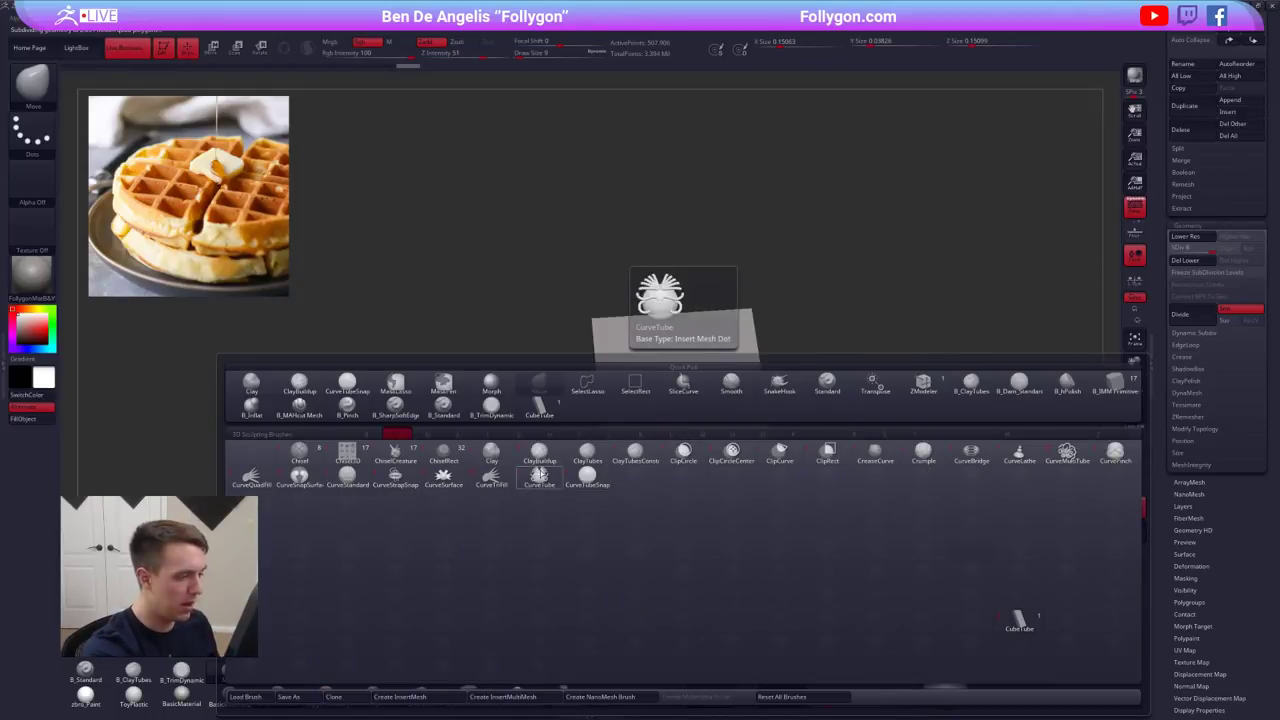
click(542, 456)
mouse_move(648, 400)
right_down()
mouse_move(664, 392)
mouse_move(590, 430)
mouse_move(642, 396)
right_up()
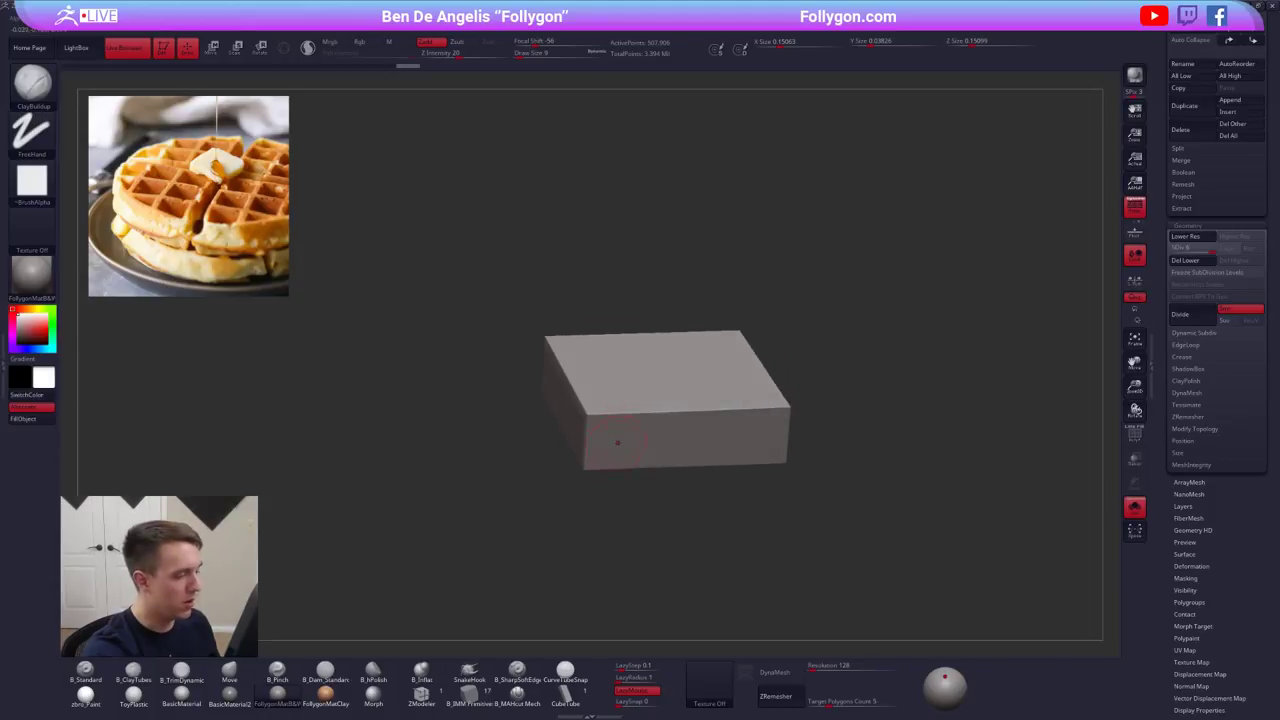
mouse_move(618, 442)
shift+right_down()
mouse_move(652, 464)
mouse_move(638, 434)
shift+right_up()
mouse_move(620, 455)
mouse_down()
mouse_move(654, 434)
mouse_move(632, 416)
mouse_move(648, 418)
mouse_up()
right_drag(638, 444, 614, 458)
mouse_move(742, 414)
mouse_down()
mouse_move(726, 458)
mouse_move(738, 466)
mouse_up()
drag(706, 420, 680, 464)
drag(646, 418, 602, 462)
drag(676, 420, 644, 440)
- Carve rough, irregular strokes along the slab's remaining side faces and corners with the ClayBuildup brush
right_drag(612, 510, 726, 445)
drag(794, 414, 772, 456)
mouse_move(832, 400)
mouse_down()
mouse_move(786, 464)
mouse_move(804, 466)
mouse_up()
mouse_move(876, 390)
mouse_down()
mouse_move(824, 456)
mouse_move(844, 450)
mouse_up()
mouse_move(924, 366)
mouse_down()
mouse_move(868, 440)
mouse_move(896, 428)
mouse_up()
right_drag(900, 470, 925, 395)
mouse_move(898, 392)
mouse_down()
mouse_move(928, 418)
mouse_move(906, 424)
mouse_up()
right_drag(910, 440, 786, 462)
mouse_move(794, 418)
mouse_down()
mouse_move(774, 470)
mouse_move(814, 434)
mouse_move(804, 458)
mouse_up()
mouse_move(840, 446)
alt+right_down()
mouse_move(762, 488)
mouse_move(636, 487)
alt+right_up()
drag(814, 440, 820, 456)
right_drag(850, 480, 778, 470)
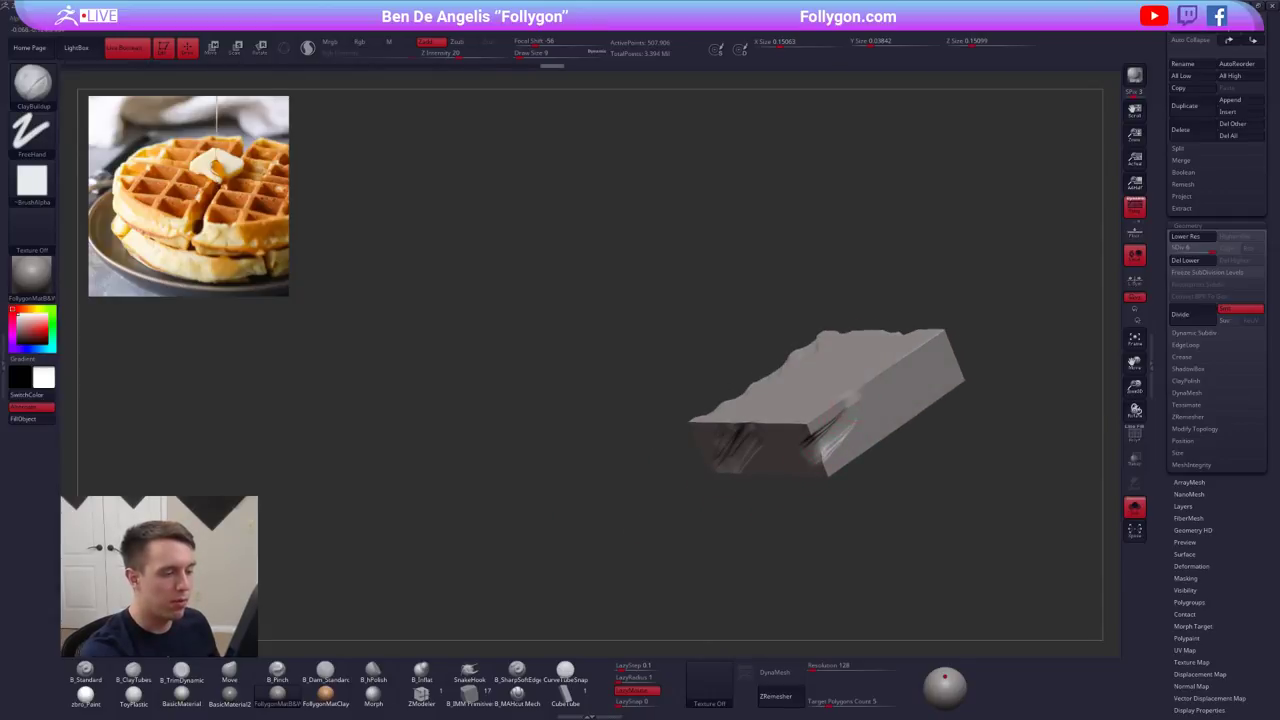
mouse_move(848, 408)
mouse_down()
mouse_move(876, 384)
mouse_move(870, 416)
mouse_move(882, 400)
mouse_up()
- Smooth the slab's carved sides, lowering it to subdivision level 4, and show it together with the waffle
key(space)
key(shift)
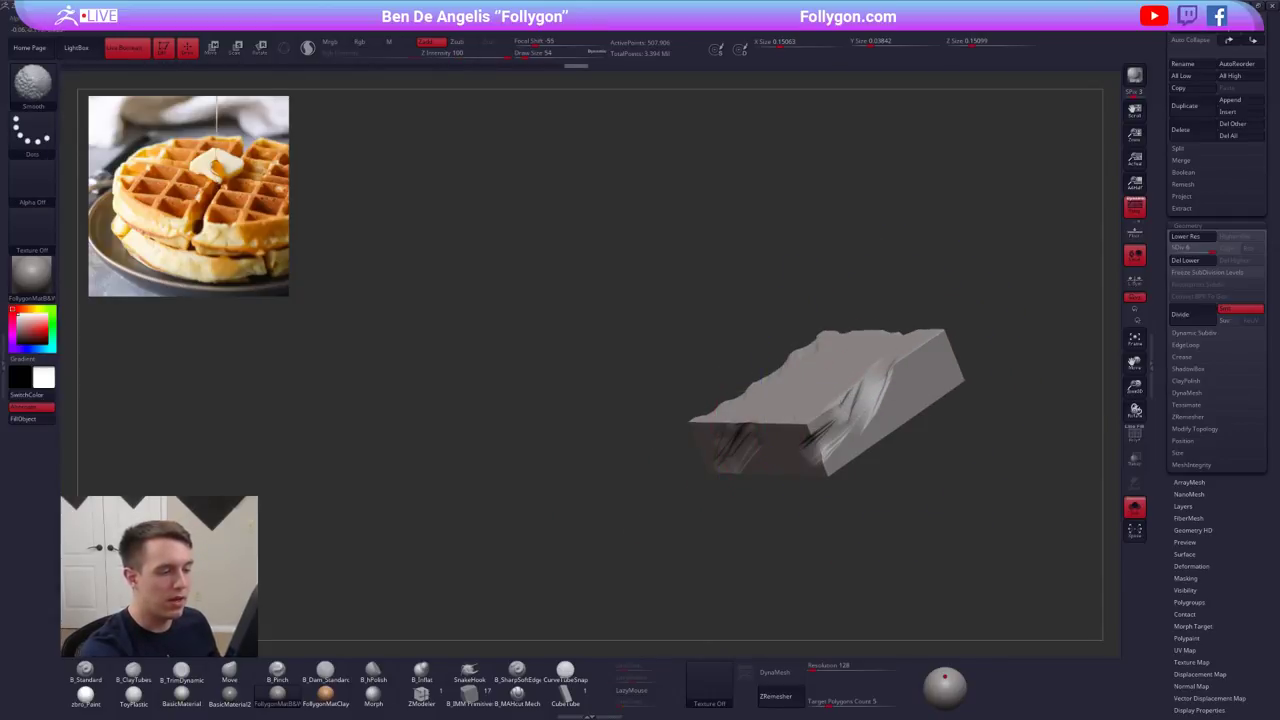
key(space)
drag(802, 409, 794, 409)
key(shift+d)
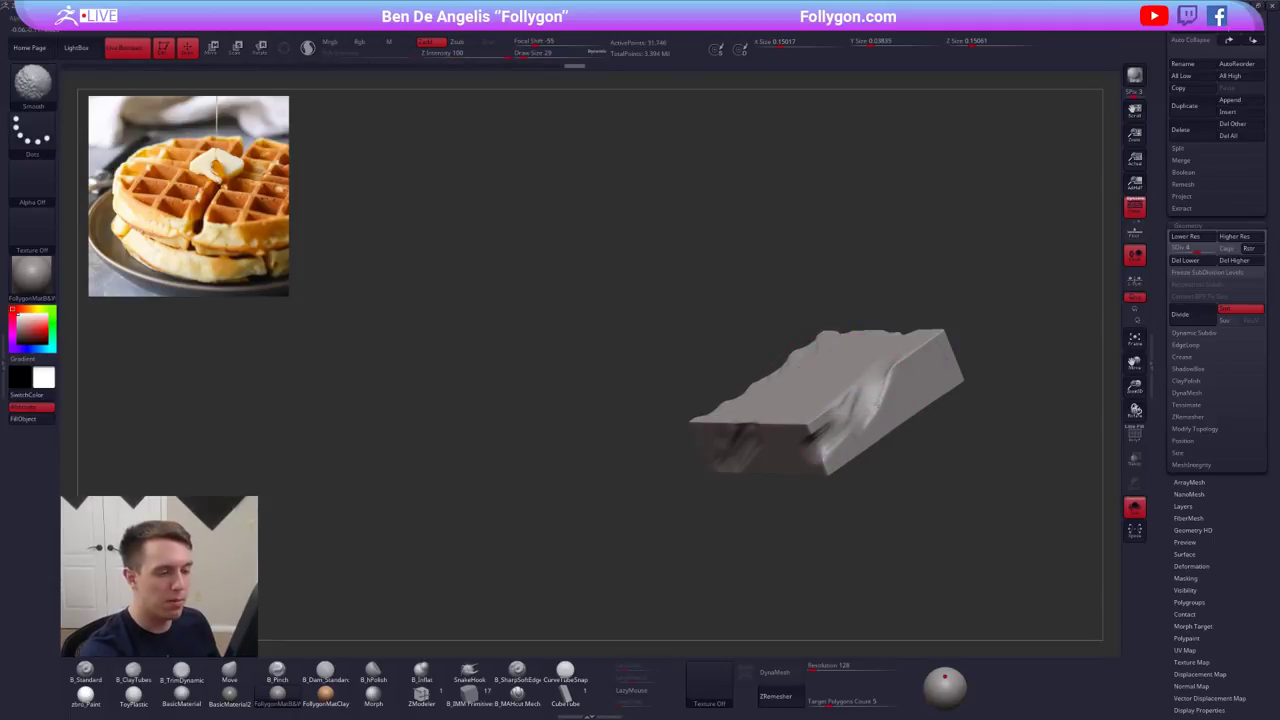
key(shift+d)
mouse_move(905, 425)
right_down()
mouse_move(834, 423)
mouse_move(834, 392)
right_up()
key(space)
drag(776, 428, 732, 458)
right_drag(729, 452, 666, 429)
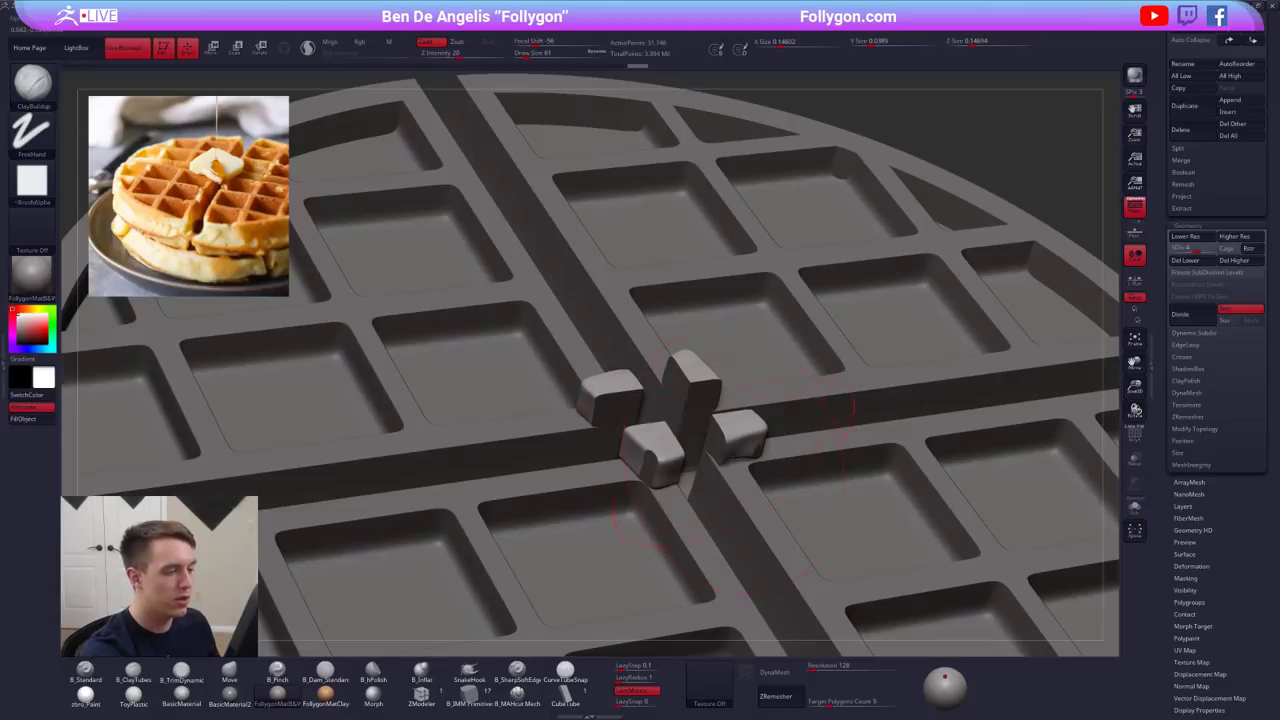
- Move the butter slab's subtool to the last place in the subtool list, checking the slab's placement on the waffle
right_drag(735, 440, 769, 429)
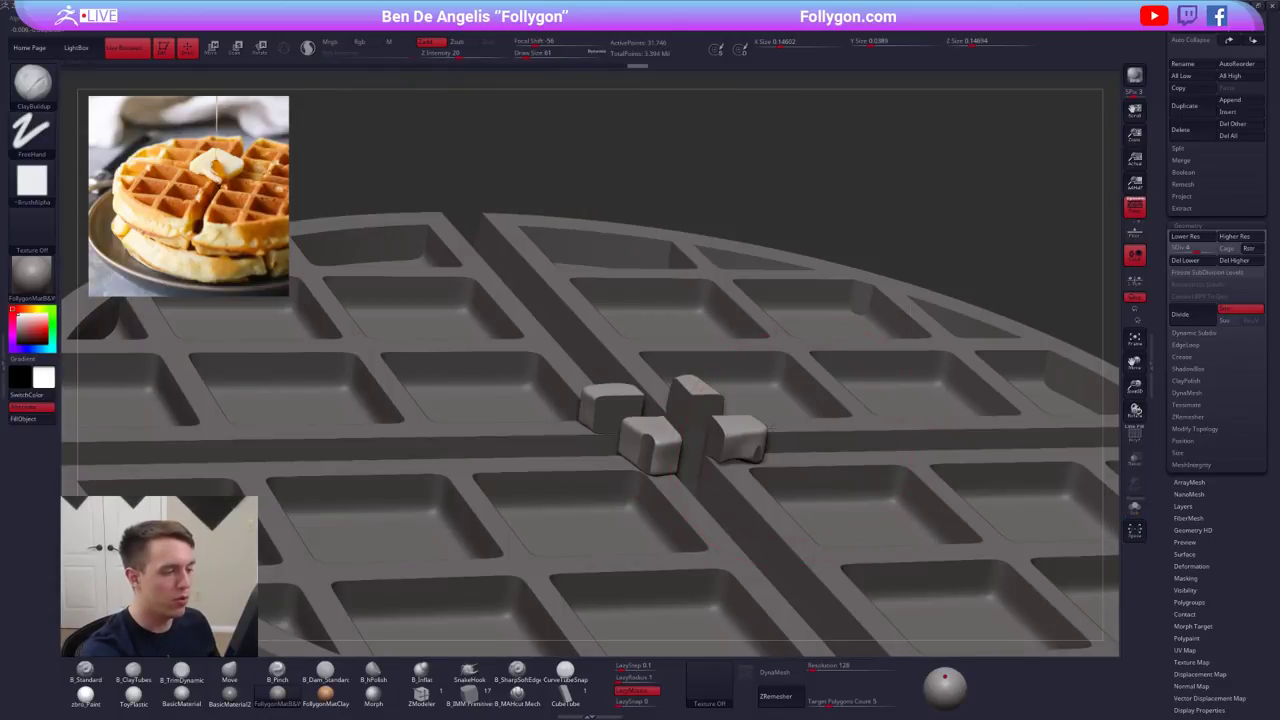
ctrl+right_drag(697, 385, 686, 374)
click(1134, 507)
drag(1163, 257, 1163, 386)
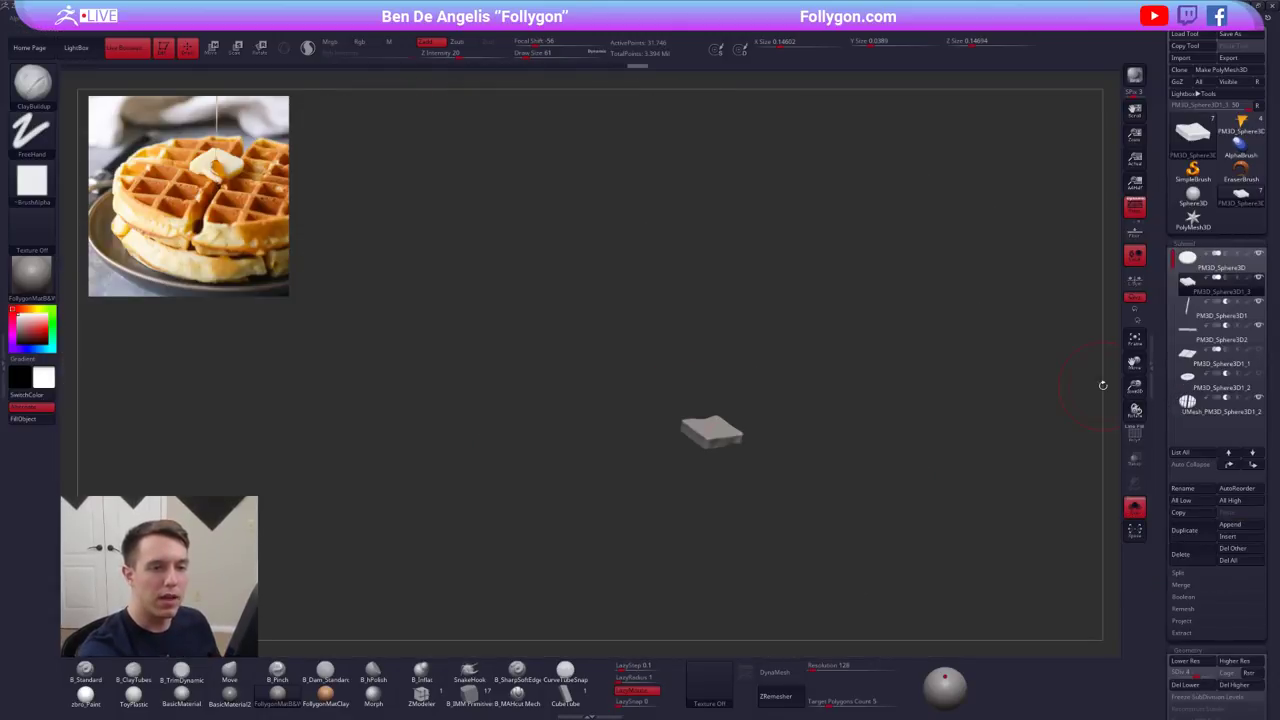
right_drag(1010, 385, 877, 353)
ctrl+right_drag(877, 353, 876, 498)
alt+right_drag(876, 498, 902, 450)
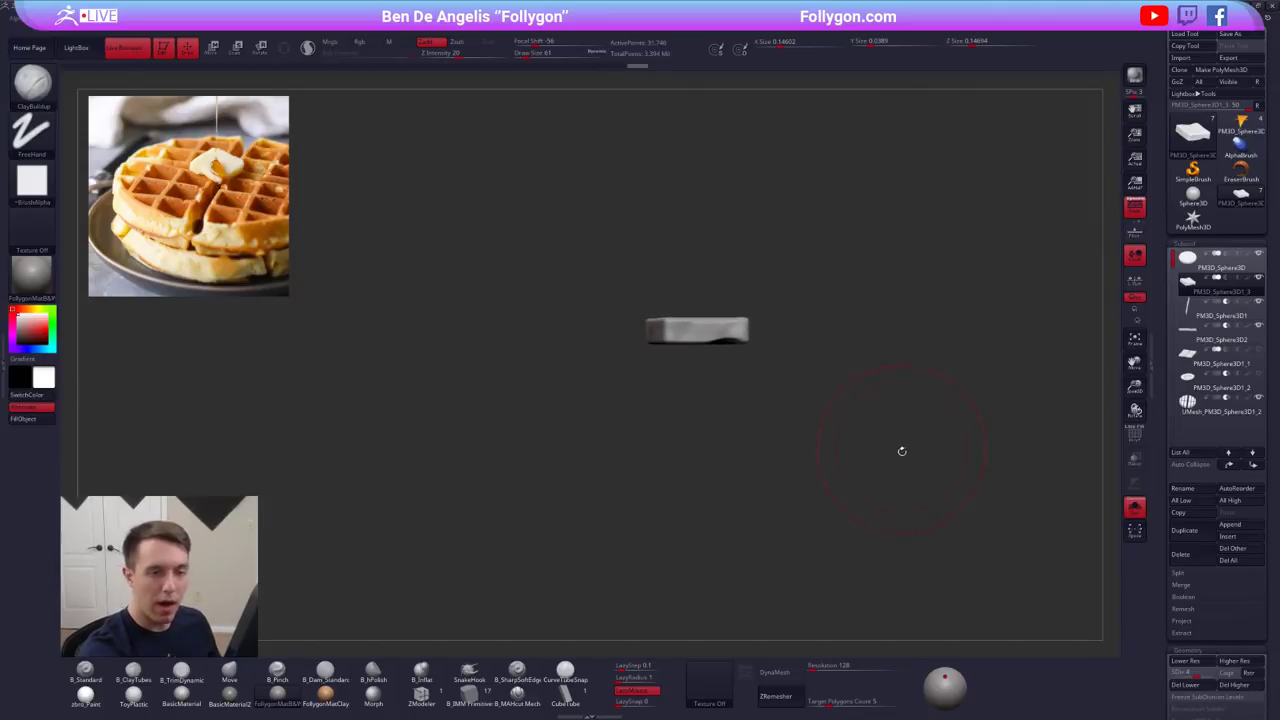
key(space)
key(alt+s)
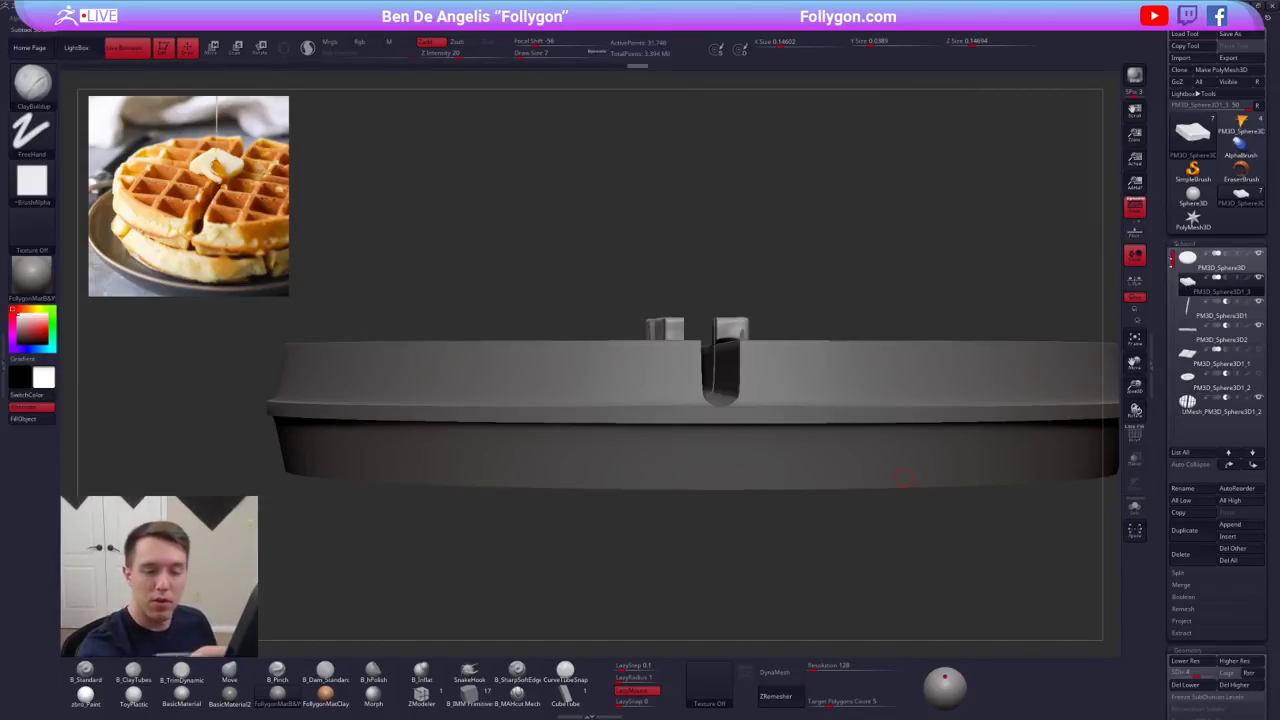
key(shift)
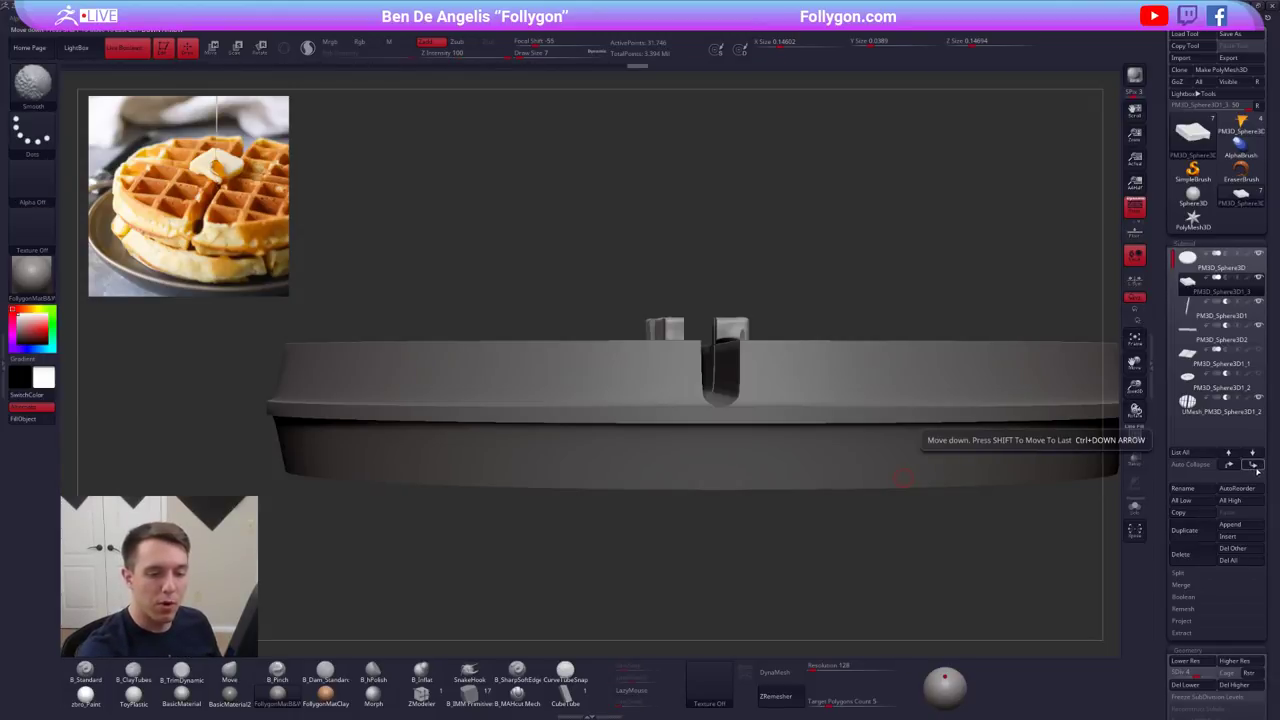
shift+click(1255, 466)
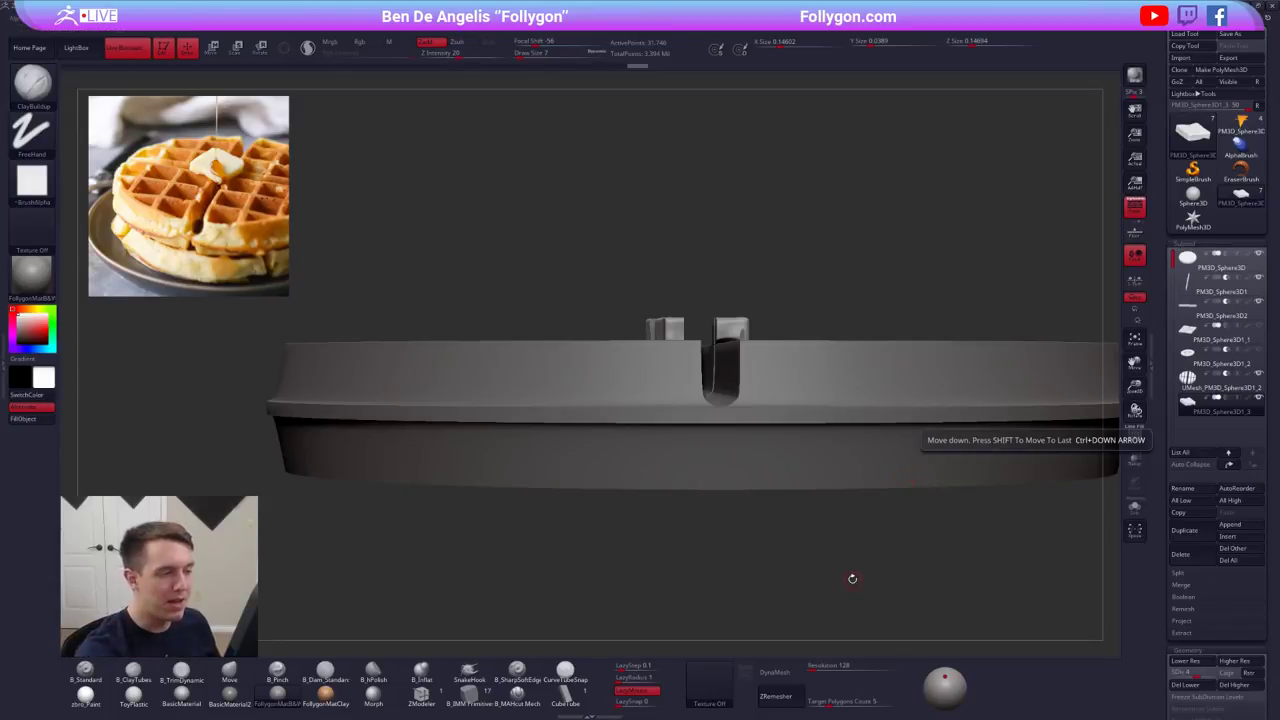
mouse_move(1205, 412)
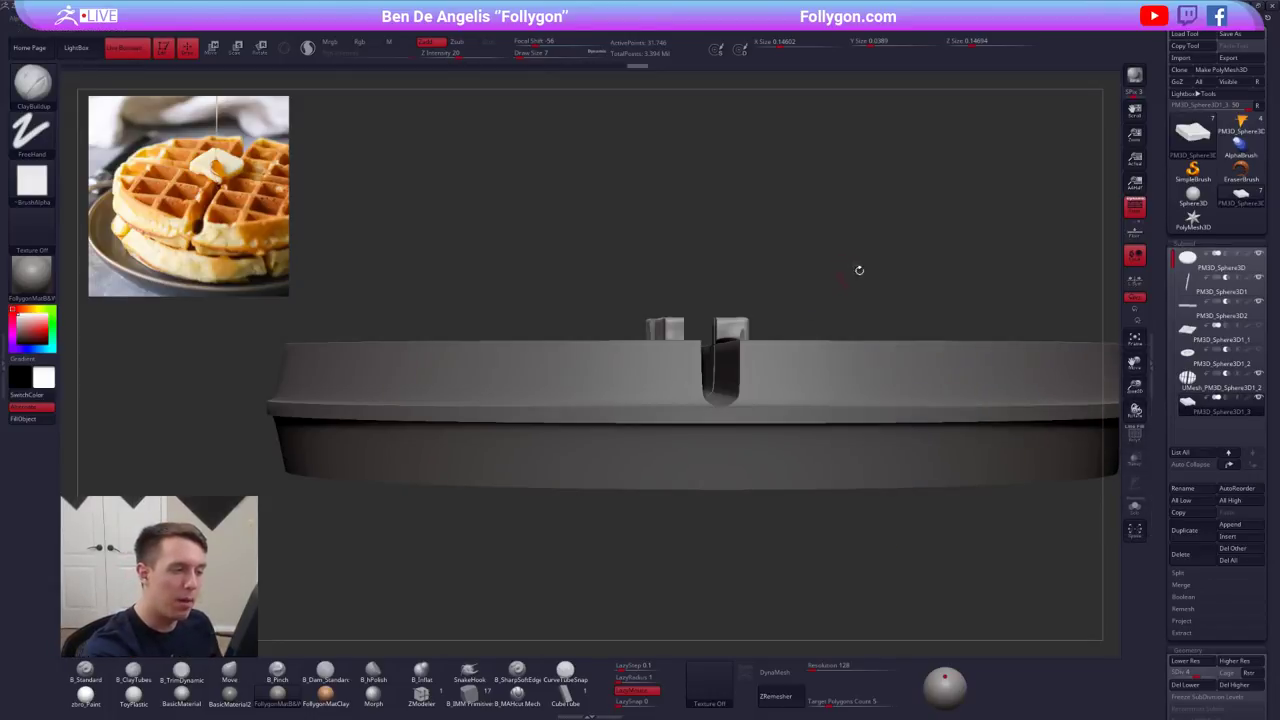
- Rotate the butter slab about its vertical axis so it sits at an angle over the crossing of the waffle's grooves
drag(882, 242, 875, 255)
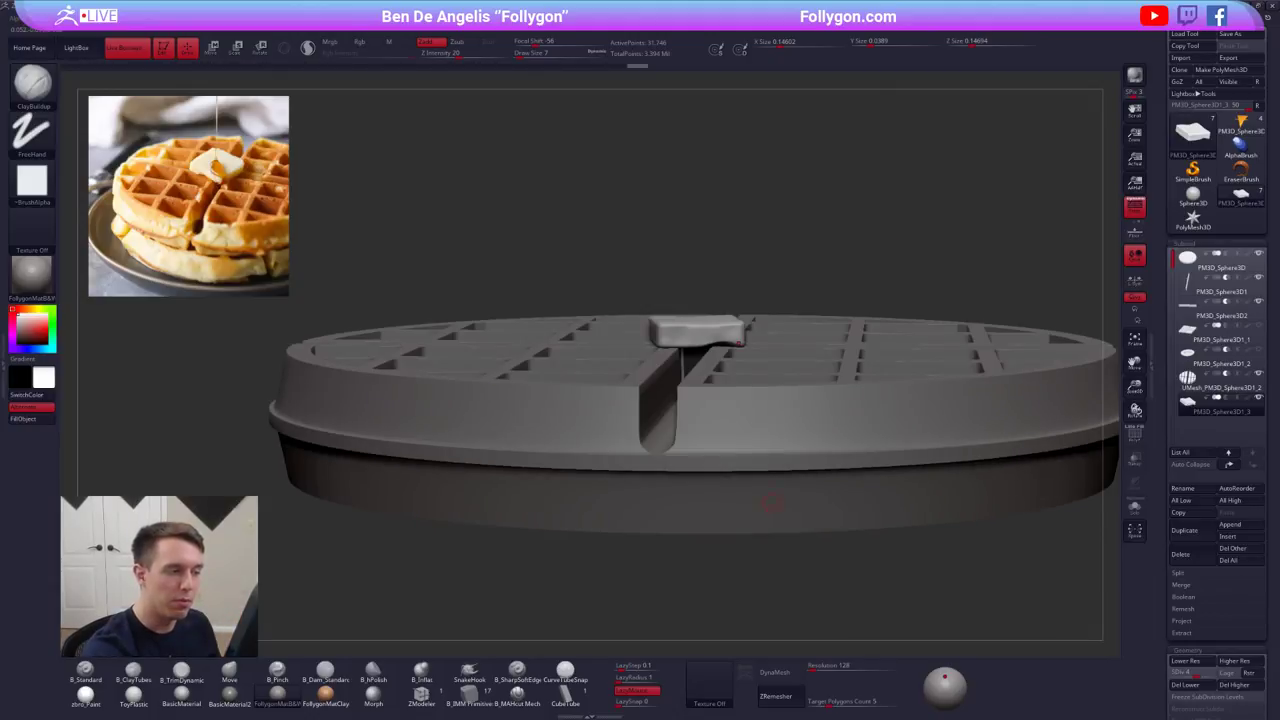
alt+drag(773, 502, 779, 414)
mouse_move(718, 375)
shift+right_down()
mouse_move(704, 364)
mouse_move(719, 397)
mouse_move(717, 484)
mouse_move(680, 545)
shift+right_up()
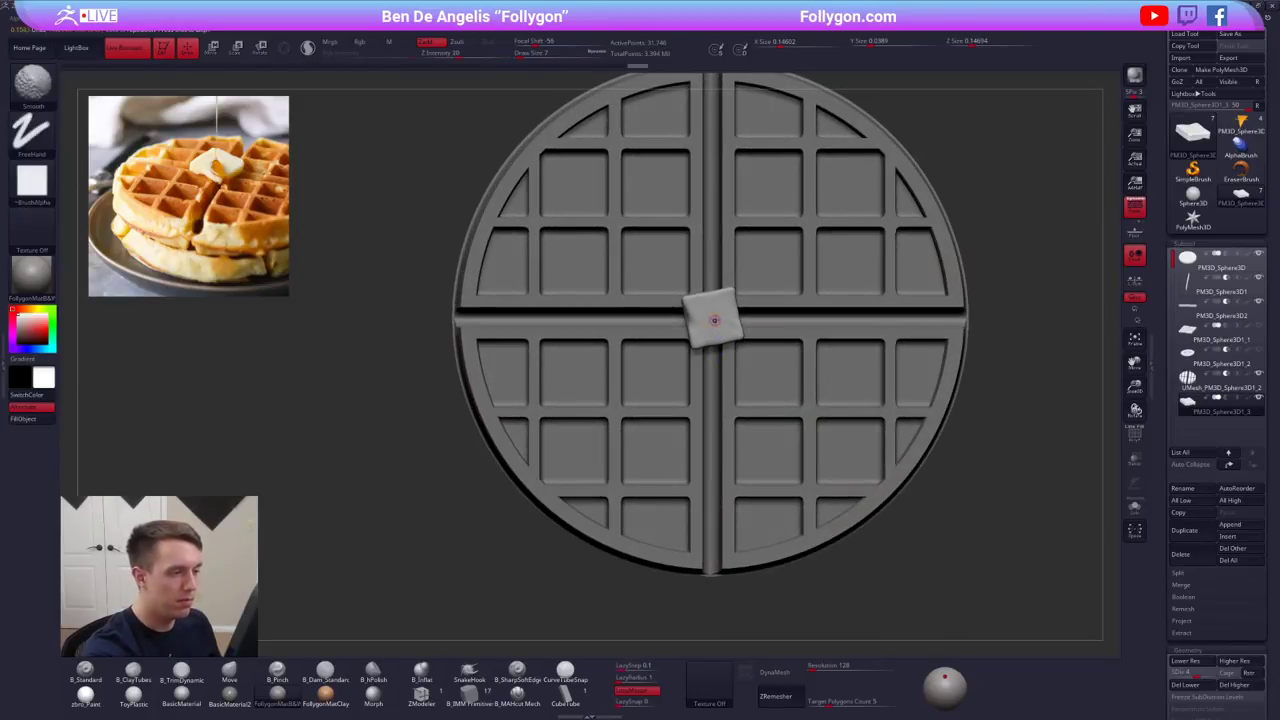
key(r)
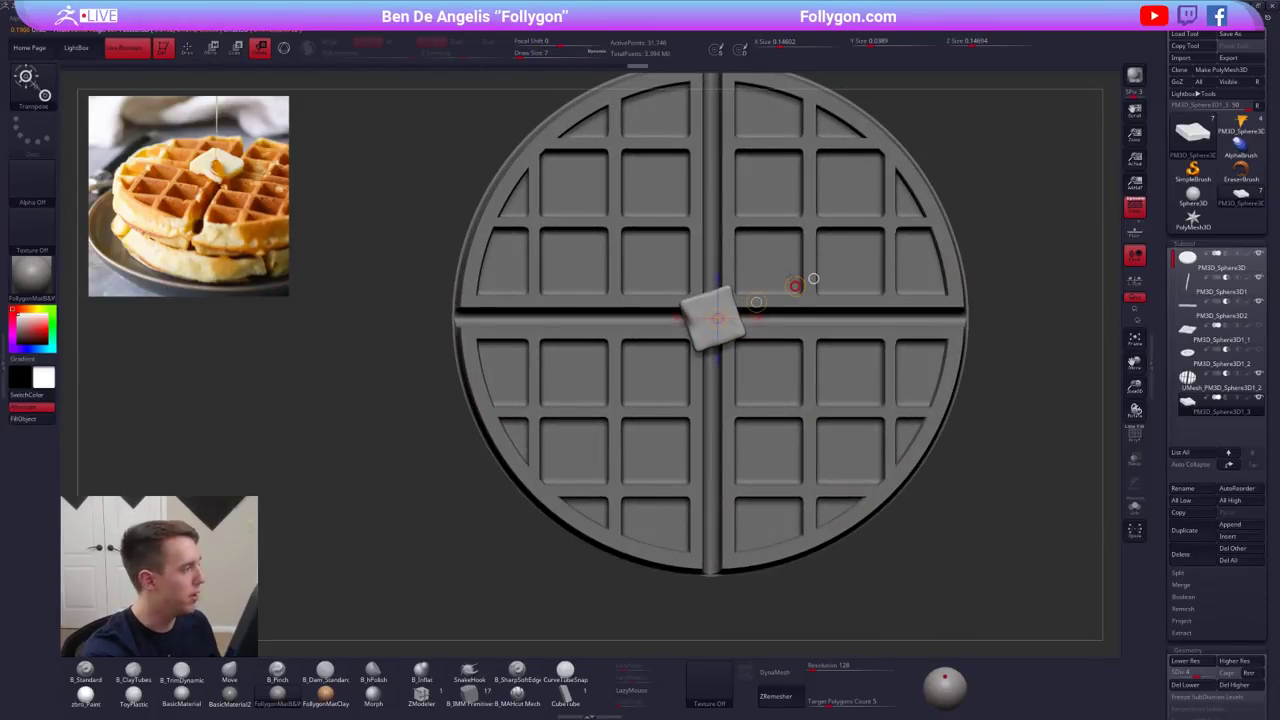
mouse_move(795, 286)
mouse_down()
mouse_move(762, 342)
mouse_move(753, 305)
mouse_up()
key(w)
right_drag(753, 305, 732, 225)
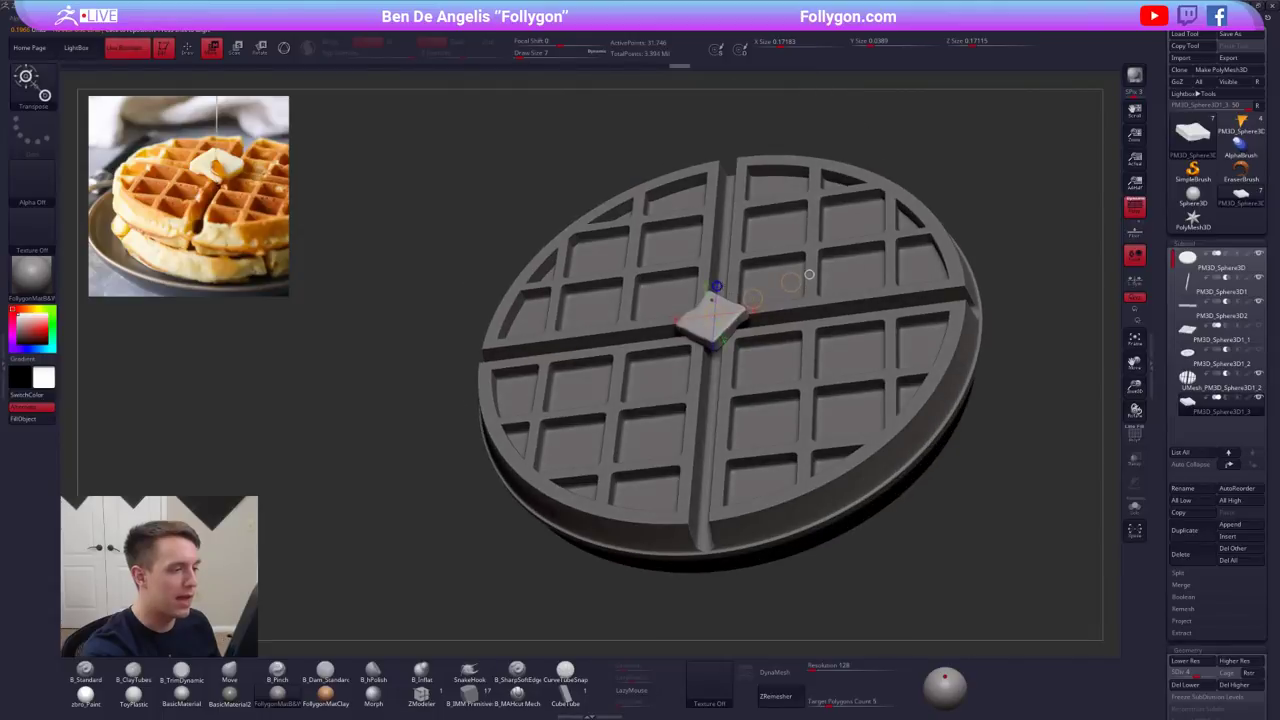
- Try flattening the butter slab's top and front corner with the TrimDynamic brush at draw size 43
key(q)
key(3)
key(space)
drag(722, 318, 729, 321)
key(ctrl+shift+s)
ctrl+right_drag(729, 319, 752, 385)
key(space)
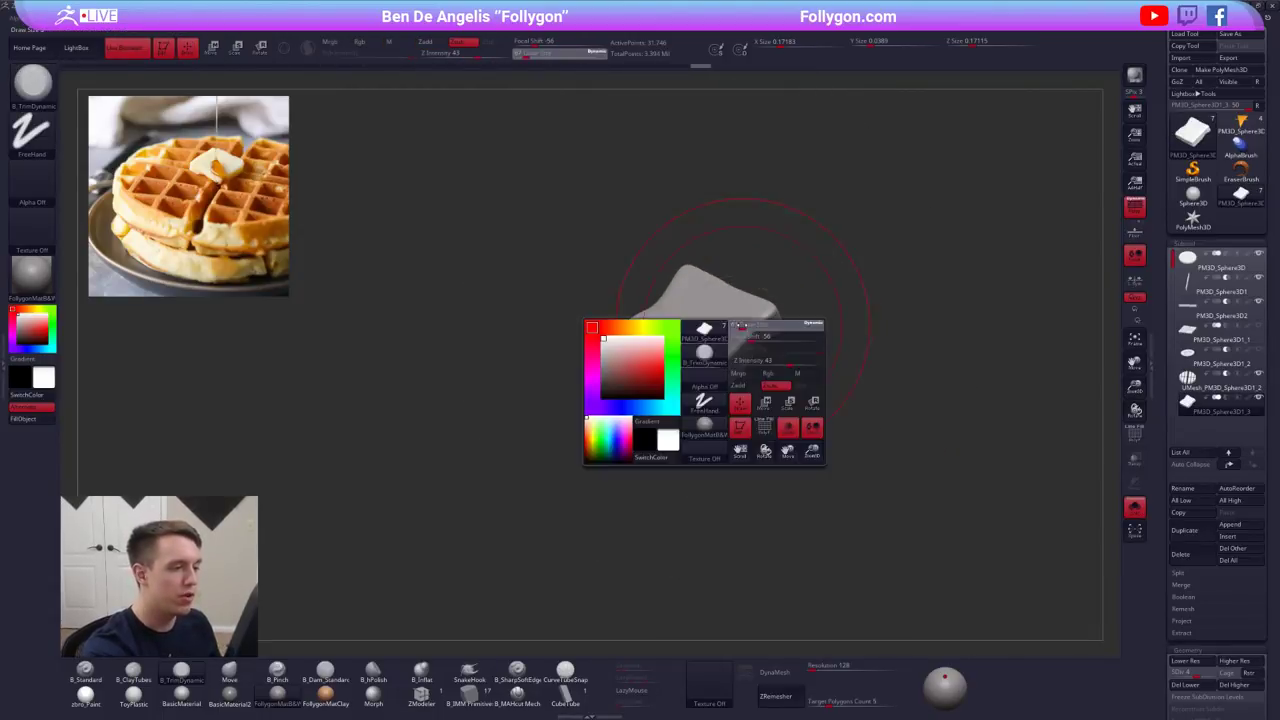
drag(744, 326, 724, 308)
ctrl+right_drag(812, 500, 806, 450)
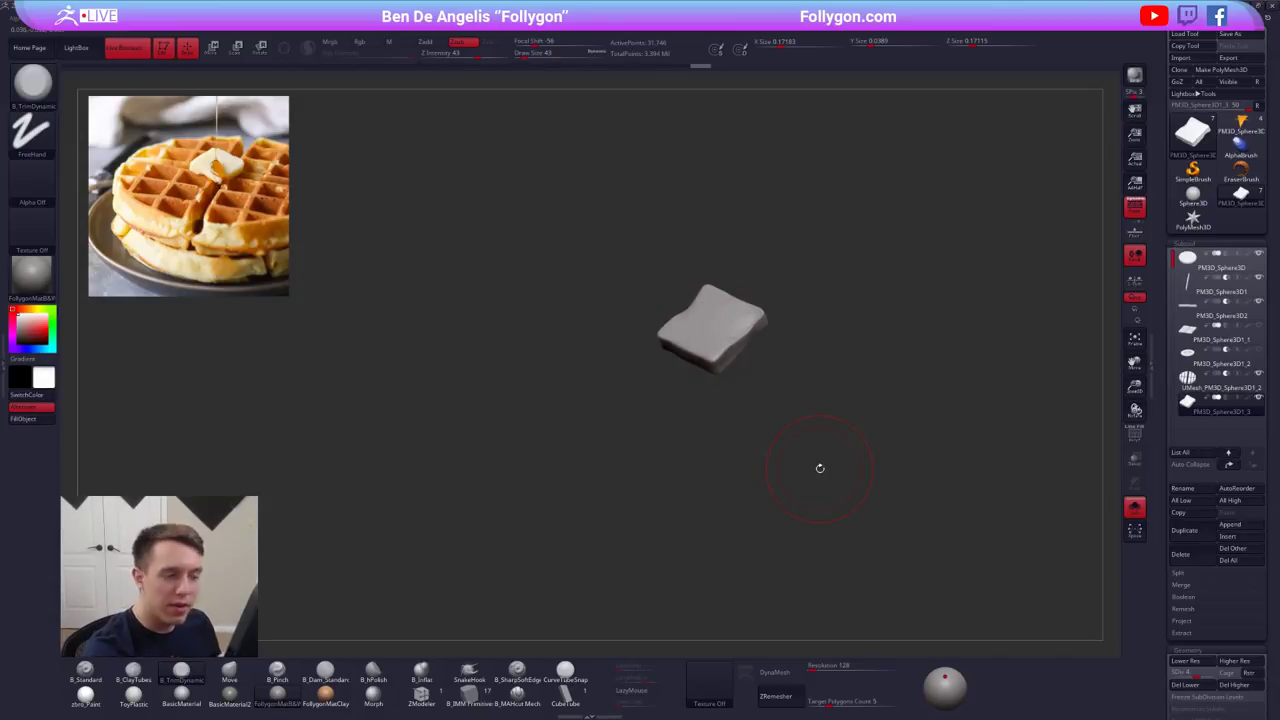
key(alt+shift+s)
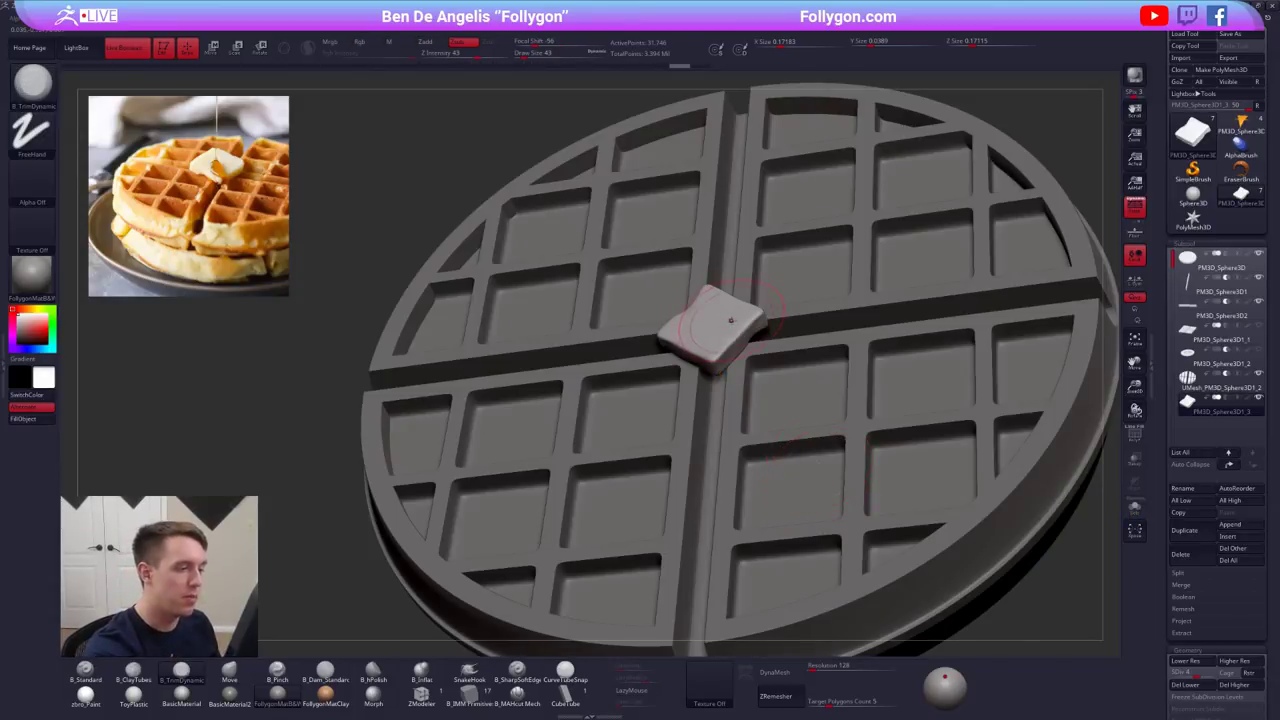
drag(728, 350, 757, 315)
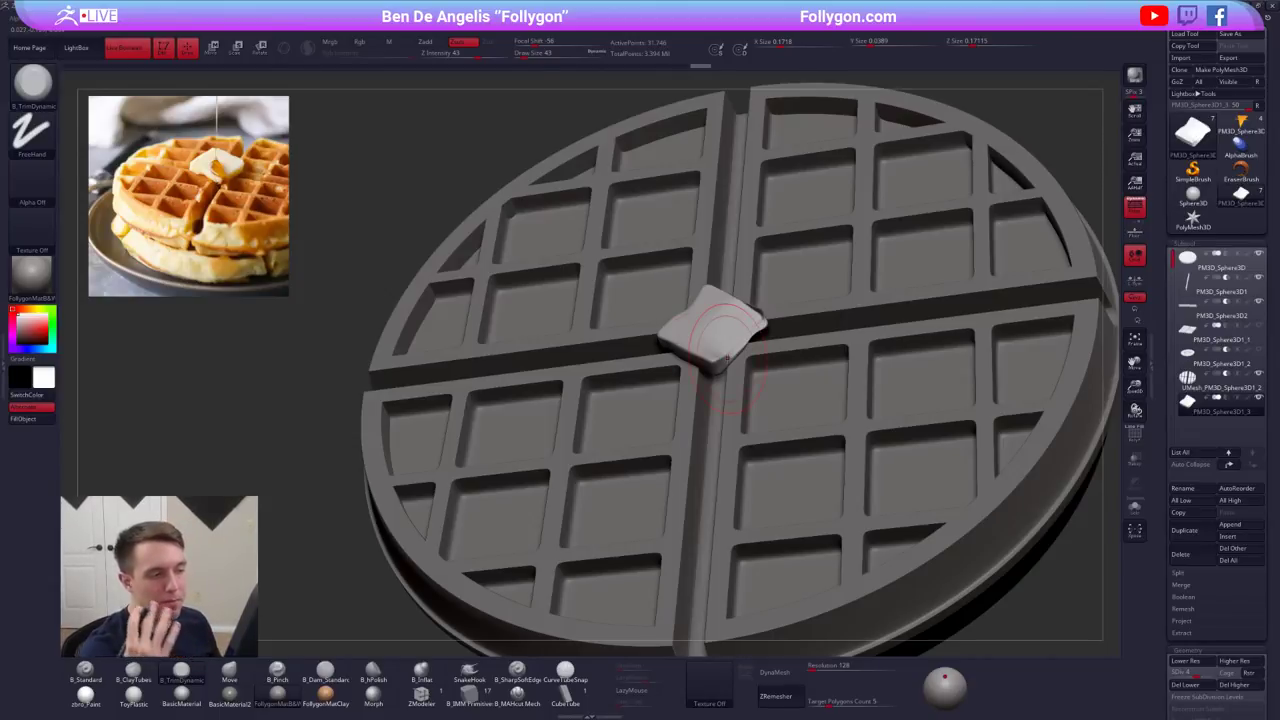
key(alt+shift+s)
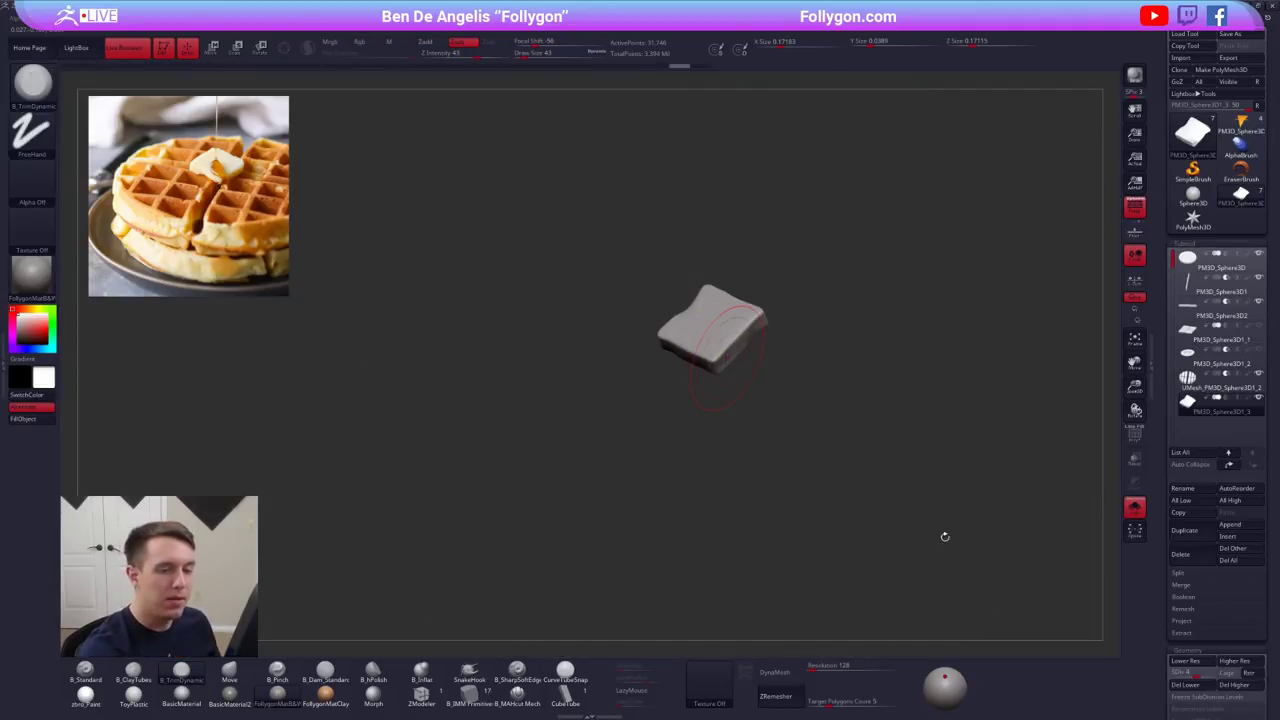
drag(945, 537, 906, 526)
key(alt+shift+s)
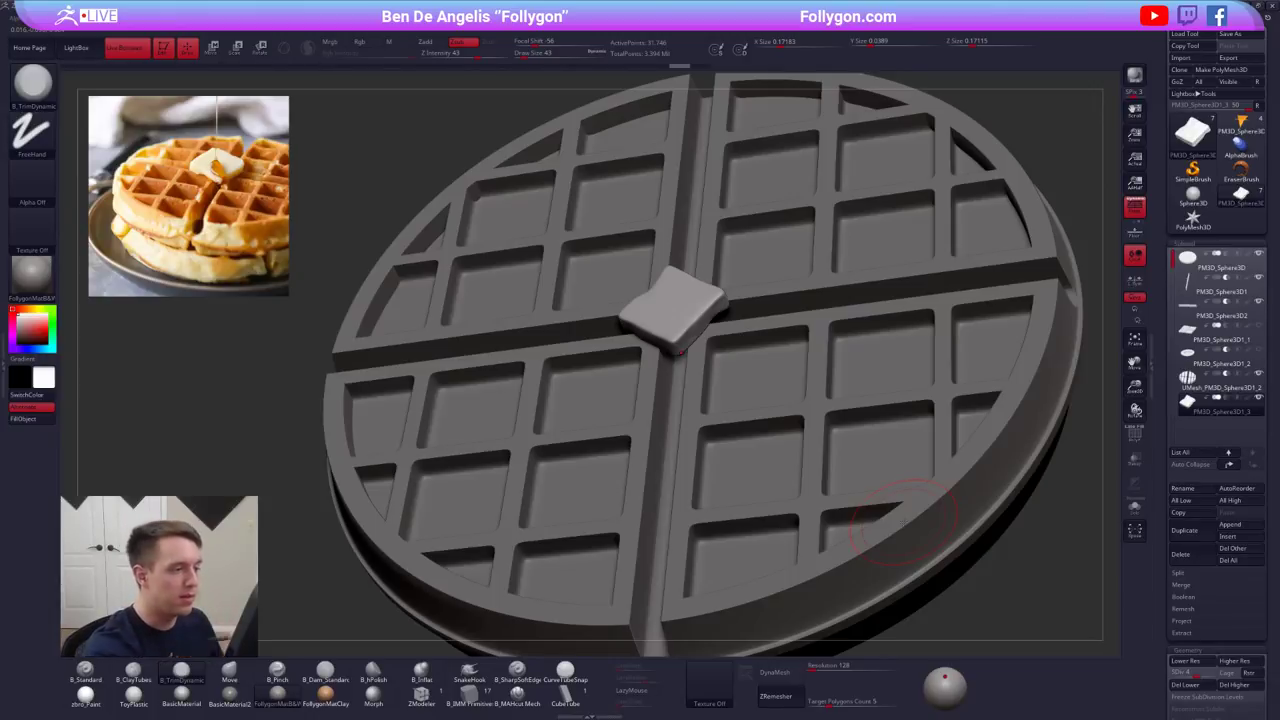
- Try trimming the slab's top and front edge with TrimDynamic at different brush sizes, undoing each stroke
right_drag(701, 299, 695, 256)
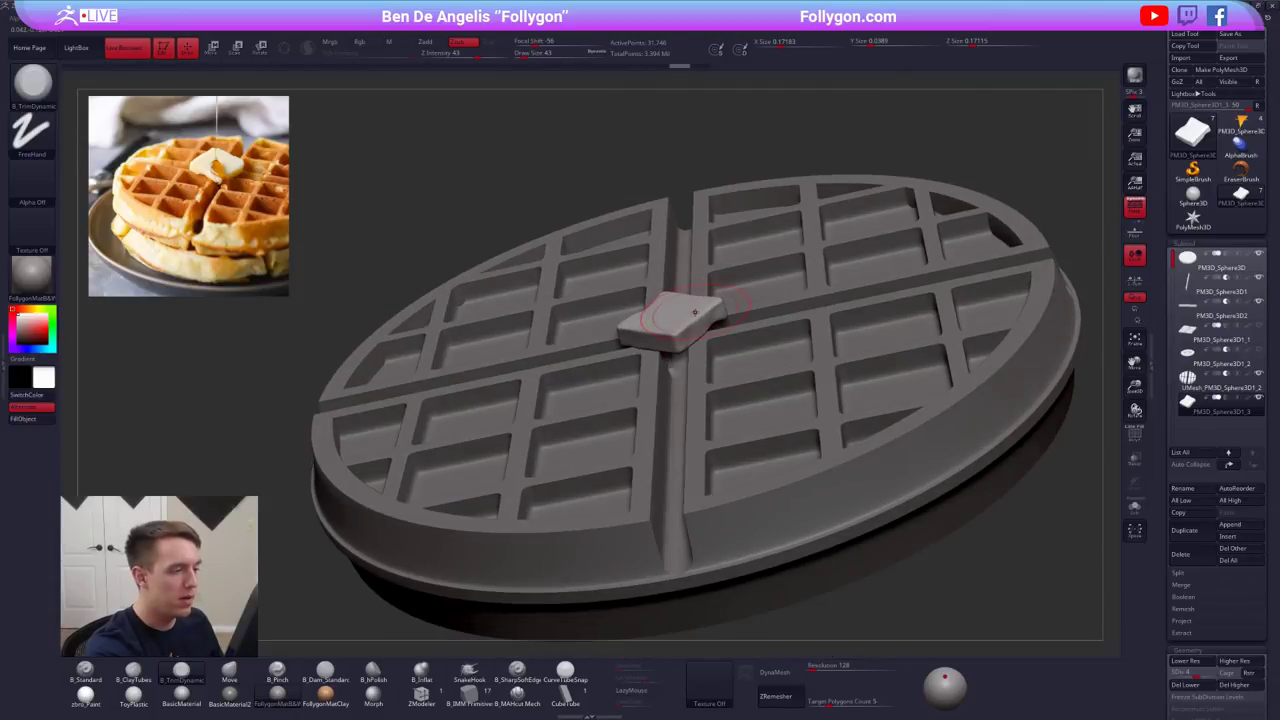
drag(688, 325, 681, 332)
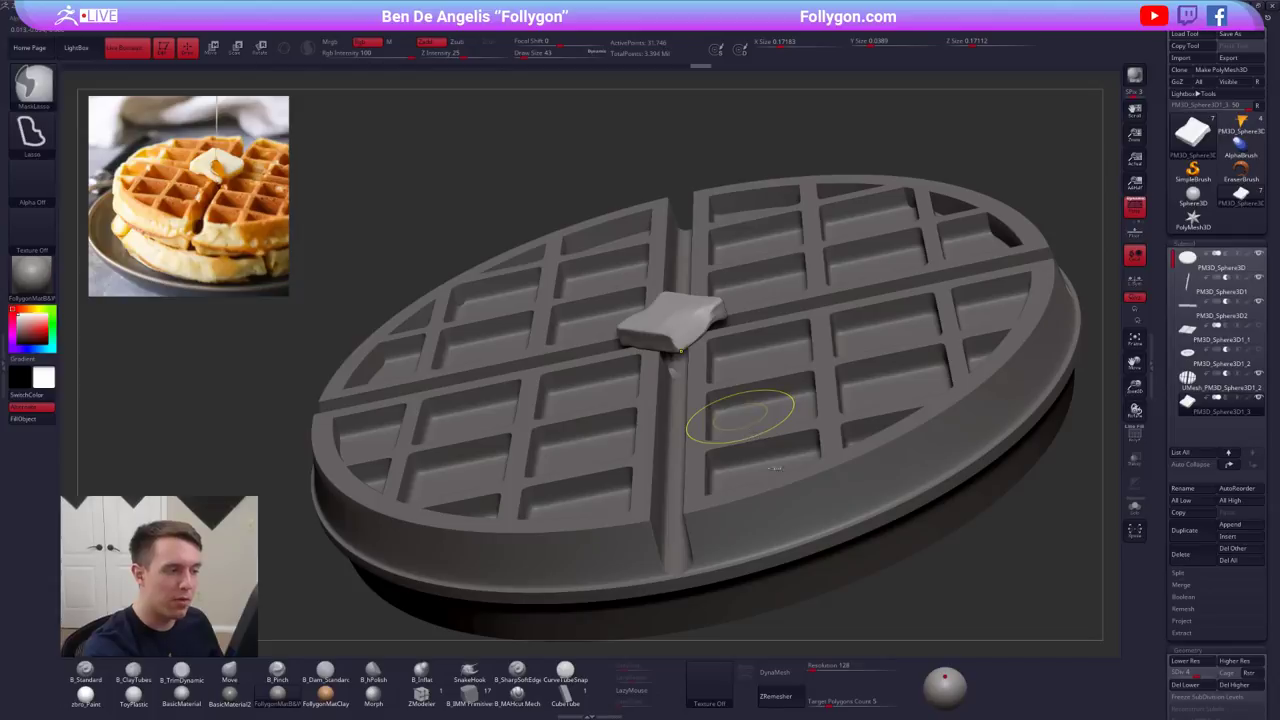
key(ctrl+z)
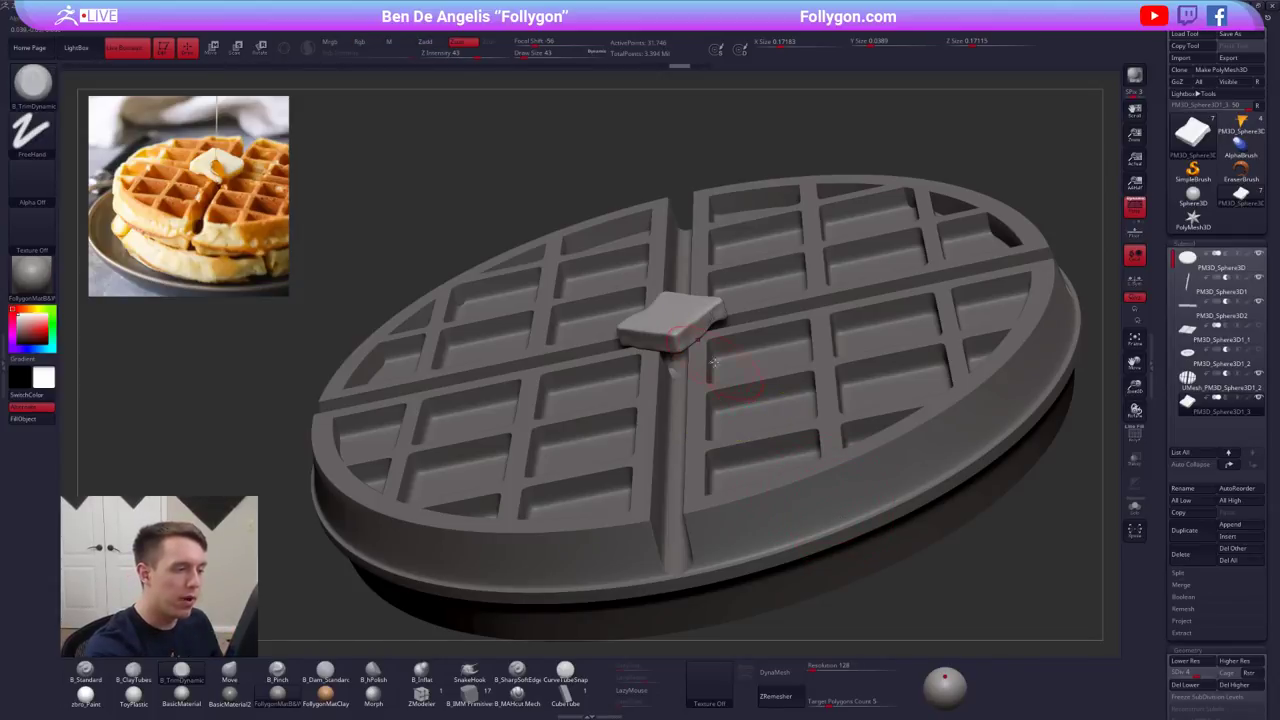
key(space)
click(716, 362)
drag(714, 309, 700, 319)
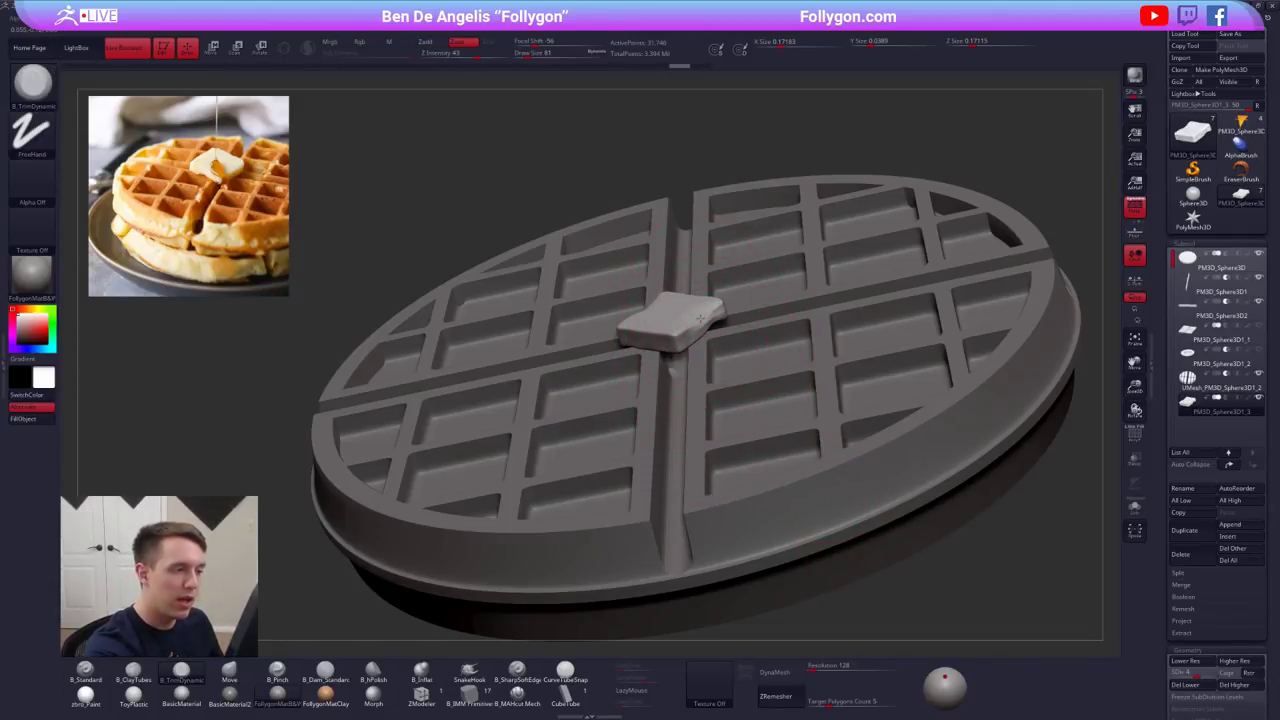
key(ctrl+z)
key(space)
click(692, 360)
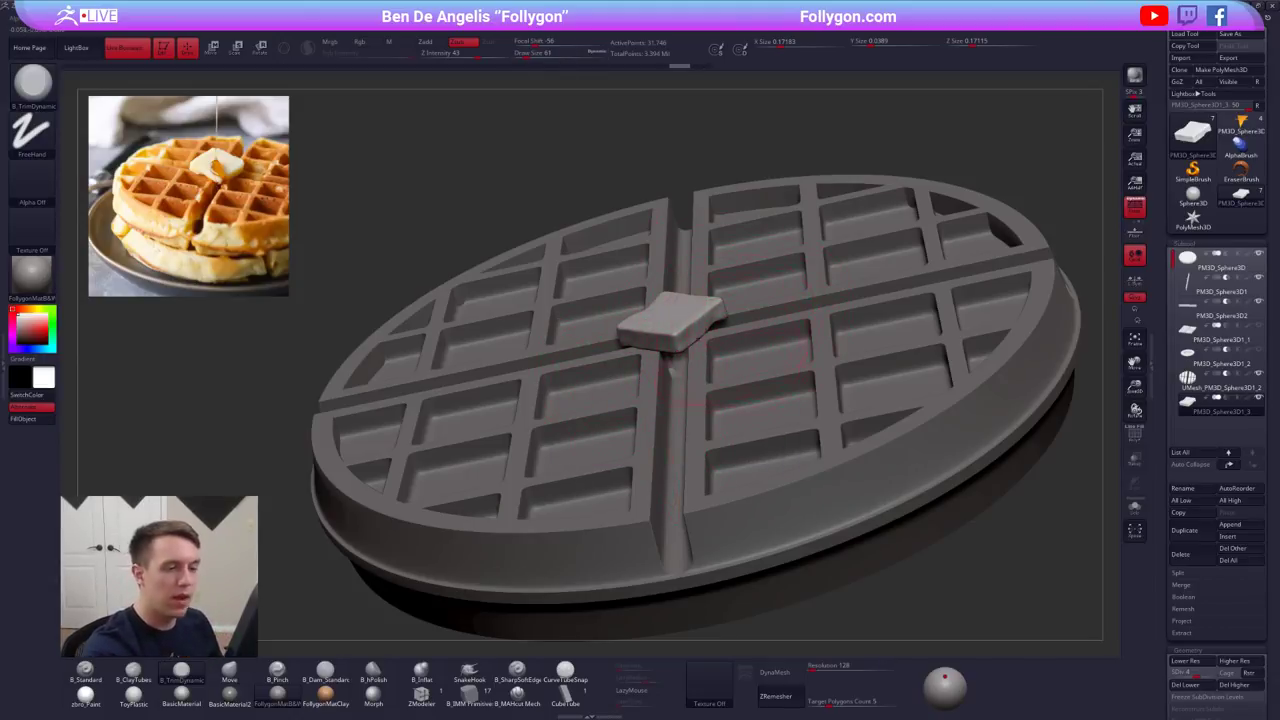
- Isolate the butter slab, trim along its side edge with TrimDynamic at draw size 29, and save the project
click(1135, 507)
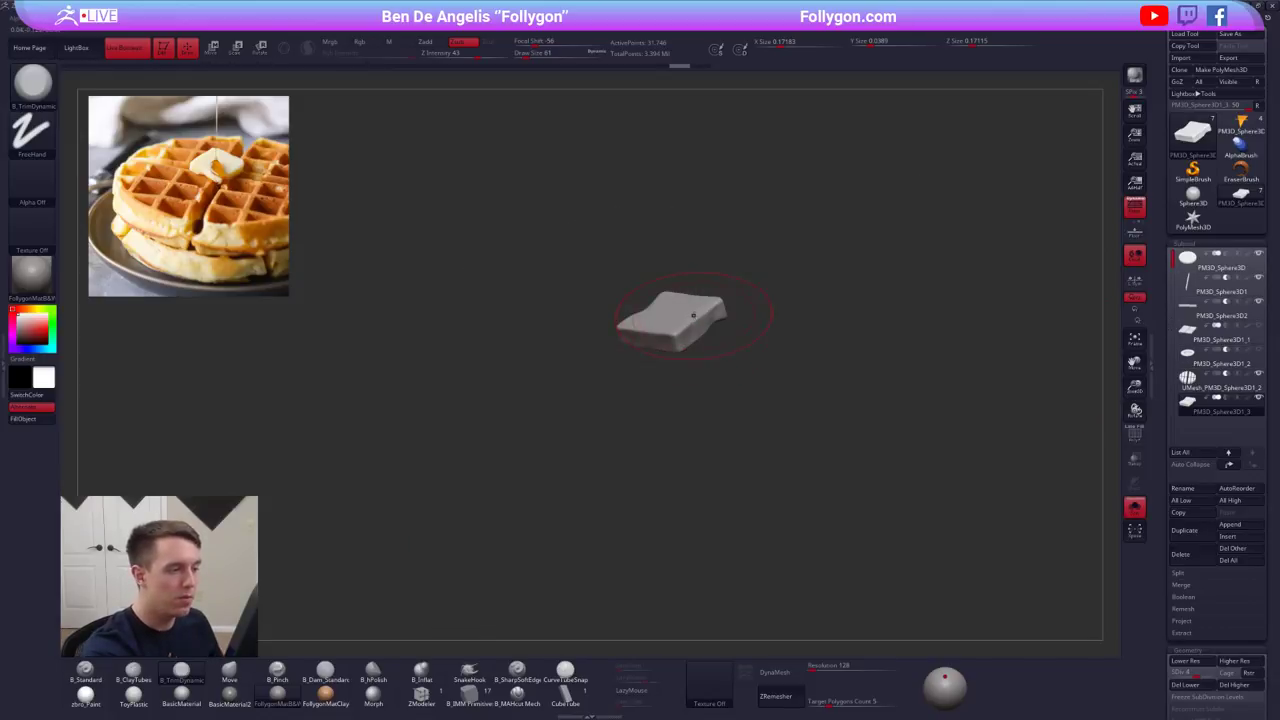
right_drag(693, 315, 685, 372)
key(space)
click(678, 354)
alt+right_drag(702, 324, 754, 440)
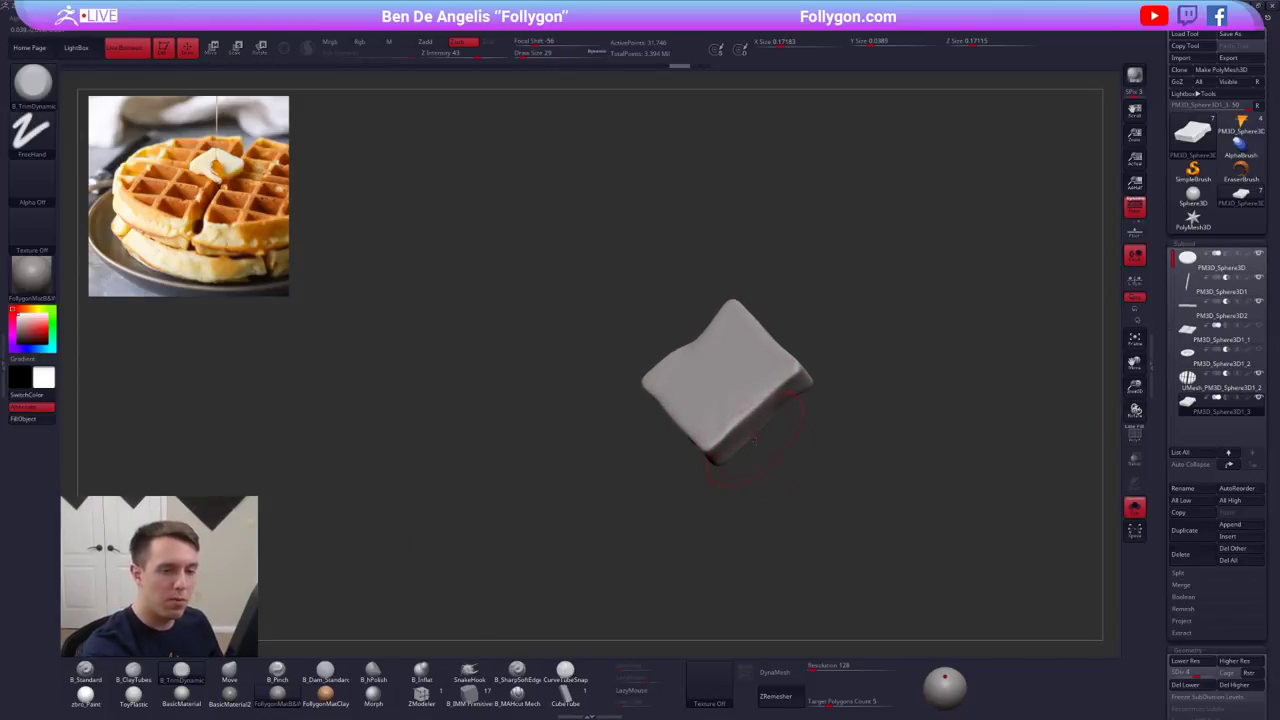
drag(796, 370, 746, 416)
right_drag(746, 416, 772, 392)
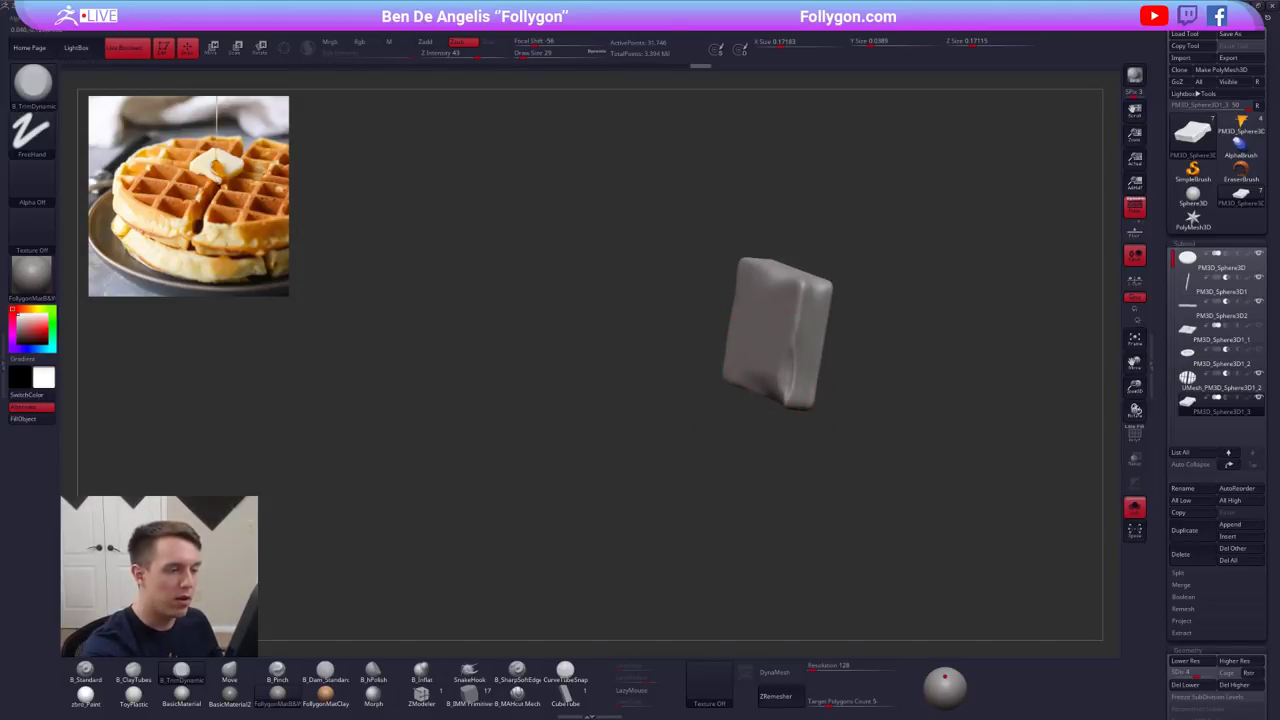
key(ctrl+s)
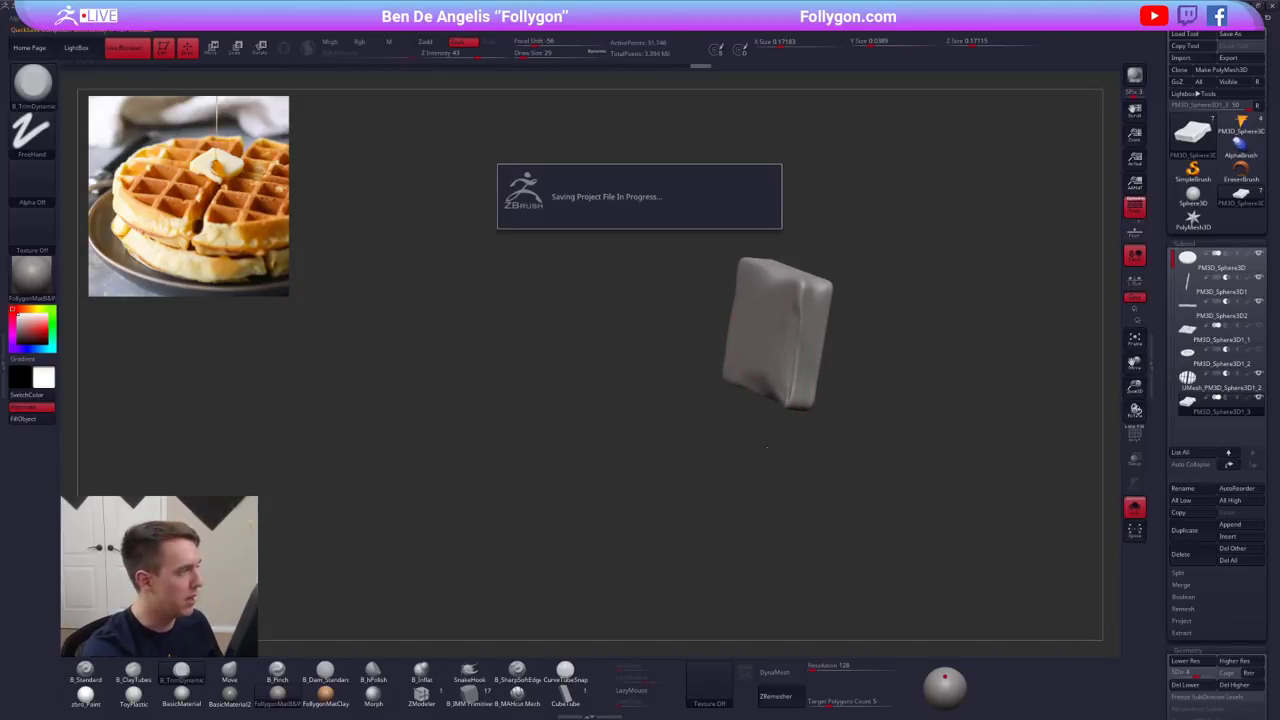
- Undo the recent trim strokes on the butter slab
right_drag(767, 446, 754, 606)
key(ctrl+z)
key(ctrl+z)
right_drag(745, 480, 789, 443)
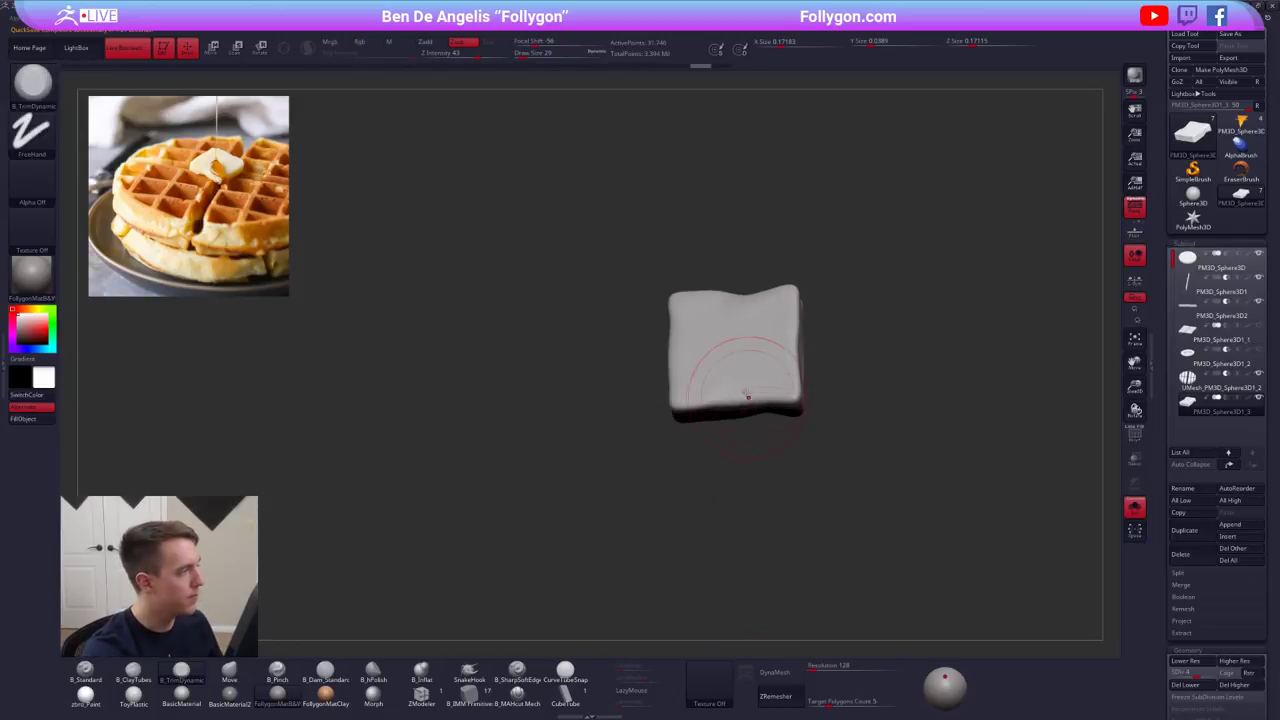
key(ctrl+z)
- Mask the slab's lower half from a side view, lower it to subdivision level 2, and blur the mask
right_drag(748, 397, 771, 343)
key(bracketright)
right_drag(736, 460, 746, 420)
mouse_move(806, 467)
right_down()
mouse_move(864, 475)
mouse_move(868, 460)
right_up()
key(space)
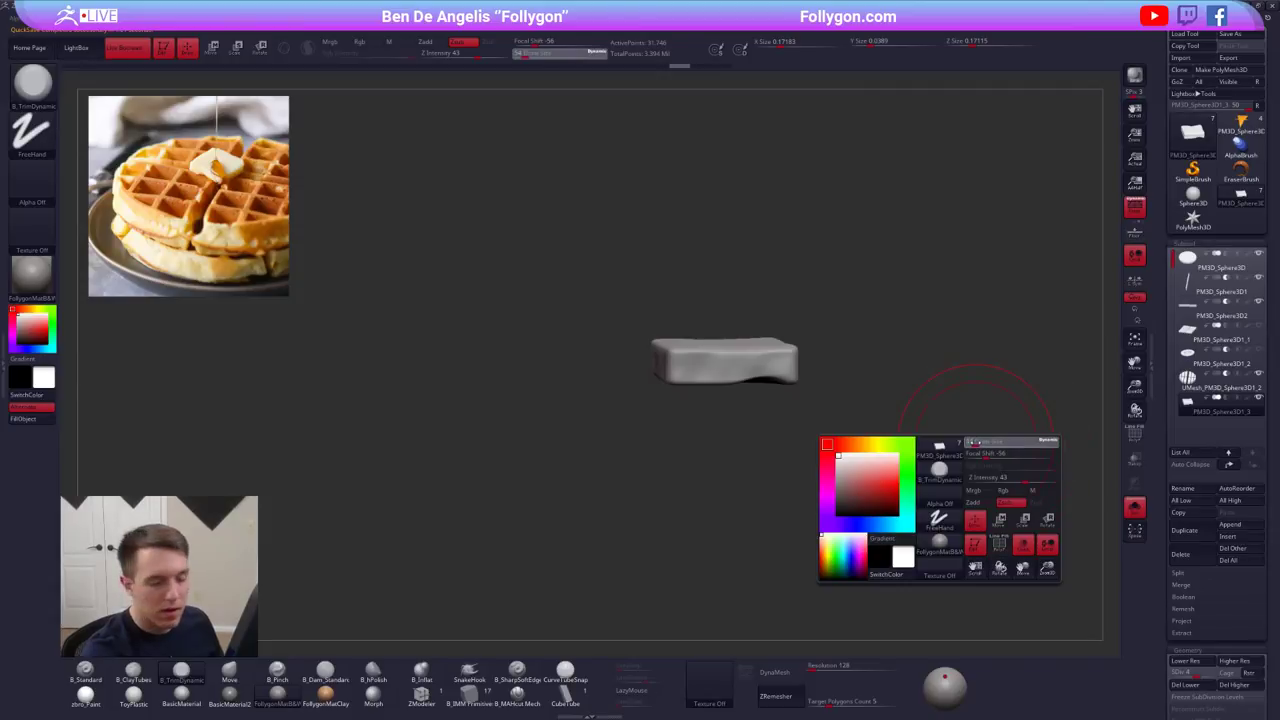
drag(977, 441, 973, 441)
mouse_move(732, 360)
right_down()
mouse_move(726, 351)
mouse_move(717, 371)
right_up()
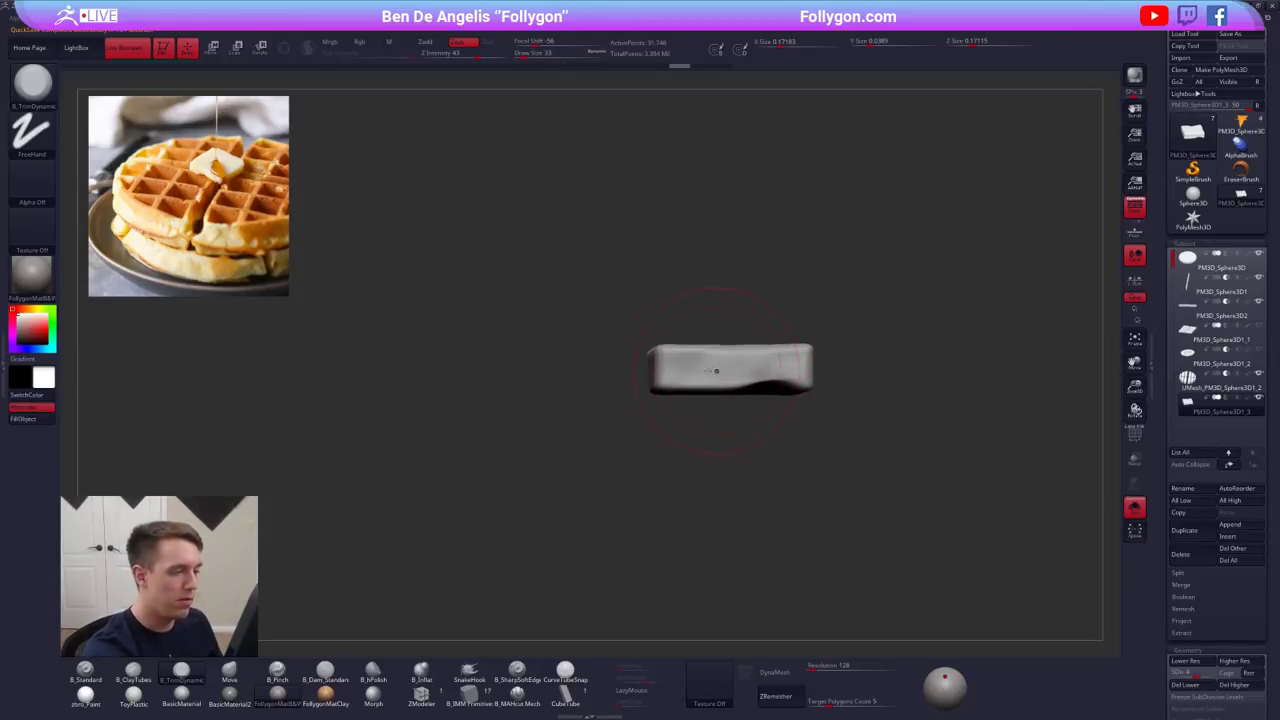
mouse_move(641, 372)
ctrl+mouse_down()
mouse_move(811, 412)
mouse_move(850, 367)
ctrl+mouse_up()
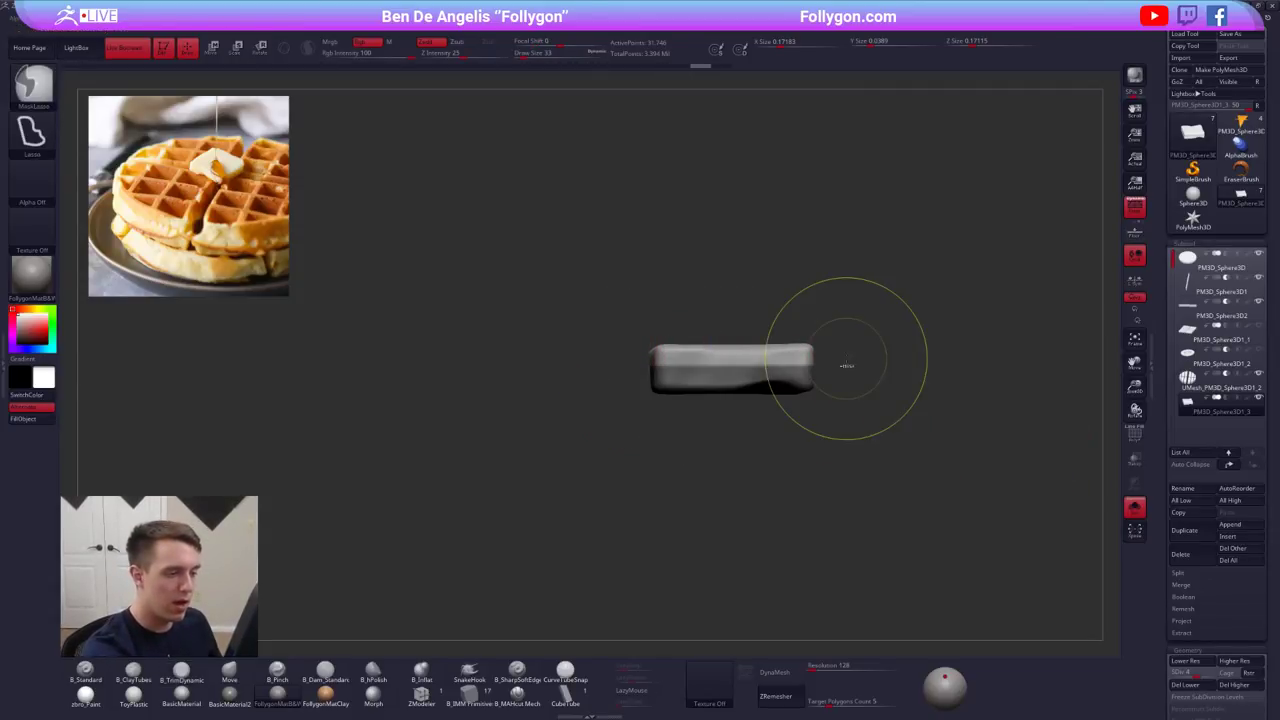
key(shift+d)
key(shift+d)
ctrl+click(783, 368)
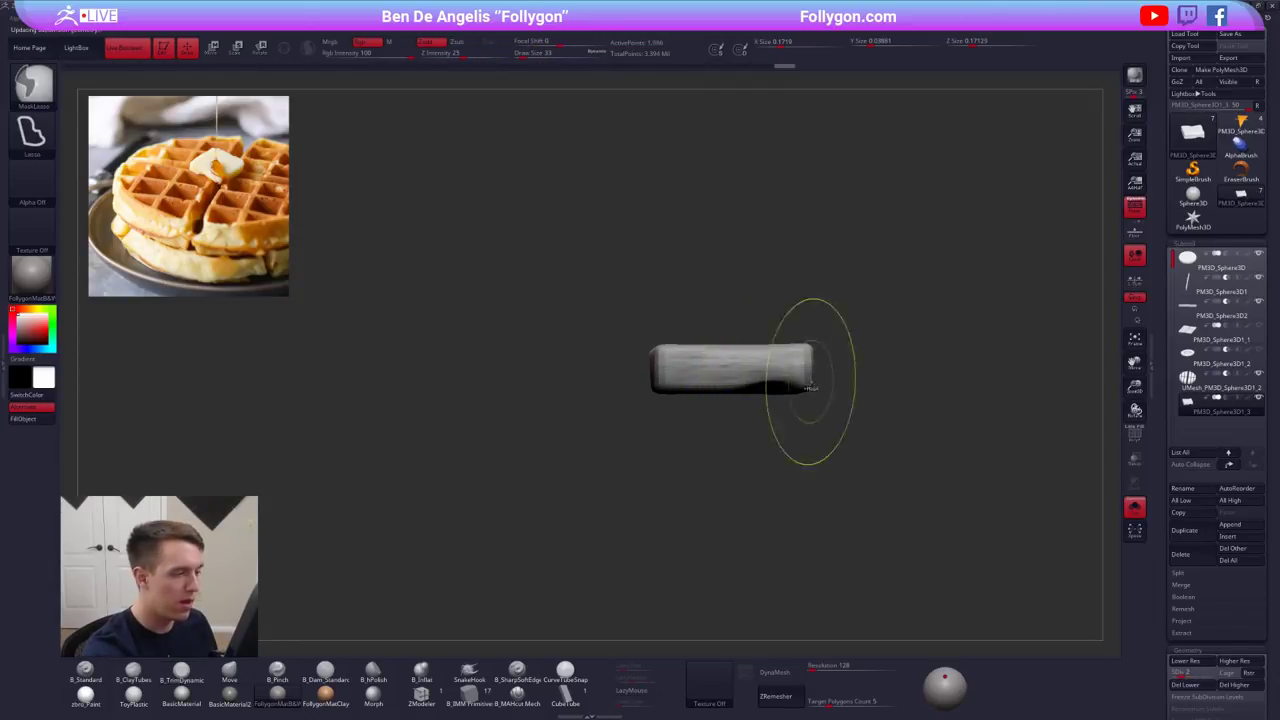
ctrl+click(795, 380)
- Reshape the slab's unmasked upper part with the Move brush to make its outline less regular
key(space)
mouse_move(726, 363)
mouse_down()
mouse_move(752, 364)
mouse_move(675, 362)
mouse_up()
key(space)
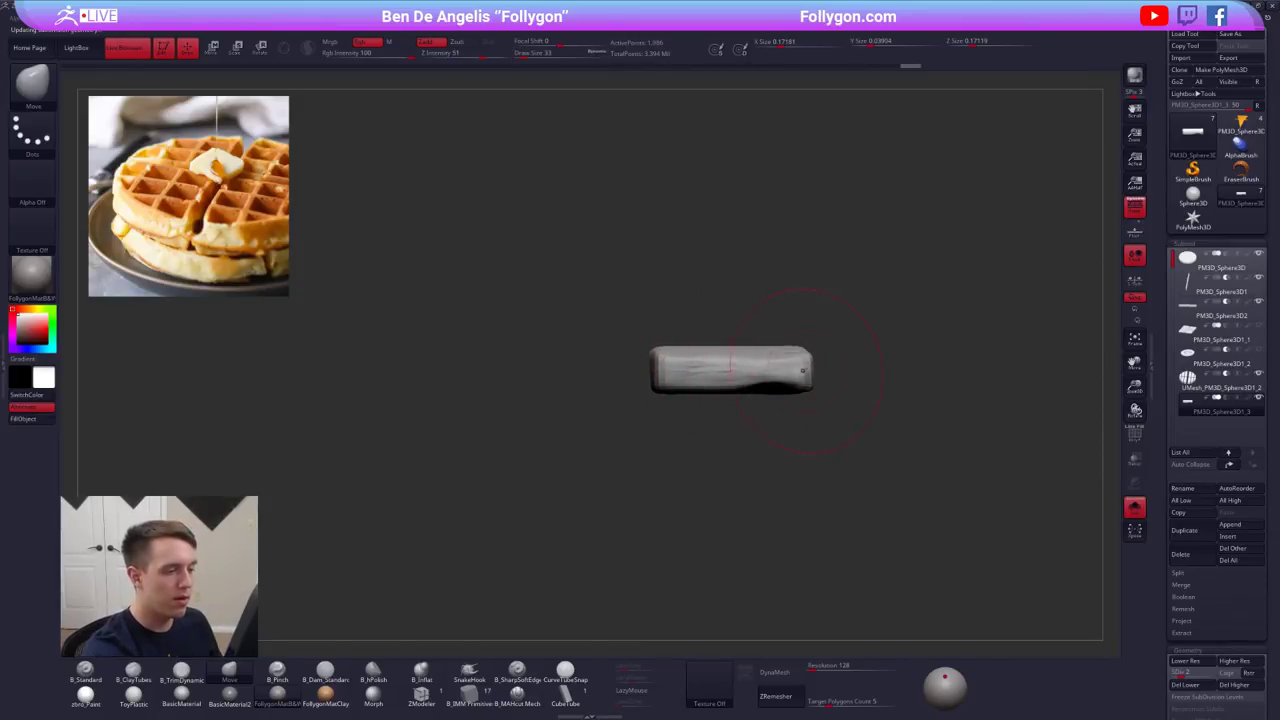
right_drag(803, 371, 850, 360)
drag(855, 350, 902, 358)
mouse_move(940, 366)
right_down()
mouse_move(949, 389)
mouse_move(930, 425)
right_up()
drag(856, 378, 856, 374)
right_drag(920, 406, 829, 413)
- Check the slab's wireframe, raise it to subdivision level 6, and step back down to level 4
key(shift+f)
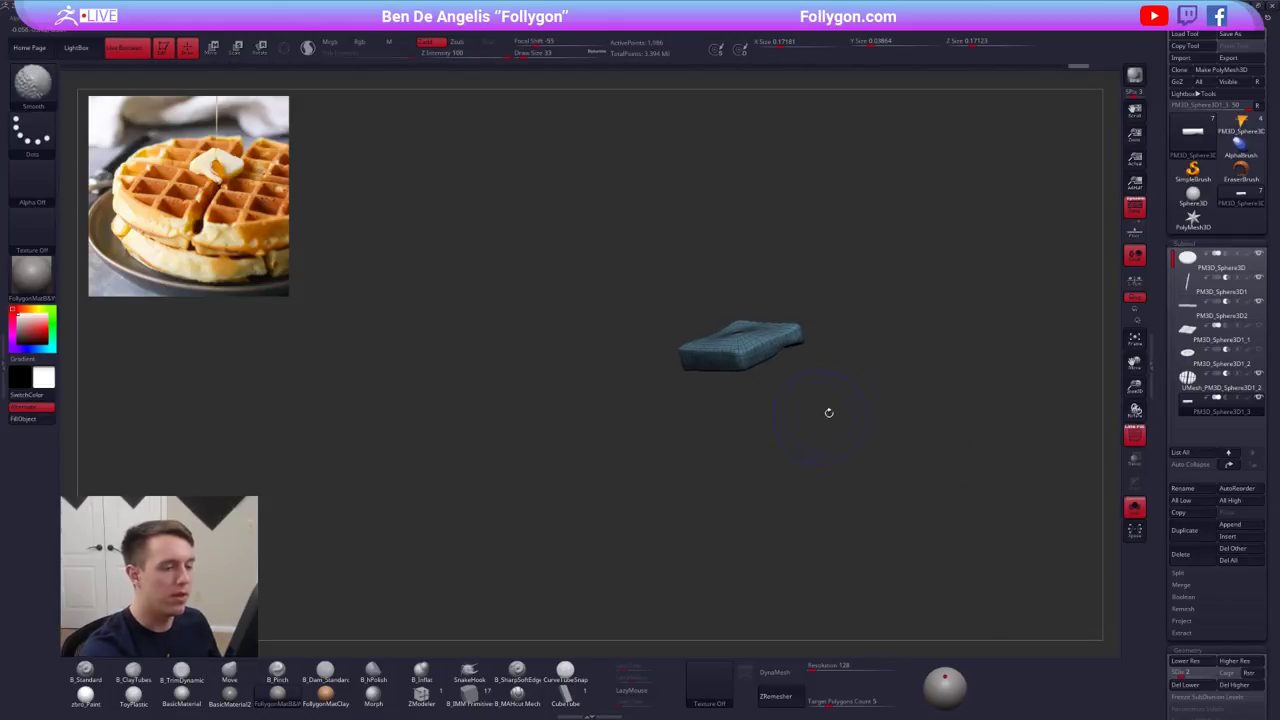
key(shift+f)
key(d)
key(d)
key(d)
key(d)
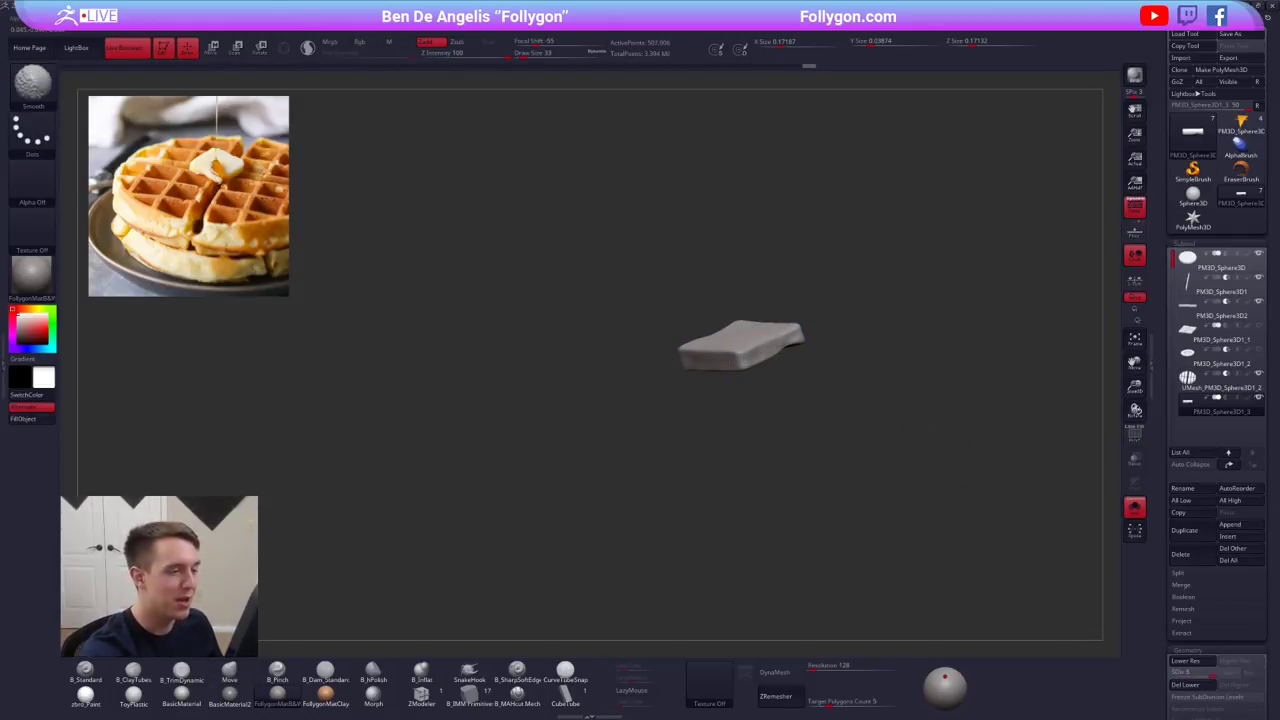
key(shift+d)
right_drag(836, 440, 757, 383)
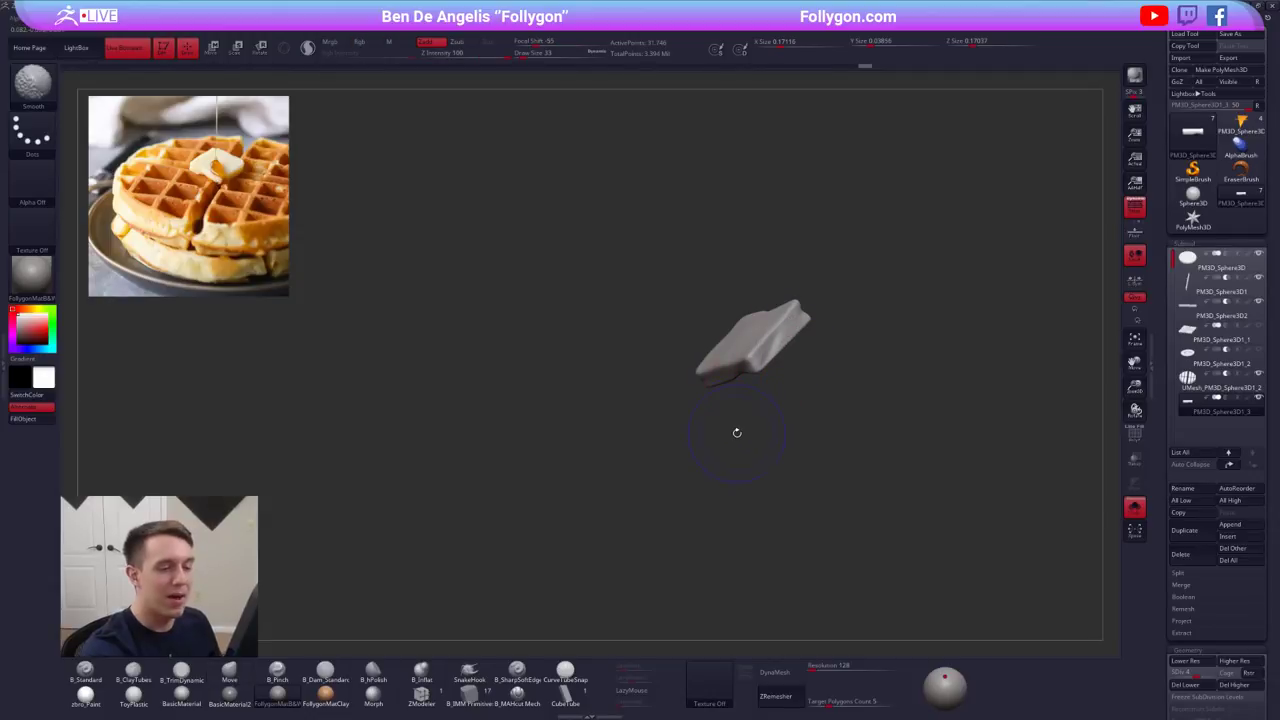
- Raise the butter slab back to subdivision level 6 and check it in place on the whole waffle
click(1232, 687)
drag(897, 522, 907, 547)
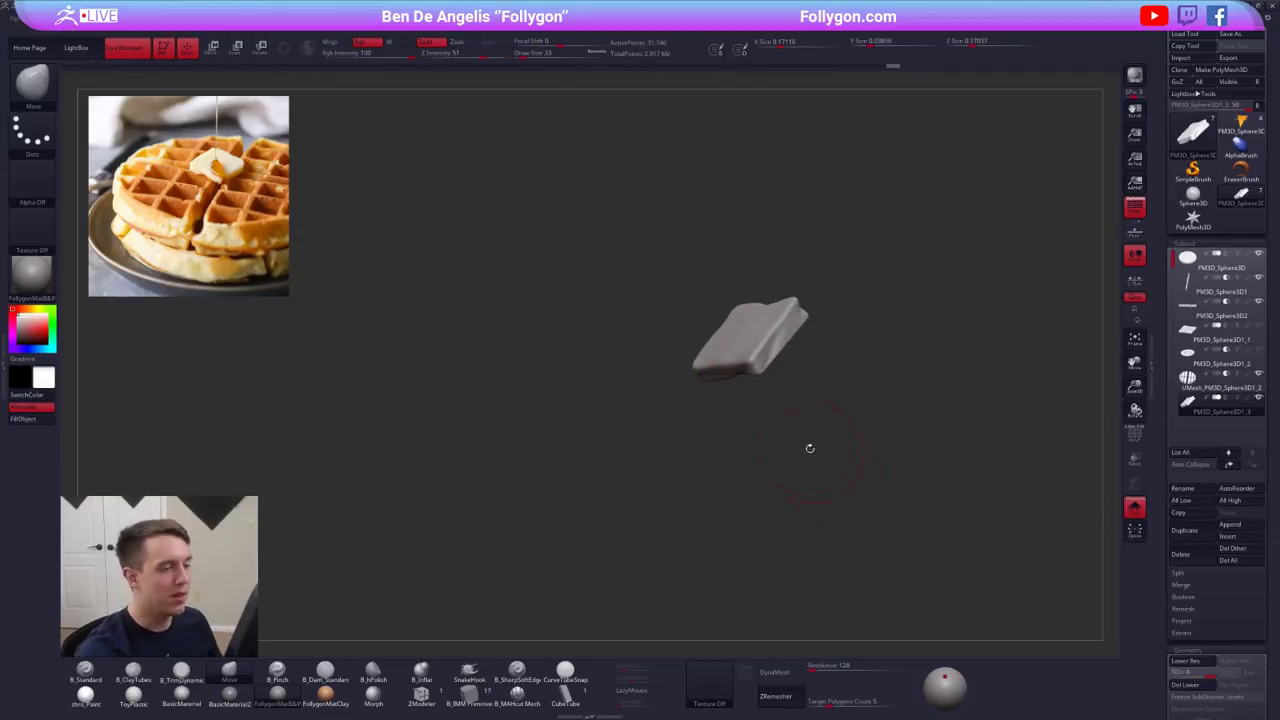
drag(811, 449, 905, 480)
key(shift+s)
mouse_move(814, 486)
right_down()
mouse_move(823, 446)
mouse_move(828, 480)
right_up()
drag(823, 477, 845, 550)
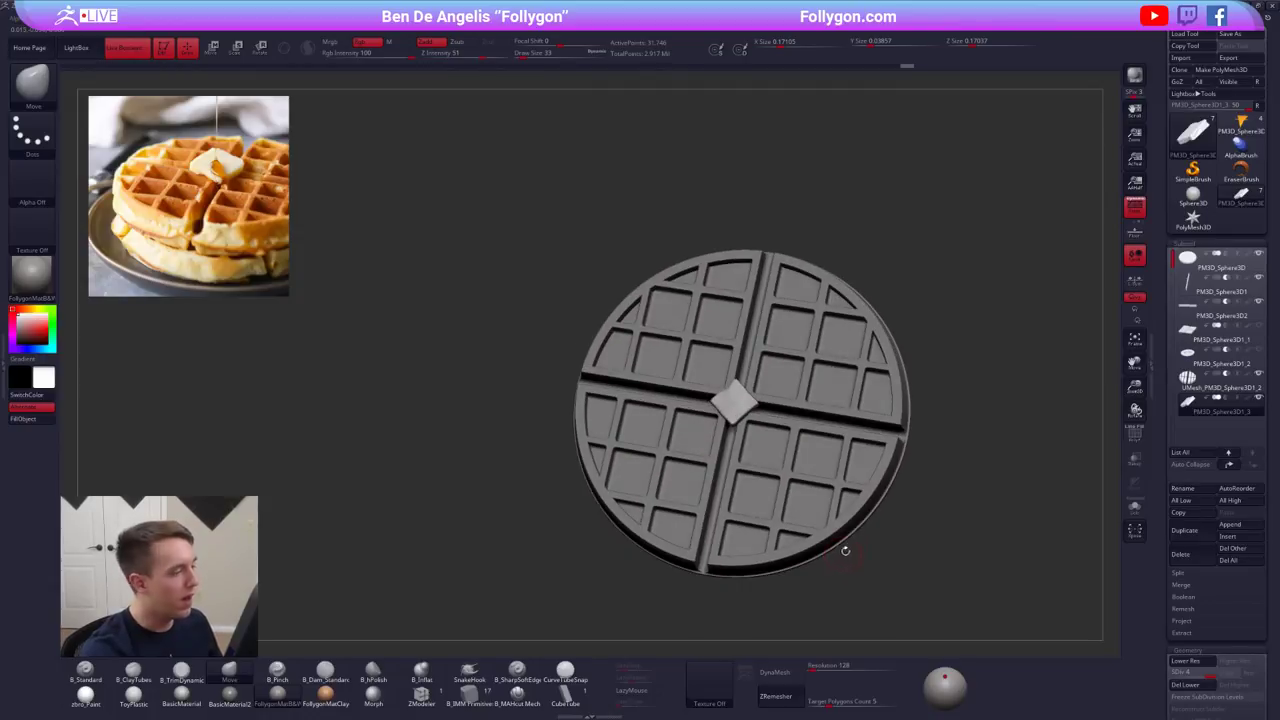
right_drag(843, 530, 836, 489)
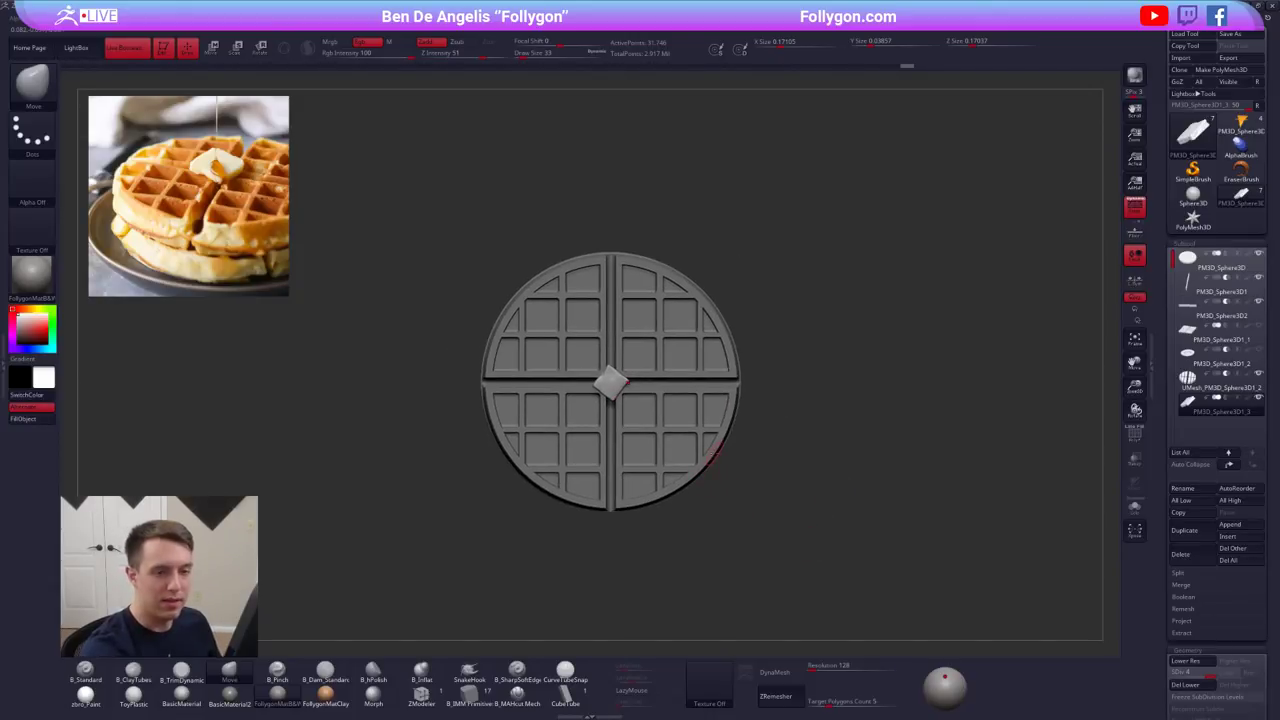
- Duplicate the round waffle base disc and delete the copy's lower subdivision levels
click(1203, 261)
click(1200, 405)
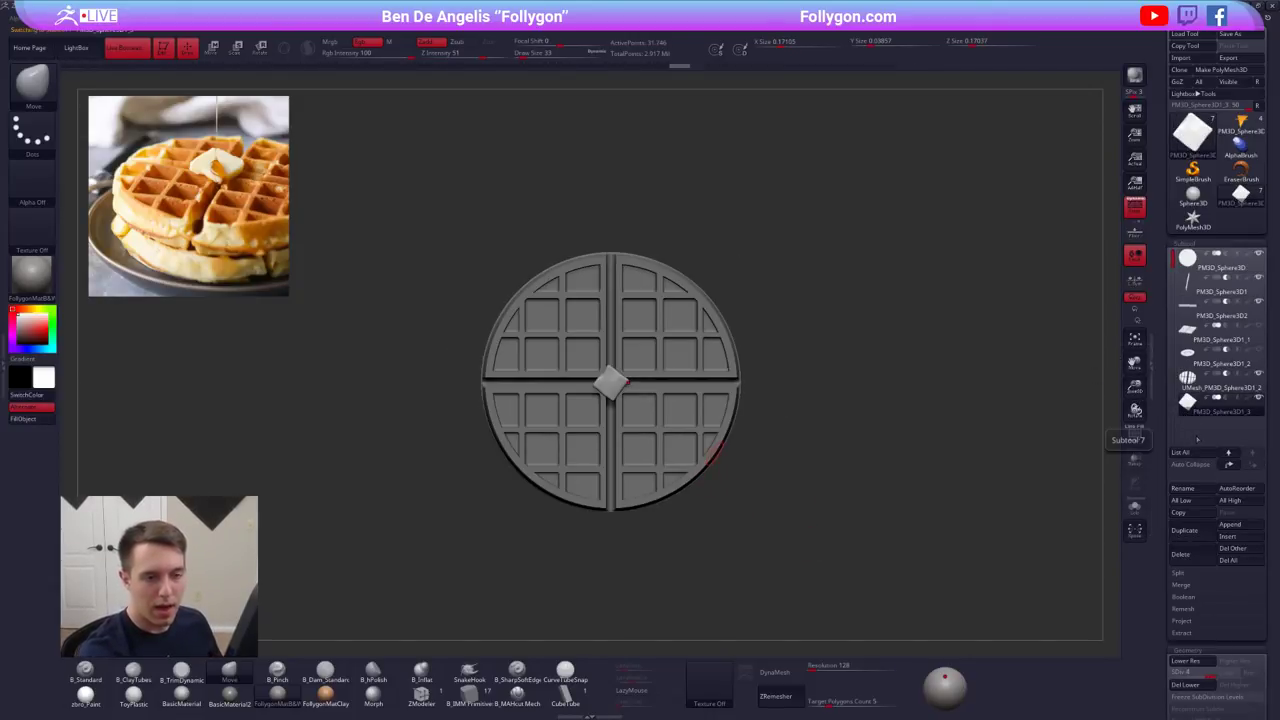
click(1199, 262)
shift+click(1258, 466)
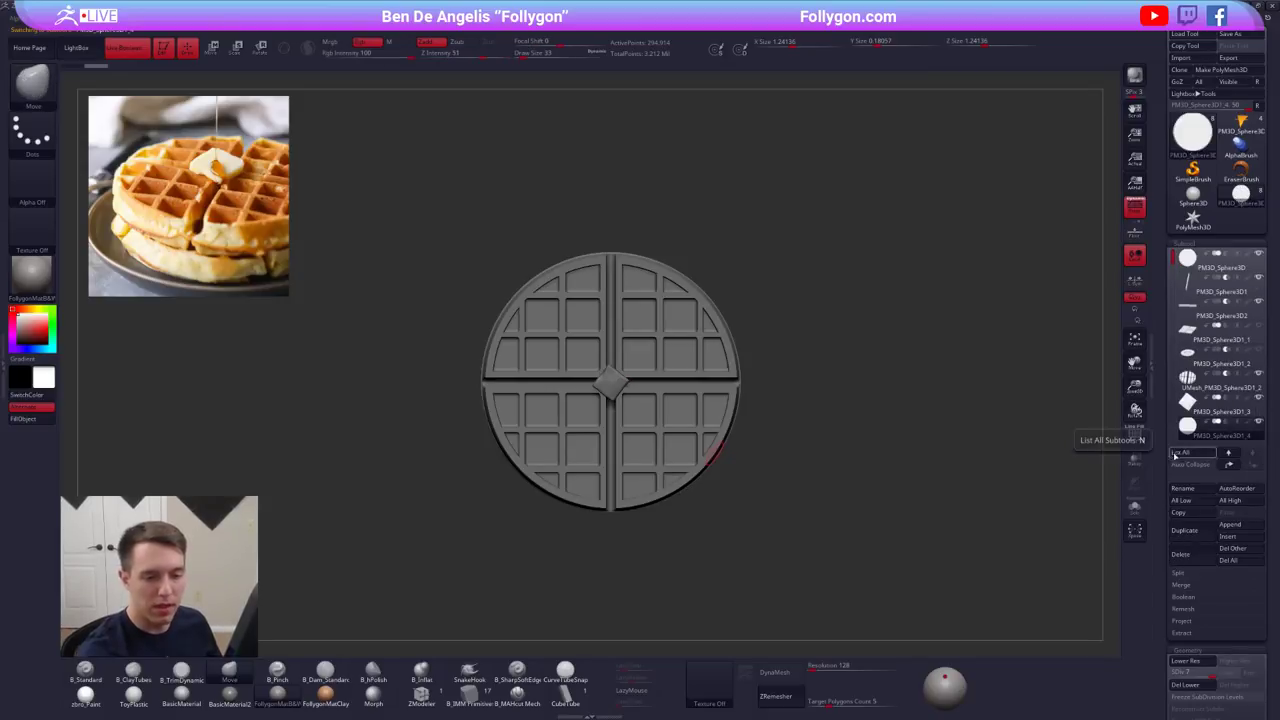
drag(1194, 632, 1192, 506)
click(1198, 575)
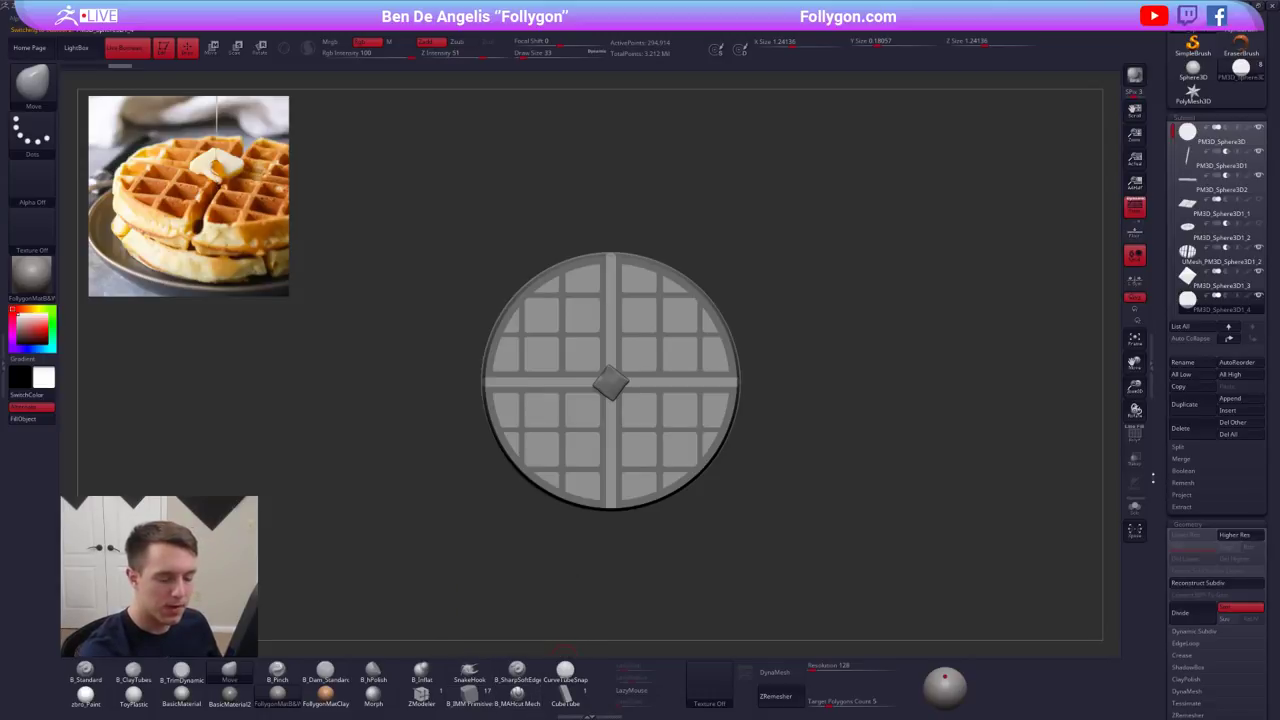
- Insert a small Creased Cylinder primitive at the duplicated disc's rim with perspective turned off
click(470, 694)
key(m)
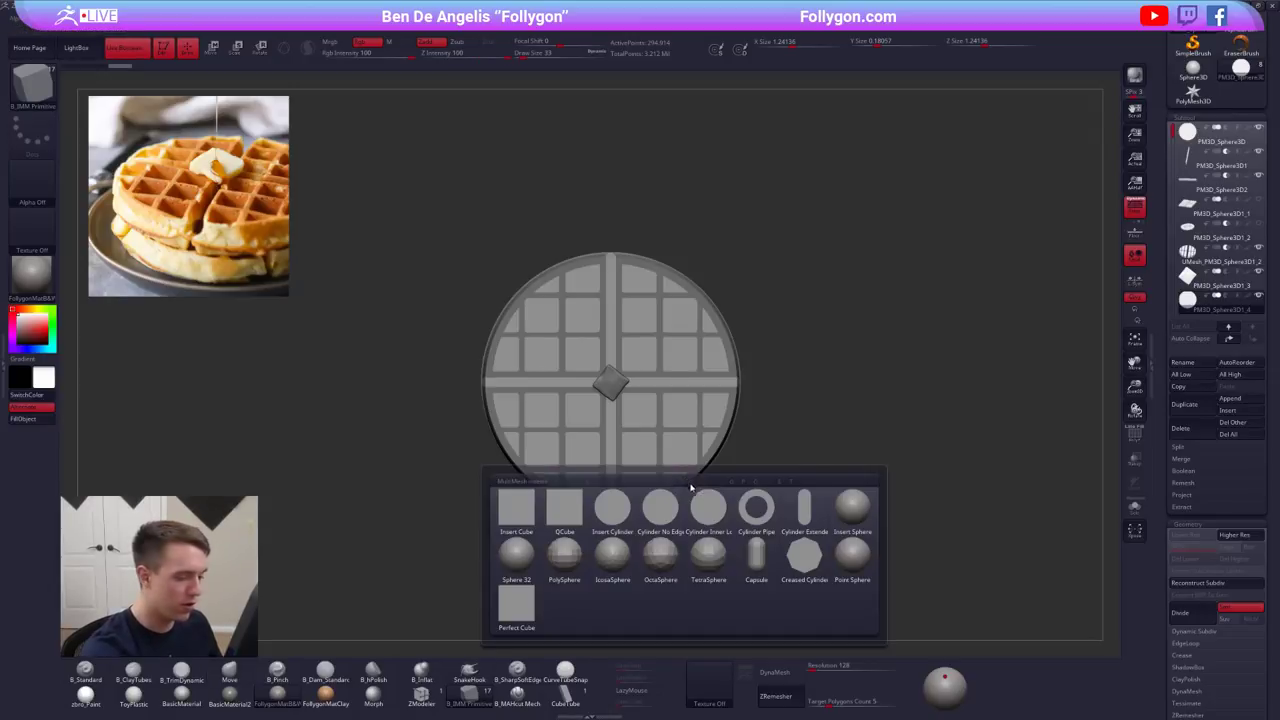
click(800, 553)
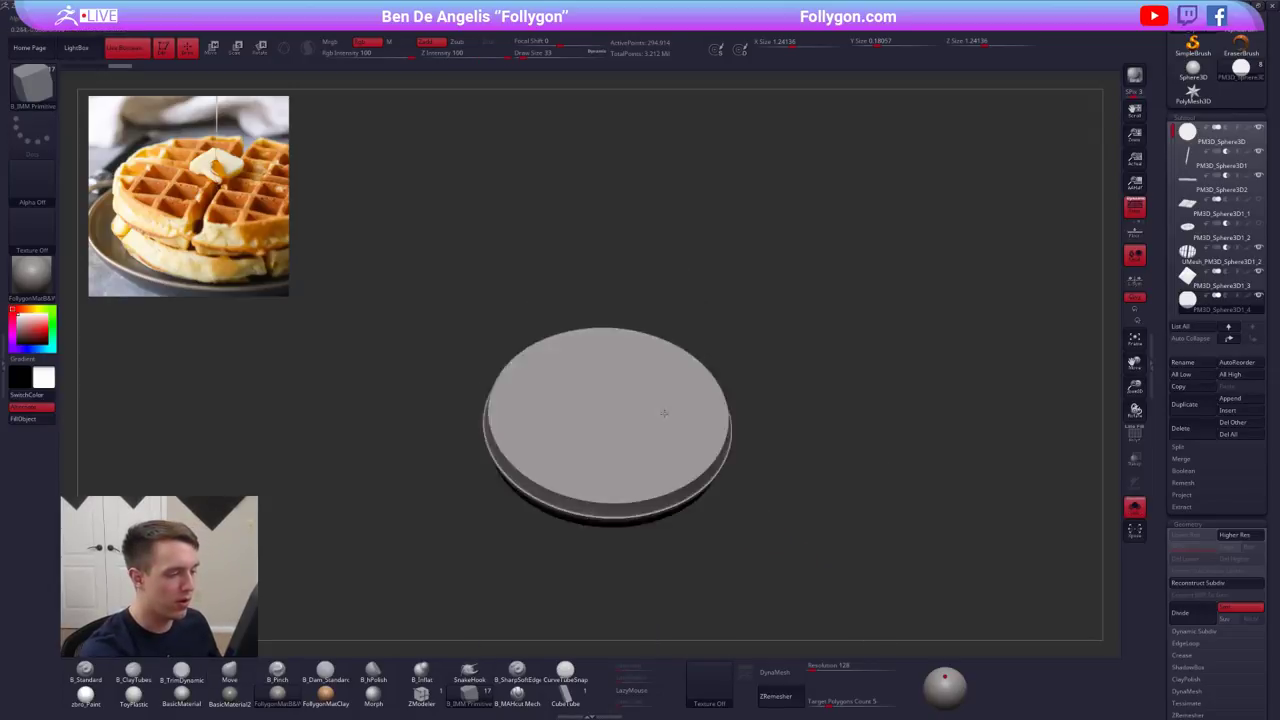
right_drag(664, 413, 775, 452)
click(1134, 210)
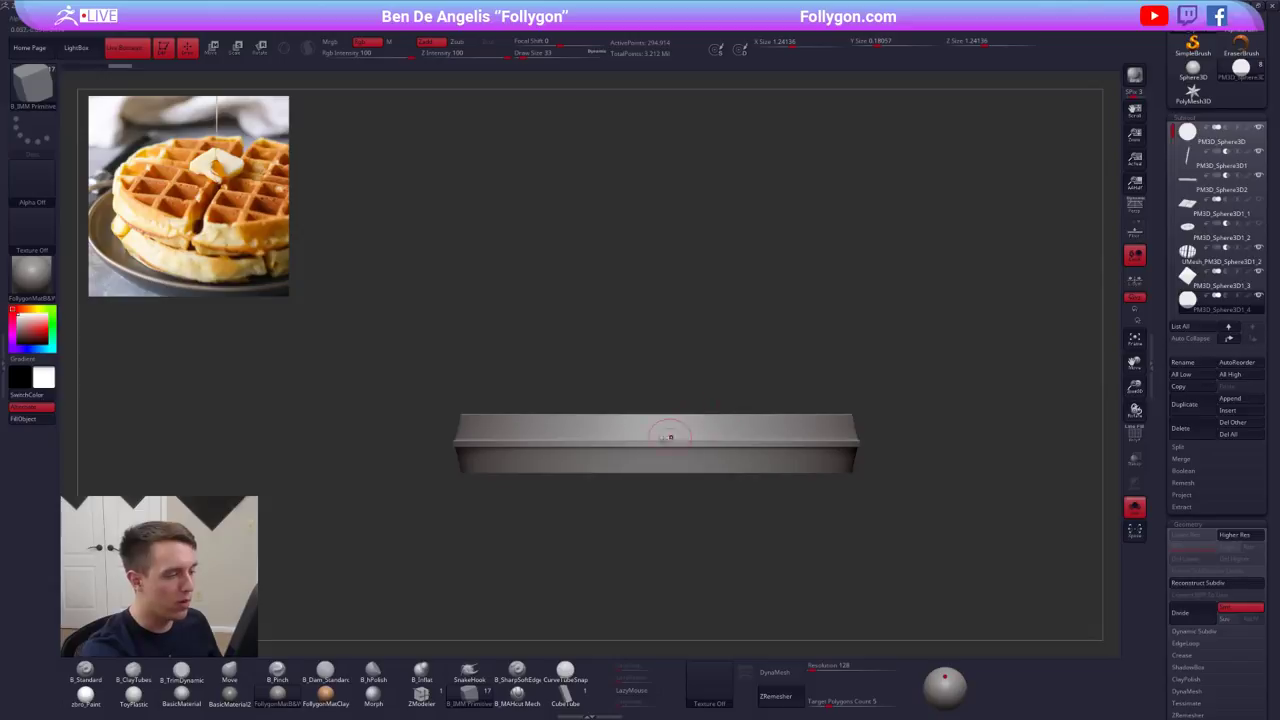
drag(670, 437, 655, 470)
shift+right_drag(655, 470, 690, 455)
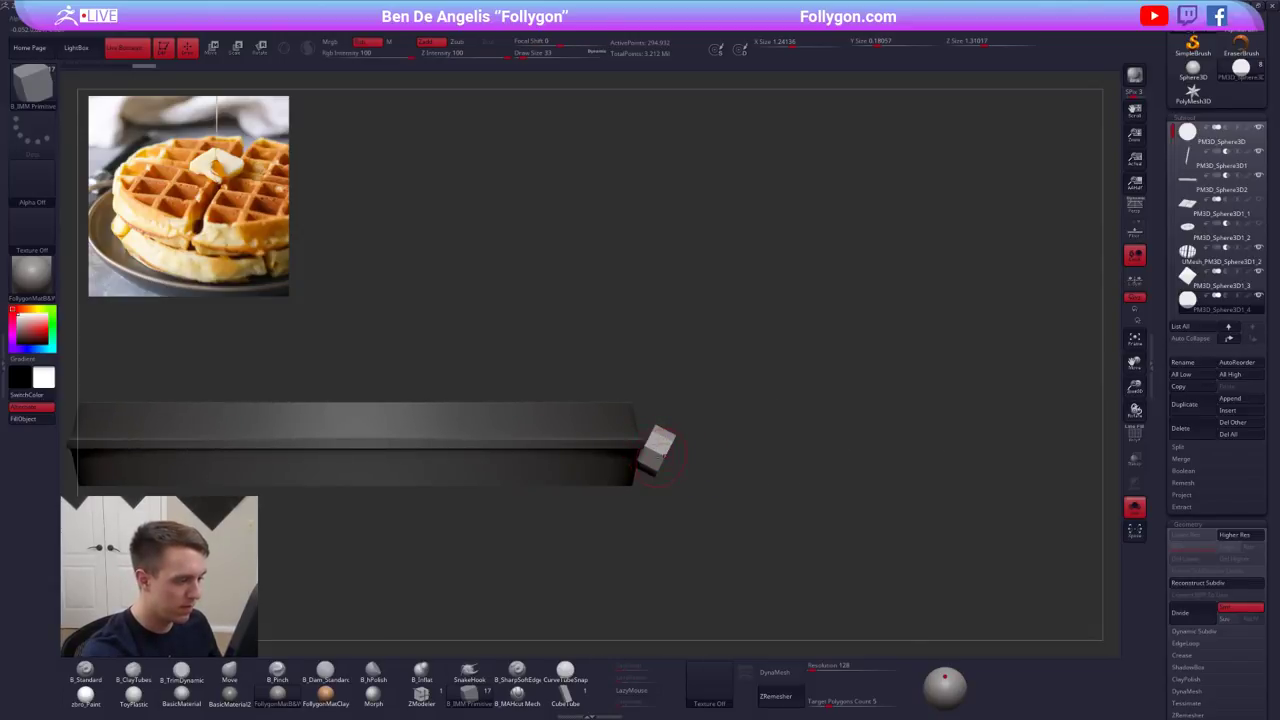
- Rotate the inserted cylinder slightly, isolate it, and delete the hidden duplicate disc
key(r)
drag(726, 488, 731, 473)
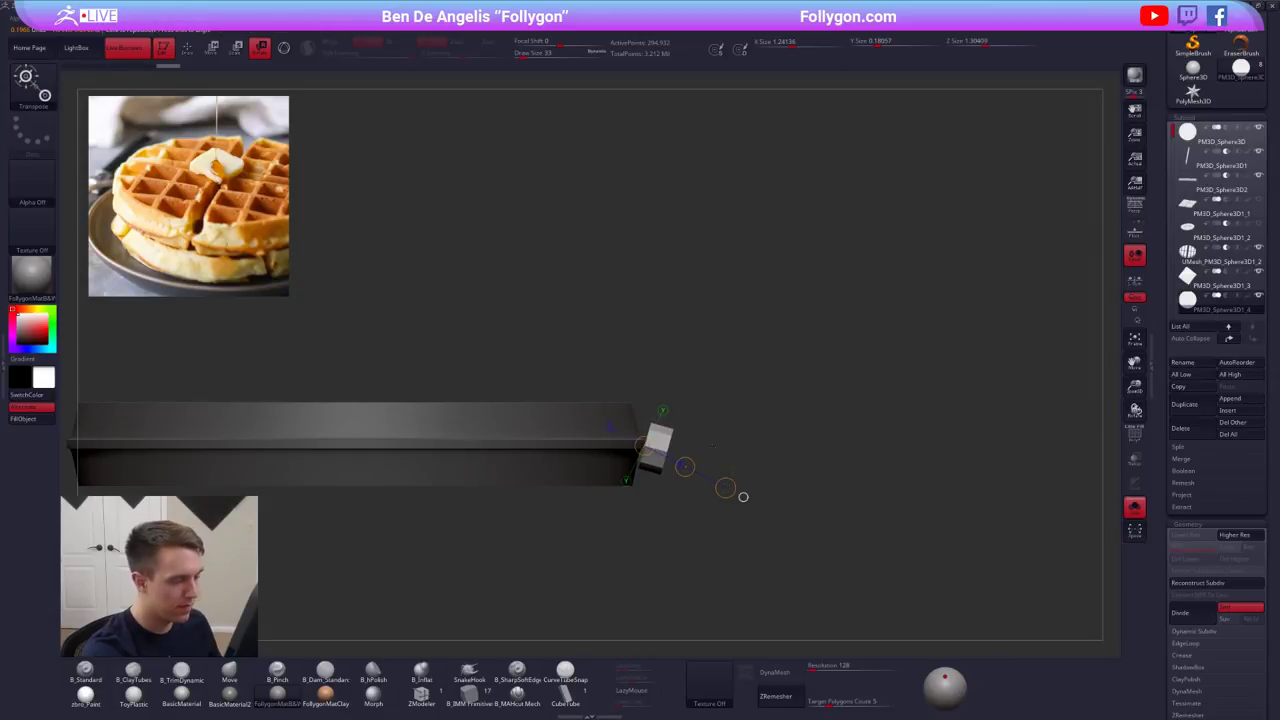
key(q)
ctrl+drag(687, 430, 683, 443)
ctrl+shift+click(668, 442)
key(space)
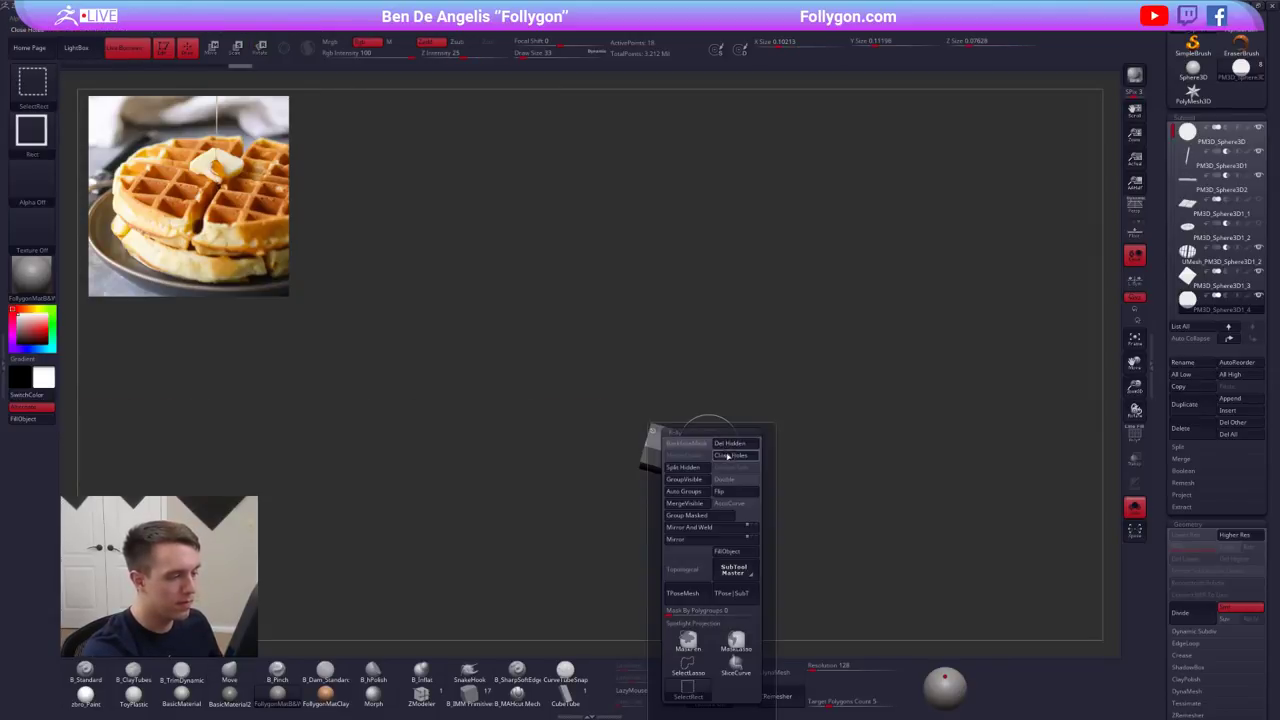
click(735, 446)
- Stretch the cylinder along its axis to about 0.2 long with the Move transpose tool
drag(700, 500, 752, 516)
key(w)
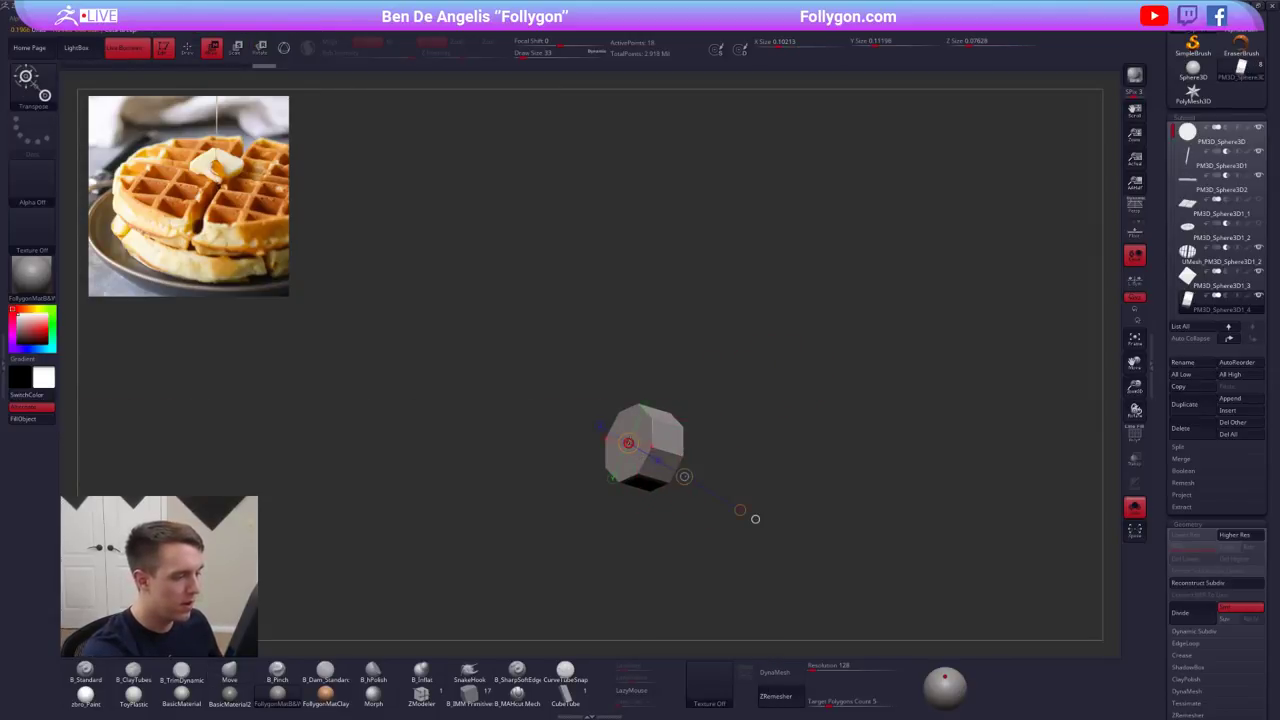
click(667, 461)
click(630, 443)
shift+drag(592, 456, 351, 367)
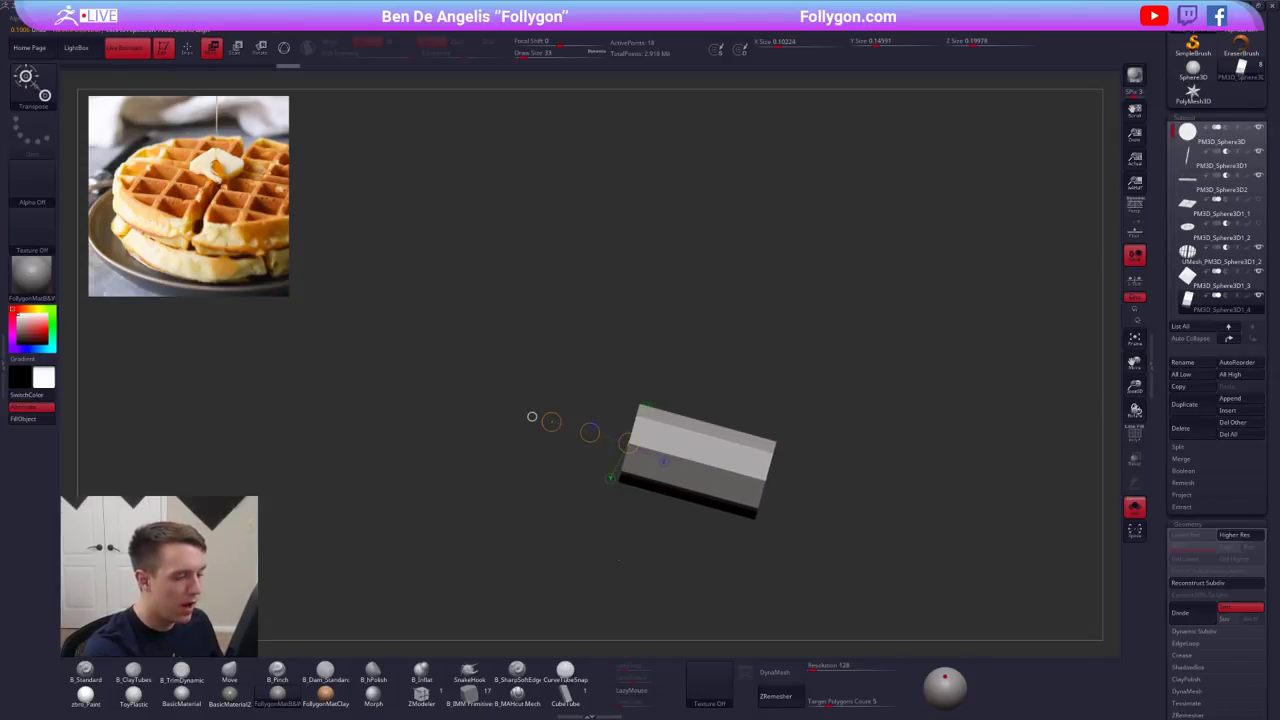
alt+drag(752, 533, 767, 483)
- Preview the cylinder subdivided into a smooth rod and examine its ends, returning to the low-poly level
mouse_move(872, 503)
mouse_down()
mouse_move(834, 509)
mouse_move(872, 498)
mouse_up()
key(ctrl+d)
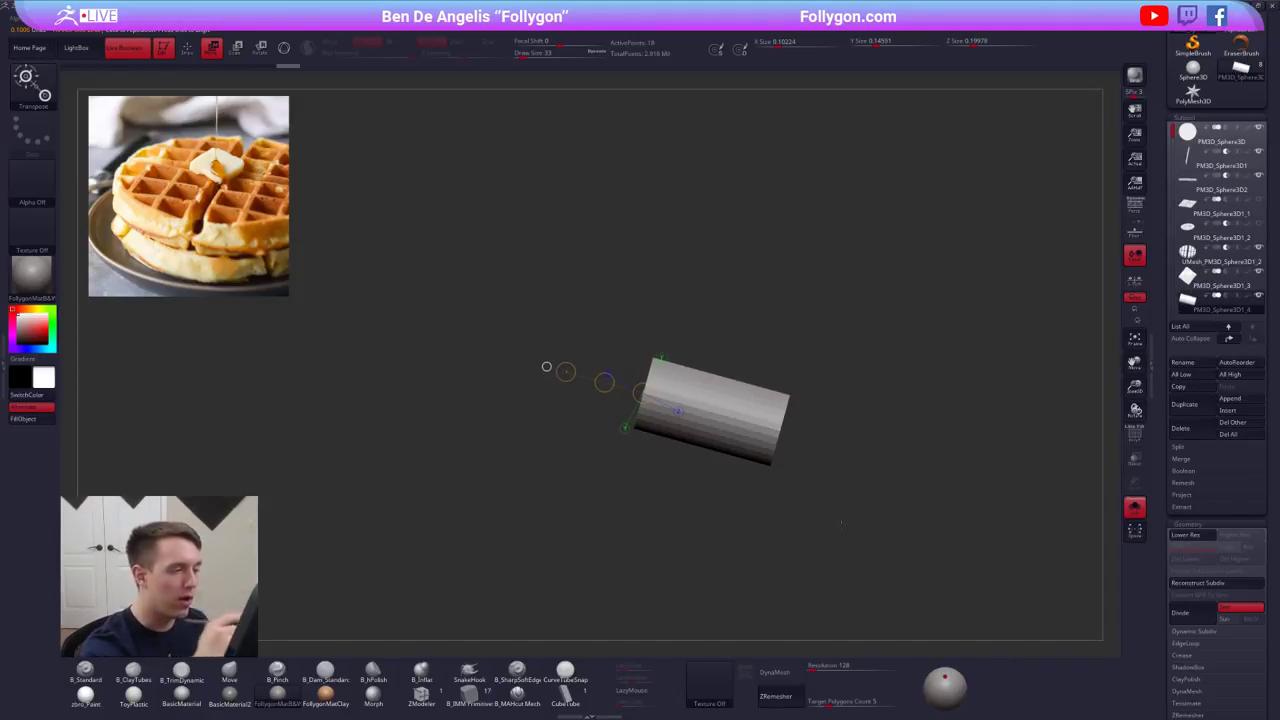
drag(781, 459, 808, 473)
click(766, 438)
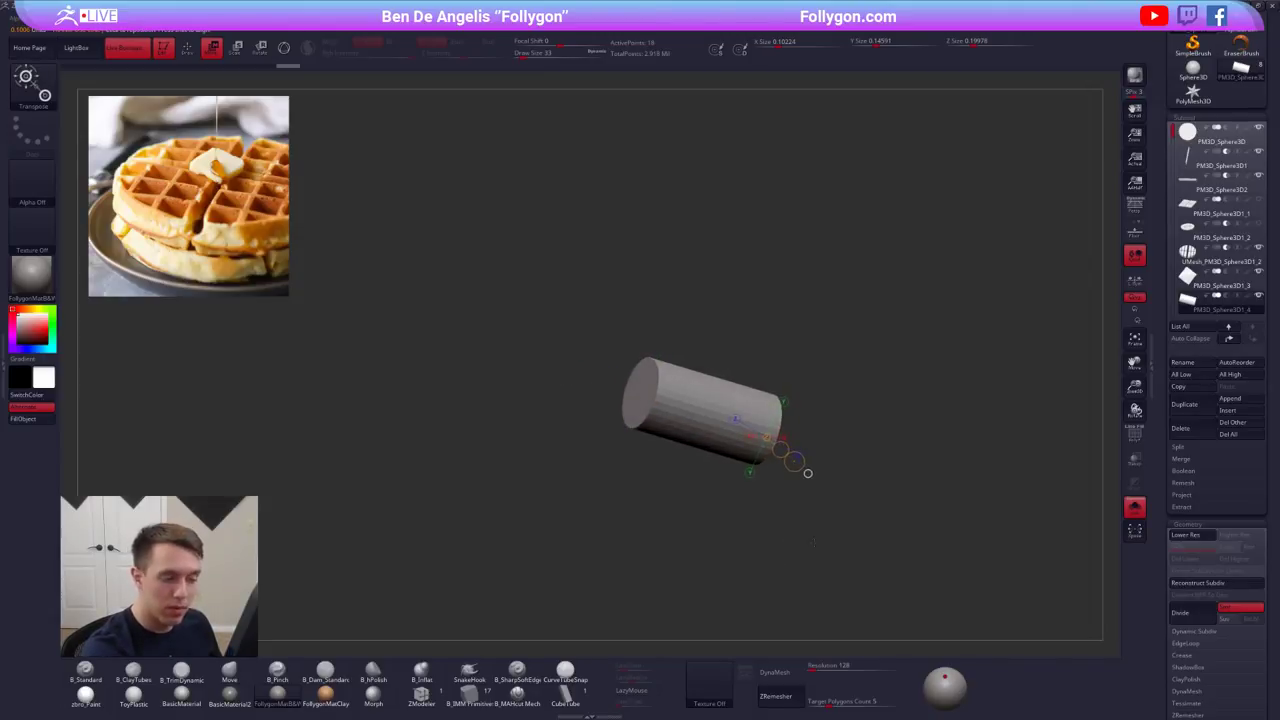
drag(812, 543, 836, 541)
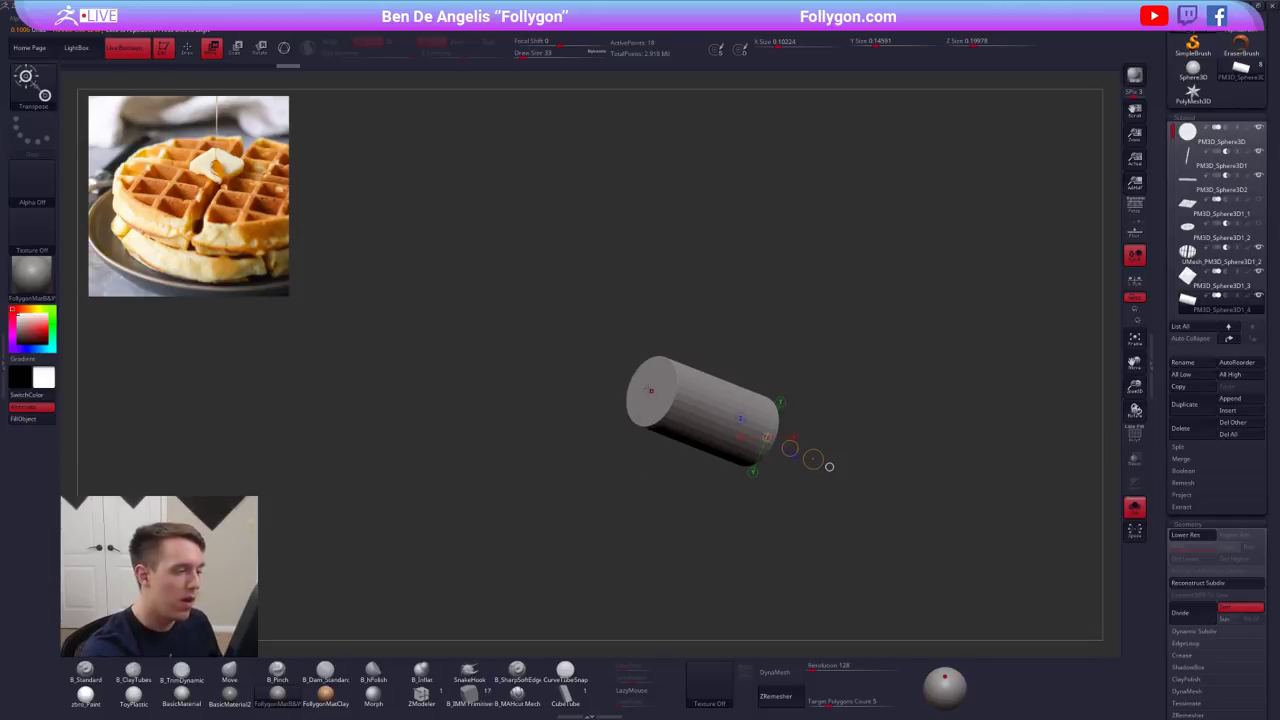
click(650, 390)
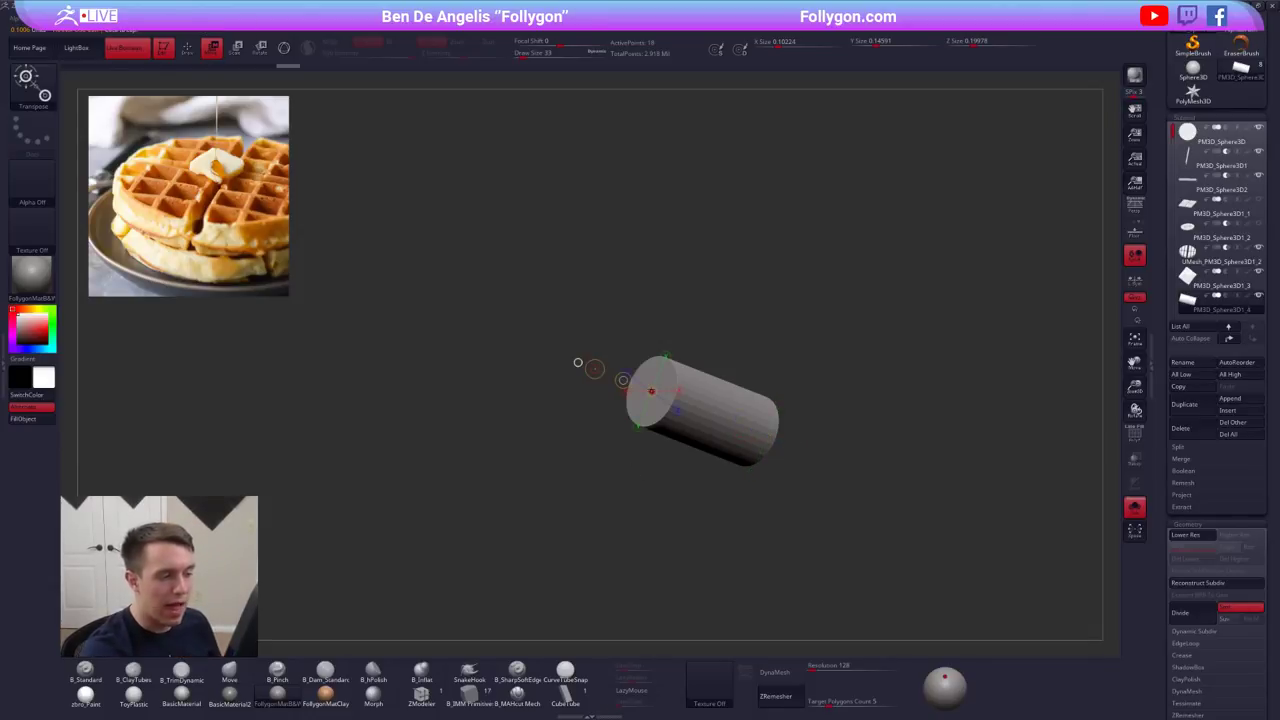
click(741, 424)
key(shift+d)
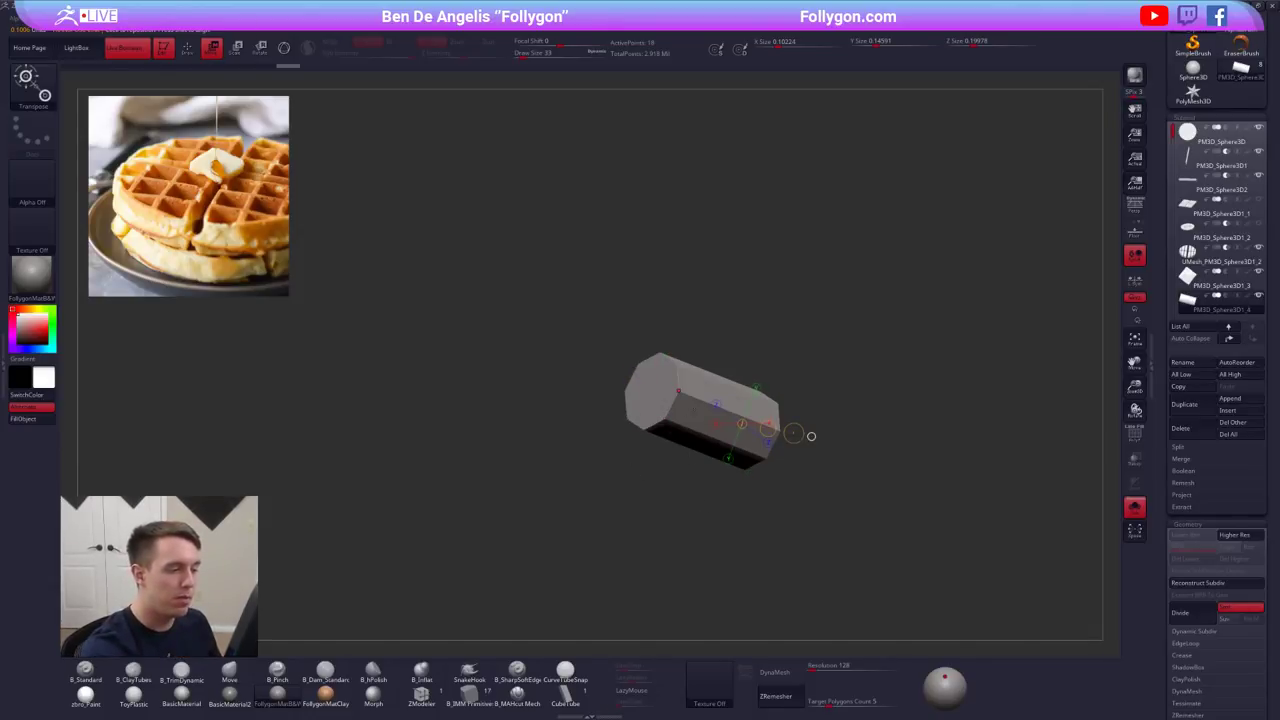
- Rotate the eight-sided cylinder with the transpose line until its long axis lies horizontal
click(693, 412)
mouse_move(632, 502)
mouse_down()
mouse_move(692, 503)
mouse_move(612, 502)
mouse_up()
click(744, 389)
click(656, 391)
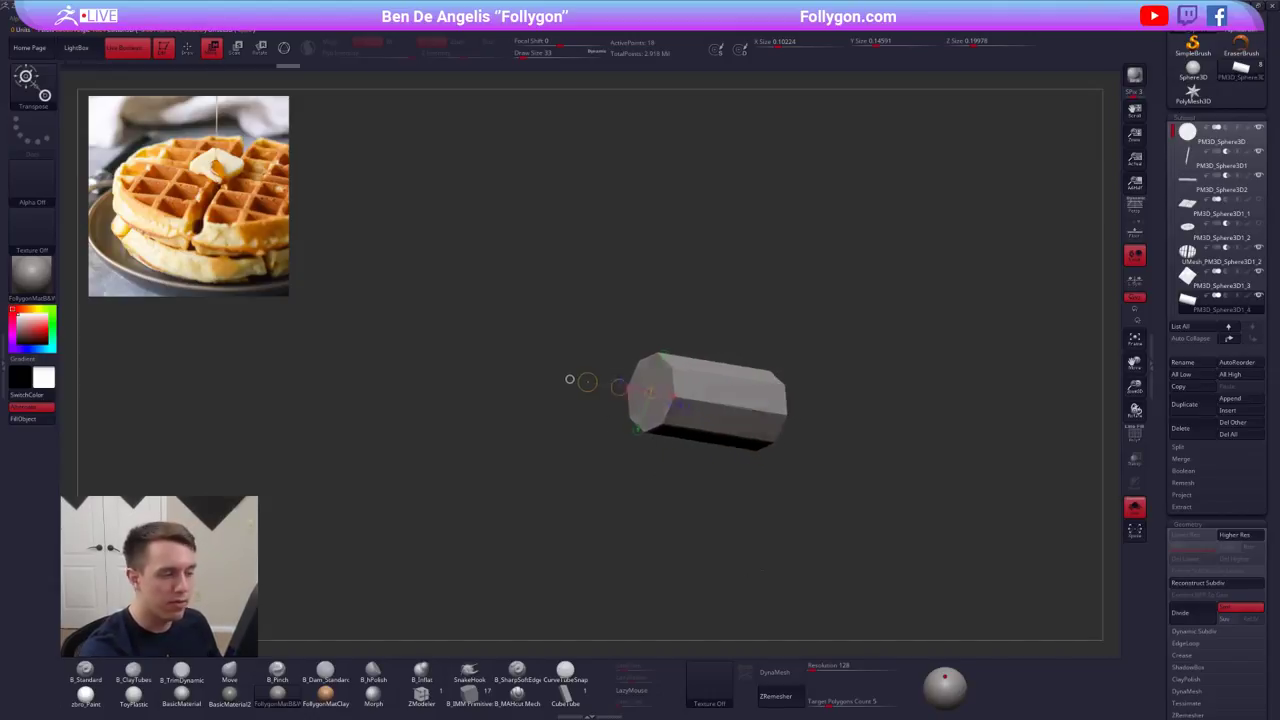
drag(570, 379, 554, 366)
key(r)
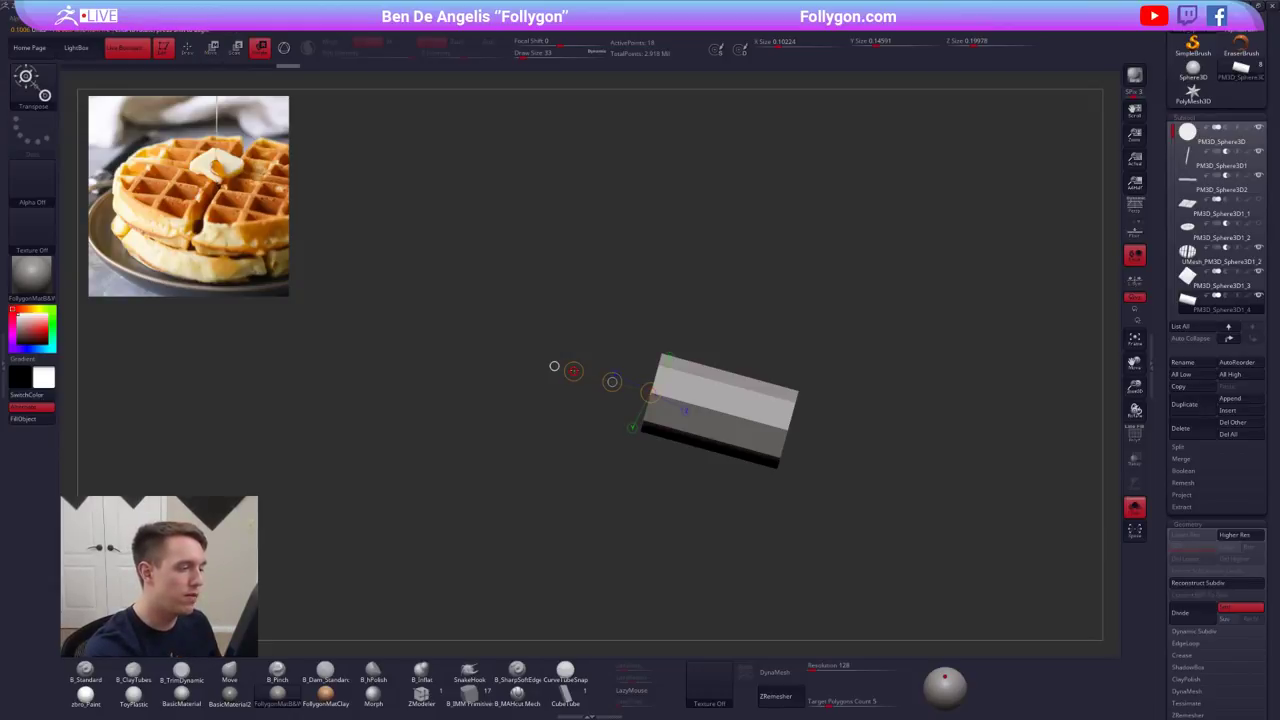
drag(574, 371, 506, 408)
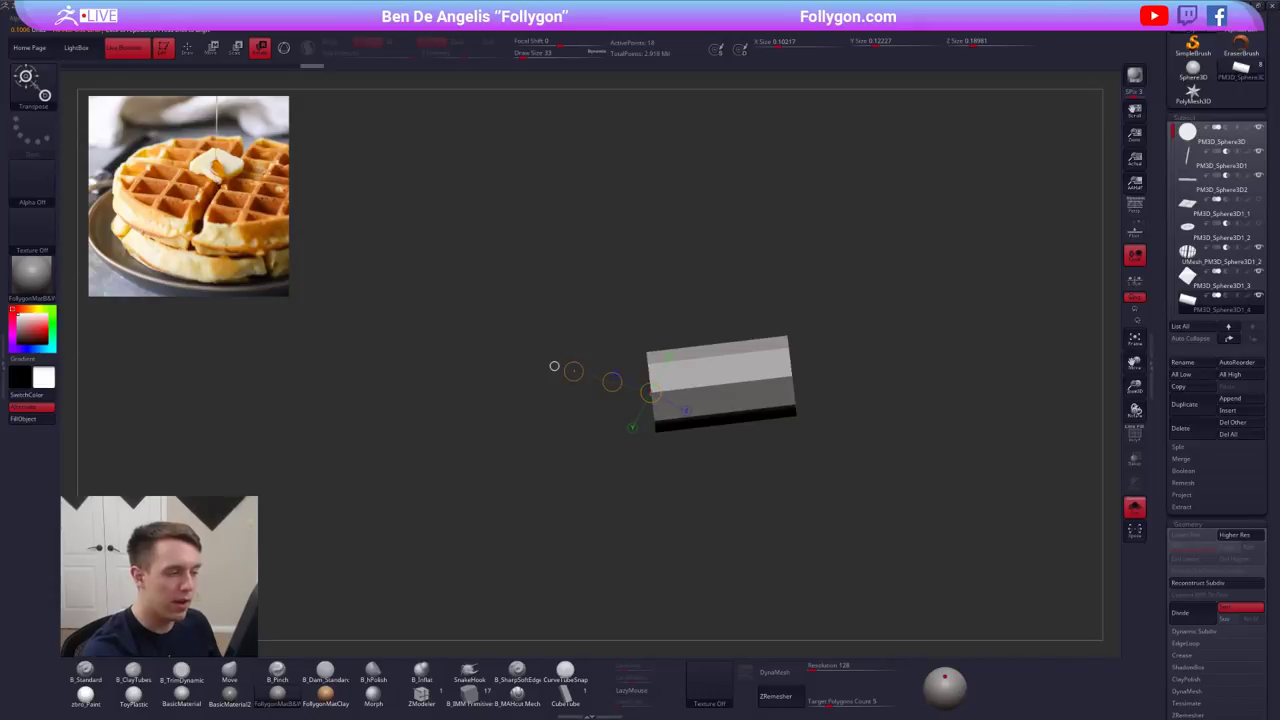
key(ctrl+z)
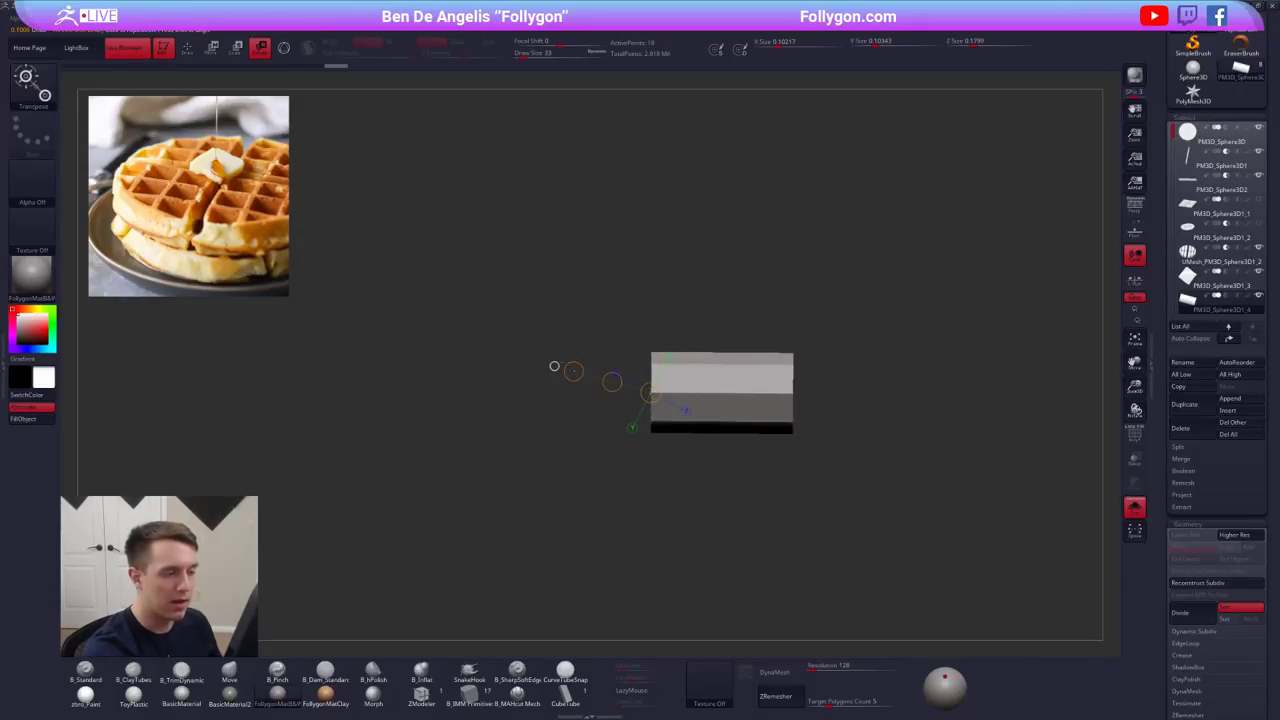
shift+drag(824, 446, 820, 490)
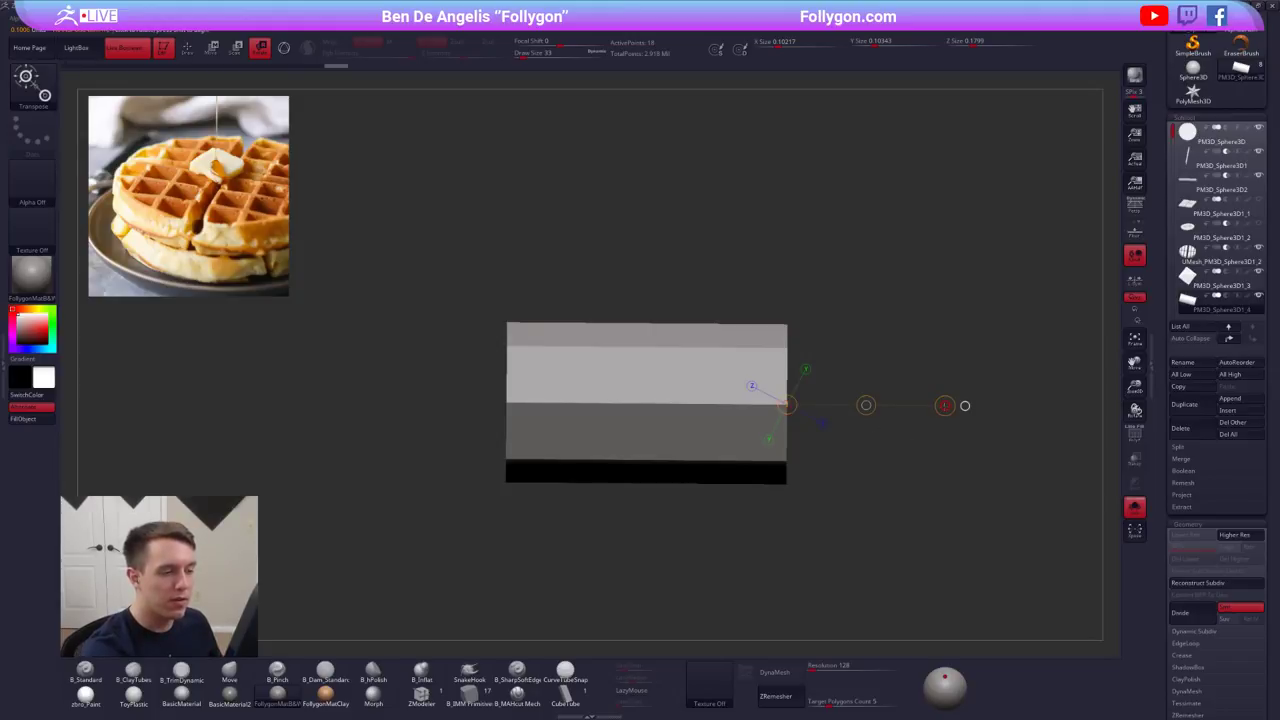
shift+drag(945, 406, 944, 406)
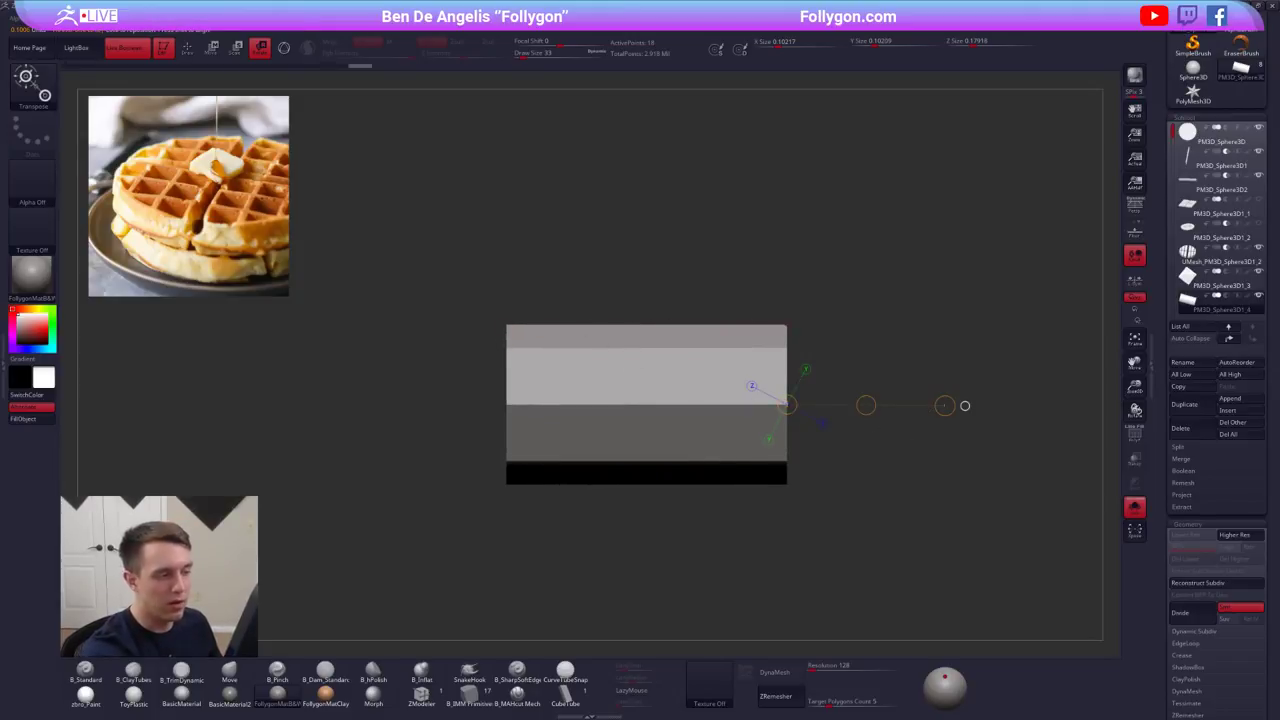
- Try to rotate the cylinder further from its side and end views, undoing each rotation
shift+drag(857, 493, 769, 511)
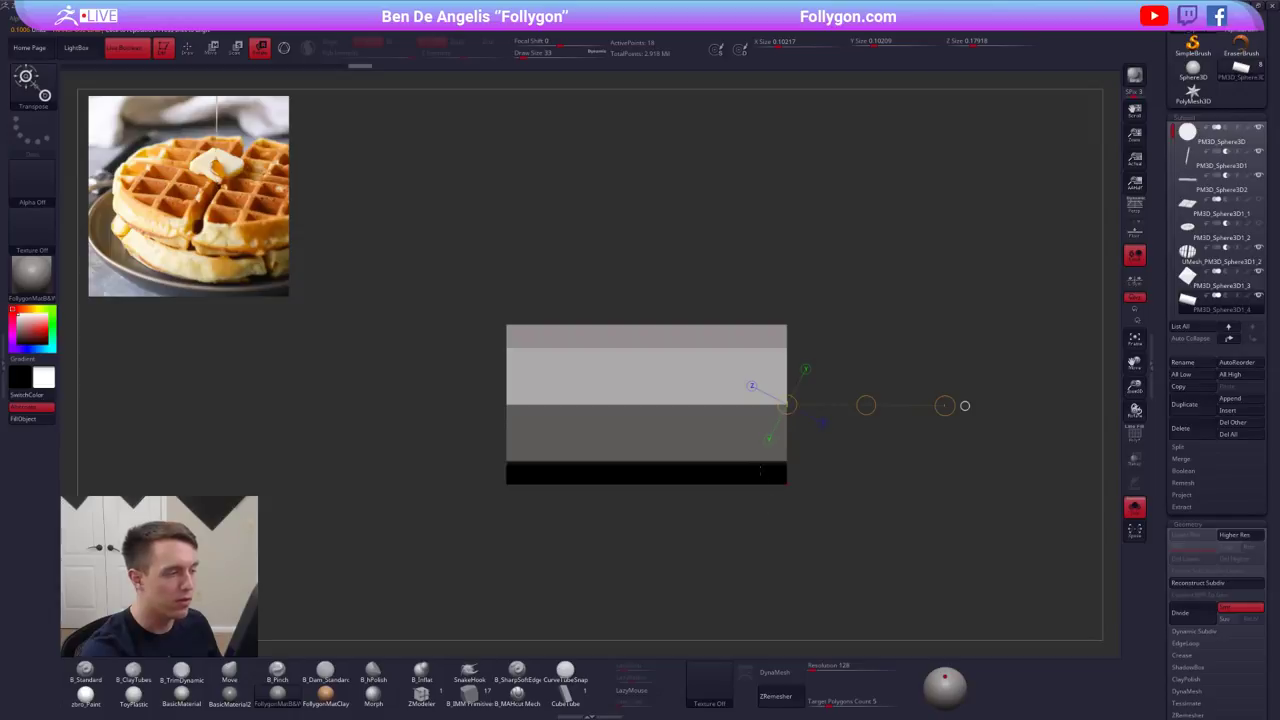
mouse_move(850, 507)
mouse_down()
mouse_move(853, 522)
mouse_move(850, 508)
mouse_up()
alt+drag(850, 508, 840, 470)
drag(742, 448, 742, 525)
drag(742, 545, 708, 548)
click(814, 403)
shift+drag(850, 507, 880, 507)
drag(895, 401, 829, 277)
key(ctrl+z)
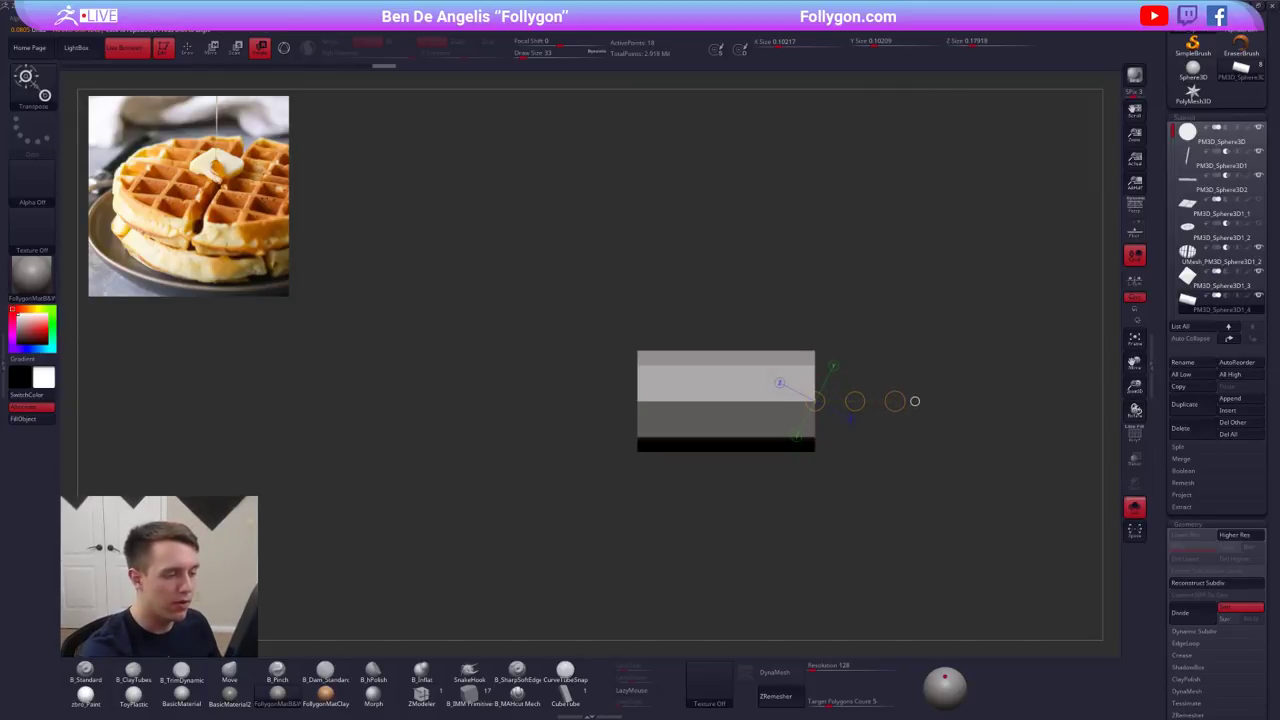
click(745, 383)
shift+drag(850, 540, 788, 541)
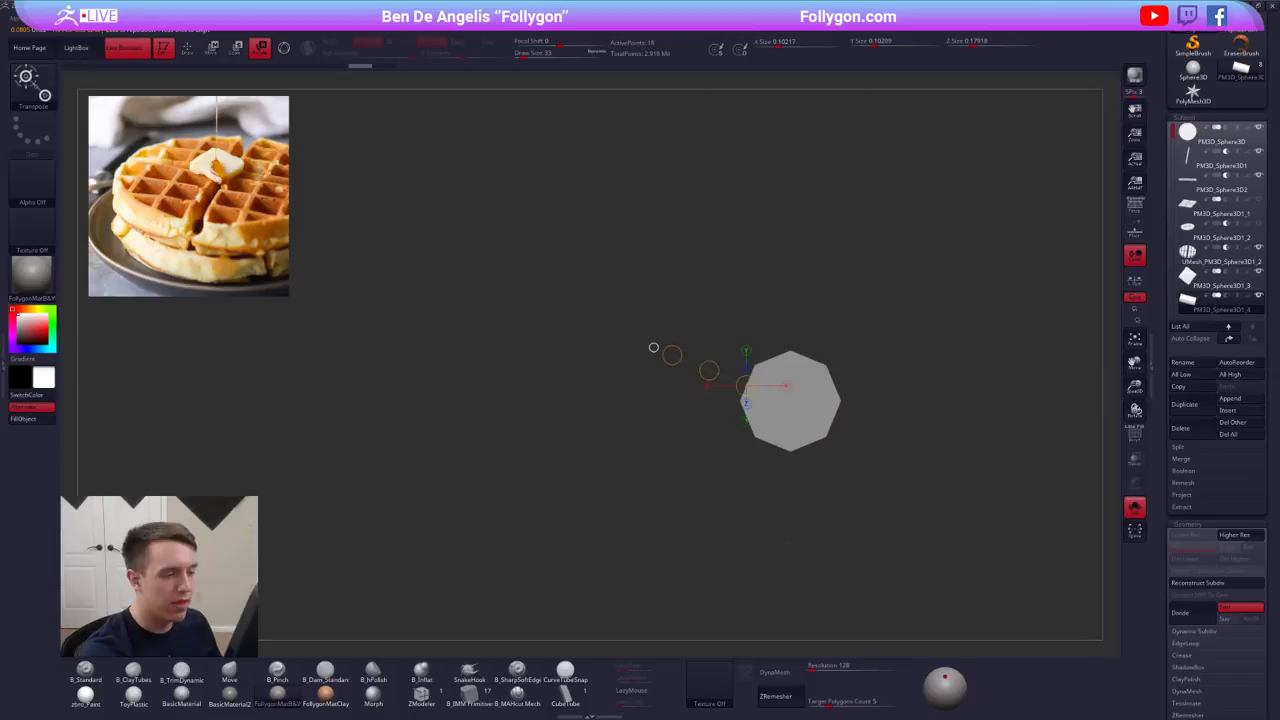
mouse_move(672, 355)
shift+mouse_down()
mouse_move(689, 328)
mouse_move(746, 305)
mouse_move(738, 291)
shift+mouse_up()
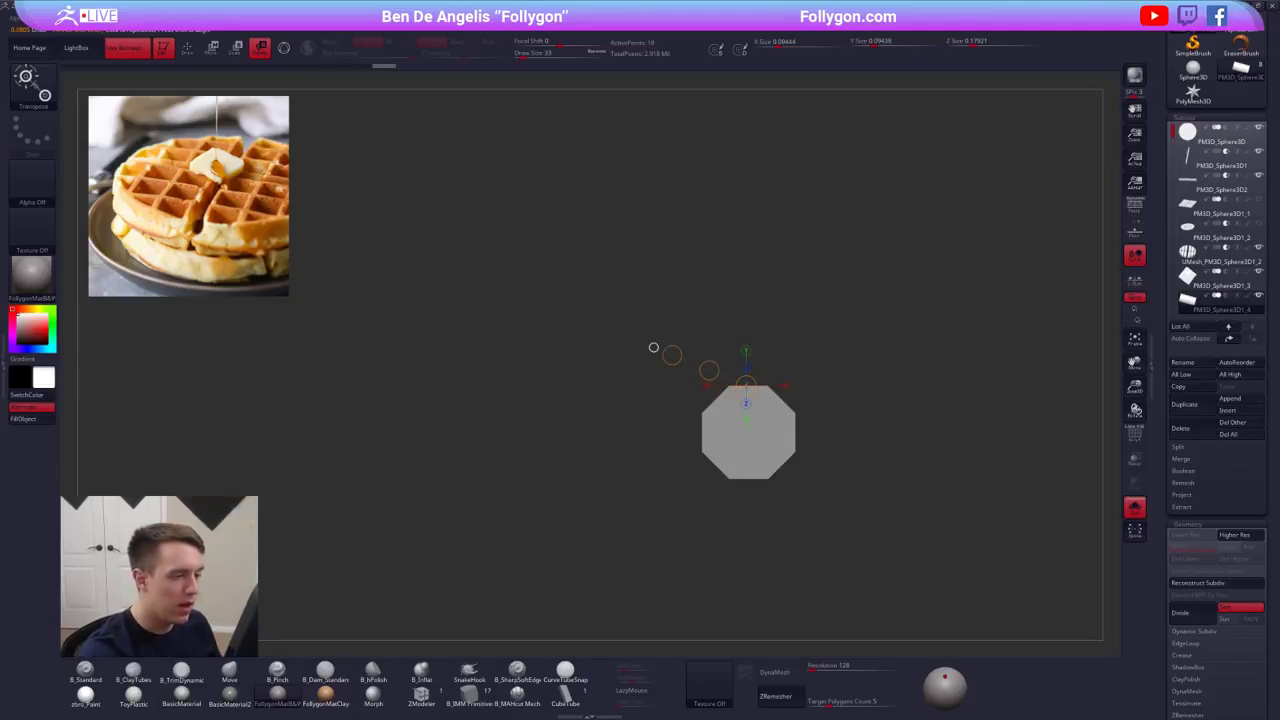
key(ctrl+z)
- Scale the cylinder down to a slim rod, comparing its thickness with the waffle from above
key(q)
key(s)
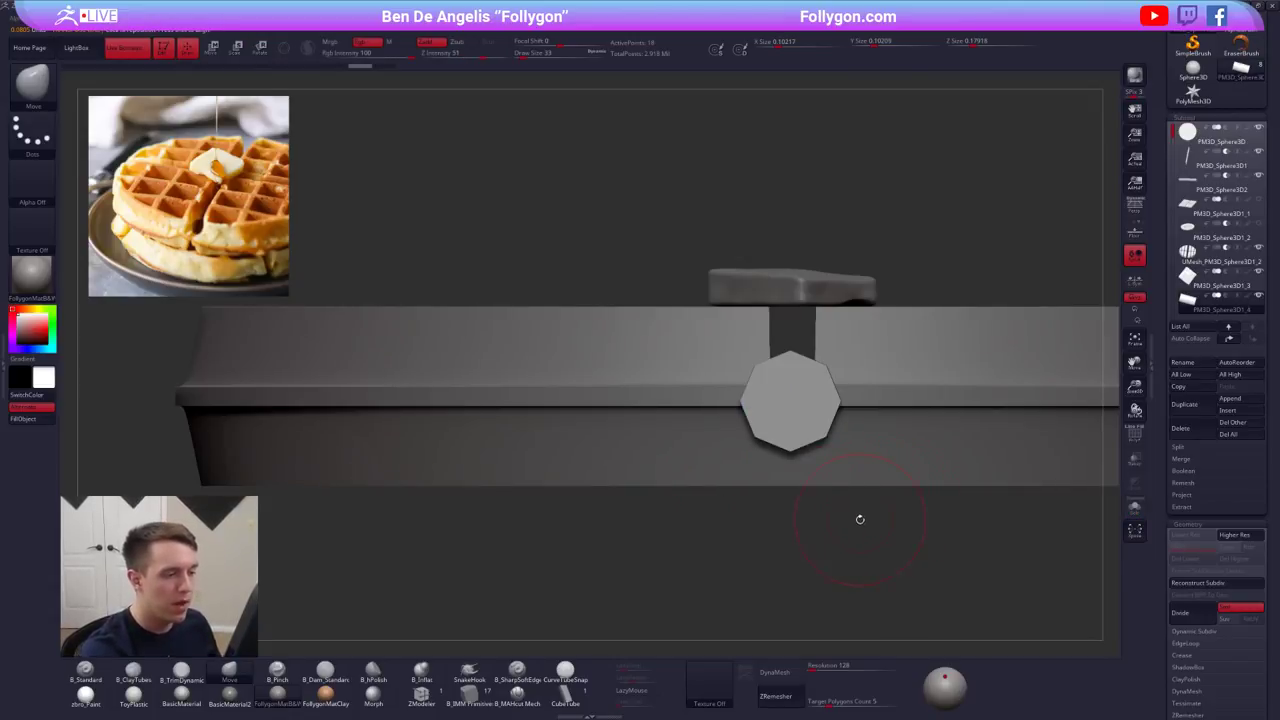
mouse_move(860, 519)
mouse_down()
mouse_move(819, 443)
mouse_move(800, 545)
mouse_up()
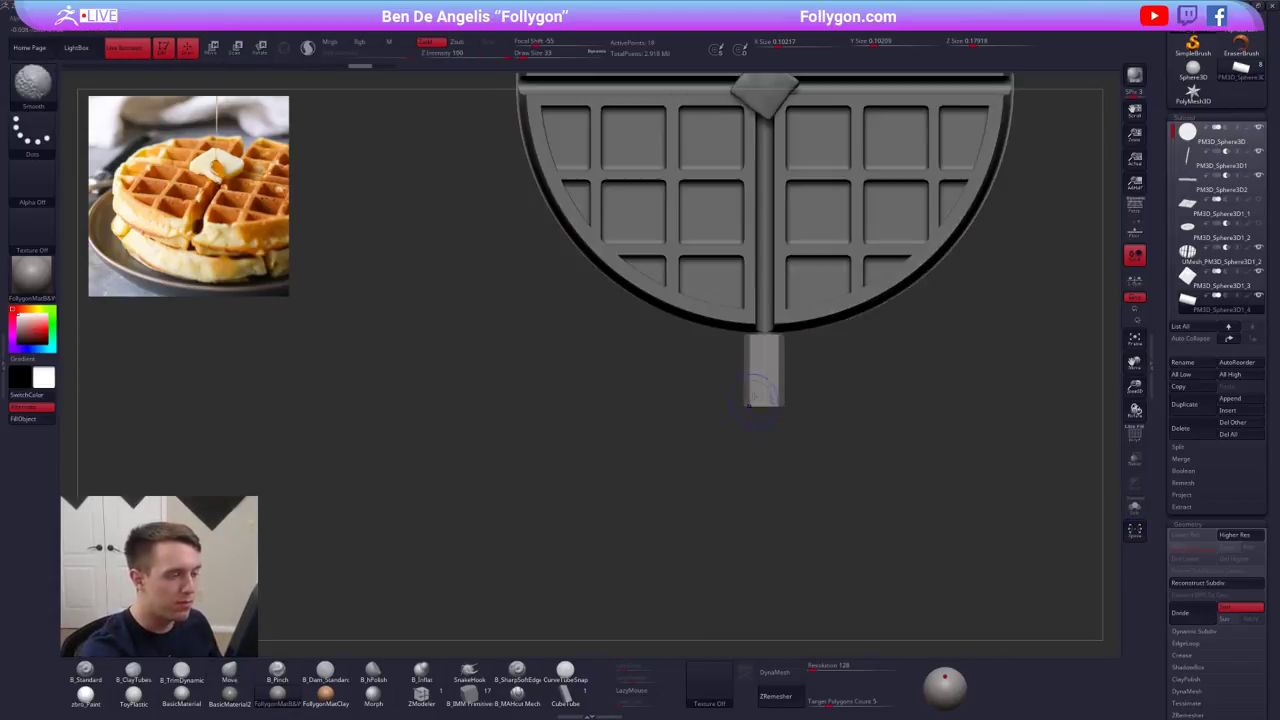
alt+drag(845, 450, 862, 505)
key(e)
key(s)
drag(755, 215, 766, 88)
click(766, 275)
- Offset the slim rod sideways from the front groove at the waffle's rim and lengthen it to about 0.21
key(s)
key(w)
alt+drag(862, 420, 850, 372)
key(e)
mouse_move(771, 210)
mouse_down()
mouse_move(771, 251)
mouse_move(679, 228)
mouse_move(679, 216)
mouse_move(680, 355)
mouse_up()
key(w)
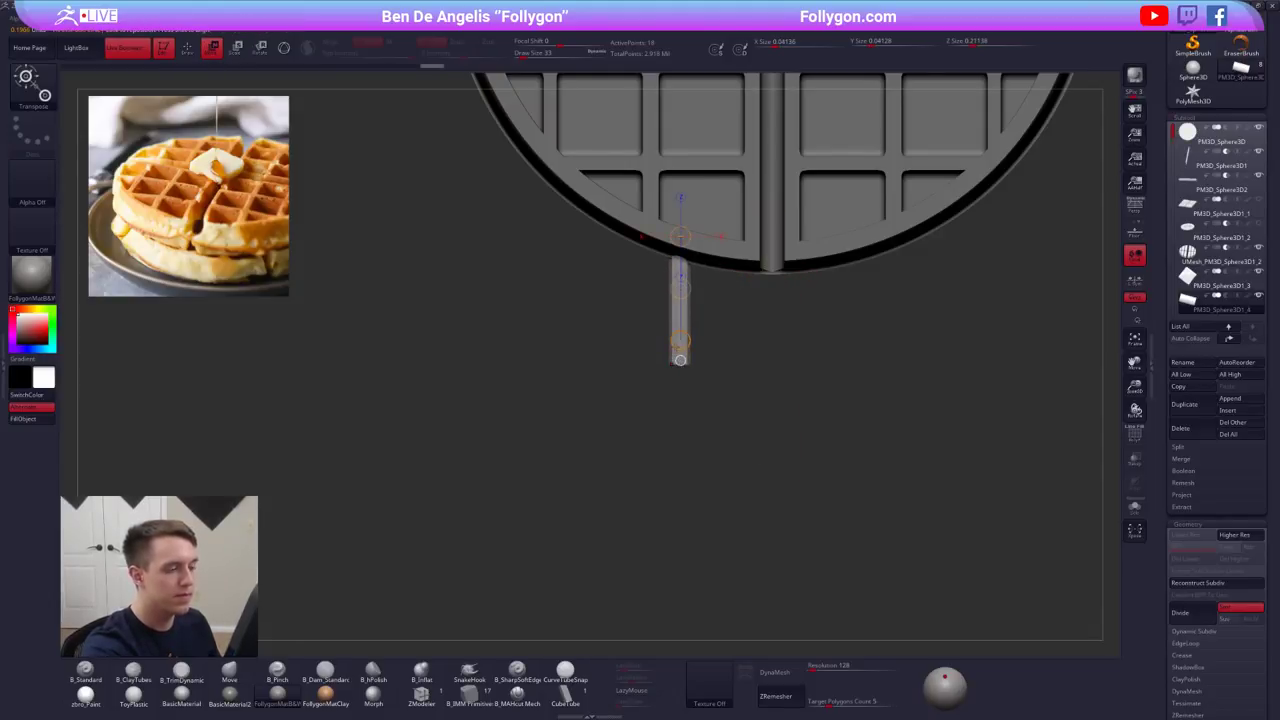
- Smooth the rod at a higher subdivision level and check its height against the waffle's edge
key(q)
key(d)
mouse_move(800, 520)
mouse_down()
mouse_move(806, 417)
mouse_move(760, 335)
mouse_up()
mouse_move(760, 340)
shift+mouse_down()
mouse_move(764, 398)
mouse_move(733, 553)
shift+mouse_up()
drag(739, 507, 731, 470)
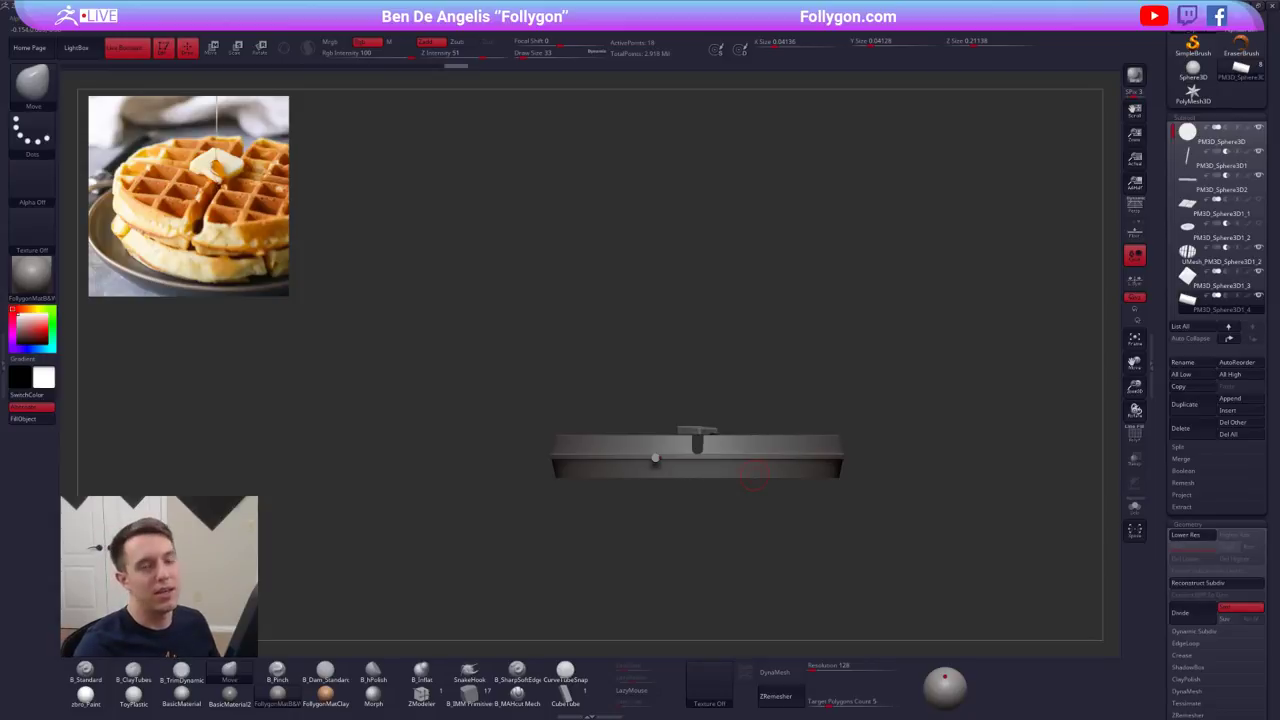
shift+drag(656, 510, 745, 508)
- Stretch the rod outward from the waffle's side to about 0.34 long
mouse_move(727, 440)
alt+mouse_down()
mouse_move(756, 412)
mouse_move(760, 457)
alt+mouse_up()
key(w)
click(1135, 507)
mouse_move(689, 427)
shift+mouse_down()
mouse_move(863, 427)
mouse_move(844, 427)
shift+mouse_up()
key(alt+s)
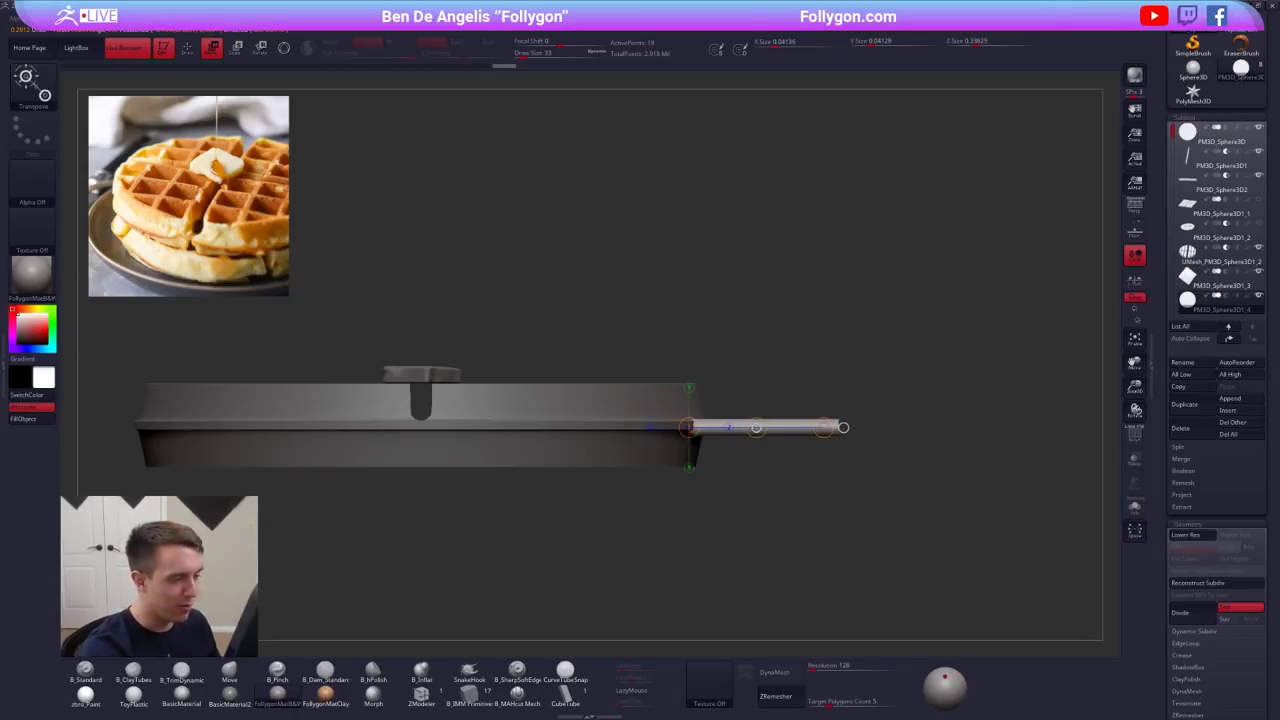
key(q)
mouse_move(809, 520)
mouse_down()
mouse_move(725, 536)
mouse_move(700, 522)
mouse_up()
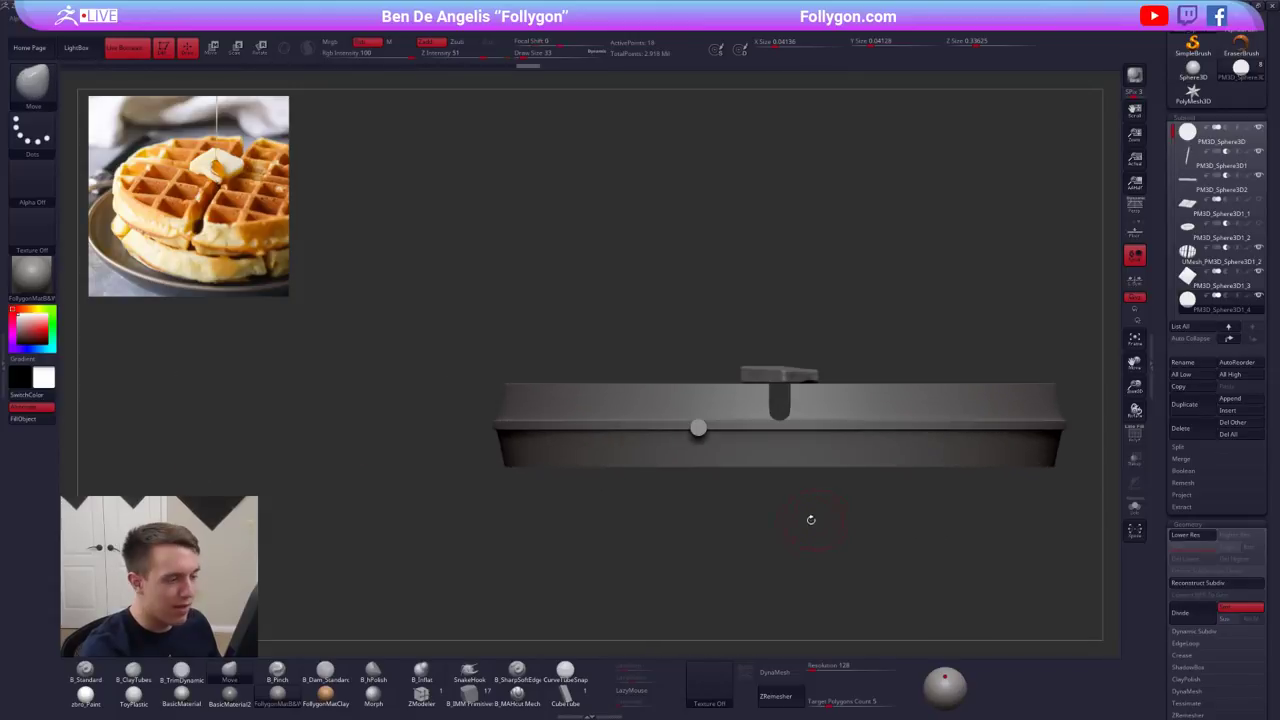
- Mirror the slim rod across to the other side of the waffle's front groove
alt+drag(846, 485, 768, 575)
alt+drag(695, 475, 678, 472)
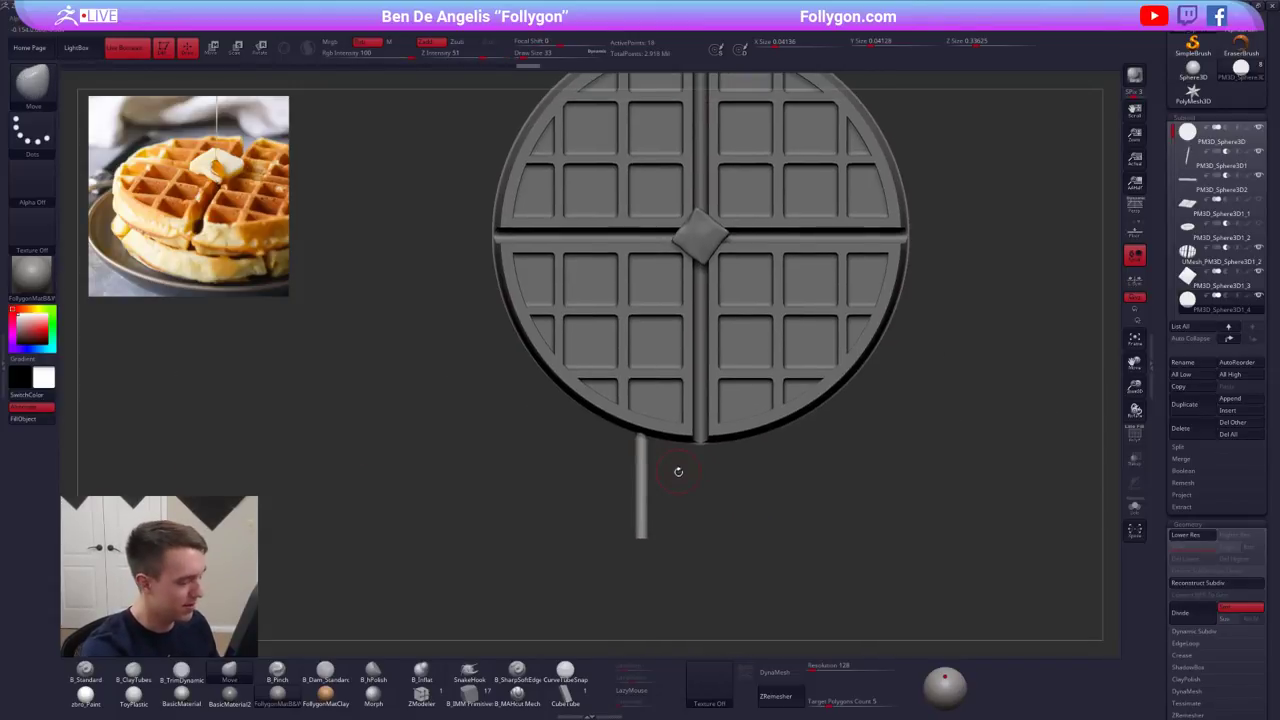
key(space)
click(780, 504)
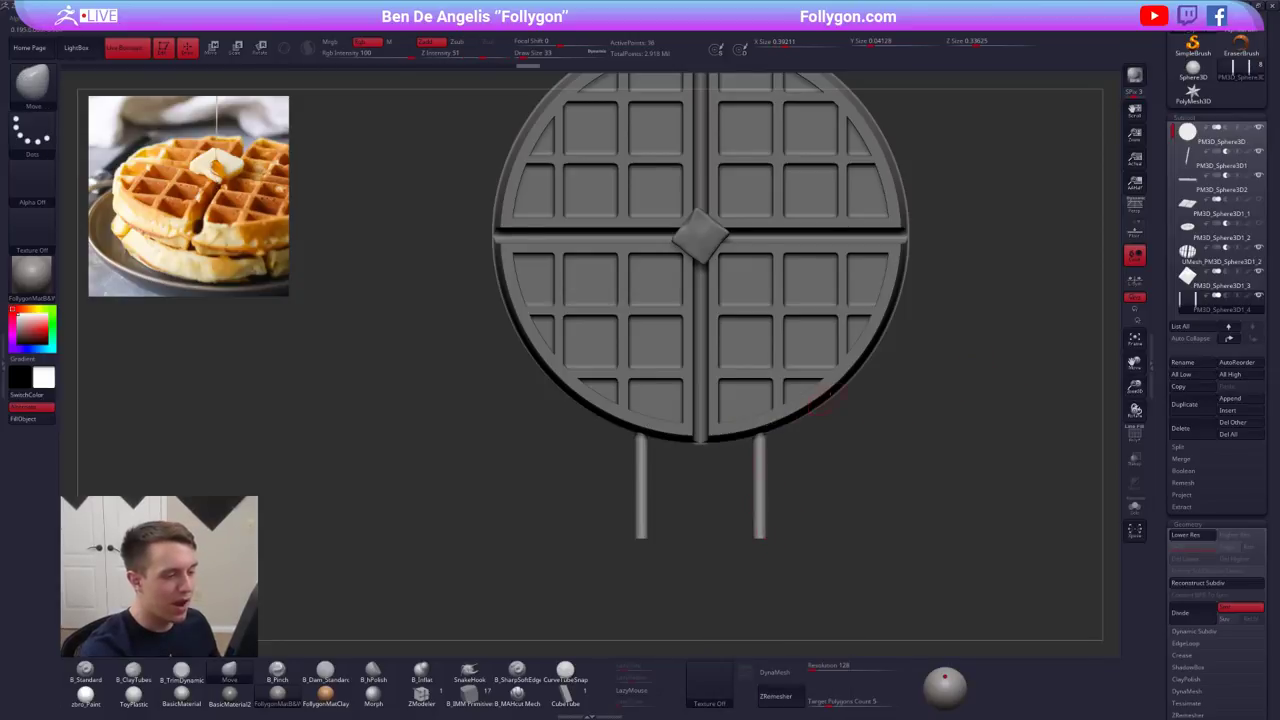
- Shorten the two rods to about 0.21 and angle their outer ends away from each other
mouse_move(780, 470)
mouse_down()
mouse_move(778, 415)
mouse_move(774, 446)
mouse_up()
key(w)
shift+drag(634, 431, 634, 549)
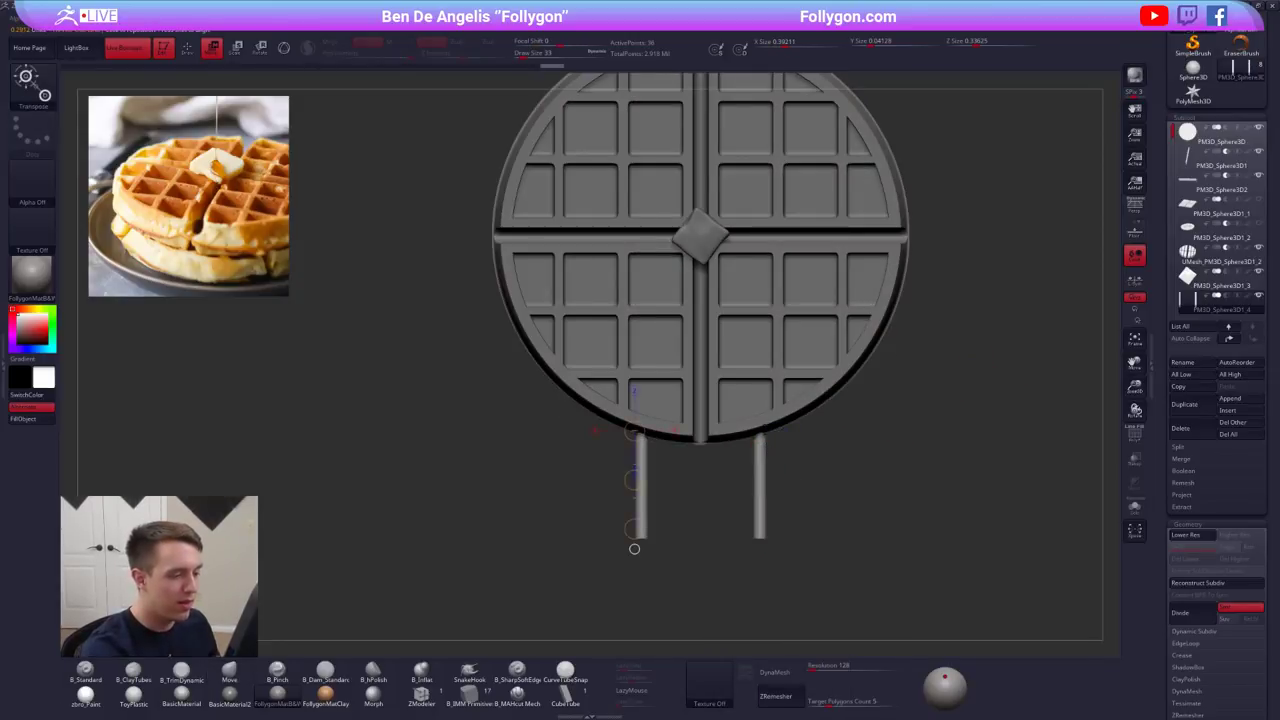
mouse_move(760, 425)
shift+mouse_down()
mouse_move(759, 584)
mouse_move(776, 563)
shift+mouse_up()
key(r)
key(ctrl+z)
key(q)
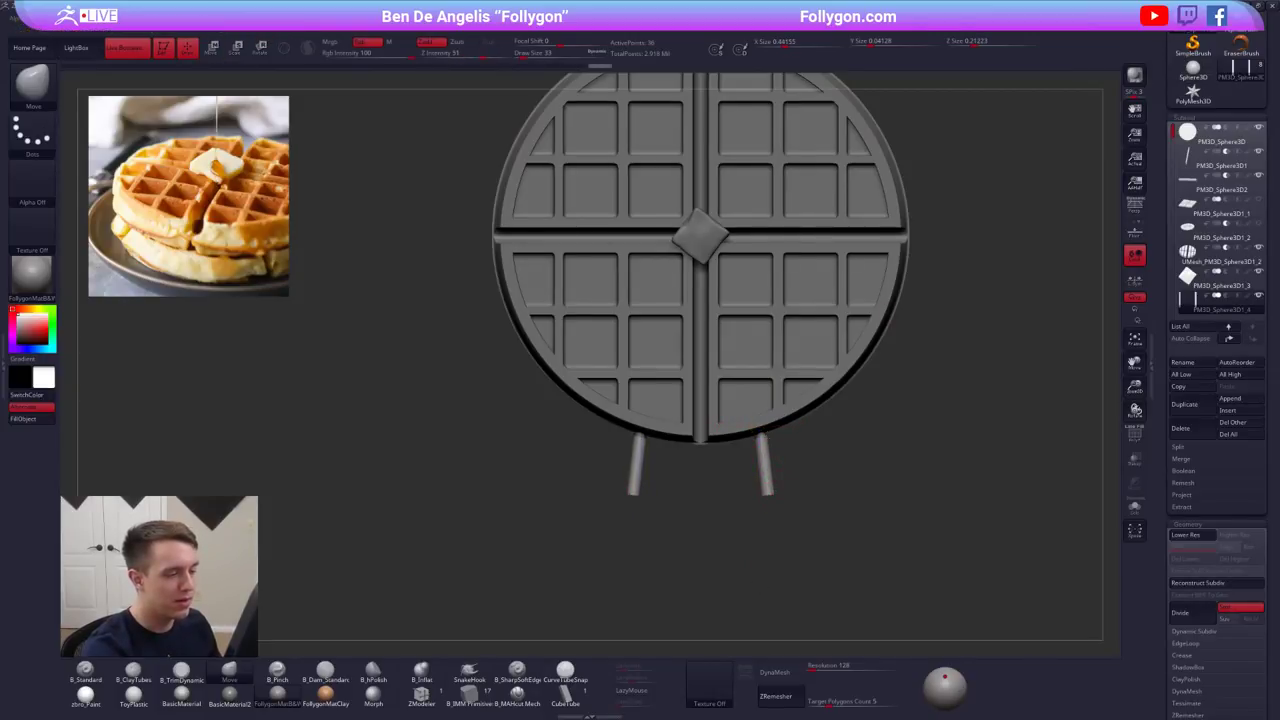
- Insert a sphere from the primitive insert-mesh brush at the outer end of the rods
mouse_move(776, 541)
shift+right_down()
mouse_move(767, 452)
mouse_move(767, 520)
shift+right_up()
alt+right_drag(767, 520, 770, 440)
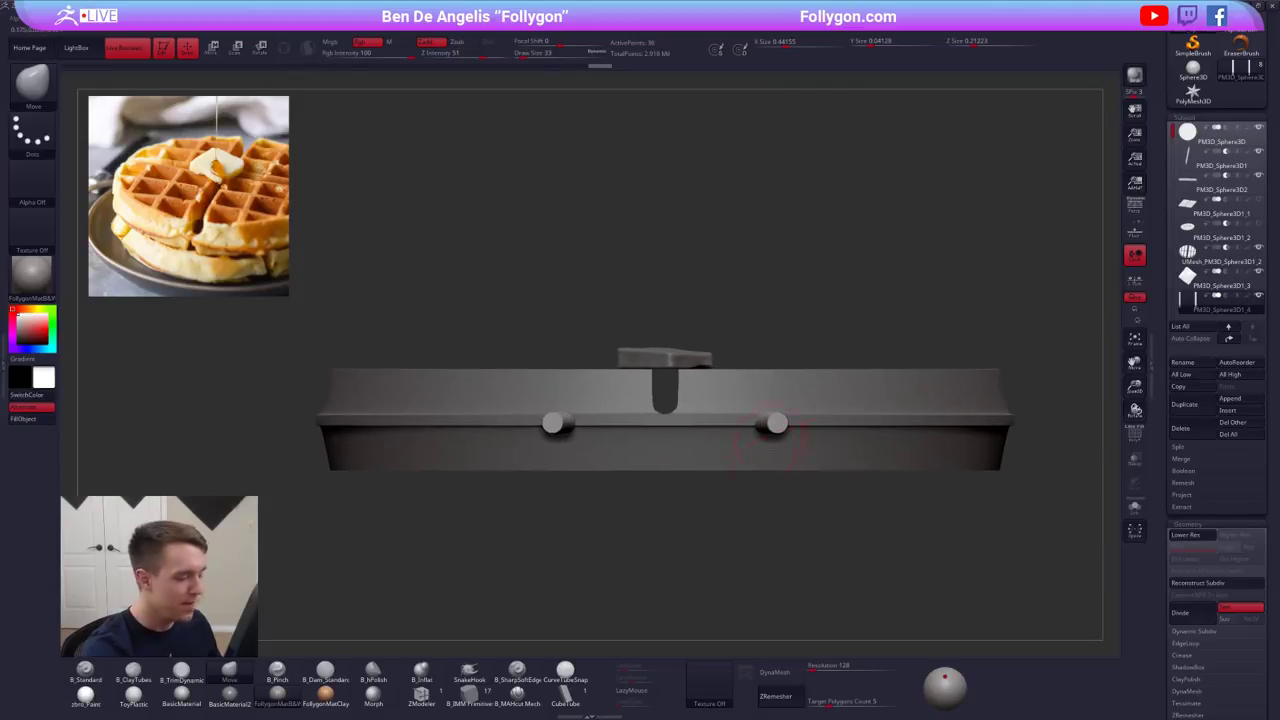
click(469, 693)
key(m)
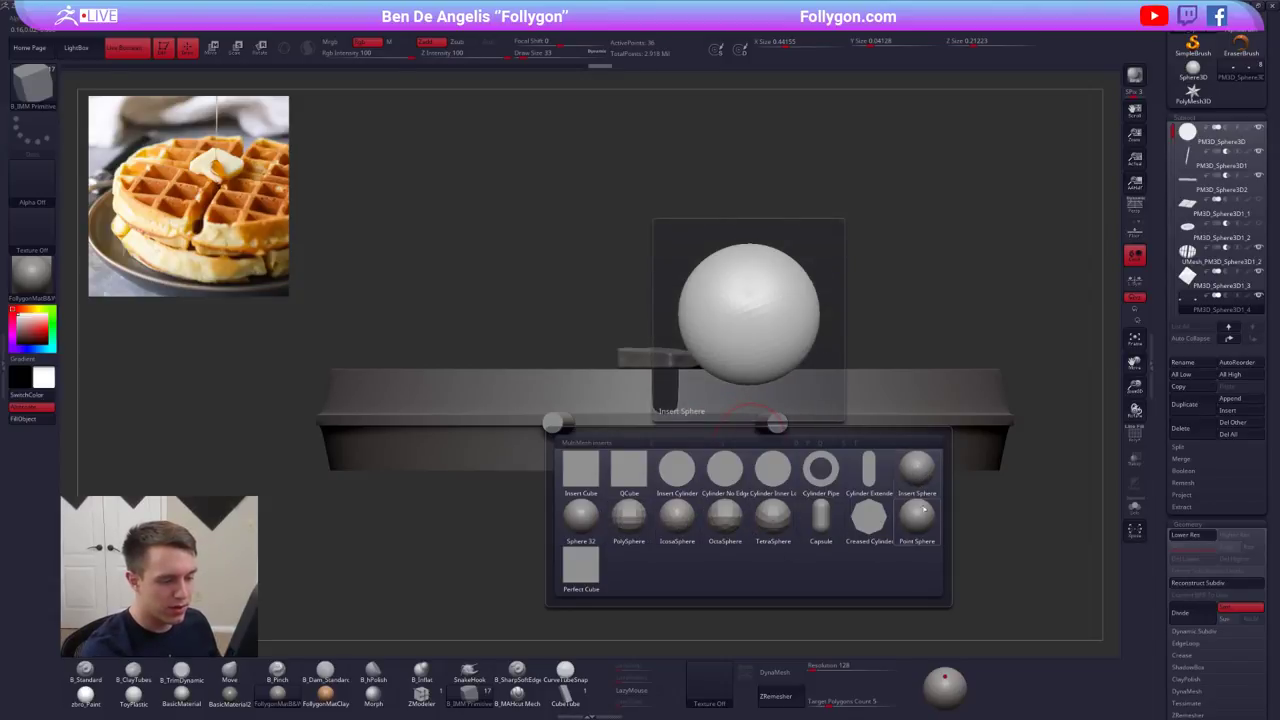
click(920, 470)
alt+right_drag(768, 445, 784, 478)
key(space)
drag(786, 468, 794, 357)
- Shape the spheres with the Move brush into slender upturned tips at the rod ends
key(b)
key(m)
key(v)
key(space)
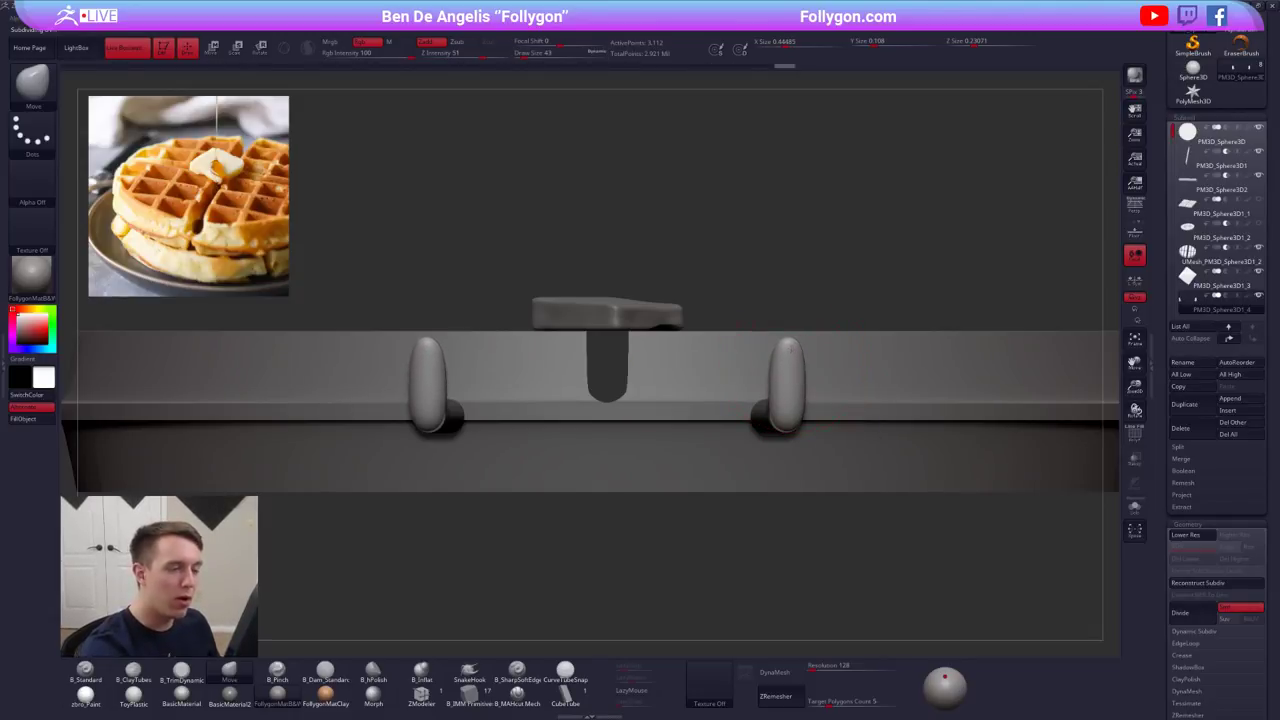
drag(787, 430, 788, 426)
right_drag(786, 434, 610, 425)
drag(598, 363, 594, 361)
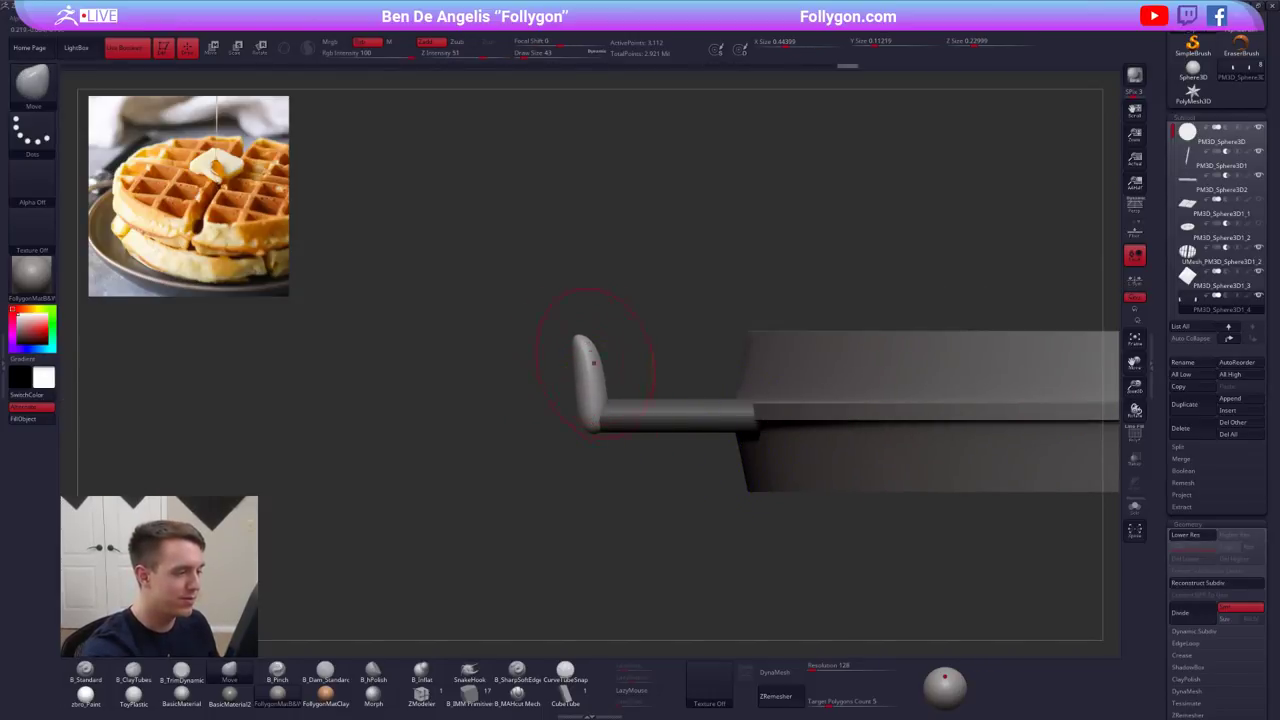
- Fuse the rods and their upturned tips into single legs with DynaMesh at resolution 128
mouse_move(675, 450)
alt+right_down()
mouse_move(661, 440)
mouse_move(668, 408)
alt+right_up()
key(space)
drag(669, 408, 667, 408)
ctrl+drag(674, 324, 672, 317)
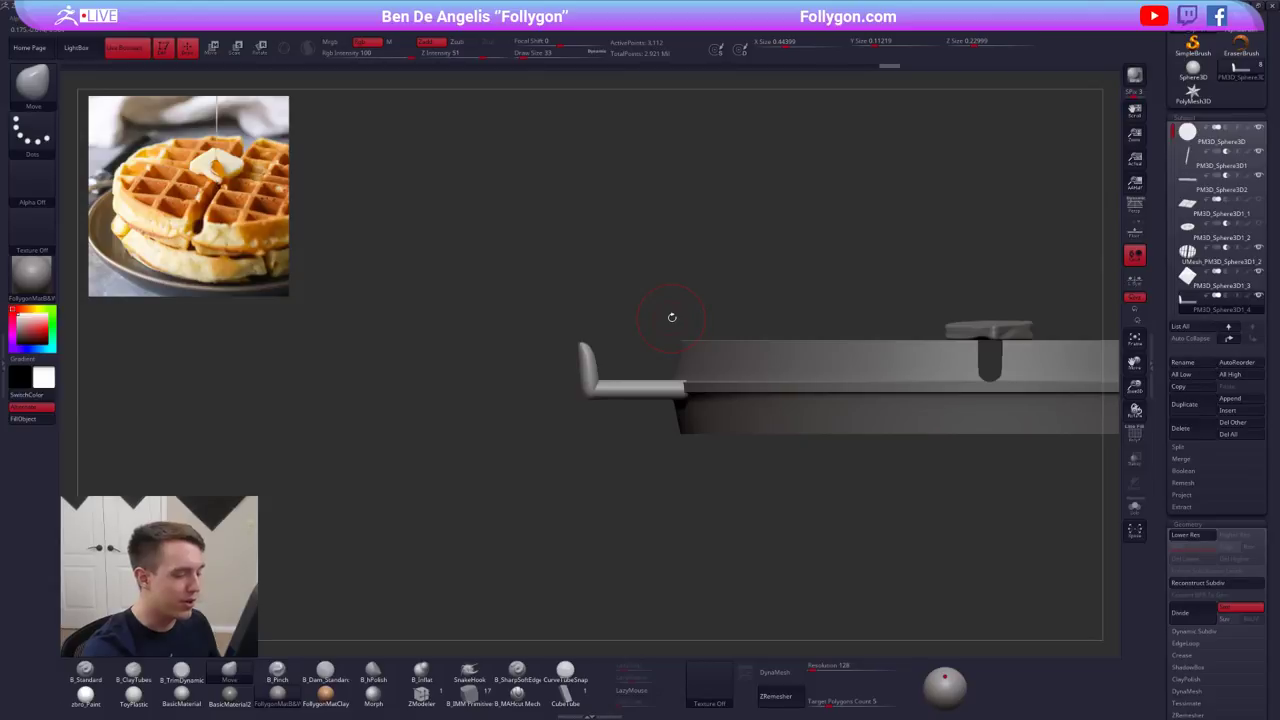
click(774, 672)
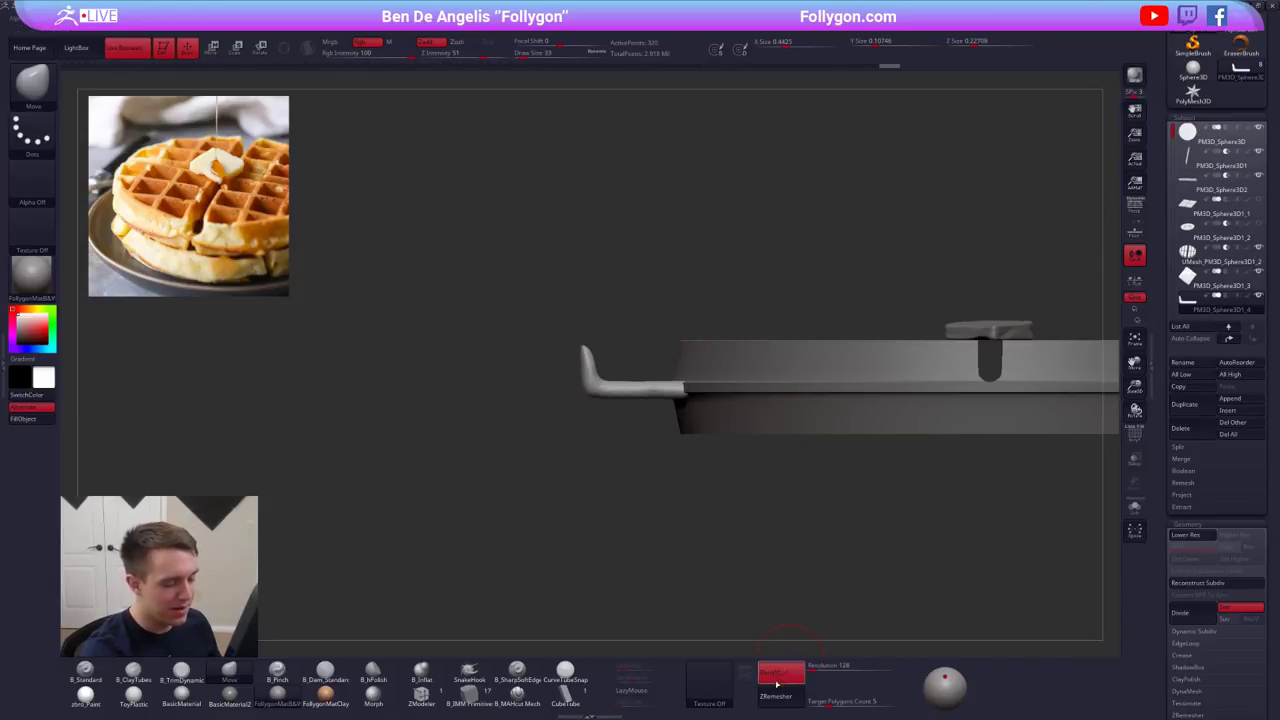
- Duplicate the pair of front legs as a separate subtool
mouse_move(683, 396)
right_down()
mouse_move(732, 436)
mouse_move(722, 412)
mouse_move(652, 402)
mouse_move(746, 406)
mouse_move(687, 458)
mouse_move(686, 428)
right_up()
alt+right_drag(686, 428, 732, 472)
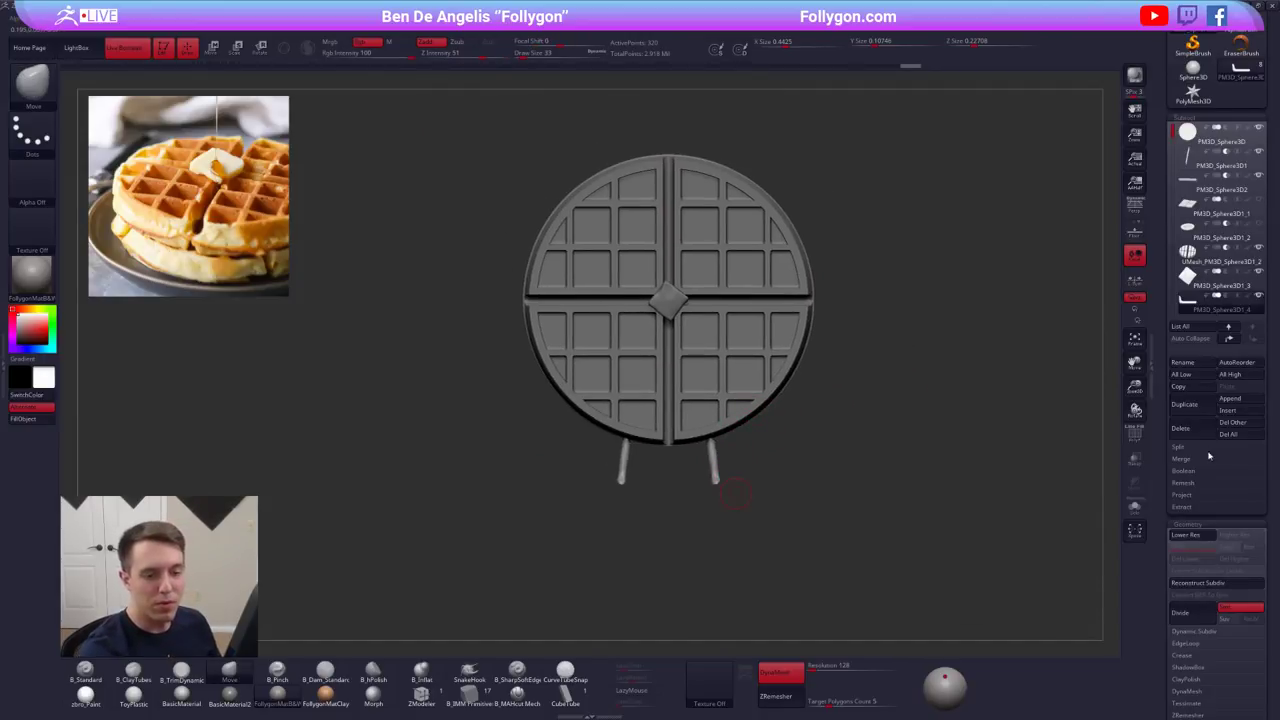
click(1184, 404)
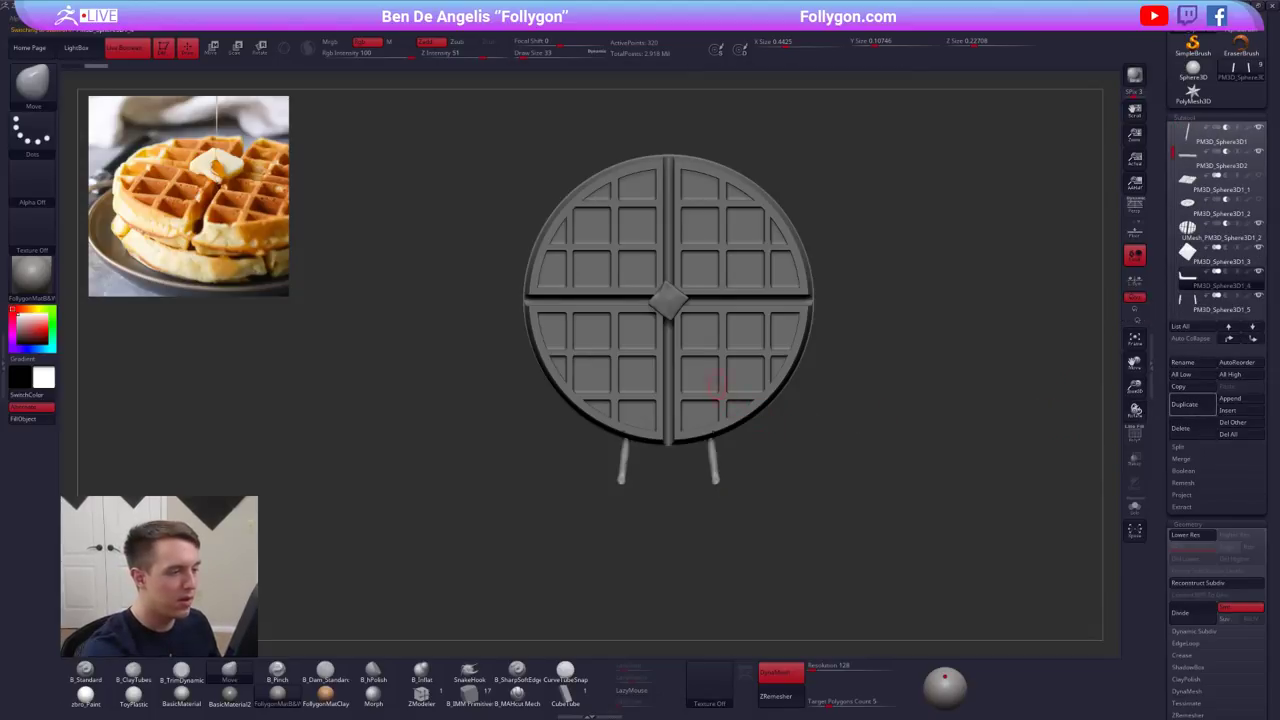
key(r)
drag(715, 481, 730, 597)
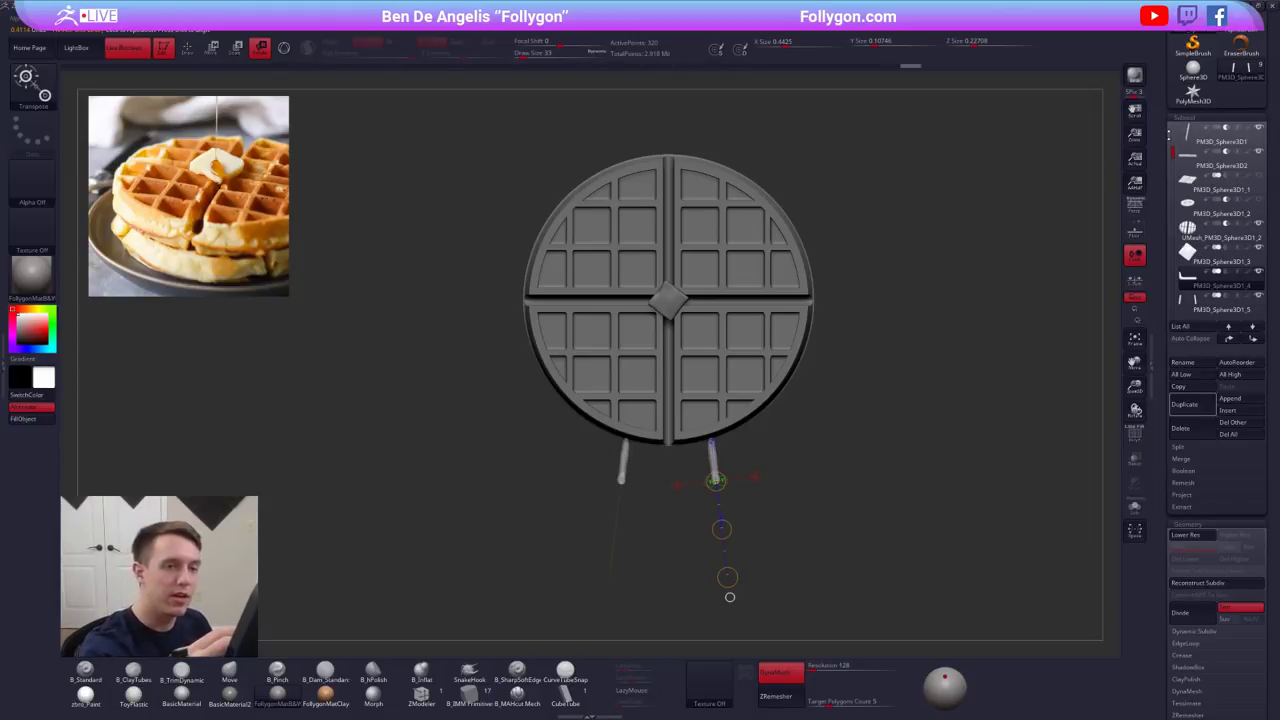
- Isolate the waffle's base disc at its lowest subdivision with wireframe and start the Rotate transpose line from its exact centre
drag(1169, 136, 1170, 118)
click(1220, 135)
click(1135, 508)
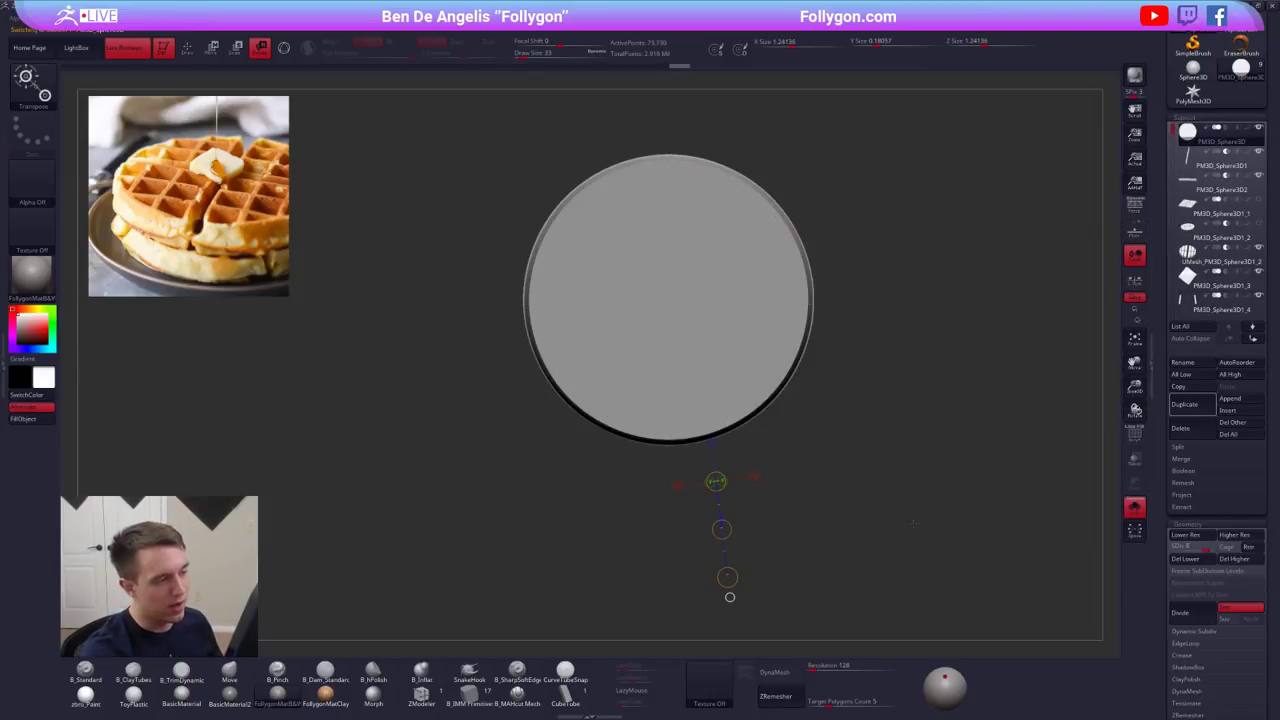
key(shift+d)
key(shift+f)
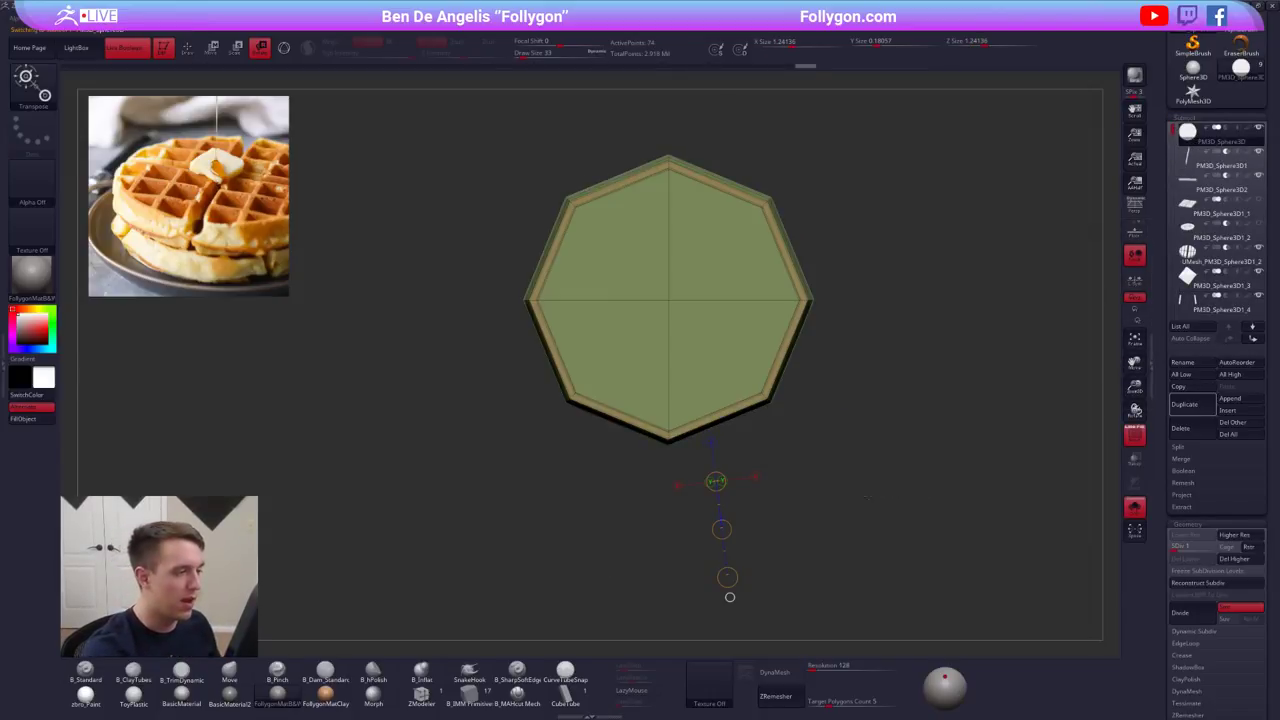
drag(668, 300, 840, 539)
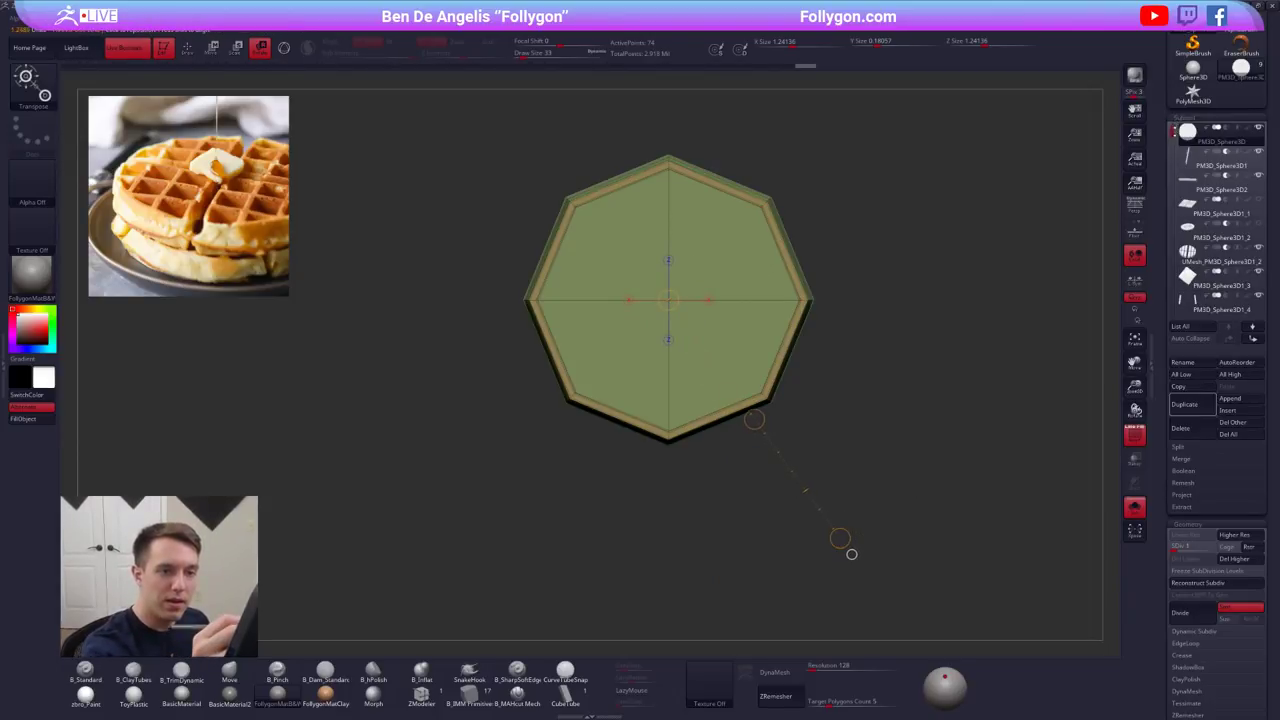
- Rotate the duplicated leg pair about the waffle's centre to its right side and restore the base disc's higher subdivision
drag(1173, 132, 1173, 160)
click(1188, 262)
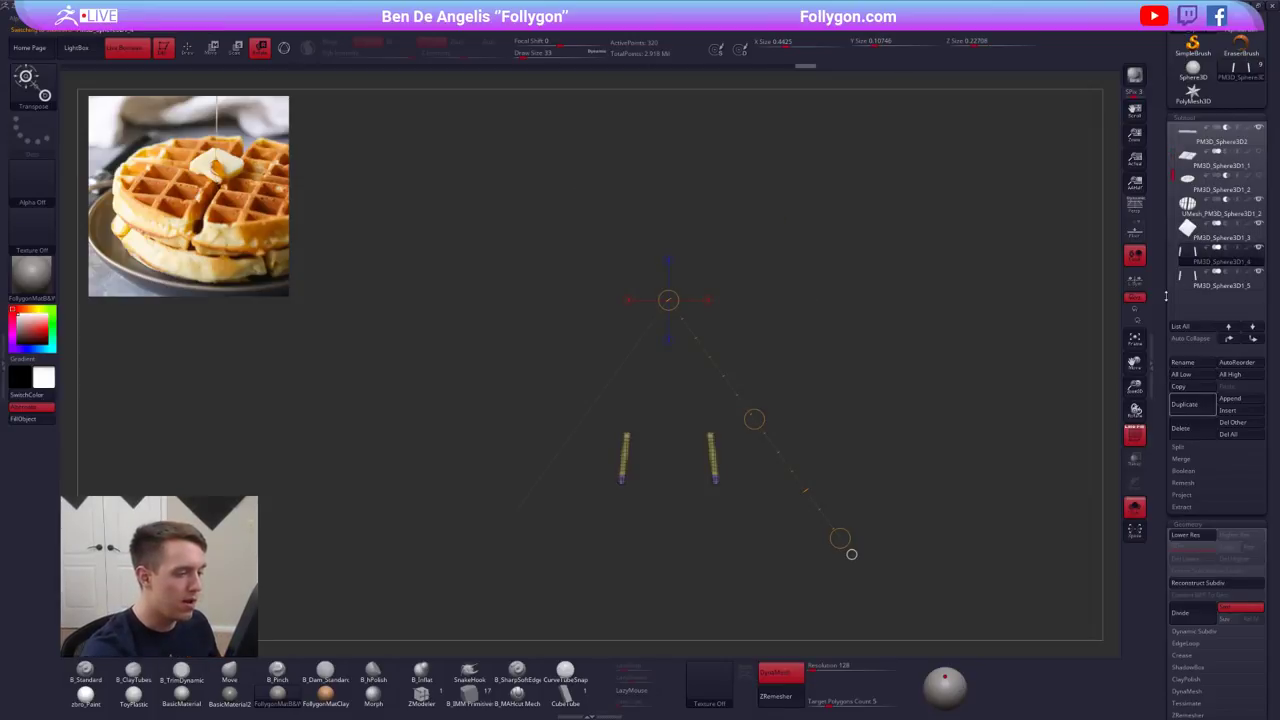
key(shift+s)
drag(840, 538, 916, 479)
drag(1174, 172, 1177, 114)
click(1187, 136)
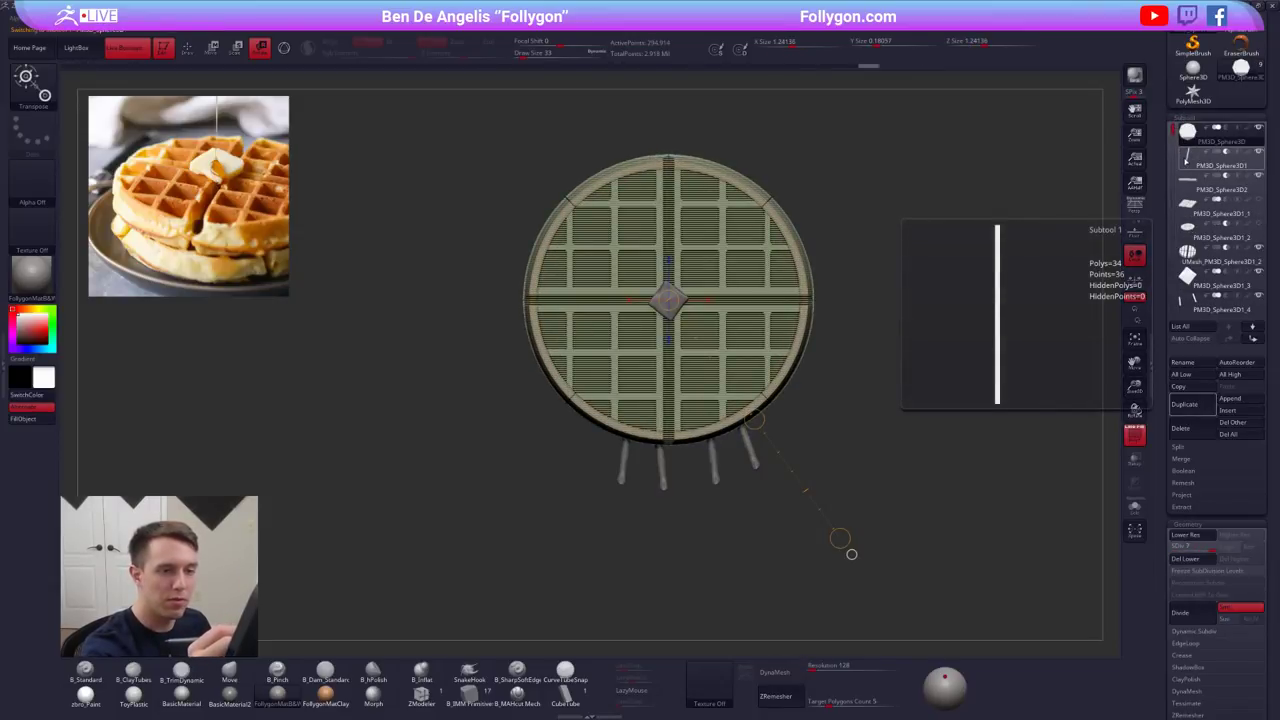
click(1184, 304)
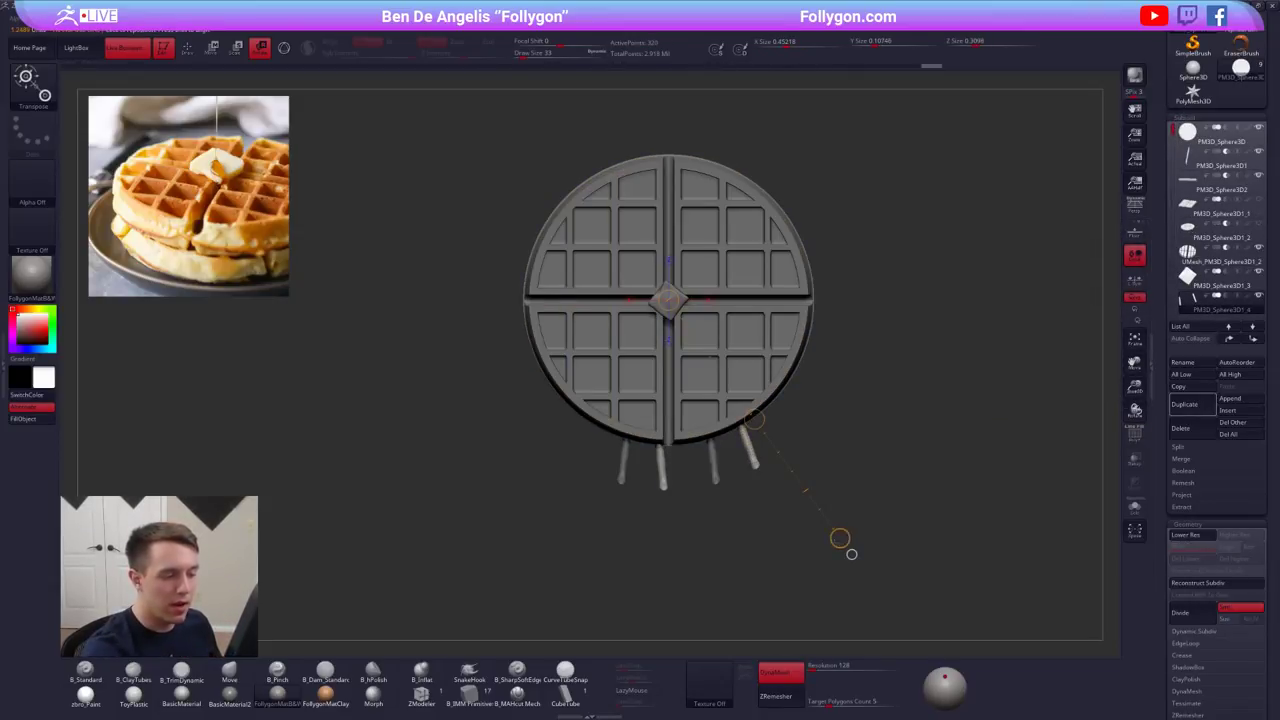
ctrl+drag(852, 554, 938, 227)
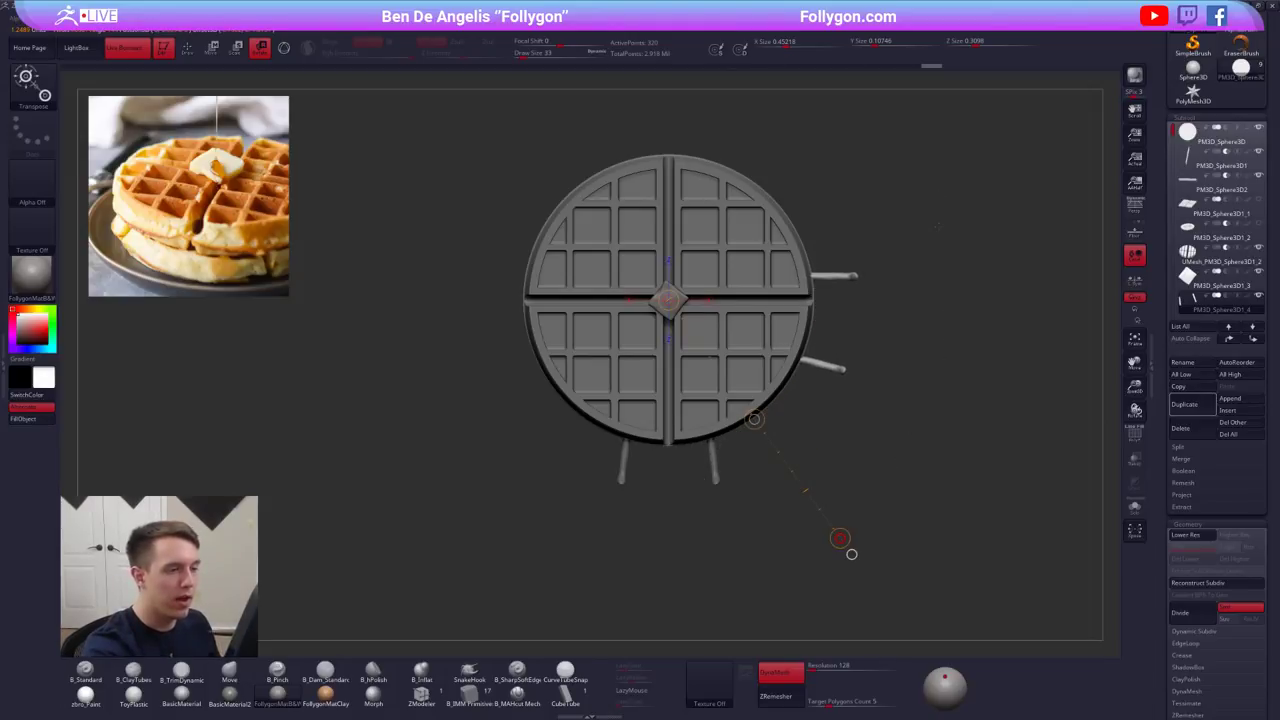
- Hide and delete the lower of the two right-side legs, keeping only the upper one
key(q)
key(shift+s)
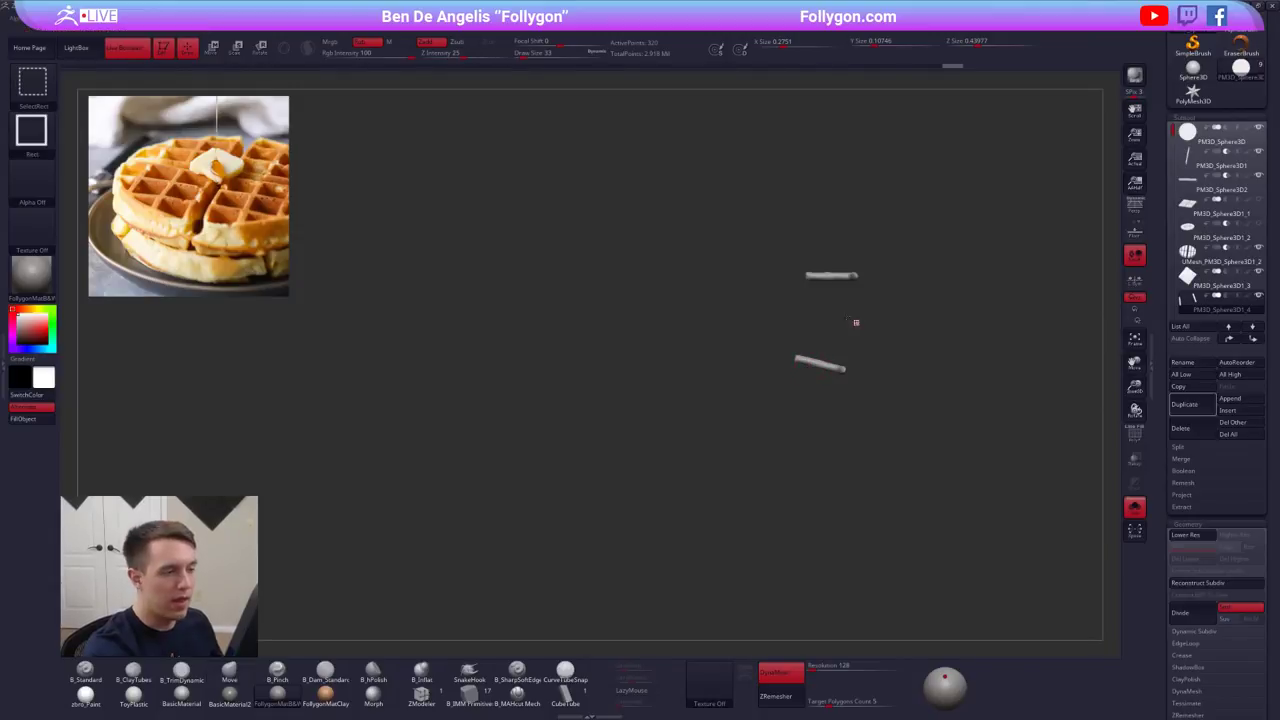
mouse_move(857, 324)
ctrl+shift+mouse_down()
mouse_move(773, 429)
mouse_move(889, 341)
ctrl+shift+mouse_up()
key(space)
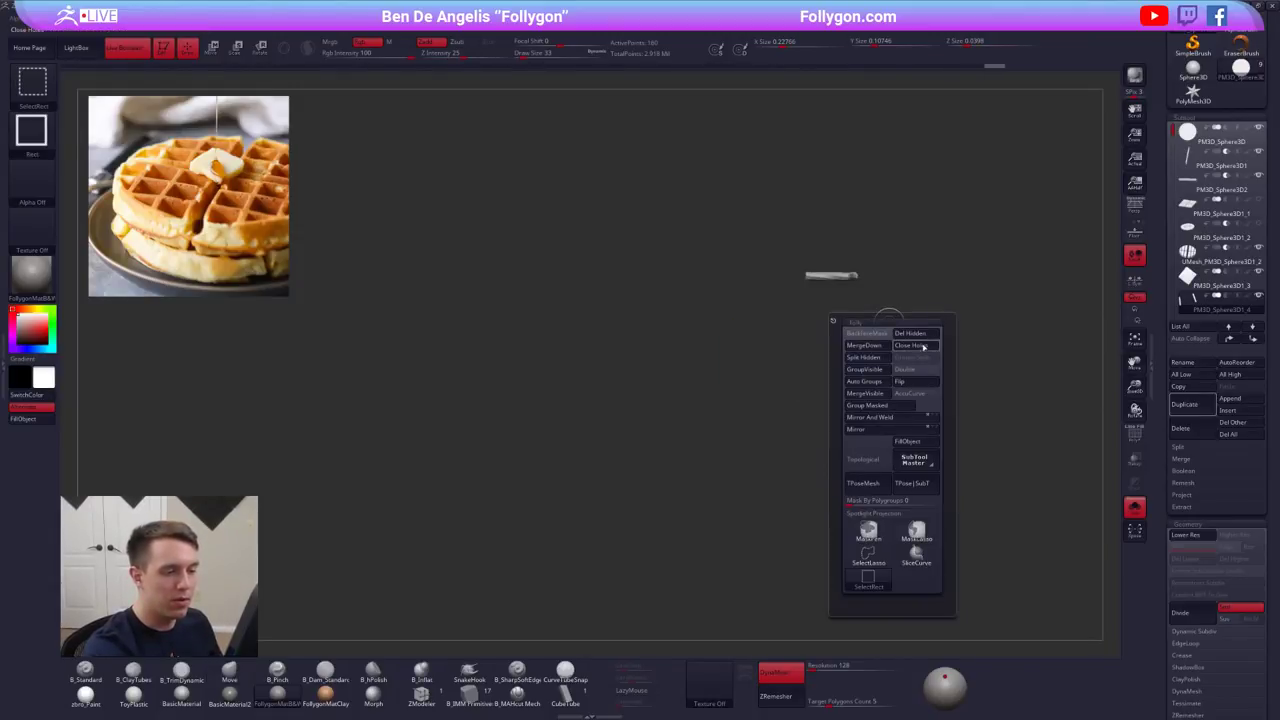
click(922, 343)
key(ctrl+shift+space)
ctrl+shift+click(827, 561)
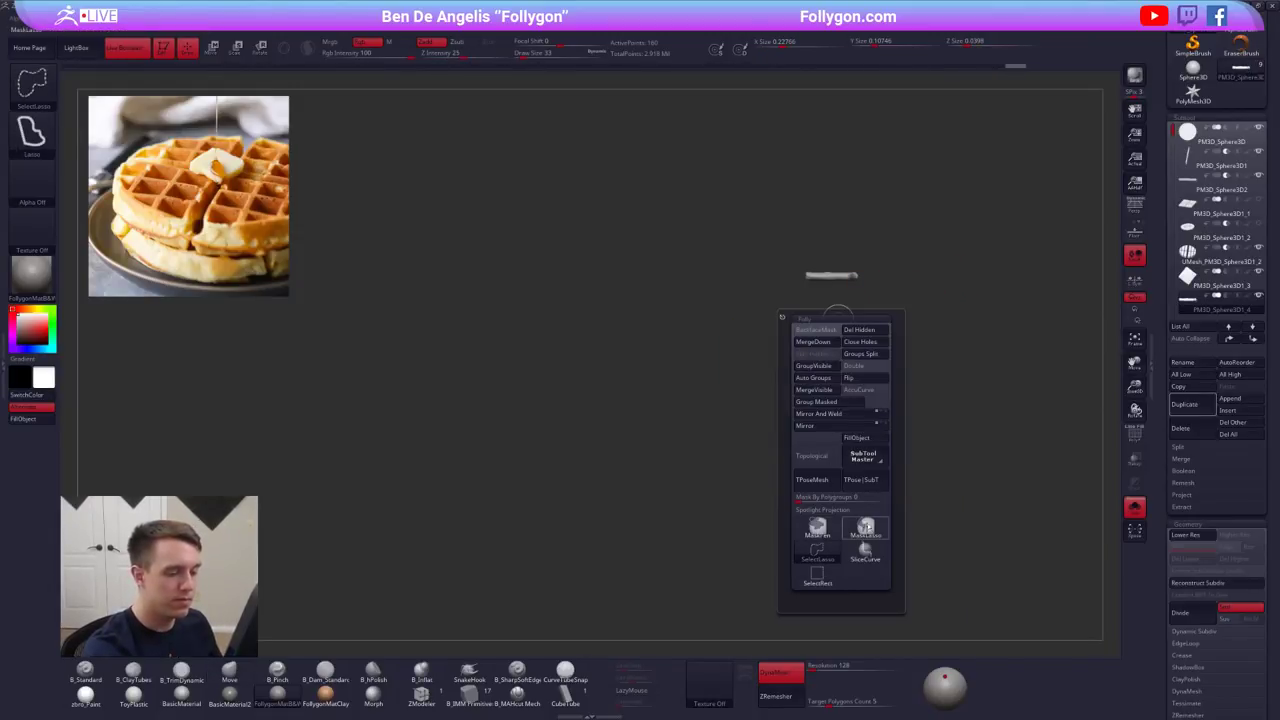
key(shift+d)
shift+click(894, 278)
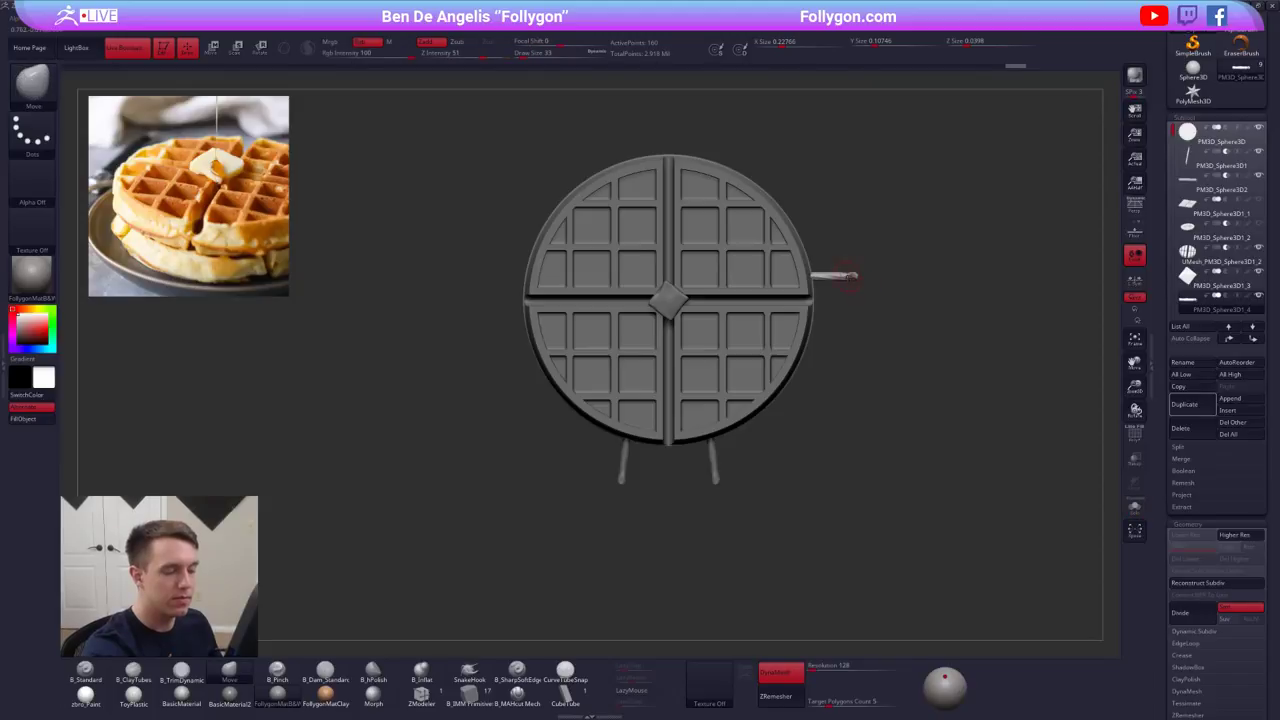
- Isolate the front leg pair and ZRemesh it with a target polygon count of 0.1
alt+click(701, 490)
drag(752, 490, 740, 432)
shift+click(757, 425)
key(shift+d)
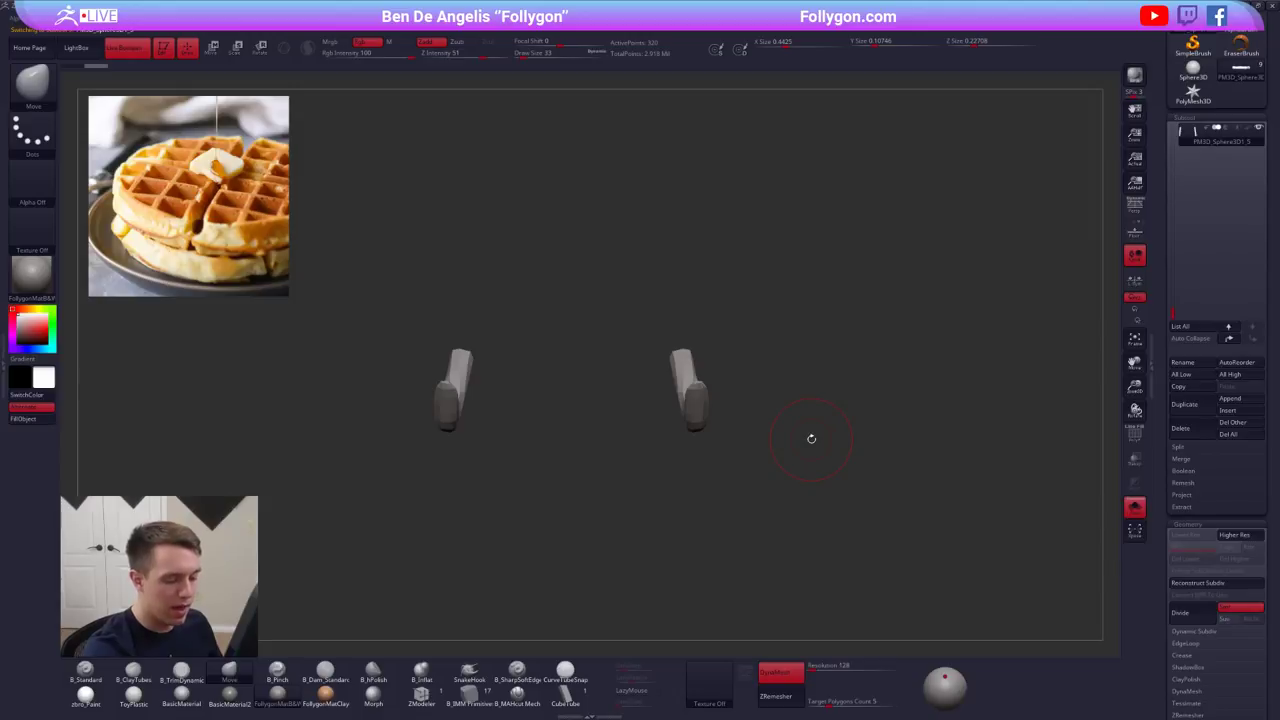
drag(864, 525, 851, 531)
drag(827, 703, 803, 698)
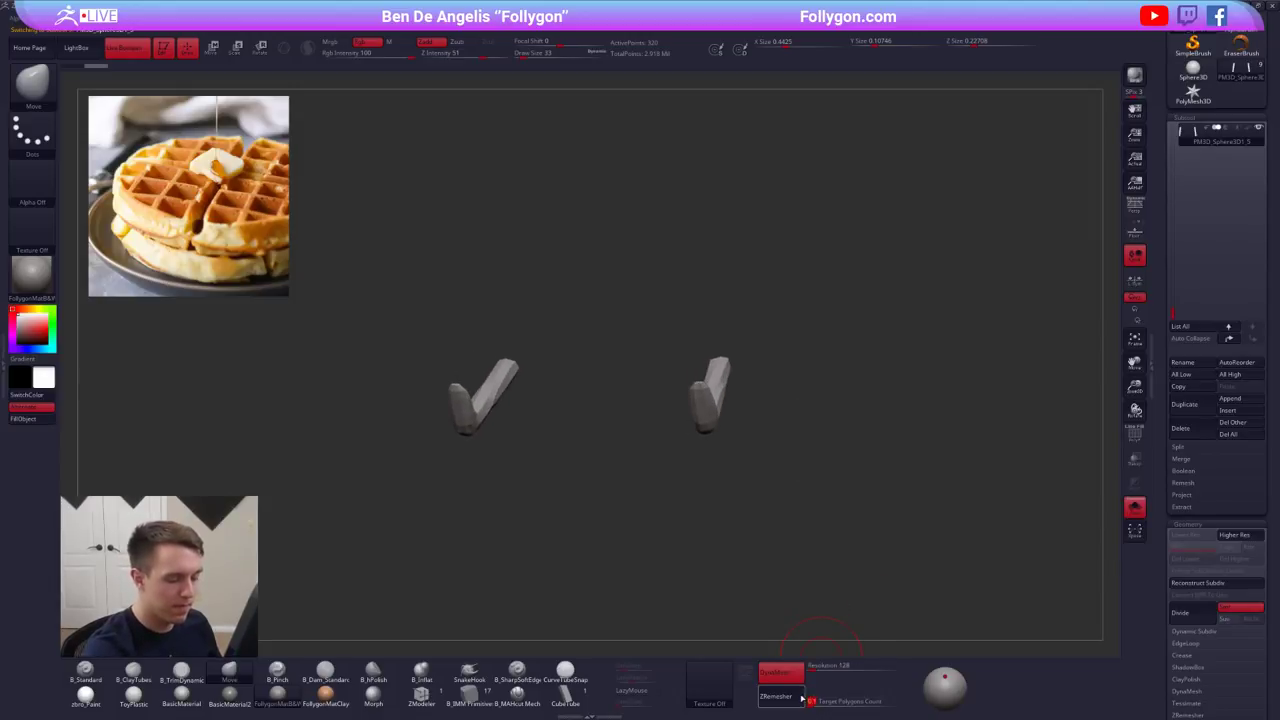
click(797, 680)
click(790, 695)
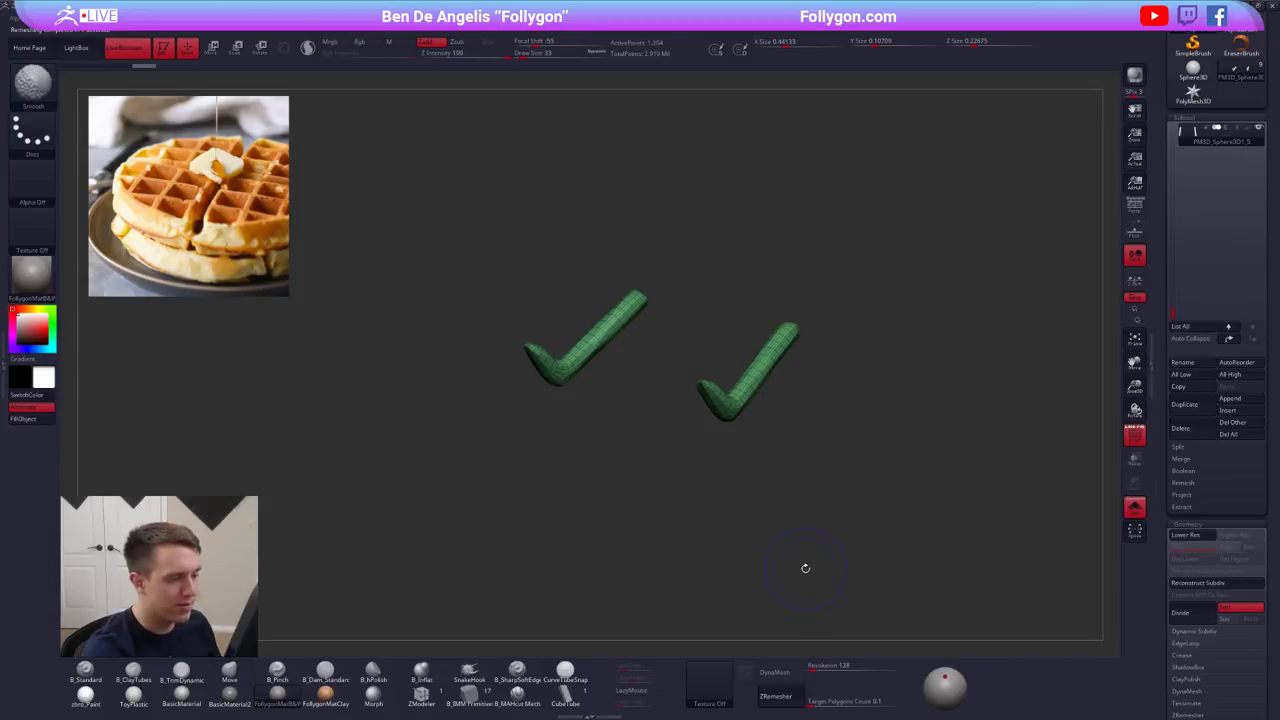
- Smooth the remeshed front legs at subdivision level 4 and show the whole waffle again
key(shift+d)
key(shift+f)
alt+drag(783, 498, 794, 430)
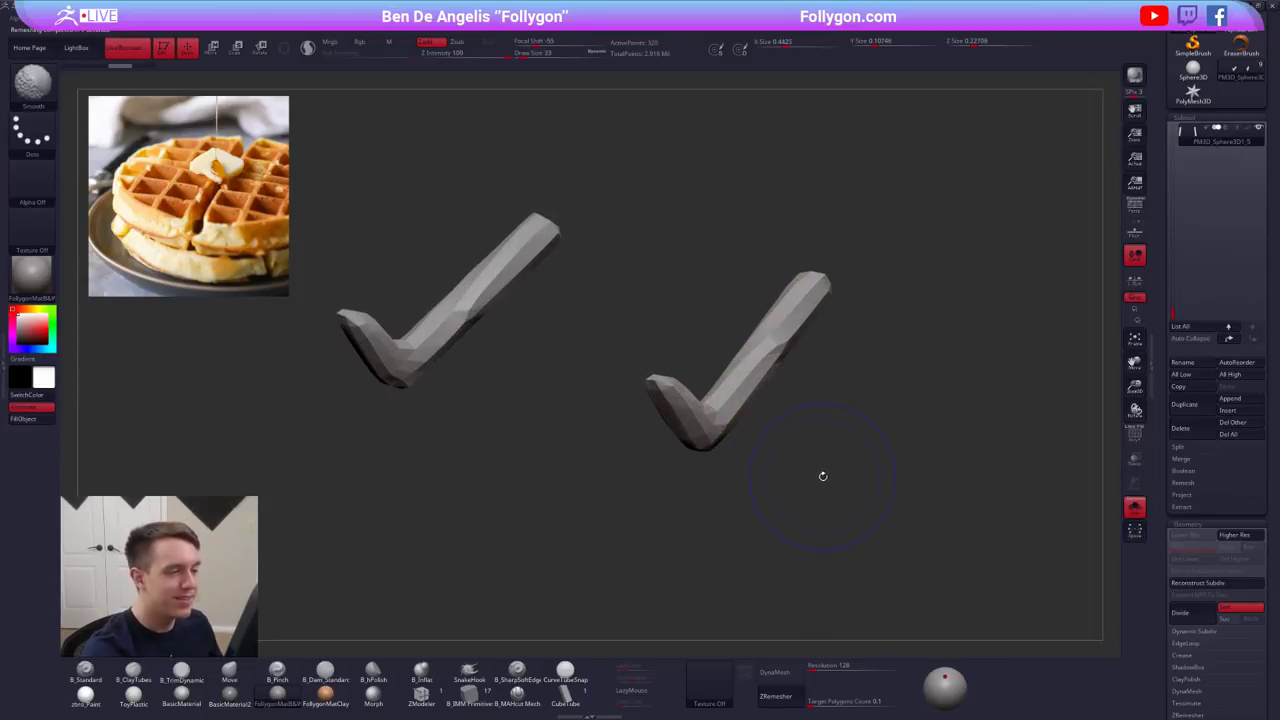
key(d)
mouse_move(850, 410)
mouse_down()
mouse_move(734, 394)
mouse_move(806, 451)
mouse_move(862, 456)
mouse_move(890, 500)
mouse_up()
key(alt+s)
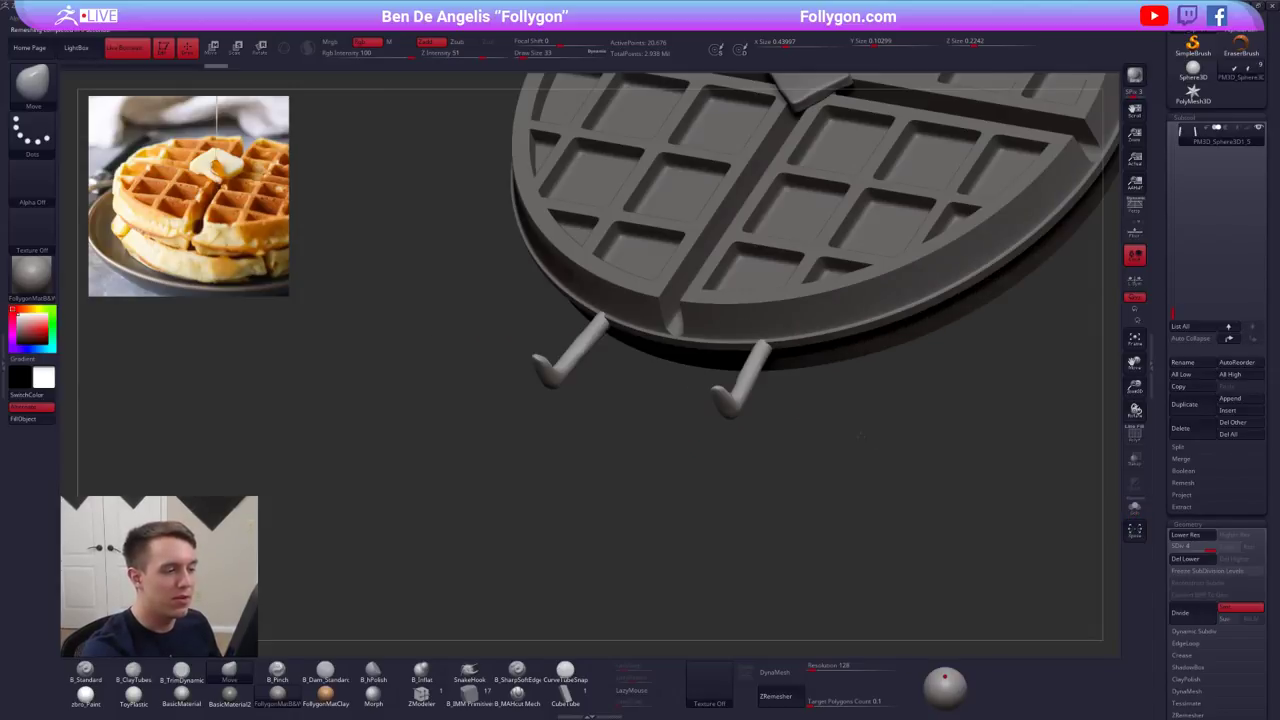
- Rotate the front legs so their upturned tips lean outward, away from the waffle's central groove
mouse_move(850, 440)
alt+mouse_down()
mouse_move(824, 412)
mouse_move(767, 546)
mouse_move(744, 460)
mouse_move(764, 480)
mouse_move(758, 545)
alt+mouse_up()
drag(714, 506, 706, 511)
right_drag(706, 511, 707, 503)
key(r)
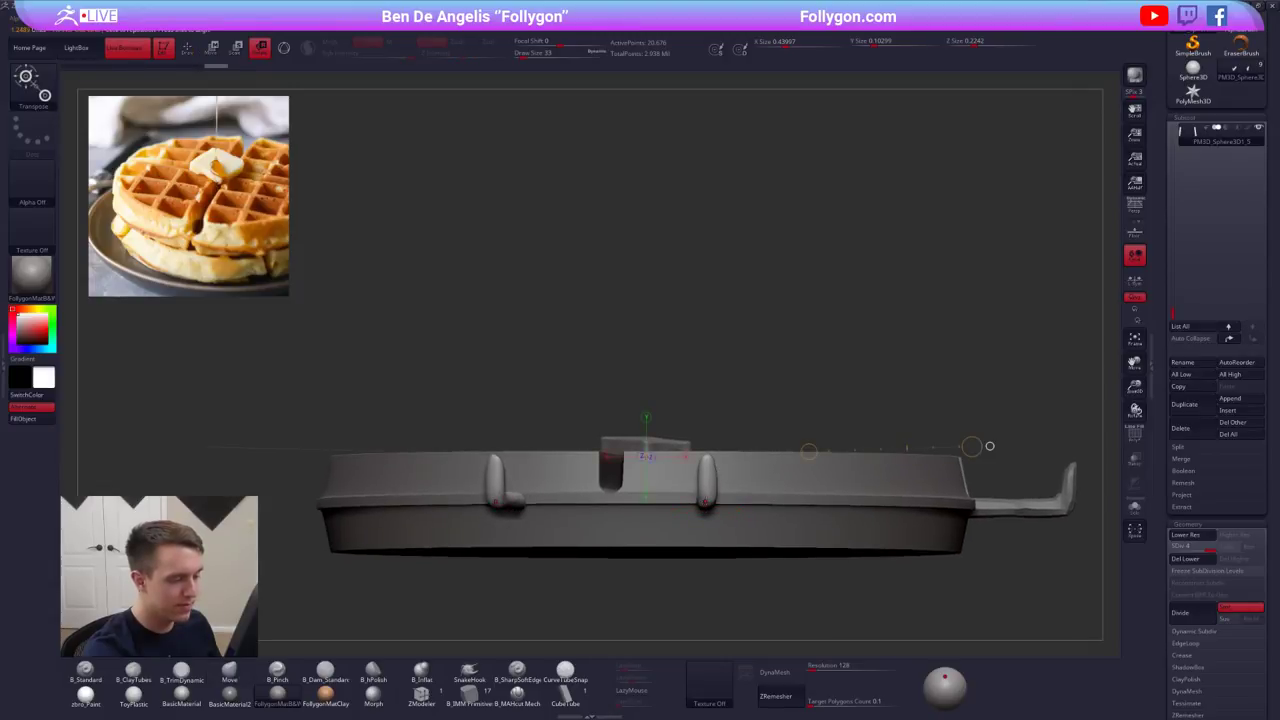
mouse_move(707, 503)
mouse_down()
mouse_move(738, 352)
mouse_move(783, 381)
mouse_up()
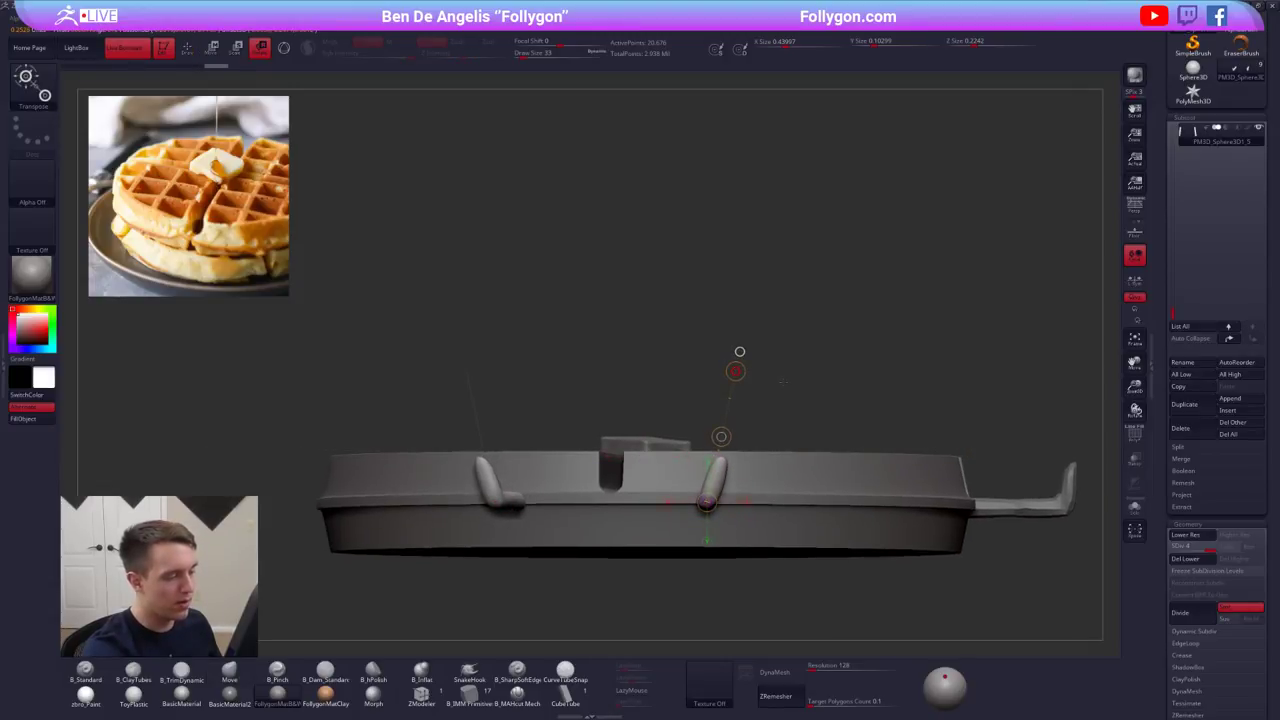
- Try to pull the front legs' outer portion down in side view with a larger Move brush
right_drag(753, 479, 665, 503)
key(q)
key(space)
drag(667, 504, 572, 540)
key(ctrl+z)
- Mask the front legs' inner halves at subdivision level 2 and bend the outer halves down toward the waffle's underside
key(shift+d)
key(shift+d)
ctrl+click(575, 548)
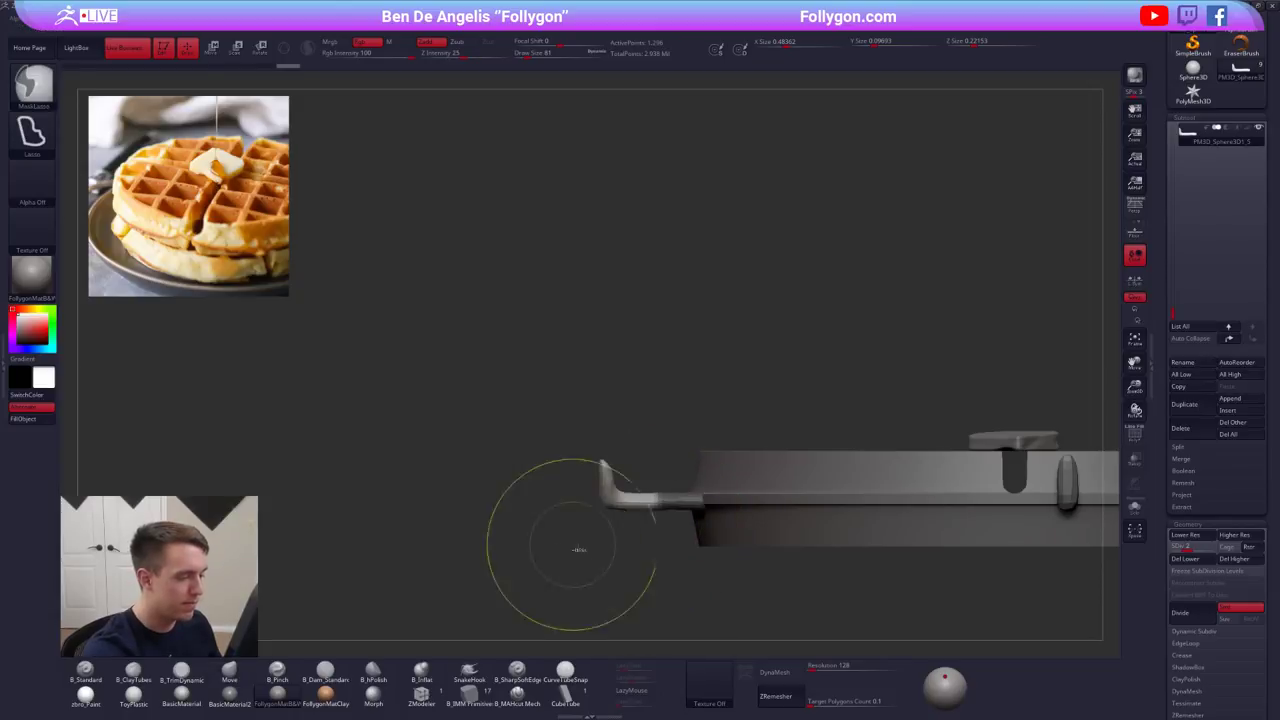
key(r)
mouse_move(657, 501)
mouse_down()
mouse_move(640, 501)
mouse_move(657, 583)
mouse_move(729, 556)
mouse_move(703, 545)
mouse_up()
key(q)
key(w)
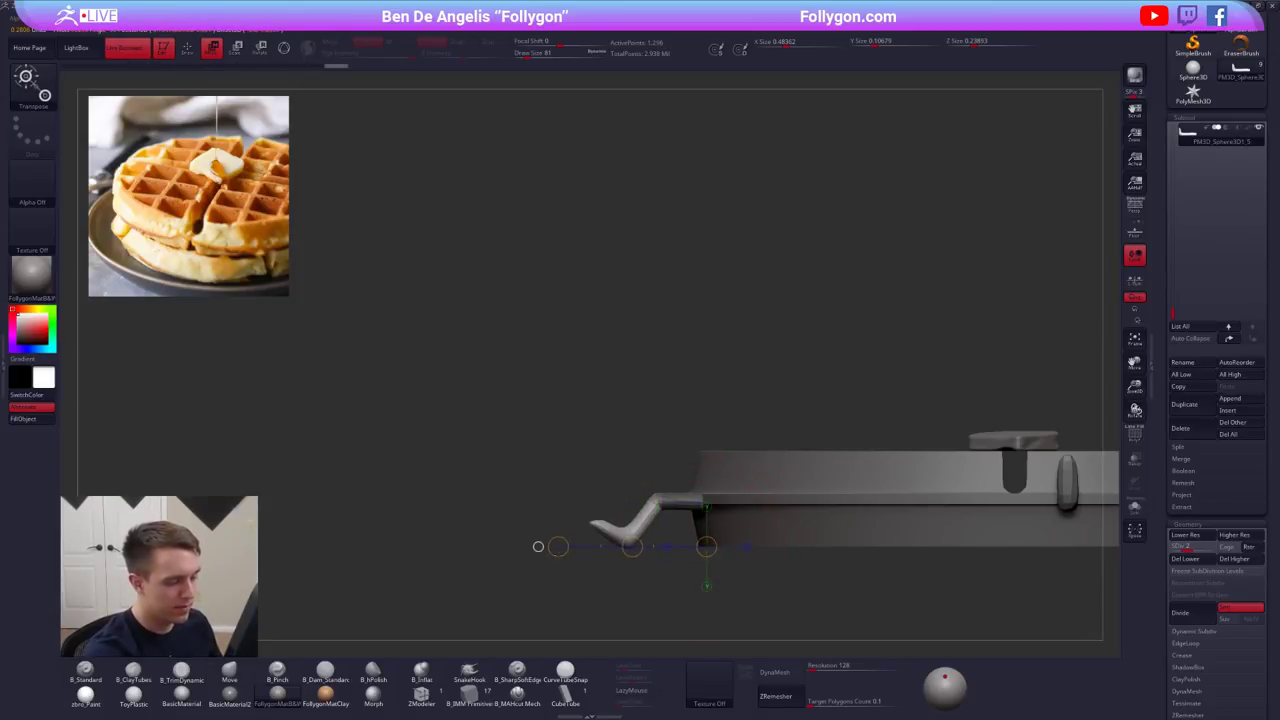
key(r)
drag(657, 498, 616, 575)
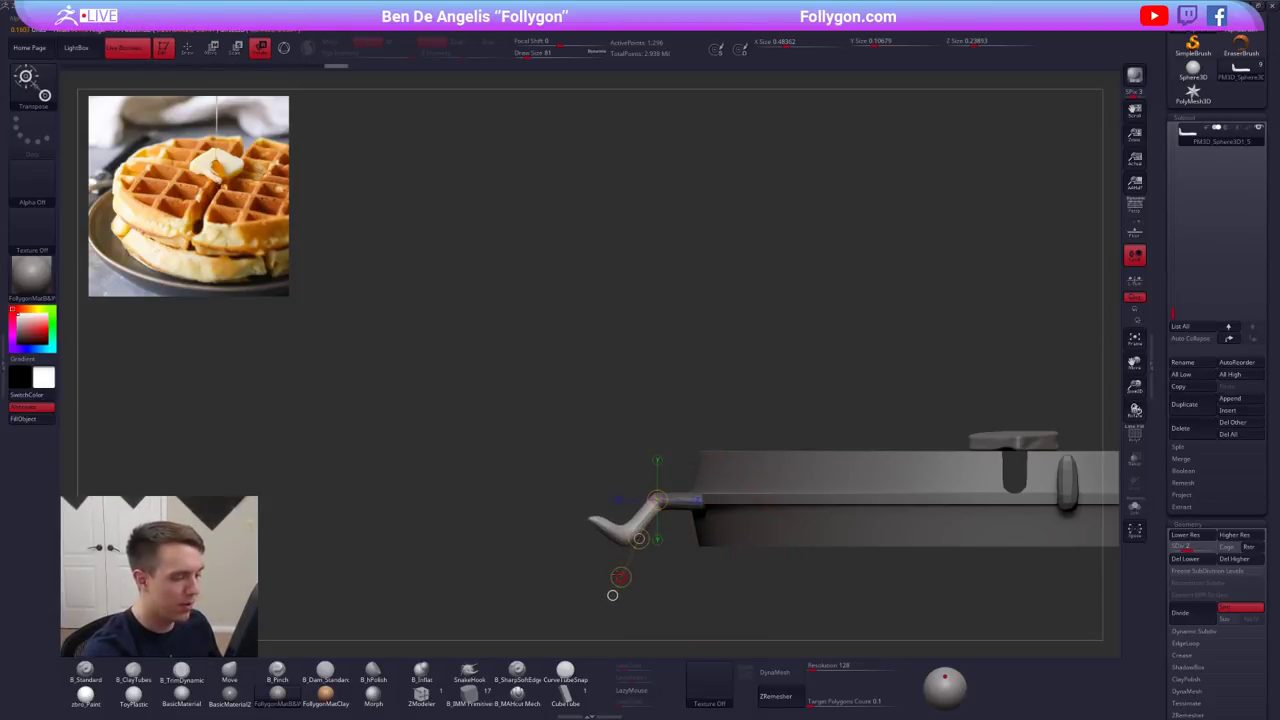
- Clear the mask and return the front legs to subdivision level 4
key(q)
ctrl+drag(740, 590, 780, 615)
ctrl+right_drag(860, 580, 786, 490)
key(d)
key(d)
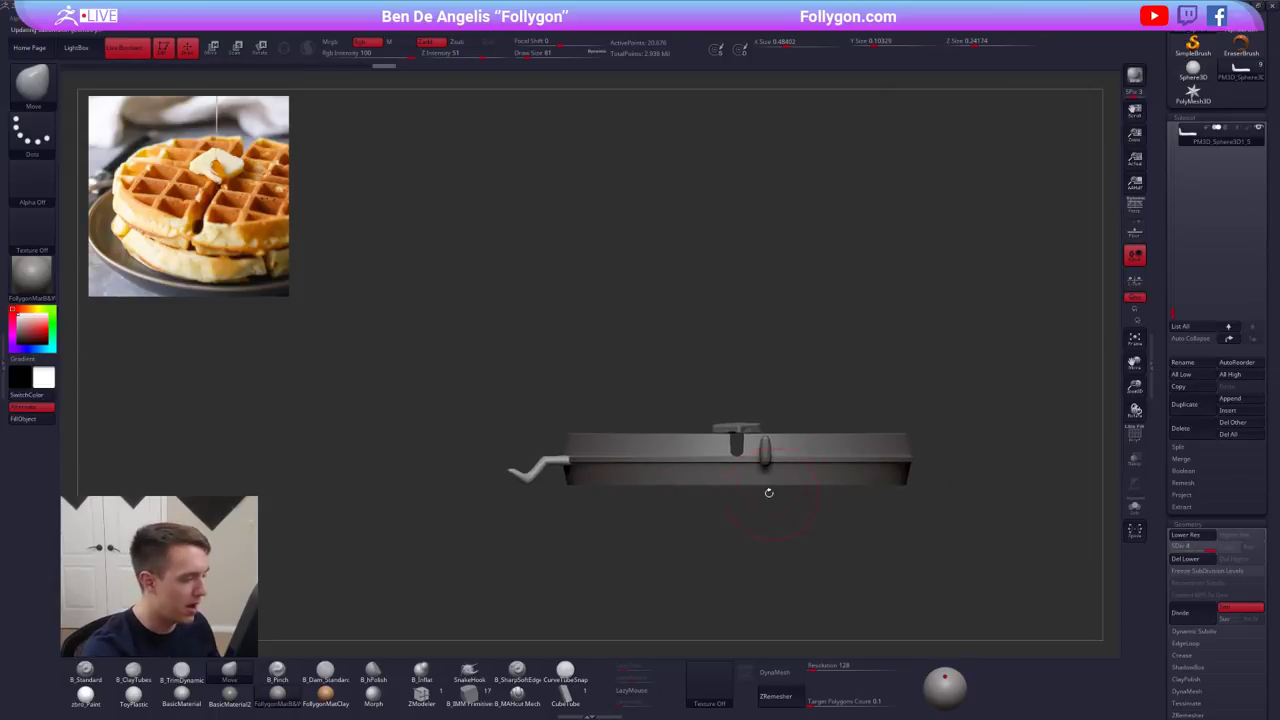
- Select the arm on the waffle's side and DynaMesh it at resolution 448
right_drag(667, 481, 682, 460)
drag(682, 460, 578, 497)
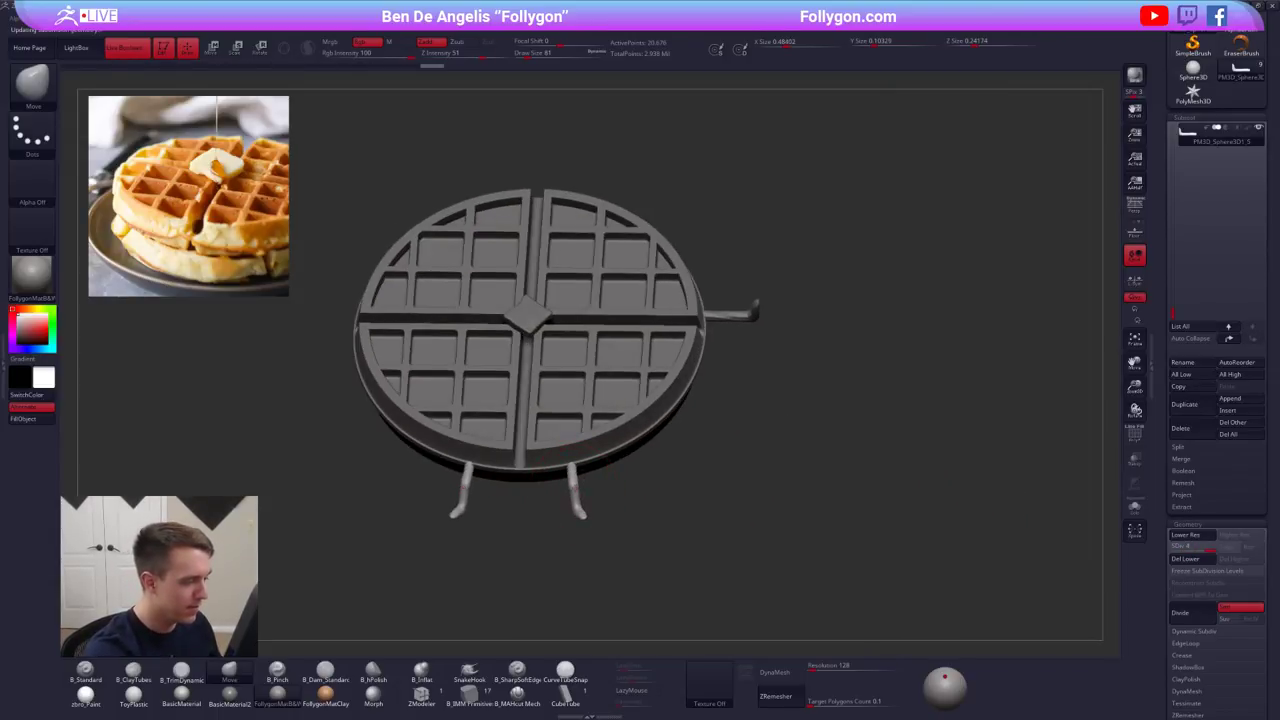
alt+right_drag(578, 481, 585, 570)
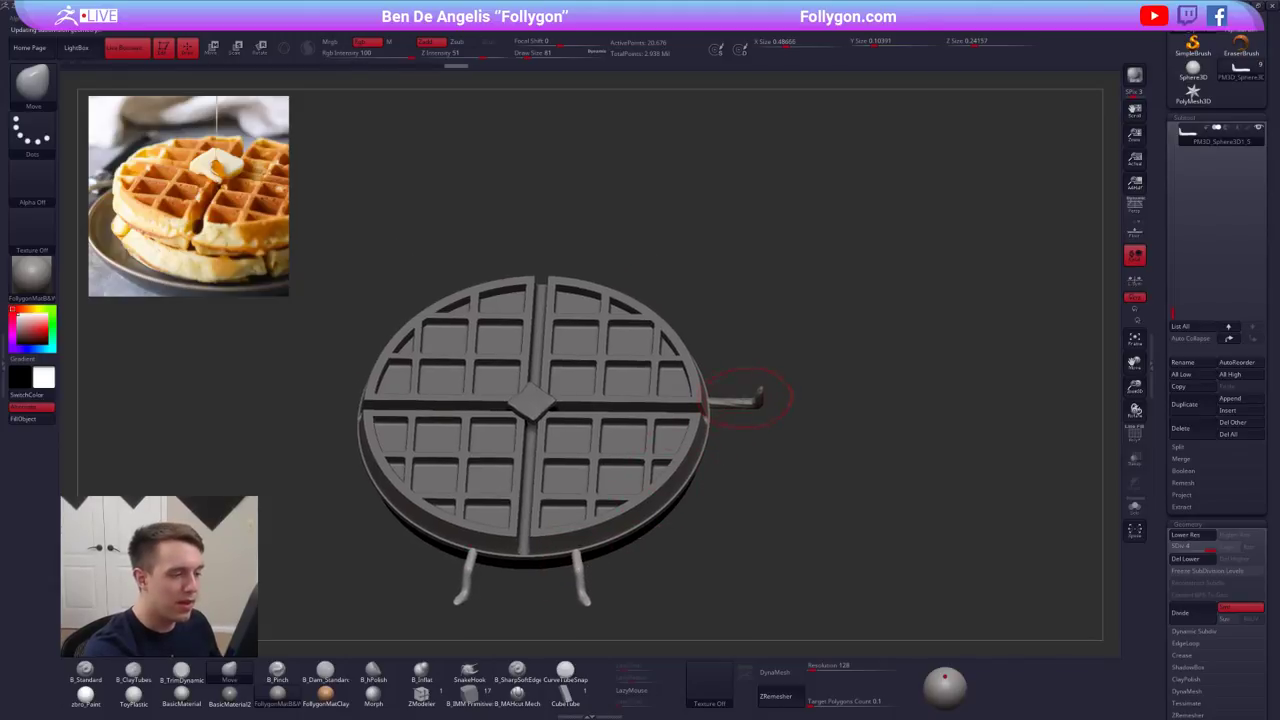
alt+click(750, 402)
alt+right_drag(756, 419, 756, 384)
right_drag(756, 384, 746, 416)
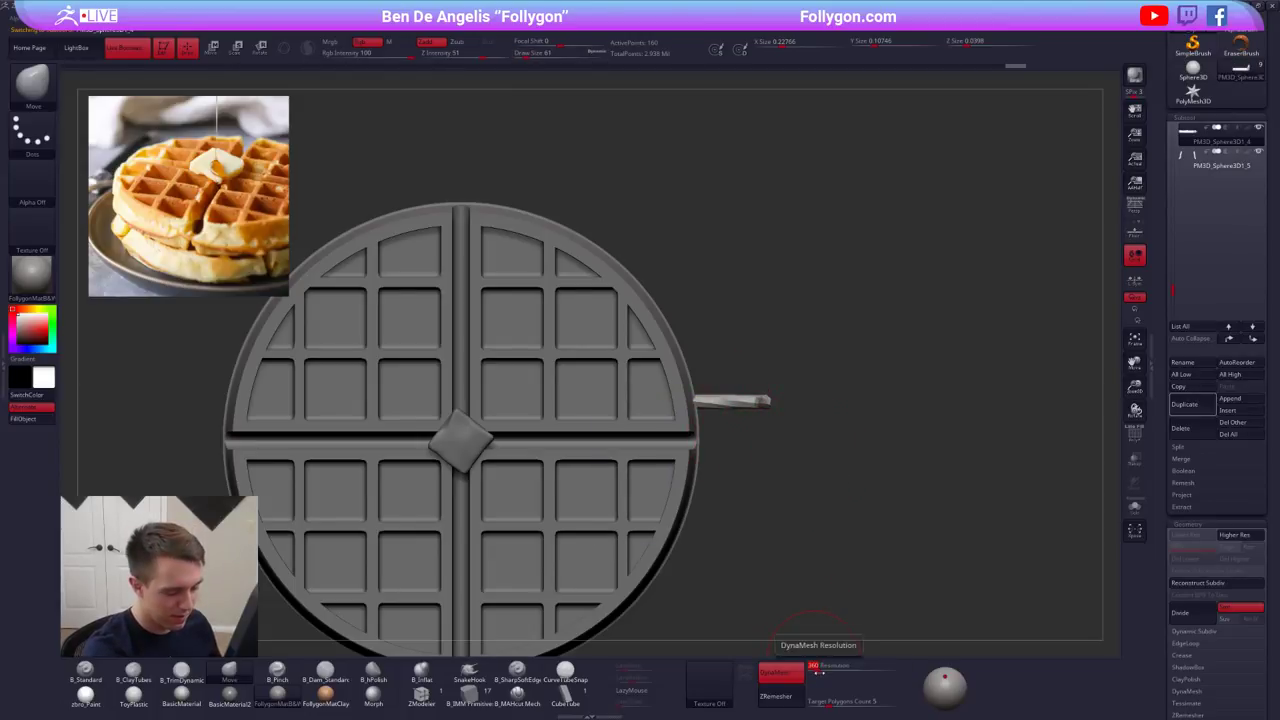
click(819, 671)
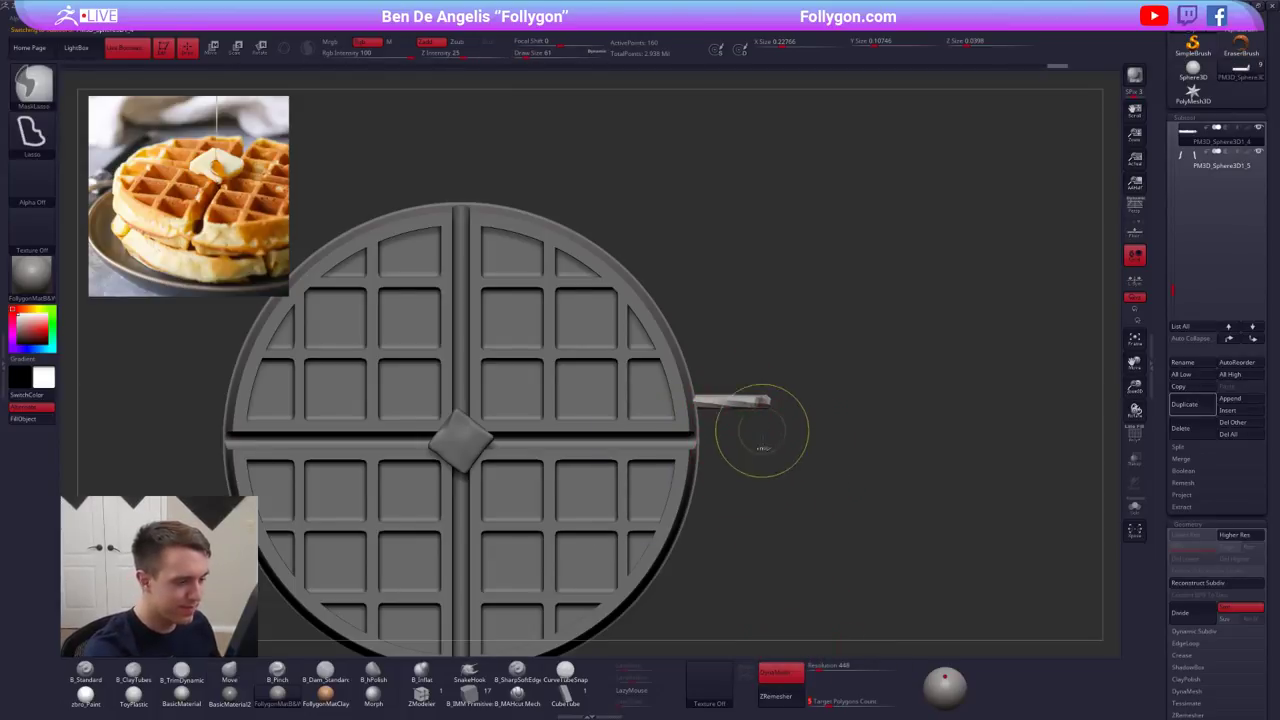
key(ctrl+d)
ctrl+drag(806, 549, 863, 506)
- Cut the upturned tip off the side arm to leave a straight rod, and set the brush draw size to 38
alt+right_drag(725, 401, 750, 414)
mouse_move(788, 373)
ctrl+alt+shift+mouse_down()
mouse_move(918, 376)
mouse_move(952, 298)
ctrl+alt+shift+mouse_up()
key(space)
click(906, 388)
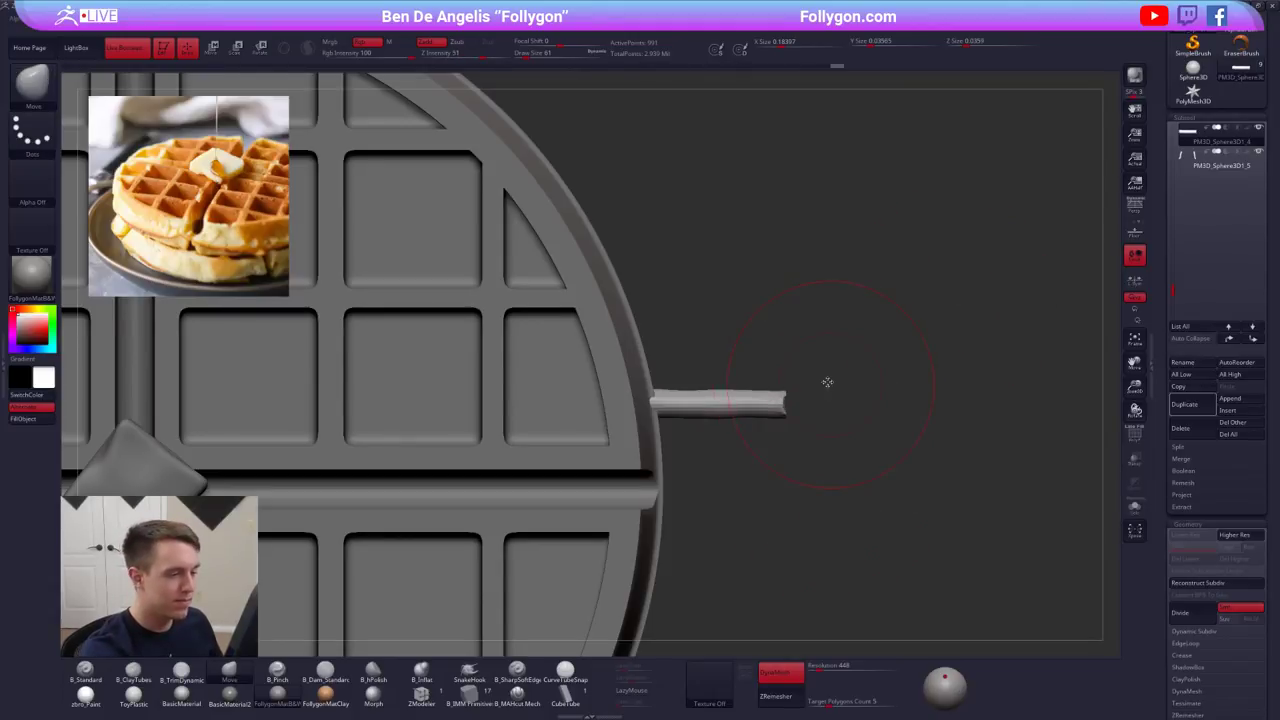
right_drag(828, 382, 831, 382)
key(space)
drag(829, 382, 825, 382)
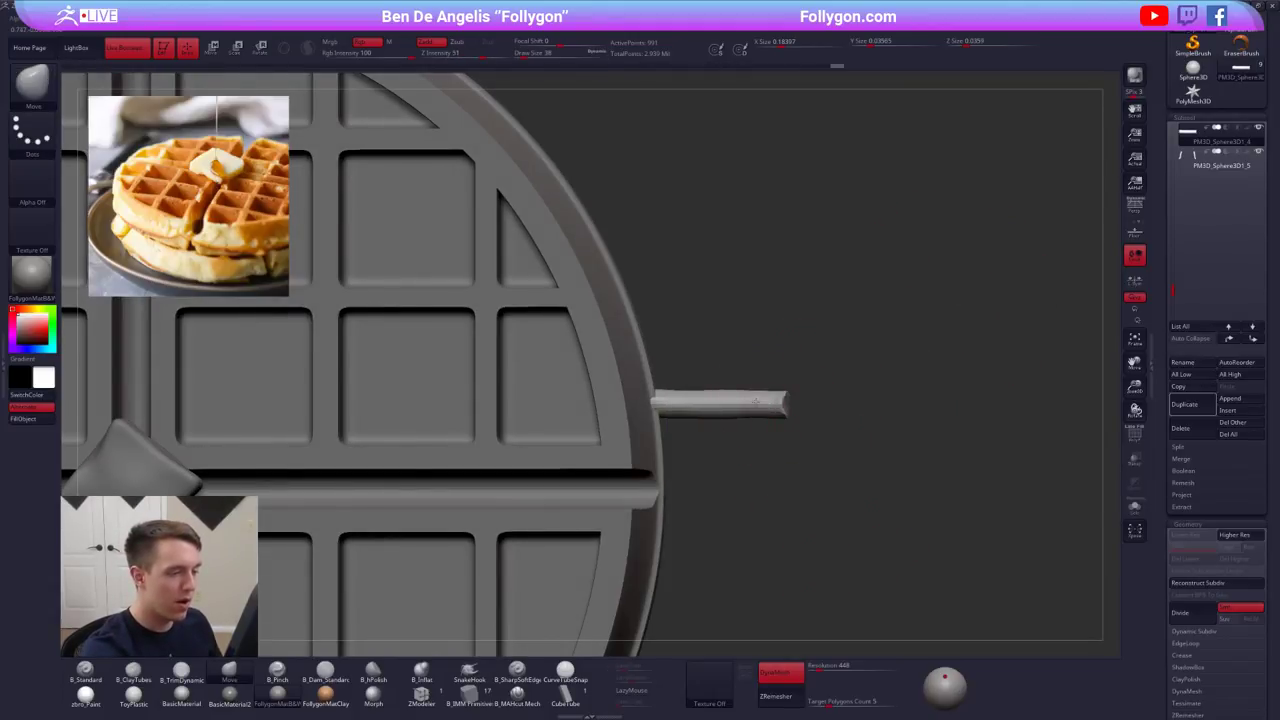
- Insert an Insert Sphere primitive on the outer end face of the side arm
right_drag(756, 402, 700, 404)
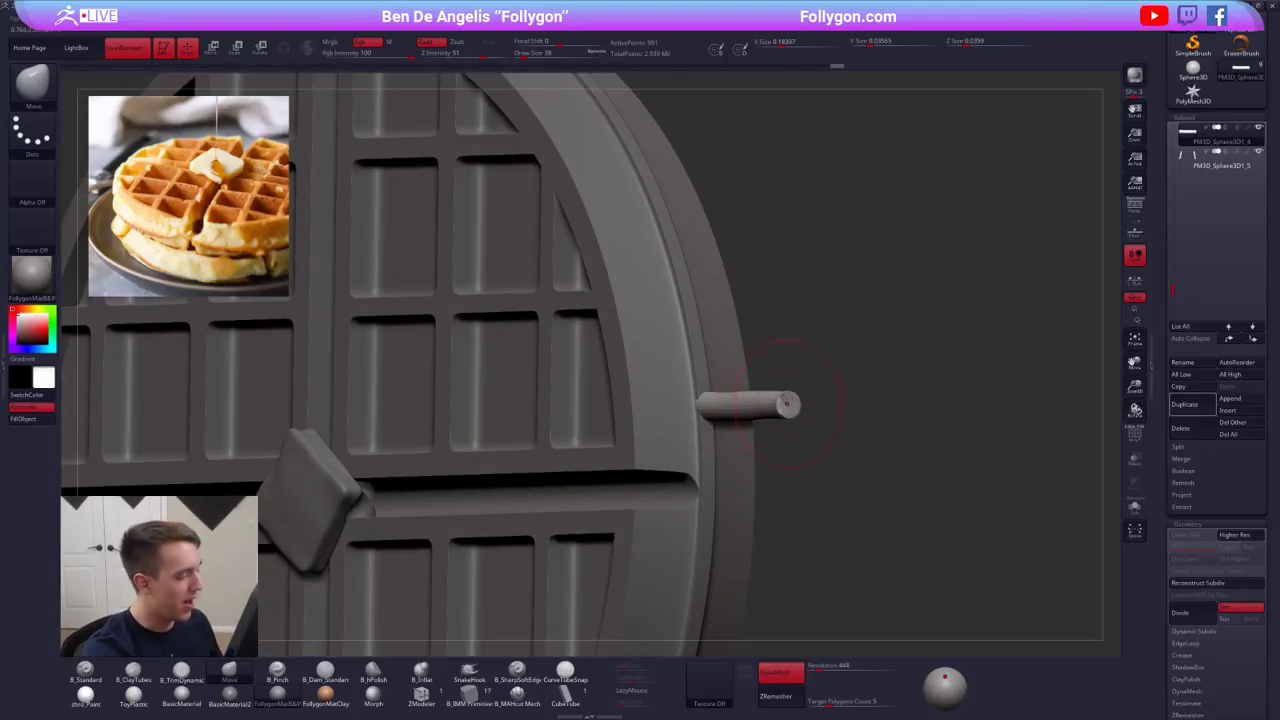
click(456, 701)
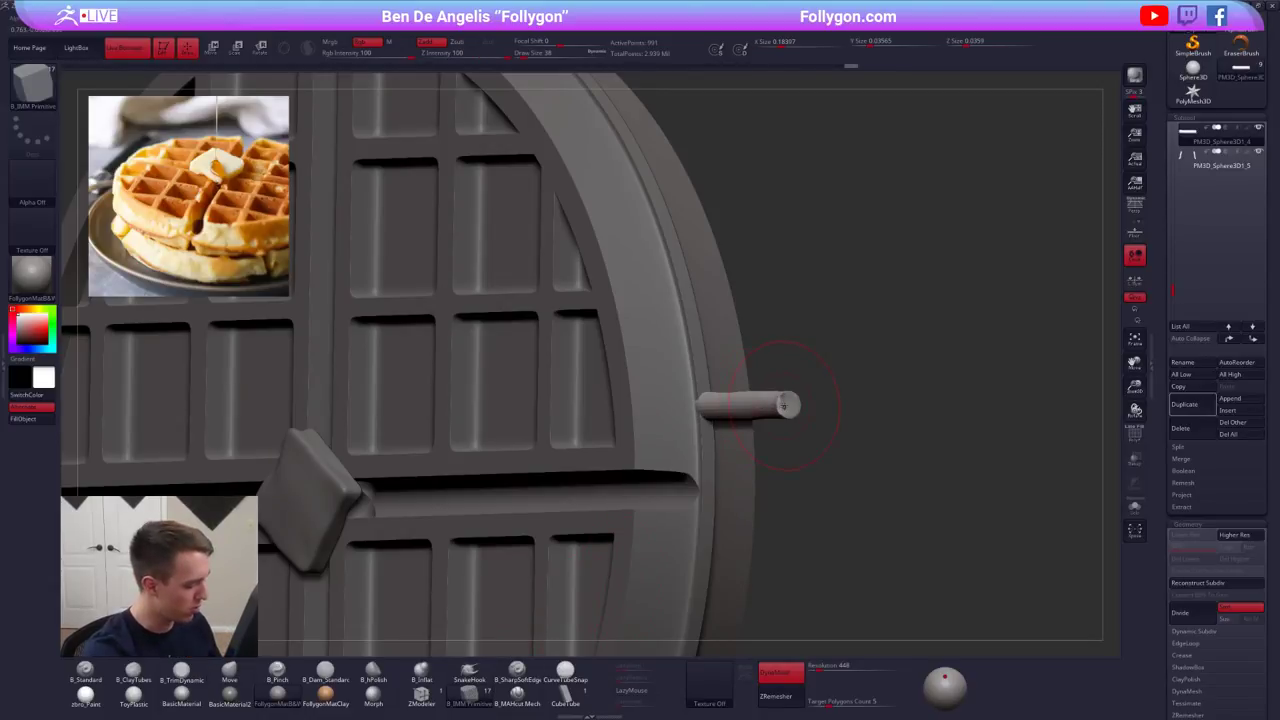
key(m)
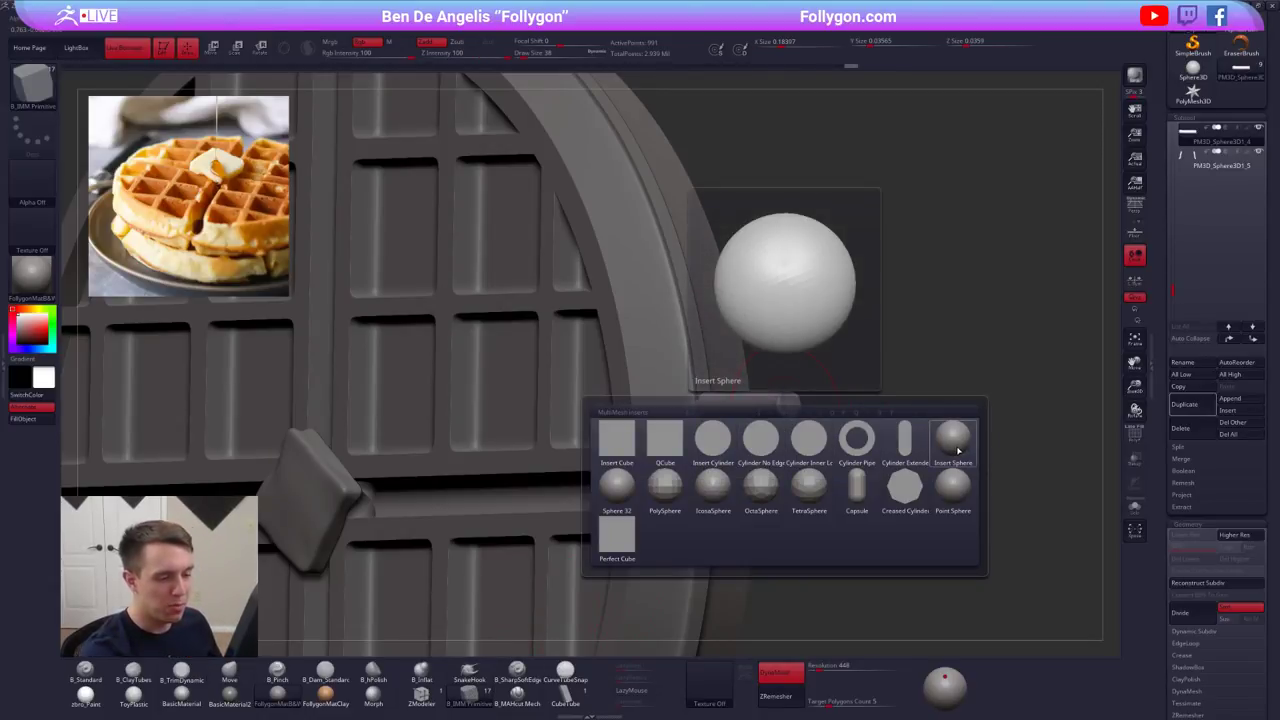
click(955, 445)
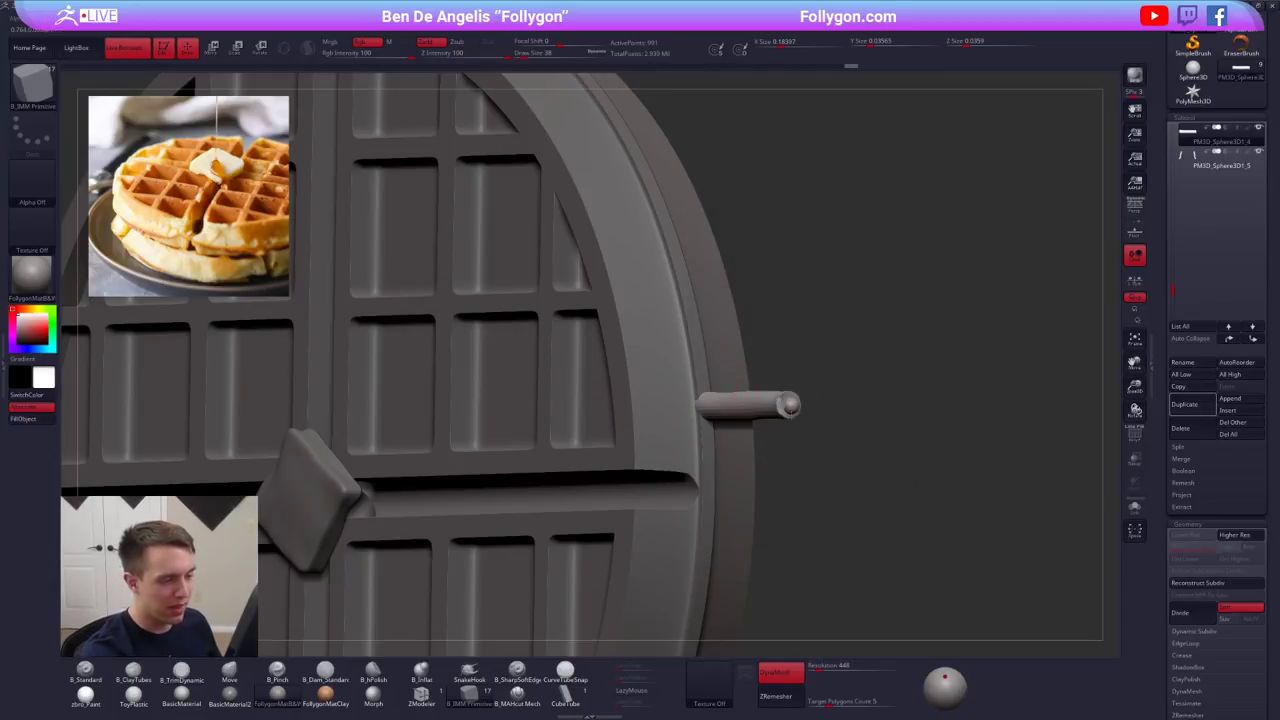
drag(790, 405, 640, 460)
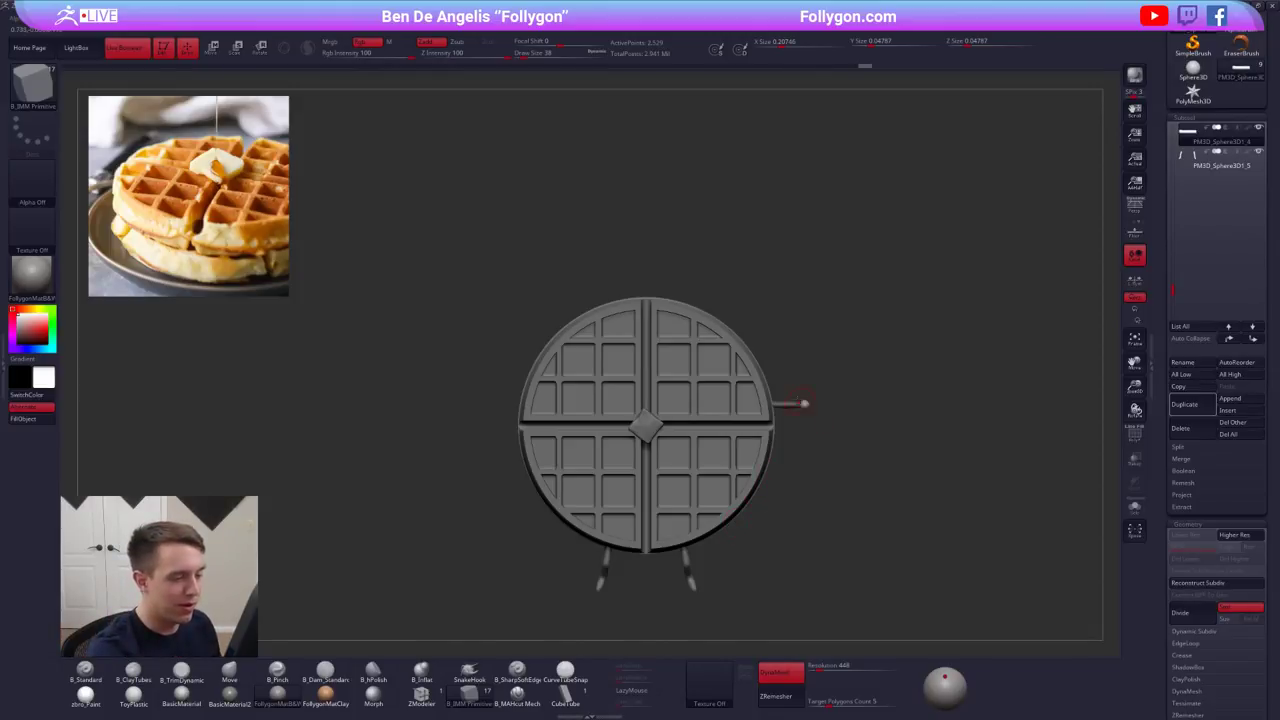
- Enlarge and stretch the sphere at the arm's end into an oval with the Move brush
alt+drag(801, 397, 806, 412)
key(b)
key(m)
key(v)
key(s)
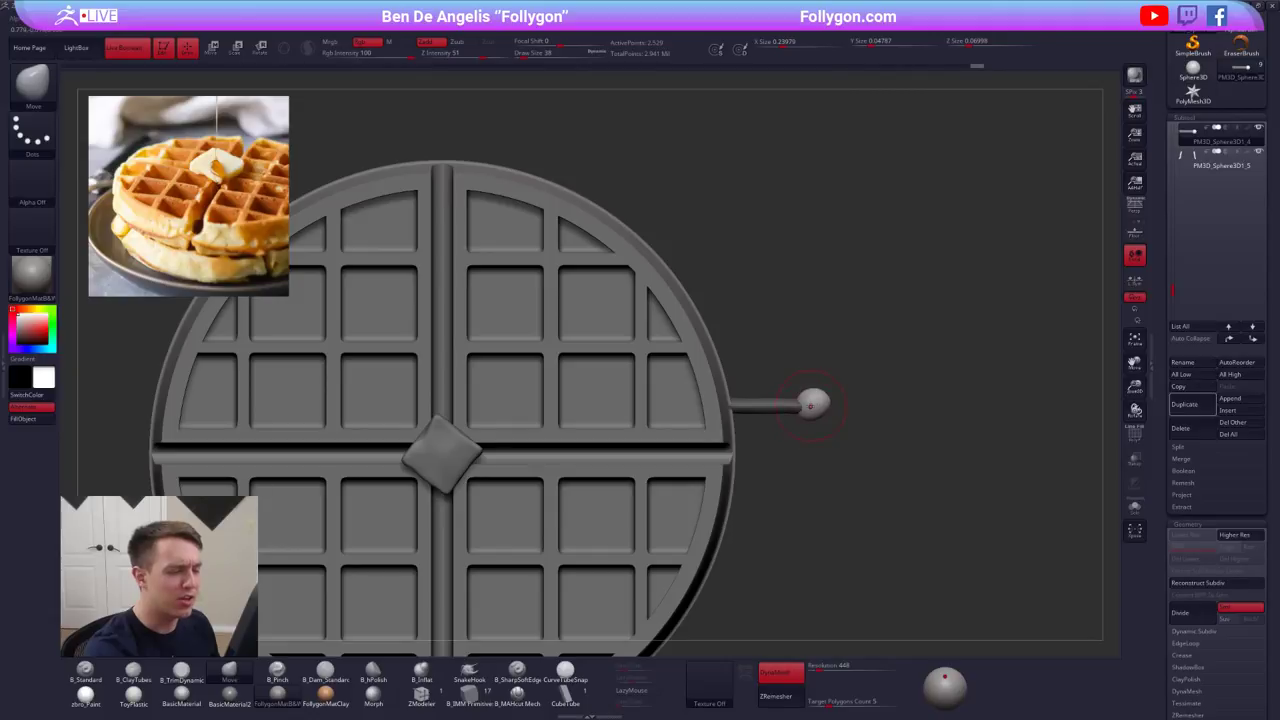
ctrl+right_drag(811, 406, 808, 382)
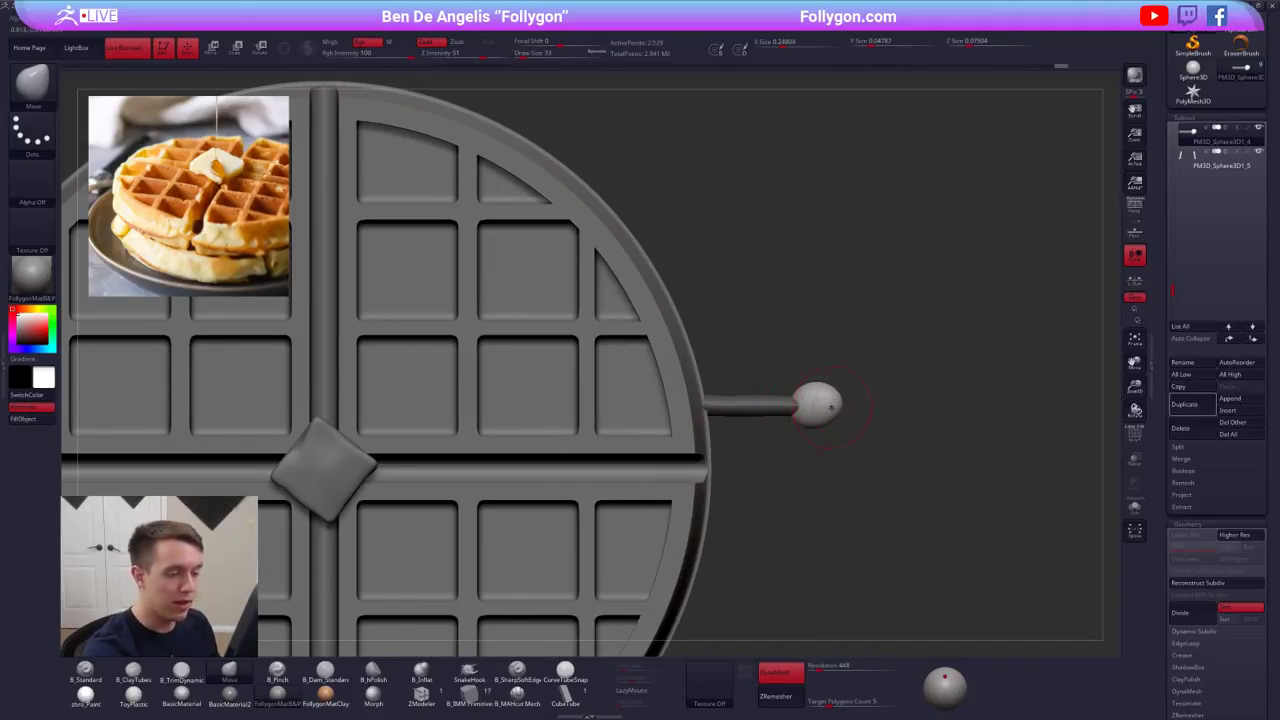
ctrl+right_drag(849, 435, 811, 406)
- Isolate the arm and try to hollow the front of its end sphere with the TrimDynamic brush
key(3)
key(alt+s)
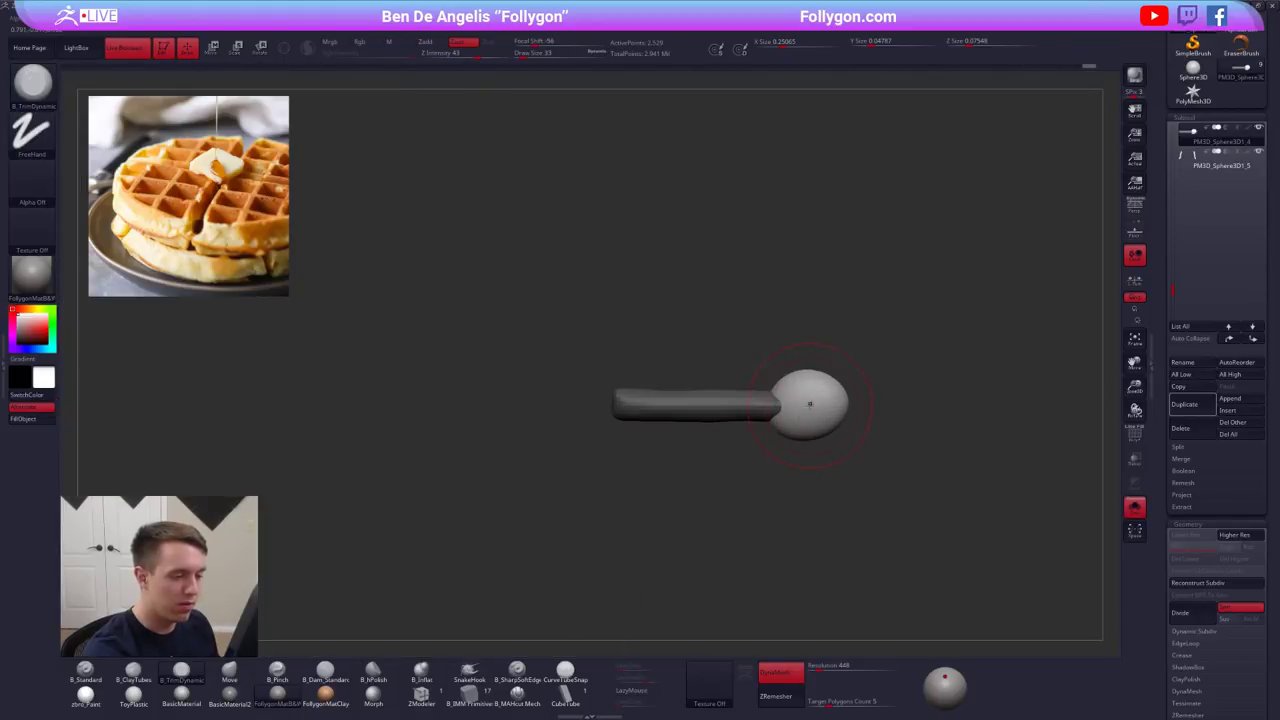
drag(804, 398, 811, 402)
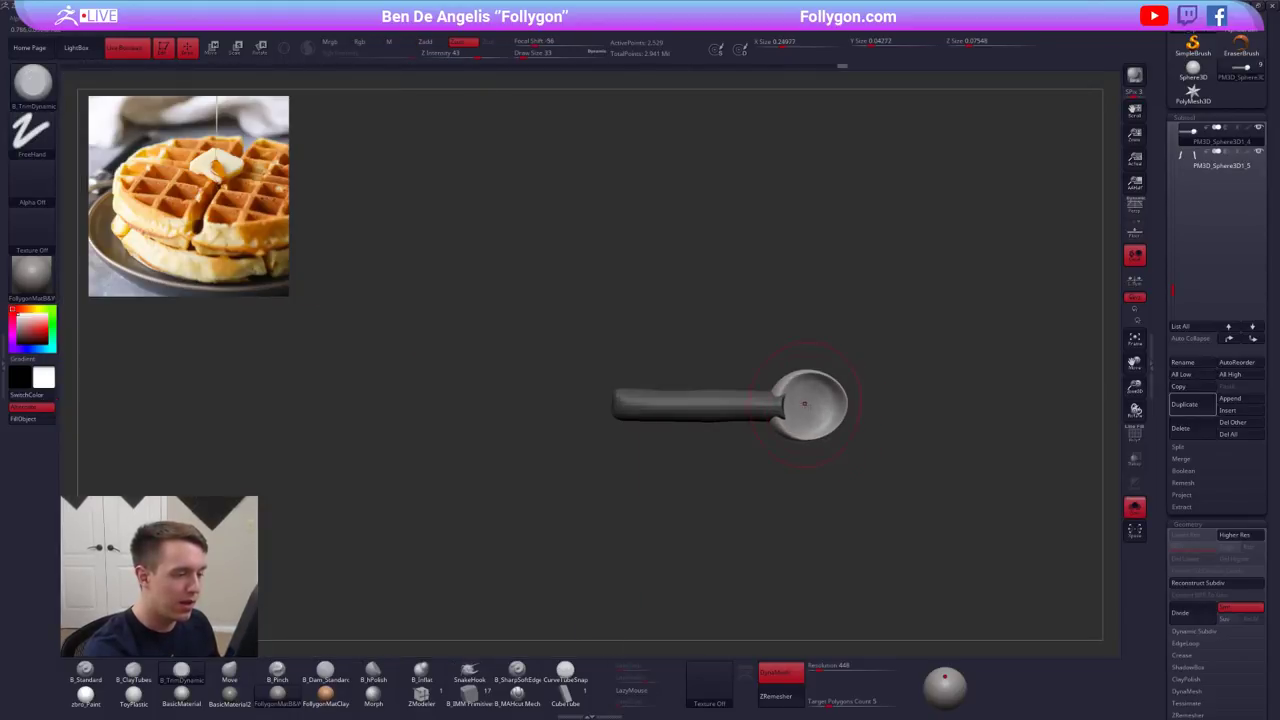
mouse_move(811, 402)
right_down()
mouse_move(788, 431)
mouse_move(769, 414)
right_up()
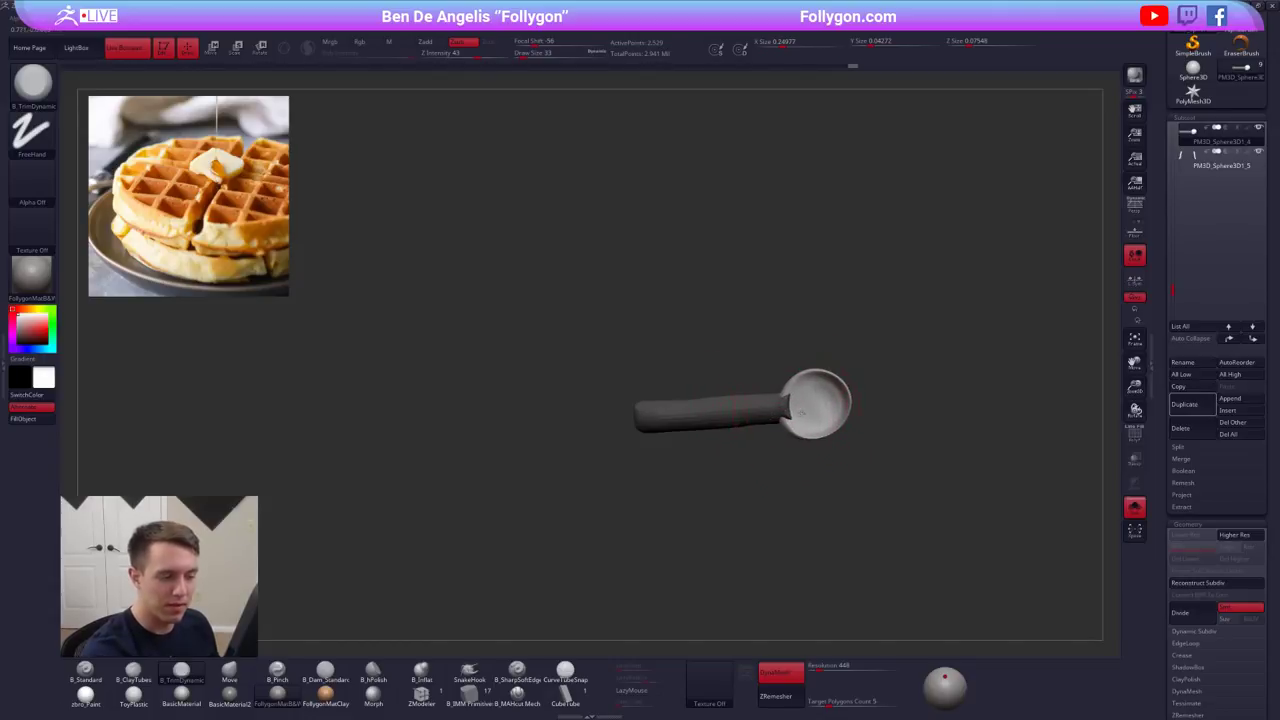
ctrl+right_drag(793, 401, 753, 408)
key(ctrl+z)
key(ctrl+z)
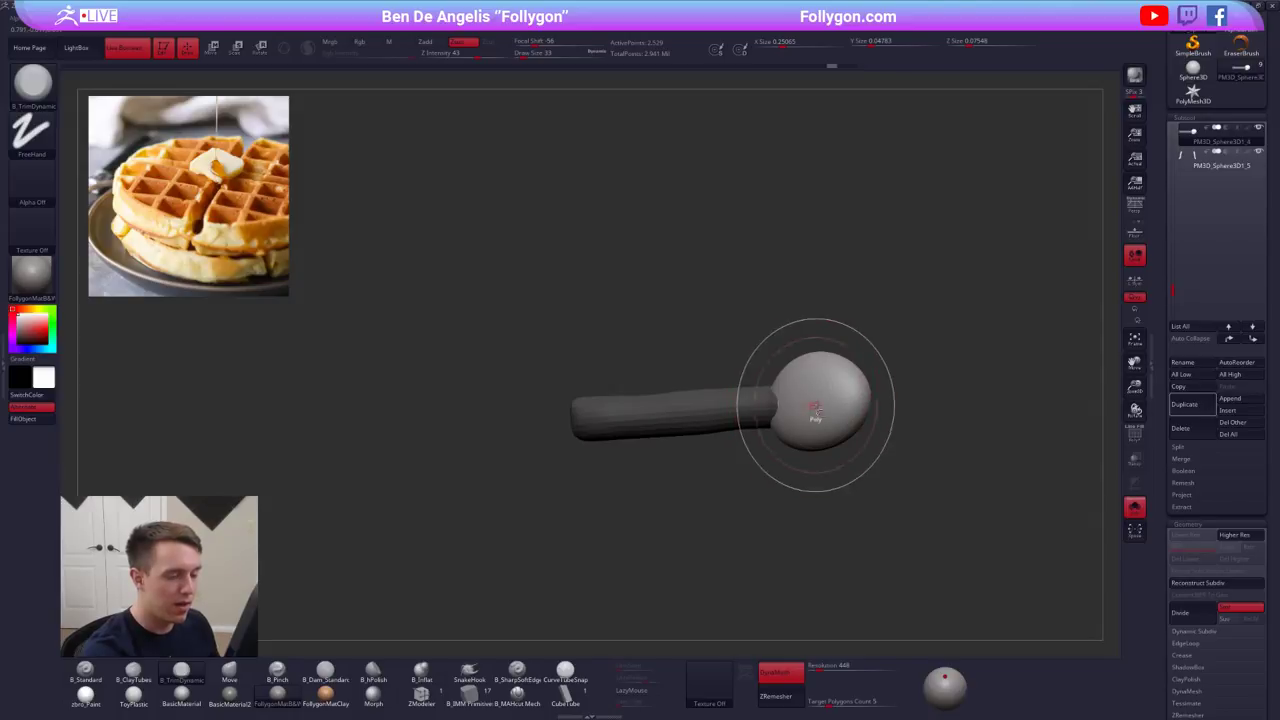
- Hollow the isolated sphere's front into a cup and DynaMesh it together with the arm into one mesh
ctrl+shift+click(814, 411)
ctrl+shift+click(814, 414)
mouse_move(794, 458)
ctrl+shift+mouse_down()
mouse_move(800, 468)
mouse_move(815, 403)
mouse_move(930, 420)
ctrl+shift+mouse_up()
key(2)
ctrl+shift+click(896, 417)
ctrl+drag(928, 406, 961, 401)
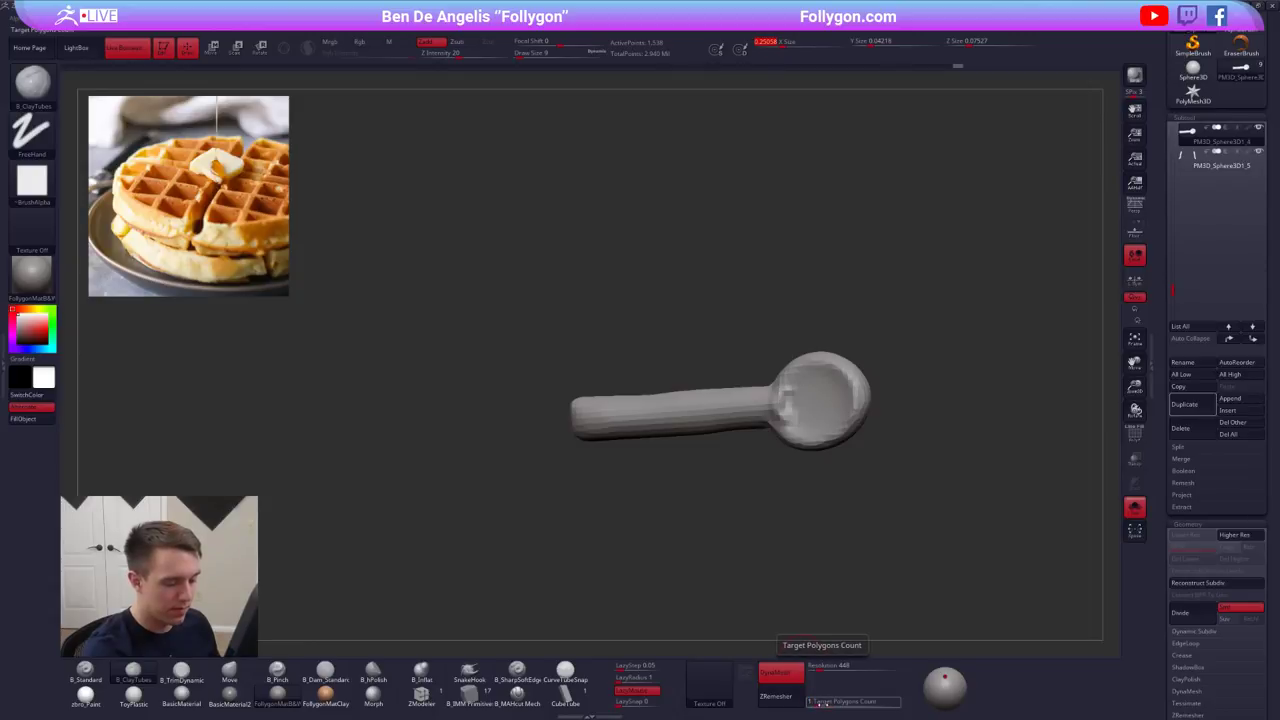
- Turn off DynaMesh, ZRemesh the arm with a target polygons count of 0.1, and subdivide it once
key(Return)
click(785, 674)
click(788, 695)
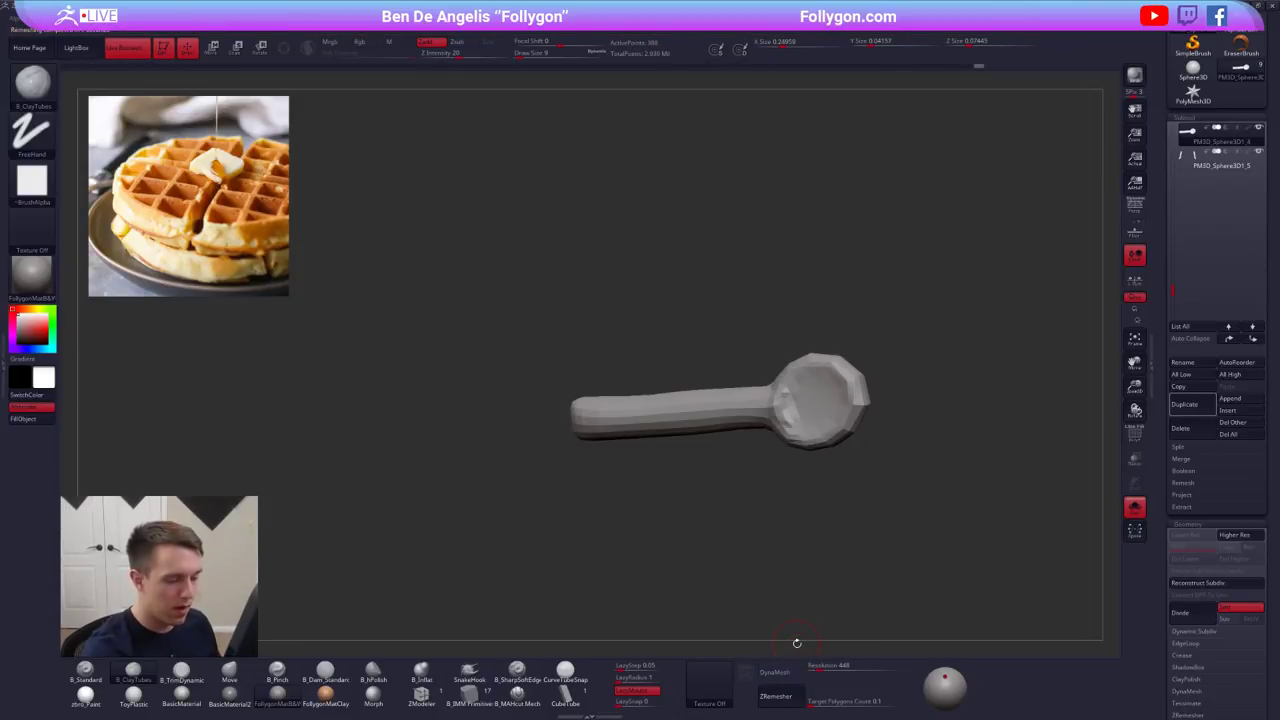
key(shift+f)
key(shift+f)
mouse_move(801, 460)
mouse_down()
mouse_move(700, 442)
mouse_move(813, 445)
mouse_up()
mouse_move(813, 445)
alt+mouse_down()
mouse_move(799, 425)
mouse_move(806, 459)
mouse_move(803, 442)
alt+mouse_up()
key(ctrl+d)
- Pull the cupped hand's rim outward into a longer scoop using the Move brush at draw size 21
key(b)
key(m)
key(v)
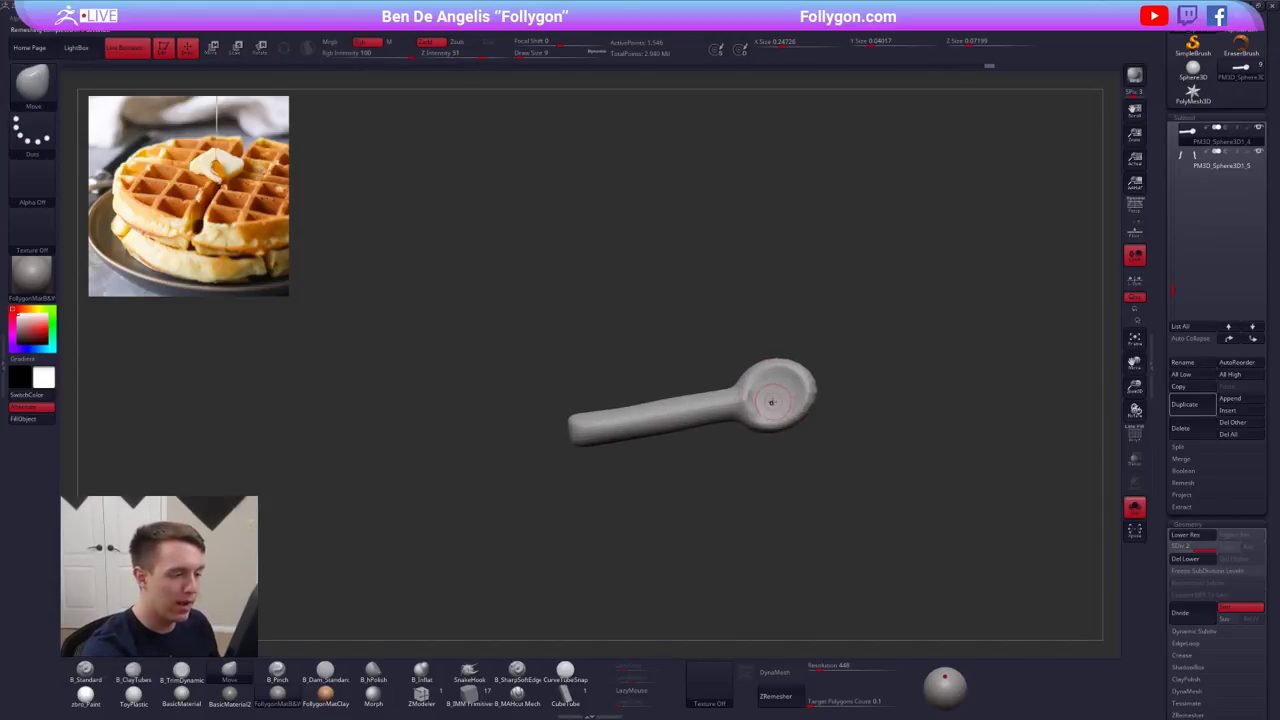
key(s)
drag(771, 402, 771, 379)
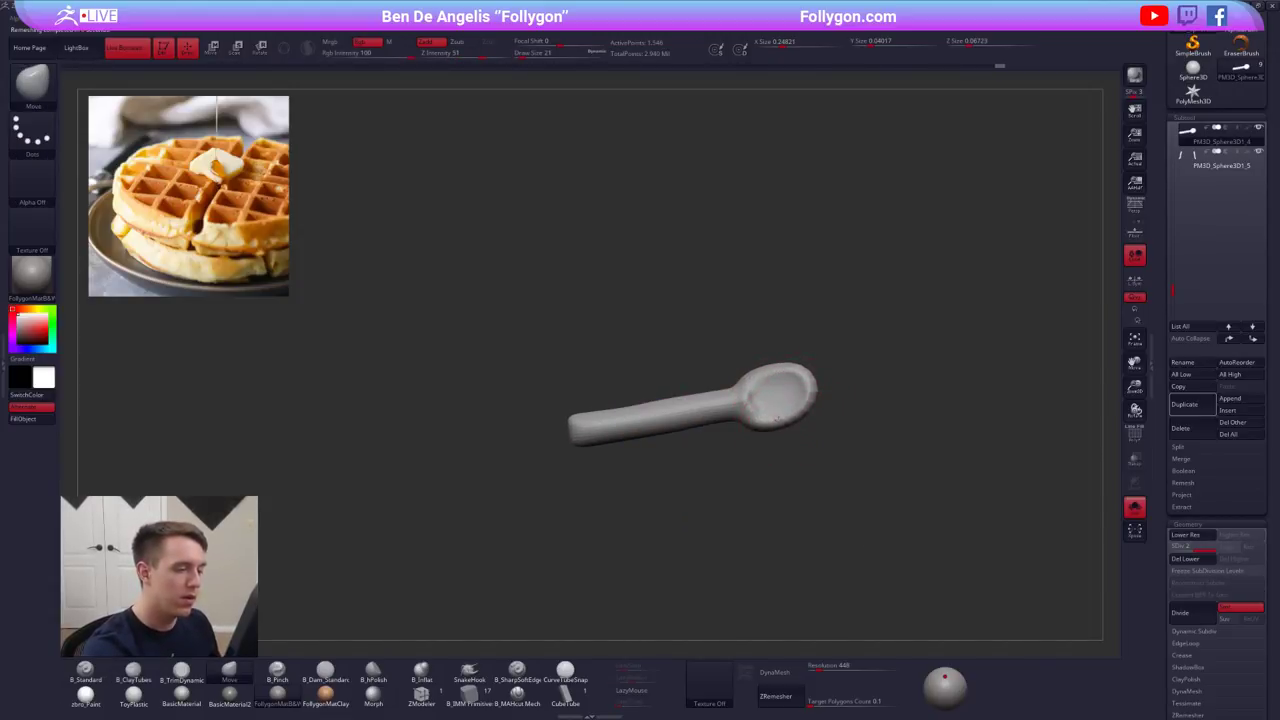
mouse_move(806, 445)
alt+mouse_down()
mouse_move(793, 399)
mouse_move(808, 451)
mouse_move(800, 425)
mouse_move(870, 460)
alt+mouse_up()
- Subdivide the arm two more times and show the whole waffle model again
key(space)
key(shift)
key(ctrl+d)
key(ctrl+d)
key(alt+s)
mouse_move(870, 460)
mouse_down()
mouse_move(874, 347)
mouse_move(870, 405)
mouse_move(822, 396)
mouse_up()
key(space)
alt+drag(747, 318, 753, 430)
shift+drag(753, 430, 766, 509)
- Delete the arm's lower subdivision levels and mirror it to the waffle's opposite side
click(1186, 559)
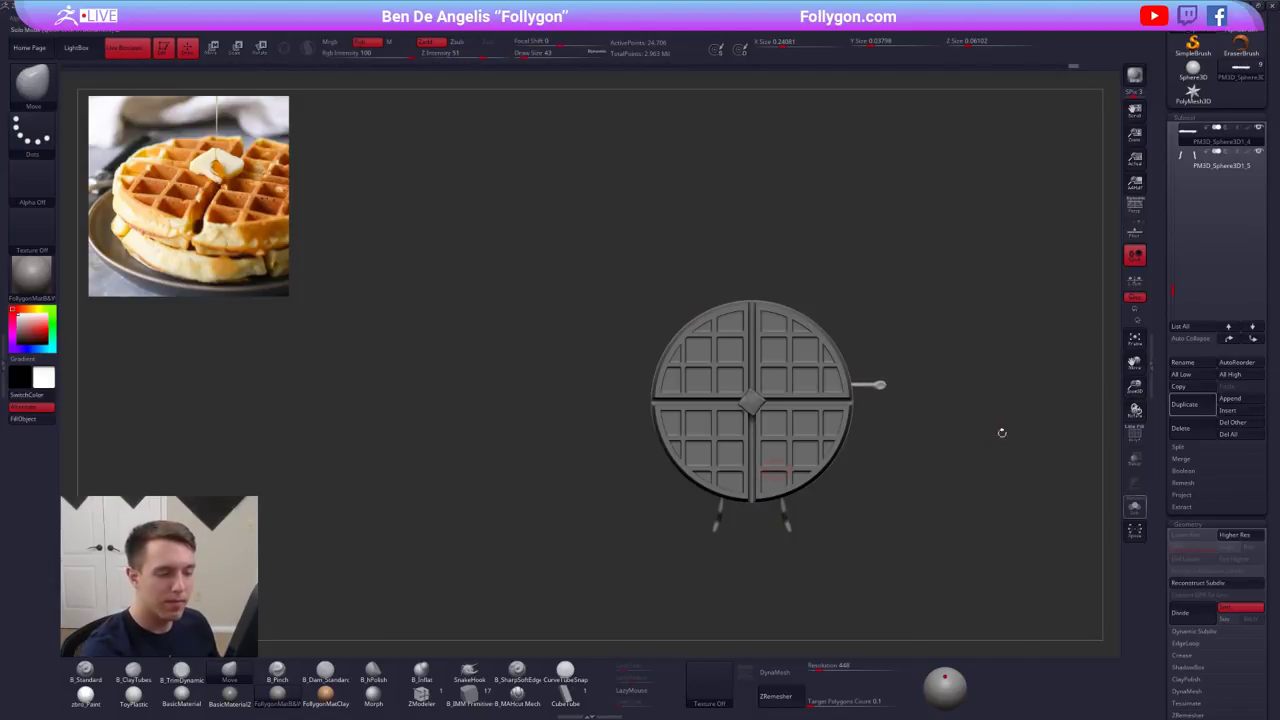
key(ctrl+space)
click(958, 478)
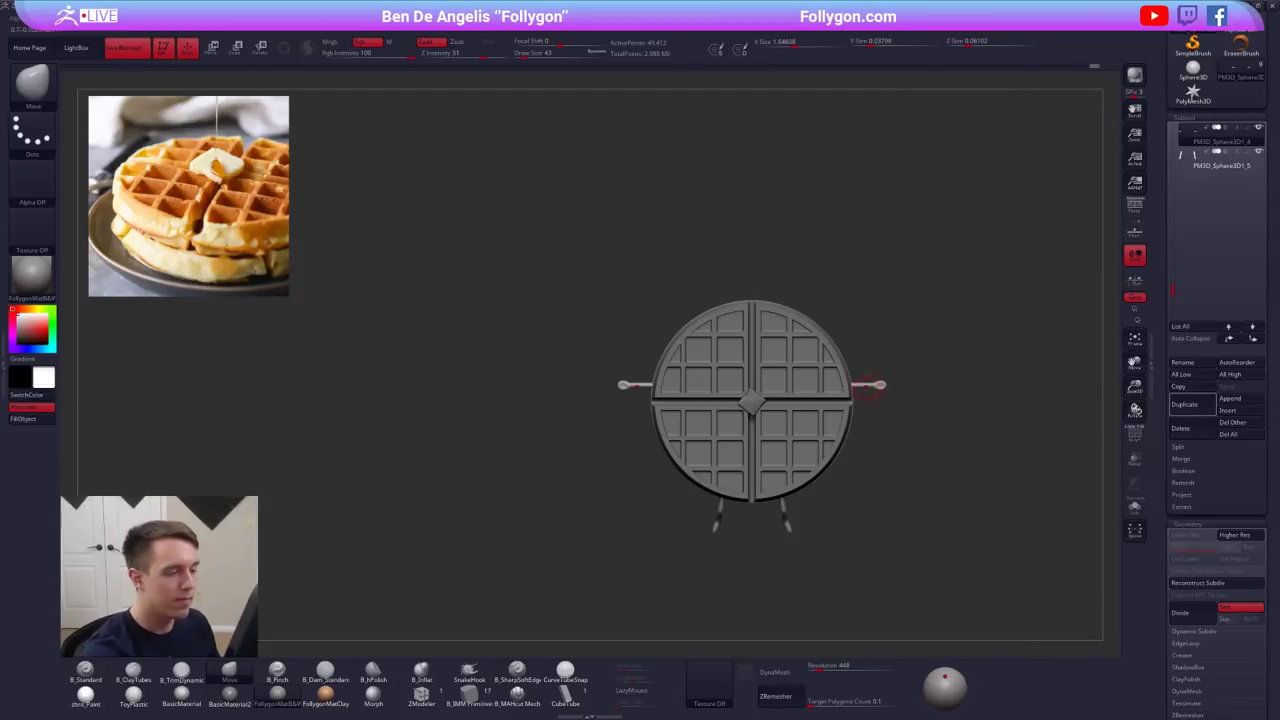
- Select the butter pat at the waffle's center and duplicate it as a new subtool
alt+click(789, 515)
alt+drag(796, 522, 755, 525)
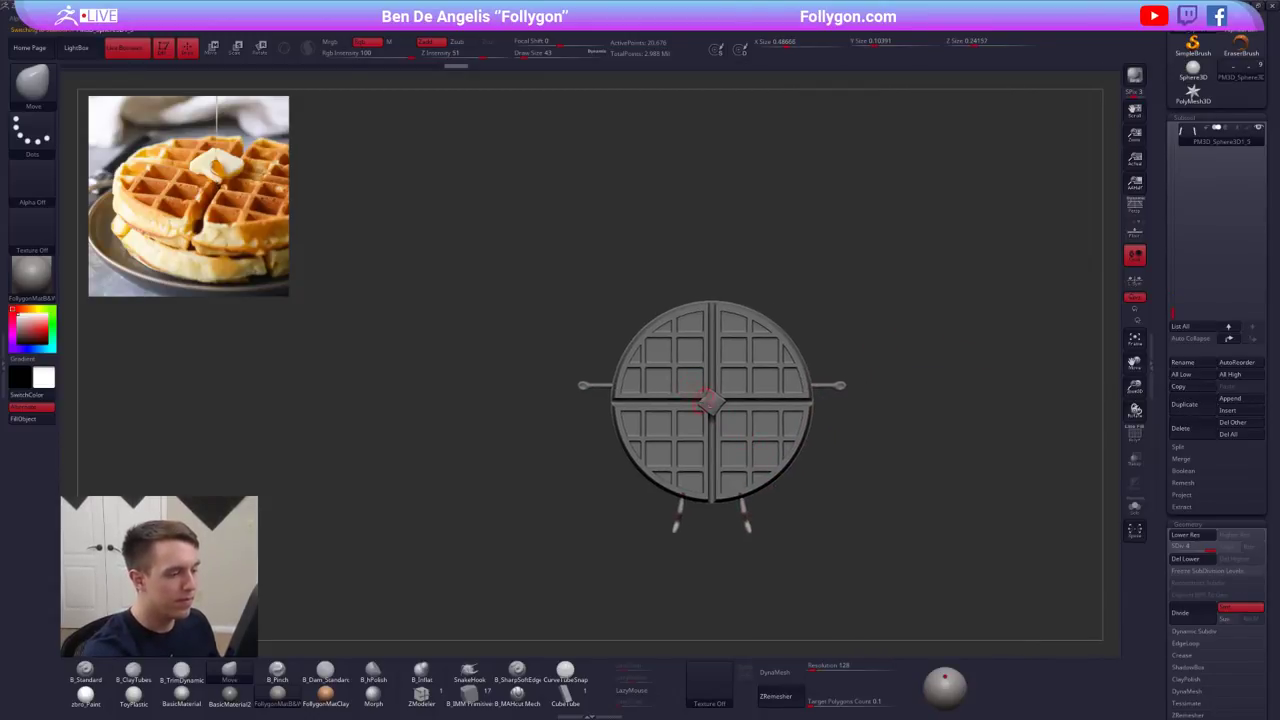
alt+click(711, 403)
alt+drag(715, 380, 772, 400)
right_drag(838, 570, 812, 440)
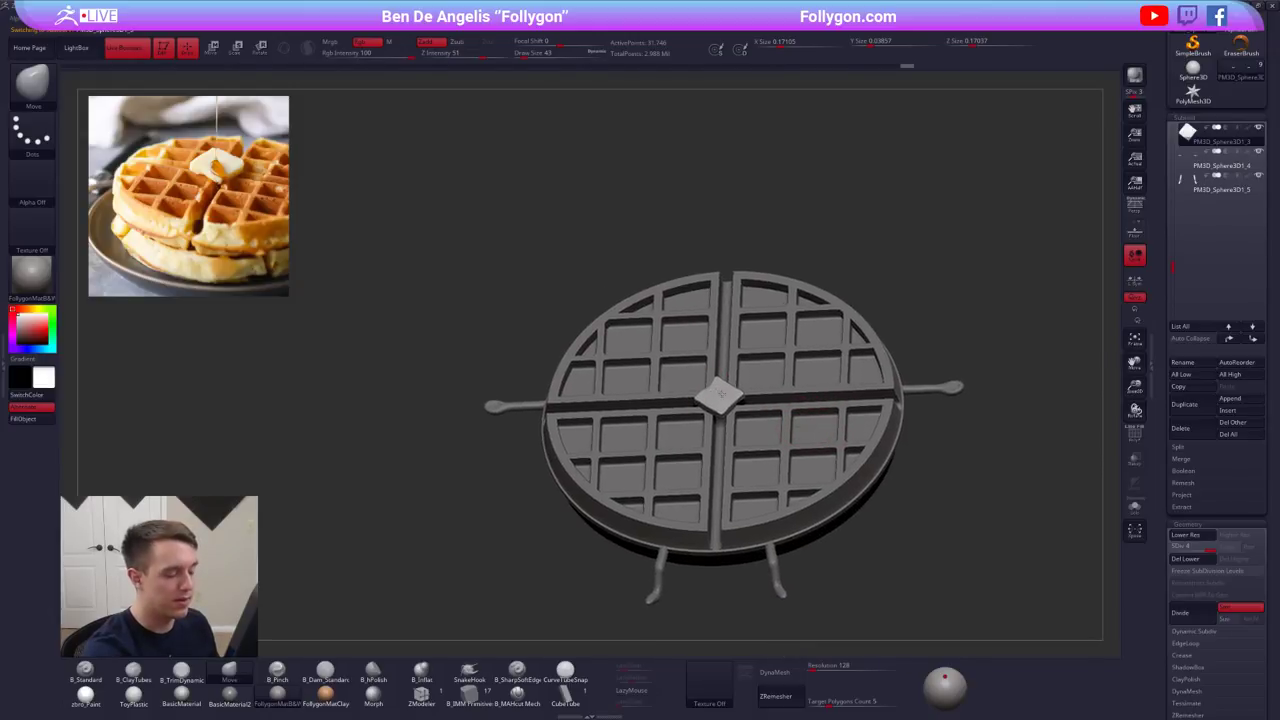
ctrl+right_drag(740, 345, 730, 405)
key(space)
click(727, 386)
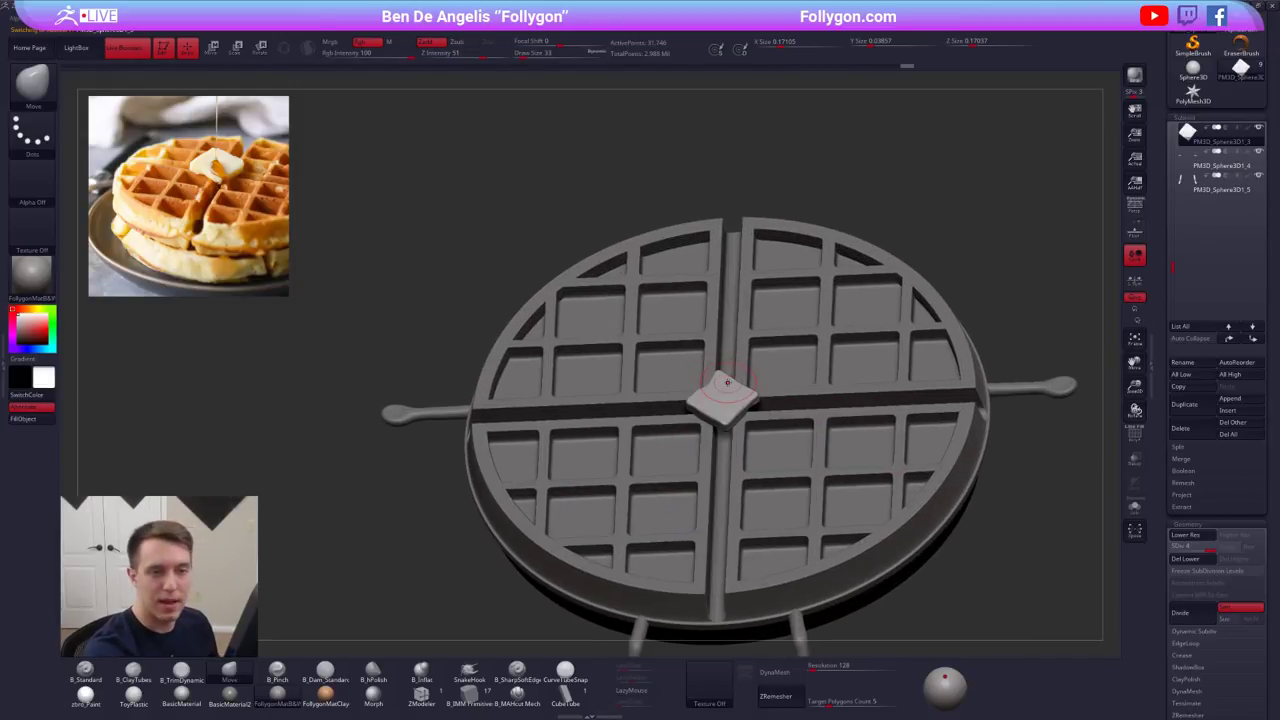
click(1197, 402)
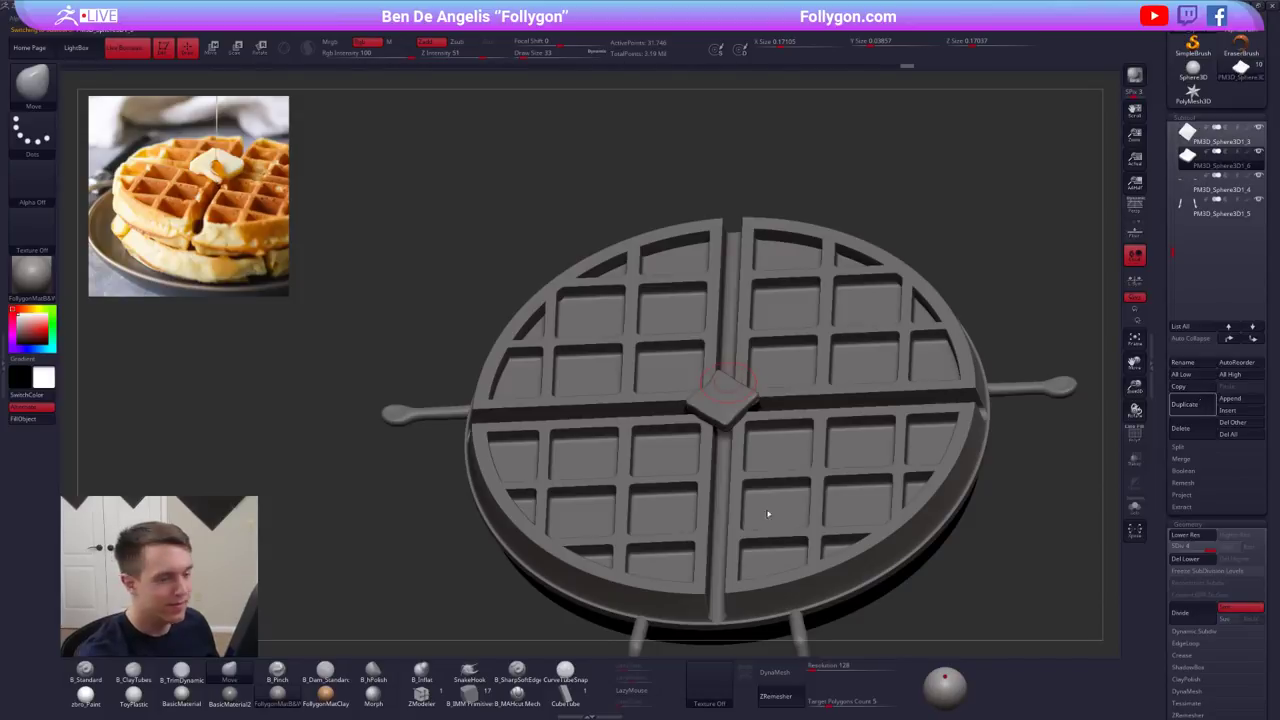
- Choose the Insert Sphere primitive at draw size 7 and isolate the duplicated butter pat
click(472, 695)
key(m)
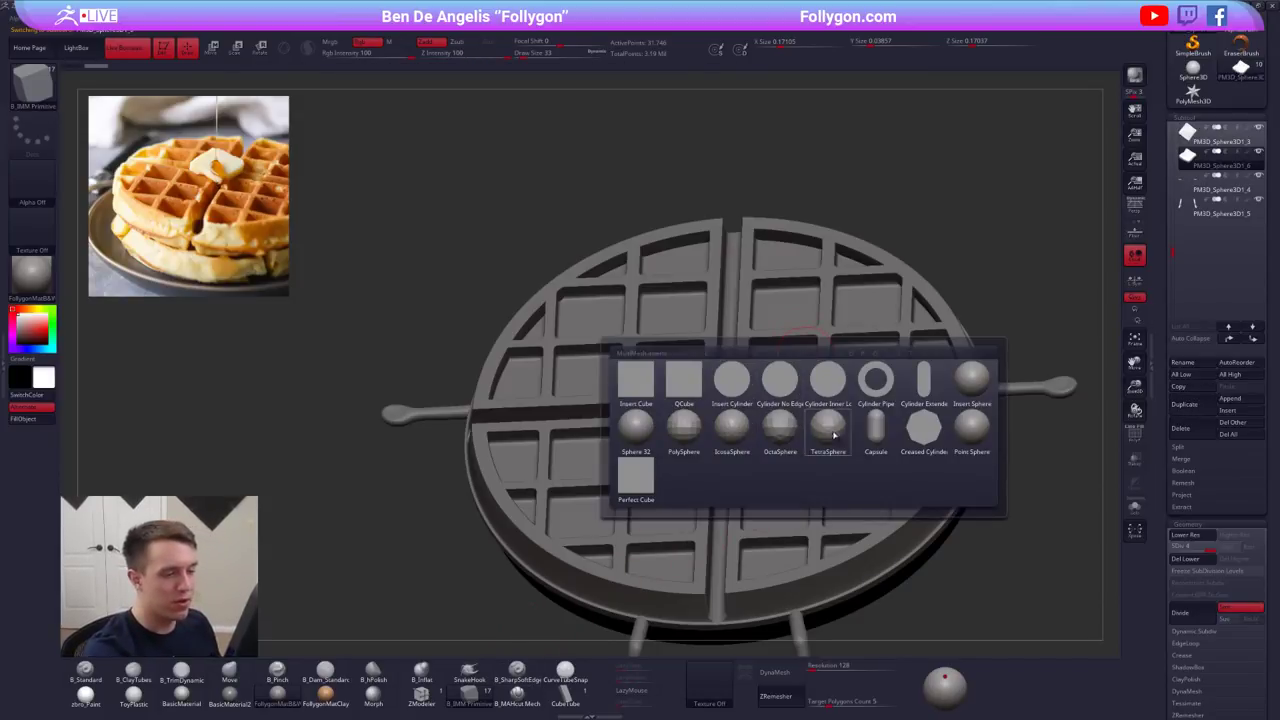
click(980, 389)
key(alt+s)
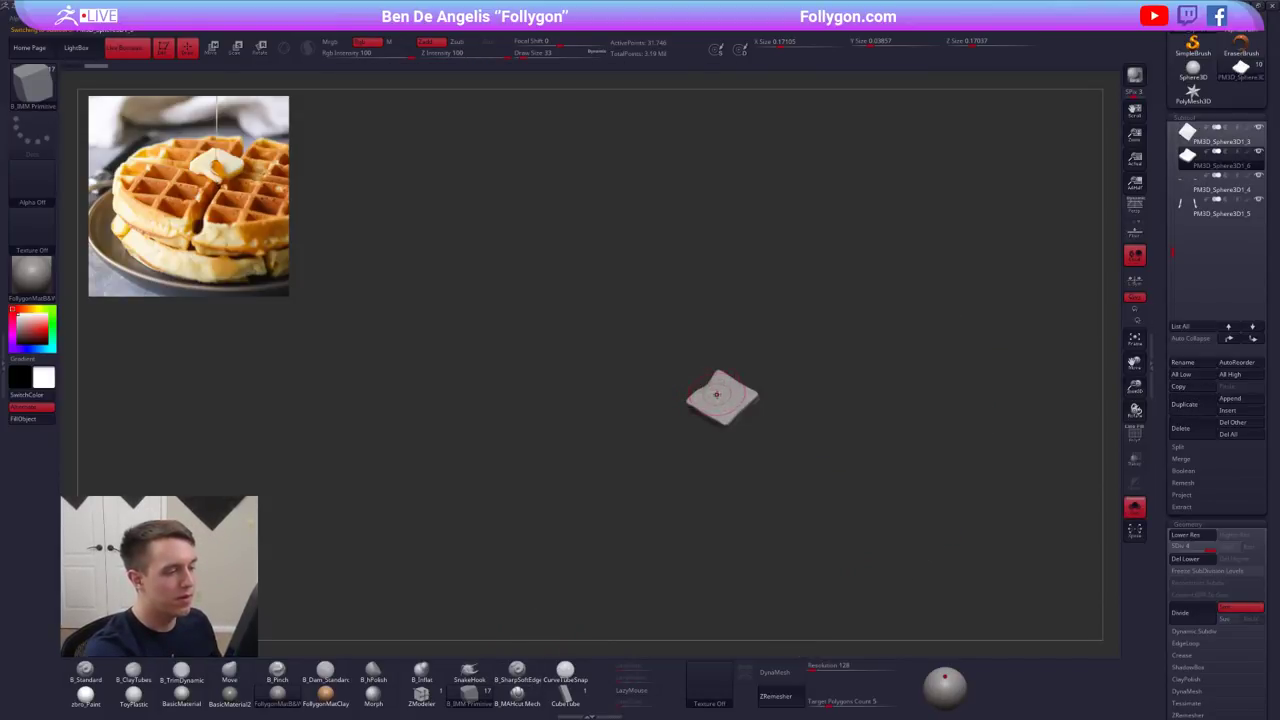
mouse_move(715, 394)
right_down()
mouse_move(737, 386)
mouse_move(724, 396)
right_up()
ctrl+right_drag(724, 396, 742, 468)
key(space)
drag(731, 368, 728, 369)
ctrl+right_drag(736, 382, 738, 408)
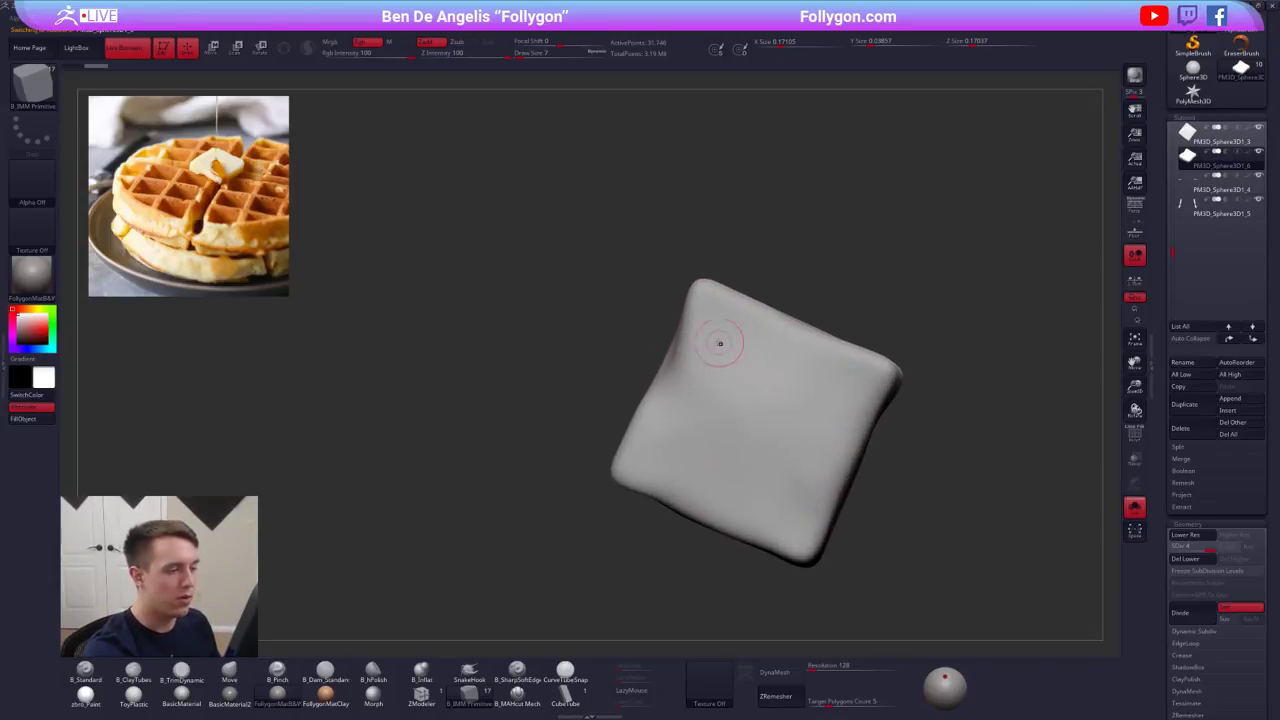
- Delete the duplicated butter's lower subdivision levels and insert a small sphere near one corner of its top face
click(712, 321)
click(715, 331)
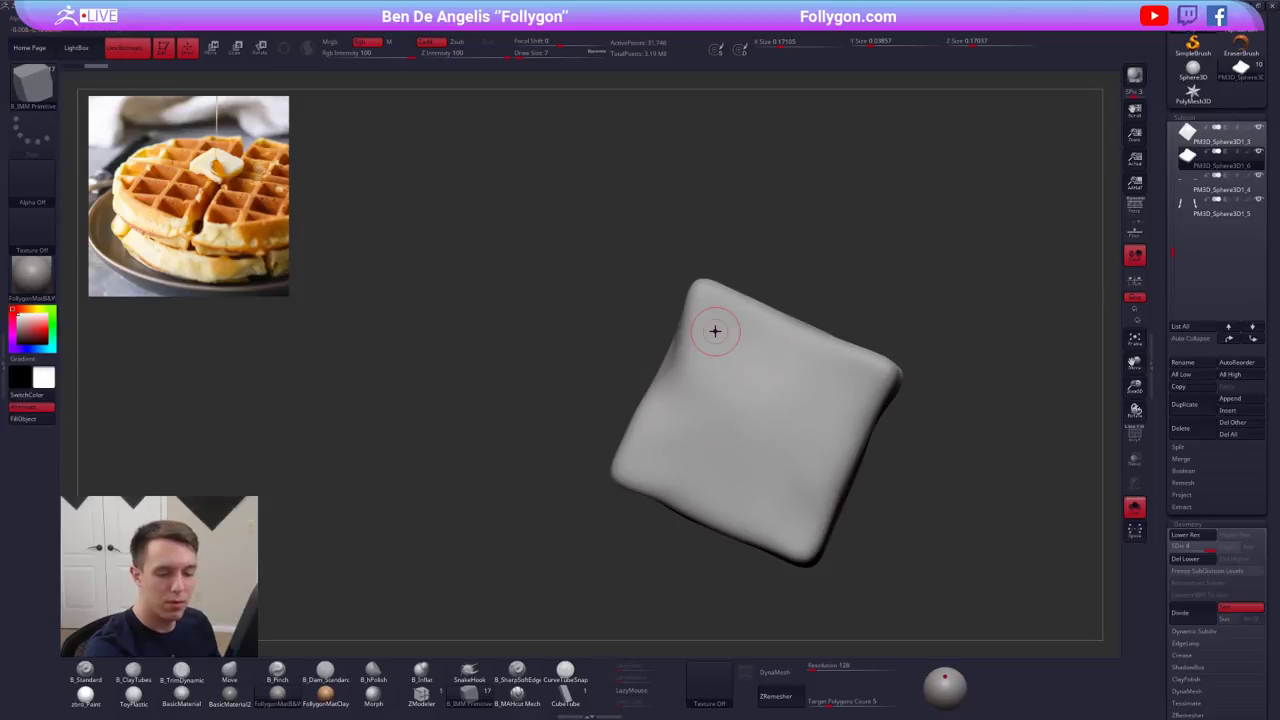
click(1184, 562)
drag(717, 328, 723, 346)
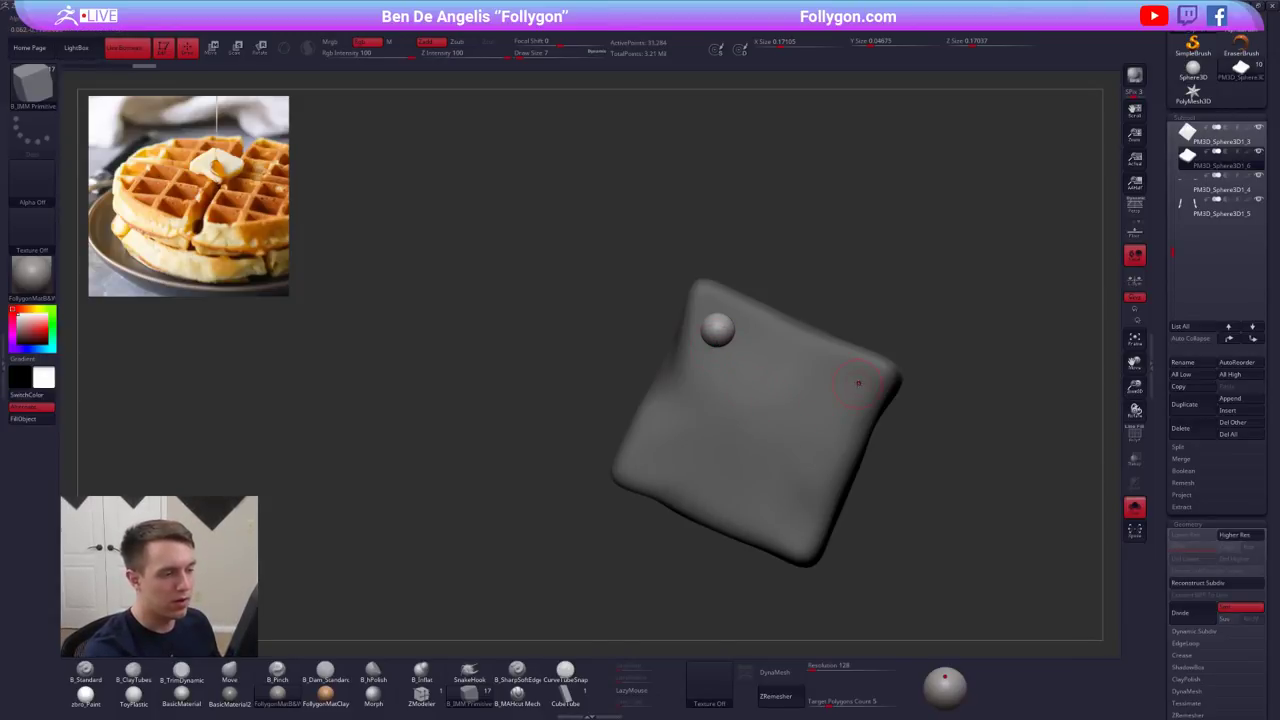
- Copy the small sphere across the butter's top face to the adjacent corner with the transpose line
key(w)
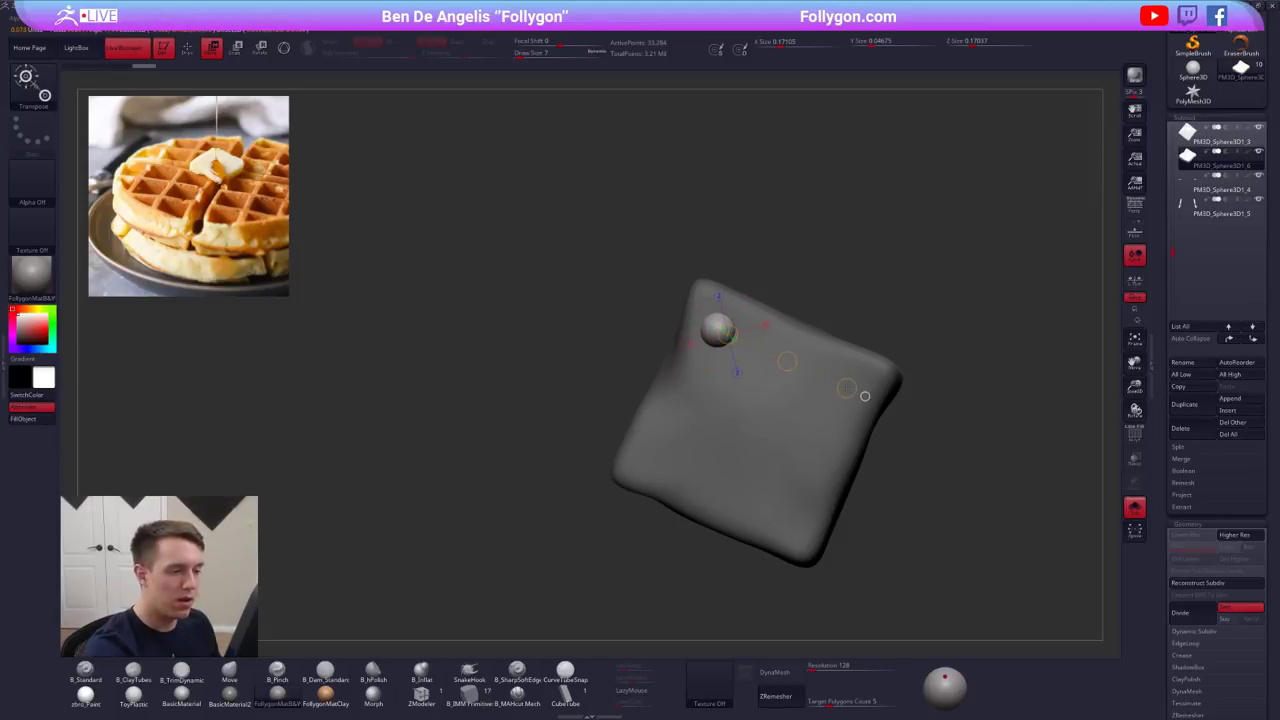
drag(792, 427, 777, 488)
drag(717, 328, 868, 403)
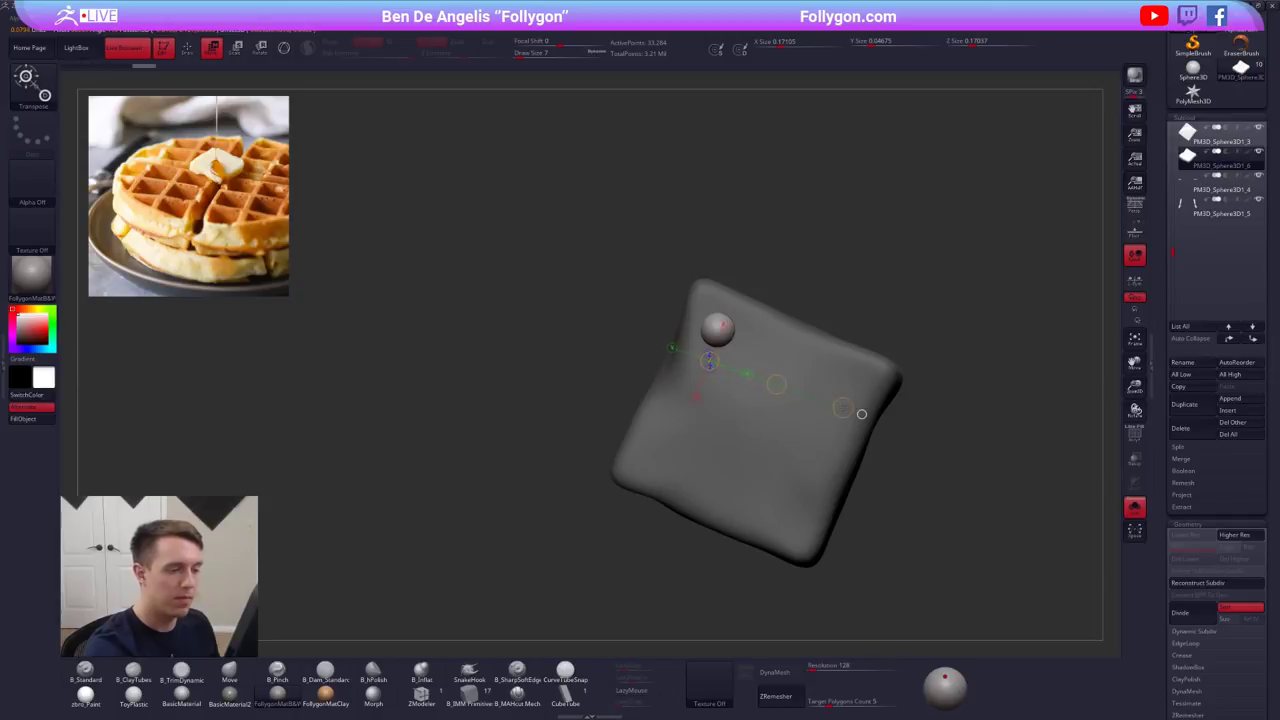
mouse_move(777, 386)
ctrl+mouse_down()
mouse_move(910, 445)
mouse_move(914, 374)
ctrl+mouse_up()
- Delete the butter geometry from the duplicated subtool, keeping only the two spheres, and show the other subtools again
key(q)
ctrl+shift+click(819, 372)
ctrl+shift+drag(881, 321, 942, 318)
key(space)
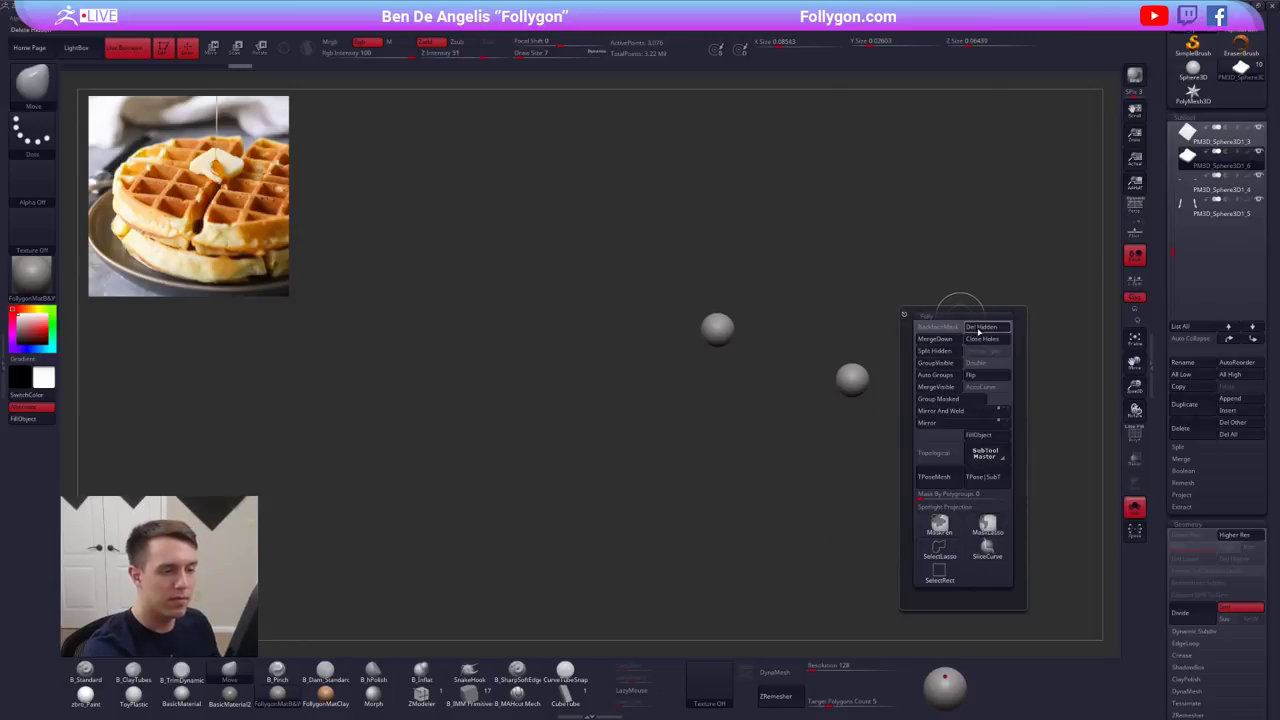
click(977, 329)
key(alt+s)
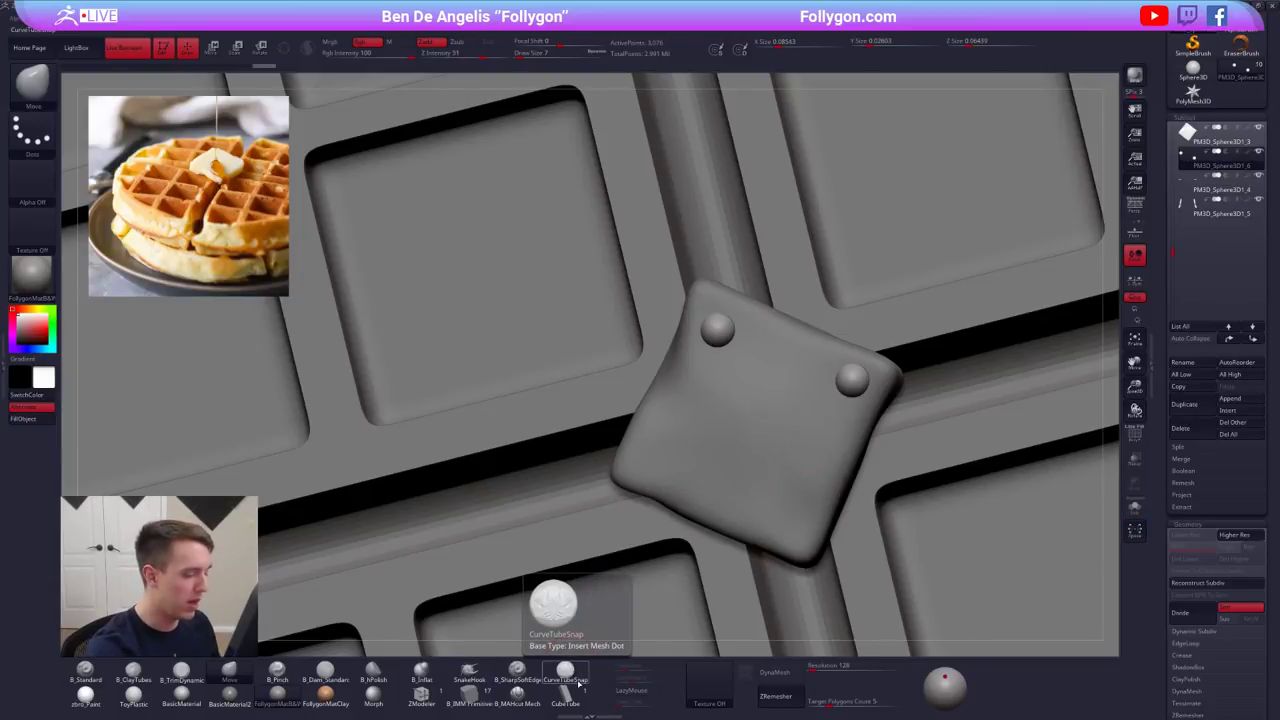
- Try to draw a curved mouth tube on the lower part of the butter with CurveTubeSnap
click(567, 672)
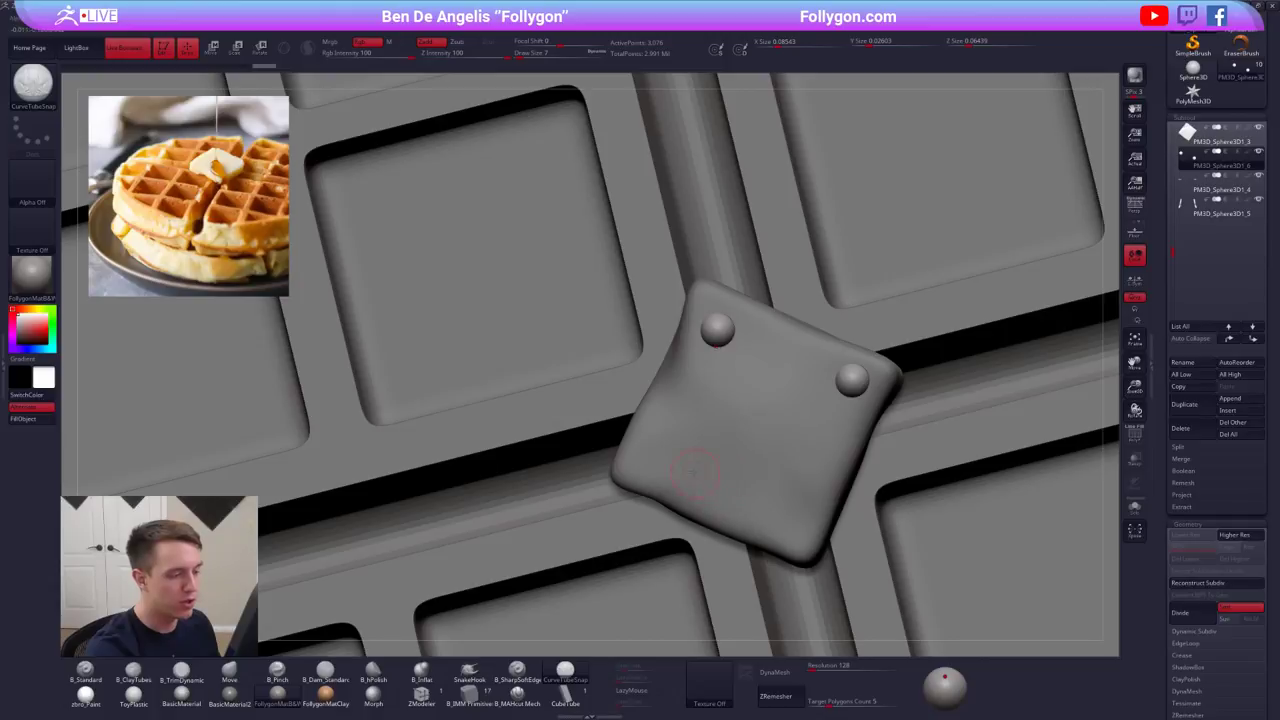
key(space)
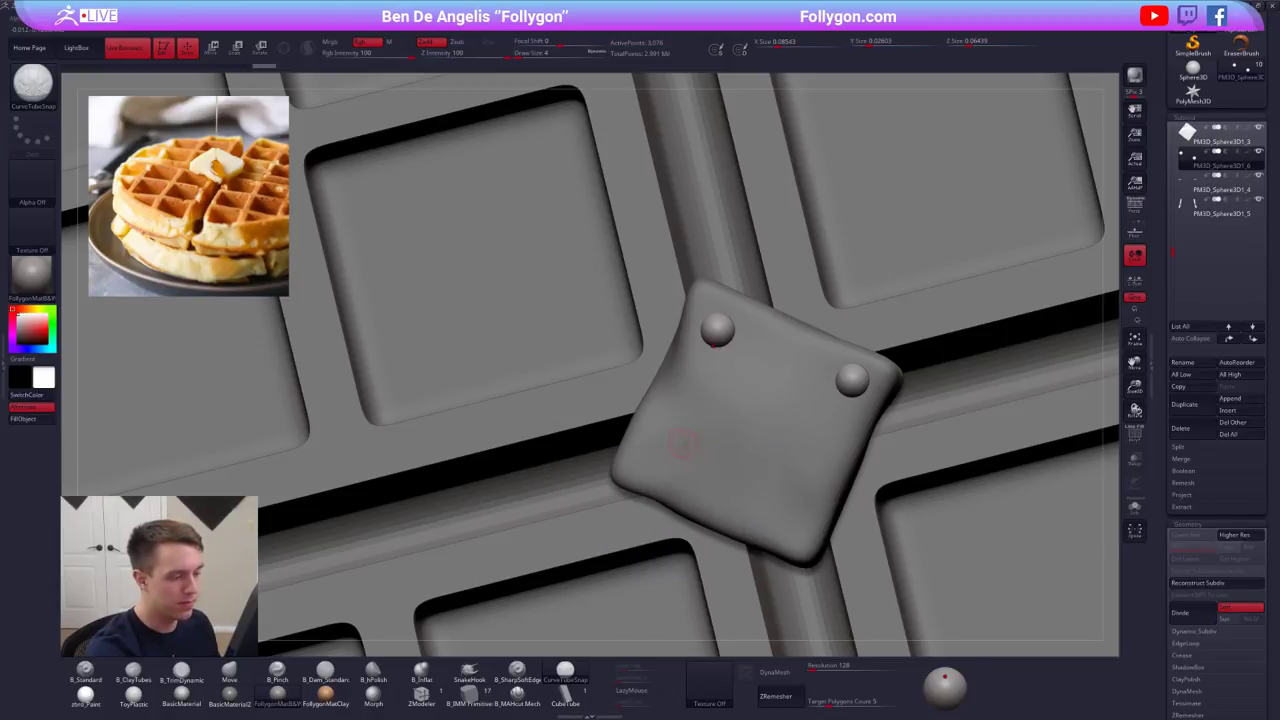
drag(745, 482, 747, 482)
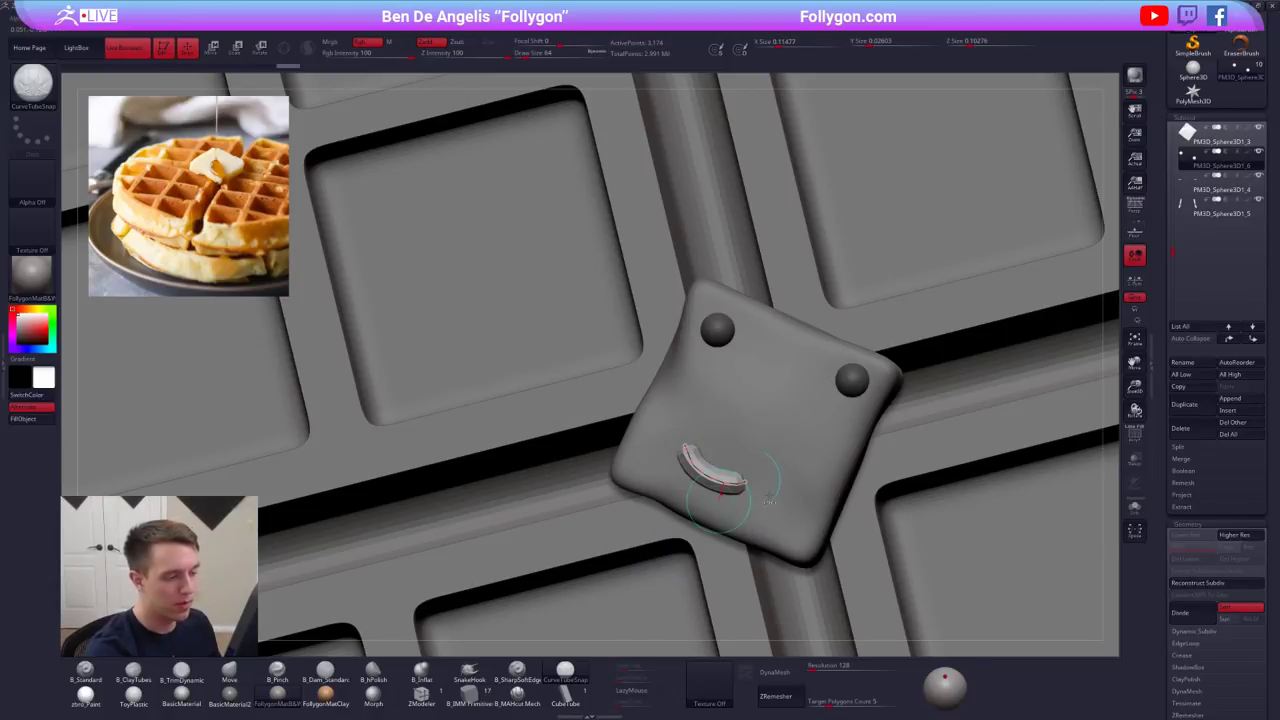
key(ctrl+z)
- Set the draw size to 2, mask the first sphere and move the second eye sphere slightly outward toward its corner
key(space)
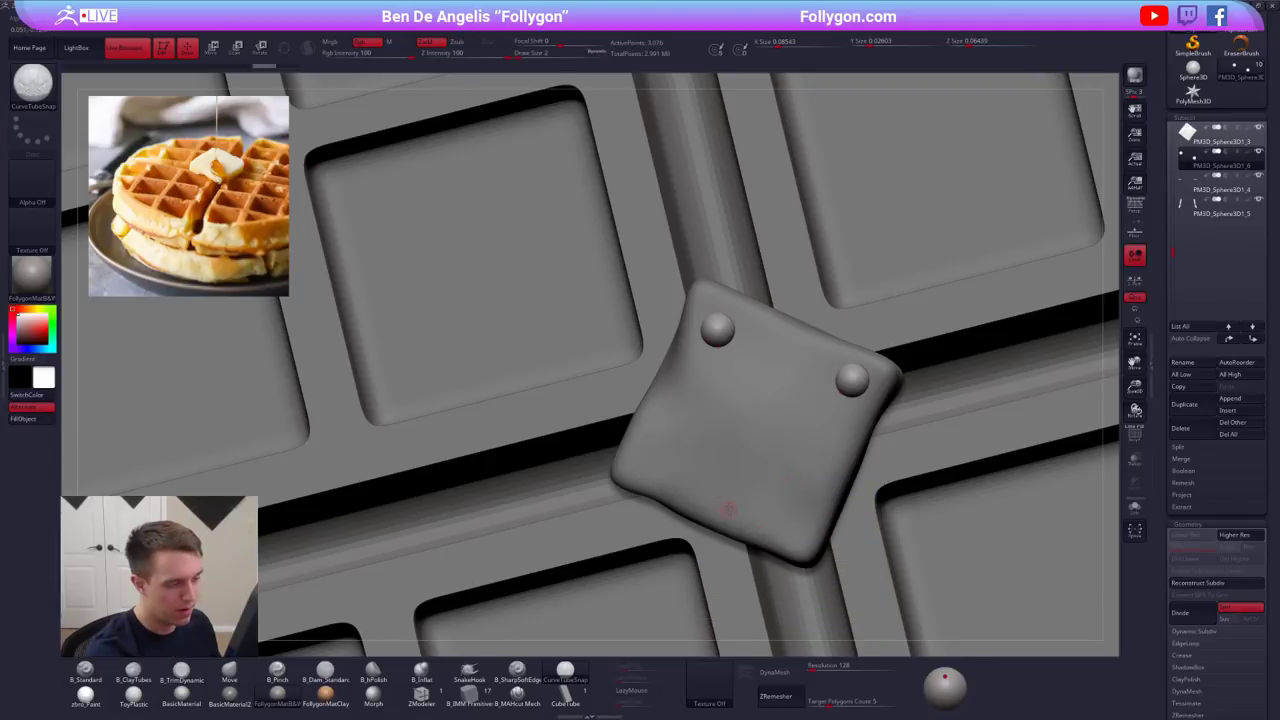
key(alt+s)
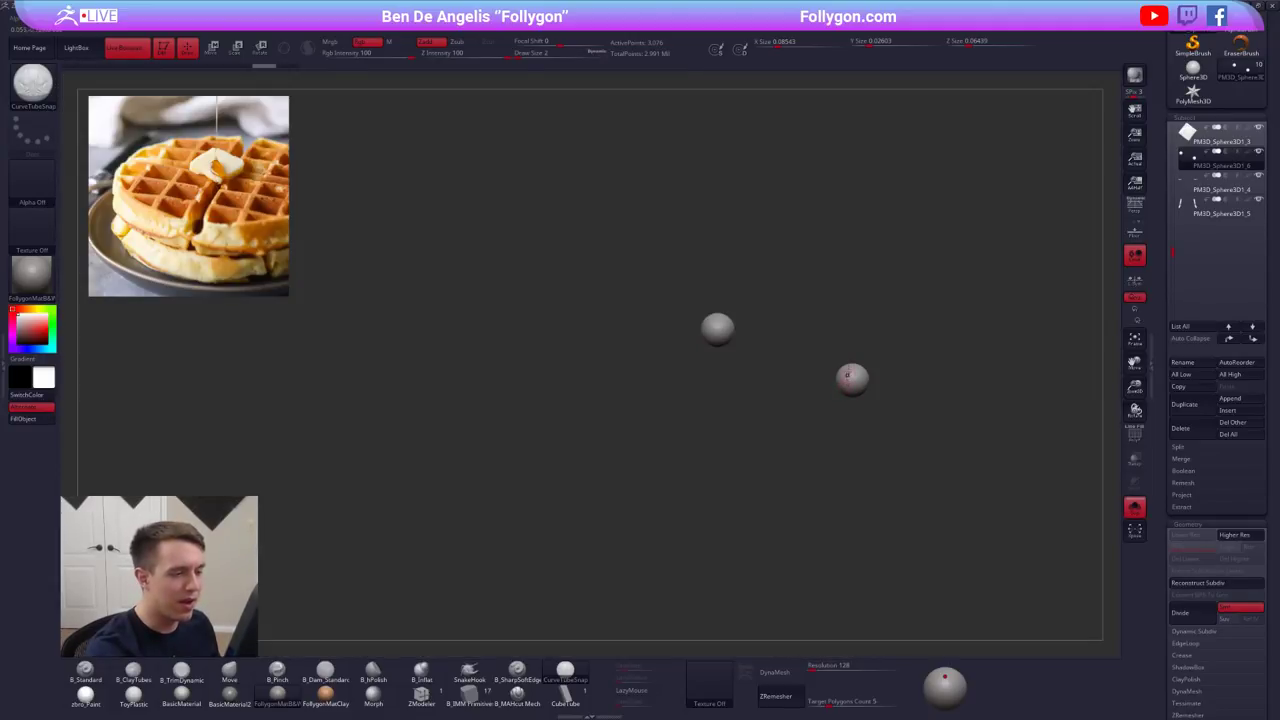
mouse_move(848, 349)
ctrl+mouse_down()
mouse_move(848, 421)
mouse_move(906, 354)
ctrl+mouse_up()
ctrl+click(908, 354)
key(alt+s)
key(w)
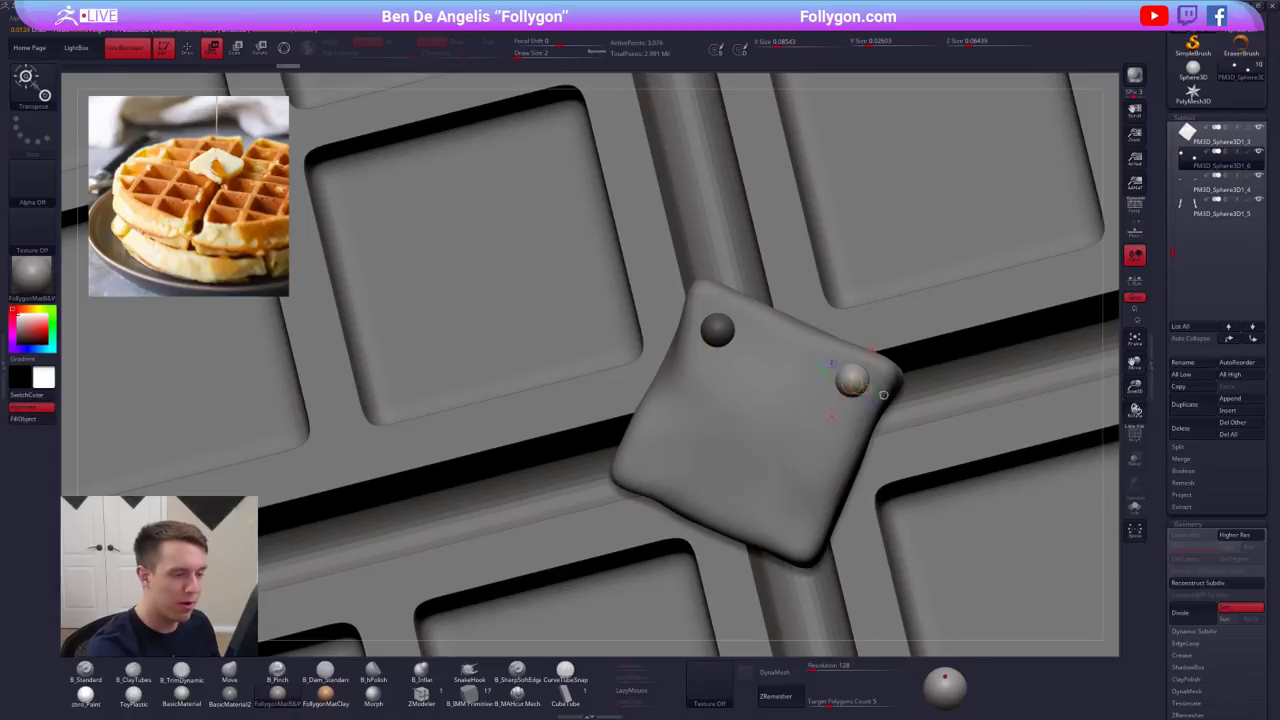
key(shift+alt+s)
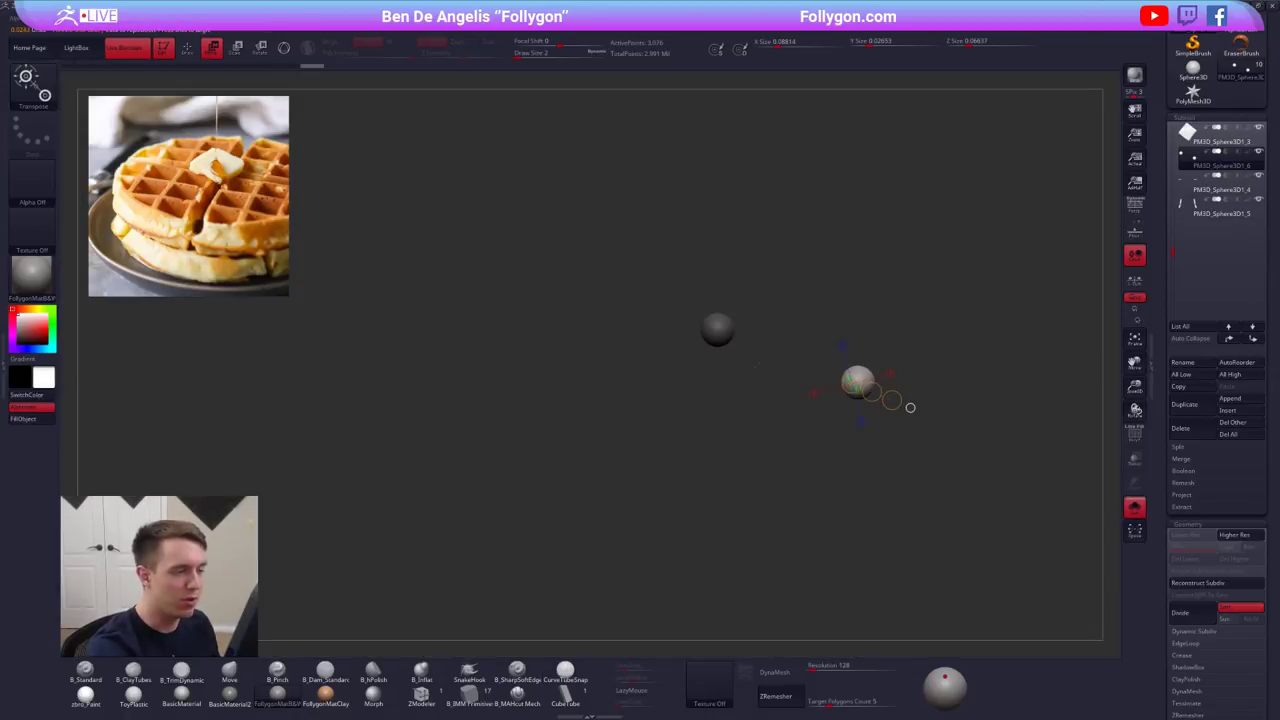
- Invert the mask, move the other eye sphere slightly outward toward its corner, and clear the mask
ctrl+click(762, 364)
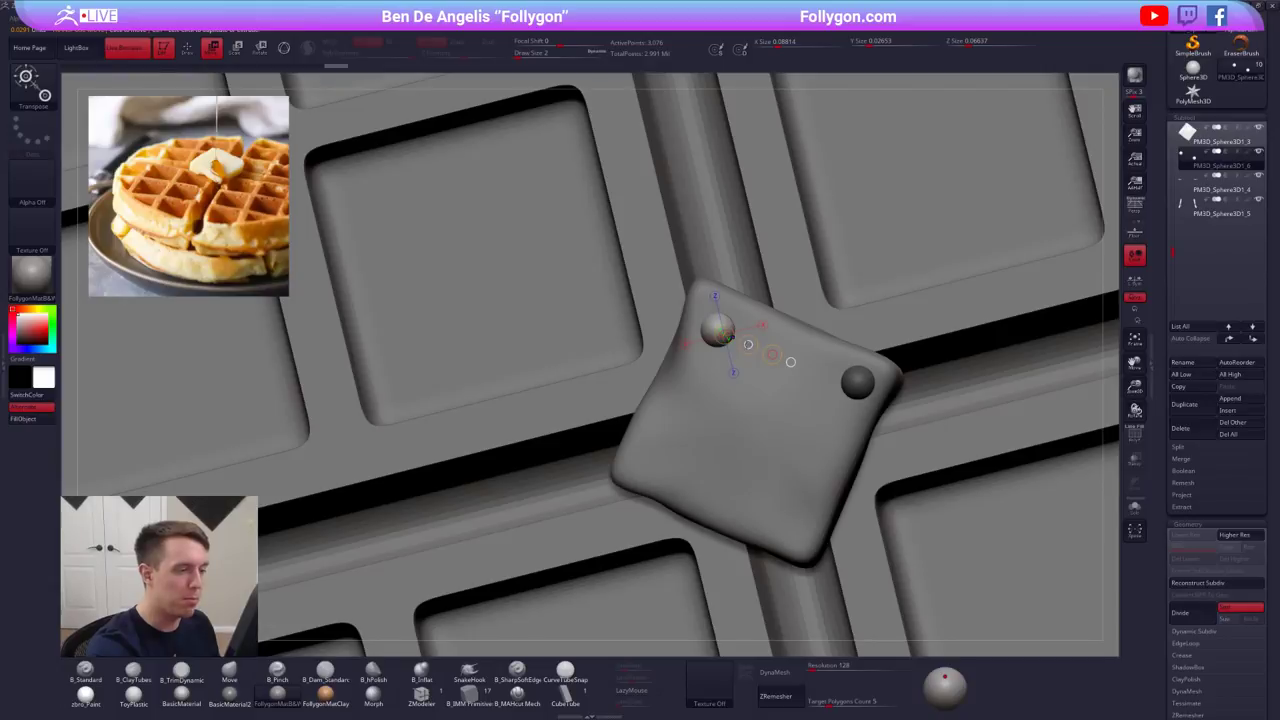
key(shift+alt+s)
key(q)
key(shift+alt+s)
ctrl+drag(760, 420, 775, 437)
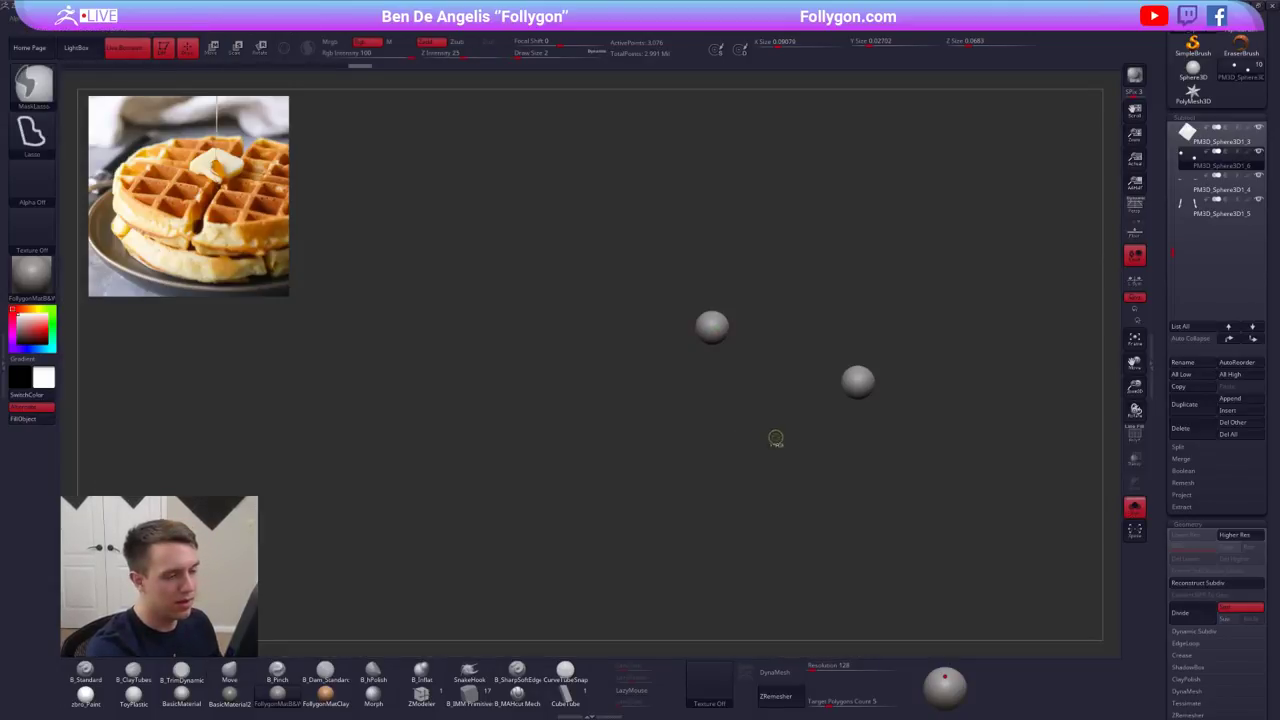
key(shift+alt+s)
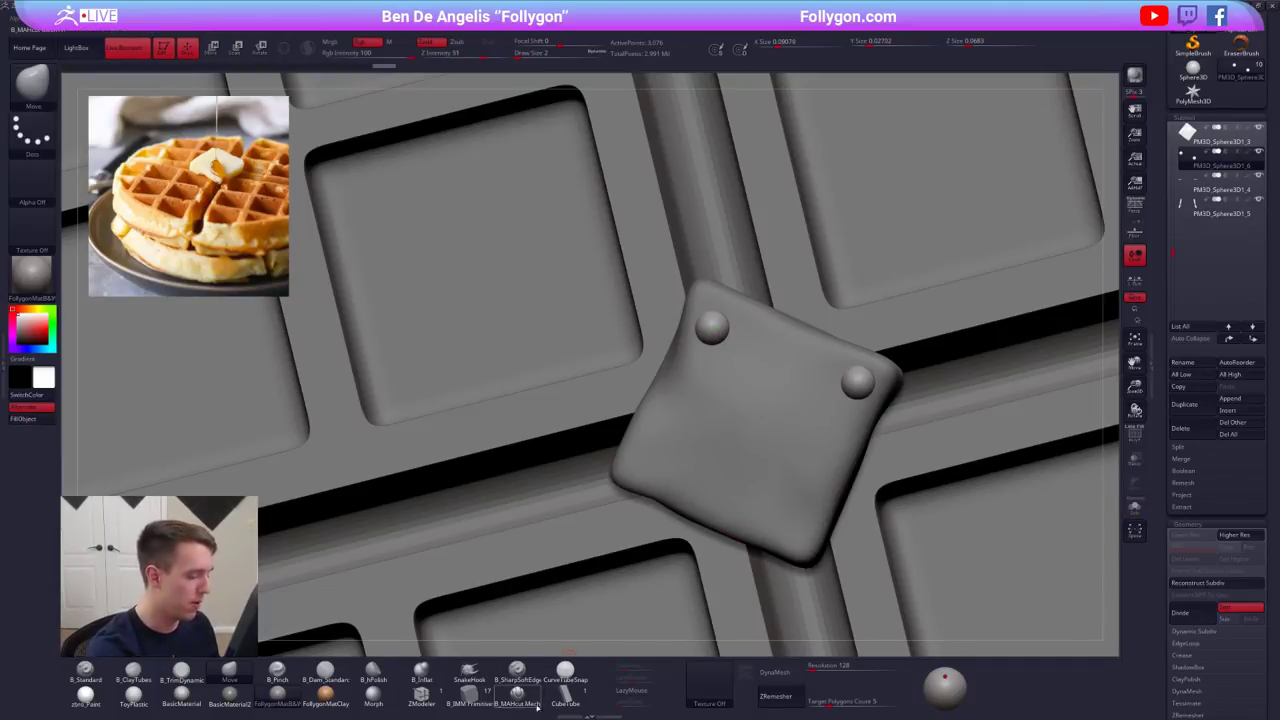
- Draw a small curved smile near the lower corner of the butter with CurveTubeSnap at draw size 2
click(565, 676)
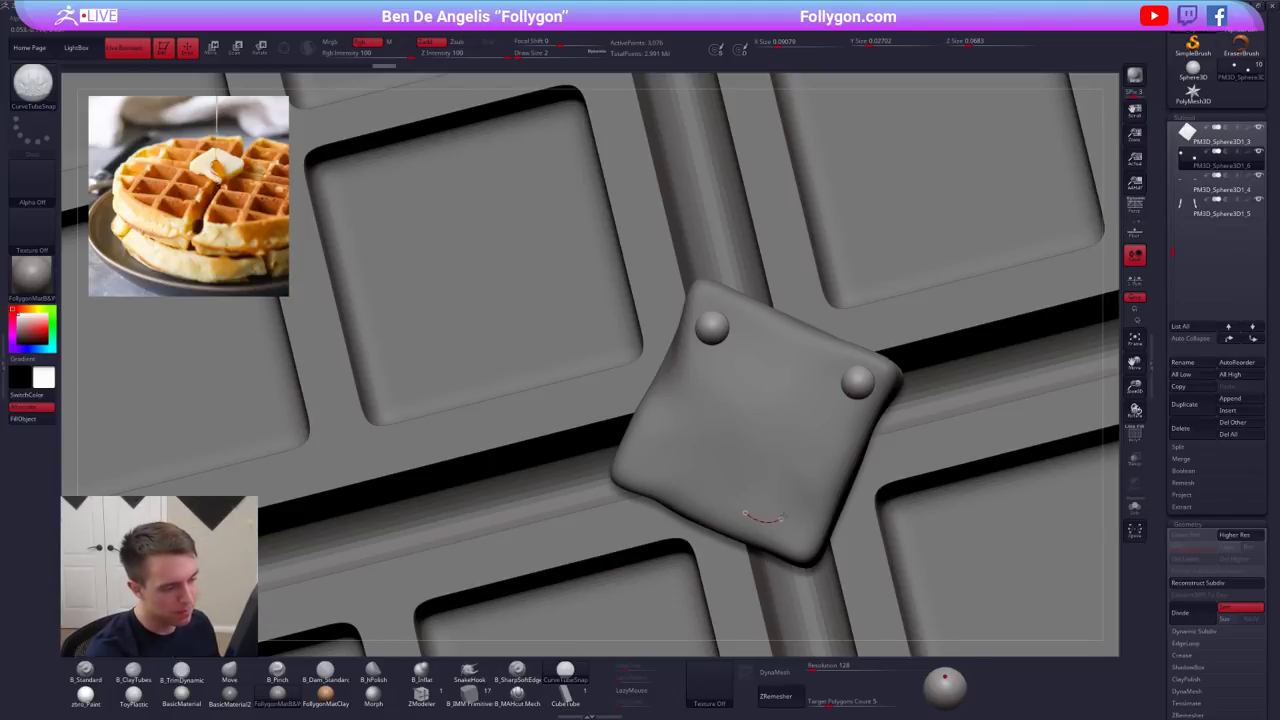
drag(785, 513, 786, 514)
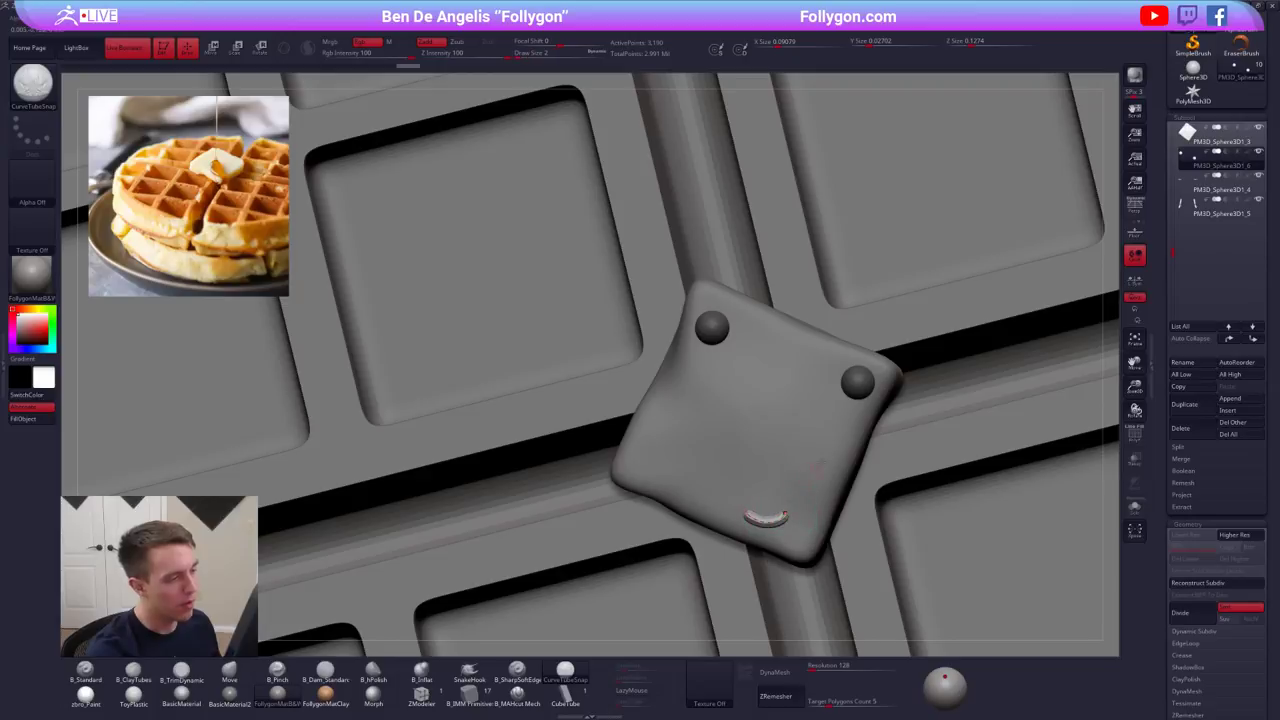
click(817, 473)
- Subdivide the isolated eyes and smile to SDiv 4 and fill them with black using the zbro_Paint material
key(alt+s)
right_drag(799, 475, 772, 442)
key(1)
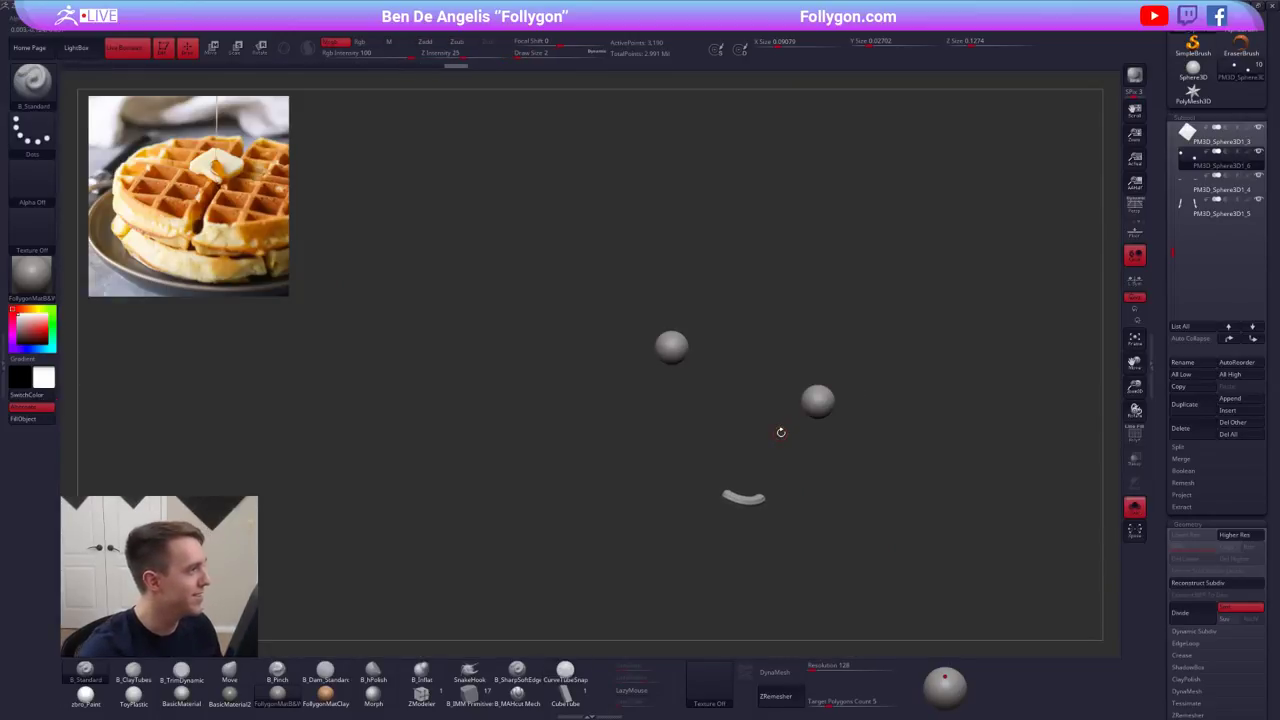
key(ctrl+d)
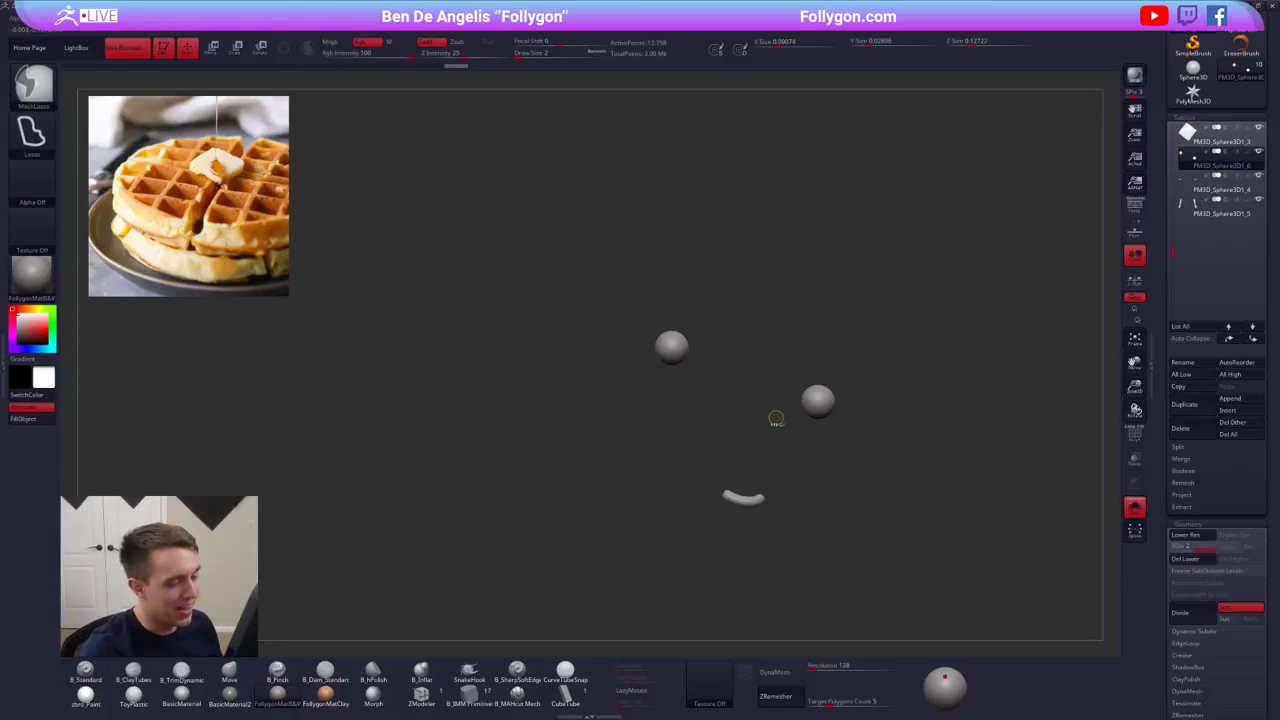
click(86, 696)
key(v)
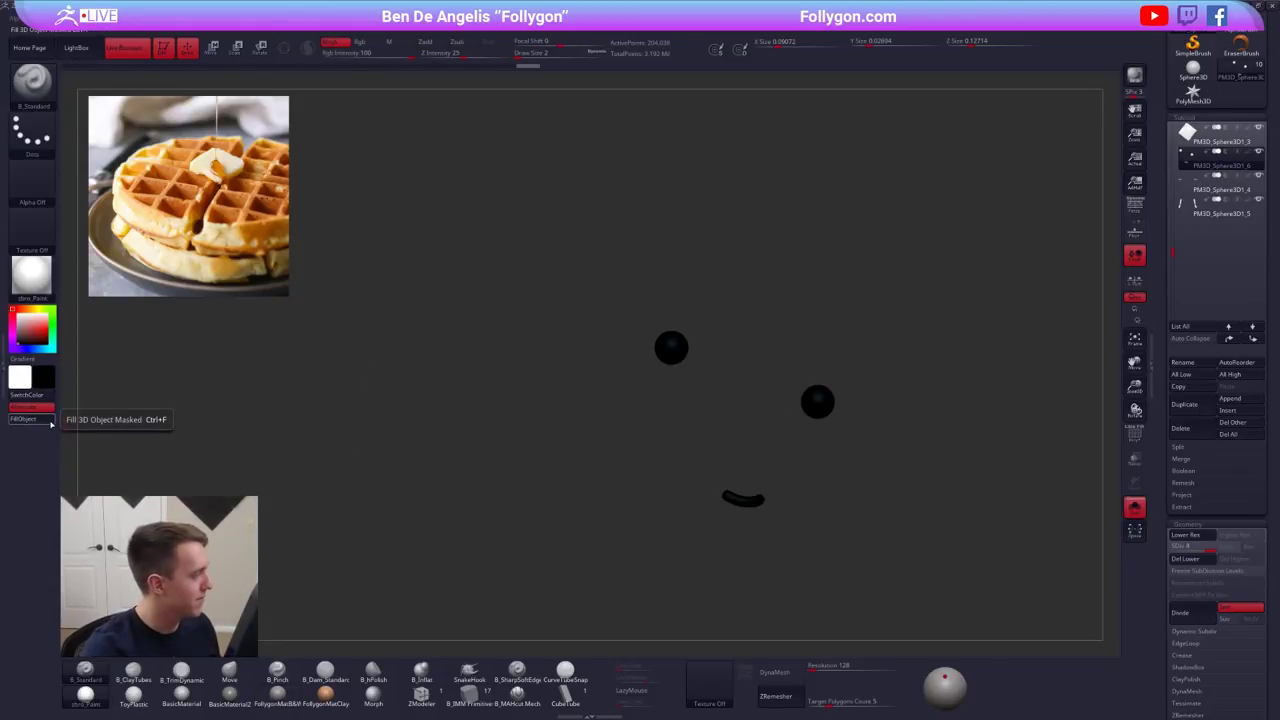
click(46, 421)
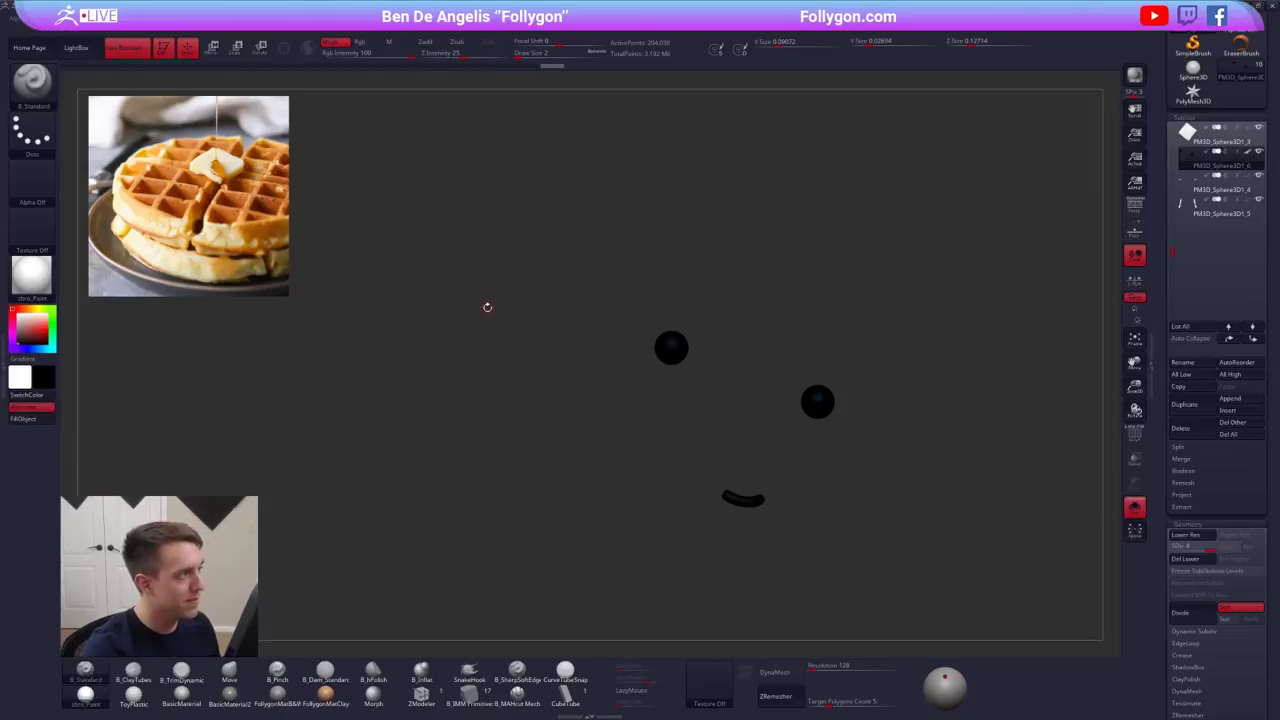
- Show all subtools, select the butter pat and fill it with the cream colour sampled from the butter in the reference photo
key(alt+s)
key(alt+s)
alt+drag(692, 330, 577, 307)
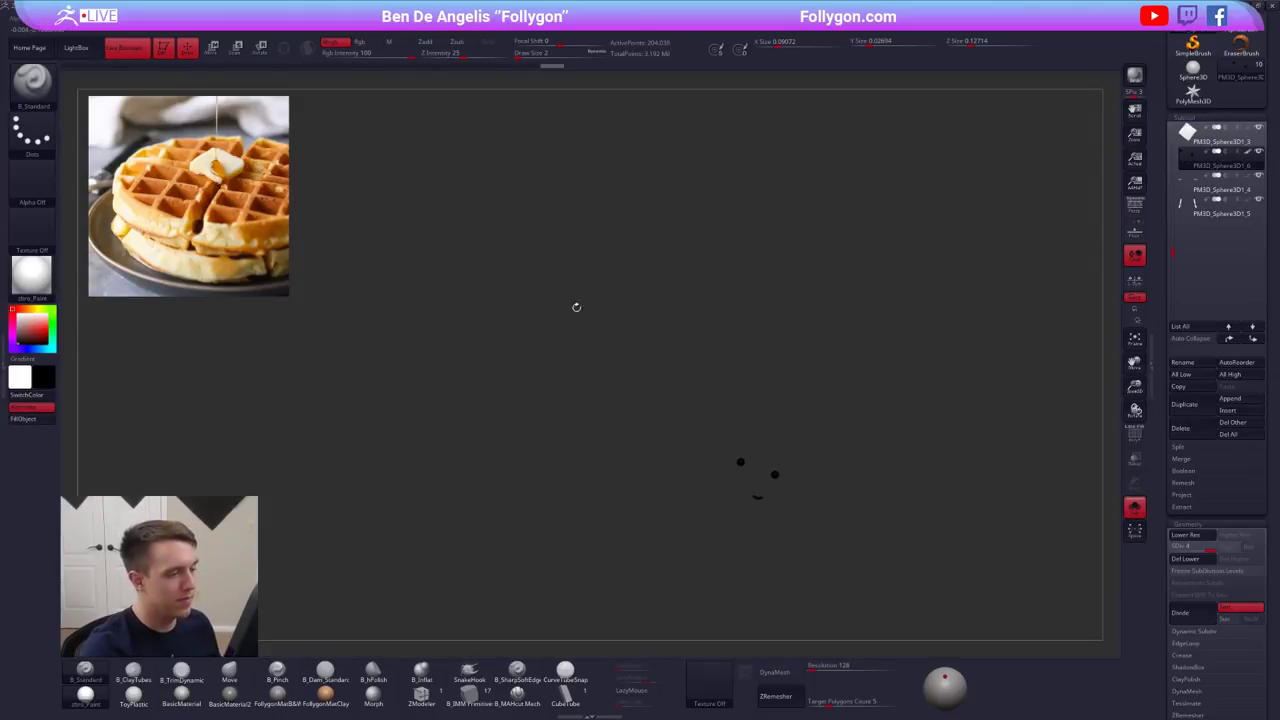
key(v)
key(alt+s)
alt+drag(614, 385, 663, 368)
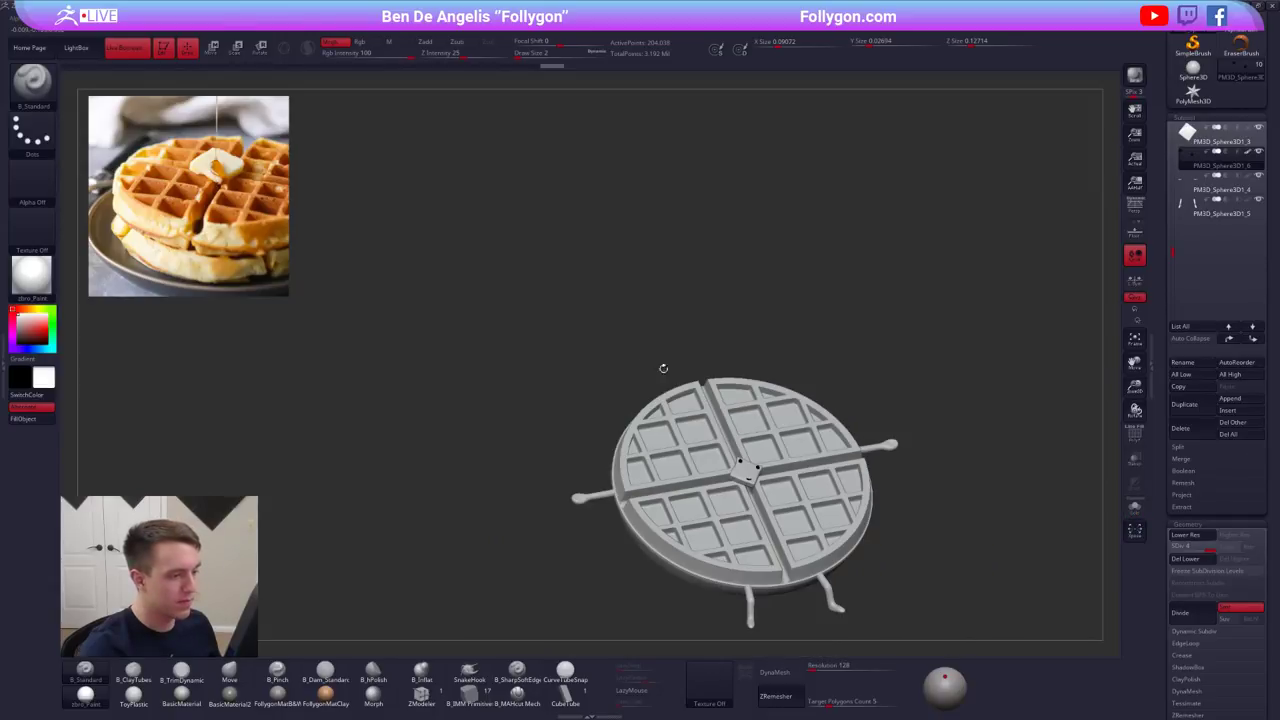
alt+drag(742, 480, 640, 420)
alt+drag(640, 310, 675, 343)
alt+click(649, 305)
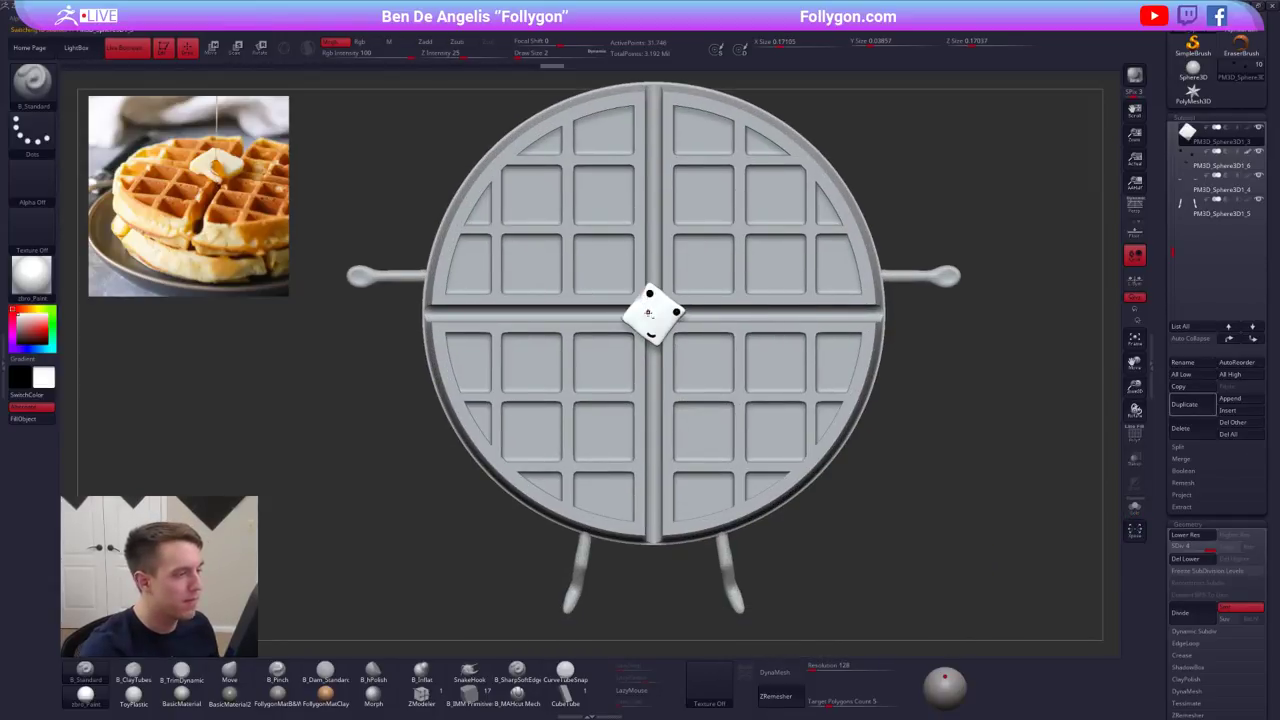
key(z)
key(c)
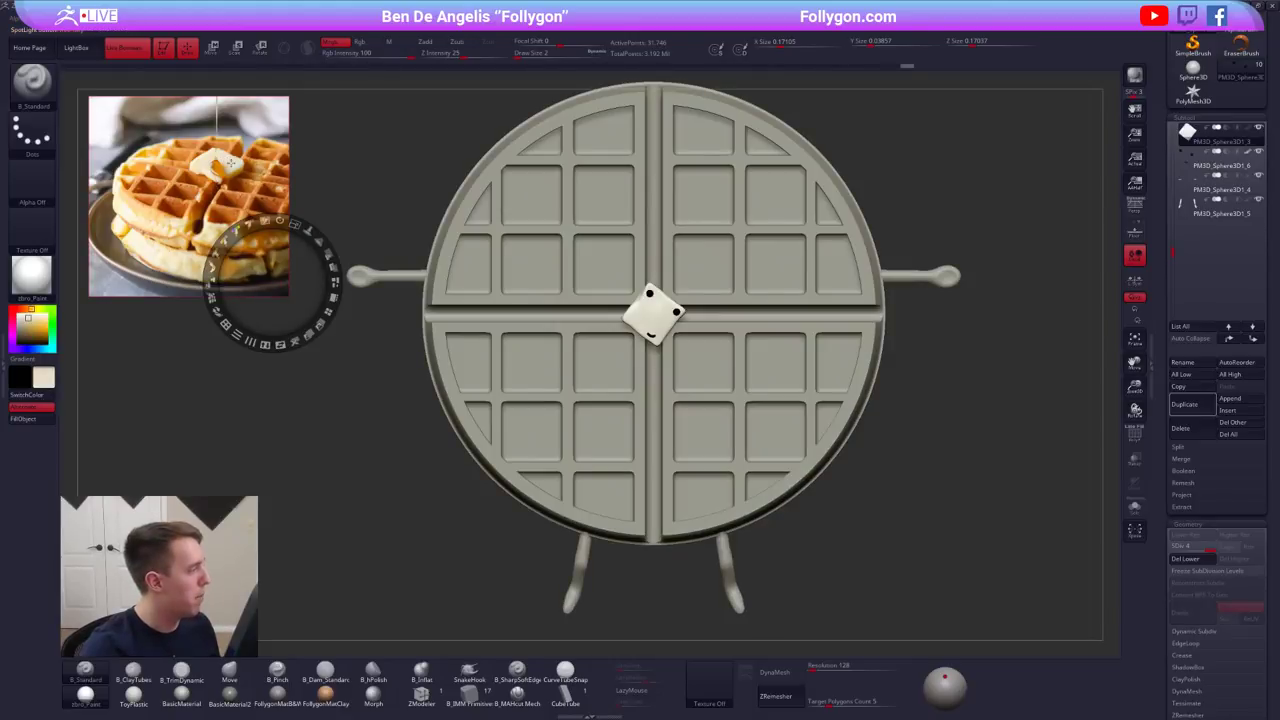
key(z)
click(36, 420)
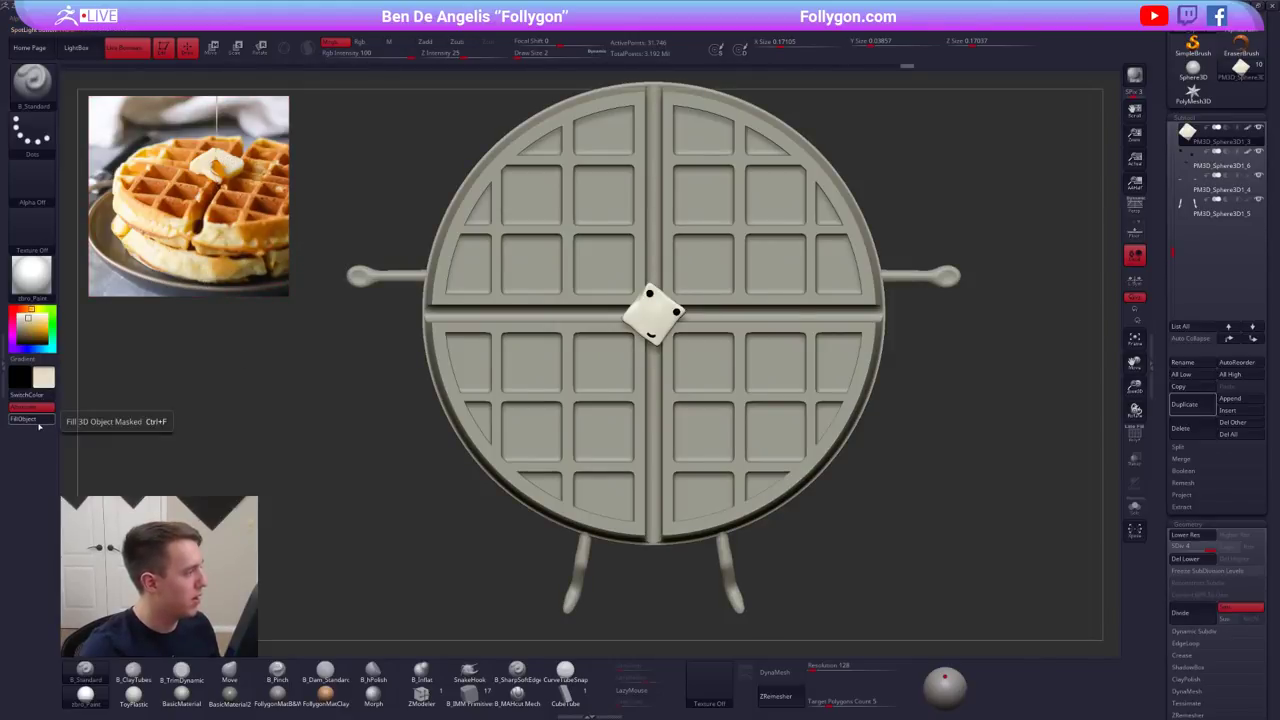
- Select the main waffle body and fill it with an orange-brown colour sampled from the reference waffle
alt+click(445, 408)
key(z)
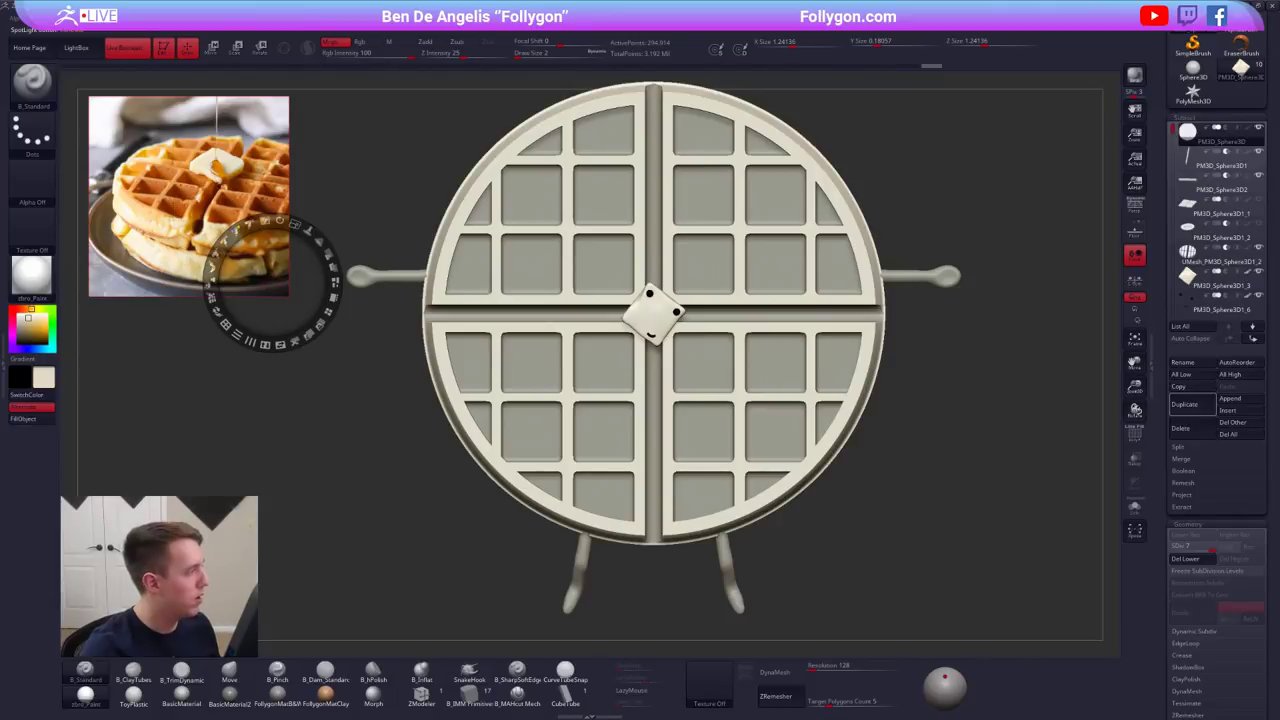
key(c)
key(z)
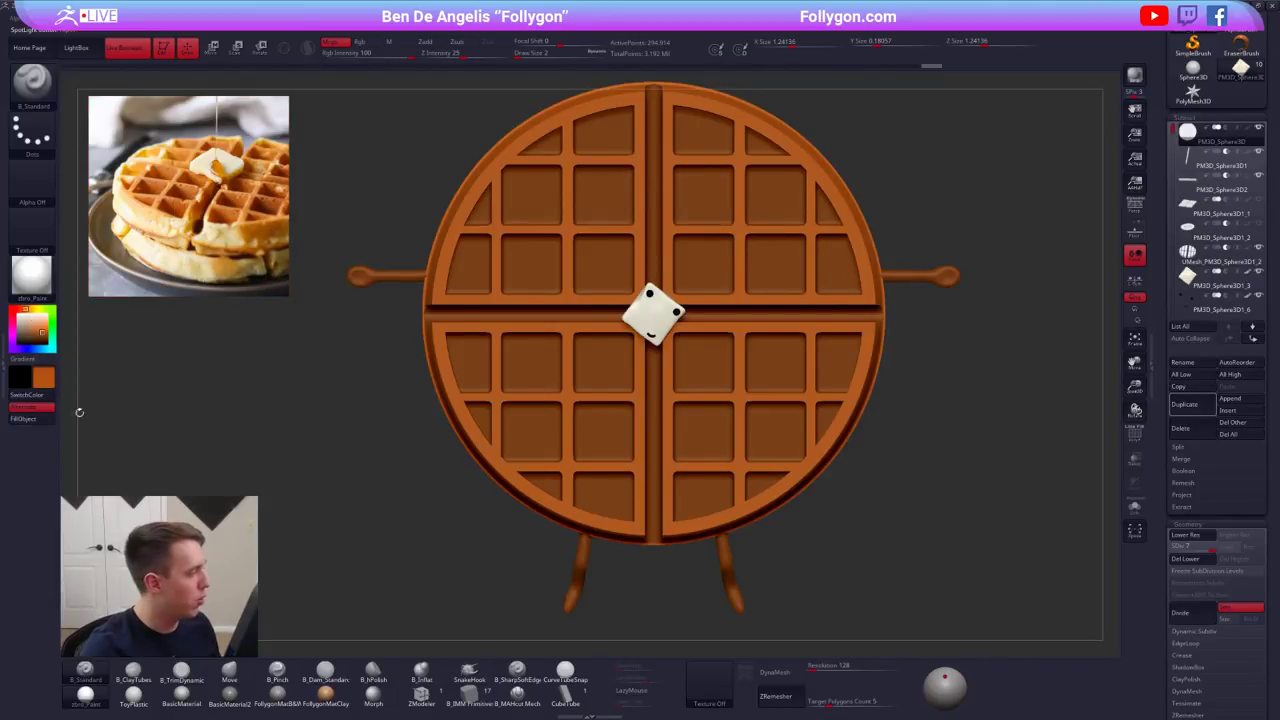
click(38, 419)
- Select the legs and fill them with the same orange-brown colour
drag(306, 452, 485, 398)
ctrl+right_drag(602, 371, 652, 452)
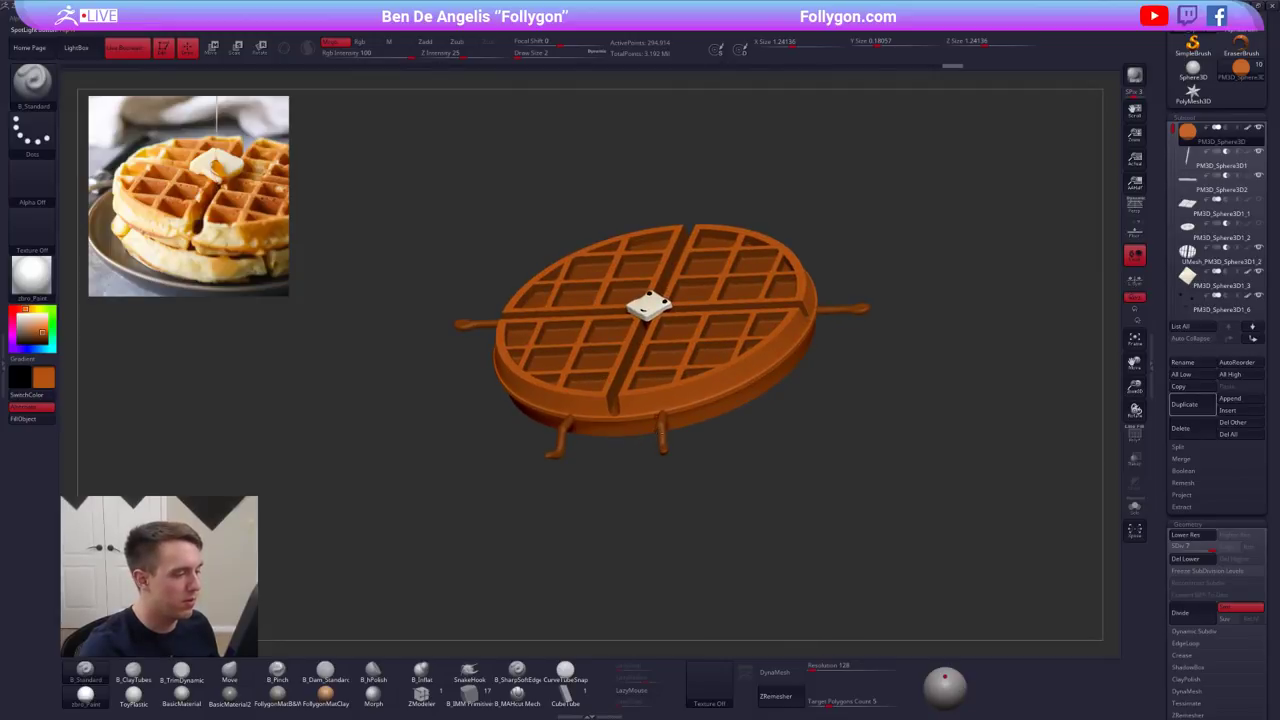
alt+click(661, 436)
click(24, 423)
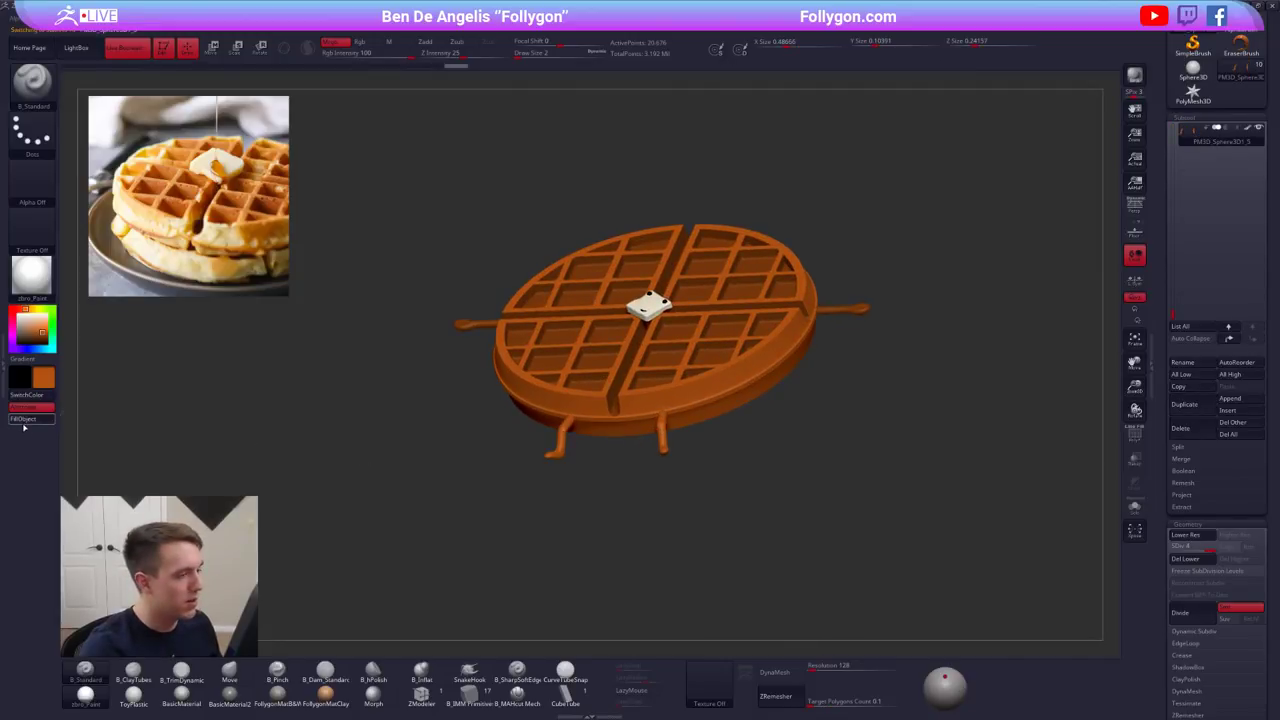
- Sample a pale cream colour from the reference waffle as the active colour
key(z)
key(c)
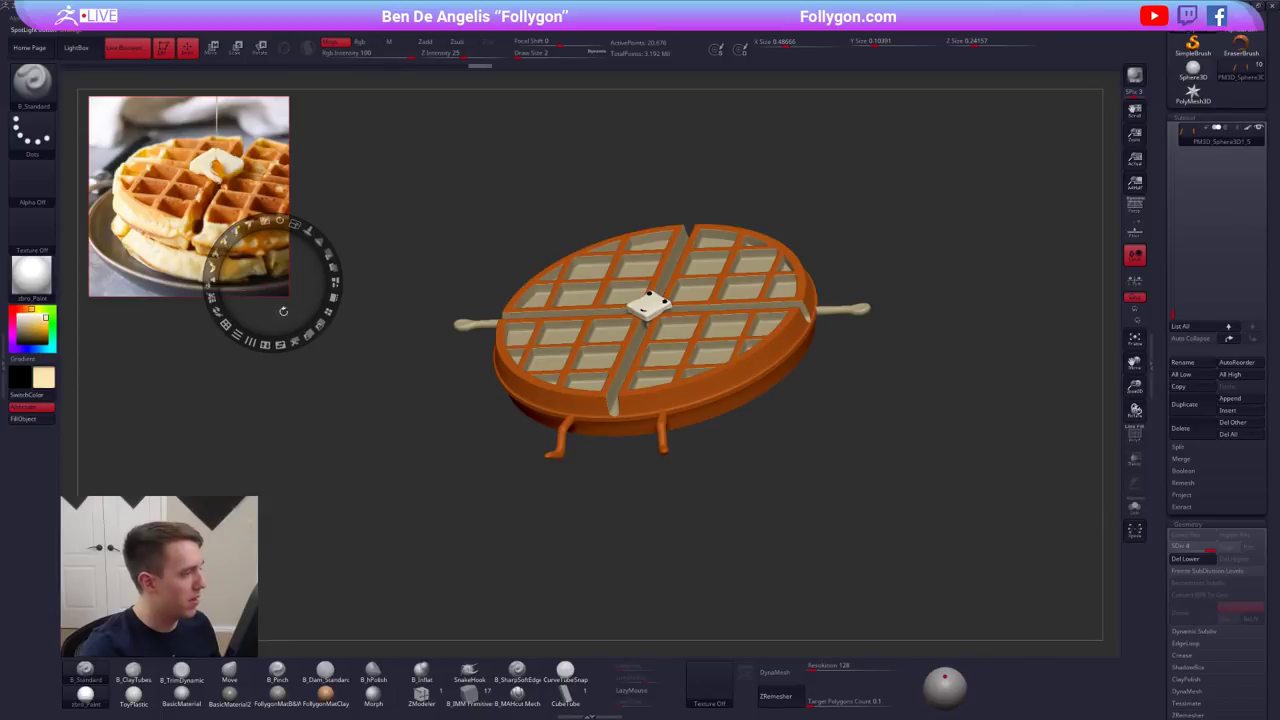
key(z)
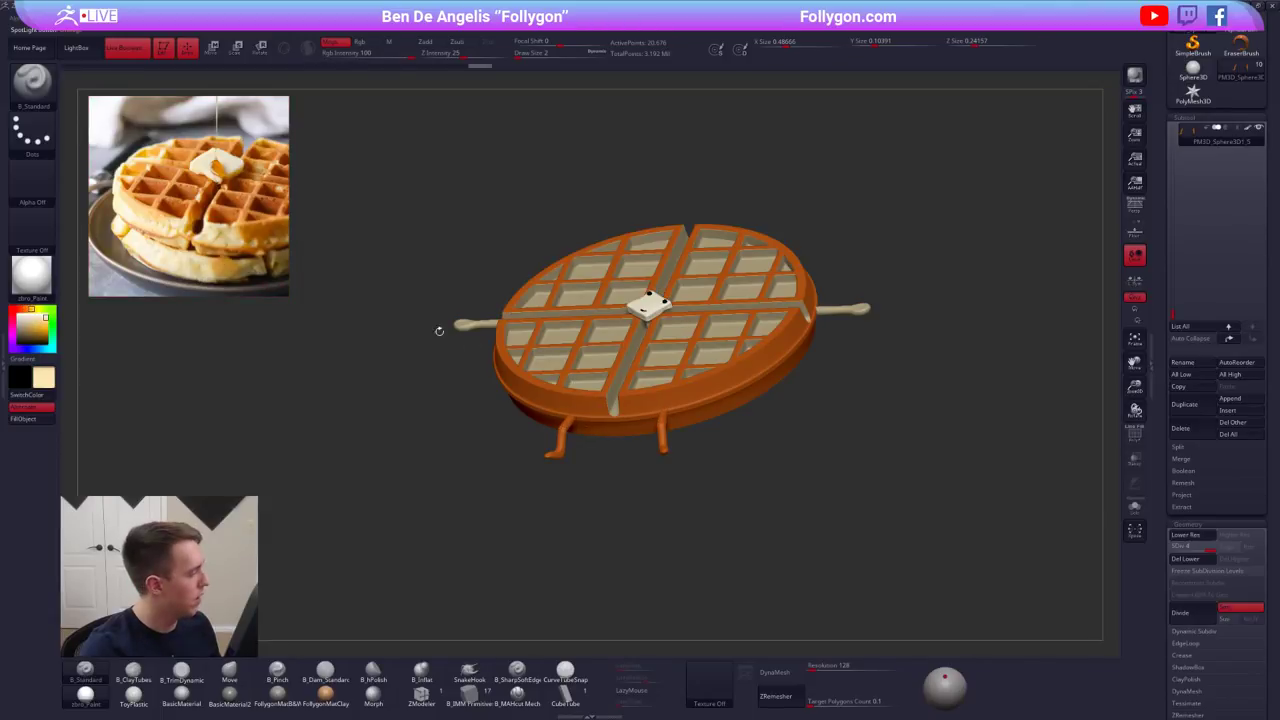
alt+drag(439, 331, 461, 363)
ctrl+right_drag(547, 346, 547, 380)
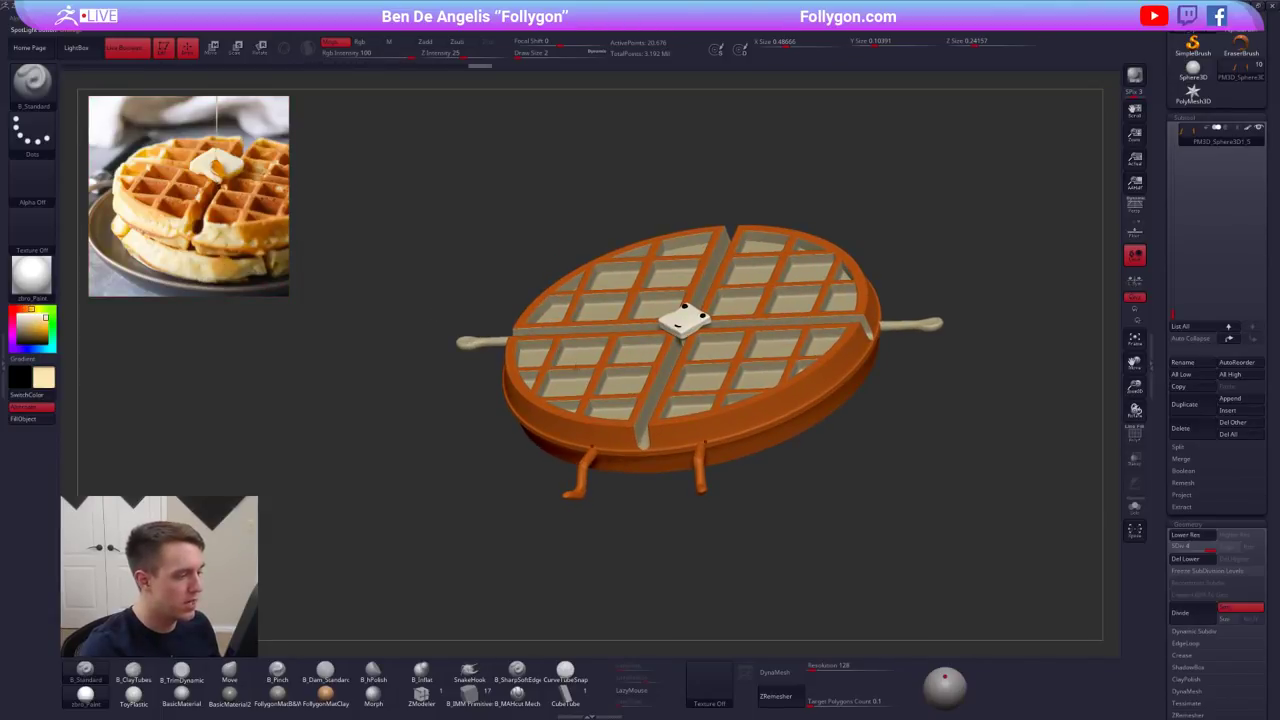
key(alt+s)
key(alt+s)
drag(389, 55, 352, 56)
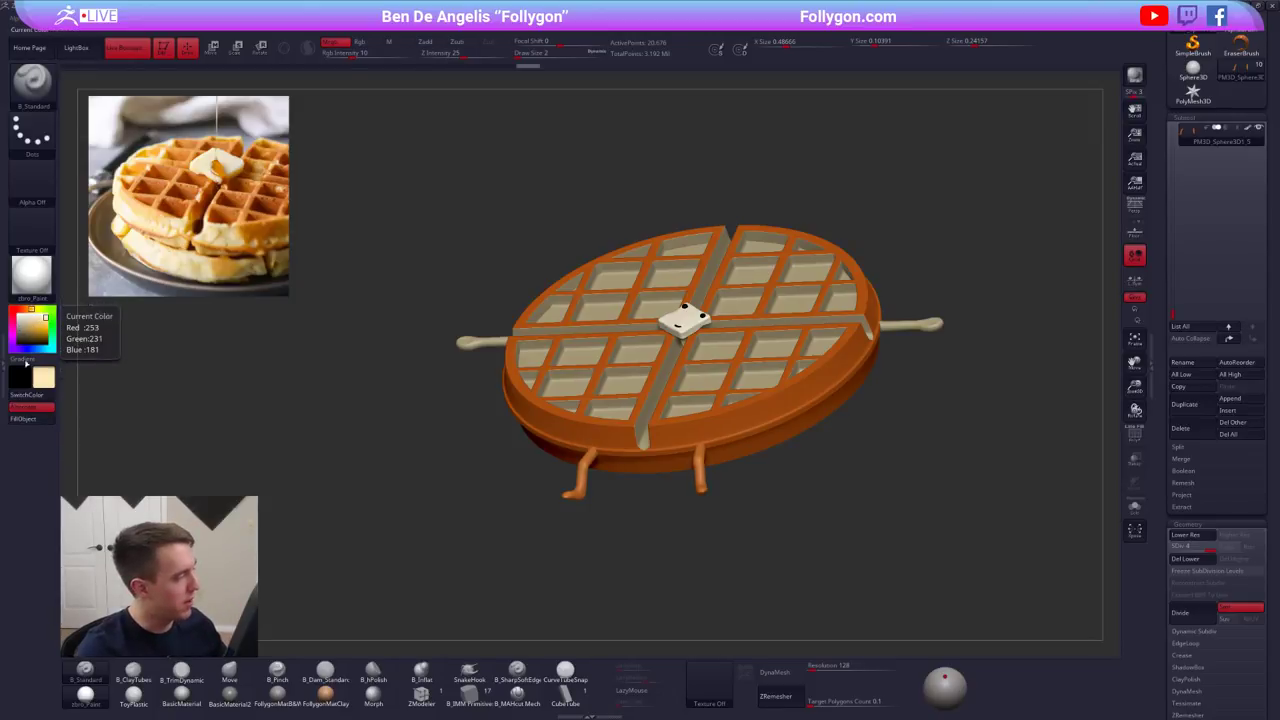
drag(386, 55, 371, 54)
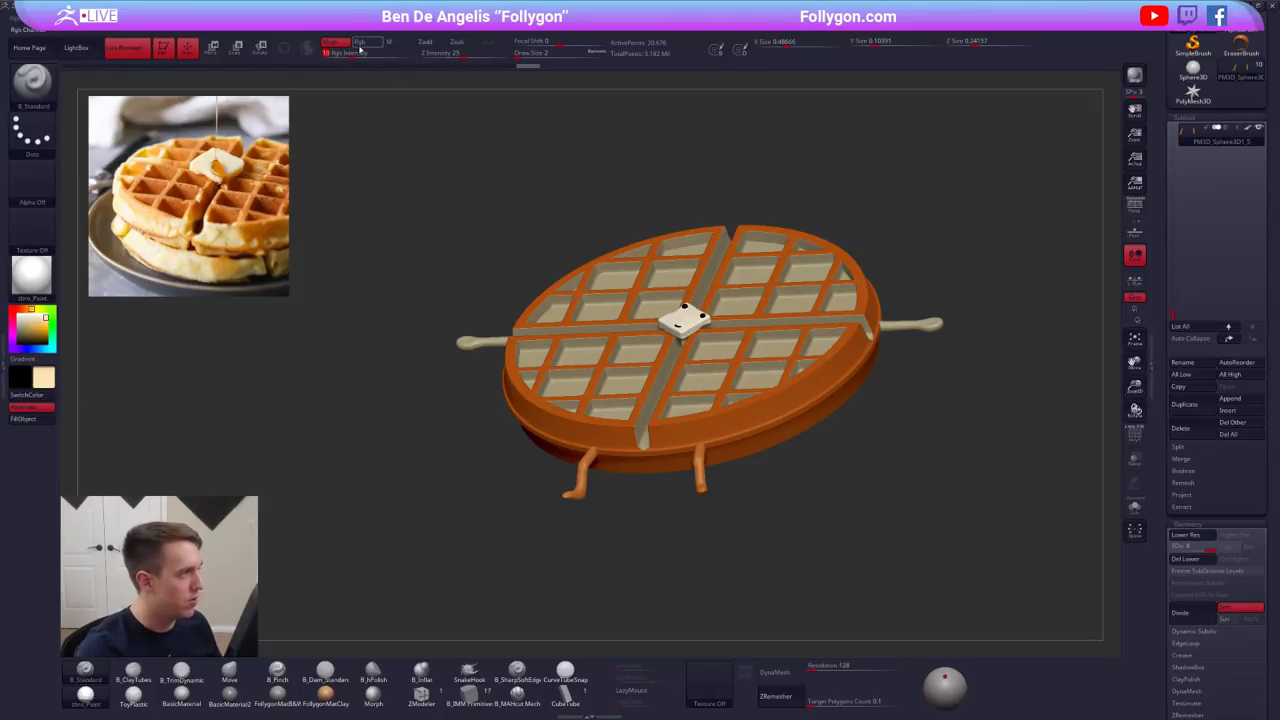
drag(362, 52, 421, 57)
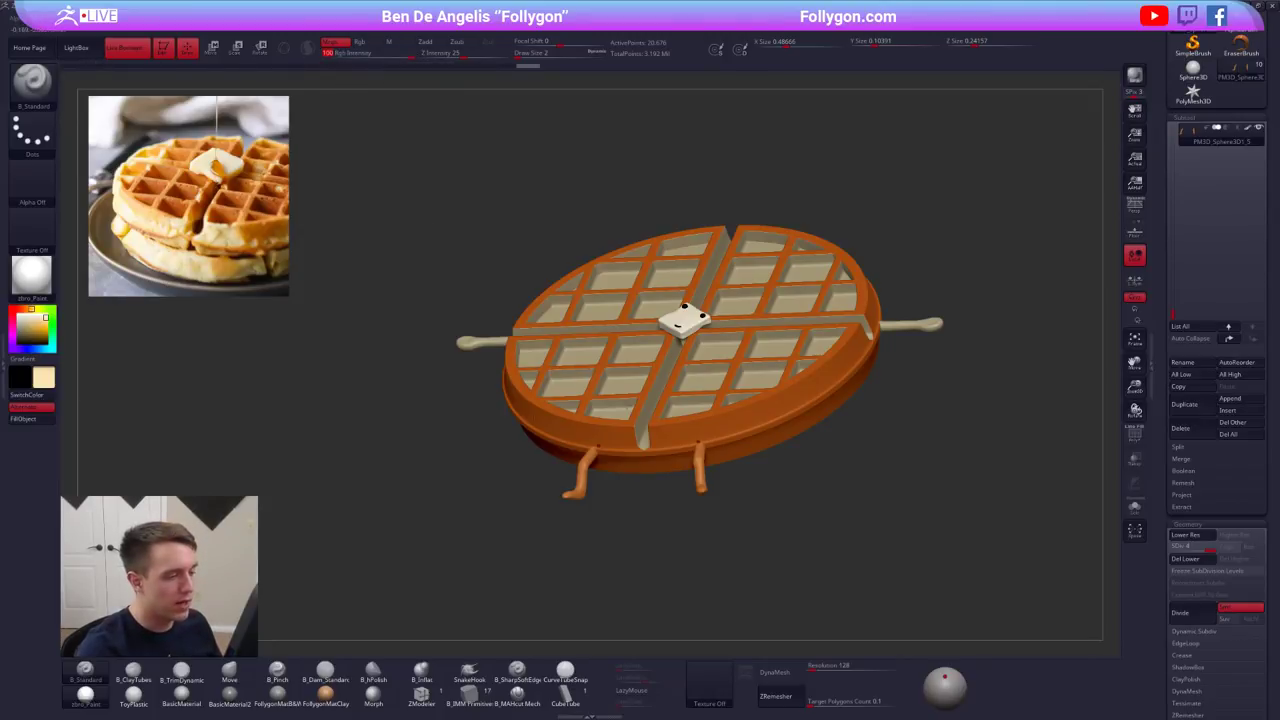
drag(650, 557, 645, 510)
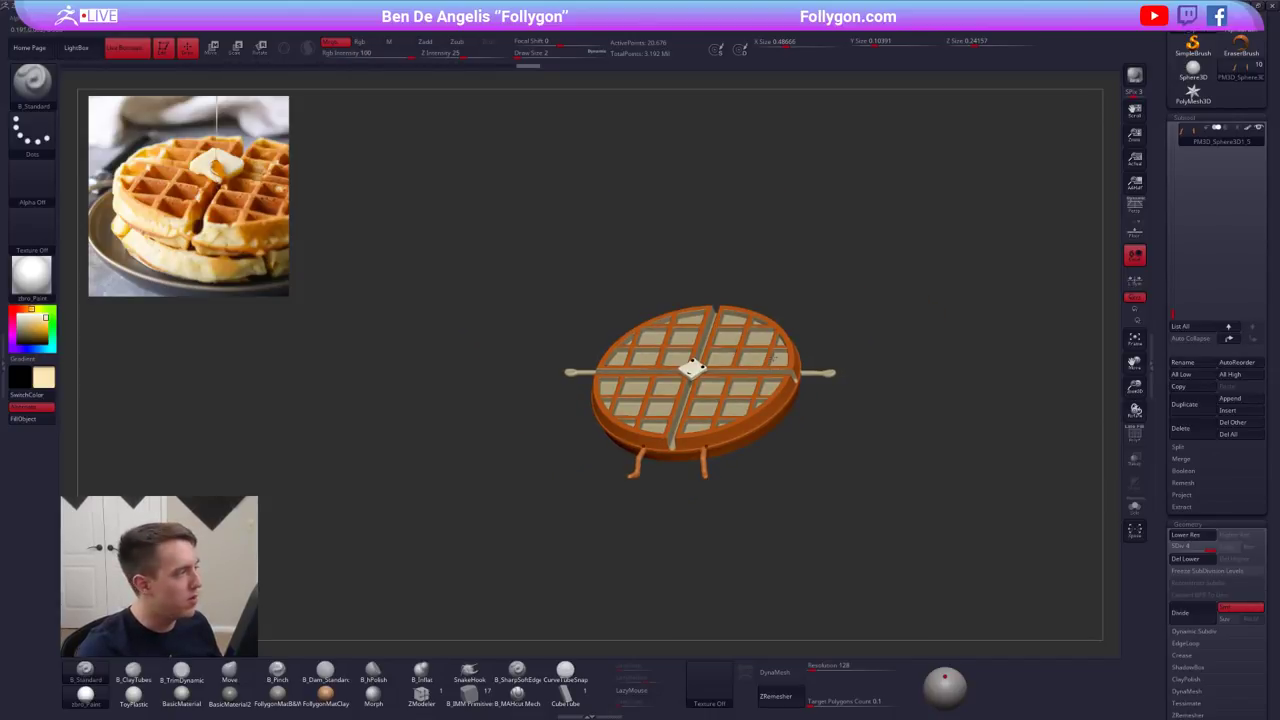
drag(850, 300, 910, 318)
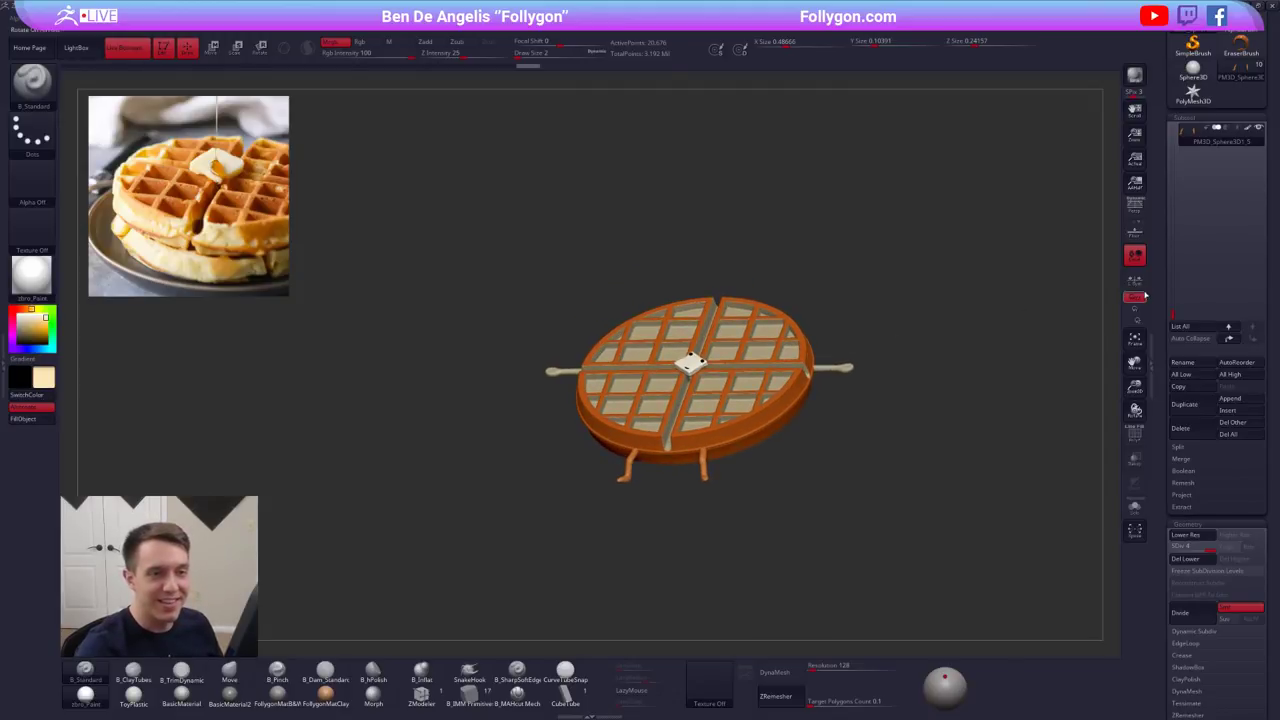
- Hide the butter pat, face, arms and legs subtools, then select the round block-grid cutter, leaving the waffle body and its cutters shown
mouse_move(1171, 219)
mouse_down()
mouse_move(1171, 345)
mouse_move(1183, 254)
mouse_up()
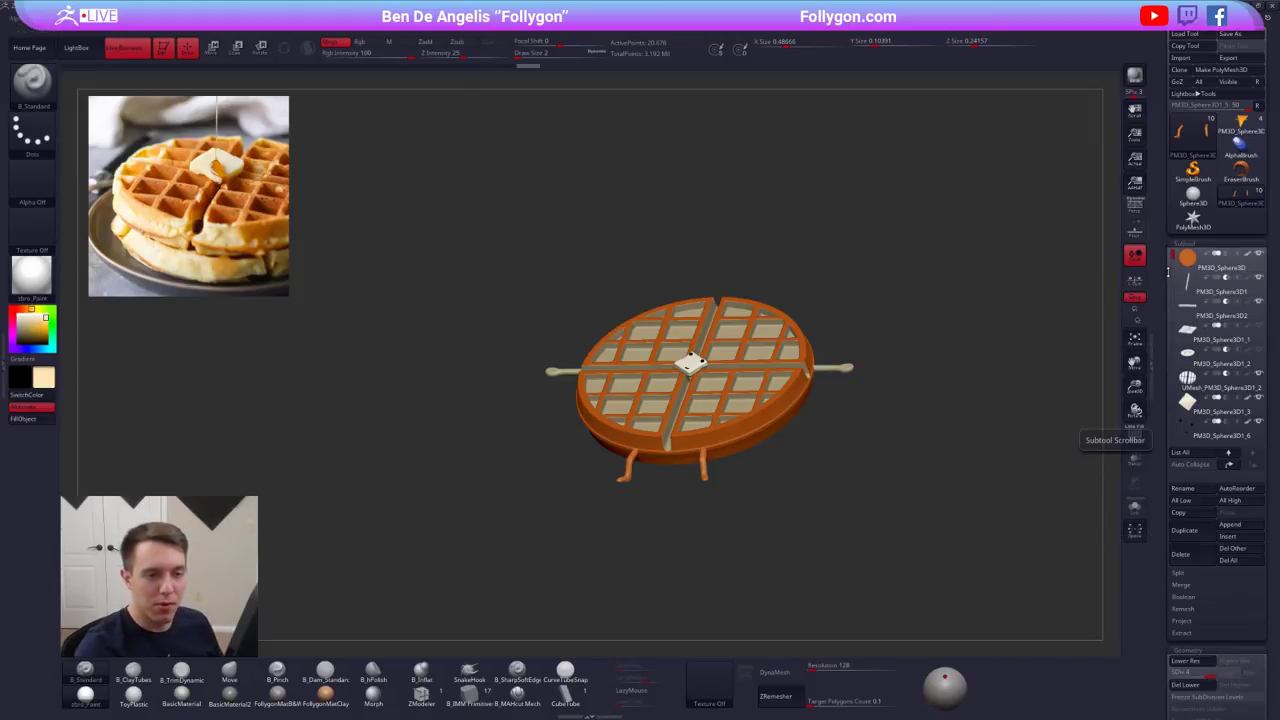
drag(1172, 257, 1172, 300)
click(1187, 305)
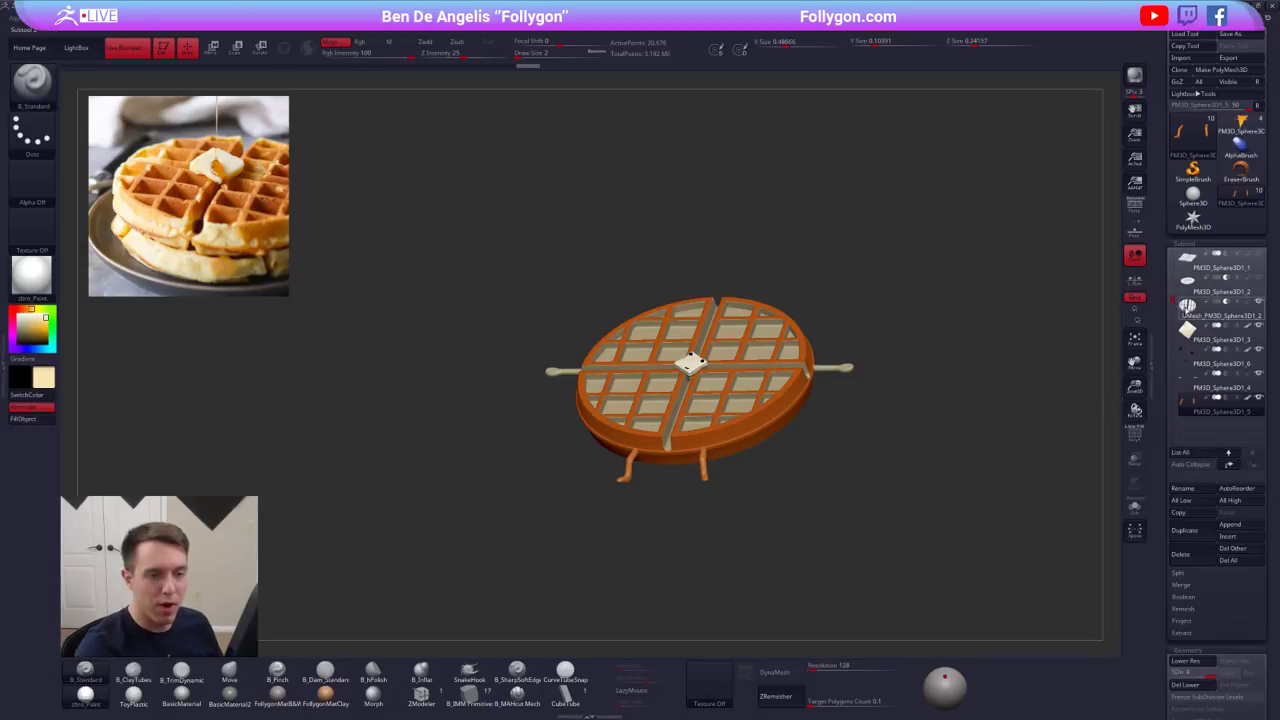
click(1187, 340)
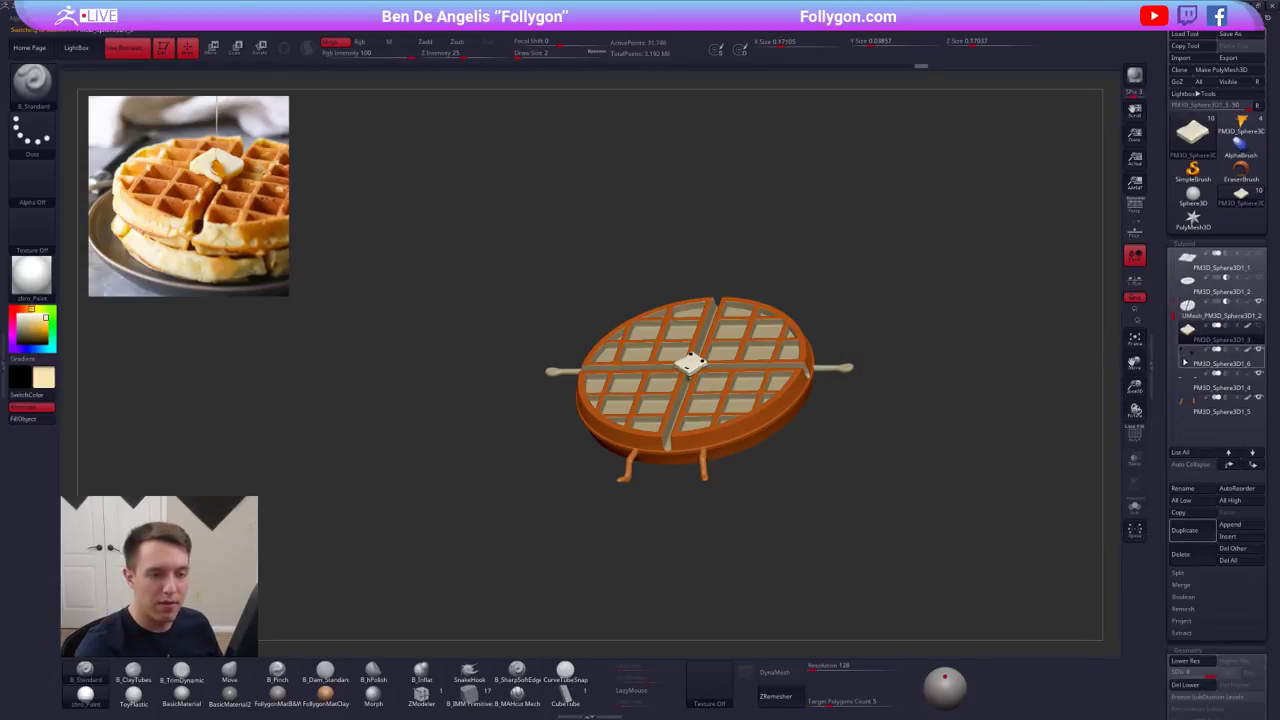
click(1187, 363)
click(1187, 387)
click(1187, 412)
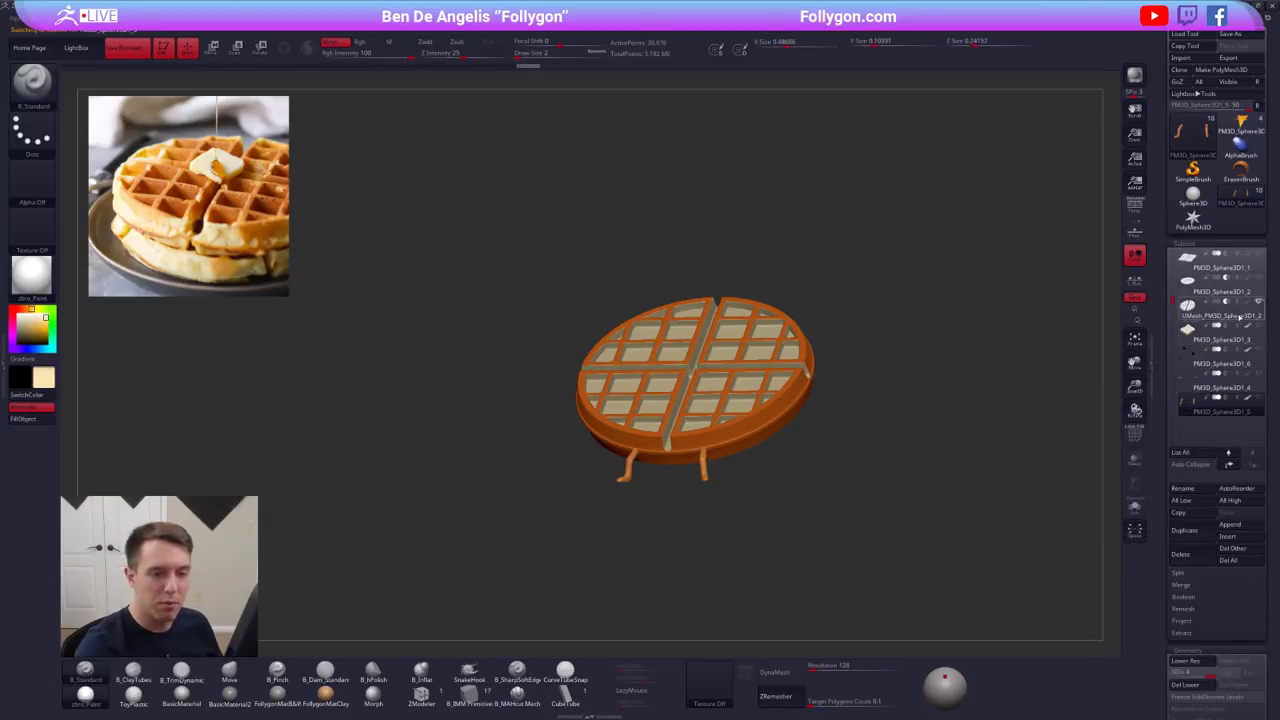
click(1221, 313)
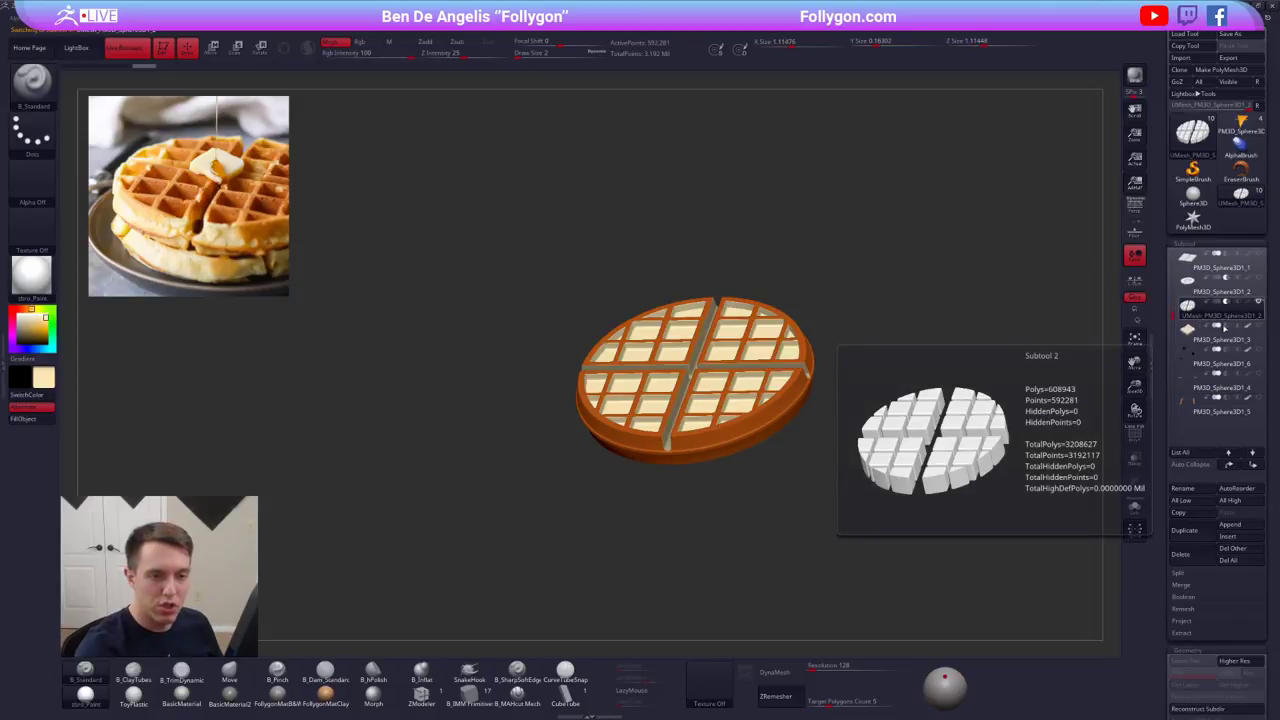
- Delete the unused recessed ring subtool and the unused square block-grid subtool, checking the ring in isolation first
drag(1174, 313, 1174, 256)
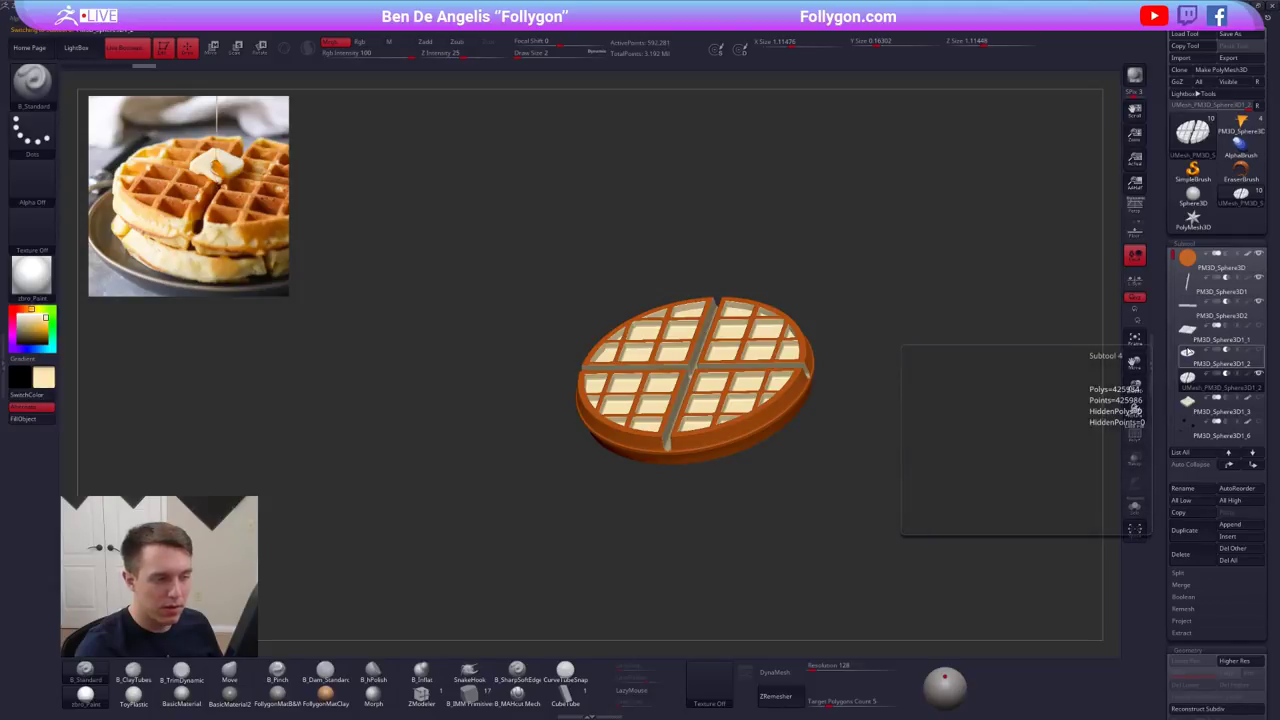
click(1188, 352)
key(alt+s)
key(shift+f)
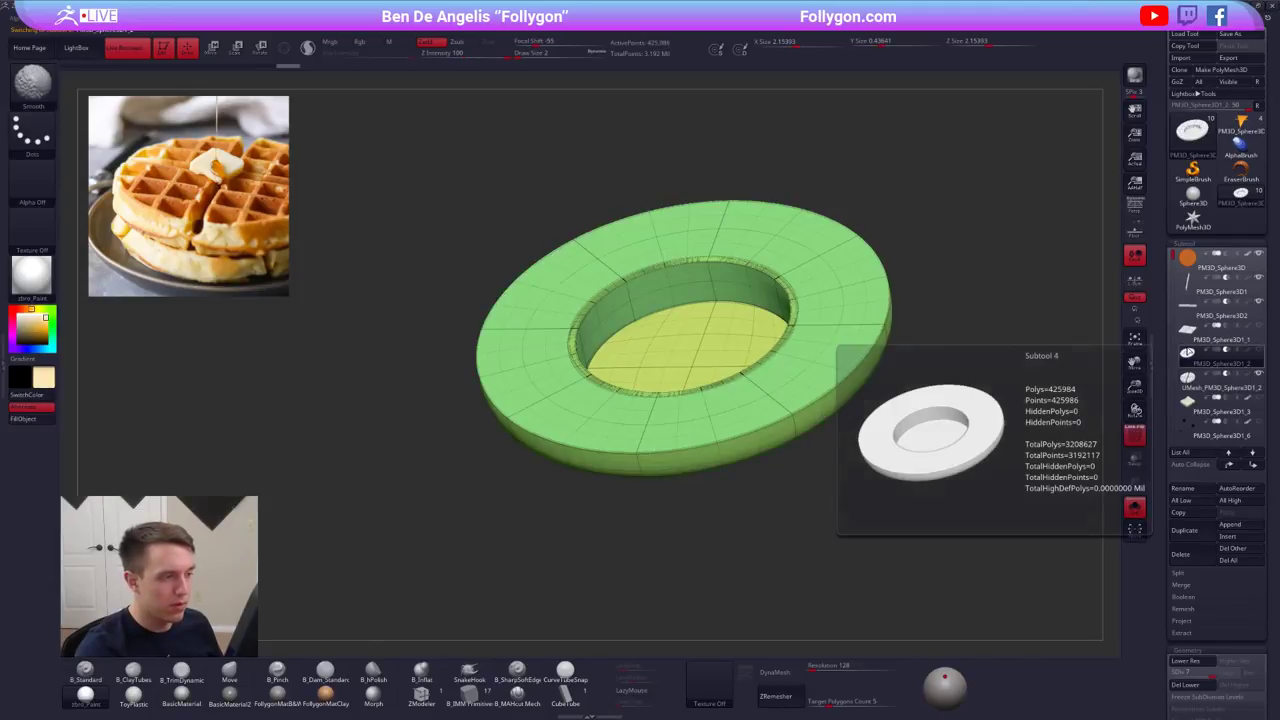
key(shift+f)
click(1181, 554)
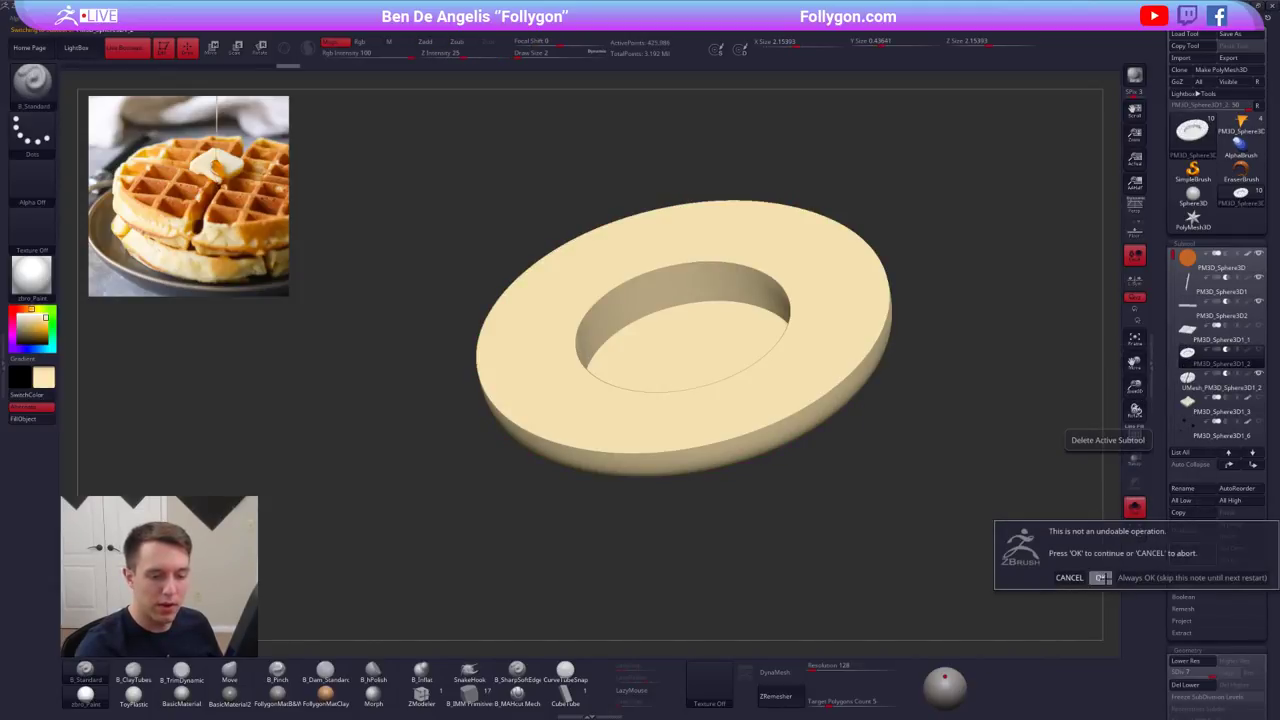
click(1100, 578)
click(1181, 554)
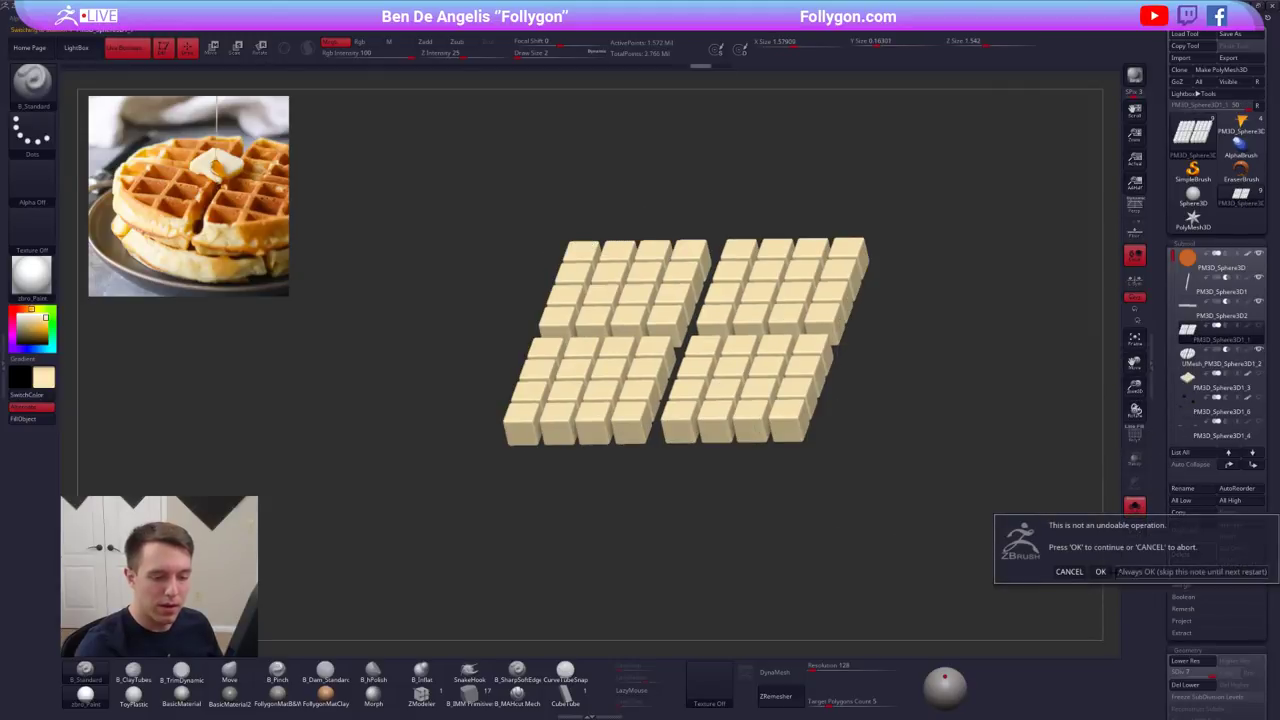
click(1100, 578)
alt+drag(996, 377, 906, 362)
key(alt+s)
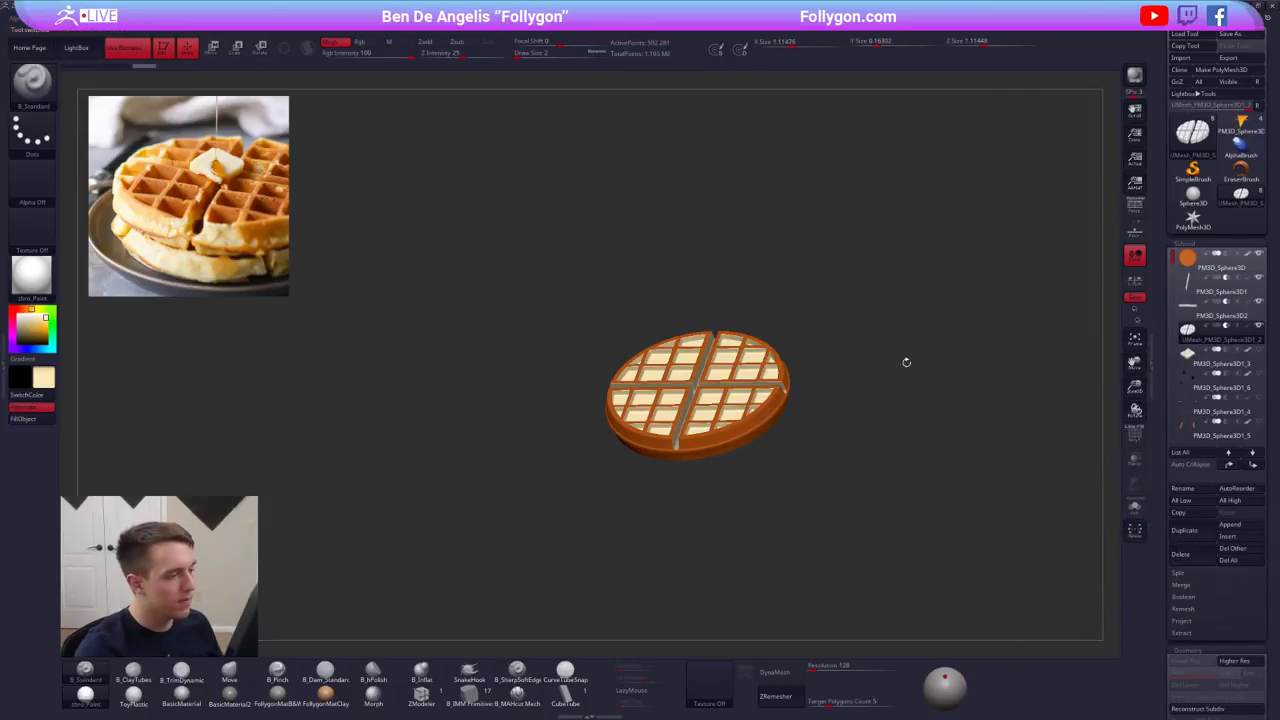
- Turn off the polypaint display on all subtools and make a boolean mesh from the visible waffle body and cutters, saving the project
shift+click(1247, 325)
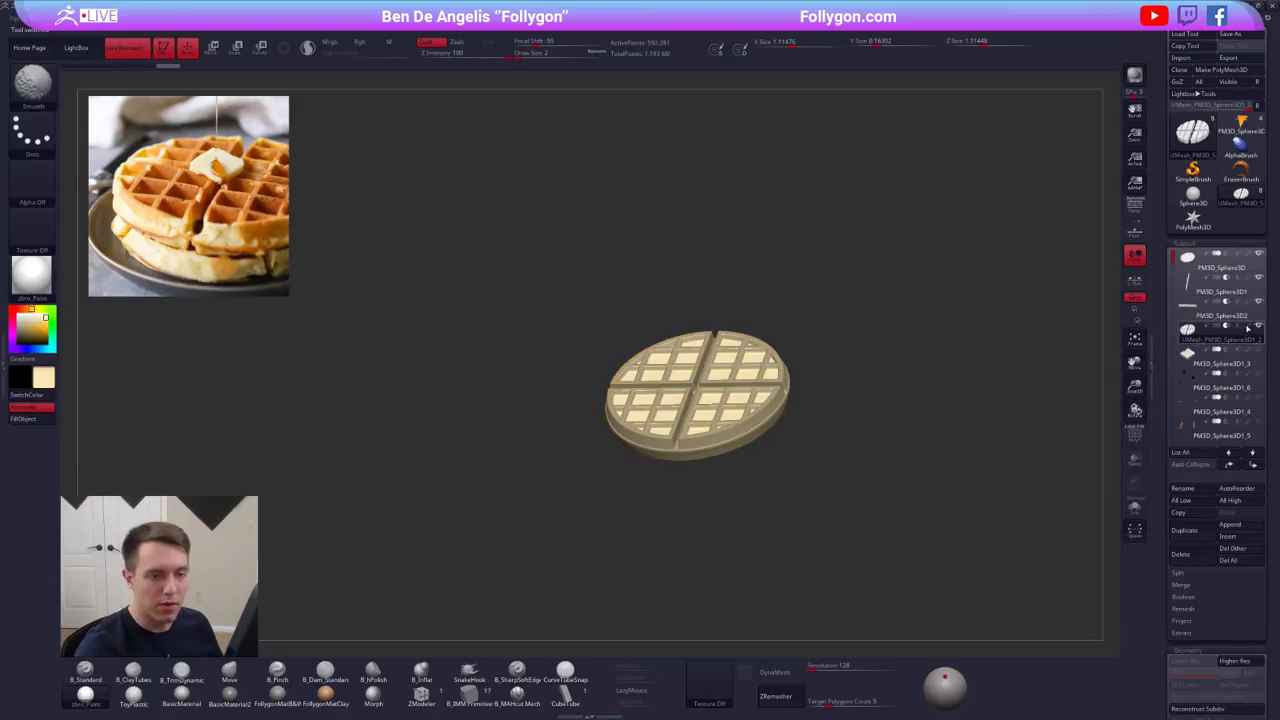
drag(504, 393, 555, 402)
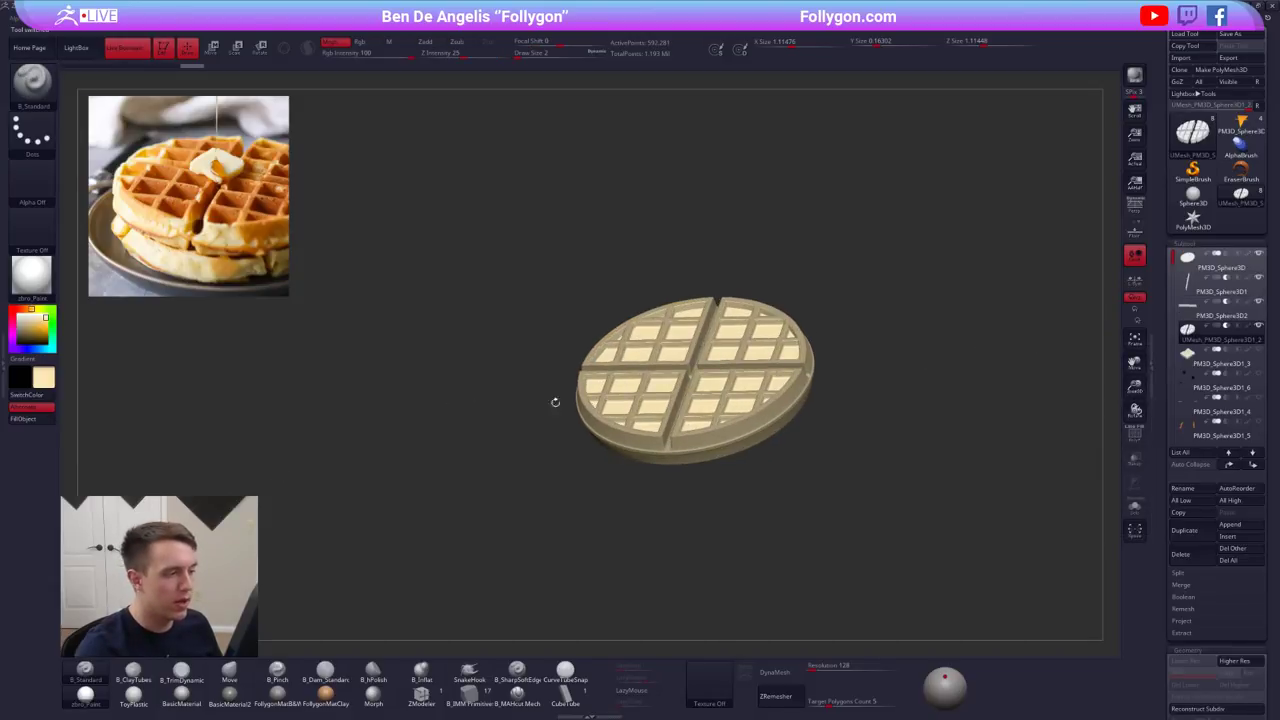
click(1184, 597)
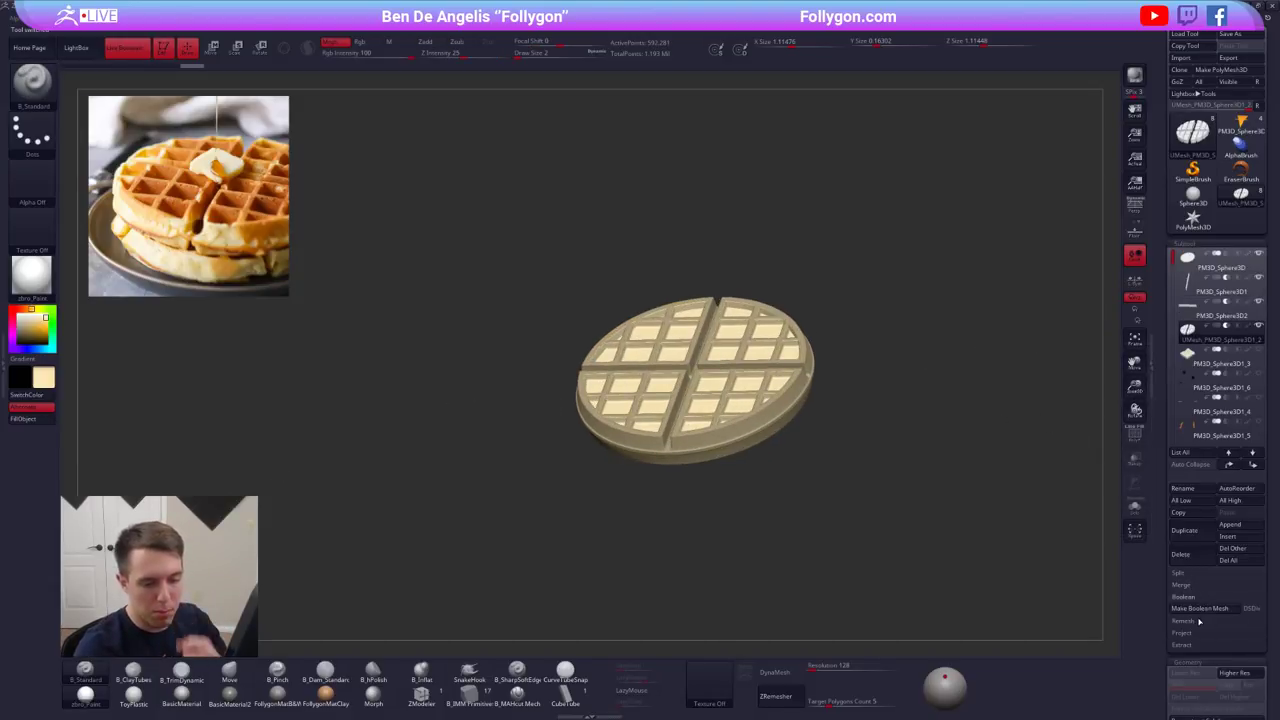
click(1187, 611)
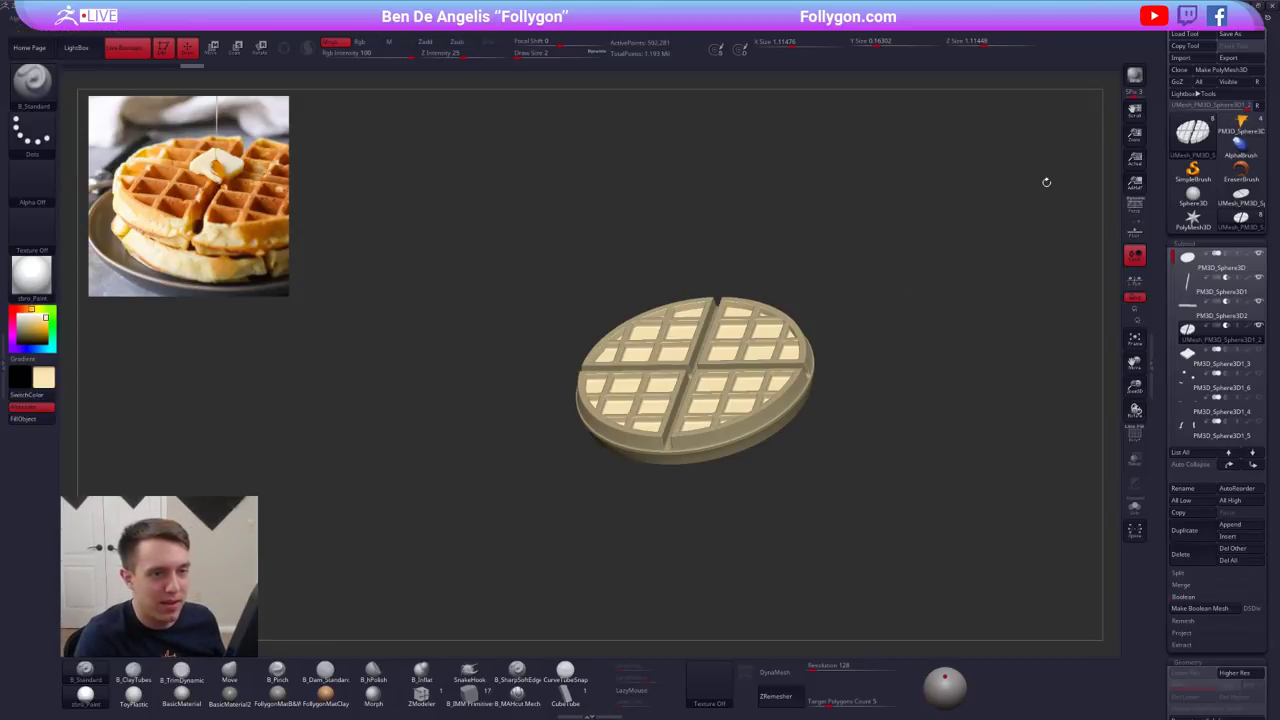
click(1062, 8)
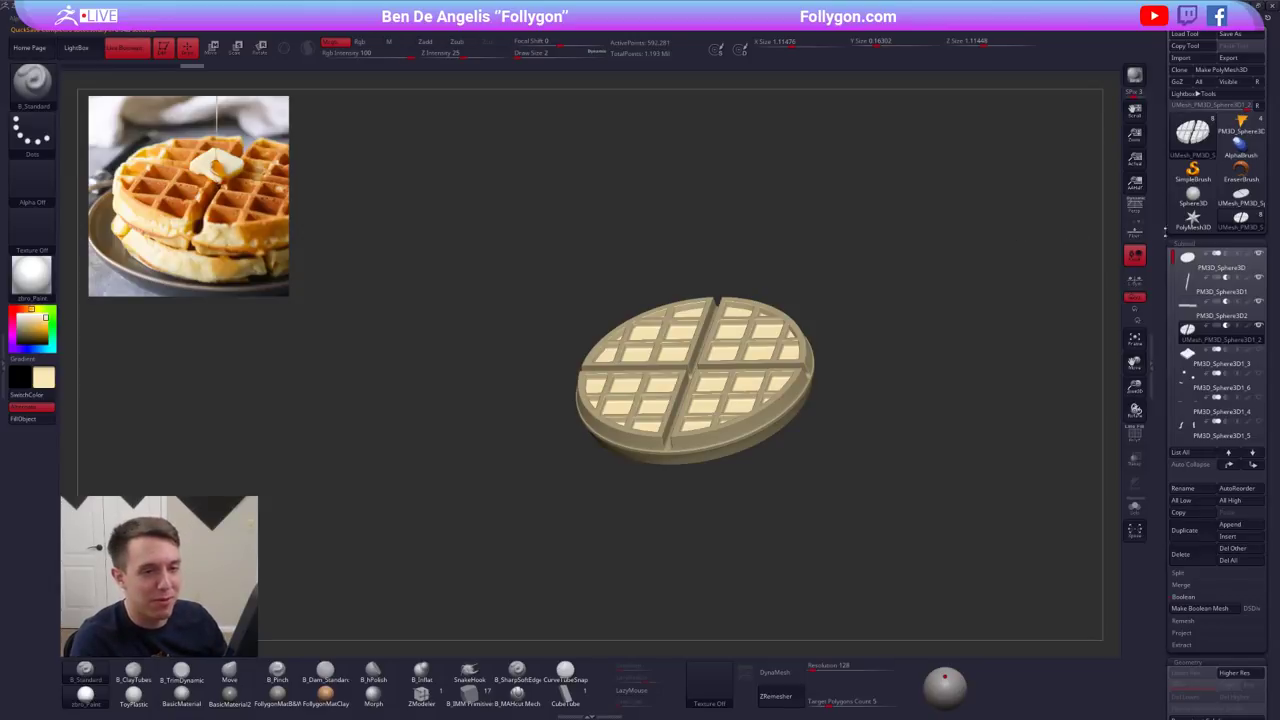
- Inspect the generated boolean waffle mesh and append it as a subtool to the waffle character
click(1240, 197)
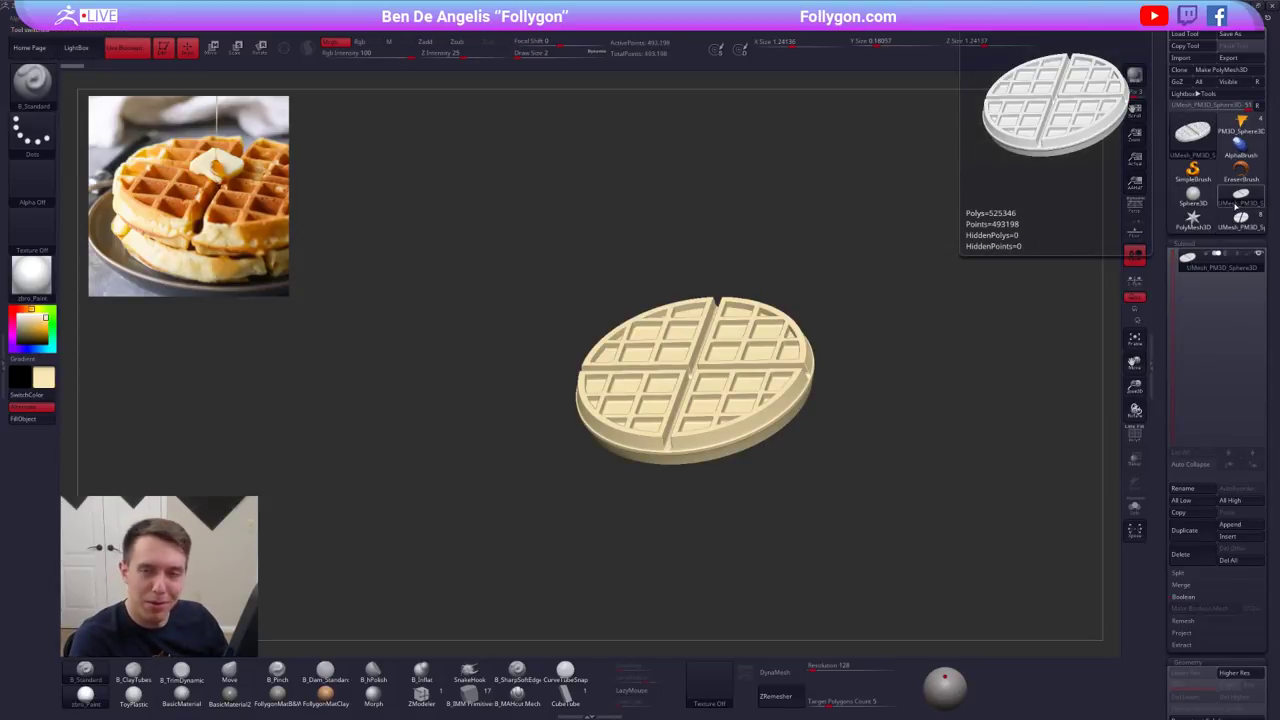
click(1240, 220)
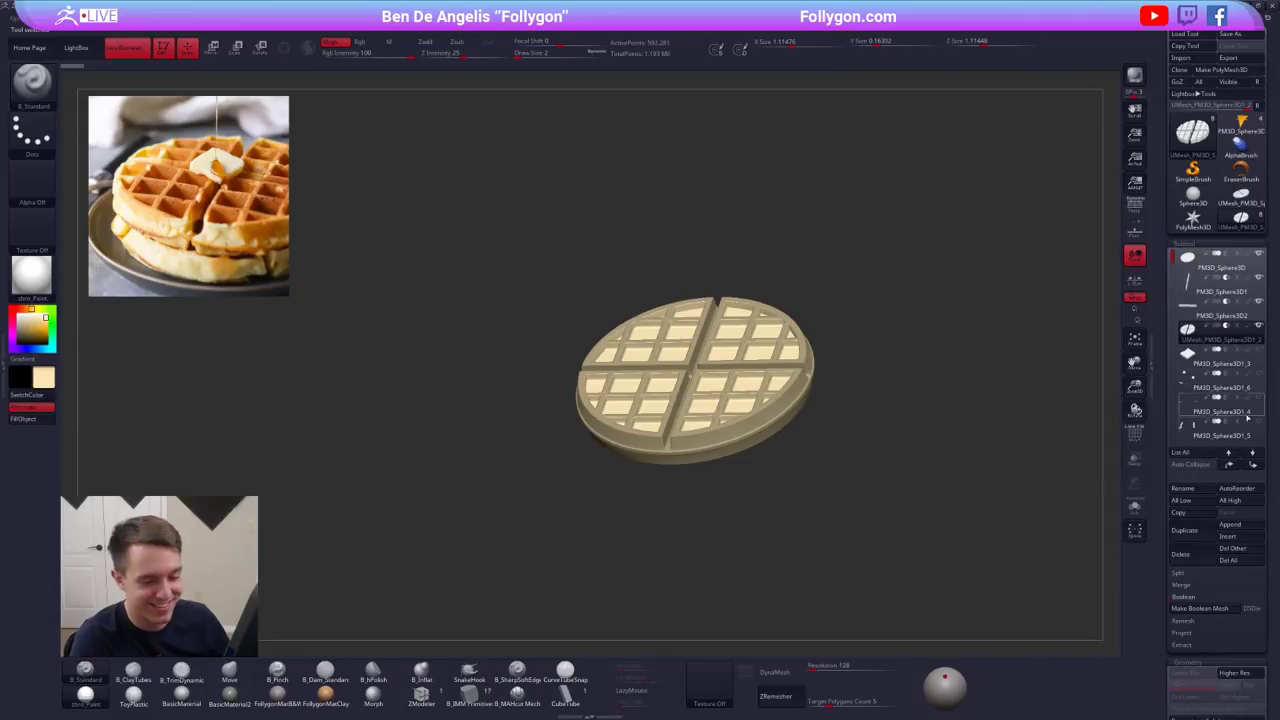
click(1232, 525)
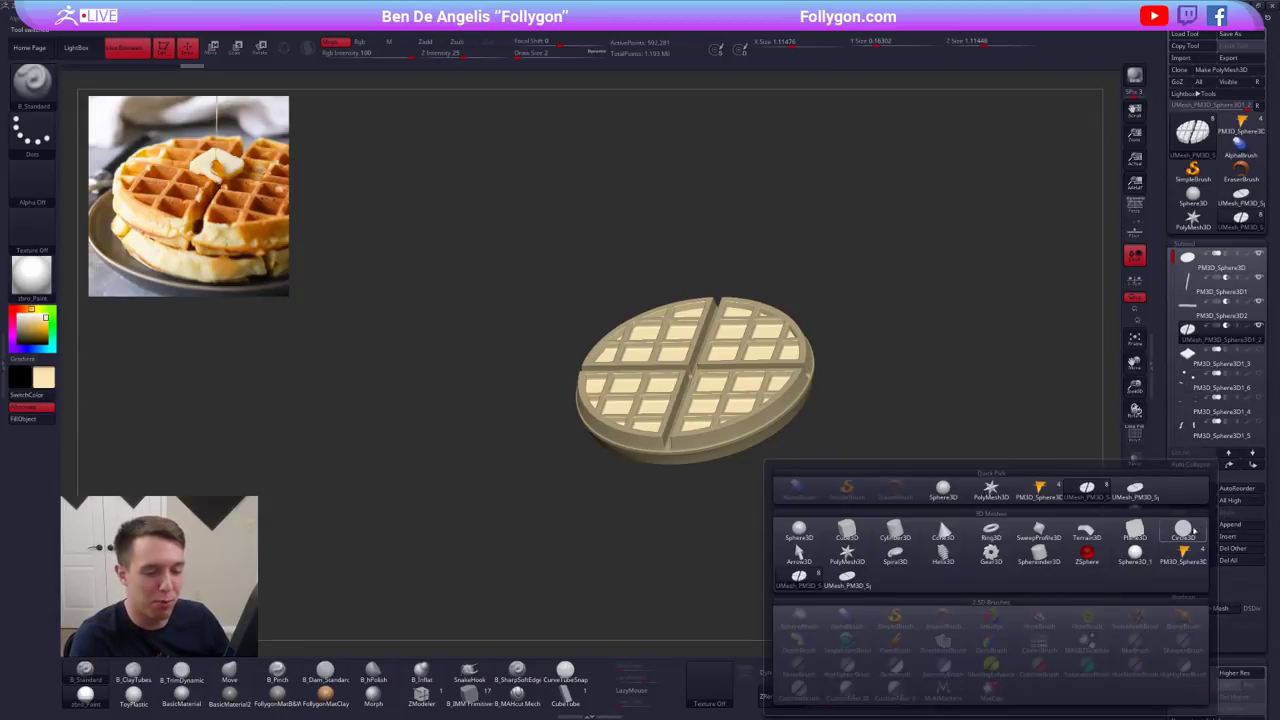
click(847, 580)
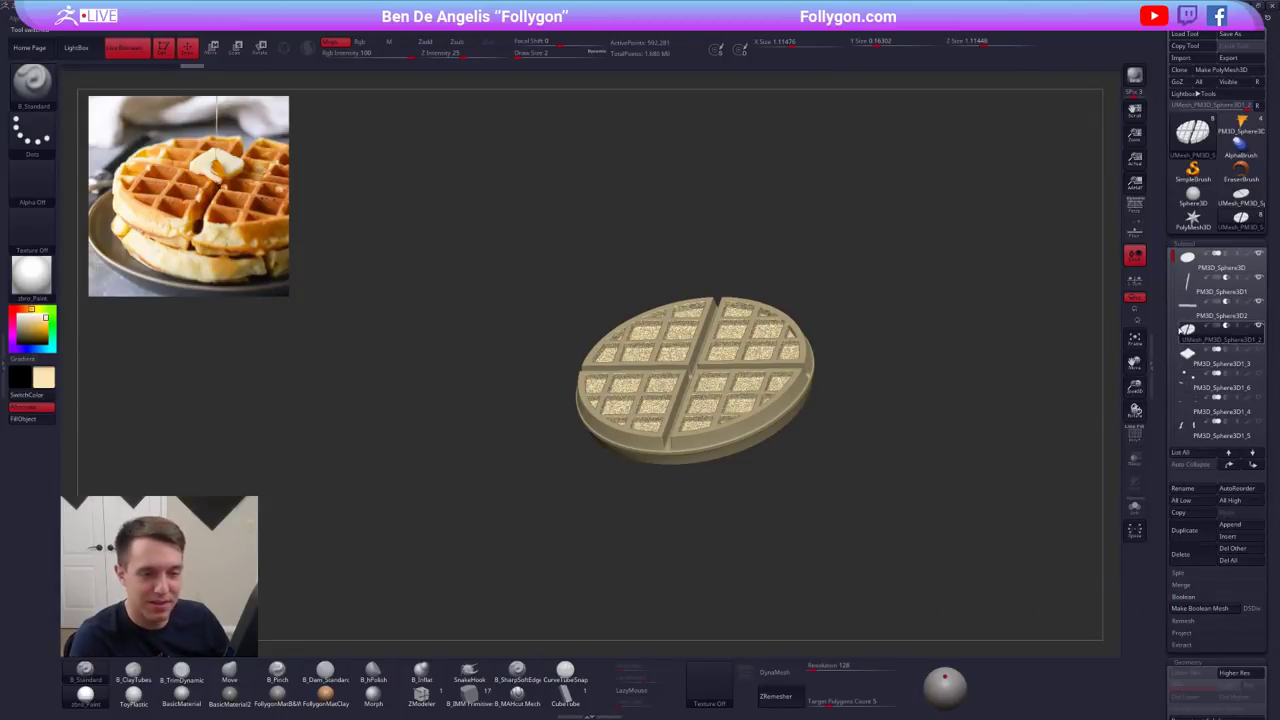
- Select the appended boolean waffle and move it up the subtool order to directly below the round block-grid cutter
drag(1175, 321, 1174, 355)
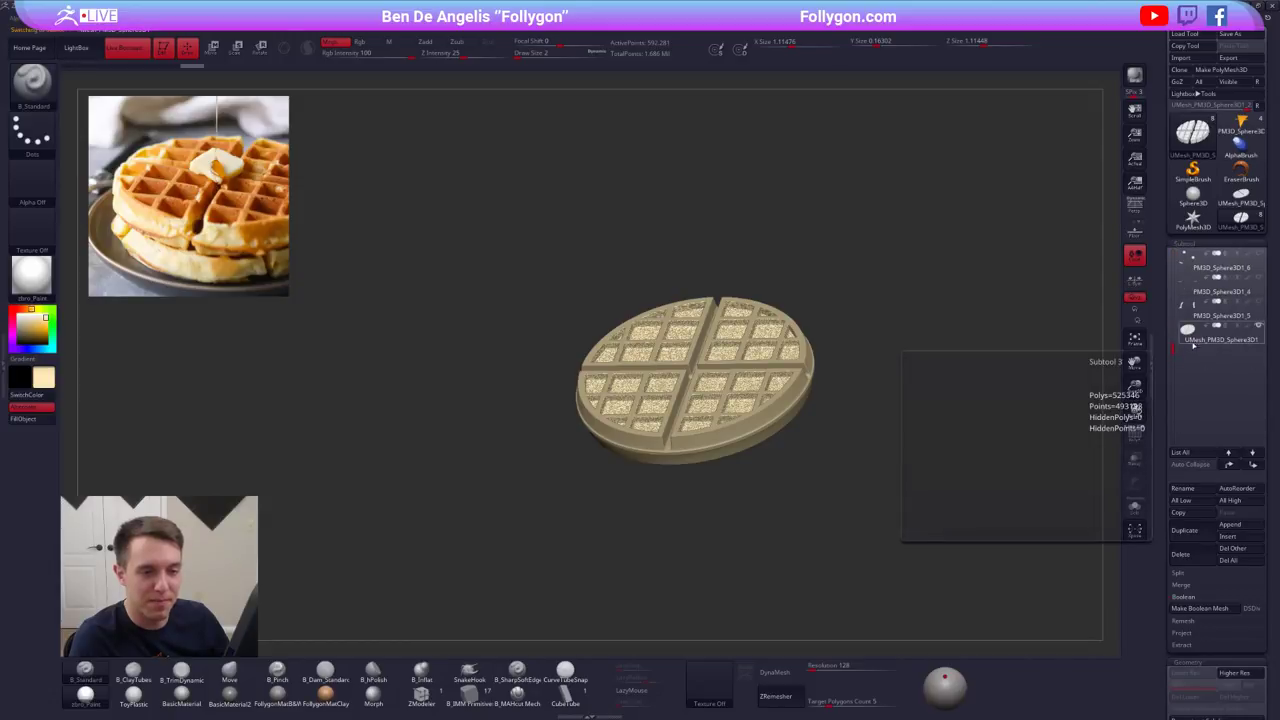
click(1193, 340)
click(1233, 466)
click(1233, 466)
click(1233, 466)
click(1233, 466)
click(1233, 466)
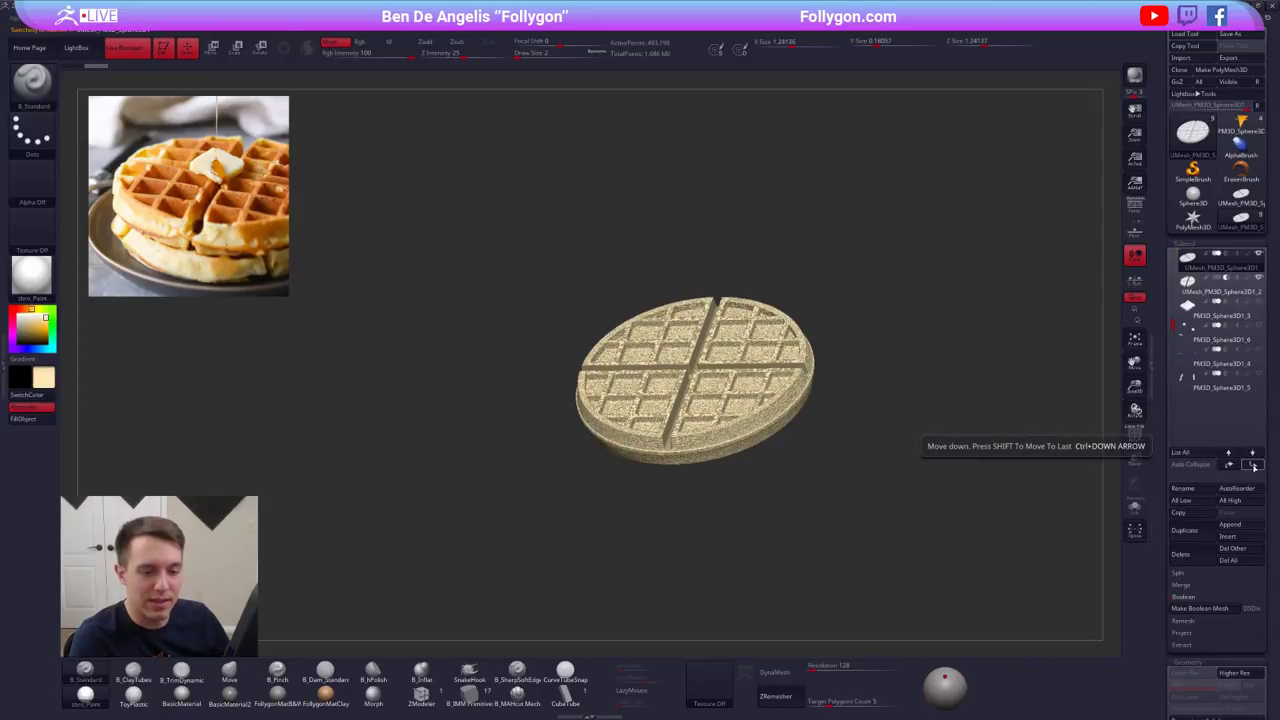
click(1252, 466)
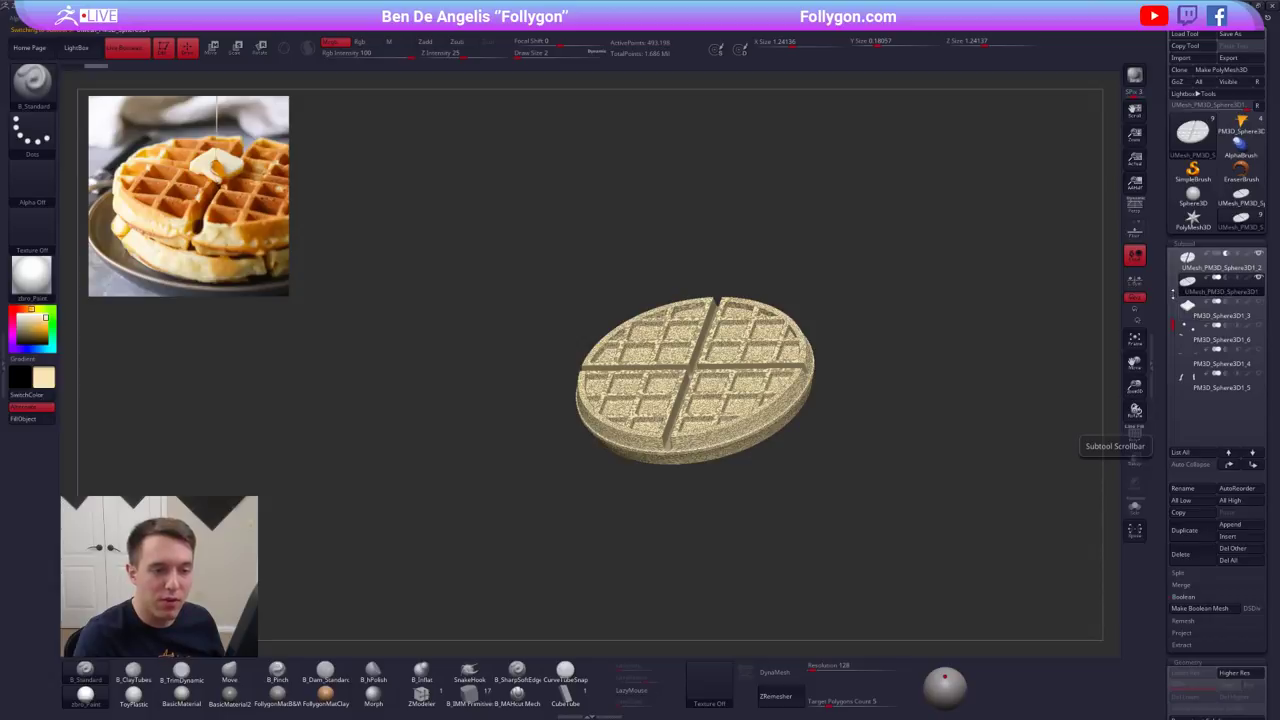
drag(1174, 326, 1175, 247)
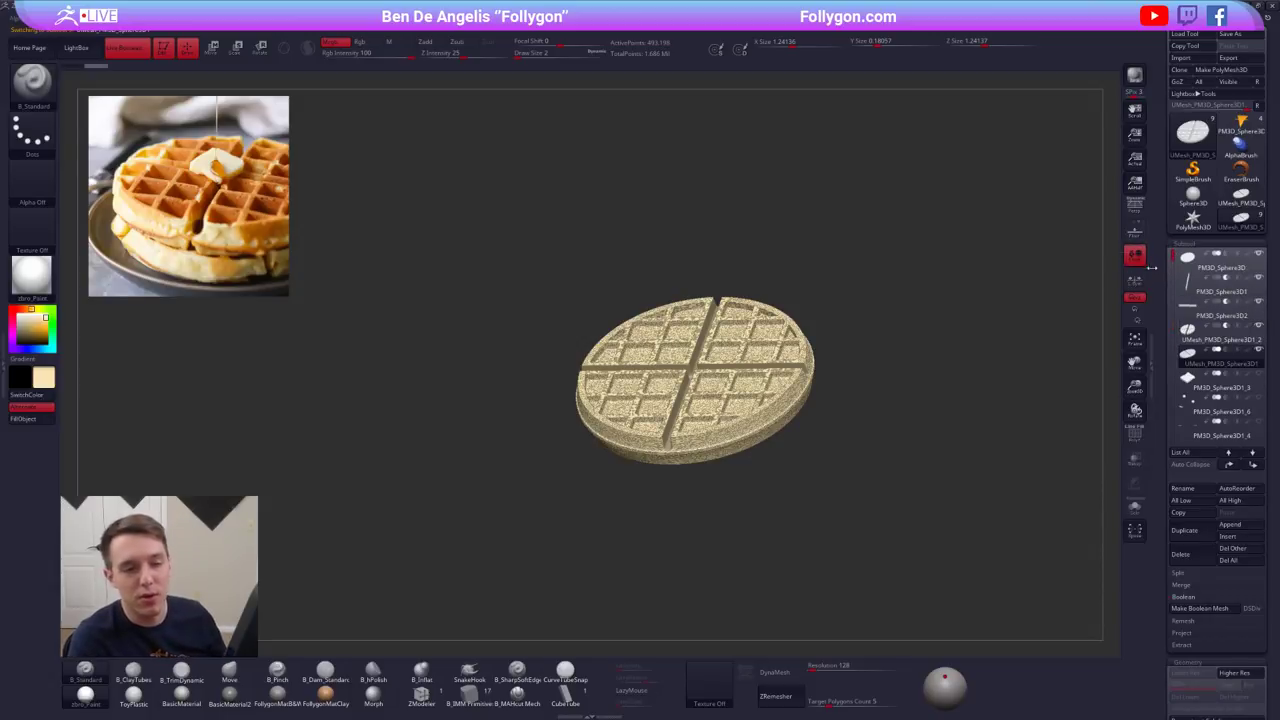
- Delete the original waffle disc, the two crossing bar cutters and the round block-grid cutter, keeping the boolean waffle body
mouse_move(1196, 334)
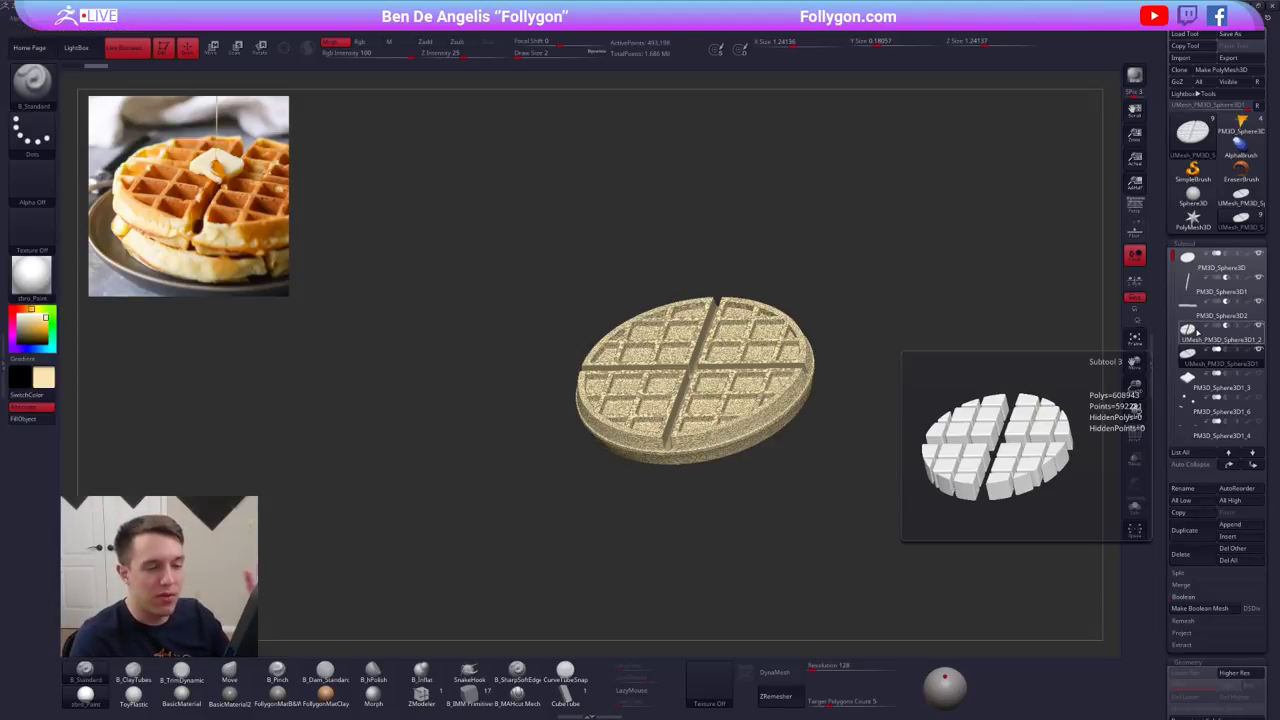
click(1197, 332)
mouse_move(1196, 271)
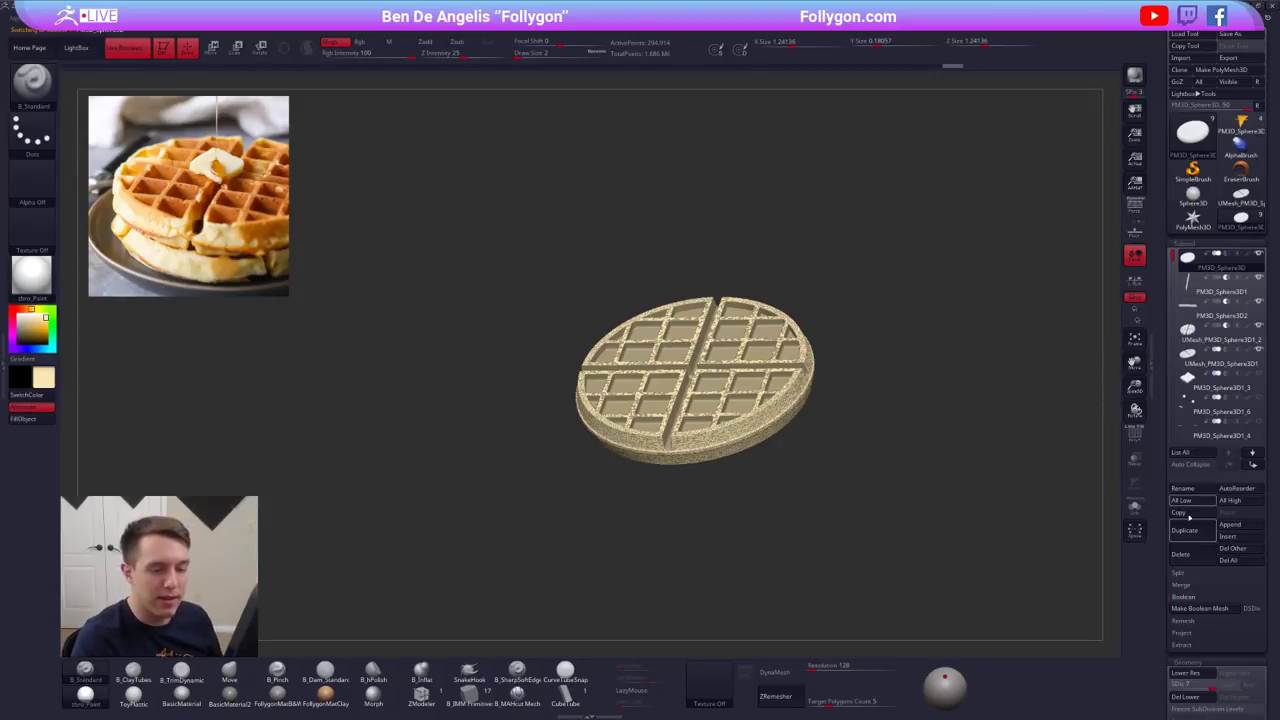
click(1181, 554)
click(1102, 586)
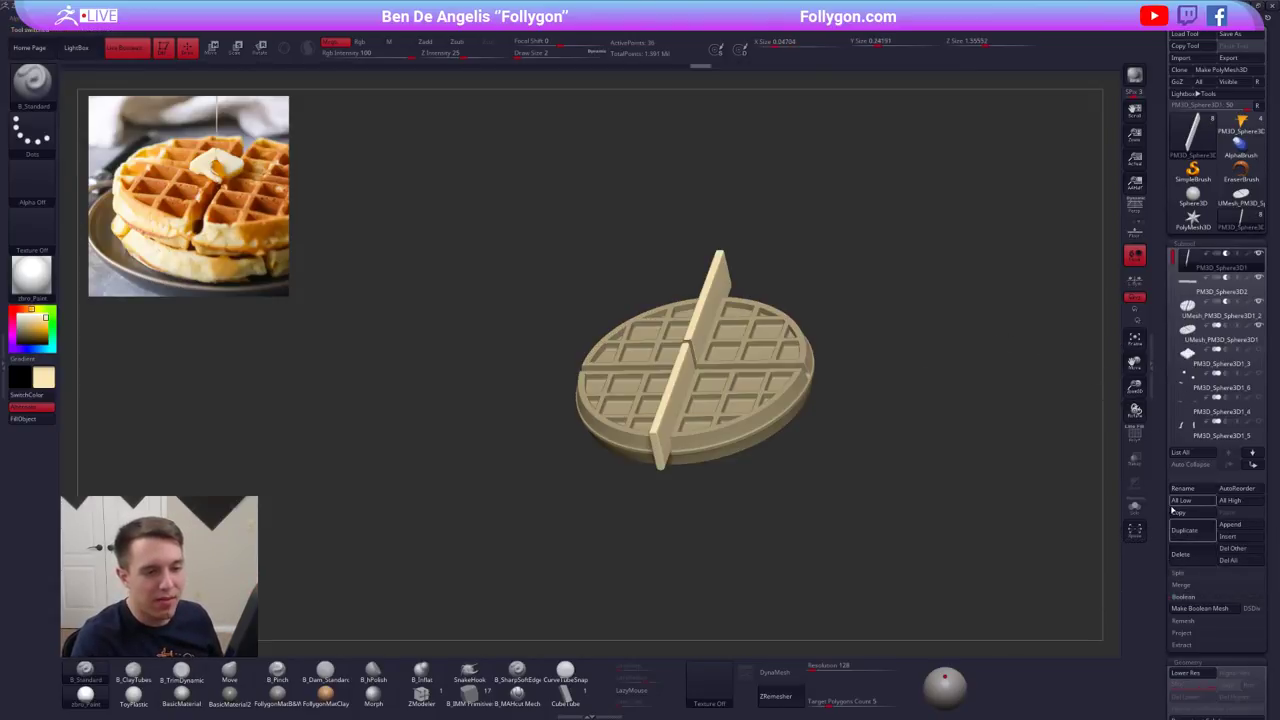
click(1182, 554)
click(1102, 574)
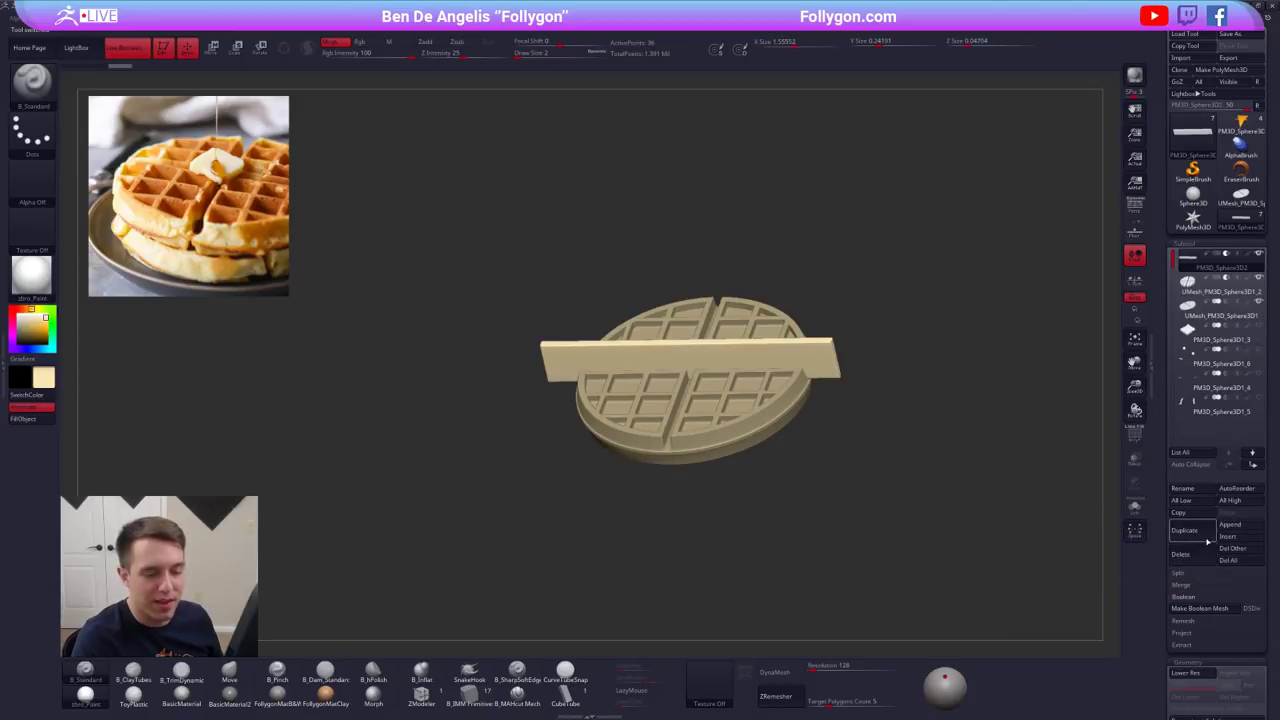
click(1181, 554)
click(1100, 572)
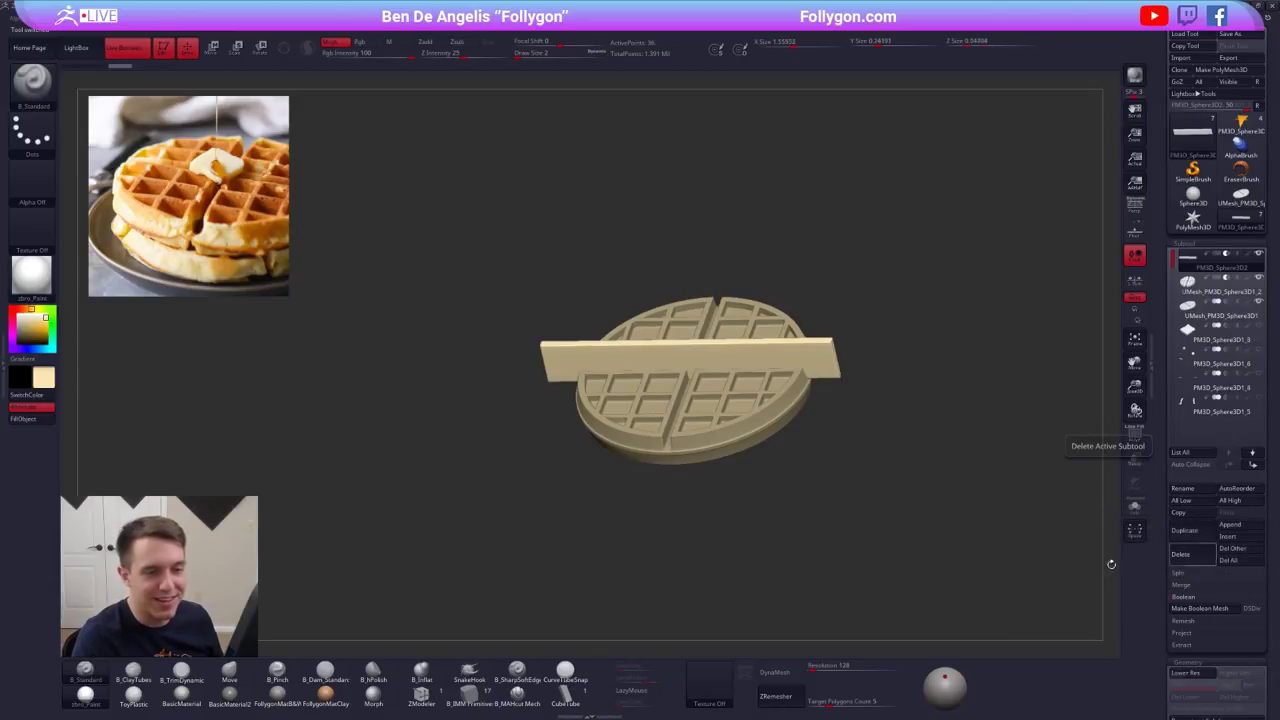
click(1181, 554)
click(1101, 568)
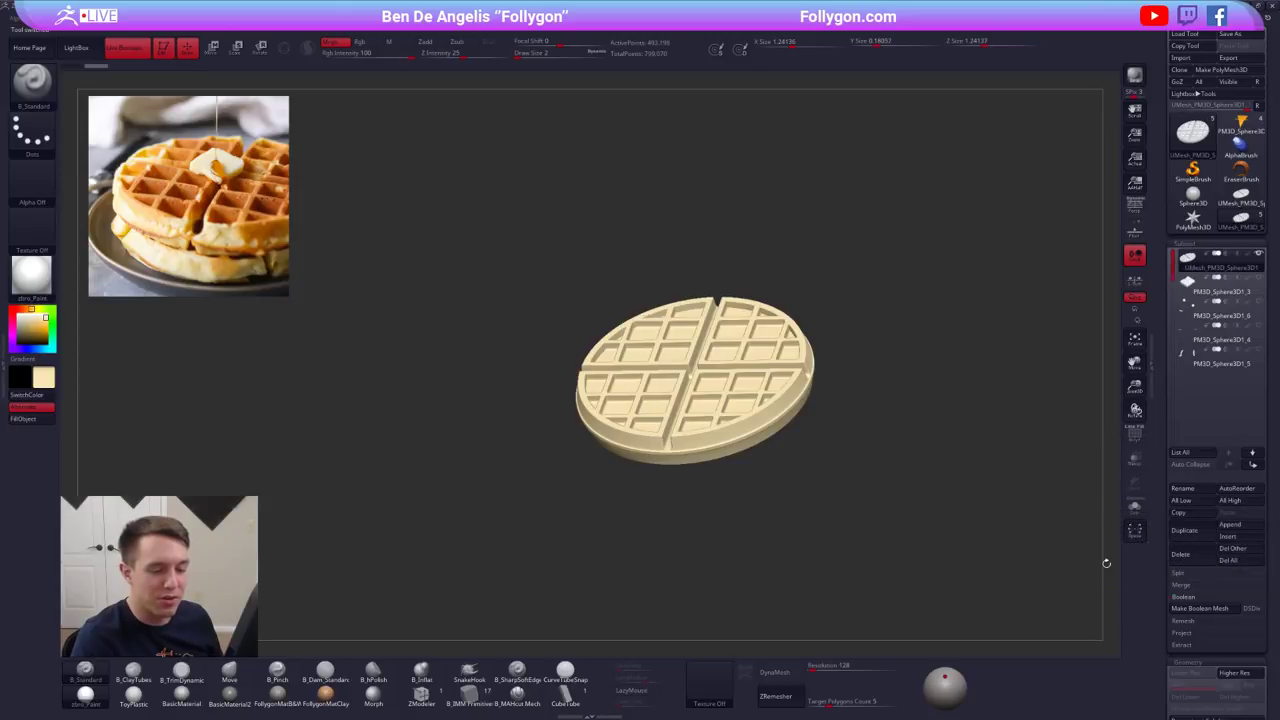
- Show all subtools and turn the polypaint display back on for every one of them
click(1259, 254)
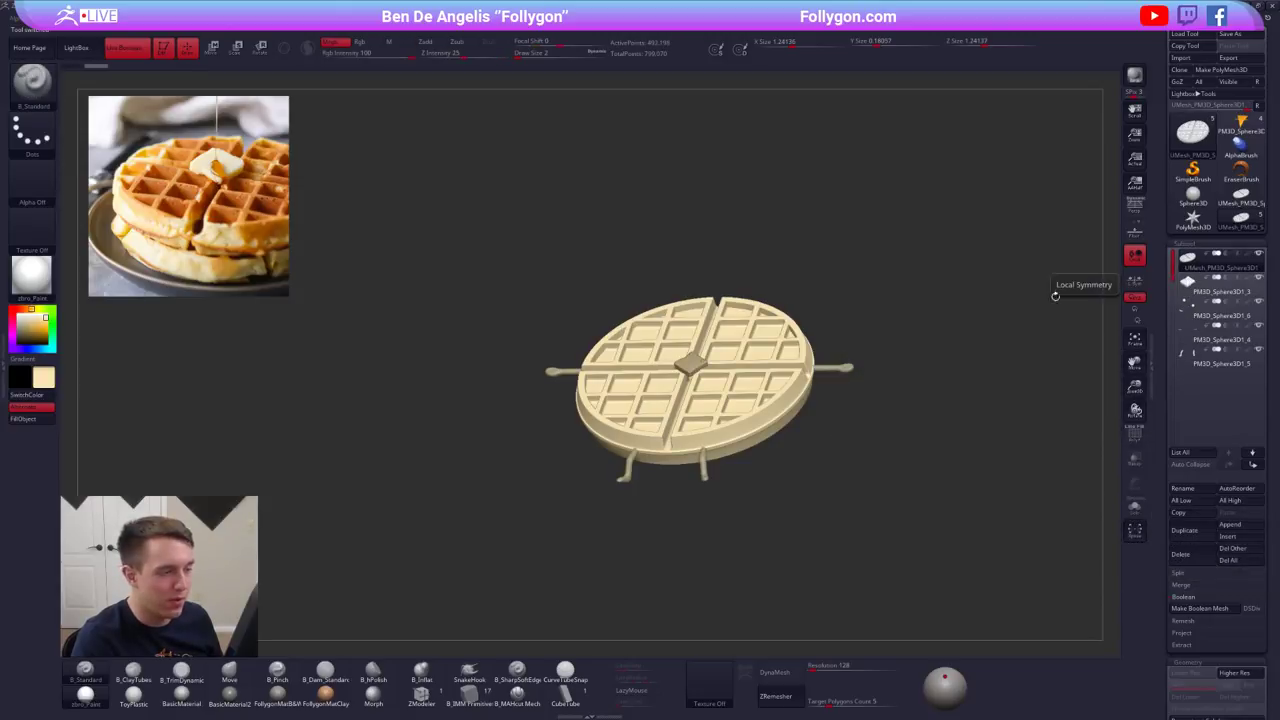
ctrl+right_drag(646, 309, 648, 312)
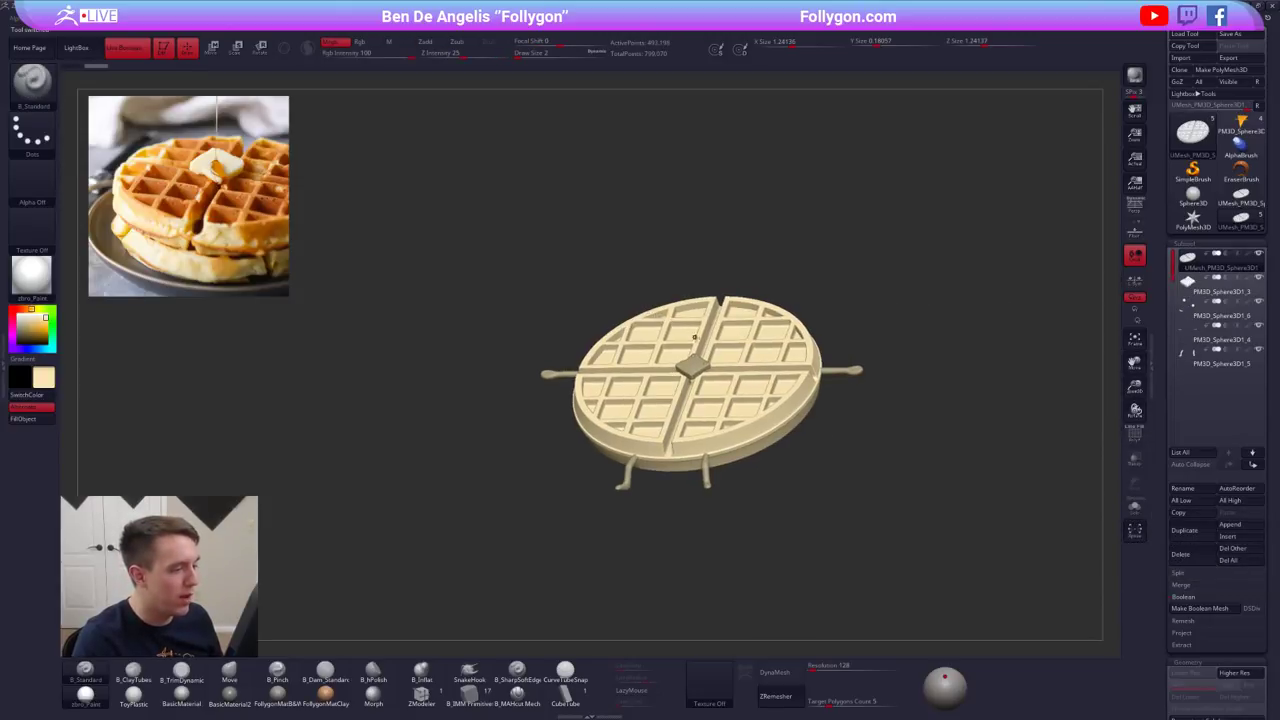
shift+click(1247, 254)
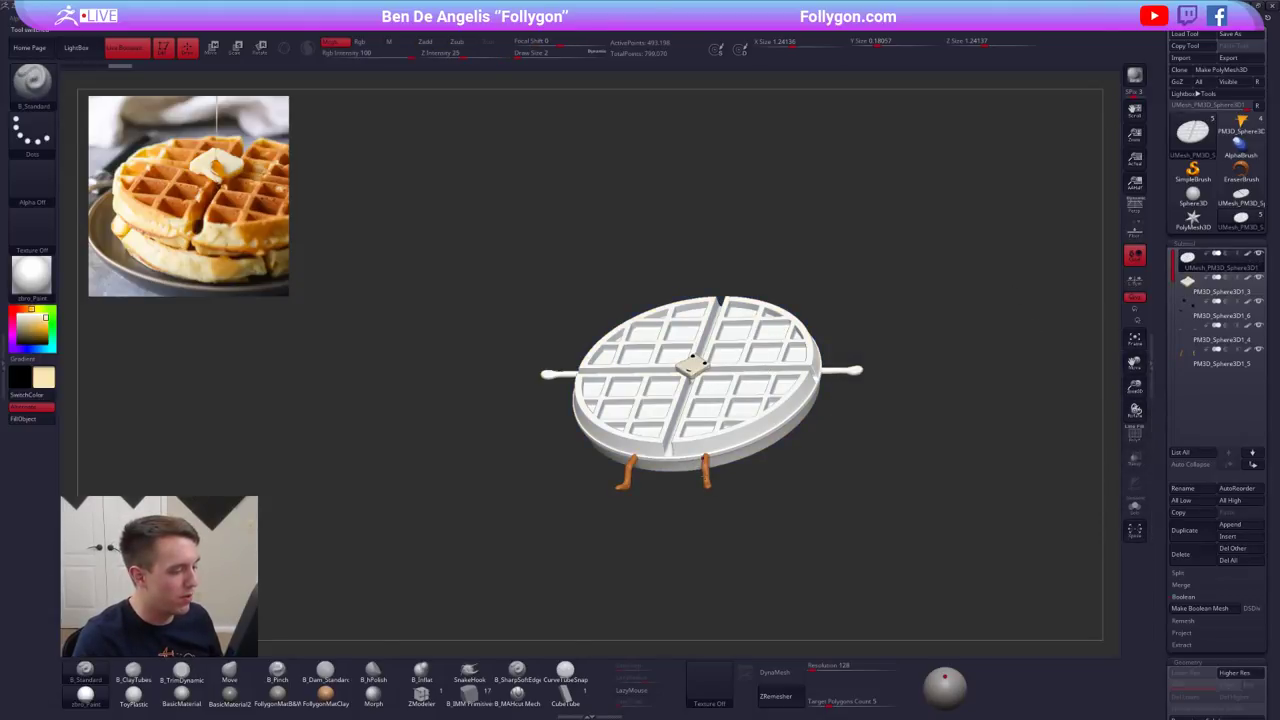
- Fill the boolean waffle body and the arms with an orange-brown colour sampled from the reference waffle
key(c)
click(52, 421)
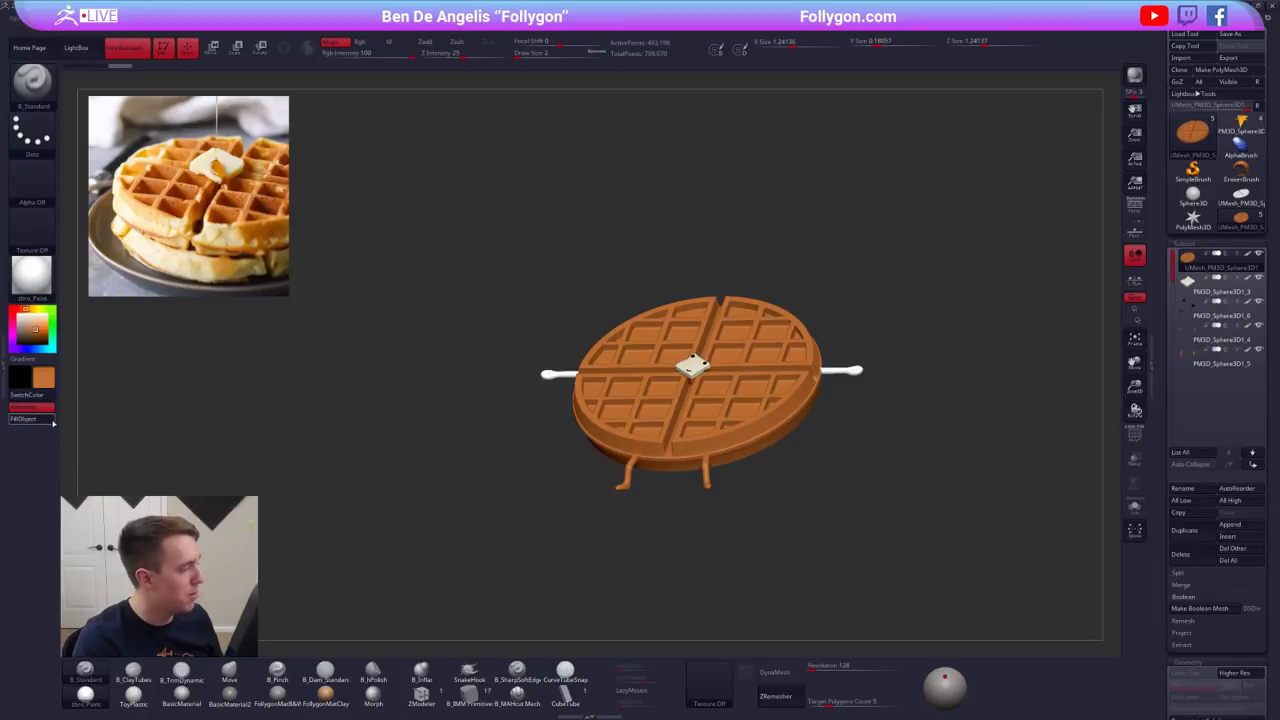
alt+click(856, 370)
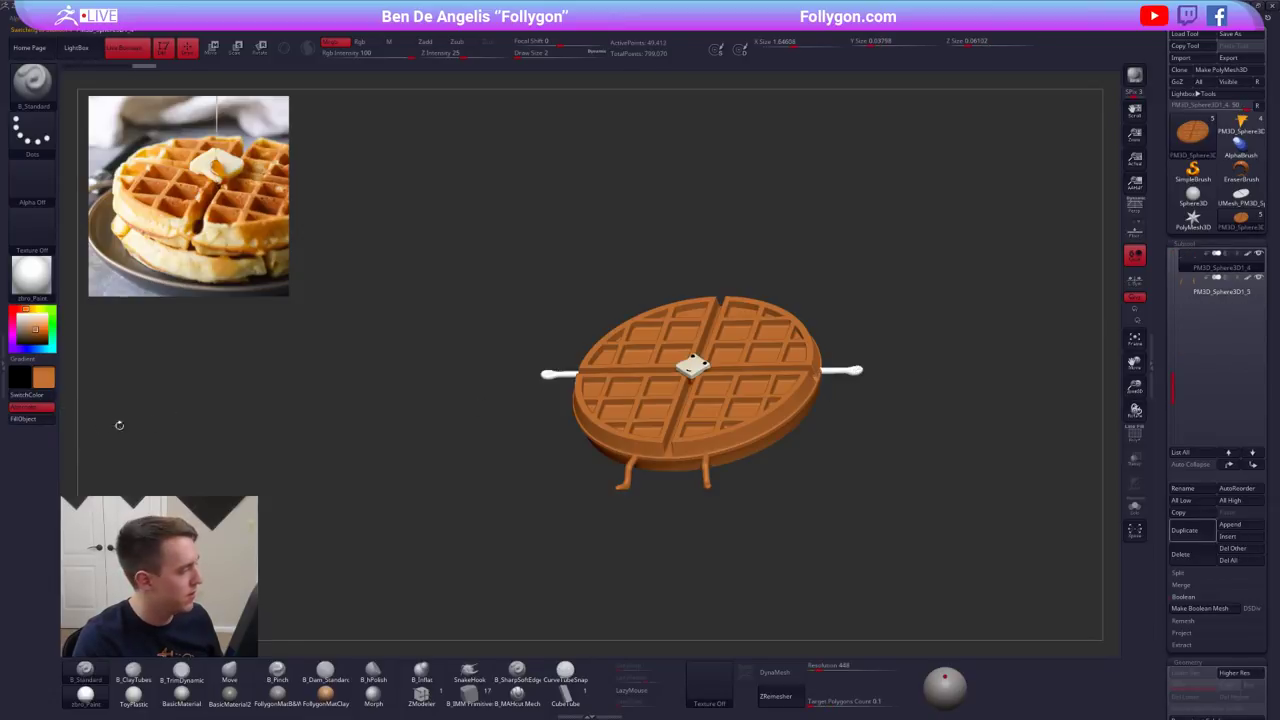
click(45, 420)
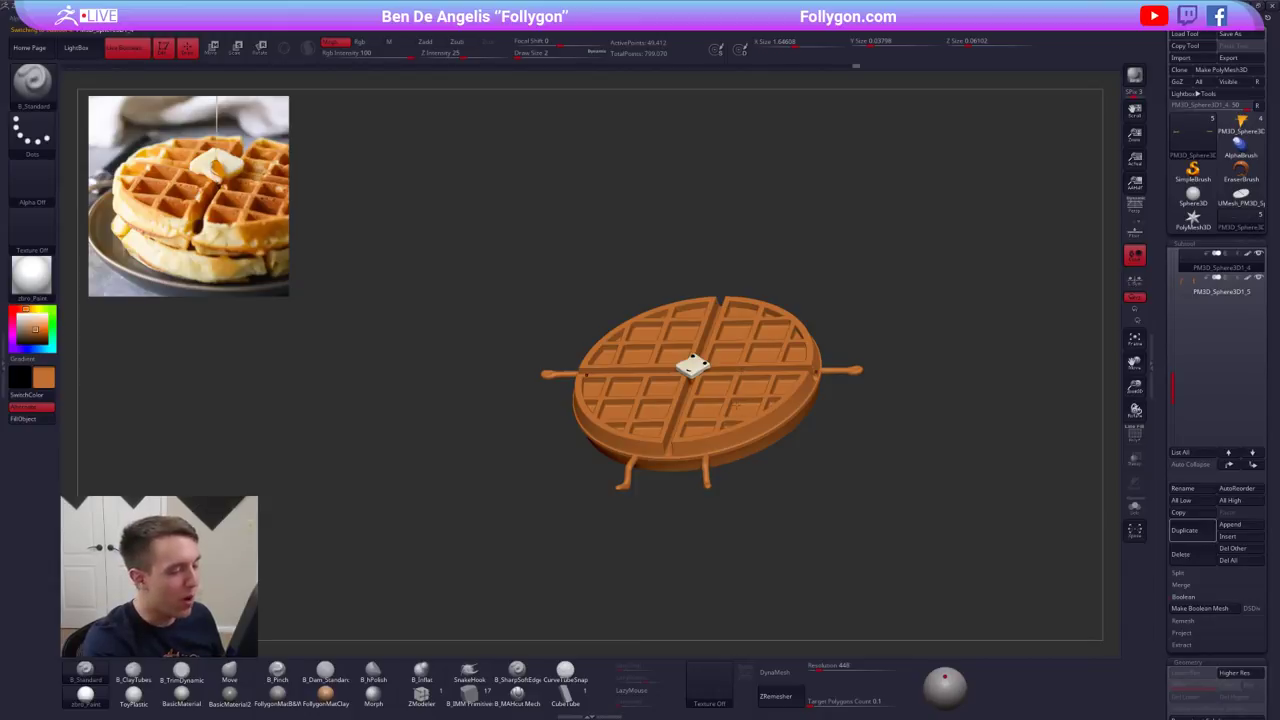
- Select the waffle body and set the brush to draw size 160, colour only, with an RGB intensity of 9
alt+click(746, 423)
right_drag(746, 423, 740, 427)
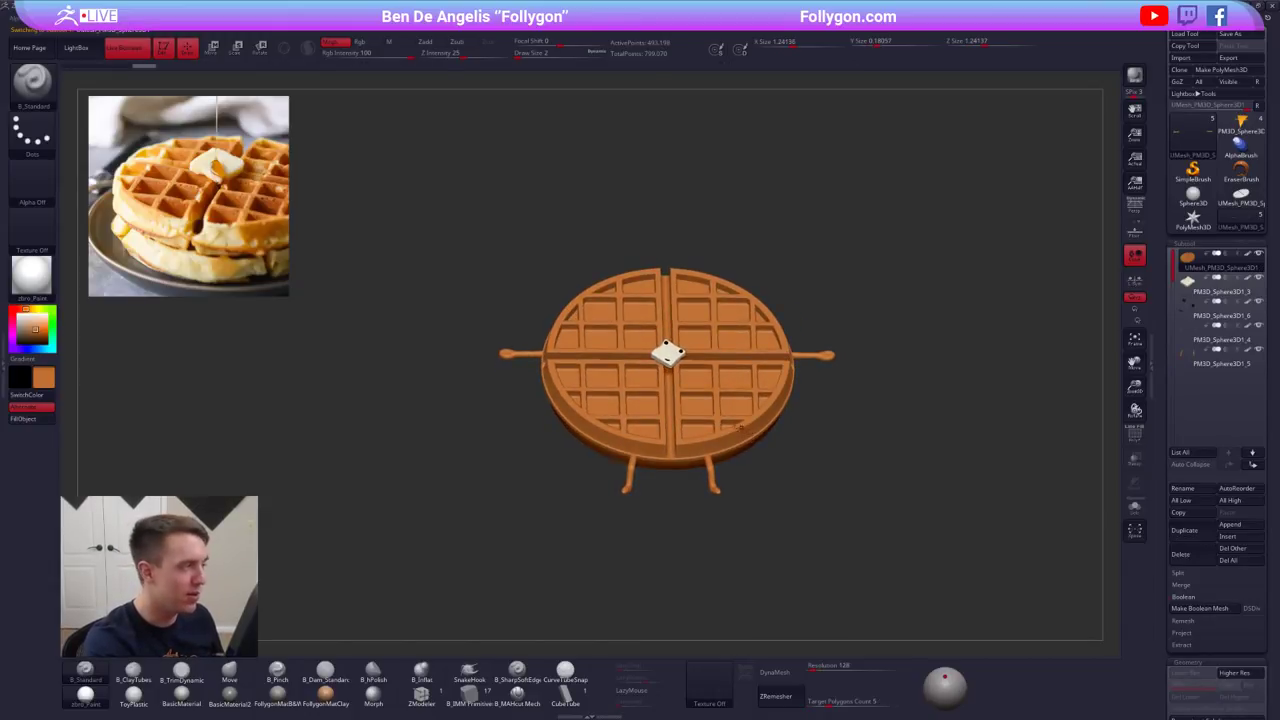
key(space)
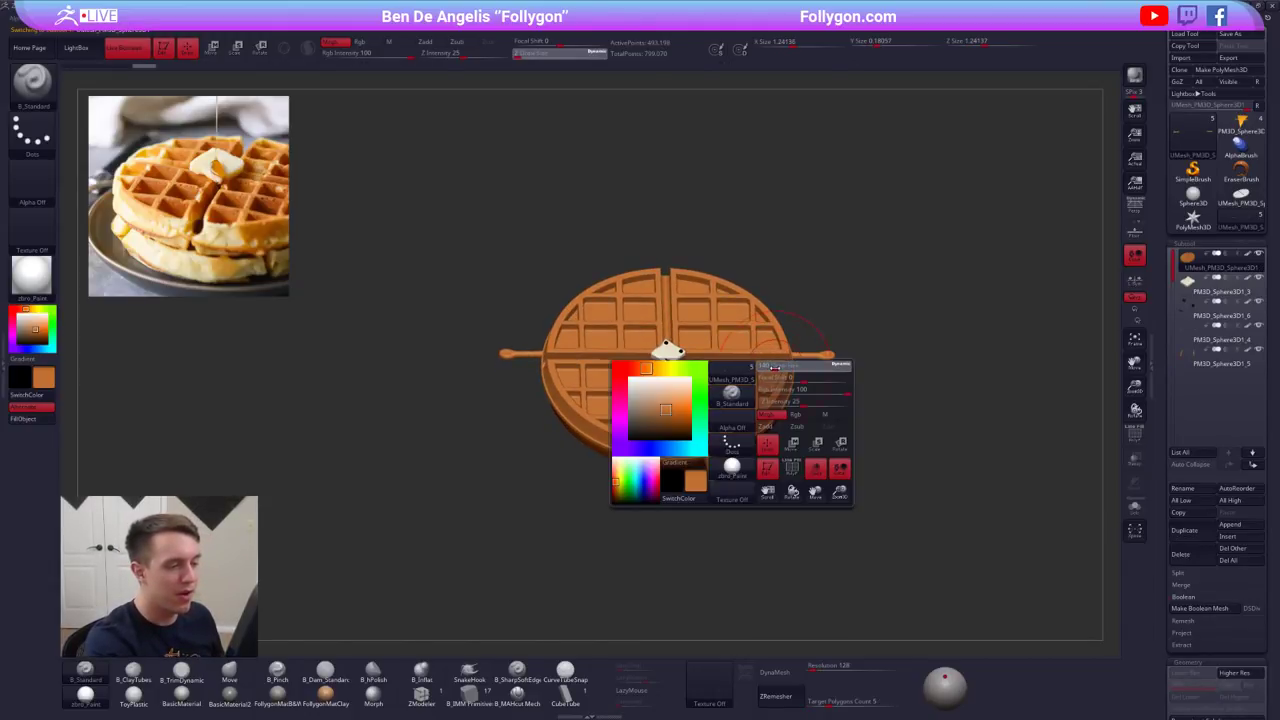
drag(775, 367, 773, 367)
right_drag(601, 350, 603, 324)
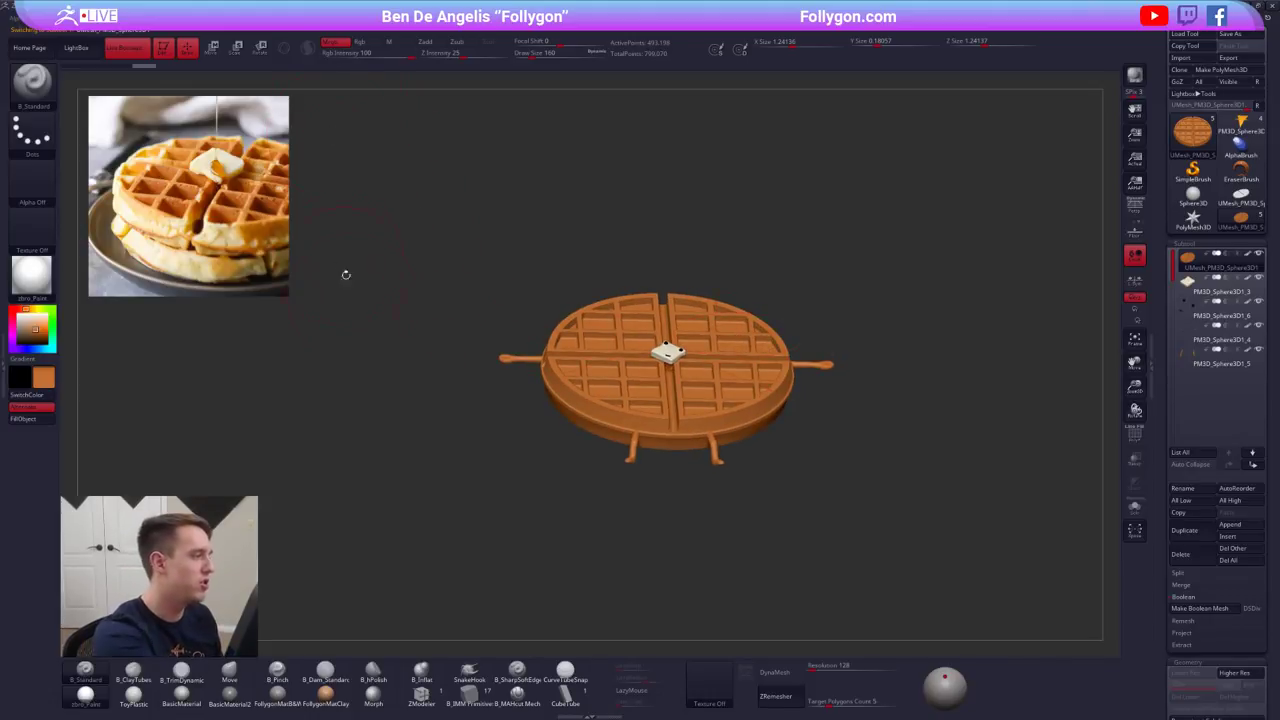
click(366, 43)
click(349, 54)
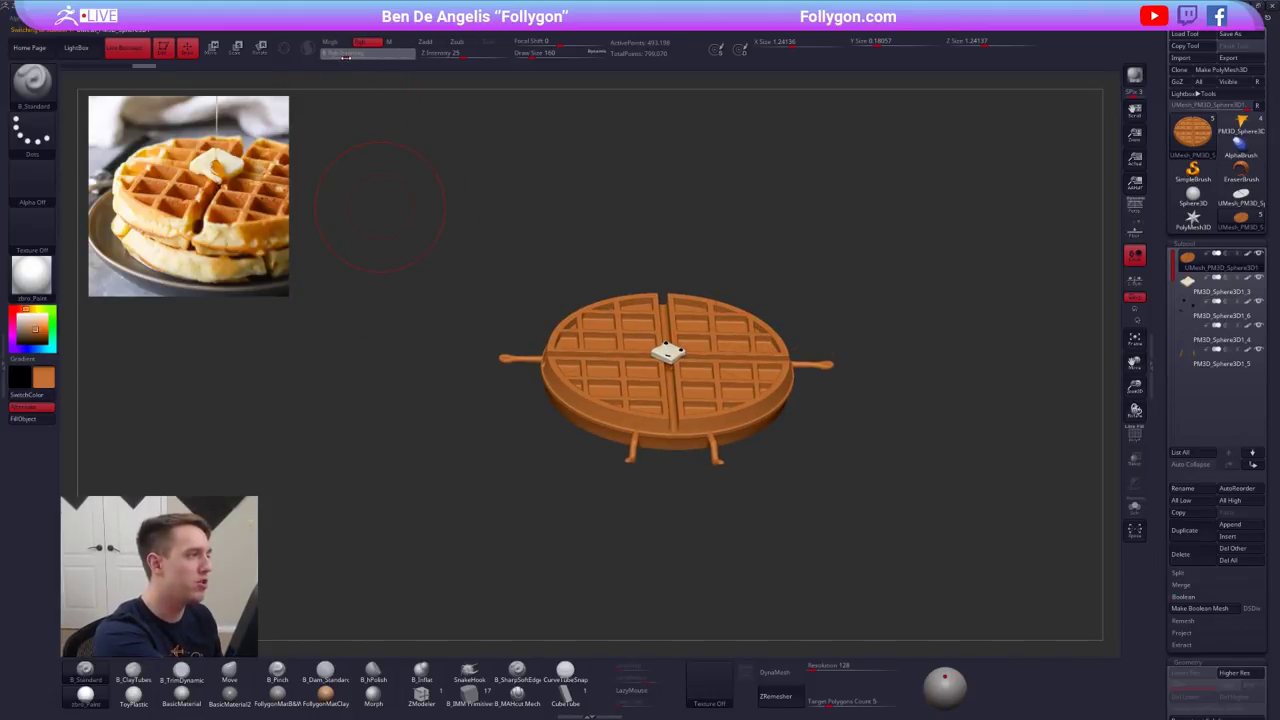
click(350, 54)
- Sample a pale cream from the lower waffle in the reference and lightly paint it around the waffle body's rim
key(z)
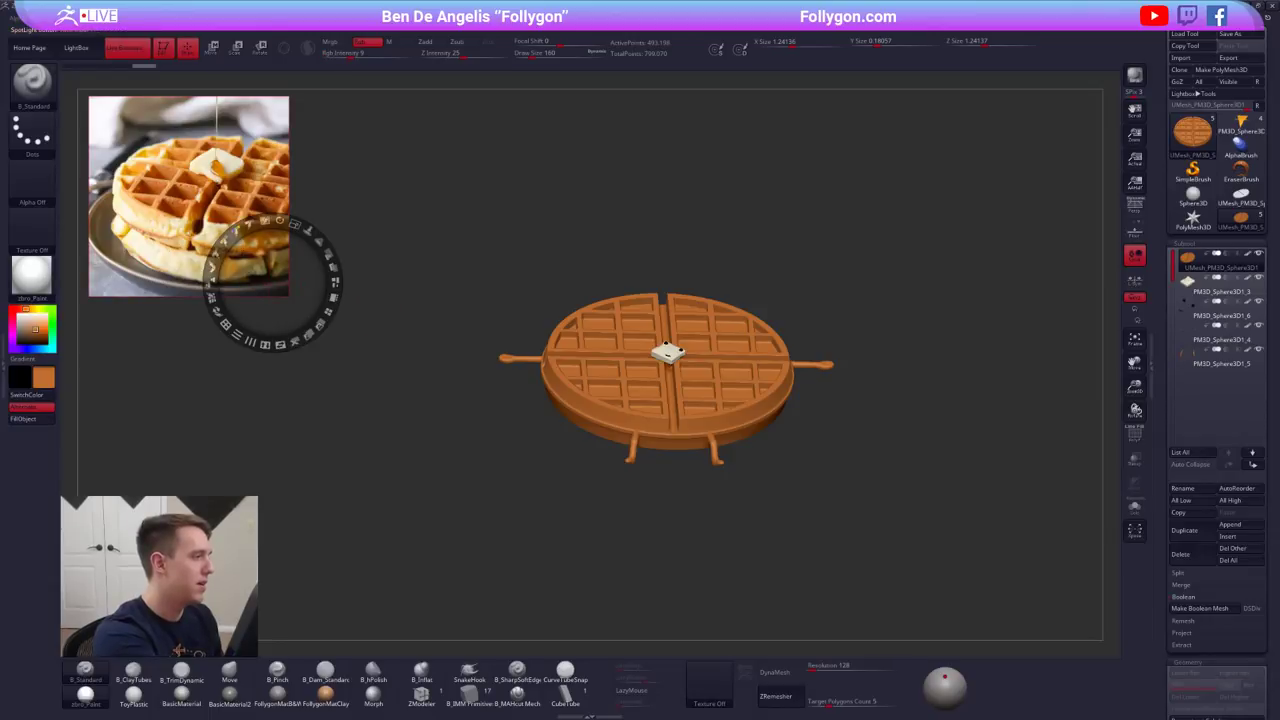
click(159, 226)
key(z)
mouse_move(580, 420)
mouse_down()
mouse_move(695, 441)
mouse_move(590, 424)
mouse_move(497, 443)
mouse_up()
drag(668, 525, 585, 548)
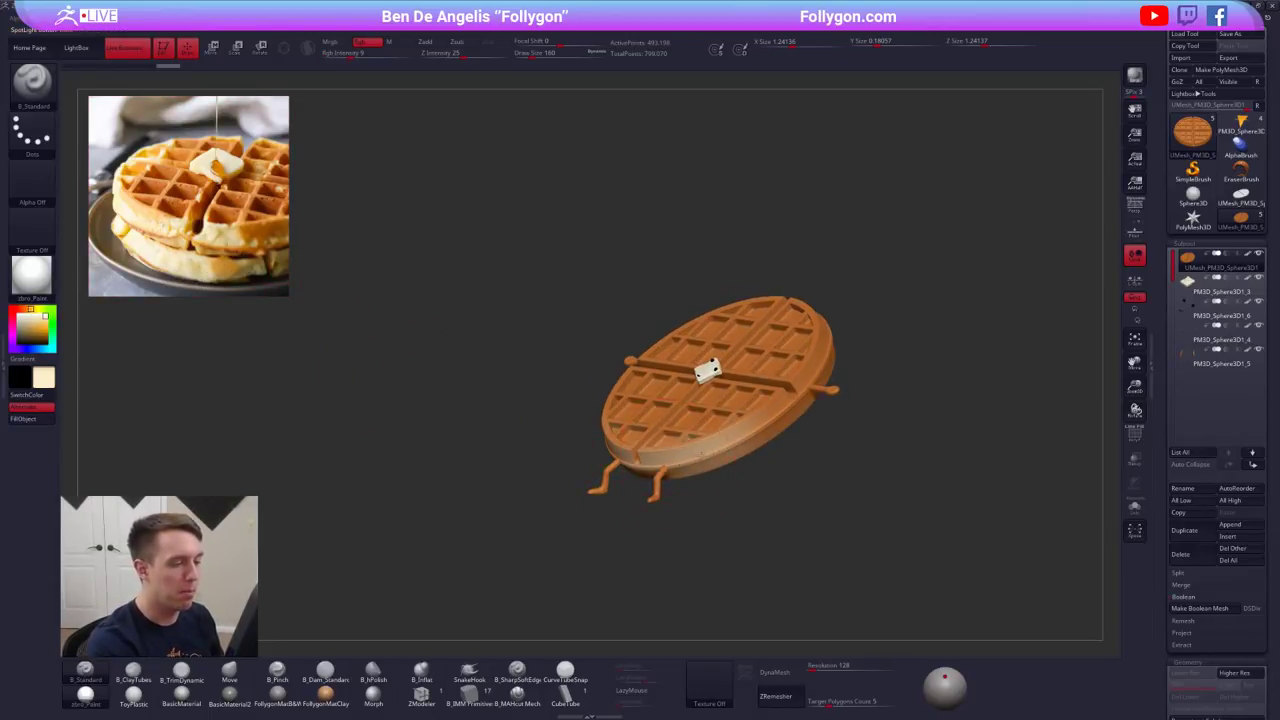
drag(745, 436, 818, 362)
alt+drag(612, 546, 550, 578)
drag(750, 525, 655, 521)
- Continue brushing the light cream tone over the rest of the rim and grid face, setting the draw size to 130
mouse_move(735, 425)
mouse_down()
mouse_move(785, 342)
mouse_move(768, 368)
mouse_up()
alt+drag(640, 425, 523, 568)
drag(740, 555, 646, 534)
mouse_move(745, 378)
mouse_down()
mouse_move(759, 363)
mouse_move(745, 375)
mouse_up()
mouse_move(800, 500)
mouse_down()
mouse_move(655, 520)
mouse_move(622, 500)
mouse_up()
drag(690, 360, 624, 468)
key(space)
drag(668, 407, 661, 408)
mouse_move(661, 408)
alt+right_down()
mouse_move(735, 391)
mouse_move(666, 389)
alt+right_up()
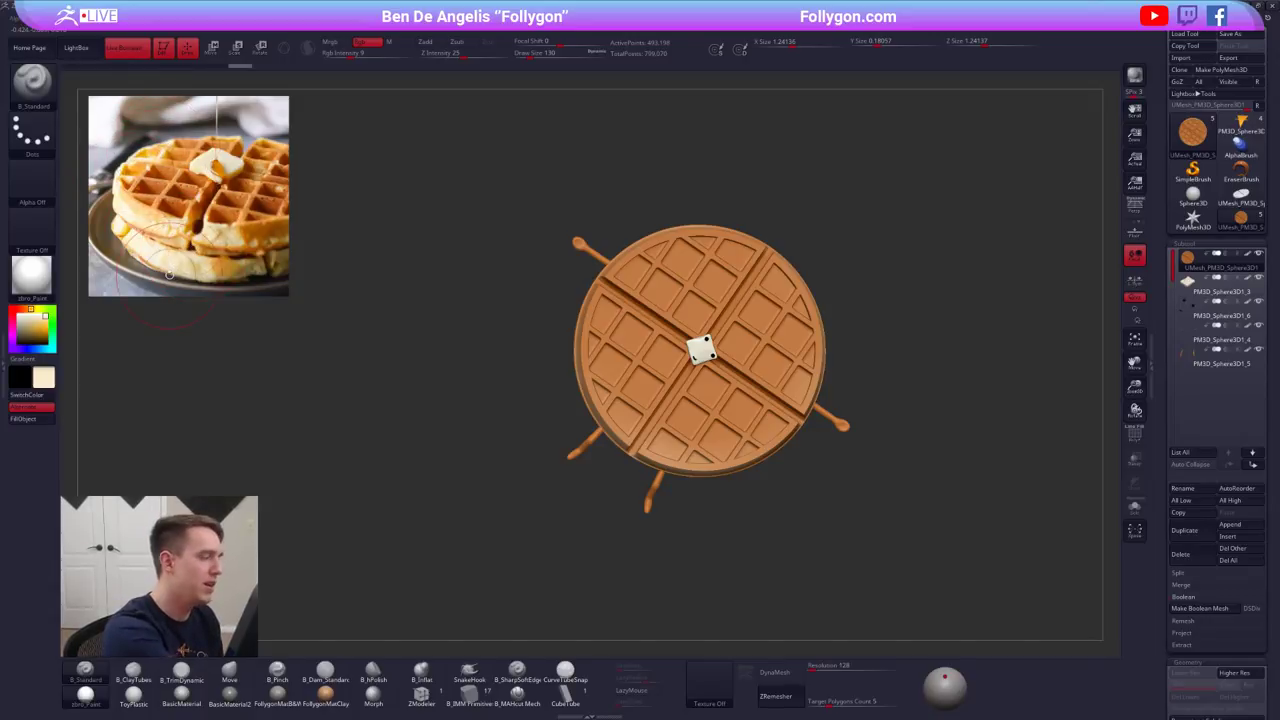
key(space)
drag(648, 286, 703, 248)
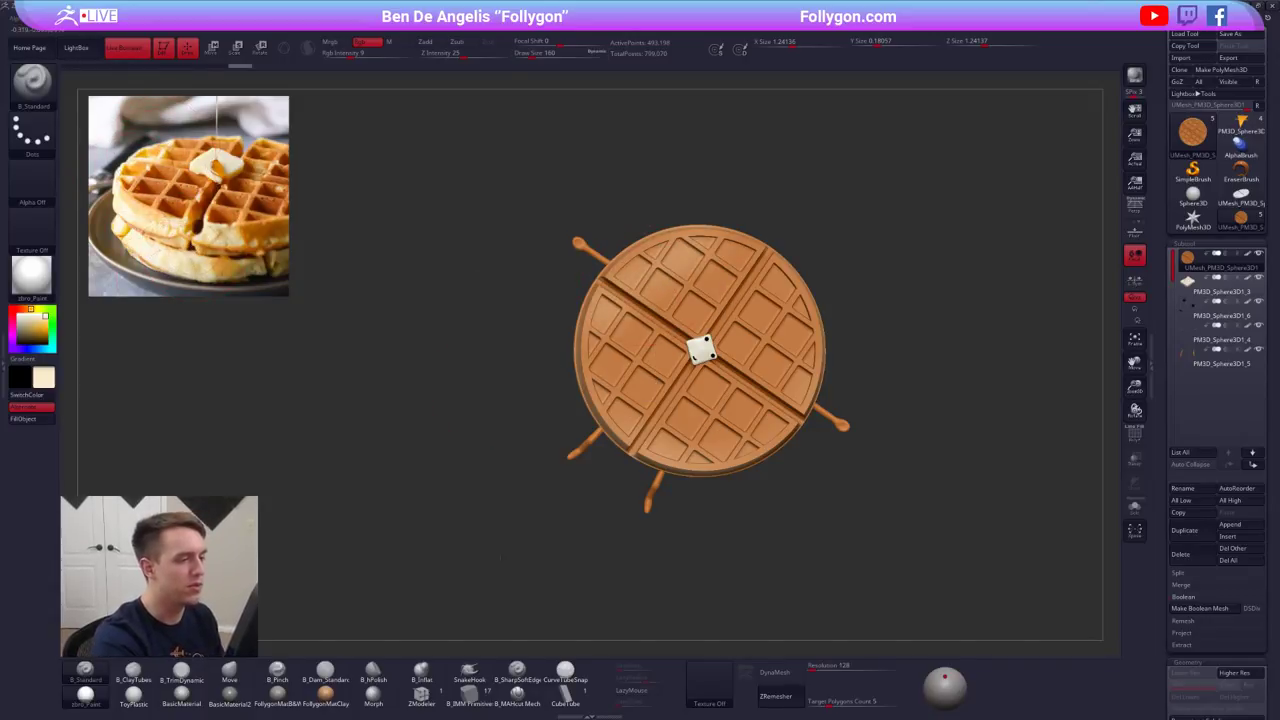
right_drag(750, 298, 735, 262)
key(space)
drag(648, 459, 642, 459)
ctrl+right_drag(644, 460, 648, 530)
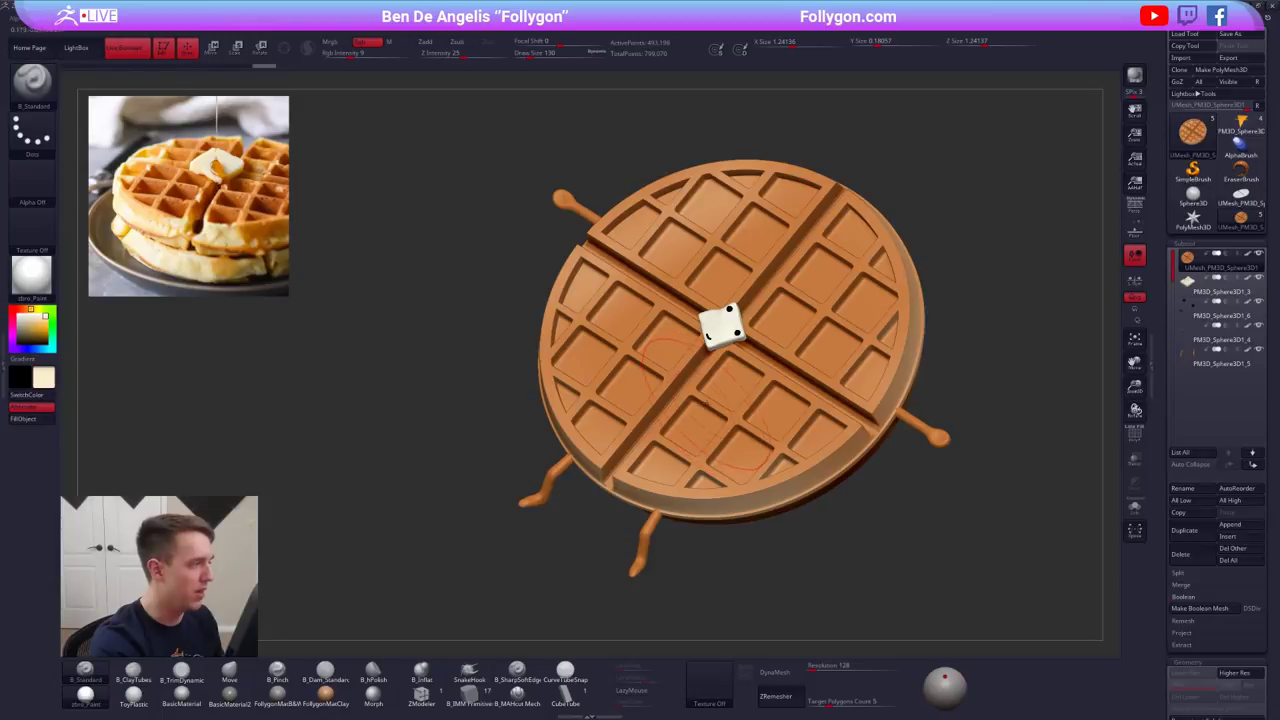
- Sample an orange-brown from the reference and paint it along the waffle's outer side with a draw size of 67
key(z)
click(326, 183)
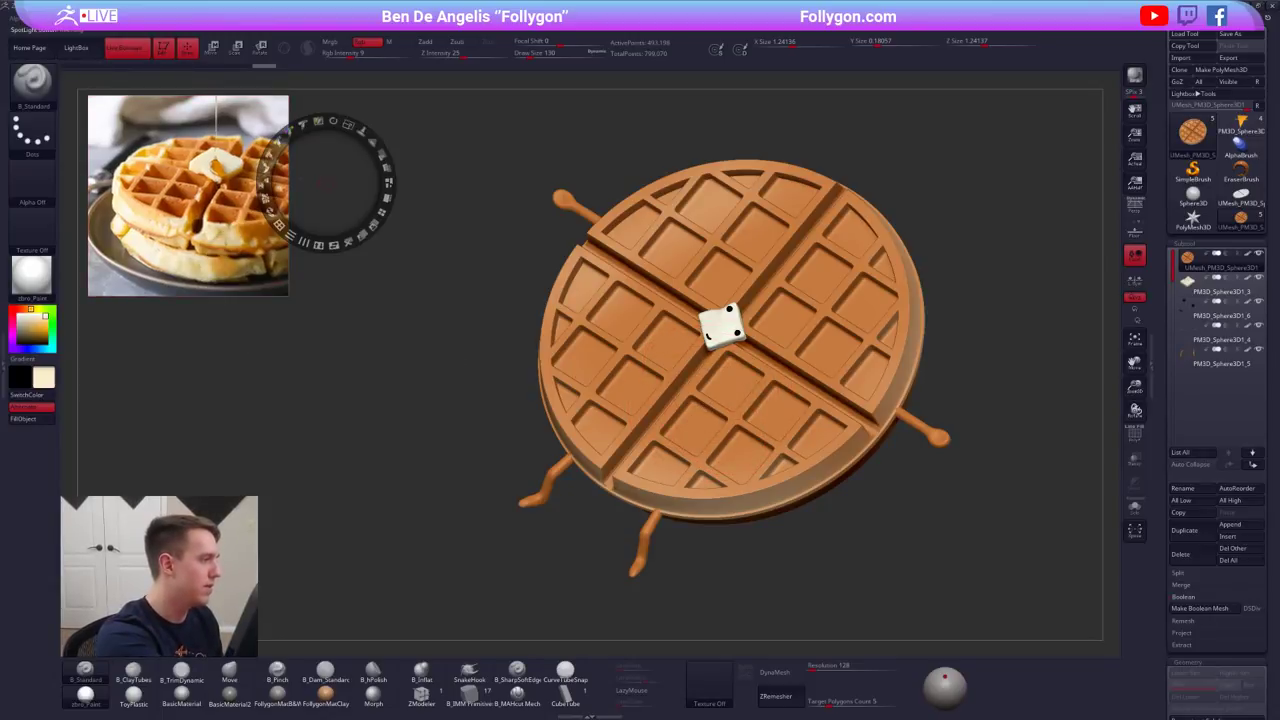
key(c)
key(z)
mouse_move(748, 556)
right_down()
mouse_move(751, 497)
mouse_move(768, 498)
mouse_move(750, 462)
right_up()
drag(744, 464, 692, 476)
key(space)
click(736, 439)
right_drag(738, 470, 738, 540)
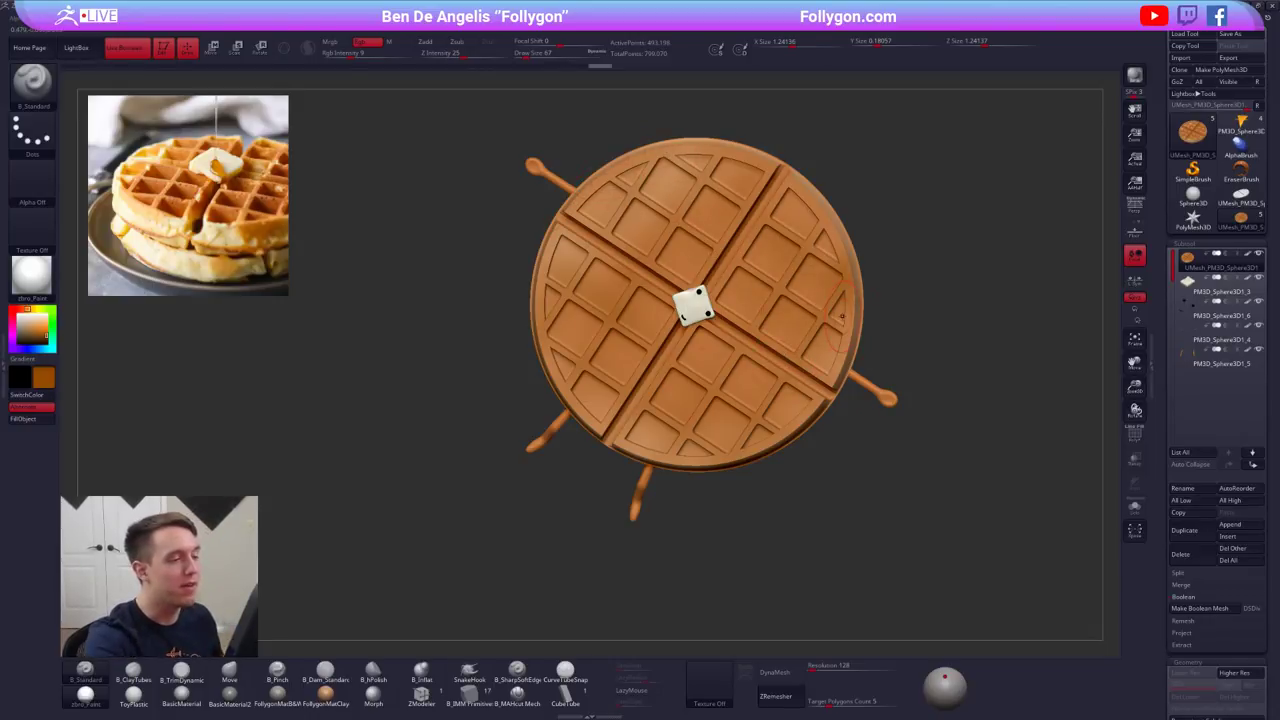
drag(960, 520, 956, 395)
- Switch to Chrome, open the Android 17 - Dragon Ball Z artwork on ArtStation, and return to ZBrush
key(alt+Tab)
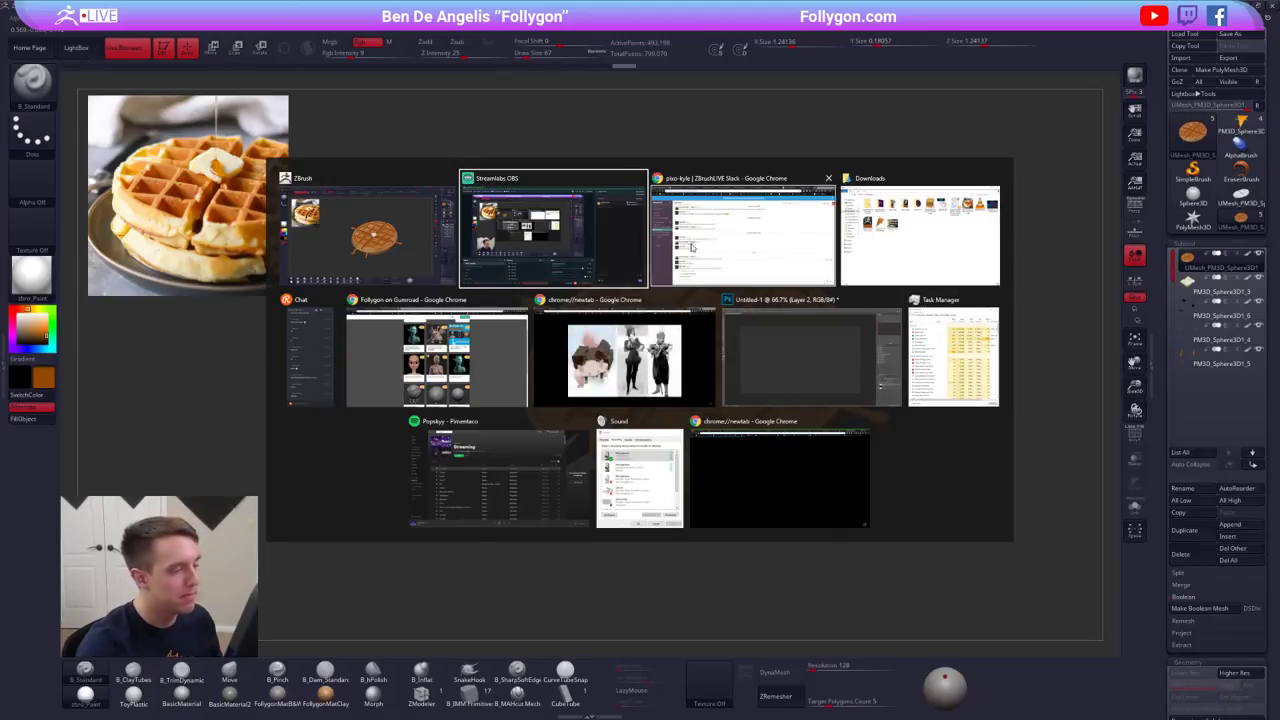
click(502, 367)
click(190, 6)
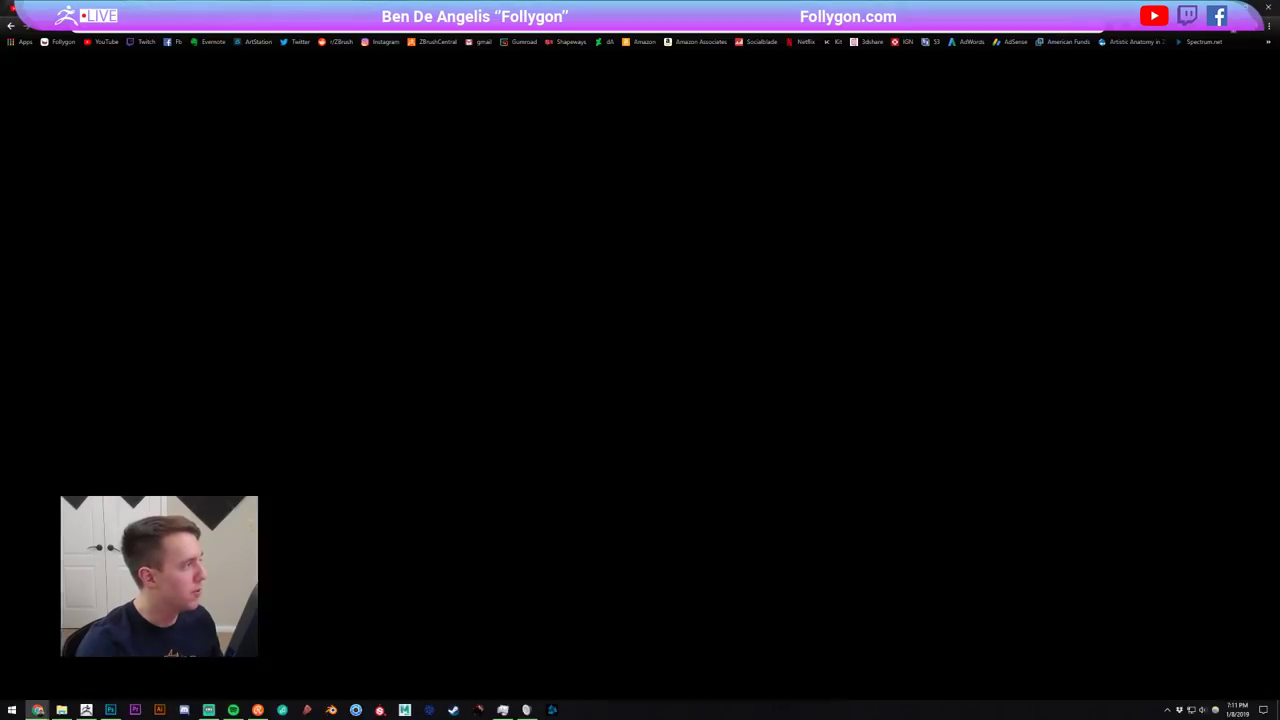
click(128, 409)
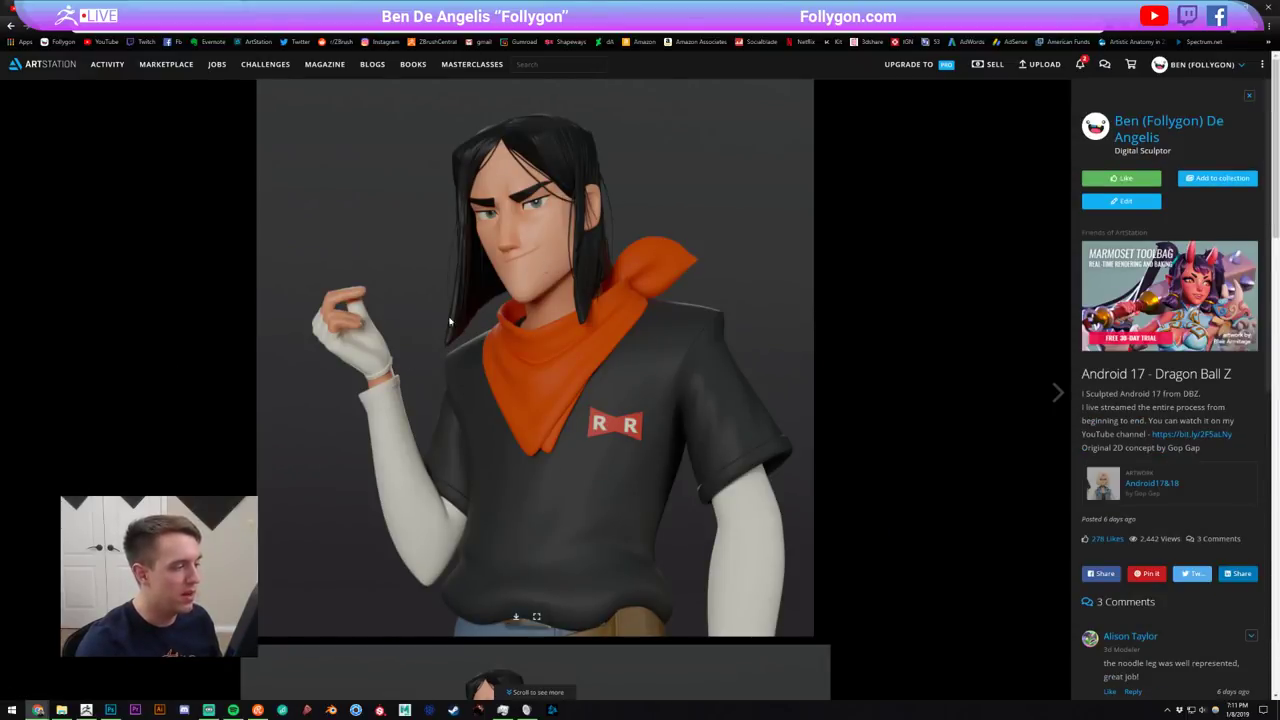
key(alt+Tab)
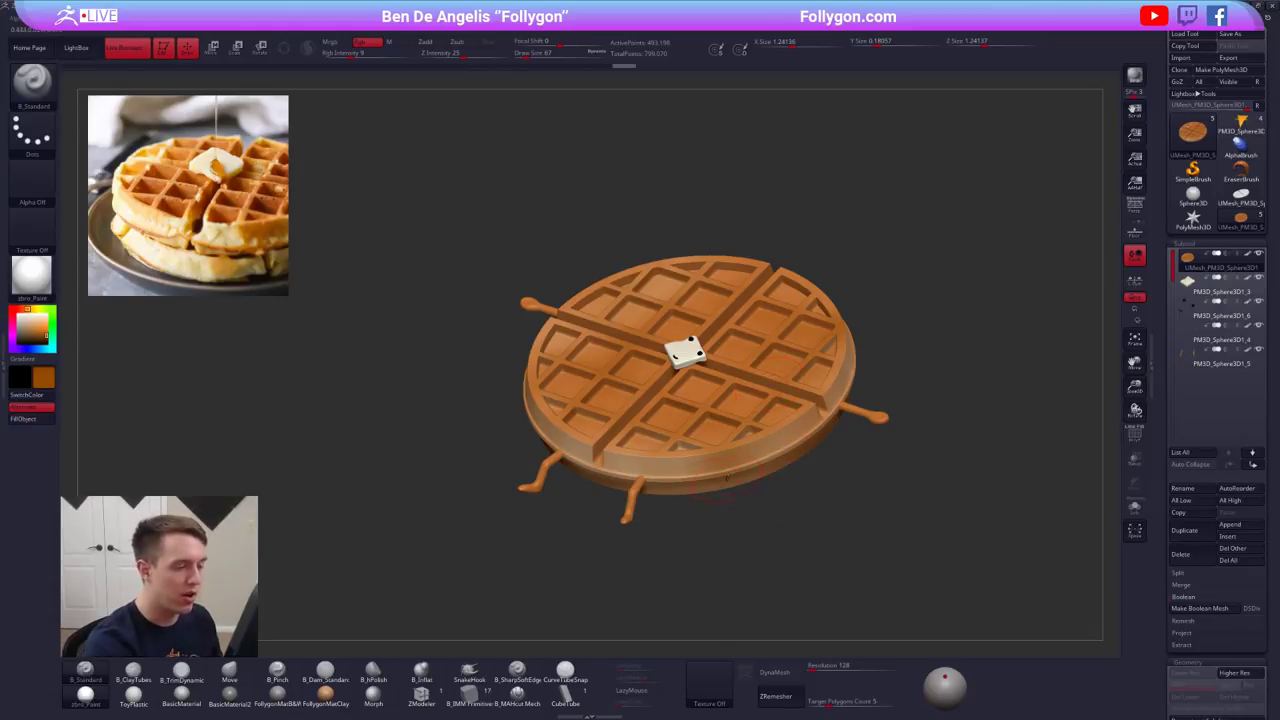
- Sample a dark reddish-brown from the reference and shade the square pockets in the waffle's lower-right quarter
alt+drag(735, 495, 757, 511)
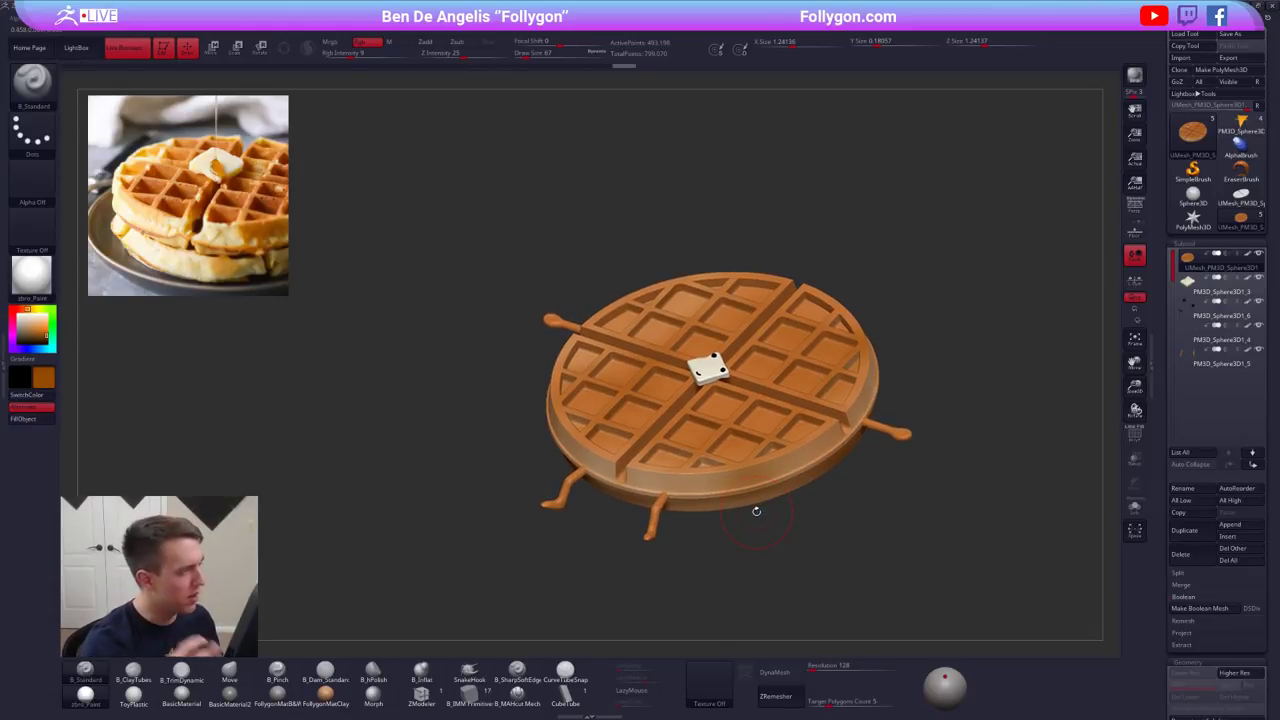
mouse_move(714, 521)
mouse_down()
mouse_move(720, 477)
mouse_move(714, 546)
mouse_up()
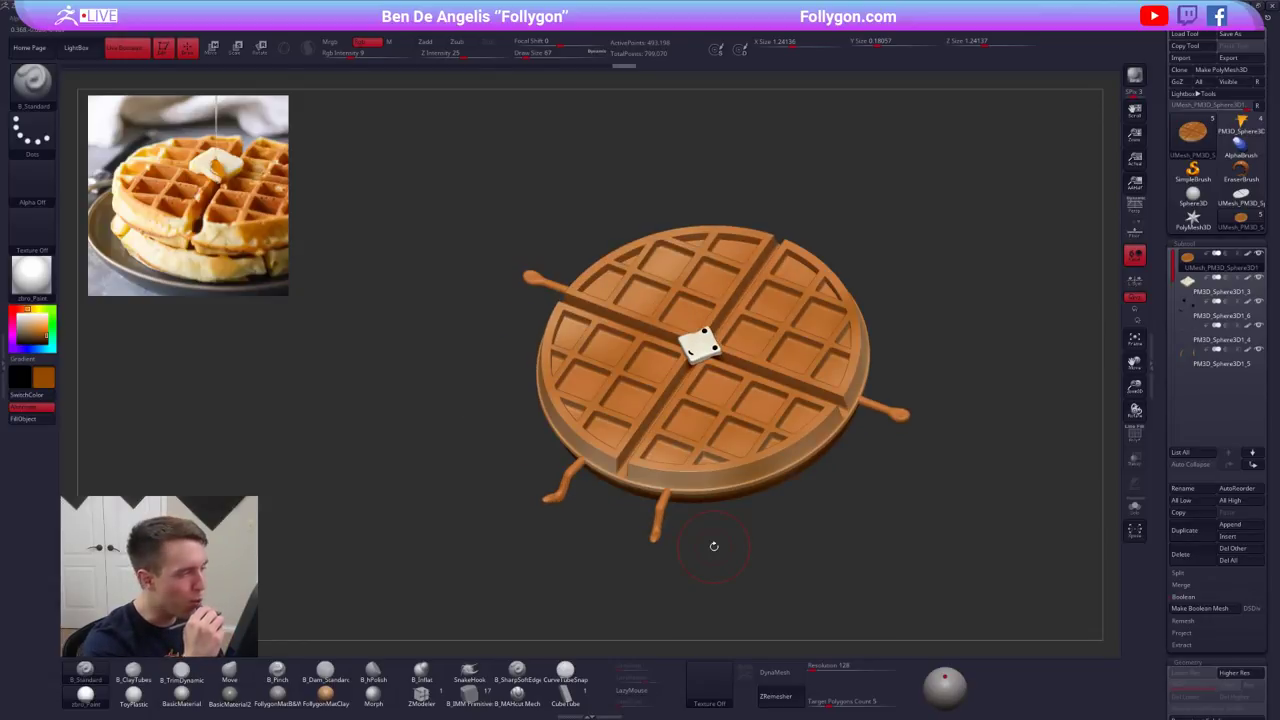
key(z)
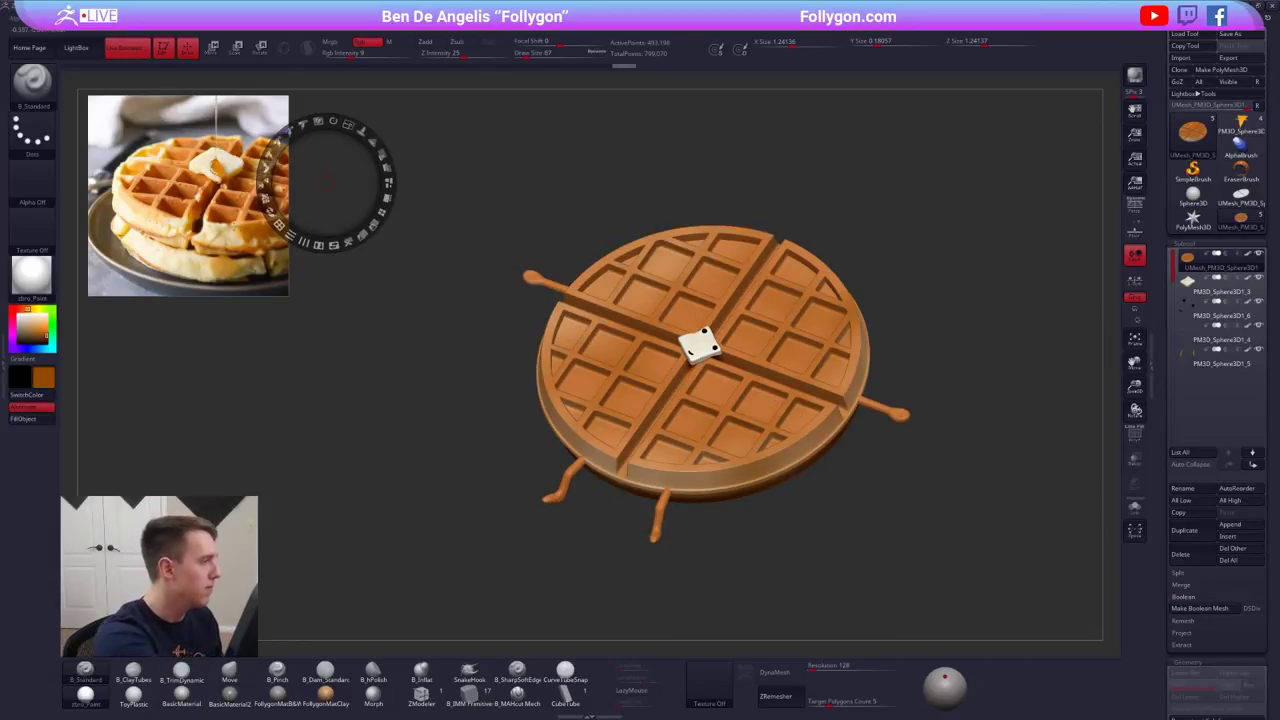
key(c)
key(z)
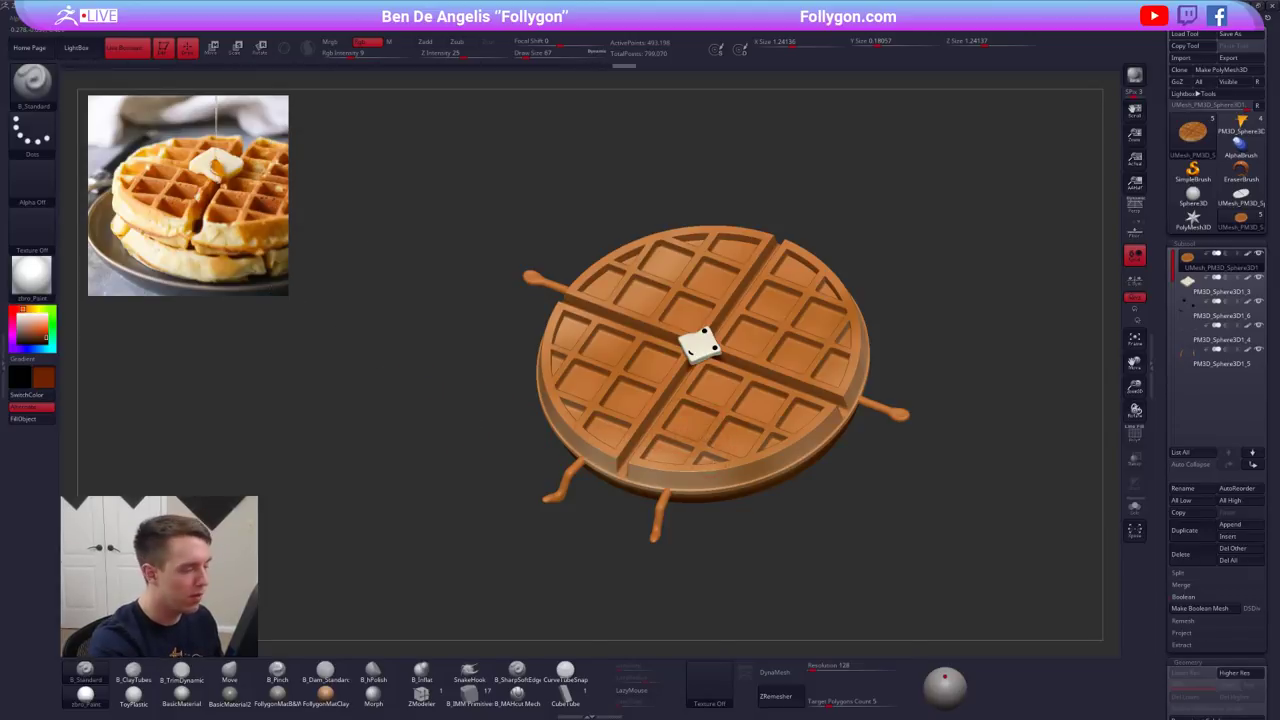
right_drag(714, 425, 710, 450)
mouse_move(686, 423)
mouse_down()
mouse_move(735, 439)
mouse_move(754, 398)
mouse_move(693, 382)
mouse_move(714, 386)
mouse_up()
drag(796, 418, 800, 414)
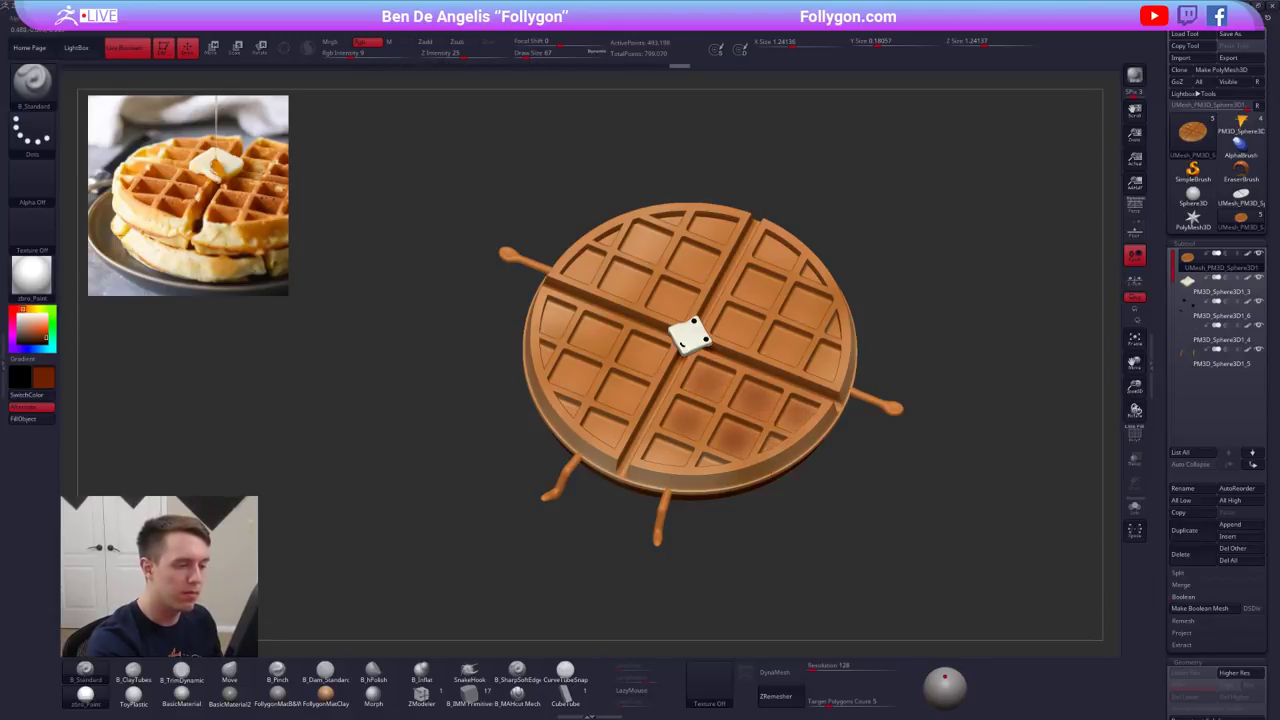
- Set the draw size to 96 and shade the pockets of the waffle's upper-right quarter dark reddish-brown
right_drag(800, 415, 785, 470)
key(space)
drag(780, 402, 806, 382)
key(space)
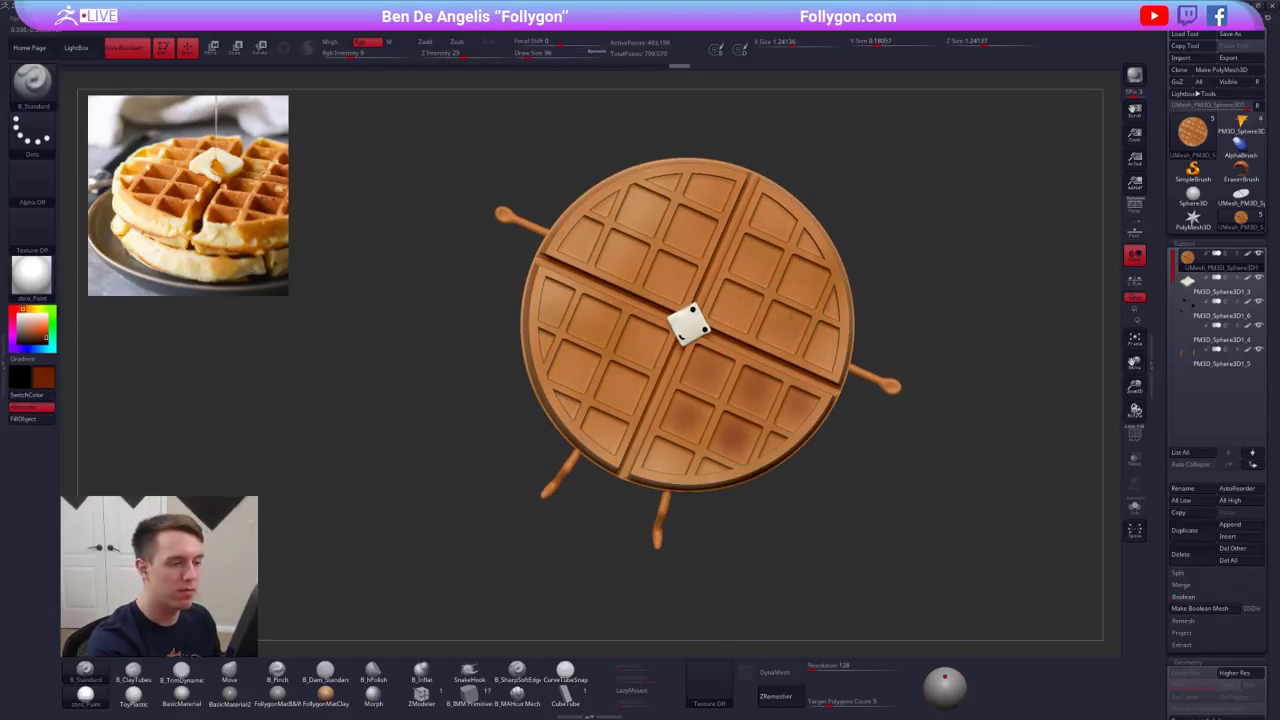
mouse_move(790, 318)
mouse_down()
mouse_move(784, 329)
mouse_move(735, 308)
mouse_up()
drag(755, 264, 751, 248)
mouse_move(770, 221)
mouse_down()
mouse_move(811, 249)
mouse_move(800, 287)
mouse_up()
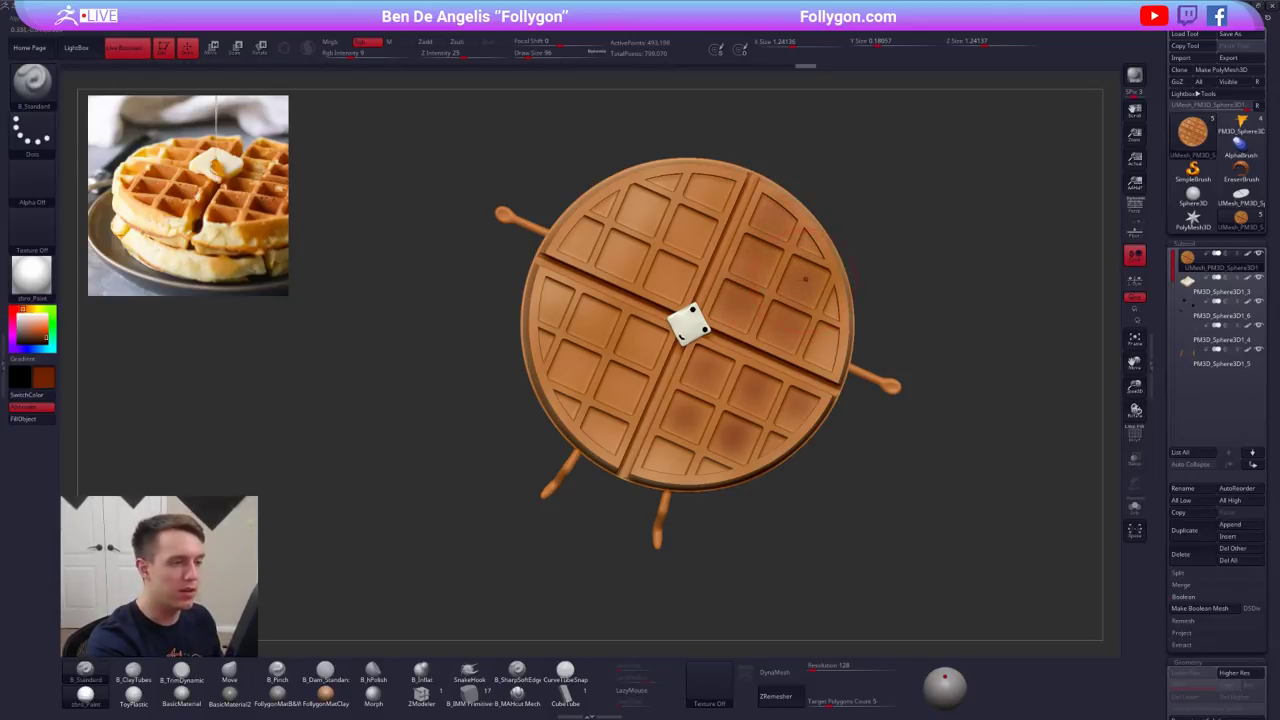
drag(825, 345, 832, 312)
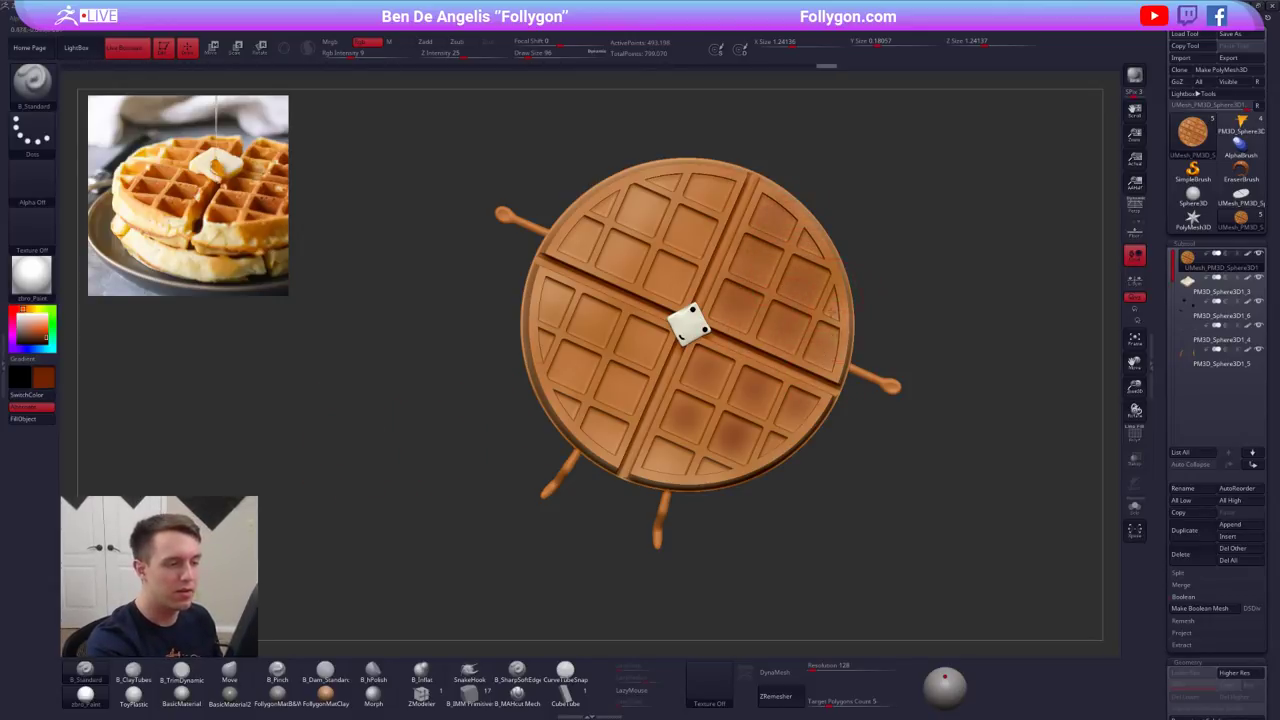
- Shade the pockets of the waffle's upper-left quarter with the dark reddish-brown
drag(700, 186, 710, 192)
drag(702, 228, 668, 282)
drag(645, 202, 638, 209)
drag(657, 182, 665, 186)
drag(624, 255, 615, 254)
drag(605, 202, 580, 245)
- Shade the pockets of the waffle's lower-left quarter and the small front edge pocket with the dark reddish-brown
drag(546, 292, 642, 350)
mouse_move(620, 393)
mouse_down()
mouse_move(624, 382)
mouse_move(568, 376)
mouse_move(545, 346)
mouse_up()
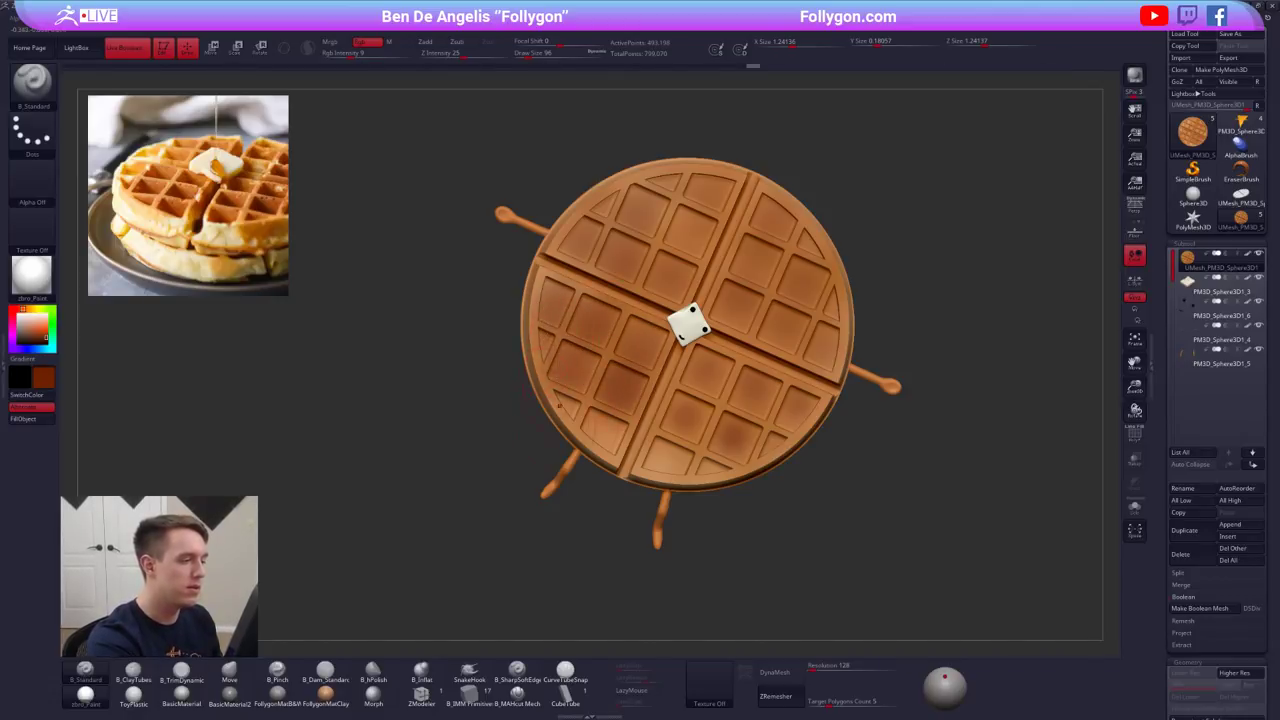
drag(571, 410, 606, 442)
mouse_move(560, 570)
mouse_down()
mouse_move(590, 472)
mouse_move(565, 565)
mouse_up()
drag(662, 453, 676, 453)
- Brush the dark reddish-brown lightly onto parts of the waffle's outer side wall
mouse_move(735, 560)
mouse_down()
mouse_move(735, 430)
mouse_move(720, 460)
mouse_up()
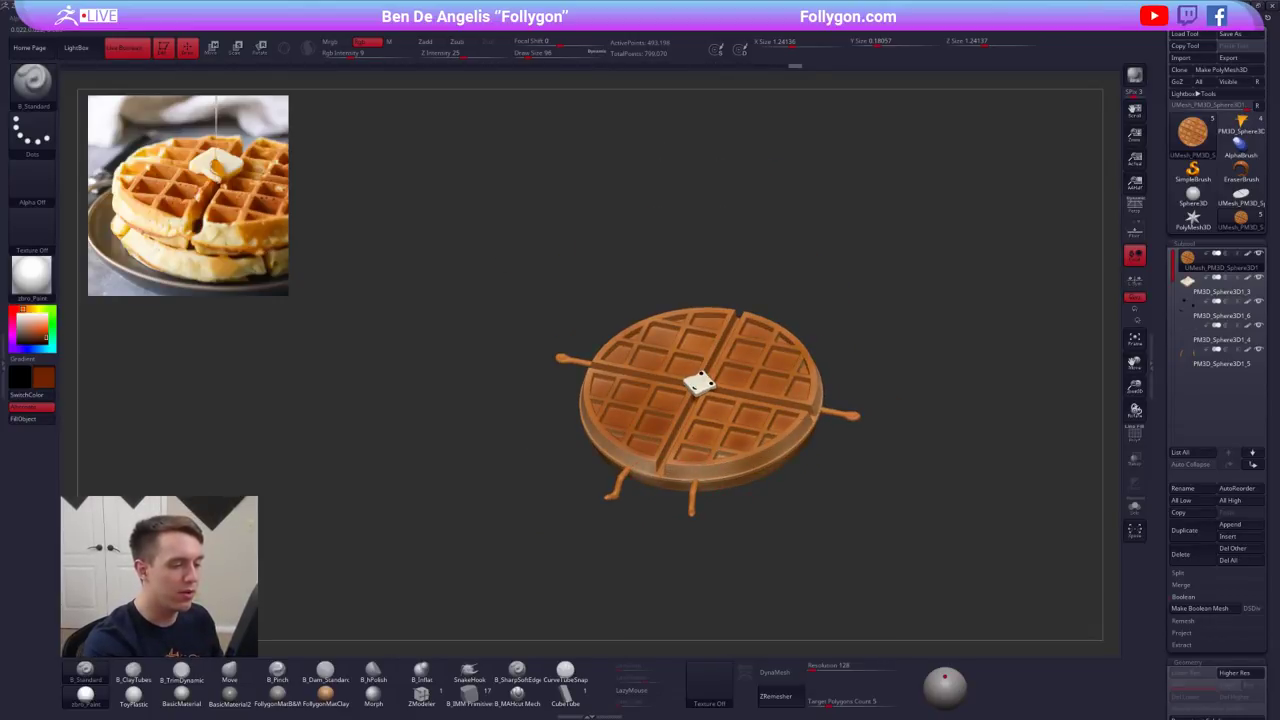
drag(620, 570, 628, 530)
drag(616, 462, 540, 408)
mouse_move(580, 470)
mouse_down()
mouse_move(602, 557)
mouse_move(560, 535)
mouse_up()
alt+drag(640, 470, 734, 420)
drag(808, 278, 785, 323)
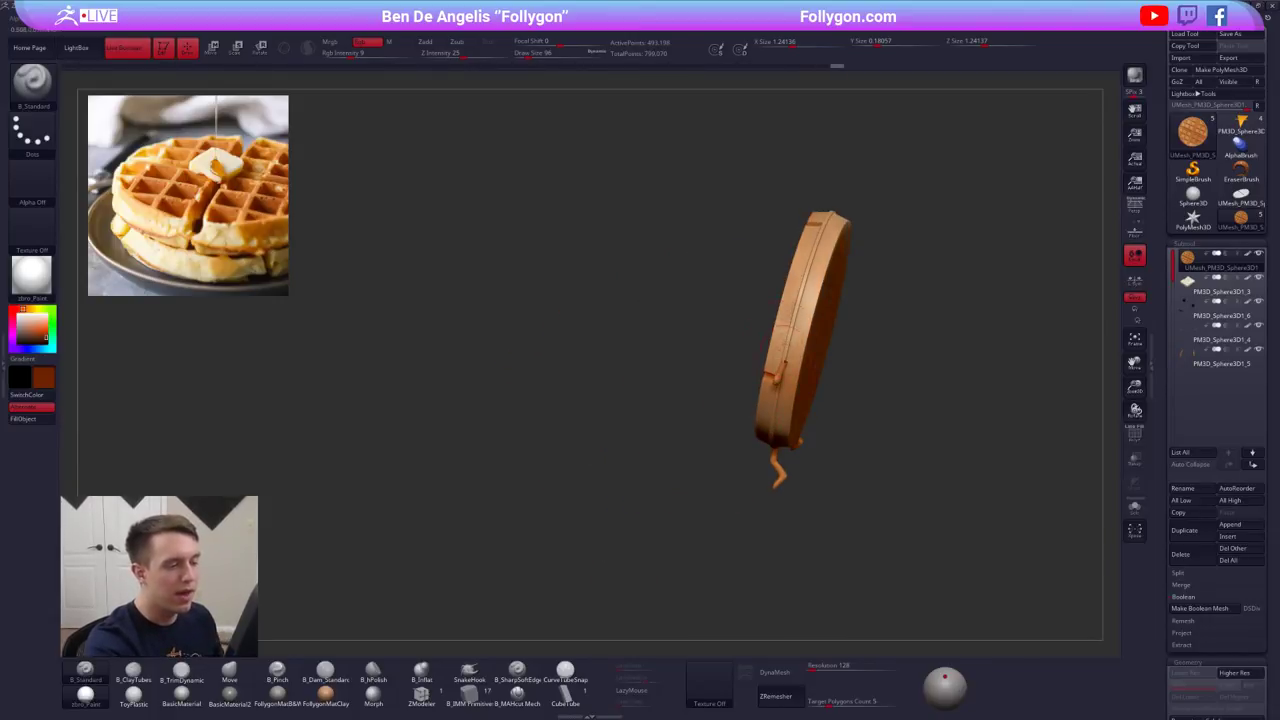
drag(660, 425, 795, 402)
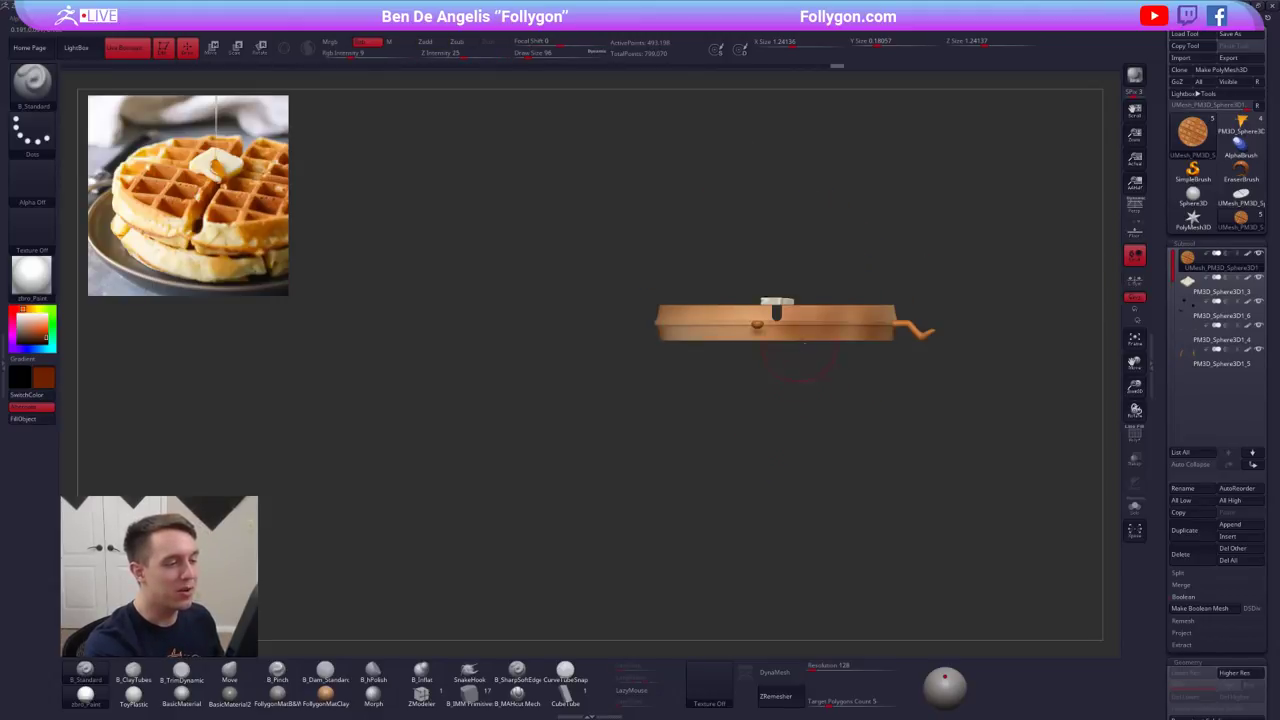
- Switch to the Move brush at draw size 67 and turn on its AccuCurve option
mouse_move(804, 342)
alt+mouse_down()
mouse_move(728, 424)
mouse_move(723, 415)
mouse_move(731, 434)
mouse_move(706, 411)
alt+mouse_up()
key(b)
key(m)
key(v)
key(space)
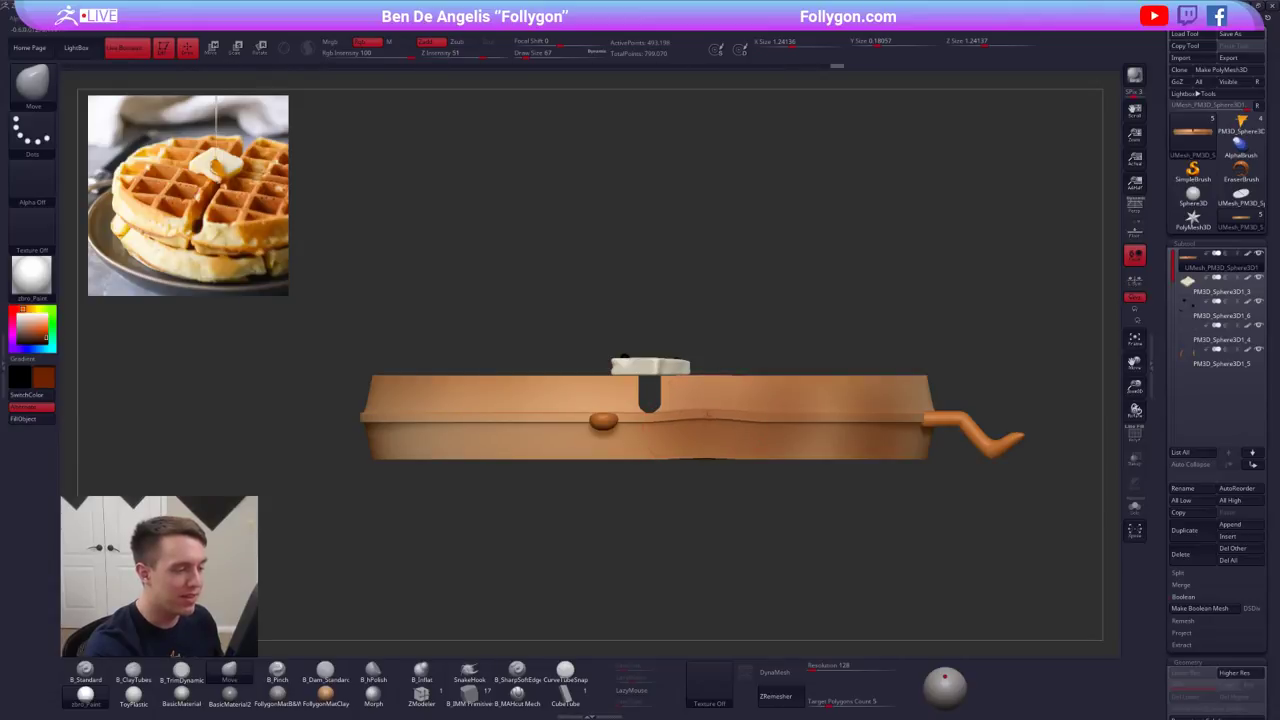
key(ctrl+z)
key(ctrl+space)
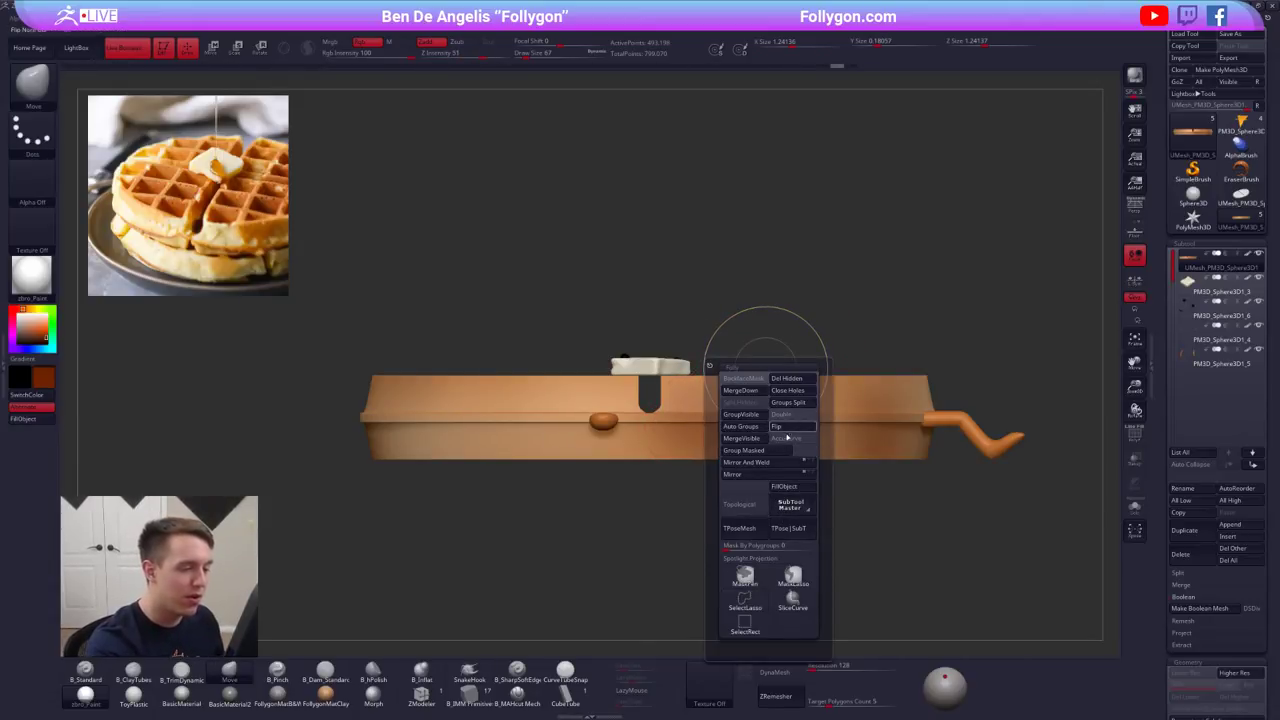
- Pull the raised seam slightly downward at two places along the waffle's side with the Move brush
drag(696, 418, 697, 429)
right_drag(697, 429, 803, 412)
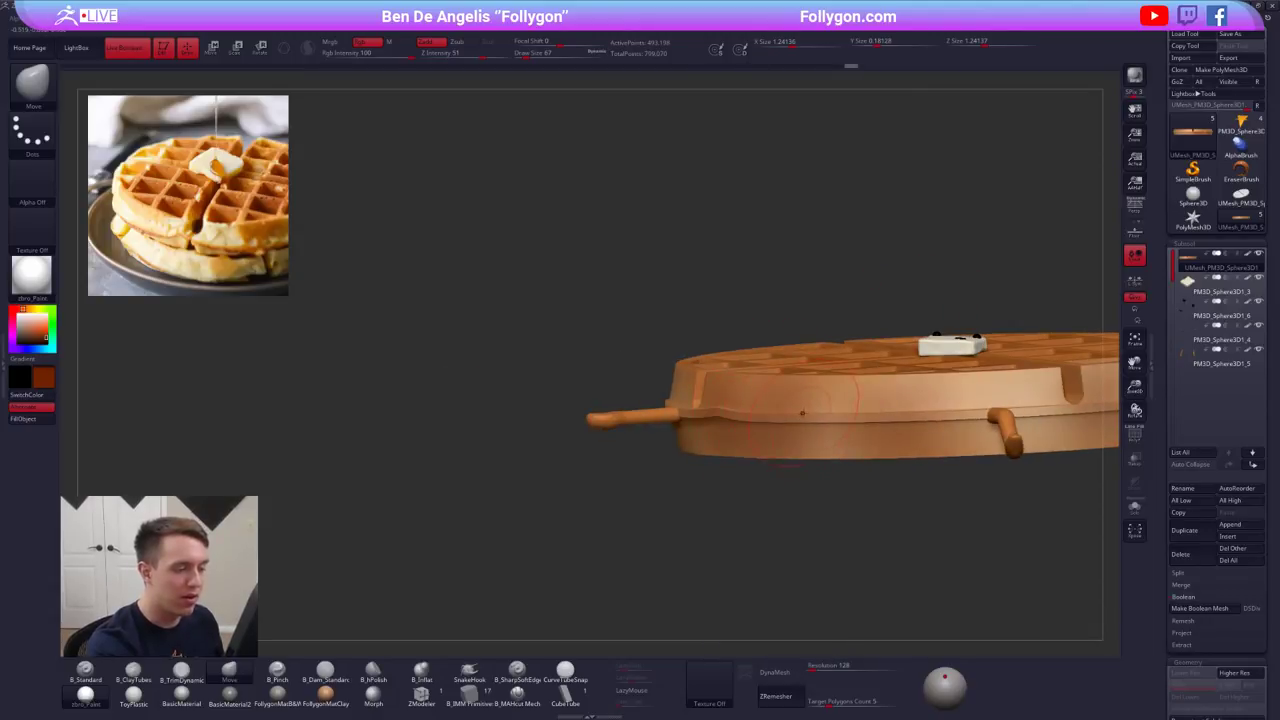
drag(803, 412, 806, 422)
right_drag(806, 422, 696, 444)
alt+right_drag(847, 417, 712, 397)
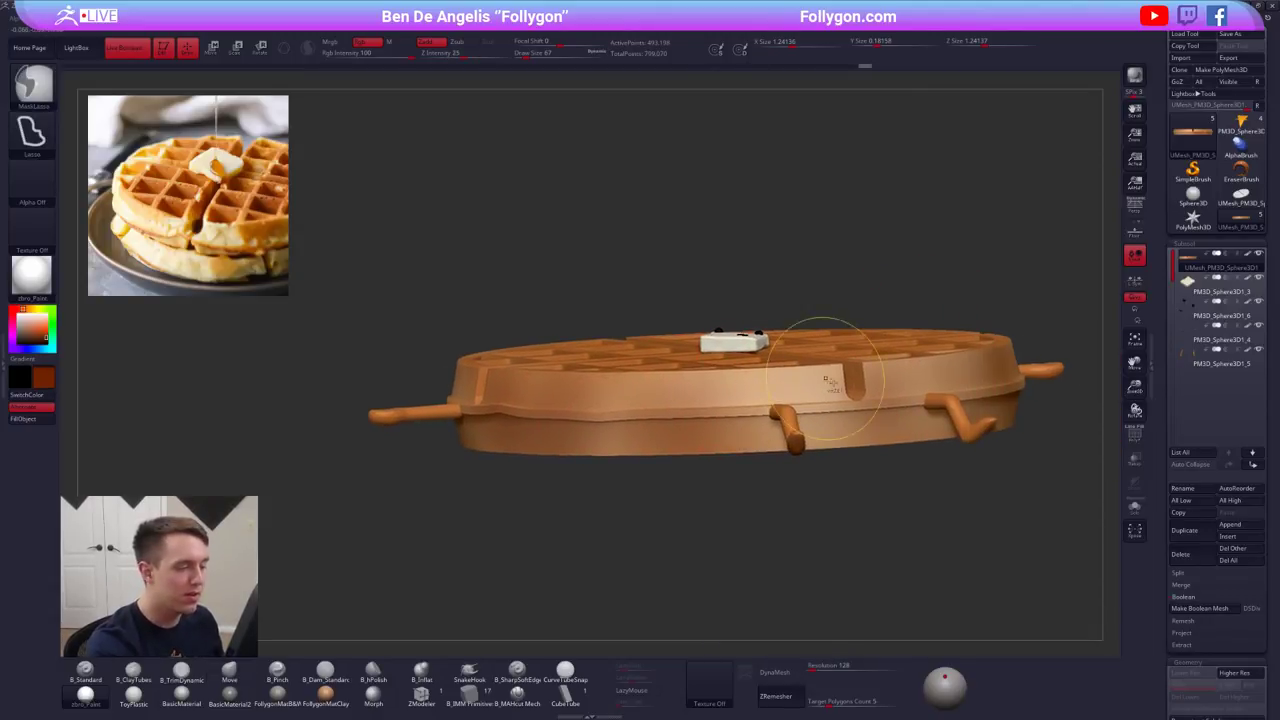
- Mirror and weld the waffle body so its gridded top side is copied onto the underside
mouse_move(838, 372)
ctrl+right_down()
mouse_move(831, 315)
mouse_move(788, 325)
ctrl+right_up()
mouse_move(788, 325)
right_down()
mouse_move(788, 378)
mouse_move(790, 288)
mouse_move(795, 352)
mouse_move(775, 412)
right_up()
alt+right_drag(858, 382, 788, 395)
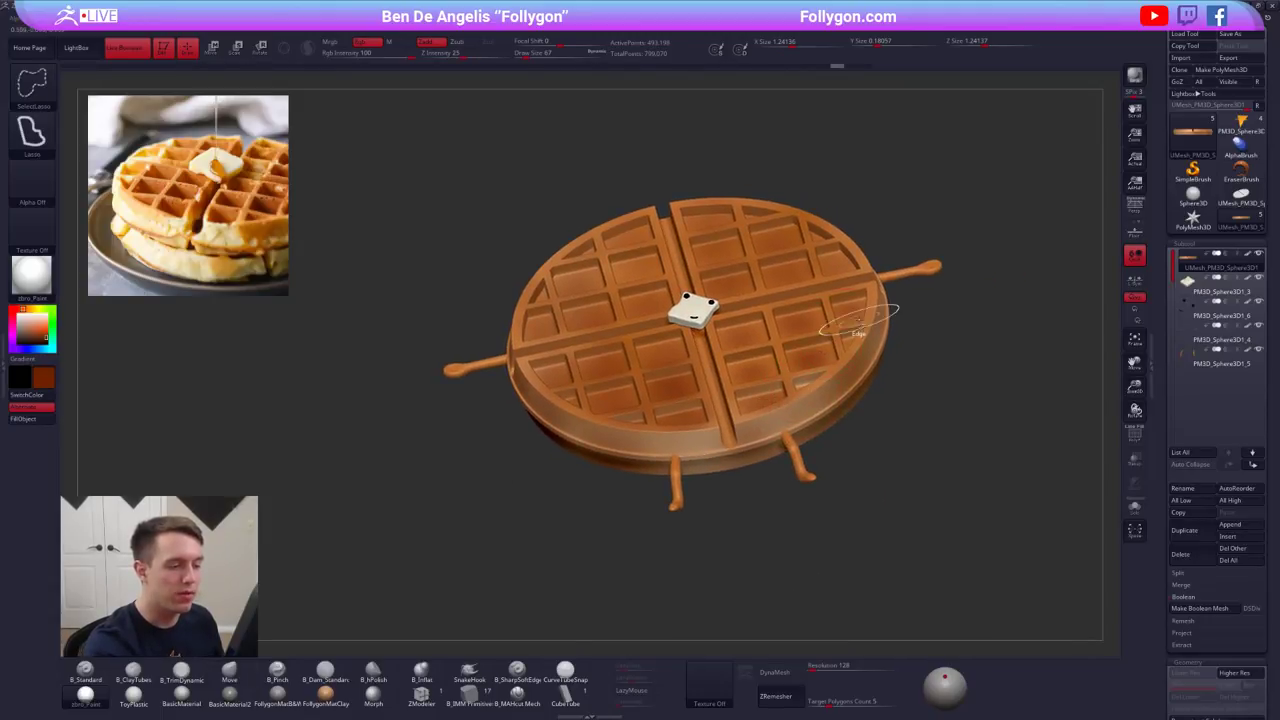
key(ctrl+shift+f)
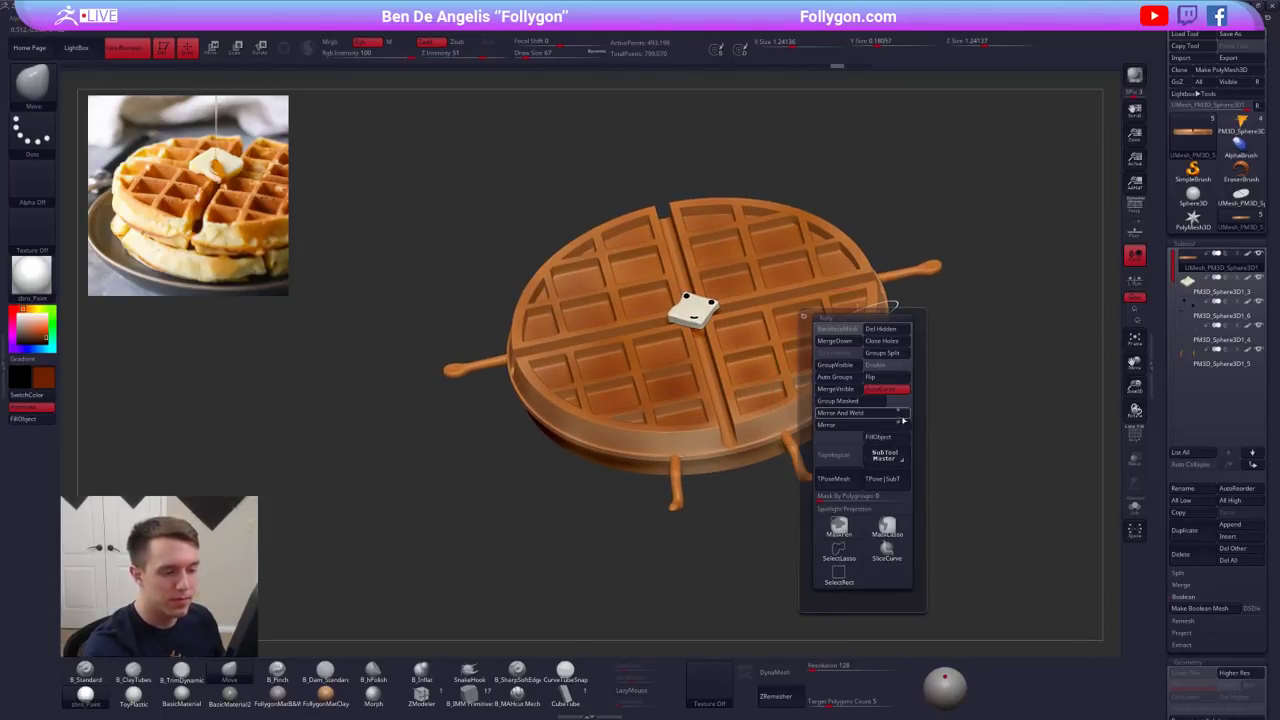
click(901, 413)
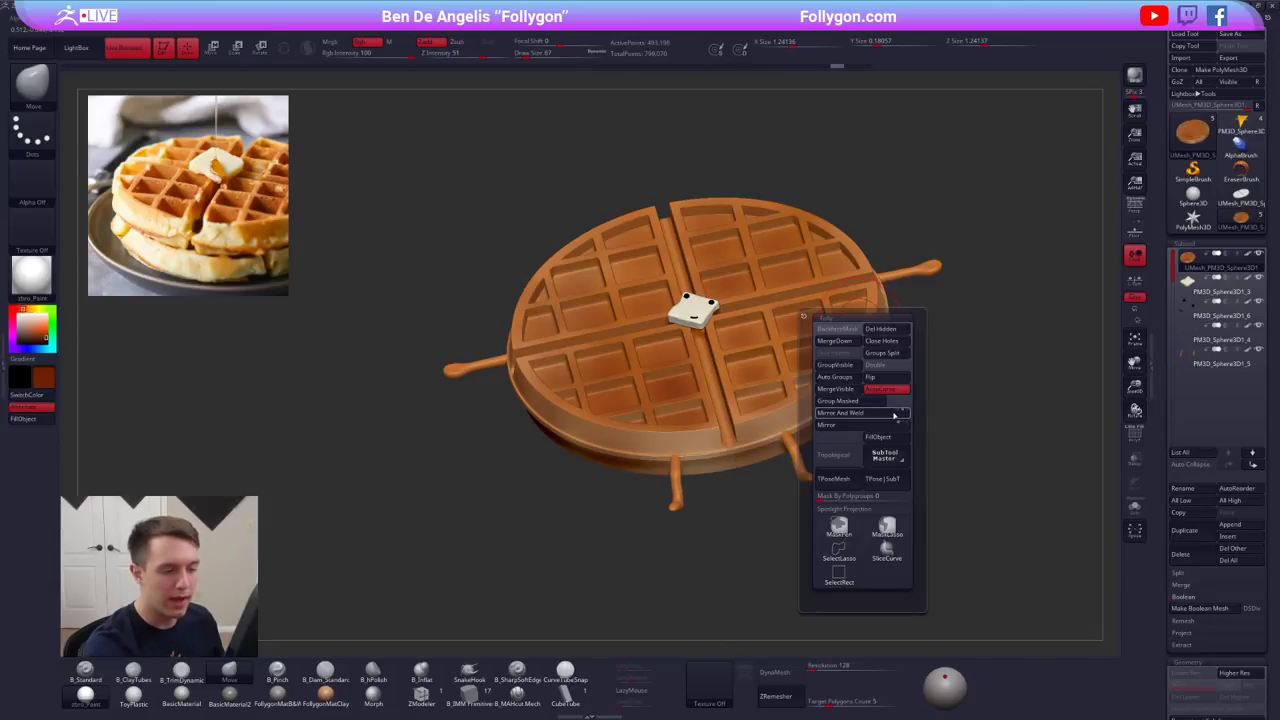
click(888, 418)
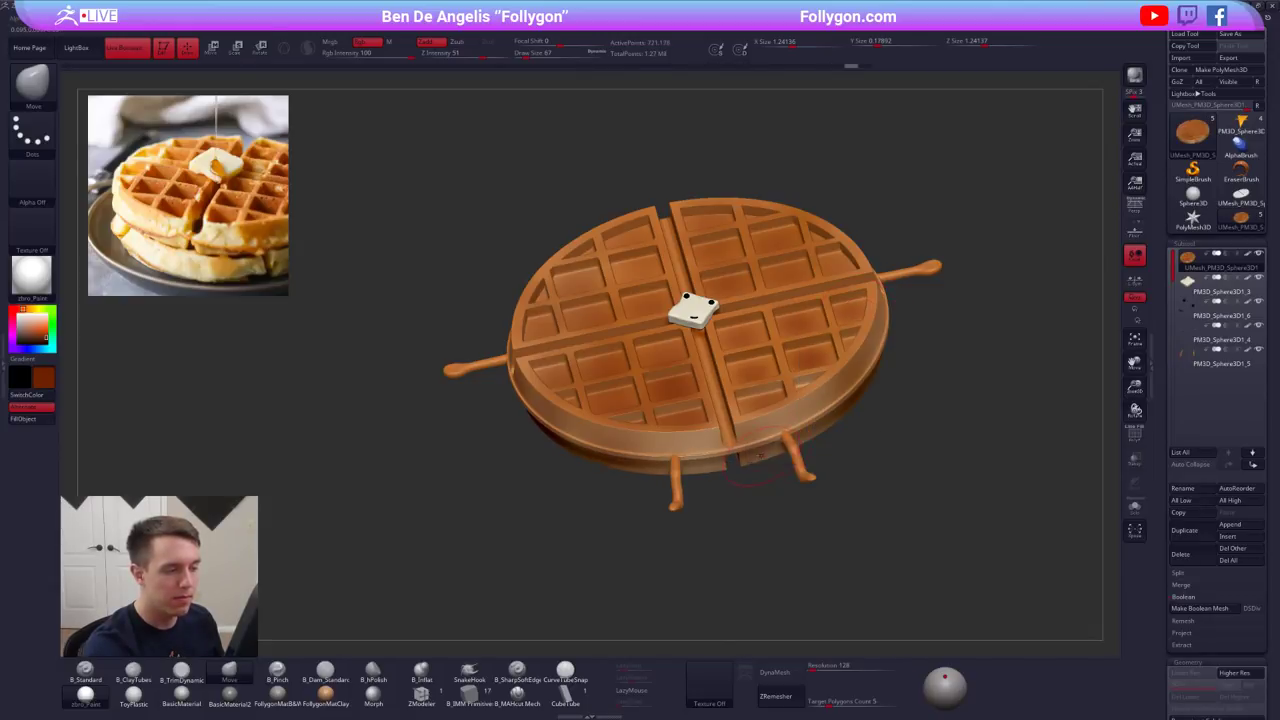
- Isolate the waffle body, revert its mirrored underside, and move the body upward in side view
key(ctrl+shift+s)
right_drag(772, 455, 860, 334)
key(space)
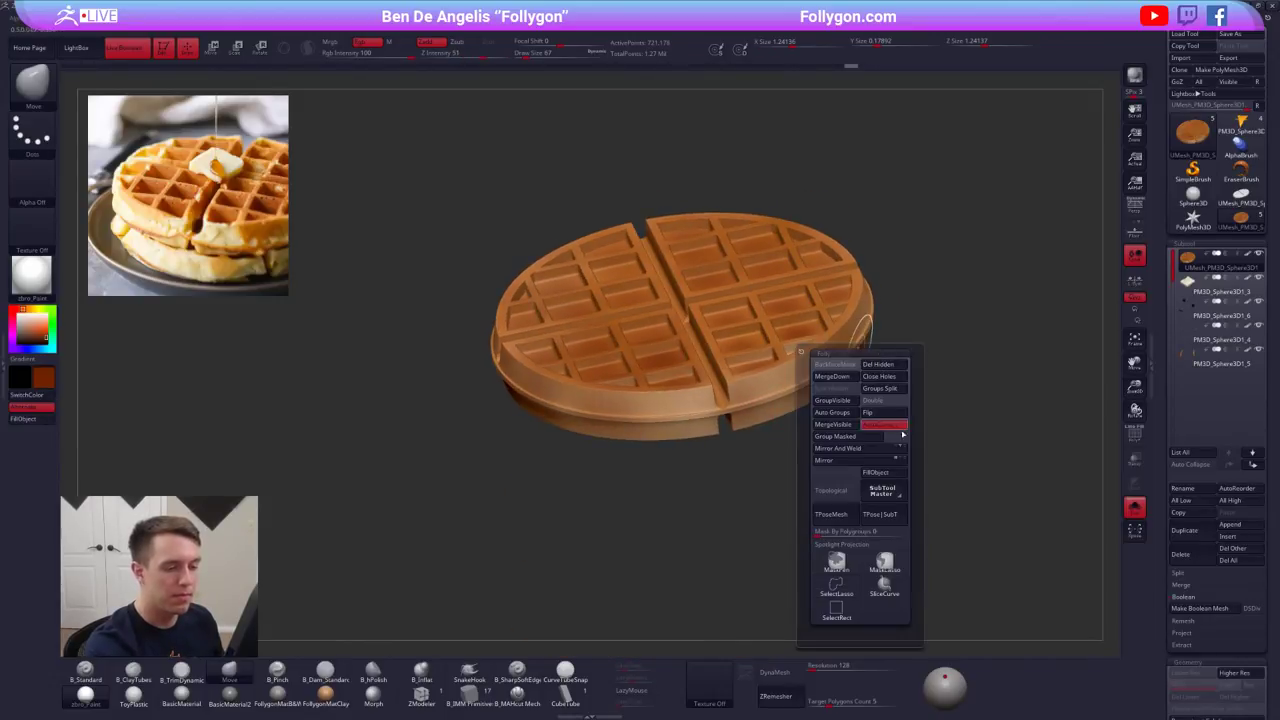
right_drag(748, 445, 761, 458)
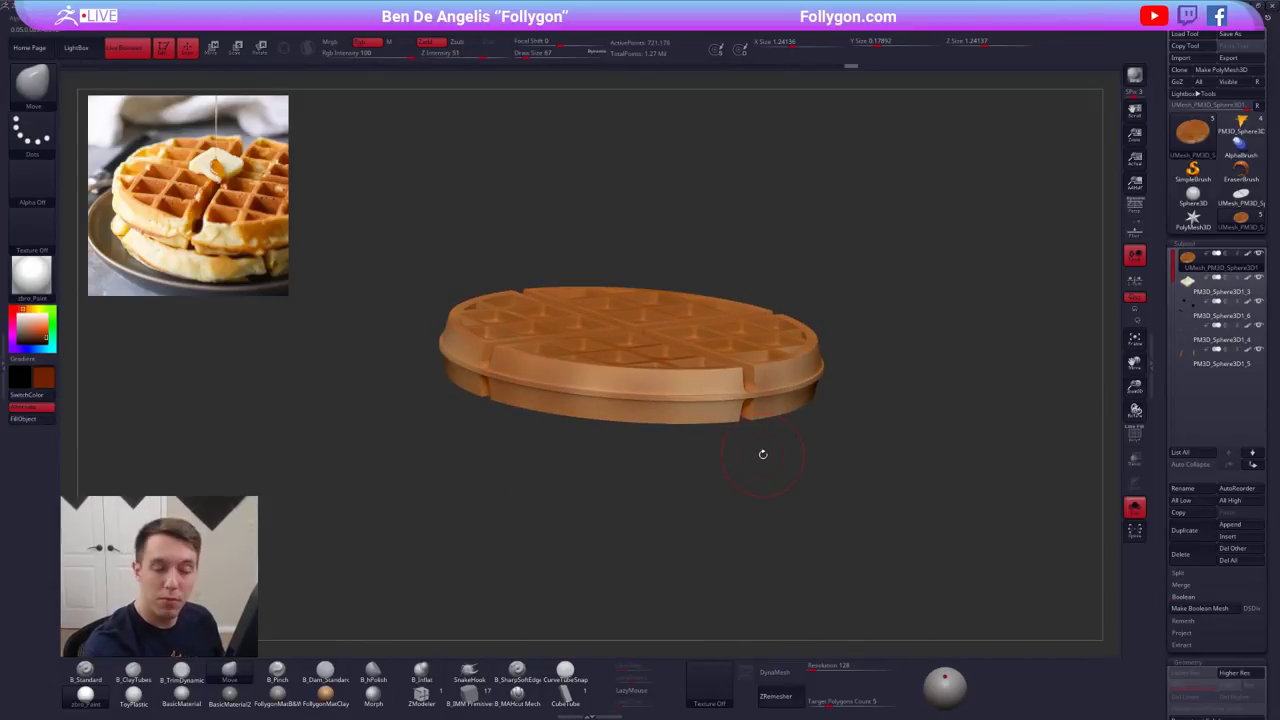
key(w)
drag(773, 393, 773, 477)
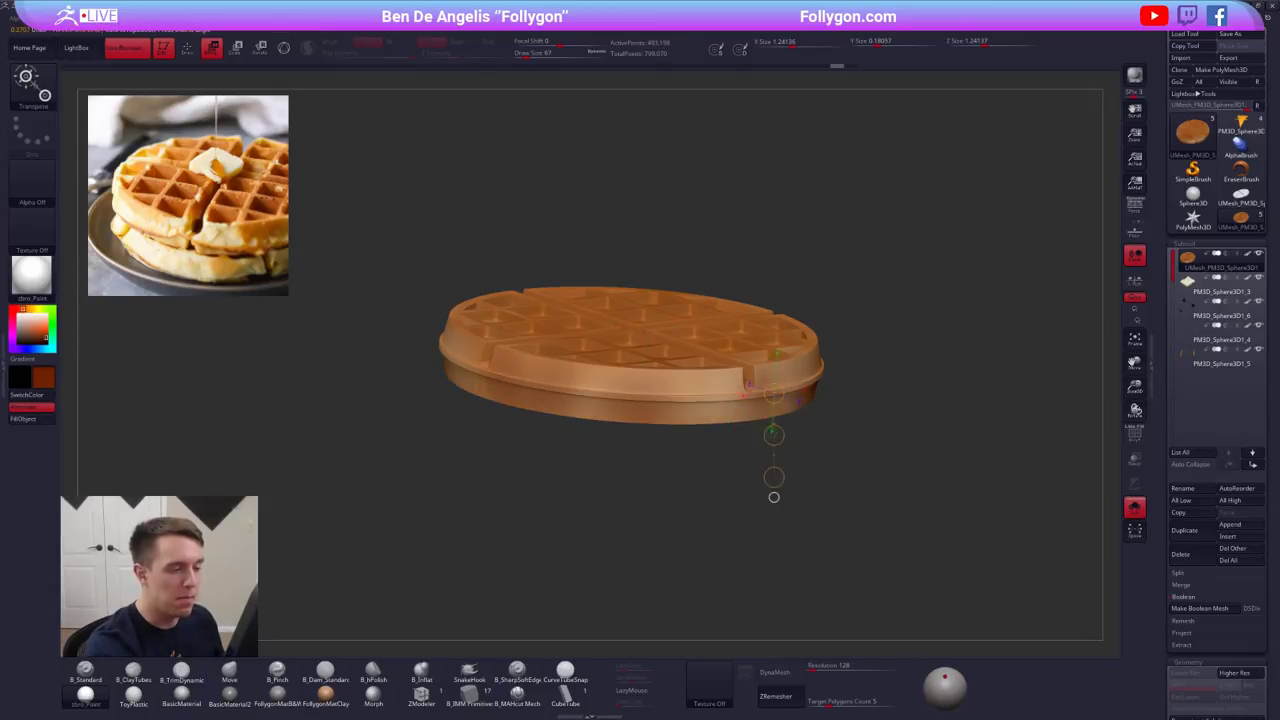
shift+right_drag(774, 477, 806, 430)
mouse_move(815, 412)
shift+mouse_down()
mouse_move(815, 496)
mouse_move(815, 410)
shift+mouse_up()
key(q)
alt+right_drag(816, 379, 786, 401)
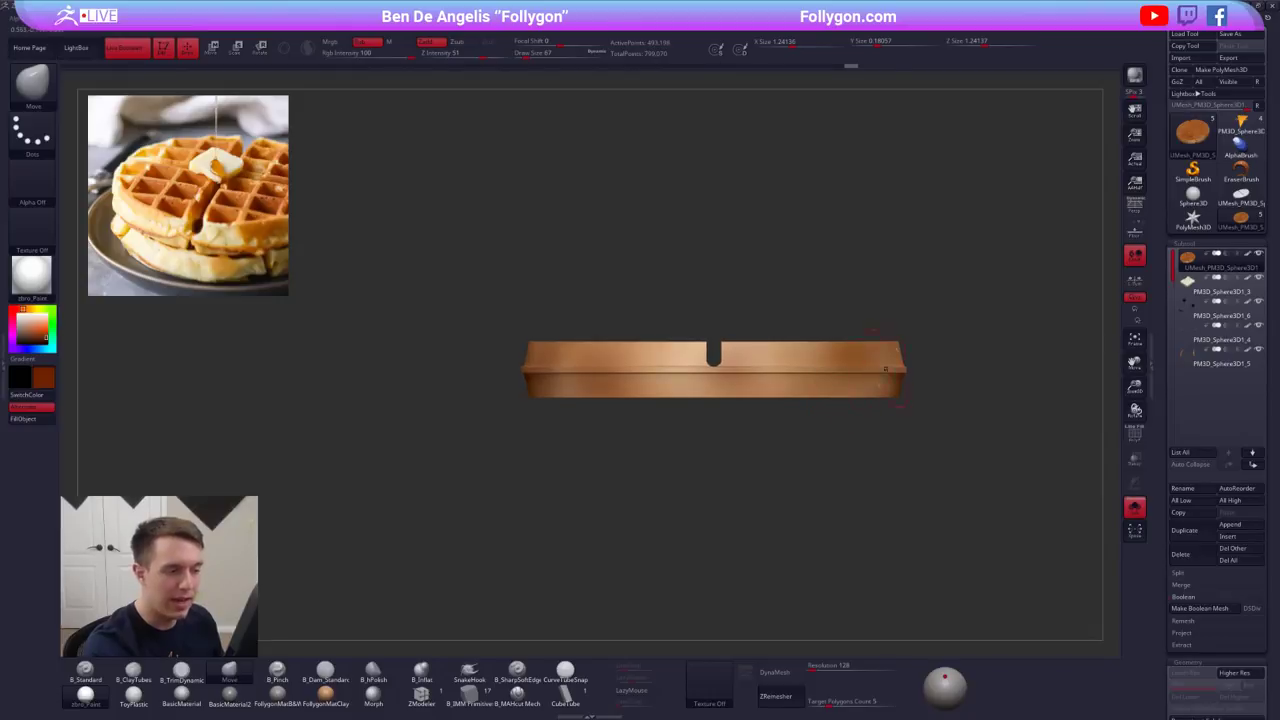
- Try Mirror And Weld on the raised waffle body, inspect the result, and undo it
key(ctrl+space)
click(898, 463)
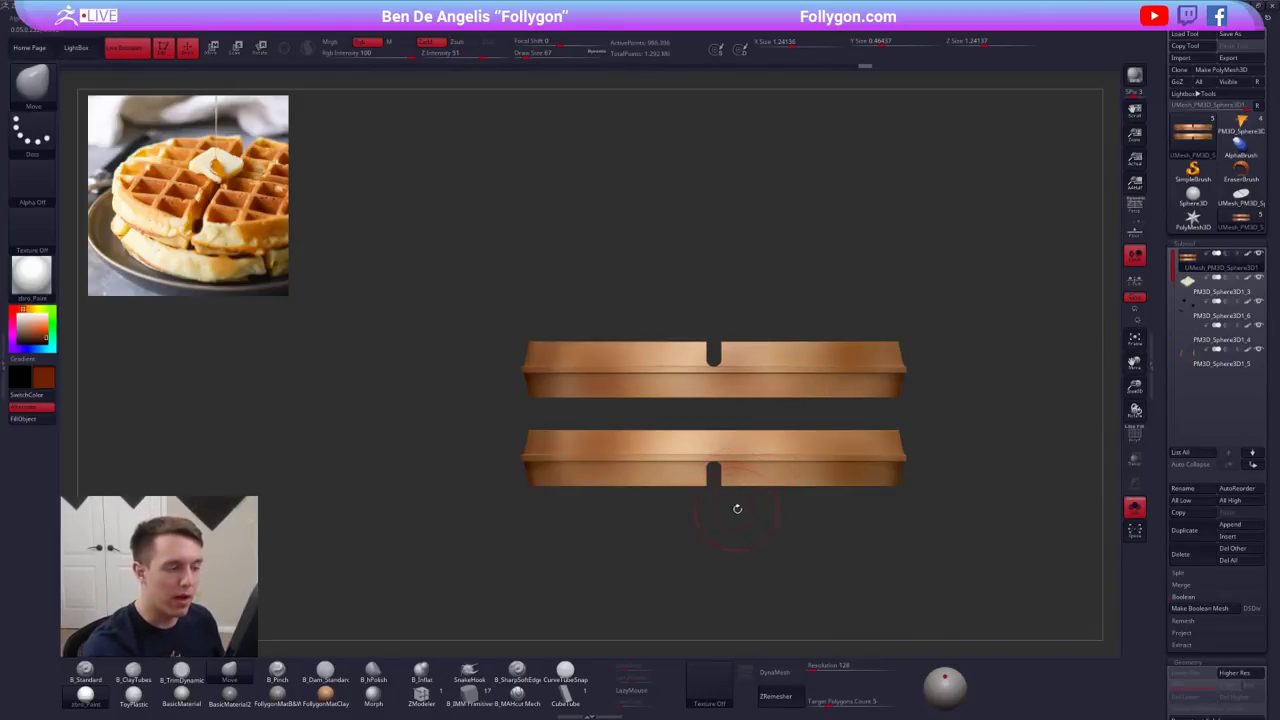
right_drag(737, 508, 757, 509)
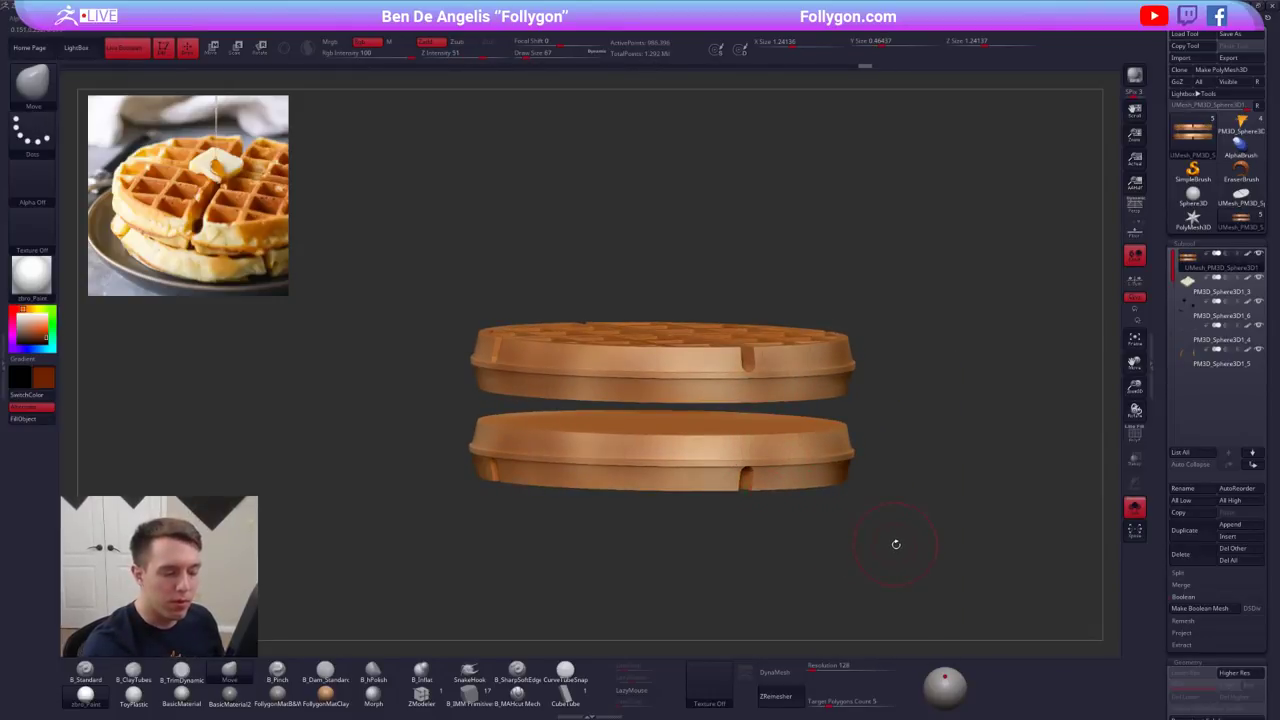
key(ctrl+z)
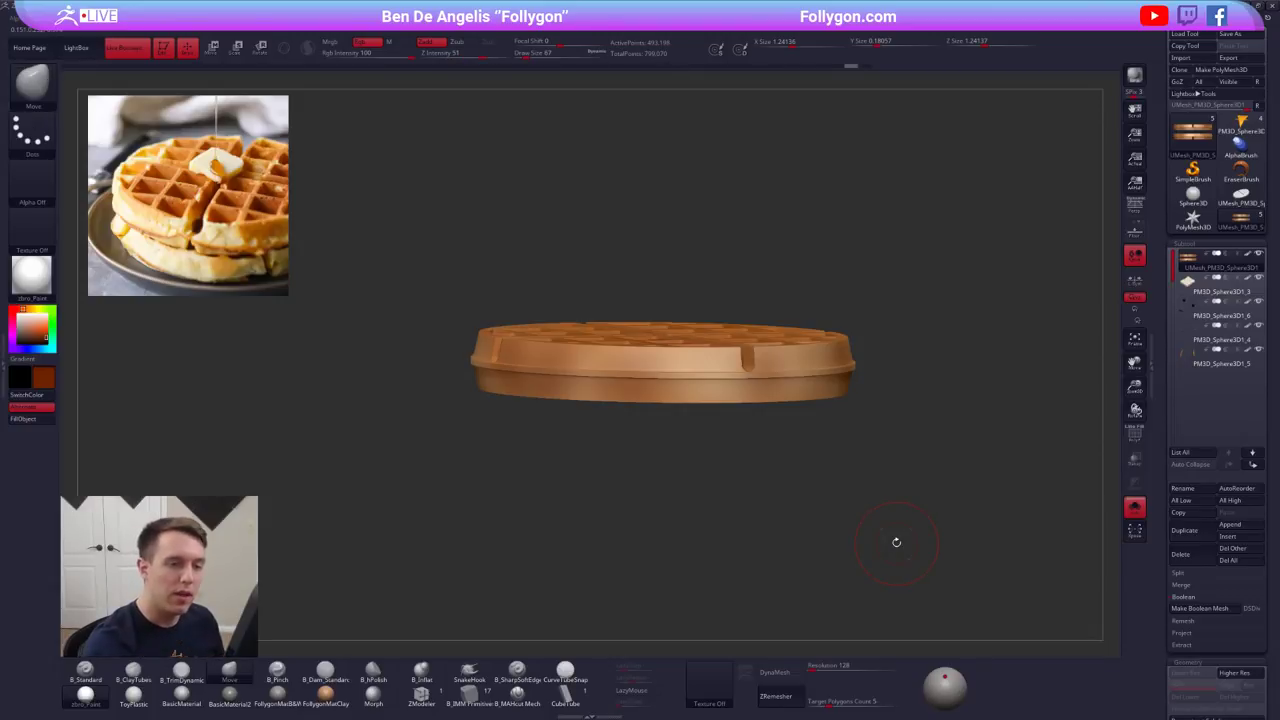
- Try Mirror And Weld with Local Symmetry on, then undo both it and the waffle's upward move
click(1134, 281)
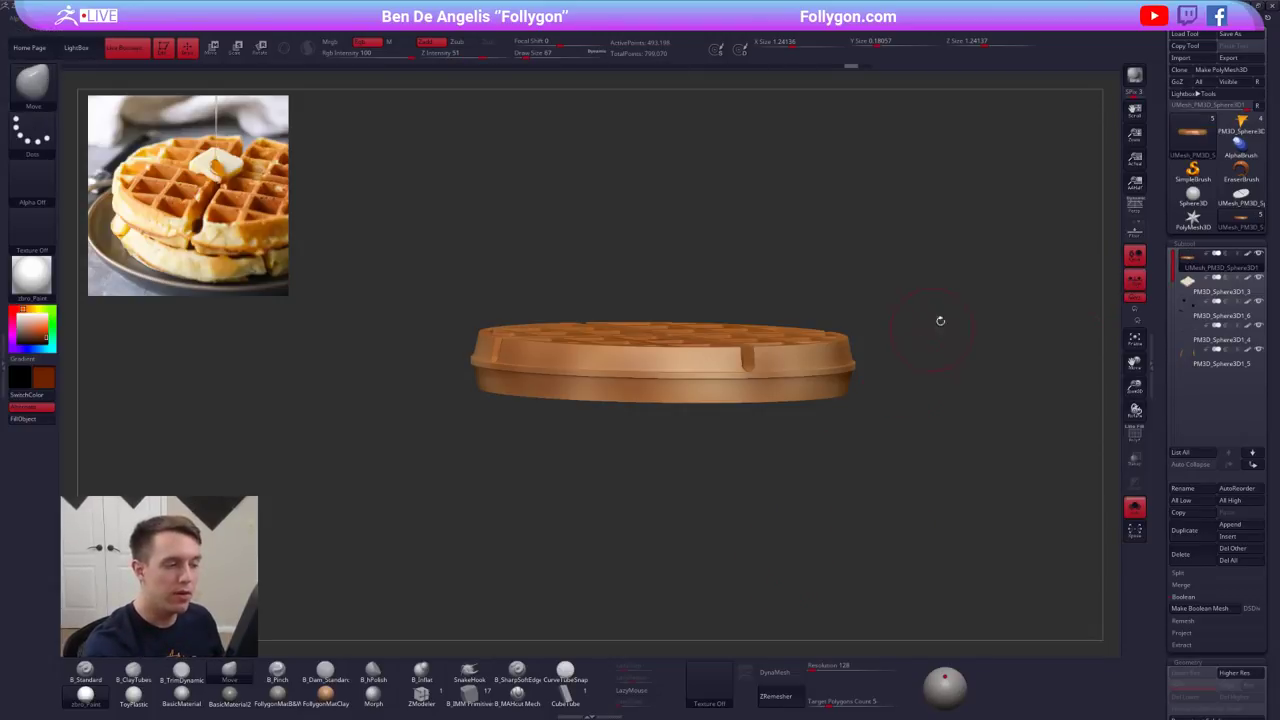
key(ctrl+space)
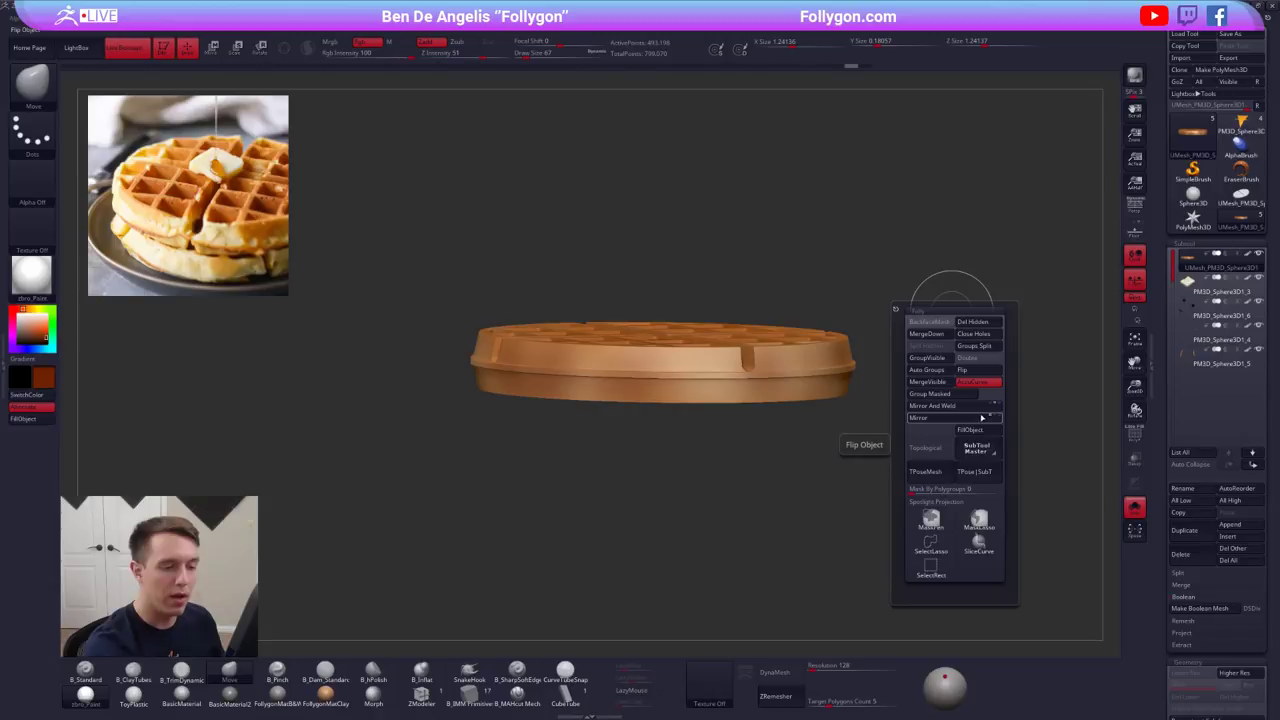
click(978, 417)
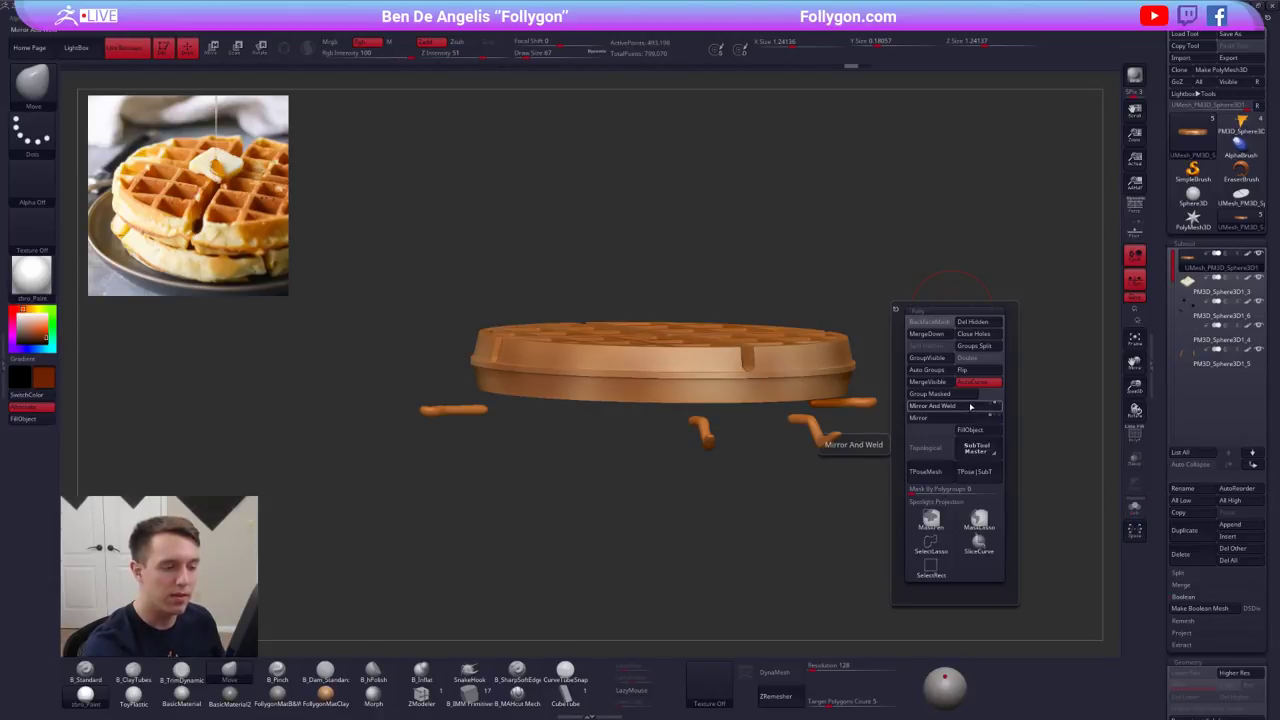
click(970, 406)
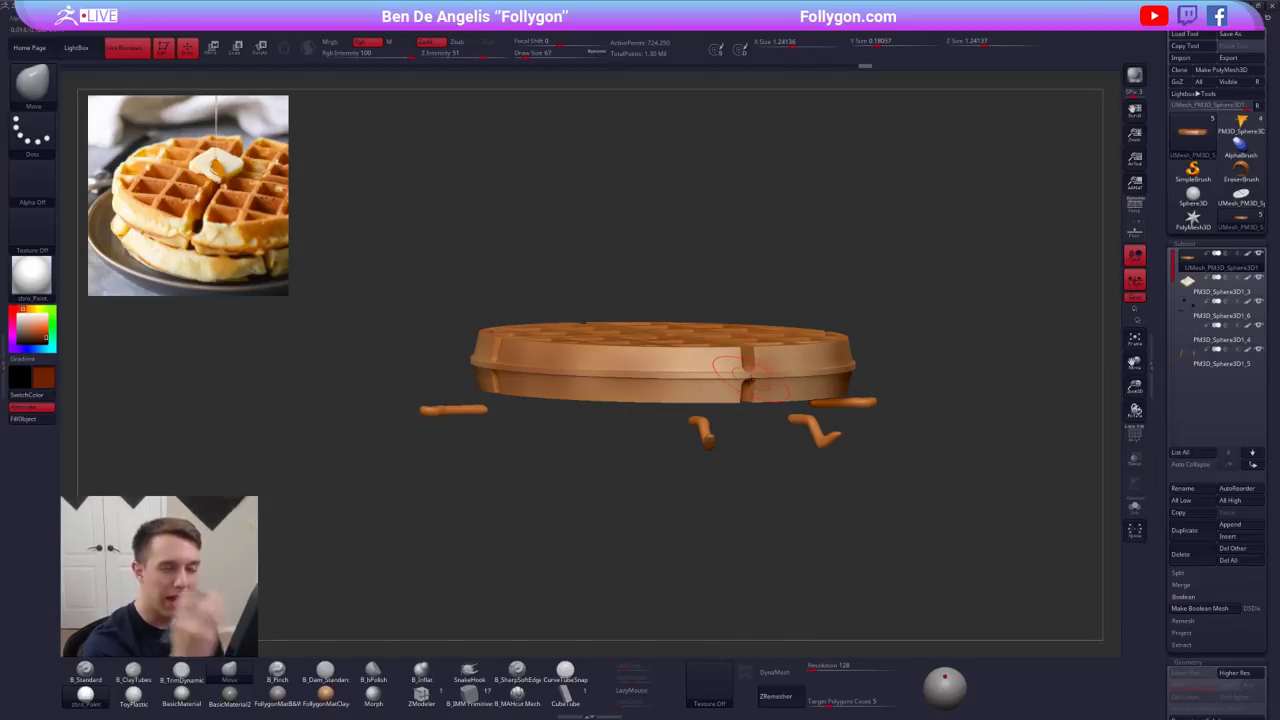
key(ctrl+z)
key(ctrl+z)
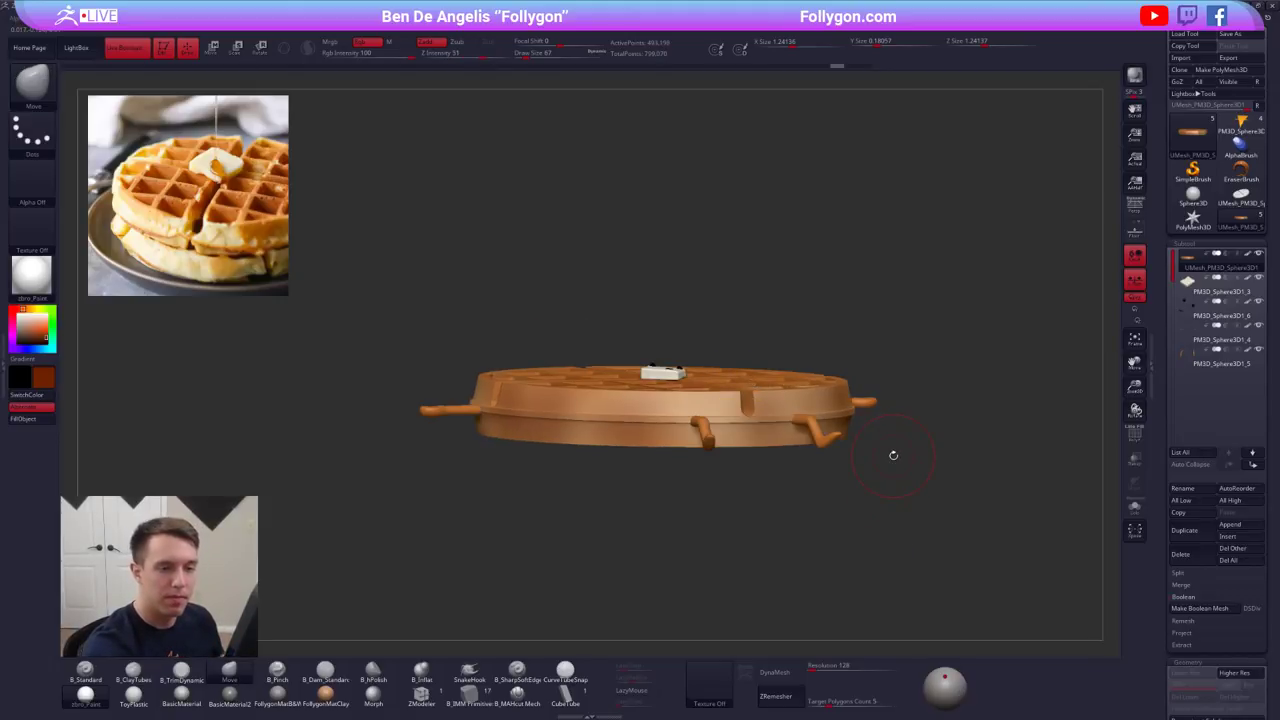
- Turn off Local Symmetry and mirror and weld the waffle's gridded top onto its underside
click(1135, 281)
key(space)
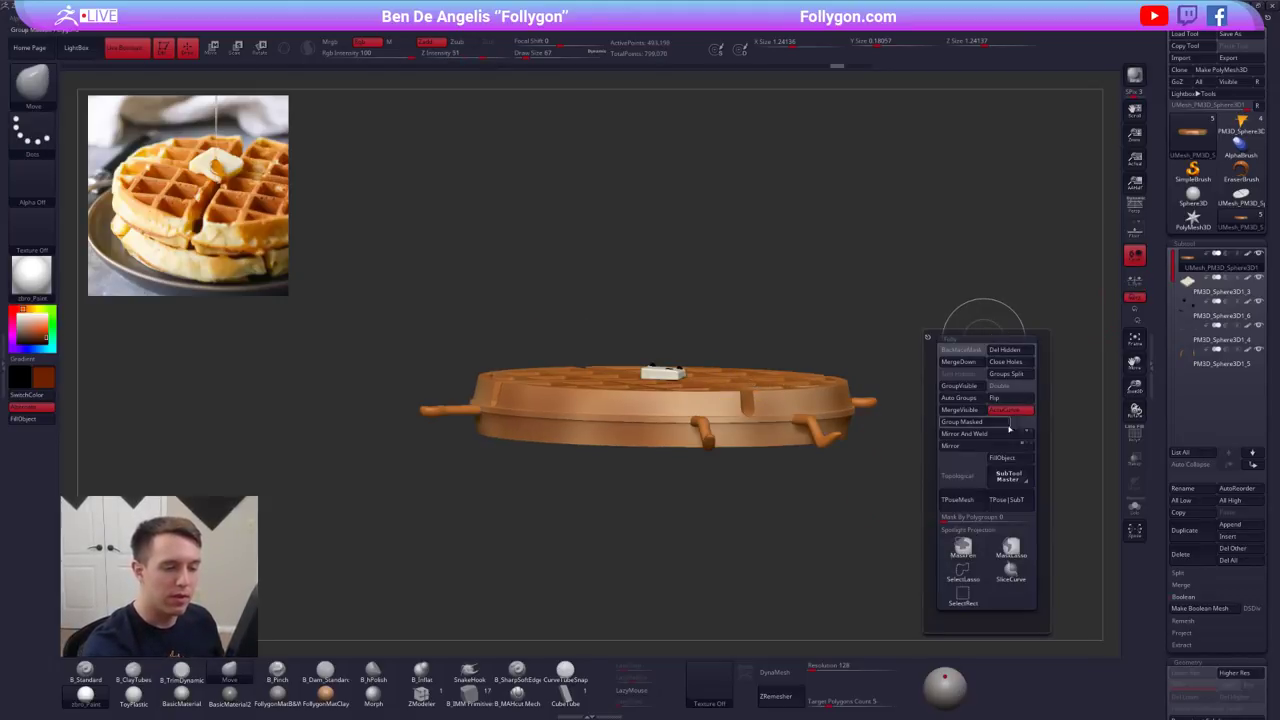
click(1023, 433)
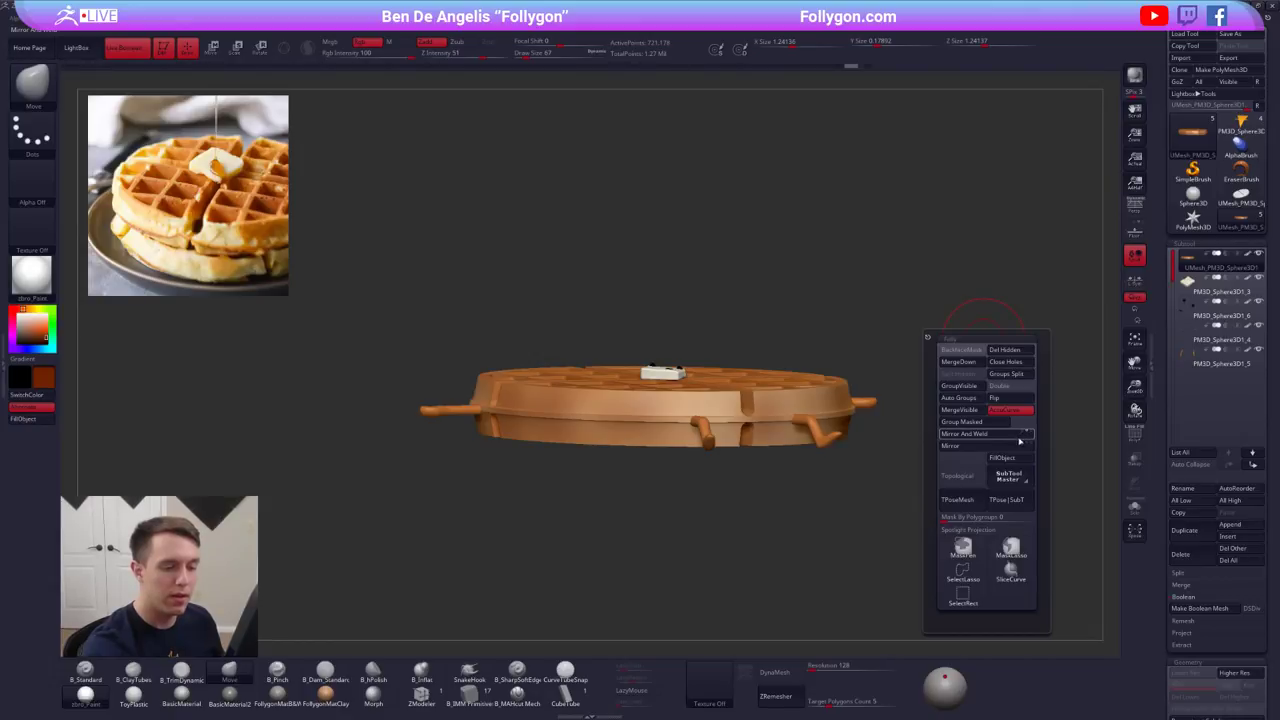
- Switch to the ClayBuildup brush and add a stroke to the waffle's front rim near the legs
drag(841, 486, 758, 432)
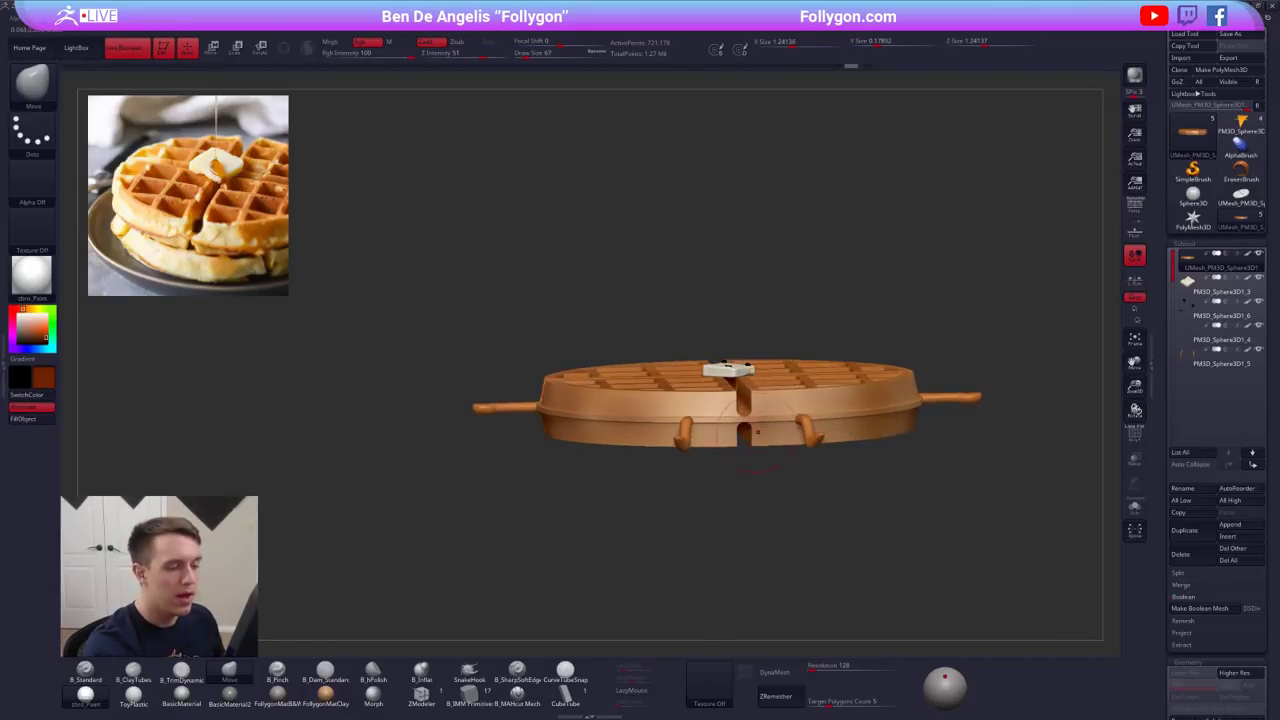
right_drag(823, 398, 809, 427)
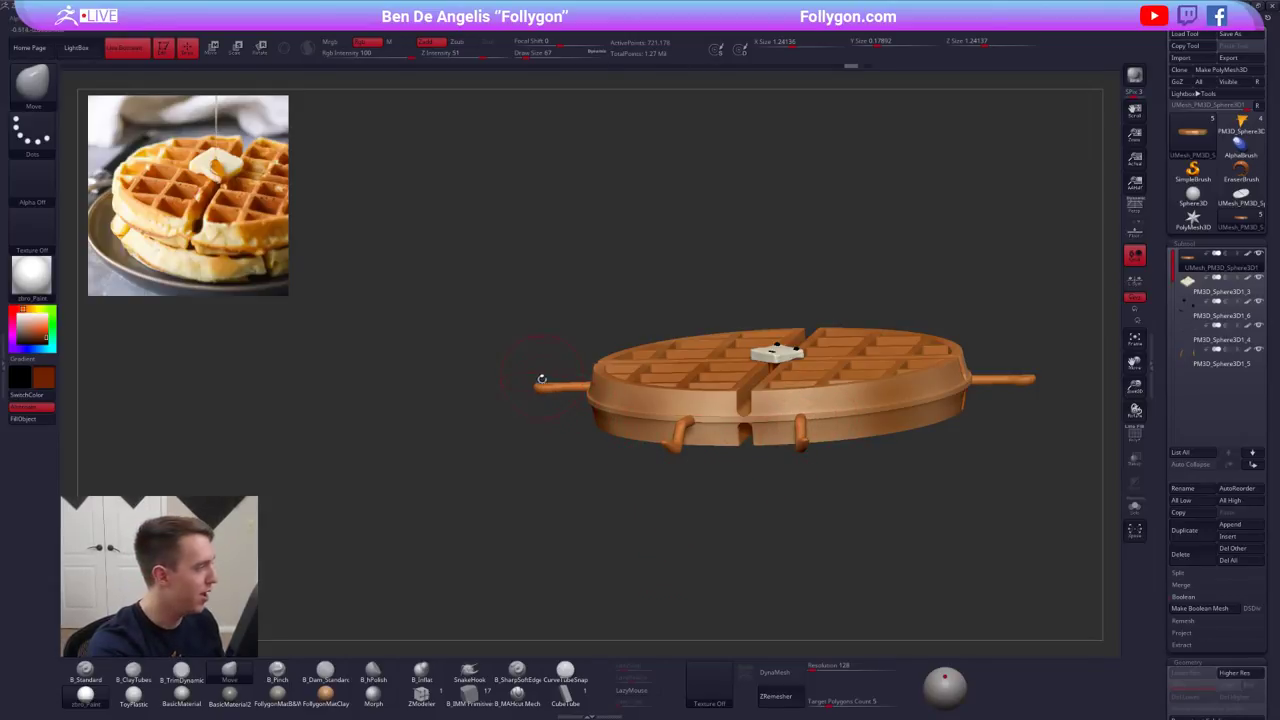
key(b)
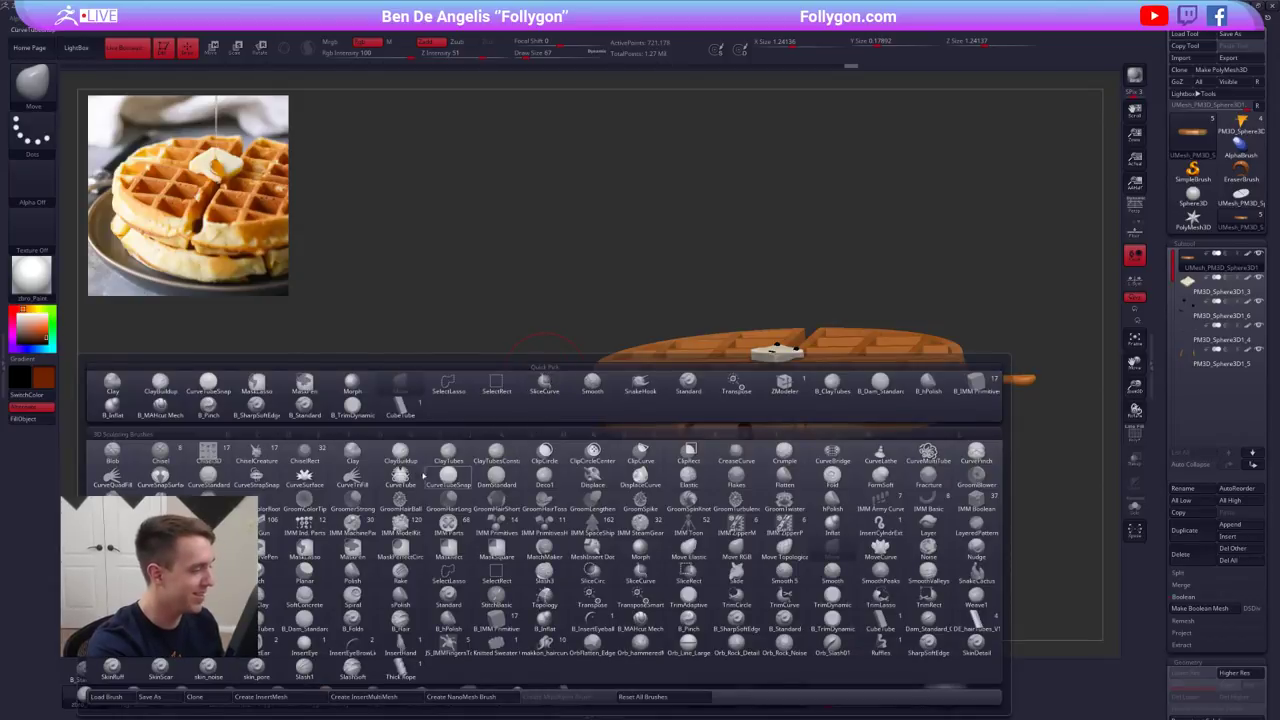
click(404, 455)
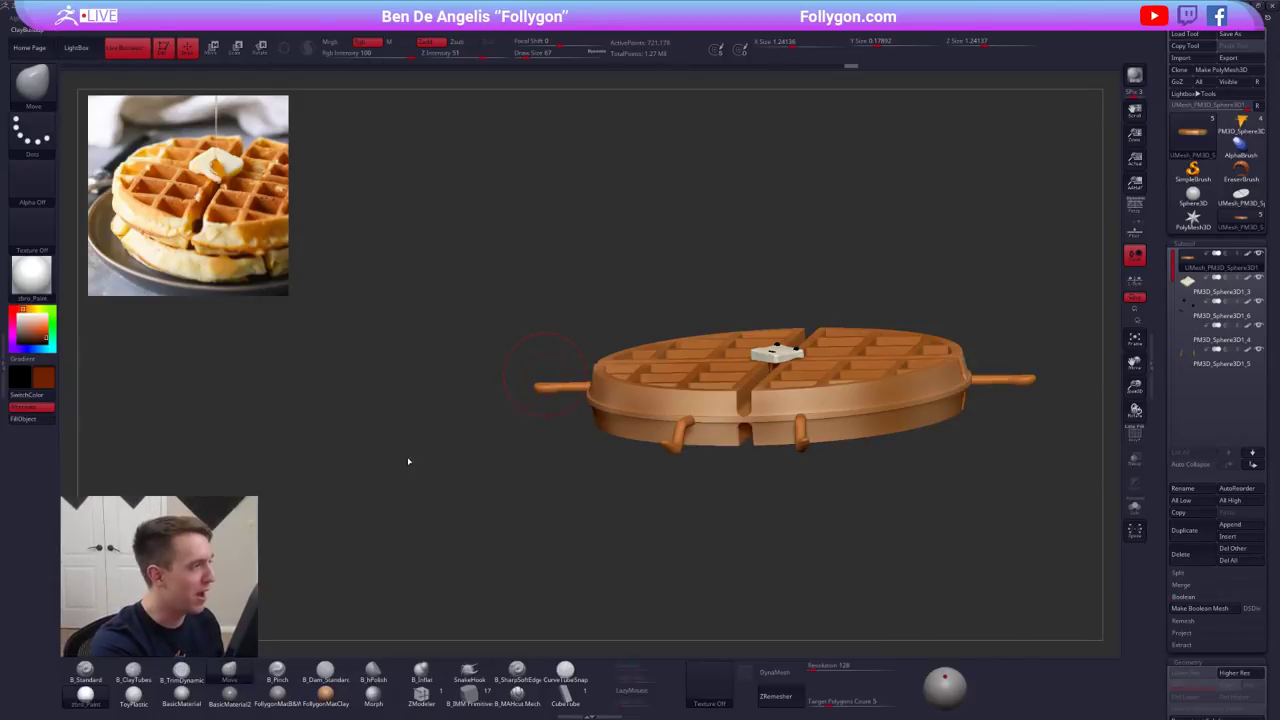
right_drag(788, 421, 795, 470)
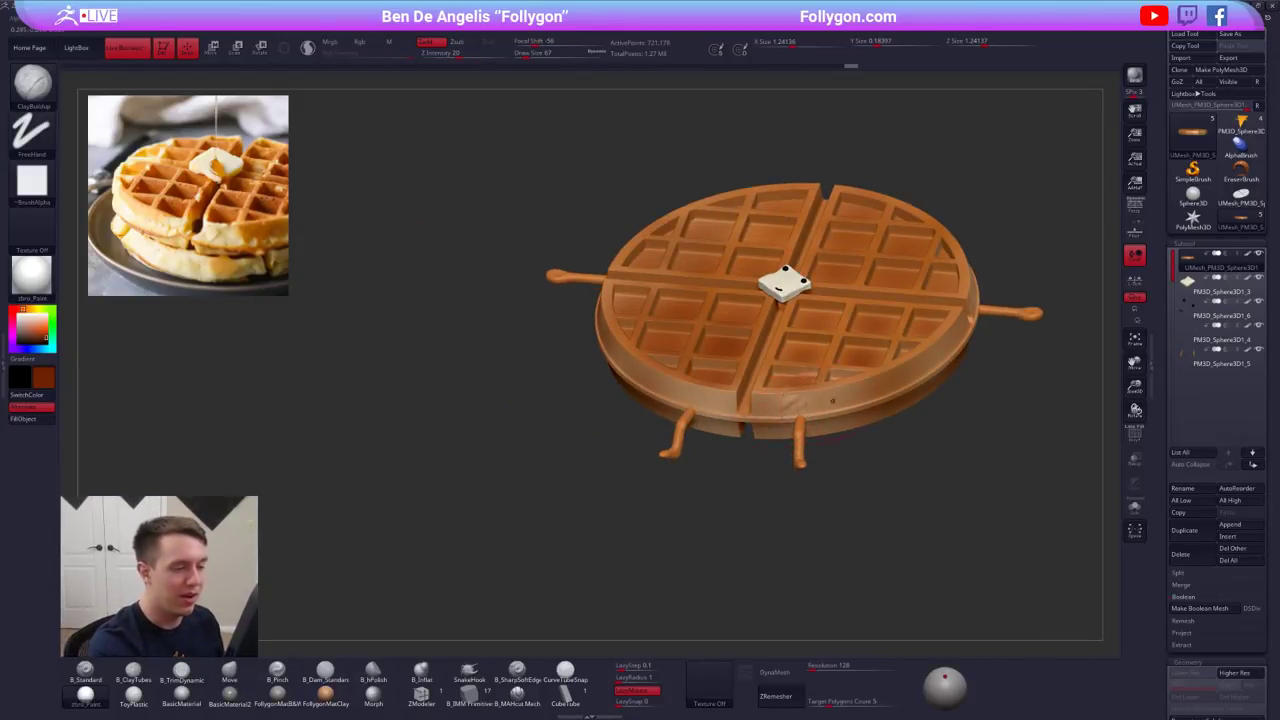
drag(797, 402, 822, 391)
mouse_move(822, 400)
right_down()
mouse_move(812, 458)
mouse_move(822, 450)
right_up()
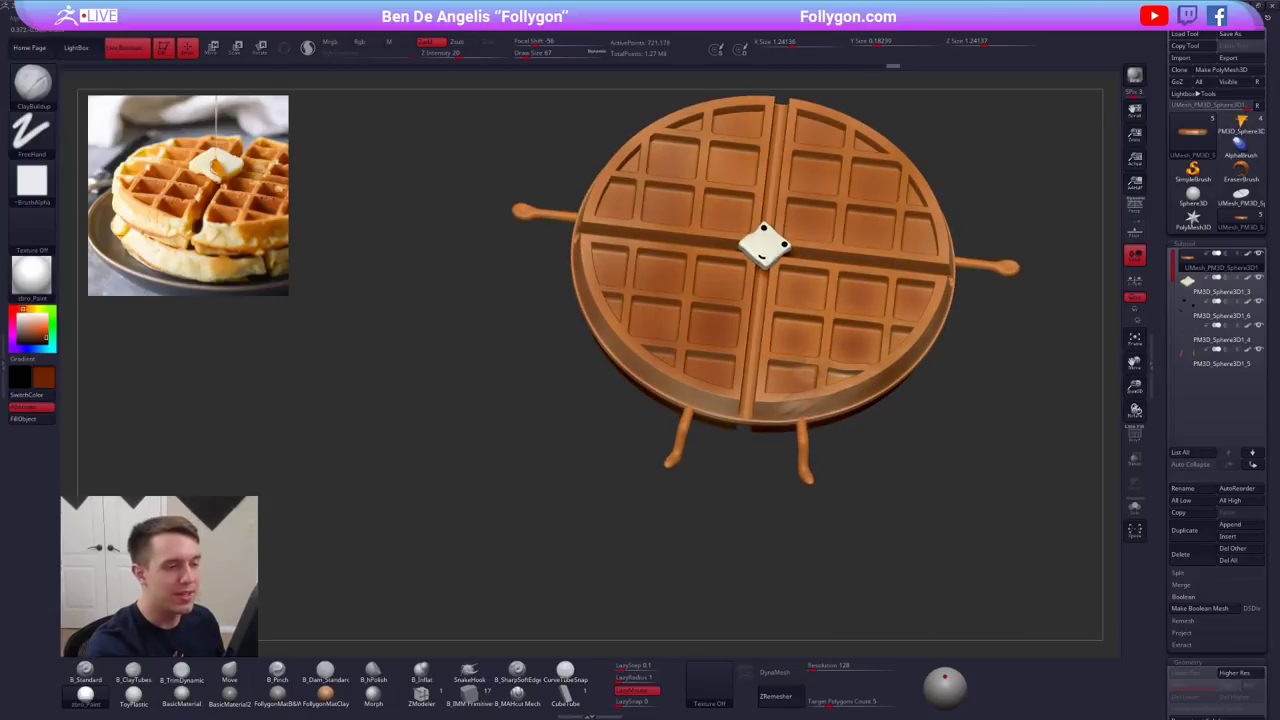
- Enlarge the ClayBuildup brush to draw size 113 and roughen the waffle's gridded top
key(space)
drag(850, 352, 858, 352)
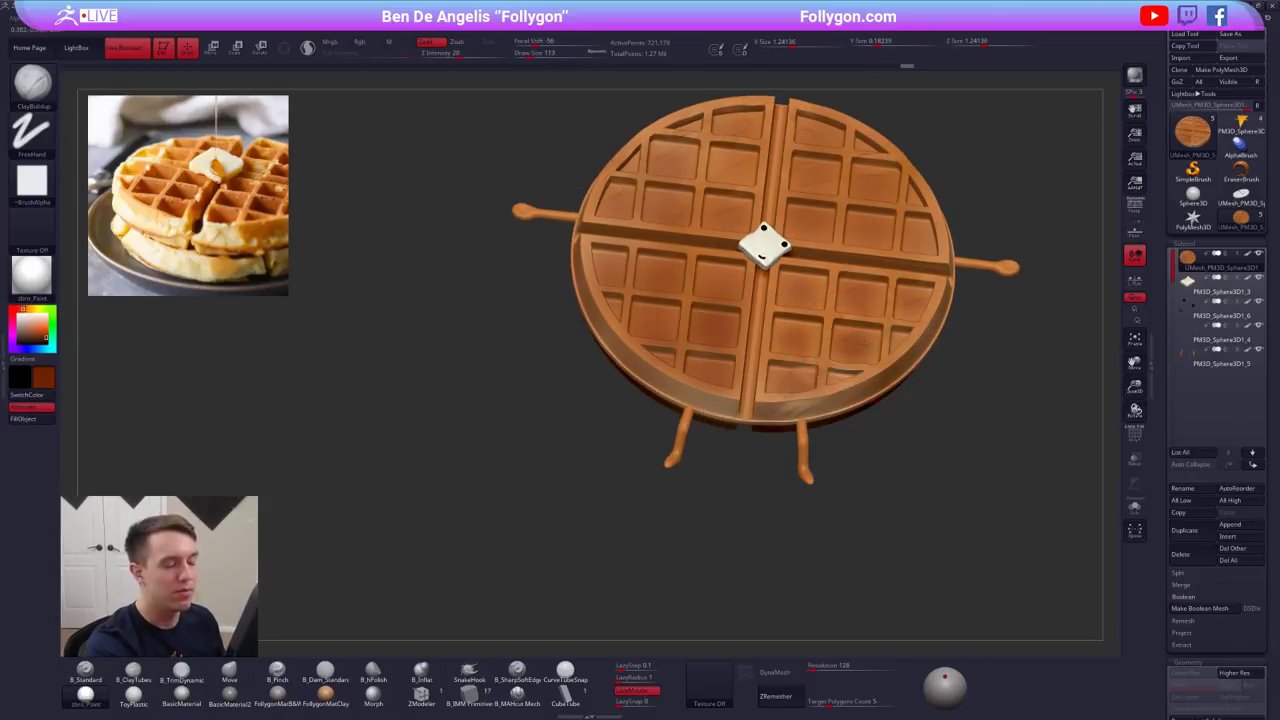
ctrl+right_drag(856, 362, 808, 328)
alt+right_drag(808, 328, 762, 424)
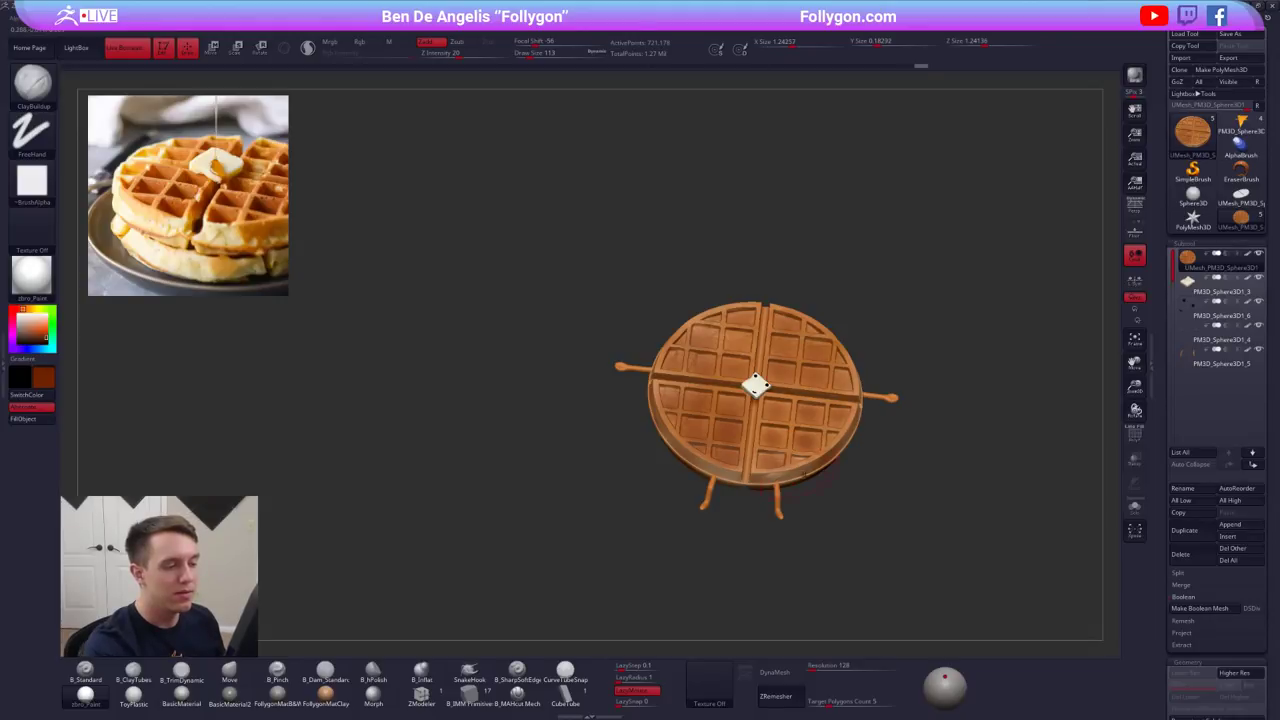
- Try smoothing along the waffle's vertical and horizontal grooves, then undo the strokes
right_drag(804, 474, 879, 510)
right_drag(879, 510, 861, 527)
shift+drag(704, 496, 703, 350)
shift+drag(870, 328, 530, 312)
shift+drag(702, 250, 702, 170)
key(ctrl+z)
key(ctrl+z)
key(ctrl+z)
key(ctrl+z)
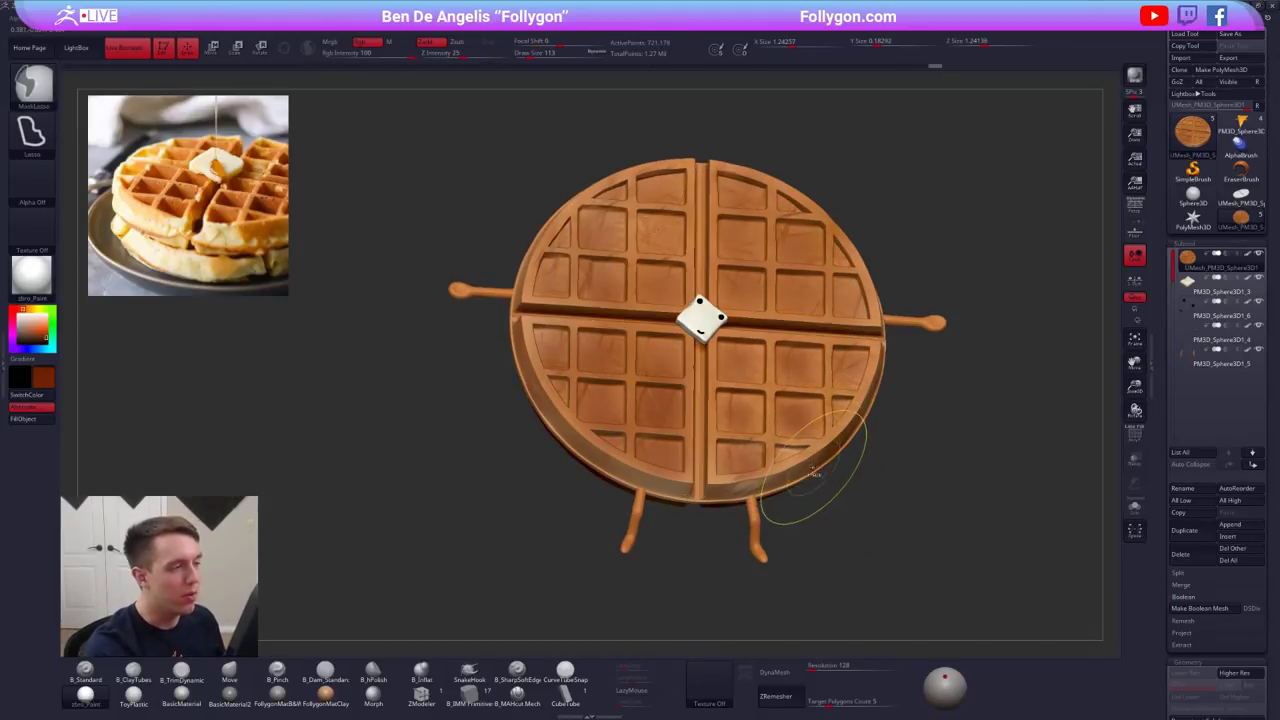
- Set the DynaMesh resolution to 1016 and remesh the waffle body with DynaMesh
drag(835, 560, 771, 437)
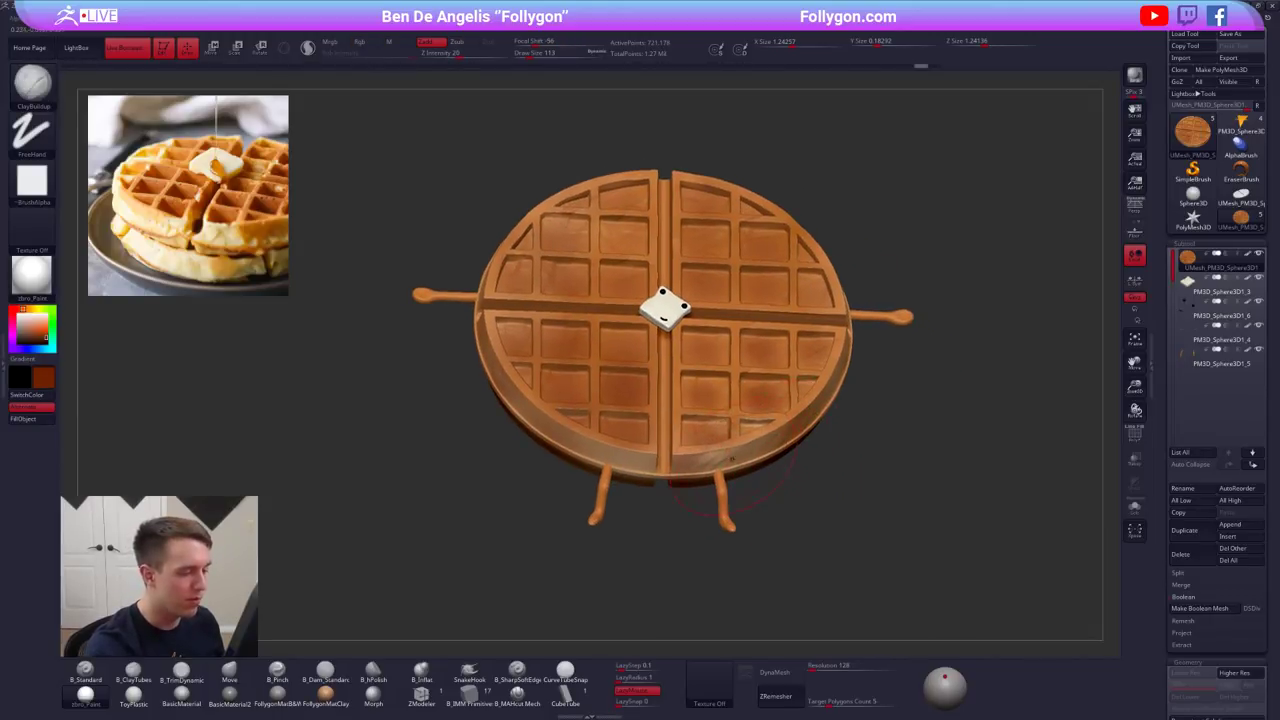
drag(757, 640, 749, 598)
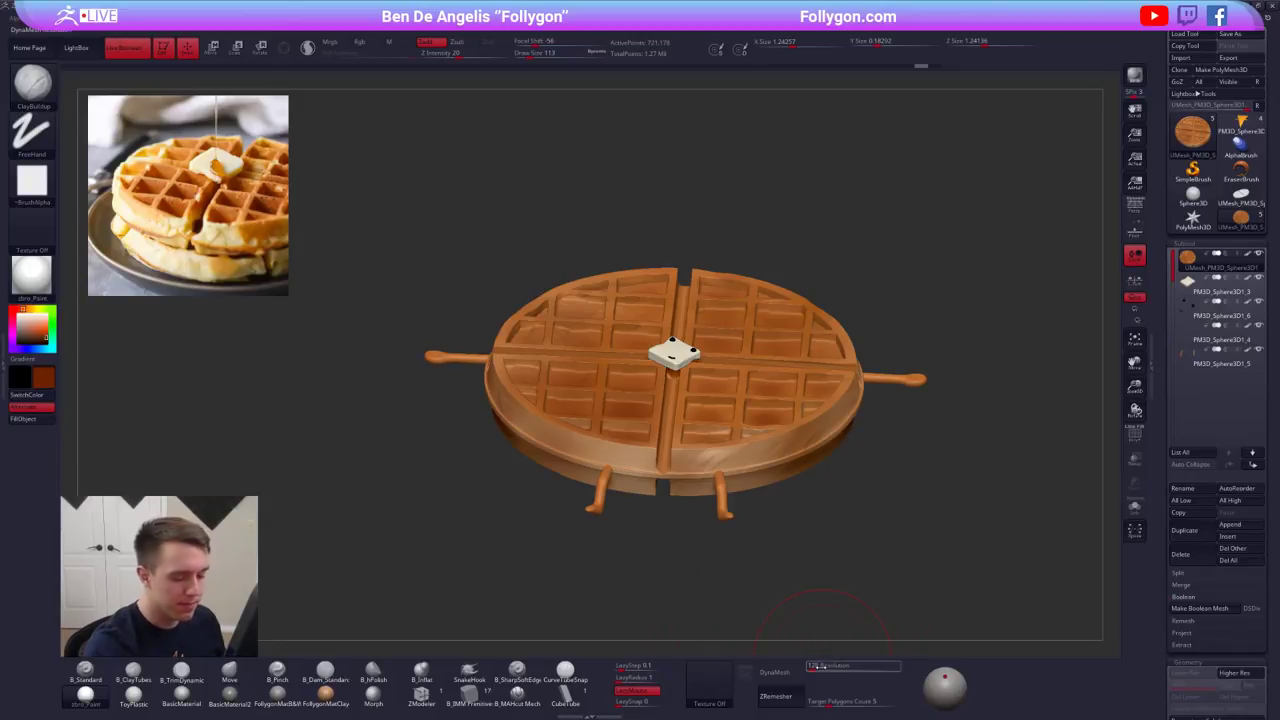
drag(812, 668, 831, 668)
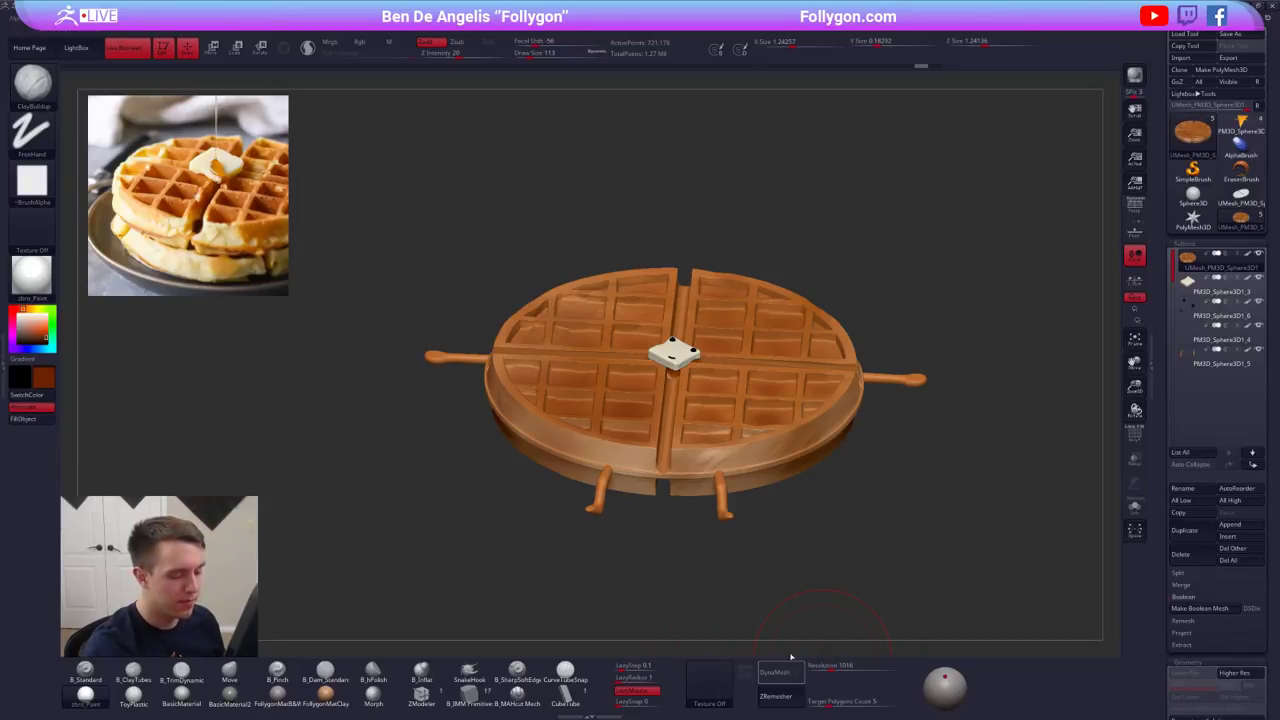
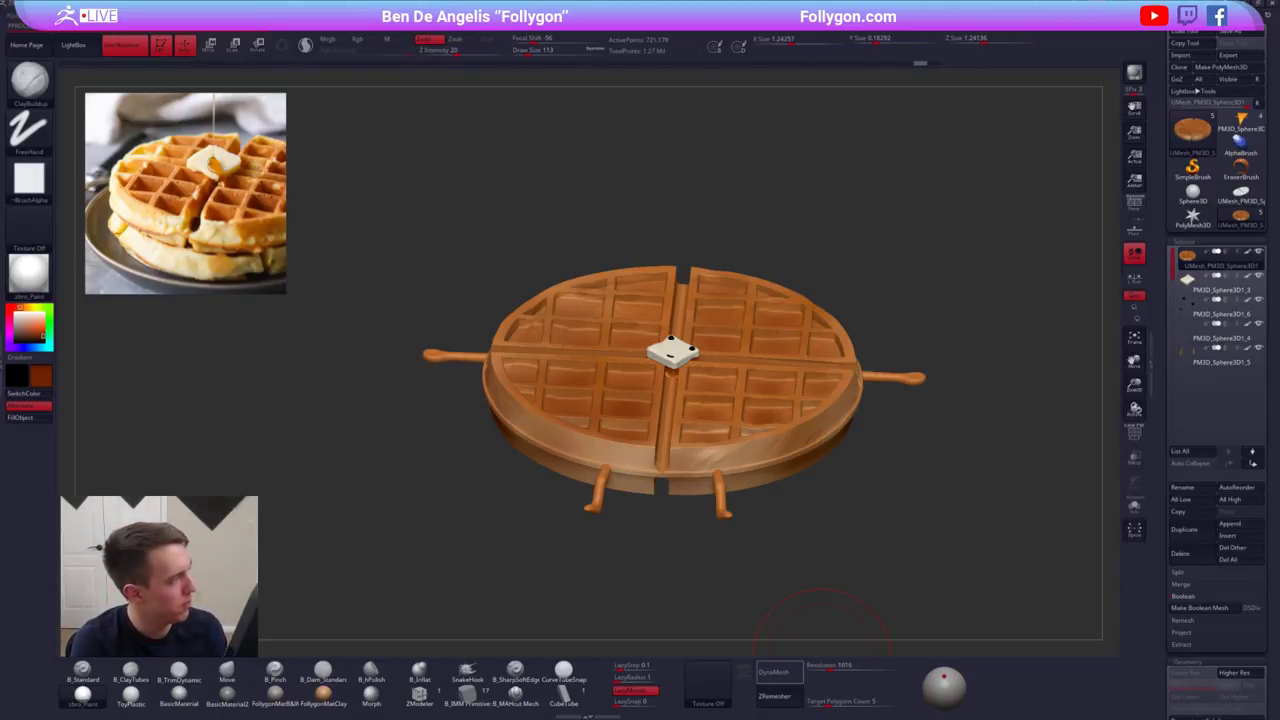
click(773, 671)
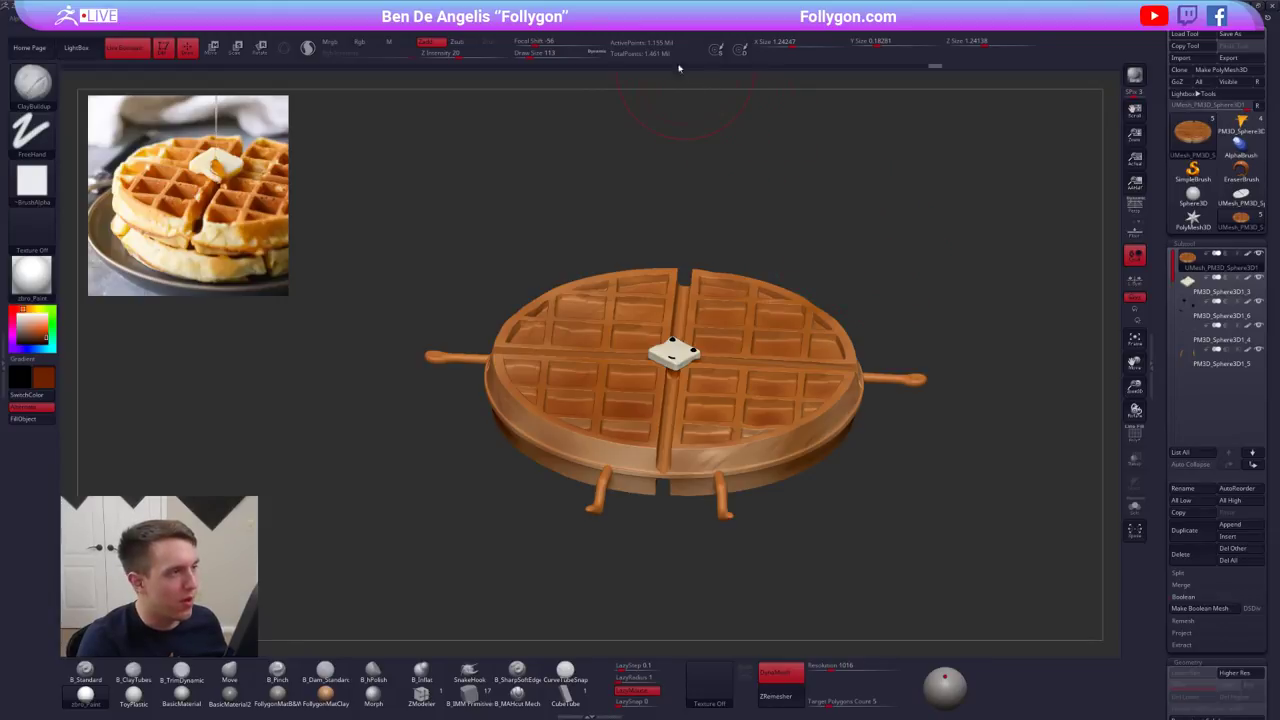
- Isolate the waffle body, reduce the brush to draw size 74, and smooth the sculpted marks in its cells
key(alt+s)
drag(686, 137, 650, 262)
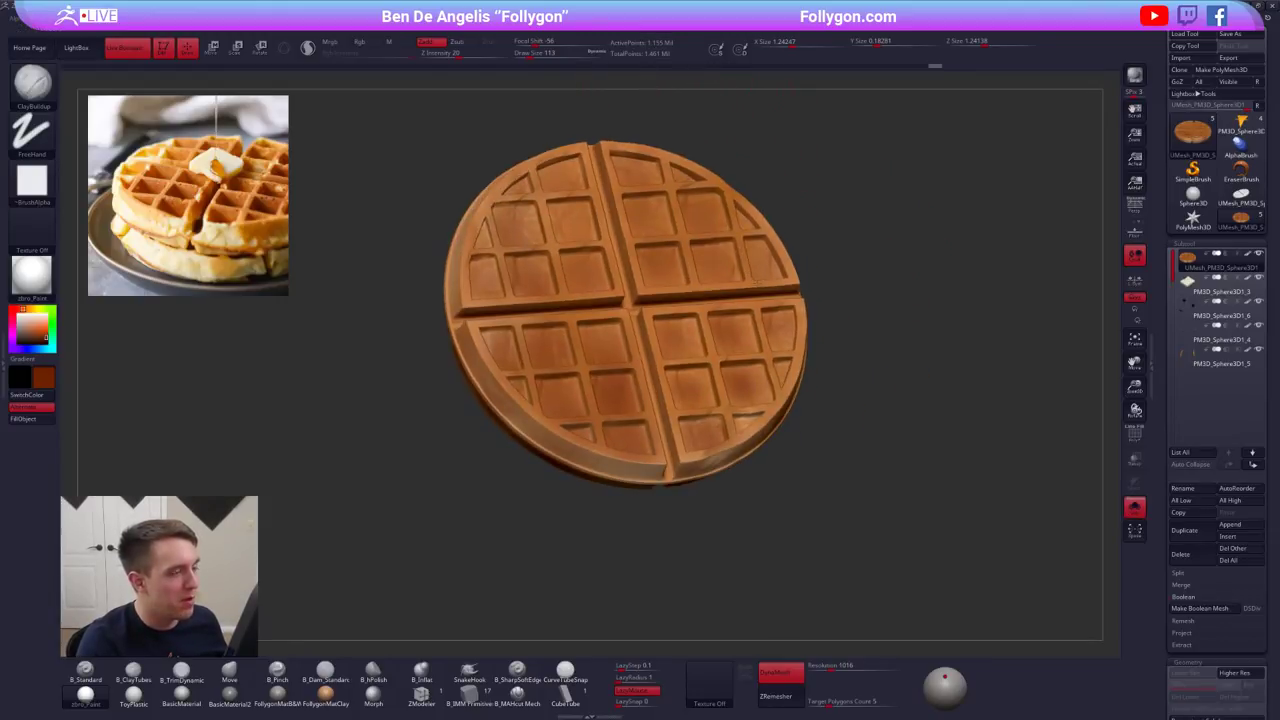
key(space)
key(ctrl+i)
key(ctrl+z)
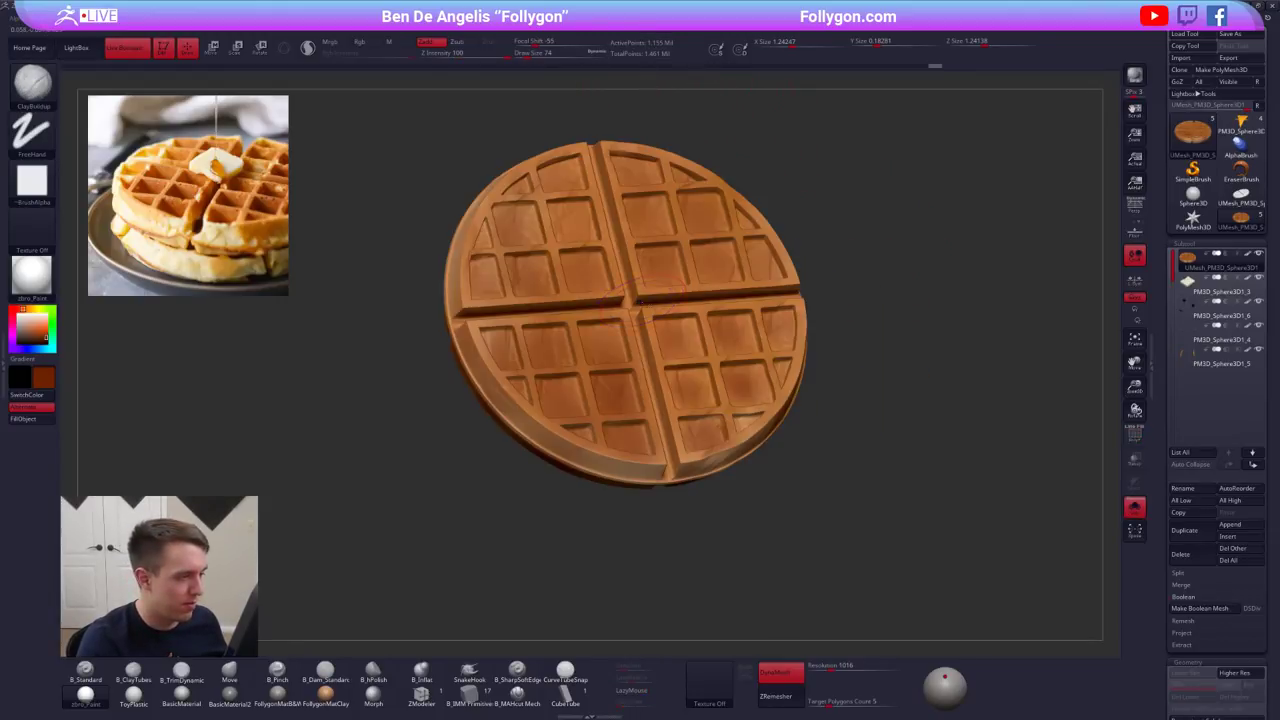
right_drag(646, 301, 659, 342)
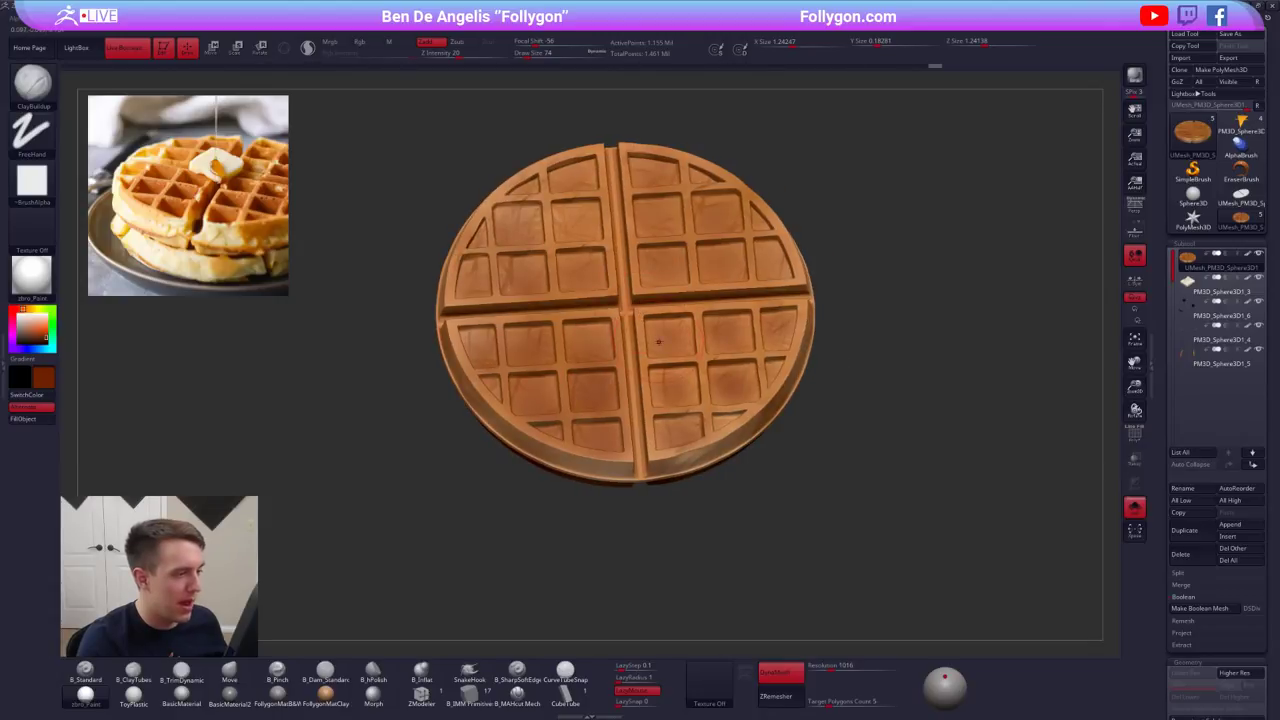
key(shift)
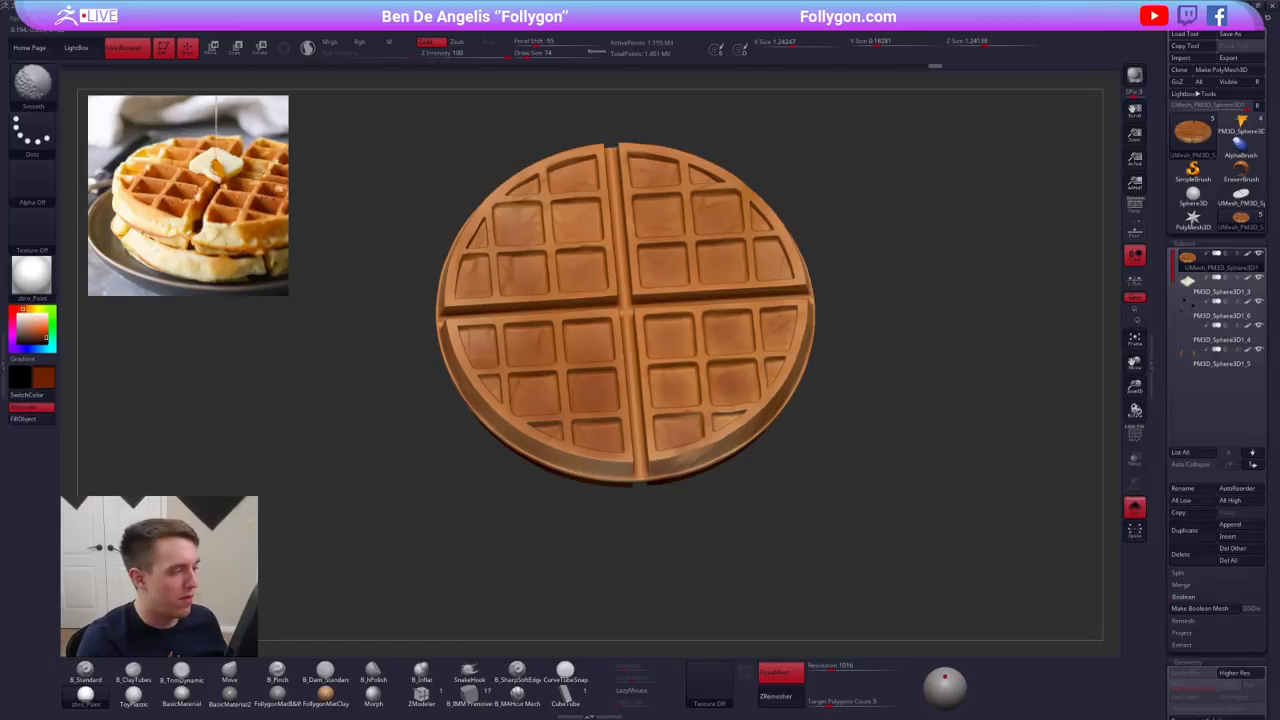
- Show the full character again and soften the waffle's rim and grid edges with further sculpting and smoothing
mouse_move(672, 462)
right_down()
mouse_move(604, 394)
mouse_move(610, 376)
right_up()
mouse_move(610, 376)
ctrl+right_down()
mouse_move(662, 401)
mouse_move(769, 404)
mouse_move(742, 424)
mouse_move(702, 367)
ctrl+right_up()
key(shift)
key(alt+s)
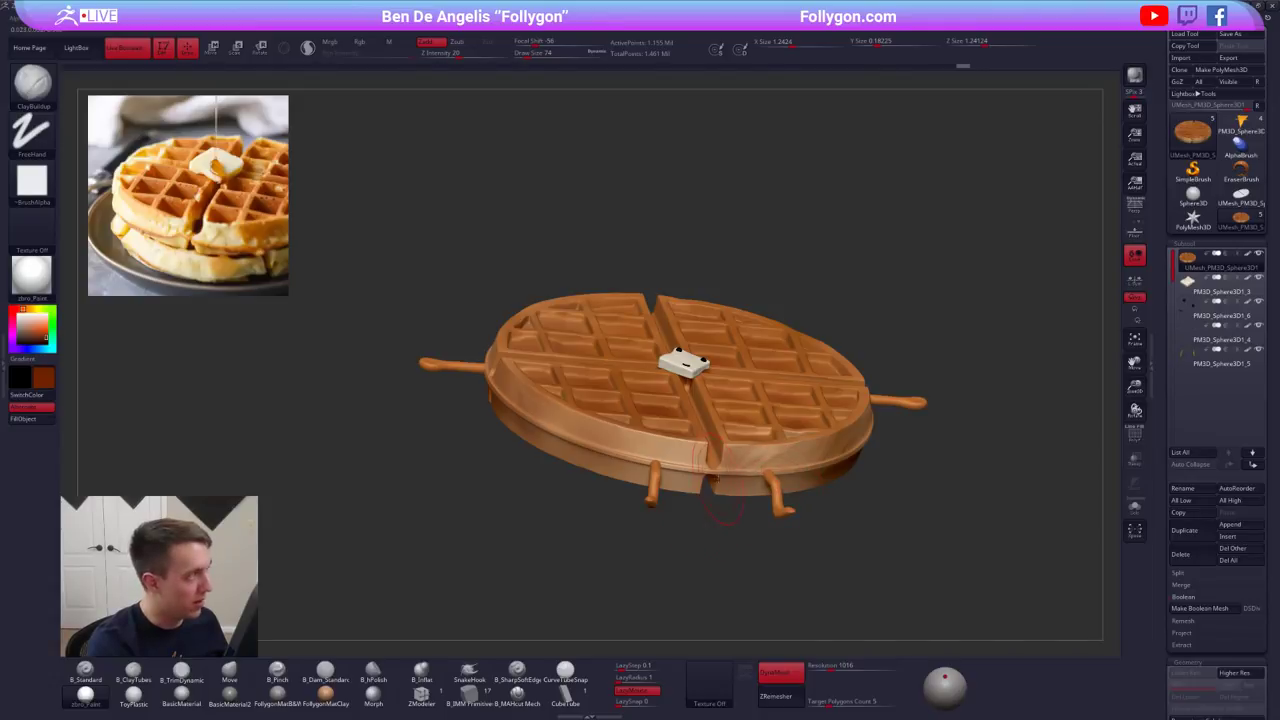
mouse_move(722, 516)
right_down()
mouse_move(652, 530)
mouse_move(608, 522)
right_up()
key(shift)
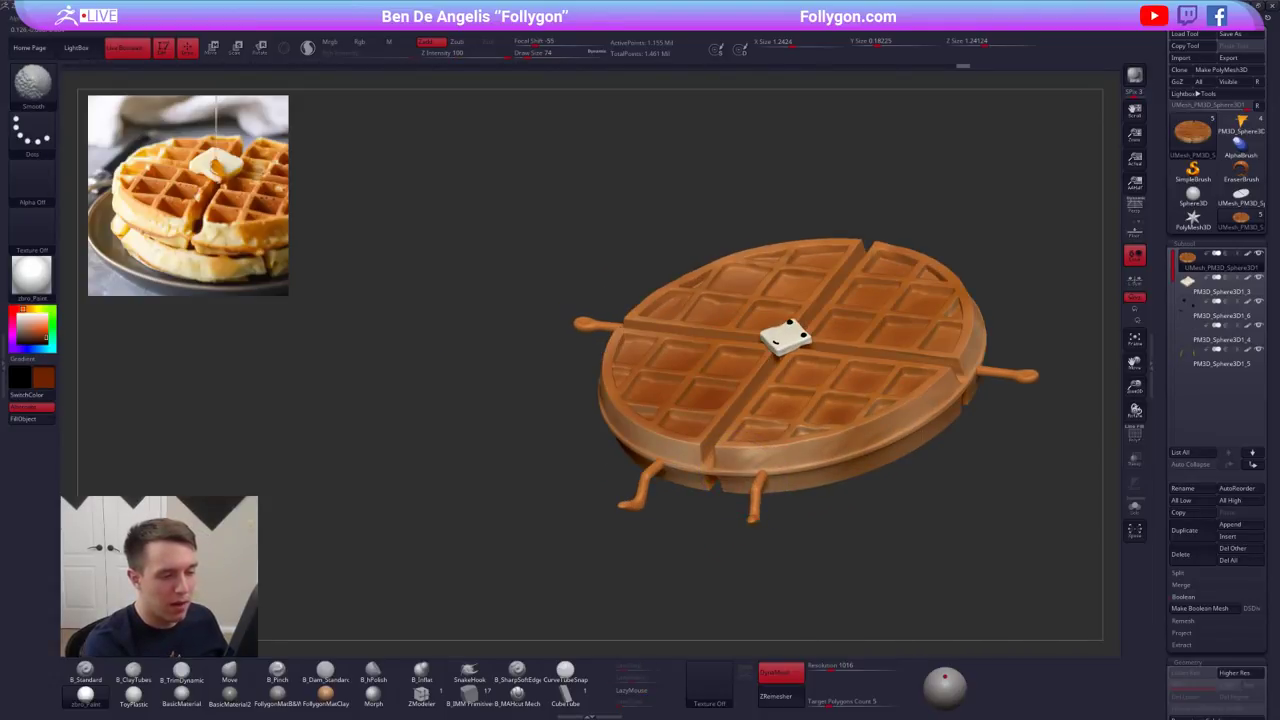
mouse_move(680, 430)
right_down()
mouse_move(788, 372)
mouse_move(812, 427)
right_up()
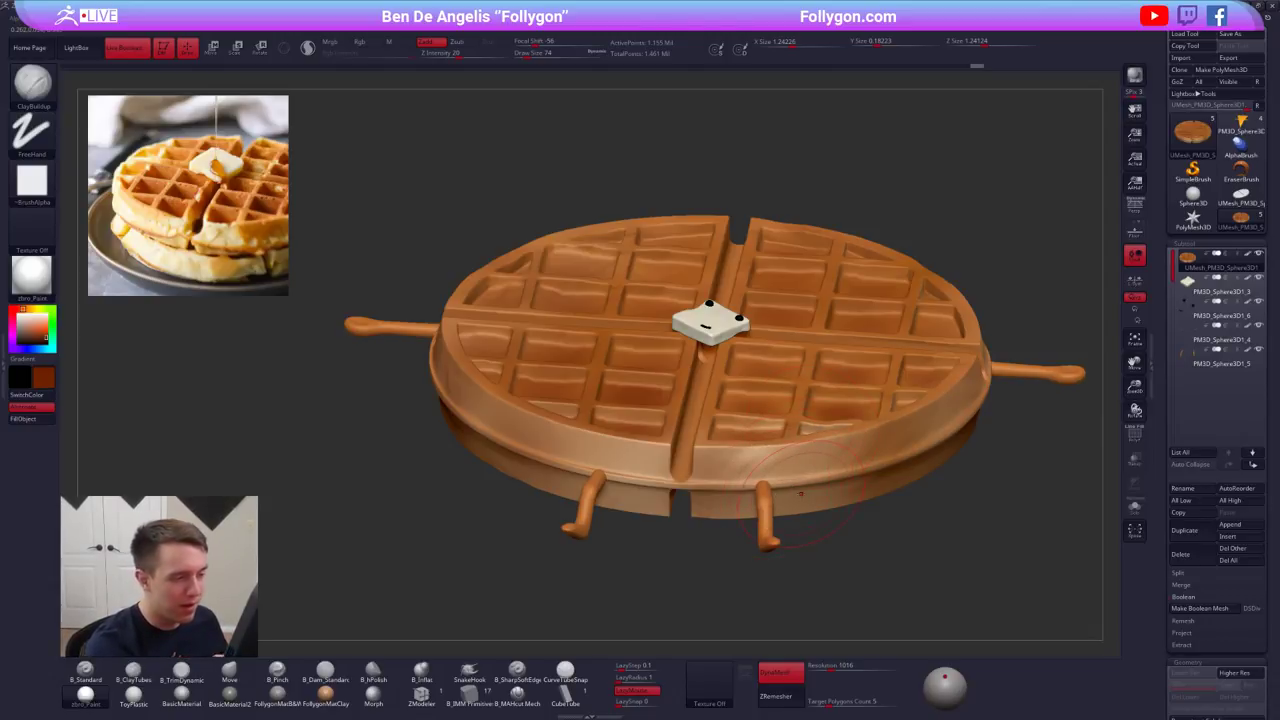
- Examine the softened waffle character from above and from a low front angle
right_drag(742, 404, 740, 506)
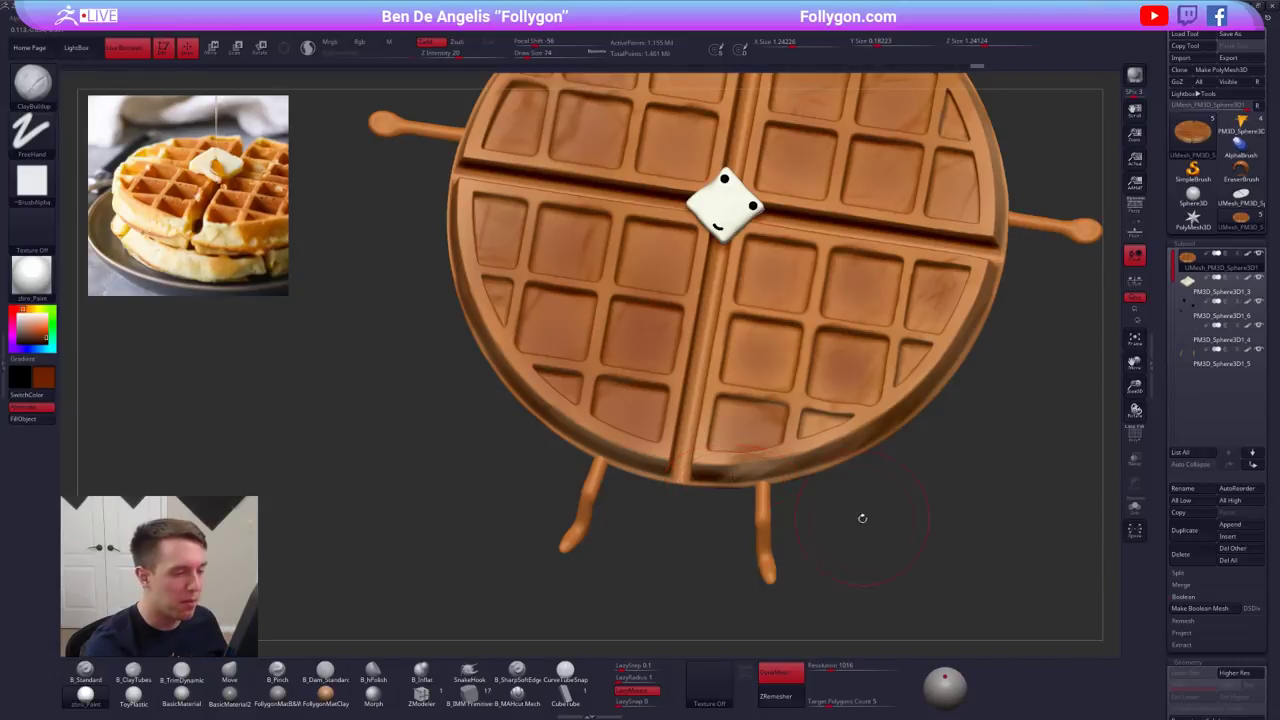
ctrl+right_drag(863, 517, 800, 516)
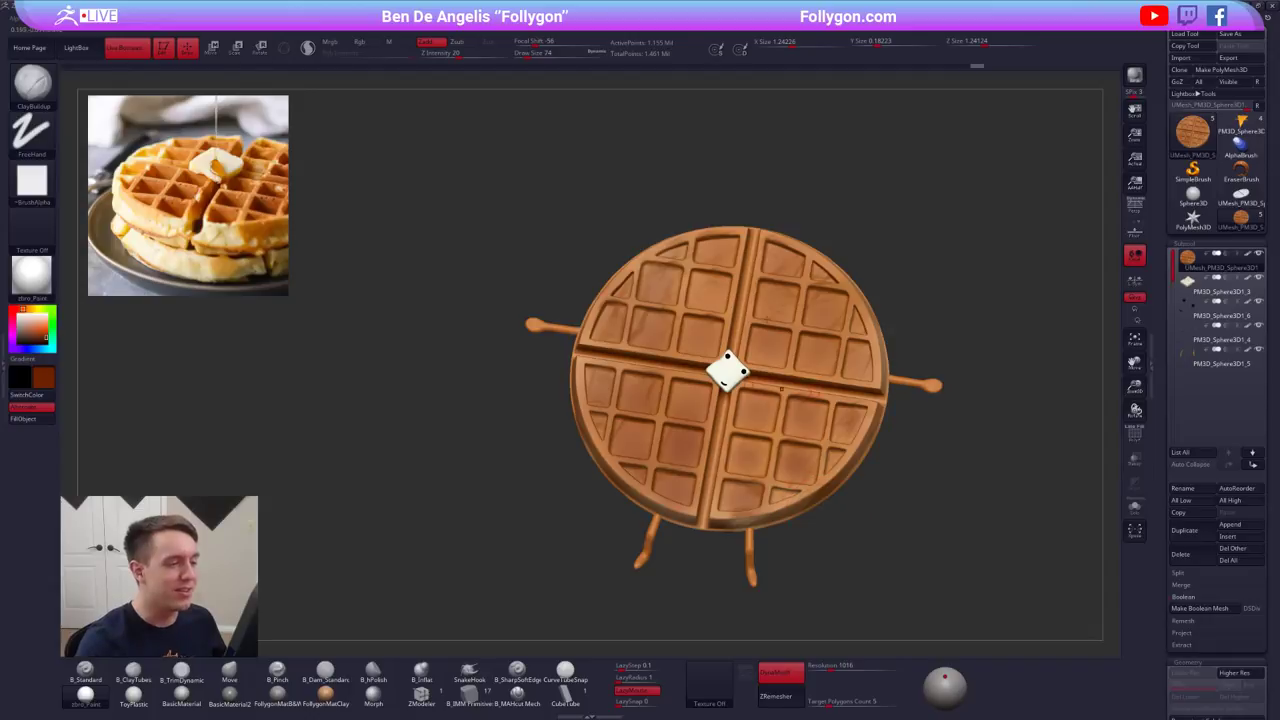
alt+drag(844, 215, 798, 192)
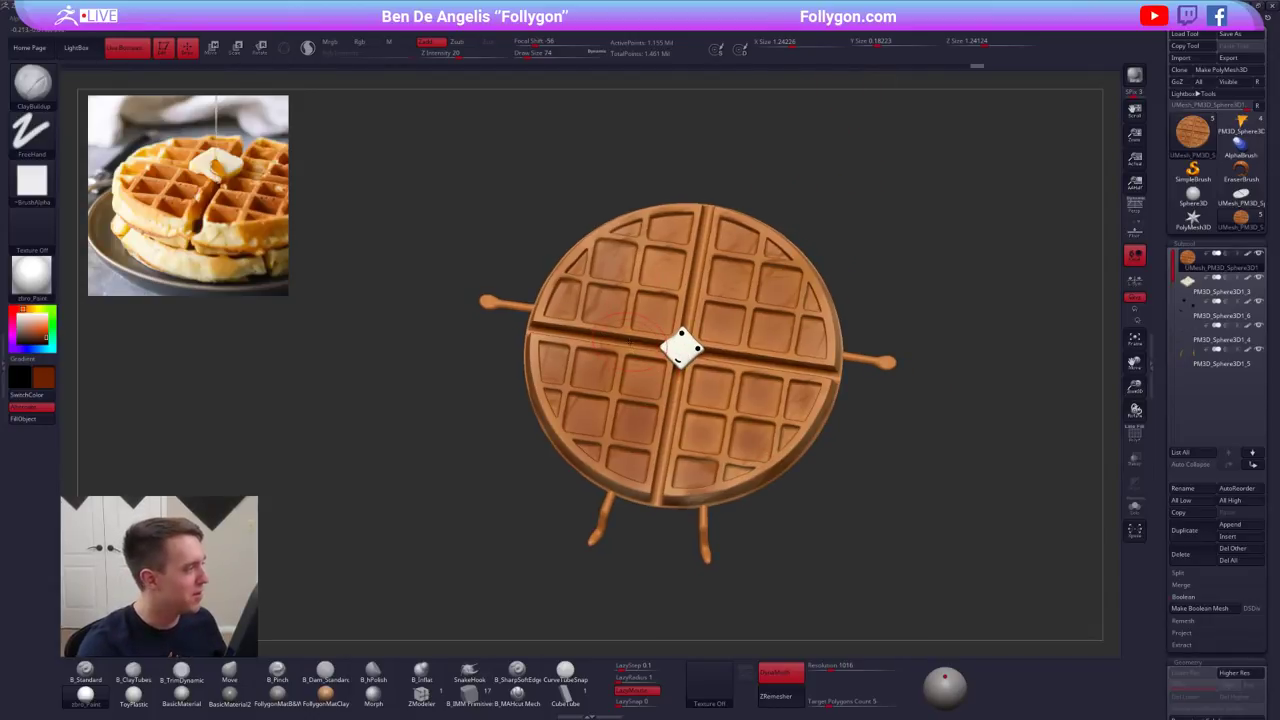
shift+right_drag(691, 356, 673, 379)
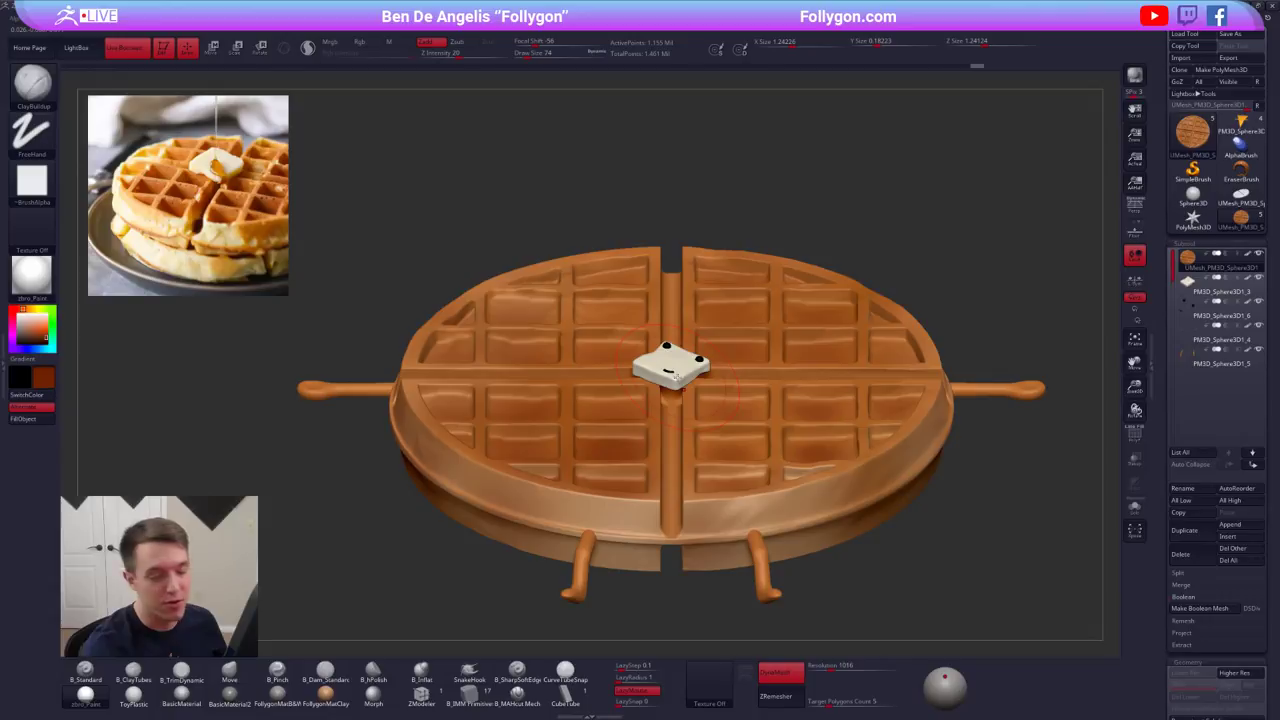
ctrl+right_drag(850, 538, 836, 487)
alt+right_drag(828, 434, 796, 386)
key(space)
click(846, 368)
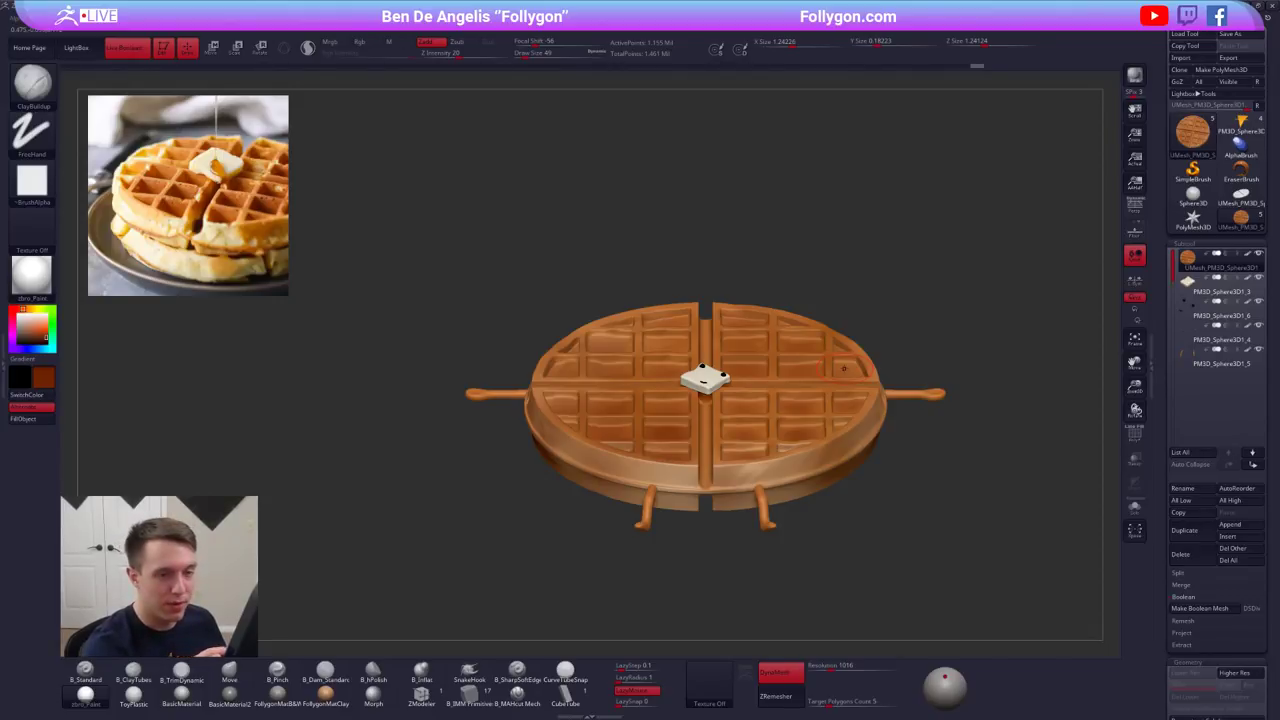
- Duplicate the butter pat subtool and delete the copy's lower subdivision levels
click(1210, 283)
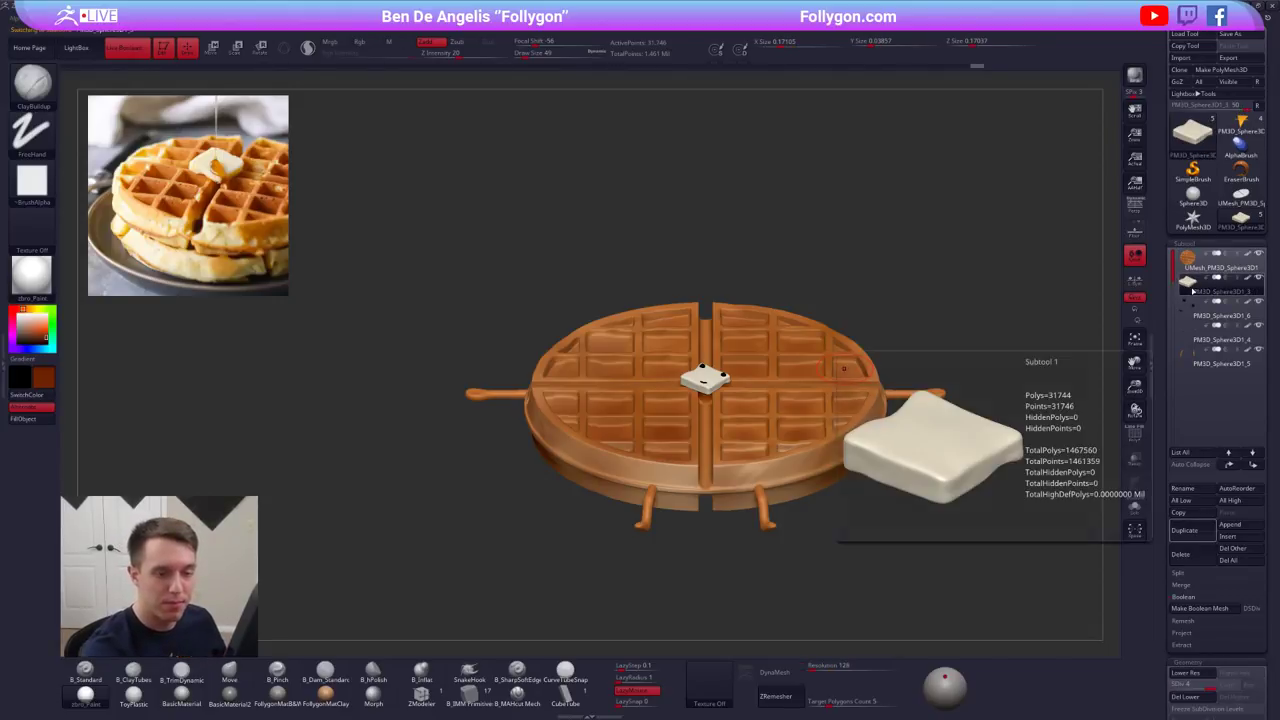
click(1203, 538)
shift+click(1253, 465)
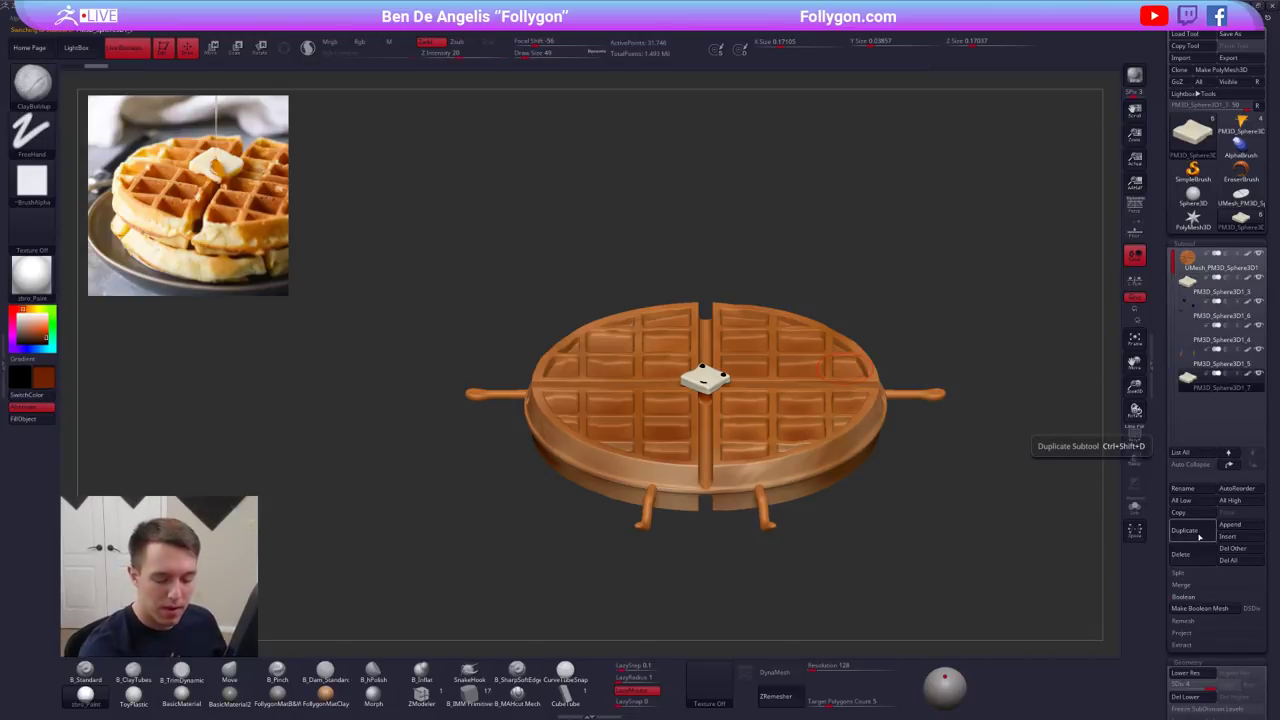
click(1185, 700)
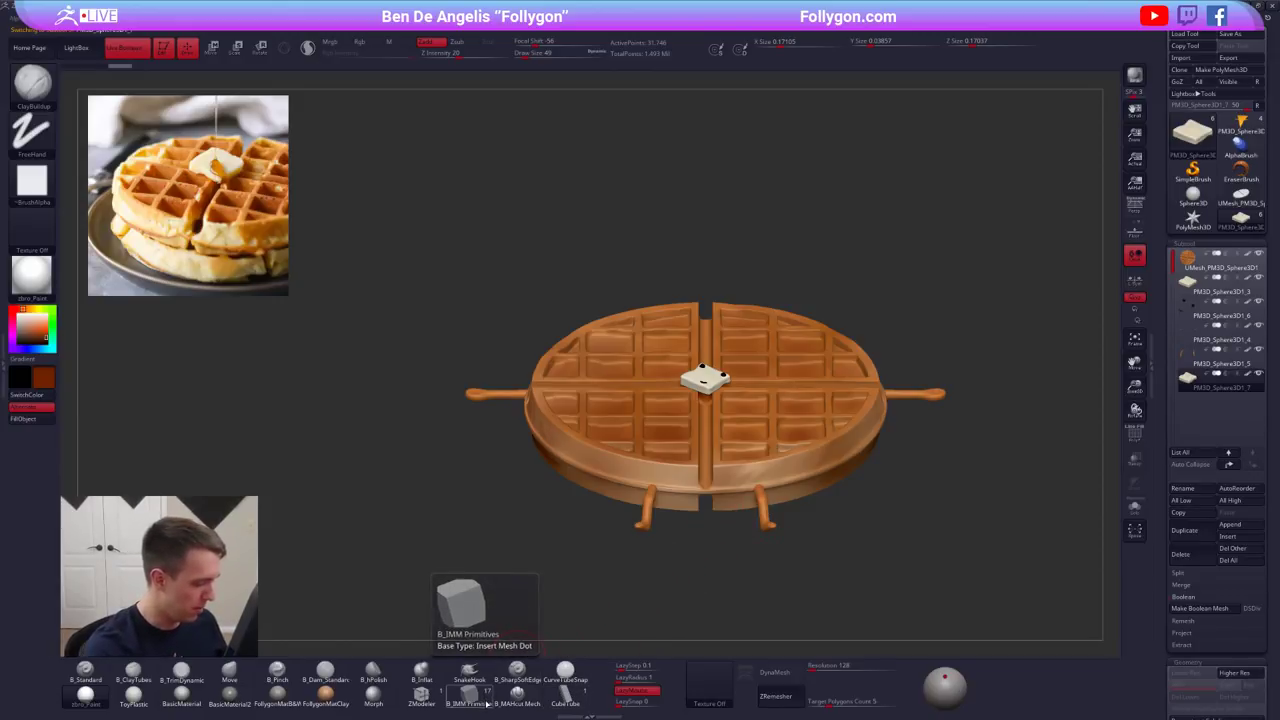
- Insert a white Insert Sphere primitive on the butter pat's top, beside its mouth, using the B_IMM Primitives brush
click(483, 703)
key(m)
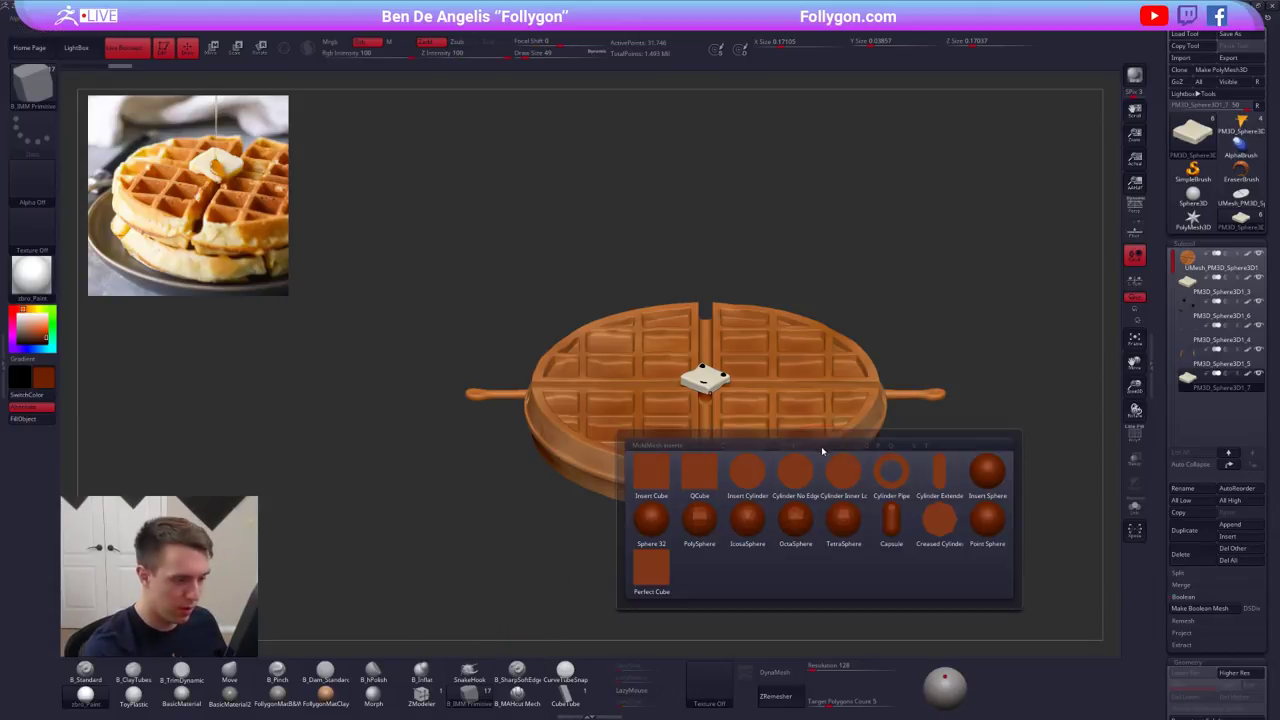
click(970, 463)
drag(969, 463, 969, 650)
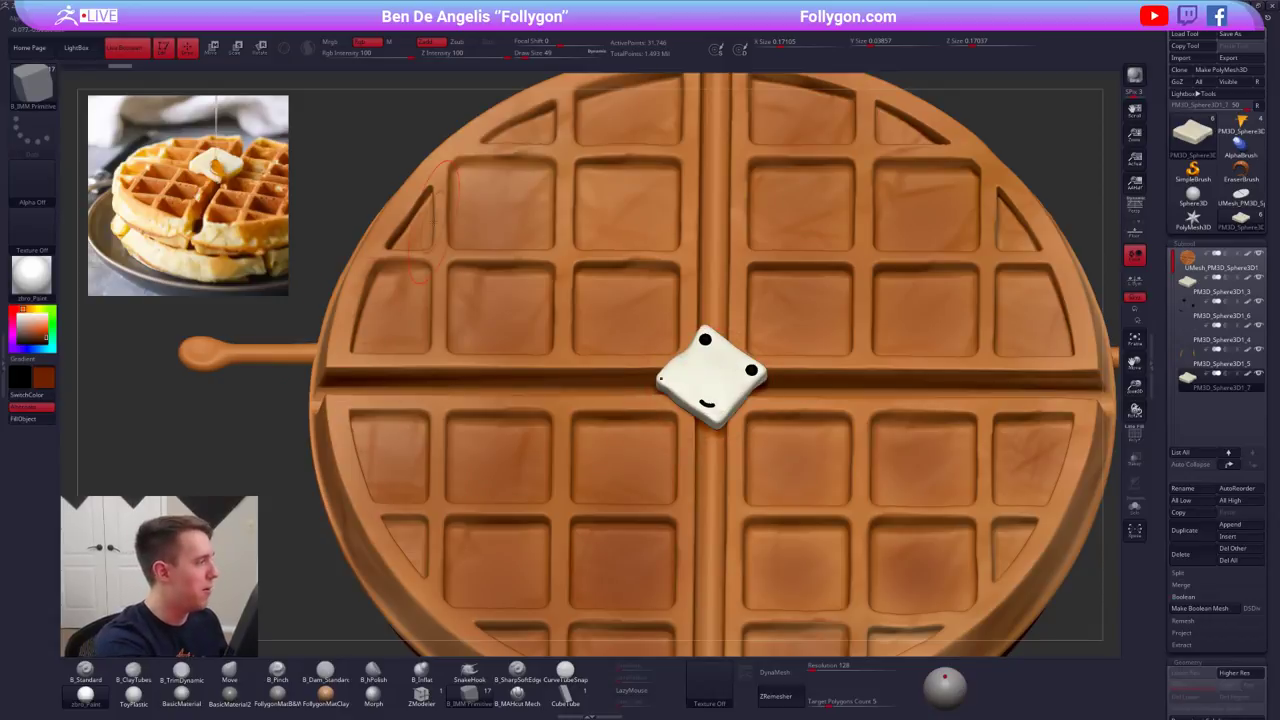
drag(30, 318, 17, 313)
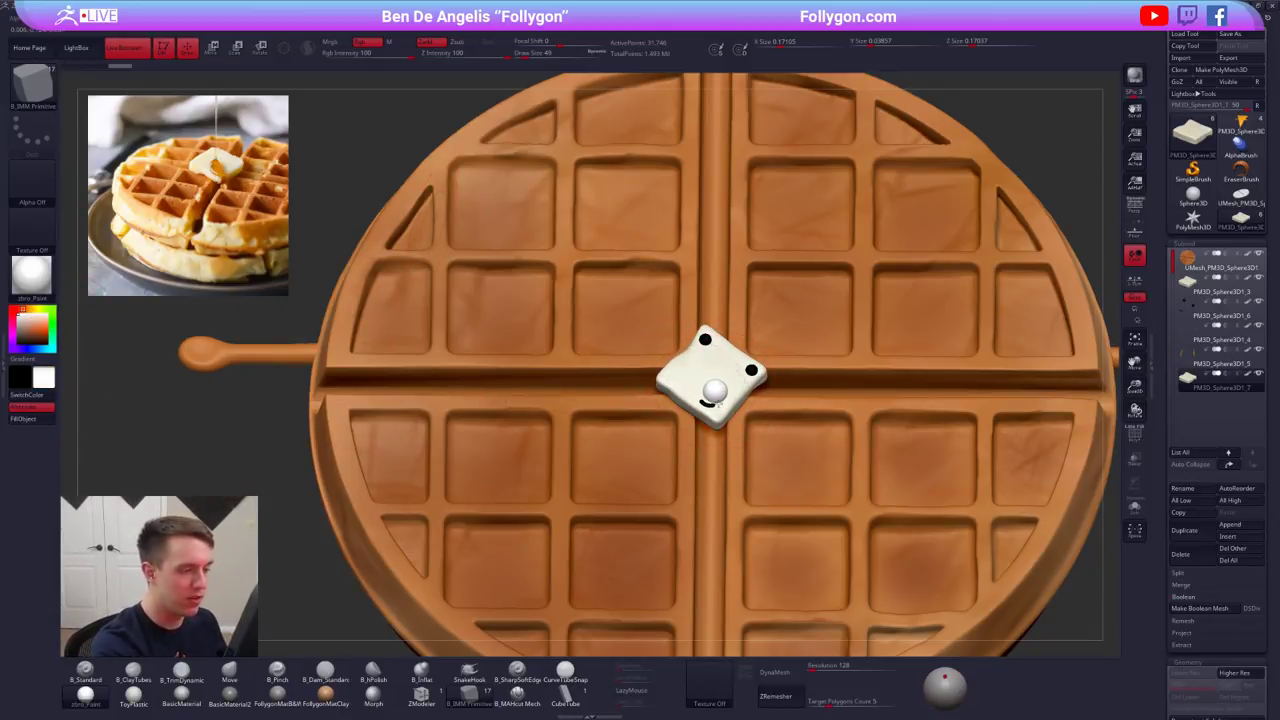
drag(718, 404, 719, 405)
- Isolate the inserted sphere and delete the hidden duplicate butter geometry around it
key(alt+s)
ctrl+right_drag(716, 388, 763, 426)
ctrl+shift+click(711, 399)
key(space)
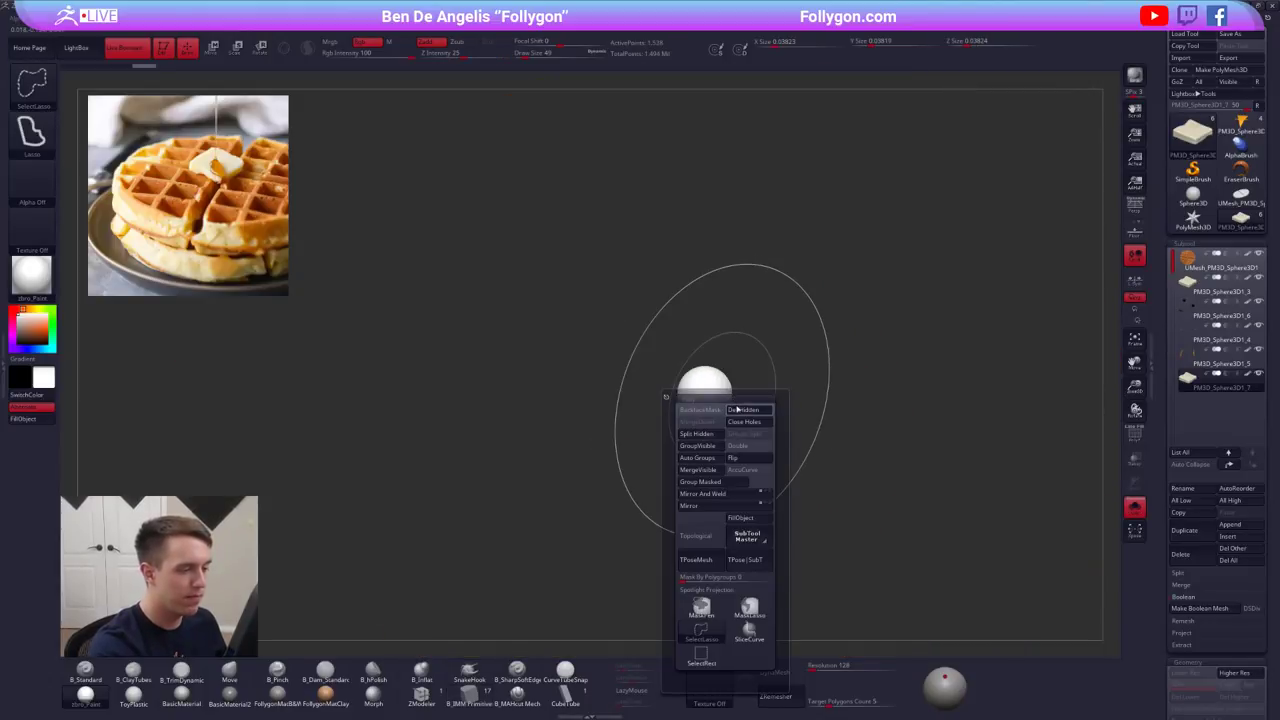
click(738, 409)
- Show the full character again and start reshaping the sphere with the Move brush at draw size 18
key(b)
key(m)
key(v)
key(space)
drag(716, 387, 704, 394)
key(space)
key(ctrl+space)
click(812, 431)
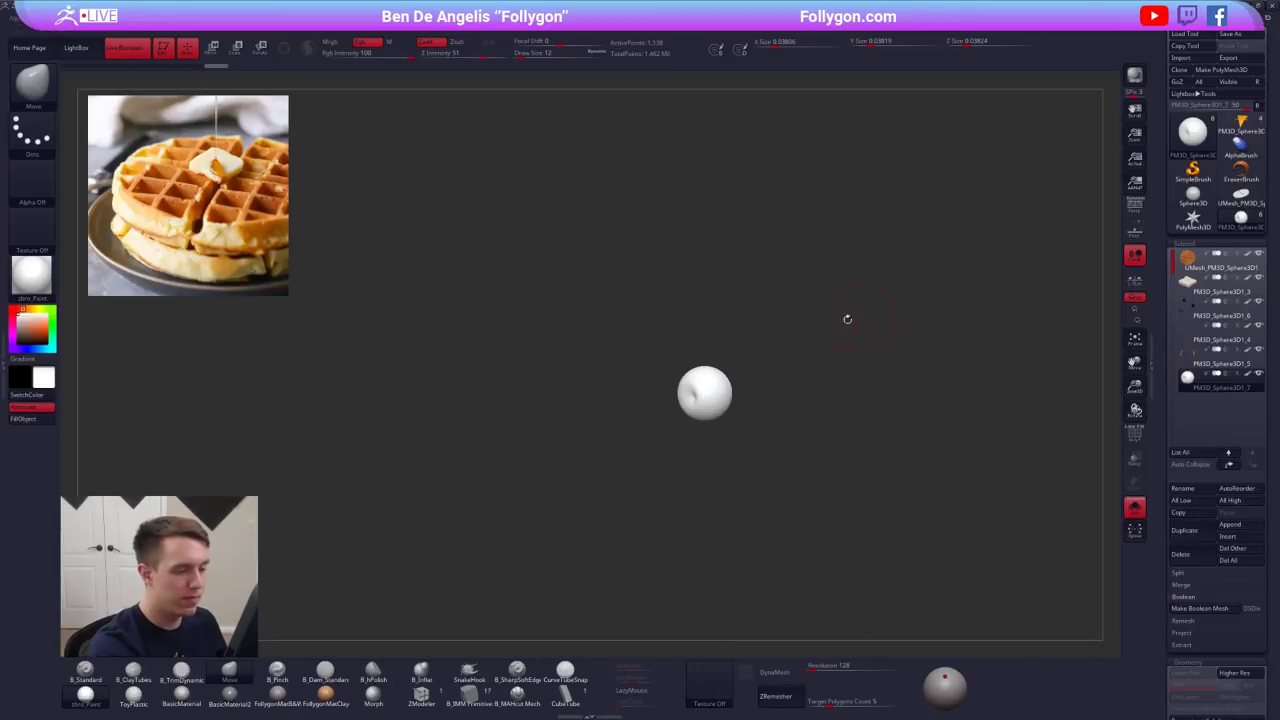
key(bracketright)
key(alt+s)
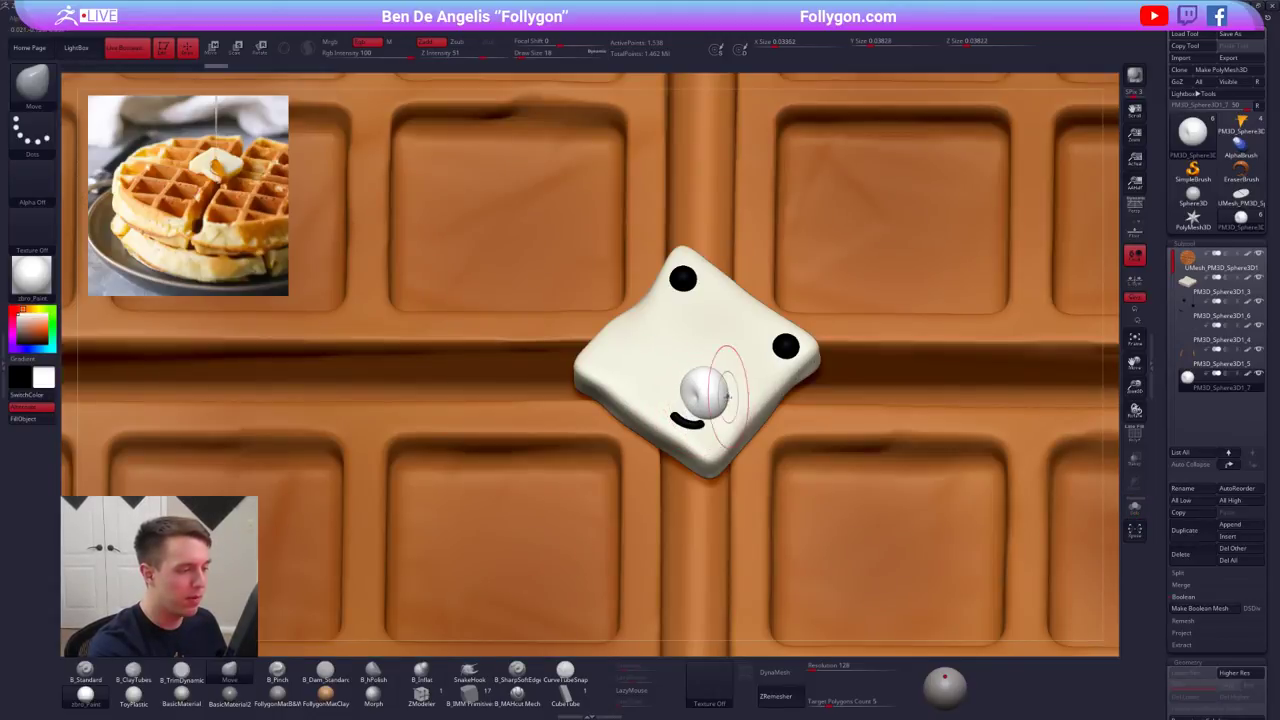
drag(728, 397, 737, 400)
- Hide the waffle body, give the sphere the grey FollygonMat material, and stretch it into a drip towards the butter's front corner
click(1259, 253)
right_drag(737, 400, 735, 362)
drag(699, 402, 697, 405)
click(279, 698)
right_drag(697, 405, 696, 390)
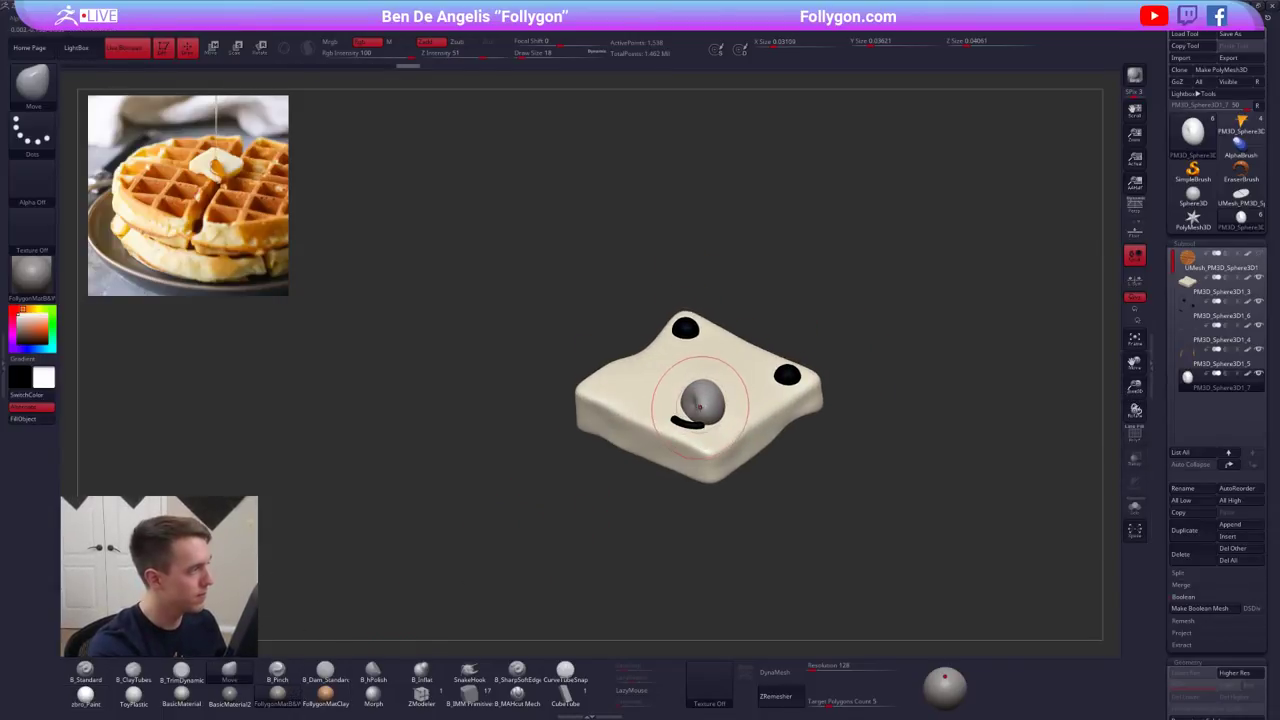
right_drag(710, 433, 711, 446)
drag(713, 423, 716, 435)
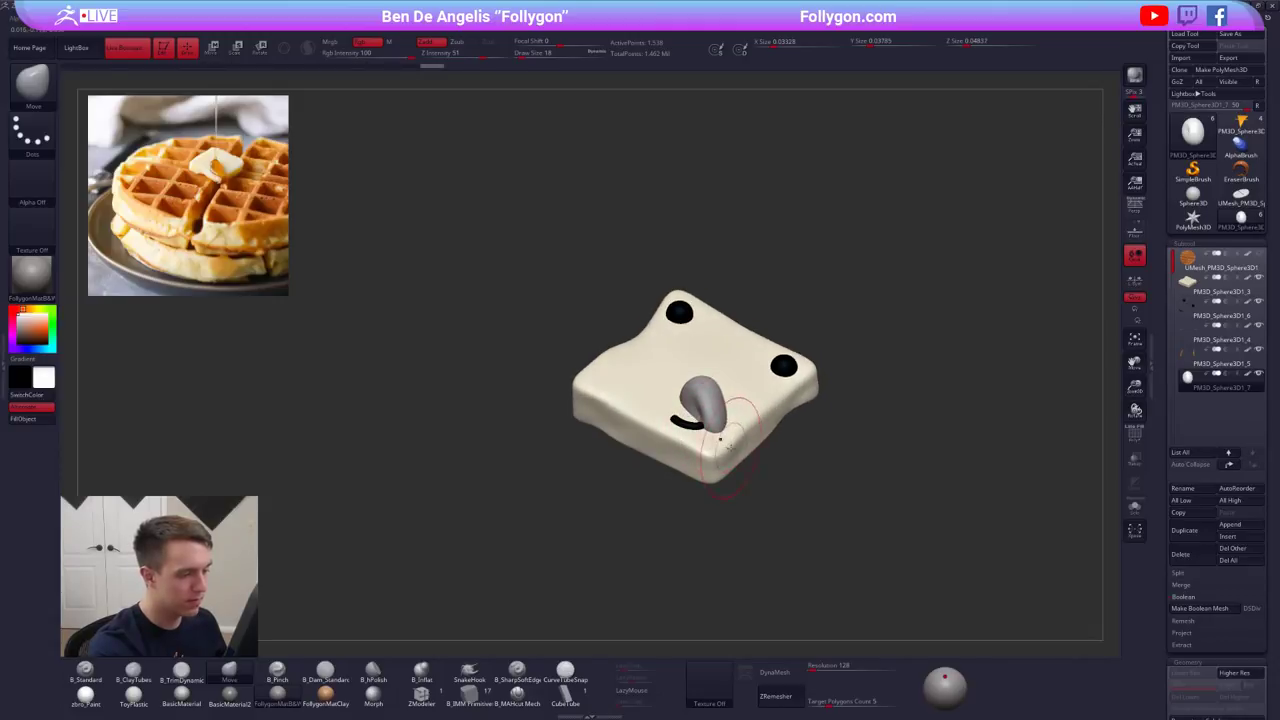
right_drag(709, 374, 708, 399)
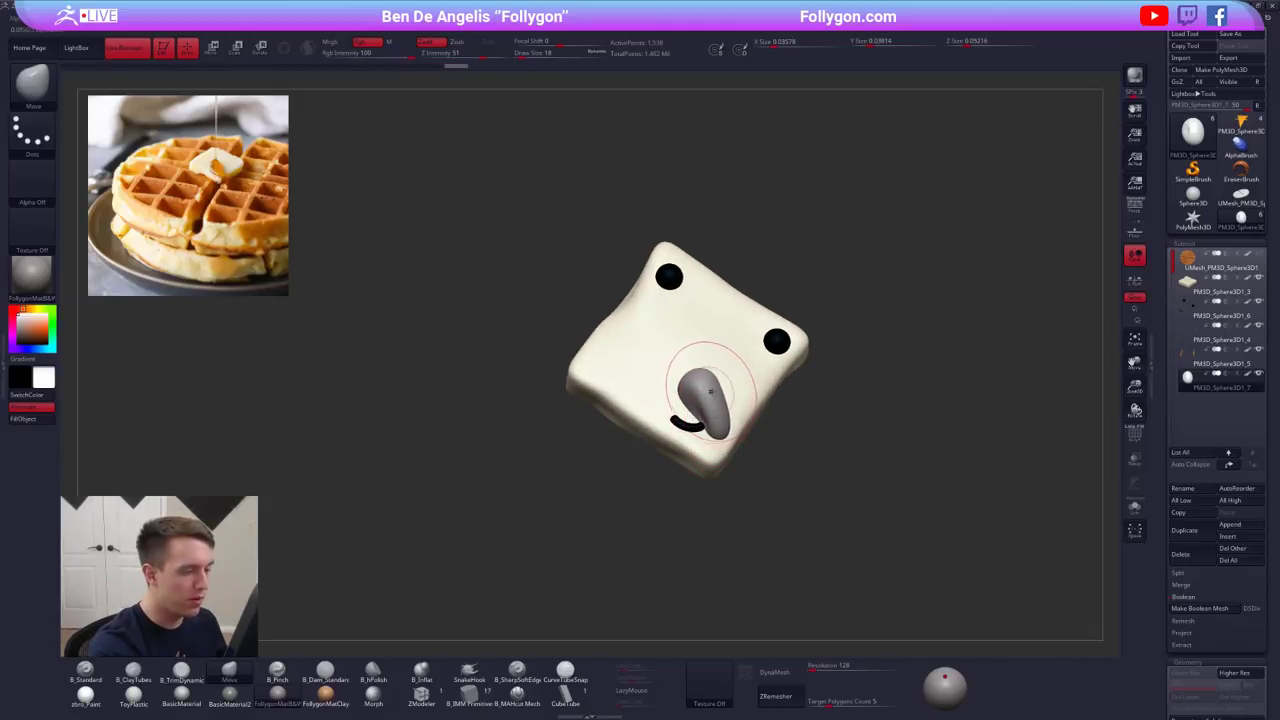
- Draw a CurveTubeSnap tube at draw size 4 from the drip's tip down over the butter's front corner
click(565, 672)
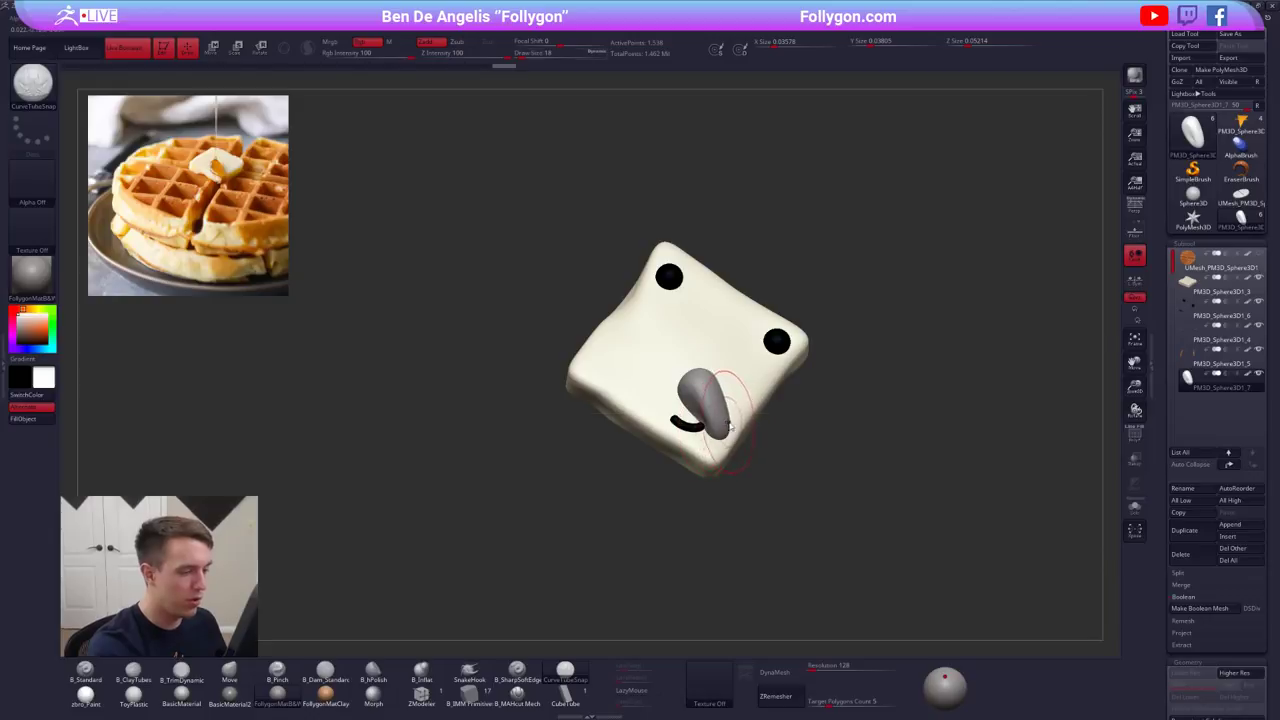
key(s)
drag(716, 437, 709, 437)
right_drag(728, 445, 718, 418)
drag(727, 485, 729, 518)
right_drag(796, 512, 803, 485)
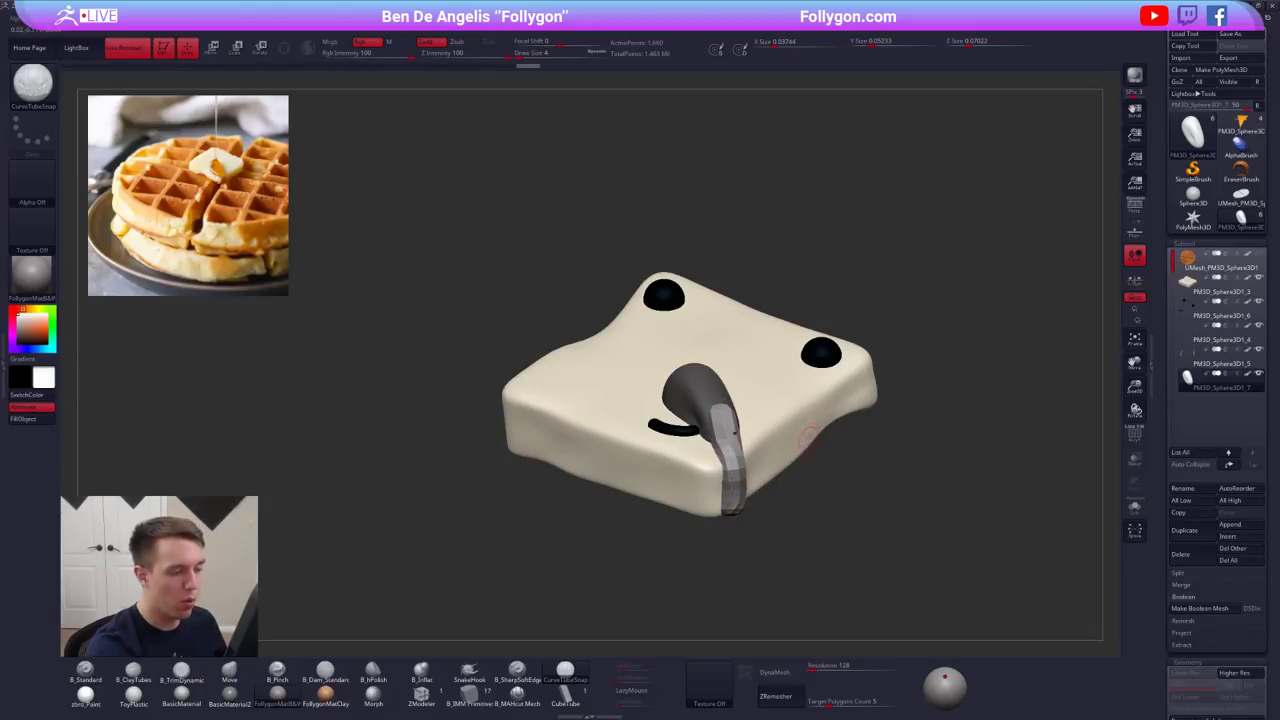
- Clear the mask, set the DynaMesh resolution to 432, and merge the drip and tube with DynaMesh
ctrl+drag(826, 490, 881, 466)
key(shift+f)
key(shift+f)
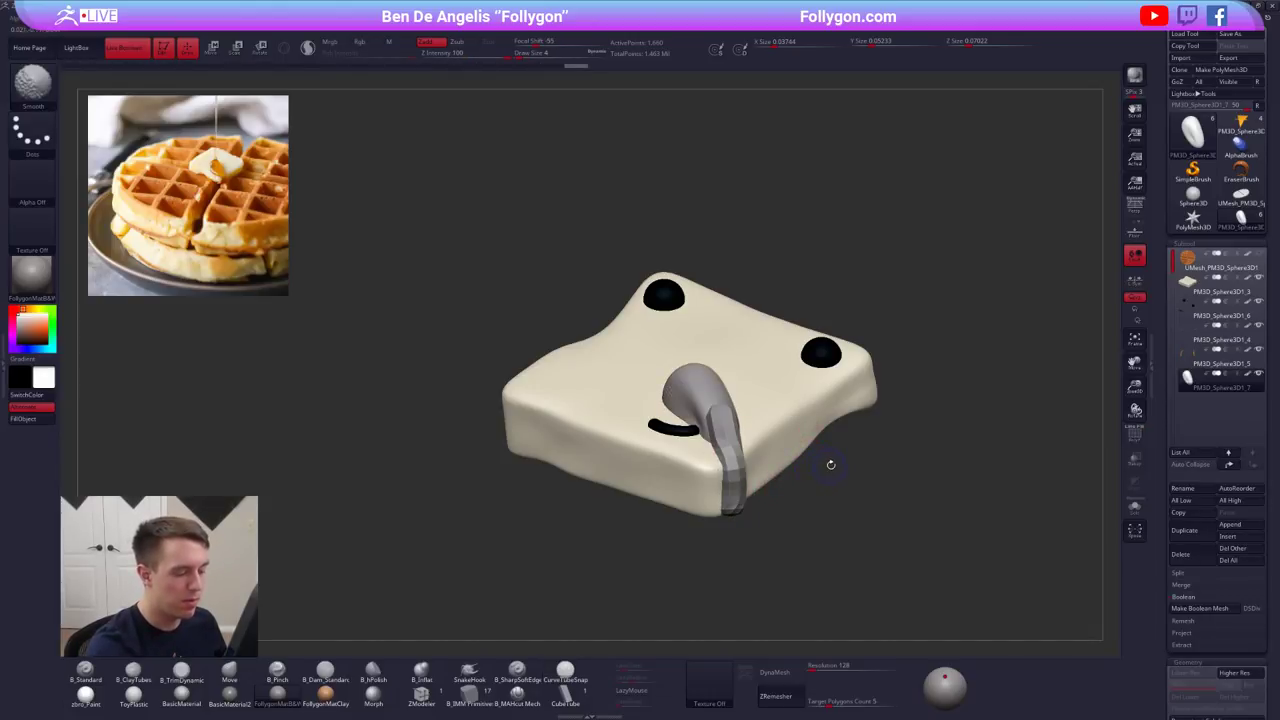
click(796, 677)
key(ctrl+z)
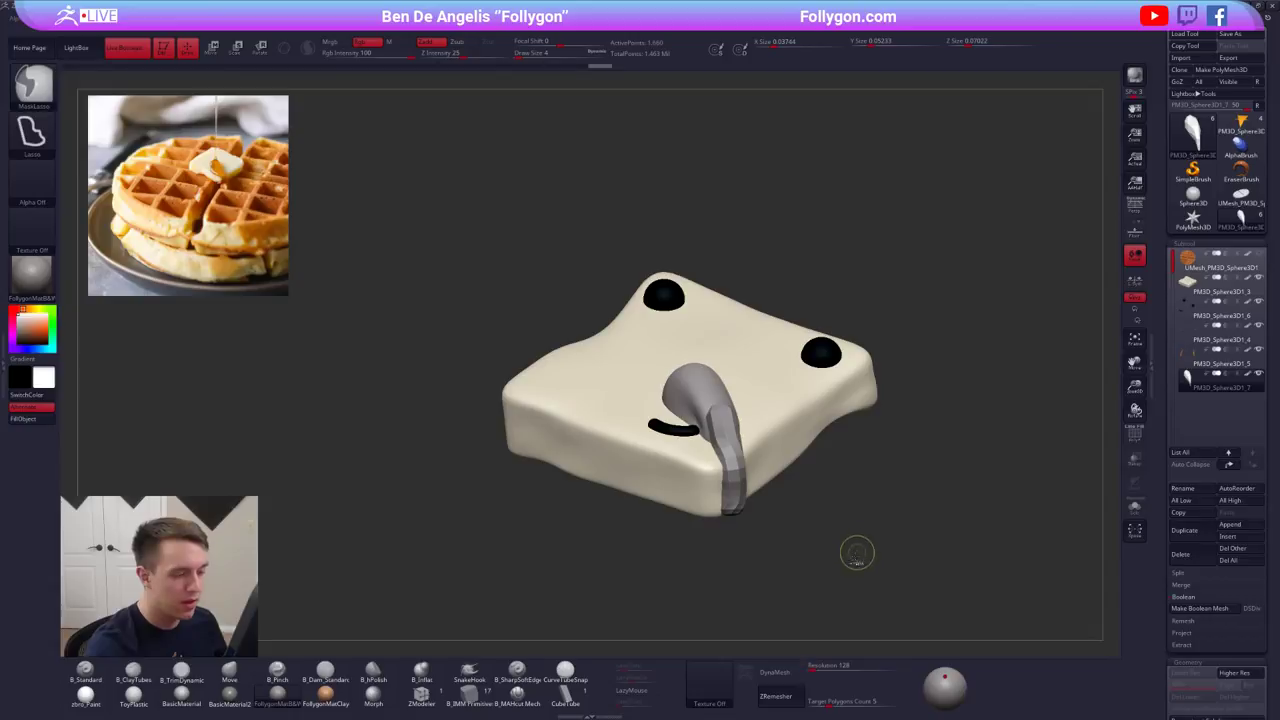
click(816, 669)
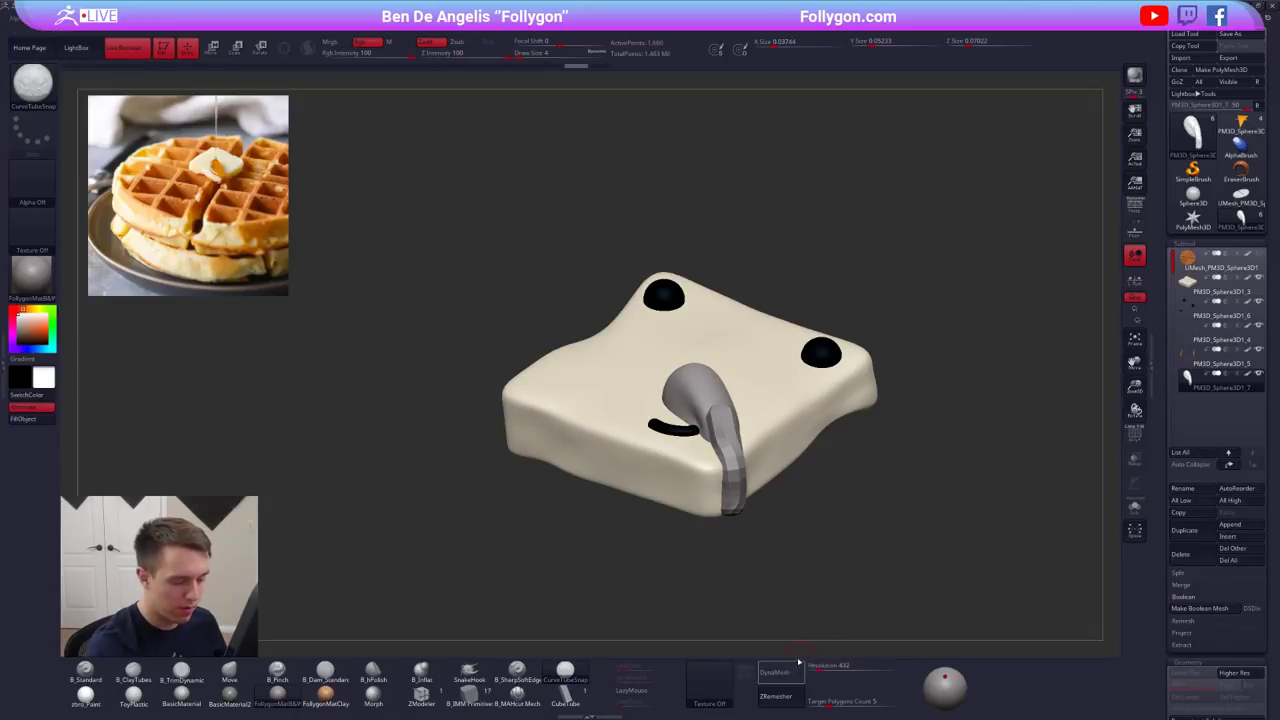
click(780, 672)
- Blend the tube into the drip and reshape its body and hanging end with the Move brush
key(s)
drag(738, 455, 757, 455)
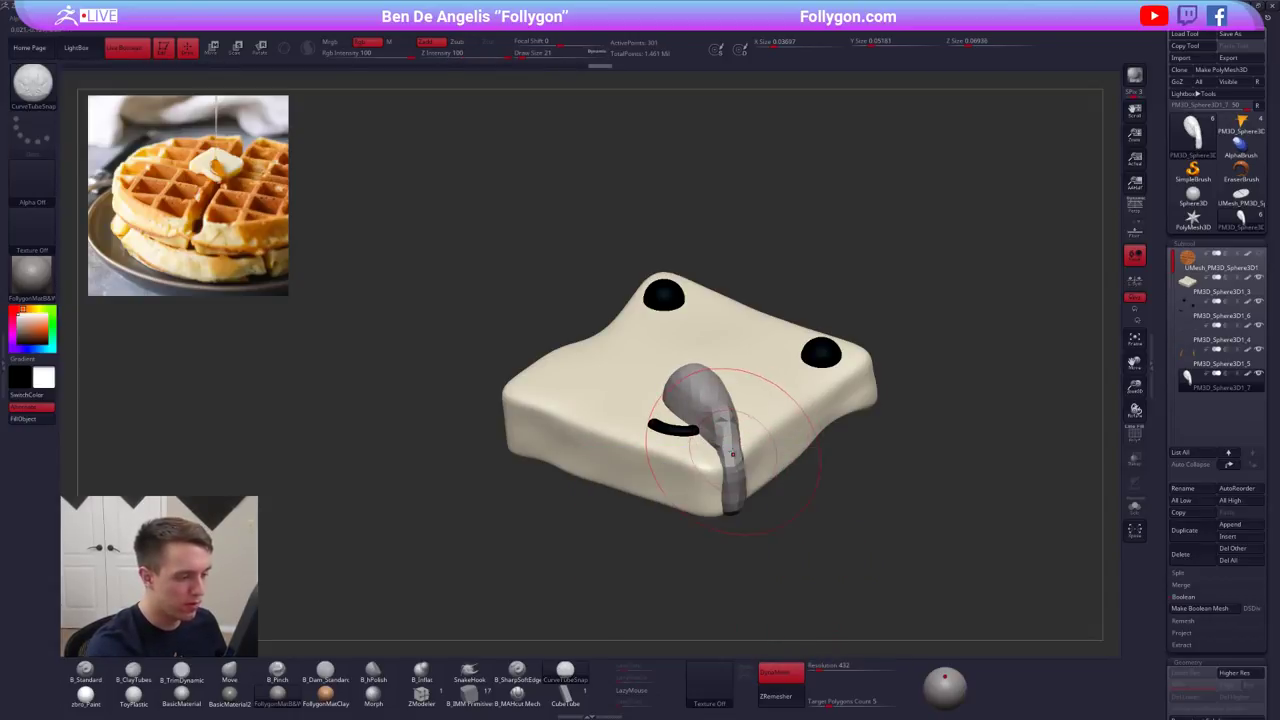
key(b)
key(m)
key(v)
right_drag(728, 457, 761, 448)
drag(737, 501, 731, 503)
right_drag(731, 503, 793, 441)
key(space)
drag(793, 441, 776, 441)
right_drag(700, 451, 766, 451)
key(space)
drag(766, 451, 748, 448)
right_drag(745, 441, 728, 408)
- Subdivide the drip once and flatten its surface with the TrimDynamic brush
key(b)
key(t)
key(d)
key(ctrl+d)
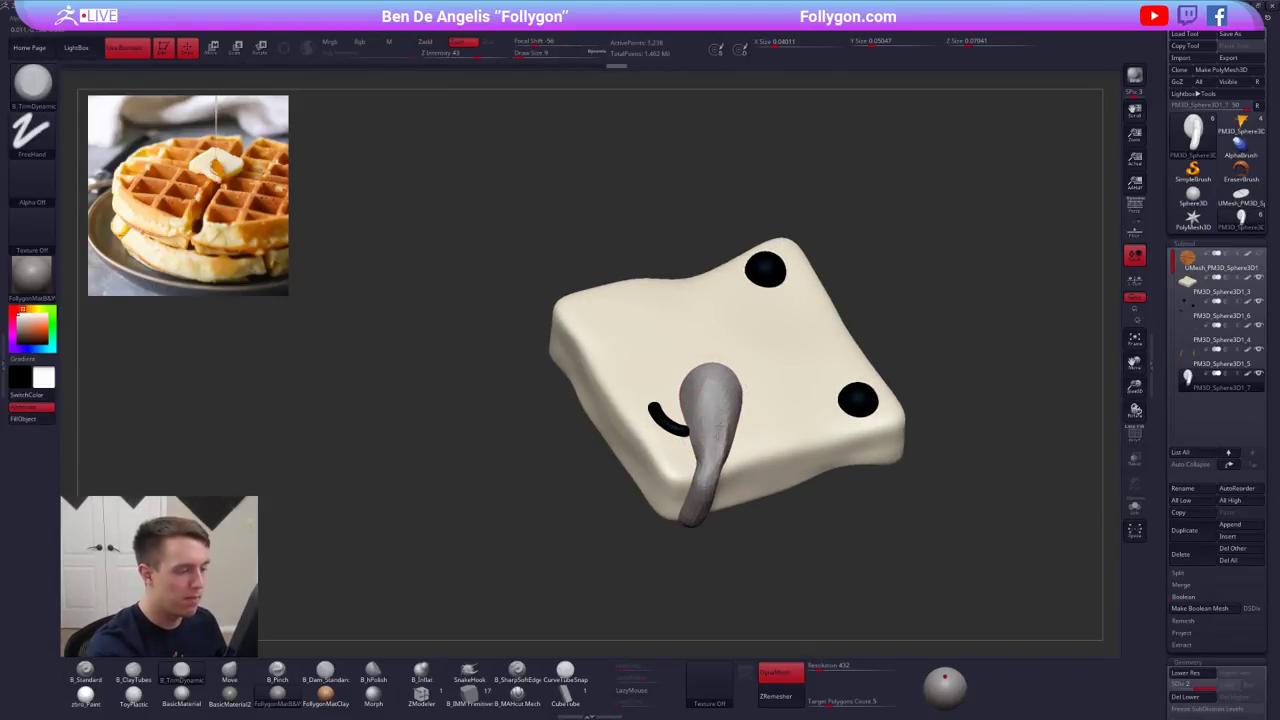
mouse_move(714, 434)
mouse_down()
mouse_move(714, 400)
mouse_move(706, 440)
mouse_up()
key(space)
mouse_move(712, 385)
mouse_down()
mouse_move(703, 445)
mouse_move(696, 423)
mouse_move(730, 397)
mouse_up()
- Widen the drip's upper part into a broad rounded blob with the Move brush
key(b)
key(m)
key(v)
right_drag(726, 392, 716, 422)
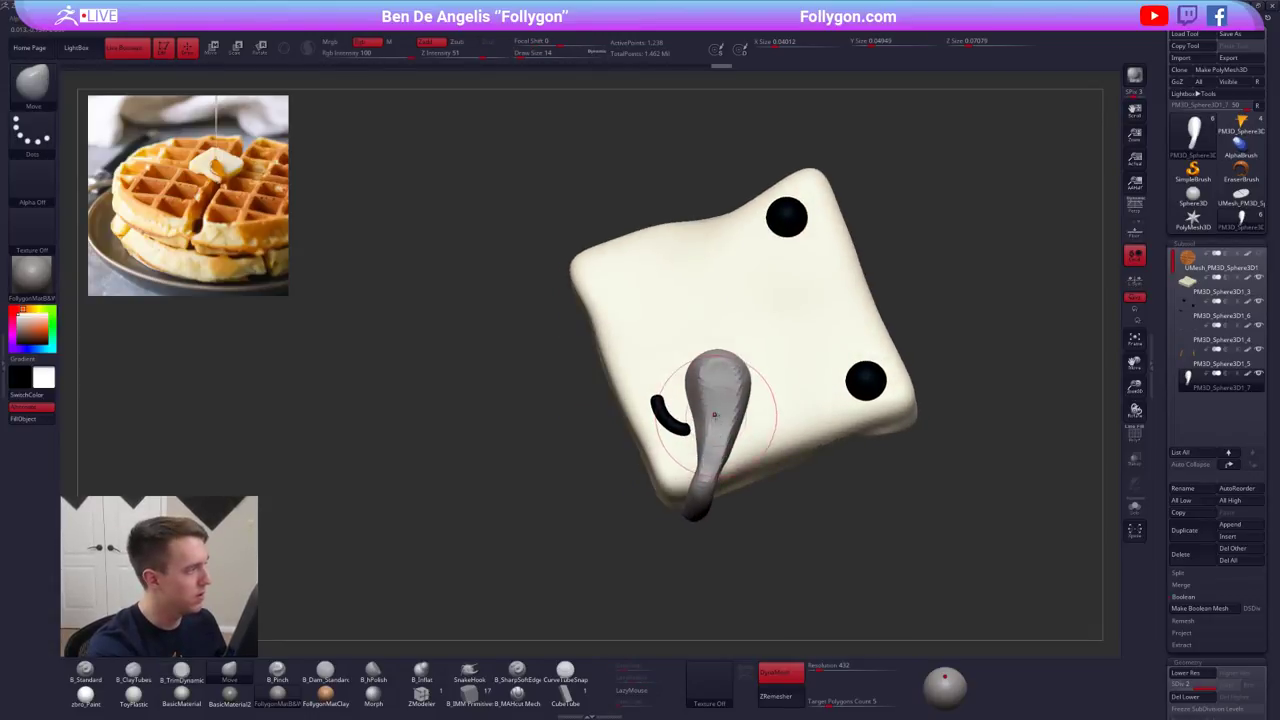
key(space)
mouse_move(715, 415)
mouse_down()
mouse_move(721, 401)
mouse_move(698, 410)
mouse_move(765, 388)
mouse_move(765, 428)
mouse_up()
key(space)
mouse_move(692, 393)
mouse_down()
mouse_move(699, 349)
mouse_move(744, 388)
mouse_up()
right_drag(748, 430, 740, 403)
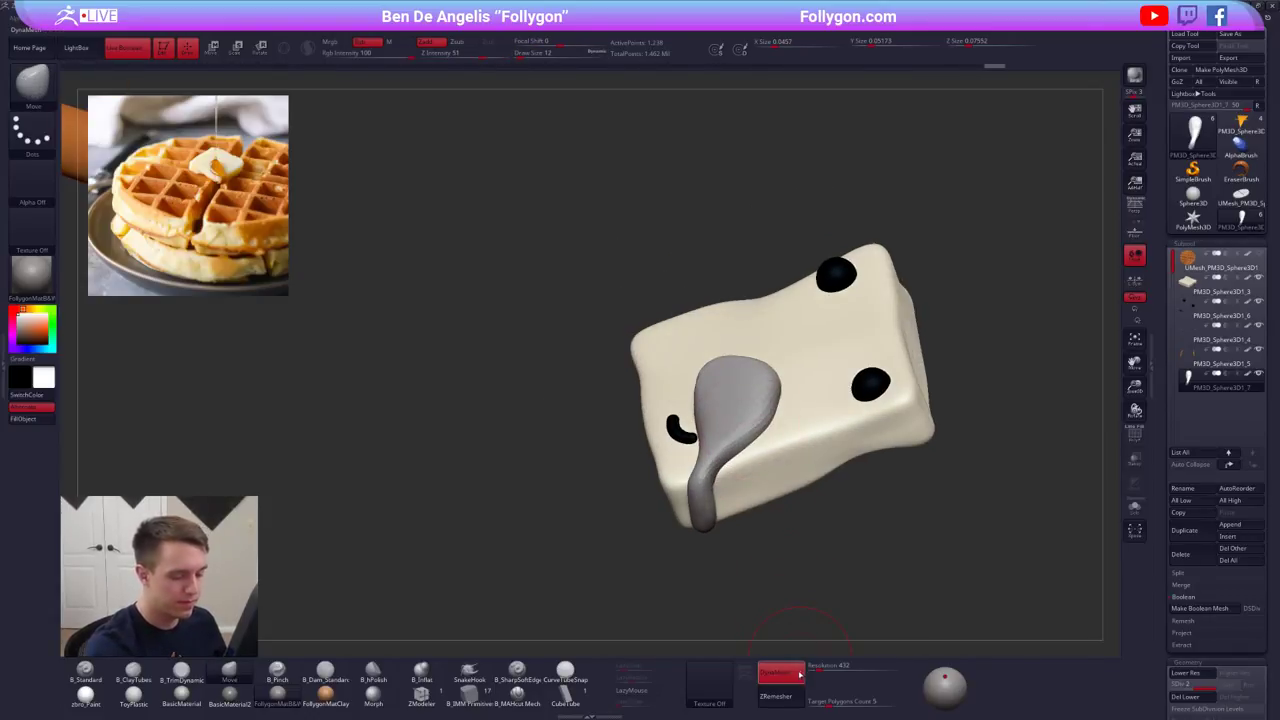
- Turn off DynaMesh and ZRemesh the drip with a target polygon count of 0.15279
click(780, 673)
drag(838, 704, 807, 712)
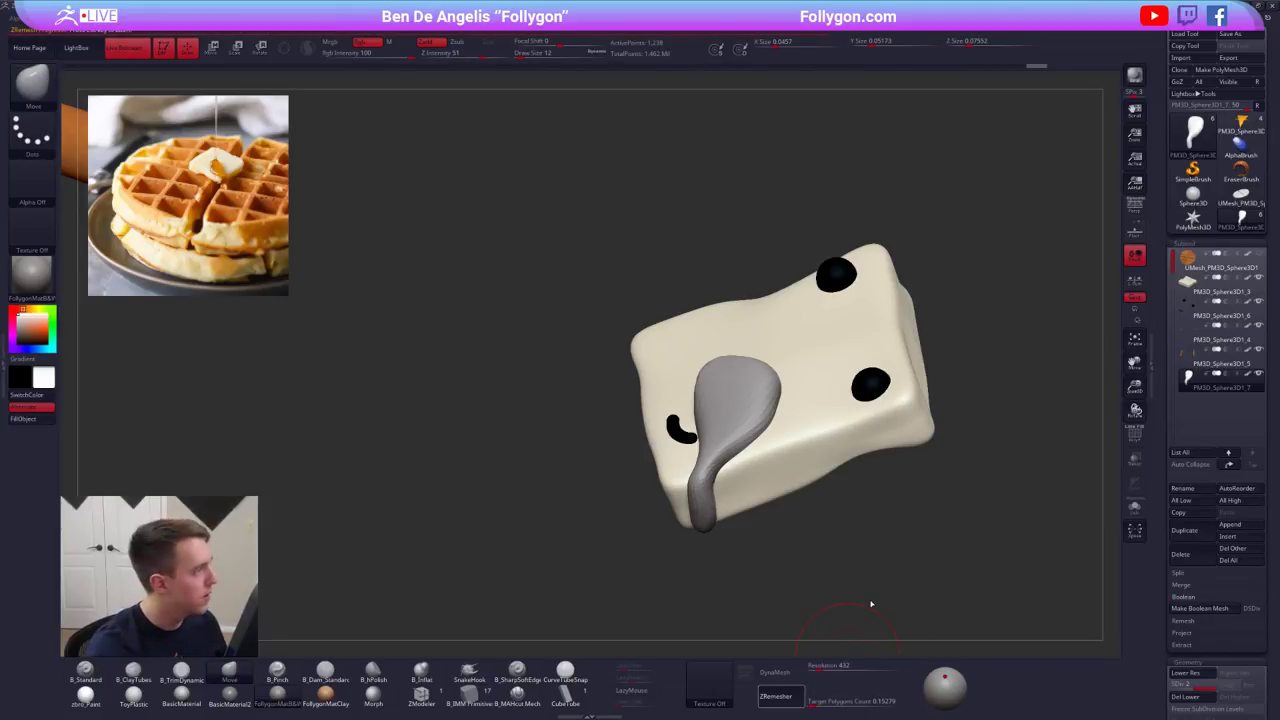
right_drag(790, 428, 745, 408)
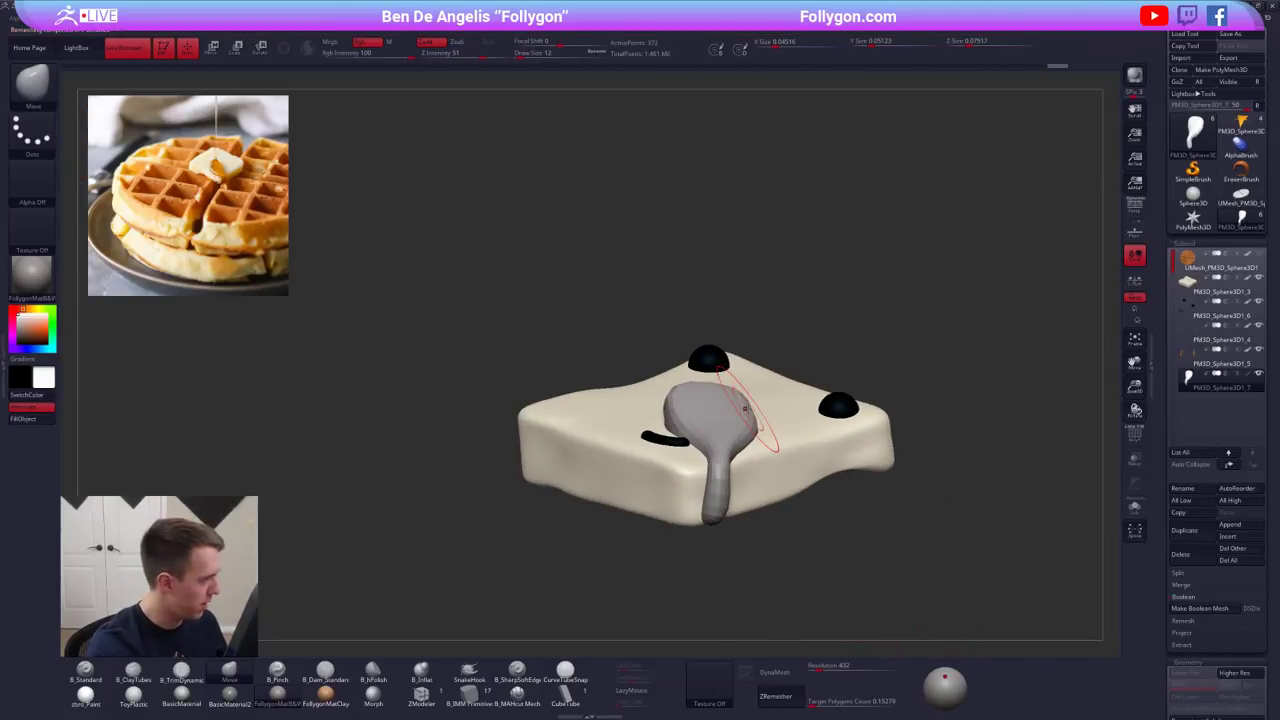
- Swell the drip's hanging end into a rounded drop using the Move brush at draw size 9
drag(745, 408, 713, 490)
mouse_move(780, 570)
mouse_down()
mouse_move(694, 561)
mouse_move(720, 523)
mouse_move(748, 540)
mouse_up()
key(space)
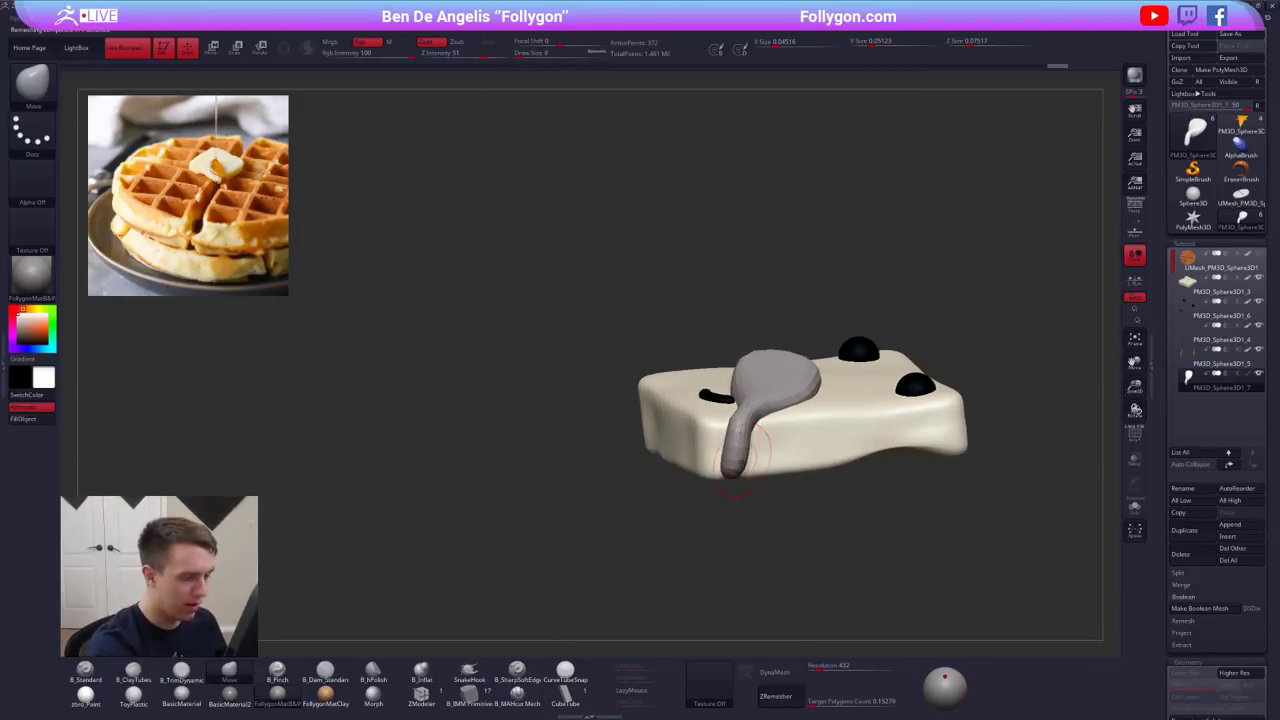
mouse_move(752, 462)
mouse_down()
mouse_move(737, 464)
mouse_move(756, 464)
mouse_up()
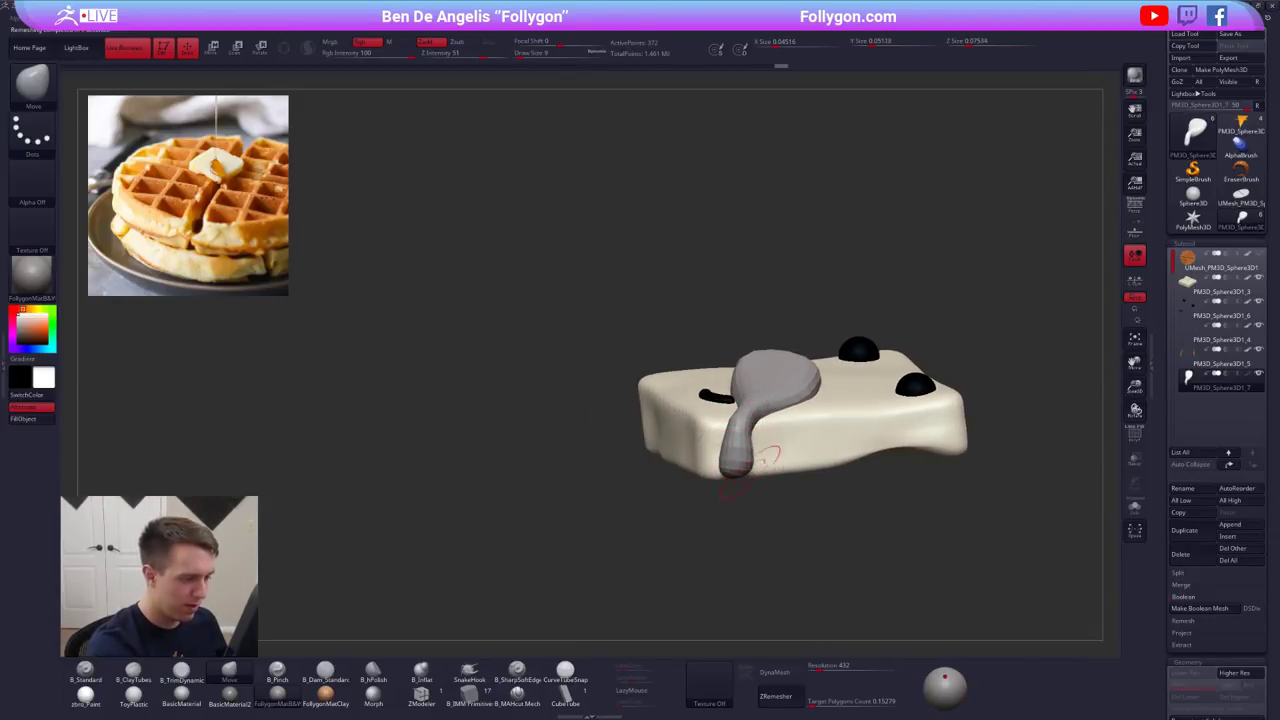
alt+drag(770, 510, 815, 595)
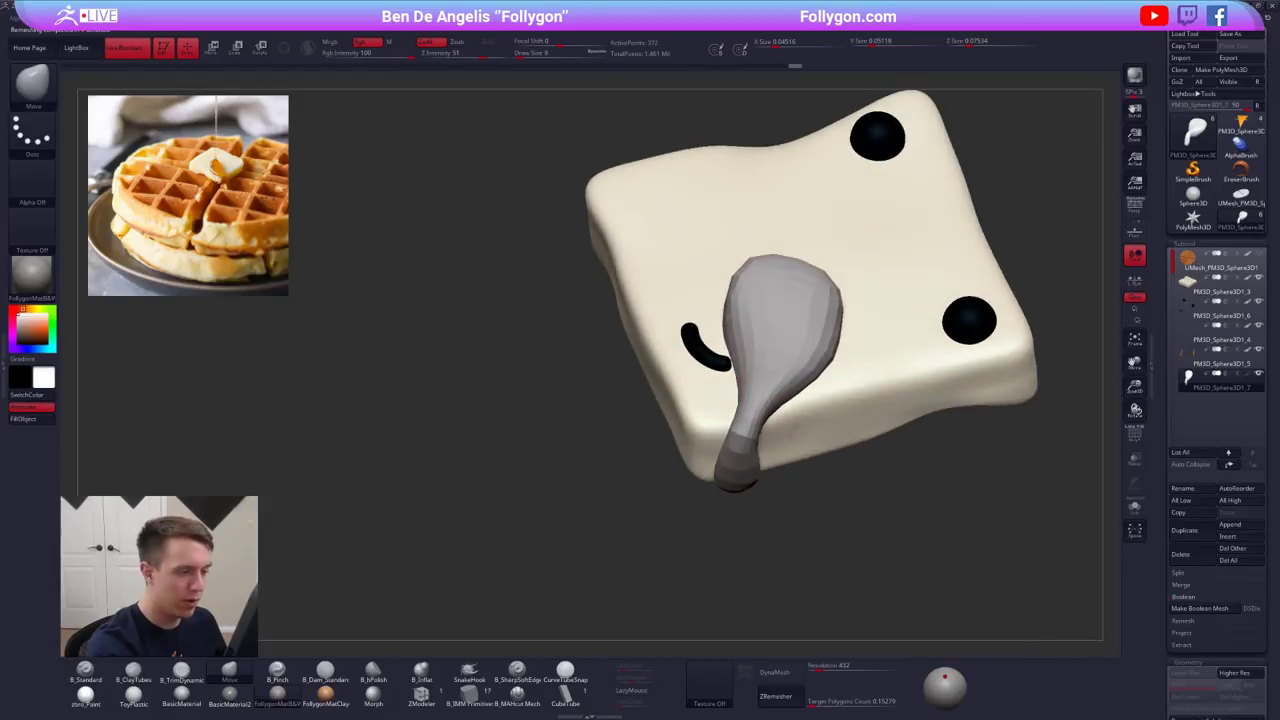
- Adjust the outline of the drip's broad upper body on the butter pat with the Move brush at draw size 21
drag(822, 380, 832, 362)
drag(818, 280, 826, 284)
mouse_move(820, 560)
mouse_down()
mouse_move(818, 490)
mouse_move(812, 500)
mouse_up()
drag(800, 500, 795, 580)
key(space)
drag(776, 358, 786, 352)
right_drag(786, 365, 780, 327)
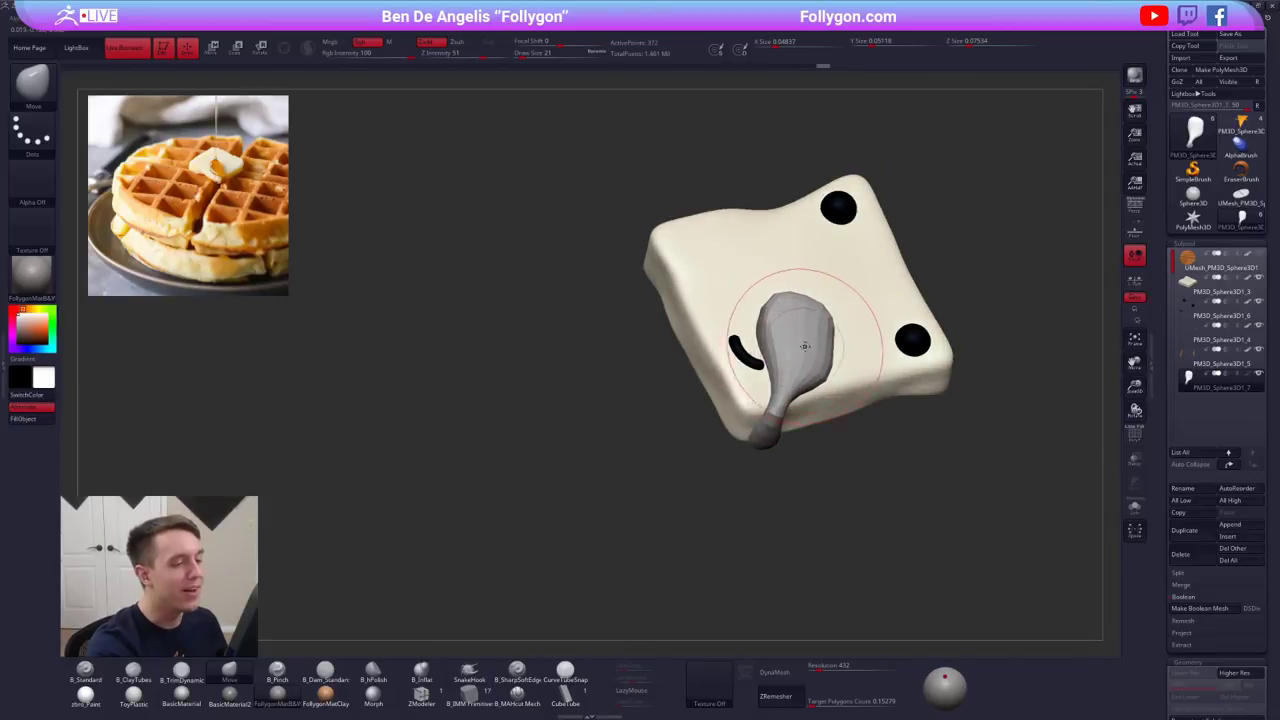
mouse_move(770, 392)
right_down()
mouse_move(780, 352)
mouse_move(822, 302)
mouse_move(775, 408)
right_up()
- Subdivide the drip three times and pull its top up into a small peak
key(ctrl+d)
key(ctrl+d)
key(ctrl+d)
key(space)
drag(810, 346, 801, 345)
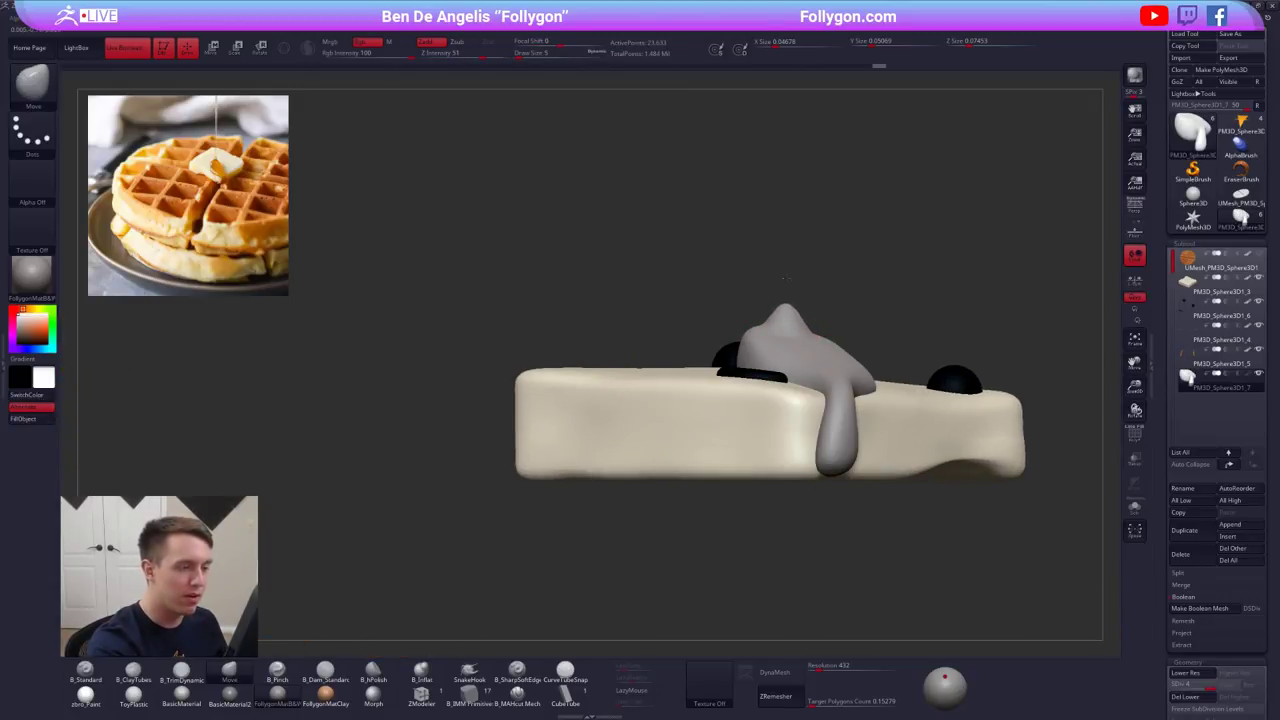
- Sharpen the peak and reshape the mound around its base from several sides, using the Move brush at draw size 12
mouse_move(783, 300)
right_down()
mouse_move(803, 335)
mouse_move(738, 350)
right_up()
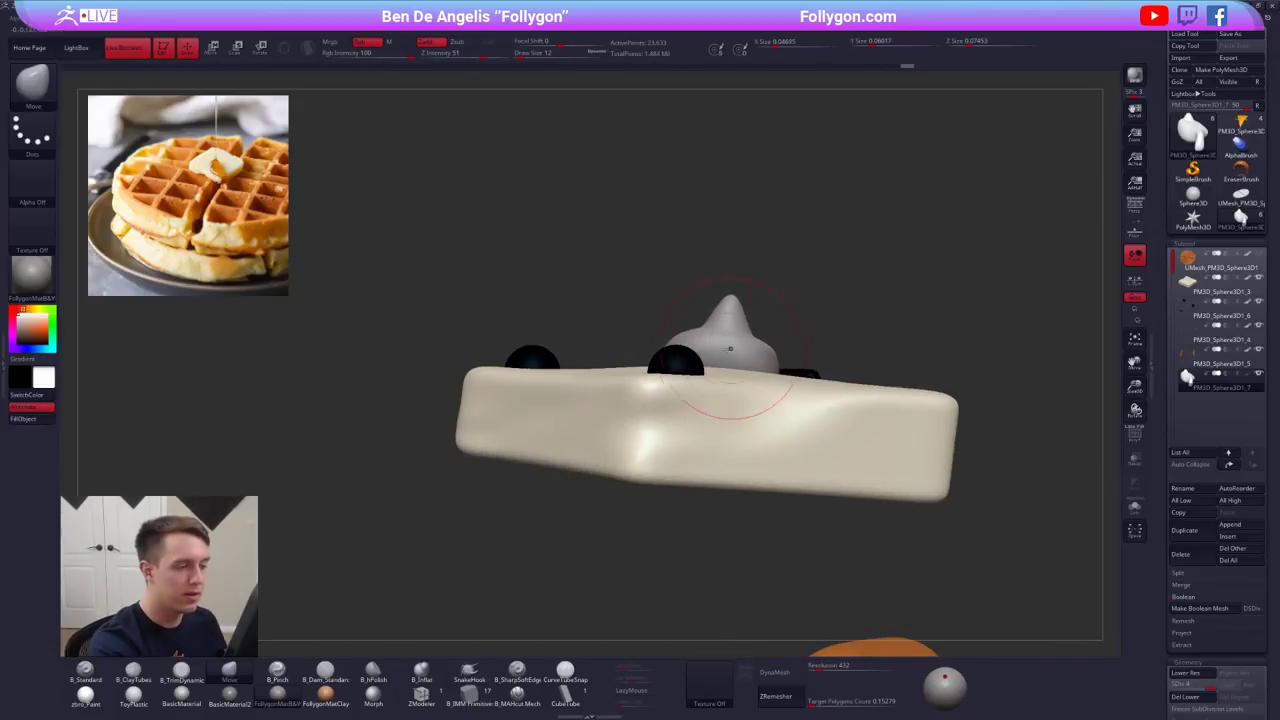
drag(722, 338, 714, 352)
right_drag(700, 352, 735, 346)
drag(660, 330, 668, 355)
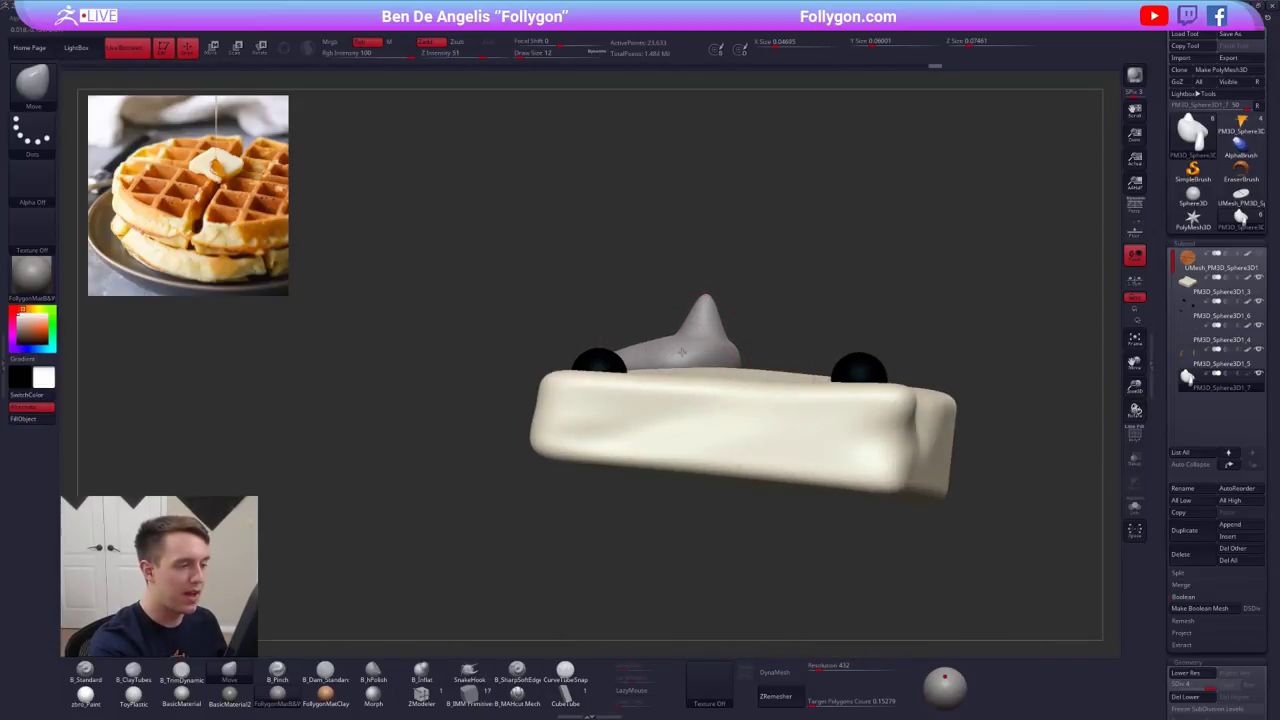
- Refine the mound's base and the drip's upper body from several sides with the Move brush, reducing the draw size to 9
mouse_move(680, 352)
right_down()
mouse_move(756, 346)
mouse_move(718, 349)
right_up()
drag(690, 342, 675, 366)
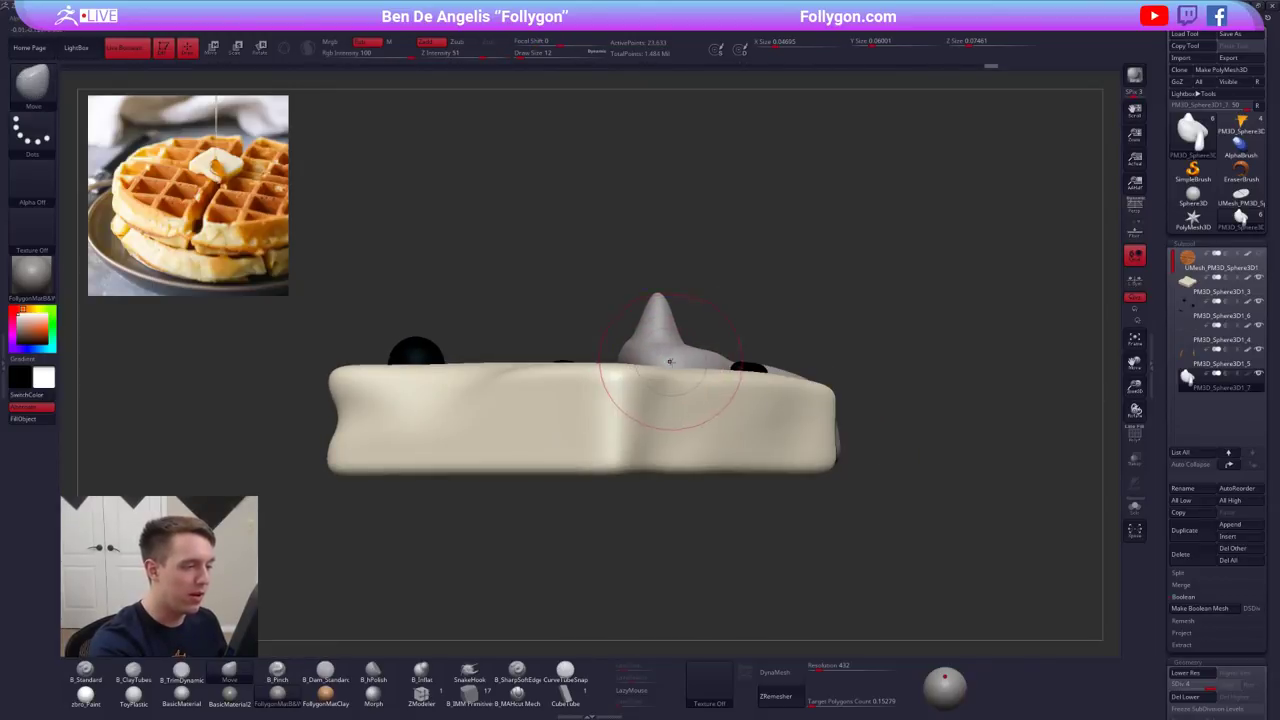
right_drag(673, 368, 624, 384)
drag(750, 352, 764, 356)
right_drag(768, 355, 722, 366)
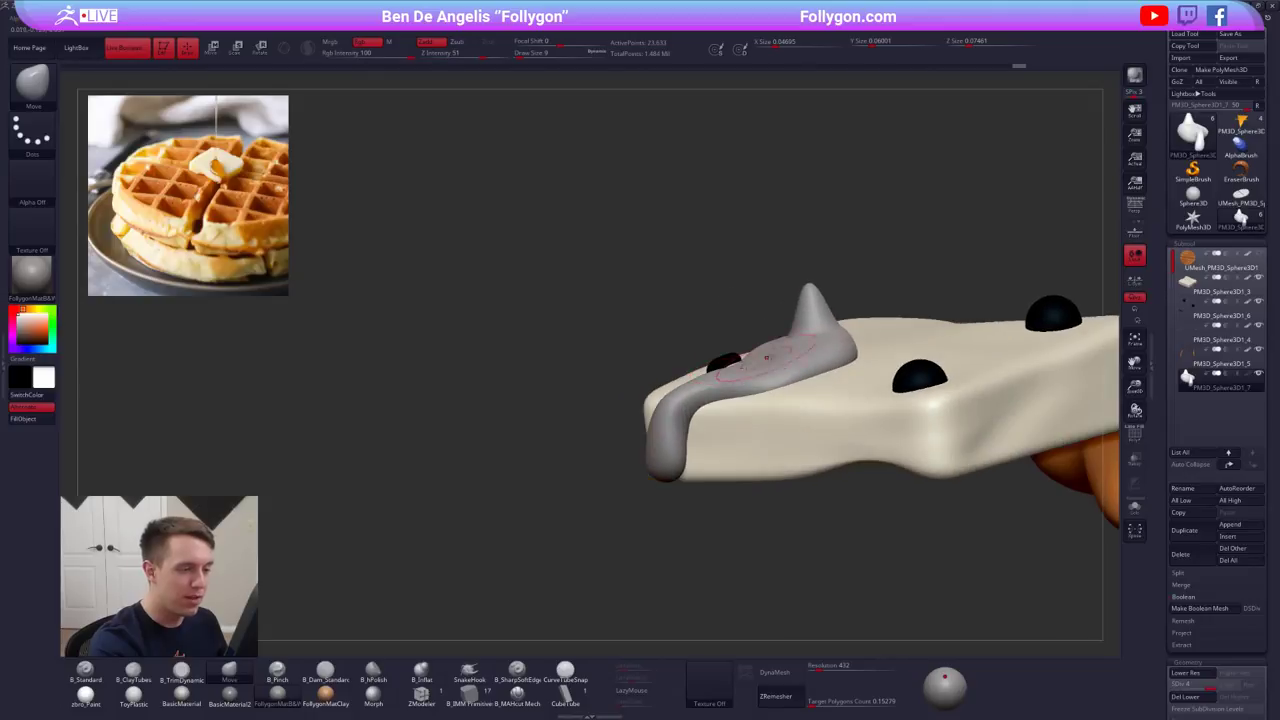
right_drag(806, 356, 856, 339)
mouse_move(746, 337)
ctrl+right_down()
mouse_move(748, 318)
mouse_move(756, 345)
ctrl+right_up()
alt+right_drag(775, 302, 763, 368)
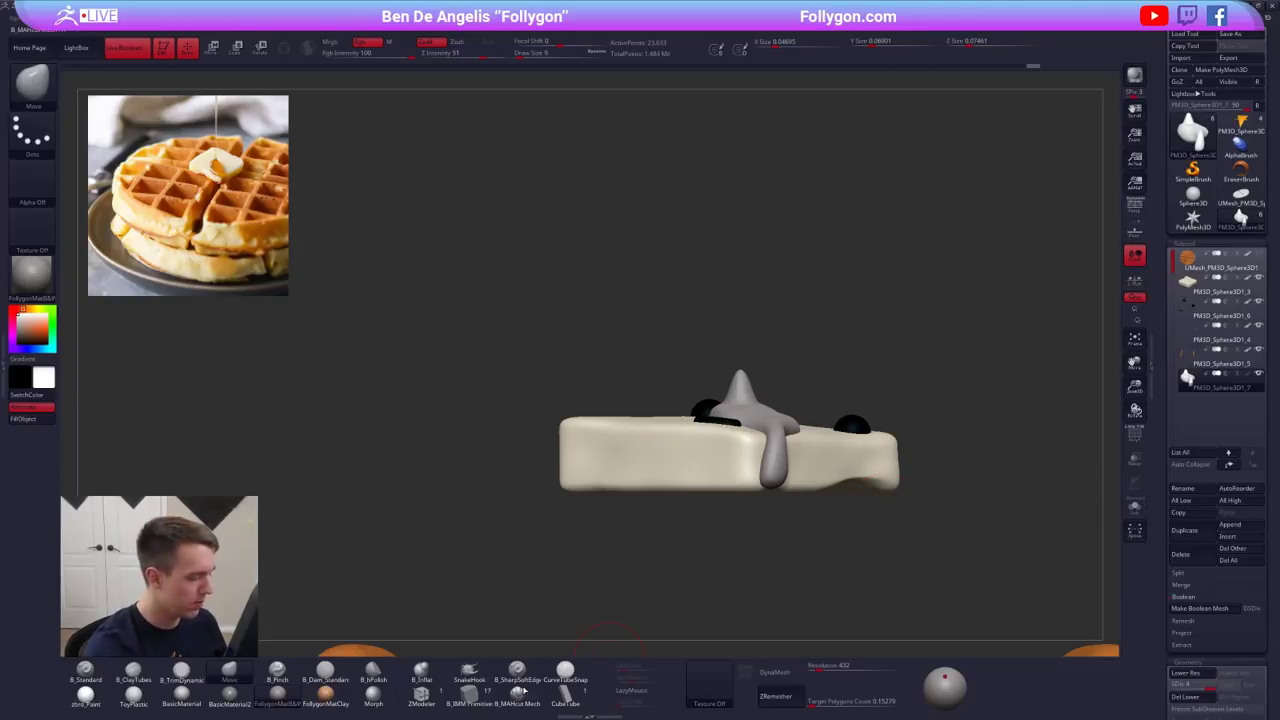
- Try to stretch the dollop's peak upward into a tall thin strand
click(470, 696)
key(m)
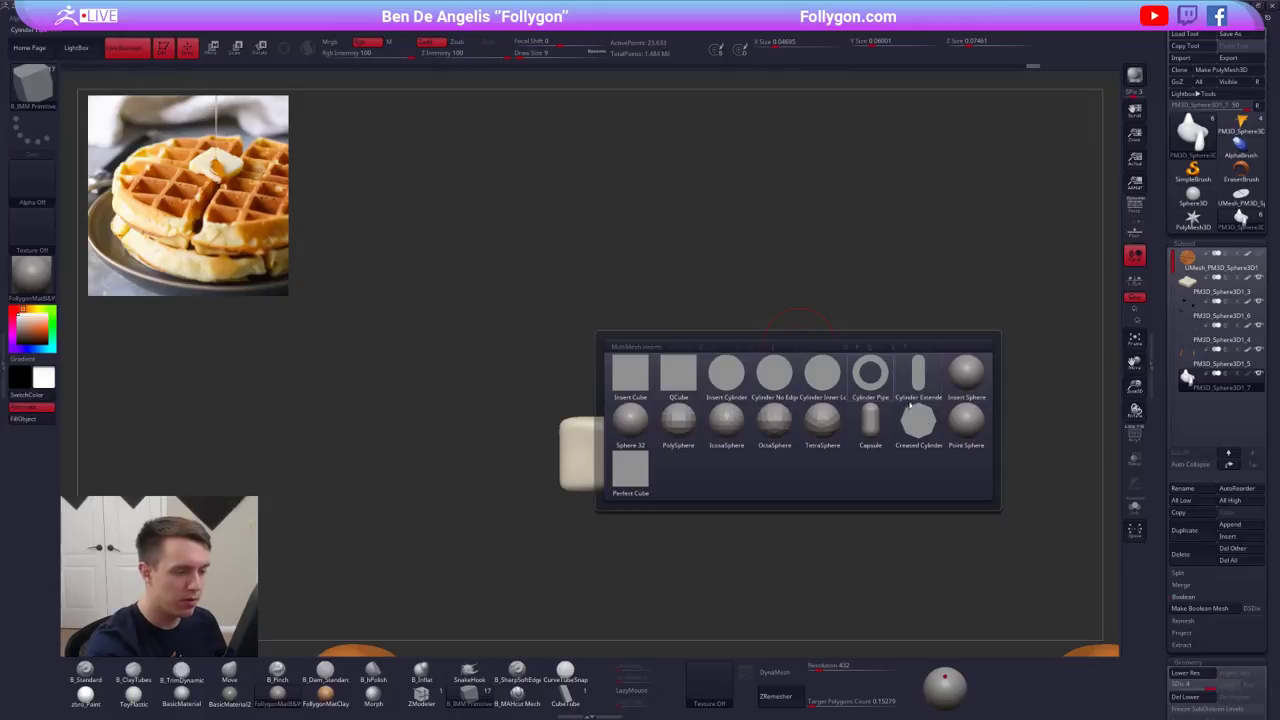
click(940, 448)
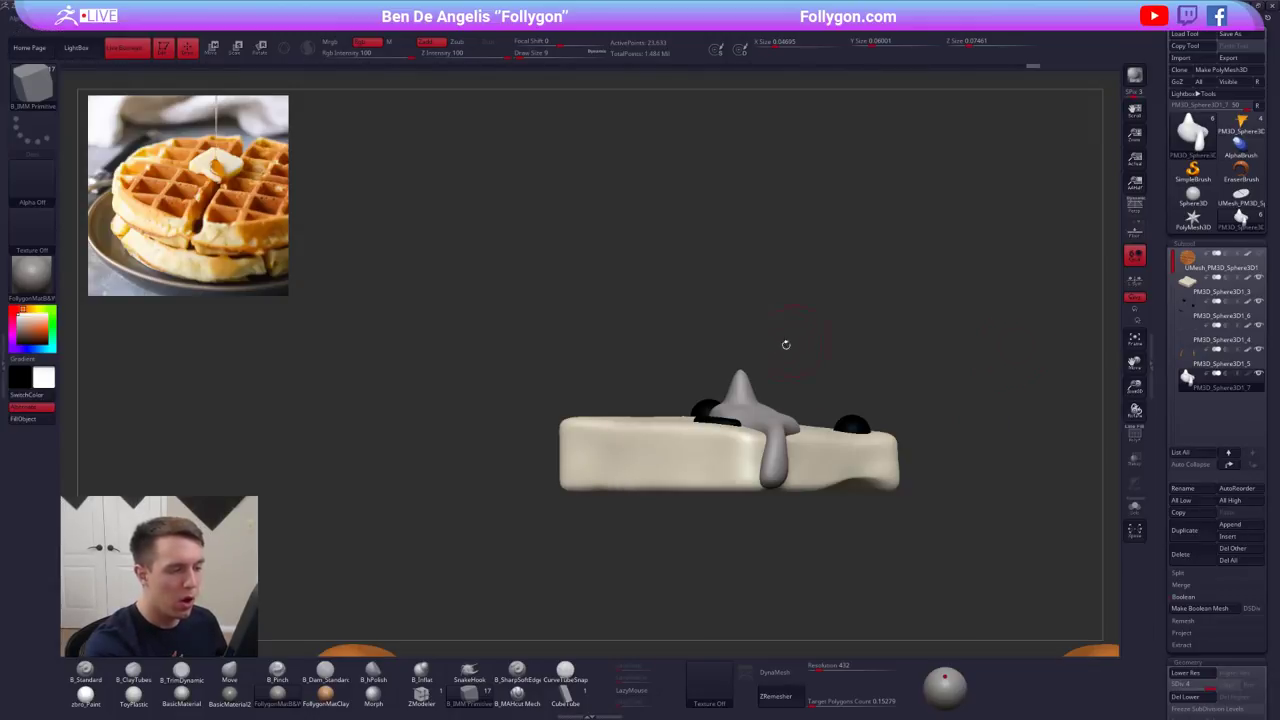
mouse_move(730, 374)
ctrl+mouse_down()
mouse_move(740, 342)
mouse_move(742, 428)
mouse_move(742, 163)
ctrl+mouse_up()
ctrl+click(728, 318)
key(w)
mouse_move(826, 311)
alt+mouse_down()
mouse_move(782, 285)
mouse_move(761, 300)
mouse_move(780, 323)
alt+mouse_up()
key(q)
key(space)
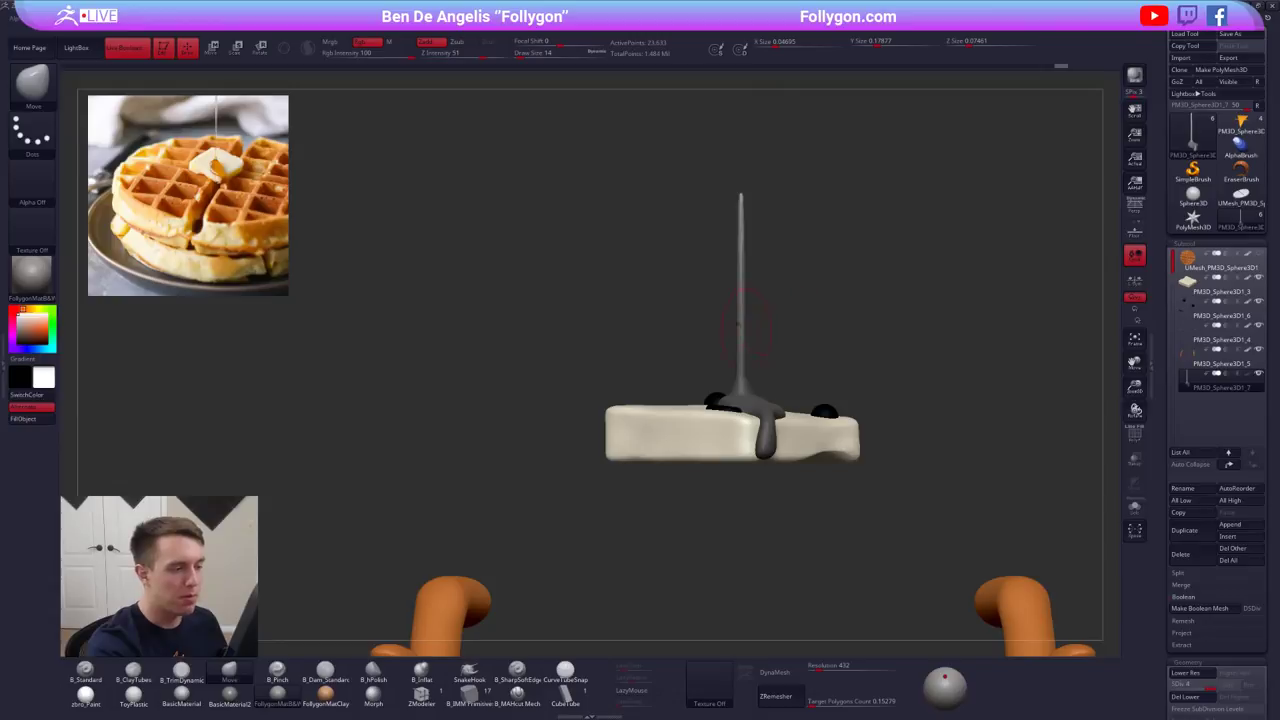
key(ctrl+z)
ctrl+drag(787, 341, 562, 497)
- Delete the drip's lower subdivision levels and insert a small octagonal cylinder on the tip of its peak
click(470, 695)
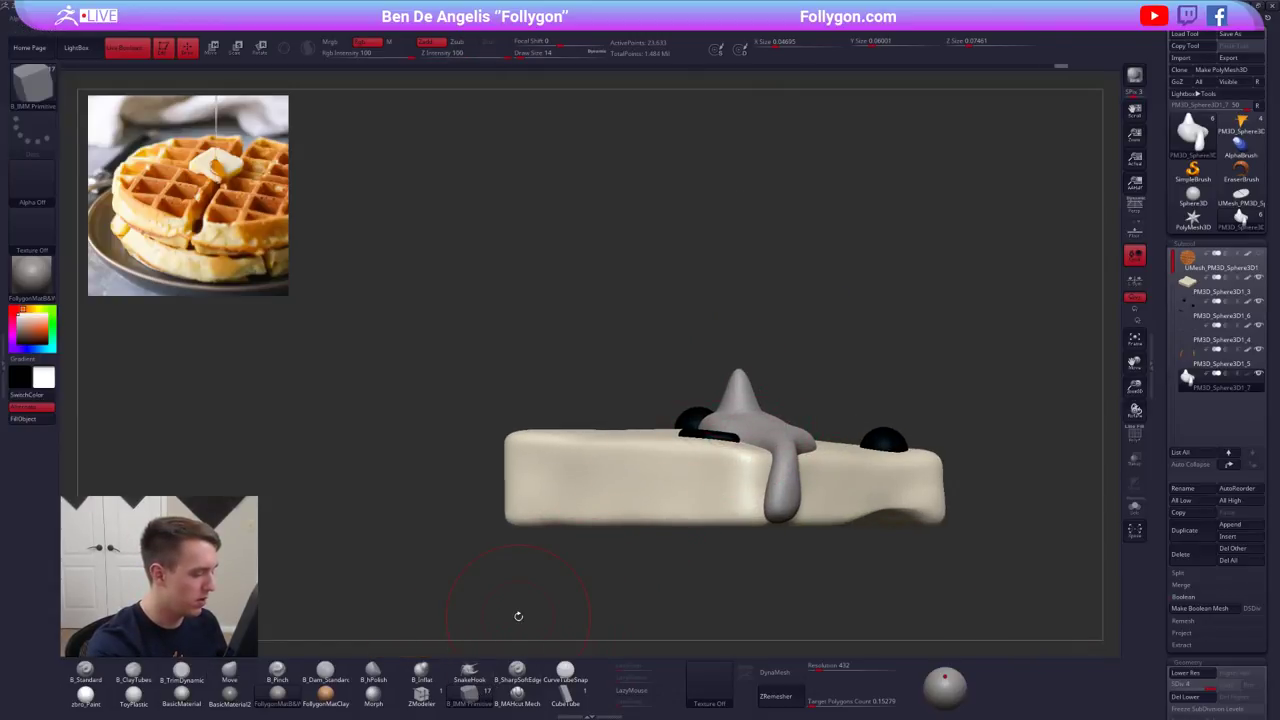
key(m)
click(904, 411)
key(shift+s)
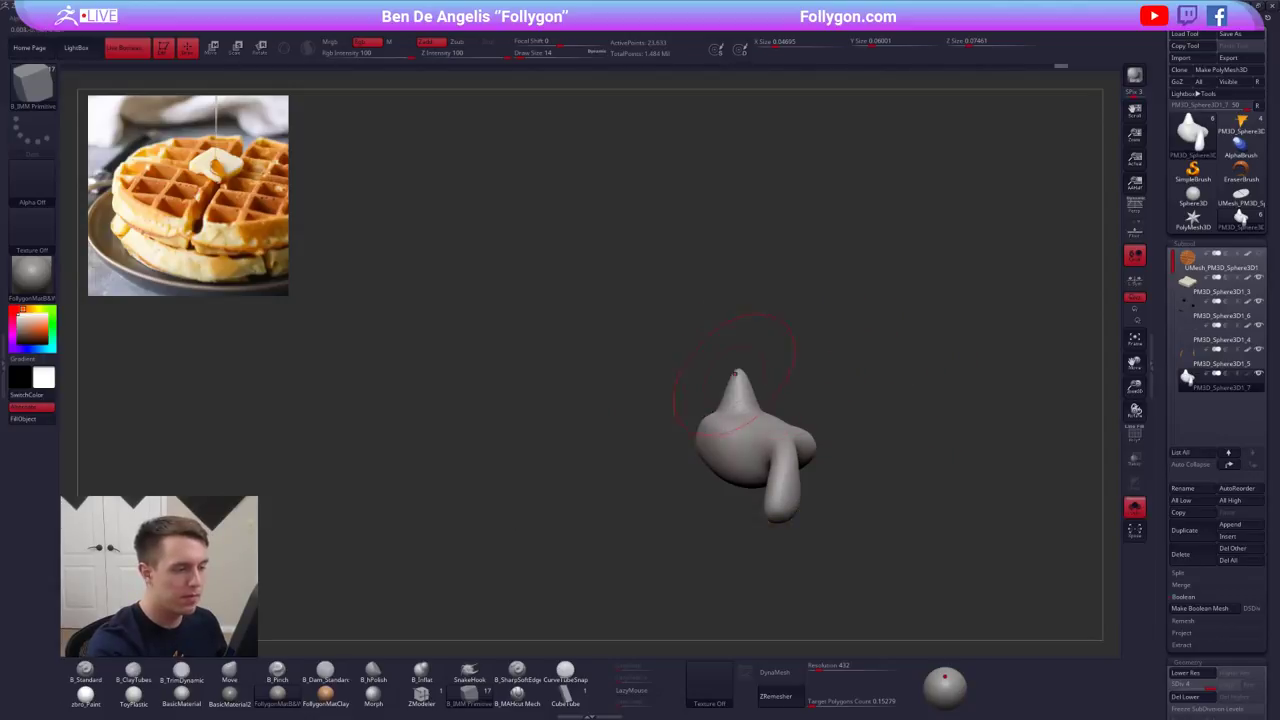
shift+drag(735, 340, 735, 500)
alt+drag(650, 400, 650, 480)
click(738, 379)
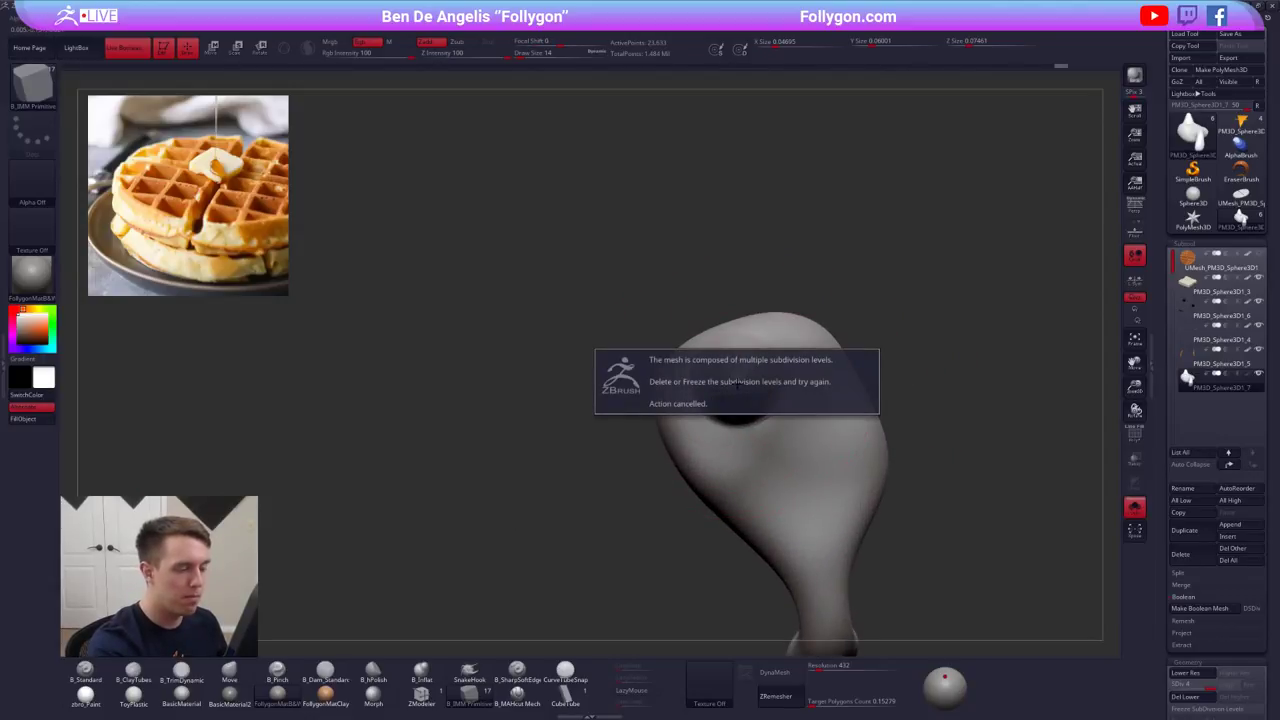
click(1184, 597)
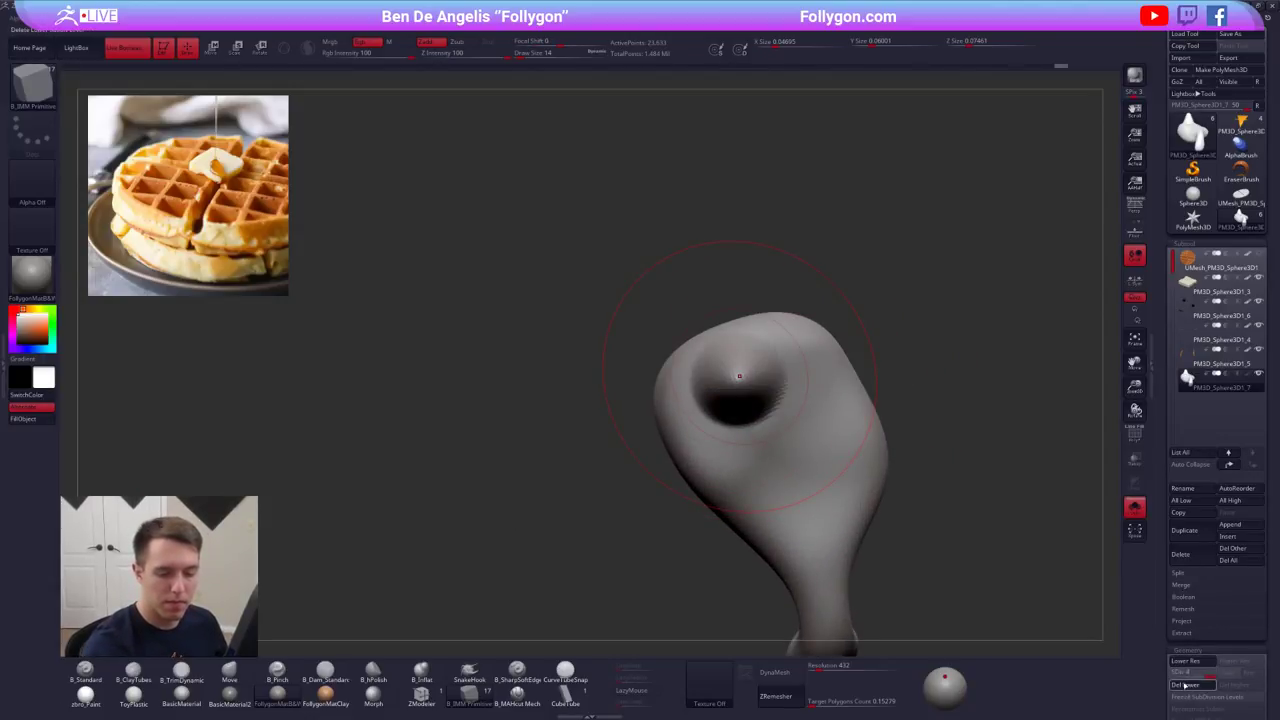
click(1185, 686)
drag(739, 381, 743, 389)
mouse_move(743, 389)
right_down()
mouse_move(748, 371)
mouse_move(787, 380)
right_up()
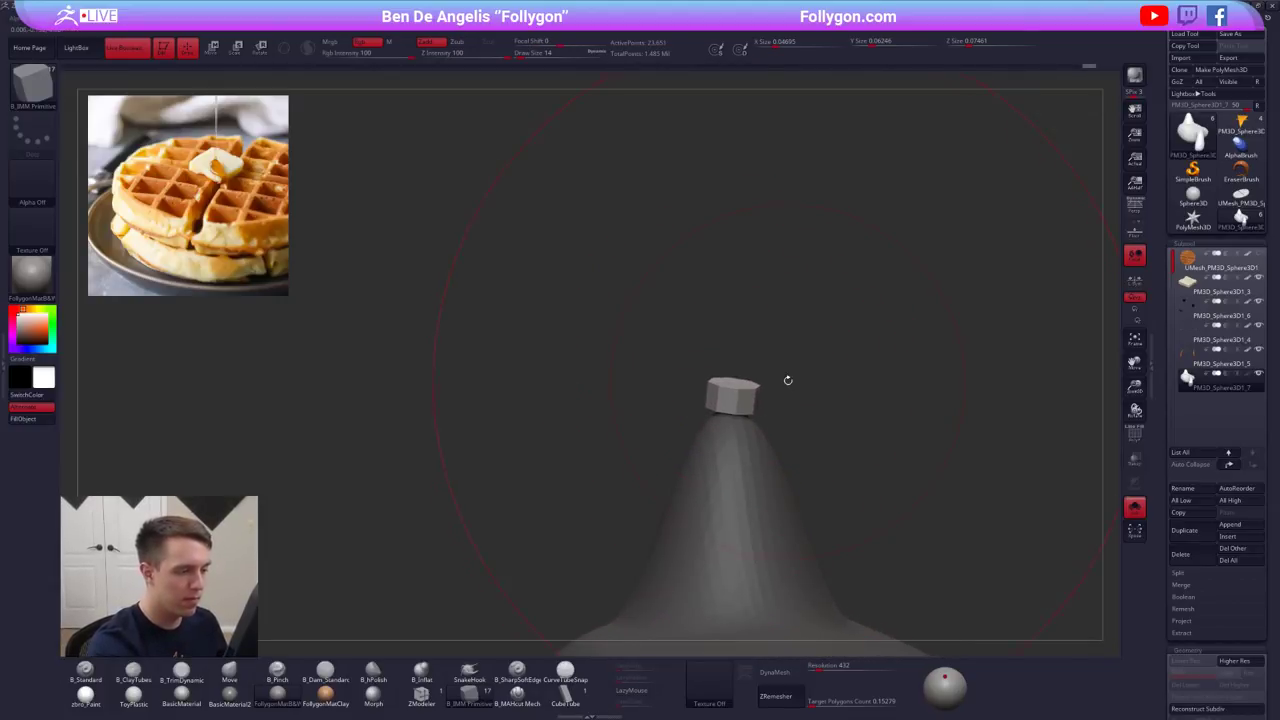
- Rotate the inserted cylinder so it sits level on the peak in the front view
key(b)
key(m)
key(v)
key(space)
drag(801, 375, 794, 373)
key(w)
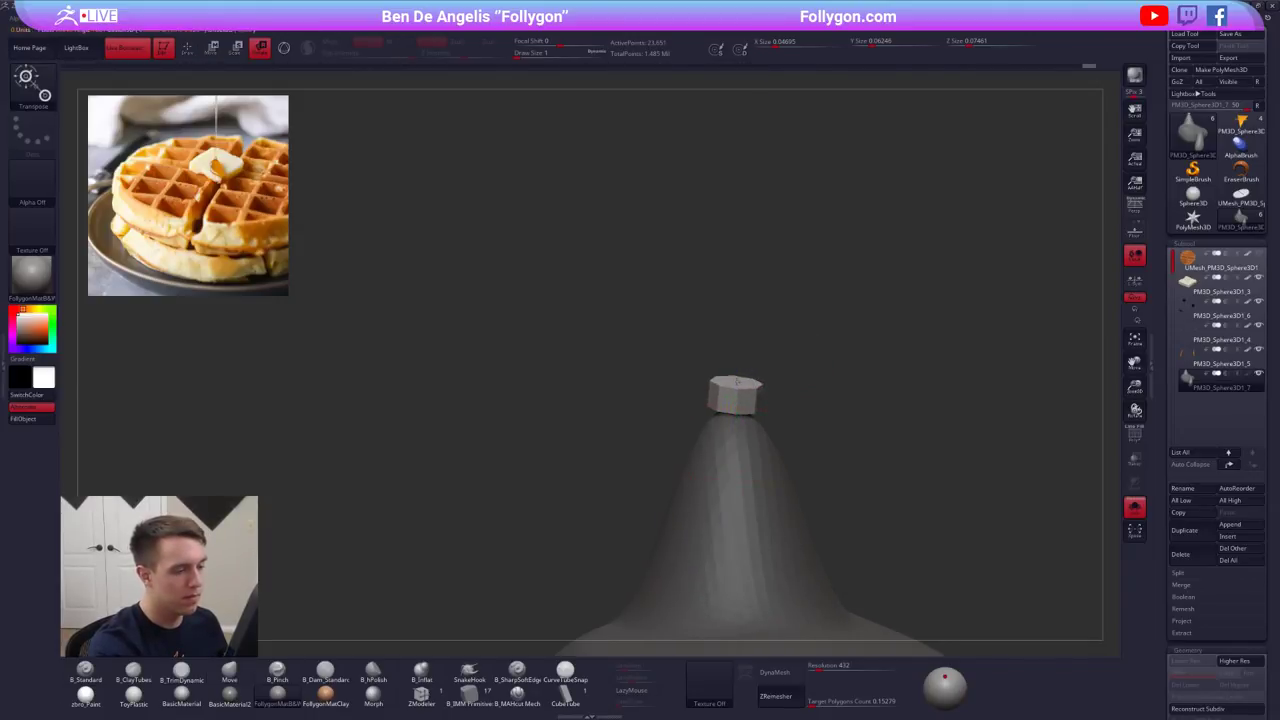
drag(738, 382, 749, 304)
right_drag(780, 430, 898, 509)
key(ctrl+z)
key(ctrl+z)
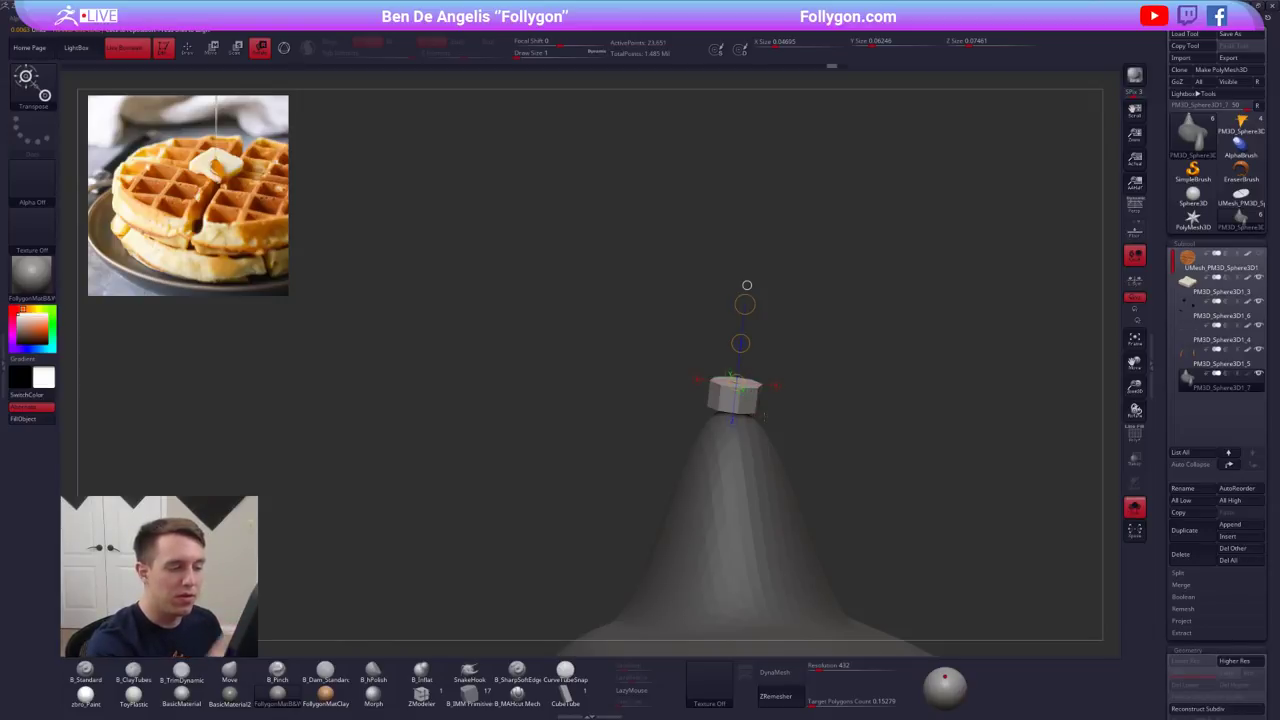
key(ctrl+shift)
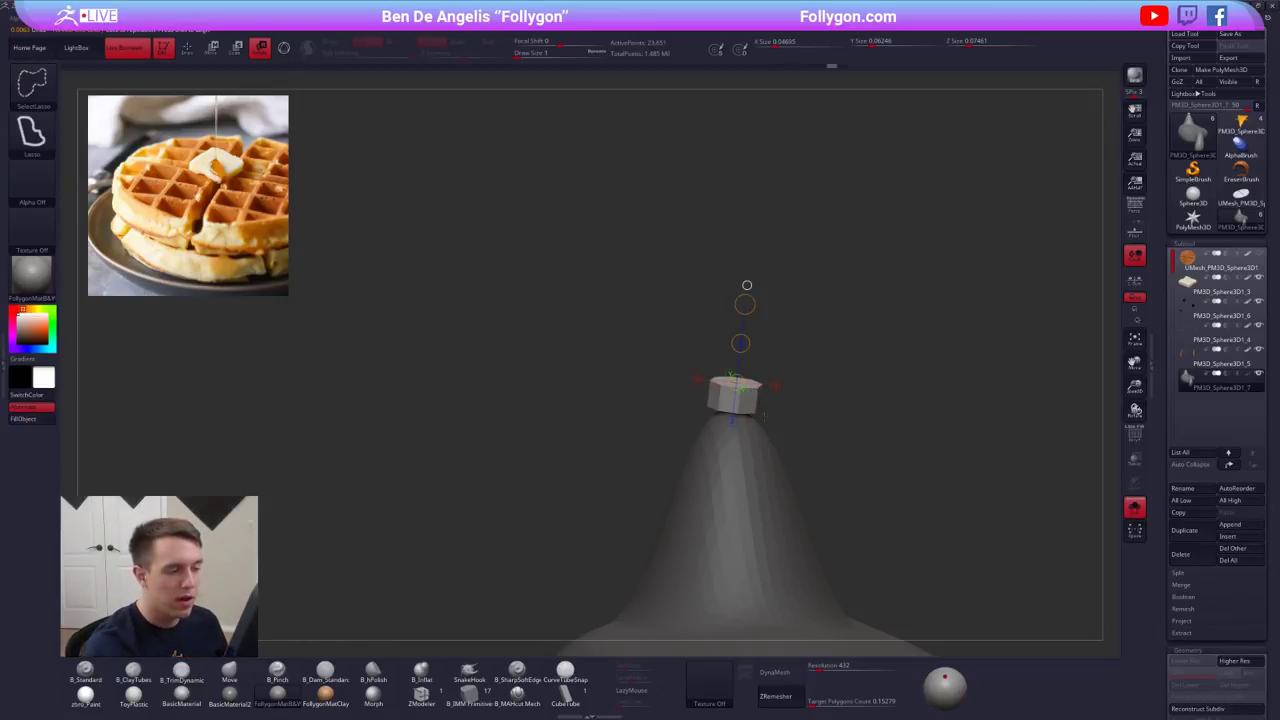
key(ctrl+shift+z)
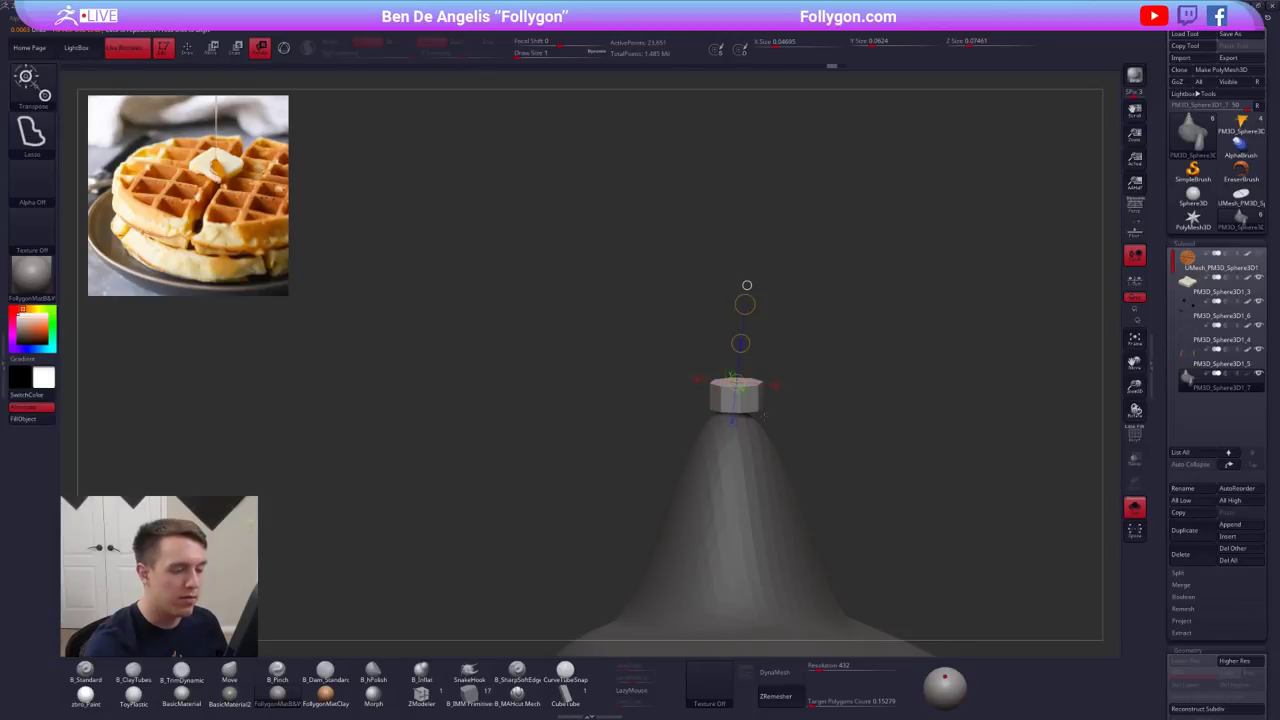
- Straighten the cylinder's remaining tilt from the side view so it stands upright
click(740, 448)
mouse_move(742, 446)
right_down()
mouse_move(836, 426)
mouse_move(834, 462)
right_up()
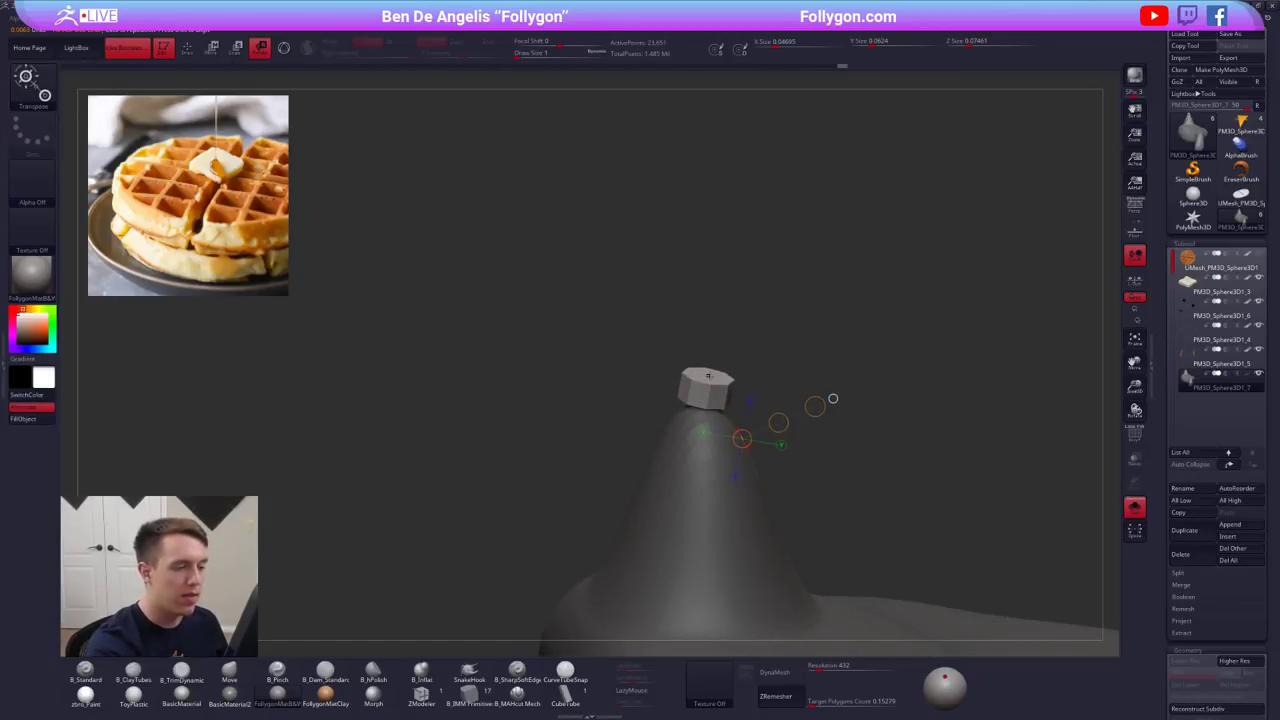
click(709, 378)
right_drag(735, 362, 745, 320)
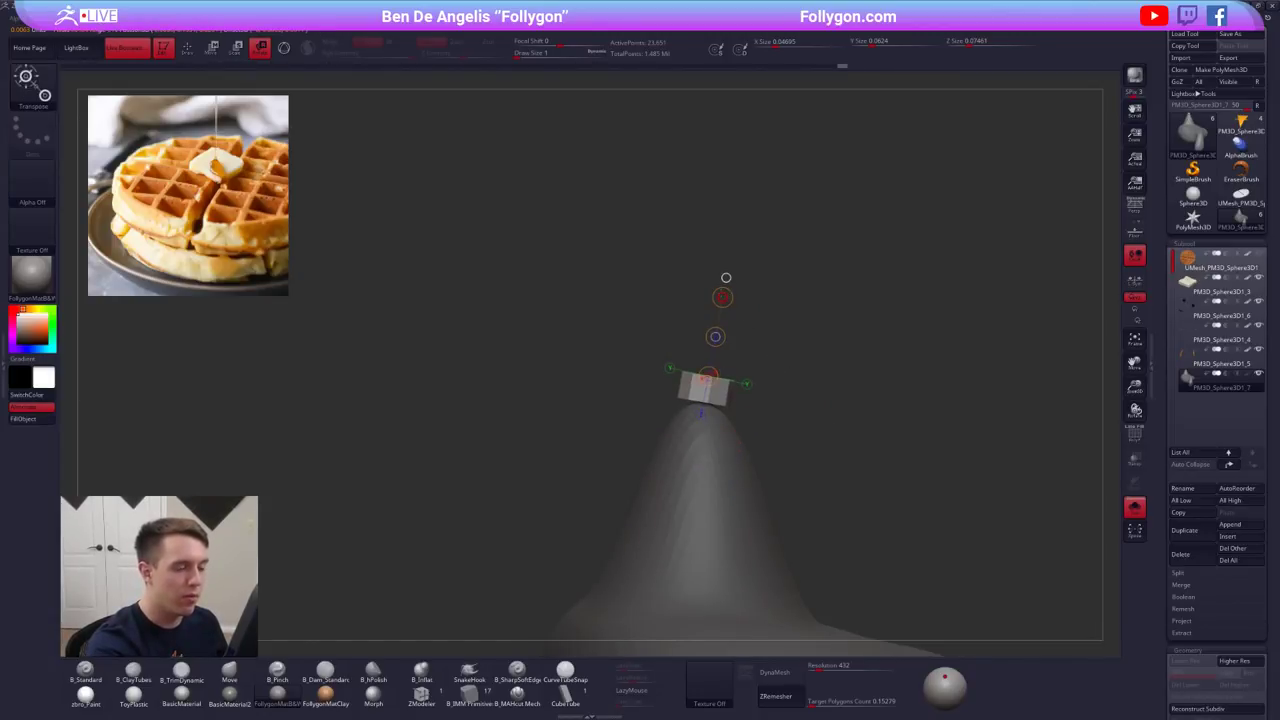
drag(722, 297, 709, 289)
- Stretch the upright cylinder into a tall column rising from the peak
key(w)
drag(715, 337, 704, 349)
drag(709, 412, 715, 531)
drag(709, 467, 709, 516)
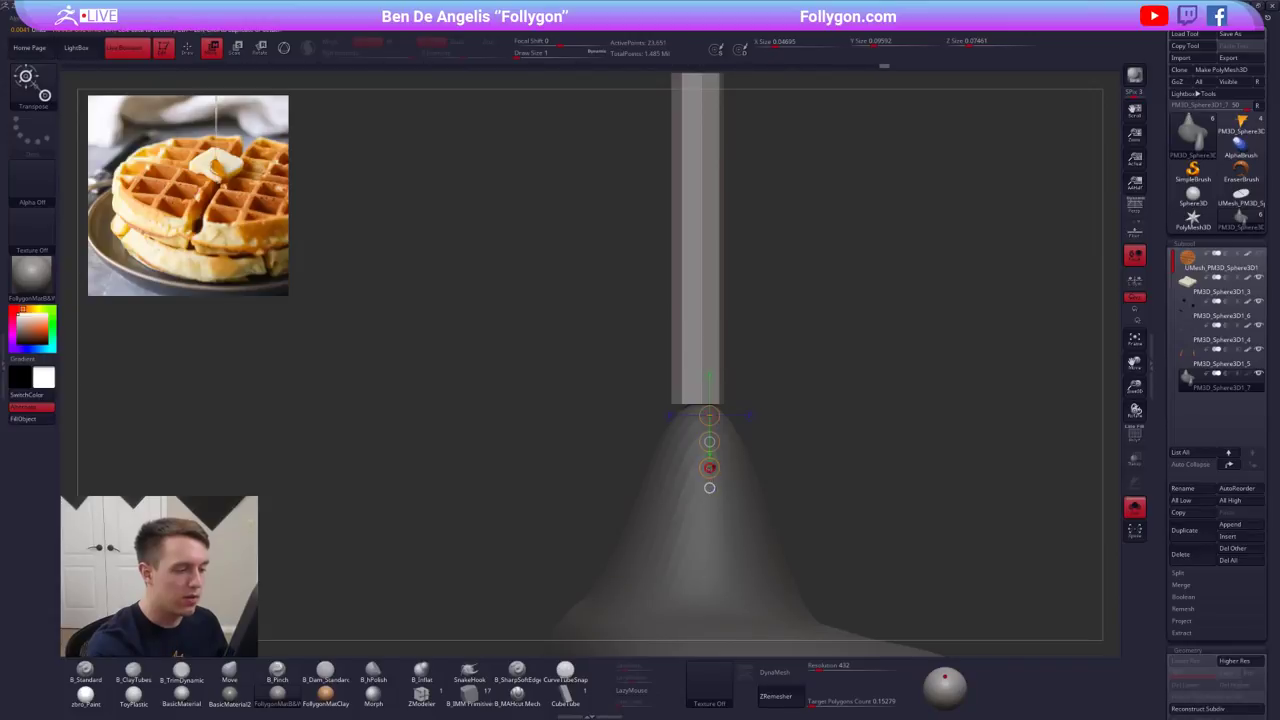
drag(709, 467, 712, 598)
- Scale the column down around its lower end into a thin rod centred above the peak
key(alt+s)
right_drag(690, 368, 709, 326)
key(alt+s)
click(692, 389)
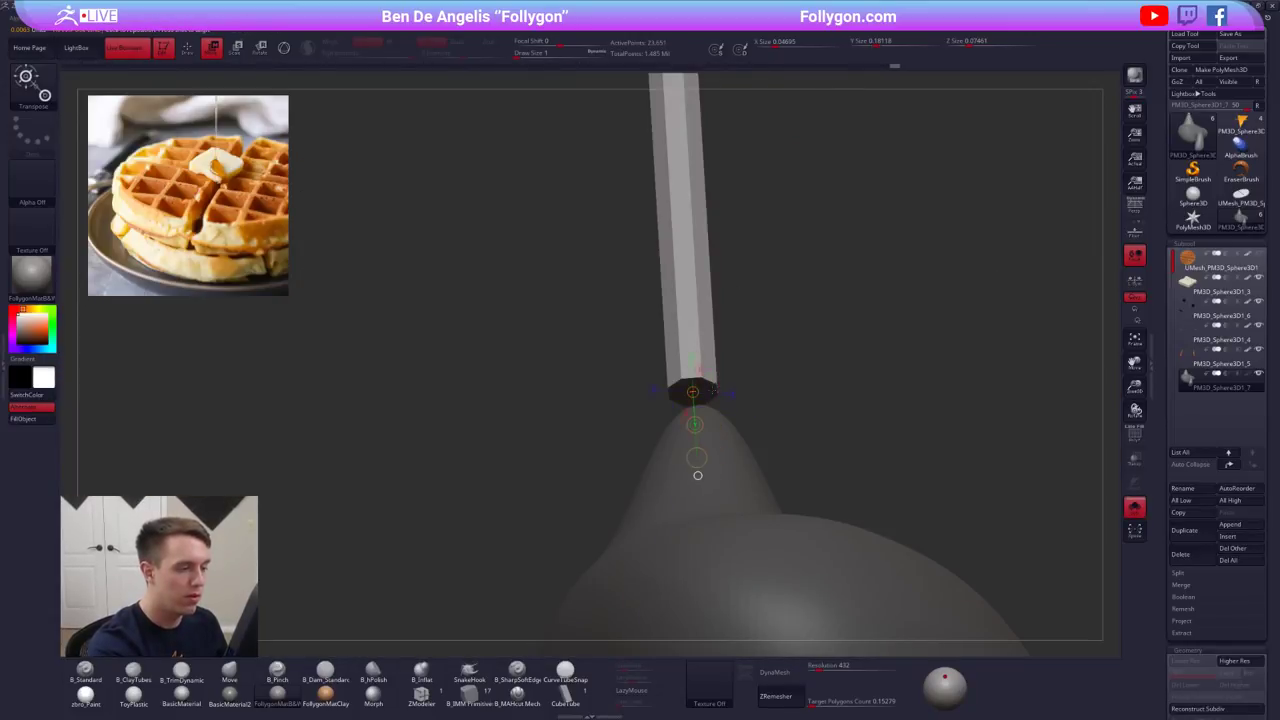
shift+right_drag(692, 389, 682, 430)
key(e)
mouse_move(692, 472)
mouse_down()
mouse_move(692, 160)
mouse_move(692, 452)
mouse_move(692, 402)
mouse_up()
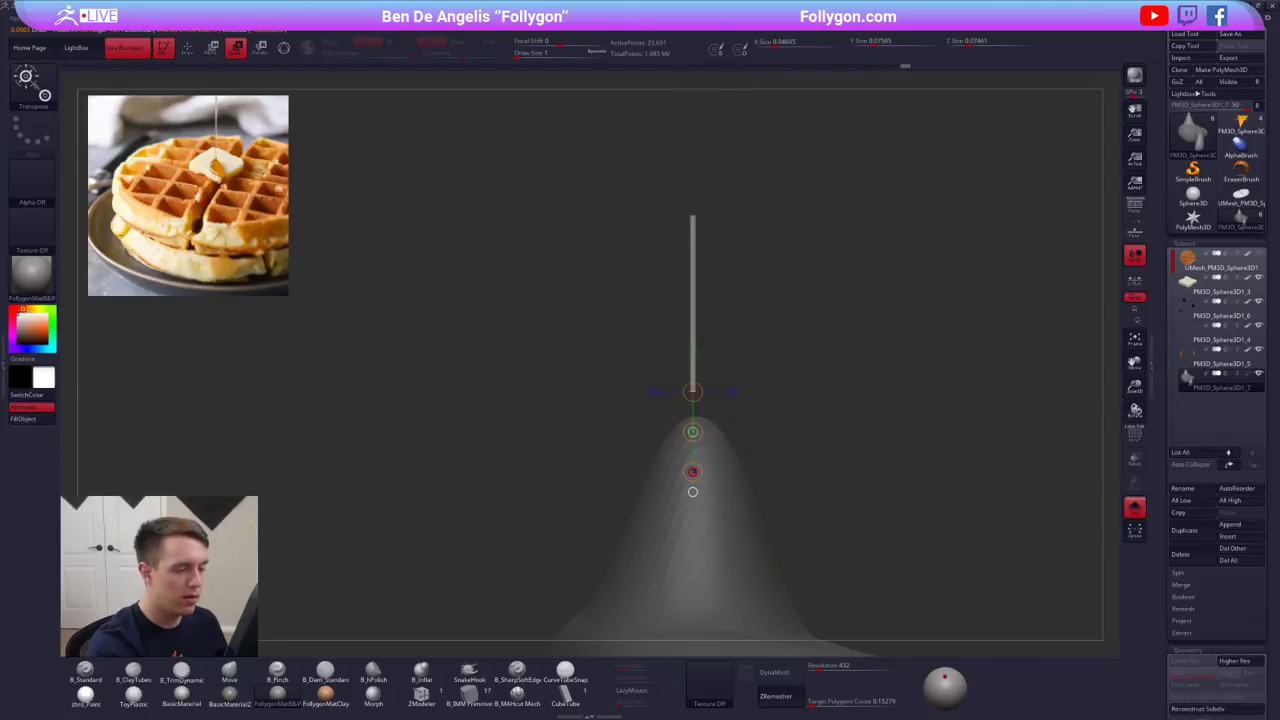
key(ctrl+z)
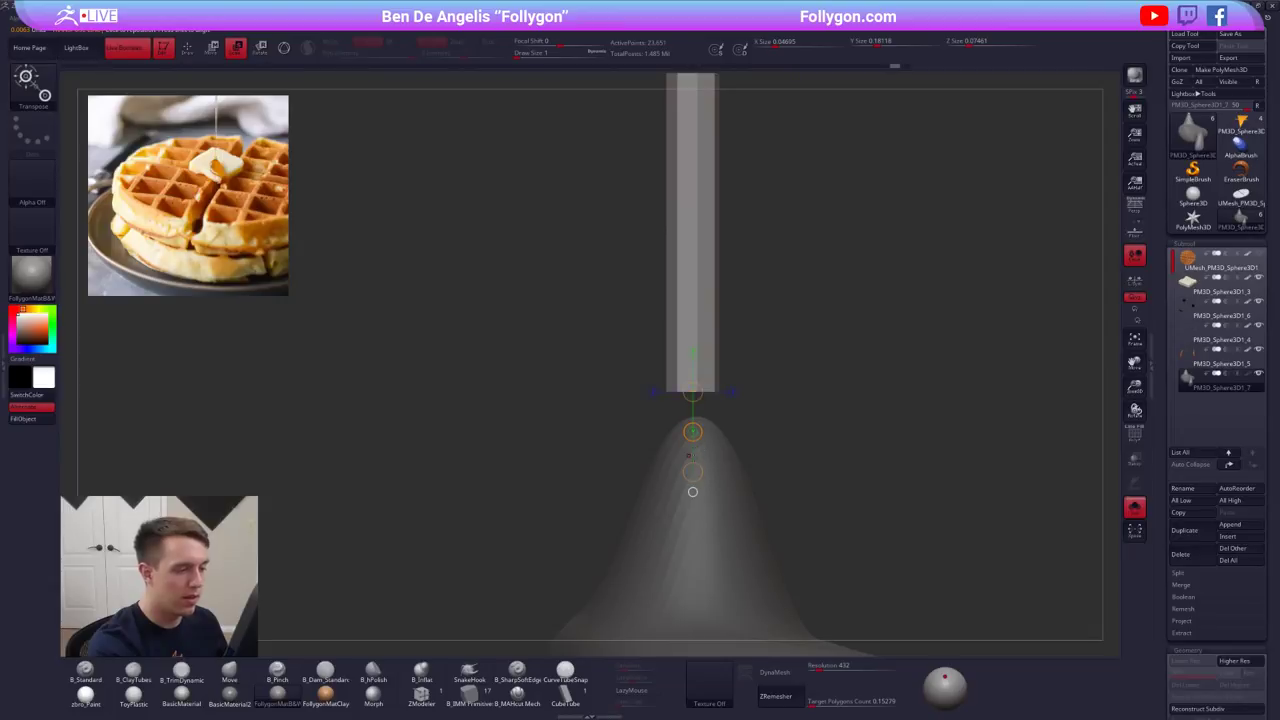
drag(693, 471, 693, 386)
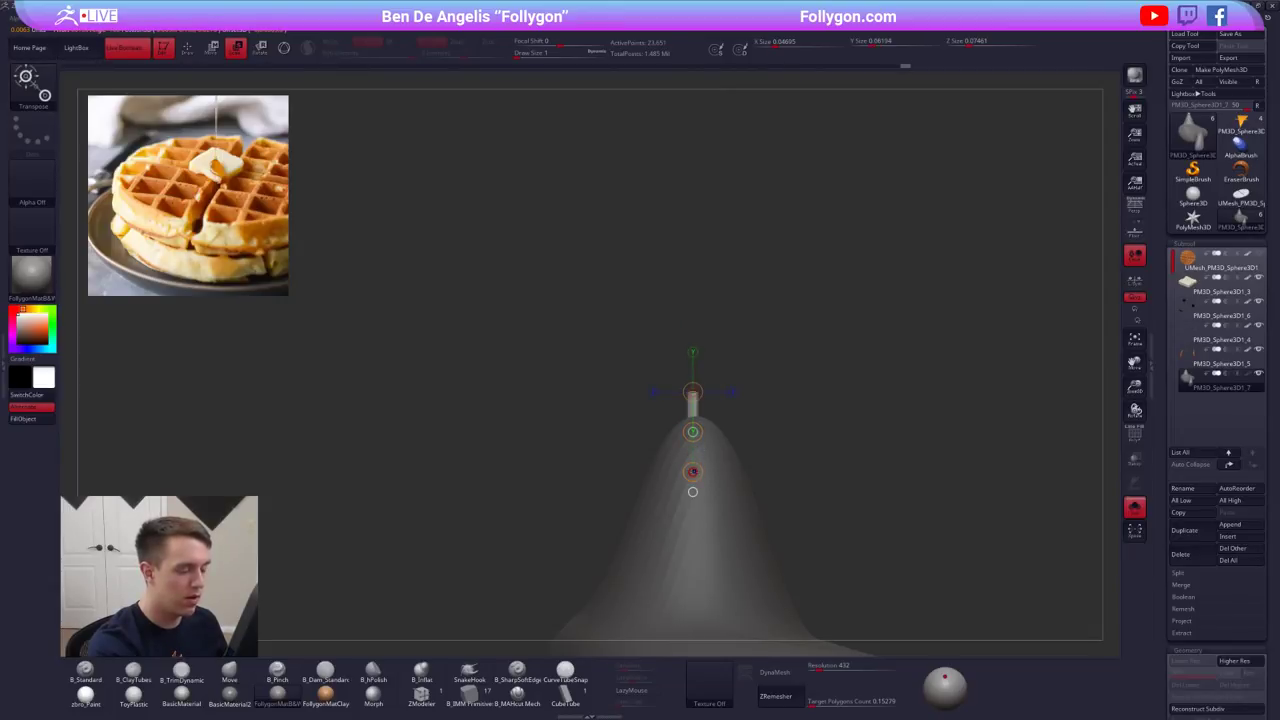
key(ctrl+z)
mouse_move(692, 491)
mouse_down()
mouse_move(850, 488)
mouse_move(931, 517)
mouse_move(768, 432)
mouse_up()
- Seat the thin rod on the peak's tip and stretch it upward into a much taller strand
key(w)
drag(705, 368, 704, 409)
mouse_move(704, 409)
ctrl+right_down()
mouse_move(704, 330)
mouse_move(760, 332)
mouse_move(702, 389)
ctrl+right_up()
drag(703, 390, 701, 388)
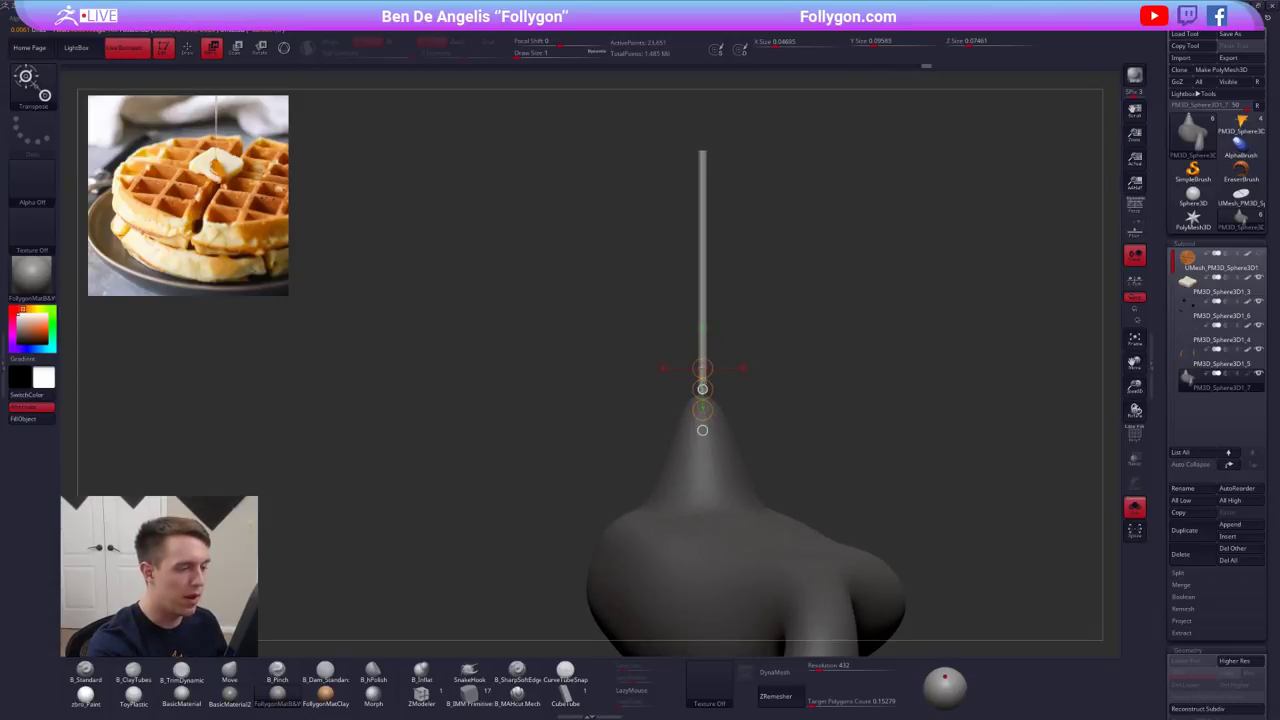
drag(711, 453, 711, 515)
drag(703, 397, 703, 151)
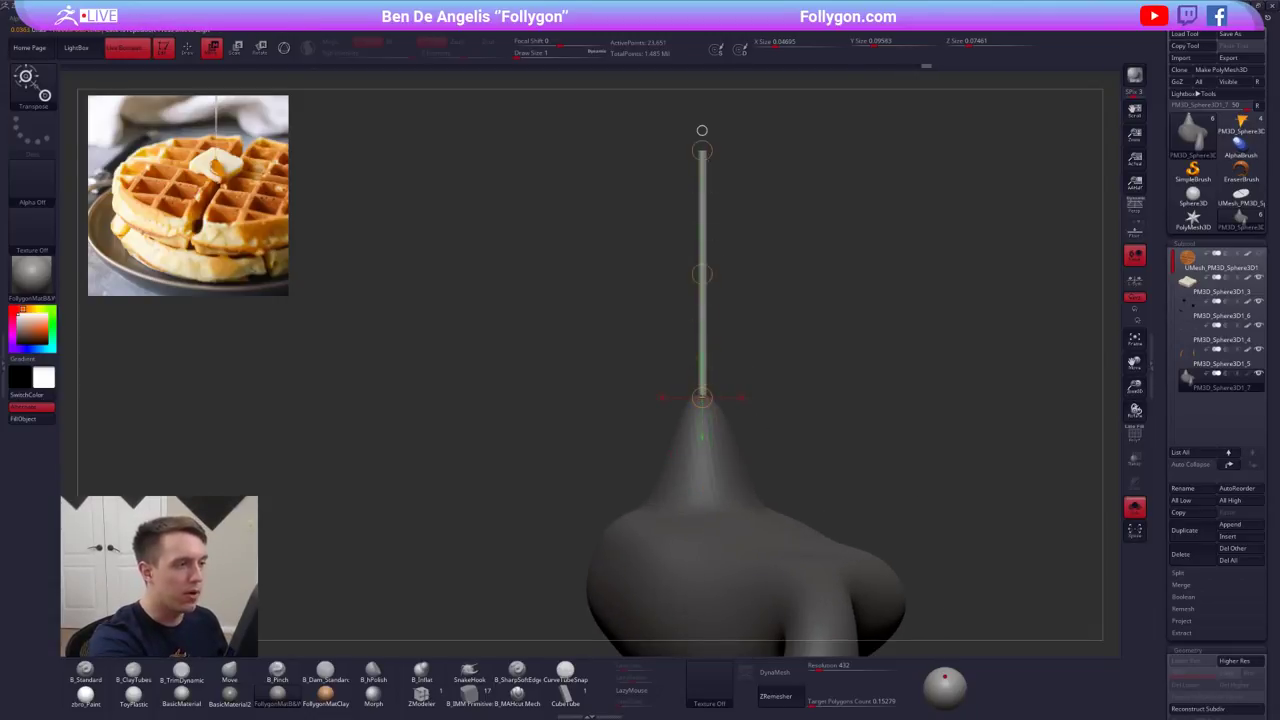
ctrl+right_drag(703, 360, 751, 284)
key(alt+shift+s)
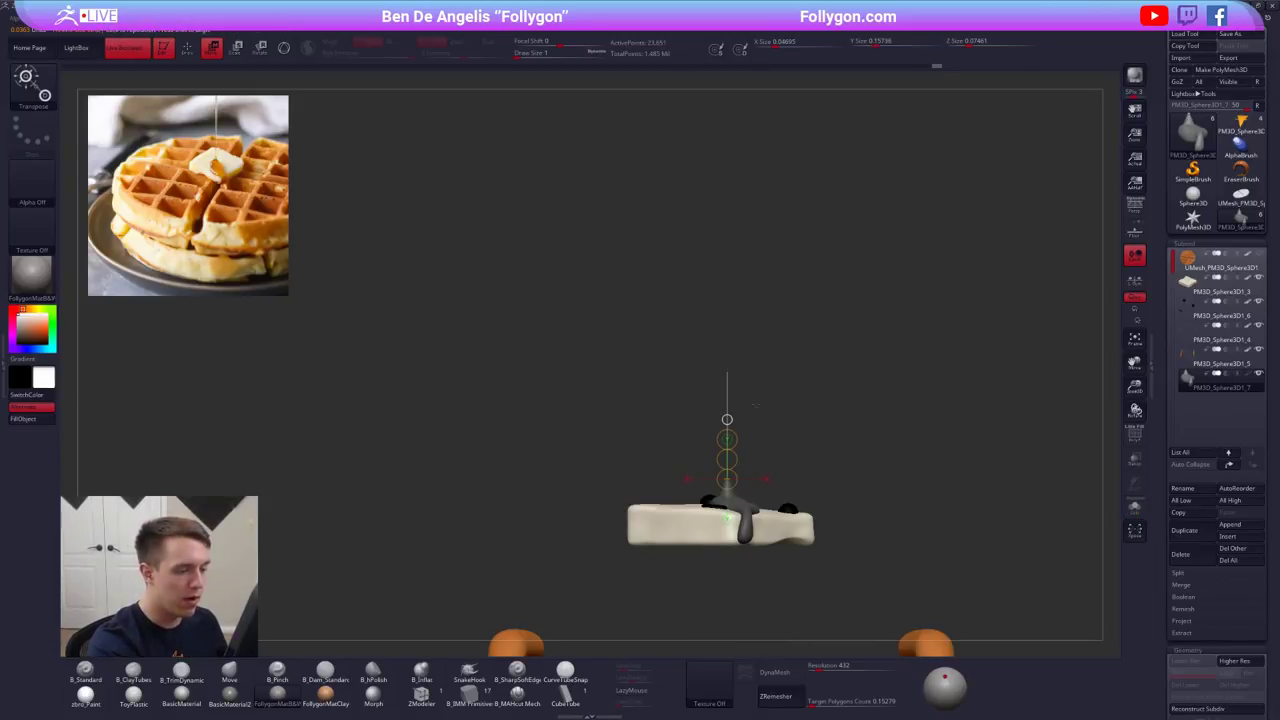
key(q)
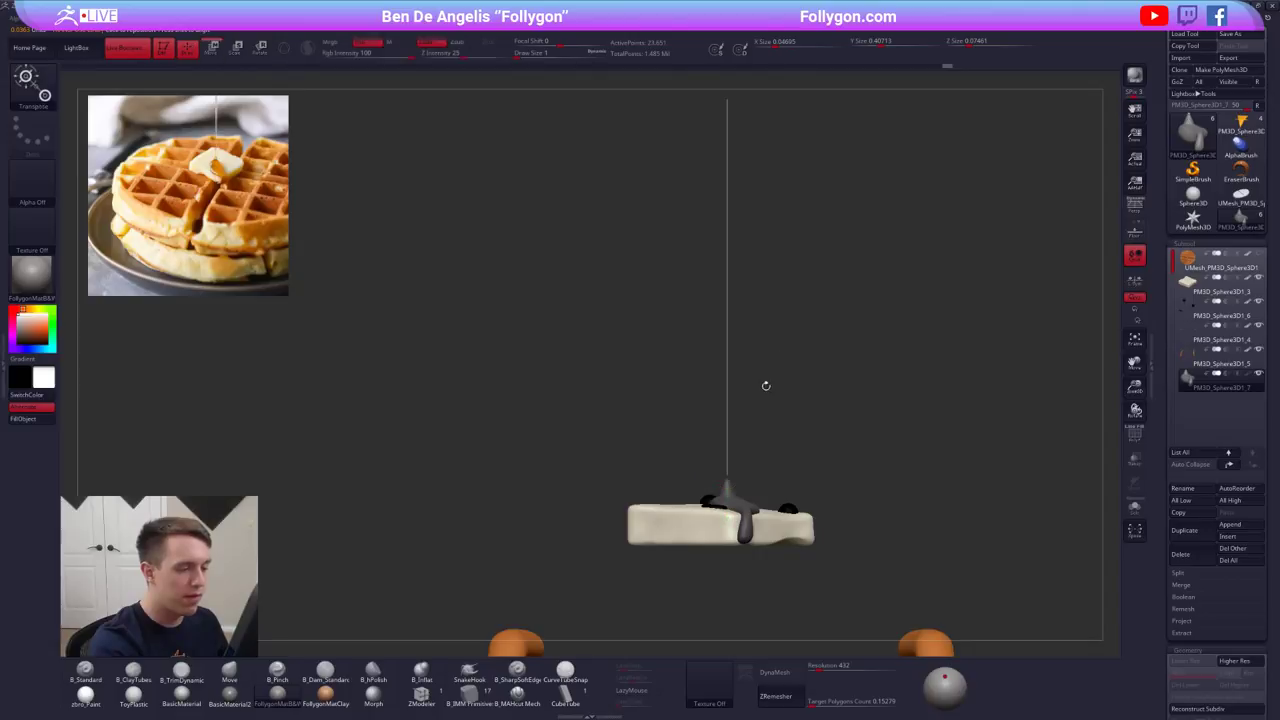
- Lower the tall strand slightly into the tip of the dollop's peak
key(b)
key(m)
key(v)
mouse_move(771, 411)
right_down()
mouse_move(793, 400)
mouse_move(757, 421)
right_up()
key(w)
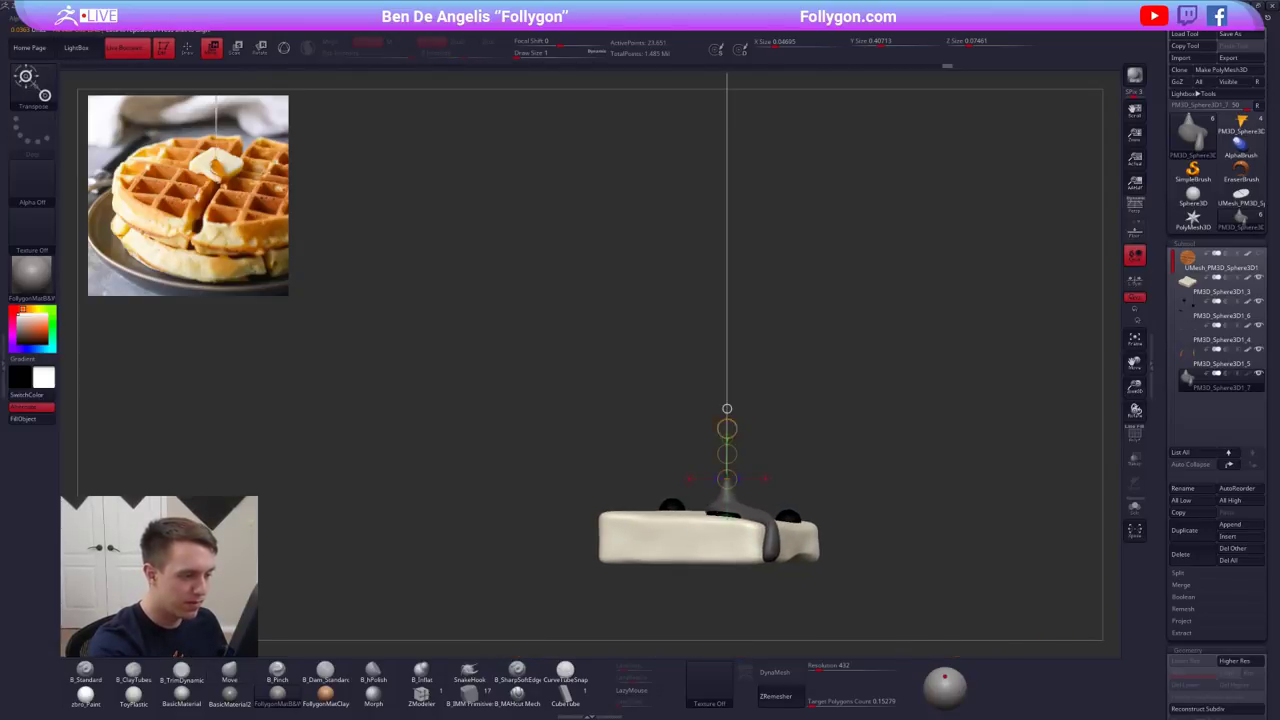
key(q)
drag(727, 454, 808, 470)
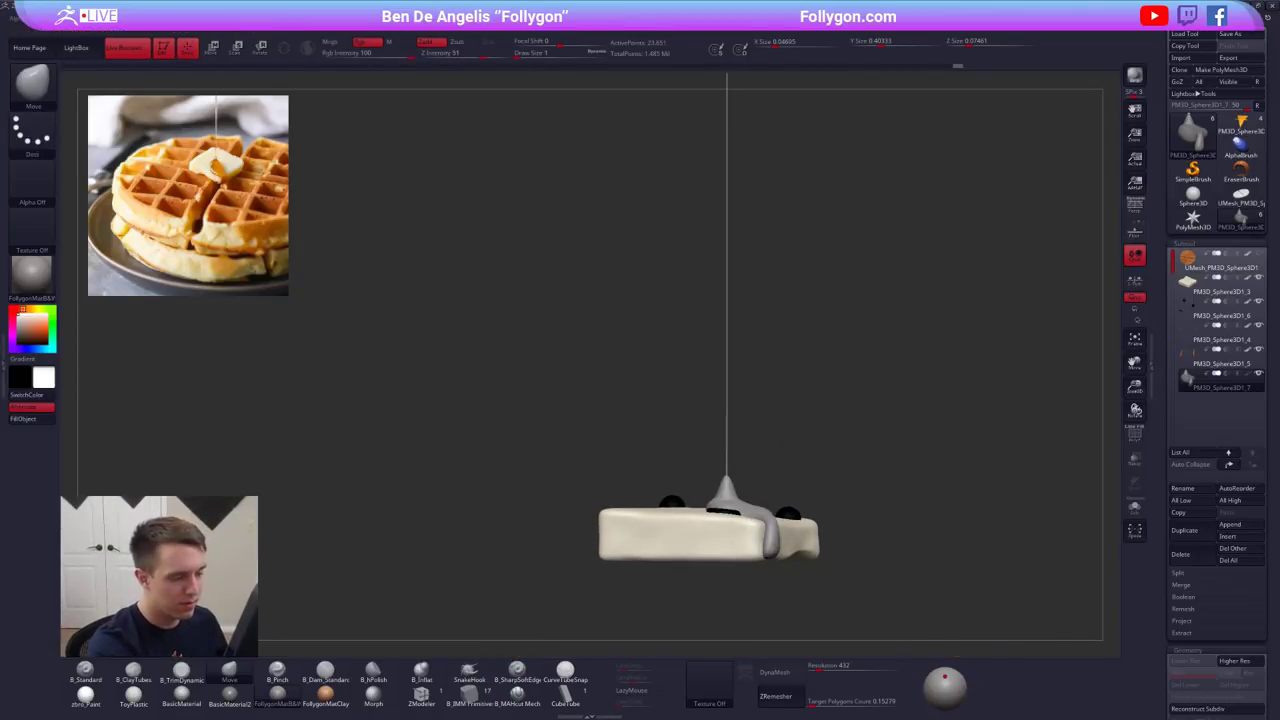
mouse_move(765, 490)
alt+right_down()
mouse_move(776, 410)
mouse_move(765, 437)
alt+right_up()
- Thicken the strand slightly with the Inflate deformation while the dollop is masked, and clear the mask
scroll(1175, 450, down, 10)
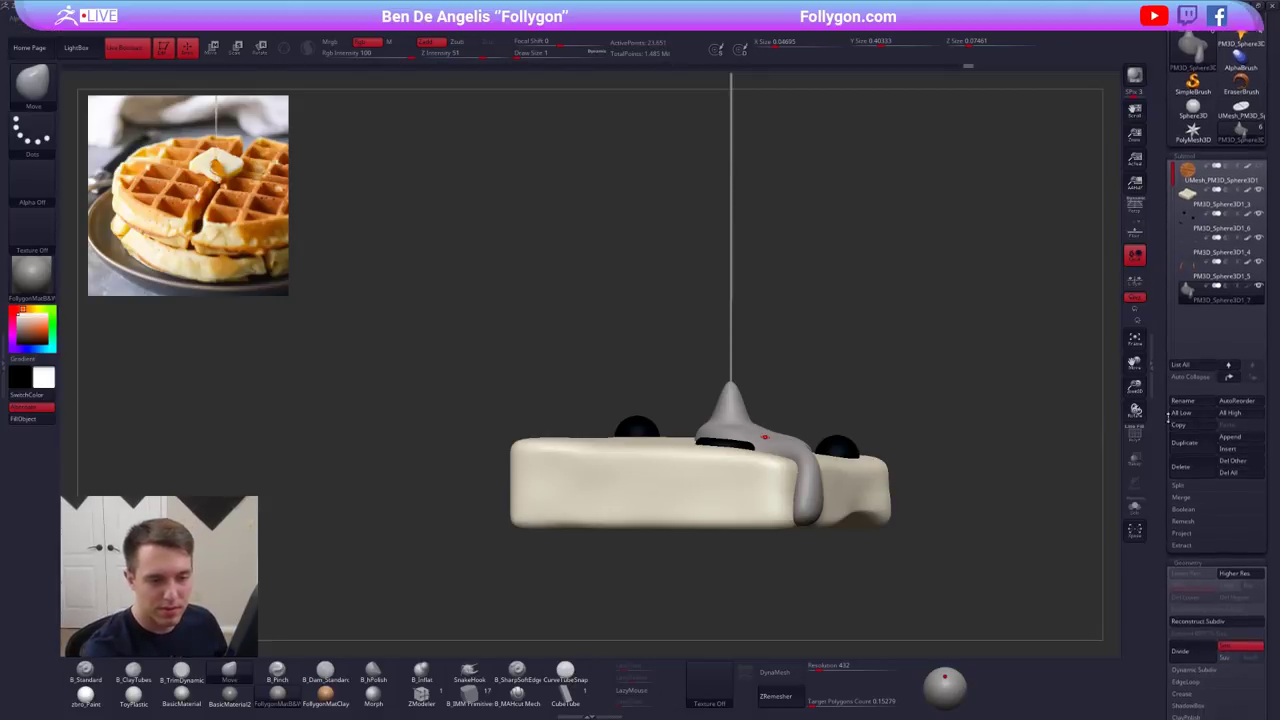
ctrl+click(1112, 405)
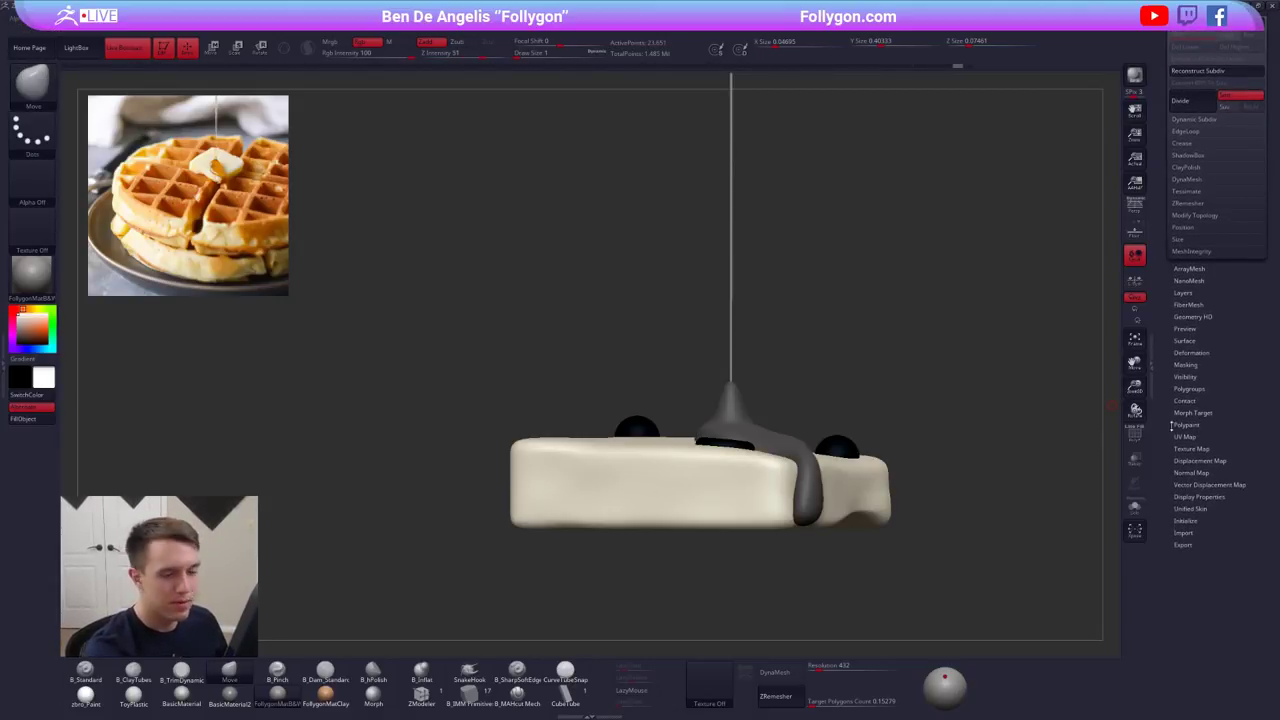
click(1198, 352)
drag(1163, 563, 1163, 396)
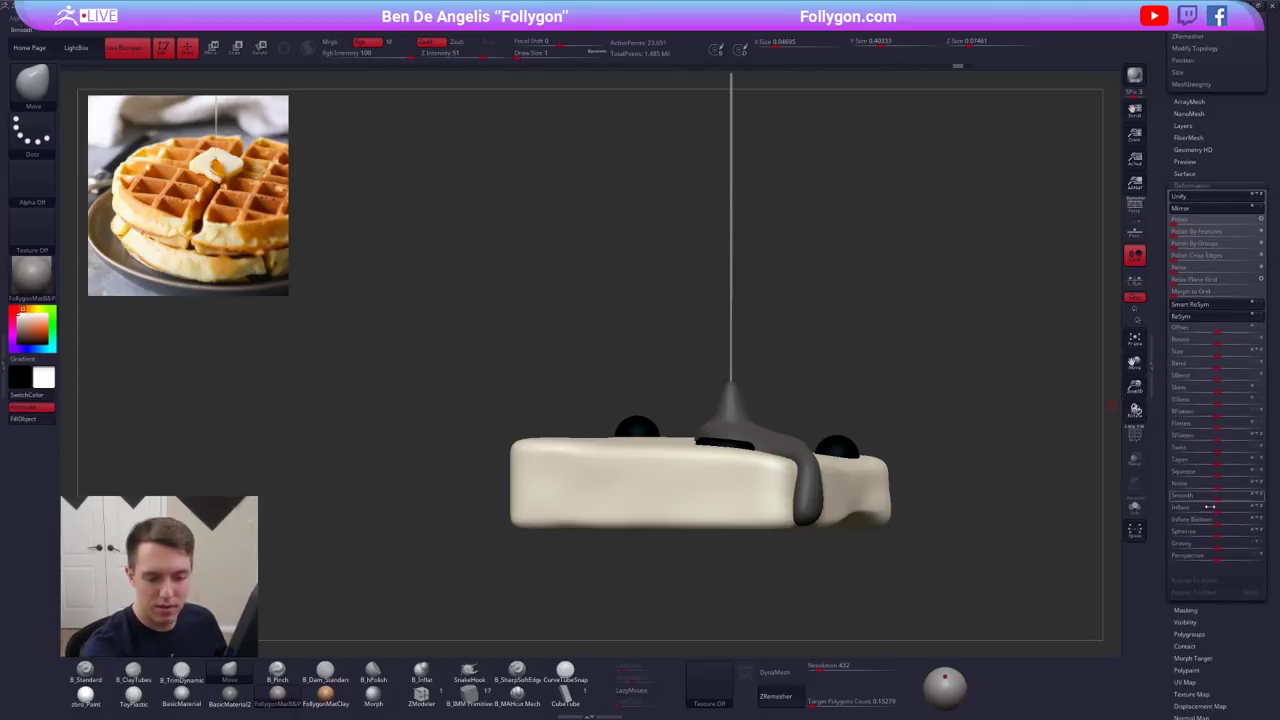
drag(1217, 513, 1214, 519)
key(ctrl+z)
key(ctrl+z)
key(ctrl+shift+z)
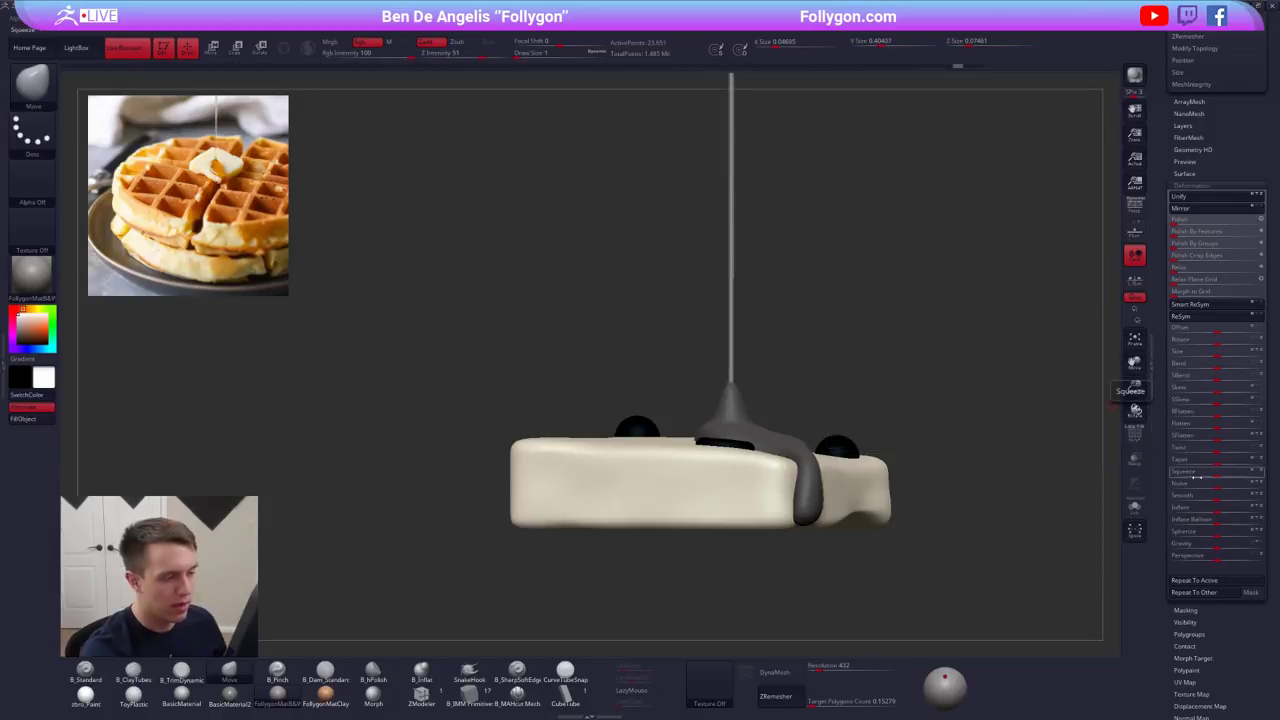
drag(1190, 144, 1188, 600)
ctrl+drag(930, 418, 975, 362)
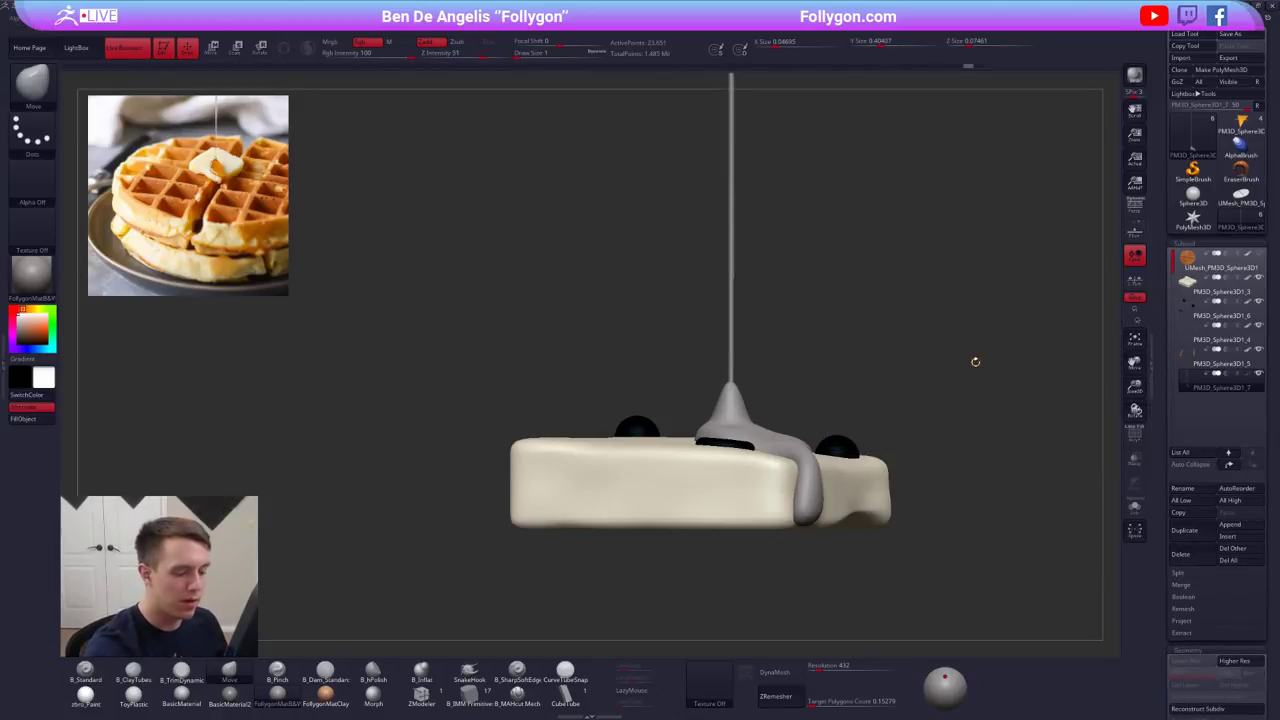
- Try remeshing the syrup drip with DynaMesh at a resolution of 760, inspect its isolated wireframe, and undo the remesh
click(784, 671)
alt+drag(887, 541, 866, 516)
key(ctrl+z)
click(848, 666)
text(760)
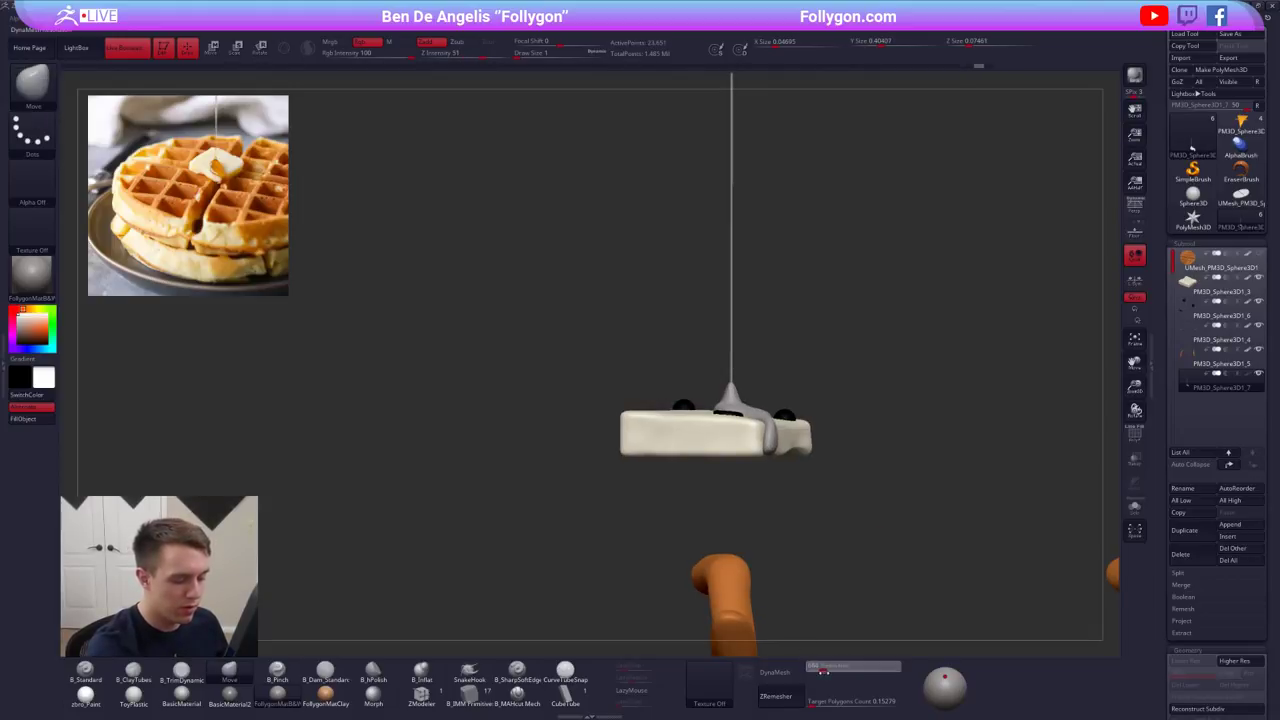
key(Return)
click(786, 671)
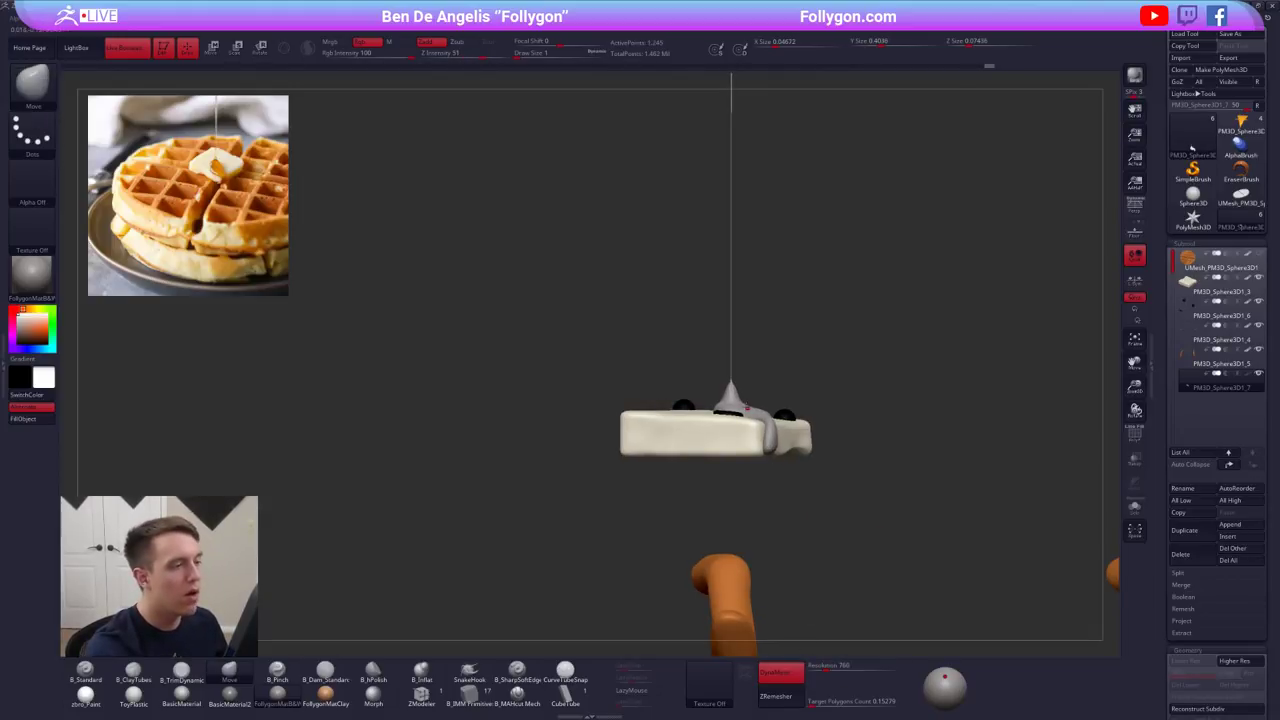
ctrl+right_drag(734, 394, 807, 441)
key(alt+s)
key(shift+f)
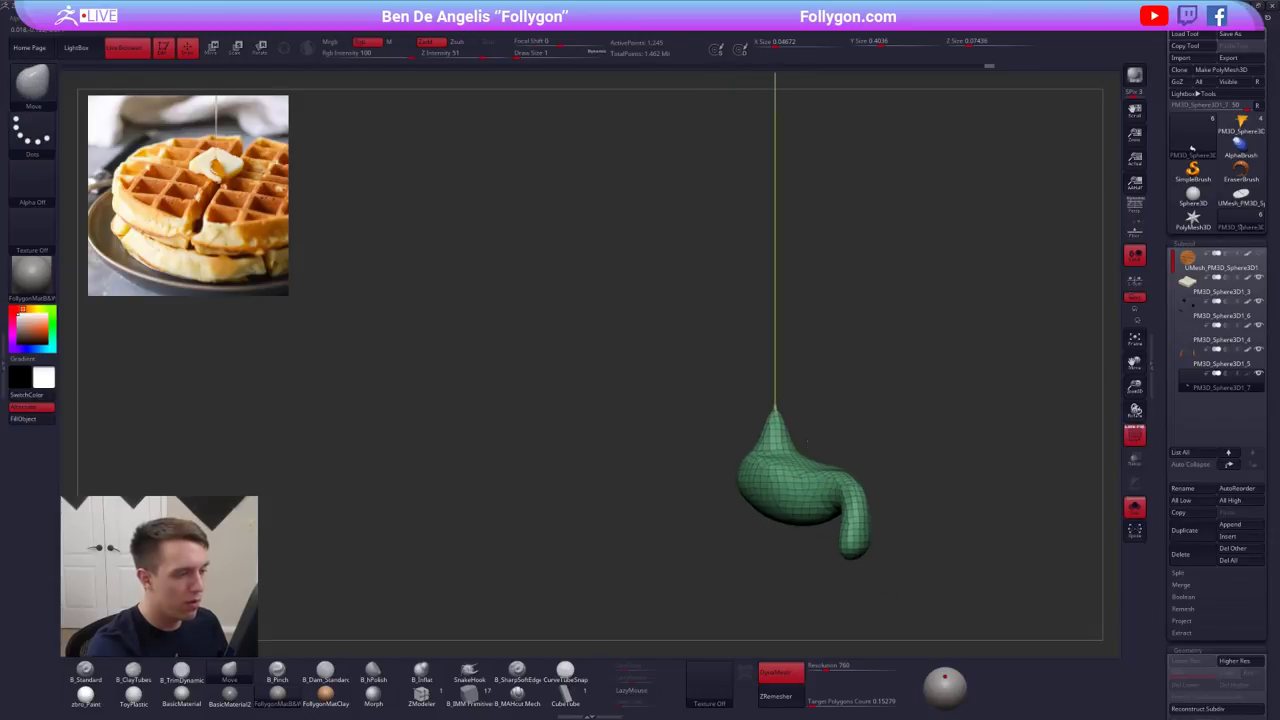
key(ctrl+z)
- Remesh the syrup drip with DynaMesh at a resolution of 1064 and assign the whole mesh to one polygroup
mouse_move(825, 442)
alt+mouse_down()
mouse_move(774, 411)
mouse_move(749, 541)
mouse_move(883, 489)
alt+mouse_up()
click(831, 668)
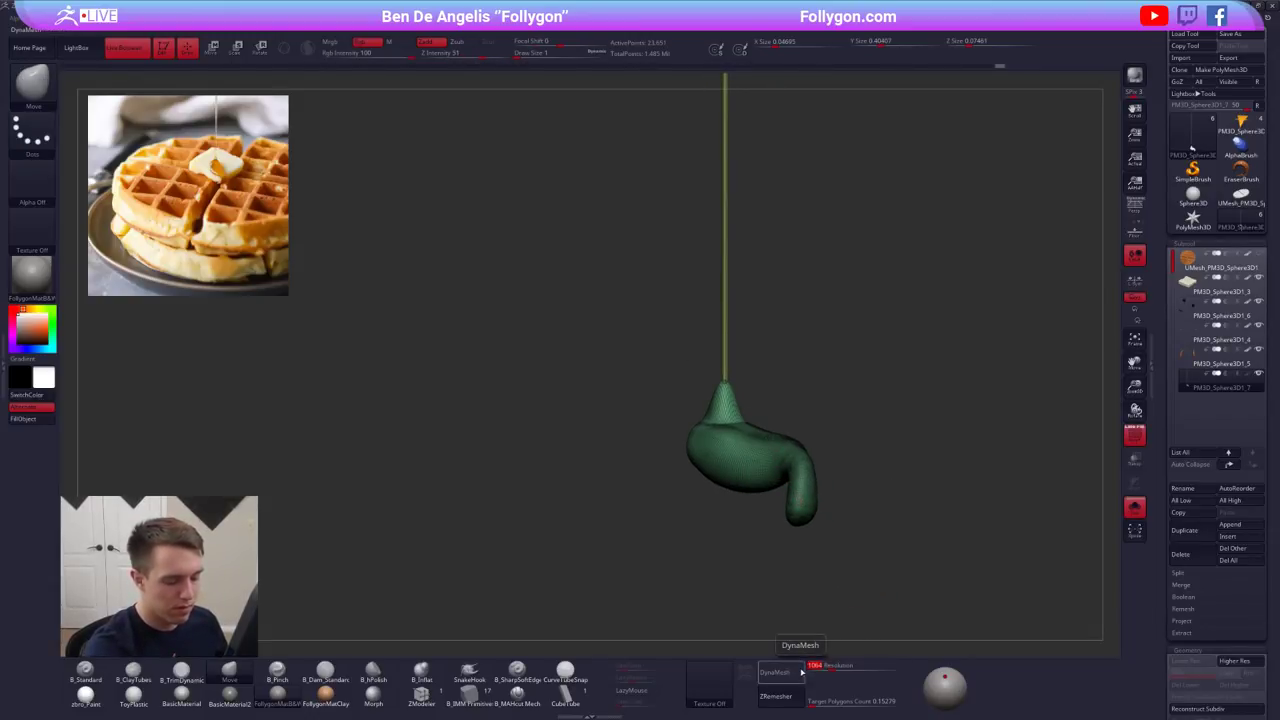
click(800, 673)
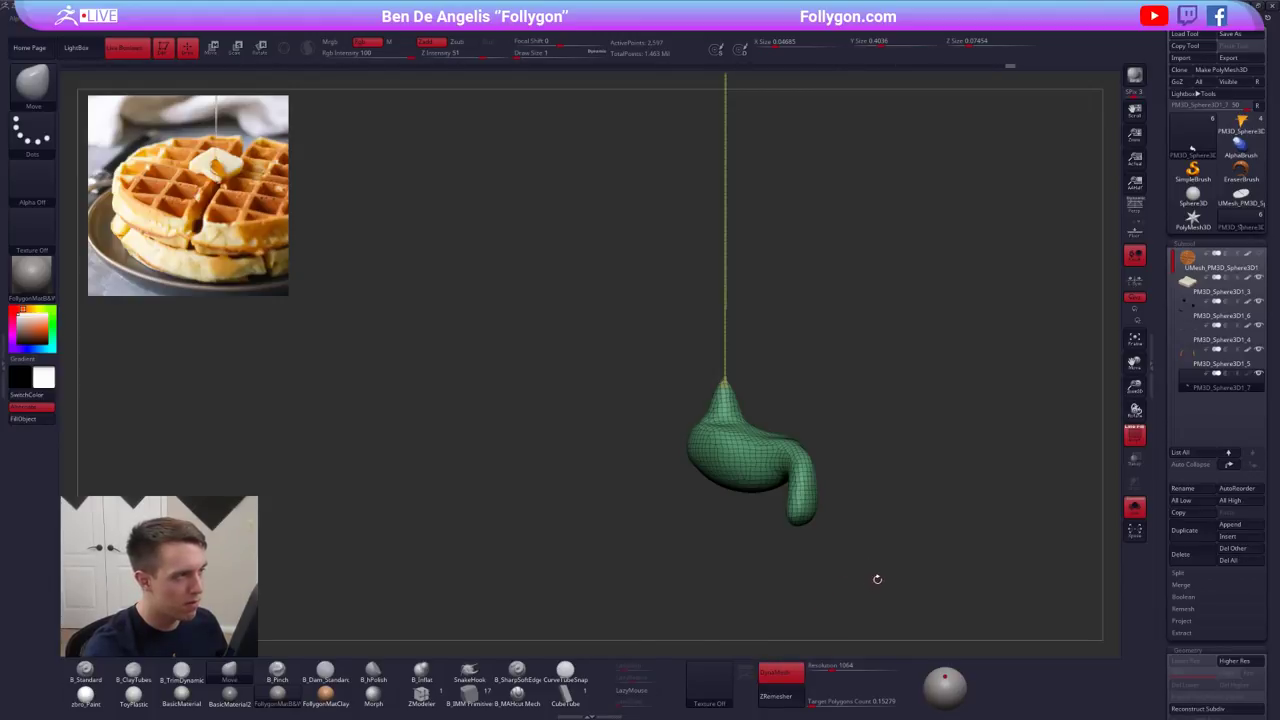
key(ctrl+w)
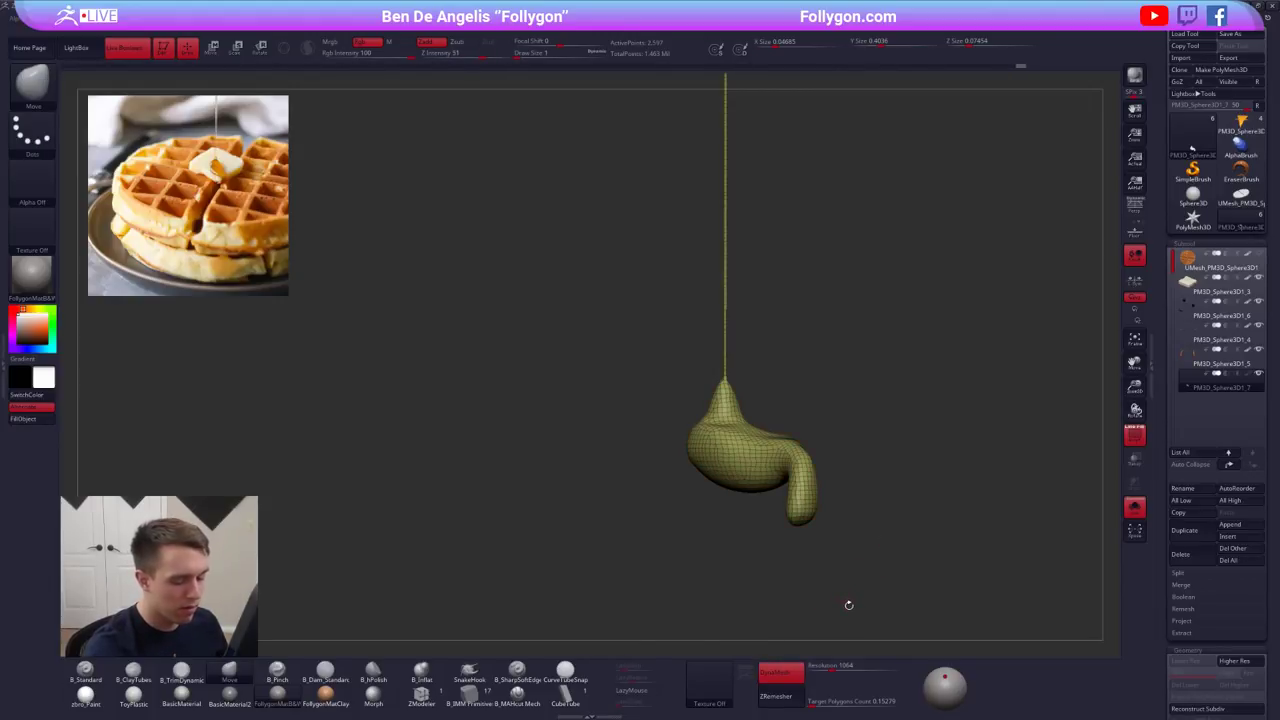
- Mask the syrup's lower body and slightly inflate the thin pouring stream above it
mouse_move(735, 383)
ctrl+mouse_down()
mouse_move(663, 380)
mouse_move(916, 484)
mouse_move(810, 490)
ctrl+mouse_up()
drag(1169, 640, 1171, 276)
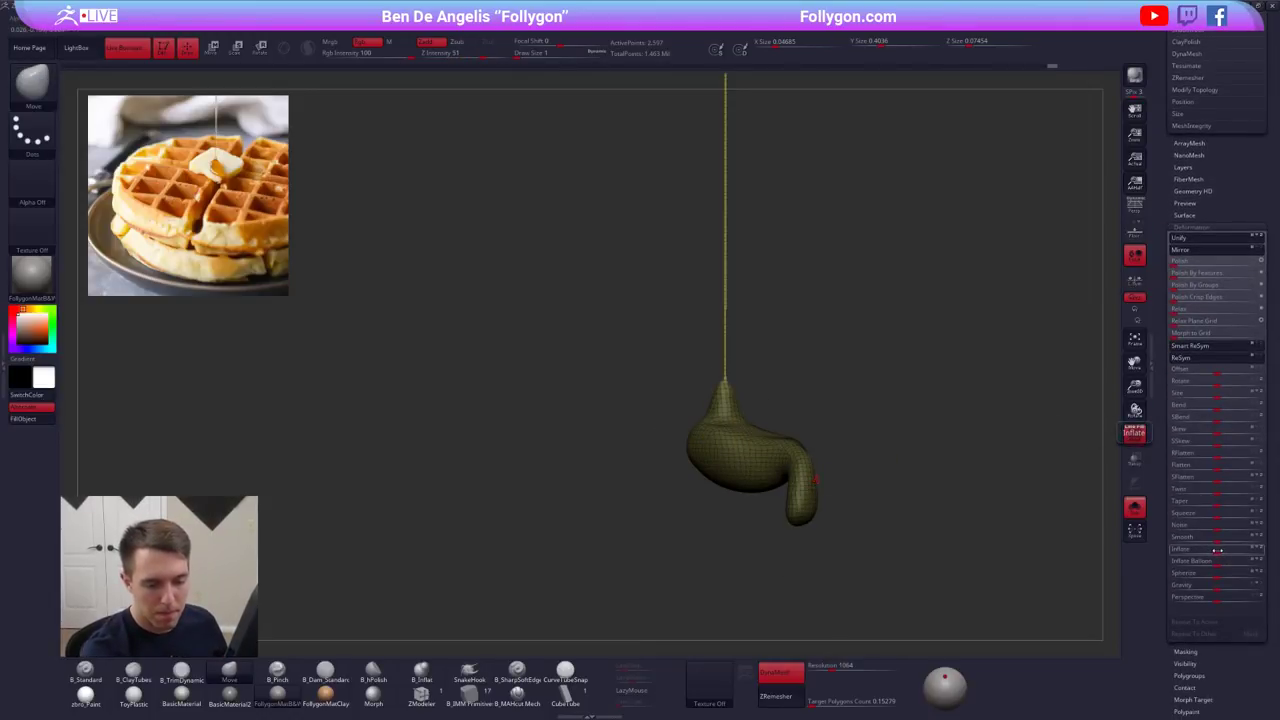
drag(1217, 550, 1219, 550)
alt+drag(955, 488, 884, 361)
drag(1193, 208, 1190, 500)
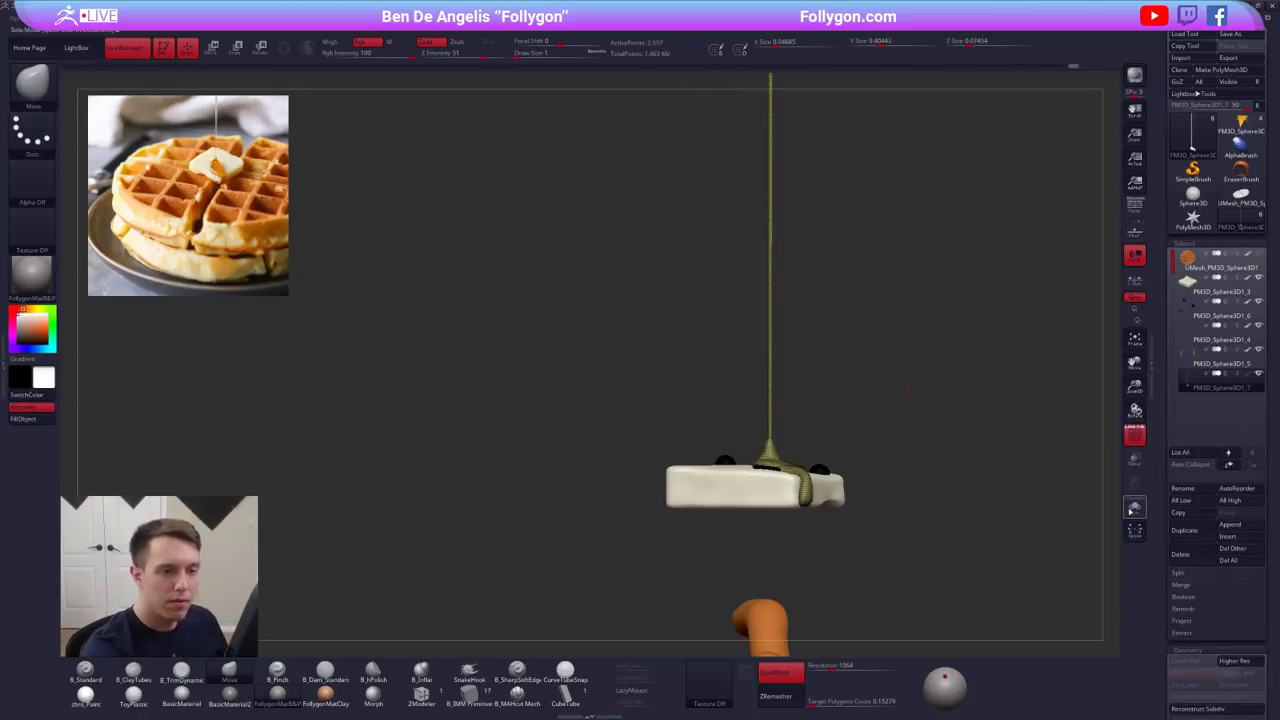
mouse_move(872, 412)
mouse_down()
mouse_move(852, 504)
mouse_move(876, 517)
mouse_up()
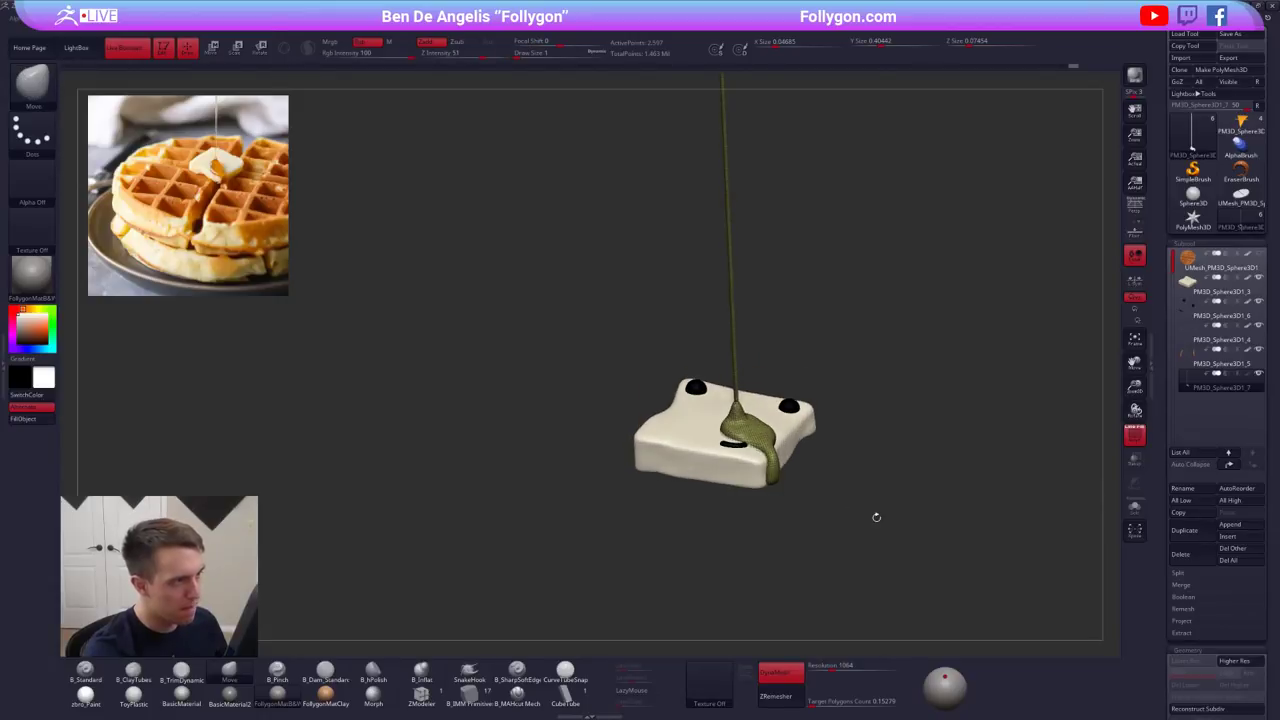
- Hide the wireframe and rebuild the syrup drip's topology with ZRemesher at a target polygons count of 1
key(shift+f)
drag(820, 701, 826, 701)
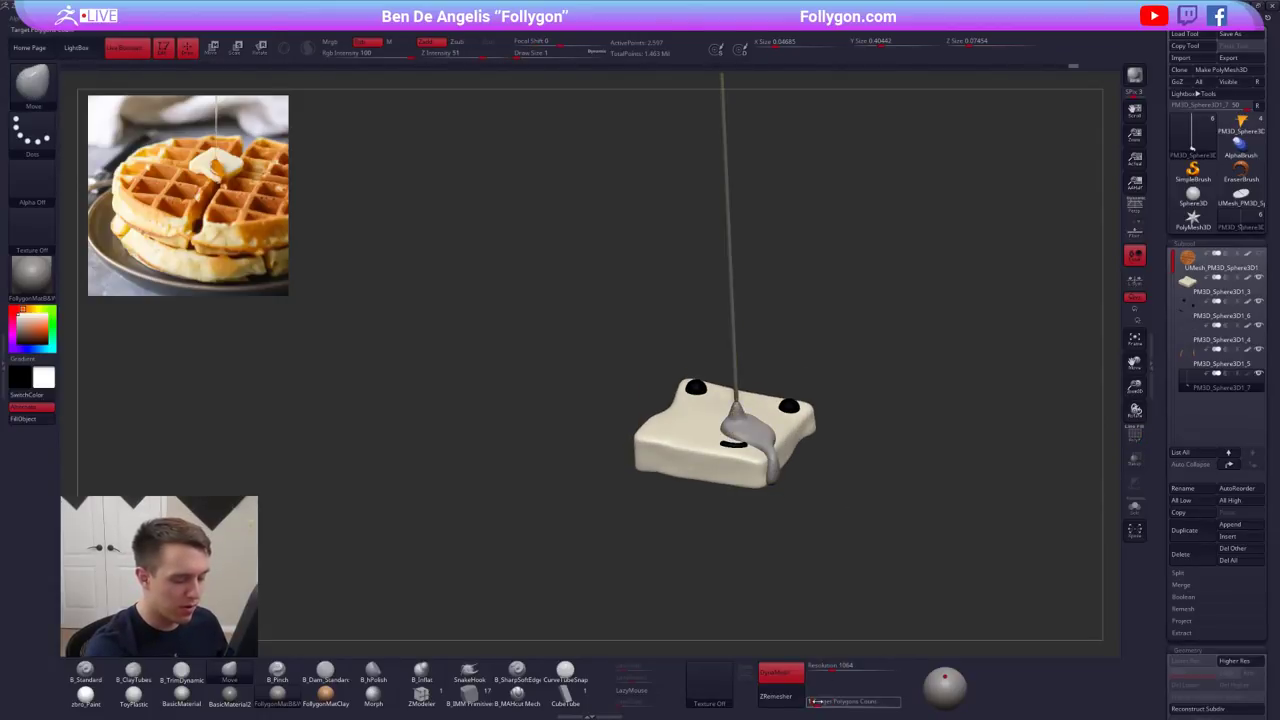
click(782, 675)
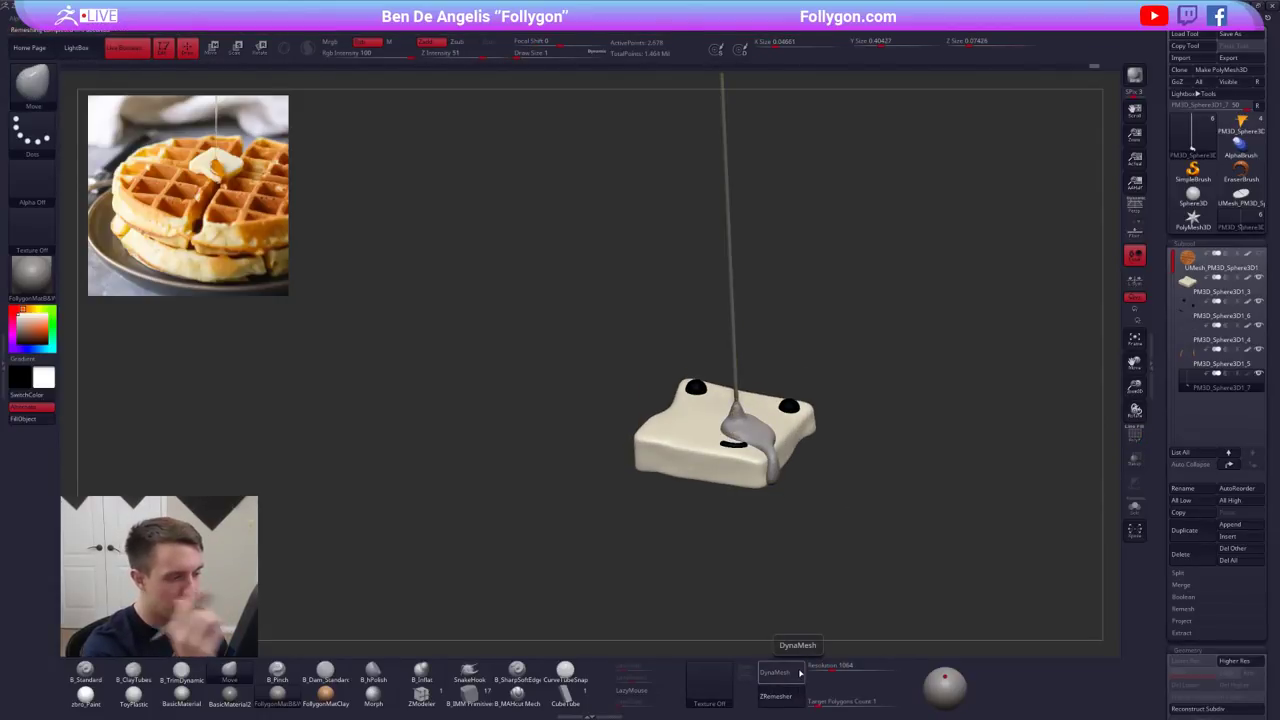
key(alt+s)
mouse_move(766, 479)
ctrl+right_down()
mouse_move(808, 494)
mouse_move(776, 473)
mouse_move(760, 420)
ctrl+right_up()
- Subdivide the remeshed syrup drip three times
key(shift+f)
key(ctrl+d)
key(ctrl+d)
key(ctrl+d)
key(shift+f)
mouse_move(903, 426)
ctrl+right_down()
mouse_move(860, 398)
mouse_move(886, 390)
mouse_move(833, 399)
ctrl+right_up()
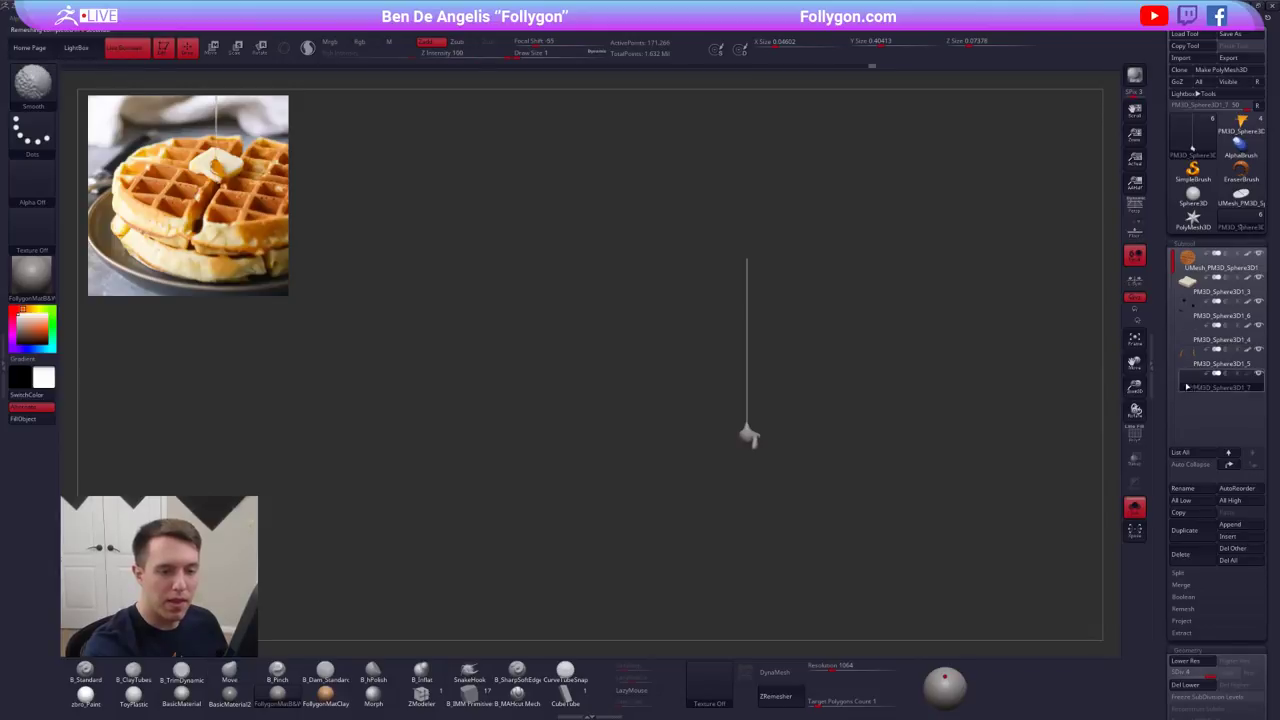
- Set the Standard brush to Mrgb at 100 intensity and choose the JellyBean material for the syrup
key(shift+s)
right_drag(878, 508, 722, 446)
mouse_move(740, 265)
ctrl+right_down()
mouse_move(683, 169)
mouse_move(725, 265)
mouse_move(756, 245)
mouse_move(743, 287)
mouse_move(724, 255)
ctrl+right_up()
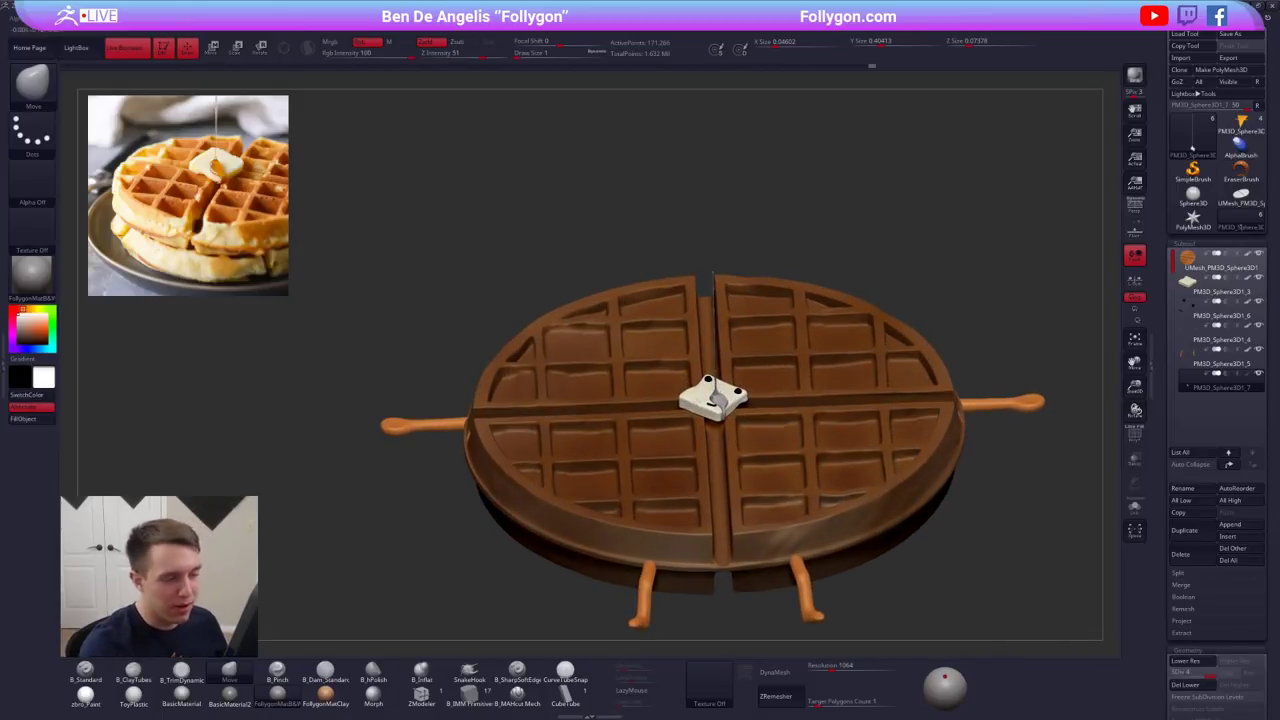
ctrl+right_drag(748, 400, 766, 459)
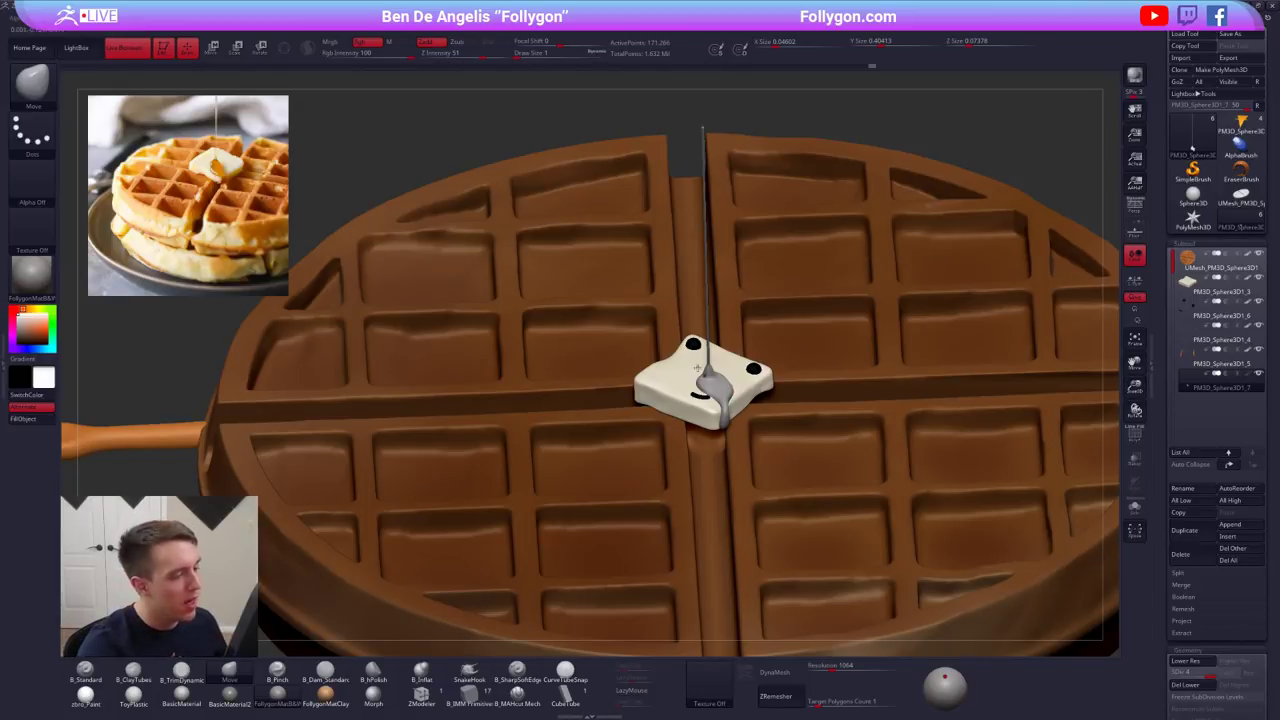
key(1)
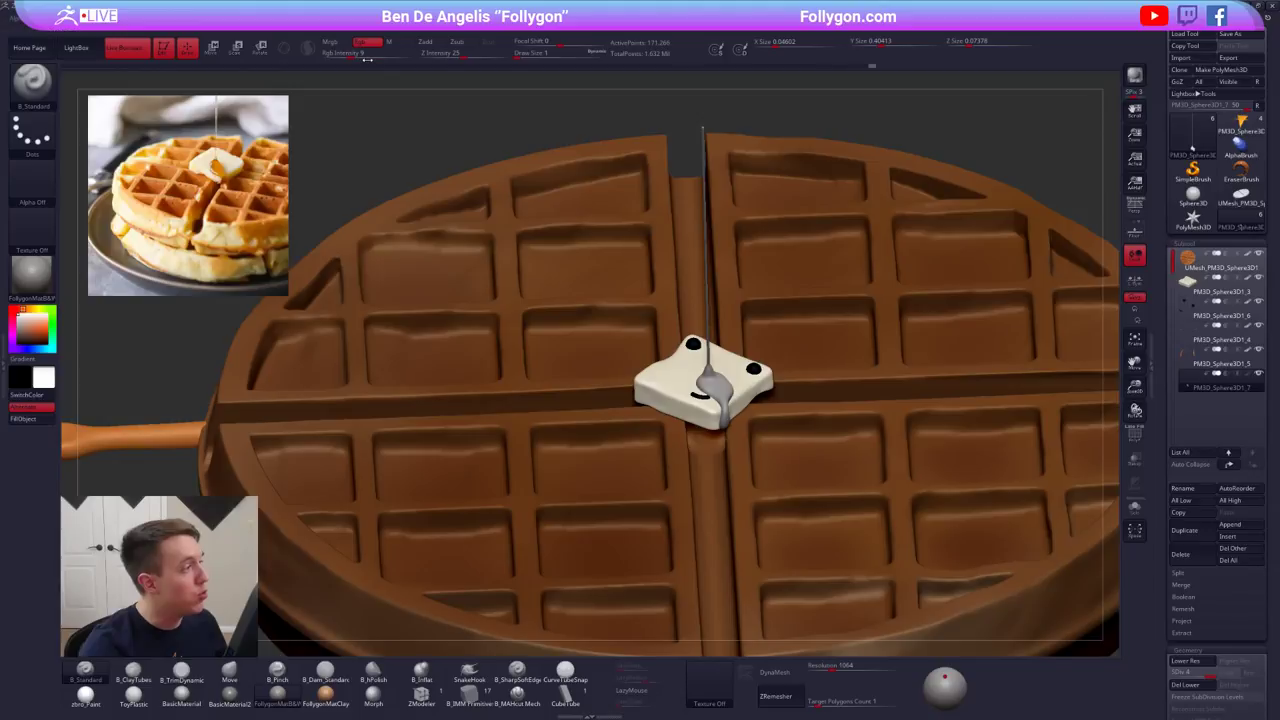
click(338, 43)
drag(358, 55, 415, 58)
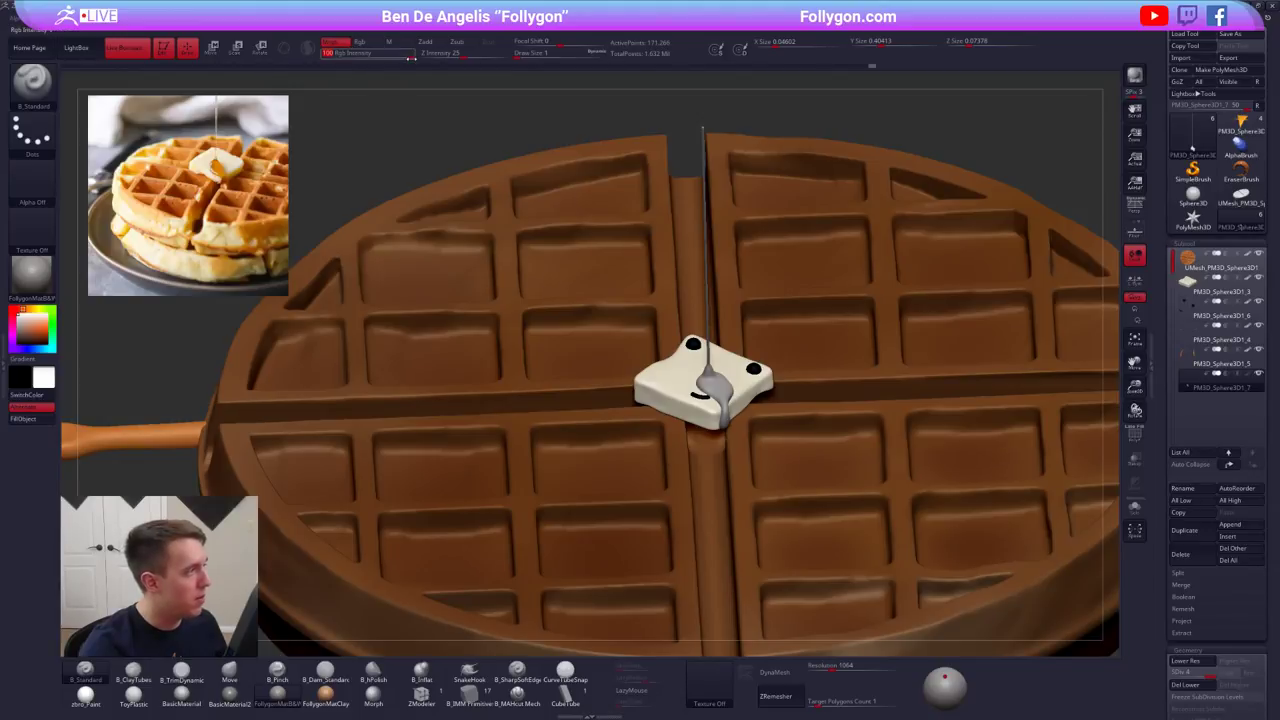
click(62, 290)
click(189, 560)
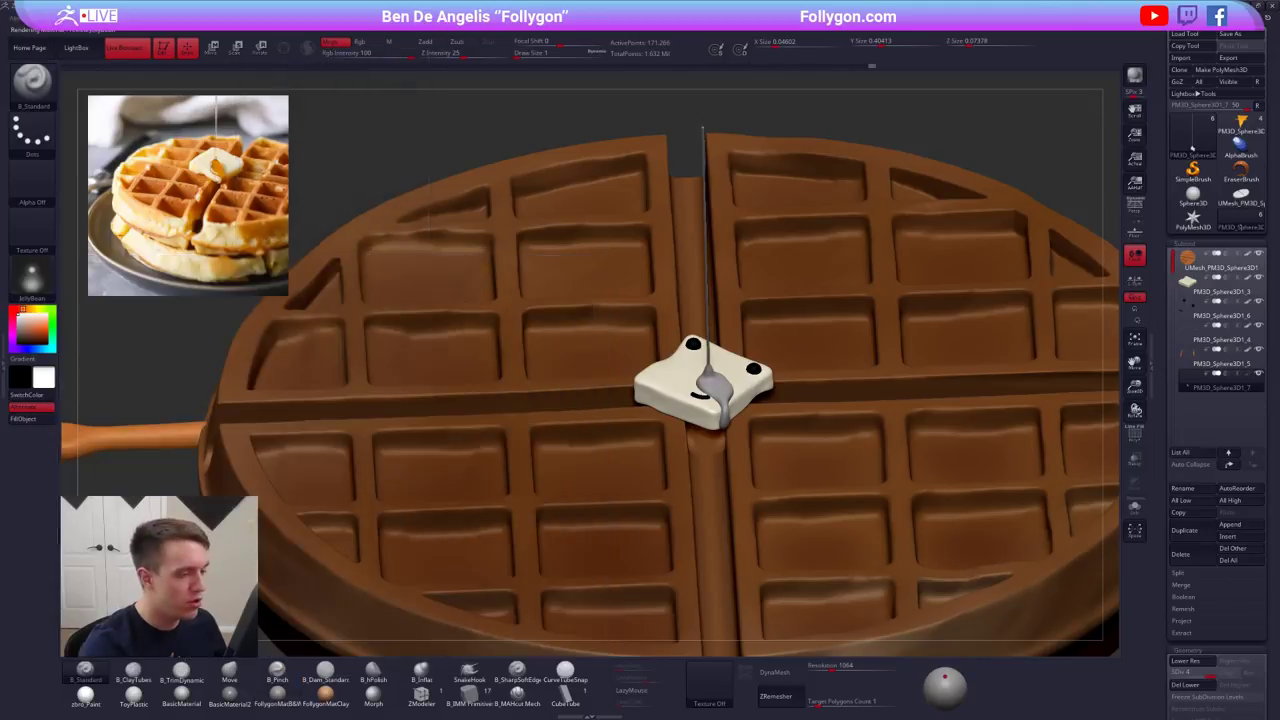
- Isolate the syrup drip and sample an amber orange for it from the waffle reference photo
key(alt+s)
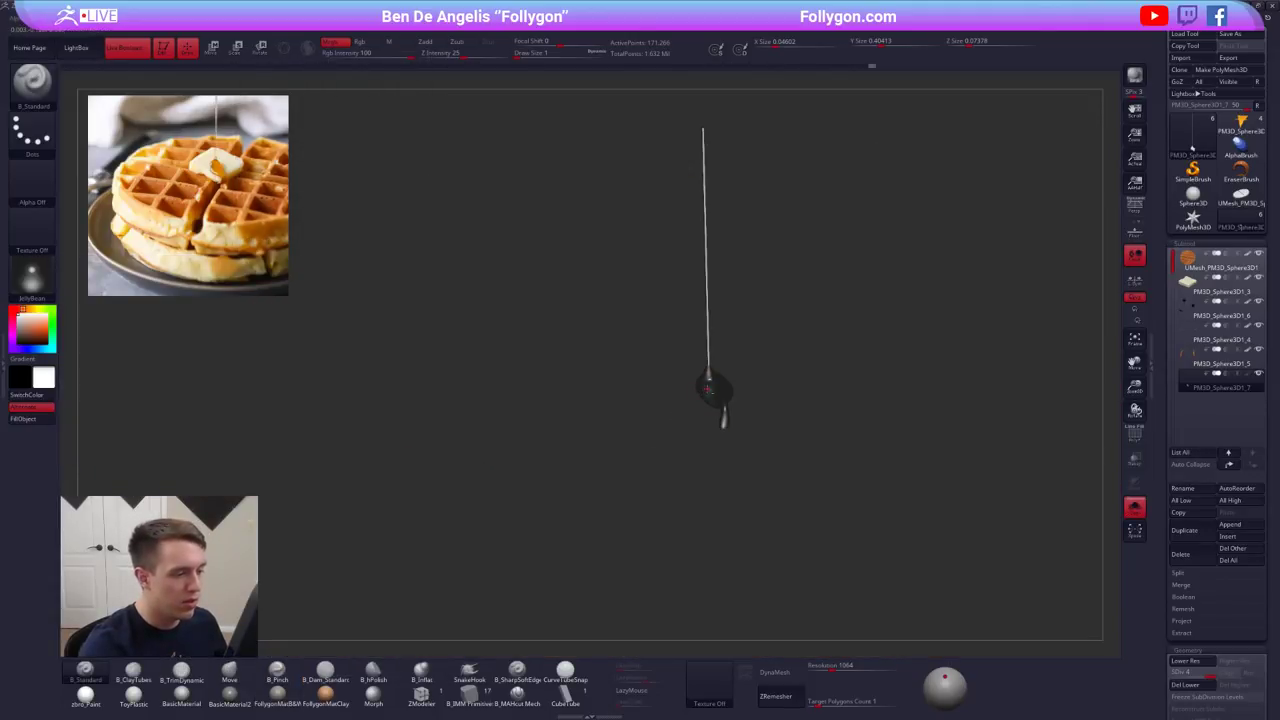
ctrl+right_drag(698, 398, 738, 404)
key(z)
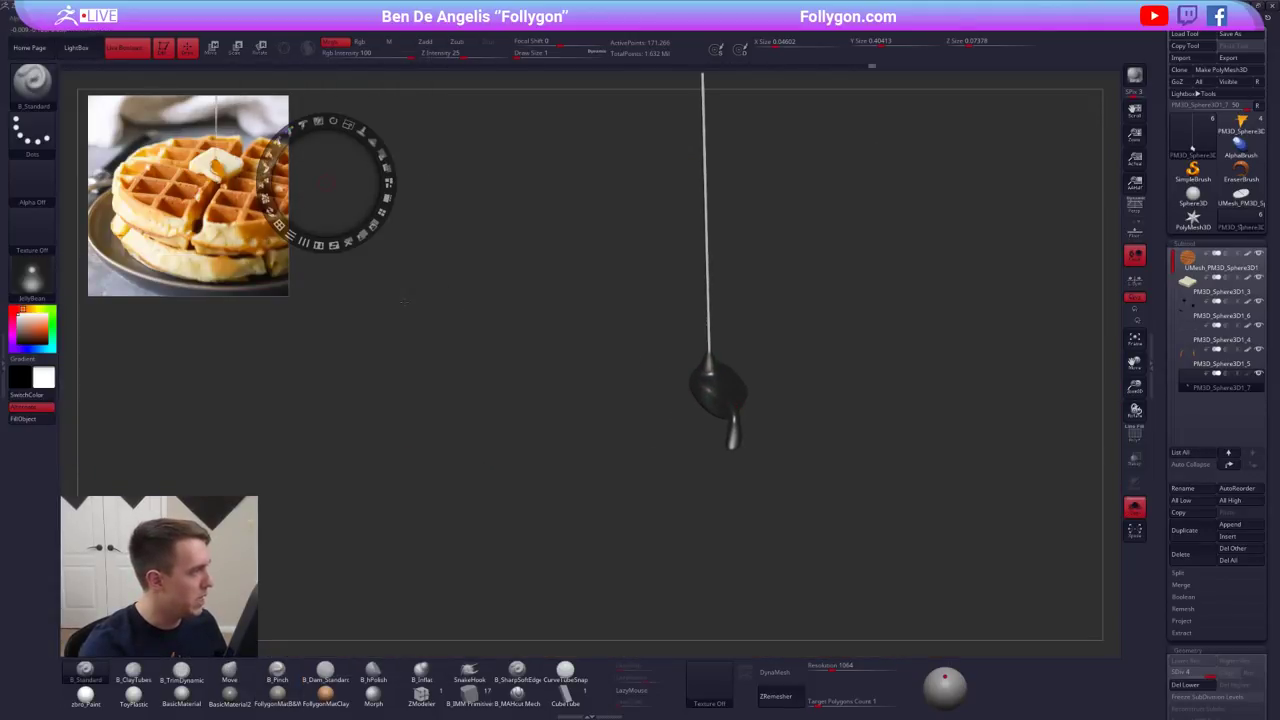
key(c)
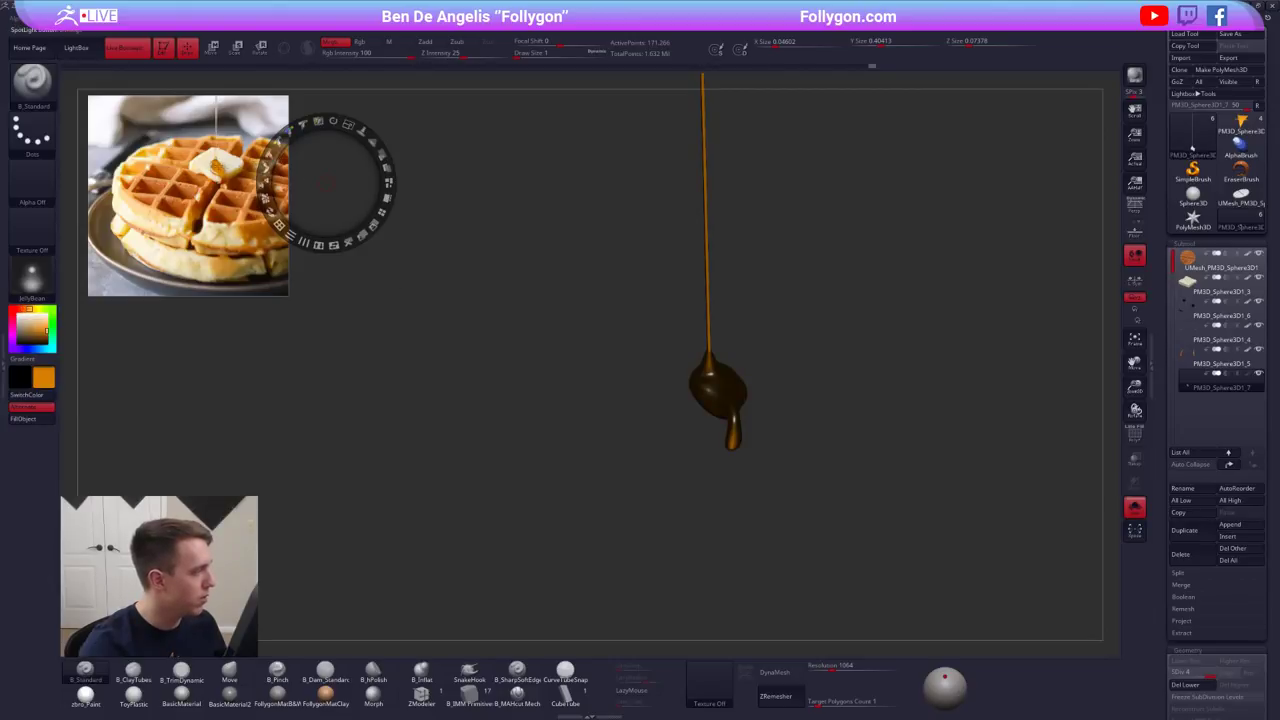
key(shift+z)
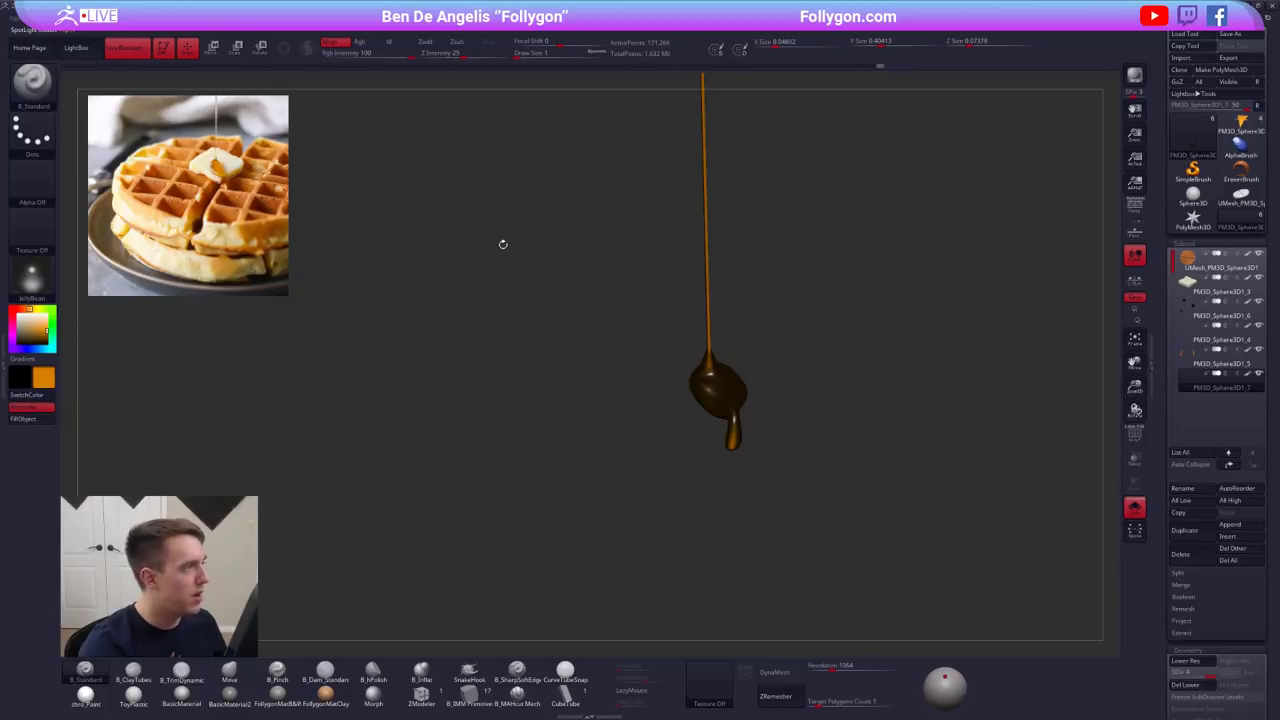
- Adjust the Ambient modifier of the JellyBean material to brighten the syrup
click(324, 19)
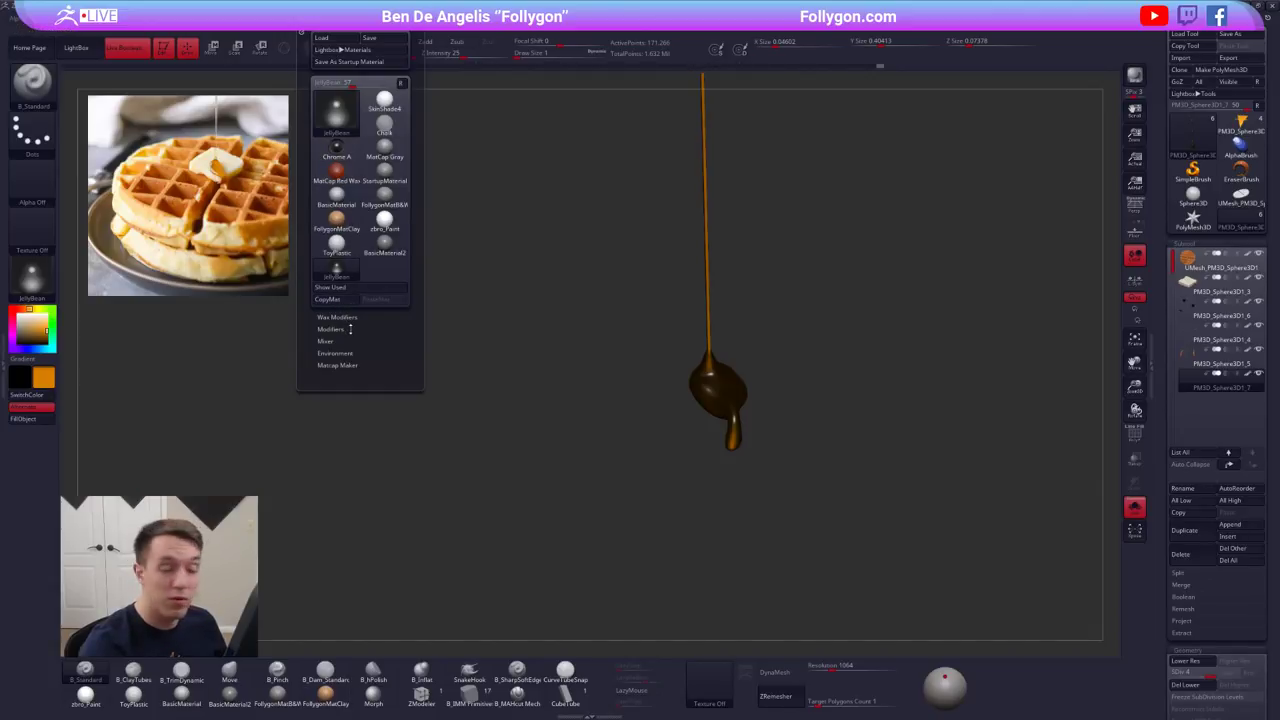
click(349, 329)
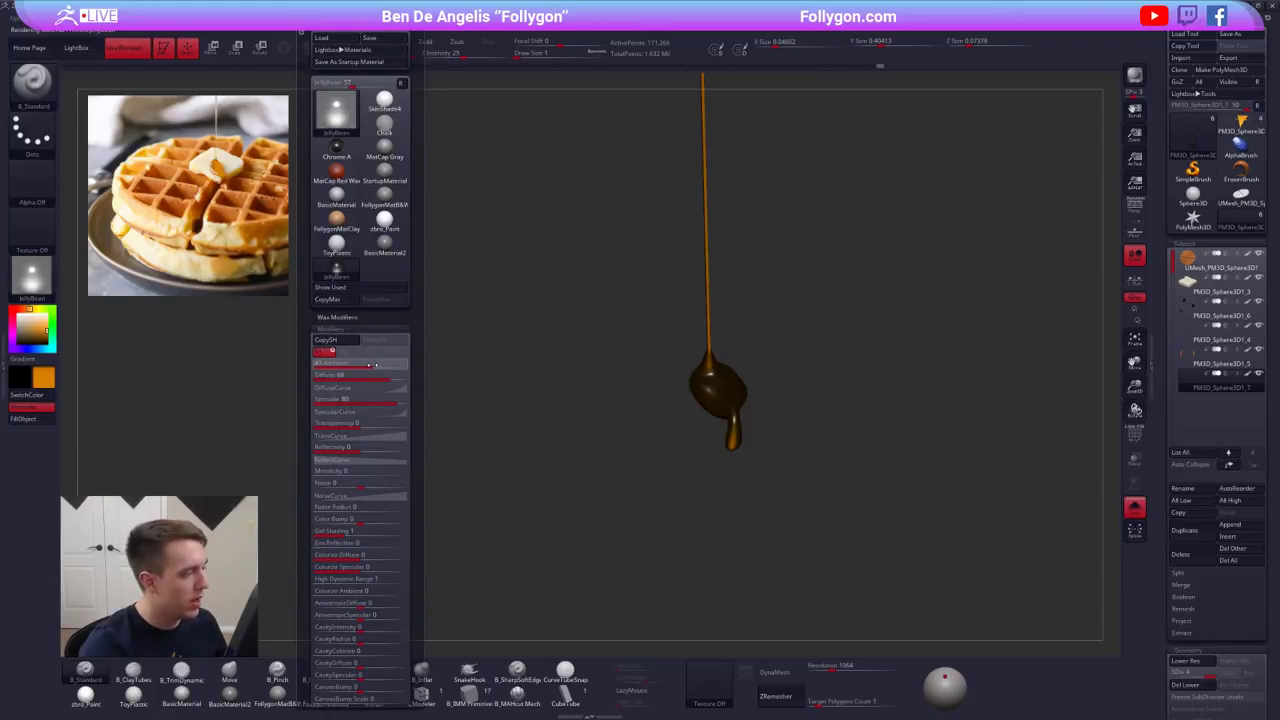
click(367, 364)
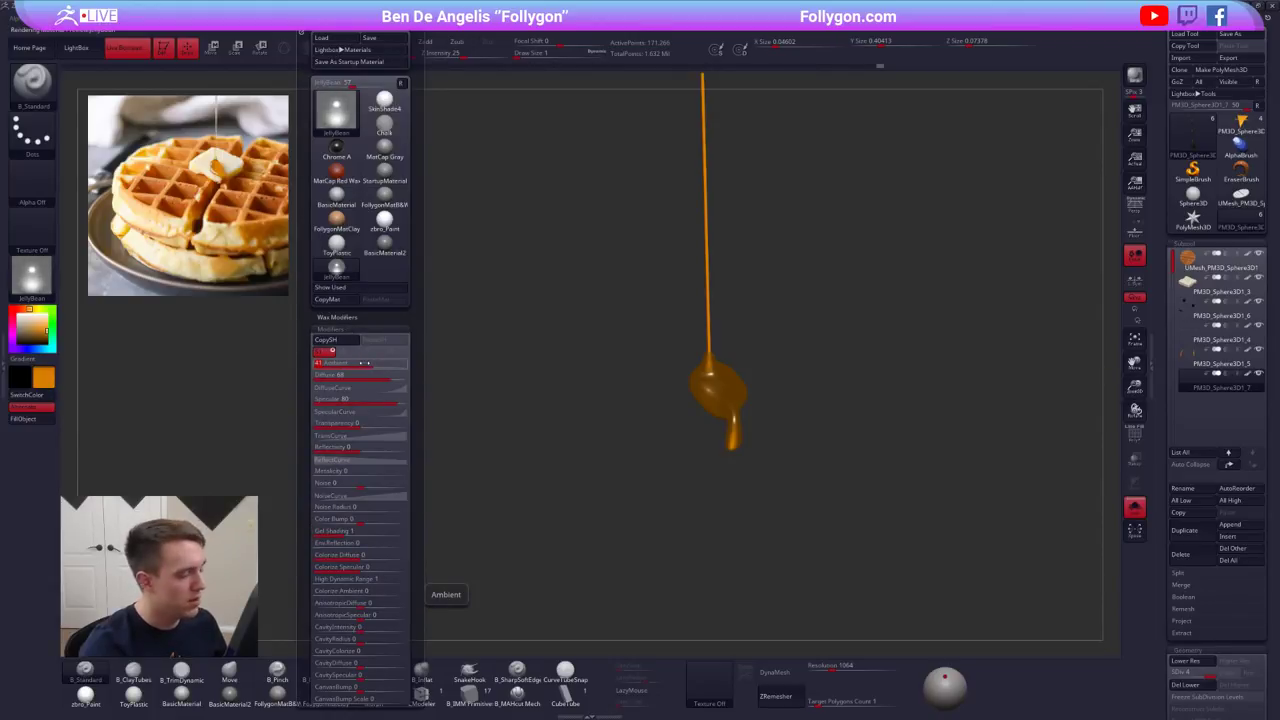
drag(368, 365, 374, 367)
- Show the full model again, select the waffle and fill it with the zbro_Paint material
ctrl+right_drag(560, 500, 560, 430)
key(alt+s)
alt+click(560, 430)
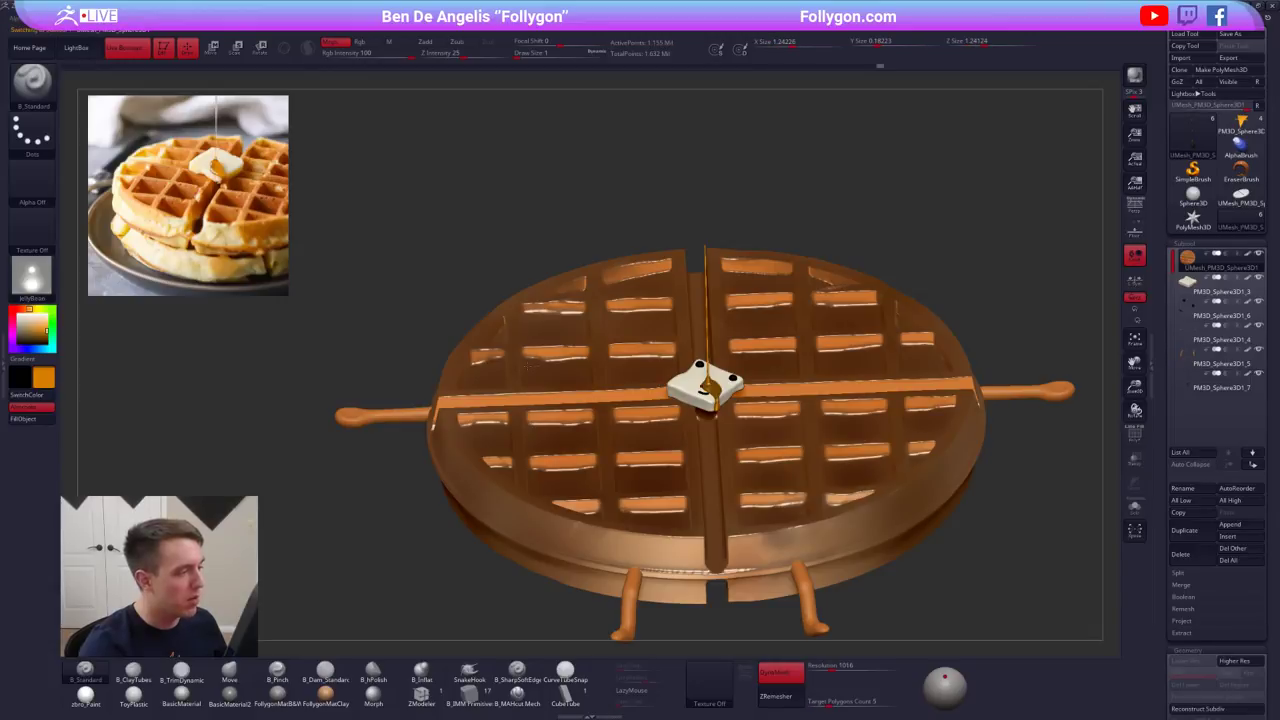
click(92, 692)
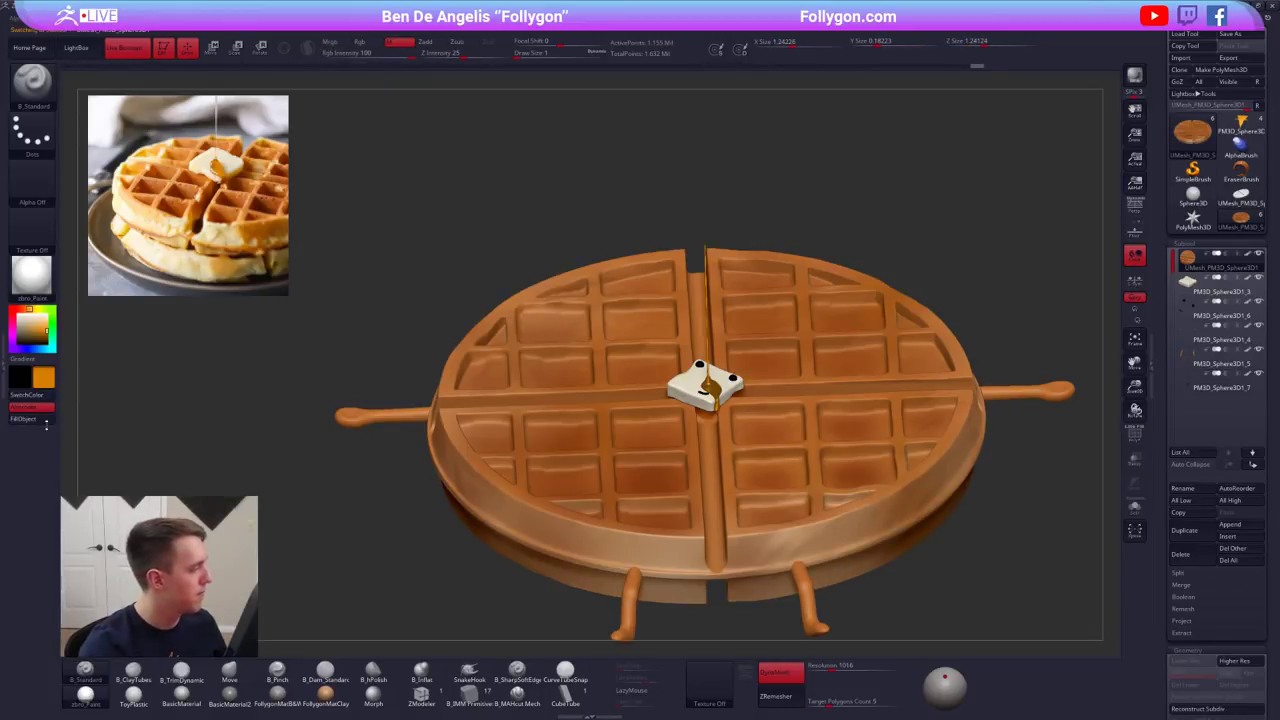
click(46, 421)
mouse_move(757, 310)
ctrl+right_down()
mouse_move(764, 434)
mouse_move(760, 320)
ctrl+right_up()
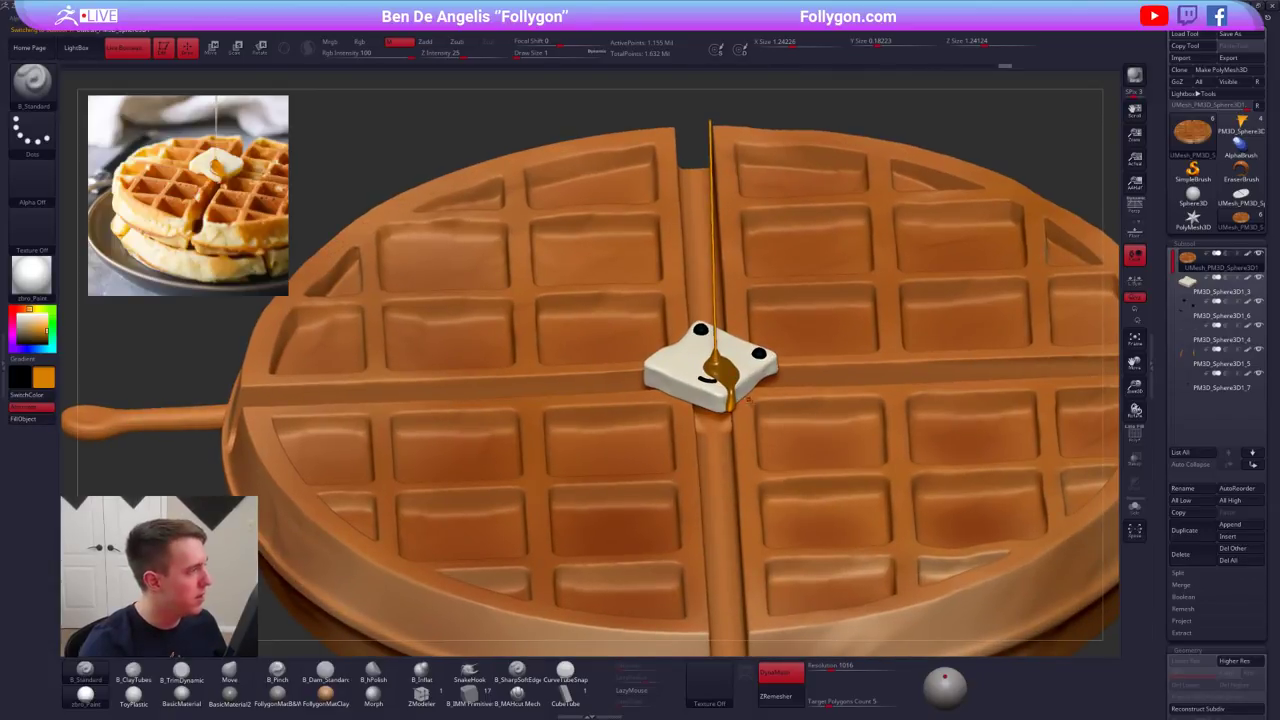
- Select the waffle's legs and switch to the Move brush
mouse_move(770, 402)
alt+right_down()
mouse_move(738, 369)
mouse_move(788, 497)
mouse_move(736, 450)
mouse_move(877, 469)
alt+right_up()
alt+click(736, 450)
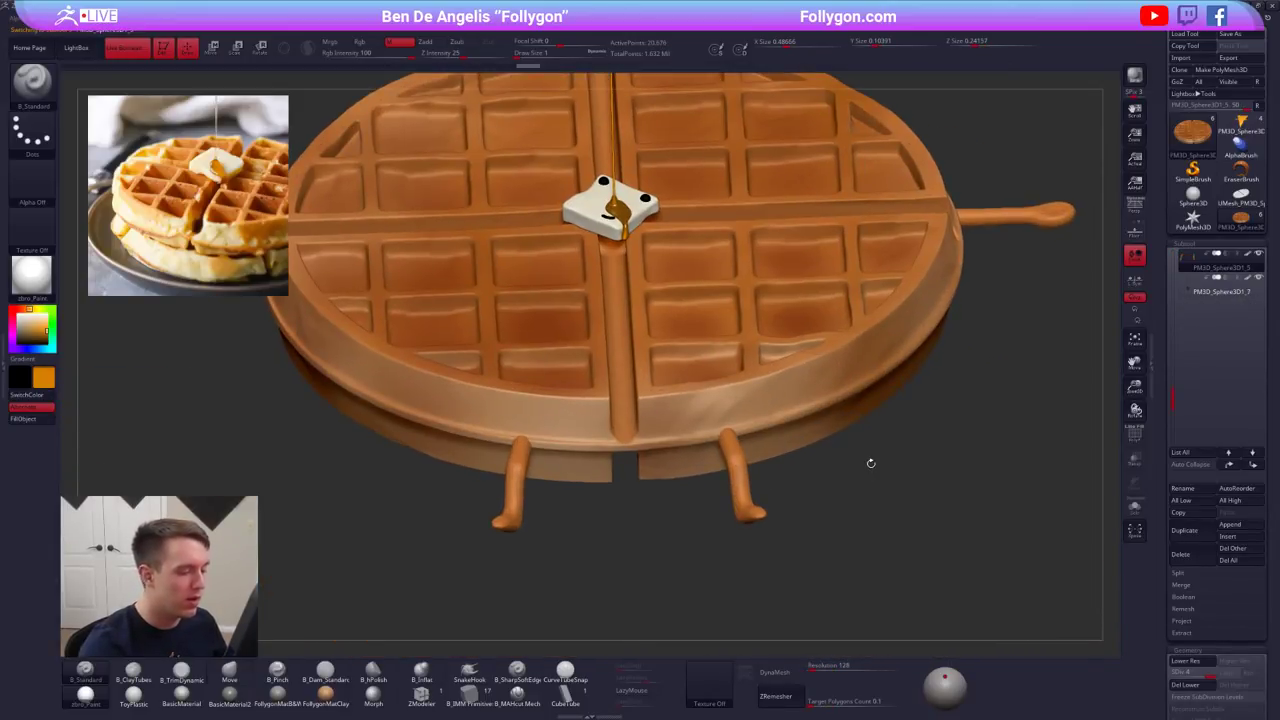
key(b)
key(m)
key(v)
ctrl+right_drag(786, 464, 730, 435)
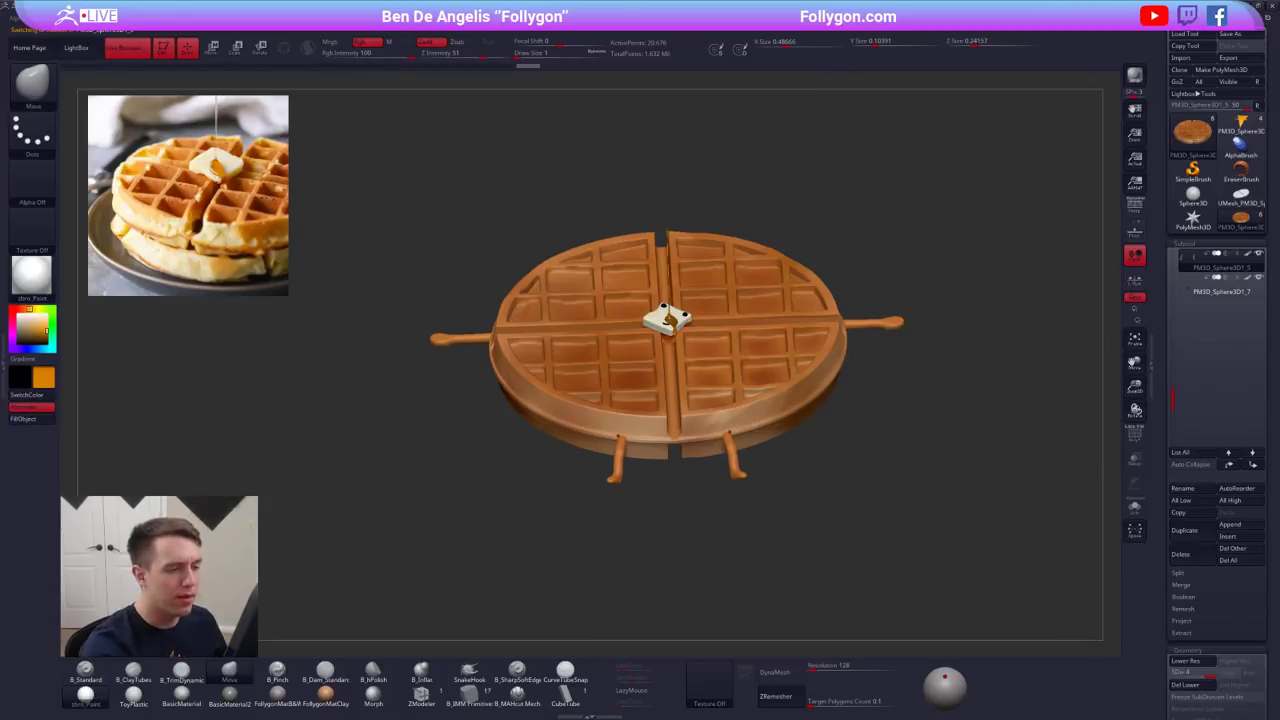
right_drag(894, 327, 874, 394)
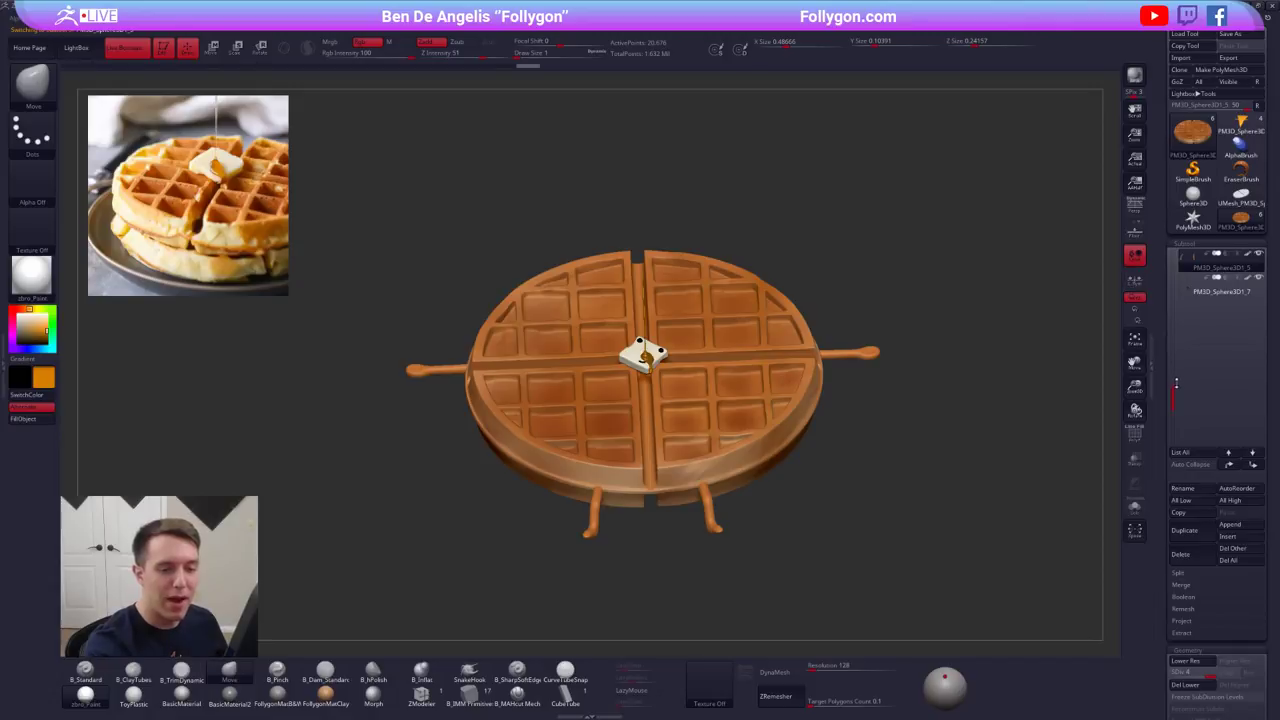
- Select the arms subtool and merge it down with the legs subtool
drag(1175, 388, 1177, 328)
click(1186, 289)
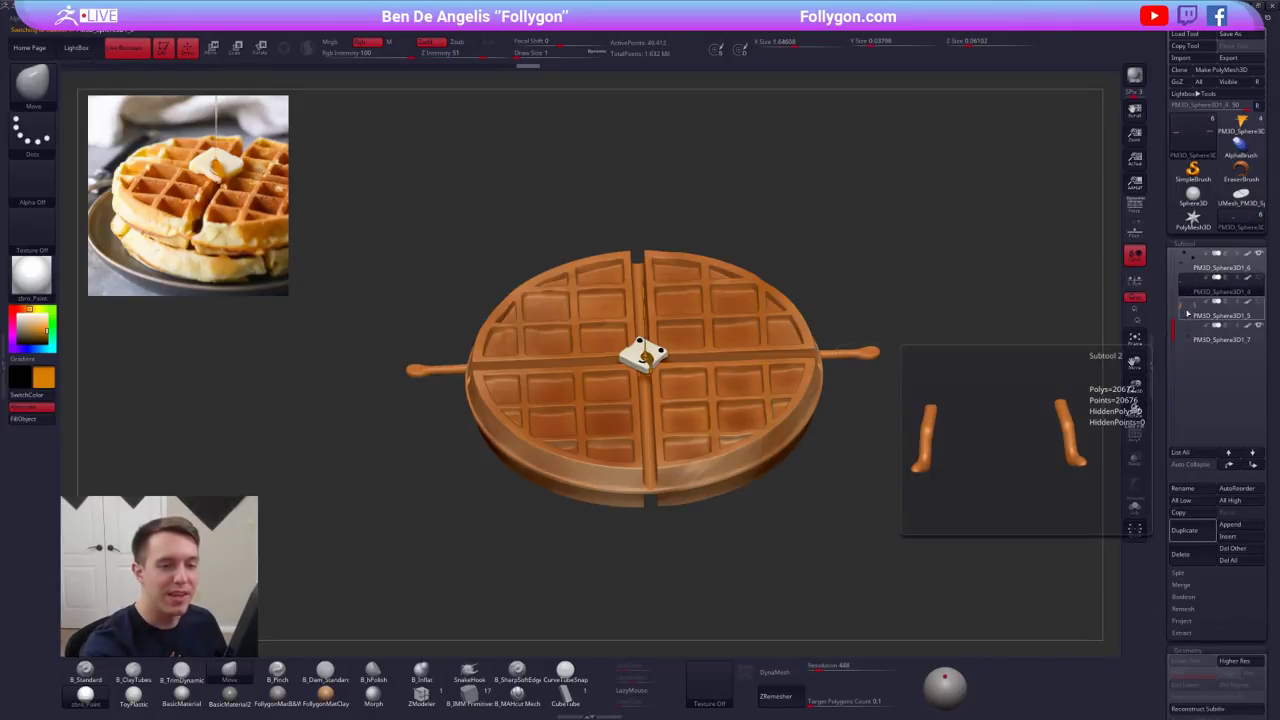
key(ctrl+shift+m)
click(978, 363)
click(931, 397)
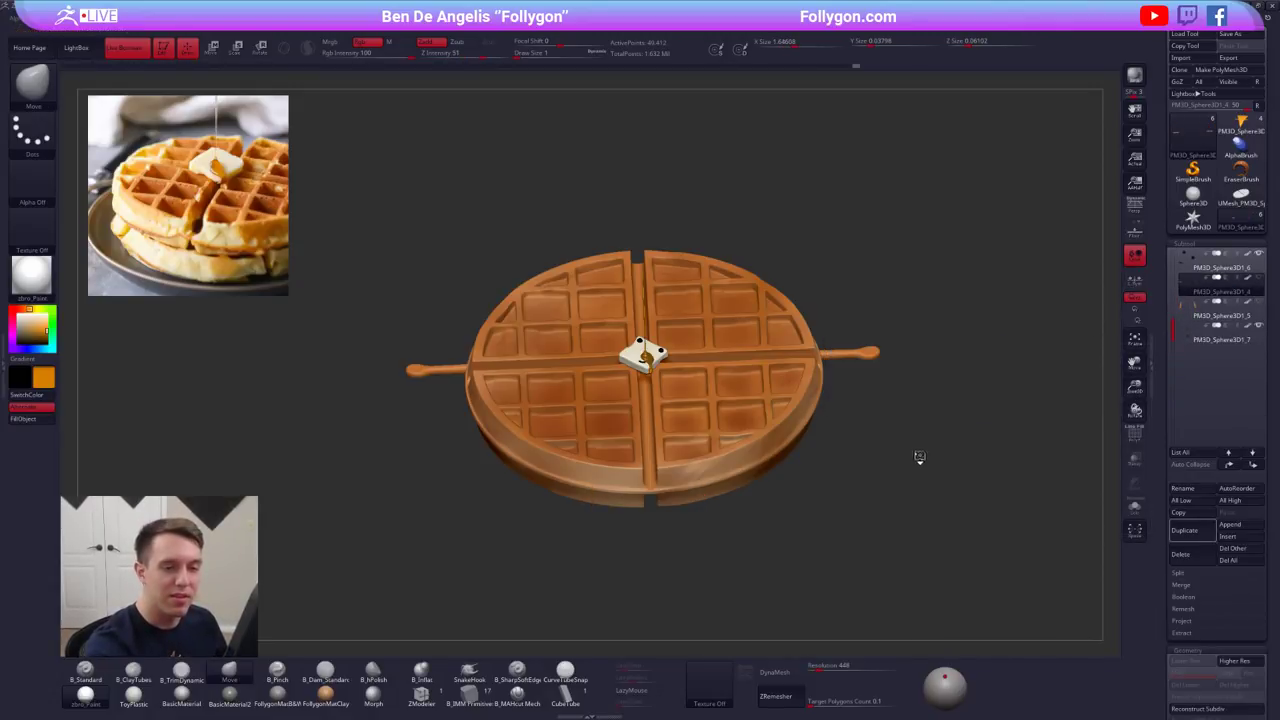
- Select the limbs subtool and remove the arms so that only the two legs remain on the waffle
click(1195, 267)
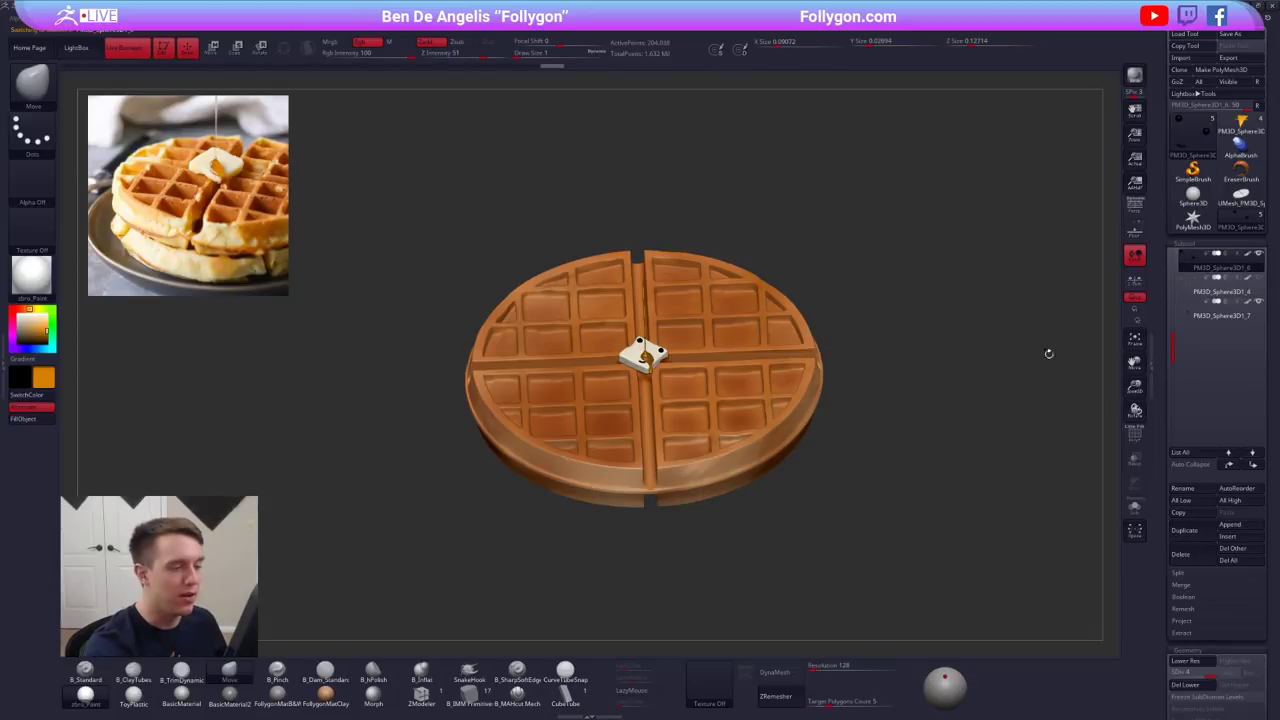
click(1195, 289)
key(alt+shift+s)
mouse_move(793, 328)
ctrl+alt+shift+mouse_down()
mouse_move(805, 404)
mouse_move(933, 354)
ctrl+alt+shift+mouse_up()
key(ctrl+shift+m)
click(950, 355)
key(alt+shift+s)
drag(803, 475, 838, 515)
alt+drag(898, 470, 893, 470)
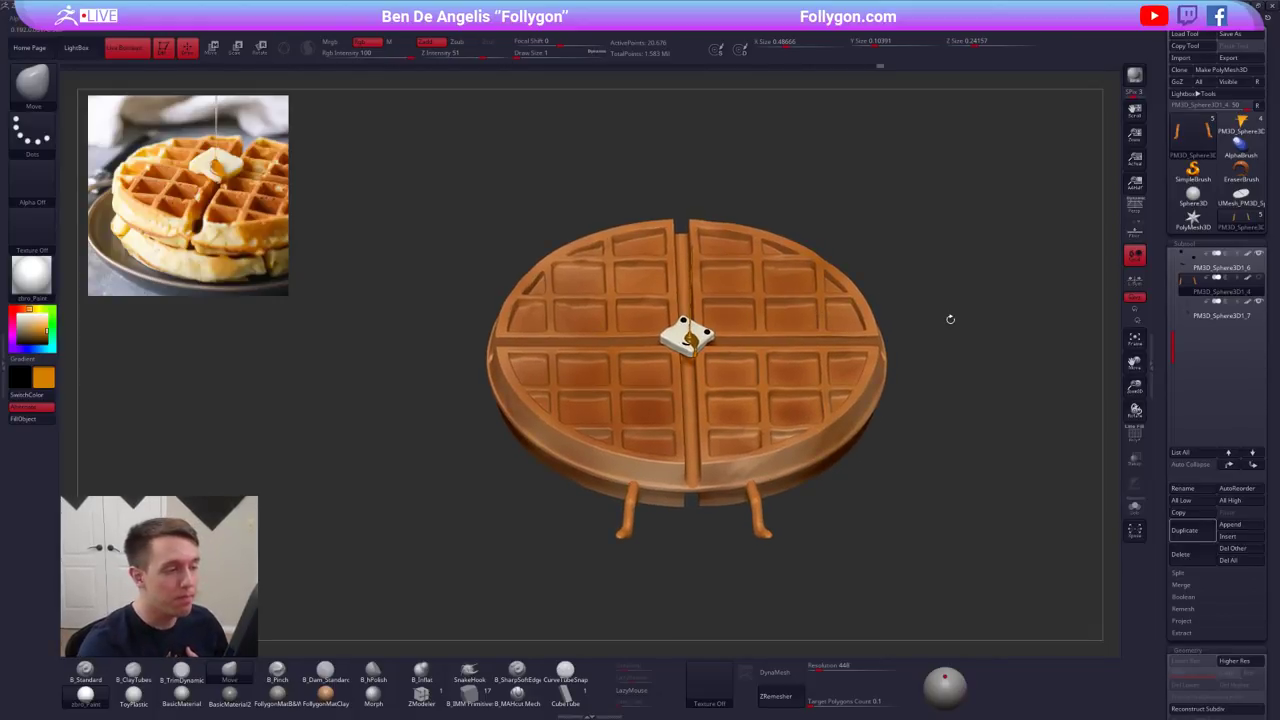
- Switch to the pizza slice character model
click(1241, 128)
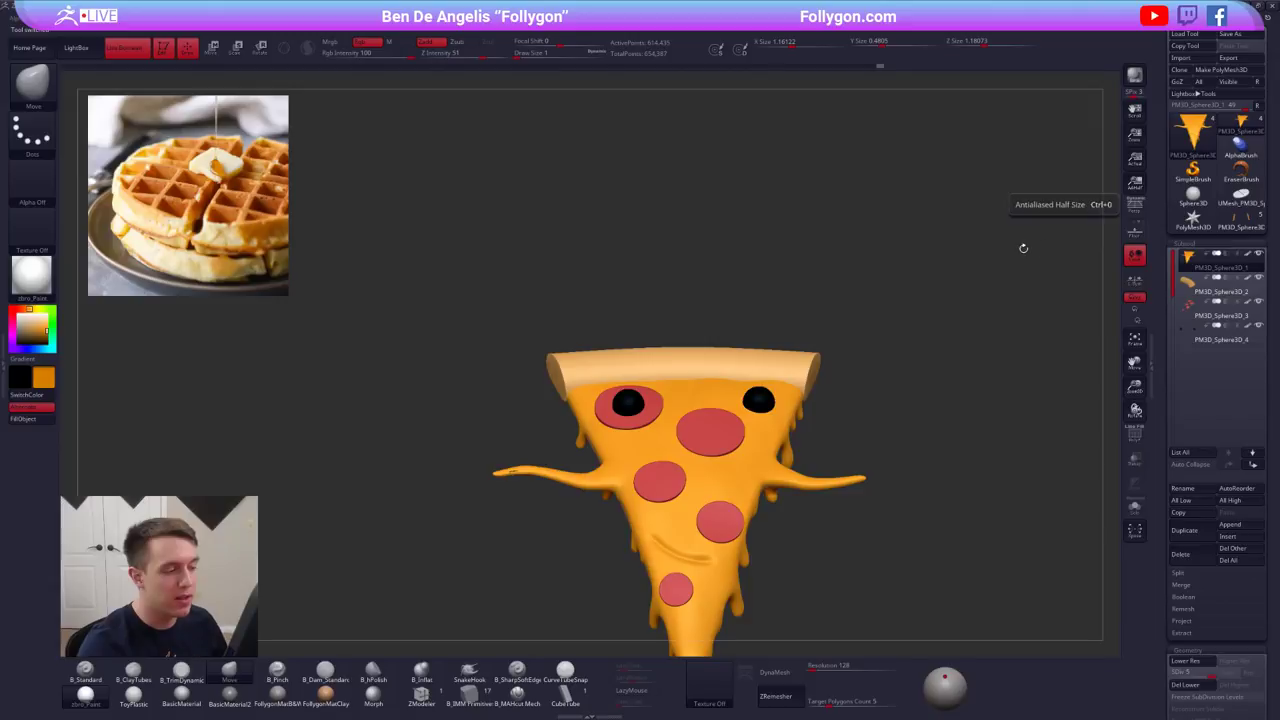
- Switch from the pizza slice back to the waffle character and look over the model from several angles
alt+drag(995, 275, 951, 192)
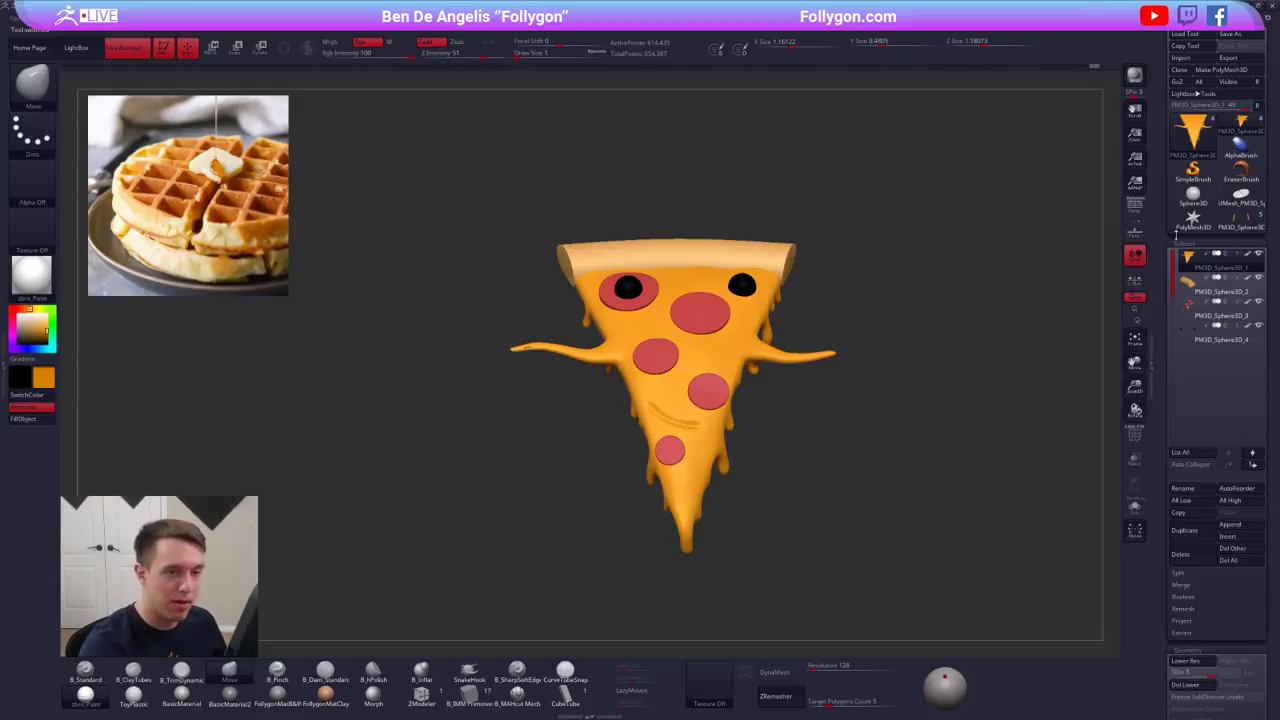
click(1241, 221)
alt+drag(871, 331, 880, 430)
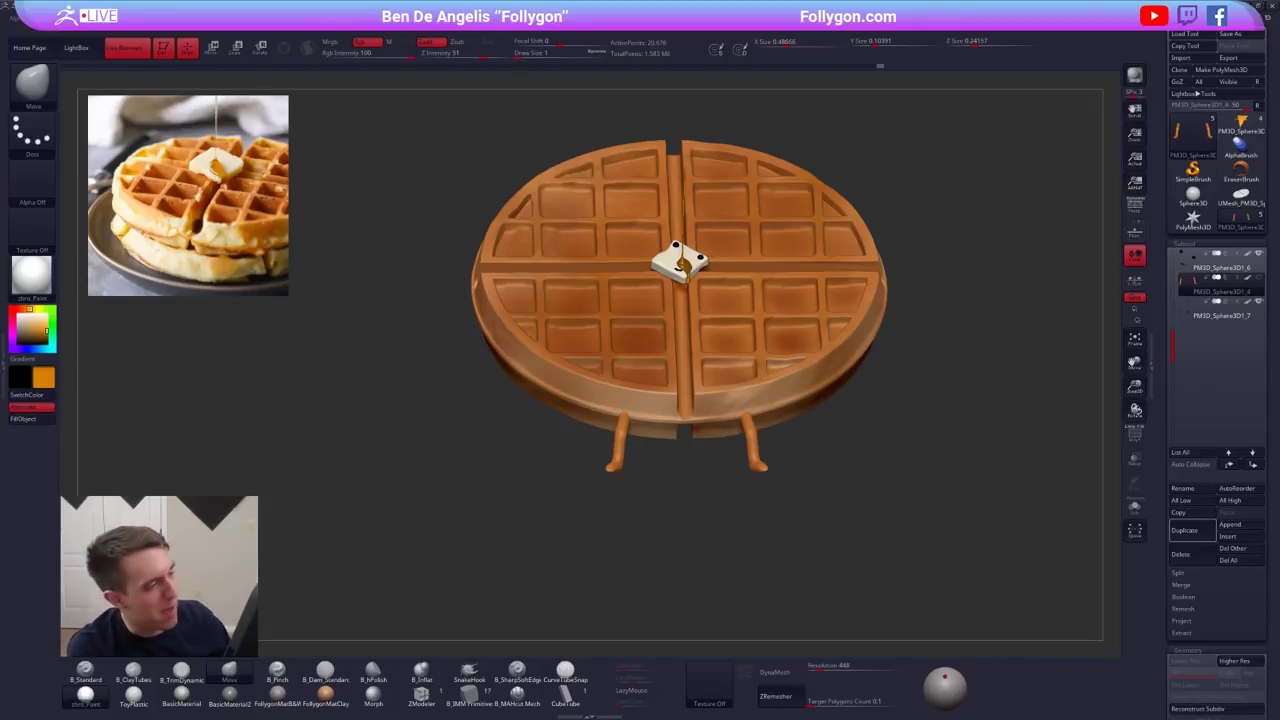
drag(909, 388, 1012, 398)
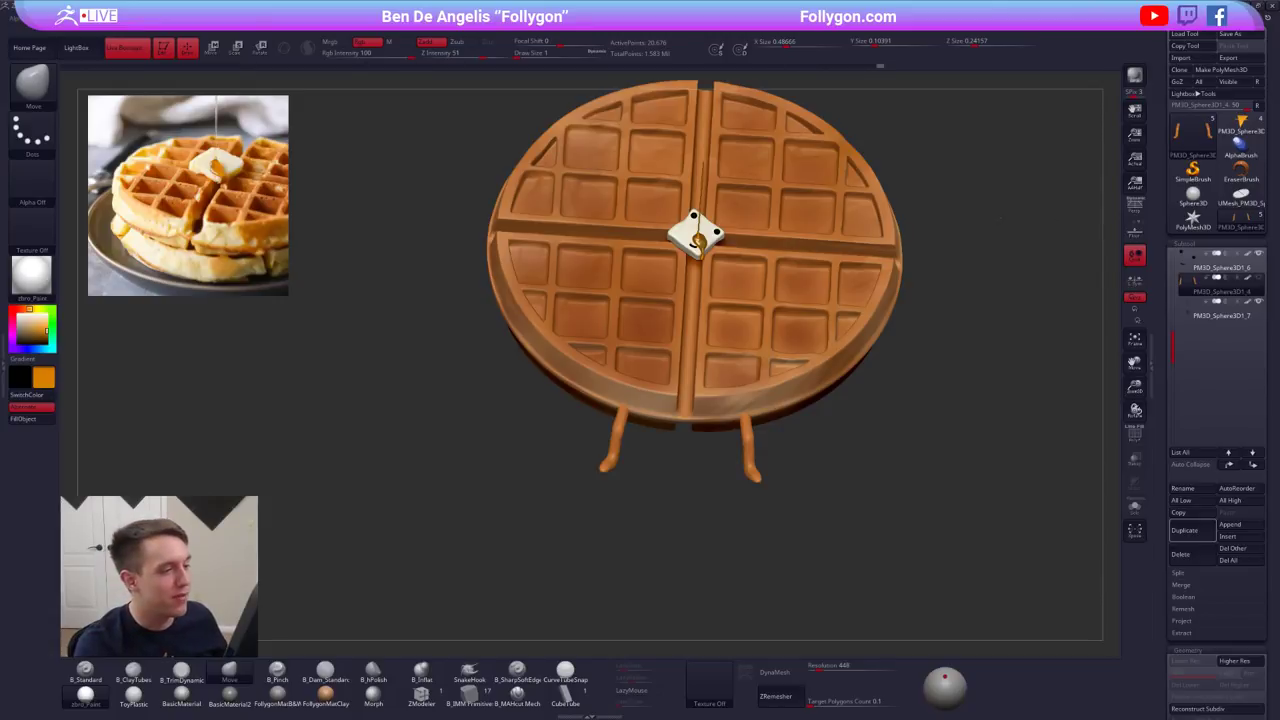
drag(1001, 217, 971, 248)
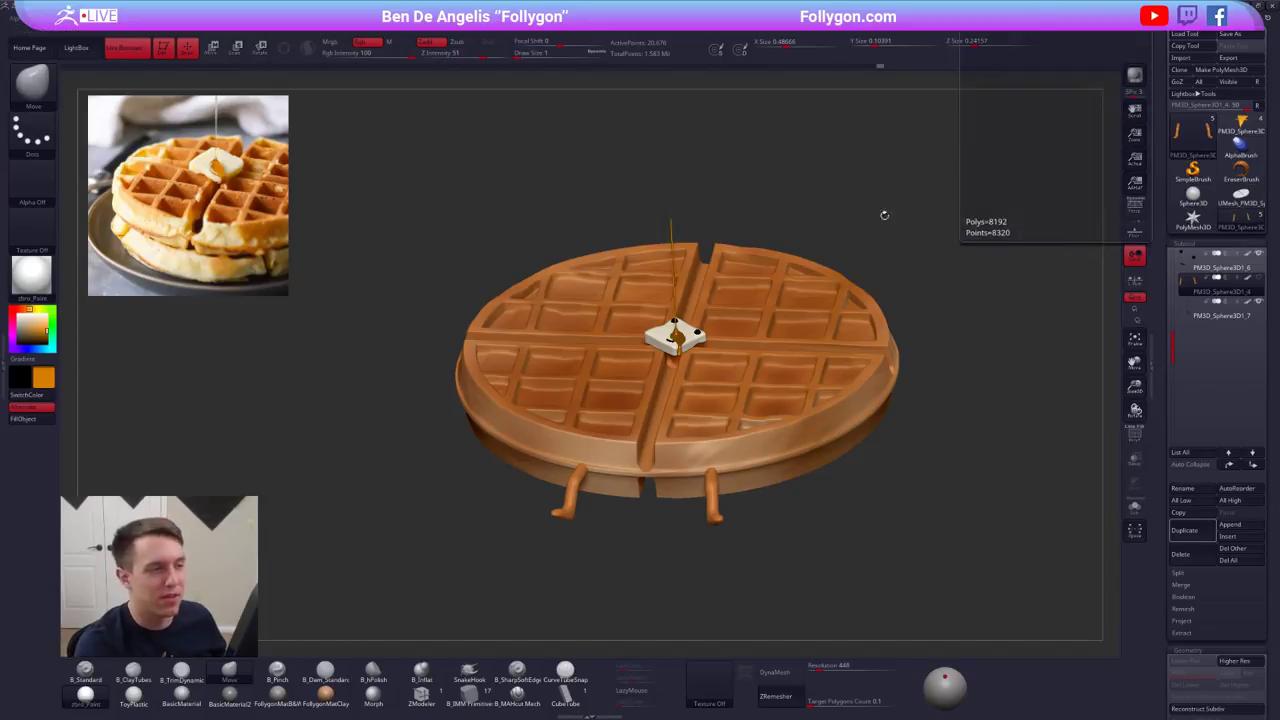
- Switch to the web browser, look up the ZBrushLIVE broadcast calendar and return to ZBrush
key(alt+Tab)
key(alt+Tab)
key(alt+Tab)
key(alt+Tab)
key(alt+Tab)
key(alt+shift+Tab)
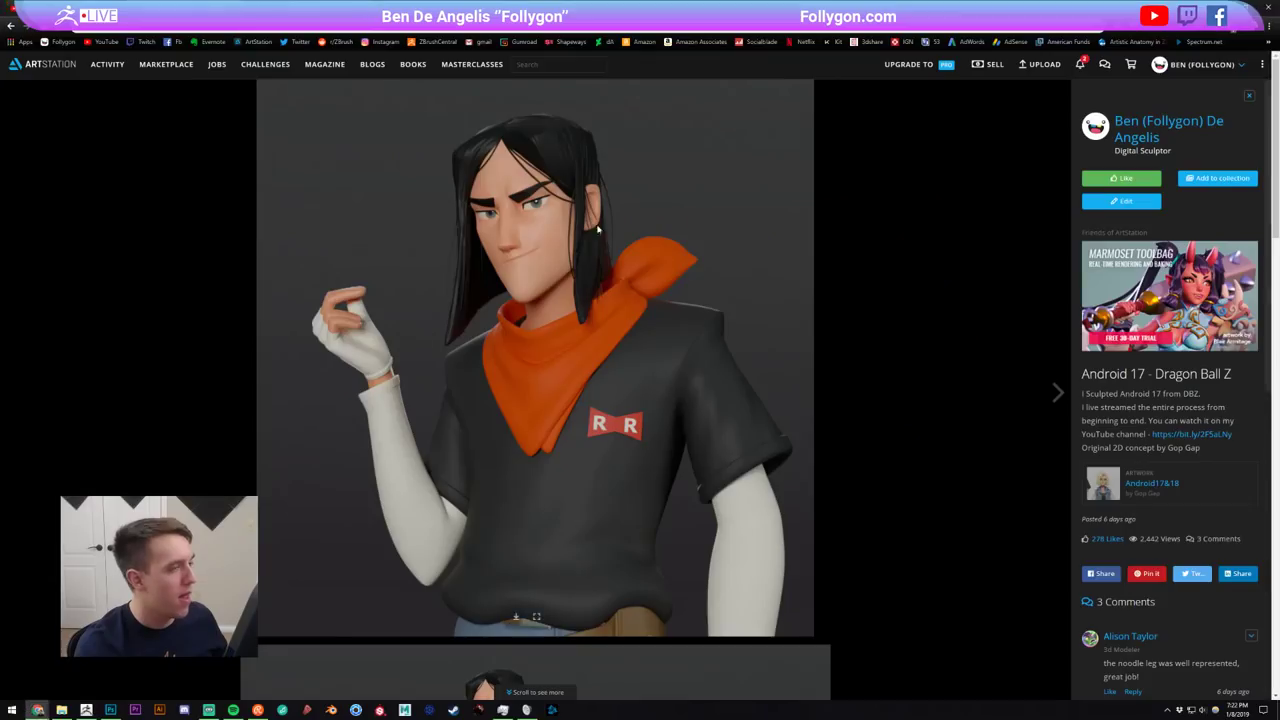
click(1267, 42)
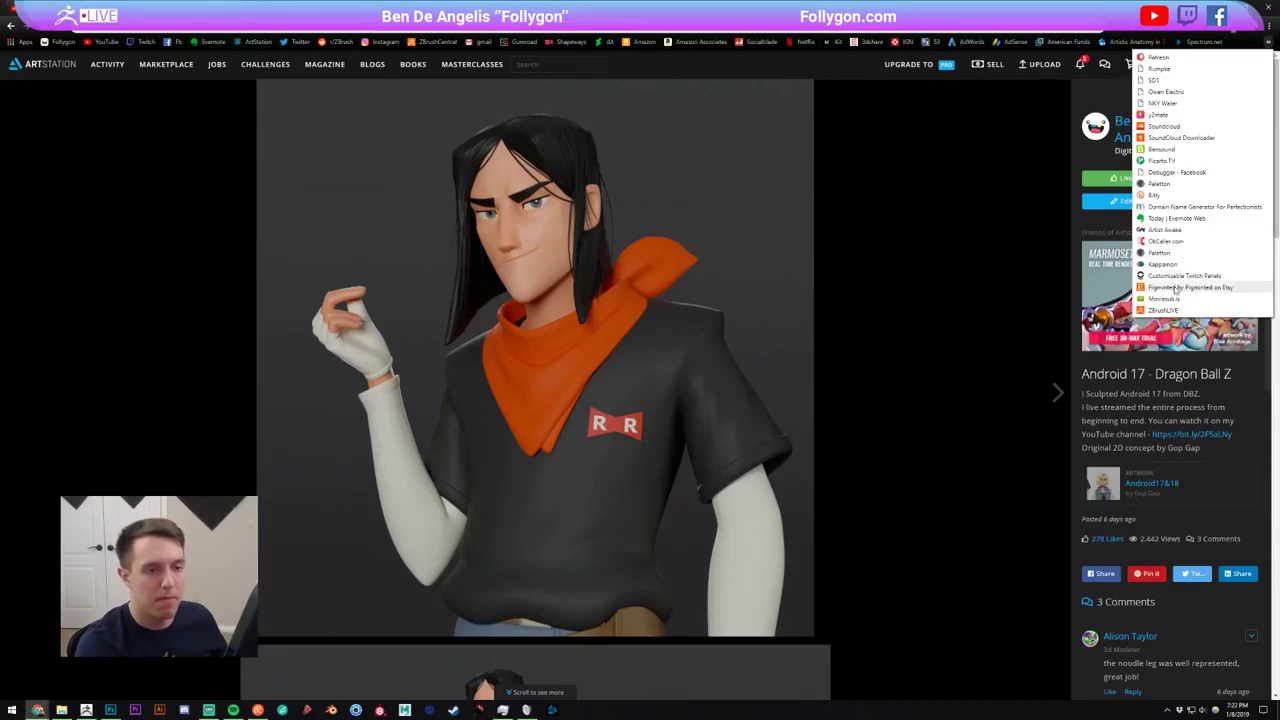
click(1183, 310)
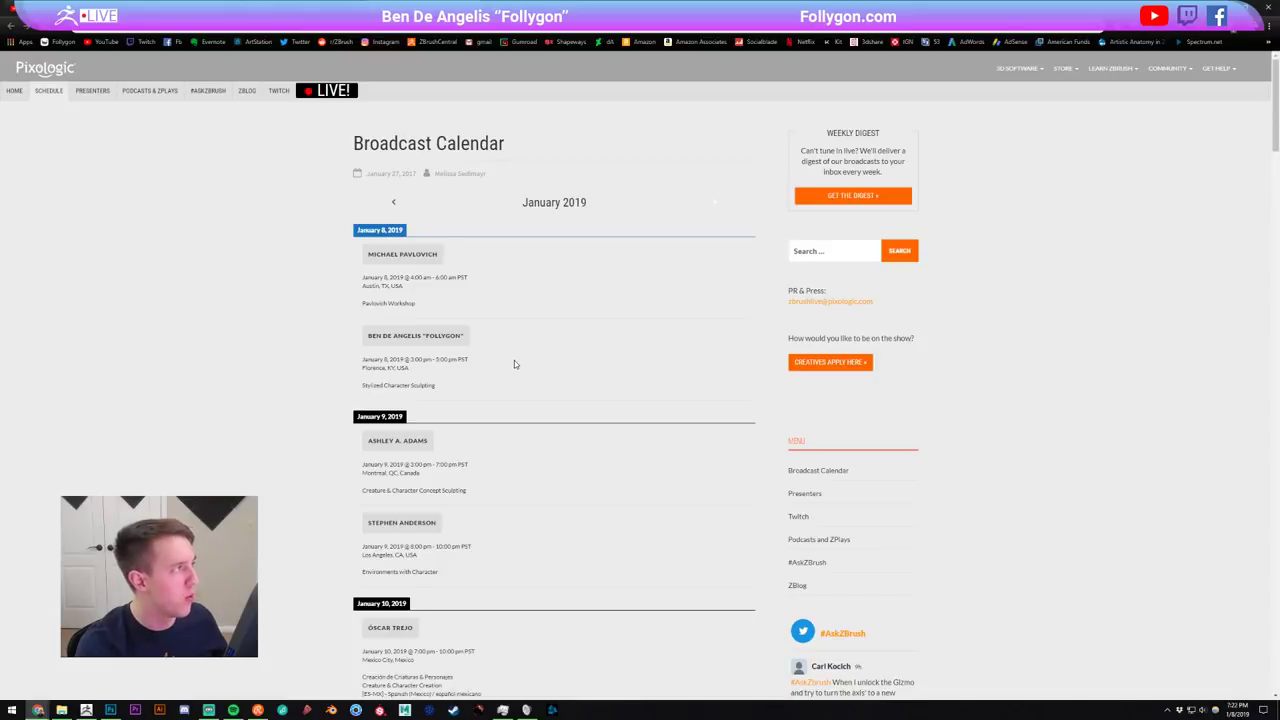
click(416, 6)
click(87, 710)
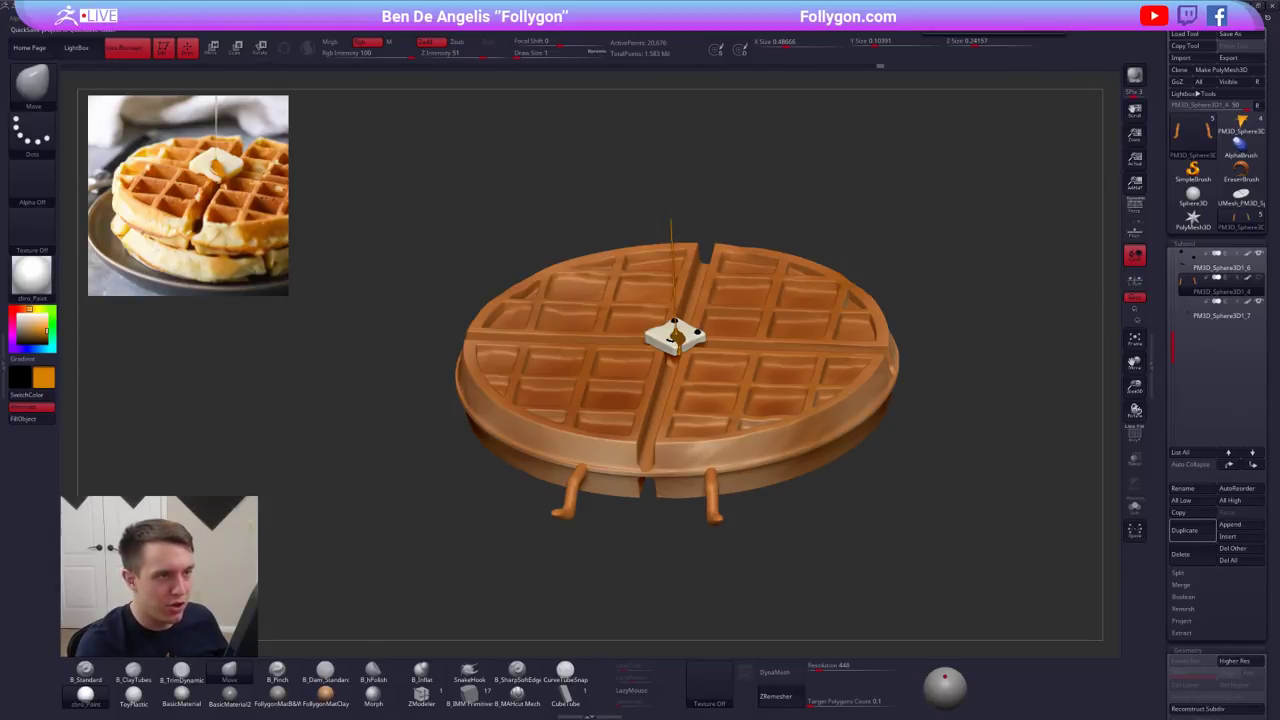
- Quick-save the project, delete the leftover plain waffle tool without details and reselect the finished waffle character
click(995, 8)
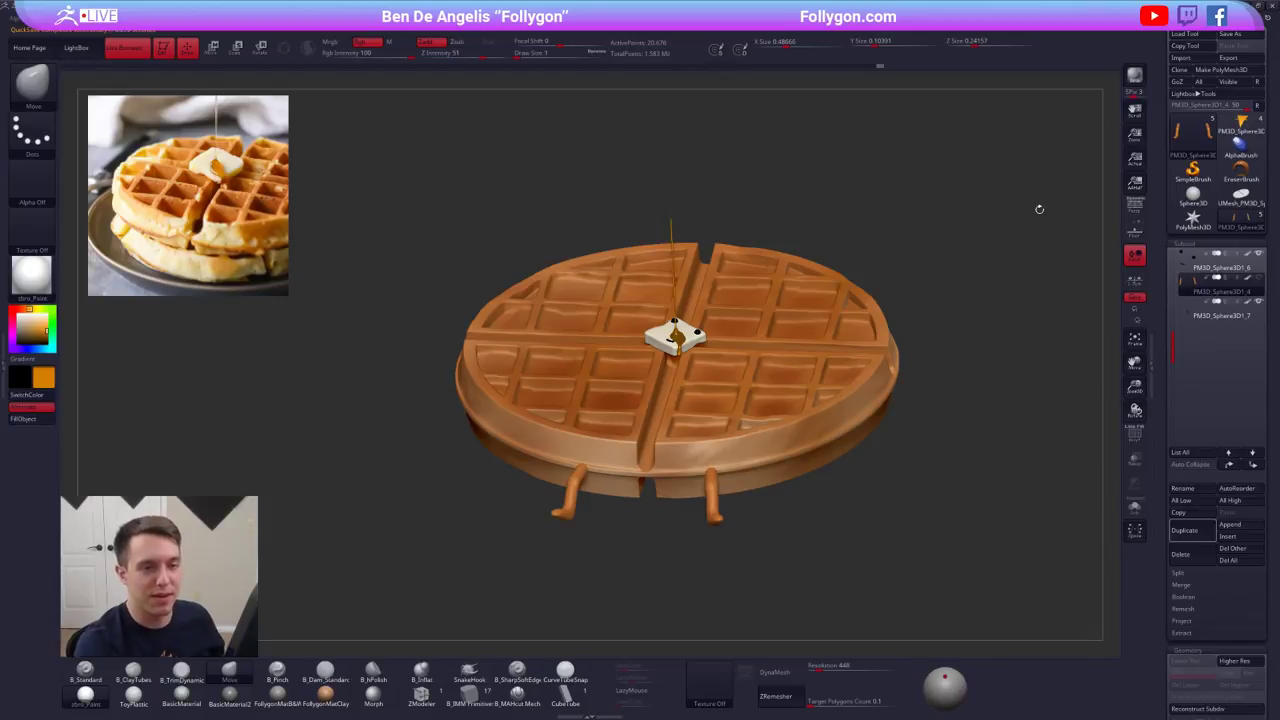
click(1241, 196)
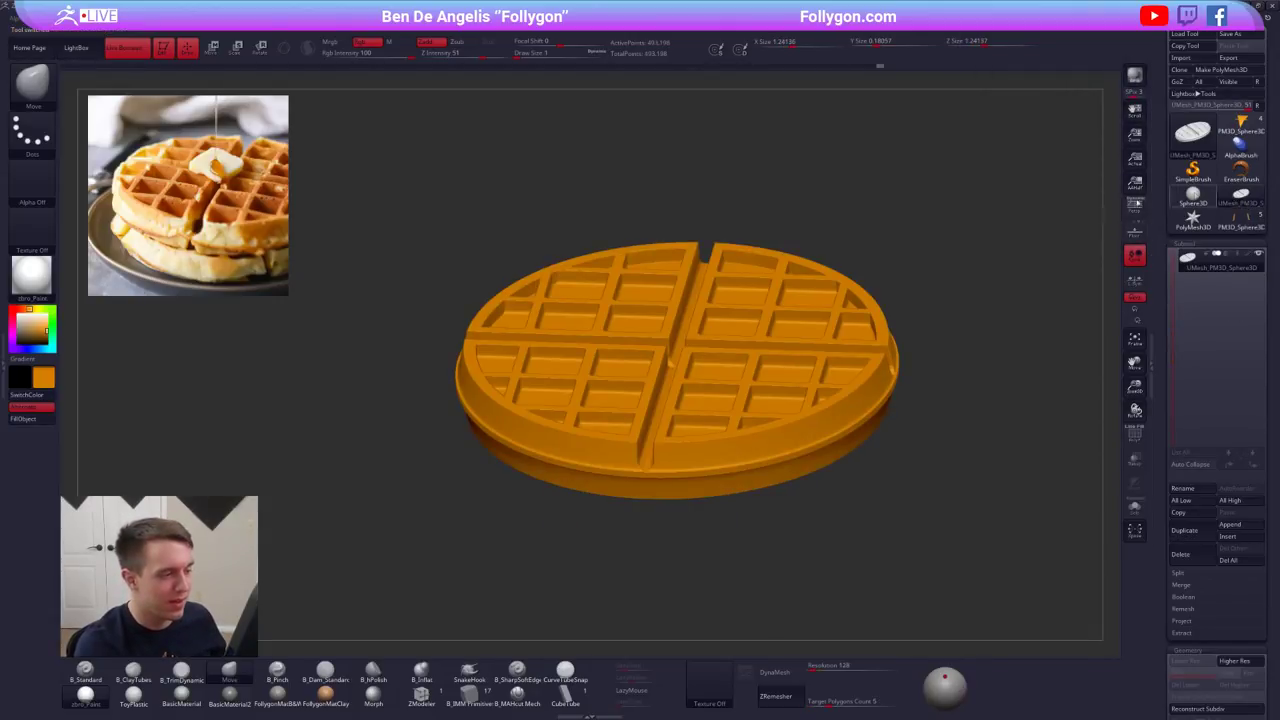
click(1187, 553)
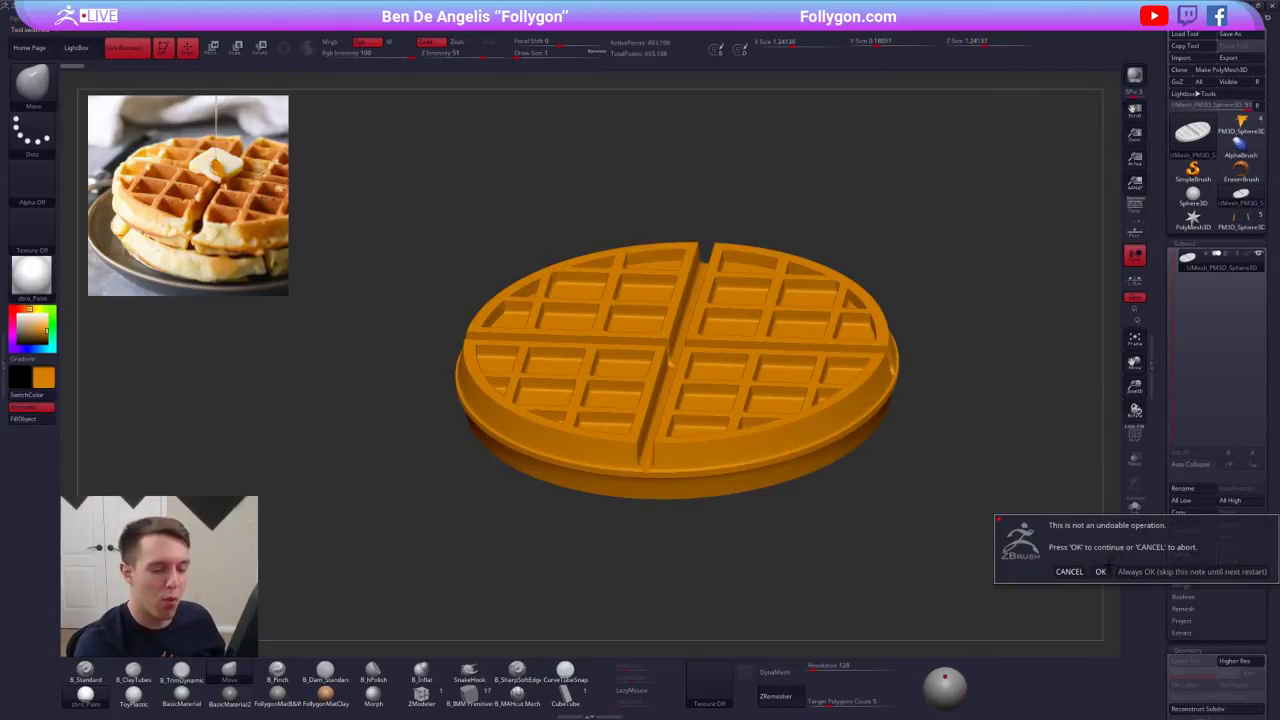
click(1100, 571)
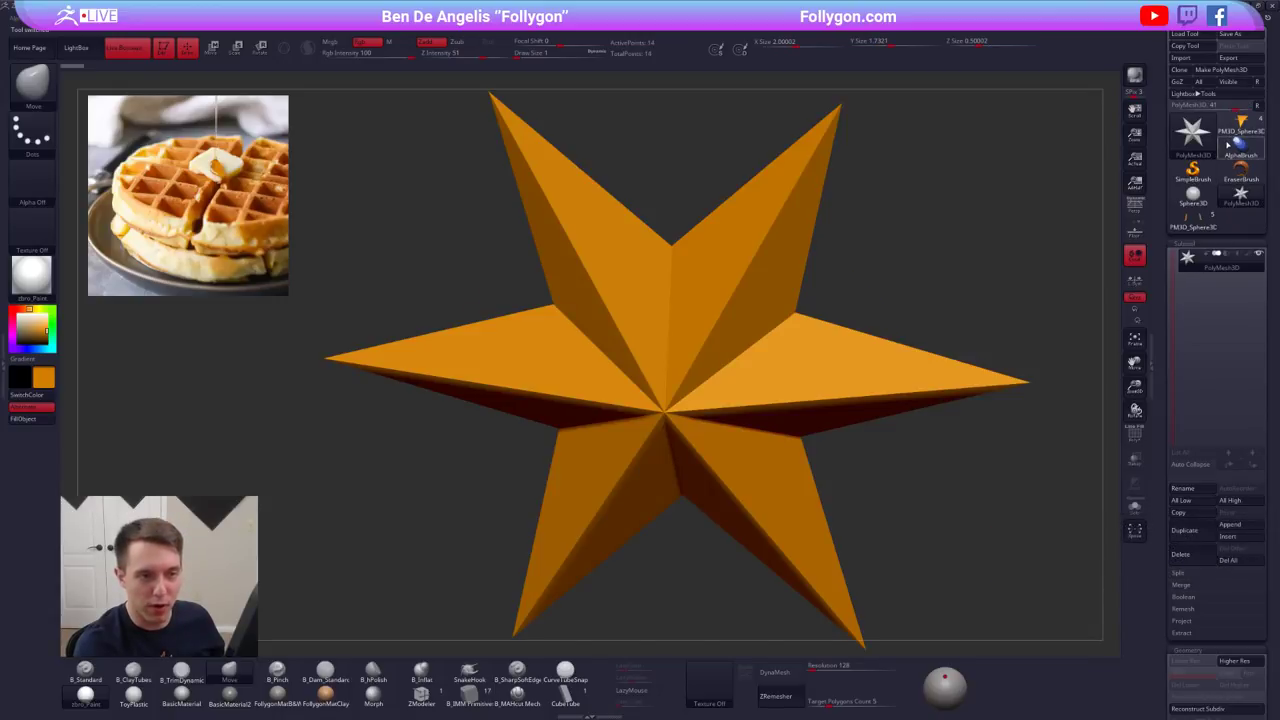
click(1240, 128)
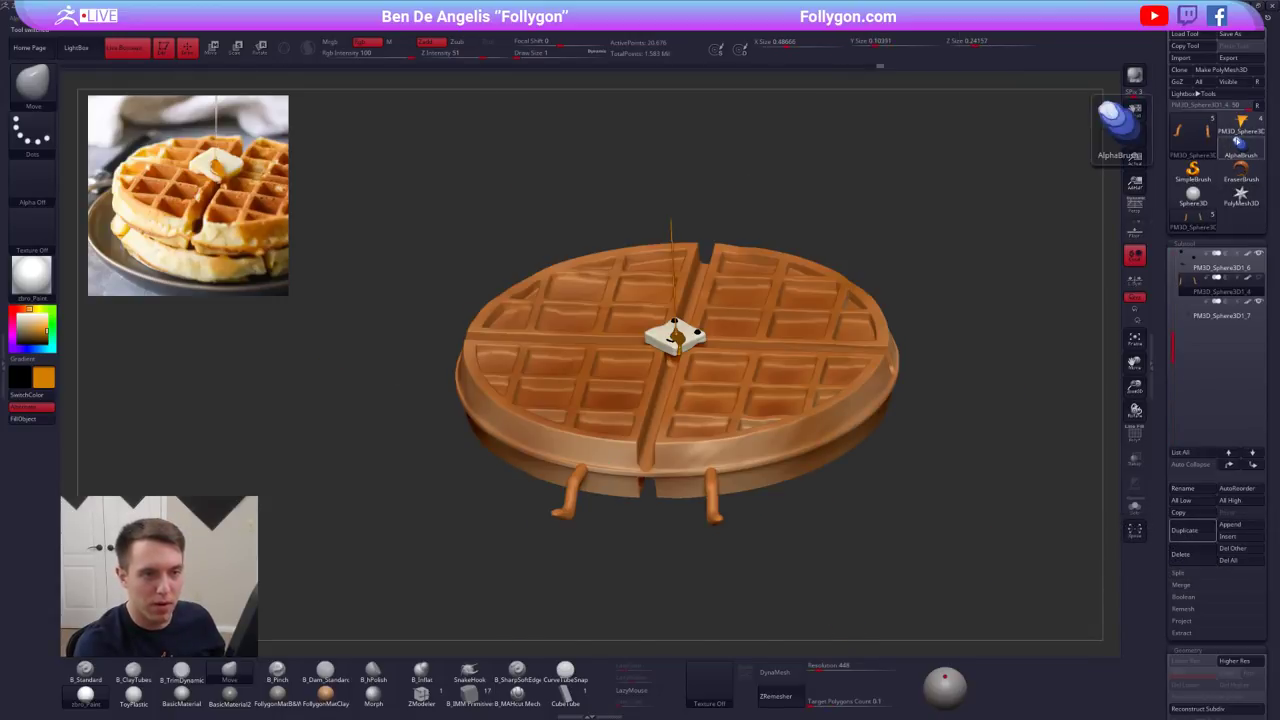
- Load a new Sphere3D primitive as the active tool
click(1257, 105)
click(1204, 136)
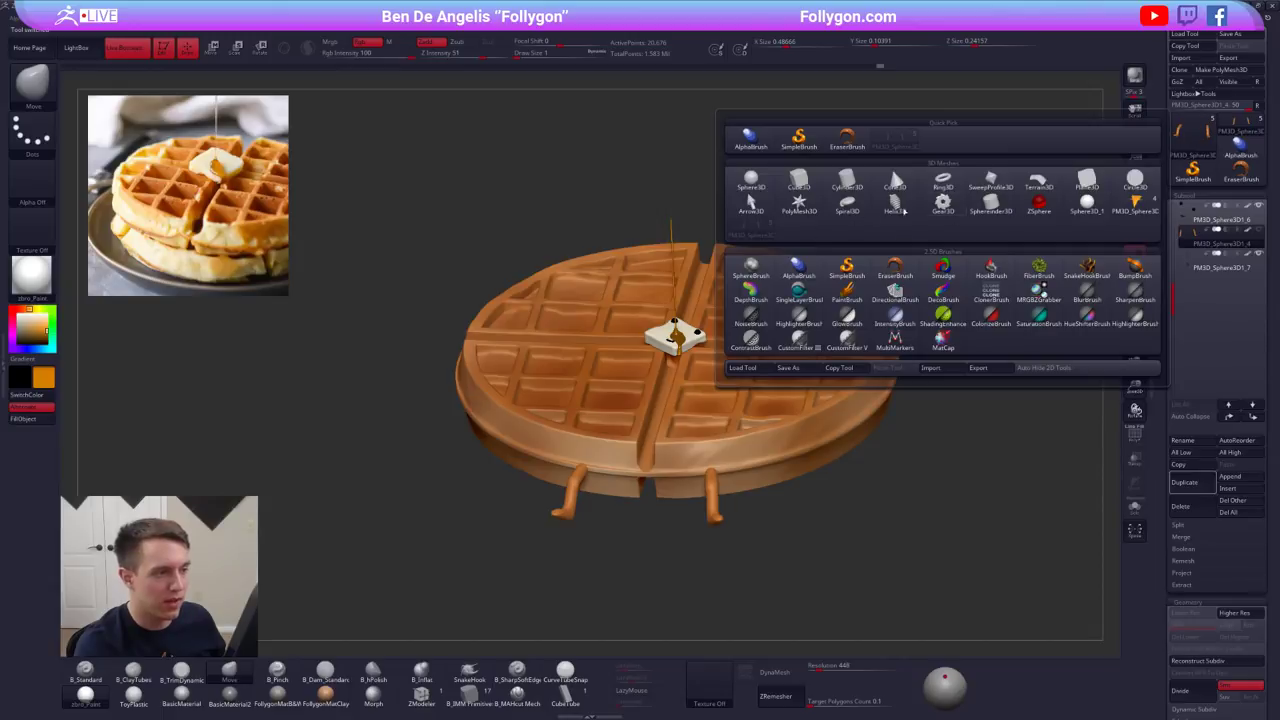
click(1135, 204)
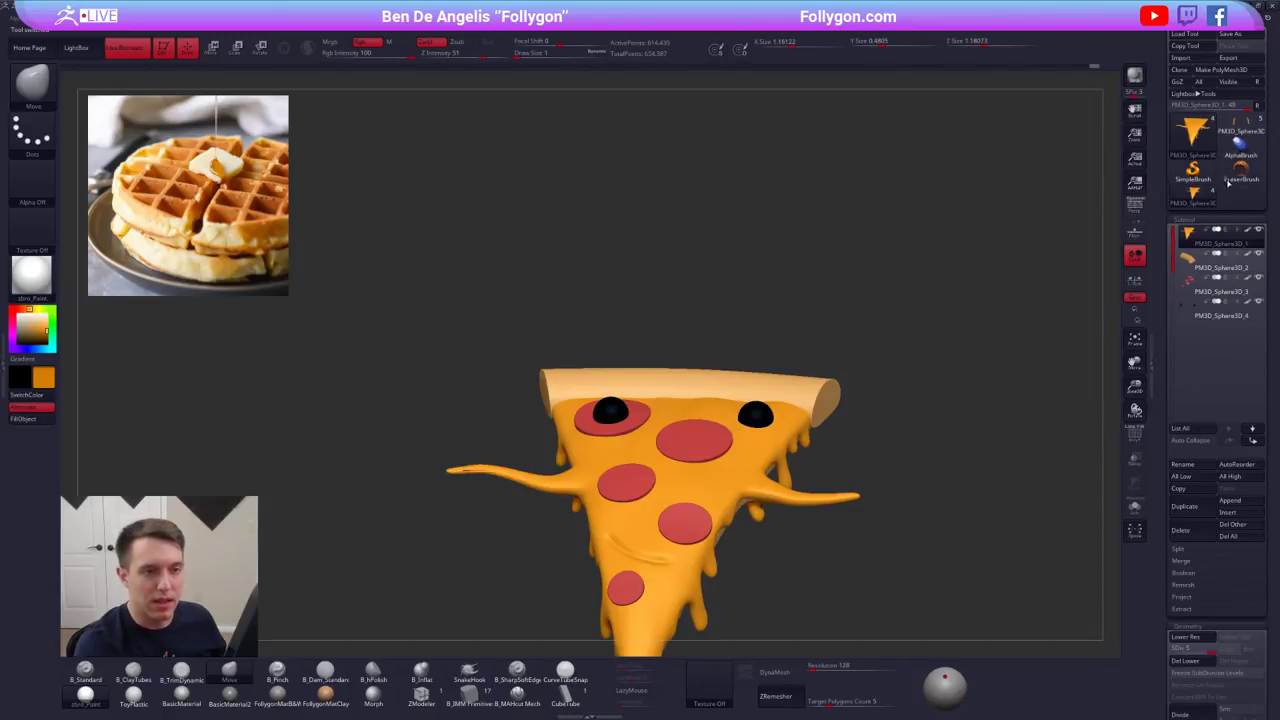
click(1203, 138)
click(750, 176)
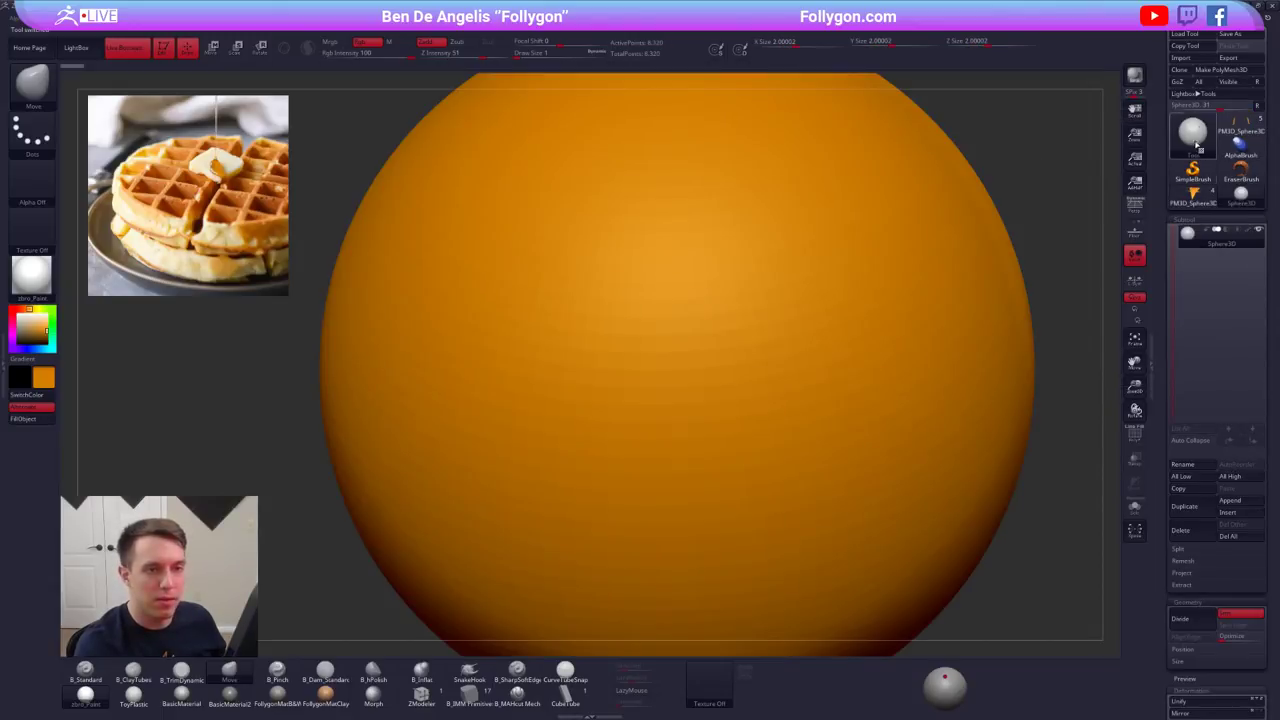
alt+drag(1018, 194, 920, 195)
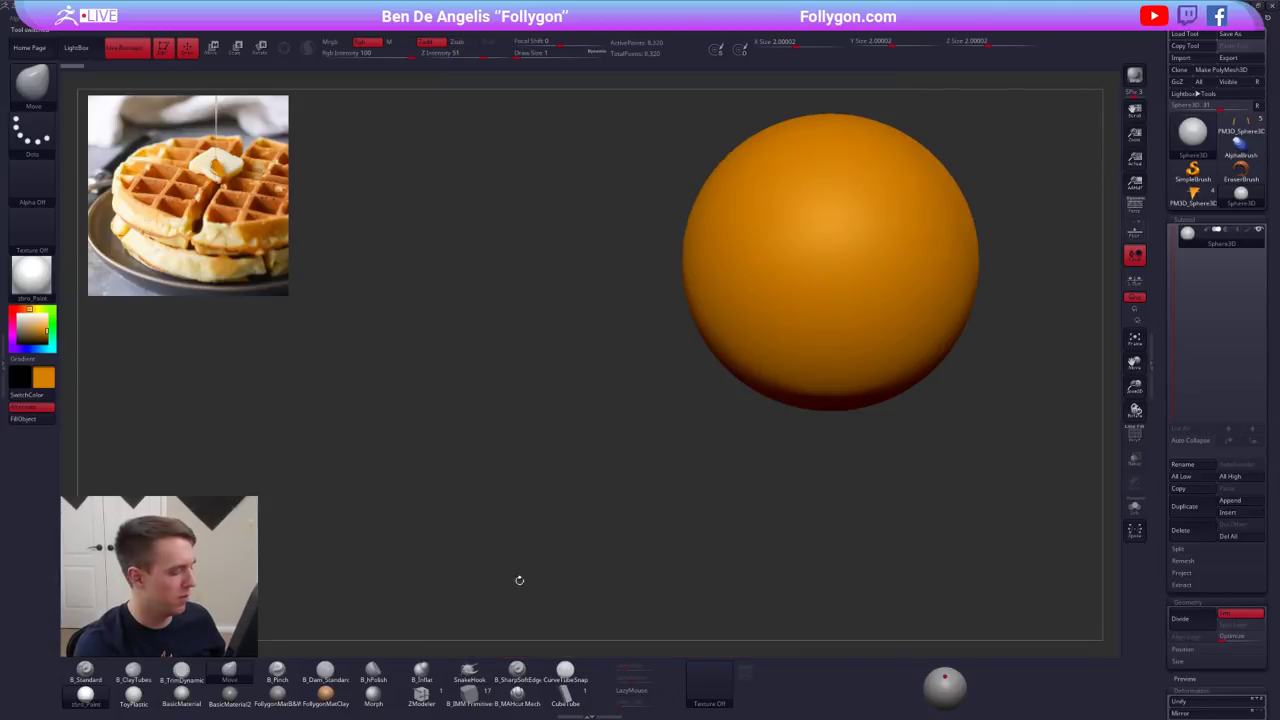
- Give the sphere the FollygonMat material and a white colour, and convert it to a PolyMesh3D
click(280, 698)
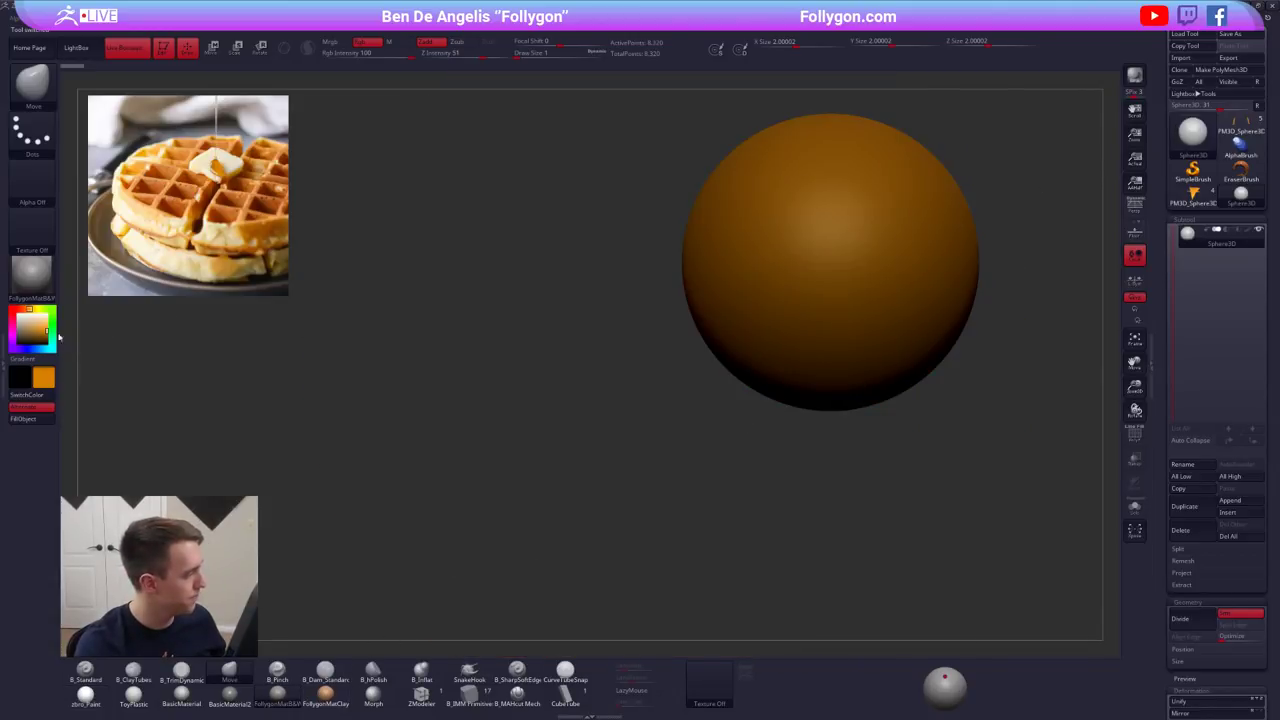
drag(42, 318, 20, 309)
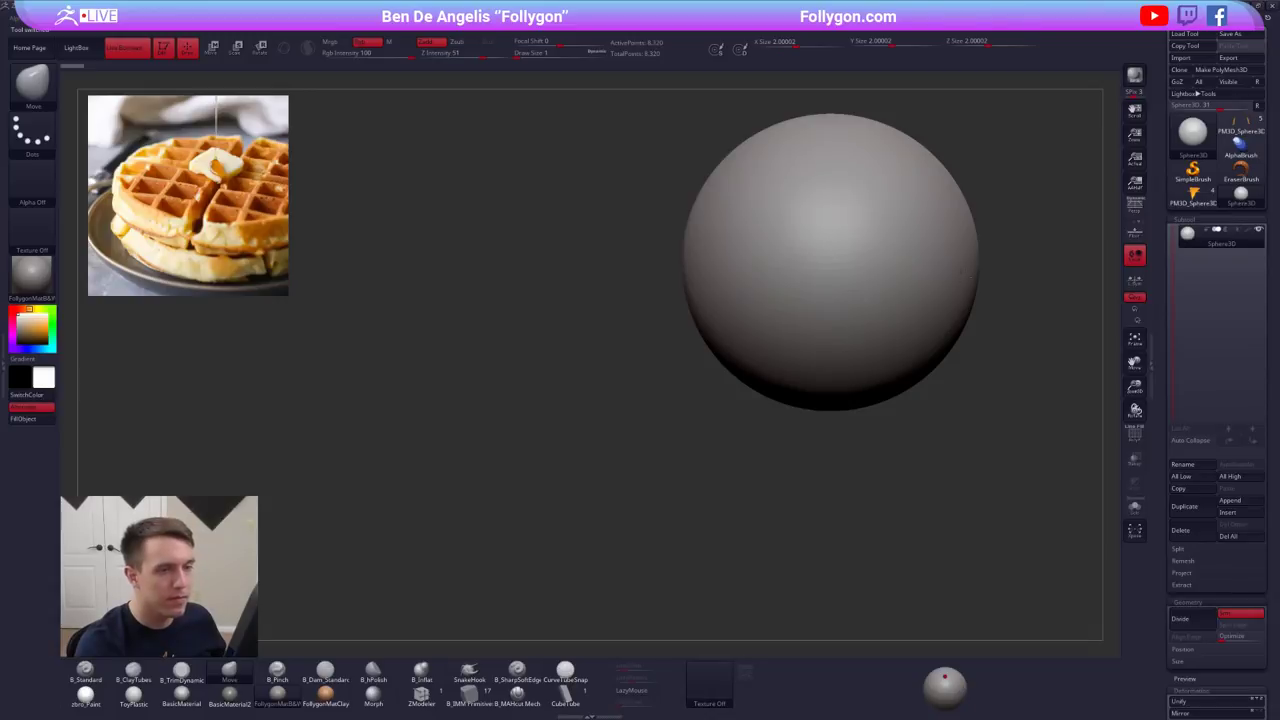
alt+drag(1060, 180, 984, 206)
click(1238, 69)
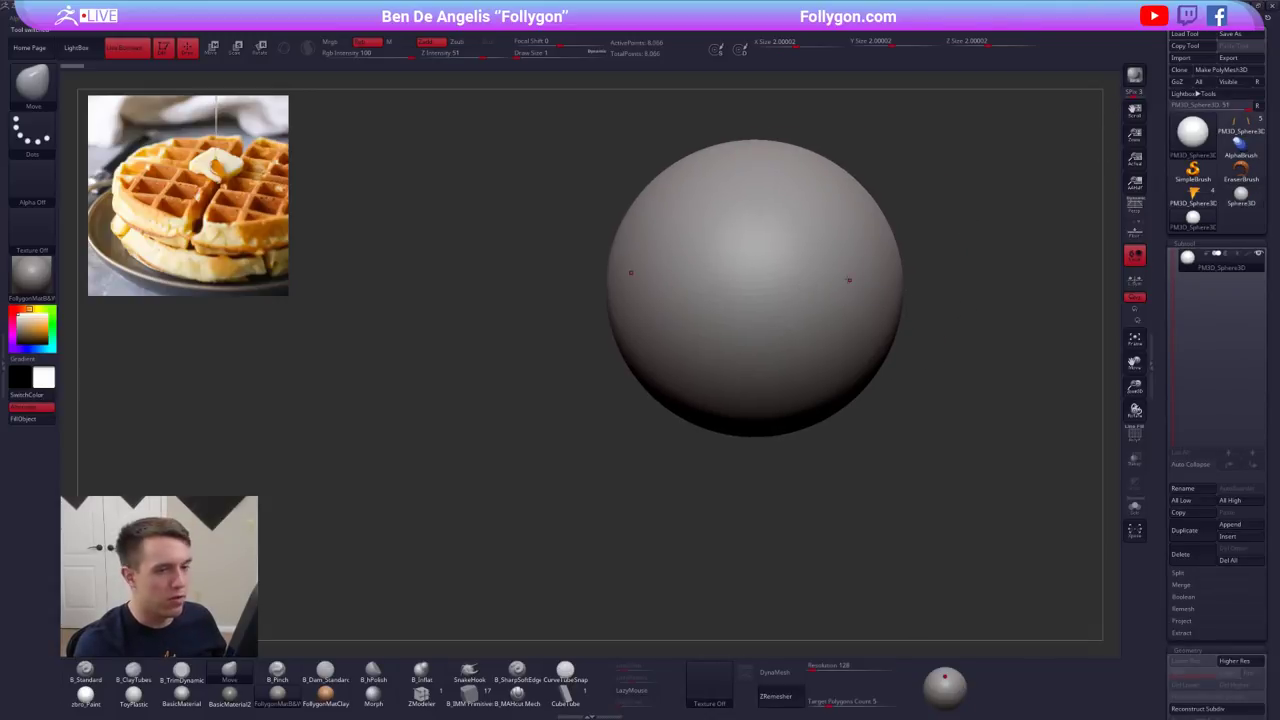
key(2)
key(space)
drag(812, 271, 828, 282)
mouse_move(832, 309)
alt+right_down()
mouse_move(763, 339)
mouse_move(777, 354)
mouse_move(775, 295)
mouse_move(742, 340)
mouse_move(769, 299)
alt+right_up()
key(ctrl+z)
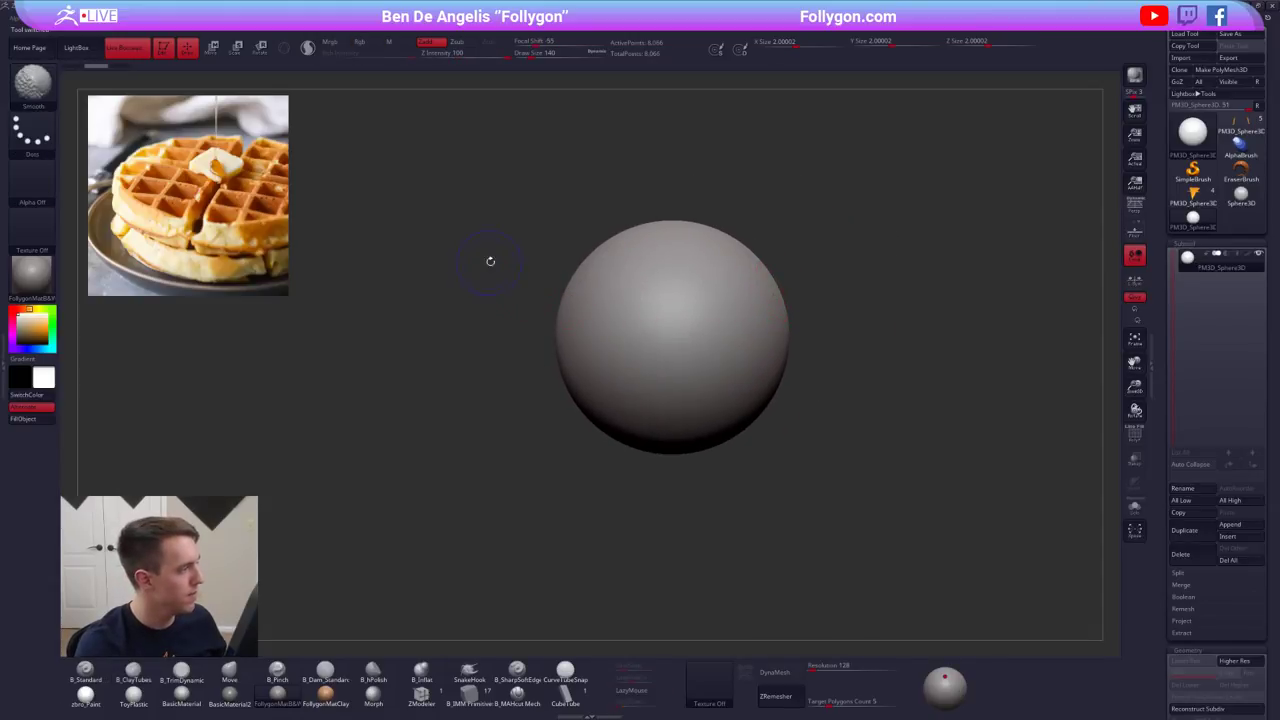
- Replace the waffle reference with the cartoon burger image in Spotlight and close LightBox
key(z)
click(710, 685)
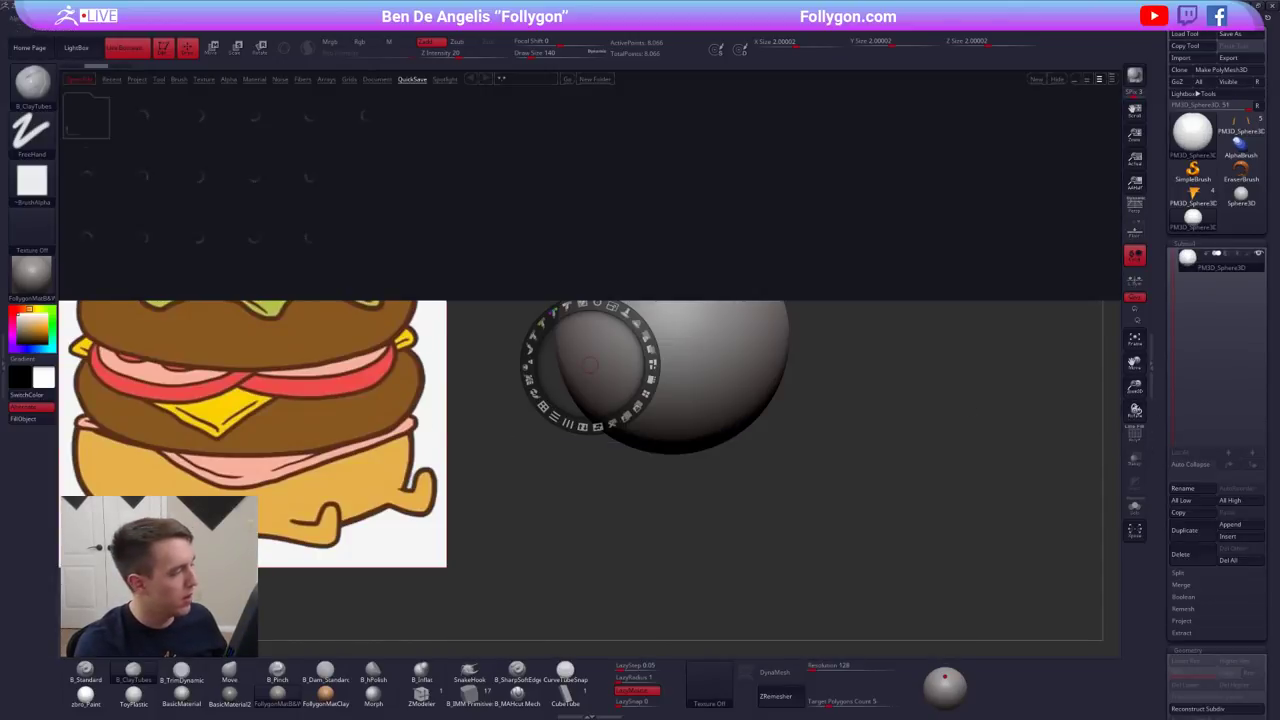
click(98, 57)
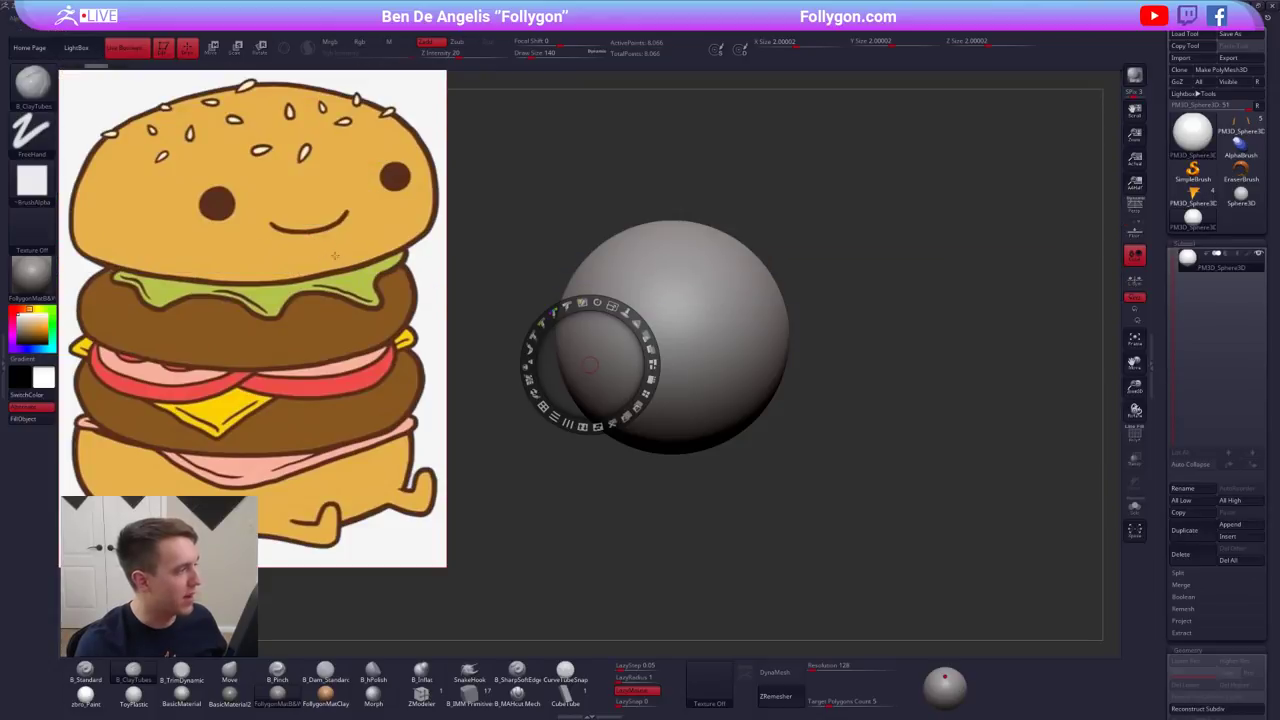
- Scale down the burger reference image, place it clear of the sphere in the canvas's upper corner and leave Spotlight editing
click(339, 253)
drag(363, 194, 282, 271)
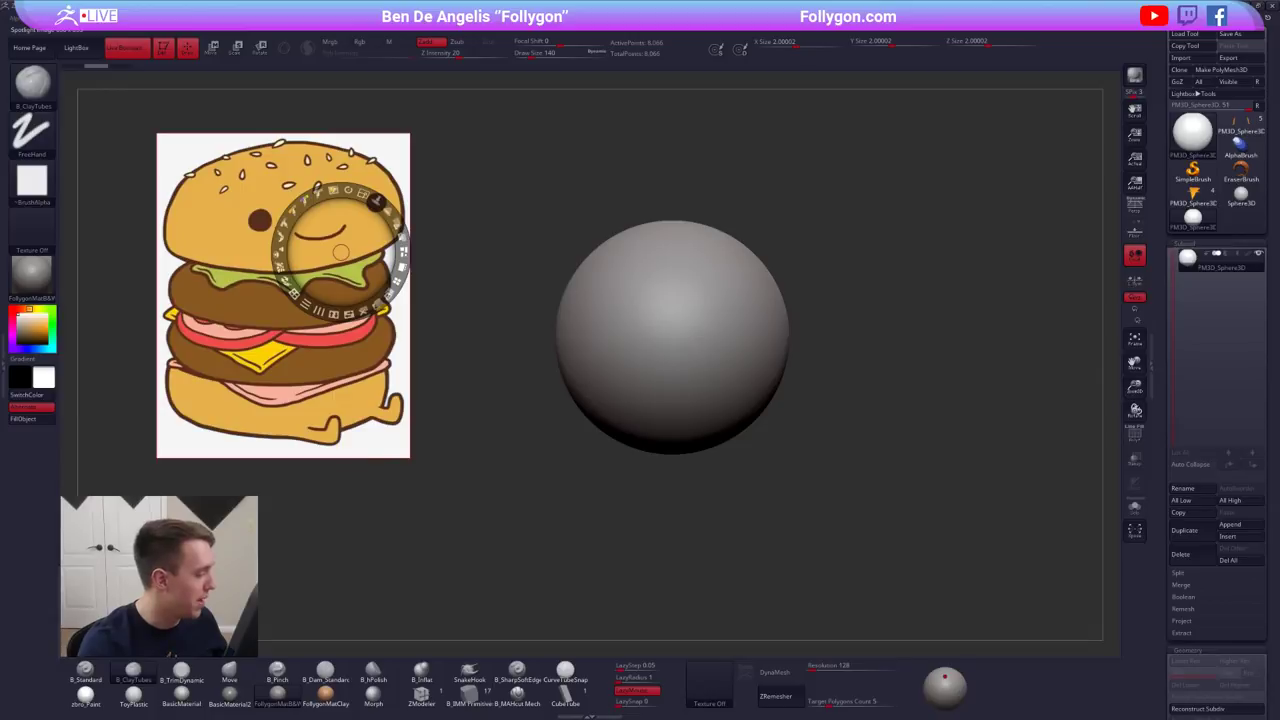
drag(407, 512, 252, 517)
drag(181, 375, 275, 330)
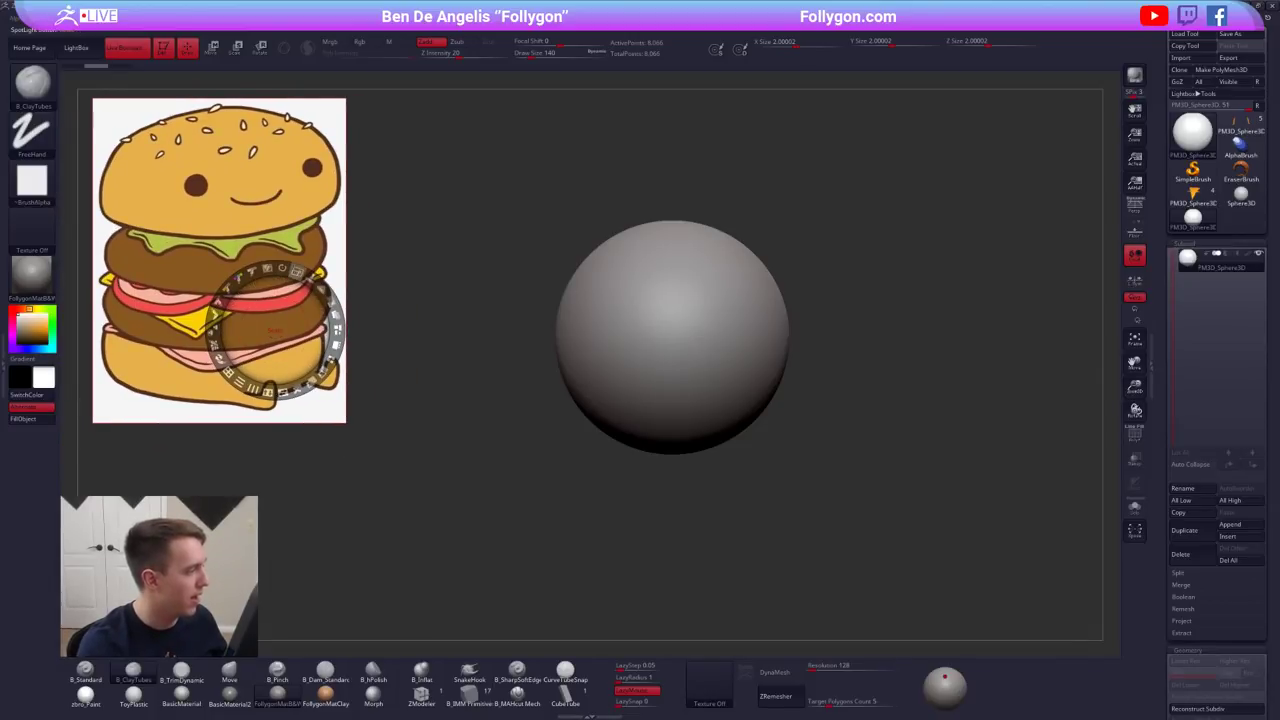
drag(297, 271, 285, 268)
drag(297, 221, 277, 201)
key(z)
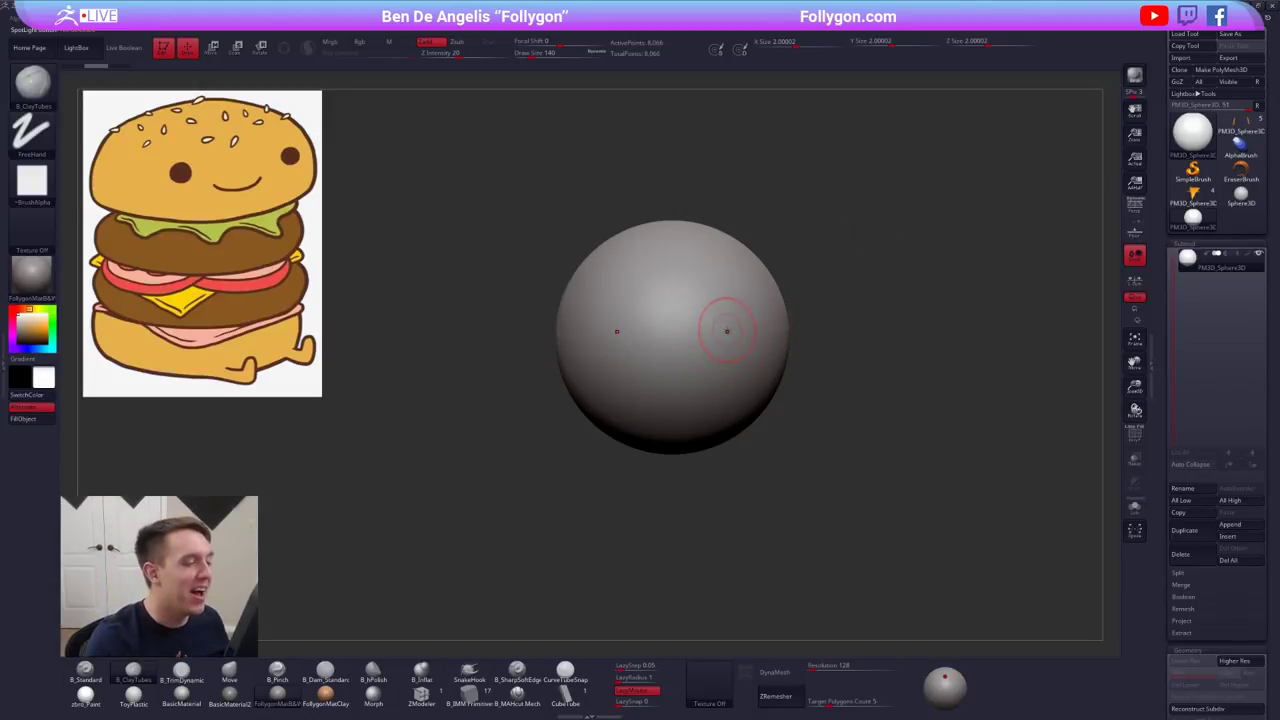
- Flatten the lower half of the sphere into a flat-bottomed dome with a vertical Transpose line and show its polyframe
key(ctrl+shift+space)
alt+drag(791, 291, 784, 334)
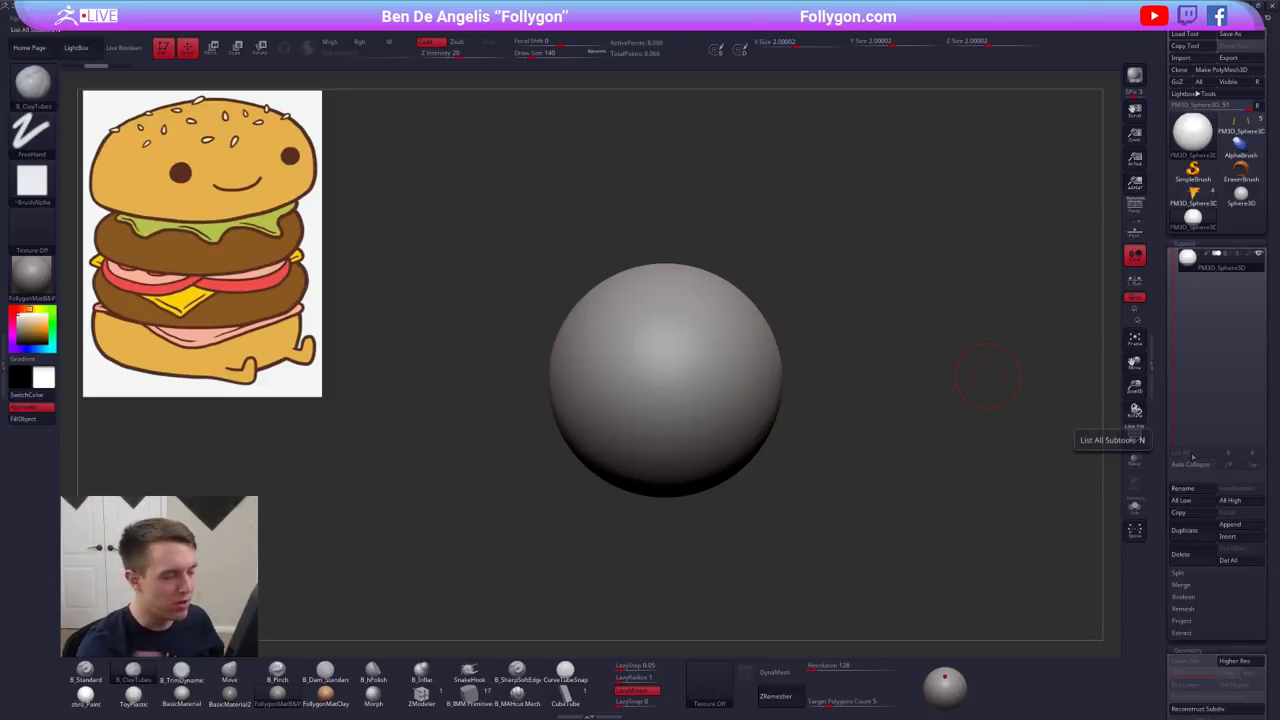
key(ctrl)
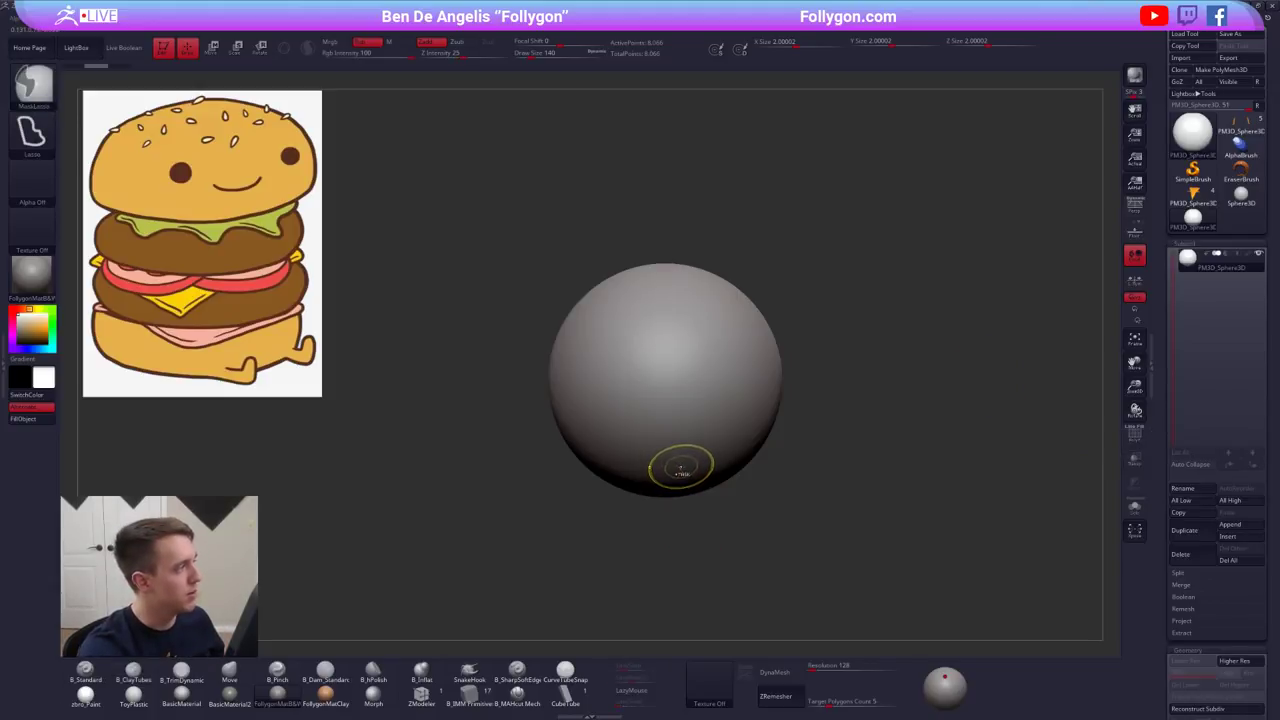
alt+right_drag(692, 441, 714, 465)
key(w)
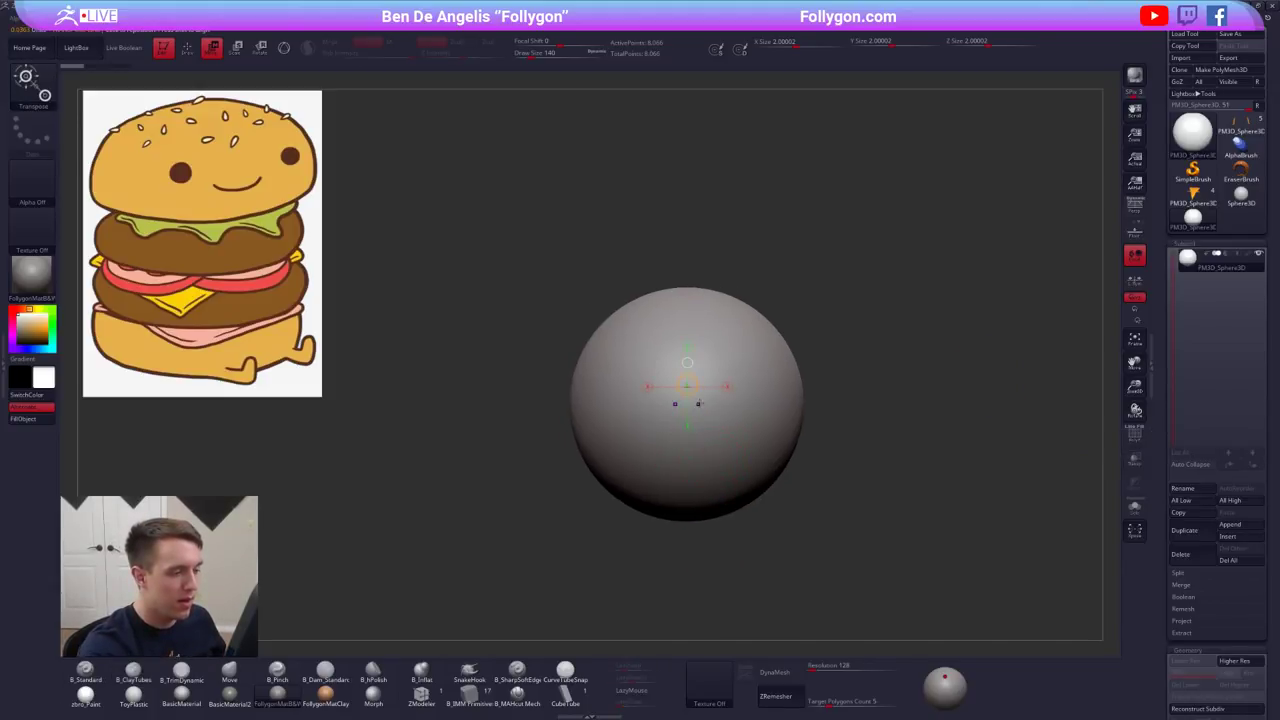
mouse_move(704, 399)
shift+mouse_down()
mouse_move(704, 566)
mouse_move(720, 529)
shift+mouse_up()
right_click(704, 566)
key(shift+f)
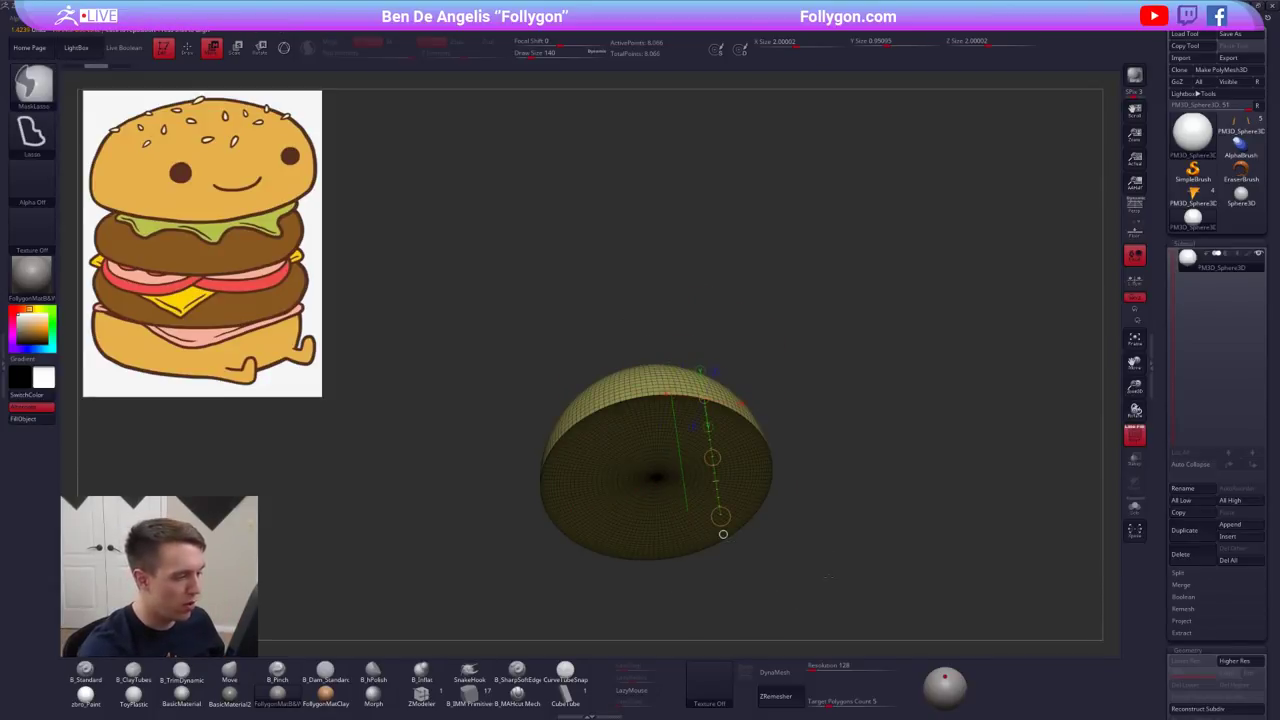
- Check the flattened dome and undo the flattening of the sphere
key(ctrl+z)
key(ctrl+shift+z)
drag(822, 590, 819, 592)
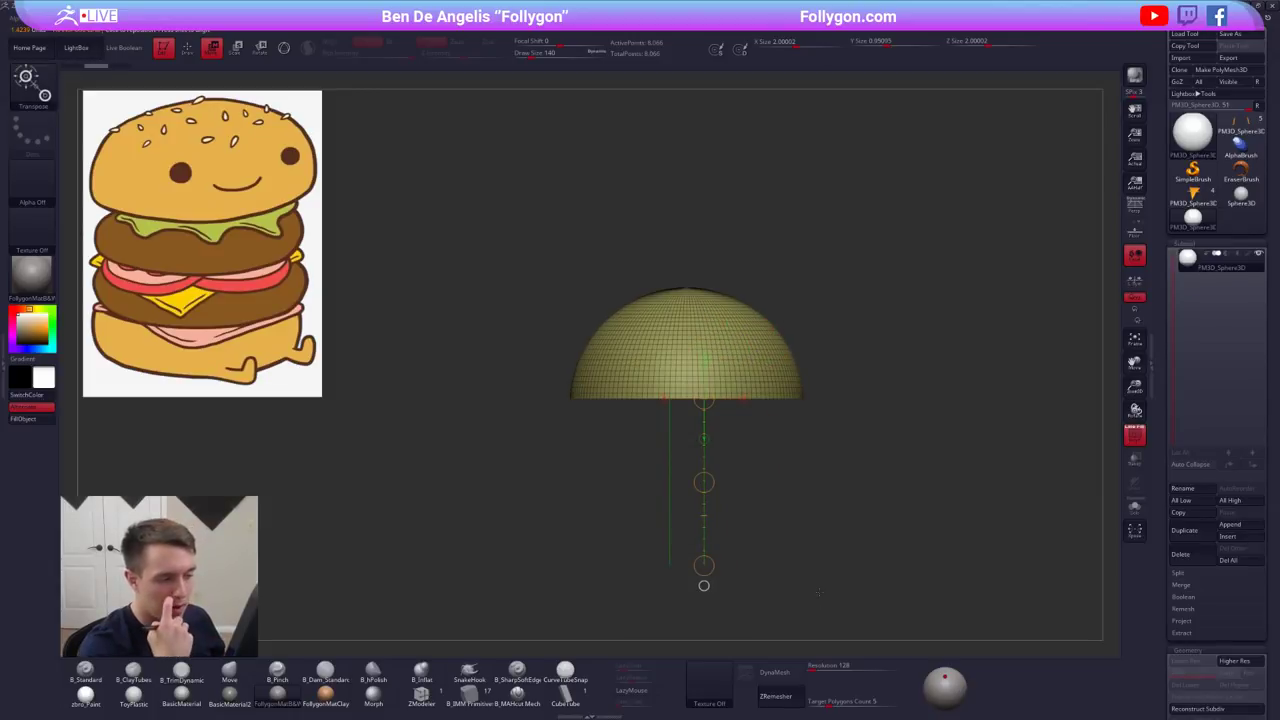
ctrl+shift+click(817, 594)
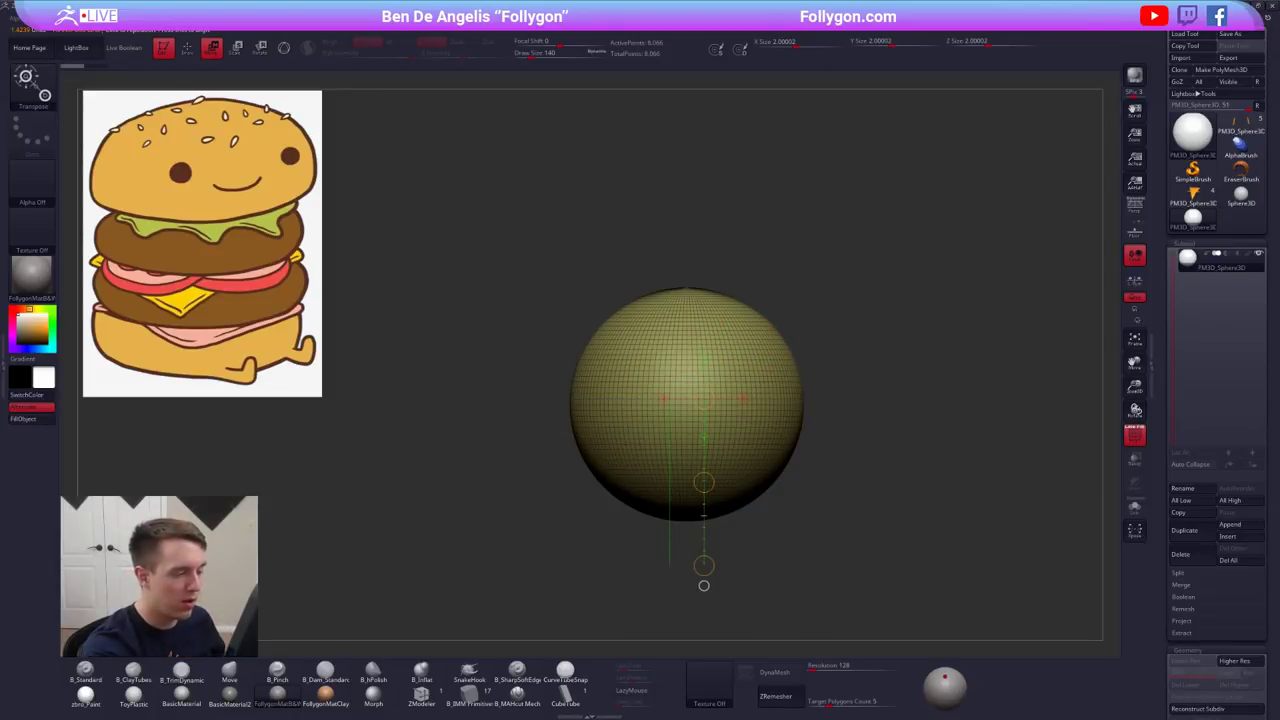
- Switch to the Move brush and redo the flattening of the sphere's lower half
key(q)
key(ctrl+shift+space)
alt+drag(824, 415, 829, 402)
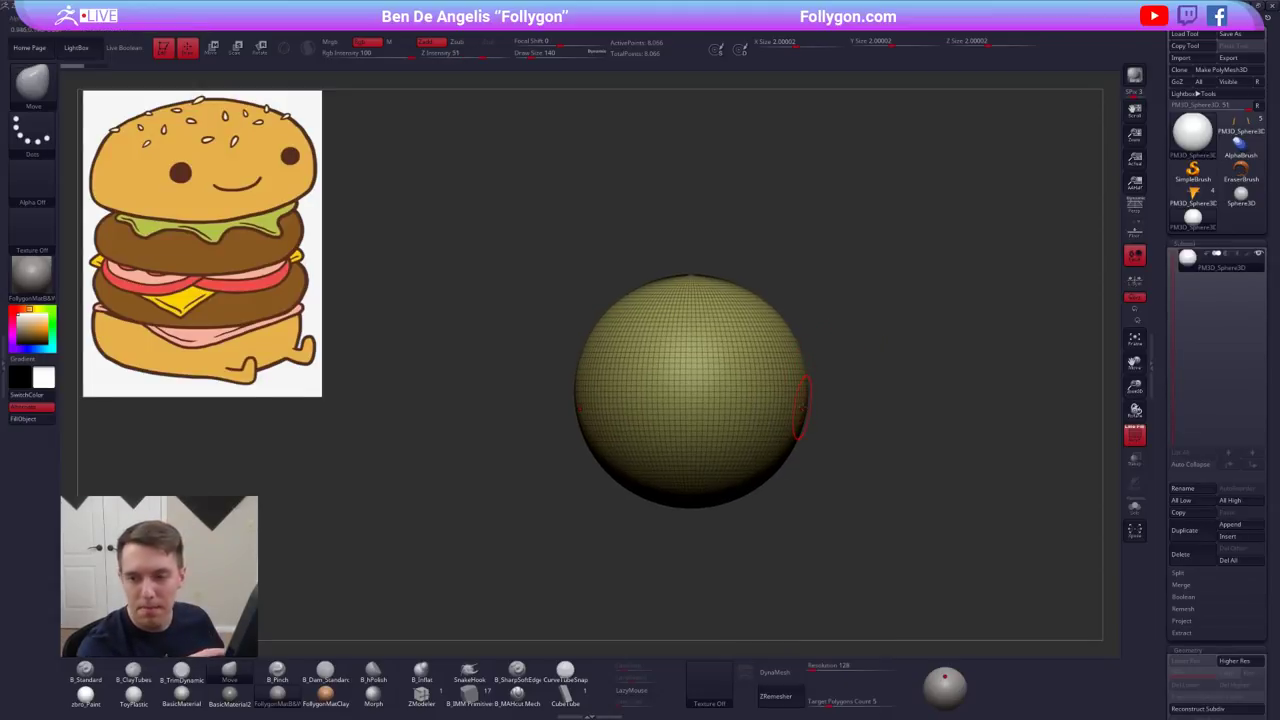
key(ctrl+shift+z)
alt+drag(774, 403, 782, 439)
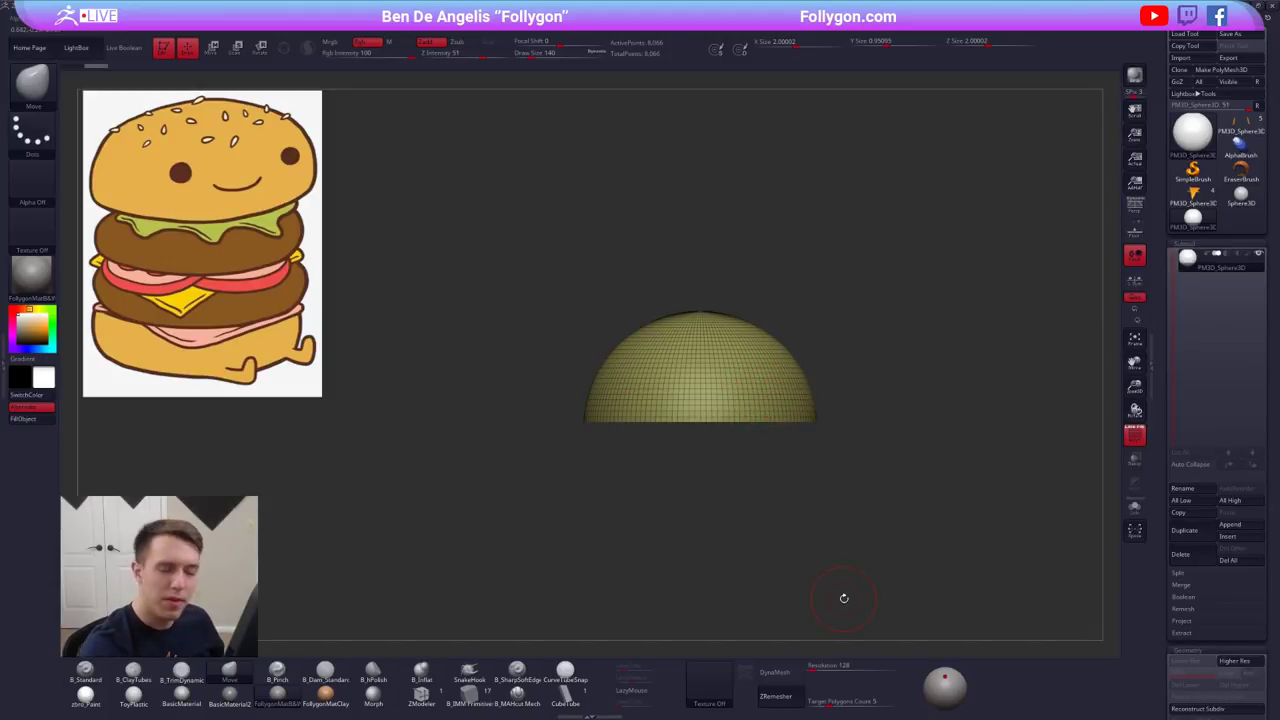
- Set the target polygon count to 0.1 and remesh the dome with ZRemesher
drag(827, 702, 797, 707)
click(797, 695)
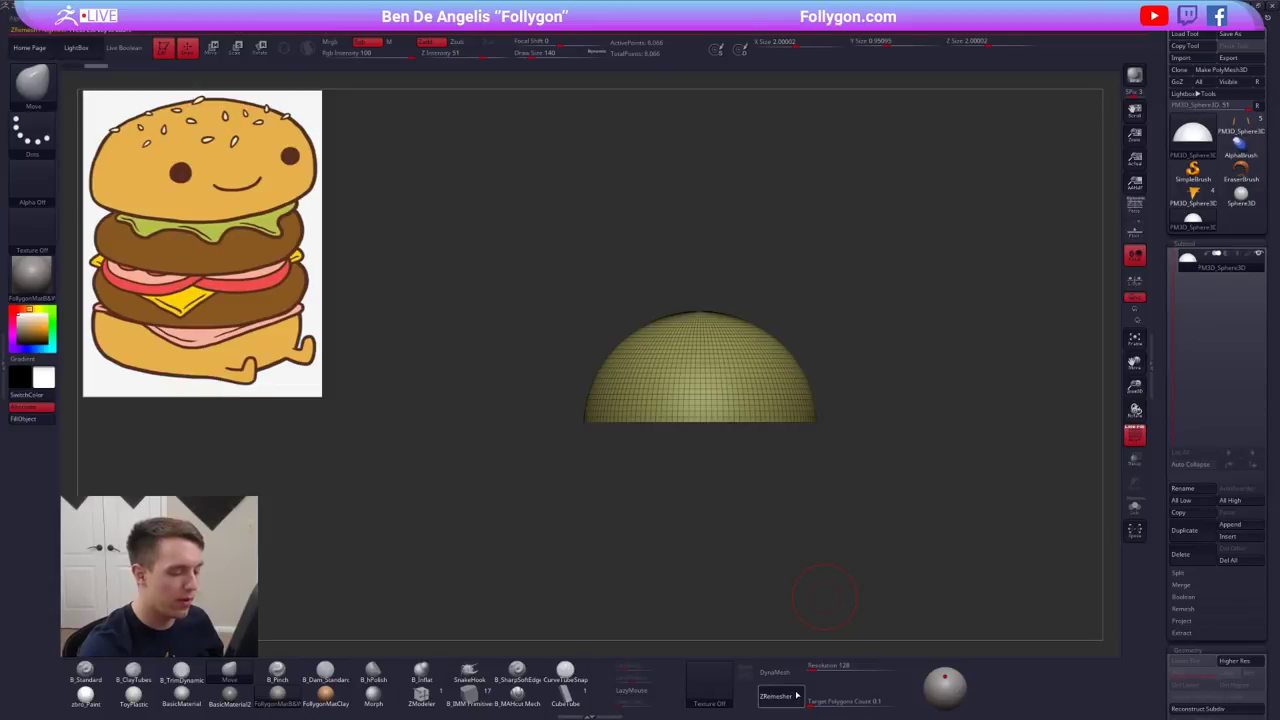
- Undo the remesh and the flattening to restore the full sphere
key(ctrl+z)
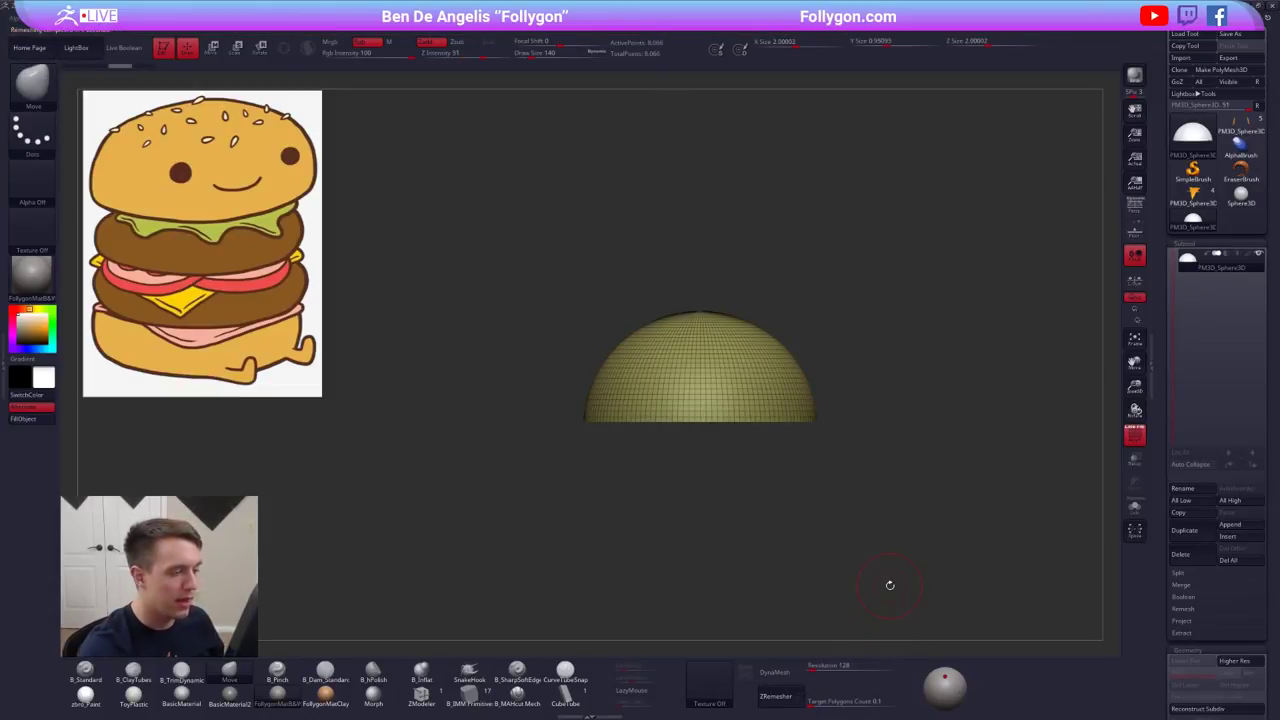
ctrl+shift+click(925, 551)
alt+drag(947, 565, 929, 534)
drag(1168, 513, 1177, 368)
scroll(1178, 371, up, 10)
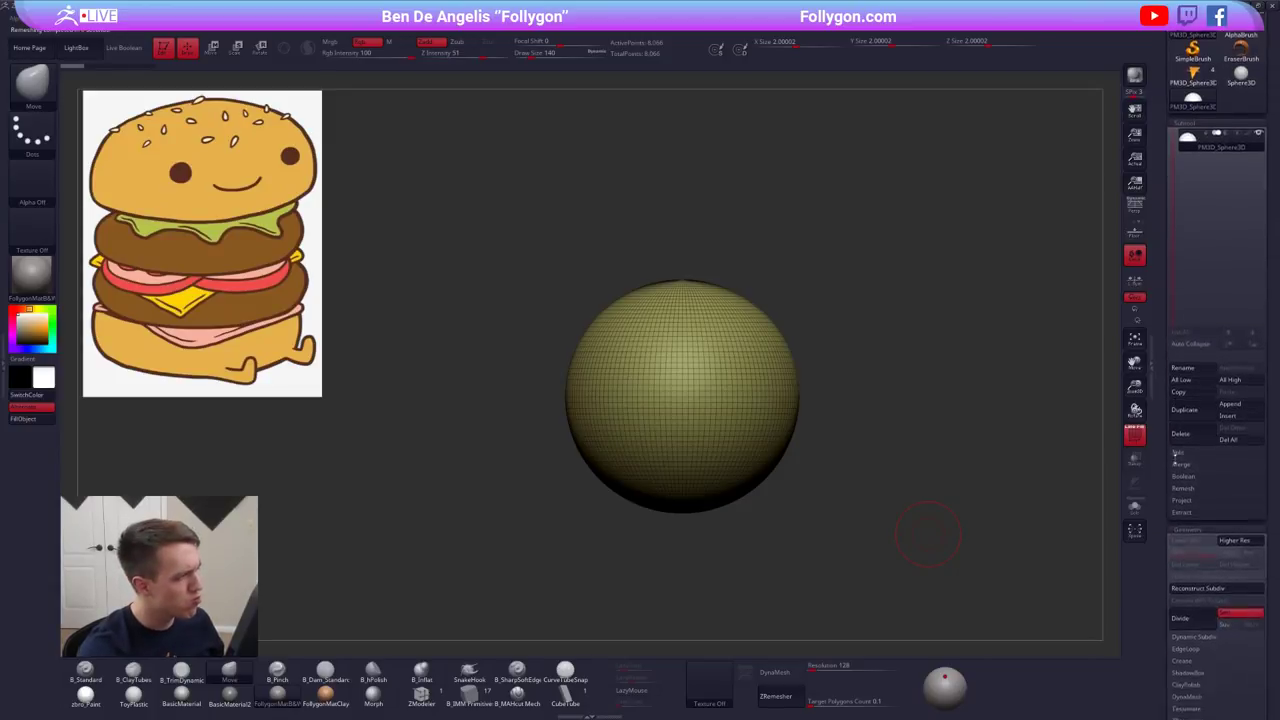
scroll(1172, 504, up, 3)
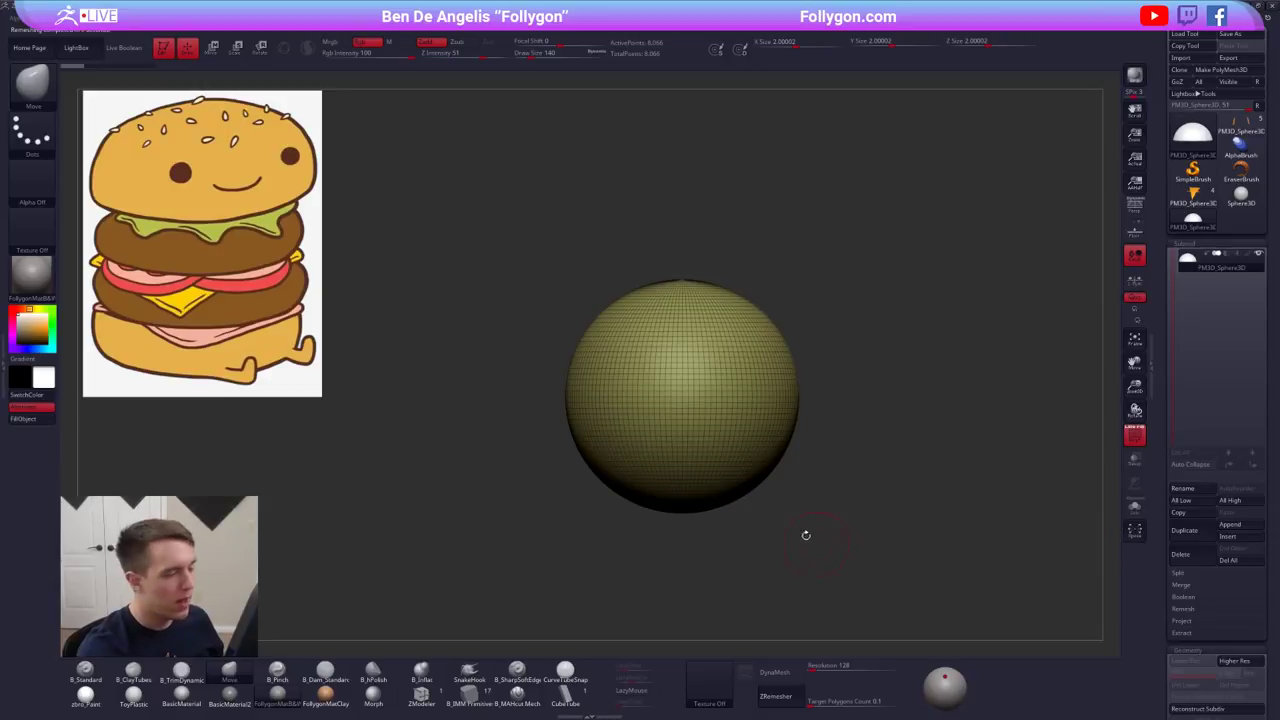
- Switch to the ZModeler brush and hide the lower half of the sphere with a SelectLasso selection along its middle
click(424, 694)
alt+right_drag(735, 363, 697, 464)
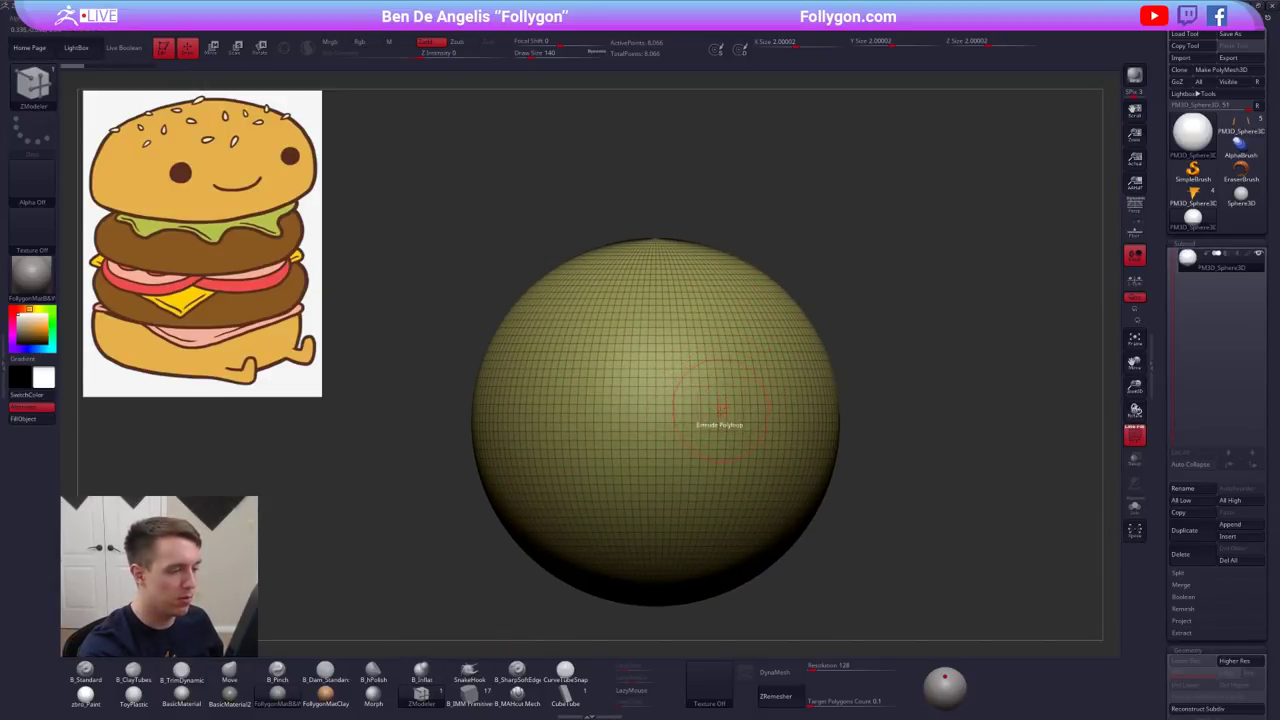
alt+right_drag(726, 413, 750, 384)
key(ctrl+shift)
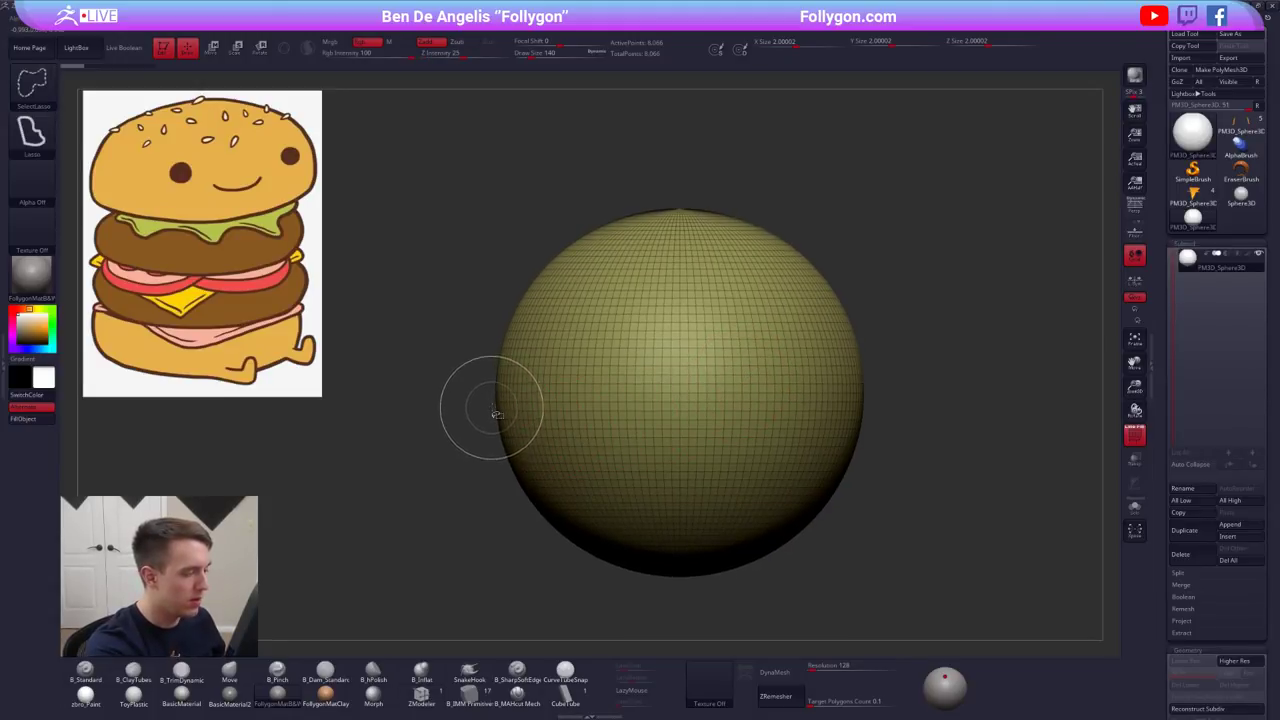
mouse_move(491, 408)
ctrl+alt+shift+mouse_down()
mouse_move(482, 424)
mouse_move(720, 614)
mouse_move(927, 419)
mouse_move(929, 402)
ctrl+alt+shift+mouse_up()
right_drag(877, 480, 872, 432)
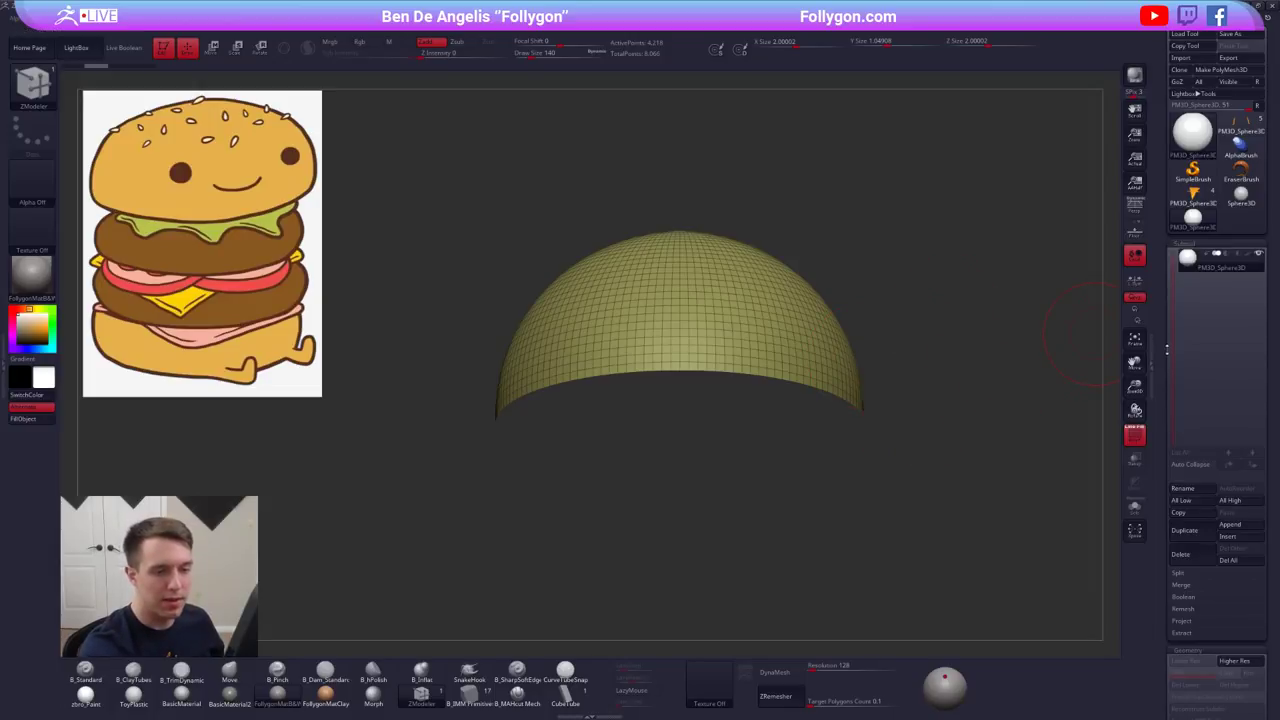
- Delete the hidden lower half of the sphere and turn on double-sided display for the remaining dome
mouse_move(1162, 366)
mouse_down()
mouse_move(1162, 354)
mouse_move(1162, 366)
mouse_up()
key(space)
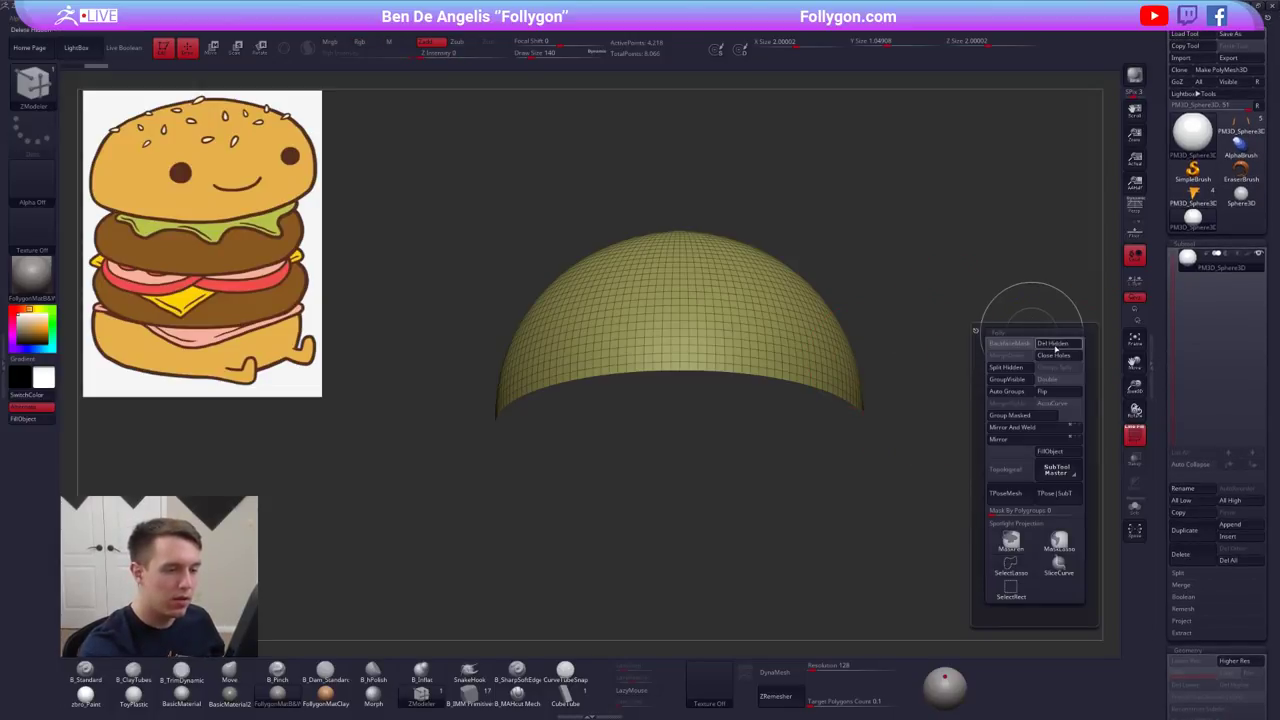
click(1056, 345)
click(1046, 381)
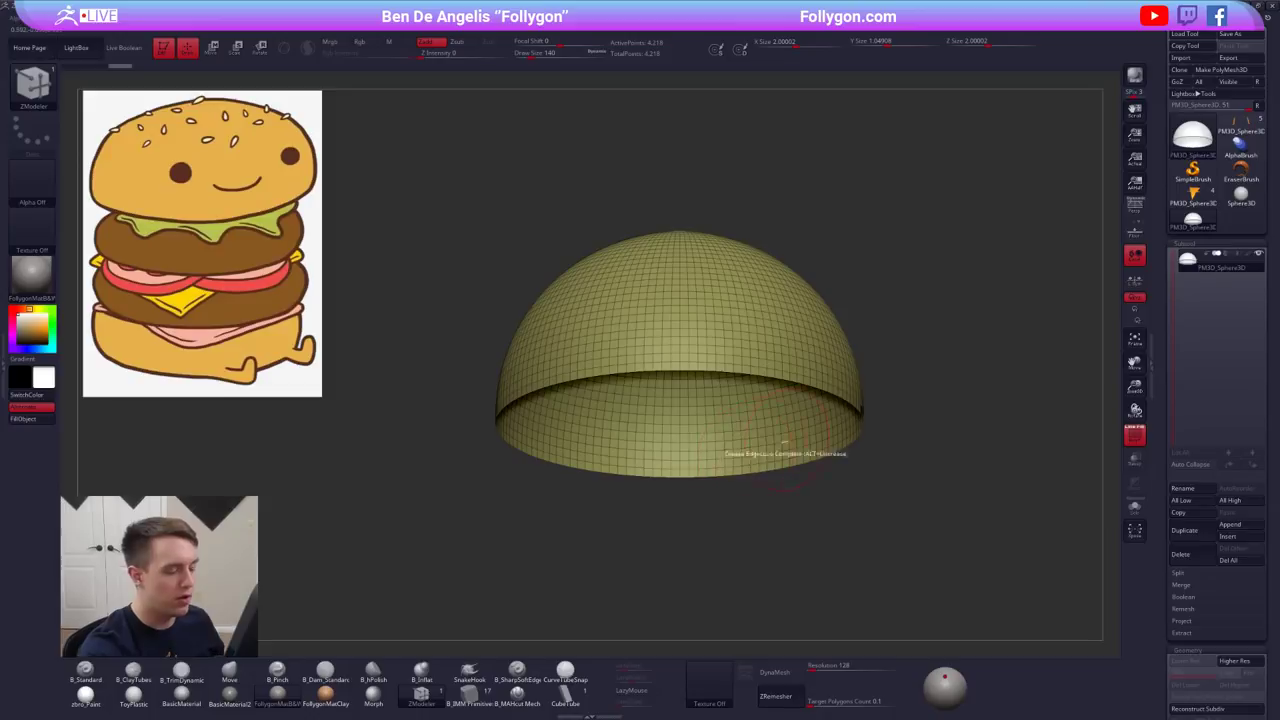
shift+right_drag(796, 478, 802, 527)
alt+right_drag(806, 403, 817, 462)
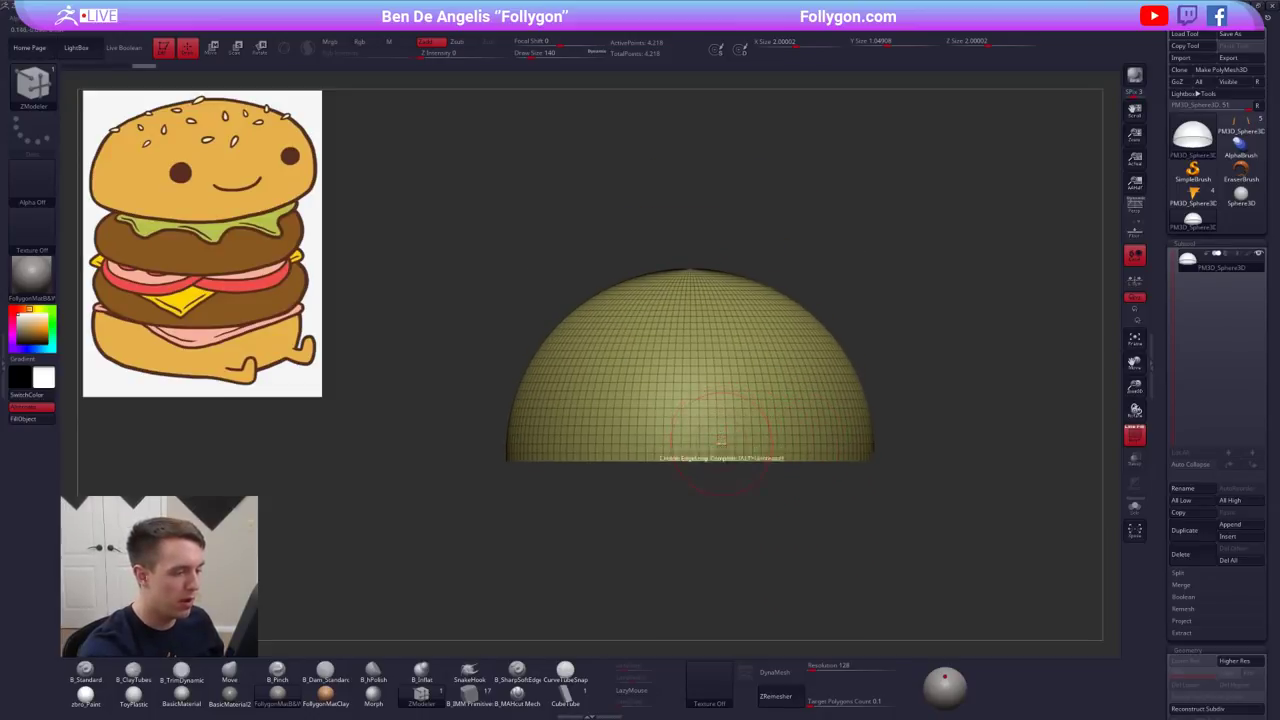
- Set the ZModeler edge action to Delete EdgeLoop Complete and remove surplus horizontal edge loops from the dome's lower part
key(space)
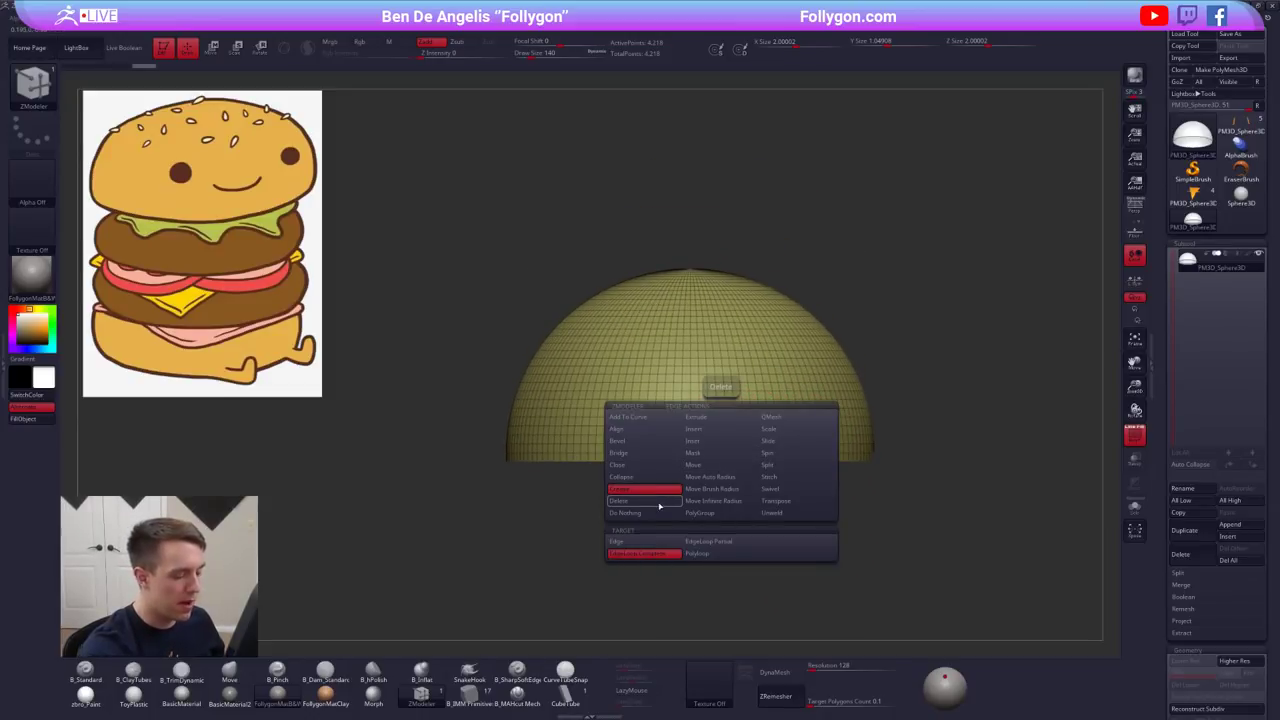
click(659, 506)
click(711, 544)
alt+right_drag(735, 432, 720, 466)
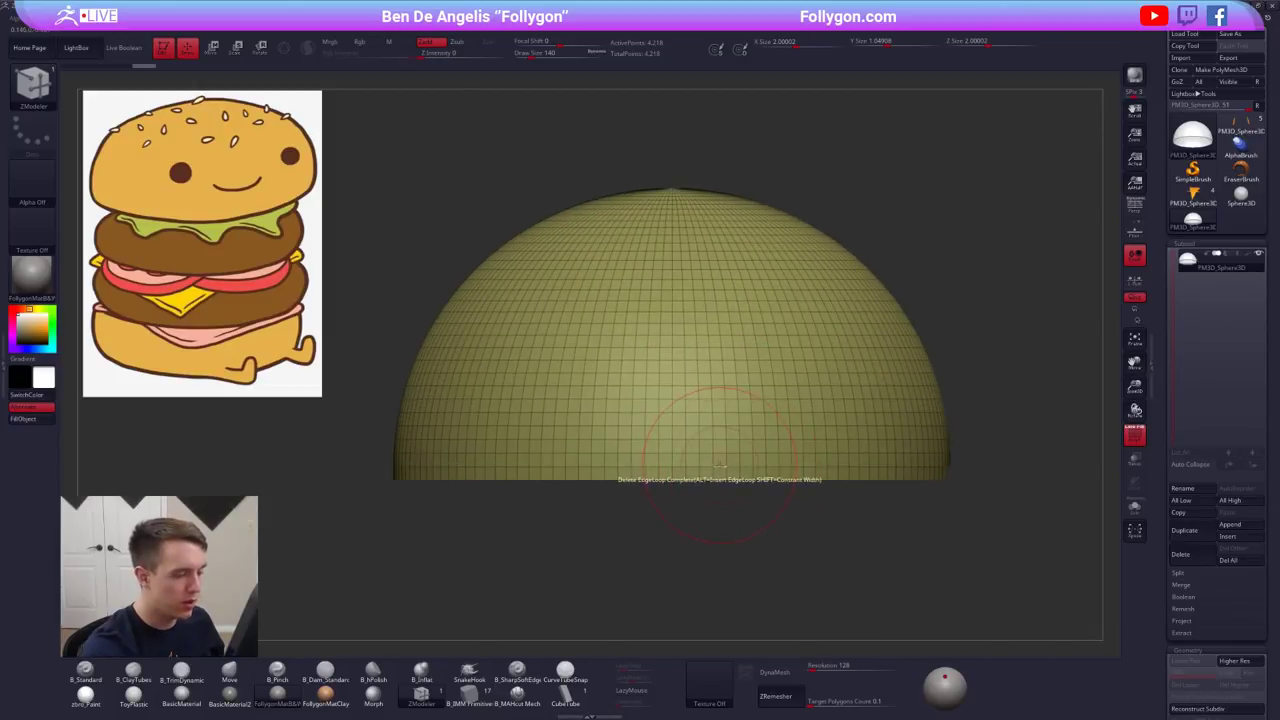
click(720, 466)
click(720, 453)
click(722, 426)
click(723, 412)
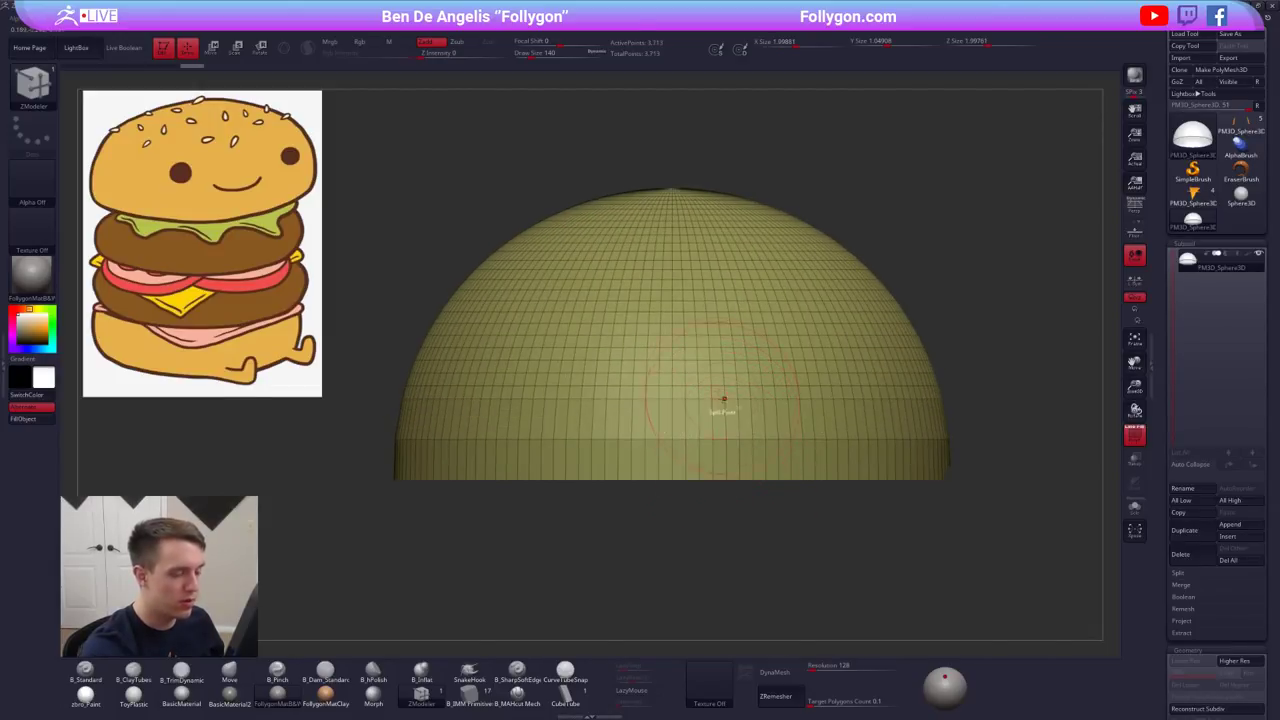
click(723, 398)
click(715, 373)
- Delete alternate horizontal edge loops around the middle of the dome
right_drag(714, 318, 715, 348)
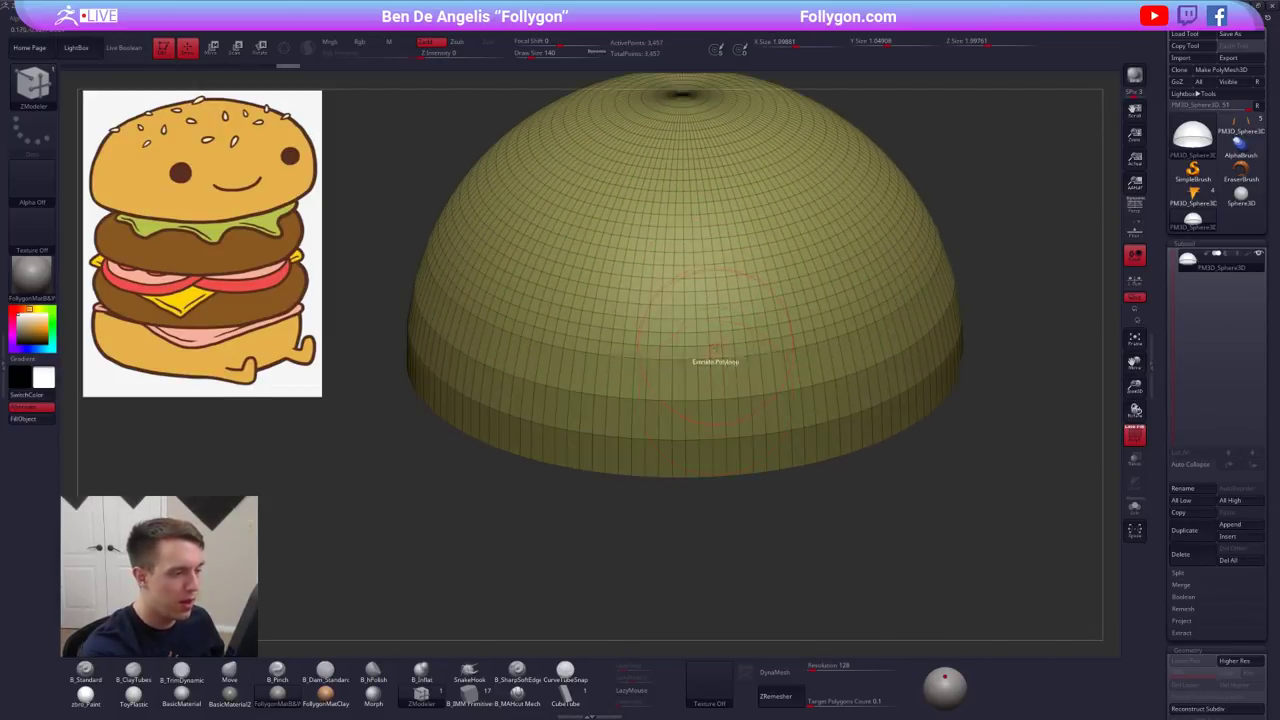
click(716, 346)
click(716, 333)
click(714, 308)
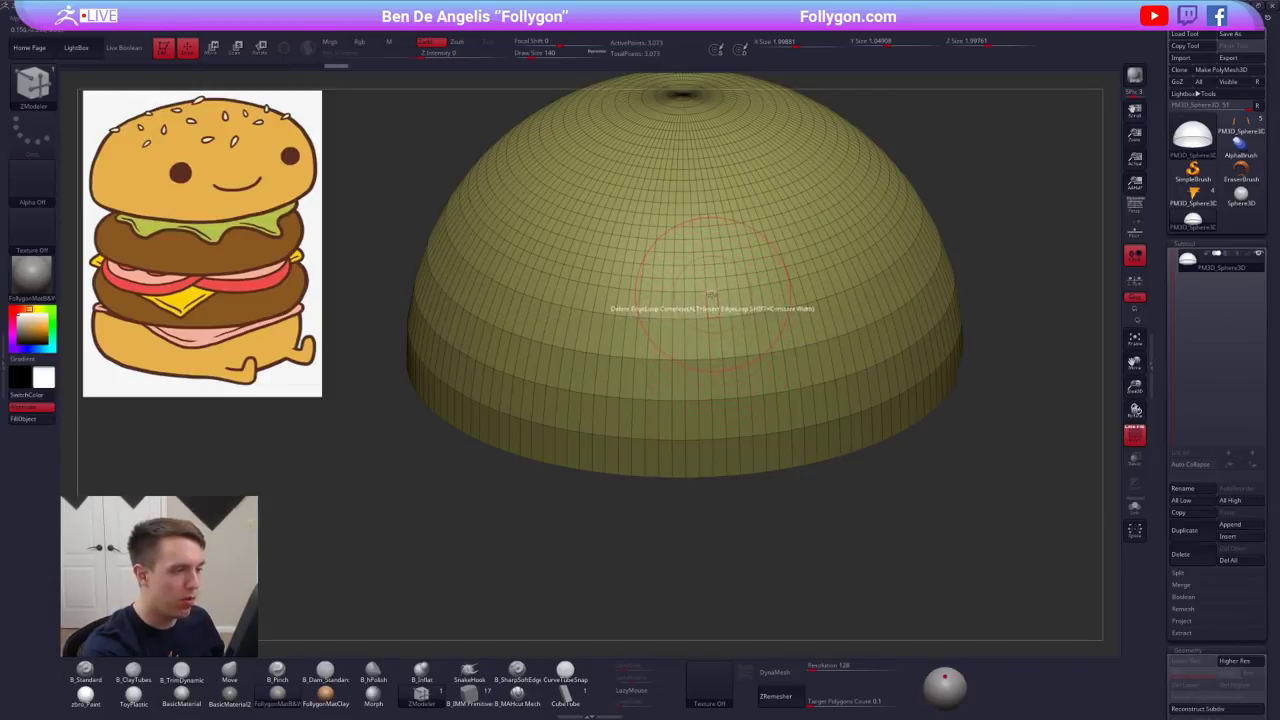
click(708, 290)
- Thin out the horizontal edge loops on the dome's upper part up to its crown
alt+right_drag(708, 290, 763, 334)
click(752, 343)
click(750, 331)
click(745, 304)
click(746, 289)
click(761, 317)
click(759, 298)
alt+right_drag(756, 280, 774, 375)
click(768, 360)
click(767, 342)
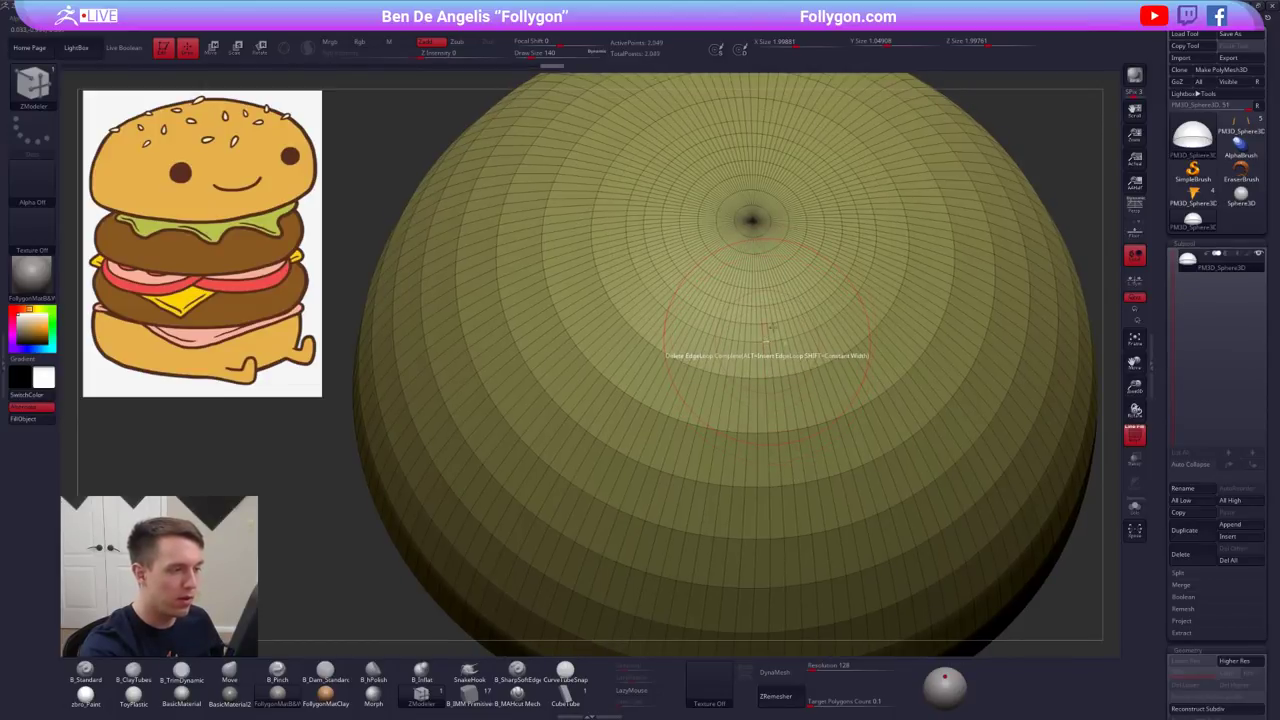
- Subdivide the thinned dome, check its smoothness without the polyframe, and return to the lower subdivision level
right_drag(772, 327, 747, 384)
key(shift+f)
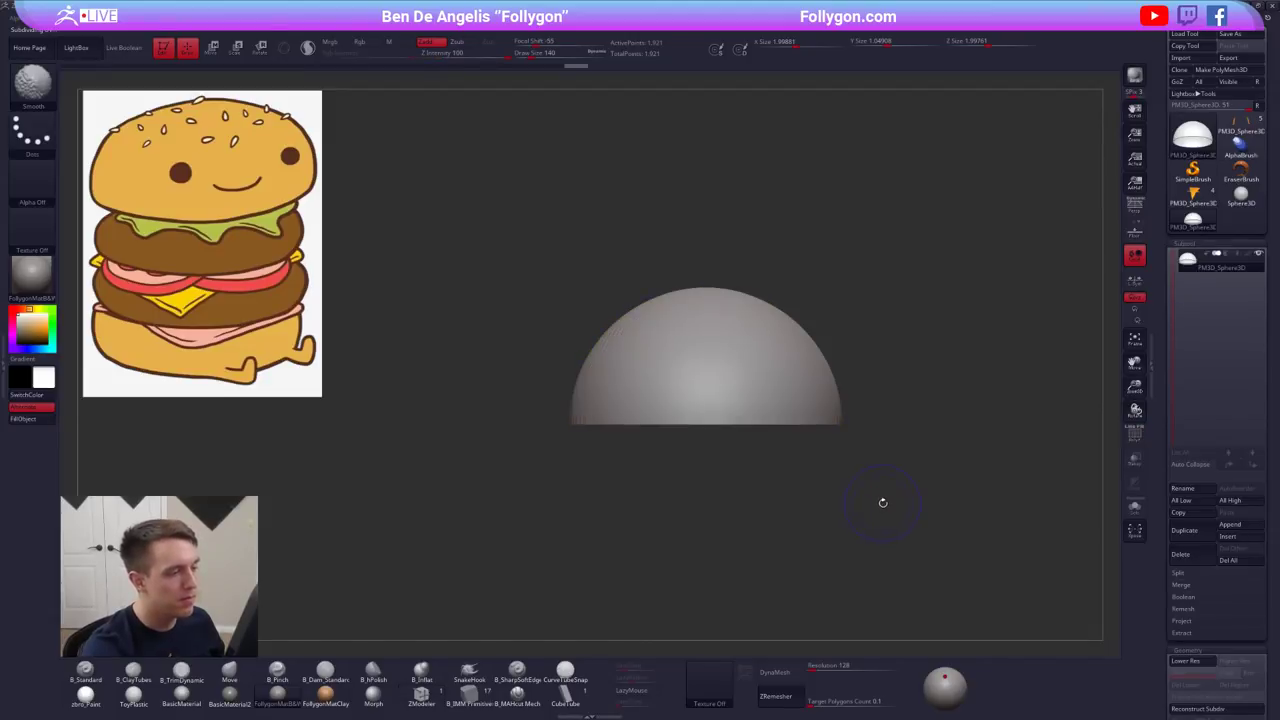
ctrl+right_drag(854, 435, 861, 492)
alt+right_drag(878, 540, 846, 540)
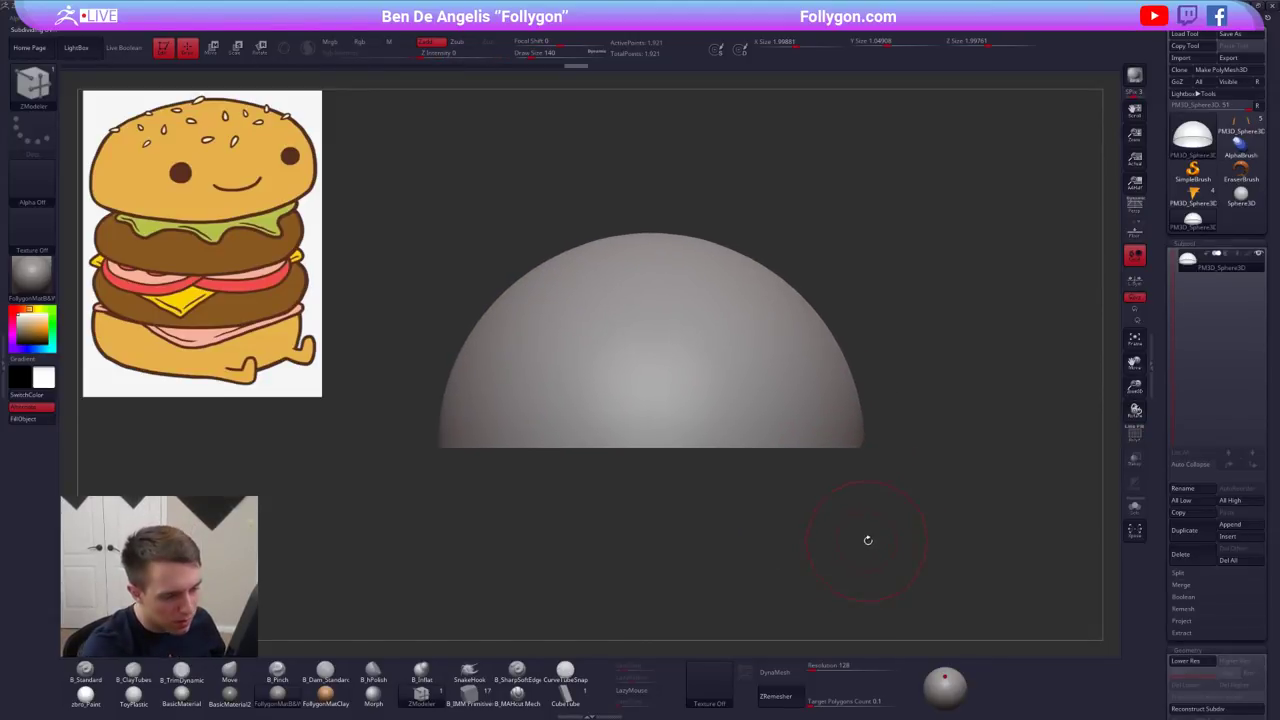
mouse_move(868, 540)
mouse_down()
mouse_move(849, 543)
mouse_move(876, 532)
mouse_up()
key(shift+d)
key(shift+f)
ctrl+right_drag(876, 532, 865, 439)
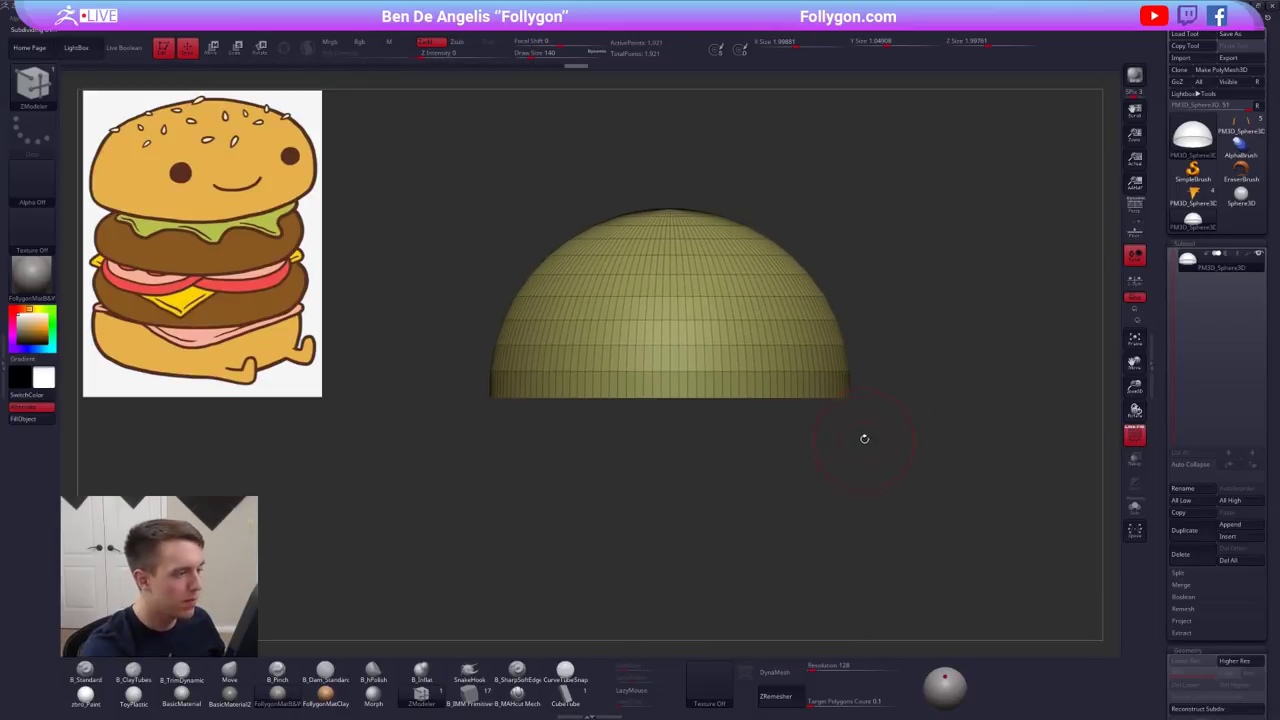
- Mirror and weld the dome, squash it vertically with a Transpose line, and compare its subdivided and low-resolution levels
key(ctrl+shift+f)
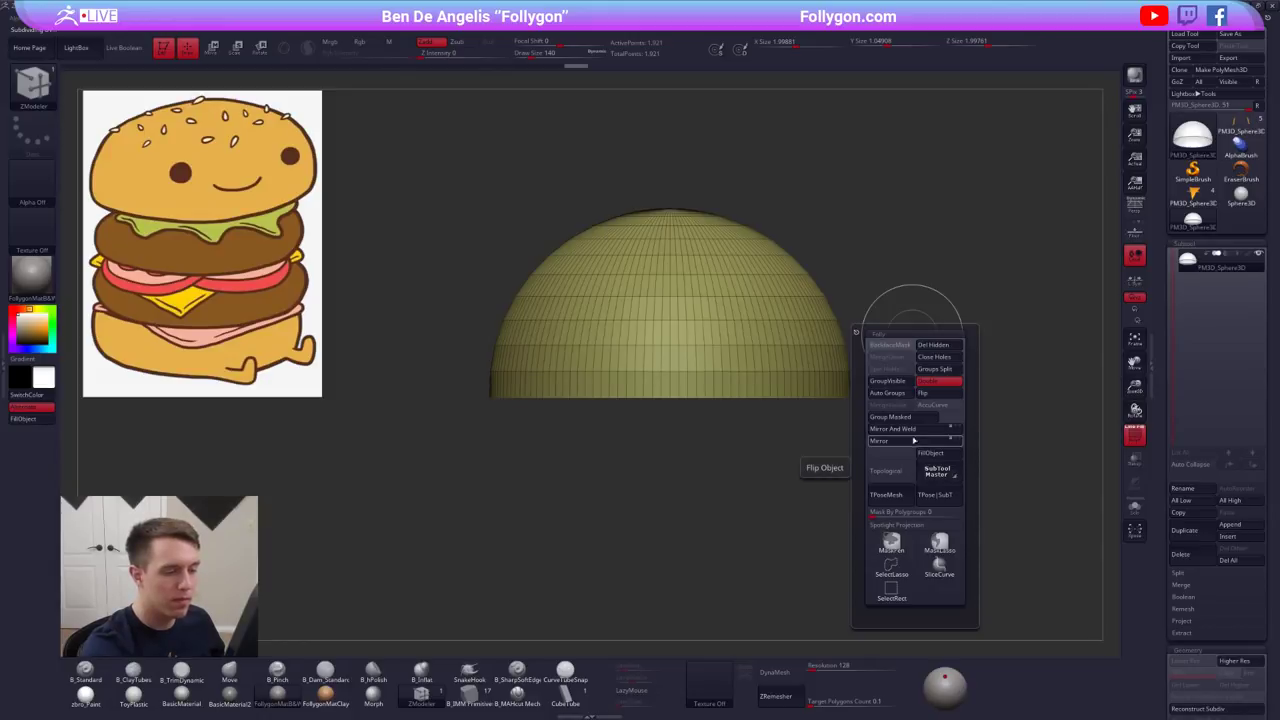
click(907, 431)
drag(824, 498, 797, 471)
mouse_move(788, 424)
alt+mouse_down()
mouse_move(833, 433)
mouse_move(809, 515)
mouse_move(812, 494)
alt+mouse_up()
key(w)
key(shift+f)
key(ctrl+d)
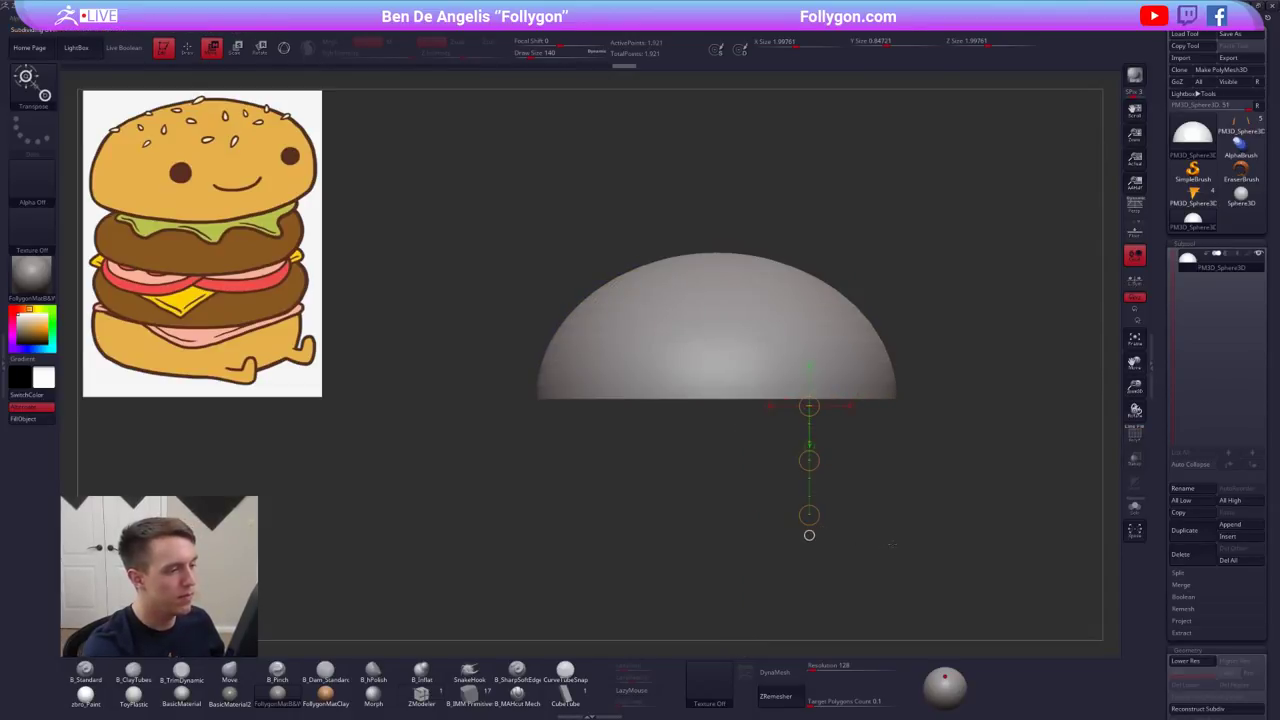
key(shift+d)
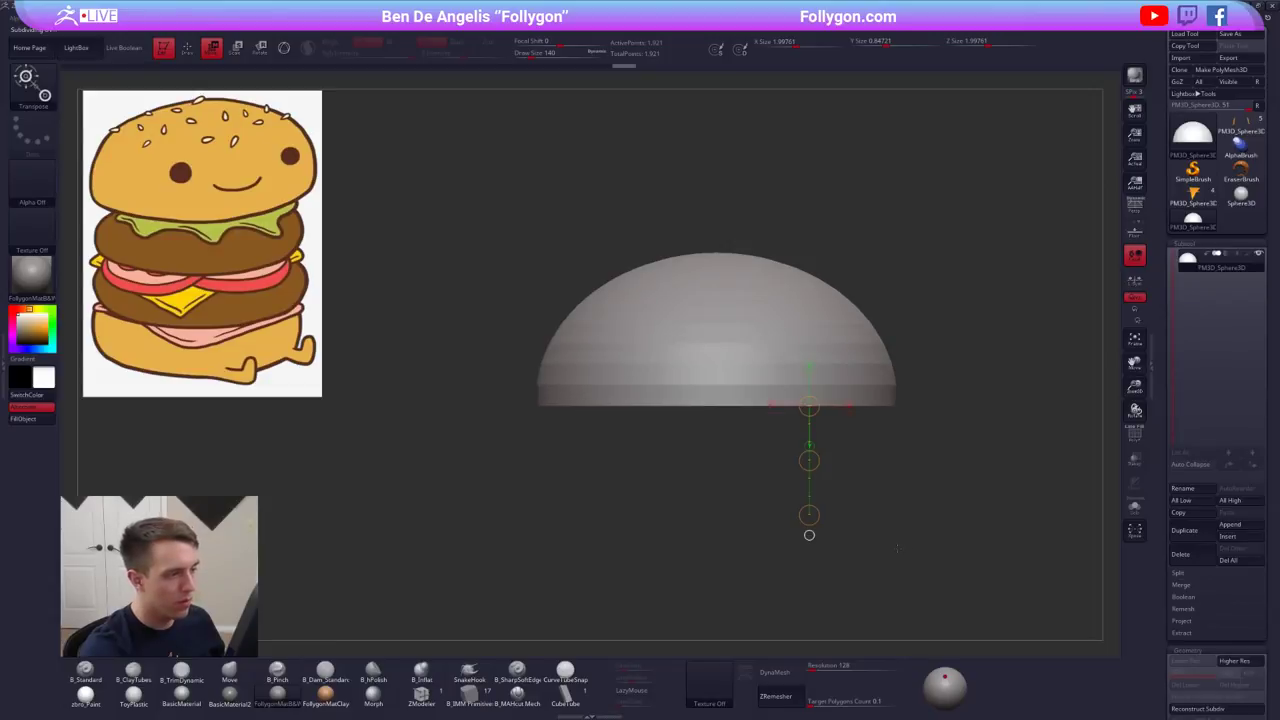
key(shift+f)
- Return to Draw mode and try to mask the upper part of the dome with MaskLasso
key(q)
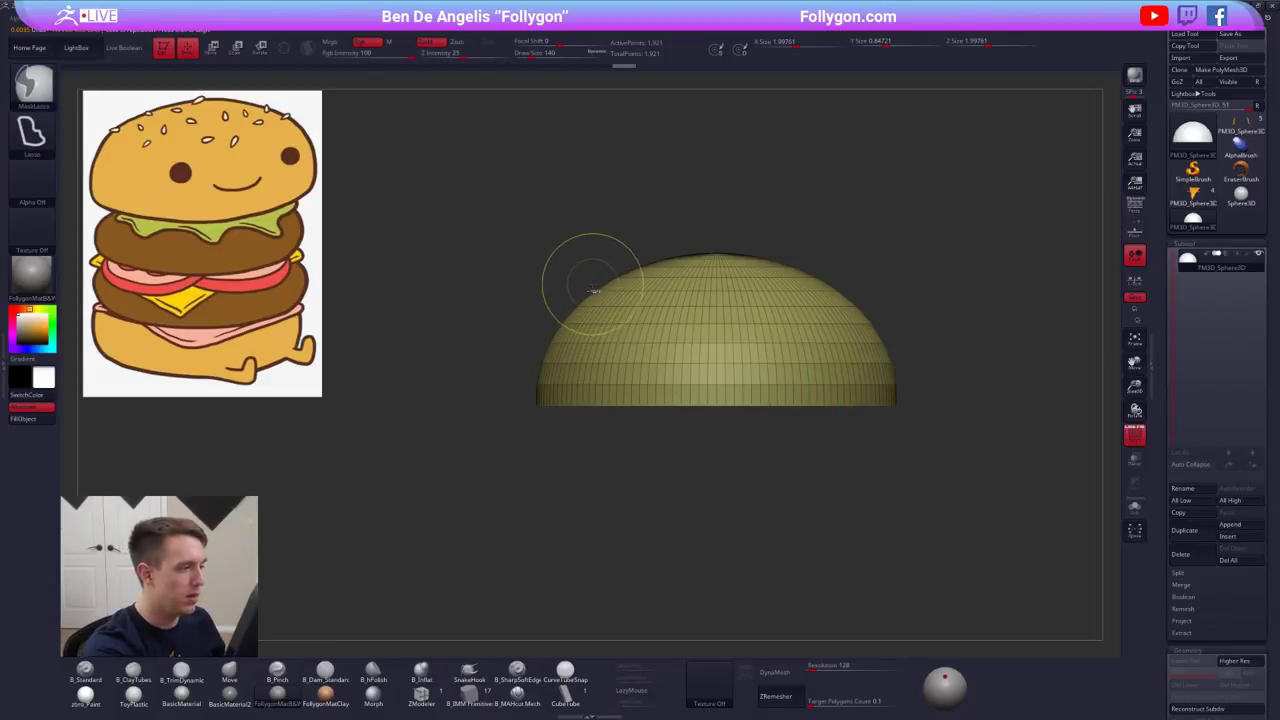
mouse_move(602, 279)
ctrl+mouse_down()
mouse_move(568, 284)
mouse_move(574, 338)
mouse_move(870, 336)
mouse_move(908, 315)
mouse_move(912, 289)
ctrl+mouse_up()
key(ctrl+z)
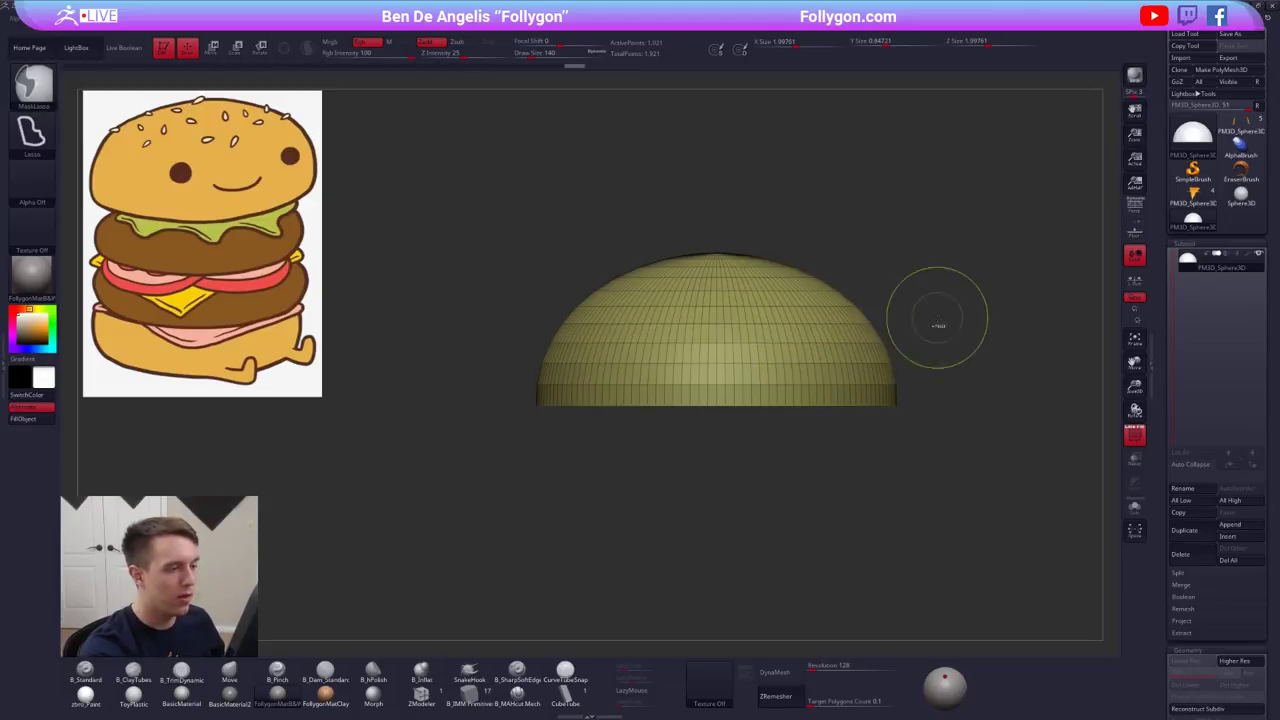
- Switch masking to MaskPen, mask a horizontal band around the dome's upper middle, and invert and blur the mask
alt+drag(914, 393, 874, 393)
key(ctrl+shift+p)
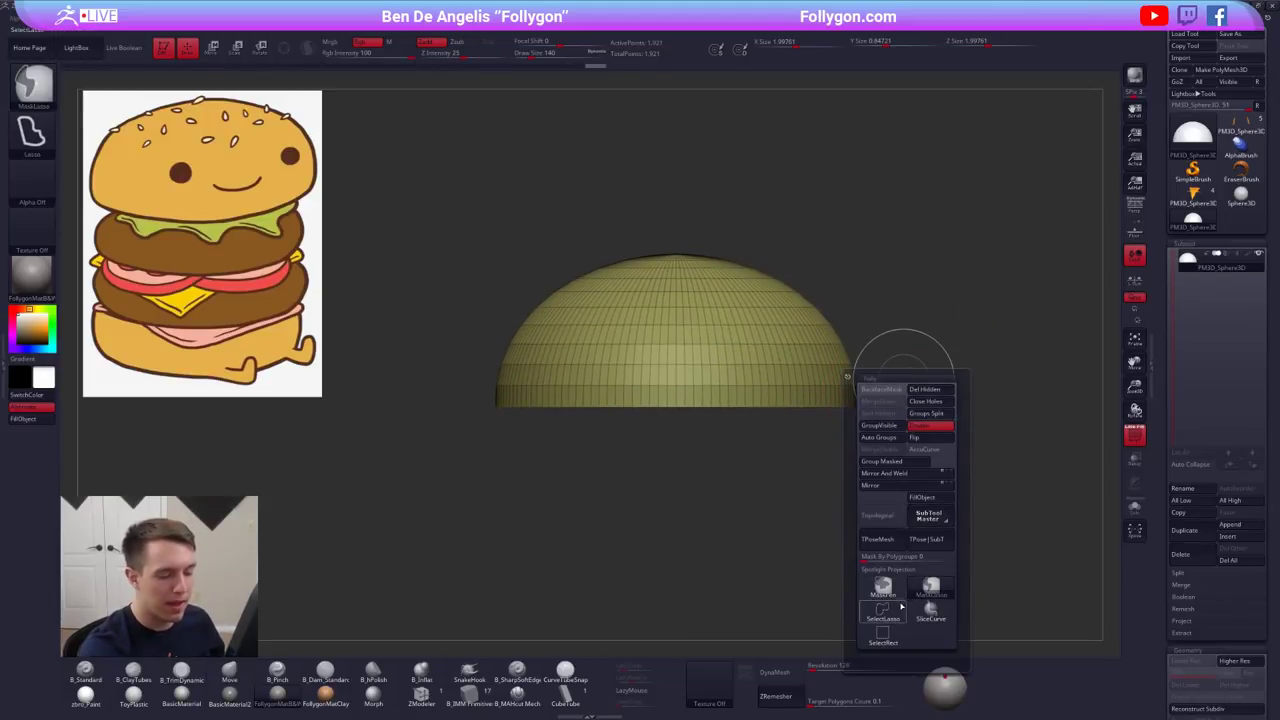
ctrl+click(897, 597)
key(ctrl)
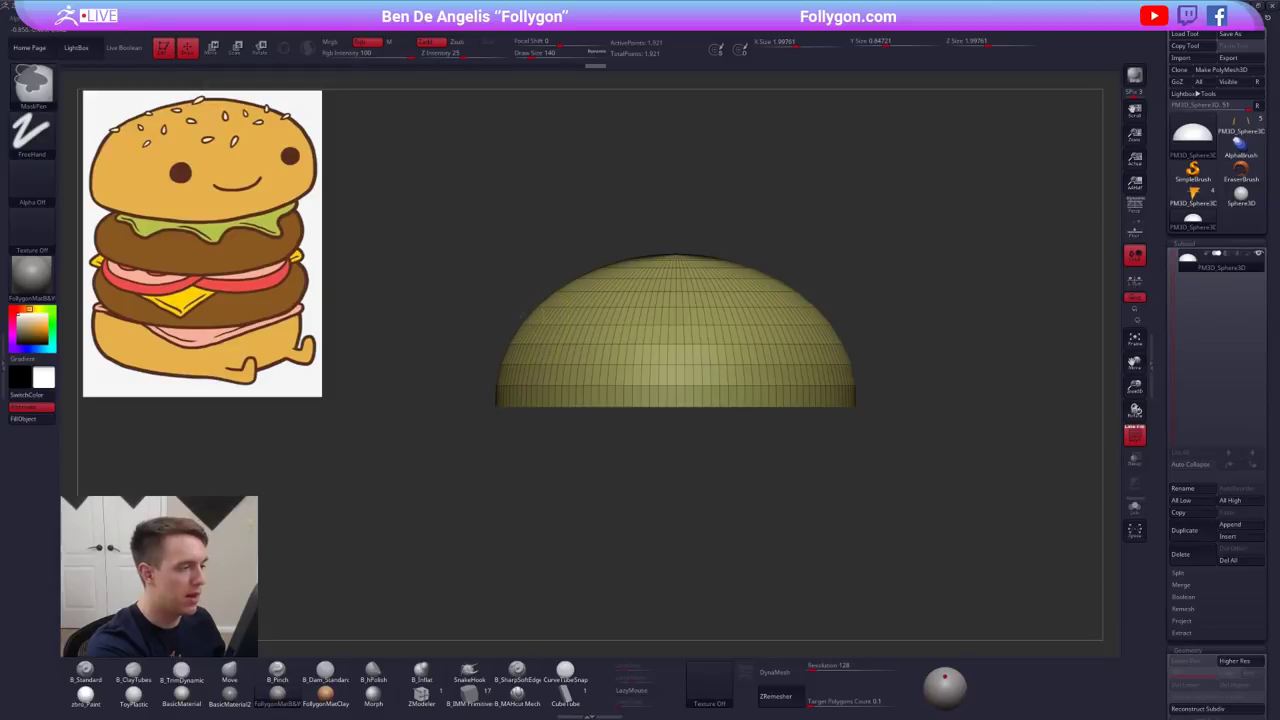
mouse_move(760, 318)
ctrl+mouse_down()
mouse_move(899, 297)
mouse_move(909, 283)
ctrl+mouse_up()
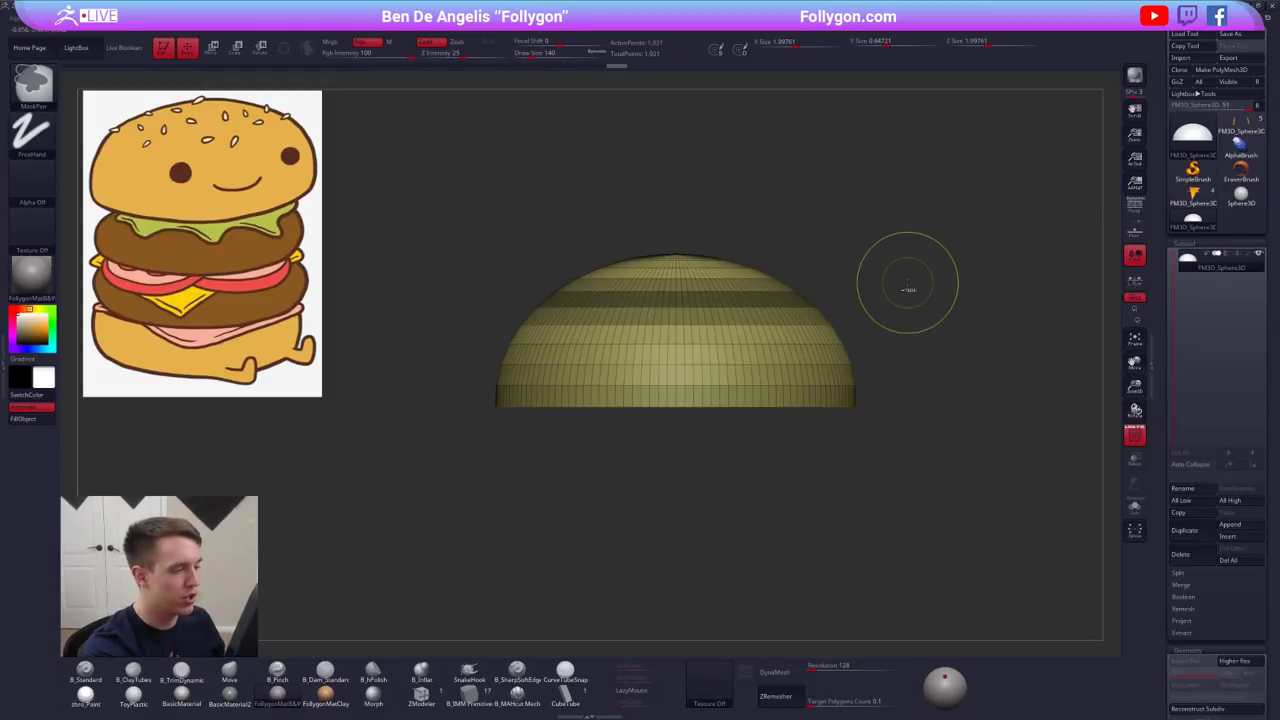
ctrl+click(901, 327)
ctrl+click(804, 333)
ctrl+click(850, 332)
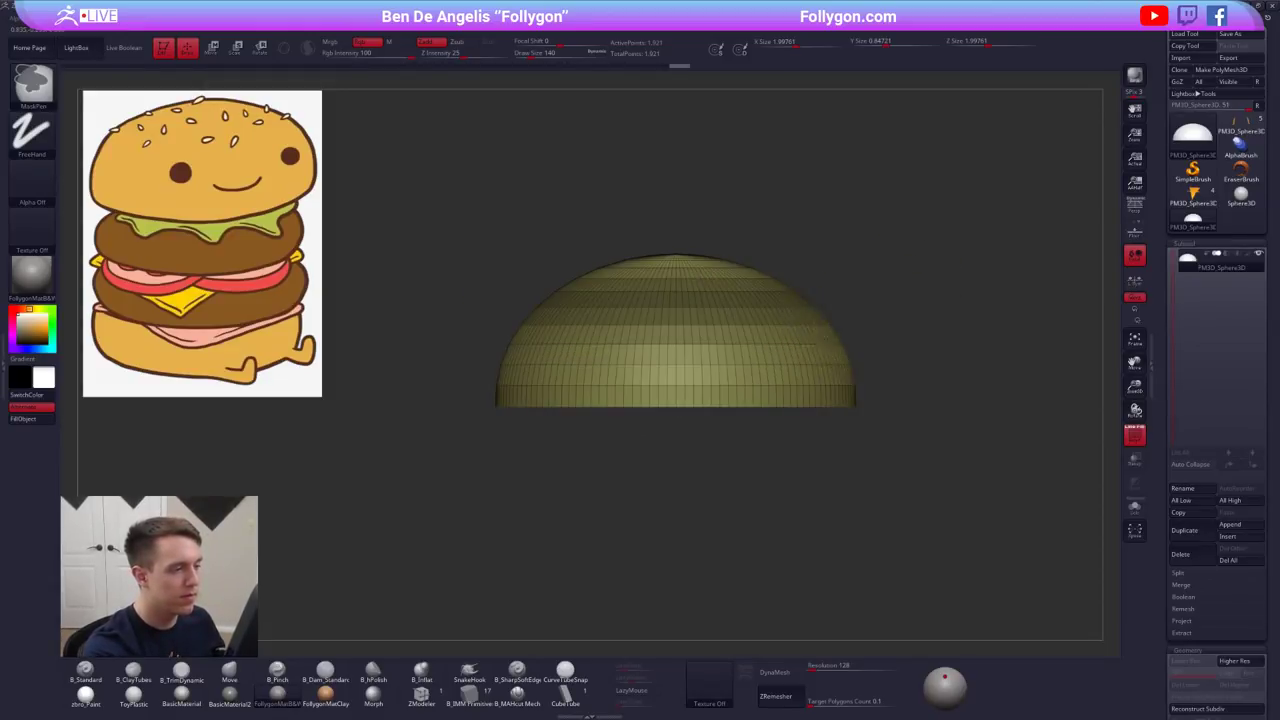
ctrl+click(836, 332)
ctrl+click(847, 332)
- Scale the unmasked band of the dome slightly outward with a vertical Transpose line and show it at the higher subdivision level
key(e)
drag(676, 332, 676, 202)
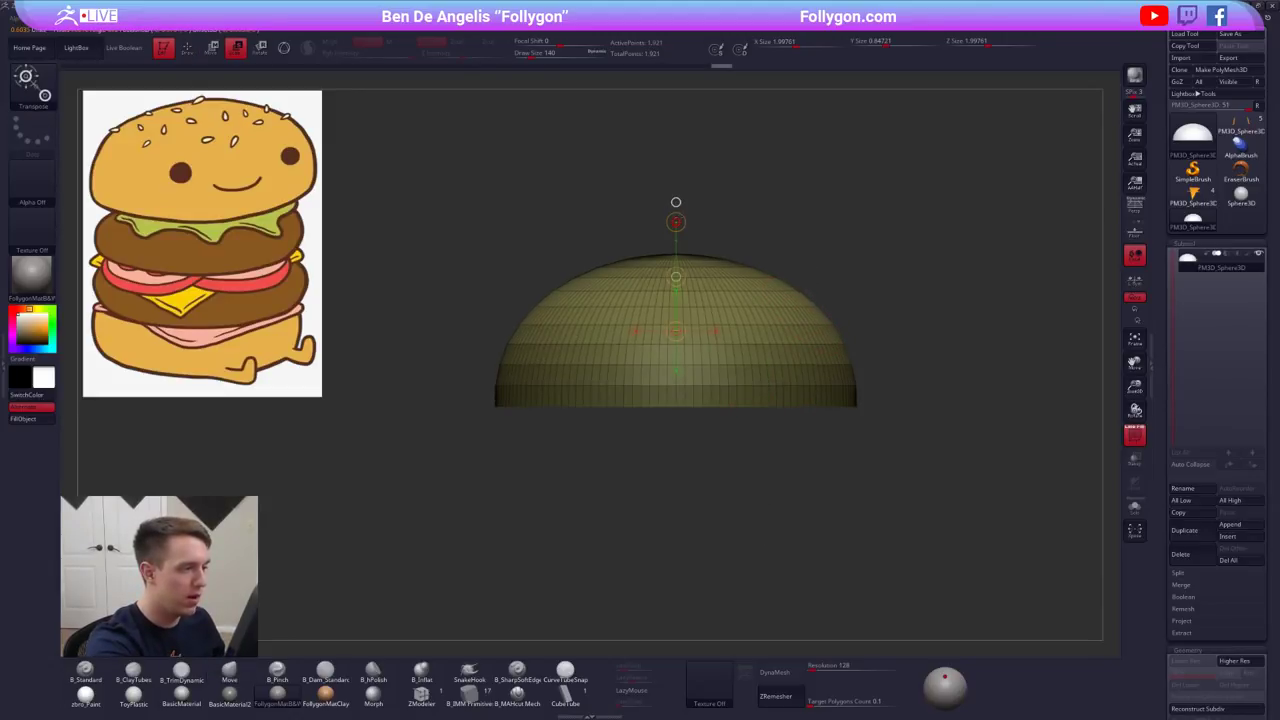
key(ctrl+d)
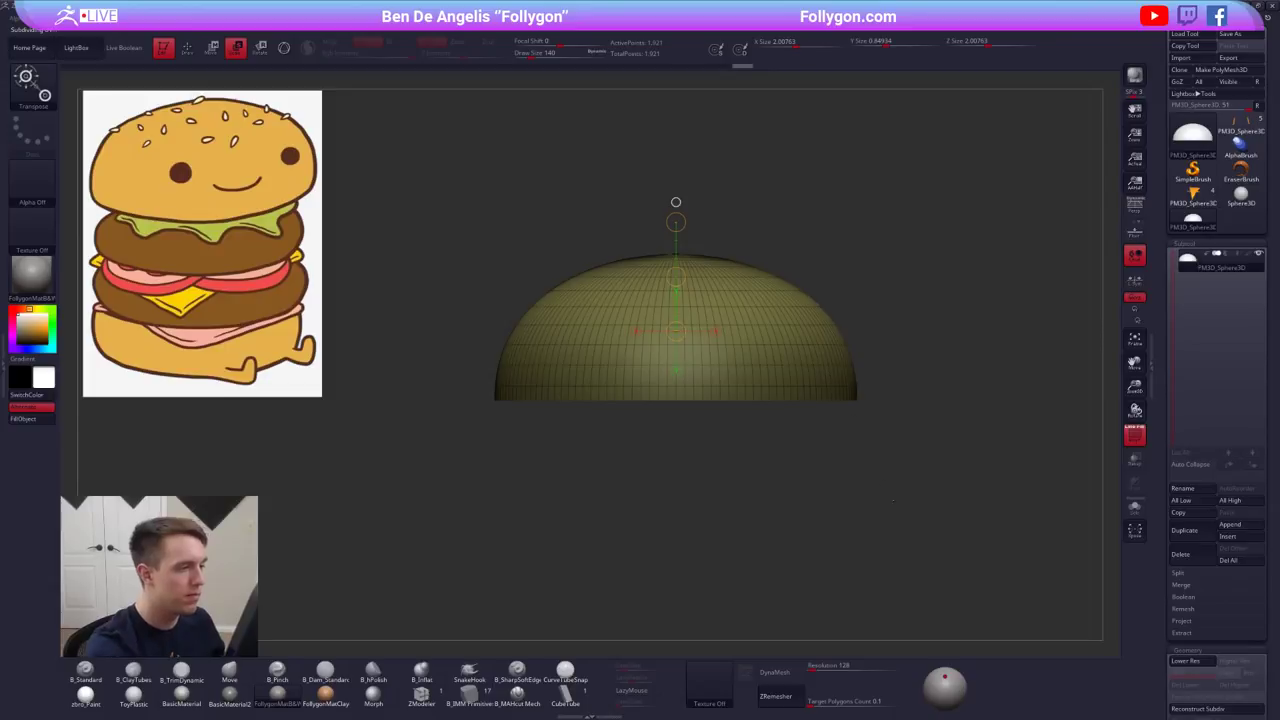
- Move the unmasked band upward with a vertical Transpose line to give the bun fuller shoulders
key(w)
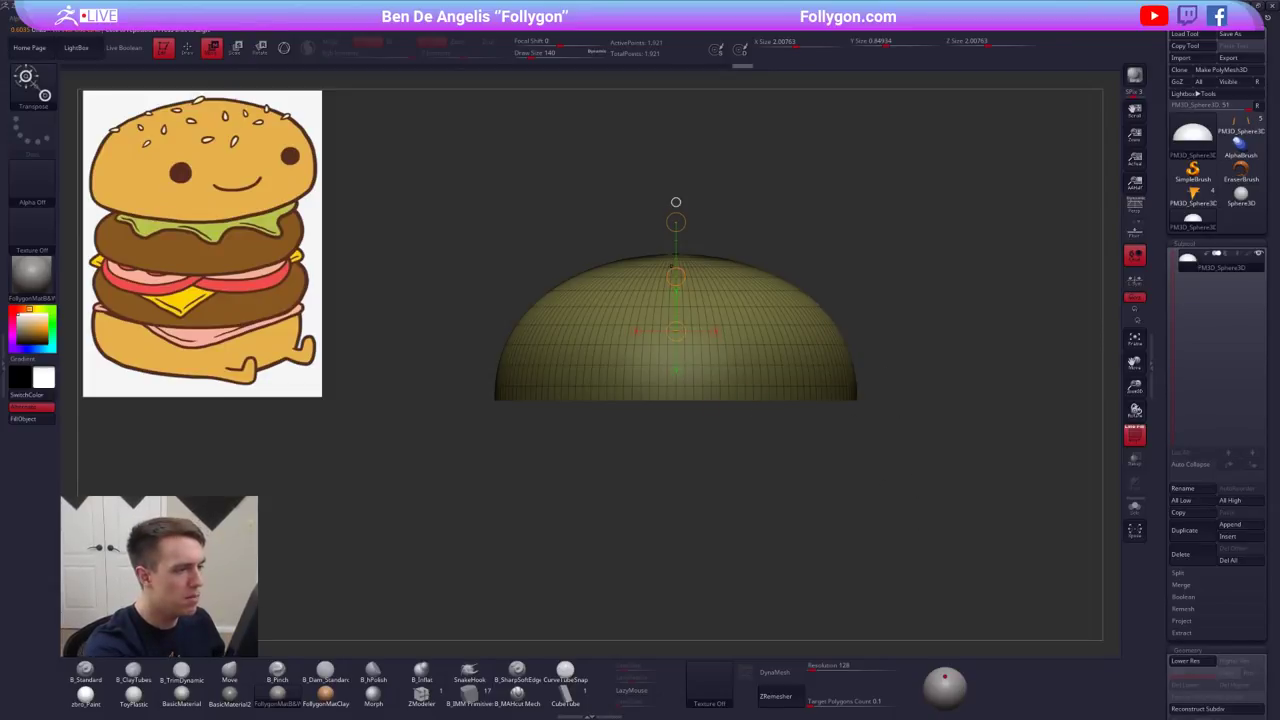
shift+drag(683, 256, 683, 365)
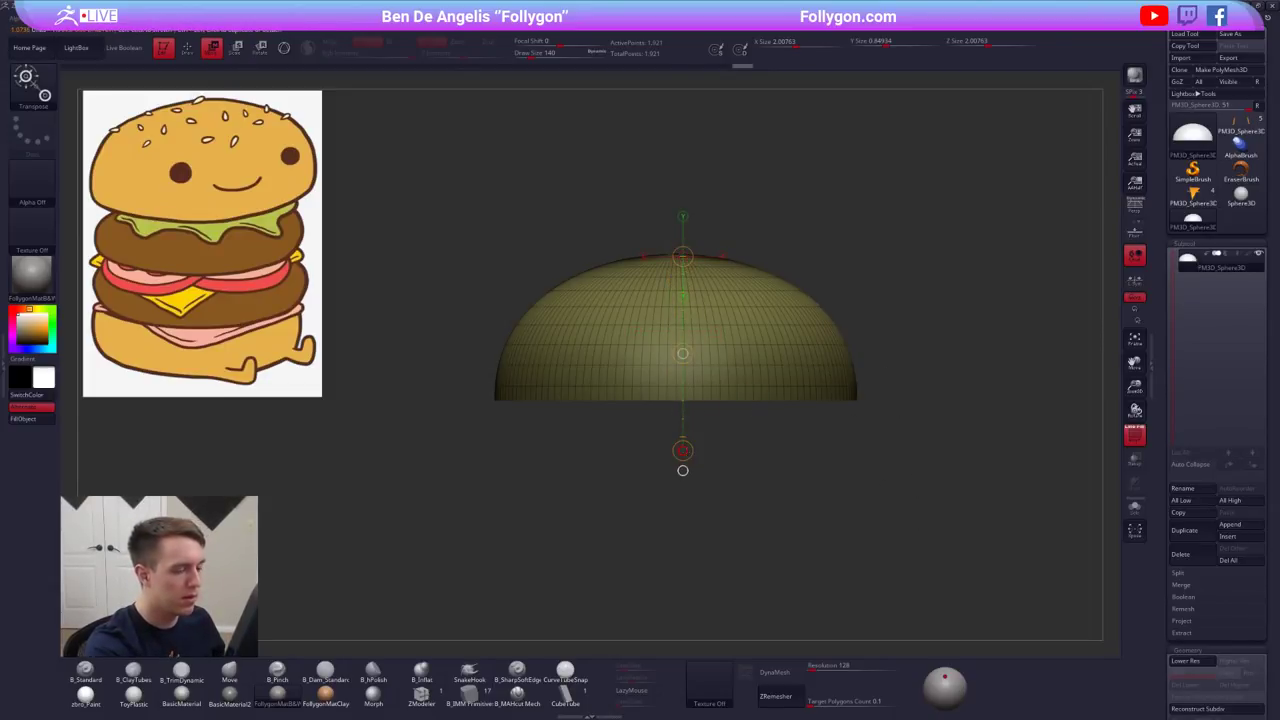
key(ctrl+d)
drag(686, 427, 694, 410)
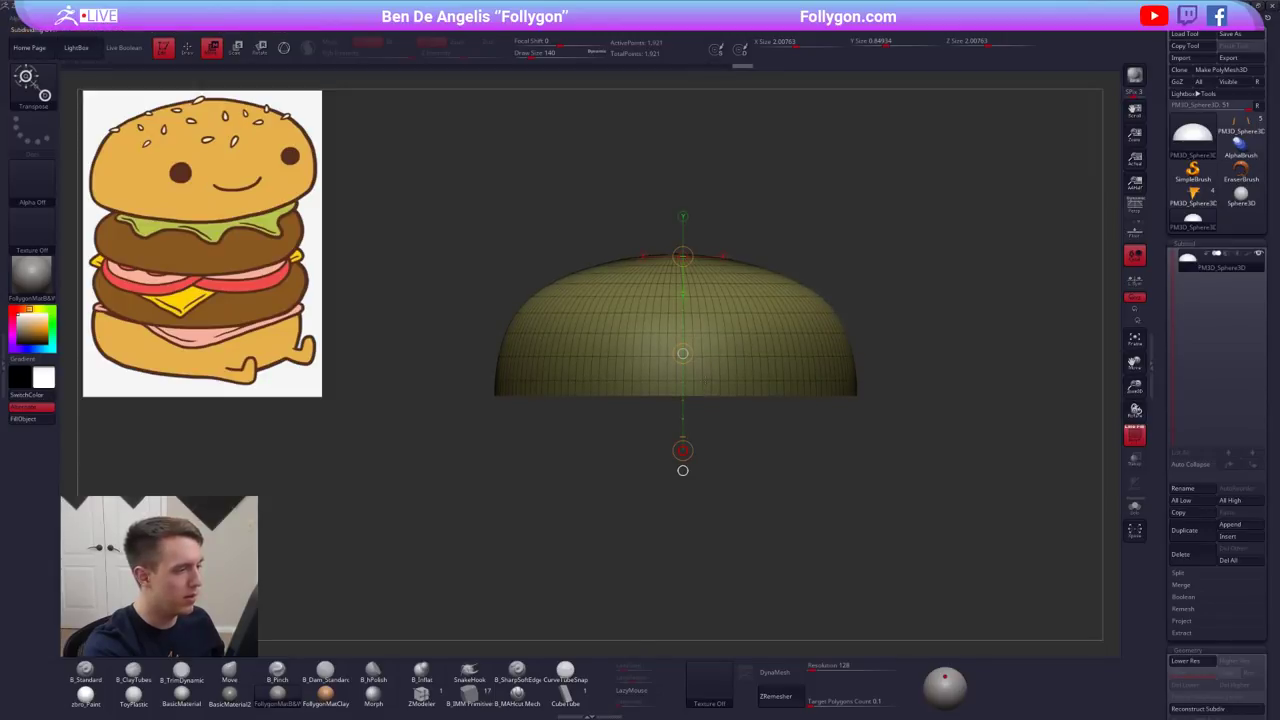
- Hide the polyframe, clear the mask, inspect the bun's underside, and return to the lower subdivision level
key(shift+f)
mouse_move(858, 575)
alt+mouse_down()
mouse_move(858, 510)
mouse_move(863, 540)
alt+mouse_up()
key(q)
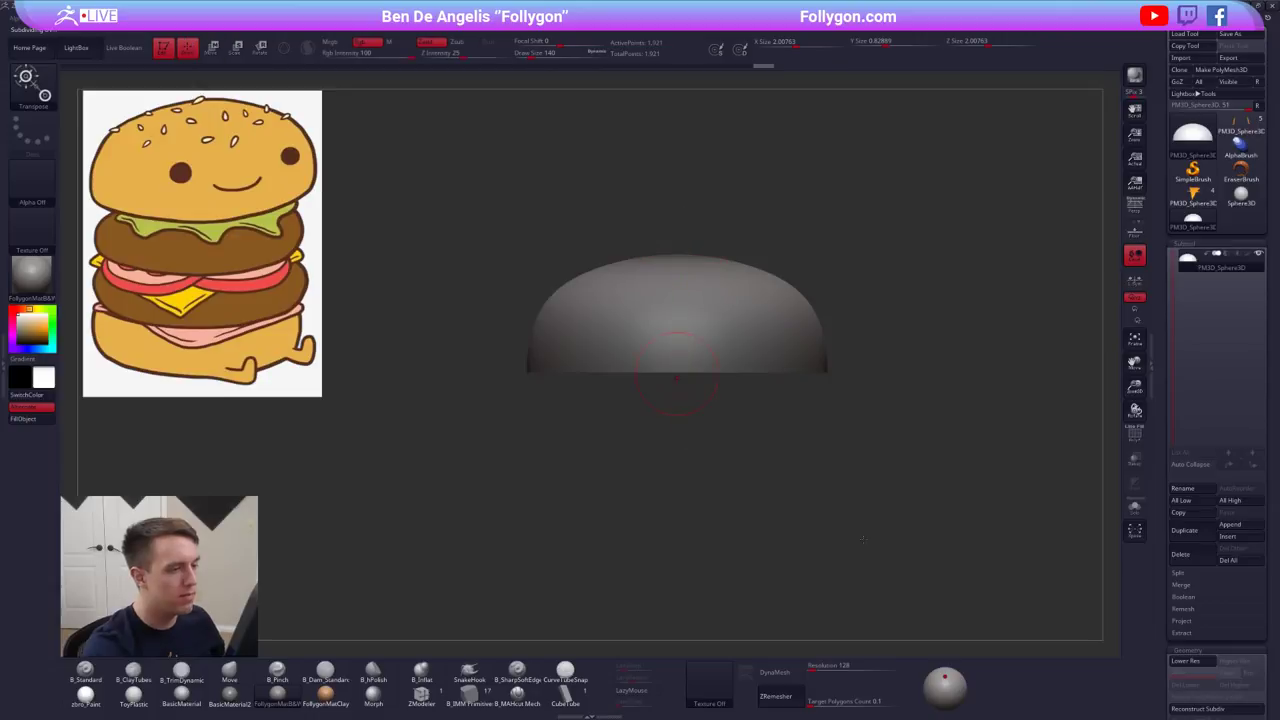
mouse_move(767, 412)
ctrl+mouse_down()
mouse_move(795, 420)
mouse_move(812, 336)
ctrl+mouse_up()
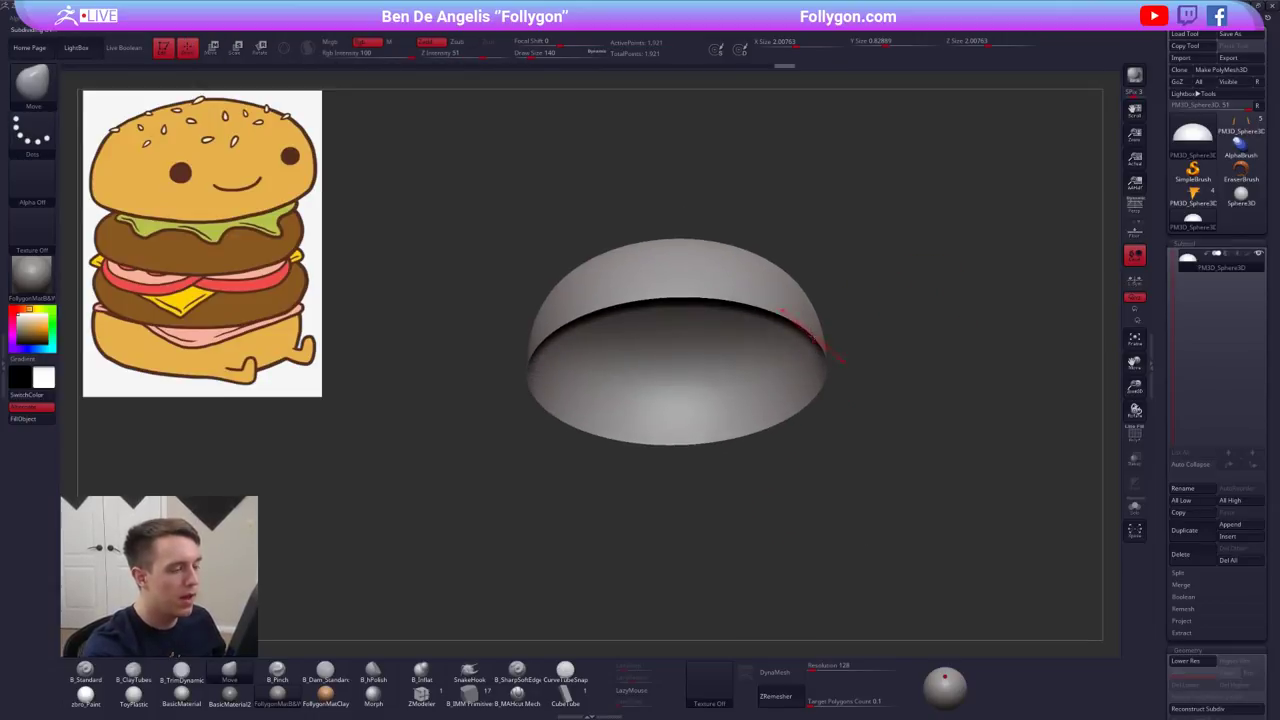
shift+drag(806, 422, 811, 435)
key(shift+d)
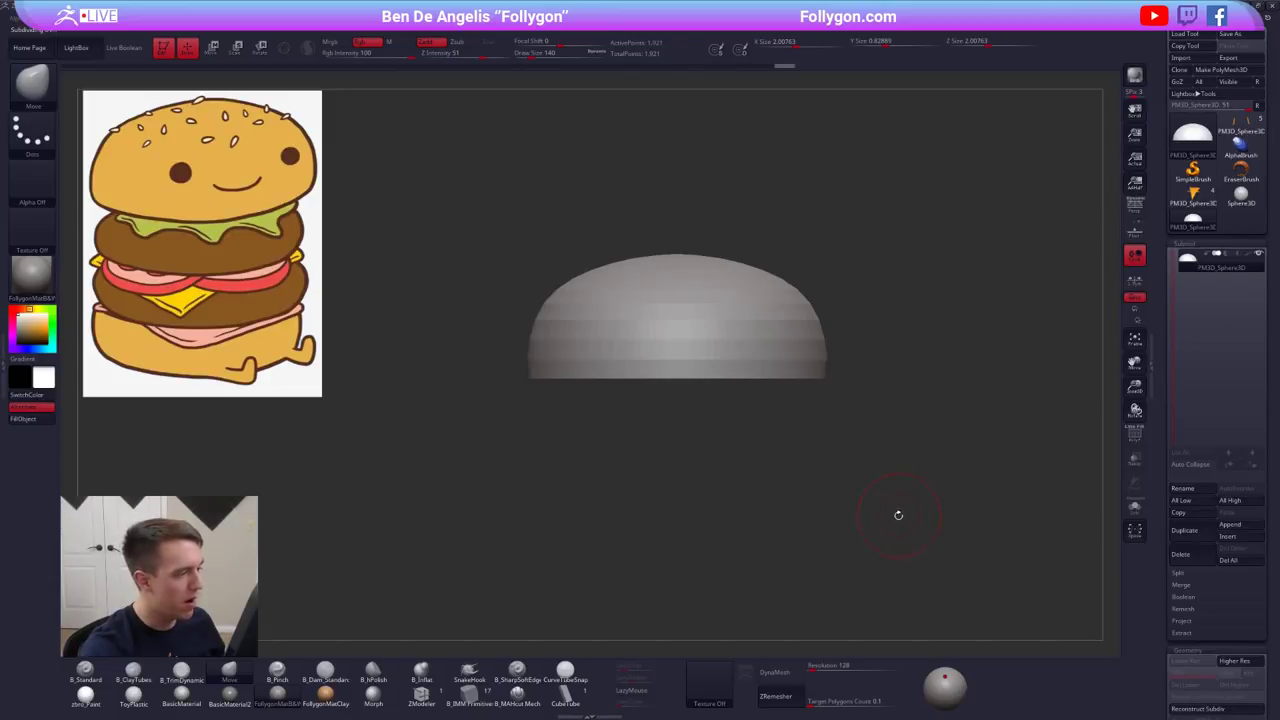
- Try to close the dome's open underside with Close Holes, check the result in polyframe view, and undo it
key(ctrl+space)
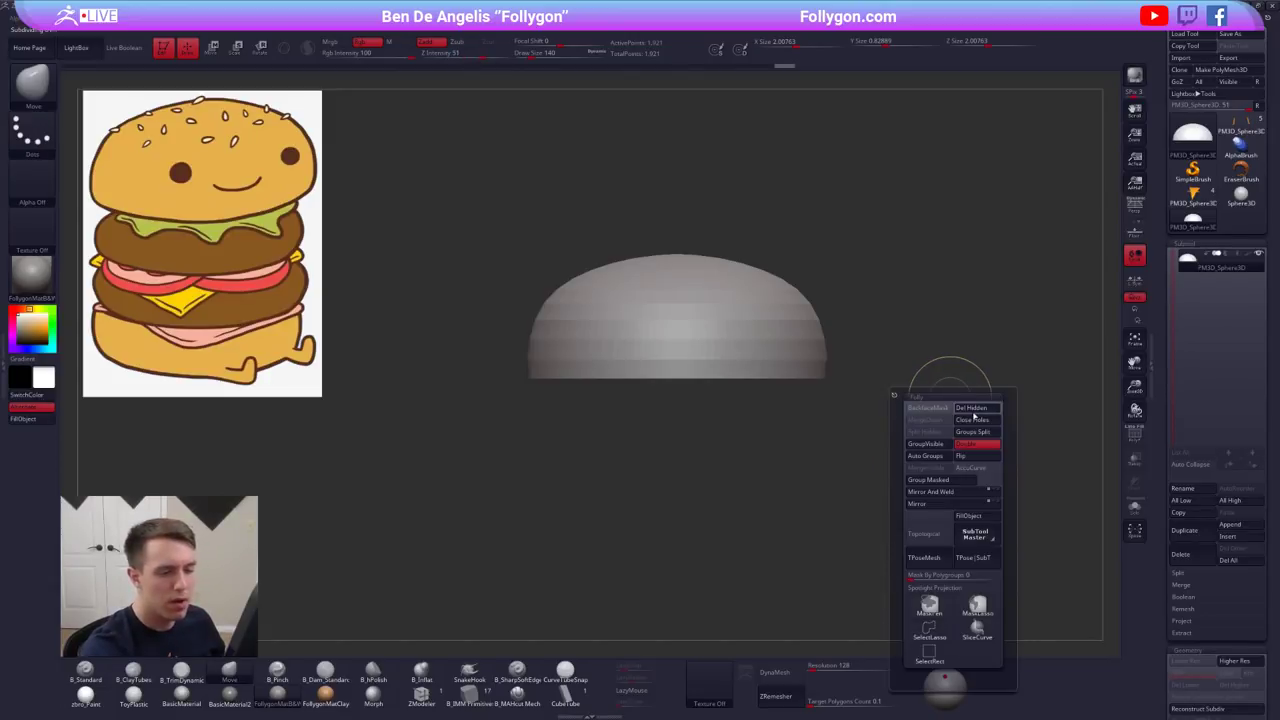
click(975, 415)
drag(828, 406, 782, 318)
key(d)
key(shift+f)
key(shift+d)
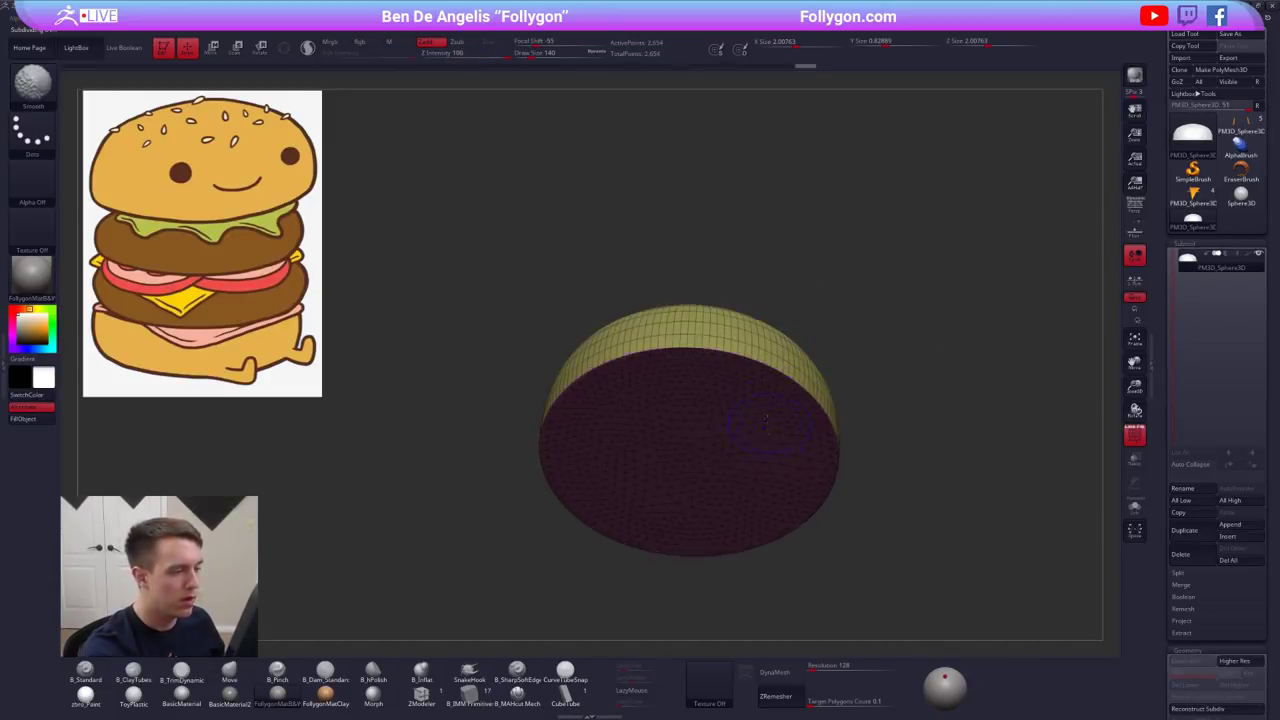
ctrl+right_drag(768, 418, 744, 438)
alt+drag(833, 567, 842, 536)
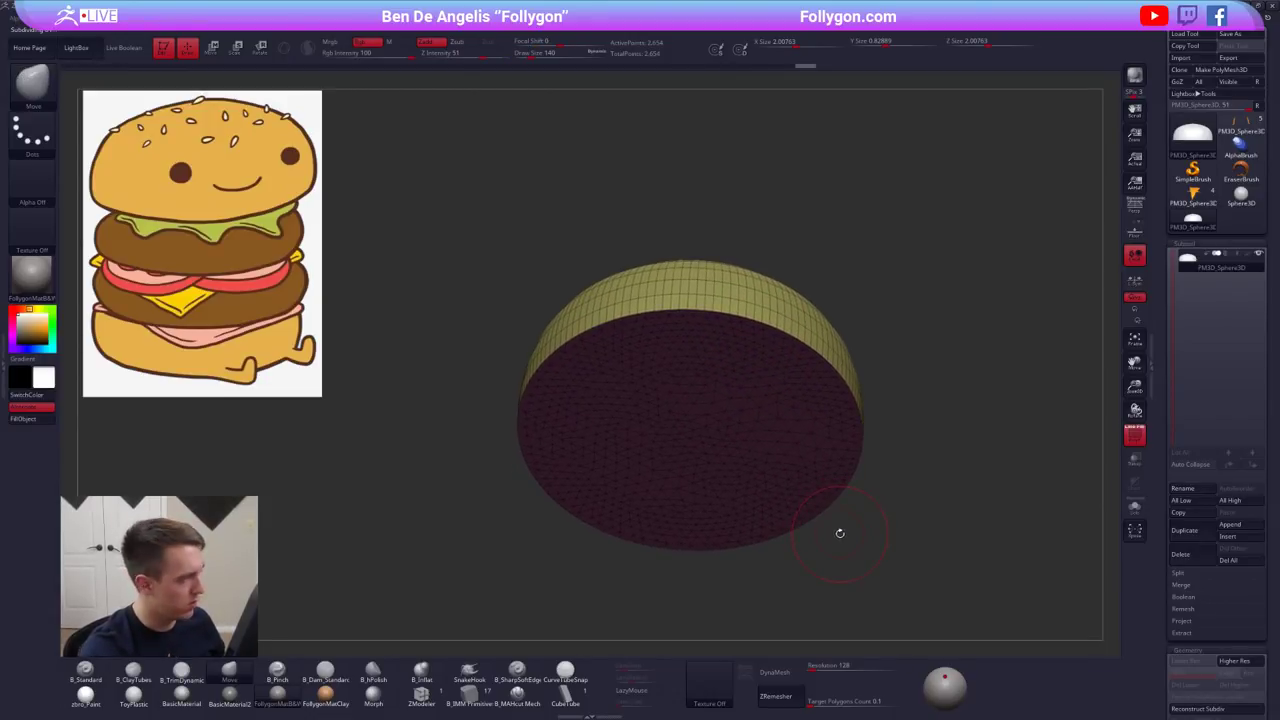
key(ctrl+z)
shift+drag(838, 535, 838, 551)
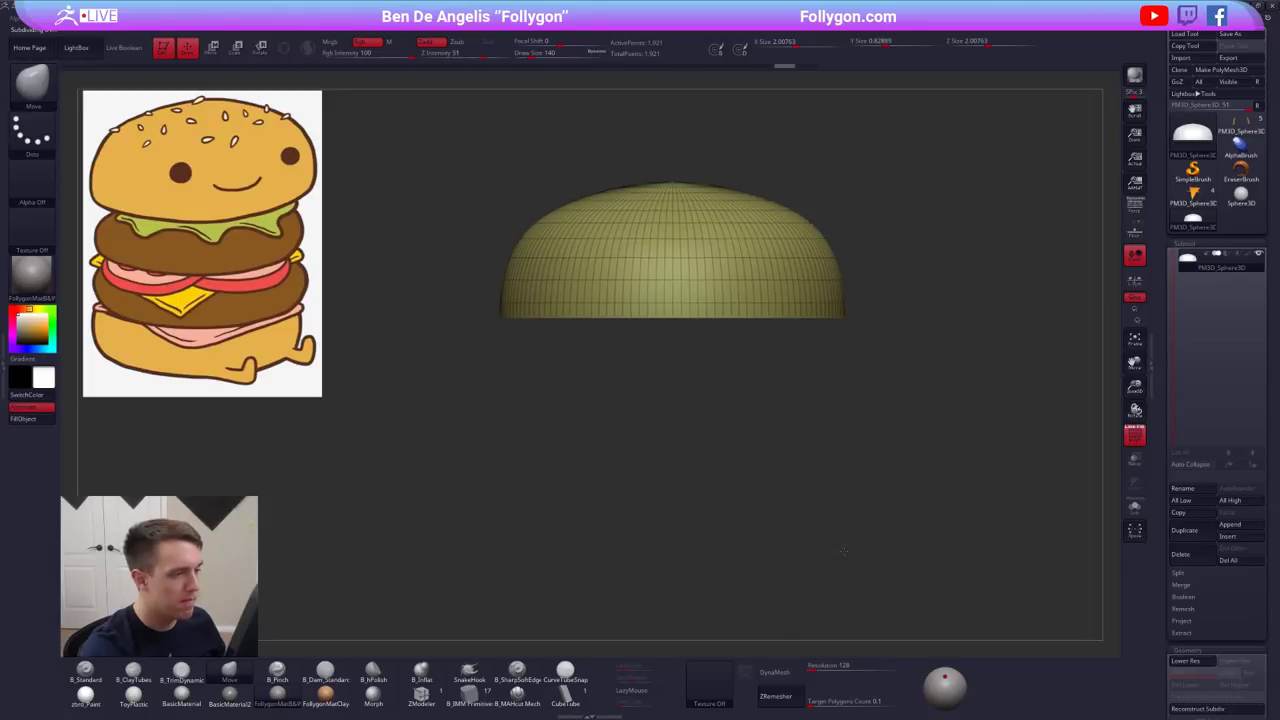
ctrl+right_drag(838, 551, 838, 537)
alt+drag(838, 537, 844, 563)
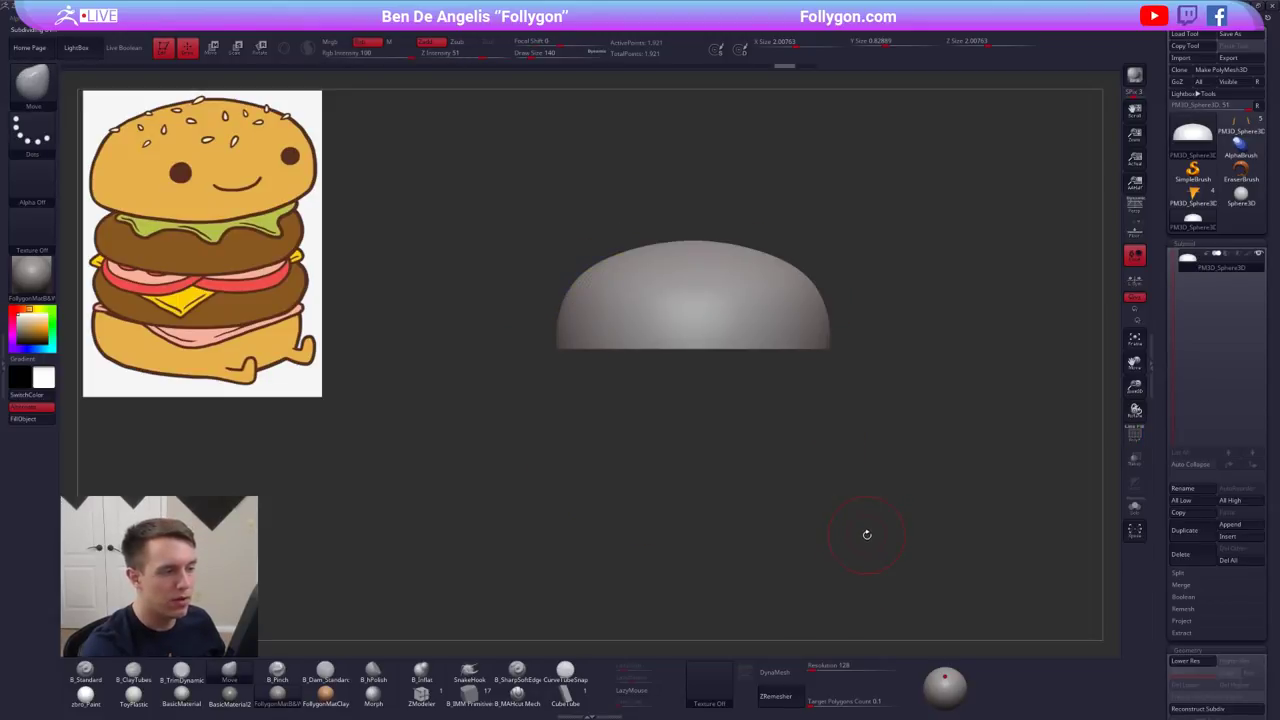
- Return the dome to its lower subdivision level, mask its top cap, and invert and blur the mask
key(shift+d)
alt+drag(908, 525, 952, 590)
alt+drag(750, 368, 750, 376)
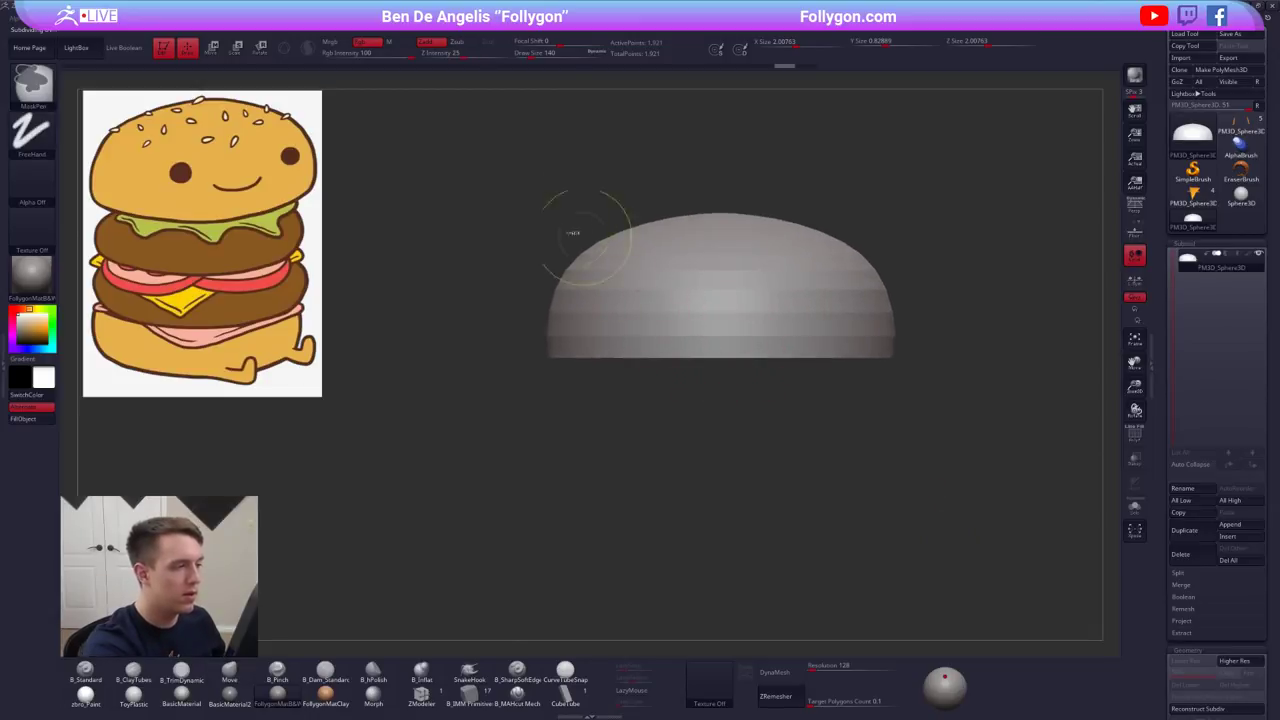
ctrl+drag(528, 174, 920, 272)
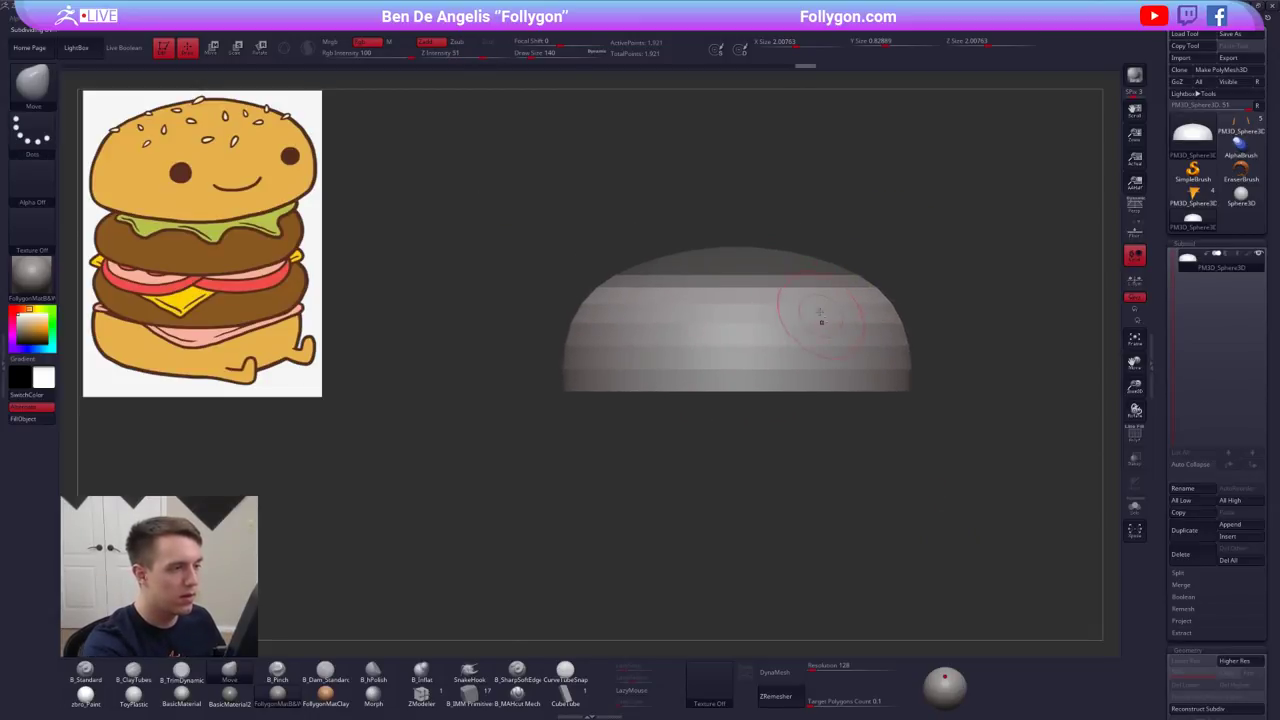
ctrl+click(820, 299)
ctrl+click(878, 264)
ctrl+click(783, 276)
- Move the unmasked top of the dome slightly downward with a vertical Transpose line to flatten it, and clear the mask
key(w)
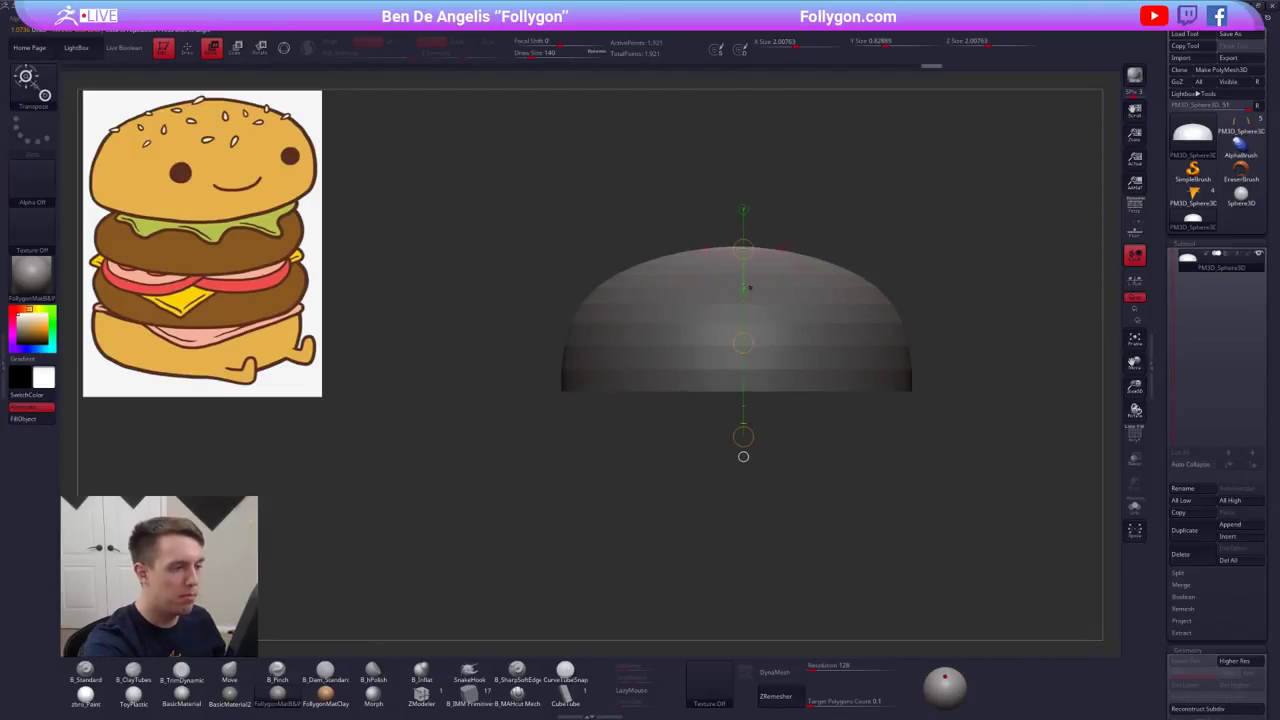
shift+drag(751, 288, 751, 184)
drag(750, 236, 750, 248)
key(q)
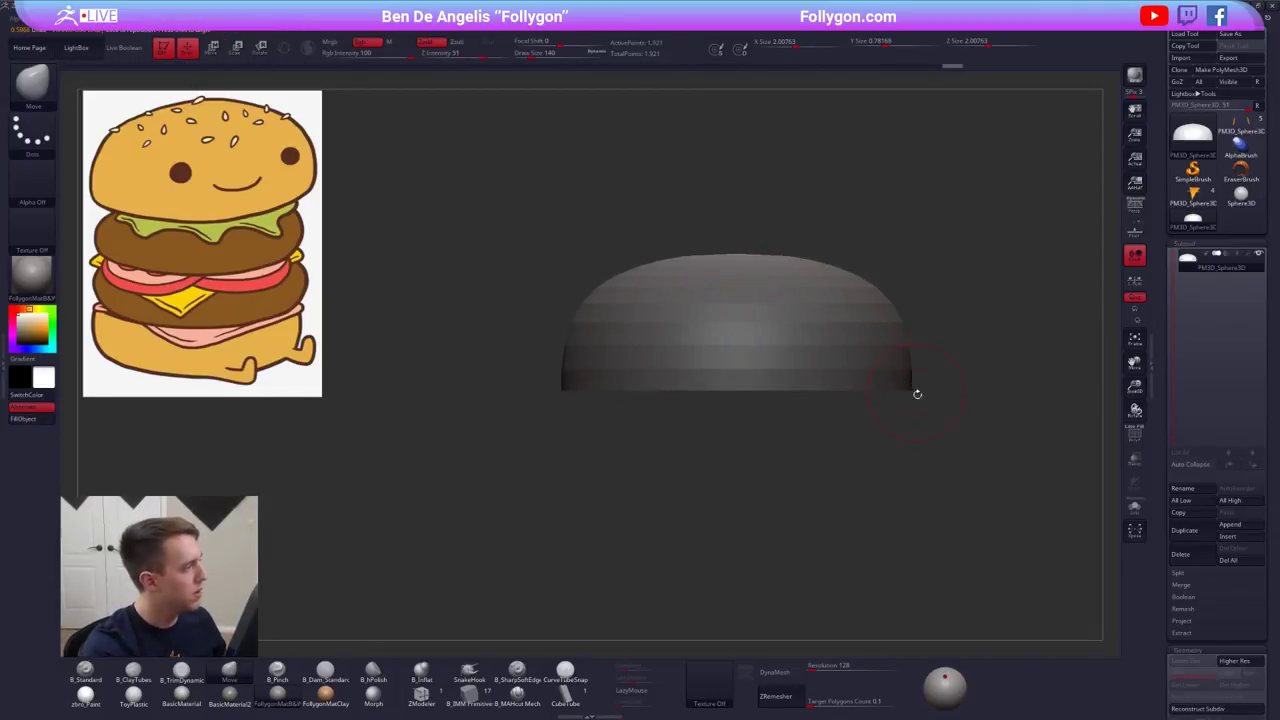
mouse_move(917, 394)
alt+mouse_down()
mouse_move(936, 400)
mouse_move(906, 406)
alt+mouse_up()
mouse_move(900, 420)
ctrl+mouse_down()
mouse_move(908, 446)
mouse_move(901, 425)
ctrl+mouse_up()
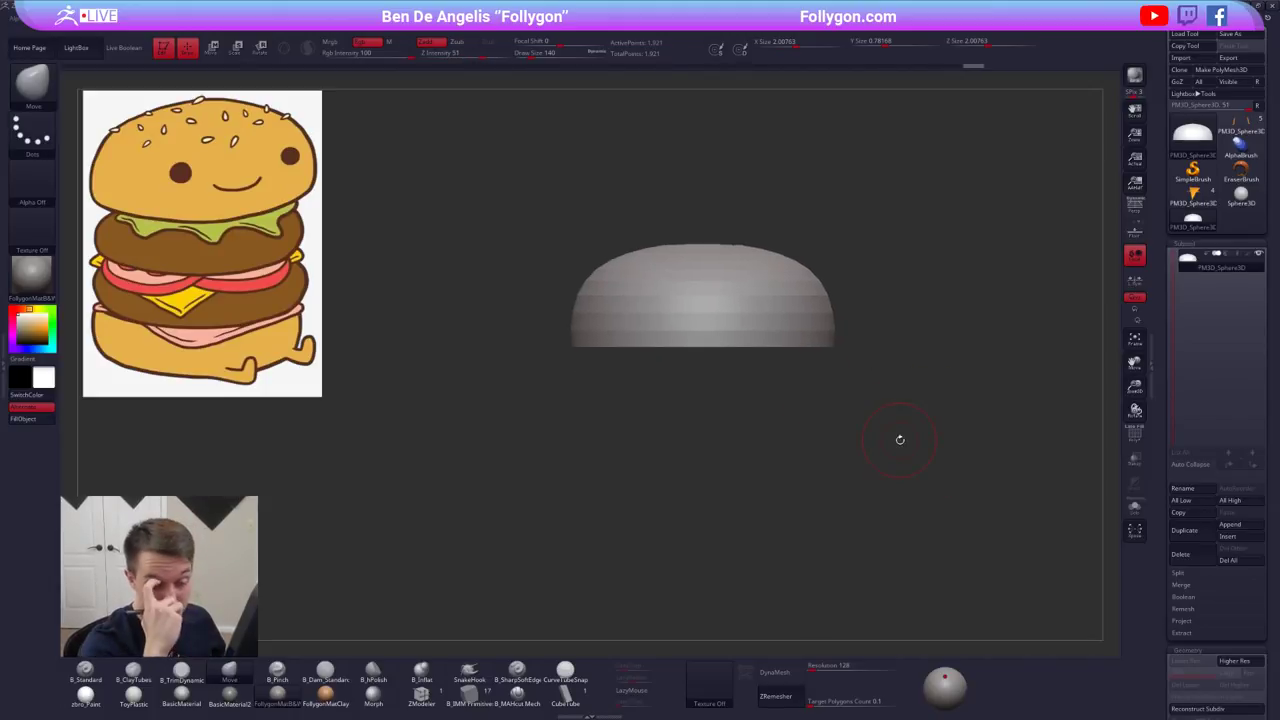
- Duplicate the top bun and rotate one copy upside down with a Transpose line to form the bottom bun beneath it
click(1198, 538)
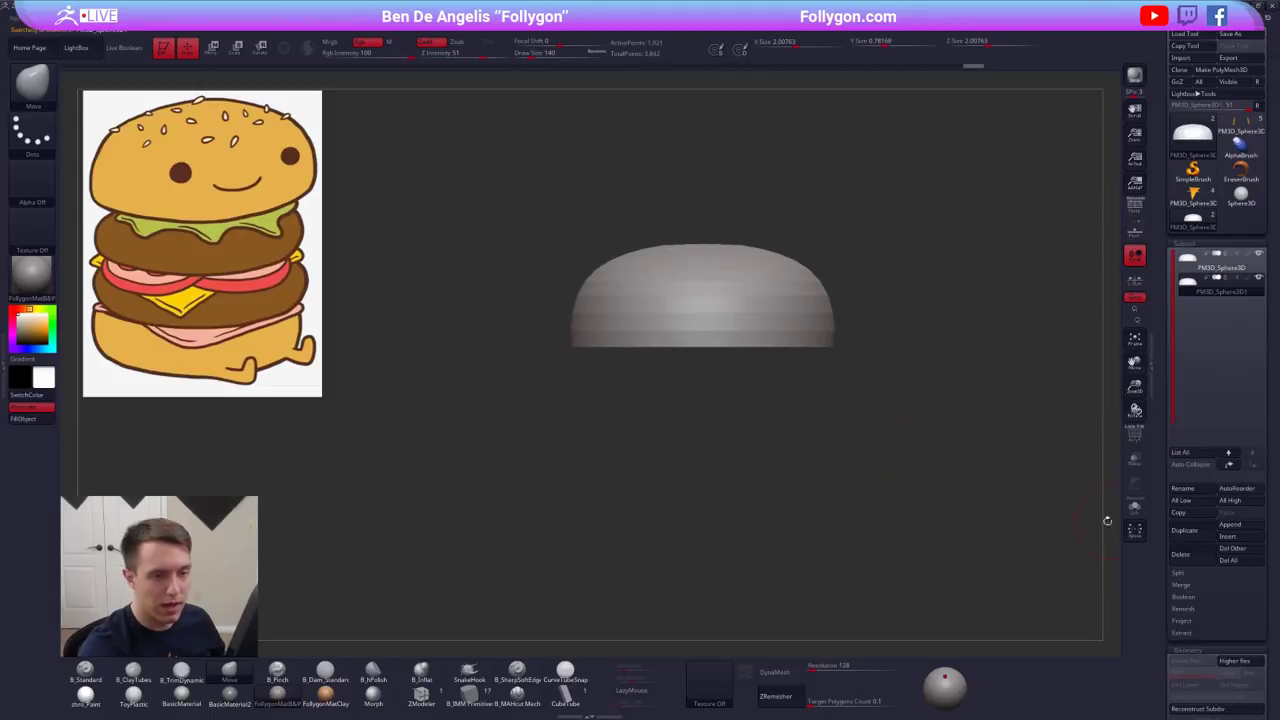
key(w)
click(713, 170)
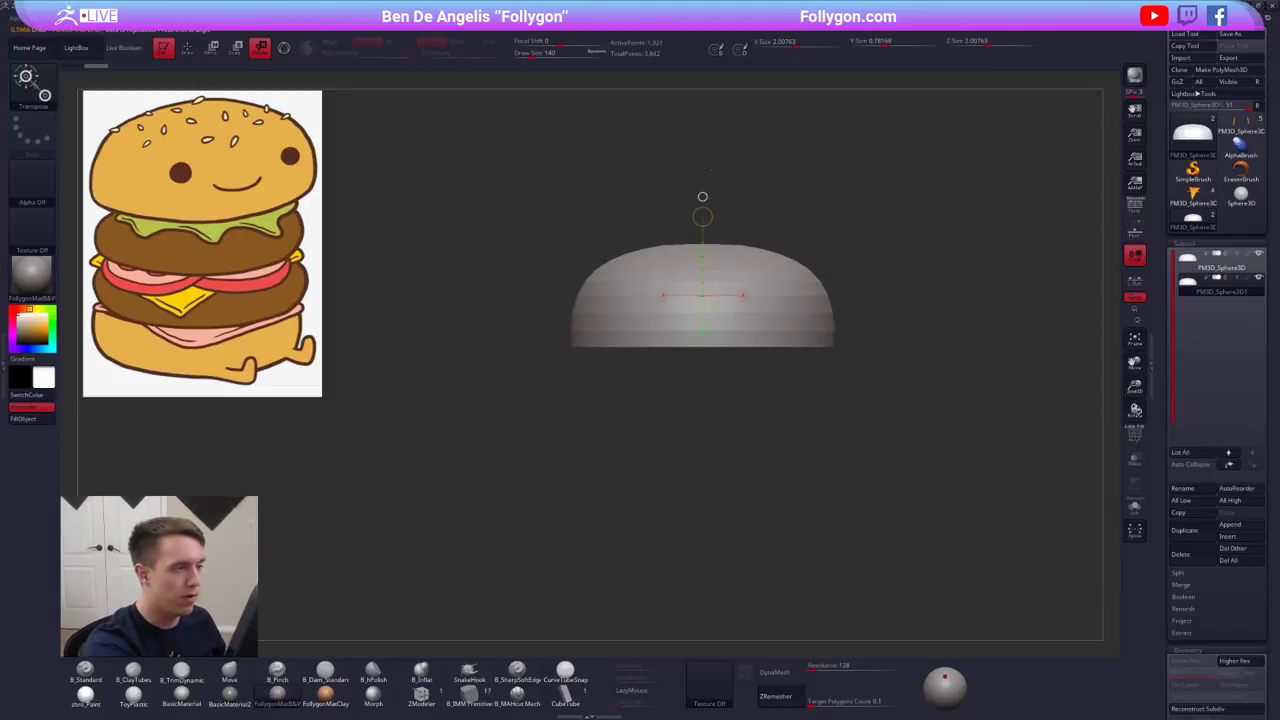
drag(702, 217, 757, 350)
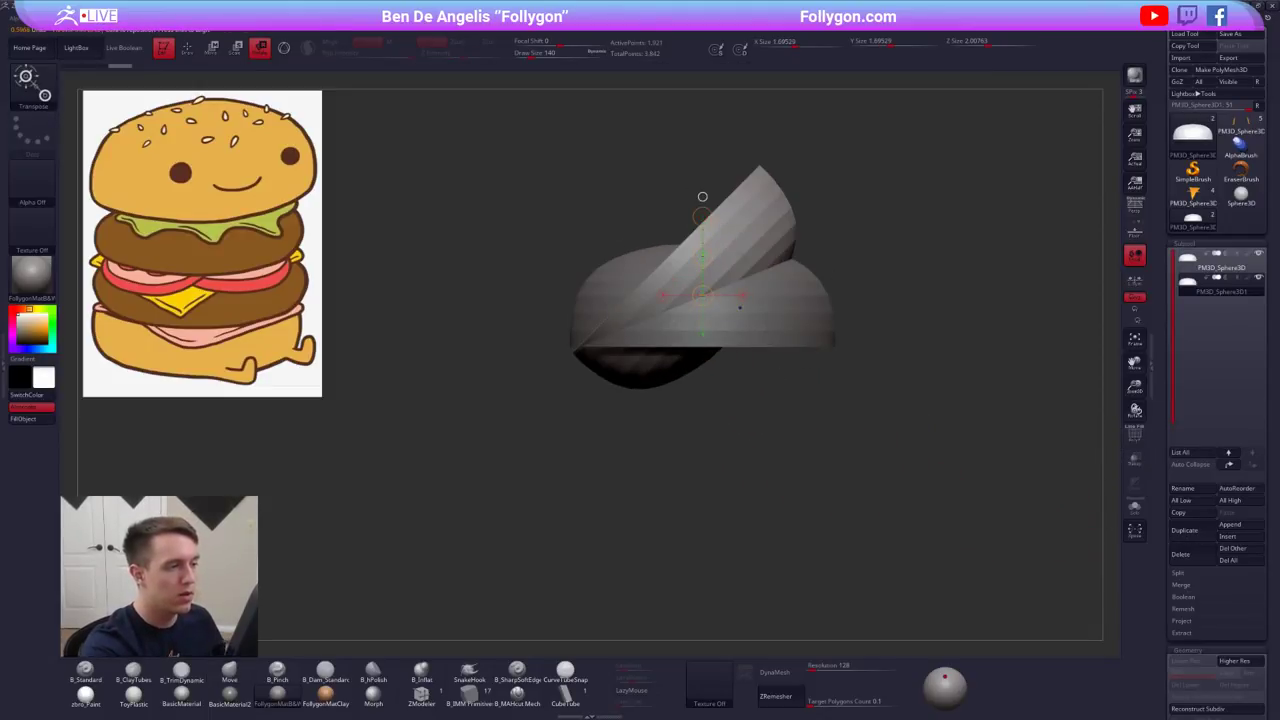
mouse_move(702, 217)
shift+mouse_down()
mouse_move(748, 246)
mouse_move(710, 338)
mouse_move(716, 457)
shift+mouse_up()
key(w)
key(q)
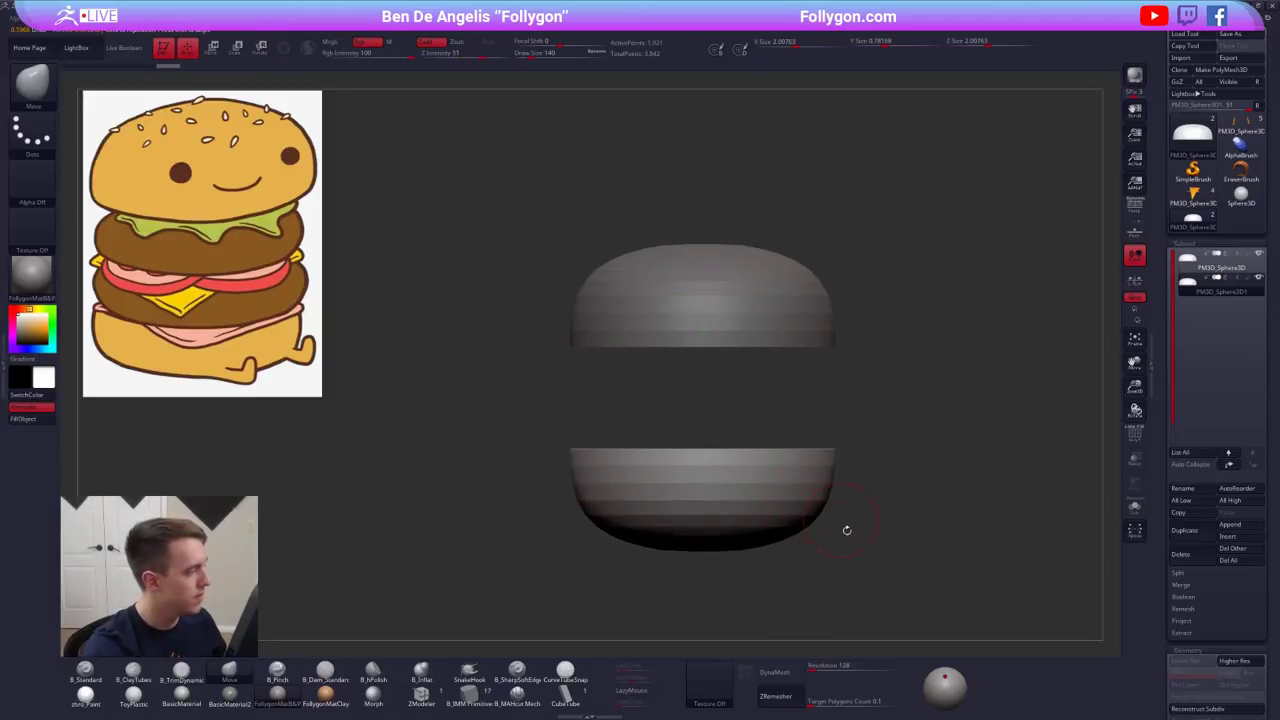
mouse_move(846, 529)
alt+mouse_down()
mouse_move(885, 546)
mouse_move(866, 520)
alt+mouse_up()
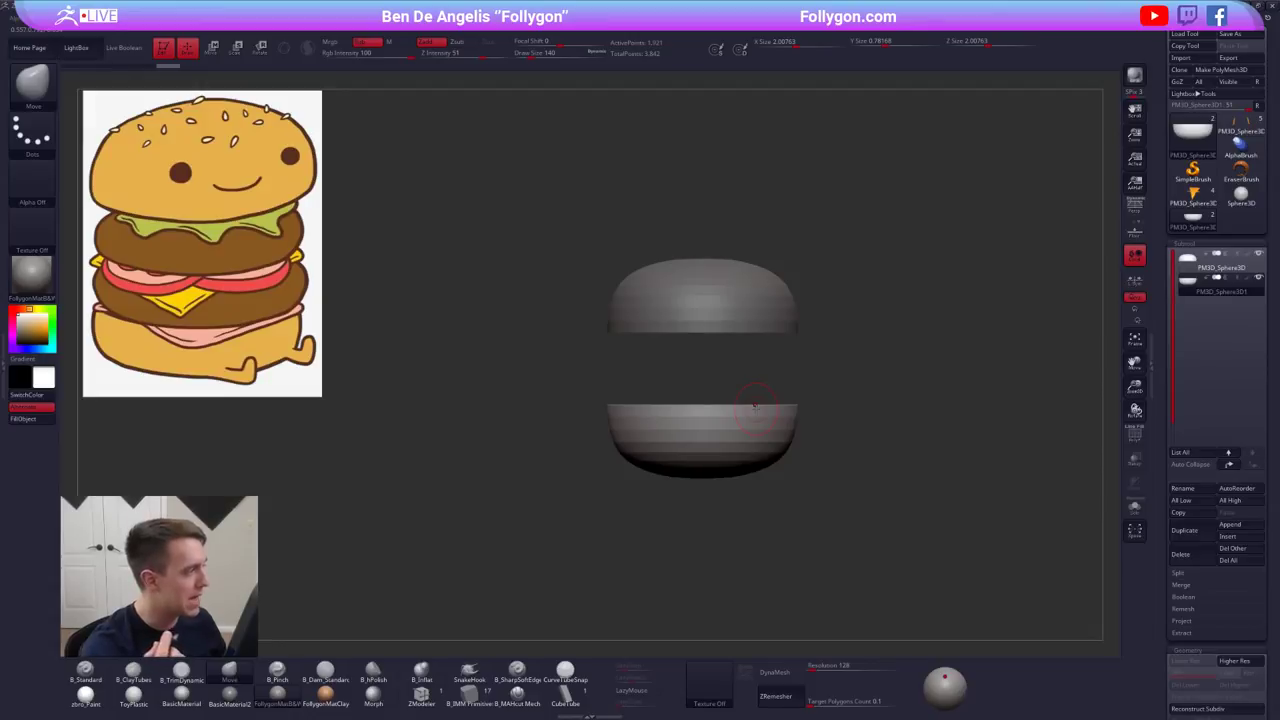
- Compress the bottom bun slightly in height with vertical Transpose lines
alt+right_drag(755, 405, 776, 440)
alt+right_drag(776, 440, 774, 386)
key(w)
shift+drag(774, 402, 774, 497)
shift+drag(774, 449, 774, 456)
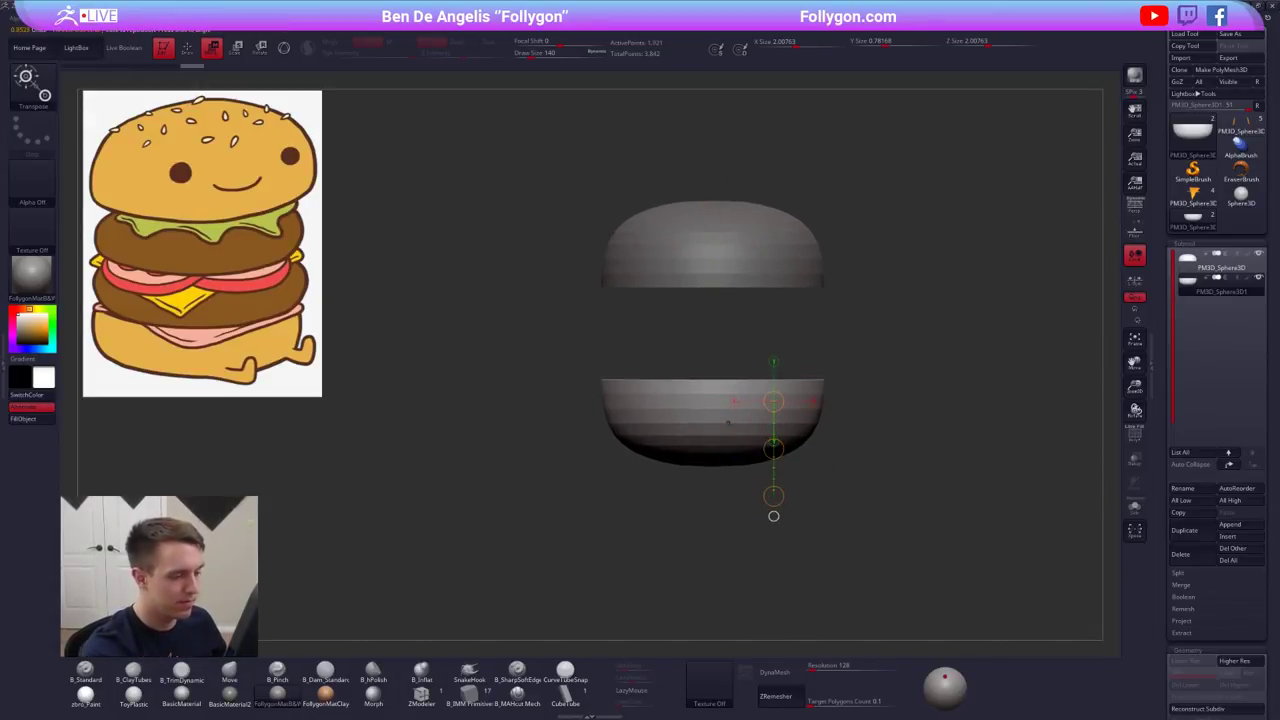
key(q)
key(w)
shift+drag(735, 379, 735, 486)
key(q)
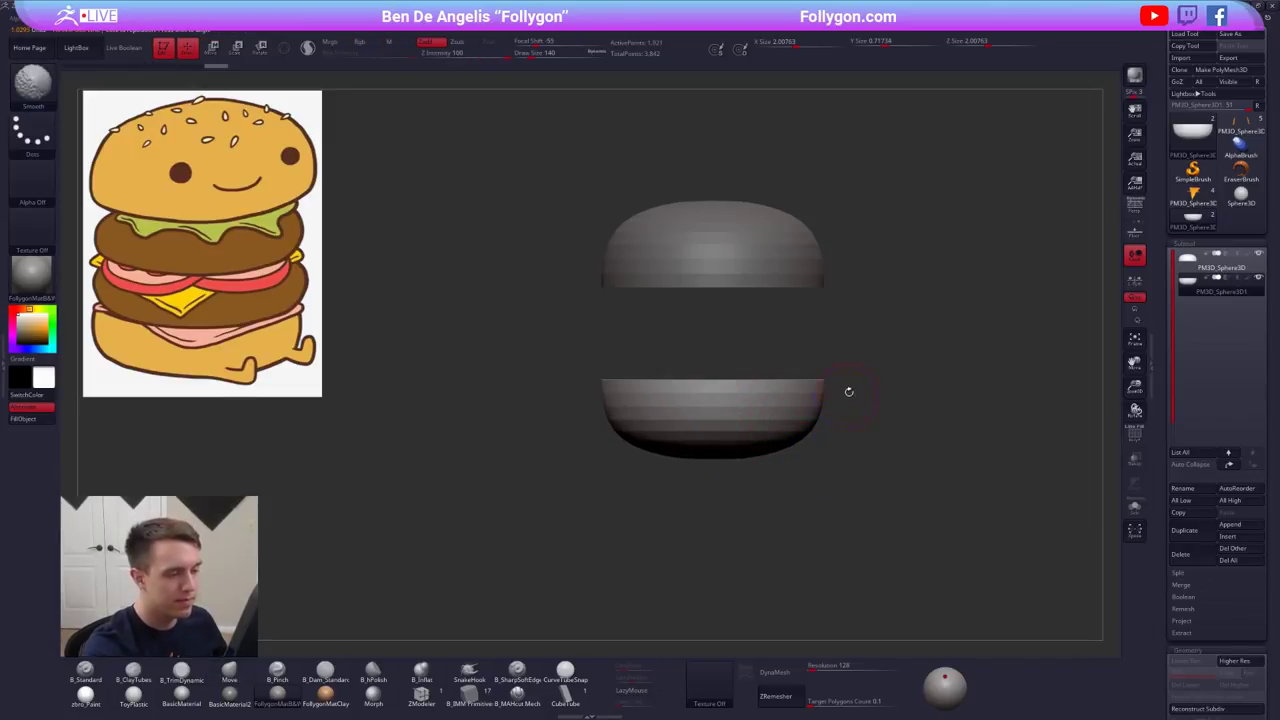
- Subdivide the bottom bun three times, delete its lower levels and close its open top, with the draw size set to 170
key(ctrl+d)
key(ctrl+d)
key(ctrl+d)
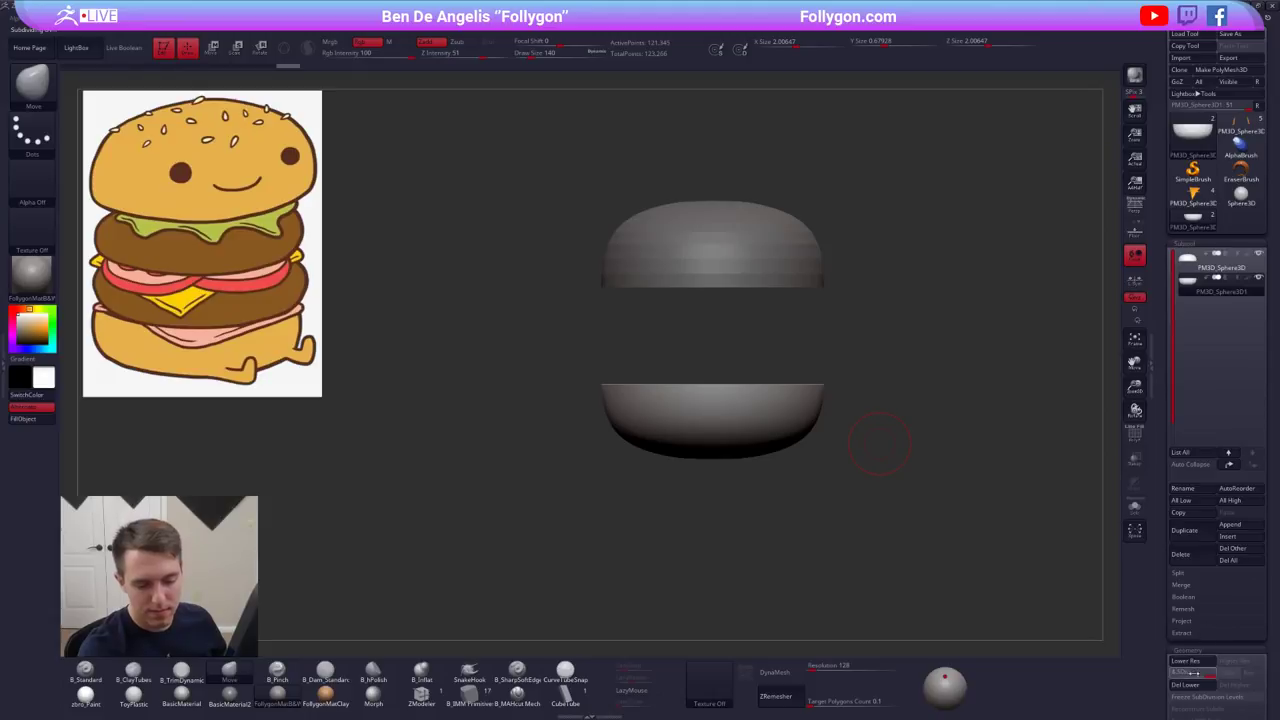
click(1187, 685)
key(2)
click(1003, 401)
key(space)
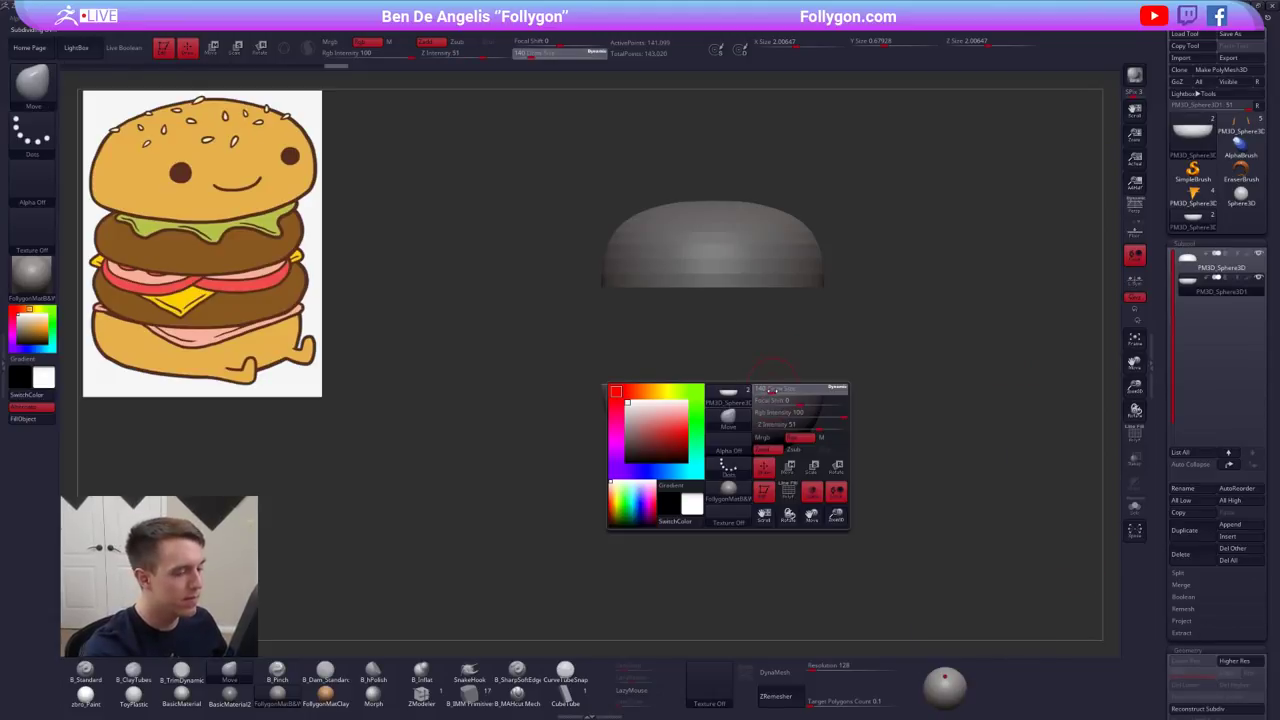
click(777, 391)
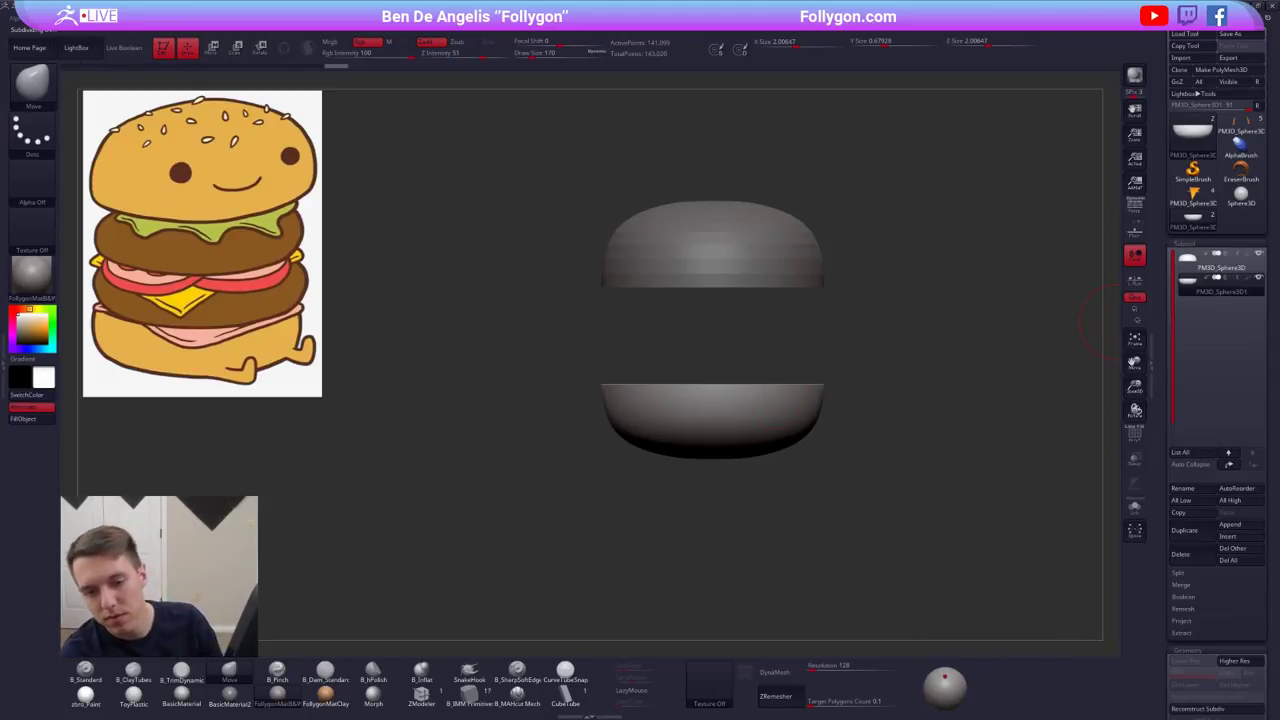
key(alt+Tab)
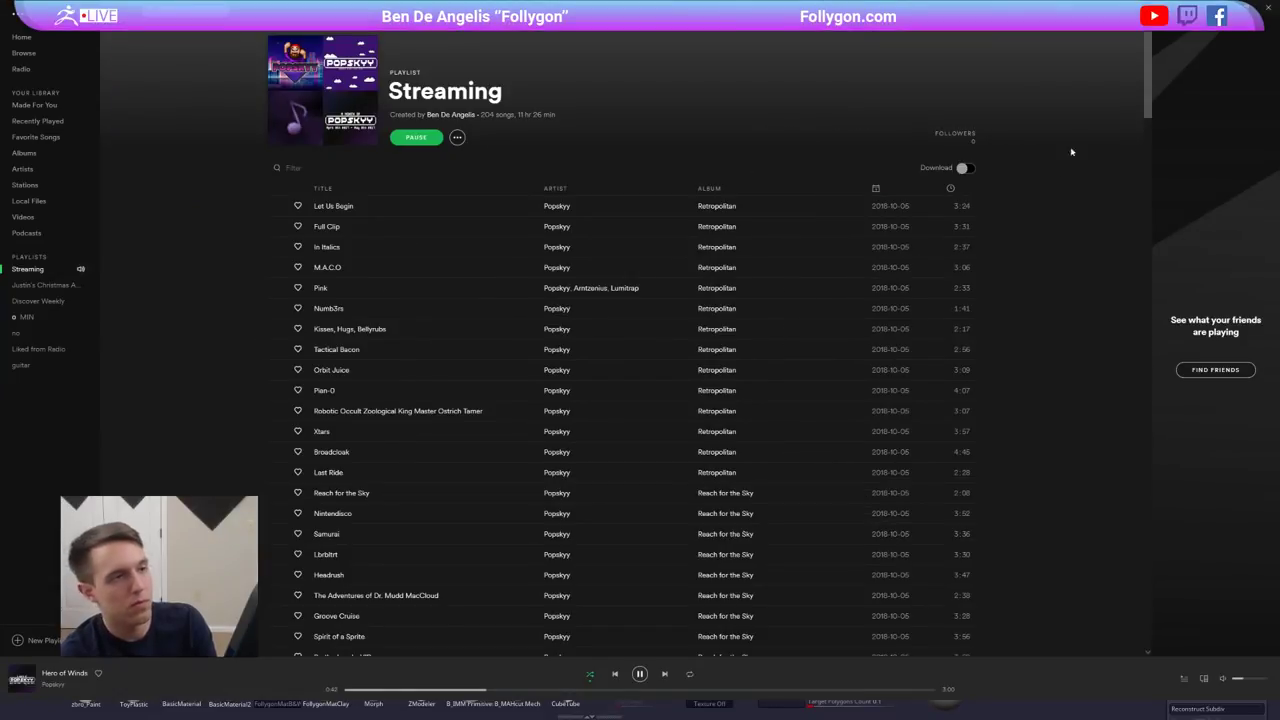
mouse_move(900, 10)
mouse_down()
mouse_move(1014, 96)
mouse_move(1278, 125)
mouse_up()
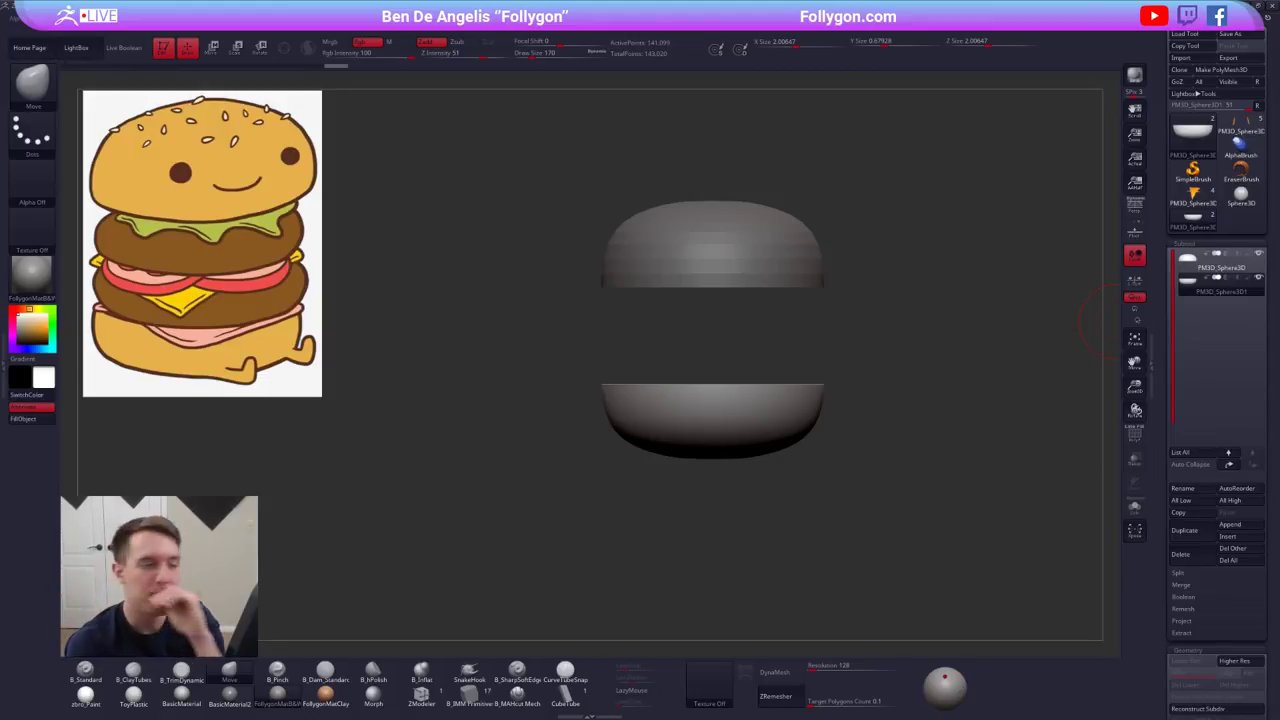
mouse_move(852, 316)
mouse_down()
mouse_move(839, 379)
mouse_move(836, 320)
mouse_up()
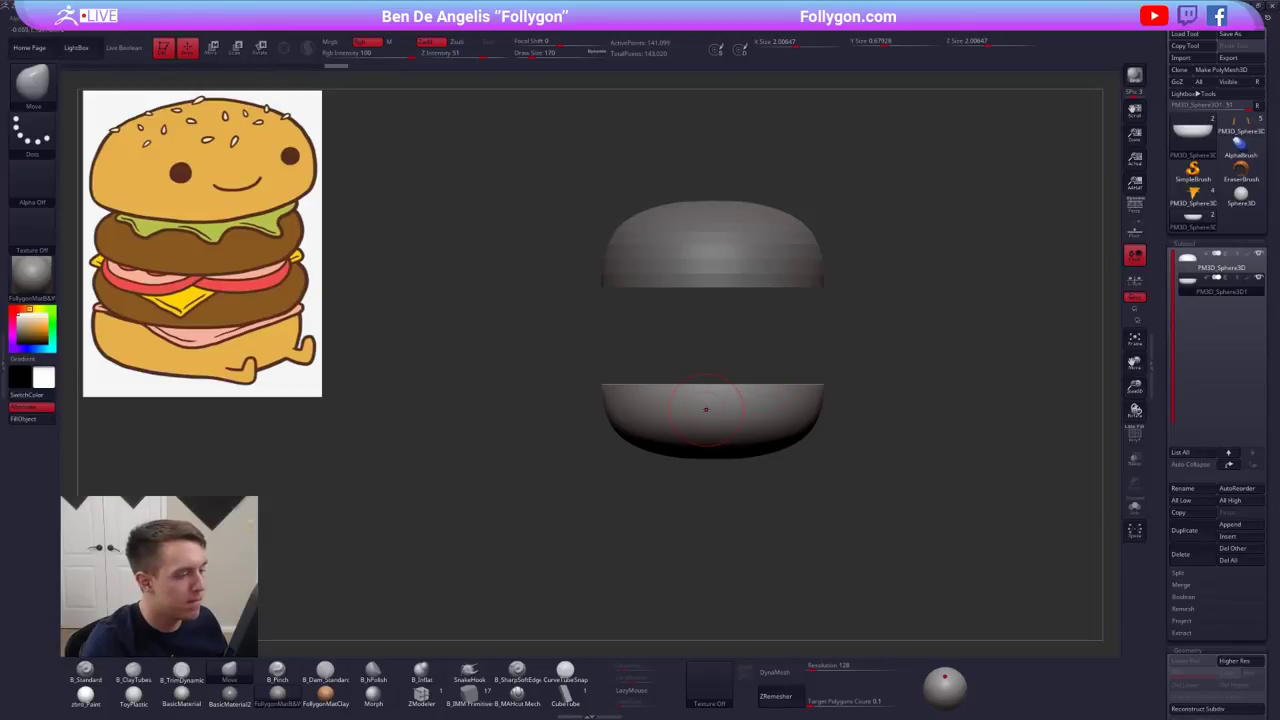
- Isolate the bottom bun, turn its flat top into view, and set the draw size to 192
key(alt+s)
key(shift+f)
mouse_move(718, 411)
right_down()
mouse_move(738, 437)
mouse_move(741, 482)
right_up()
key(shift+f)
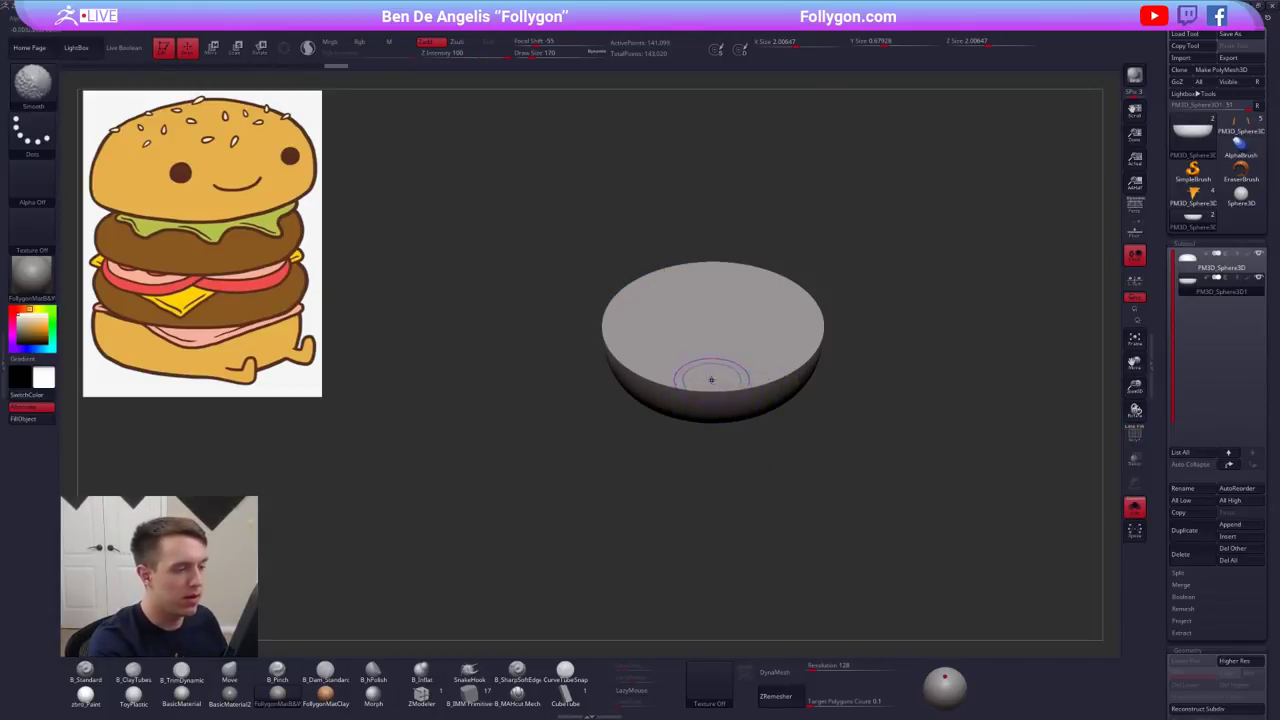
mouse_move(711, 378)
ctrl+right_down()
mouse_move(728, 393)
mouse_move(723, 413)
ctrl+right_up()
key(space)
click(728, 393)
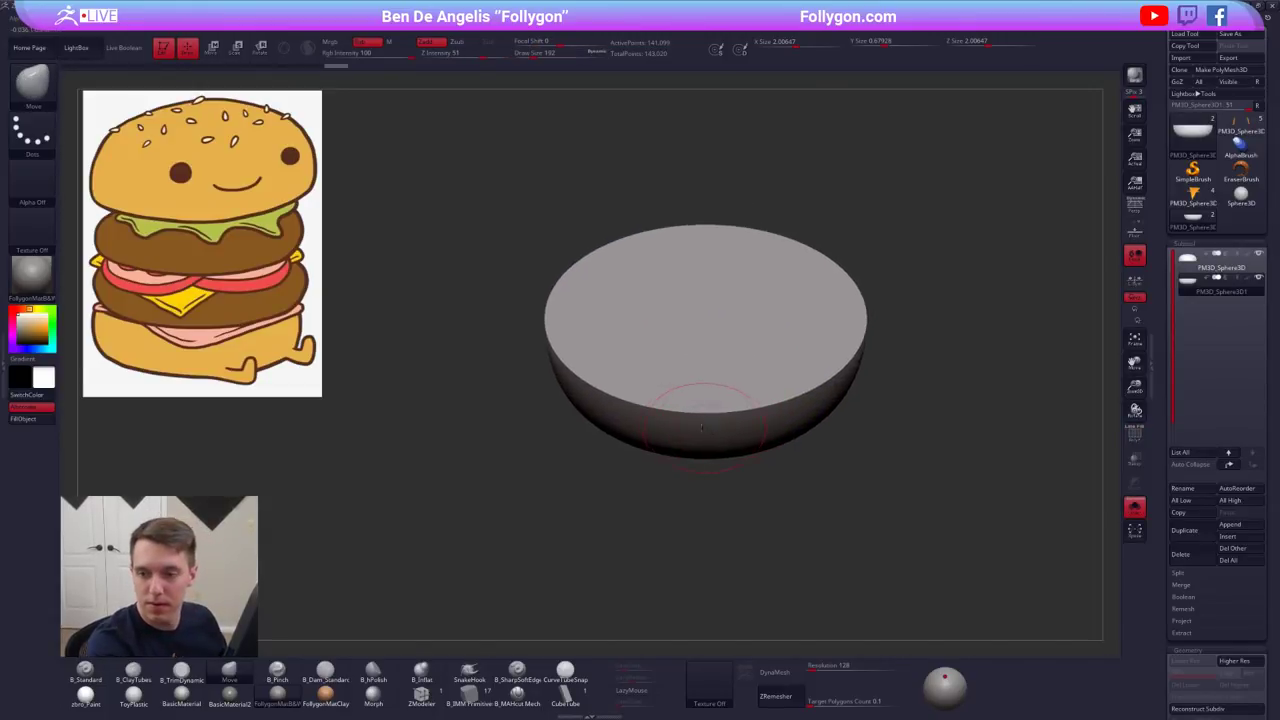
- Try to smooth the sharp rim around the bottom bun's flat top with the Smooth brush
mouse_move(700, 402)
shift+mouse_down()
mouse_move(738, 408)
mouse_move(842, 370)
shift+mouse_up()
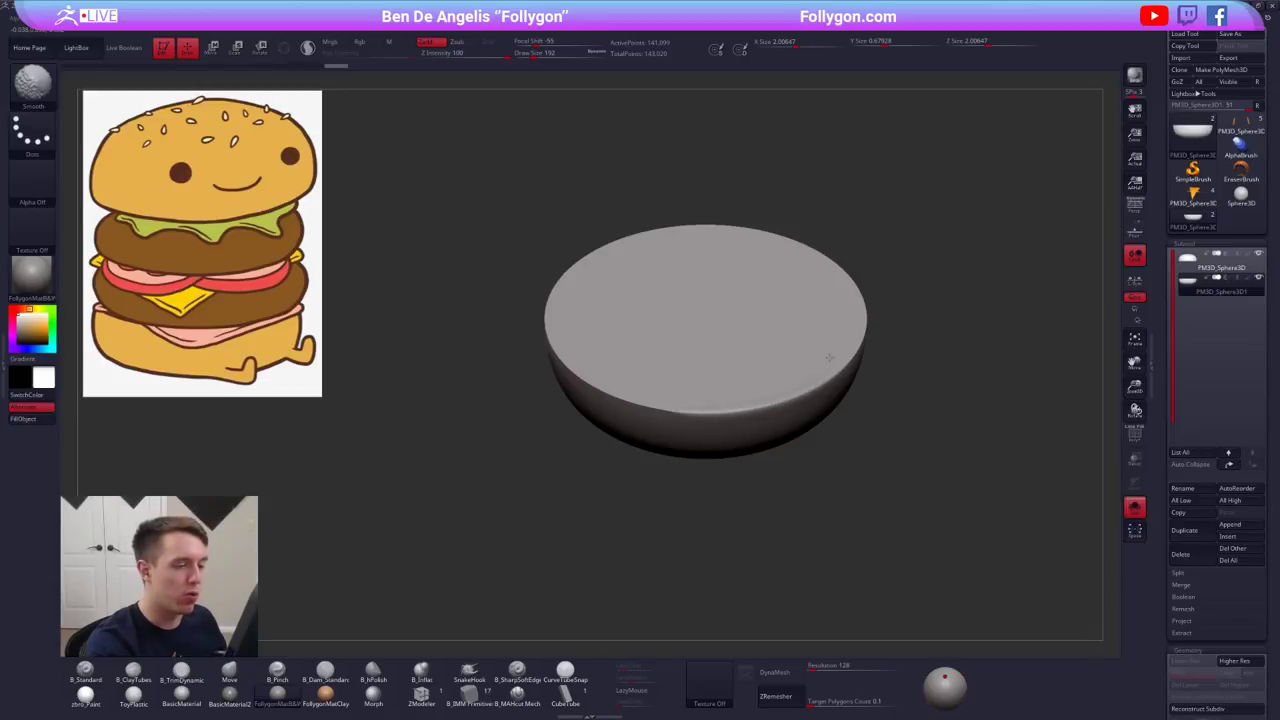
right_drag(800, 385, 802, 450)
mouse_move(802, 450)
ctrl+right_down()
mouse_move(780, 411)
mouse_move(784, 466)
ctrl+right_up()
mouse_move(800, 436)
shift+mouse_down()
mouse_move(842, 372)
mouse_move(811, 291)
mouse_move(708, 264)
mouse_move(621, 333)
mouse_move(709, 463)
mouse_move(651, 434)
shift+mouse_up()
shift+right_drag(693, 394, 736, 350)
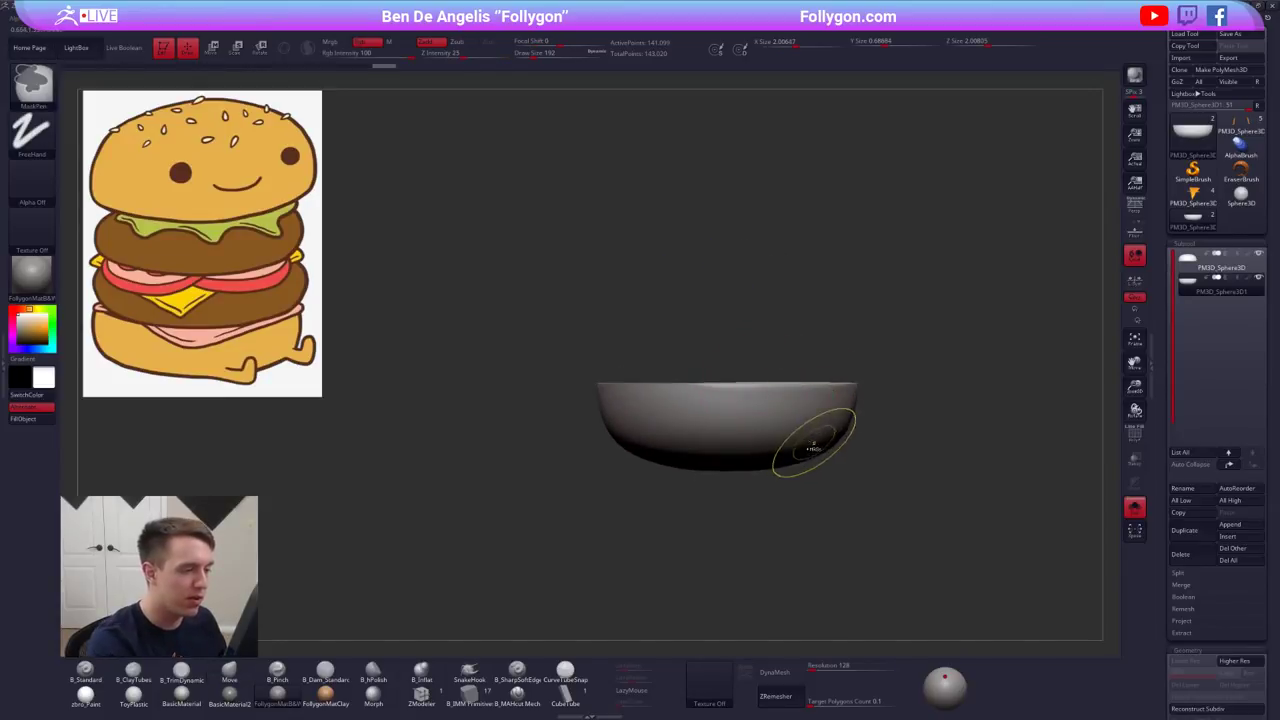
drag(808, 434, 808, 491)
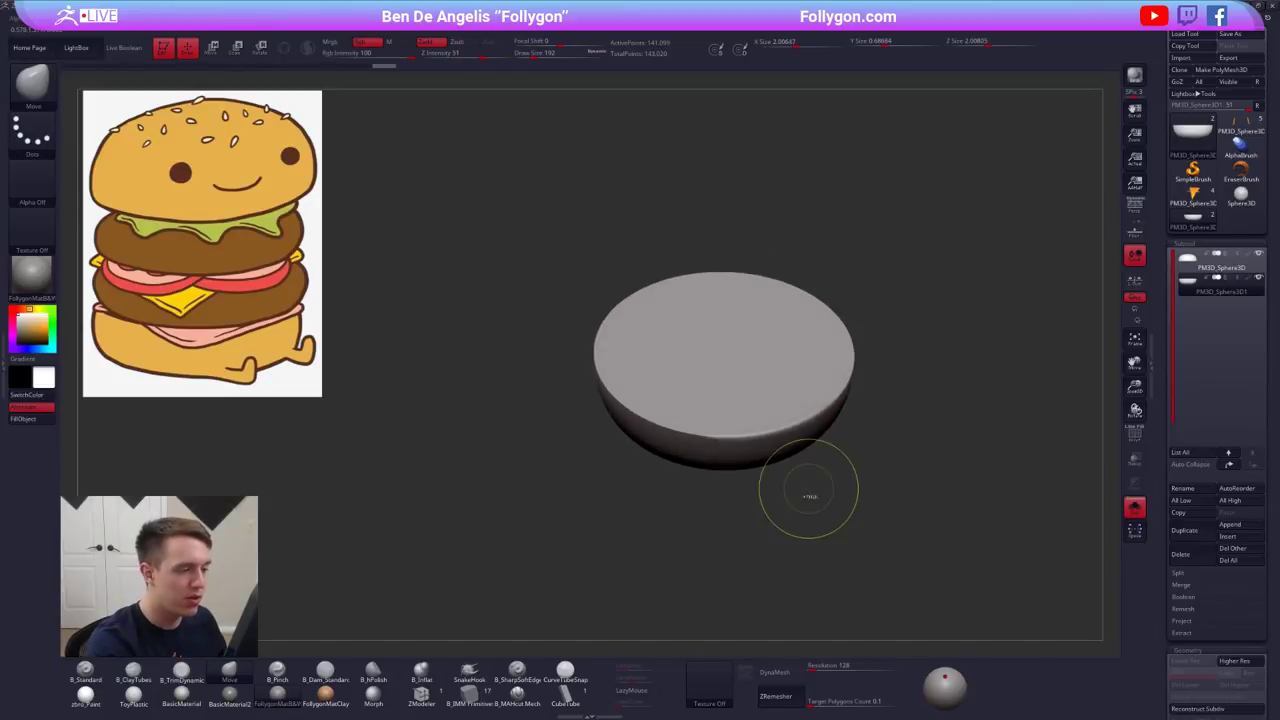
- Remesh the bottom bun with DynaMesh at resolution 552 and check its polyframe
click(820, 672)
text(552)
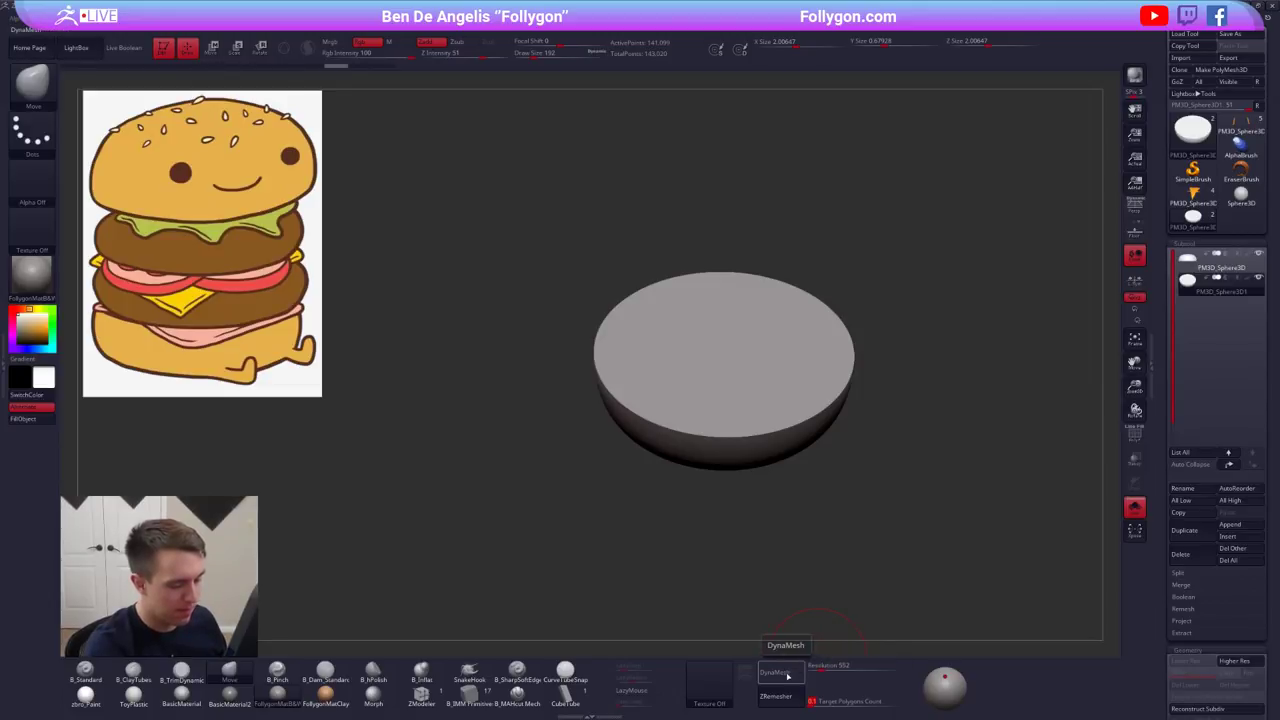
click(780, 672)
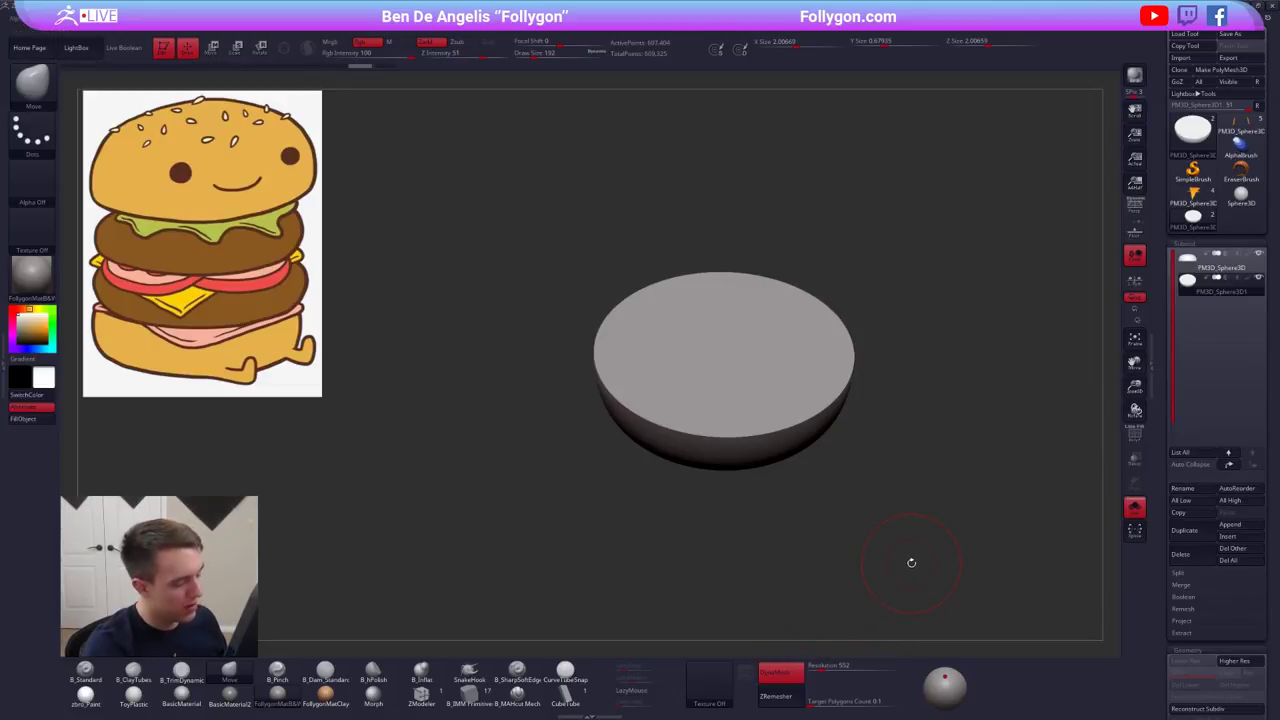
key(shift+f)
key(shift+f)
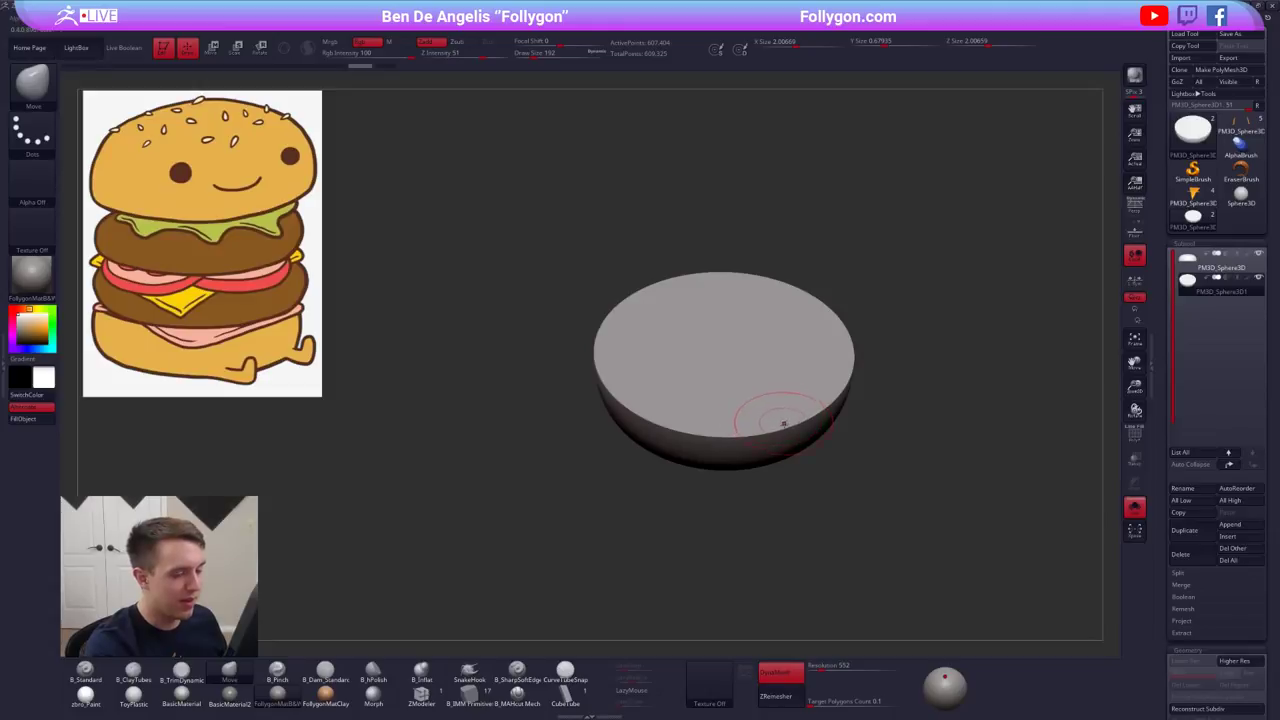
- Set the draw size to 265 and smooth the sharp rim of the remeshed bottom bun
right_drag(783, 425, 764, 428)
key(space)
drag(764, 428, 750, 428)
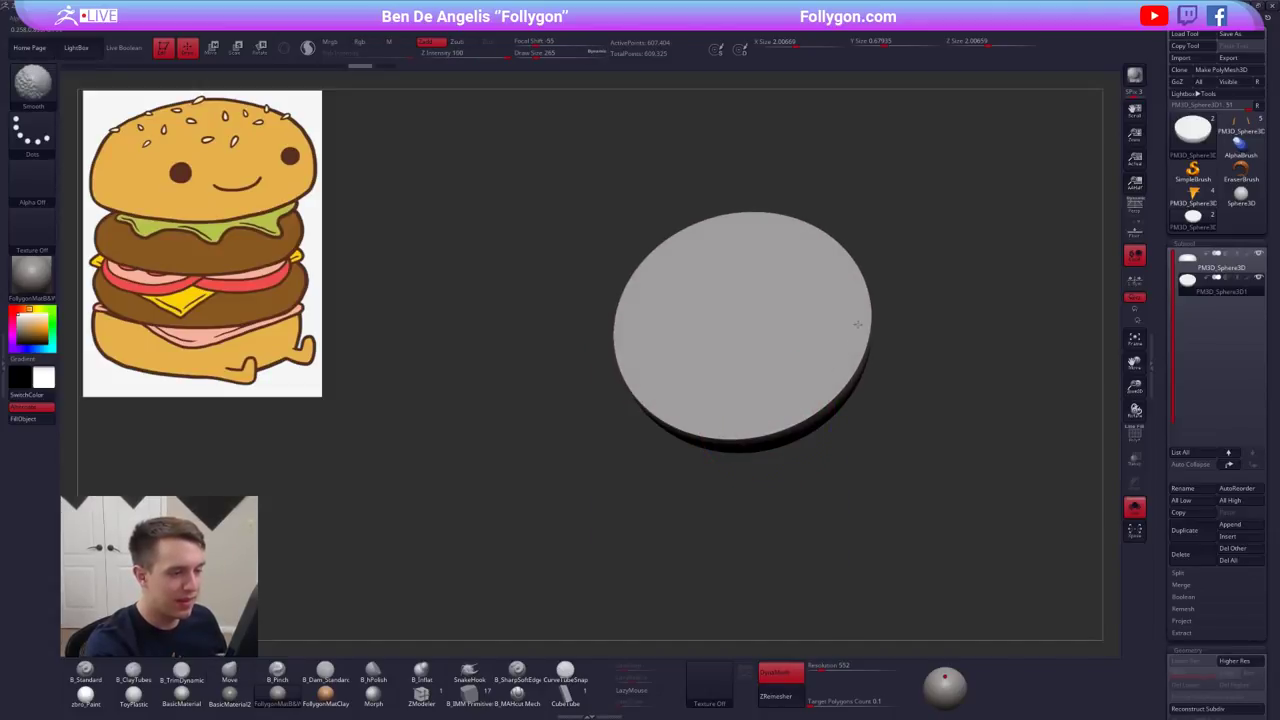
mouse_move(858, 324)
shift+mouse_down()
mouse_move(718, 226)
mouse_move(686, 411)
mouse_move(725, 420)
shift+mouse_up()
mouse_move(732, 417)
right_down()
mouse_move(744, 321)
mouse_move(763, 386)
mouse_move(796, 380)
right_up()
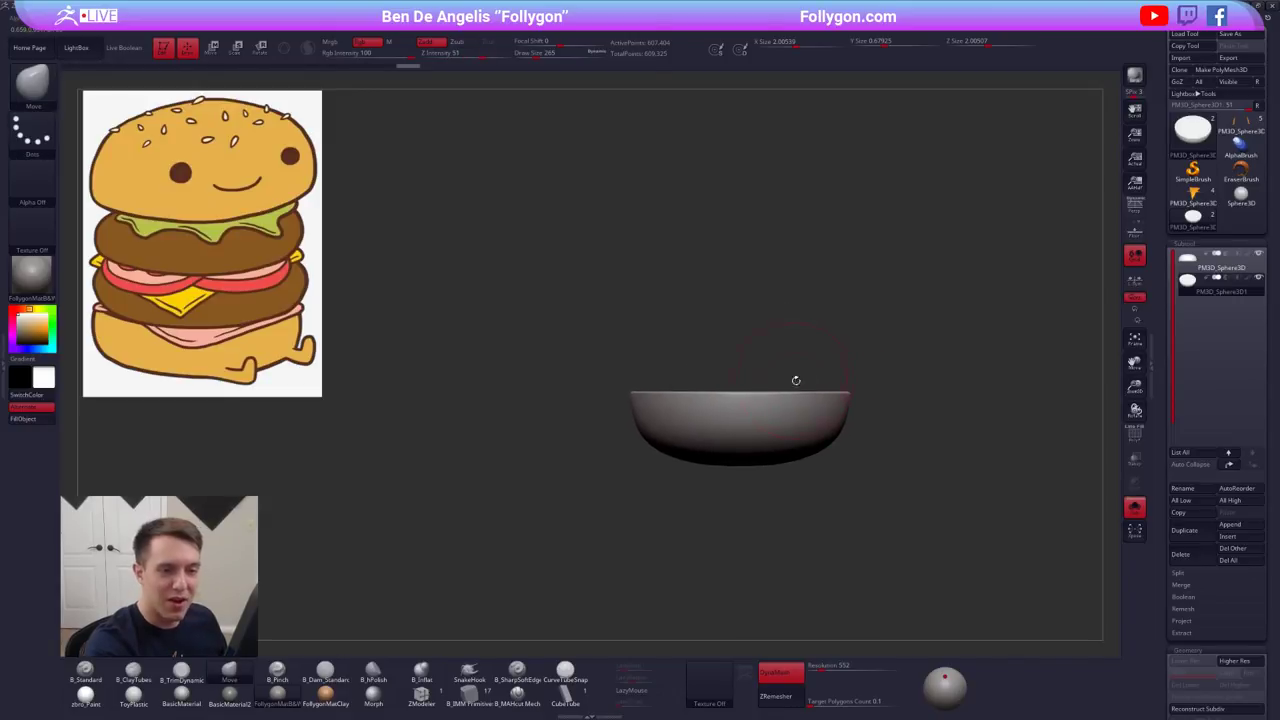
- Subdivide the top bun to level 5 and delete its lower subdivision levels
click(1191, 264)
alt+right_drag(824, 310, 811, 367)
ctrl+right_drag(811, 367, 824, 338)
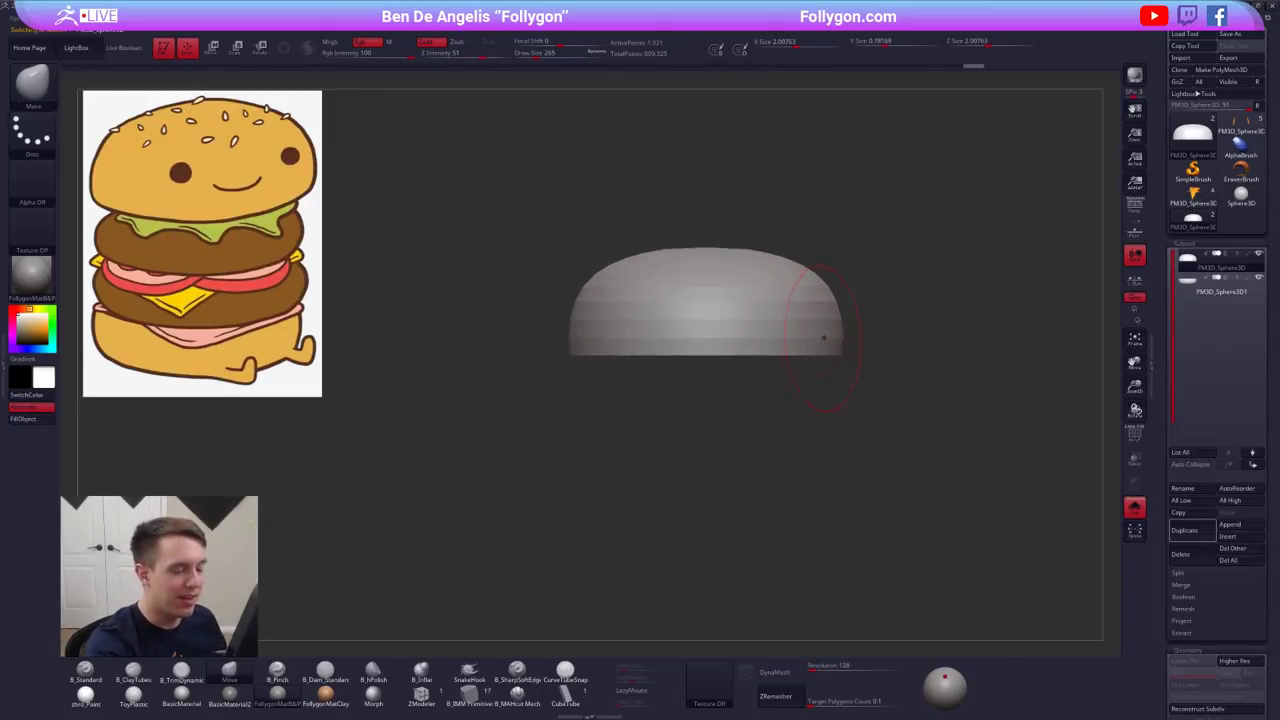
key(ctrl+d)
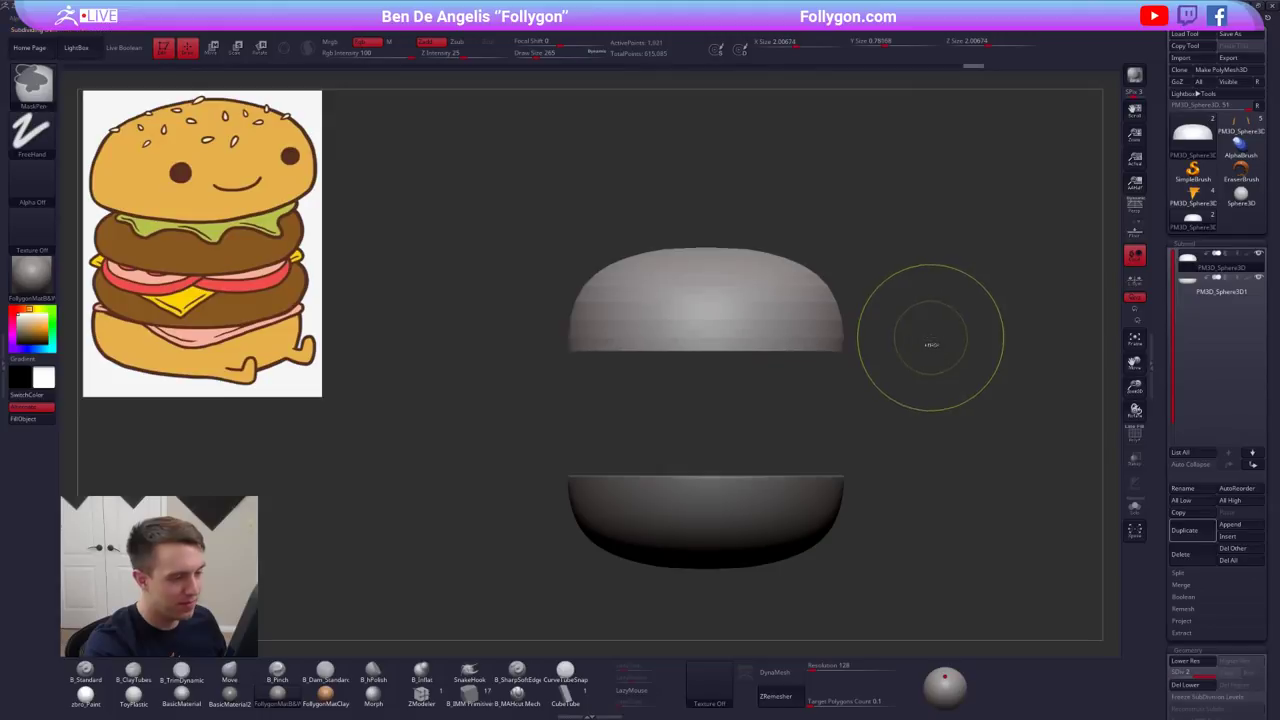
key(ctrl+d)
key(ctrl+d)
key(ctrl+d)
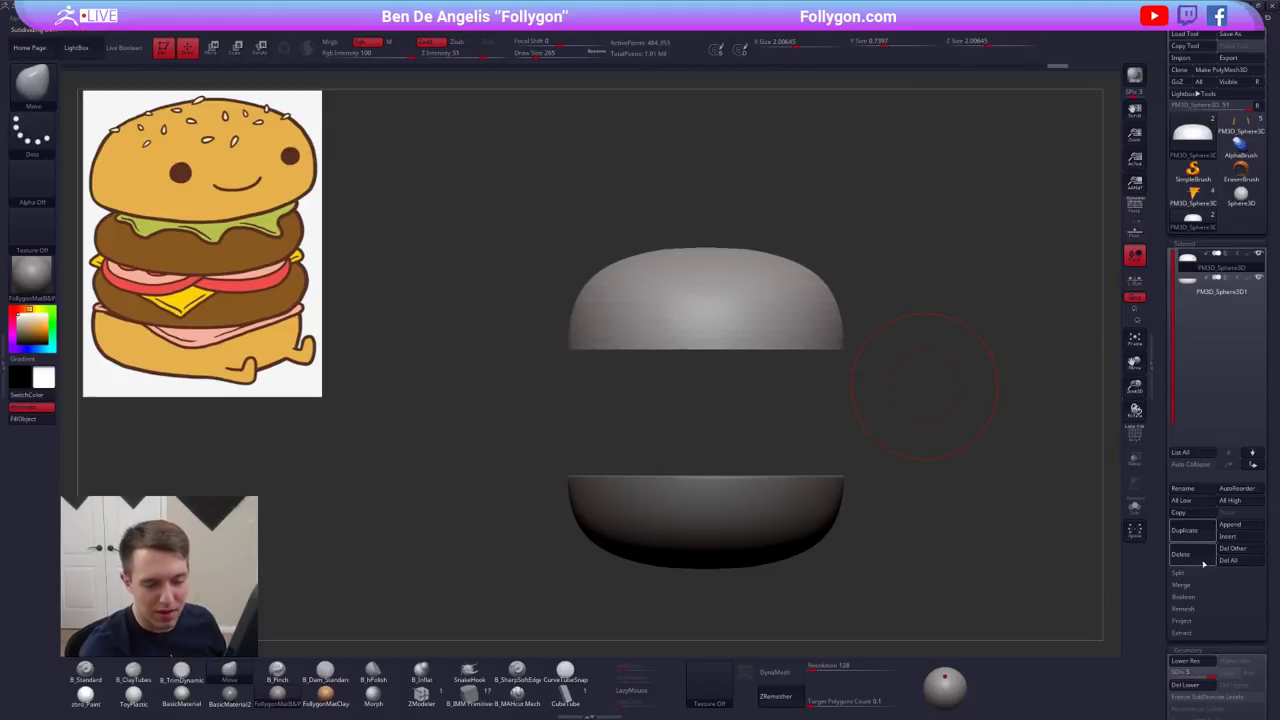
click(1199, 690)
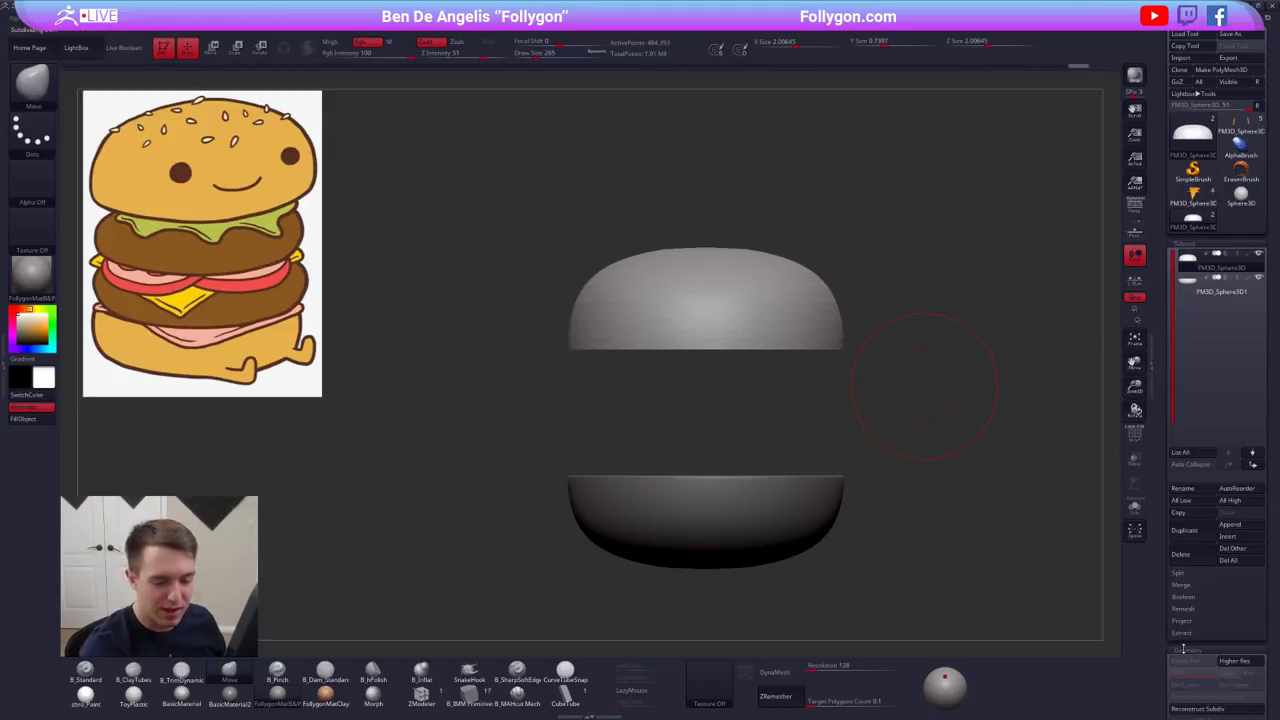
- Remesh the top bun with DynaMesh at resolution 448
key(ctrl+shift+g)
click(921, 325)
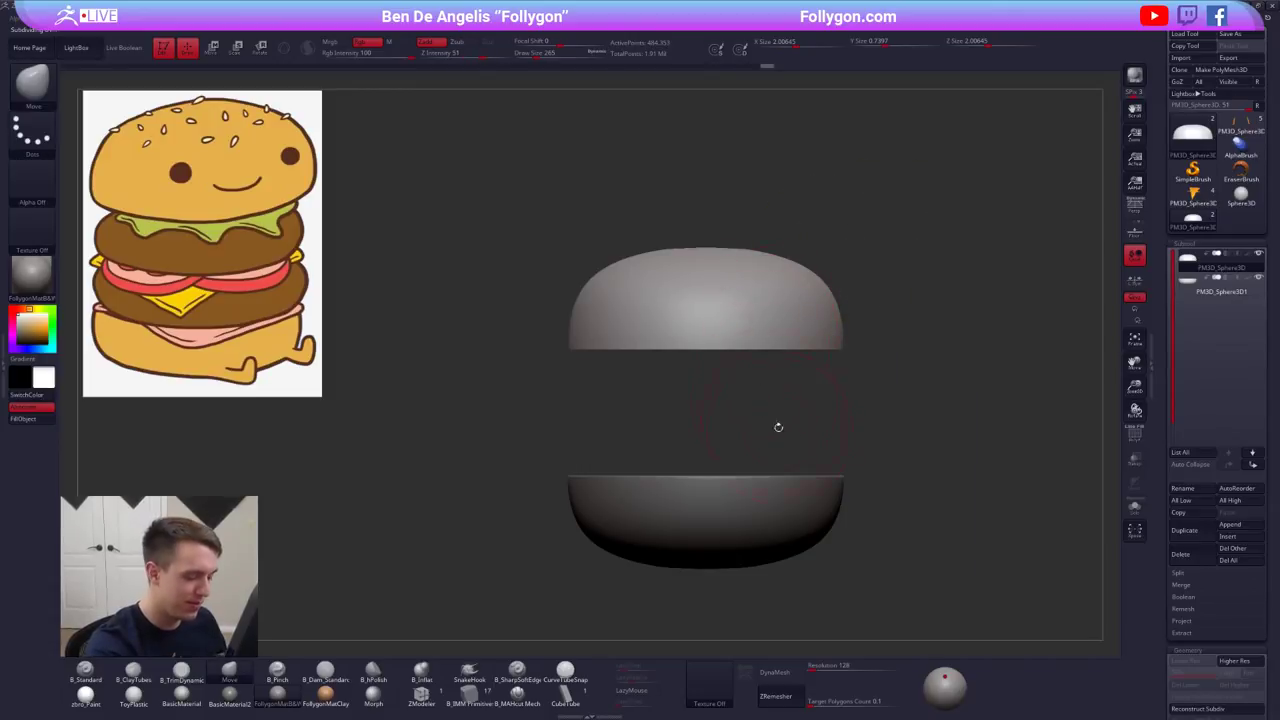
click(776, 672)
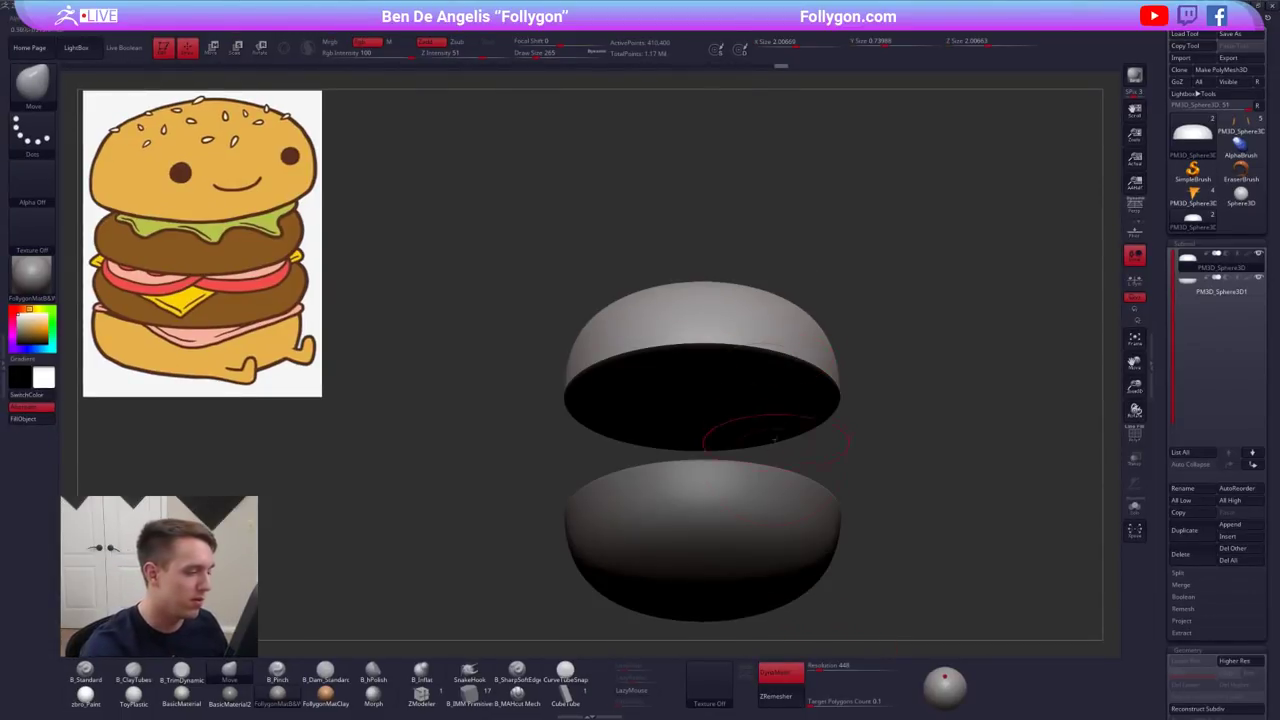
- Isolate the top bun, set the draw size to 306, and smooth the sharp rim around its flat underside
key(alt+s)
ctrl+right_drag(766, 405, 767, 409)
key(s)
drag(770, 403, 776, 401)
right_drag(776, 401, 764, 375)
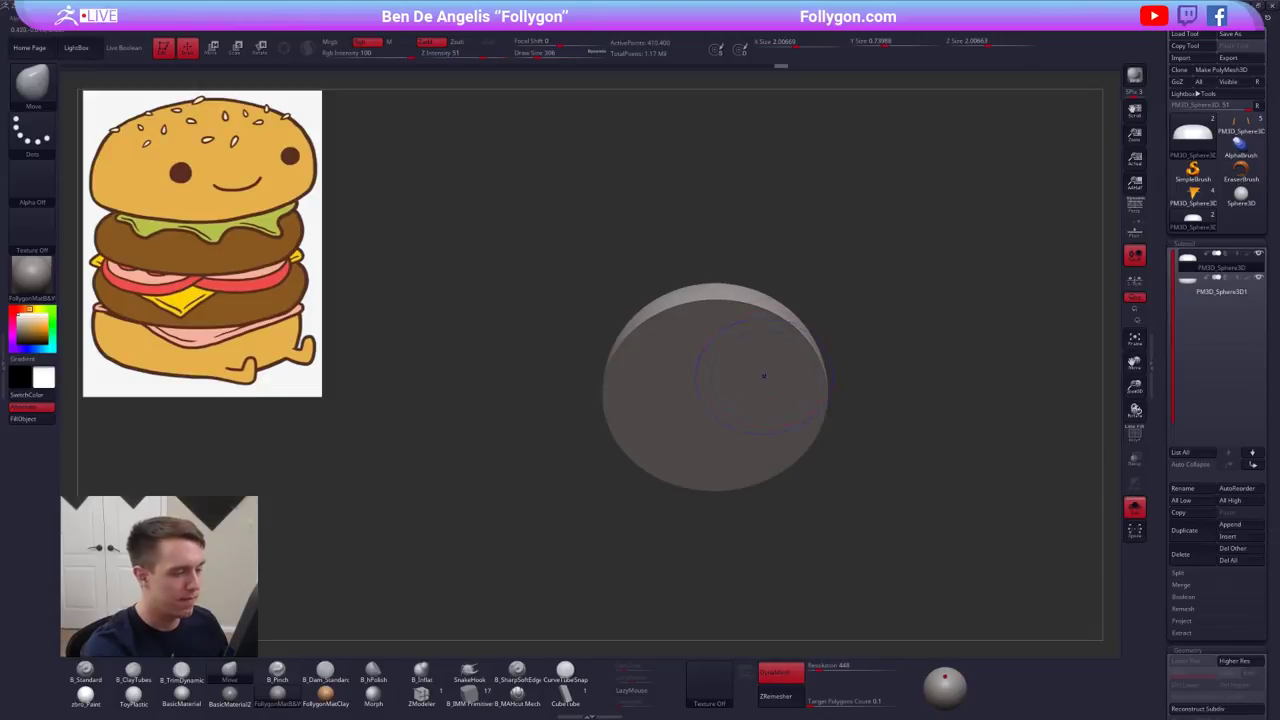
mouse_move(768, 318)
shift+mouse_down()
mouse_move(720, 304)
mouse_move(662, 310)
mouse_move(762, 306)
shift+mouse_up()
right_drag(763, 354, 739, 401)
mouse_move(739, 401)
alt+right_down()
mouse_move(740, 343)
mouse_move(751, 353)
alt+right_up()
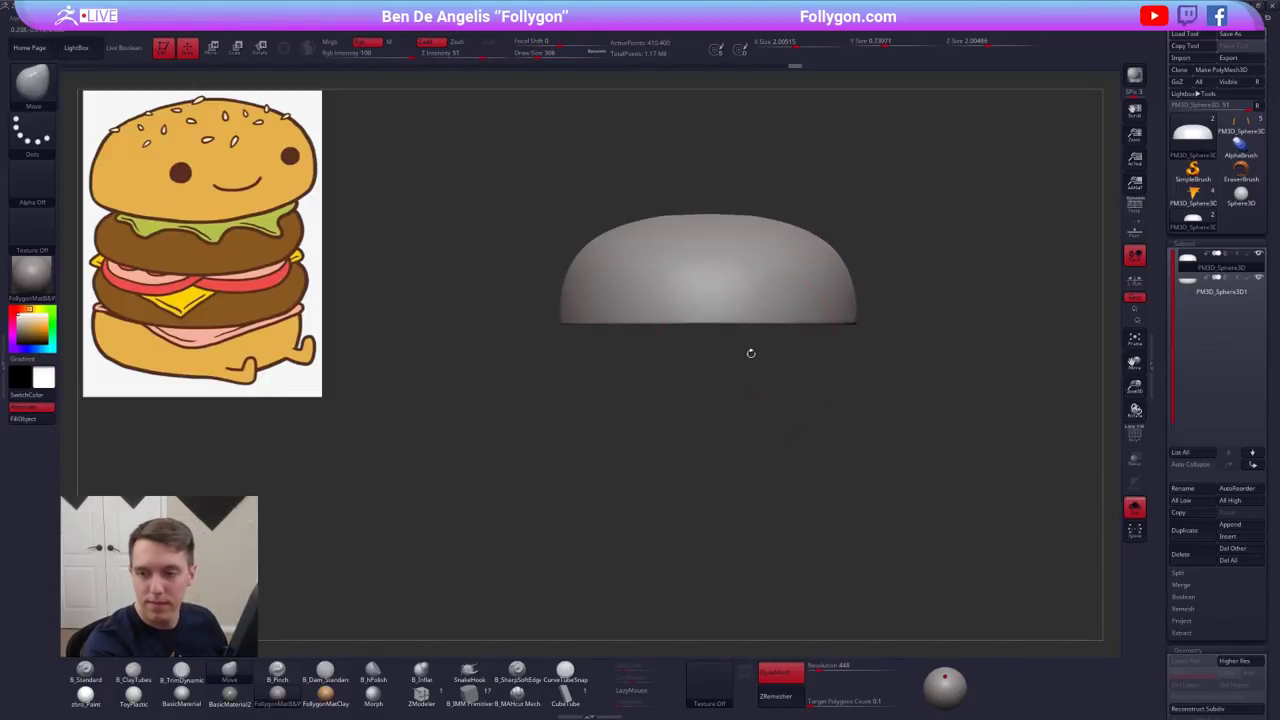
- Show both buns together from the front and set the draw size to 252
key(alt+s)
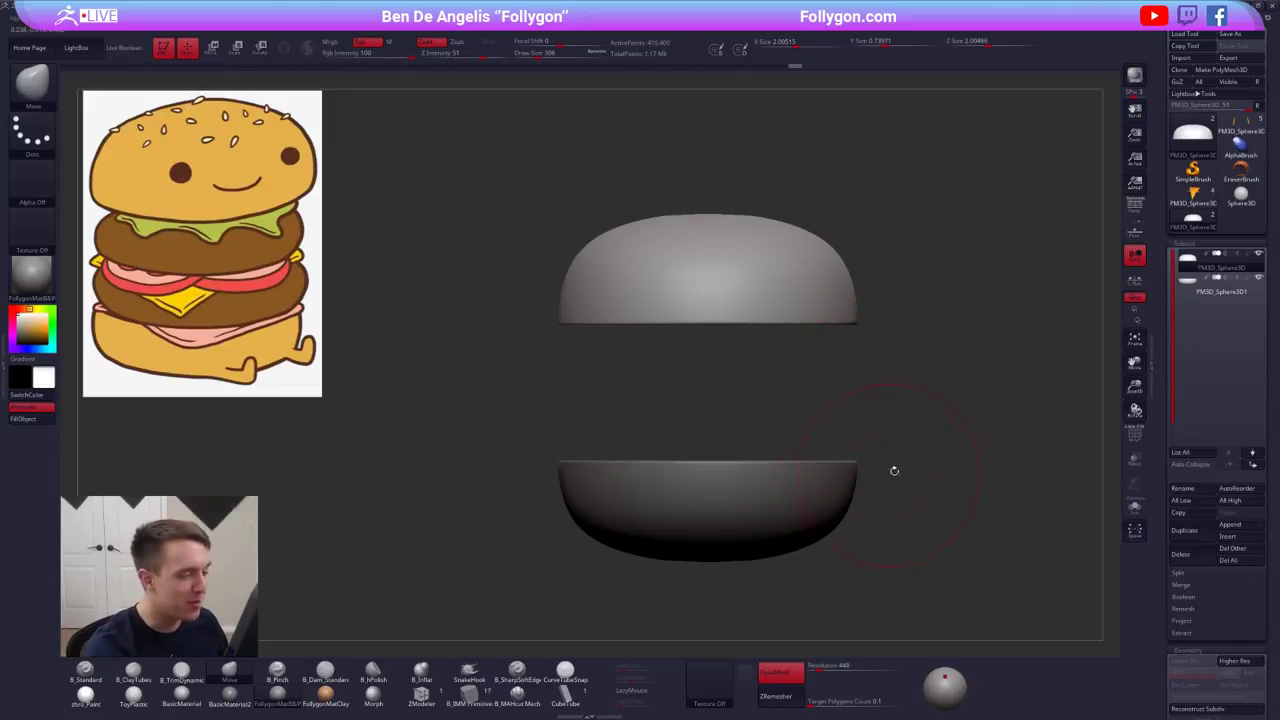
alt+right_drag(905, 455, 894, 428)
key(space)
drag(922, 430, 914, 431)
ctrl+right_drag(914, 431, 900, 440)
alt+right_drag(900, 440, 894, 428)
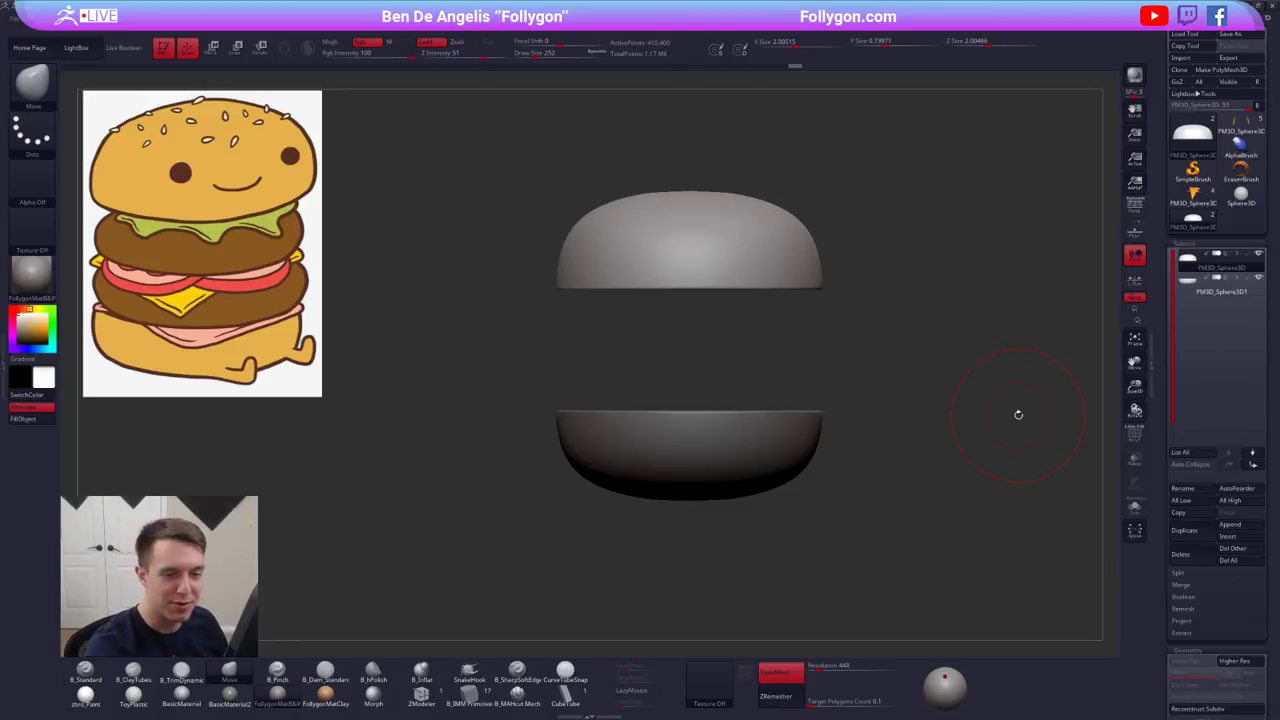
- Try duplicating the bottom bun and raising the copy into the gap below the top bun, and delete that copy
click(1193, 289)
click(1194, 532)
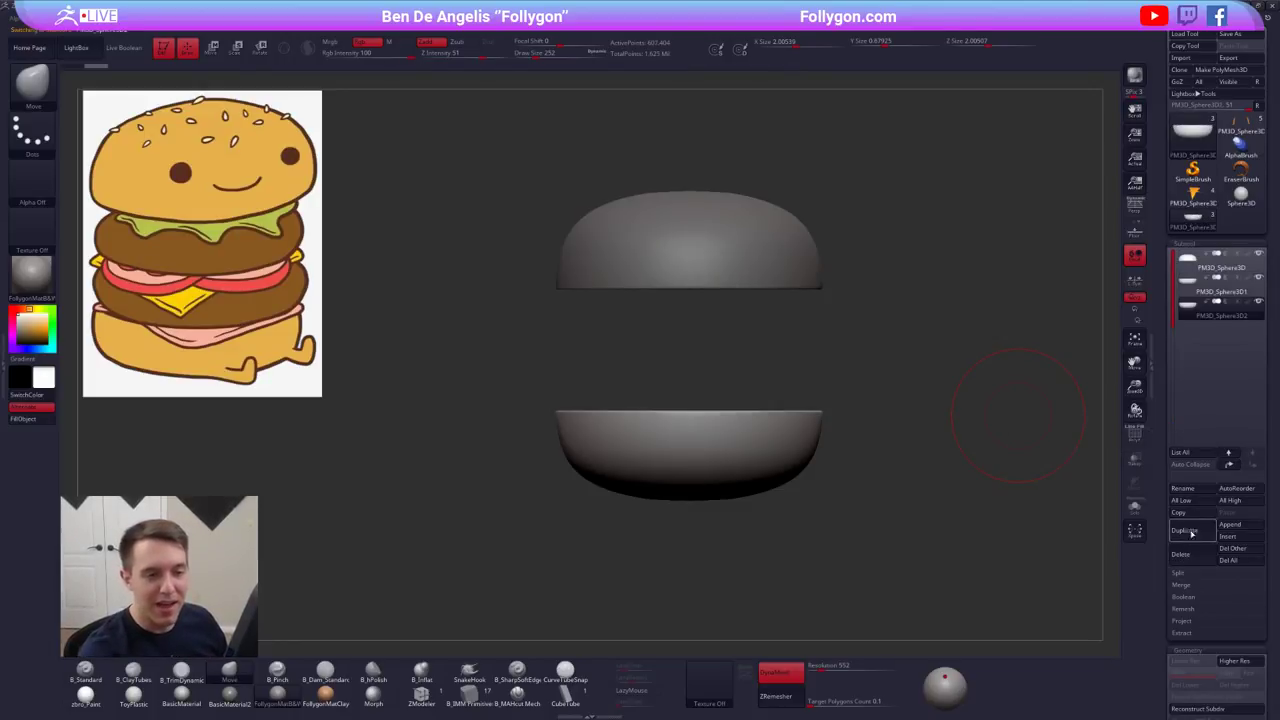
click(1229, 465)
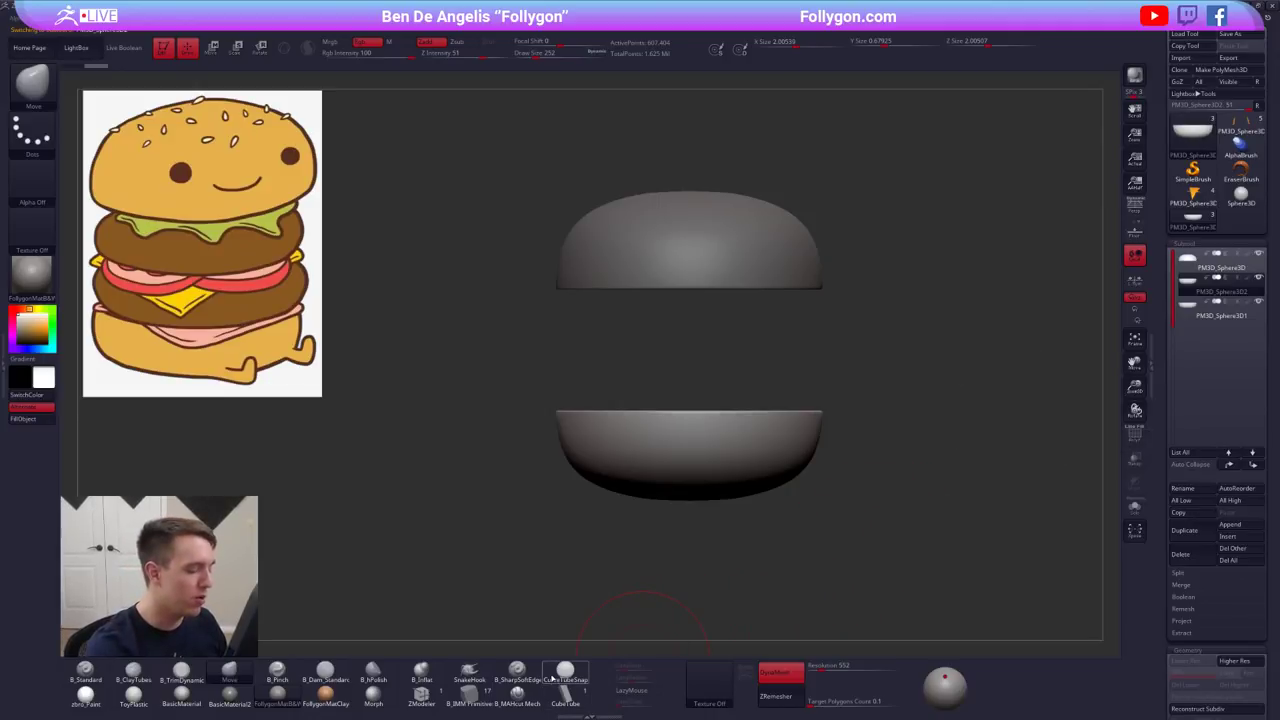
key(w)
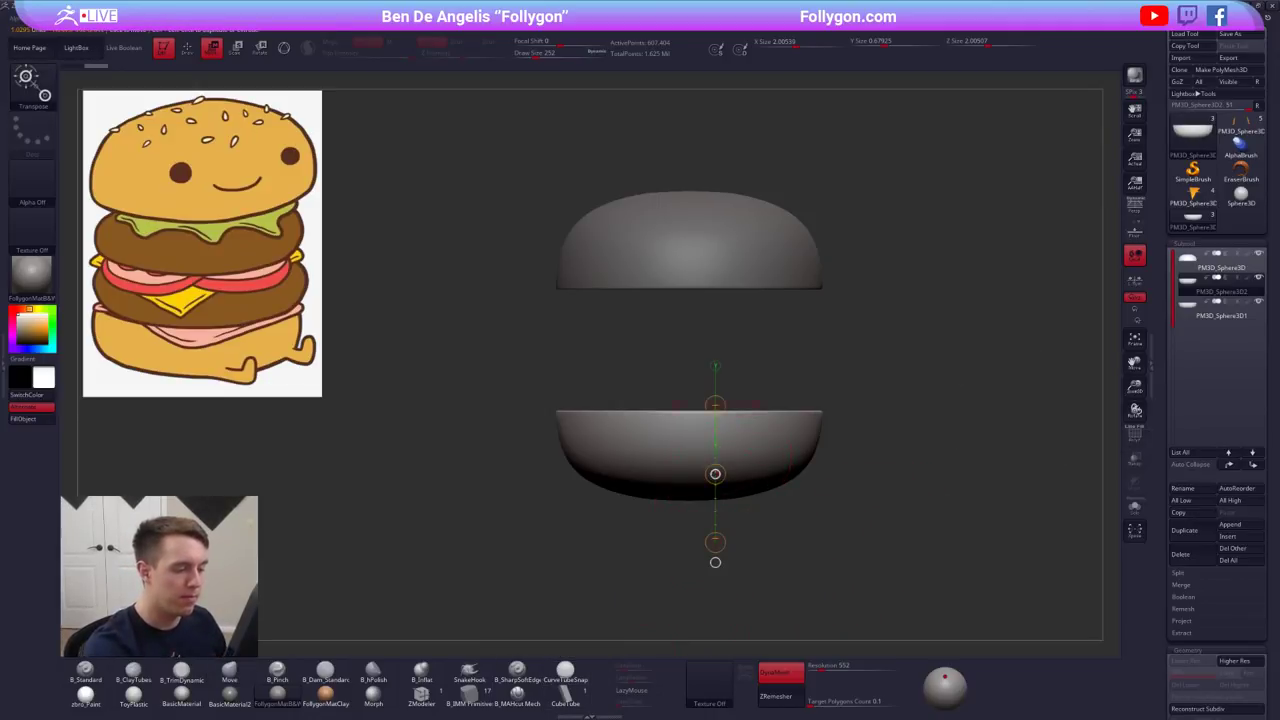
mouse_move(734, 460)
shift+mouse_down()
mouse_move(734, 544)
mouse_move(738, 413)
shift+mouse_up()
key(alt+s)
key(q)
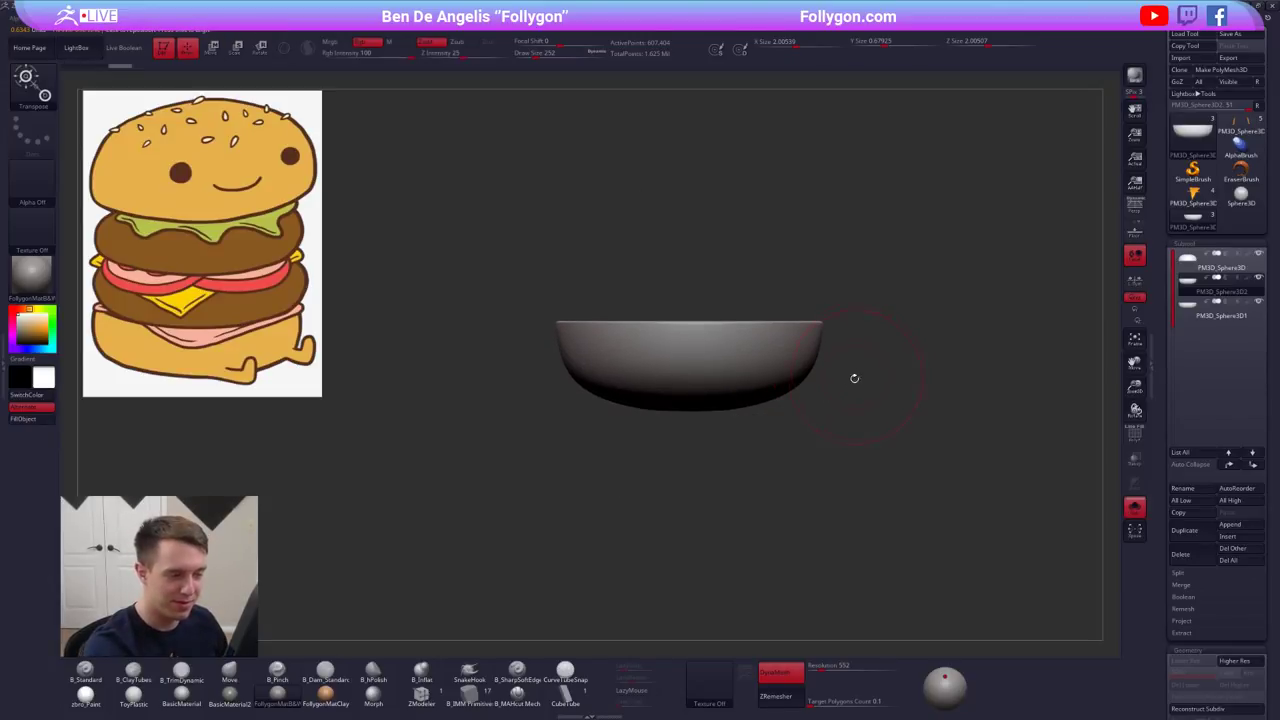
click(1187, 556)
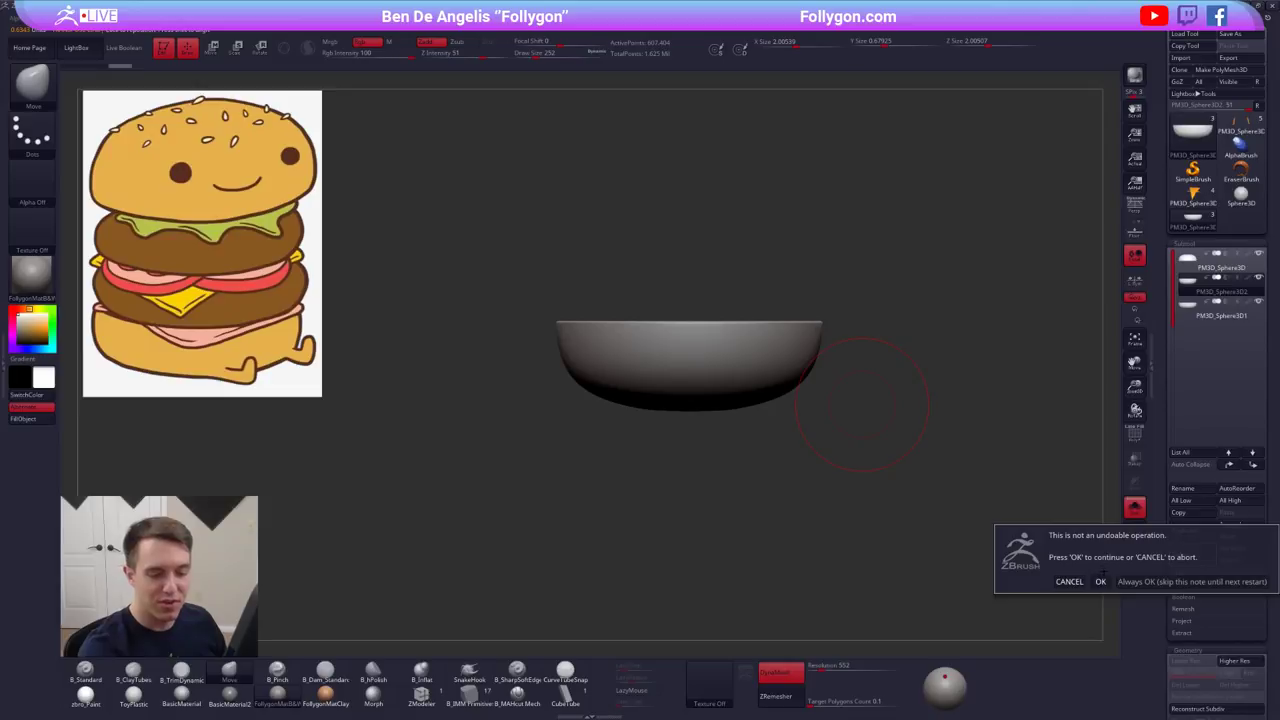
click(1100, 581)
- Duplicate the top bun as the base for a patty and turn on local symmetry
click(1200, 265)
click(1184, 530)
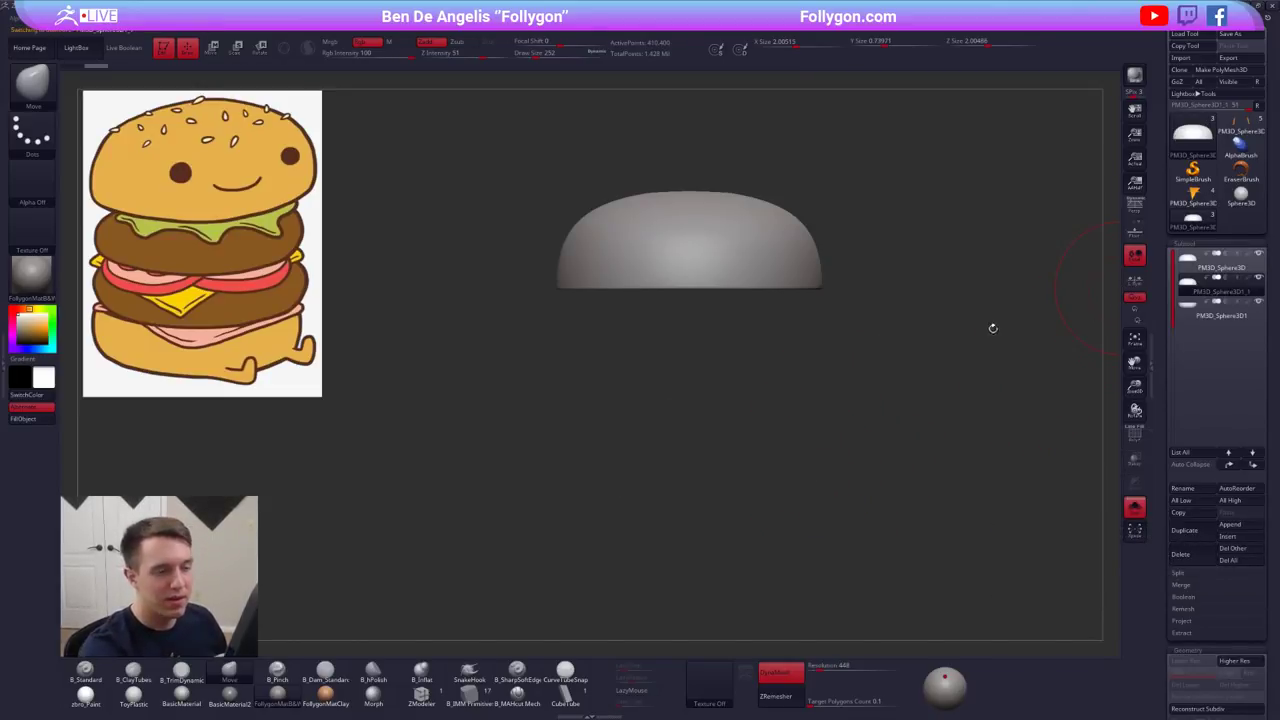
key(alt+s)
key(w)
shift+drag(746, 281, 746, 355)
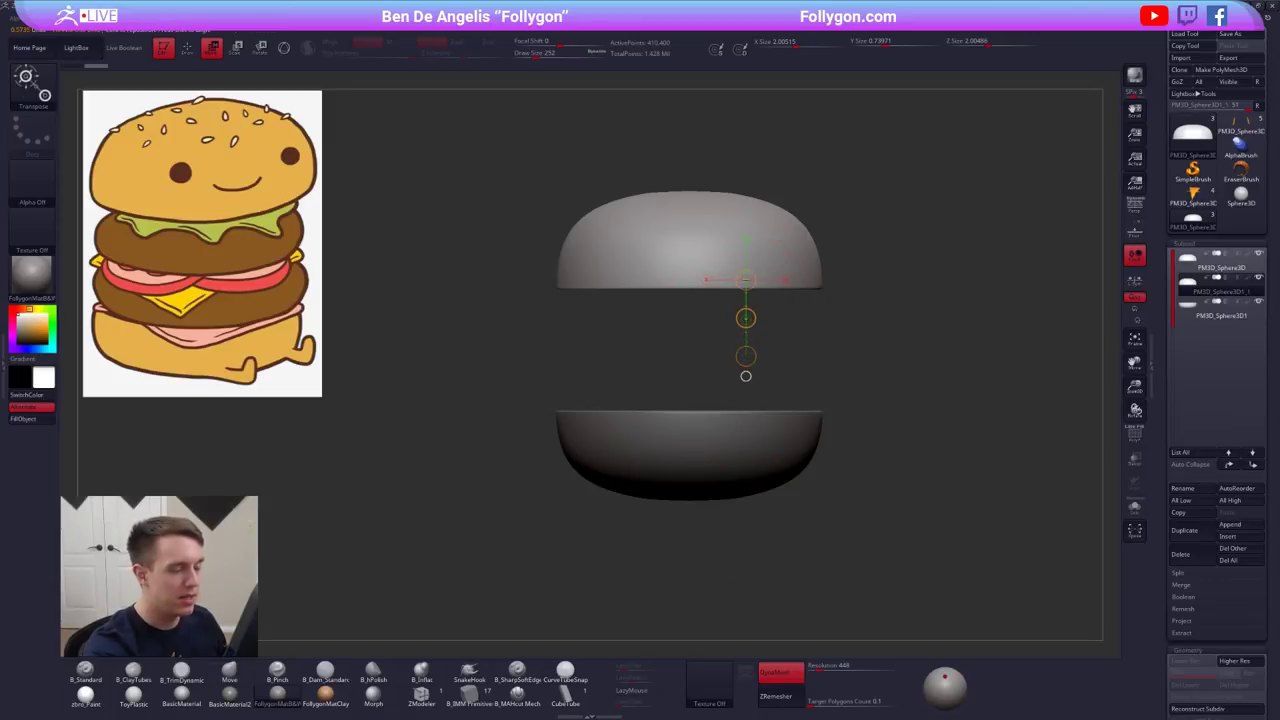
key(q)
click(1135, 281)
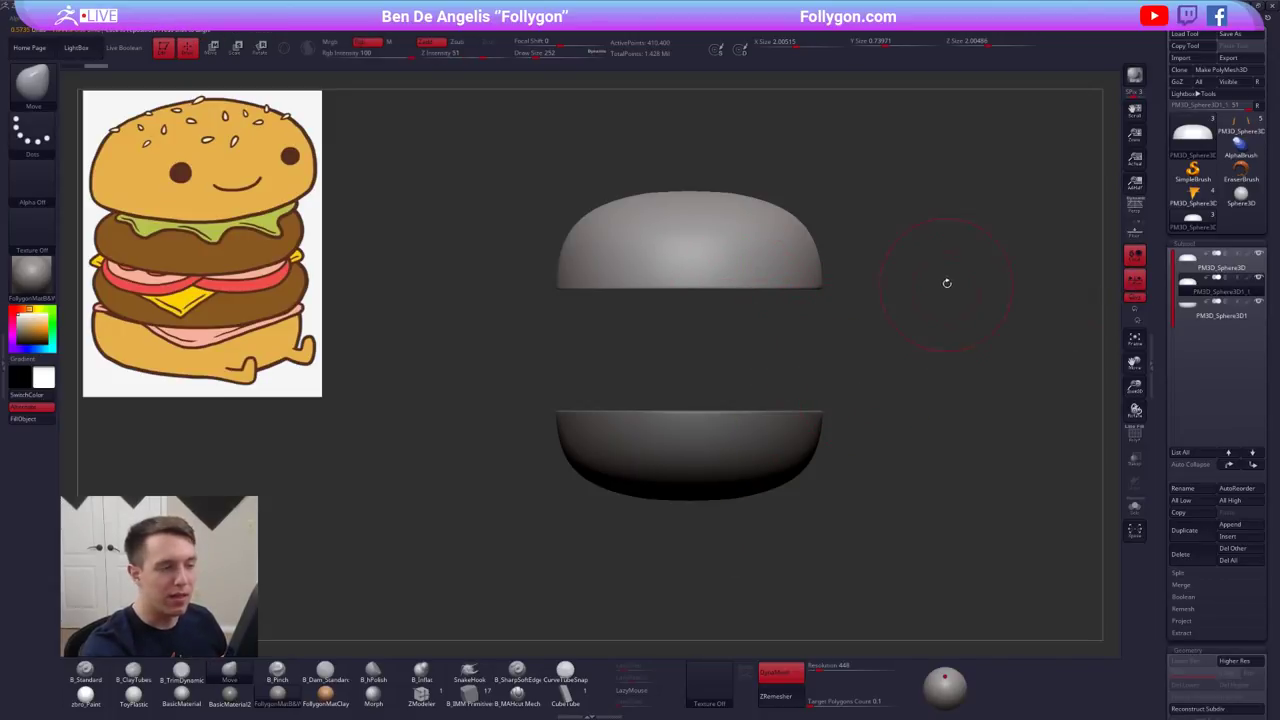
- Try to Mirror And Weld the duplicated top bun vertically, and undo it
key(alt+s)
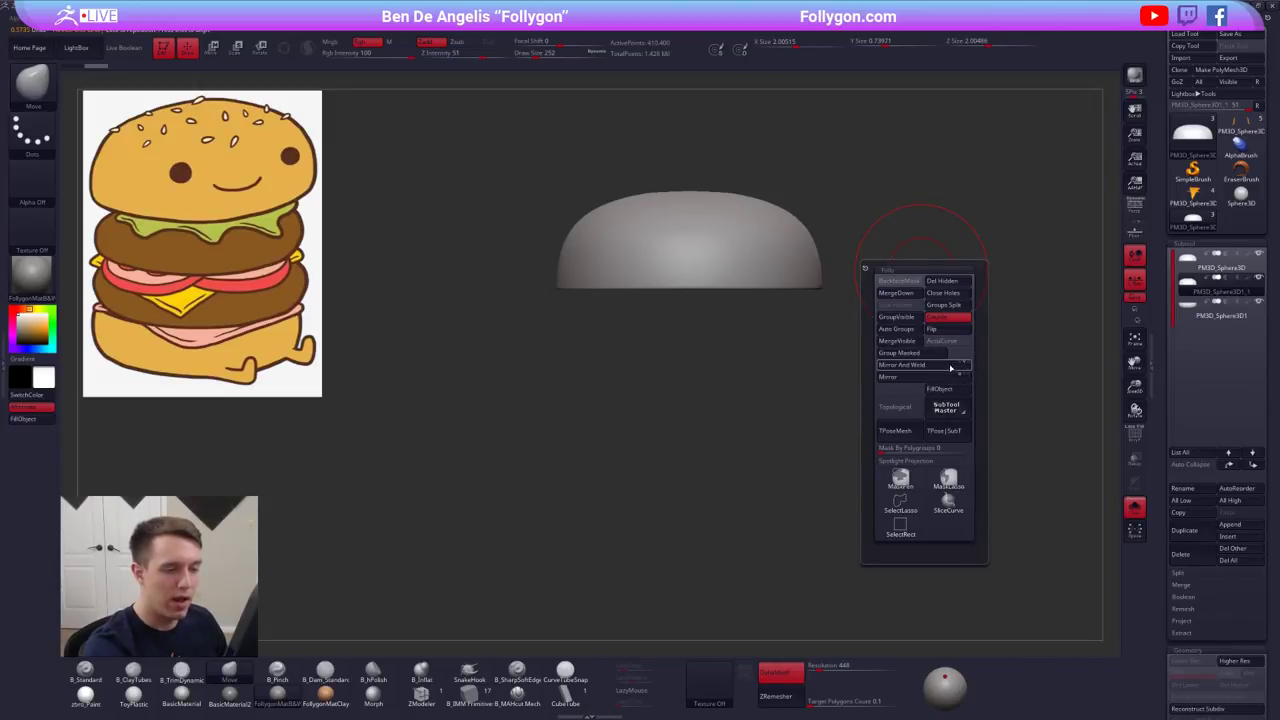
click(950, 366)
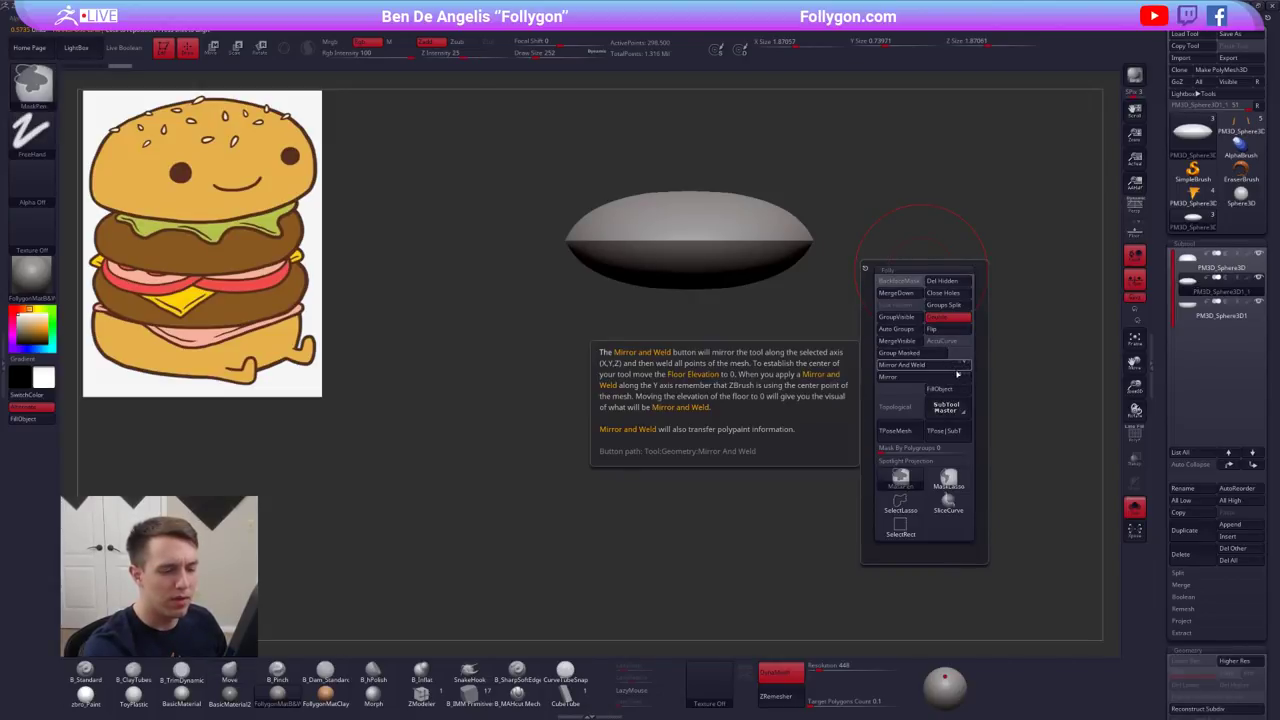
key(ctrl+z)
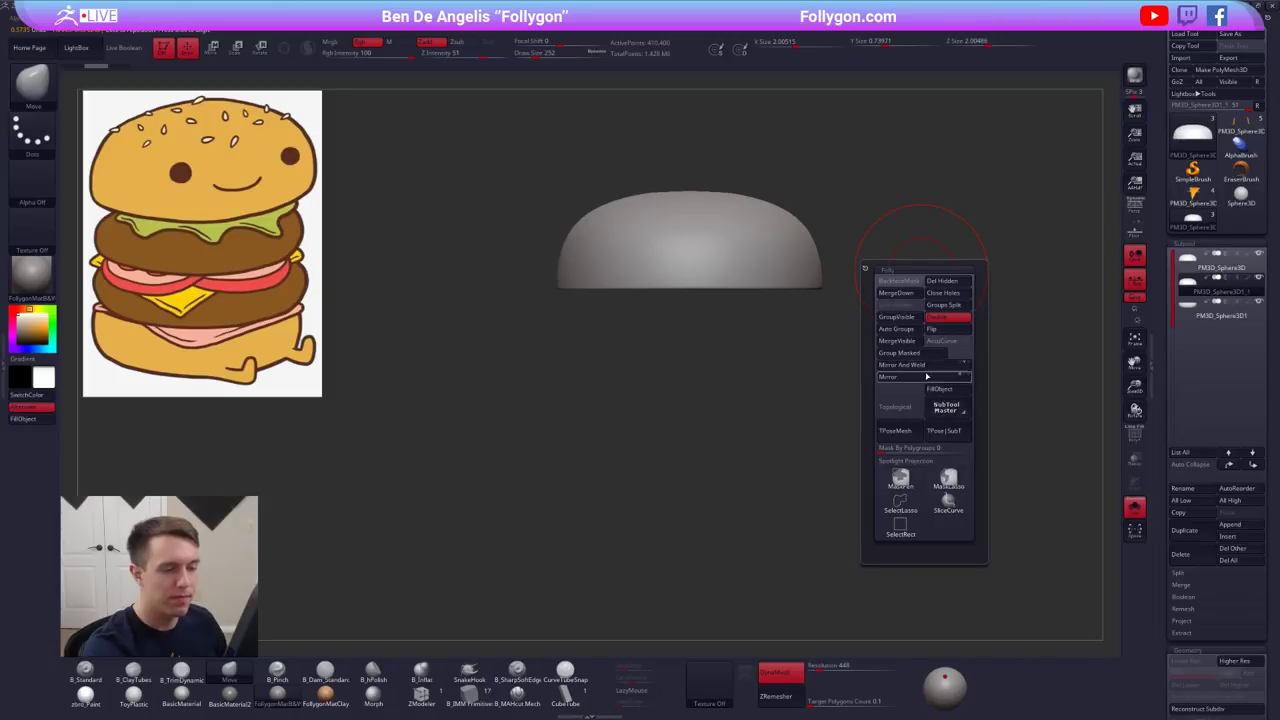
- Place a transpose line down from the duplicated bun's rim and apply the Unify deformation to the duplicate
key(alt+s)
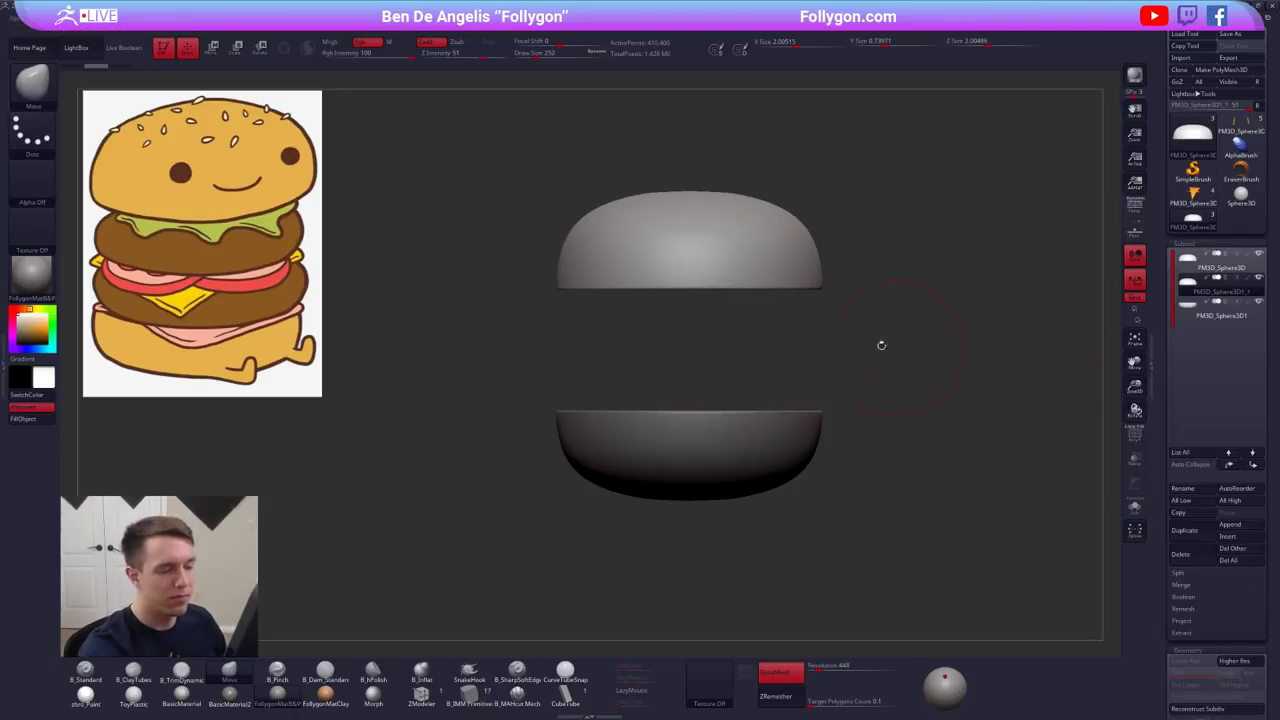
key(w)
shift+drag(772, 278, 772, 369)
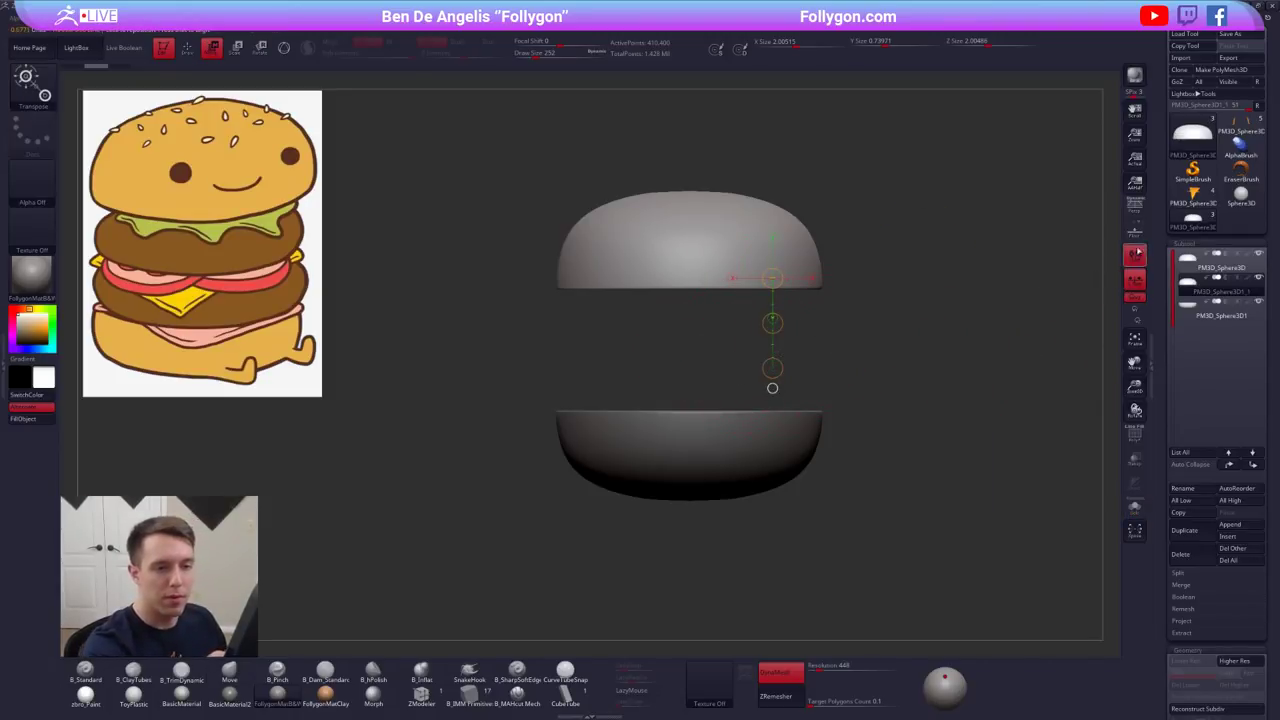
click(1136, 207)
click(1136, 207)
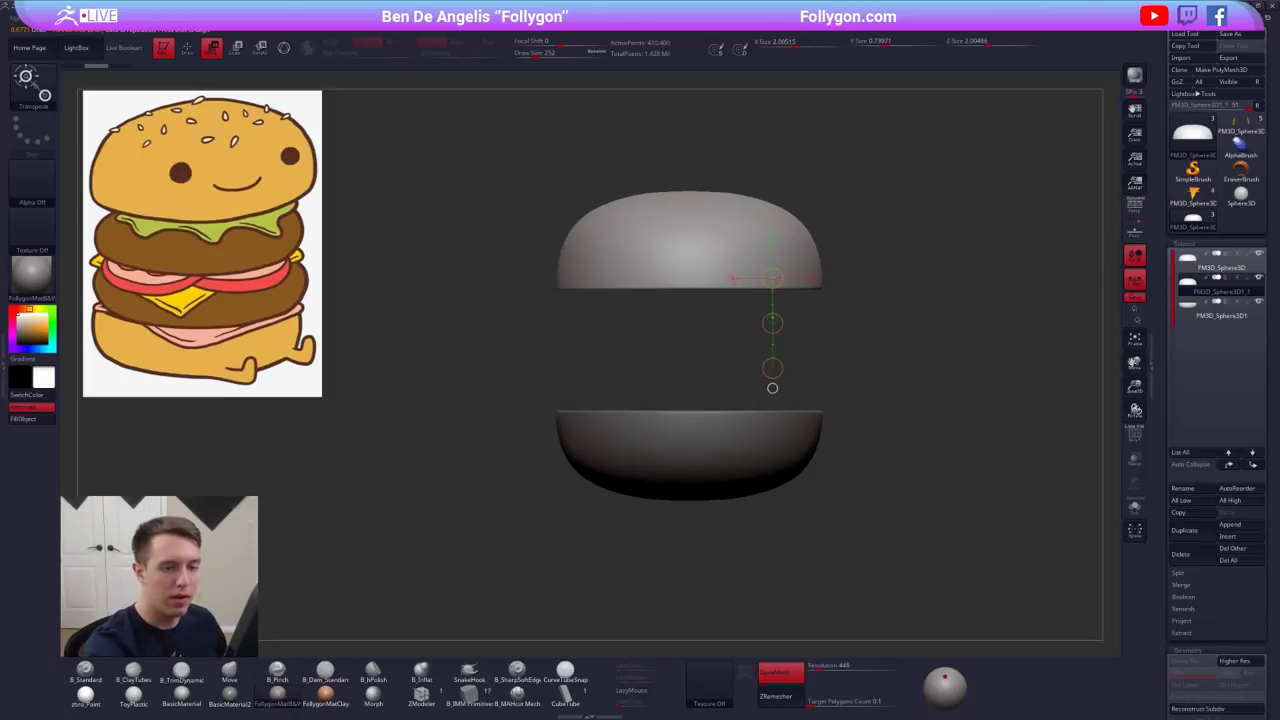
drag(1167, 349, 1181, 258)
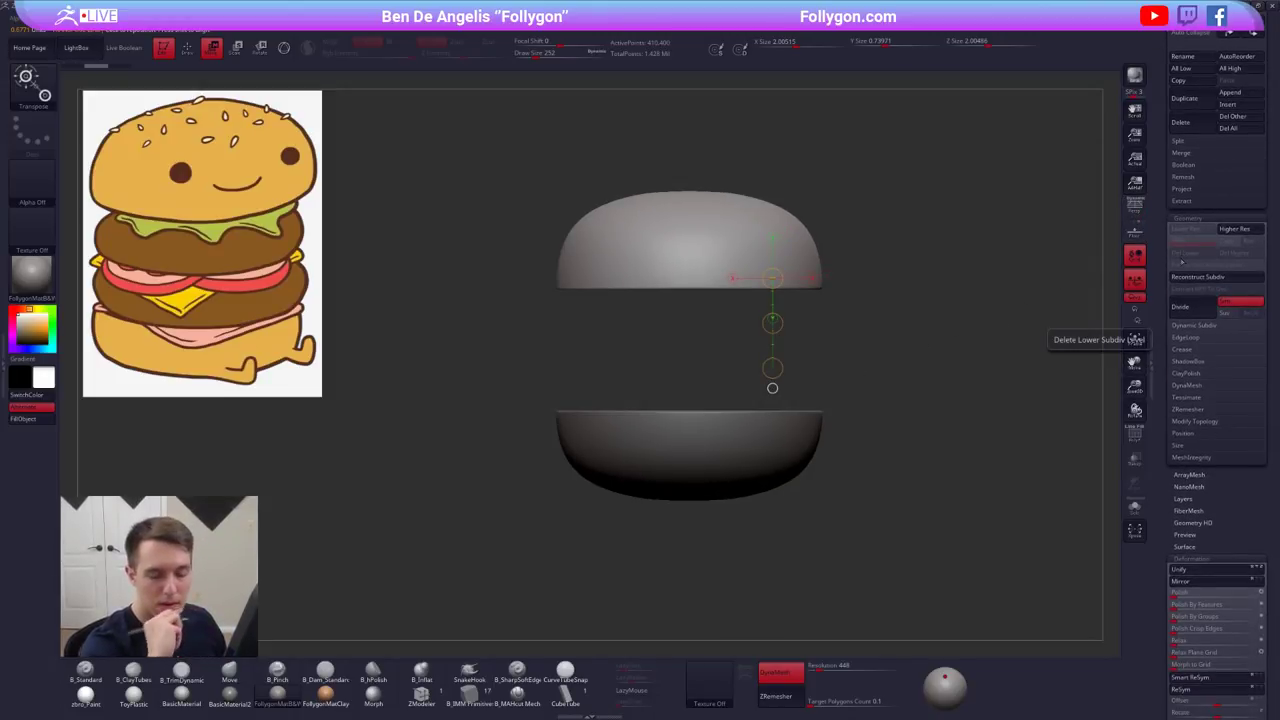
drag(1191, 522, 1194, 456)
click(1203, 508)
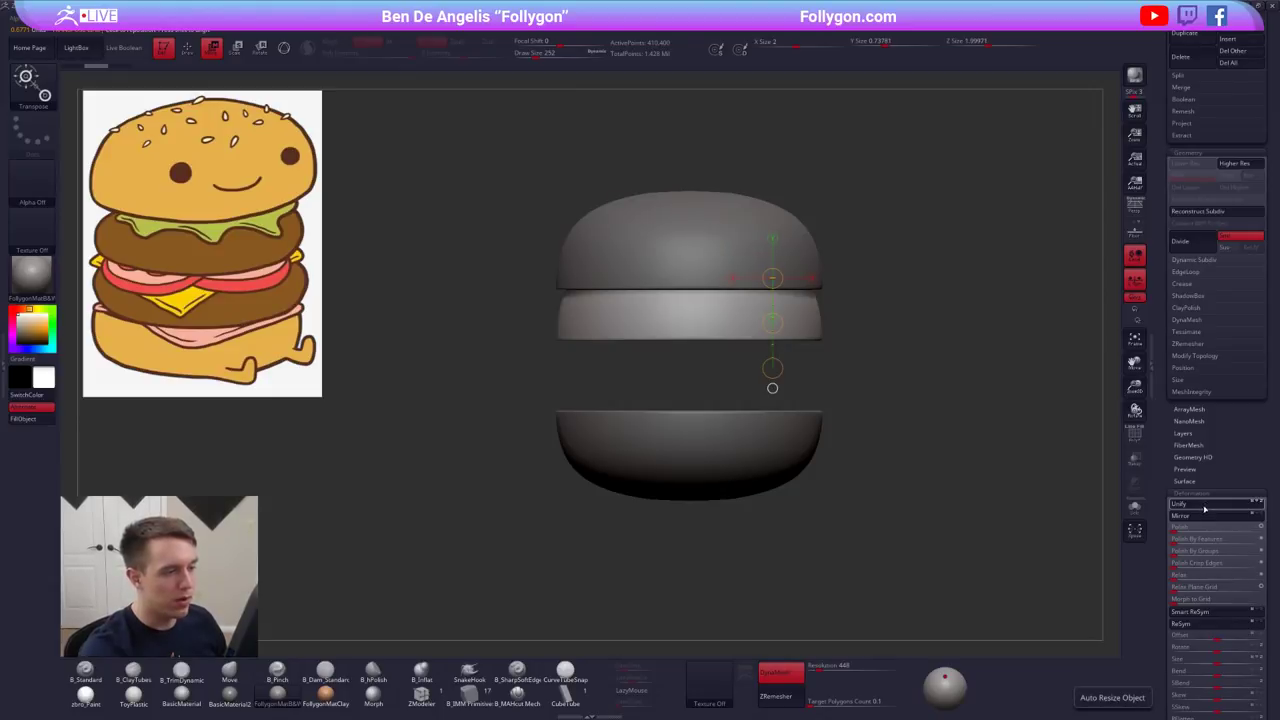
- Try to Mirror And Weld the unified bun copy vertically, and undo the result
scroll(1192, 503, up, 8)
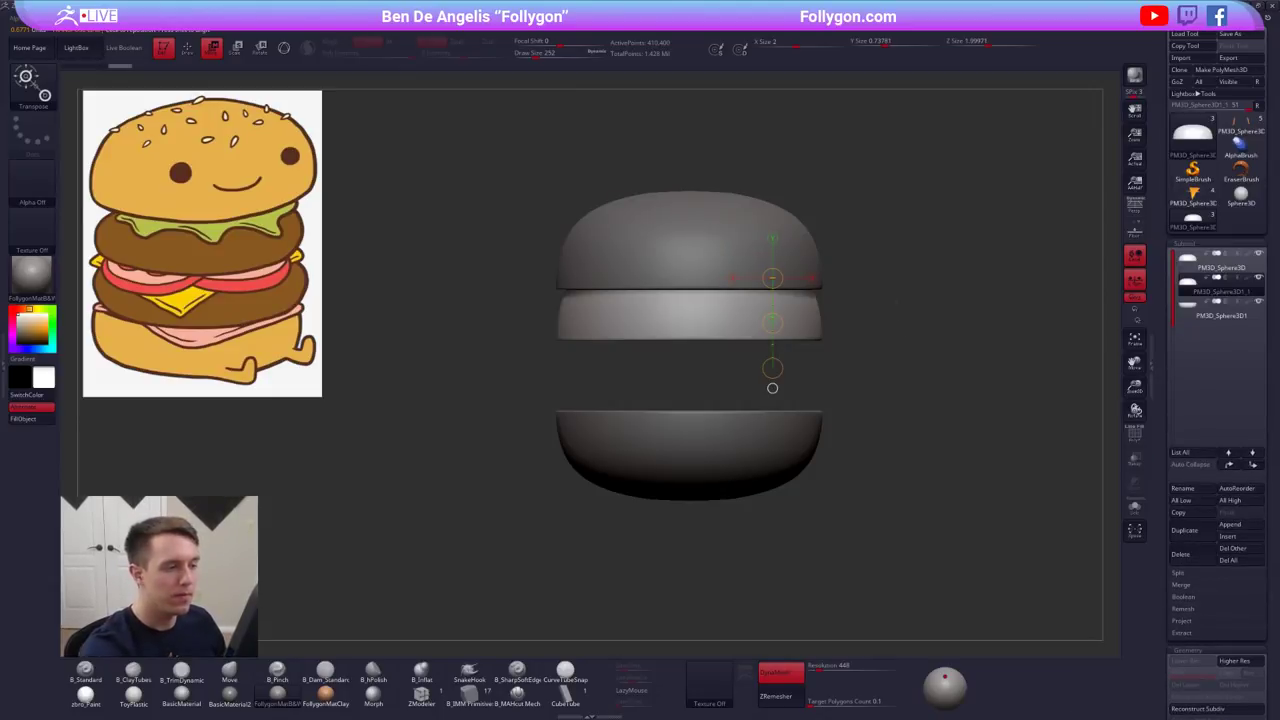
key(ctrl+space)
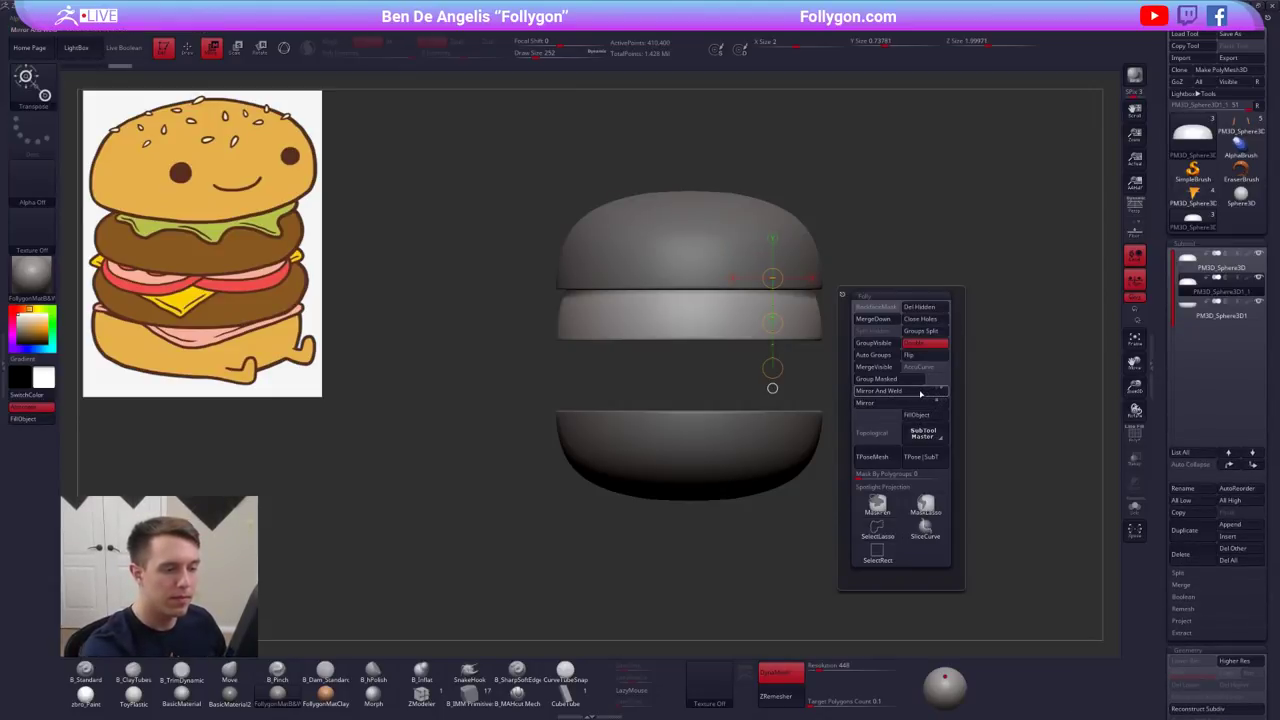
click(920, 392)
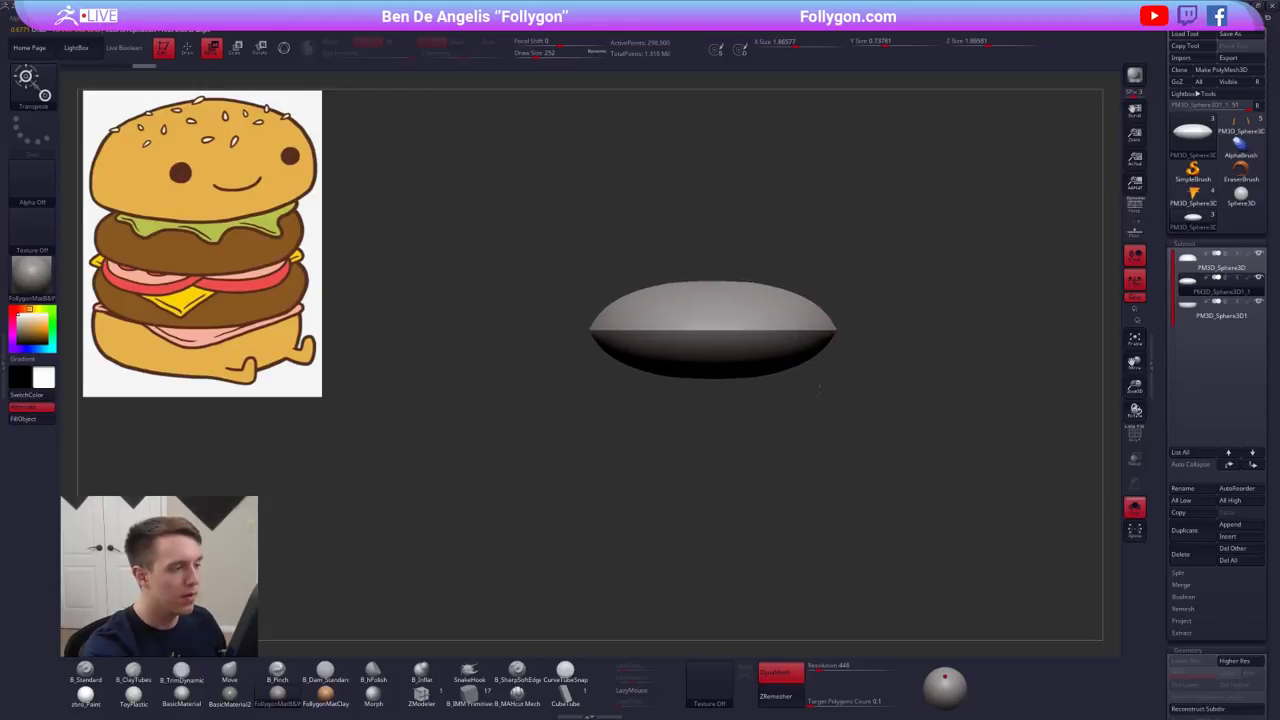
ctrl+right_drag(819, 389, 820, 470)
mouse_move(813, 334)
shift+mouse_down()
mouse_move(813, 411)
mouse_move(813, 342)
shift+mouse_up()
key(ctrl+z)
key(ctrl+shift+f)
click(955, 419)
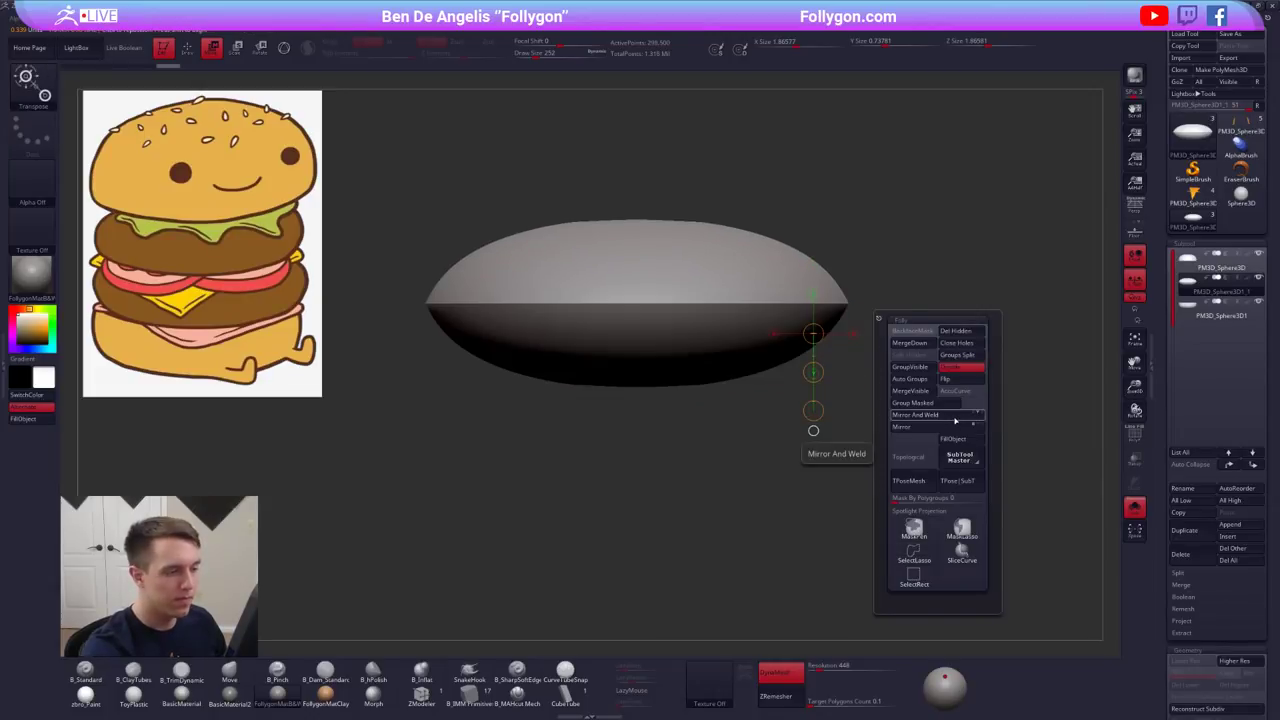
key(ctrl+z)
- Turn off local symmetry, try Mirror And Weld on the bun copy again, and undo the mirroring
click(1128, 285)
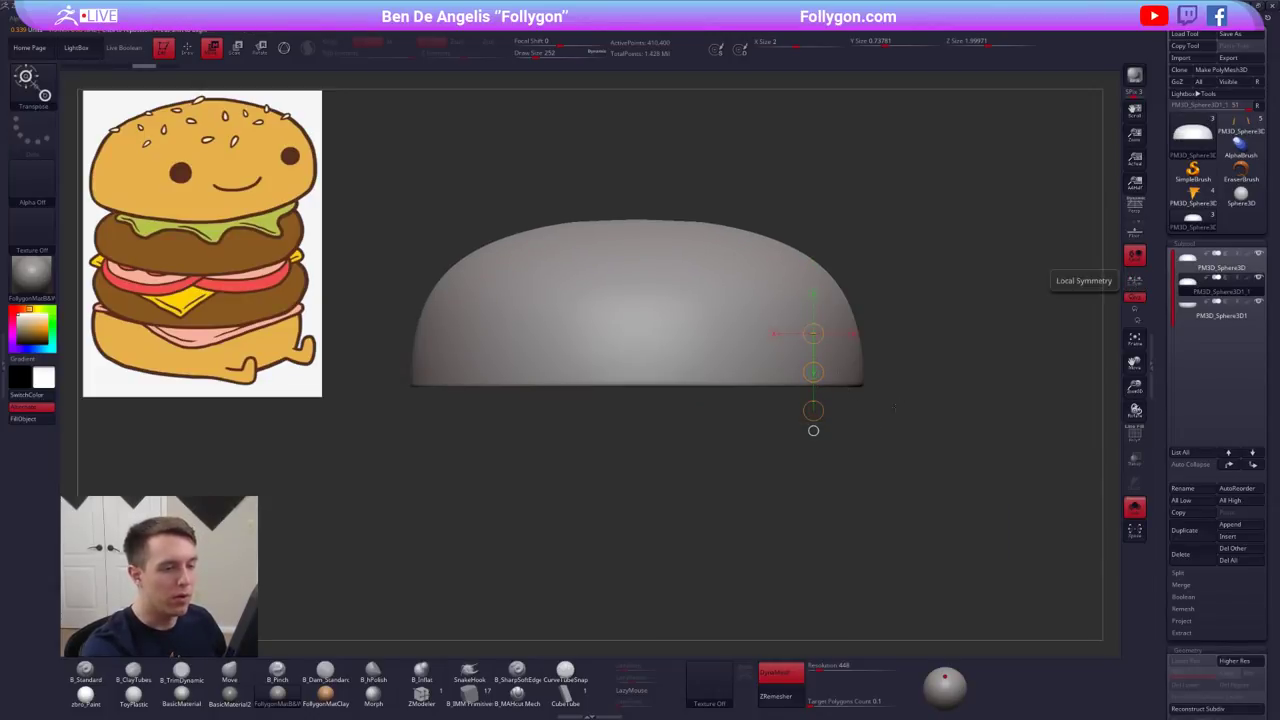
key(ctrl+z)
key(3)
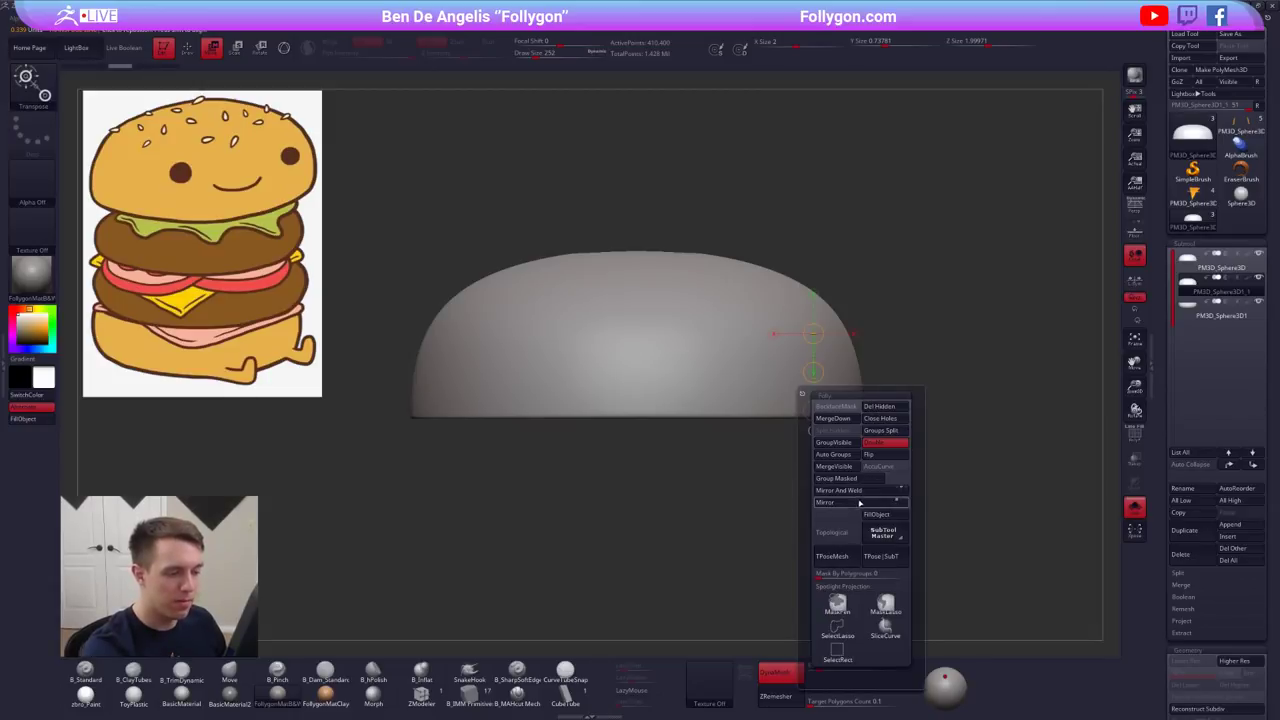
key(ctrl+shift+z)
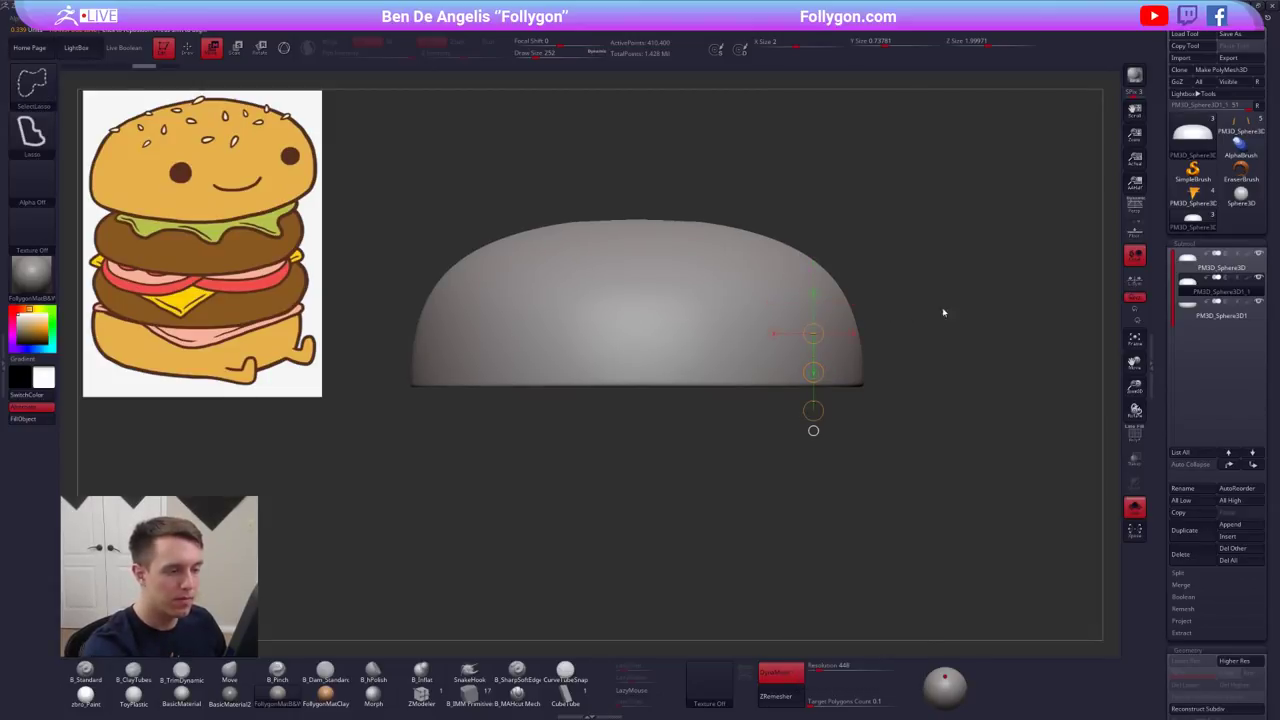
key(3)
click(948, 410)
key(ctrl+z)
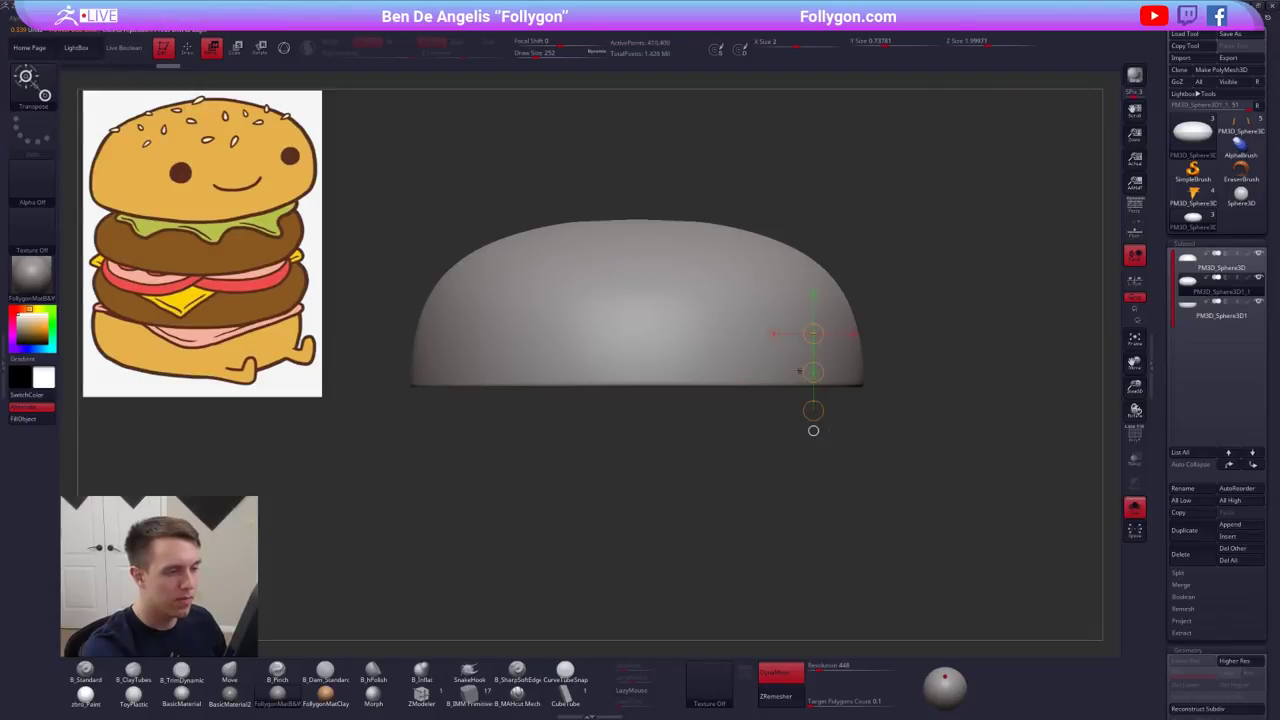
- Raise the bun copy slightly and Mirror And Weld it vertically into a closed rounded form
drag(813, 372, 813, 352)
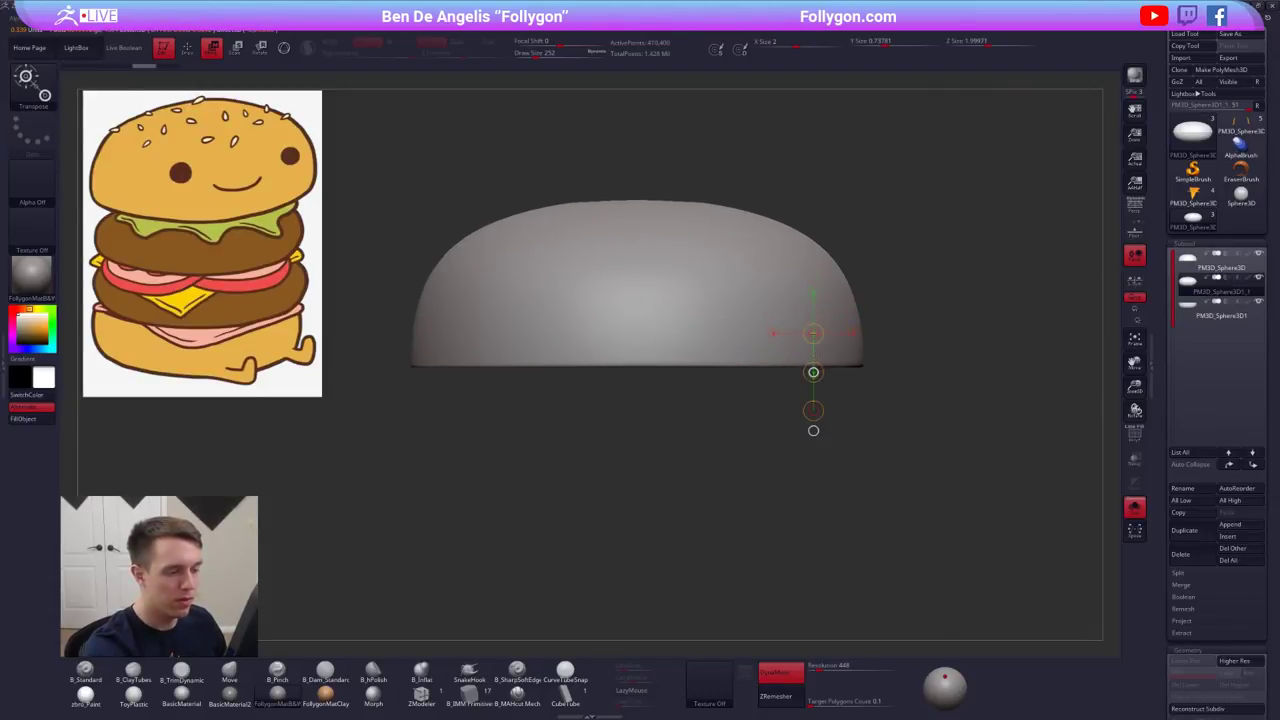
key(3)
click(894, 477)
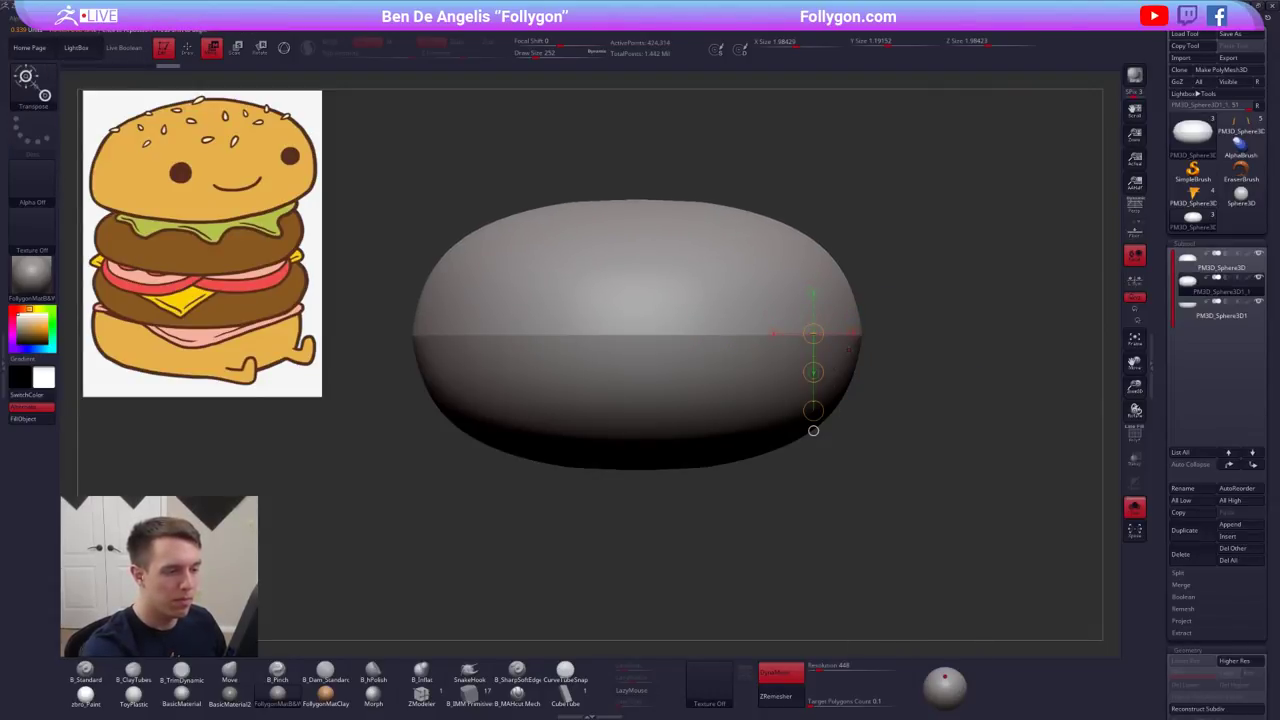
- Merge the welded form into one polygroup, turn DynaMesh off and ZRemesh it with a target polygons count of 2
key(q)
mouse_move(812, 334)
ctrl+right_down()
mouse_move(823, 417)
mouse_move(806, 481)
mouse_move(807, 463)
mouse_move(812, 482)
mouse_move(837, 461)
ctrl+right_up()
alt+right_drag(837, 461, 851, 429)
key(shift+f)
key(ctrl+w)
key(shift+f)
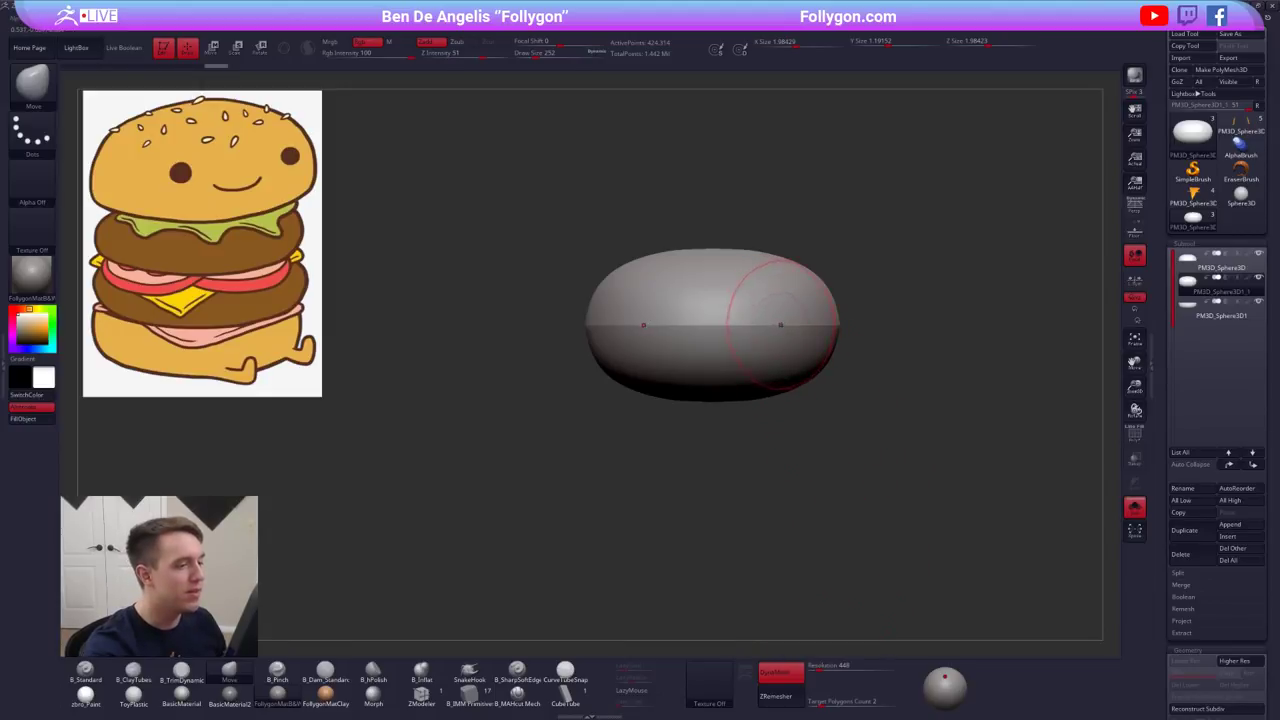
click(788, 680)
click(782, 698)
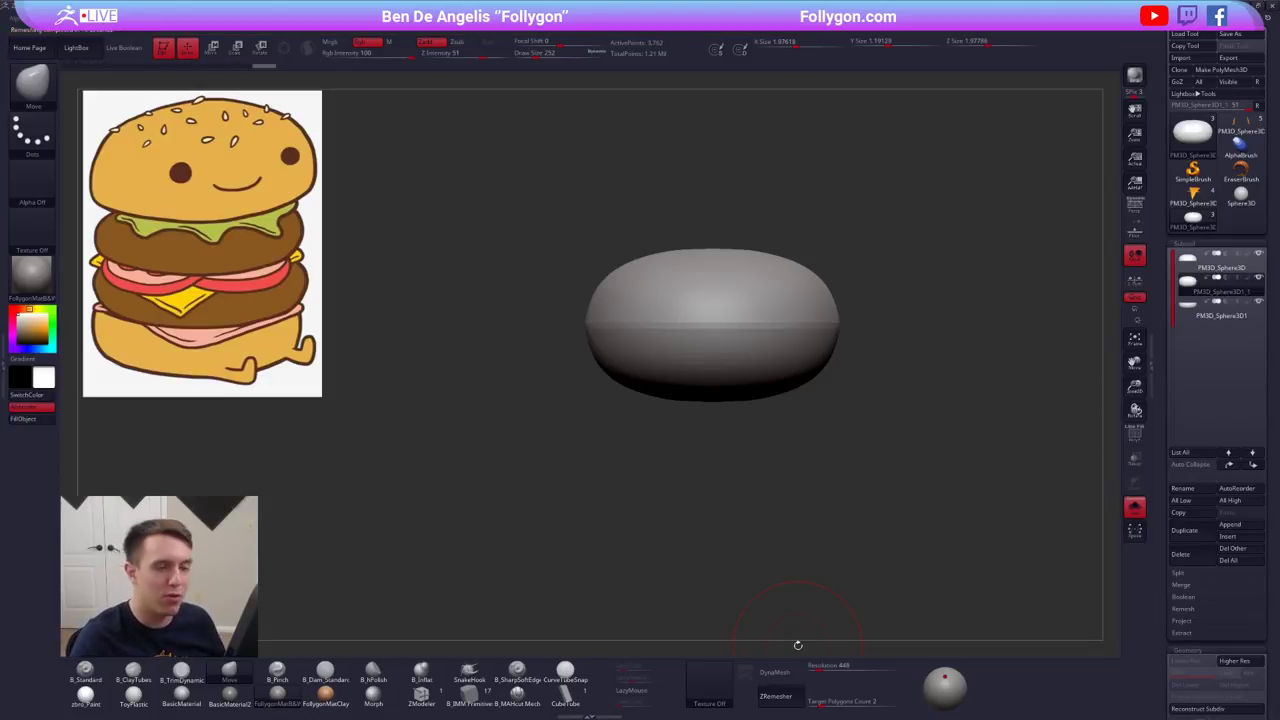
- Bring up the pizza slice and waffle character models in turn and examine their shapes from several angles
click(1194, 195)
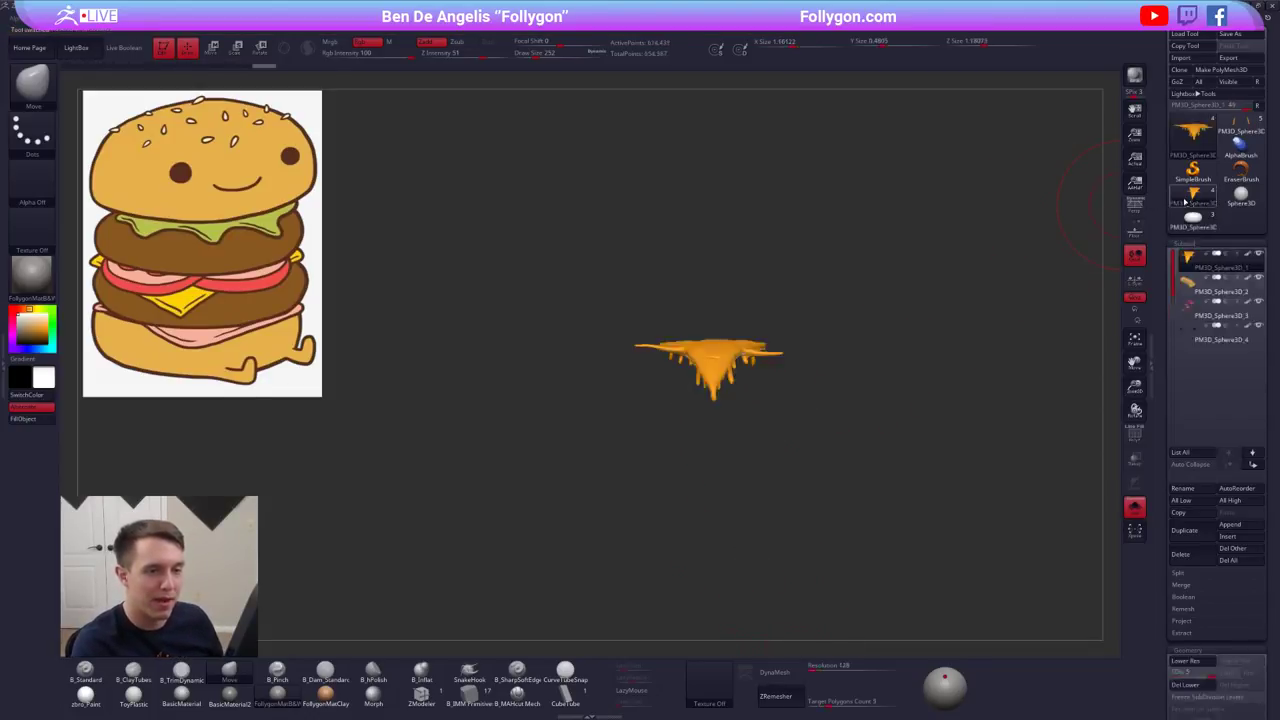
drag(930, 222, 927, 337)
key(alt+s)
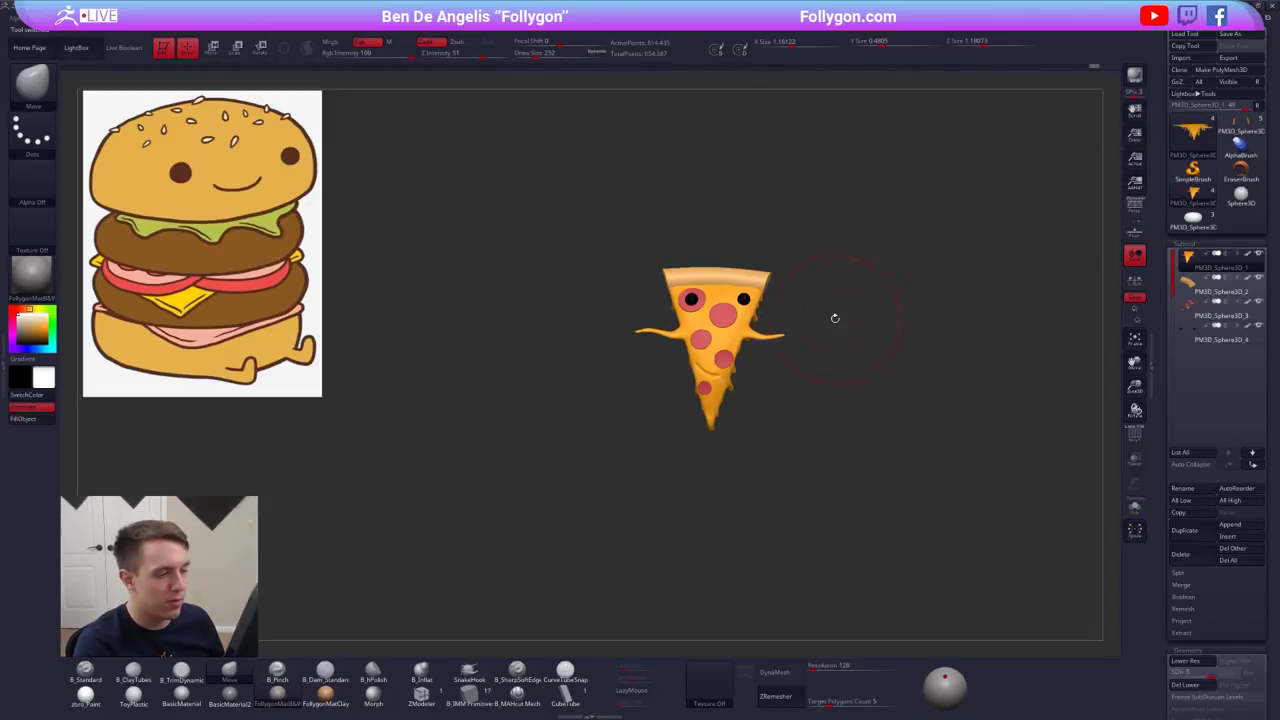
mouse_move(834, 317)
mouse_down()
mouse_move(780, 325)
mouse_move(838, 322)
mouse_move(844, 345)
mouse_move(886, 259)
mouse_move(867, 258)
mouse_up()
key(ctrl+z)
key(ctrl+z)
key(space)
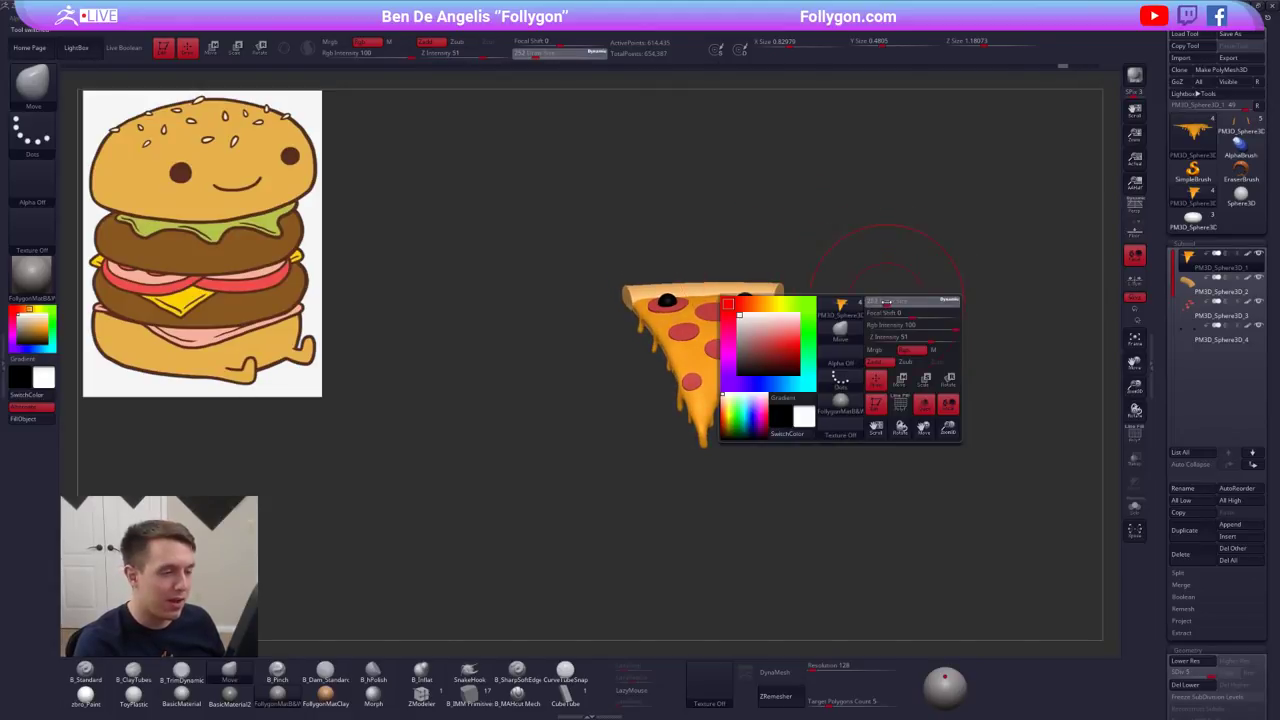
alt+drag(823, 298, 820, 267)
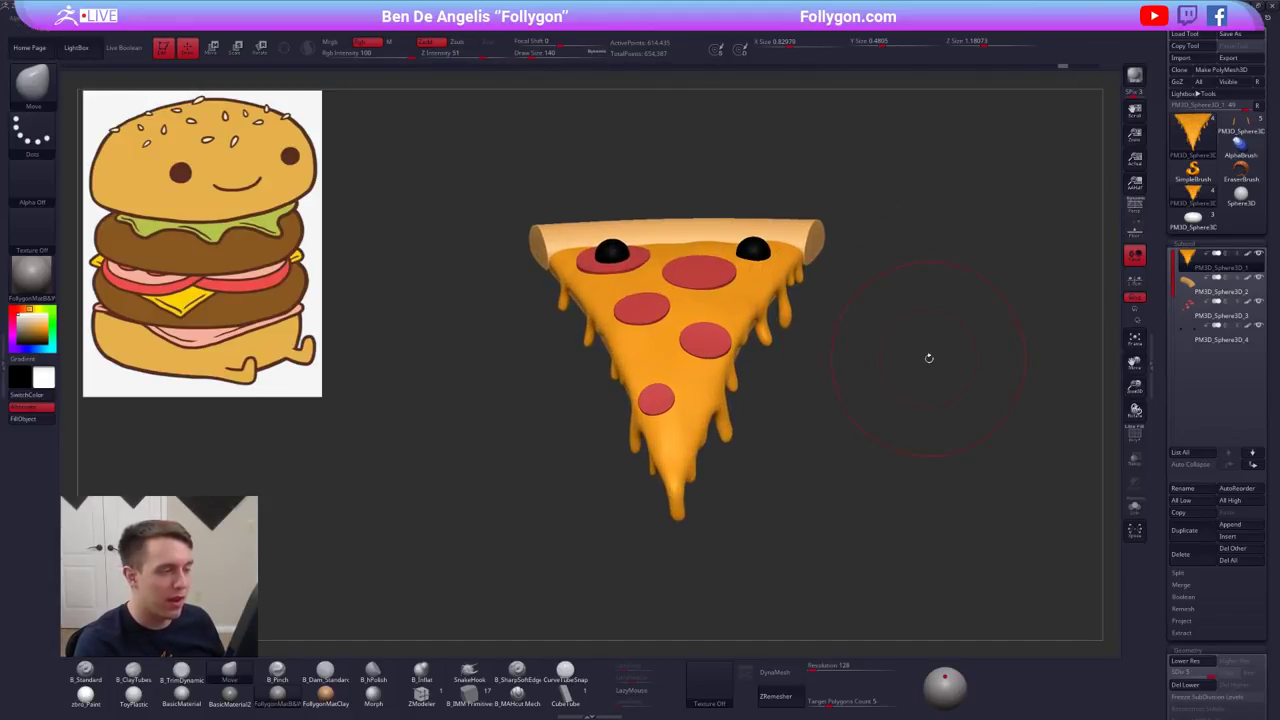
mouse_move(929, 358)
alt+mouse_down()
mouse_move(885, 300)
mouse_move(880, 332)
mouse_move(868, 297)
mouse_move(859, 364)
alt+mouse_up()
ctrl+shift+click(860, 320)
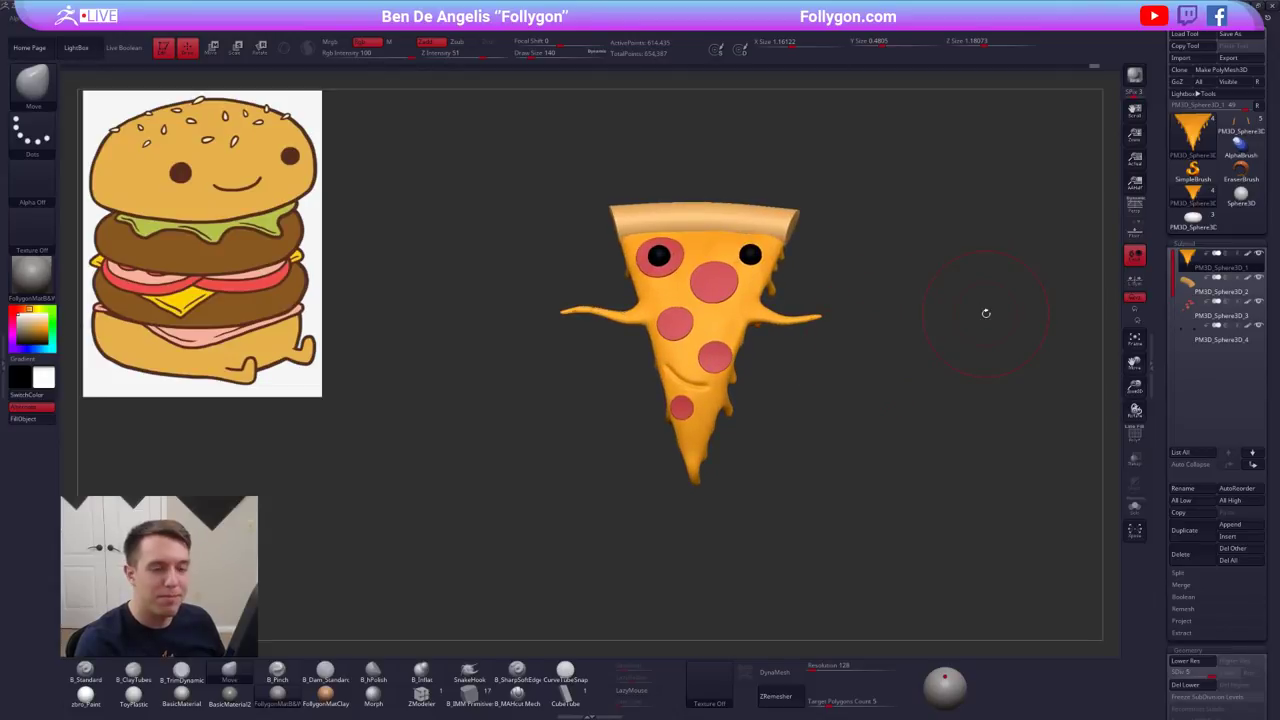
click(1241, 124)
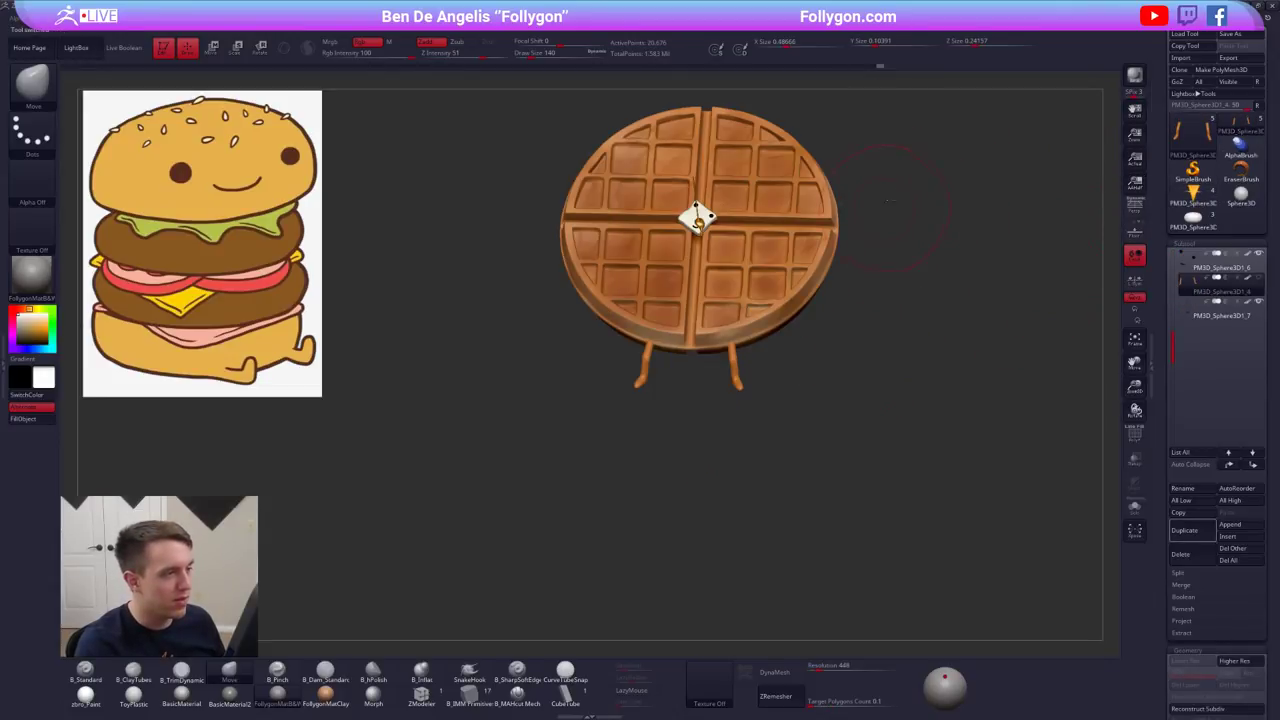
mouse_move(890, 200)
mouse_down()
mouse_move(892, 145)
mouse_move(906, 148)
mouse_move(969, 320)
mouse_up()
key(space)
drag(1011, 273, 998, 274)
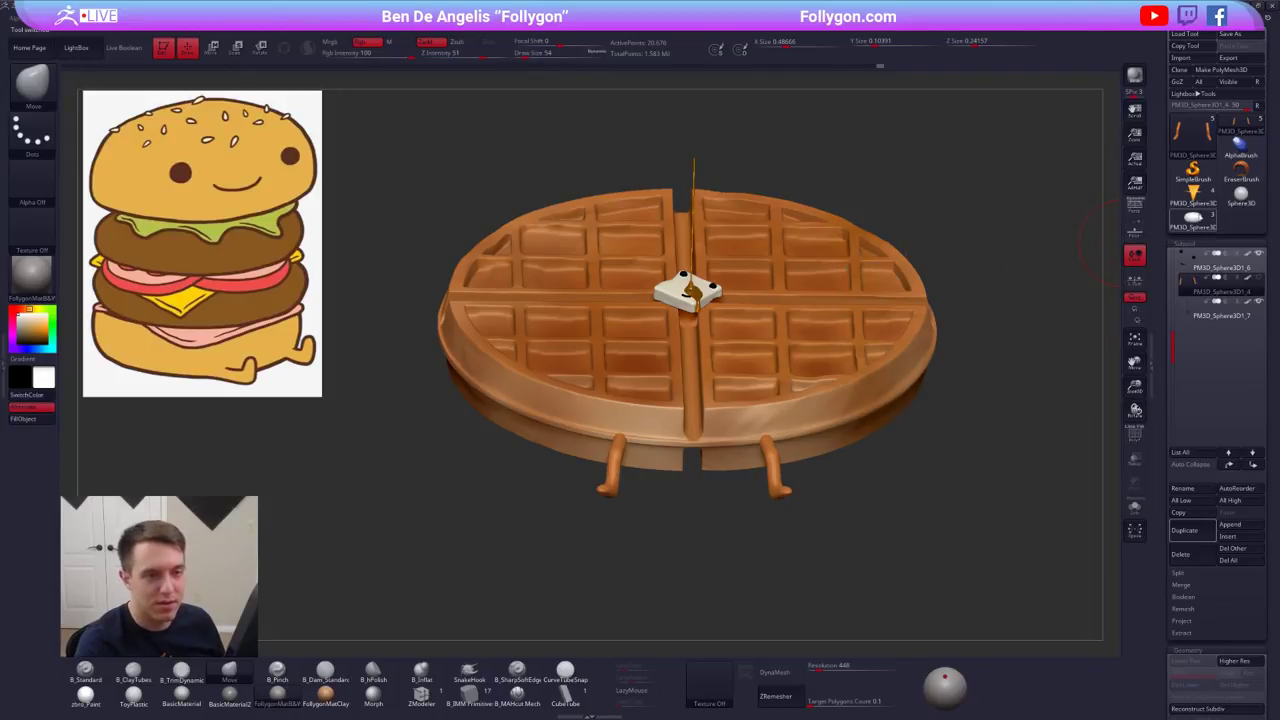
- Return to the burger model, move the patty down between the buns and squash it to a Y size of about 0.90
click(1193, 219)
alt+drag(1098, 430, 982, 271)
alt+drag(1009, 347, 838, 355)
key(w)
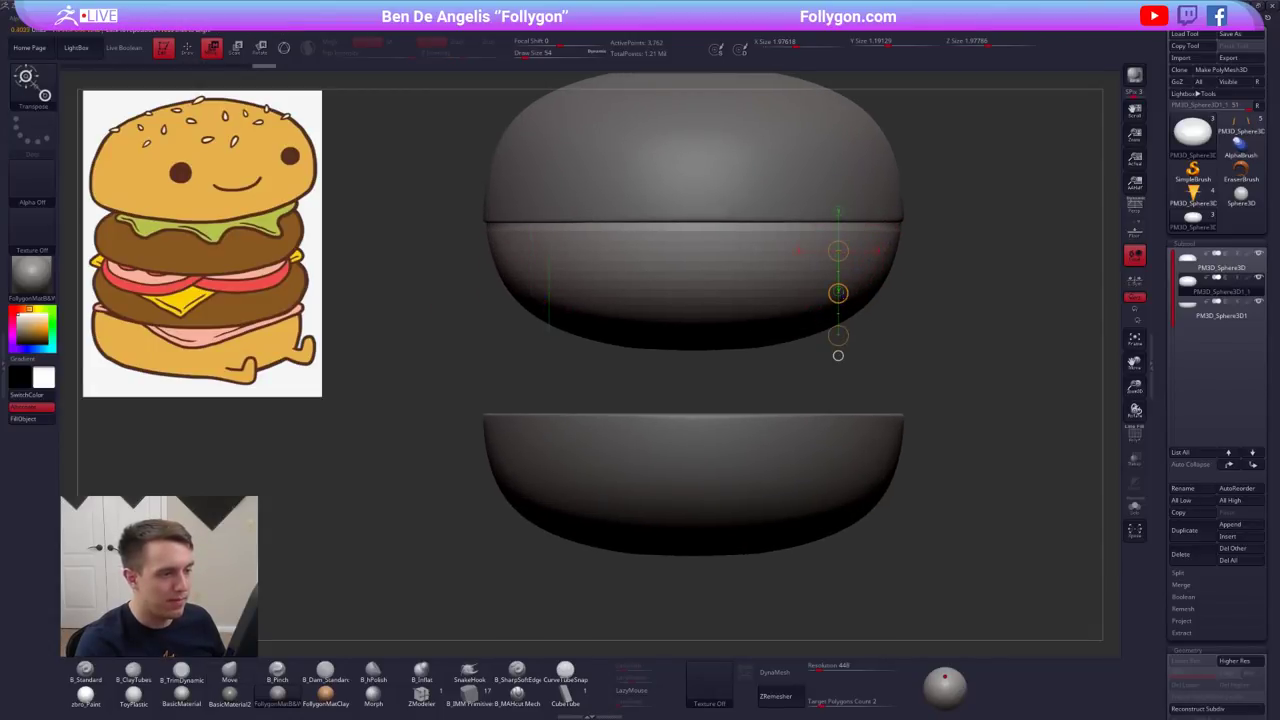
shift+drag(838, 293, 866, 394)
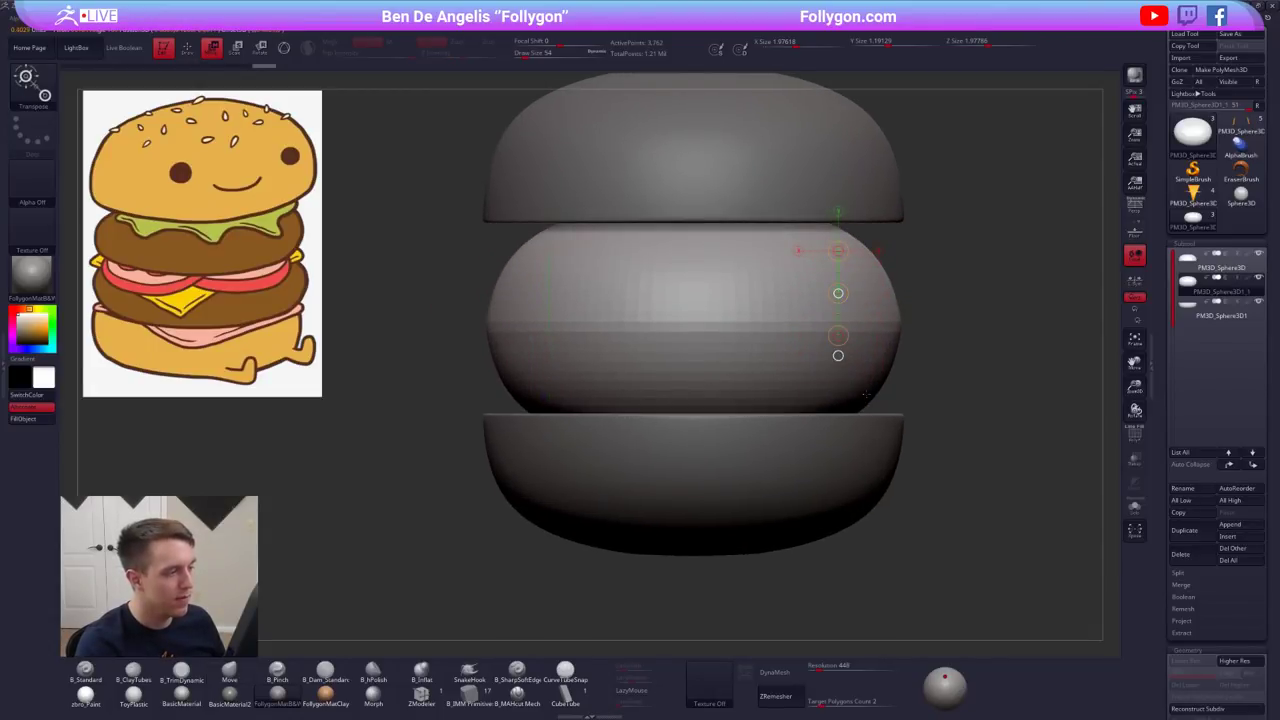
alt+drag(984, 404, 955, 322)
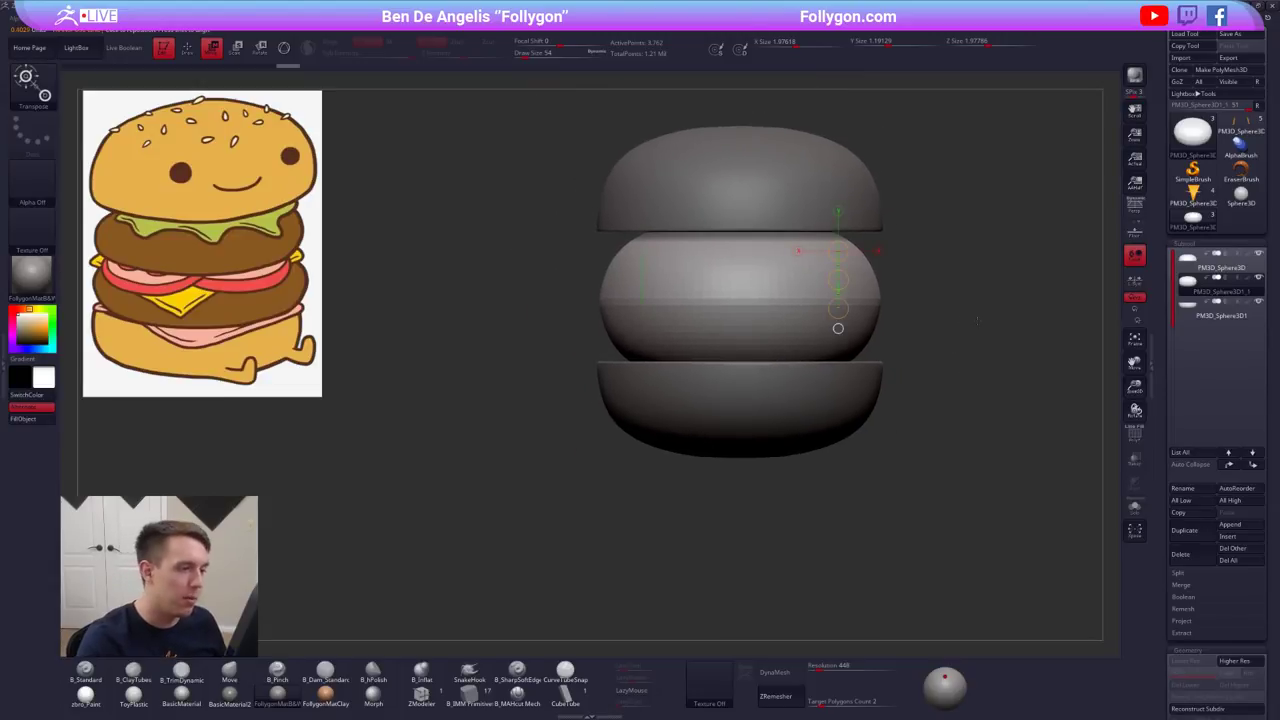
mouse_move(796, 306)
shift+mouse_down()
mouse_move(796, 471)
mouse_move(805, 430)
shift+mouse_up()
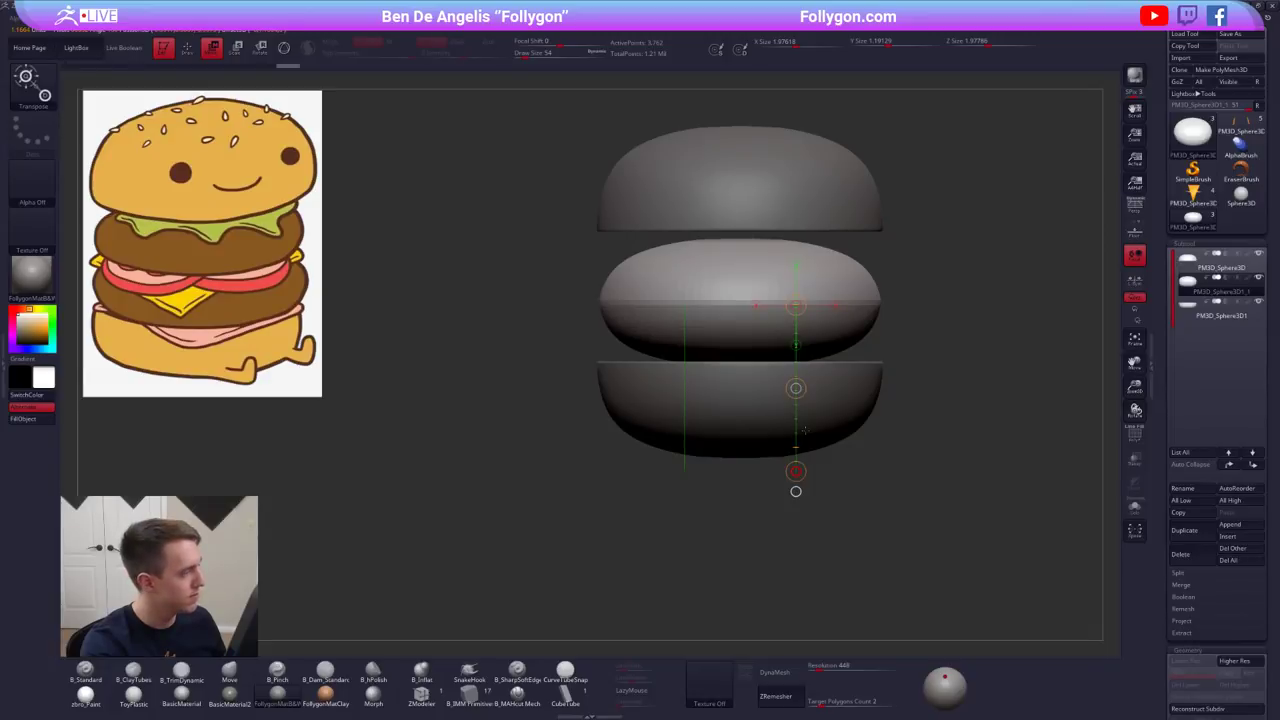
- Isolate the patty with its wireframe shown and switch to the ZModeler brush
key(q)
key(alt+s)
ctrl+right_drag(784, 278, 806, 337)
key(shift+f)
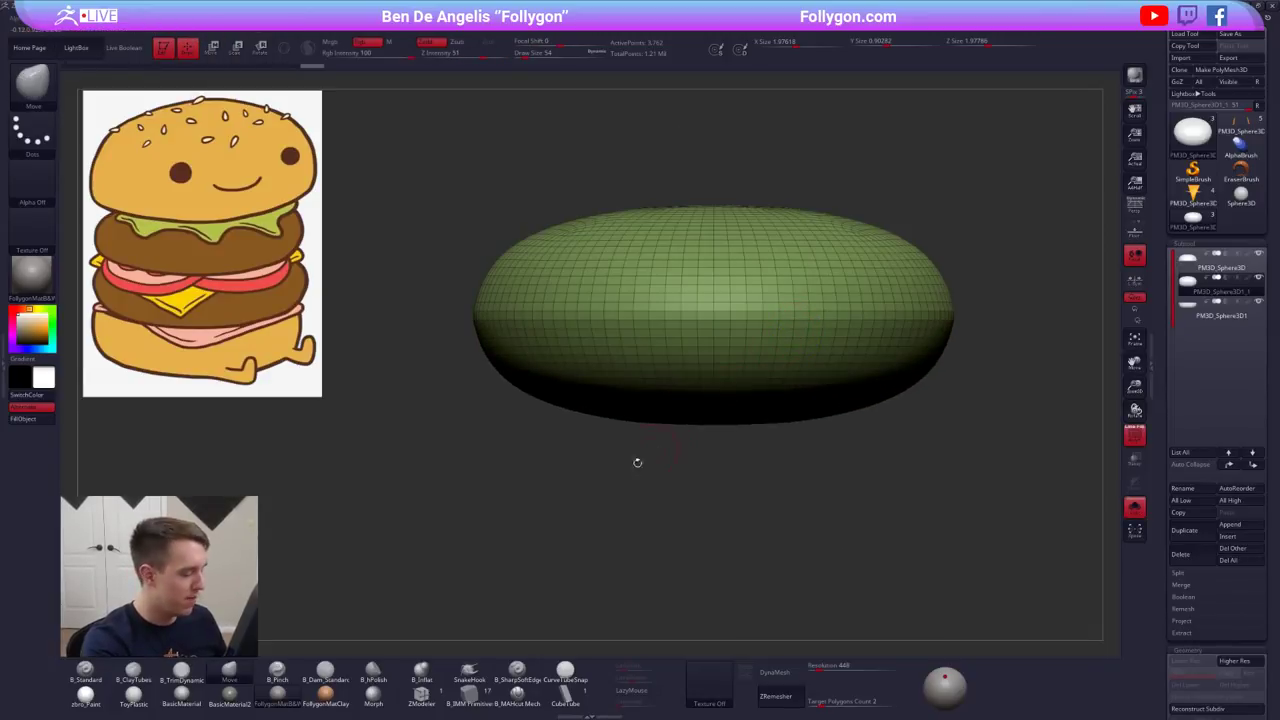
click(427, 695)
alt+right_drag(703, 374, 721, 440)
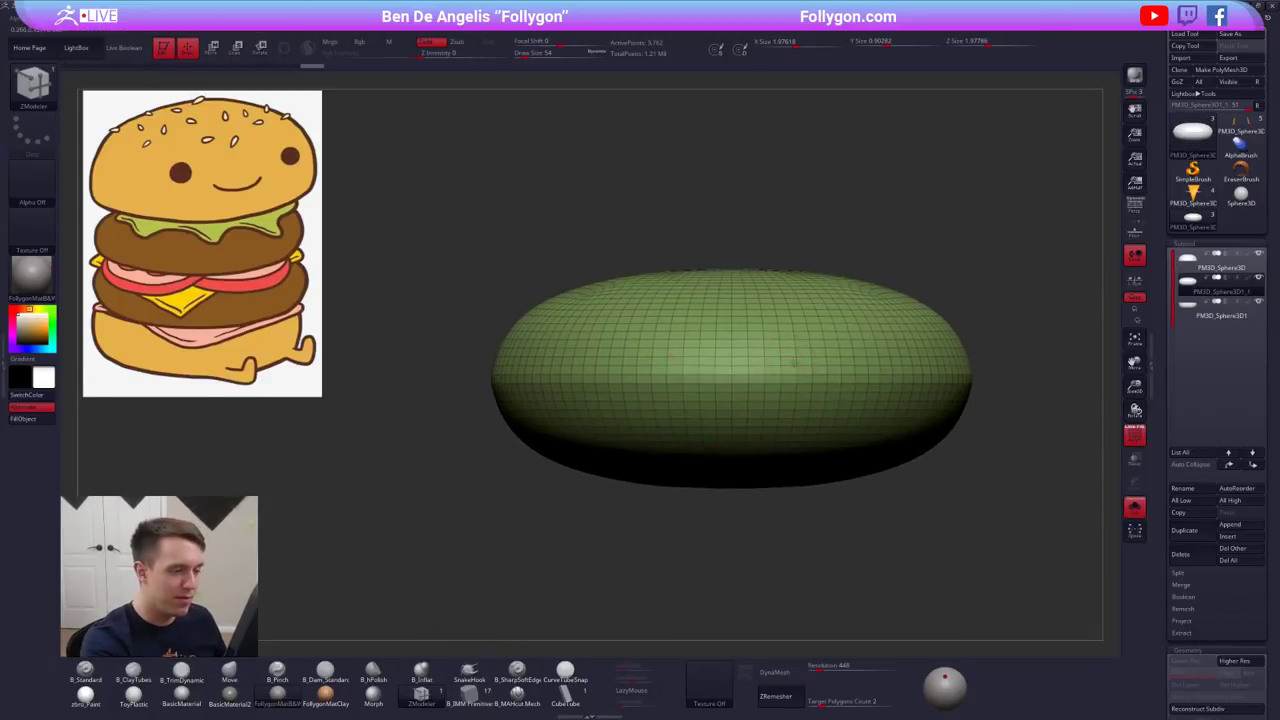
ctrl+right_drag(790, 356, 800, 386)
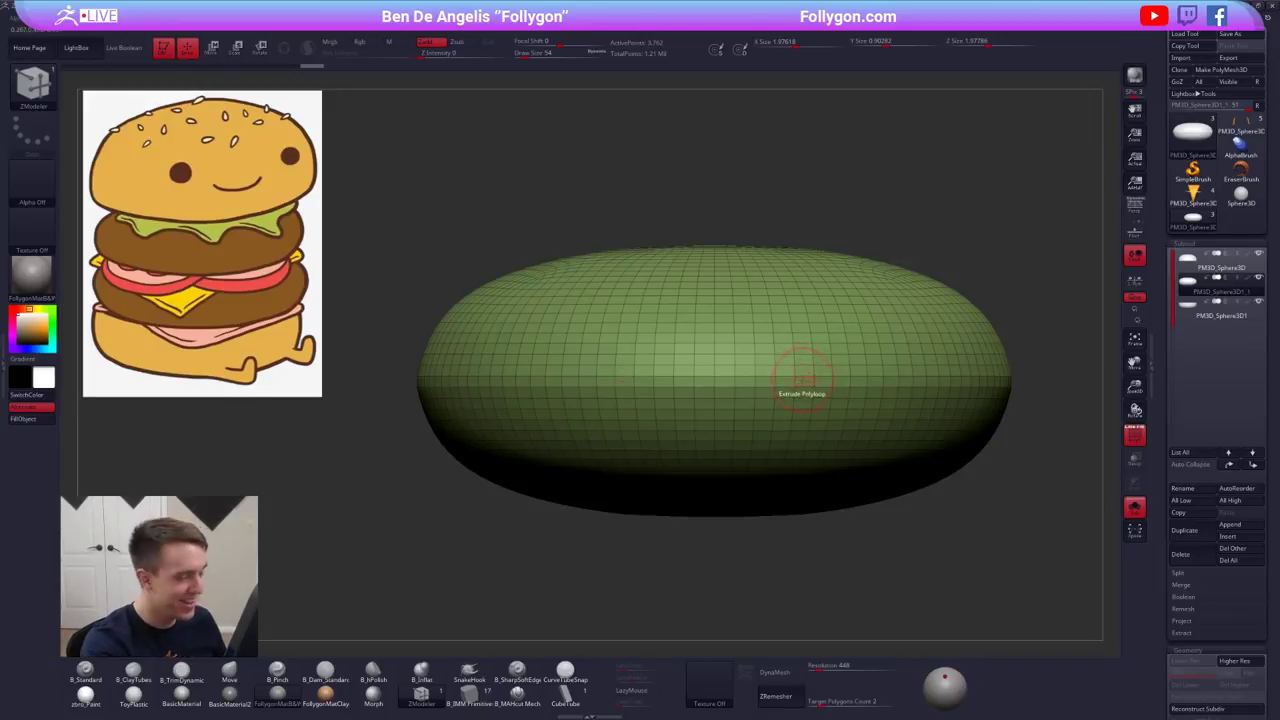
- Delete the edge loops around the patty's equator with ZModeler and check the shape with smooth subdivision
key(space)
key(space)
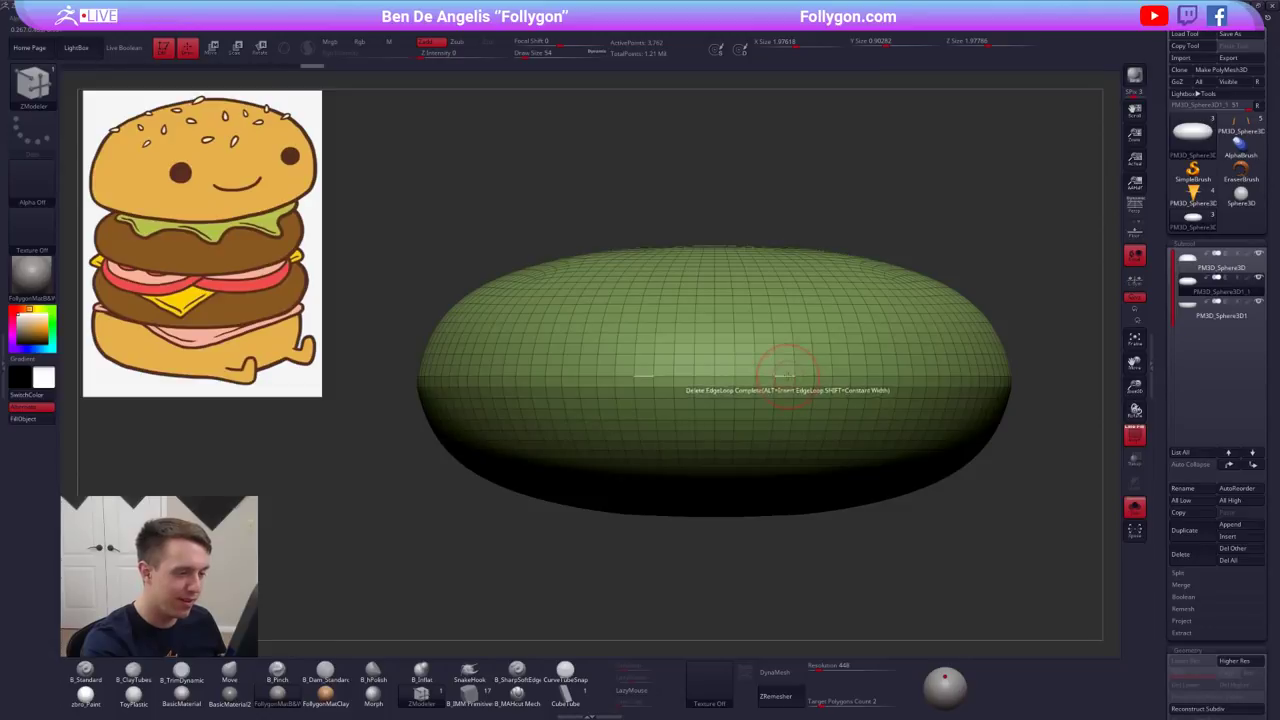
click(786, 377)
click(785, 383)
key(d)
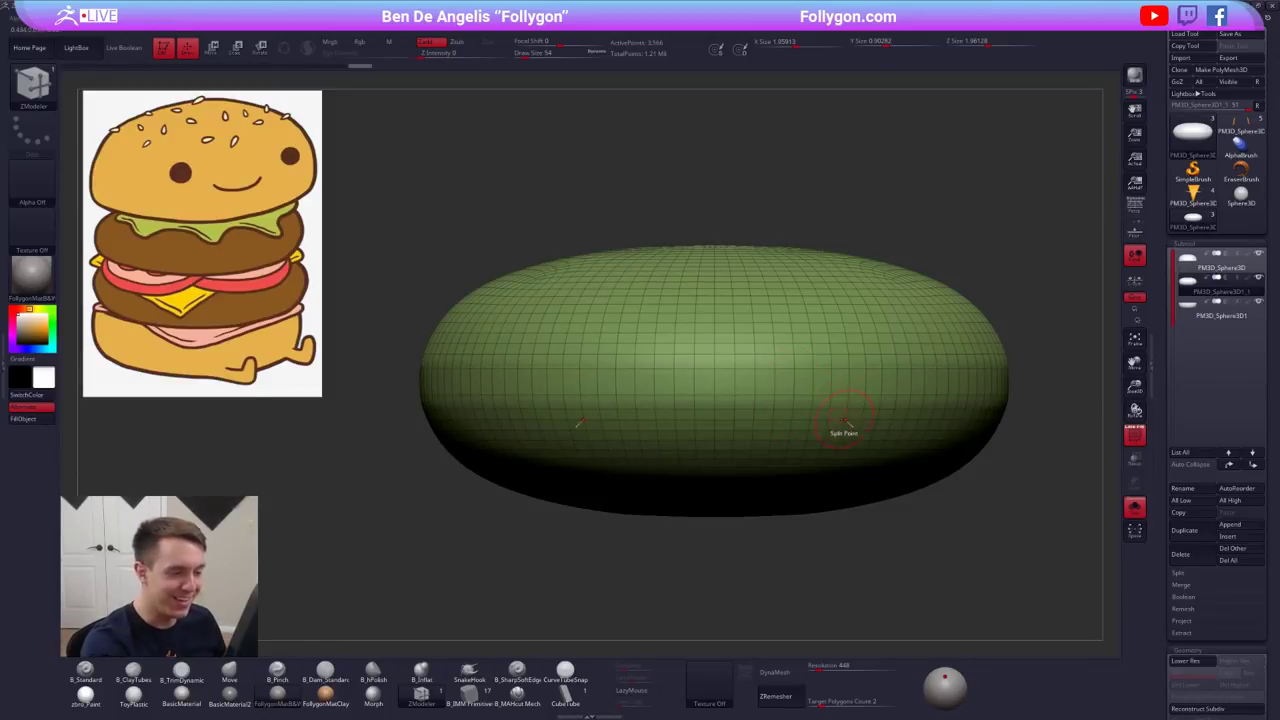
mouse_move(906, 491)
ctrl+right_down()
mouse_move(805, 448)
mouse_move(819, 420)
ctrl+right_up()
key(shift+f)
key(shift+d)
key(shift+f)
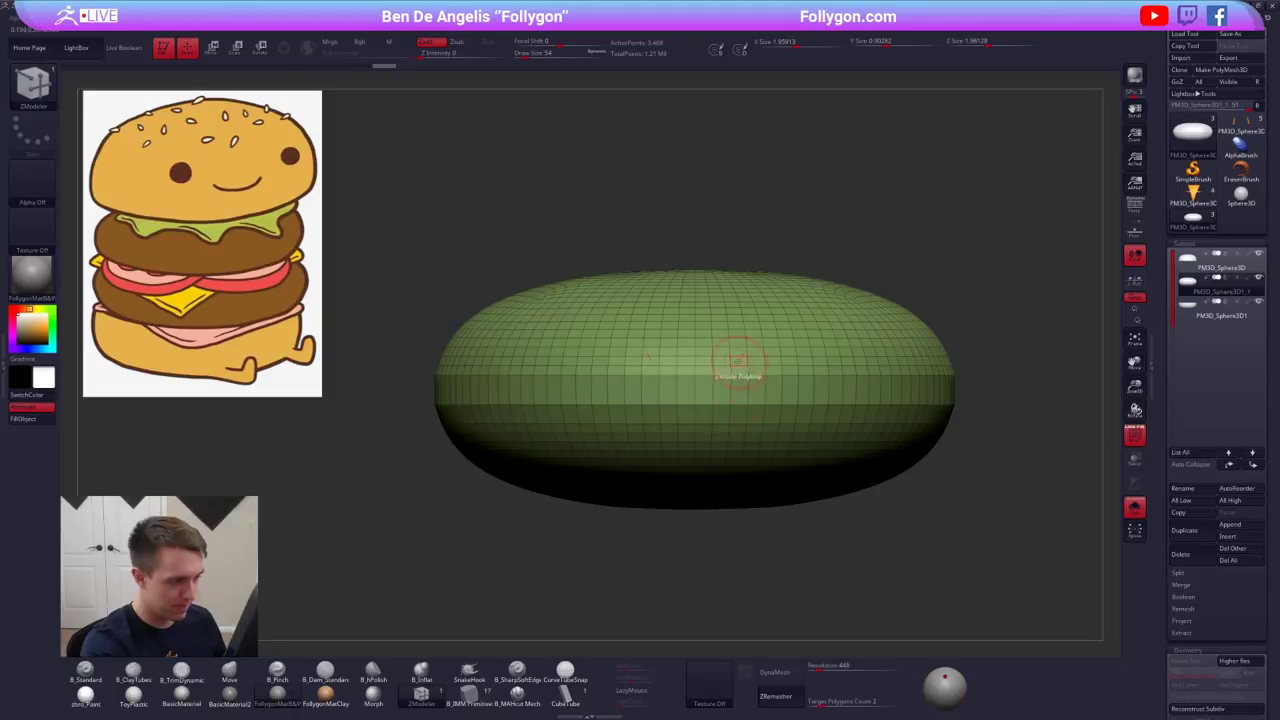
- Remove further edge loops just above and below the patty's middle band
alt+click(738, 348)
alt+click(741, 431)
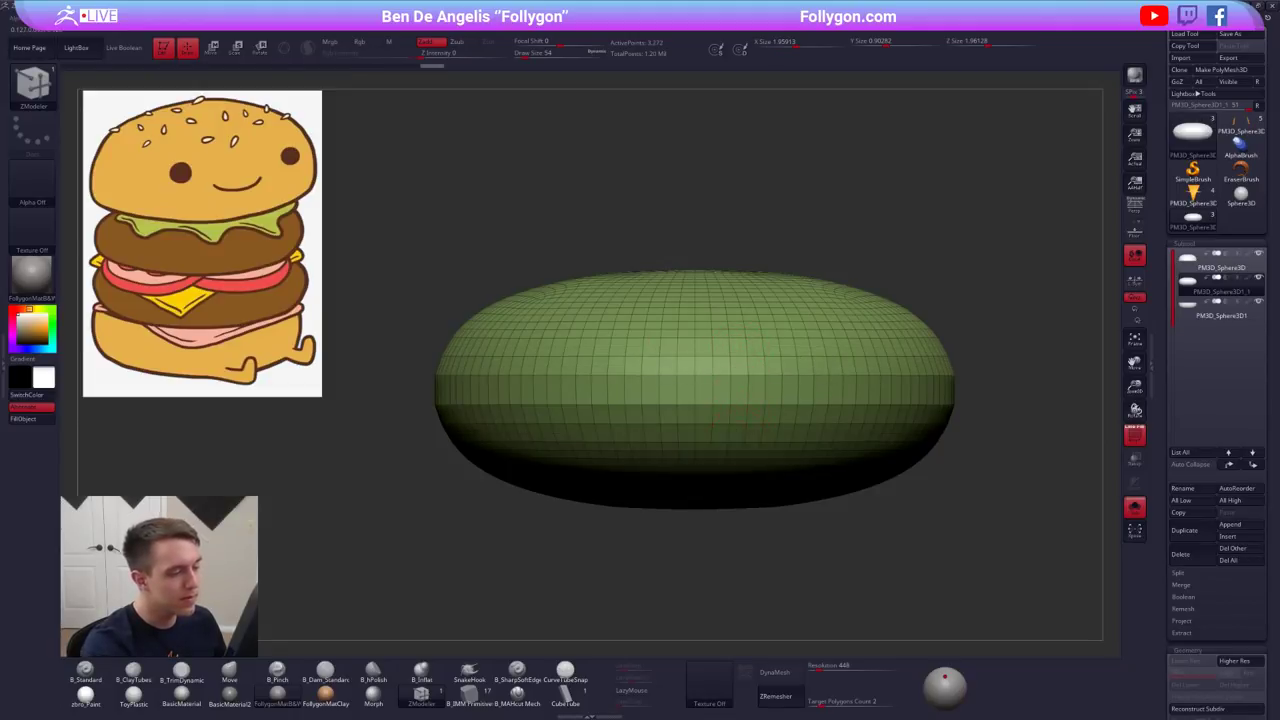
mouse_move(744, 456)
ctrl+right_down()
mouse_move(746, 432)
mouse_move(779, 464)
mouse_move(791, 446)
mouse_move(765, 388)
mouse_move(765, 401)
ctrl+right_up()
alt+click(747, 426)
- Turn on smooth subdivision for the patty, hide the wireframe, show the buns again and switch to the Move brush
key(d)
key(shift+f)
key(shift+s)
key(b)
key(m)
key(v)
alt+right_drag(884, 400, 881, 367)
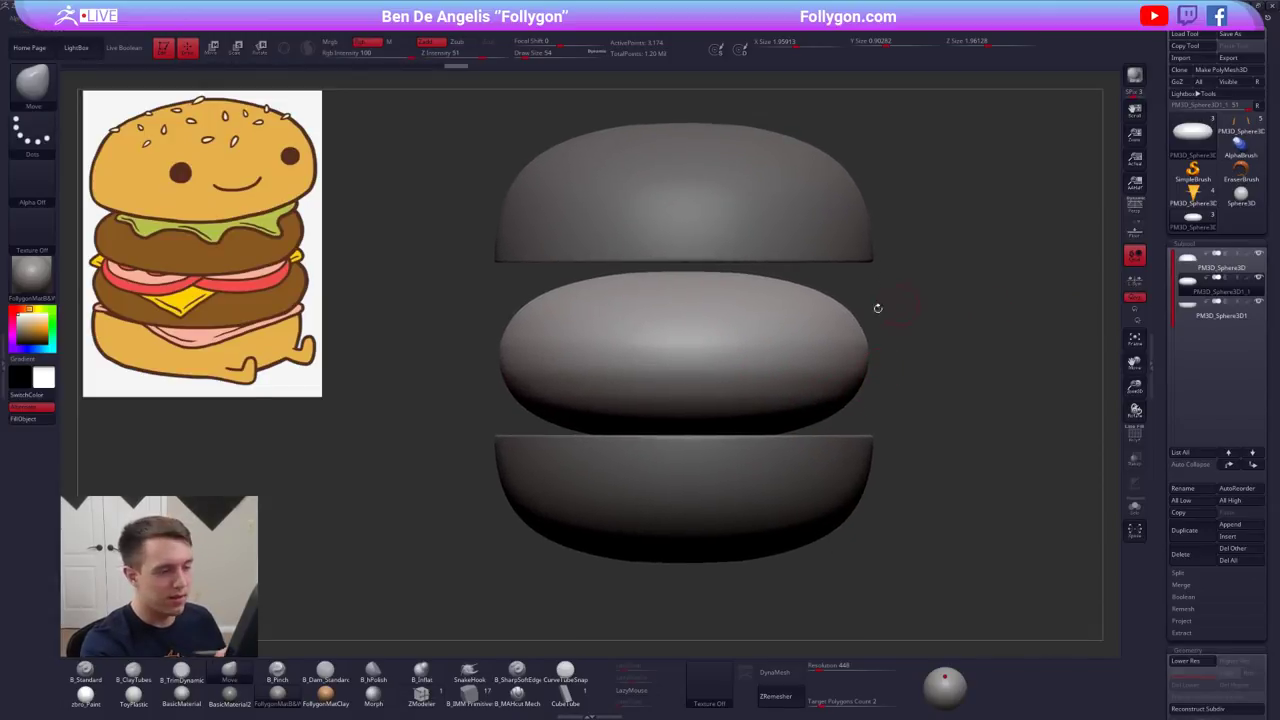
key(w)
key(q)
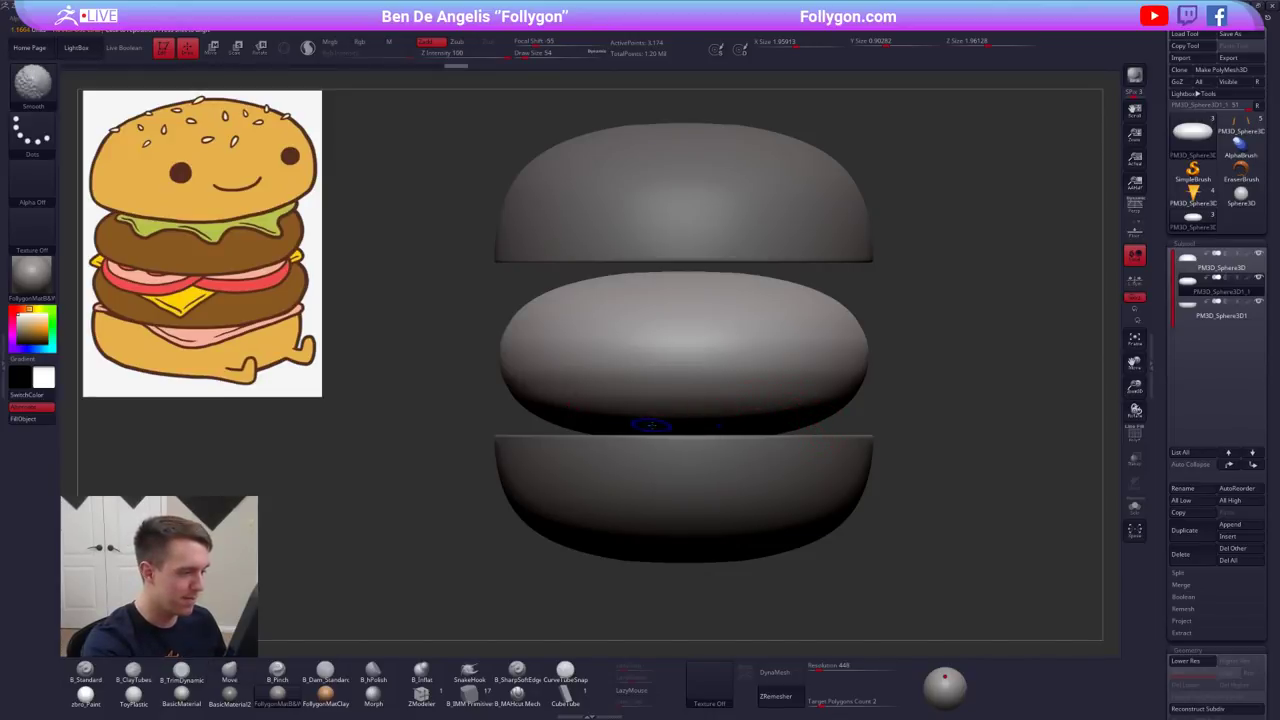
- Isolate the unsmoothed patty, lasso-mask its underside and upper side, then soften and invert the mask
key(shift+d)
key(alt+s)
key(shift+f)
key(ctrl+space)
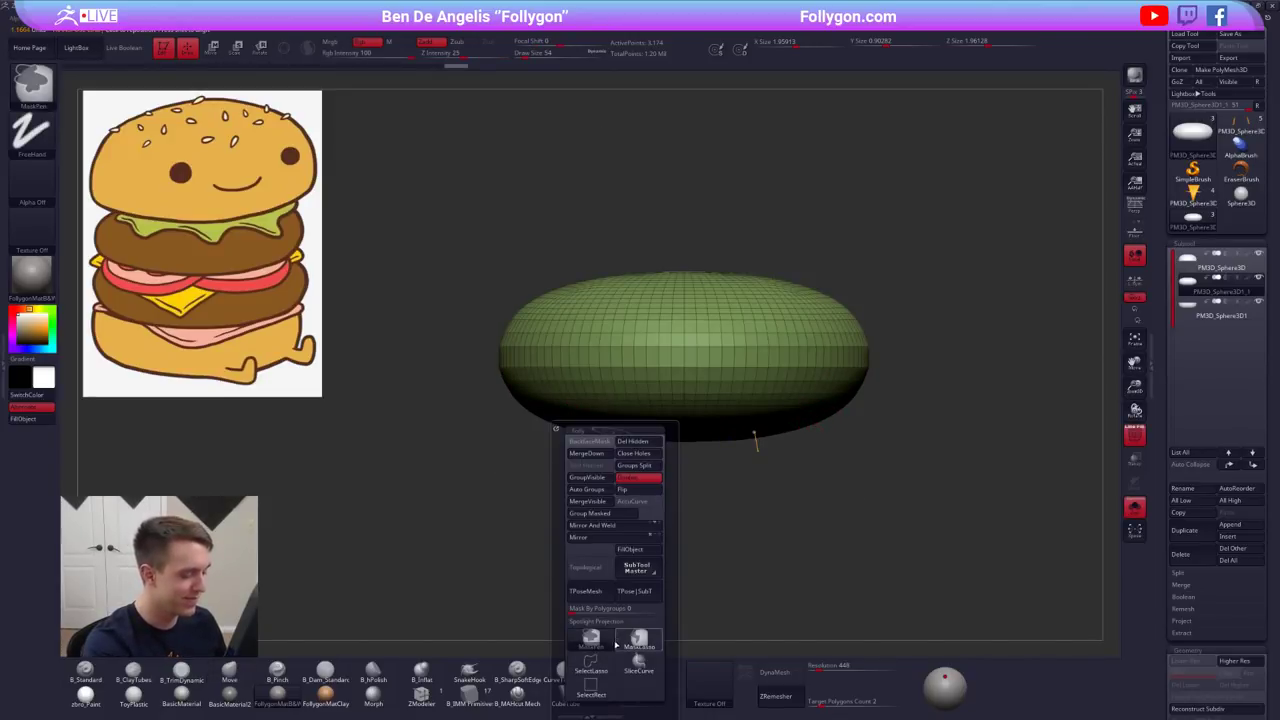
ctrl+drag(485, 478, 869, 398)
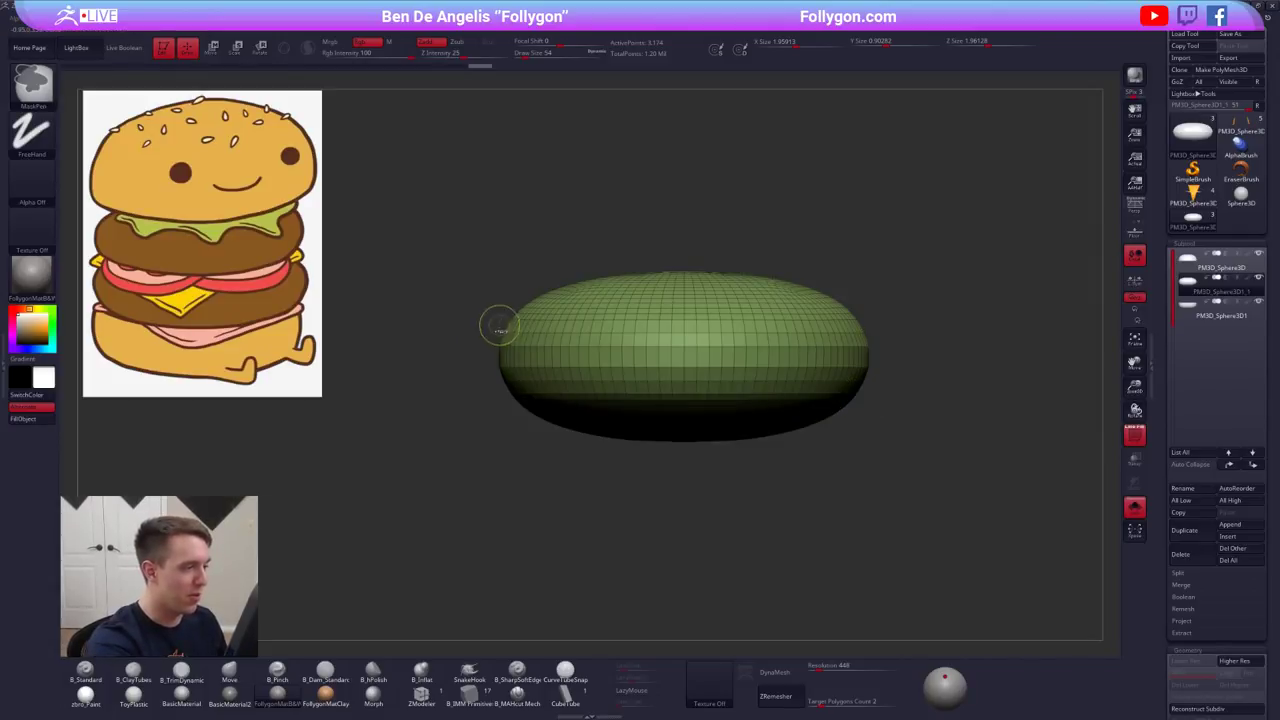
ctrl+drag(505, 317, 936, 230)
ctrl+click(807, 309)
ctrl+click(887, 313)
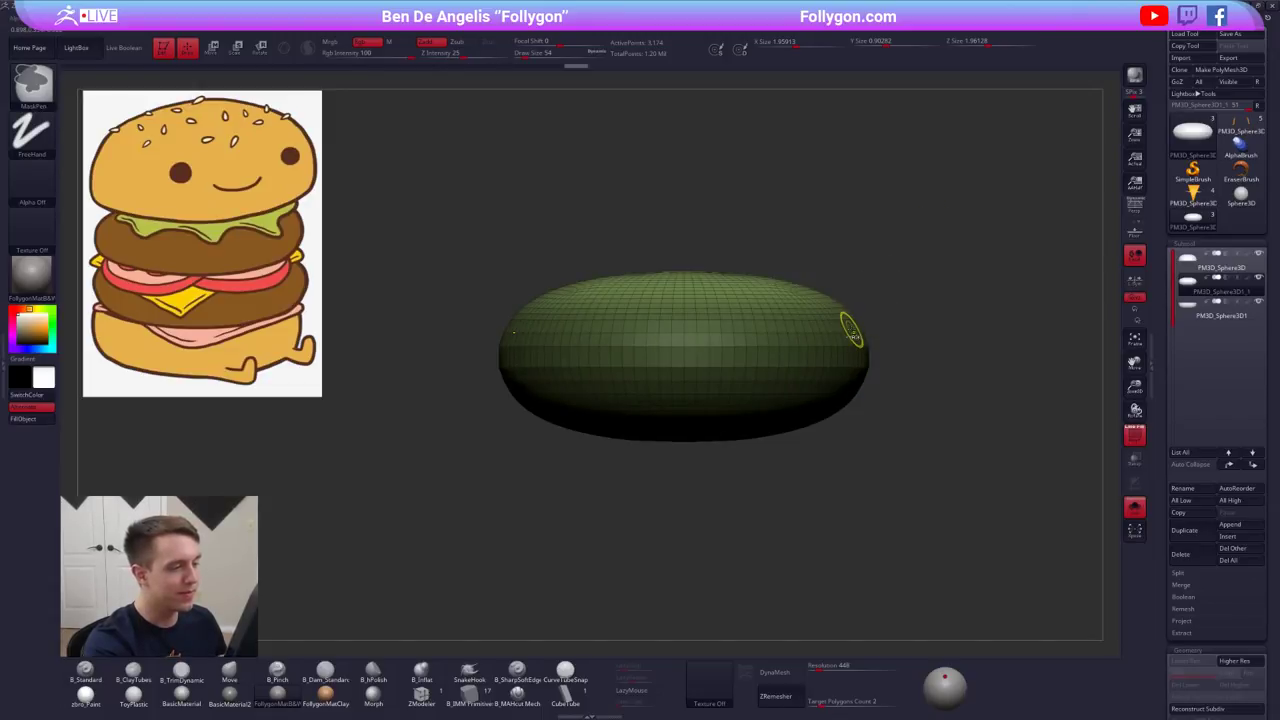
- Flatten the patty's unmasked upper and lower surfaces to a Y size of about 0.58 and hide the wireframe
key(w)
drag(776, 357, 801, 495)
key(q)
mouse_move(814, 434)
alt+mouse_down()
mouse_move(797, 424)
mouse_move(841, 437)
alt+mouse_up()
drag(857, 376, 818, 473)
key(shift+f)
- Set the Move brush's draw size to about 279 and show the buns together with the patty
key(space)
drag(754, 374, 778, 371)
shift+right_drag(729, 400, 766, 351)
key(alt+s)
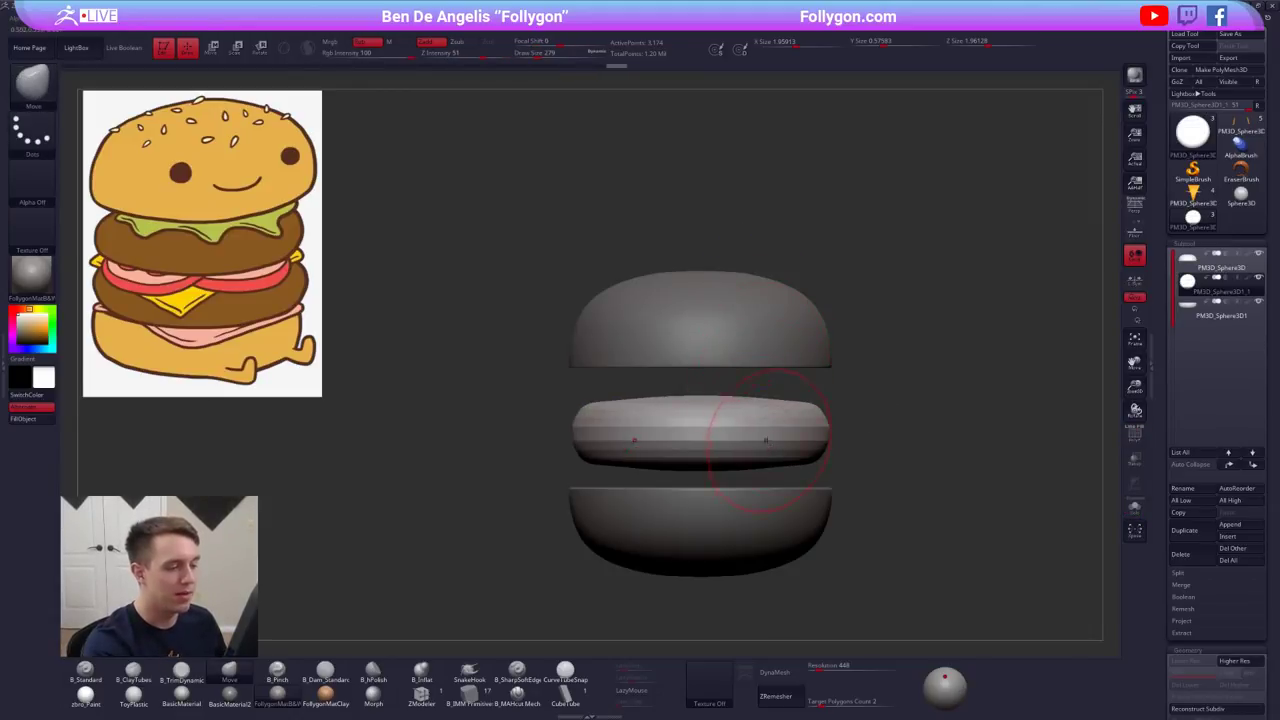
- Lower the flattened patty so it rests in the bottom bun
key(w)
shift+drag(766, 437, 801, 539)
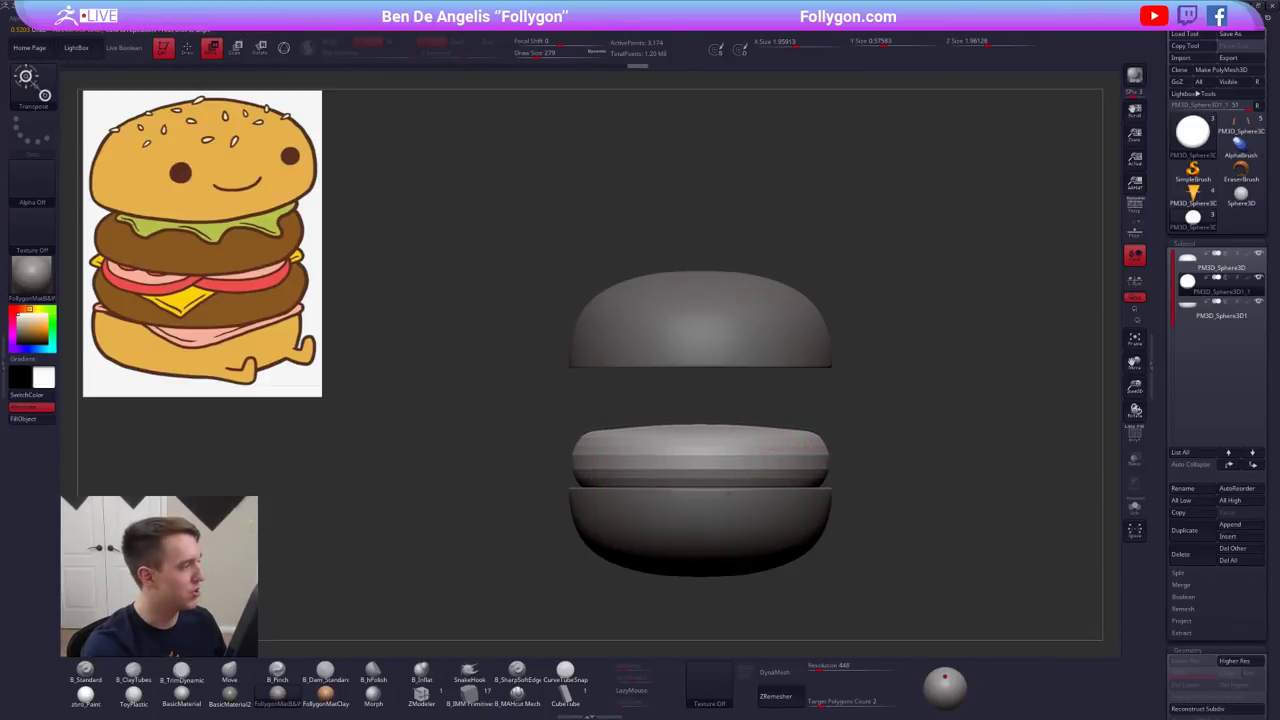
alt+right_drag(721, 576, 750, 515)
- Select the top bun and raise it to open a wide gap above the patty
click(1207, 263)
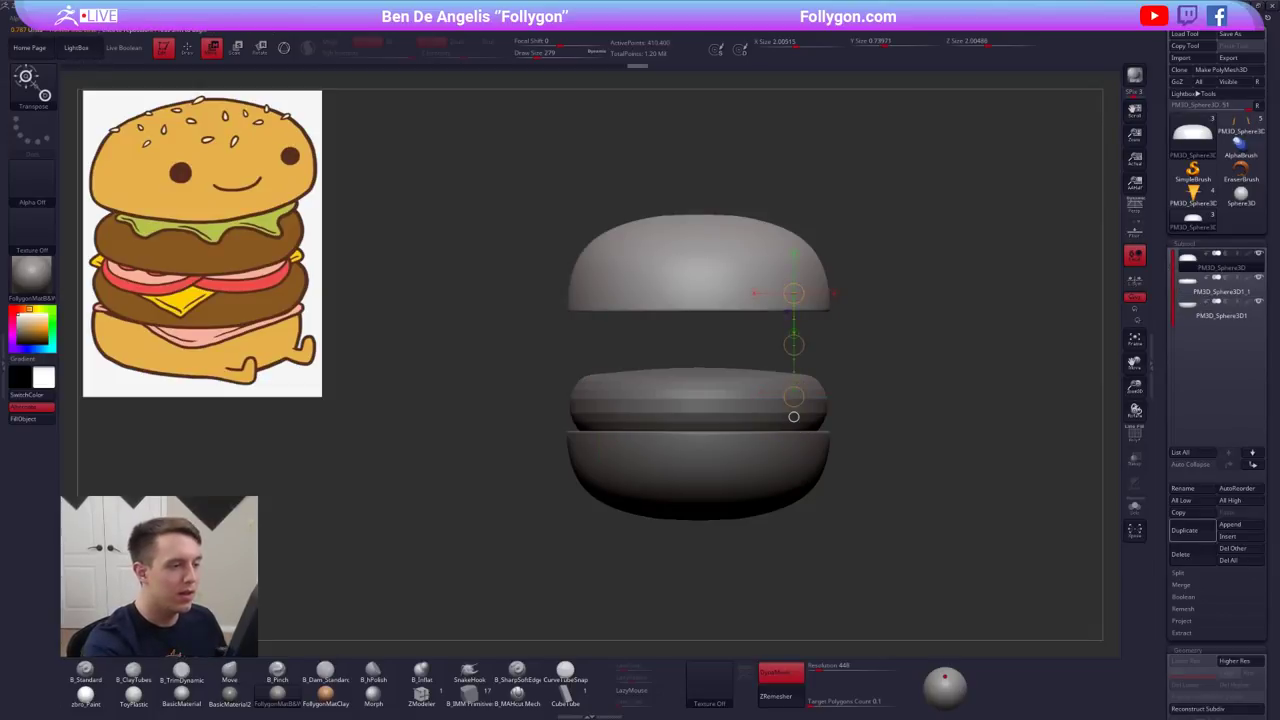
shift+drag(794, 345, 794, 236)
mouse_move(878, 391)
alt+right_down()
mouse_move(869, 386)
mouse_move(831, 474)
mouse_move(840, 511)
alt+right_up()
key(q)
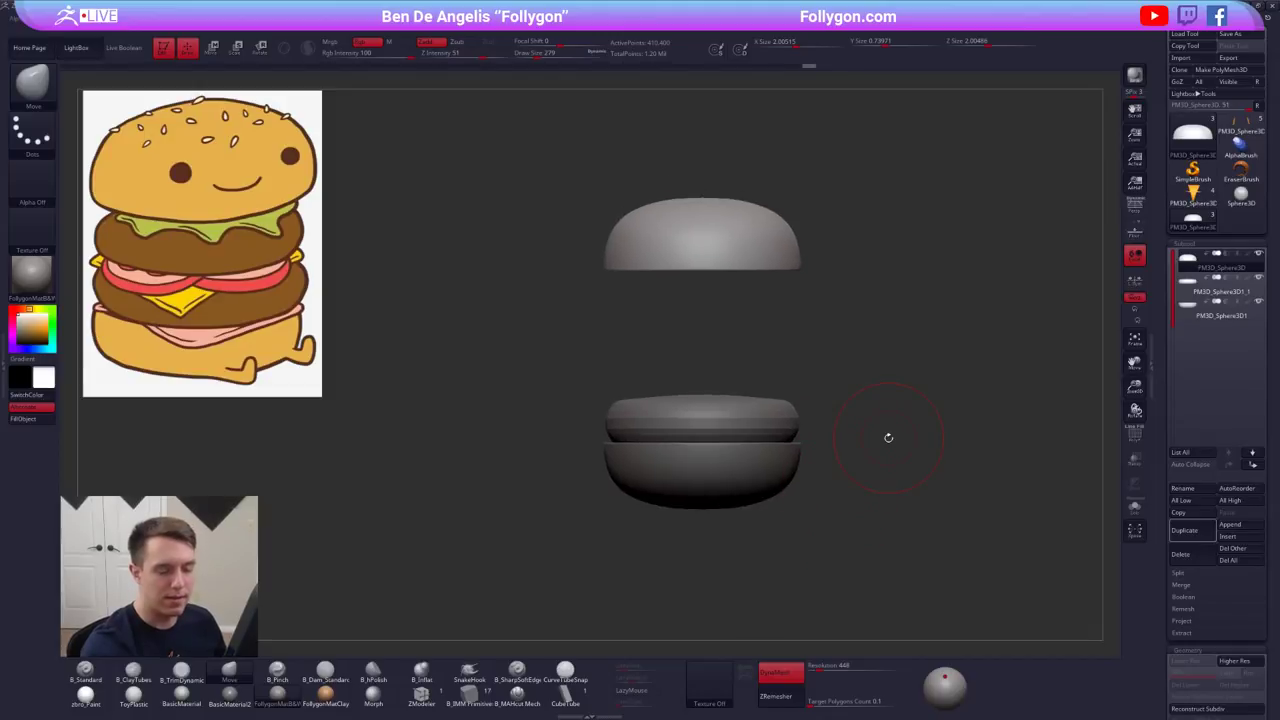
- Select the bottom bun and flatten its underside in two passes to a Y size of about 0.47
click(1188, 316)
key(w)
shift+drag(709, 497, 708, 571)
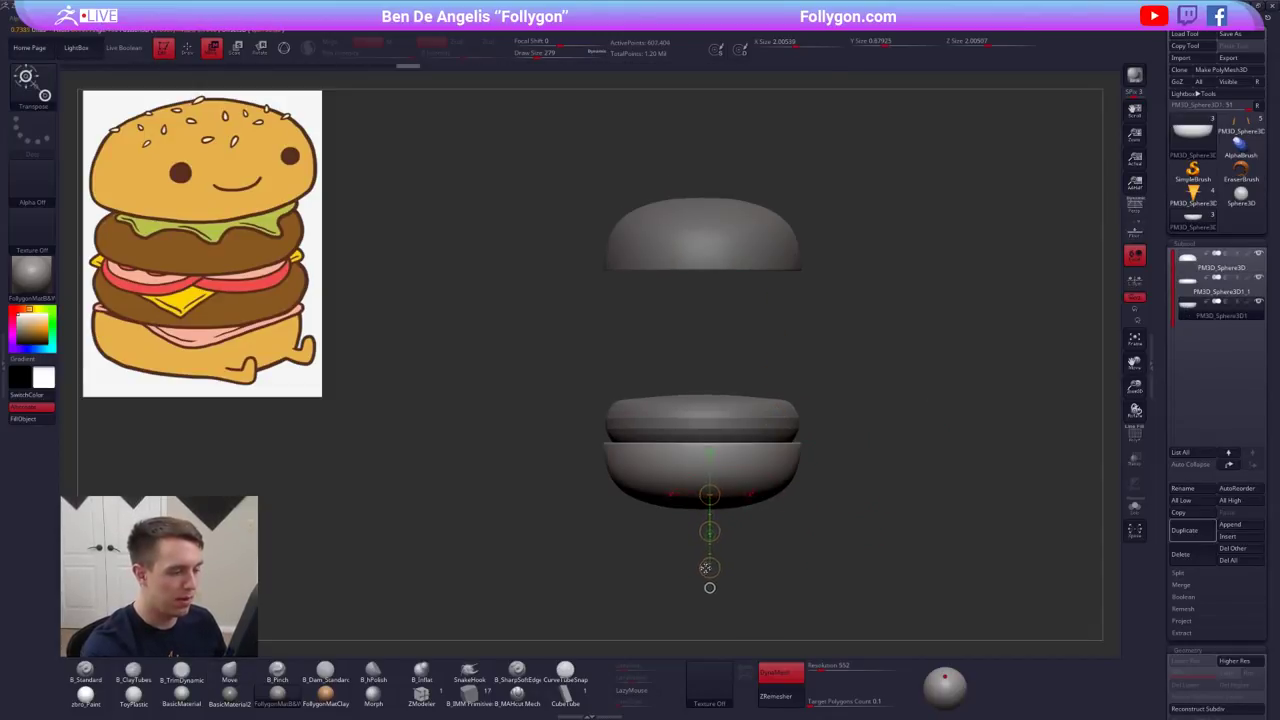
key(q)
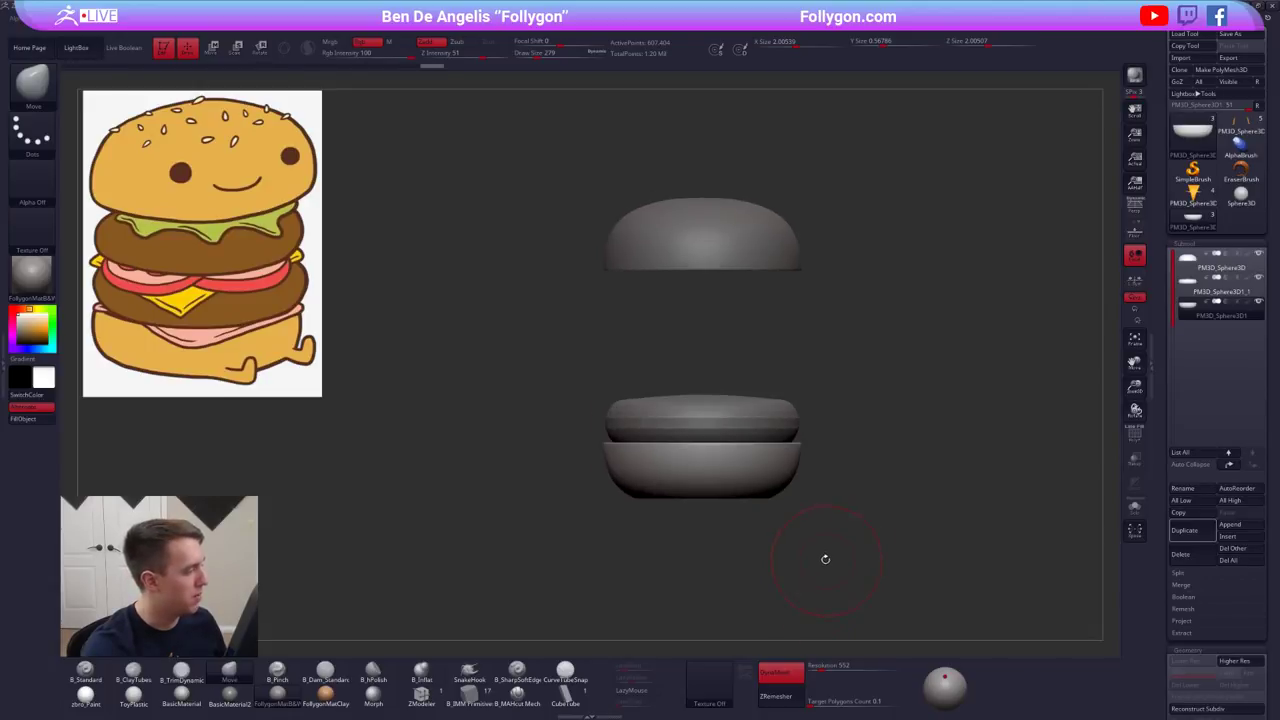
key(w)
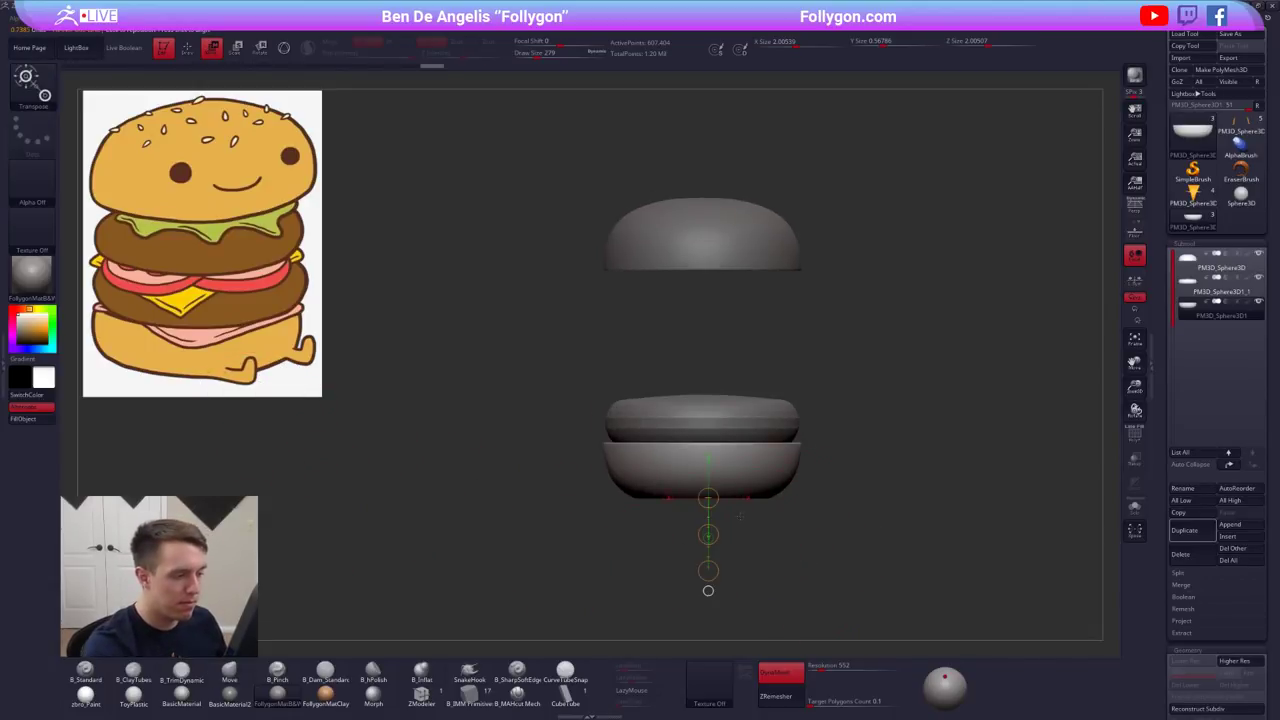
drag(745, 488, 745, 558)
key(q)
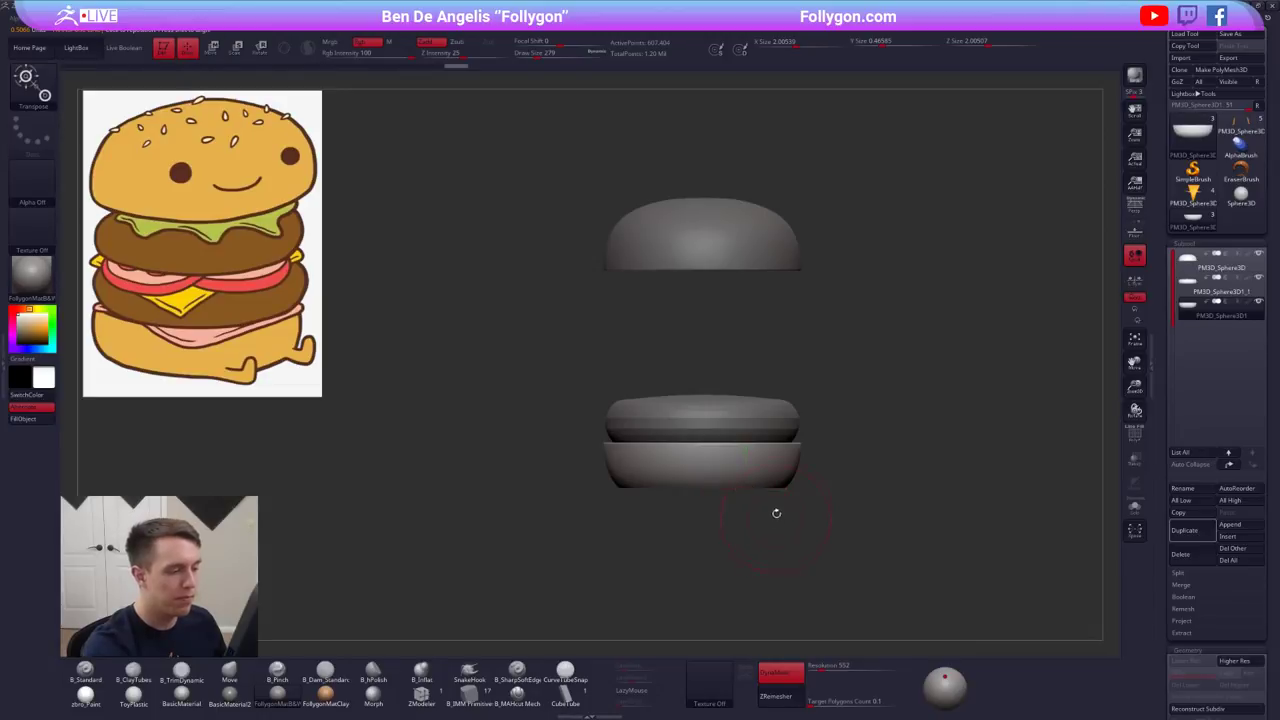
- Undo the recent flattening of the bottom bun and select the patty
drag(774, 496, 777, 504)
key(ctrl+z)
key(ctrl+z)
alt+click(750, 430)
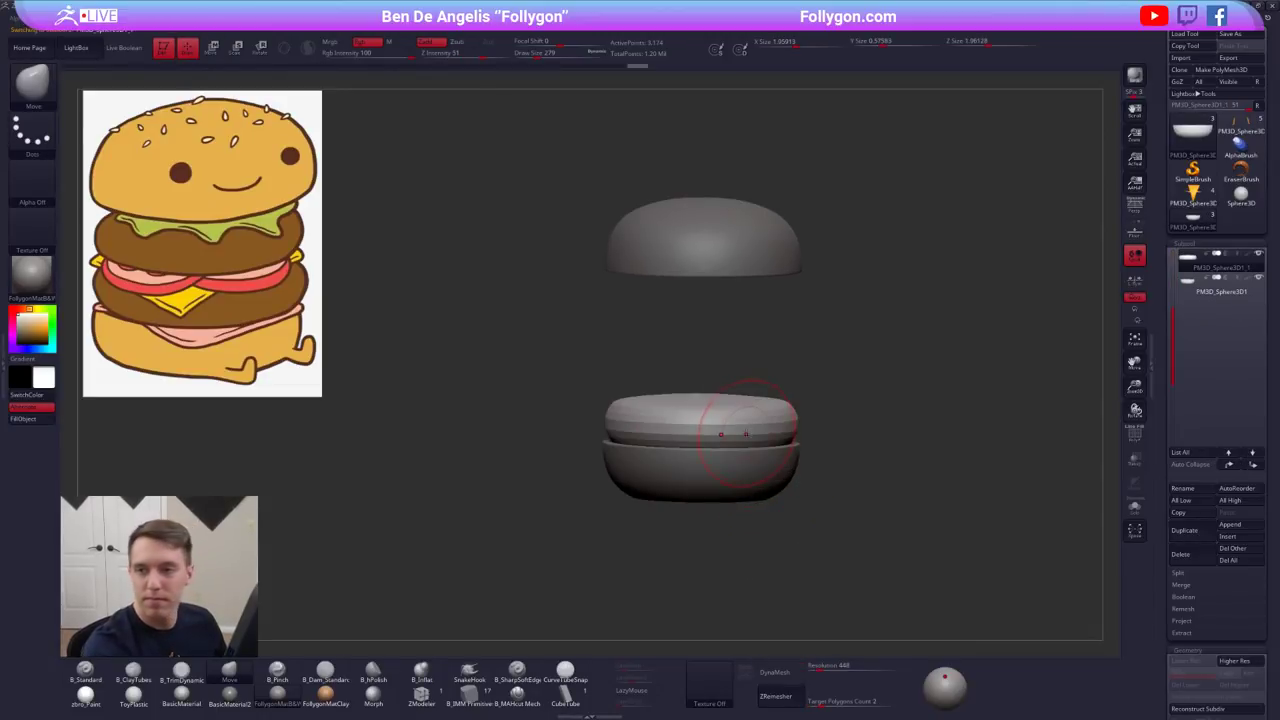
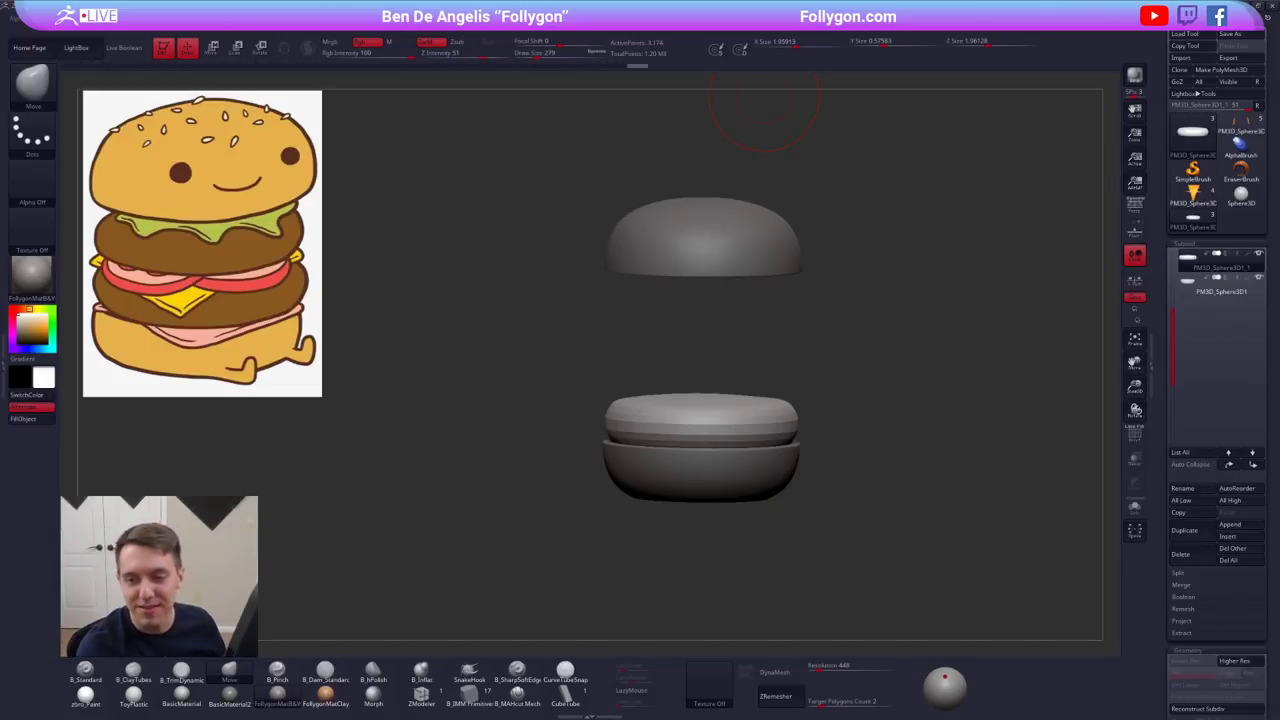
- Flatten the patty's top and underside to a Y size of about 0.49 and raise it to its highest subdivision level
mouse_move(824, 376)
shift+mouse_down()
mouse_move(793, 362)
mouse_move(802, 392)
mouse_move(742, 360)
mouse_move(742, 314)
shift+mouse_up()
key(w)
drag(742, 391, 742, 400)
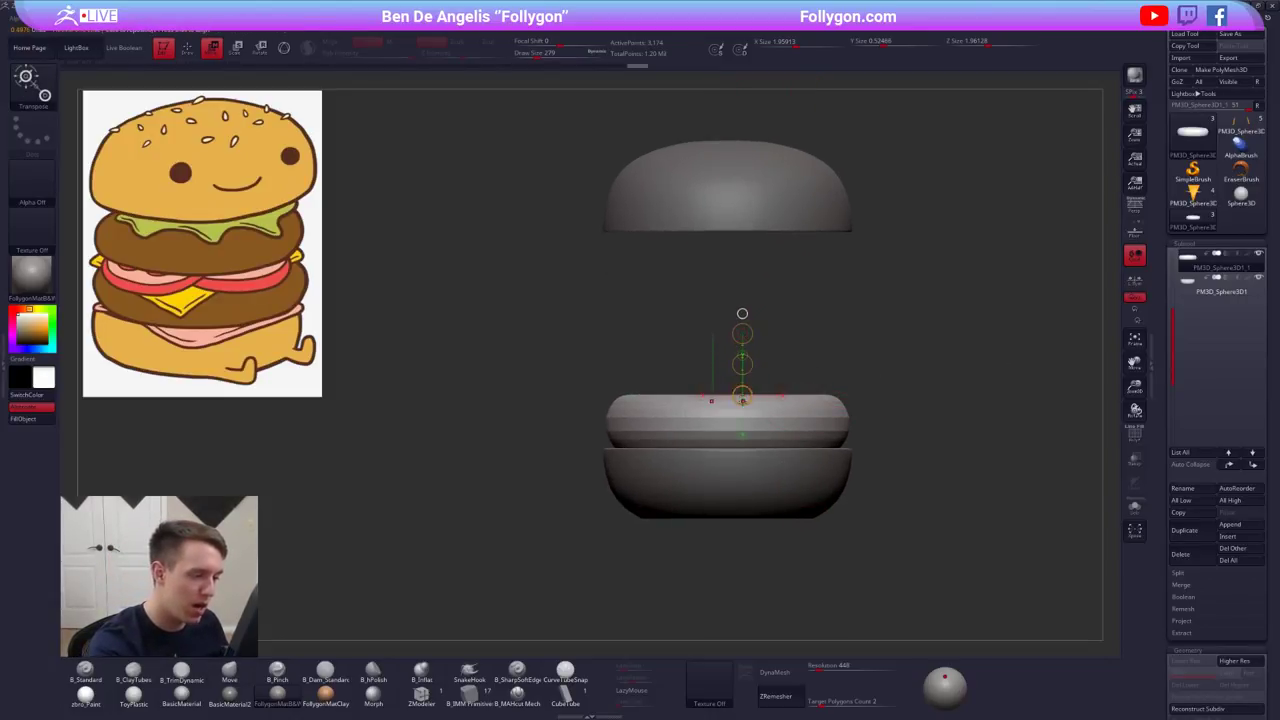
key(shift+s)
drag(727, 456, 727, 533)
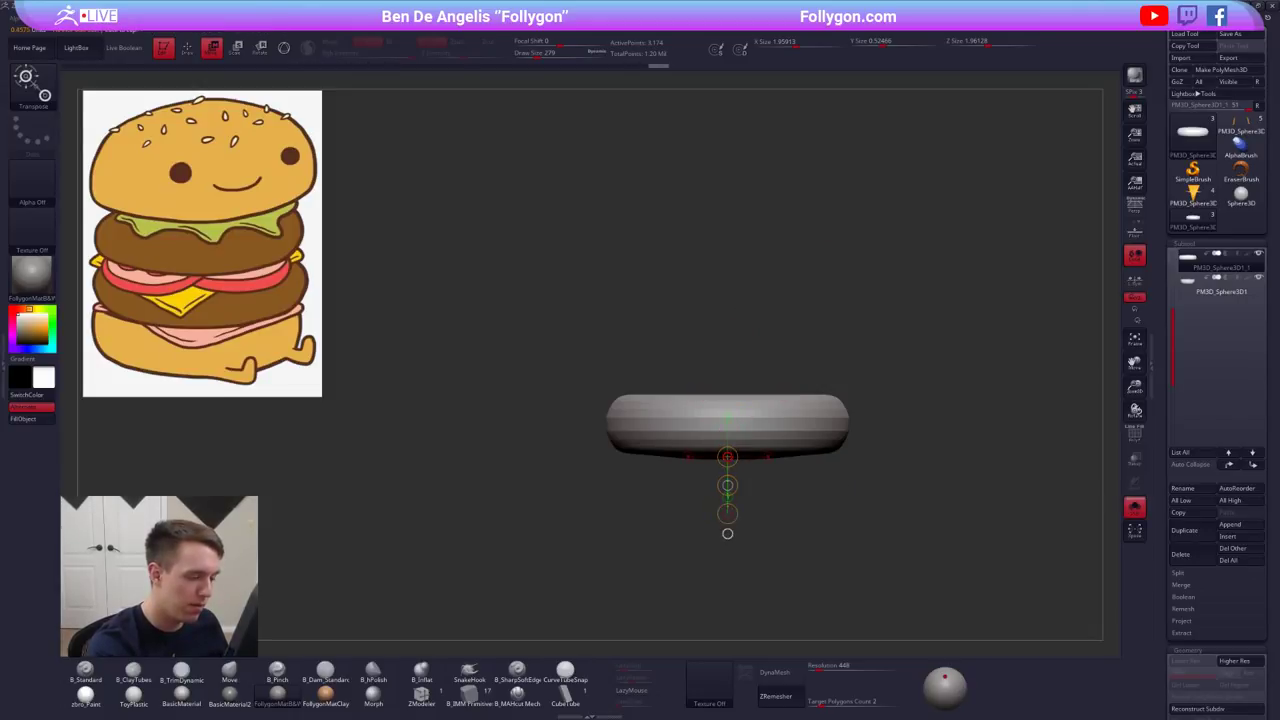
mouse_move(750, 456)
mouse_down()
mouse_move(751, 504)
mouse_move(751, 453)
mouse_up()
key(q)
key(shift+s)
drag(868, 486, 877, 513)
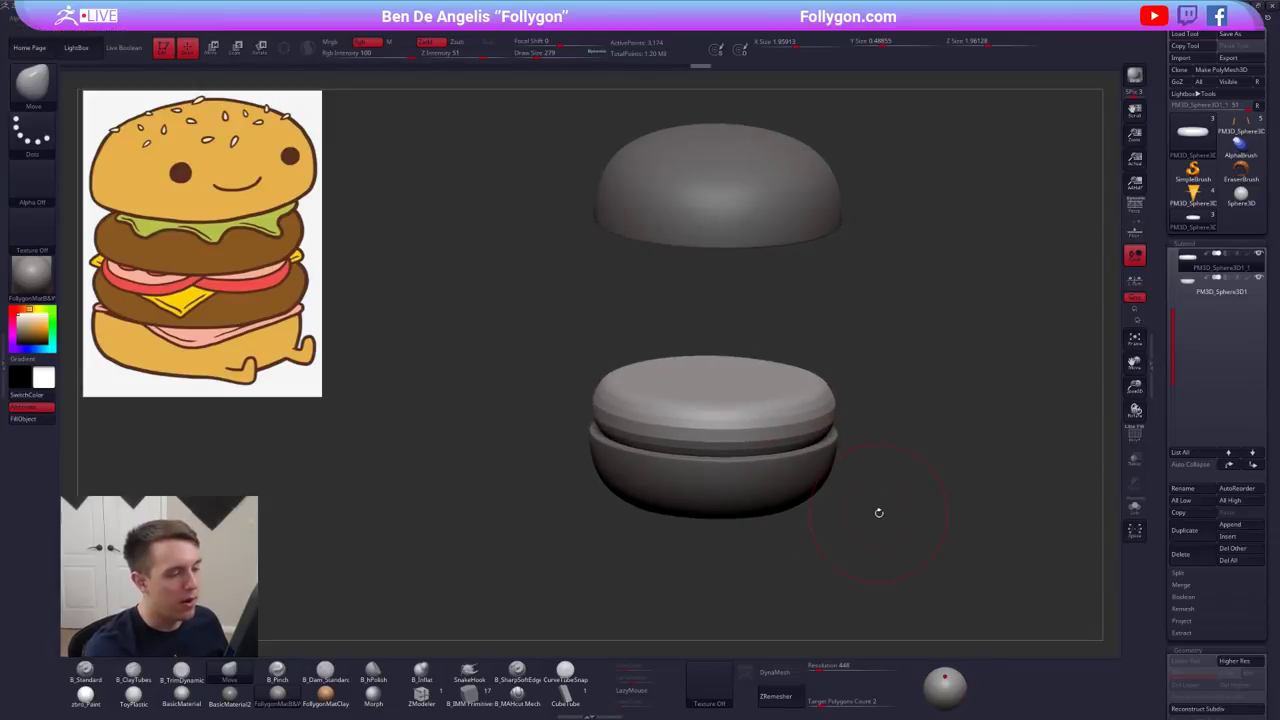
key(d)
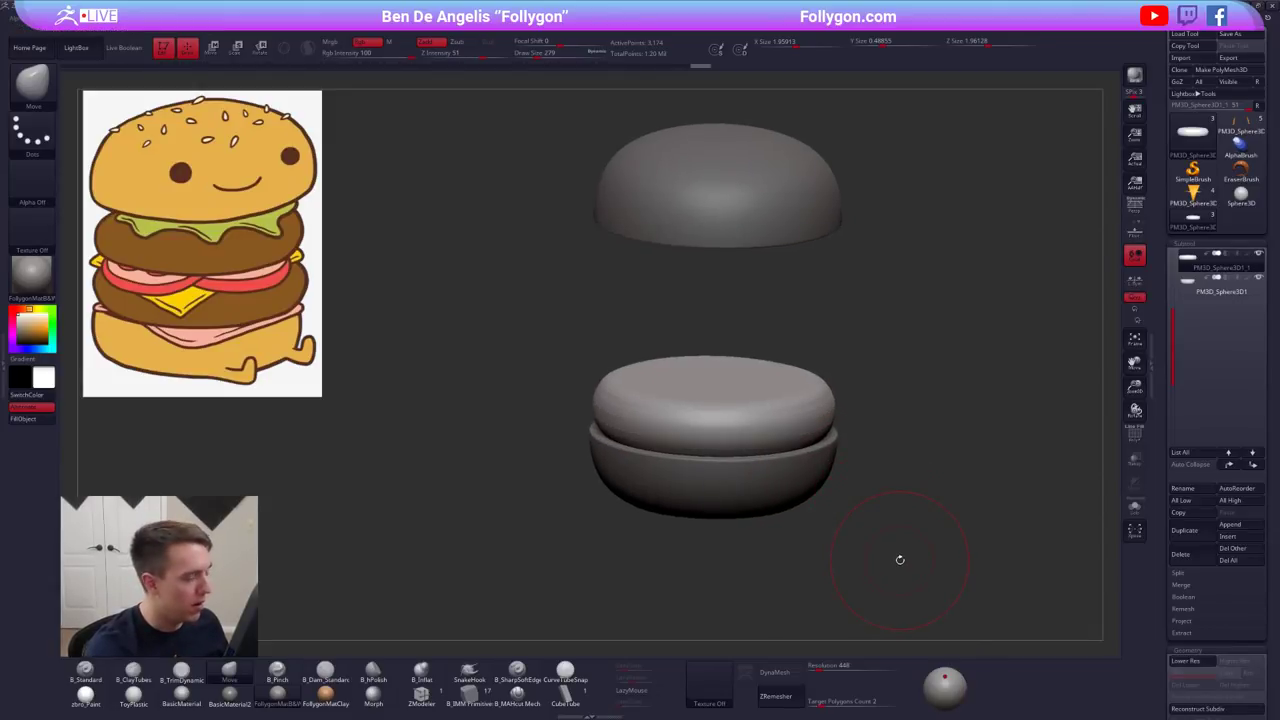
- Copy the patty straight up within its own subtool, clear the mask and hide the reference image
shift+drag(900, 560, 896, 533)
key(w)
drag(808, 424, 808, 538)
ctrl+drag(808, 481, 808, 412)
key(shift+z)
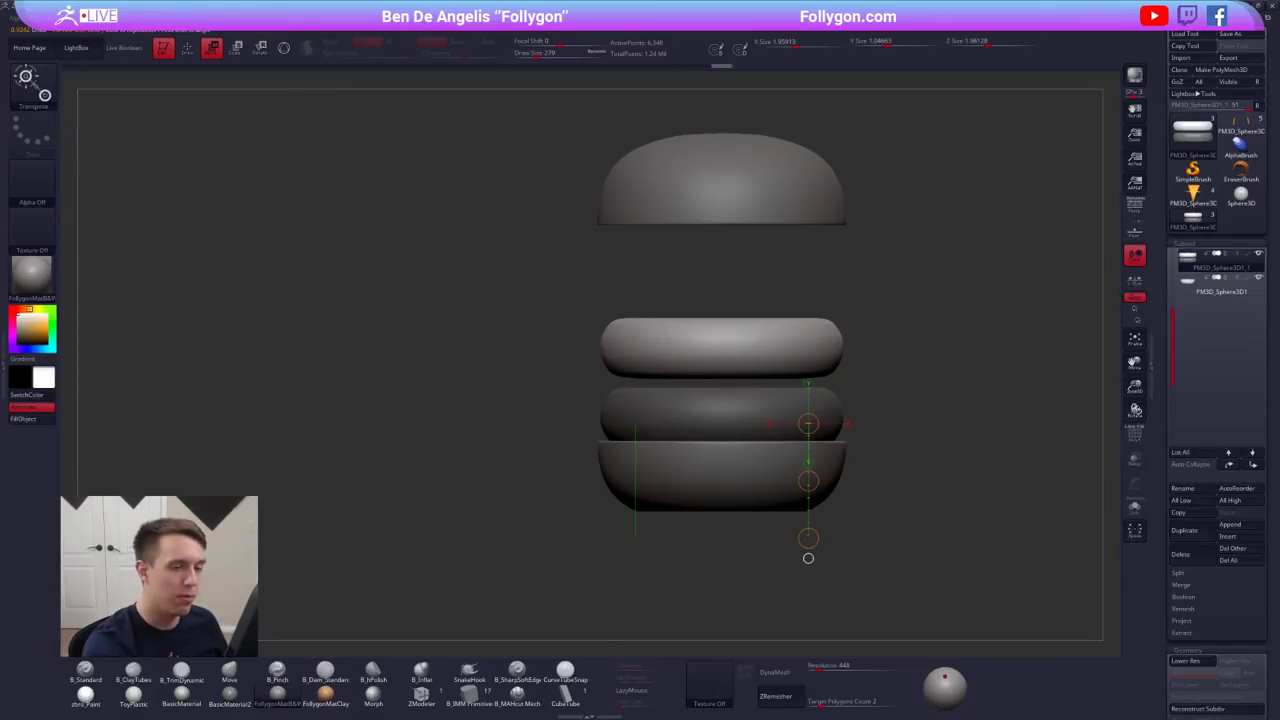
key(q)
ctrl+drag(890, 361, 911, 363)
- Give each patty its own polygroup with Auto Groups and split them into separate subtools, using Split Hidden on the lower one
key(ctrl+shift+f)
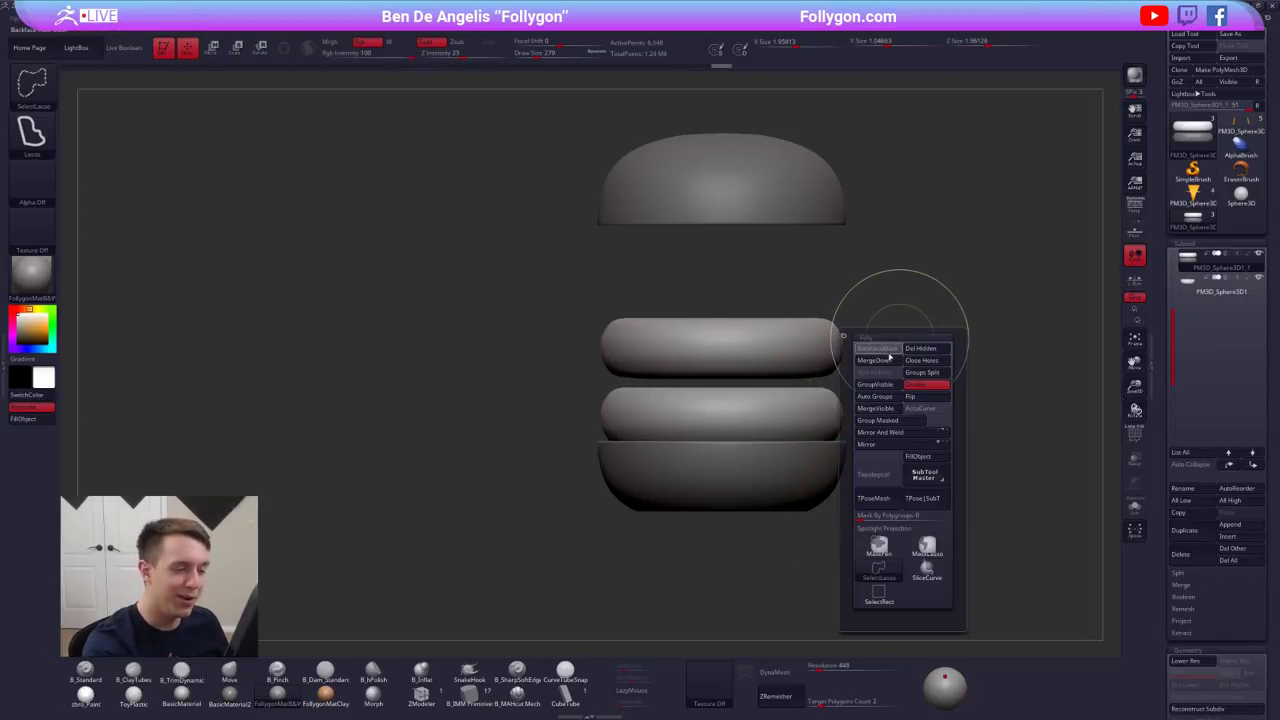
click(884, 396)
key(shift+f)
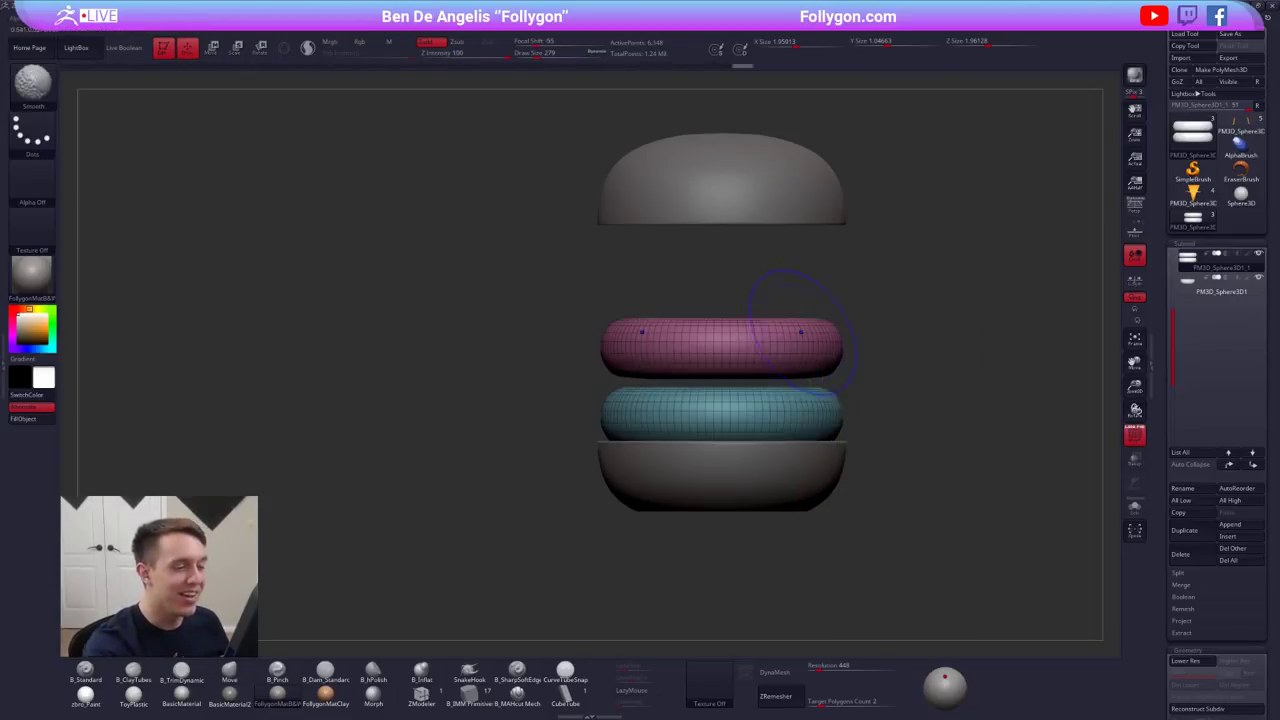
ctrl+shift+click(806, 350)
key(space)
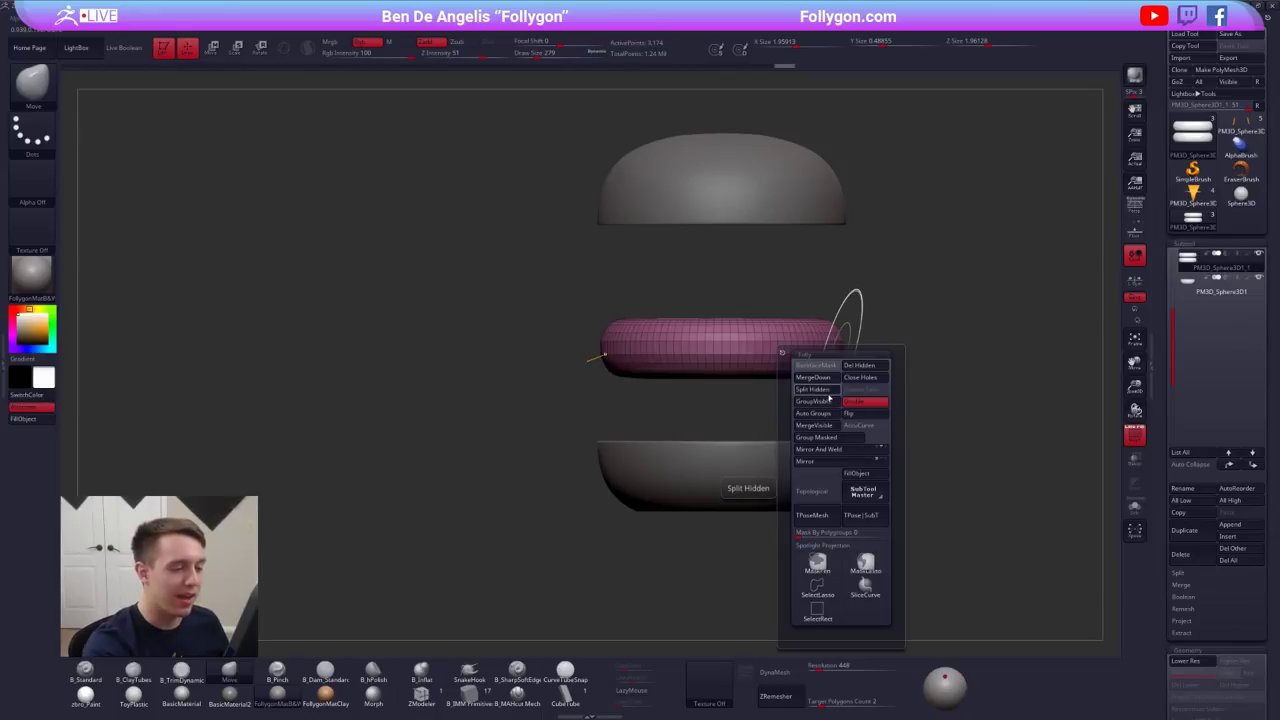
click(831, 390)
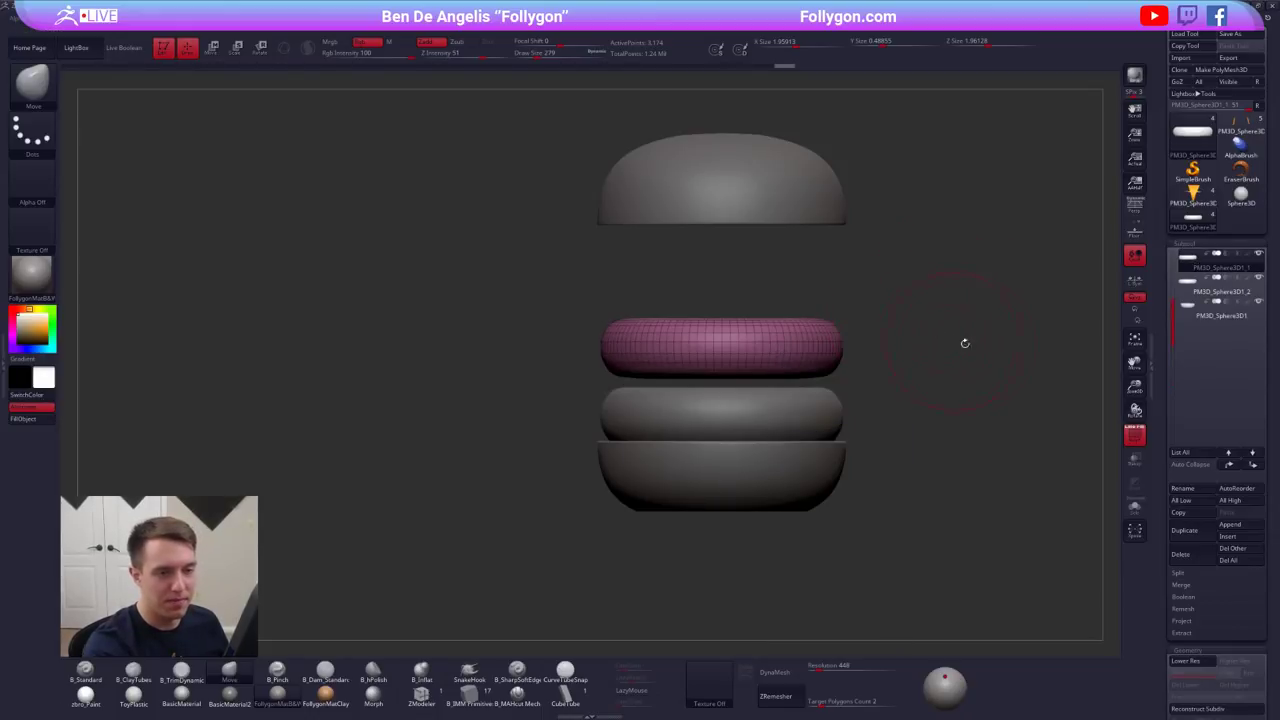
- Hide the top bun and the upper patty, and select the lower patty seen from above
click(1188, 287)
click(1258, 254)
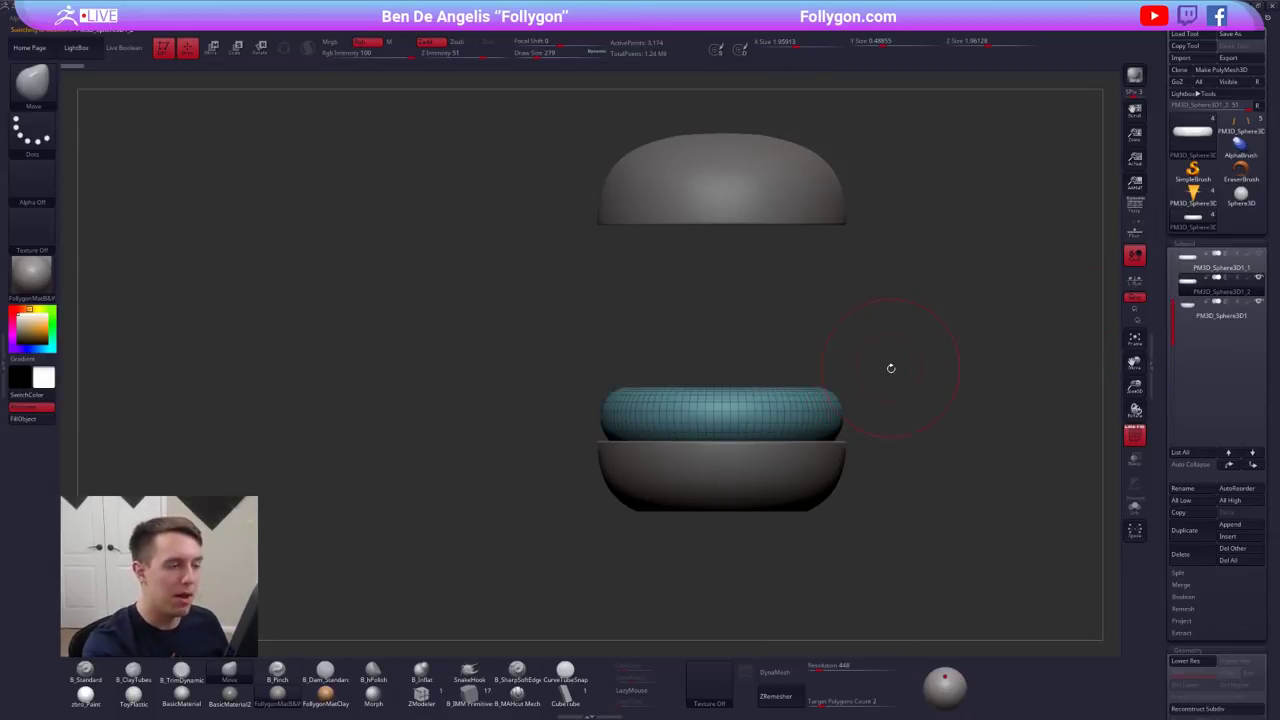
click(1190, 261)
drag(1173, 310, 1173, 252)
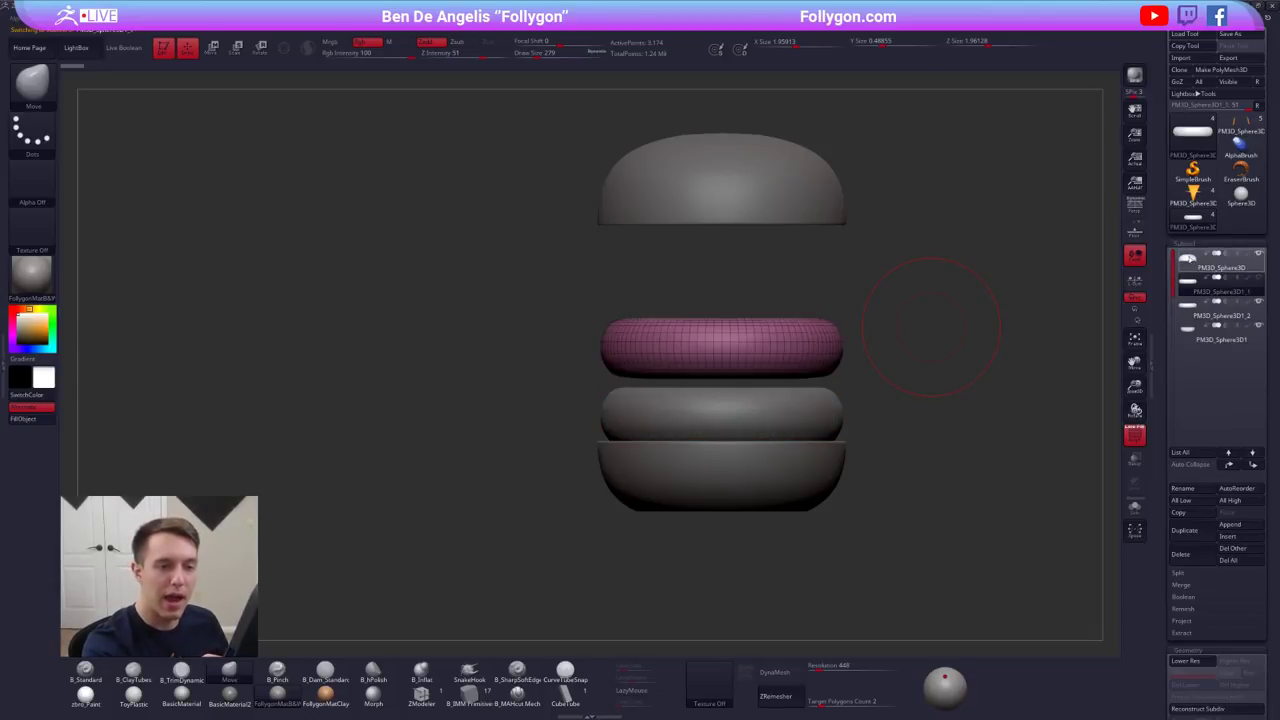
click(1190, 261)
click(1193, 311)
shift+drag(877, 420, 871, 463)
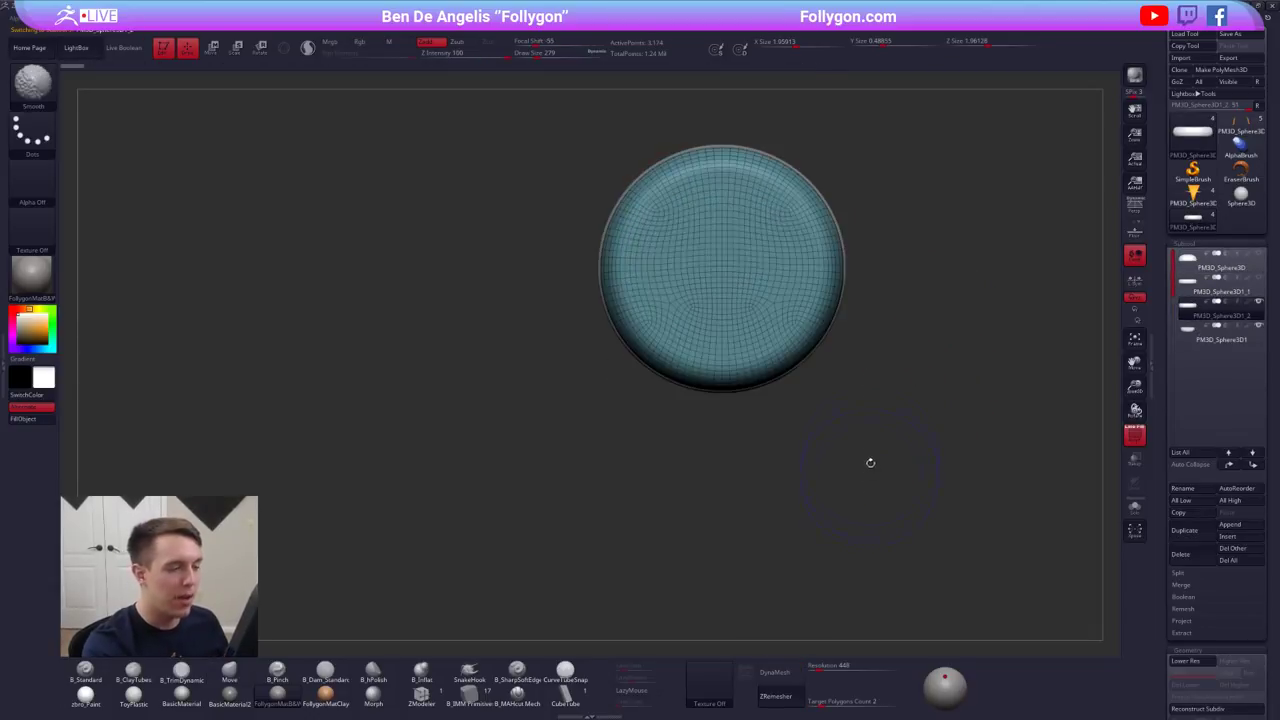
- Turn off the wireframe display and set the Move brush's draw size to about 170
key(shift+f)
alt+drag(858, 360, 840, 487)
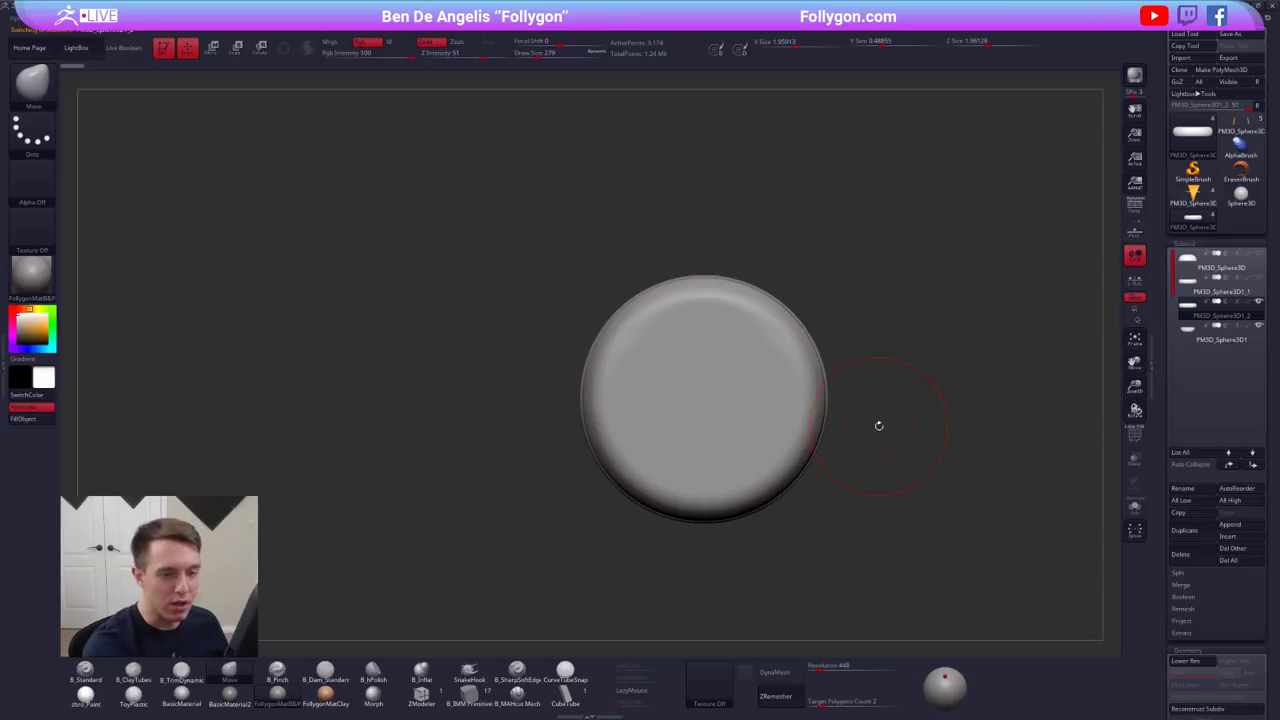
key(space)
mouse_move(900, 340)
mouse_down()
mouse_move(869, 360)
mouse_move(878, 370)
mouse_up()
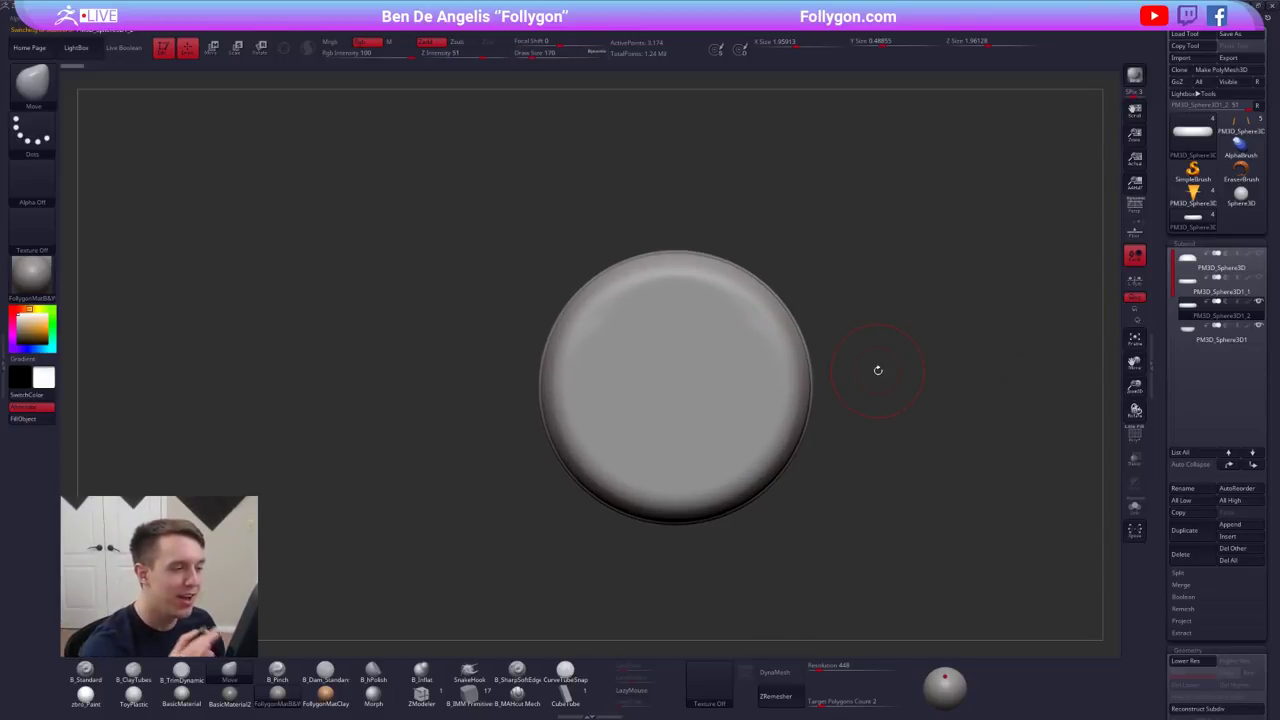
key(ctrl+shift+space)
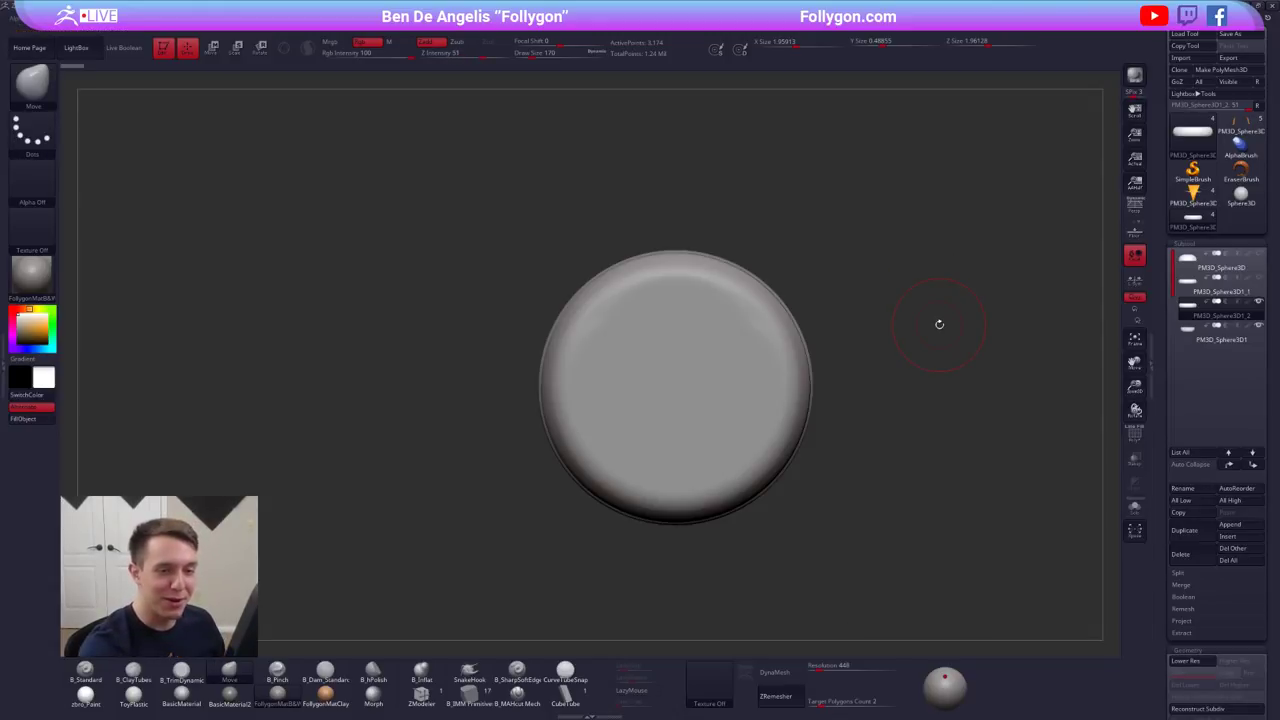
- Duplicate the lower patty and insert a cube primitive at the centre of the copy, at the lowest subdivision level
click(1208, 532)
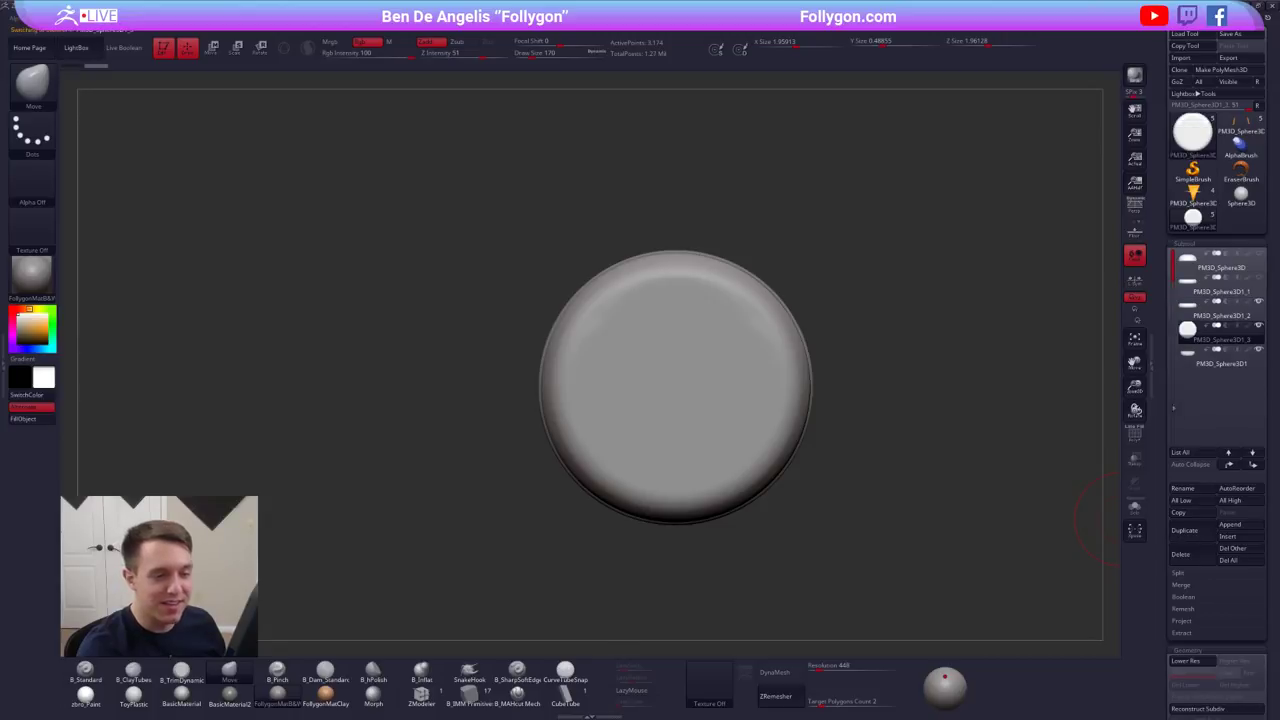
click(468, 700)
key(m)
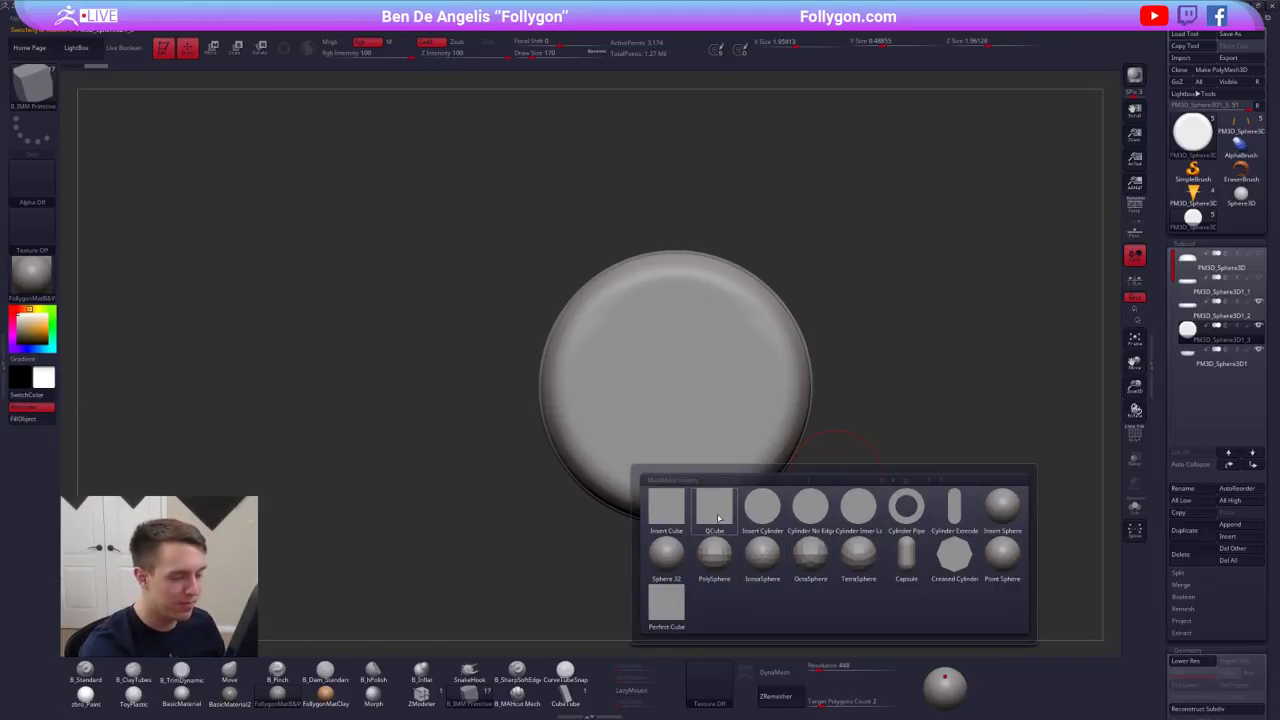
click(670, 552)
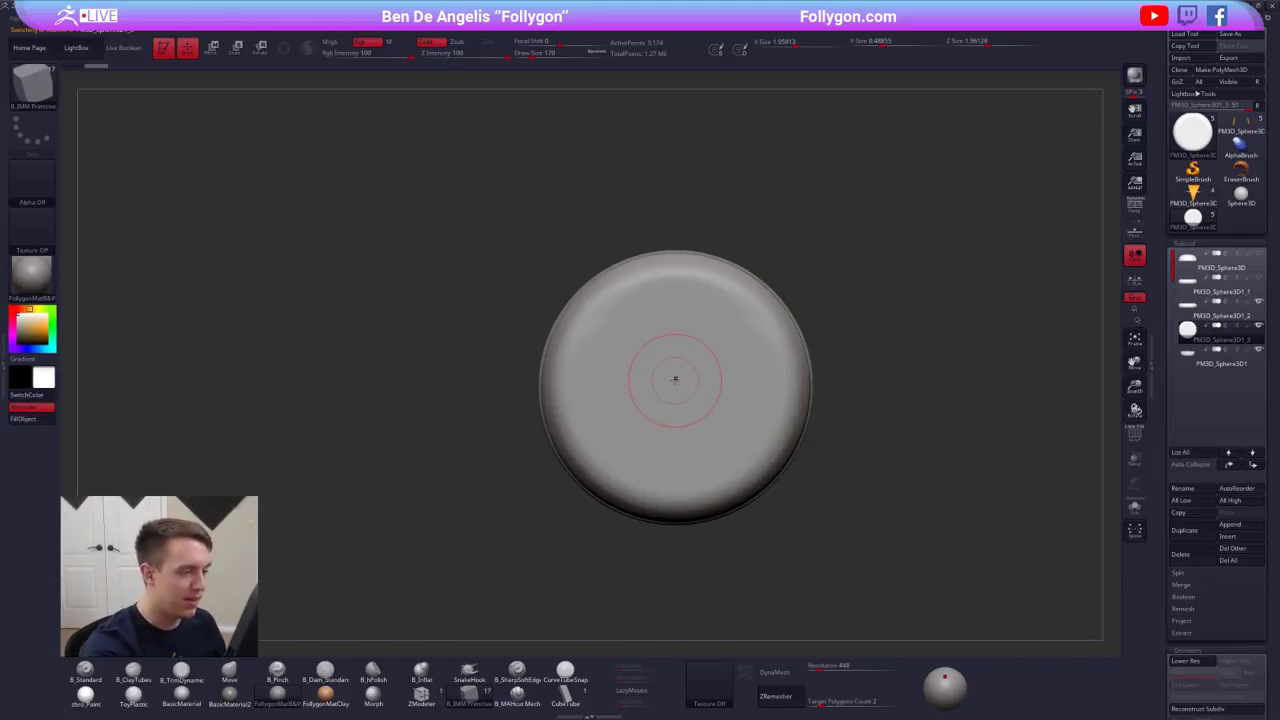
drag(675, 402, 674, 478)
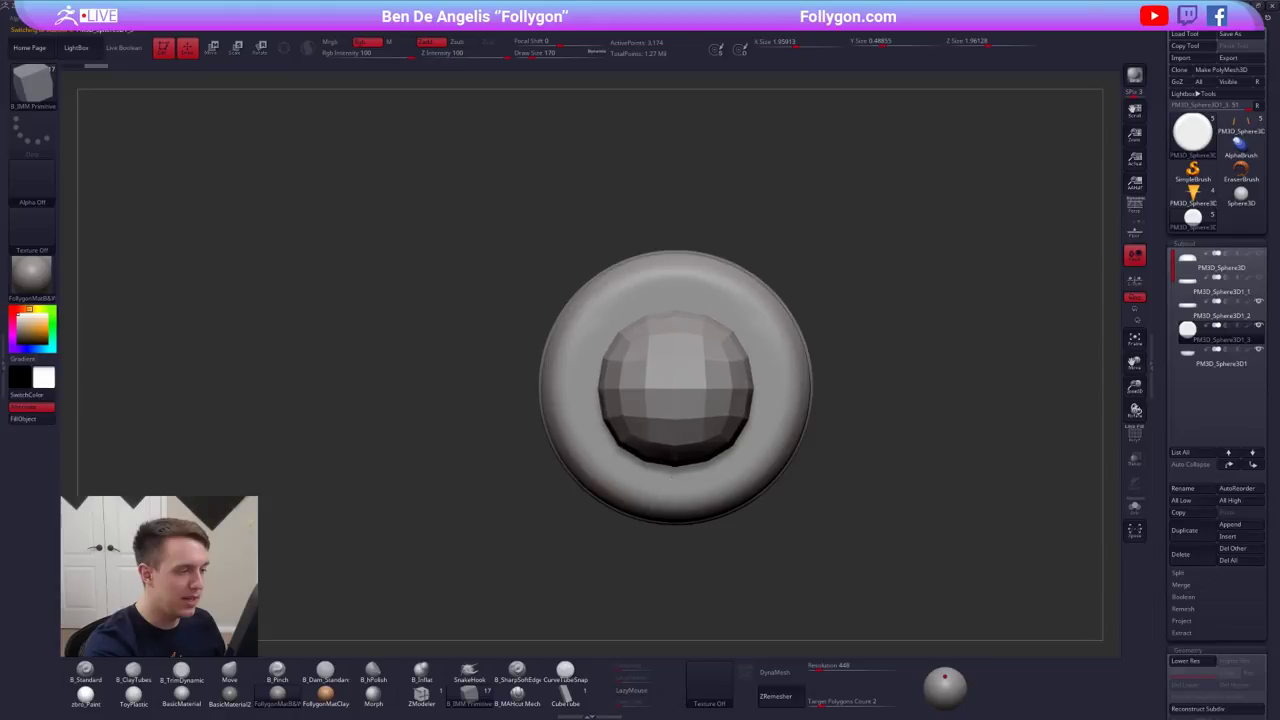
key(shift+d)
right_drag(662, 420, 722, 290)
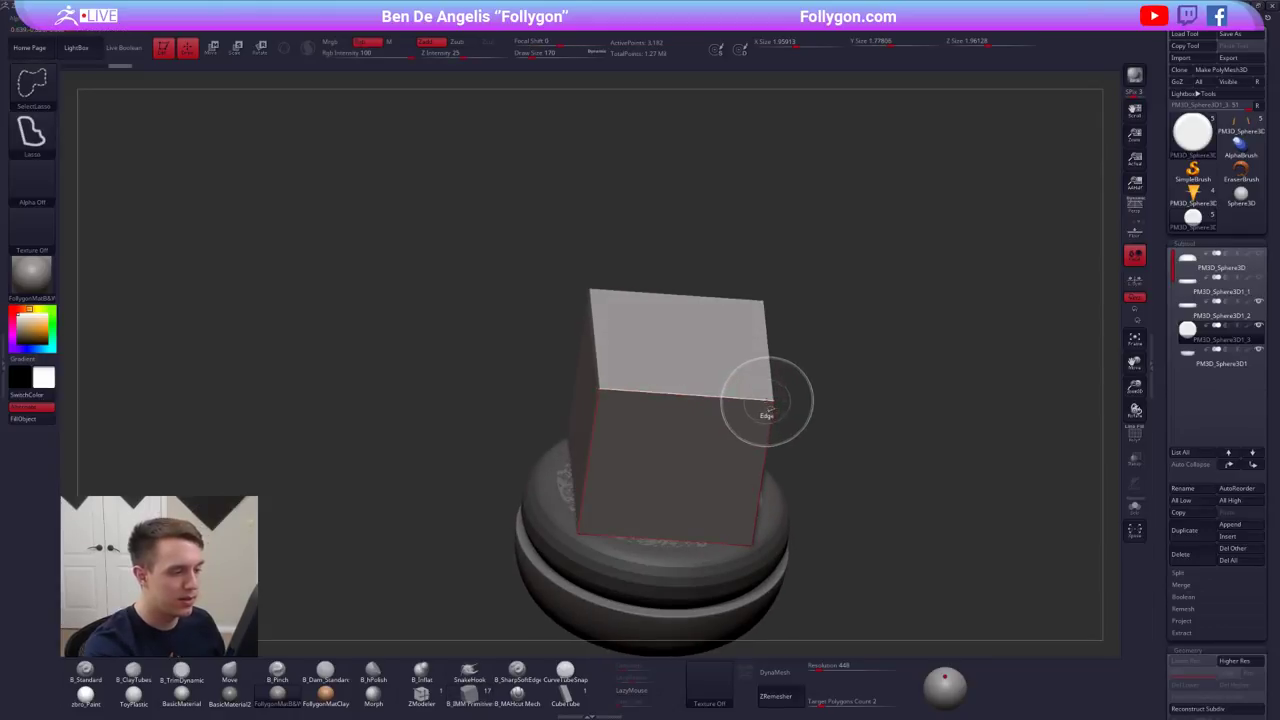
- Isolate the inserted cube and delete the hidden patty geometry from its subtool
ctrl+click(802, 404)
ctrl+drag(806, 403, 780, 405)
ctrl+shift+click(771, 406)
key(space)
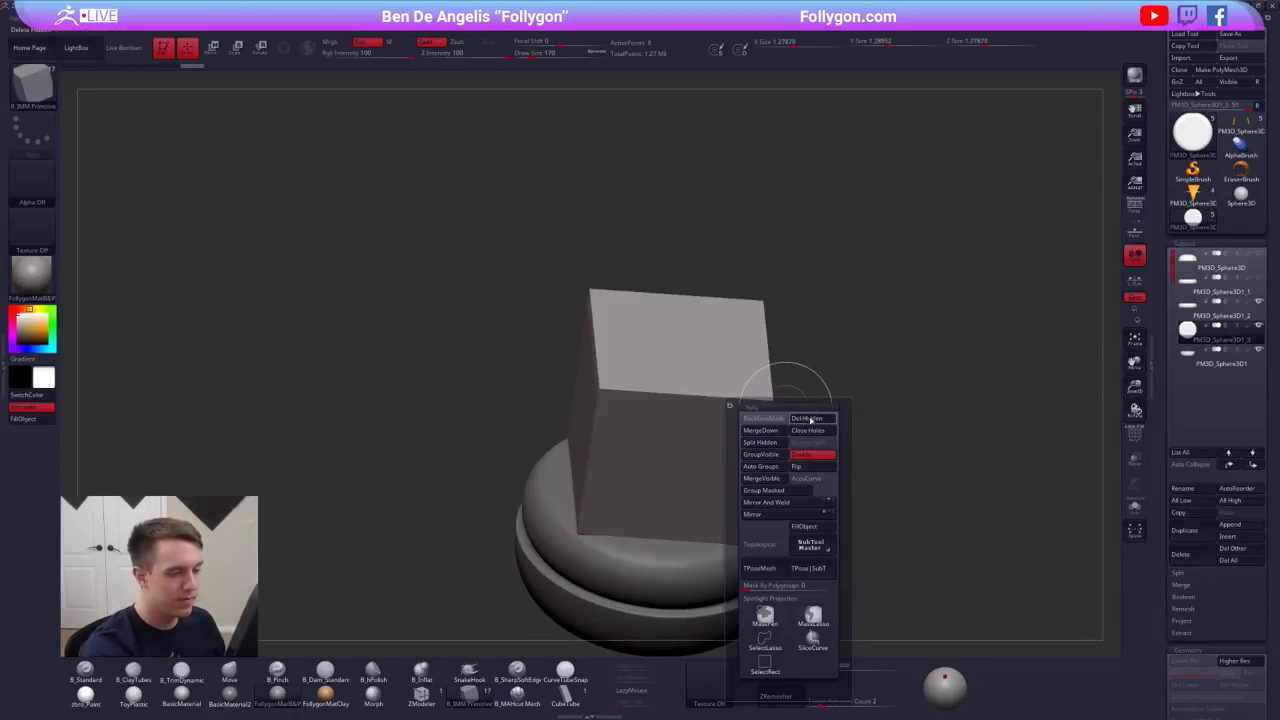
click(811, 420)
- Flatten the cube into a thin slab on top of the lower patty, with a Y size of about 0.03
shift+right_drag(808, 436, 774, 320)
key(w)
mouse_move(790, 471)
mouse_down()
mouse_move(790, 294)
mouse_move(790, 467)
mouse_up()
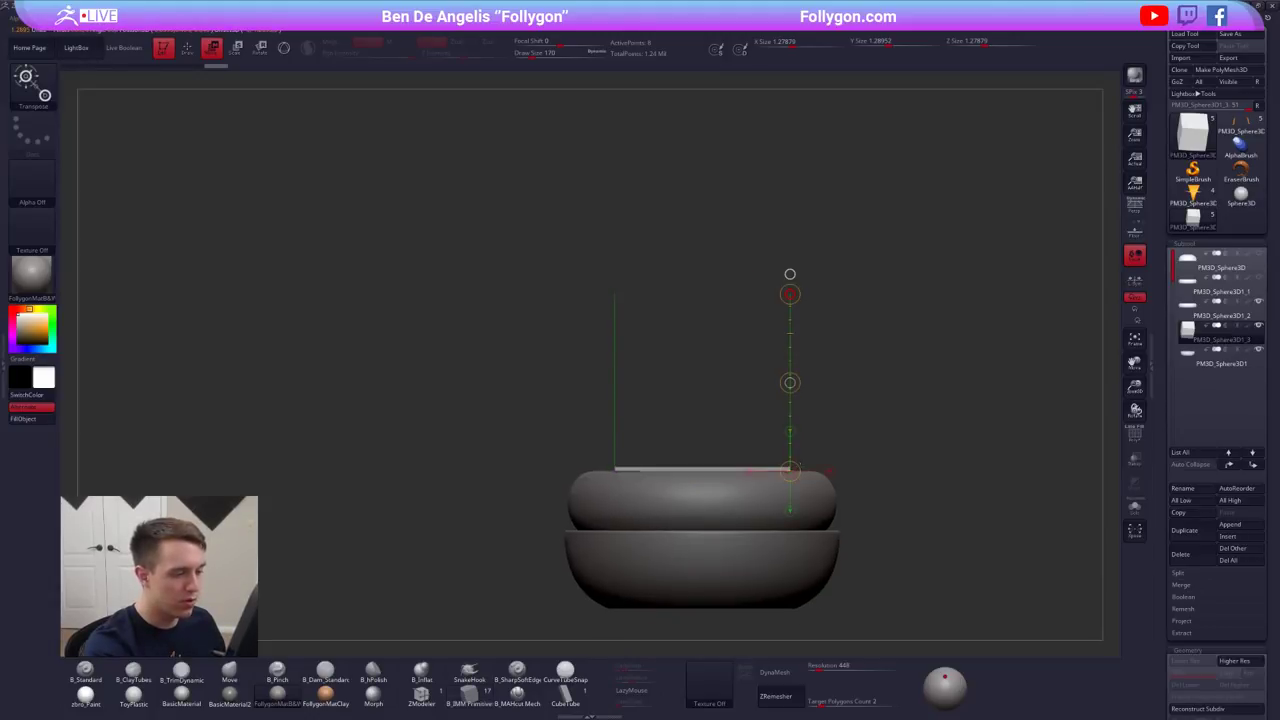
- Scale the cheese slab up uniformly from its centre to an X and Z size of about 1.52
right_drag(790, 467, 799, 540)
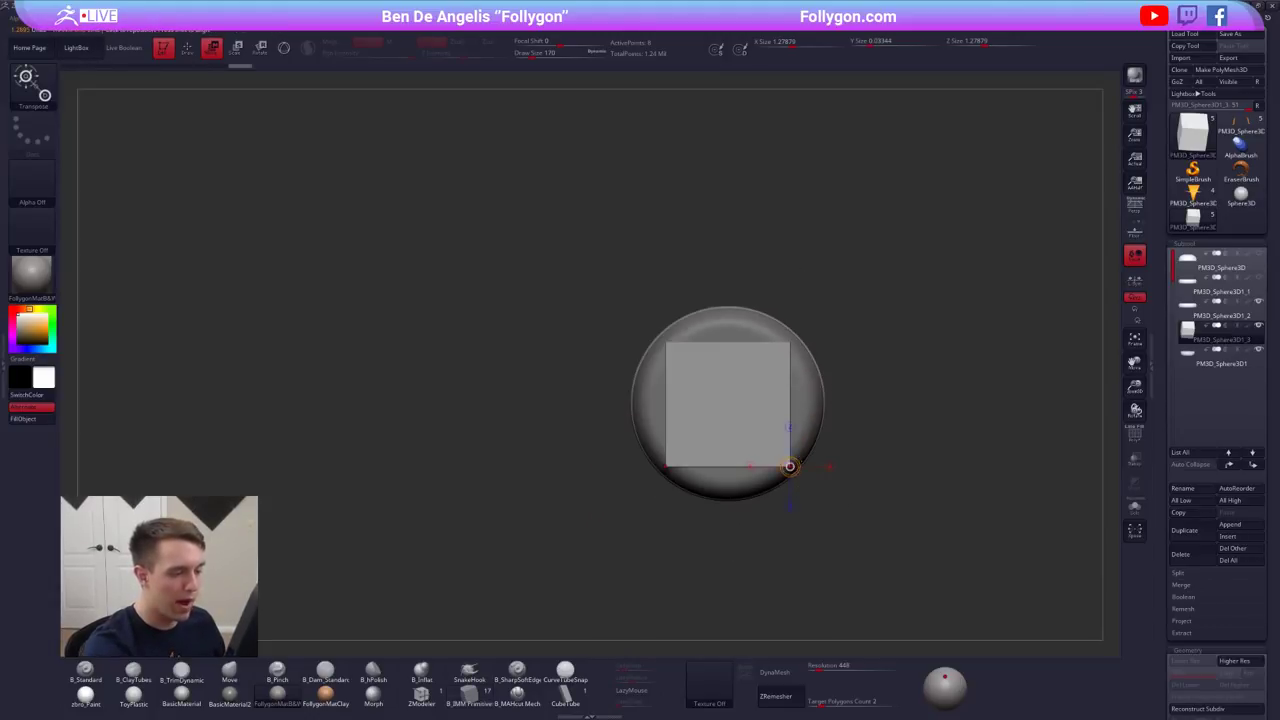
shift+drag(766, 411, 874, 411)
click(893, 411)
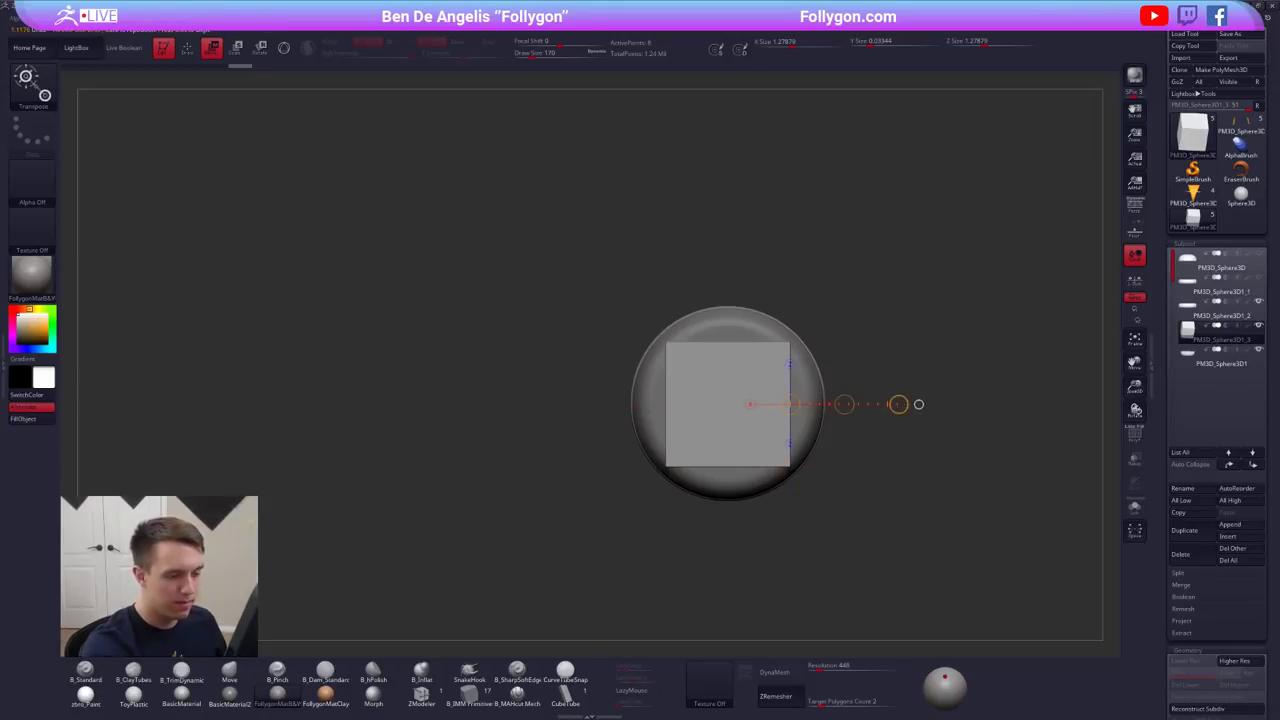
click(919, 404)
click(768, 404)
key(e)
drag(837, 404, 858, 404)
mouse_move(840, 510)
shift+right_down()
mouse_move(836, 440)
mouse_move(806, 505)
shift+right_up()
key(q)
mouse_move(860, 400)
right_down()
mouse_move(820, 455)
mouse_move(822, 490)
right_up()
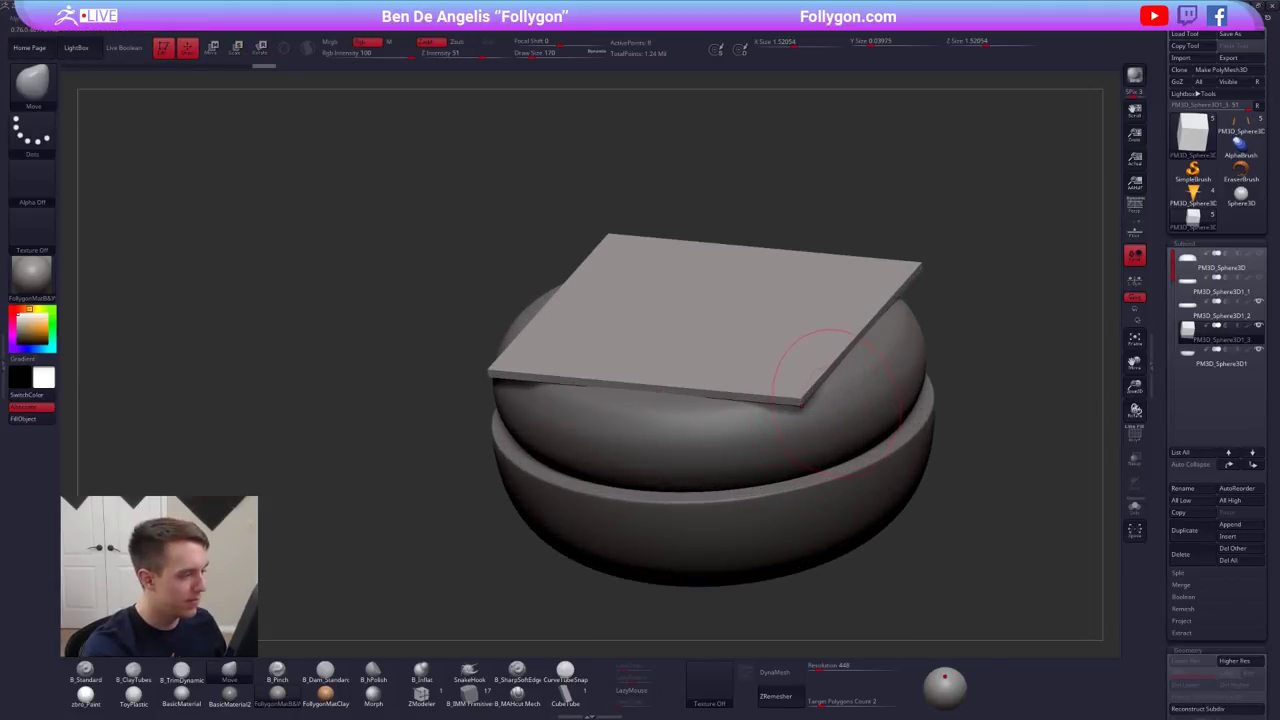
- Set the draw size to about 140 and subdivide the cheese slab to level 8, without smoothing up to level 6 and with smoothing above
key(space)
drag(846, 403, 840, 403)
alt+right_drag(838, 433, 778, 413)
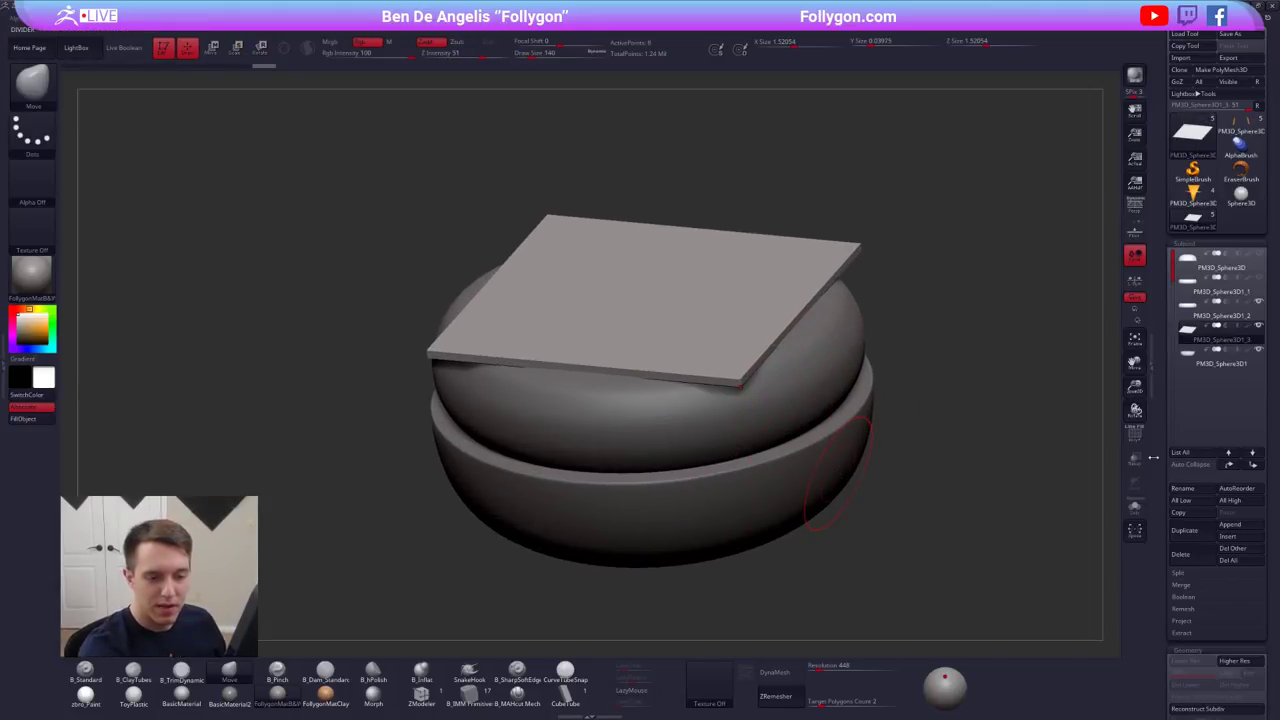
drag(1159, 379, 1166, 291)
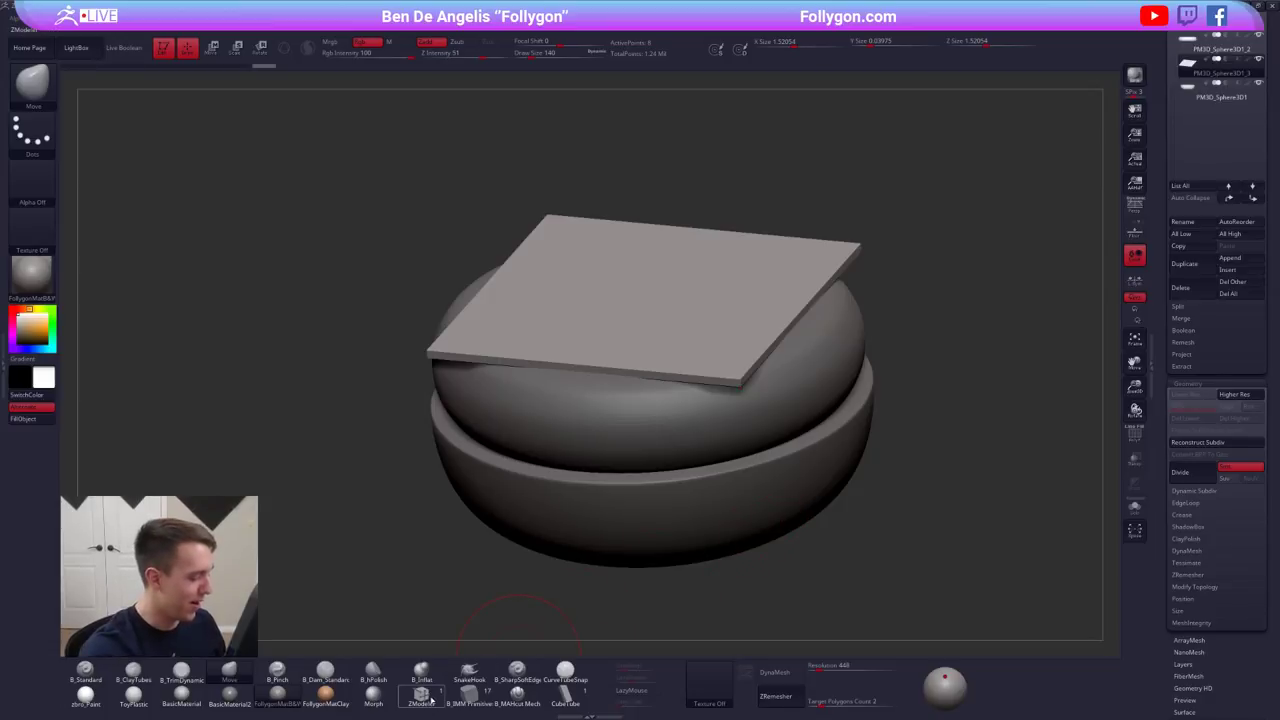
click(1234, 470)
click(1200, 479)
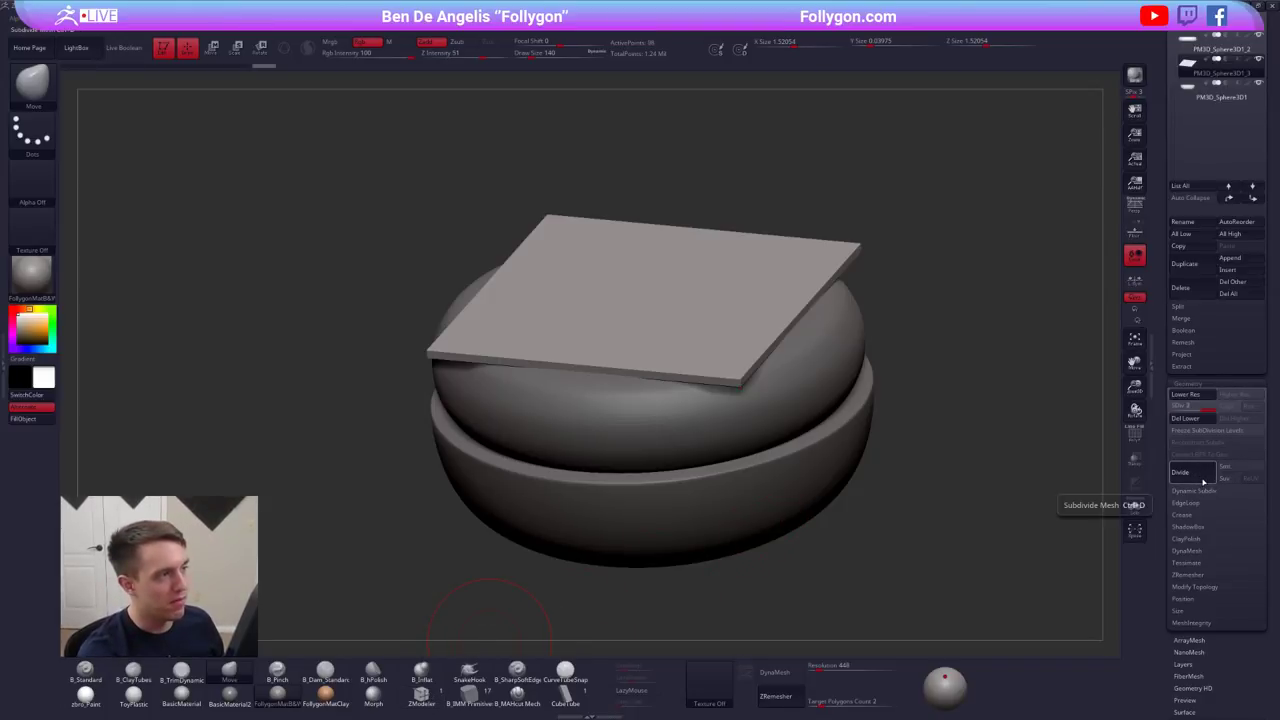
click(1205, 479)
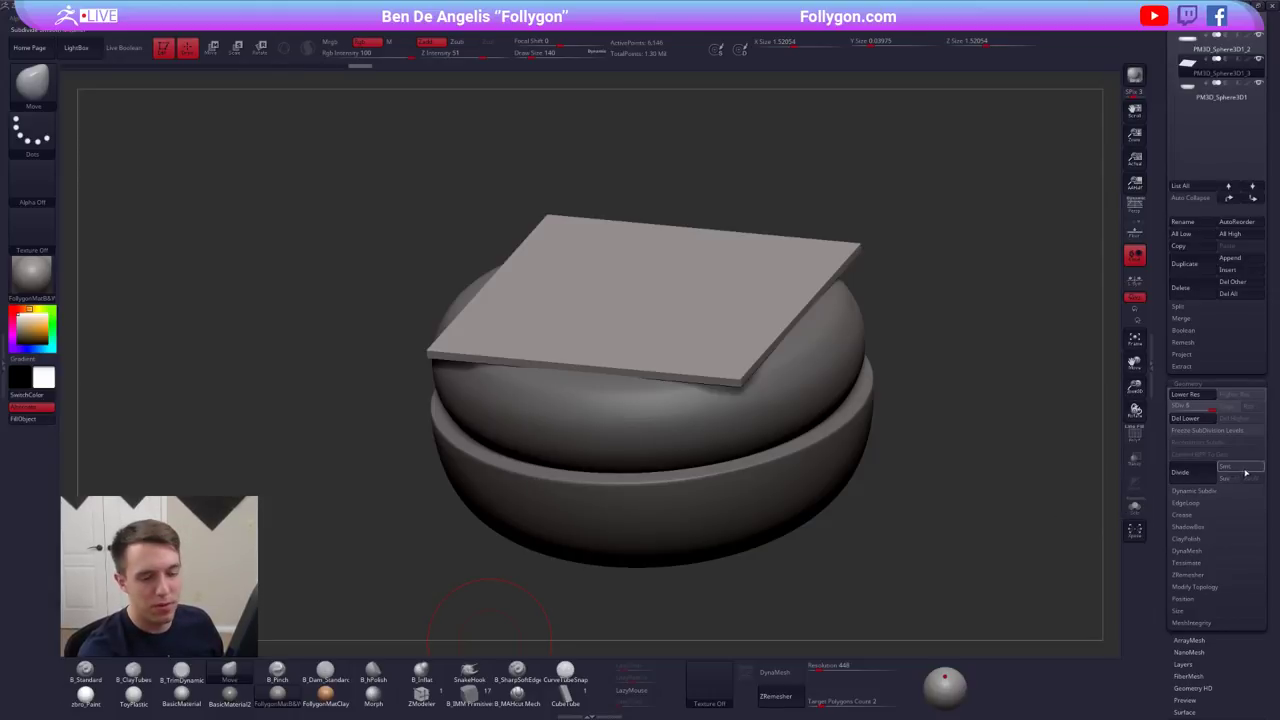
click(1243, 470)
click(1194, 477)
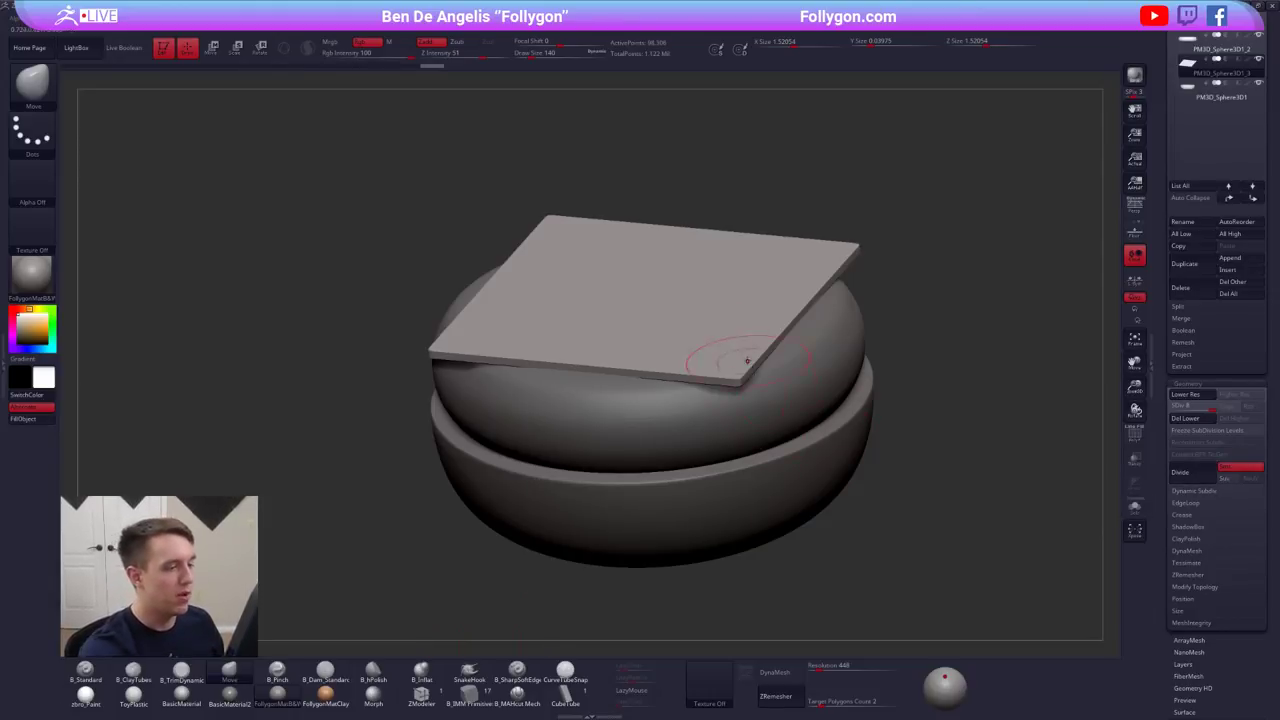
- Try to pull a corner and a side of the cheese slab down into drips with the SnakeHook brush
drag(785, 590, 712, 450)
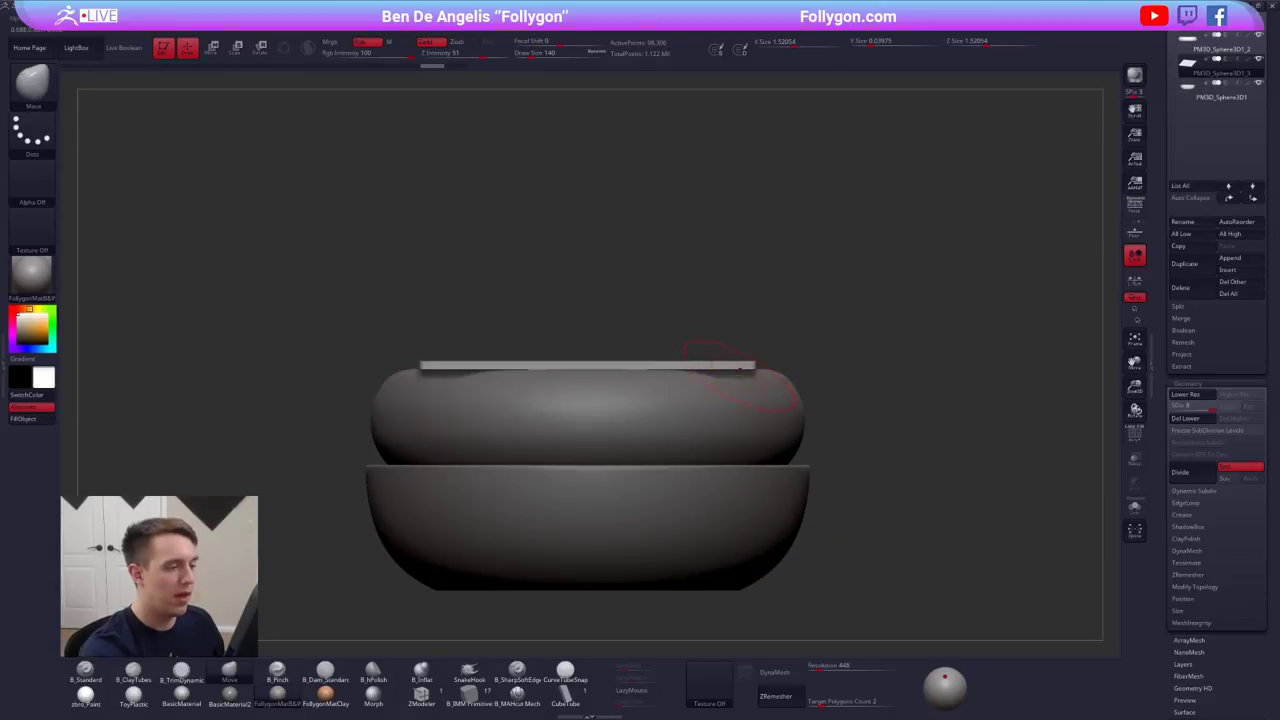
key(space)
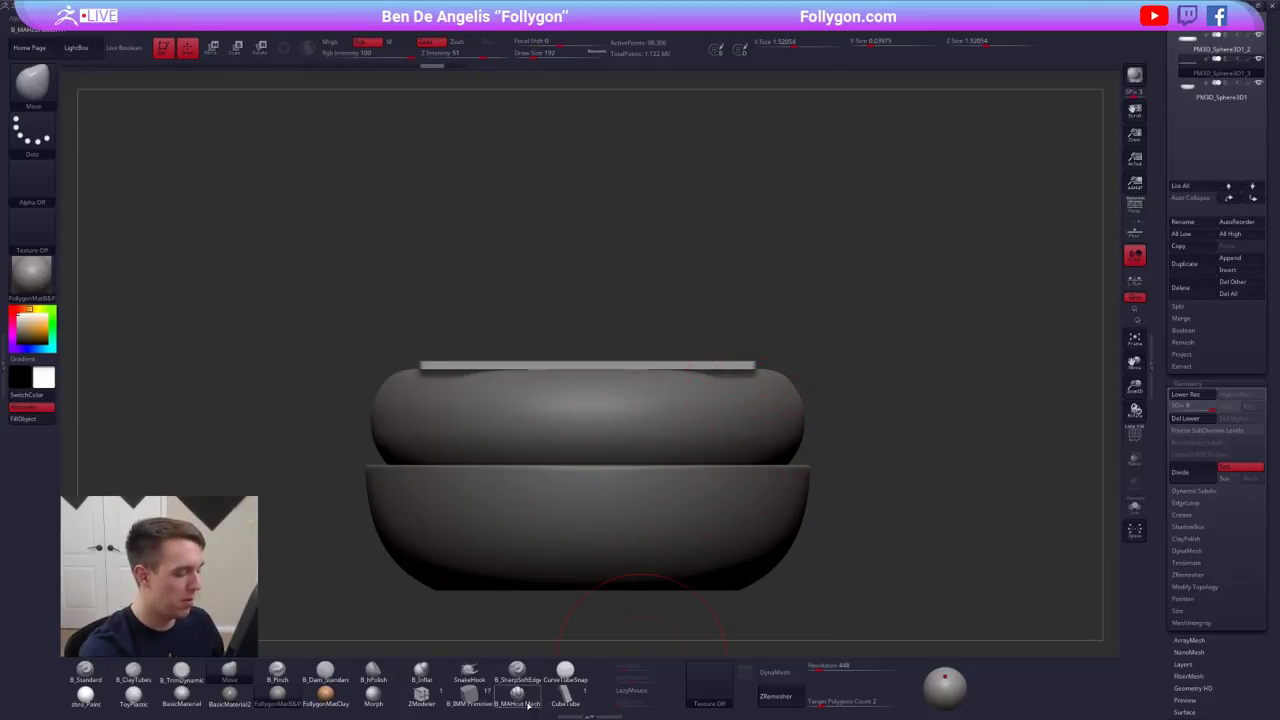
click(469, 672)
key(space)
drag(762, 368, 753, 411)
mouse_move(490, 366)
right_down()
mouse_move(596, 364)
mouse_move(676, 382)
right_up()
right_click(676, 383)
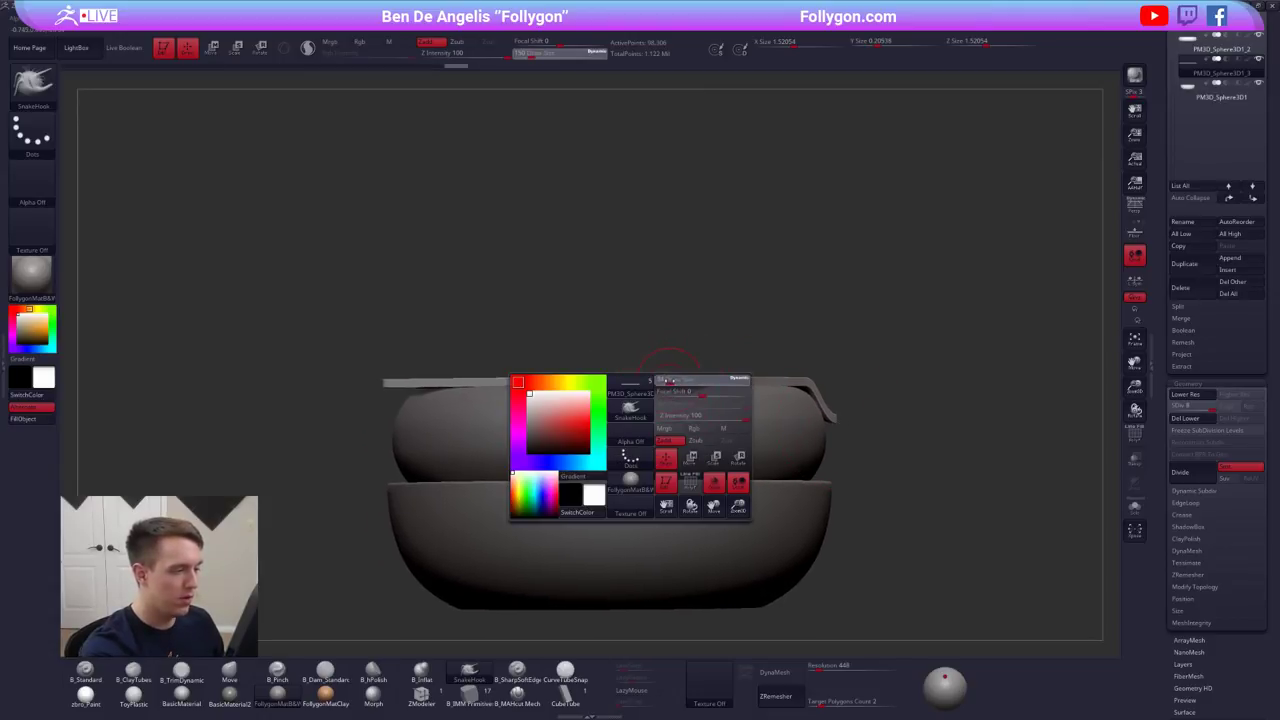
mouse_move(668, 381)
mouse_down()
mouse_move(669, 438)
mouse_move(673, 427)
mouse_up()
key(space)
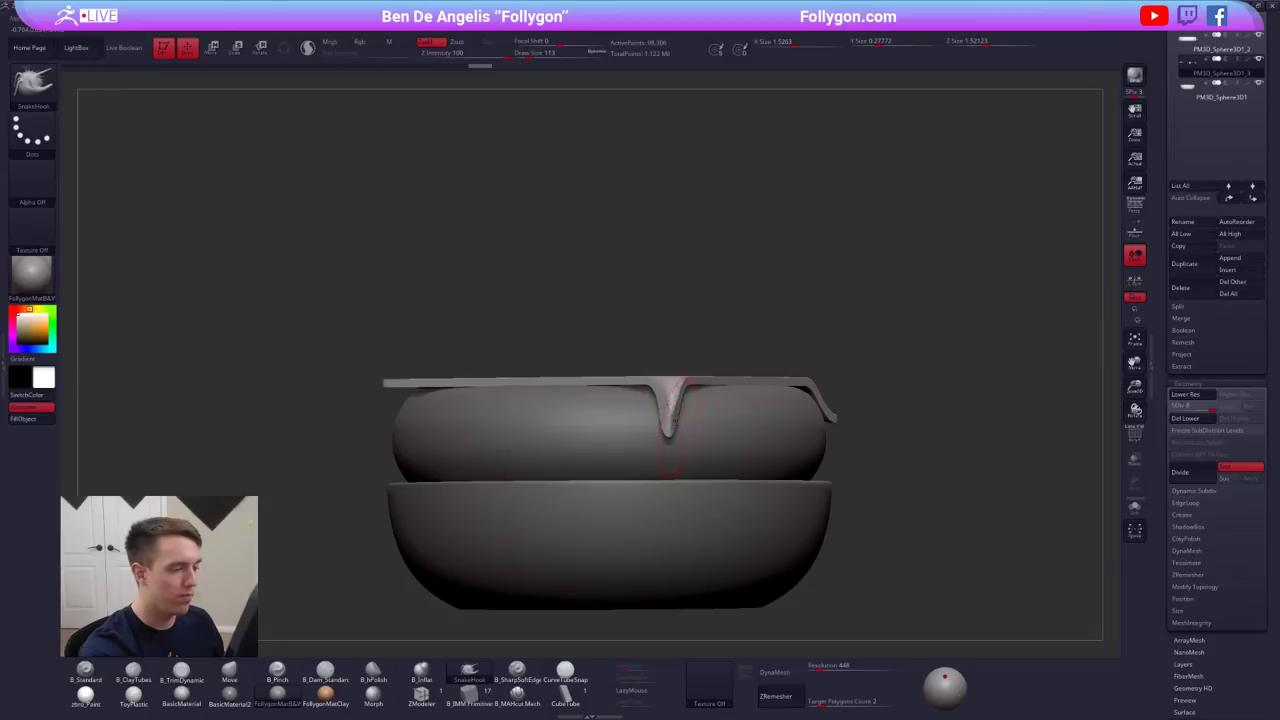
right_drag(673, 427, 678, 418)
key(ctrl+z)
- Try to droop another cheese corner with SnakeHook at a draw size of about 160, and undo back to the flat slab
key(space)
drag(672, 427, 677, 427)
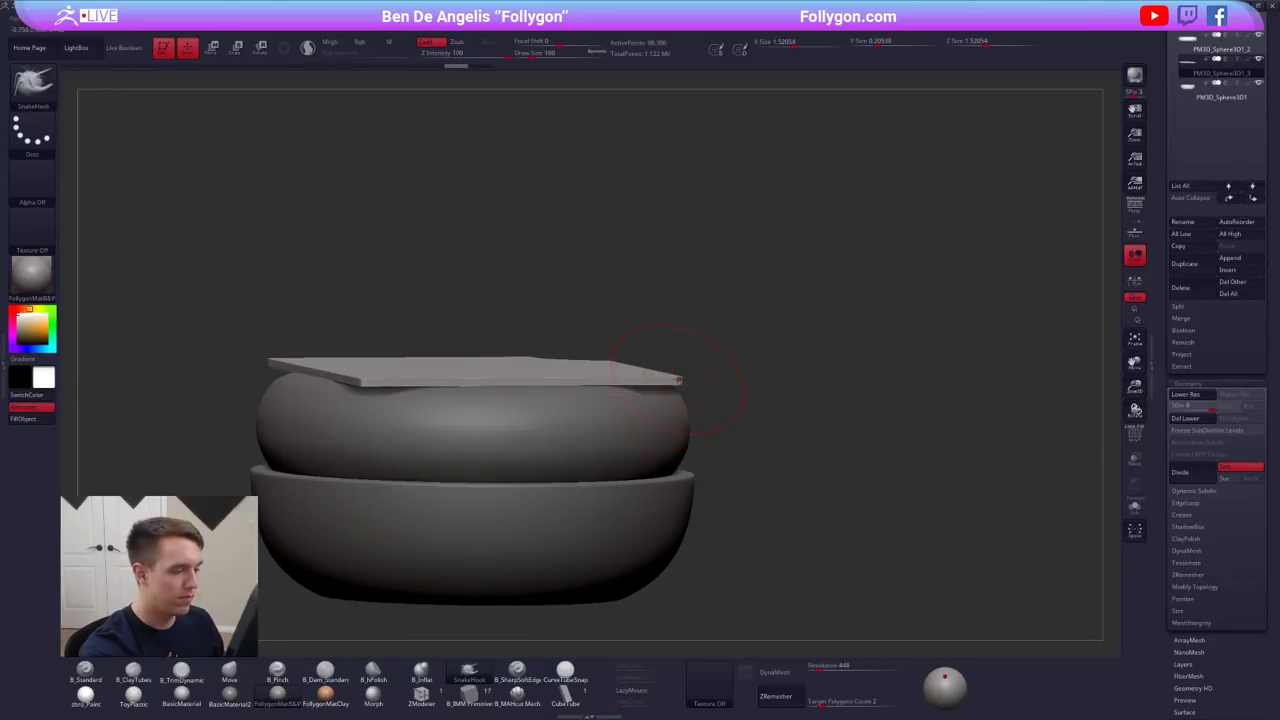
drag(676, 381, 671, 413)
mouse_move(671, 413)
right_down()
mouse_move(632, 432)
mouse_move(630, 450)
right_up()
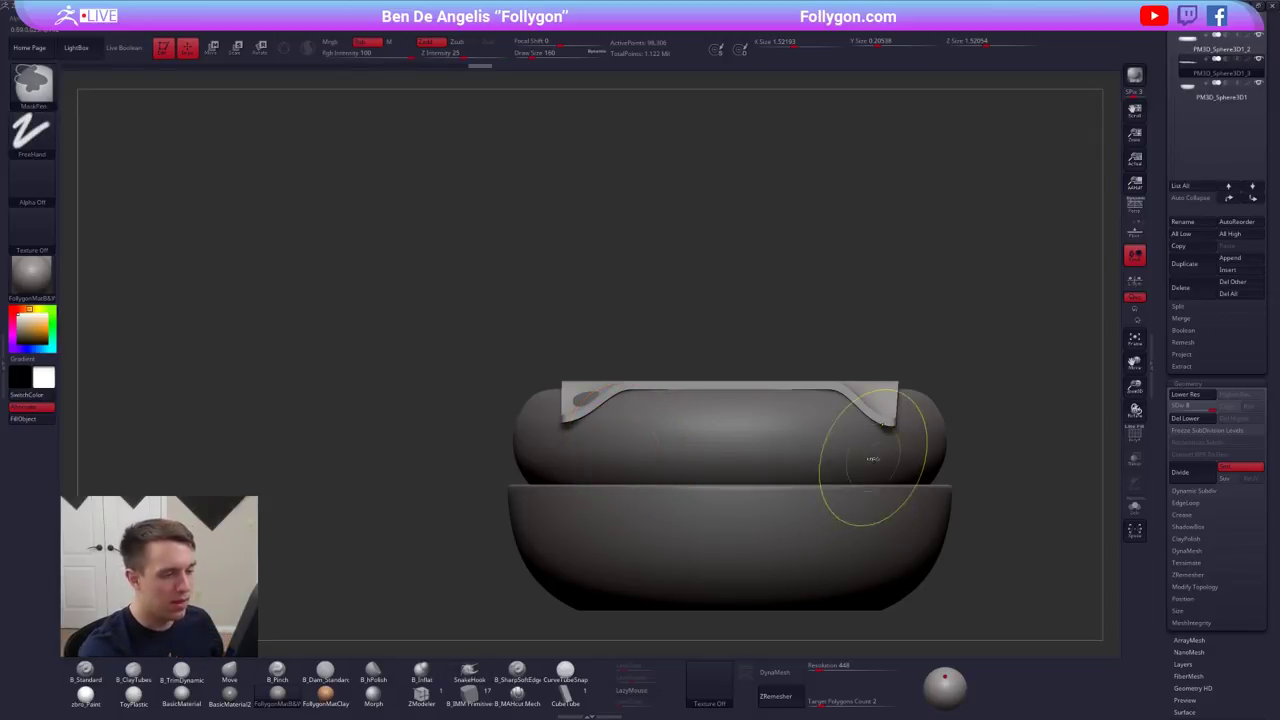
key(ctrl+z)
alt+right_drag(870, 409, 838, 445)
key(ctrl+shift+z)
key(ctrl+z)
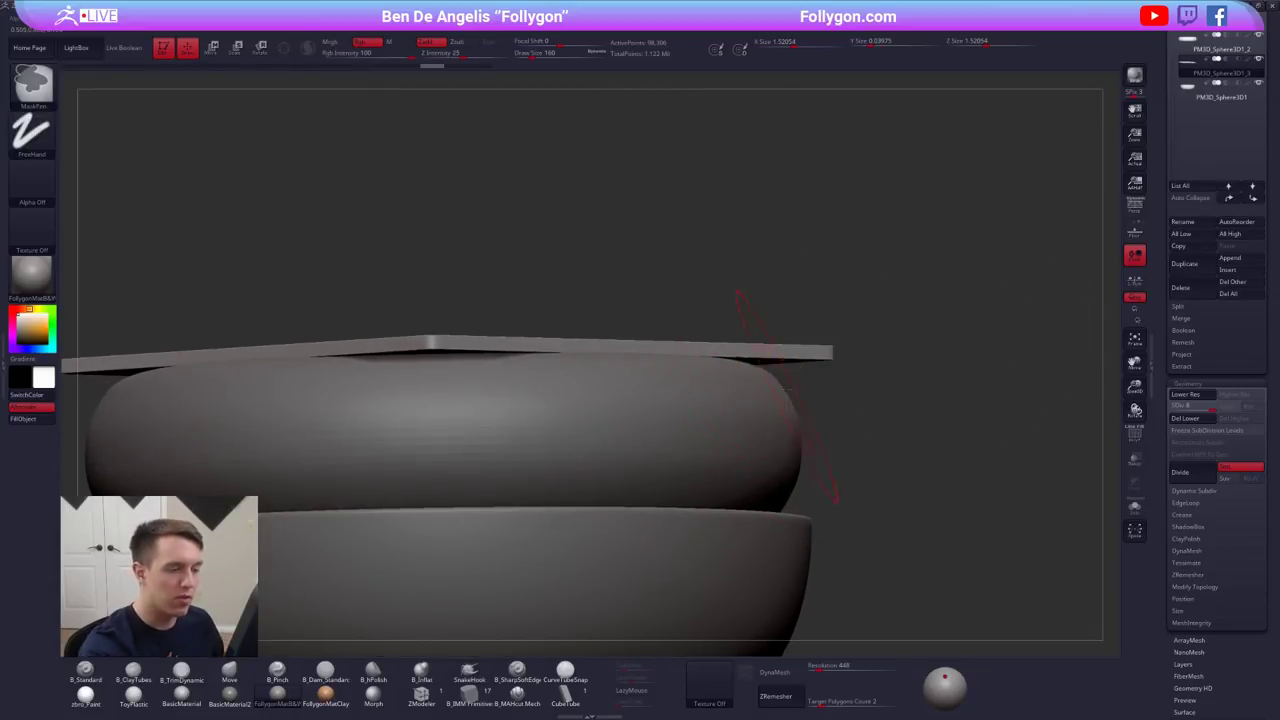
- Lasso-mask one overhanging cheese corner, lower the slab to subdivision level 7, then blur and invert the mask so only the corner can move
ctrl+drag(792, 398, 927, 308)
key(space)
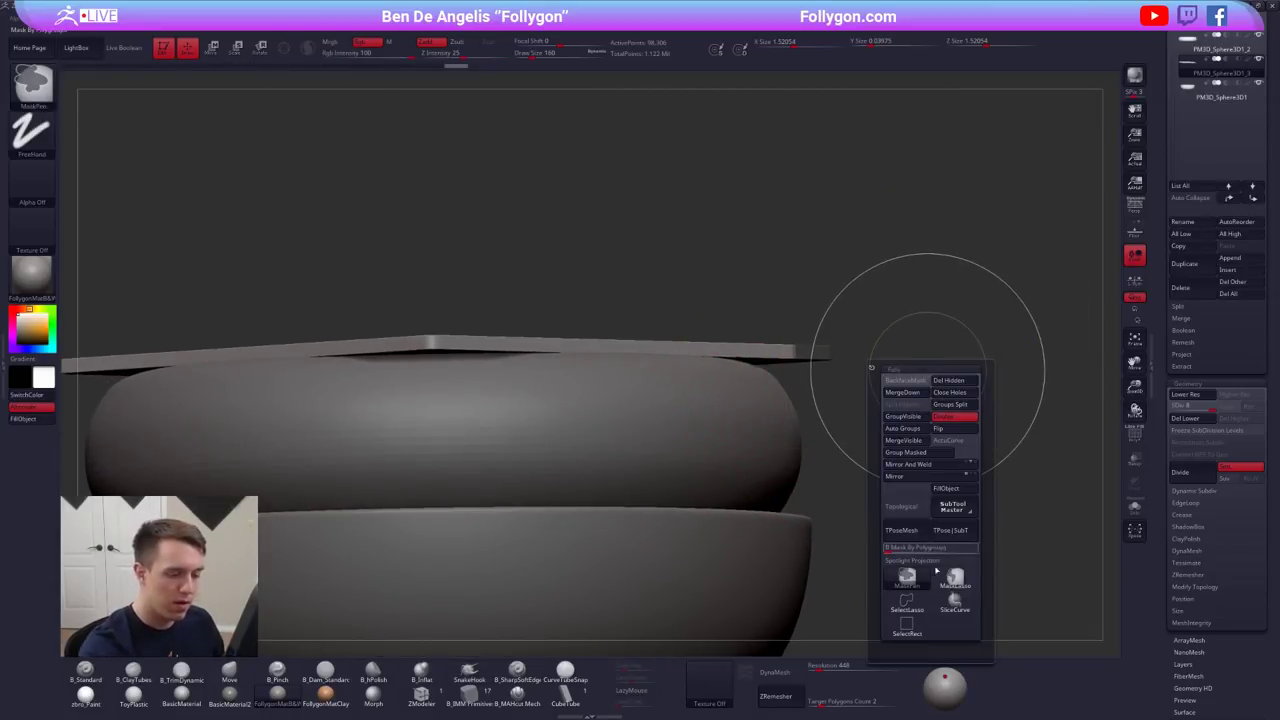
click(913, 578)
key(ctrl+z)
mouse_move(798, 394)
ctrl+mouse_down()
mouse_move(958, 329)
mouse_move(930, 362)
ctrl+mouse_up()
key(shift+d)
ctrl+click(824, 359)
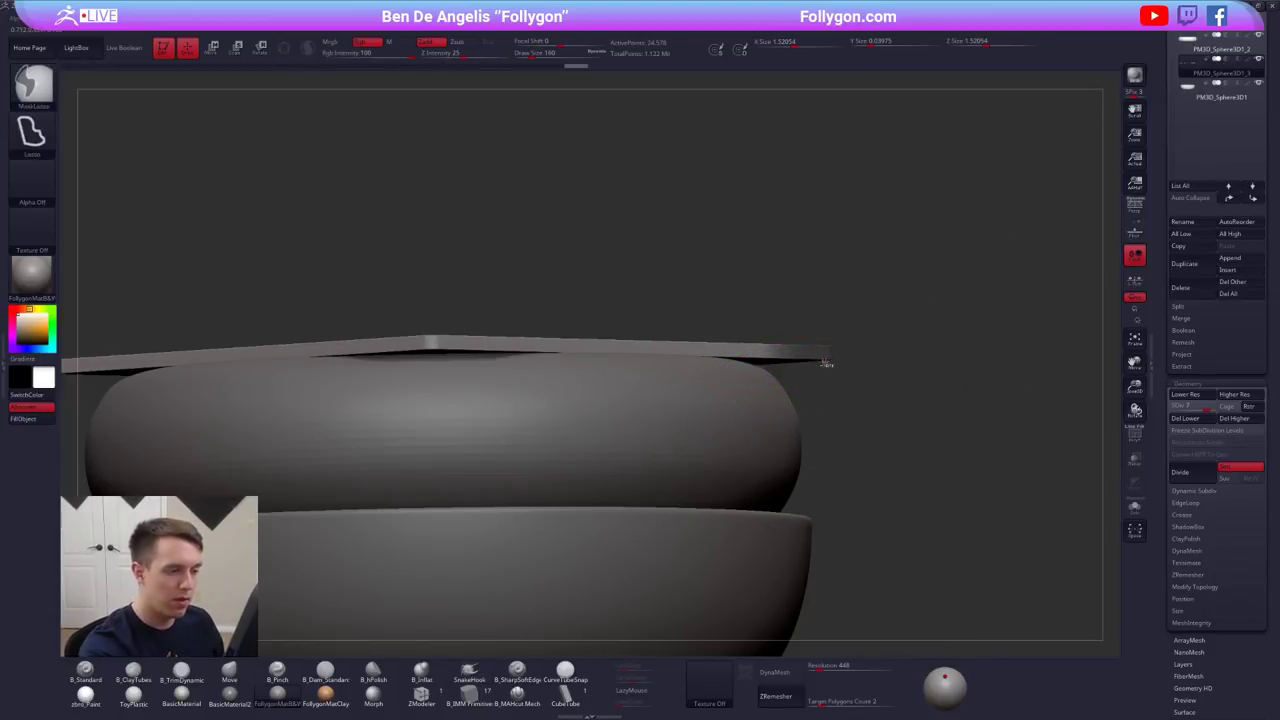
ctrl+click(829, 361)
ctrl+click(851, 376)
- Rotate the unmasked cheese corner downward with the Transpose line so it bends over the patty's edge
key(r)
mouse_move(767, 350)
mouse_down()
mouse_move(912, 363)
mouse_move(903, 411)
mouse_up()
key(q)
- Set the Move brush to a draw size of about 203, pull the bent corner further down the patty and clear the mask
key(b)
key(m)
key(v)
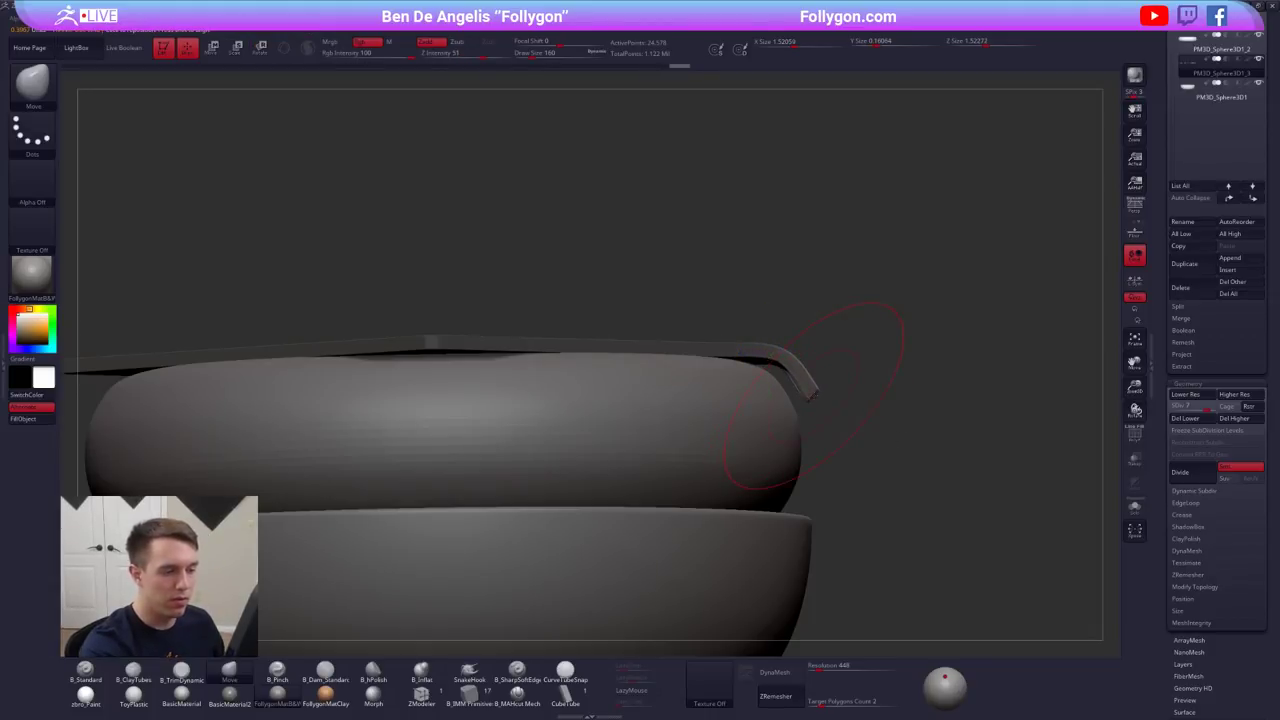
key(space)
drag(770, 463, 778, 463)
mouse_move(858, 372)
ctrl+mouse_down()
mouse_move(884, 398)
mouse_move(806, 421)
mouse_move(807, 437)
ctrl+mouse_up()
drag(975, 420, 795, 420)
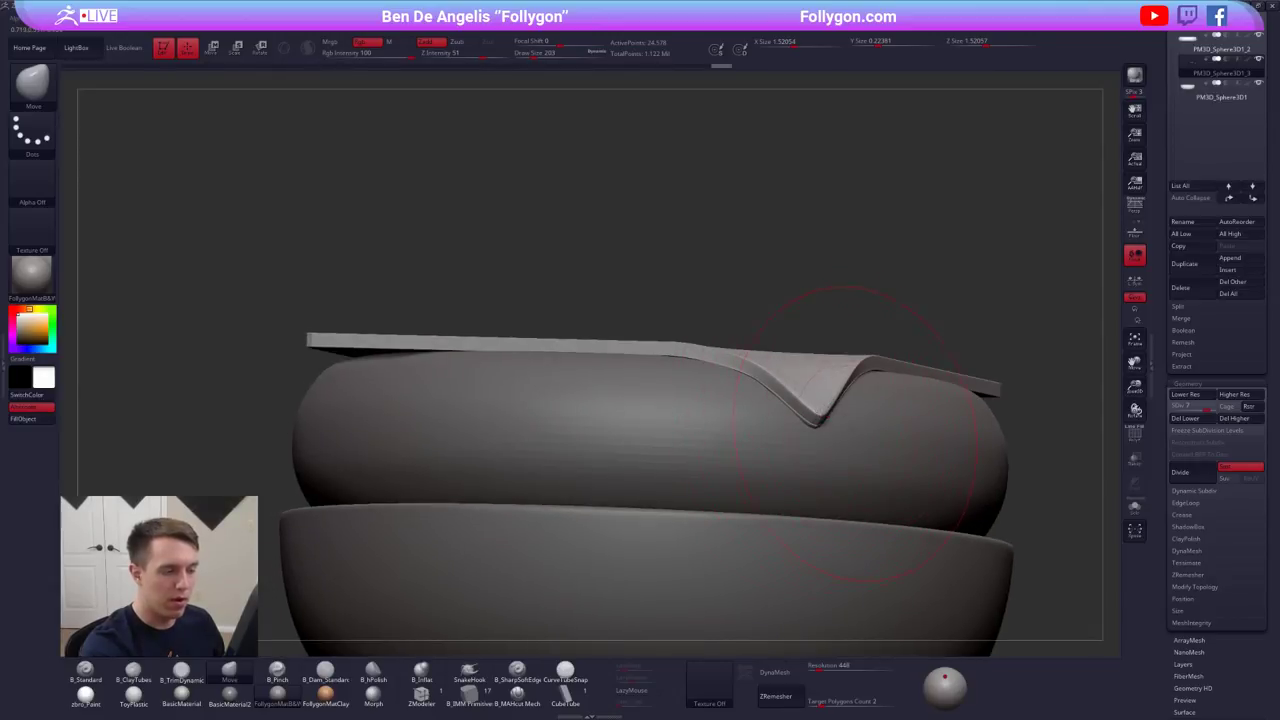
- Return the cheese to subdivision level 8 and smooth the first drooping corner
mouse_move(856, 433)
ctrl+right_down()
mouse_move(790, 405)
mouse_move(826, 406)
ctrl+right_up()
key(d)
shift+drag(810, 378, 815, 390)
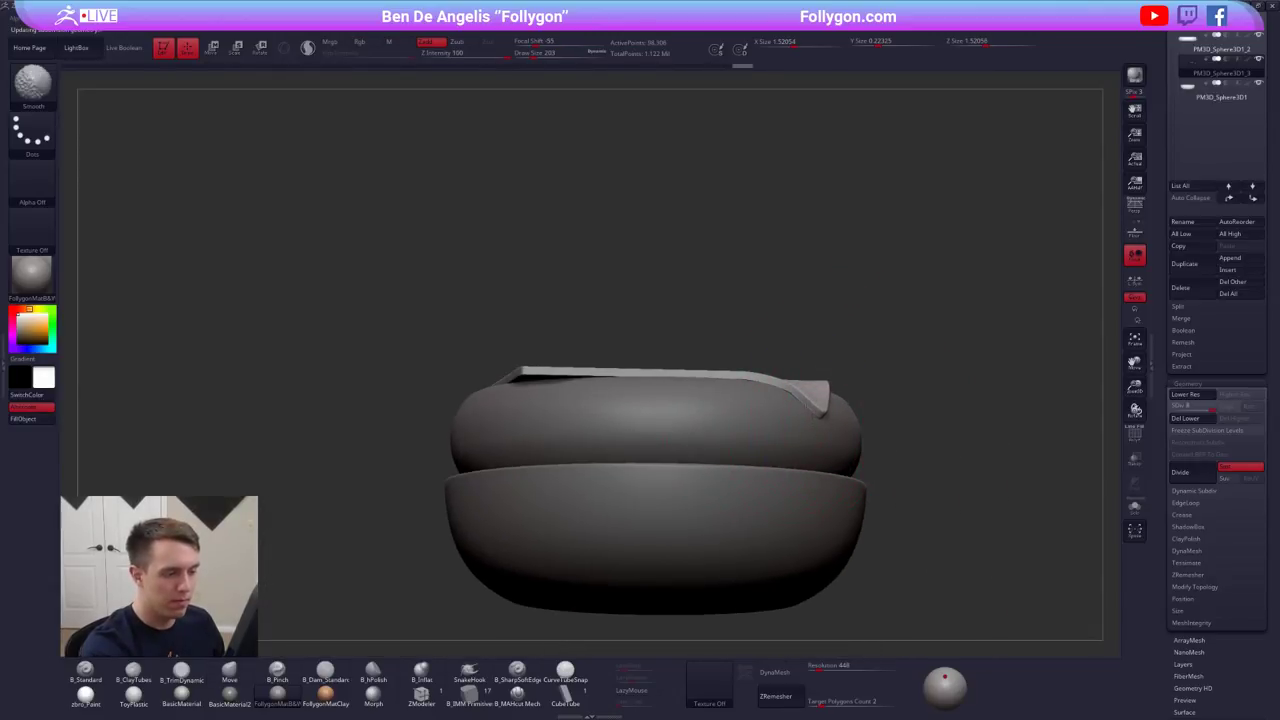
right_drag(900, 405, 800, 408)
shift+drag(815, 385, 822, 400)
right_drag(815, 390, 810, 500)
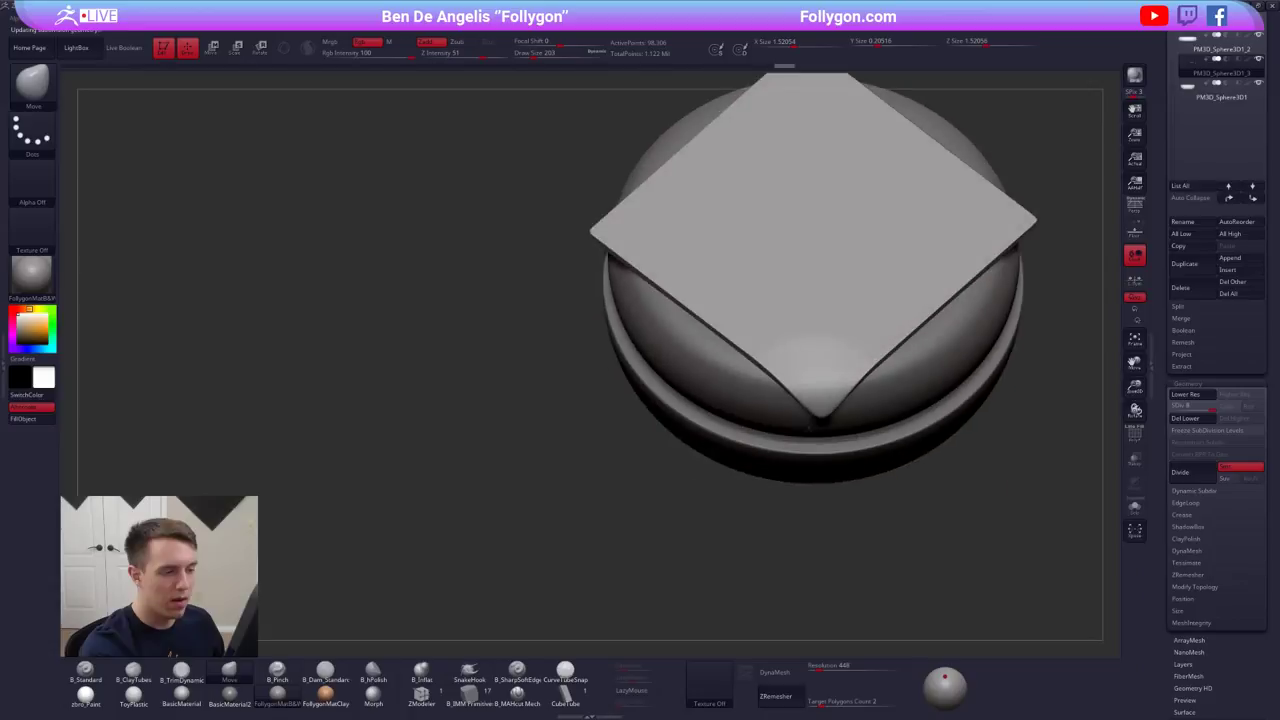
right_drag(809, 428, 842, 318)
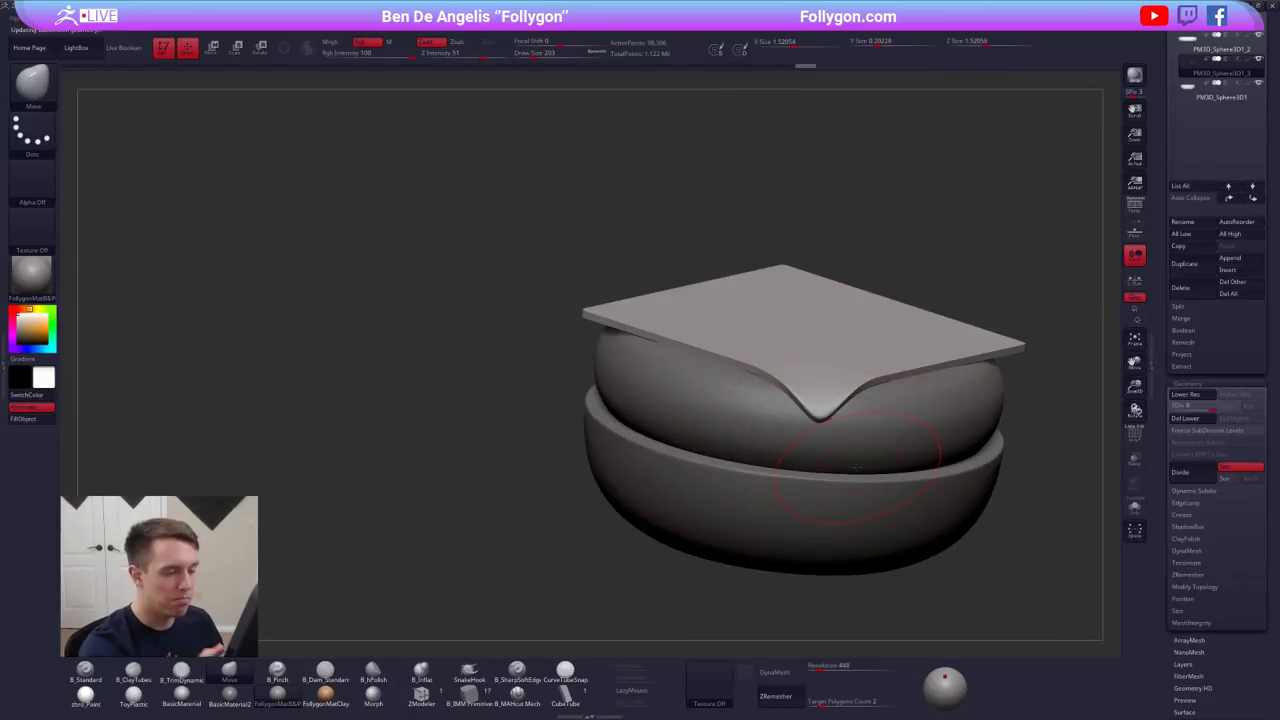
- Lasso-mask the cheese's second corner, blur and invert the mask at subdivision level 7, and return to level 8
right_drag(857, 468, 885, 415)
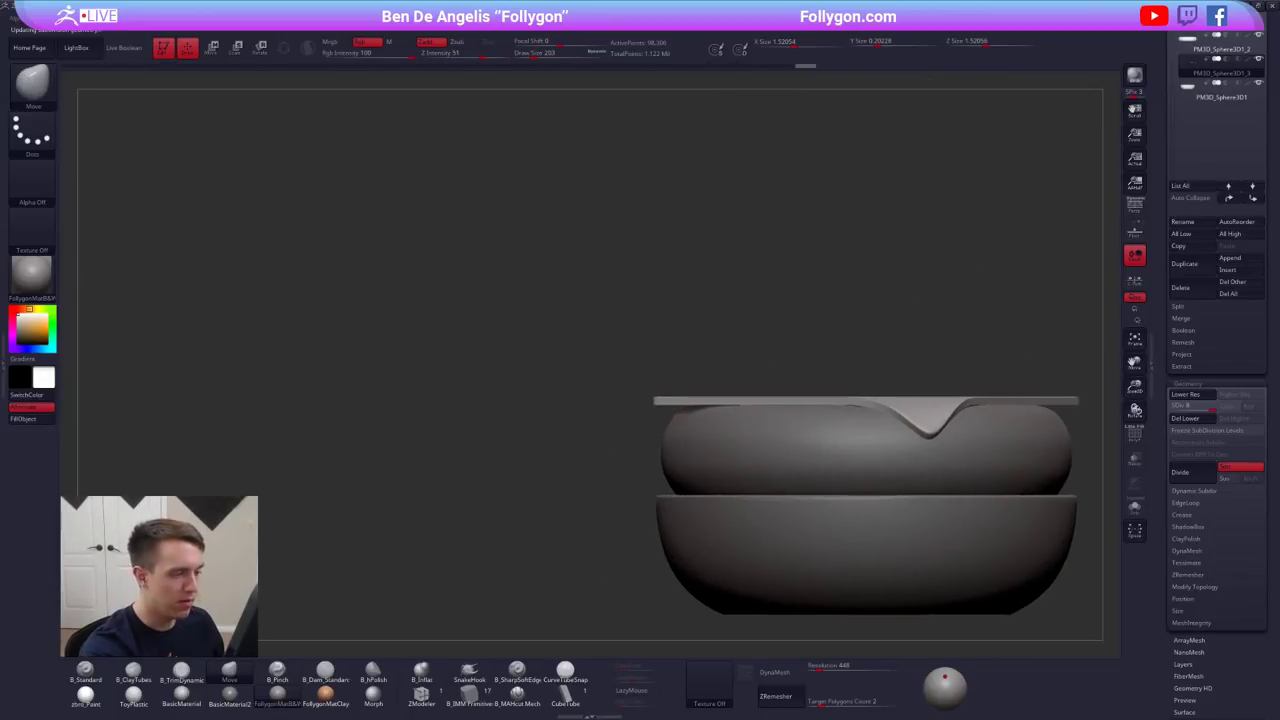
mouse_move(700, 421)
ctrl+right_down()
mouse_move(675, 385)
mouse_move(657, 406)
ctrl+right_up()
mouse_move(657, 428)
ctrl+mouse_down()
mouse_move(700, 345)
mouse_move(559, 450)
ctrl+mouse_up()
ctrl+click(559, 450)
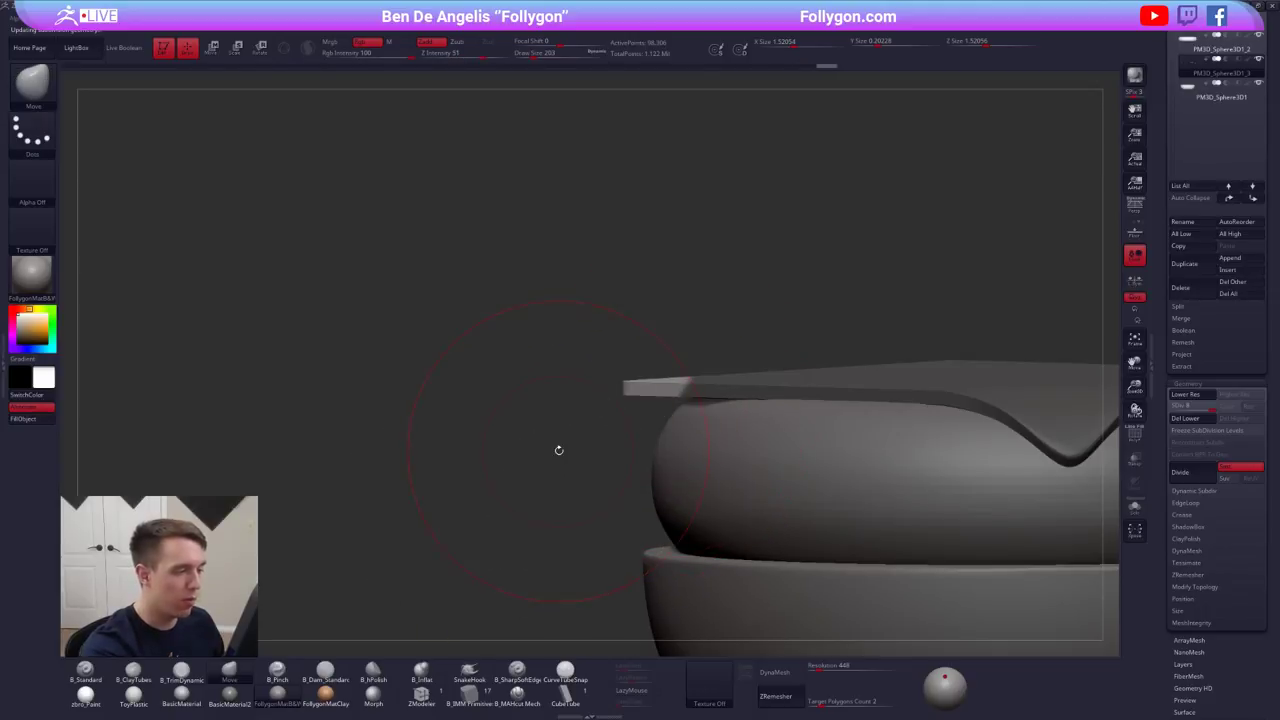
key(shift+d)
ctrl+click(669, 395)
key(ctrl+i)
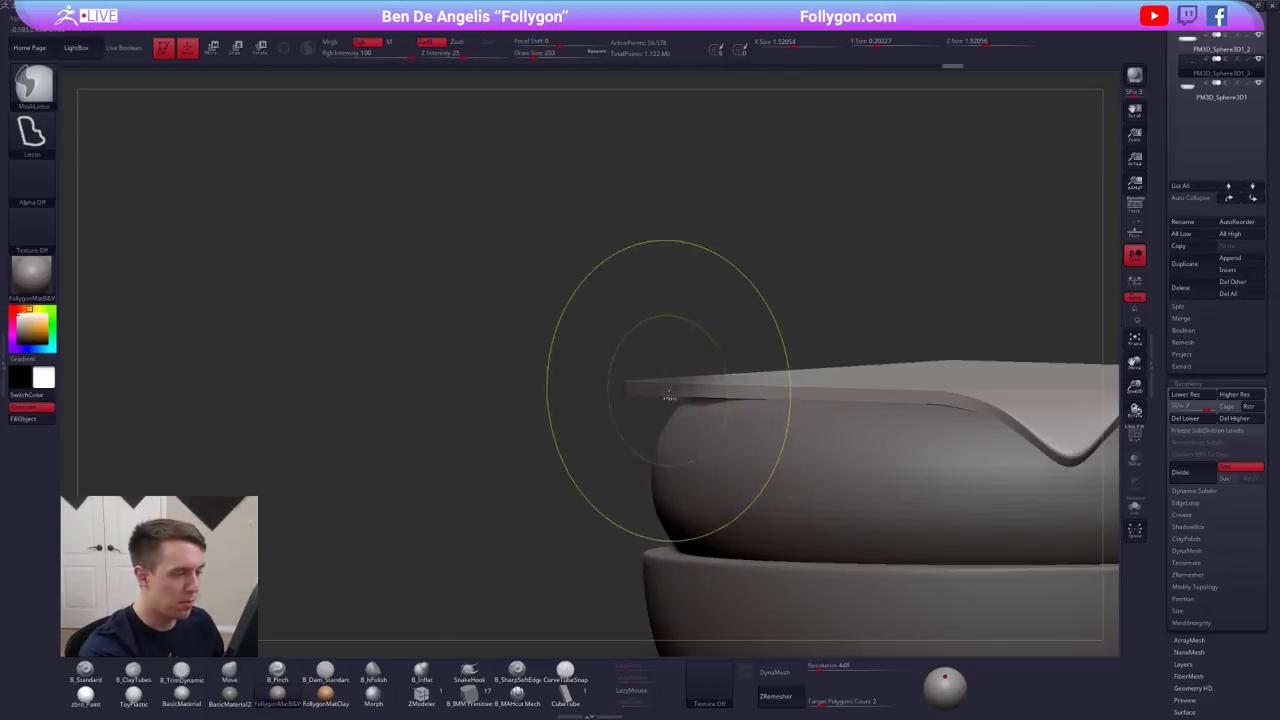
key(d)
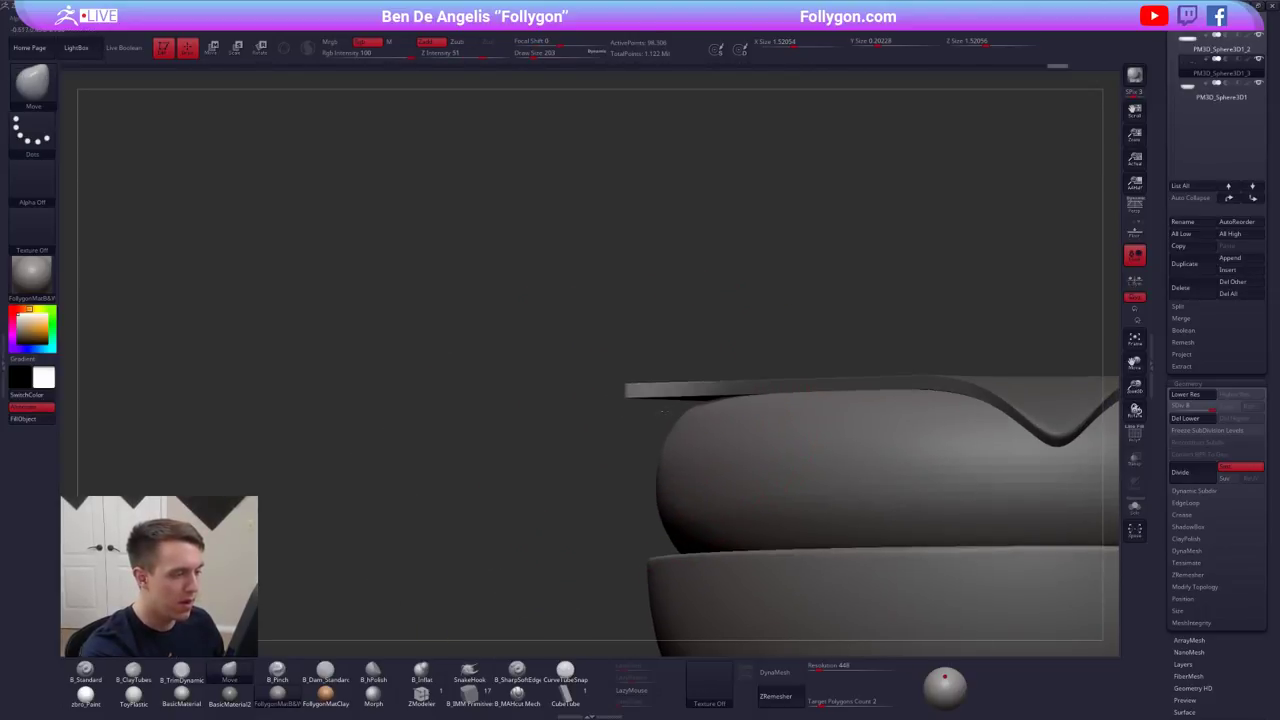
- Bend the second cheese corner down over the patty with the Transpose line and clear the mask
key(w)
mouse_move(698, 390)
mouse_down()
mouse_move(563, 464)
mouse_move(586, 482)
mouse_up()
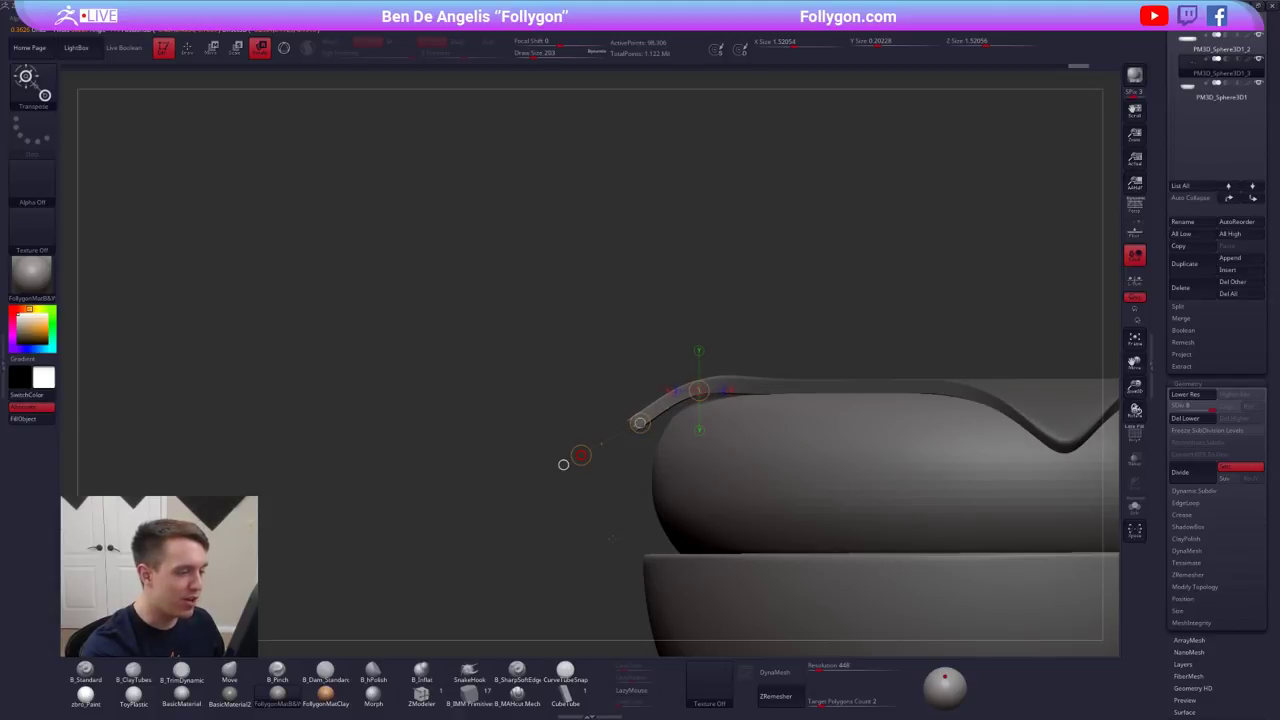
key(q)
ctrl+drag(672, 368, 736, 390)
- Fit the second corner against the patty using the Move brush at a draw size of about 130, and smooth its bend
mouse_move(715, 380)
right_down()
mouse_move(735, 397)
mouse_move(892, 384)
right_up()
mouse_move(574, 408)
mouse_down()
mouse_move(580, 423)
mouse_move(620, 426)
mouse_up()
key(space)
right_drag(622, 424, 606, 378)
drag(648, 434, 647, 424)
mouse_move(647, 424)
right_down()
mouse_move(690, 420)
mouse_move(630, 420)
right_up()
drag(712, 420, 711, 427)
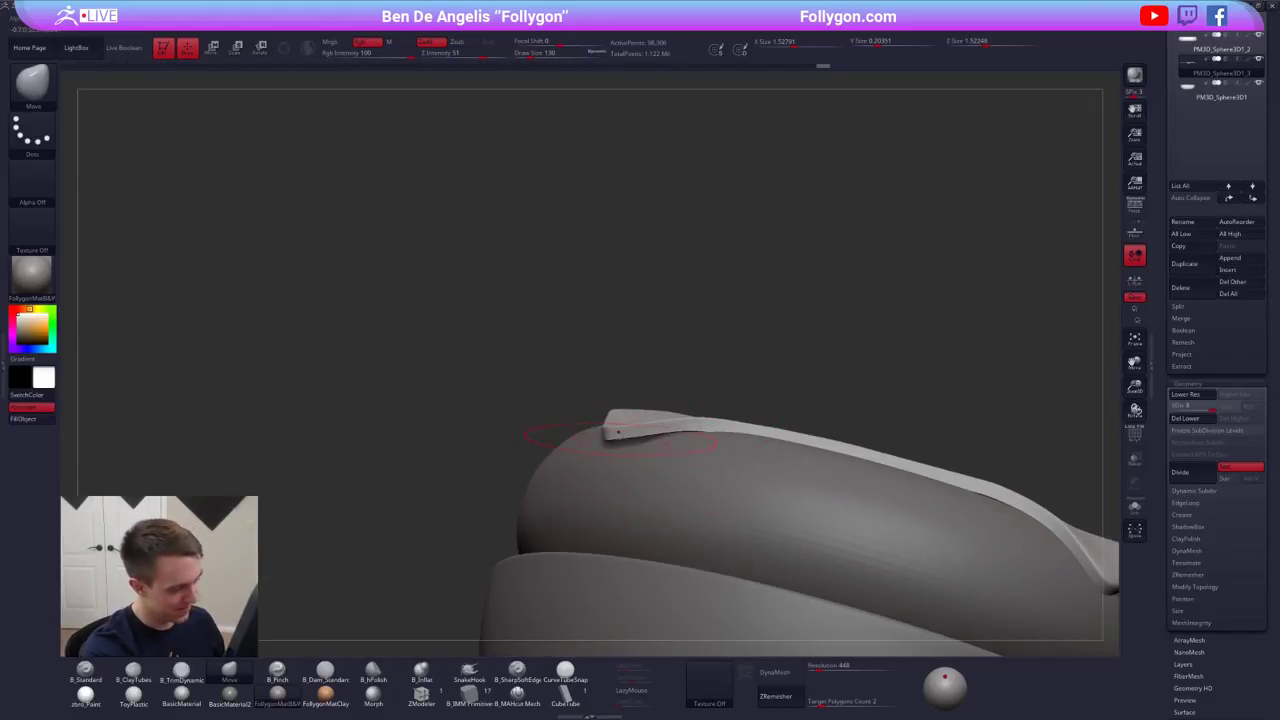
drag(614, 430, 630, 440)
right_drag(656, 440, 722, 438)
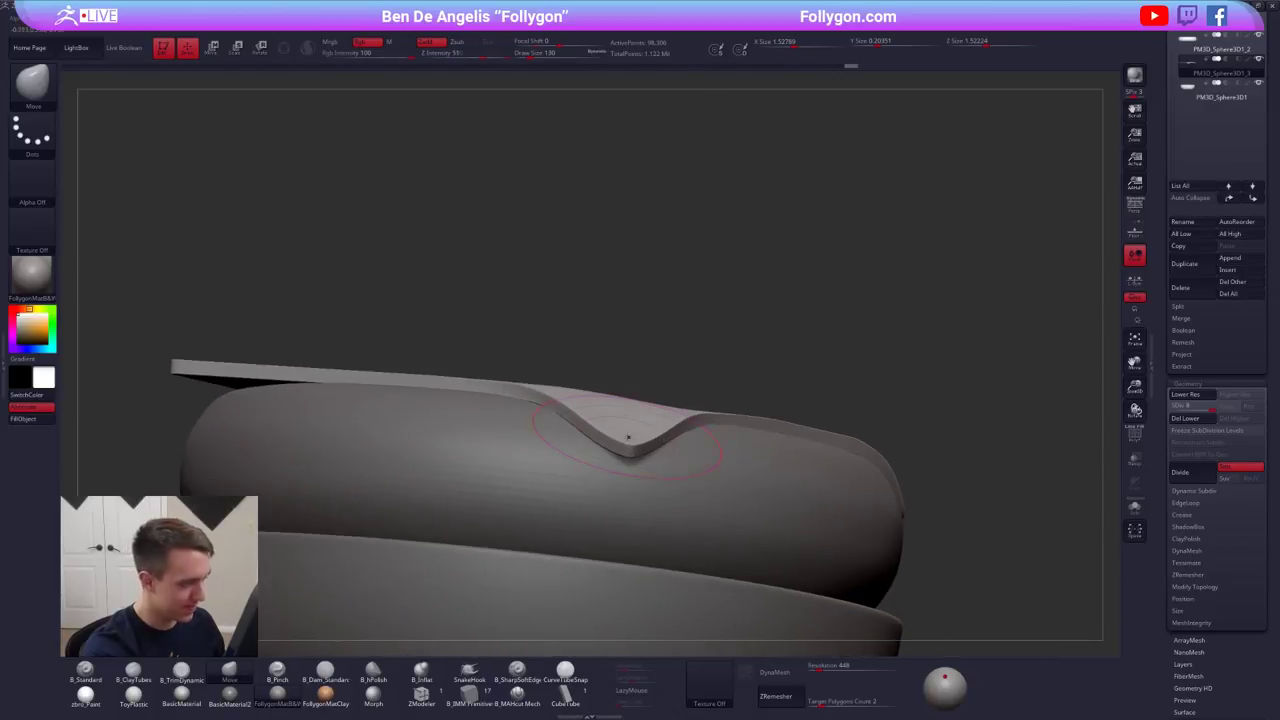
shift+drag(632, 440, 650, 450)
mouse_move(648, 462)
alt+right_down()
mouse_move(636, 450)
mouse_move(704, 404)
mouse_move(716, 425)
mouse_move(748, 426)
mouse_move(702, 428)
alt+right_up()
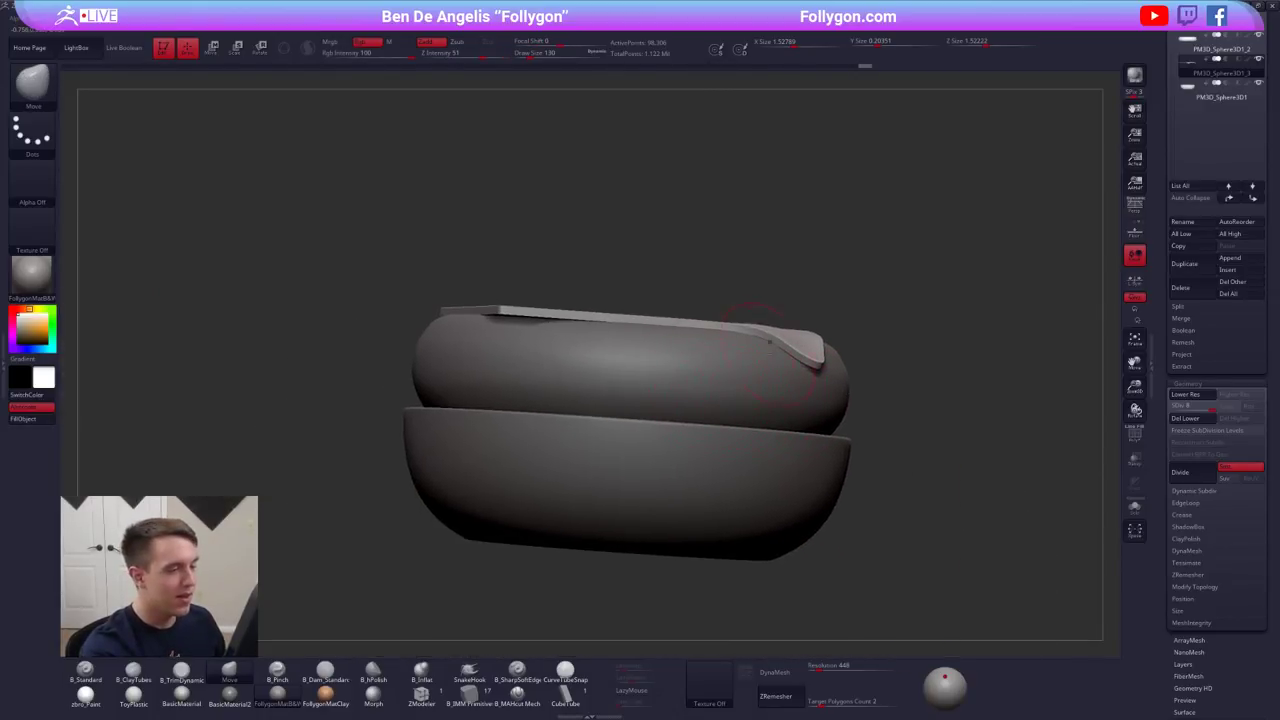
- Isolate the cheese's third corner with a lasso mask, softening the mask's edge at subdivision level 7
alt+right_drag(770, 342, 660, 376)
mouse_move(660, 376)
ctrl+right_down()
mouse_move(665, 440)
mouse_move(600, 512)
ctrl+right_up()
mouse_move(717, 320)
ctrl+alt+mouse_down()
mouse_move(823, 480)
mouse_move(891, 316)
ctrl+alt+mouse_up()
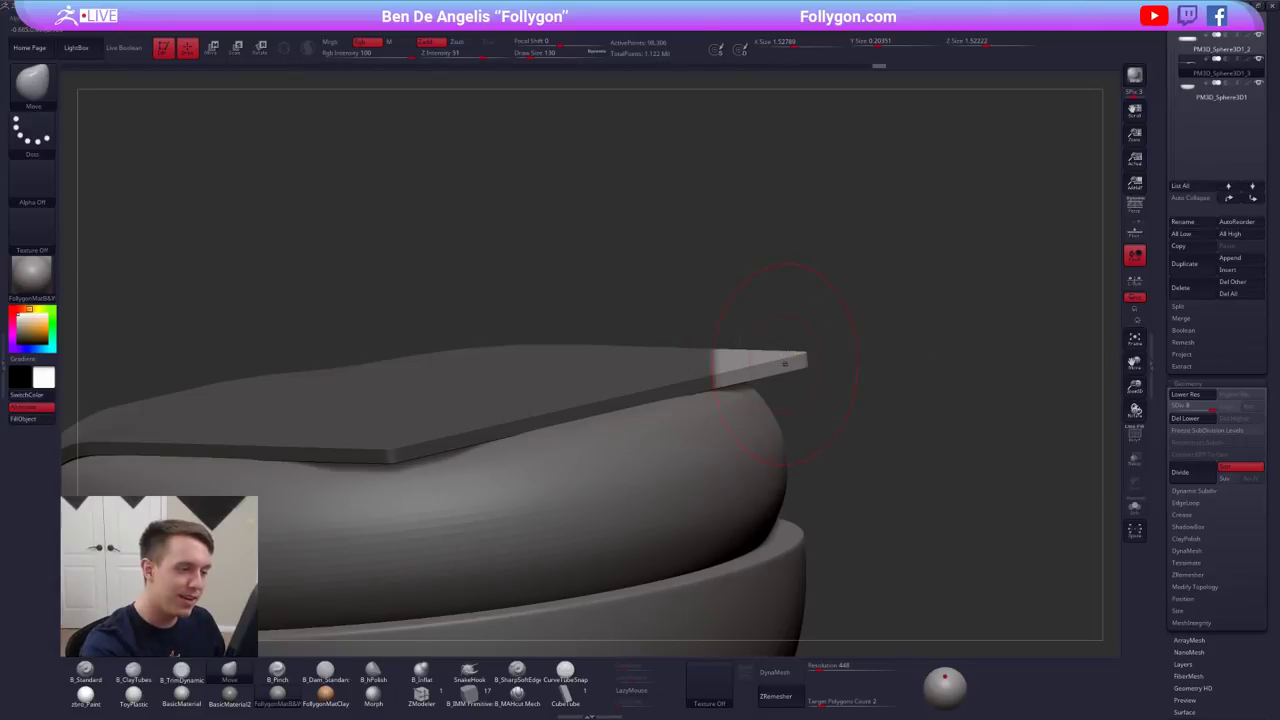
ctrl+click(804, 390)
key(shift+d)
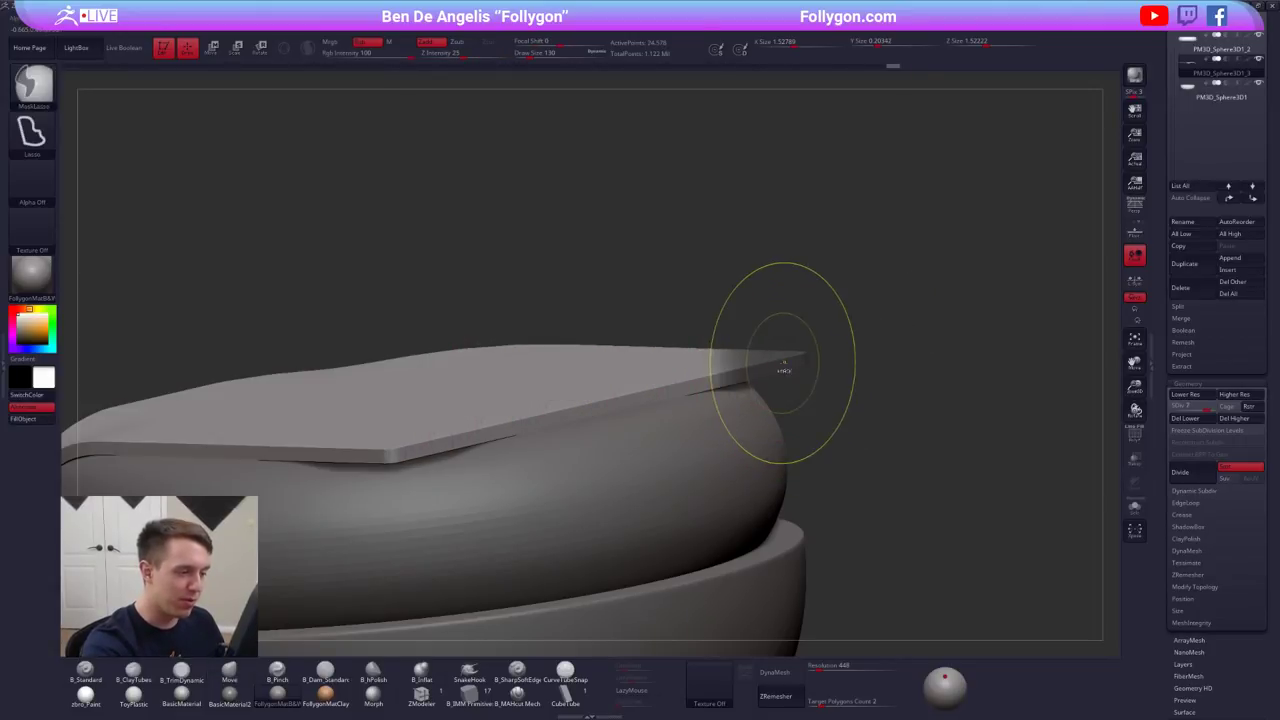
ctrl+click(785, 367)
ctrl+click(798, 390)
- Rotate the third cheese corner down over the patty's edge with the Transpose line and return to sculpting
right_drag(800, 392, 755, 338)
key(r)
drag(731, 367, 920, 356)
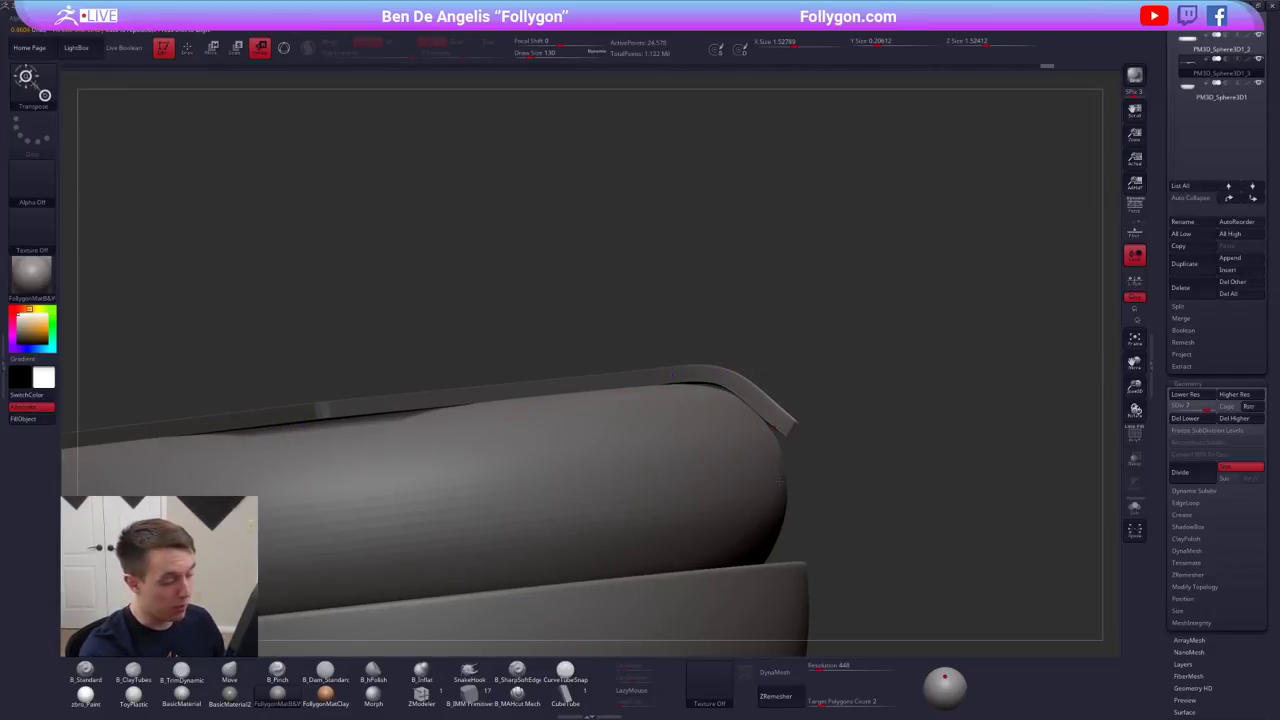
right_drag(870, 470, 890, 435)
key(q)
- Shape the third corner's bend to follow the patty with the Move brush, using a draw size of about 140
drag(736, 374, 736, 381)
right_drag(880, 400, 800, 400)
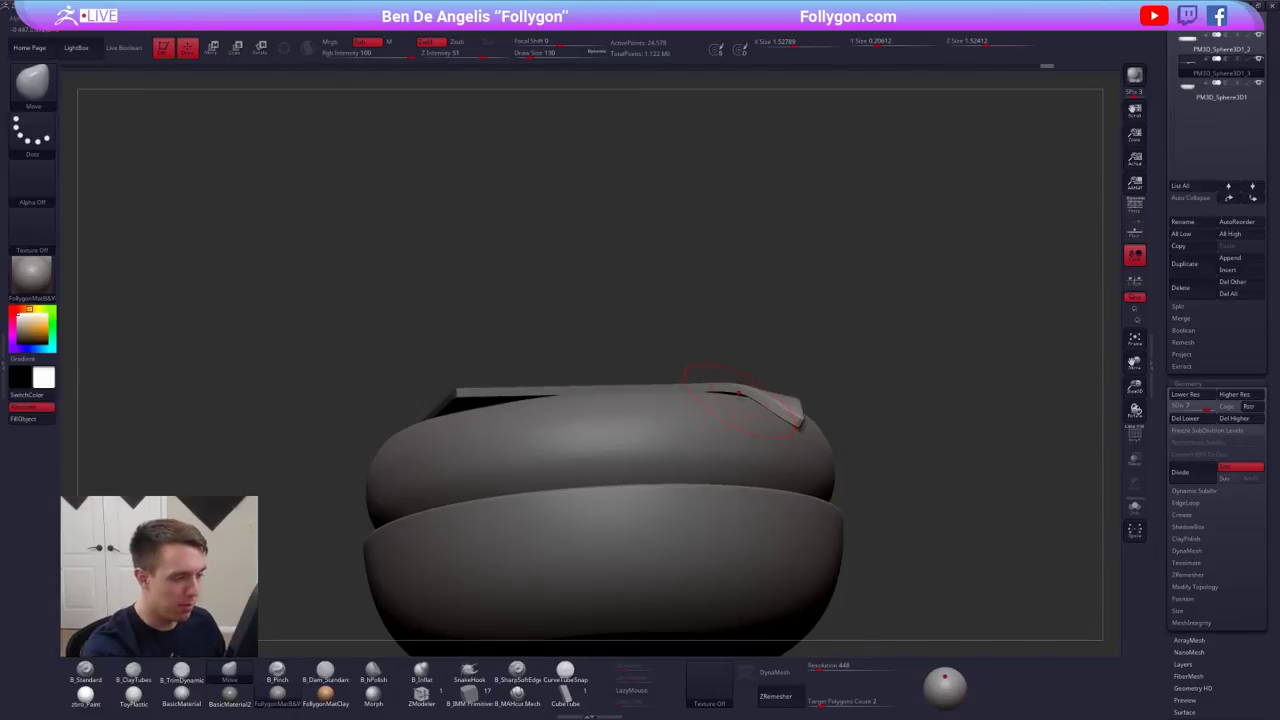
key(s)
mouse_move(739, 393)
mouse_down()
mouse_move(768, 367)
mouse_move(768, 390)
mouse_up()
right_drag(945, 400, 828, 406)
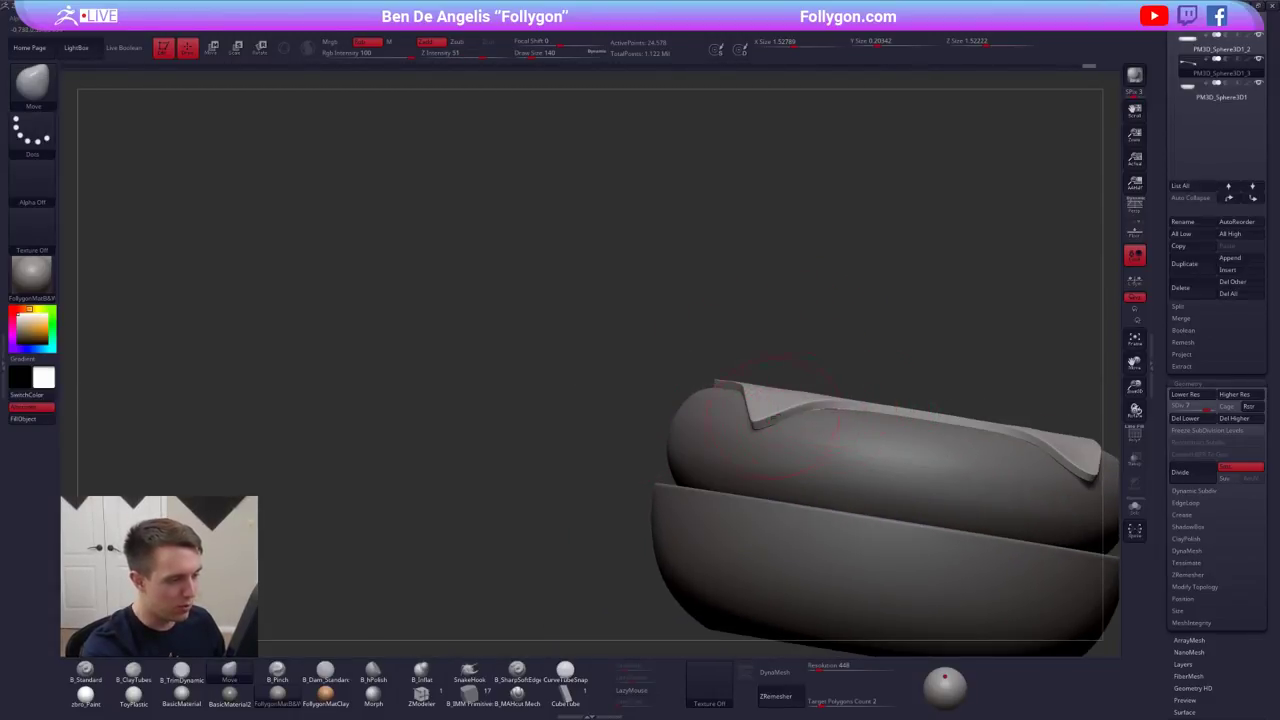
key(shift)
mouse_move(747, 425)
shift+right_down()
mouse_move(610, 420)
mouse_move(798, 436)
mouse_move(650, 428)
shift+right_up()
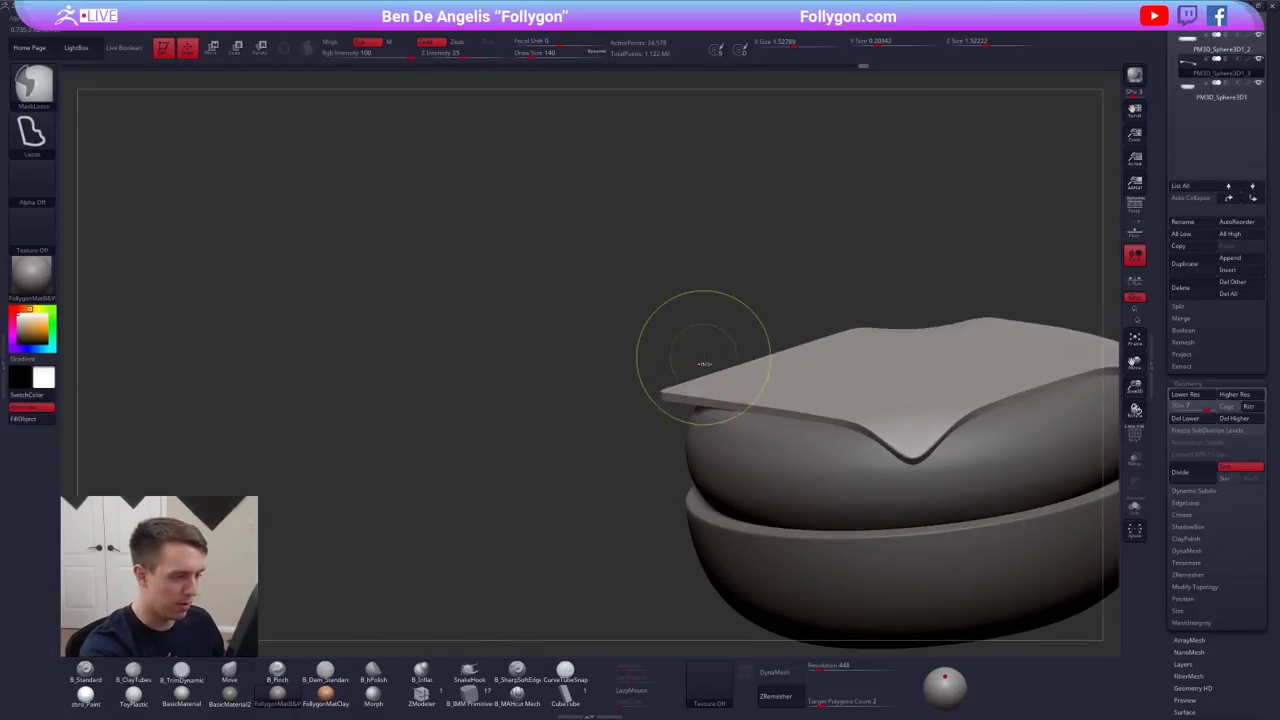
- Mask off the fourth cheese corner at subdivision level 6 and rotate it down over the patty with the Transpose line
ctrl+drag(705, 363, 592, 376)
ctrl+right_drag(650, 360, 685, 400)
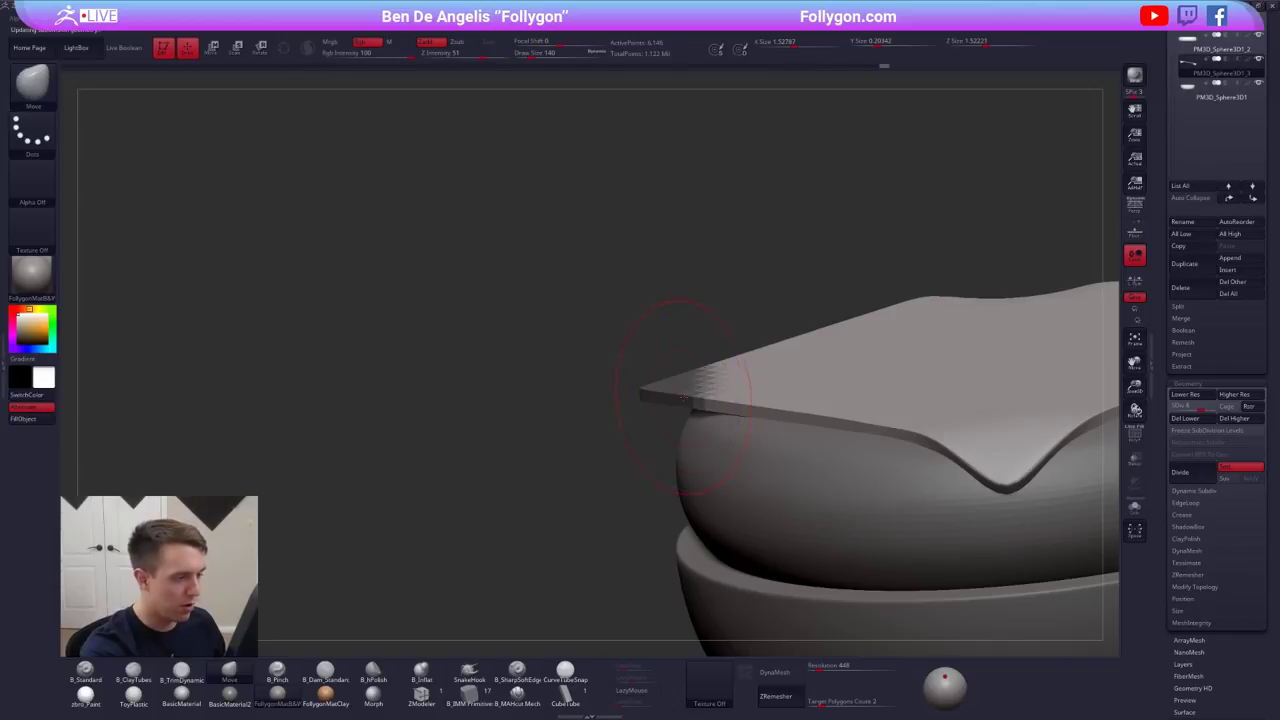
key(shift+d)
key(r)
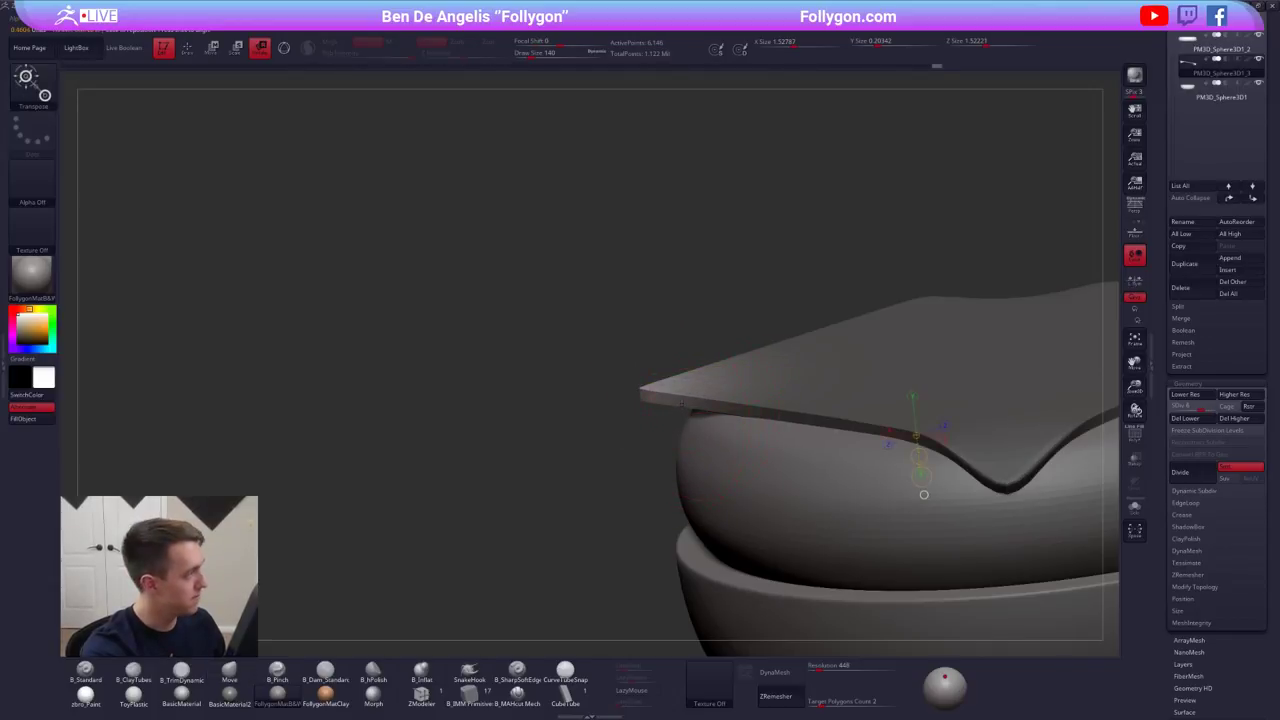
right_drag(676, 408, 674, 350)
mouse_move(716, 408)
mouse_down()
mouse_move(604, 509)
mouse_move(617, 557)
mouse_up()
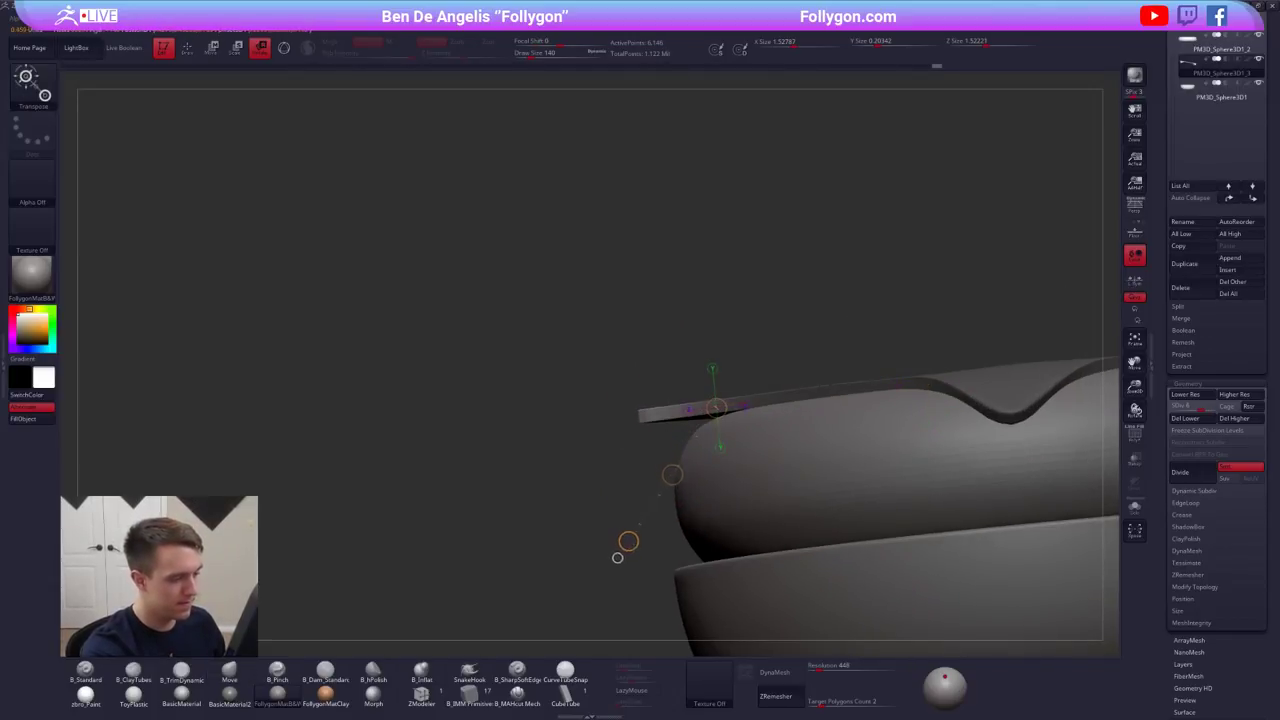
drag(593, 513, 601, 525)
key(q)
- Adjust the fourth corner and adjoining edge with the Move brush, then raise the cheese back to subdivision level 8
key(space)
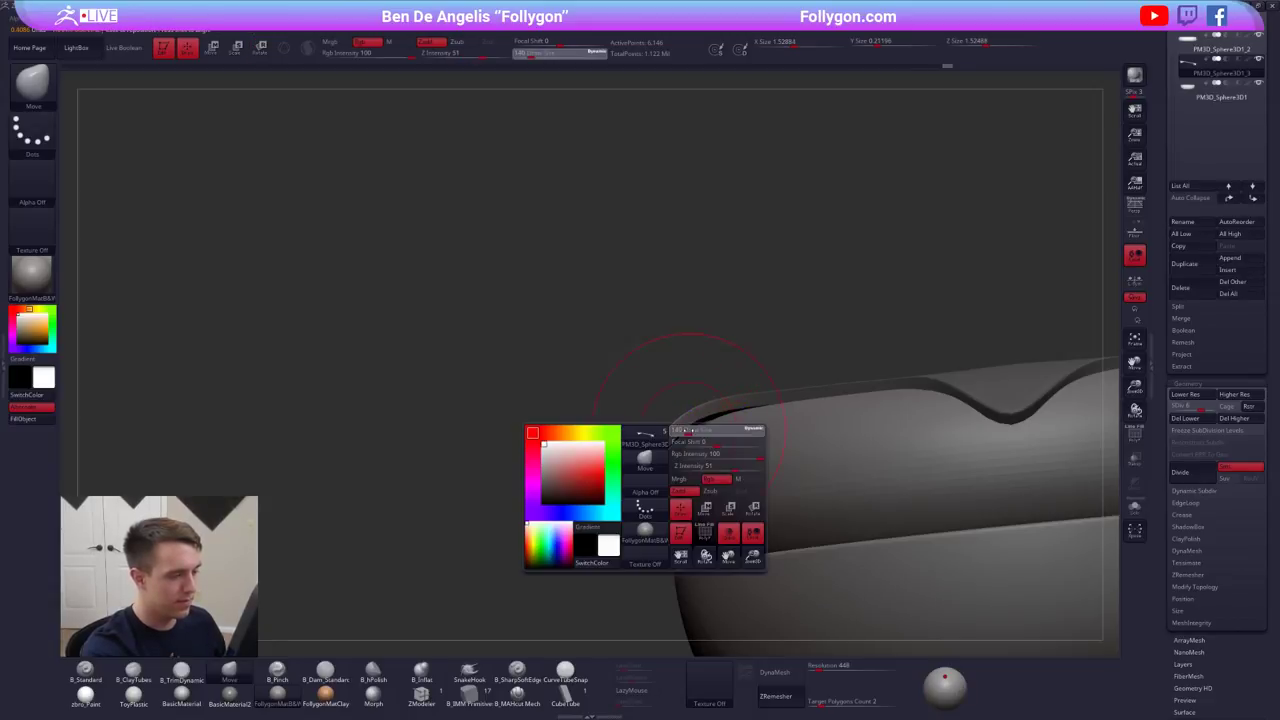
drag(698, 451, 704, 451)
mouse_move(708, 462)
right_down()
mouse_move(674, 420)
mouse_move(630, 475)
mouse_move(688, 467)
right_up()
key(space)
drag(737, 399, 732, 398)
right_drag(732, 398, 700, 477)
key(space)
drag(747, 410, 742, 409)
key(d)
key(d)
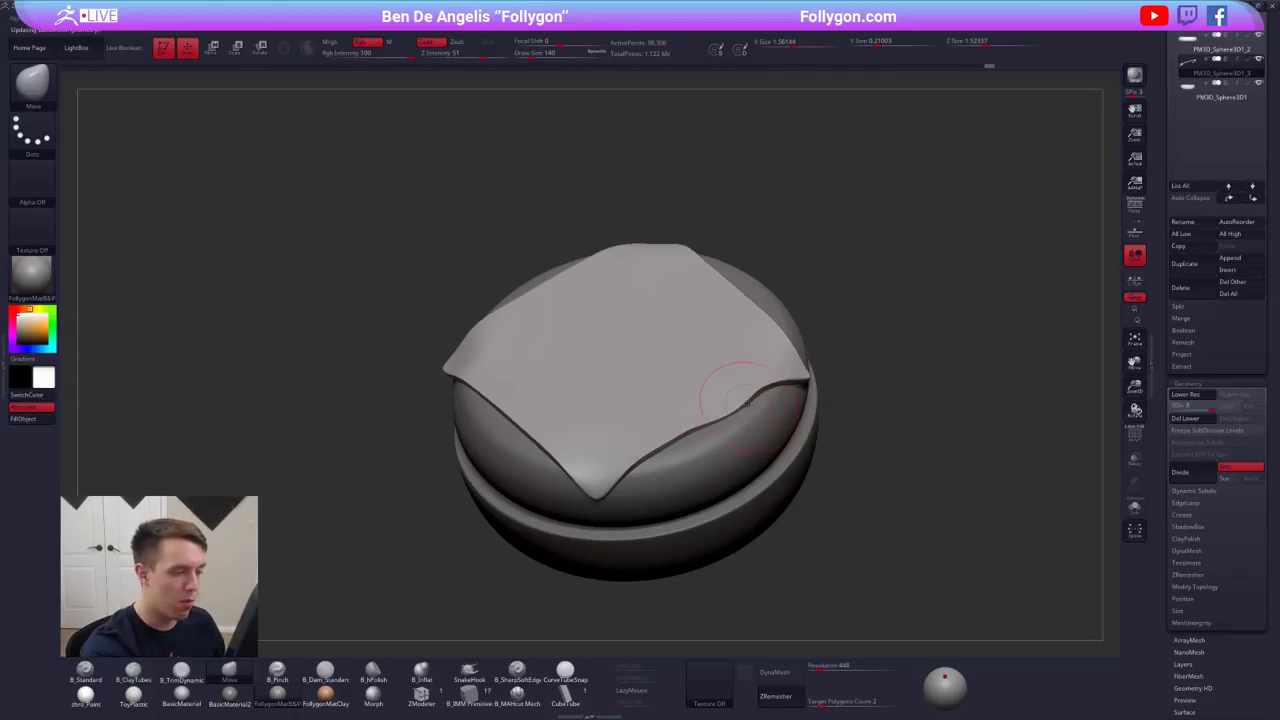
- Set the draw size to about 192, nudge the cheese's wavy side, and undo the recent Move strokes along that side
right_drag(746, 402, 701, 481)
key(space)
drag(745, 415, 750, 415)
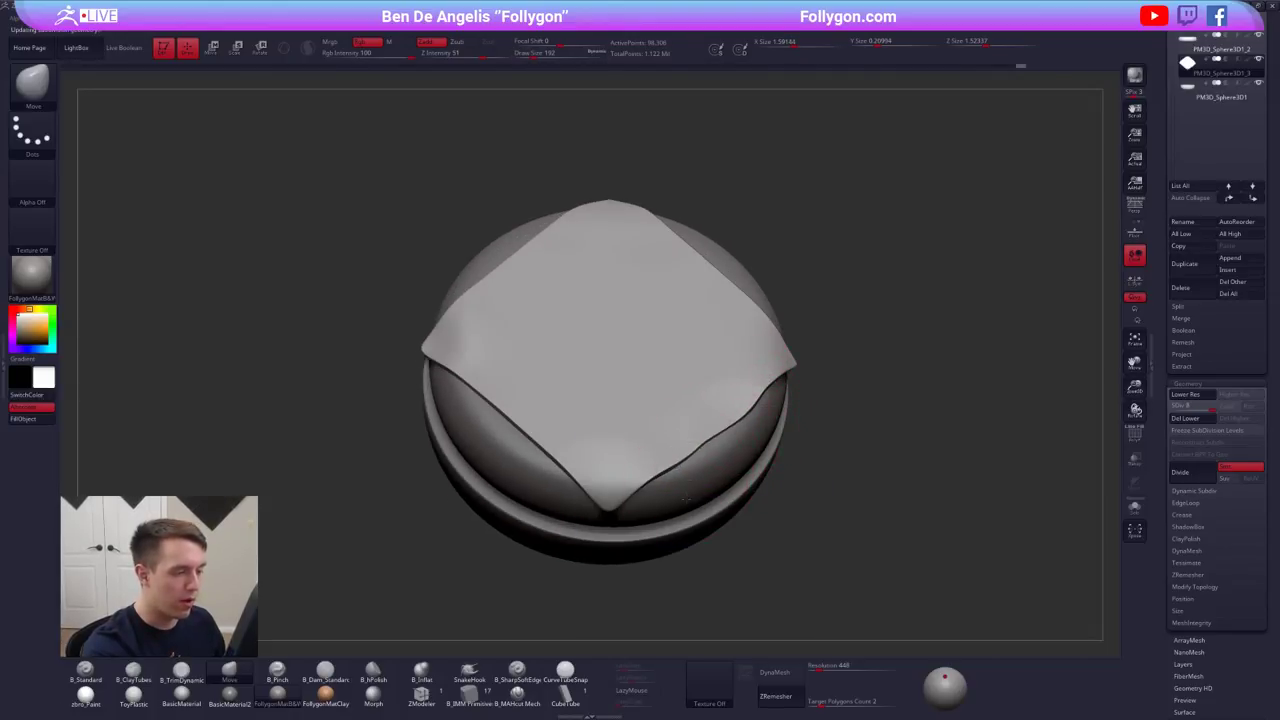
key(ctrl+z)
key(ctrl+z)
key(ctrl+z)
key(ctrl+z)
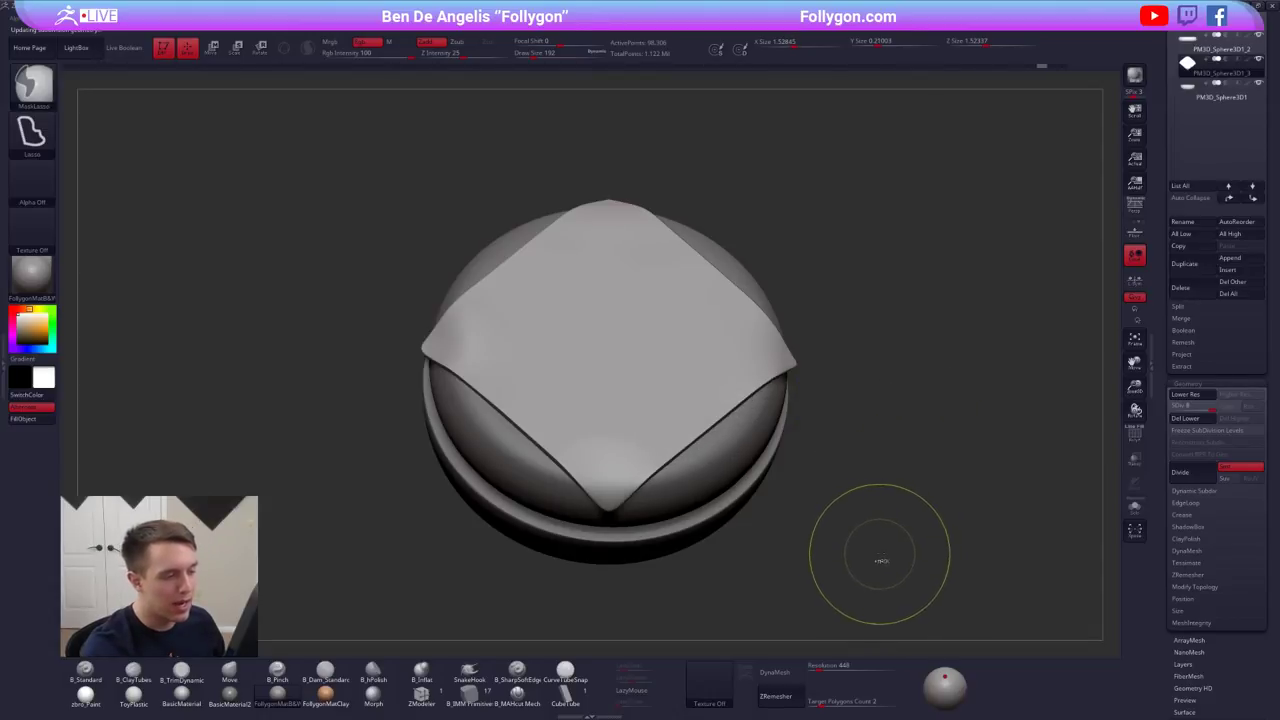
- Pull the cheese slice's corners outward over the patty with the Move brush at a draw size of about 447, then reduce it to 265
mouse_move(881, 549)
mouse_down()
mouse_move(829, 465)
mouse_move(829, 426)
mouse_move(843, 486)
mouse_move(812, 540)
mouse_up()
key(space)
drag(706, 500, 728, 500)
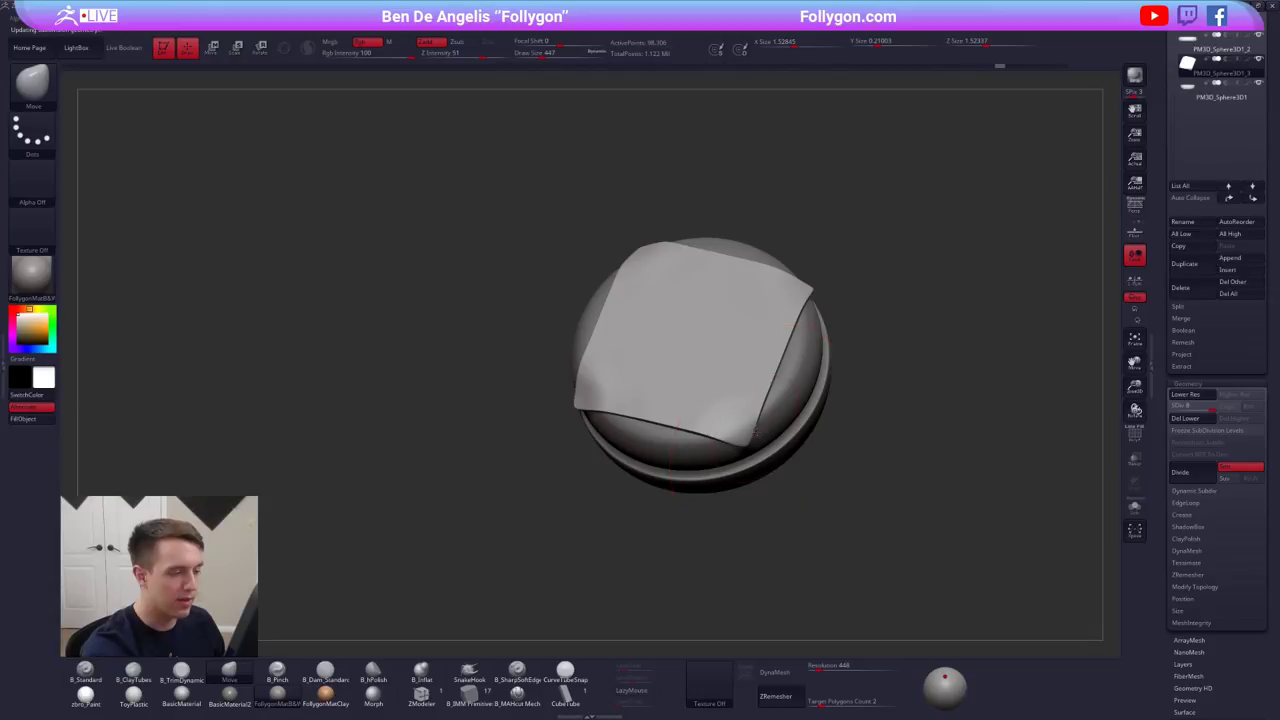
drag(746, 425, 756, 429)
drag(619, 406, 607, 402)
right_drag(603, 348, 618, 412)
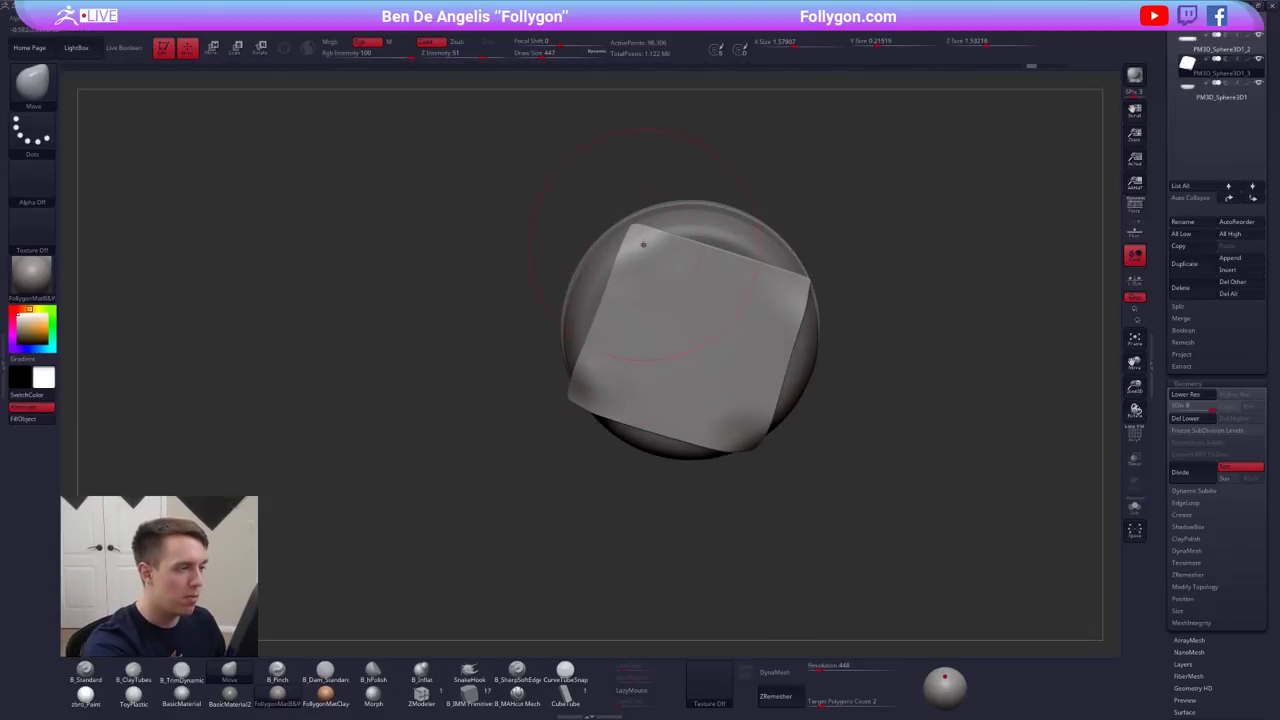
drag(802, 287, 809, 284)
mouse_move(809, 298)
right_down()
mouse_move(814, 277)
mouse_move(828, 345)
right_up()
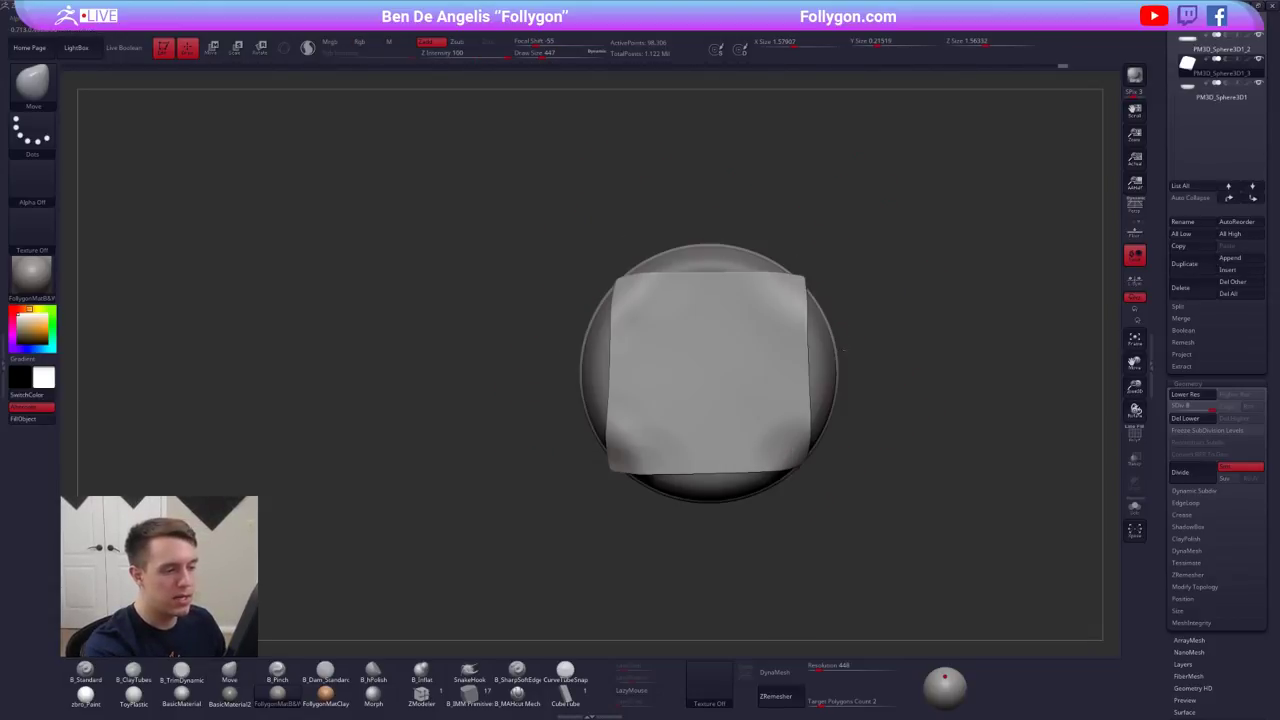
key(space)
drag(881, 335, 866, 335)
alt+right_drag(873, 324, 838, 347)
- Show all the burger parts and sample the bun's golden-orange colour from the reference image
drag(1169, 311, 1166, 434)
shift+click(1258, 326)
right_drag(997, 424, 984, 358)
key(shift+z)
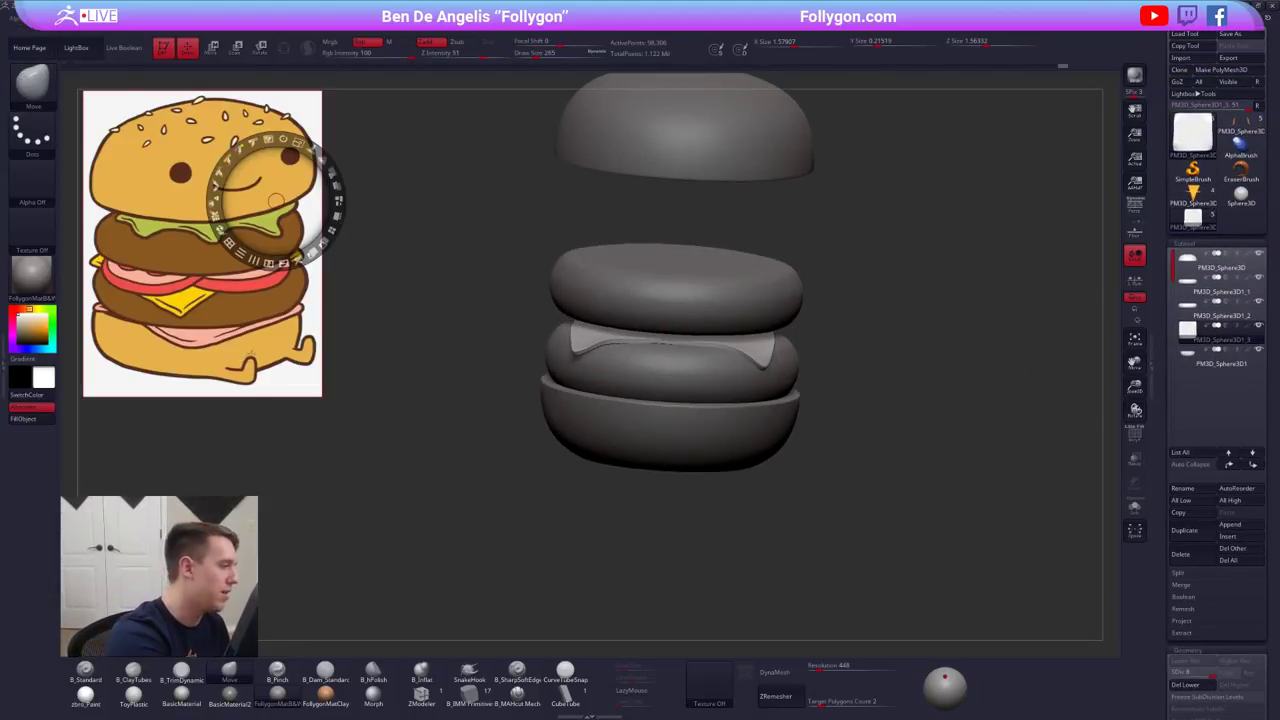
key(c)
key(z)
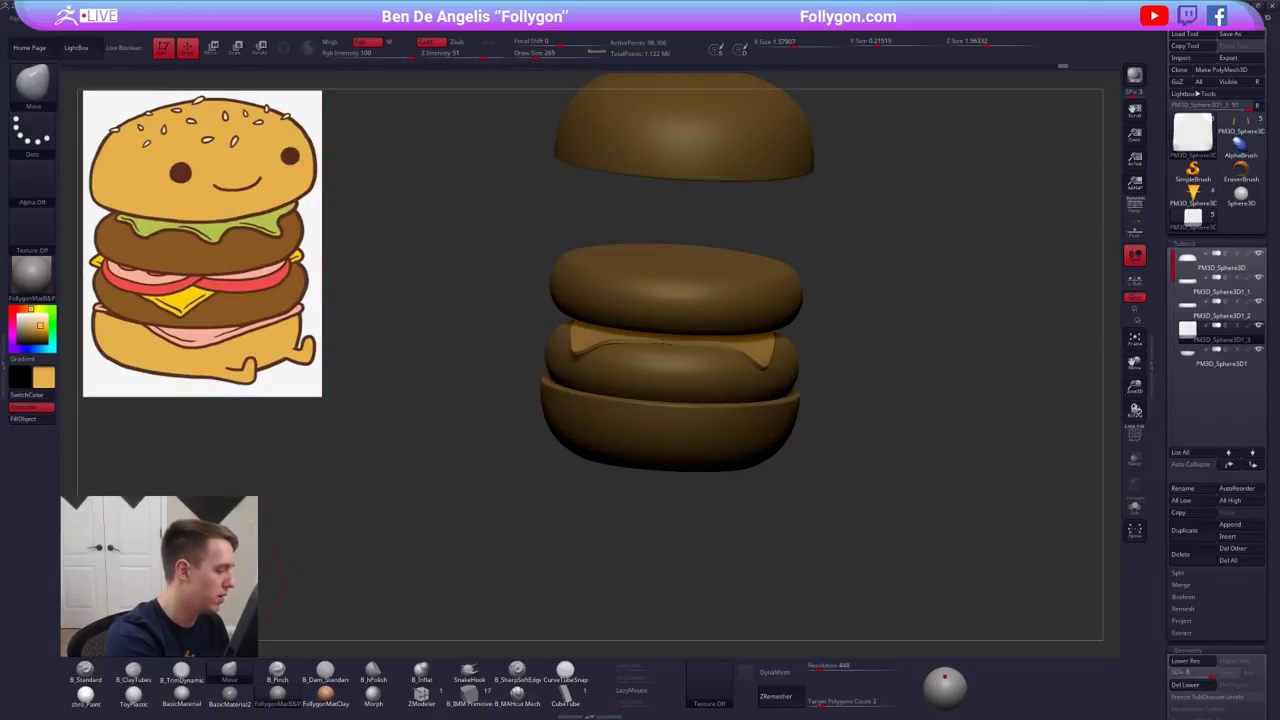
- Switch to the zbro_Paint material and Standard brush, and fill the bottom and top buns with the sampled golden-orange
key(shift+z)
click(86, 696)
click(86, 673)
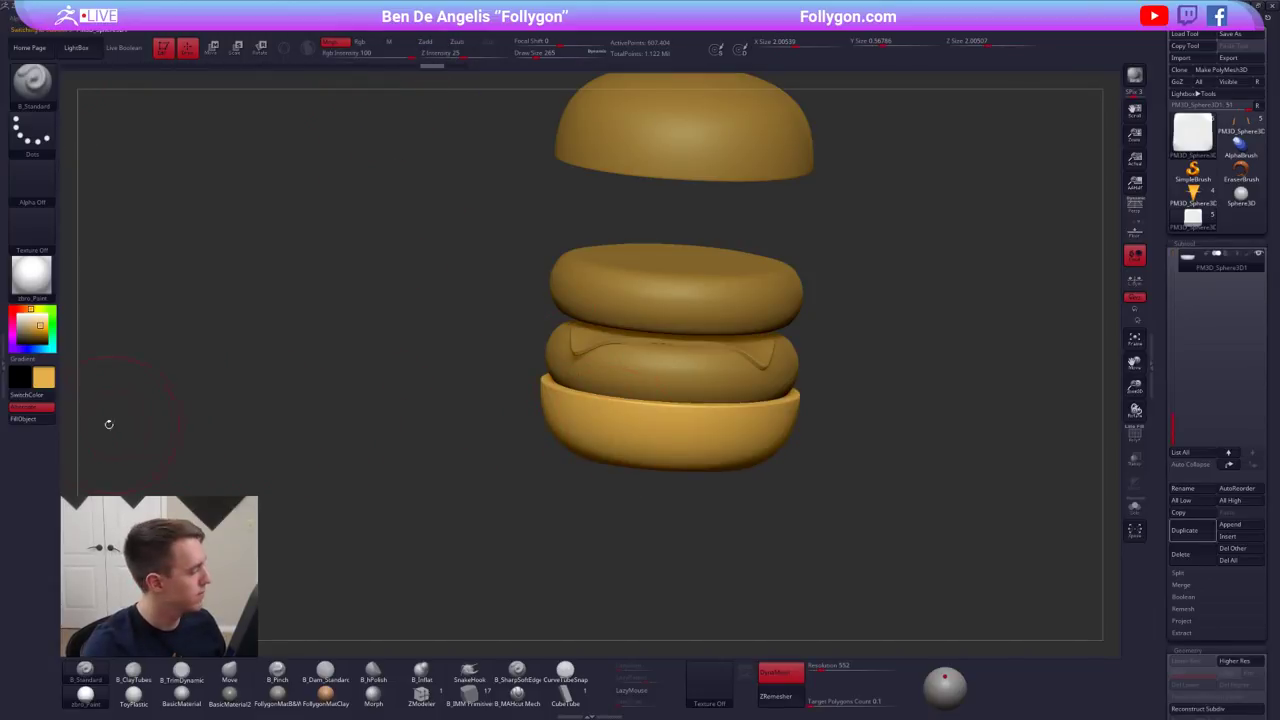
click(53, 420)
alt+click(598, 157)
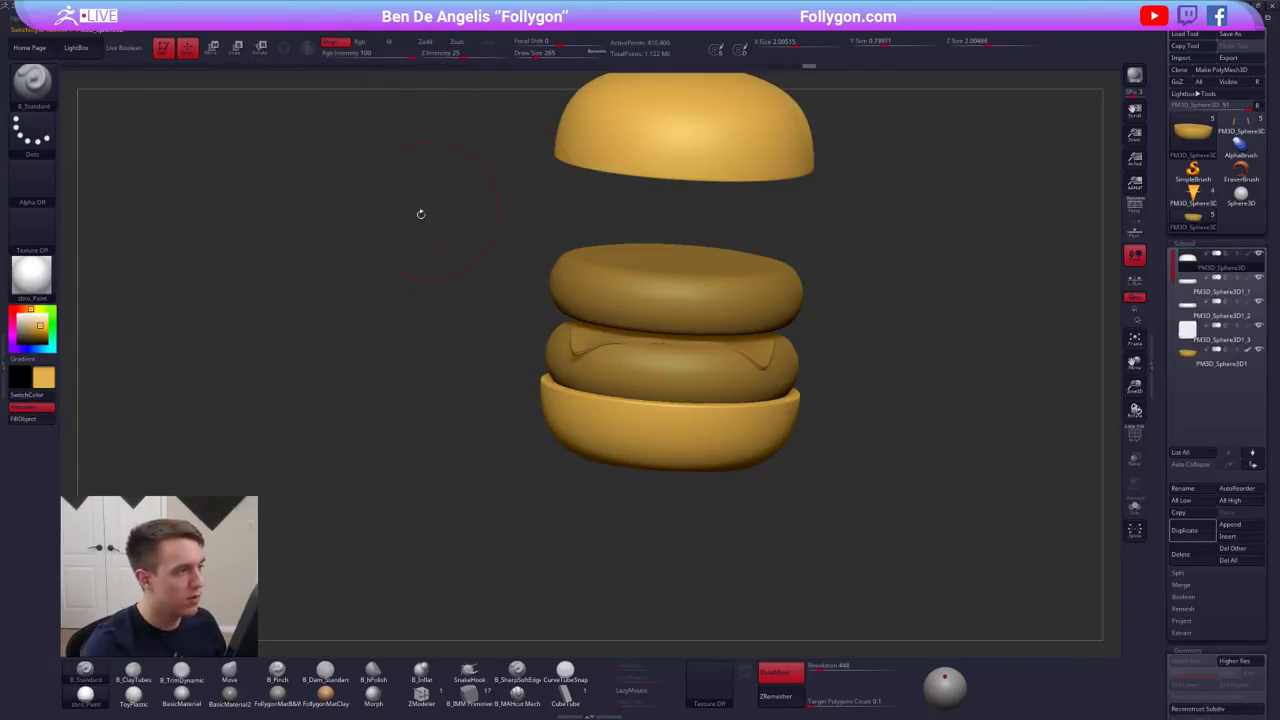
click(27, 418)
- Sample the cheese yellow from the reference image and fill the cheese slice with it
key(shift+z)
key(c)
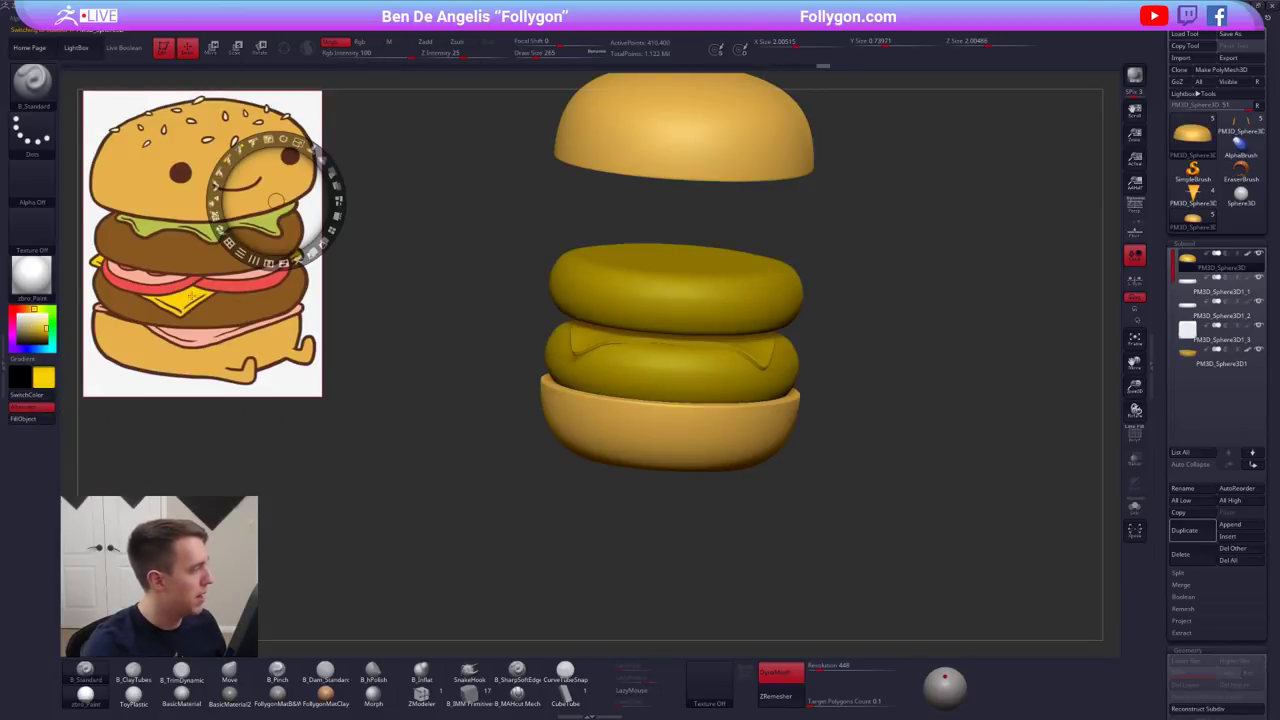
key(z)
alt+click(590, 343)
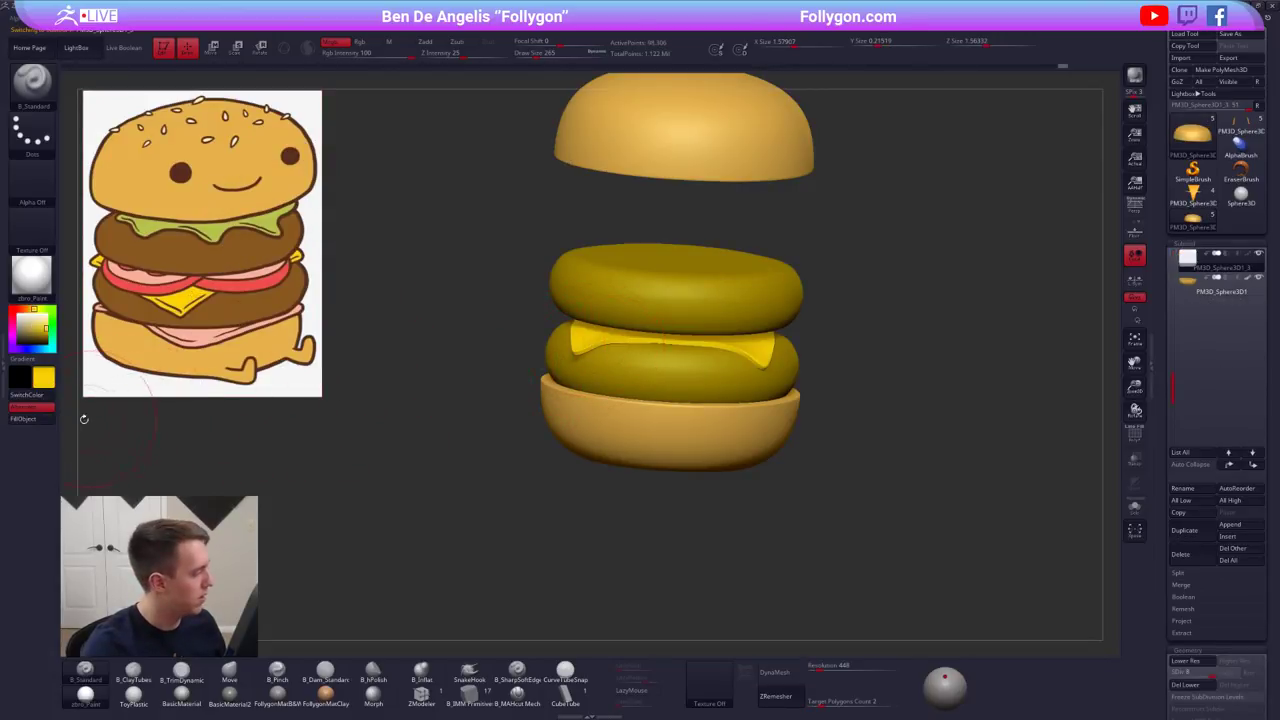
key(z)
key(z)
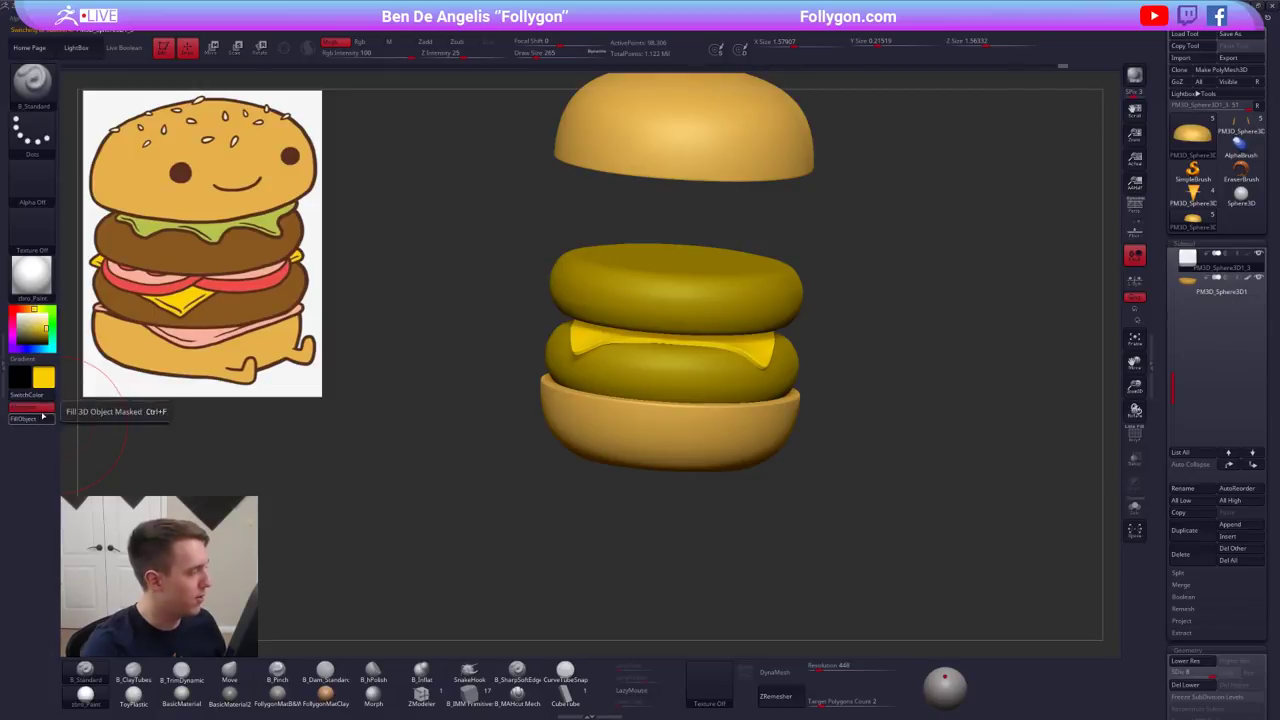
click(42, 418)
click(30, 410)
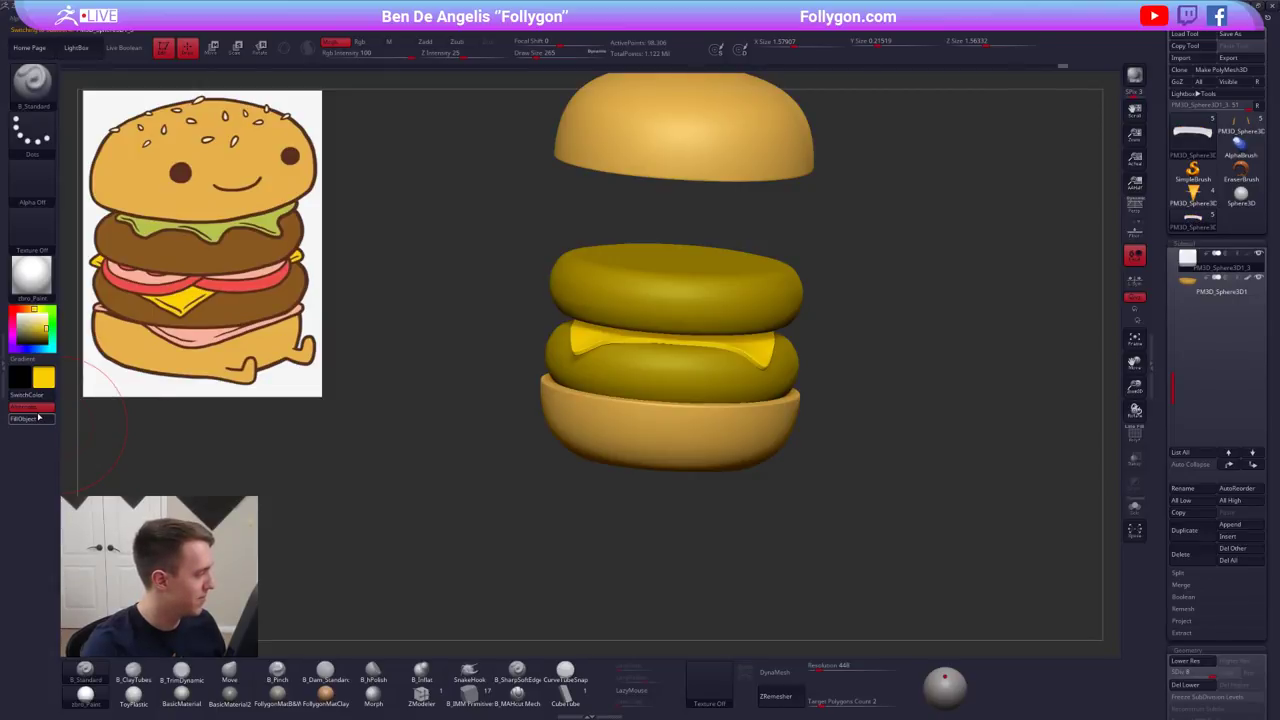
click(30, 418)
- Sample the patty brown from the reference image and fill both patties with it
key(z)
key(c)
key(z)
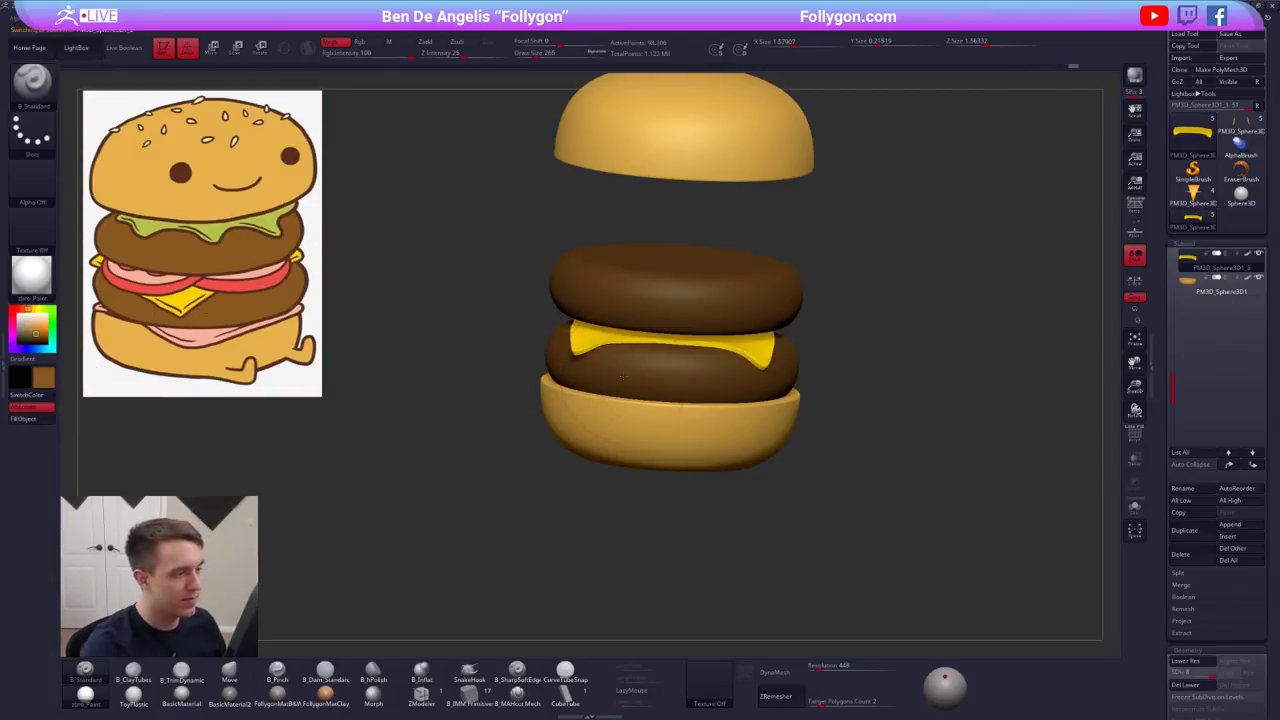
alt+click(623, 376)
key(shift+z)
click(42, 420)
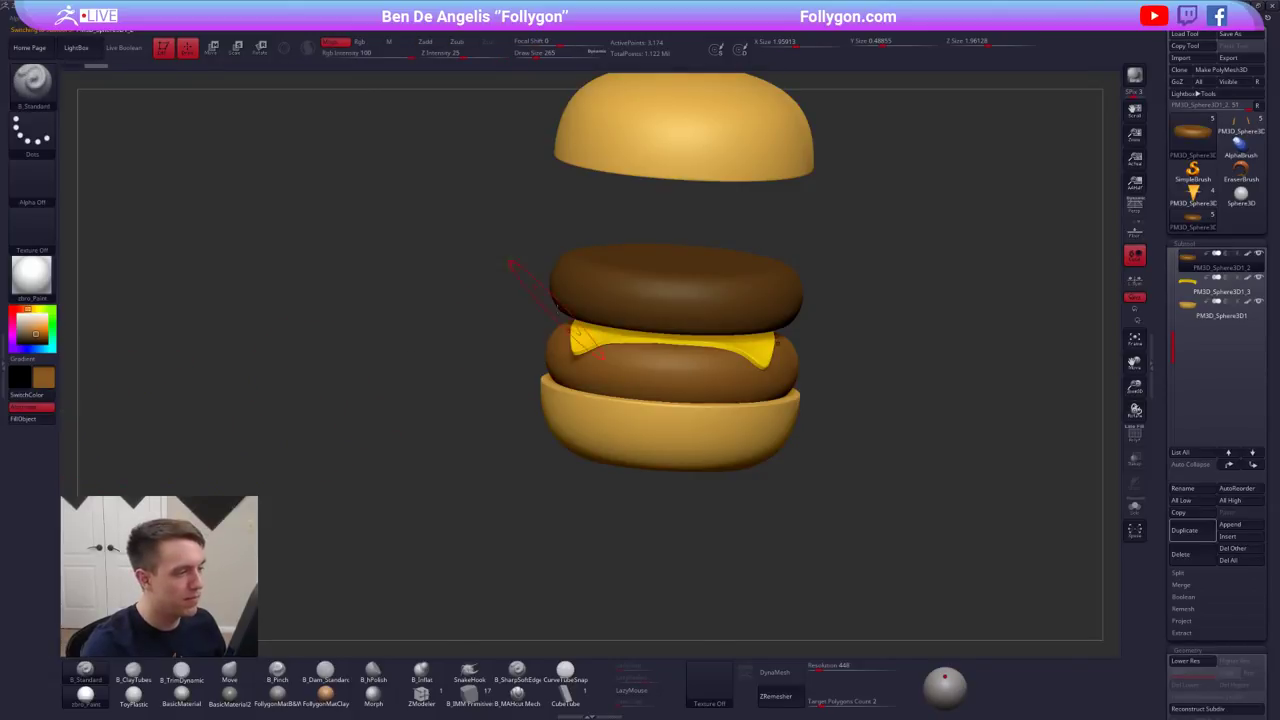
alt+click(557, 309)
click(36, 421)
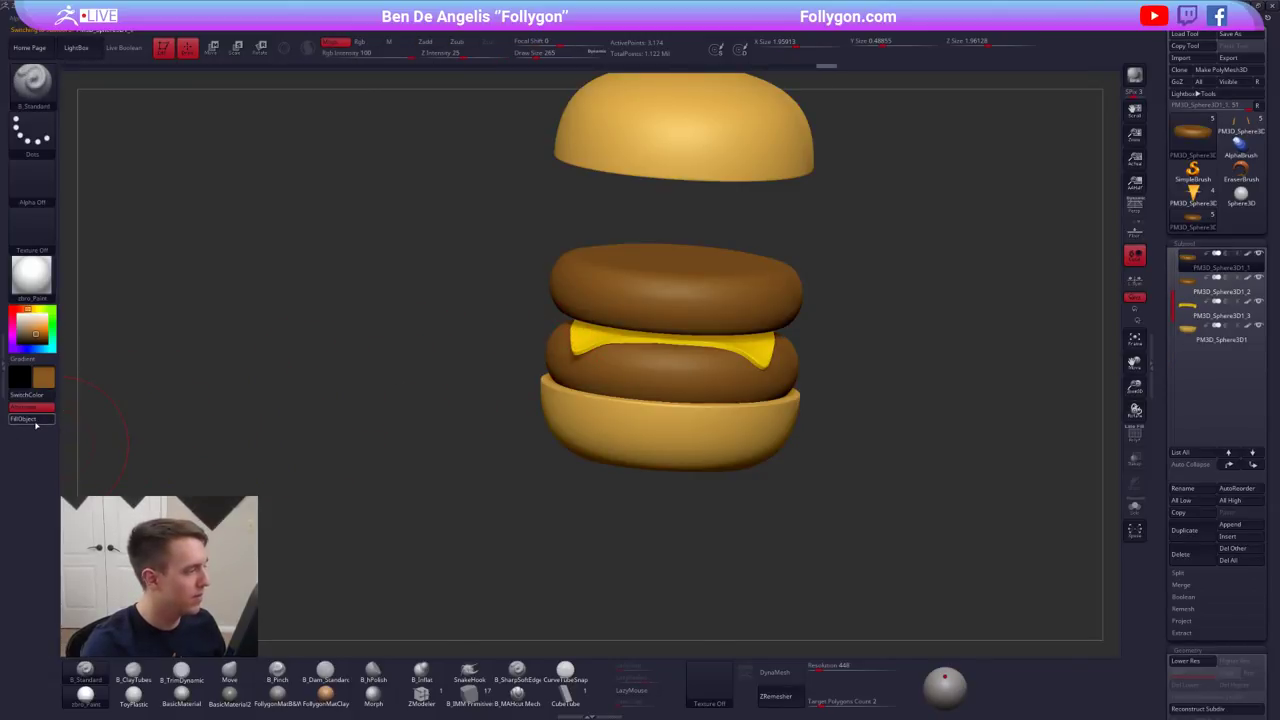
- Hide the top bun and upper patty to expose the cheese slice from above
alt+drag(607, 204, 531, 274)
alt+click(603, 240)
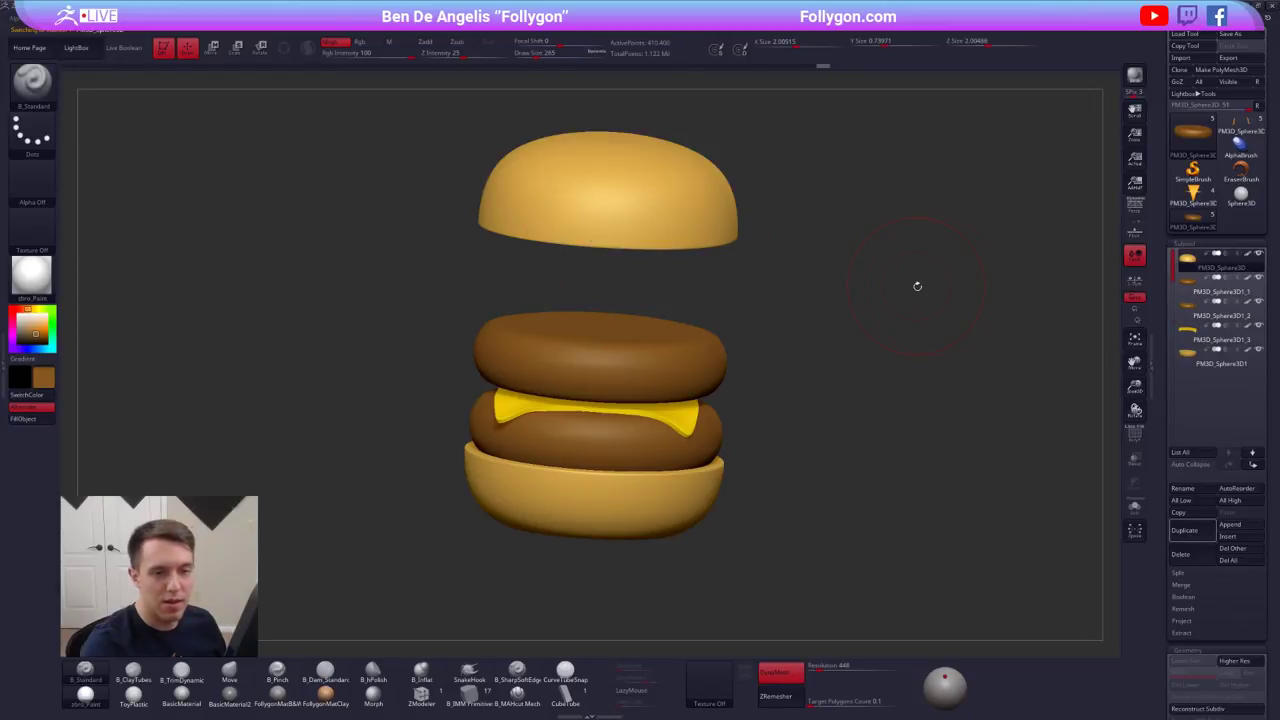
click(1188, 284)
click(1194, 312)
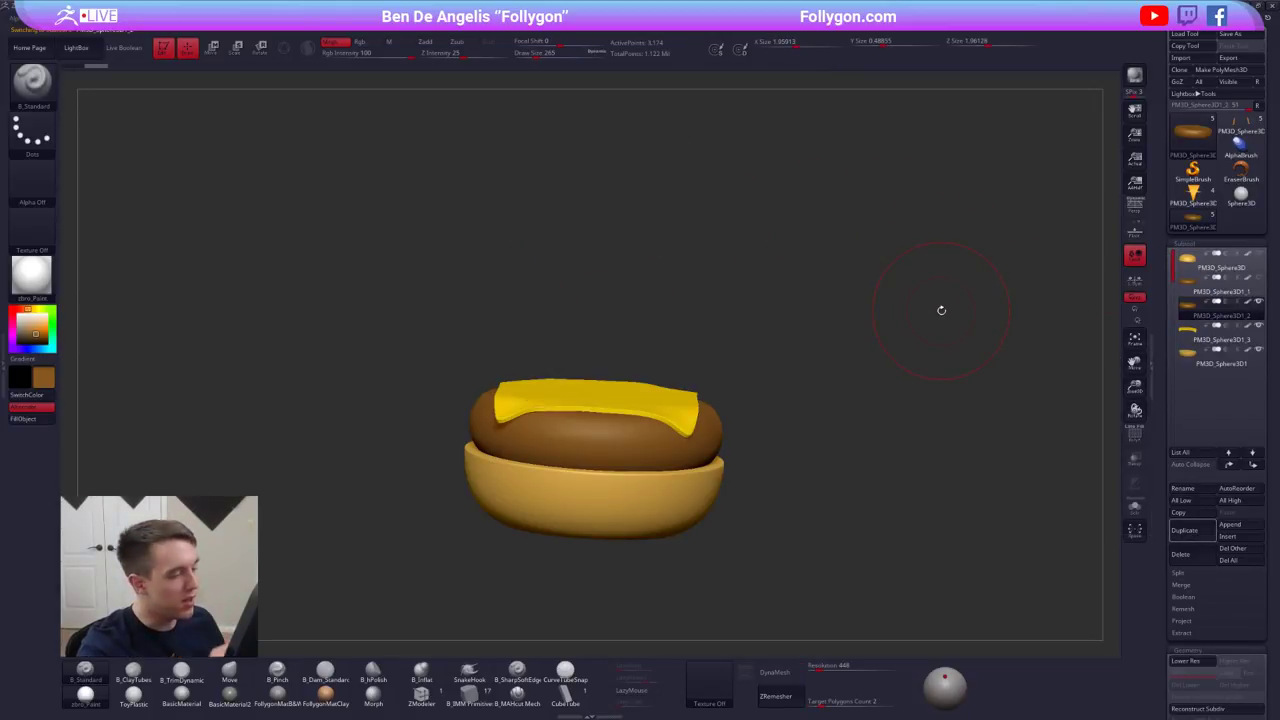
drag(941, 310, 901, 457)
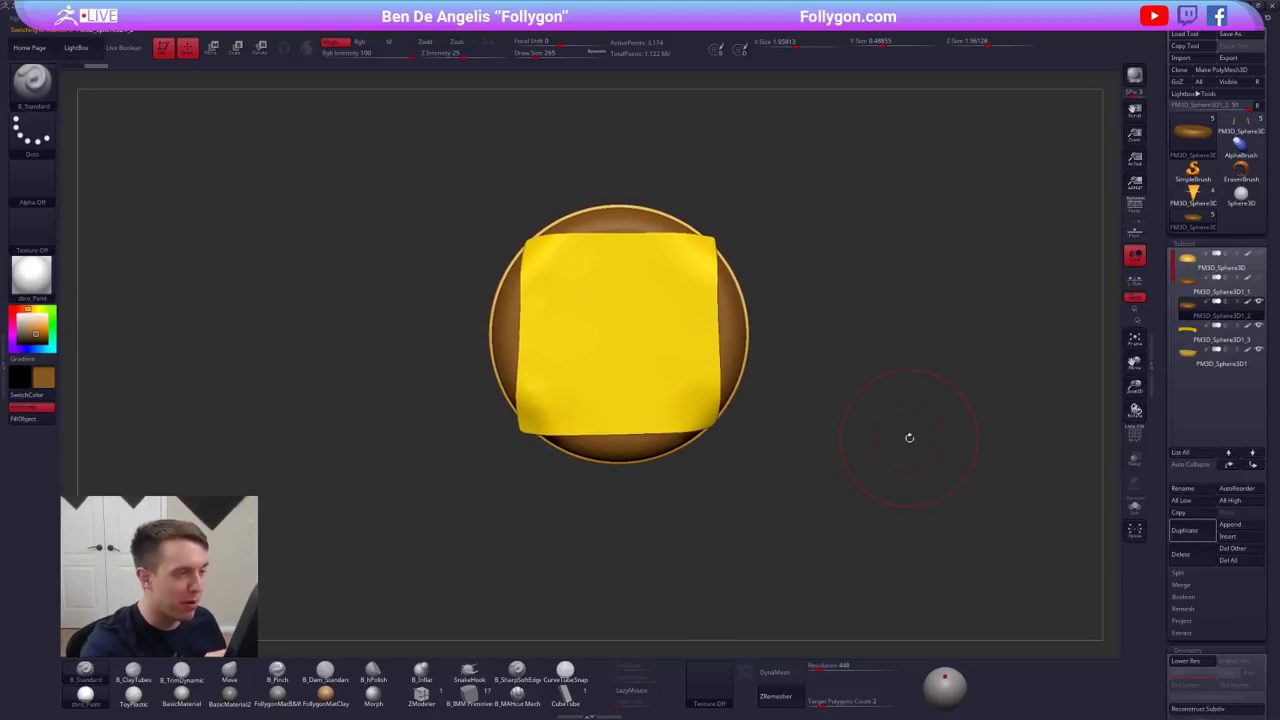
alt+drag(838, 436, 853, 500)
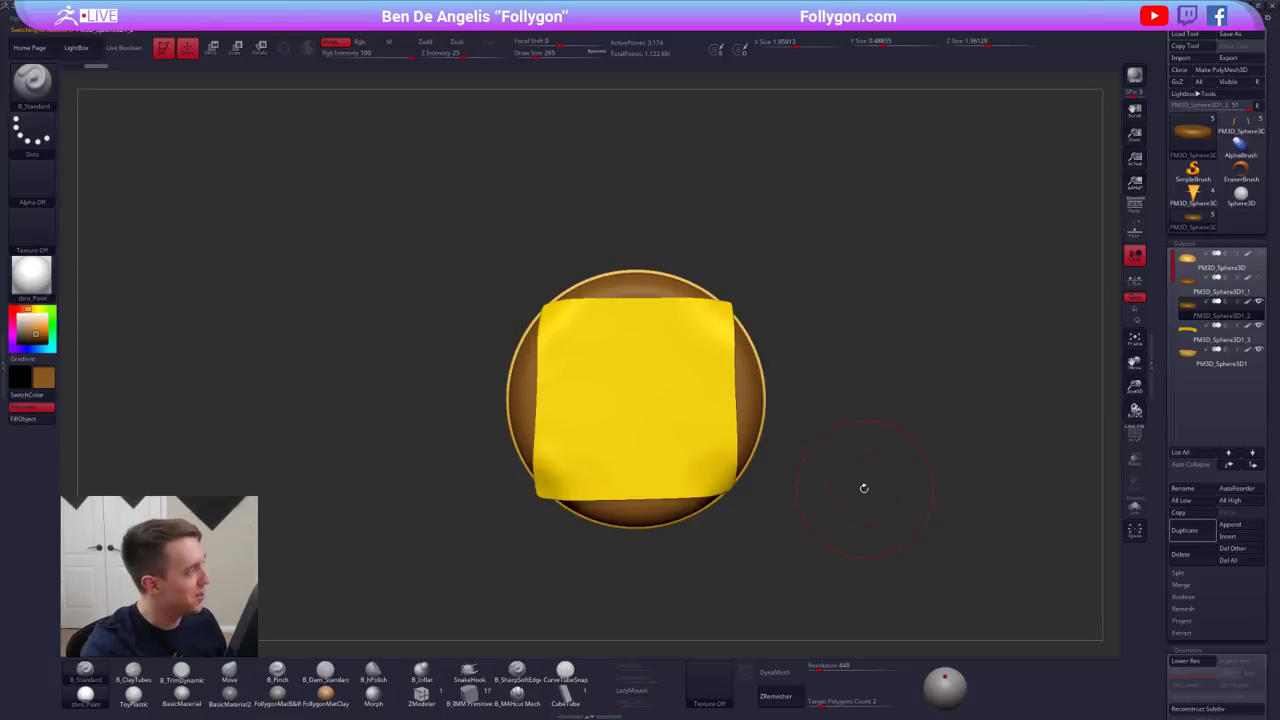
- Reorder the cheese above the lower patty in the subtool list, duplicate it, and place the copy above the original
key(b)
key(m)
key(v)
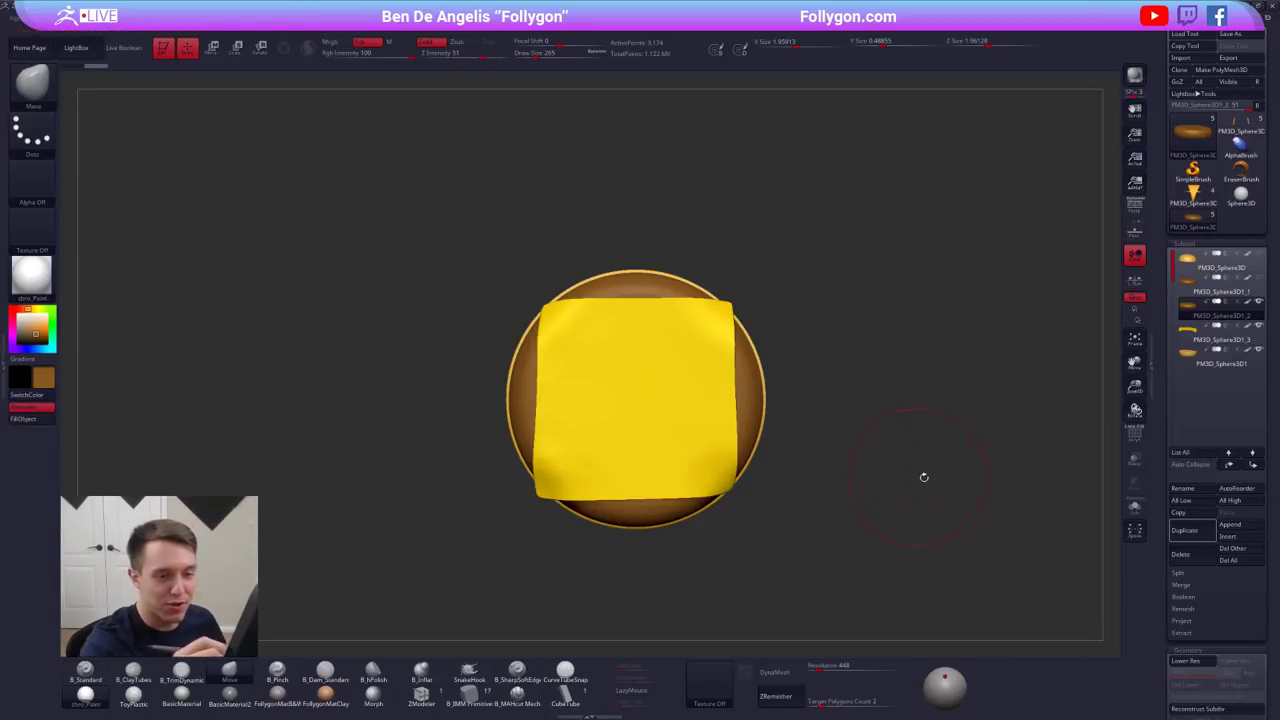
click(1193, 340)
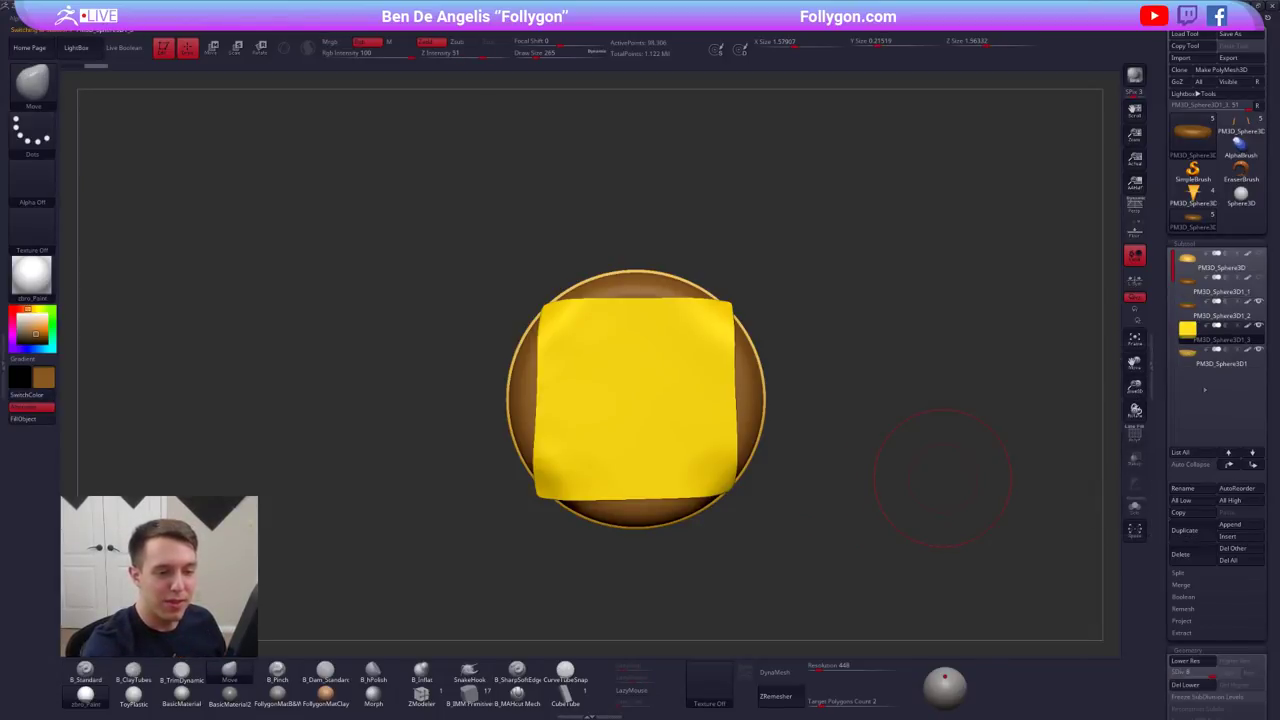
click(1231, 465)
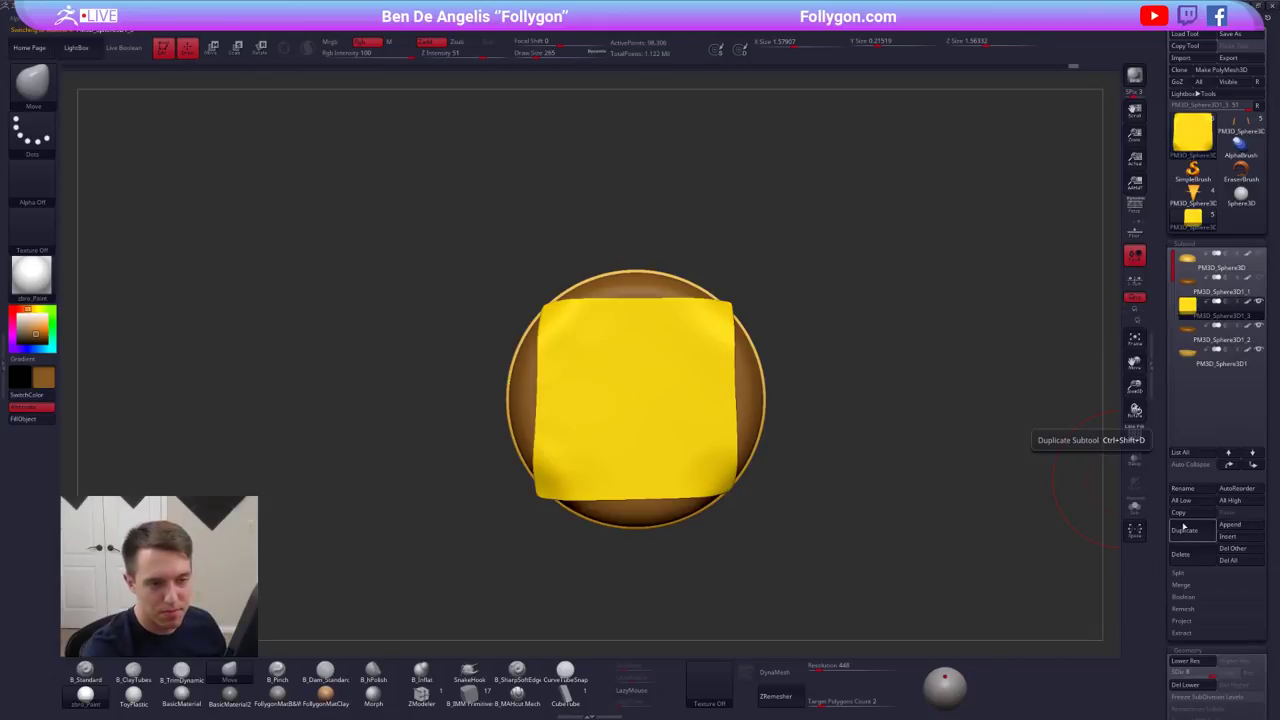
click(1195, 535)
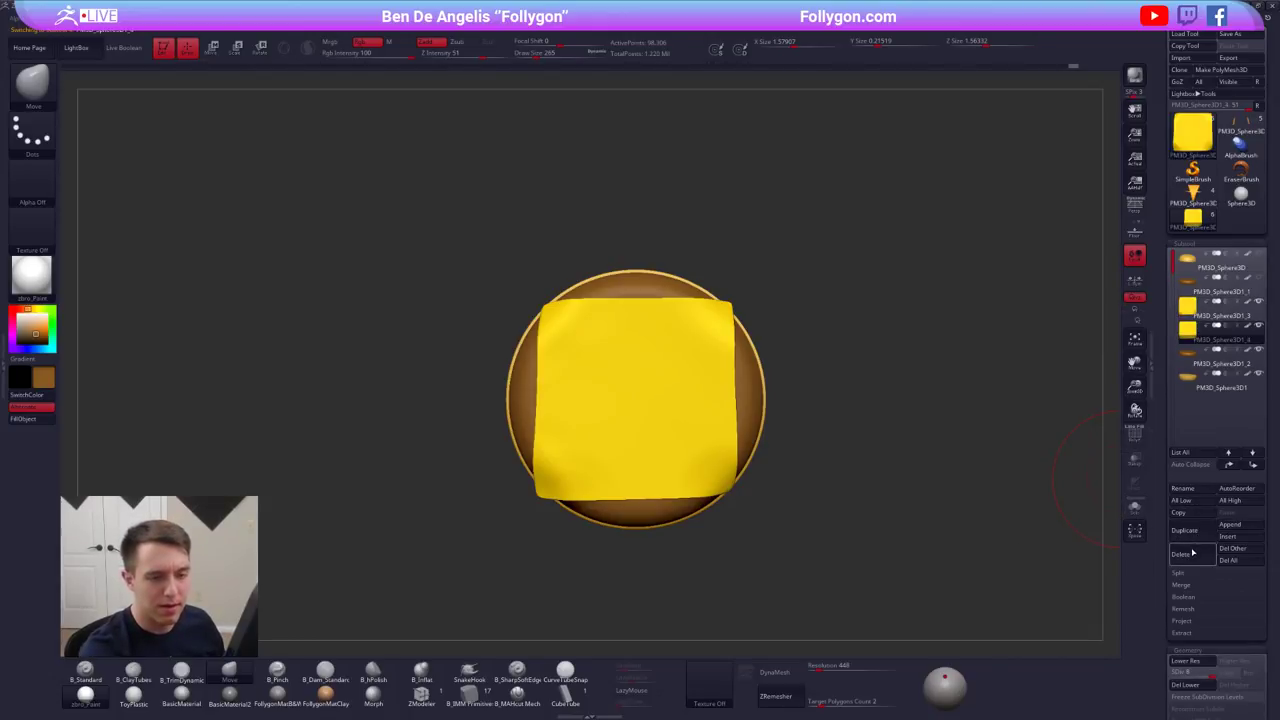
click(1227, 466)
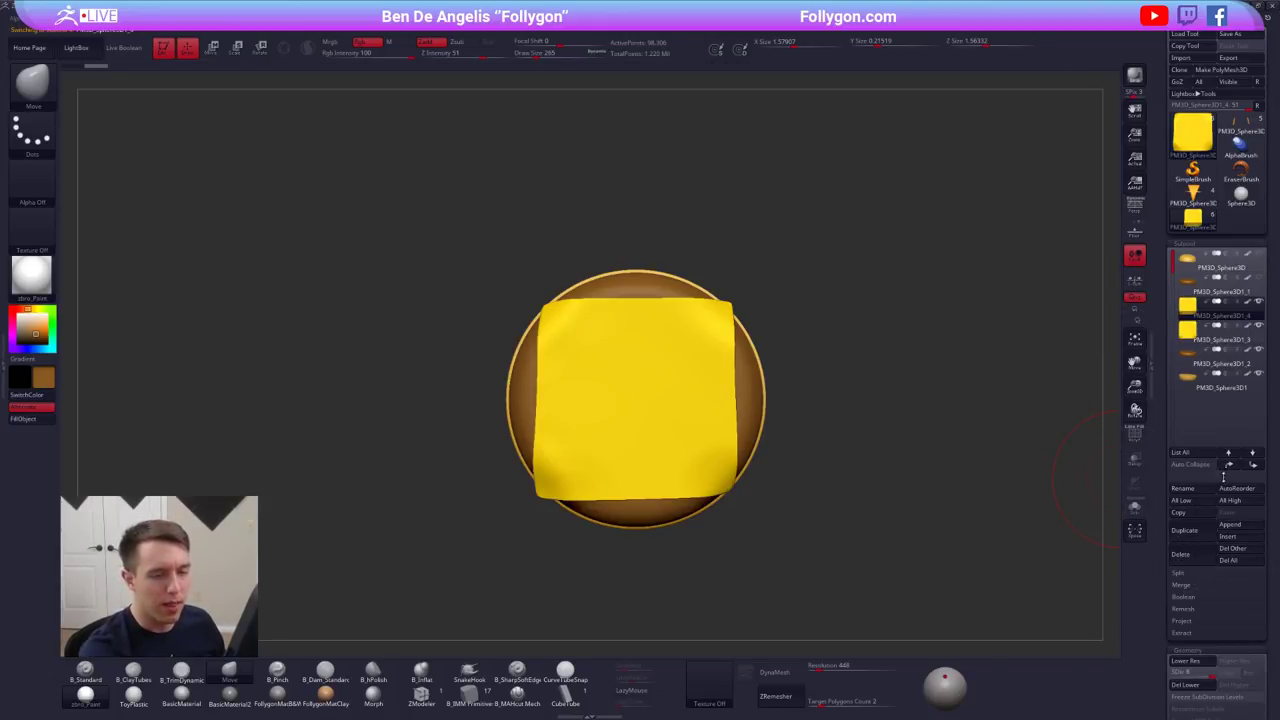
- Remove the duplicate cheese's lower subdivision levels and choose the Creased Cylinder primitive from the B_IMM Primitives brush
scroll(1185, 500, down, 5)
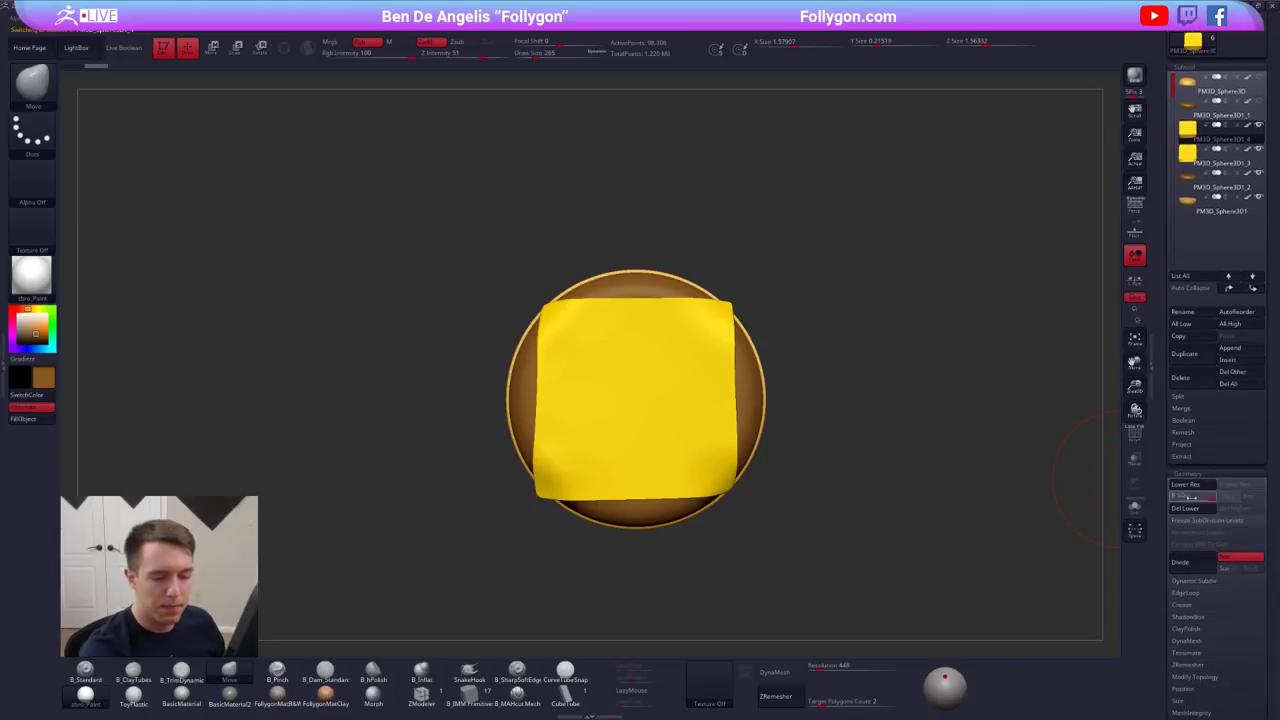
click(469, 700)
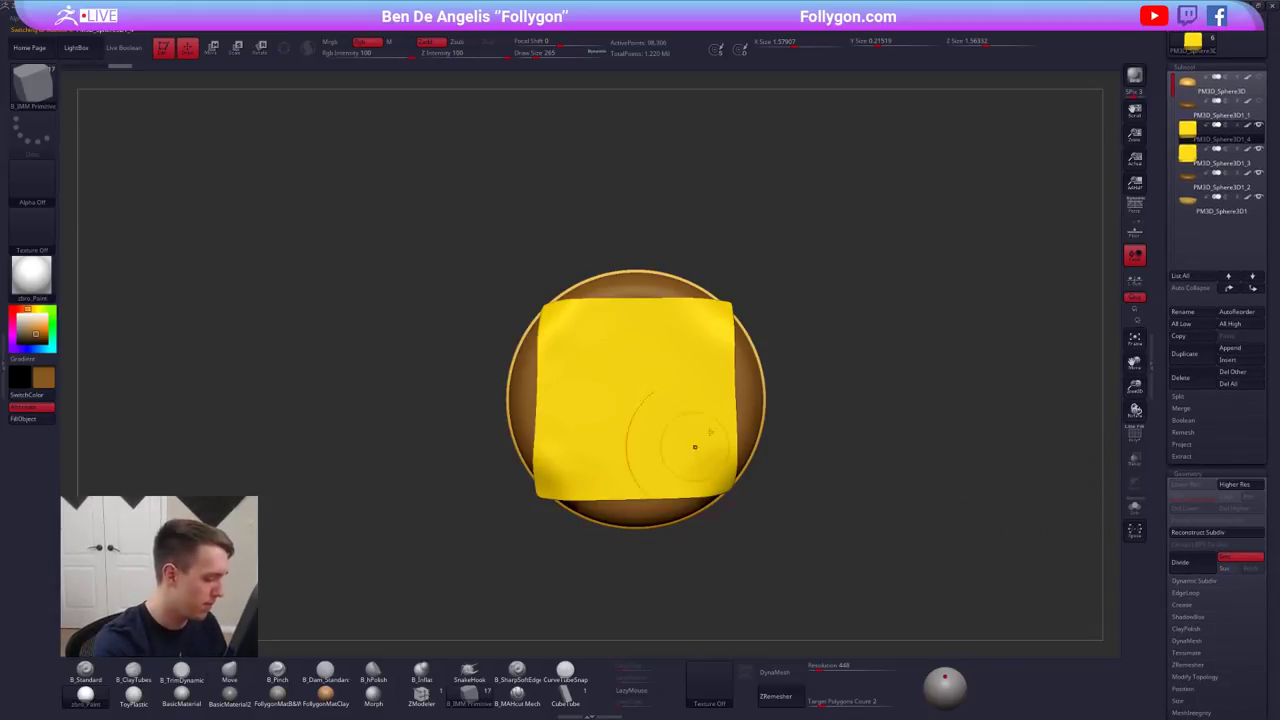
key(m)
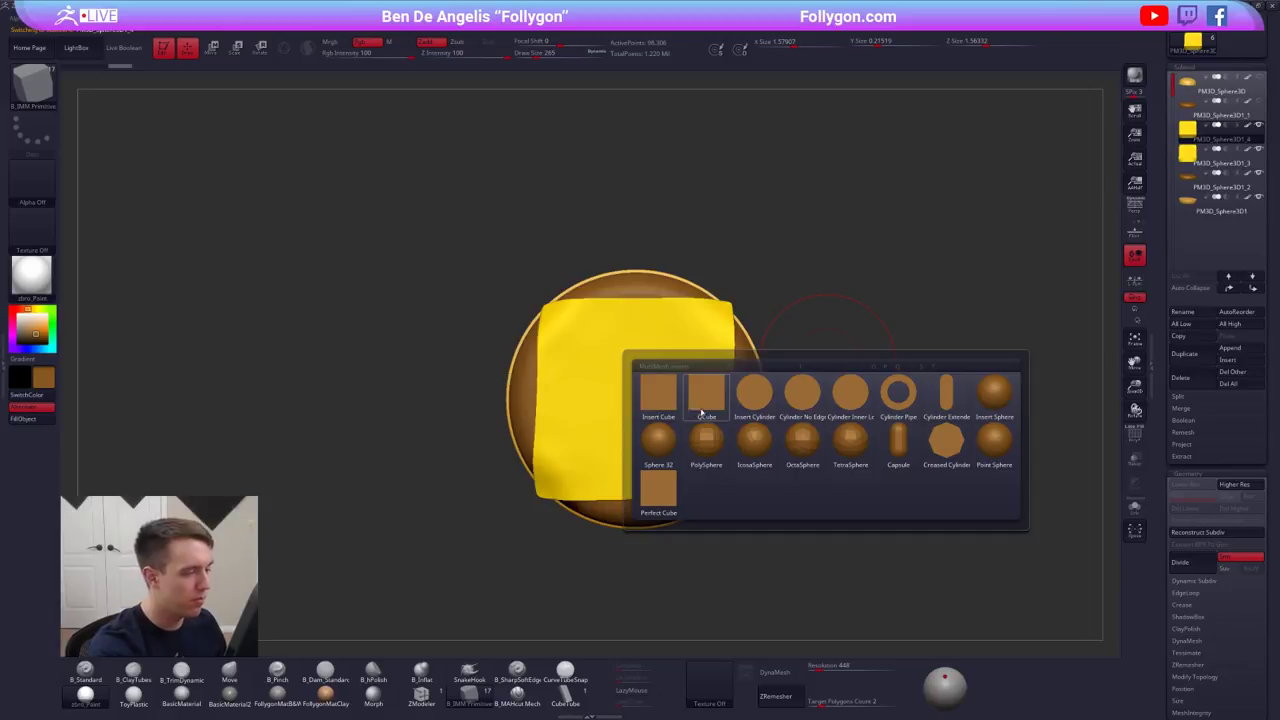
click(956, 451)
- Sample the tomato red from the reference image and insert the creased cylinder at the centre of the duplicate cheese
drag(36, 331, 17, 314)
key(shift+z)
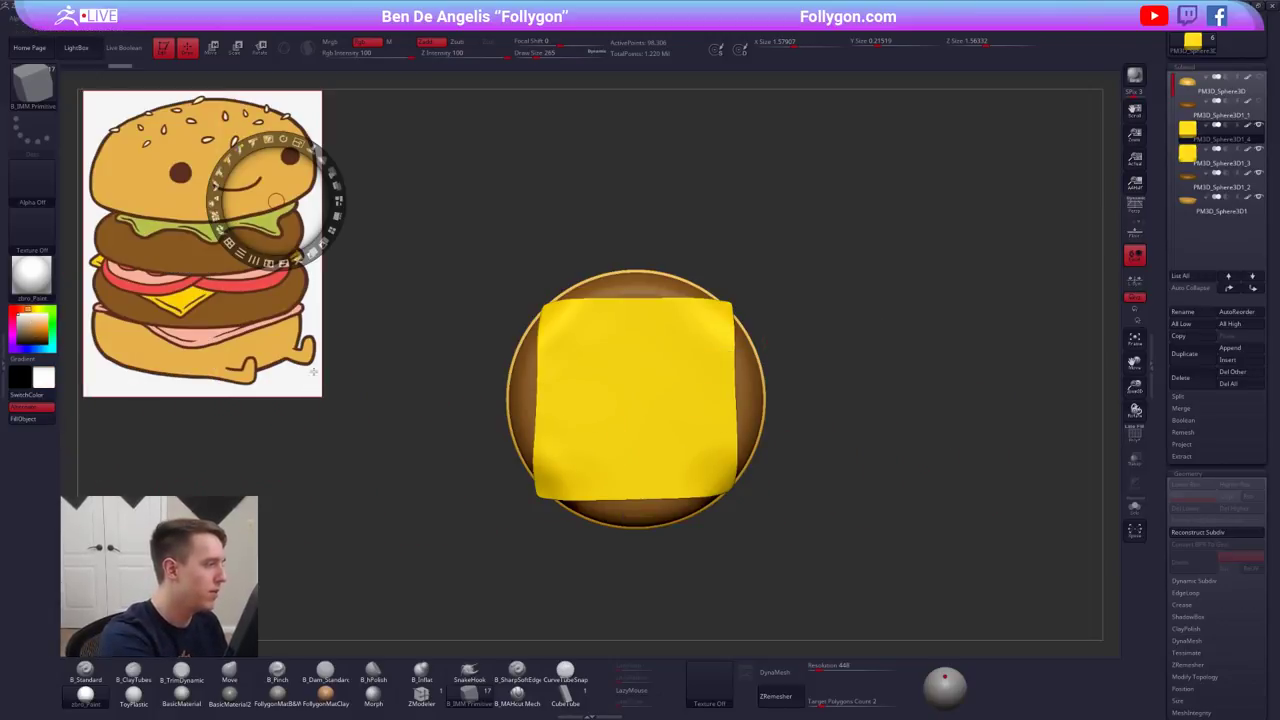
key(c)
key(z)
key(shift+z)
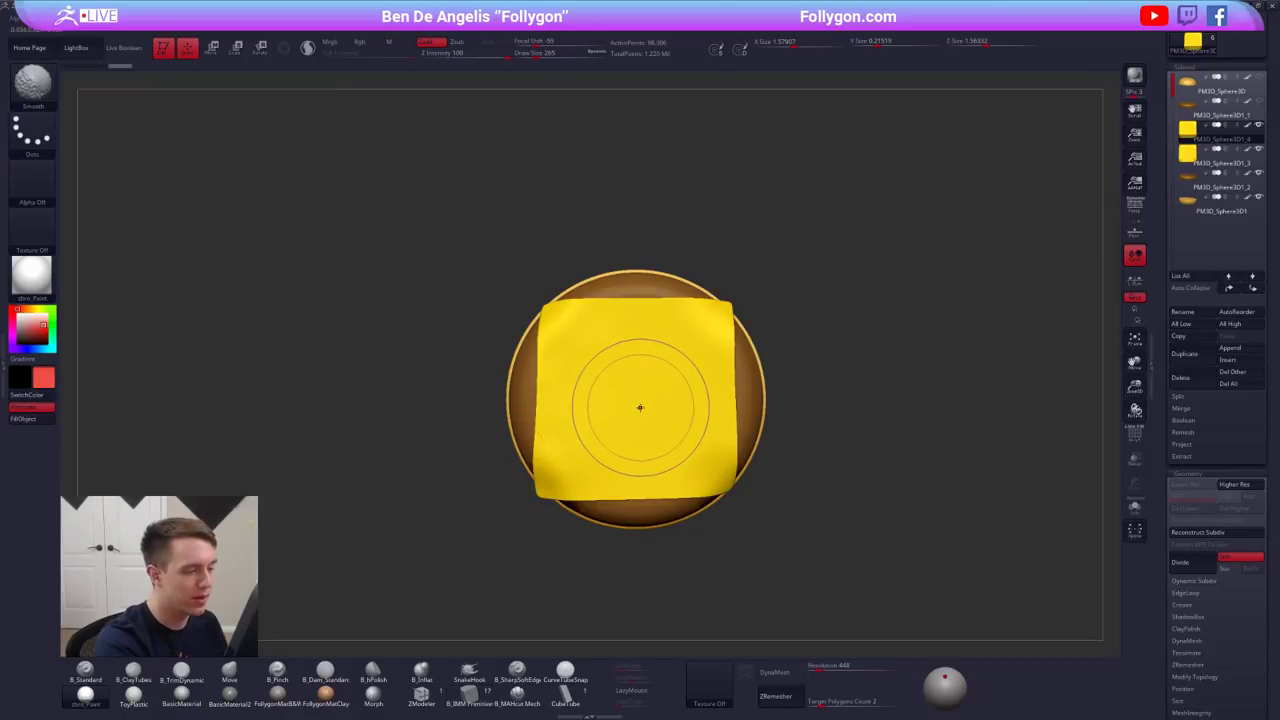
drag(637, 399, 641, 514)
shift+right_drag(637, 459, 707, 297)
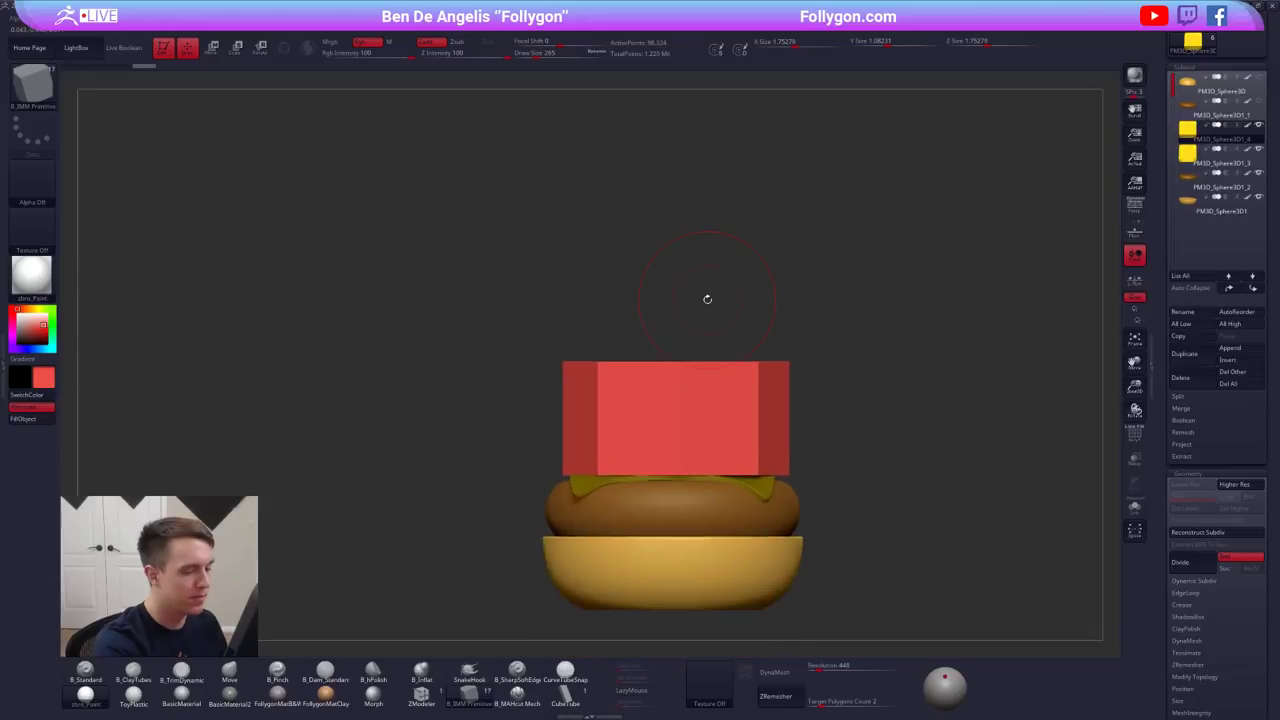
- Isolate the inserted red cylinder and delete the hidden duplicate cheese geometry from its subtool
ctrl+click(817, 364)
key(ctrl+w)
ctrl+shift+click(768, 371)
key(space)
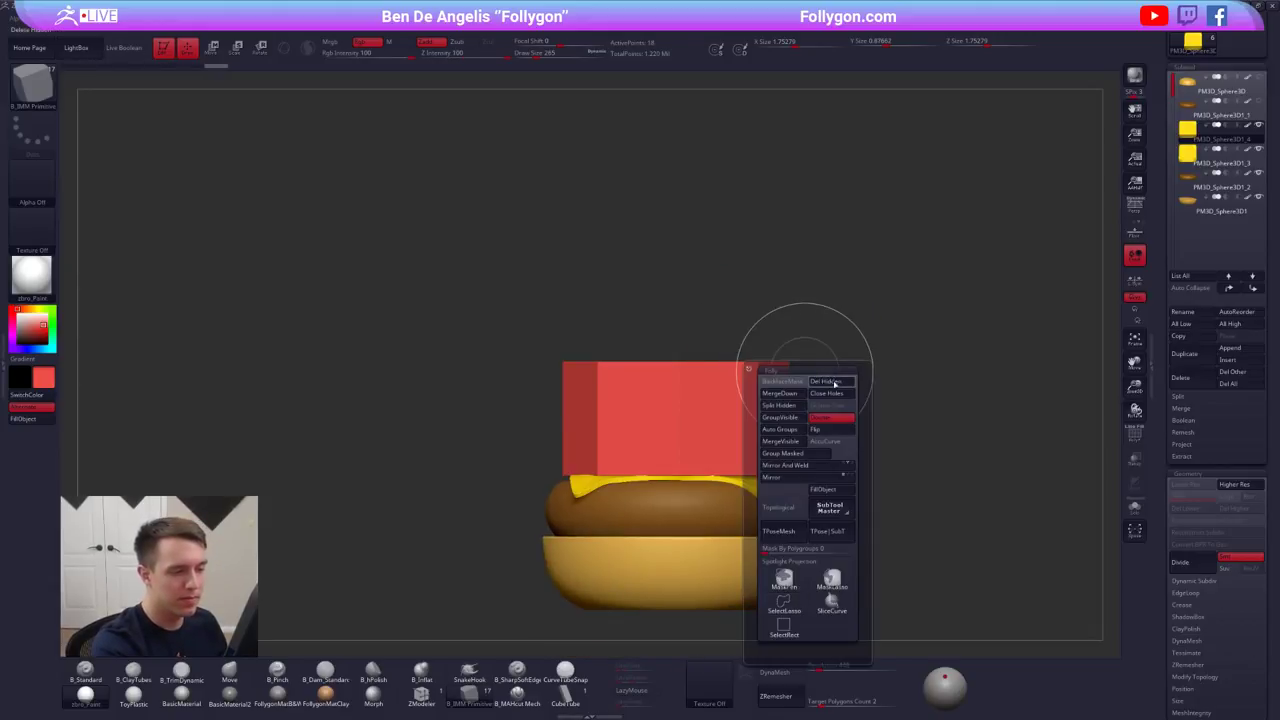
click(832, 381)
- Flatten the red cylinder into a tomato slice about 0.134 high, seat it on the cheese, and turn on its subdivision smoothing
alt+right_drag(769, 337, 776, 270)
key(w)
shift+drag(764, 269, 764, 271)
drag(764, 271, 764, 390)
key(ctrl+d)
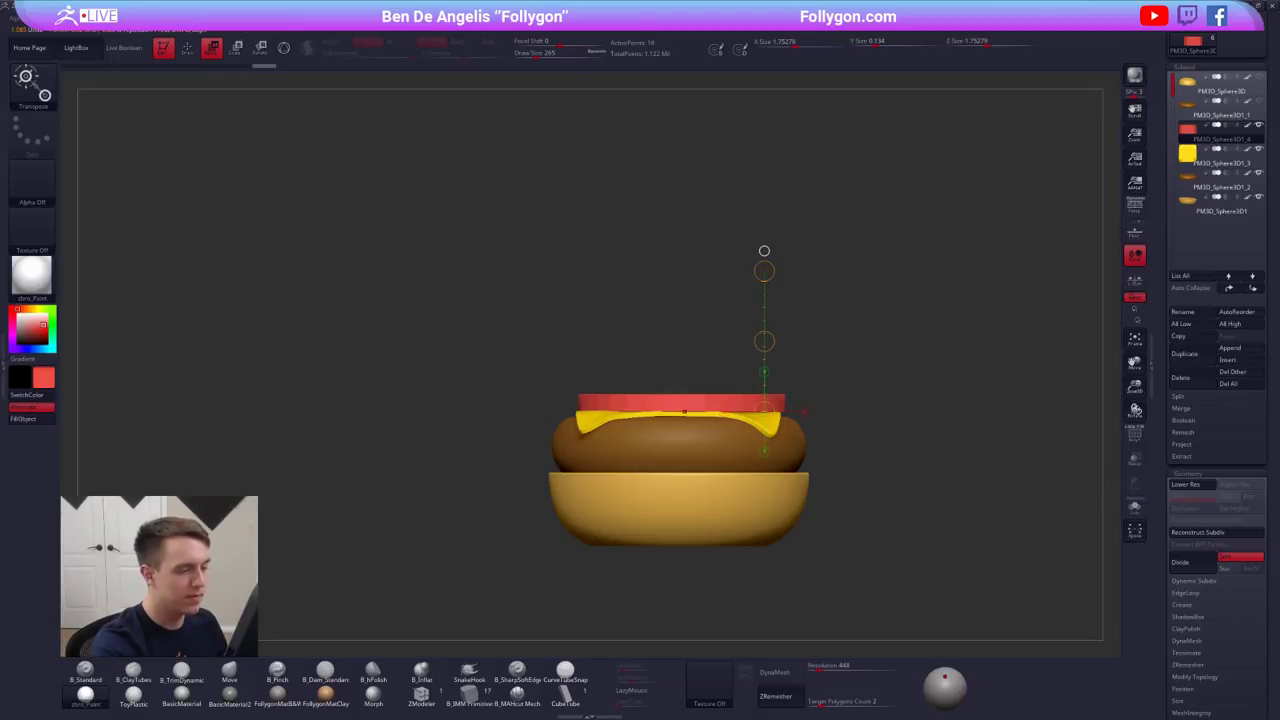
alt+right_drag(764, 251, 788, 224)
shift+drag(708, 384, 821, 384)
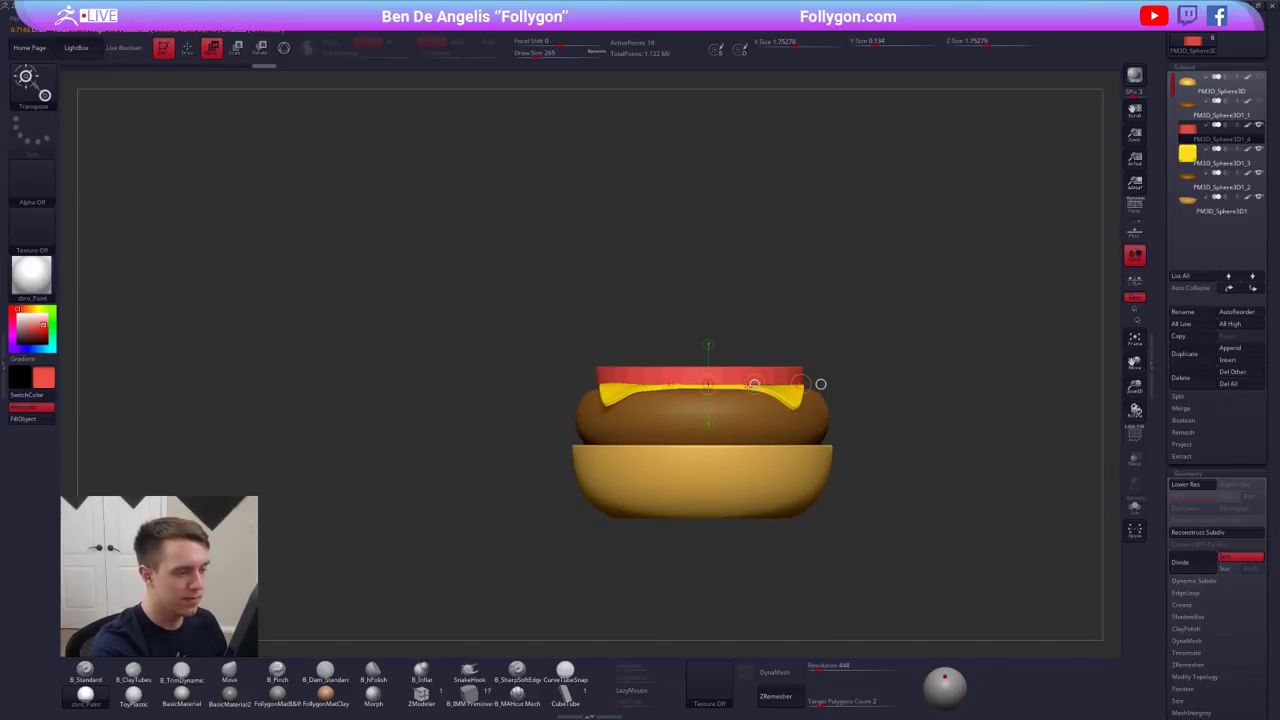
- Widen the tomato slice's outline on all sides with the Move brush at draw size 500, then set the draw size to 265
right_drag(754, 384, 753, 510)
alt+right_drag(752, 266, 740, 391)
key(q)
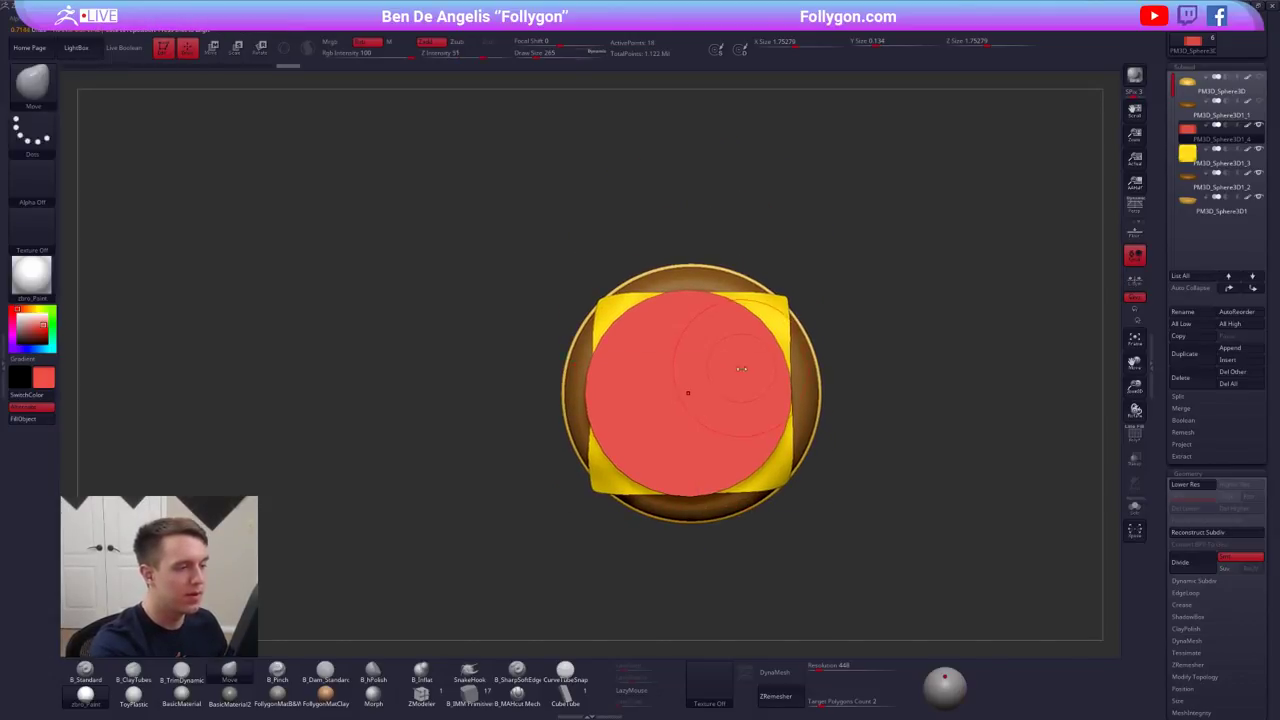
key(space)
drag(688, 393, 700, 393)
drag(778, 390, 789, 388)
drag(744, 308, 750, 298)
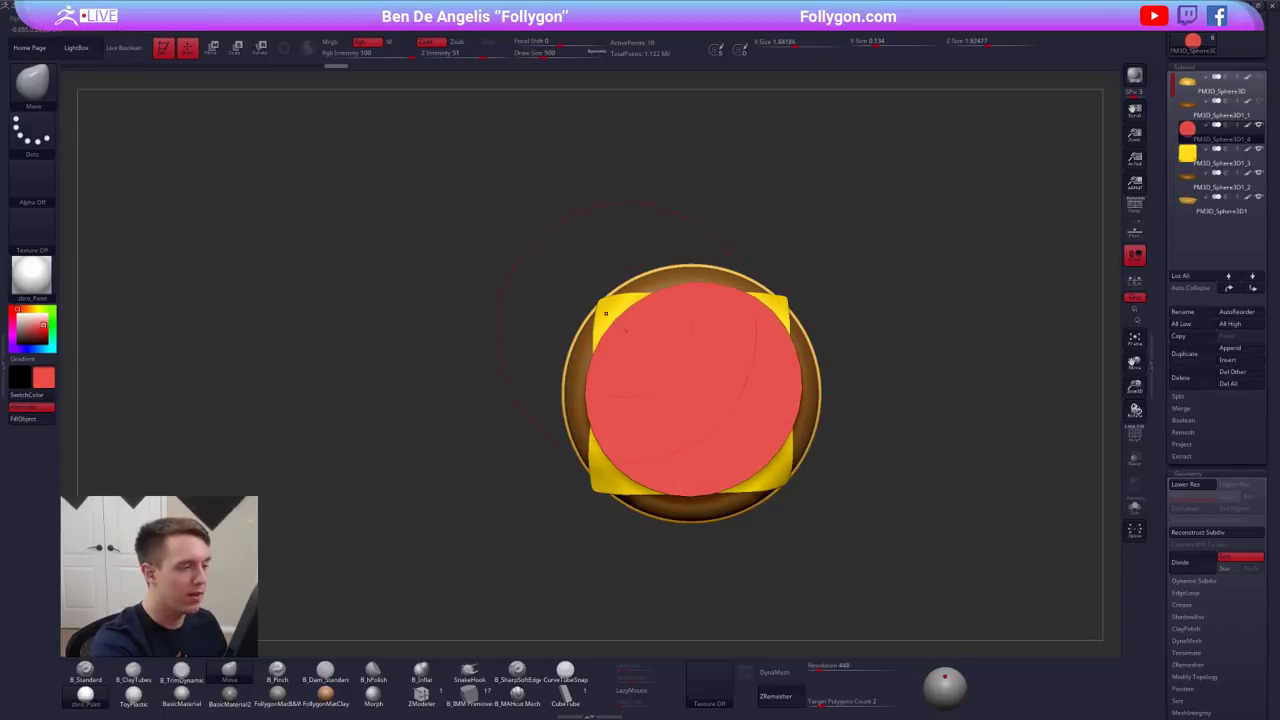
drag(620, 324, 610, 315)
drag(622, 460, 614, 469)
drag(750, 458, 755, 466)
right_drag(748, 386, 755, 290)
key(space)
click(834, 408)
alt+right_drag(973, 444, 921, 389)
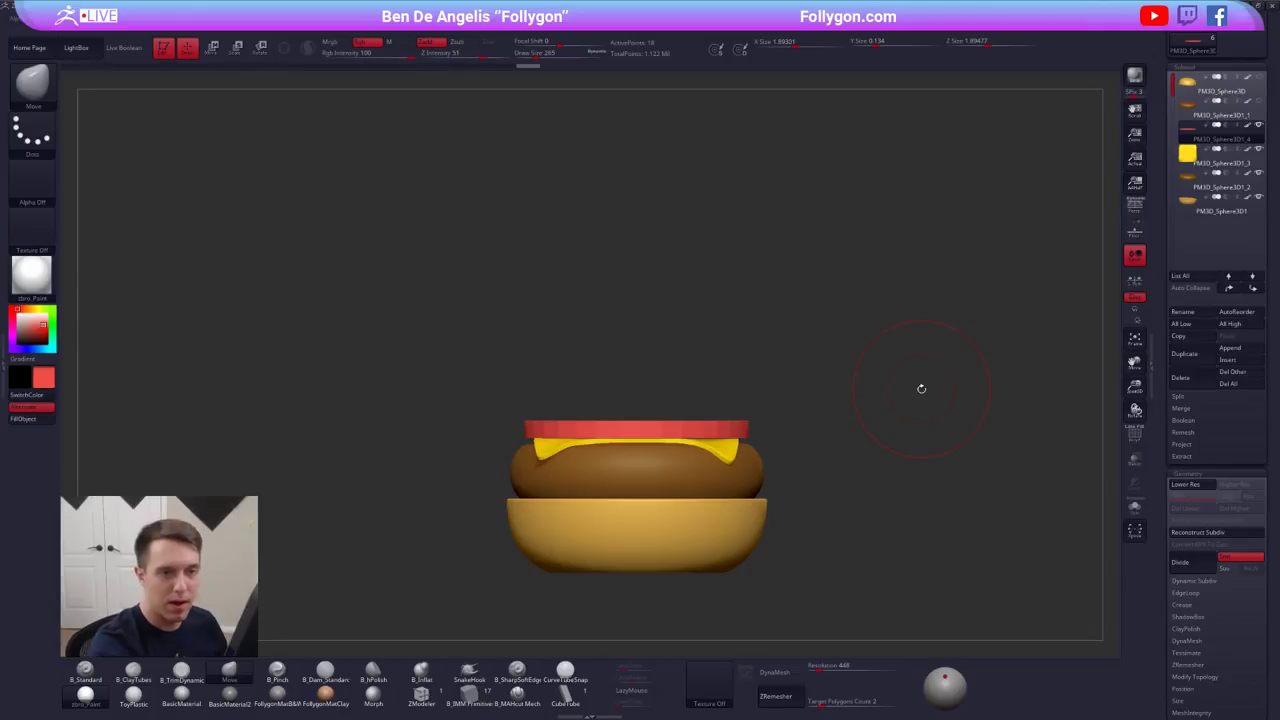
- Duplicate the tomato slice and raise the copy so it sits directly on top of the original
click(1203, 363)
click(1229, 290)
alt+right_drag(701, 360, 768, 338)
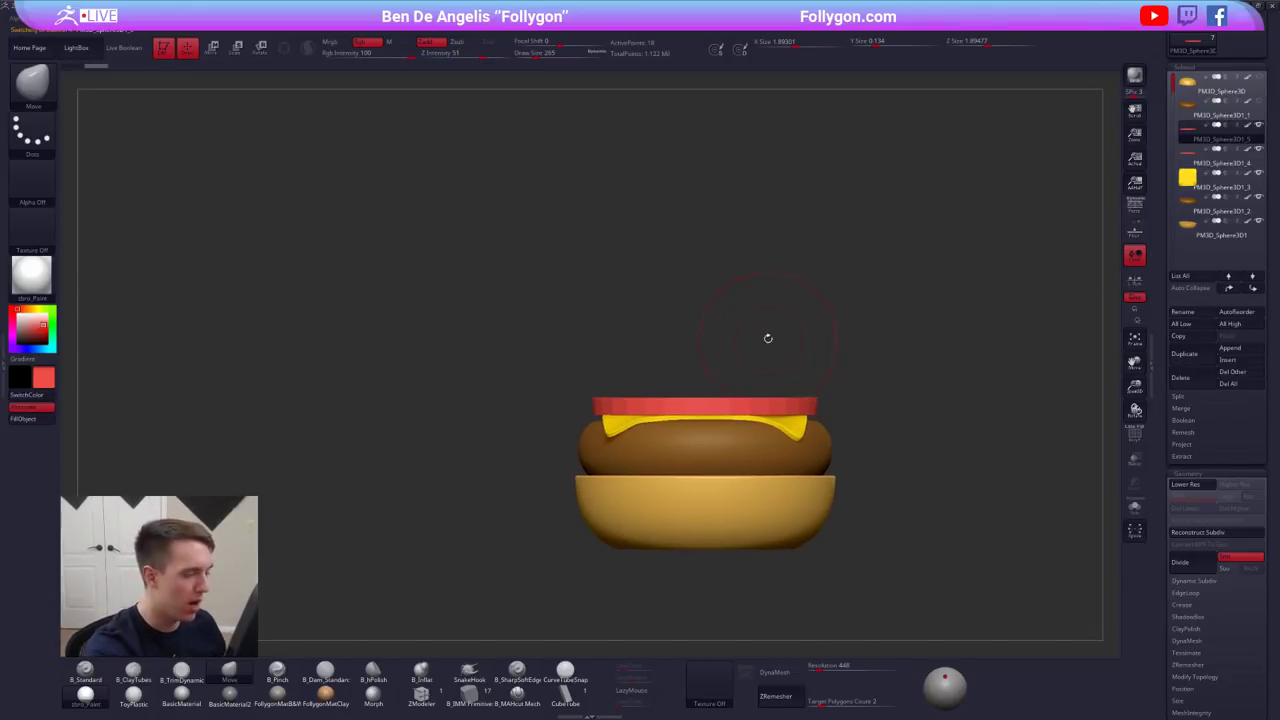
key(w)
drag(753, 448, 753, 429)
key(q)
- Check the reference image and fill the duplicate slice with a light tan colour
key(shift+z)
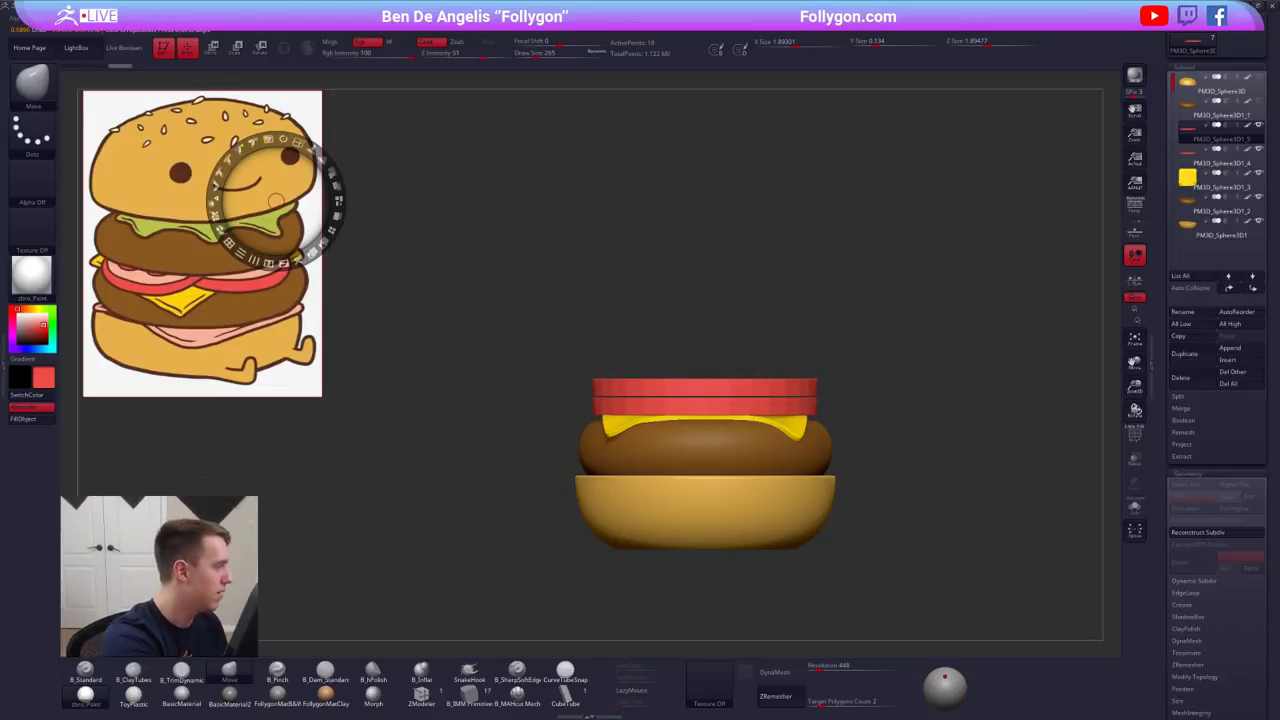
key(z)
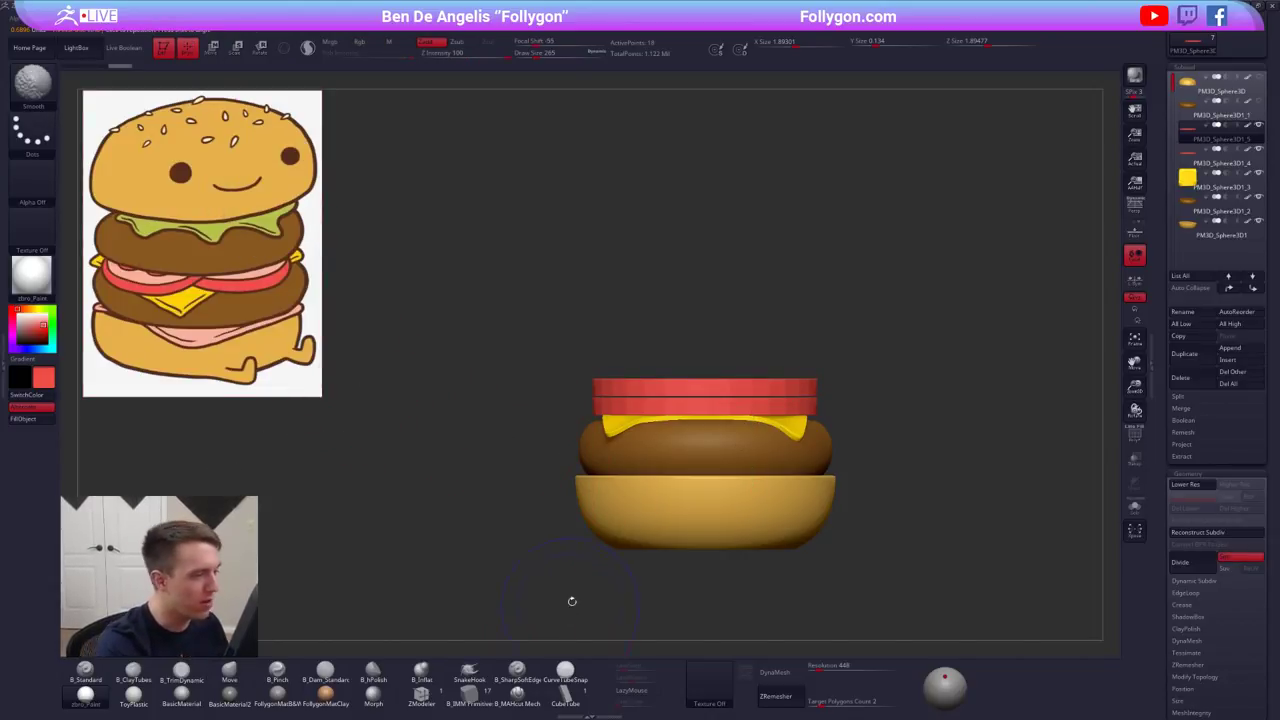
key(shift+z)
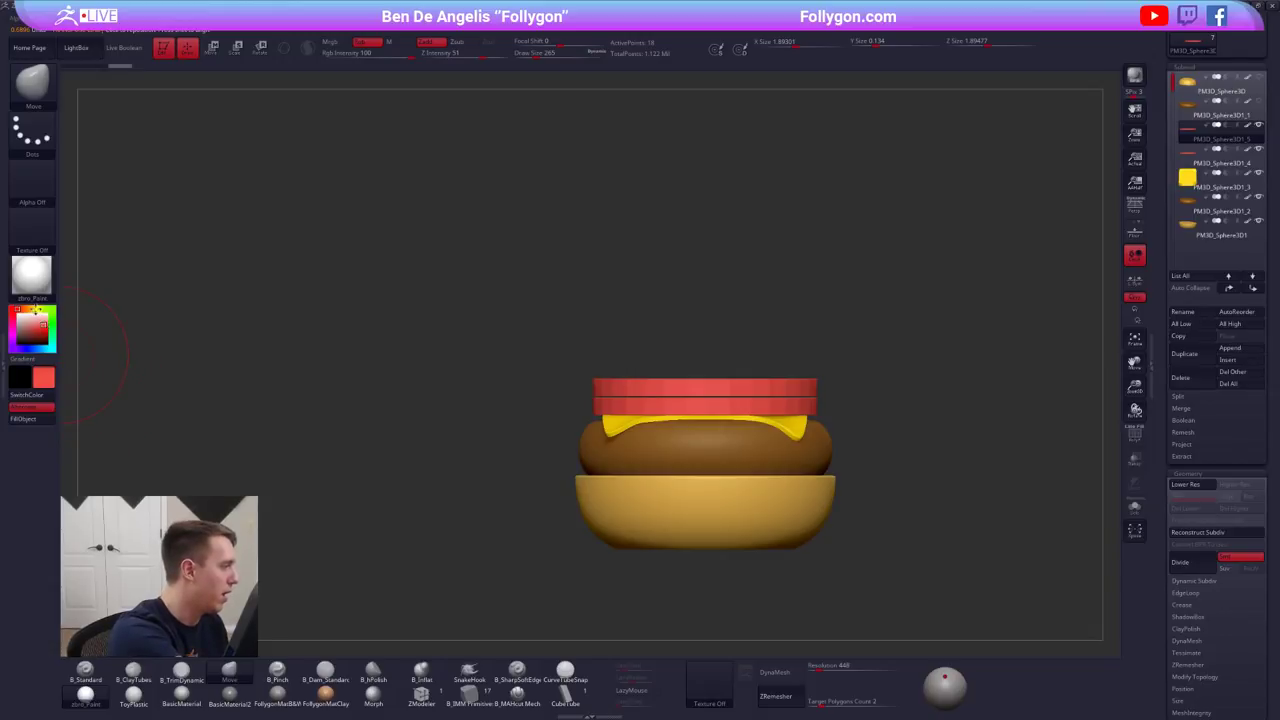
click(27, 309)
drag(38, 327, 32, 323)
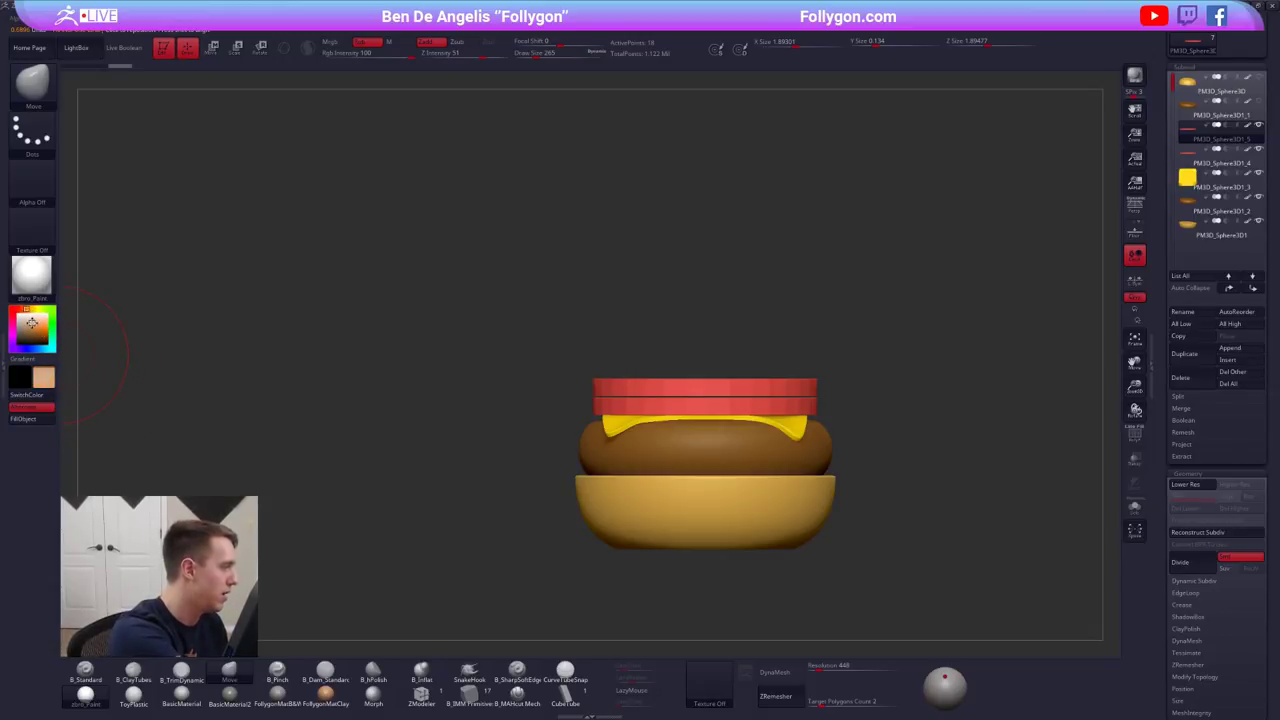
key(1)
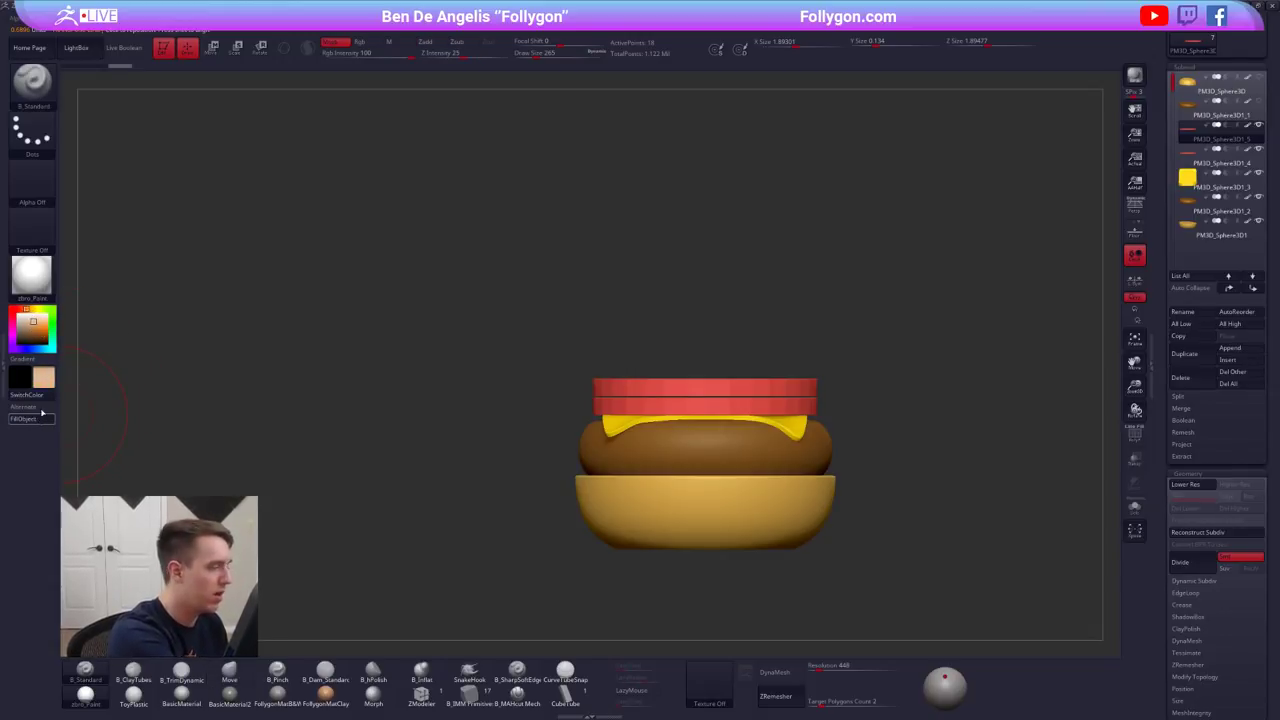
click(33, 420)
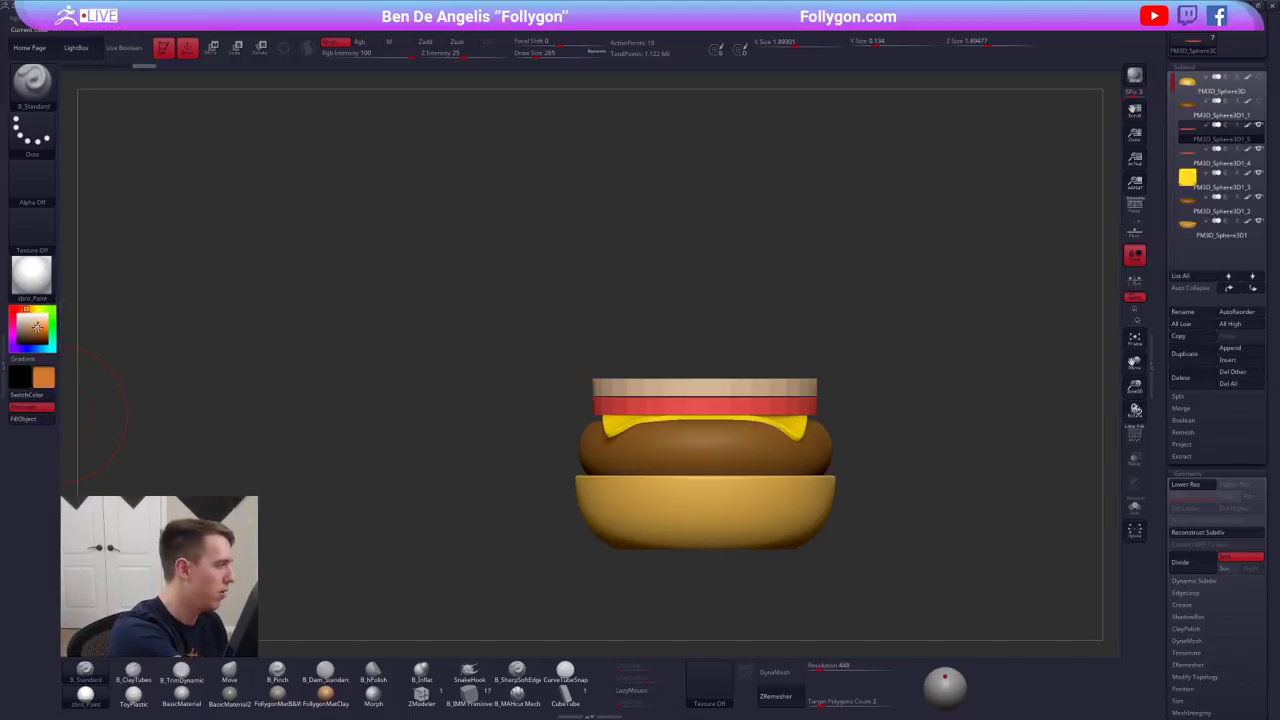
- Recolour the duplicate slice with pinkish purple, darkening the shade through repeated fills to a muted purple
click(12, 333)
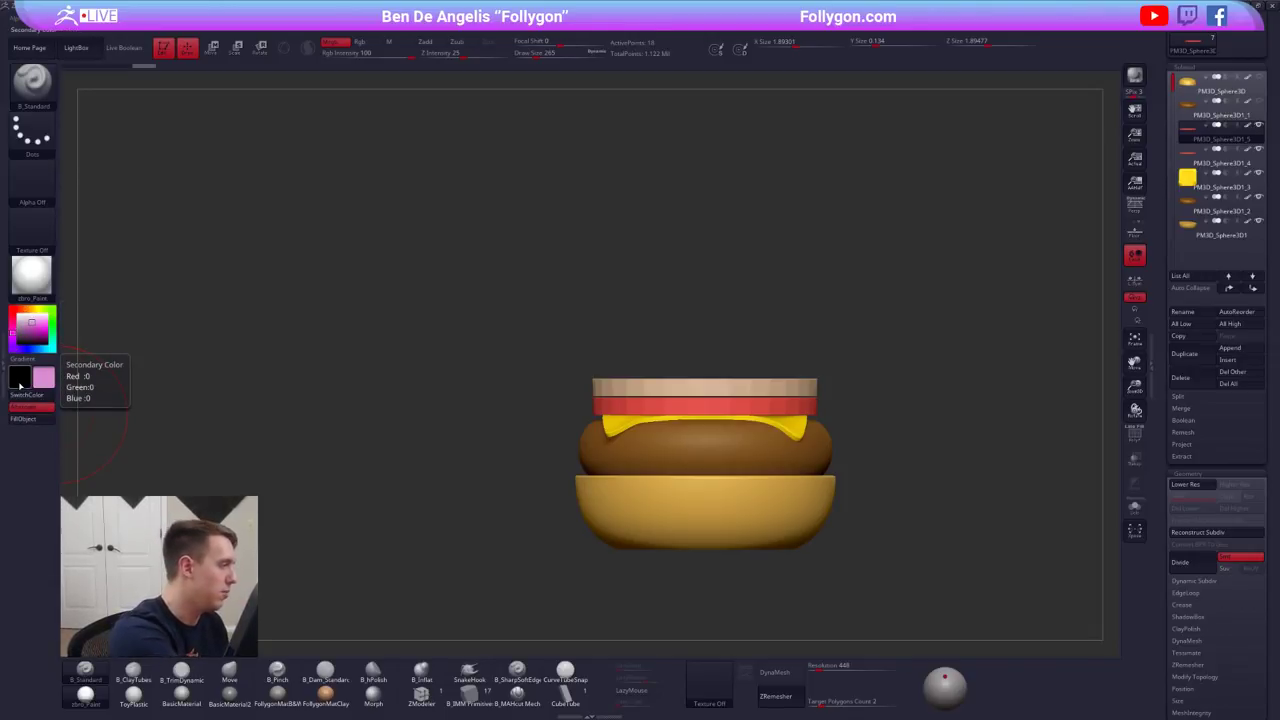
click(25, 318)
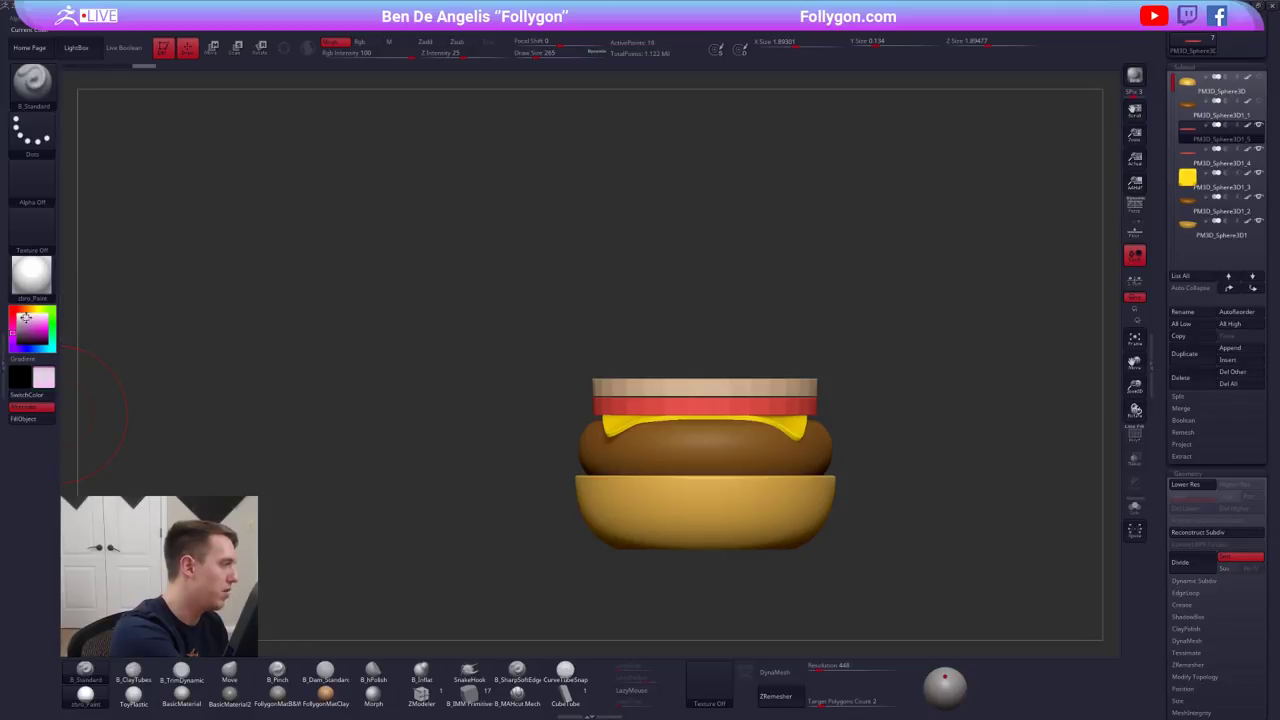
click(28, 420)
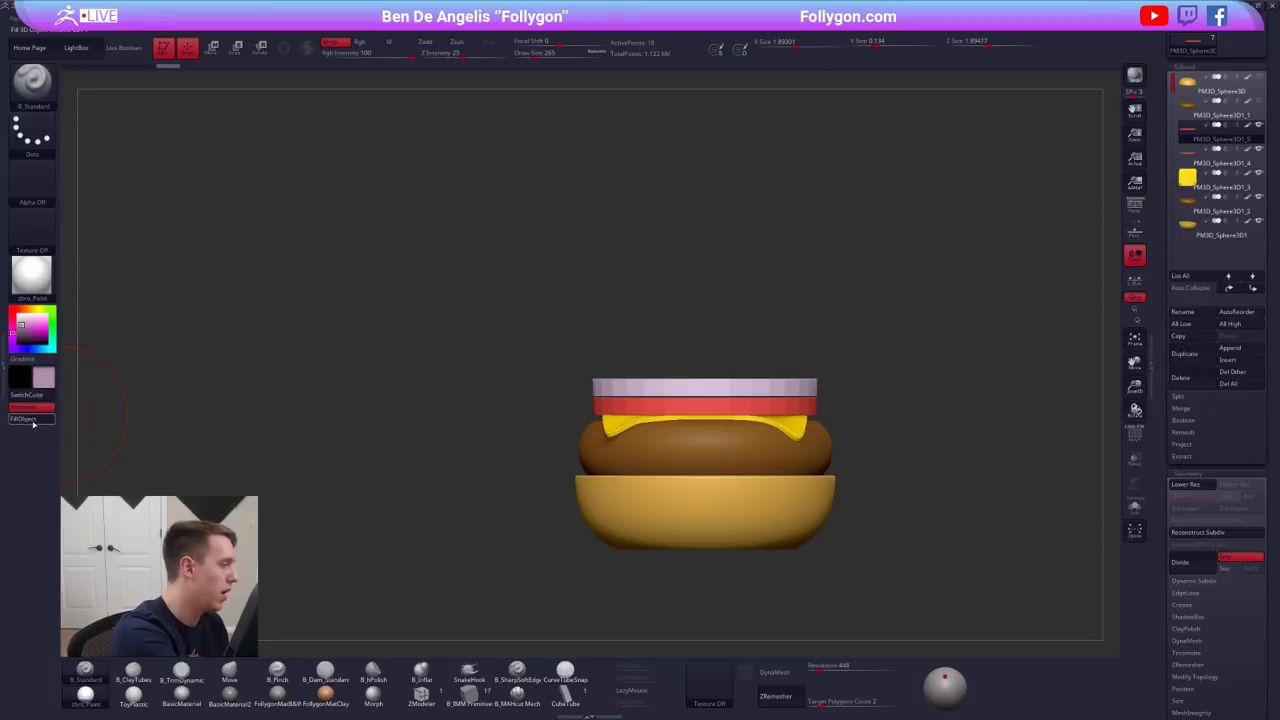
click(28, 419)
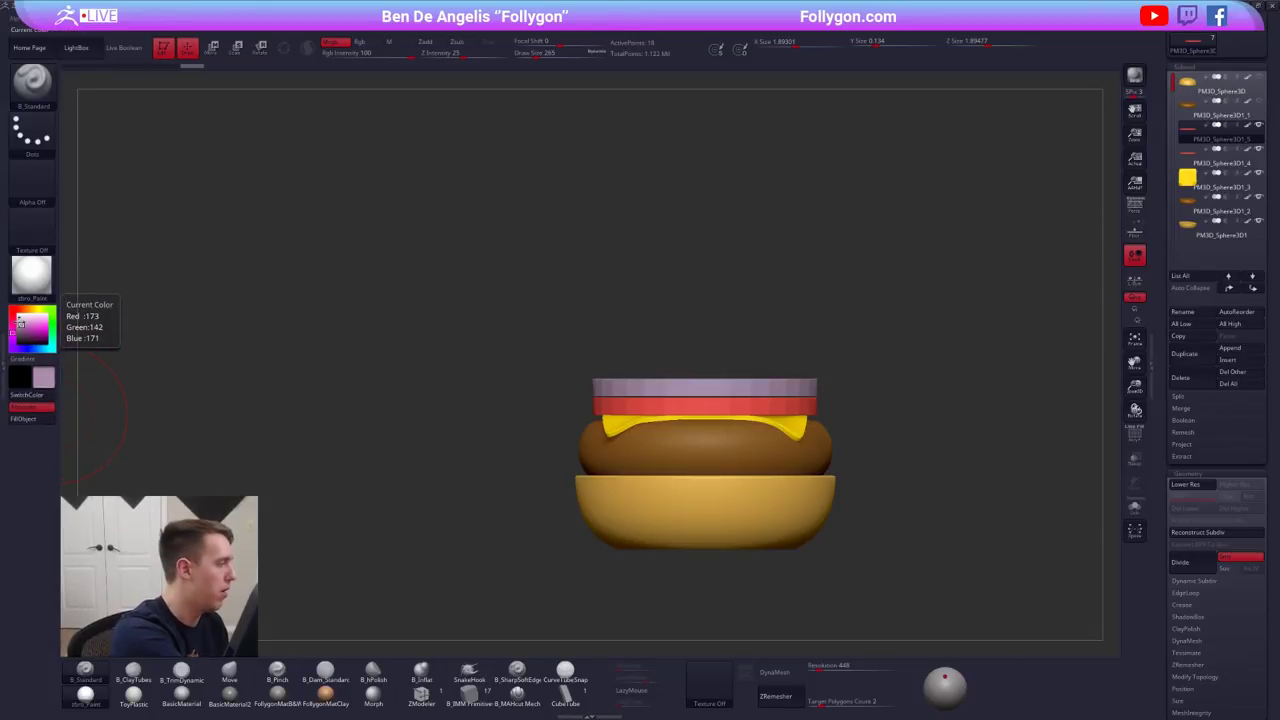
click(20, 319)
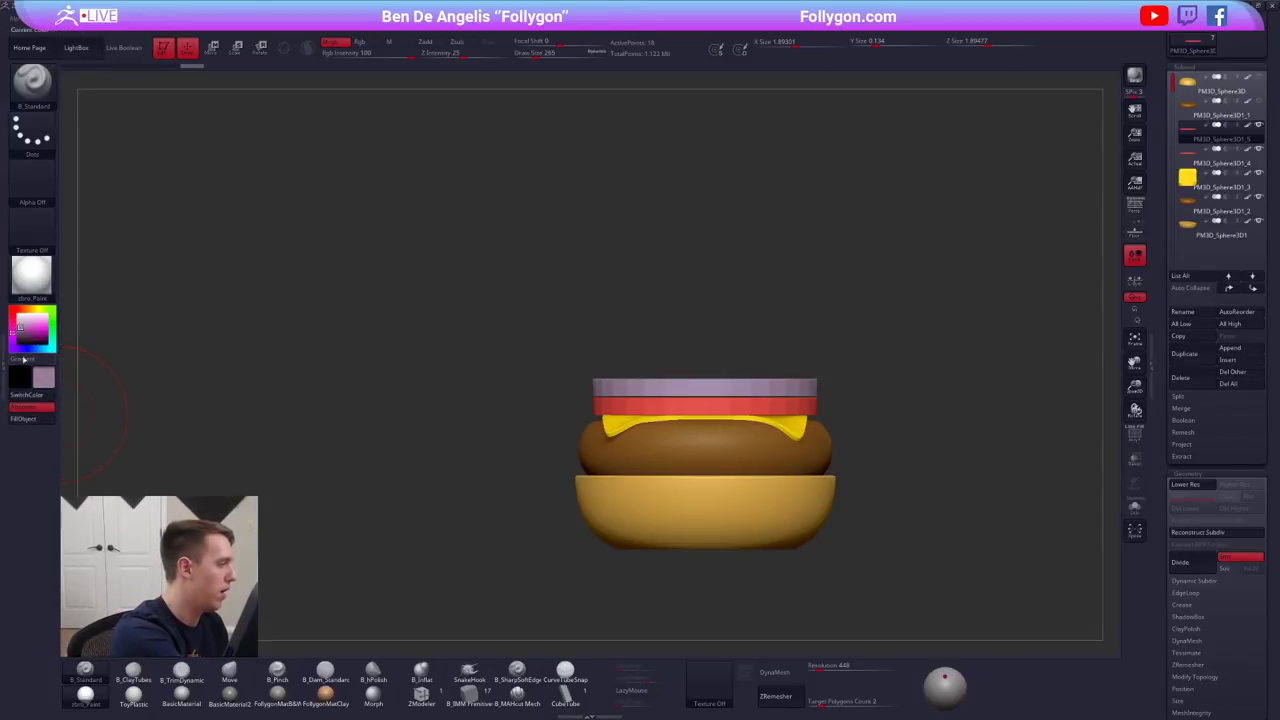
click(26, 419)
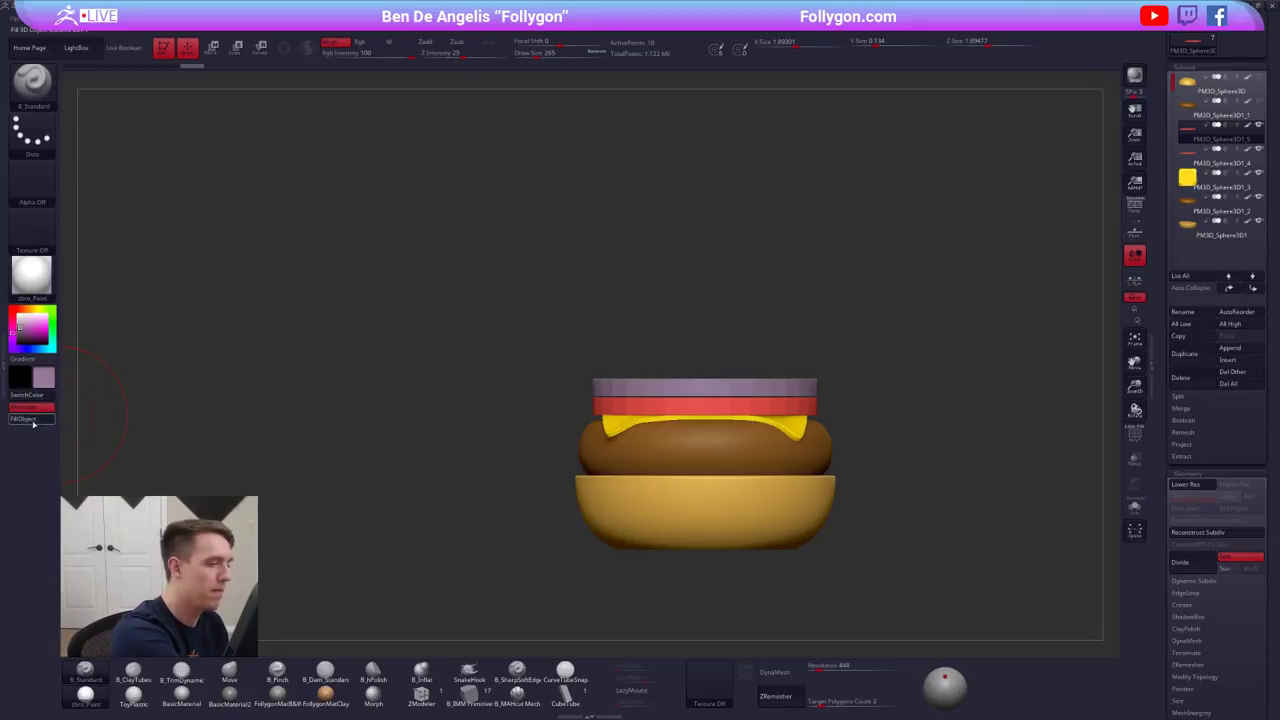
- Lighten the purple slice by filling it repeatedly with white at an RGB intensity of 14
click(21, 327)
click(13, 316)
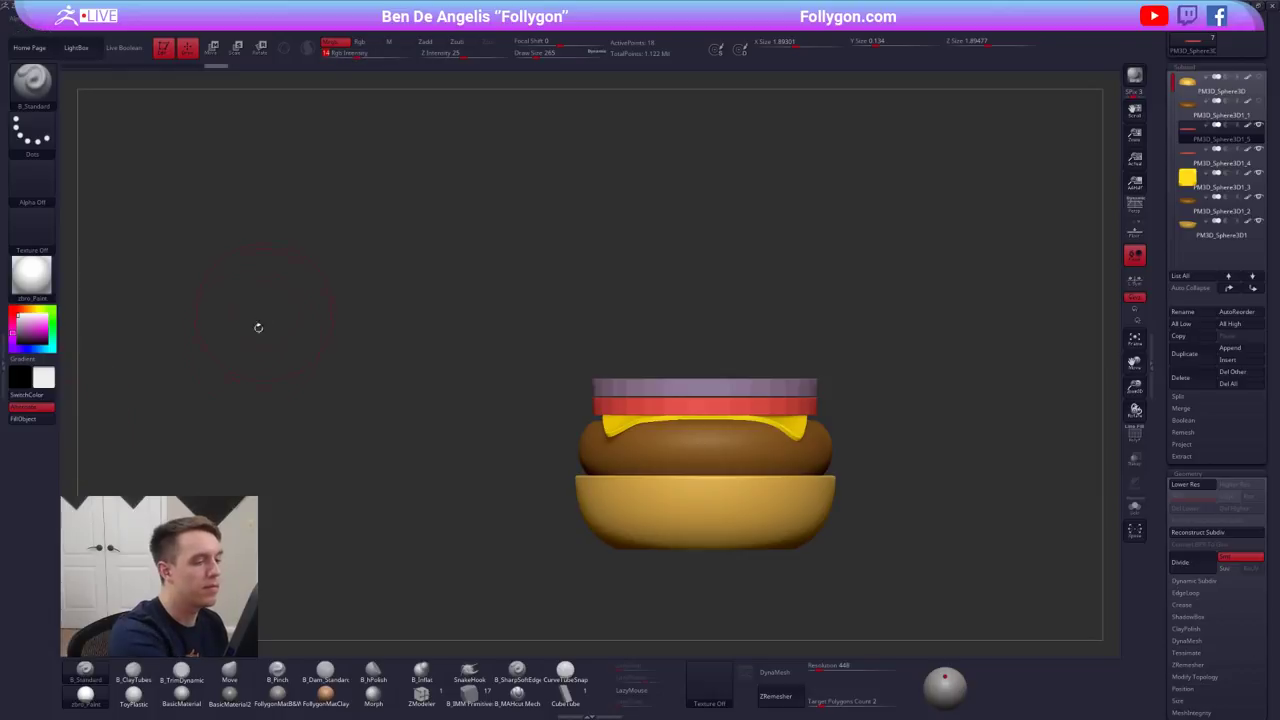
click(43, 421)
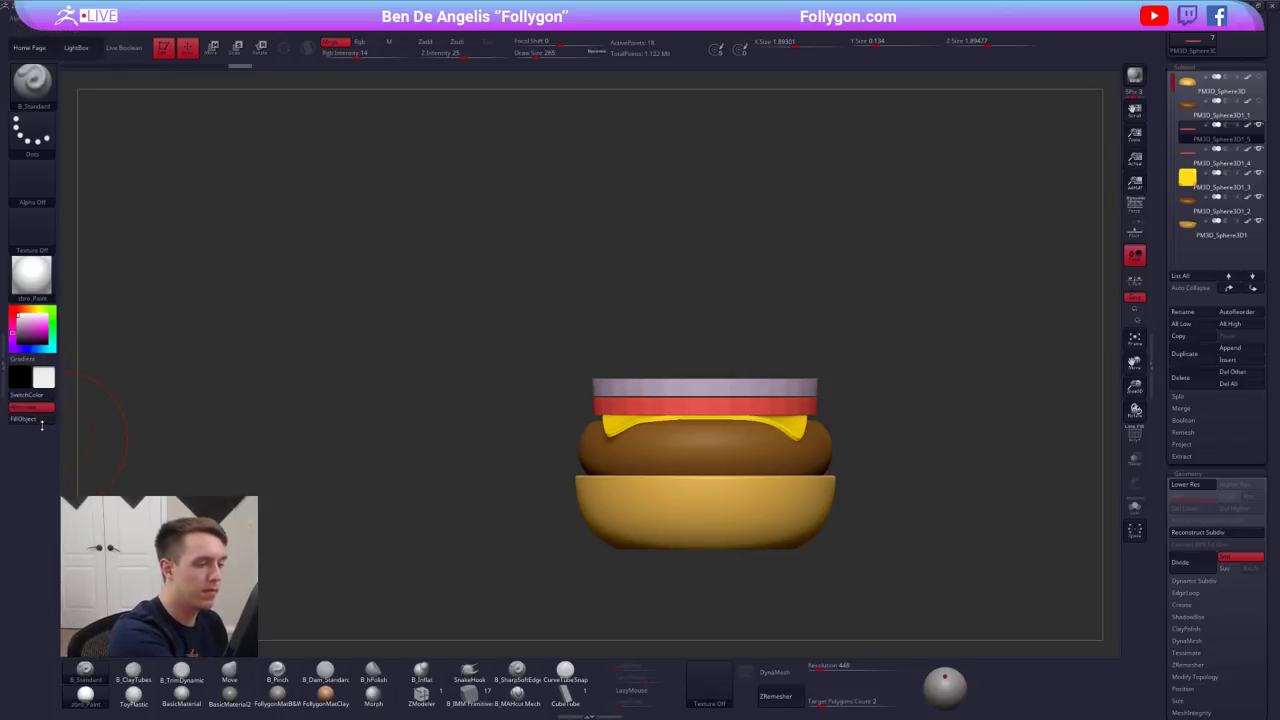
click(44, 425)
drag(500, 385, 475, 433)
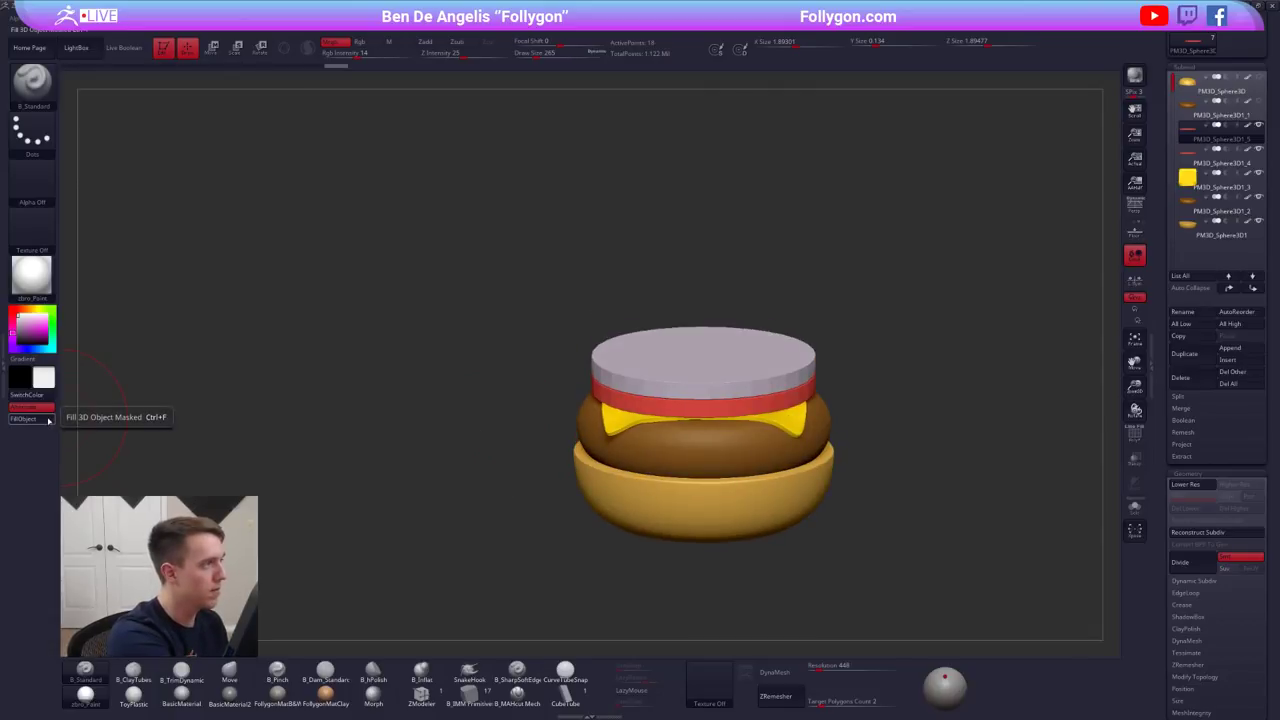
- Isolate the pale purple slice, show its polygon wireframe, and turn off its subdivision smoothing
drag(500, 480, 440, 470)
ctrl+right_drag(759, 399, 706, 377)
key(shift+f)
key(alt+s)
key(shift+d)
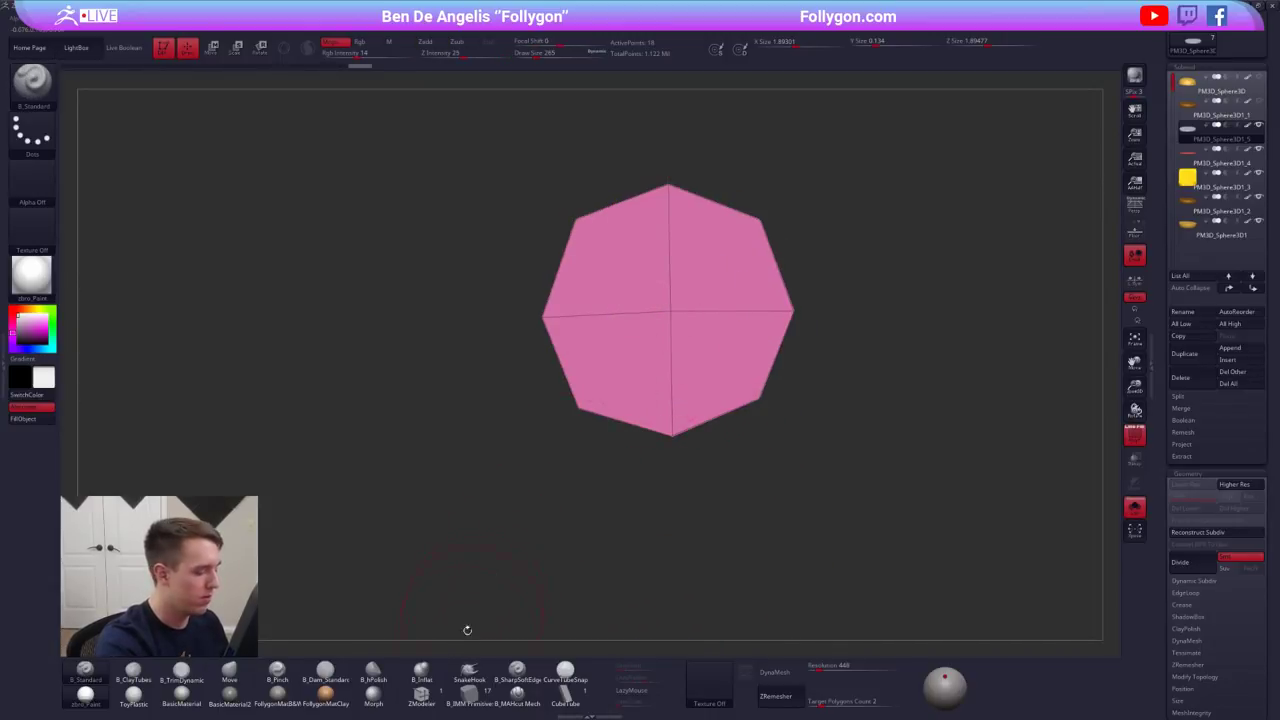
- Inset the flat face of the isolated slice with ZModeler, leaving a narrow border around its edge
click(578, 680)
click(436, 700)
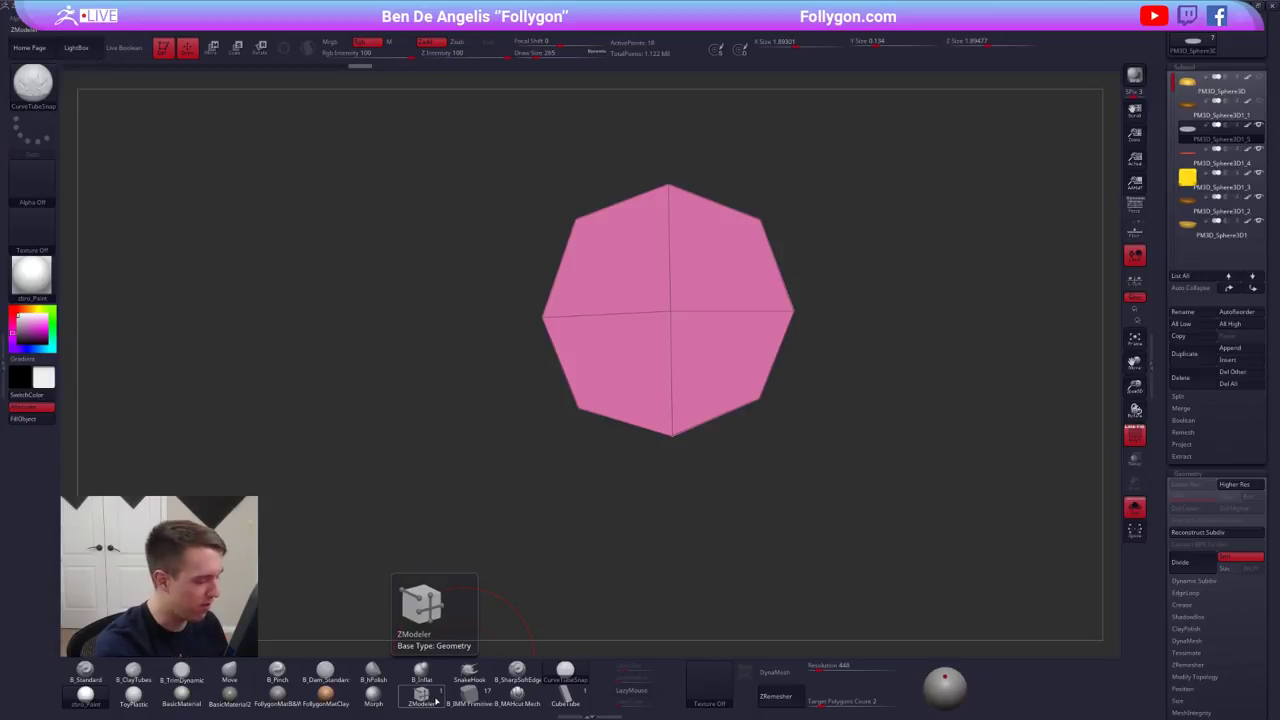
click(436, 700)
key(space)
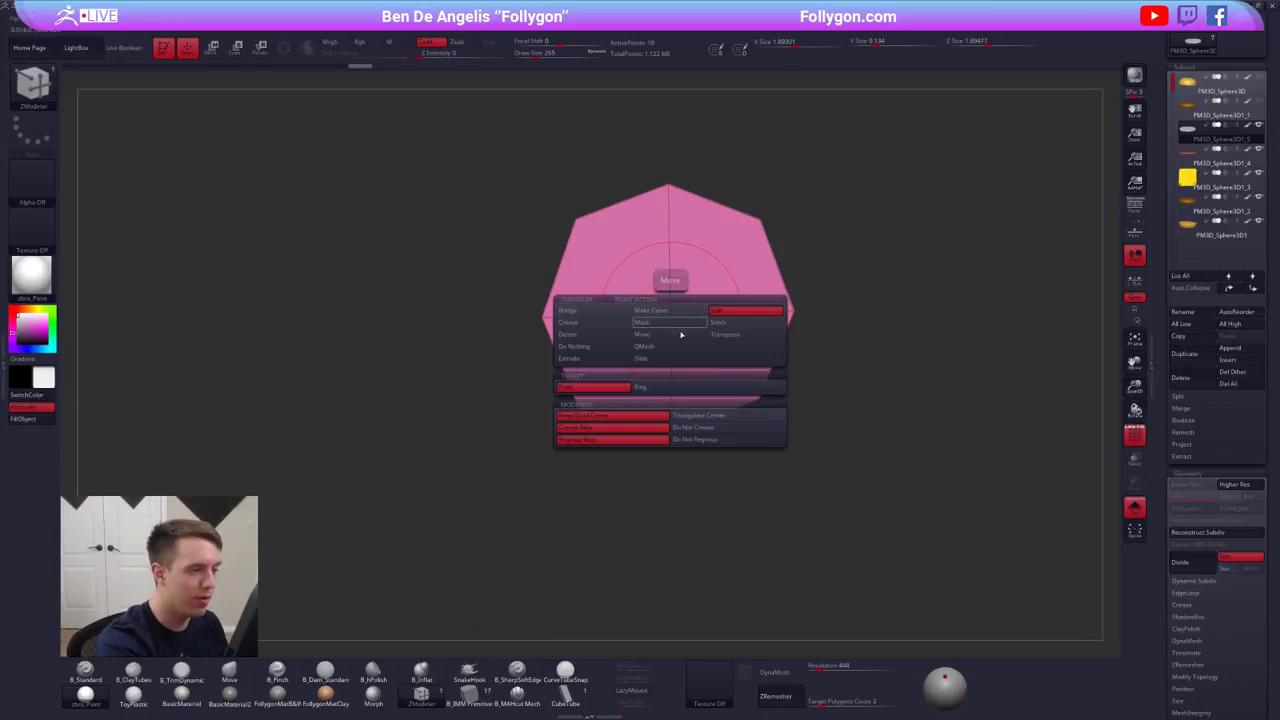
drag(670, 311, 755, 387)
right_drag(714, 364, 749, 388)
click(789, 306)
alt+right_drag(749, 388, 557, 463)
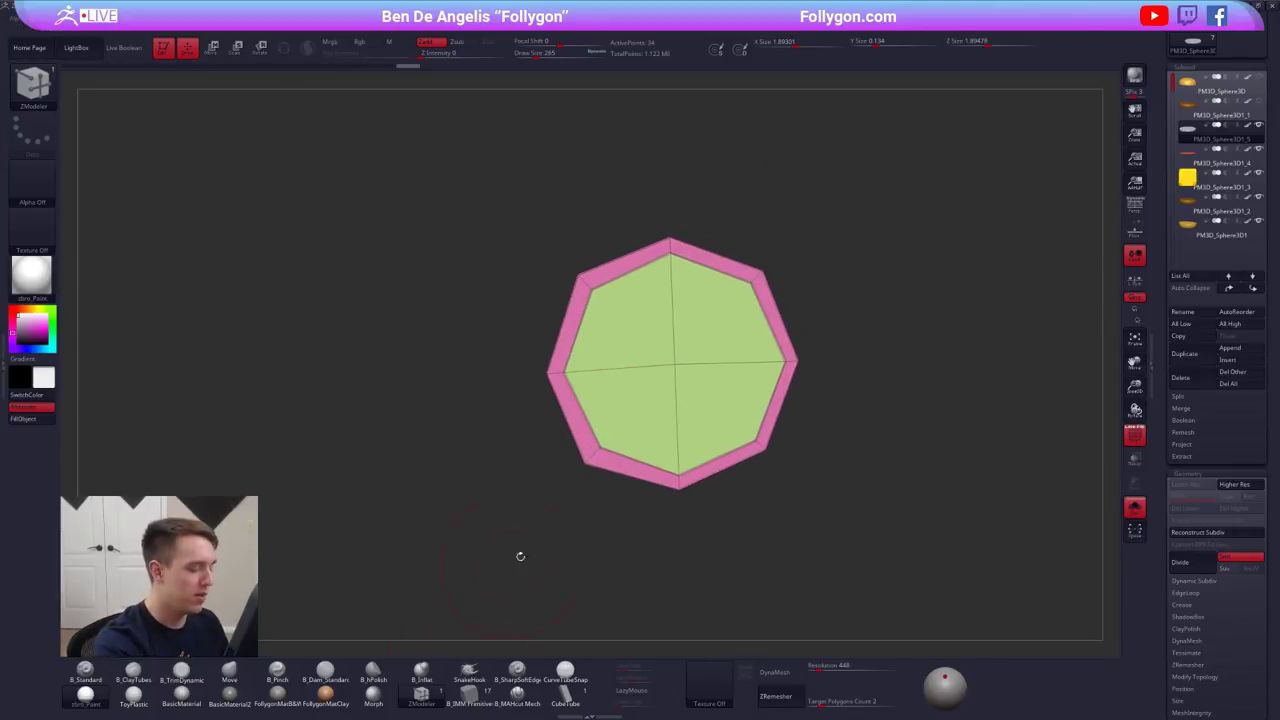
- QMesh the slice's inner polygons one at a time through its thickness to hollow it into a ring
right_drag(648, 434, 732, 424)
key(space)
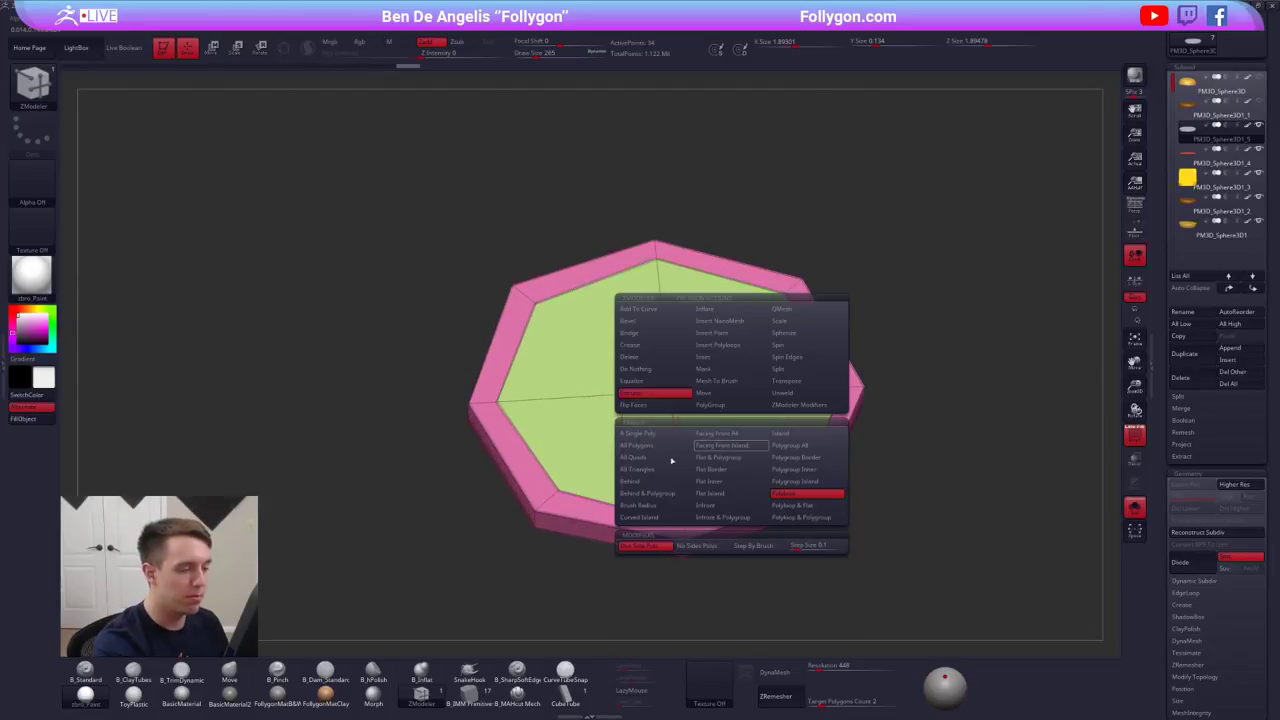
click(788, 310)
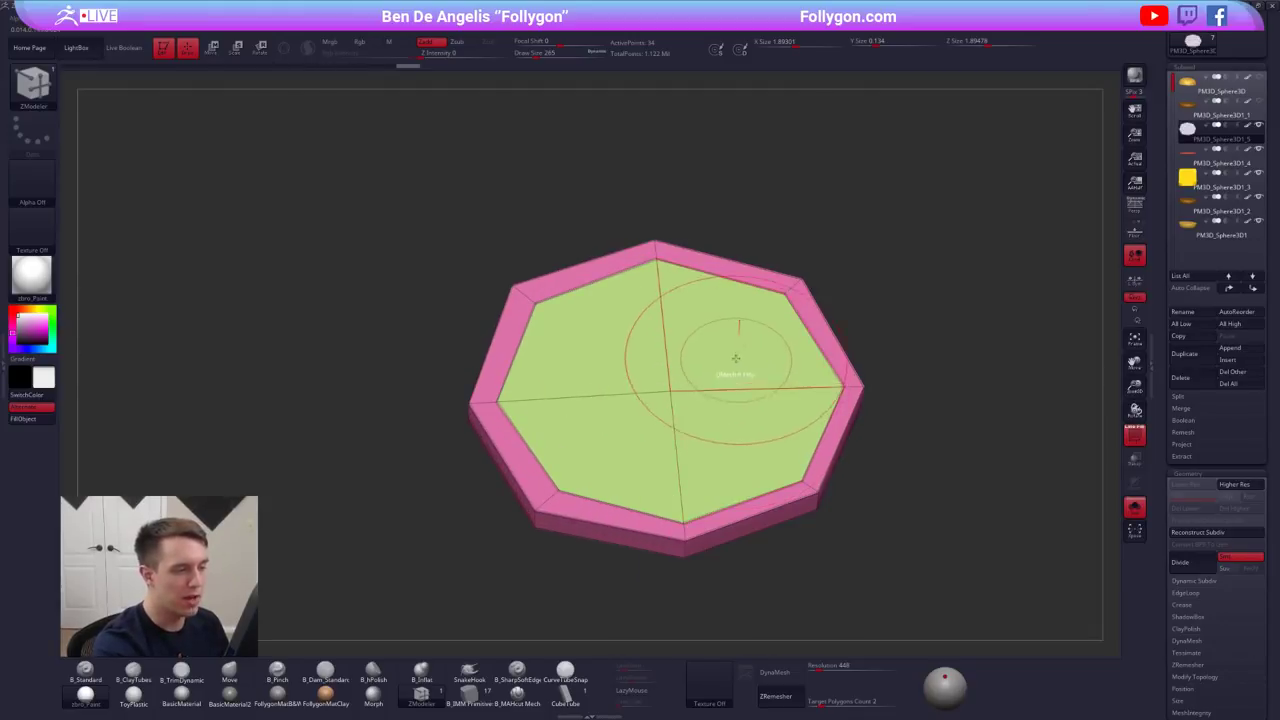
drag(736, 357, 712, 423)
right_drag(712, 423, 686, 372)
drag(630, 362, 651, 431)
key(ctrl+z)
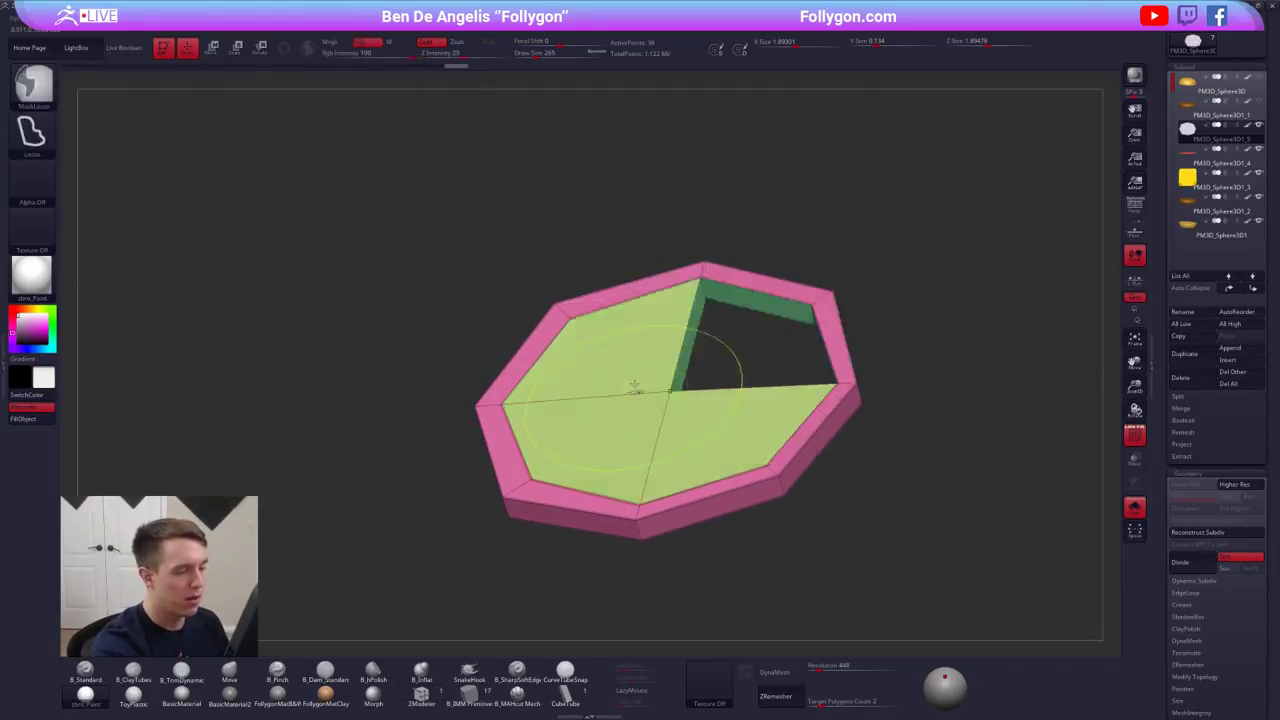
drag(632, 364, 655, 384)
drag(618, 425, 663, 464)
right_drag(730, 519, 724, 405)
- Restore the ring's subdivision smoothing, bring the other burger parts back into view, and hide the wireframe
key(d)
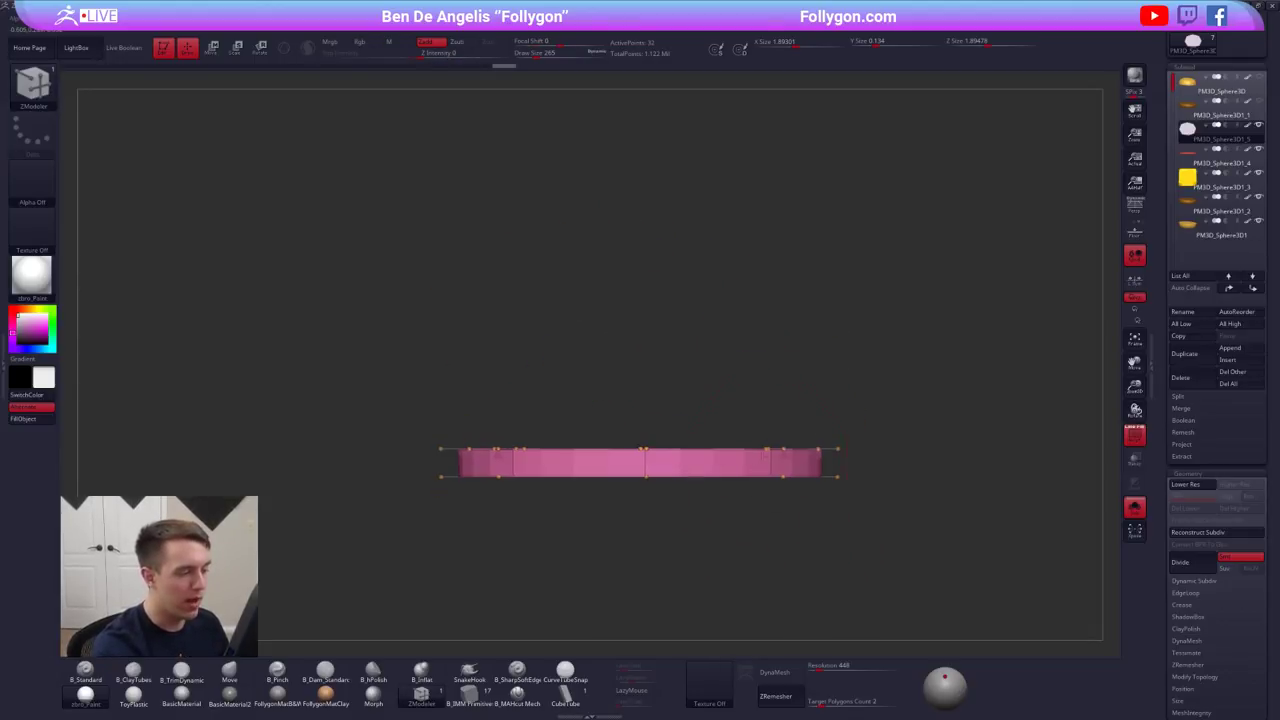
key(alt+s)
mouse_move(776, 473)
alt+right_down()
mouse_move(767, 447)
mouse_move(766, 498)
alt+right_up()
key(shift+f)
- Enlarge the Move brush and pull one side of the pale purple ring outward and upward
key(b)
key(m)
key(v)
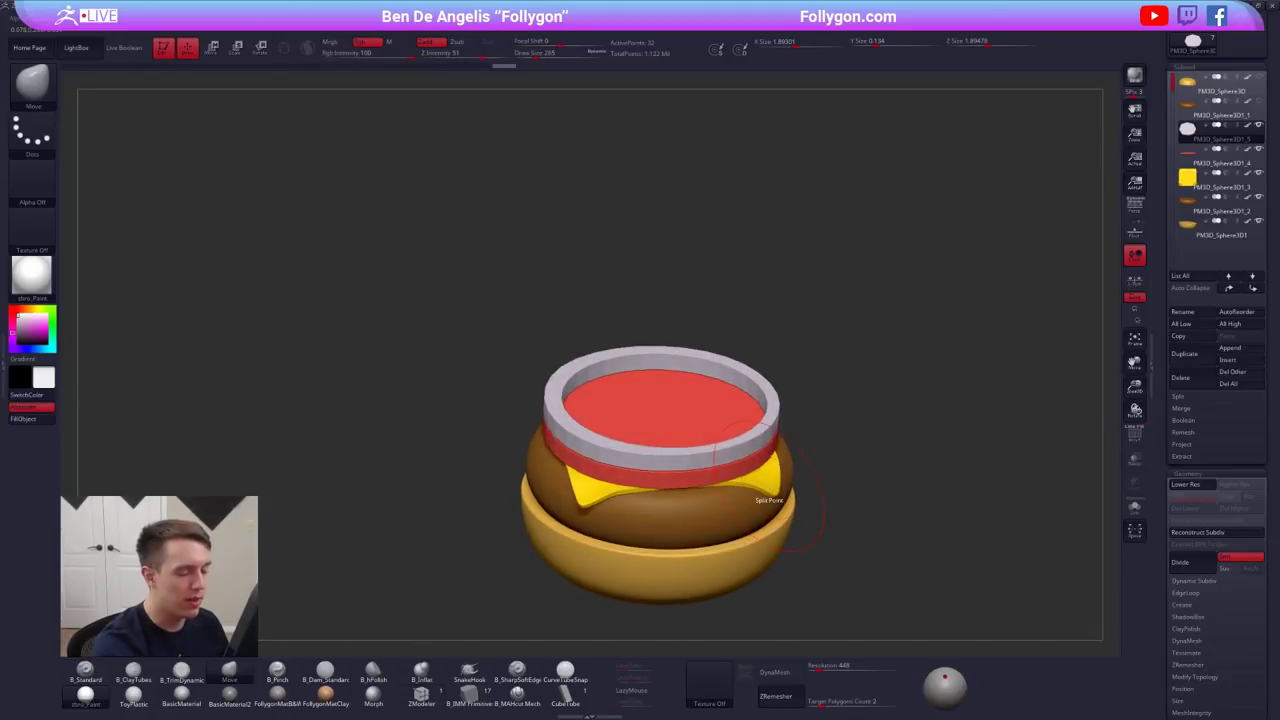
key(space)
drag(758, 462, 776, 462)
mouse_move(785, 405)
right_down()
mouse_move(766, 429)
mouse_move(792, 424)
right_up()
drag(812, 396, 824, 386)
right_drag(836, 428, 816, 402)
drag(822, 412, 828, 408)
right_drag(815, 448, 785, 430)
- Set the Move brush's draw size to 519 and bend the ring into an uneven, wavy outline from several angles
key(space)
drag(785, 430, 794, 430)
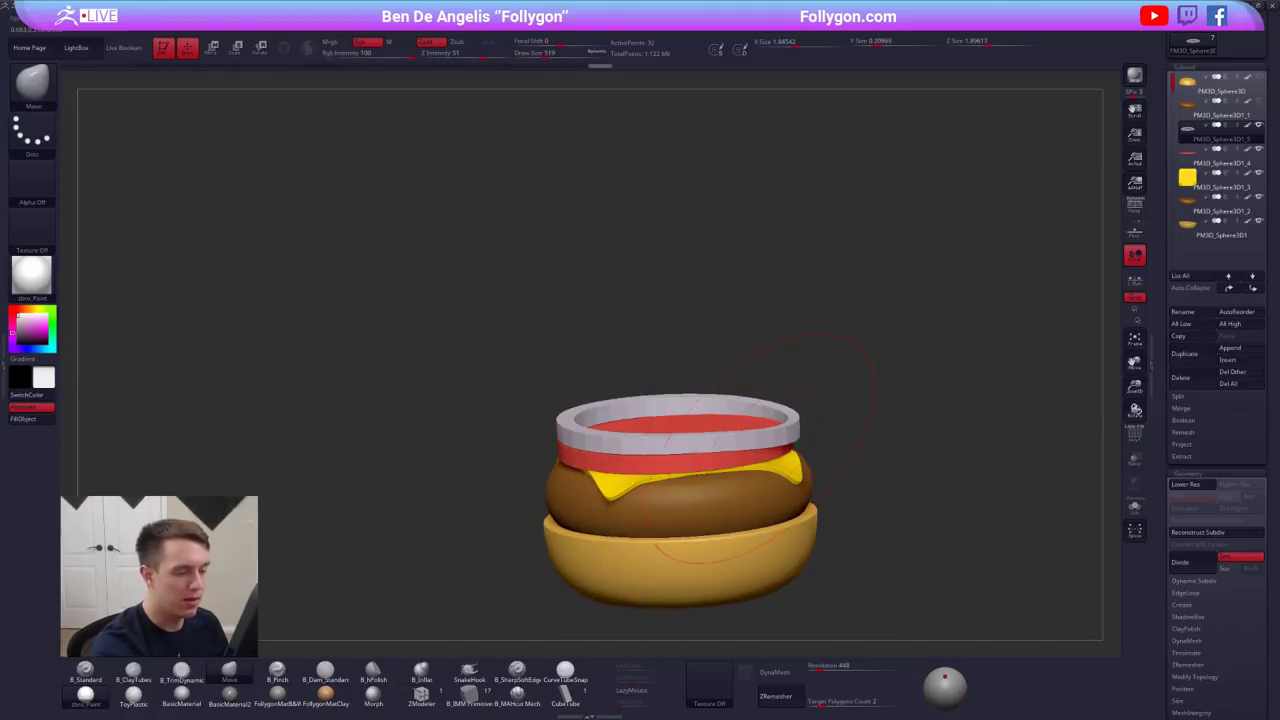
right_drag(794, 428, 712, 482)
drag(712, 482, 708, 476)
drag(744, 364, 738, 355)
right_drag(742, 372, 783, 420)
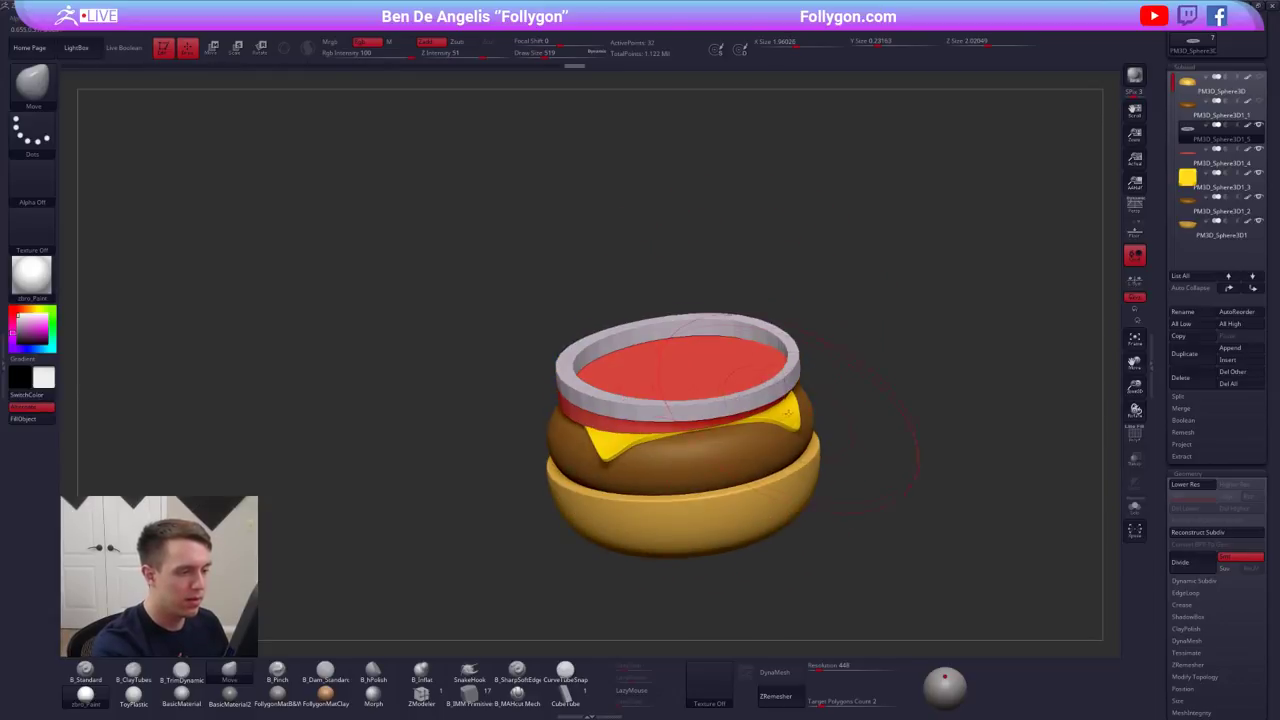
drag(788, 424, 794, 432)
mouse_move(796, 434)
right_down()
mouse_move(732, 394)
mouse_move(722, 412)
right_up()
drag(722, 412, 724, 420)
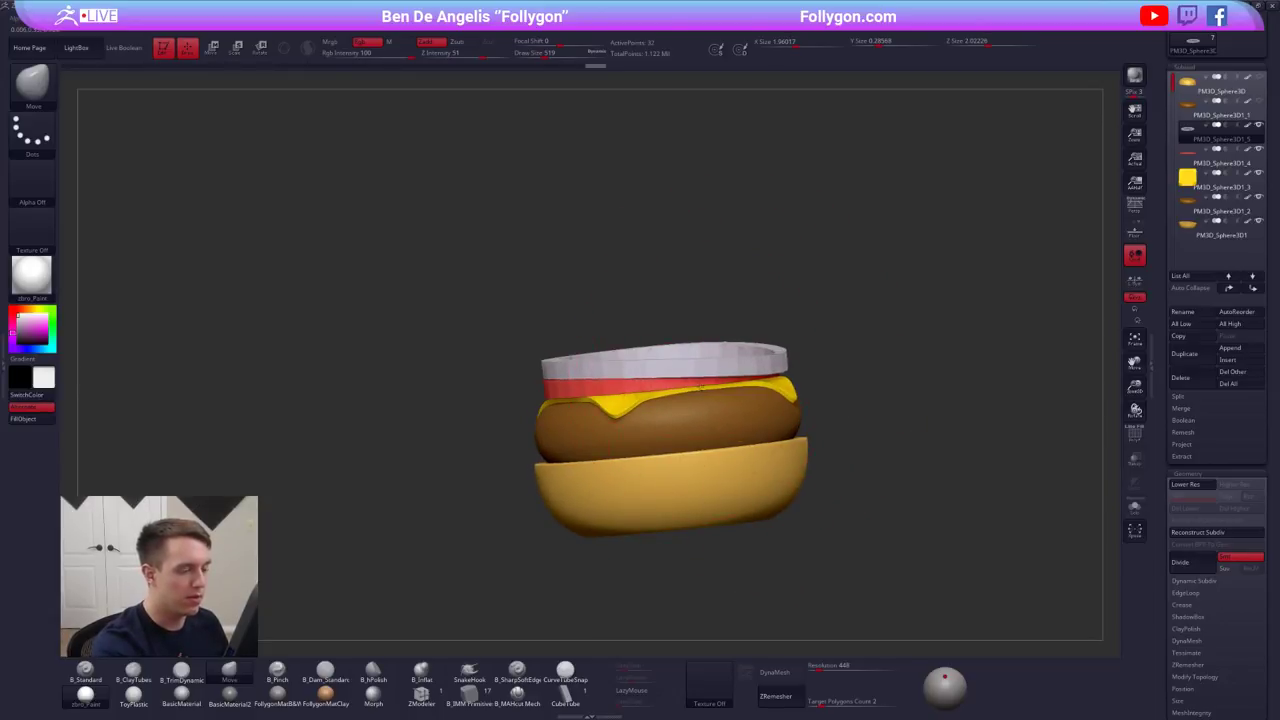
right_drag(726, 420, 752, 442)
drag(754, 436, 756, 428)
right_drag(756, 428, 792, 412)
alt+right_drag(792, 412, 844, 436)
drag(704, 381, 676, 396)
right_drag(674, 398, 642, 440)
- Refine the ring's irregular edges with the Move brush at draw size 414
key(space)
drag(640, 460, 628, 460)
right_drag(638, 386, 606, 446)
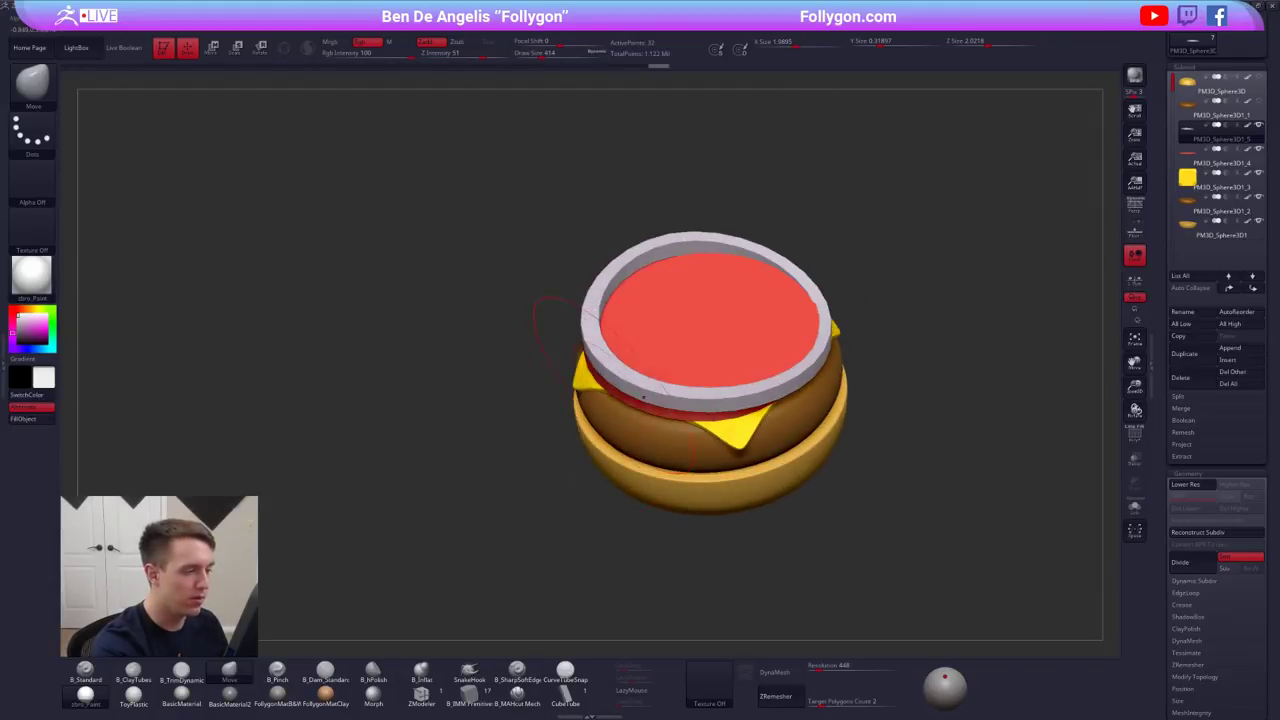
drag(602, 310, 600, 288)
alt+right_drag(638, 262, 625, 340)
drag(626, 338, 618, 346)
right_drag(652, 327, 648, 380)
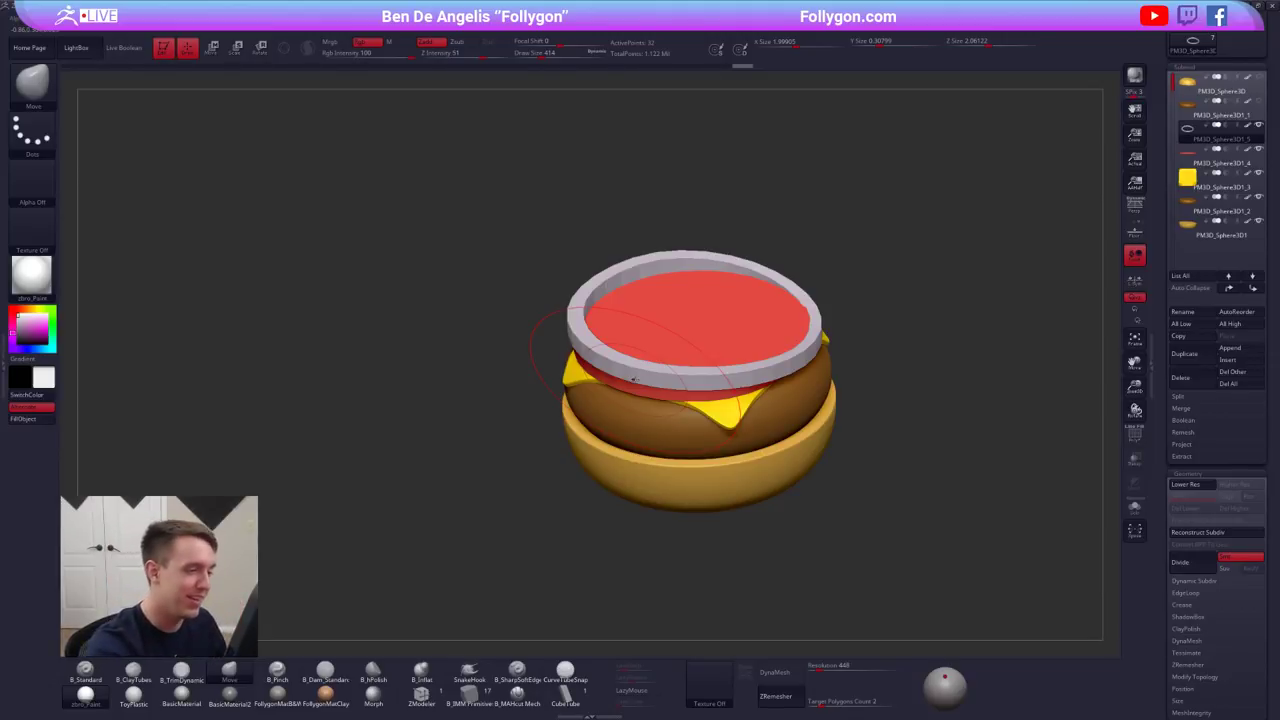
alt+right_drag(634, 379, 597, 429)
drag(774, 360, 776, 366)
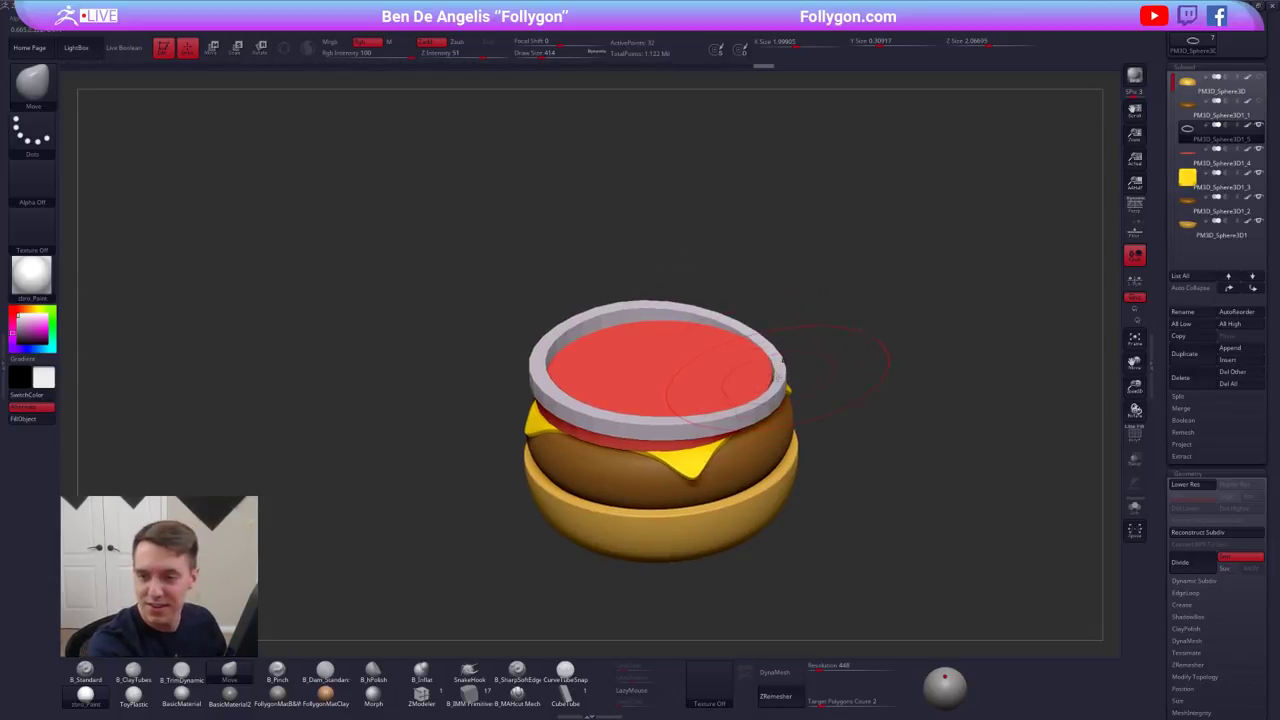
alt+right_drag(828, 386, 819, 359)
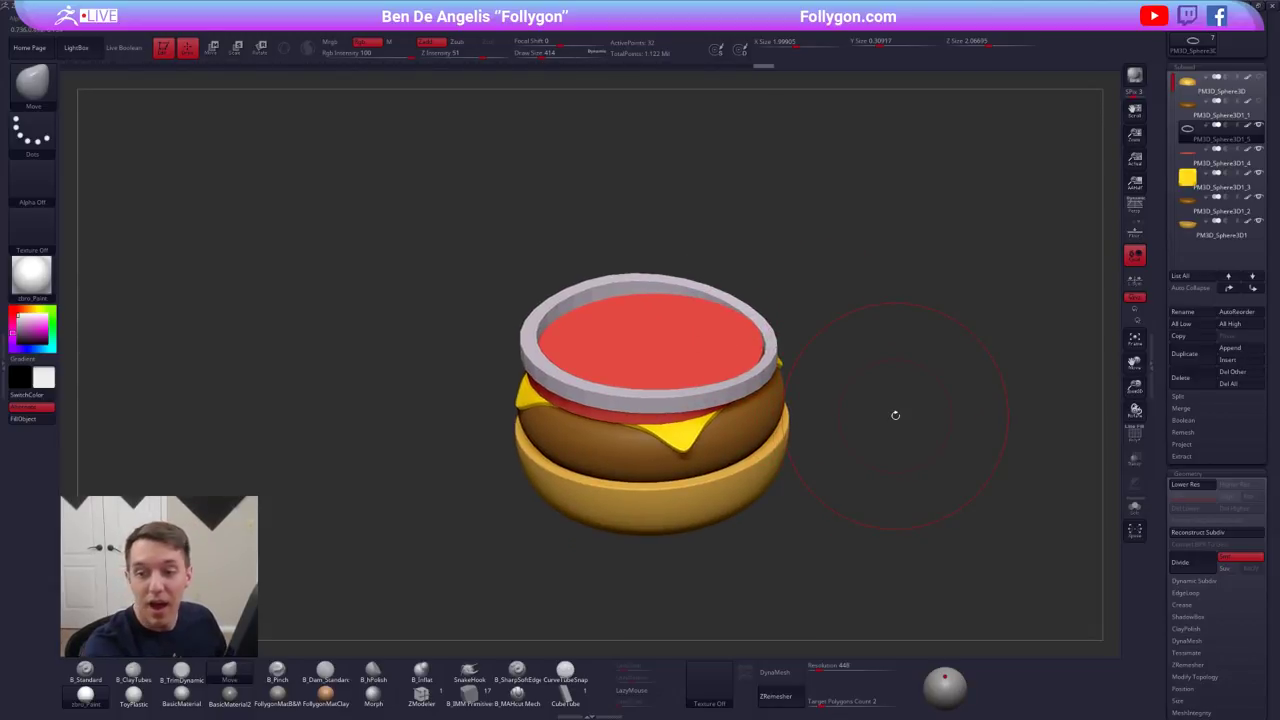
- Set the draw size to 265 and display the reference image beside the burger
key(space)
drag(918, 340, 899, 340)
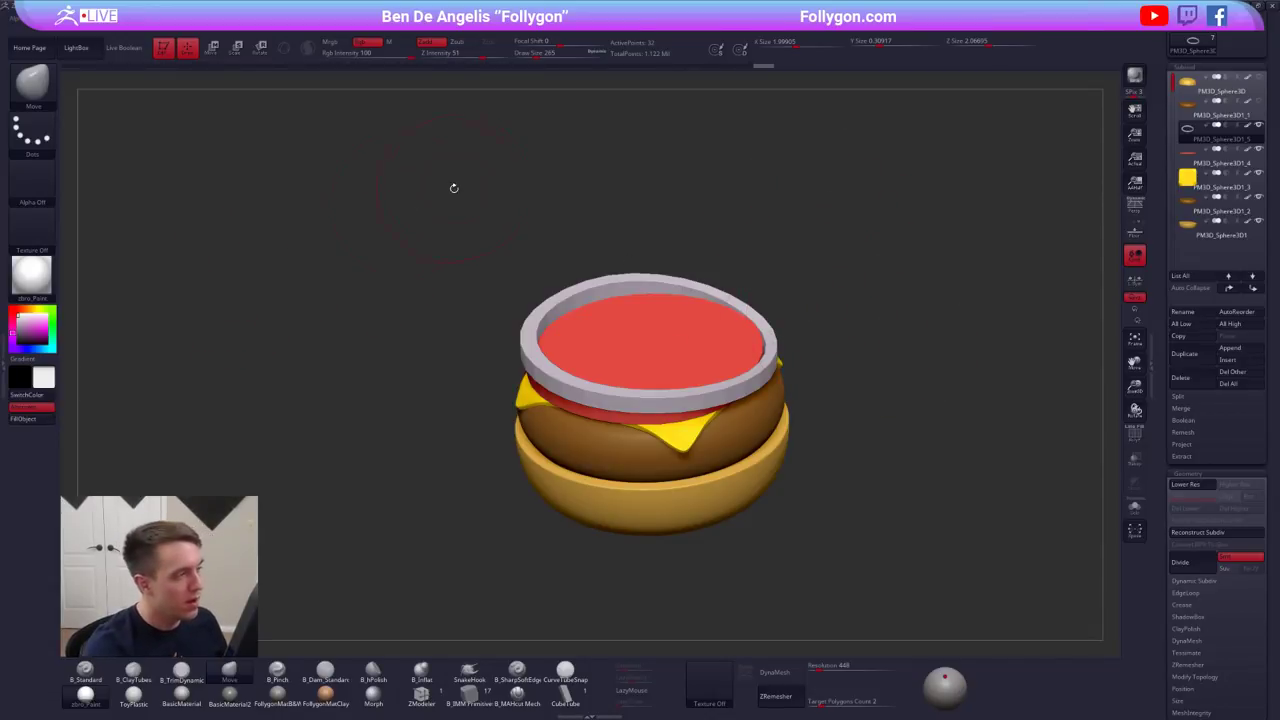
key(shift+z)
key(z)
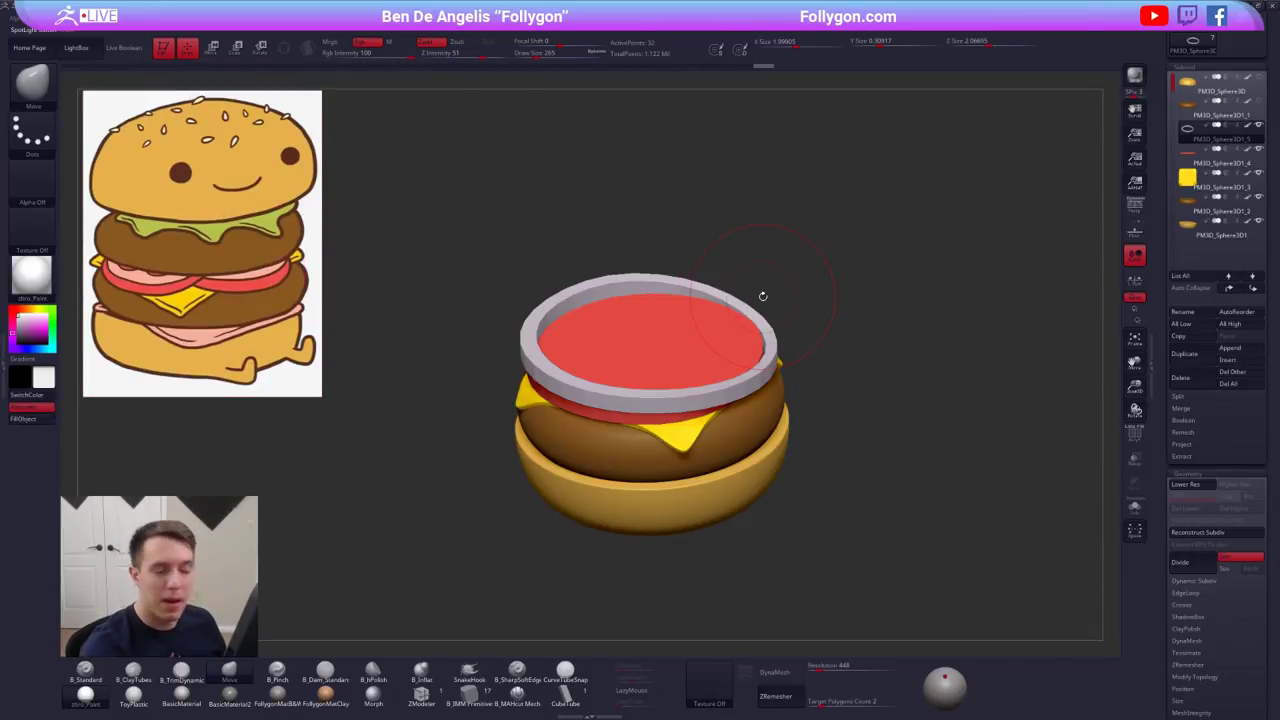
alt+drag(785, 257, 799, 233)
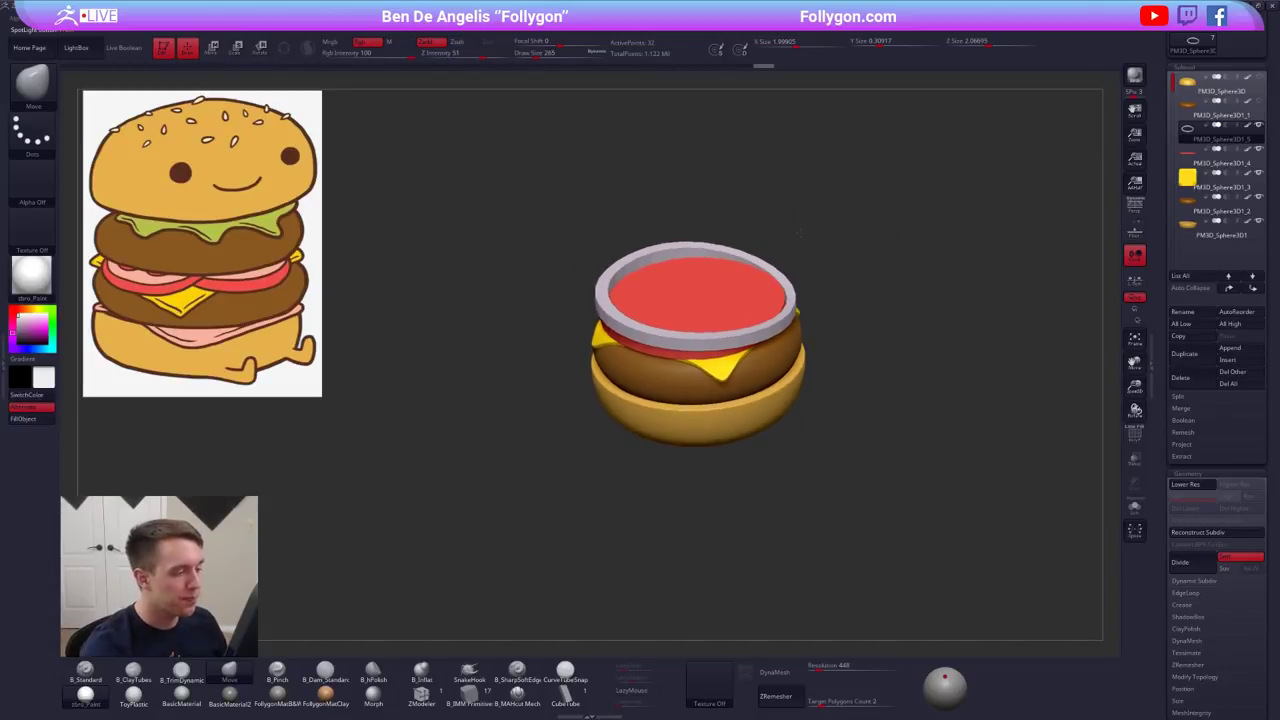
key(c)
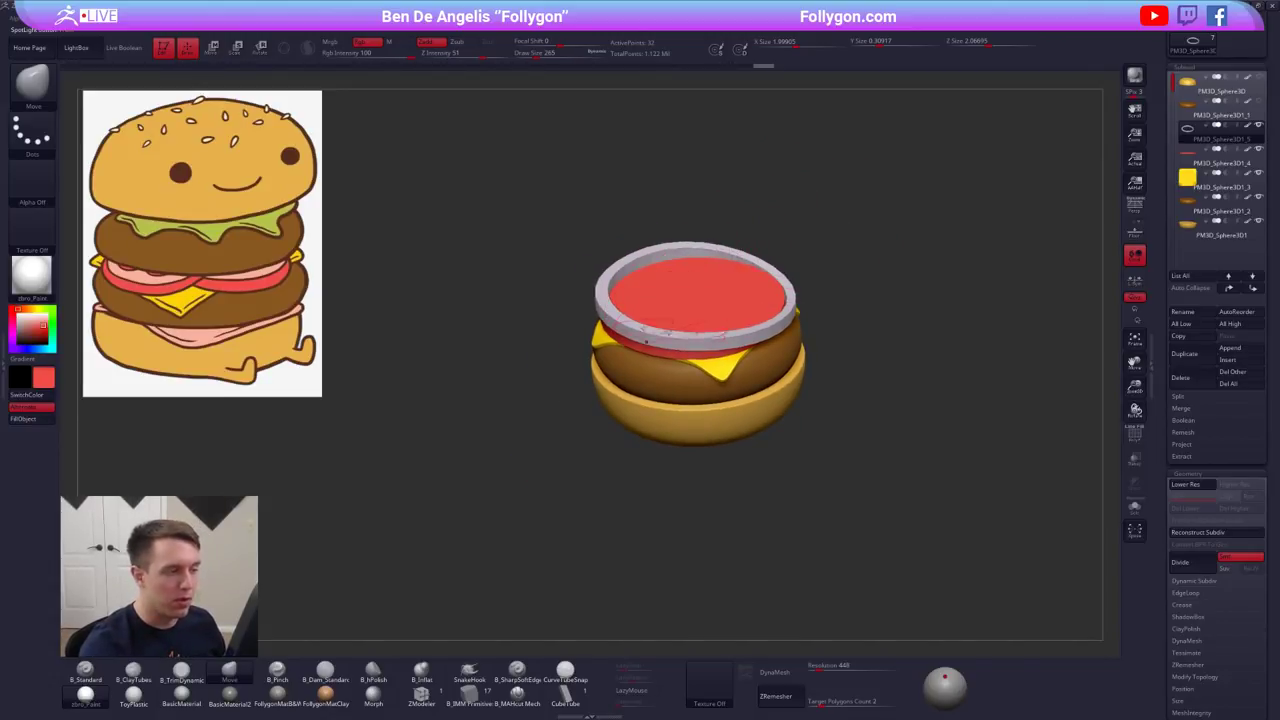
key(c)
key(c)
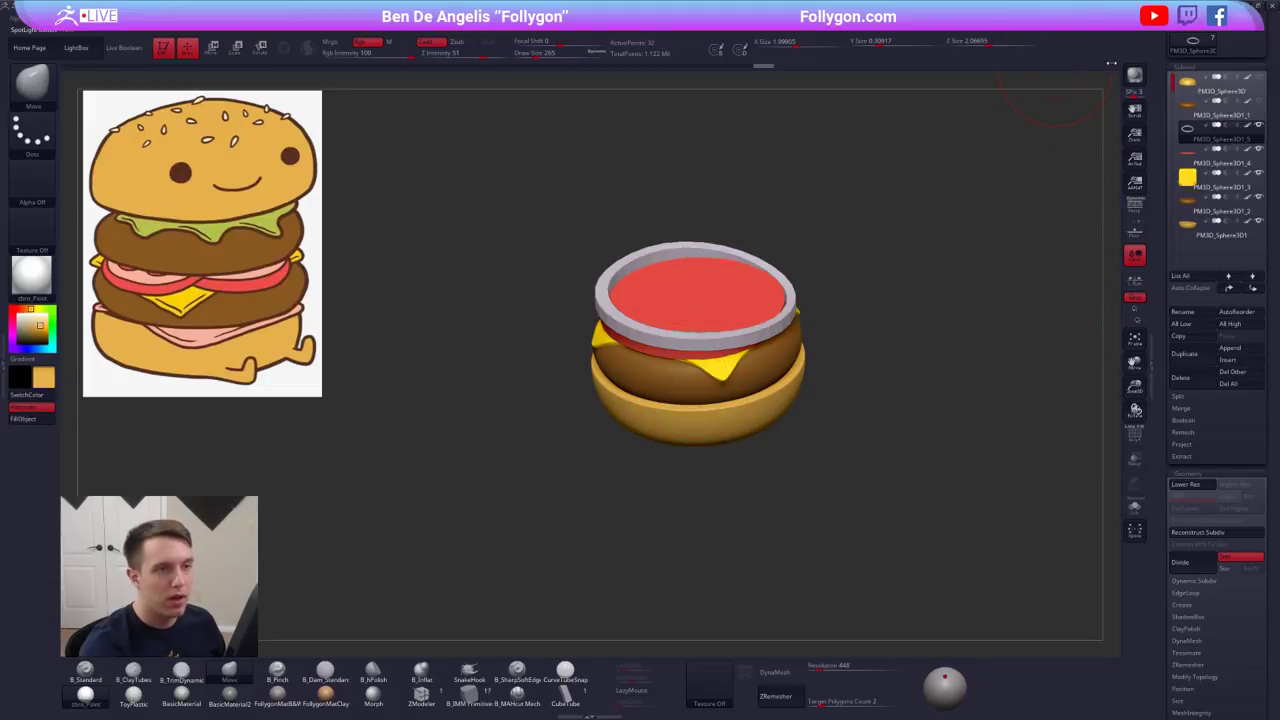
key(c)
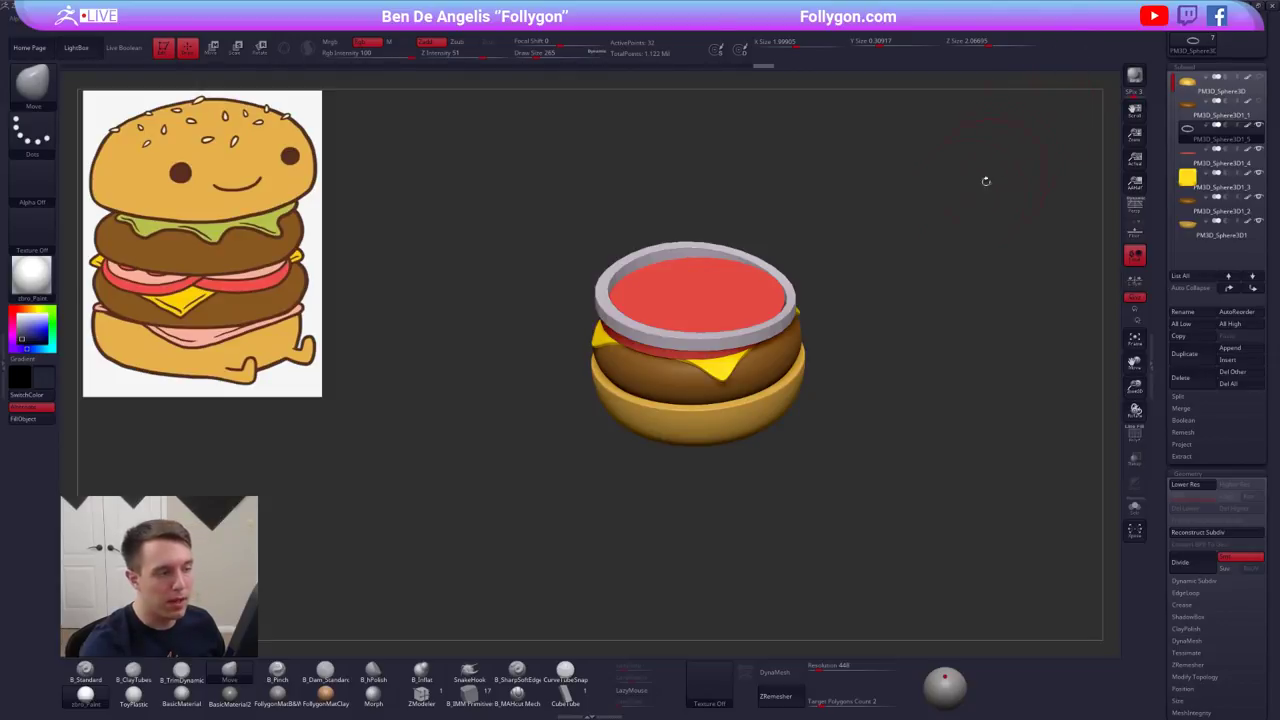
key(c)
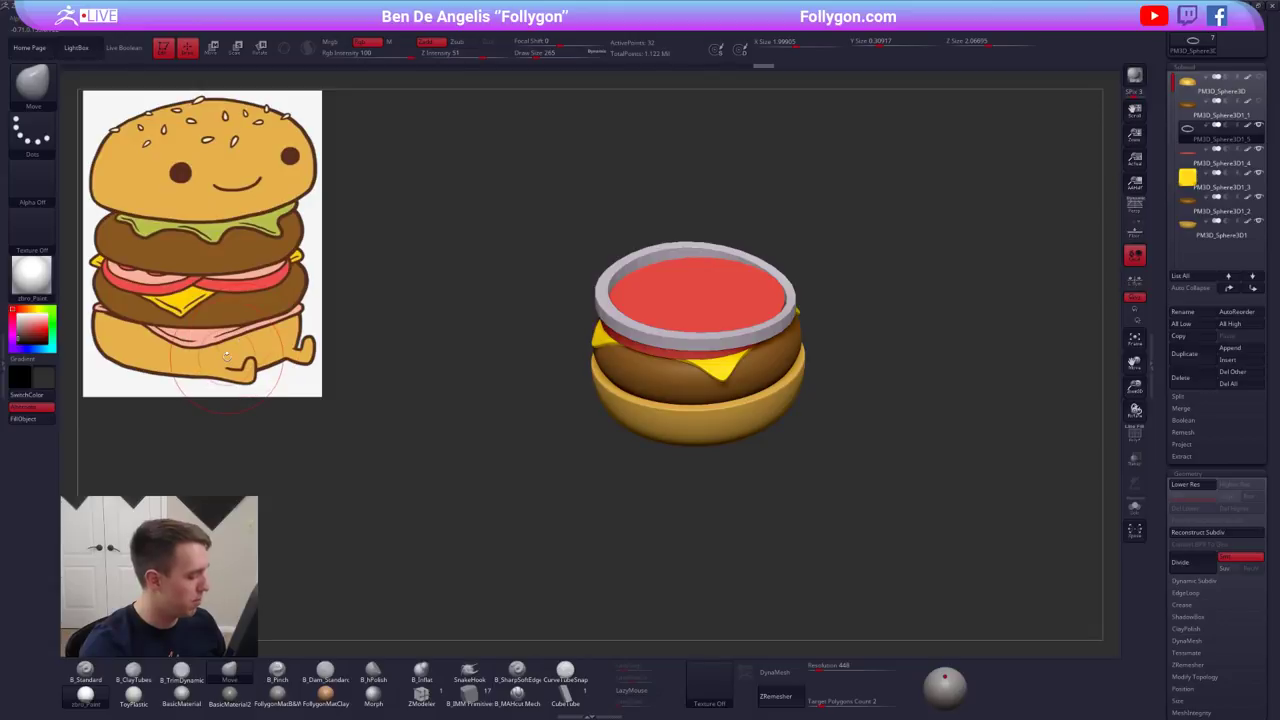
key(z)
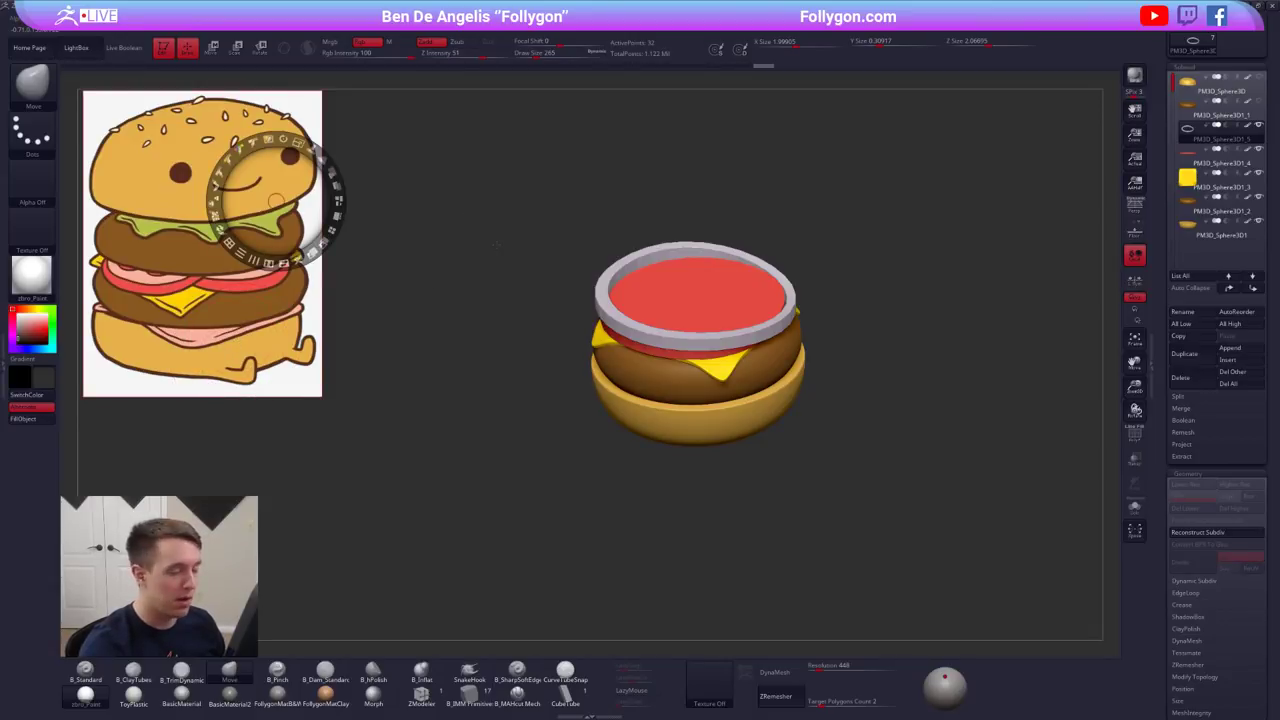
click(497, 245)
click(396, 163)
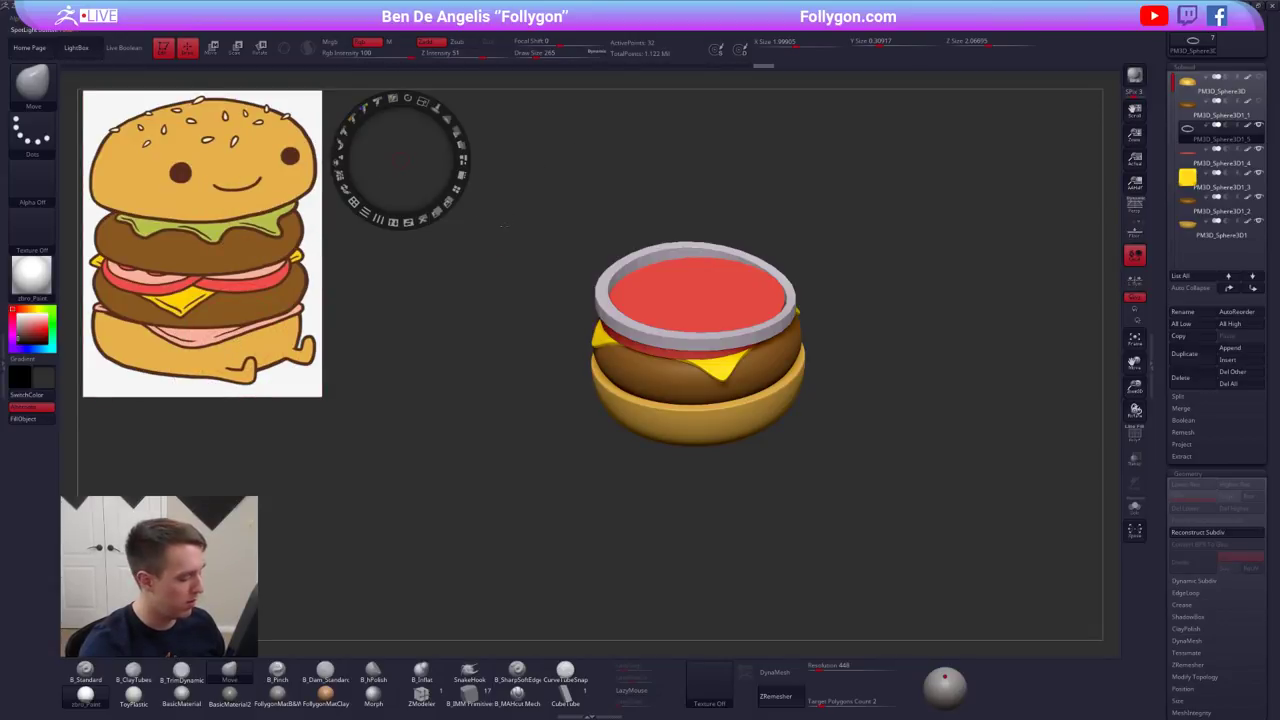
key(c)
key(c)
key(c)
key(c)
key(c)
key(c)
key(c)
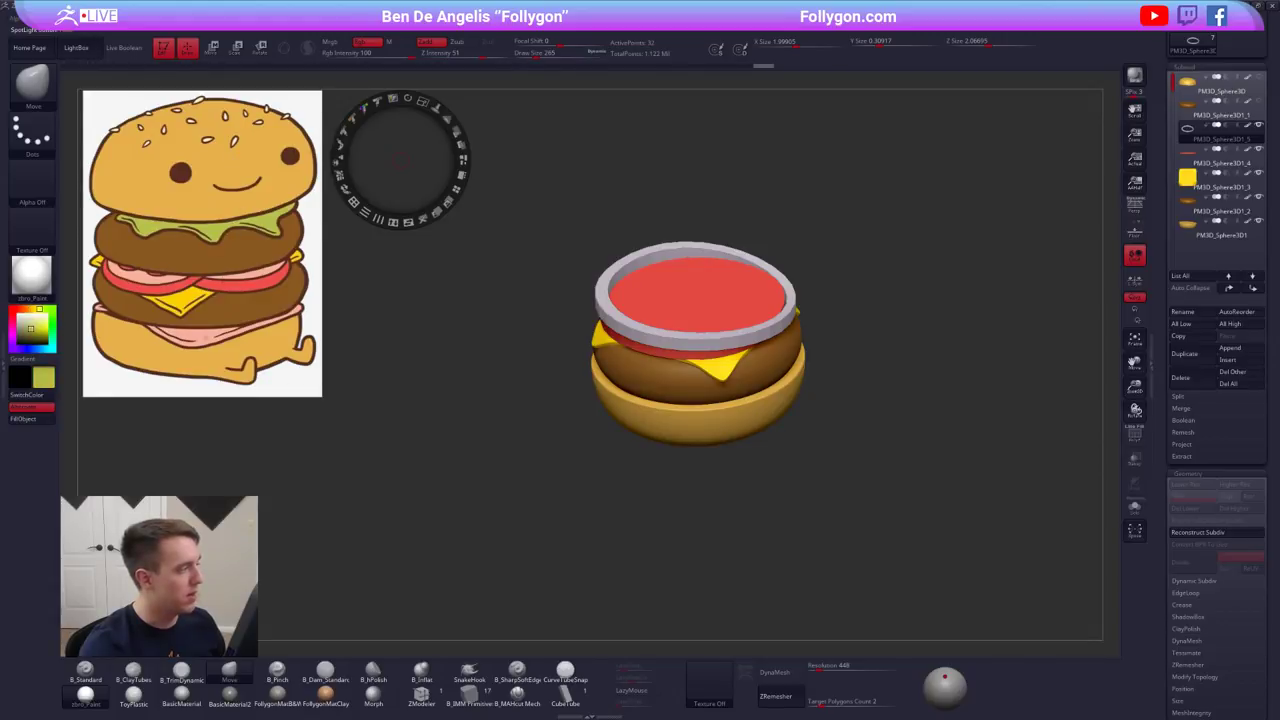
key(c)
key(c)
key(c)
key(c)
key(c)
key(c)
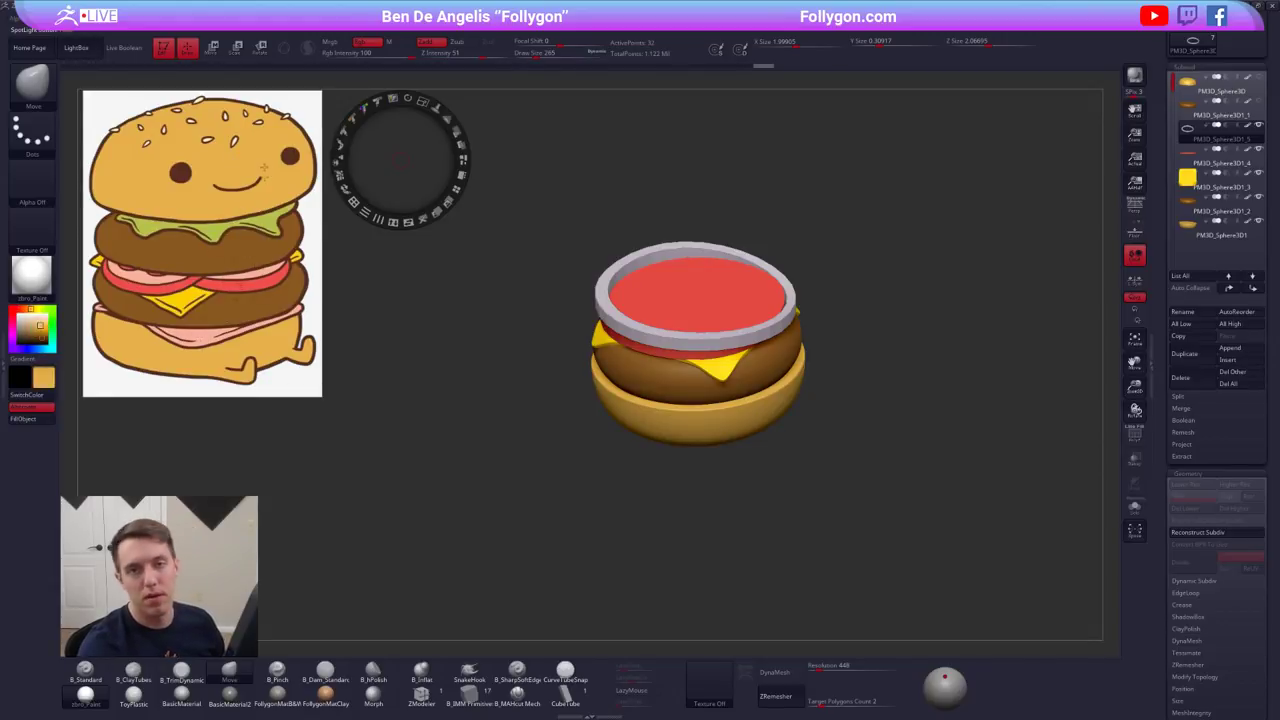
key(c)
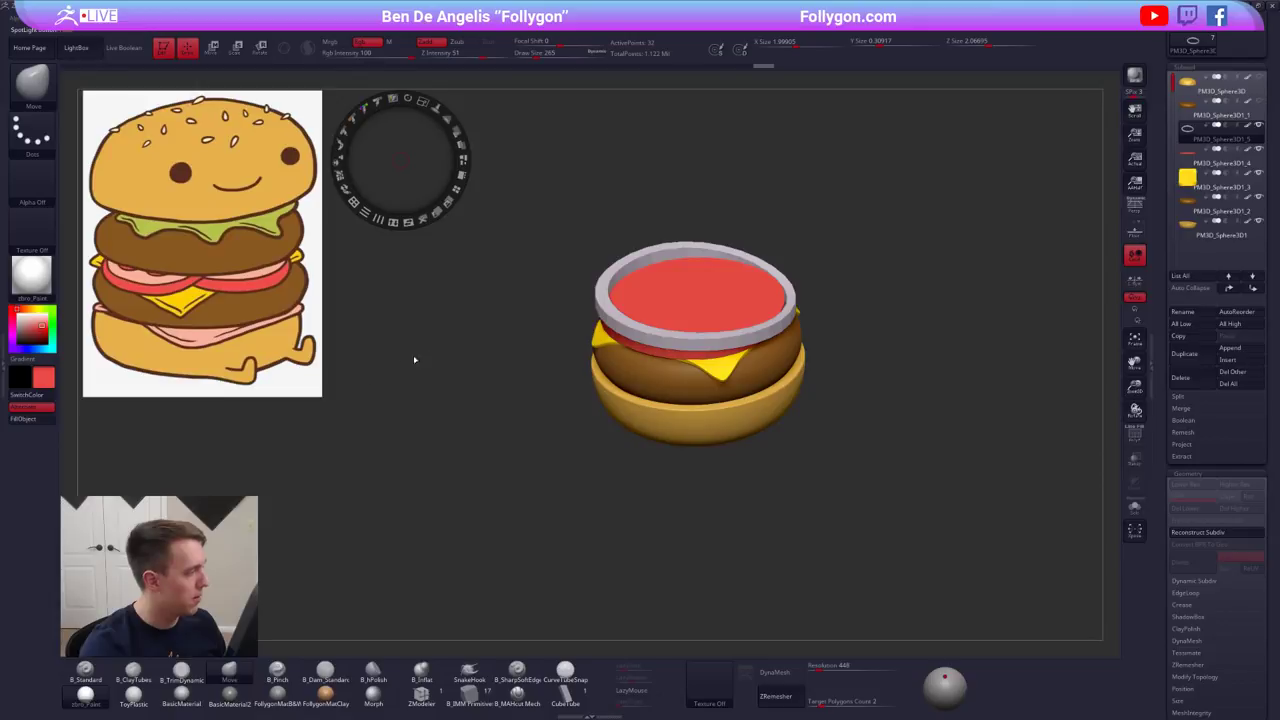
- Sample the lettuce's green from the reference image as the active colour and hide the reference
key(z)
alt+right_drag(710, 309, 727, 367)
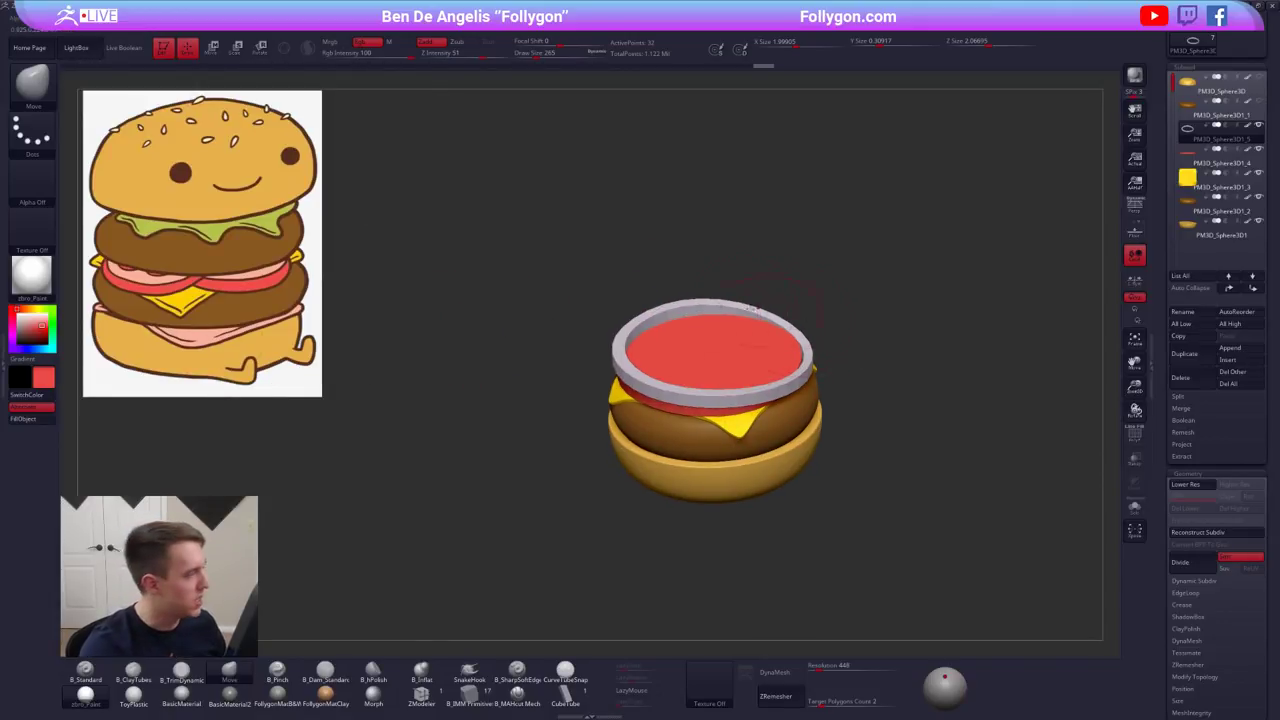
key(z)
key(c)
key(z)
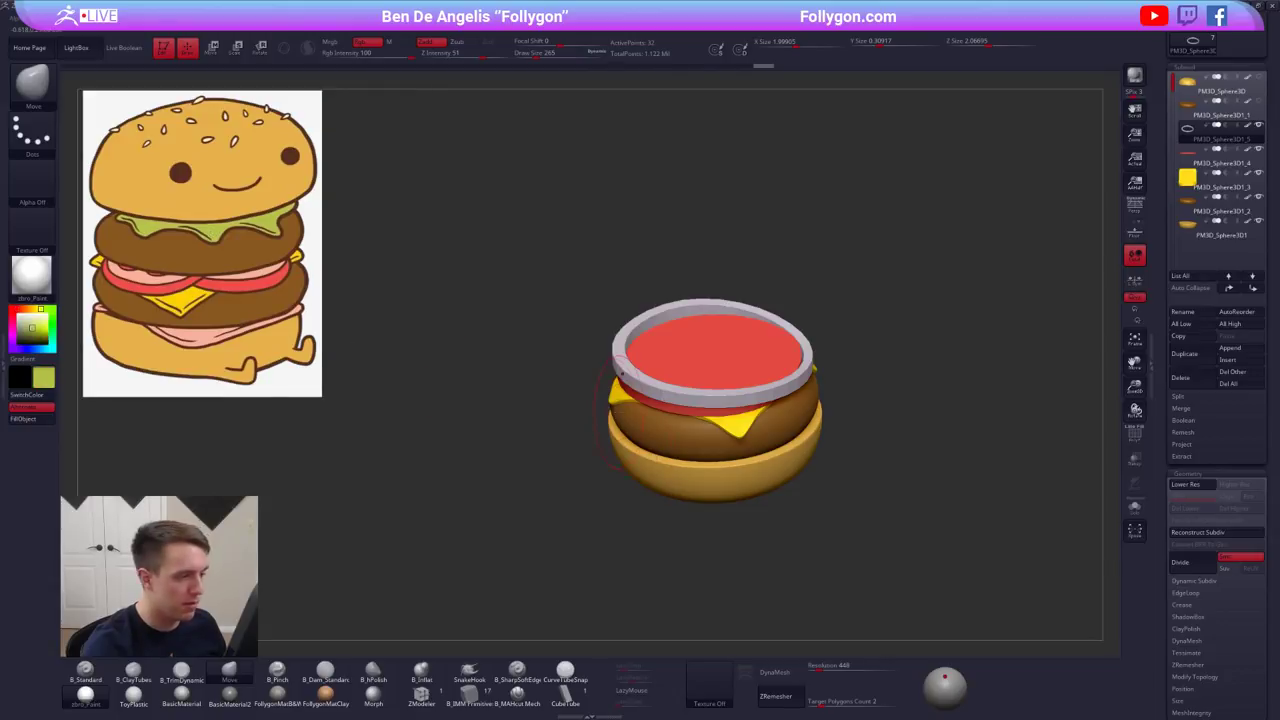
right_drag(626, 366, 625, 438)
key(shift+z)
shift+right_drag(724, 375, 738, 455)
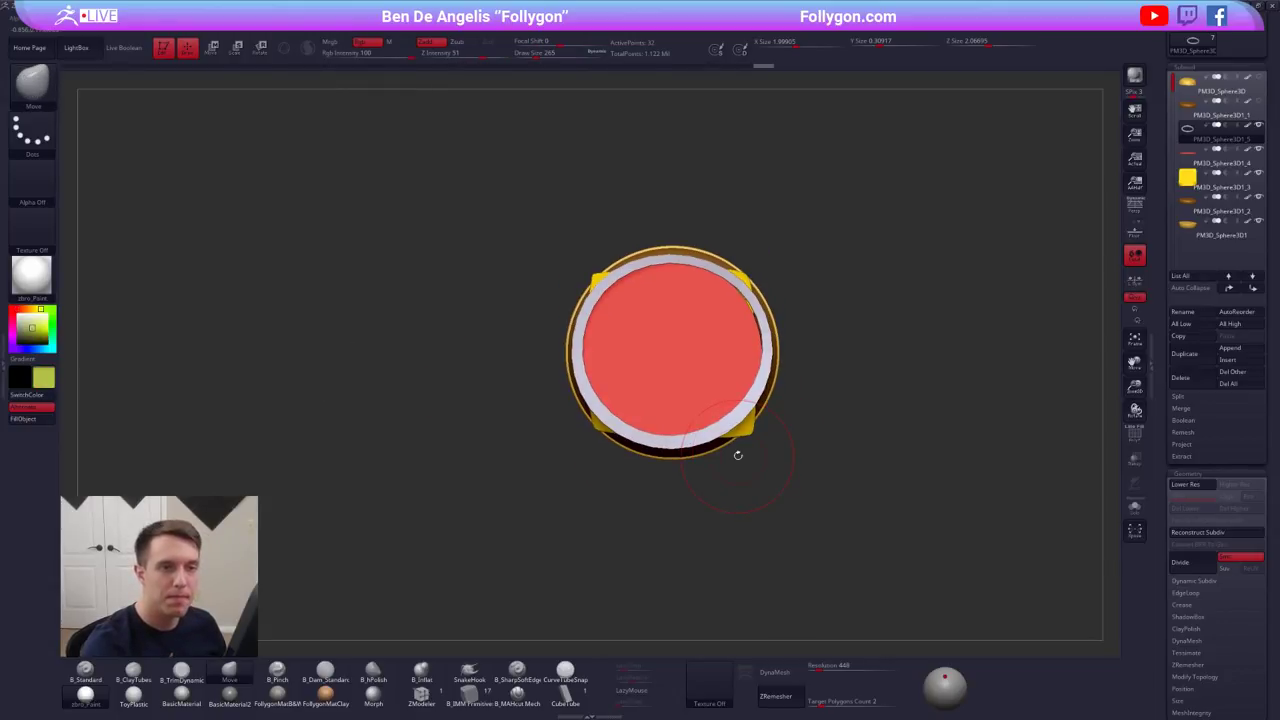
drag(1151, 258, 1151, 434)
key(shift+z)
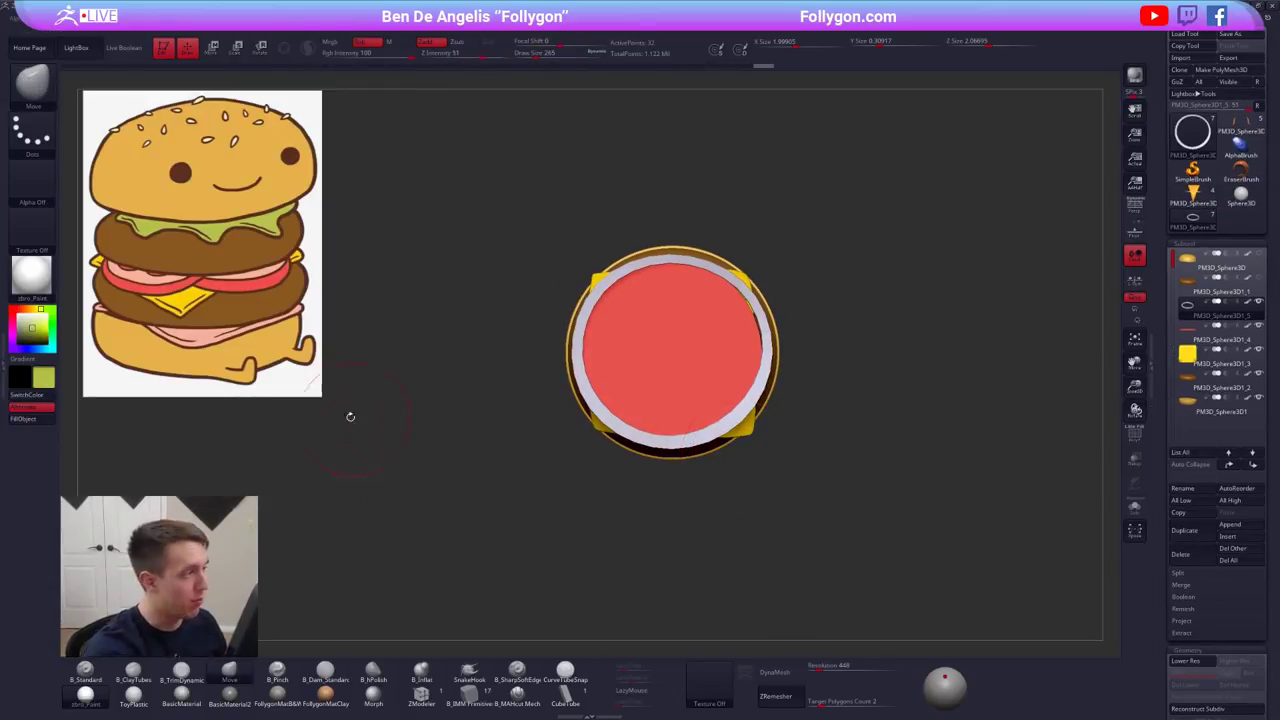
key(shift+z)
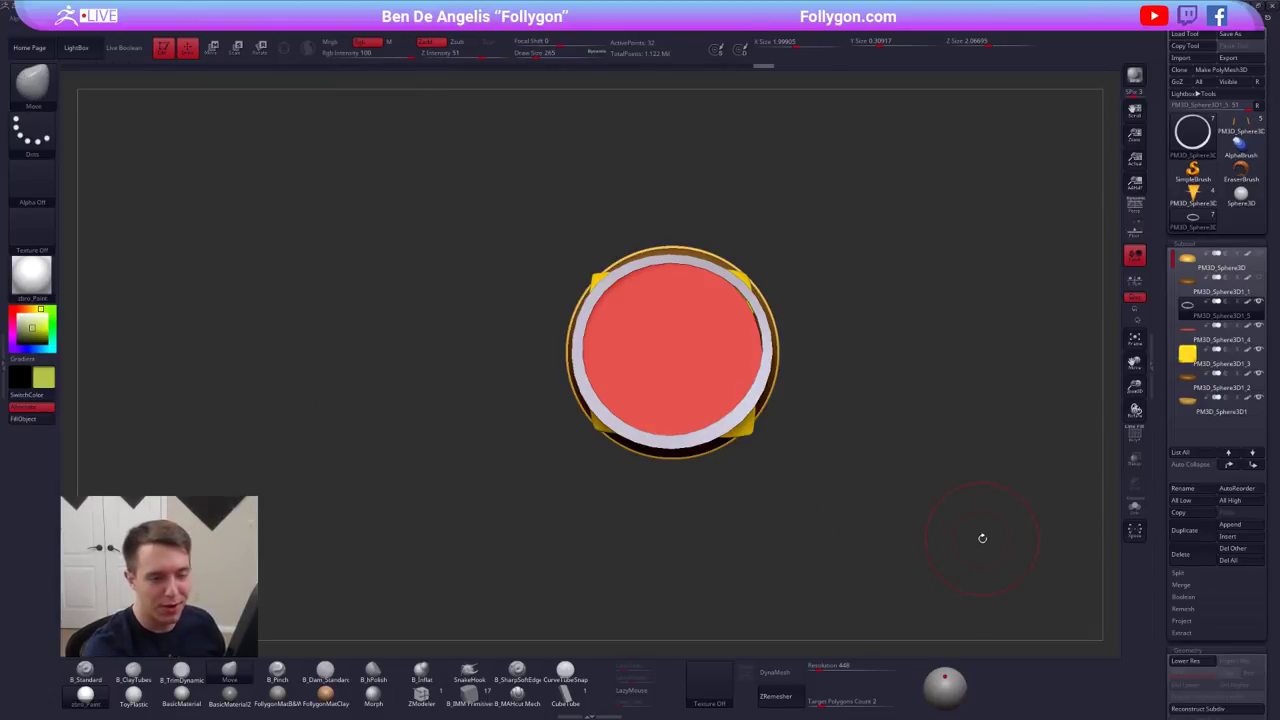
click(1184, 534)
click(1230, 465)
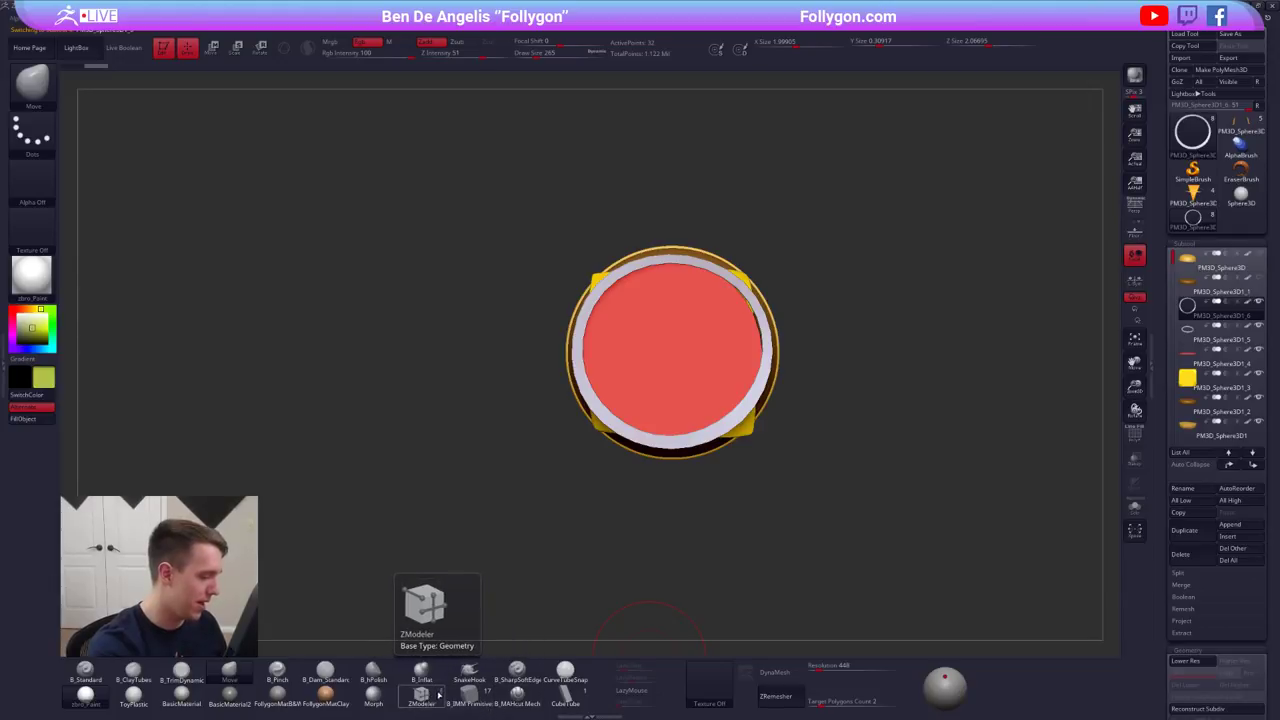
click(472, 694)
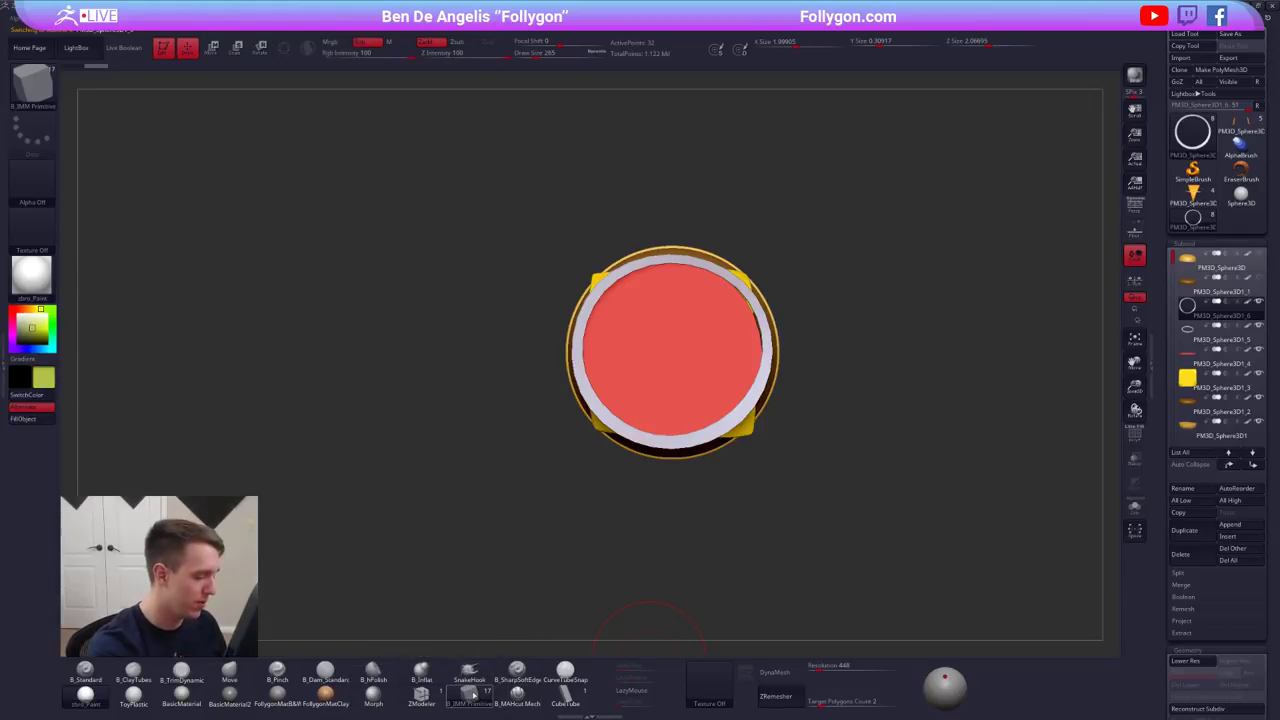
key(m)
click(813, 400)
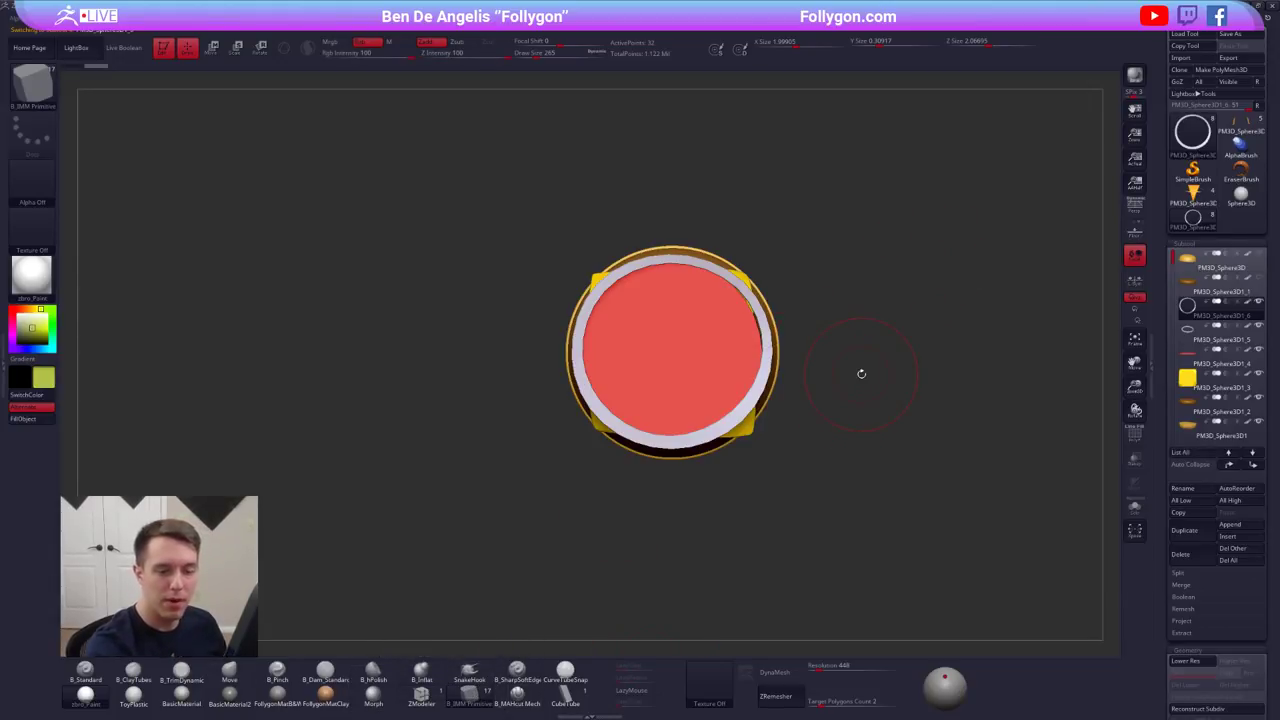
click(1191, 557)
click(1100, 580)
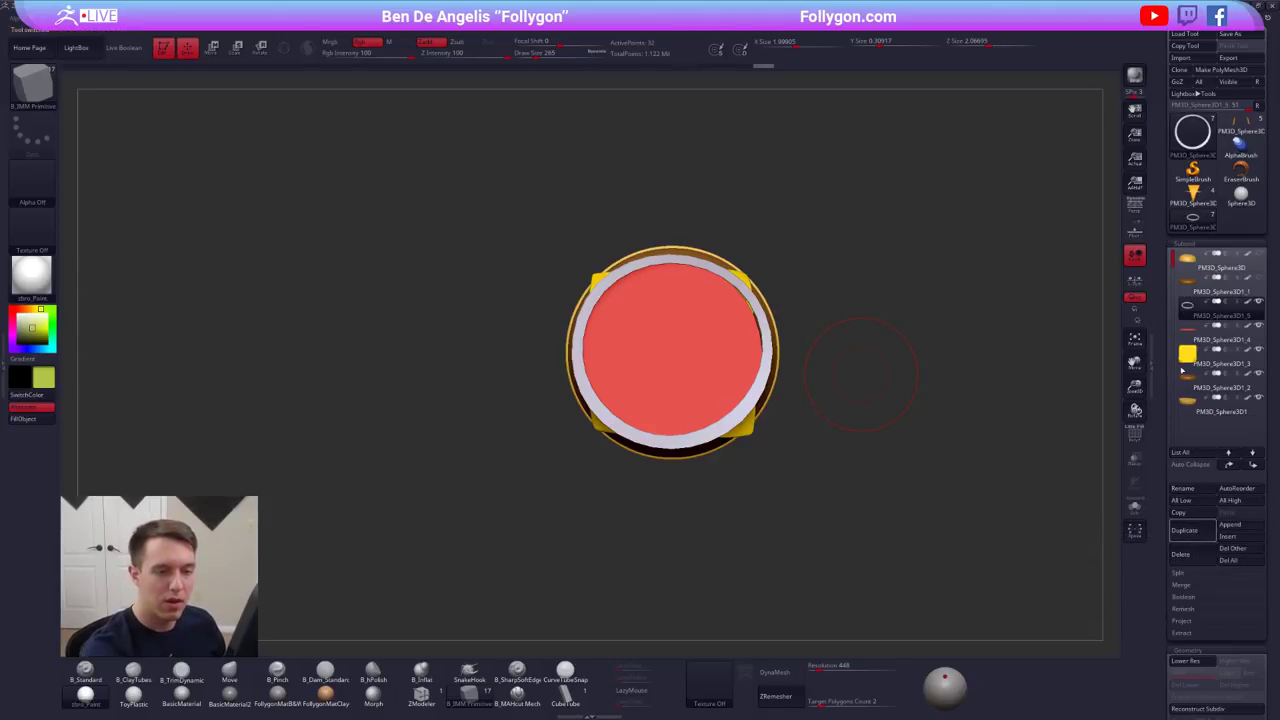
- Duplicate the yellow cheese slice and reorder the copy above the onion ring in the subtool list
click(1186, 360)
click(1193, 538)
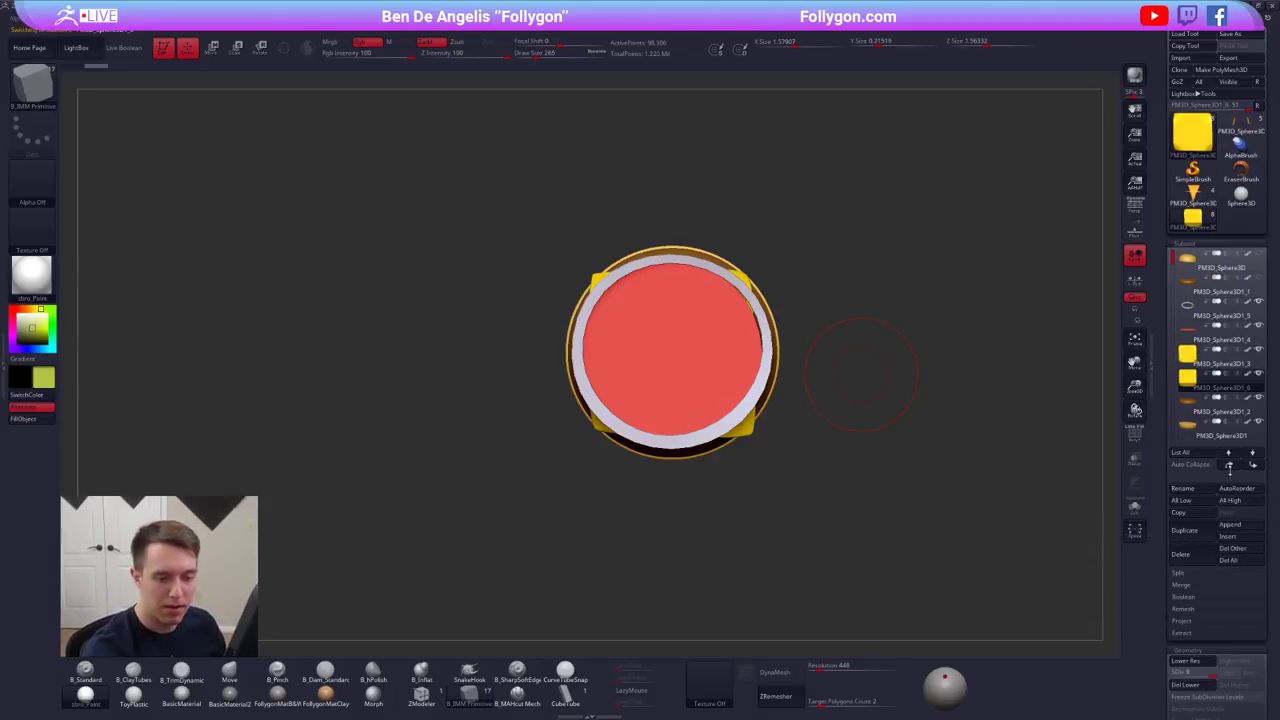
click(1230, 467)
click(1230, 467)
click(1230, 467)
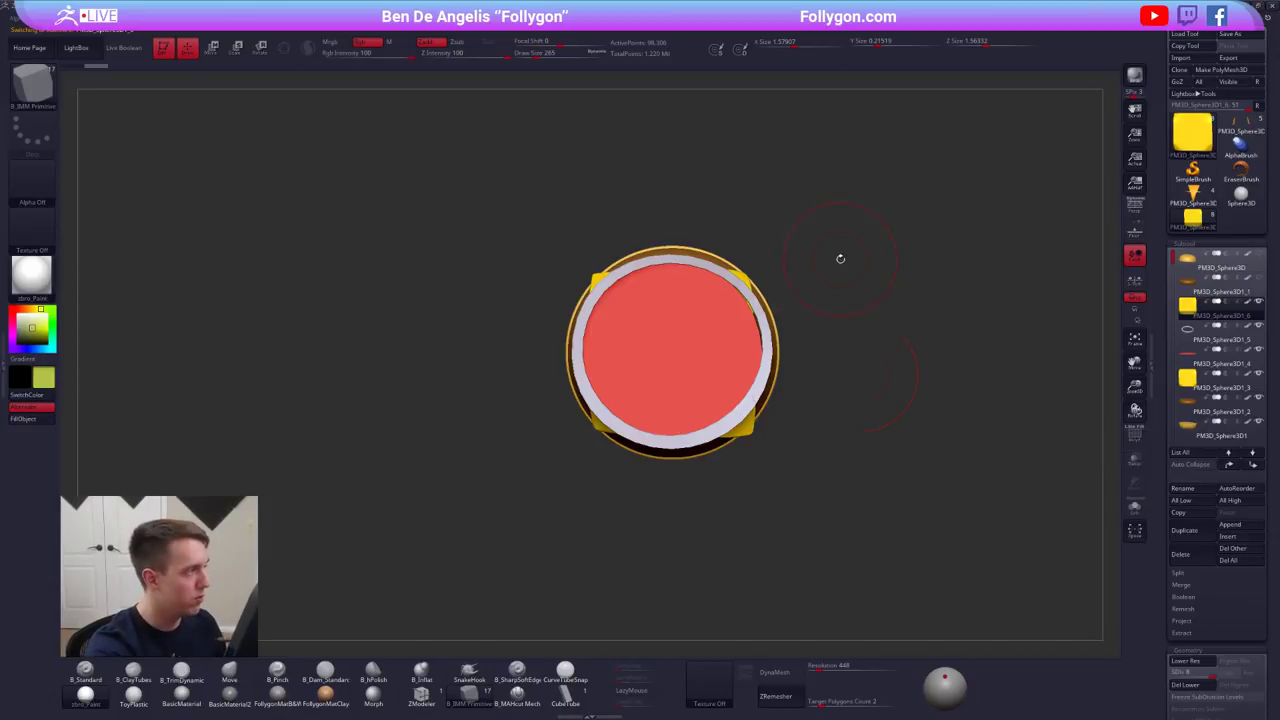
- Raise the duplicated cheese slice to sit on top of the onion ring and fill it with the sampled lettuce green
mouse_move(784, 380)
right_down()
mouse_move(737, 431)
mouse_move(755, 480)
mouse_move(757, 468)
right_up()
key(w)
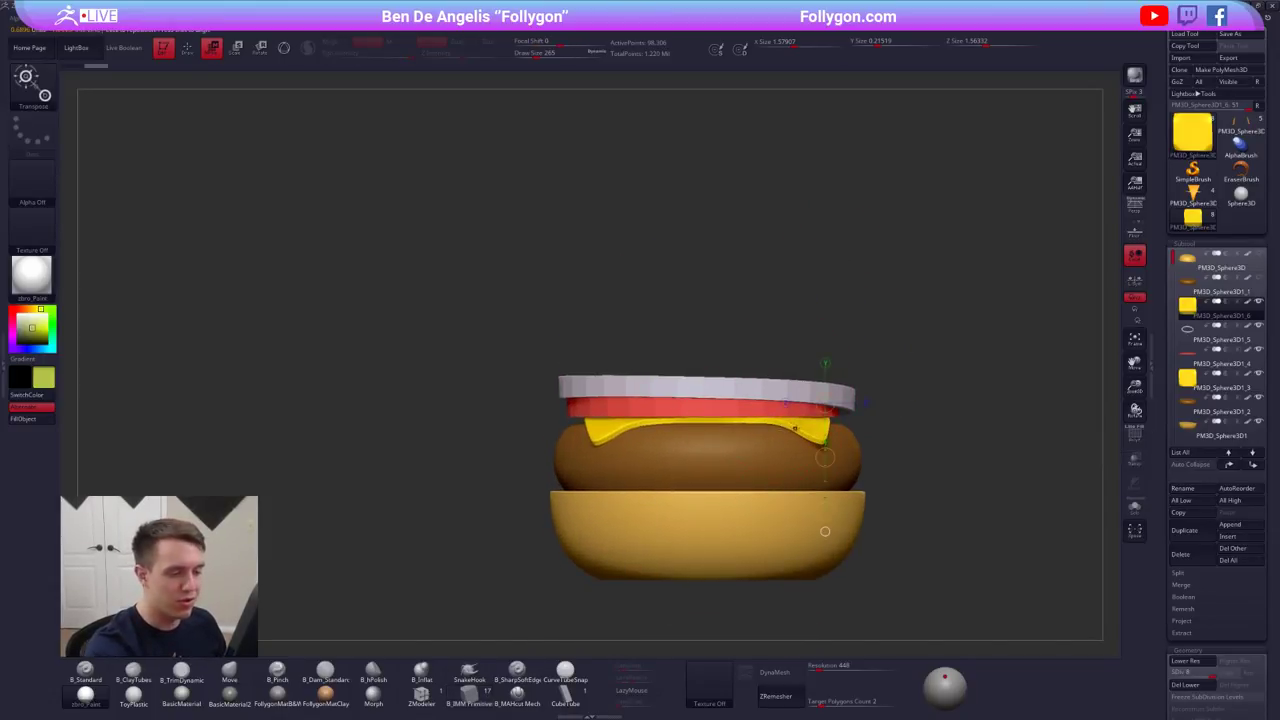
mouse_move(804, 429)
shift+mouse_down()
mouse_move(804, 510)
mouse_move(807, 417)
shift+mouse_up()
key(q)
ctrl+right_drag(858, 438, 870, 392)
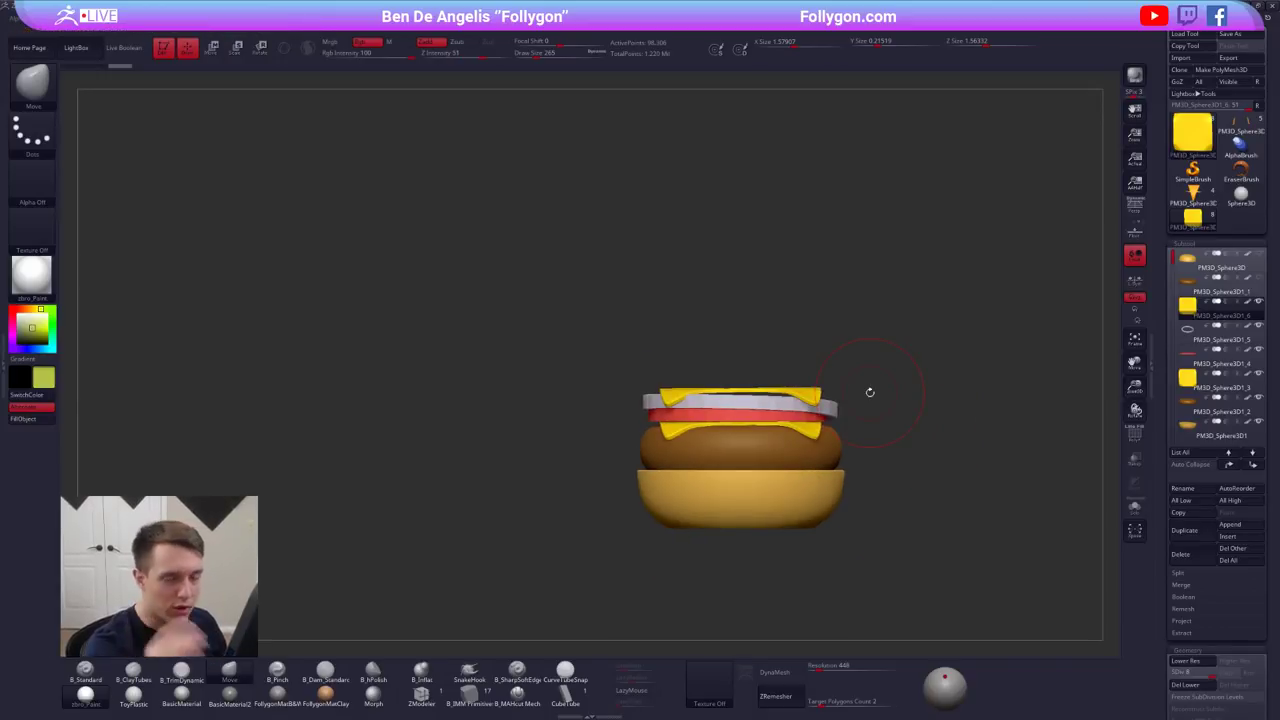
key(1)
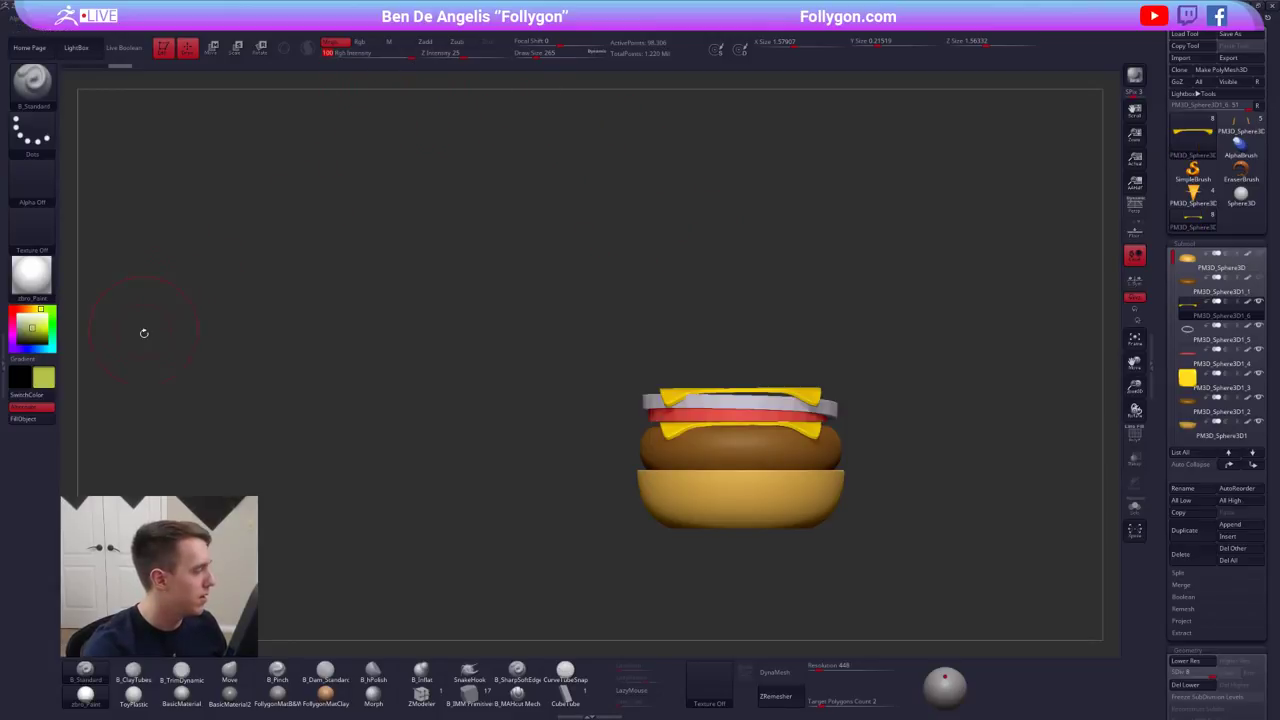
click(47, 419)
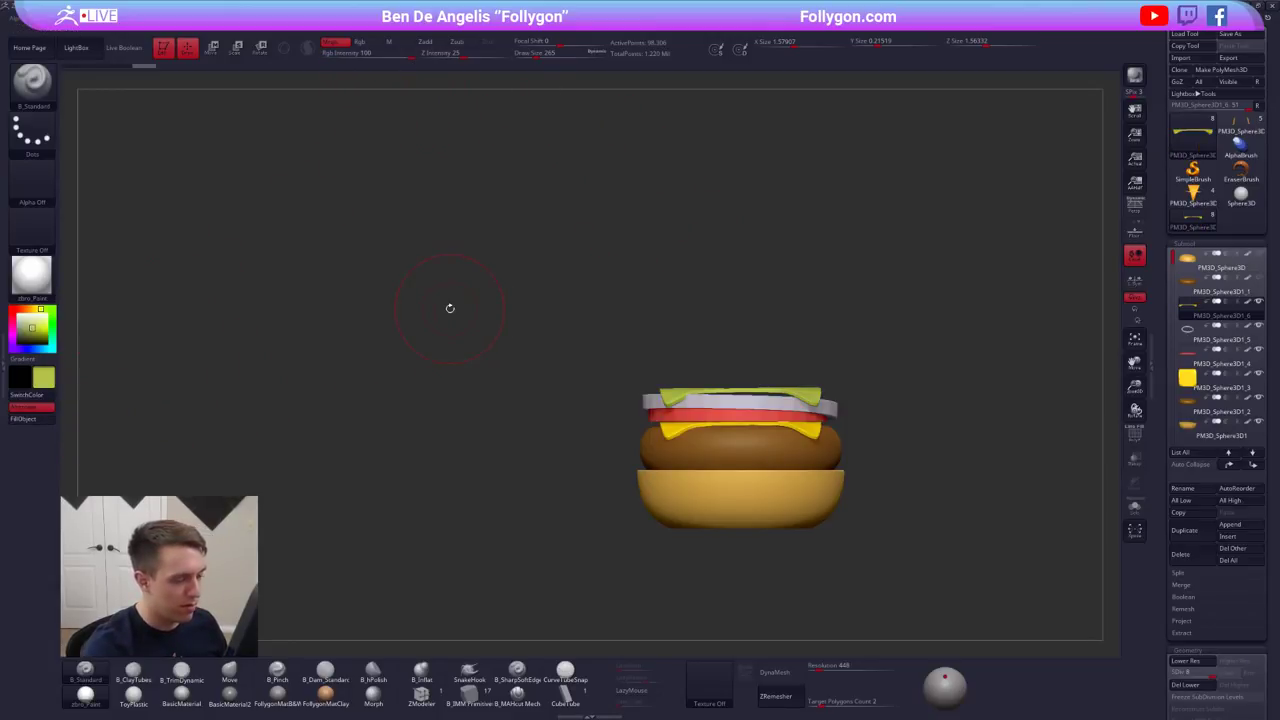
- Pull the green slice's sides outward into a wider, rounder lettuce shape with the Move brush
key(b)
key(m)
key(v)
key(s)
drag(669, 402, 734, 397)
mouse_move(750, 323)
mouse_down()
mouse_move(730, 419)
mouse_move(736, 406)
mouse_up()
drag(832, 342, 854, 329)
drag(789, 254, 797, 237)
mouse_move(727, 275)
mouse_down()
mouse_move(710, 268)
mouse_move(747, 277)
mouse_up()
- Set the Move brush's draw size to 96 and push small ripples into three edges of the lettuce
key(s)
right_drag(763, 271, 770, 358)
key(space)
drag(802, 311, 735, 287)
key(space)
right_drag(735, 287, 745, 298)
mouse_move(701, 284)
mouse_down()
mouse_move(745, 306)
mouse_move(784, 302)
mouse_up()
right_drag(786, 303, 760, 303)
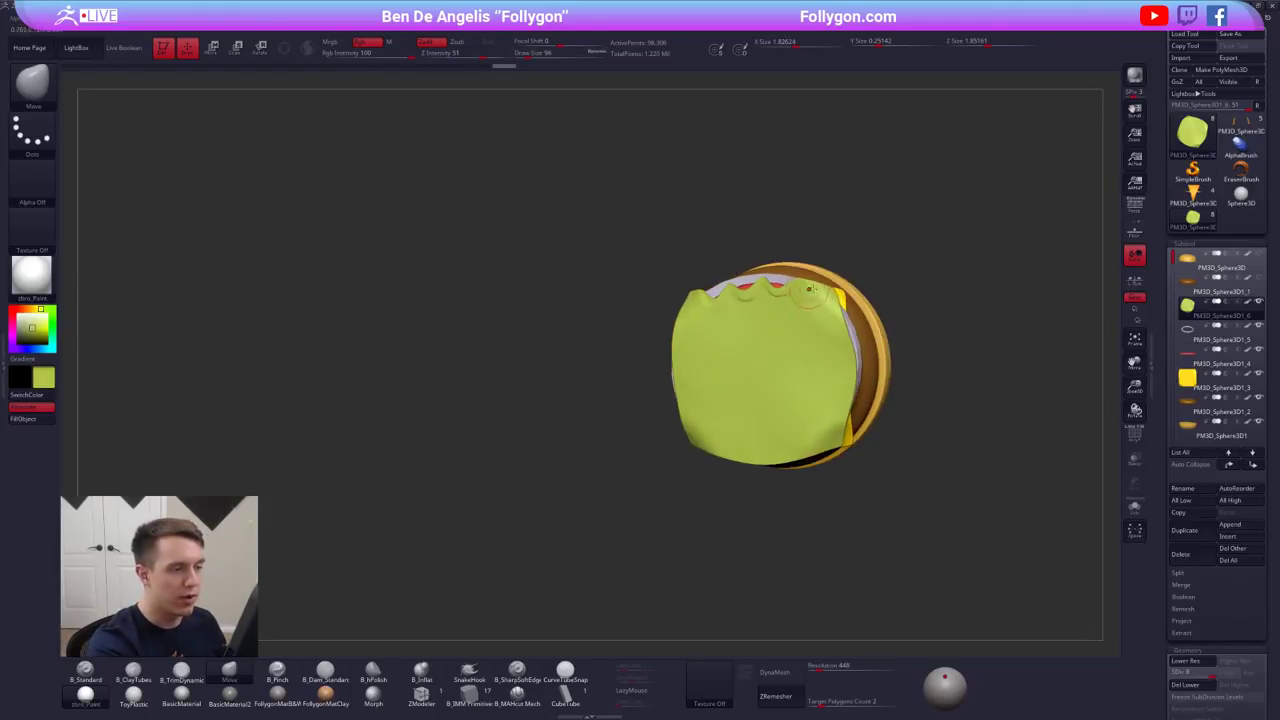
drag(829, 292, 839, 373)
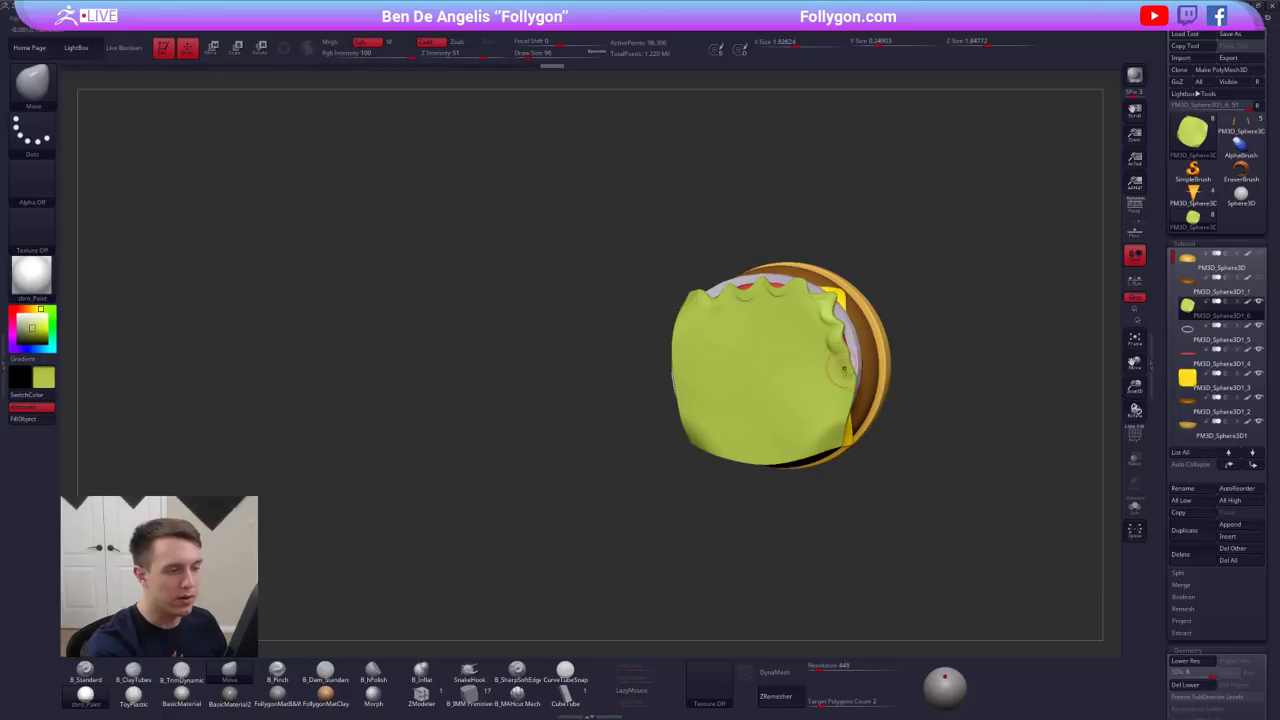
right_drag(828, 420, 844, 414)
mouse_move(846, 413)
mouse_down()
mouse_move(775, 457)
mouse_move(717, 446)
mouse_up()
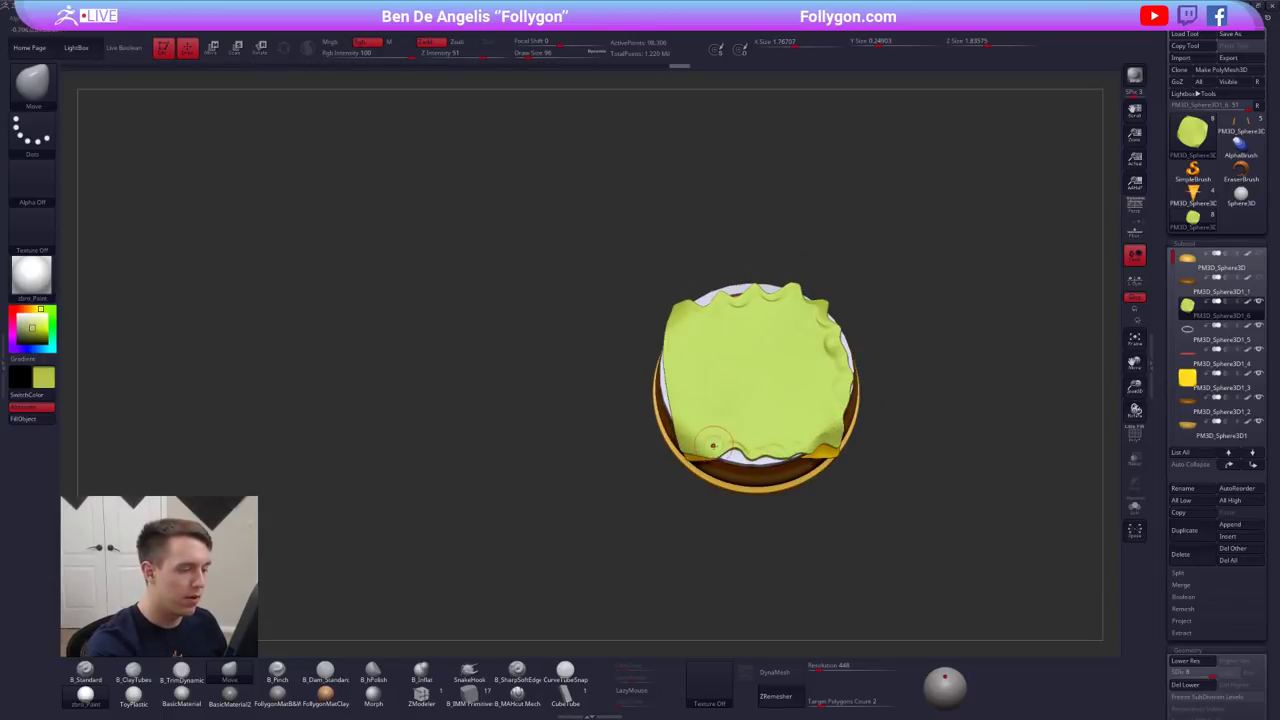
- Ripple the lettuce's last corner and its remaining straight edge with the Move brush
right_drag(714, 438, 701, 443)
drag(706, 456, 706, 446)
right_drag(704, 446, 681, 430)
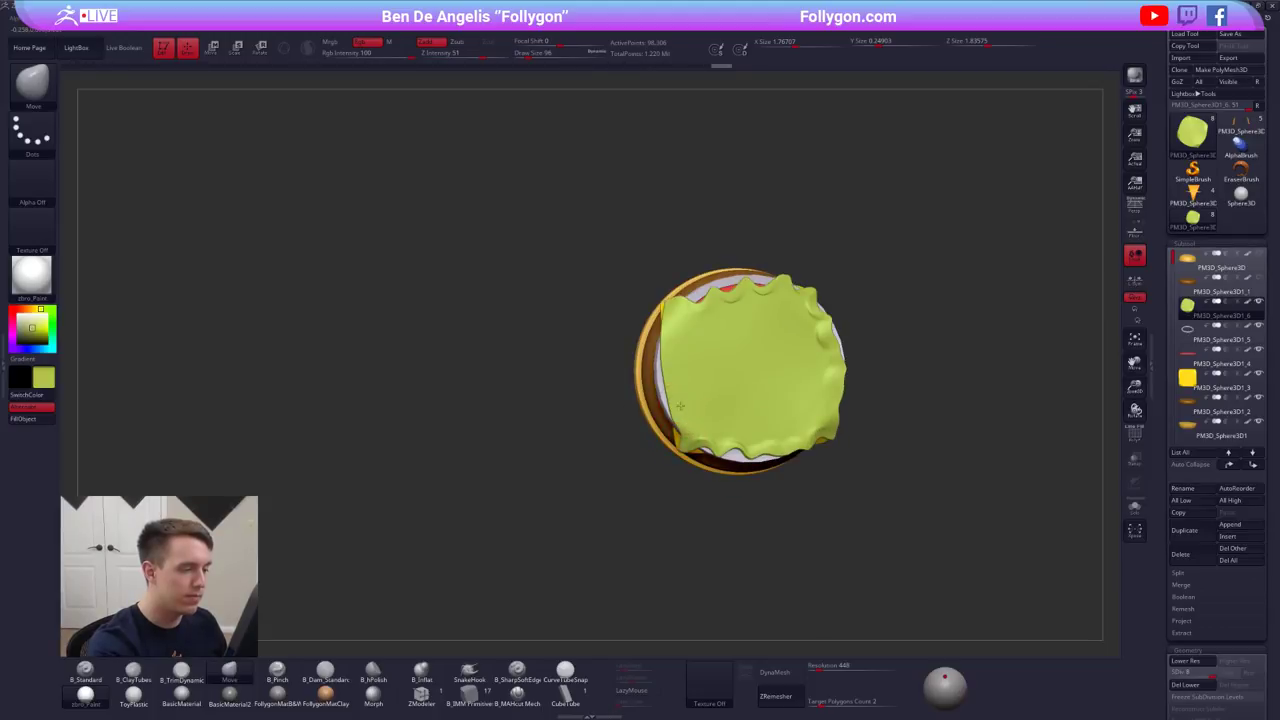
drag(670, 407, 680, 405)
drag(666, 377, 677, 330)
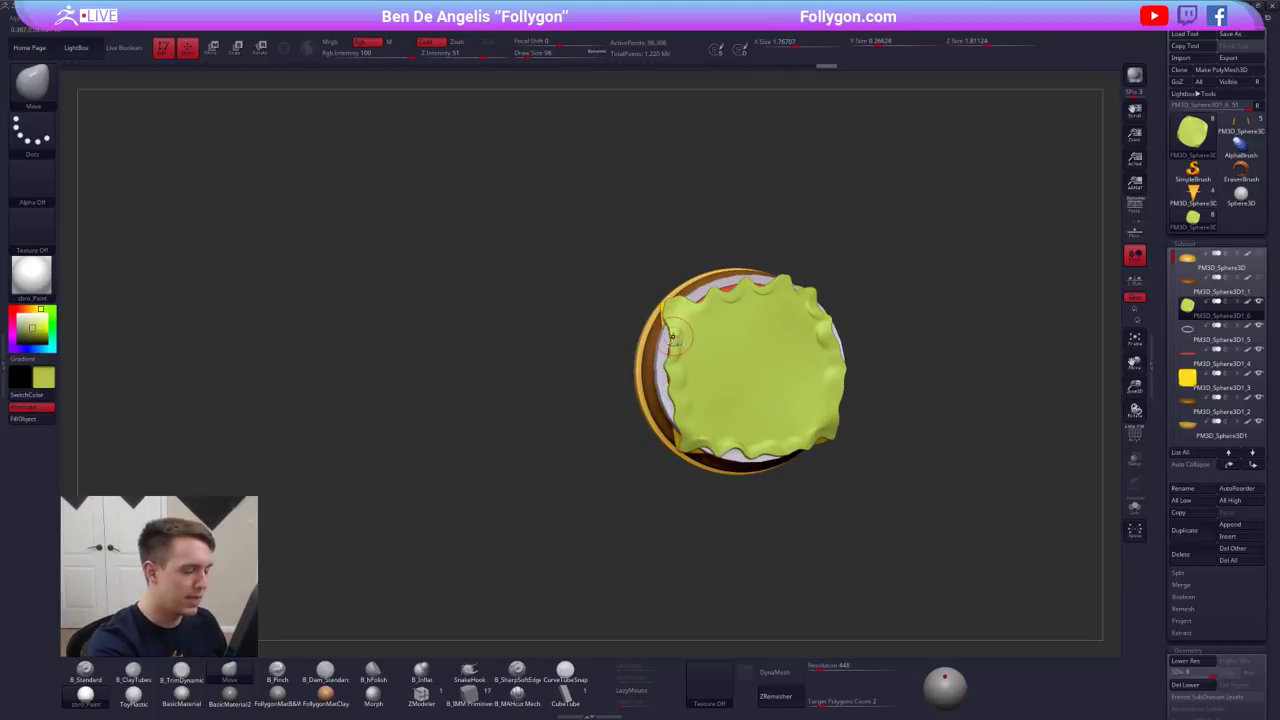
key(ctrl+z)
- Adjust the Move brush's draw size and scale the whole lettuce slice up slightly
right_drag(735, 384, 752, 288)
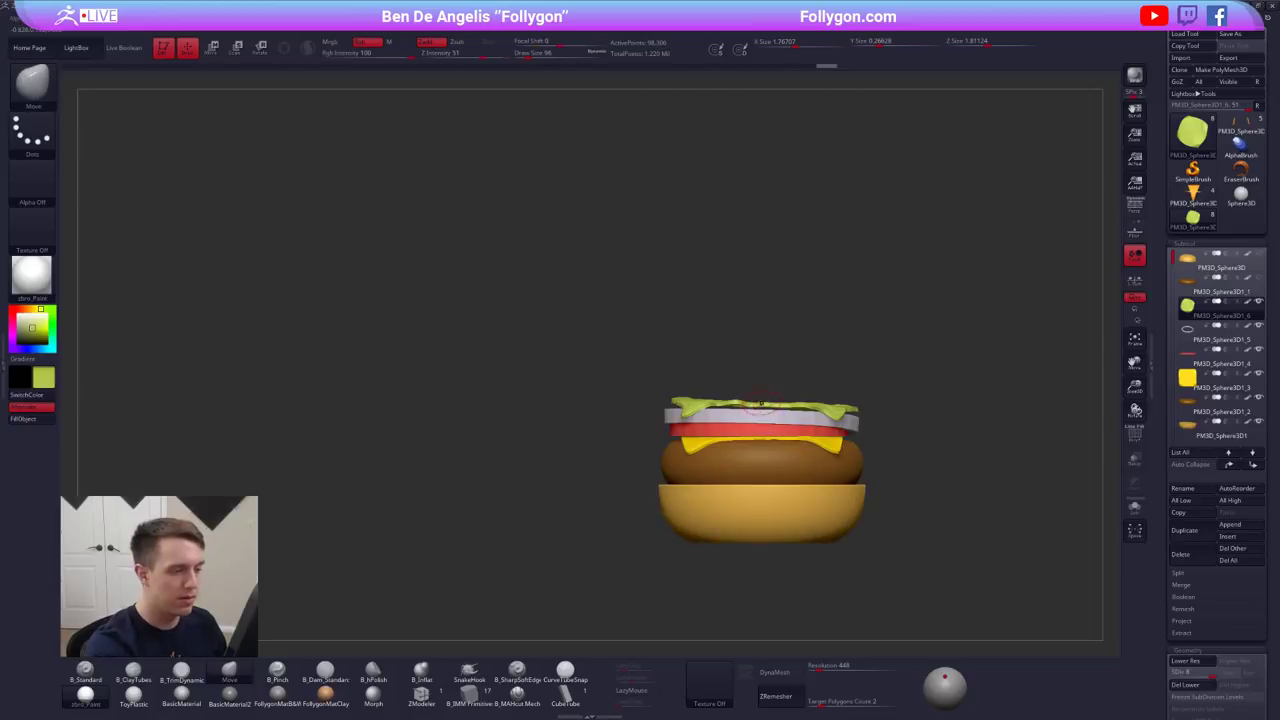
ctrl+right_drag(761, 403, 760, 422)
key(space)
drag(755, 414, 758, 414)
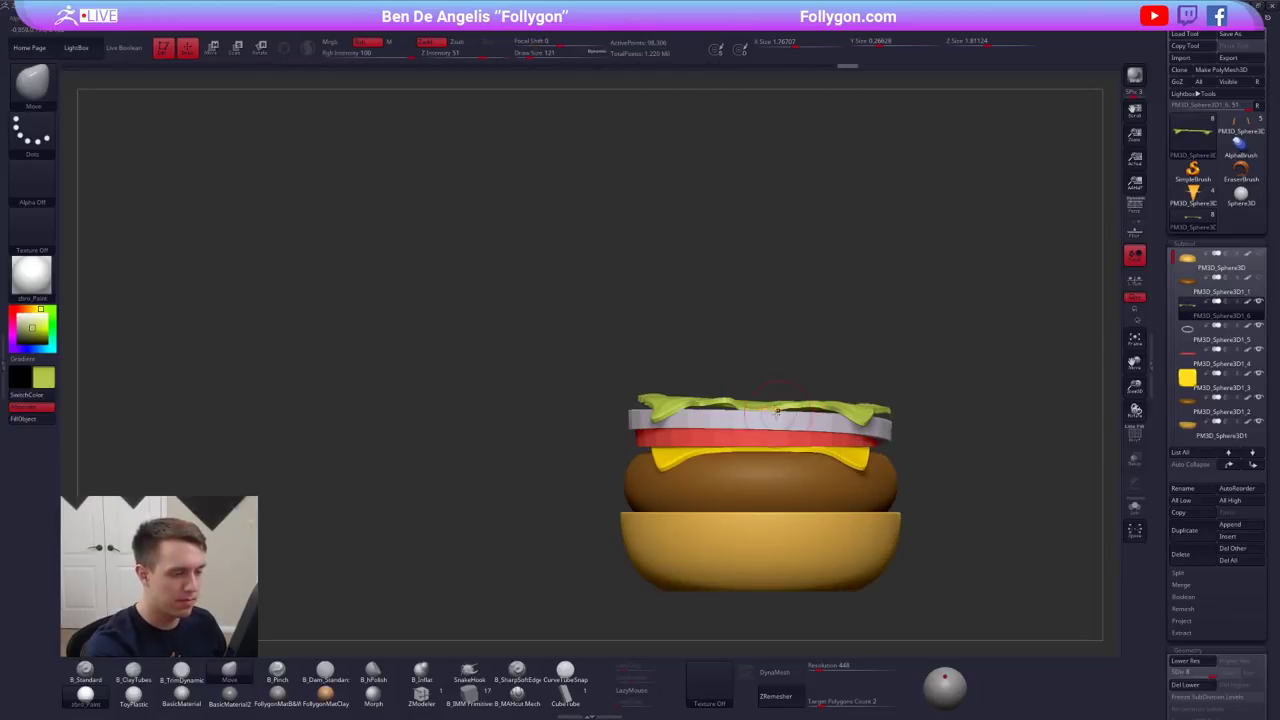
mouse_move(771, 409)
right_down()
mouse_move(772, 470)
mouse_move(769, 390)
right_up()
key(e)
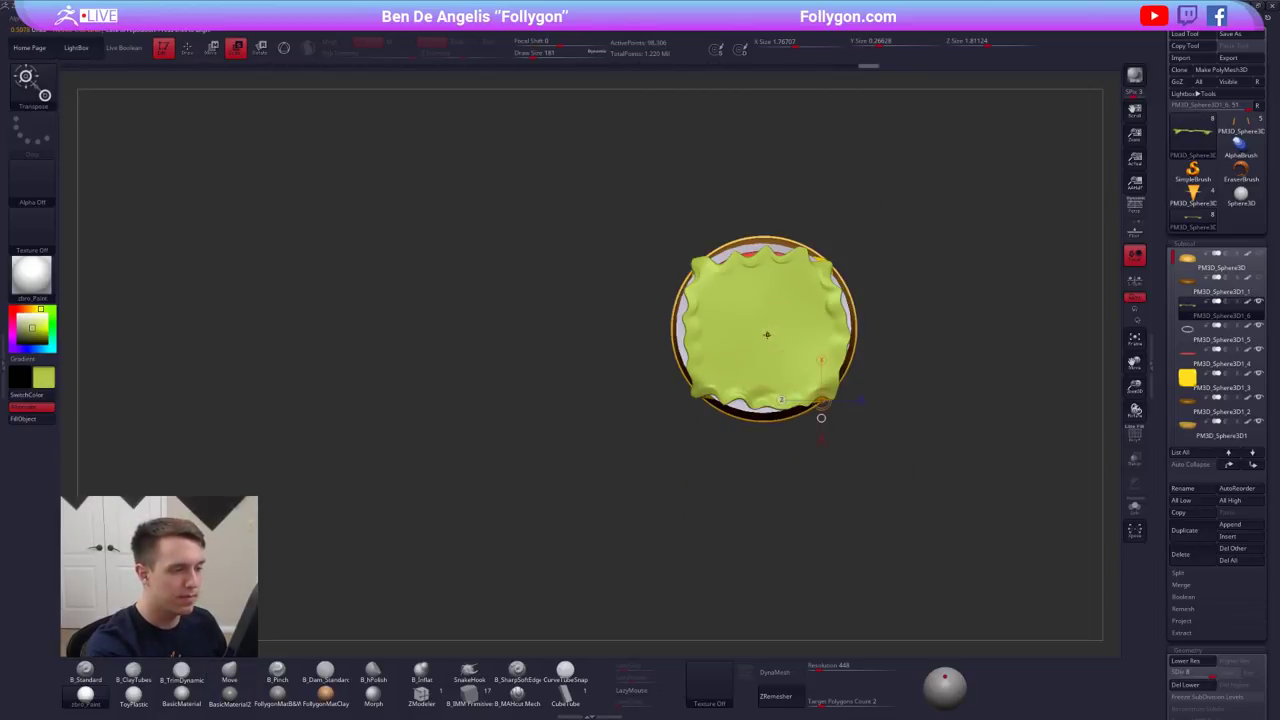
drag(766, 333, 912, 333)
key(q)
- Enlarge the Move brush and bend the lettuce down toward the onion ring from side views
mouse_move(800, 440)
right_down()
mouse_move(794, 380)
mouse_move(793, 411)
mouse_move(814, 418)
right_up()
drag(744, 410, 744, 417)
right_drag(746, 418, 774, 422)
key(space)
drag(698, 434, 710, 434)
right_drag(700, 428, 724, 420)
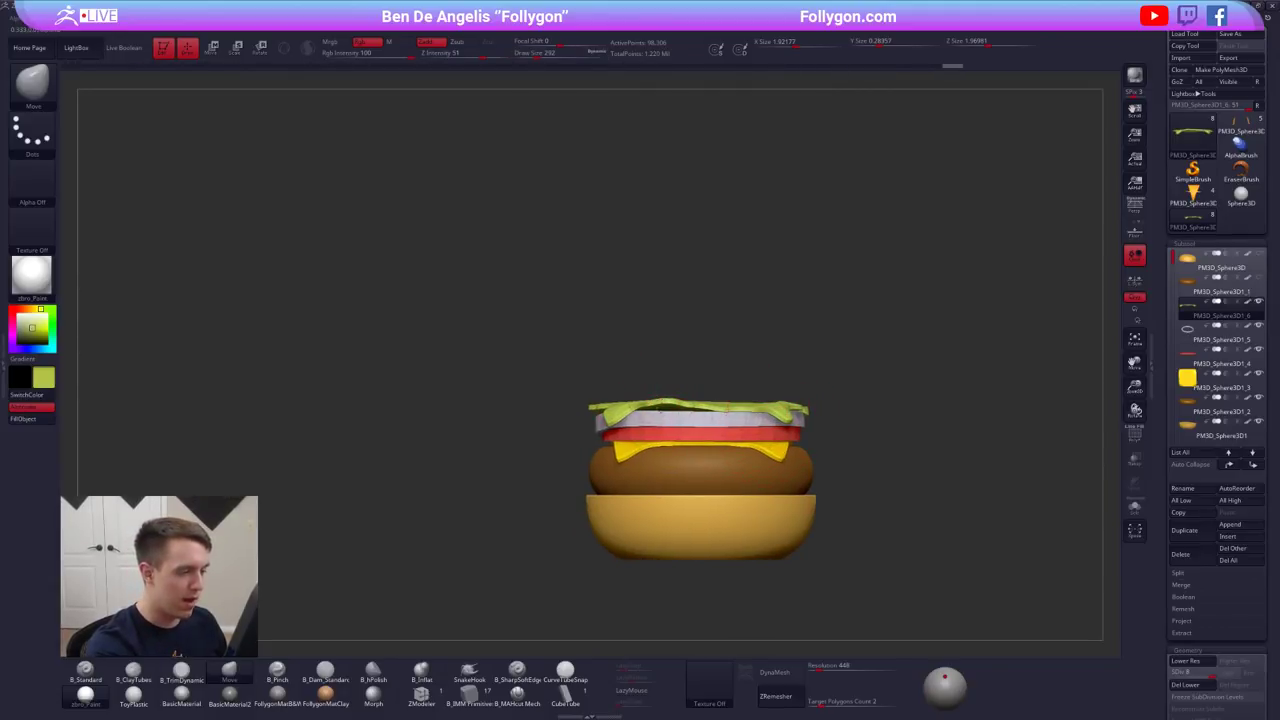
drag(660, 411, 660, 420)
mouse_move(640, 370)
right_down()
mouse_move(618, 402)
mouse_move(712, 390)
mouse_move(706, 376)
right_up()
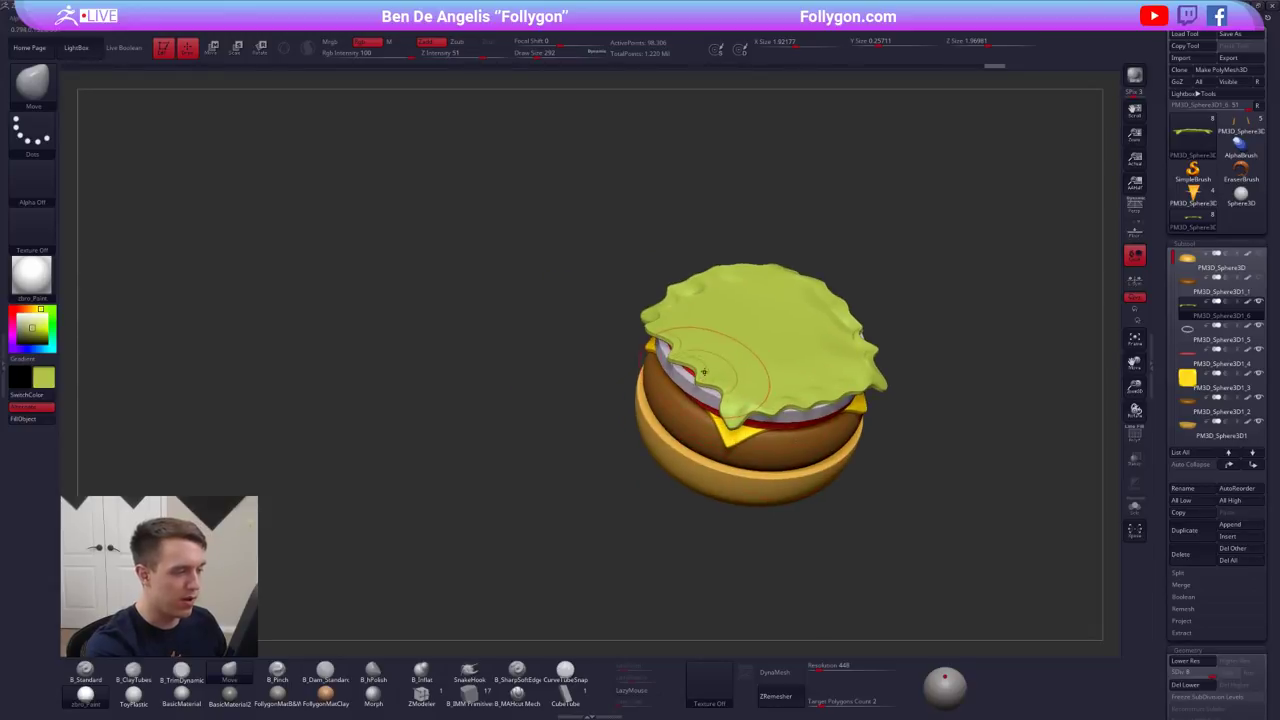
- Set the Move brush's draw size to 381 and pull the lettuce's opposite edges outward over the patty
key(space)
drag(704, 371, 712, 371)
right_drag(706, 366, 696, 408)
drag(708, 346, 694, 345)
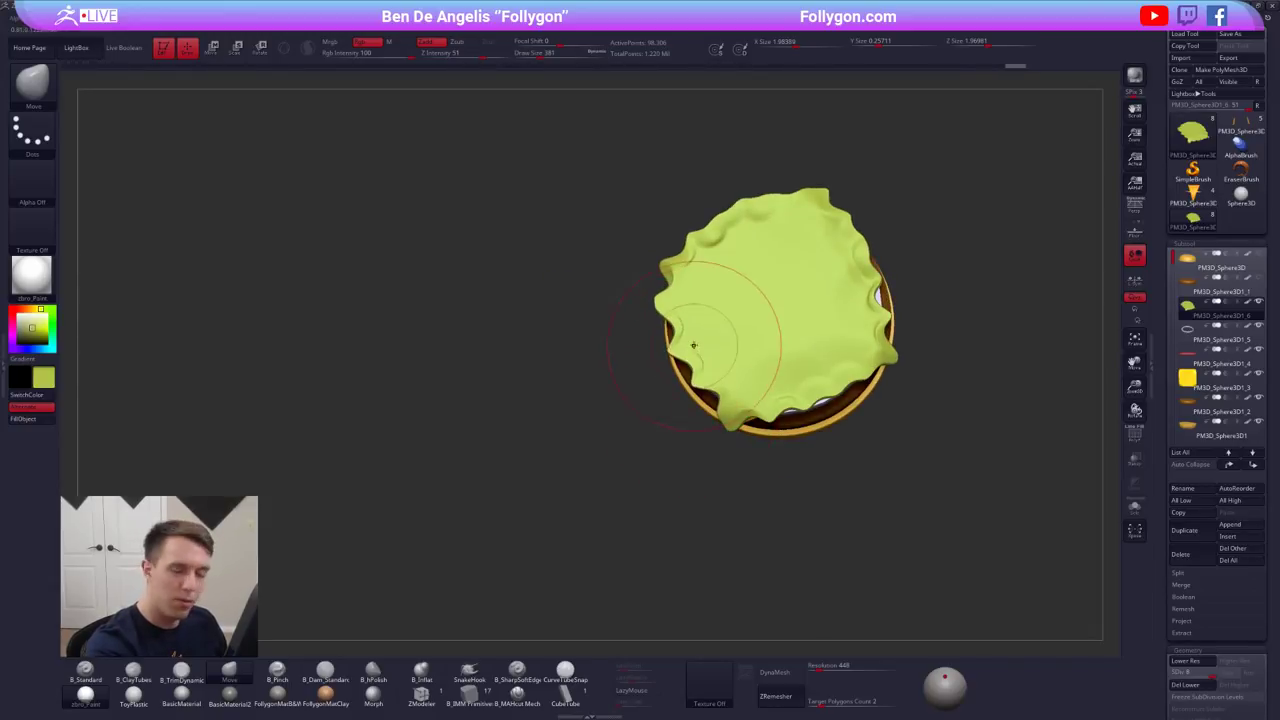
alt+right_drag(694, 345, 702, 397)
drag(708, 358, 702, 359)
drag(861, 350, 873, 348)
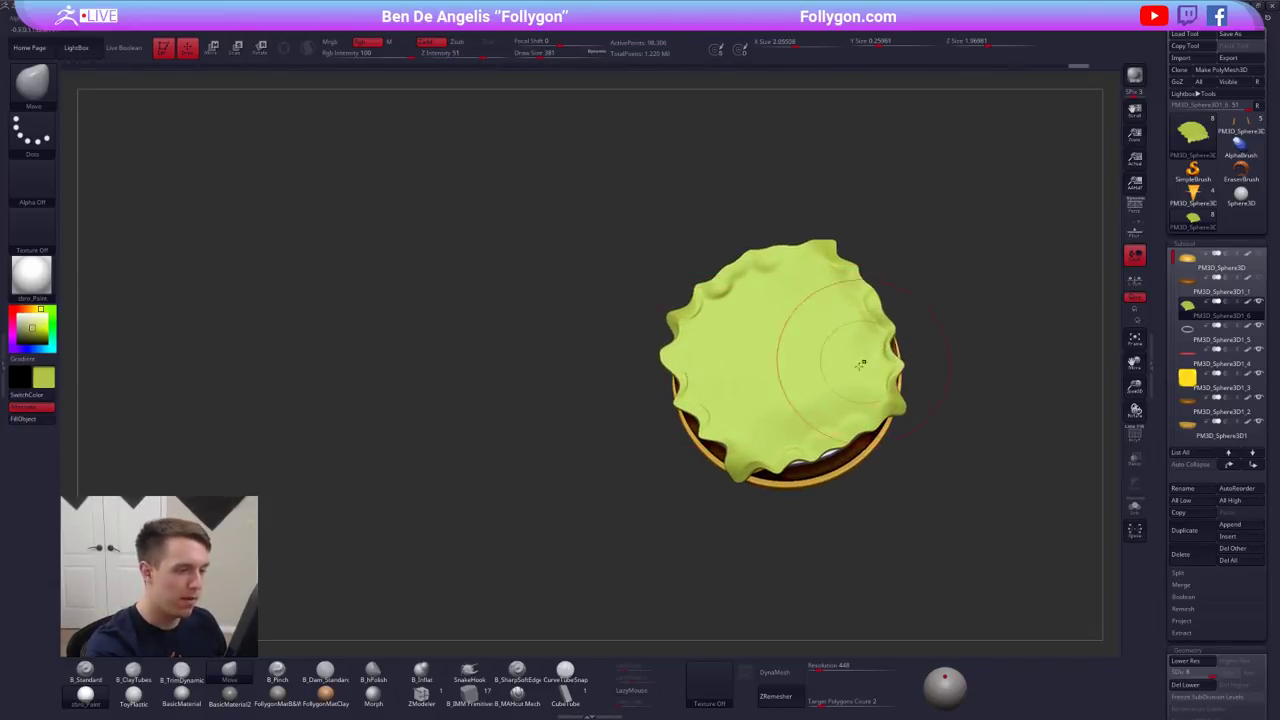
- Set the Move brush's draw size to 447 for adjusting the lettuce from the side
mouse_move(841, 383)
right_down()
mouse_move(836, 348)
mouse_move(820, 338)
right_up()
key(space)
drag(700, 388, 706, 388)
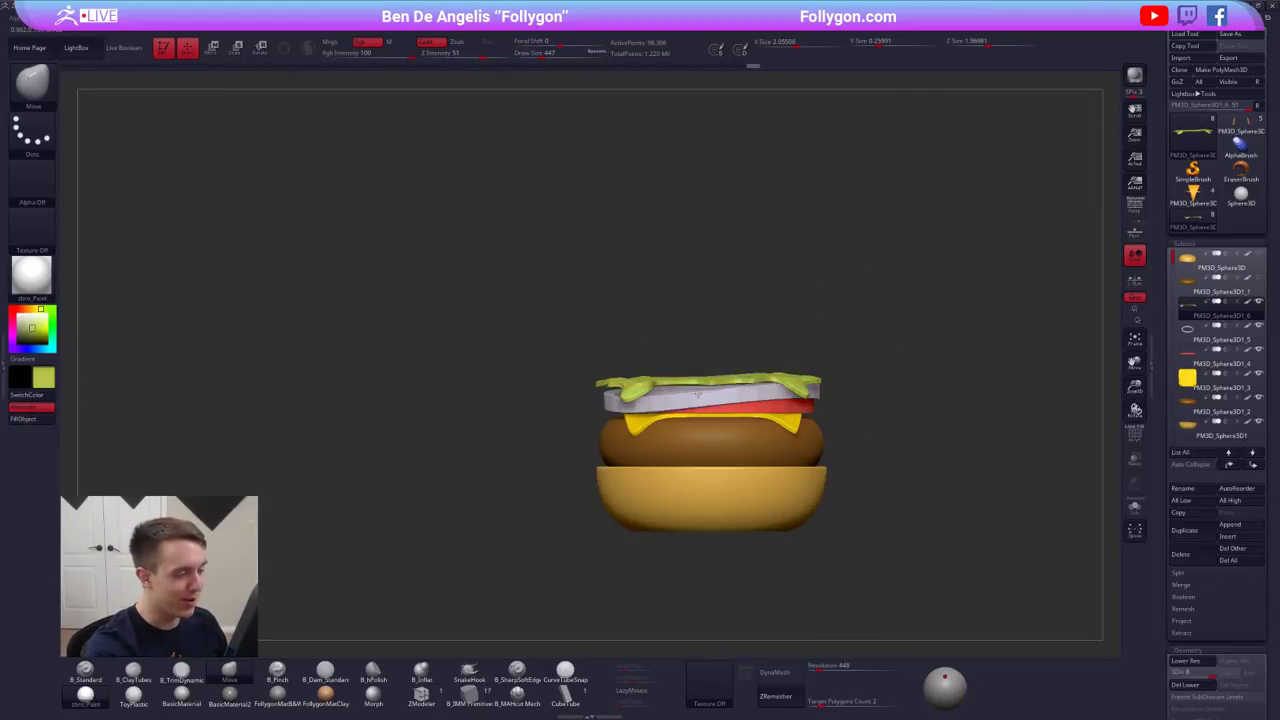
- Nudge the lettuce's overhanging edge over the onion with the Move brush, changing the draw size to 350 and 397
shift+right_drag(560, 405, 837, 427)
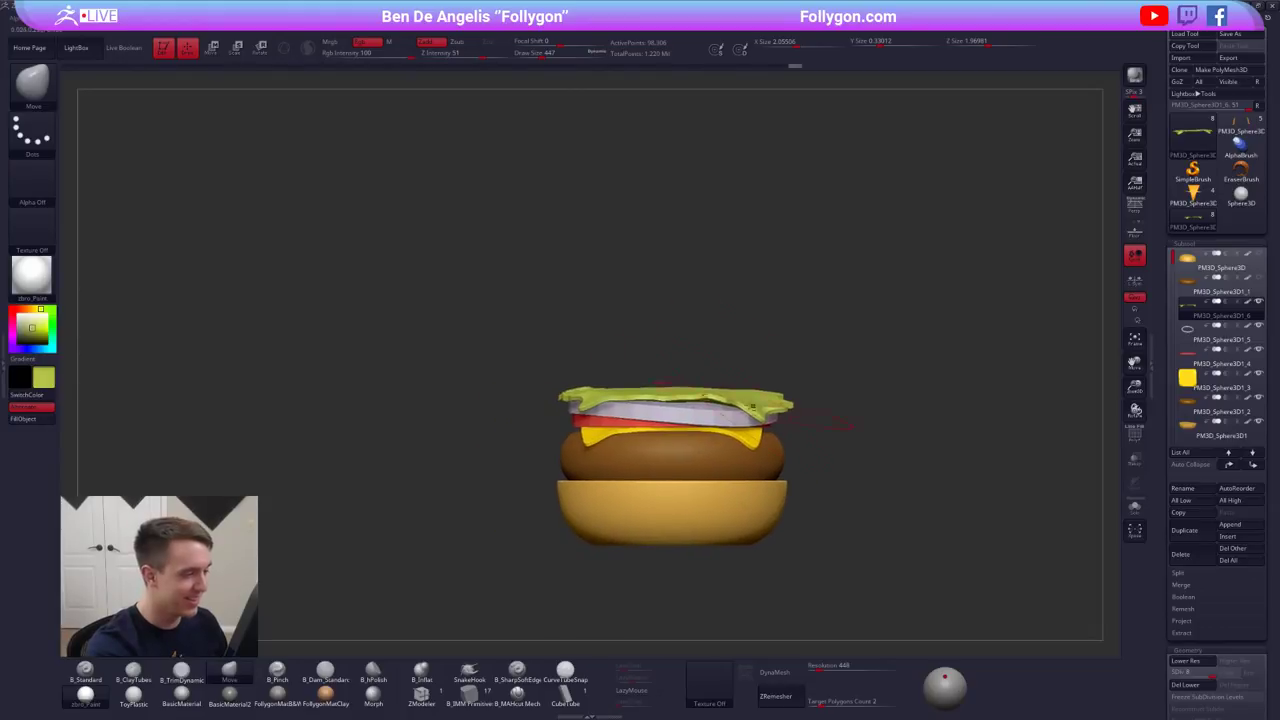
drag(748, 402, 749, 413)
right_drag(697, 396, 708, 410)
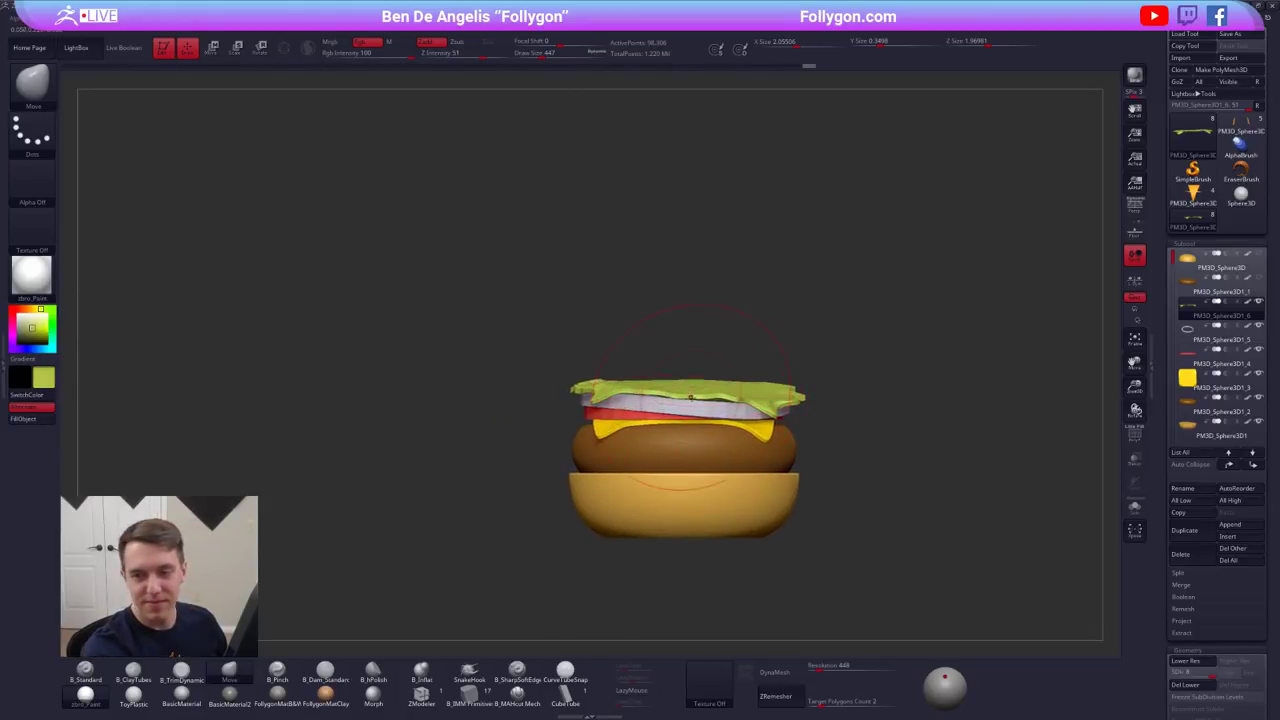
mouse_move(605, 398)
shift+right_down()
mouse_move(694, 400)
mouse_move(827, 437)
mouse_move(892, 415)
shift+right_up()
key(space)
drag(906, 395, 896, 395)
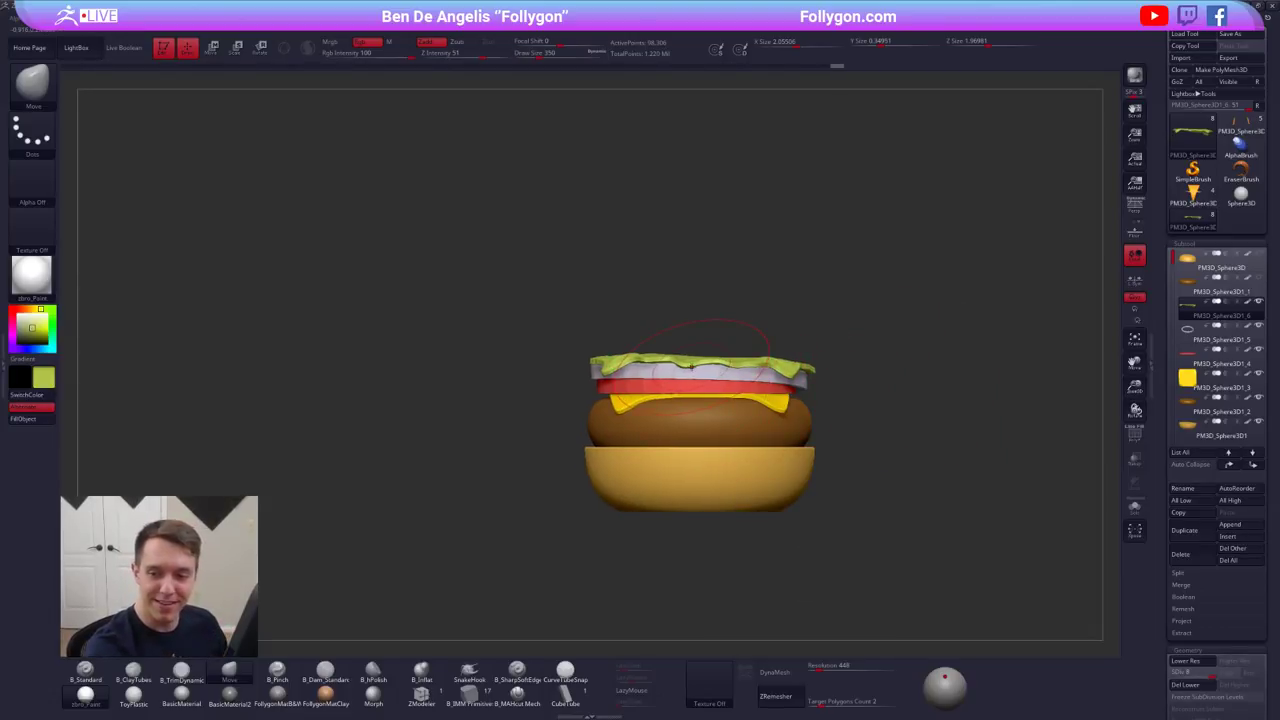
key(space)
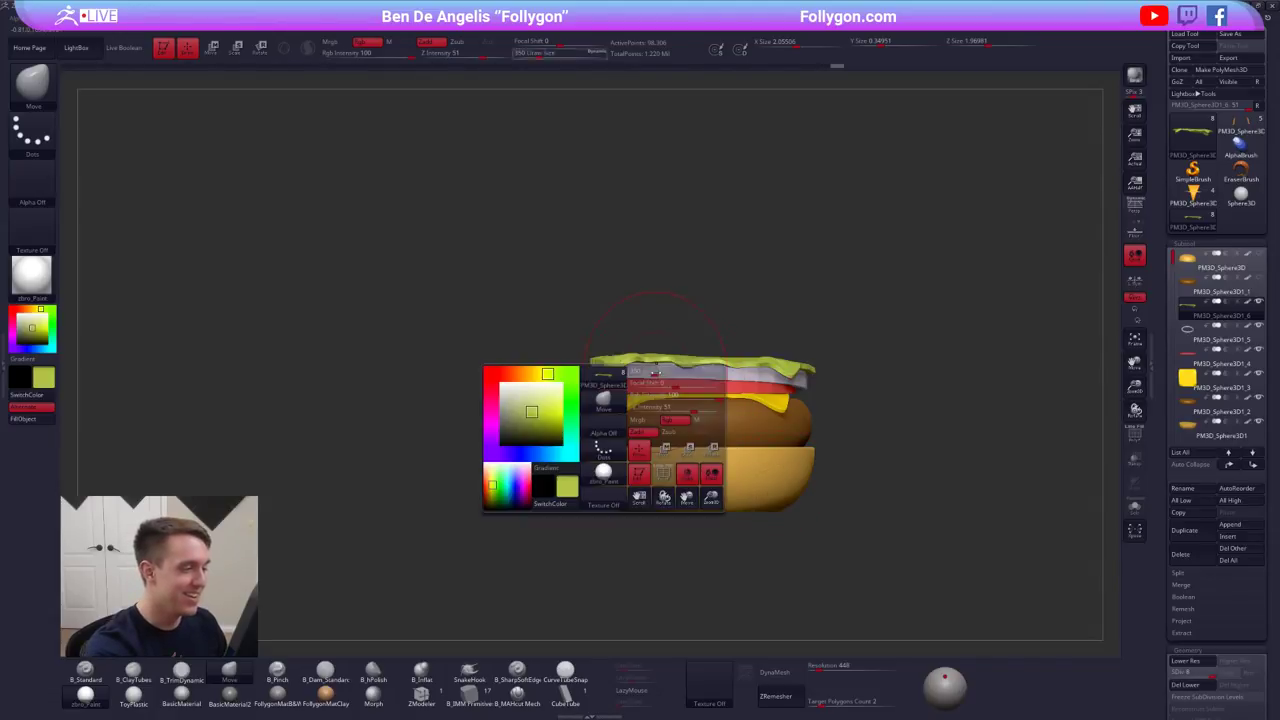
drag(664, 373, 669, 373)
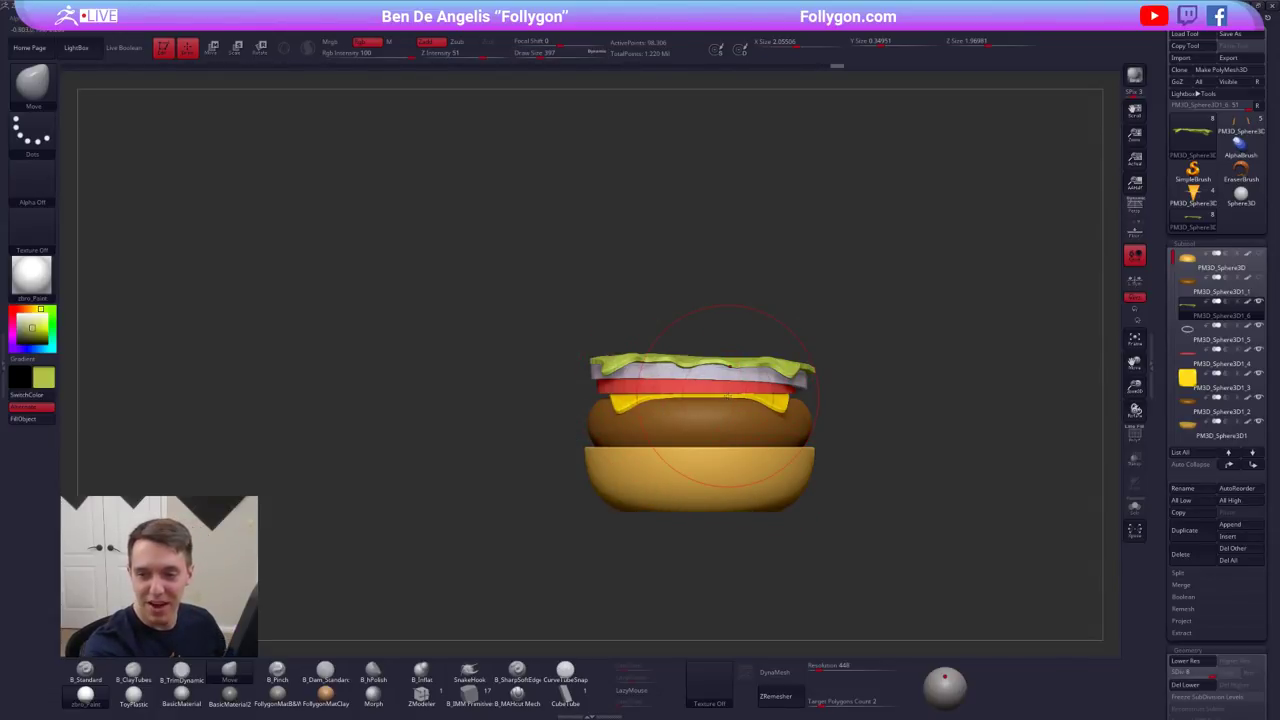
- Set the draw size to 252 and smooth the wavy surface and outer edge of the lettuce
alt+right_drag(778, 369, 782, 402)
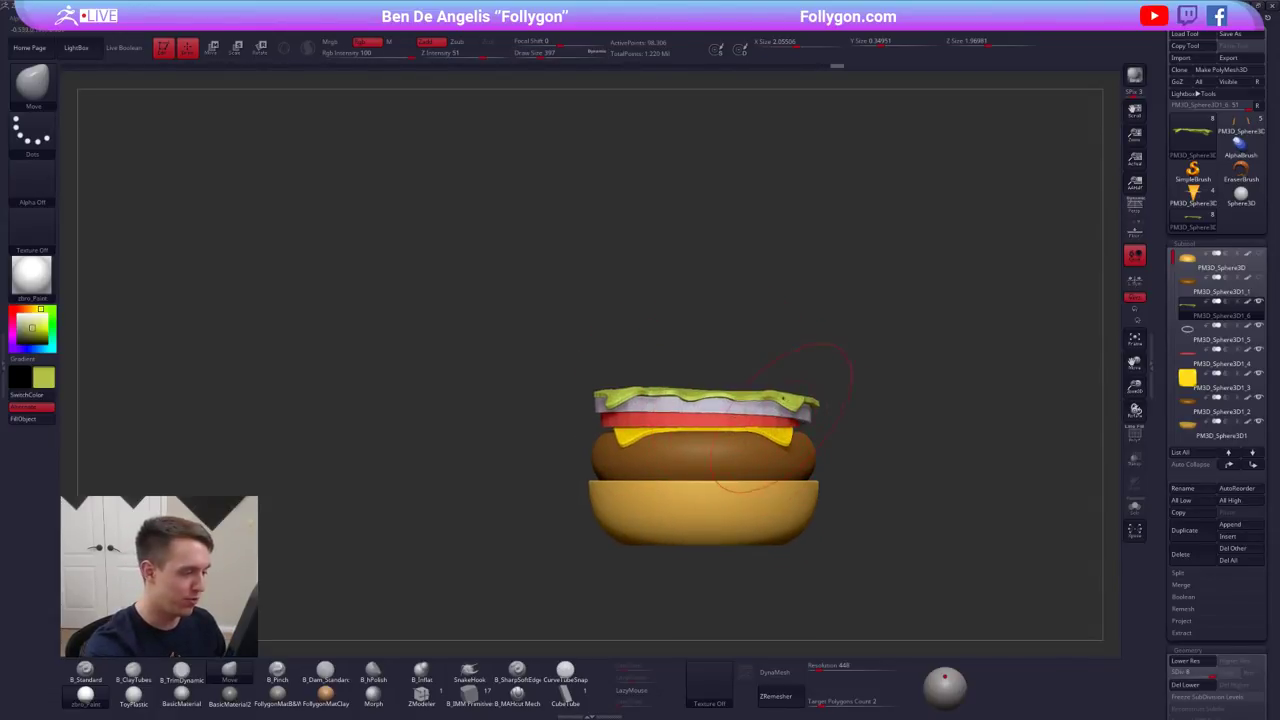
alt+right_drag(896, 393, 883, 363)
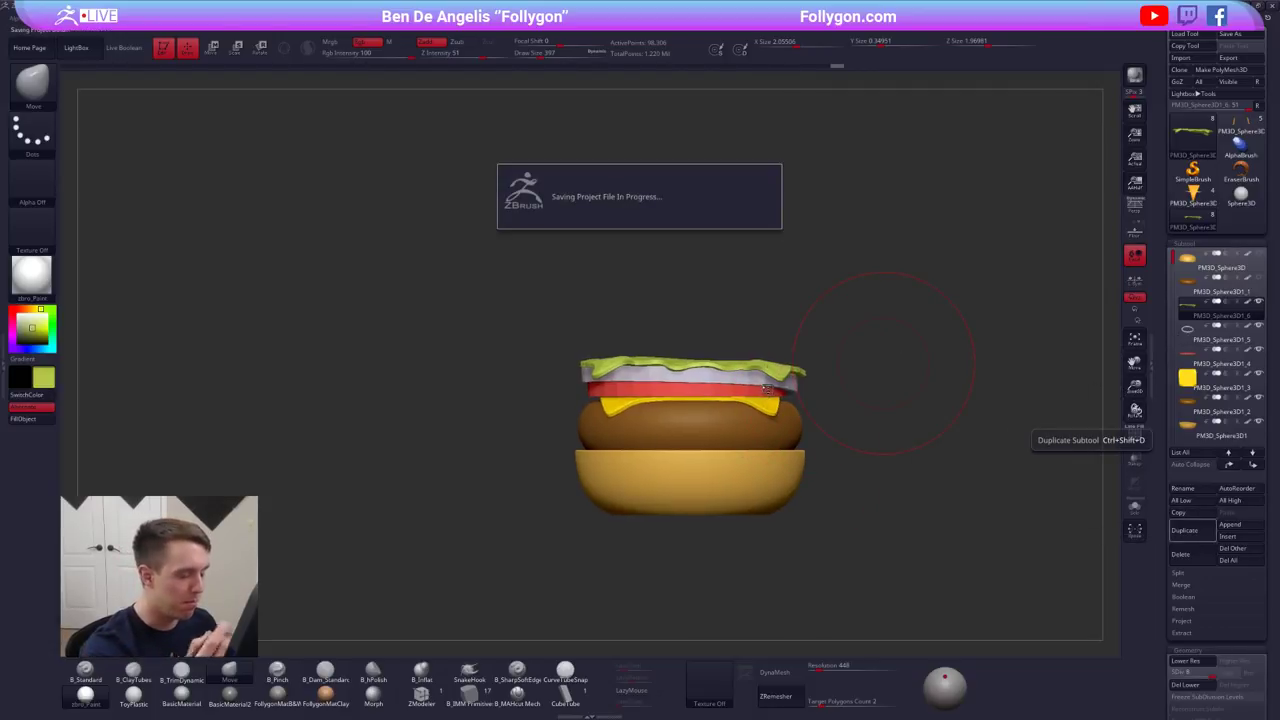
key(space)
drag(749, 428, 743, 428)
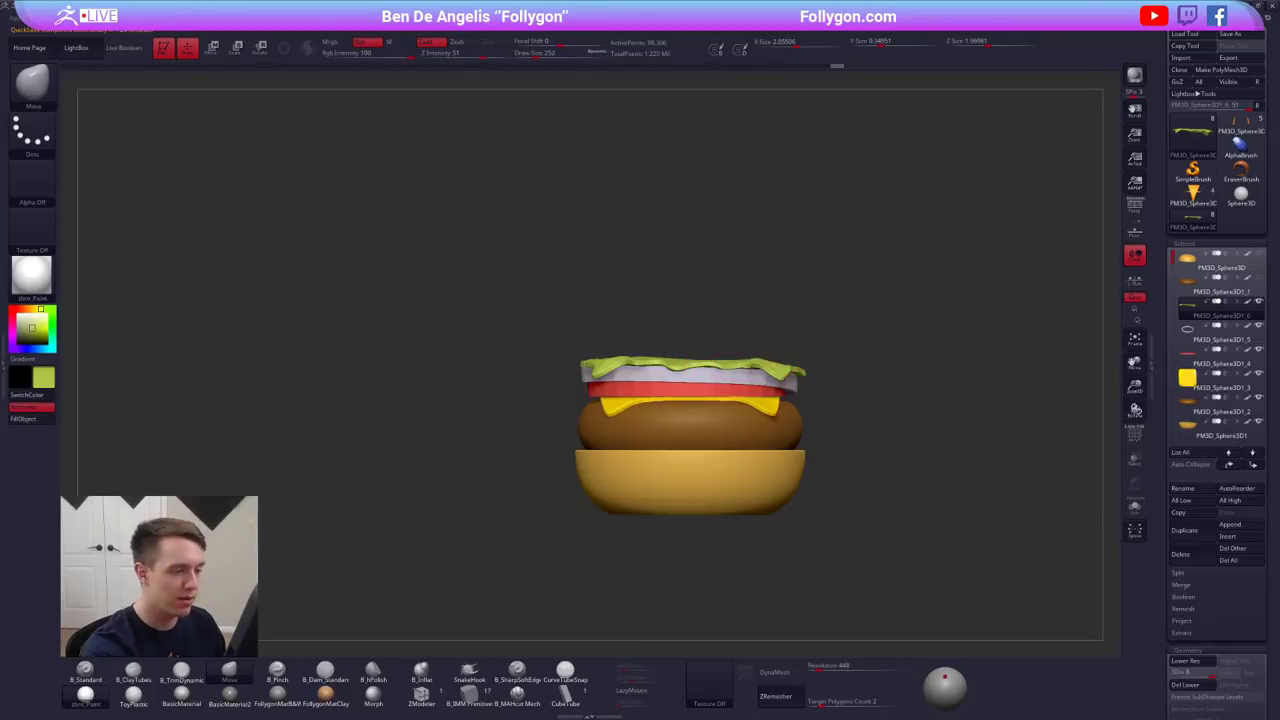
alt+drag(974, 530, 1001, 502)
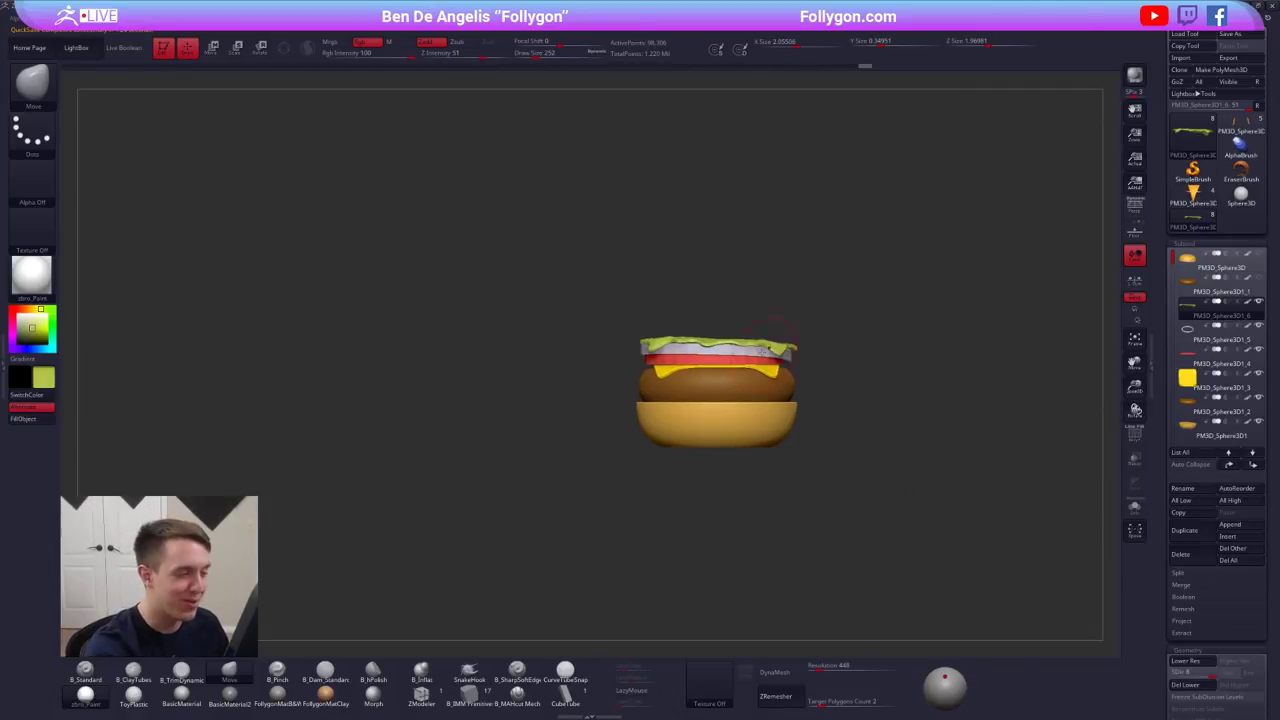
alt+right_drag(762, 352, 696, 344)
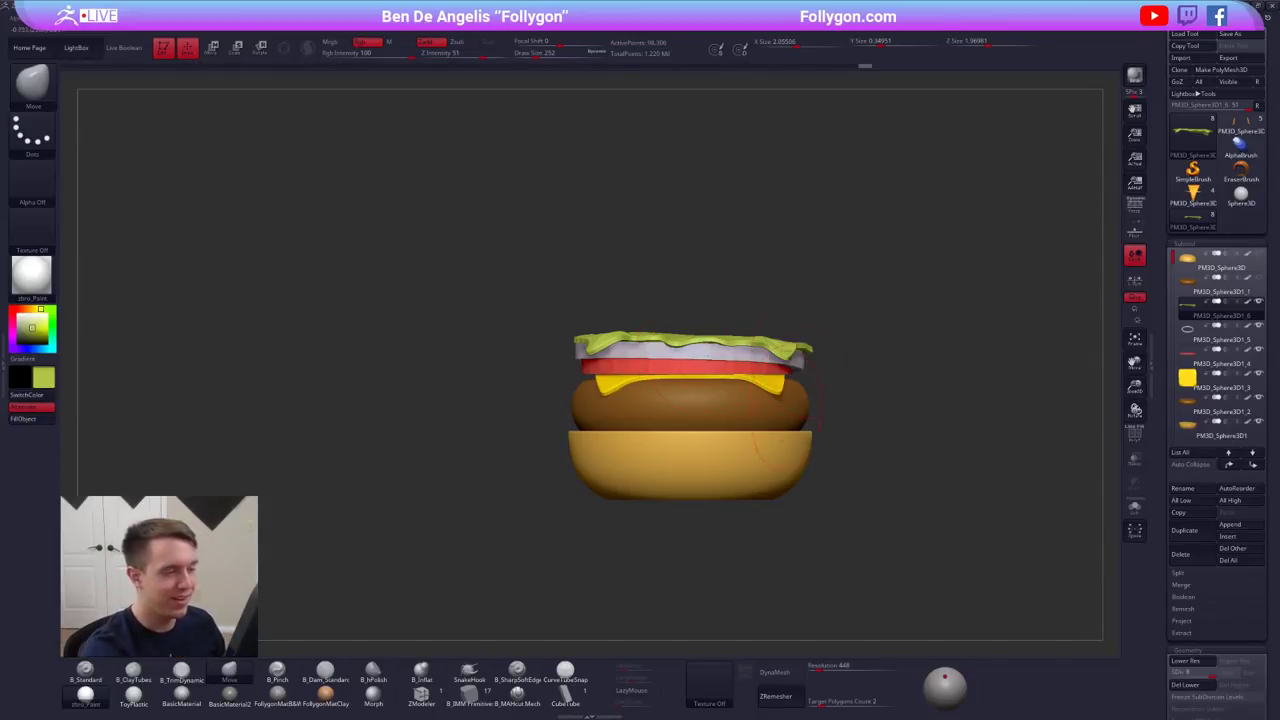
drag(820, 408, 814, 534)
shift+drag(728, 345, 705, 352)
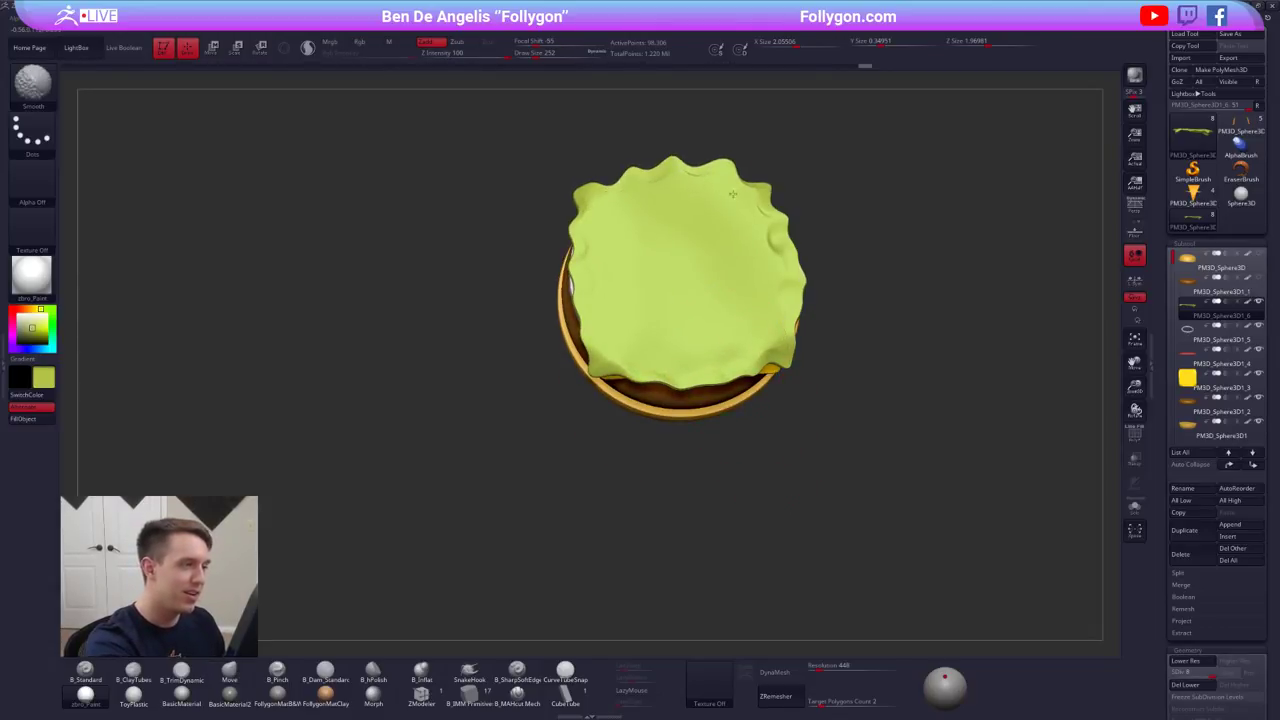
shift+drag(781, 287, 768, 300)
- Push the lettuce's side edge inward with the Move brush at draw size 160
drag(880, 310, 798, 296)
key(space)
key(space)
alt+right_drag(798, 291, 825, 335)
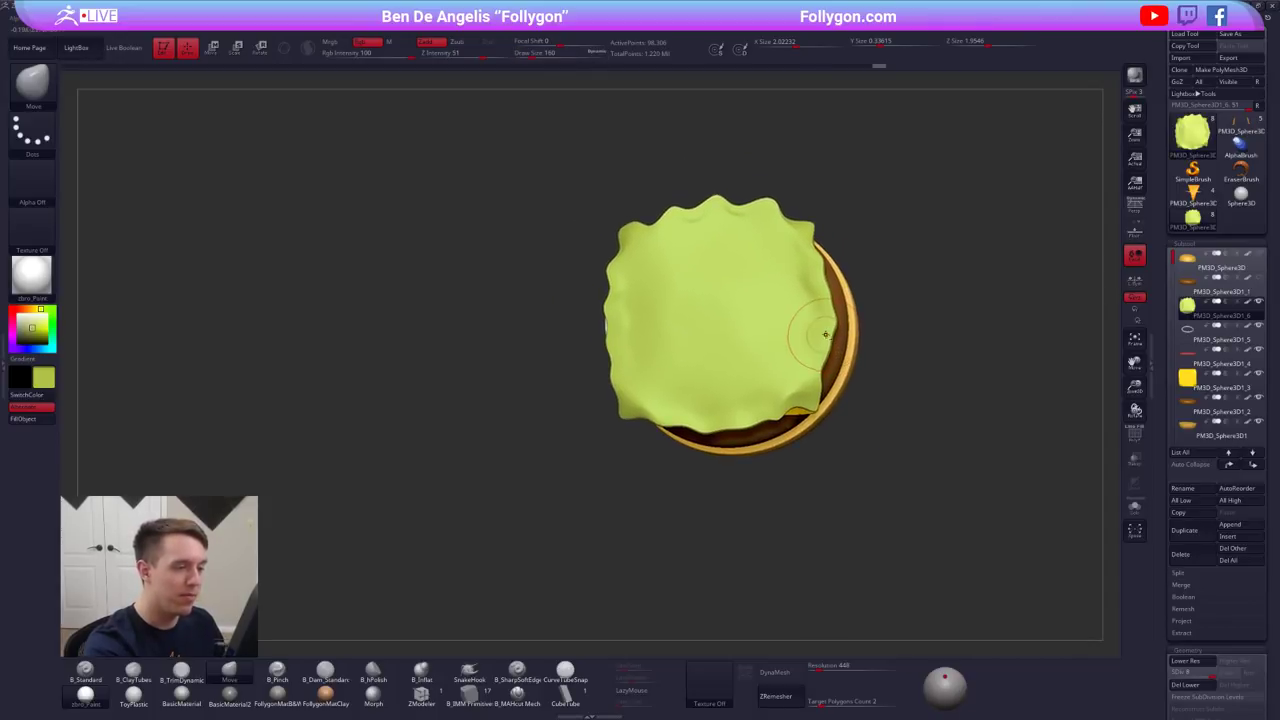
drag(820, 340, 813, 339)
drag(827, 290, 808, 248)
- Refine the waves along the lettuce's side edge and corner with the Move brush at draw sizes 140 and 181
key(space)
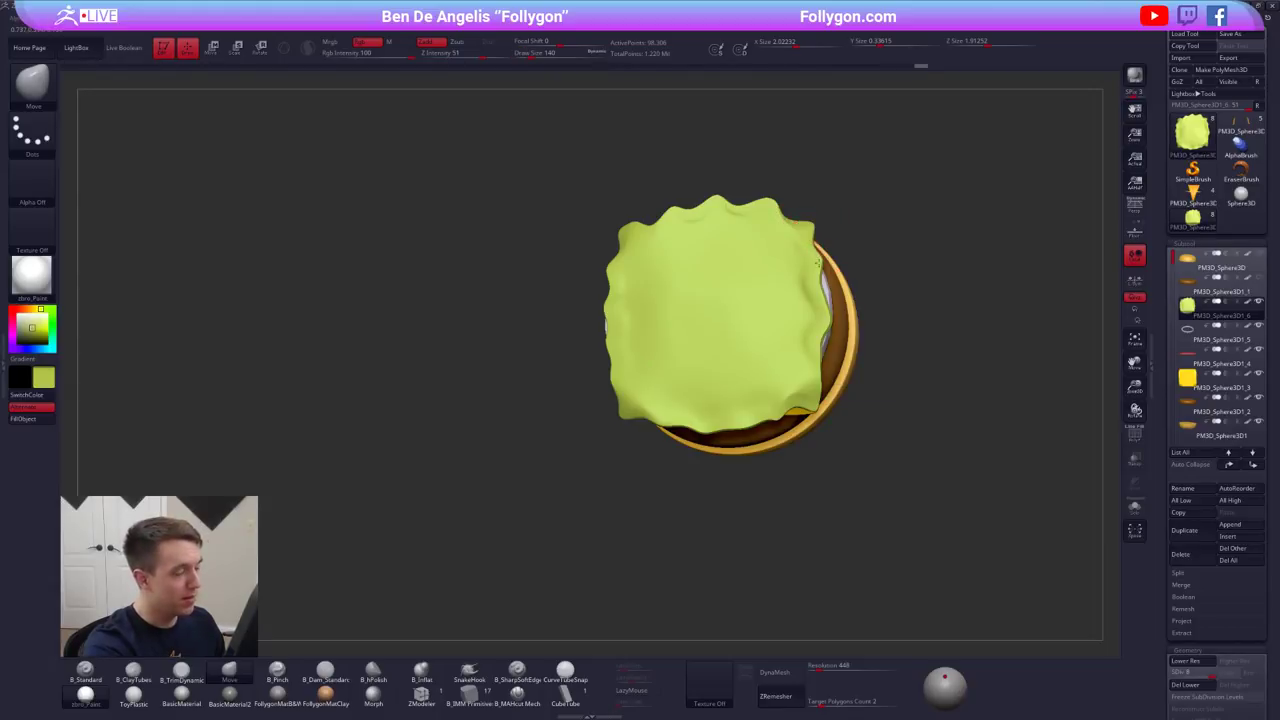
alt+right_drag(812, 247, 814, 283)
drag(804, 270, 831, 329)
key(space)
key(space)
key(space)
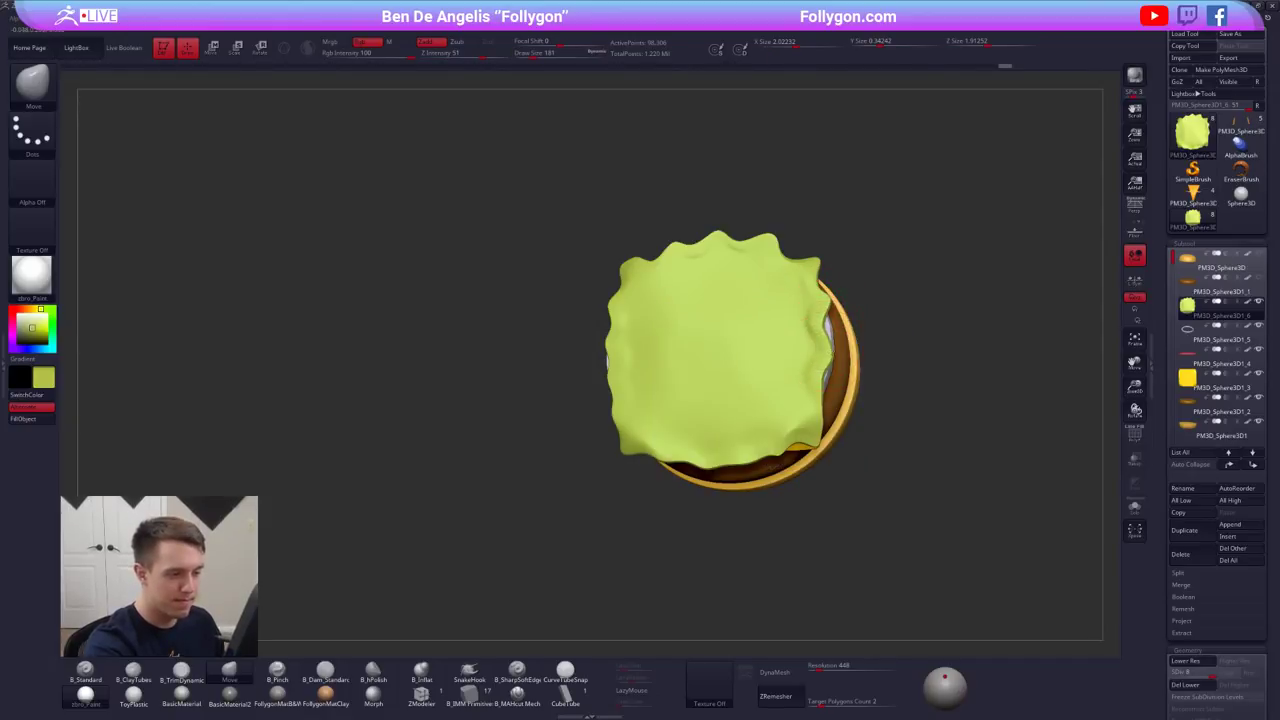
drag(806, 386, 811, 390)
mouse_move(800, 462)
right_down()
mouse_move(770, 397)
mouse_move(811, 466)
mouse_move(777, 412)
right_up()
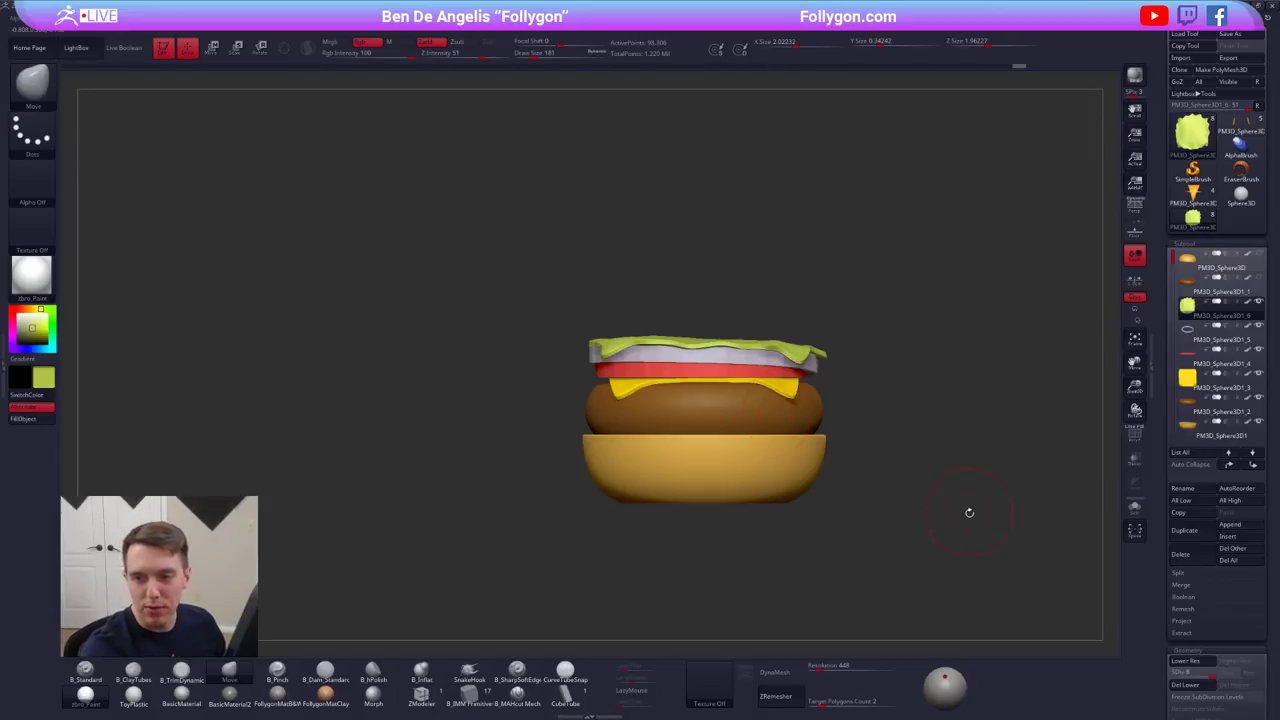
mouse_move(969, 512)
alt+right_down()
mouse_move(950, 490)
mouse_move(973, 520)
mouse_move(978, 600)
alt+right_up()
click(1187, 528)
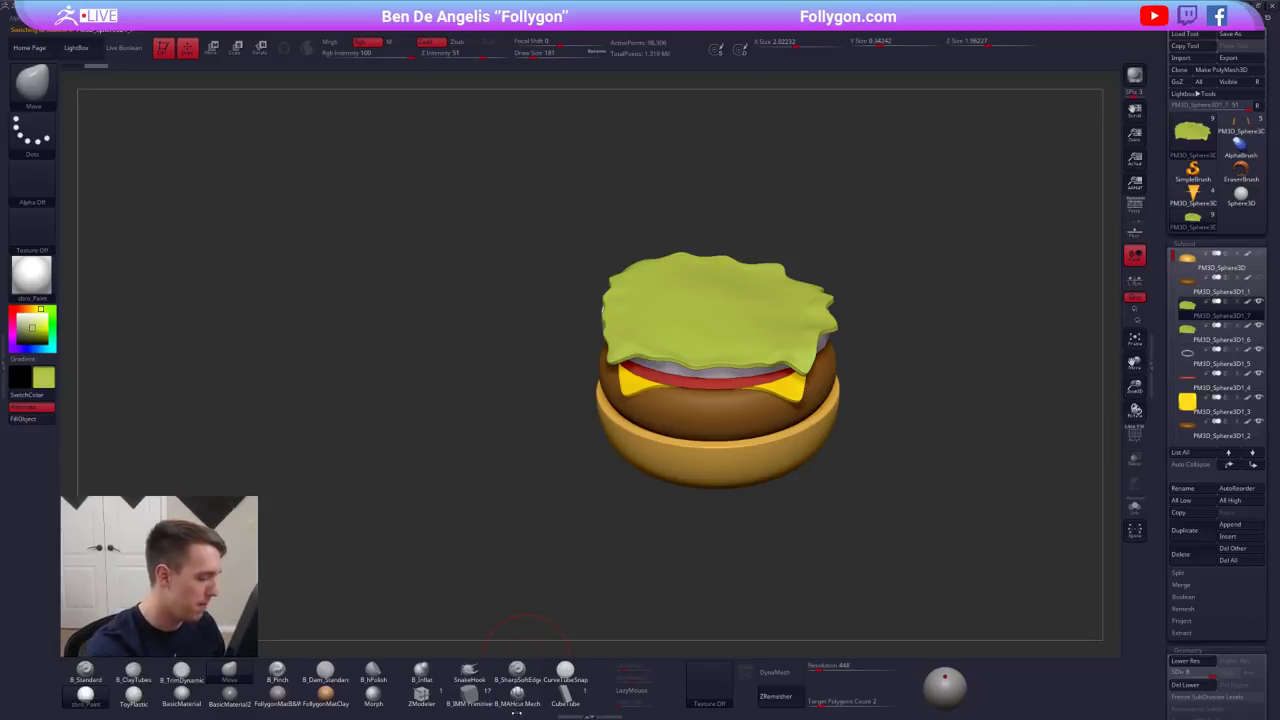
click(1188, 554)
click(1109, 574)
- Duplicate the tomato slice subtool and reorder the copy to sit directly above the lettuce in the list
click(1196, 364)
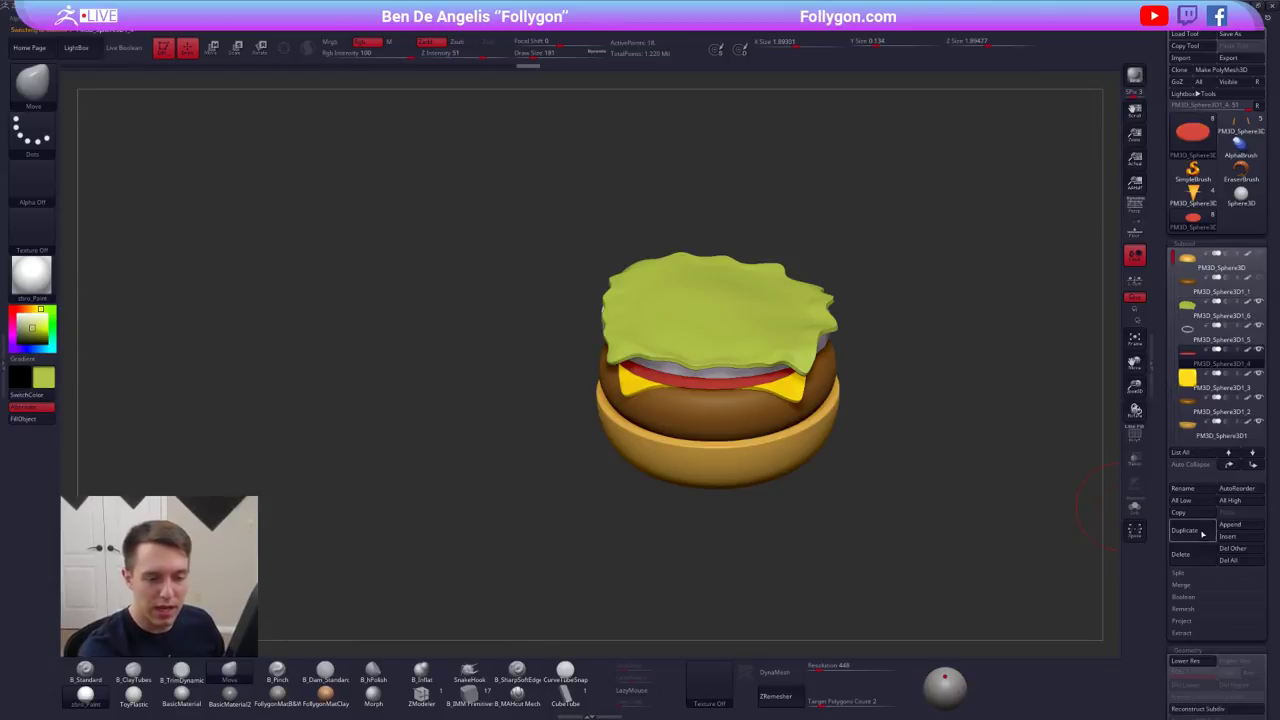
click(1198, 529)
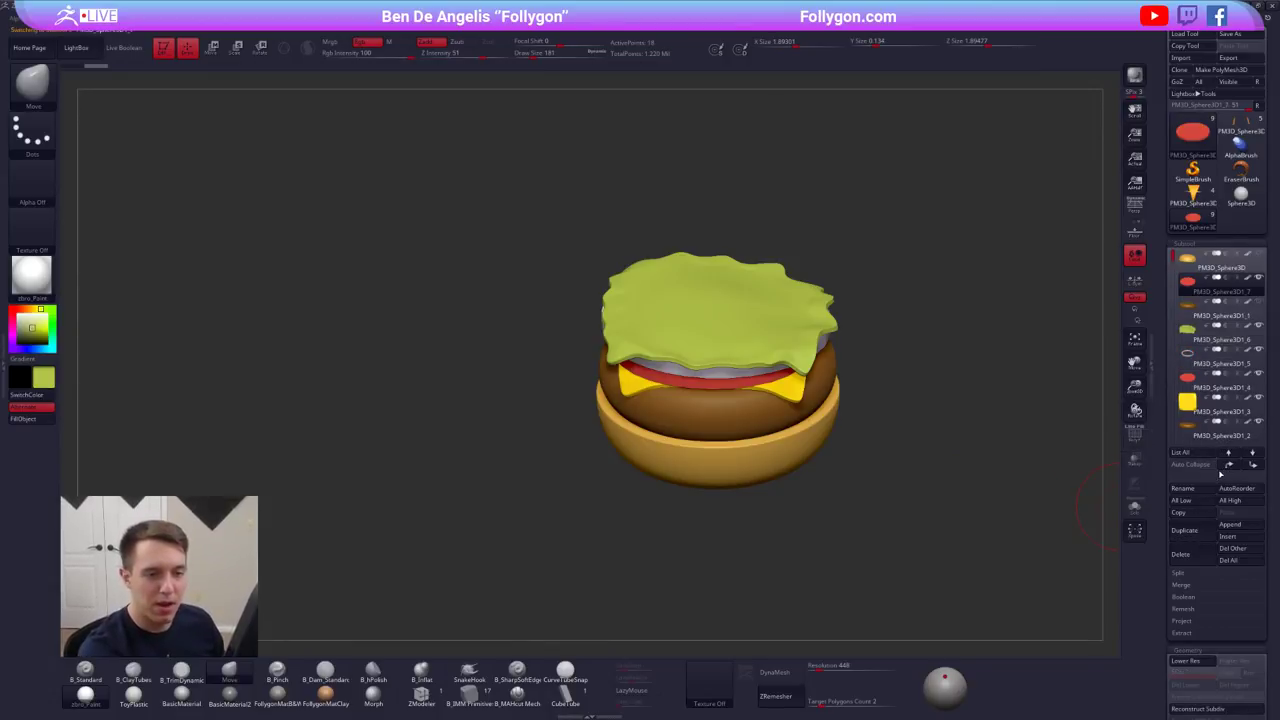
click(1249, 467)
- Isolate the duplicated tomato slice and squash it into a narrow oval with Transpose, about 0.89 in Z
shift+drag(886, 452, 888, 345)
key(w)
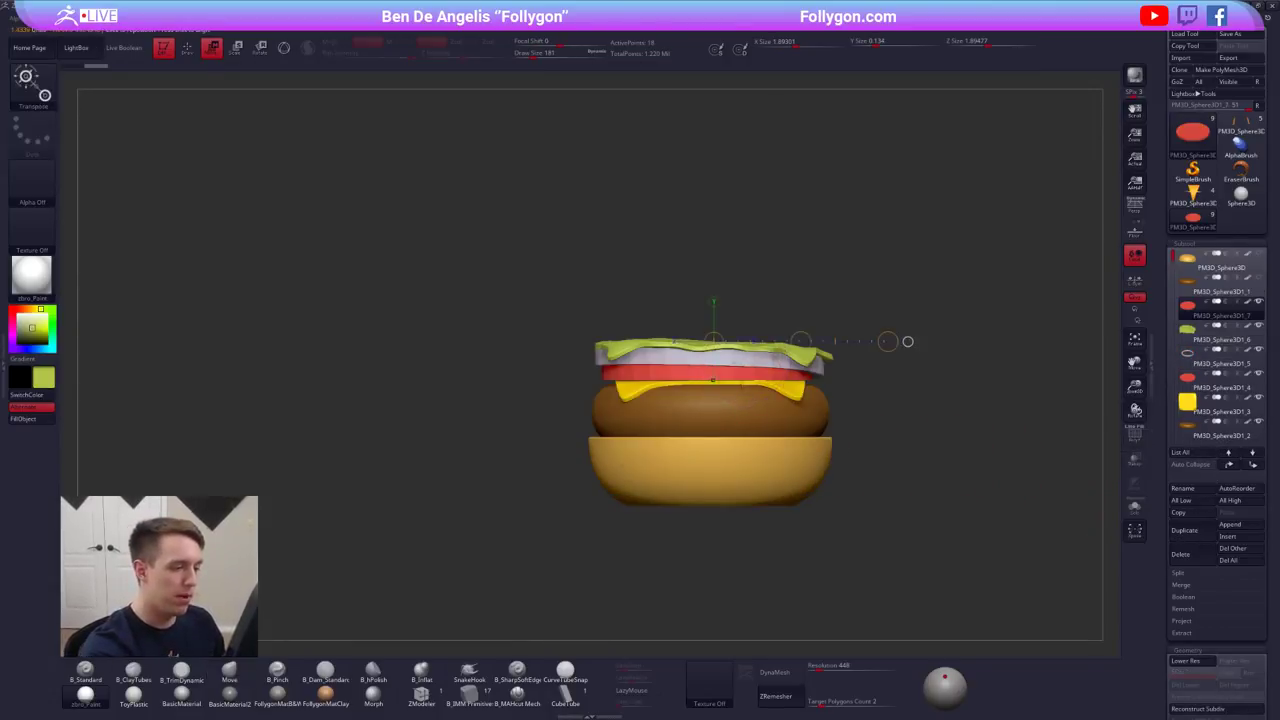
drag(746, 414, 746, 478)
drag(746, 415, 746, 376)
shift+drag(746, 290, 747, 373)
alt+drag(747, 373, 765, 497)
key(shift+f)
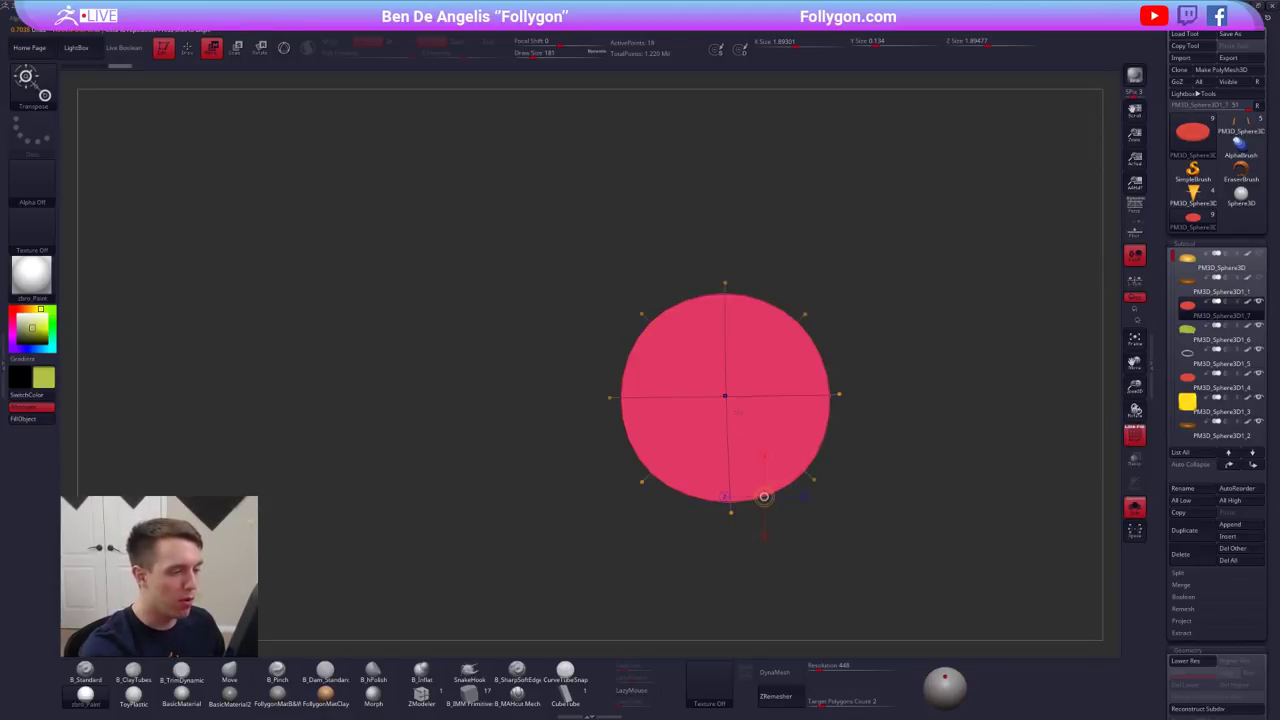
mouse_move(725, 396)
shift+mouse_down()
mouse_move(877, 396)
mouse_move(797, 397)
shift+mouse_up()
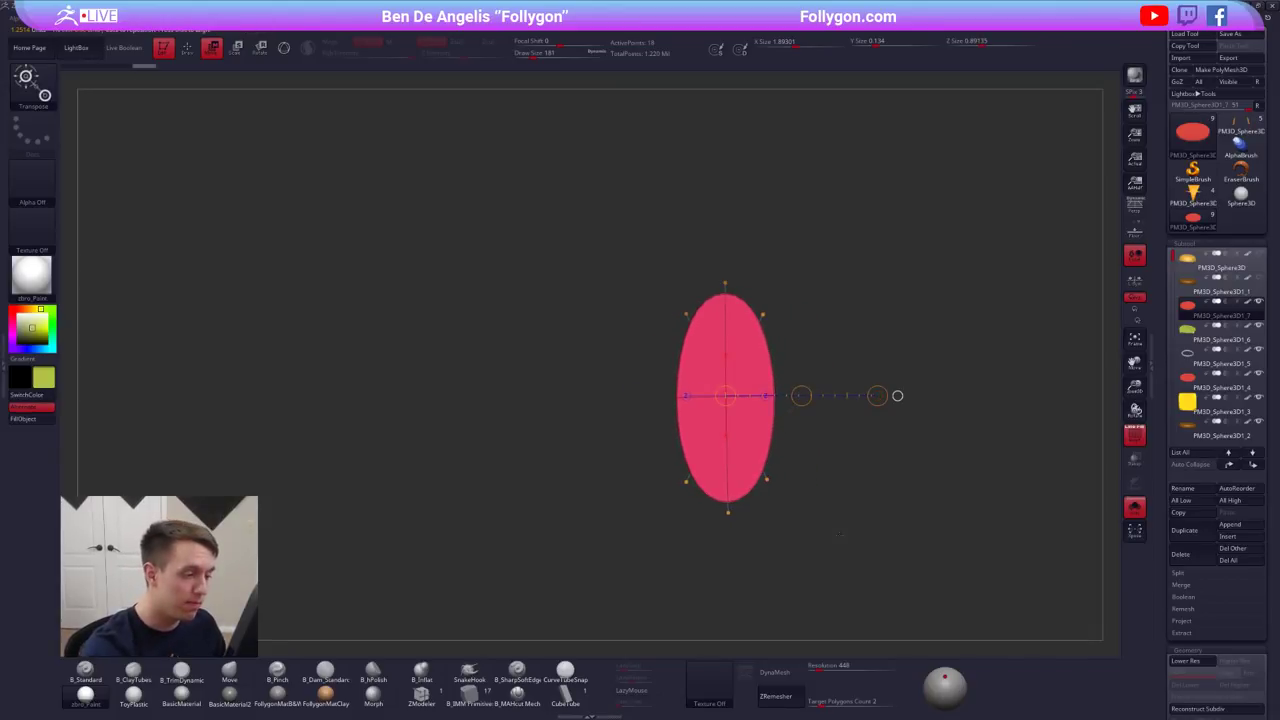
- Show the whole burger again and thin the oval slice to about 0.087 in Y above the lettuce
drag(840, 533, 842, 452)
alt+drag(842, 452, 834, 417)
key(alt+s)
alt+drag(866, 517, 868, 590)
mouse_move(762, 385)
shift+mouse_down()
mouse_move(762, 301)
mouse_move(762, 332)
shift+mouse_up()
alt+drag(805, 374, 789, 337)
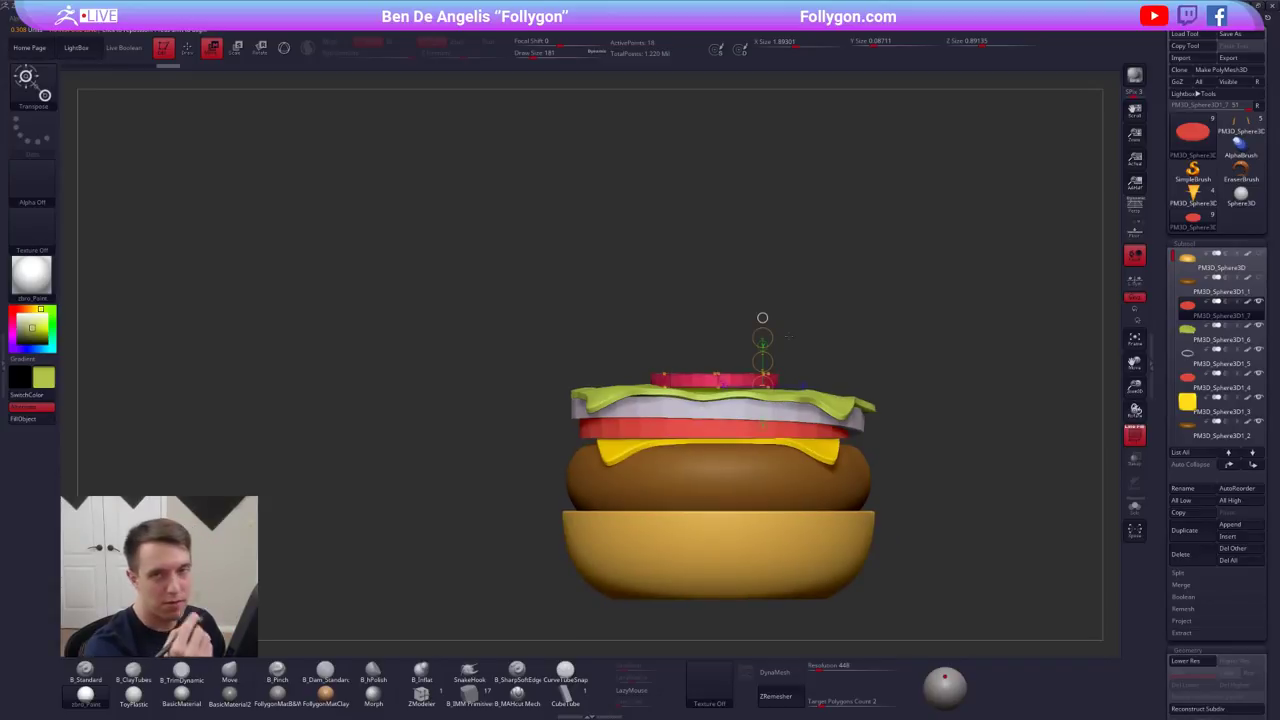
- Raise the oval slice well clear of the lettuce with Transpose to make room for the upper patty
mouse_move(803, 385)
alt+mouse_down()
mouse_move(807, 414)
mouse_move(799, 384)
alt+mouse_up()
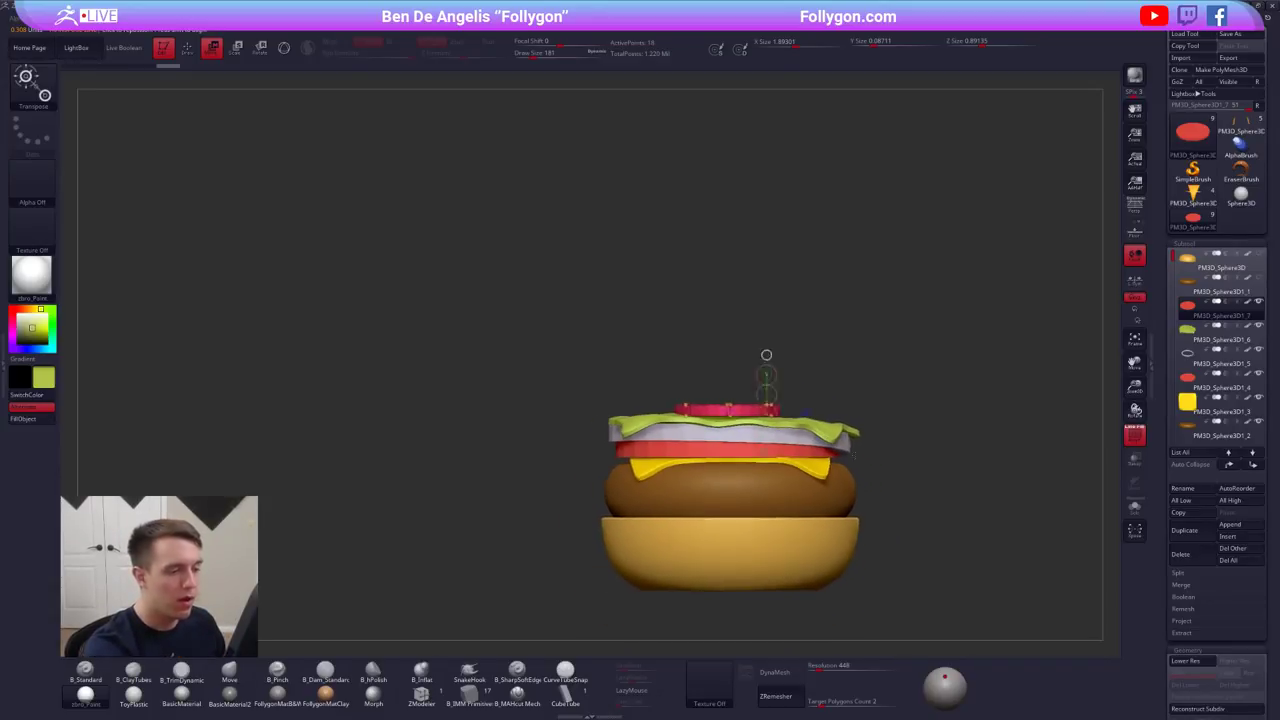
alt+drag(797, 438, 762, 405)
drag(731, 363, 731, 279)
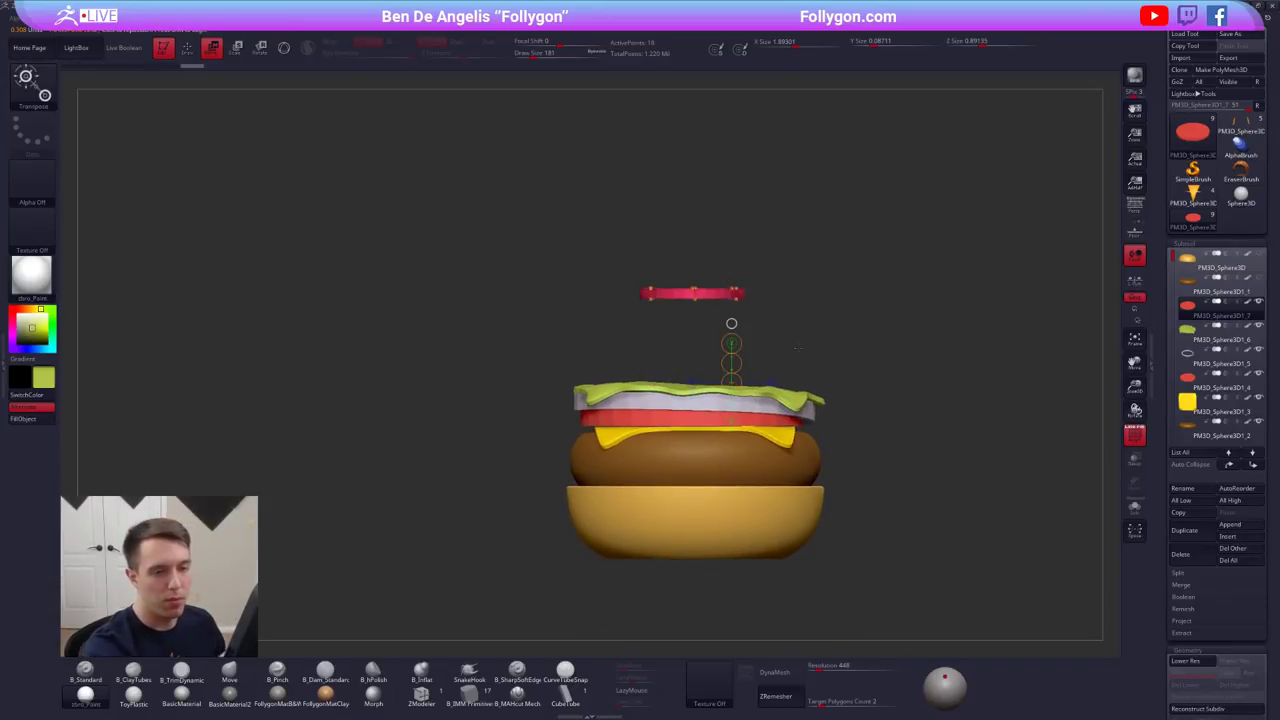
alt+drag(836, 343, 822, 296)
- Select the upper patty, raise it so it rests on the lettuce, and turn off the polyframe display
click(1192, 291)
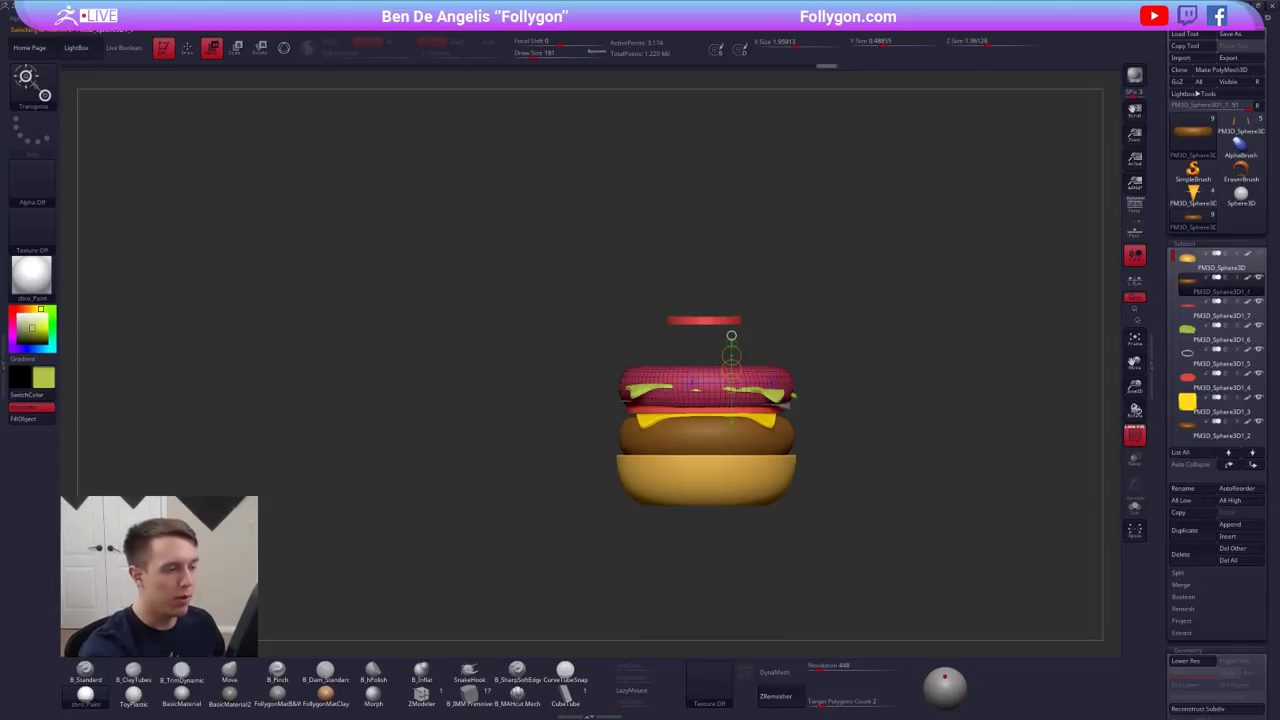
mouse_move(731, 369)
mouse_down()
mouse_move(731, 333)
mouse_move(731, 350)
mouse_up()
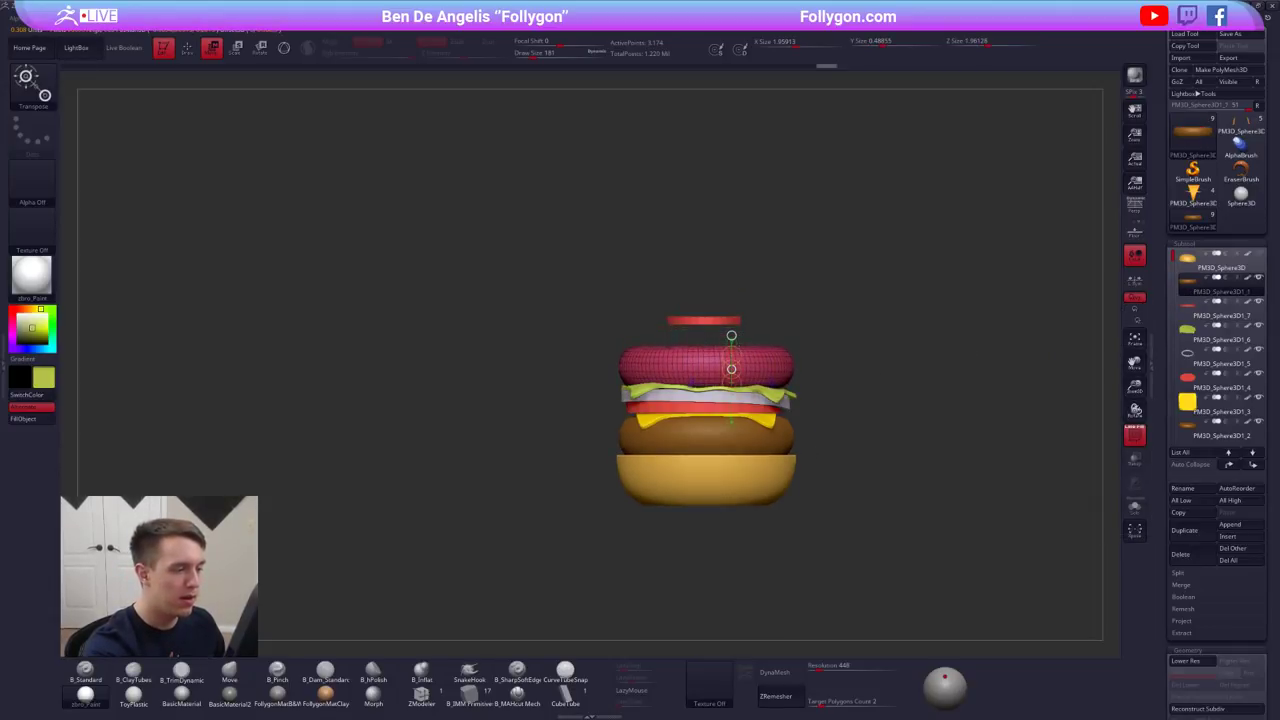
key(shift+f)
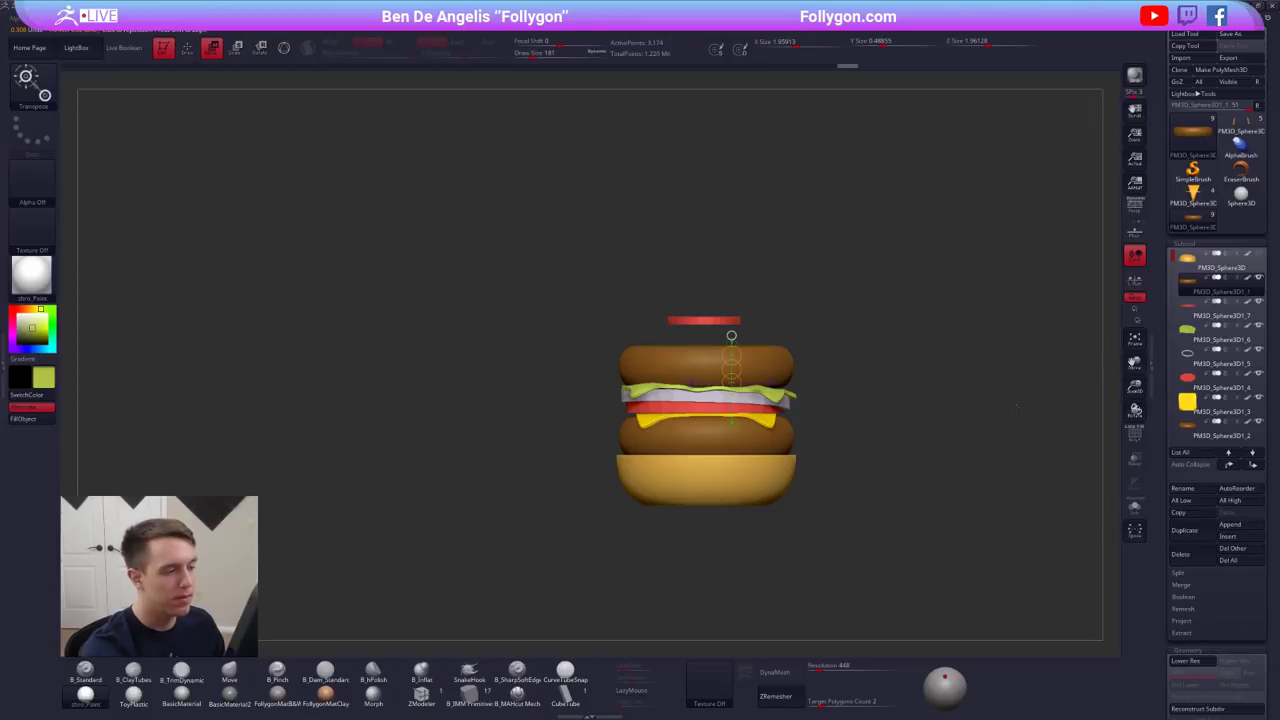
mouse_move(1017, 406)
mouse_down()
mouse_move(1020, 475)
mouse_move(1022, 412)
mouse_up()
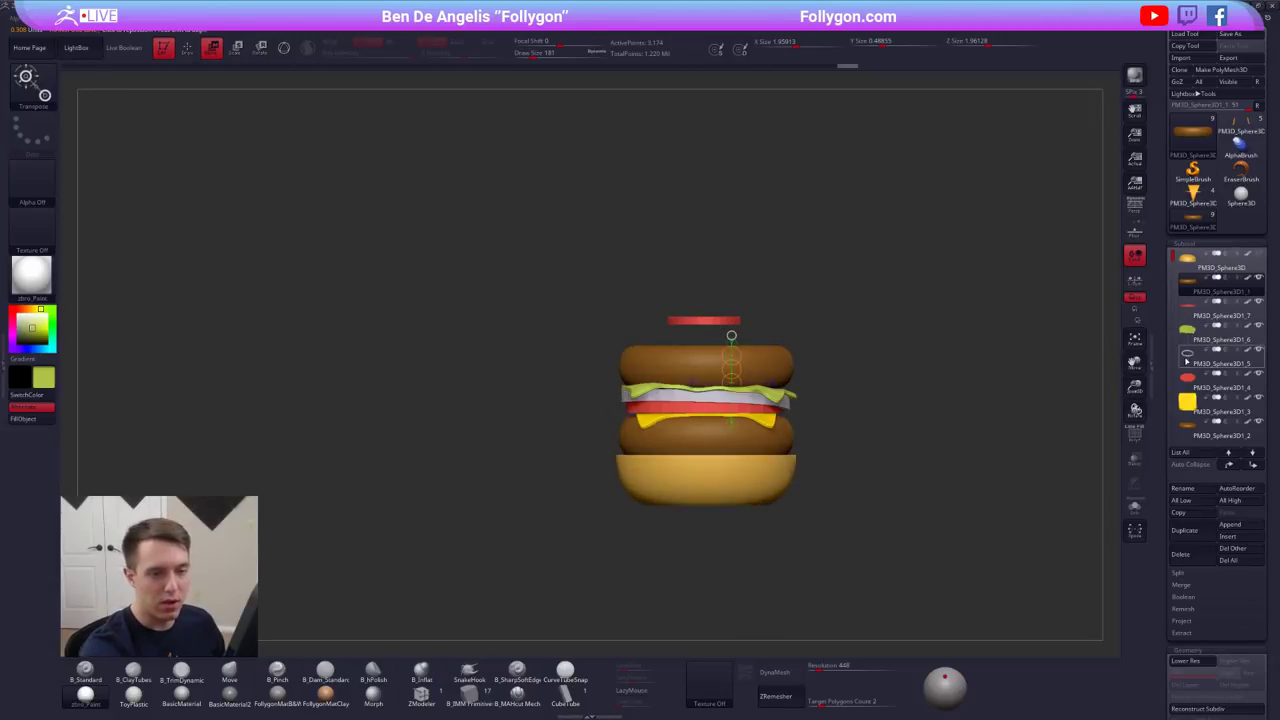
- Recolour the oval slice as a pickle, trying the lettuce green and a dark green before filling it with mid green
click(1188, 309)
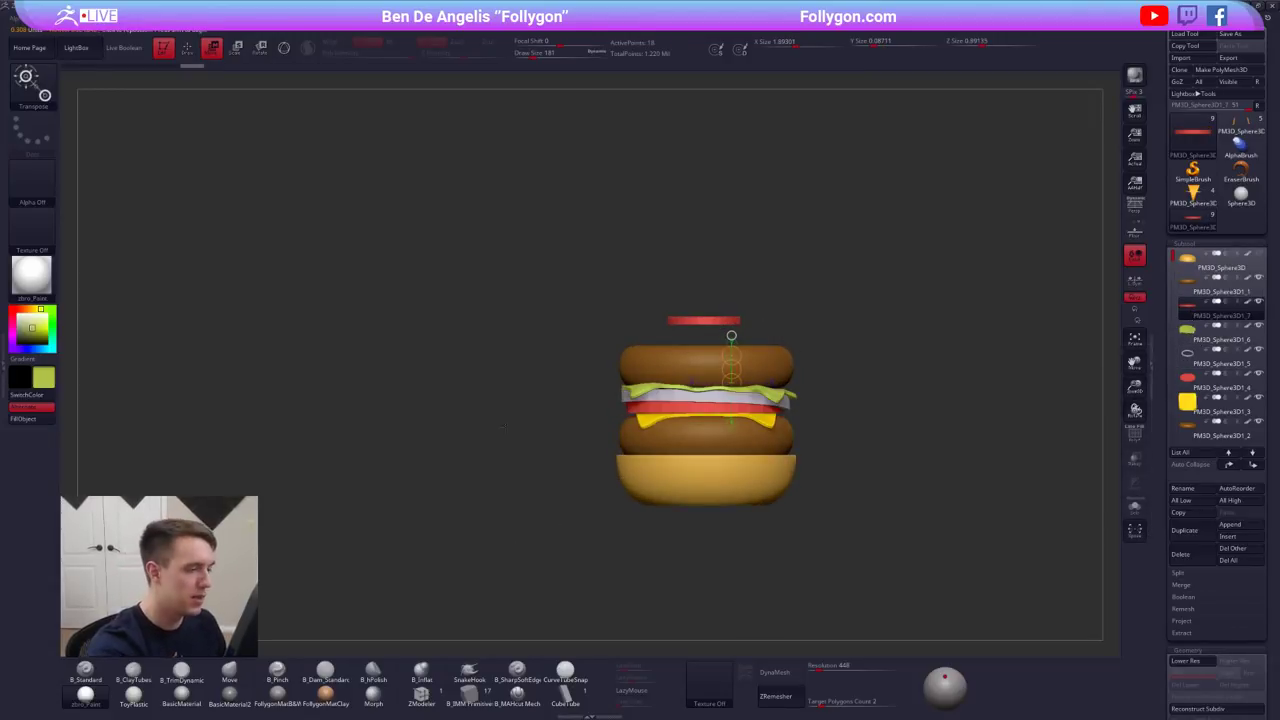
key(q)
click(50, 422)
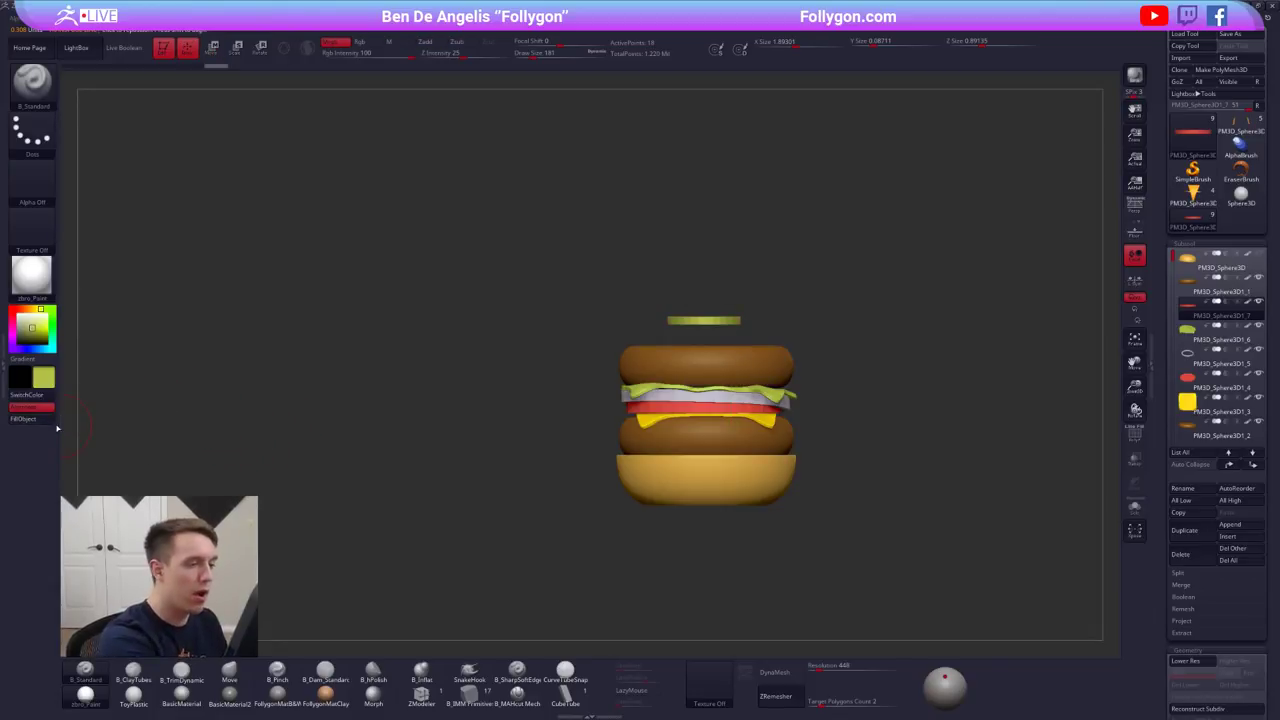
drag(566, 394, 520, 470)
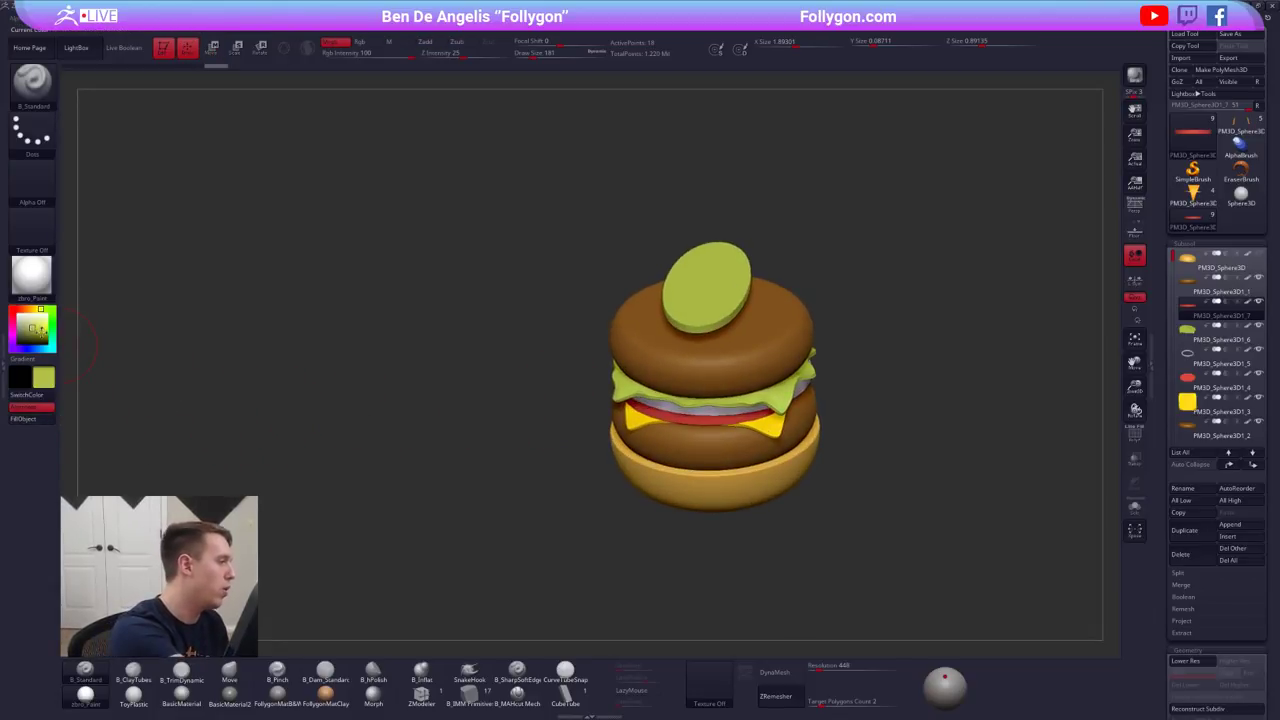
click(45, 309)
drag(32, 330, 31, 334)
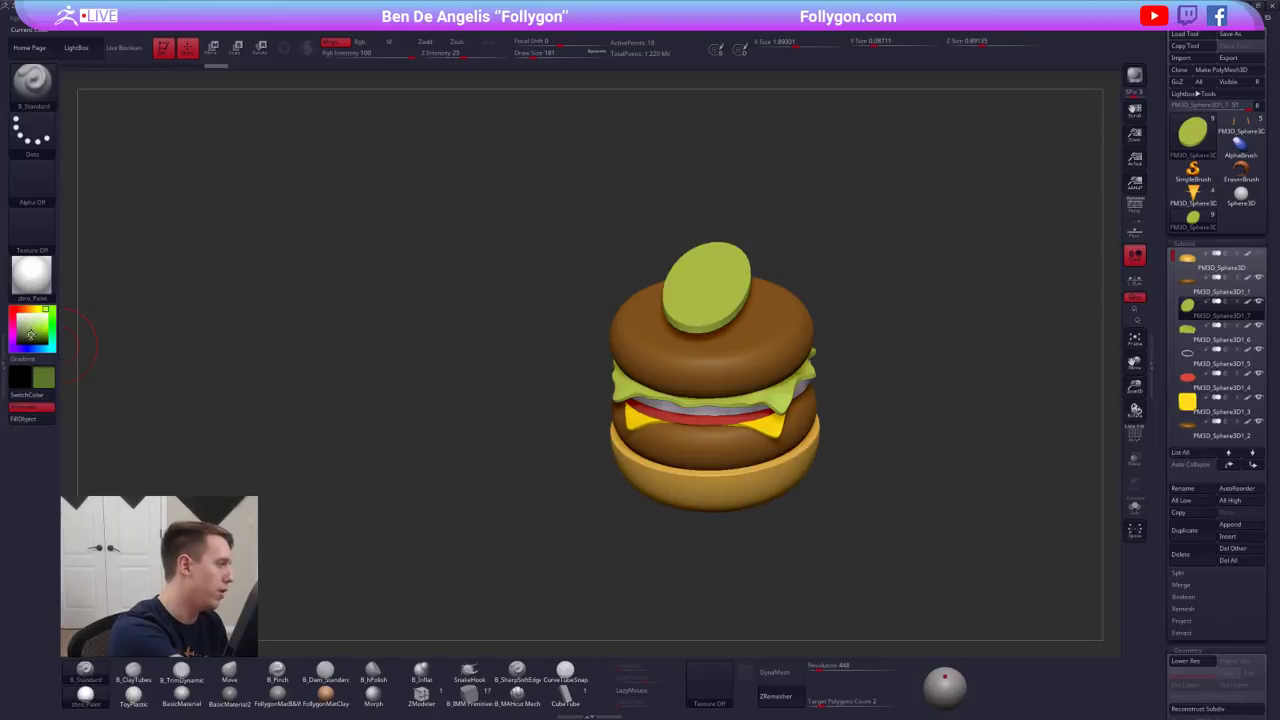
click(30, 418)
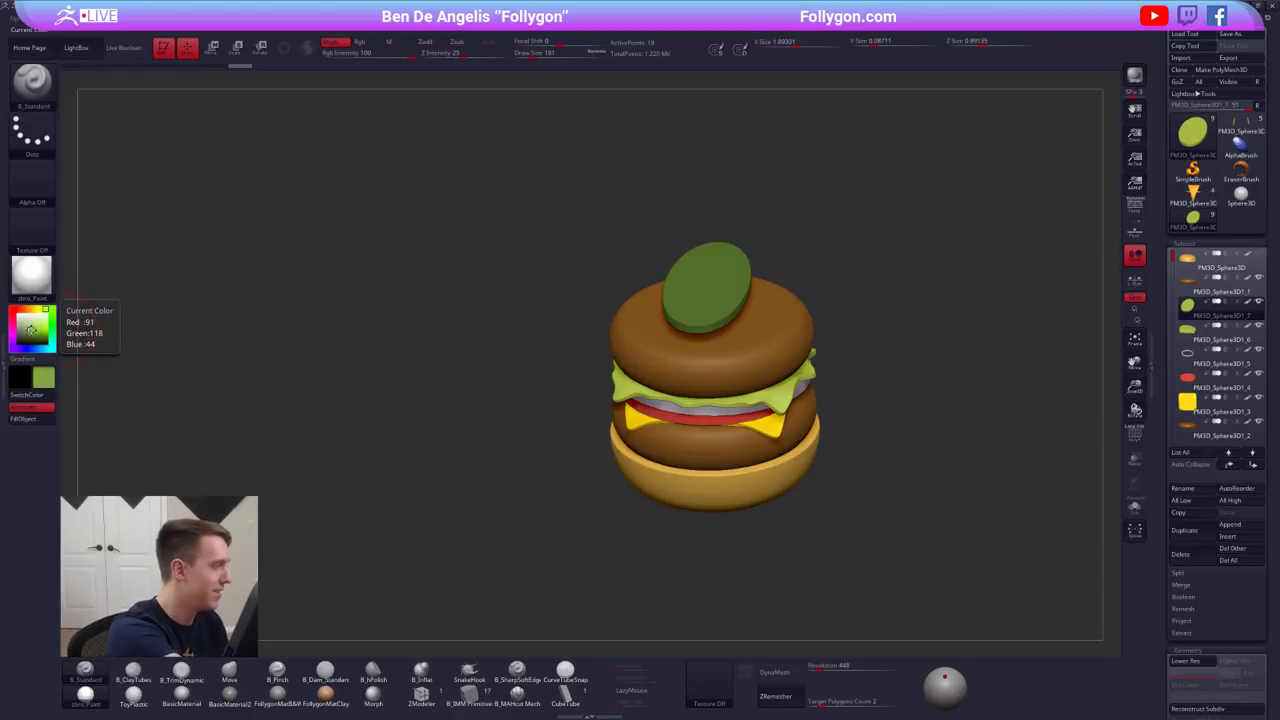
click(40, 422)
- View the pickle from above, turn off its subdivision smoothing and display its polyframe
drag(521, 413, 686, 451)
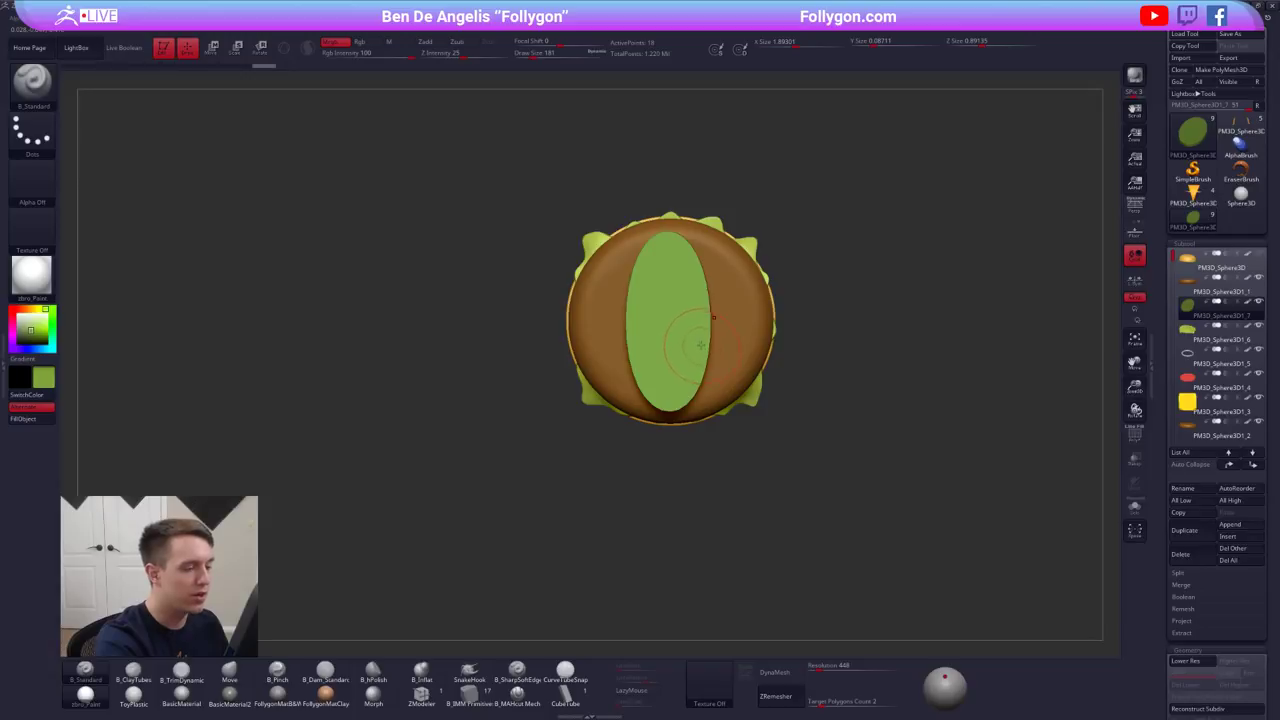
alt+right_drag(674, 358, 686, 405)
key(shift+d)
key(shift+f)
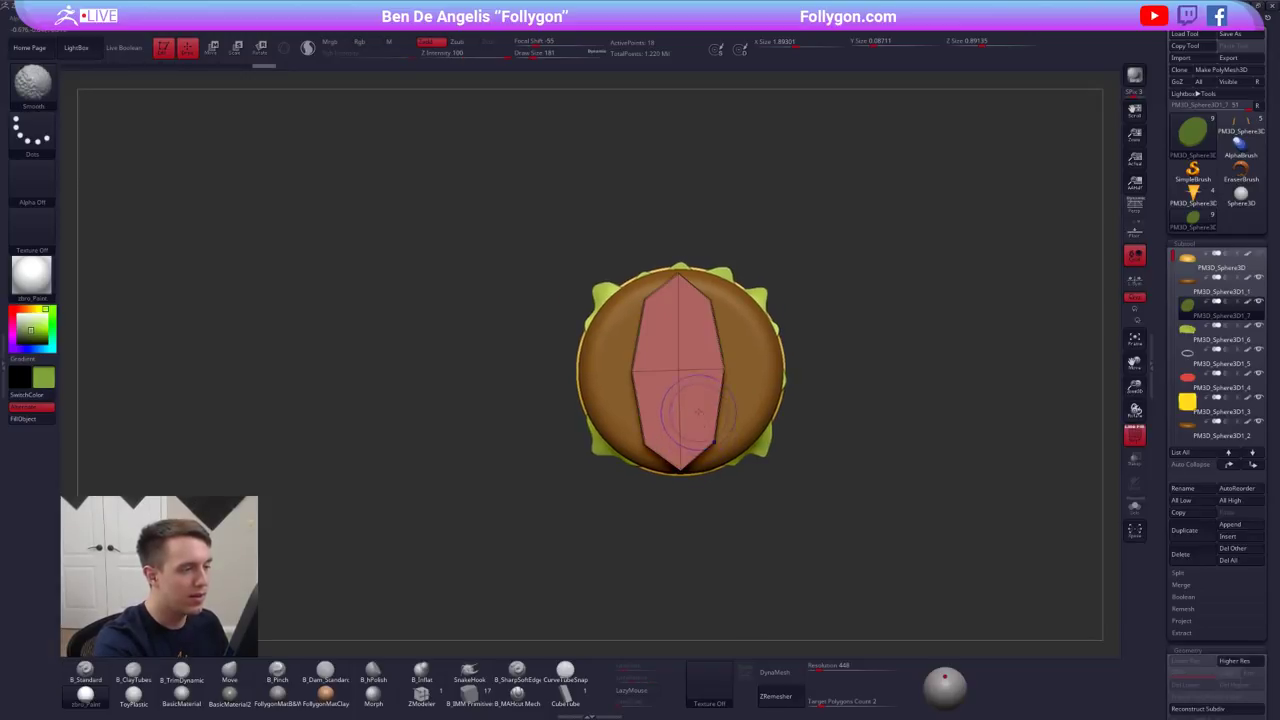
- Turn the pickle's subdivision smoothing back on and rotate the slice about its centre so it lies diagonally across the patty
key(d)
key(r)
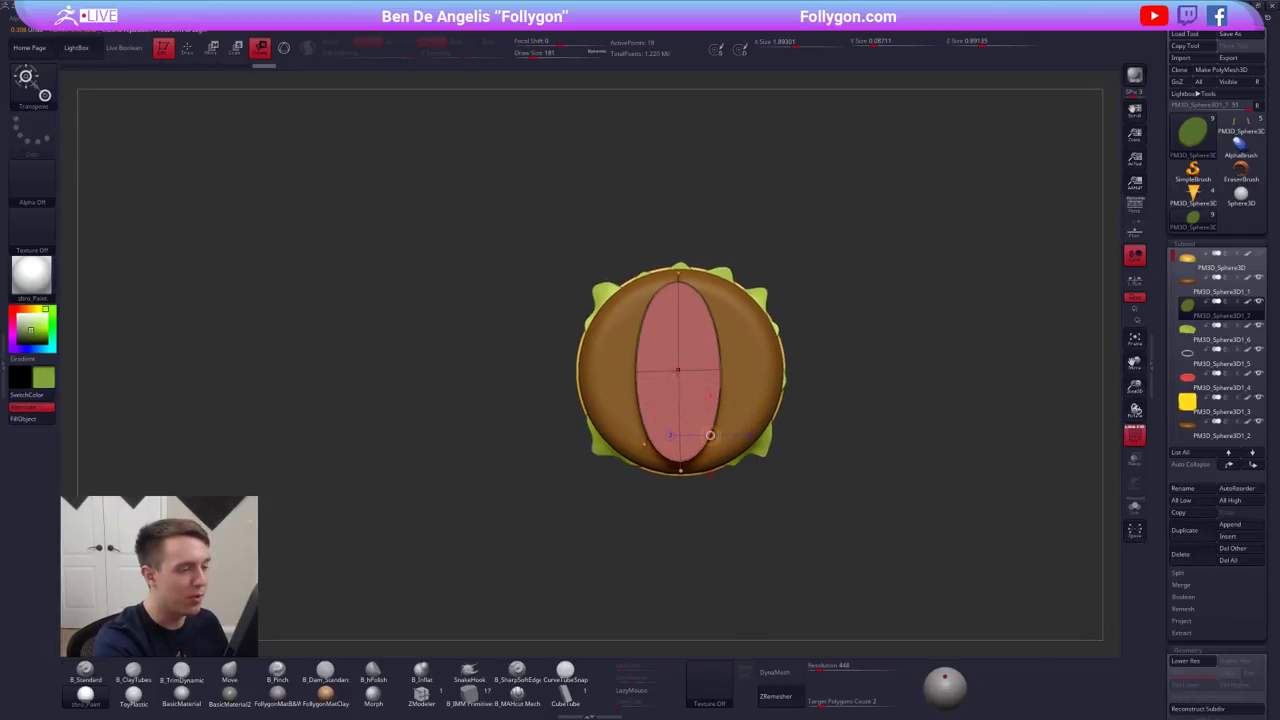
mouse_move(678, 370)
shift+mouse_down()
mouse_move(678, 546)
mouse_move(775, 535)
shift+mouse_up()
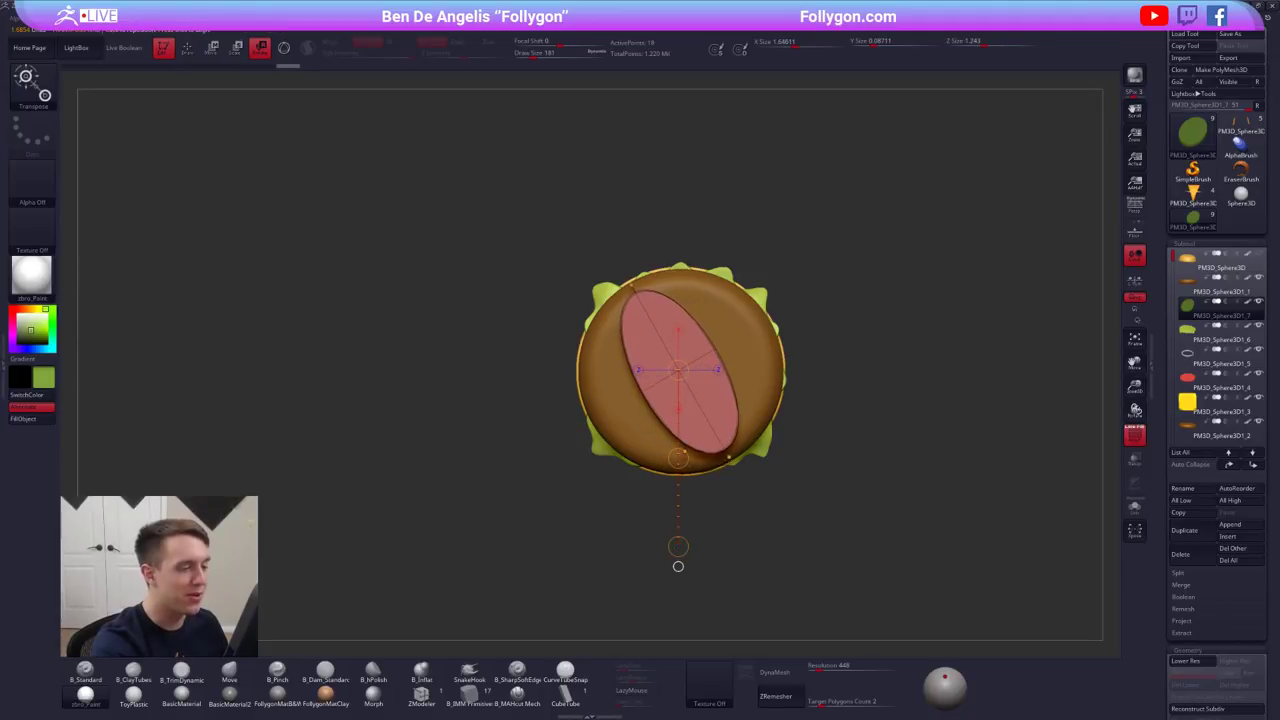
- Lower the pickle with Transpose until it rests on top of the upper patty
key(w)
drag(678, 370, 789, 560)
mouse_move(789, 560)
right_down()
mouse_move(807, 413)
mouse_move(846, 369)
right_up()
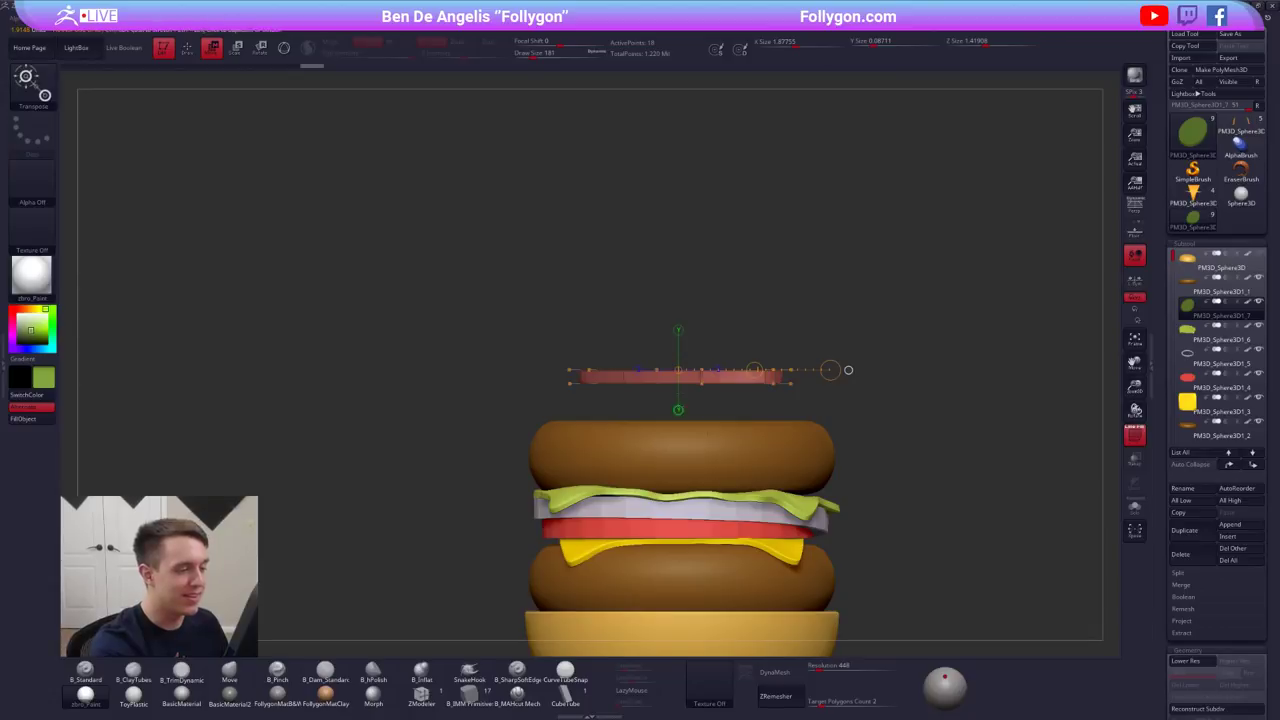
shift+drag(702, 384, 702, 473)
drag(702, 428, 702, 466)
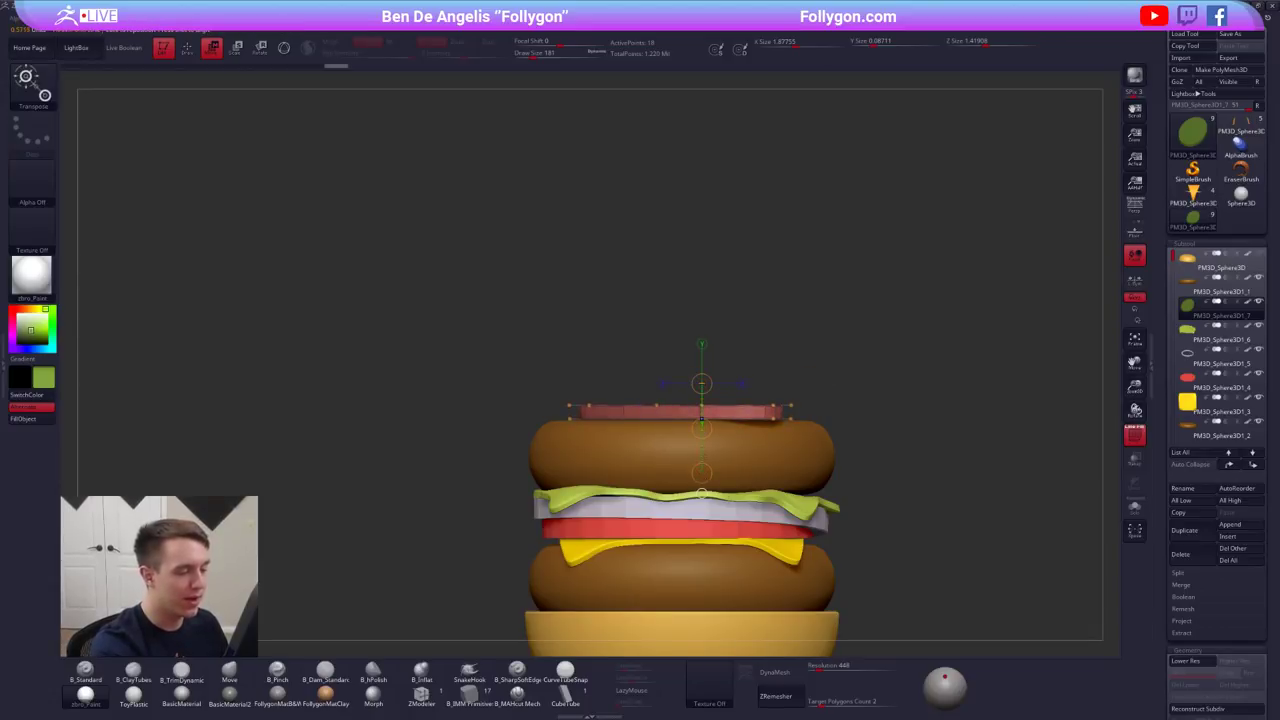
- Turn off the pickle's subdivision smoothing and subdivide its mesh four times to subdivision level 5
key(shift+d)
key(ctrl+d)
key(ctrl+d)
key(ctrl+d)
key(ctrl+d)
- Bend the ends of the pickle to follow the patty's rounded top with the Move brush at a draw size of 381
key(q)
key(b)
key(m)
key(v)
key(space)
drag(762, 426, 778, 427)
mouse_move(770, 400)
right_down()
mouse_move(720, 400)
mouse_move(790, 402)
mouse_move(660, 405)
right_up()
key(space)
drag(571, 431, 576, 431)
mouse_move(572, 417)
mouse_down()
mouse_move(569, 440)
mouse_move(599, 422)
mouse_up()
right_drag(575, 420, 620, 422)
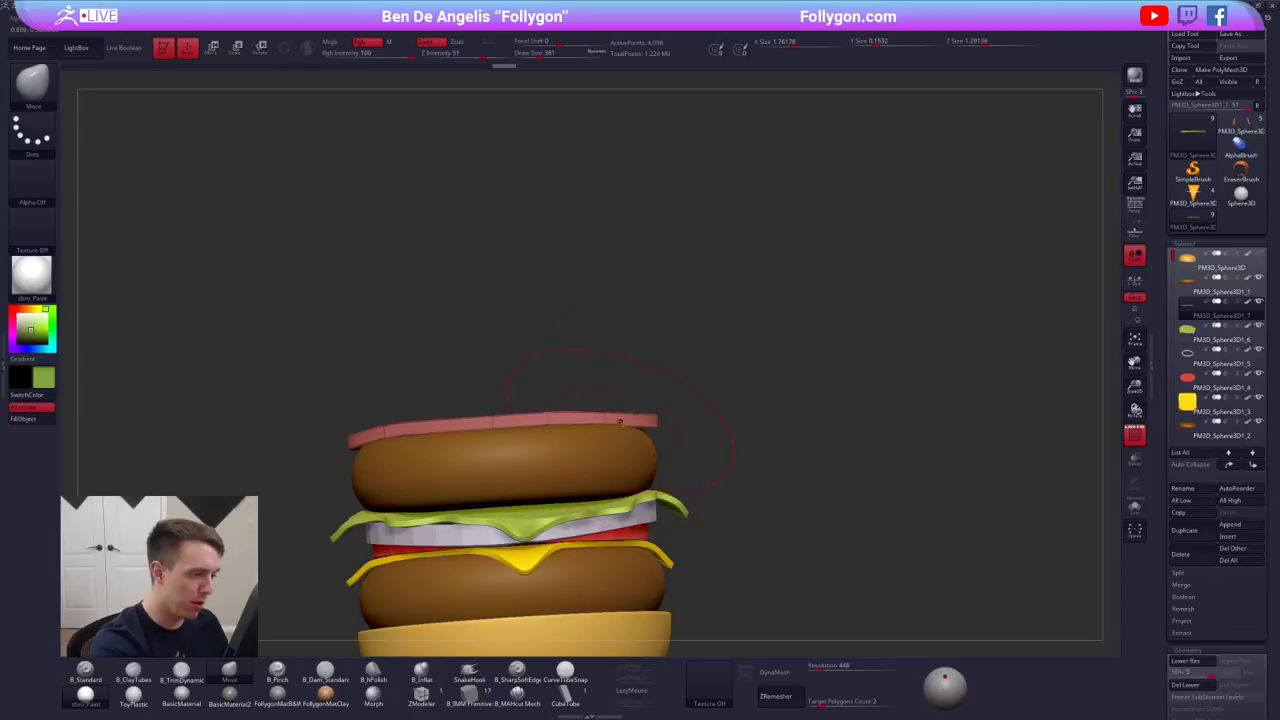
- Refine the pickle's curve from other sides with the Move brush reduced to a draw size of 350
key(space)
drag(606, 424, 534, 429)
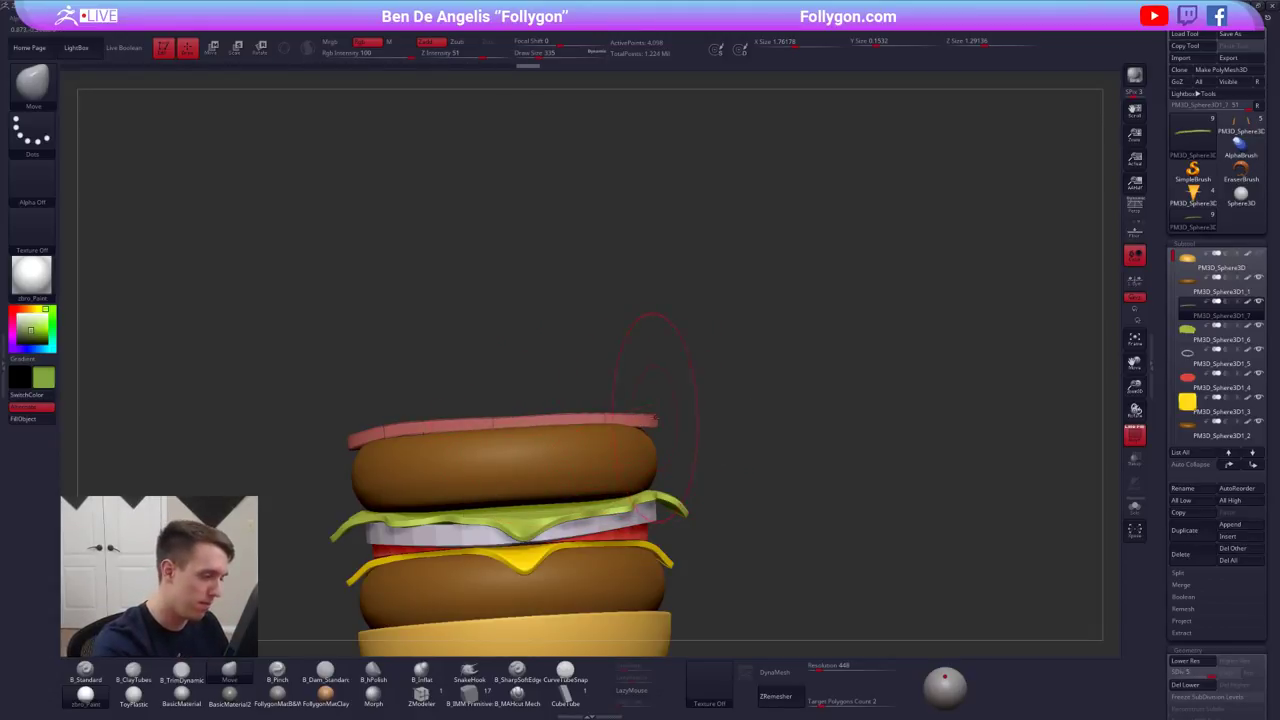
key([)
mouse_move(657, 429)
alt+right_down()
mouse_move(862, 416)
mouse_move(780, 418)
alt+right_up()
key(space)
drag(605, 419, 613, 419)
mouse_move(617, 414)
alt+right_down()
mouse_move(751, 403)
mouse_move(600, 412)
alt+right_up()
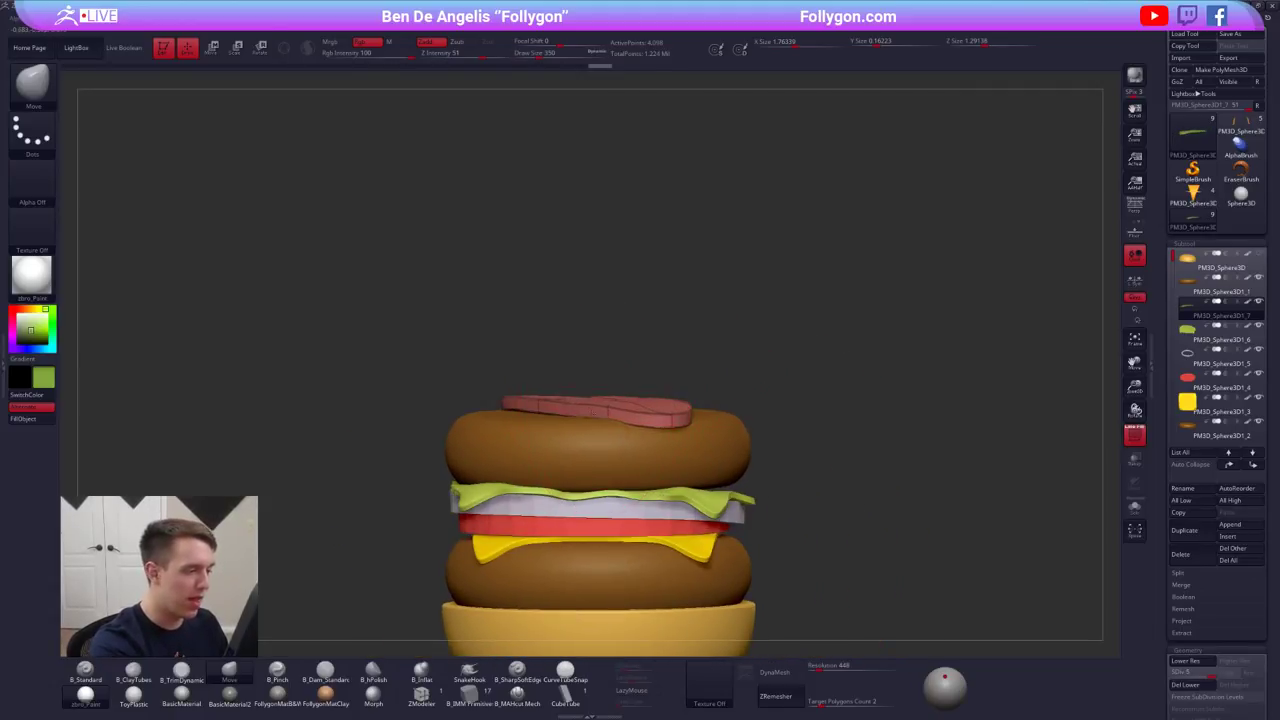
mouse_move(525, 413)
alt+mouse_down()
mouse_move(620, 416)
mouse_move(715, 450)
alt+mouse_up()
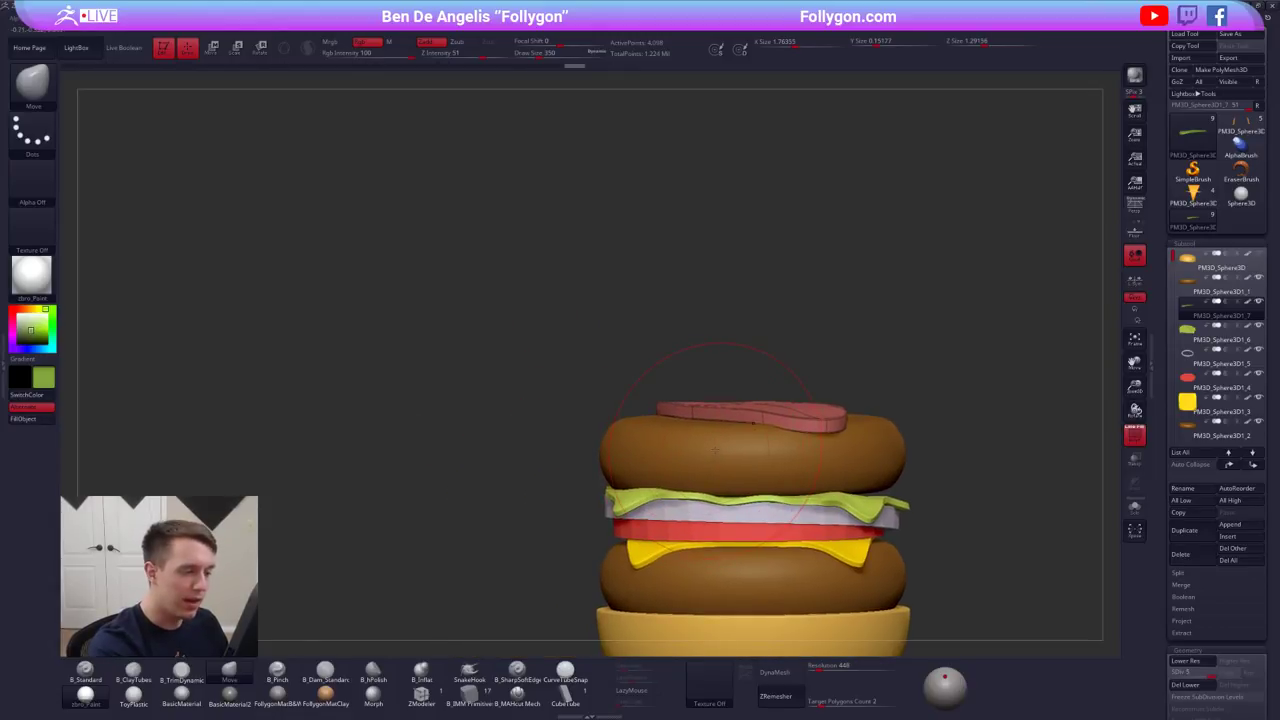
- Adjust the pickle's height on the upper patty with Transpose and turn off its polyframe display
right_drag(715, 450, 750, 580)
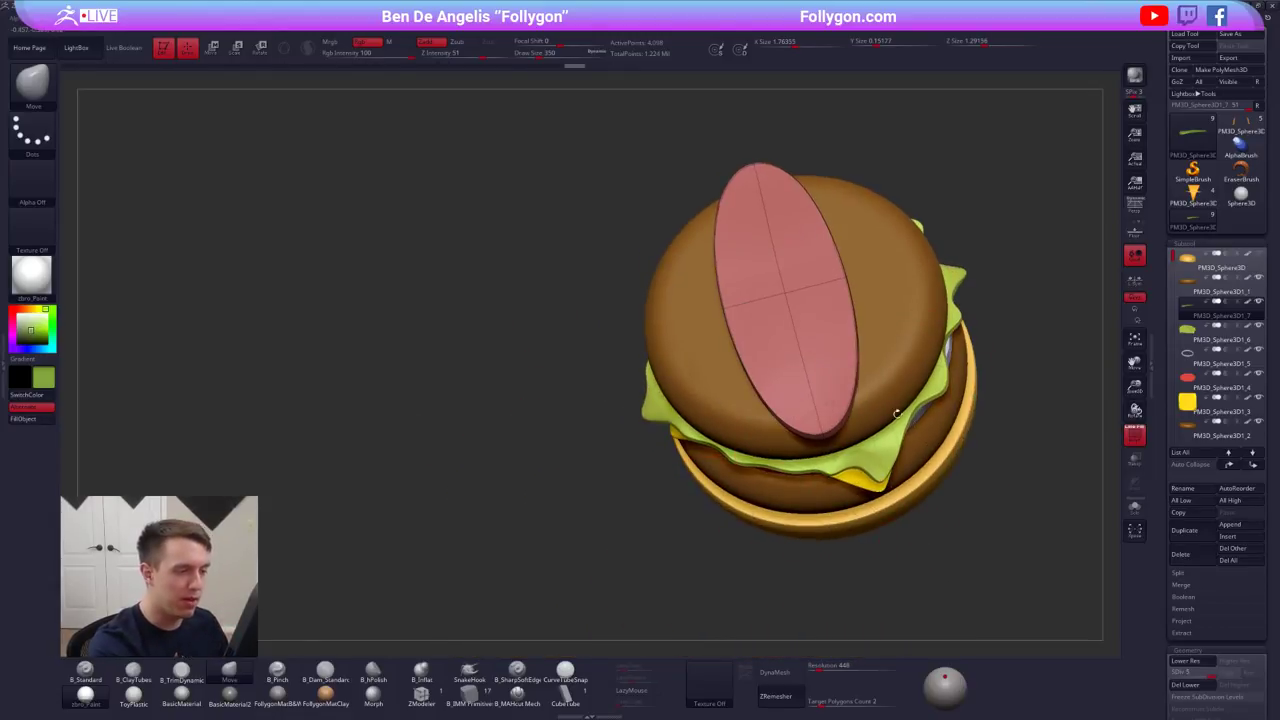
shift+right_drag(750, 500, 745, 540)
alt+right_drag(745, 540, 675, 625)
alt+right_drag(736, 519, 698, 562)
right_drag(698, 562, 680, 430)
key(w)
mouse_move(698, 401)
mouse_down()
mouse_move(698, 299)
mouse_move(698, 352)
mouse_up()
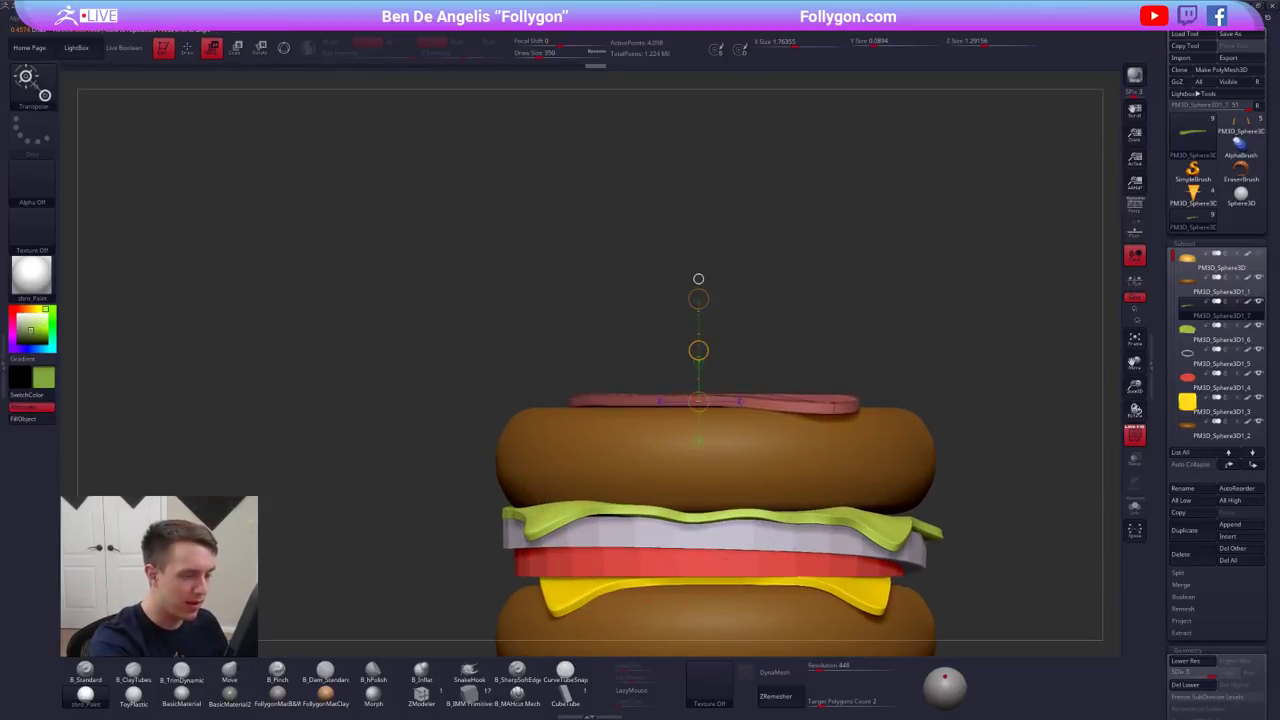
key(shift+f)
key(q)
- Duplicate the pickle and rotate the copy from above so the two slices form a cross on the patty
mouse_move(700, 279)
ctrl+right_down()
mouse_move(790, 230)
mouse_move(827, 382)
mouse_move(700, 504)
ctrl+right_up()
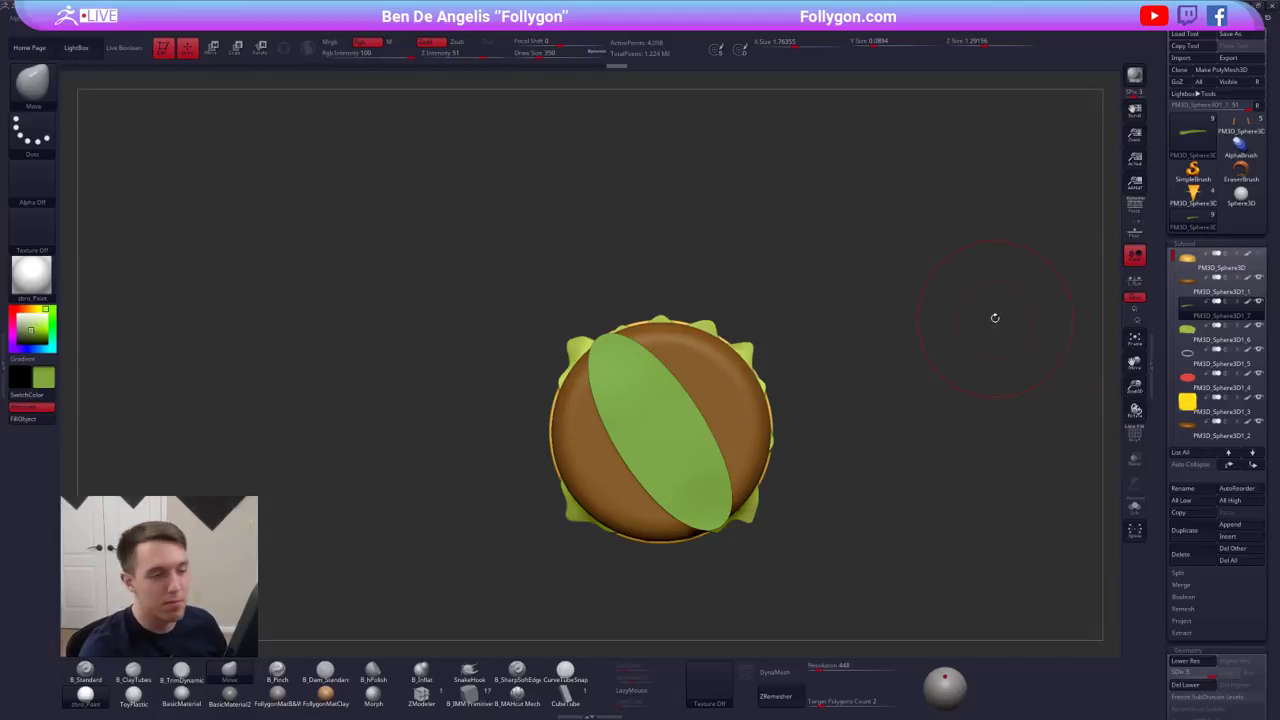
key(space)
drag(995, 318, 980, 318)
alt+right_drag(1045, 445, 1027, 426)
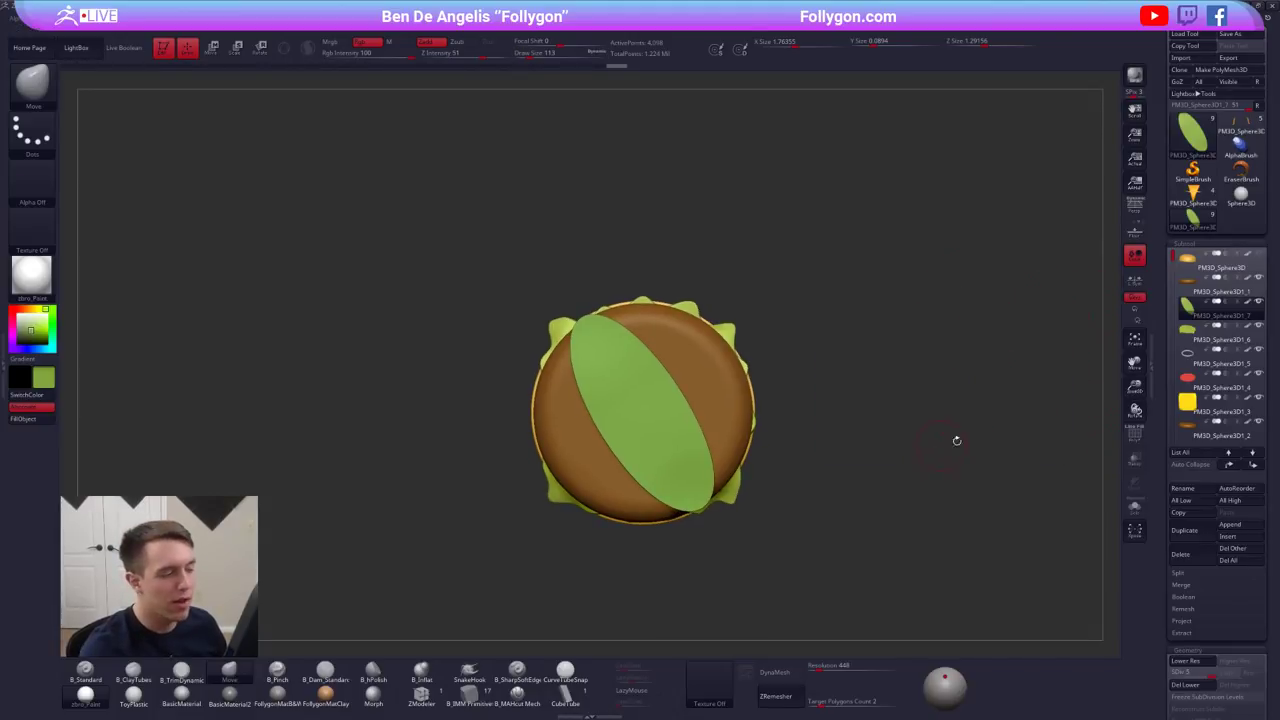
click(1194, 536)
key(r)
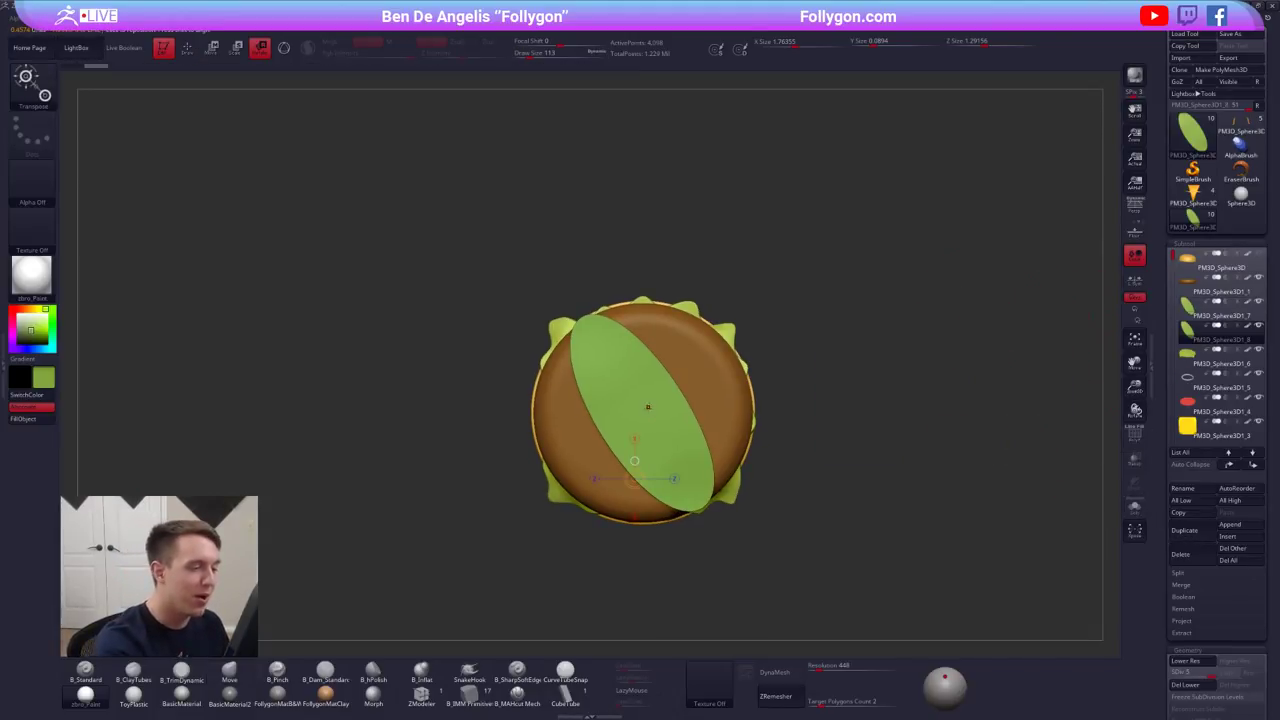
drag(645, 416, 866, 365)
mouse_move(866, 365)
mouse_down()
mouse_move(860, 340)
mouse_move(670, 205)
mouse_move(586, 213)
mouse_up()
- Raise the pickle copy with Transpose so it lies across the first slice
right_drag(586, 213, 600, 85)
ctrl+right_drag(692, 461, 692, 492)
key(w)
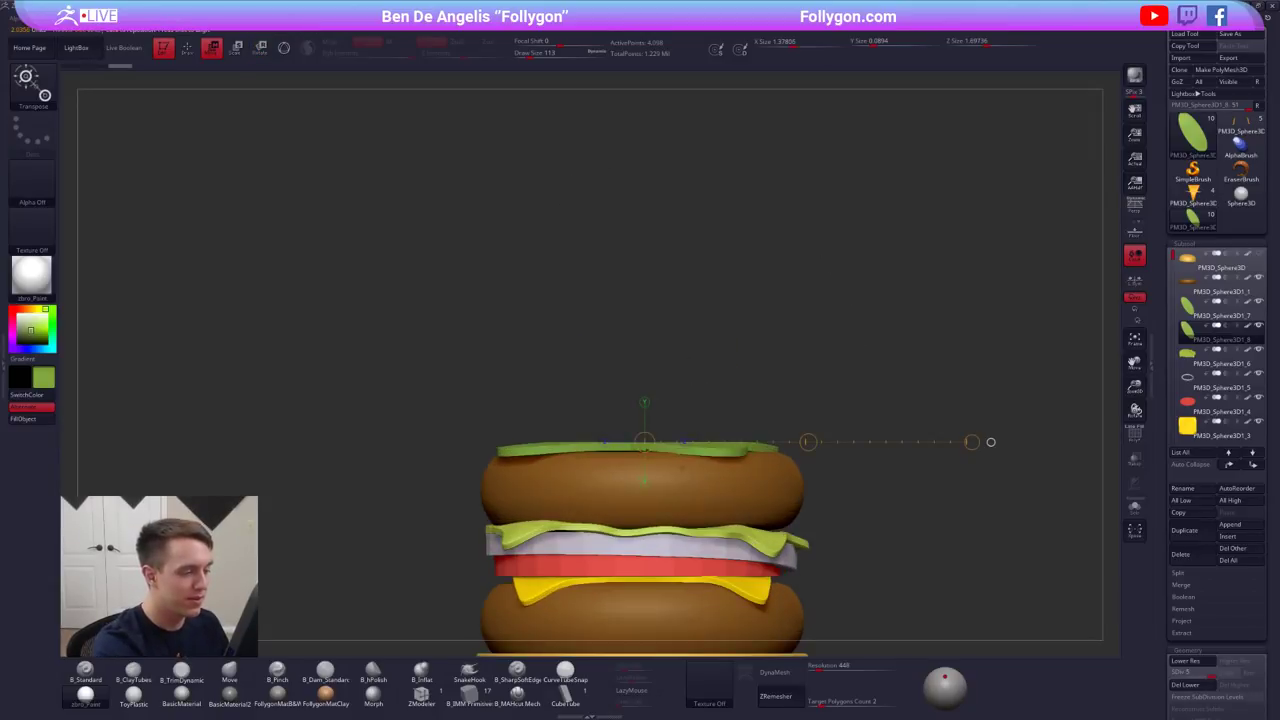
mouse_move(692, 465)
mouse_down()
mouse_move(692, 540)
mouse_move(692, 498)
mouse_up()
key(q)
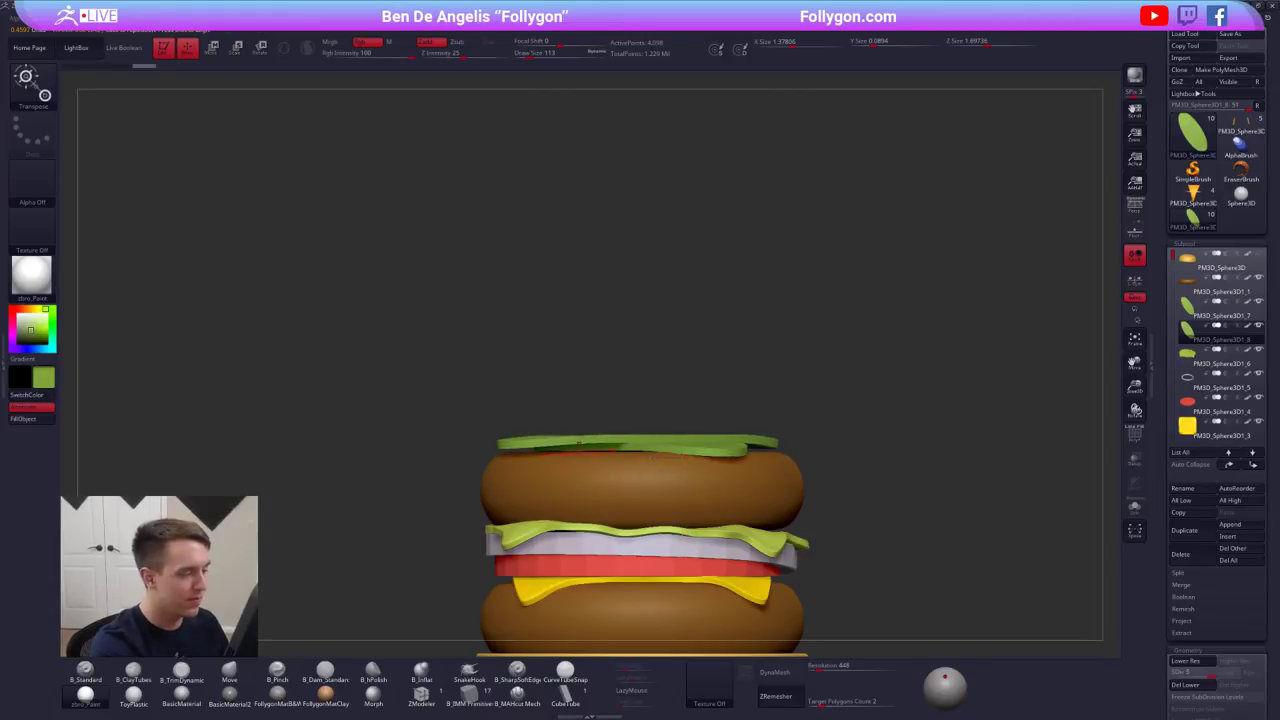
- Bend the pickle copy's edges to follow the patty and first slice with the Move brush at a draw size of 335
key(space)
drag(559, 454, 530, 454)
key(space)
drag(530, 447, 530, 456)
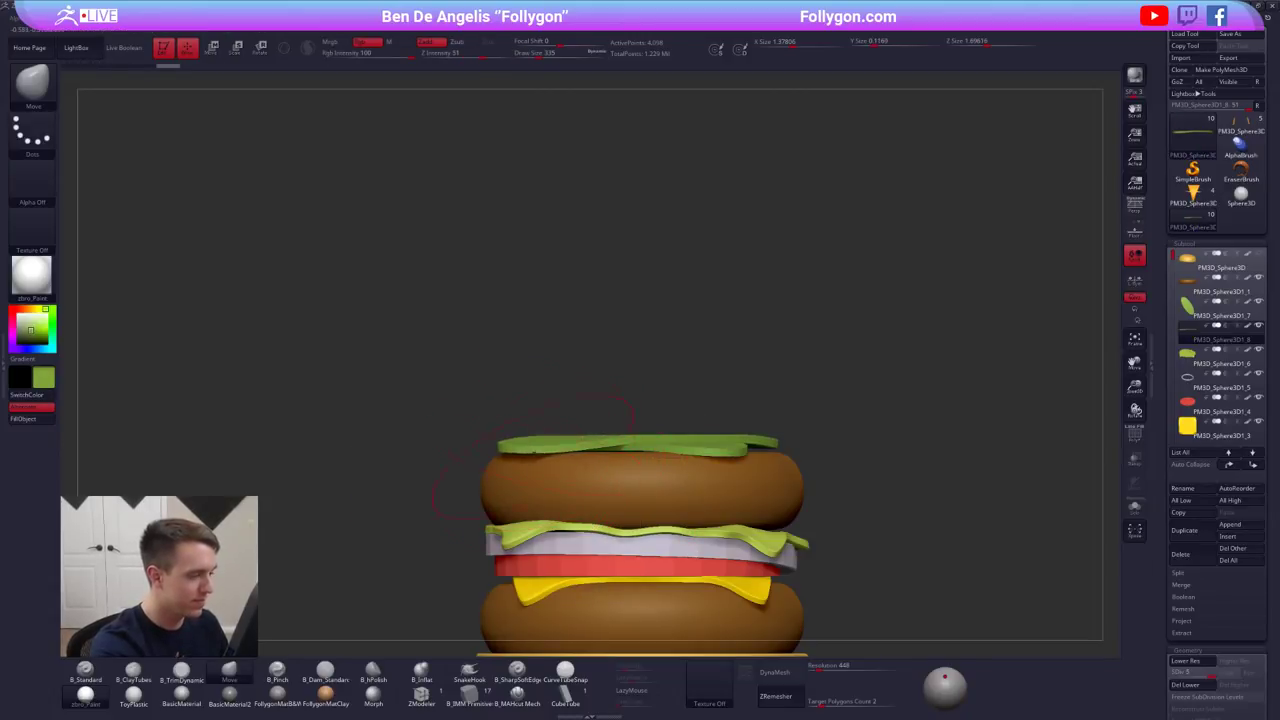
mouse_move(530, 456)
right_down()
mouse_move(583, 460)
mouse_move(630, 437)
right_up()
drag(594, 429, 592, 436)
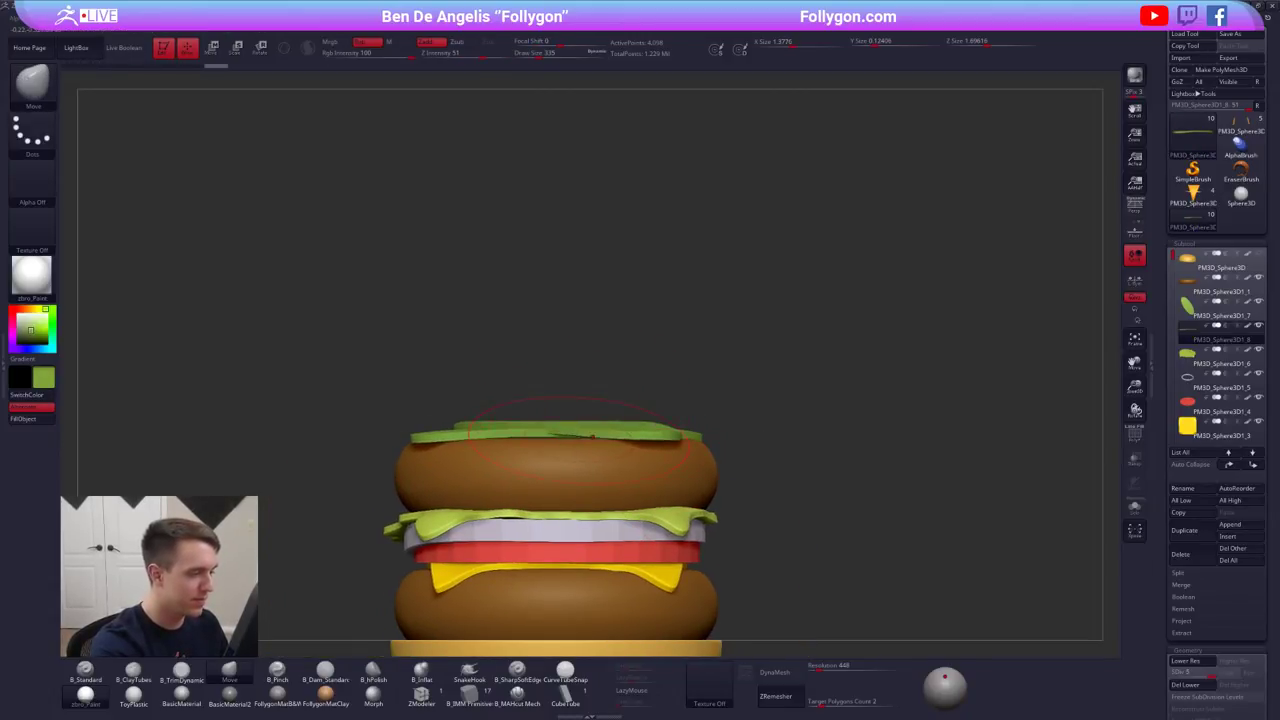
- Search the web for "pickles on burger" in a new browser tab as colour reference, and return to ZBrush
key(alt+Tab)
key(alt+Tab)
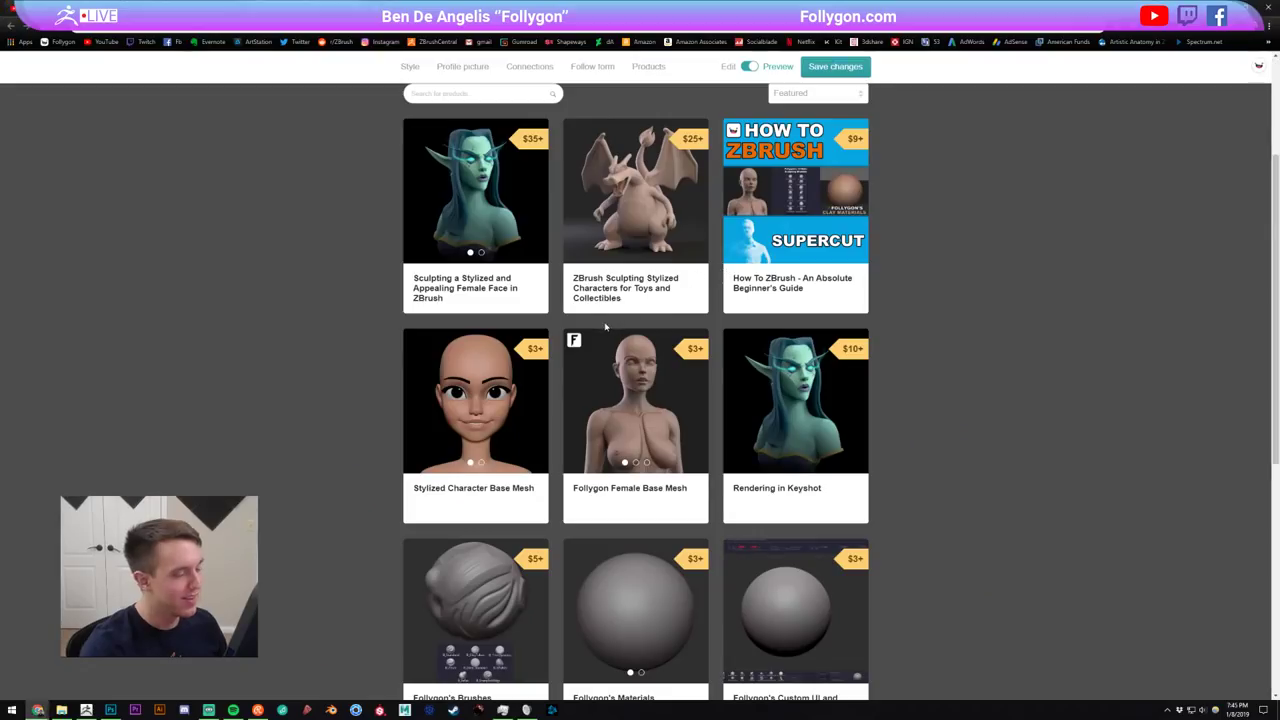
key(ctrl+t)
text(pick)
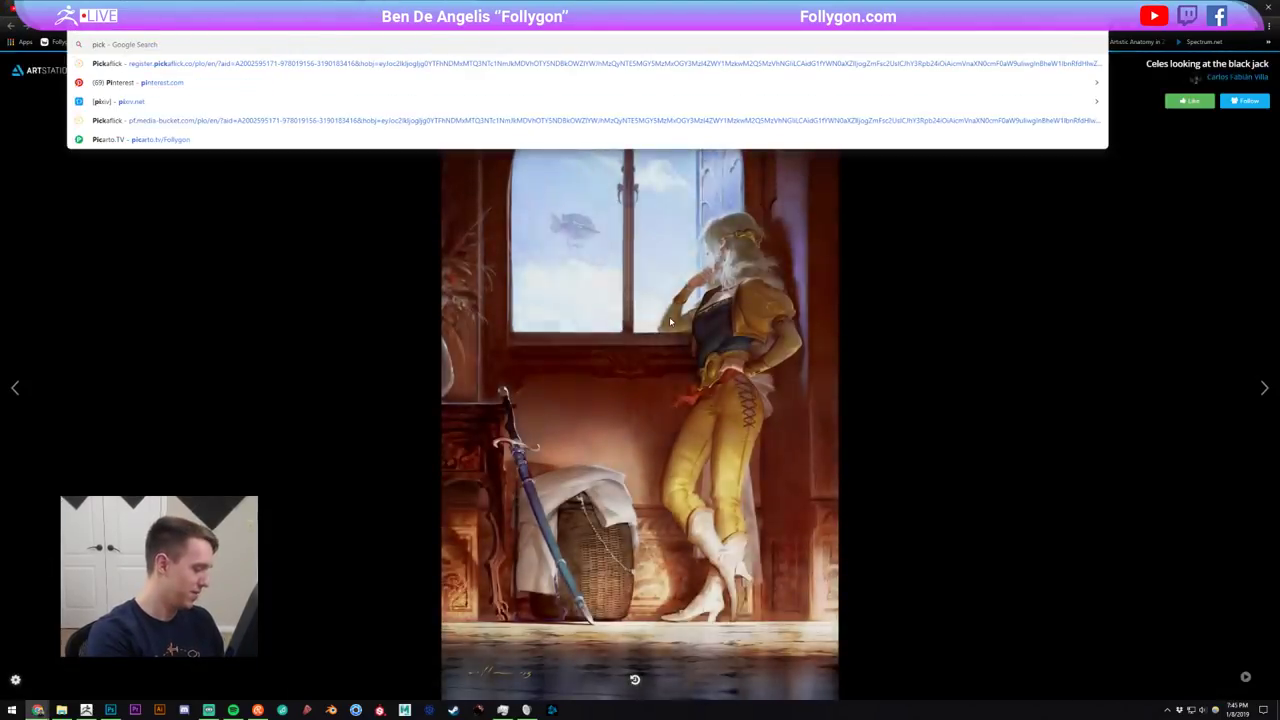
text(les on burger)
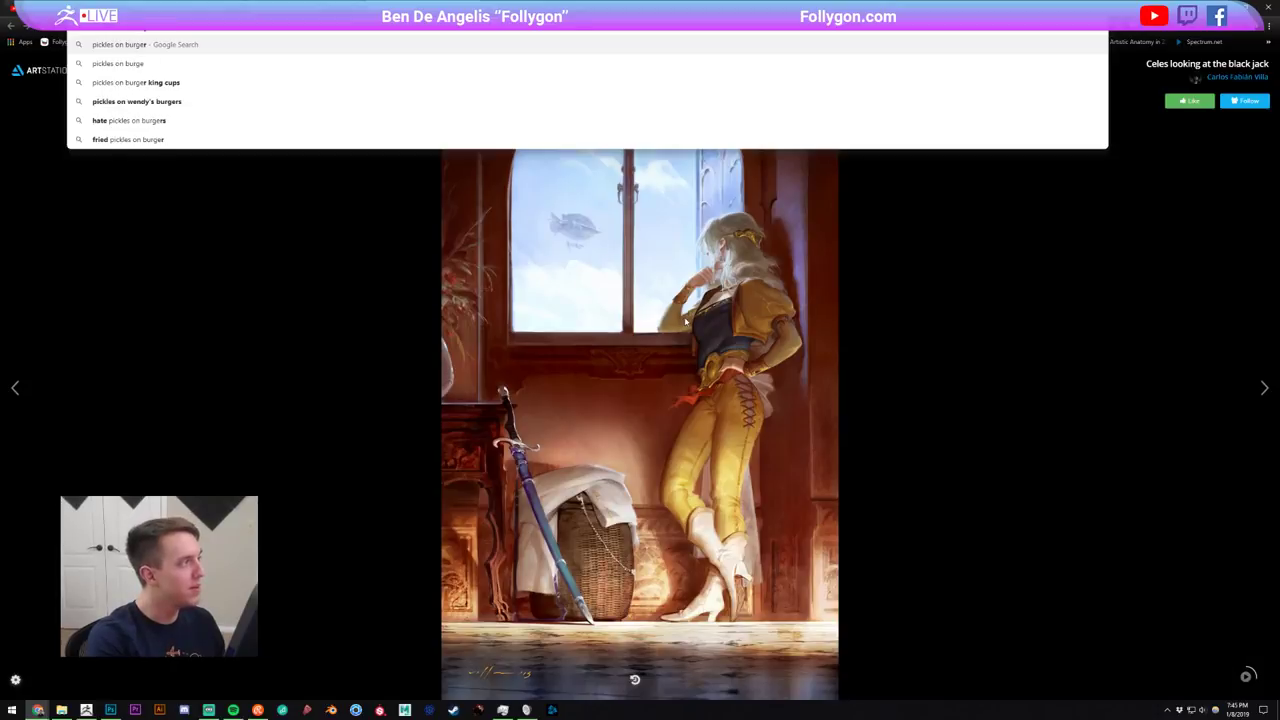
key(Return)
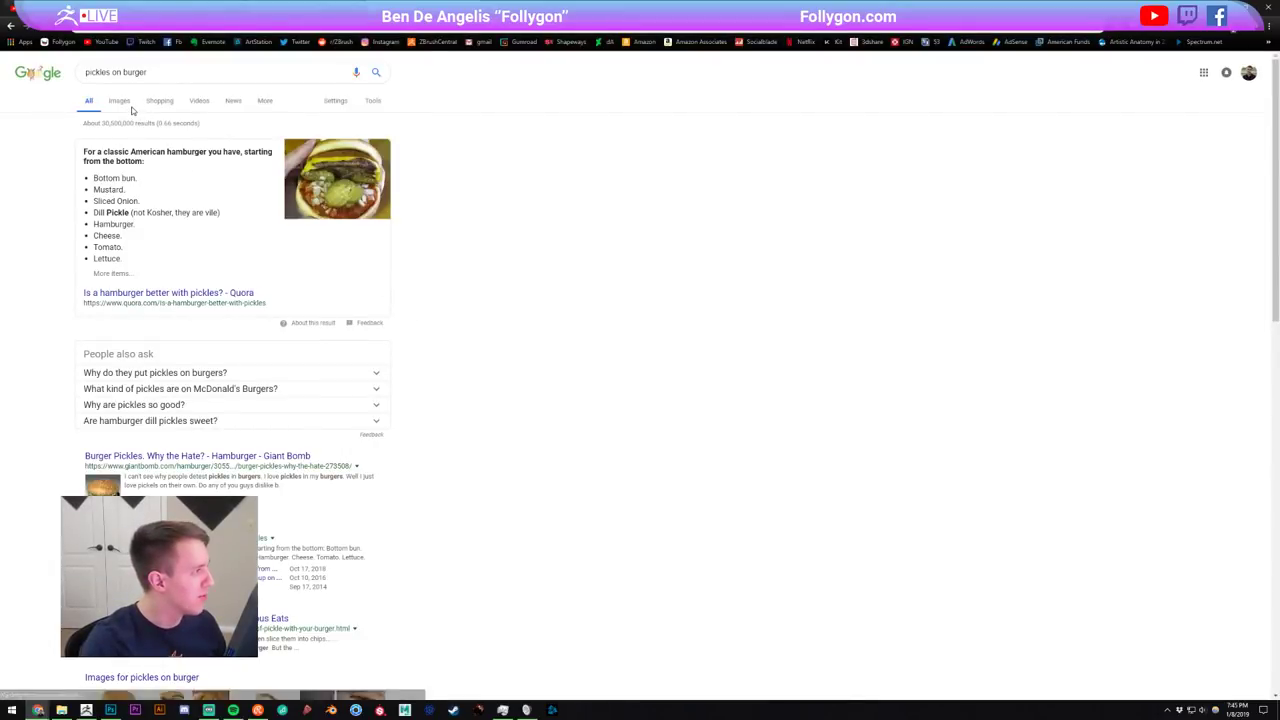
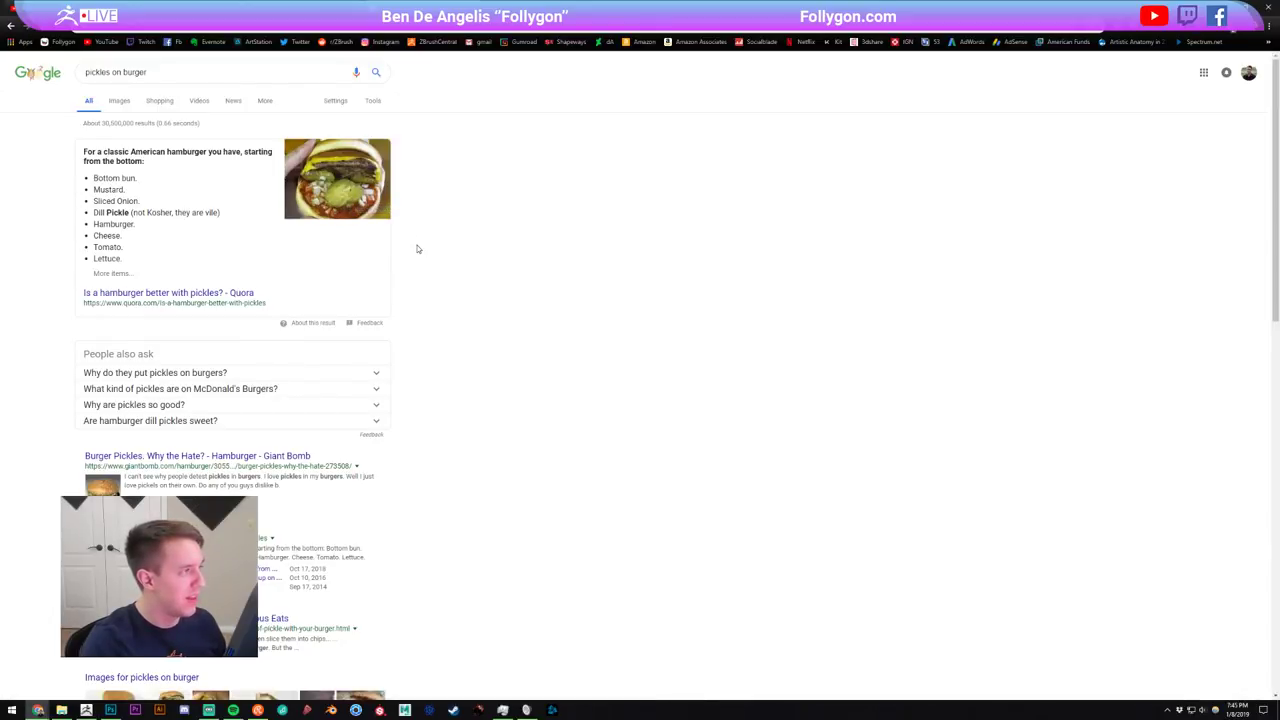
key(alt+Tab)
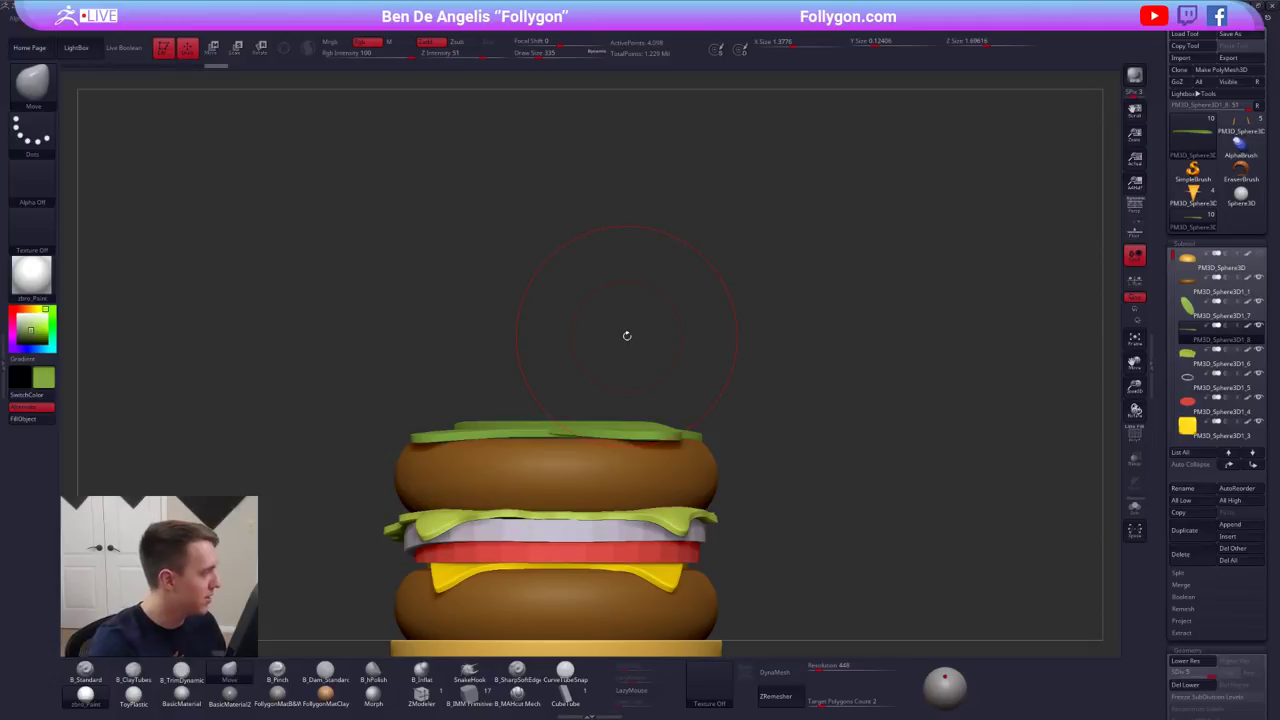
- Lighten the pickle copy by filling it with a paler green at an Rgb Intensity of 17, and restore the intensity to 100
click(28, 325)
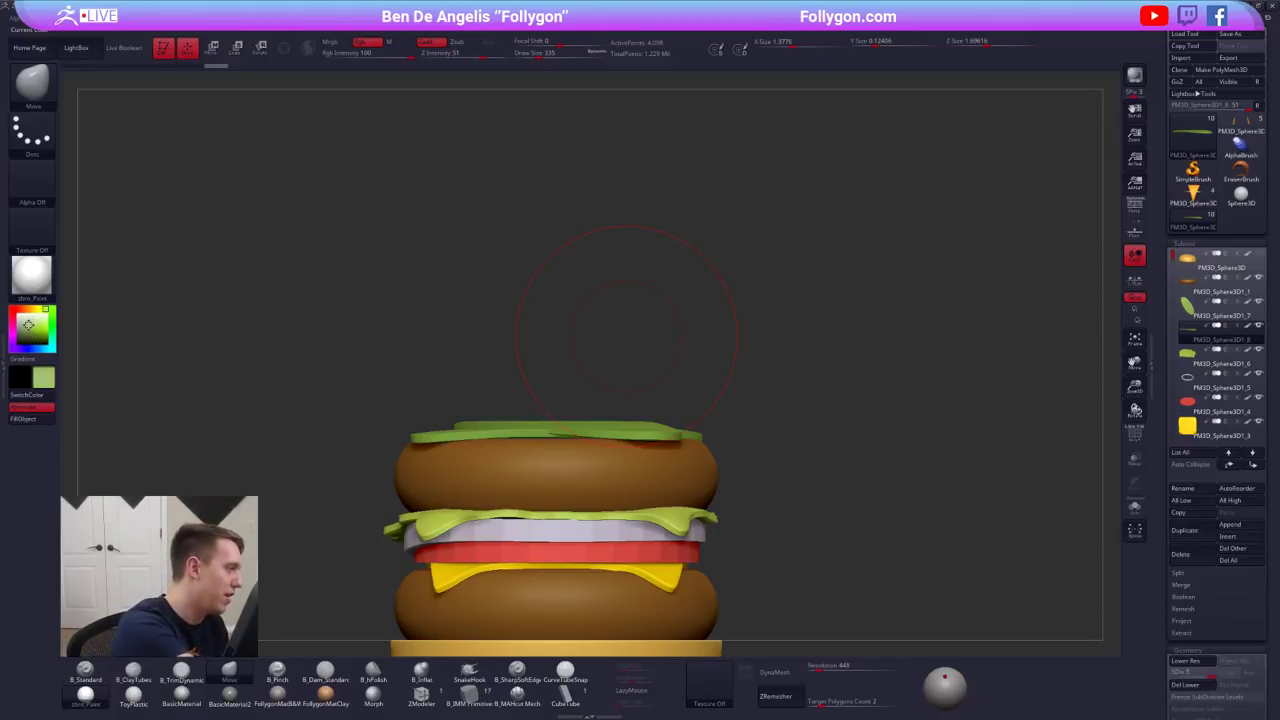
key(1)
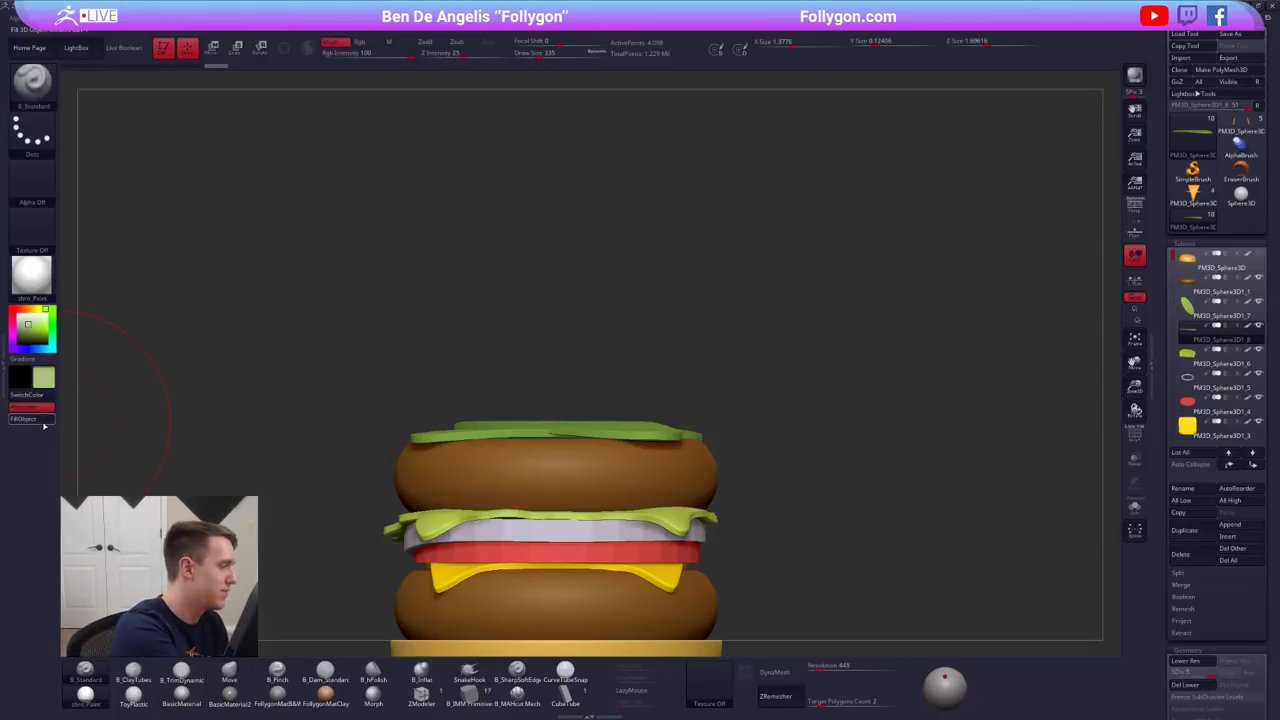
click(38, 420)
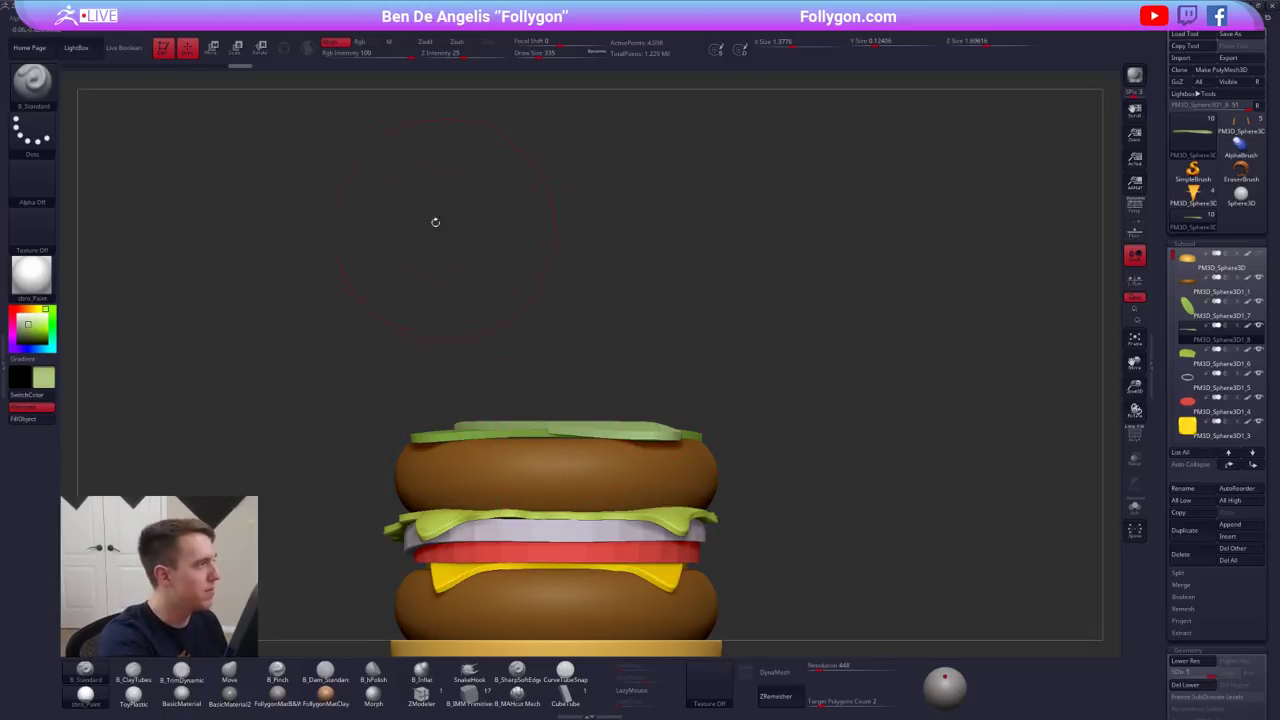
key(ctrl+z)
click(338, 54)
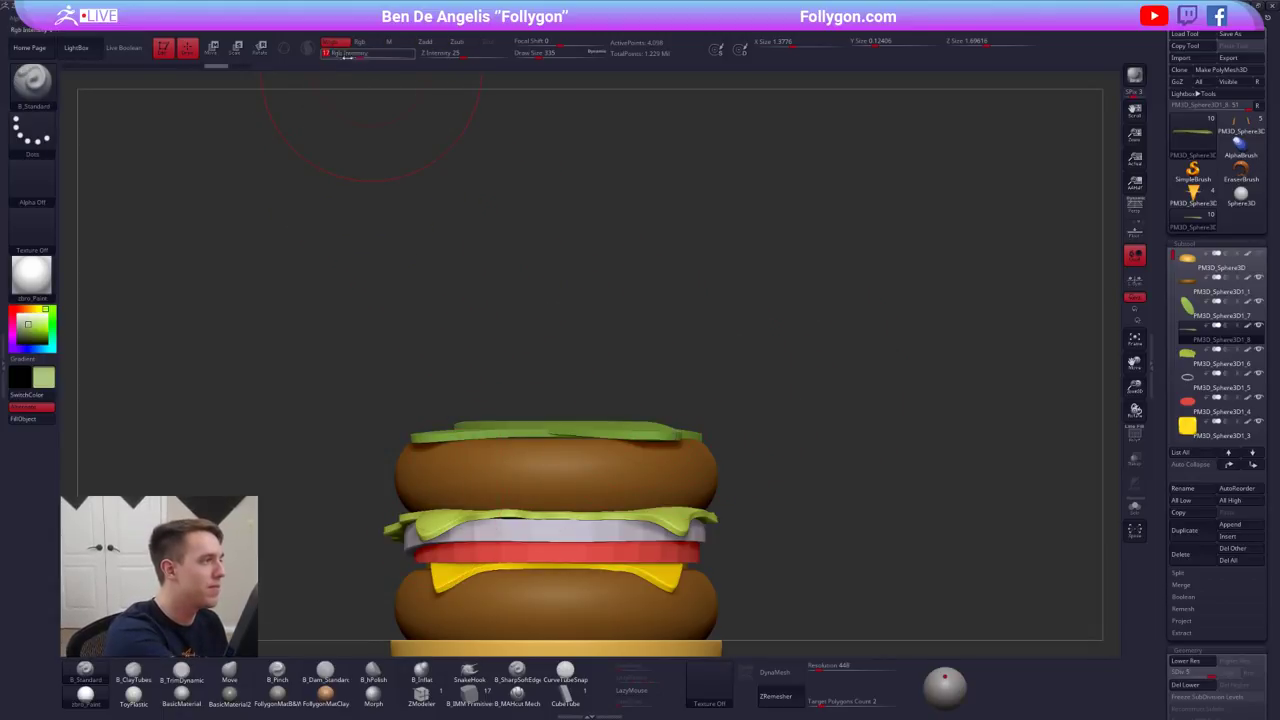
click(42, 424)
click(412, 54)
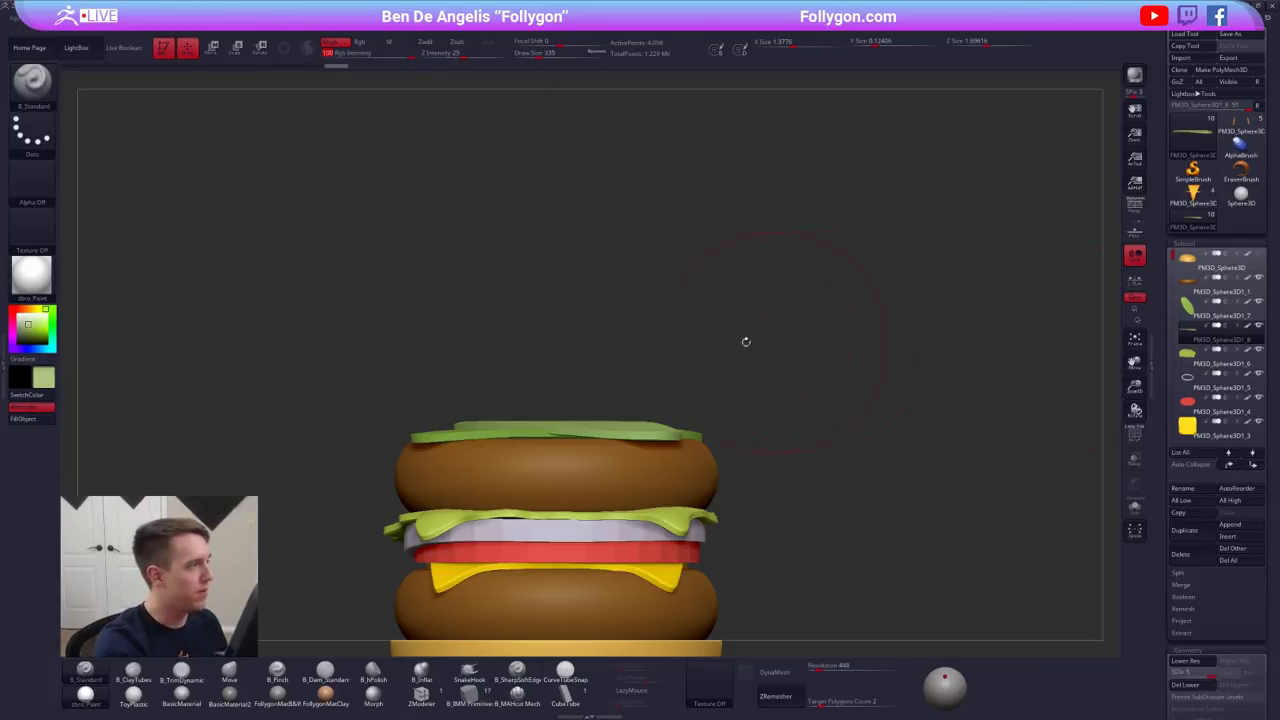
- Sample the lightened green and fill the first pickle slice with it
key(c)
click(1194, 310)
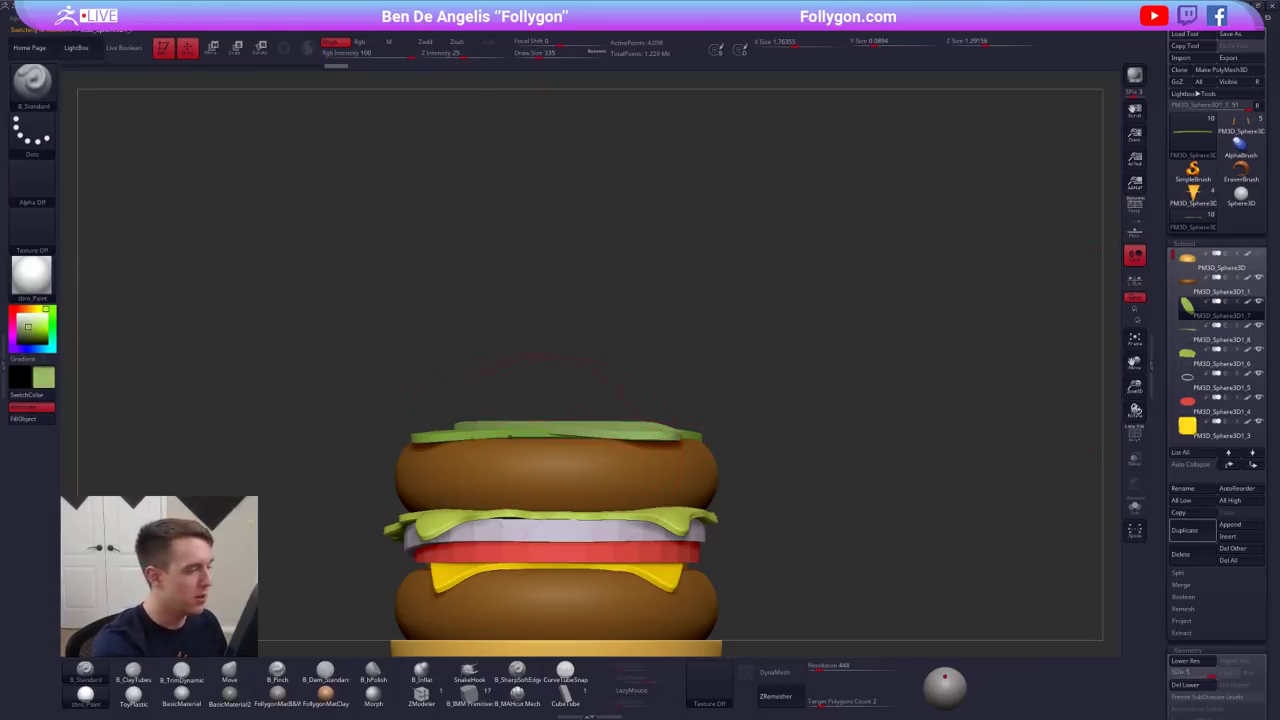
click(41, 419)
- Merge the two crossed pickles into one subtool and raise them slightly off the upper patty
alt+drag(694, 405, 799, 404)
alt+drag(846, 490, 864, 431)
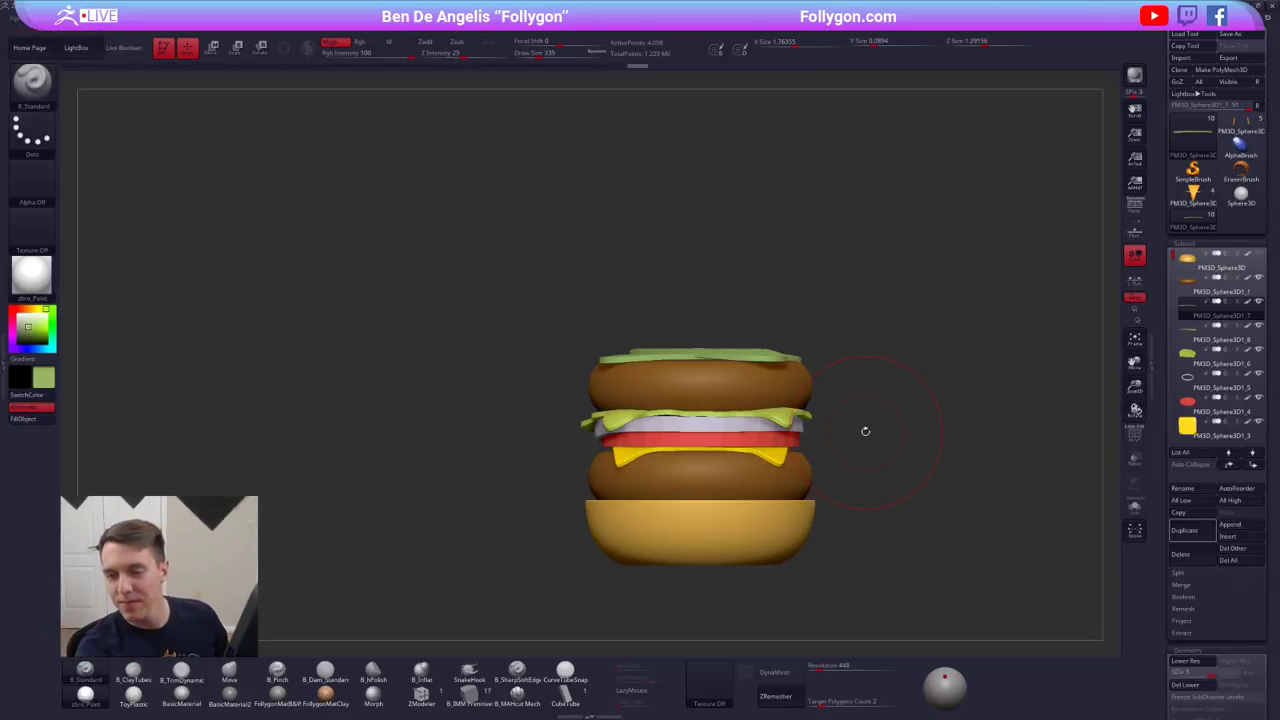
drag(740, 380, 731, 462)
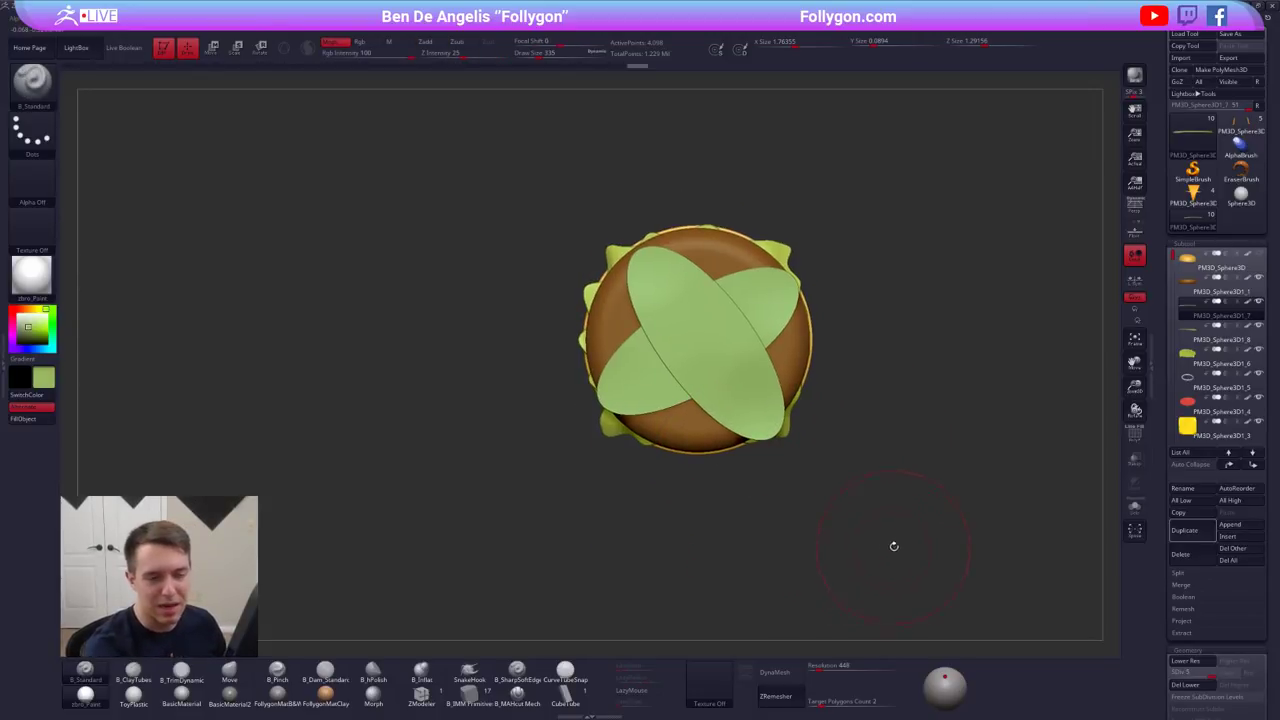
alt+drag(894, 546, 889, 520)
key(space)
click(941, 352)
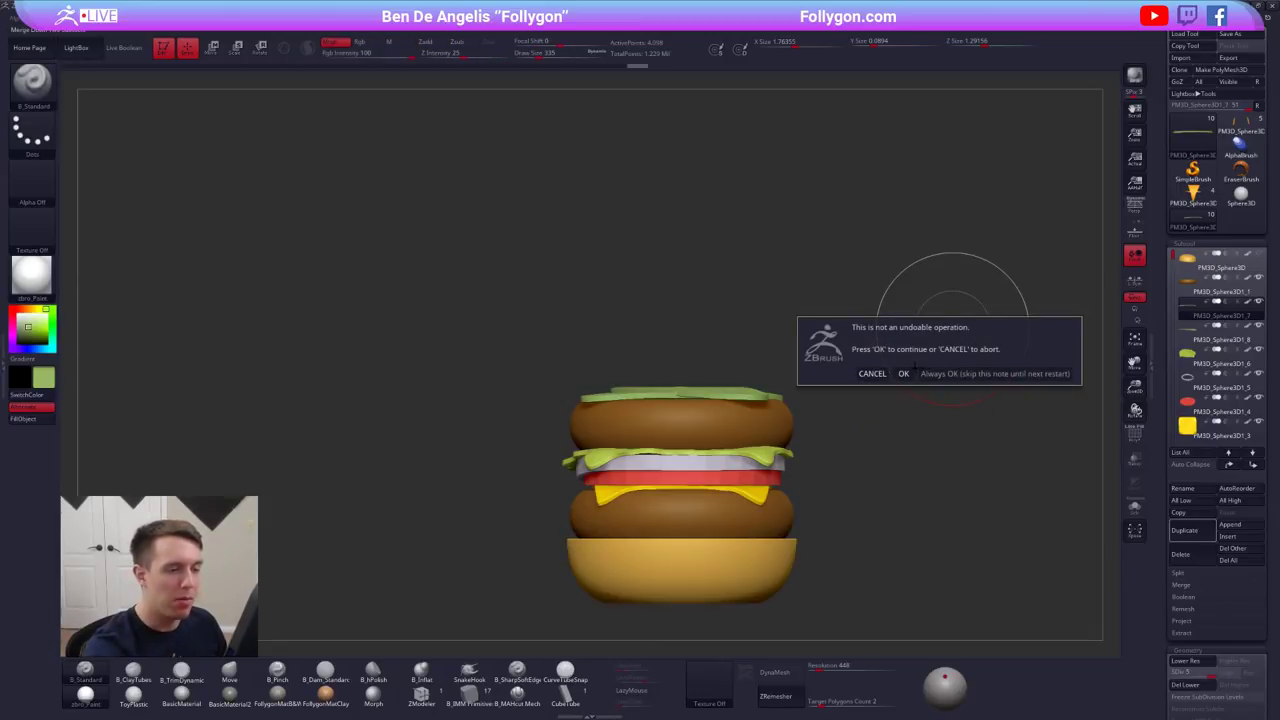
click(910, 371)
key(w)
mouse_move(712, 394)
shift+mouse_down()
mouse_move(712, 460)
mouse_move(712, 421)
shift+mouse_up()
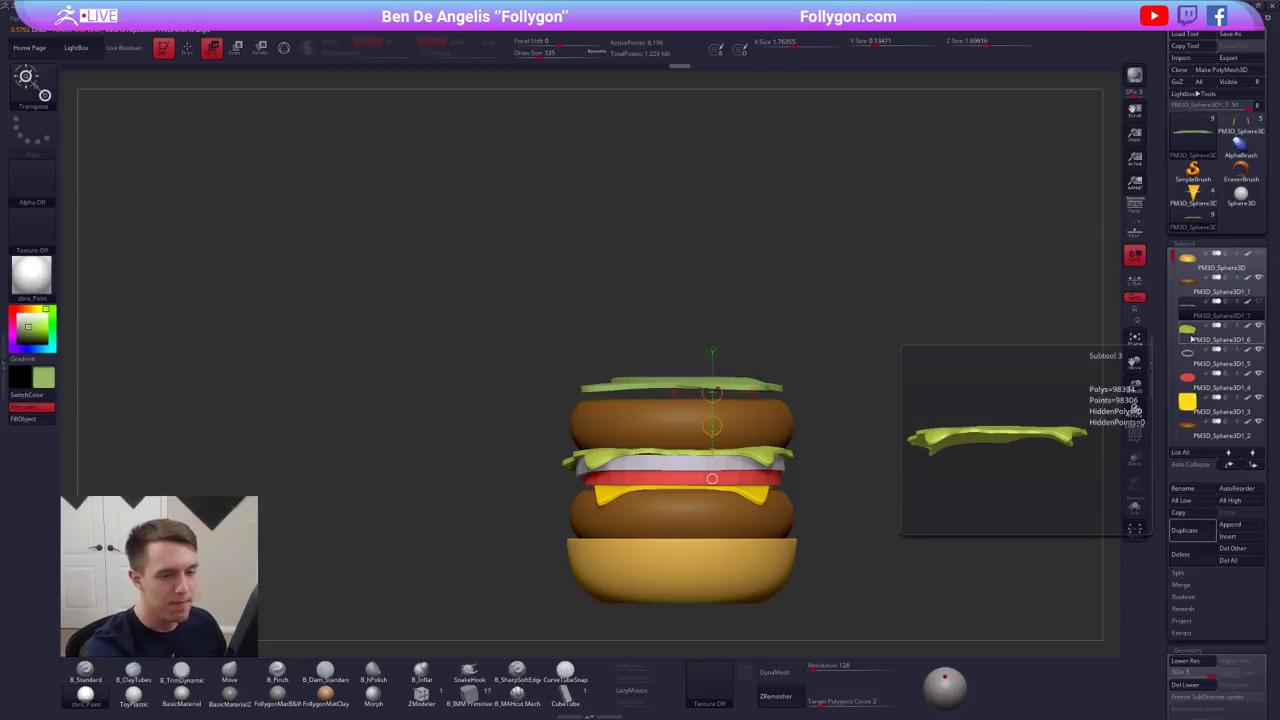
- Hide the merged pickles and duplicate the lettuce below the upper patty
click(1191, 340)
key(q)
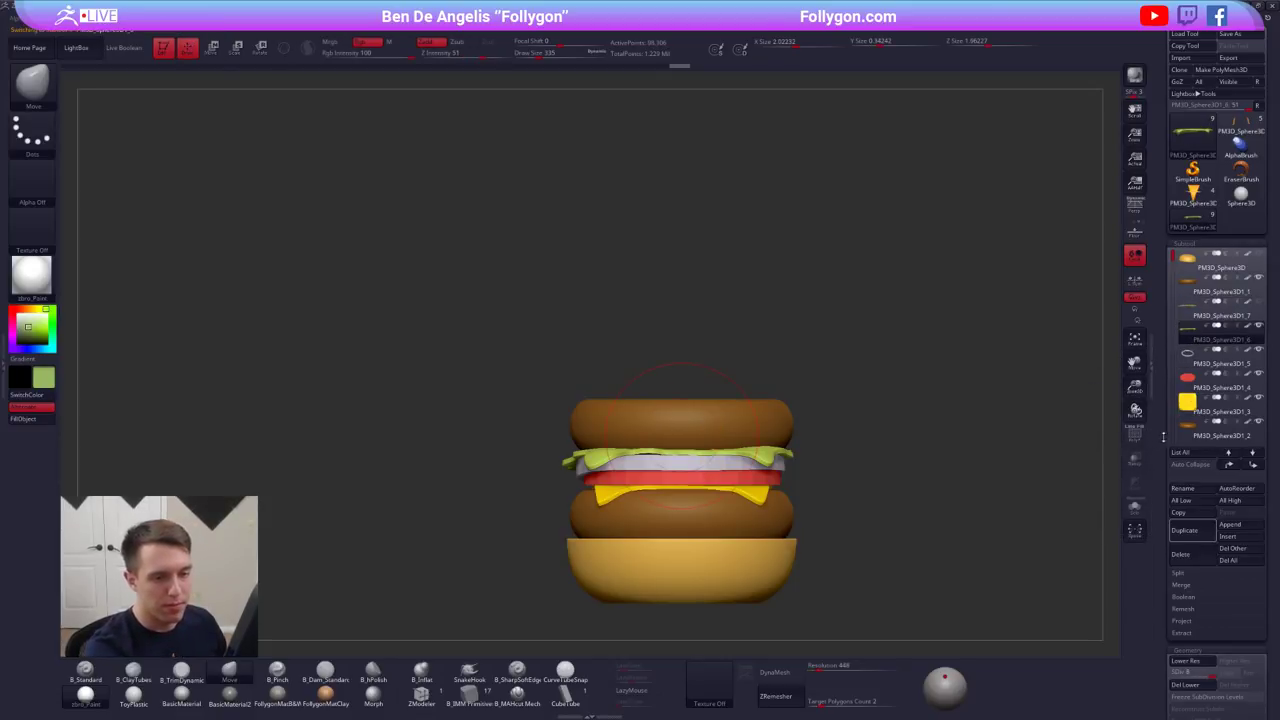
click(1200, 528)
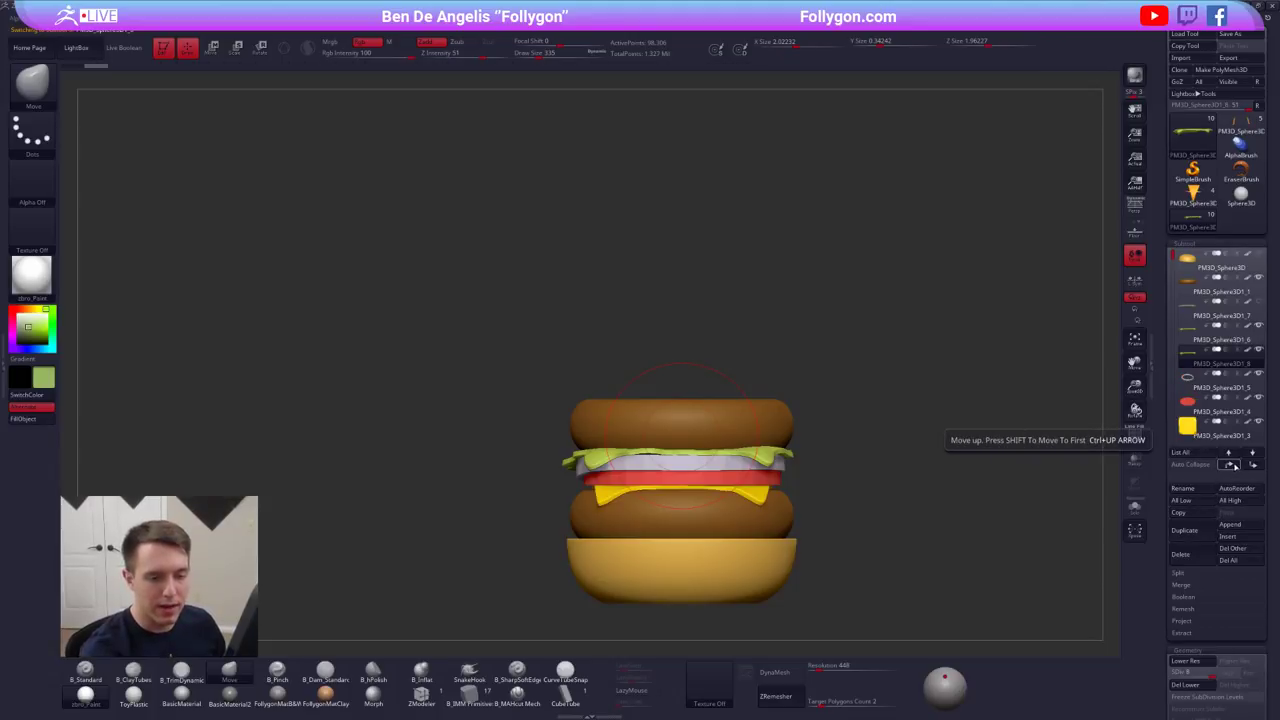
- Move the duplicated lettuce one place up in the subtool list
click(1230, 464)
mouse_move(835, 240)
mouse_down()
mouse_move(794, 377)
mouse_move(853, 376)
mouse_up()
key(space)
key(space)
alt+drag(853, 377, 777, 441)
- Delete the lettuce copy's lower subdivision levels and insert a Perfect Cube at the centre of the upper patty
click(486, 692)
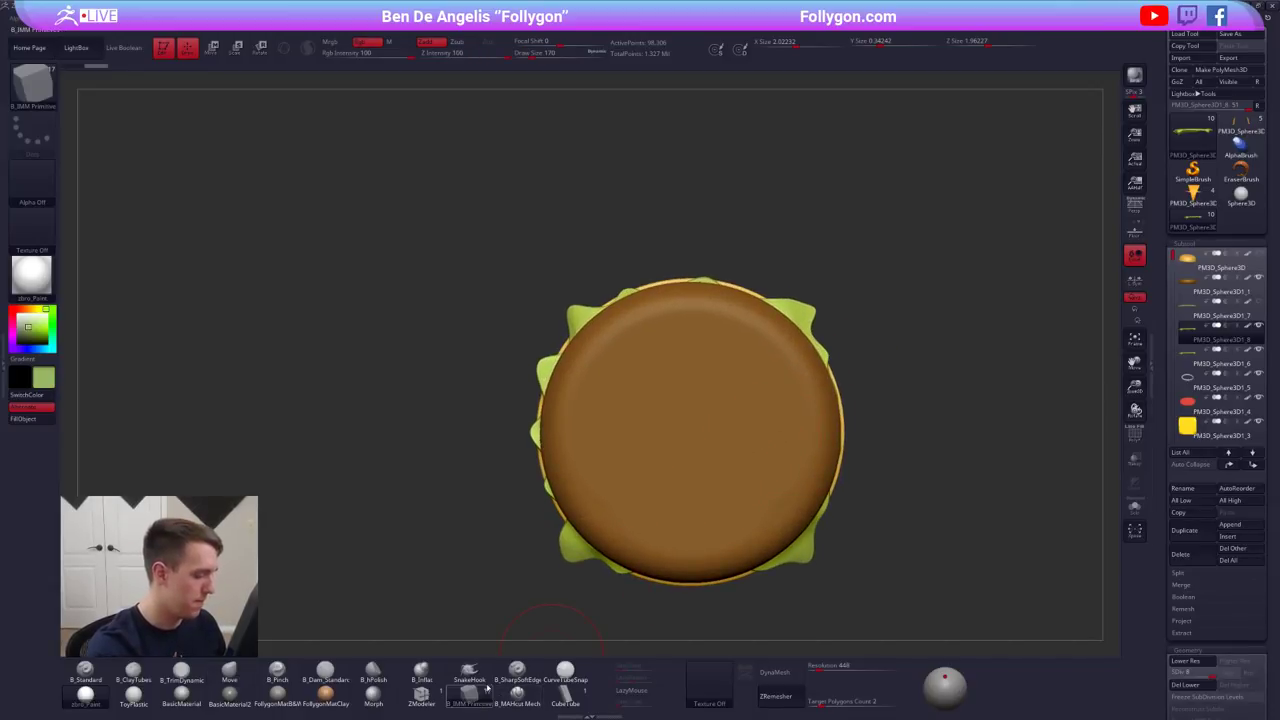
key(m)
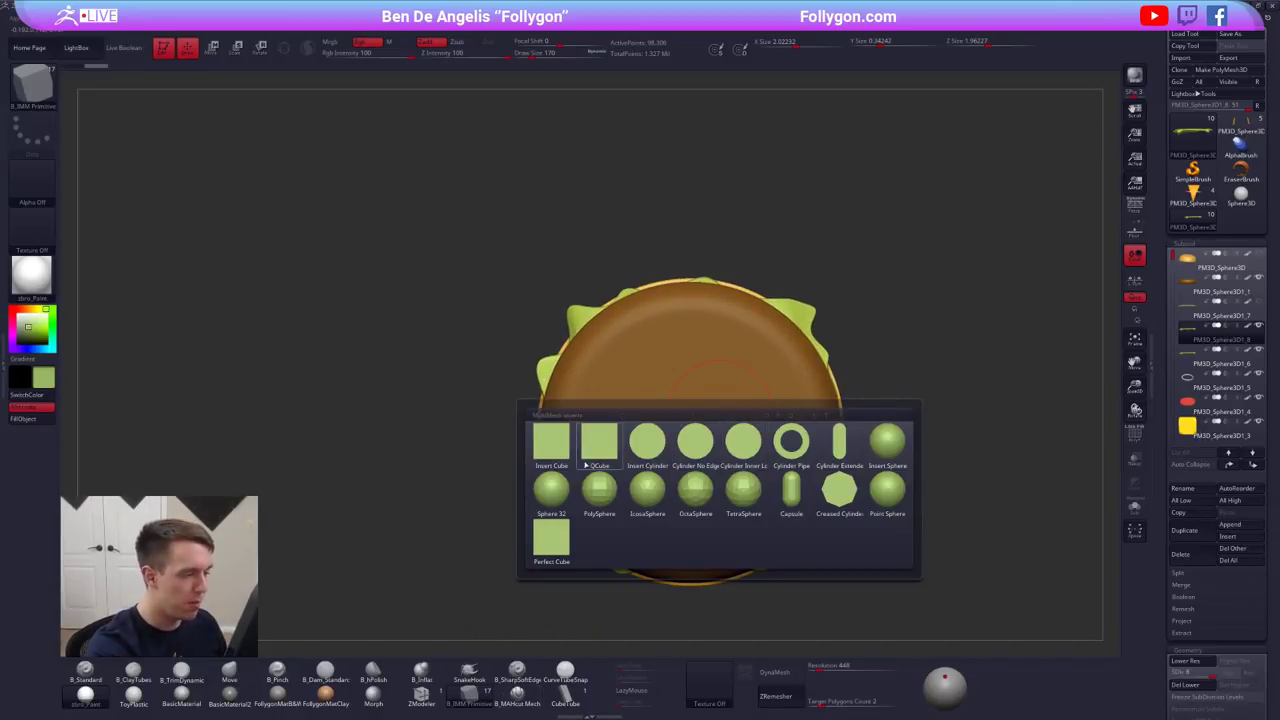
click(556, 548)
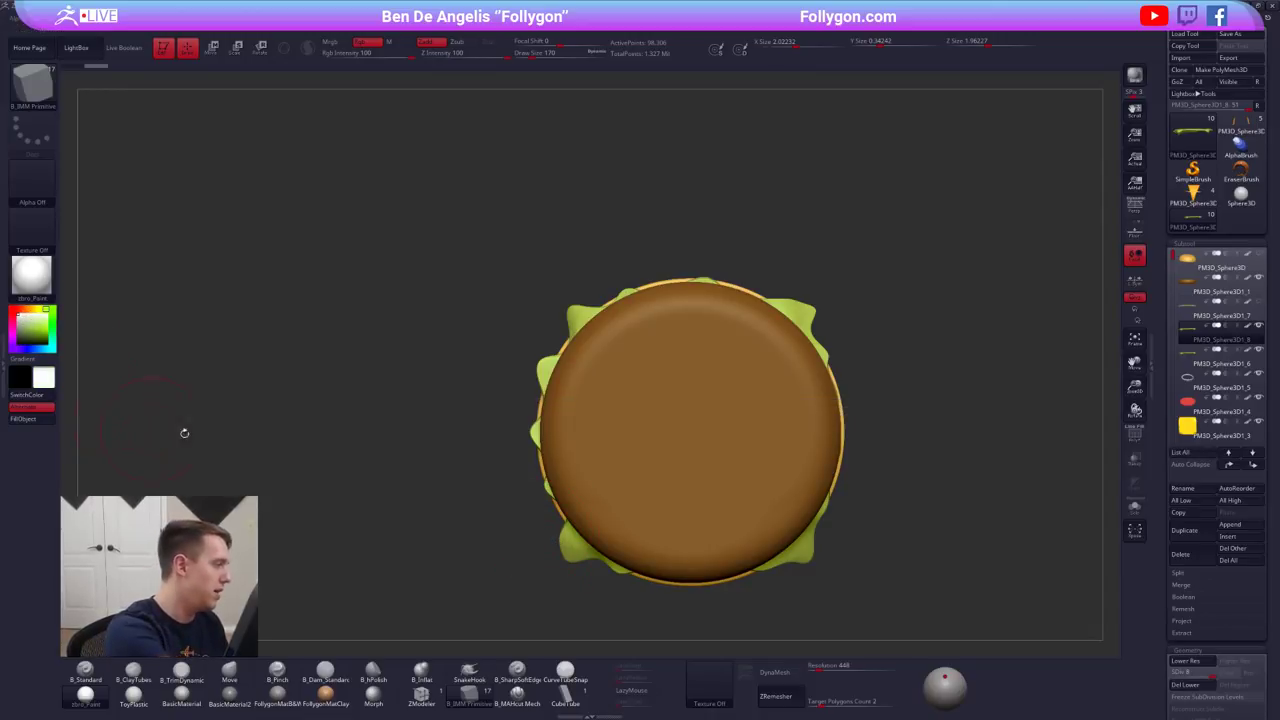
click(690, 441)
click(691, 452)
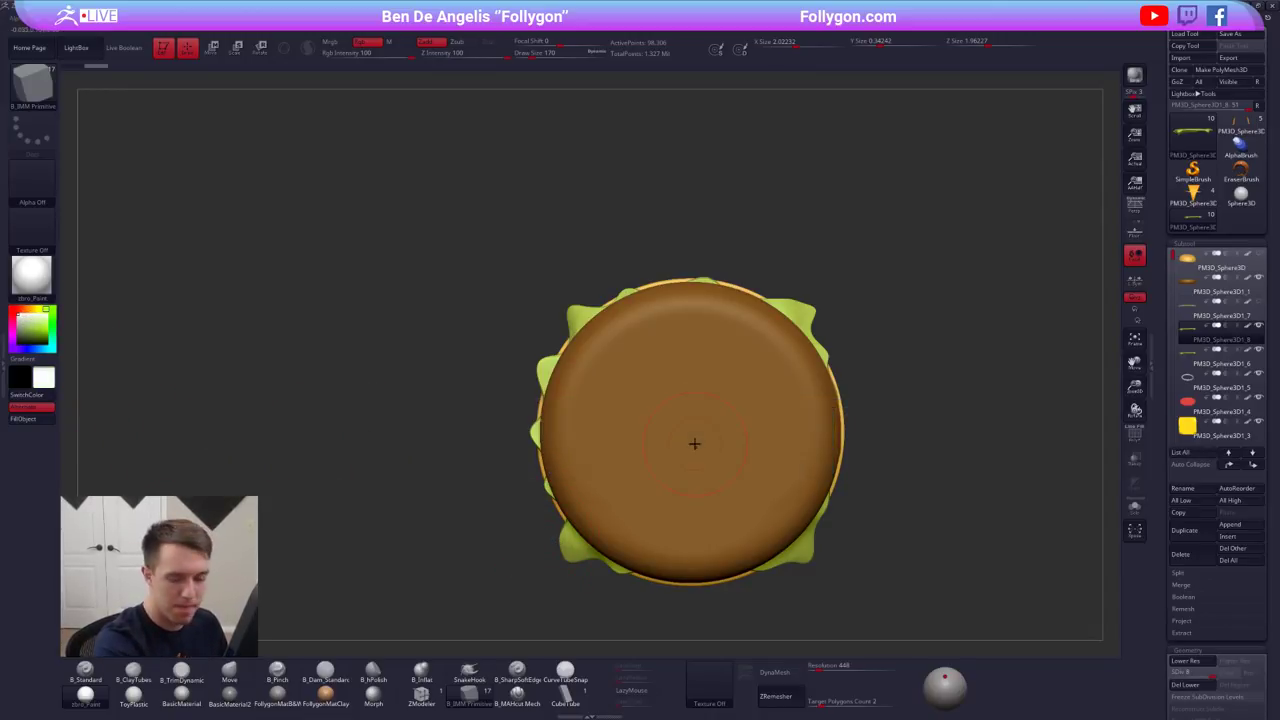
click(1187, 684)
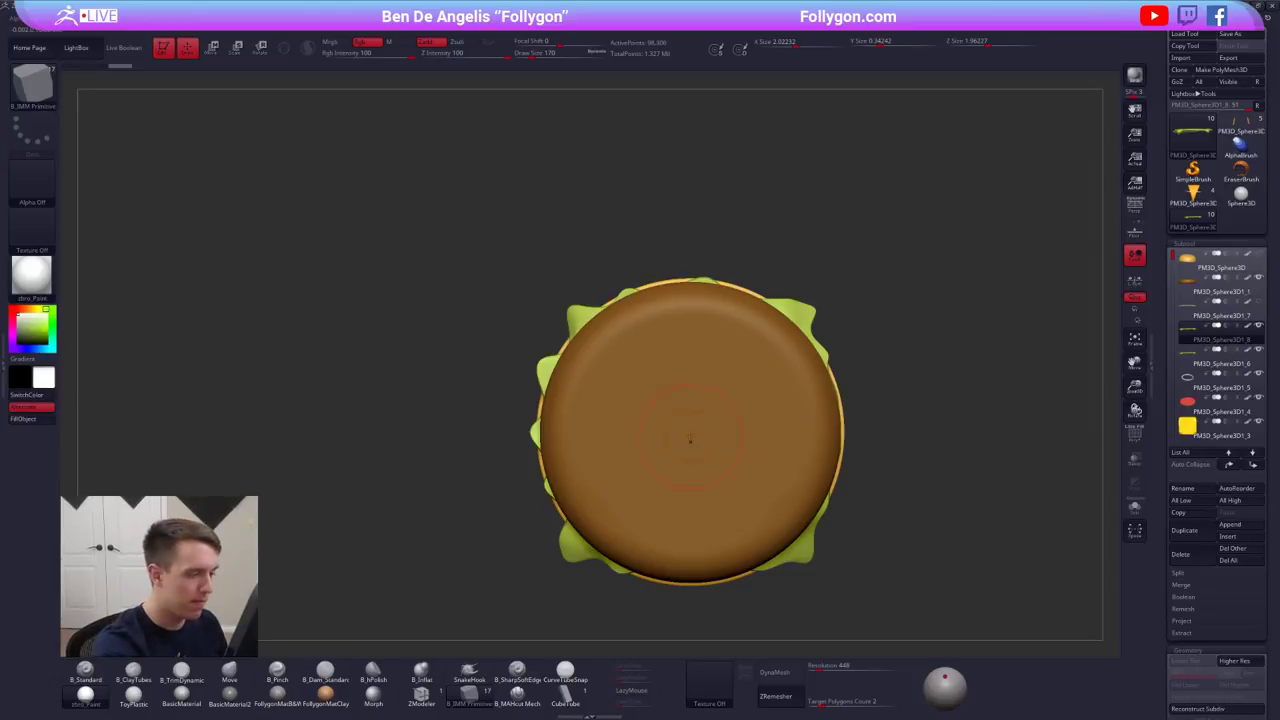
drag(690, 440, 690, 478)
- Isolate the inserted cube and delete the hidden lettuce geometry from the subtool
shift+right_drag(690, 478, 709, 294)
ctrl+click(763, 345)
ctrl+drag(763, 345, 773, 352)
ctrl+shift+click(736, 373)
key(2)
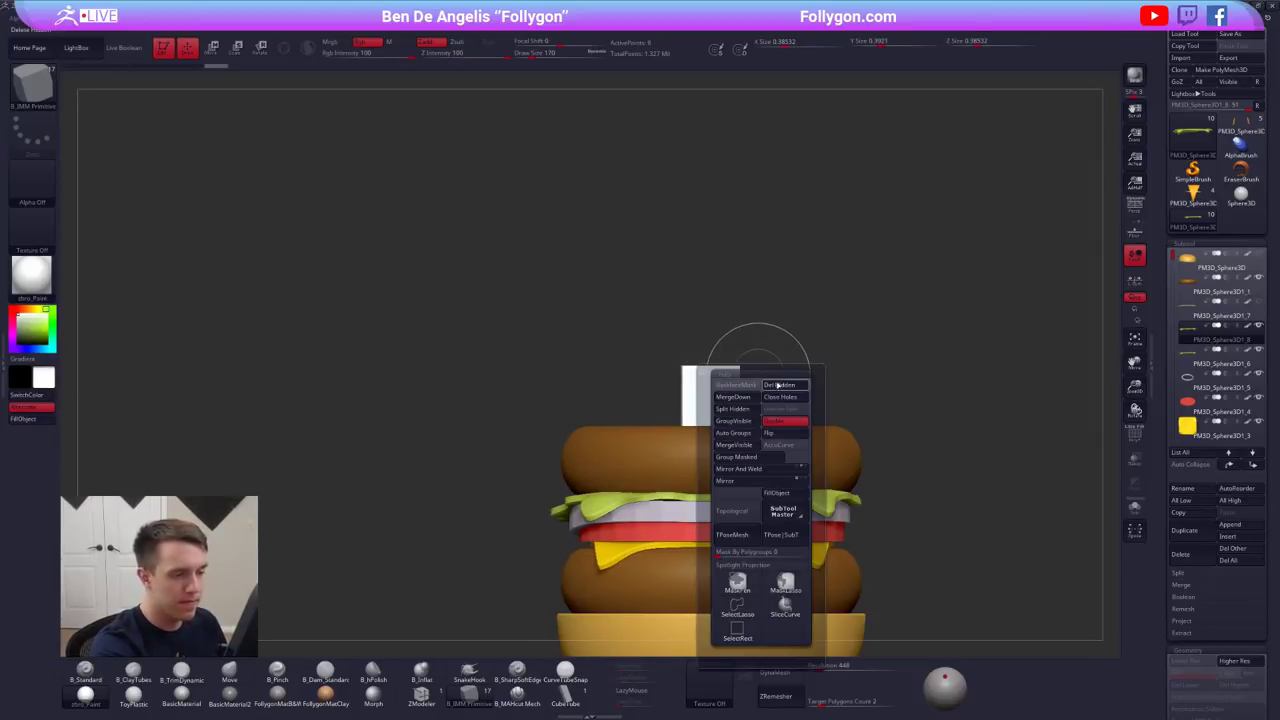
click(778, 385)
mouse_move(780, 389)
alt+right_down()
mouse_move(786, 349)
mouse_move(760, 402)
alt+right_up()
- Solo the cube and flatten it vertically into a thin slab
key(shift+s)
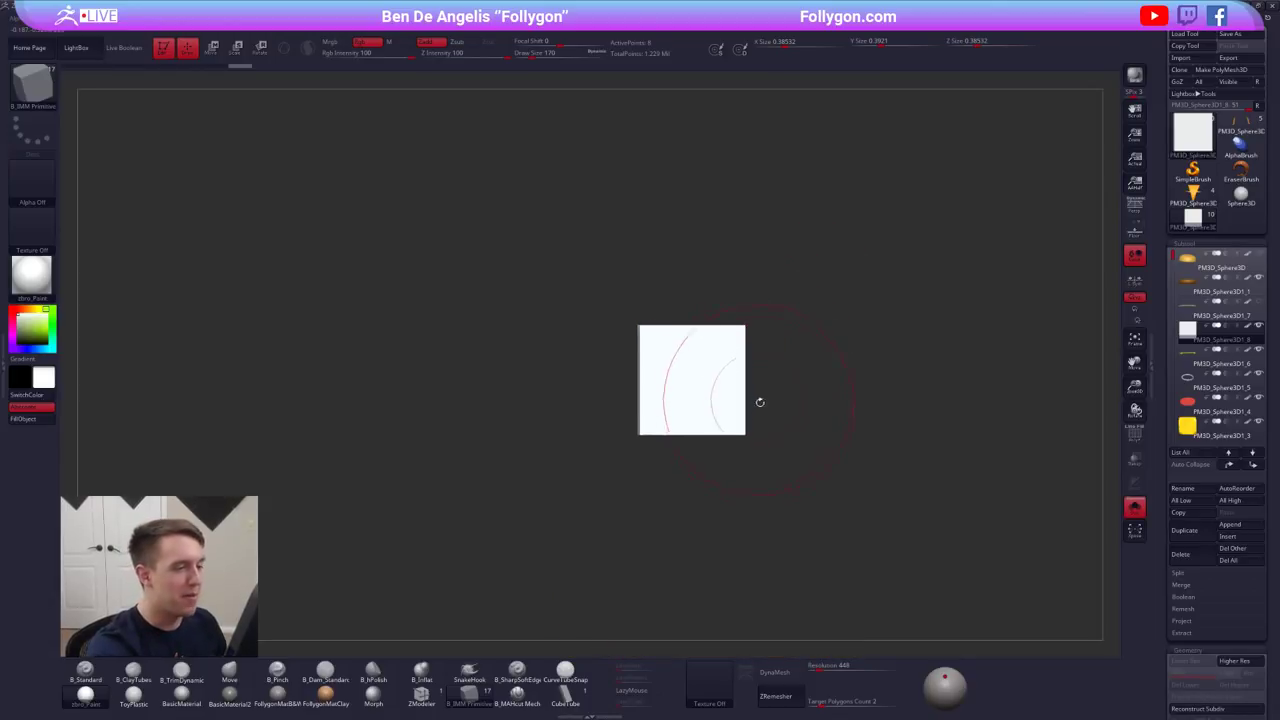
key(w)
shift+drag(745, 434, 745, 307)
drag(745, 307, 746, 404)
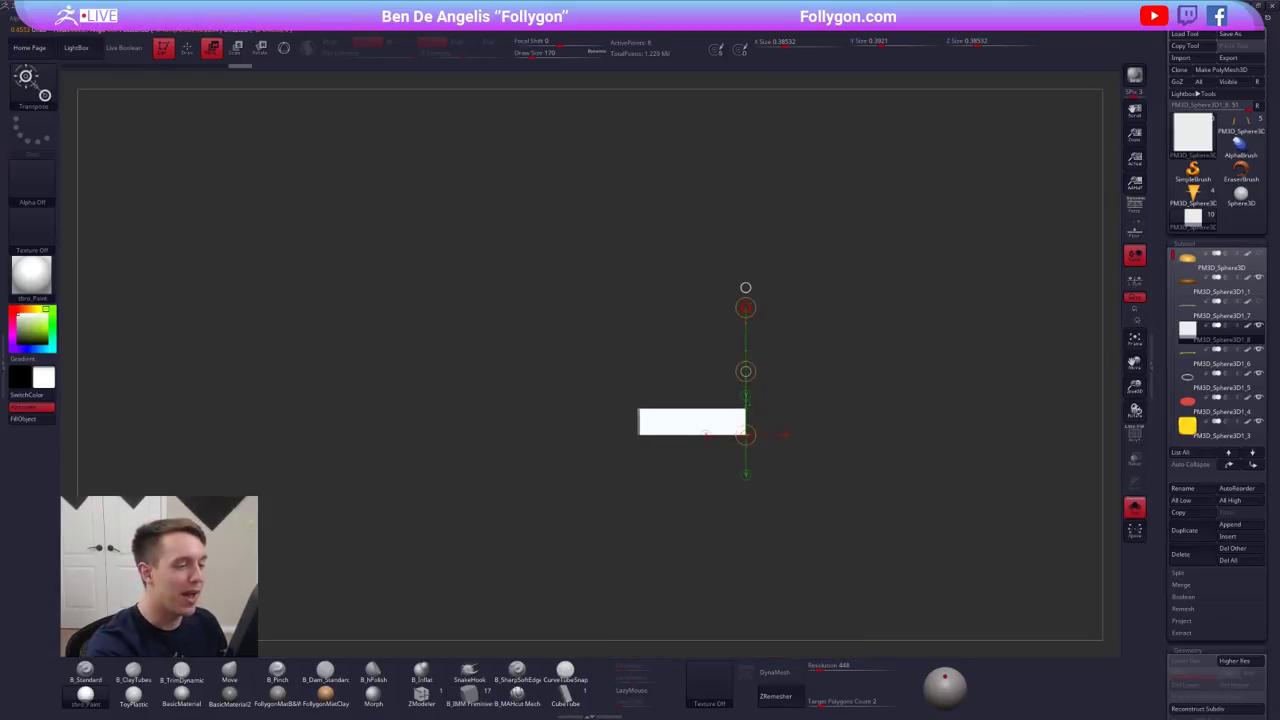
key(shift+s)
- Stretch the slab along its Z axis to a size of about 2.28, forming a long strip across the patty
right_drag(745, 288, 727, 324)
drag(721, 360, 721, 361)
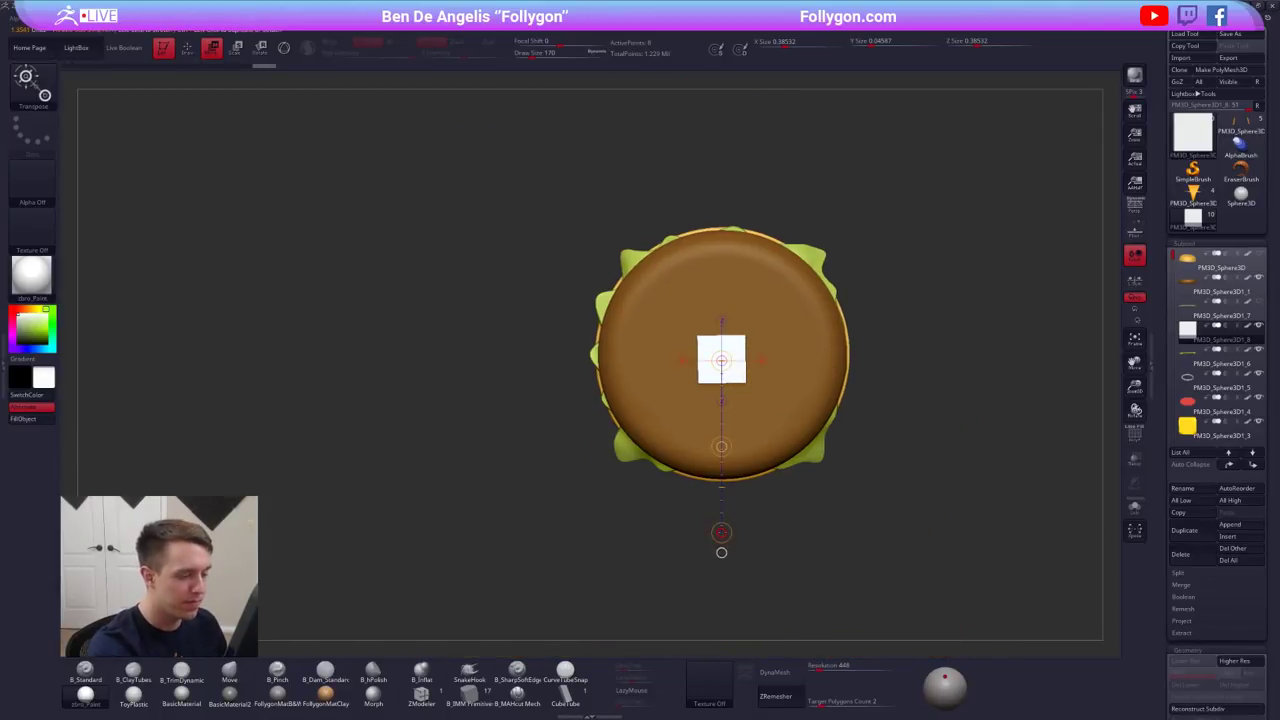
drag(721, 533, 721, 690)
key(q)
key(shift+s)
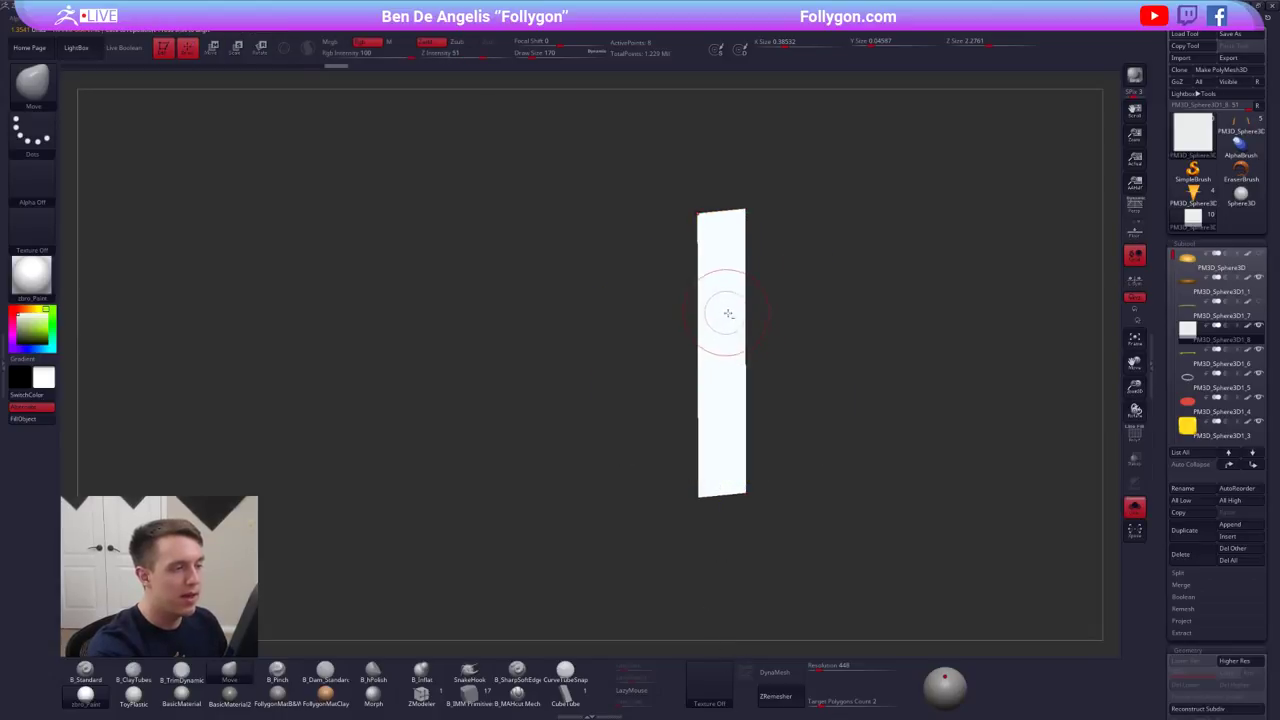
- Display polygroup colours and make five crosswise cuts down the strip's upper part with the SliceCurve brush
key(shift+f)
alt+right_drag(728, 313, 760, 343)
key(ctrl+shift+d)
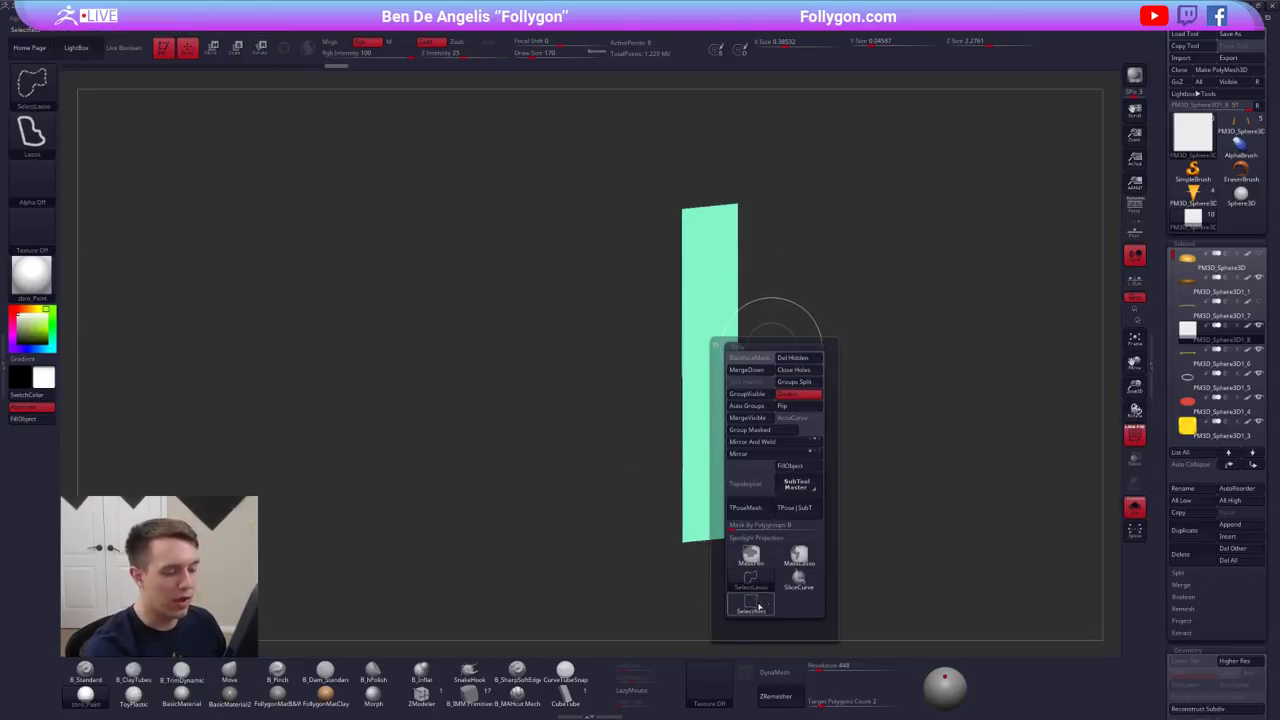
ctrl+shift+click(798, 580)
mouse_move(638, 234)
ctrl+shift+mouse_down()
mouse_move(840, 218)
mouse_move(798, 217)
mouse_move(796, 236)
mouse_move(587, 295)
mouse_move(815, 300)
mouse_move(586, 358)
mouse_move(812, 378)
mouse_move(579, 465)
mouse_move(839, 465)
mouse_move(580, 548)
ctrl+shift+mouse_up()
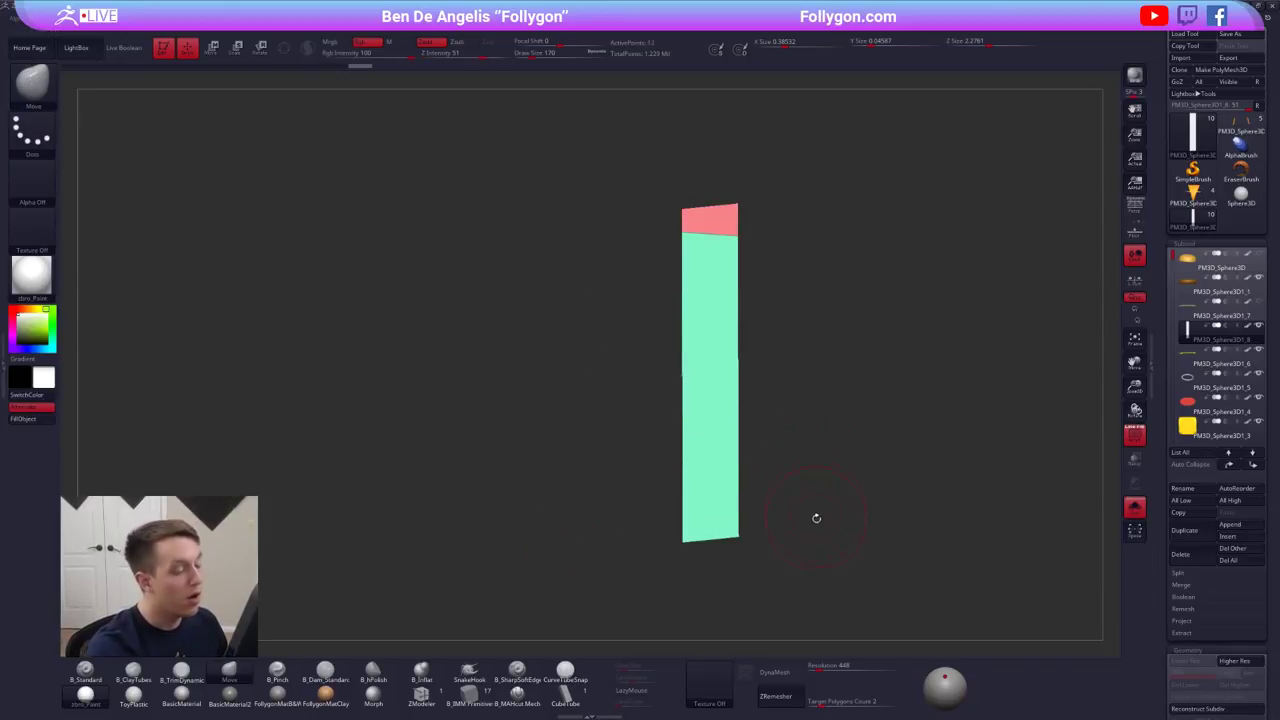
key(ctrl+z)
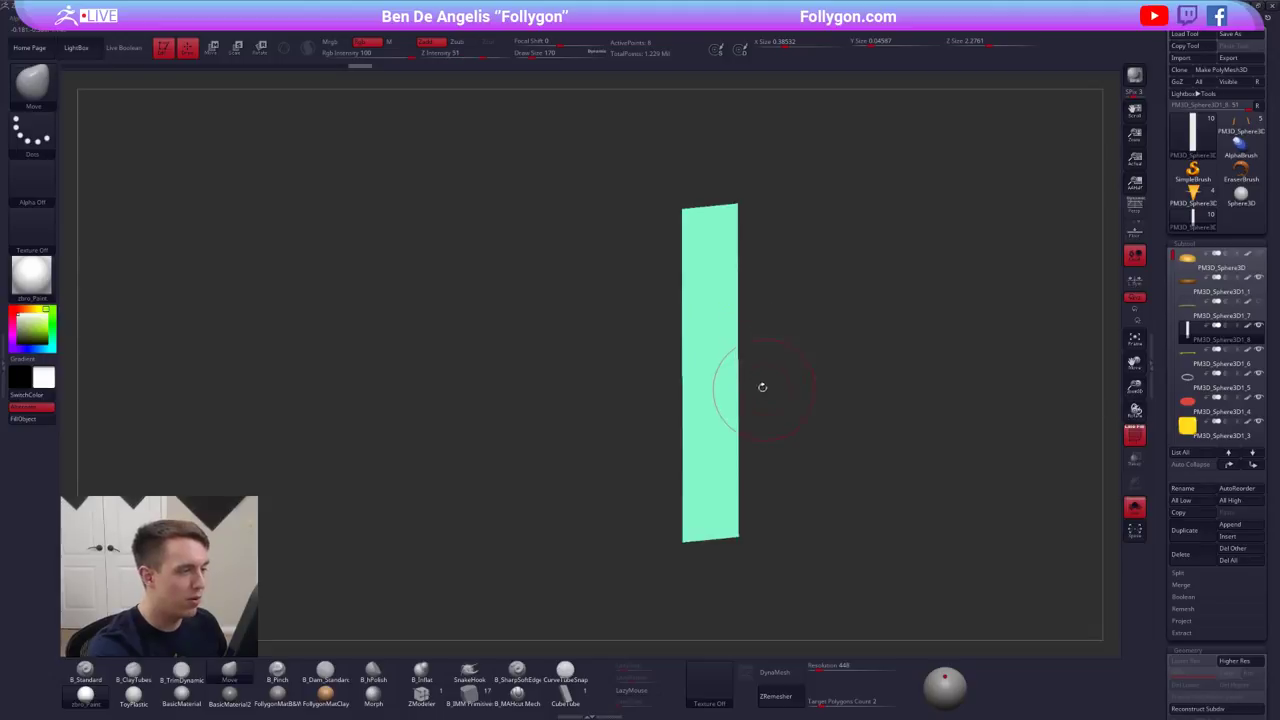
ctrl+shift+drag(647, 218, 861, 217)
ctrl+shift+drag(627, 256, 837, 244)
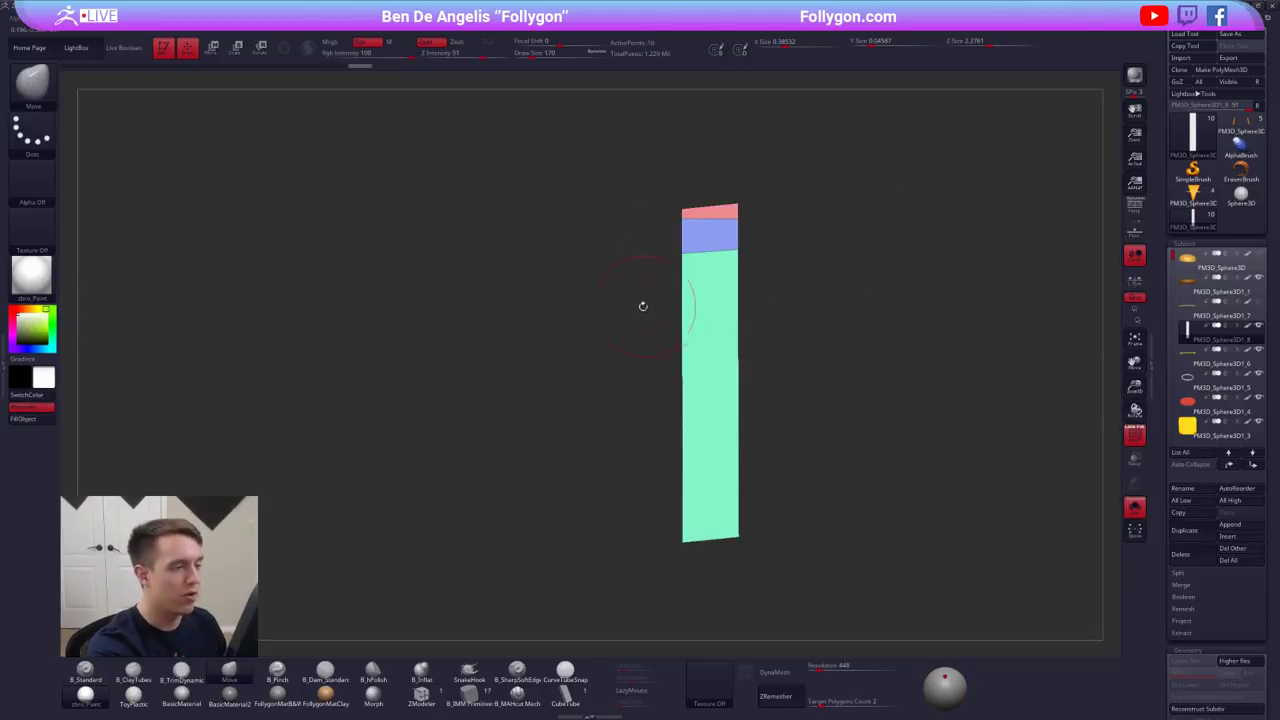
ctrl+shift+drag(629, 311, 823, 294)
ctrl+shift+drag(627, 372, 800, 355)
ctrl+shift+drag(627, 421, 752, 413)
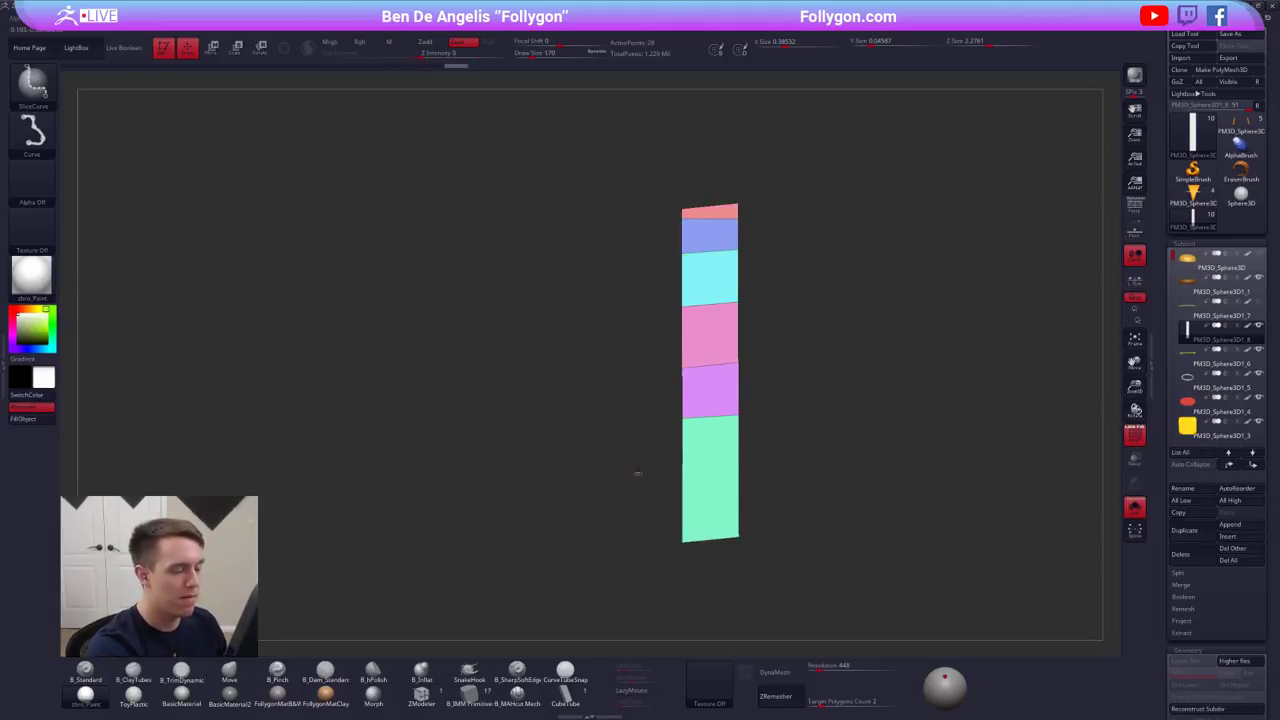
- Slice the strip's remaining lower section crosswise into six narrow bands
ctrl+shift+drag(637, 472, 770, 466)
ctrl+shift+drag(641, 513, 800, 502)
ctrl+shift+drag(651, 486, 791, 486)
ctrl+shift+drag(649, 521, 778, 520)
ctrl+shift+drag(656, 442, 797, 441)
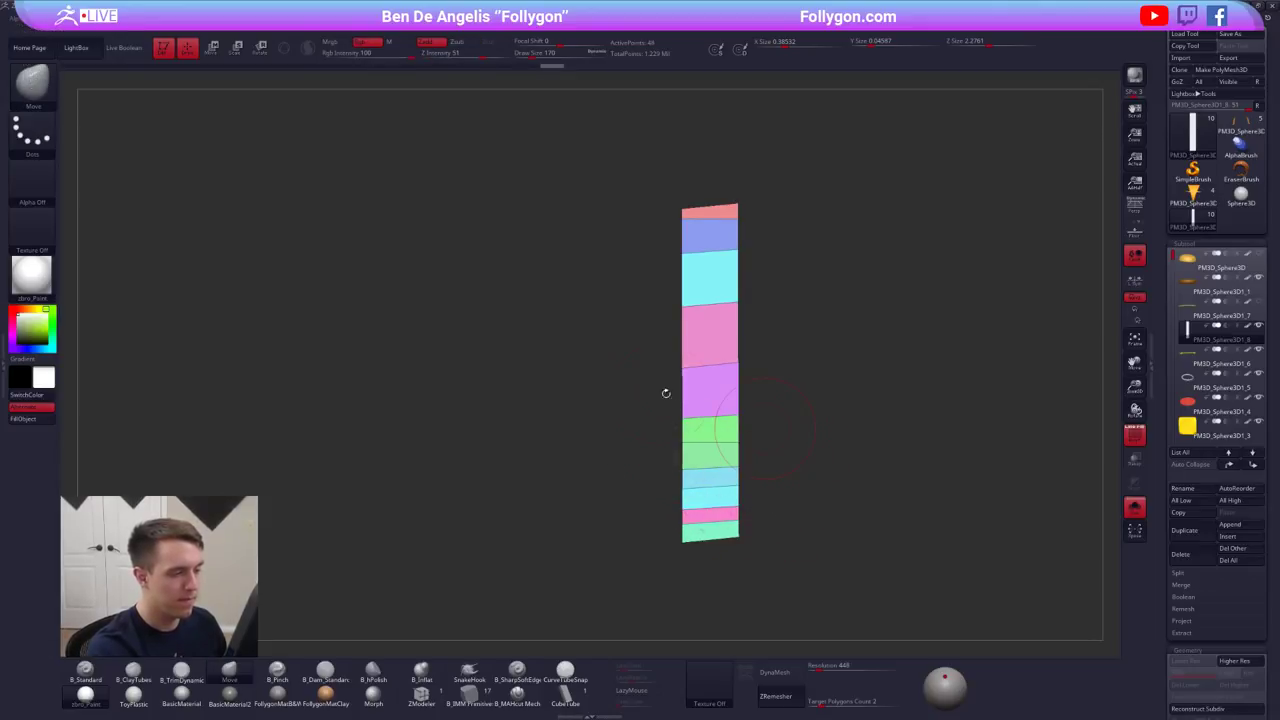
- Split each of the four wide bands in the strip's upper part with one more crosswise cut
ctrl+shift+drag(658, 392, 783, 382)
ctrl+shift+drag(655, 341, 784, 328)
ctrl+shift+drag(654, 285, 797, 278)
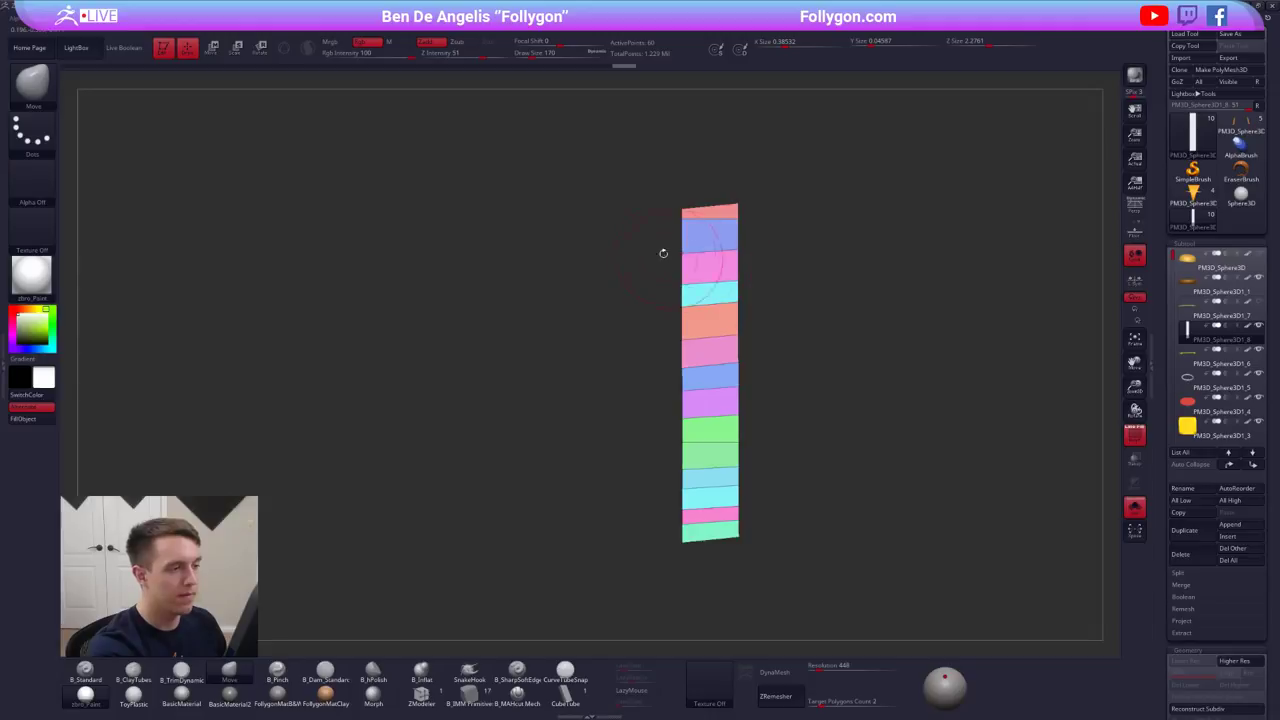
ctrl+shift+drag(654, 236, 797, 235)
- Reduce the brush size and mask every second cut line along the lower half of the strip
mouse_move(738, 400)
ctrl+right_down()
mouse_move(726, 483)
mouse_move(726, 456)
ctrl+right_up()
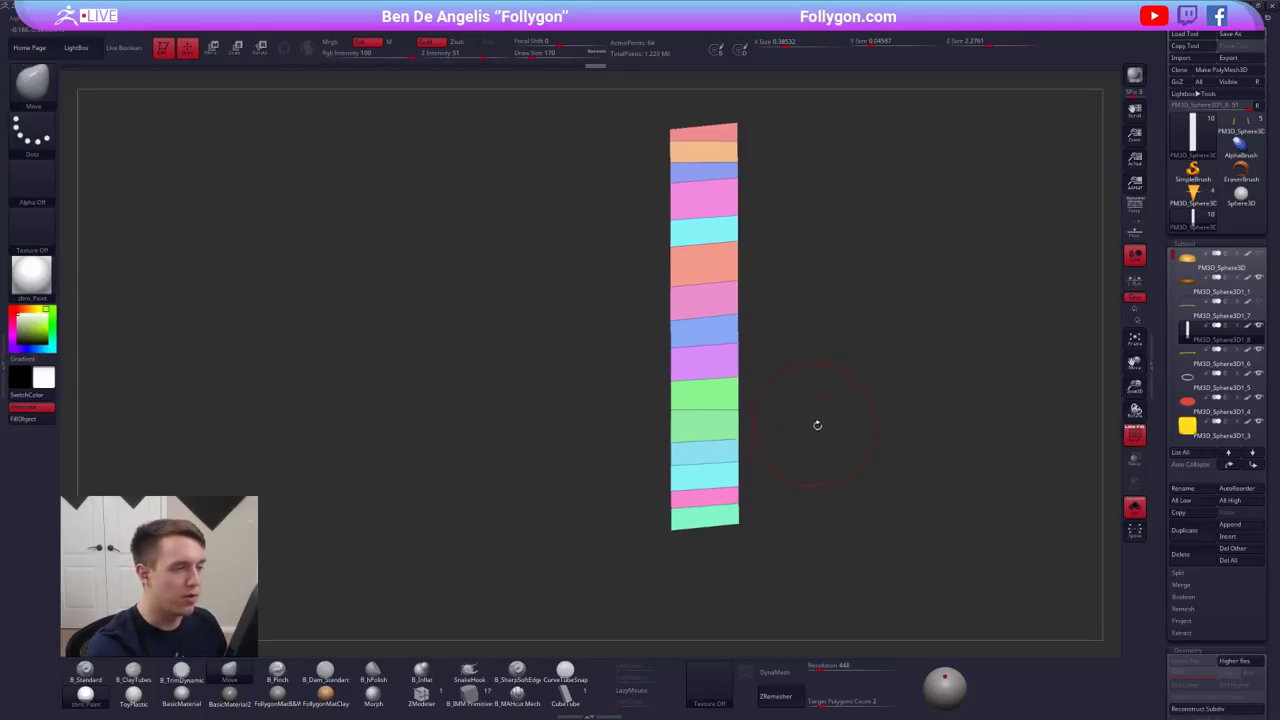
key(space)
drag(850, 415, 843, 415)
mouse_move(755, 449)
ctrl+right_down()
mouse_move(752, 500)
mouse_move(768, 447)
ctrl+right_up()
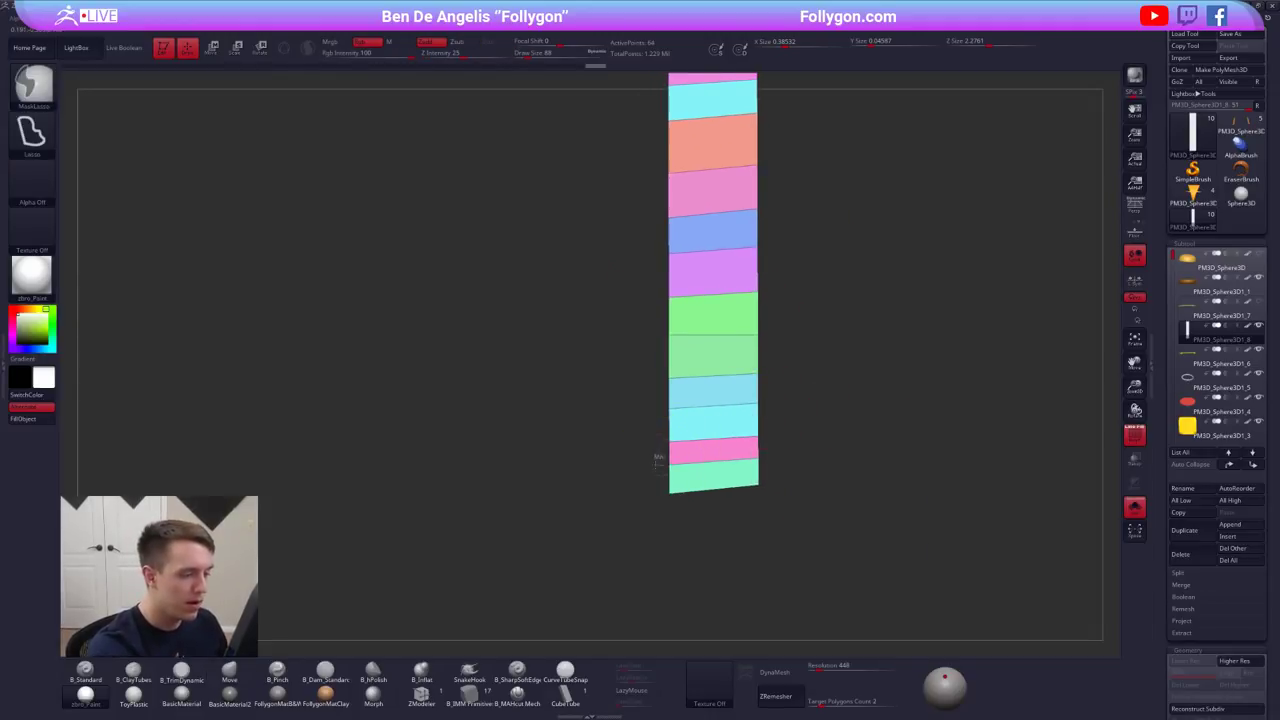
mouse_move(656, 457)
ctrl+mouse_down()
mouse_move(758, 475)
mouse_move(800, 453)
ctrl+mouse_up()
mouse_move(655, 403)
ctrl+mouse_down()
mouse_move(795, 406)
mouse_move(802, 395)
ctrl+mouse_up()
ctrl+drag(657, 329, 801, 326)
alt+right_drag(745, 373, 754, 500)
mouse_move(673, 375)
ctrl+mouse_down()
mouse_move(760, 398)
mouse_move(812, 372)
ctrl+mouse_up()
- Continue masking alternate cut lines up to the strip's far end, and invert the mask
alt+right_drag(766, 349, 755, 461)
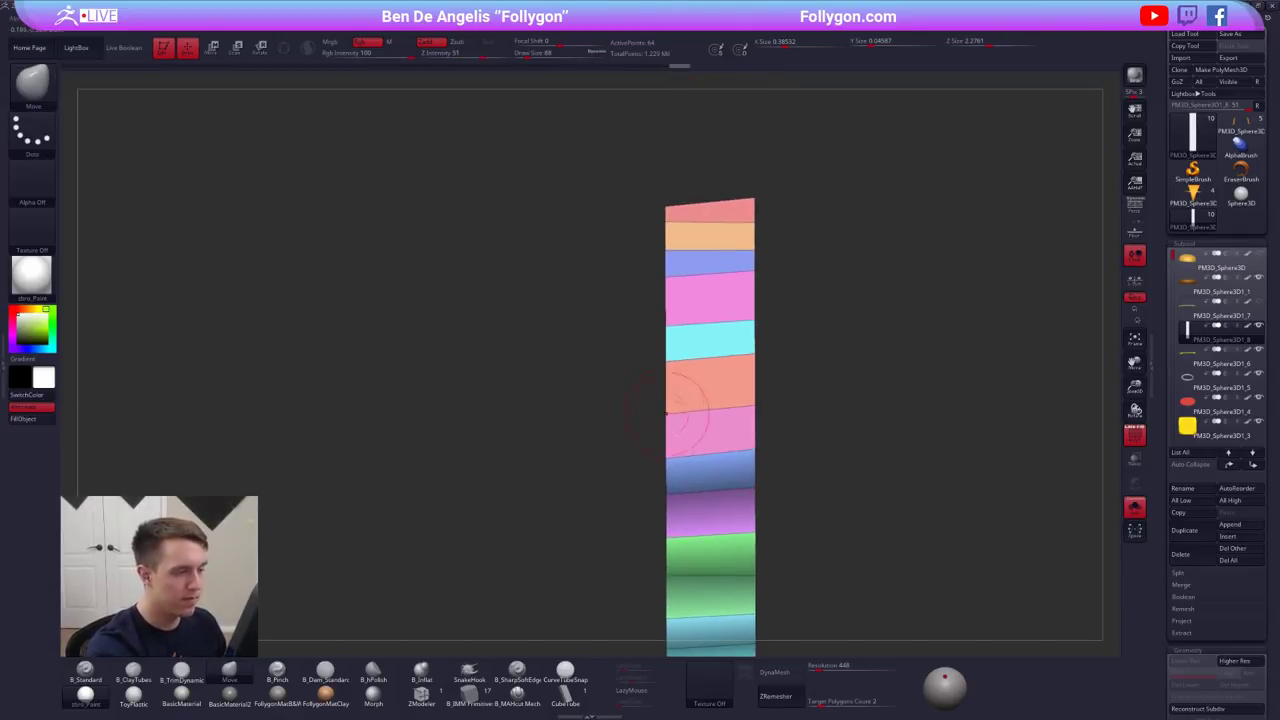
mouse_move(650, 401)
ctrl+mouse_down()
mouse_move(729, 423)
mouse_move(810, 398)
ctrl+mouse_up()
alt+right_drag(729, 421, 723, 504)
ctrl+drag(648, 405, 767, 405)
ctrl+drag(712, 346, 823, 316)
mouse_move(765, 350)
alt+right_down()
mouse_move(760, 450)
mouse_move(758, 278)
alt+right_up()
ctrl+click(774, 484)
mouse_move(725, 428)
alt+right_down()
mouse_move(785, 490)
mouse_move(740, 460)
alt+right_up()
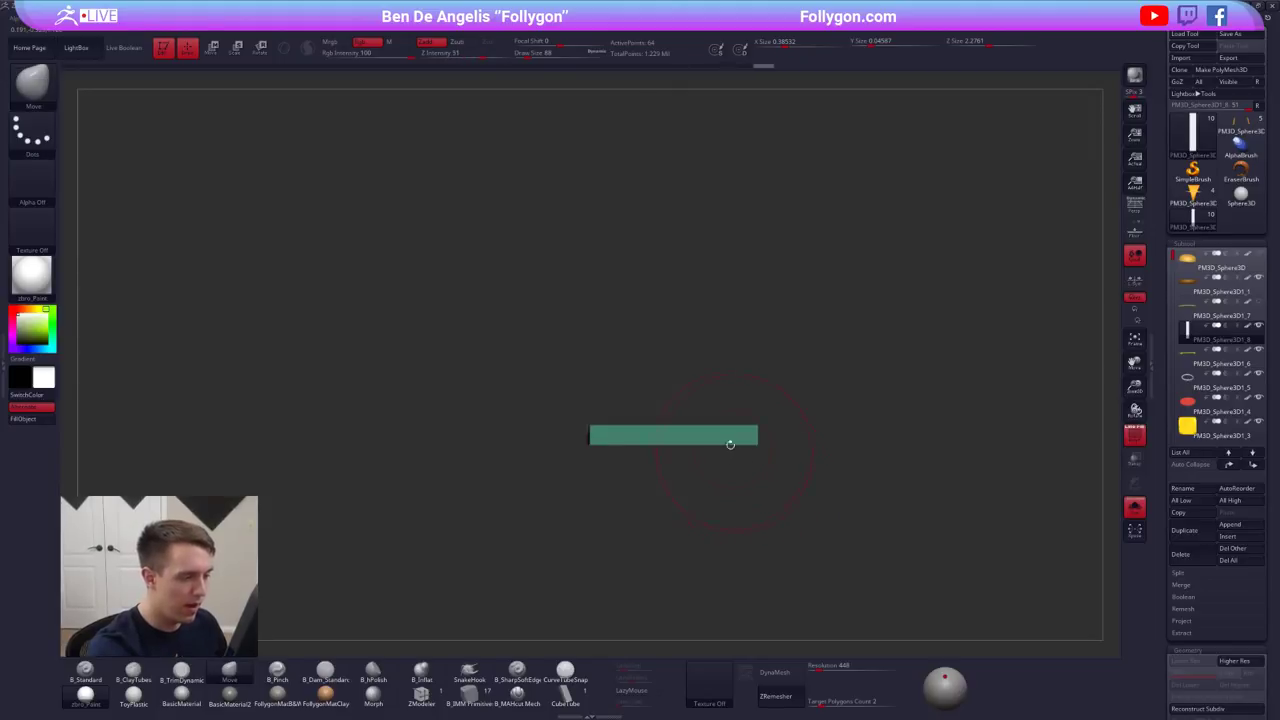
- Shift the unmasked edge loops vertically to make the strip wavy, with Dynamic Subdivision smoothing turned on
key(w)
shift+drag(719, 437, 719, 492)
mouse_move(725, 520)
right_down()
mouse_move(800, 530)
mouse_move(764, 577)
mouse_move(745, 533)
right_up()
key(d)
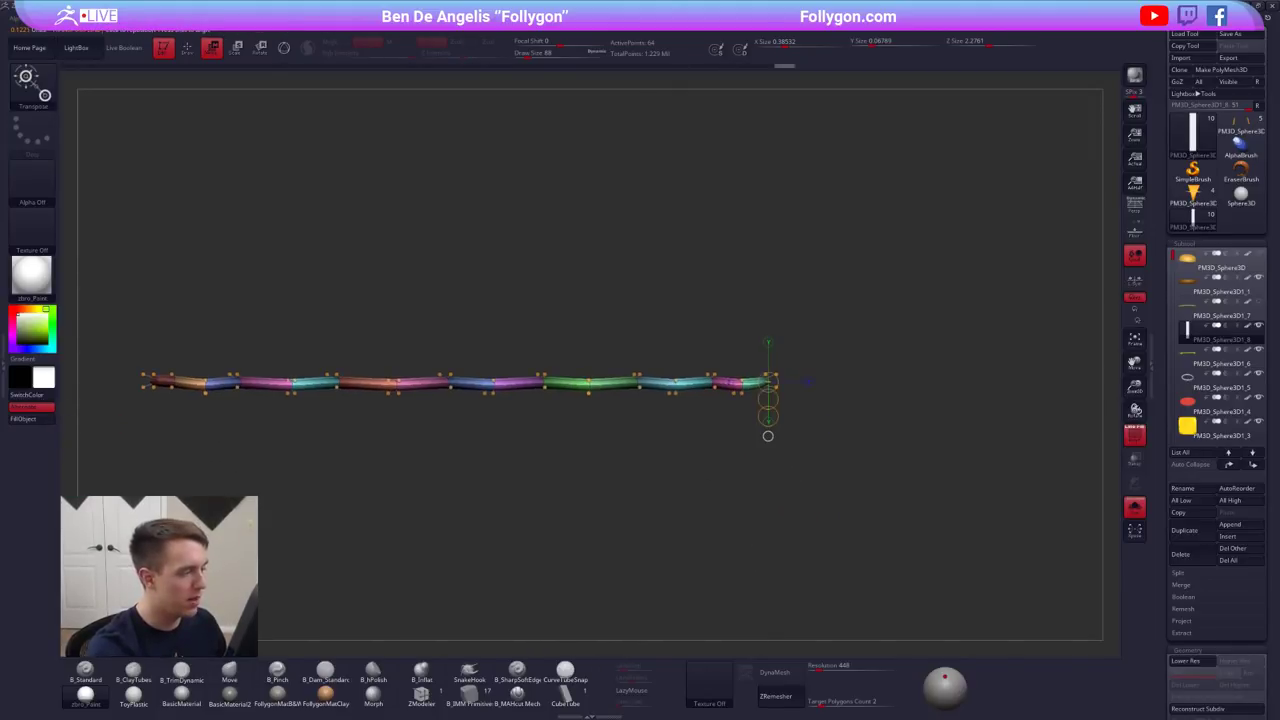
drag(768, 399, 768, 411)
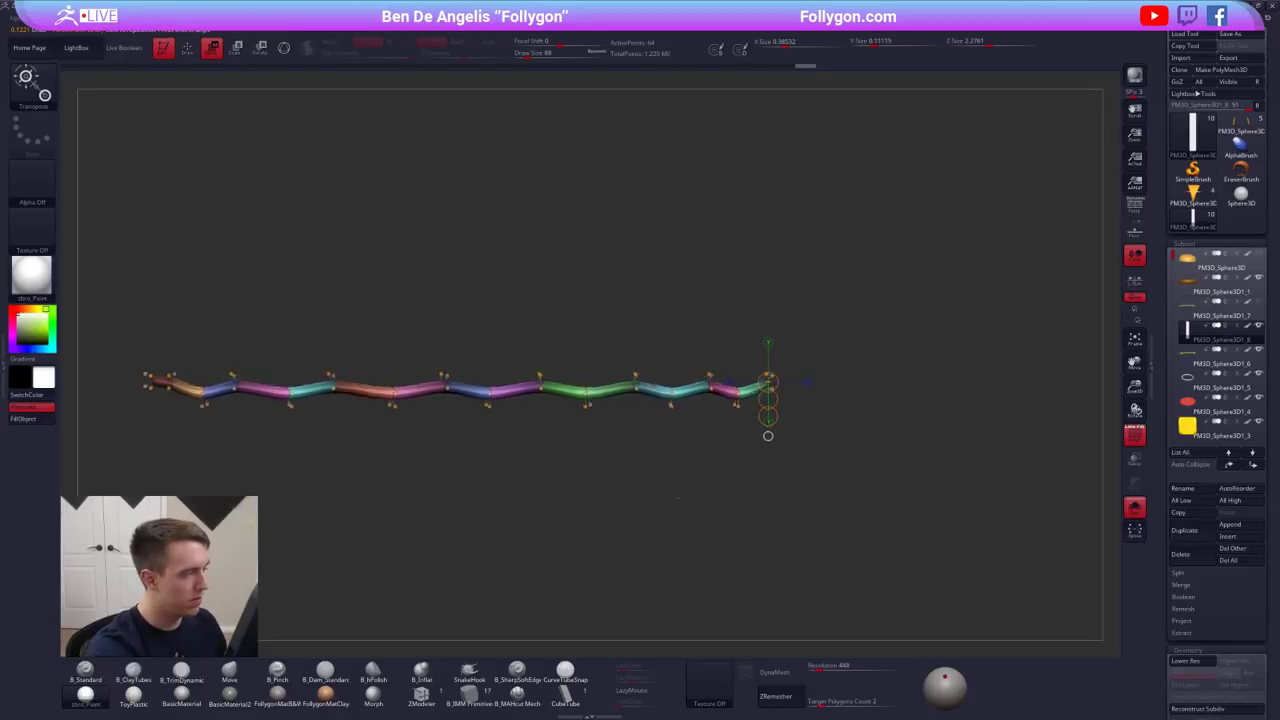
- Shift the unmasked loops sideways to give the strip's long edges a wave, and turn off the polygroup display
shift+right_drag(750, 470, 690, 640)
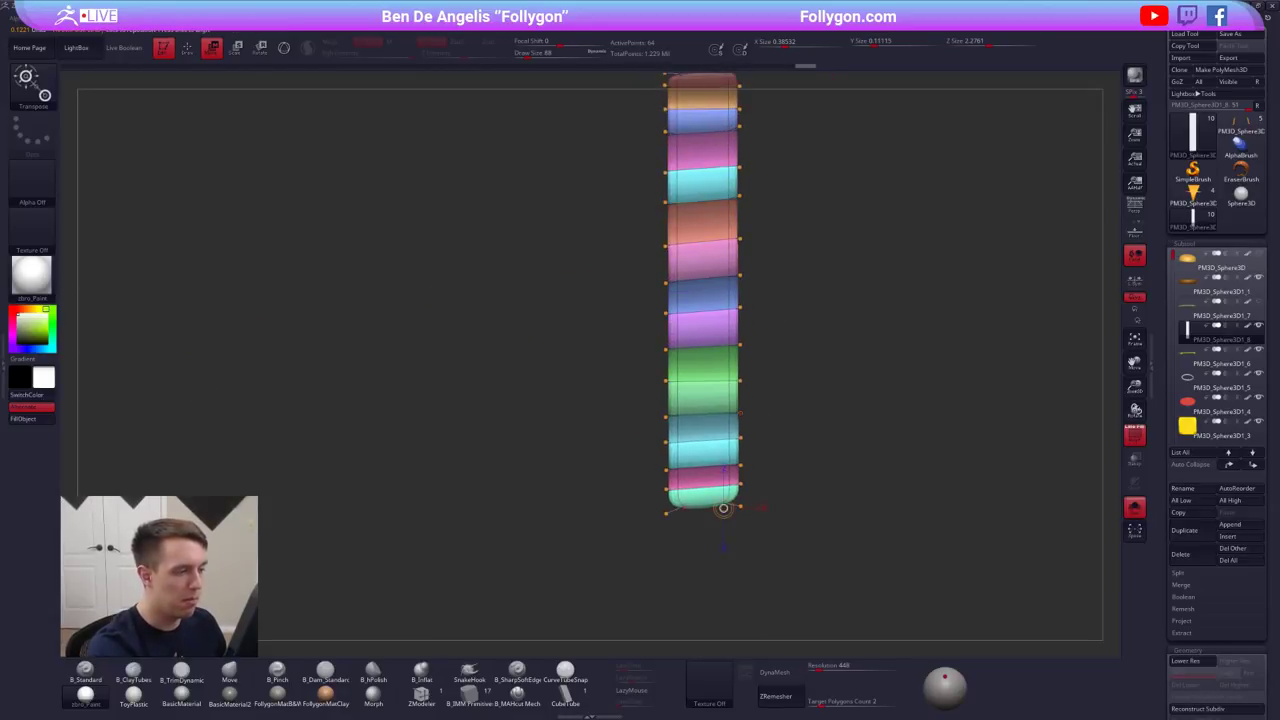
drag(763, 376, 749, 375)
mouse_move(765, 421)
alt+right_down()
mouse_move(752, 491)
mouse_move(758, 430)
alt+right_up()
key(shift+f)
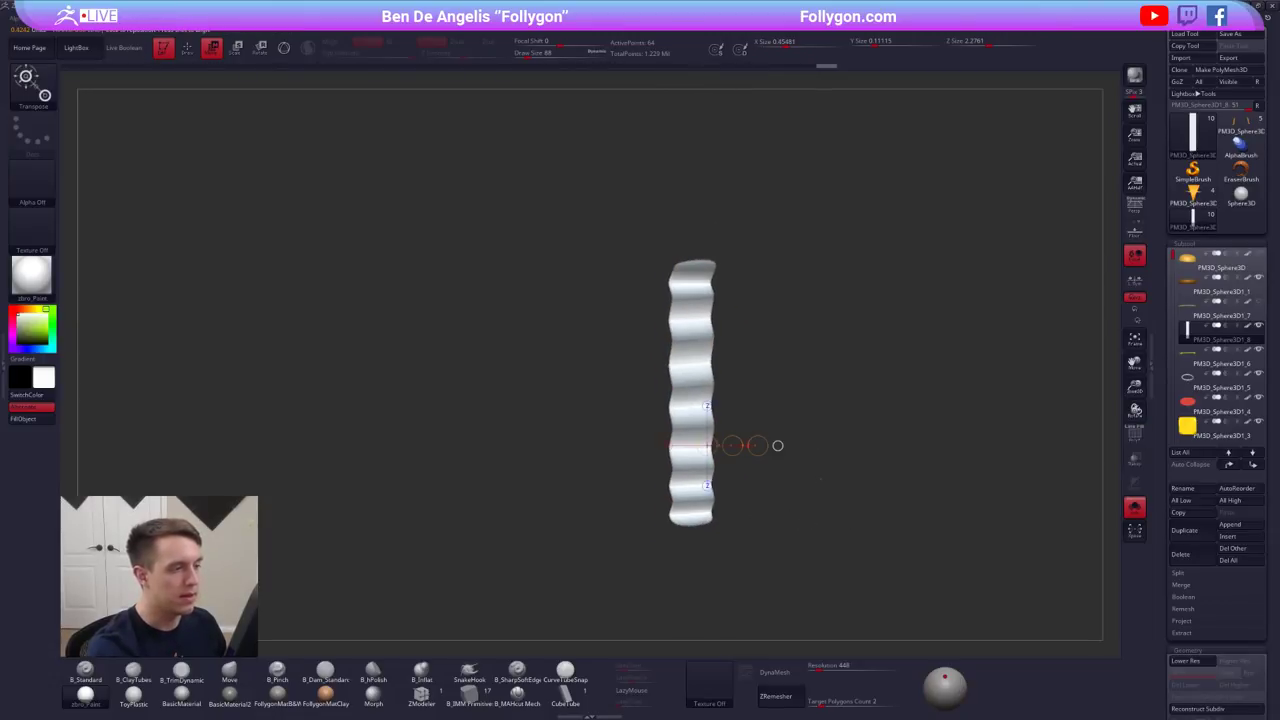
key(q)
- Bring back the rest of the burger and adjust the wavy strip's height to rest just above the upper patty
key(alt+s)
mouse_move(718, 467)
right_down()
mouse_move(724, 395)
mouse_move(728, 448)
right_up()
key(w)
drag(674, 491, 674, 483)
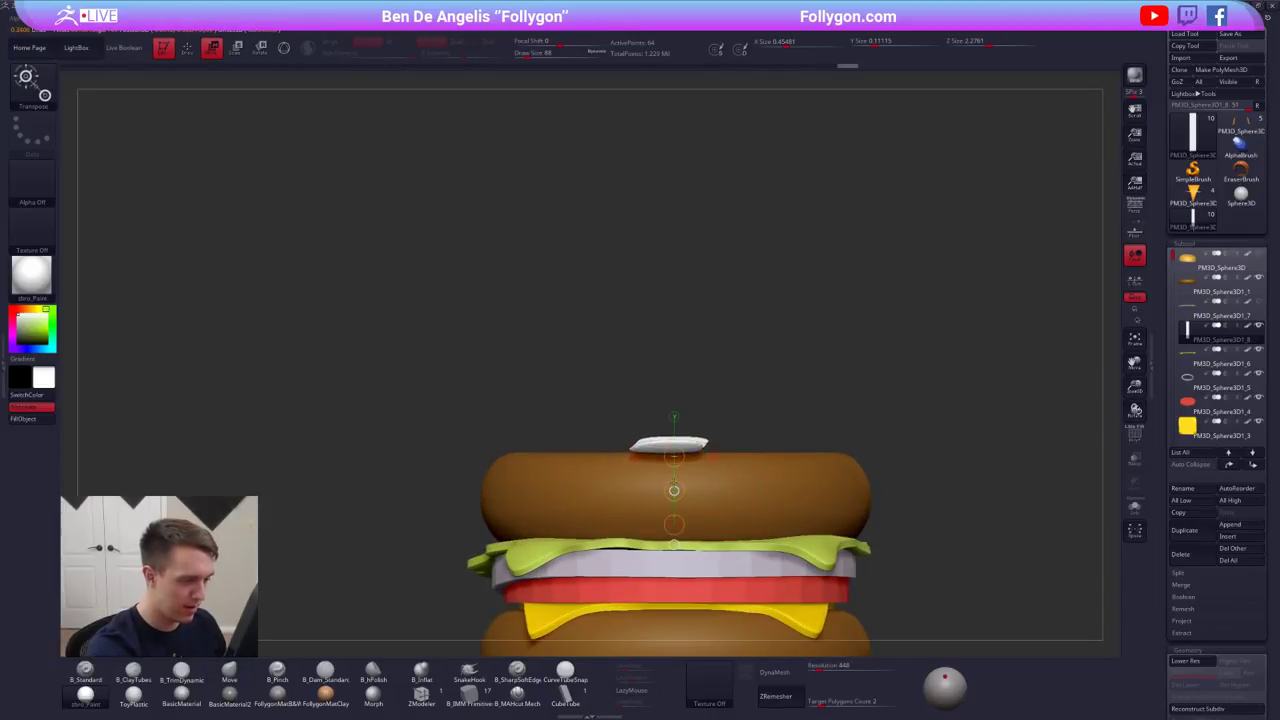
key(q)
mouse_move(600, 484)
right_down()
mouse_move(668, 498)
mouse_move(672, 458)
right_up()
alt+right_drag(672, 458, 740, 428)
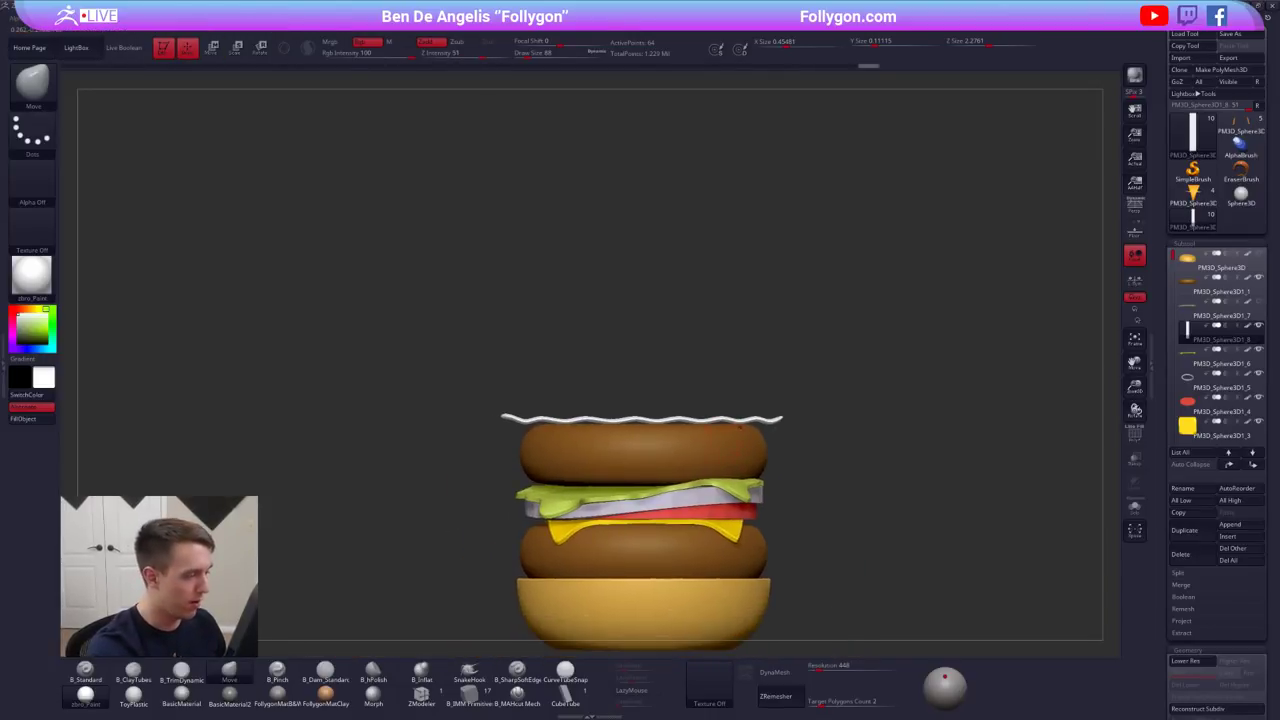
right_drag(645, 440, 691, 490)
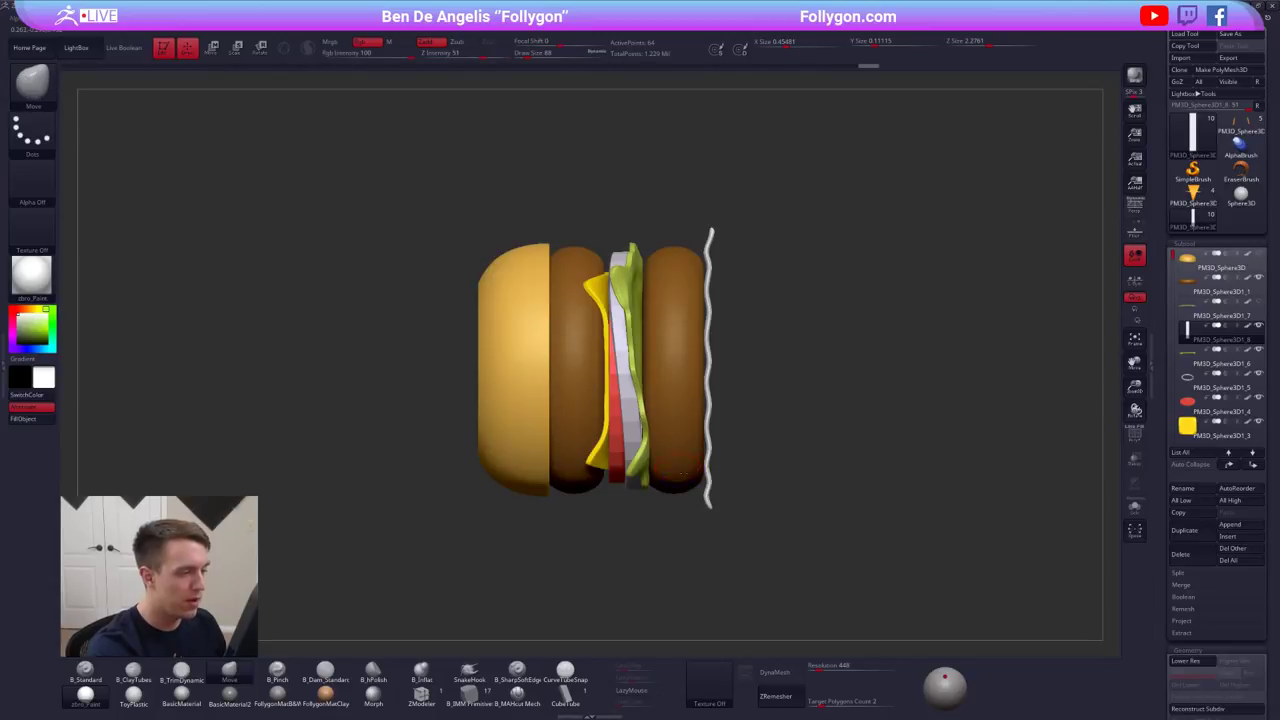
right_drag(790, 467, 723, 478)
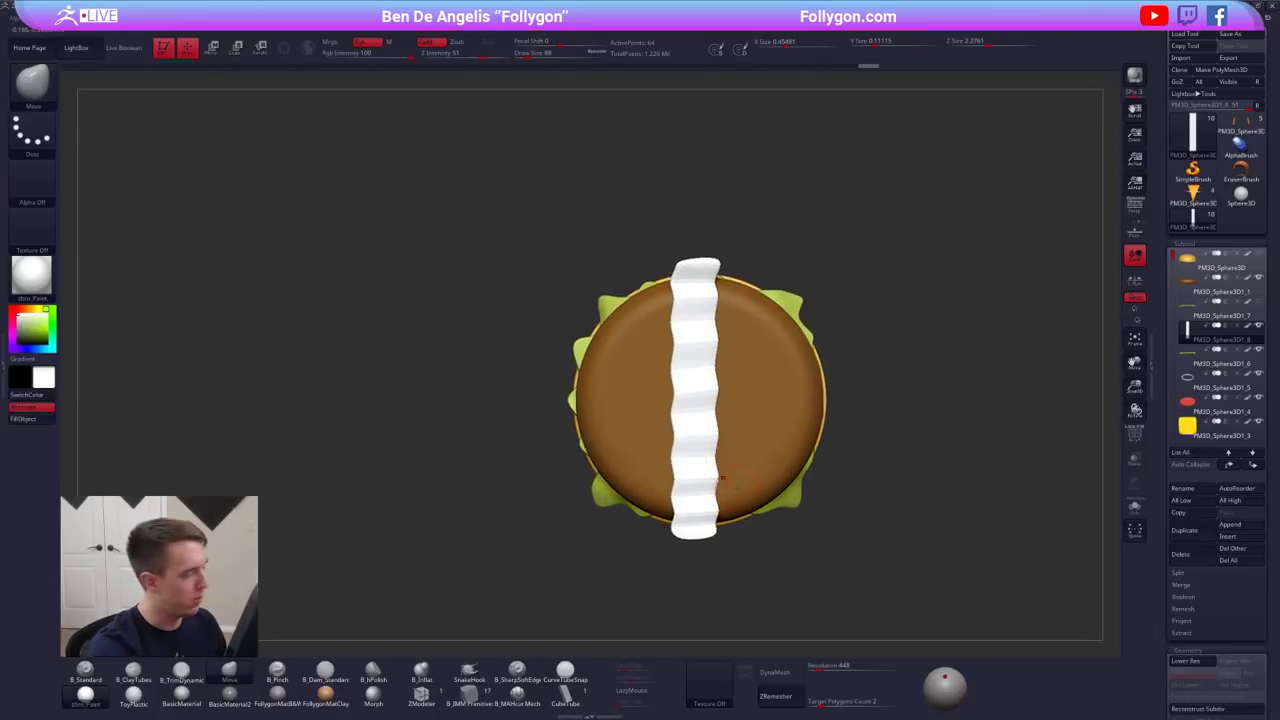
- Pick an orange-brown colour and fill the wavy strip with it as bacon
key(1)
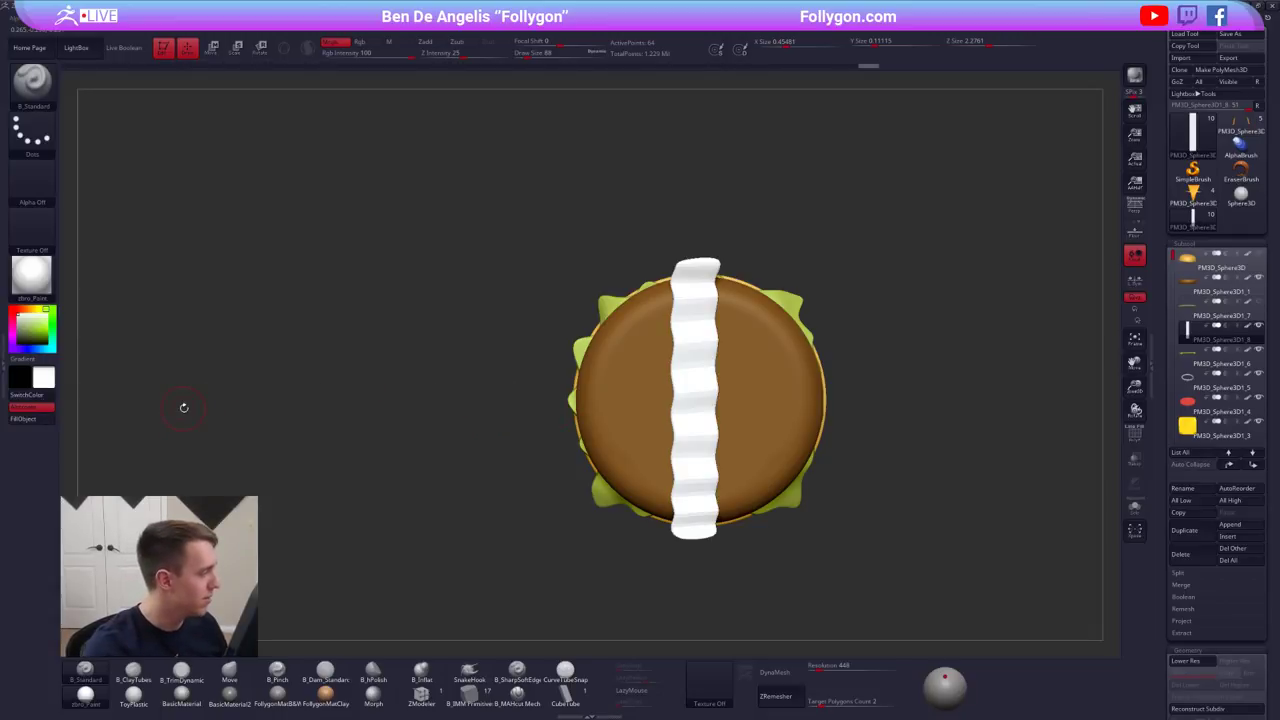
click(17, 319)
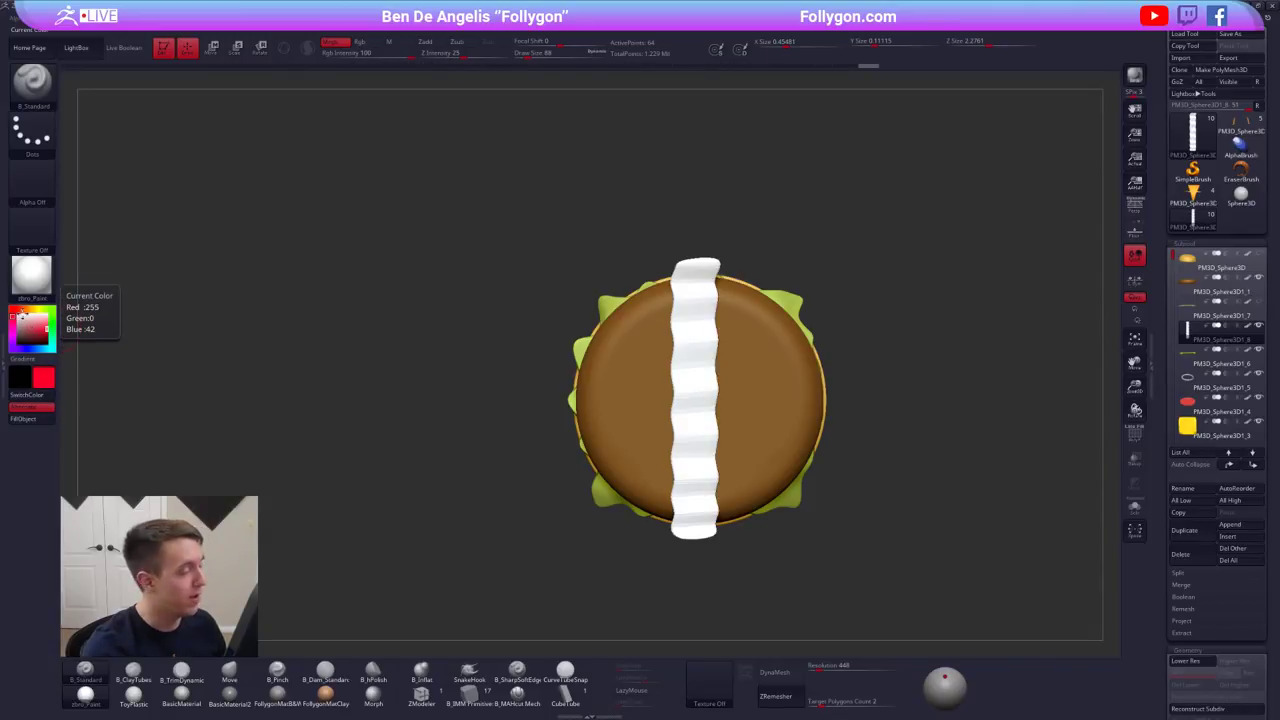
click(29, 309)
click(25, 309)
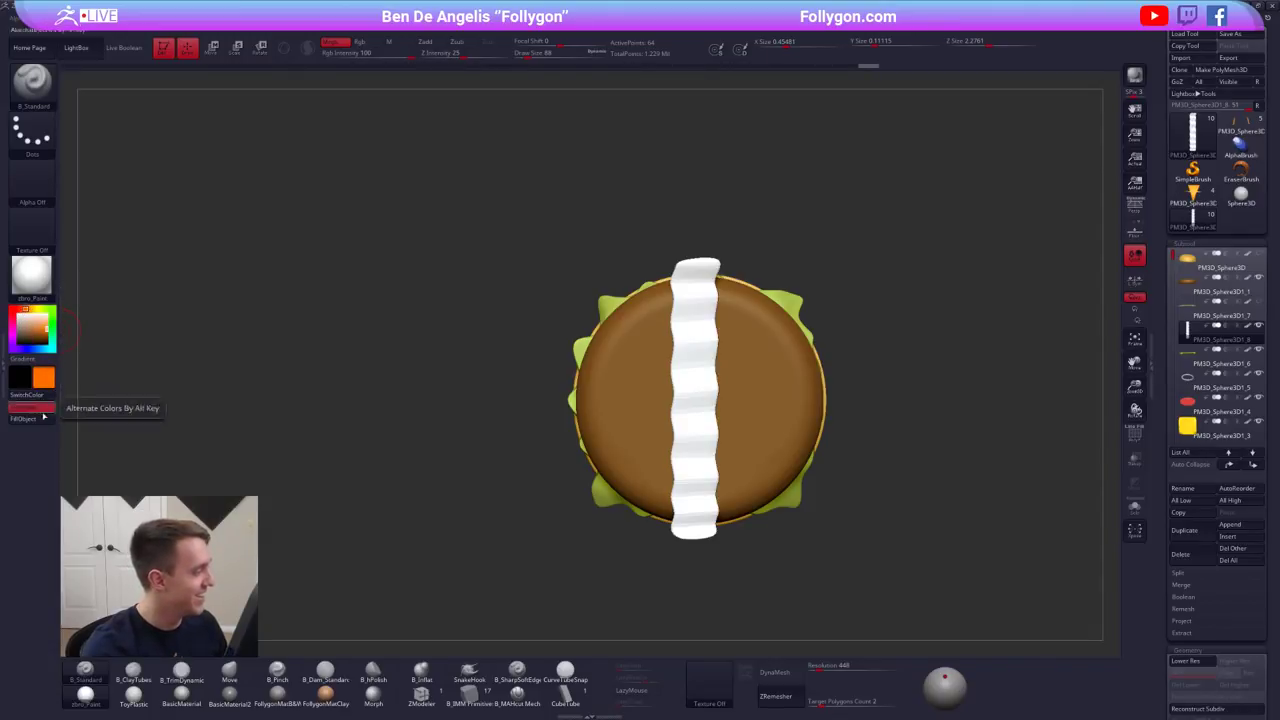
click(37, 332)
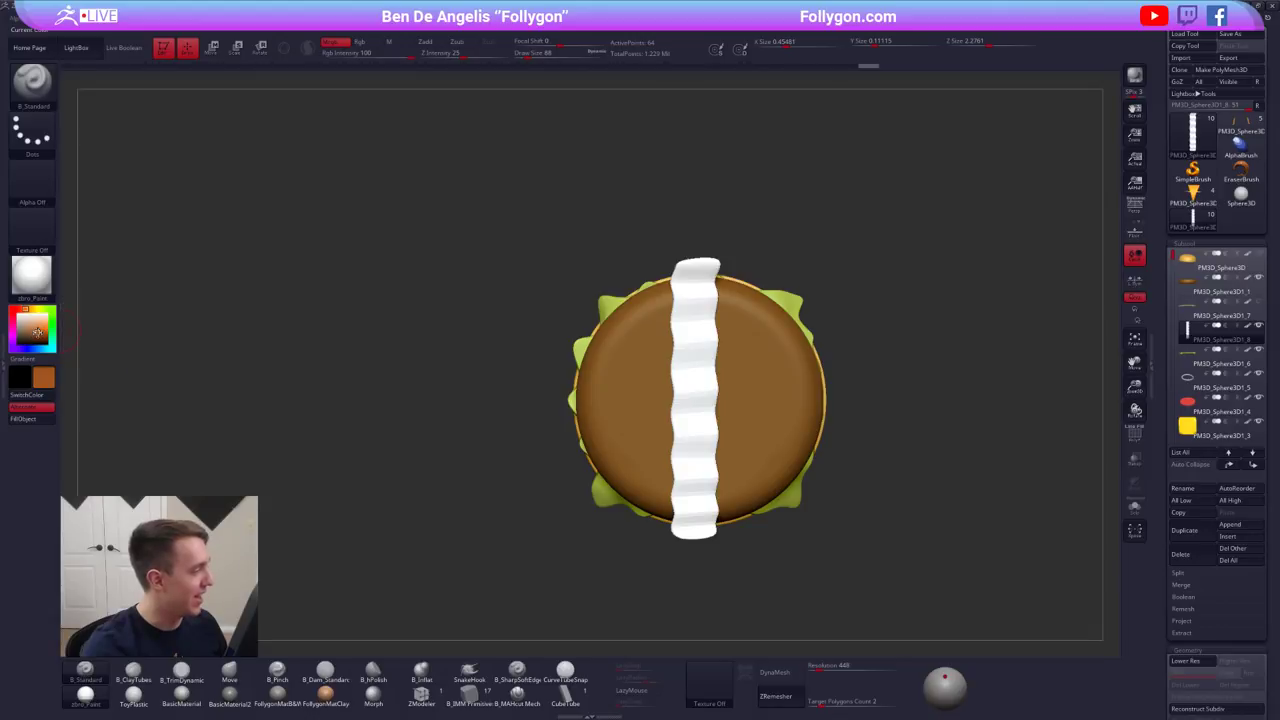
click(66, 414)
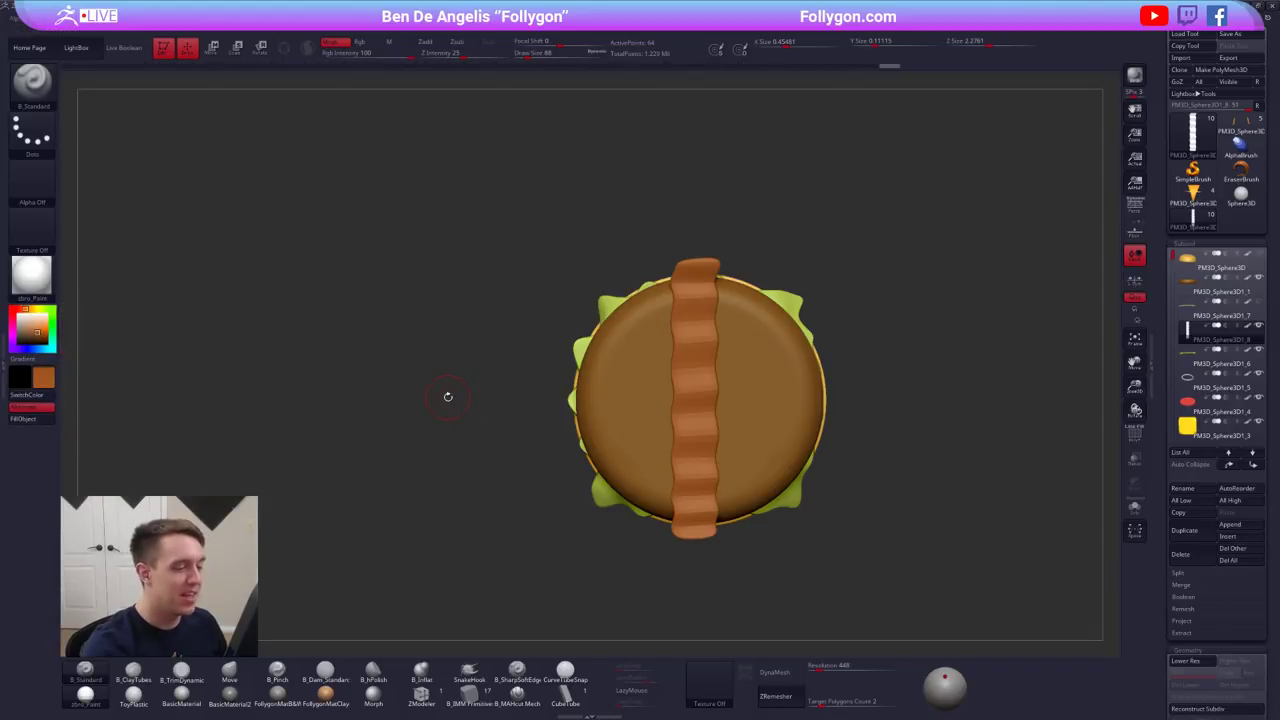
- Copy the bacon strip sideways to make three parallel strips across the upper patty
key(w)
mouse_move(757, 410)
mouse_down()
mouse_move(682, 432)
mouse_move(823, 410)
mouse_up()
key(q)
mouse_move(832, 490)
shift+mouse_down()
mouse_move(826, 423)
mouse_move(791, 449)
mouse_move(802, 456)
mouse_move(728, 462)
mouse_move(760, 486)
mouse_move(793, 470)
mouse_move(785, 484)
mouse_move(850, 485)
shift+mouse_up()
key(w)
key(q)
- Nudge the three bacon strips with the Move brush so they sit unevenly and settle down onto the upper patty
key(space)
drag(738, 470, 840, 463)
drag(700, 434, 852, 350)
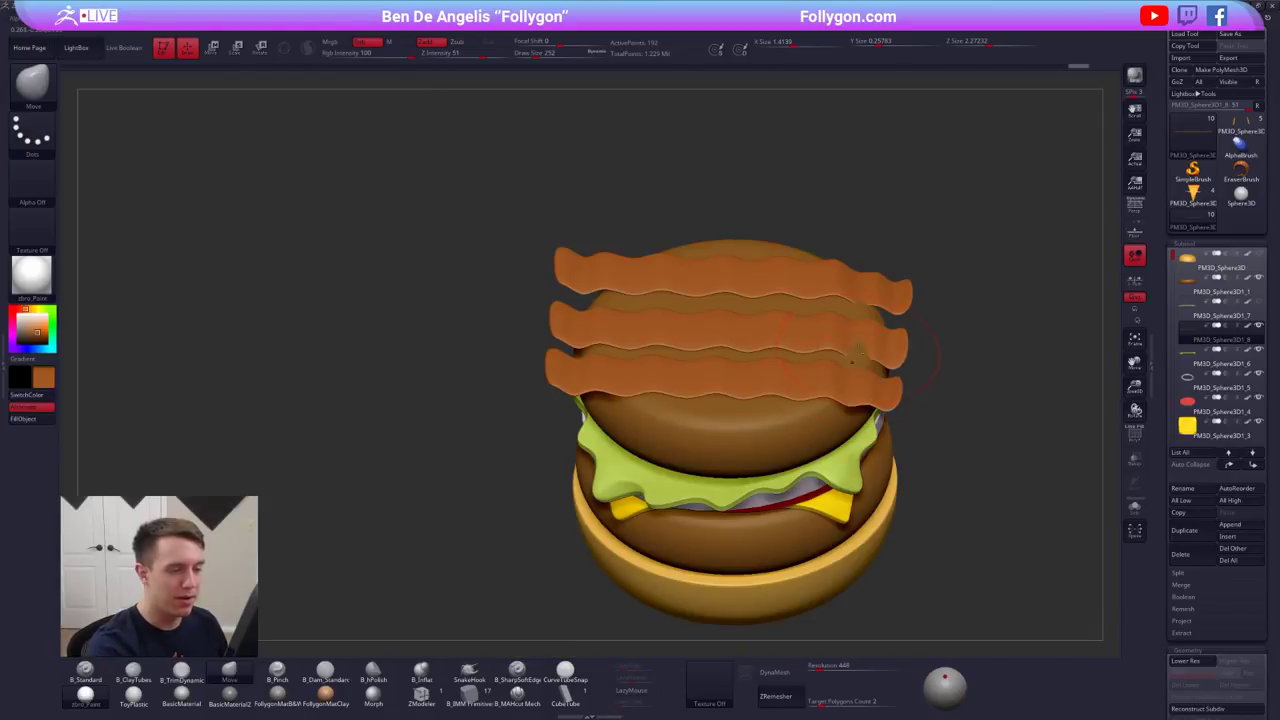
right_drag(875, 349, 735, 332)
drag(614, 325, 617, 345)
right_drag(620, 346, 742, 360)
drag(714, 342, 715, 350)
drag(640, 338, 641, 347)
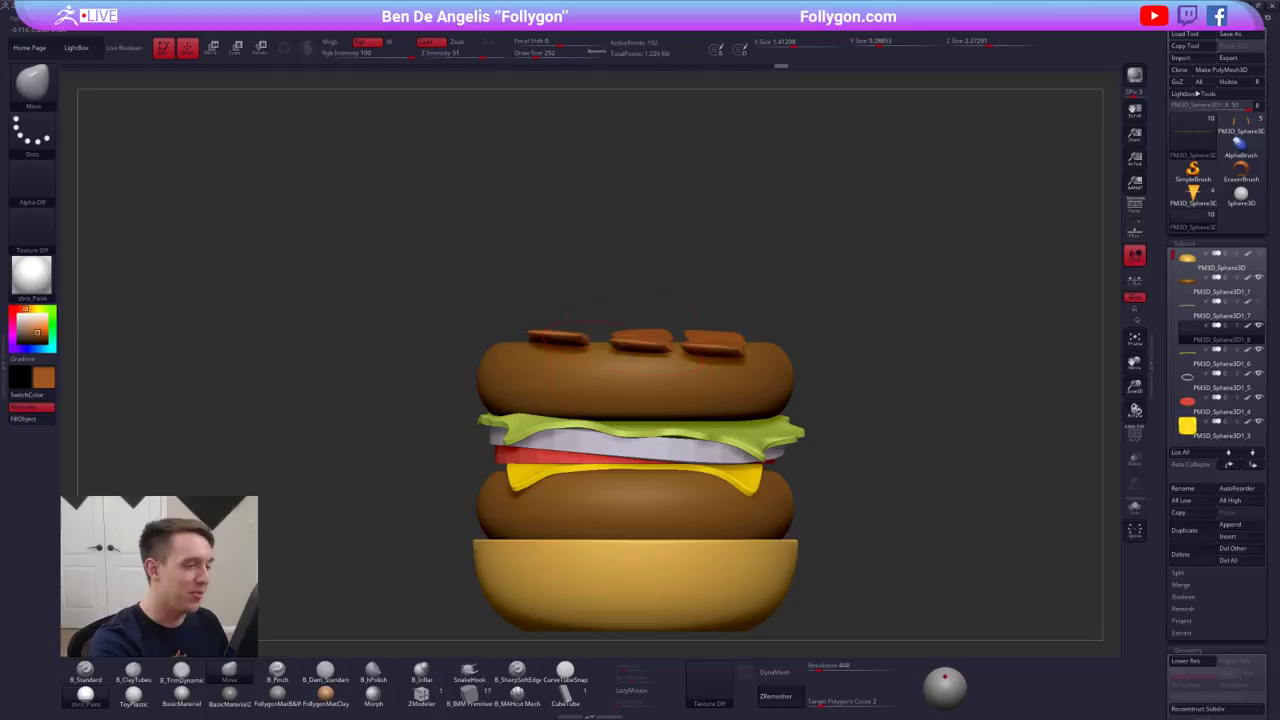
drag(562, 336, 558, 348)
right_drag(558, 348, 579, 325)
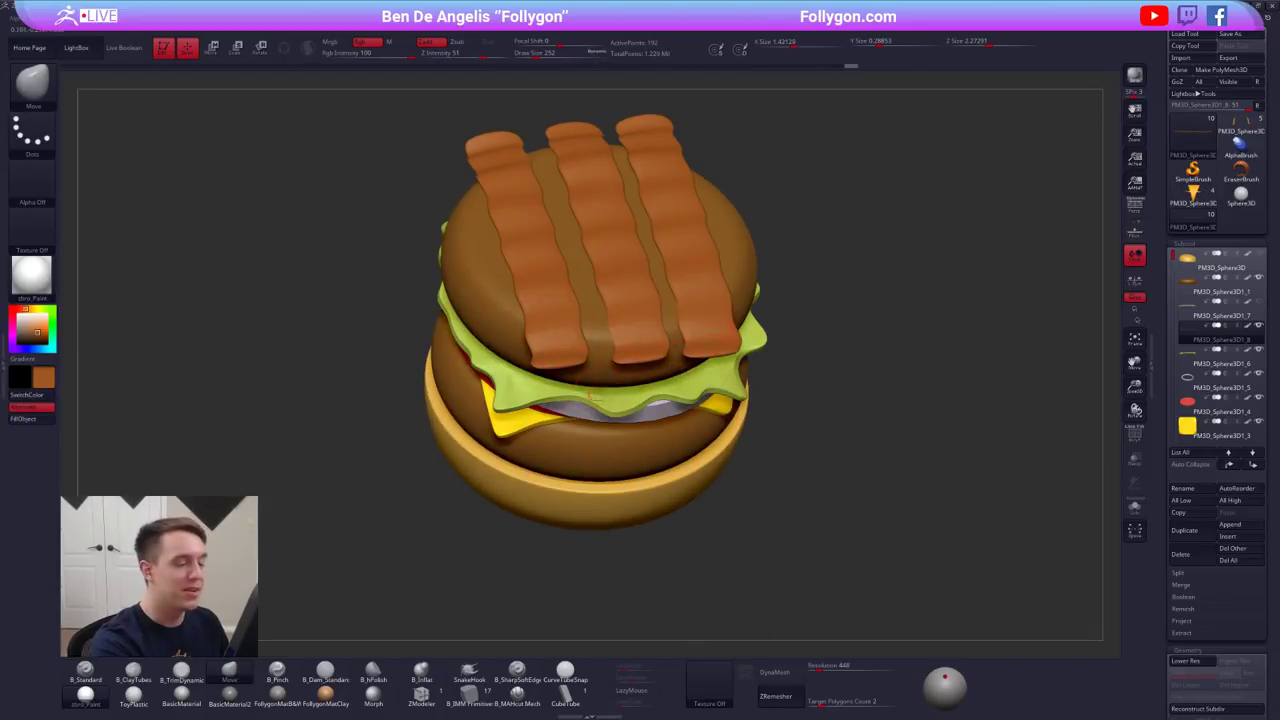
- Bring back the pickles and the top bun, and lower the bun to sit just above the pickles
mouse_move(592, 397)
ctrl+right_down()
mouse_move(744, 338)
mouse_move(776, 448)
mouse_move(771, 356)
ctrl+right_up()
click(1194, 316)
click(1209, 268)
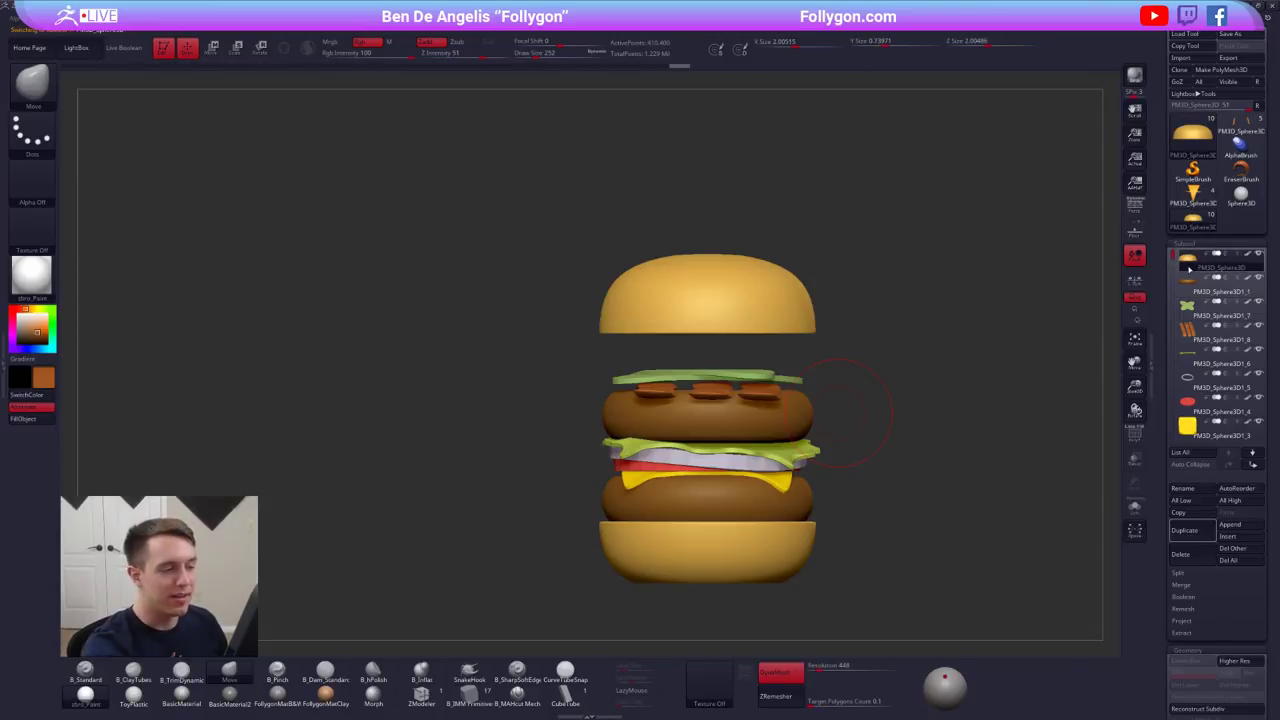
key(w)
drag(770, 354, 770, 390)
mouse_move(770, 390)
right_down()
mouse_move(748, 408)
mouse_move(762, 394)
right_up()
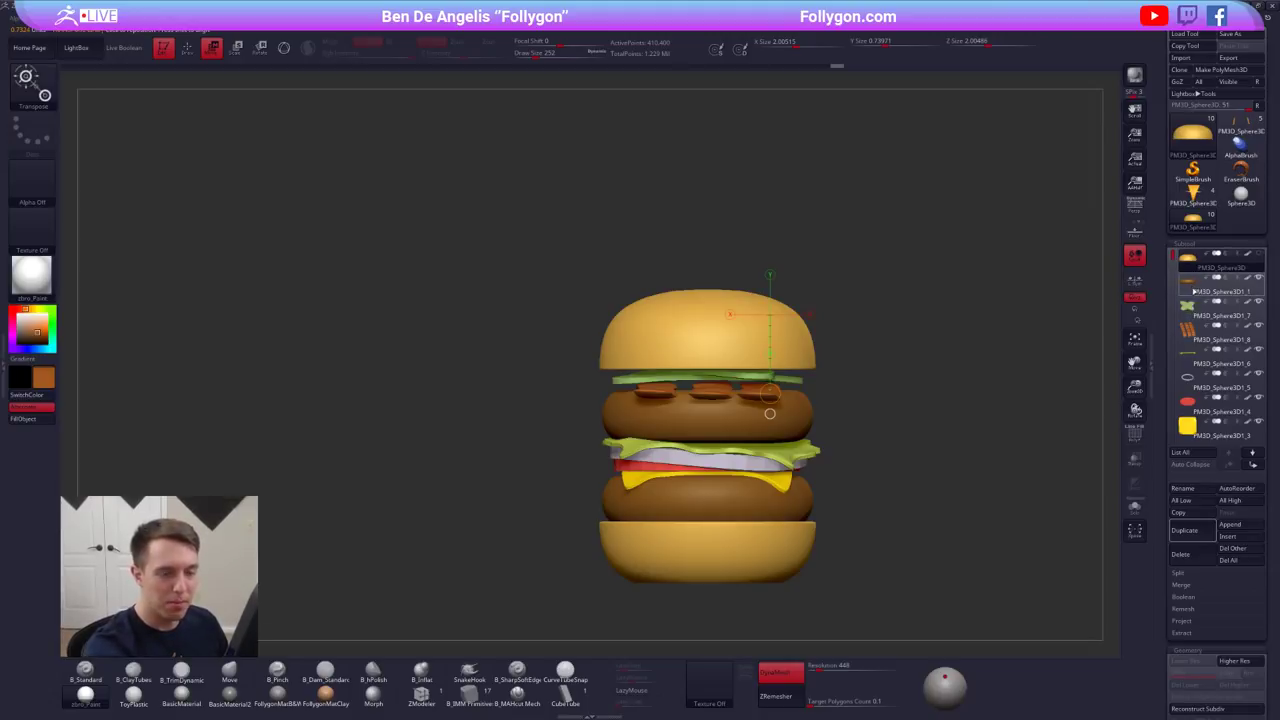
- Select the upper patty and move it two places down the subtool order, below the bacon
click(1194, 291)
key(shift+f)
click(1253, 468)
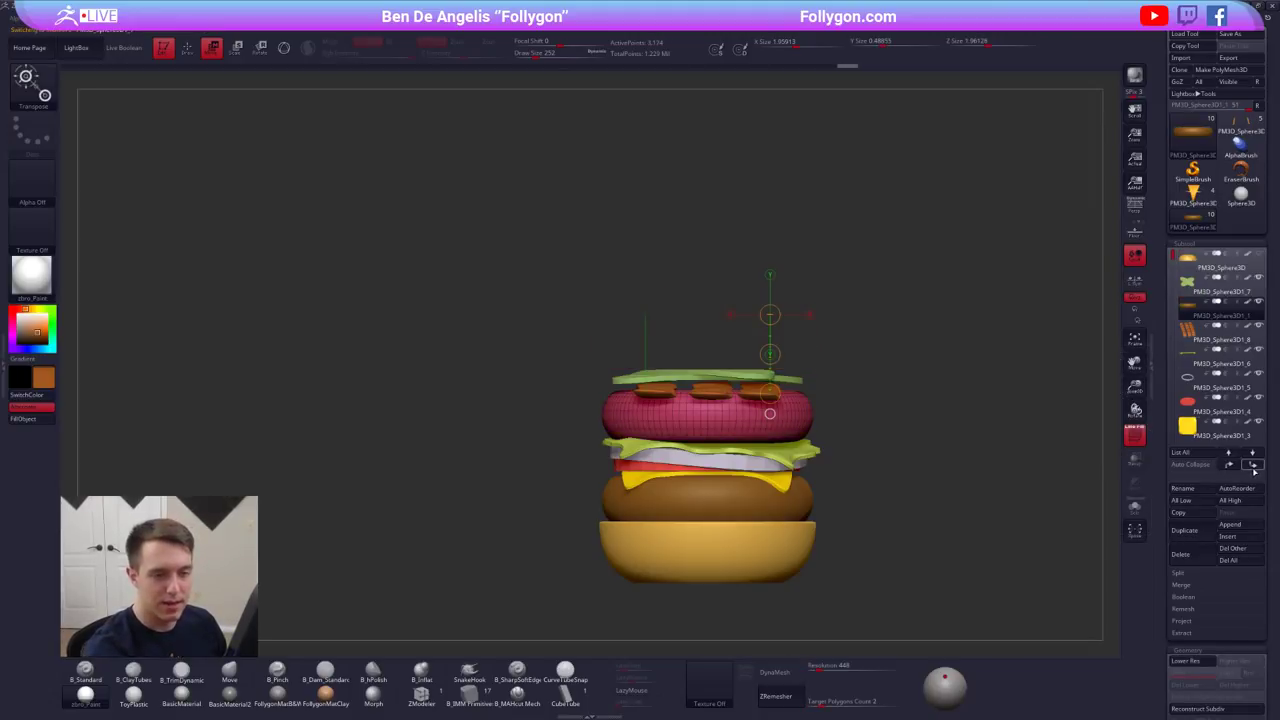
click(1254, 469)
- Select the crossed pickle slices and lower them onto the bacon strips
click(1194, 288)
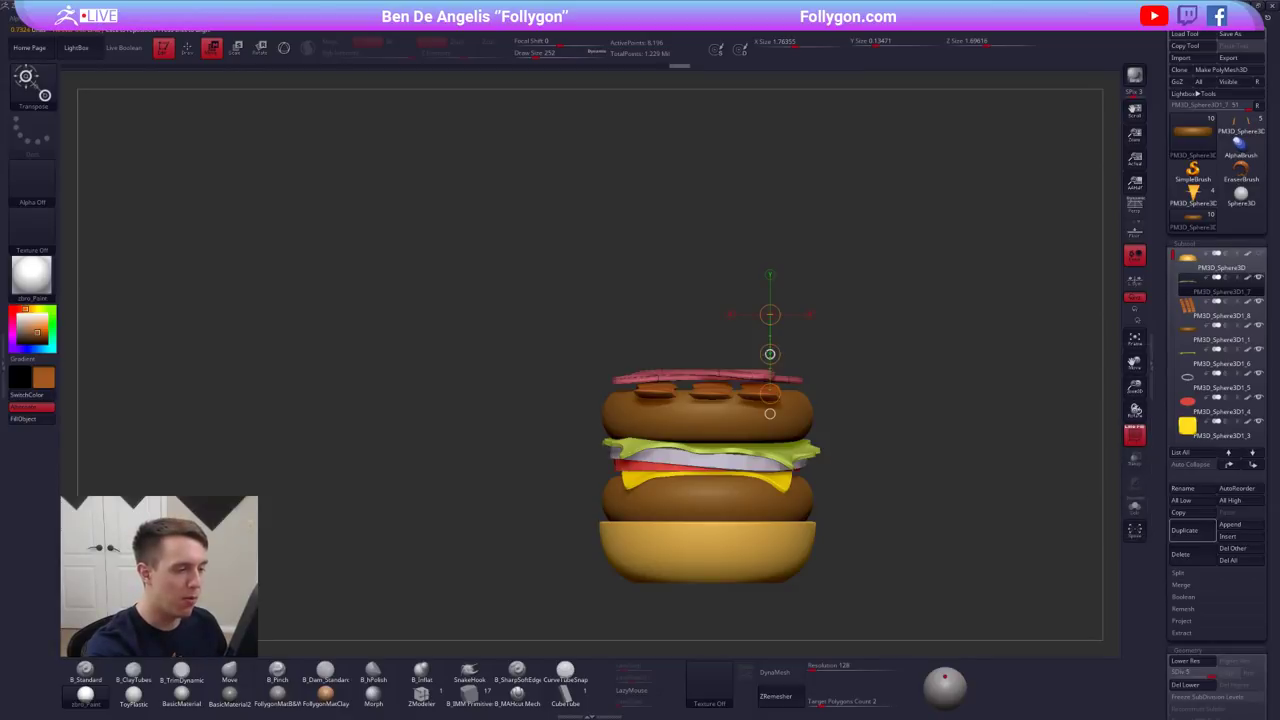
drag(770, 354, 770, 362)
key(q)
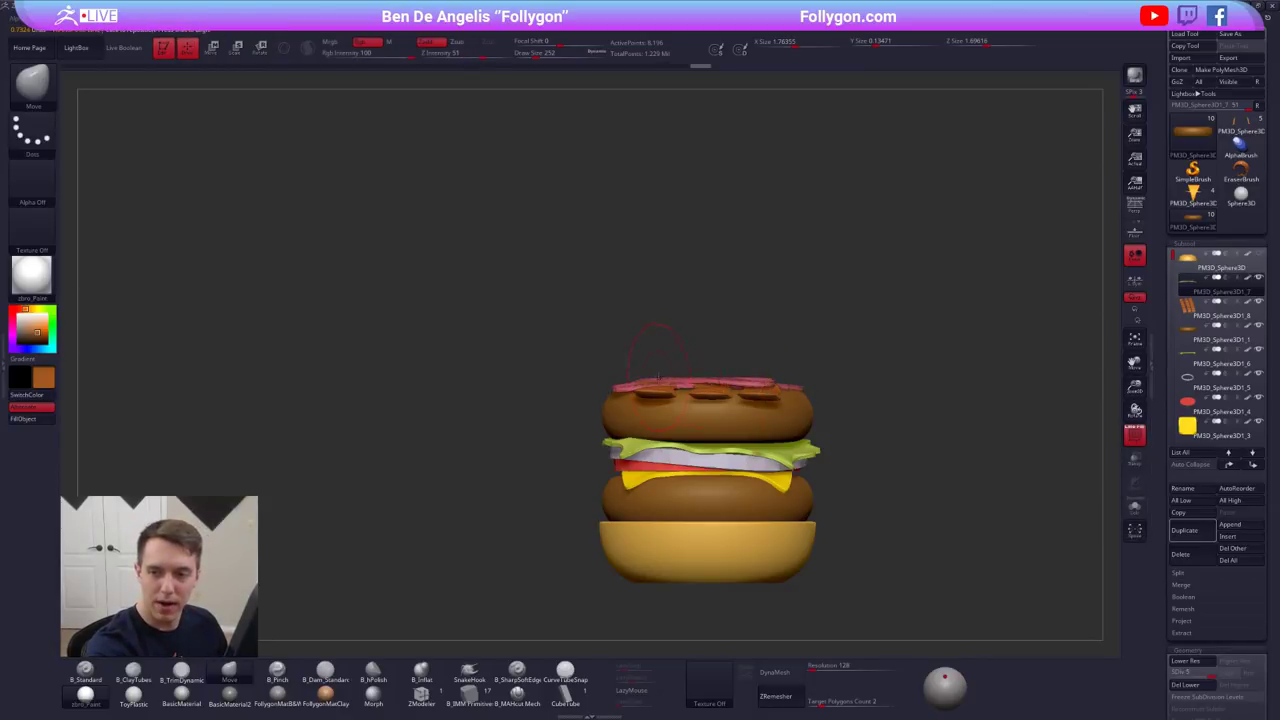
- Turn off the polygroup display and bend the pickle slices with a larger Move brush to follow the bacon beneath them
key(space)
drag(665, 381, 672, 381)
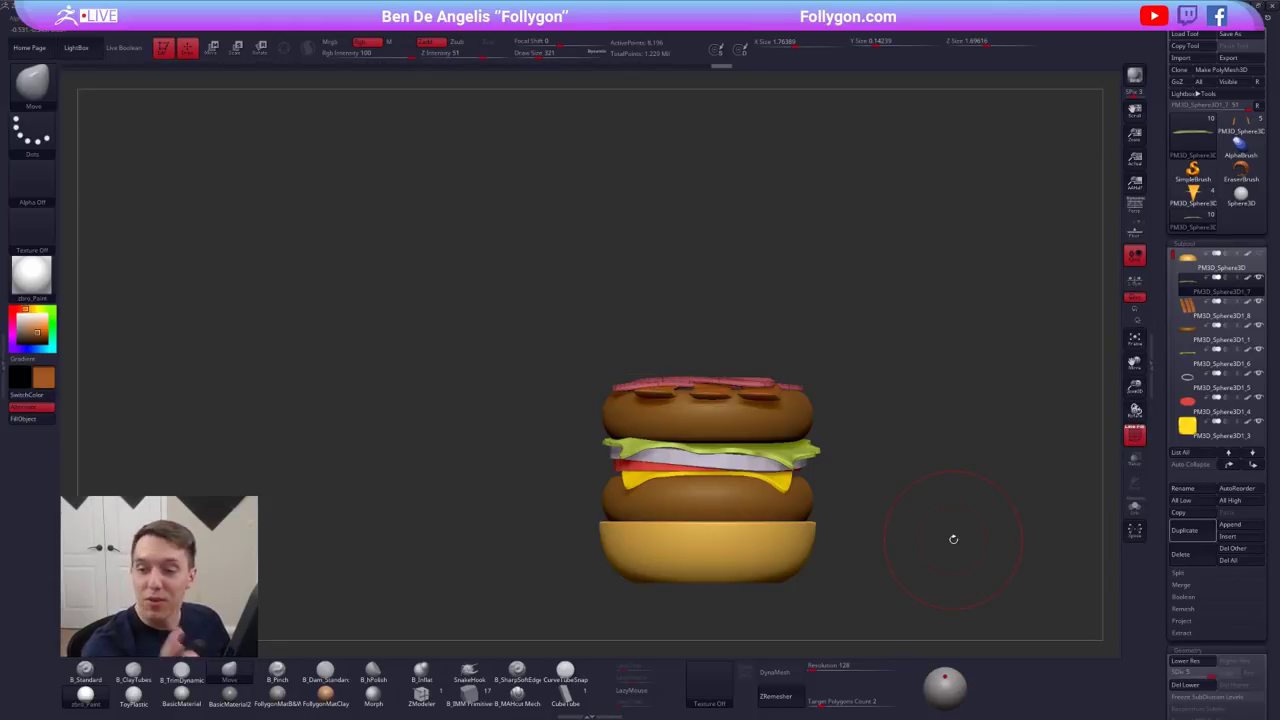
key(shift+f)
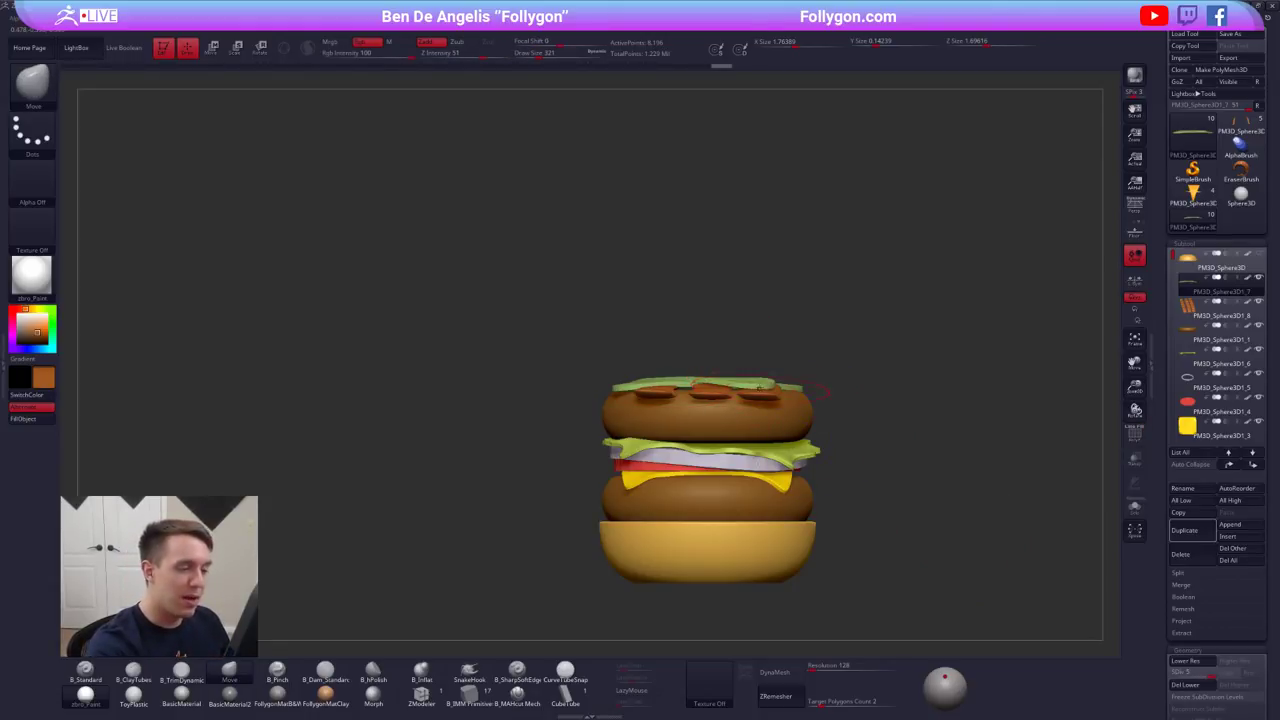
key(space)
drag(757, 403, 764, 403)
right_drag(764, 403, 807, 401)
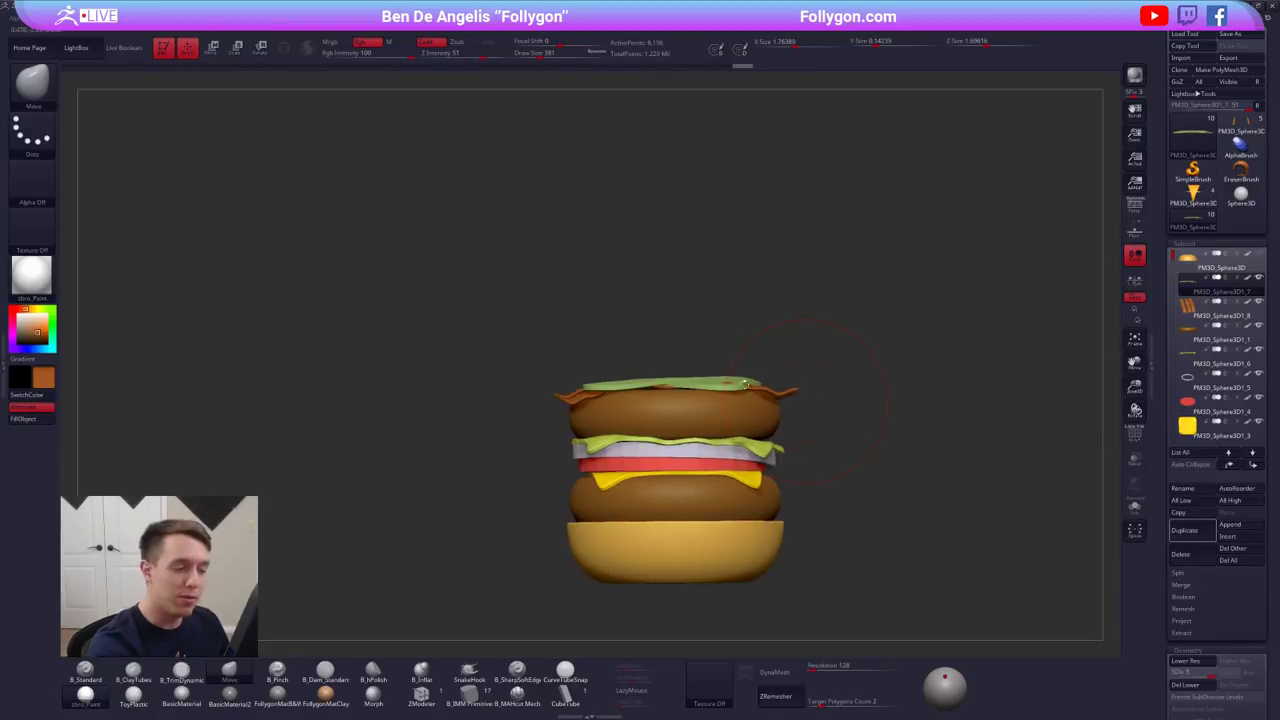
drag(735, 380, 735, 379)
mouse_move(735, 379)
right_down()
mouse_move(705, 410)
mouse_move(637, 396)
mouse_move(671, 397)
mouse_move(689, 421)
right_up()
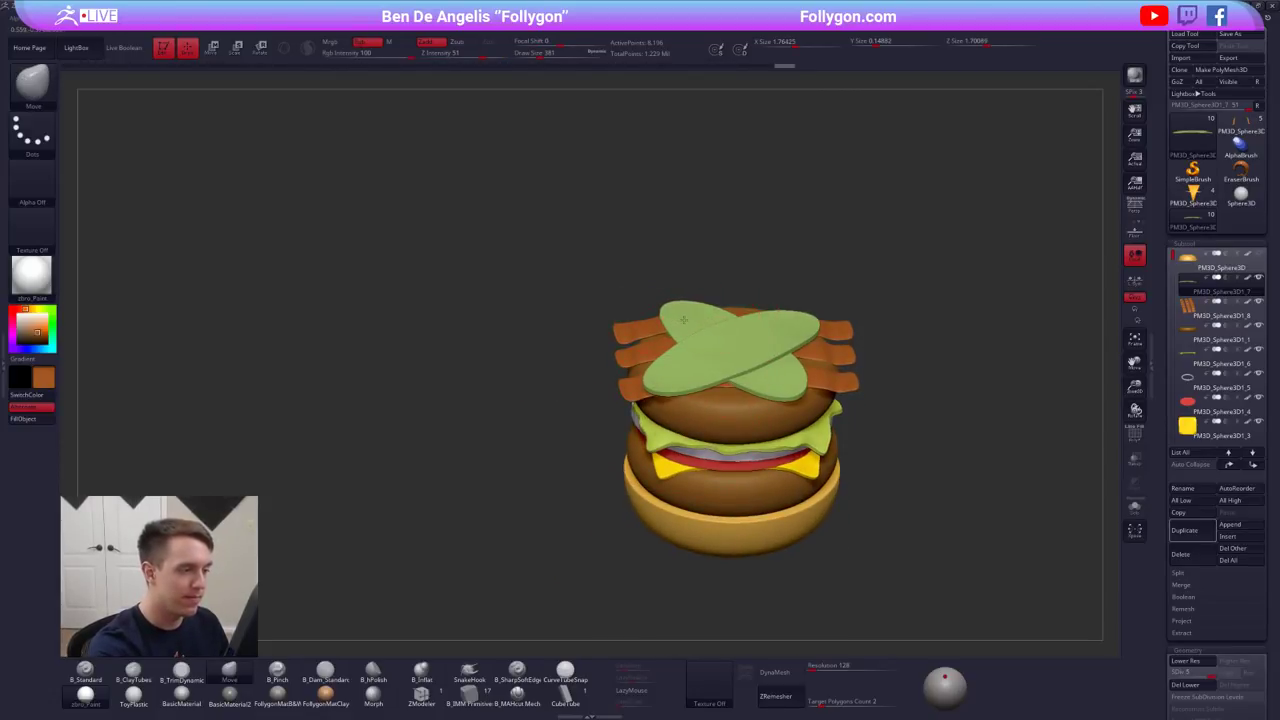
alt+right_drag(720, 375, 688, 369)
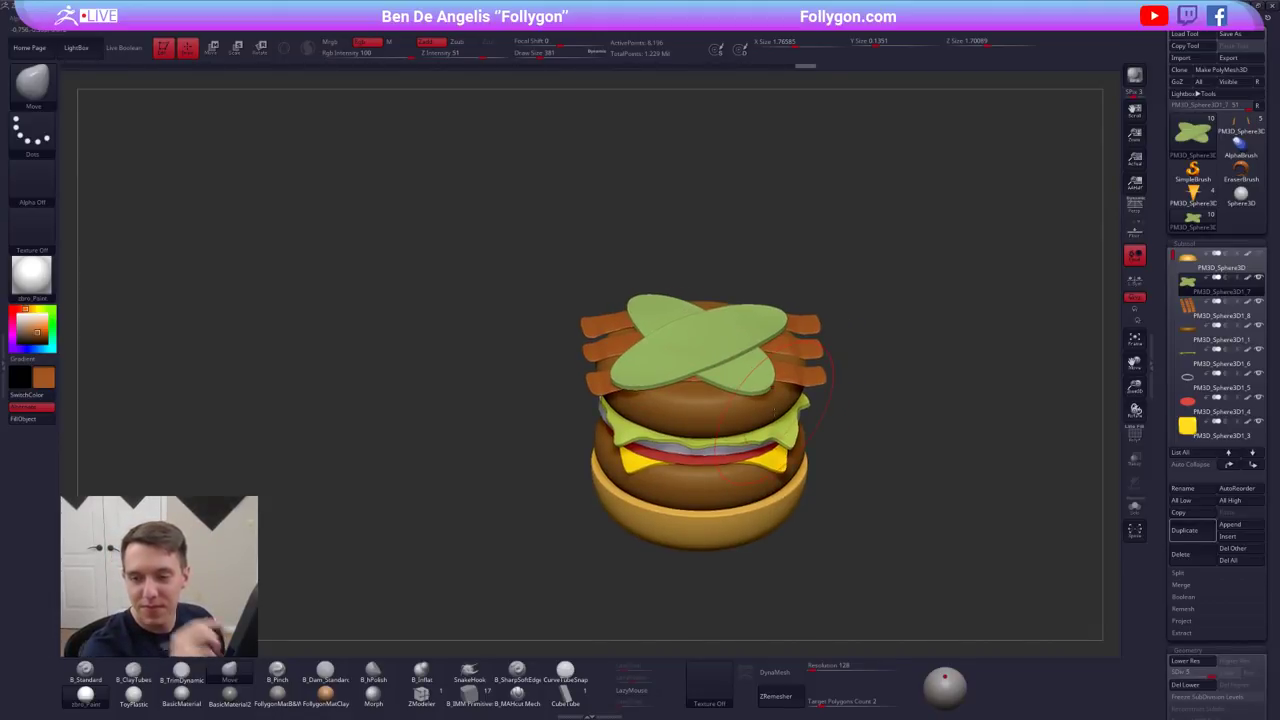
- View the burger from directly above and duplicate the pickle slices as a base for the sauce
shift+right_drag(813, 425, 809, 423)
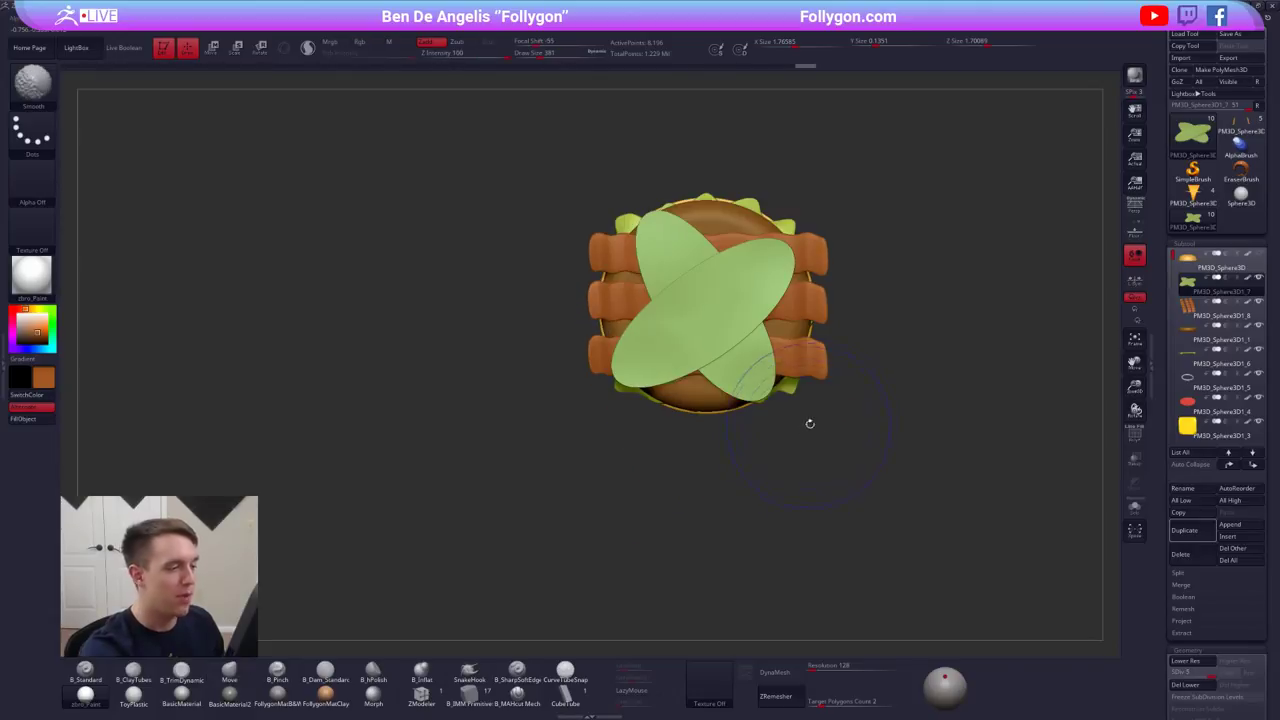
key(space)
drag(834, 411, 826, 409)
mouse_move(830, 433)
alt+right_down()
mouse_move(816, 511)
mouse_move(861, 552)
alt+right_up()
alt+right_drag(861, 552, 855, 530)
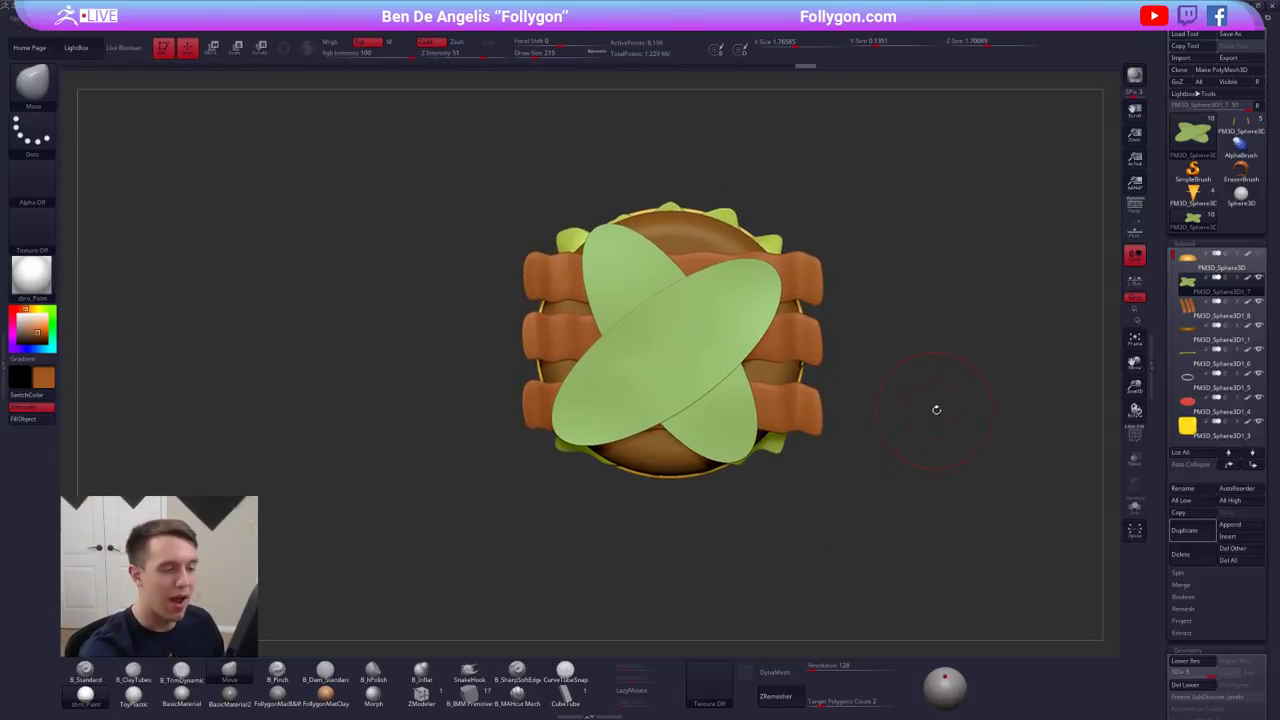
key(space)
drag(937, 409, 932, 404)
click(1187, 535)
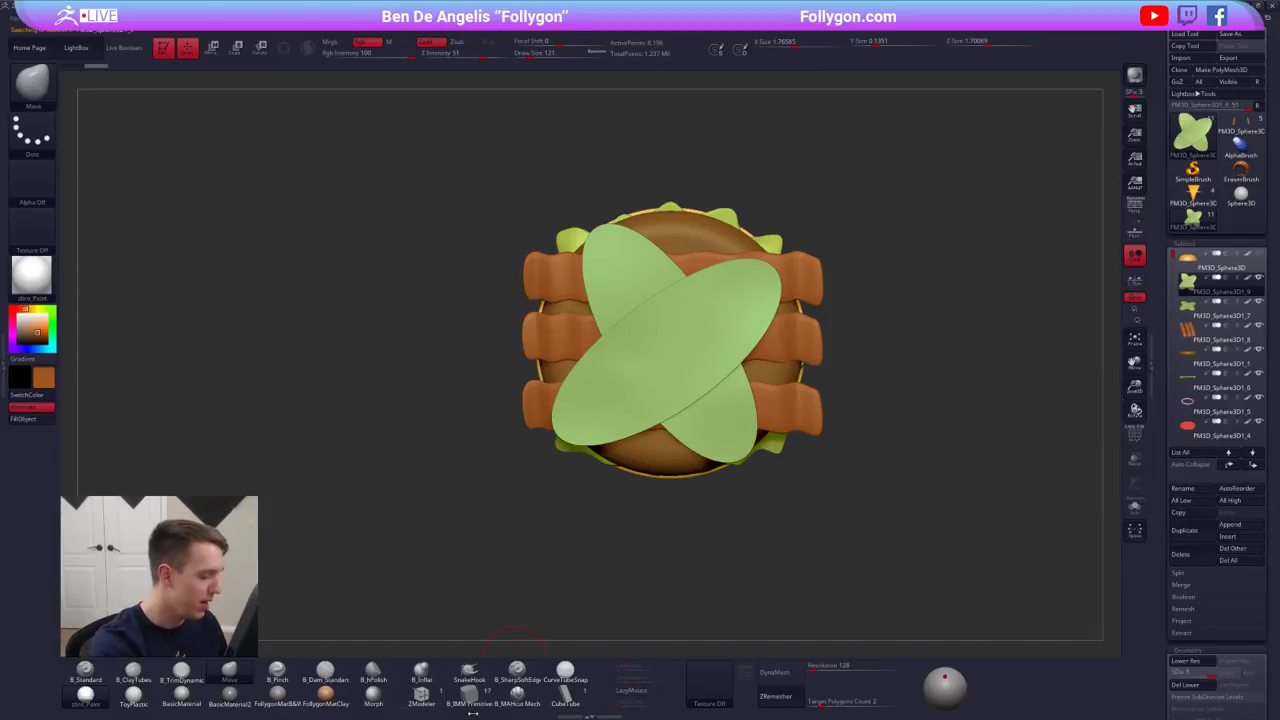
- Draw a zigzag CurveTubeSnap sauce tube across the burger's top, deleting the duplicate's lower subdivision levels to allow it
click(565, 672)
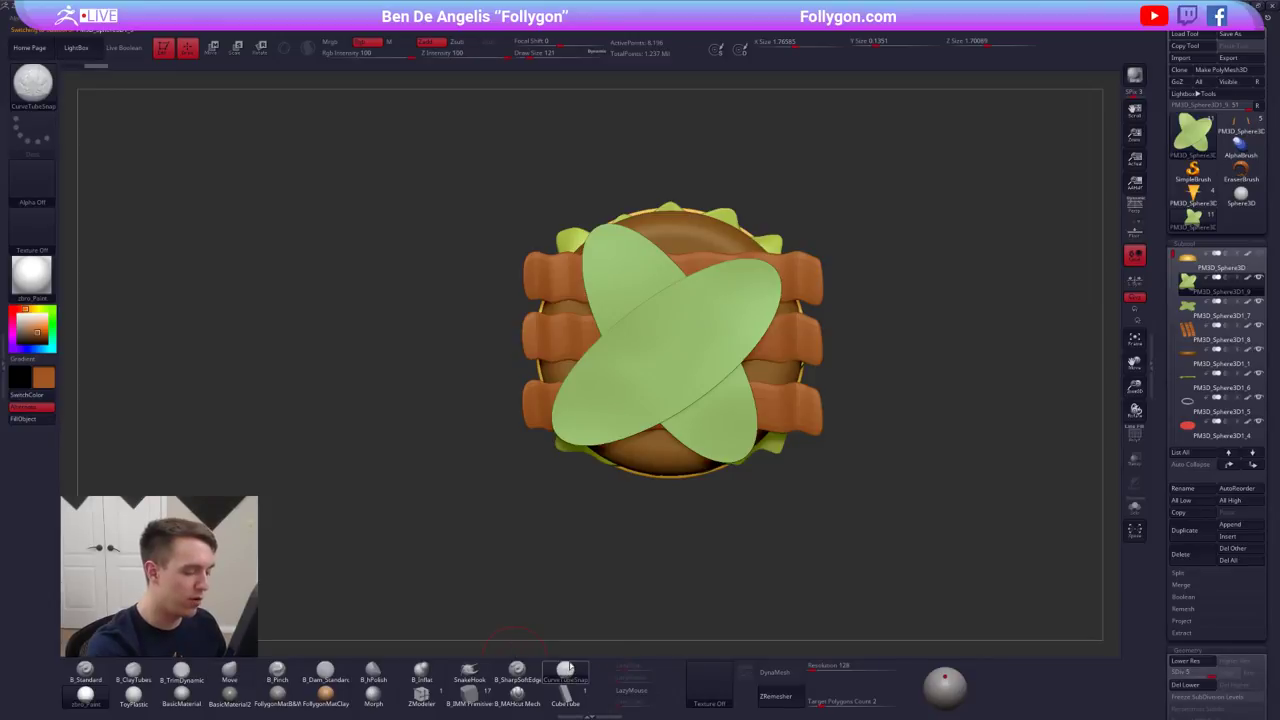
alt+right_drag(866, 398, 889, 424)
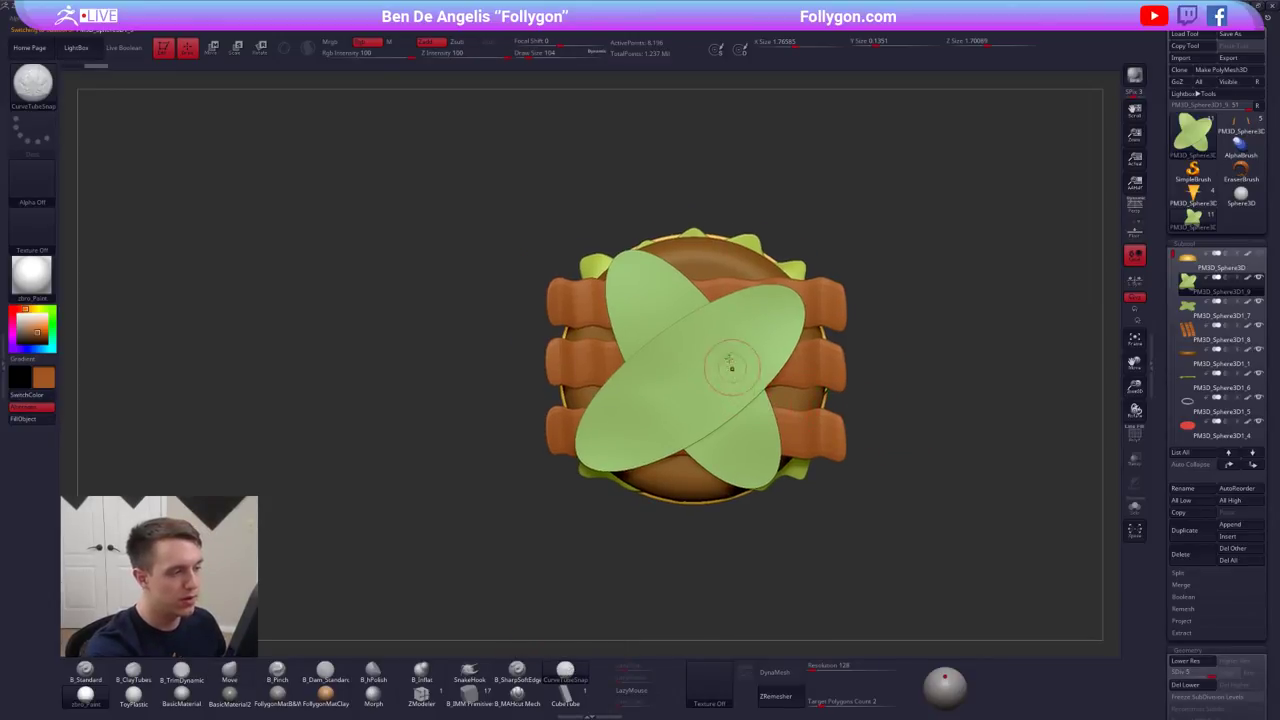
key(space)
drag(734, 337, 724, 336)
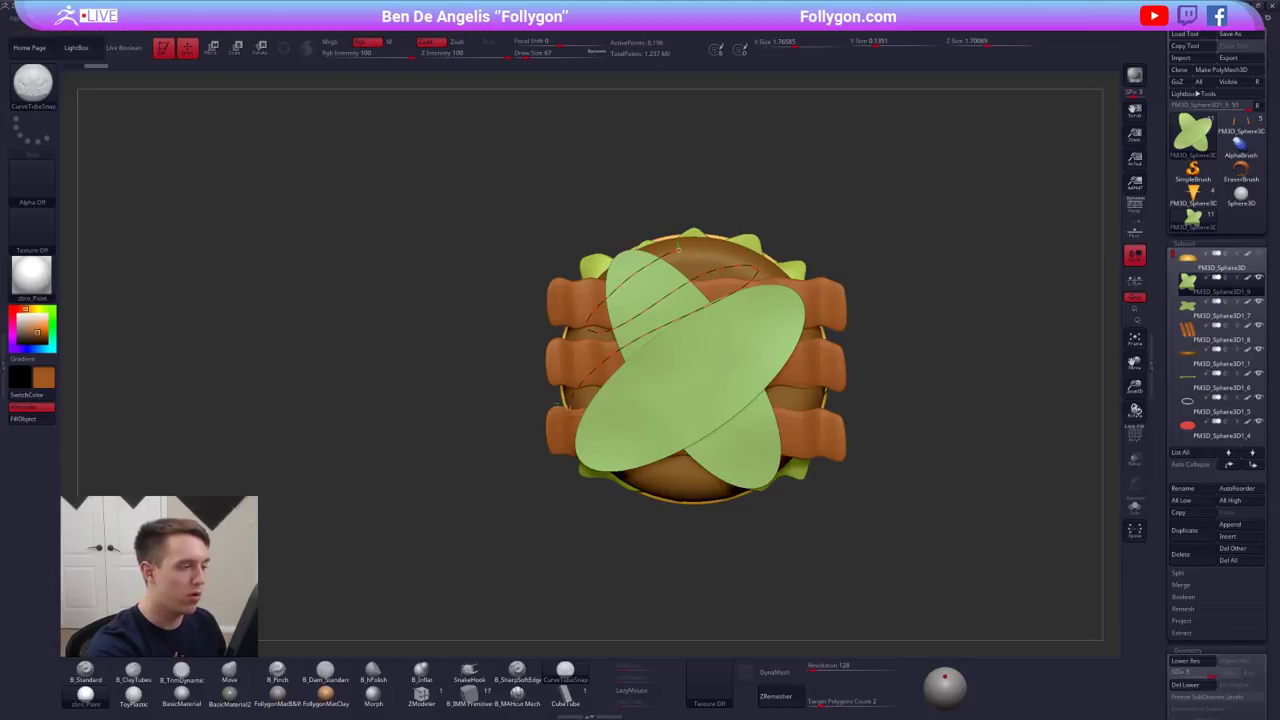
drag(734, 472, 712, 491)
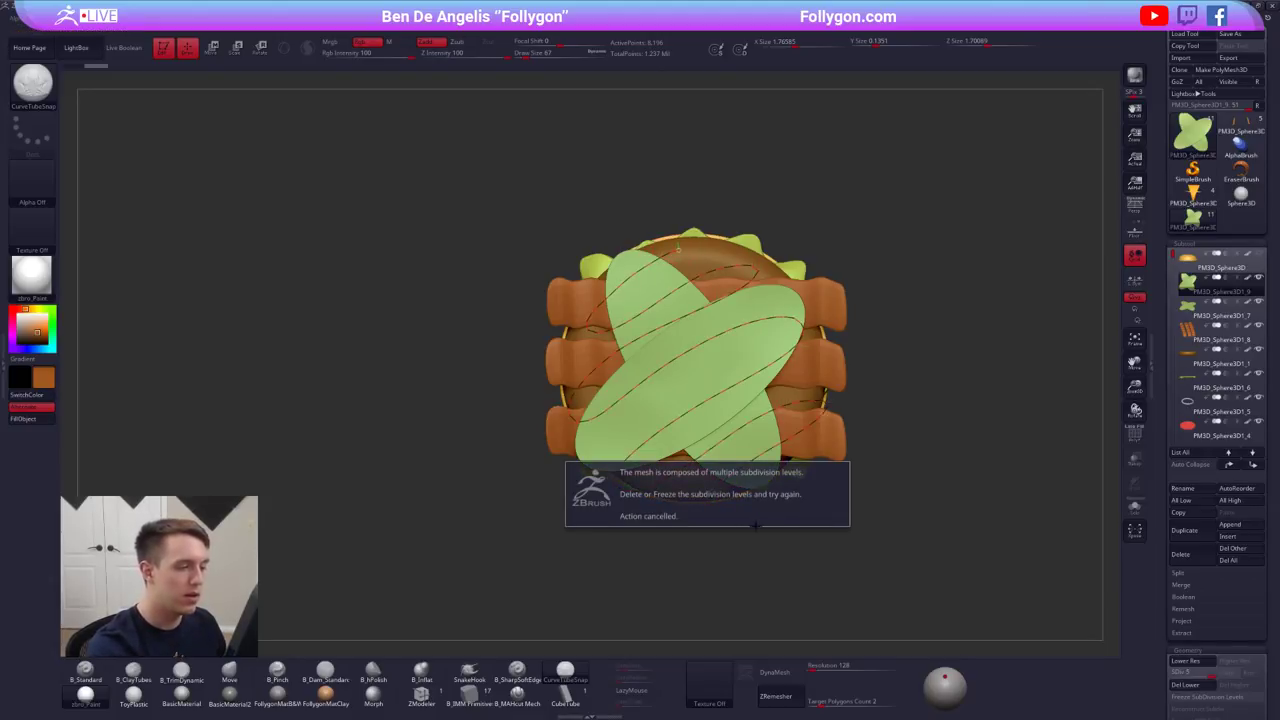
click(1186, 684)
click(796, 402)
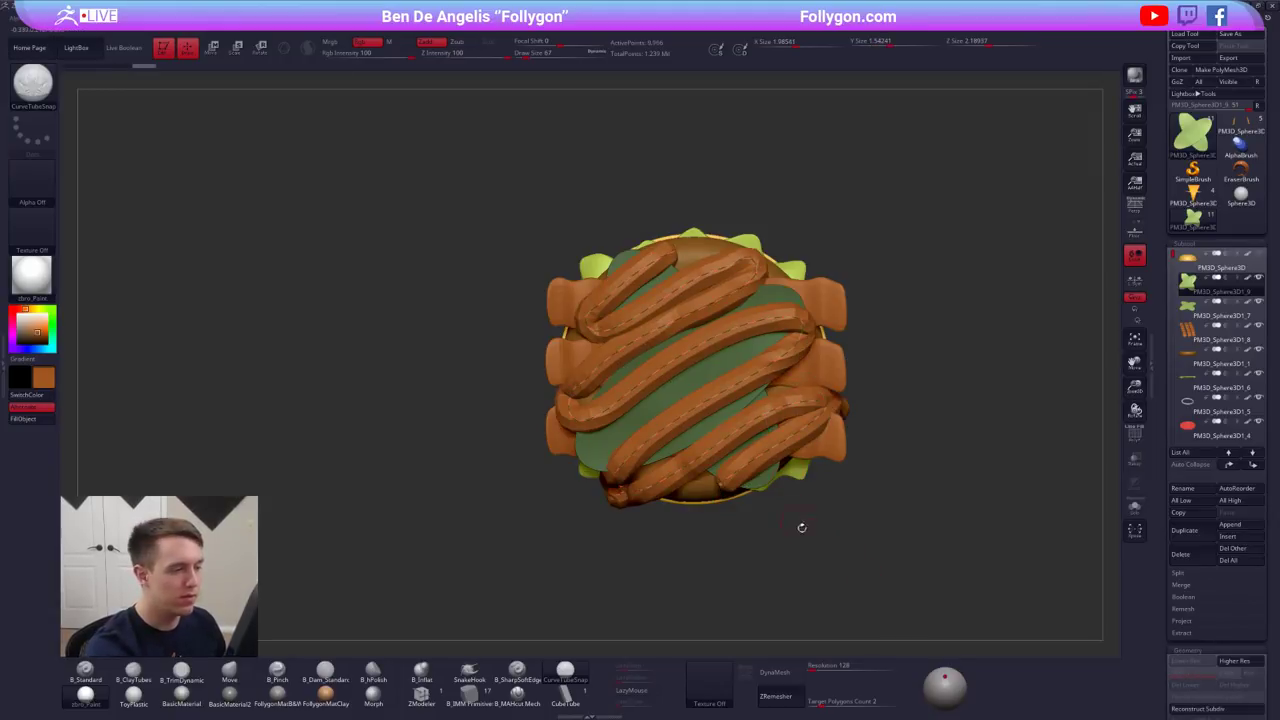
- Pick a bright red colour and fill the zigzag tube with it as ketchup
click(39, 333)
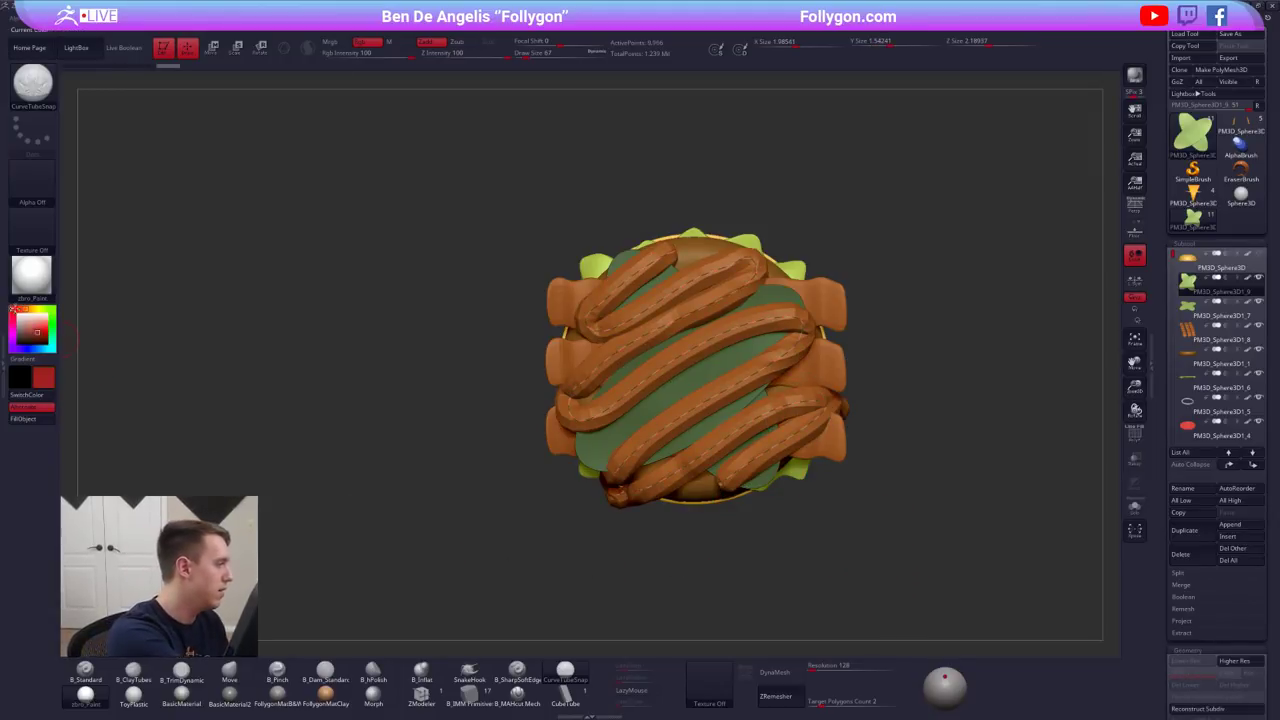
click(44, 421)
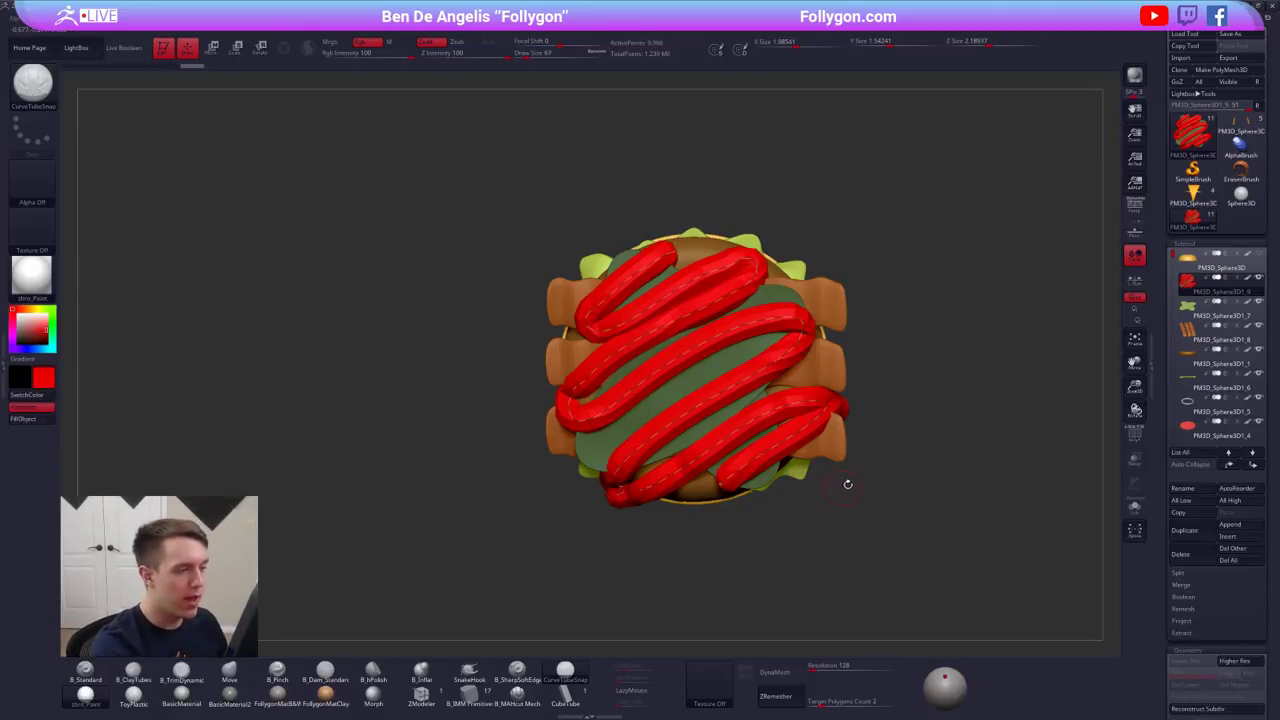
drag(912, 533, 865, 559)
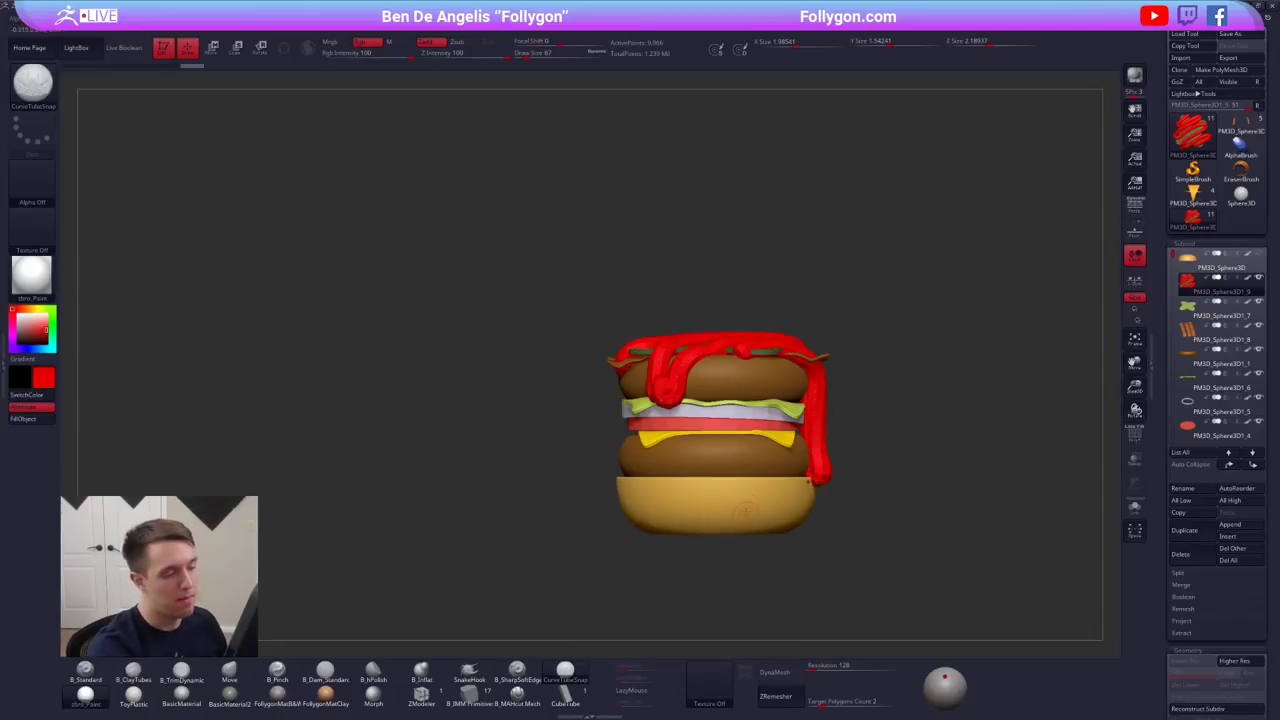
drag(811, 575, 820, 563)
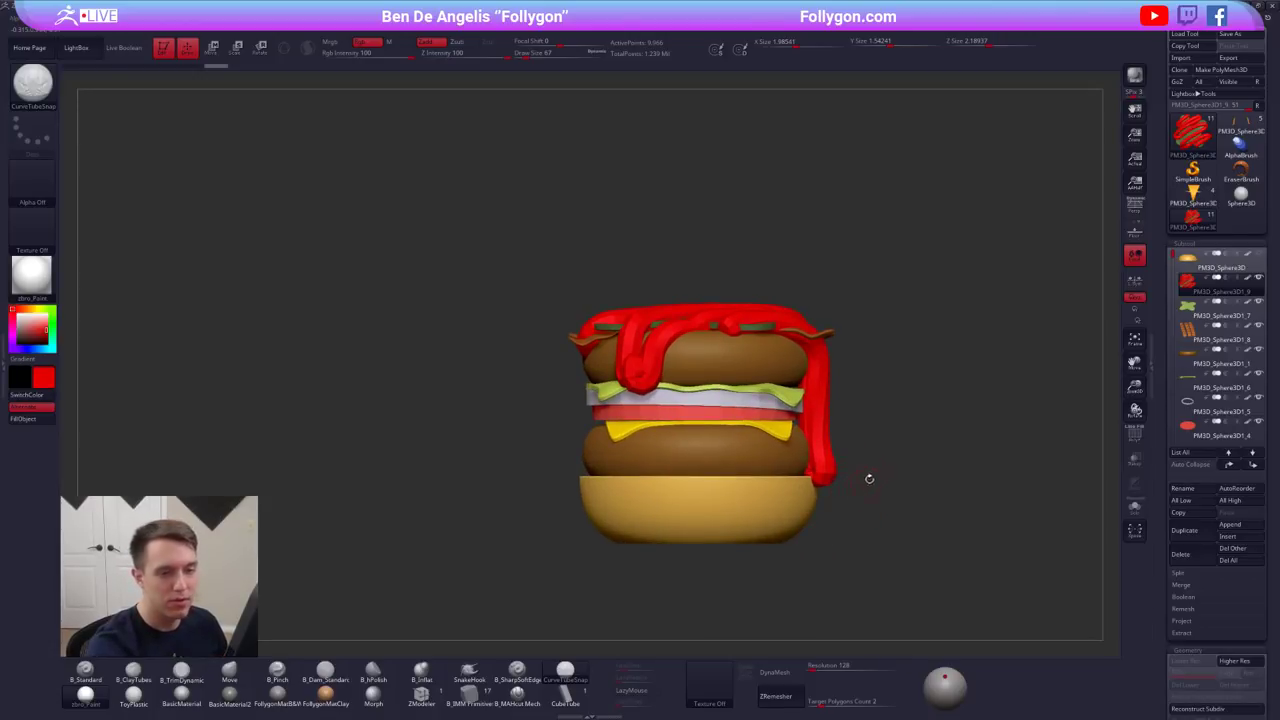
- Isolate the ketchup tube by its polygroup and delete the hidden duplicate pickles from its mesh
key(shift+f)
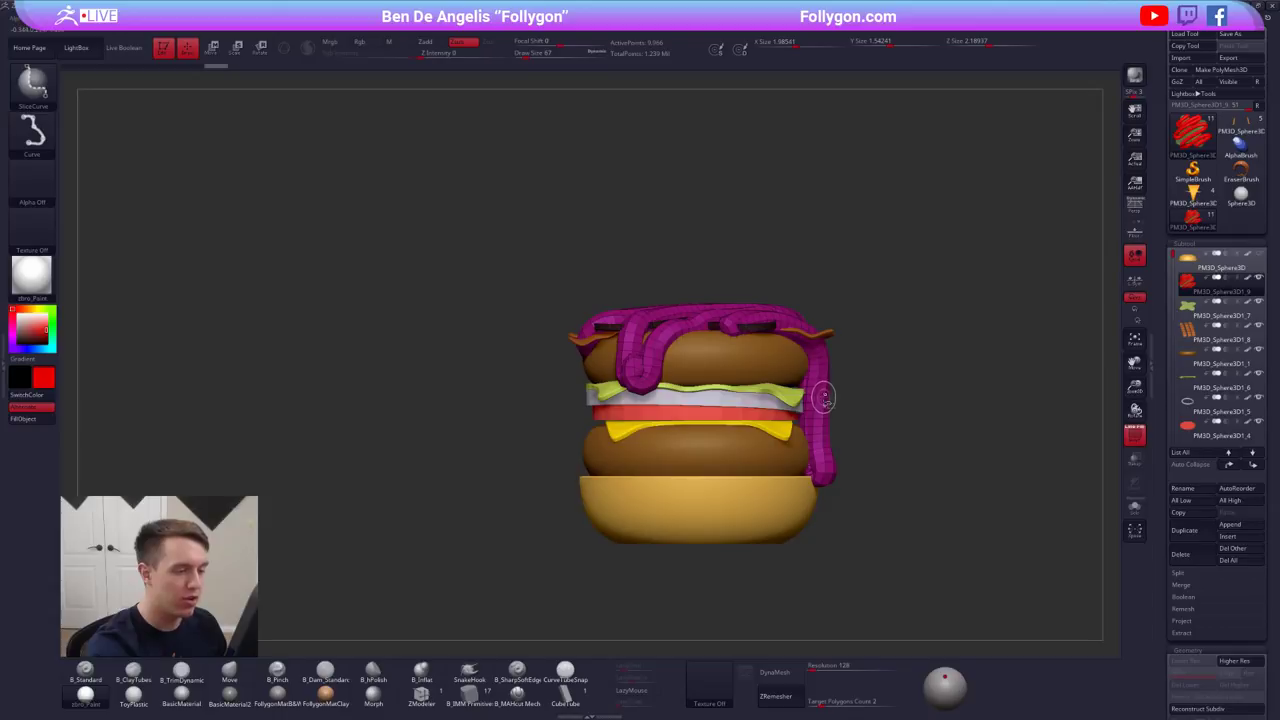
ctrl+shift+click(826, 398)
key(space)
click(857, 416)
key(shift+f)
- Subdivide the ketchup tube three times and switch to the Move brush
drag(843, 394, 851, 490)
key(ctrl+d)
key(ctrl+d)
key(ctrl+d)
key(space)
click(783, 393)
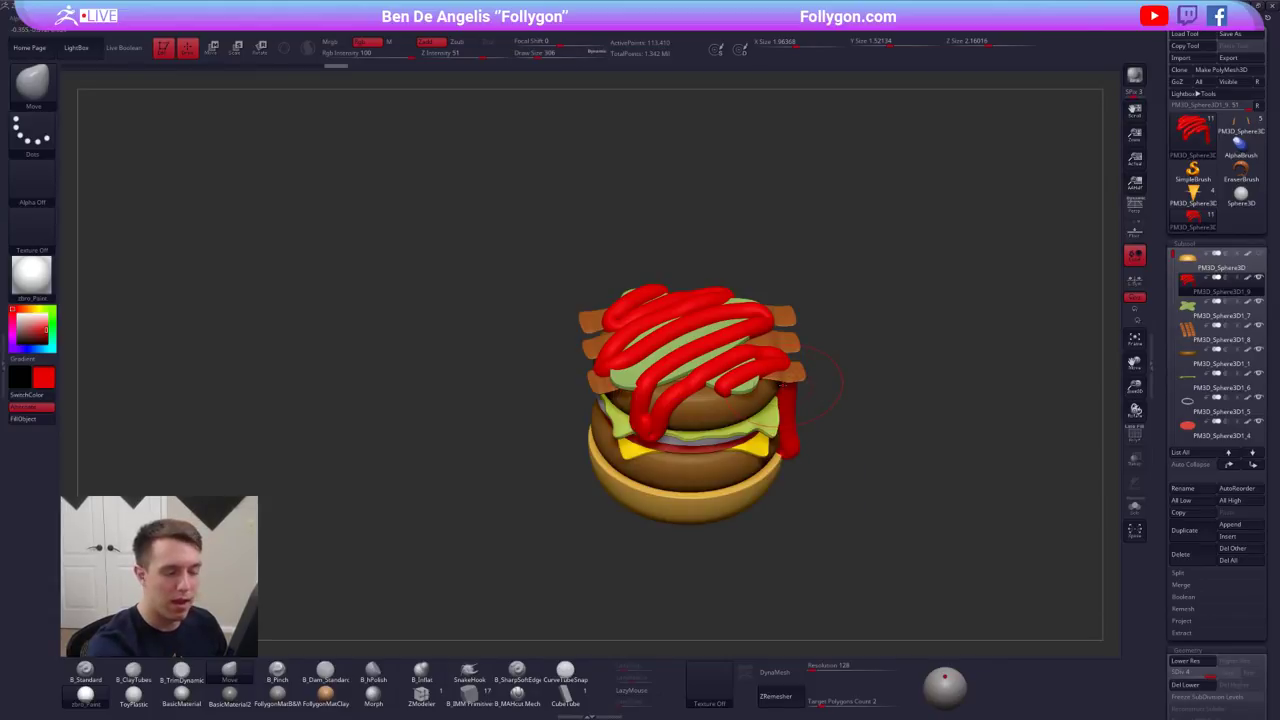
- Thicken the ketchup tube slightly with the Inflate deformation
drag(1164, 421, 1168, 171)
drag(1168, 528, 1170, 140)
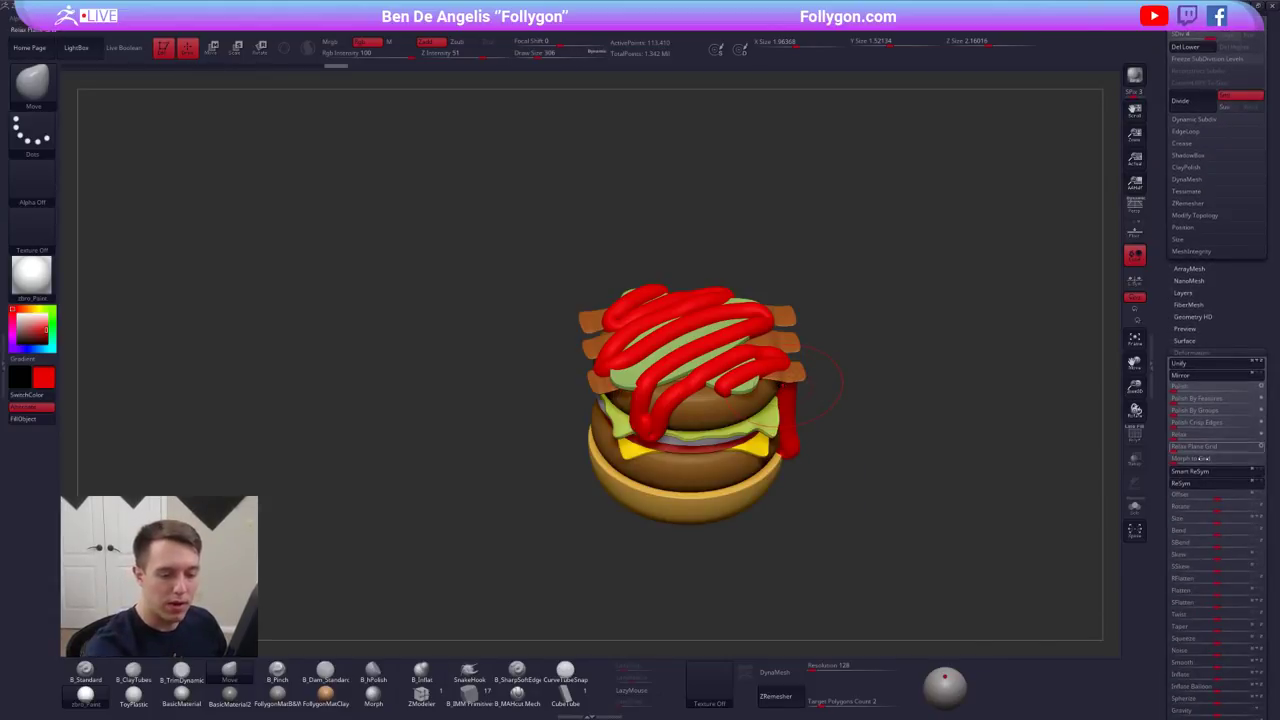
drag(1170, 540, 1170, 394)
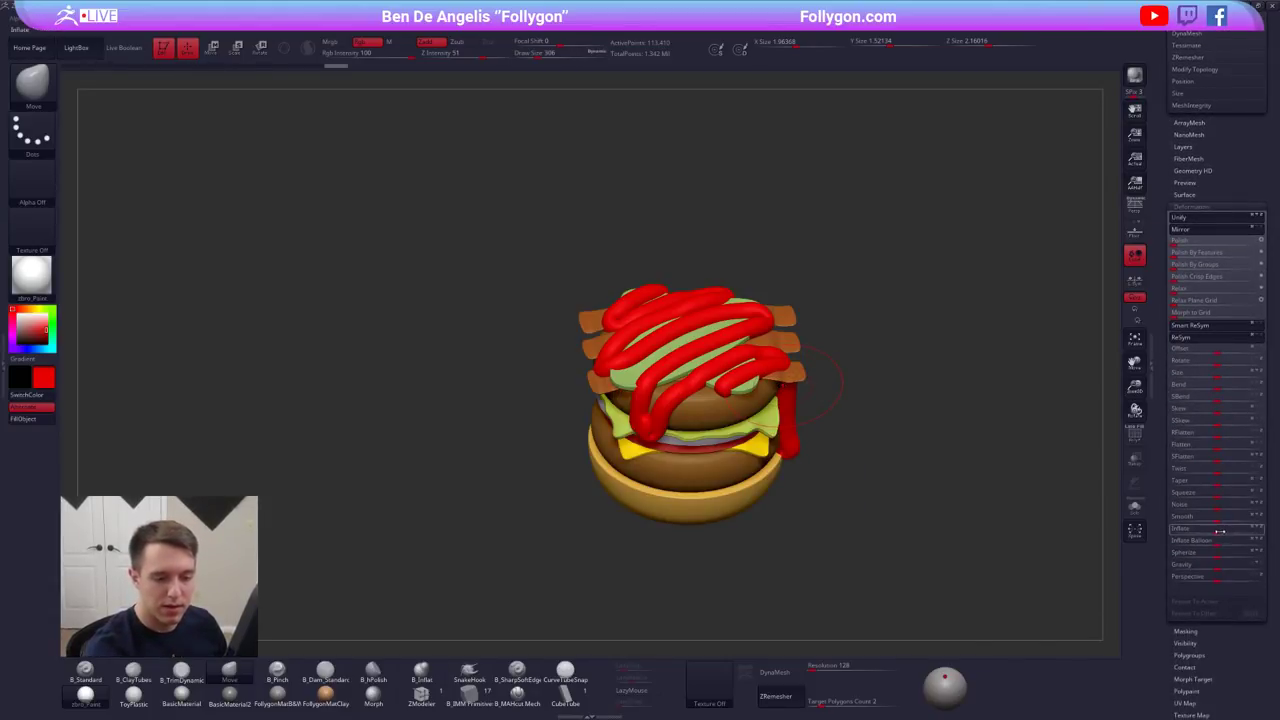
drag(1217, 532, 1222, 533)
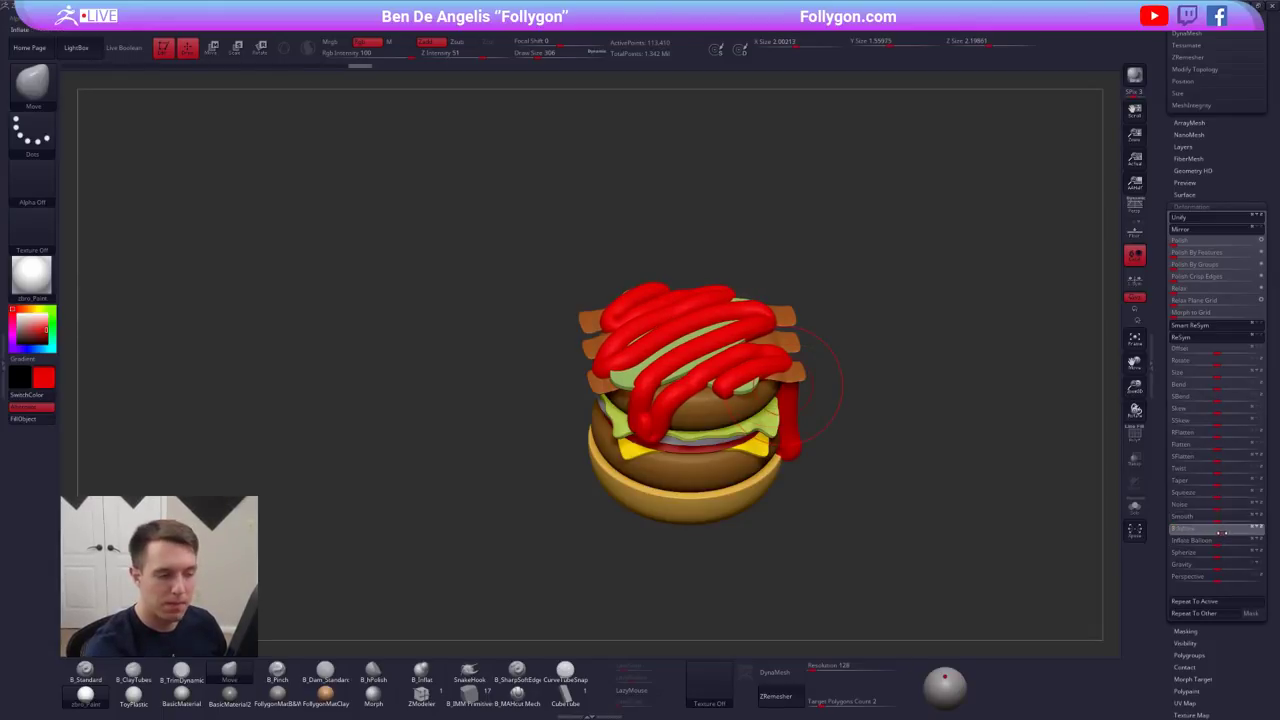
click(1193, 206)
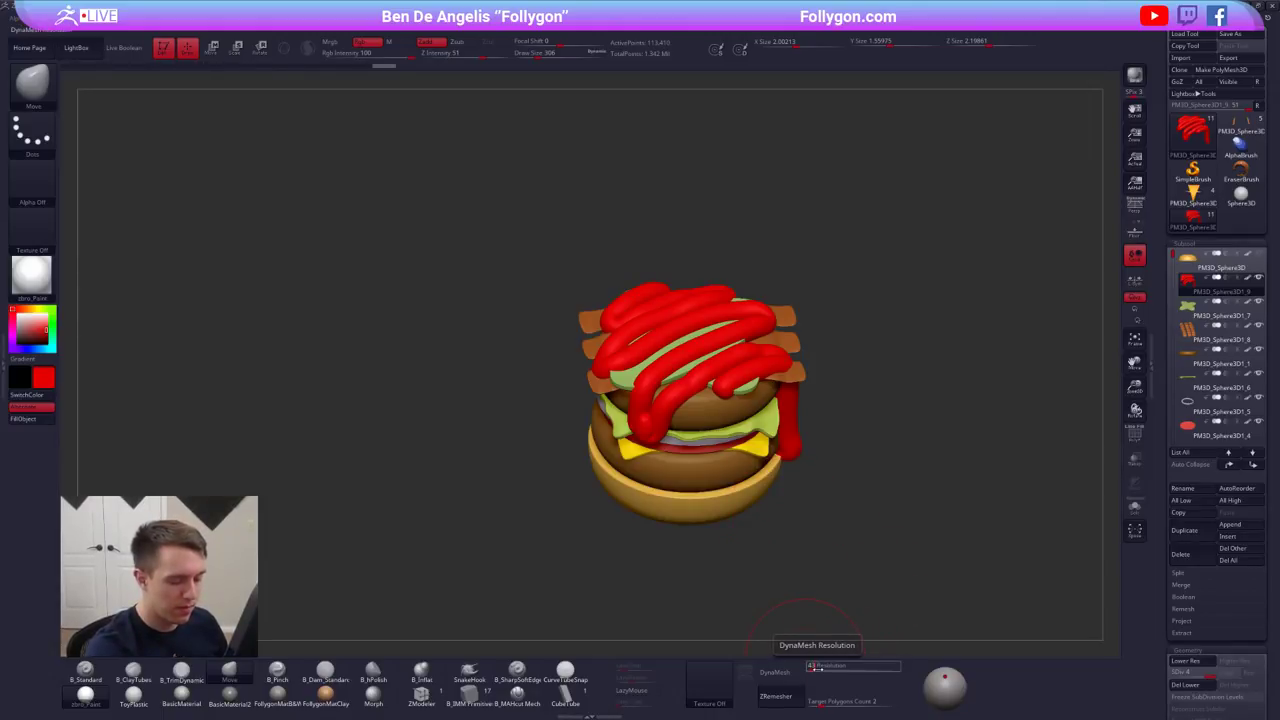
- Adjust the DynaMesh resolution and remesh the ketchup tube with DynaMesh, declining to freeze its subdivision levels
drag(818, 669, 817, 673)
click(777, 672)
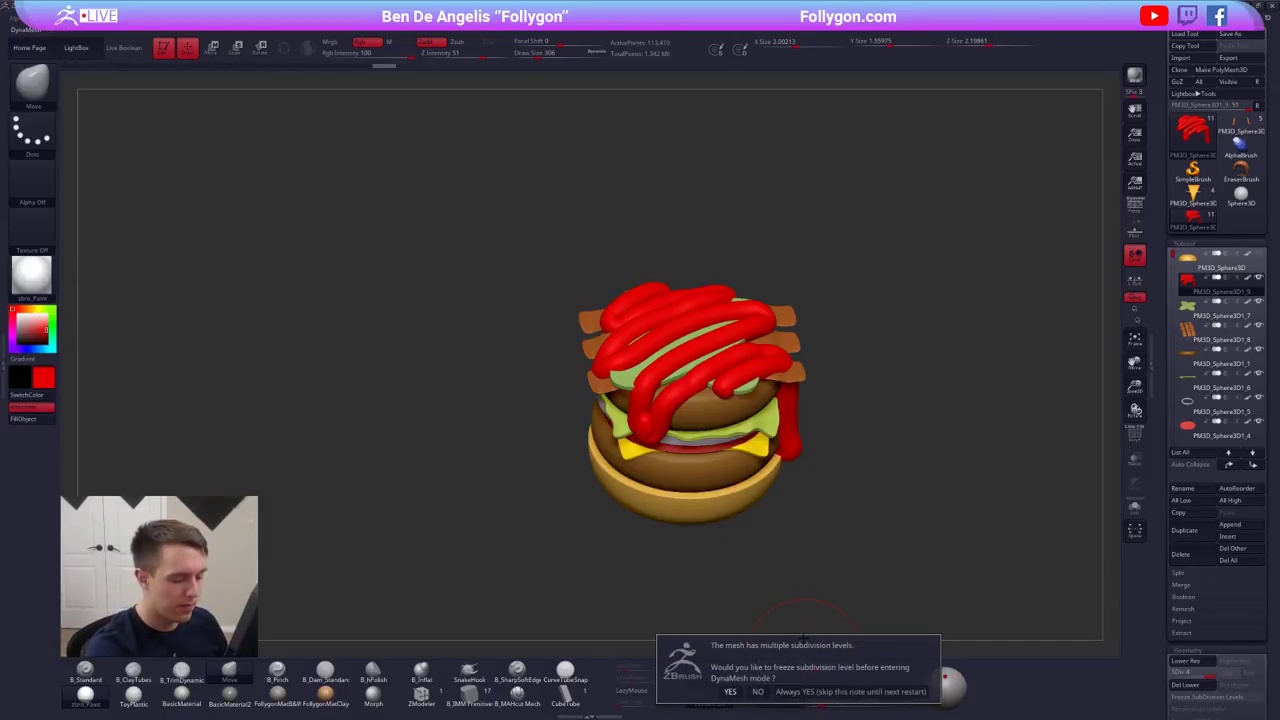
click(758, 691)
- Lower the ketchup's DynaMesh resolution to 152 and remesh it
right_drag(750, 384, 768, 450)
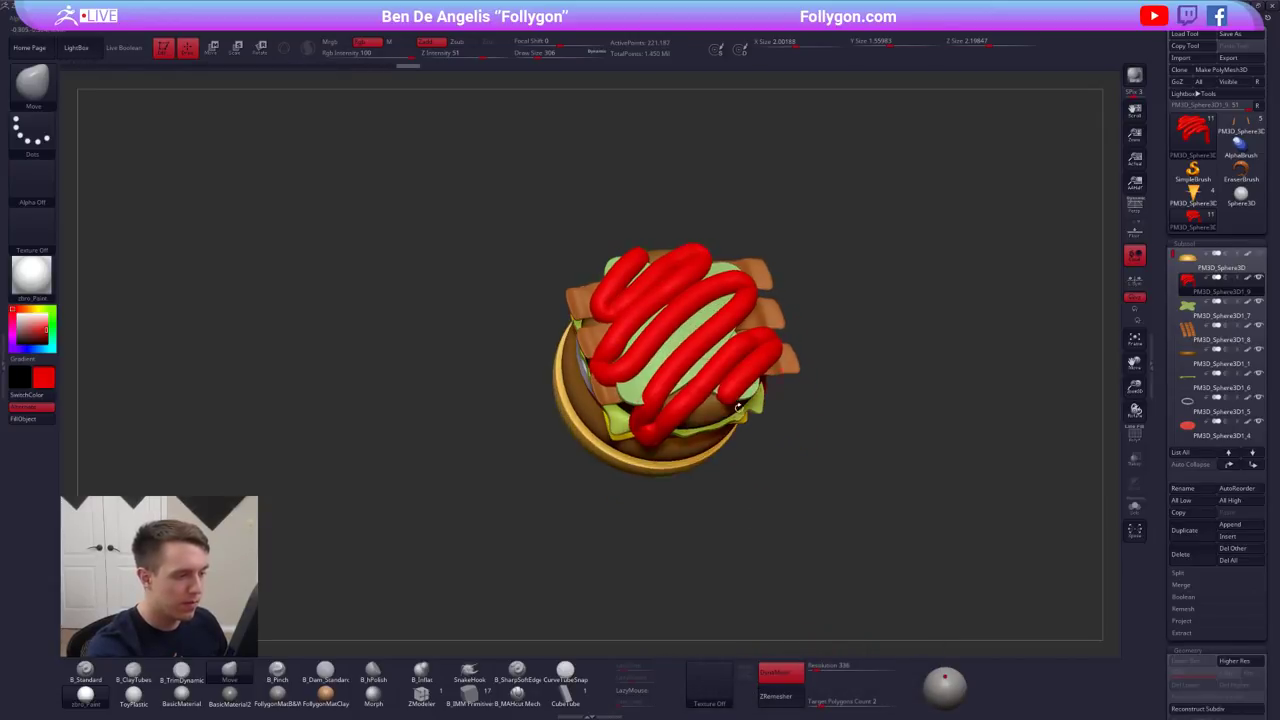
drag(776, 391, 781, 432)
key(shift+f)
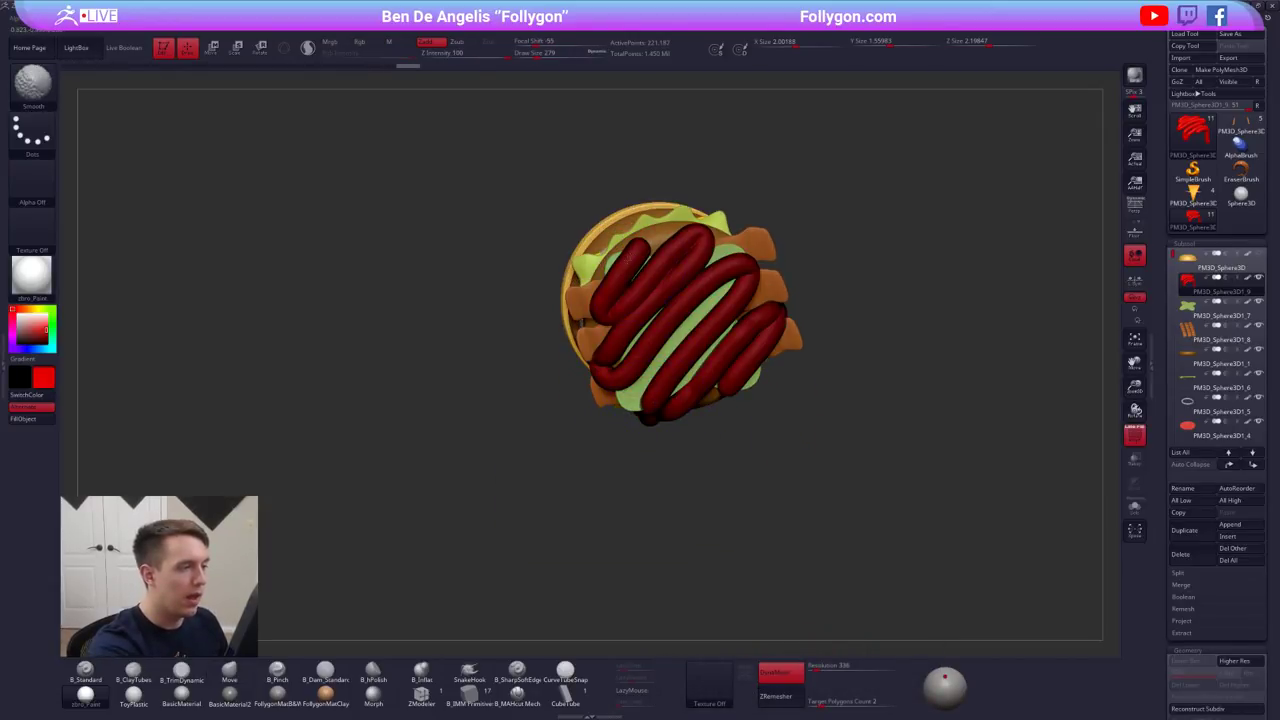
key(shift+f)
click(814, 669)
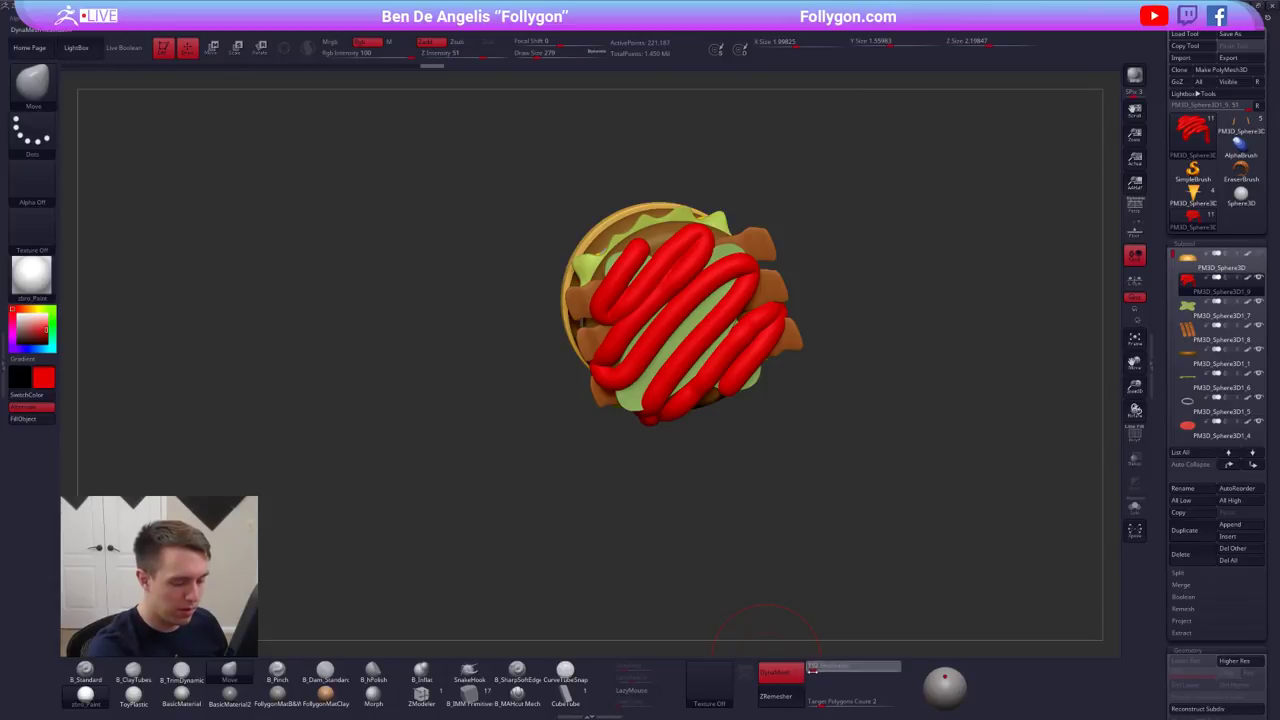
key(Return)
mouse_move(766, 462)
ctrl+mouse_down()
mouse_move(746, 311)
mouse_move(694, 318)
ctrl+mouse_up()
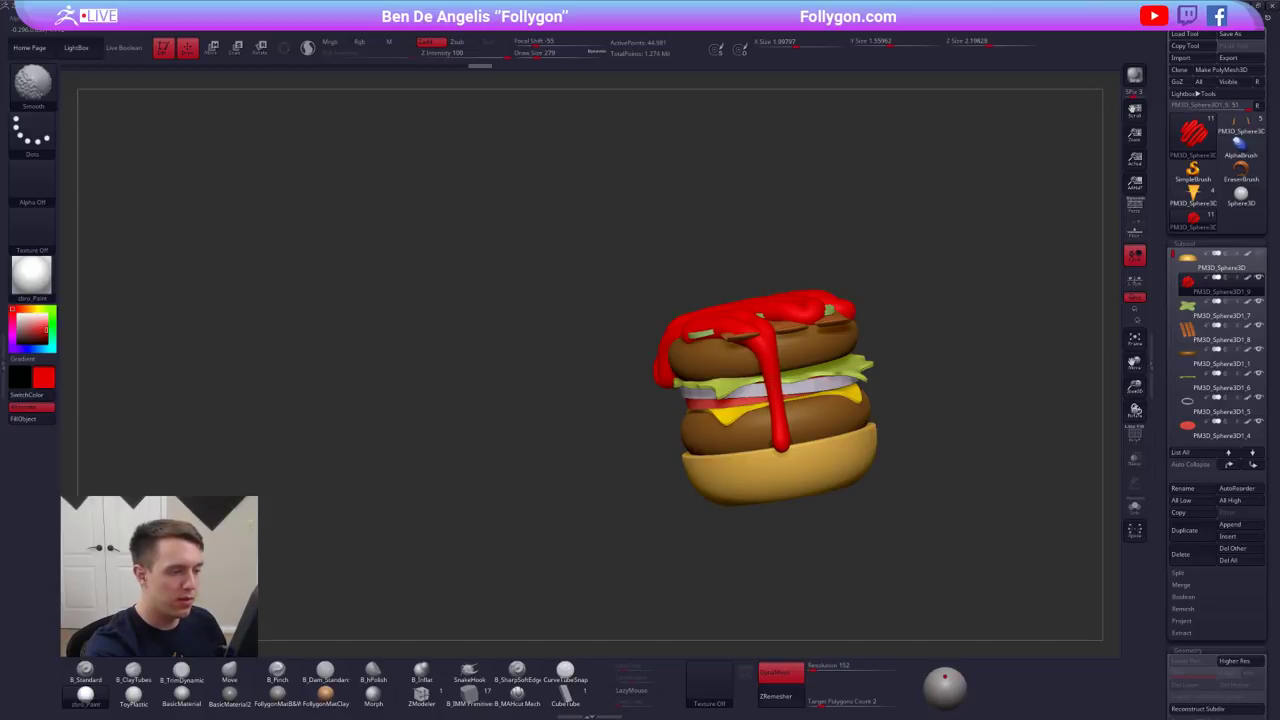
- Smooth the ketchup drips hanging over the upper patty and pull them closer against the burger's side
mouse_move(560, 400)
mouse_down()
mouse_move(640, 400)
mouse_move(630, 378)
mouse_up()
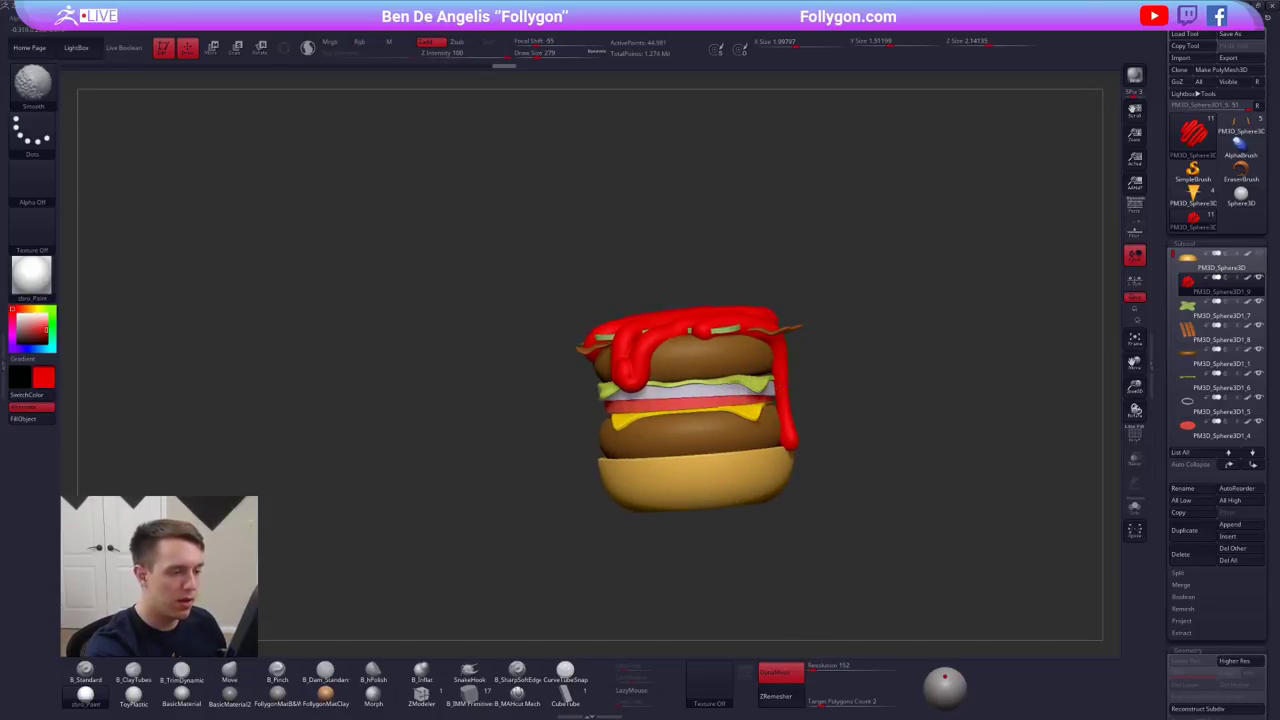
drag(870, 390, 792, 392)
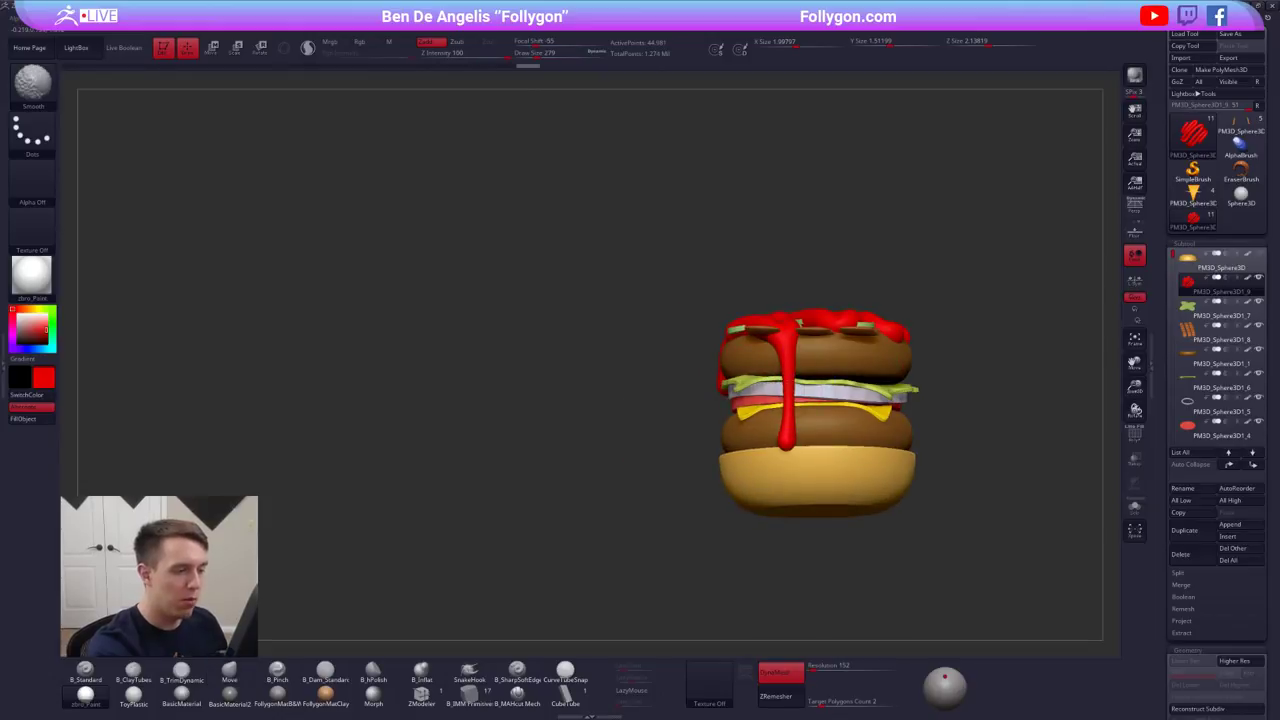
drag(735, 240, 770, 245)
drag(762, 350, 770, 336)
mouse_move(880, 420)
mouse_down()
mouse_move(930, 420)
mouse_move(925, 405)
mouse_up()
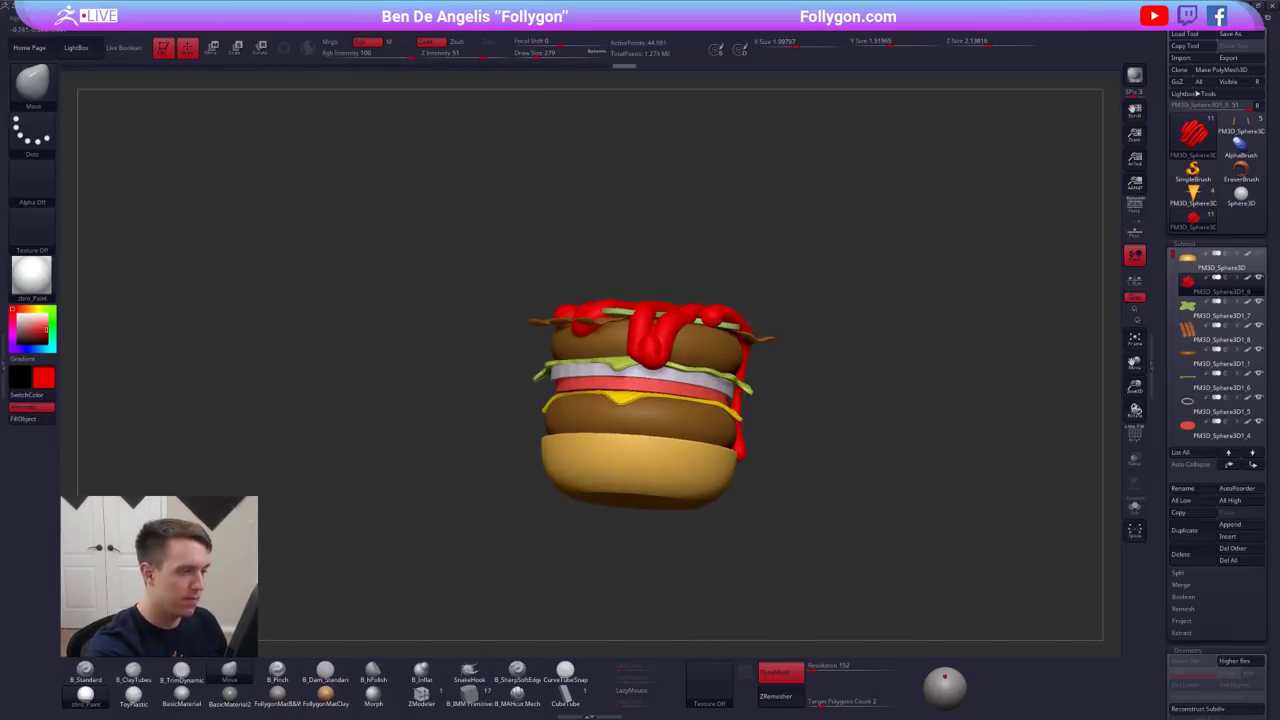
mouse_move(662, 350)
mouse_down()
mouse_move(652, 345)
mouse_move(650, 362)
mouse_up()
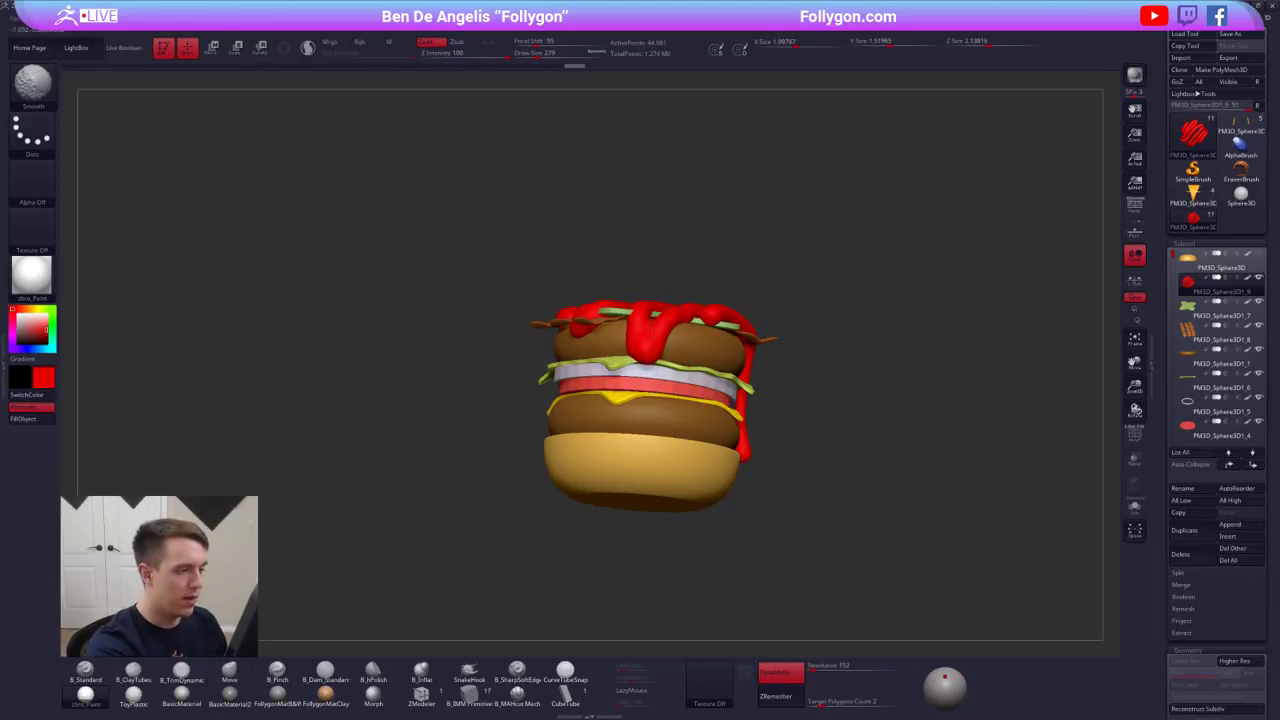
drag(850, 410, 960, 443)
drag(880, 430, 930, 420)
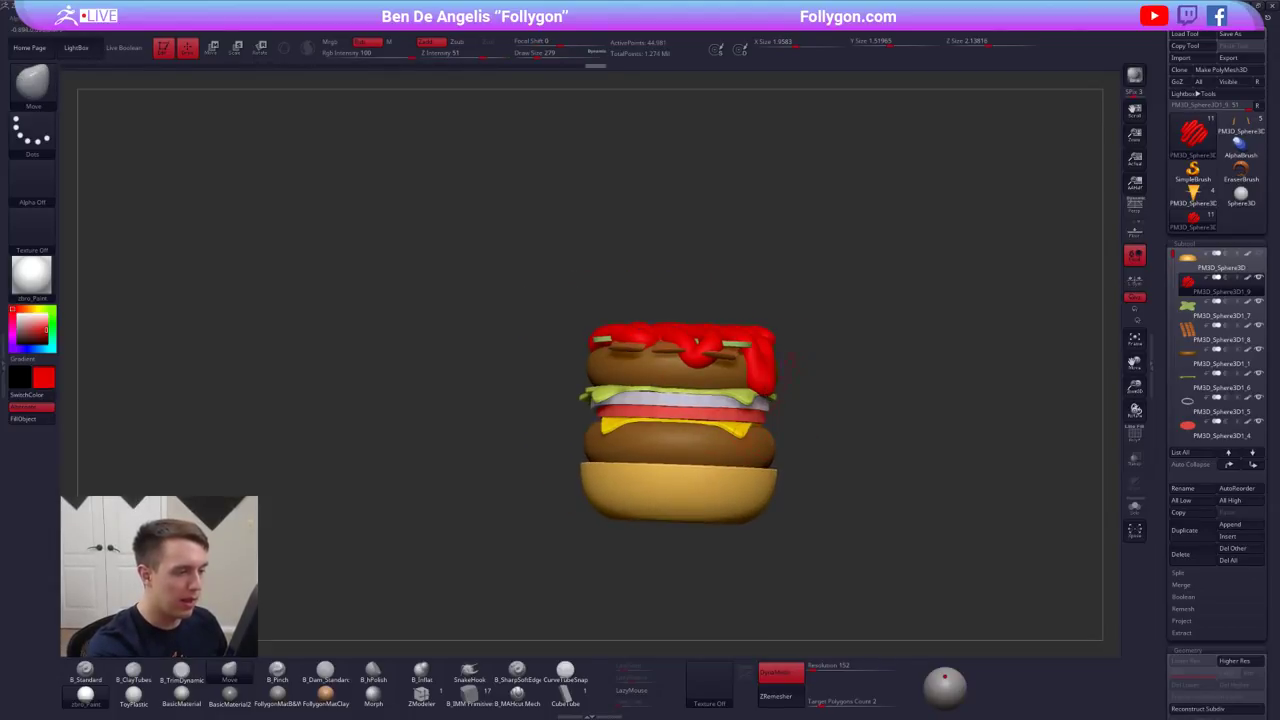
- Smooth the ends and bends of the ketchup zigzag on top of the burger
mouse_move(790, 360)
mouse_down()
mouse_move(825, 345)
mouse_move(775, 450)
mouse_up()
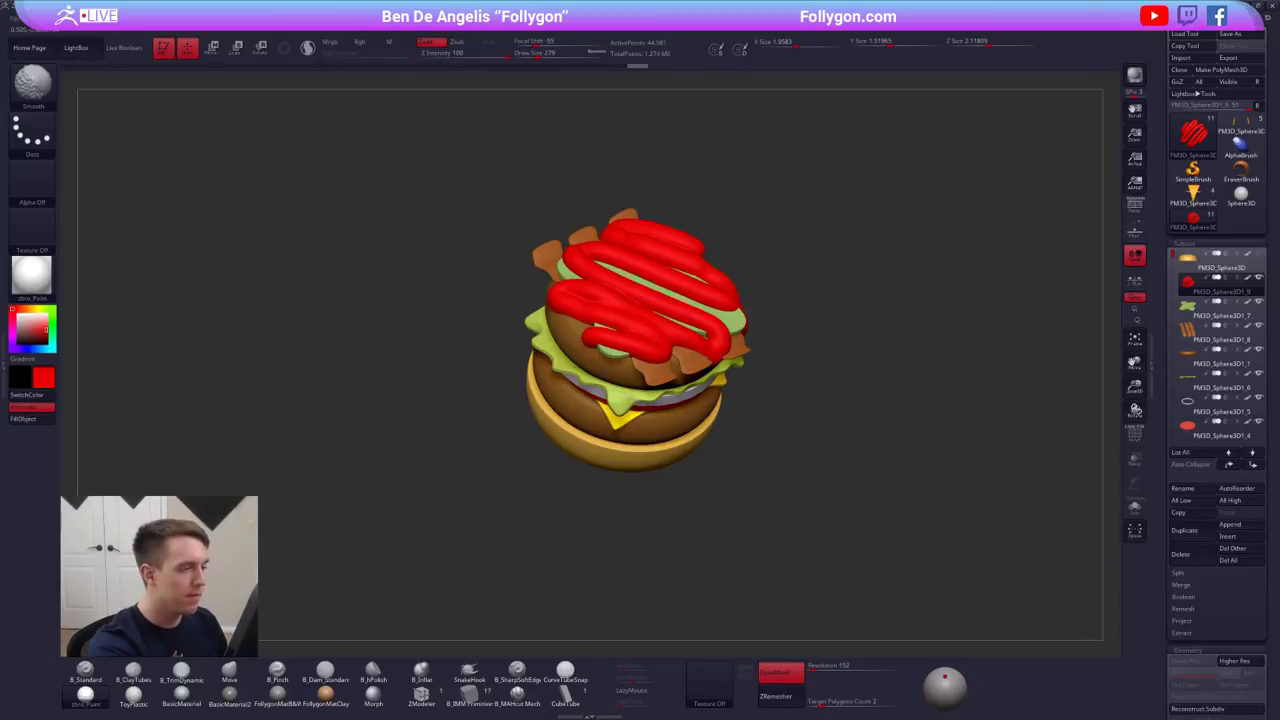
shift+drag(592, 342, 618, 336)
drag(790, 360, 795, 450)
shift+drag(662, 318, 672, 318)
mouse_move(795, 450)
mouse_down()
mouse_move(812, 343)
mouse_move(815, 378)
mouse_up()
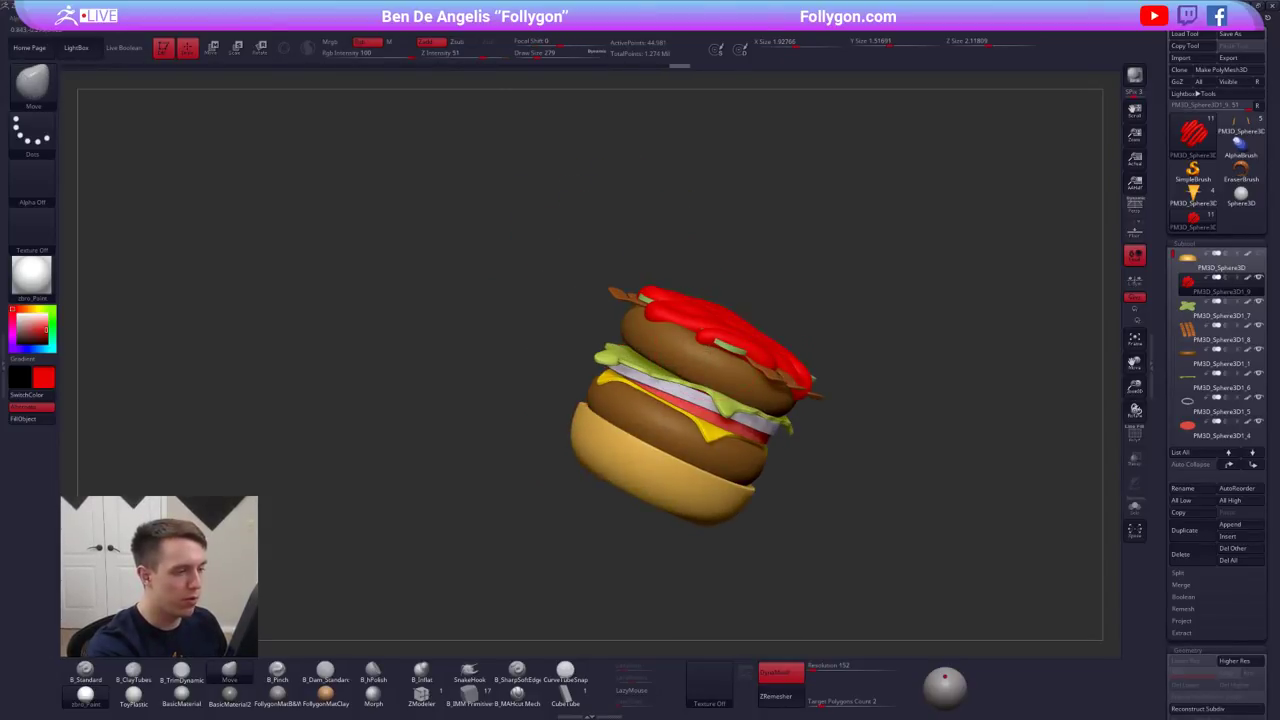
- Select the pickles subtool and adjust the pickles' edges under the ketchup with the Move brush
alt+click(721, 345)
shift+right_drag(735, 350, 785, 346)
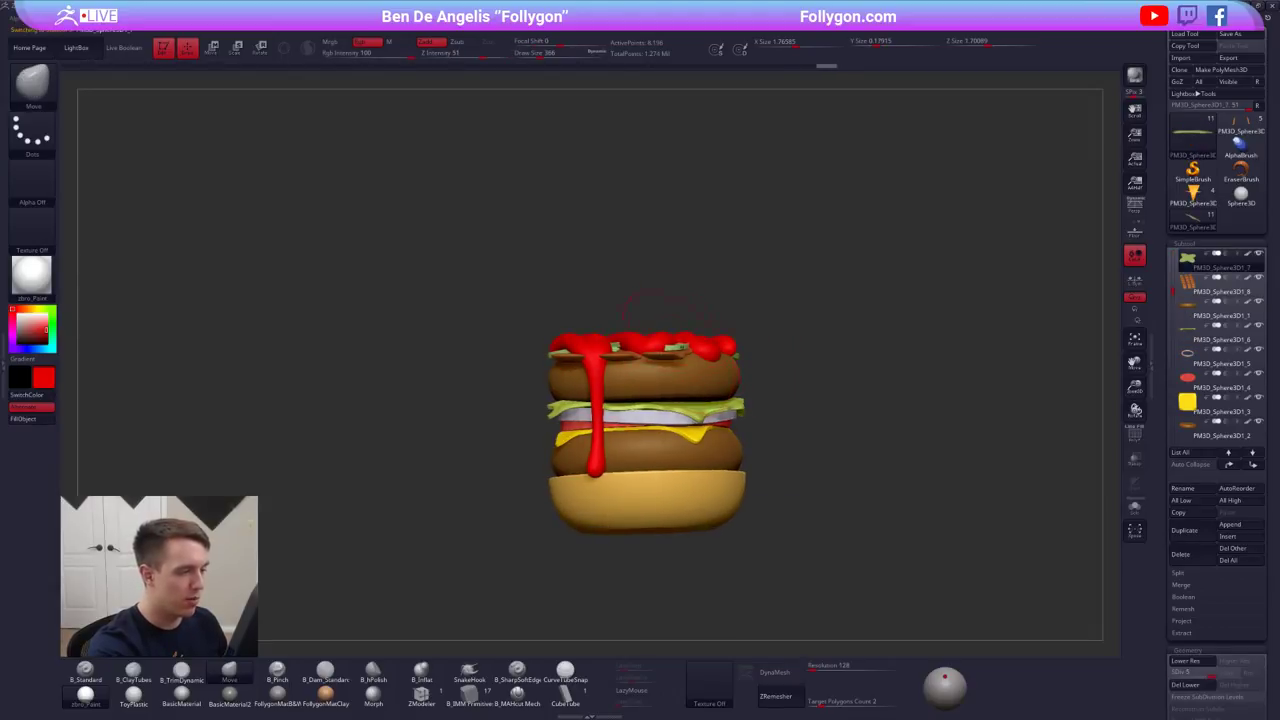
drag(661, 305, 601, 317)
drag(579, 360, 570, 357)
alt+right_drag(562, 357, 815, 374)
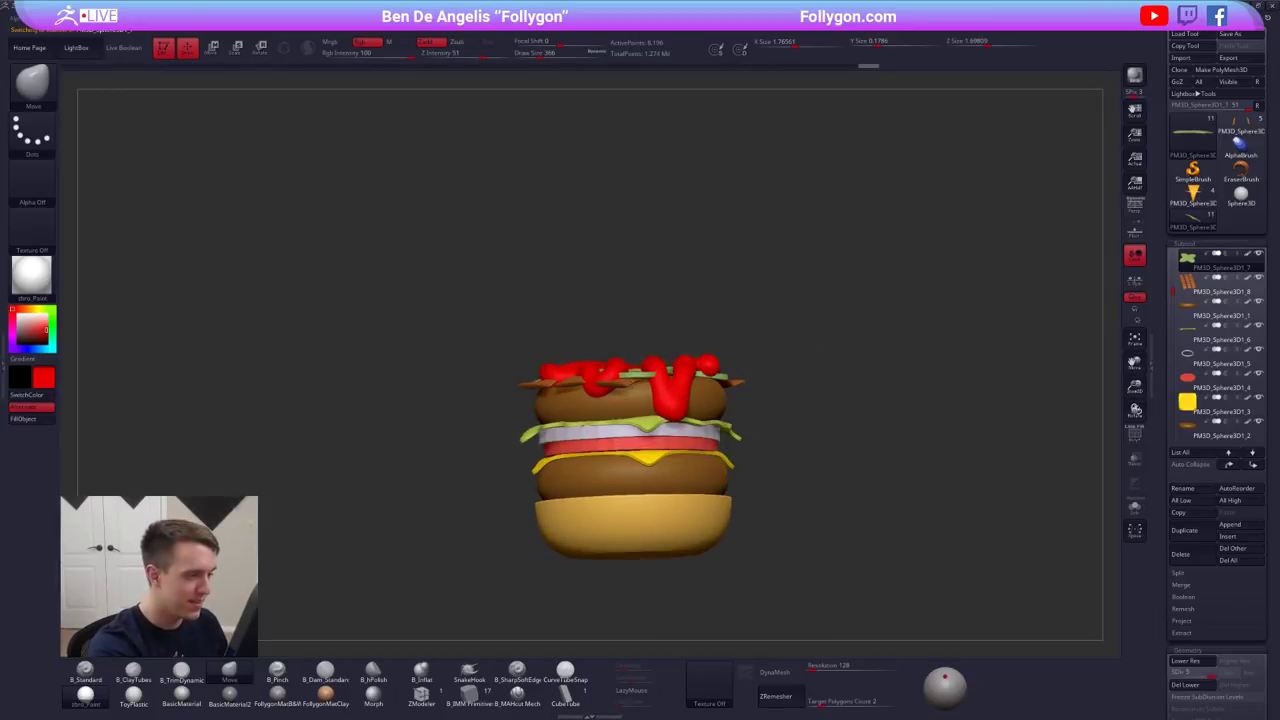
- Reduce the Move brush's draw size and subdivide the pickles once more
mouse_move(629, 431)
right_down()
mouse_move(680, 520)
mouse_move(668, 545)
right_up()
key(space)
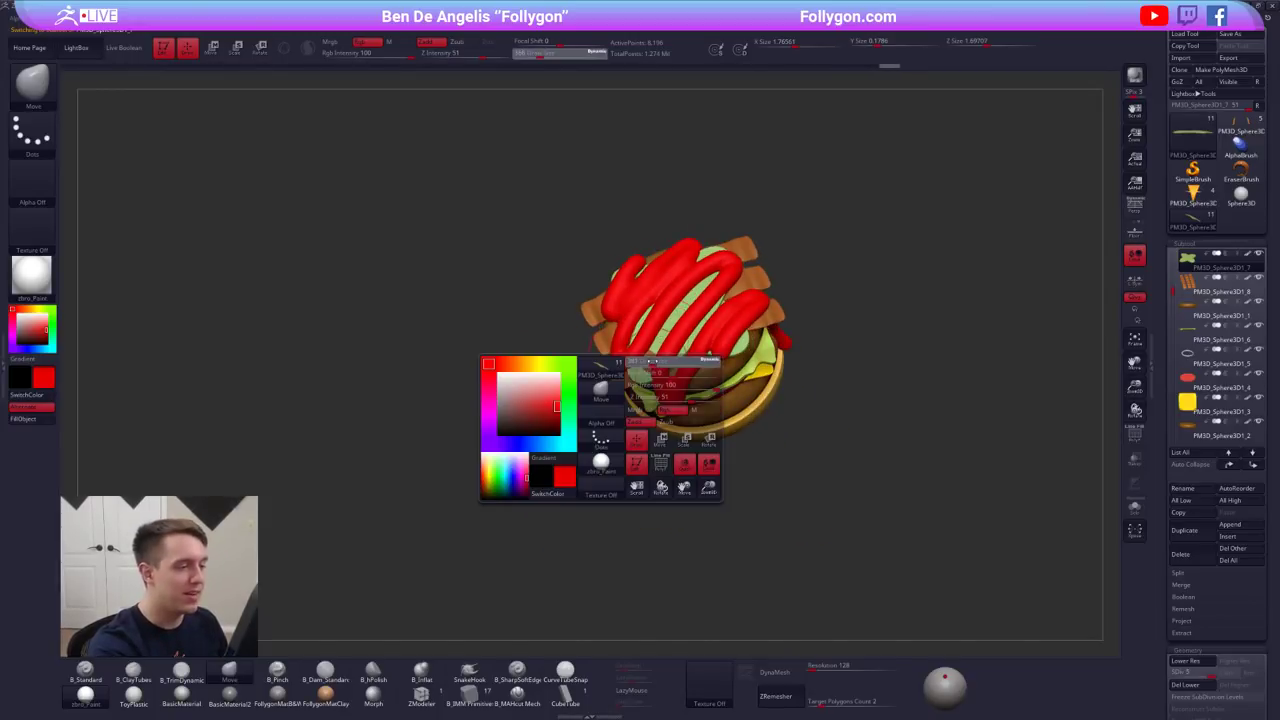
drag(655, 364, 648, 364)
key(shift+d)
key(d)
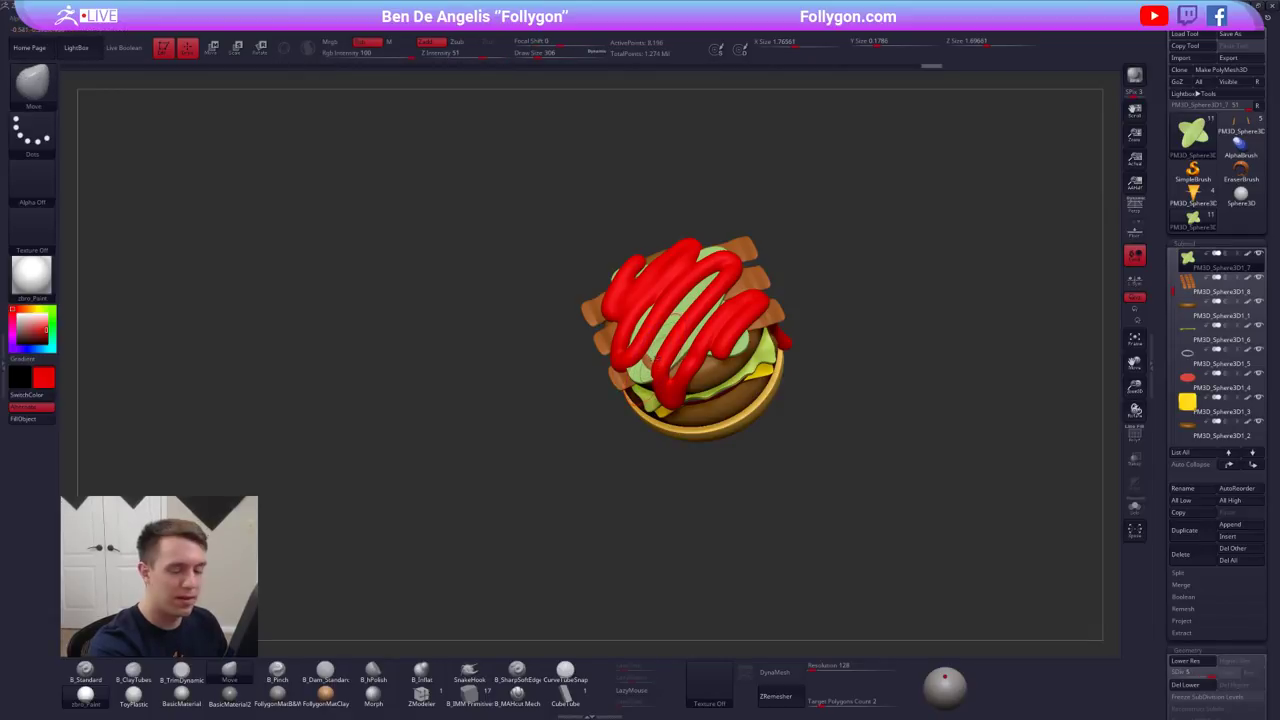
key(ctrl+d)
alt+right_drag(656, 349, 684, 446)
alt+right_drag(700, 353, 673, 359)
- Select the ketchup subtool and duplicate it
drag(1173, 287, 1173, 271)
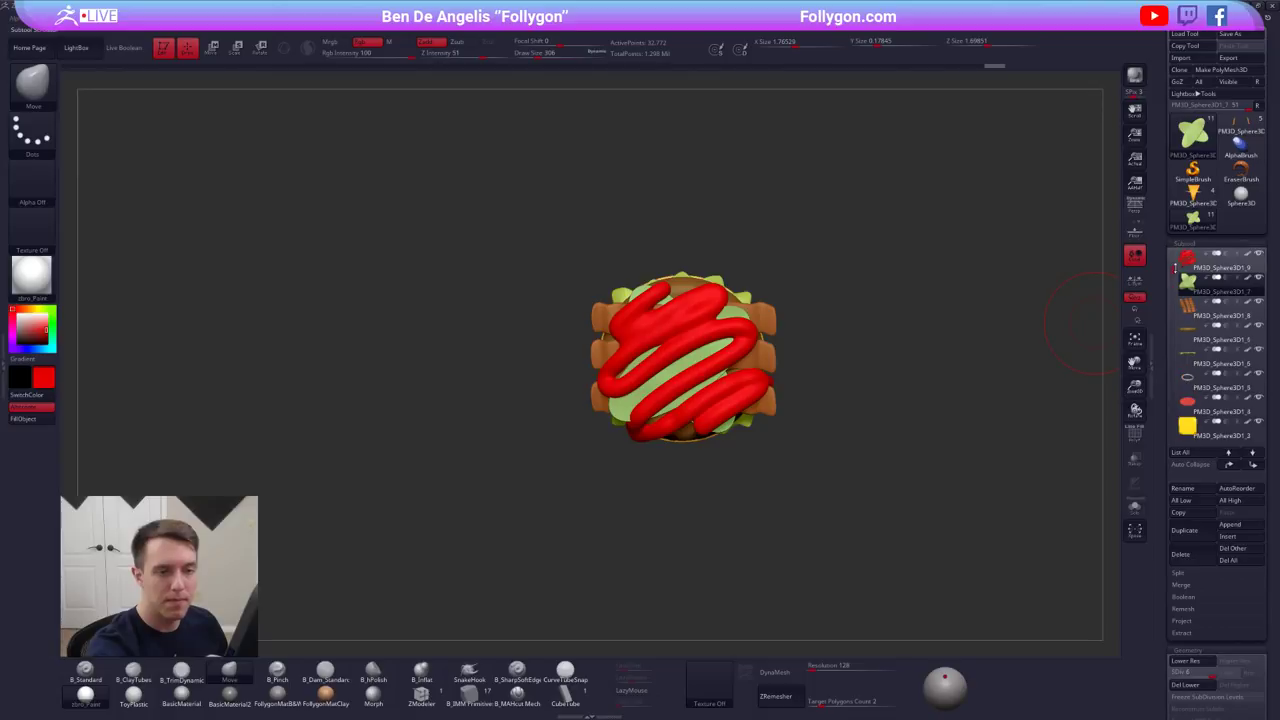
click(1200, 262)
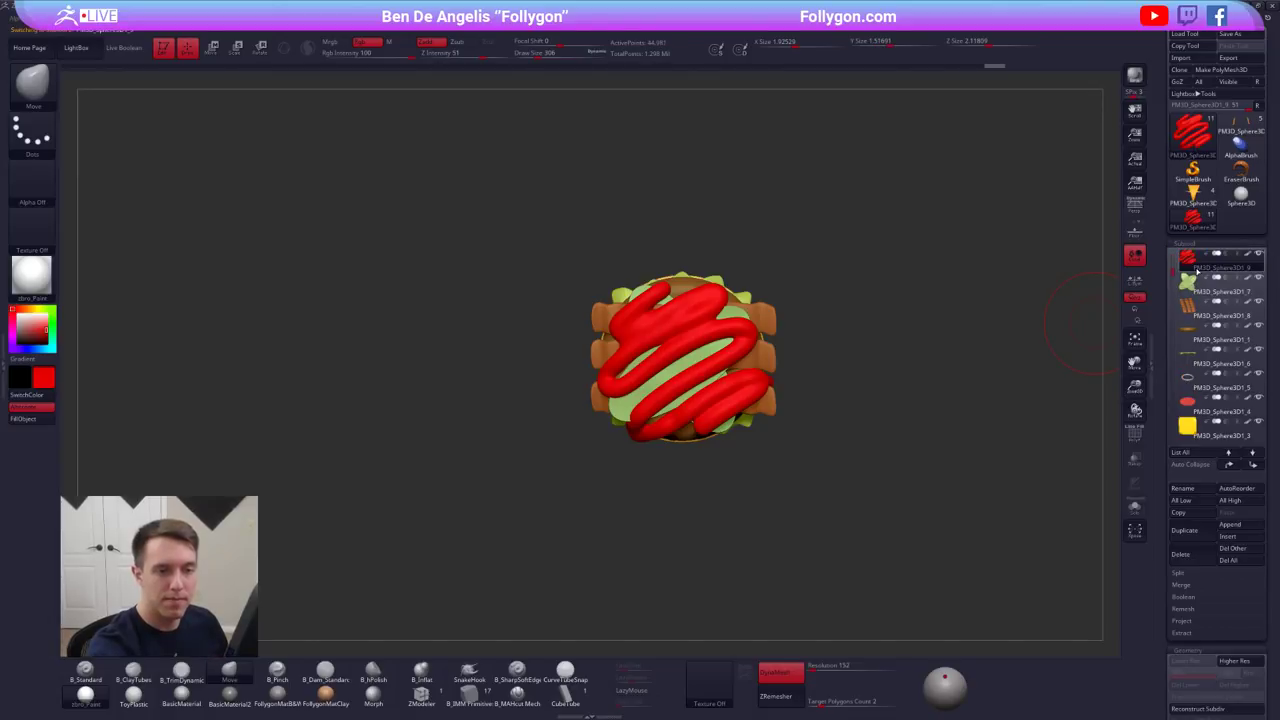
click(1202, 536)
- Draw a second zigzag tube across the top of the burger with the CurveTubeSnap brush at draw size 181
click(565, 669)
key(space)
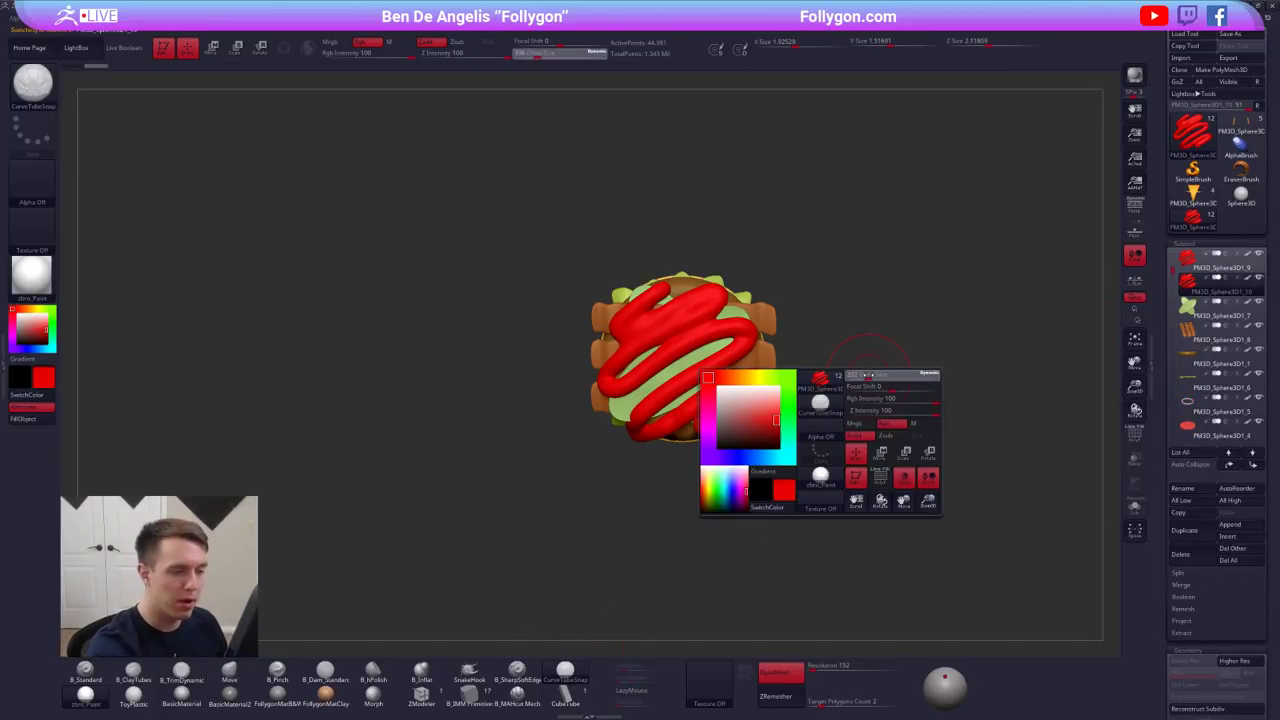
drag(870, 376, 829, 378)
key(space)
drag(699, 320, 718, 322)
right_drag(718, 322, 630, 326)
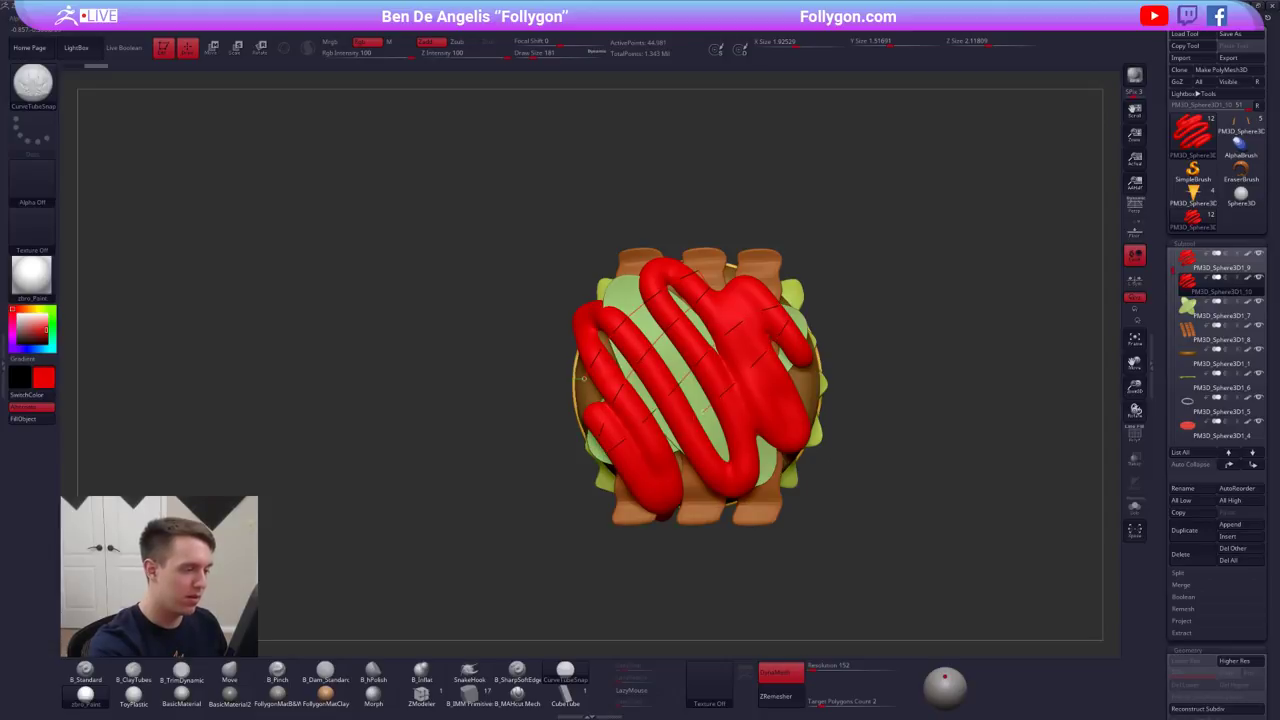
drag(792, 425, 759, 477)
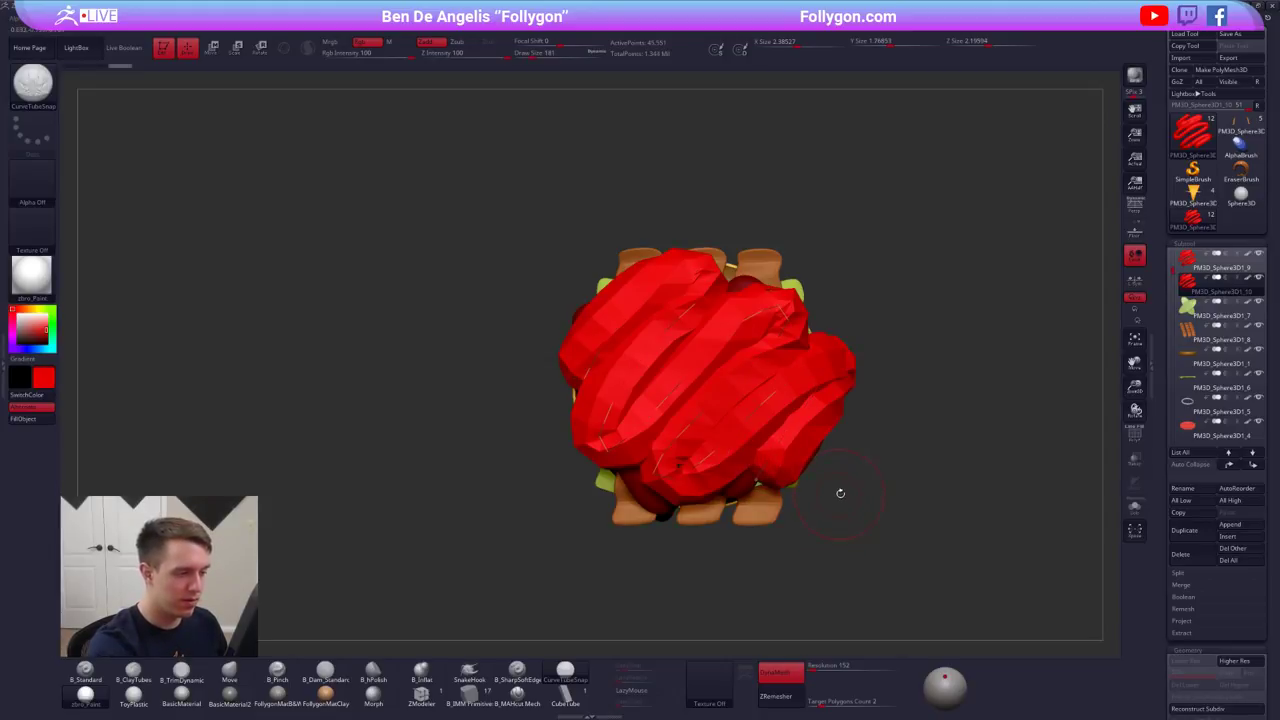
- Fill the duplicated subtool with yellow and thin its new curve tube using draw size 88
click(37, 309)
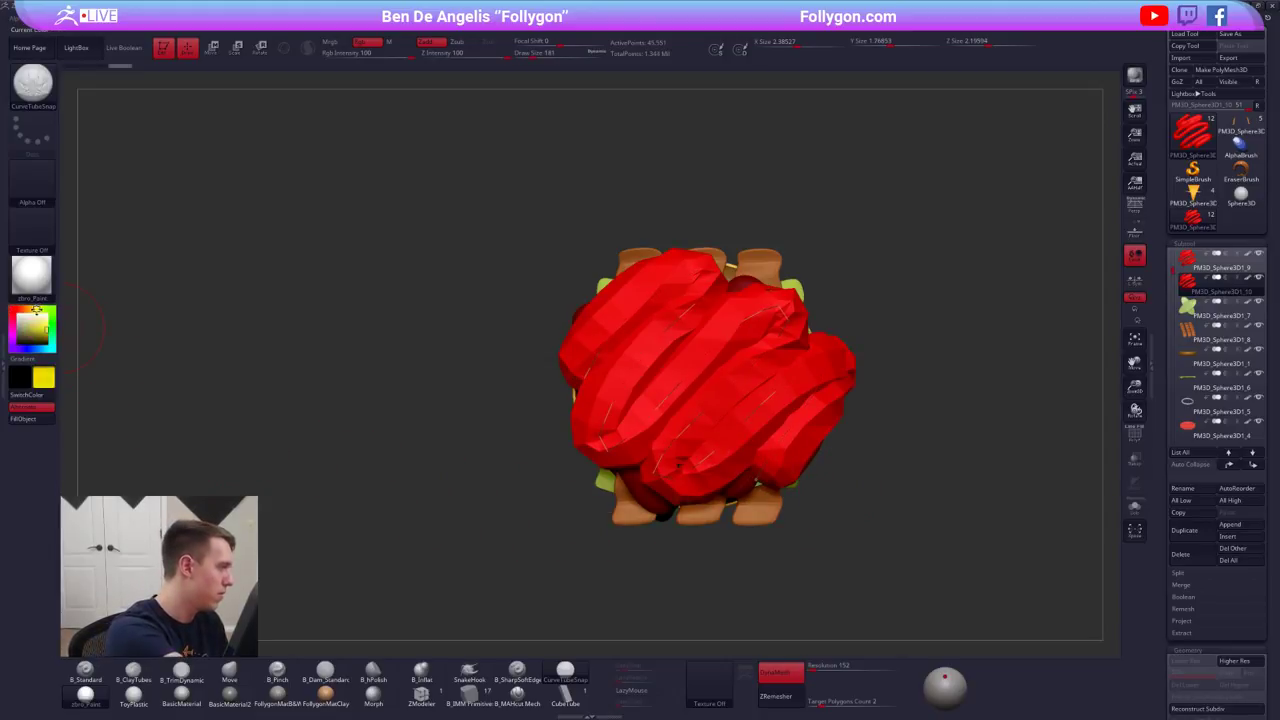
click(36, 420)
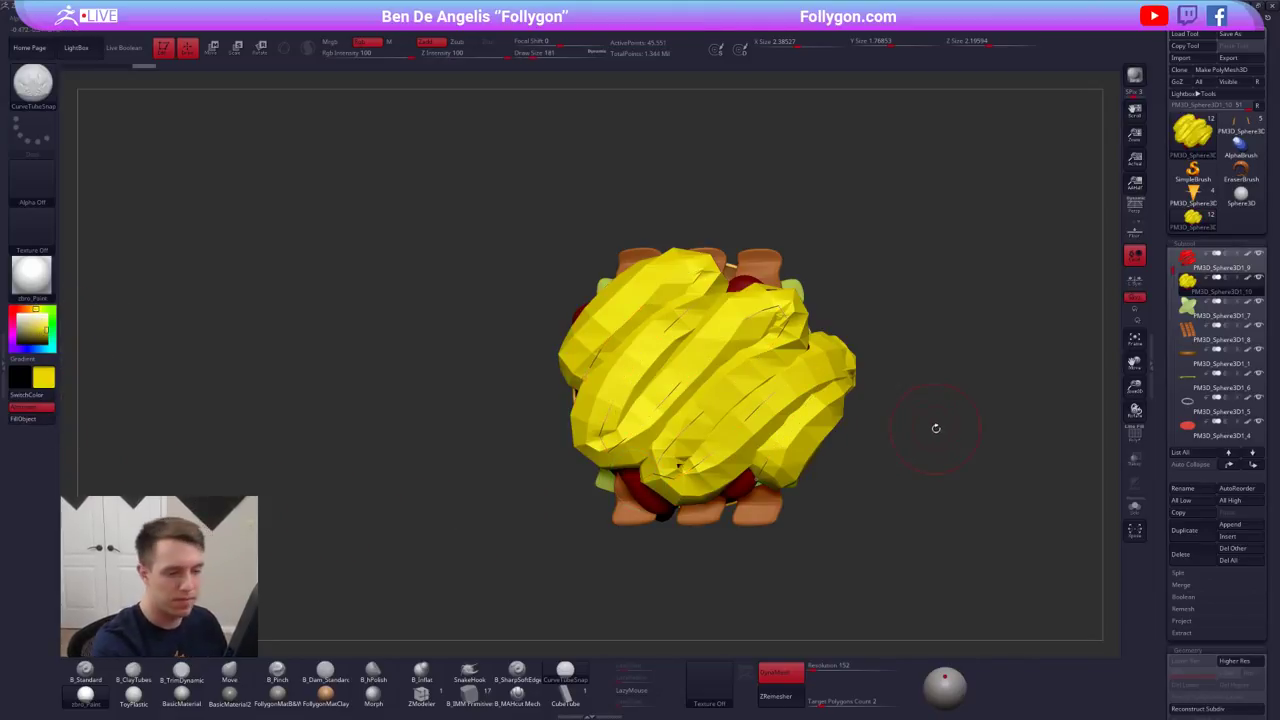
key(s)
drag(936, 430, 927, 430)
click(788, 433)
mouse_move(829, 473)
mouse_down()
mouse_move(878, 450)
mouse_move(912, 463)
mouse_move(905, 440)
mouse_move(770, 465)
mouse_move(735, 445)
mouse_move(725, 490)
mouse_up()
- Isolate the yellow mustard tube by its polygroup and delete the hidden ketchup duplicate from its mesh
drag(725, 560, 890, 455)
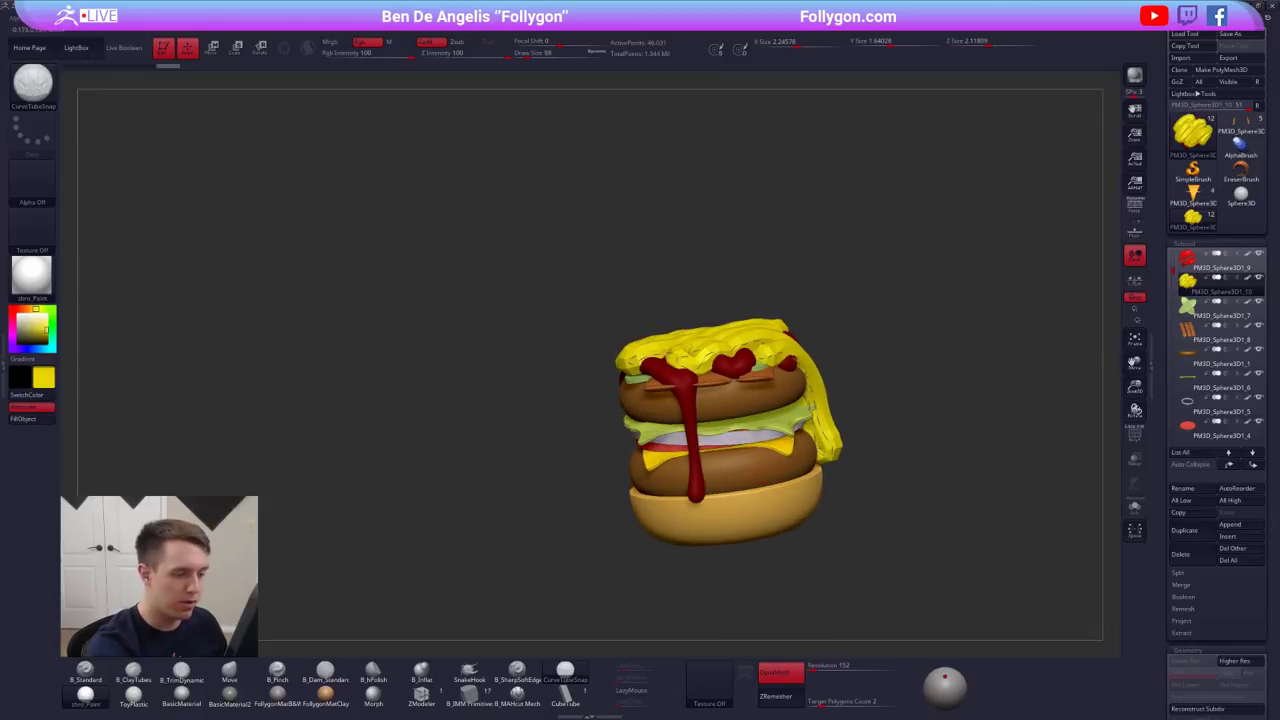
ctrl+shift+click(824, 404)
key(space)
click(868, 414)
mouse_move(905, 430)
mouse_down()
mouse_move(830, 425)
mouse_move(822, 384)
mouse_up()
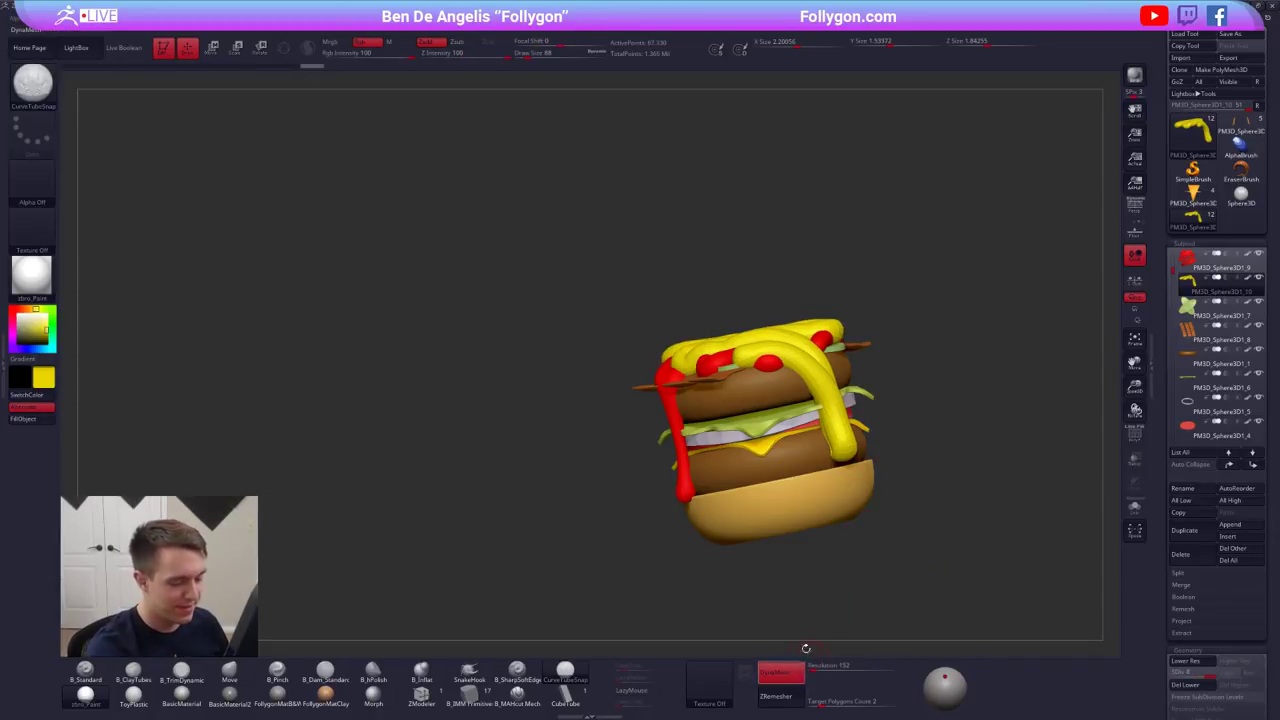
- Remesh the mustard tube with DynaMesh, and shape and smooth its long side drip with the Move brush
drag(969, 510, 808, 493)
key(b)
key(m)
key(v)
key(space)
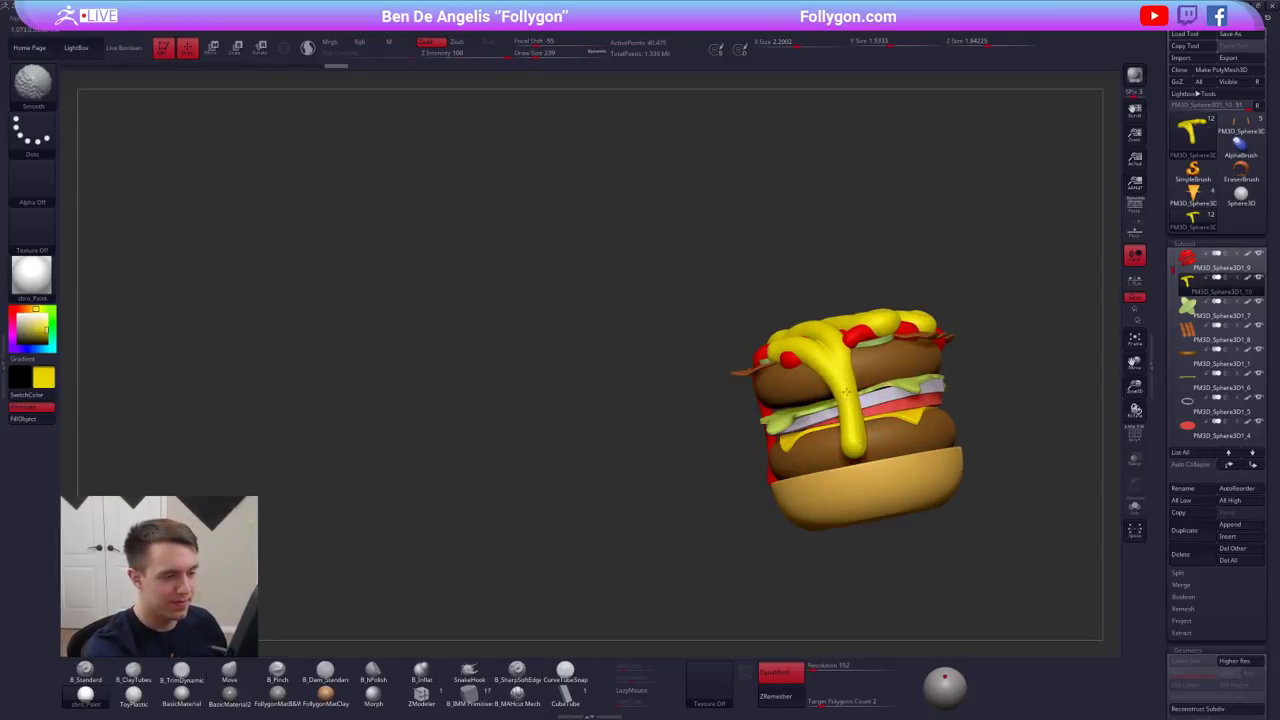
drag(712, 416, 866, 394)
key(space)
drag(808, 466, 818, 466)
mouse_move(840, 395)
shift+mouse_down()
mouse_move(836, 410)
mouse_move(876, 405)
shift+mouse_up()
alt+drag(877, 452, 882, 482)
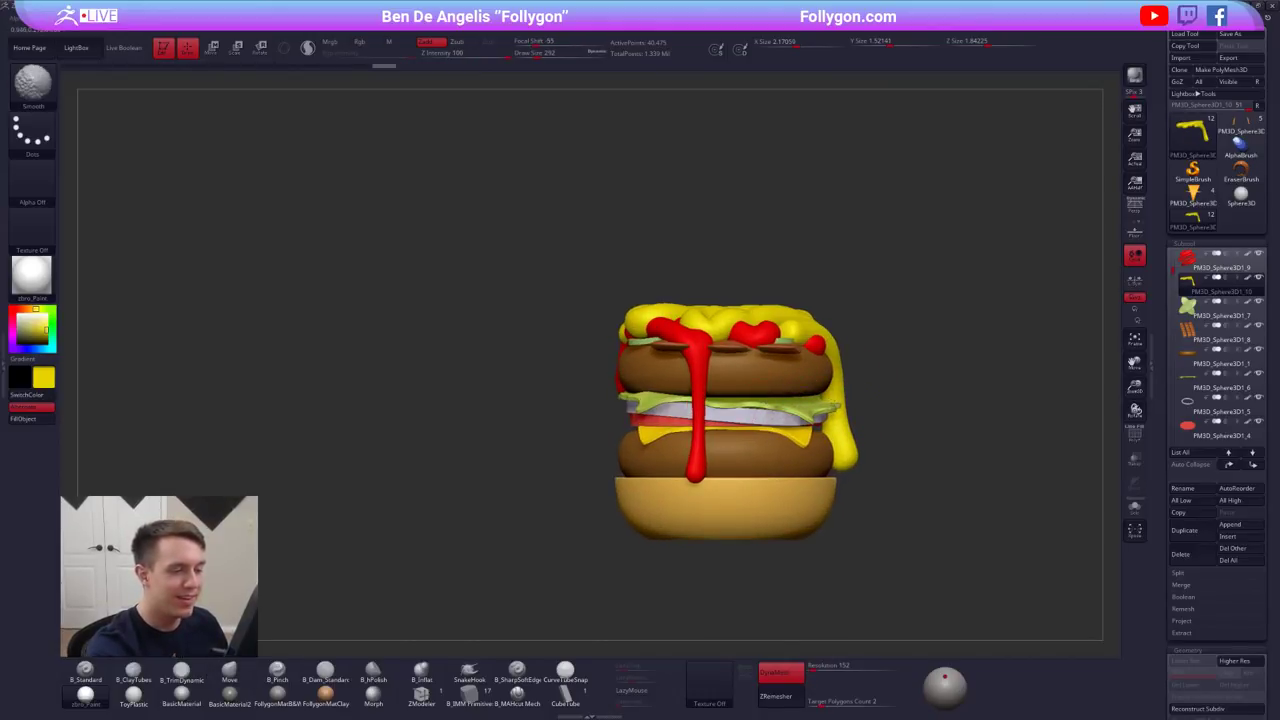
- Smooth the mustard's side drip and the bends of its zigzag on top with a larger brush
shift+drag(834, 422, 842, 442)
key(space)
drag(800, 388, 815, 388)
drag(895, 310, 897, 430)
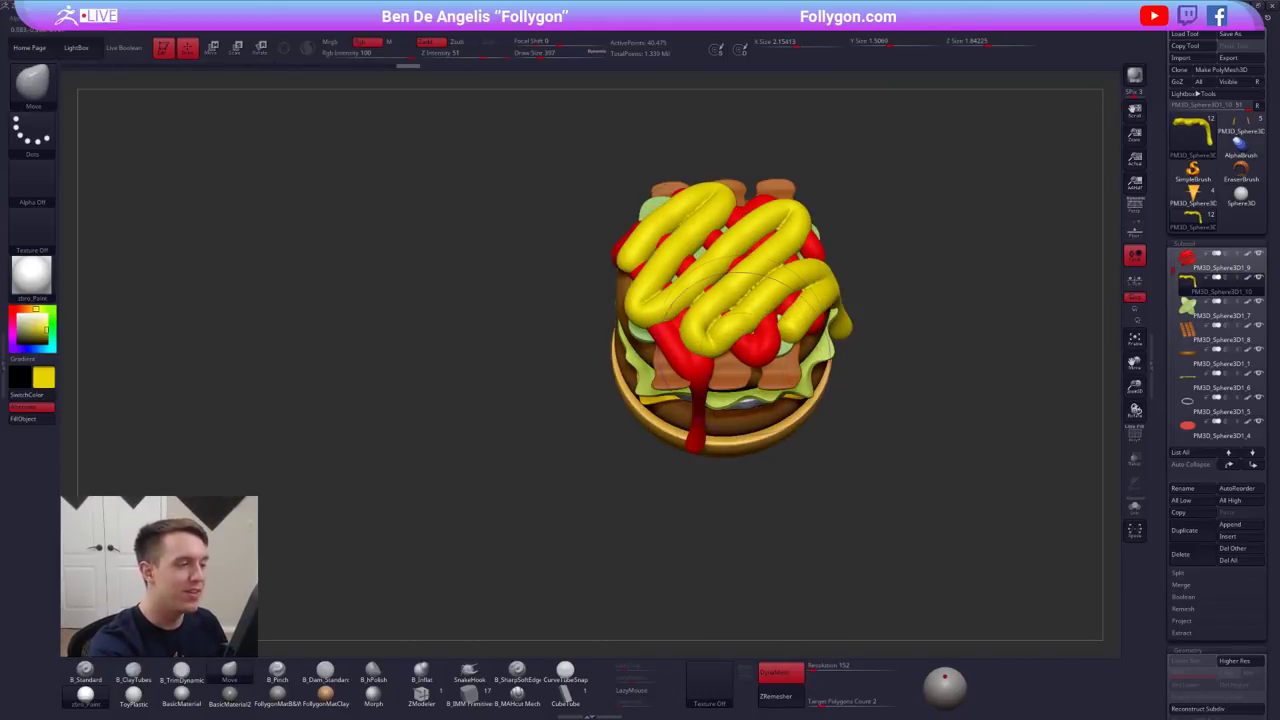
mouse_move(715, 325)
shift+mouse_down()
mouse_move(740, 305)
mouse_move(745, 266)
shift+mouse_up()
- Lower the mustard's DynaMesh resolution to 88 and remesh it
ctrl+drag(886, 242, 900, 264)
alt+drag(902, 268, 915, 315)
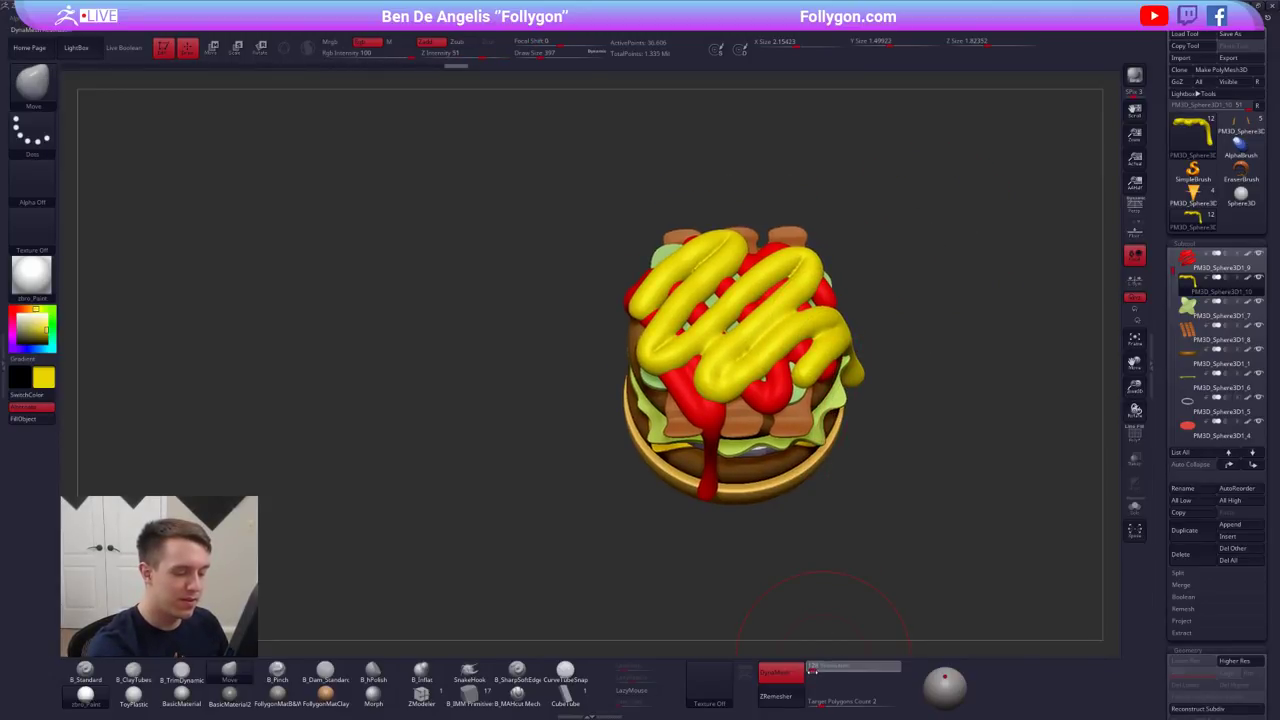
click(812, 670)
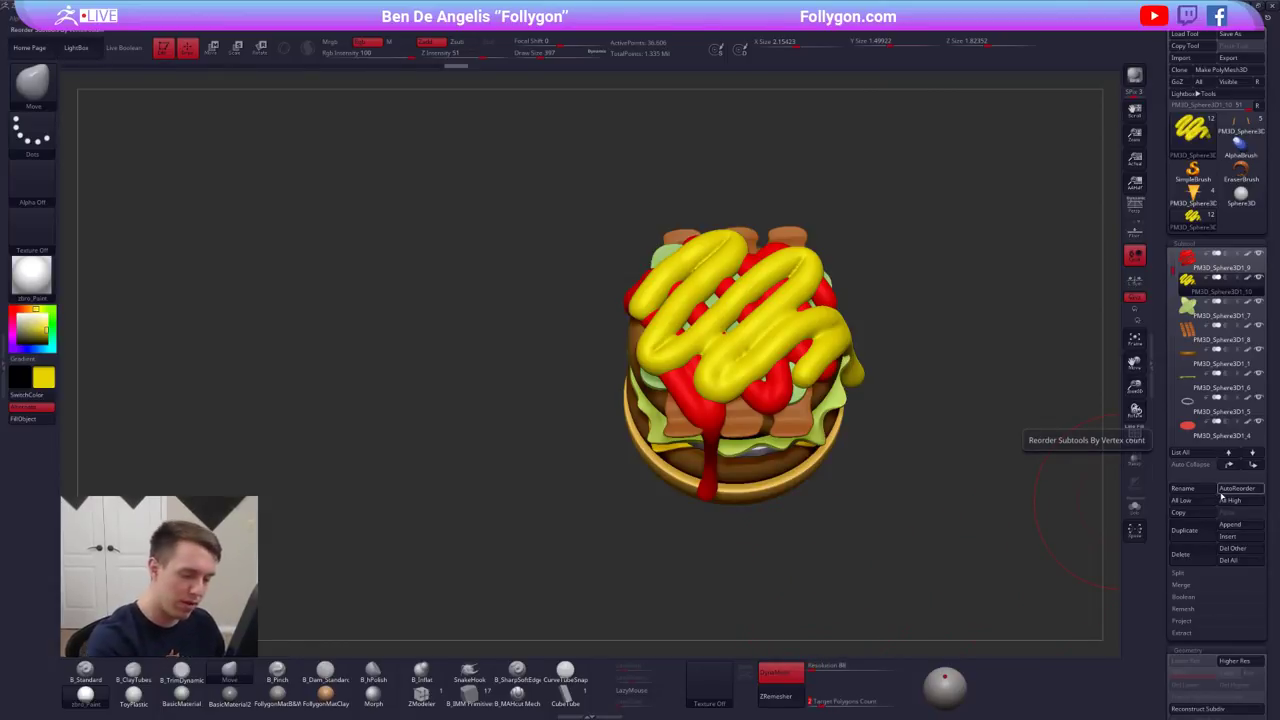
ctrl+drag(880, 510, 826, 526)
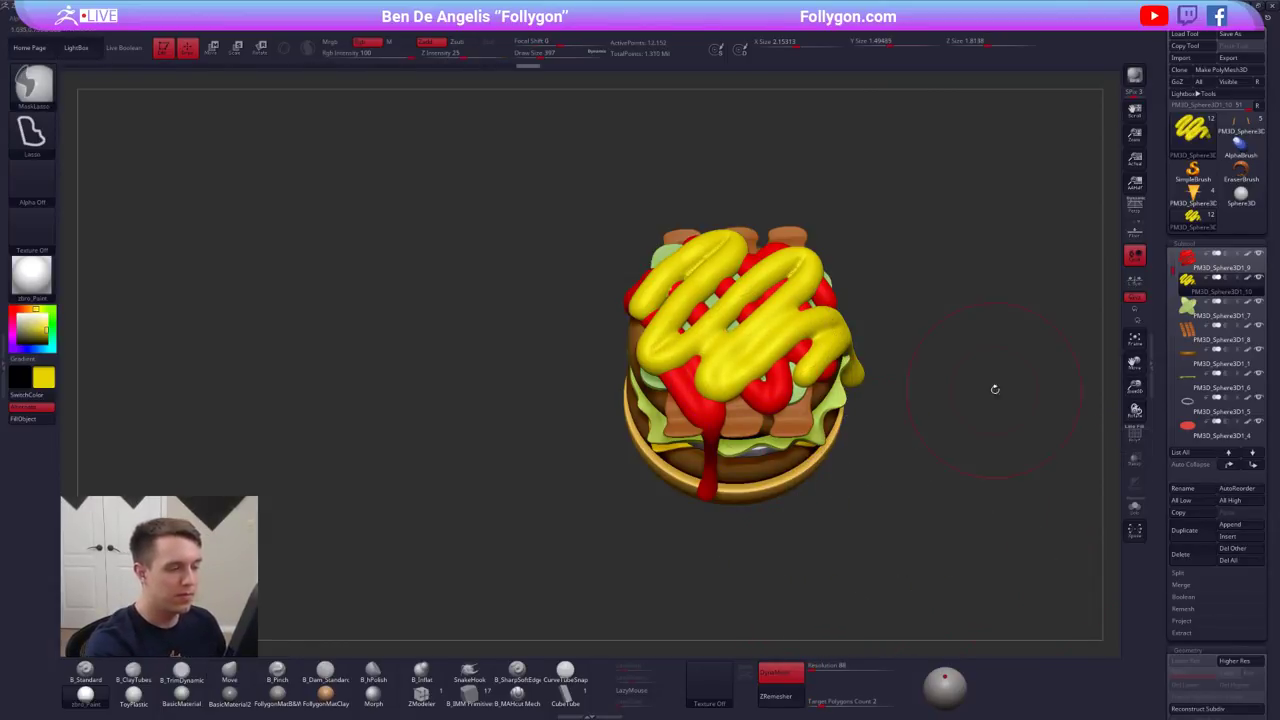
- Smooth the remeshed mustard strands so they blend and settle onto the ketchup
alt+drag(995, 389, 1011, 446)
mouse_move(775, 365)
shift+mouse_down()
mouse_move(770, 350)
mouse_move(705, 350)
shift+mouse_up()
drag(970, 500, 975, 390)
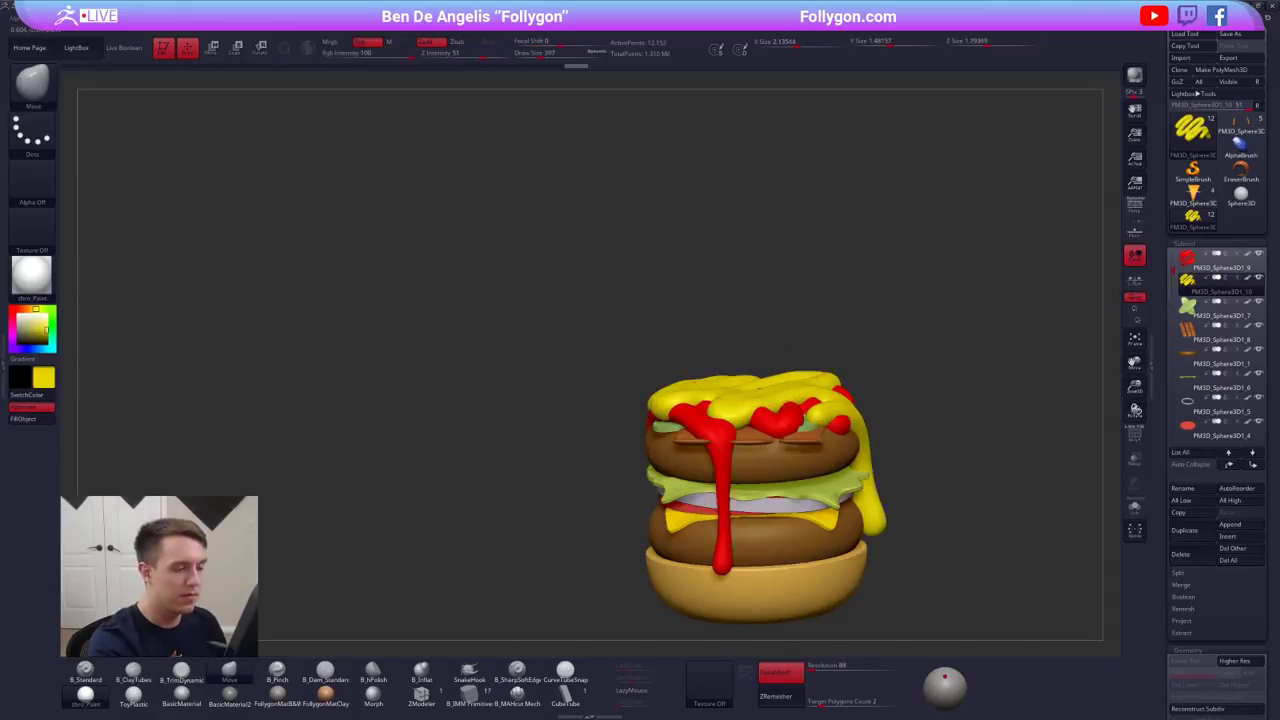
mouse_move(985, 450)
mouse_down()
mouse_move(905, 425)
mouse_move(906, 552)
mouse_move(1050, 560)
mouse_up()
mouse_move(933, 525)
shift+mouse_down()
mouse_move(931, 547)
mouse_move(928, 530)
mouse_move(1045, 495)
shift+mouse_up()
- Reduce the draw size to 215 and refine the mustard's edge loops with moving and smoothing strokes
drag(930, 420, 870, 430)
key(space)
drag(788, 456, 785, 456)
mouse_move(930, 470)
mouse_down()
mouse_move(965, 480)
mouse_move(970, 590)
mouse_up()
shift+drag(665, 385, 689, 408)
alt+drag(900, 450, 886, 415)
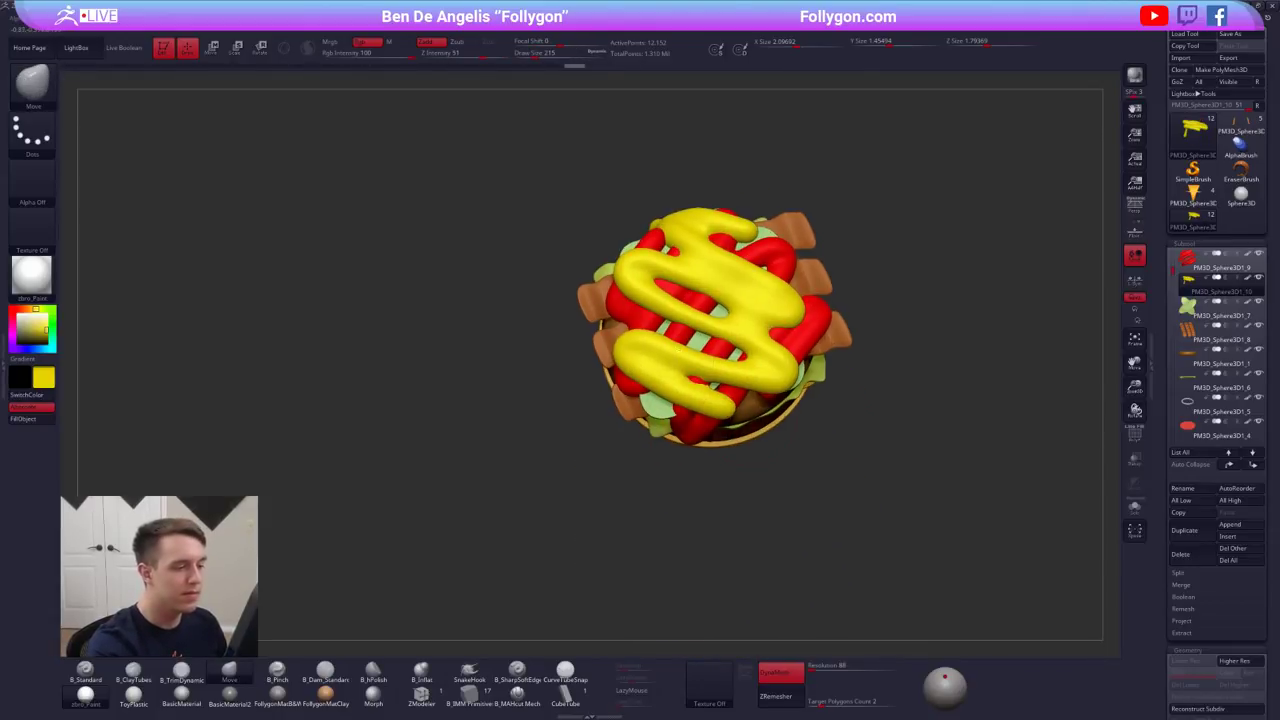
- Turn off DynaMesh for the mustard and retopologise it with ZRemesher at a target polygons count of 0.1
drag(818, 540, 865, 545)
click(795, 670)
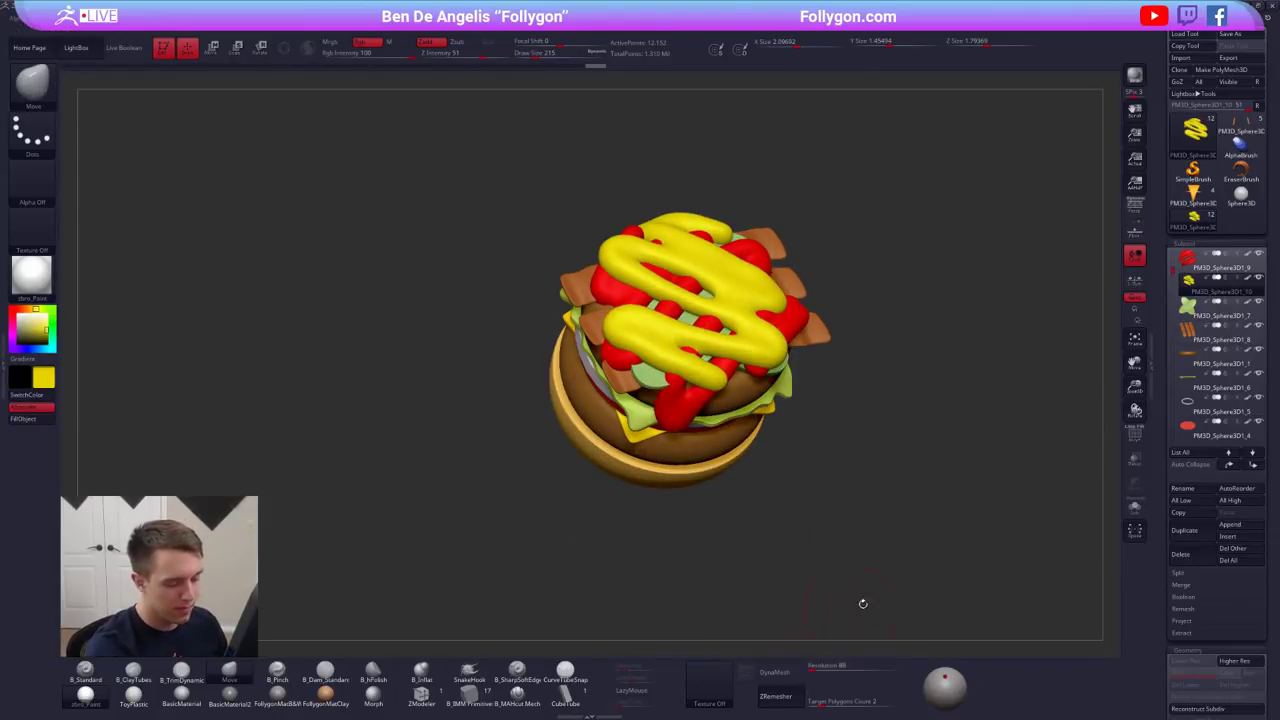
key(shift+f)
key(ctrl+w)
key(shift+f)
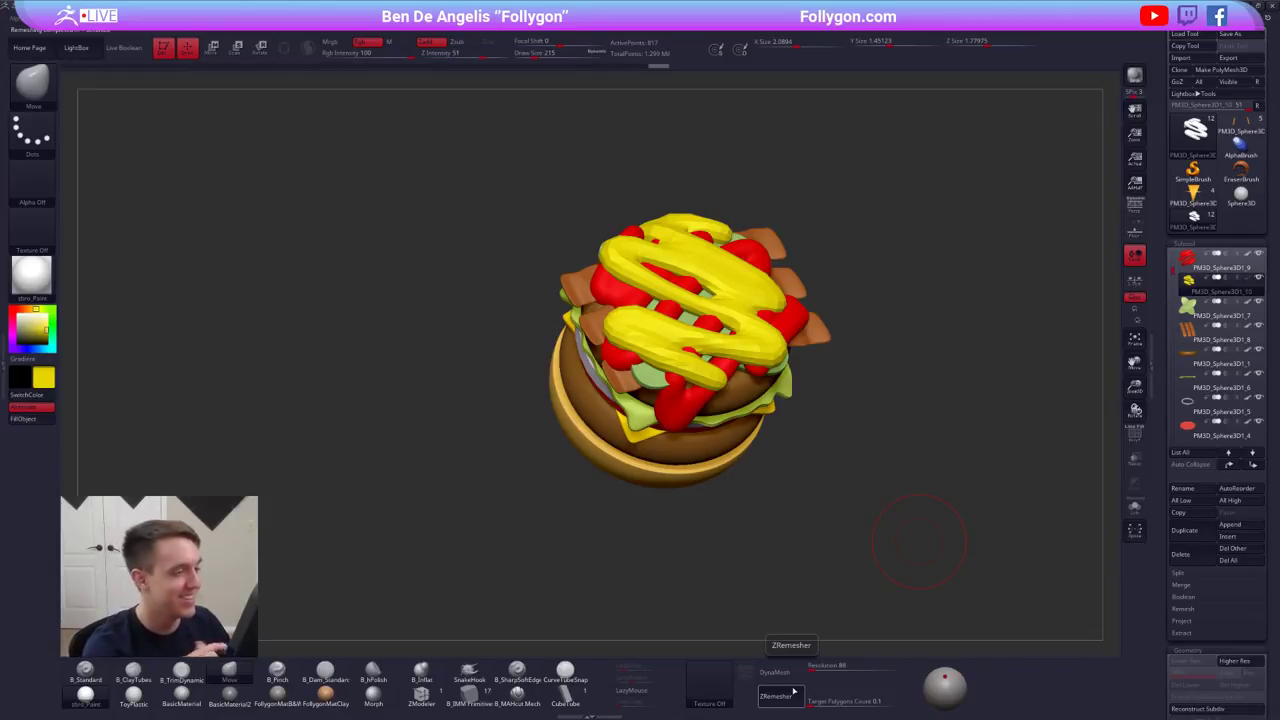
key(shift+f)
key(shift+f)
- Subdivide the retopologised mustard up to subdivision level 3
key(ctrl+d)
key(ctrl+d)
key(ctrl+d)
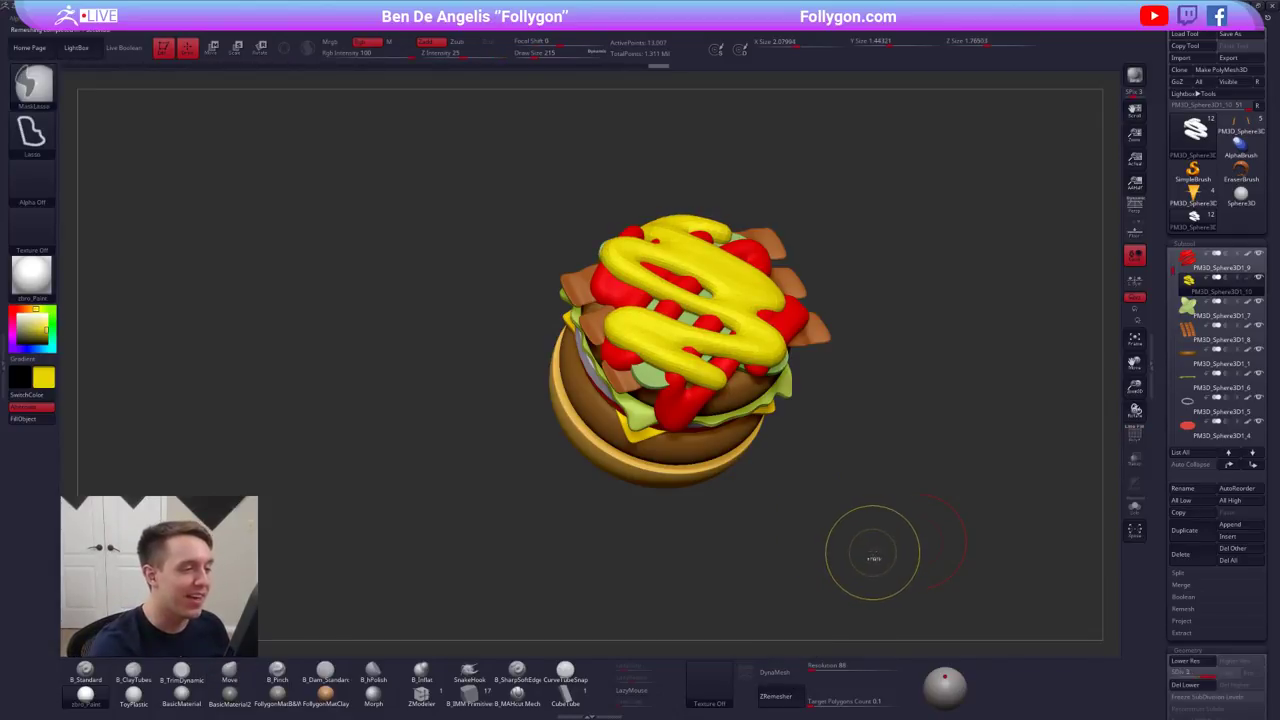
- Show all the burger parts again and fill the mustard subtool with the active yellow
drag(885, 552, 942, 478)
shift+click(1259, 278)
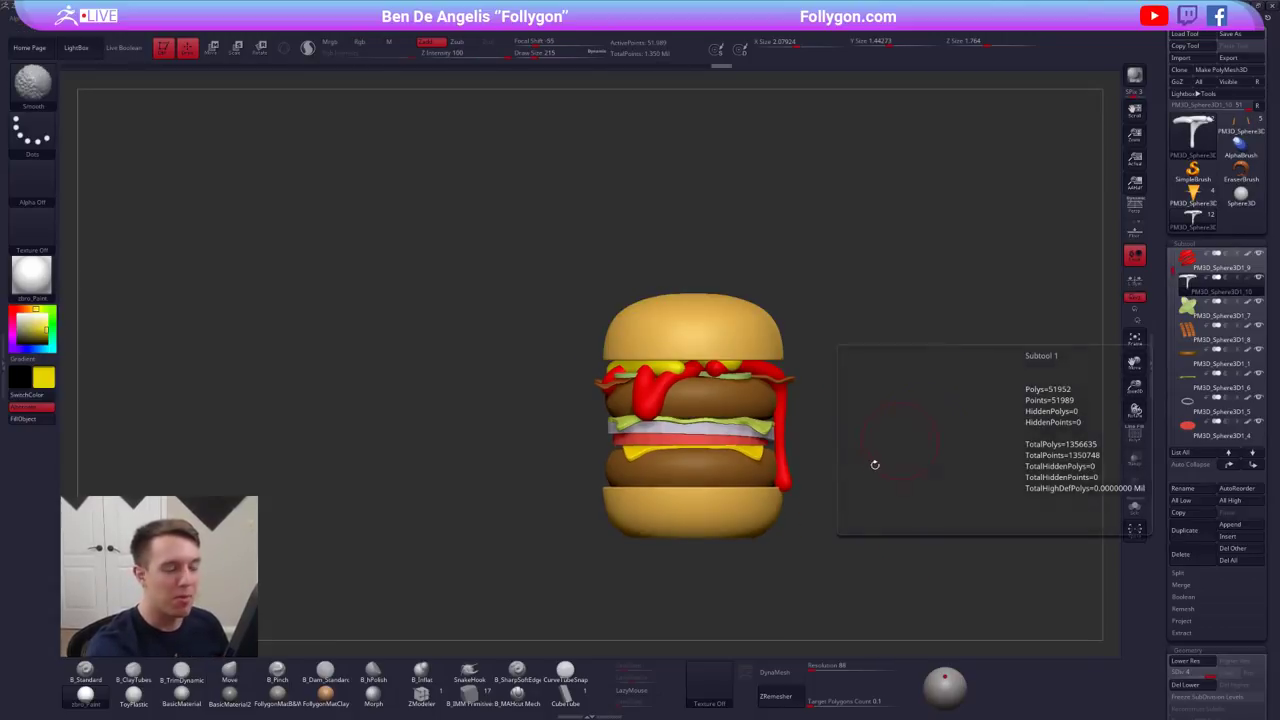
key(1)
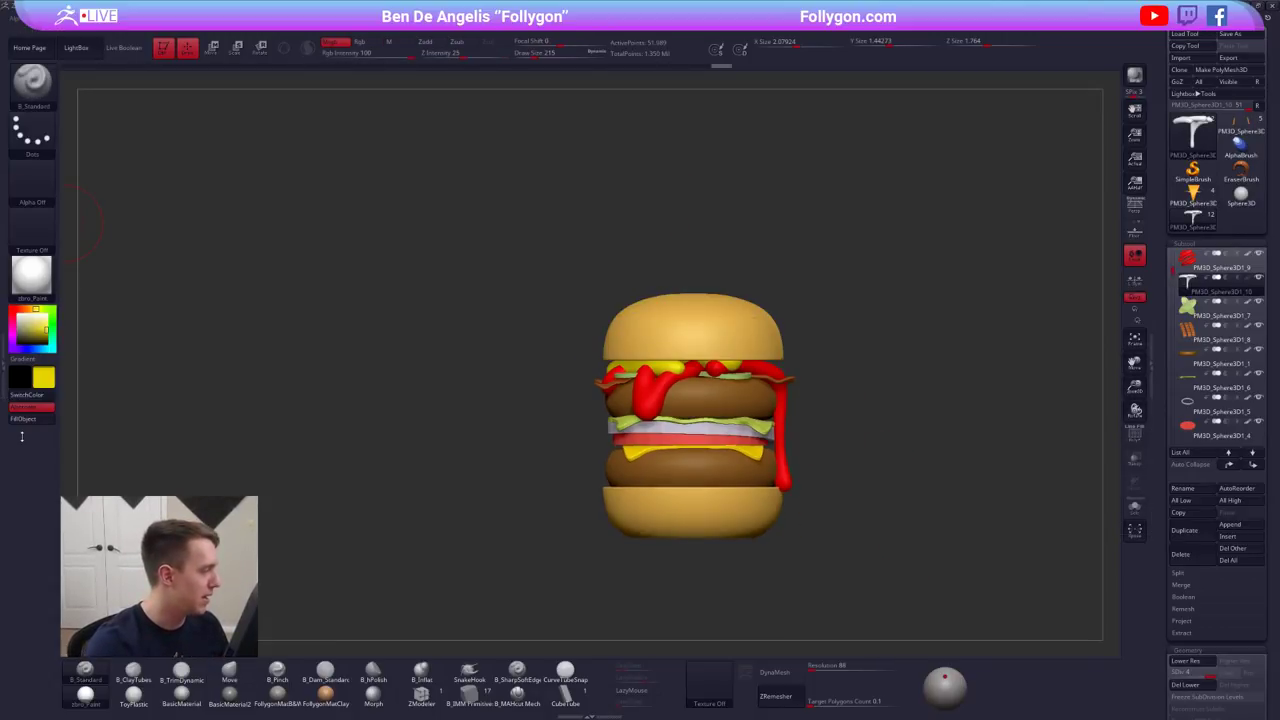
click(30, 419)
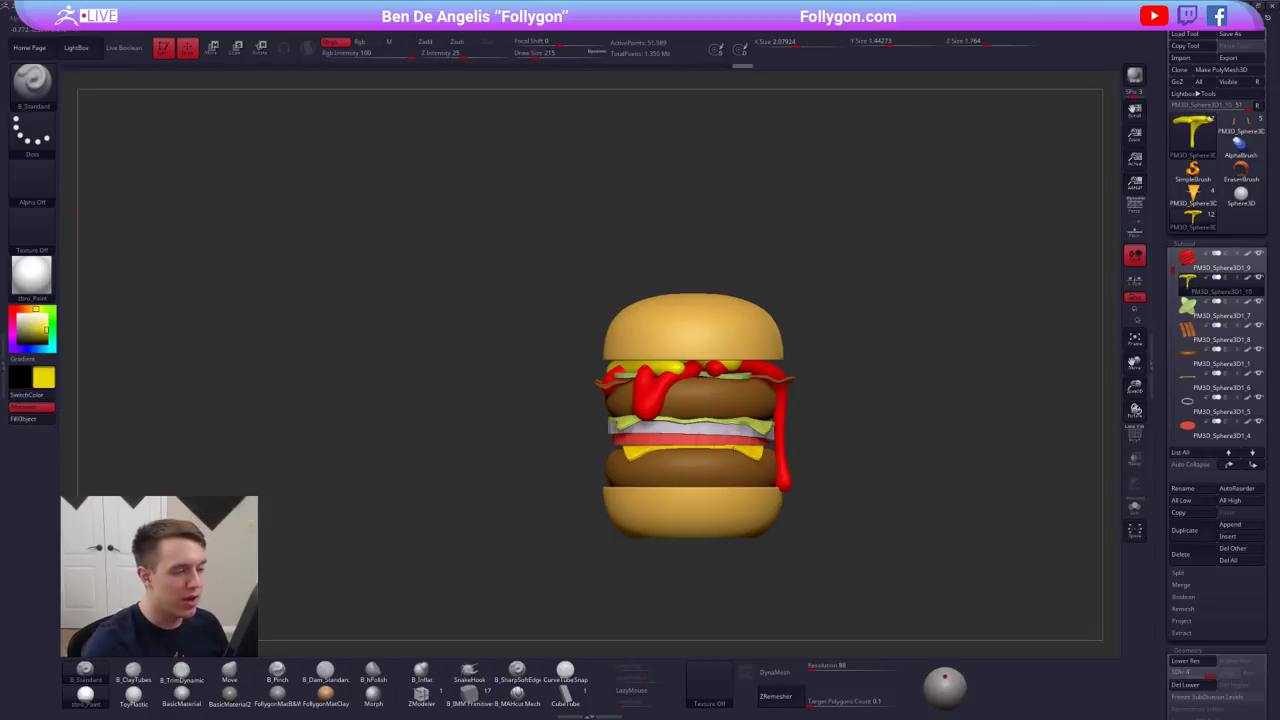
- Check the sauce drips around the sides of the burger and make the top bun the active subtool
drag(930, 450, 657, 457)
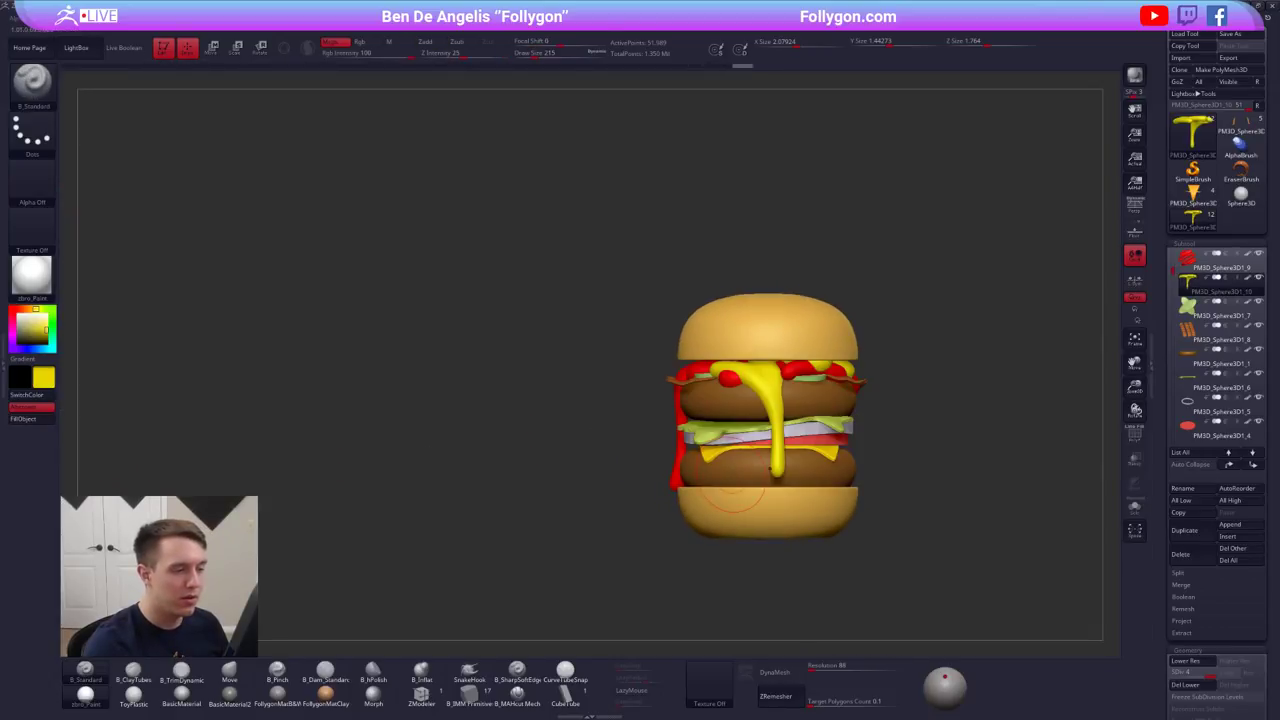
alt+right_drag(747, 478, 673, 470)
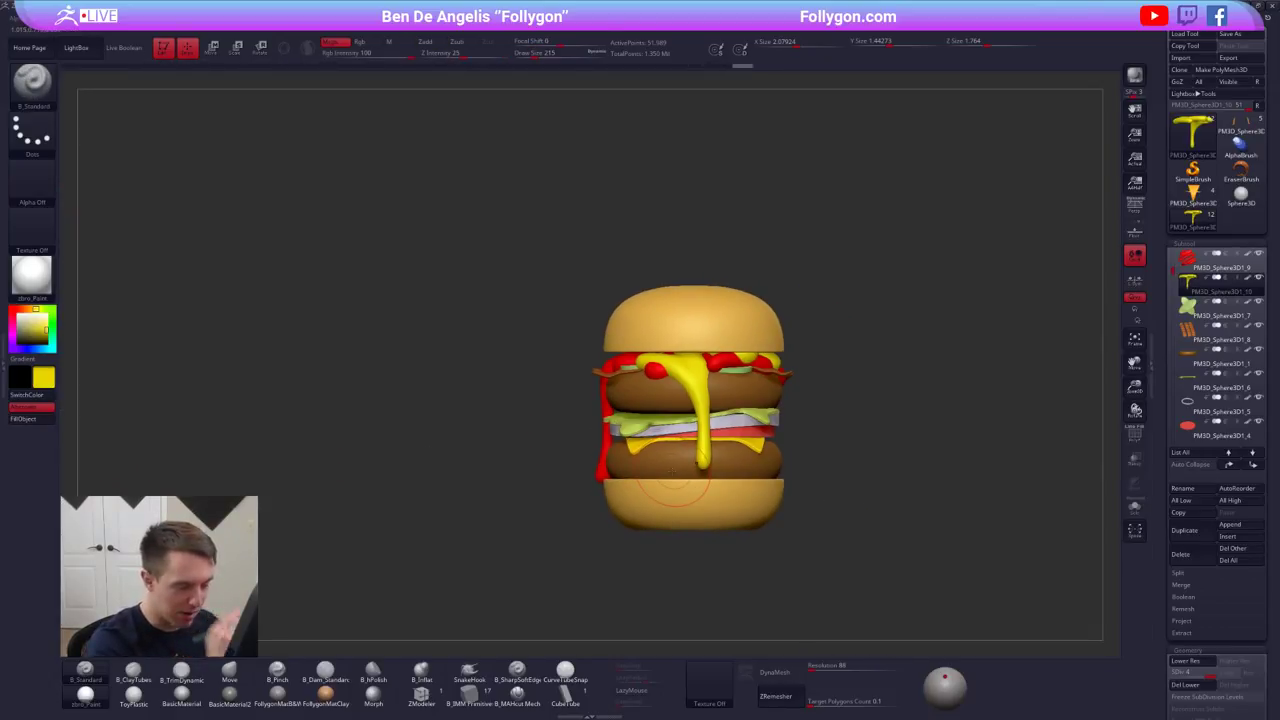
right_drag(742, 322, 815, 320)
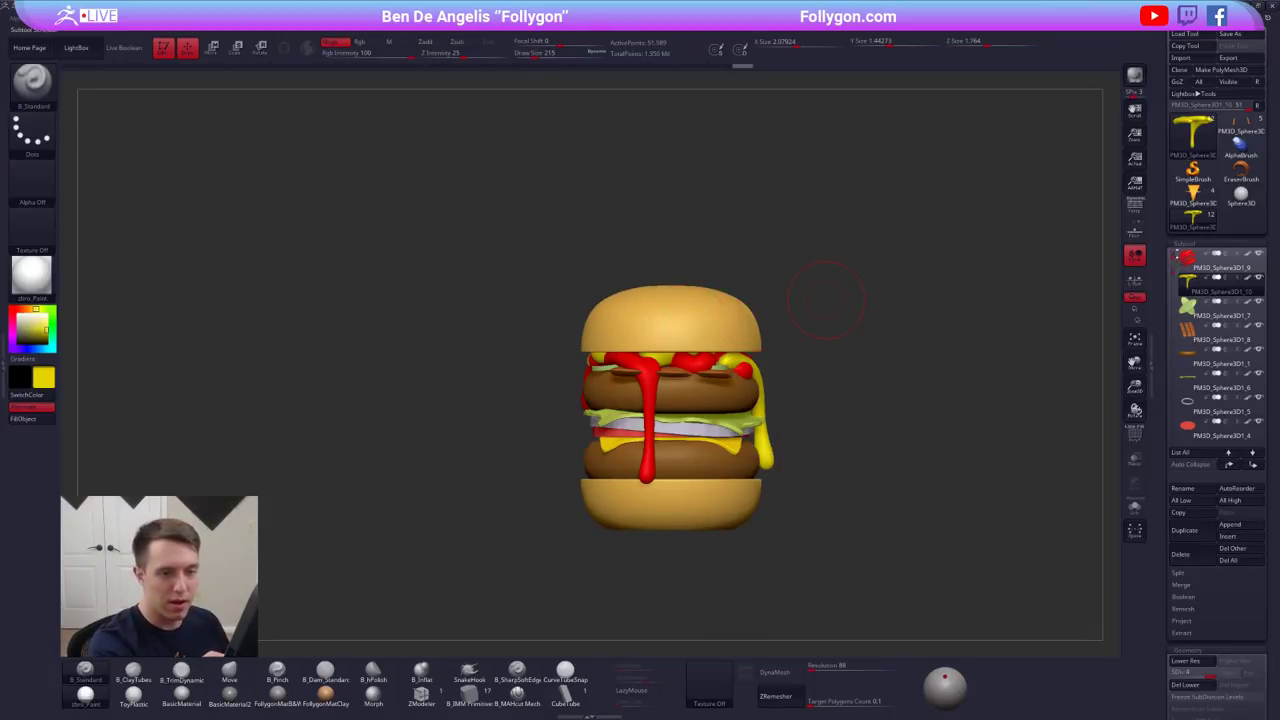
drag(1173, 268, 1173, 254)
click(1194, 260)
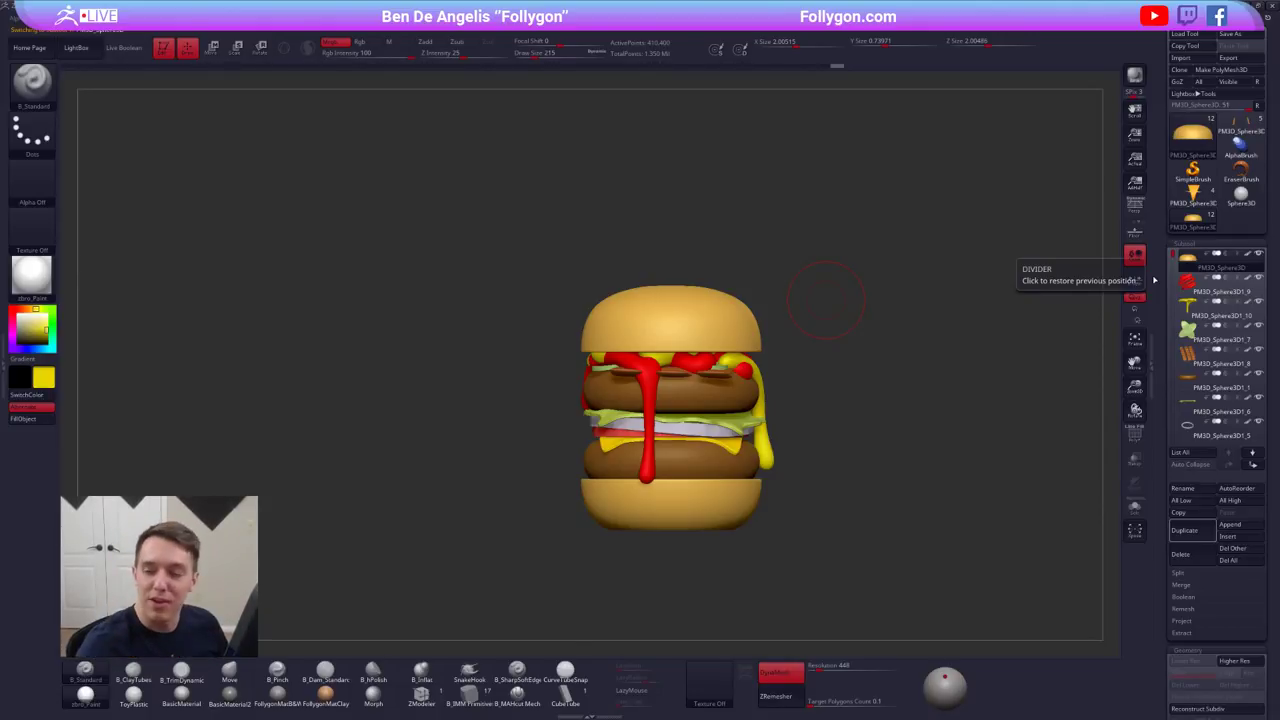
alt+right_drag(749, 285, 764, 317)
alt+drag(854, 340, 867, 308)
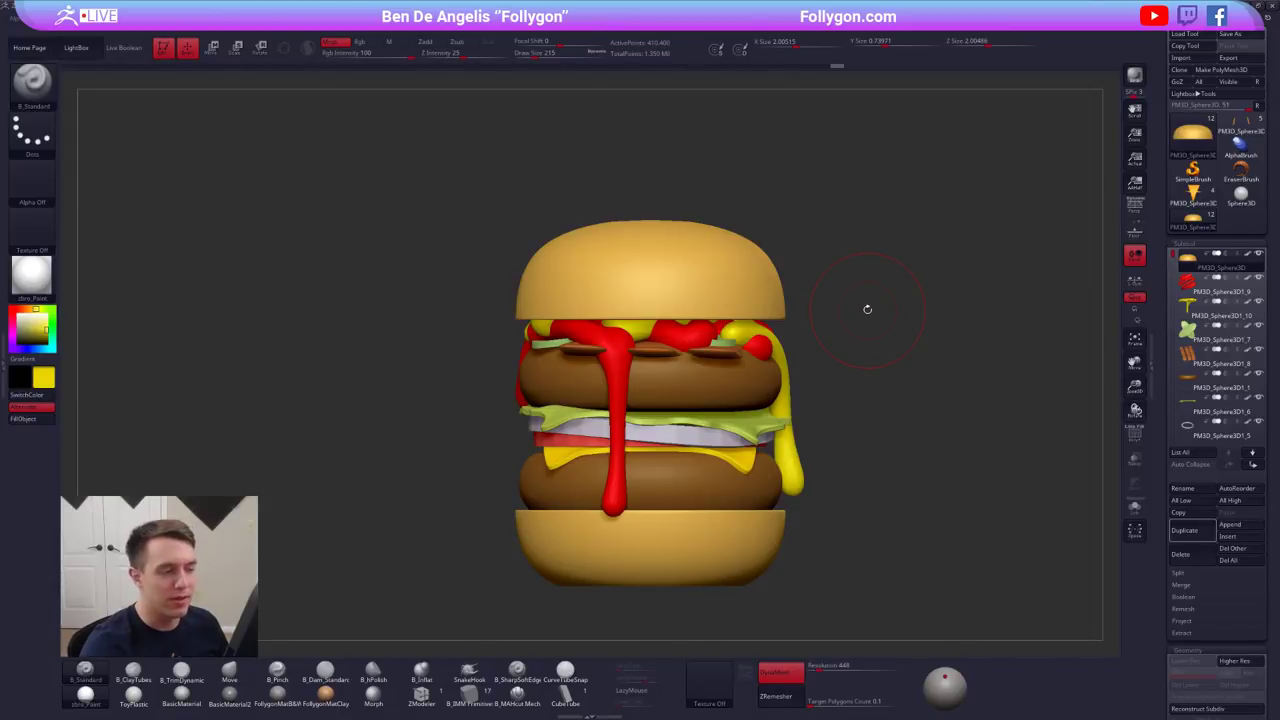
- Switch to the pizza slice tool and examine its eyes, arms and smile as a character reference
click(1190, 193)
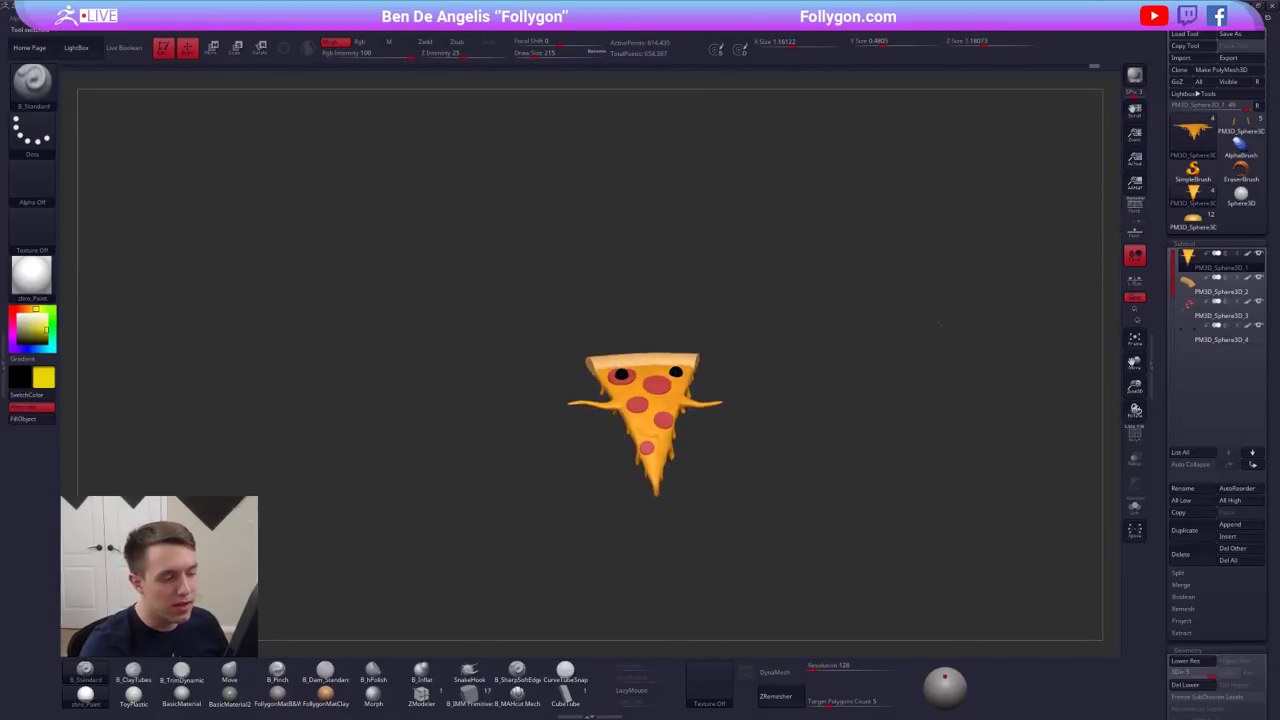
drag(938, 323, 884, 343)
ctrl+right_drag(884, 343, 849, 339)
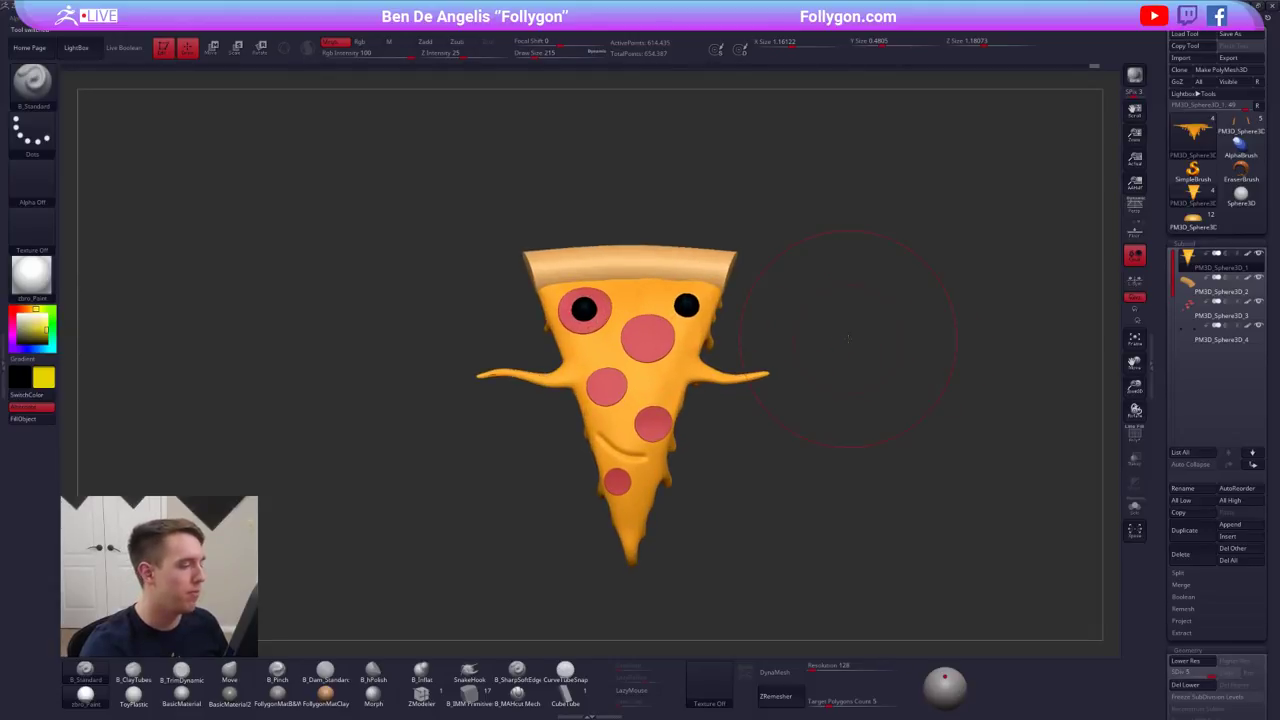
key(space)
drag(884, 328, 883, 277)
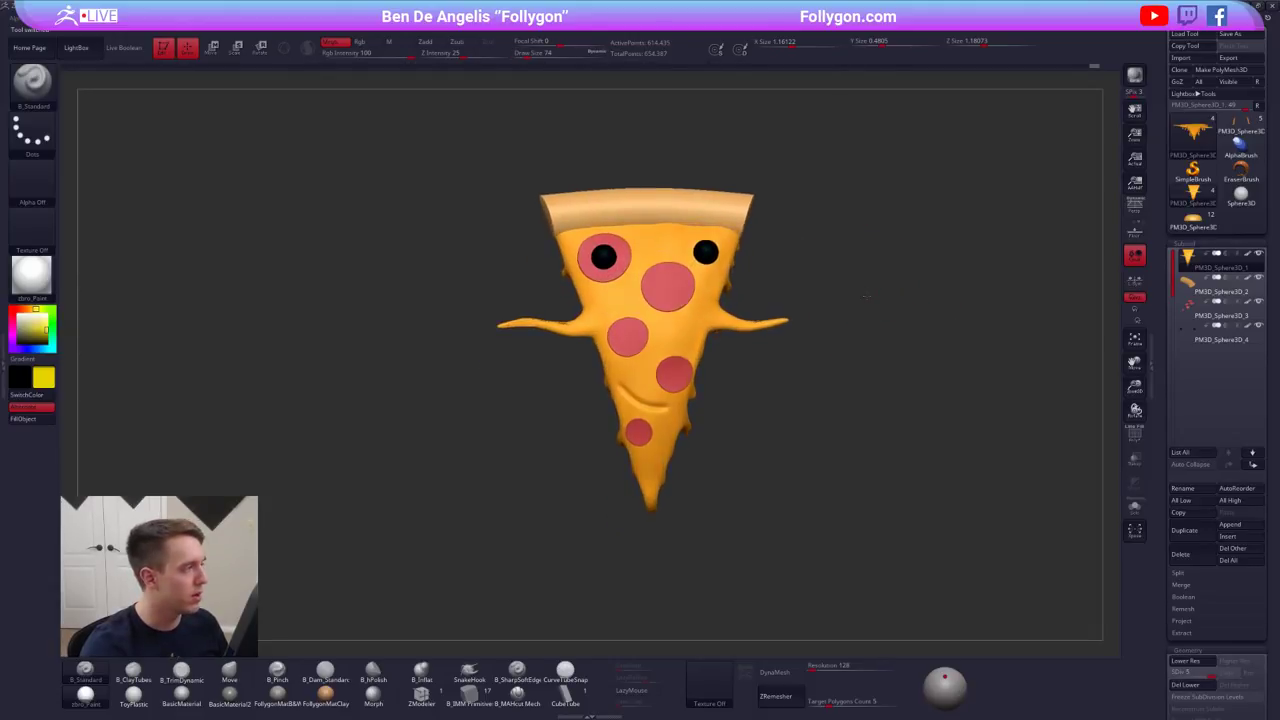
ctrl+right_drag(866, 294, 862, 298)
mouse_move(862, 298)
mouse_down()
mouse_move(840, 306)
mouse_move(882, 314)
mouse_move(829, 284)
mouse_move(856, 296)
mouse_up()
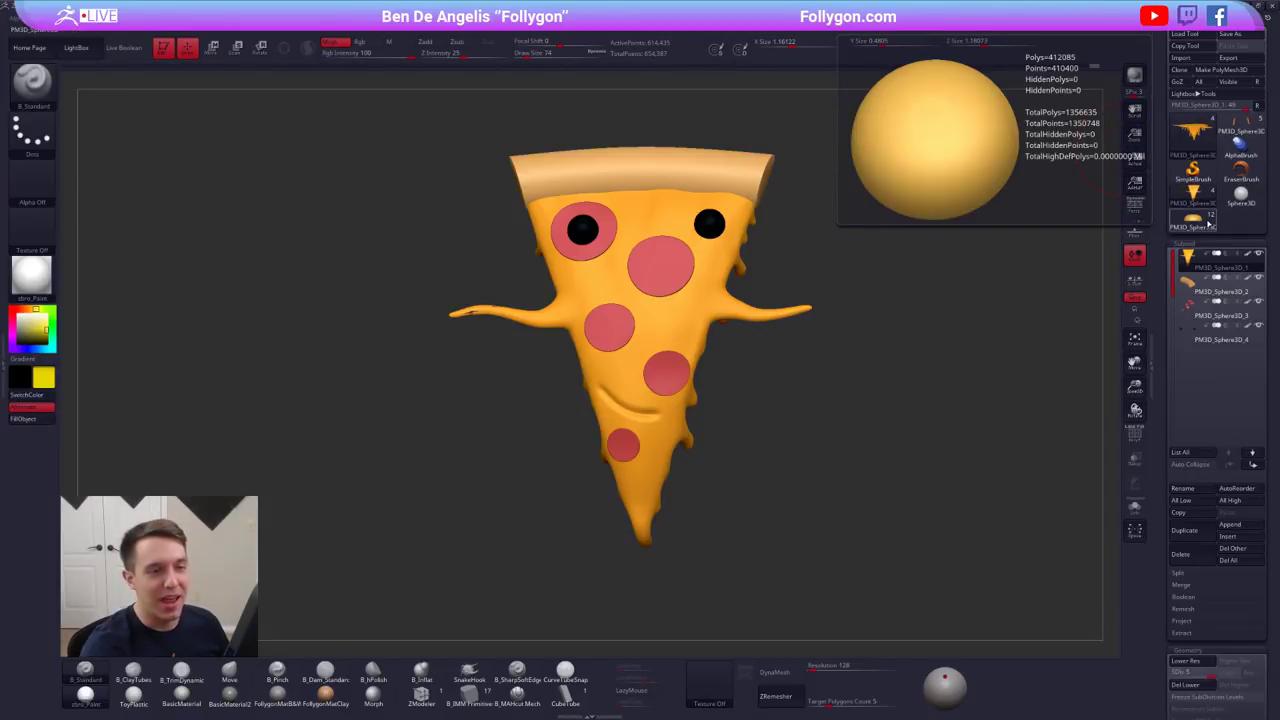
- Switch to the waffle tool and examine its butter face and legs from the front and side
click(1243, 119)
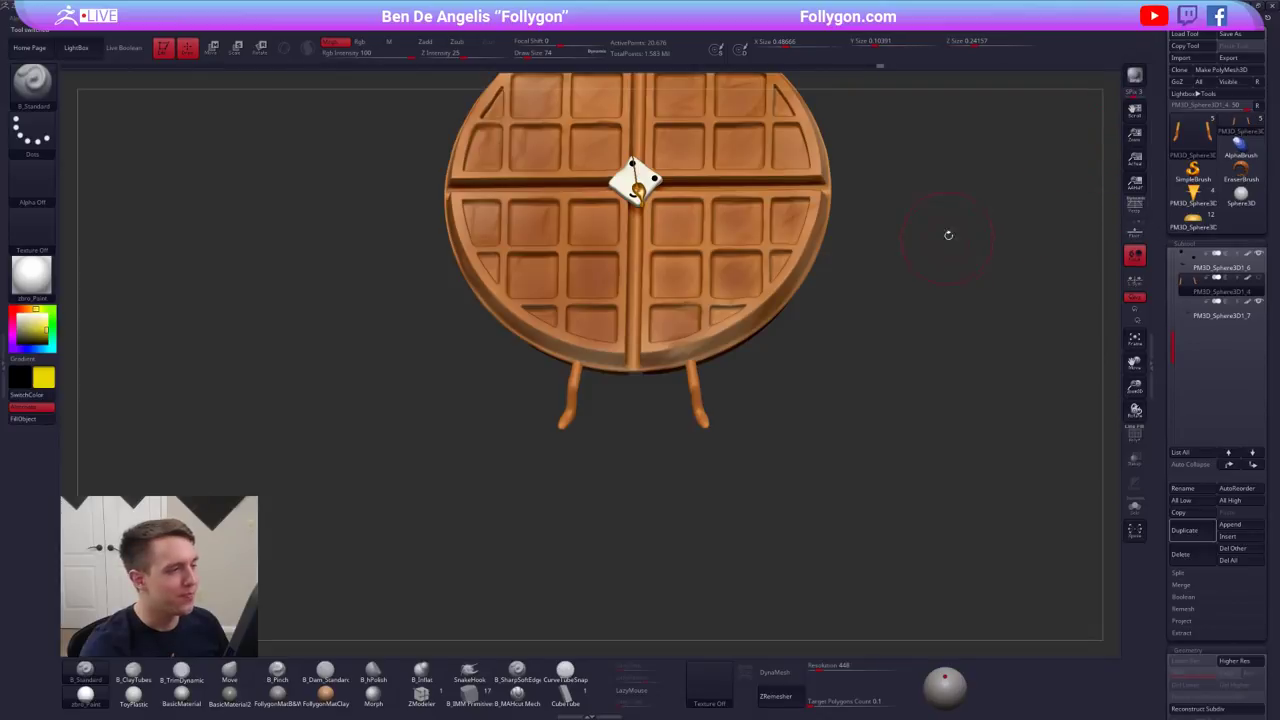
drag(948, 234, 998, 345)
ctrl+right_drag(845, 345, 786, 350)
right_drag(786, 350, 724, 382)
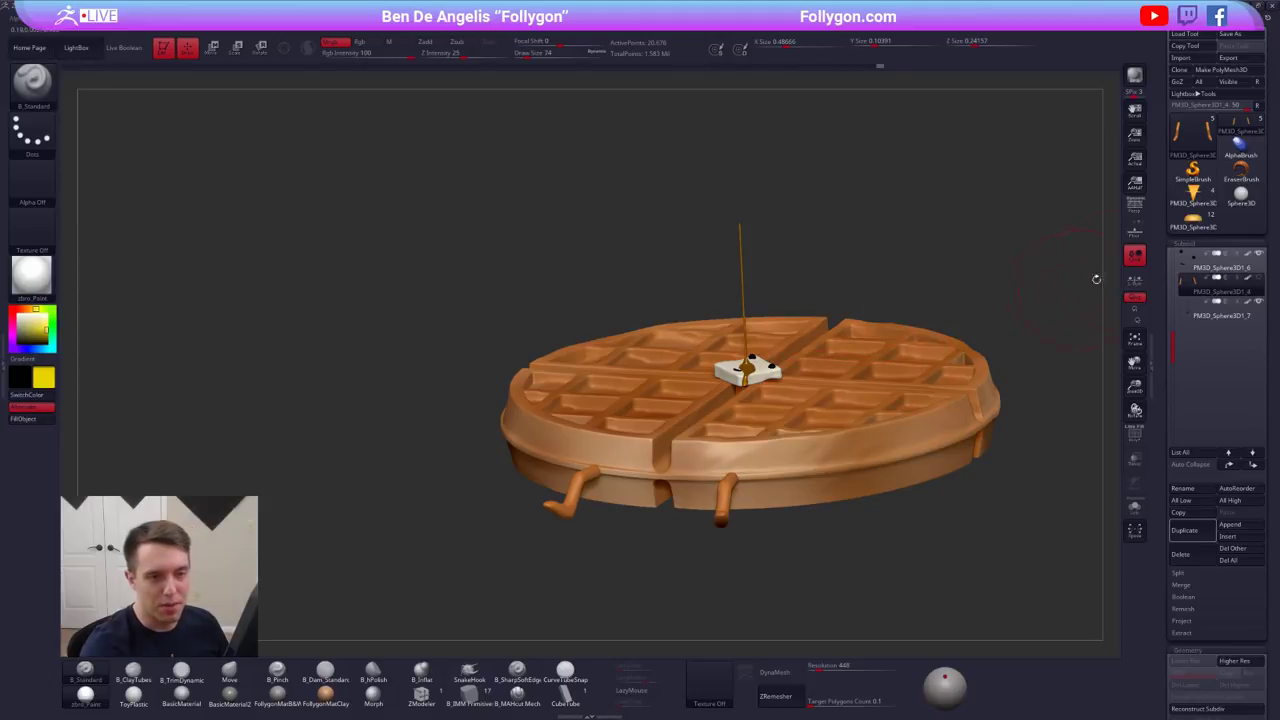
- Return to the burger tool and review the whole burger from the front
click(1191, 219)
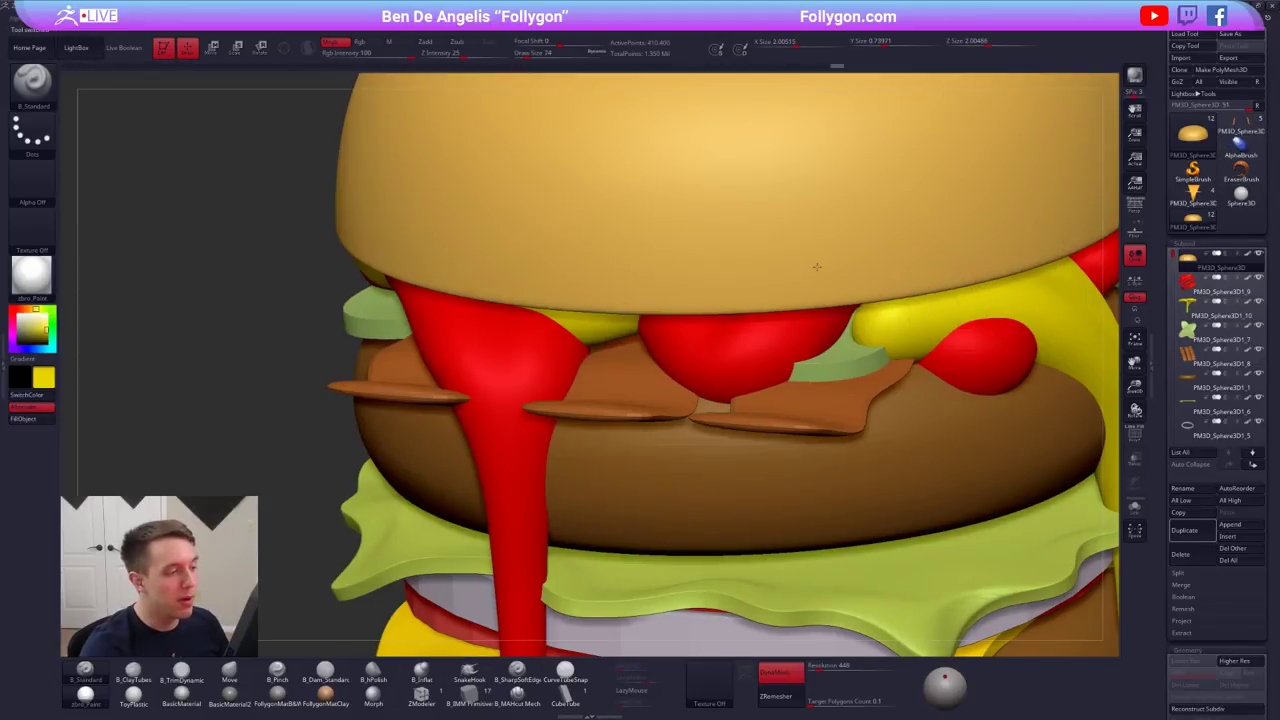
mouse_move(817, 268)
ctrl+right_down()
mouse_move(872, 288)
mouse_move(752, 311)
mouse_move(750, 292)
ctrl+right_up()
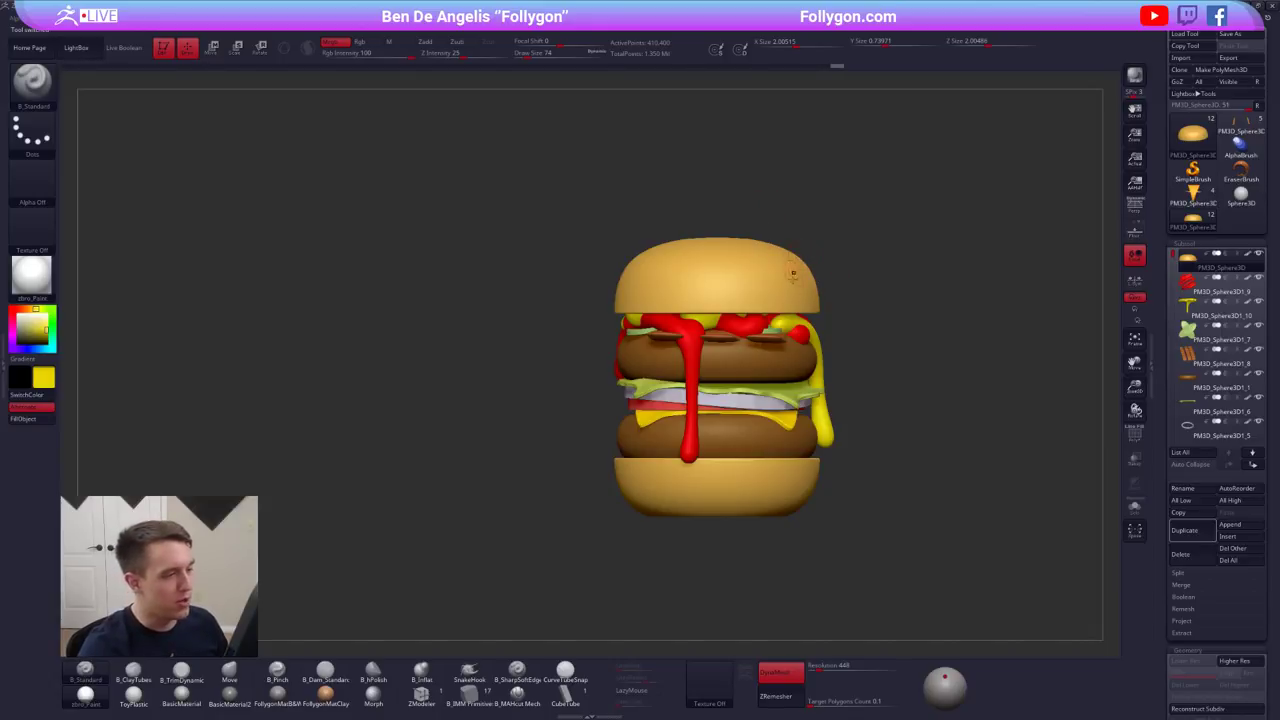
right_drag(790, 314, 710, 308)
alt+right_drag(825, 292, 748, 306)
key(shift+f)
key(shift+f)
mouse_move(850, 297)
alt+right_down()
mouse_move(639, 291)
mouse_move(720, 277)
mouse_move(724, 243)
alt+right_up()
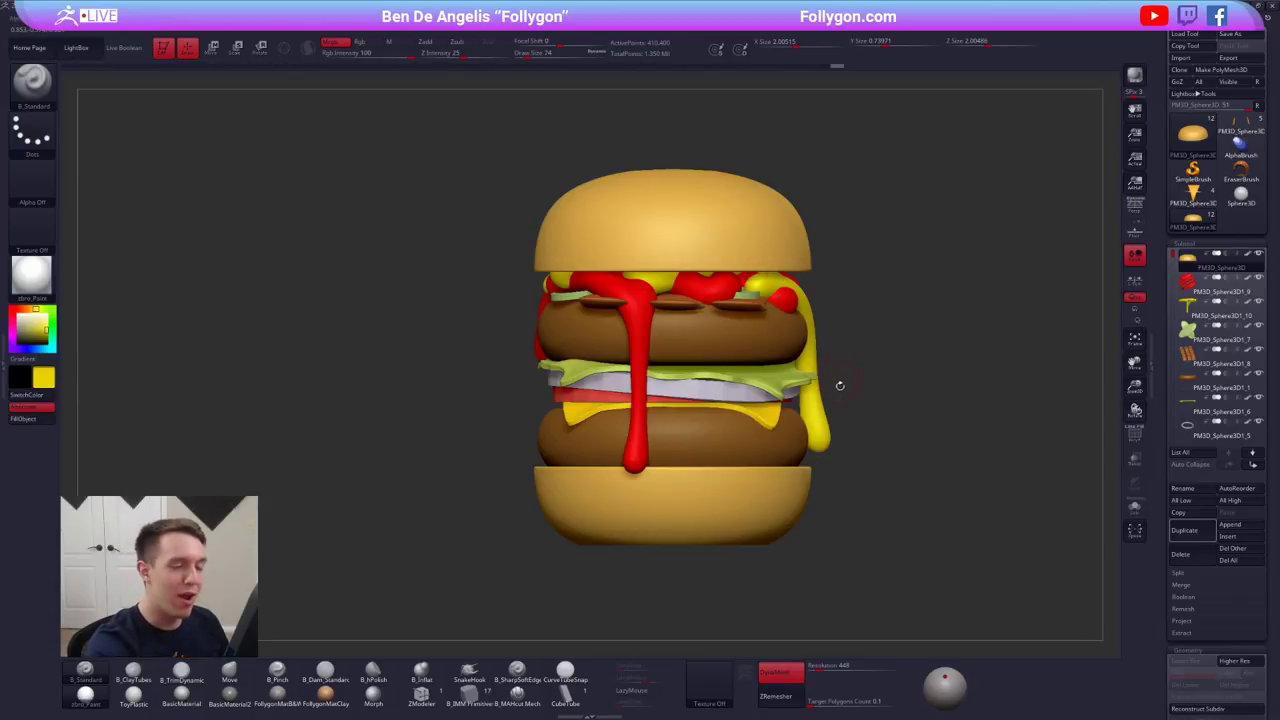
alt+drag(840, 386, 835, 408)
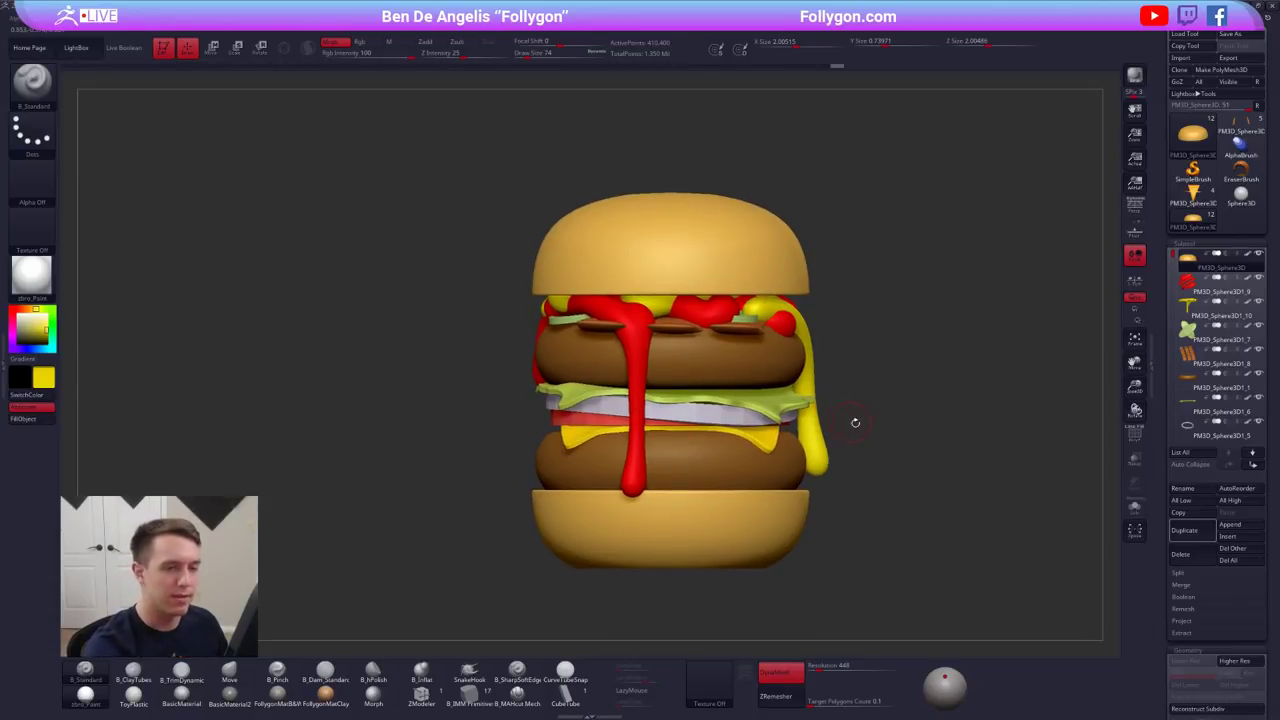
- Duplicate the top bun subtool and move the copy up to the first position in the list
click(1176, 531)
click(1229, 465)
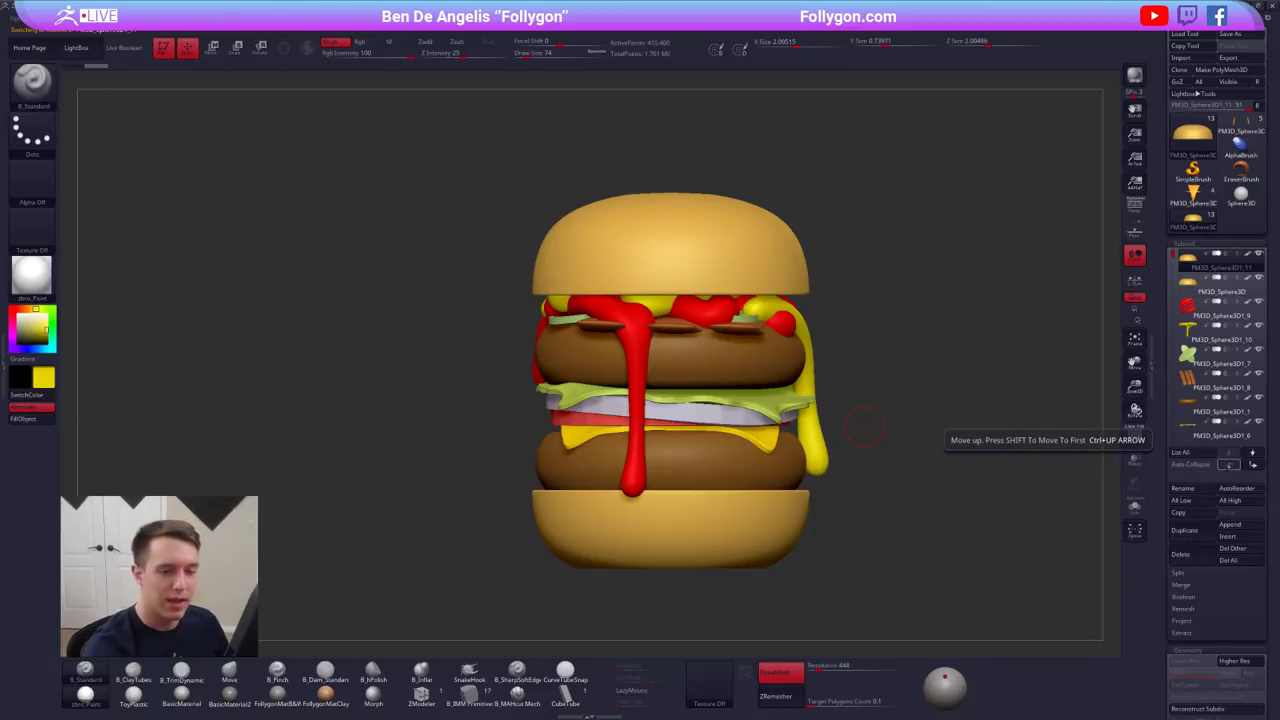
- Choose Insert Sphere from the B_IMM Primitives brush and set the active colour to black
click(468, 692)
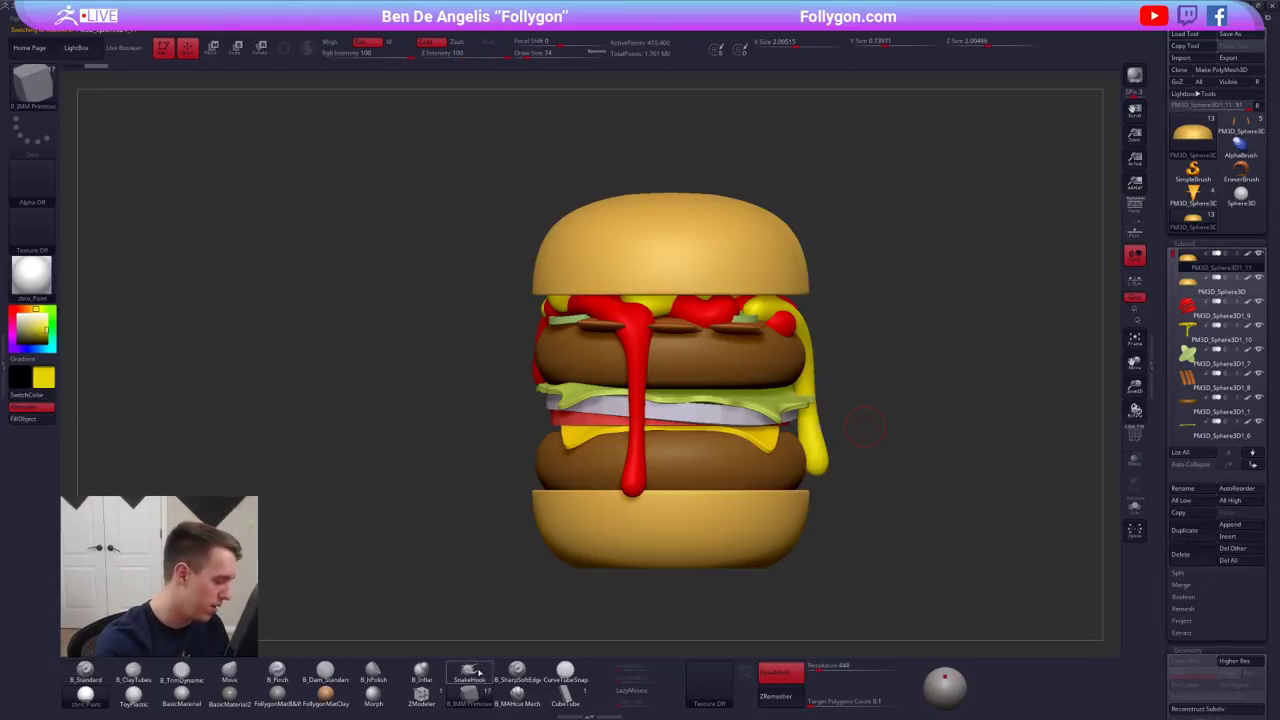
key(m)
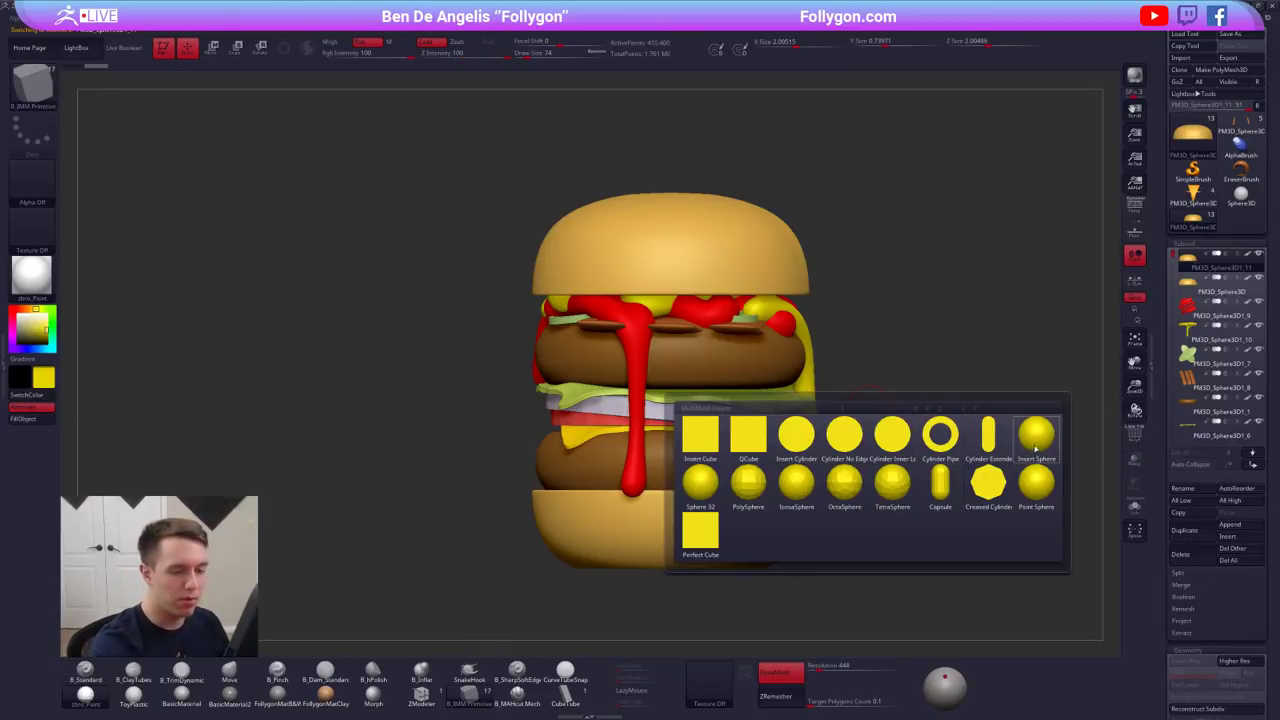
click(1035, 448)
click(18, 358)
drag(29, 318, 17, 313)
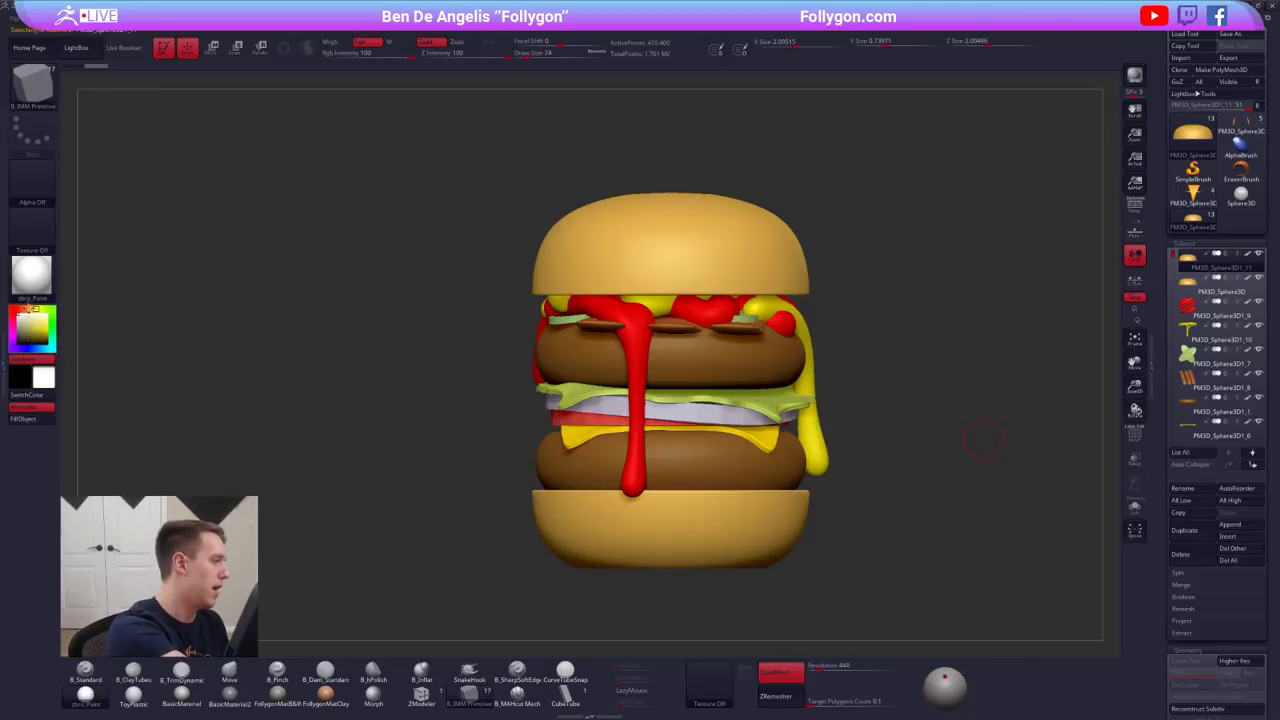
key(v)
- Insert a mirrored pair of small black sphere eyes on the front of the duplicated top bun
mouse_move(613, 294)
alt+right_down()
mouse_move(643, 358)
mouse_move(641, 392)
alt+right_up()
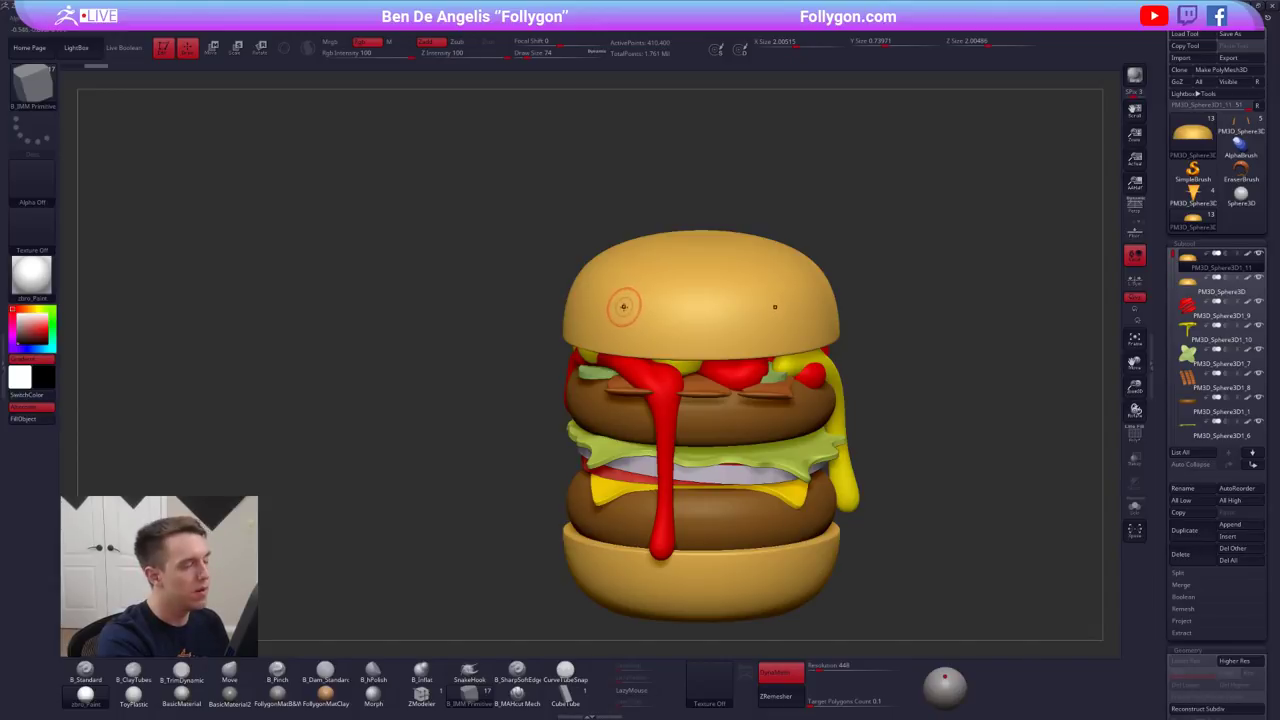
right_drag(636, 310, 596, 297)
drag(596, 296, 596, 308)
key(ctrl+z)
shift+right_drag(598, 310, 633, 360)
ctrl+right_drag(775, 335, 792, 360)
ctrl+drag(880, 280, 884, 283)
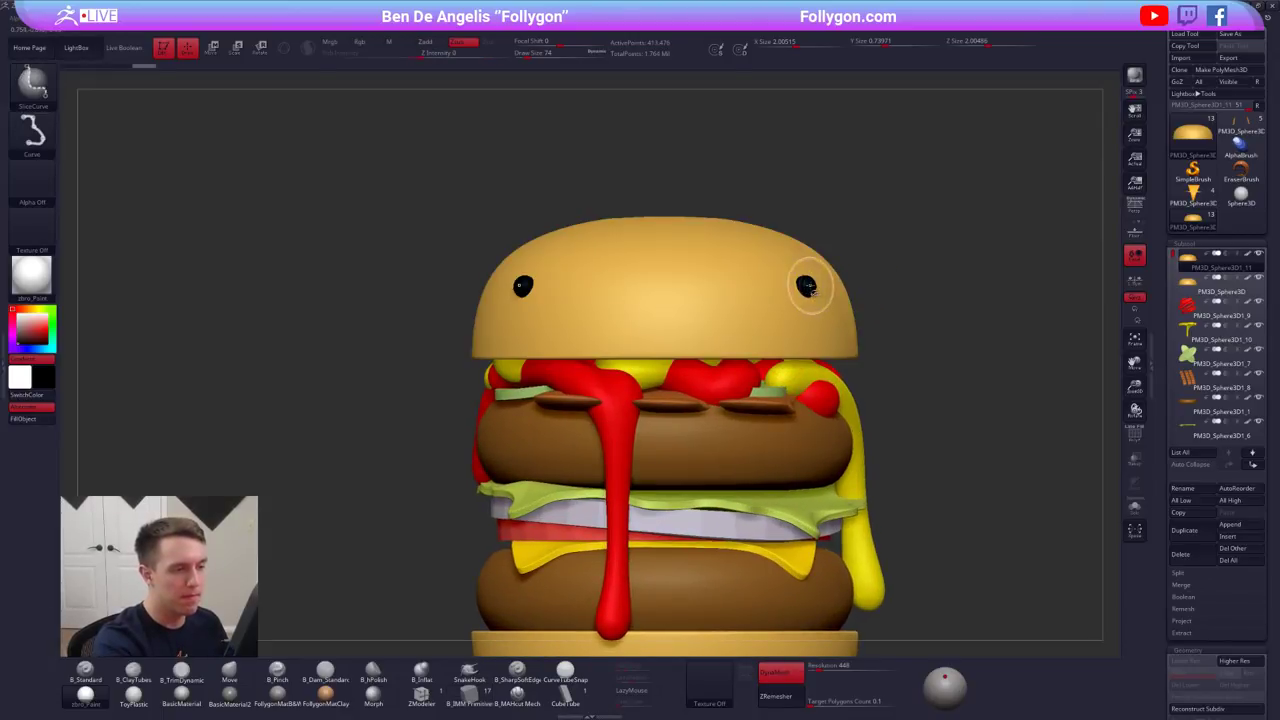
- Isolate the eye spheres and delete the hidden bun geometry from the duplicated subtool
ctrl+shift+click(810, 287)
key(ctrl+shift+d)
click(848, 291)
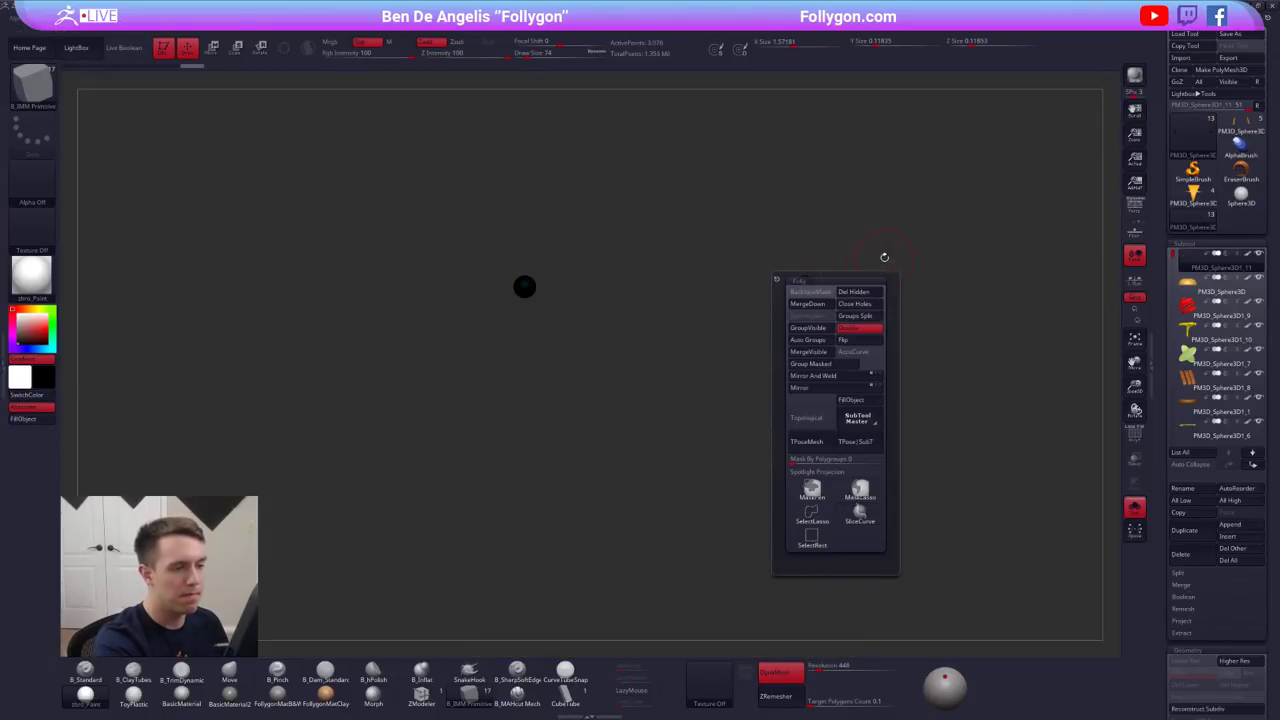
key(shift+s)
- Squash both eyes flatter against the bun with a transpose line drawn outward from the eye
mouse_move(848, 291)
ctrl+right_down()
mouse_move(825, 272)
mouse_move(806, 306)
mouse_move(860, 280)
ctrl+right_up()
key(w)
drag(437, 271, 350, 148)
drag(810, 289, 995, 186)
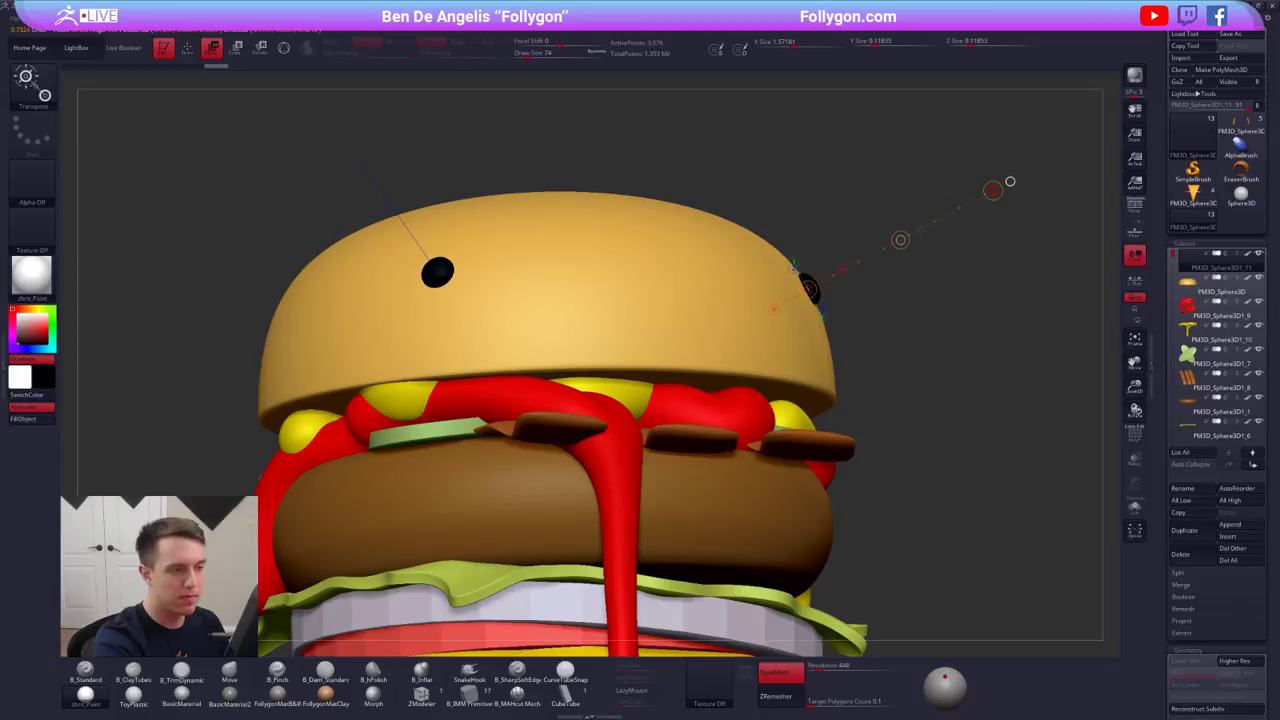
key(q)
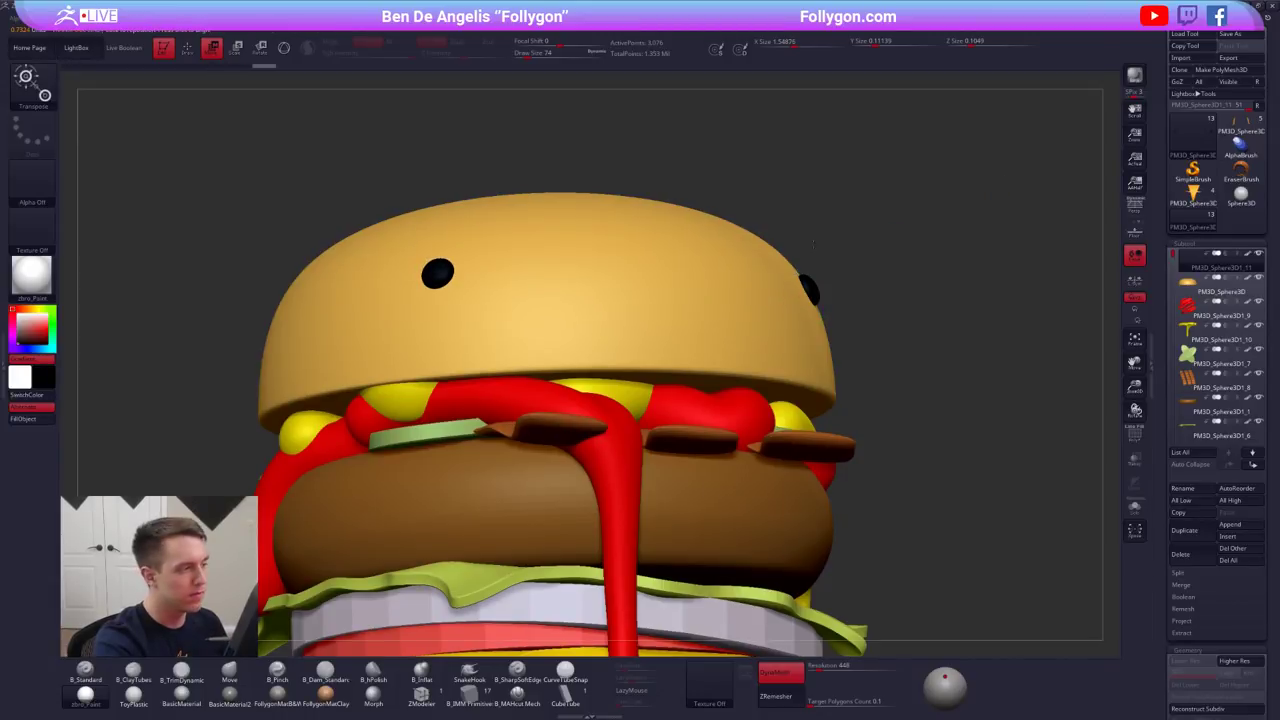
mouse_move(862, 408)
ctrl+right_down()
mouse_move(844, 361)
mouse_move(856, 334)
ctrl+right_up()
key(w)
key(q)
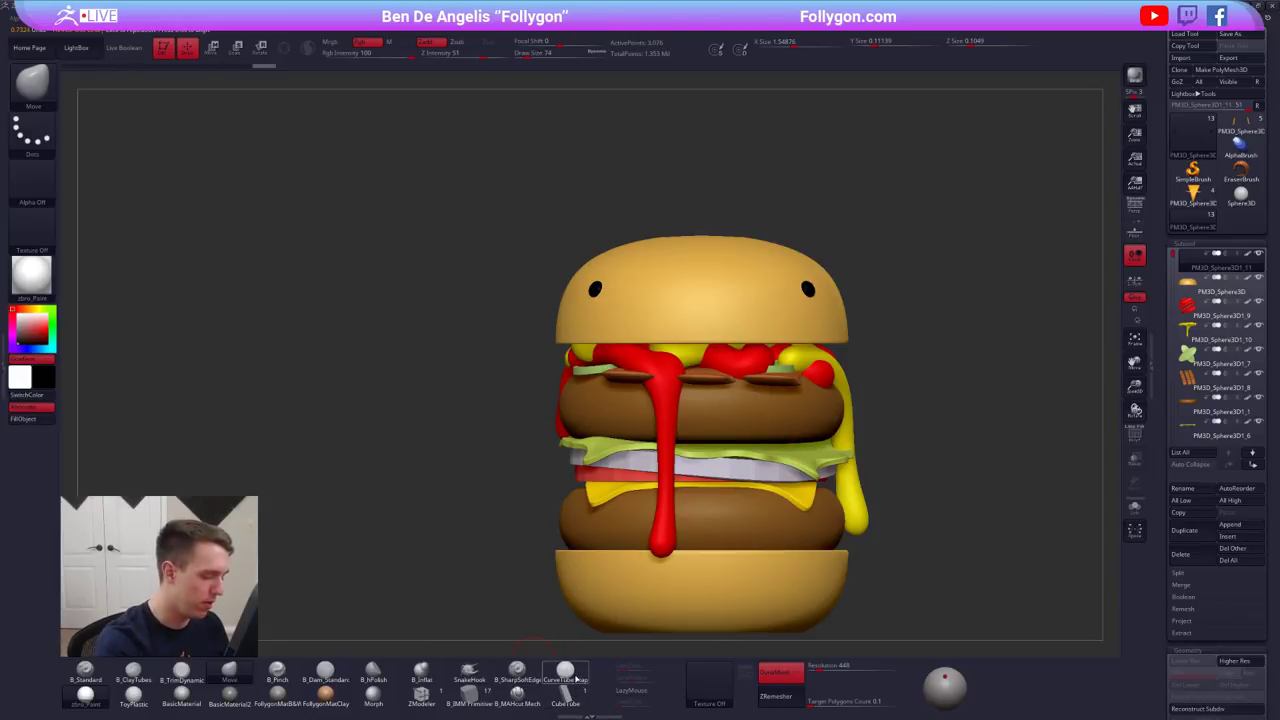
- Switch to the CurveTubeSnap brush and reduce the draw size to 29
click(565, 670)
key(space)
drag(859, 360, 850, 361)
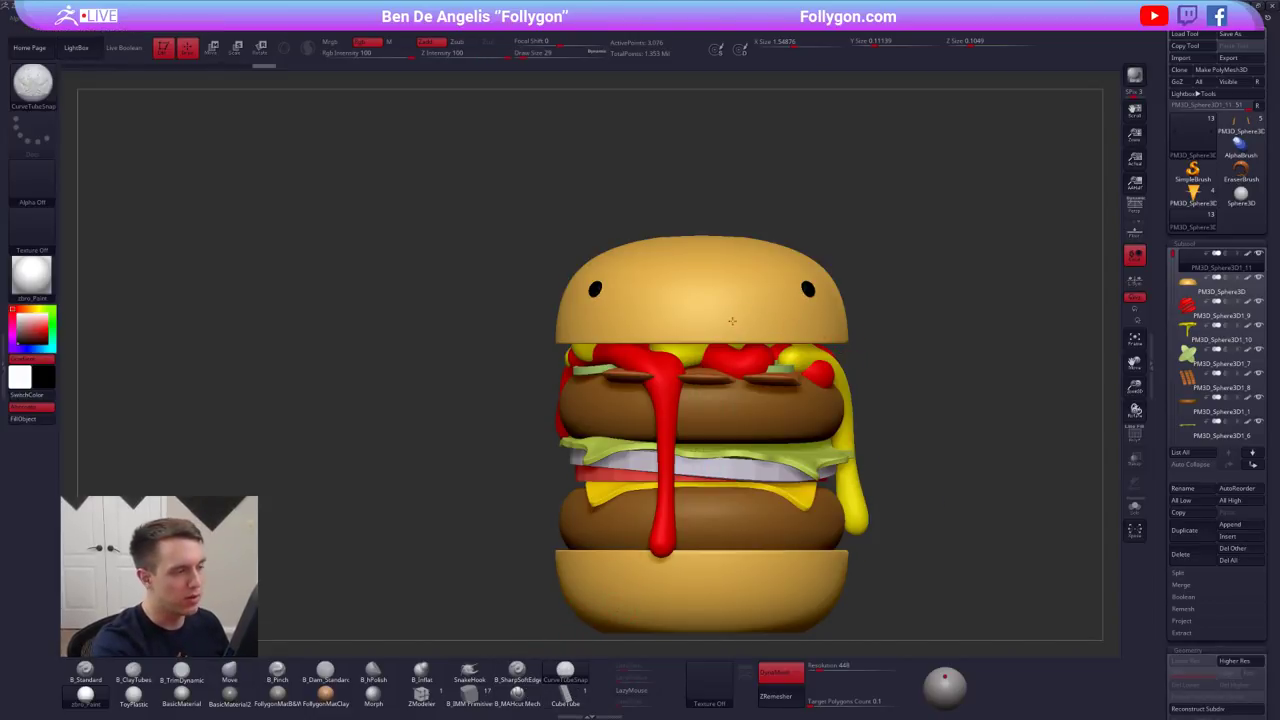
- Try a short mirrored curved tube for the mouth near the bun's lower edge and undo it
mouse_move(735, 321)
right_down()
mouse_move(738, 341)
mouse_move(677, 354)
right_up()
key(space)
drag(696, 344, 727, 354)
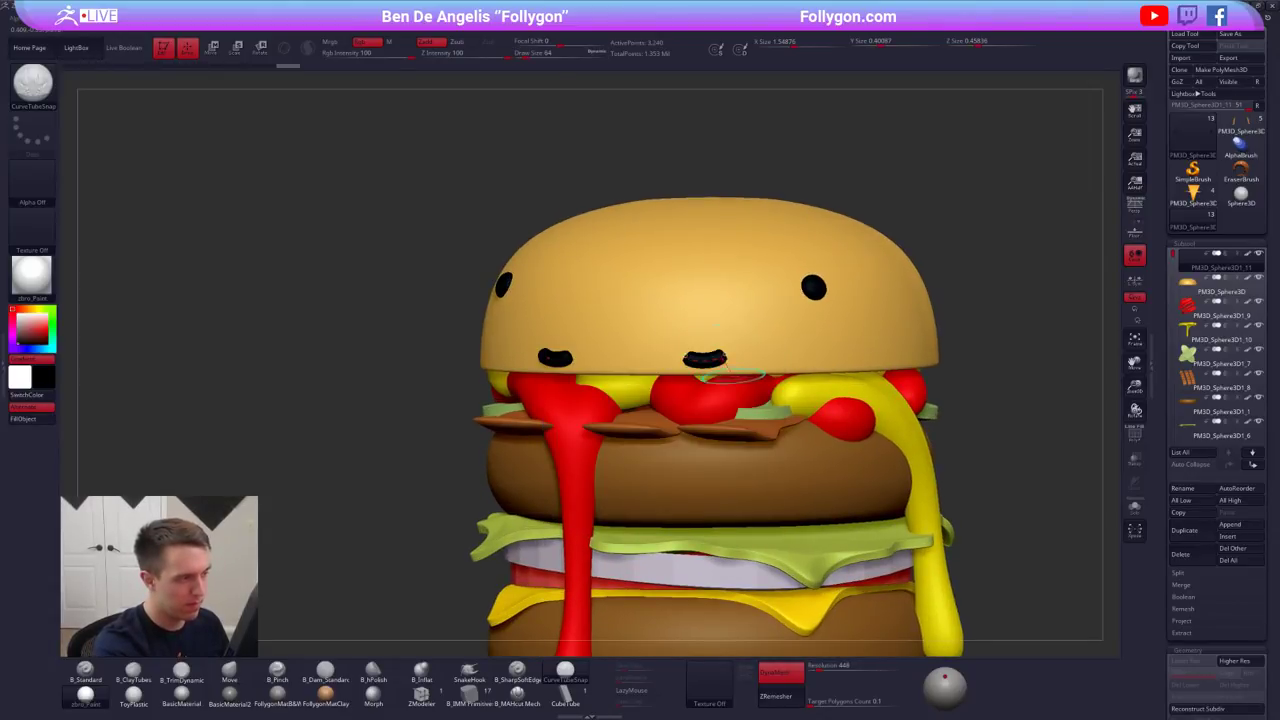
right_drag(733, 352, 750, 353)
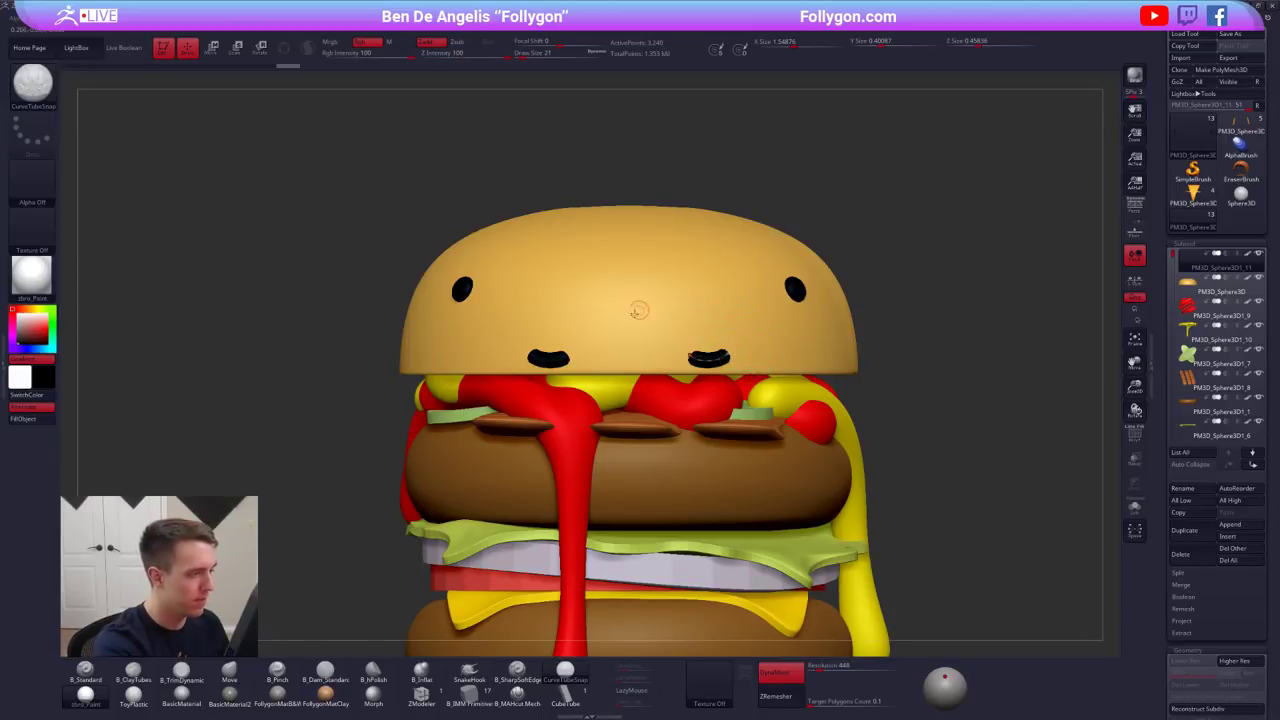
click(732, 311)
key(alt+s)
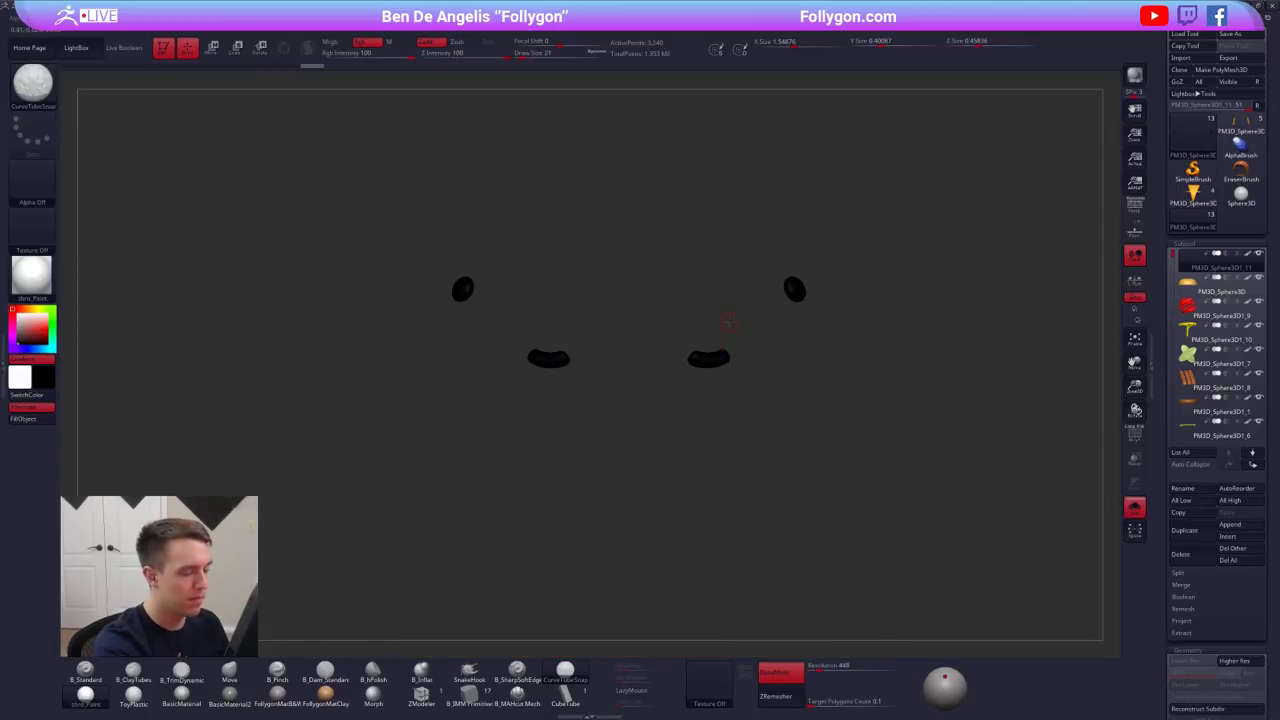
key(ctrl+z)
key(alt+s)
right_drag(691, 357, 694, 357)
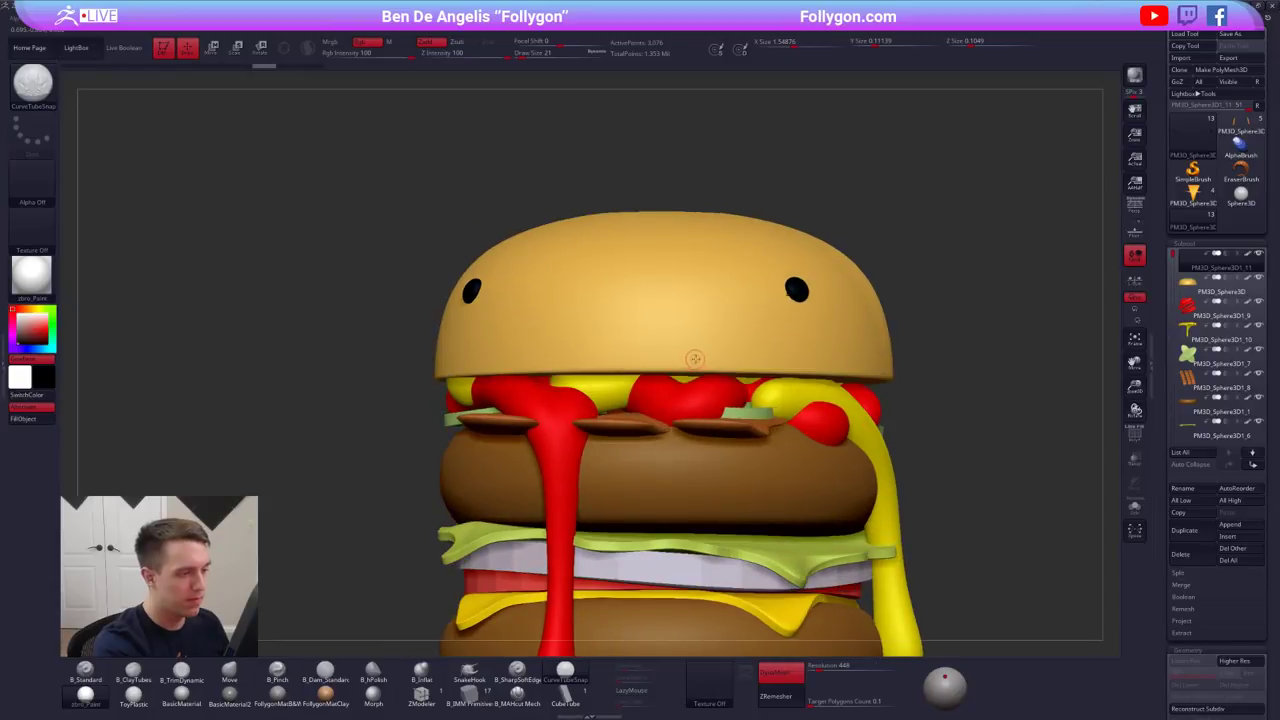
- Undo a trial of a single short mouth tube near the bun's lower edge and set the draw size to 12
key(space)
mouse_move(693, 357)
mouse_down()
mouse_move(681, 353)
mouse_move(711, 356)
mouse_up()
key(space)
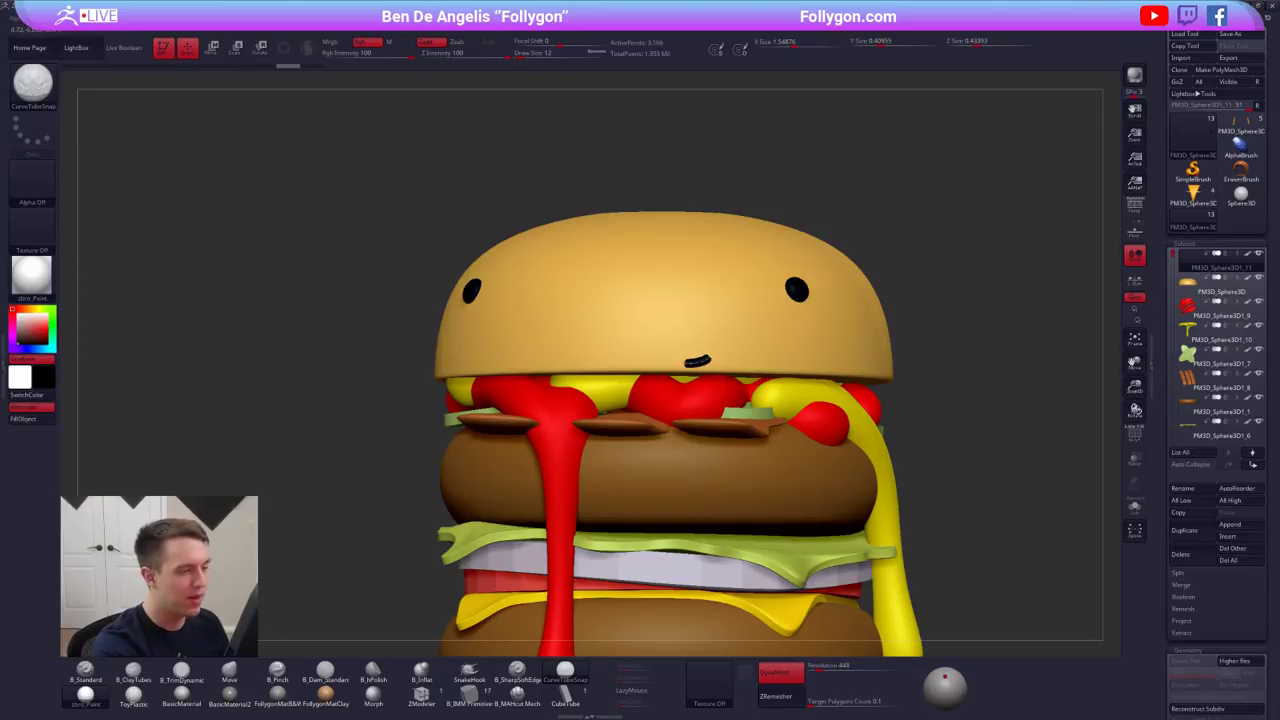
key(ctrl+z)
mouse_move(736, 367)
alt+right_down()
mouse_move(745, 375)
mouse_move(661, 381)
alt+right_up()
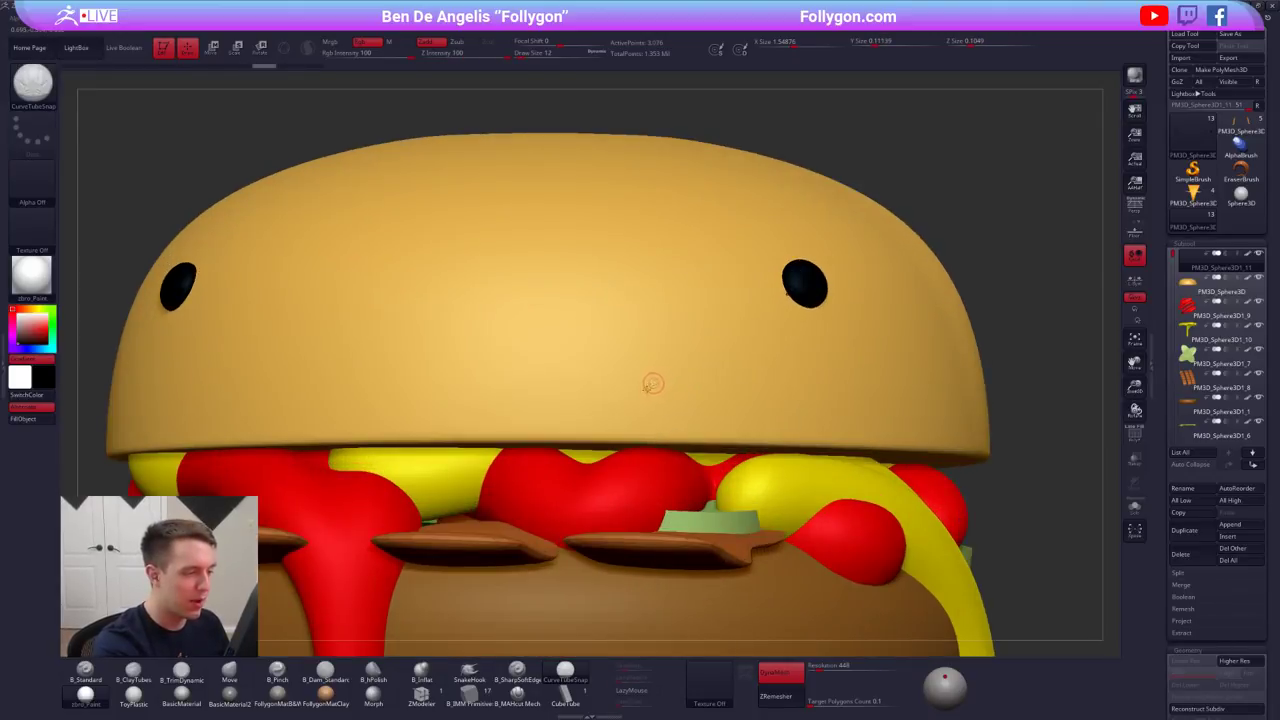
- Draw a short slanted mouth tube near the top bun's lower edge and switch to the Move brush at draw size 38
mouse_move(573, 426)
mouse_down()
mouse_move(605, 426)
mouse_move(626, 408)
mouse_up()
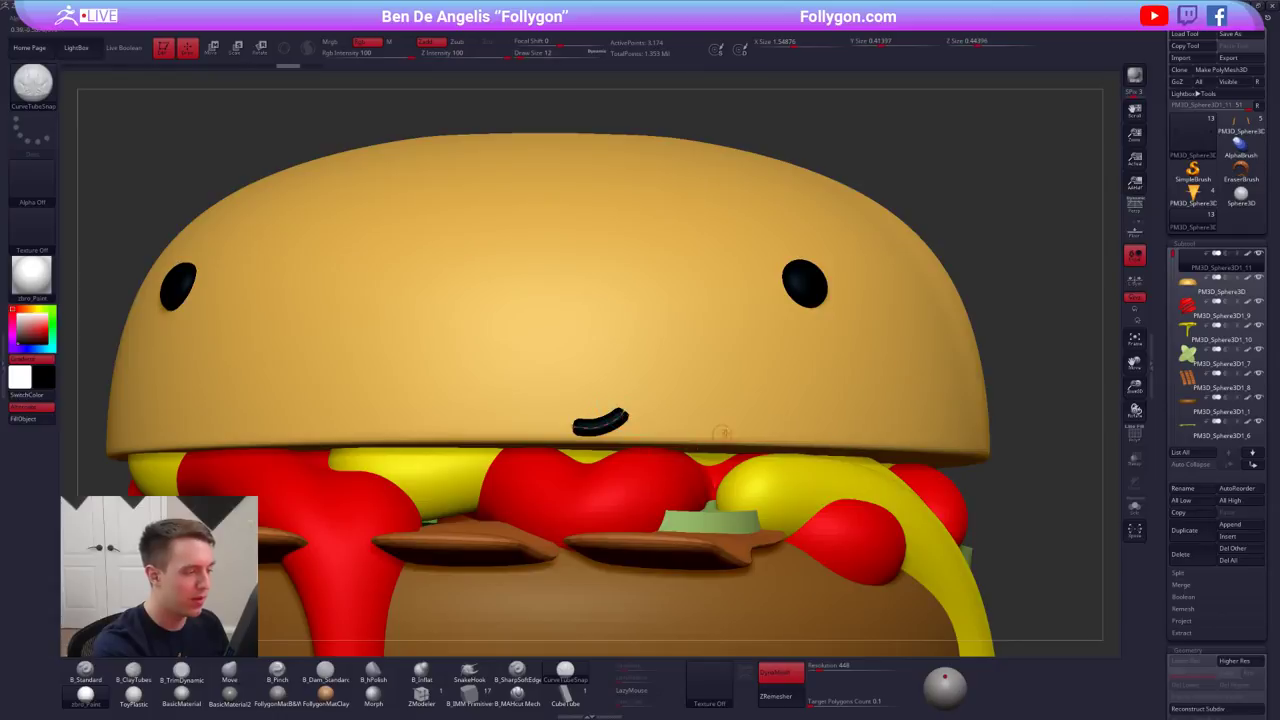
mouse_move(566, 340)
alt+right_down()
mouse_move(534, 320)
mouse_move(704, 423)
mouse_move(787, 370)
alt+right_up()
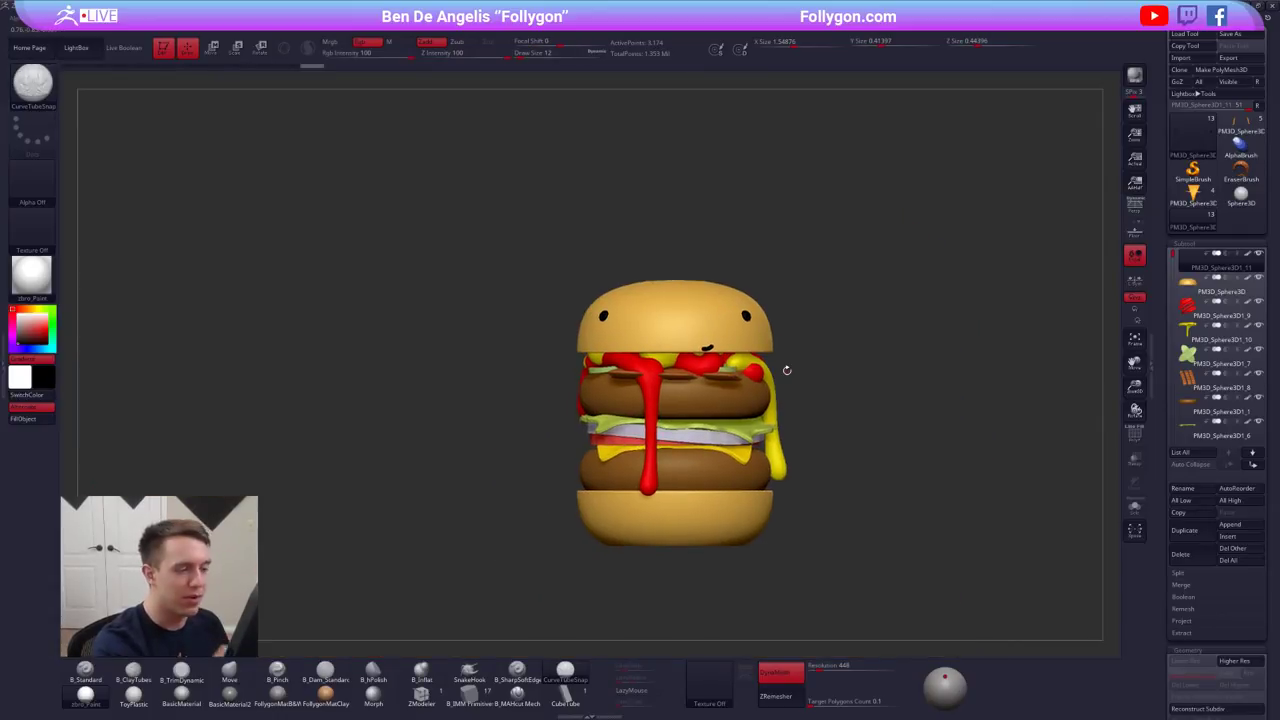
key(b)
key(m)
key(v)
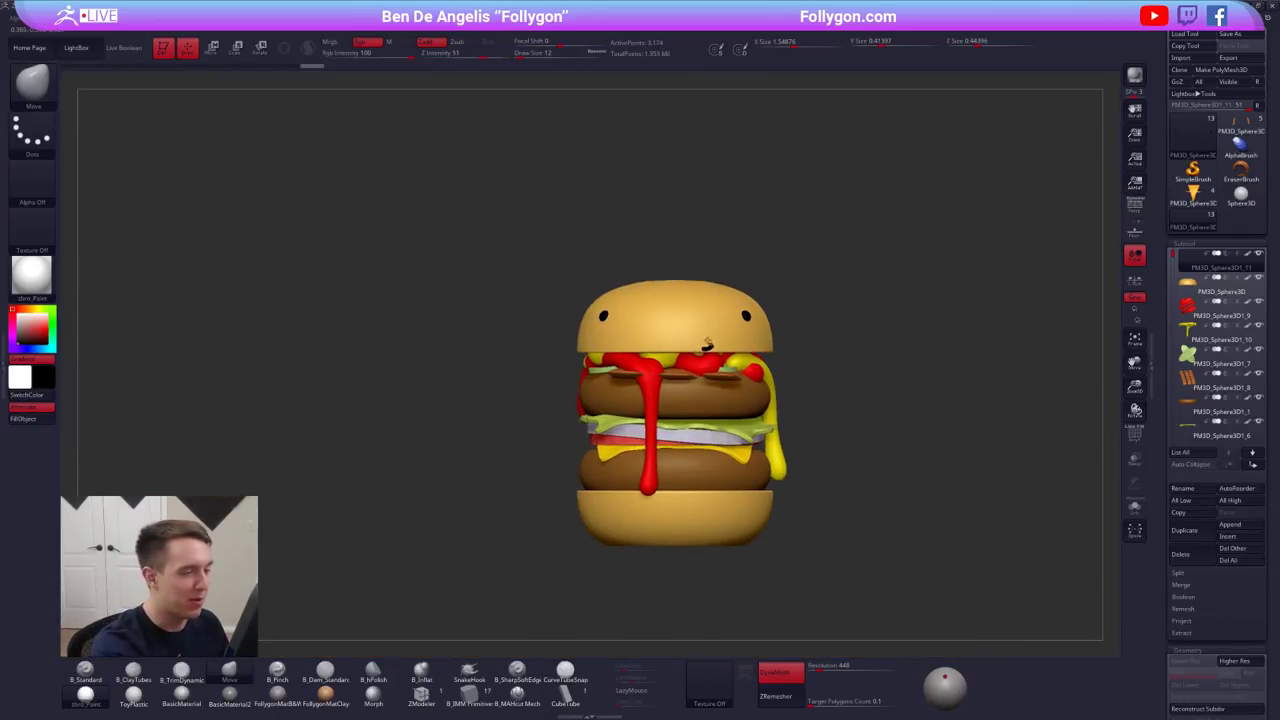
ctrl+right_drag(709, 342, 709, 352)
key(s)
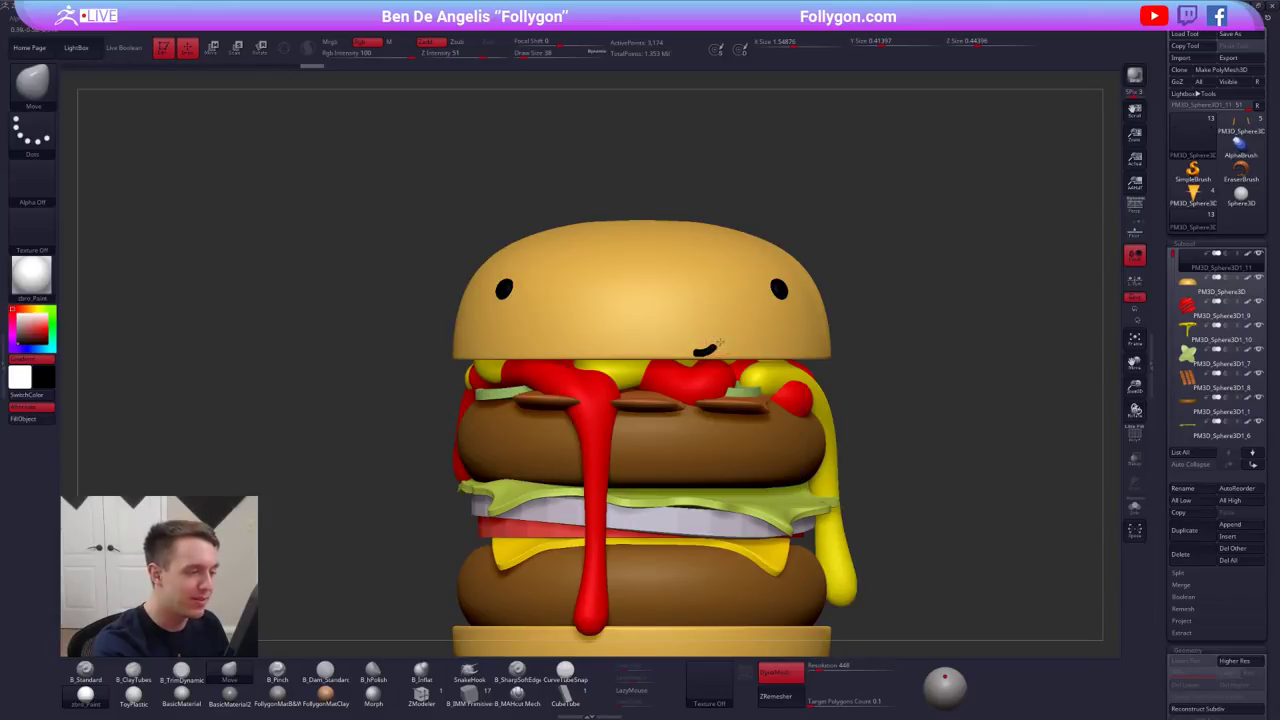
- Try to stretch and bend the ends of the mouth tube with the Move brush, and undo those strokes
drag(696, 353, 719, 345)
ctrl+right_drag(713, 346, 708, 322)
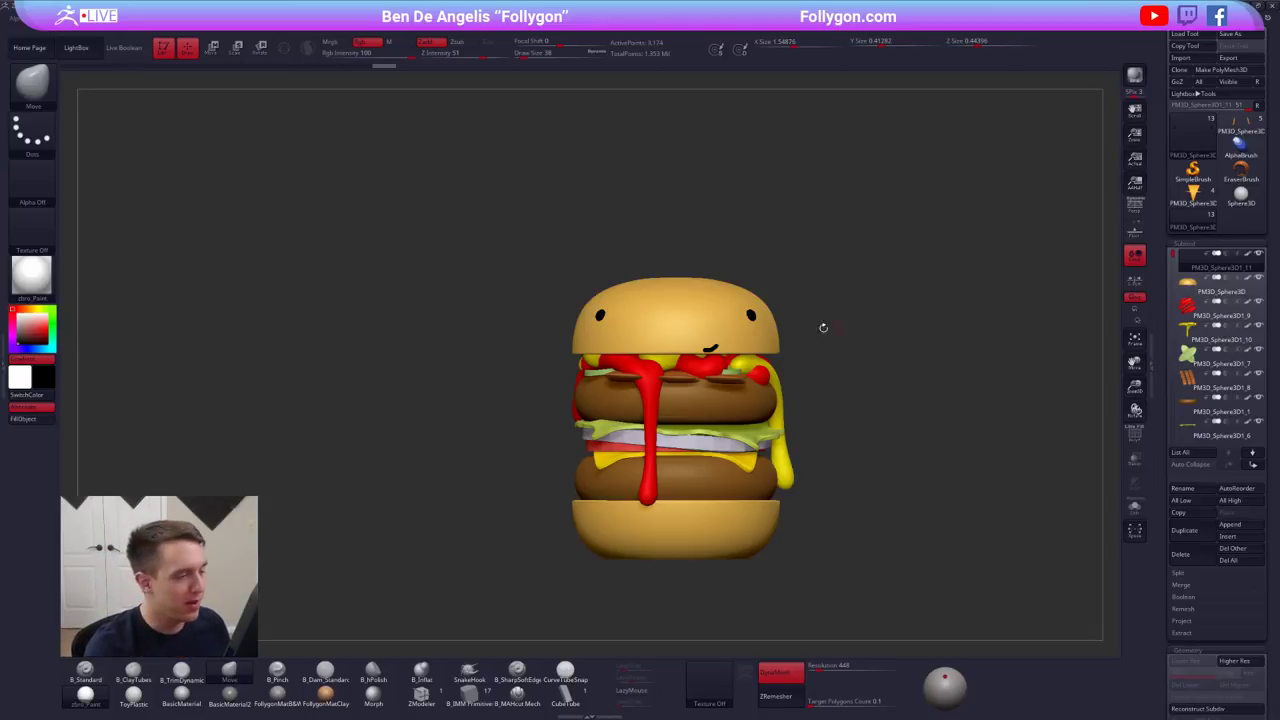
ctrl+right_drag(712, 319, 735, 381)
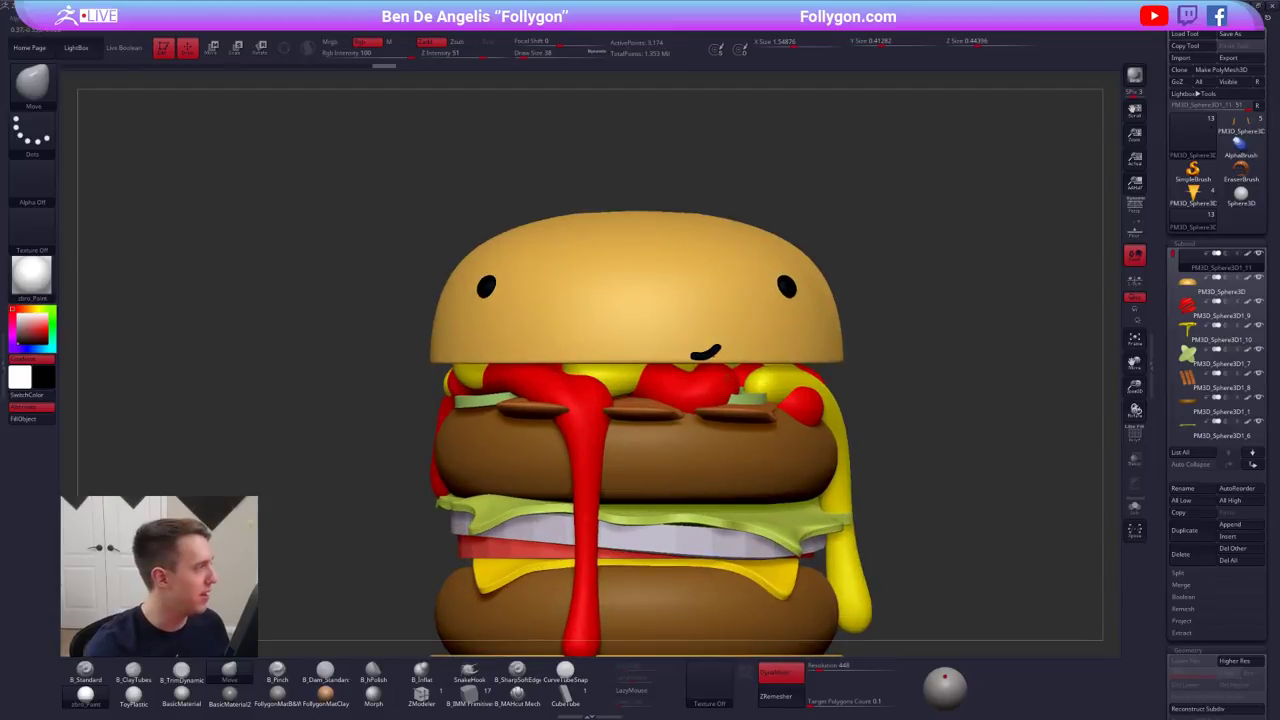
key(space)
mouse_move(710, 351)
mouse_down()
mouse_move(724, 345)
mouse_move(694, 357)
mouse_up()
drag(718, 353, 722, 363)
key(ctrl+z)
key(ctrl+z)
key(ctrl+z)
key(ctrl+z)
key(ctrl+z)
key(space)
key(ctrl+z)
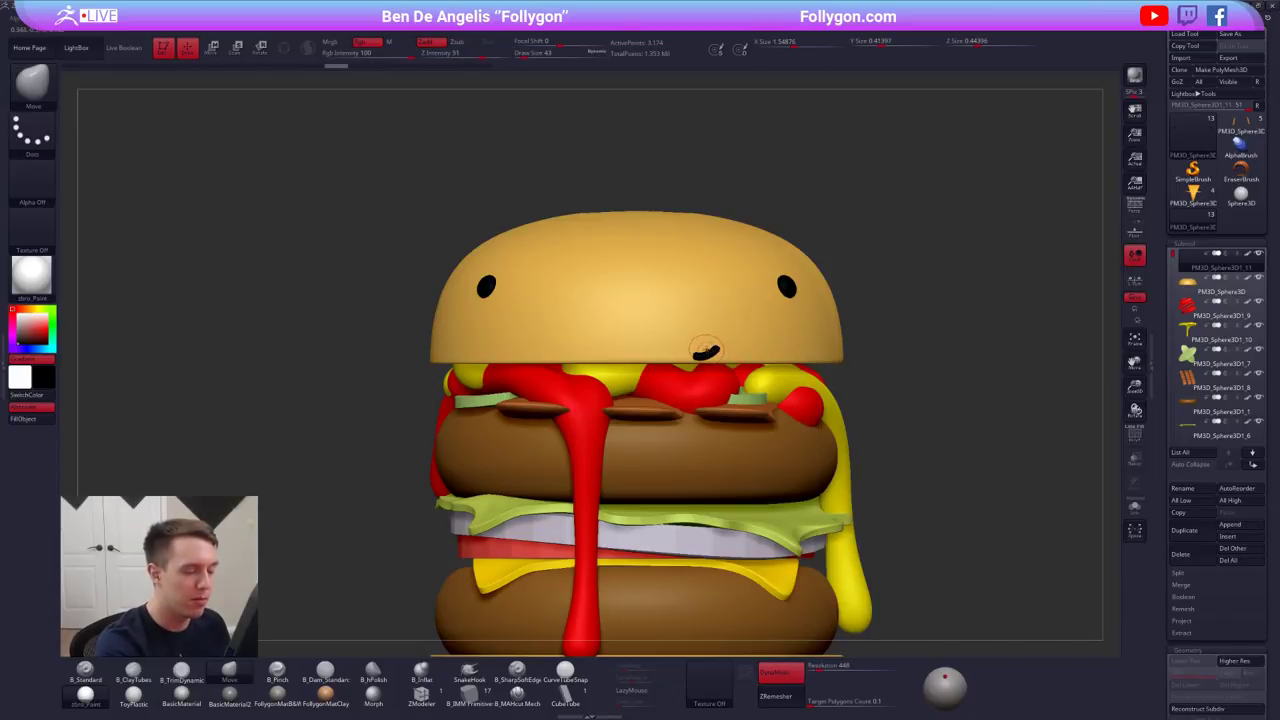
- Smooth the mouth tube along its length and remesh it with DynaMesh
alt+right_drag(690, 356, 703, 405)
shift+drag(692, 360, 722, 349)
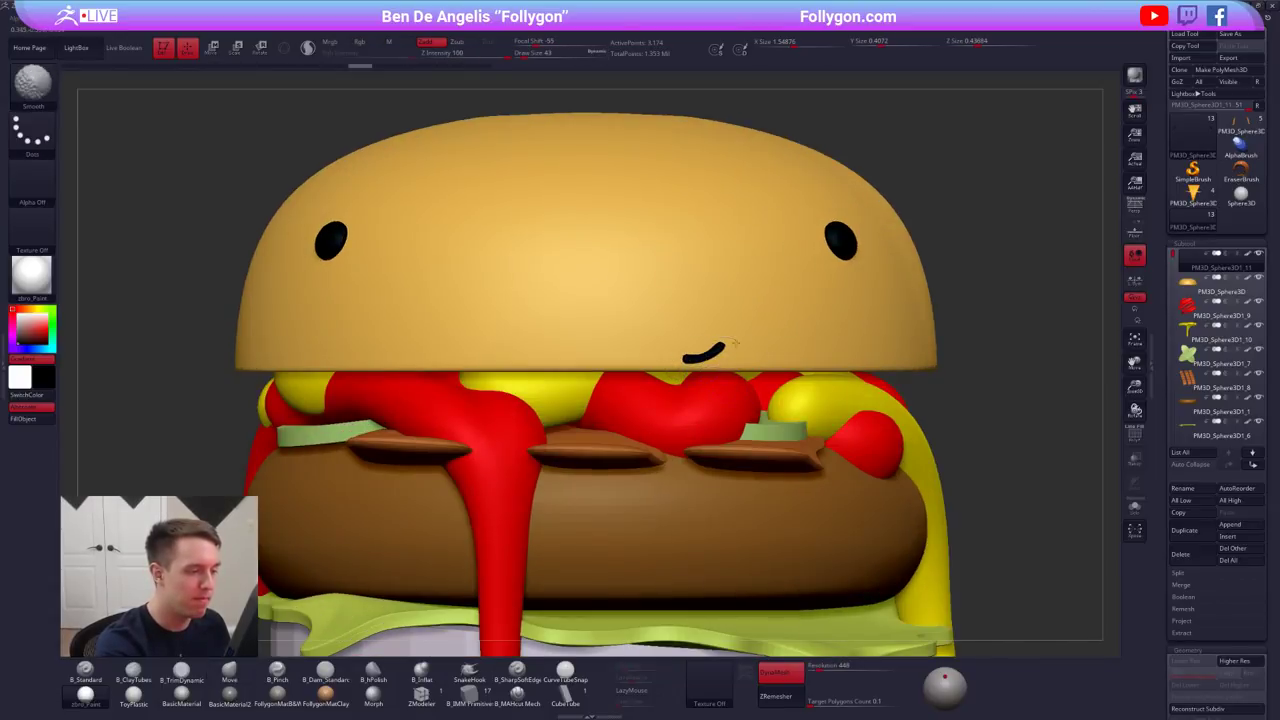
ctrl+drag(774, 423, 790, 440)
alt+right_drag(788, 448, 793, 372)
alt+right_drag(915, 487, 905, 484)
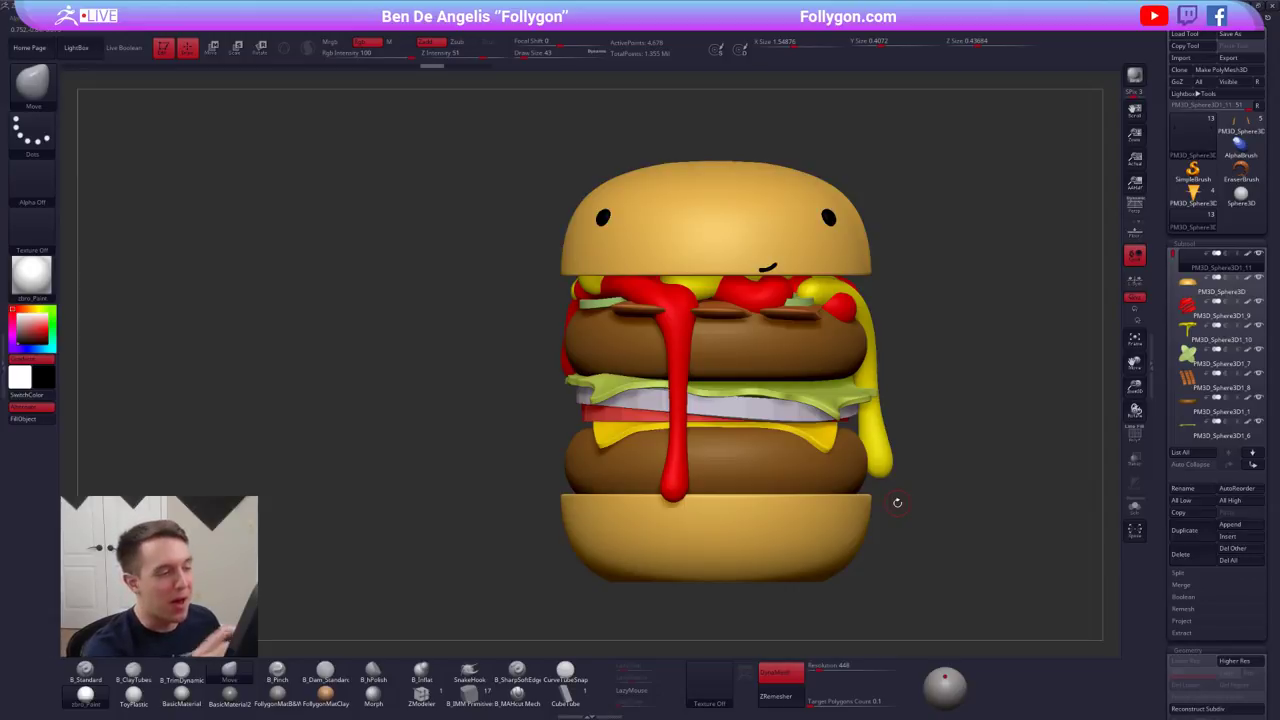
alt+right_drag(742, 381, 708, 389)
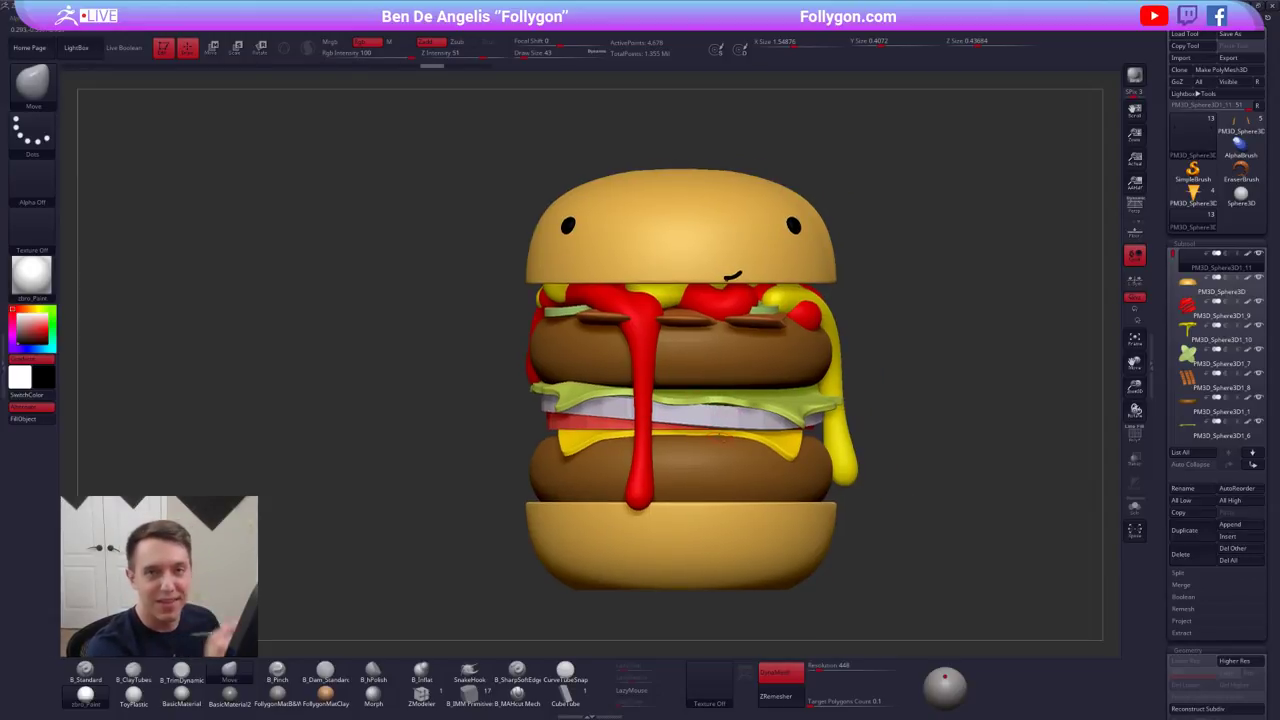
alt+right_drag(788, 381, 788, 443)
alt+right_drag(862, 456, 848, 429)
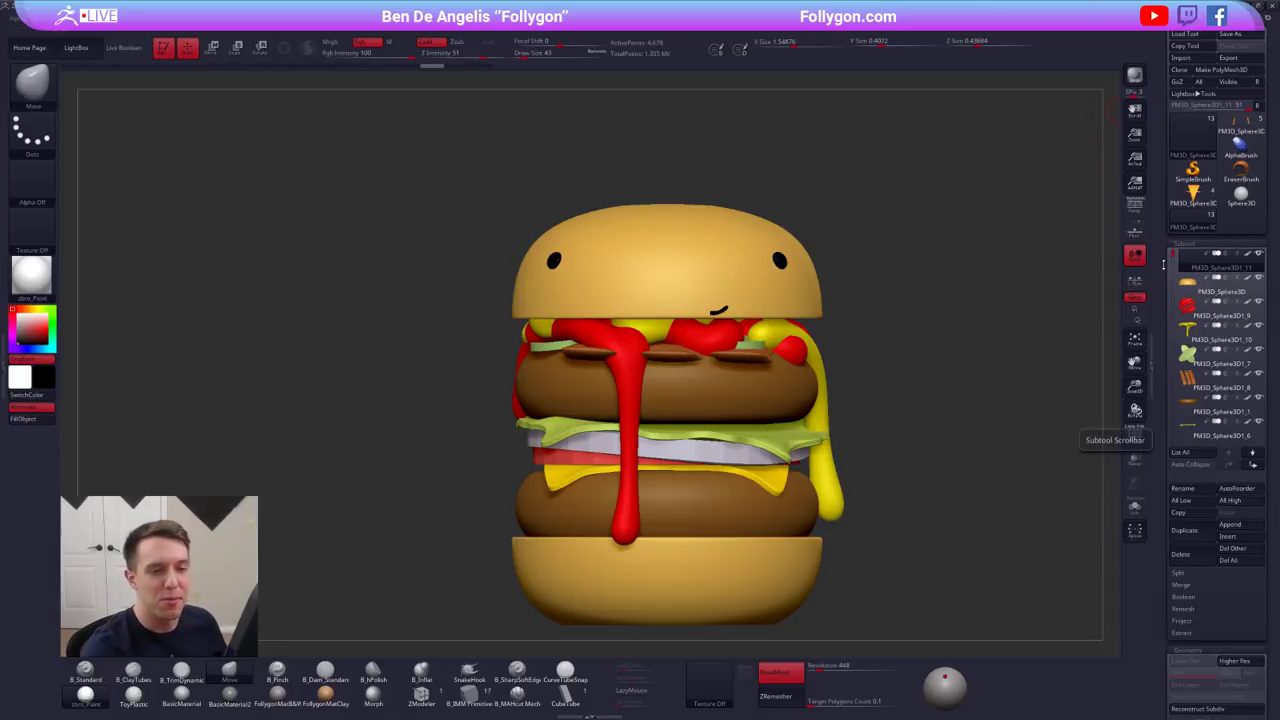
- Duplicate the top bun subtool and move the copy to the start of the subtool list
mouse_move(1190, 271)
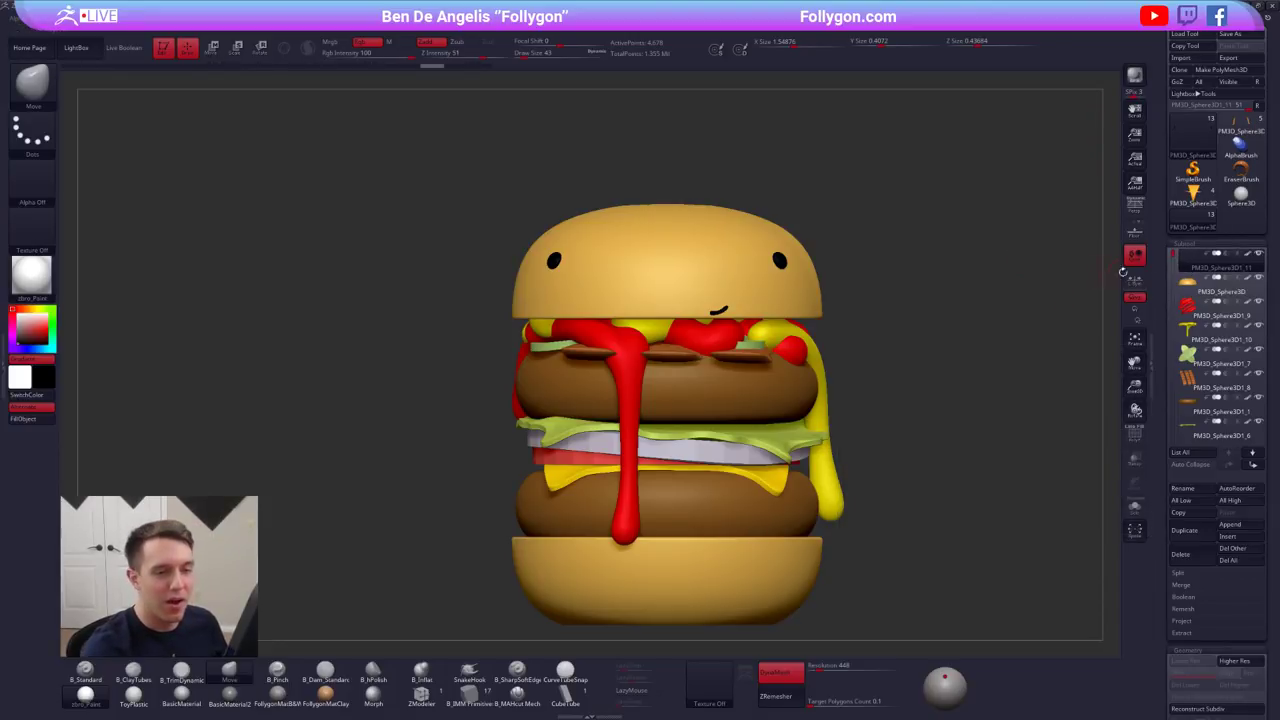
ctrl+right_drag(1020, 258, 875, 261)
alt+click(735, 260)
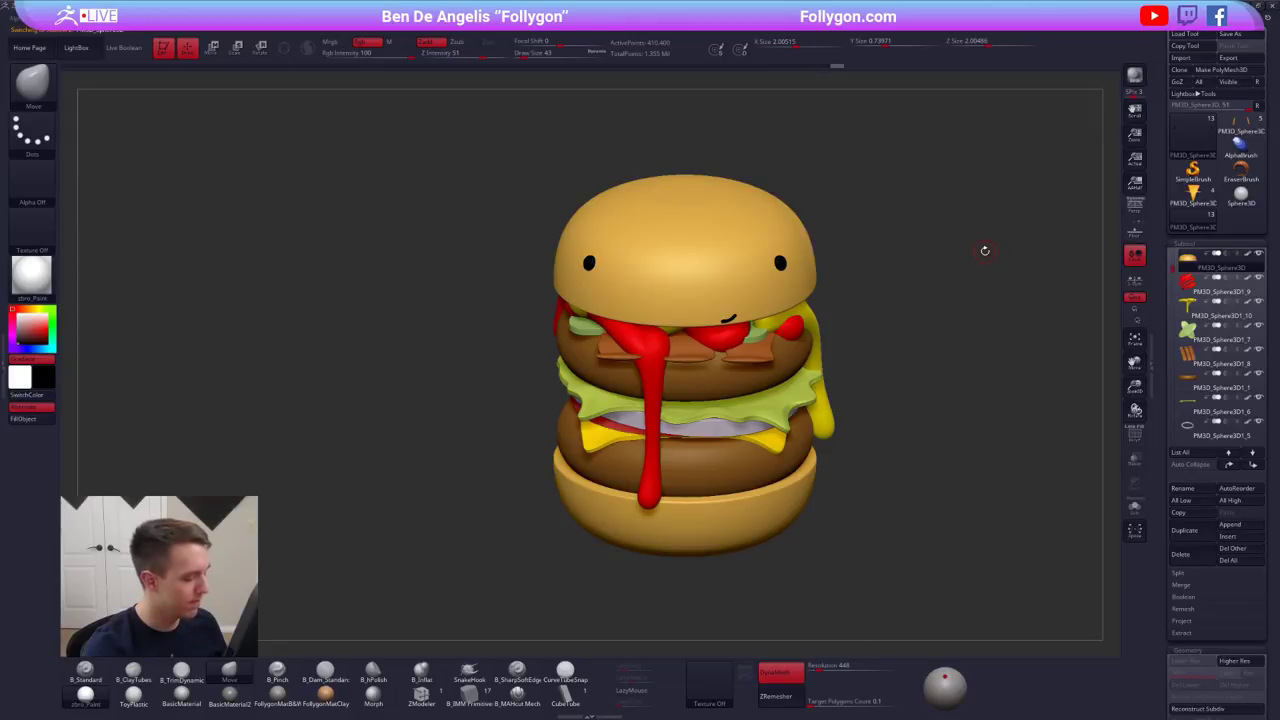
click(1184, 530)
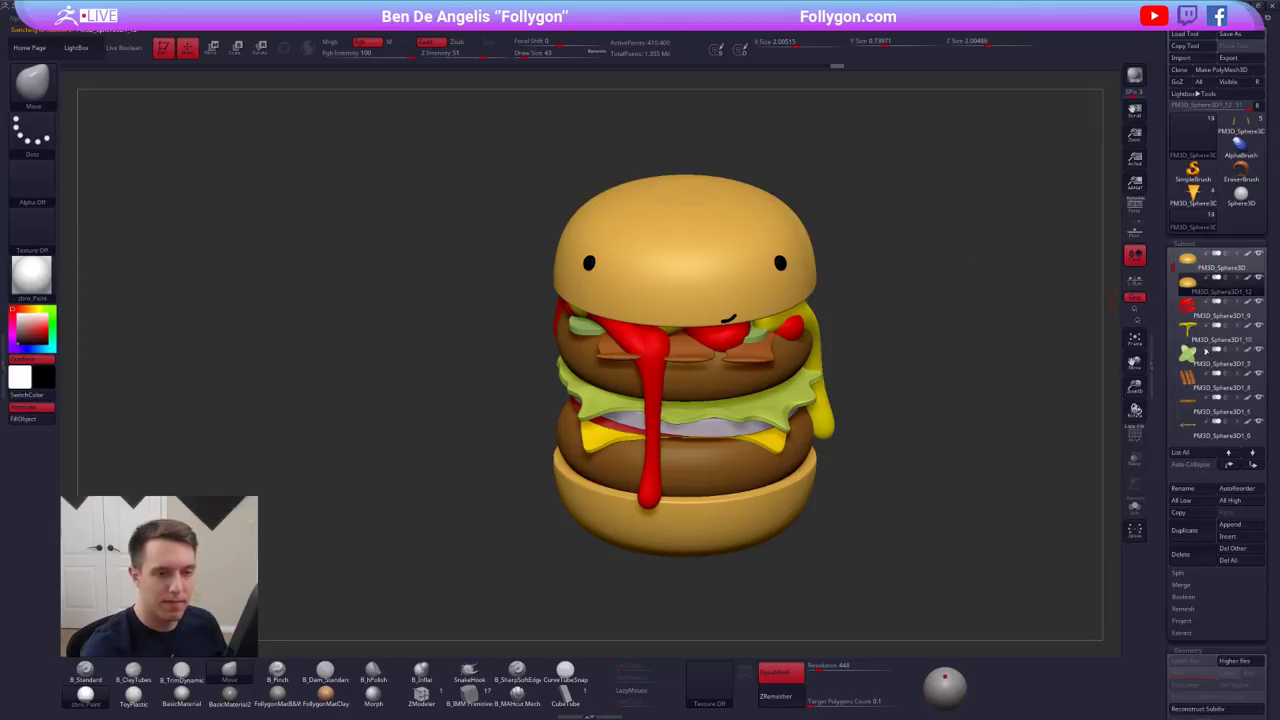
shift+click(1229, 464)
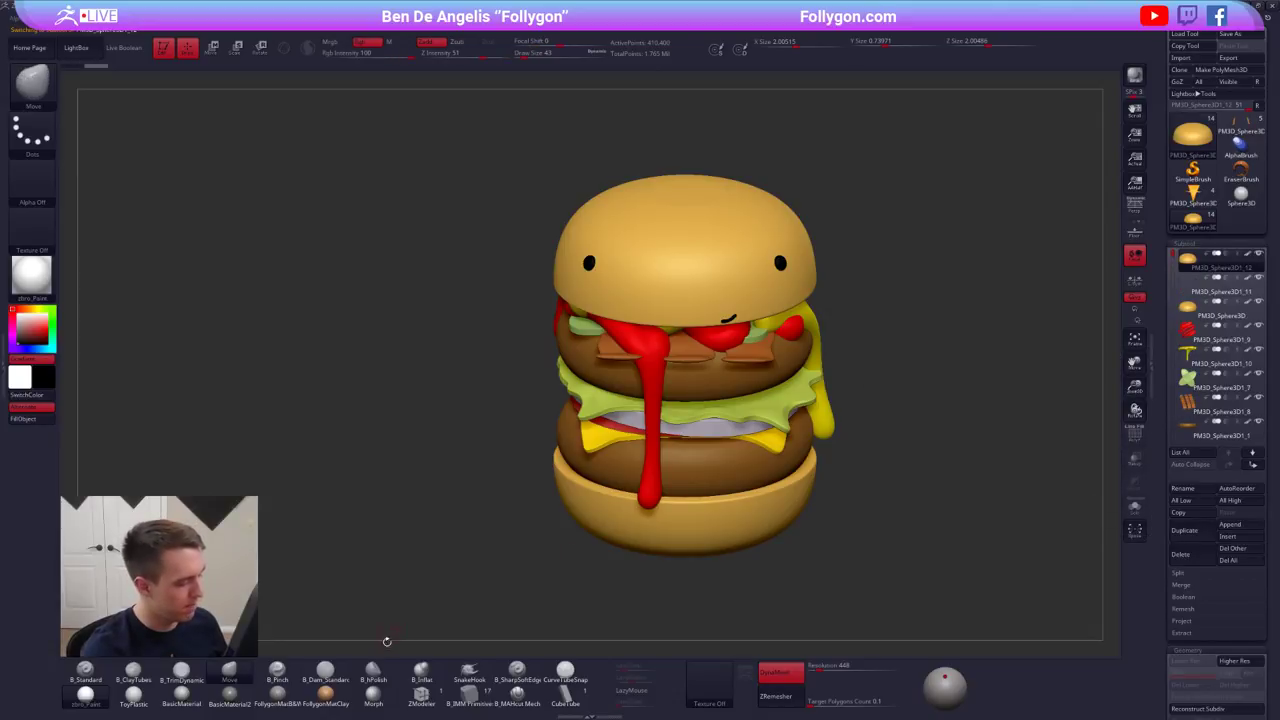
- Choose the Capsule mesh of the B_IMM Primitive brush and set the active colour to a pale beige for sesame seeds
click(469, 692)
key(m)
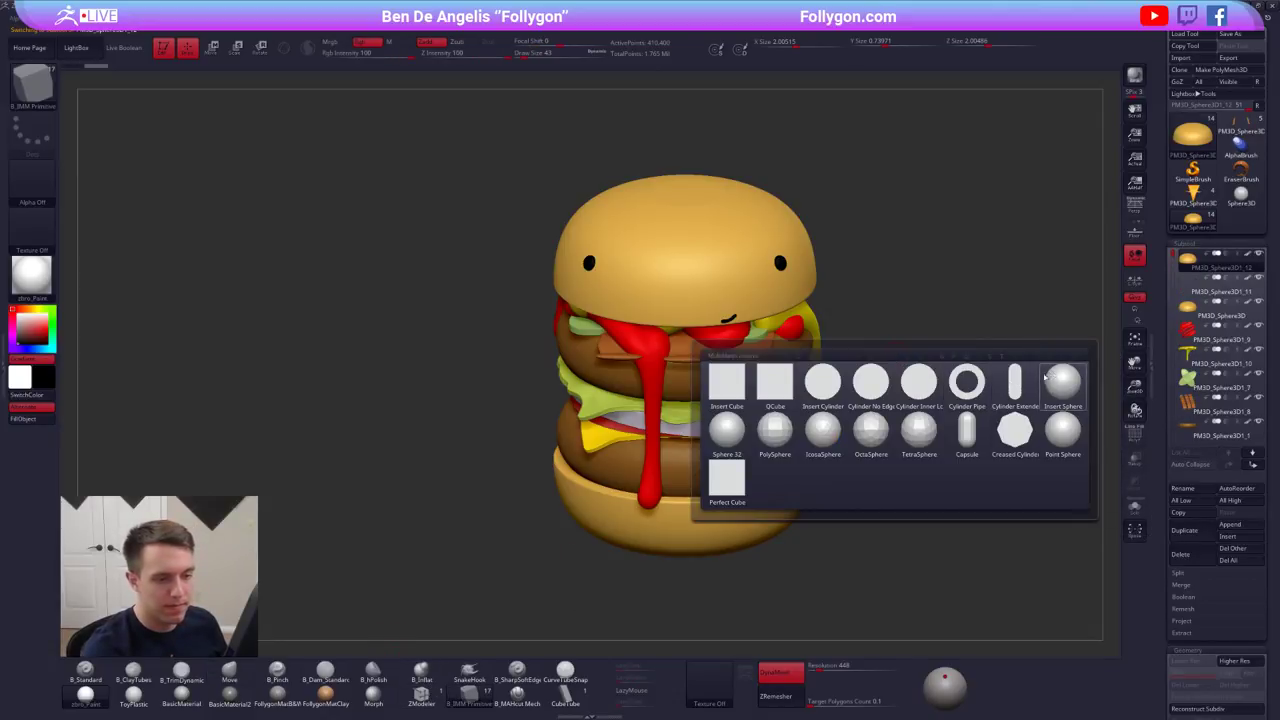
click(955, 440)
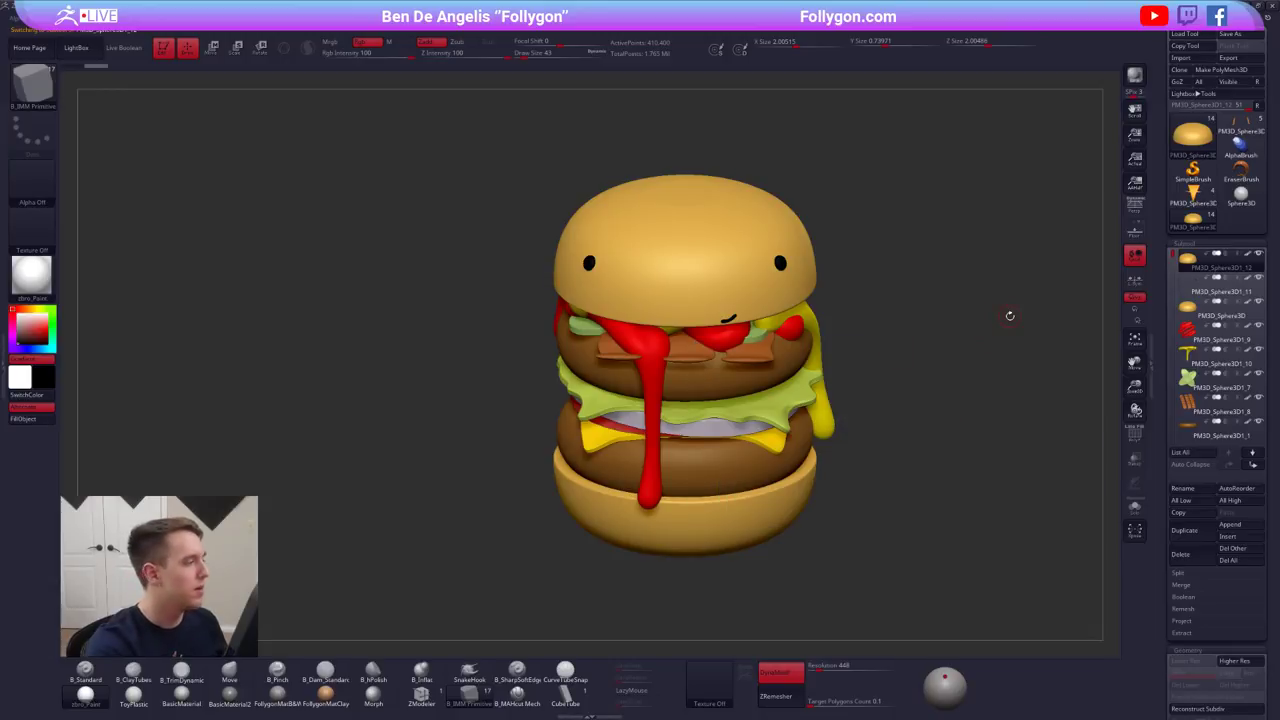
alt+drag(1010, 316, 1039, 362)
key(c)
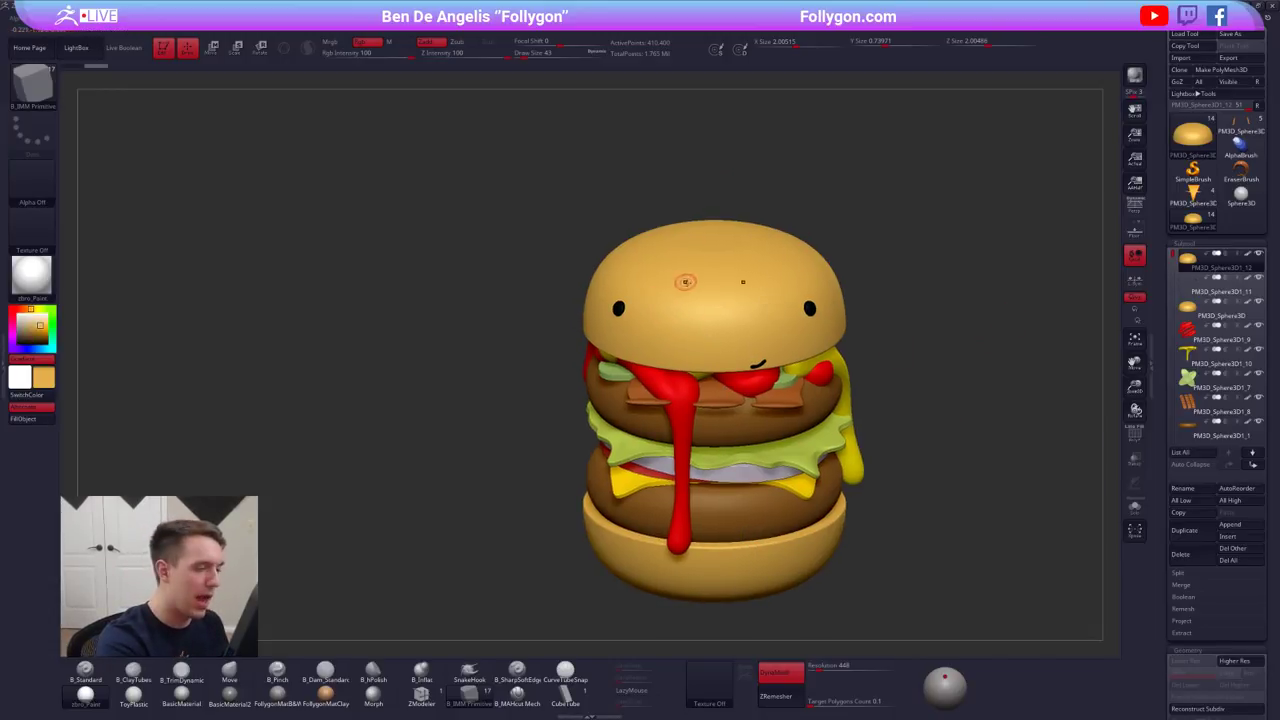
ctrl+right_drag(685, 282, 696, 301)
click(34, 323)
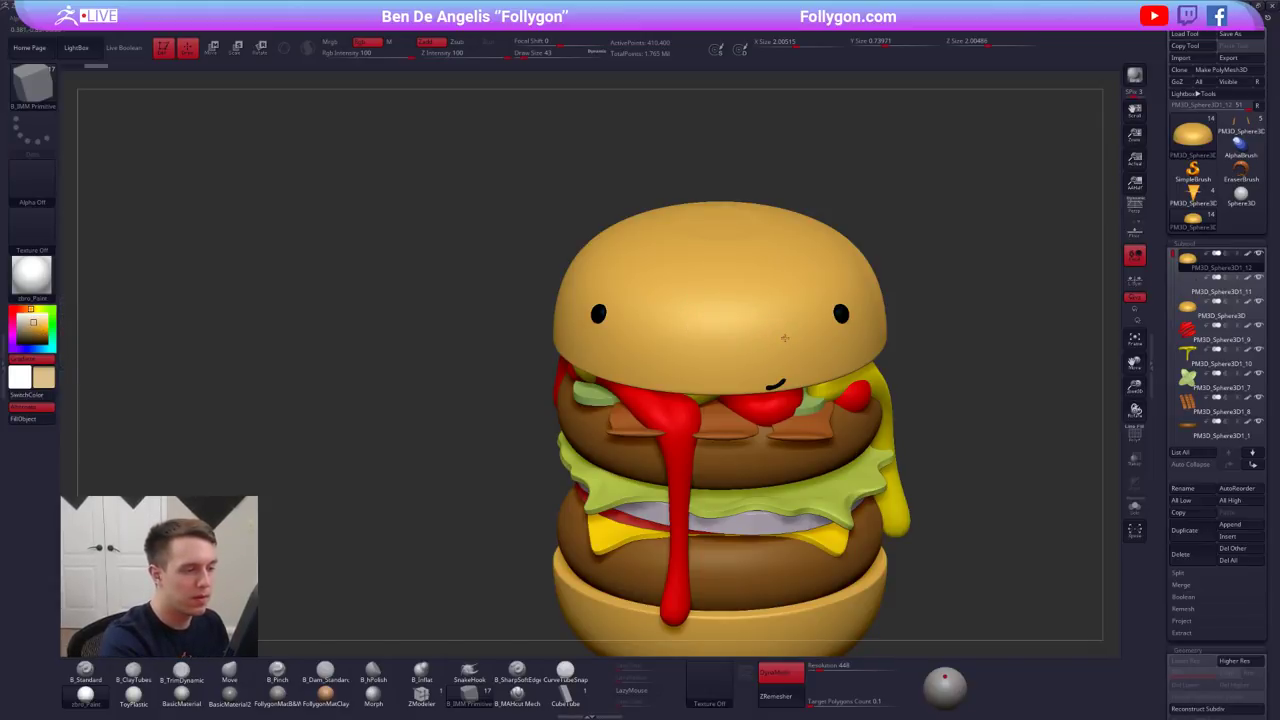
- Undo a trial capsule on the bun's front and adjust the brush's imbed depth
drag(784, 337, 796, 353)
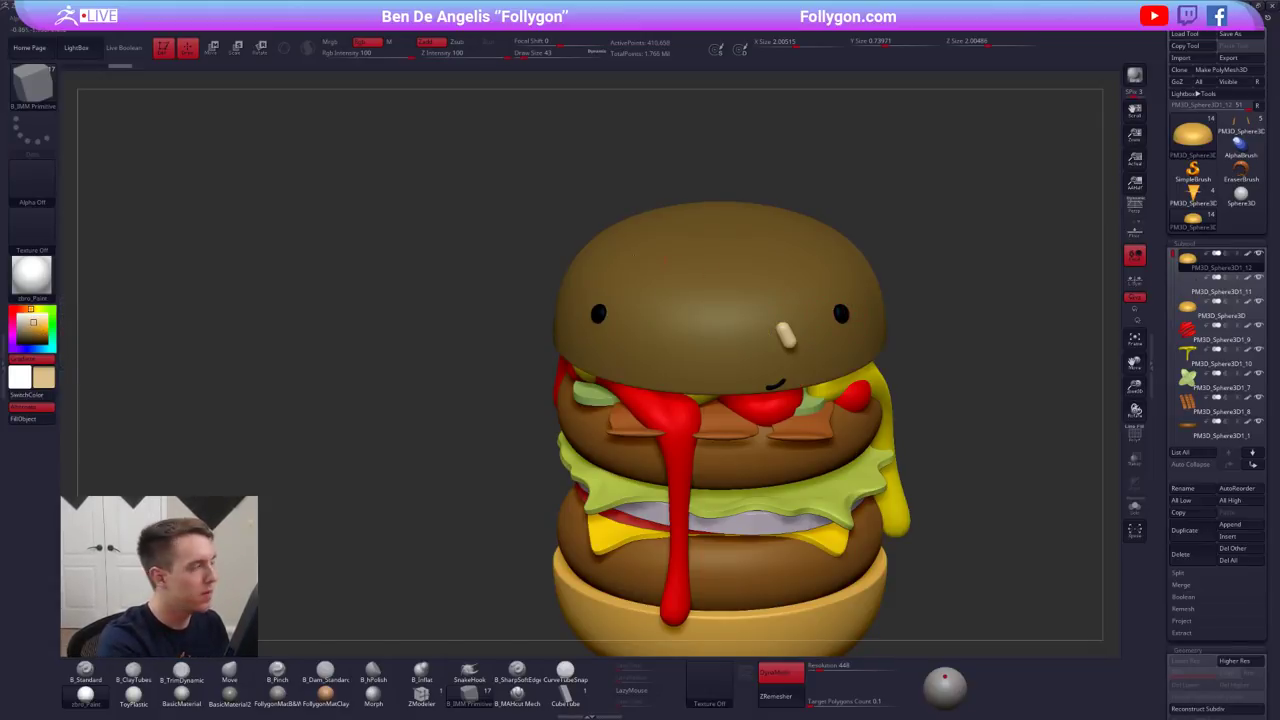
key(ctrl+z)
click(39, 18)
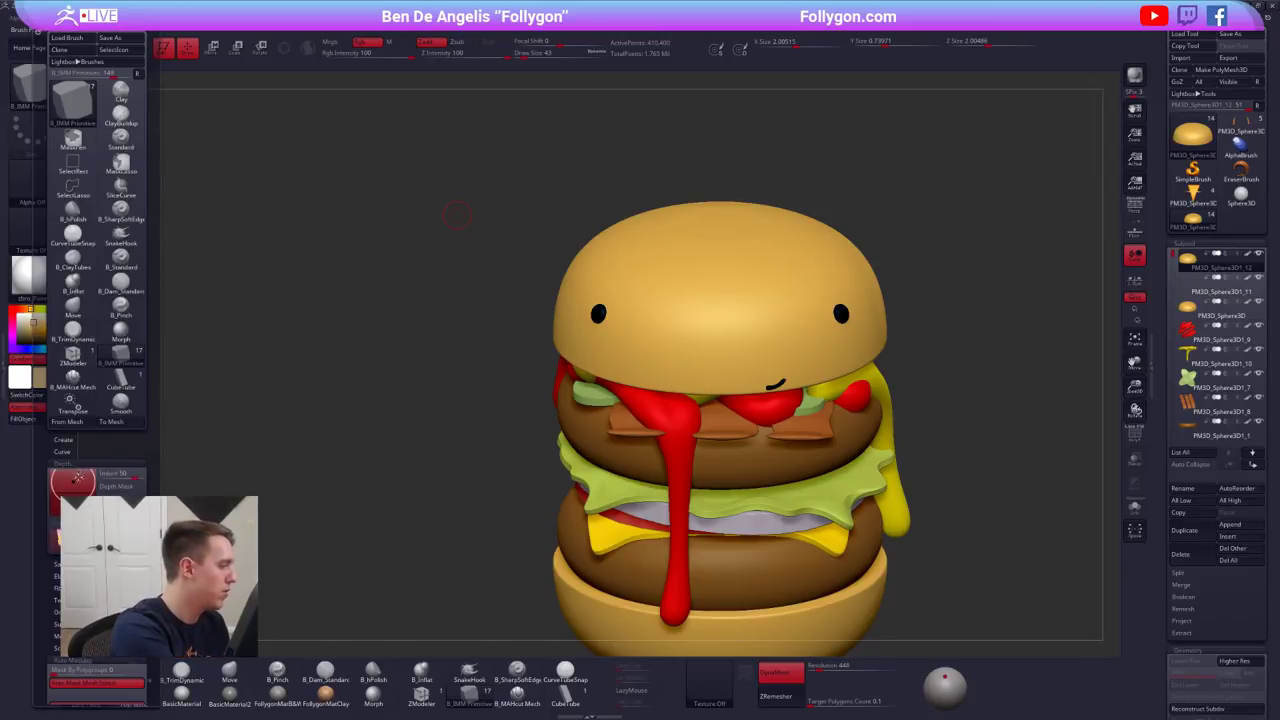
drag(77, 481, 78, 489)
- Test a capsule beside the eye at draw size 12, undo it and set the draw size to 21
key(space)
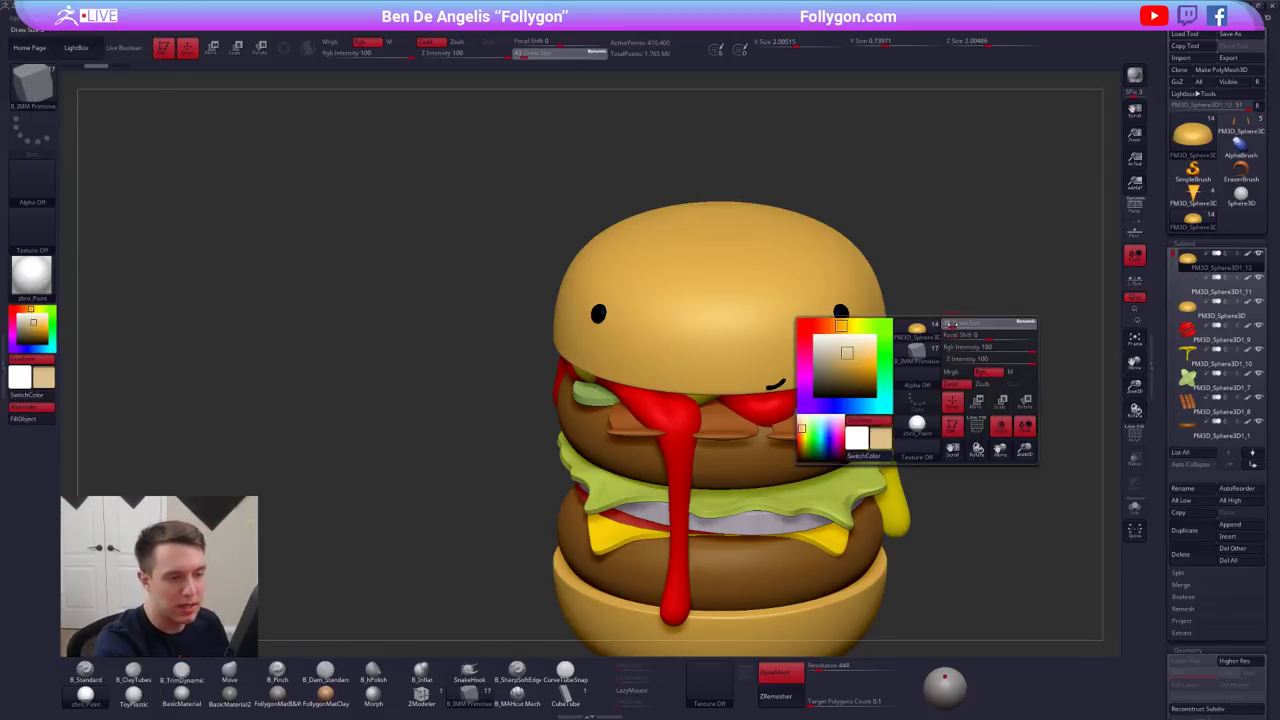
click(951, 321)
drag(830, 345, 831, 347)
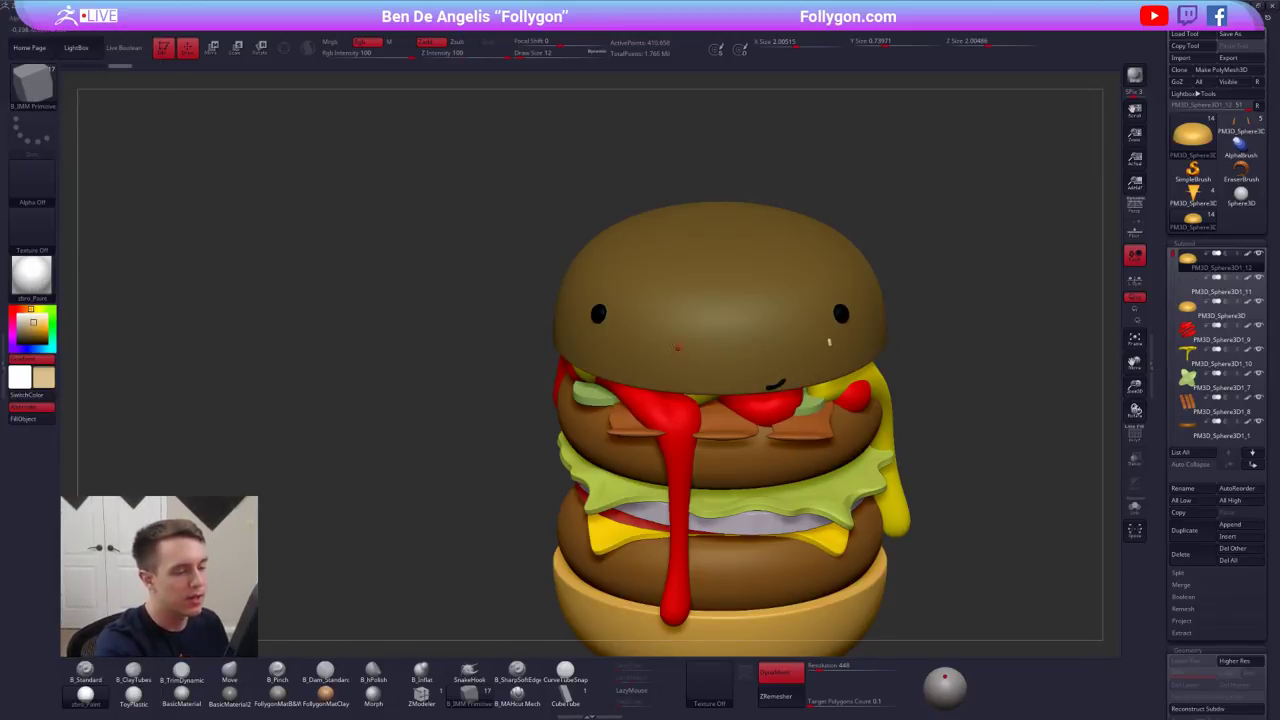
key(ctrl+z)
key(space)
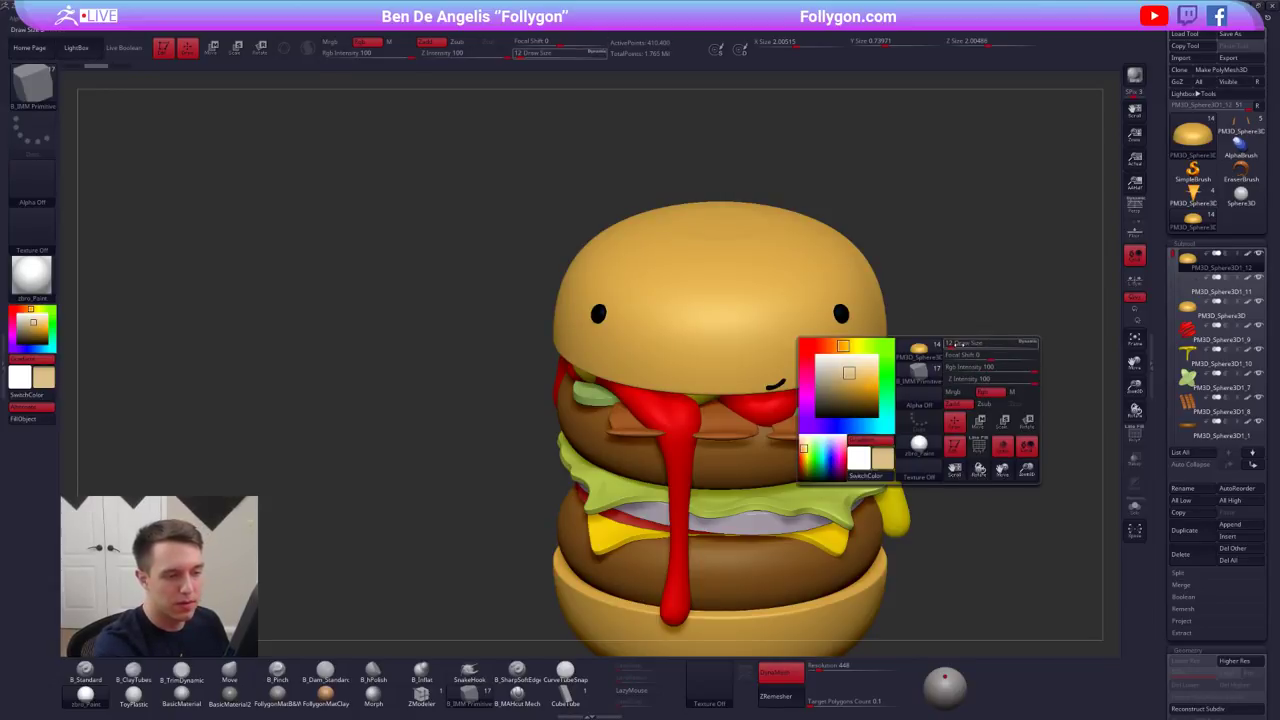
click(953, 345)
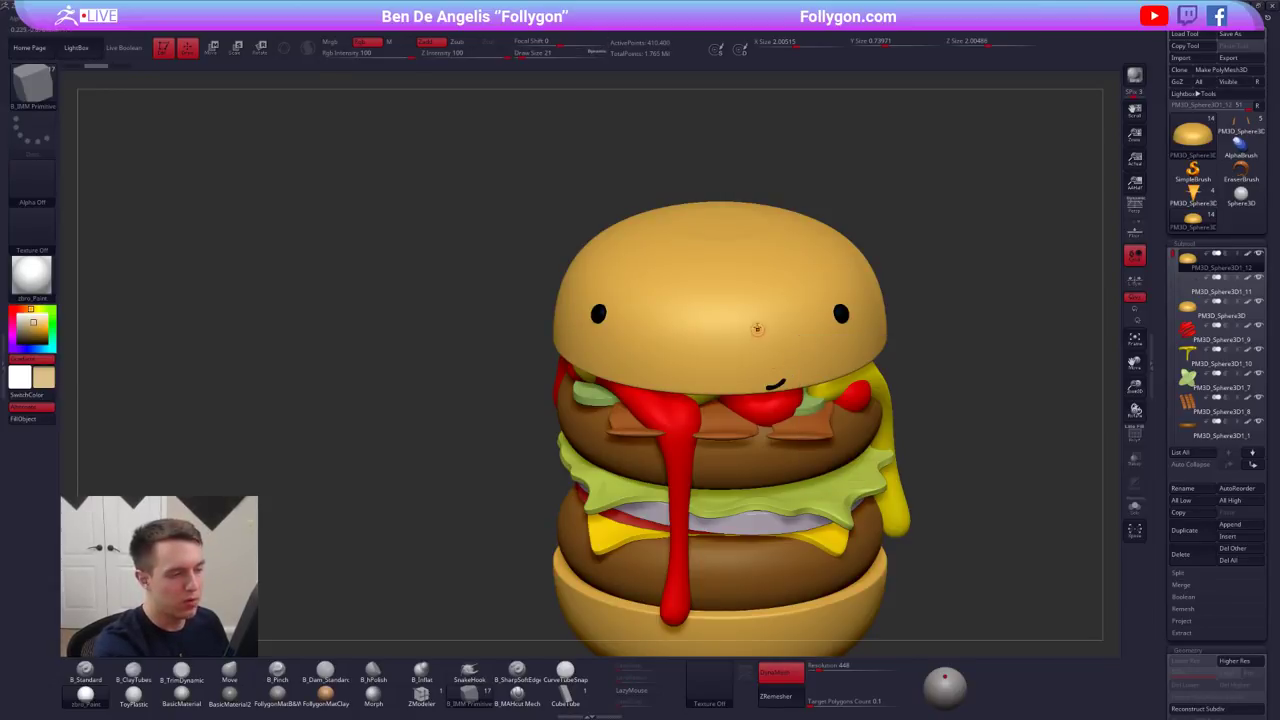
- Scatter five beige capsule seeds at varied angles over the front and upper part of the duplicated bun
drag(762, 333, 762, 334)
mouse_move(654, 284)
mouse_down()
mouse_move(652, 338)
mouse_move(652, 294)
mouse_up()
key(ctrl+z)
key(ctrl+z)
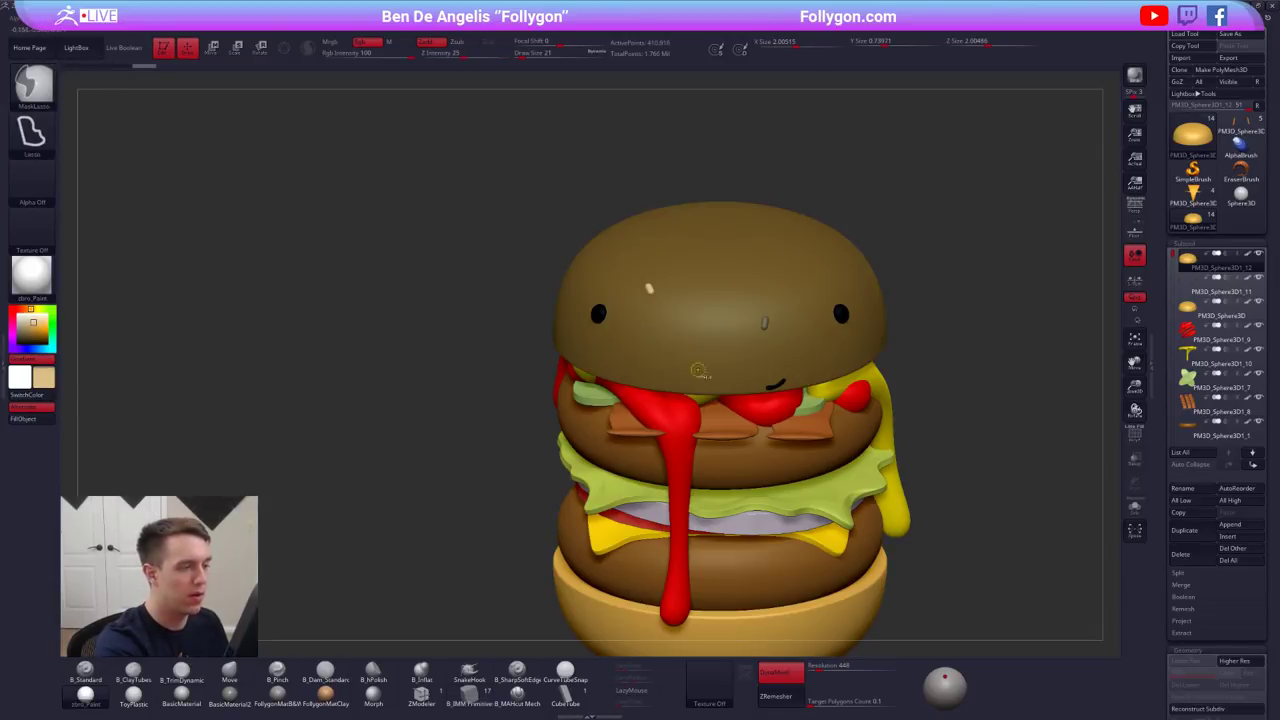
drag(804, 273, 806, 284)
drag(659, 354, 660, 366)
right_drag(662, 368, 666, 435)
drag(702, 242, 704, 259)
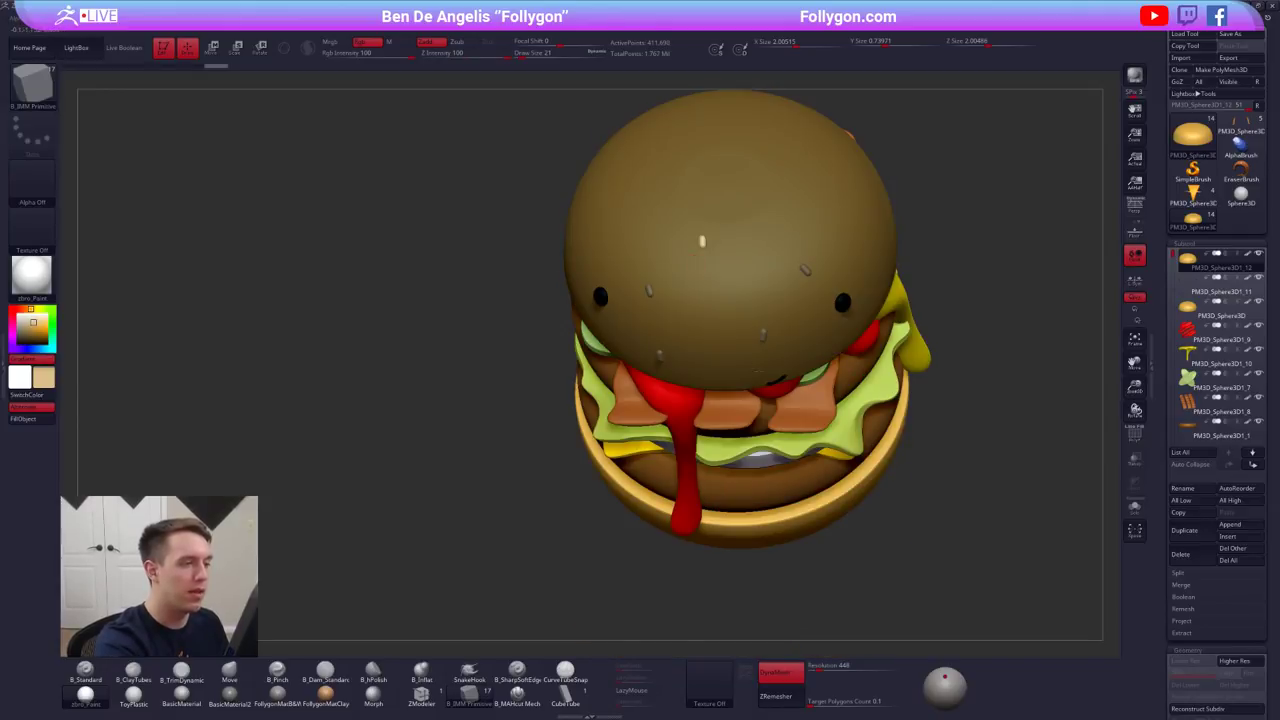
- Add three more capsule seeds at different angles around the side of the duplicated bun near one eye
alt+right_drag(700, 271, 775, 385)
drag(674, 327, 682, 338)
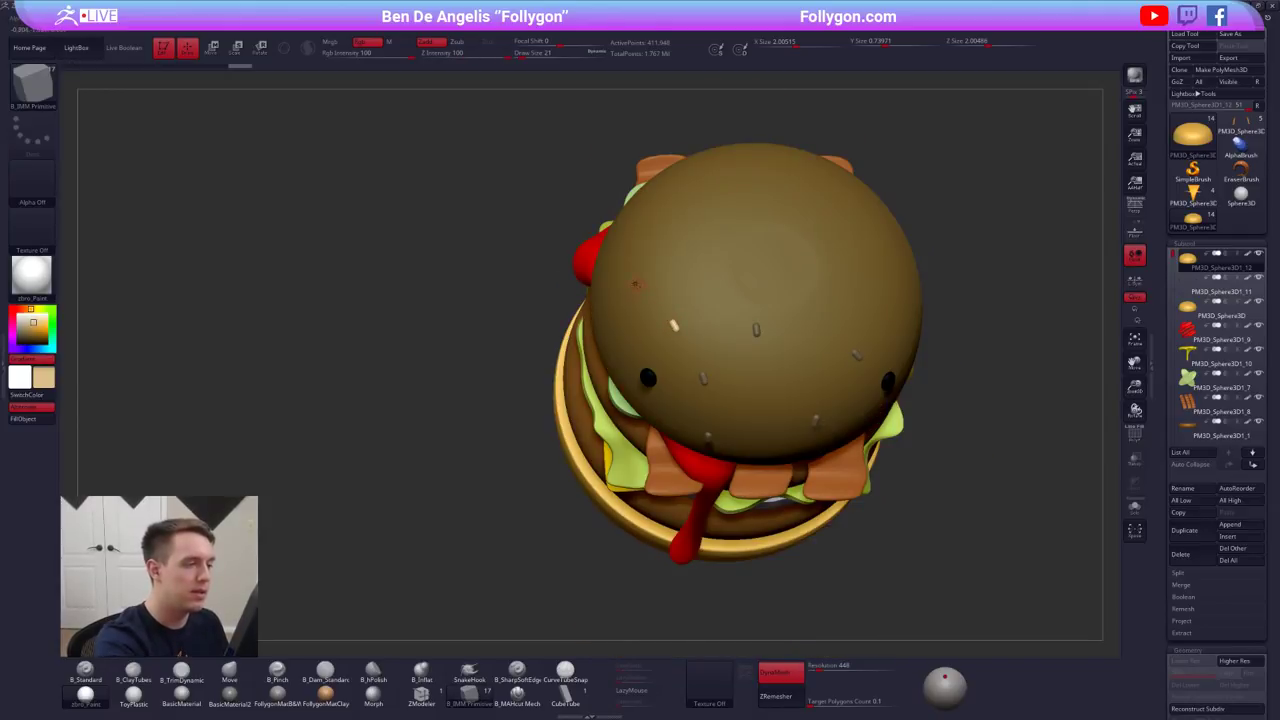
drag(632, 286, 645, 288)
right_drag(645, 288, 715, 280)
drag(617, 353, 625, 357)
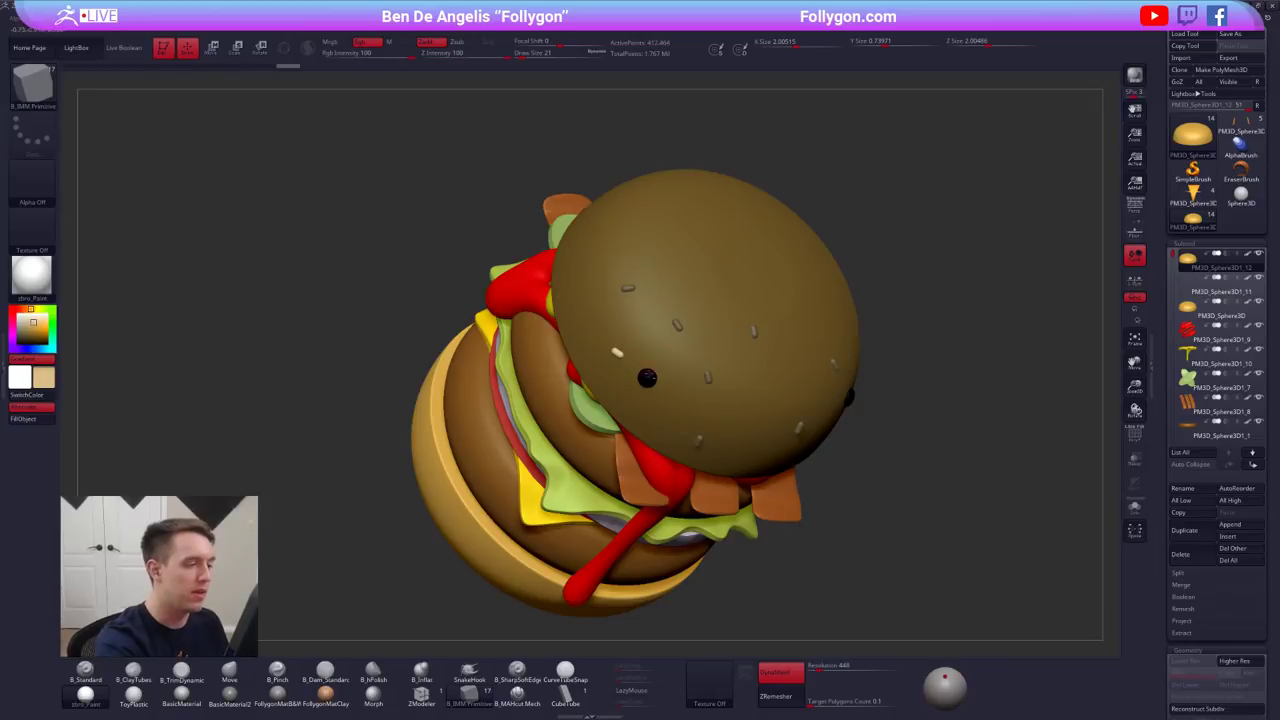
- Isolate the duplicated bun by hiding the other subtools and add capsule seeds on its exposed side
alt+right_drag(628, 358, 666, 505)
key(alt+s)
drag(634, 332, 645, 349)
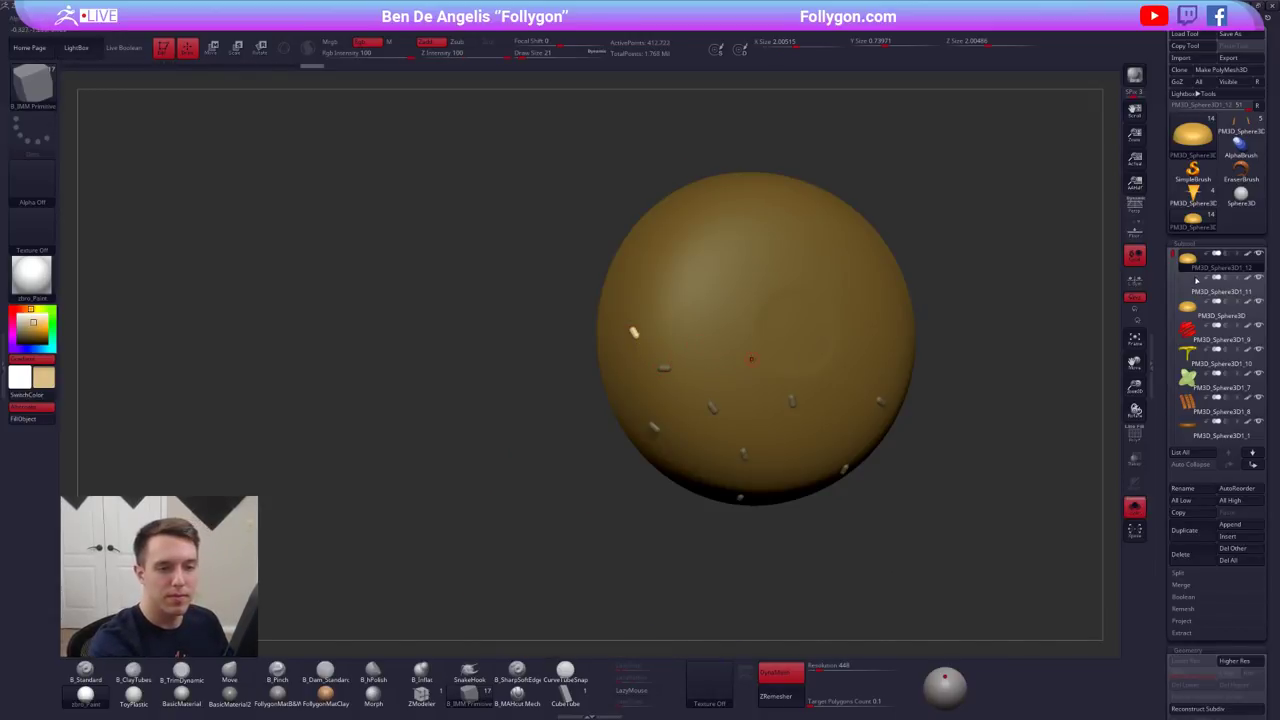
click(1194, 268)
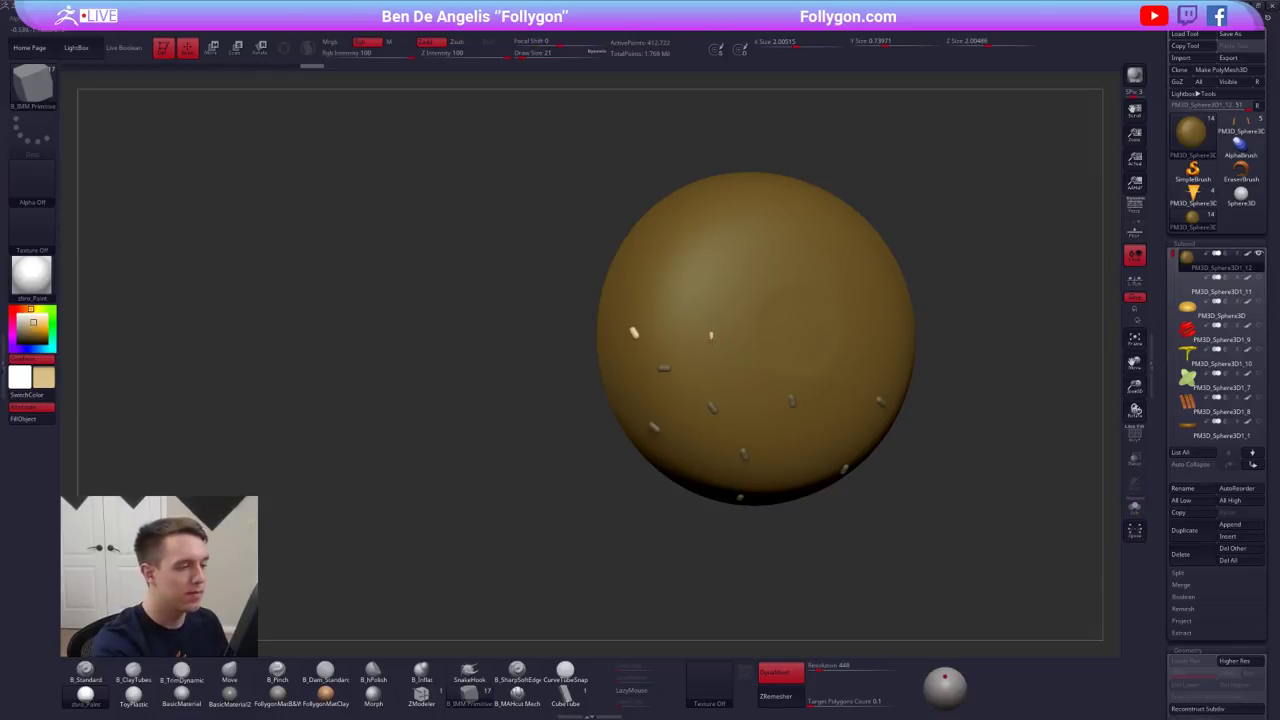
- Scatter more capsule seeds at varied angles across the upper part and centre of the isolated bun
alt+right_drag(686, 284, 652, 348)
right_drag(652, 348, 626, 353)
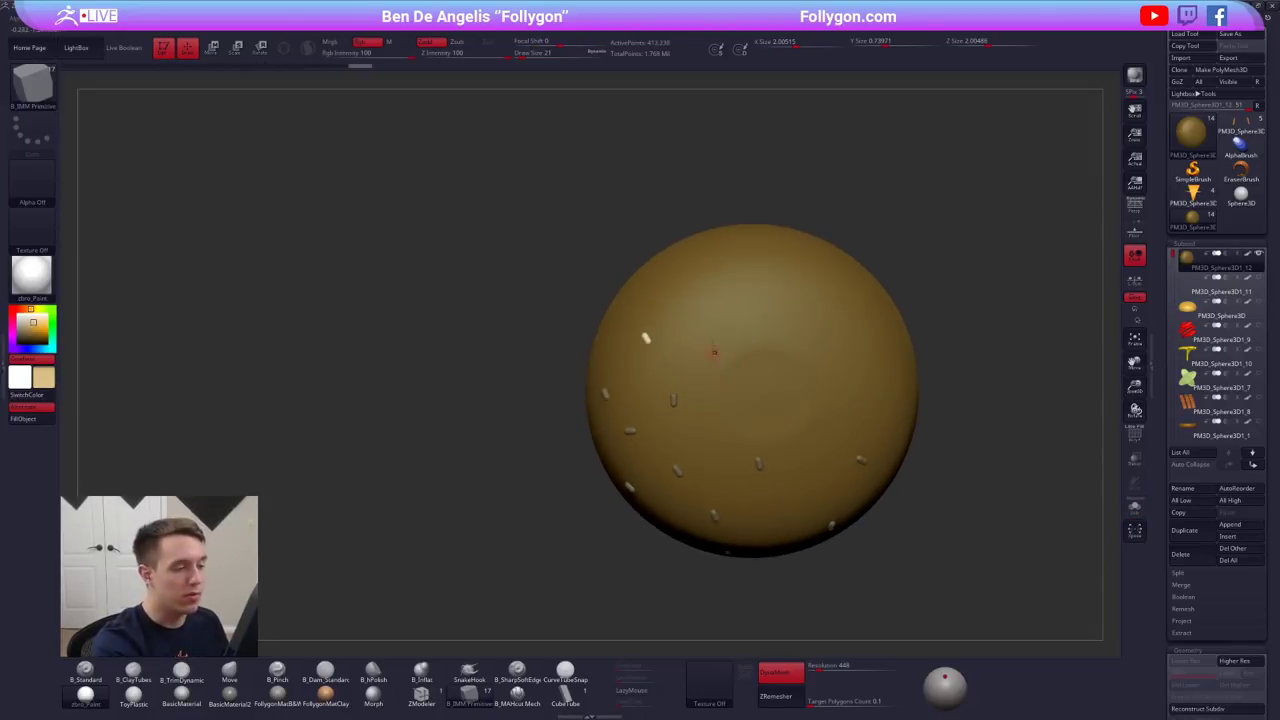
drag(715, 320, 719, 328)
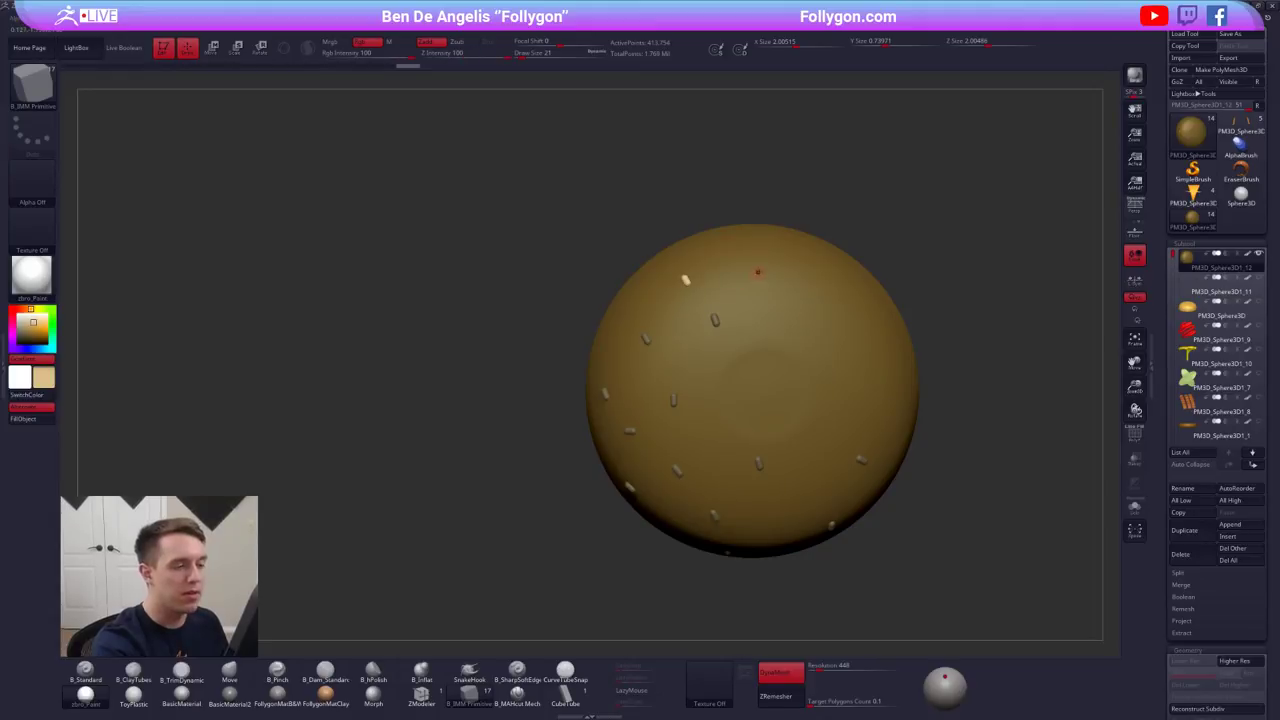
drag(760, 270, 760, 279)
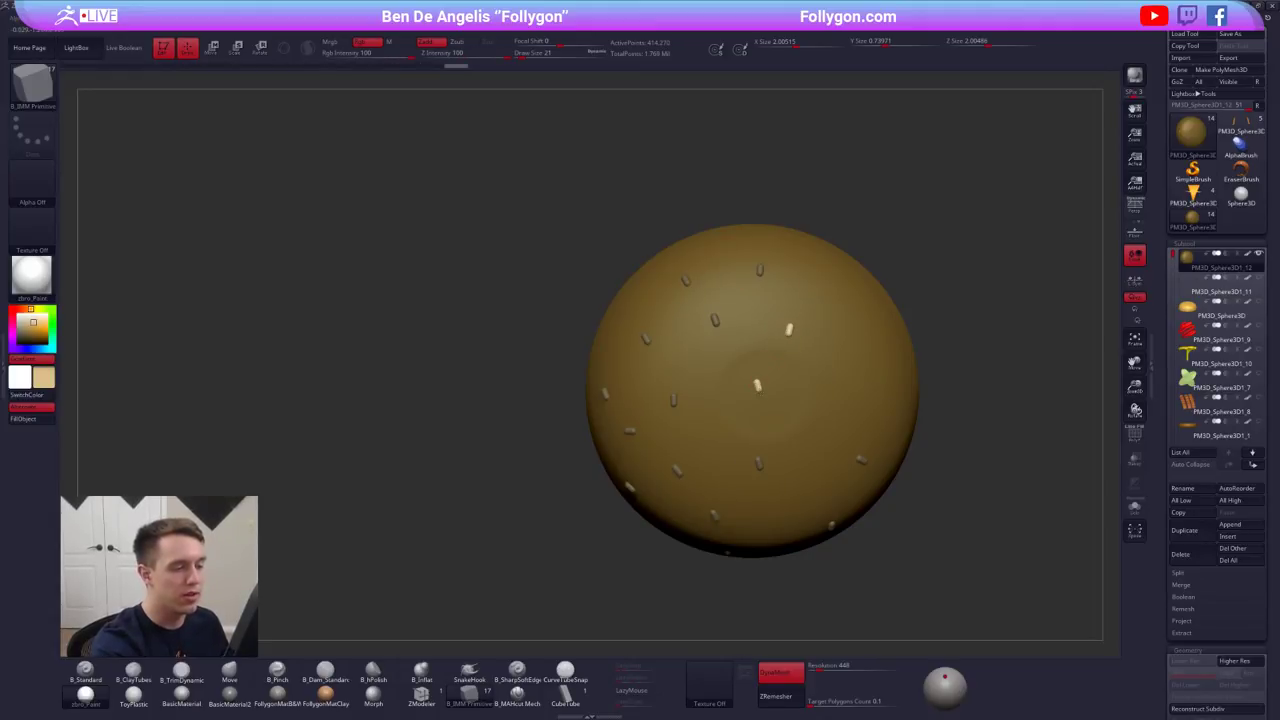
drag(758, 385, 761, 394)
- Fill the empty area between the bun's crown and its far side with capsule seeds at varied angles
right_drag(850, 330, 785, 345)
drag(819, 286, 820, 295)
drag(849, 242, 854, 250)
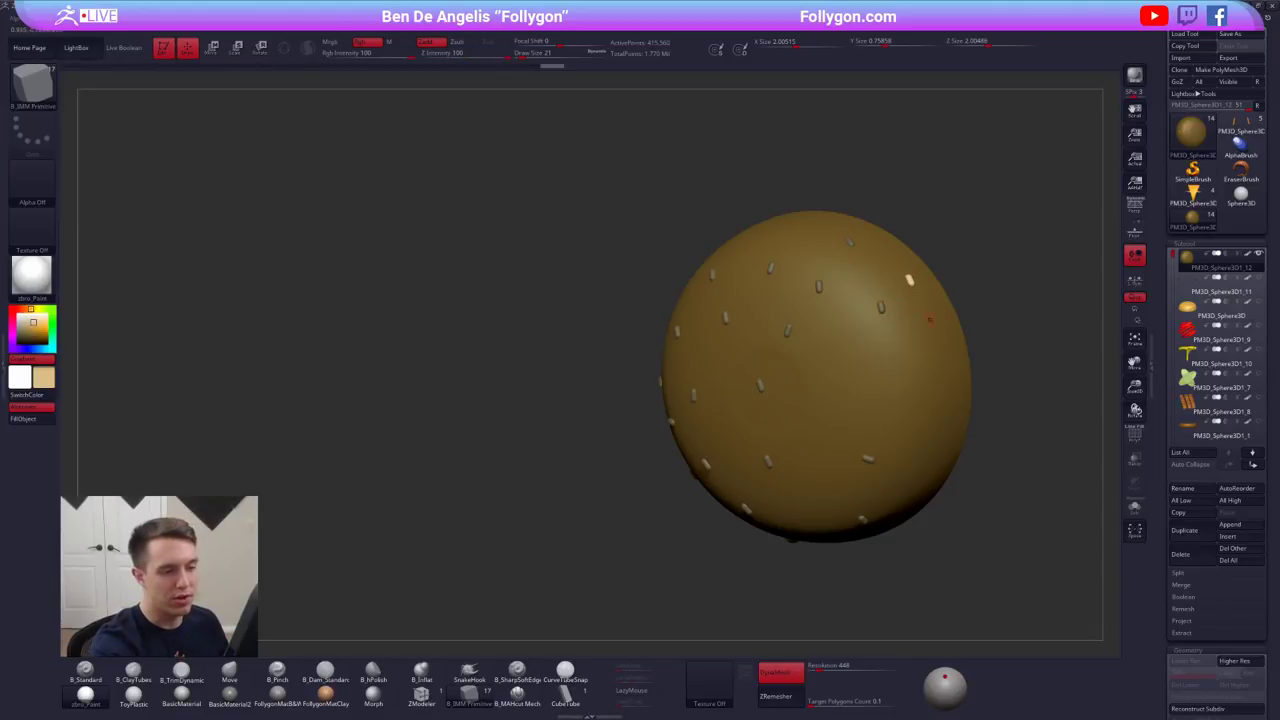
drag(943, 328, 944, 329)
drag(852, 387, 858, 394)
drag(842, 348, 838, 357)
drag(817, 422, 824, 428)
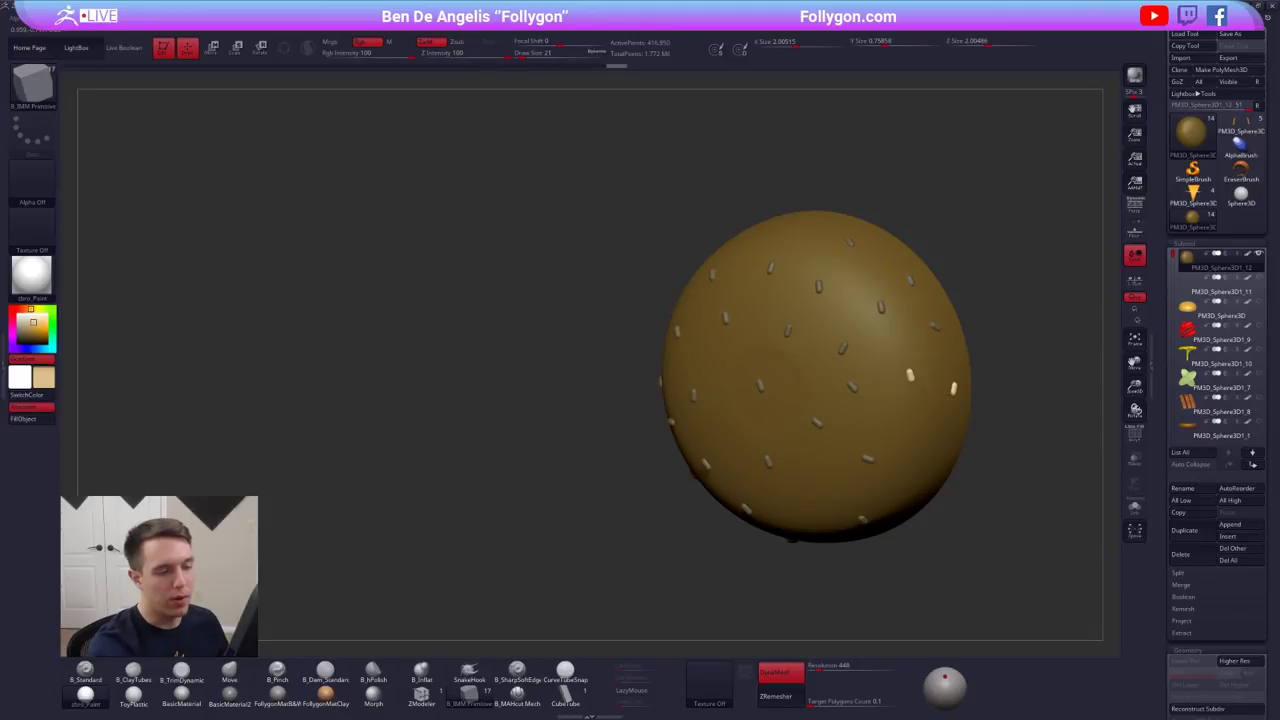
- Add capsule seeds around the lower side and back of the isolated bun, spacing them irregularly
right_drag(921, 453, 923, 494)
drag(917, 500, 919, 508)
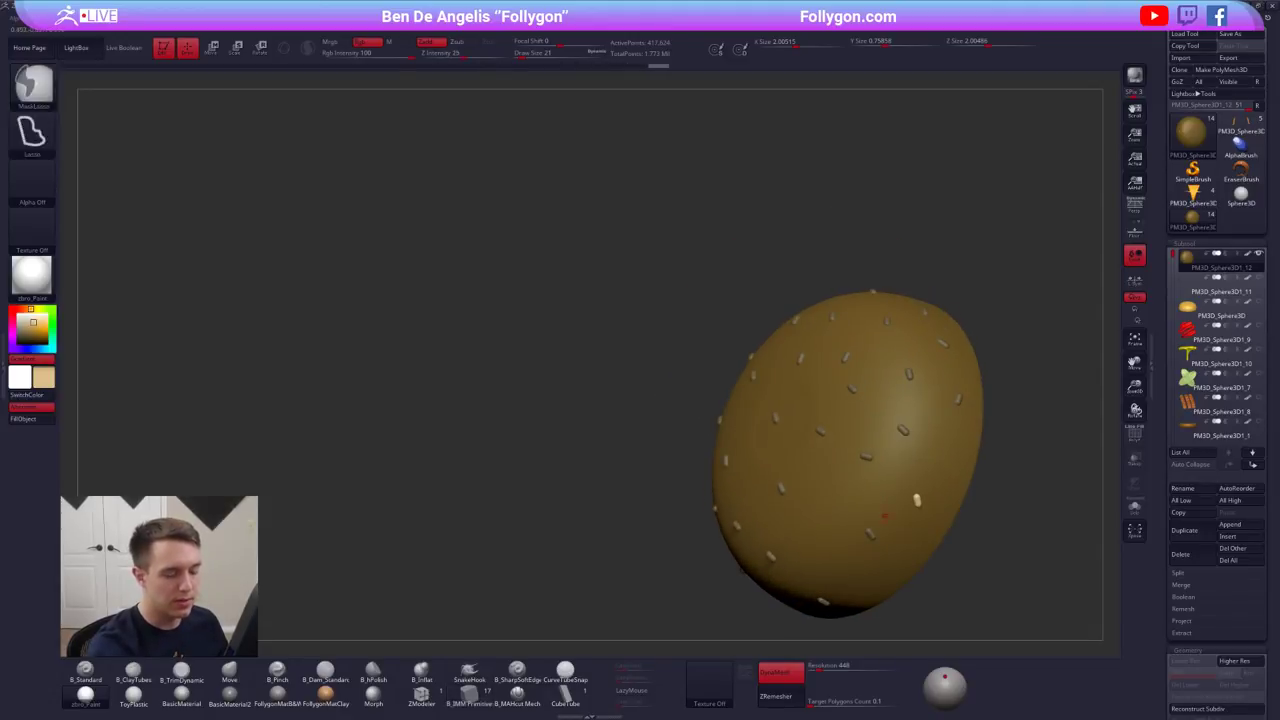
drag(821, 515, 824, 526)
right_drag(826, 524, 848, 505)
drag(848, 505, 858, 556)
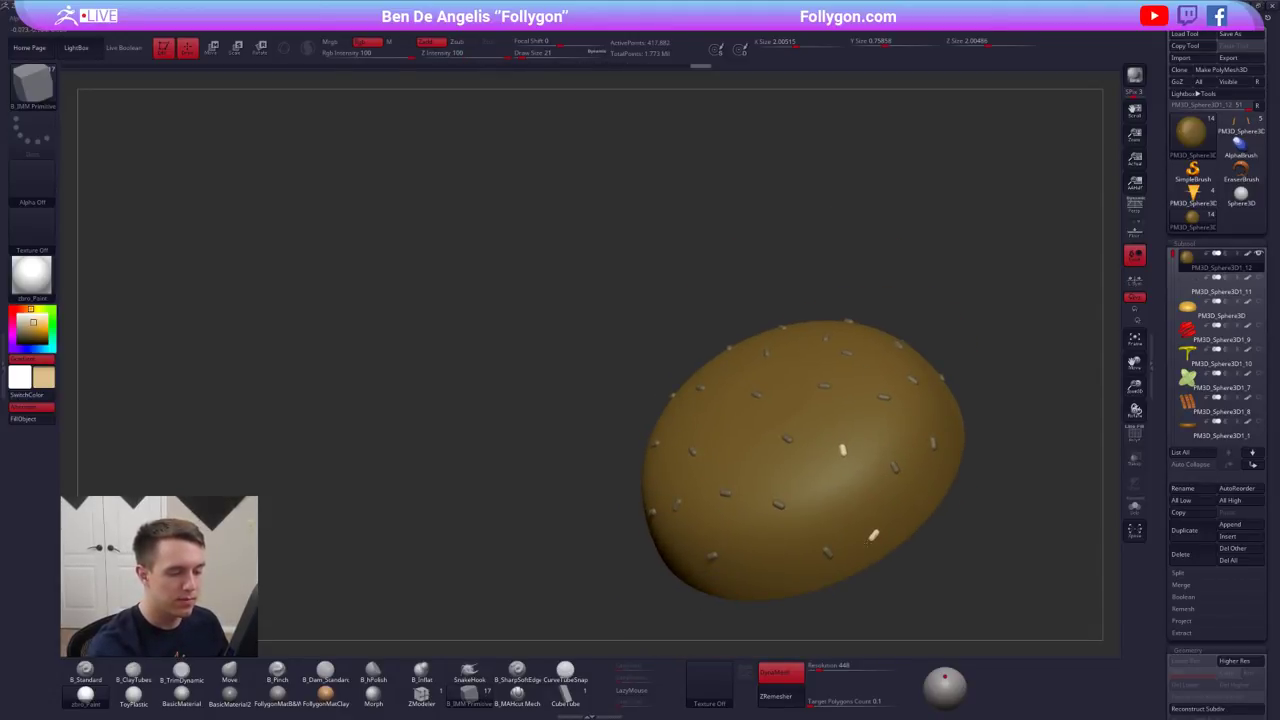
right_drag(866, 543, 836, 558)
right_drag(772, 582, 794, 594)
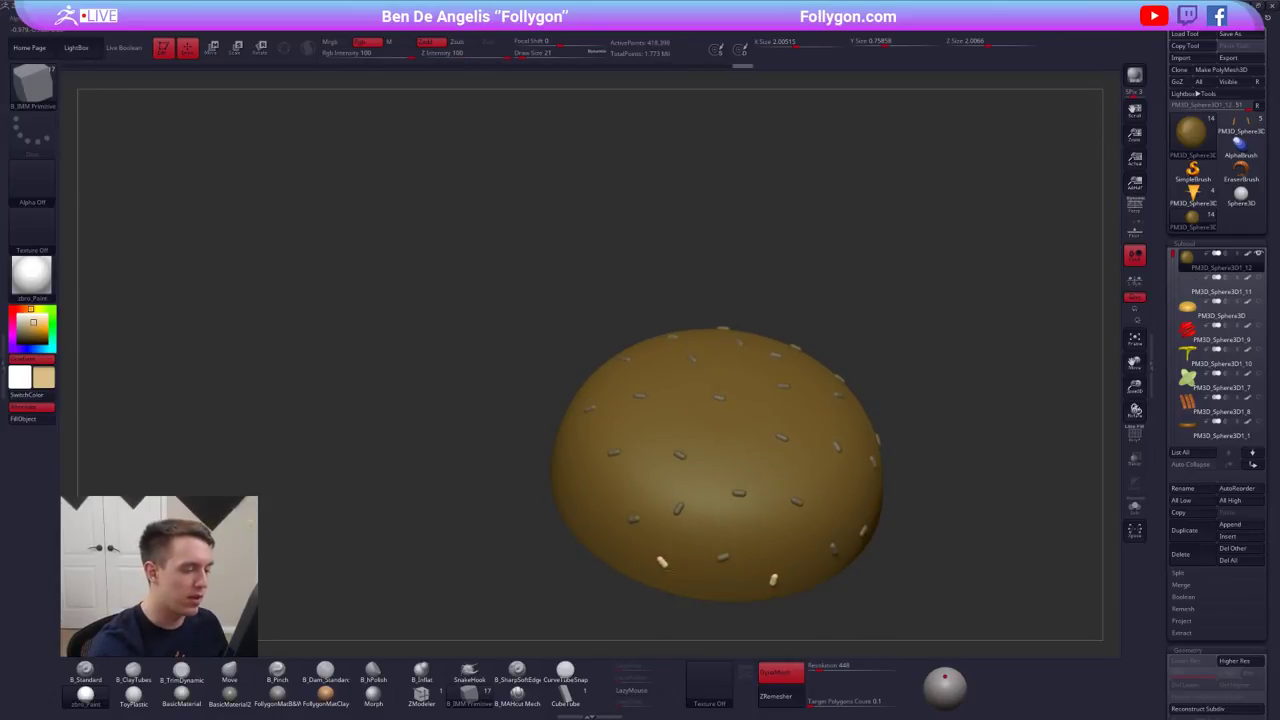
- Place the last capsule seeds on the remaining bare side of the bun near its edge
right_drag(662, 564, 648, 571)
right_drag(592, 515, 586, 530)
drag(554, 463, 560, 468)
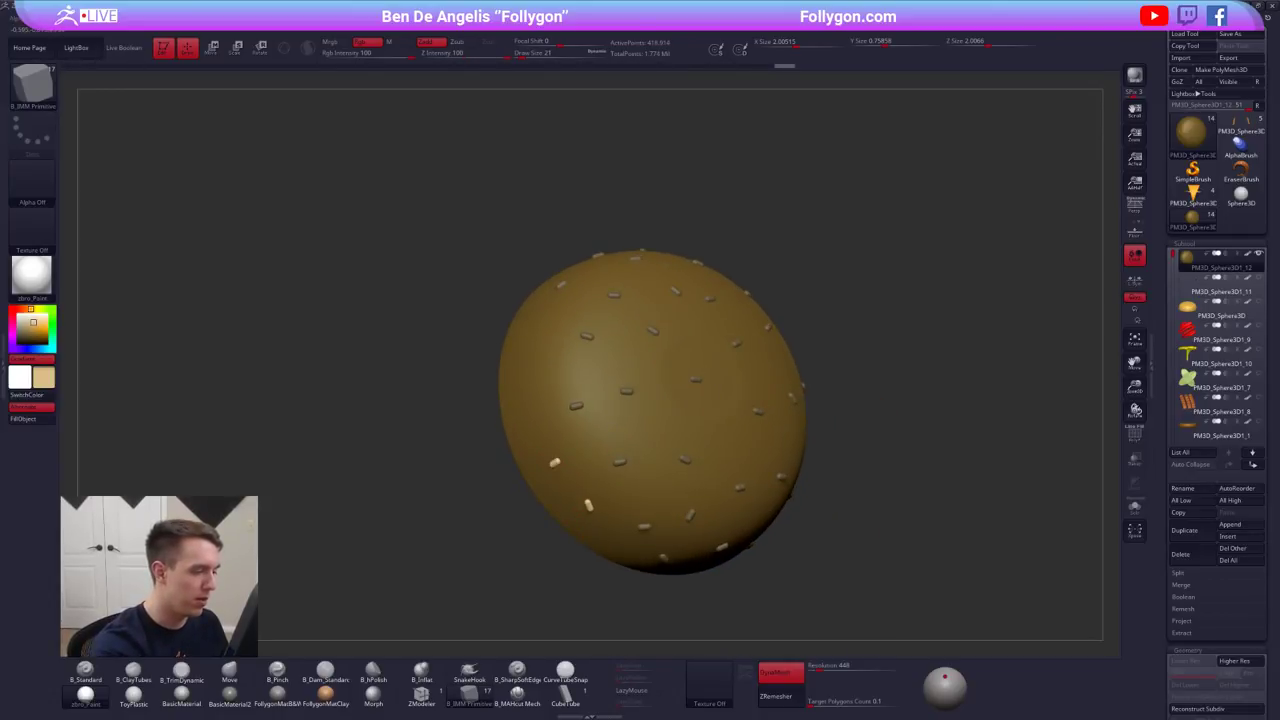
right_drag(560, 470, 560, 500)
drag(524, 377, 529, 380)
- Clear the bun's mask, choose SelectLasso as the selection brush and hide the dome so only the capsule seeds show
right_drag(529, 380, 828, 316)
ctrl+drag(828, 316, 822, 302)
alt+right_drag(822, 302, 817, 288)
ctrl+shift+click(783, 444)
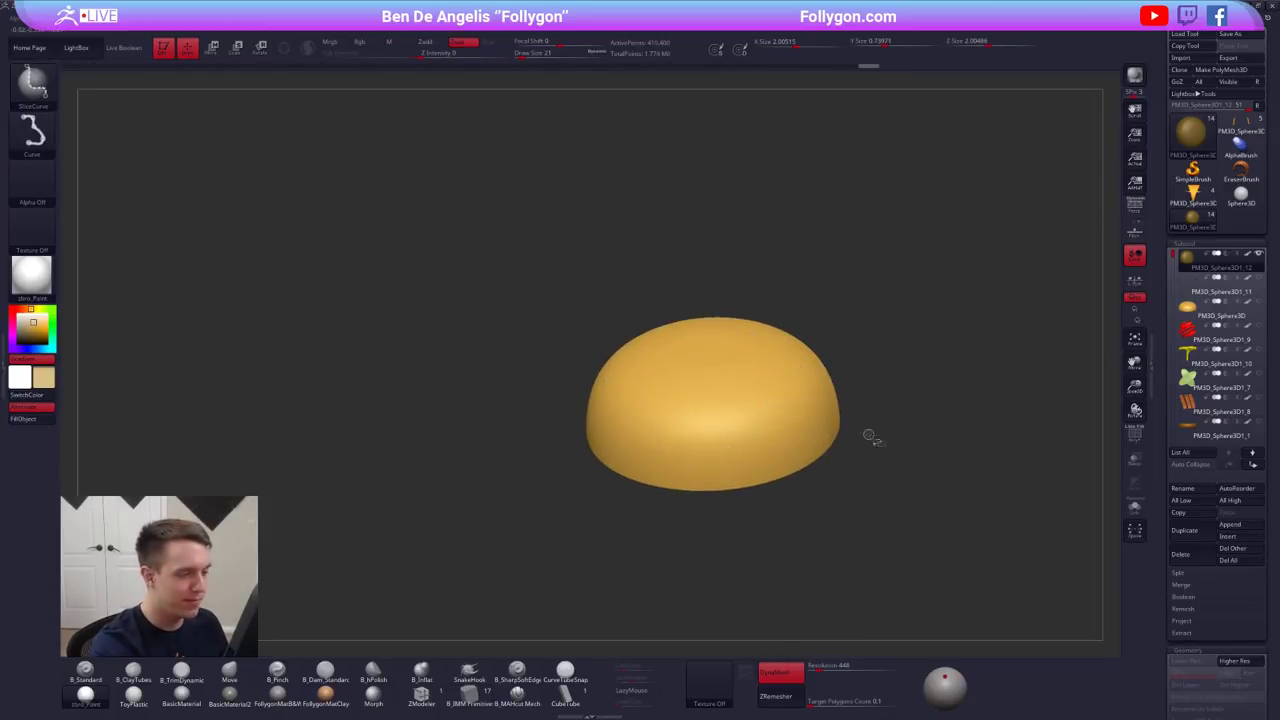
key(space)
click(911, 643)
ctrl+shift+drag(888, 500, 906, 449)
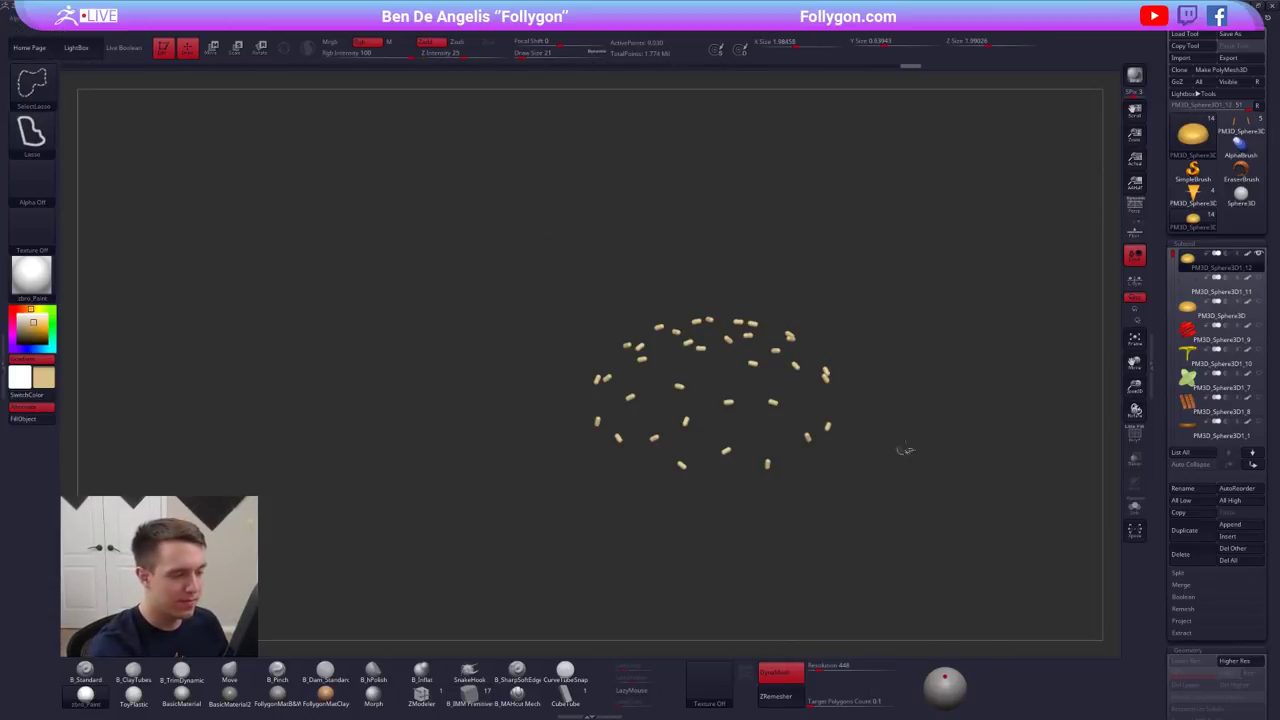
- Try deleting the hidden bun dome from the seed subtool and undo the deletion
key(space)
click(942, 422)
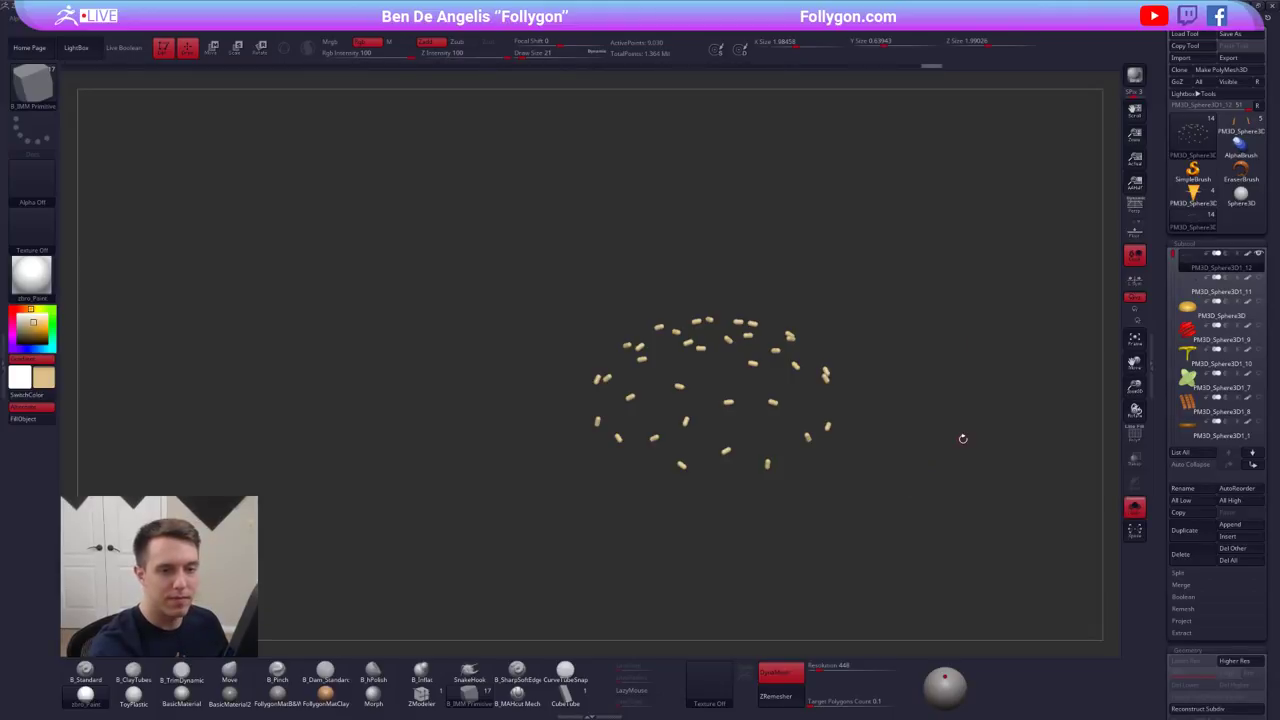
key(ctrl+z)
key(ctrl+z)
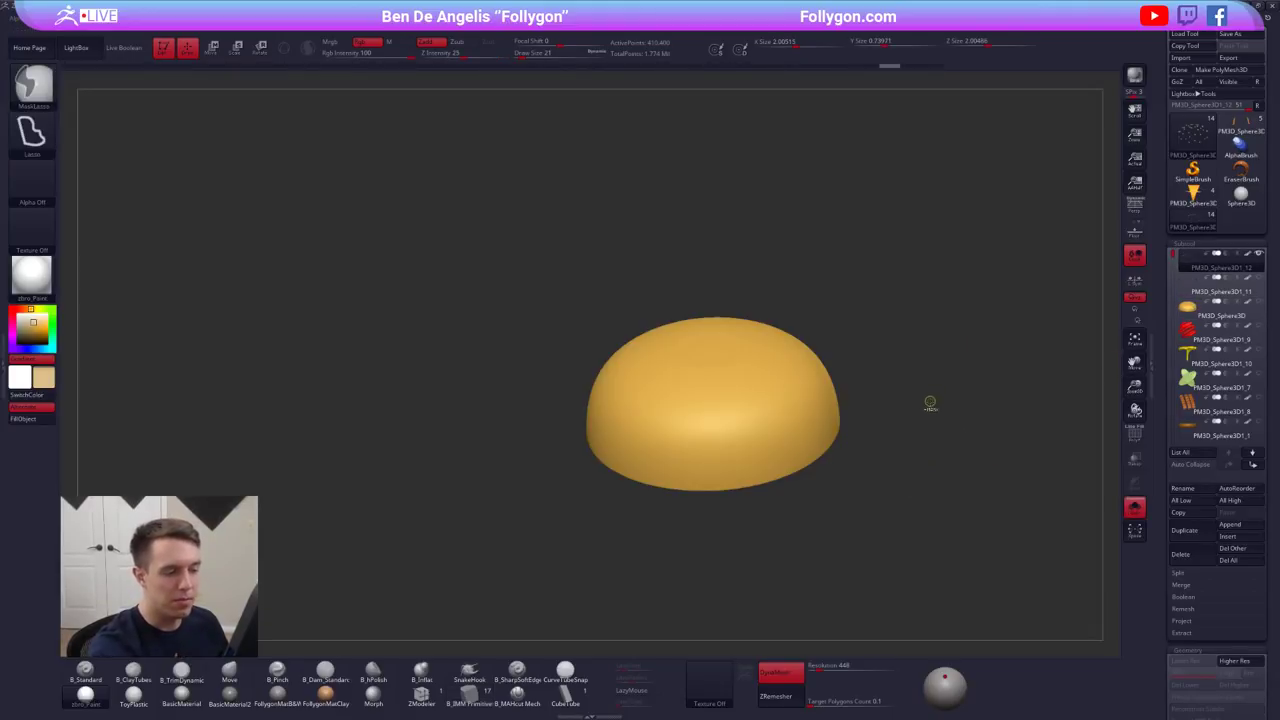
key(ctrl+shift+z)
- Split the capsule seeds and the bun dome into separate subtools and show the whole burger again
alt+drag(926, 403, 929, 365)
key(space)
click(912, 376)
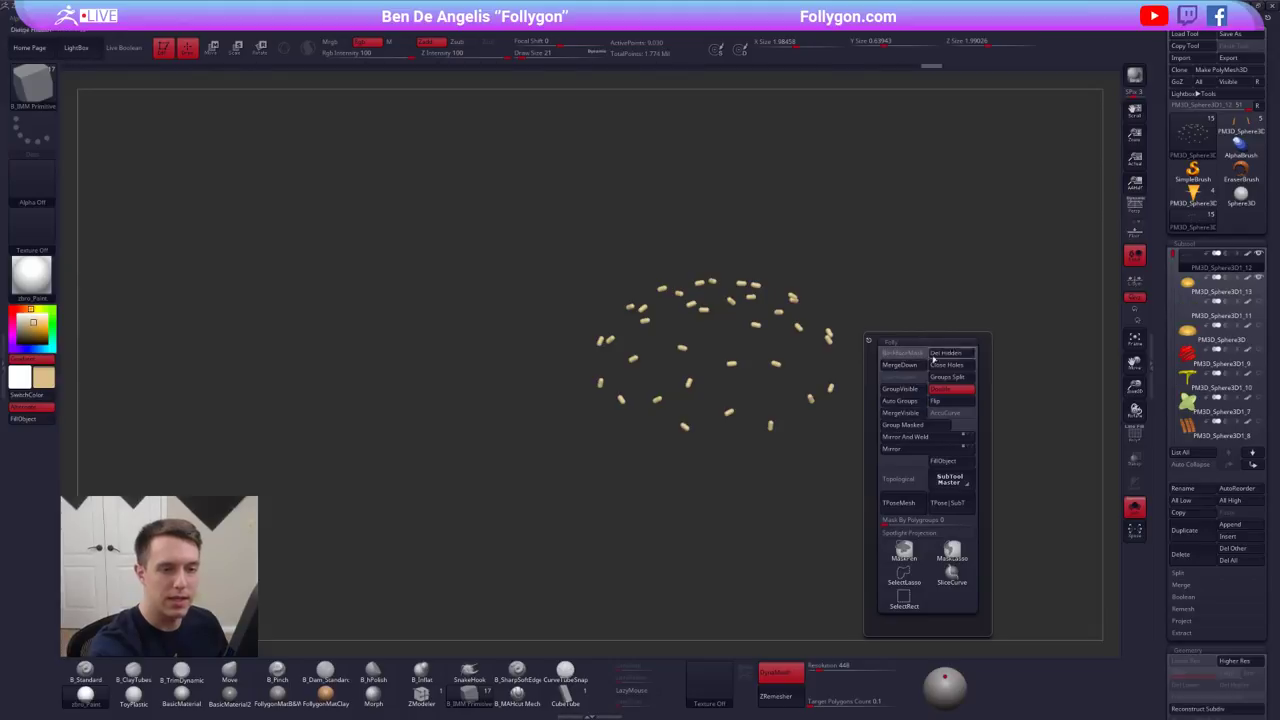
click(1135, 507)
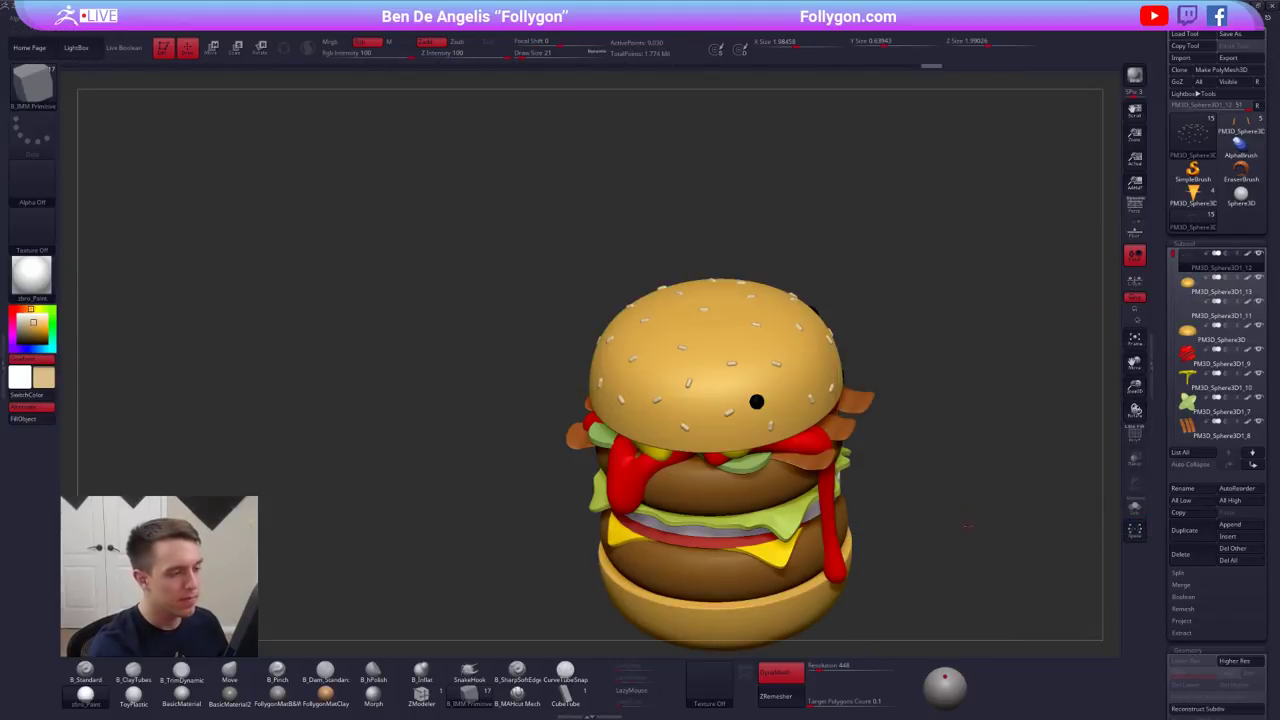
drag(990, 430, 900, 365)
alt+drag(900, 365, 1050, 355)
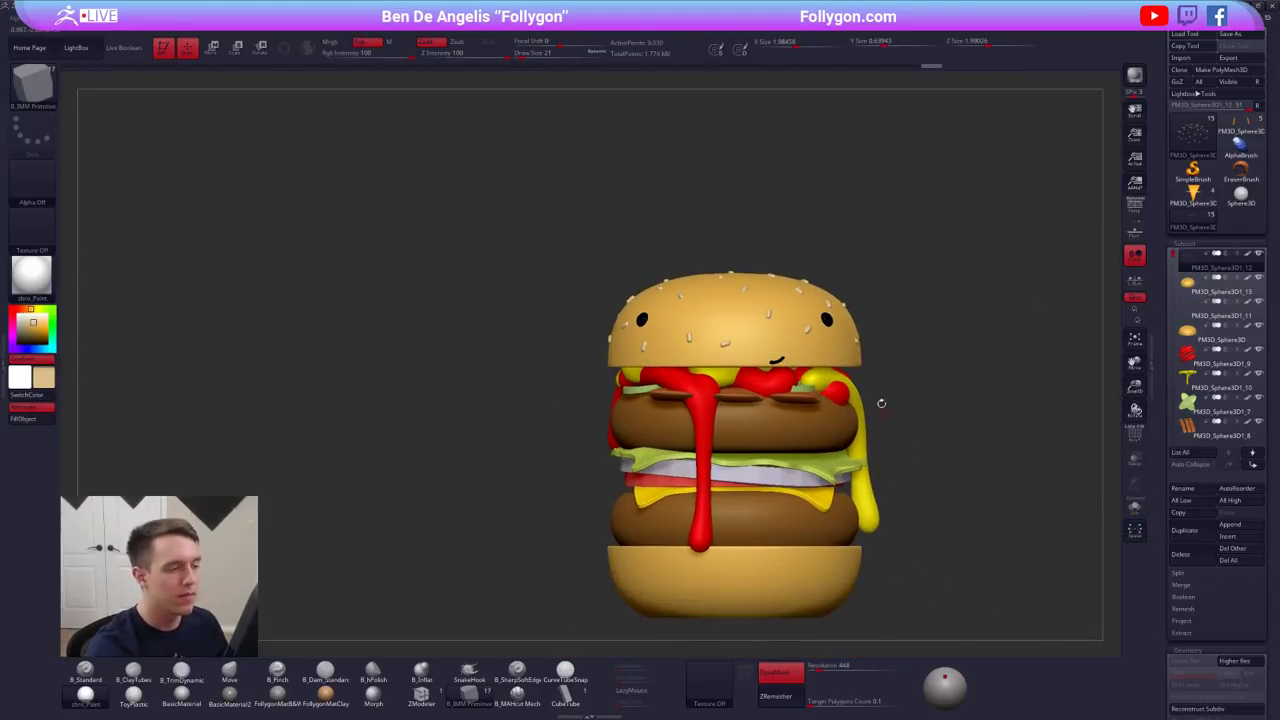
alt+drag(874, 322, 824, 353)
alt+drag(858, 424, 854, 354)
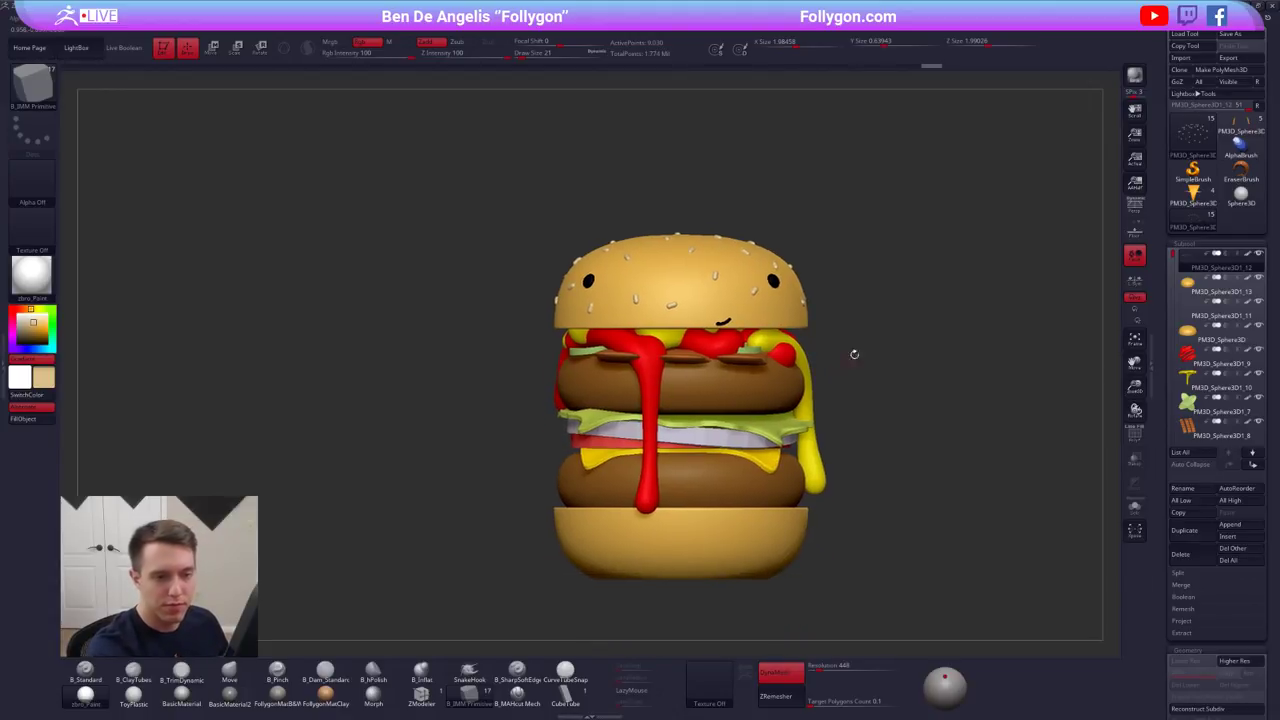
- Duplicate the separated plain bun subtool and move the copy to the top of the subtool list
click(1186, 288)
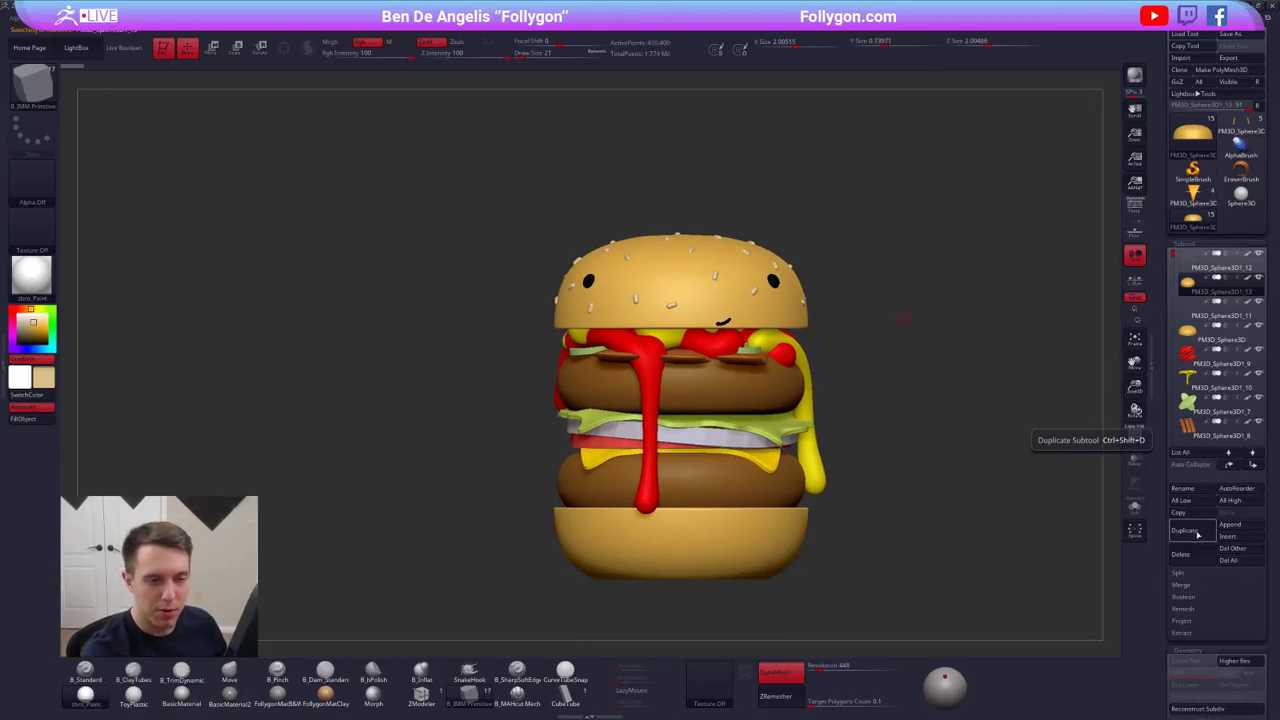
click(1198, 531)
click(1228, 466)
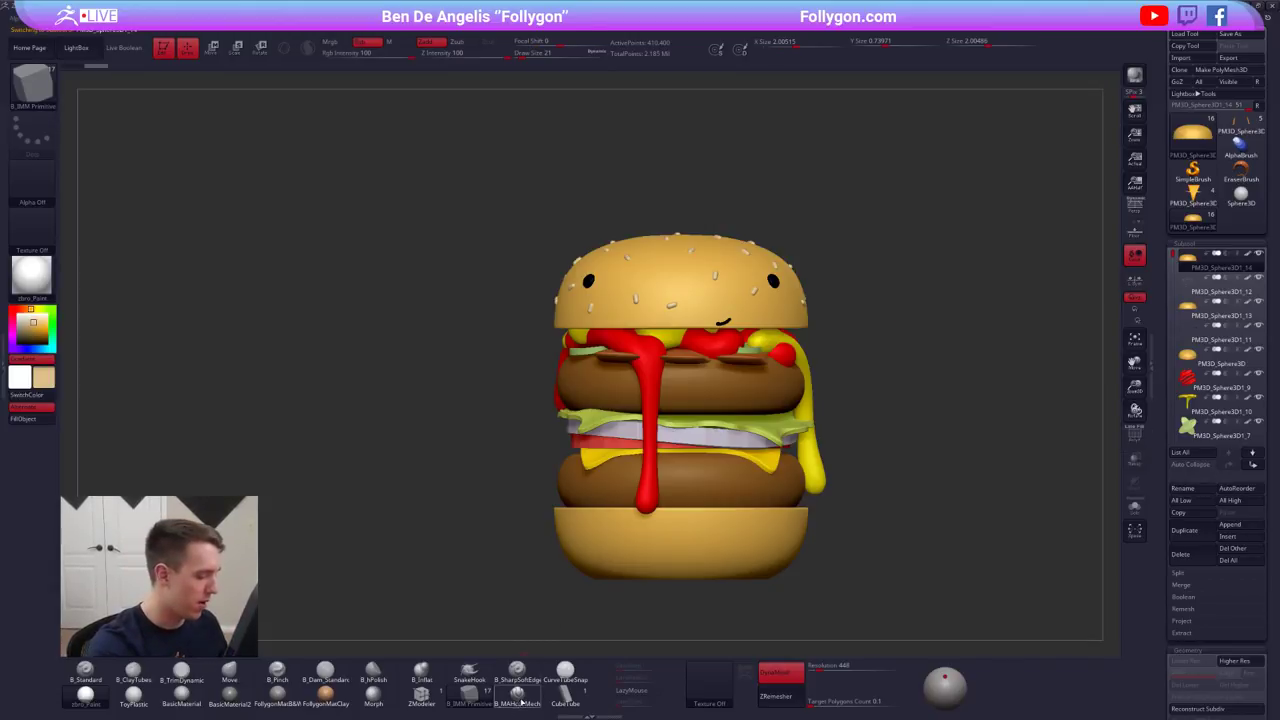
- Isolate the bun copy and insert a small Creased Cylinder at the centre of its crown
key(m)
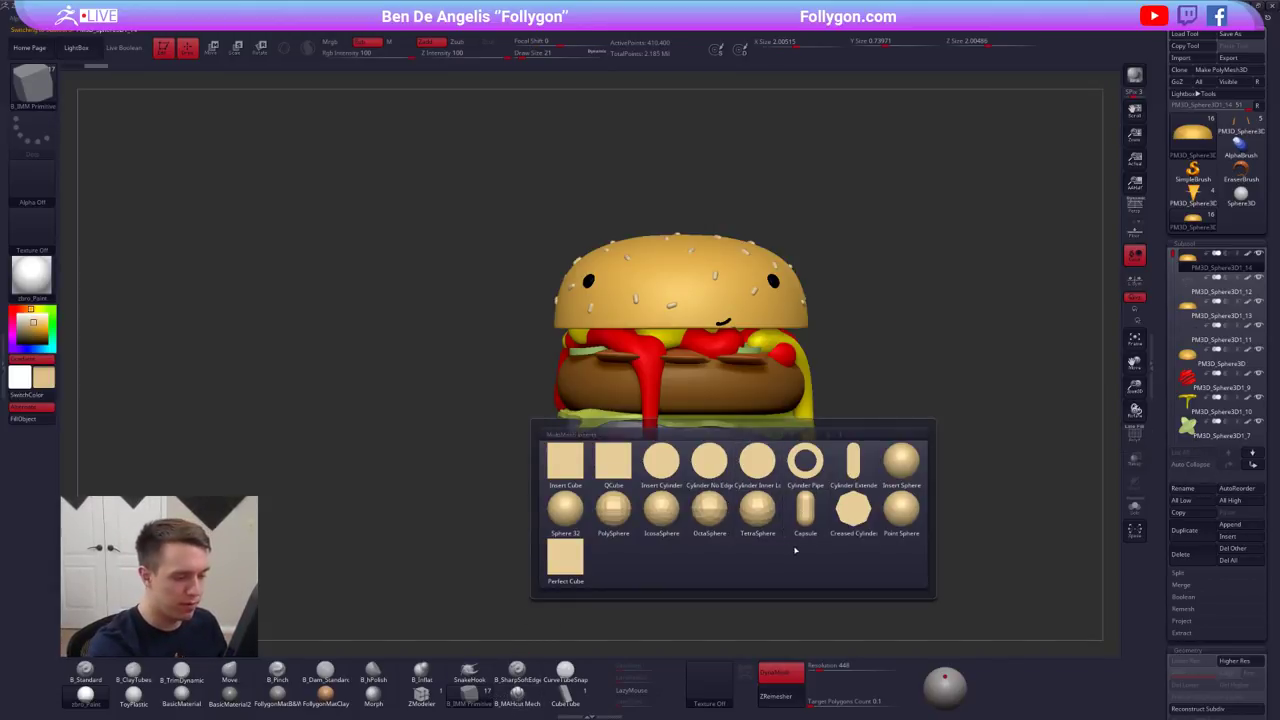
click(853, 513)
key(alt+s)
shift+drag(690, 130, 681, 385)
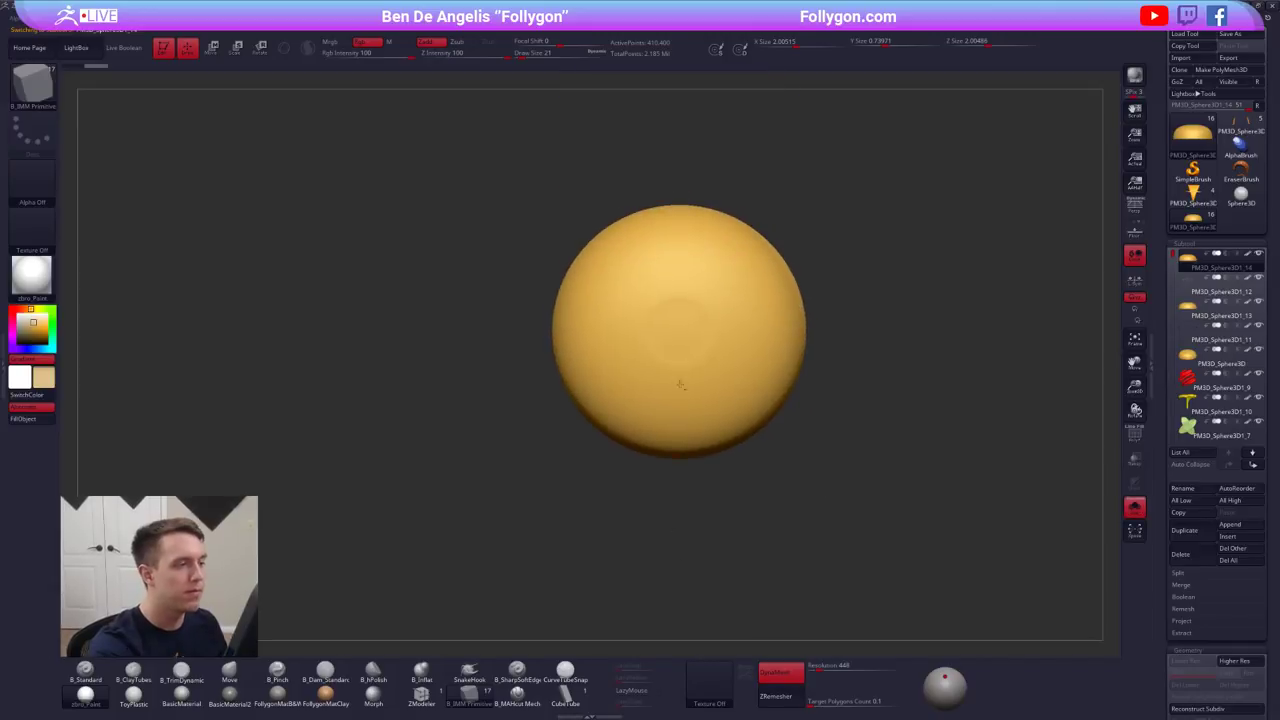
drag(679, 334, 681, 344)
mouse_move(683, 360)
shift+right_down()
mouse_move(690, 330)
mouse_move(697, 350)
shift+right_up()
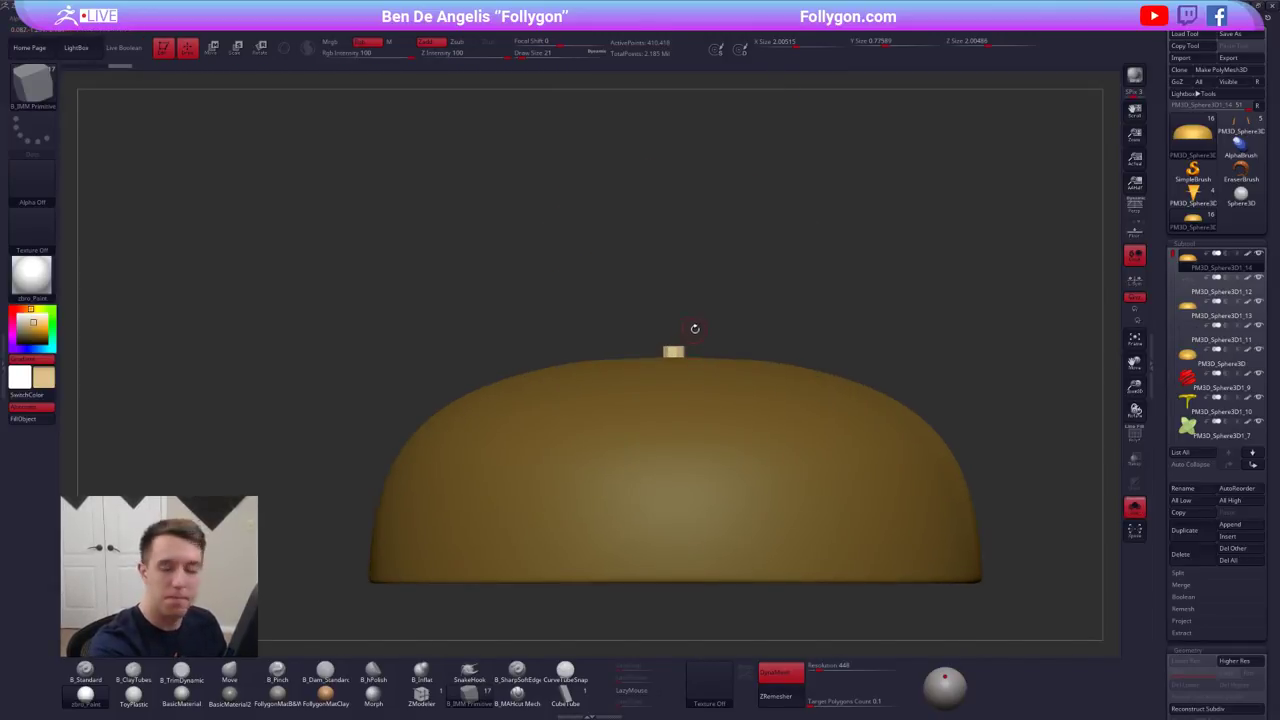
- Clear the mask, isolate the inserted cylinder and delete the hidden bun geometry from its subtool
ctrl+click(717, 322)
ctrl+drag(717, 322, 694, 336)
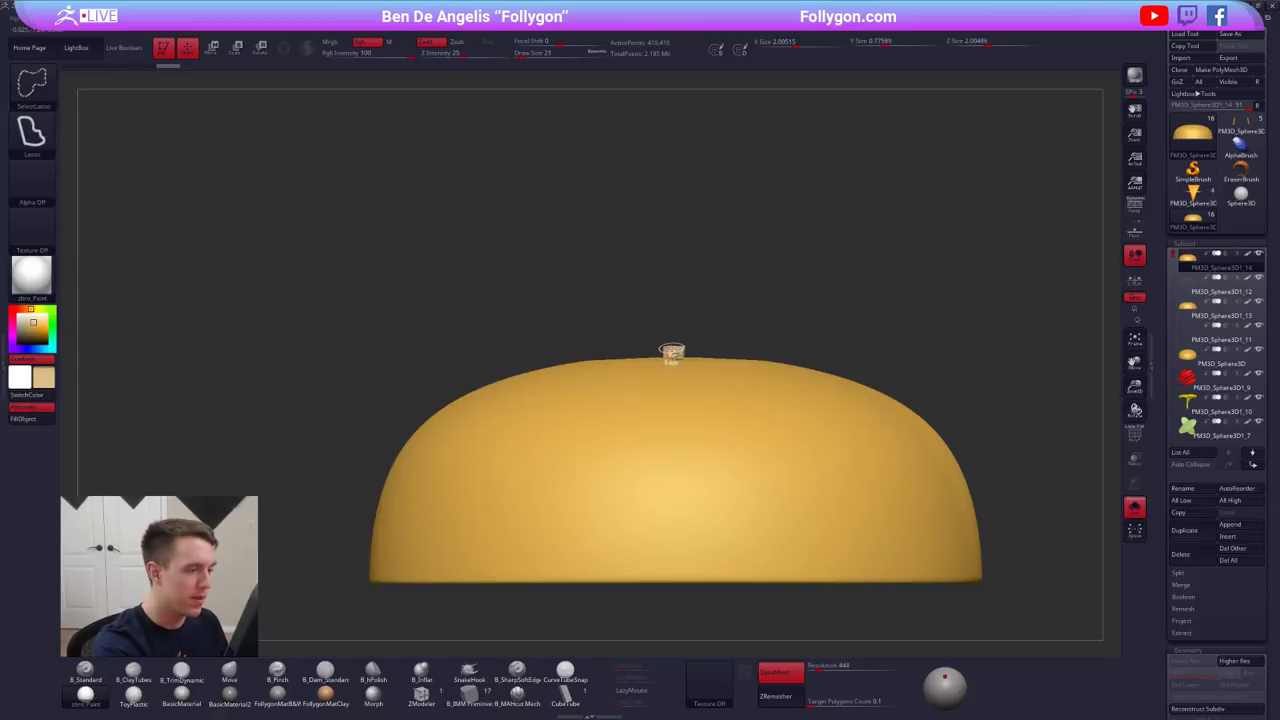
ctrl+shift+click(673, 354)
key(space)
click(714, 357)
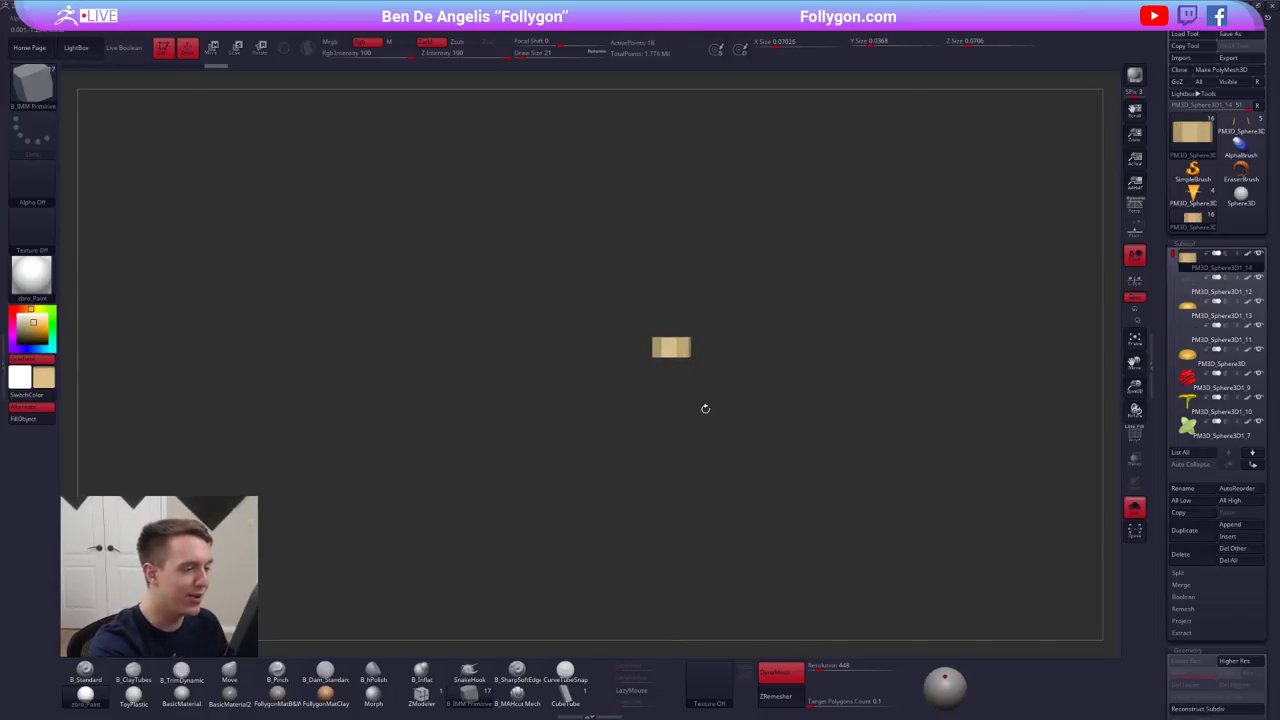
- Align the Transpose line to the isolated cylinder and rotate the cylinder slightly so it stands straight
key(w)
alt+right_drag(680, 348, 737, 427)
ctrl+right_drag(737, 427, 737, 372)
right_drag(737, 372, 735, 324)
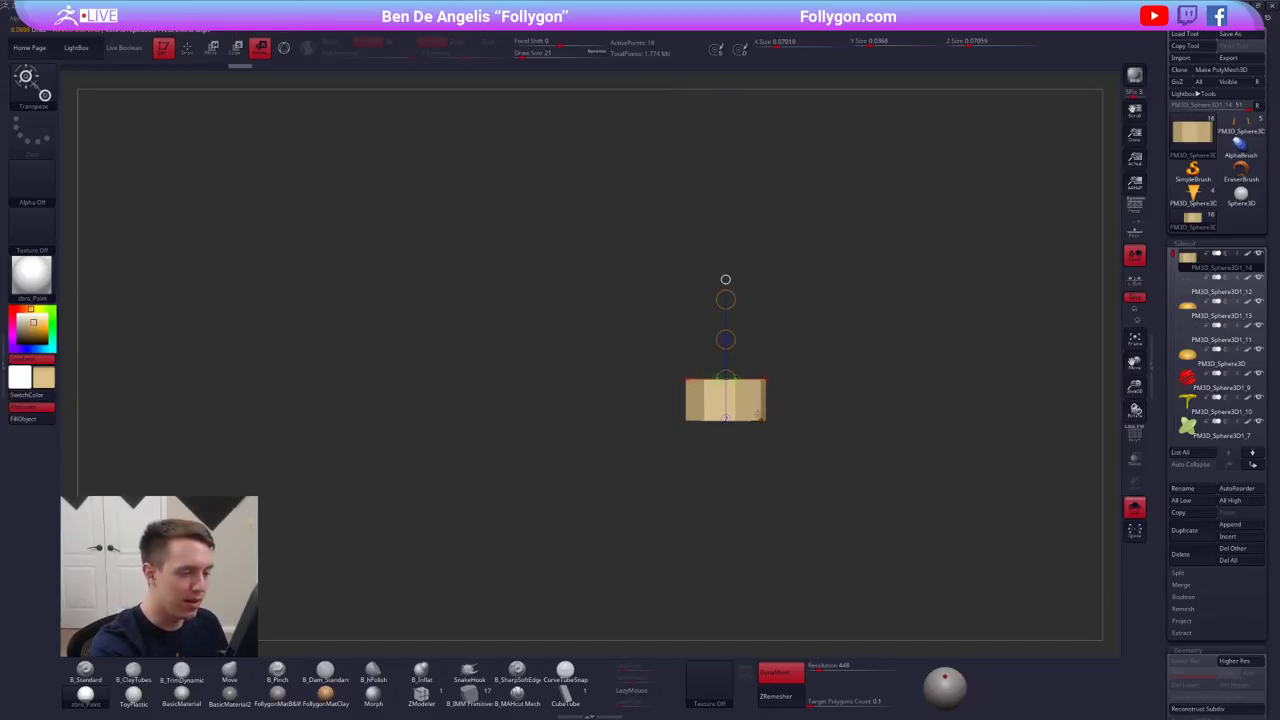
click(759, 417)
right_drag(759, 417, 695, 365)
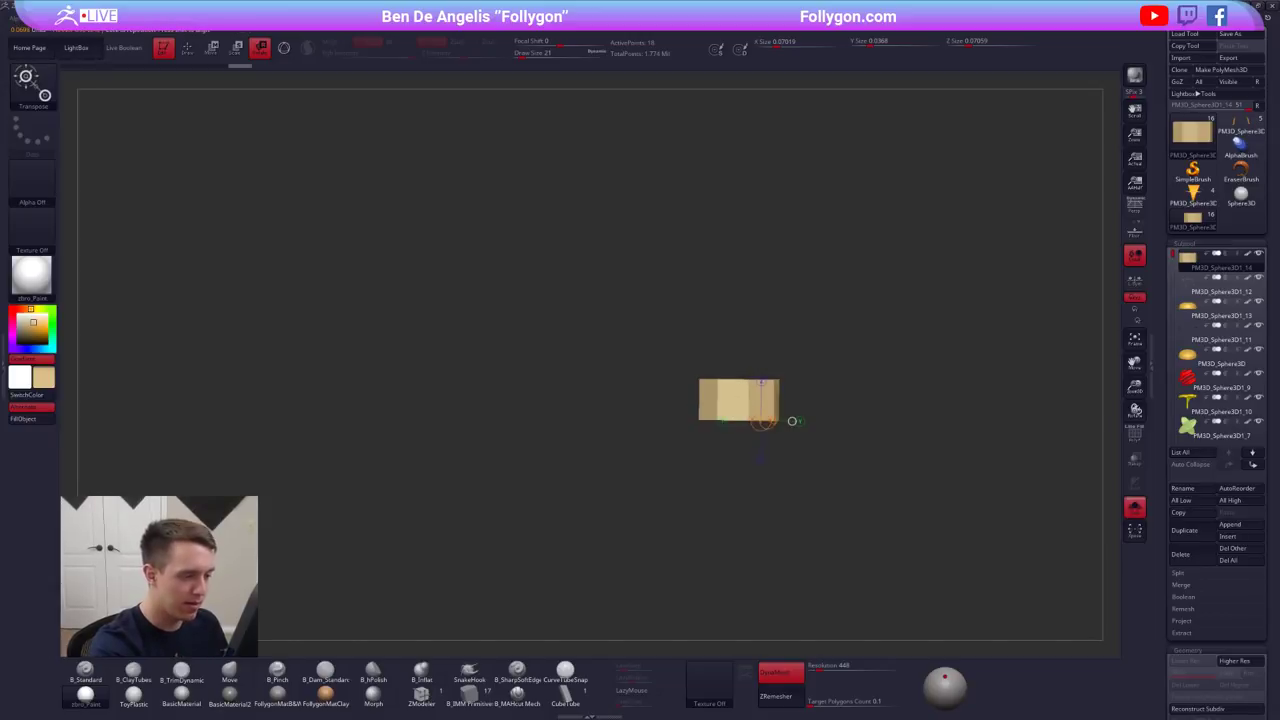
right_drag(792, 421, 787, 447)
click(741, 364)
shift+right_drag(741, 364, 688, 244)
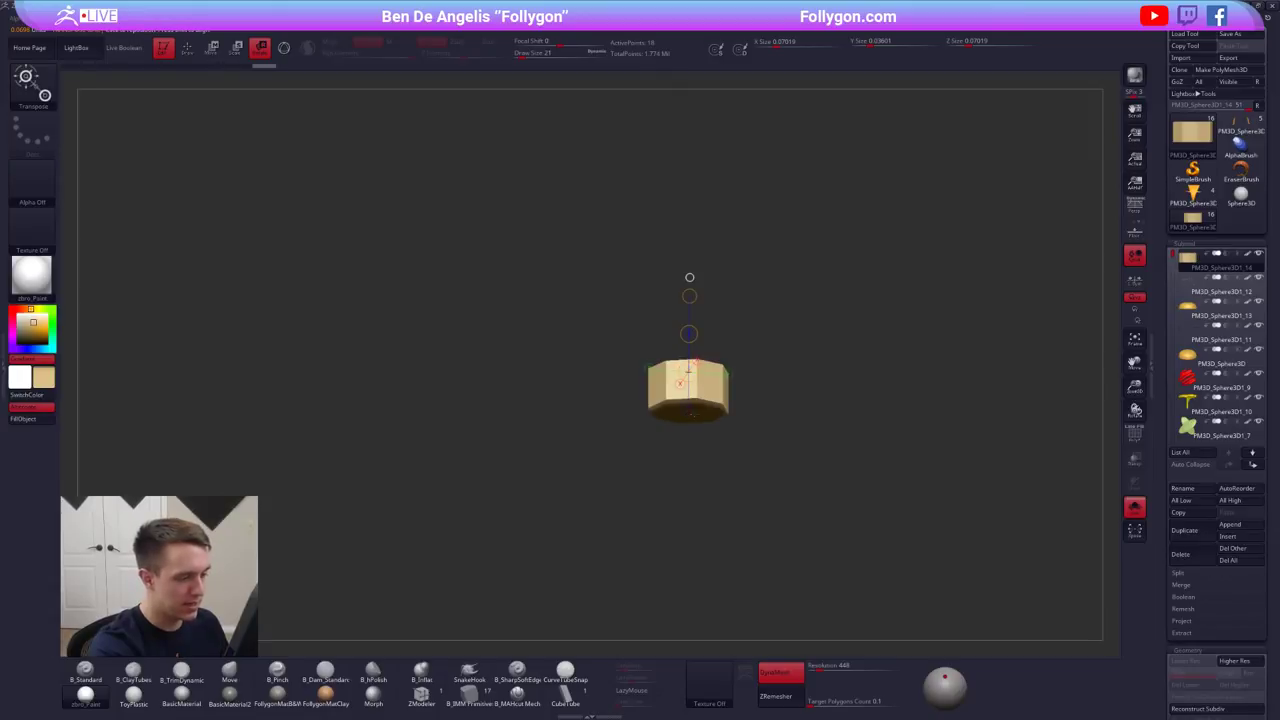
- Stretch the cylinder vertically into a stick about 1.07 units tall and show it with the burger
click(688, 412)
shift+right_drag(688, 412, 688, 450)
ctrl+right_drag(688, 450, 684, 344)
key(w)
drag(683, 380, 683, 540)
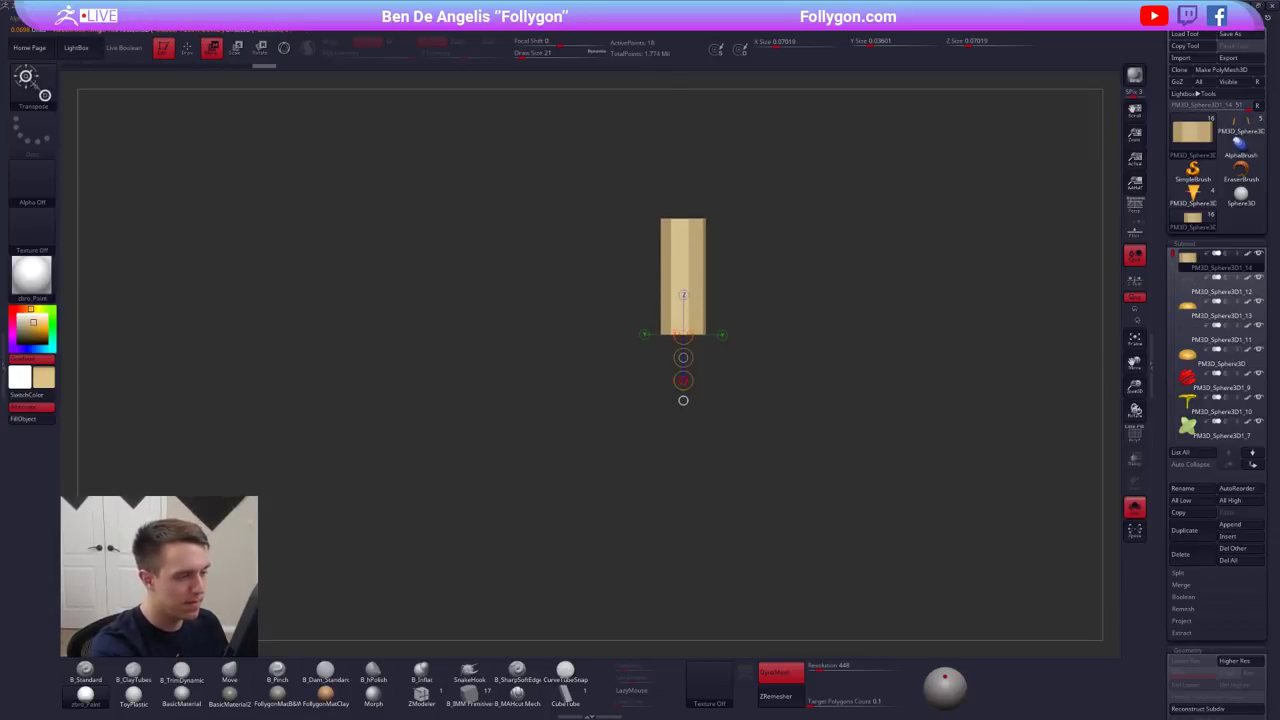
drag(683, 380, 684, 498)
ctrl+right_drag(684, 498, 695, 370)
key(alt+s)
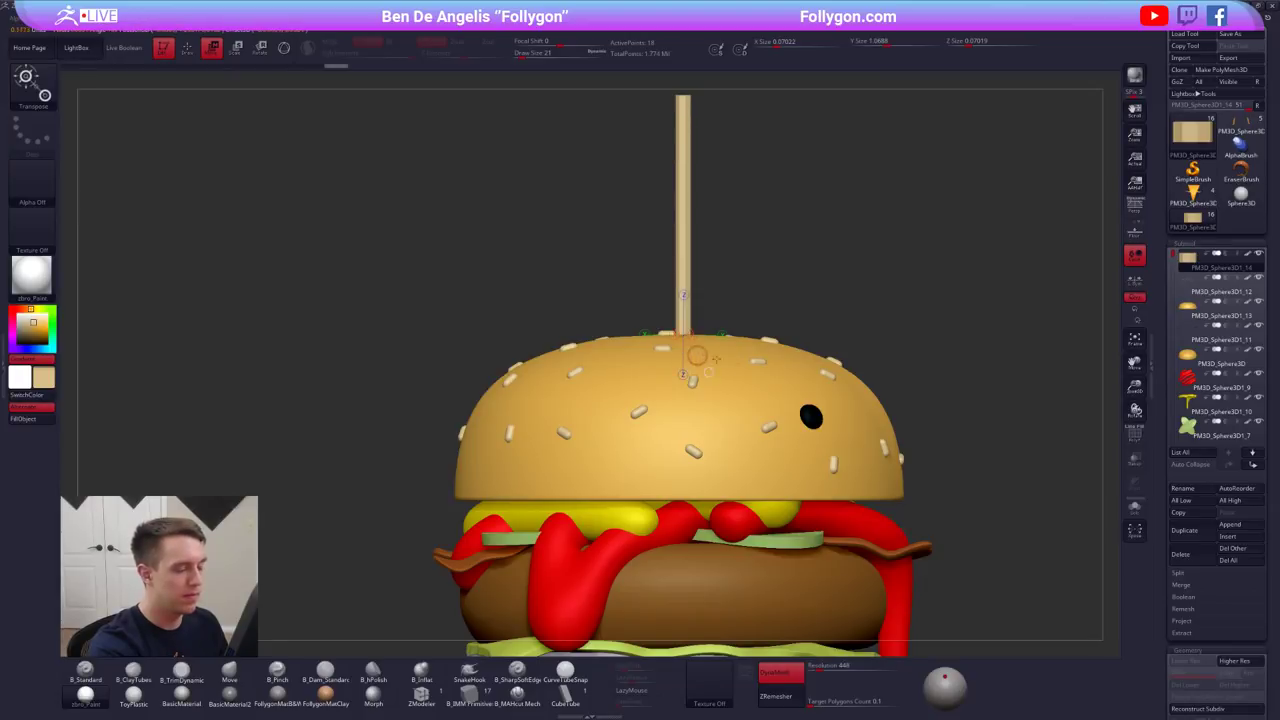
- Scale the stick down uniformly to about 0.55 units tall and isolate it
key(e)
drag(900, 397, 852, 383)
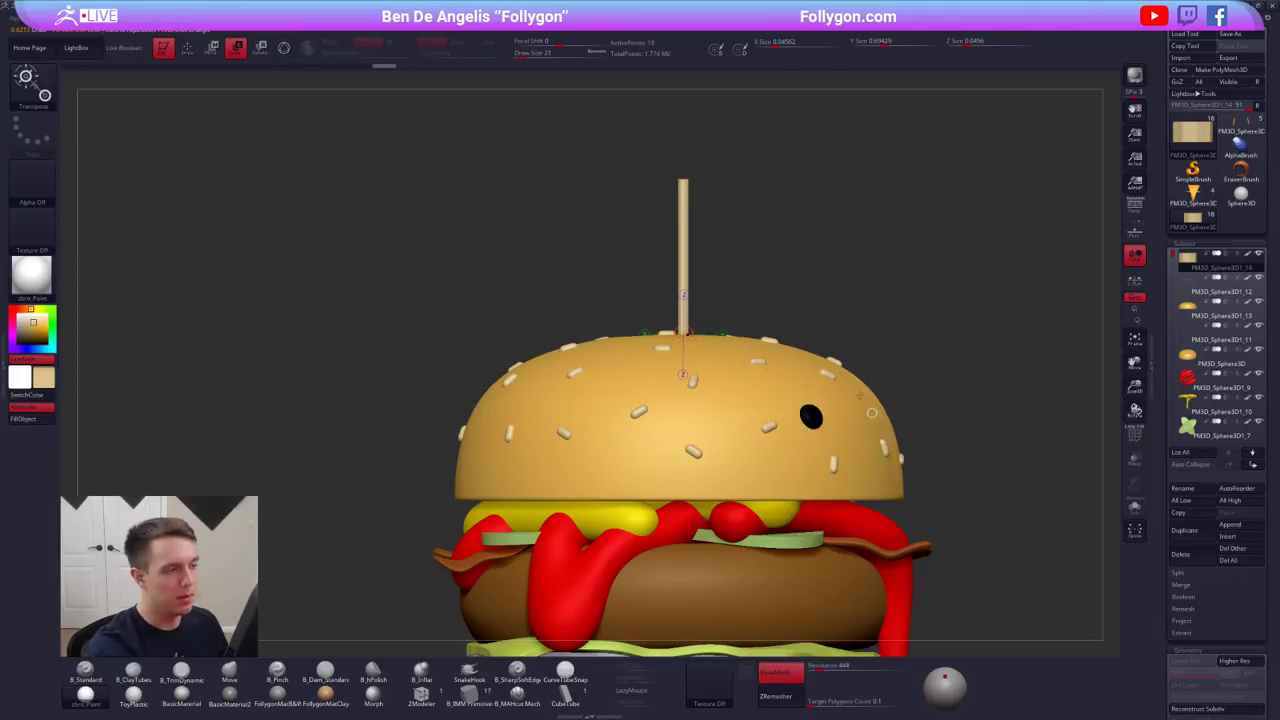
key(alt+s)
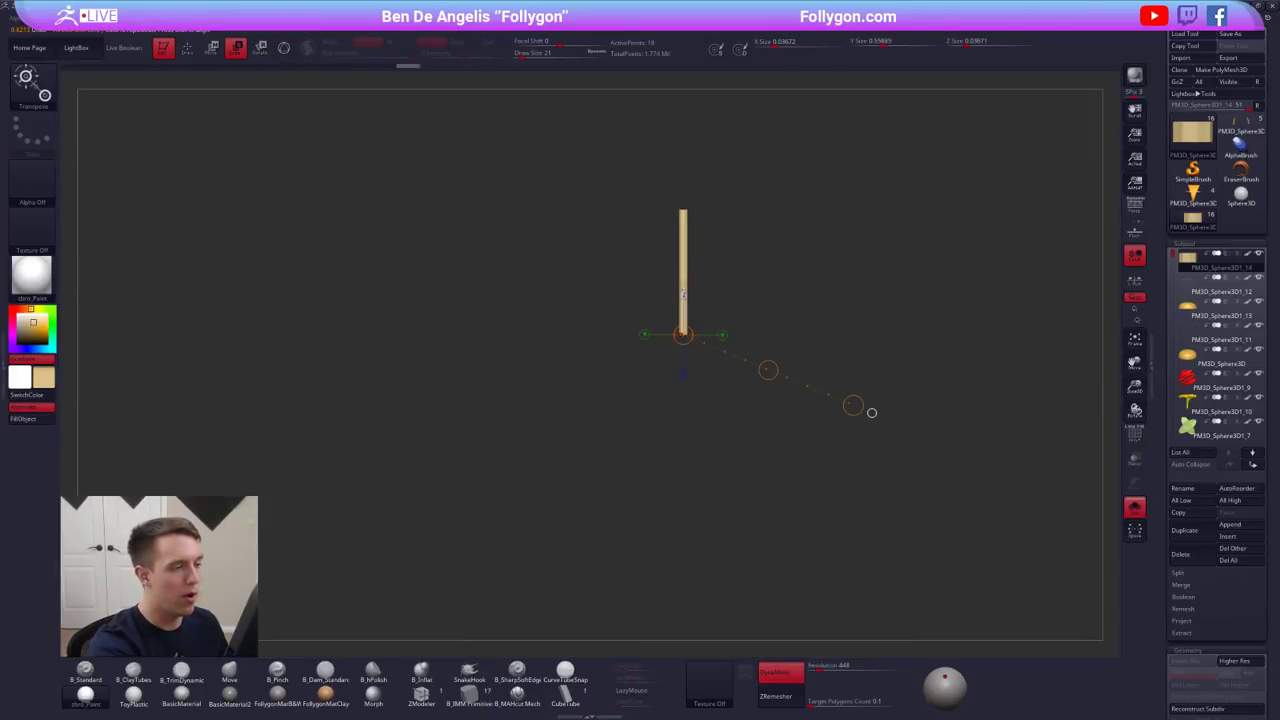
- Lengthen the stick to about 0.85 units, sink its lower end into the top bun and show the full burger
right_drag(872, 412, 840, 430)
drag(686, 307, 687, 289)
alt+right_drag(728, 344, 755, 279)
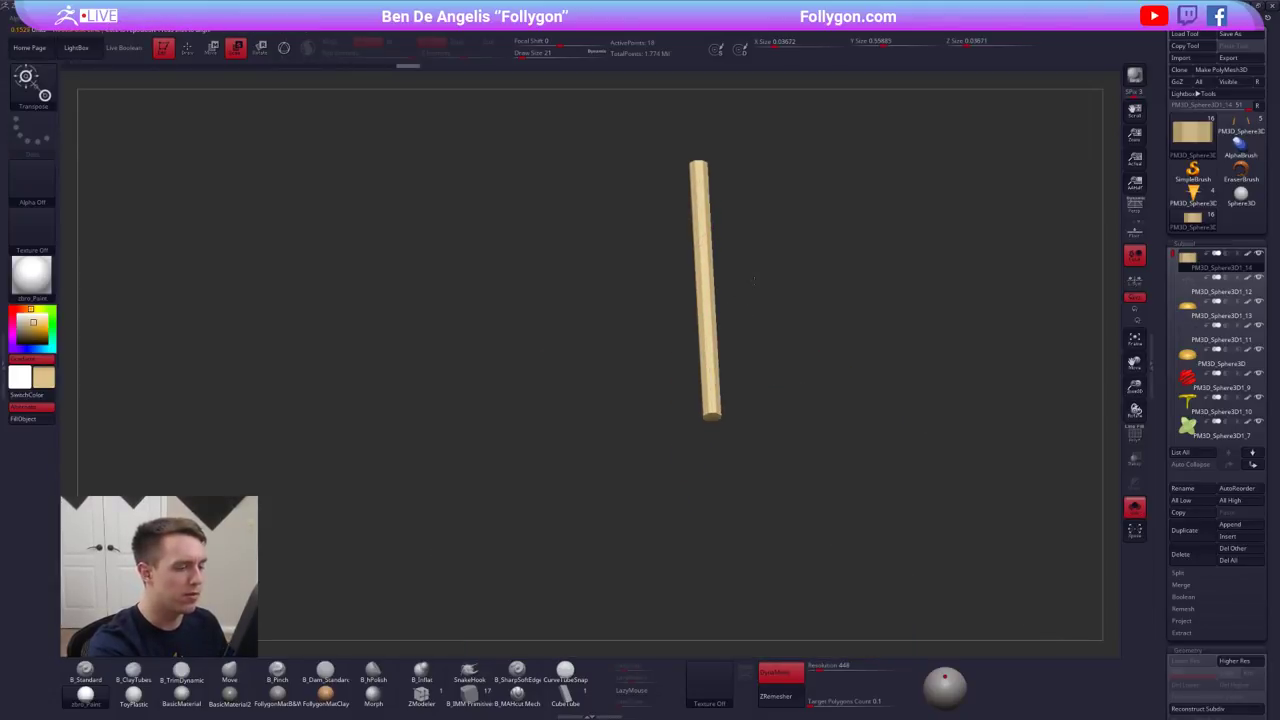
shift+right_drag(760, 480, 752, 470)
drag(711, 497, 711, 538)
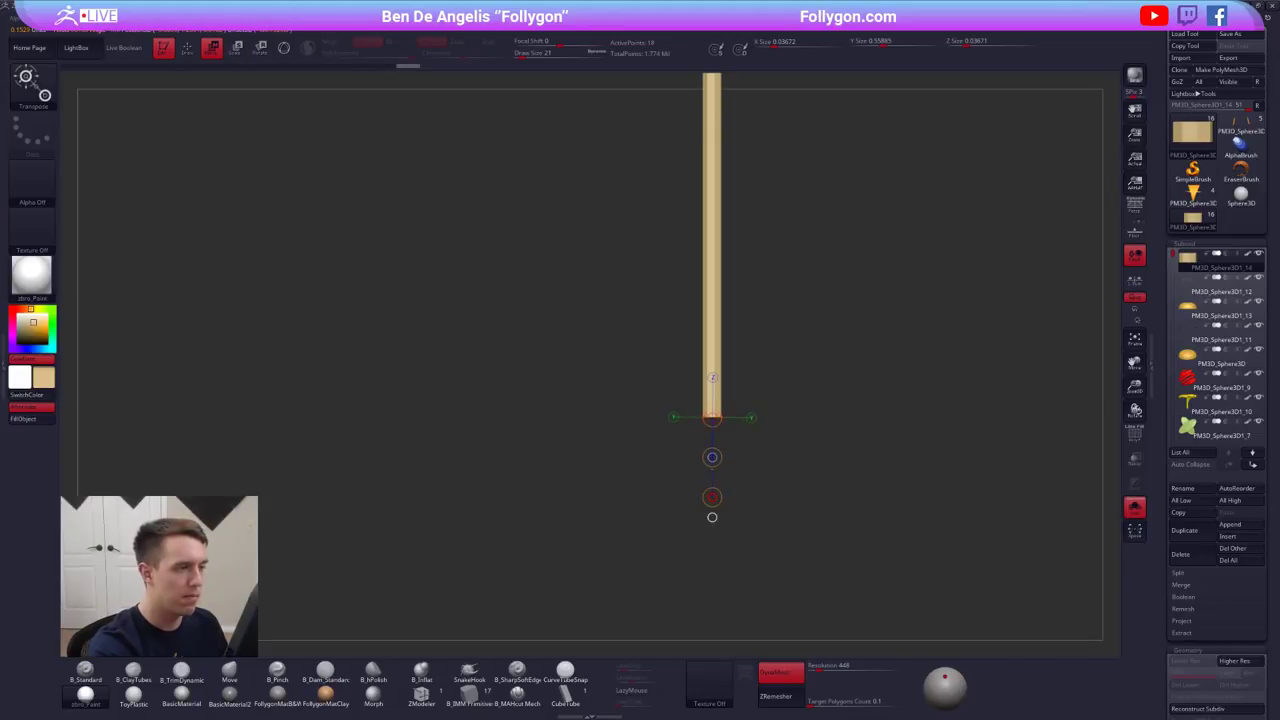
ctrl+right_drag(780, 545, 717, 298)
key(alt+s)
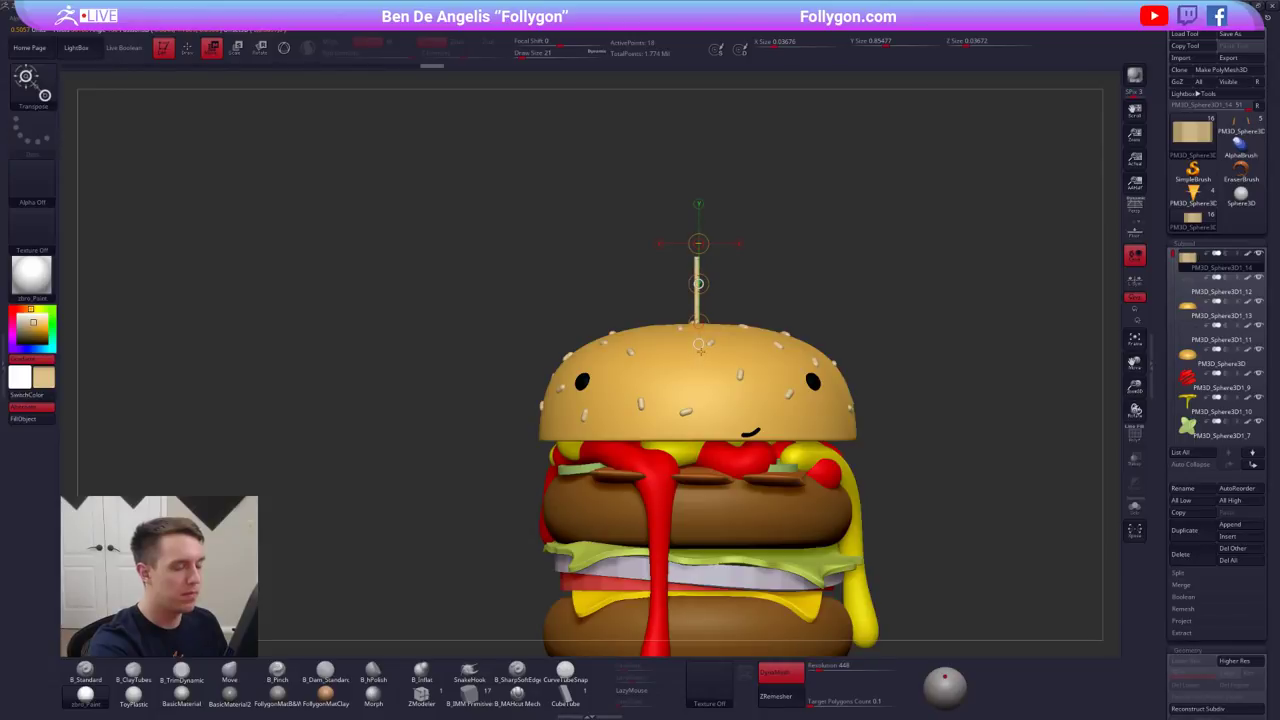
- Return to drawing with the Move brush and turn on dynamic subdivision for the stick
key(q)
key(d)
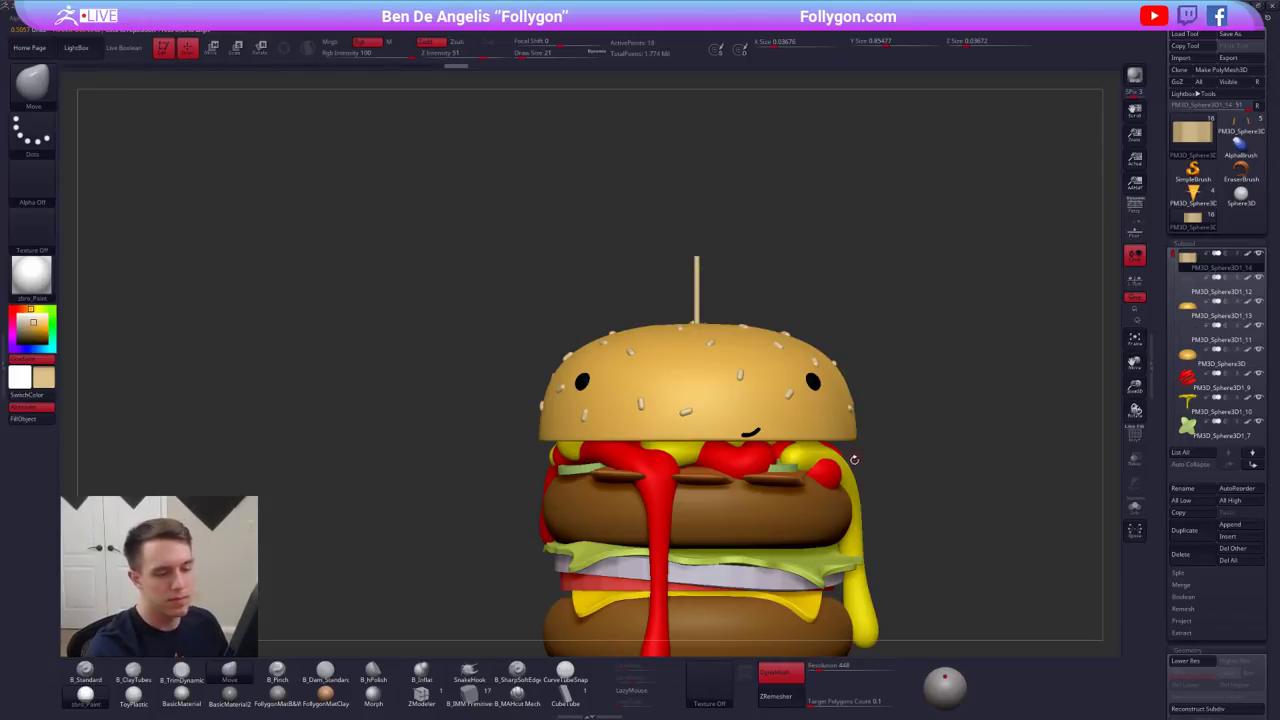
- Duplicate the stick subtool and reinitialize the copy as a QCube
alt+right_drag(969, 503, 967, 457)
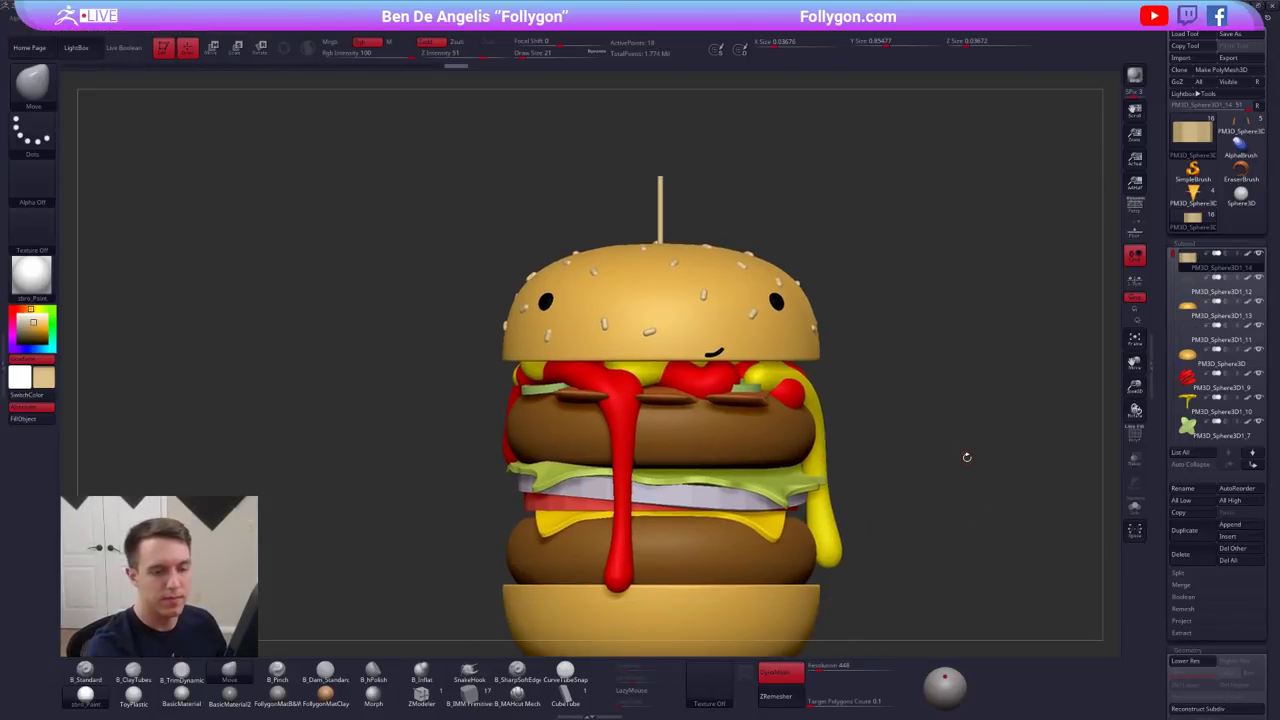
click(1190, 530)
drag(1161, 427, 1168, 294)
click(1187, 521)
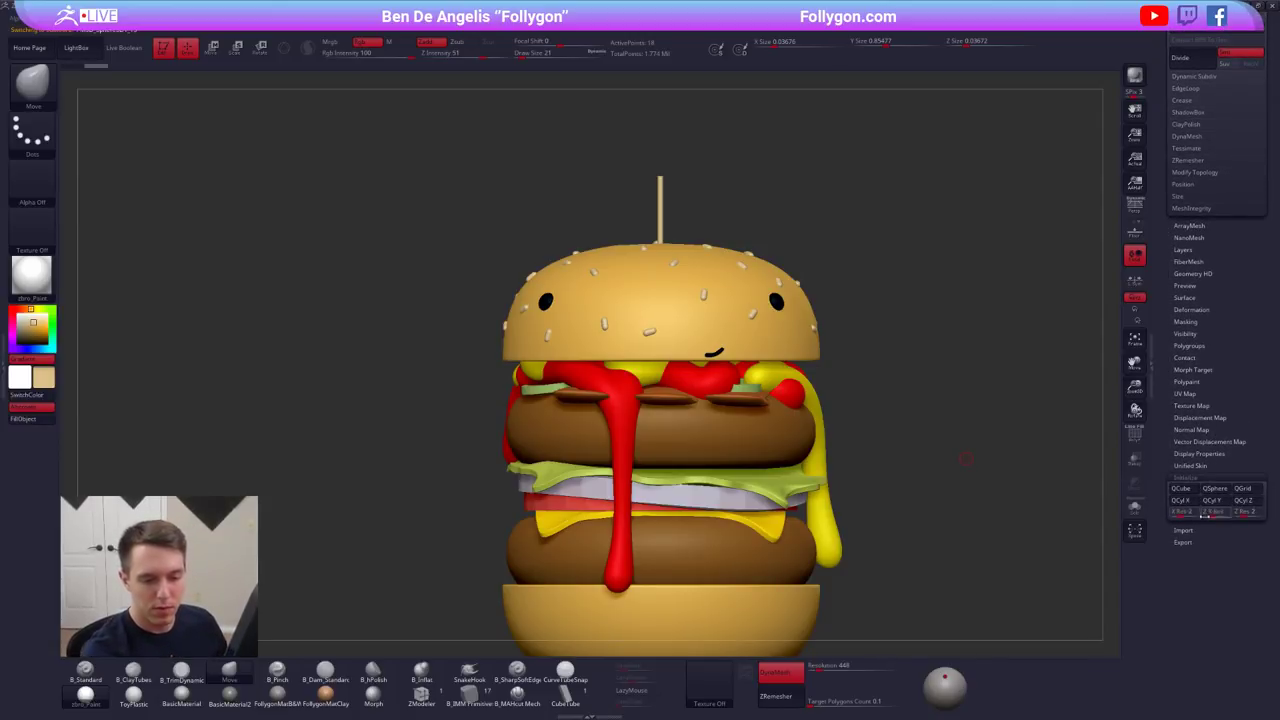
click(1192, 490)
click(1188, 478)
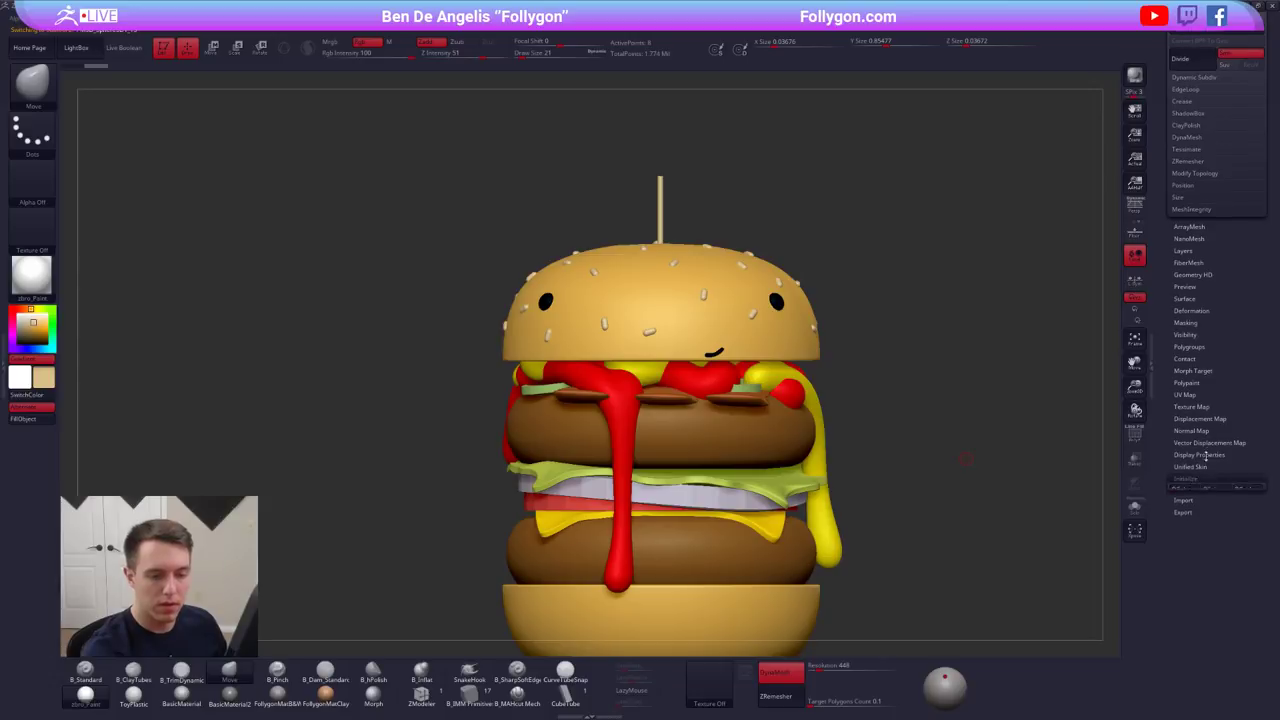
- Turn off dynamic subdivision on the cube and raise it beside the stick above the top bun, with the full burger shown
drag(1204, 460, 1207, 614)
key(alt+s)
key(w)
key(shift+d)
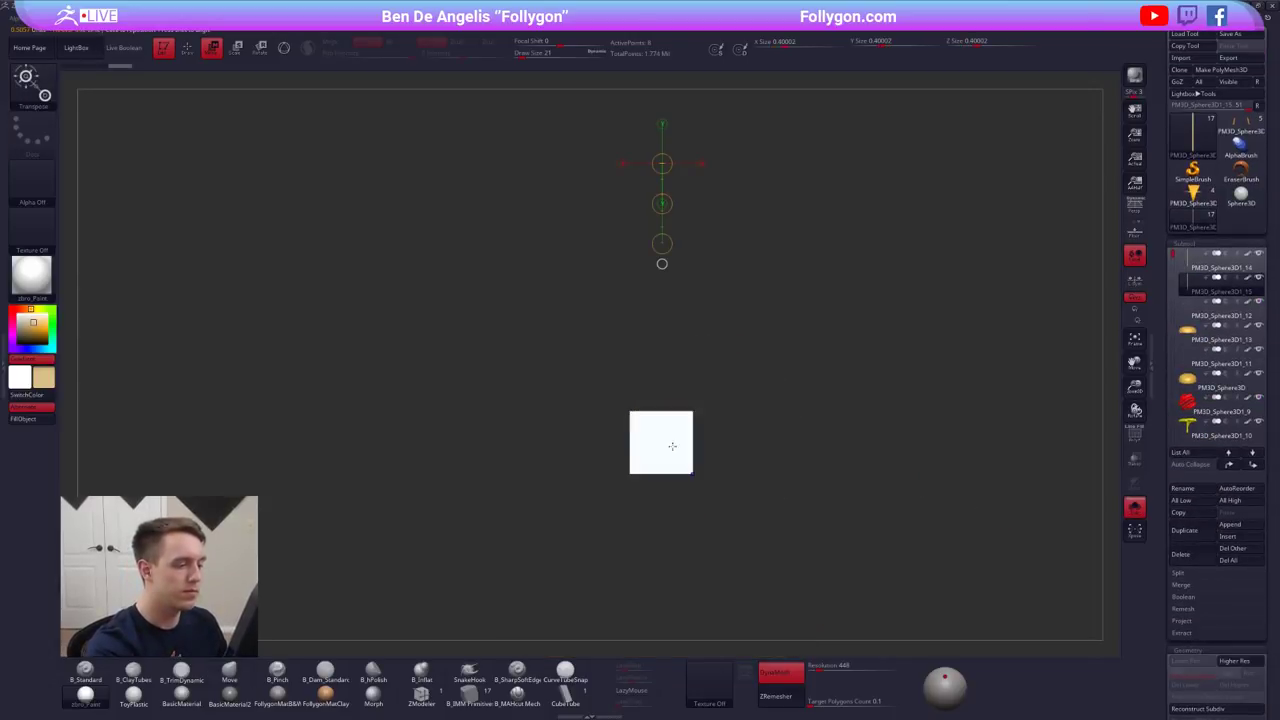
shift+drag(676, 455, 702, 178)
key(alt+s)
alt+right_drag(702, 178, 733, 365)
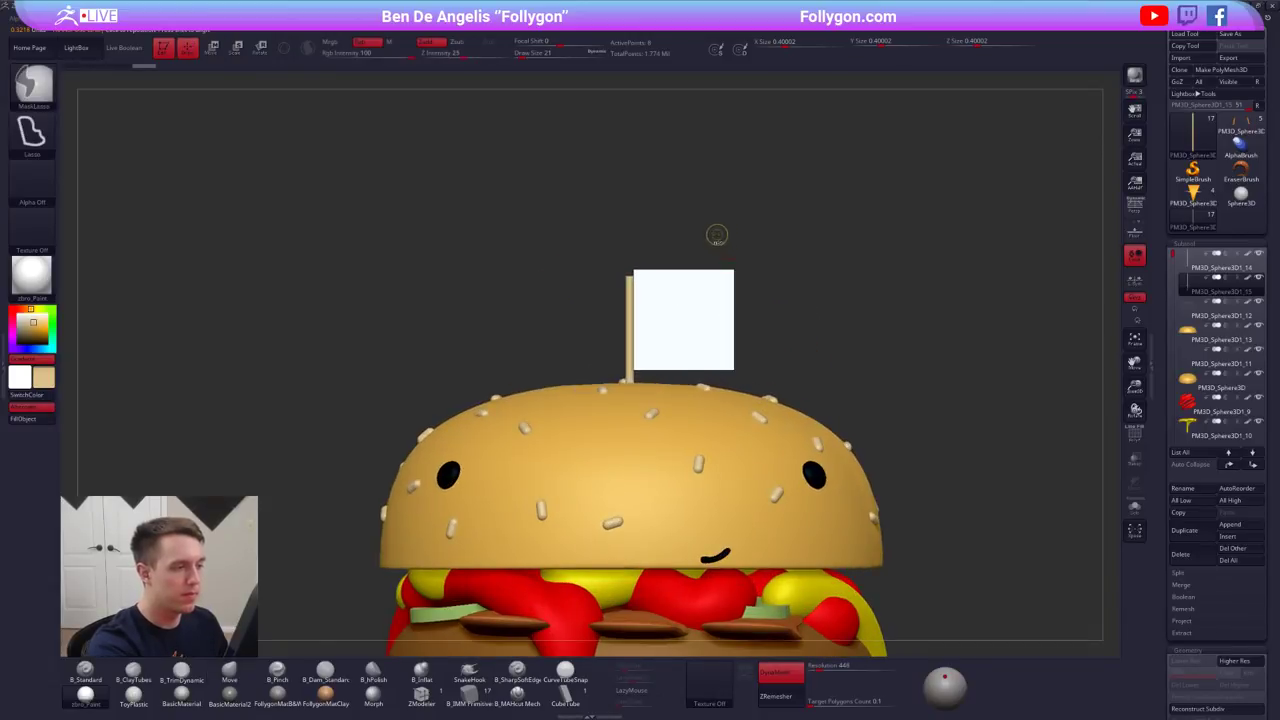
- Taper the cube into a triangular pennant pointing away from the stick, about 0.54 units long and 0.28 units high
mouse_move(714, 239)
ctrl+alt+mouse_down()
mouse_move(712, 410)
mouse_move(733, 323)
mouse_move(764, 354)
ctrl+alt+mouse_up()
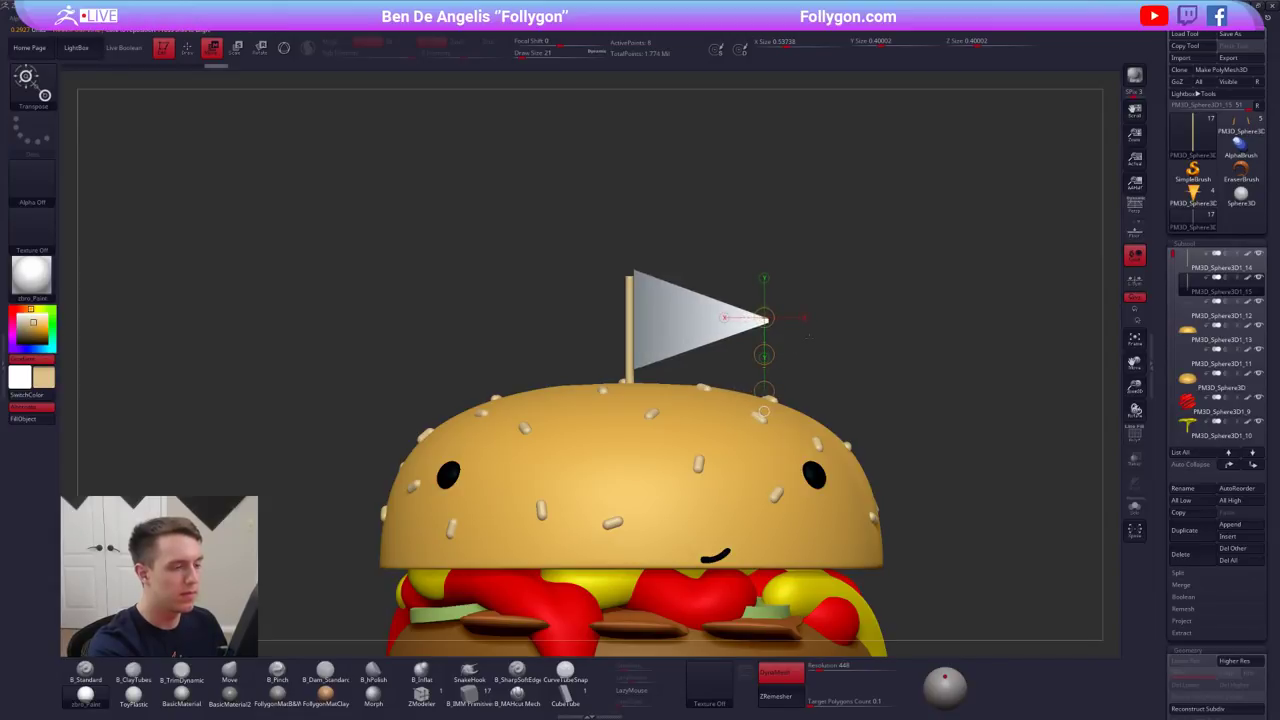
ctrl+drag(708, 264, 722, 276)
mouse_move(677, 319)
mouse_down()
mouse_move(677, 393)
mouse_move(677, 344)
mouse_up()
key(q)
alt+drag(791, 369, 789, 318)
drag(815, 340, 815, 440)
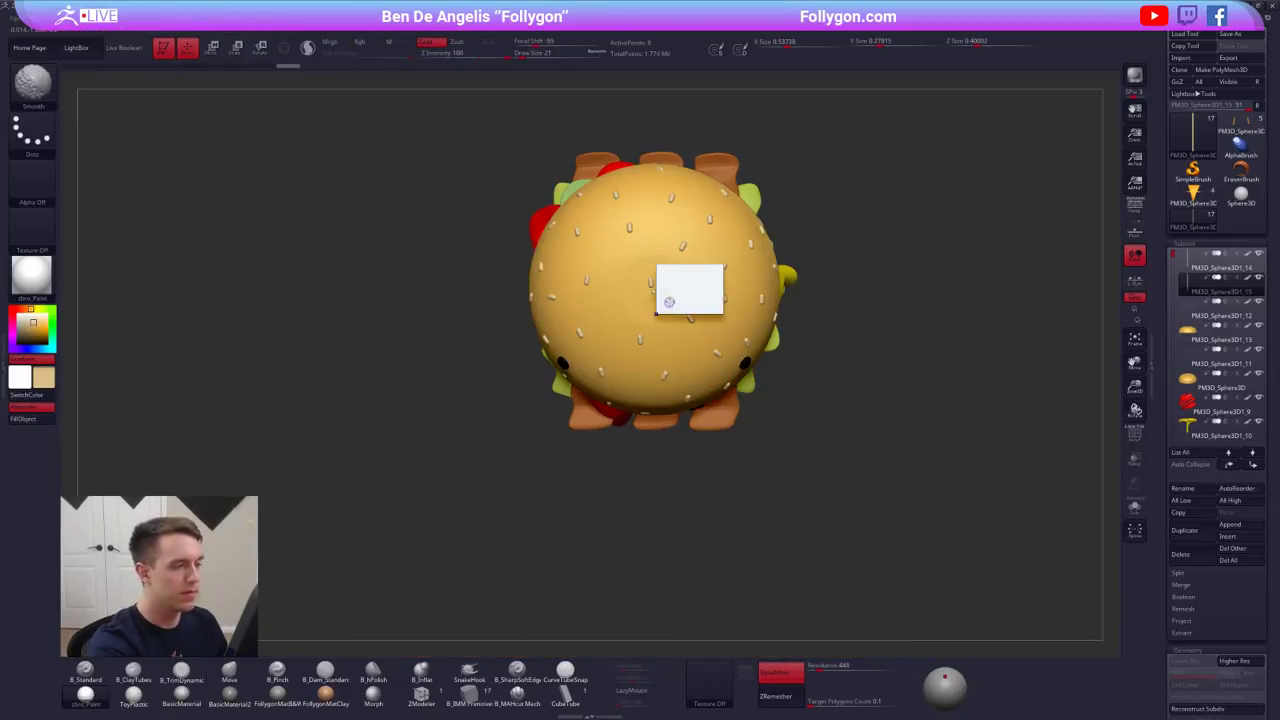
- Thin the pennant to about 0.04 units deep and line it up with the stick
key(w)
mouse_move(676, 293)
mouse_down()
mouse_move(676, 318)
mouse_move(746, 397)
mouse_move(745, 337)
mouse_up()
key(q)
key(alt+s)
key(alt+s)
alt+right_drag(745, 337, 659, 357)
key(w)
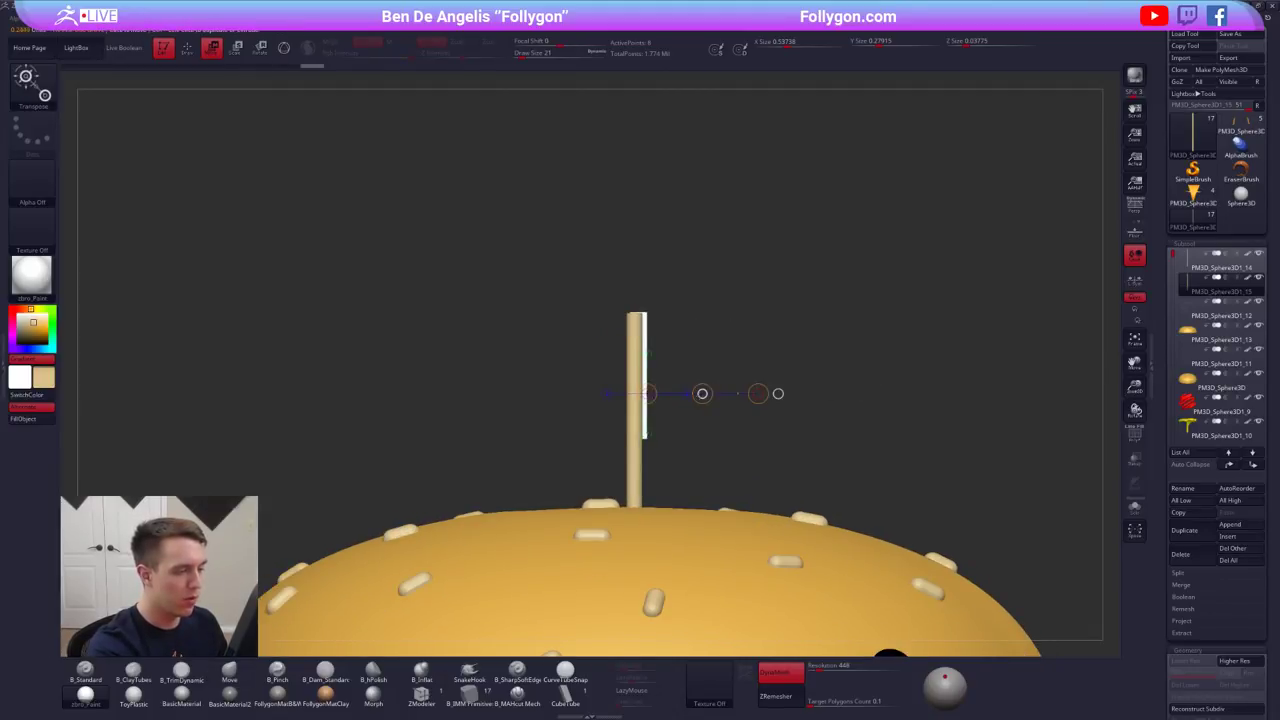
drag(702, 394, 700, 394)
- Sample a red from the burger, adjust it to a darker, slightly muted shade and fill the pennant with it
key(q)
mouse_move(718, 406)
right_down()
mouse_move(681, 416)
mouse_move(678, 394)
mouse_move(766, 366)
mouse_move(795, 393)
mouse_move(769, 273)
right_up()
key(c)
alt+right_drag(691, 205, 747, 486)
key(1)
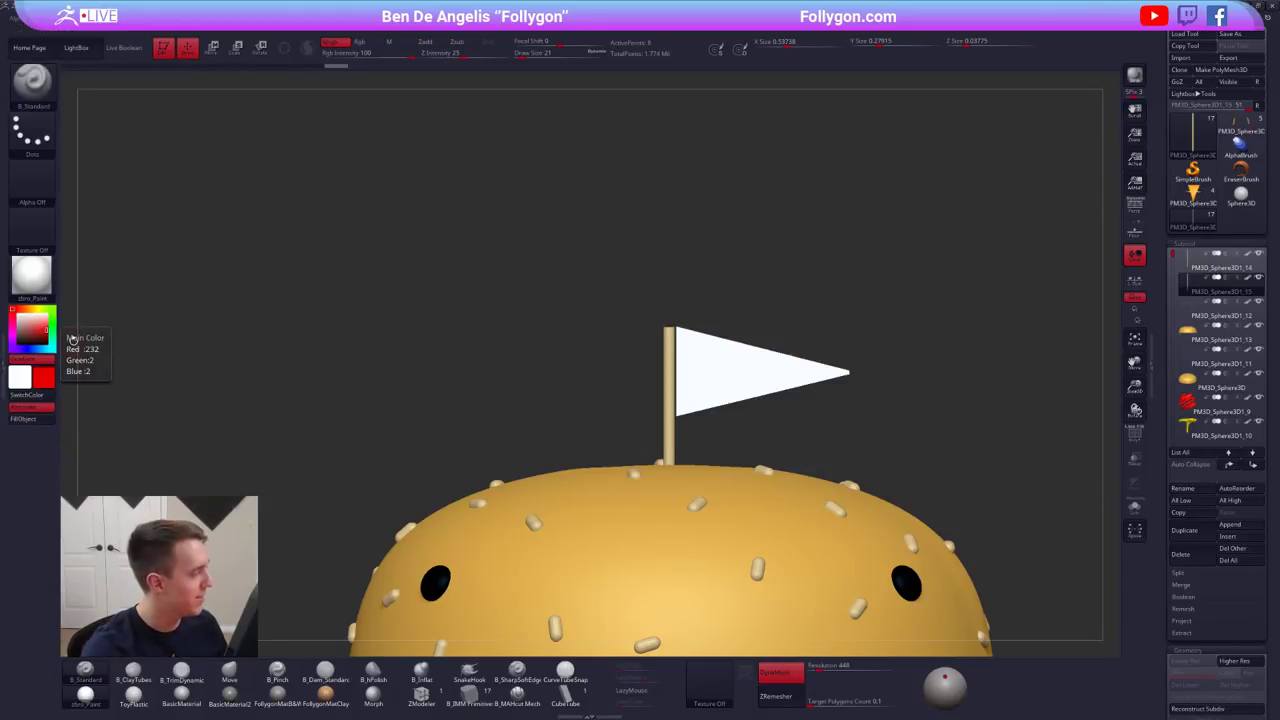
click(22, 418)
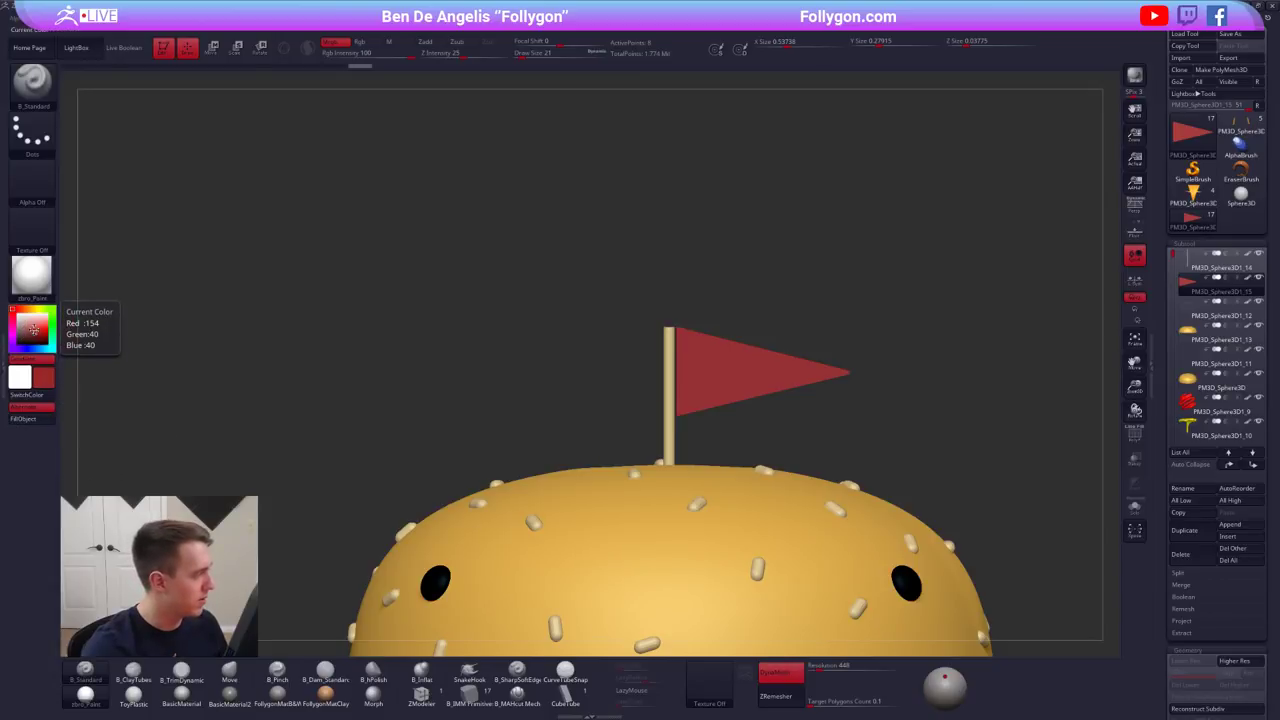
click(31, 325)
click(22, 418)
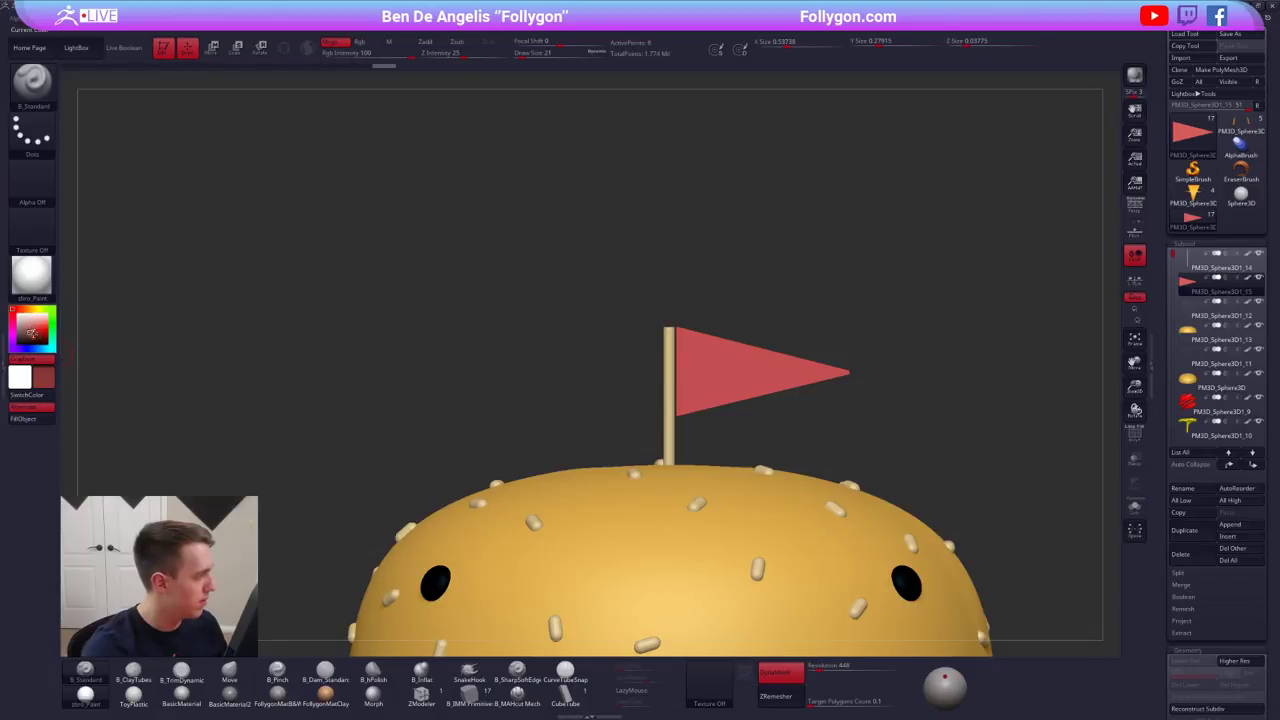
click(39, 331)
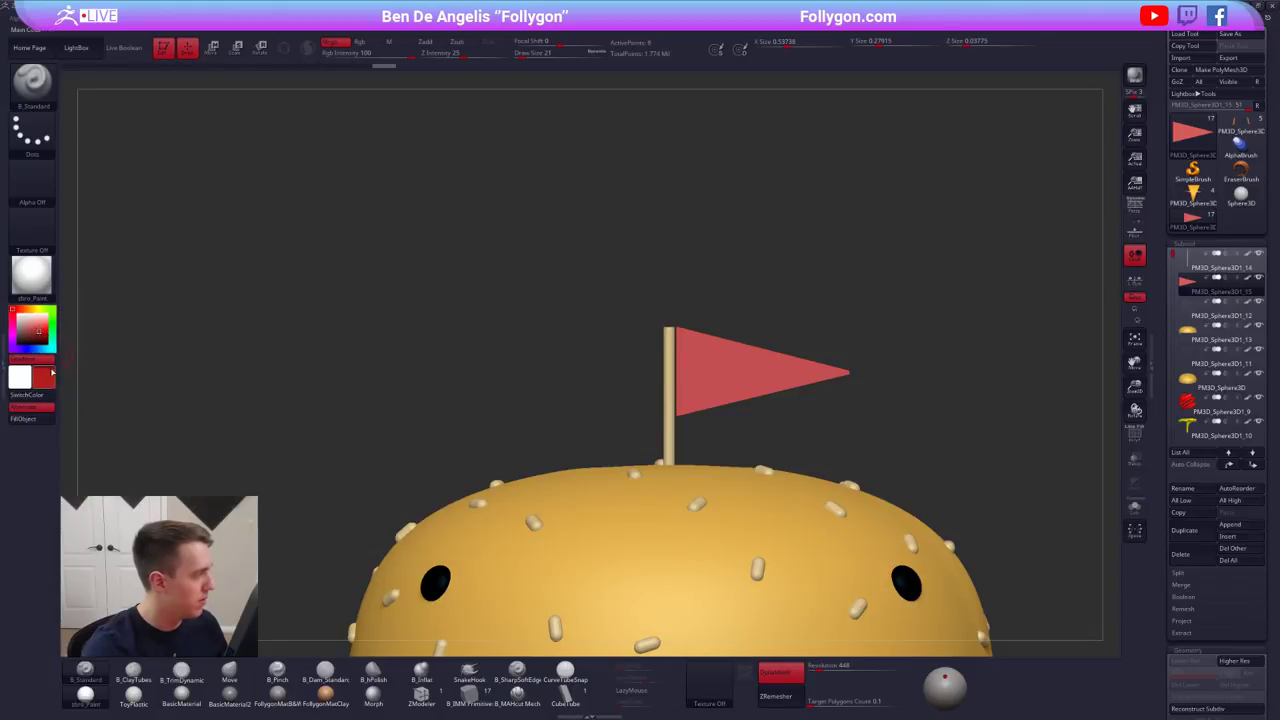
click(44, 420)
- Isolate the pennant with polyframe shown and slice it crosswise into seven segments along its length
alt+right_drag(746, 342, 734, 304)
key(ctrl+shift+space)
click(771, 559)
key(alt+s)
key(shift+f)
ctrl+shift+drag(684, 280, 714, 434)
ctrl+shift+drag(760, 292, 770, 470)
key(ctrl+z)
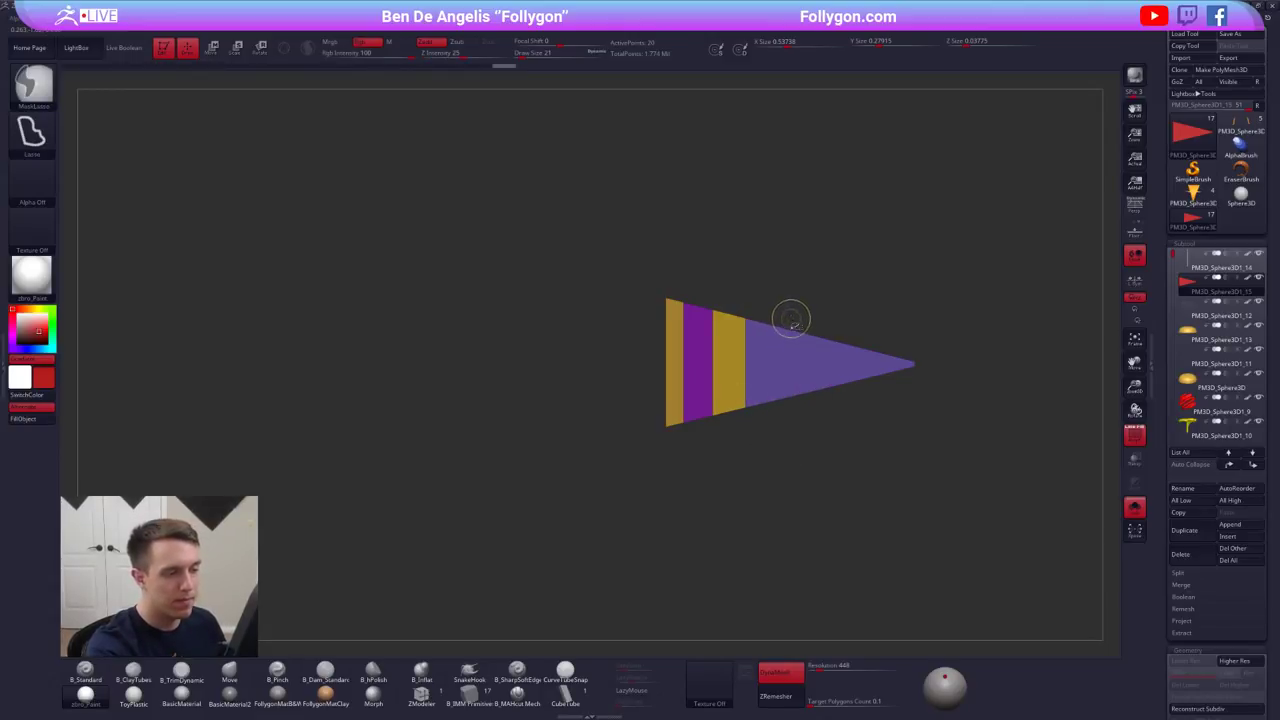
ctrl+shift+drag(780, 298, 780, 440)
ctrl+shift+drag(828, 286, 820, 478)
ctrl+shift+drag(865, 297, 860, 470)
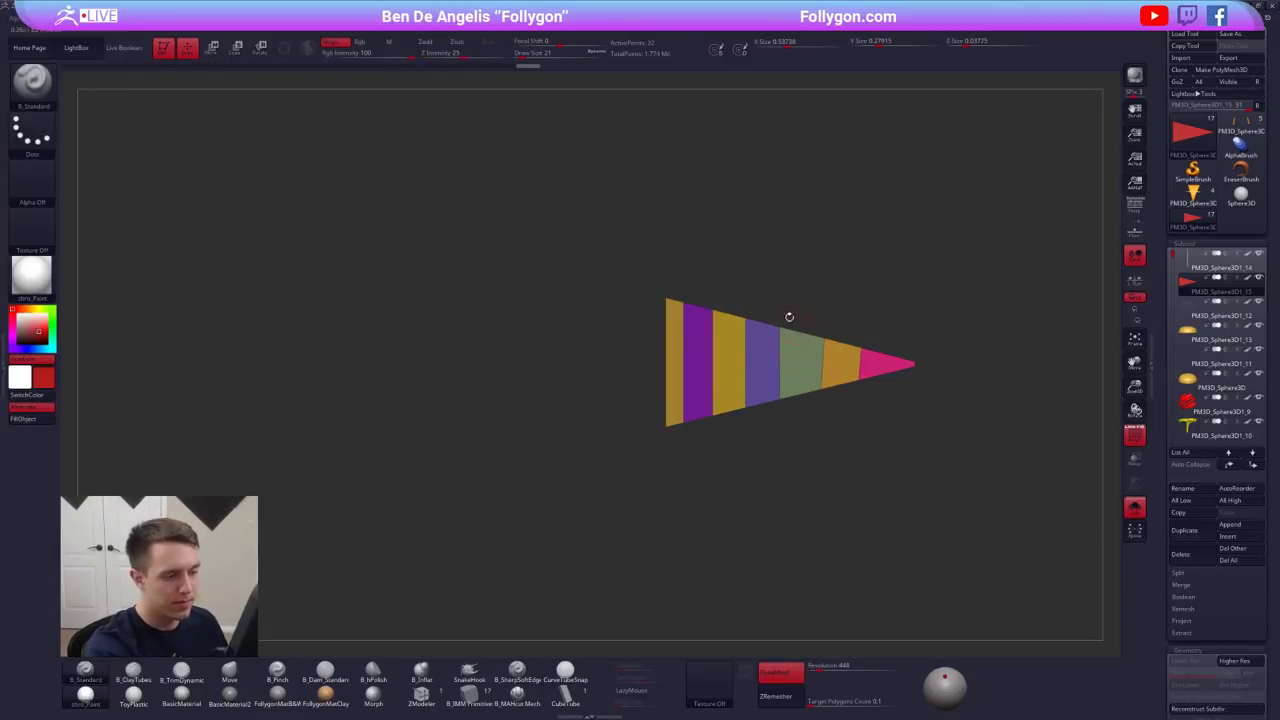
- Mask alternating segment edges from above and shift the unmasked edges sideways to fold the flag into a zigzag
drag(786, 304, 786, 420)
mouse_move(690, 240)
alt+mouse_down()
mouse_move(650, 280)
mouse_move(647, 340)
mouse_move(652, 318)
alt+mouse_up()
ctrl+alt+drag(720, 283, 742, 330)
ctrl+alt+drag(824, 286, 862, 306)
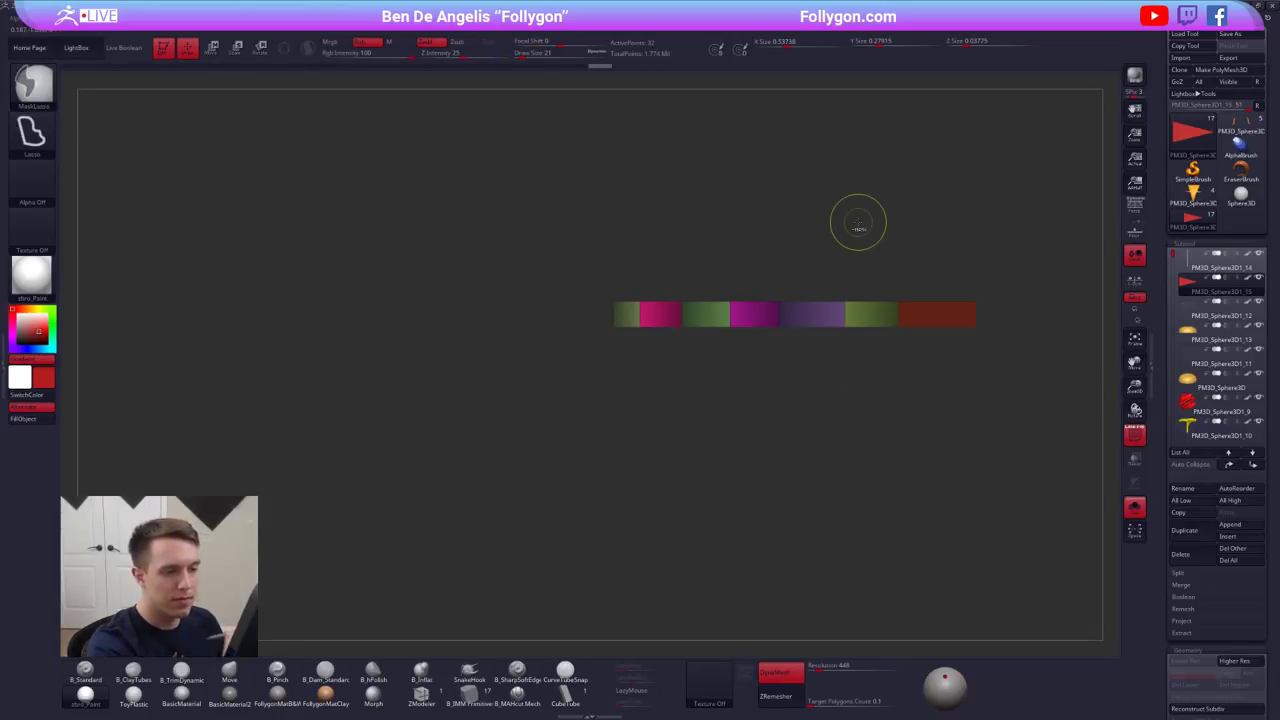
key(w)
mouse_move(779, 326)
shift+mouse_down()
mouse_move(779, 400)
mouse_move(780, 352)
mouse_move(862, 396)
shift+mouse_up()
key(q)
key(space)
mouse_move(957, 325)
mouse_down()
mouse_move(984, 325)
mouse_move(974, 308)
mouse_up()
ctrl+drag(884, 362, 852, 384)
key(w)
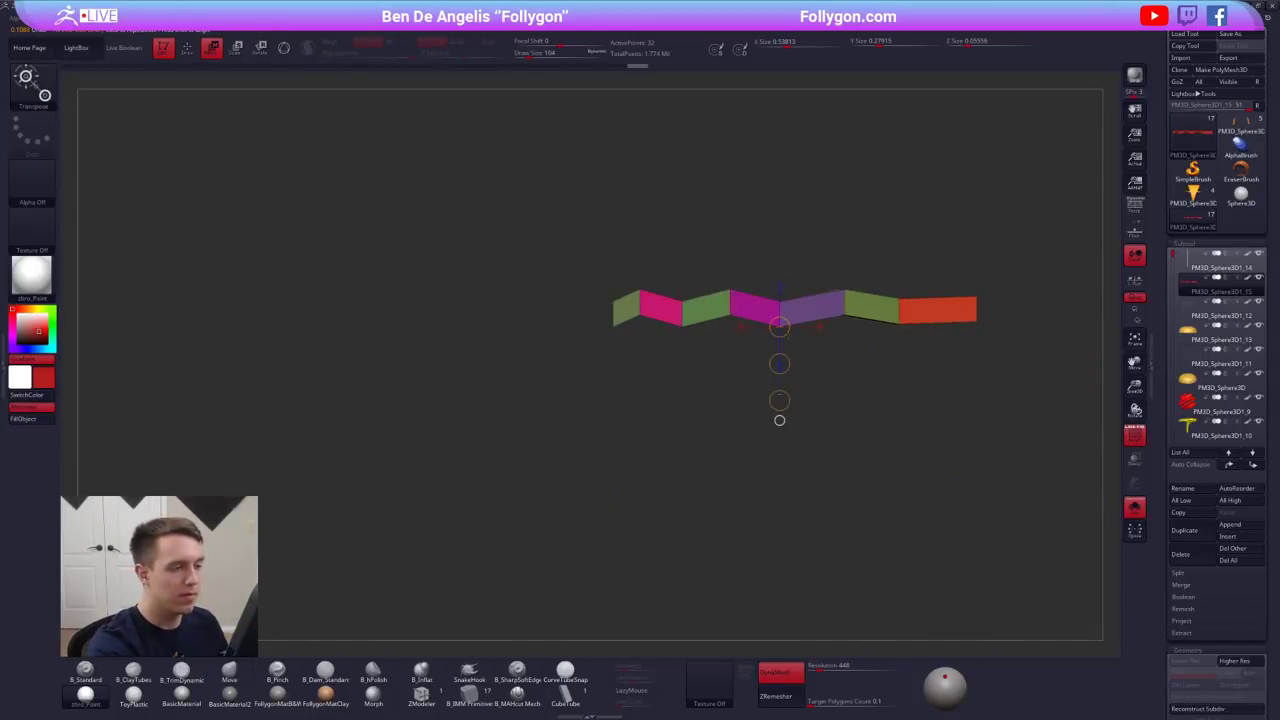
key(ctrl+z)
key(ctrl+z)
key(ctrl+z)
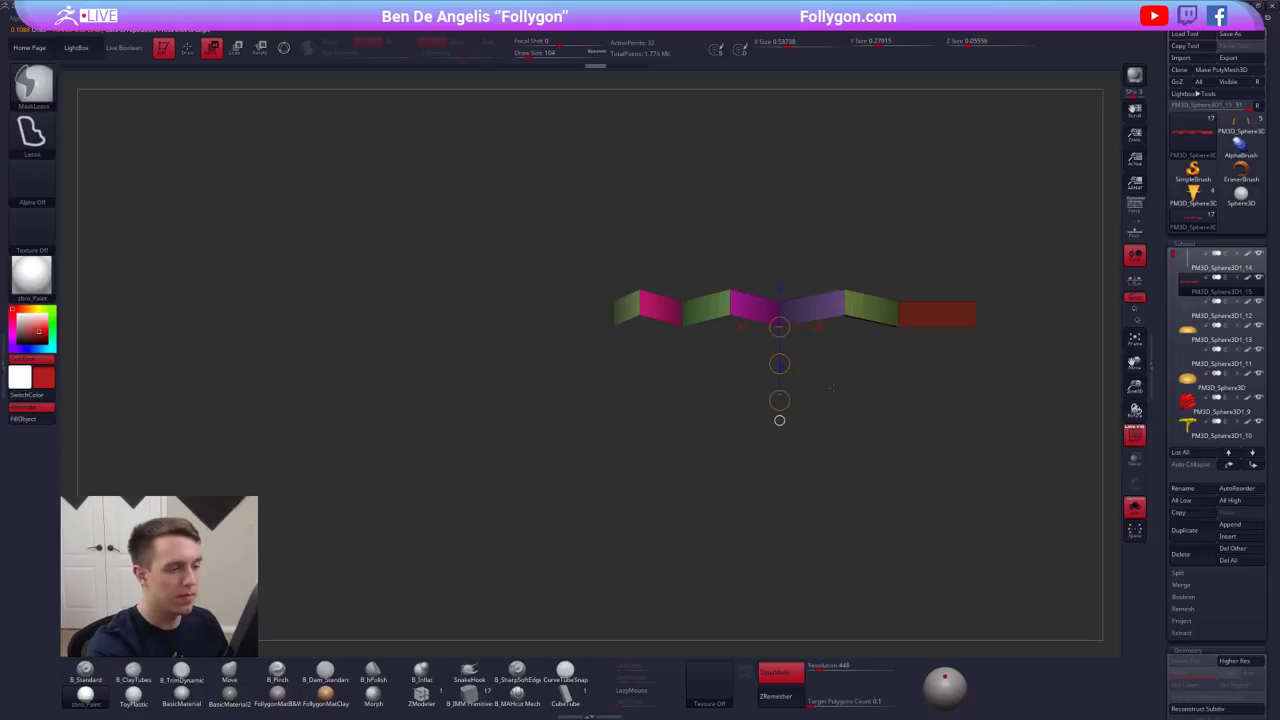
- Adjust the zigzag offset to about 0.07 units of total depth, clear the mask and smooth the flag with dynamic subdivision
drag(779, 364, 779, 336)
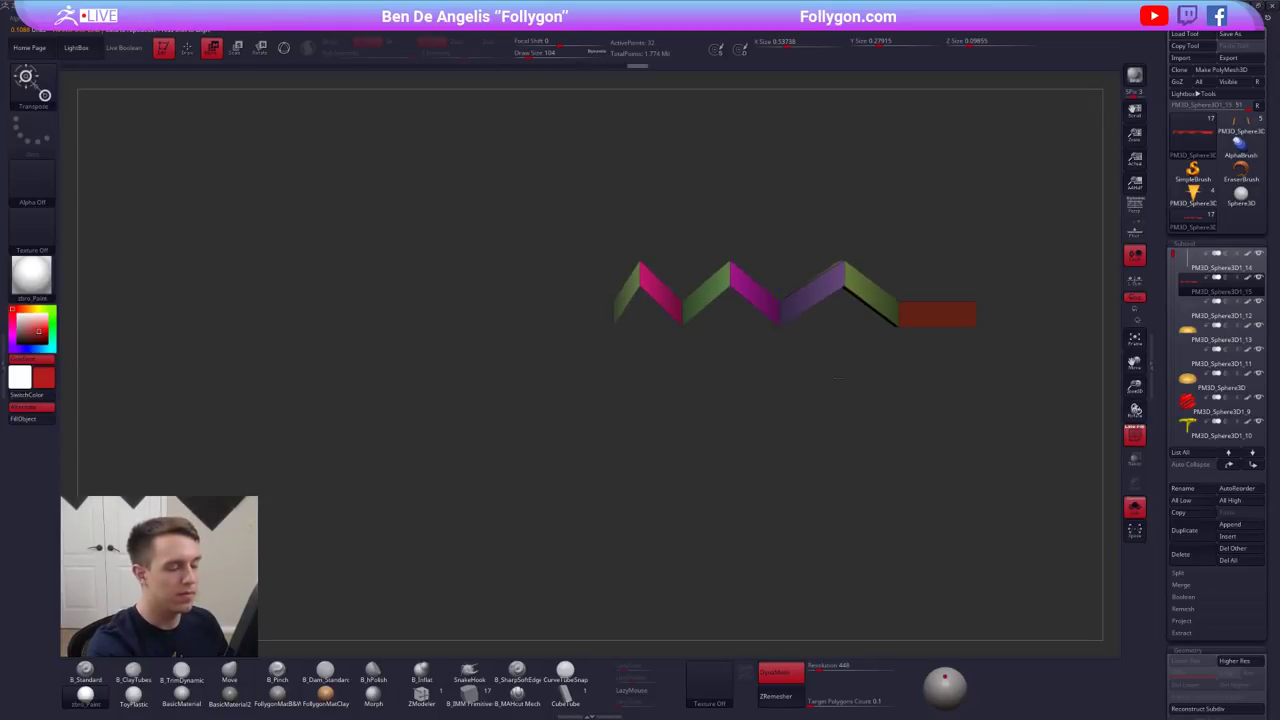
mouse_move(862, 350)
alt+mouse_down()
mouse_move(790, 422)
mouse_move(745, 437)
mouse_move(745, 425)
alt+mouse_up()
key(q)
key(w)
click(729, 471)
key(d)
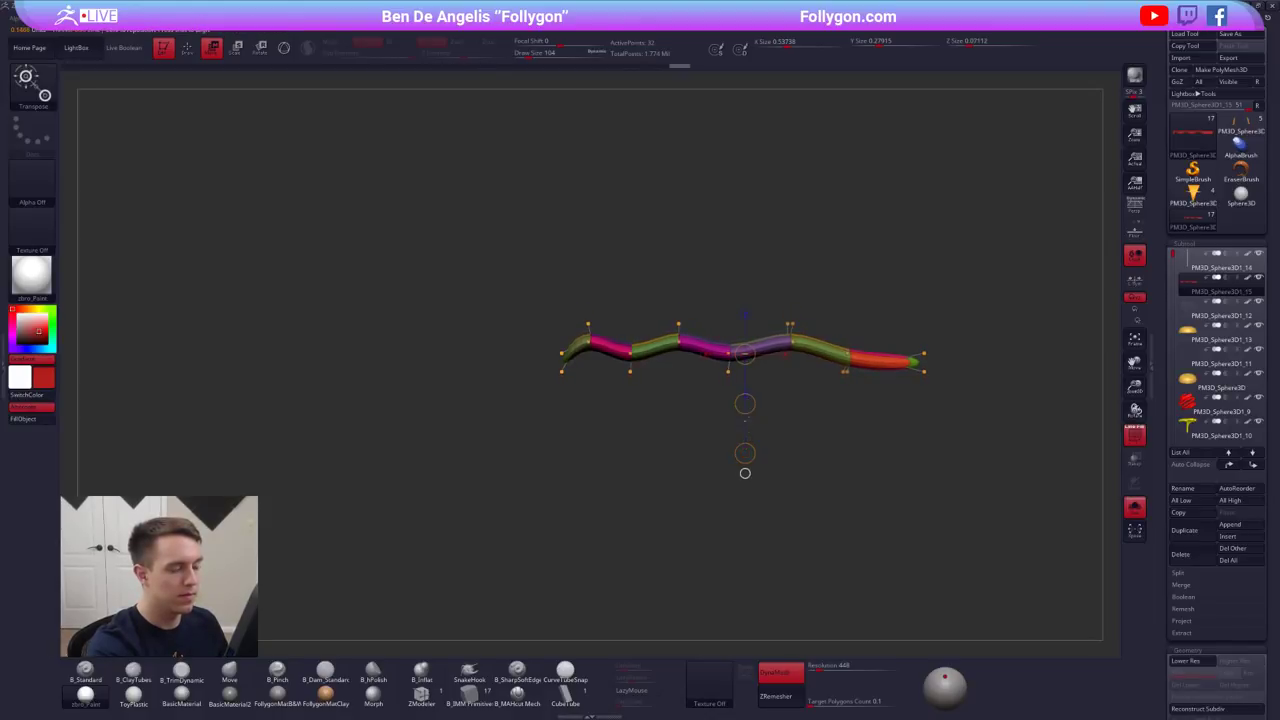
- Hide the polyframe colours and show the wavy flag together with the full burger
alt+drag(800, 470, 790, 530)
key(shift+f)
key(q)
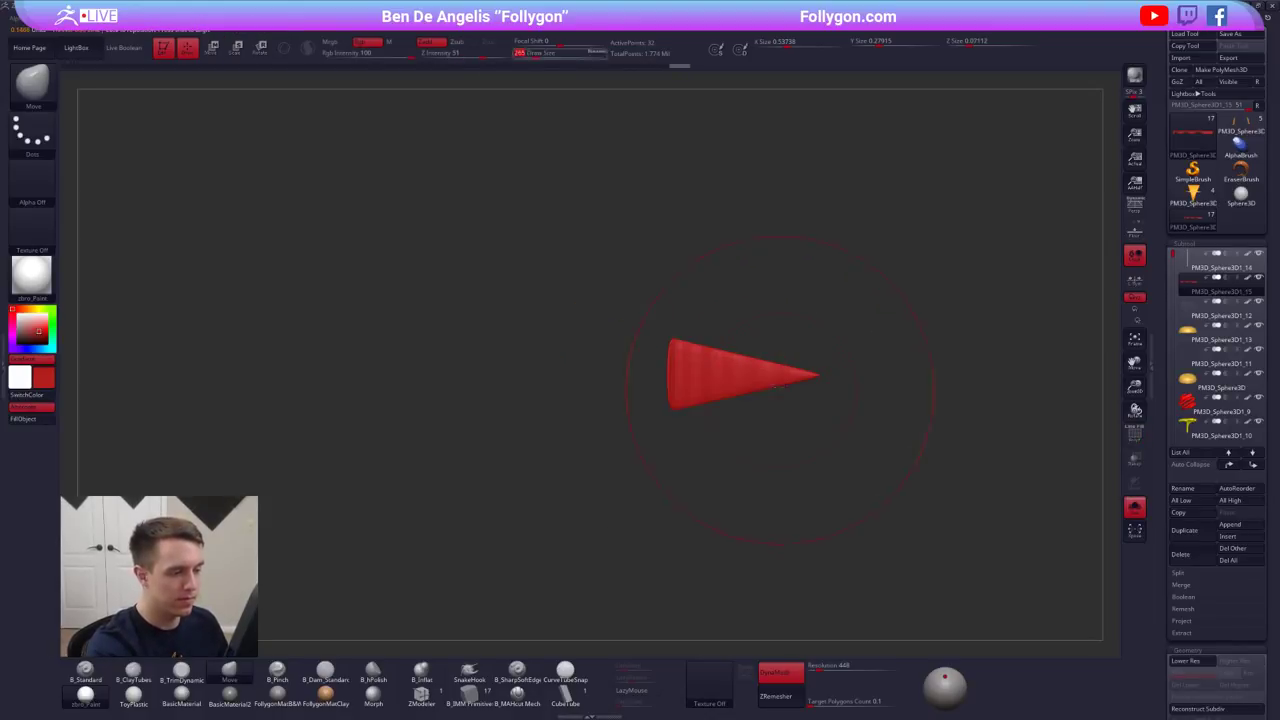
key(alt+s)
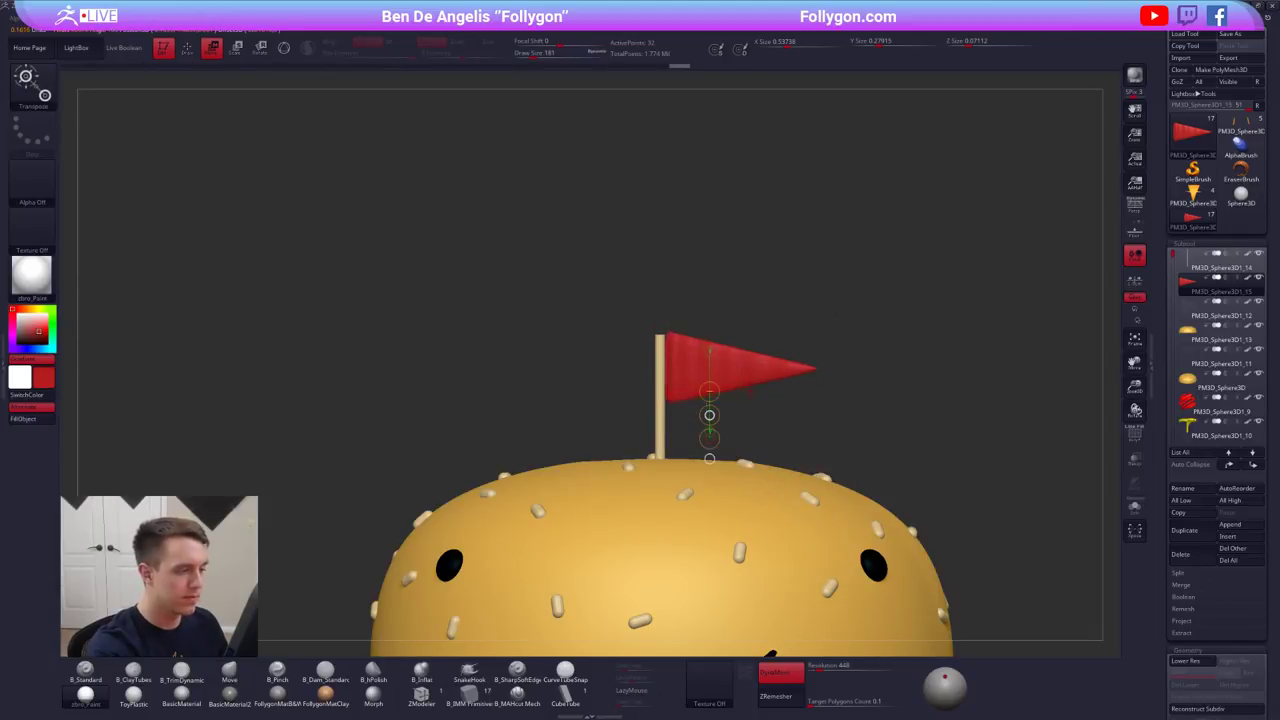
mouse_move(1030, 560)
alt+mouse_down()
mouse_move(1042, 550)
mouse_move(980, 511)
mouse_move(878, 493)
mouse_move(872, 396)
mouse_move(730, 418)
mouse_move(850, 418)
mouse_move(756, 404)
mouse_move(762, 510)
alt+mouse_up()
- Refine the flag's waves from above with the Move brush and isolate the flag
key(q)
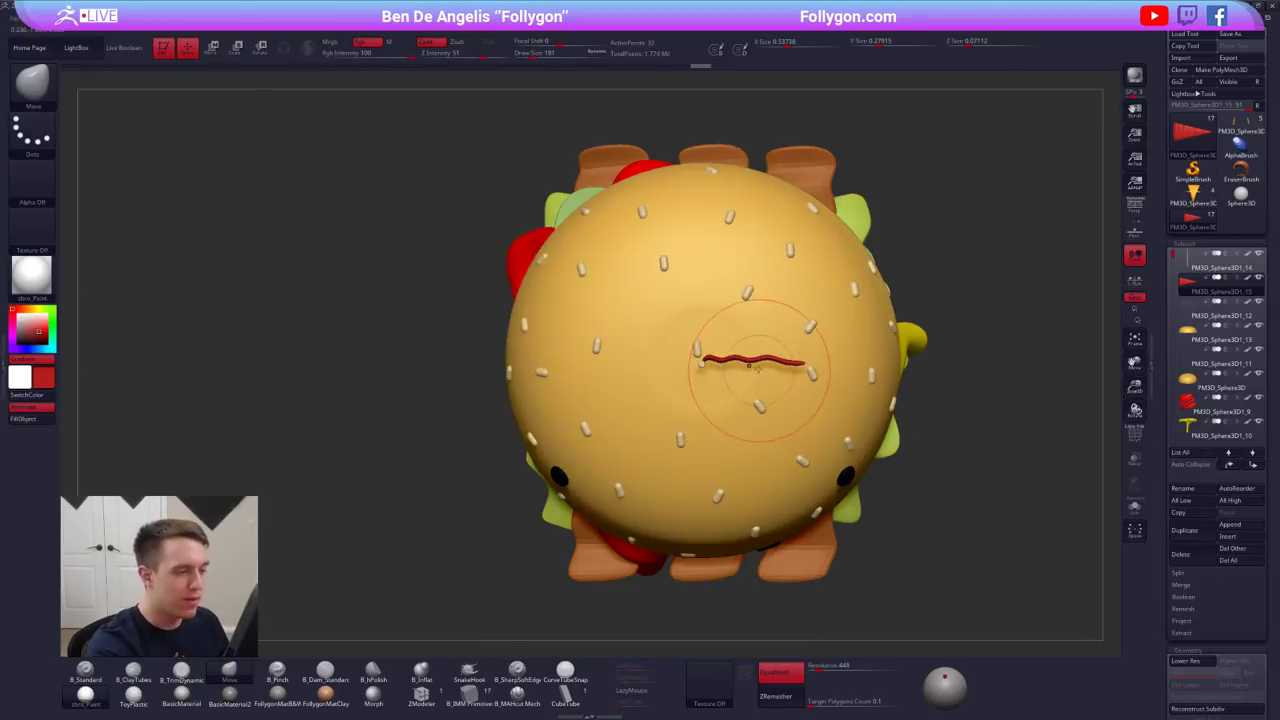
key(space)
click(706, 372)
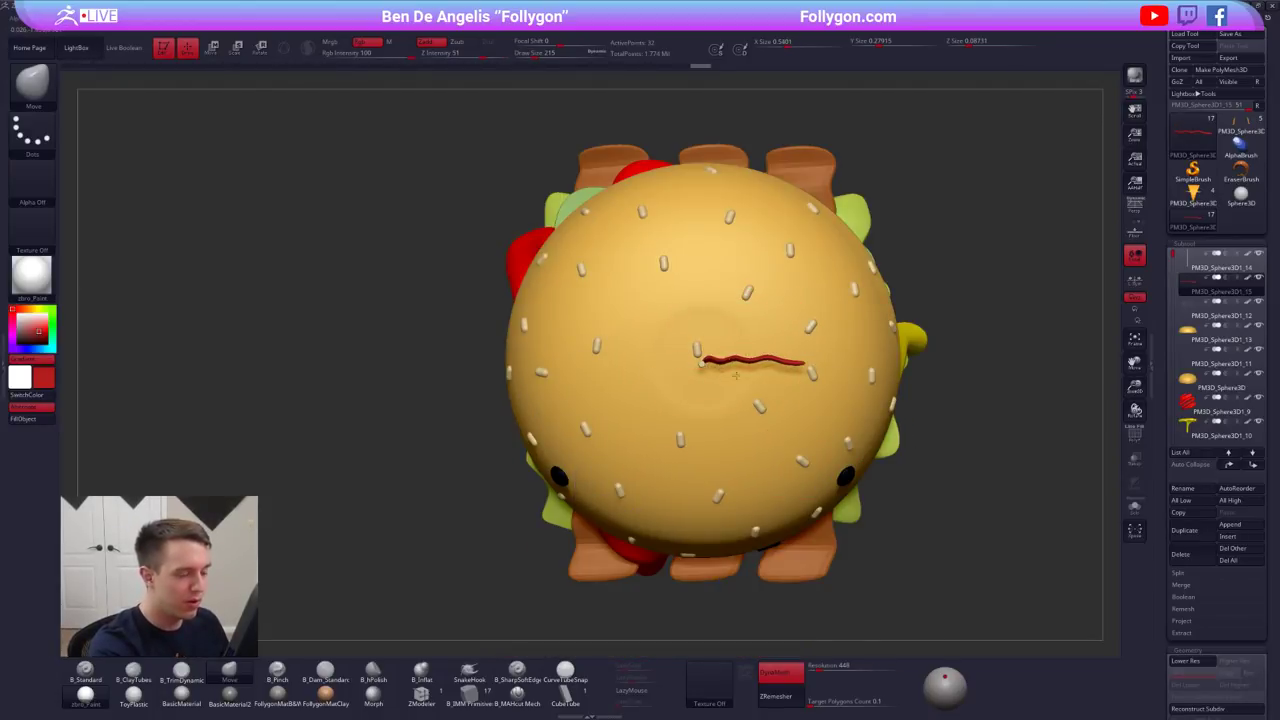
scroll(697, 366, up, 4)
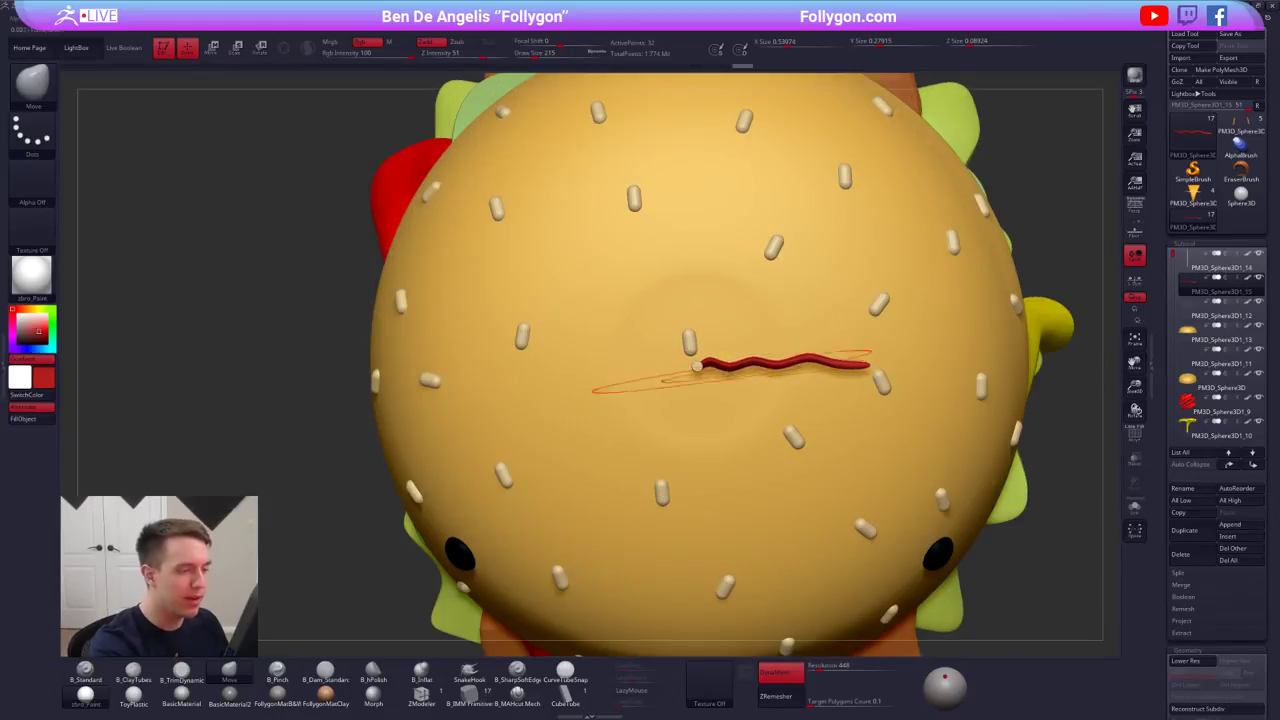
key(alt+s)
key(space)
click(771, 362)
scroll(788, 383, up, 2)
alt+drag(788, 383, 758, 401)
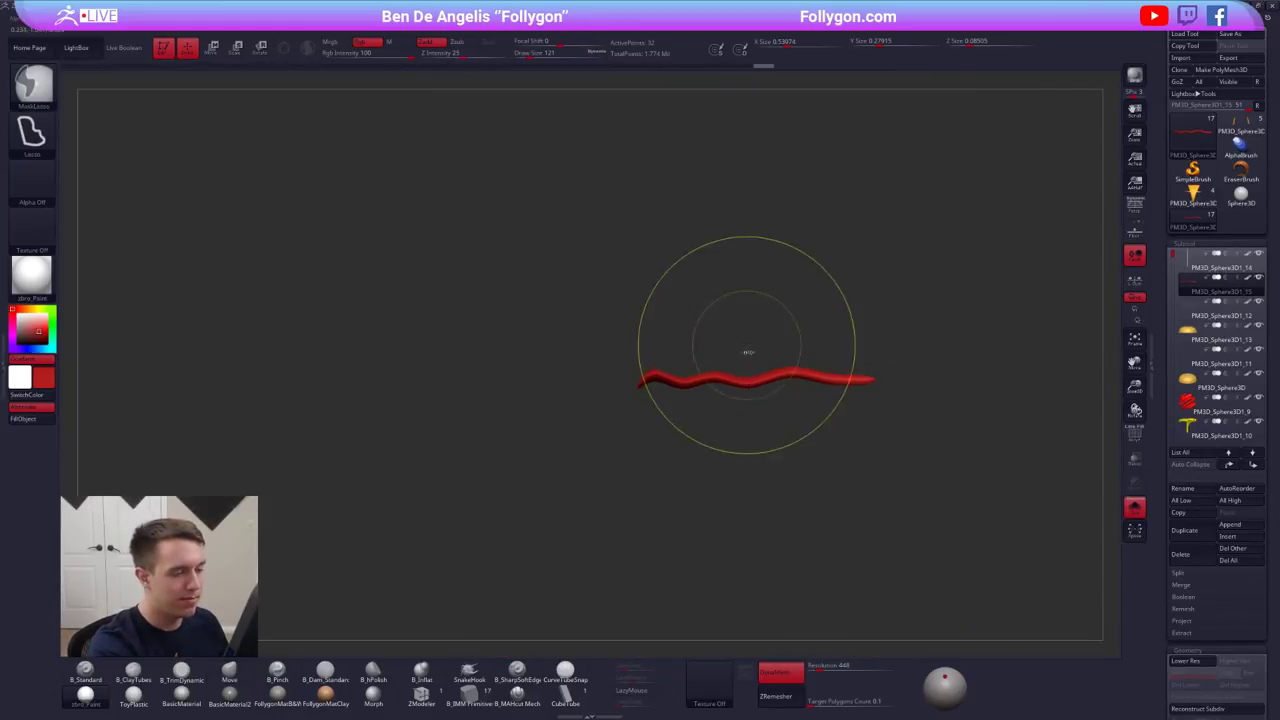
- Mask part of the flag with a softened edge and rotate the free part to bend it, making it about 0.13 units deep
ctrl+drag(748, 345, 768, 465)
ctrl+click(838, 380)
ctrl+click(835, 381)
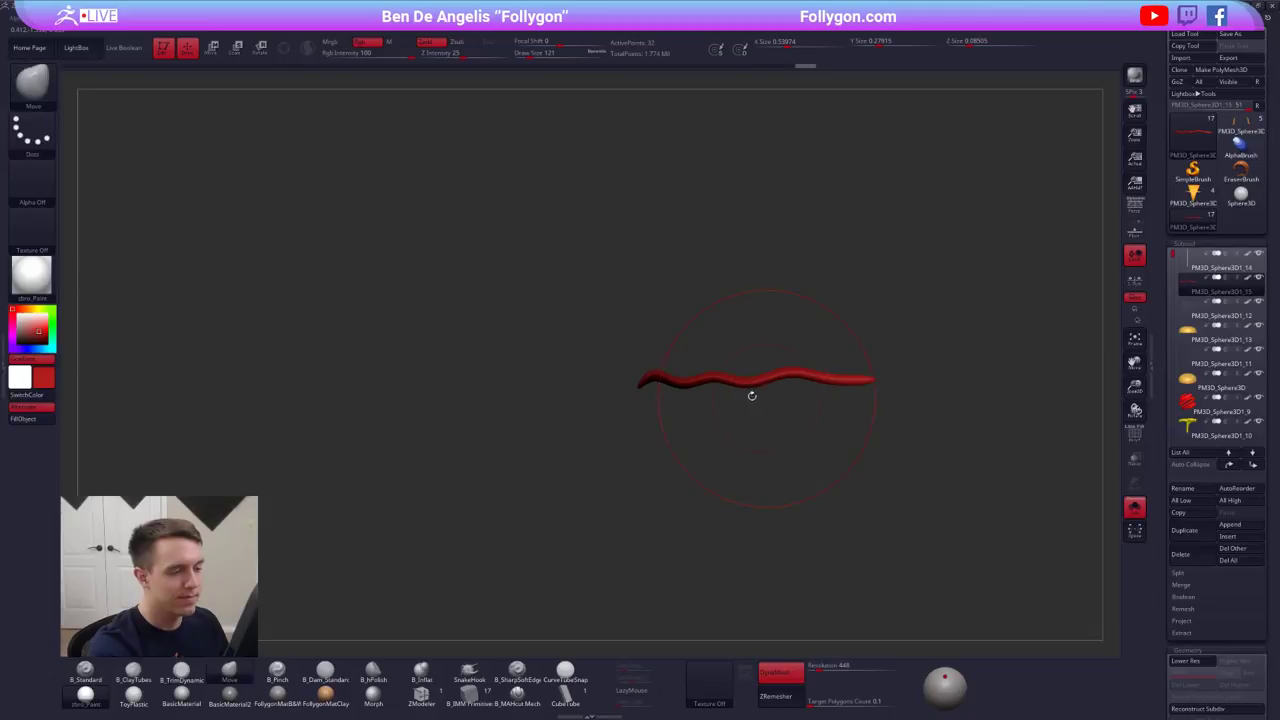
key(r)
drag(750, 383, 959, 391)
drag(854, 387, 853, 348)
key(q)
- Rotate the free part of the flag slightly in the front view and bring the whole burger back into view
shift+drag(826, 205, 825, 270)
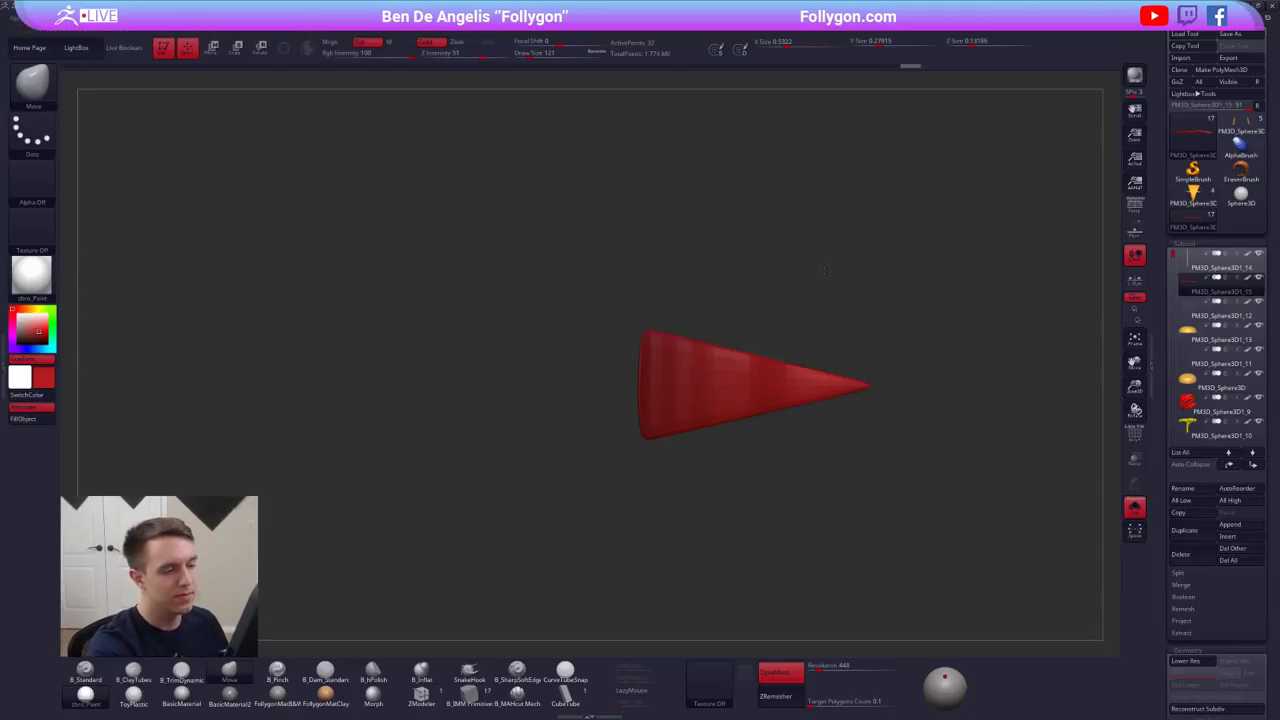
key(r)
mouse_move(686, 385)
mouse_down()
mouse_move(939, 385)
mouse_move(800, 340)
mouse_up()
key(q)
mouse_move(790, 390)
shift+mouse_down()
mouse_move(863, 431)
mouse_move(738, 458)
shift+mouse_up()
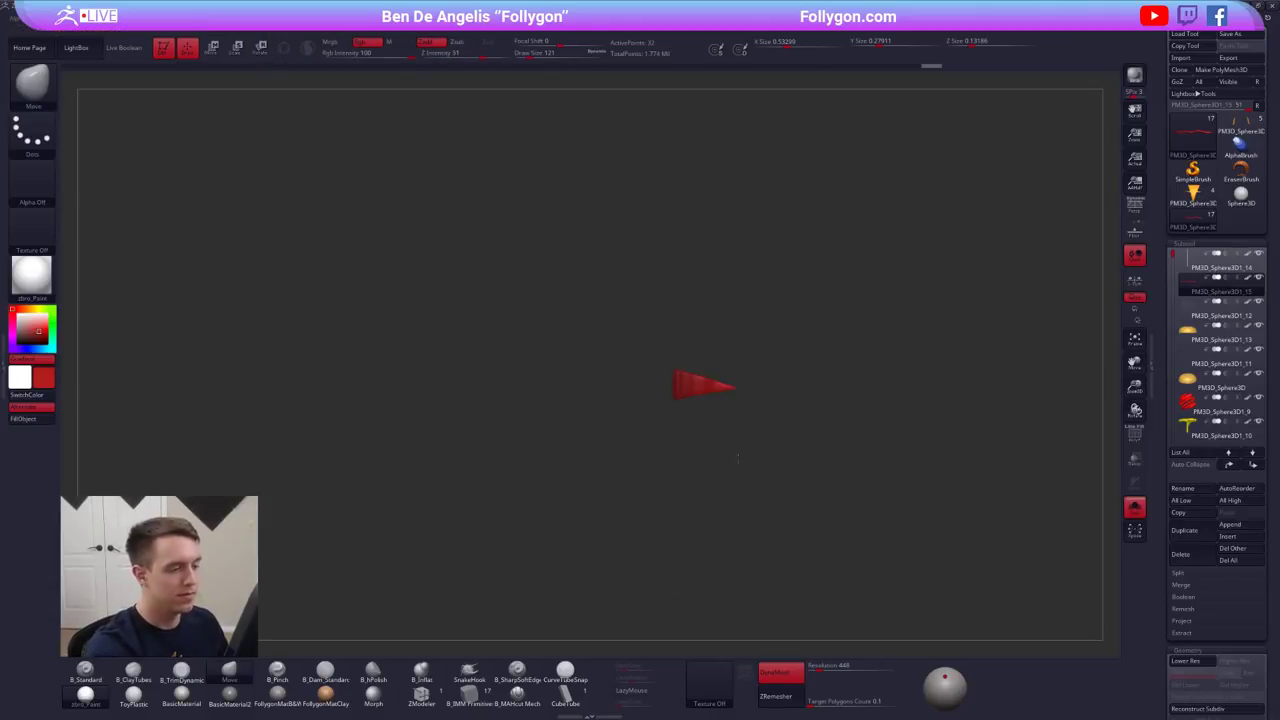
key(alt+s)
mouse_move(823, 480)
alt+mouse_down()
mouse_move(783, 447)
mouse_move(811, 406)
alt+mouse_up()
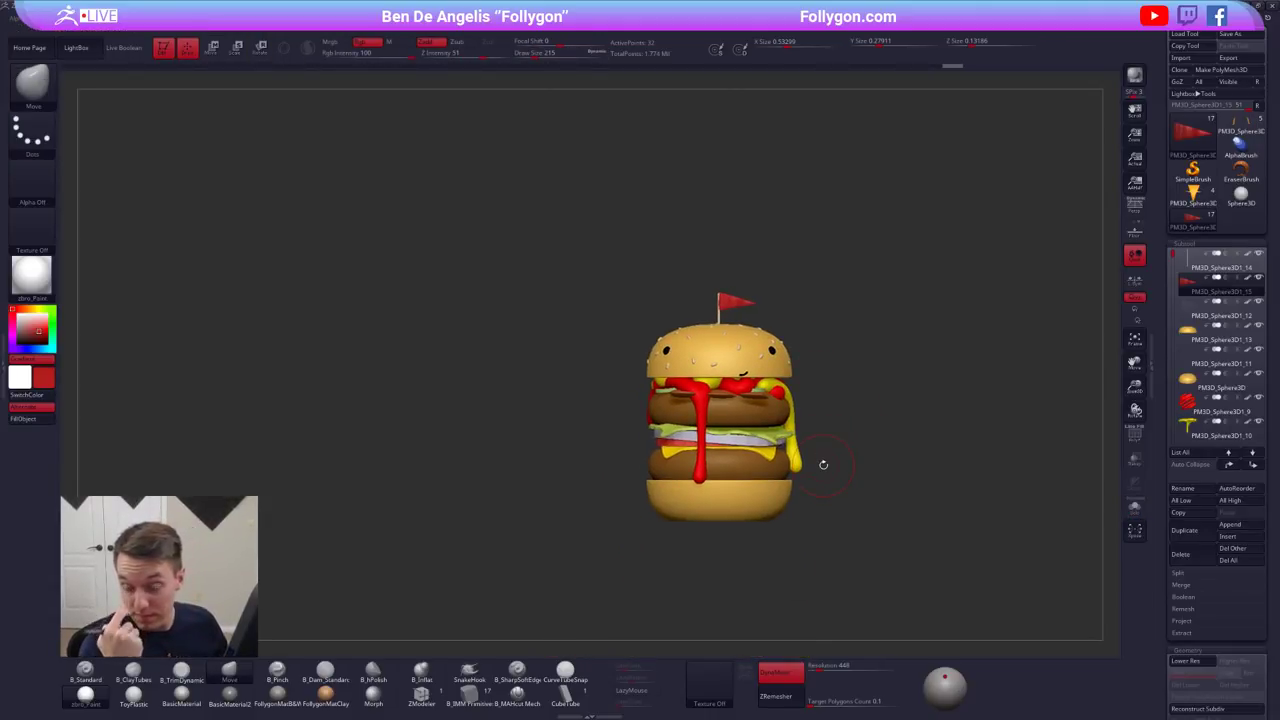
alt+drag(909, 488, 899, 451)
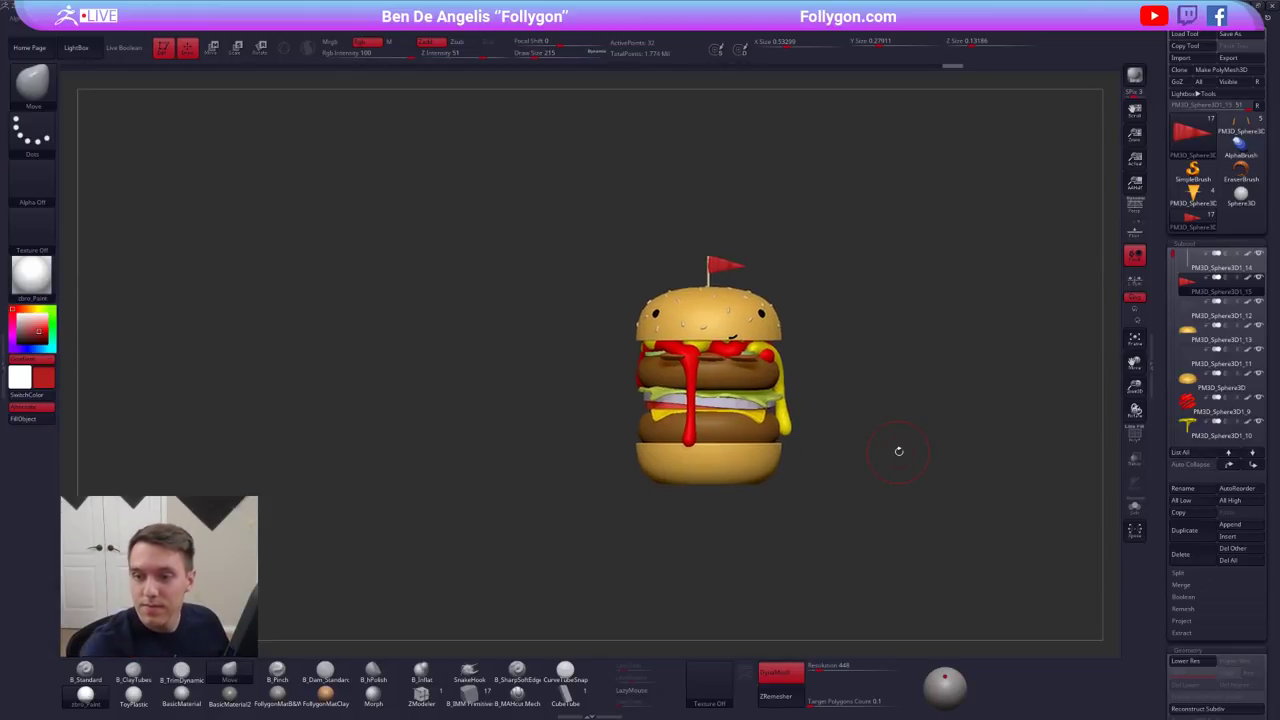
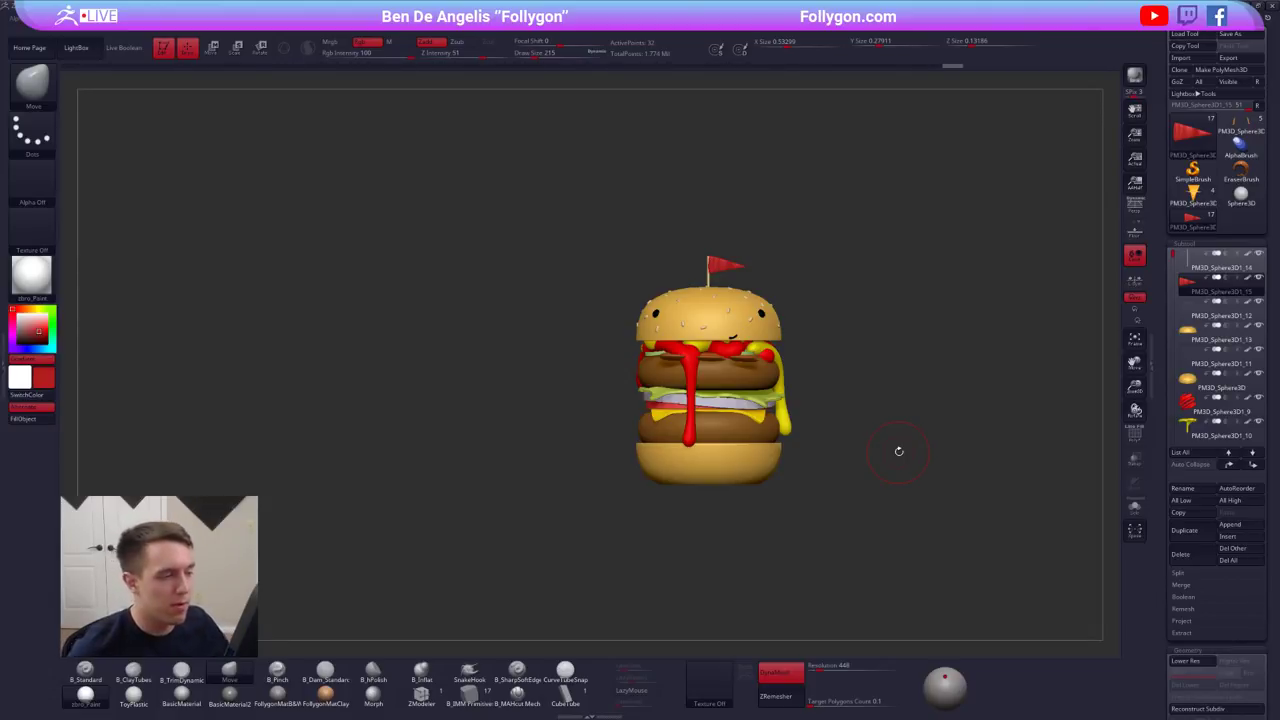
- Adjust the flag's shape near the stick with the Move brush
alt+drag(540, 260, 545, 330)
key(space)
drag(711, 282, 738, 335)
- Turn off dynamic subdivision, divide the flag up to subdivision level 5 and touch up its shape with the Move brush
key(shift+d)
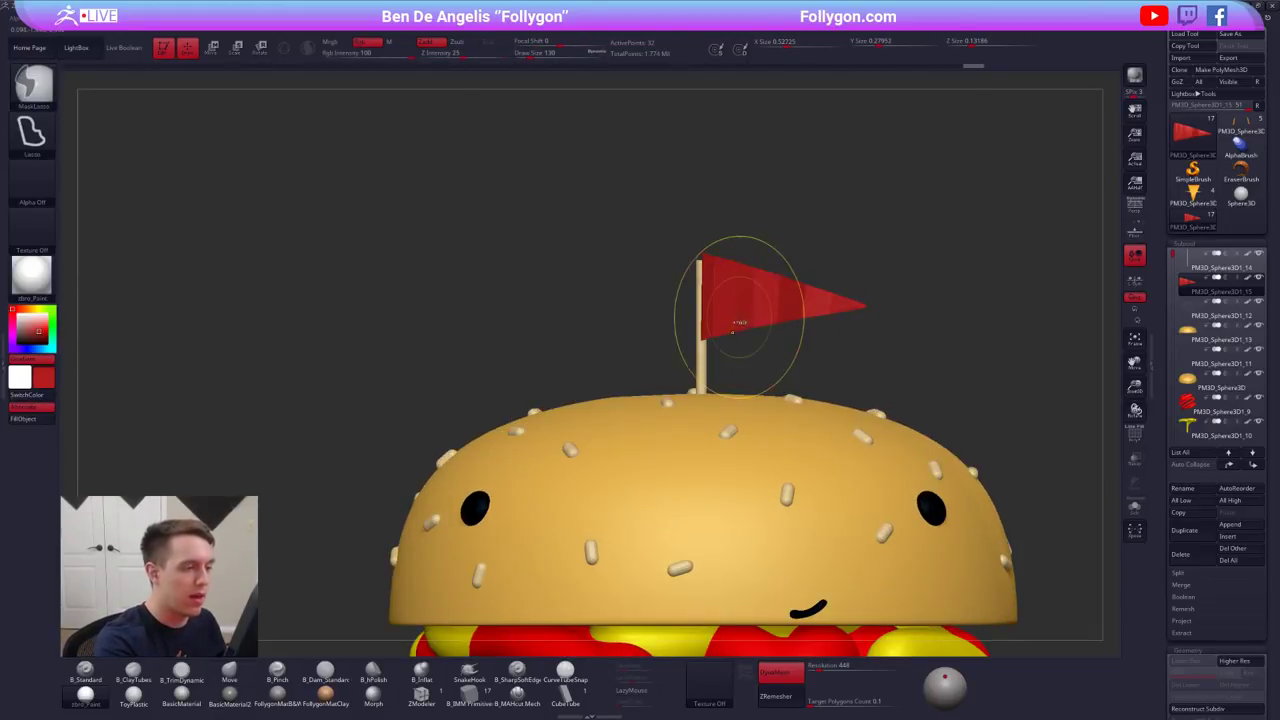
key(ctrl+d)
key(ctrl+d)
key(ctrl+d)
key(ctrl+d)
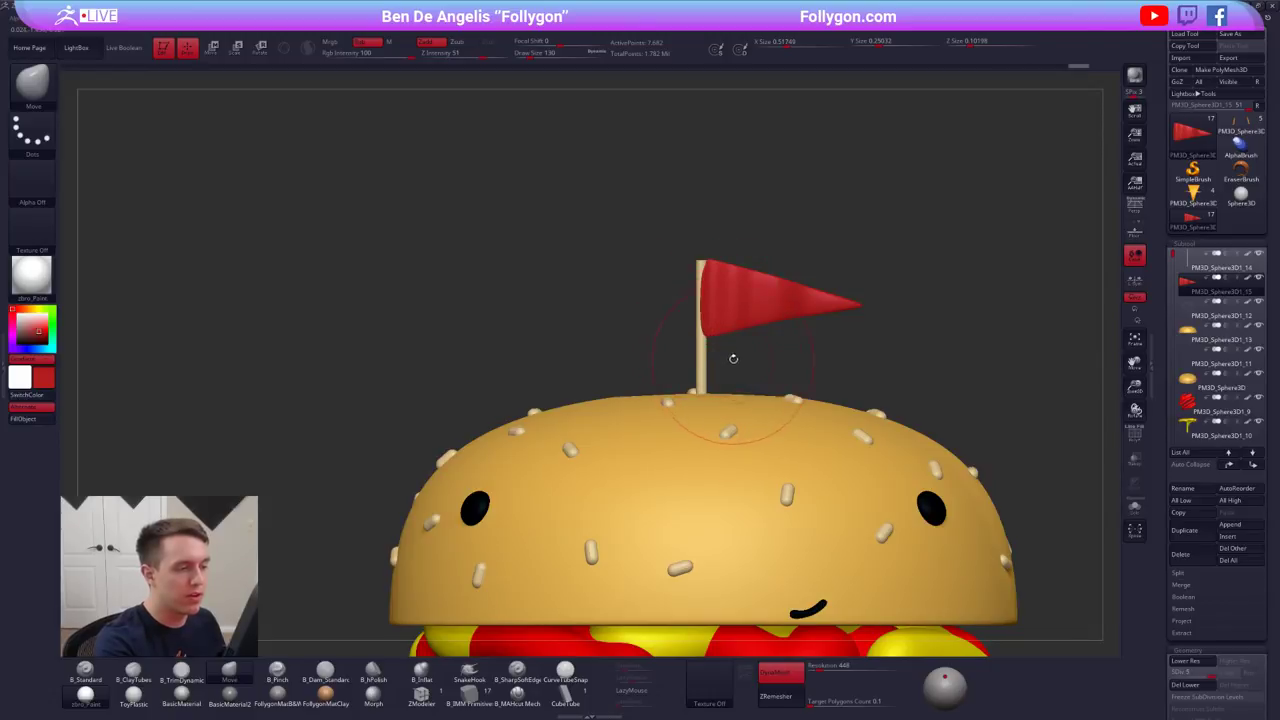
drag(733, 359, 767, 341)
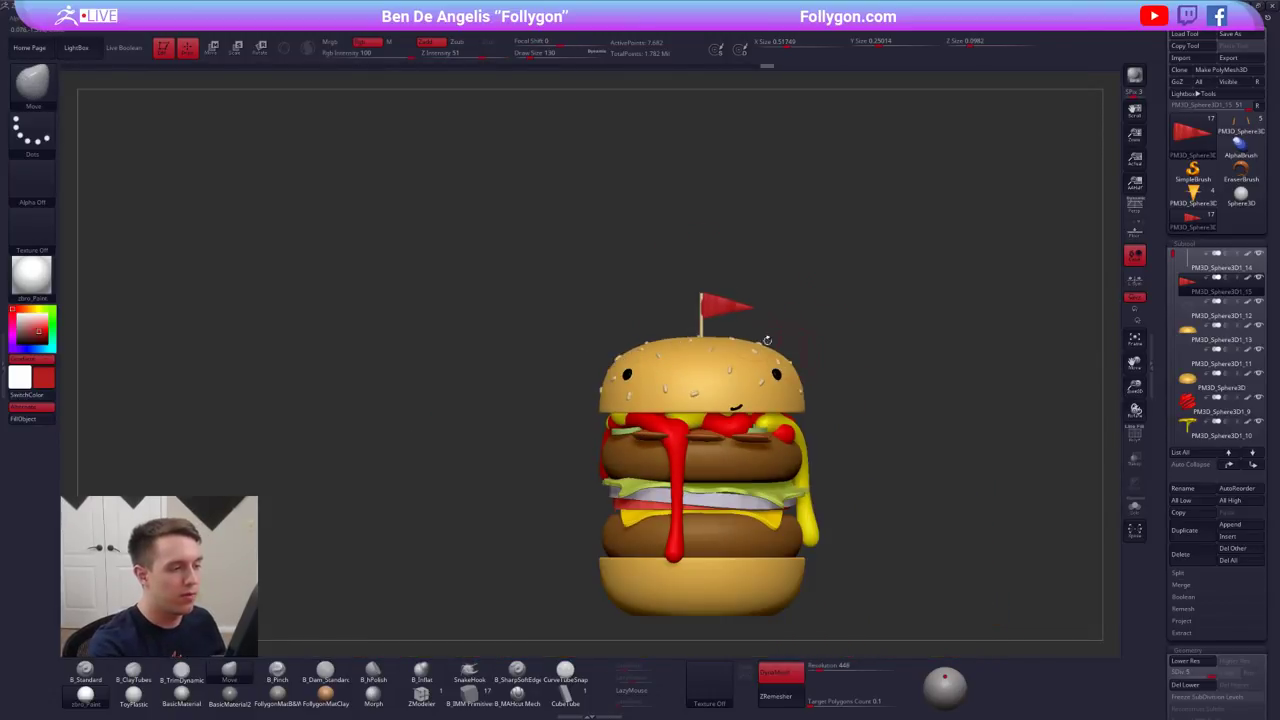
scroll(695, 310, up, 5)
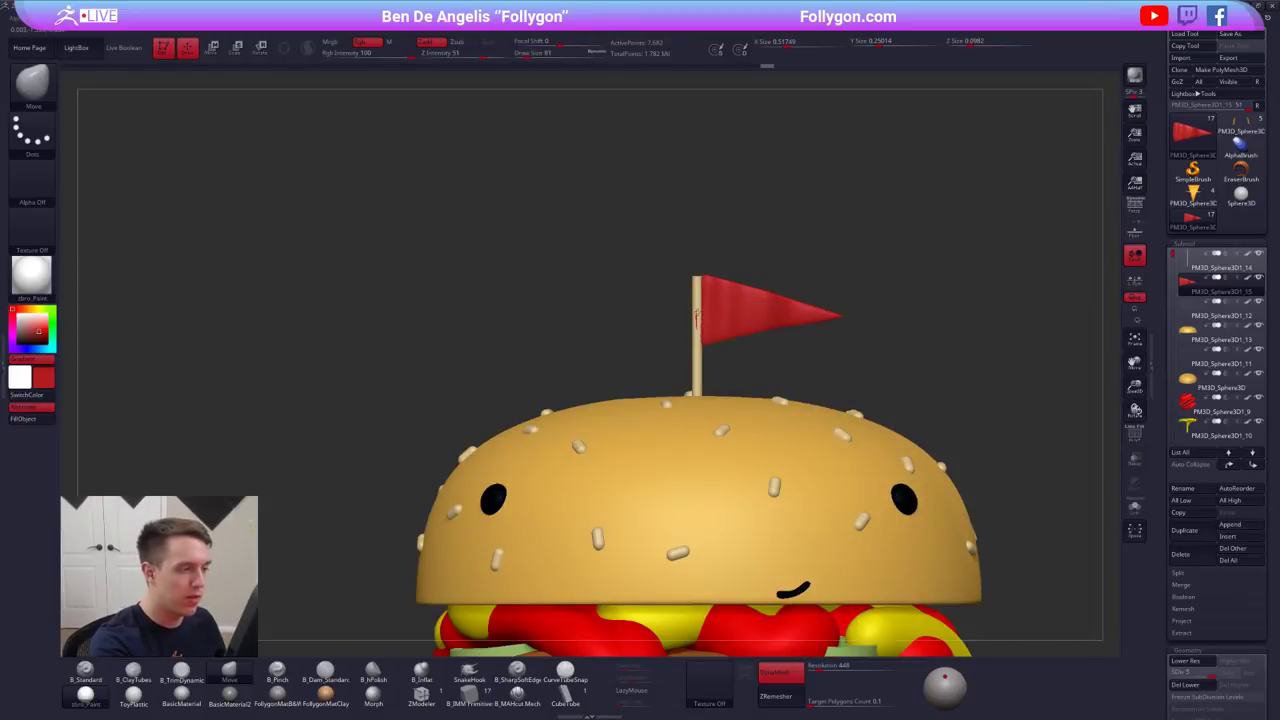
- Select the bottom bun subtool, compare the whole burger with the reference image, and duplicate the bun
alt+drag(804, 368, 761, 177)
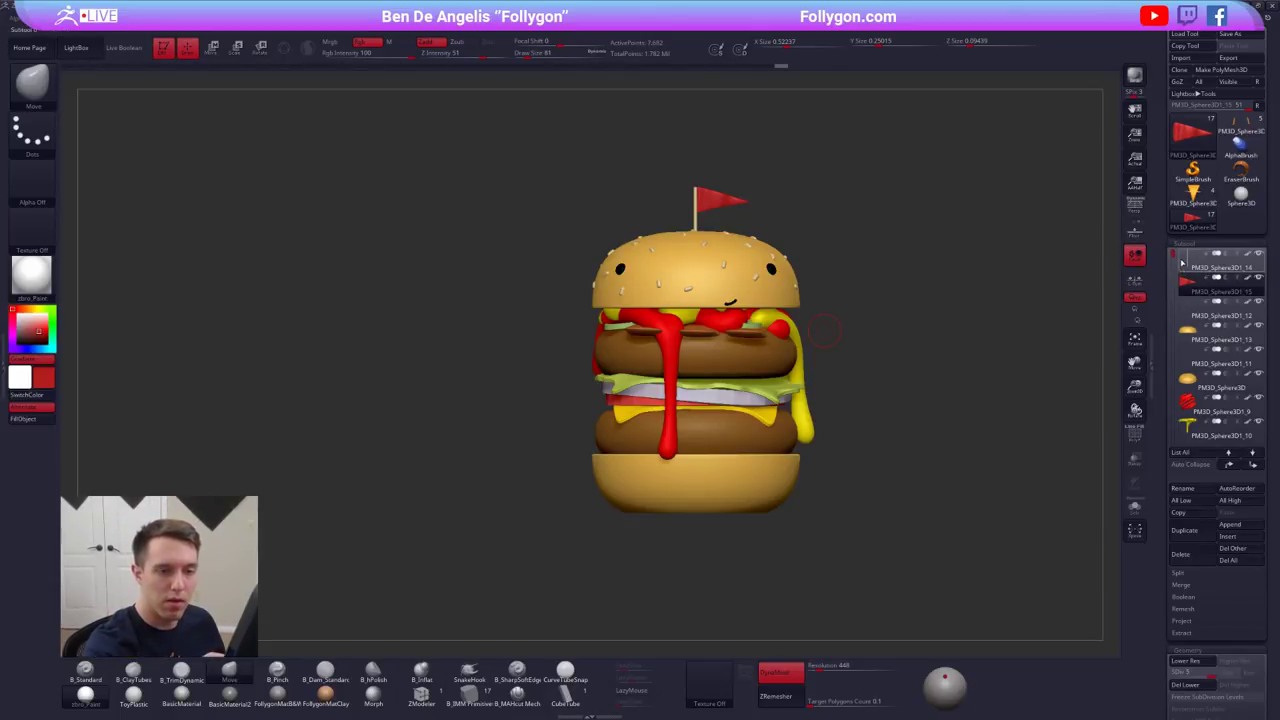
drag(1174, 257, 1176, 380)
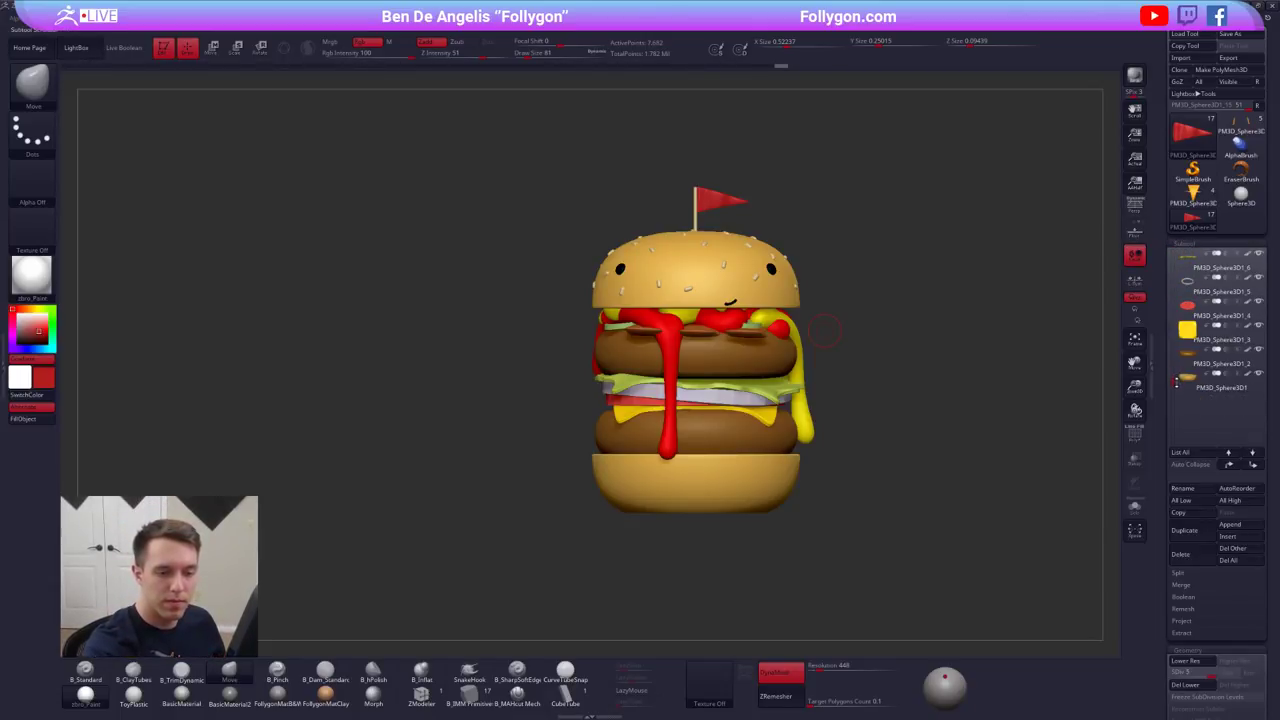
click(1215, 384)
alt+drag(1025, 474, 973, 488)
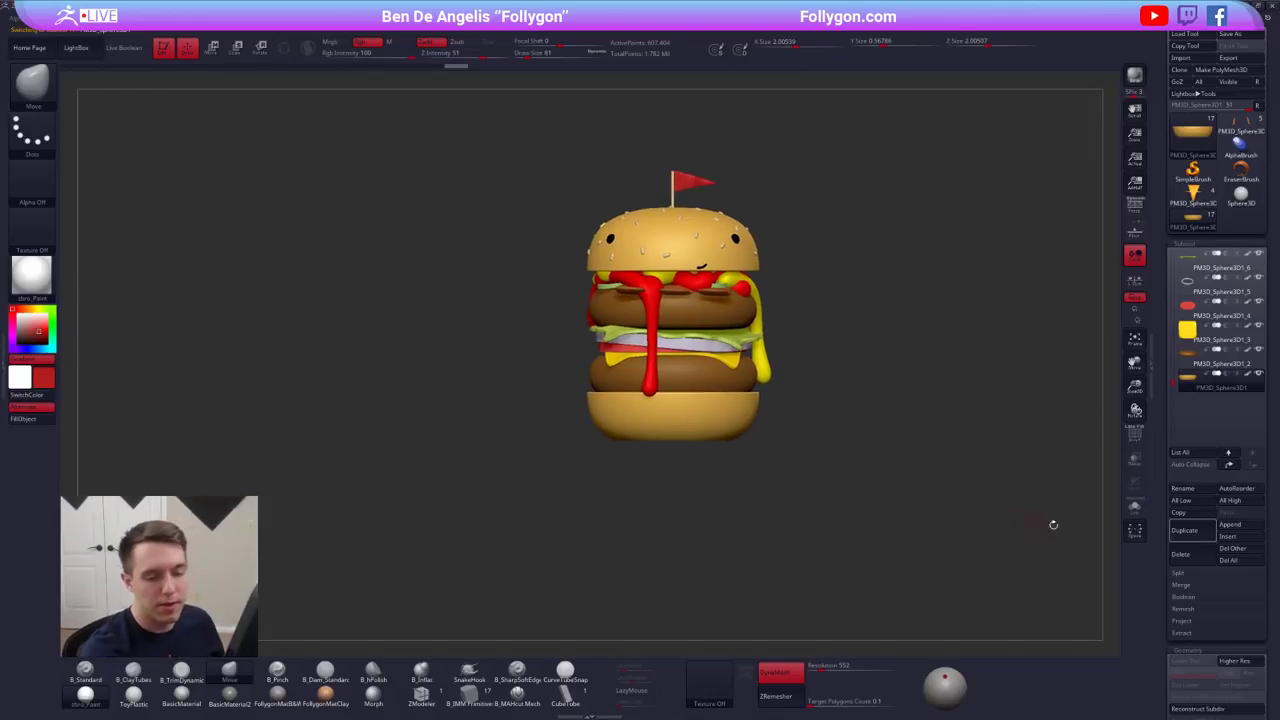
key(shift+z)
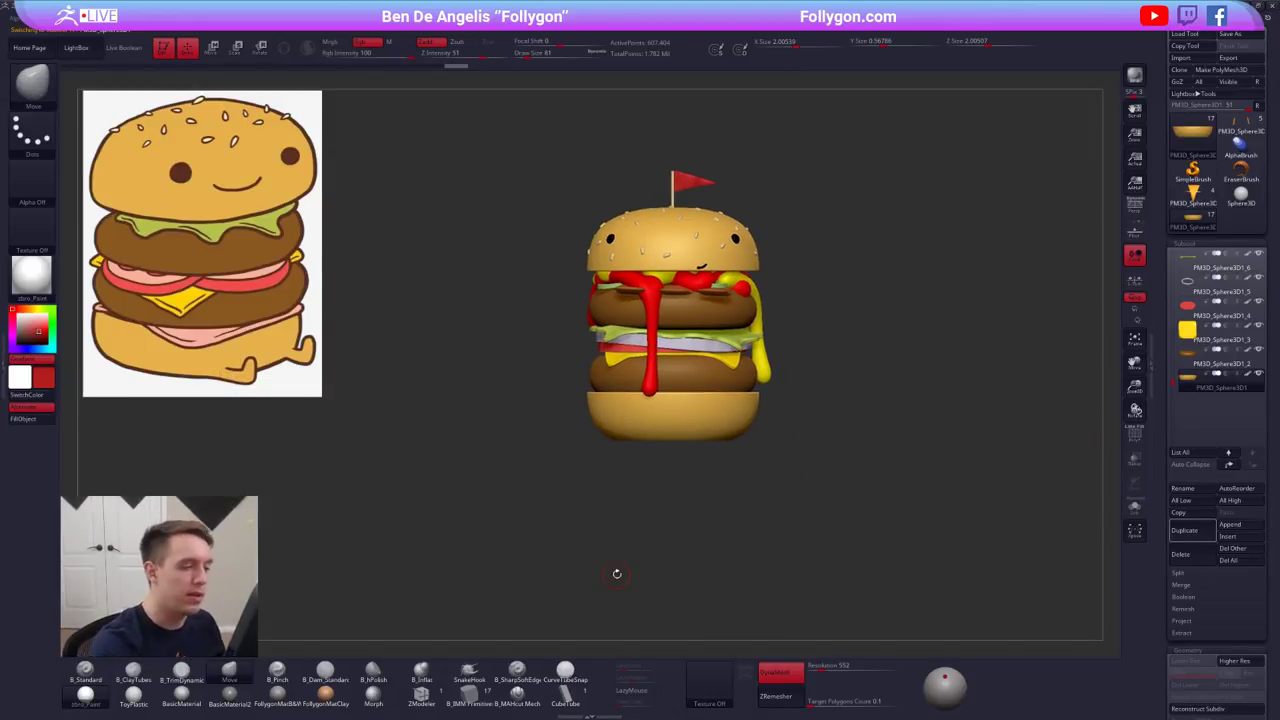
drag(815, 561, 832, 571)
key(shift+z)
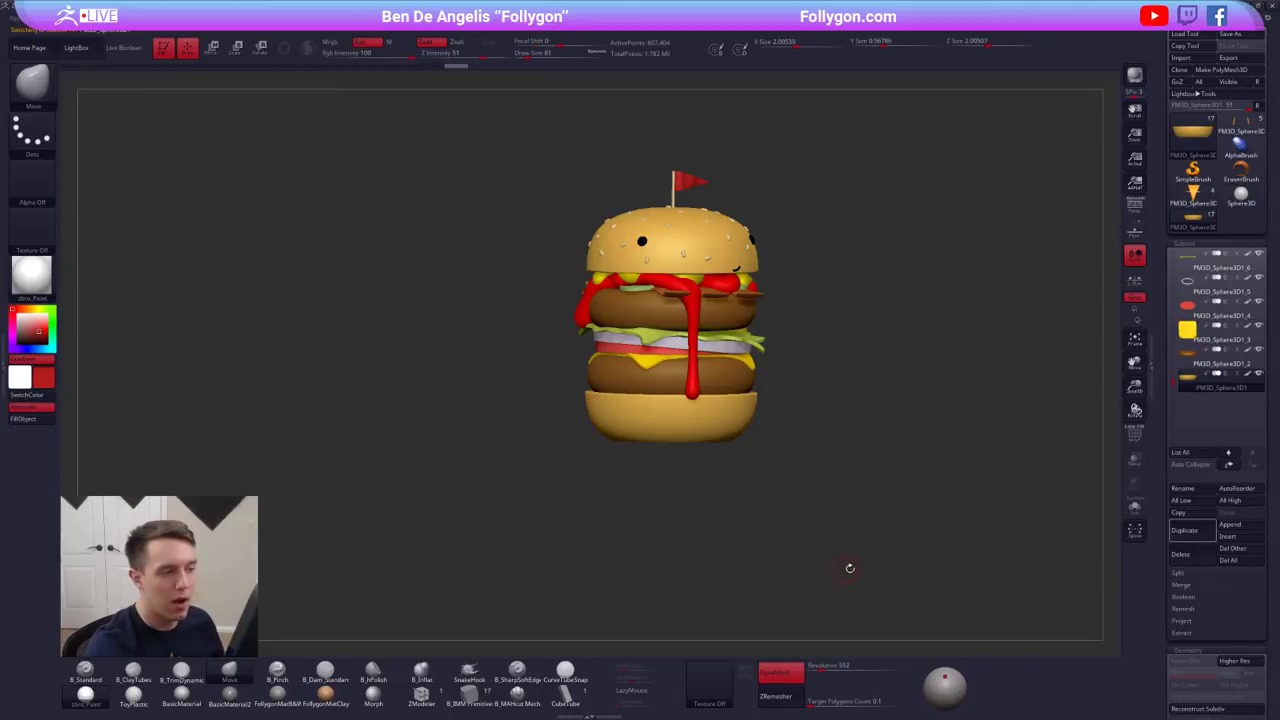
key(shift+z)
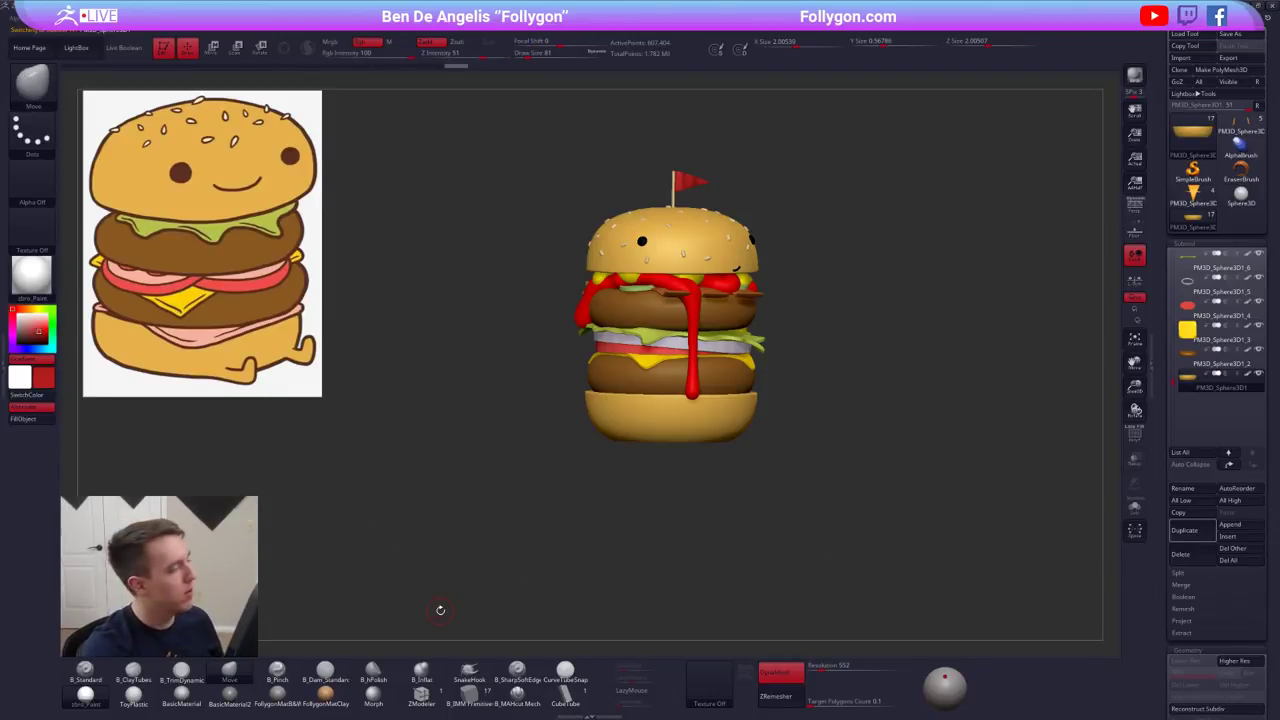
key(shift+z)
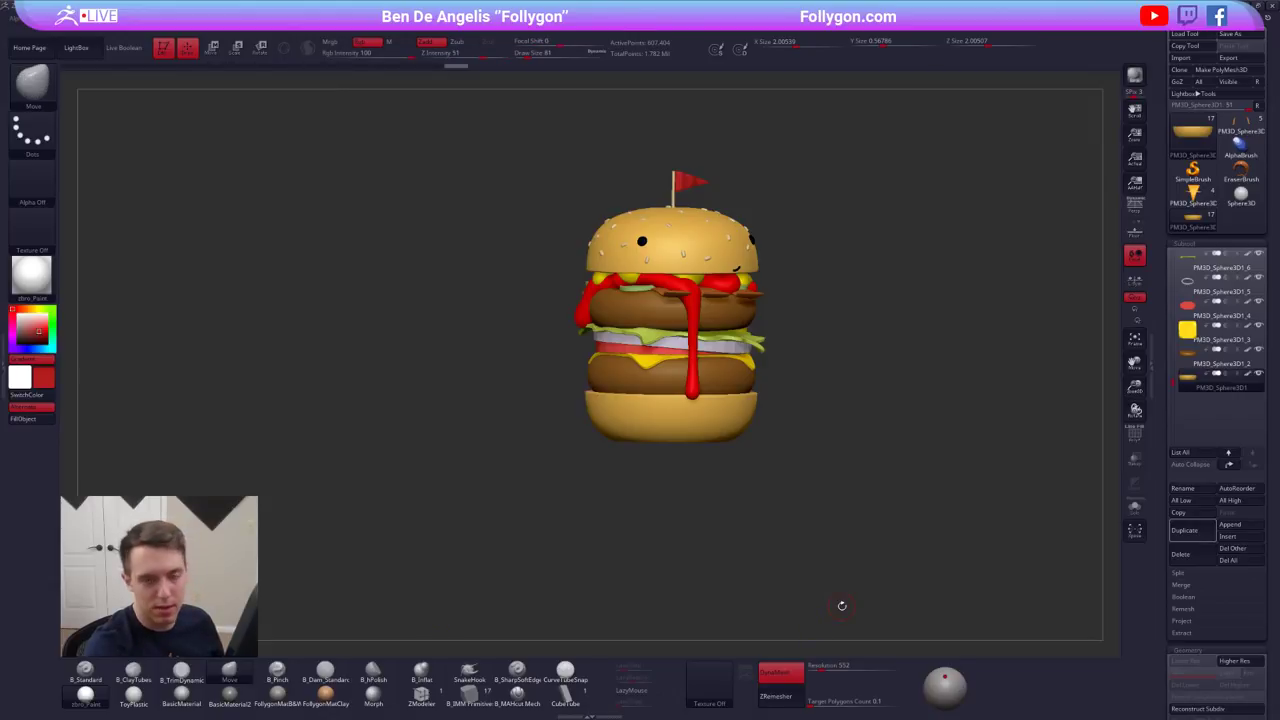
mouse_move(905, 603)
mouse_down()
mouse_move(885, 618)
mouse_move(906, 619)
mouse_move(888, 617)
mouse_up()
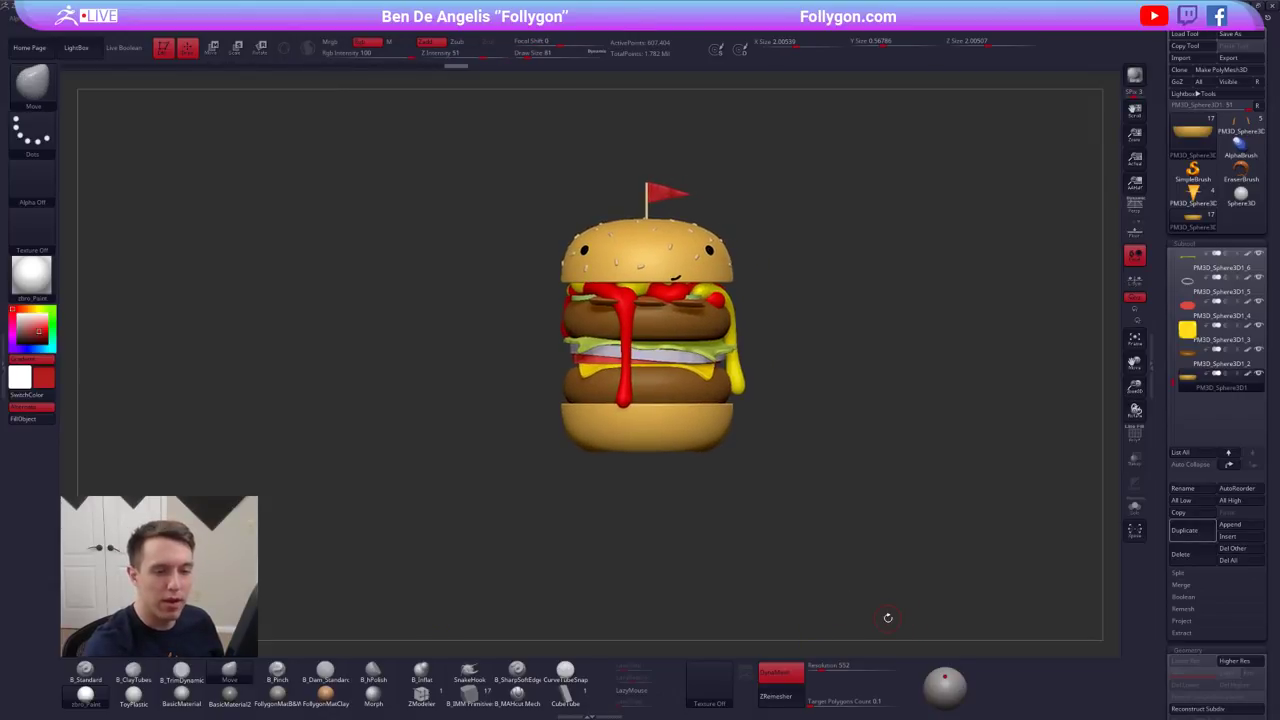
click(1203, 536)
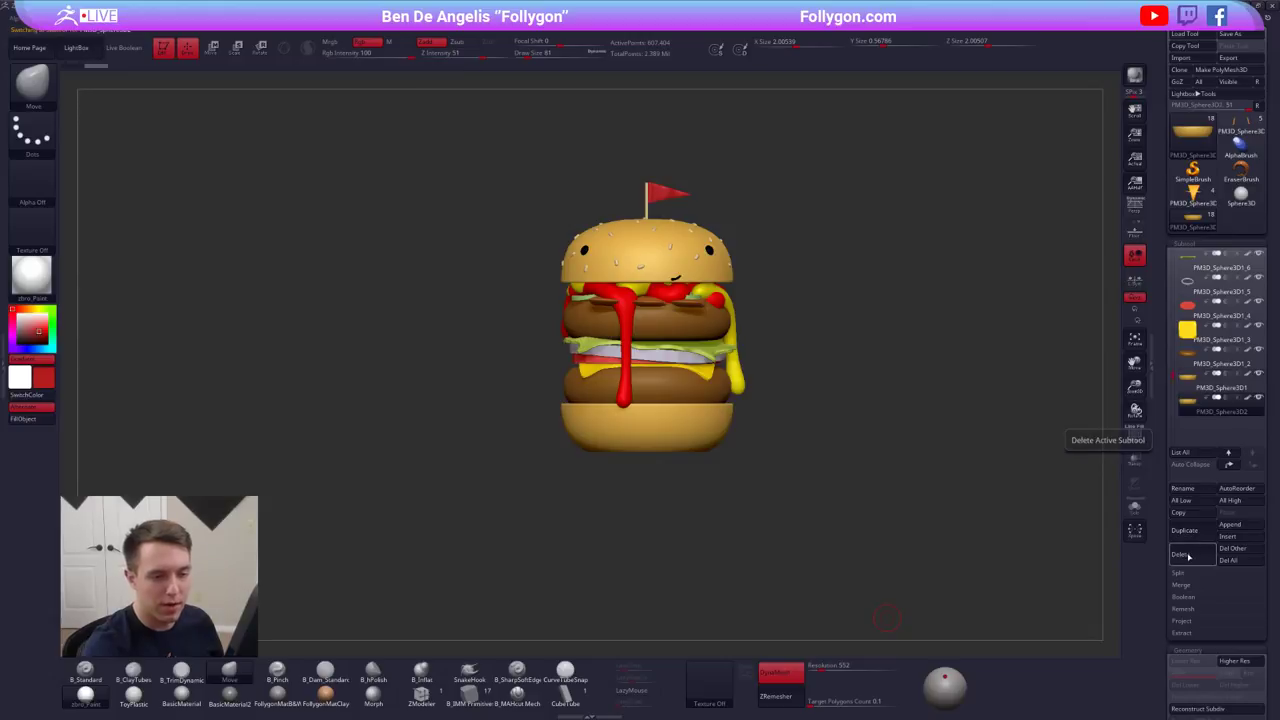
- Choose the Creased Cylinder from the primitive insert meshes and sample the bun's tan colour
click(469, 692)
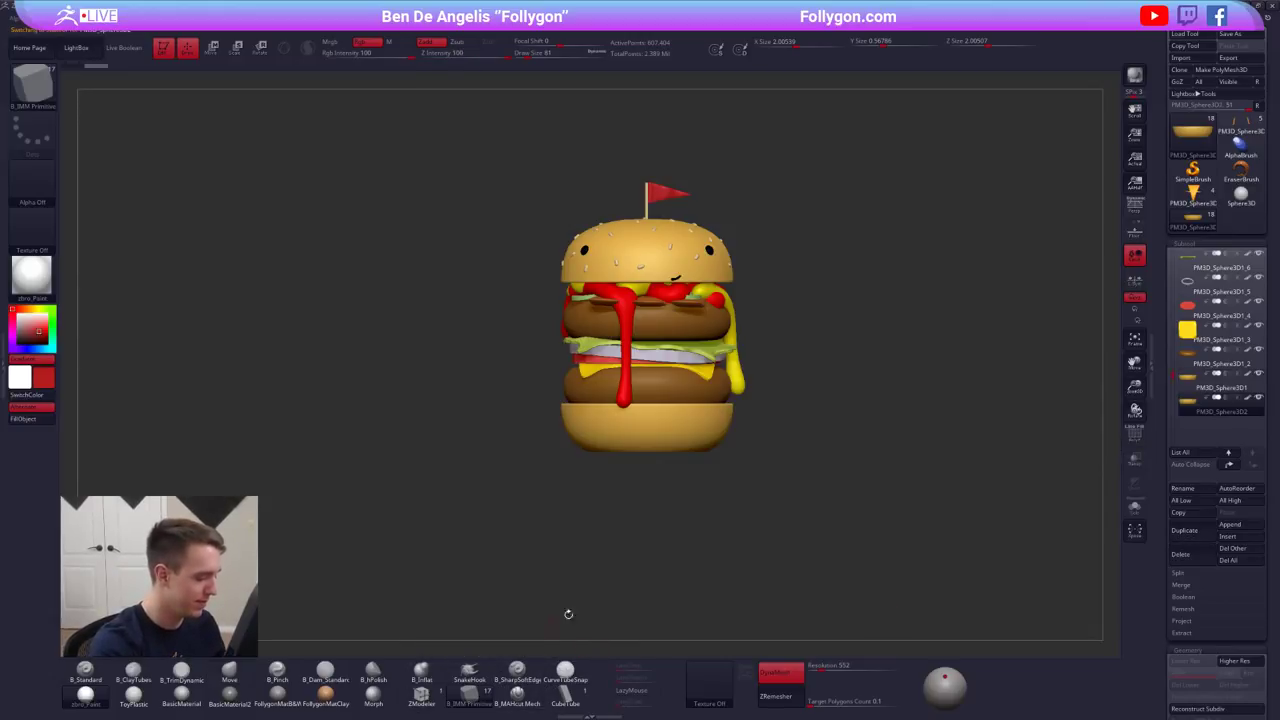
key(m)
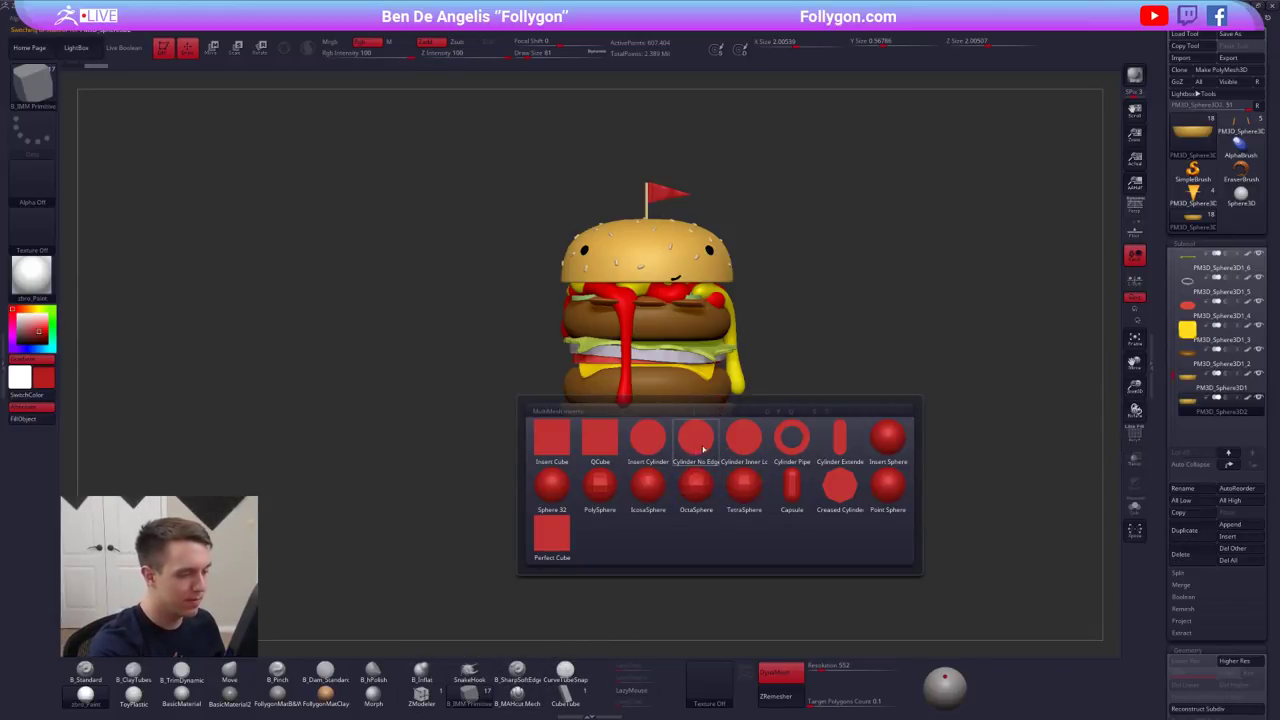
click(838, 491)
key(v)
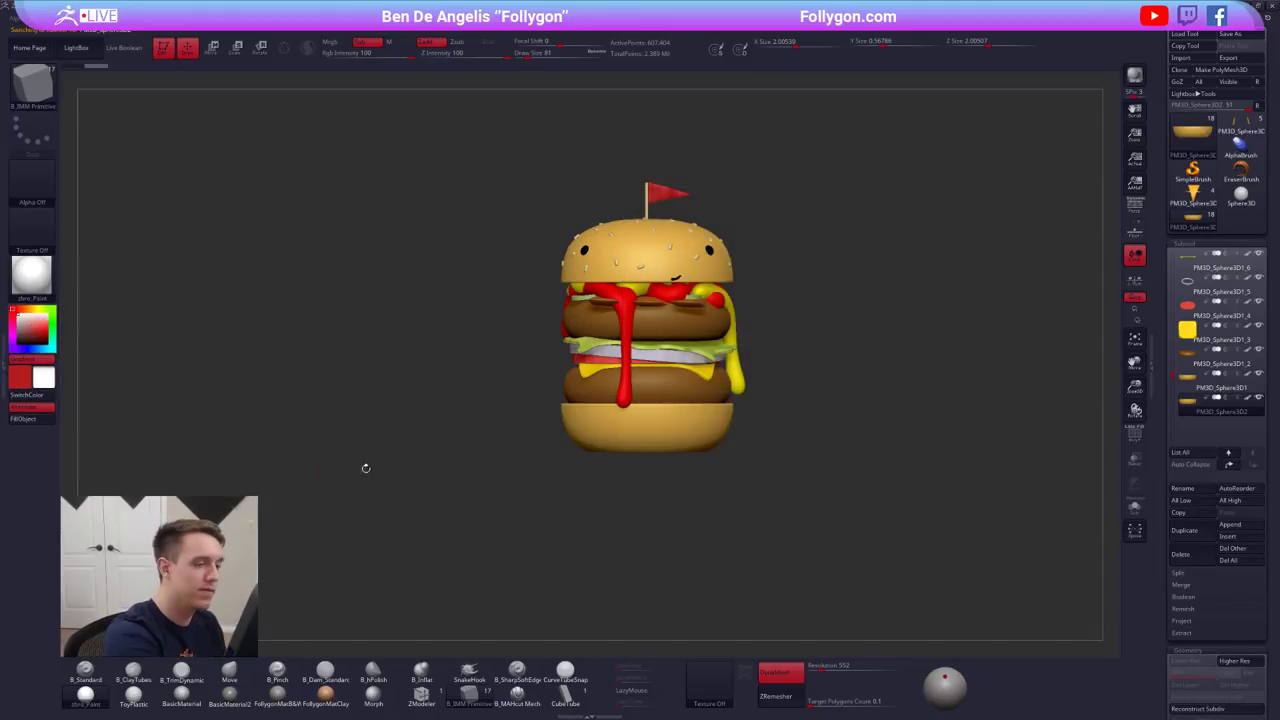
key(c)
- Insert a small cylinder on the underside of the duplicated bun and remove the bun geometry so only the cylinder remains
ctrl+right_drag(662, 444, 679, 471)
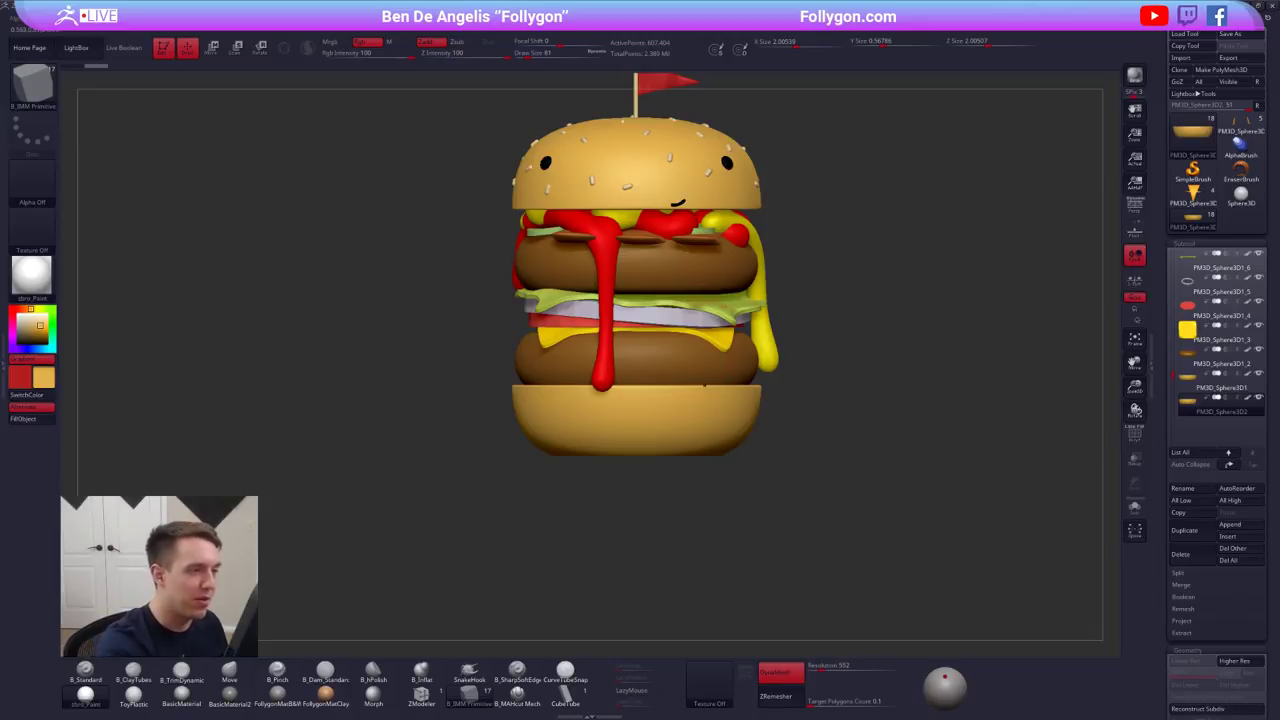
right_drag(692, 413, 646, 480)
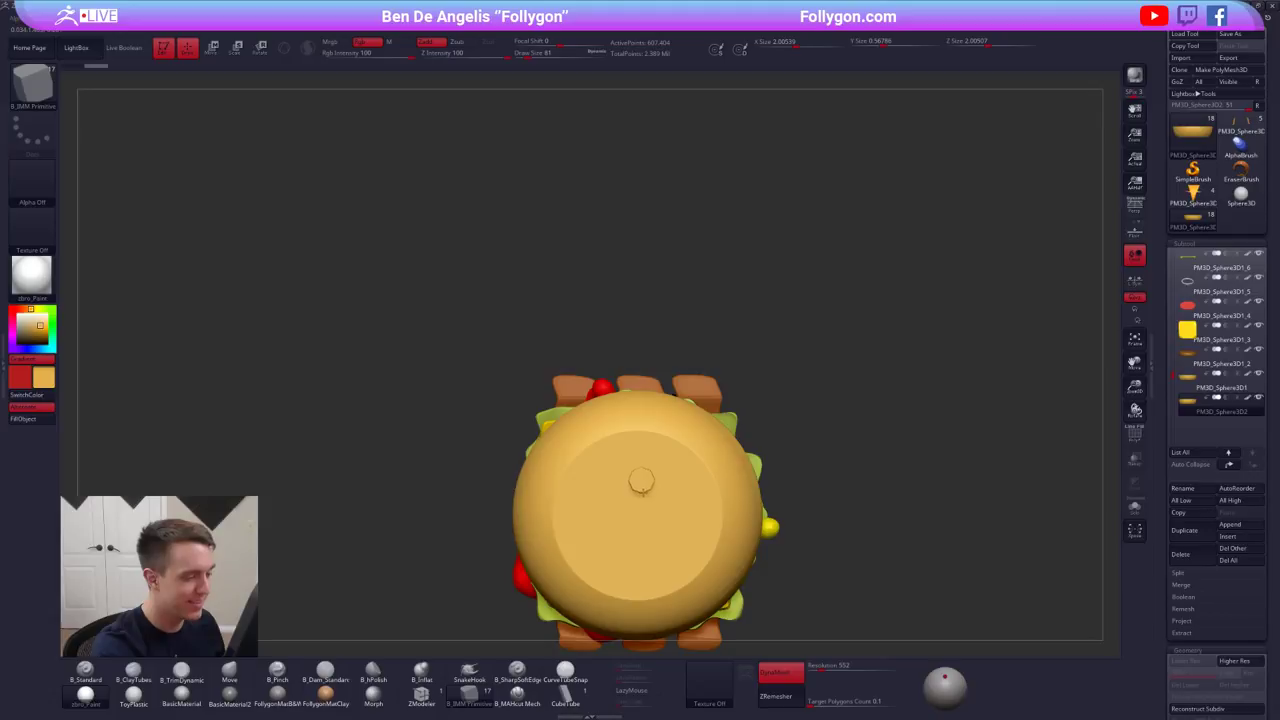
drag(642, 491, 642, 493)
key(alt+s)
right_drag(645, 480, 680, 520)
ctrl+click(688, 443)
ctrl+drag(688, 443, 692, 448)
mouse_move(673, 424)
alt+right_down()
mouse_move(683, 435)
mouse_move(668, 430)
alt+right_up()
ctrl+shift+click(657, 415)
key(space)
click(717, 428)
alt+right_drag(728, 397, 706, 398)
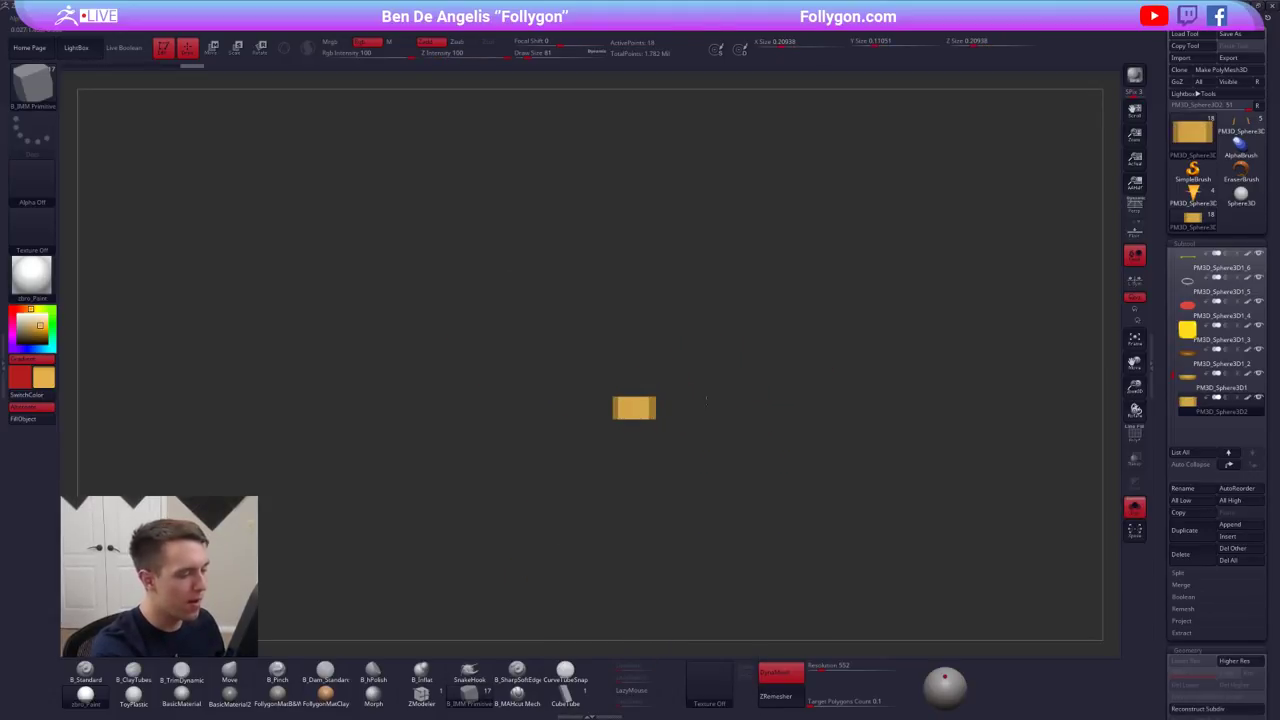
- Rotate the cylinder to lie horizontally and stretch it to about 0.7 units long as a leg
key(r)
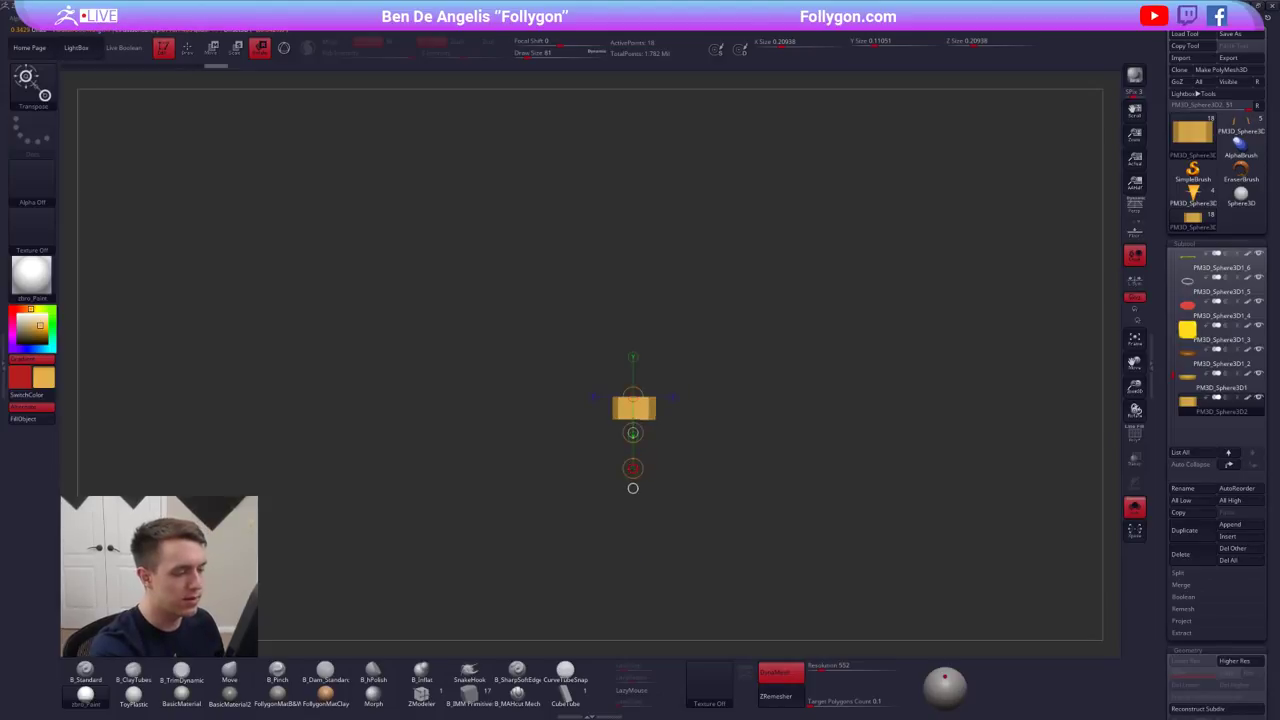
shift+drag(633, 468, 727, 410)
key(w)
drag(633, 468, 1106, 397)
- Move the leg cylinder out to the front of the bottom bun and lengthen its free end slightly
click(1135, 507)
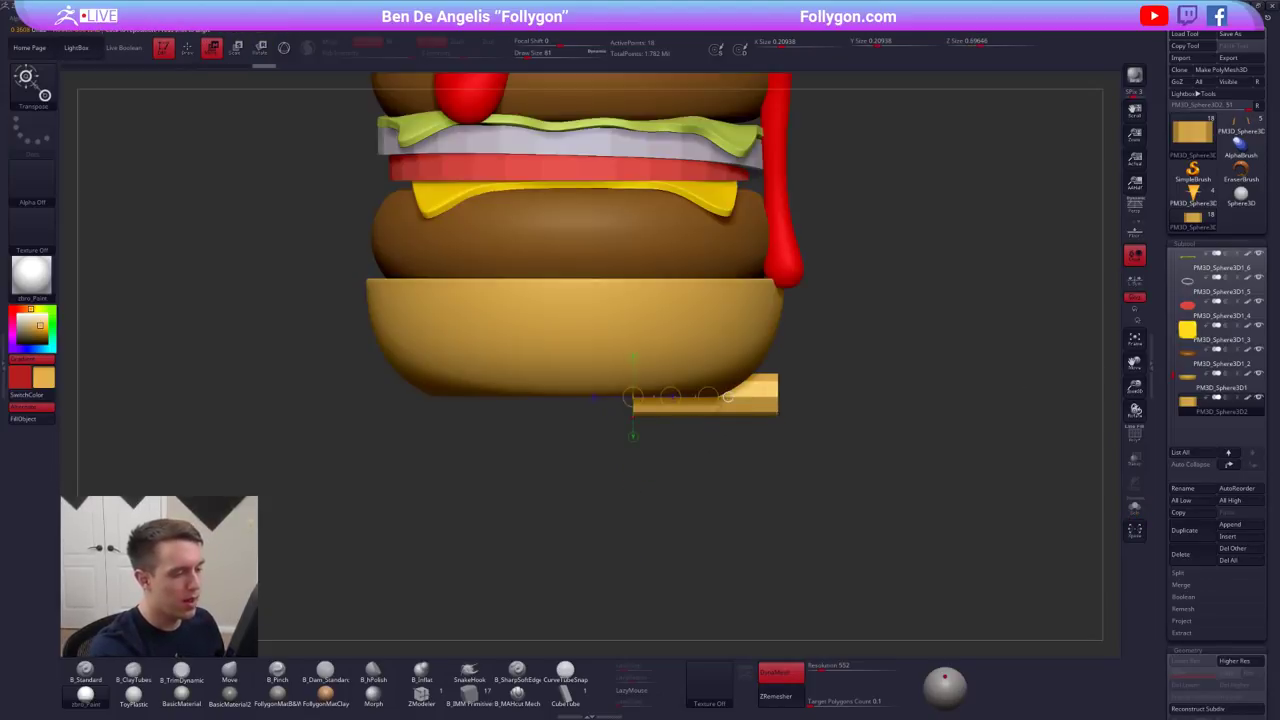
drag(671, 397, 798, 346)
alt+drag(850, 440, 785, 478)
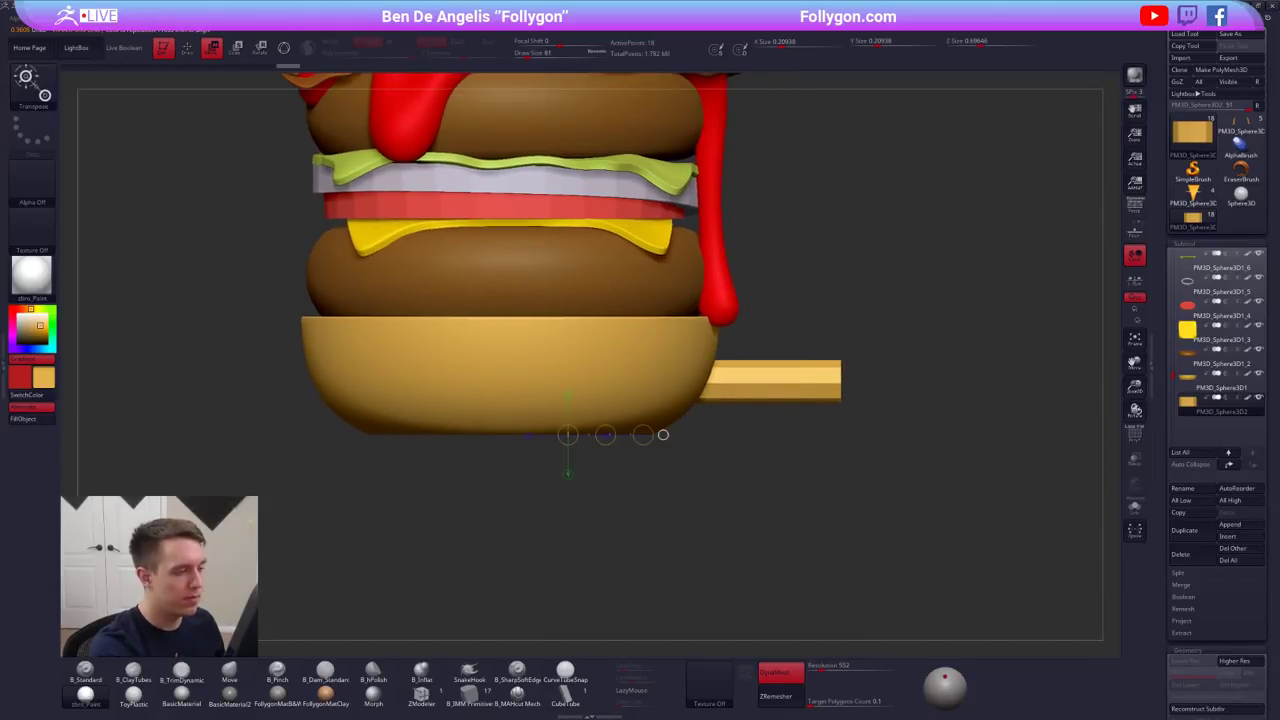
click(1135, 507)
drag(696, 383, 761, 384)
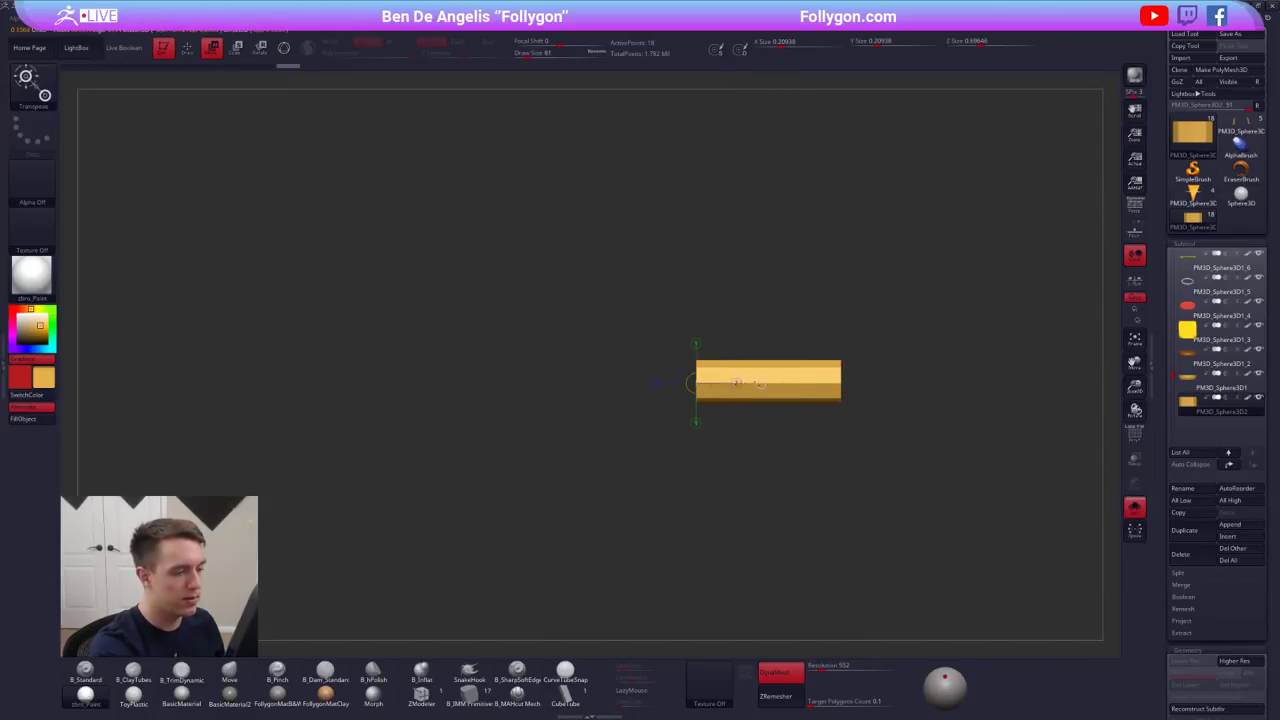
drag(862, 383, 893, 383)
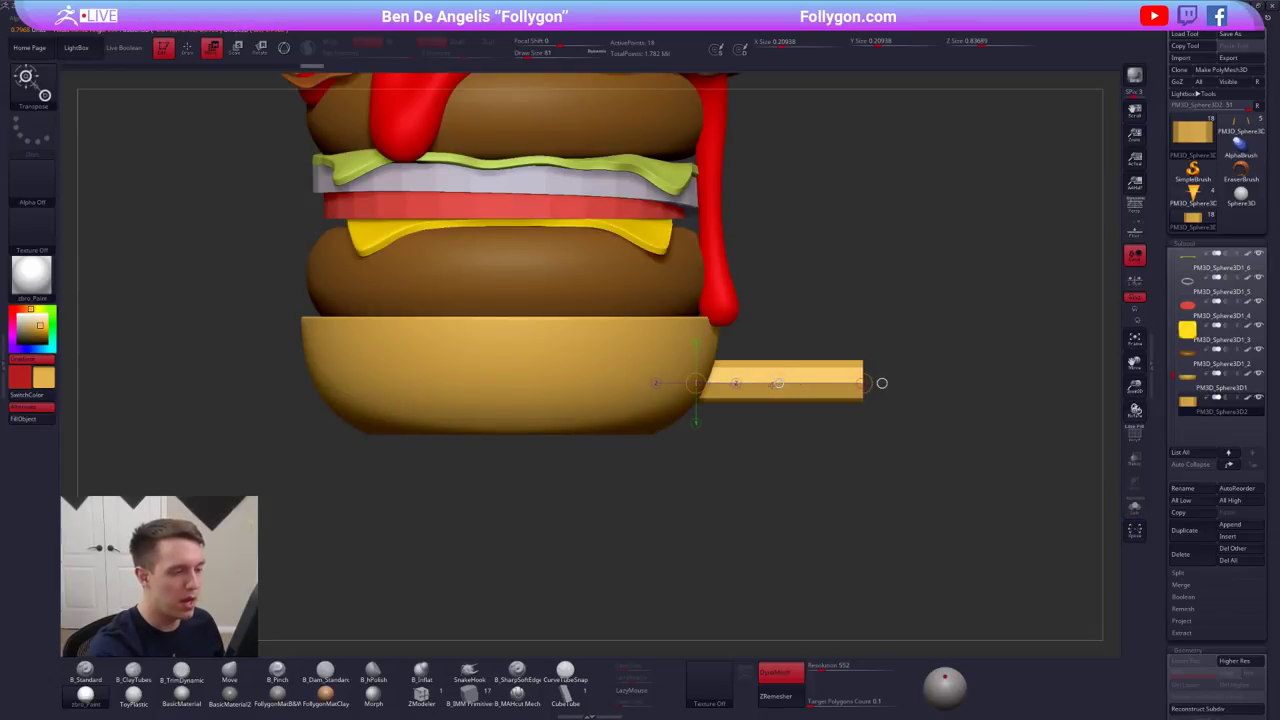
- Tilt the leg's free end slightly downward and smooth the cylinder with dynamic subdivision
key(r)
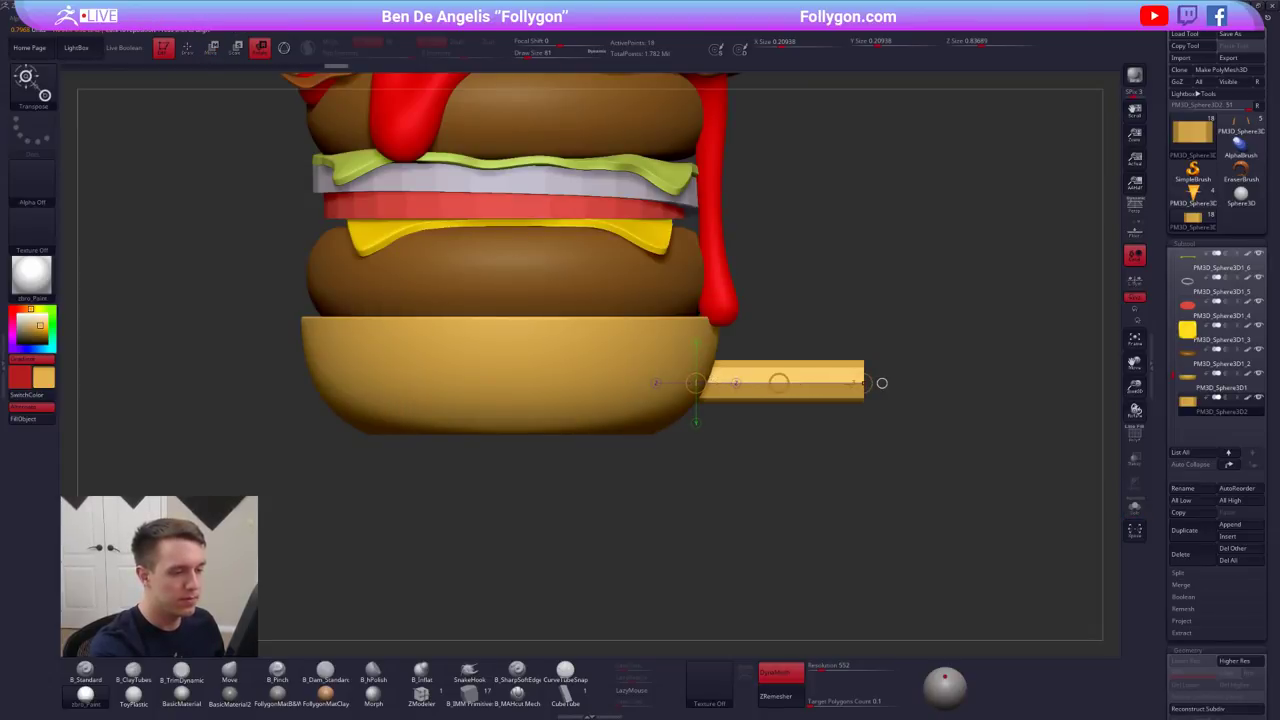
drag(864, 383, 862, 415)
key(d)
alt+drag(771, 500, 771, 412)
drag(771, 412, 632, 444)
- Move the leg to one side of the bun's centre, Mirror And Weld it into a pair, and save the project
key(w)
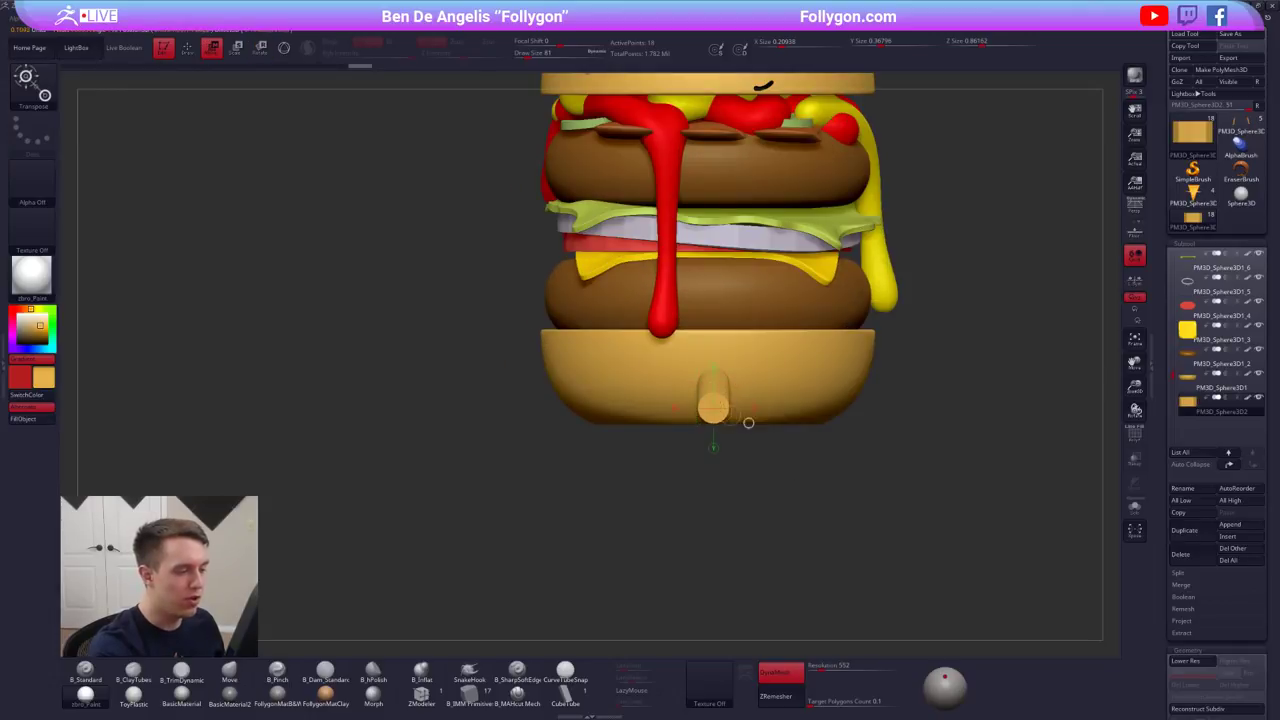
shift+drag(731, 416, 648, 455)
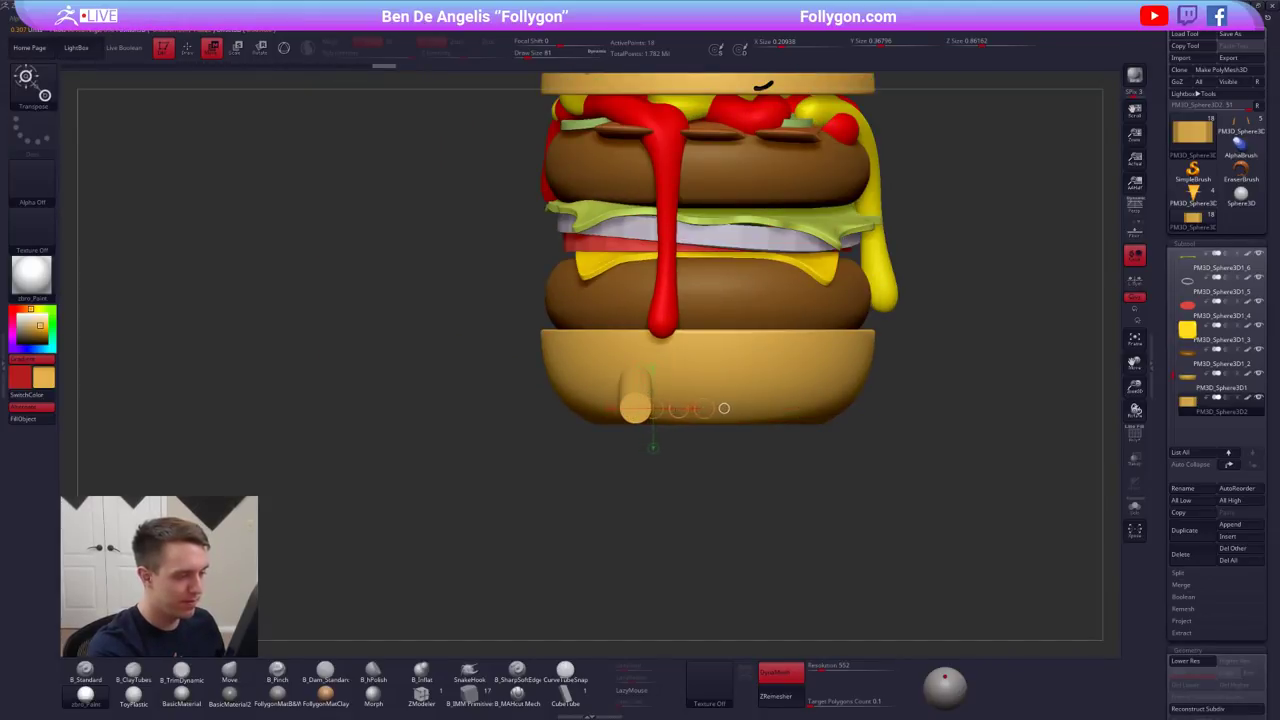
drag(678, 408, 690, 408)
key(q)
key(ctrl+q)
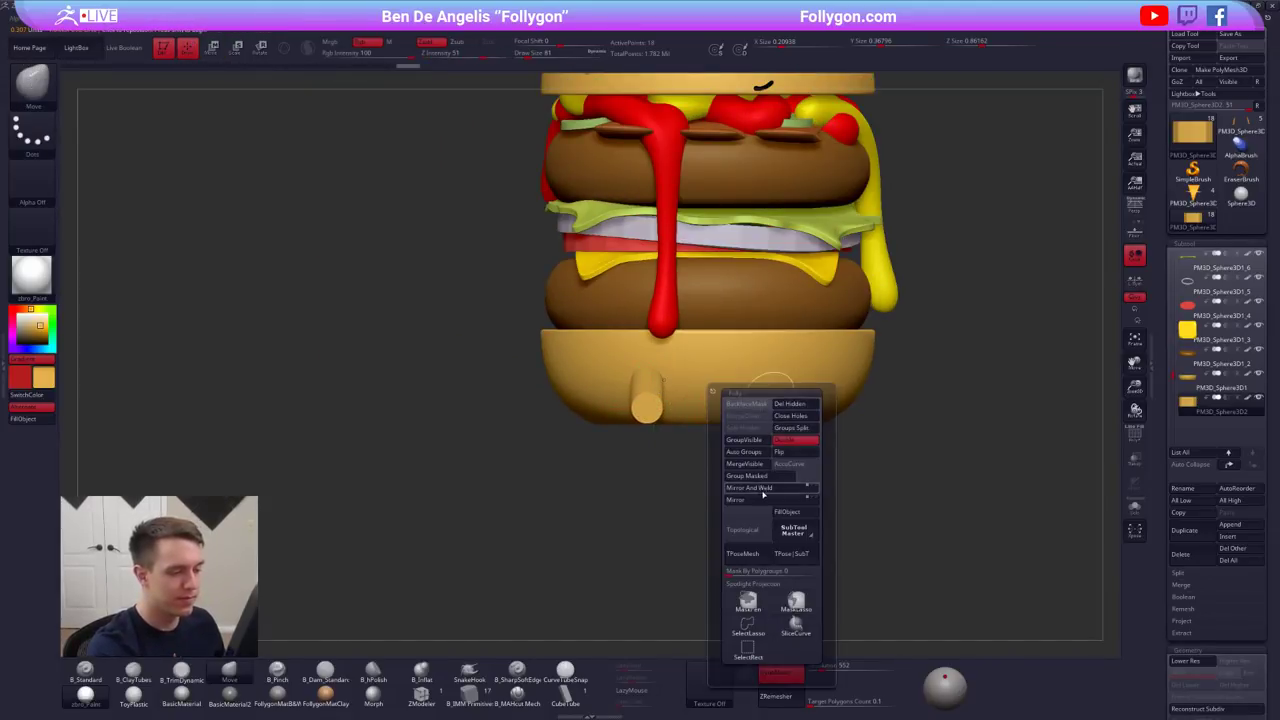
click(763, 490)
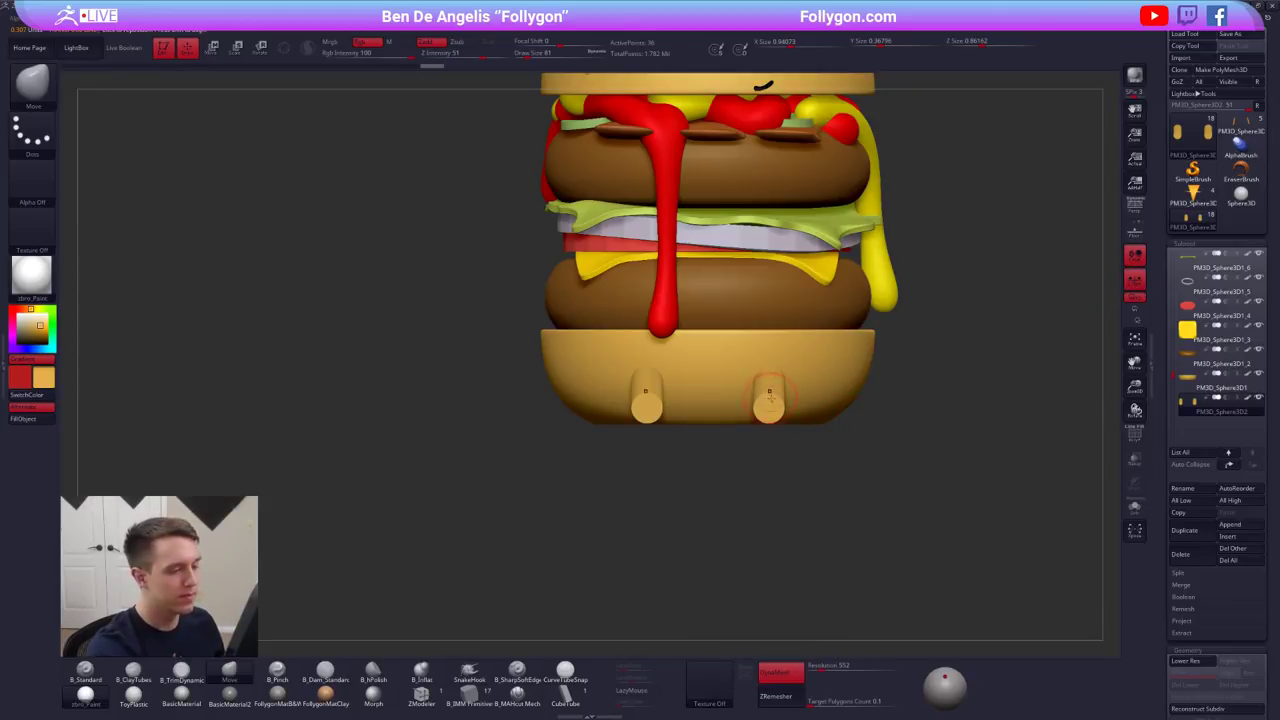
drag(690, 468, 764, 448)
key(ctrl+s)
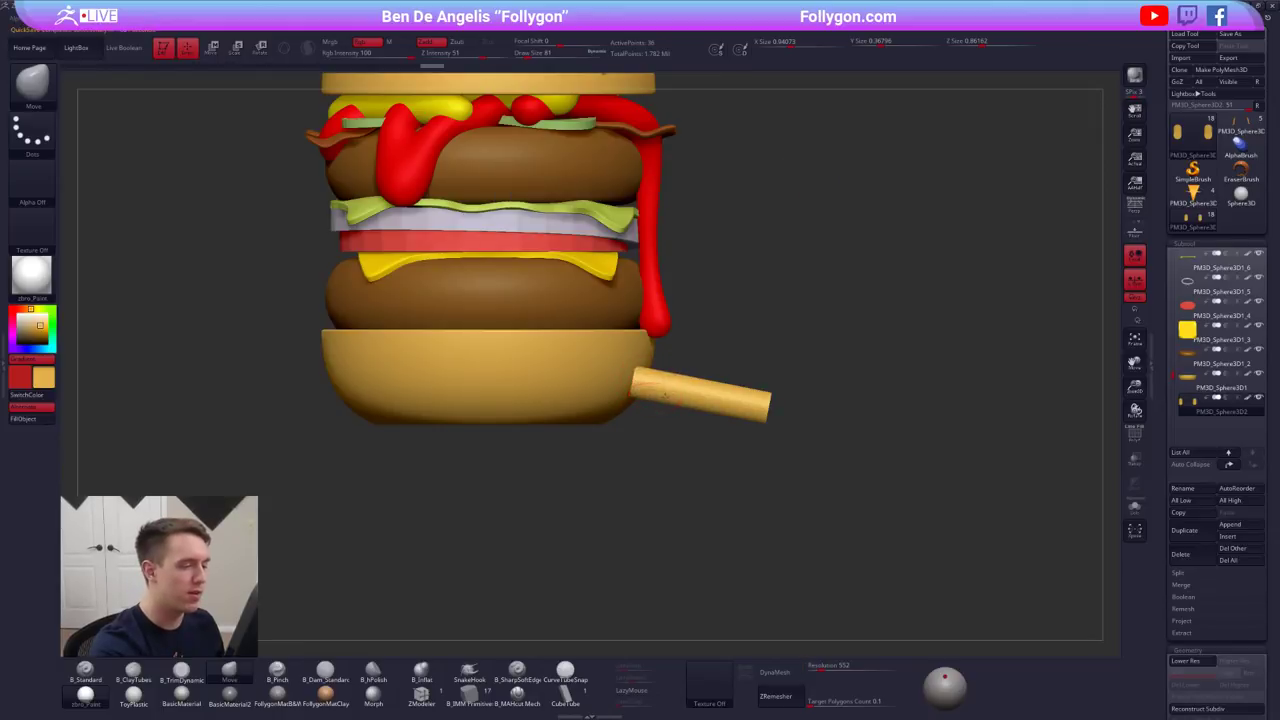
- Scale the pair of legs down to about 0.53 units deep and seat them against the front of the bottom bun
ctrl+right_drag(628, 394, 631, 445)
key(w)
mouse_move(680, 394)
shift+mouse_down()
mouse_move(680, 480)
mouse_move(654, 437)
shift+mouse_up()
key(alt+s)
right_drag(654, 450, 700, 450)
key(e)
click(595, 367)
shift+right_drag(595, 367, 552, 362)
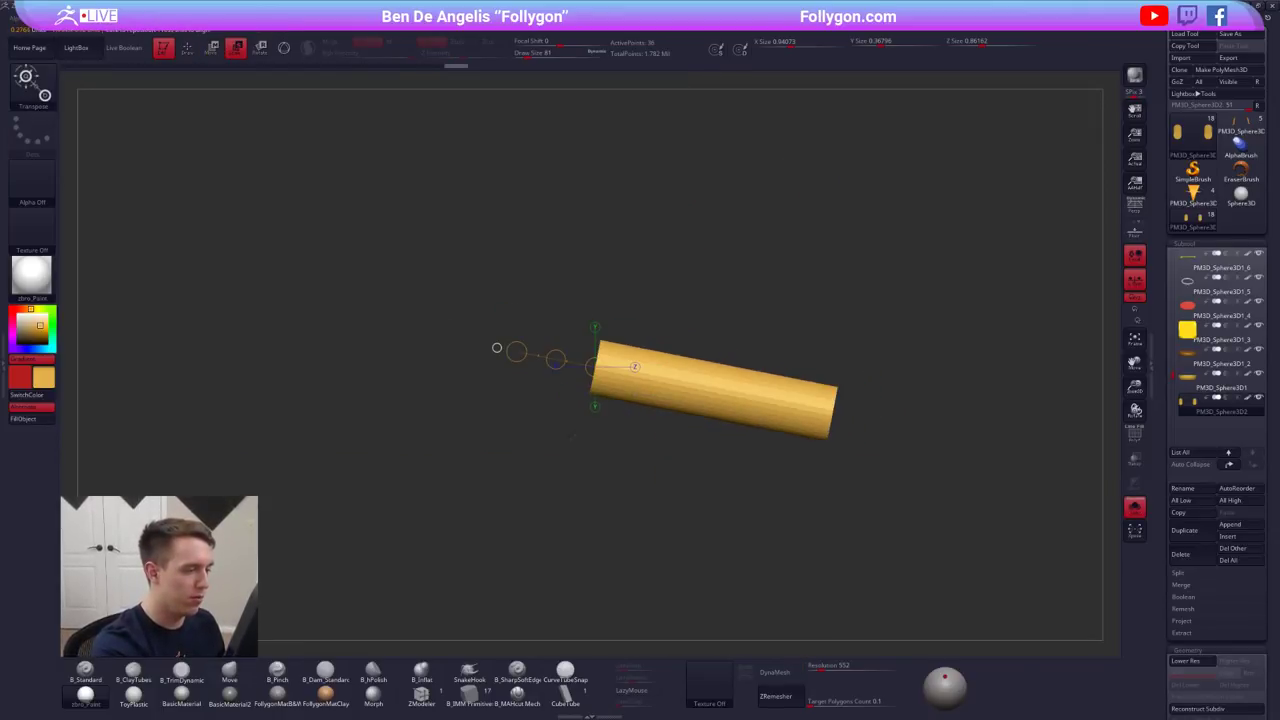
click(595, 407)
key(alt+s)
drag(595, 447, 595, 420)
mouse_move(595, 407)
ctrl+right_down()
mouse_move(691, 411)
mouse_move(676, 392)
mouse_move(724, 392)
mouse_move(674, 371)
ctrl+right_up()
- Rotate the legs to slope more steeply downward from the bun
key(q)
key(r)
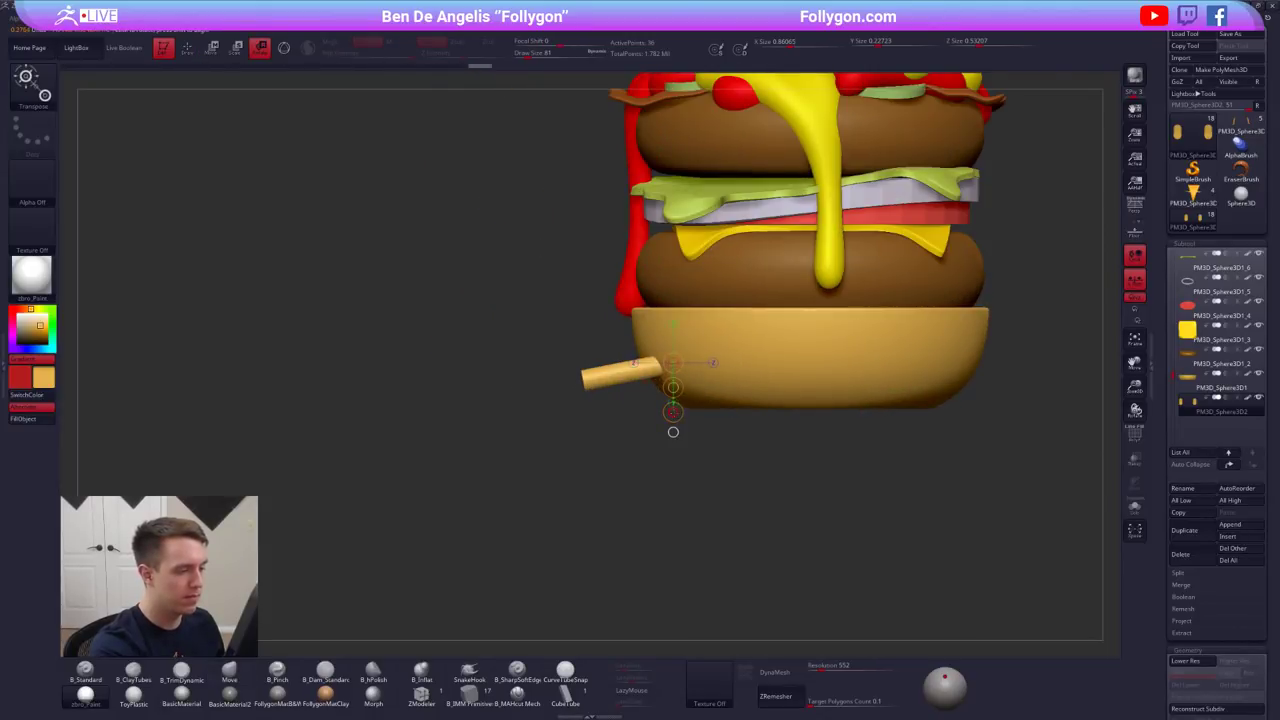
drag(673, 412, 686, 411)
key(q)
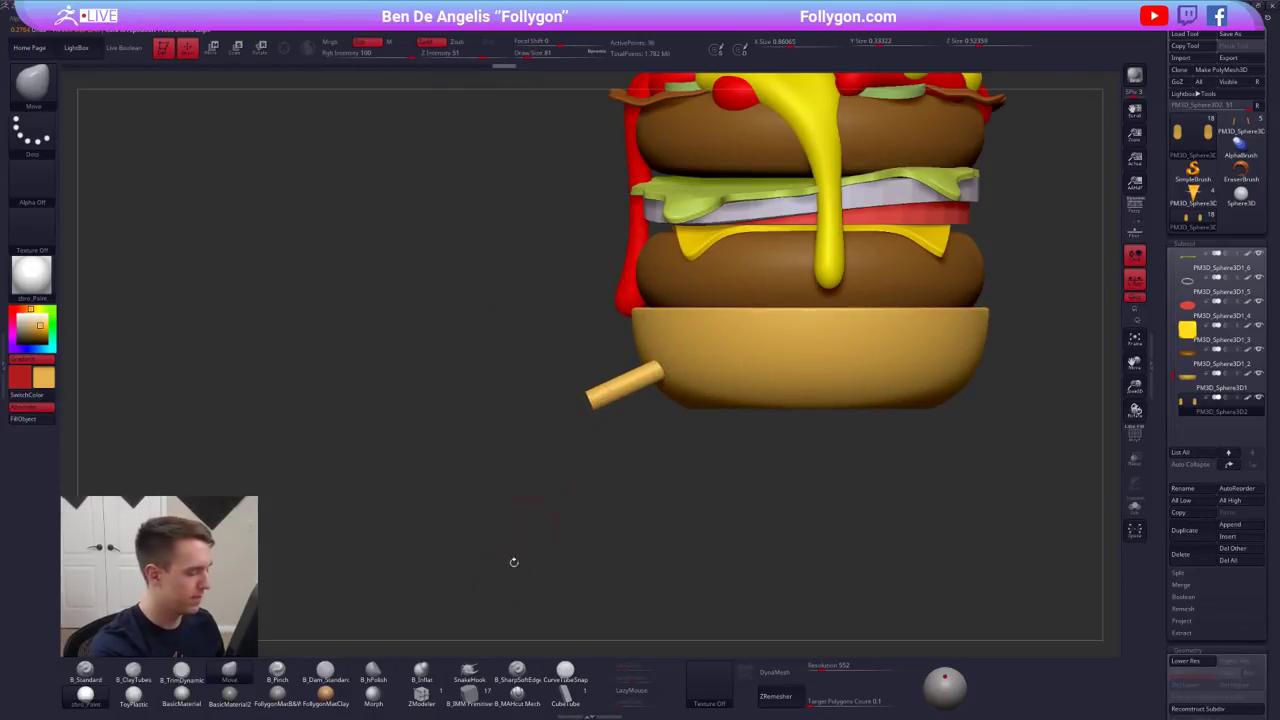
- Insert a sphere at the free end of each leg with the Insert Sphere primitive to start the feet
click(436, 704)
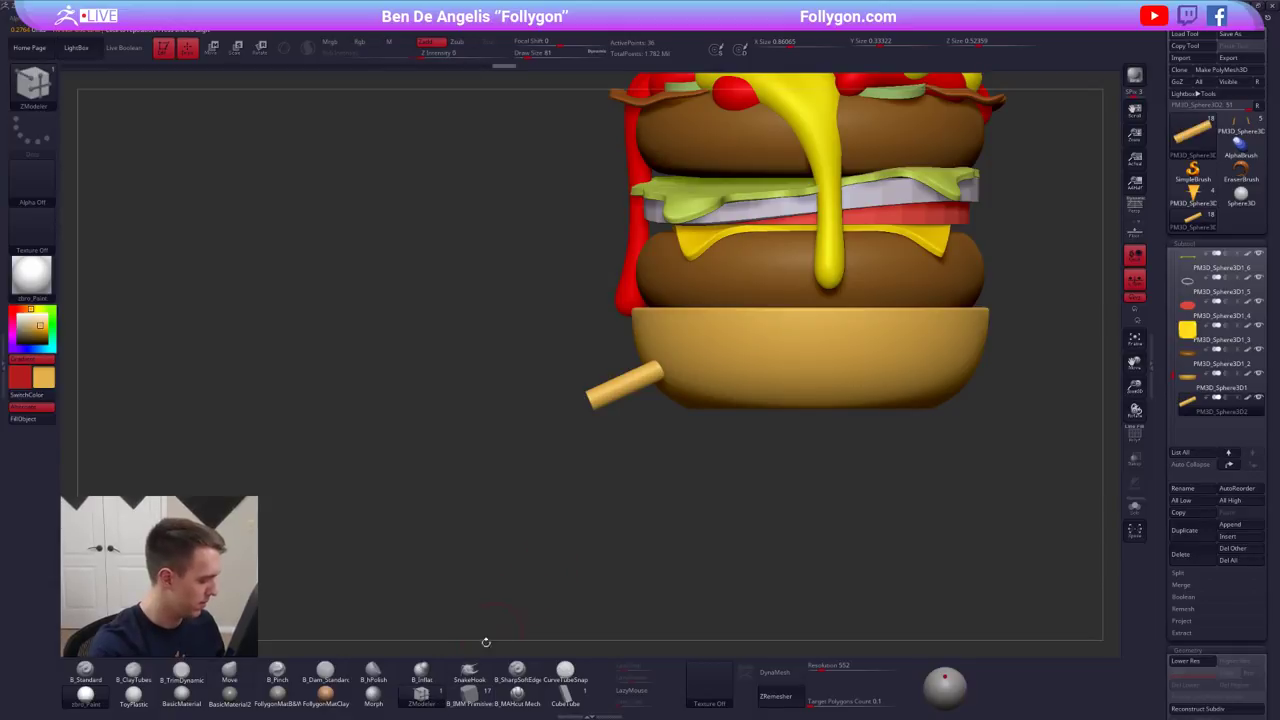
click(477, 694)
key(m)
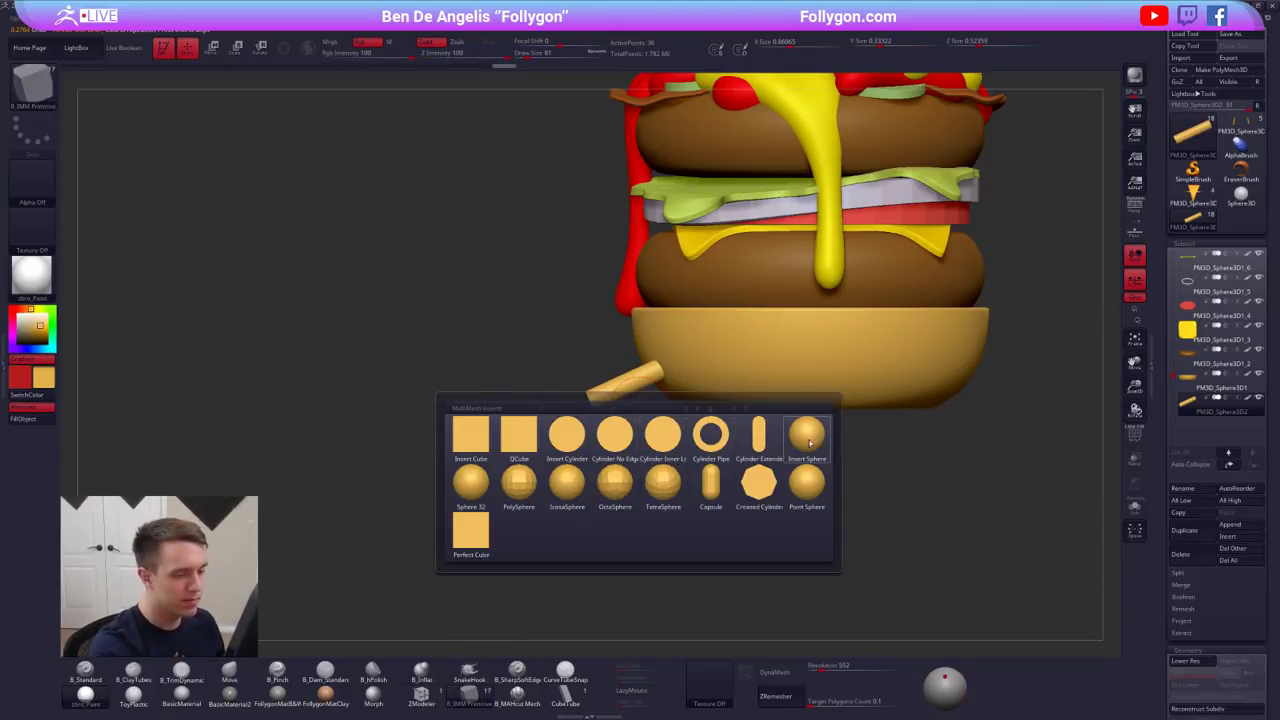
click(810, 442)
key(shift+s)
mouse_move(440, 420)
right_down()
mouse_move(703, 366)
mouse_move(703, 377)
right_up()
drag(703, 377, 690, 400)
right_drag(690, 400, 703, 377)
- Pull the end spheres into elongated, upturned feet with the Move brush
key(b)
key(m)
key(v)
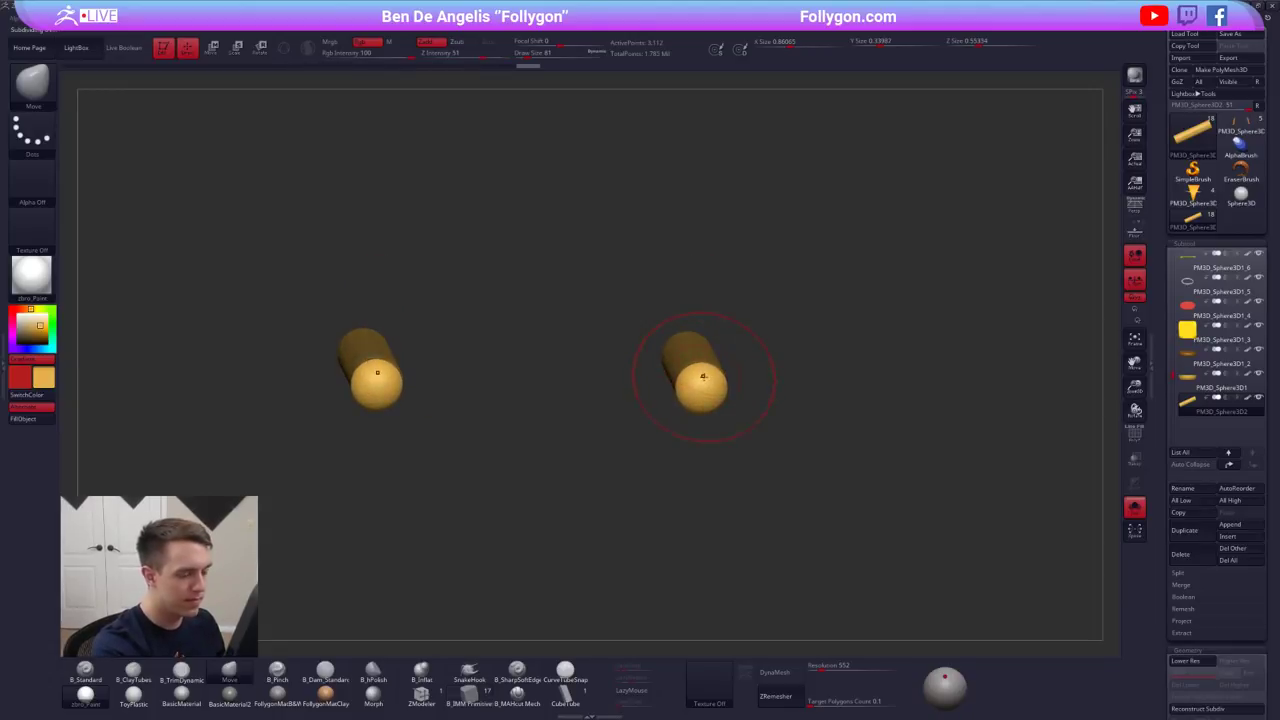
key(s)
drag(703, 377, 709, 377)
right_drag(709, 377, 702, 332)
drag(702, 385, 703, 364)
right_drag(703, 364, 702, 382)
mouse_move(704, 365)
mouse_down()
mouse_move(707, 334)
mouse_move(703, 387)
mouse_move(706, 354)
mouse_up()
right_drag(706, 354, 707, 396)
drag(708, 346, 709, 333)
mouse_move(709, 333)
right_down()
mouse_move(735, 324)
mouse_move(708, 344)
right_up()
drag(708, 344, 707, 328)
drag(703, 401, 703, 414)
- Refine the upturned feet in side view with the Move brush and clear the mask on the legs
mouse_move(703, 414)
right_down()
mouse_move(706, 369)
mouse_move(587, 430)
right_up()
key(alt+s)
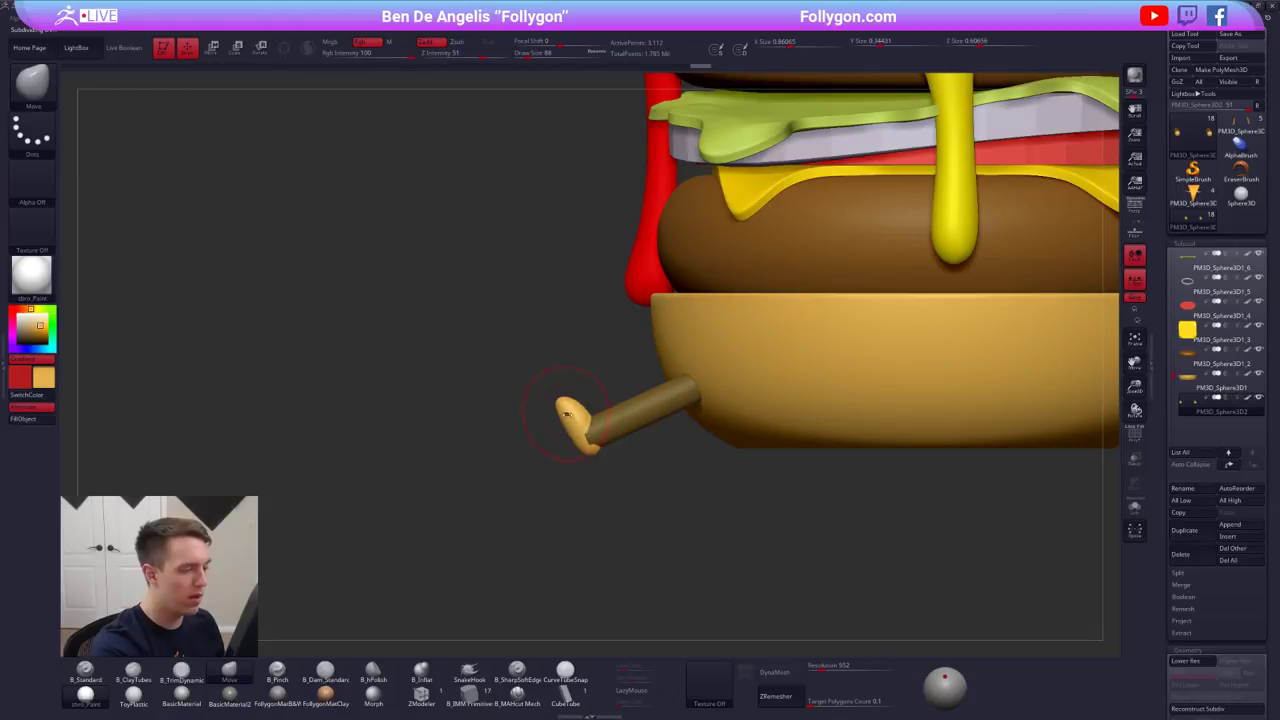
key(space)
drag(567, 414, 573, 414)
drag(563, 402, 561, 398)
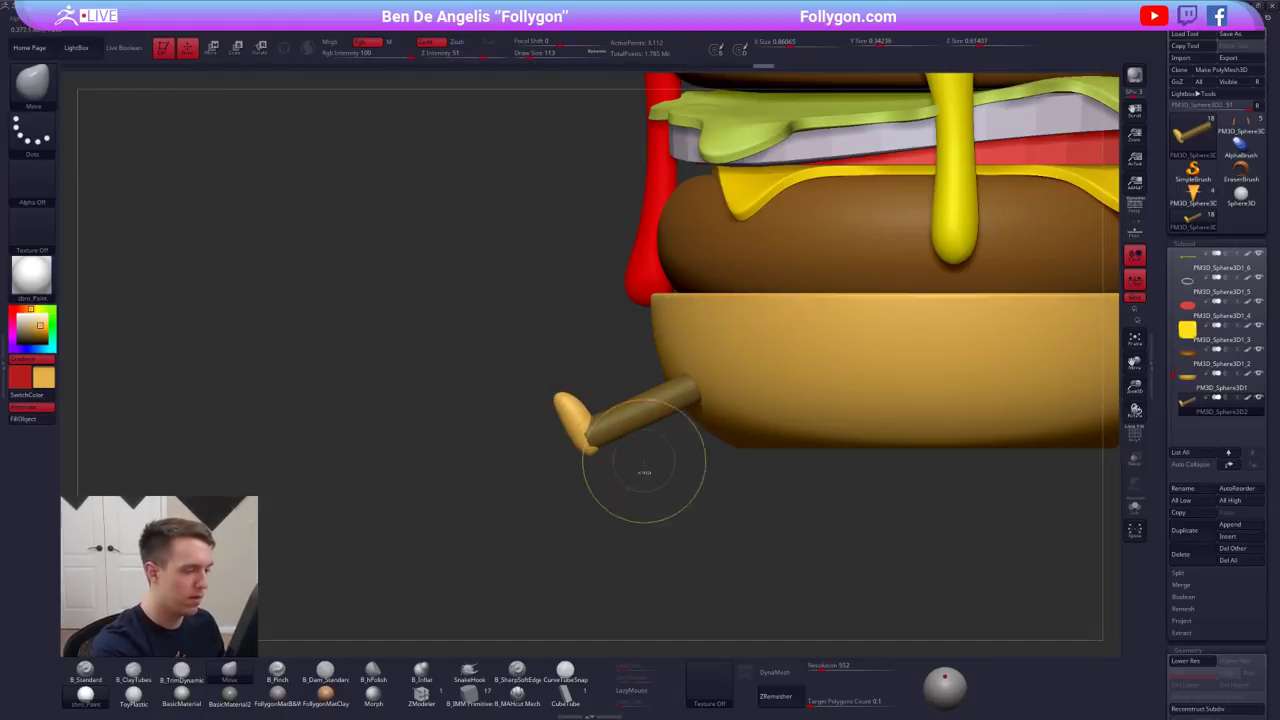
ctrl+drag(644, 463, 661, 472)
ctrl+right_drag(661, 472, 670, 432)
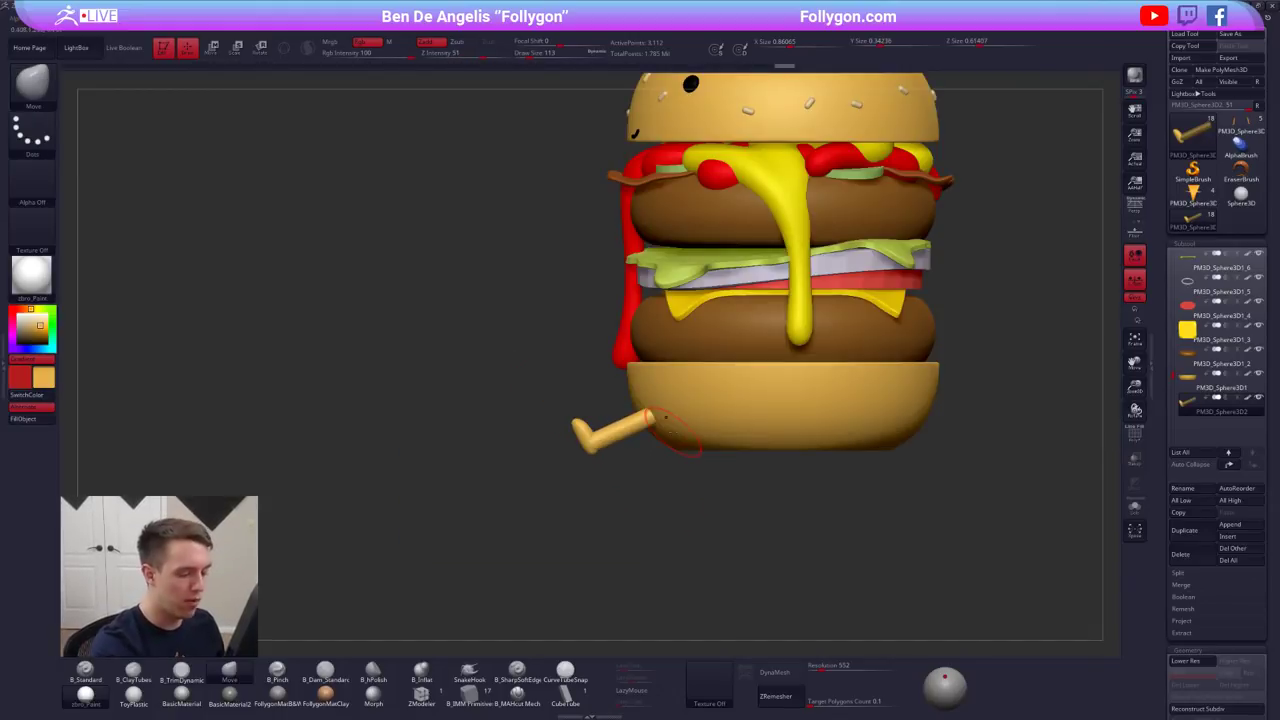
- DynaMesh the legs subtool at resolution 336 and isolate it in the viewport
click(794, 675)
key(ctrl+d)
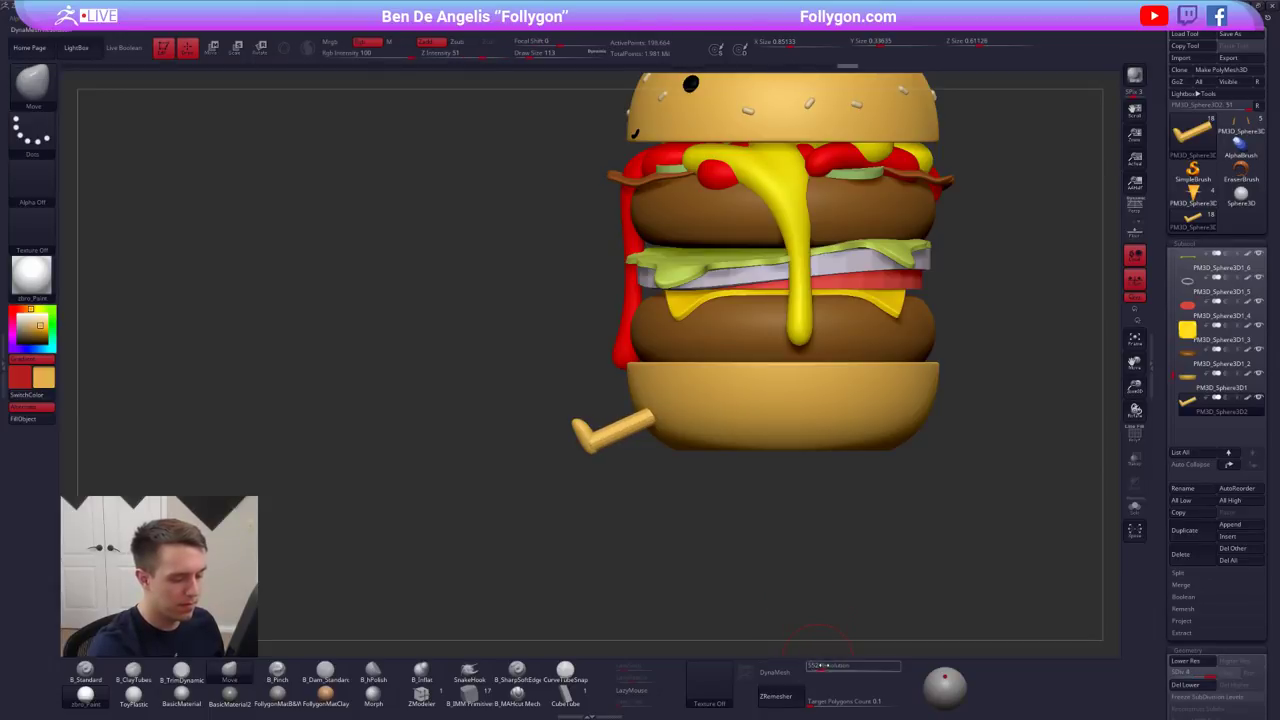
click(788, 669)
key(n)
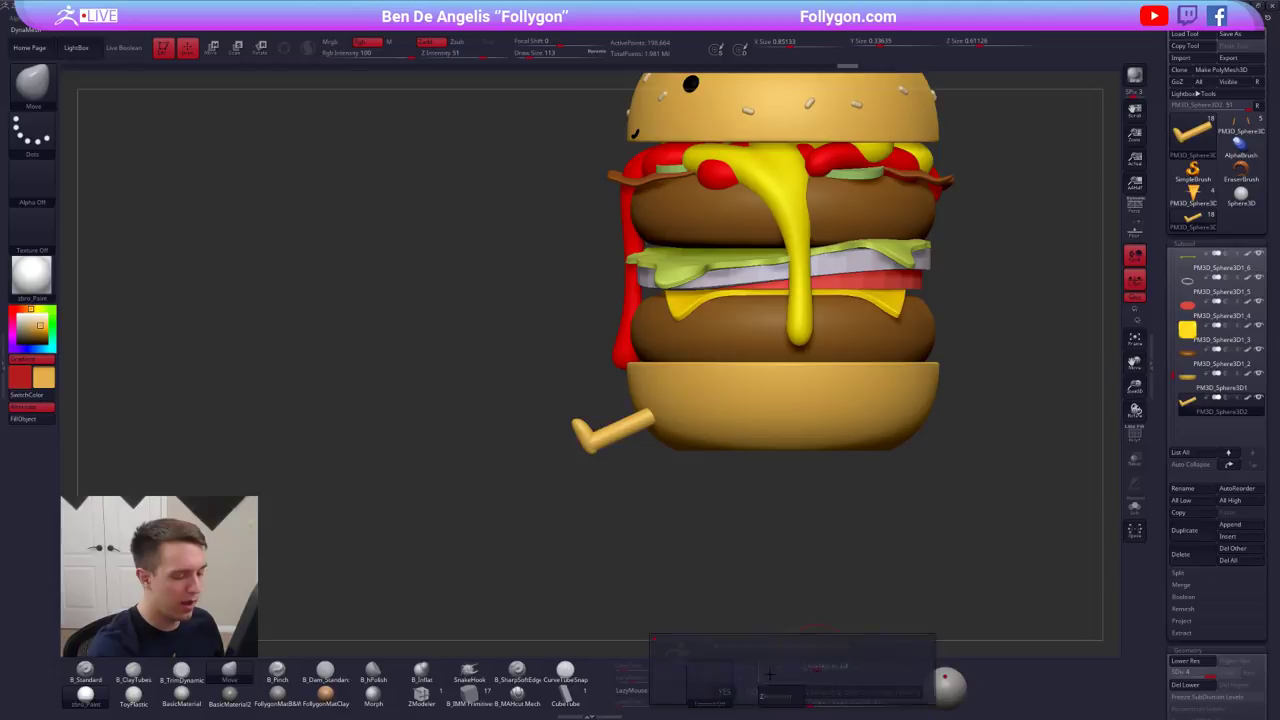
key(alt+s)
alt+drag(689, 494, 654, 476)
drag(505, 462, 695, 492)
mouse_move(595, 508)
mouse_down()
mouse_move(658, 484)
mouse_move(652, 471)
mouse_move(734, 511)
mouse_move(748, 483)
mouse_up()
key(w)
drag(651, 454, 692, 466)
key(ctrl+z)
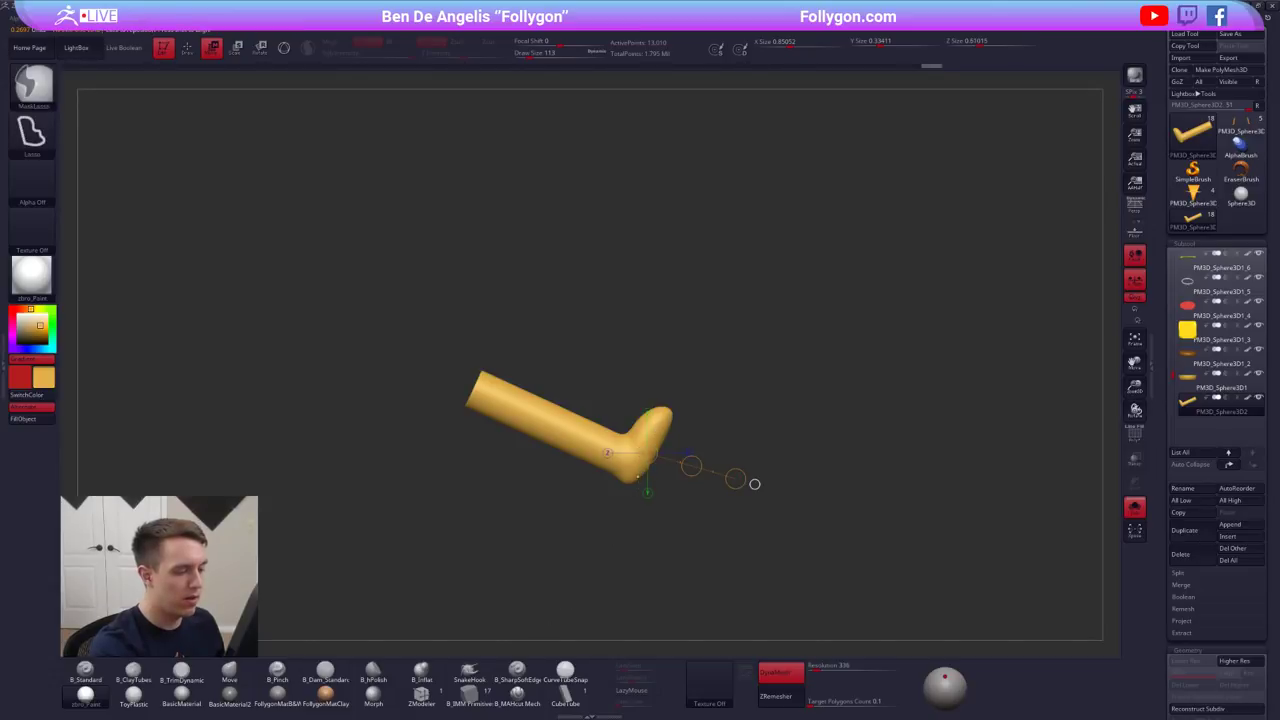
- Turn off DynaMesh for the legs, ZRemesh them with a target polygon count of 0.1, and check the wireframe
key(q)
key(b)
key(m)
key(v)
key(space)
mouse_move(690, 418)
mouse_down()
mouse_move(690, 438)
mouse_move(707, 401)
mouse_move(740, 413)
mouse_up()
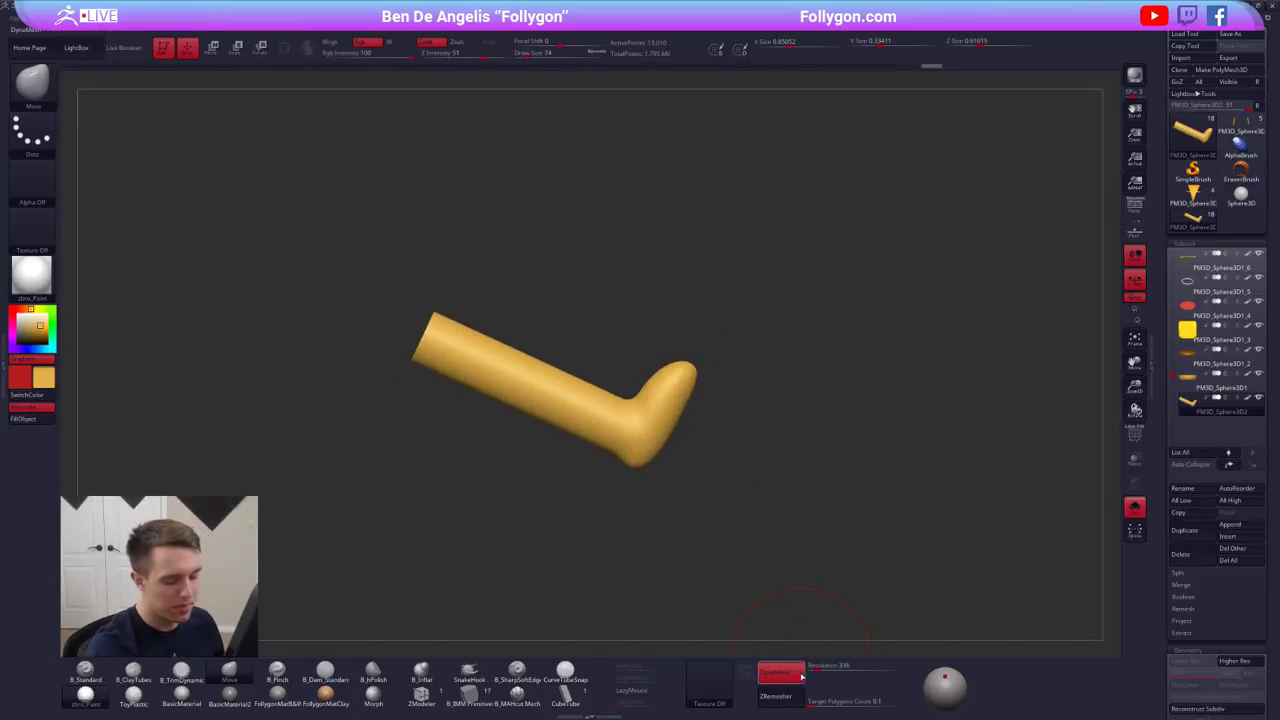
click(792, 674)
click(788, 696)
key(shift+f)
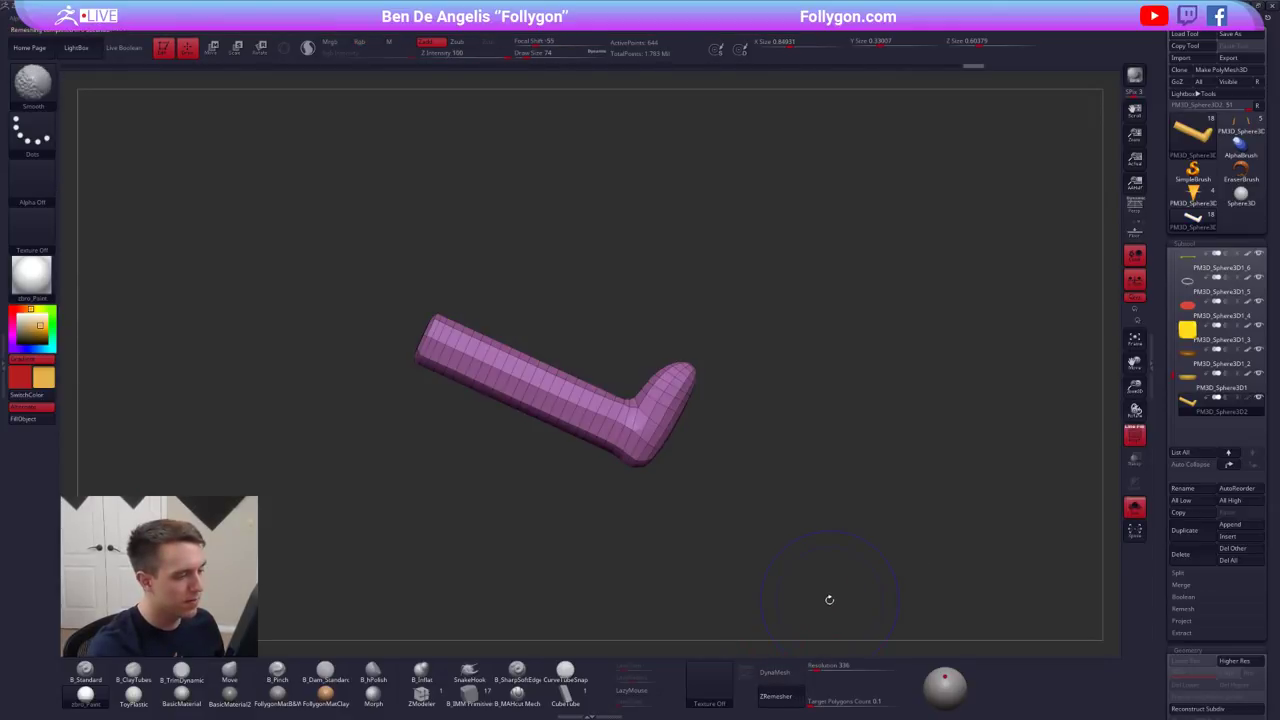
key(shift+f)
- Subdivide the remeshed legs four times and bring the rest of the burger back into view
key(ctrl+d)
key(ctrl+d)
key(ctrl+d)
key(ctrl+d)
alt+drag(724, 444, 801, 479)
key(alt+s)
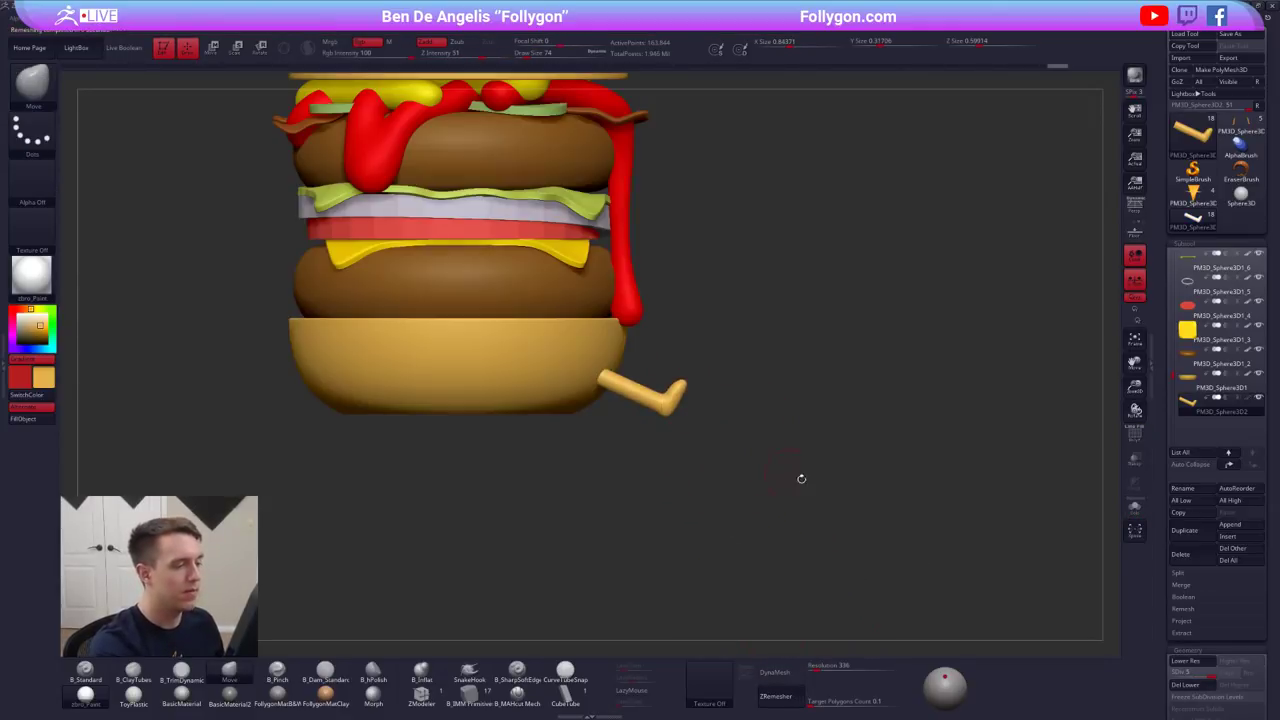
- Mask the upper halves of both legs so only the lower legs and feet stay editable
key(ctrl)
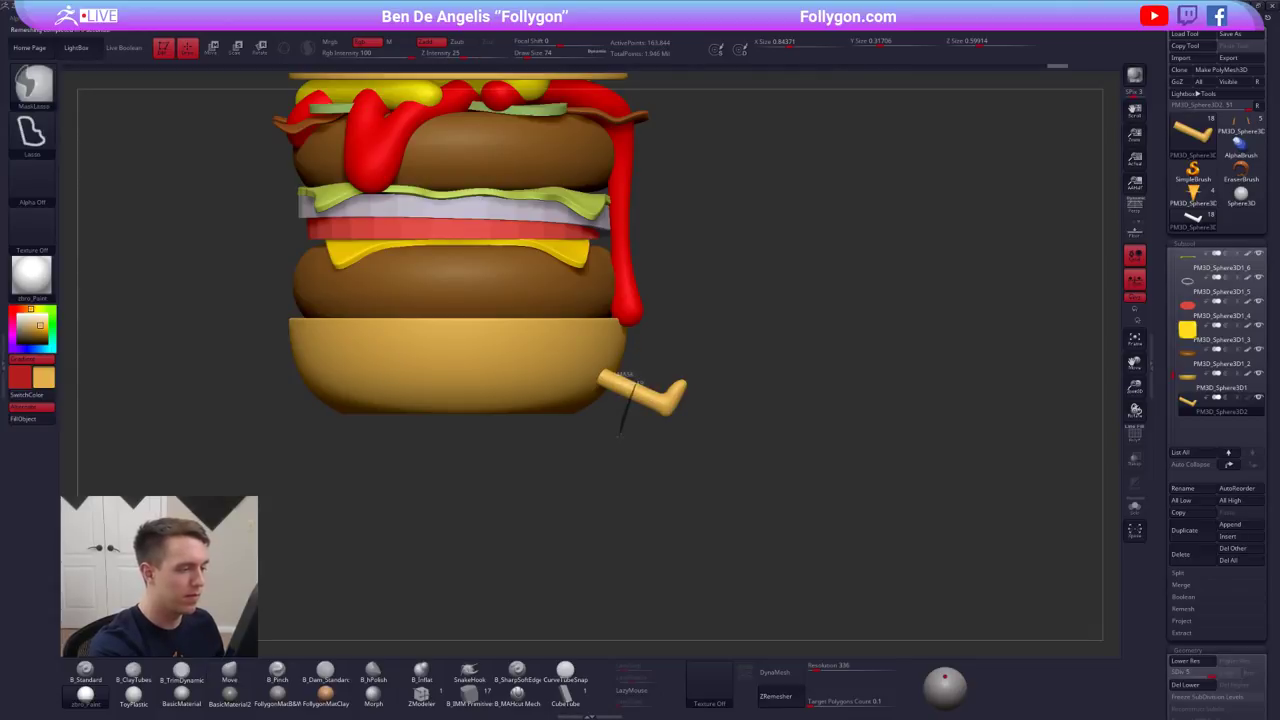
mouse_move(620, 436)
ctrl+mouse_down()
mouse_move(754, 342)
mouse_move(744, 338)
ctrl+mouse_up()
alt+drag(746, 350, 744, 438)
key(ctrl+i)
- Try to rotate both lower legs downward at the knees
key(r)
drag(672, 408, 757, 432)
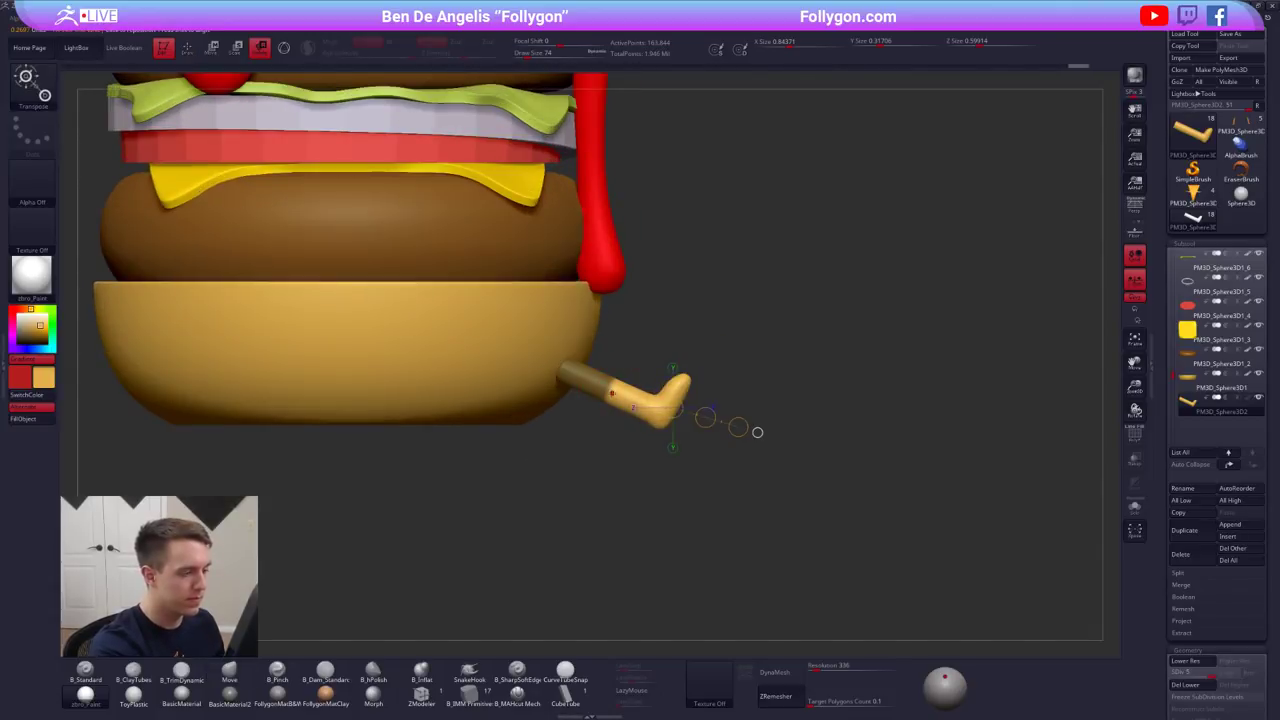
mouse_move(611, 390)
mouse_down()
mouse_move(731, 430)
mouse_move(711, 469)
mouse_up()
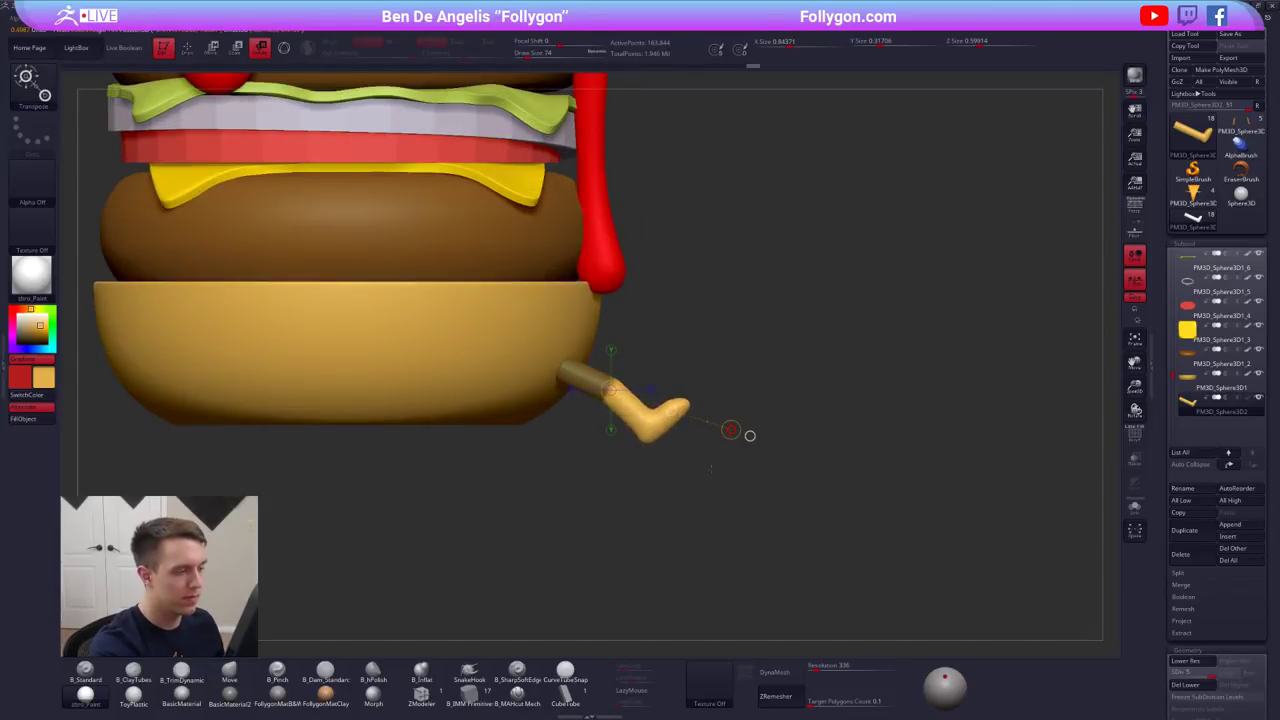
key(q)
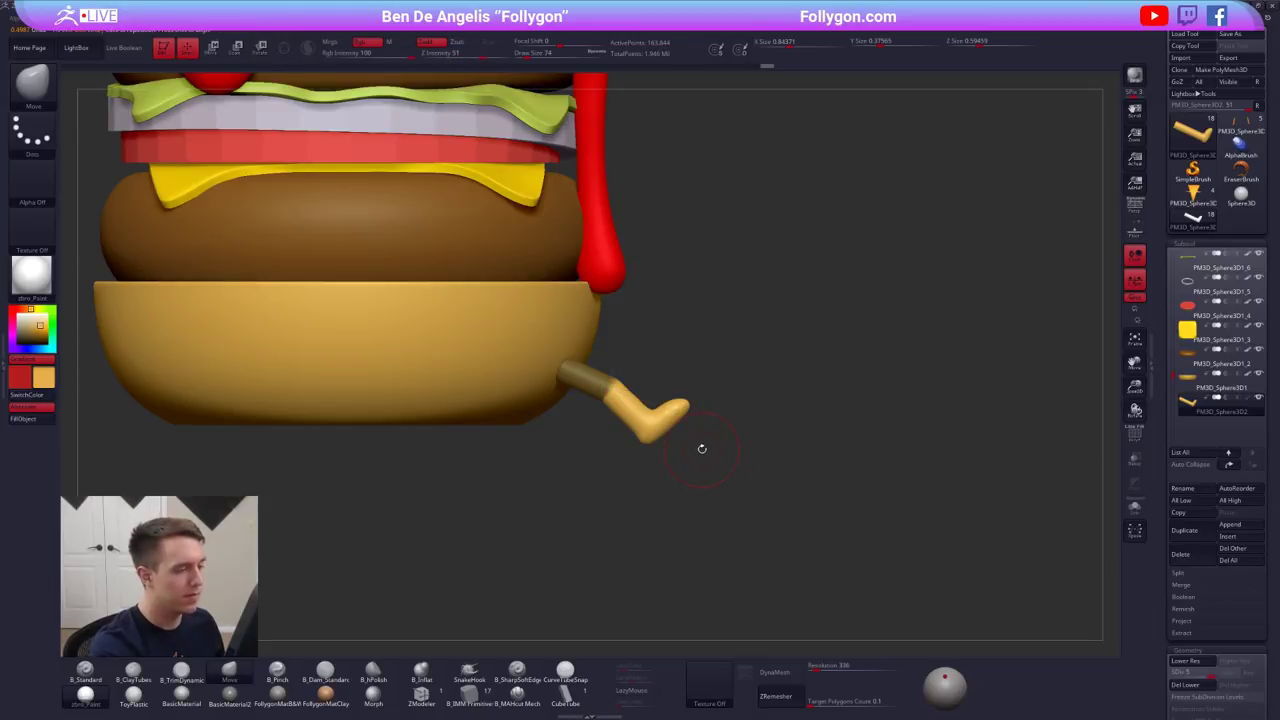
key(ctrl+z)
- Mask one leg completely and rotate the other leg's lower half downward at the knee
drag(815, 425, 690, 386)
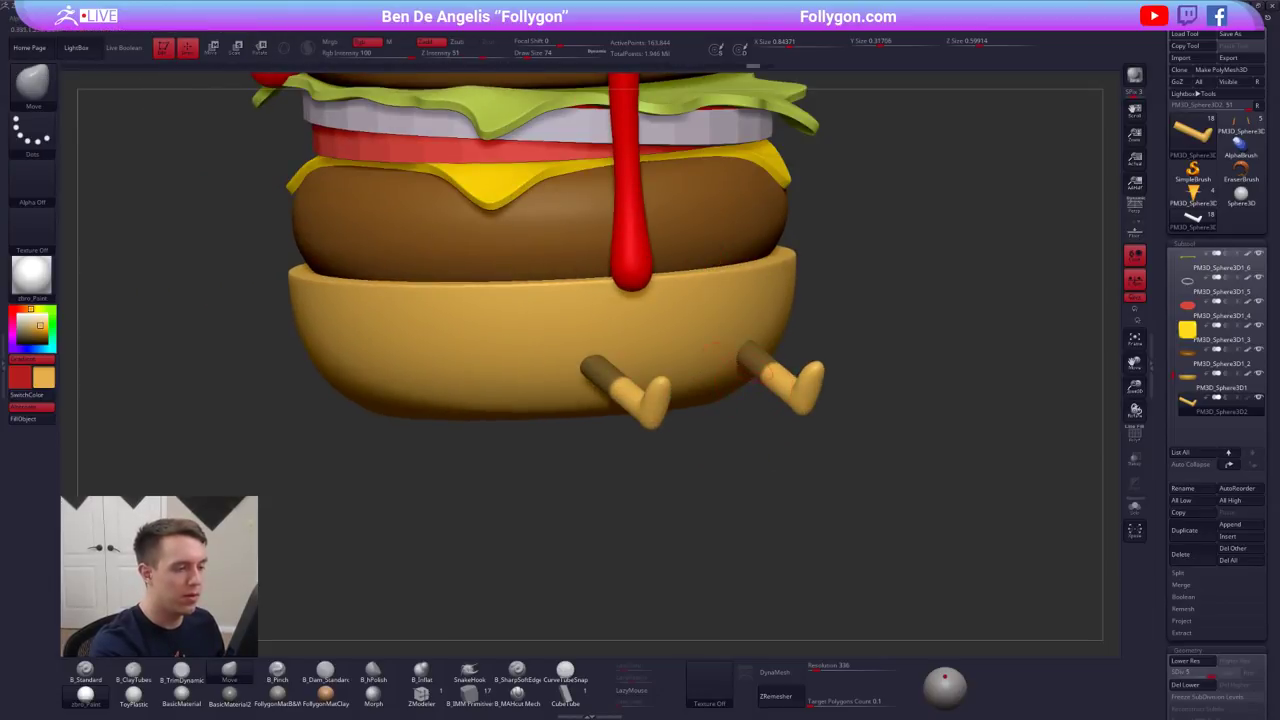
mouse_move(720, 328)
ctrl+mouse_down()
mouse_move(751, 504)
mouse_move(896, 259)
ctrl+mouse_up()
drag(645, 455, 742, 402)
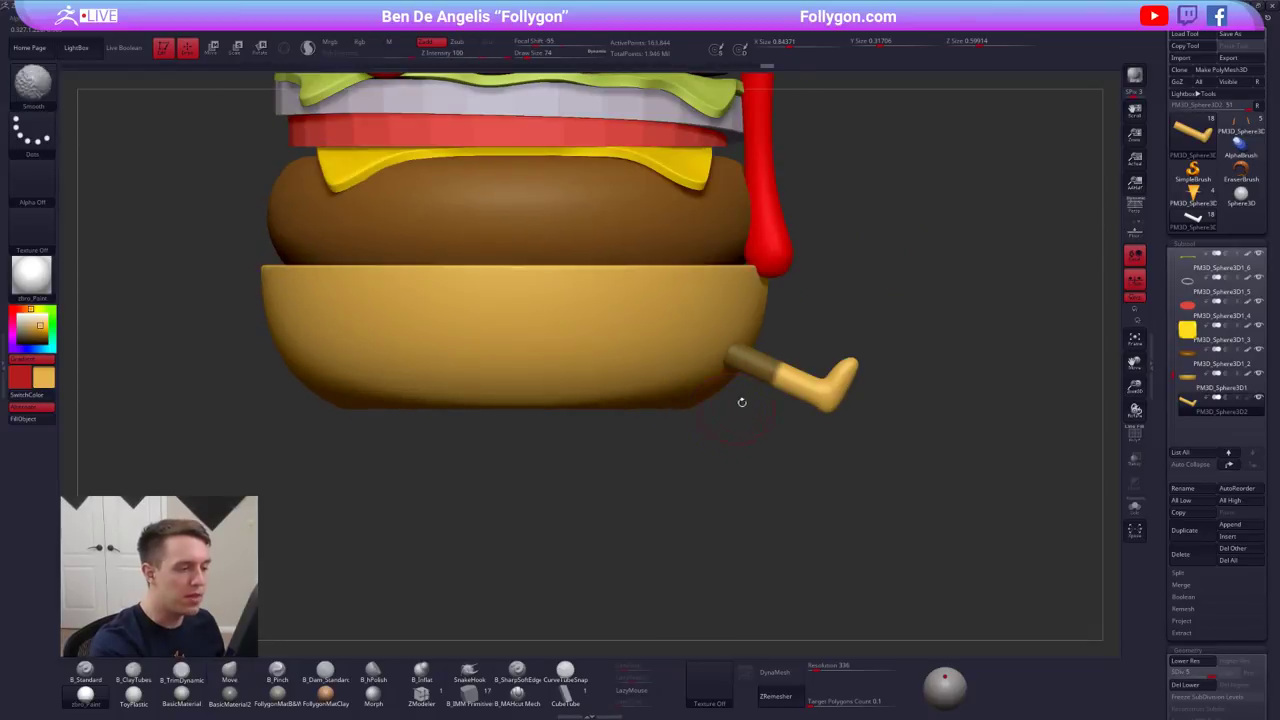
key(r)
drag(898, 413, 850, 460)
key(q)
key(alt+s)
mouse_move(872, 415)
alt+mouse_down()
mouse_move(722, 441)
mouse_move(767, 443)
mouse_move(752, 399)
mouse_move(710, 542)
alt+mouse_up()
key(ctrl+z)
- Isolate the legs, rotate the unmasked leg outward at the hip in top view, and clear the mask
drag(710, 544, 748, 552)
key(b)
key(m)
key(v)
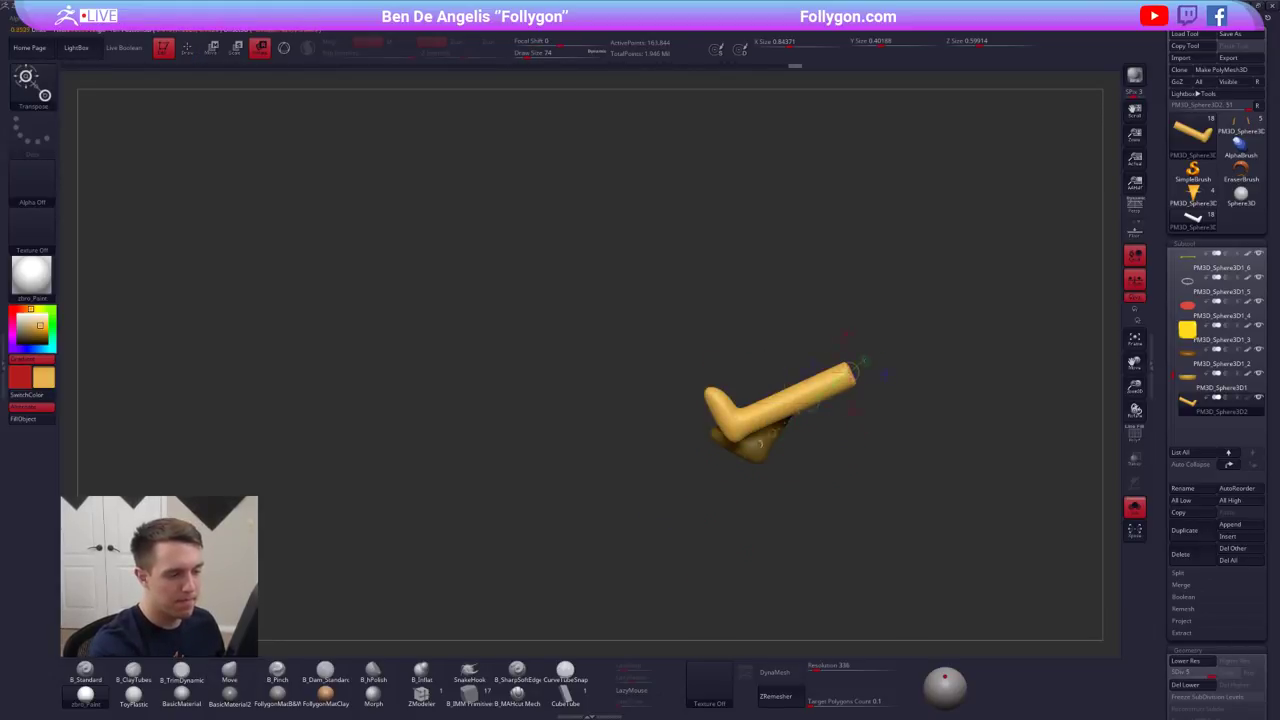
key(alt+s)
mouse_move(849, 372)
mouse_down()
mouse_move(684, 525)
mouse_move(681, 487)
mouse_up()
drag(685, 414, 809, 424)
key(alt+s)
mouse_move(836, 375)
shift+mouse_down()
mouse_move(835, 563)
mouse_move(880, 517)
mouse_move(850, 515)
shift+mouse_up()
key(alt+s)
ctrl+click(785, 548)
key(q)
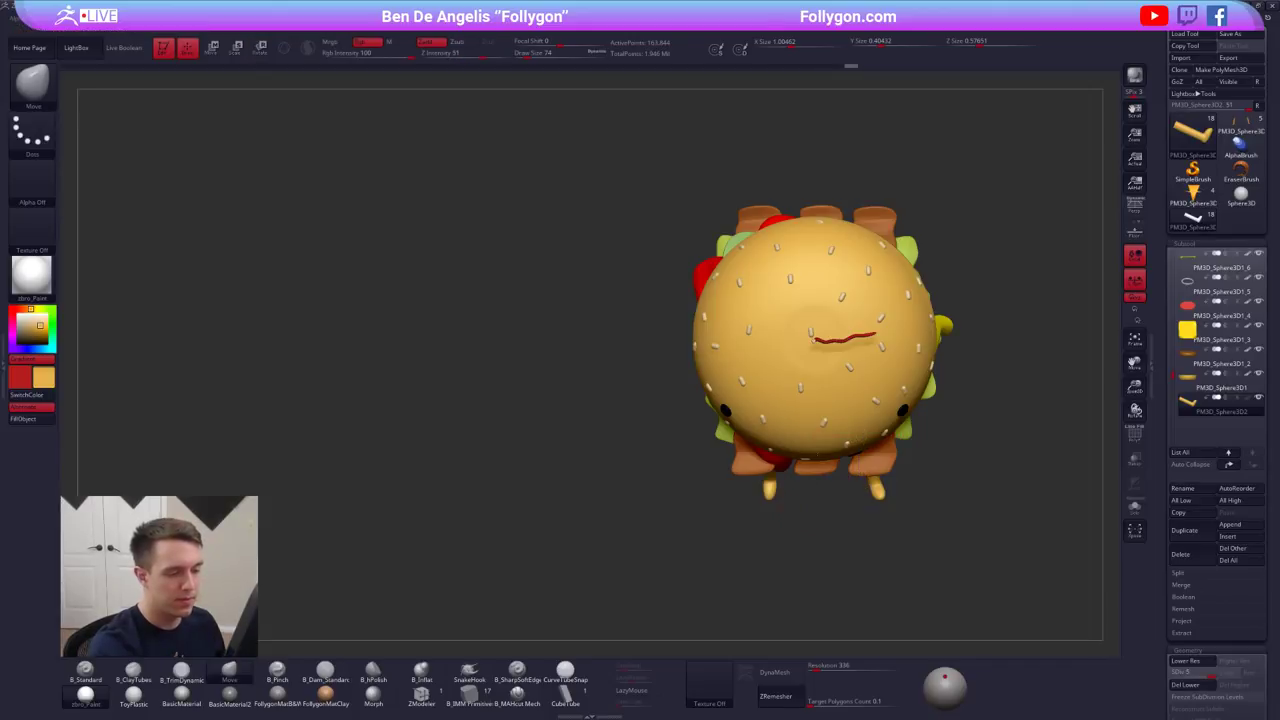
- Review the seated burger with its posed legs and reselect the legs subtool
mouse_move(965, 545)
shift+mouse_down()
mouse_move(965, 454)
mouse_move(870, 506)
mouse_move(872, 534)
mouse_move(806, 494)
shift+mouse_up()
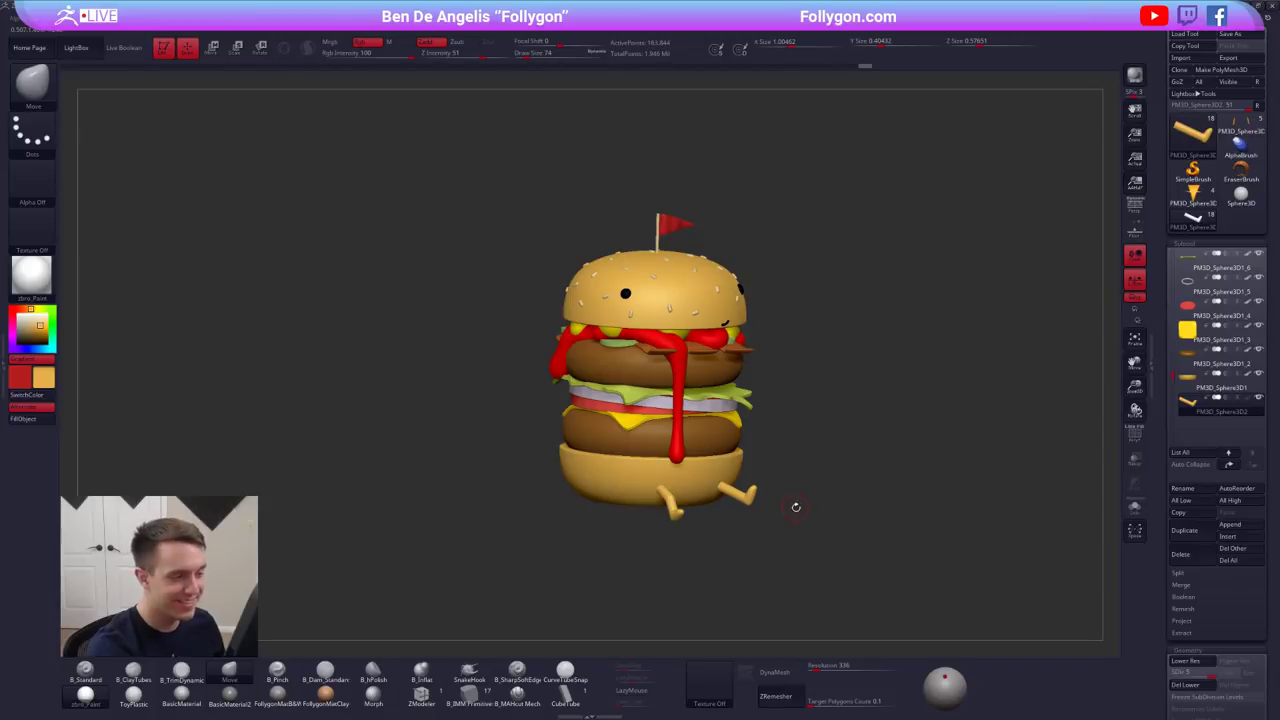
alt+drag(885, 540, 873, 564)
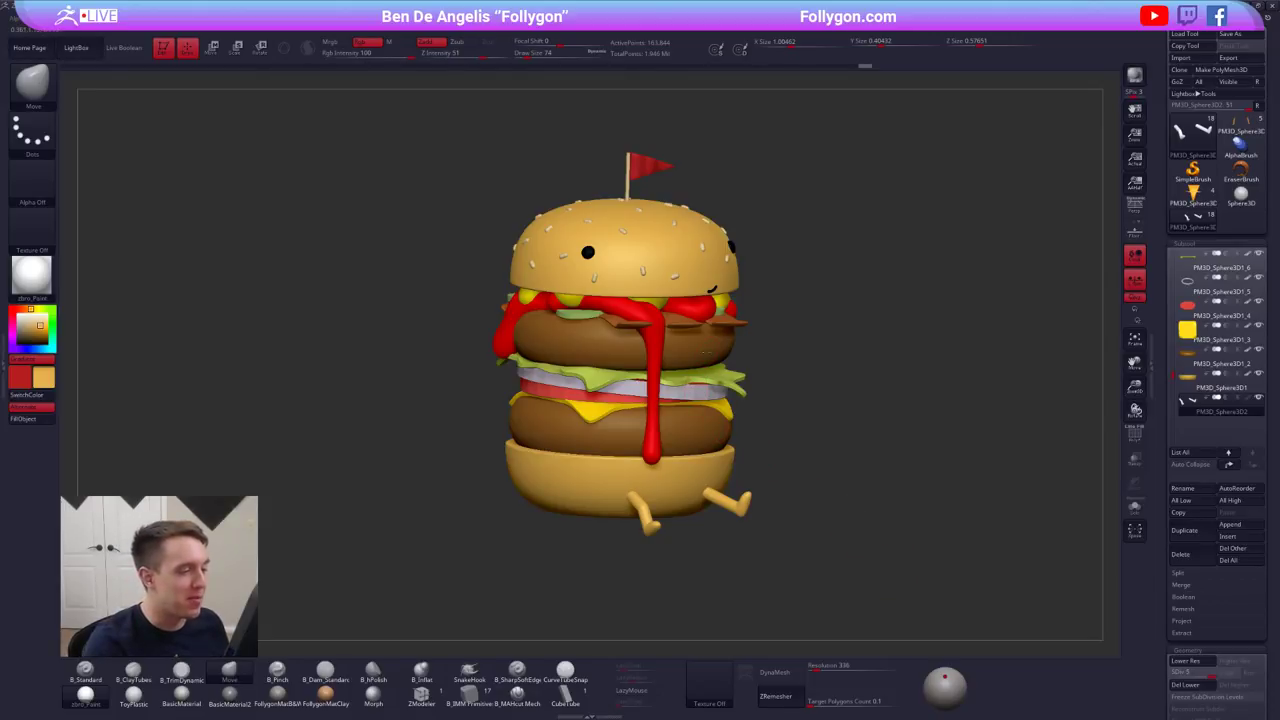
alt+click(706, 352)
alt+click(703, 490)
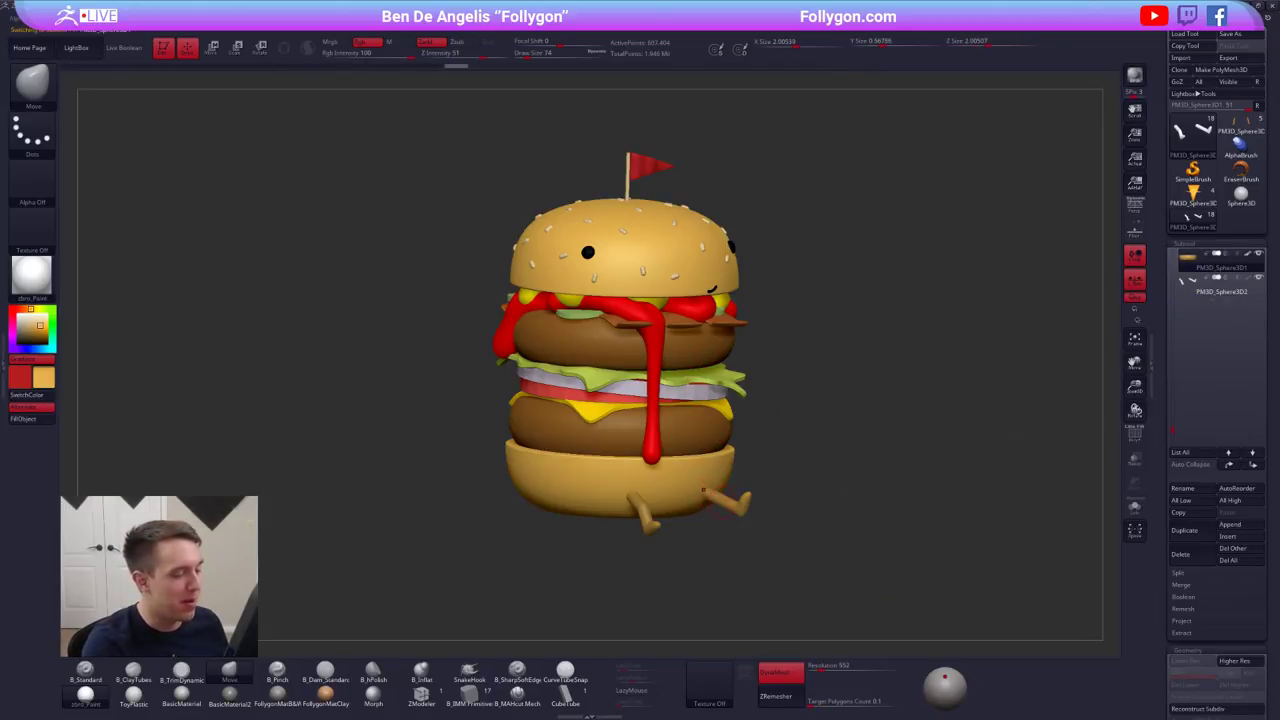
alt+click(713, 497)
key(alt+s)
key(alt+s)
- Isolate the legs and mask the leg that is already turned outward
key(1)
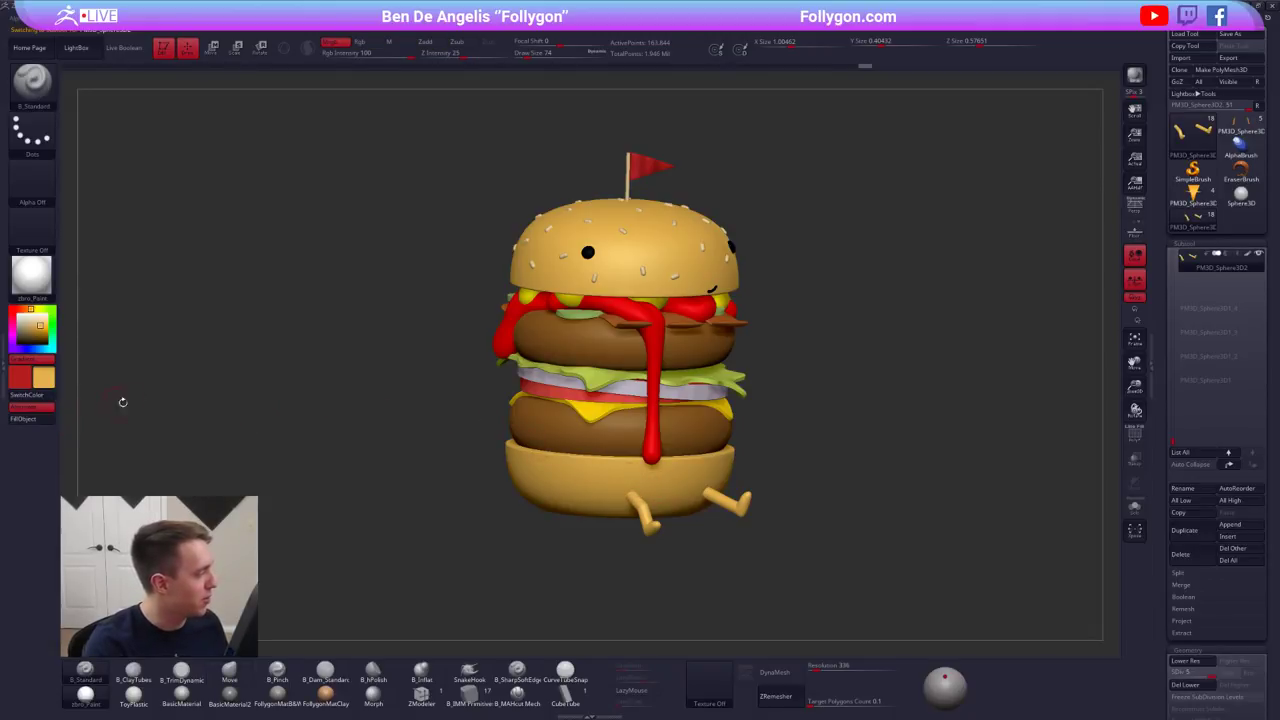
alt+drag(413, 420, 418, 440)
mouse_move(560, 405)
shift+mouse_down()
mouse_move(501, 403)
mouse_move(499, 382)
mouse_move(508, 420)
shift+mouse_up()
key(alt+s)
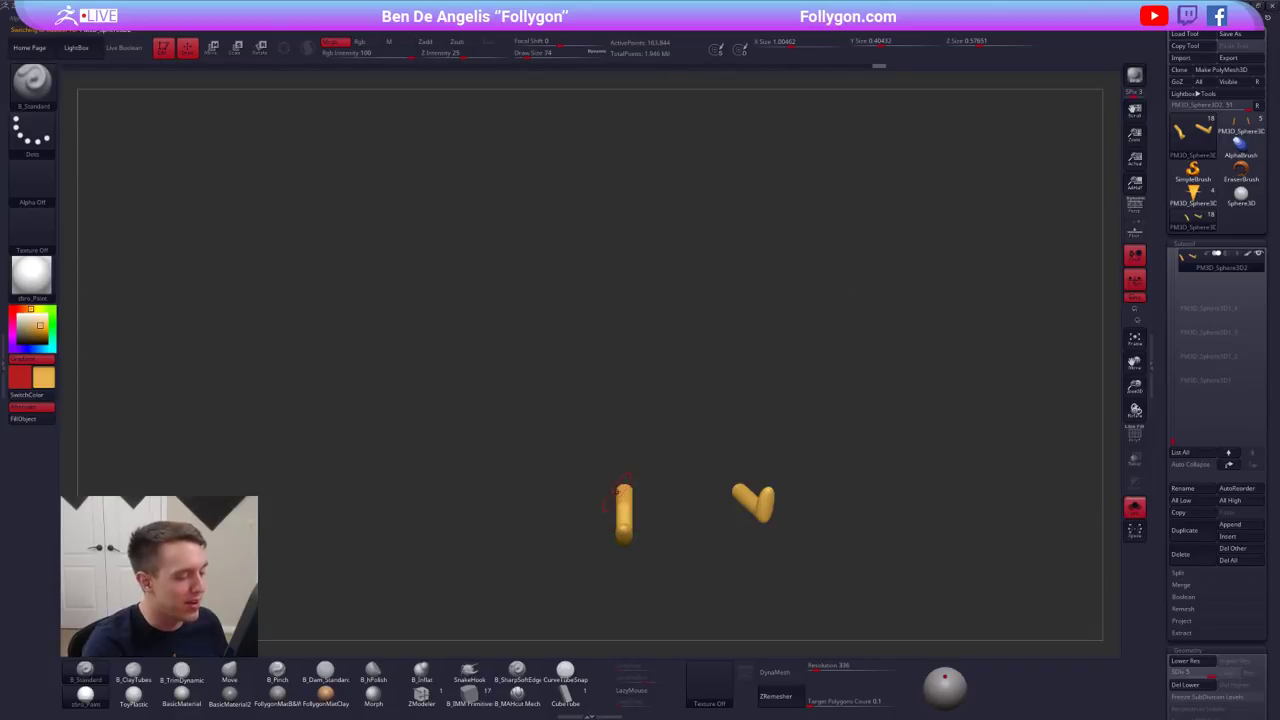
mouse_move(666, 469)
ctrl+mouse_down()
mouse_move(632, 597)
mouse_move(646, 585)
ctrl+mouse_up()
ctrl+click(655, 562)
- Rotate the other leg slightly outward at the hip in top view, with the whole burger shown
key(r)
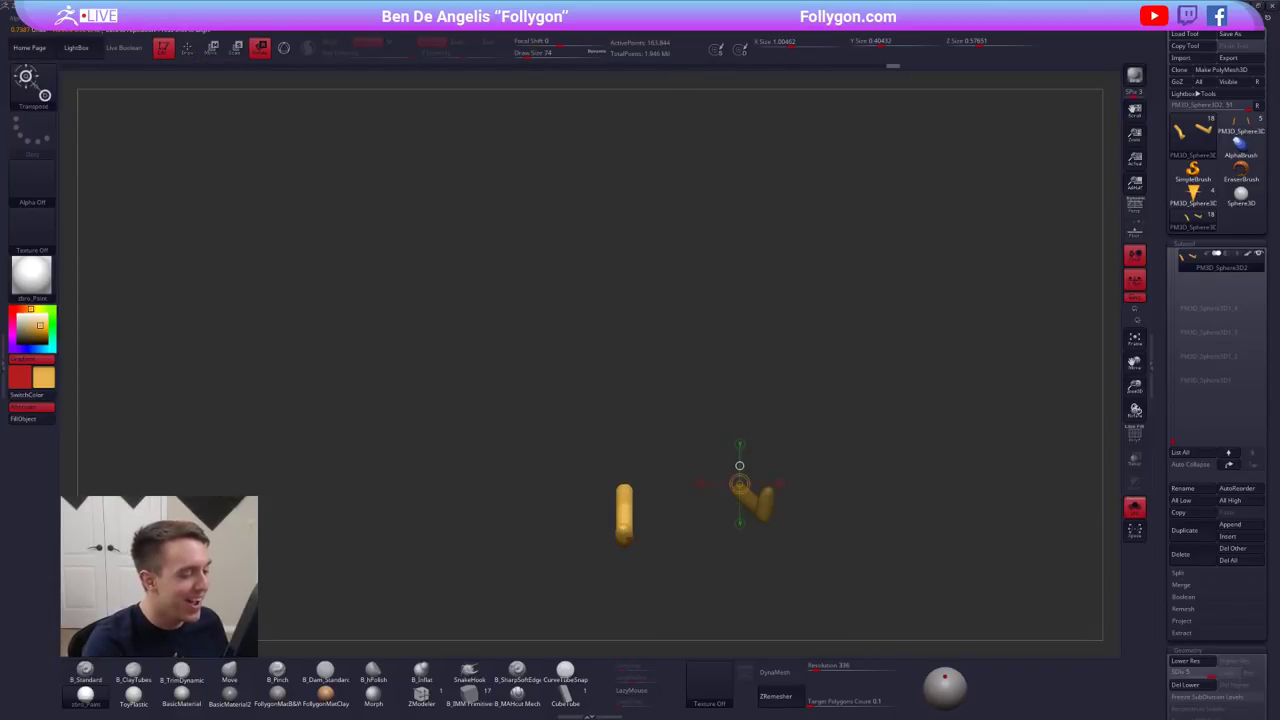
alt+drag(520, 500, 557, 480)
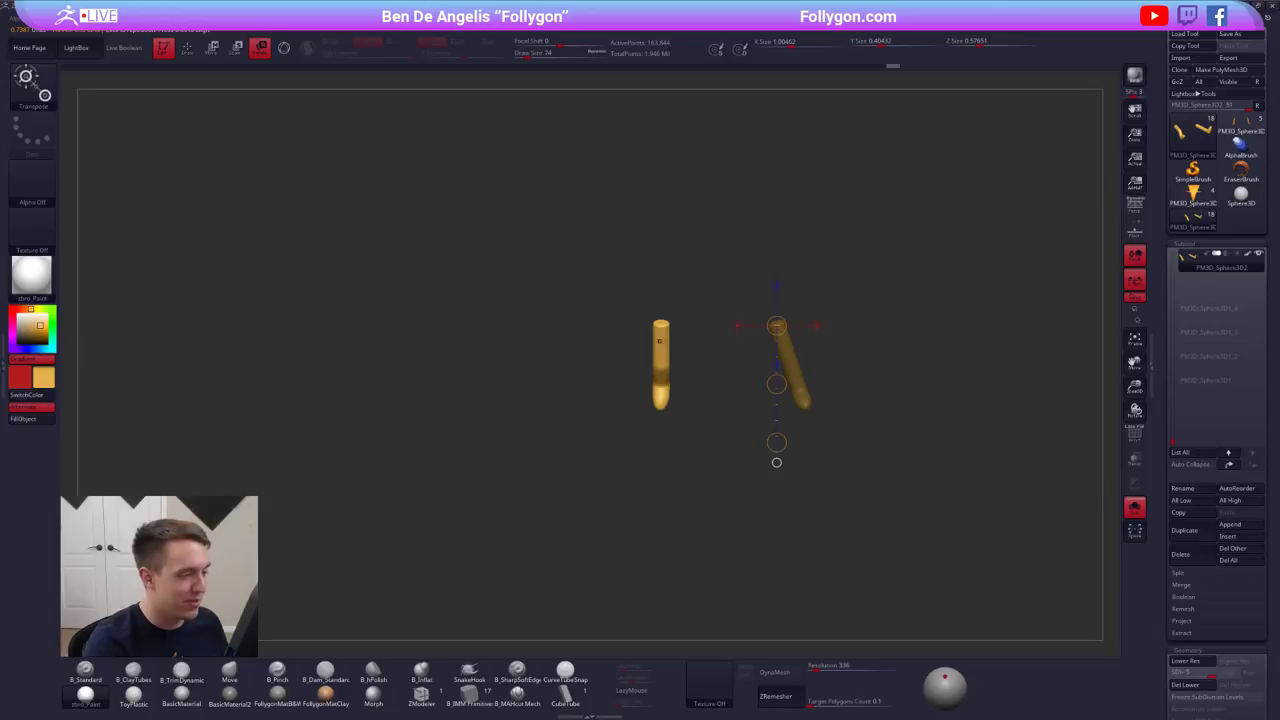
key(alt+s)
drag(659, 353, 658, 456)
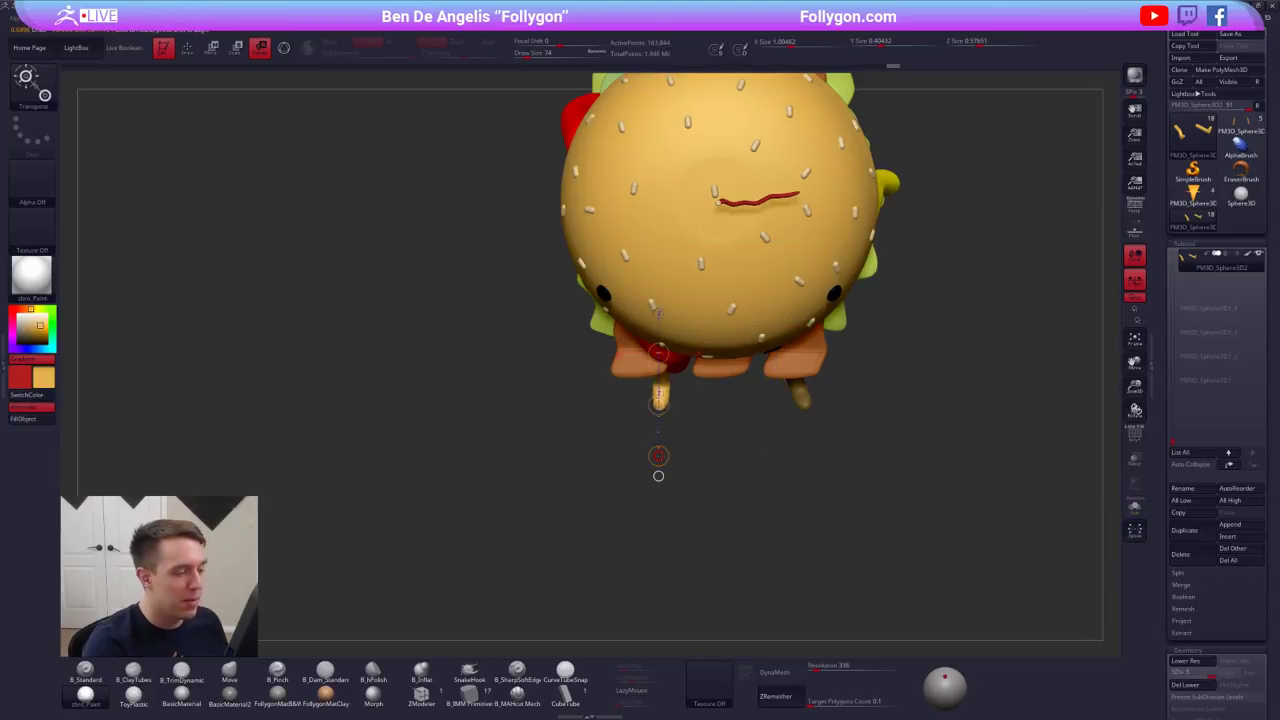
drag(658, 404, 634, 413)
key(q)
key(b)
key(m)
key(v)
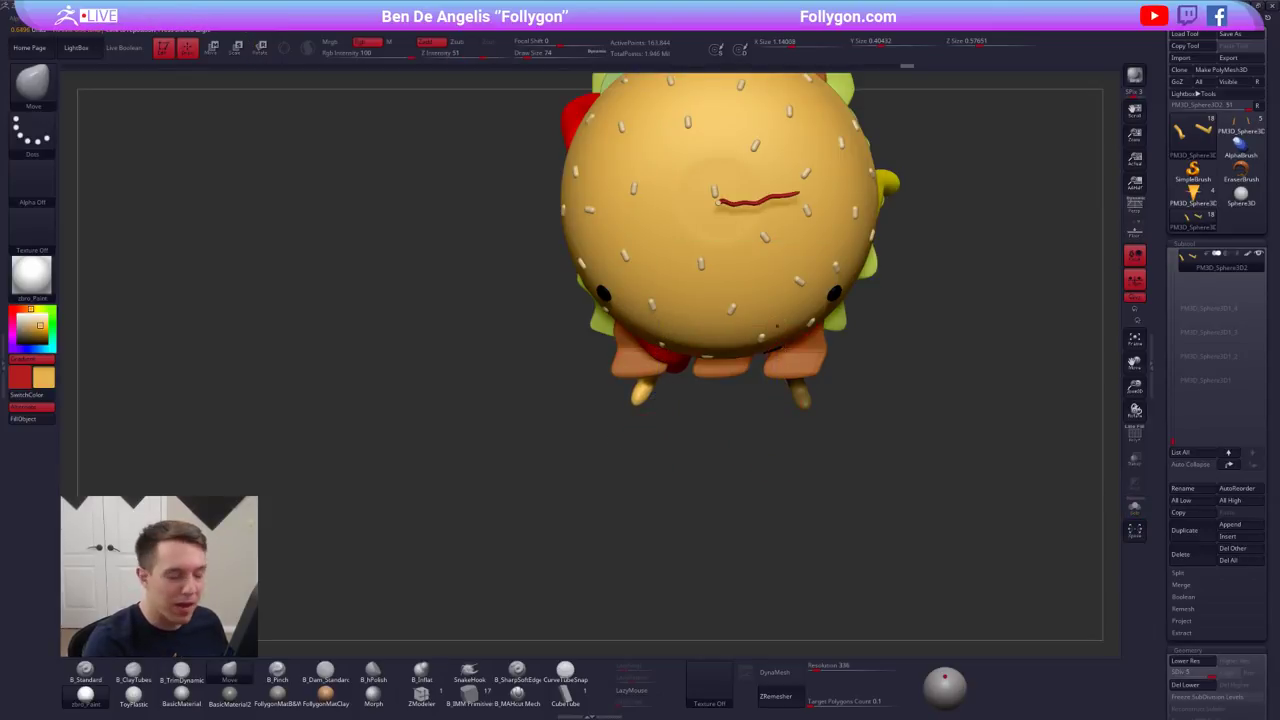
- Turn off local symmetry and switch the viewport of the whole burger to perspective
drag(736, 446, 742, 285)
mouse_move(897, 560)
alt+mouse_down()
mouse_move(883, 551)
mouse_move(882, 443)
alt+mouse_up()
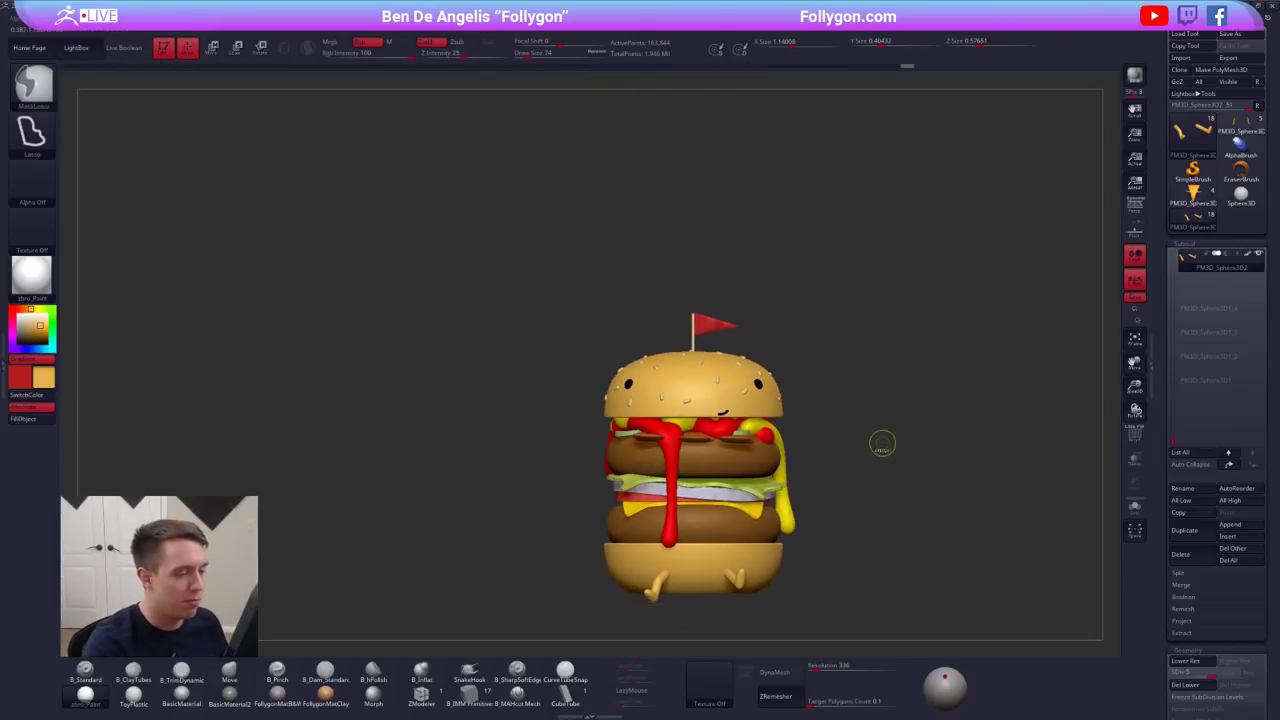
alt+drag(891, 388, 863, 291)
click(1134, 279)
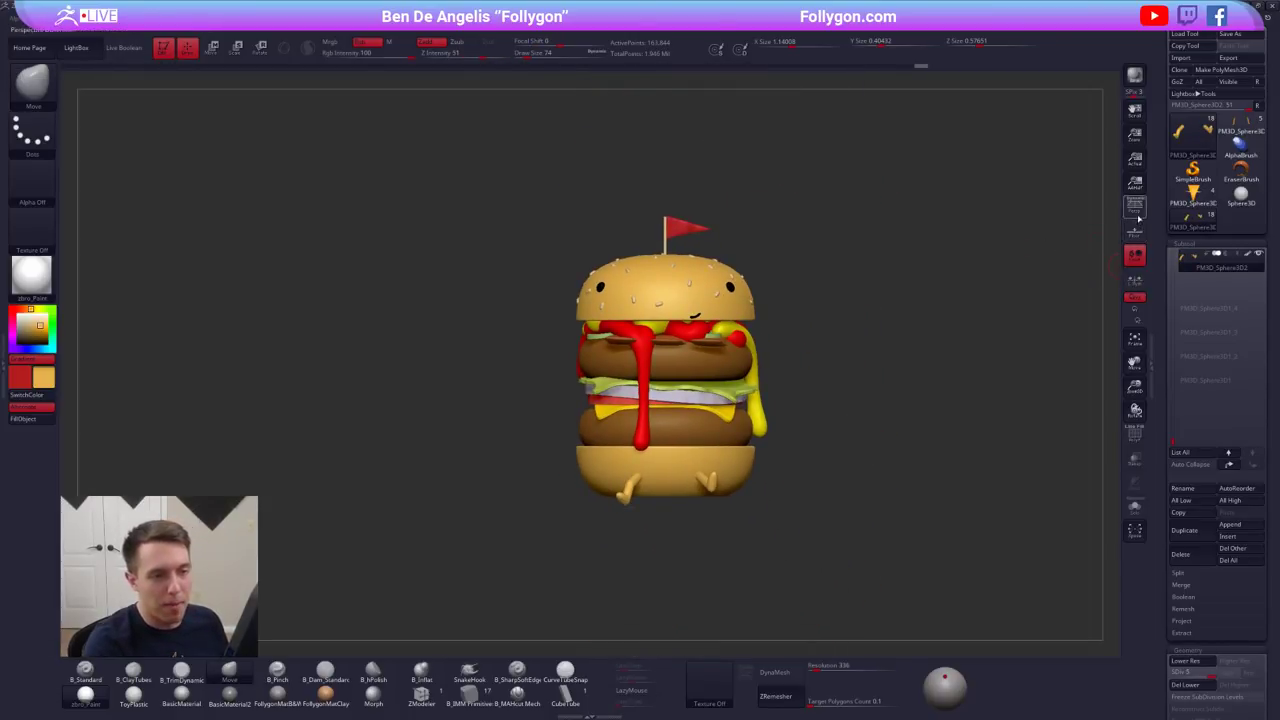
click(1136, 210)
drag(772, 341, 822, 334)
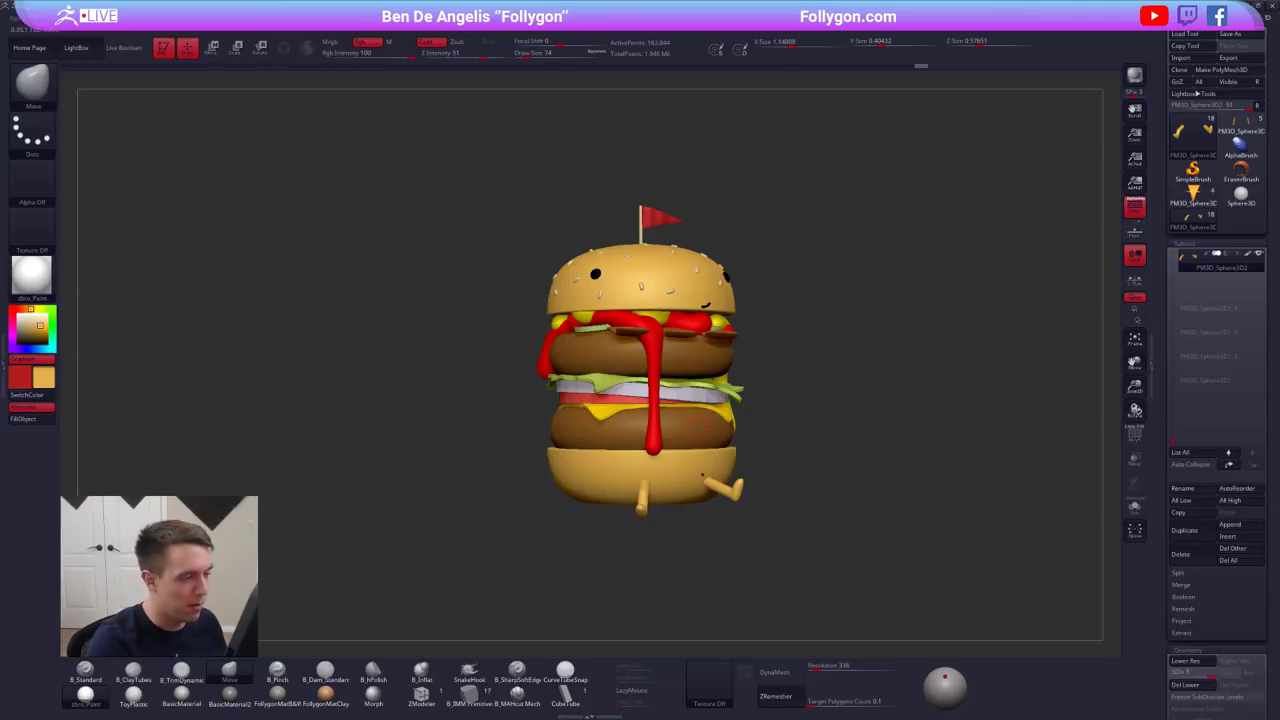
- Select the lower patty and step down and up through its subdivision levels
alt+click(702, 475)
key(shift+d)
key(d)
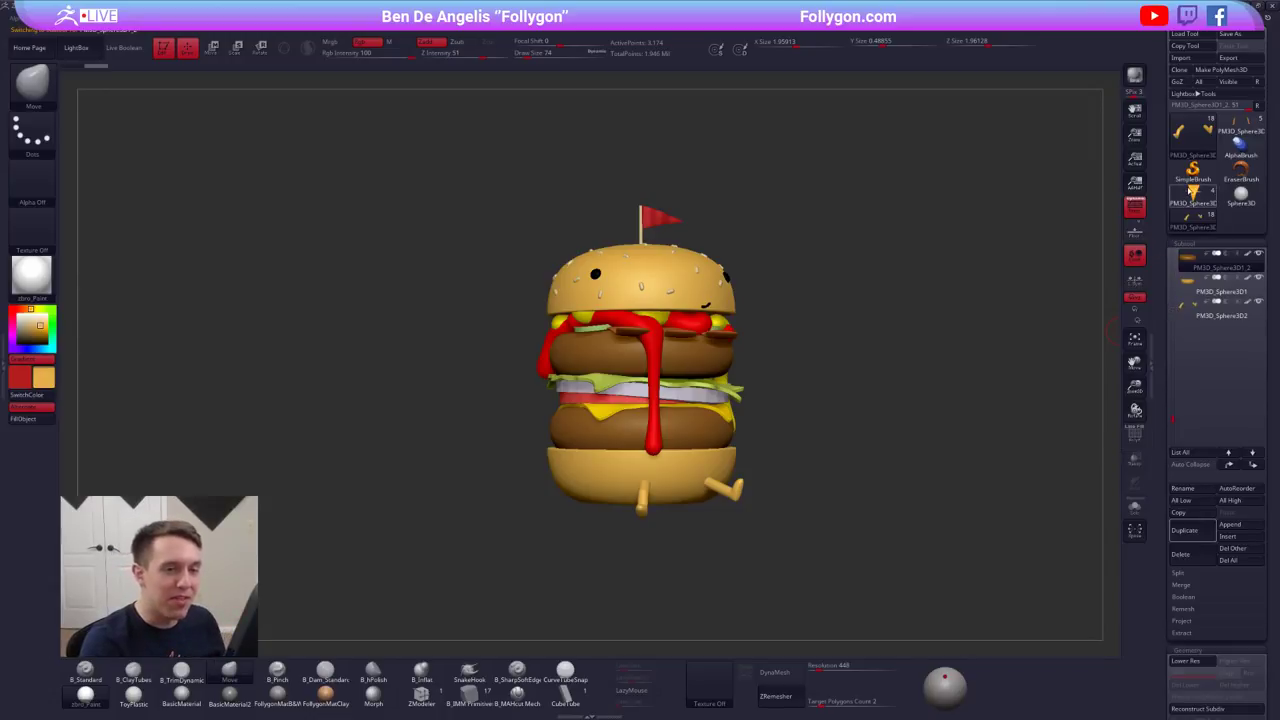
- Load the pizza slice and waffle character tools to compare their designs, and return to the burger tool
click(1190, 191)
drag(964, 286, 923, 391)
alt+drag(758, 357, 776, 408)
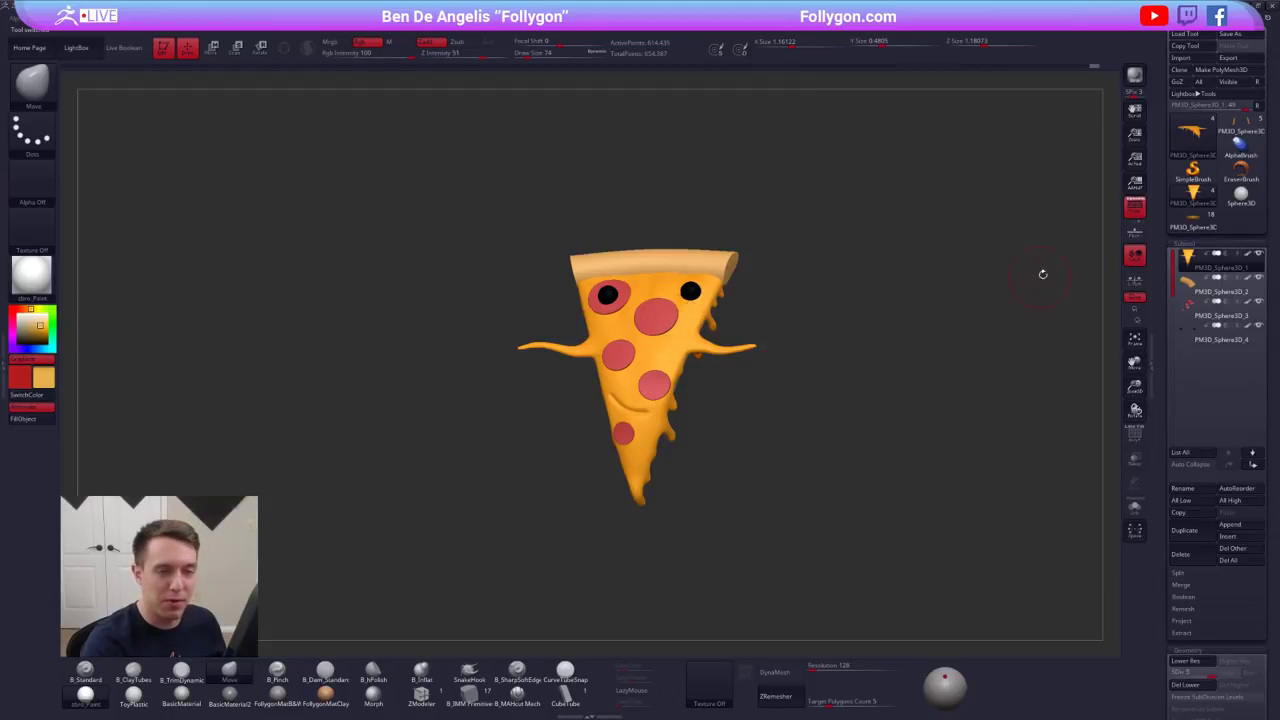
click(1241, 124)
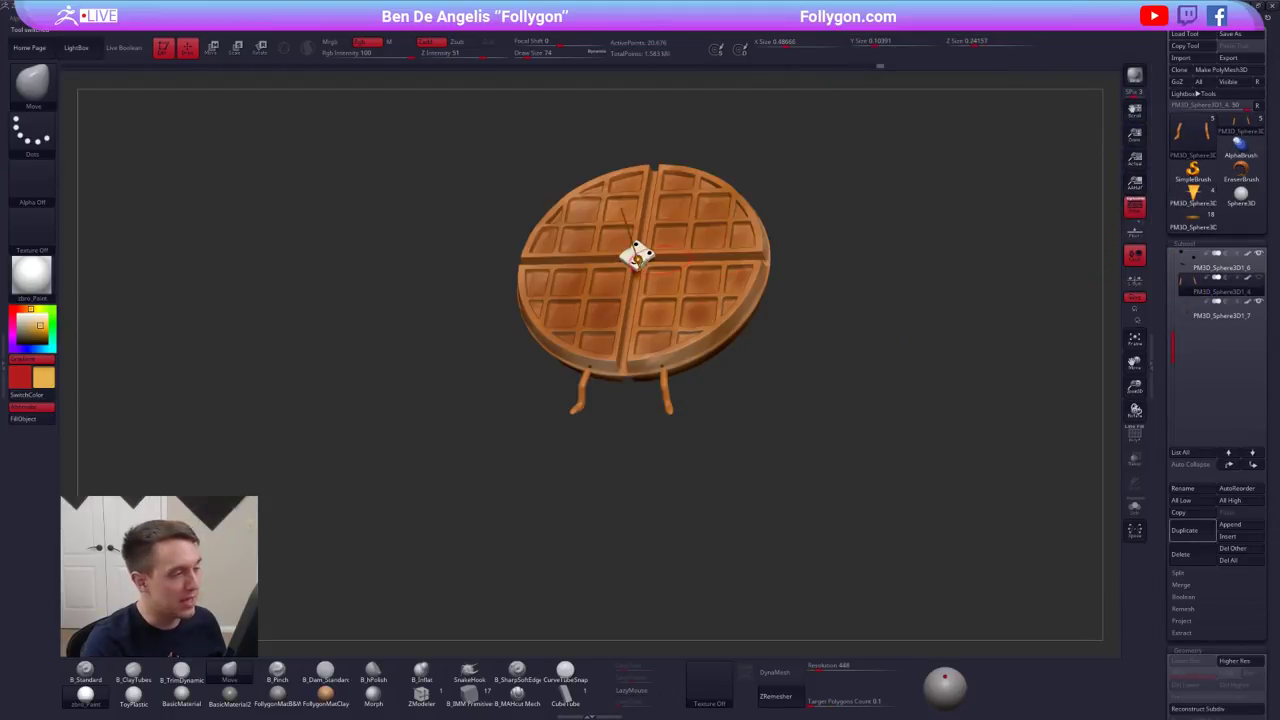
alt+right_drag(660, 258, 747, 356)
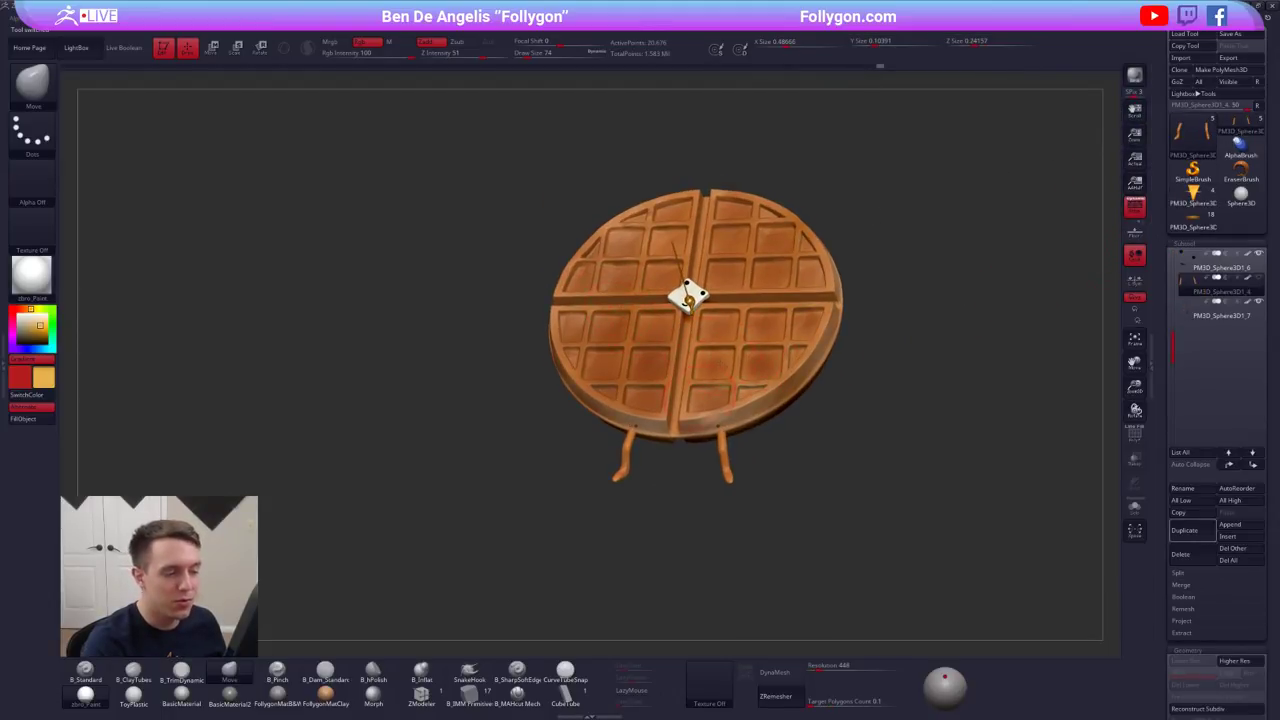
click(1200, 226)
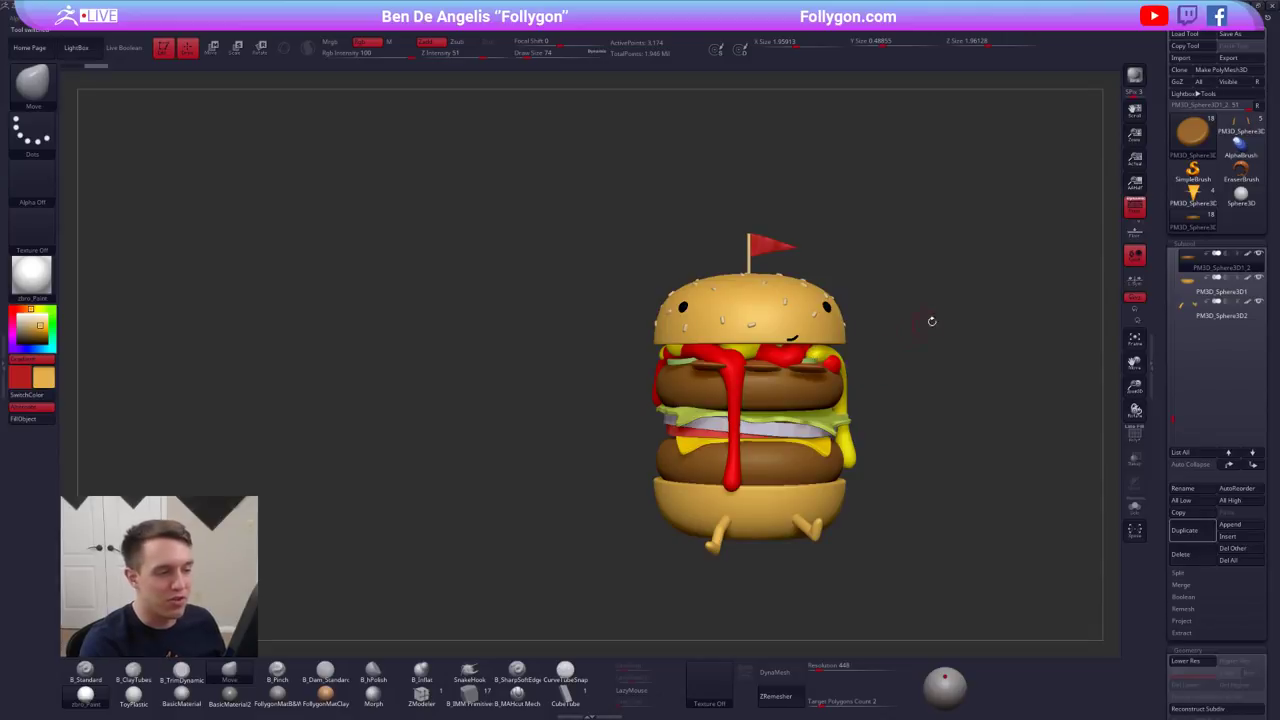
key(space)
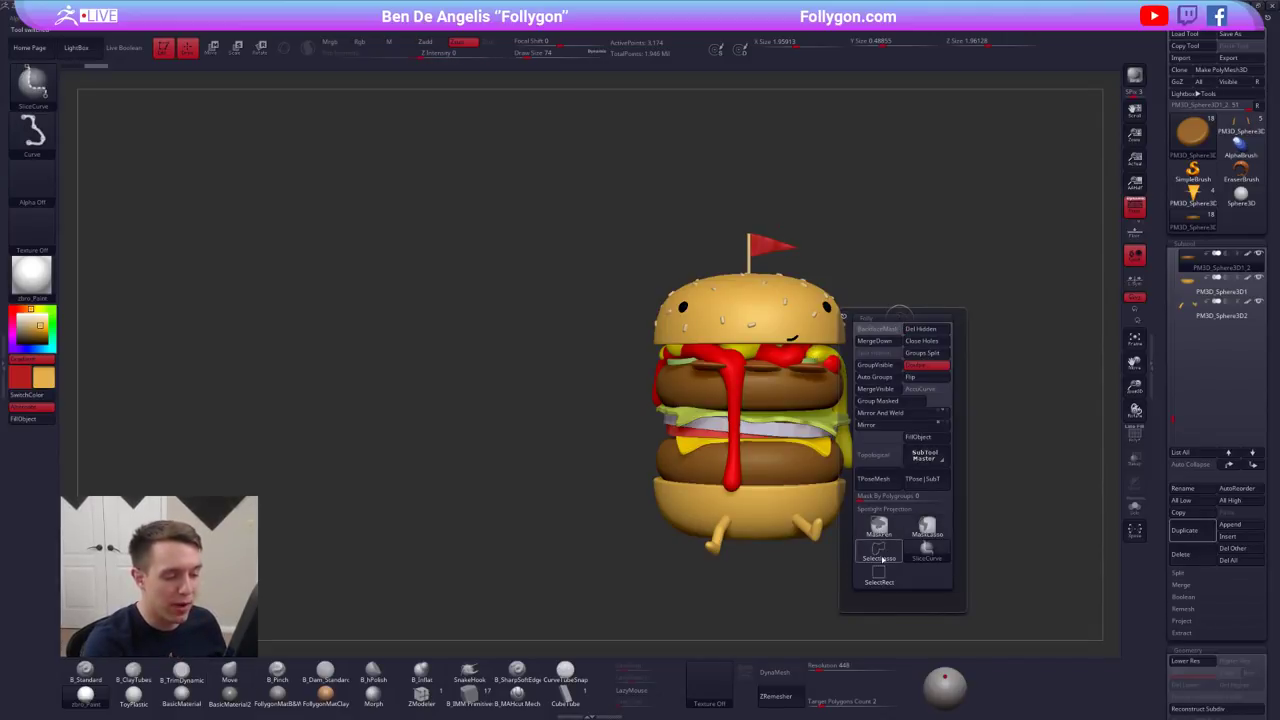
click(883, 560)
mouse_move(815, 460)
alt+right_down()
mouse_move(762, 405)
mouse_move(797, 408)
alt+right_up()
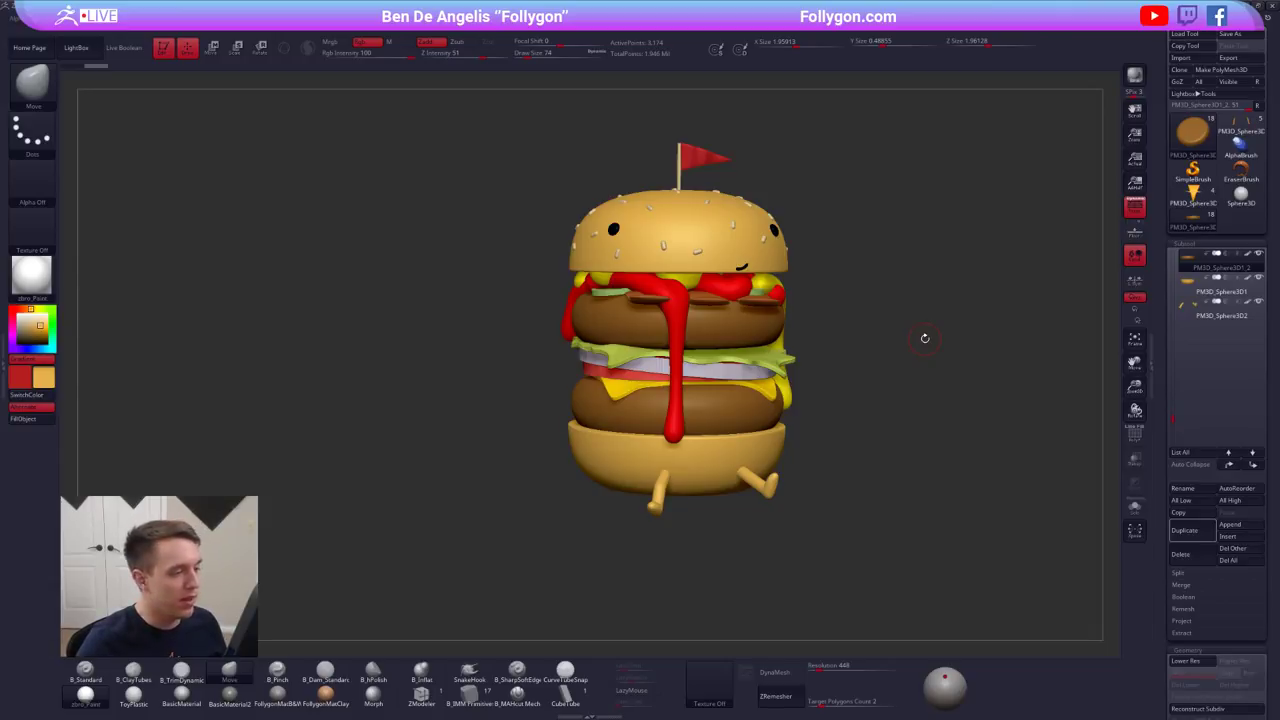
- Switch to Chrome, look through the Follygon storefront's tutorials, brushes and custom UI products, and return to ZBrush
key(alt+Tab)
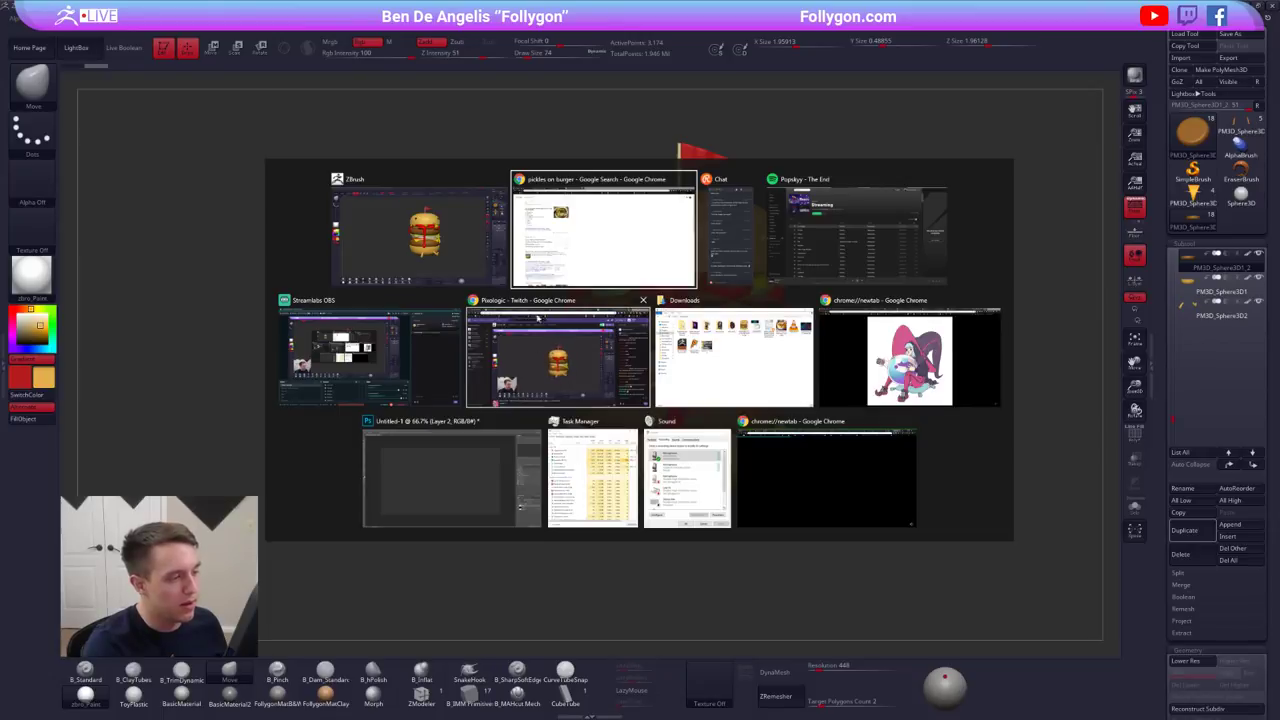
click(582, 262)
click(385, 8)
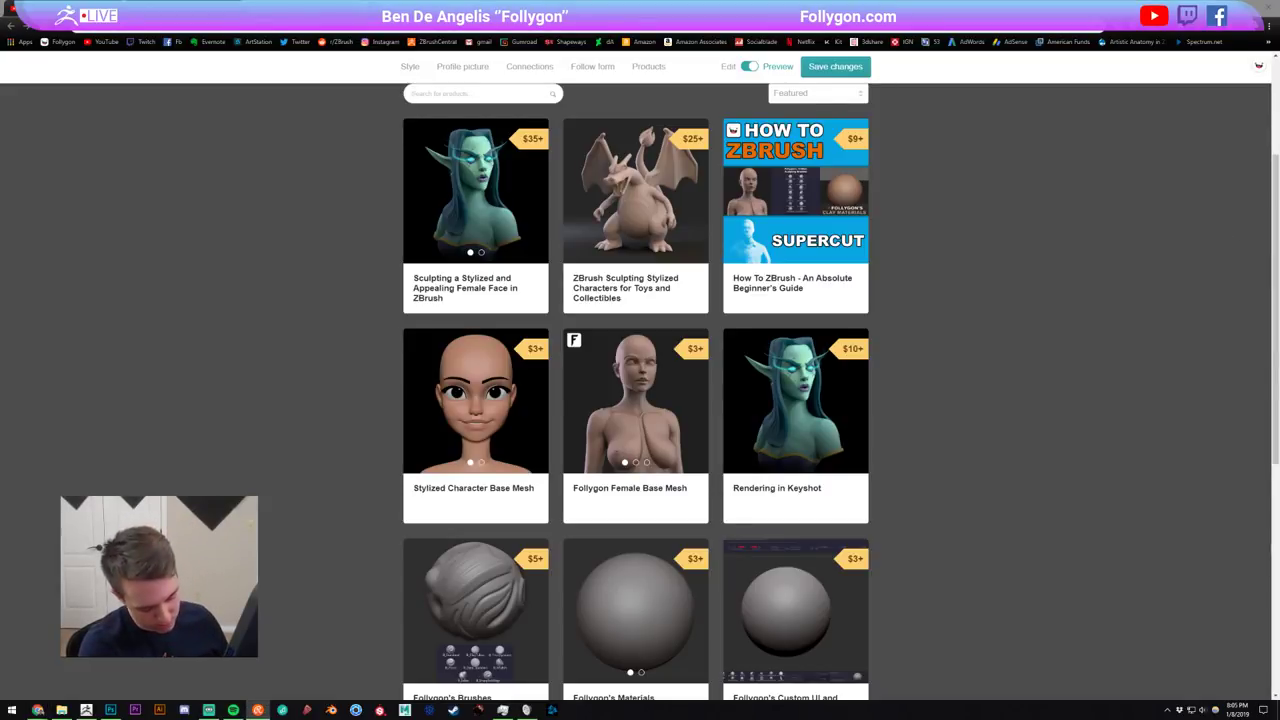
click(1009, 261)
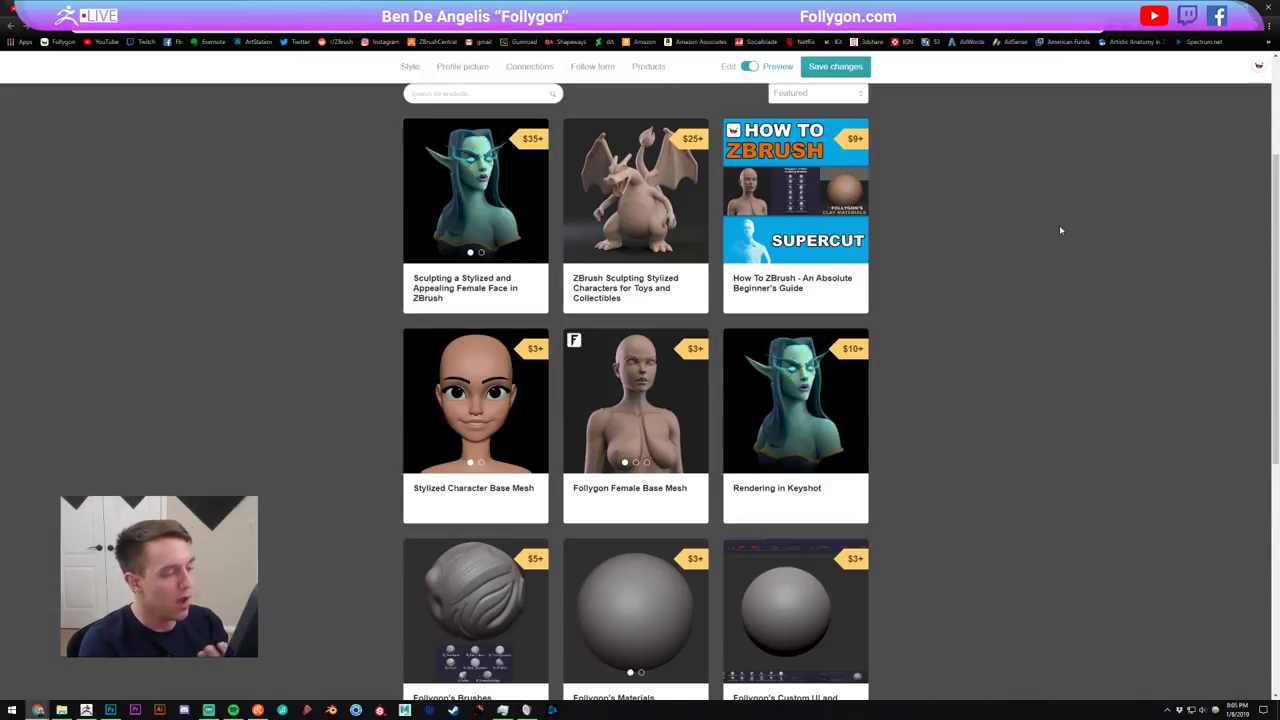
scroll(975, 298, down, 3)
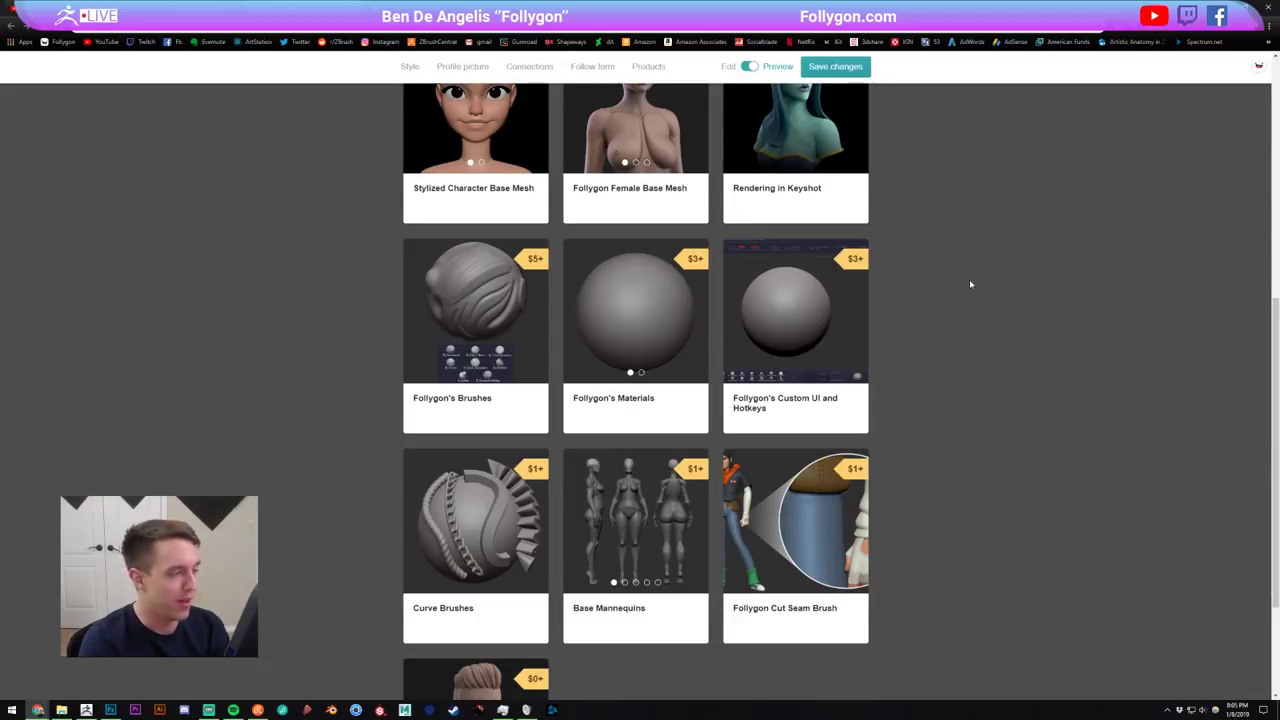
scroll(855, 312, down, 1)
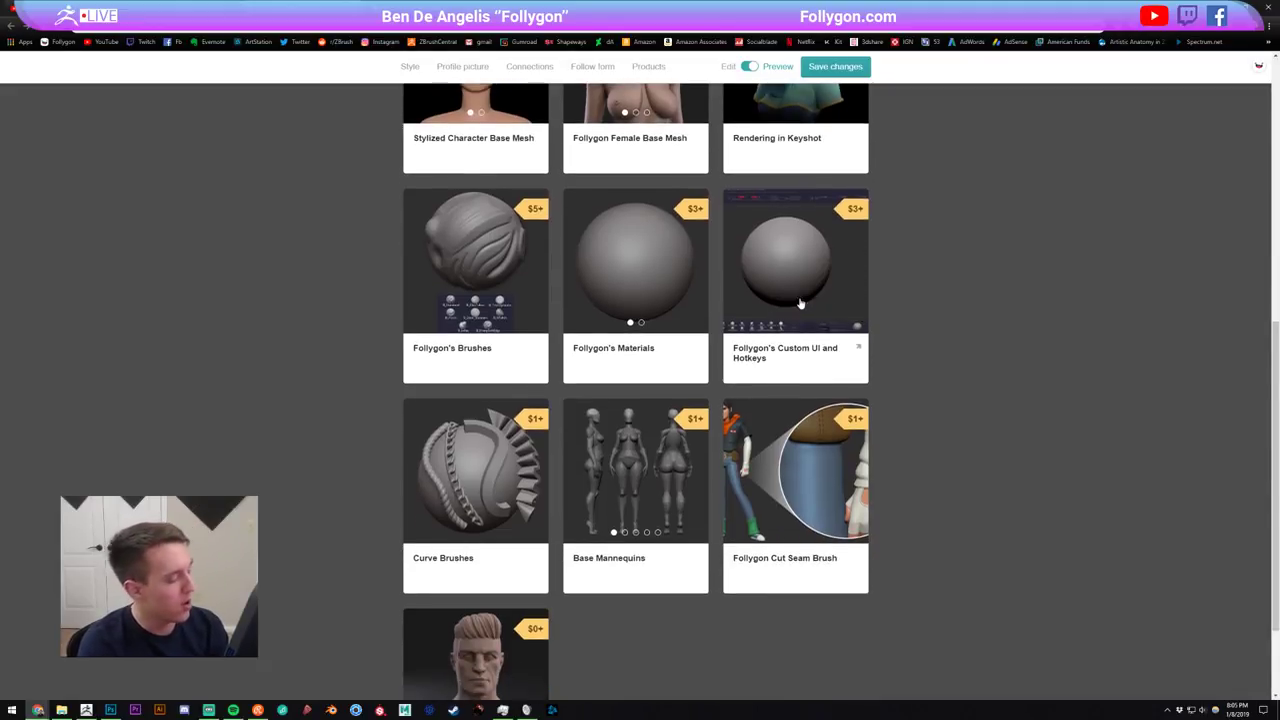
scroll(773, 394, up, 5)
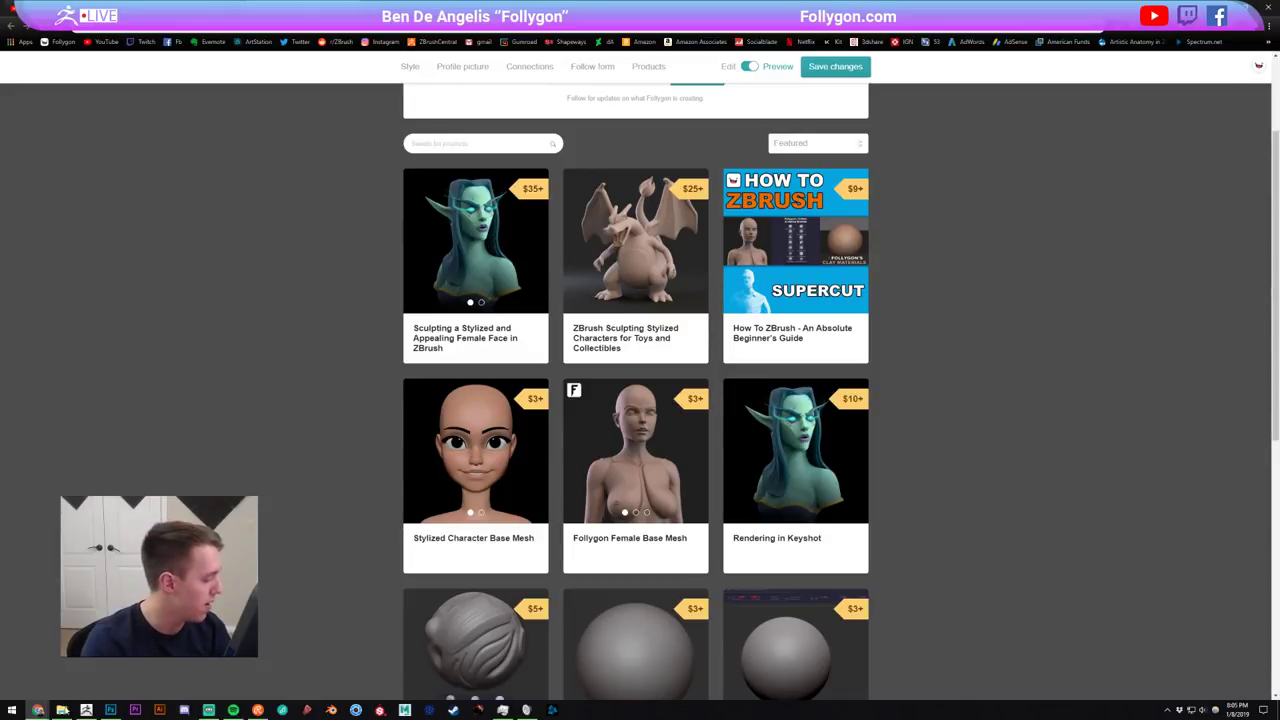
click(86, 710)
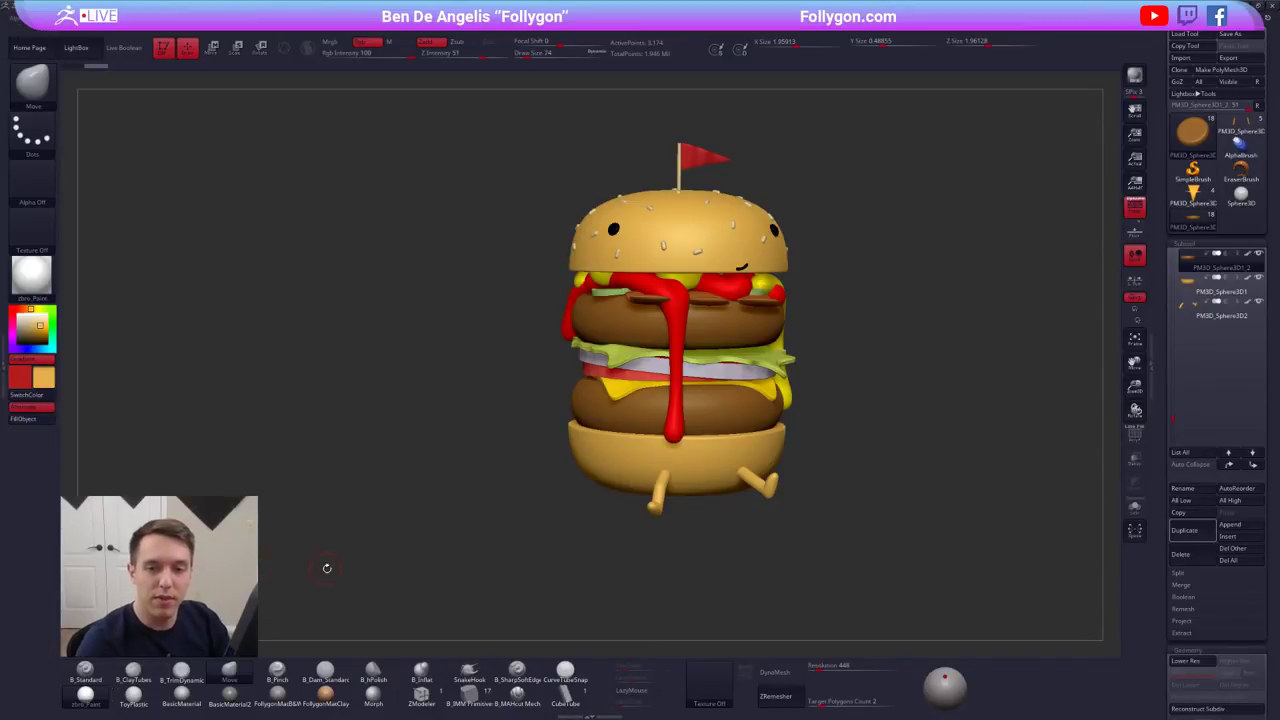